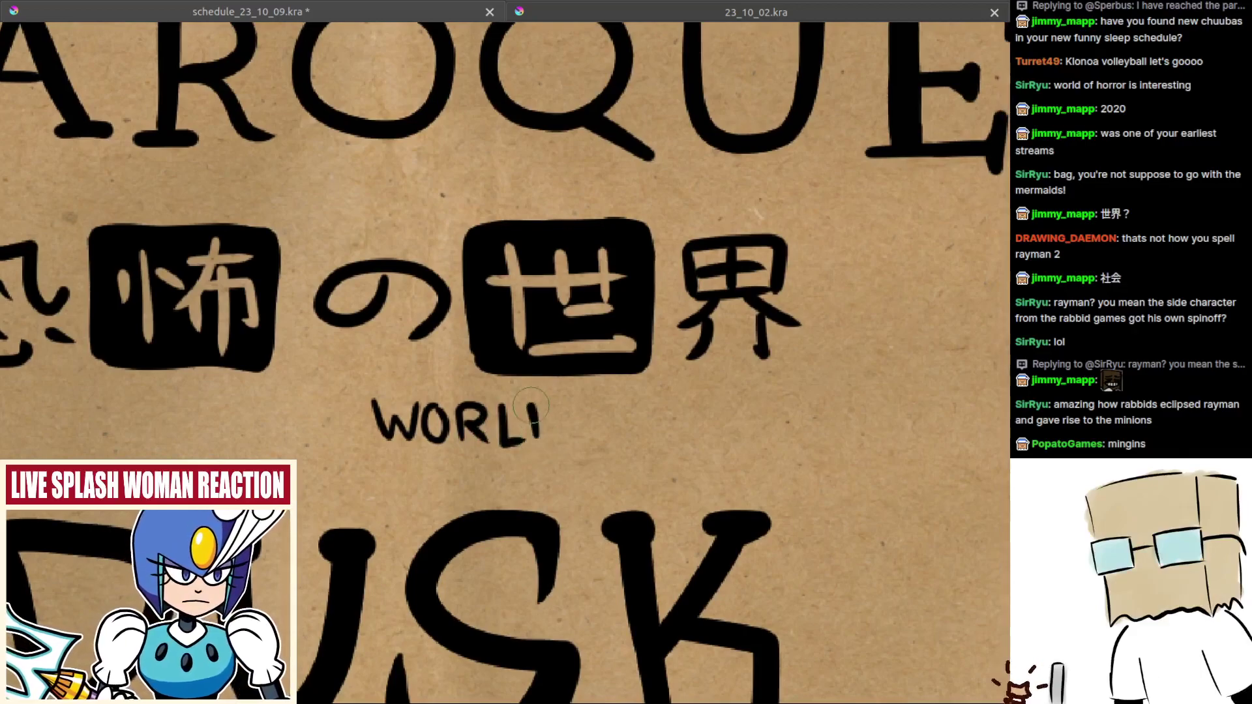
Step: Redraw the letter D to finish the hand-lettered word WORLD beneath the Japanese title
key("ctrl+z")
key("ctrl+z")
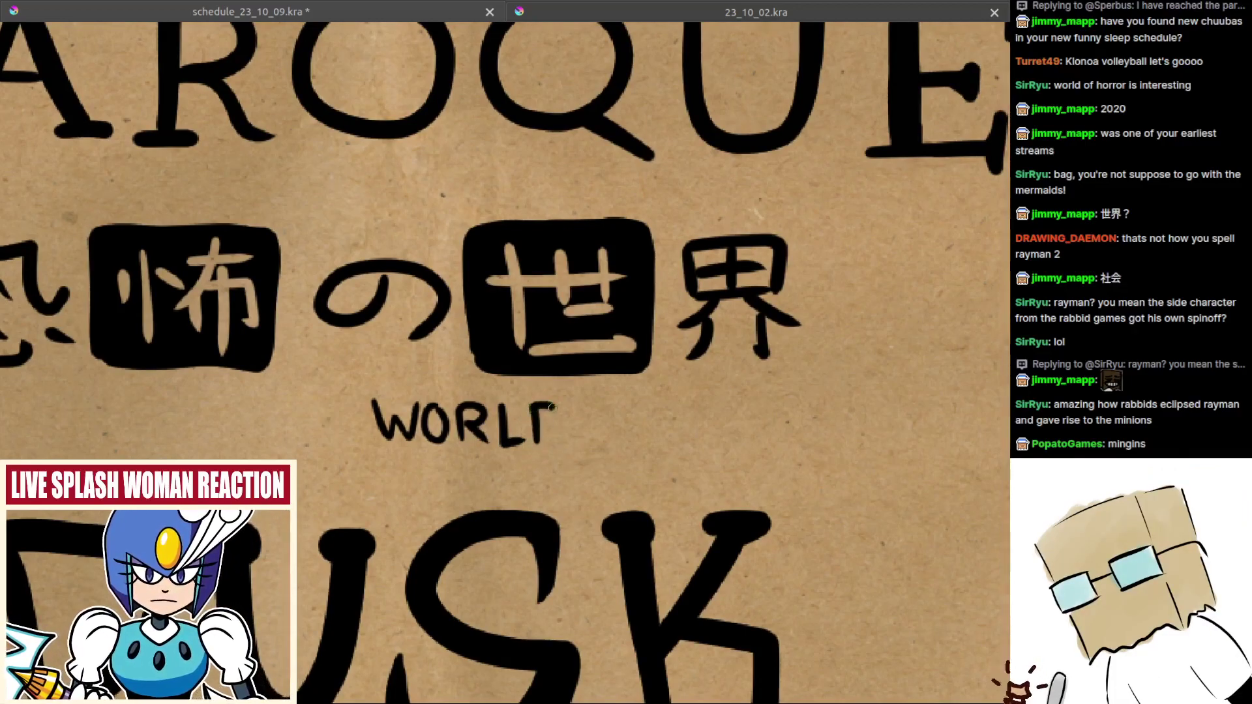
left_click_drag(568, 446, 525, 448)
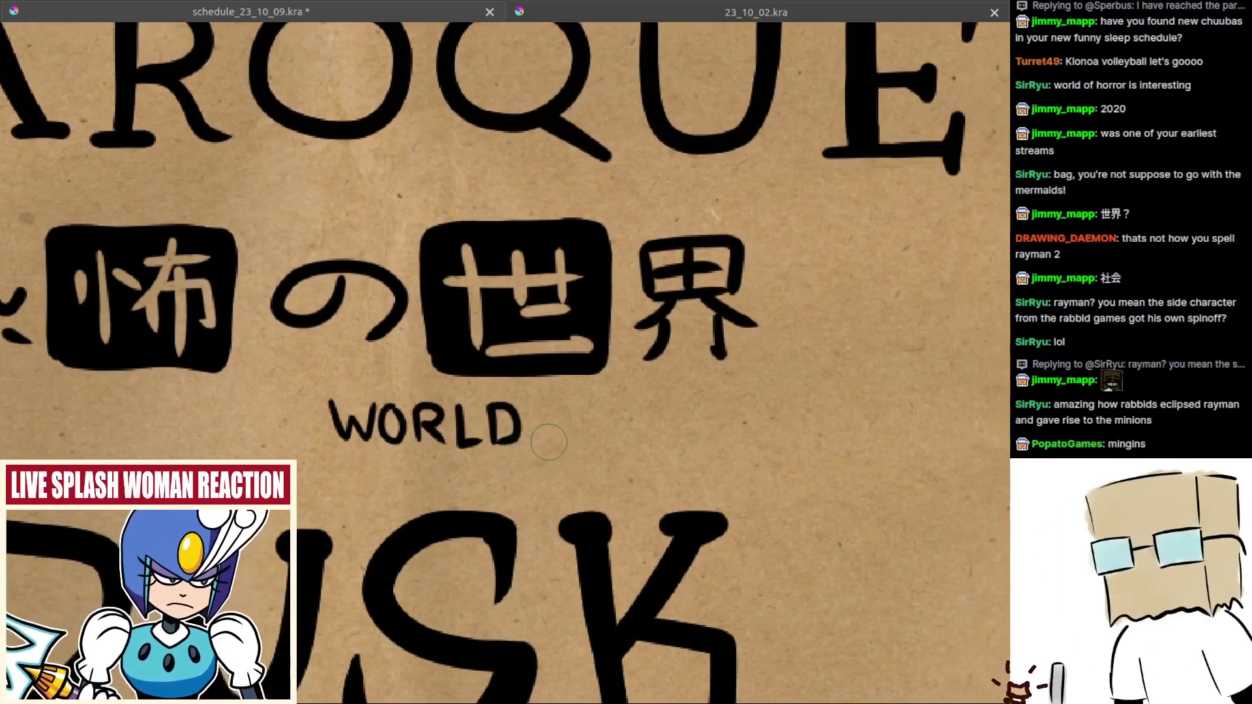
scroll(542, 424, "right", 1)
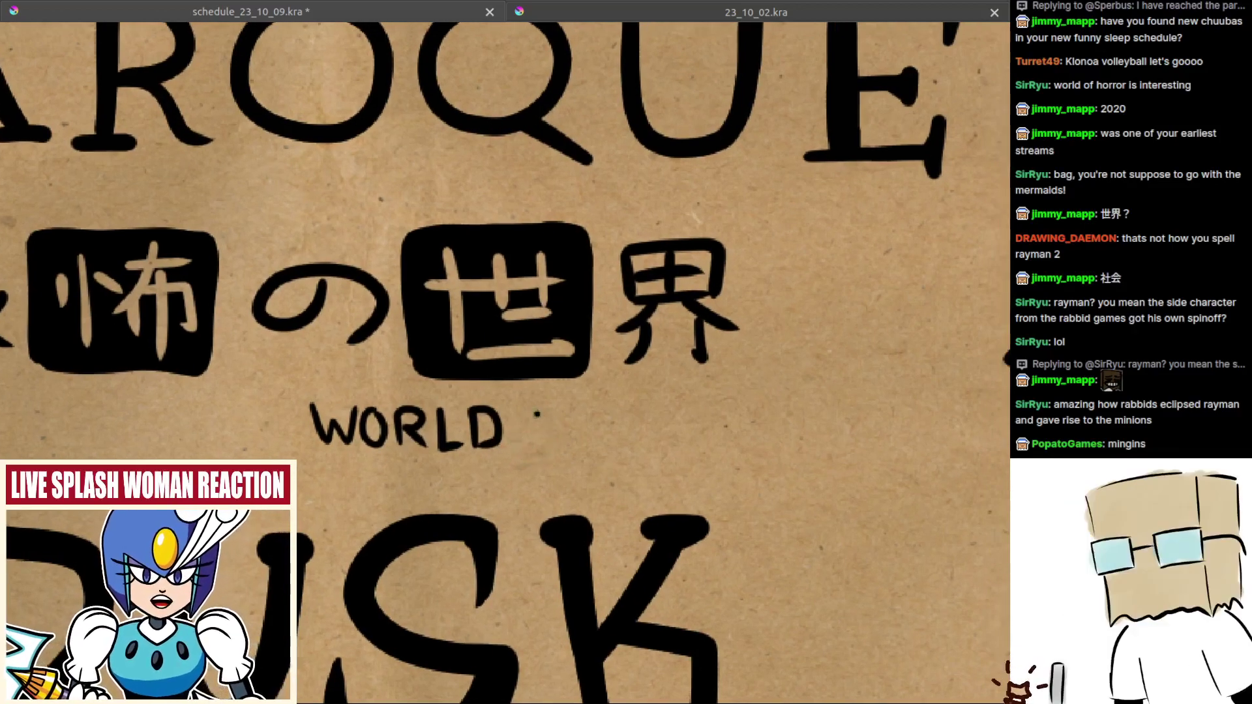
Step: Hand-letter OF and the letters HO after WORLD in the same caption style
mouse_move(539, 418)
left_mouse_down()
mouse_move(540, 447)
mouse_move(548, 418)
mouse_move(561, 414)
mouse_move(573, 445)
left_mouse_up()
scroll(567, 431, "right", 2)
mouse_move(573, 431)
left_mouse_down()
mouse_move(584, 425)
mouse_move(600, 449)
mouse_move(573, 407)
left_mouse_up()
key("ctrl+z")
scroll(587, 431, "right", 2)
scroll(572, 407, "right", 1)
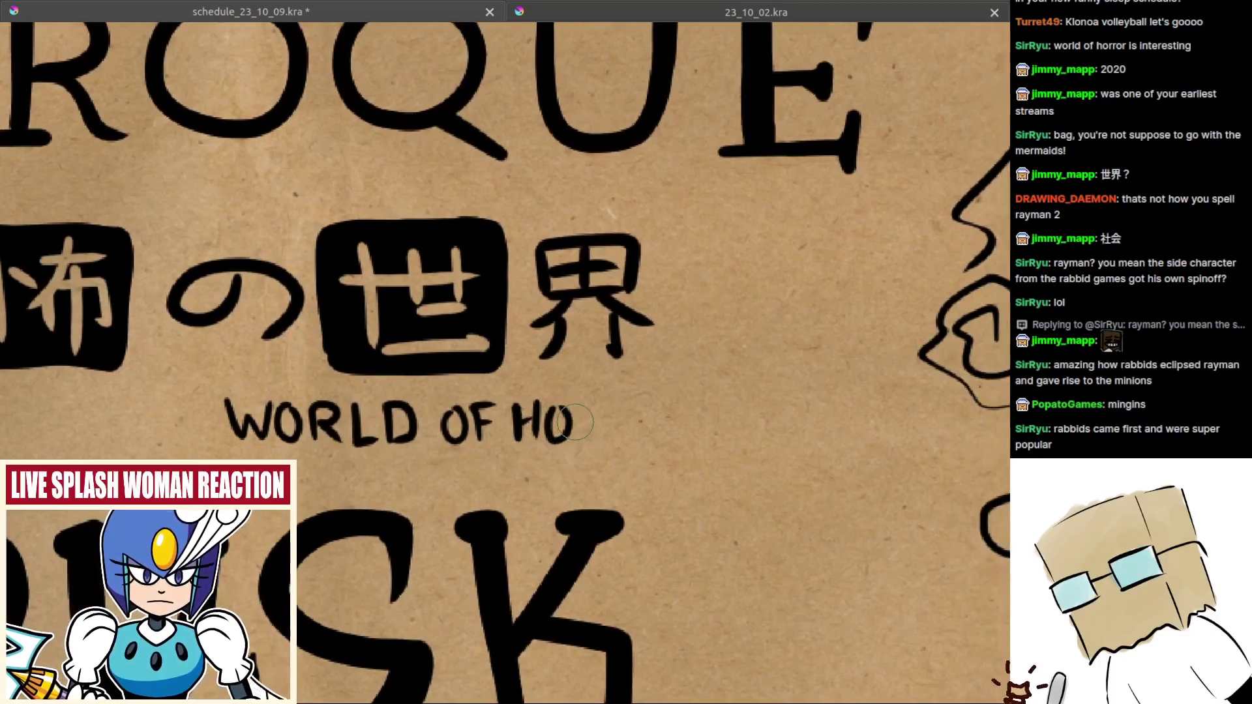
scroll(574, 439, "right", 1)
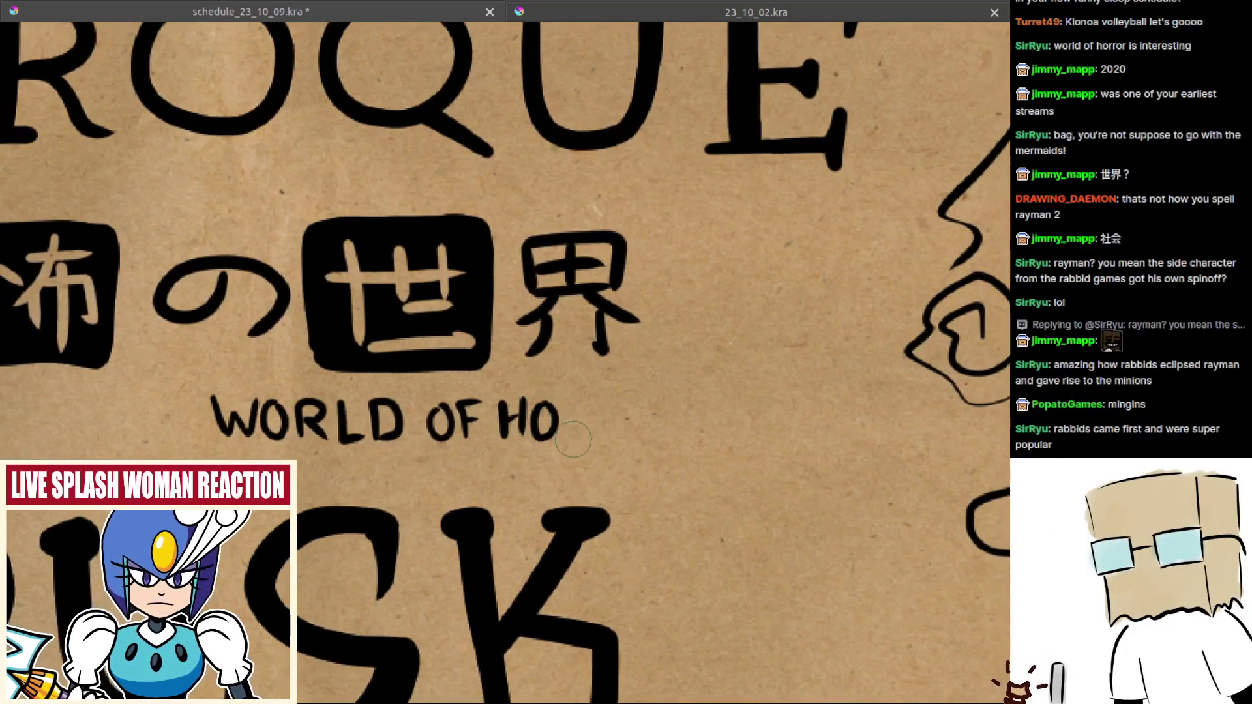
Step: Letter RROR to complete the caption WORLD OF HORROR, and shift the caption slightly left beneath the Japanese title
mouse_move(571, 404)
left_mouse_down()
mouse_move(566, 436)
mouse_move(586, 410)
mouse_move(577, 417)
mouse_move(591, 436)
mouse_move(610, 413)
mouse_move(603, 435)
mouse_move(599, 403)
mouse_move(615, 414)
mouse_move(602, 424)
mouse_move(601, 403)
mouse_move(617, 409)
mouse_move(619, 438)
left_mouse_up()
key("ctrl+z")
key("ctrl+z")
key("ctrl+z")
key("ctrl+z")
left_click_drag(622, 446, 576, 444)
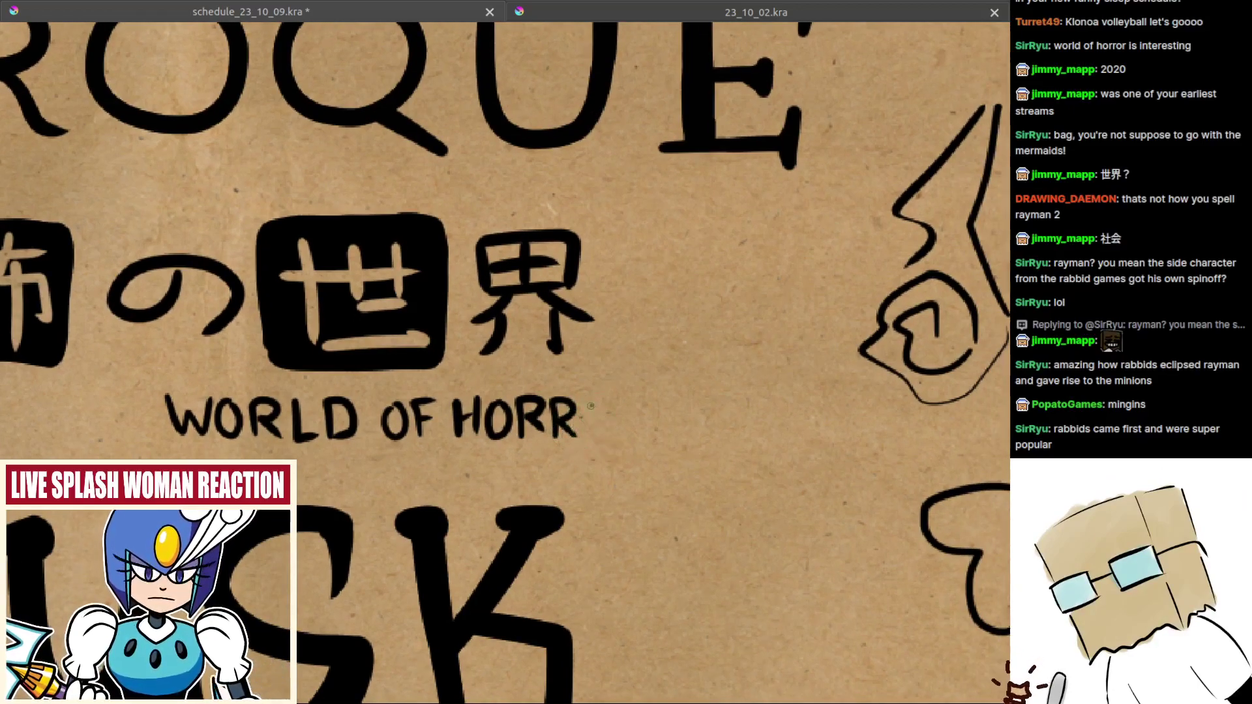
mouse_move(596, 403)
left_mouse_down()
mouse_move(601, 435)
mouse_move(598, 406)
mouse_move(542, 420)
mouse_move(562, 434)
mouse_move(561, 408)
mouse_move(577, 404)
mouse_move(601, 416)
mouse_move(587, 420)
mouse_move(608, 438)
left_mouse_up()
scroll(569, 393, "right", 3)
key("ctrl+z")
scroll(552, 468, "down", 4)
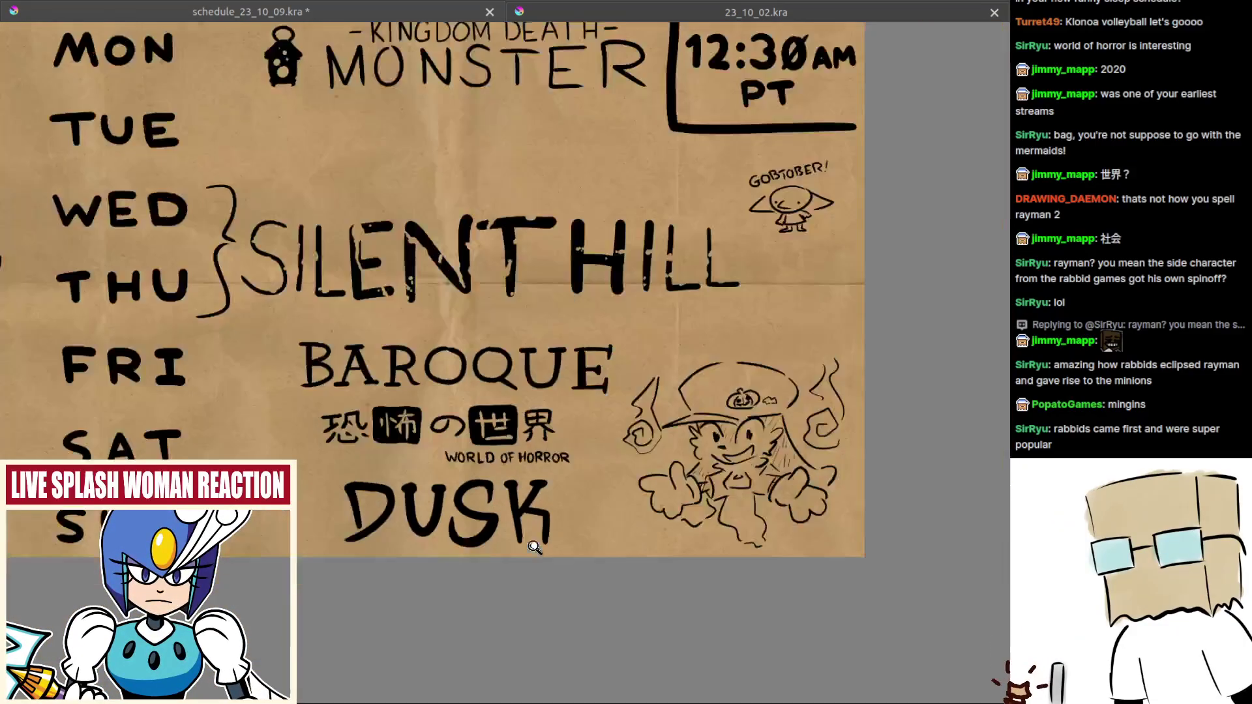
scroll(534, 545, "up", 1)
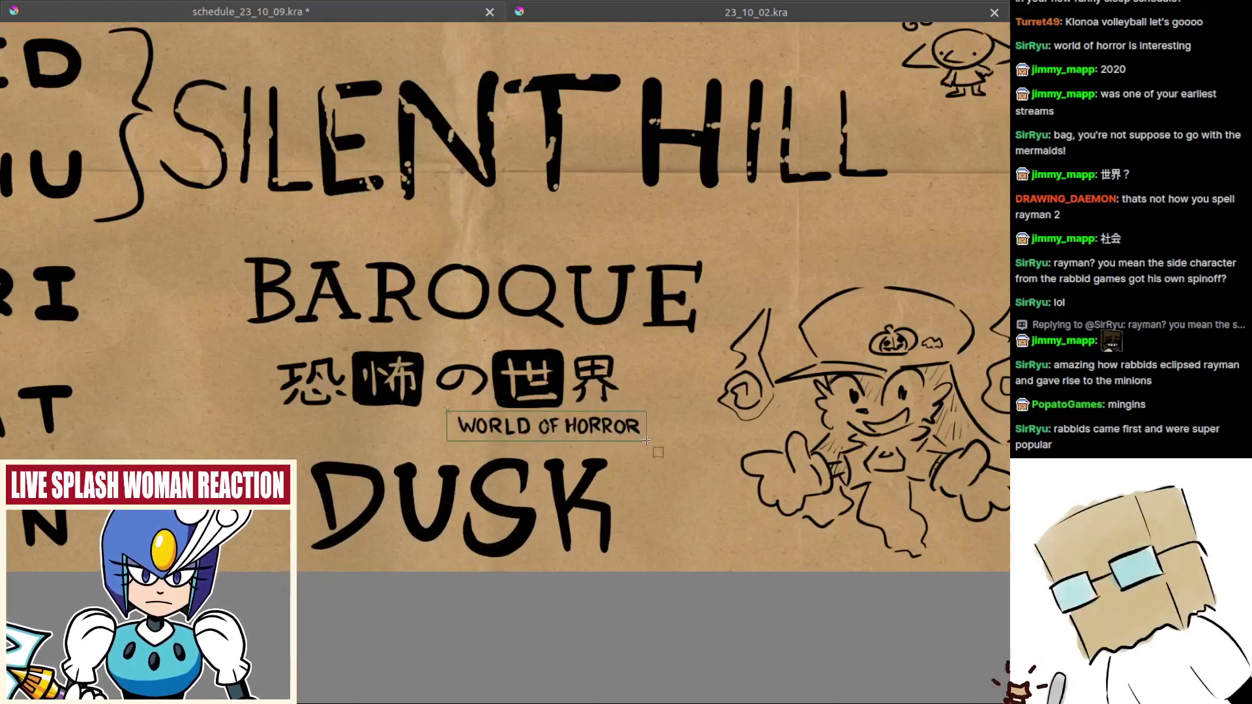
scroll(609, 453, "down", 5)
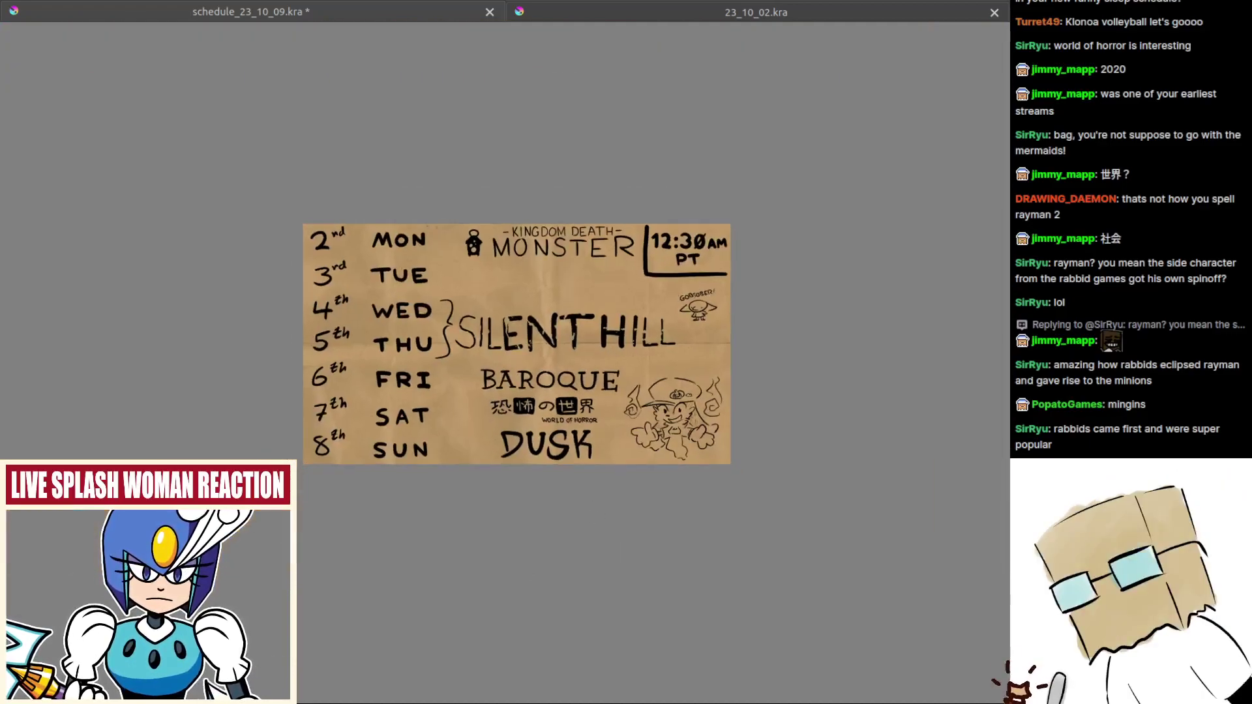
scroll(592, 440, "up", 2)
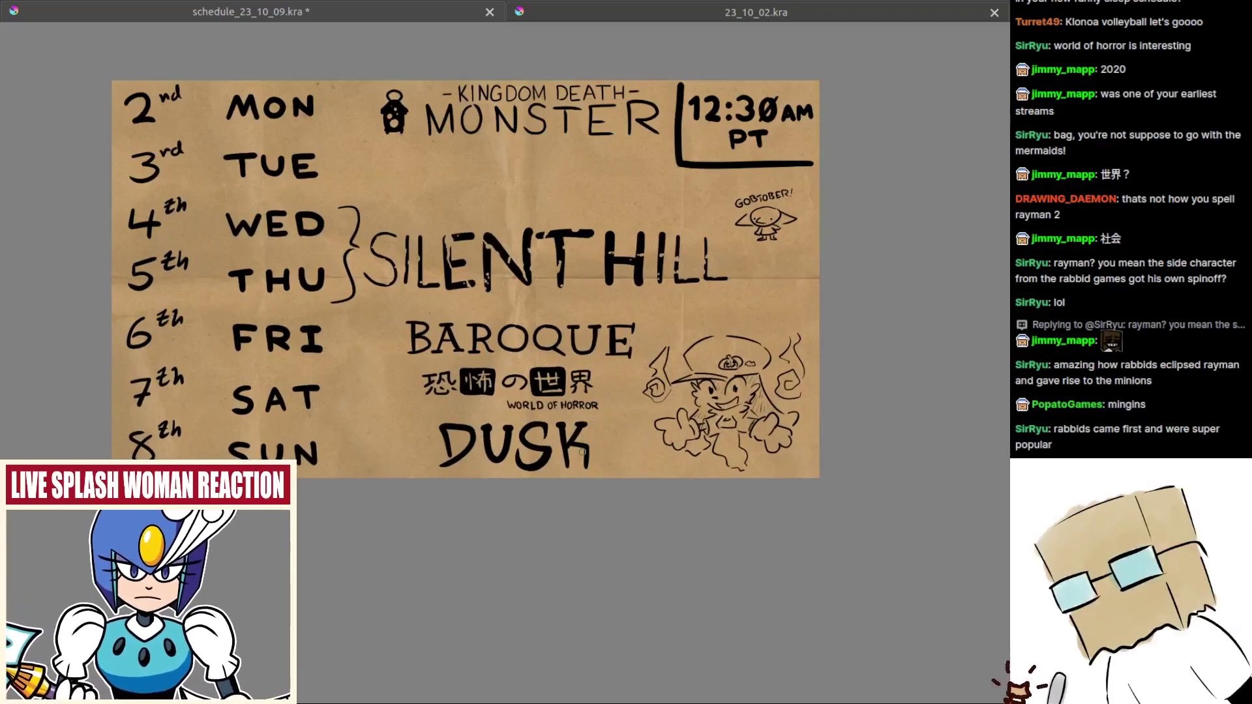
Step: Delete Paint Layers 76 and 74 with the goblin and capped character sketches, and save the document
key("Tab")
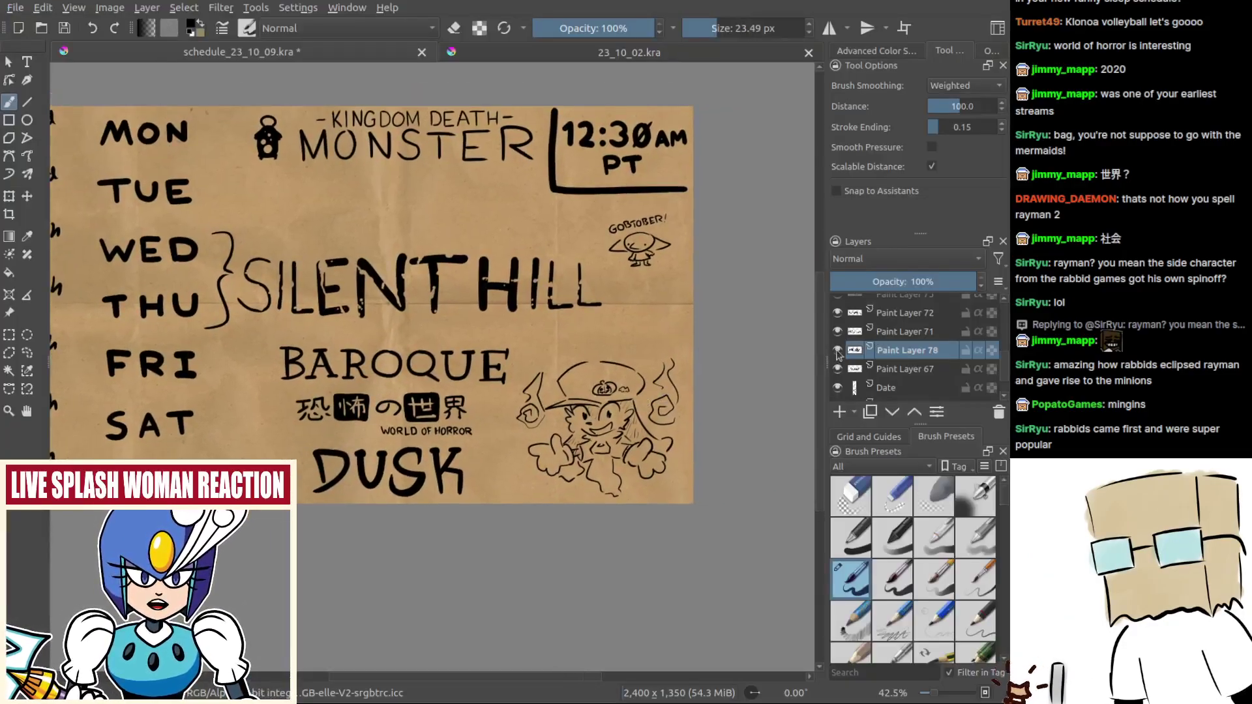
scroll(991, 364, "up", 5)
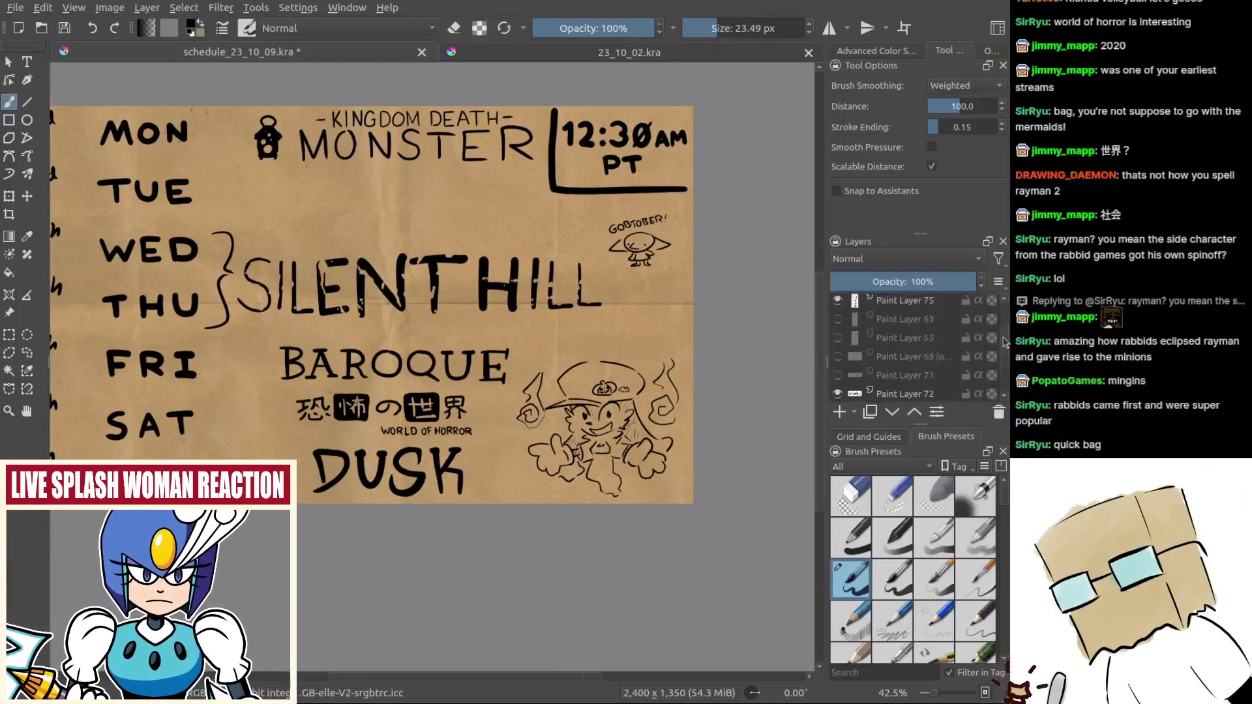
left_click(951, 315, "shift")
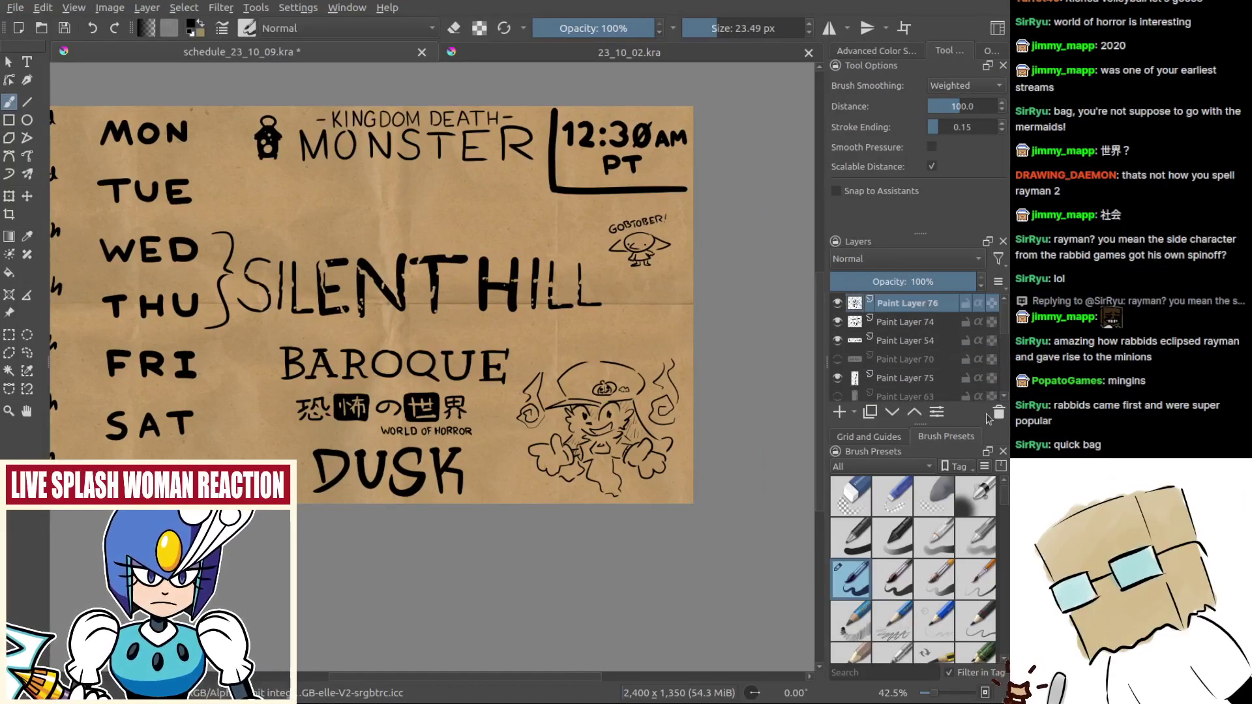
left_click(999, 412)
key("ctrl+s")
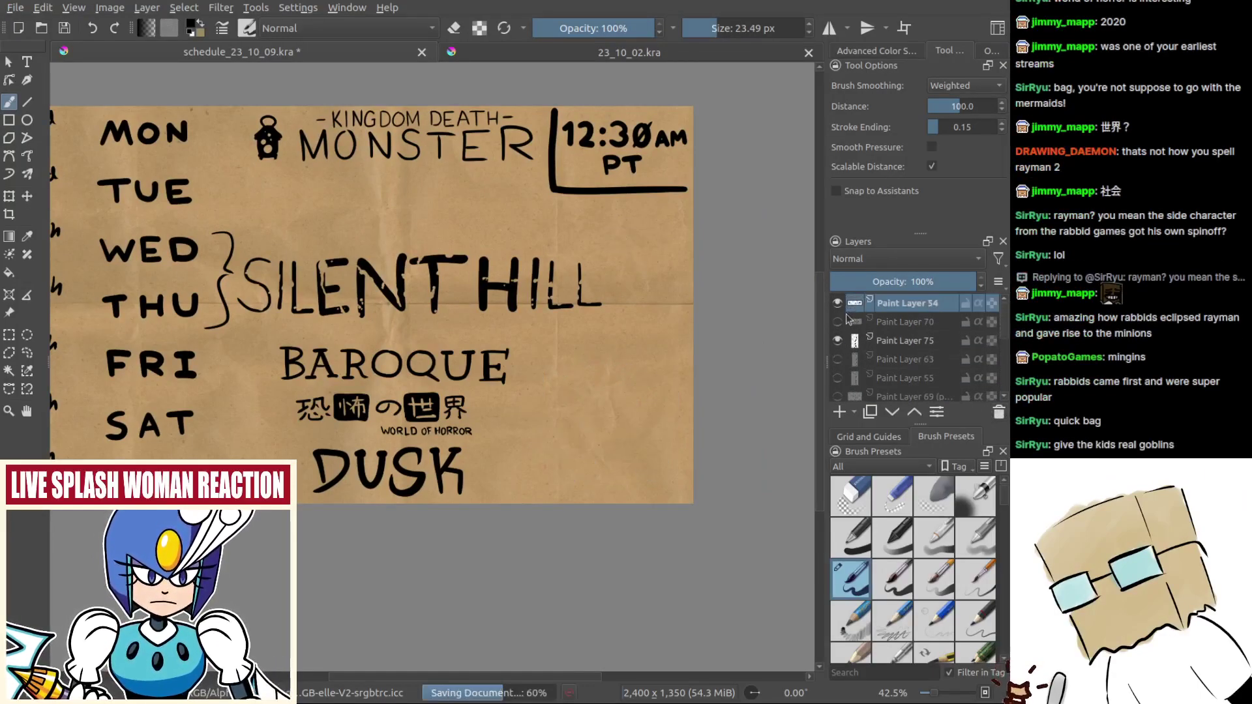
left_click_drag(667, 438, 723, 471)
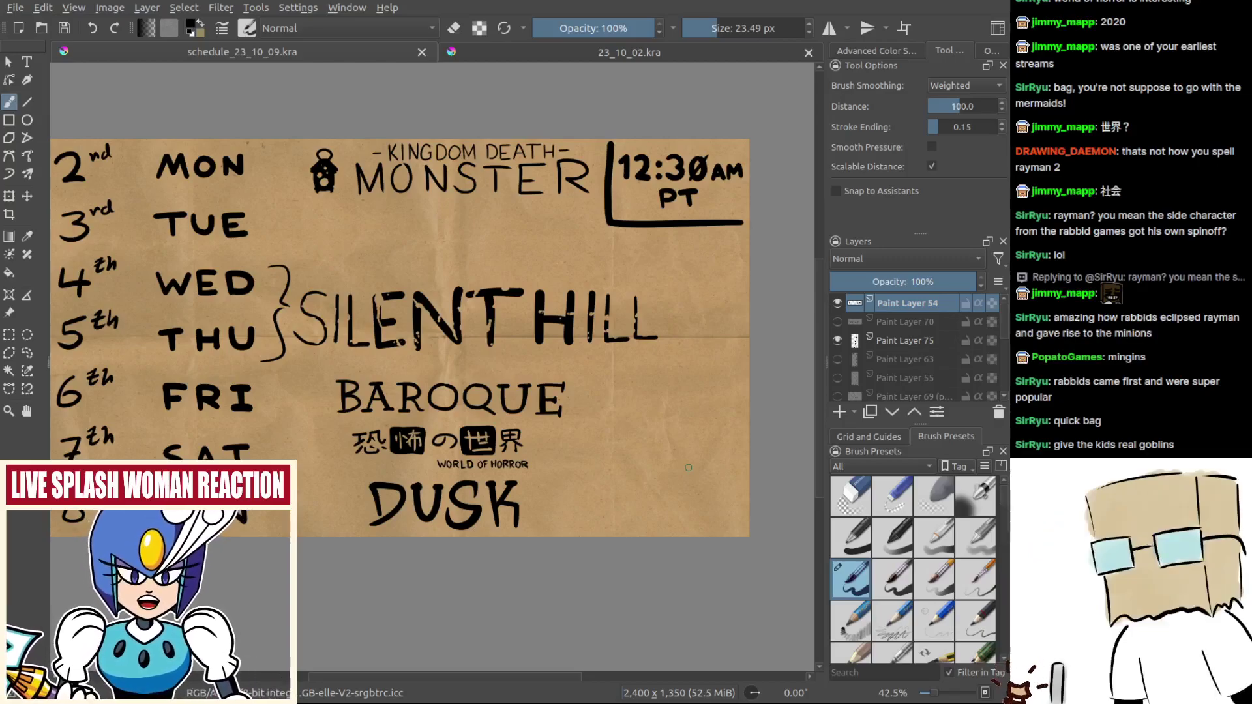
left_click_drag(630, 425, 620, 456)
left_click_drag(583, 552, 608, 527)
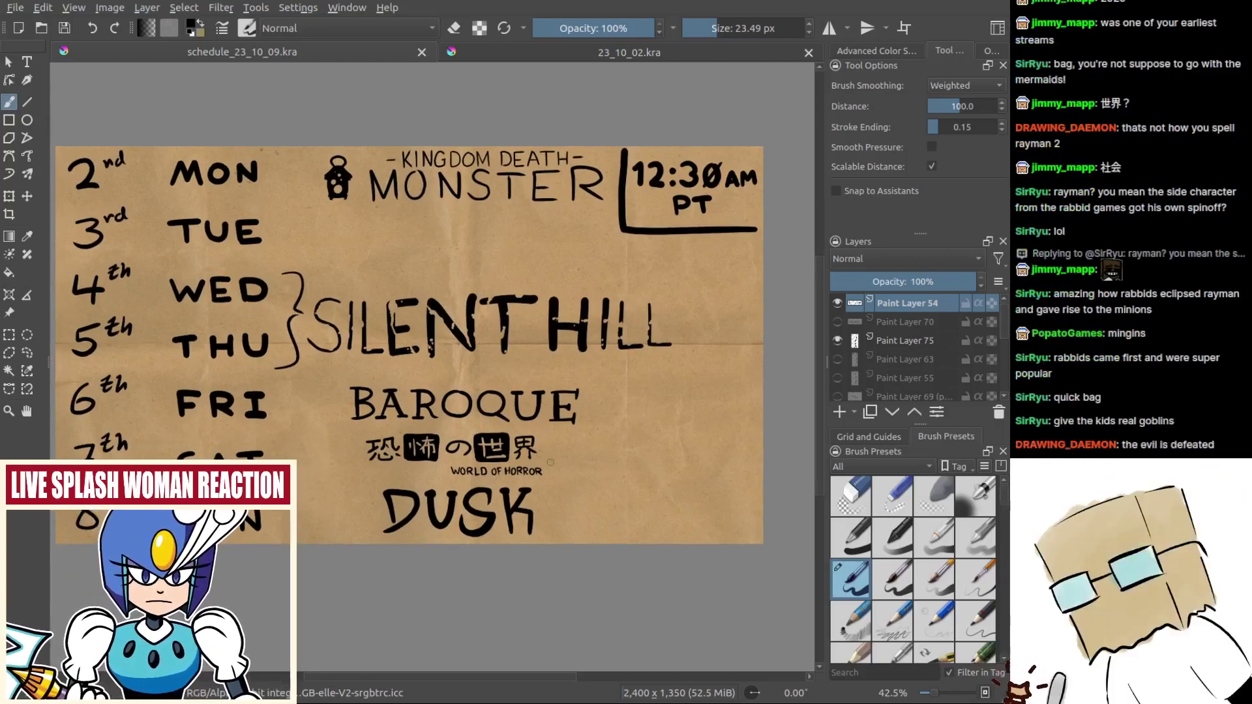
scroll(395, 412, "up", 1)
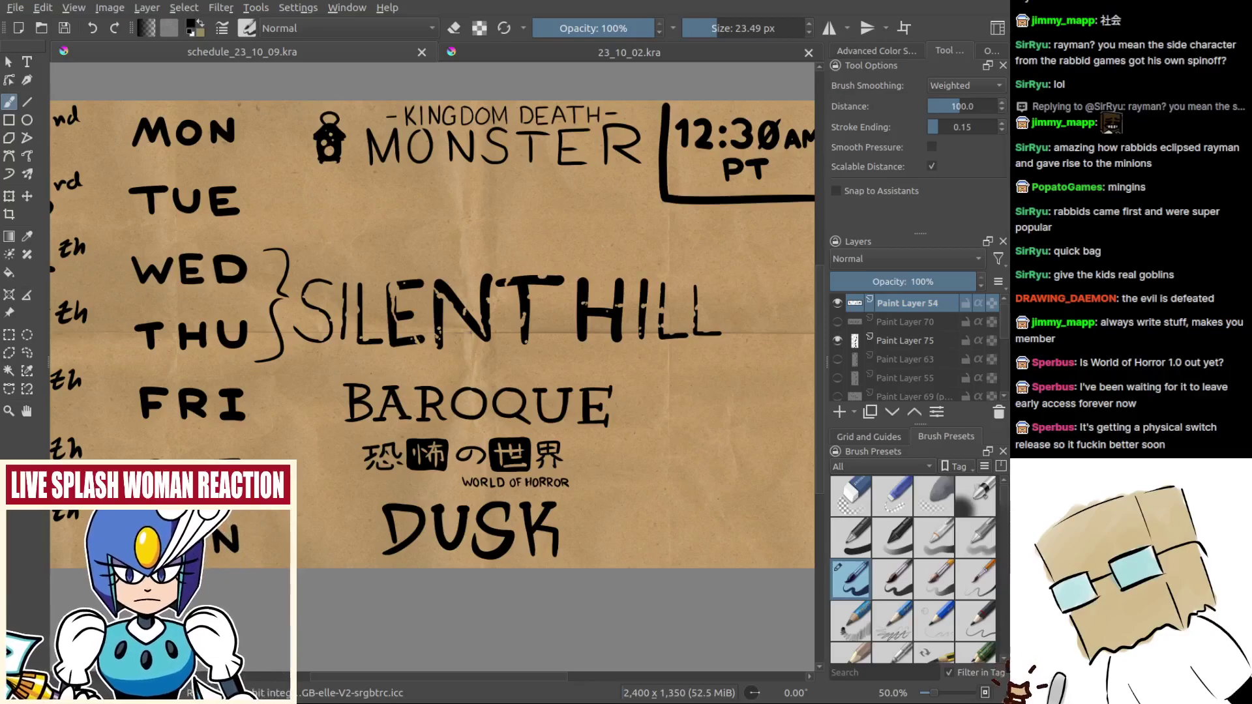
scroll(560, 499, "down", 3)
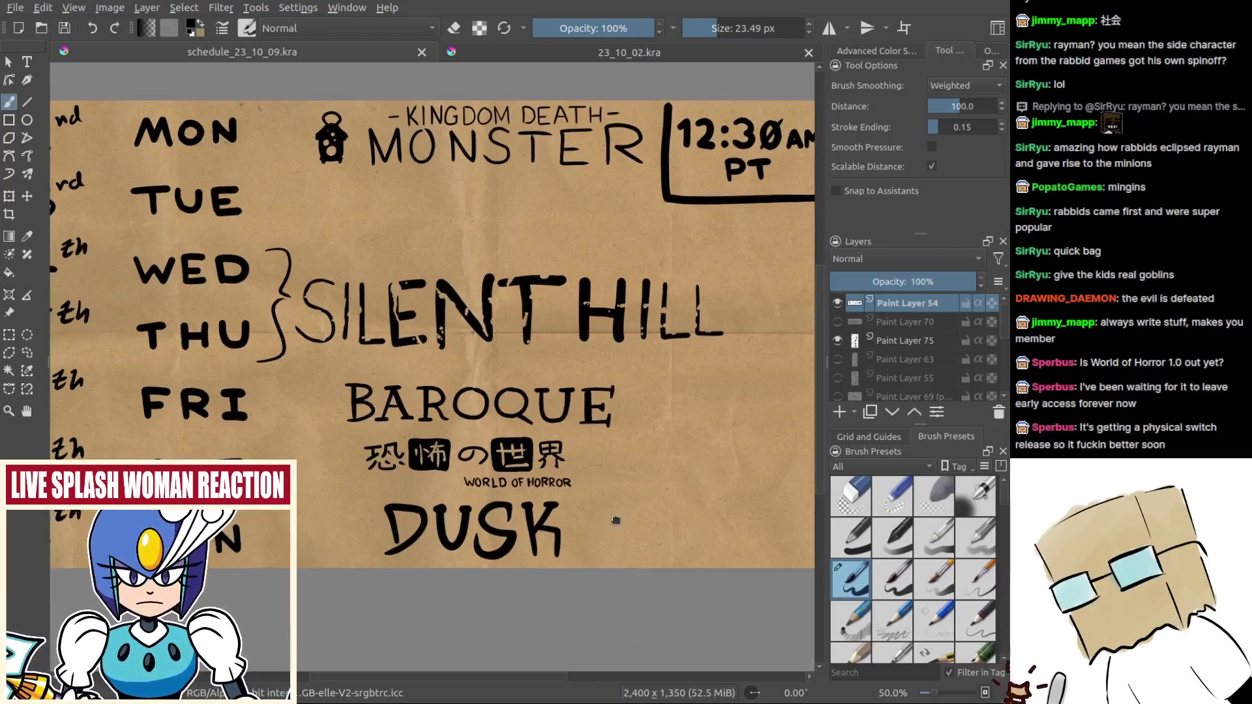
scroll(561, 499, "up", 1)
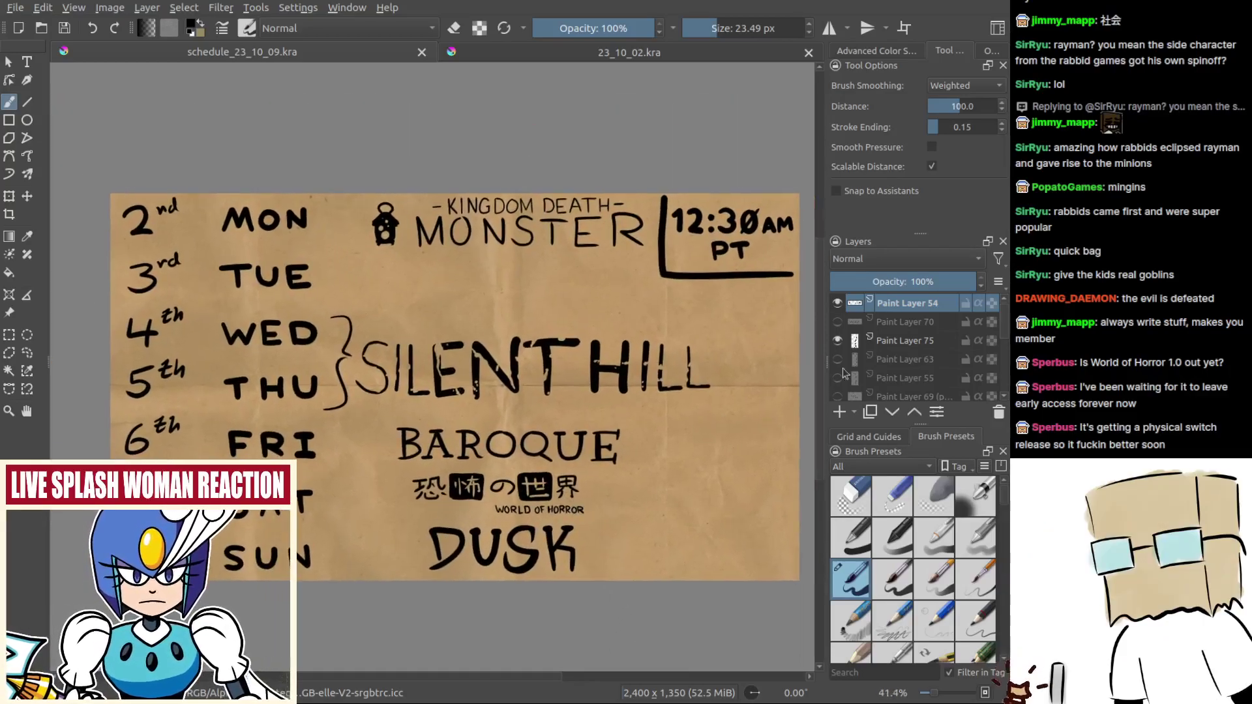
key("t")
left_click_drag(558, 587, 558, 540)
key("ctrl+z")
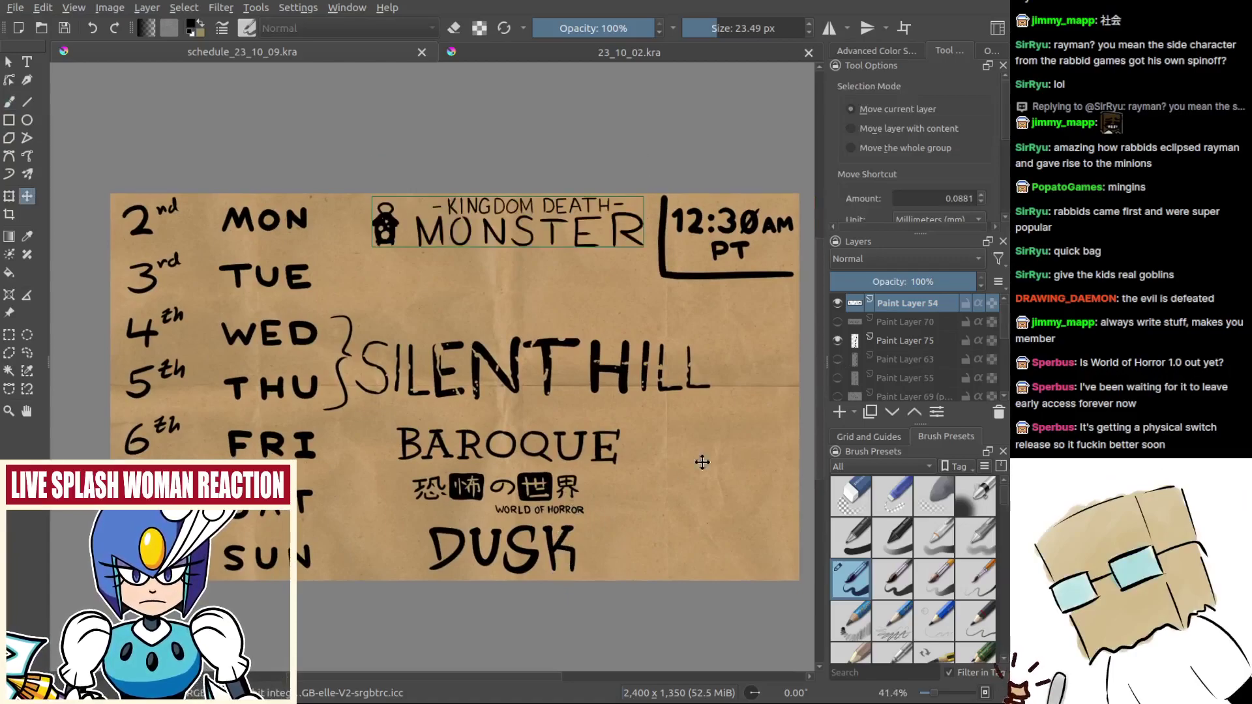
Step: Select Paint Layer 72 and briefly hide and show Paint Layers 71 and 78 to identify their lettering
left_click_drag(1004, 328, 1005, 339)
scroll(1005, 344, "down", 1)
left_click(906, 355)
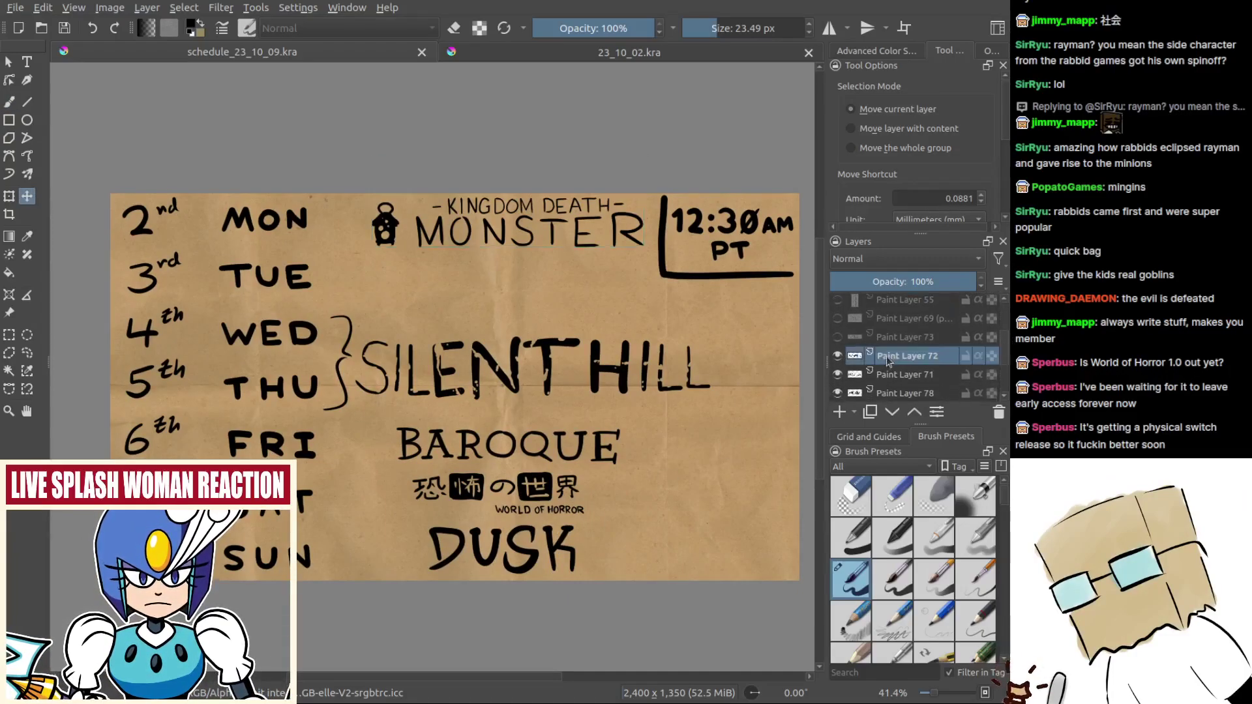
left_click(837, 373)
left_click(838, 373)
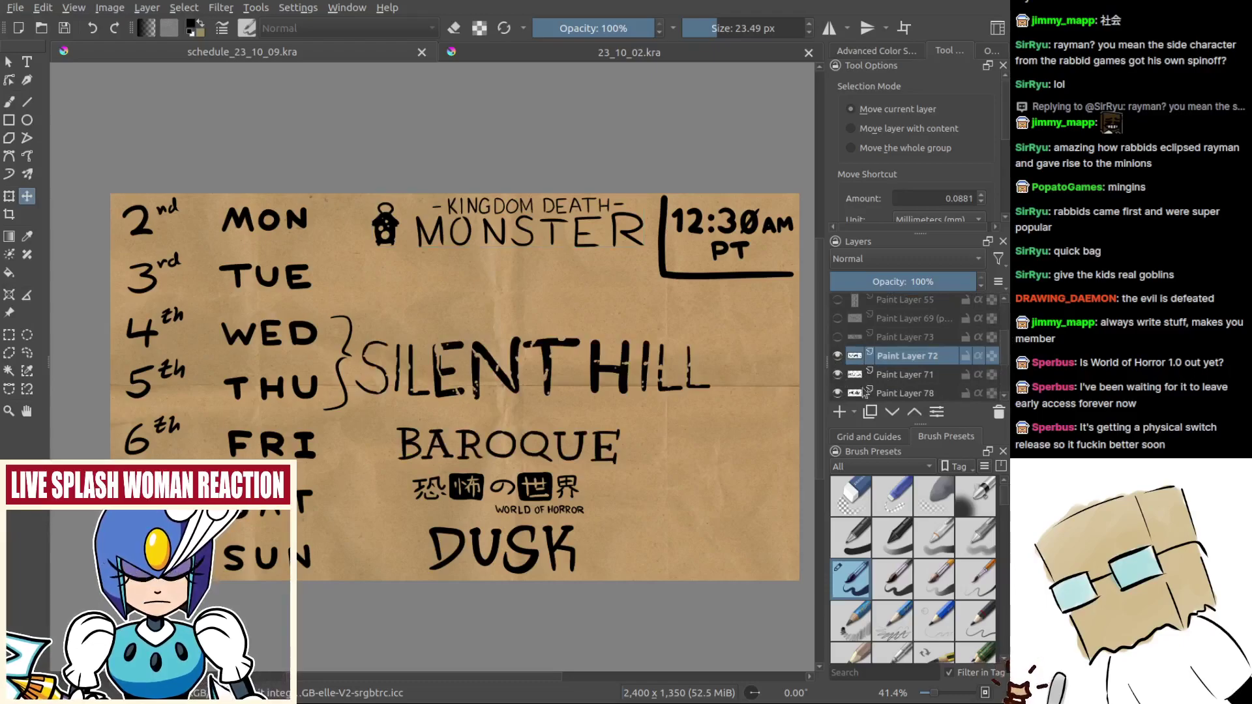
left_click(837, 393)
left_click(837, 393)
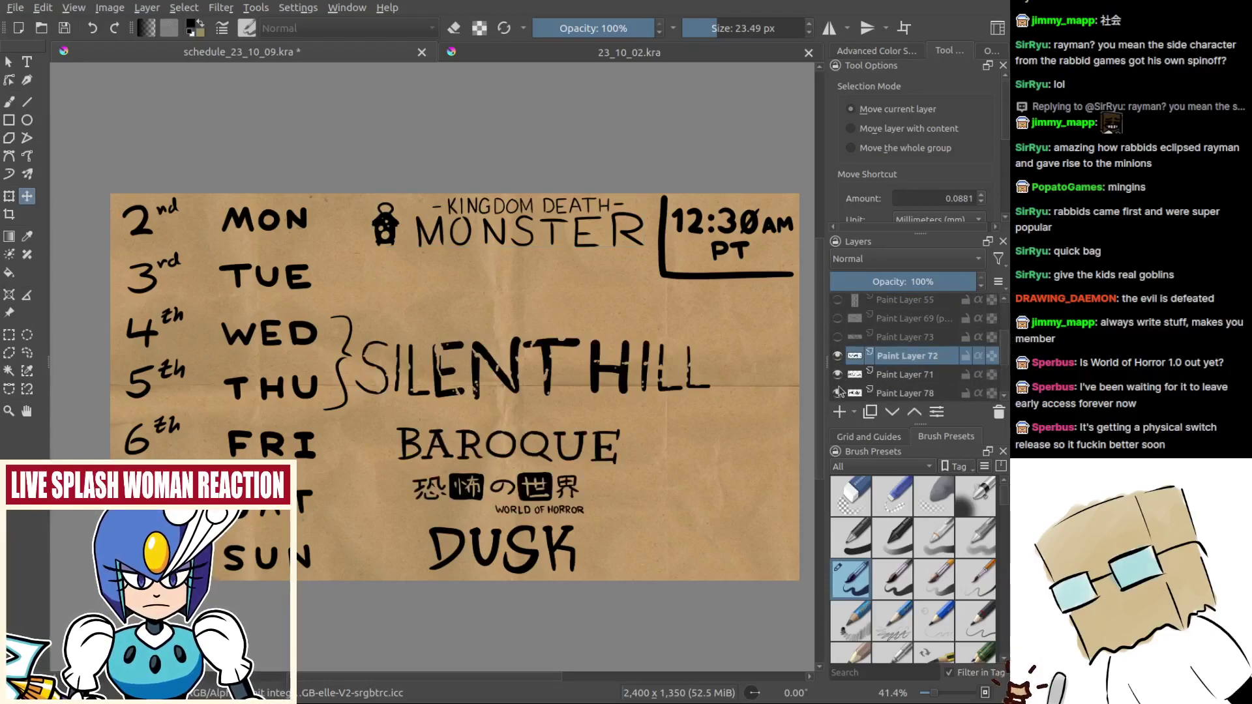
left_click(838, 393)
left_click(838, 394)
mouse_move(676, 438)
left_mouse_down()
mouse_move(643, 436)
mouse_move(643, 477)
left_mouse_up()
scroll(529, 414, "up", 1)
left_click_drag(527, 398, 536, 429)
scroll(539, 411, "up", 2)
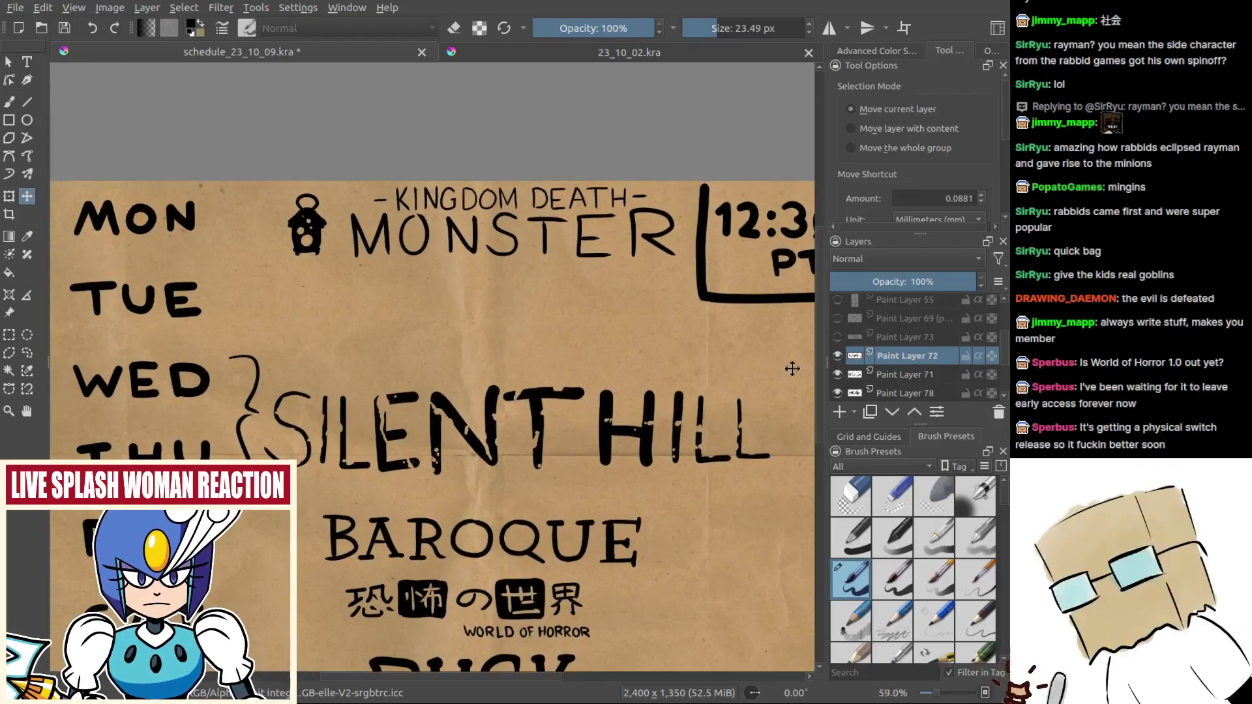
left_click_drag(711, 425, 718, 435)
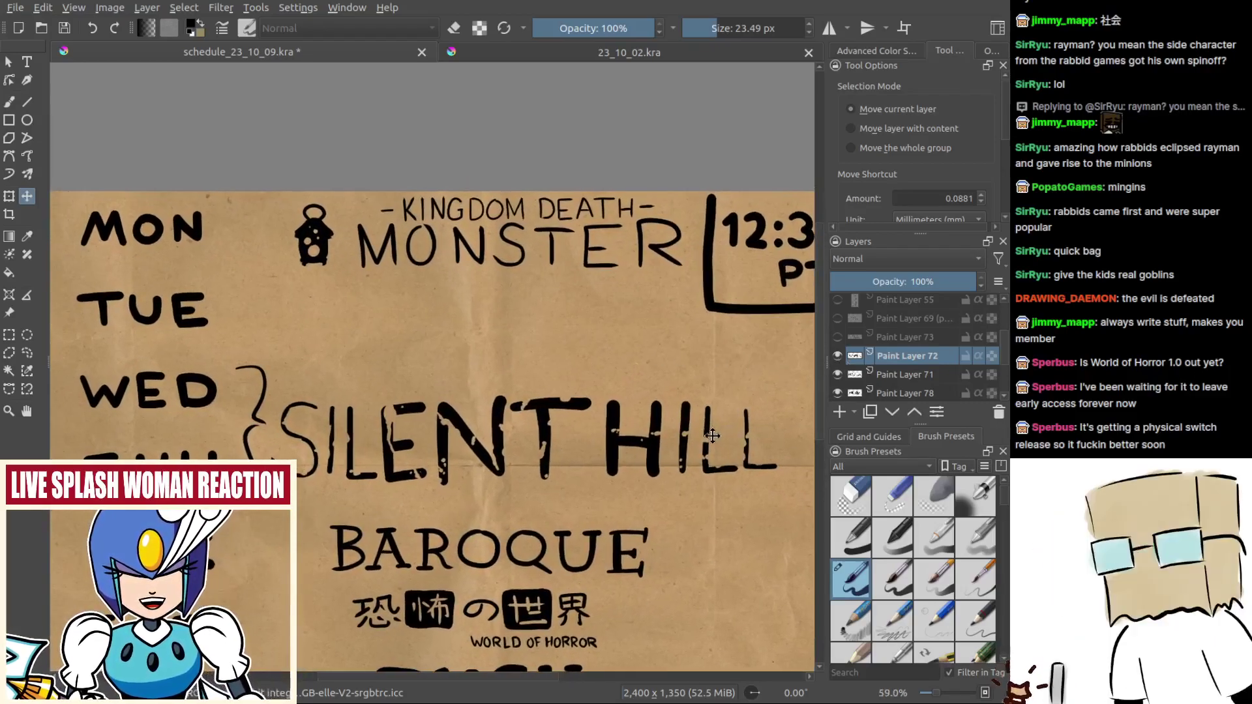
mouse_move(637, 577)
left_mouse_down()
mouse_move(653, 499)
mouse_move(665, 522)
mouse_move(634, 534)
mouse_move(618, 359)
mouse_move(656, 445)
mouse_move(601, 365)
left_mouse_up()
Step: Return to the Brush tool and make Paint Layer 70 with the DOODLES lettering visible in the Tuesday row
key("b")
scroll(619, 429, "down", 3)
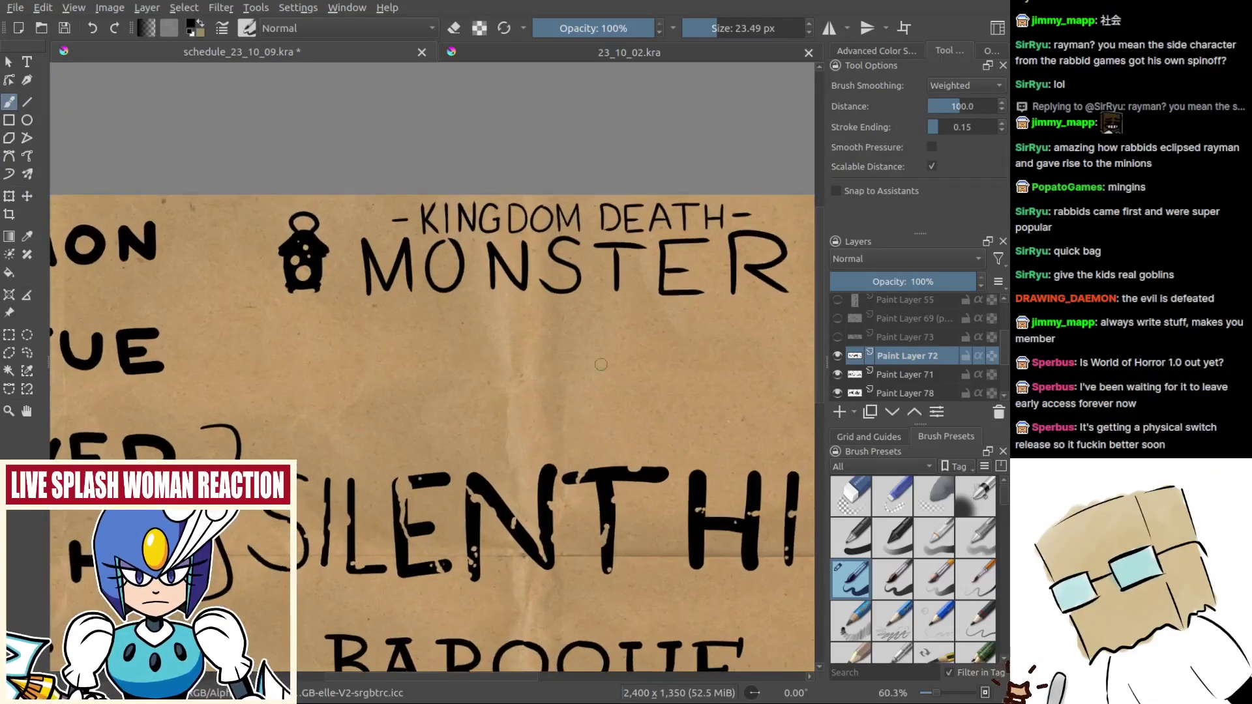
scroll(858, 344, "up", 3)
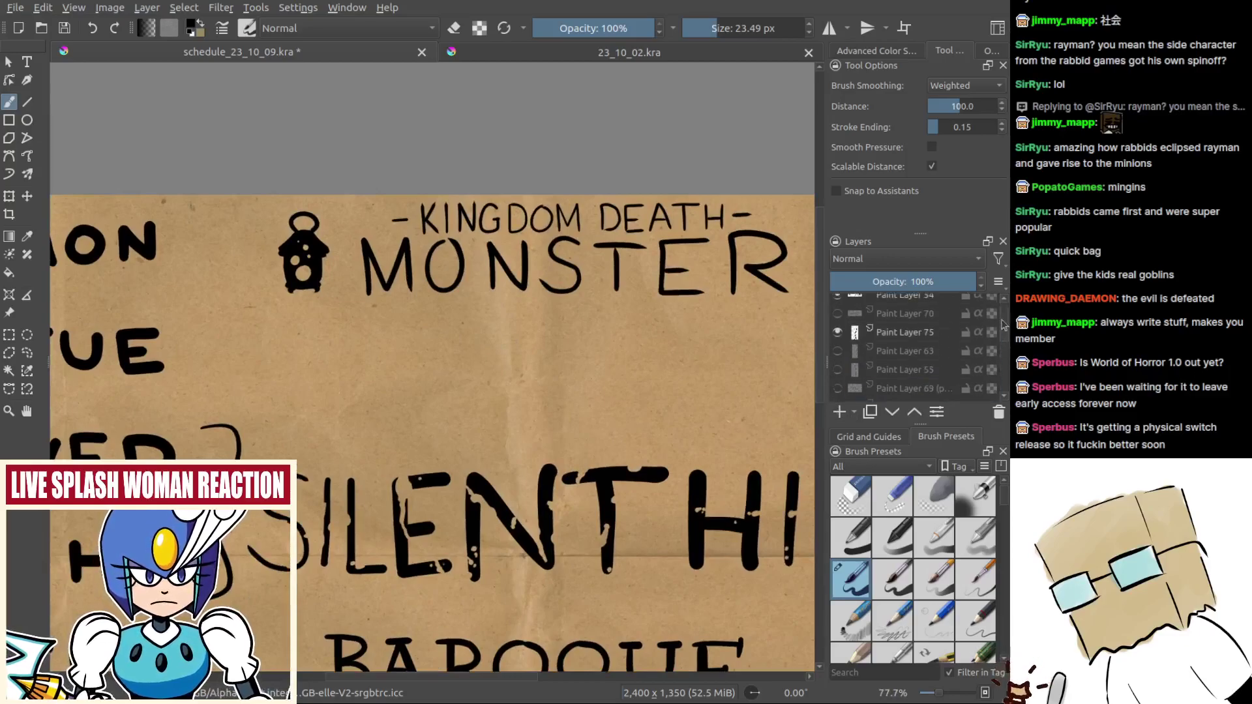
left_click(838, 321)
left_click(837, 321)
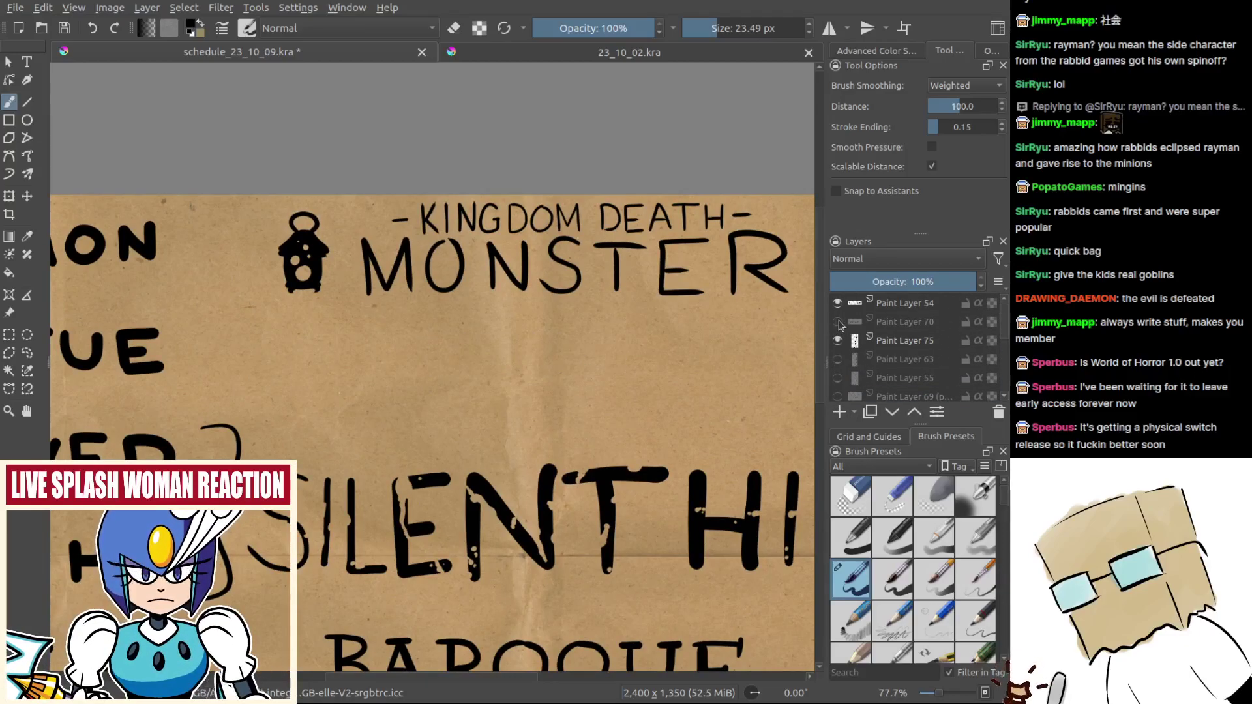
left_click(838, 321)
Step: Review the overall layout of the weekly schedule, including the DOODLES entry
scroll(780, 379, "down", 4)
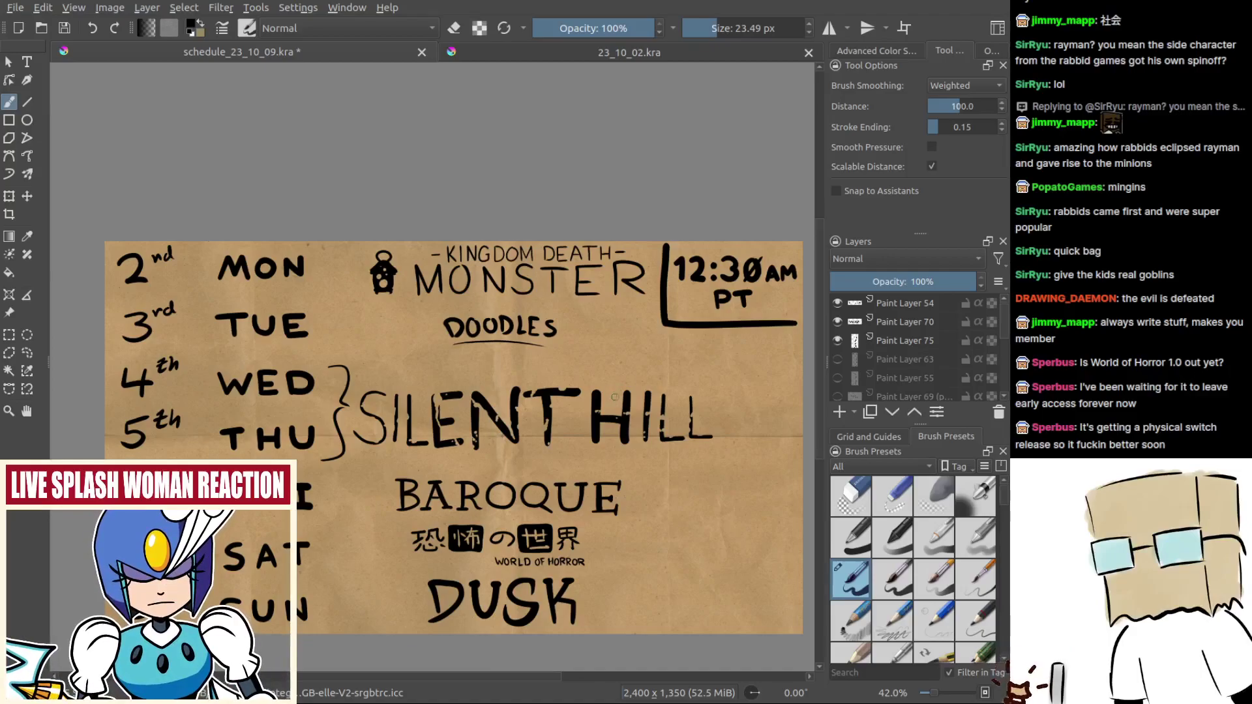
left_click_drag(594, 373, 522, 427)
scroll(587, 448, "up", 2)
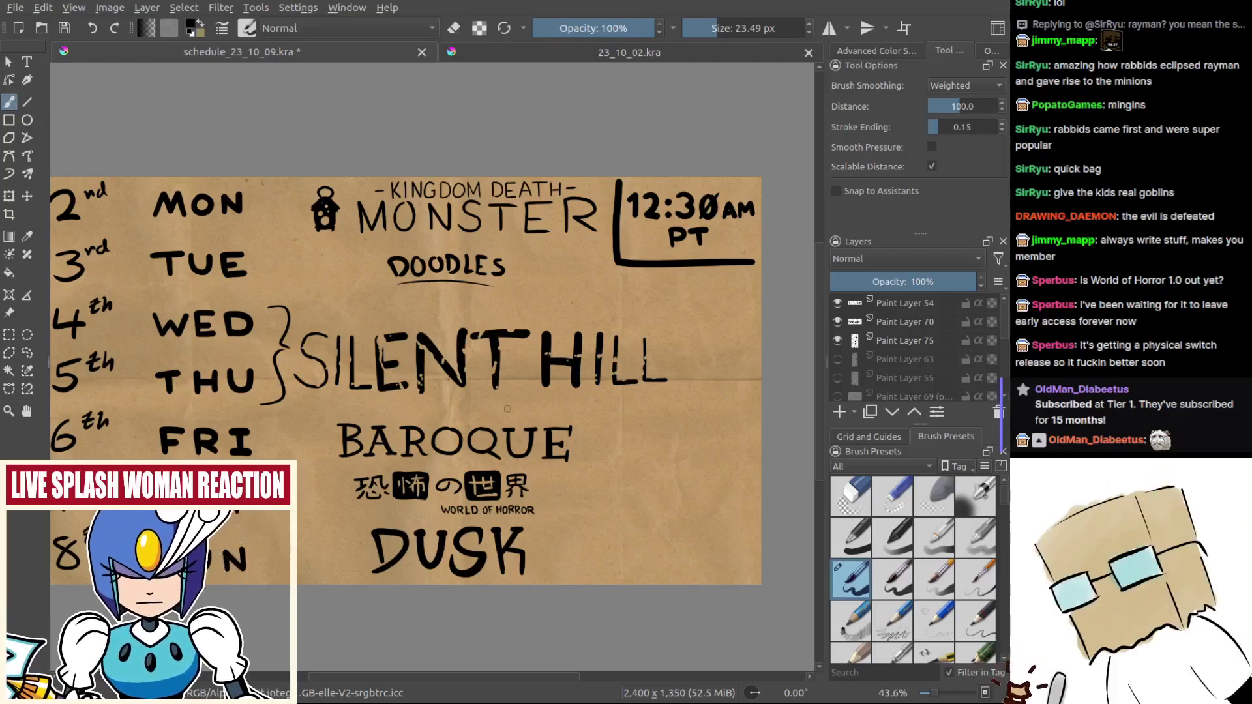
scroll(507, 409, "down", 3)
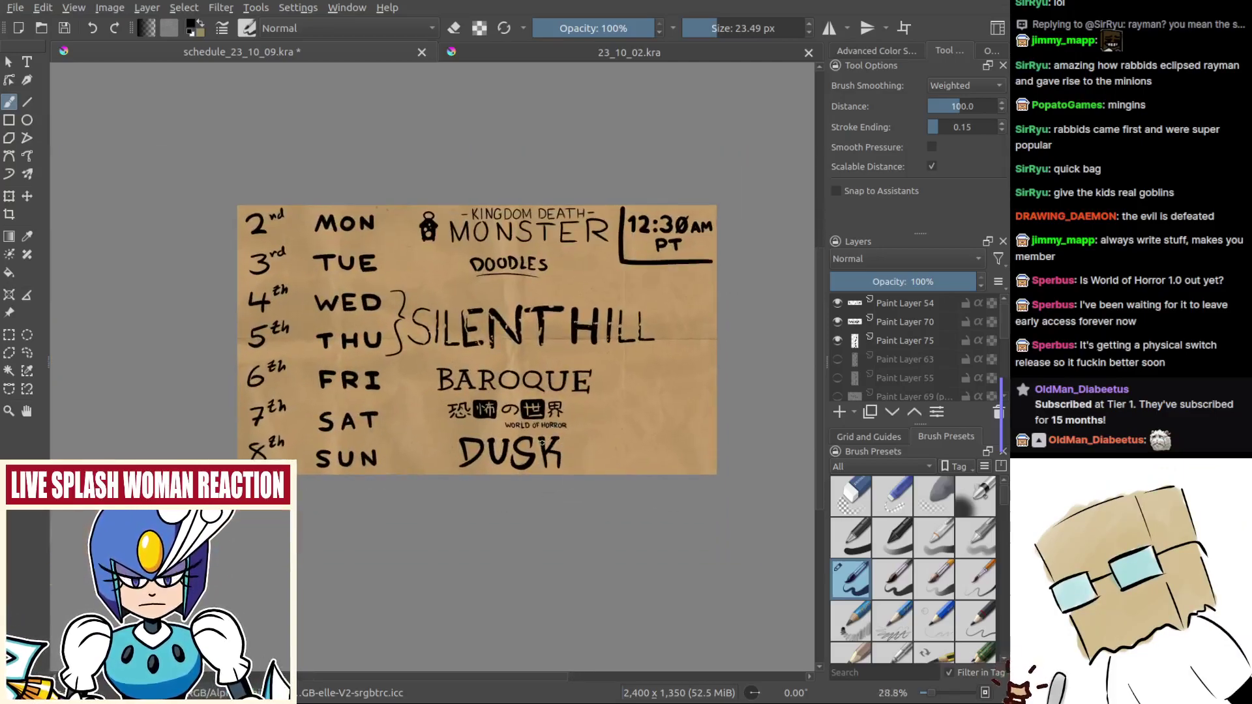
scroll(542, 443, "up", 2)
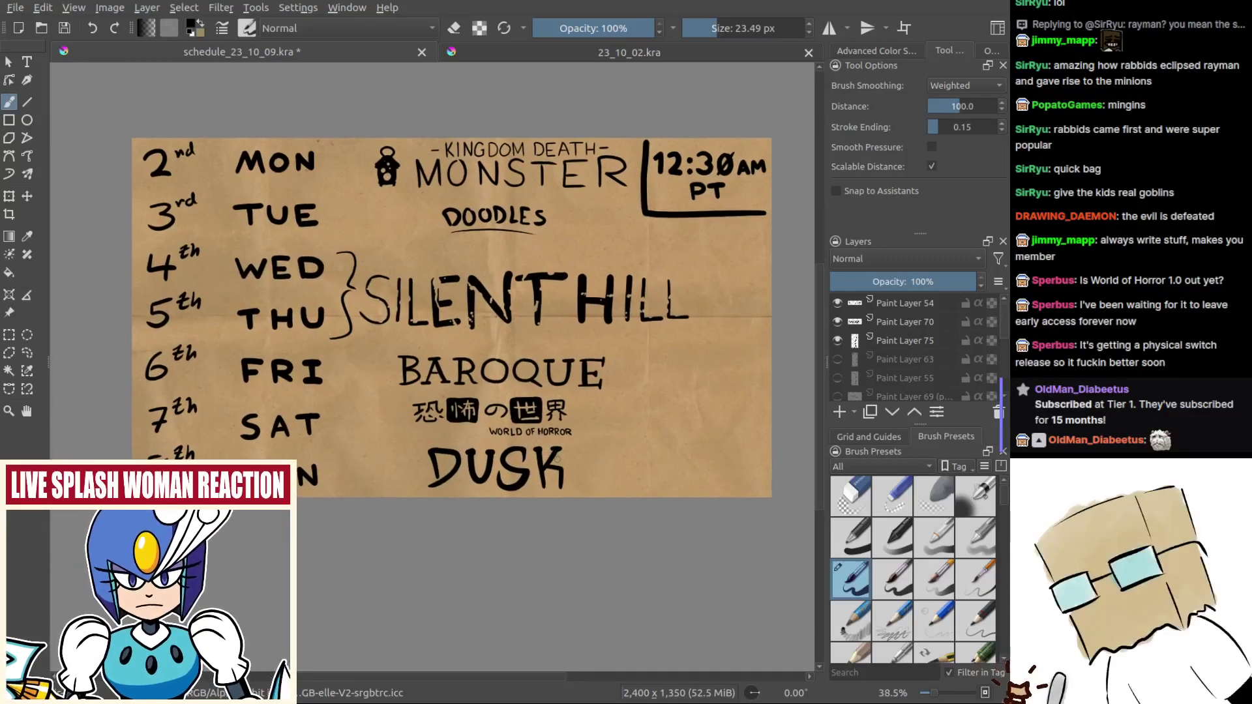
scroll(555, 454, "up", 3)
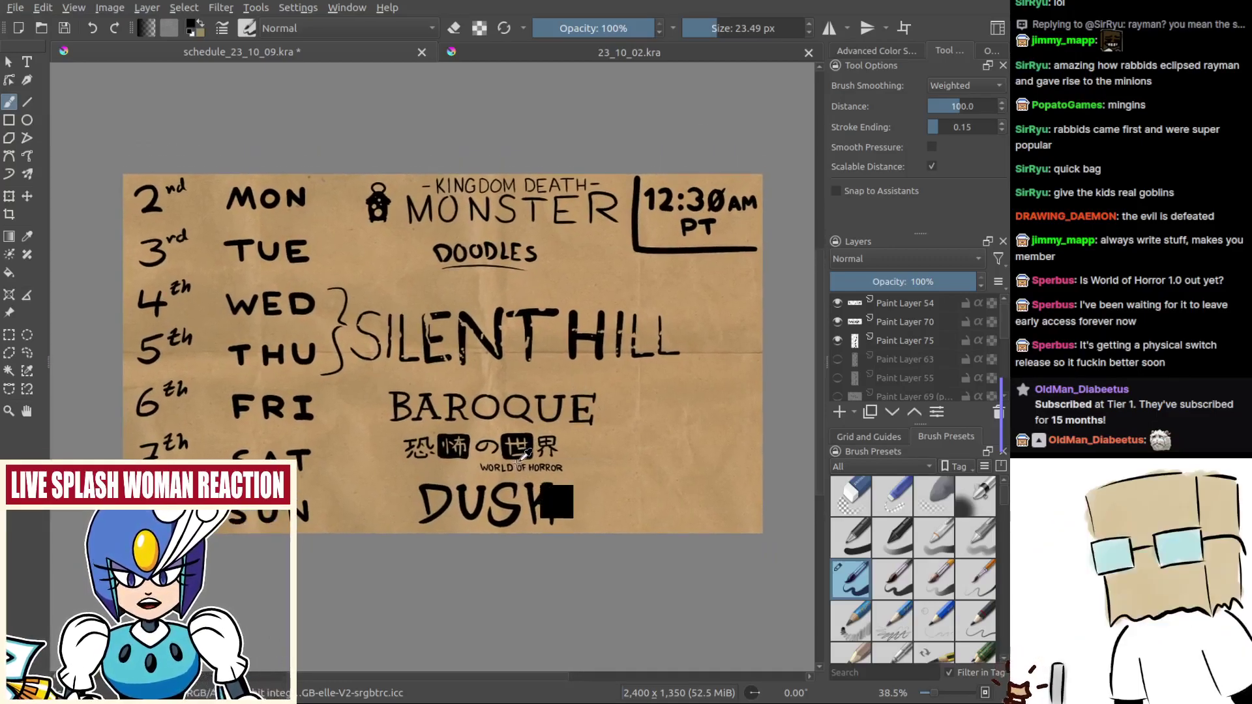
scroll(501, 449, "down", 4)
scroll(562, 415, "up", 2)
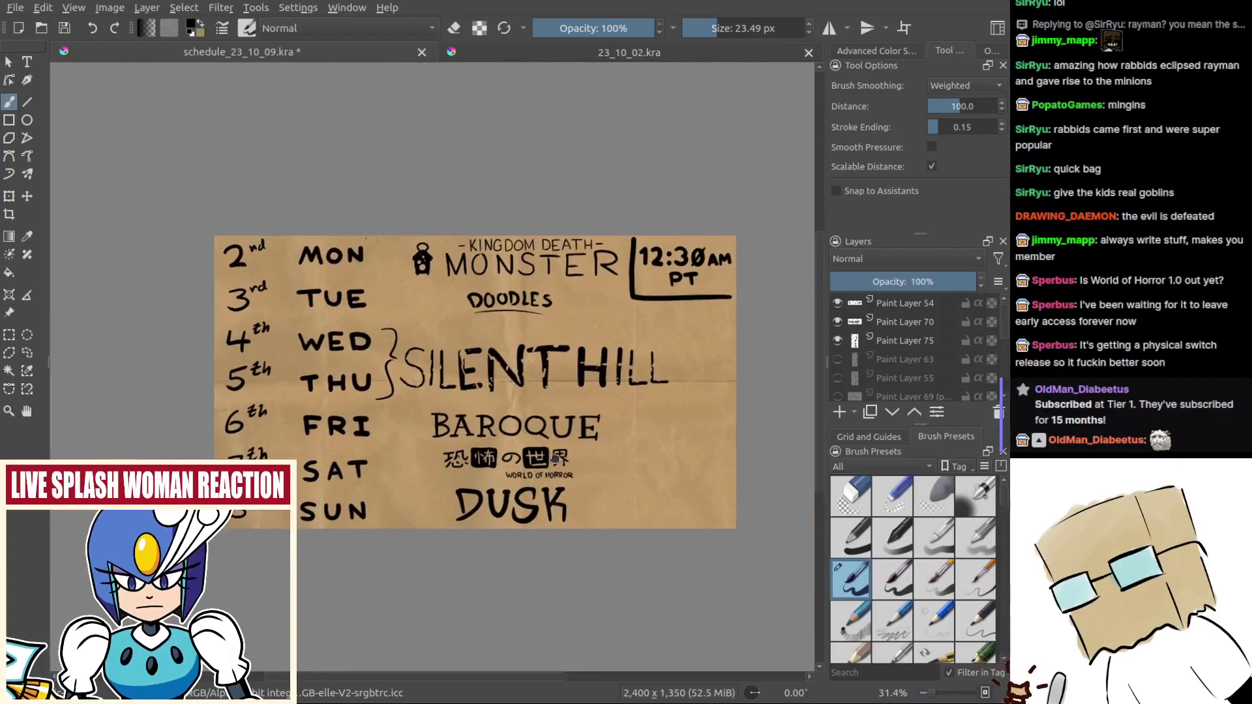
scroll(562, 415, "up", 2)
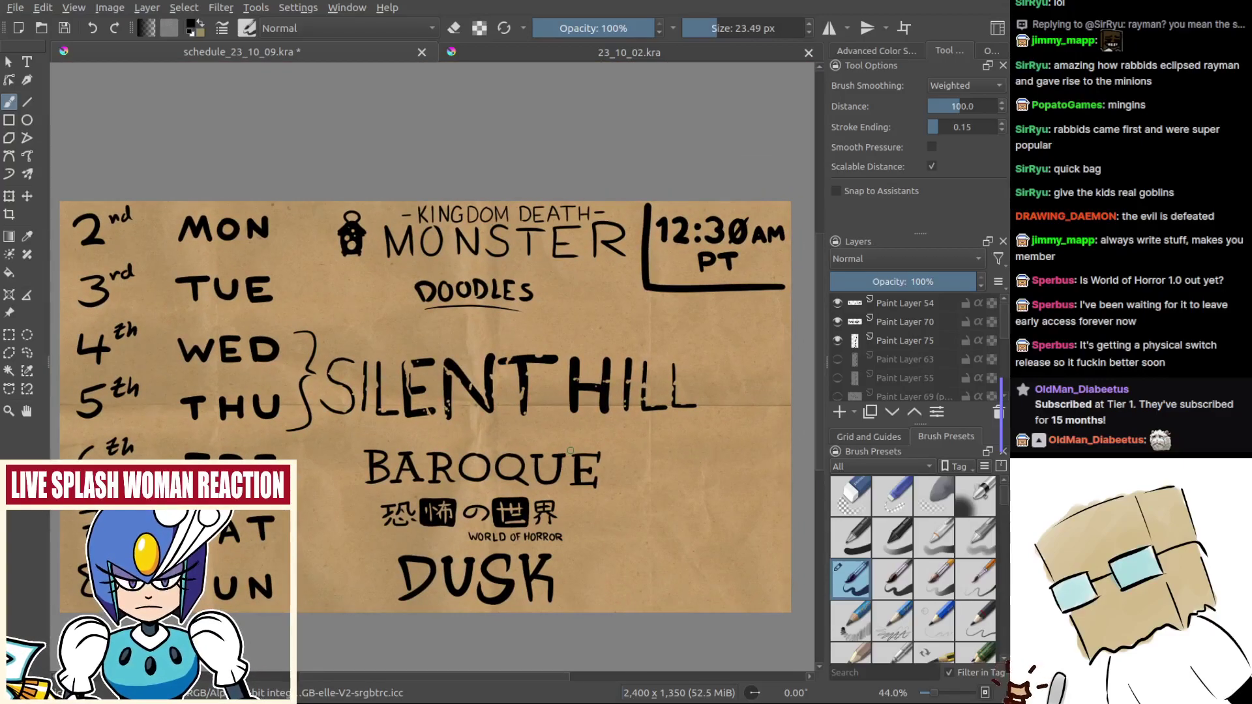
Step: Save the schedule_23_10_09.kra document and bring up the xun55y.kra sketch for work
left_click_drag(568, 443, 567, 407)
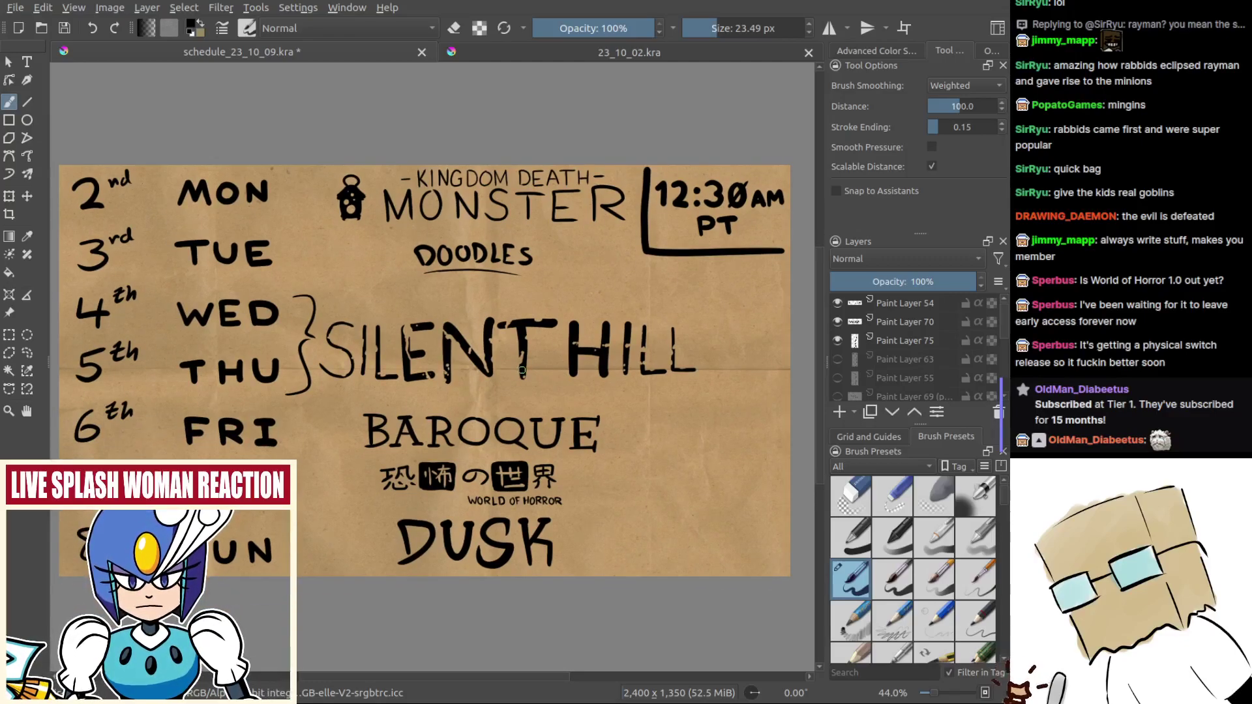
left_click_drag(515, 295, 503, 334)
key("ctrl+s")
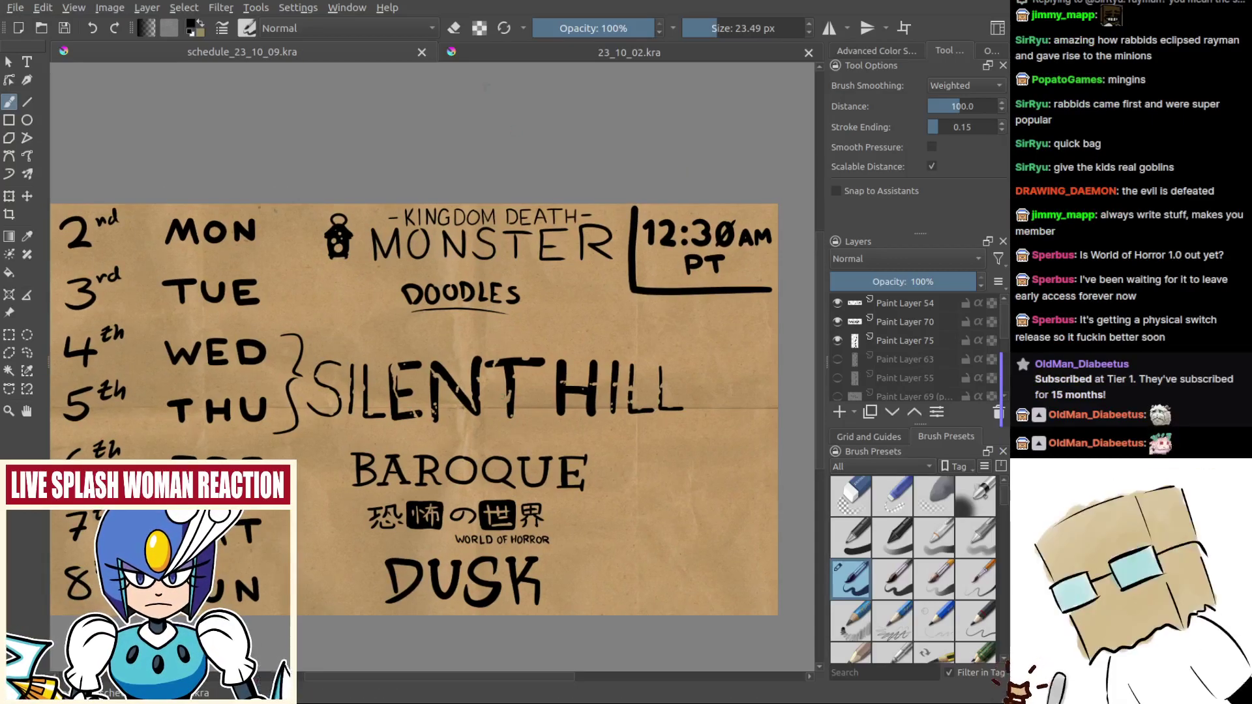
left_click(529, 50)
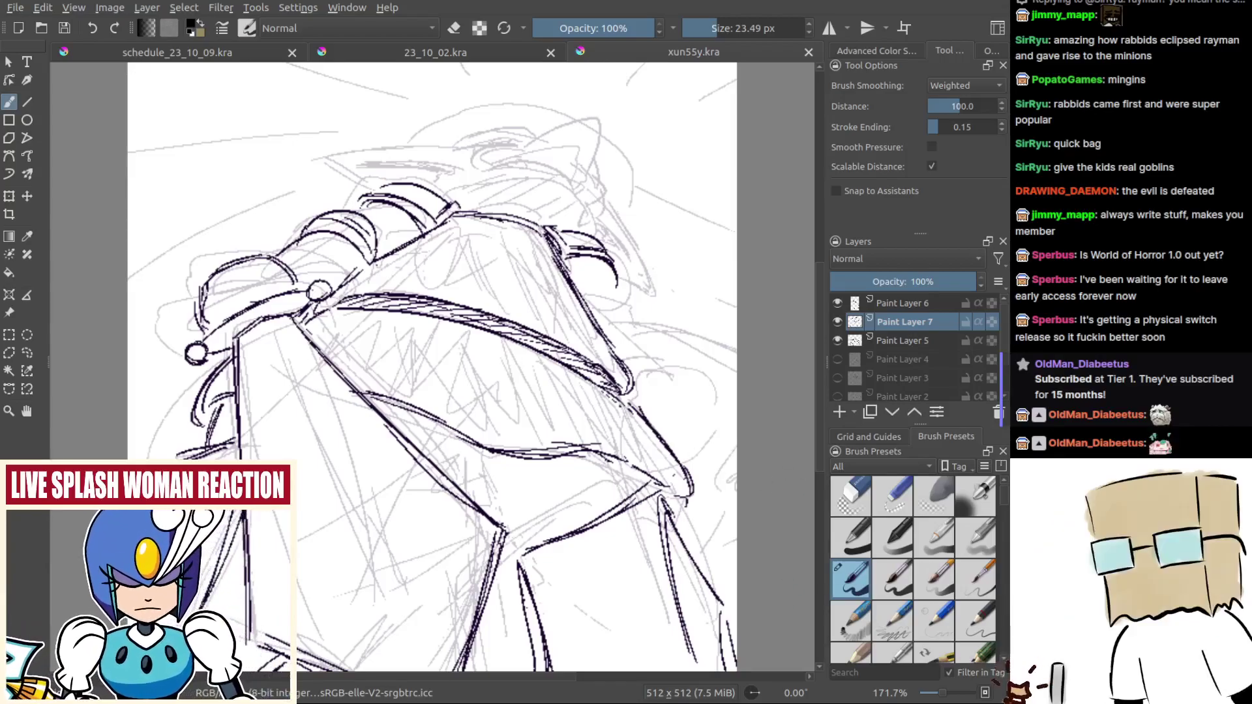
Step: Choose the pixel-art brush preset with the olive and teal swatch and reduce the brush size to 12.33 px
left_click_drag(612, 408, 623, 489)
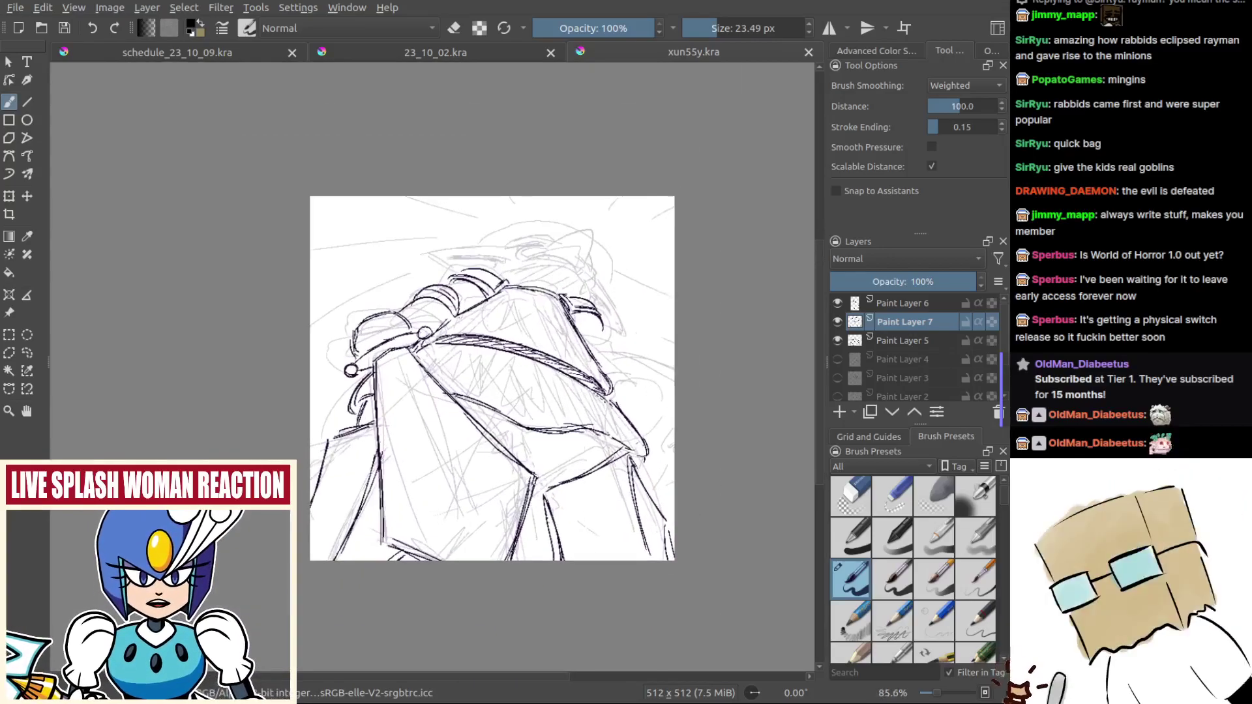
mouse_move(1003, 497)
left_mouse_down()
mouse_move(995, 652)
mouse_move(1005, 595)
left_mouse_up()
left_click(934, 584)
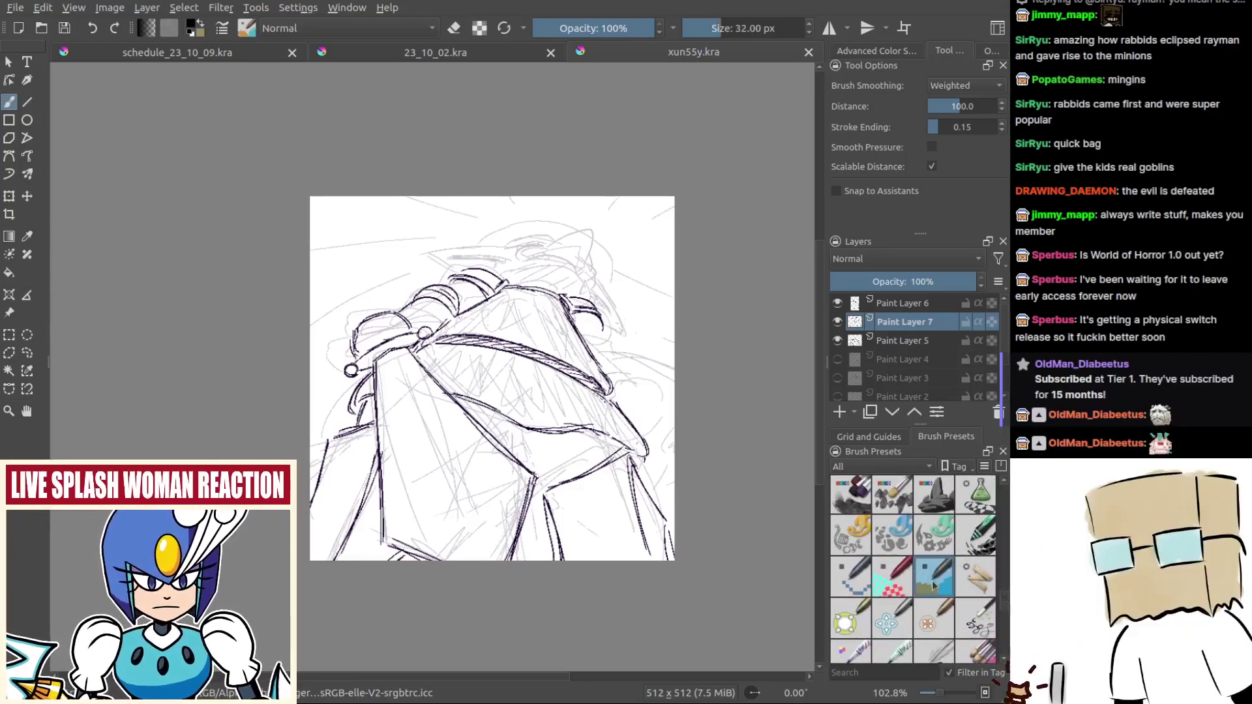
mouse_move(653, 440)
left_mouse_down()
mouse_move(596, 444)
mouse_move(588, 458)
left_mouse_up()
left_click_drag(511, 408, 515, 375)
left_click_drag(585, 337, 569, 337)
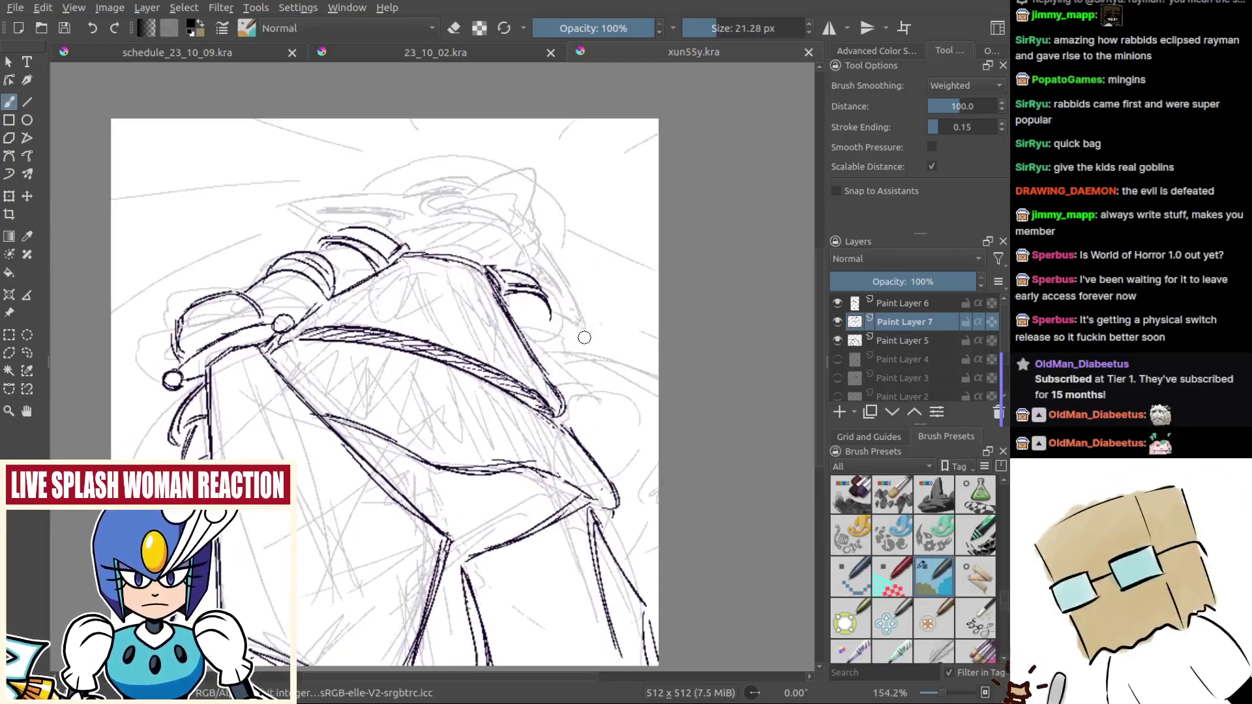
key("bracketleft")
Step: Preview Paint Layer 4 over the cloaked figure, then hide Paint Layers 5, 7 and 6
left_click(838, 359)
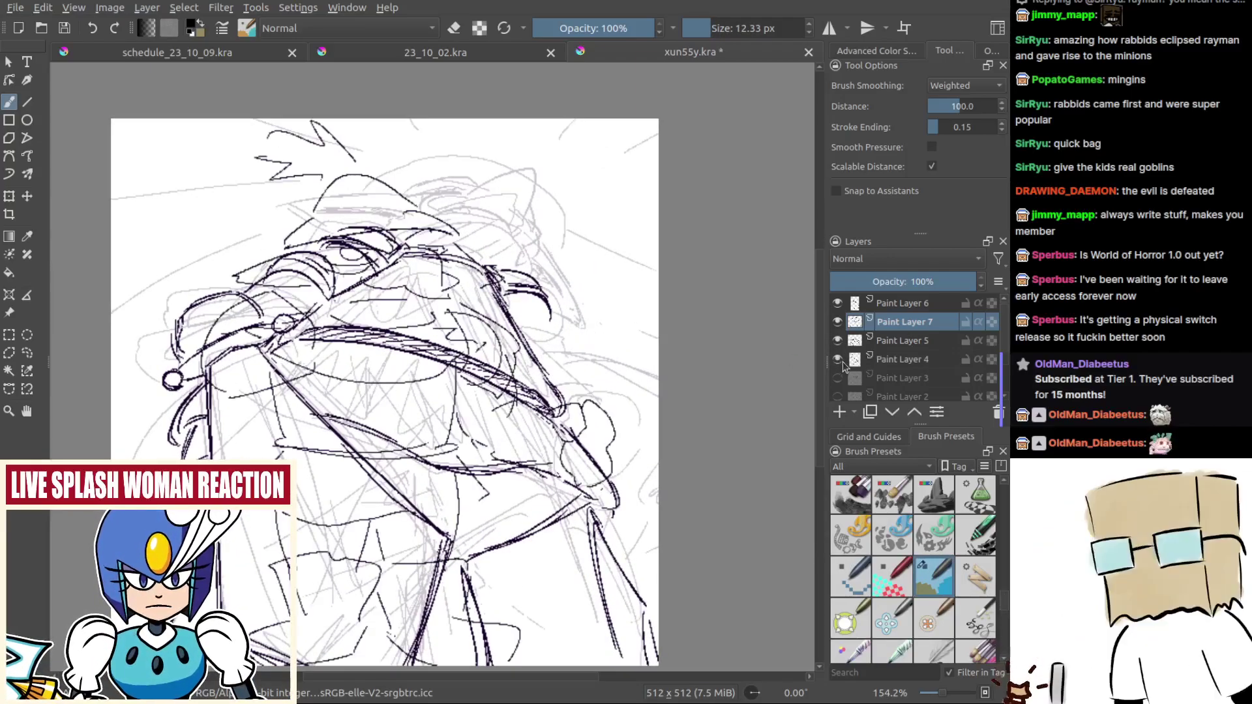
left_click(838, 359)
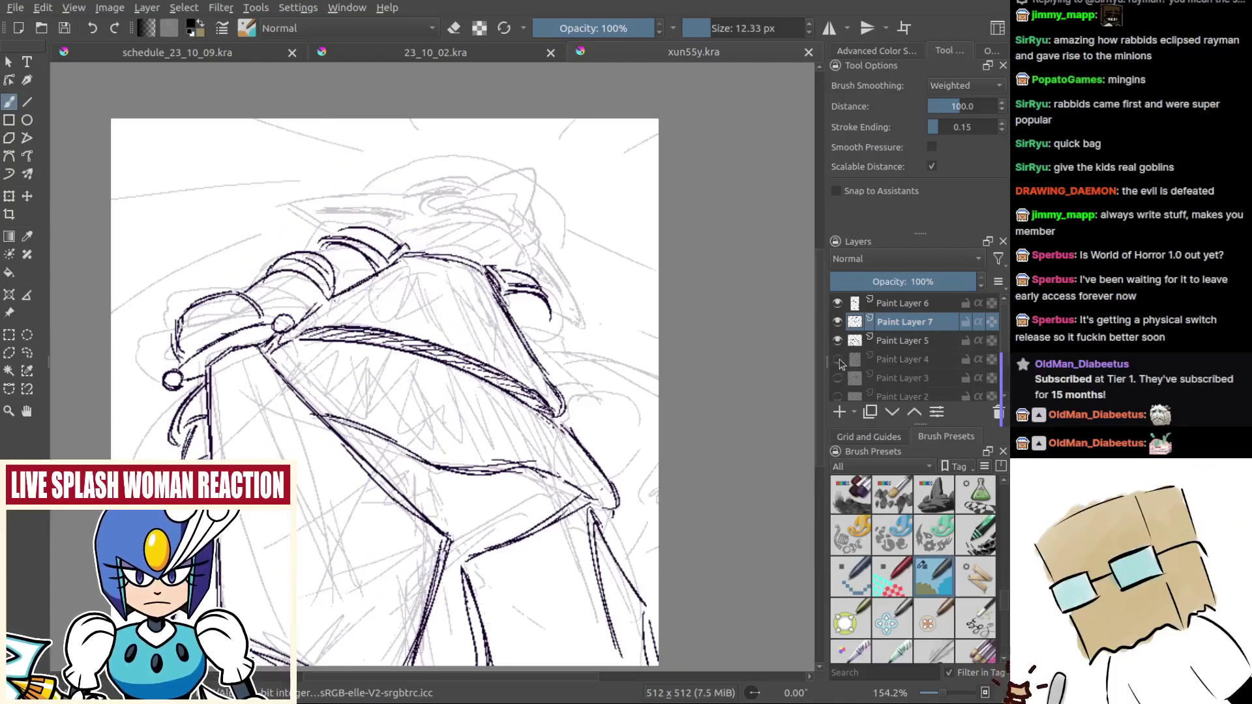
left_click(838, 340)
left_click(838, 321)
left_click(838, 303)
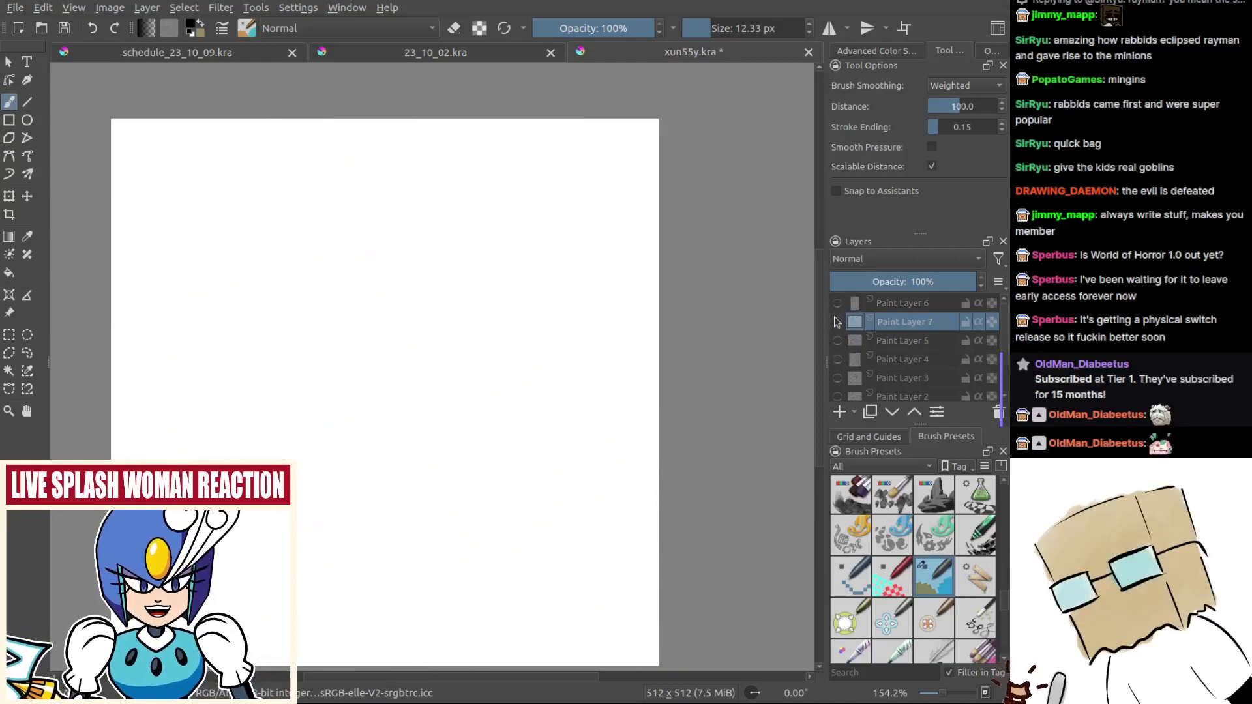
Step: Examine the older sketches on Paint Layers 4, 3 and 2 by showing and hiding them one at a time
left_click(838, 359)
left_click(838, 360)
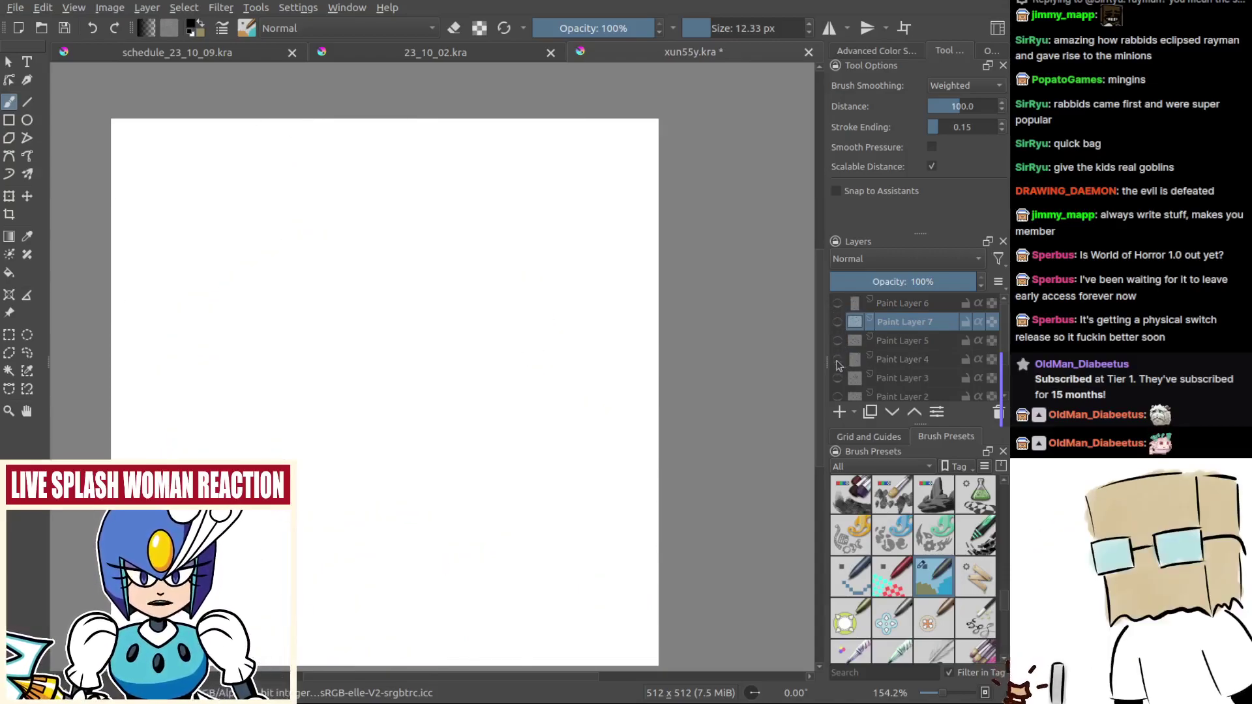
left_click(838, 379)
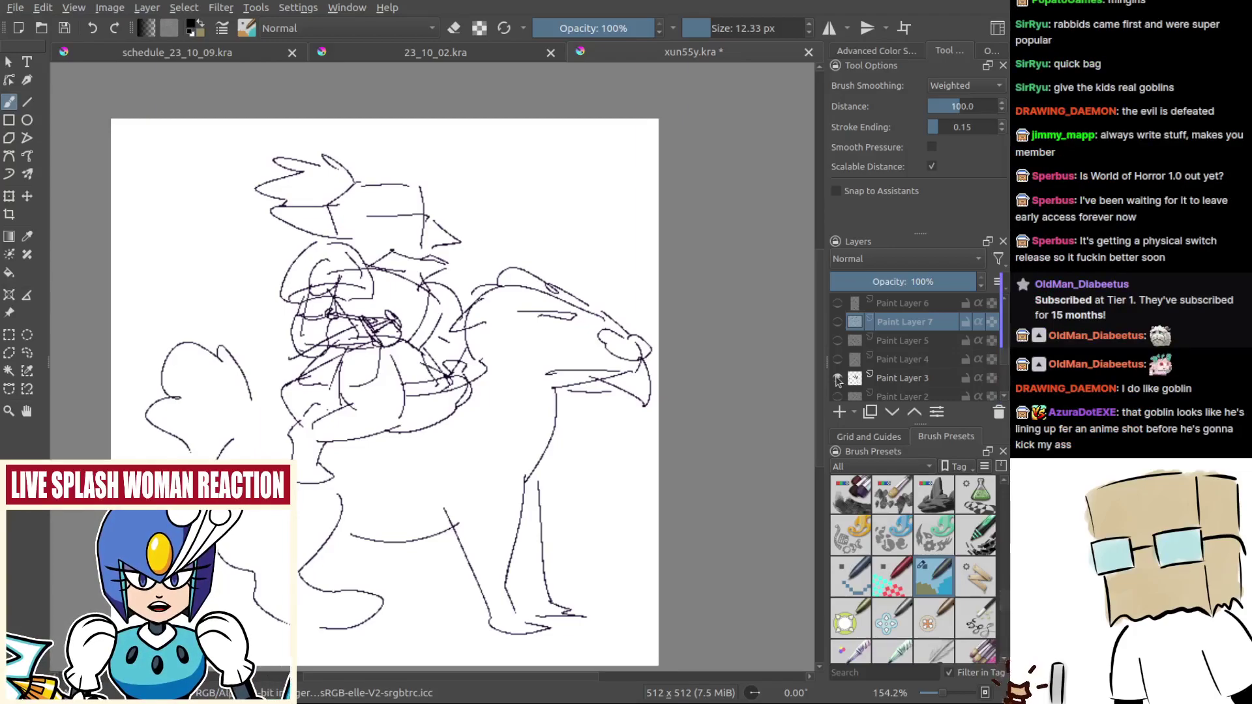
left_click_drag(635, 394, 696, 372)
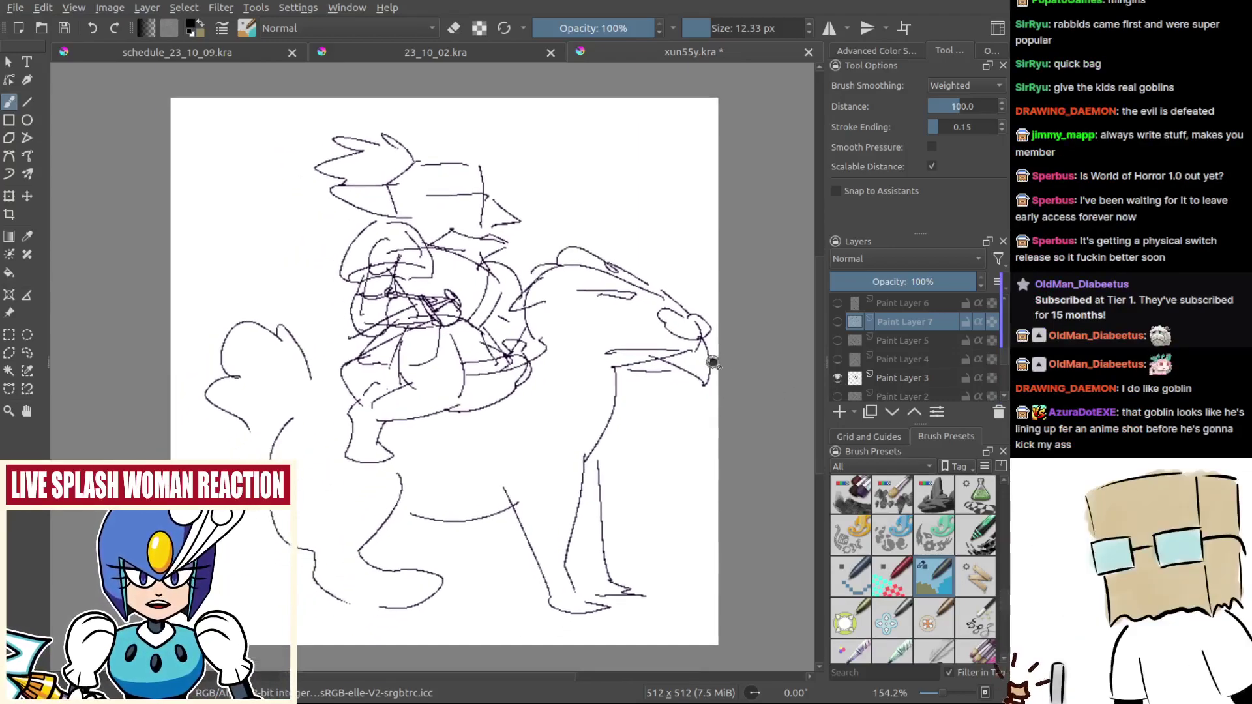
left_click(837, 379)
left_click(838, 395)
left_click(838, 396)
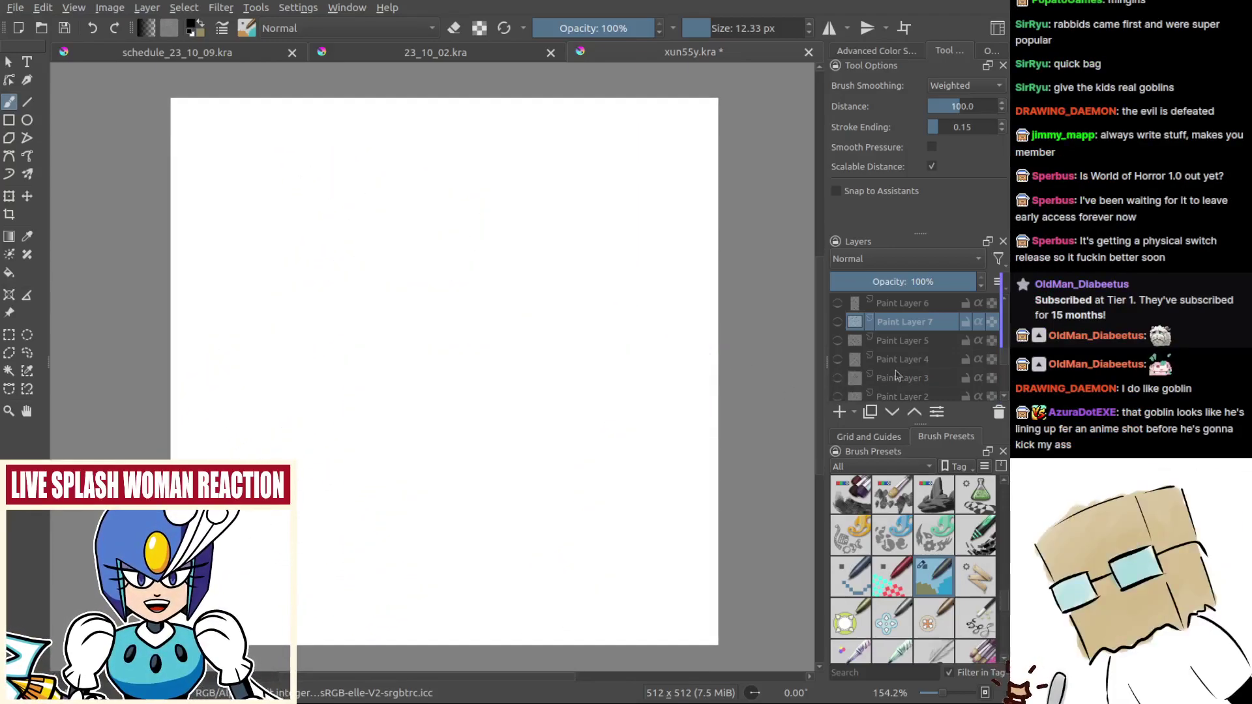
Step: Show and select Paint Layer 2 and dot small freckles across the lower face area beneath the pointed shape
scroll(897, 376, "down", 1)
left_click(837, 379)
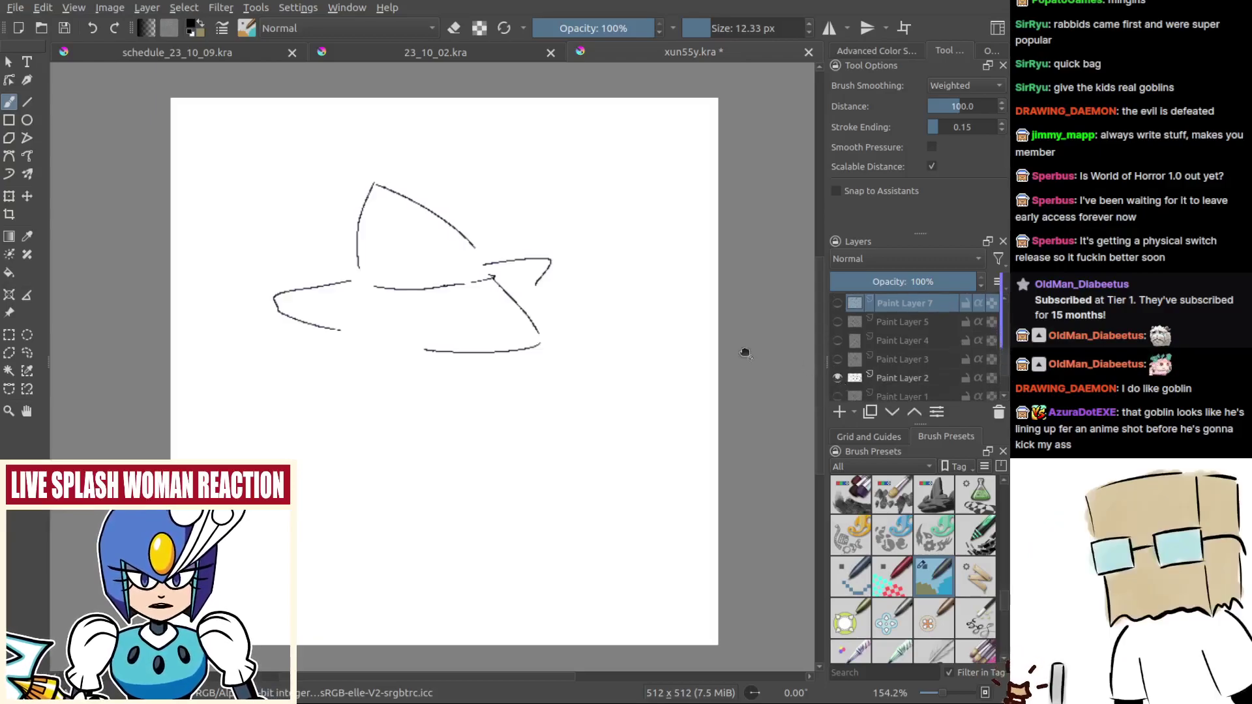
left_click(902, 377)
left_click_drag(427, 318, 431, 266)
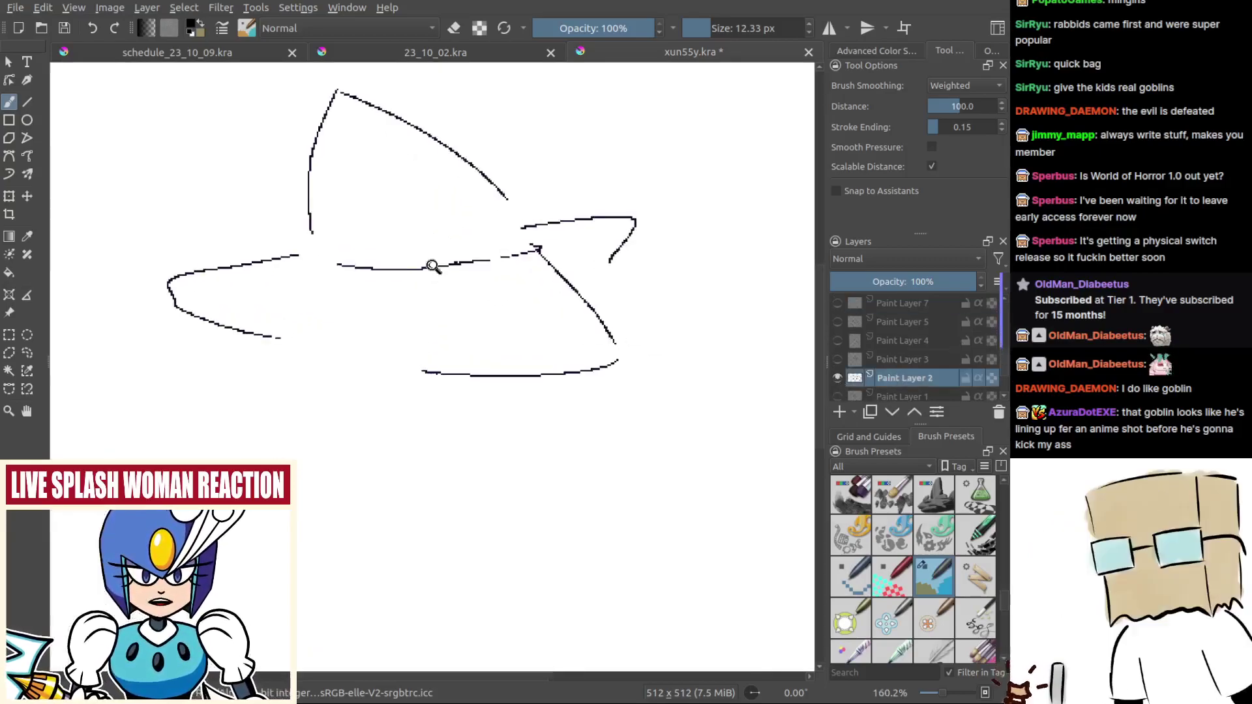
left_click(423, 296)
left_click(410, 324)
left_click(457, 338)
left_click(473, 302)
left_click(500, 351)
left_click(541, 334)
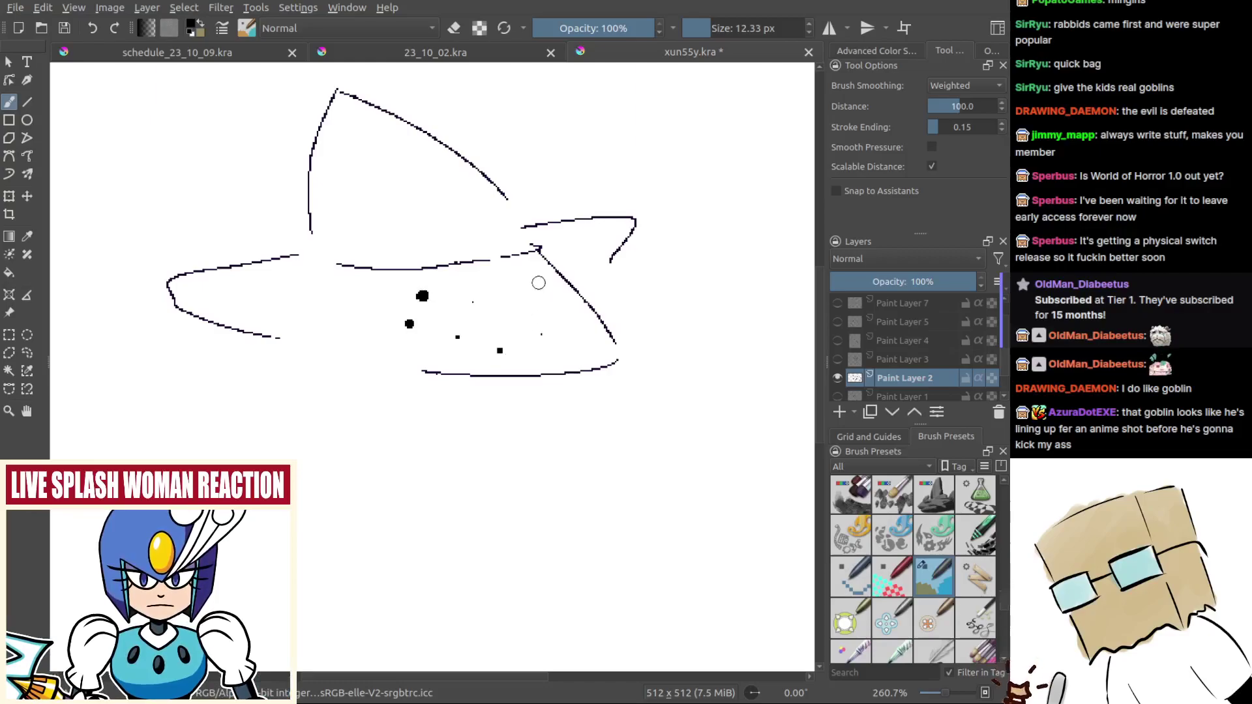
left_click(539, 282)
left_click(578, 320)
left_click(595, 346)
left_click(500, 308)
left_click(501, 324)
mouse_move(488, 376)
left_mouse_down()
mouse_move(458, 441)
mouse_move(457, 320)
left_mouse_up()
mouse_move(608, 402)
left_mouse_down()
mouse_move(579, 386)
mouse_move(557, 425)
left_mouse_up()
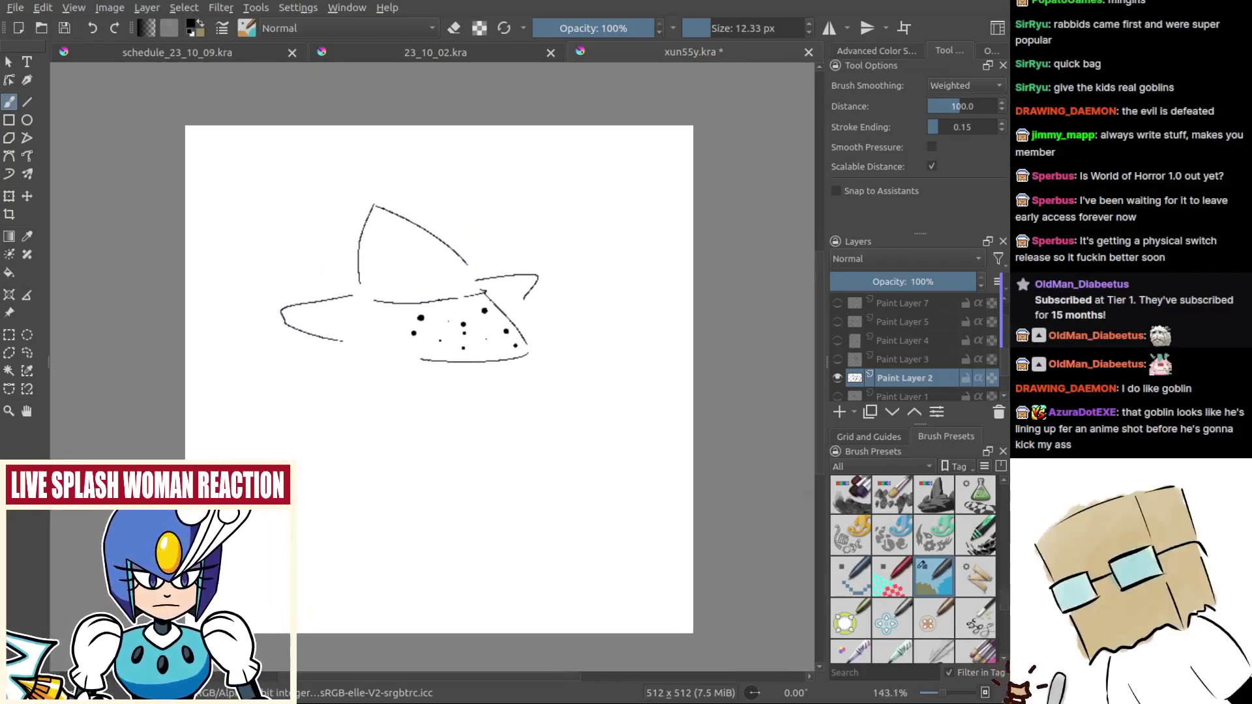
Step: Hide Paint Layer 2 and briefly show Paint Layer 1 to examine the feathered goblin head sketch
left_click(837, 377)
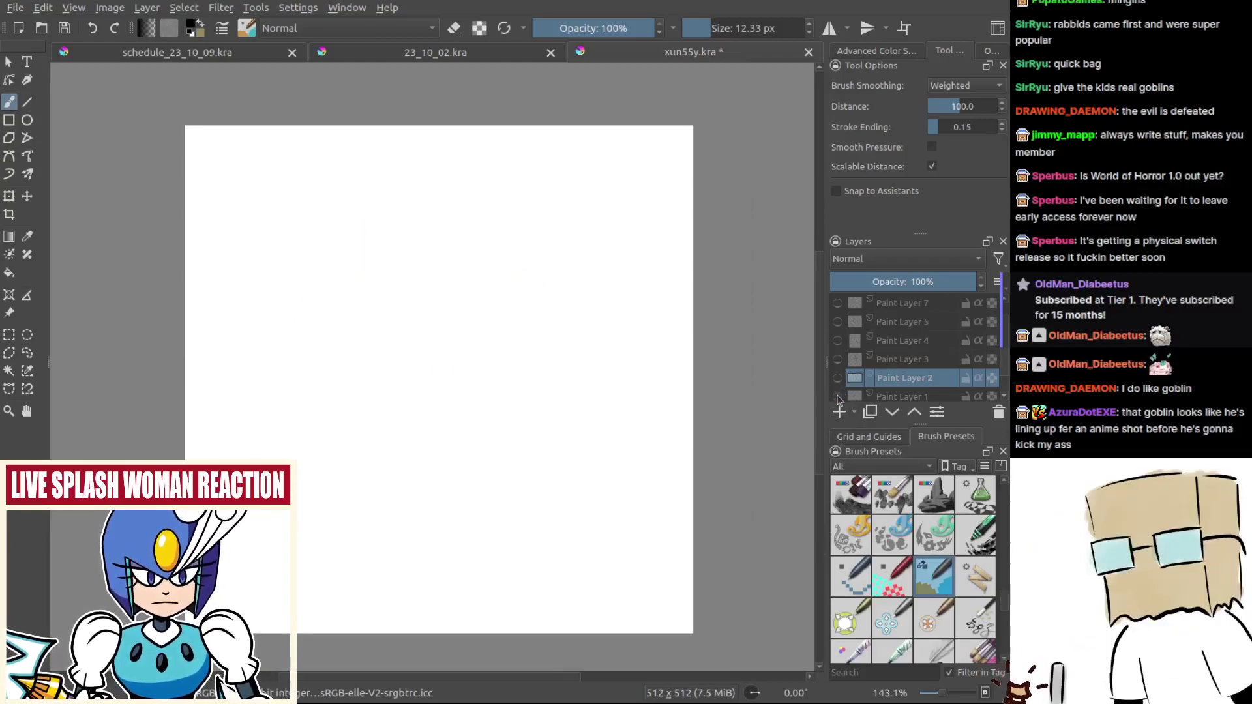
left_click(837, 397)
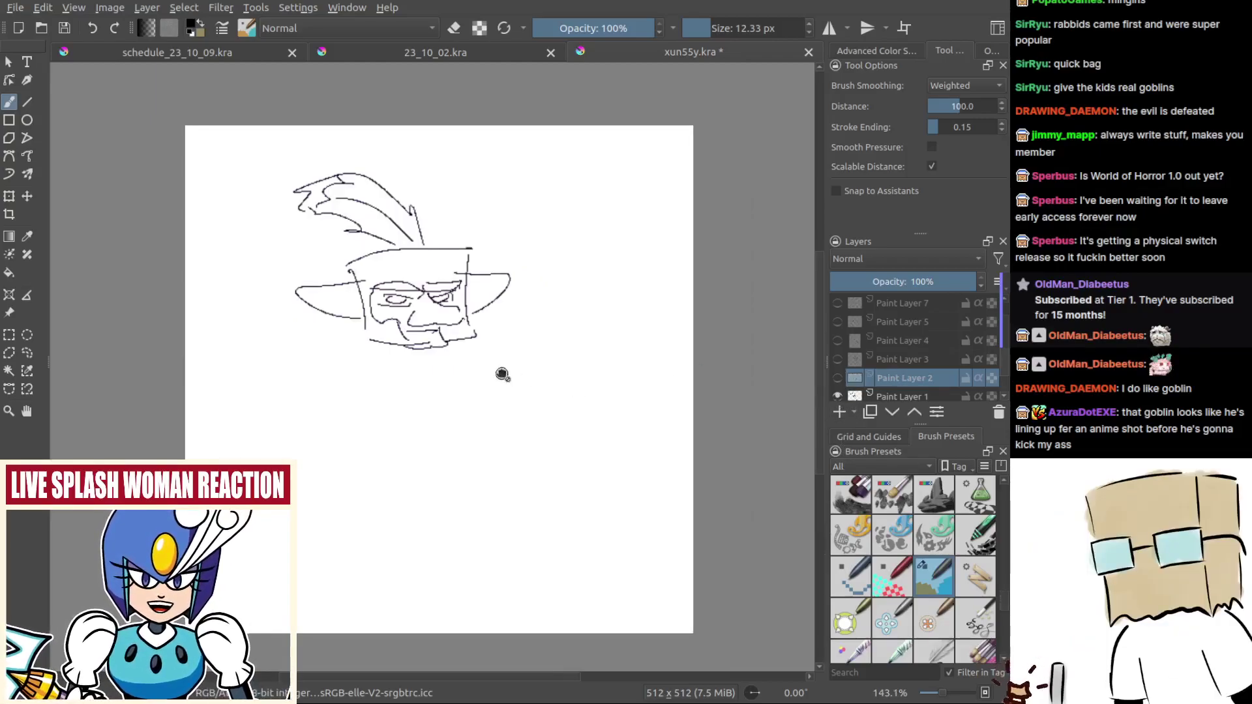
mouse_move(503, 374)
left_mouse_down()
mouse_move(565, 400)
mouse_move(507, 359)
left_mouse_up()
mouse_move(1003, 340)
left_mouse_down()
mouse_move(1005, 362)
mouse_move(1003, 345)
left_mouse_up()
left_click(838, 389)
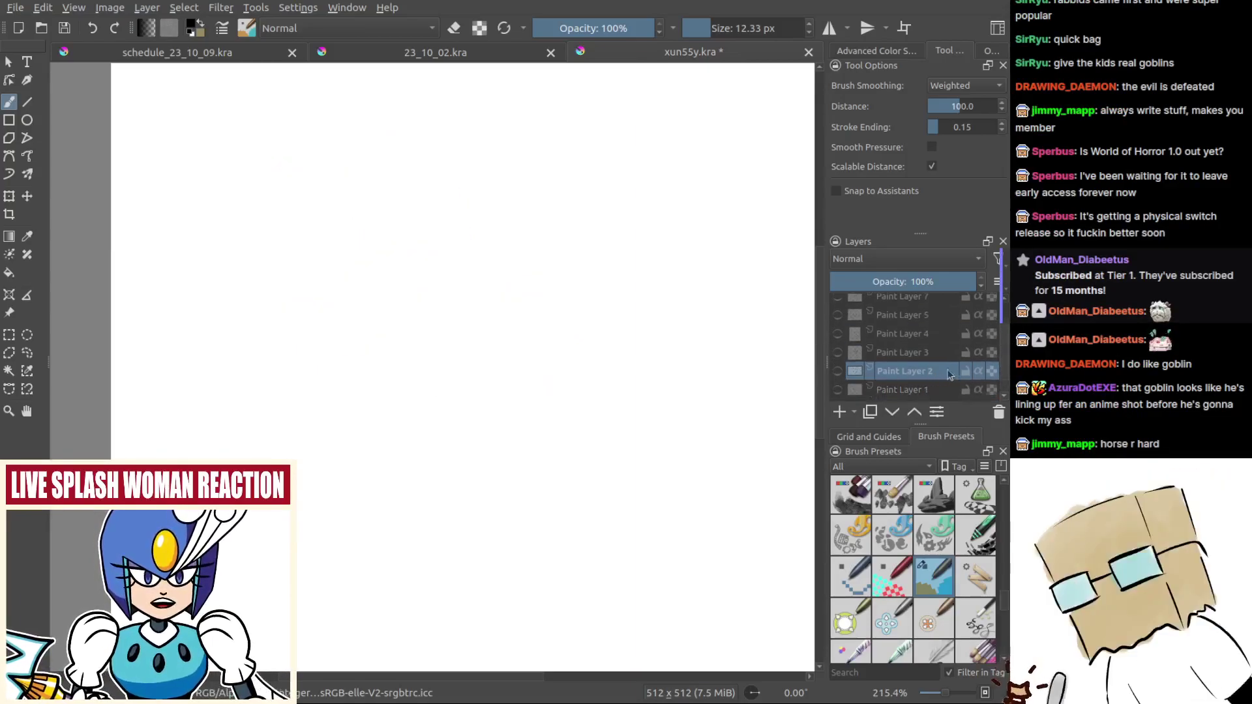
Step: Make Paint Layers 6 and 7 with the cloaked figure's line work visible
scroll(840, 326, "up", 2)
left_click(837, 303)
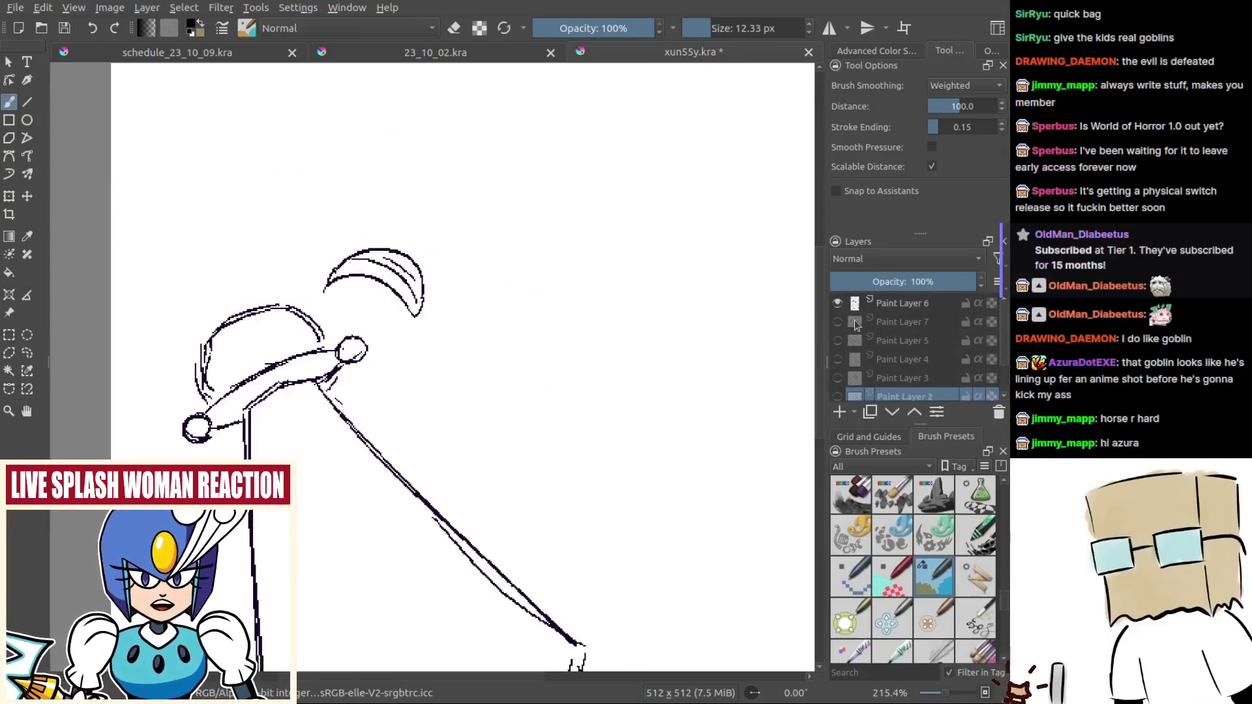
left_click(837, 321)
Step: Compare the rough sketch with the line work by toggling Paint Layers 5 and 7, leaving both visible
left_click(837, 341)
left_click(837, 341)
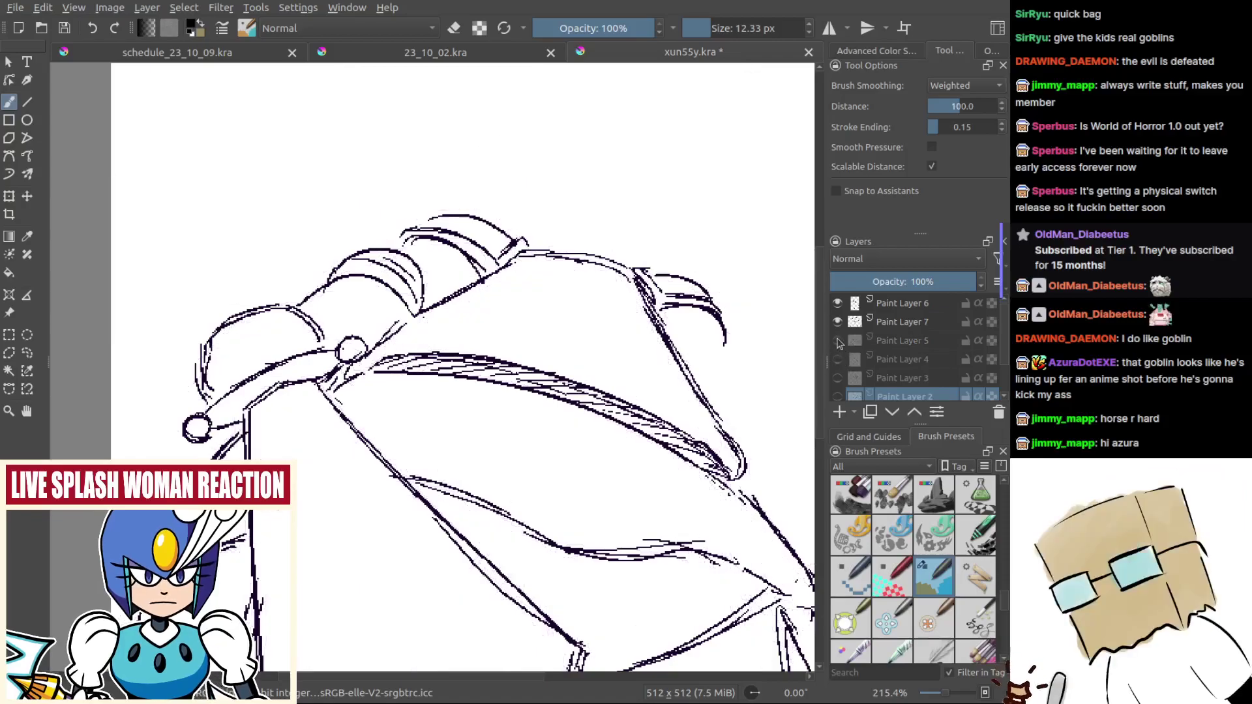
left_click(838, 341)
left_click(837, 340)
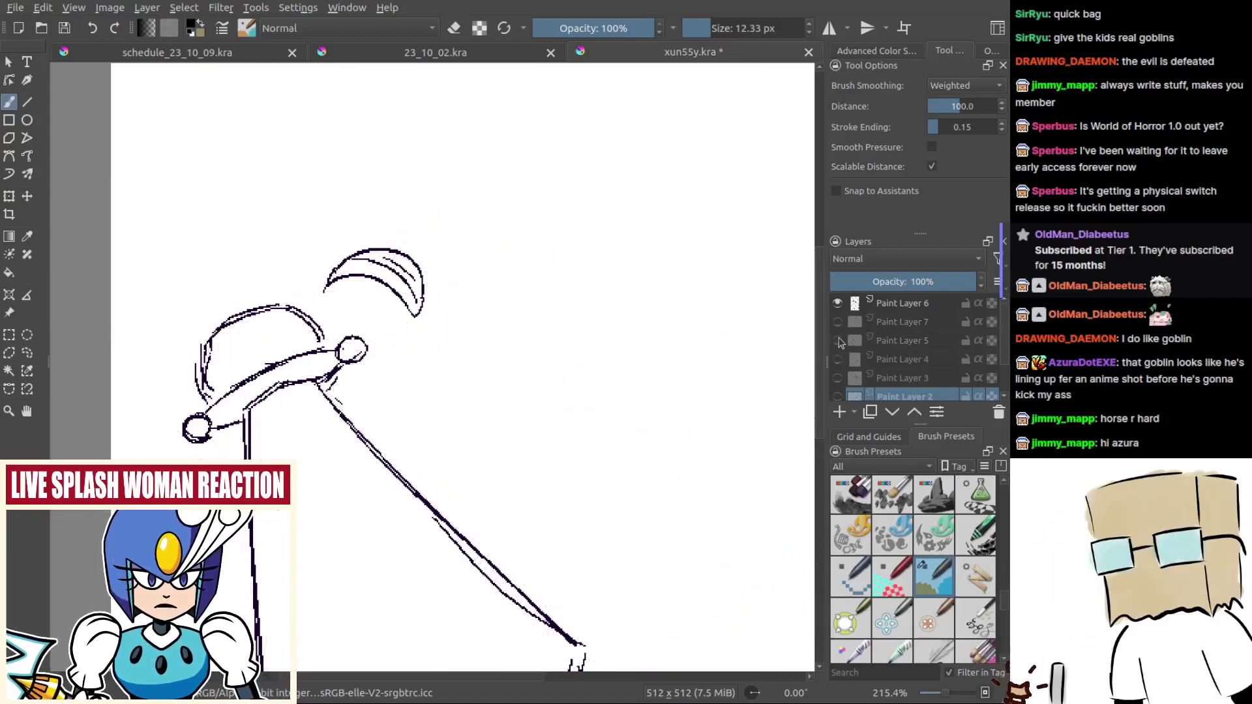
left_click(837, 340)
left_click(838, 341)
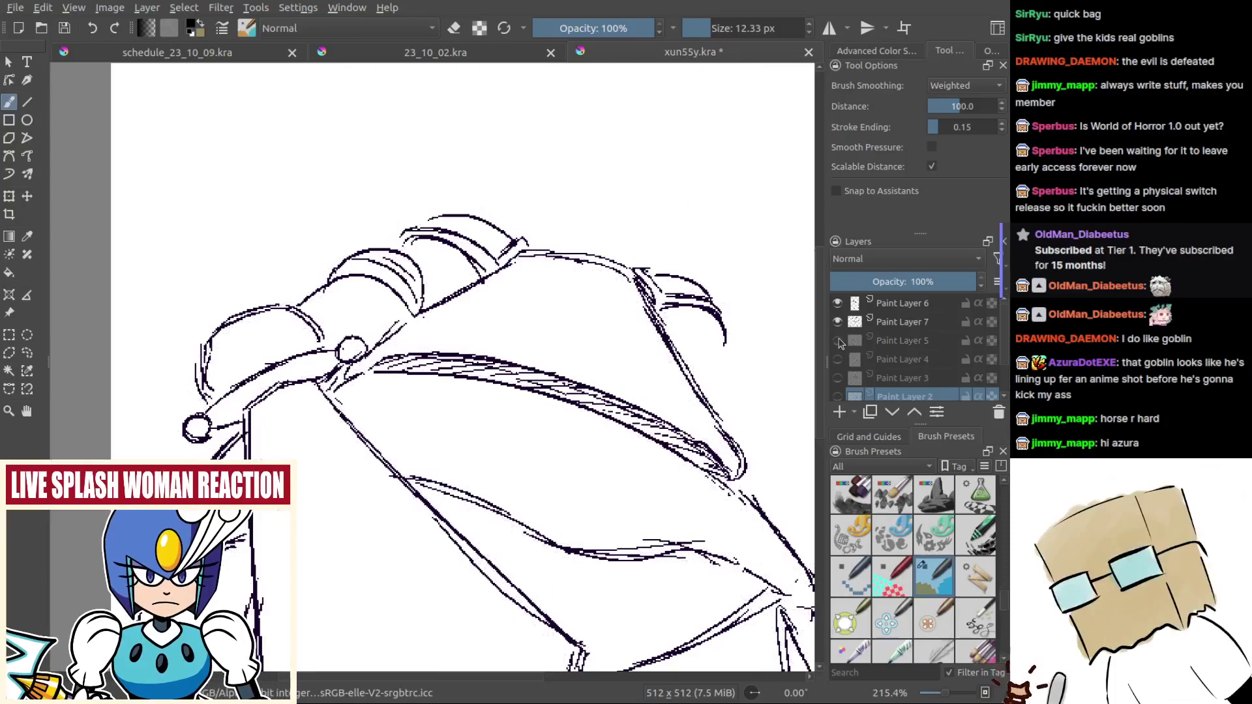
left_click(837, 340)
left_click(837, 340)
left_click(838, 323)
left_click(838, 321)
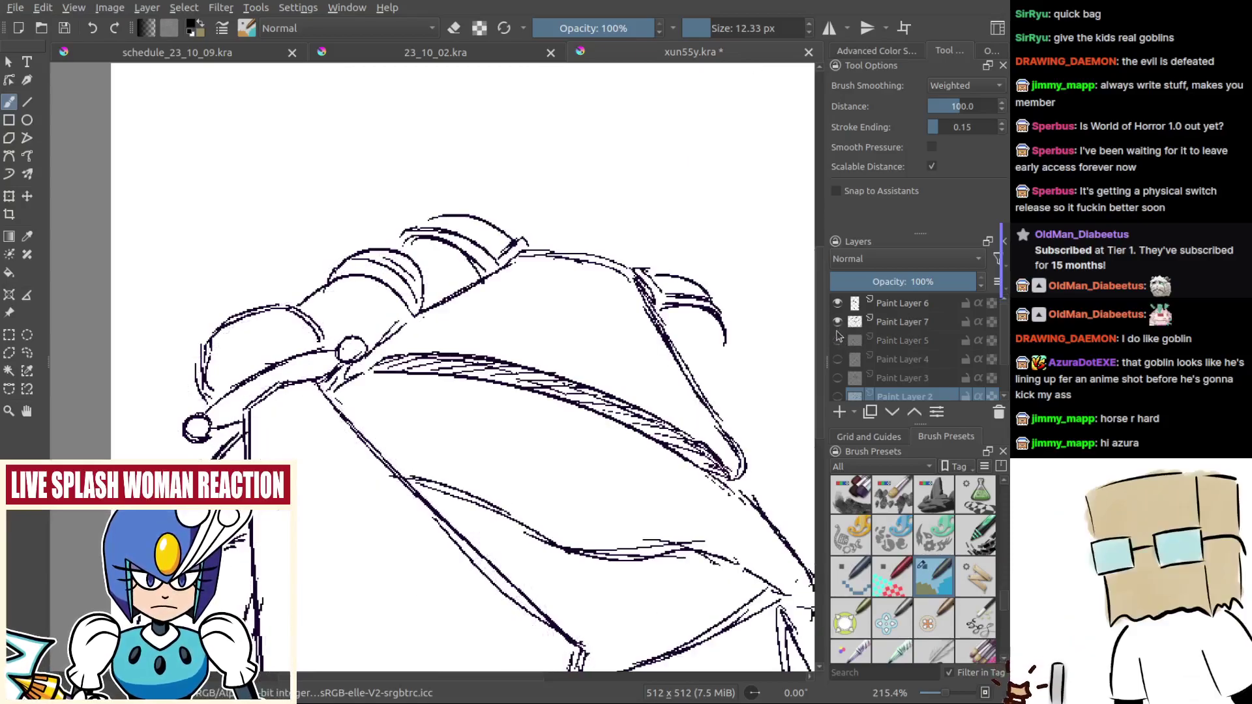
left_click(838, 340)
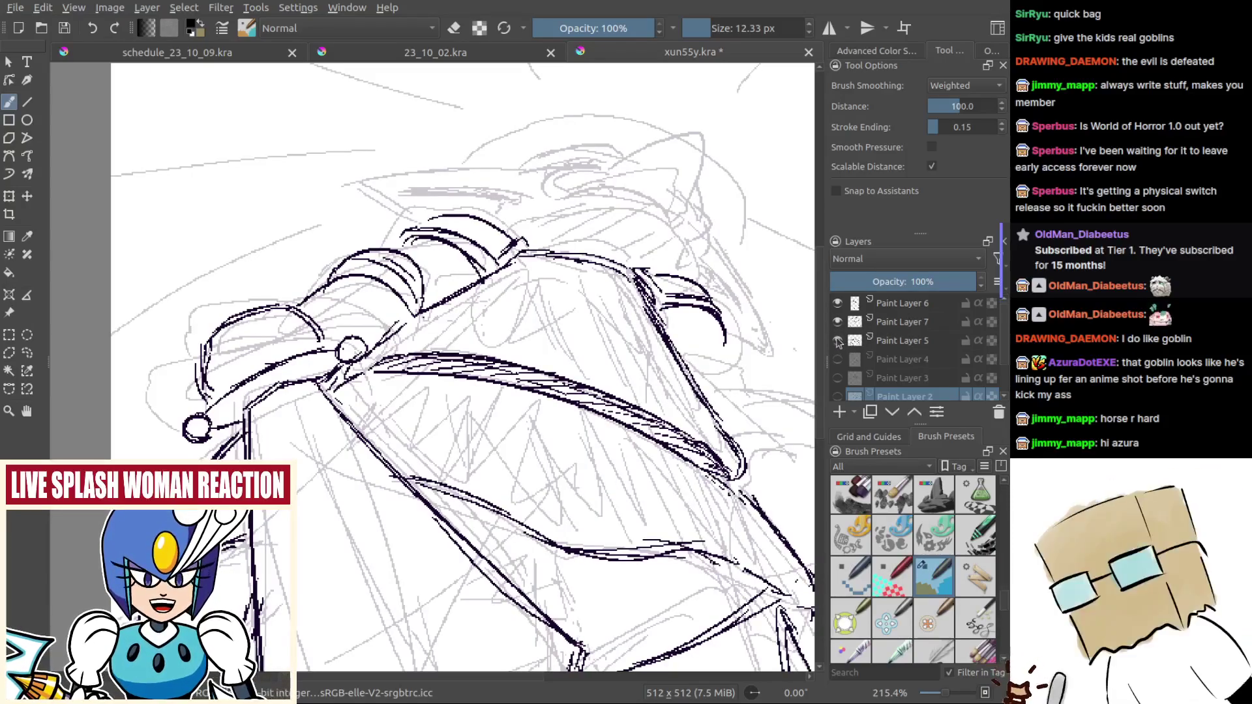
Step: Try merging Paint Layer 7 down into Paint Layer 5, toggling the merged layer to check its contents
left_click(894, 327)
key("ctrl+e")
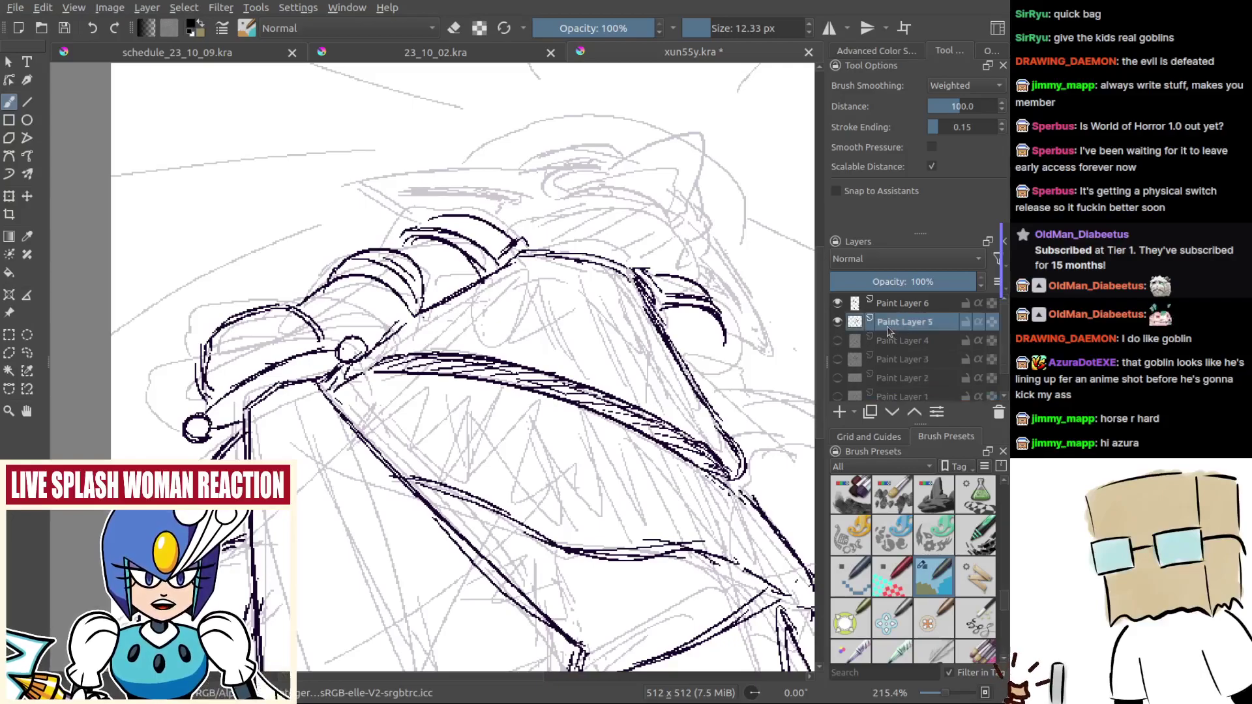
left_click(838, 322)
left_click(838, 323)
left_click(838, 322)
left_click(838, 323)
left_click(838, 322)
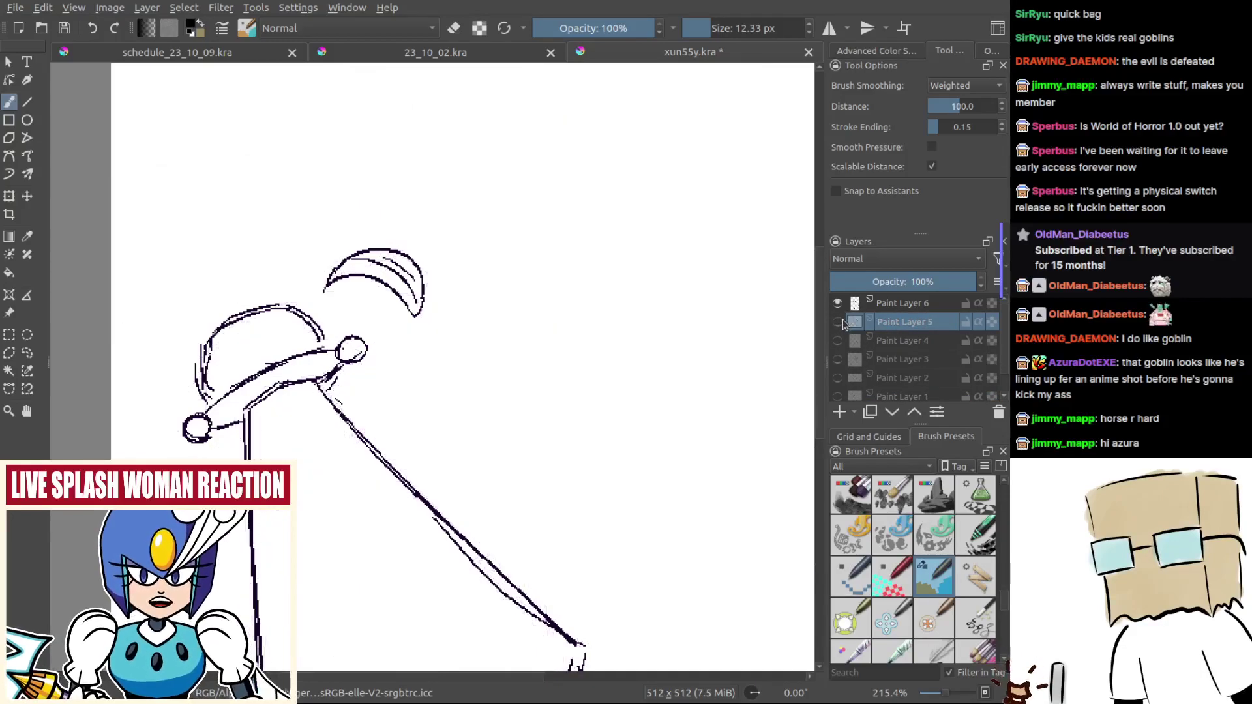
left_click(838, 322)
Step: Undo the layer merge and make Paint Layer 7 visible
key("ctrl+z")
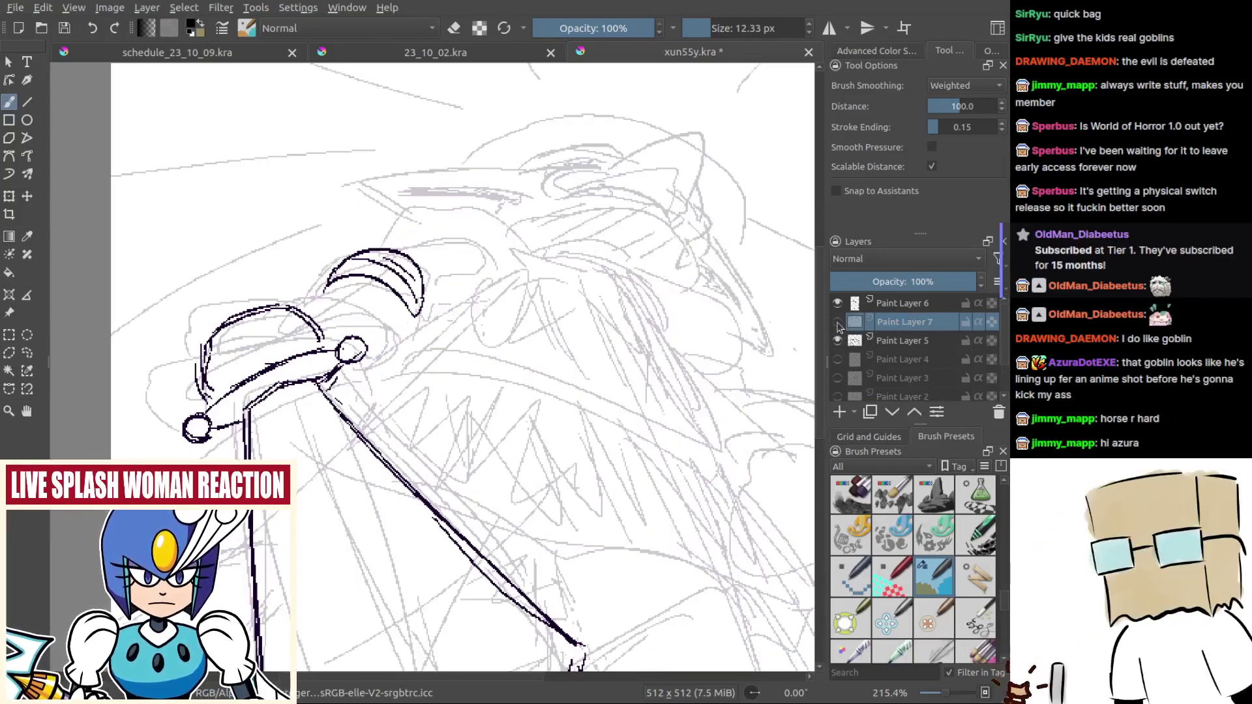
left_click(838, 322)
Step: Review the overall composition of the cloaked figure sketch, including in a mirrored view
scroll(556, 409, "down", 5)
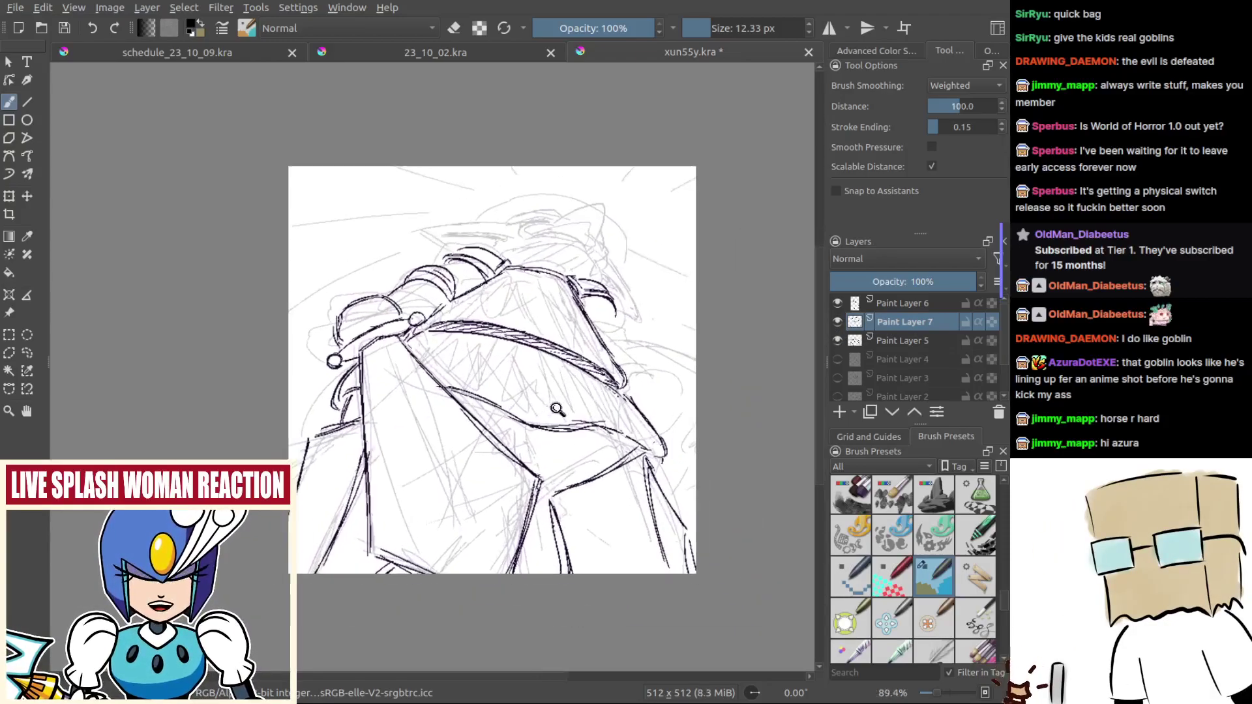
scroll(556, 409, "up", 2)
mouse_move(610, 451)
left_mouse_down()
mouse_move(594, 451)
mouse_move(589, 478)
left_mouse_up()
left_click_drag(600, 530, 619, 516)
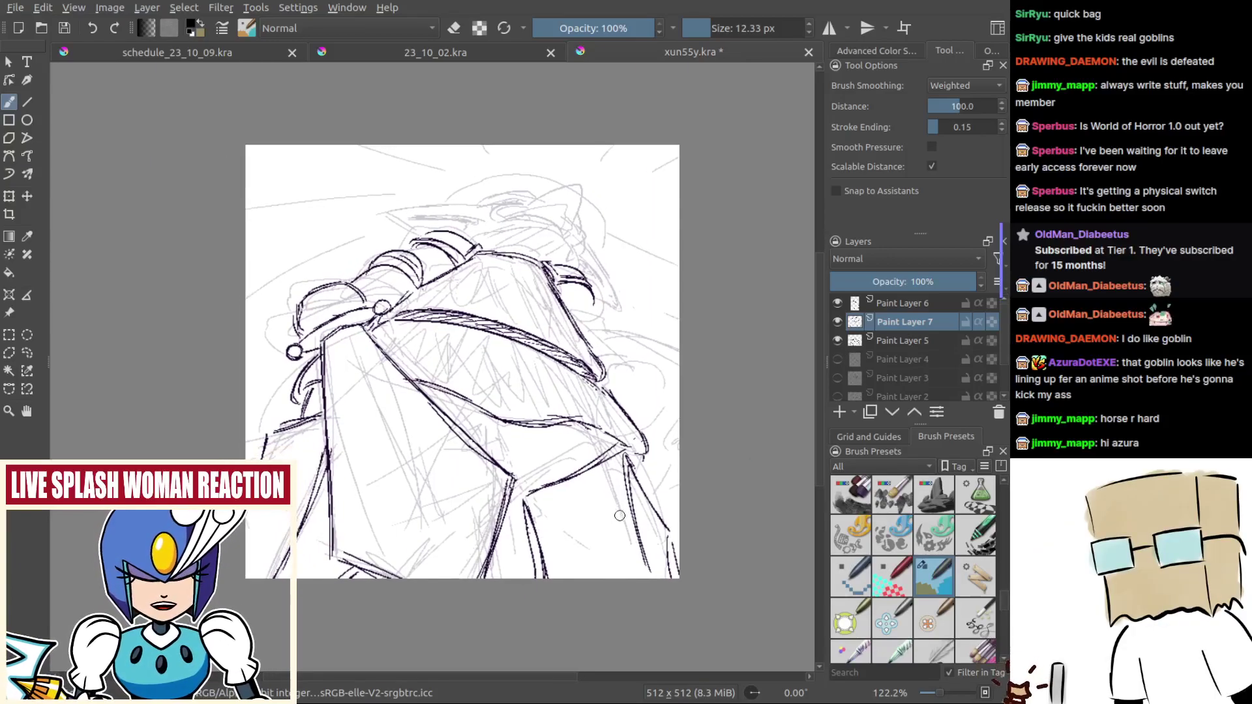
left_click_drag(610, 472, 626, 495)
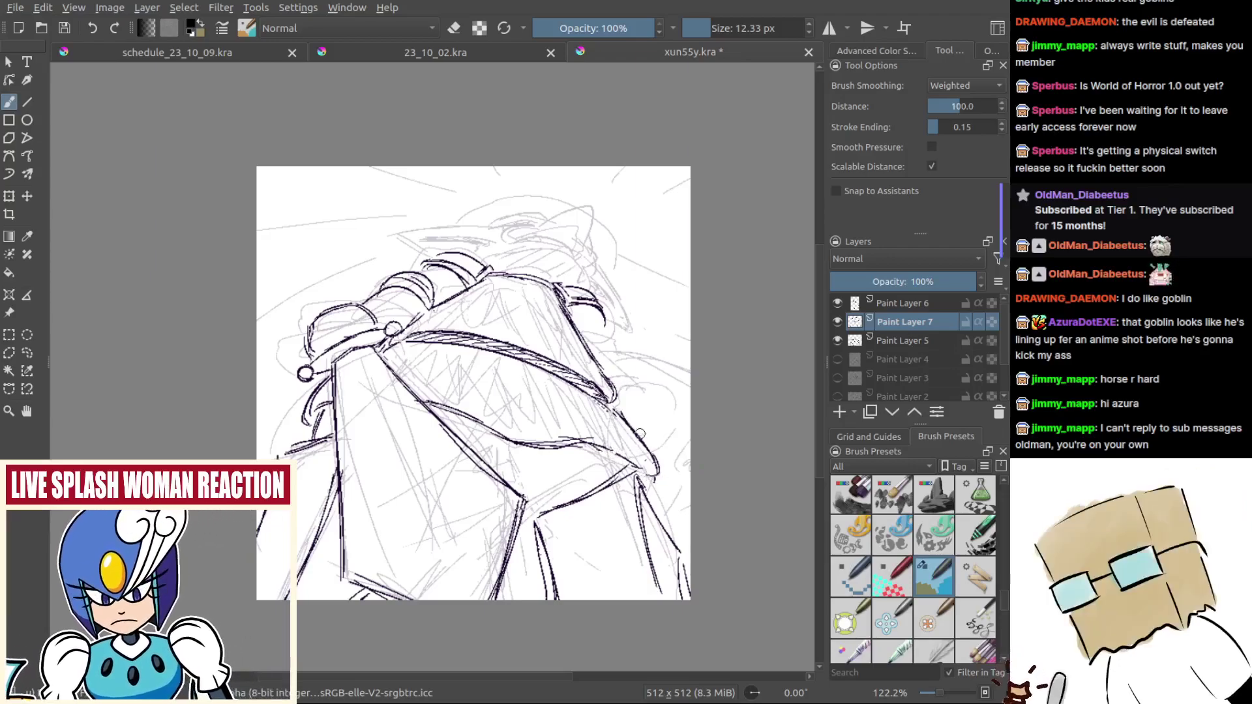
left_click_drag(638, 430, 638, 362)
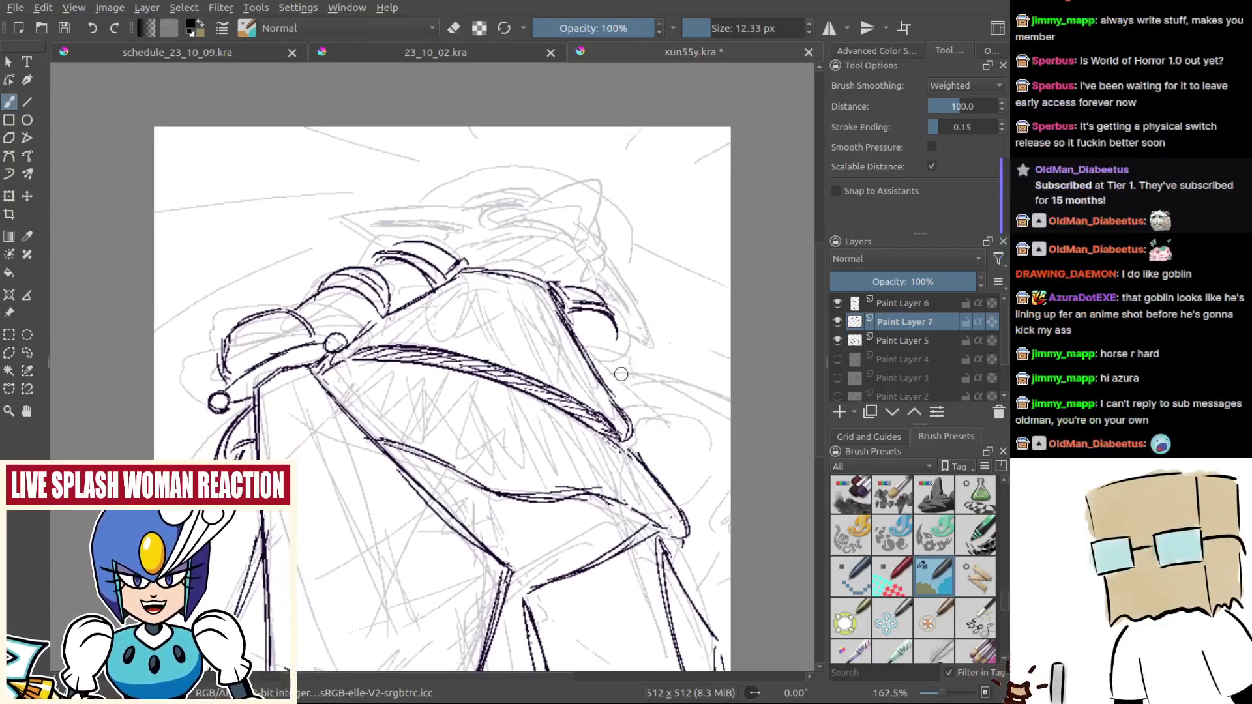
key("m")
left_click_drag(401, 377, 556, 484)
left_click_drag(556, 371, 674, 312)
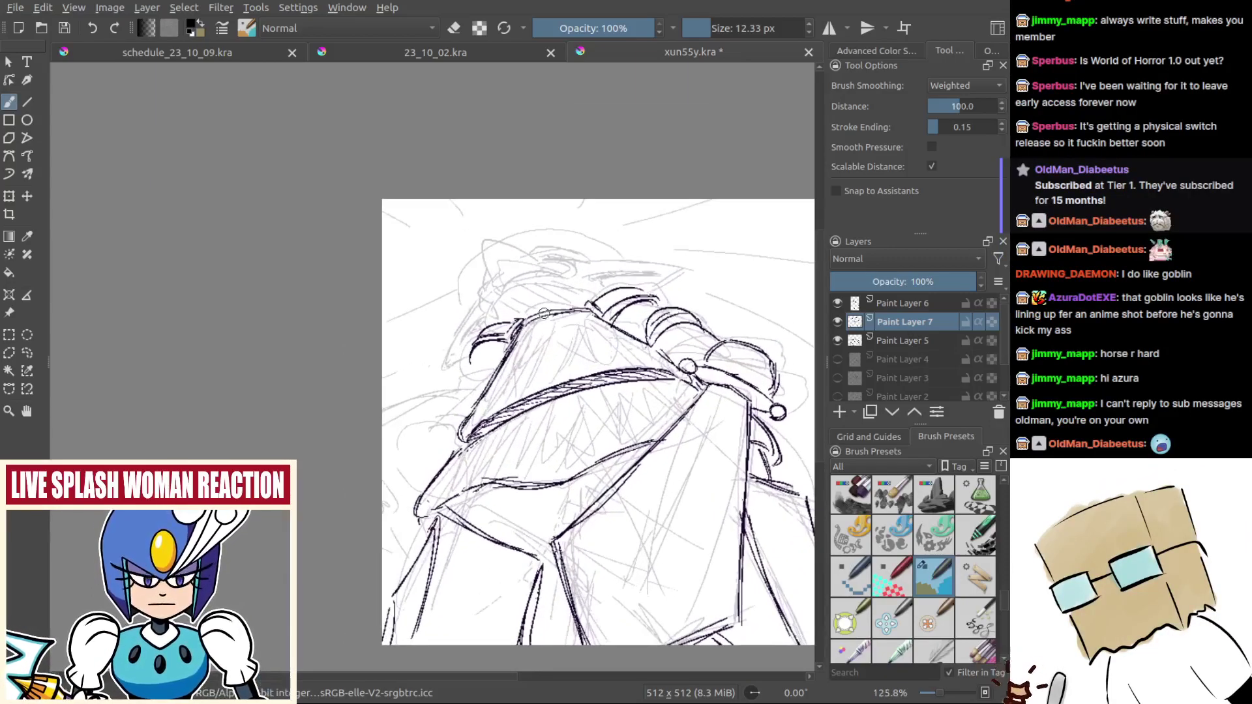
left_click_drag(622, 364, 571, 351)
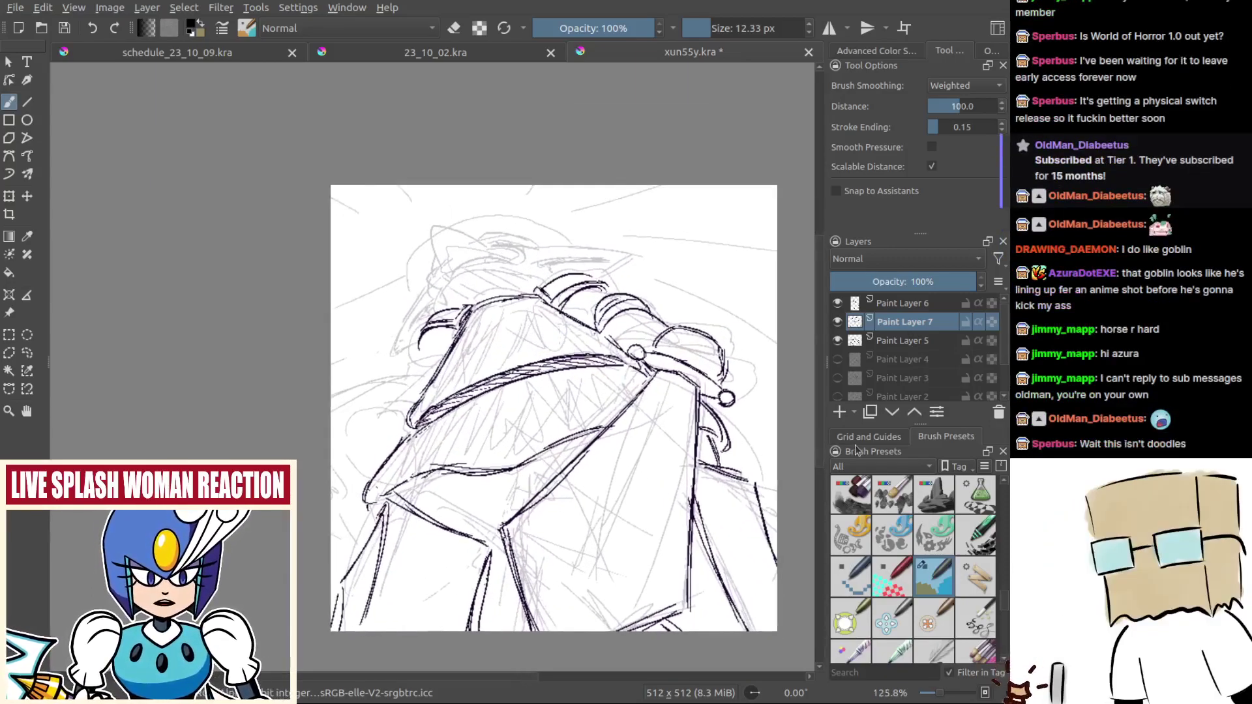
Step: Switch to the 23_10_02.kra document and examine the overall grid of doodles, including the "MEAT POPSICLE" and "MINT" cells
left_click_drag(688, 439, 642, 395)
left_click_drag(642, 397, 640, 375)
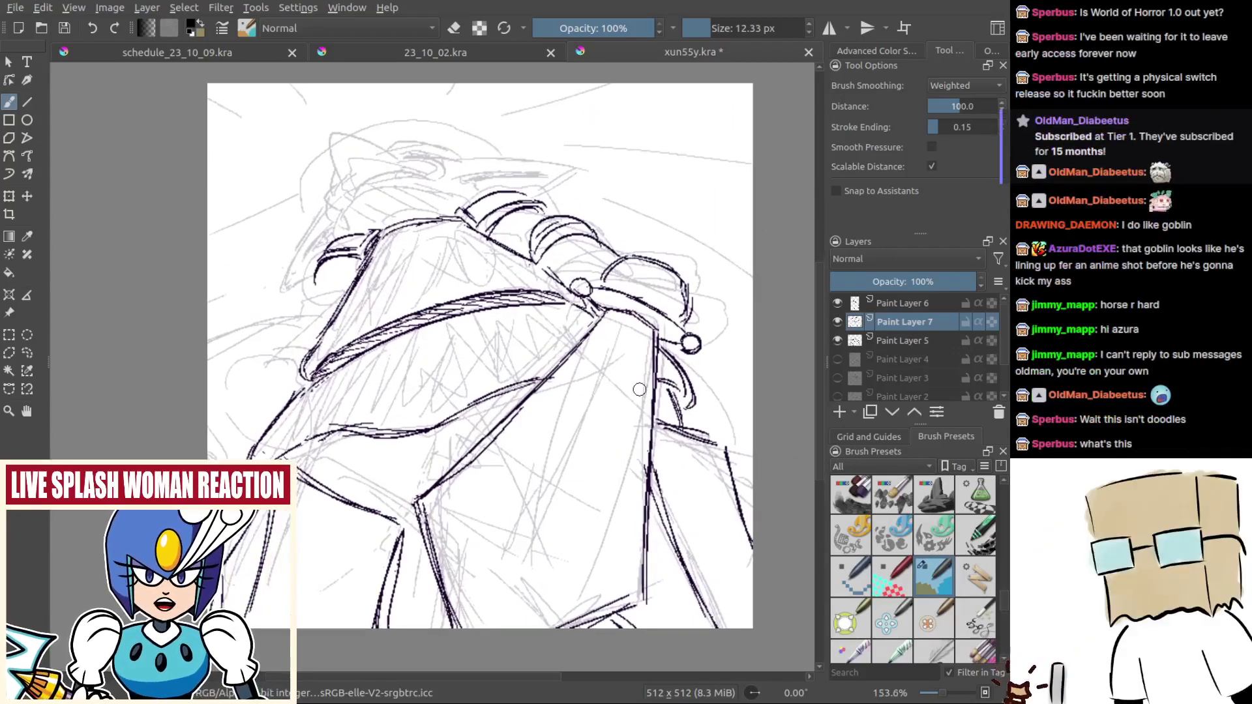
key("ctrl+Tab")
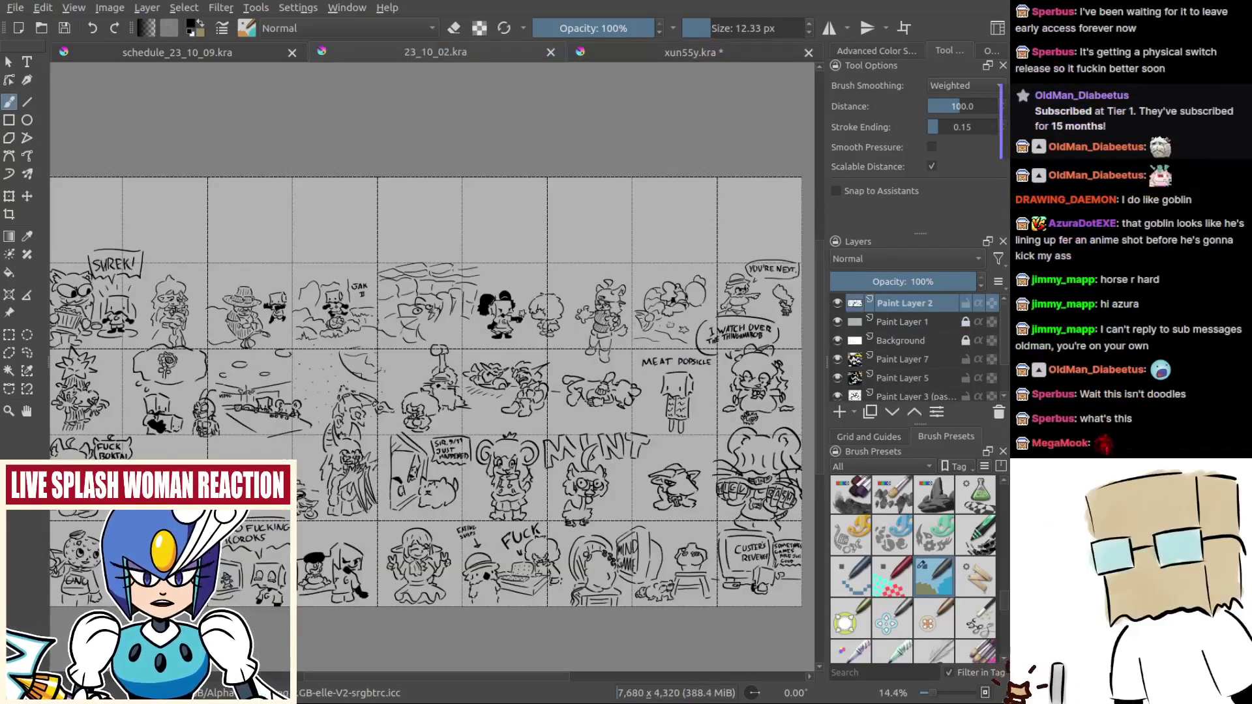
left_click_drag(767, 302, 593, 392)
mouse_move(594, 391)
left_mouse_down()
mouse_move(665, 260)
mouse_move(685, 104)
left_mouse_up()
mouse_move(634, 341)
left_mouse_down()
mouse_move(593, 364)
mouse_move(578, 453)
left_mouse_up()
left_click_drag(578, 453, 671, 258)
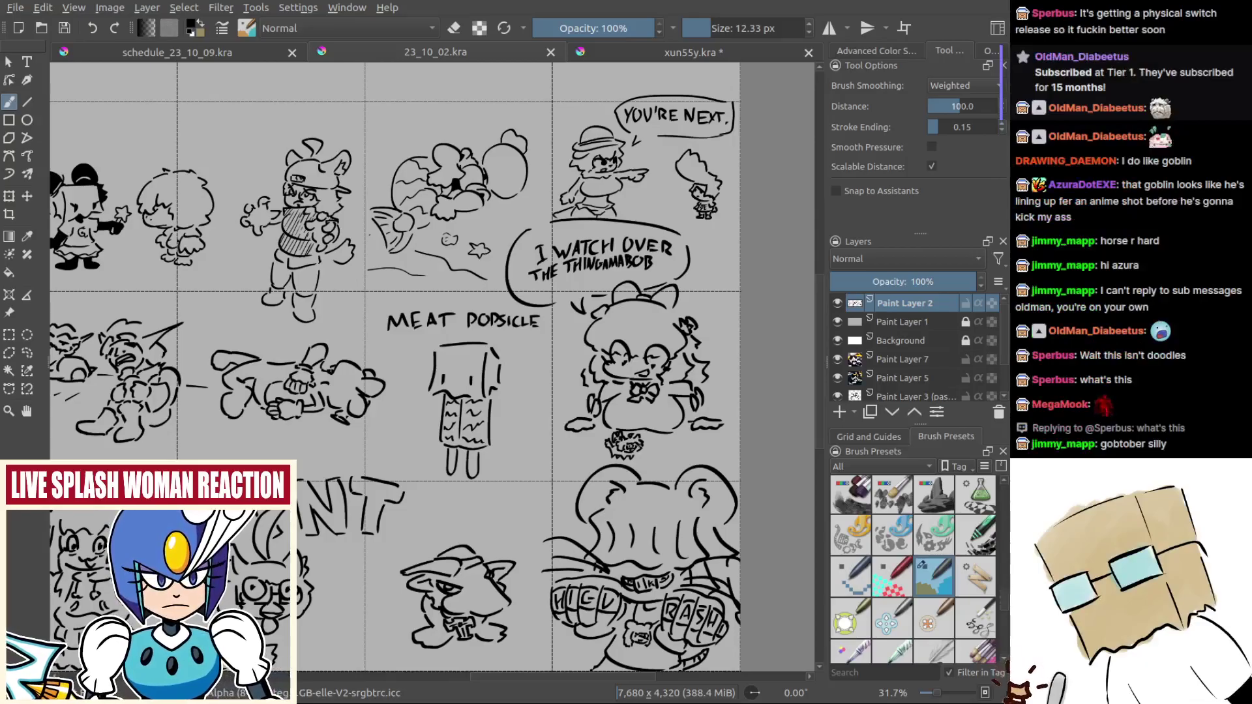
left_click_drag(431, 365, 464, 369)
scroll(463, 368, "down", 4)
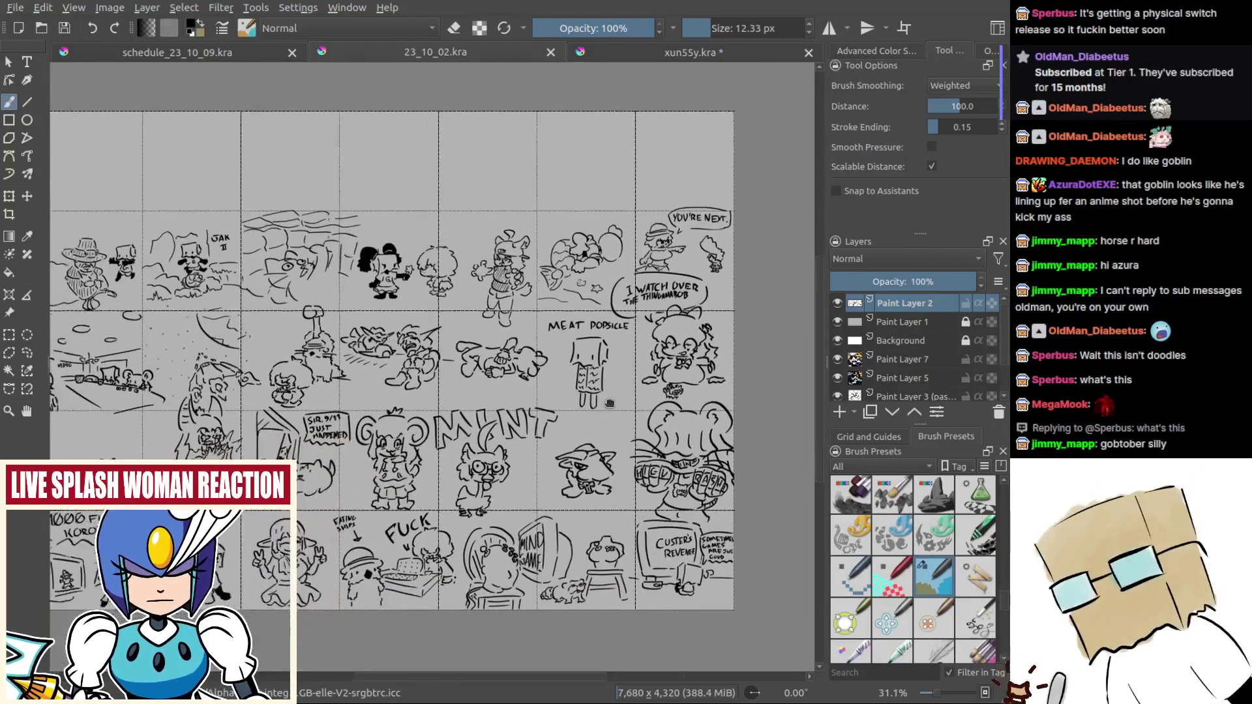
left_click_drag(430, 418, 514, 358)
scroll(503, 387, "up", 3)
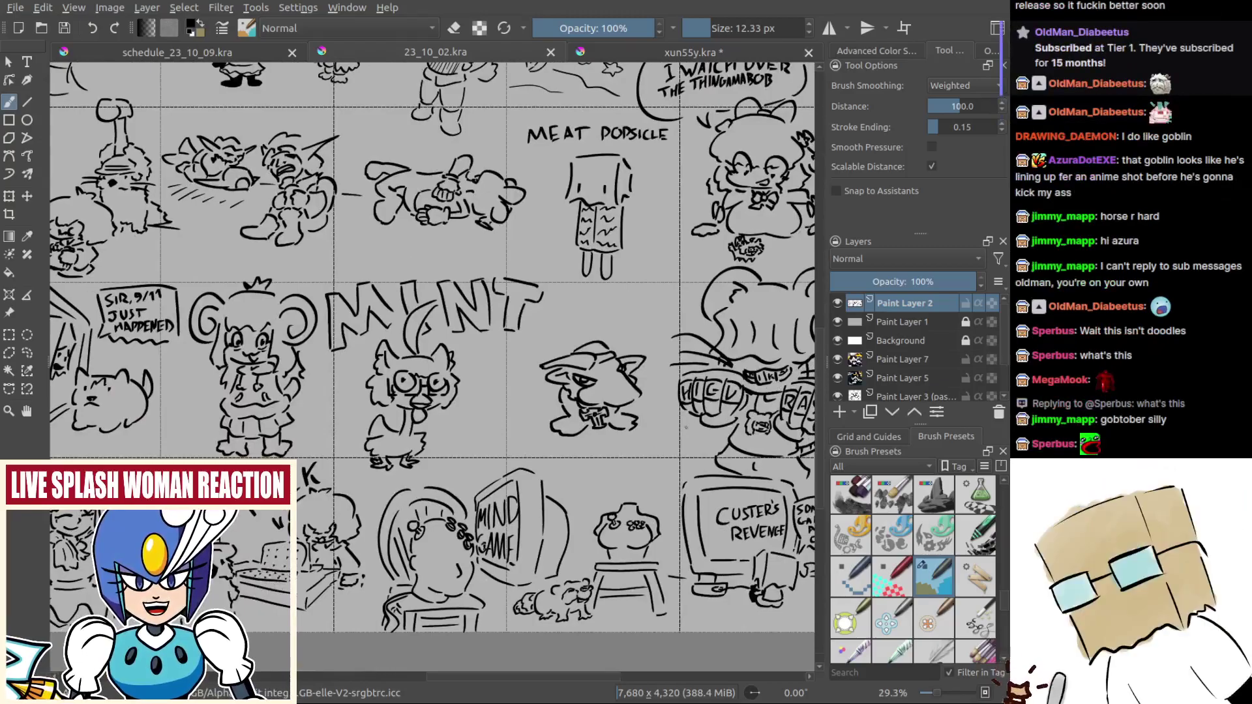
Step: Examine the hat-wearing creature doodle and the neighbouring character with lettered fists up close
scroll(568, 392, "up", 5)
scroll(684, 463, "up", 3)
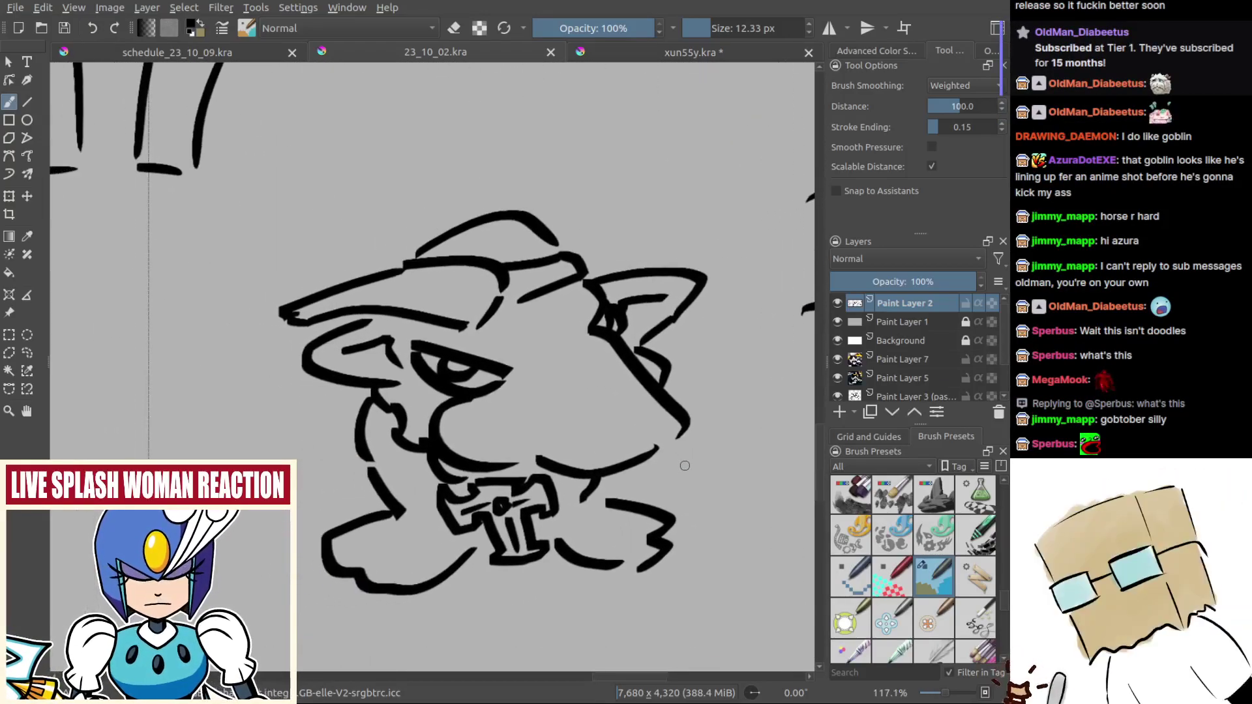
scroll(713, 499, "down", 8)
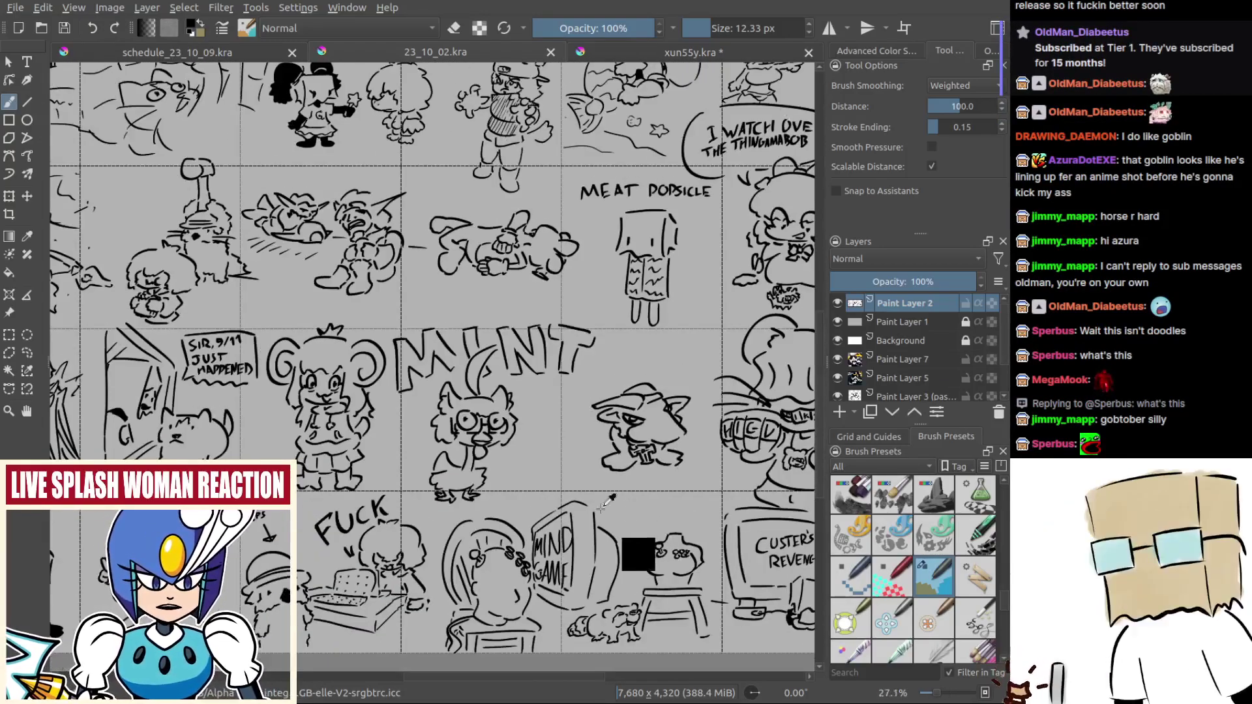
scroll(680, 483, "up", 6)
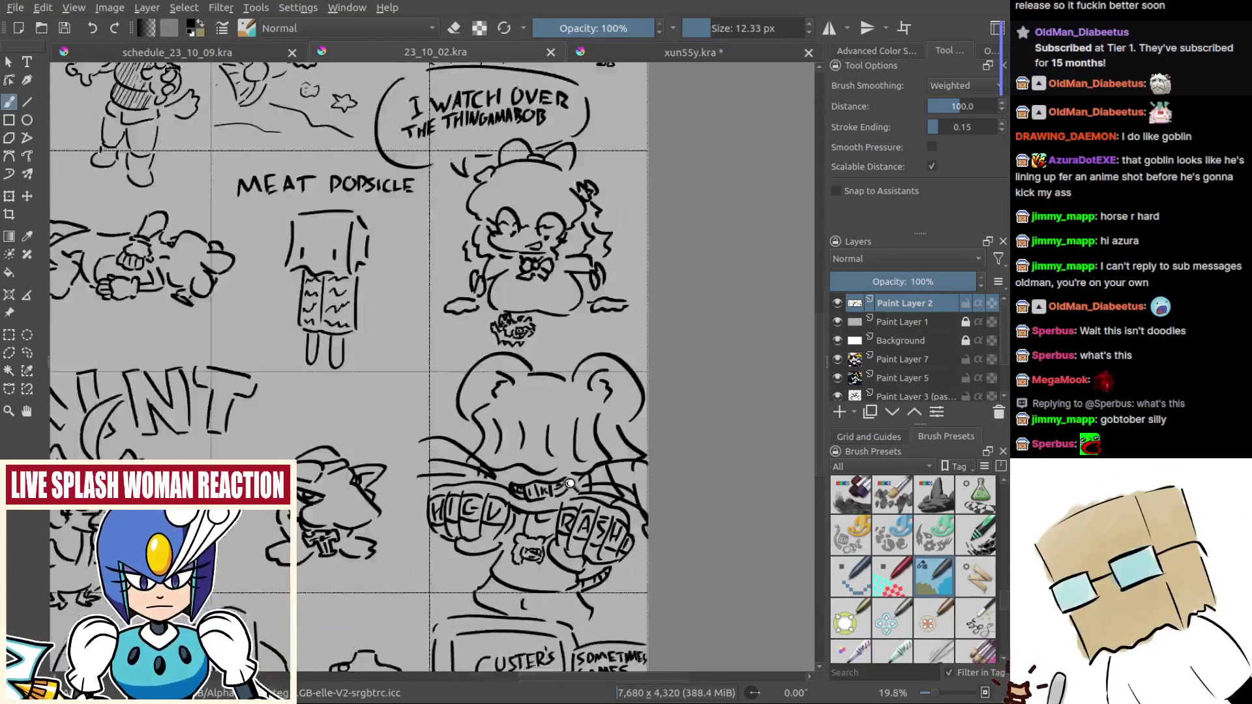
scroll(681, 483, "up", 2)
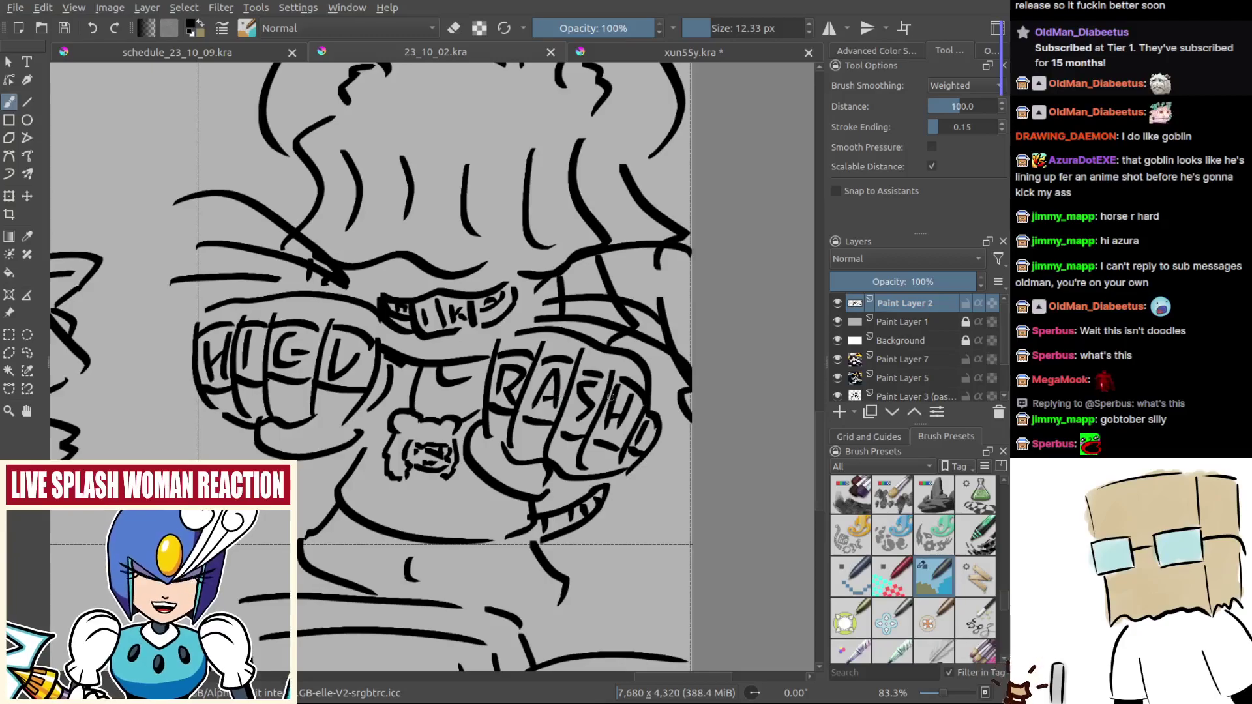
left_click_drag(613, 400, 626, 411)
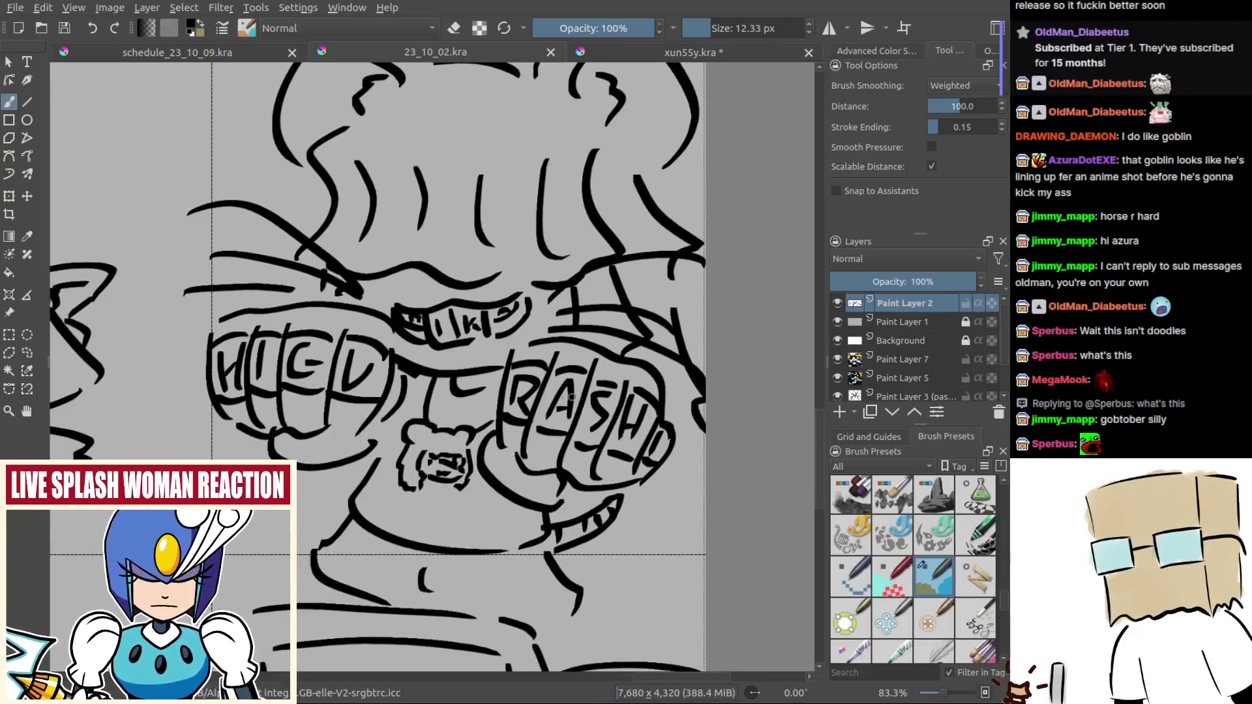
scroll(592, 381, "down", 6)
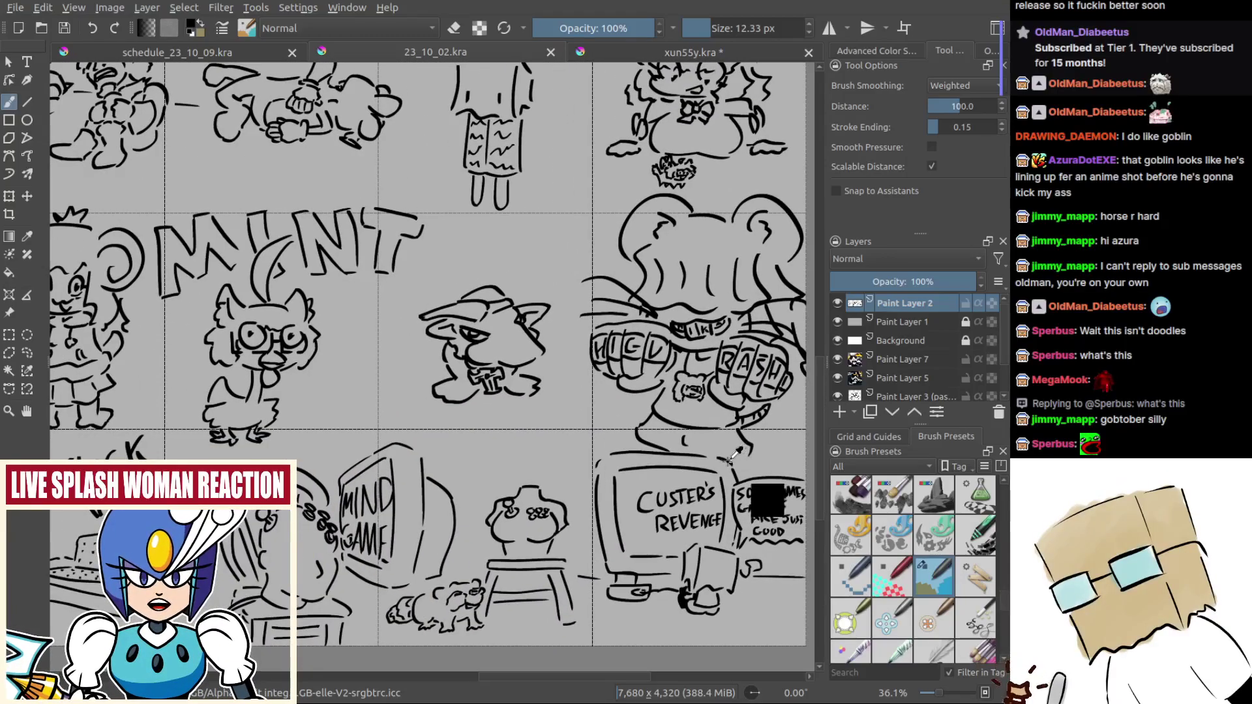
Step: Examine the lower row of doodles around the "EATING SHIPS" cell, ending with an overview of the whole sheet
left_click_drag(397, 602, 709, 545)
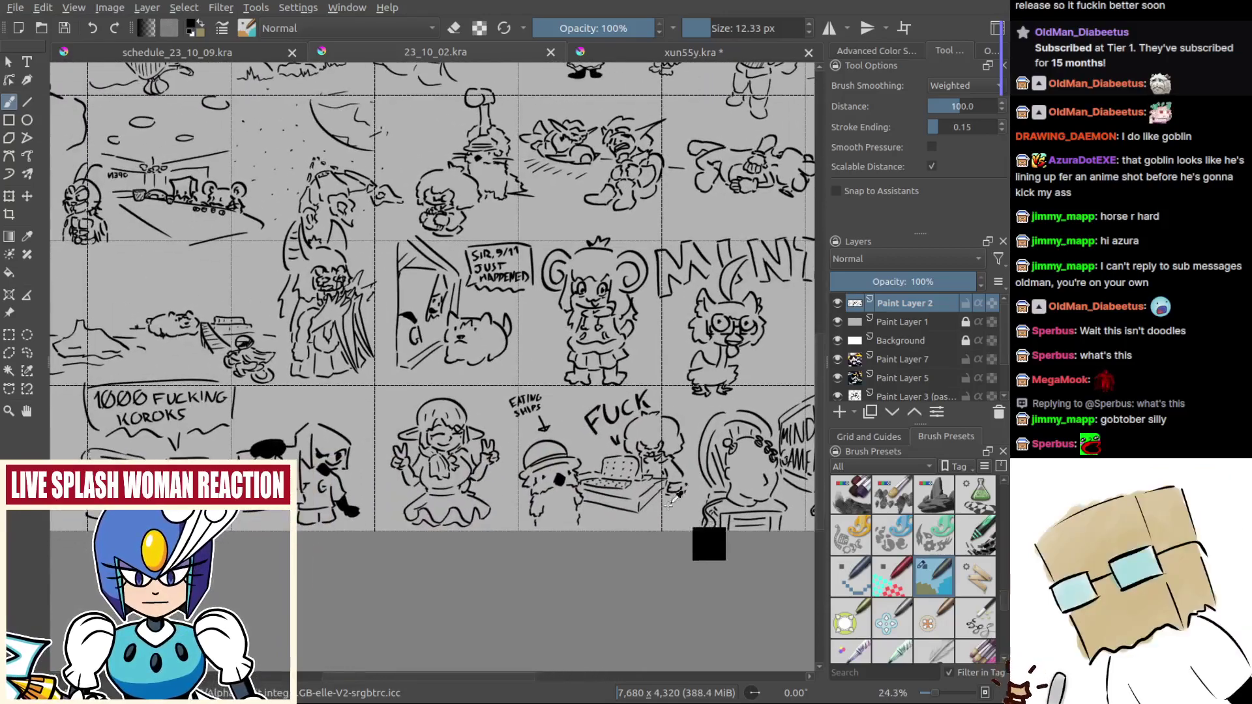
left_click_drag(611, 529, 719, 597)
left_click_drag(658, 564, 502, 507)
scroll(564, 540, "up", 4)
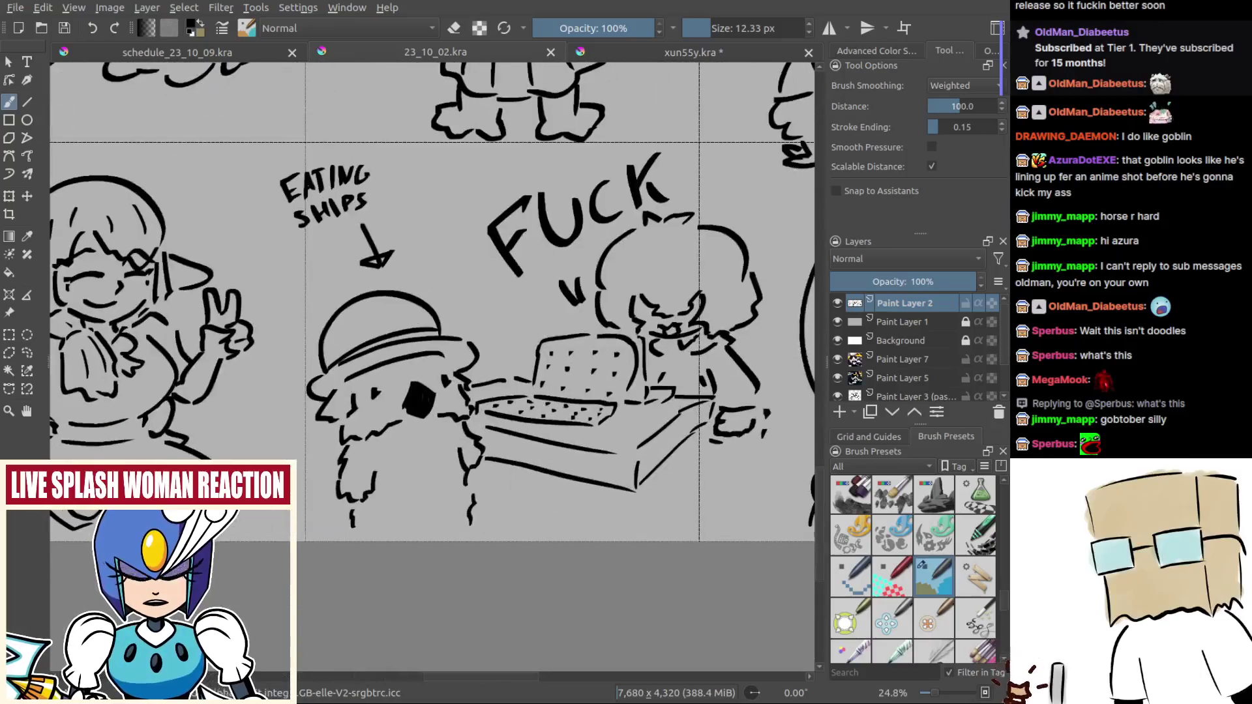
scroll(566, 473, "down", 2)
scroll(444, 461, "down", 5)
scroll(444, 462, "up", 6)
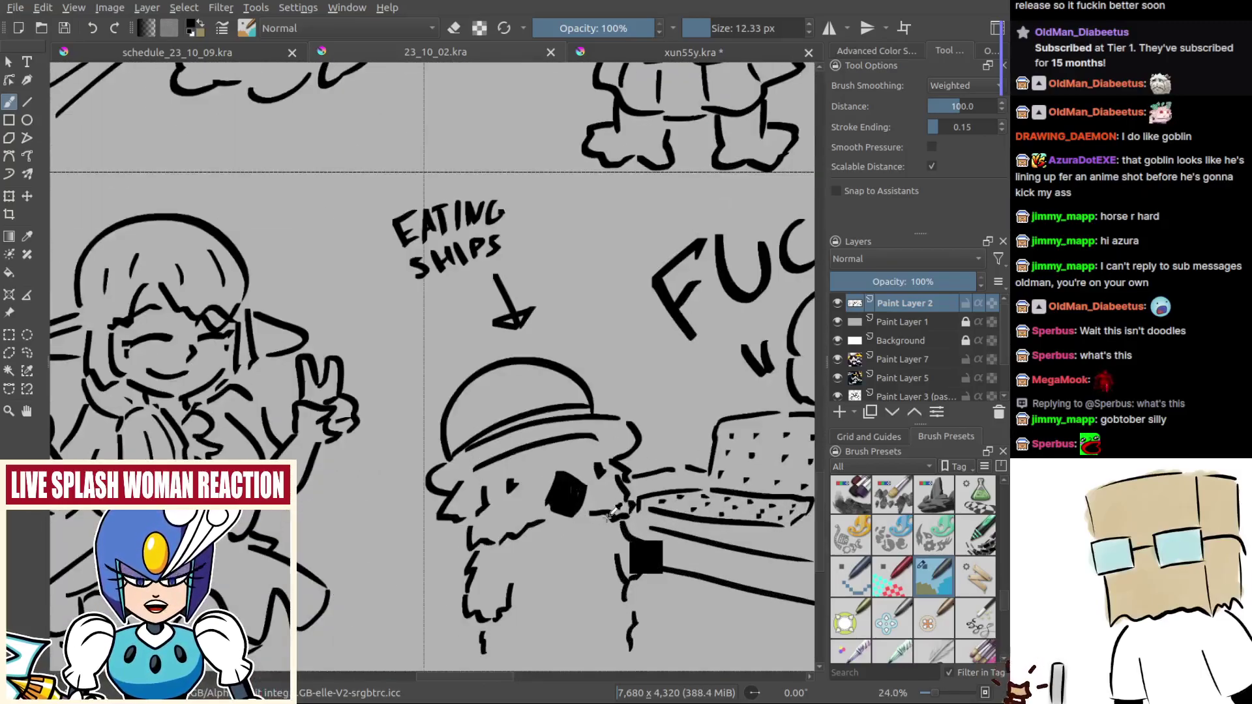
scroll(562, 500, "down", 7)
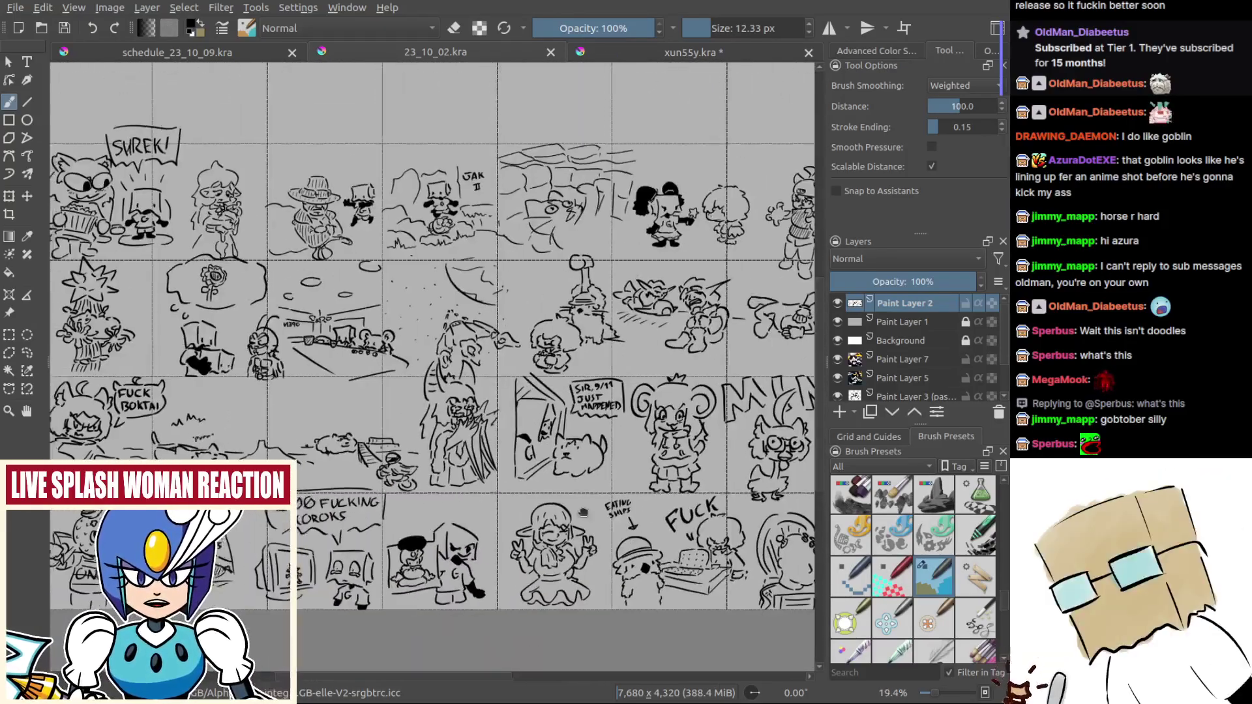
left_click_drag(430, 352, 293, 352)
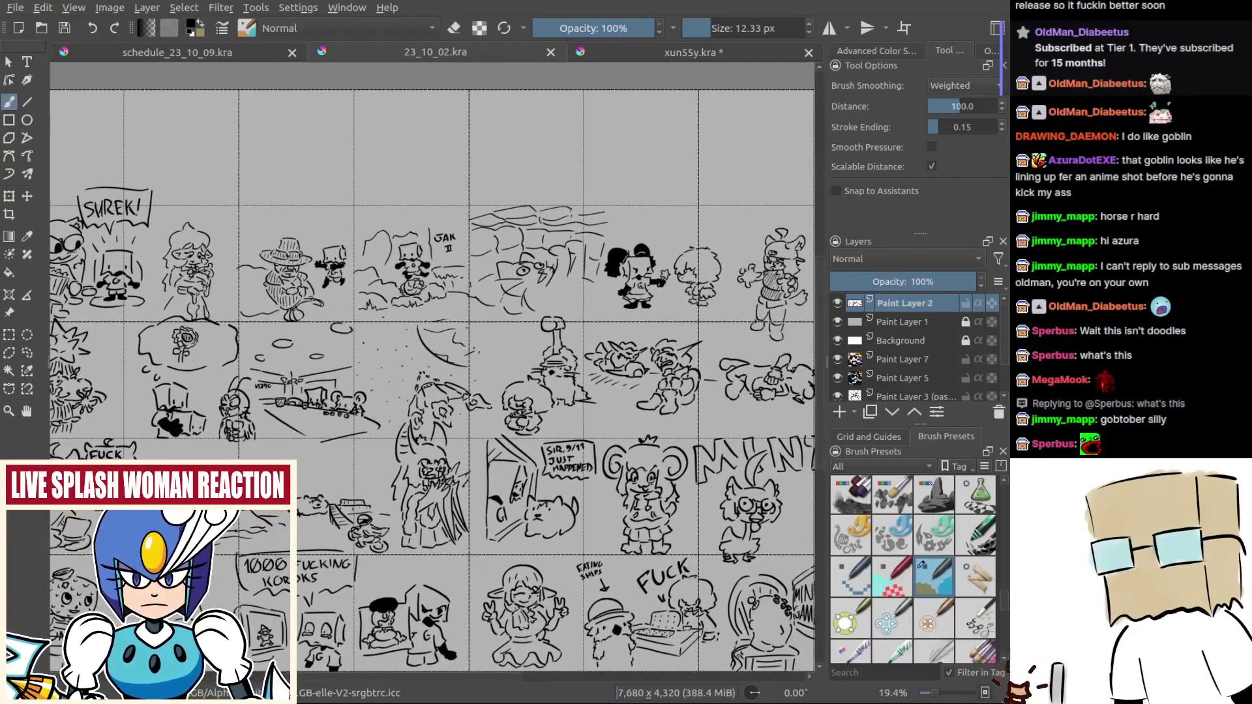
scroll(287, 339, "down", 2)
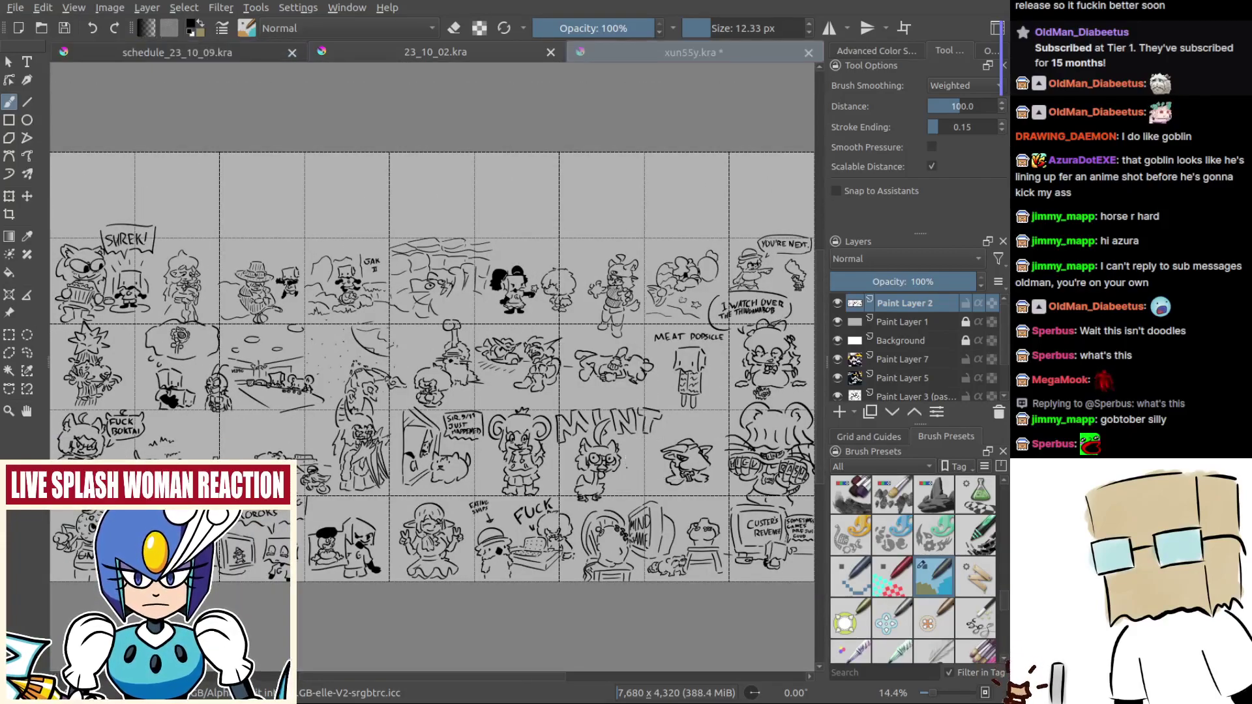
Step: Return to xun55y.kra, mirror the canvas view and set the brush size to 2.46 px
left_click(690, 52)
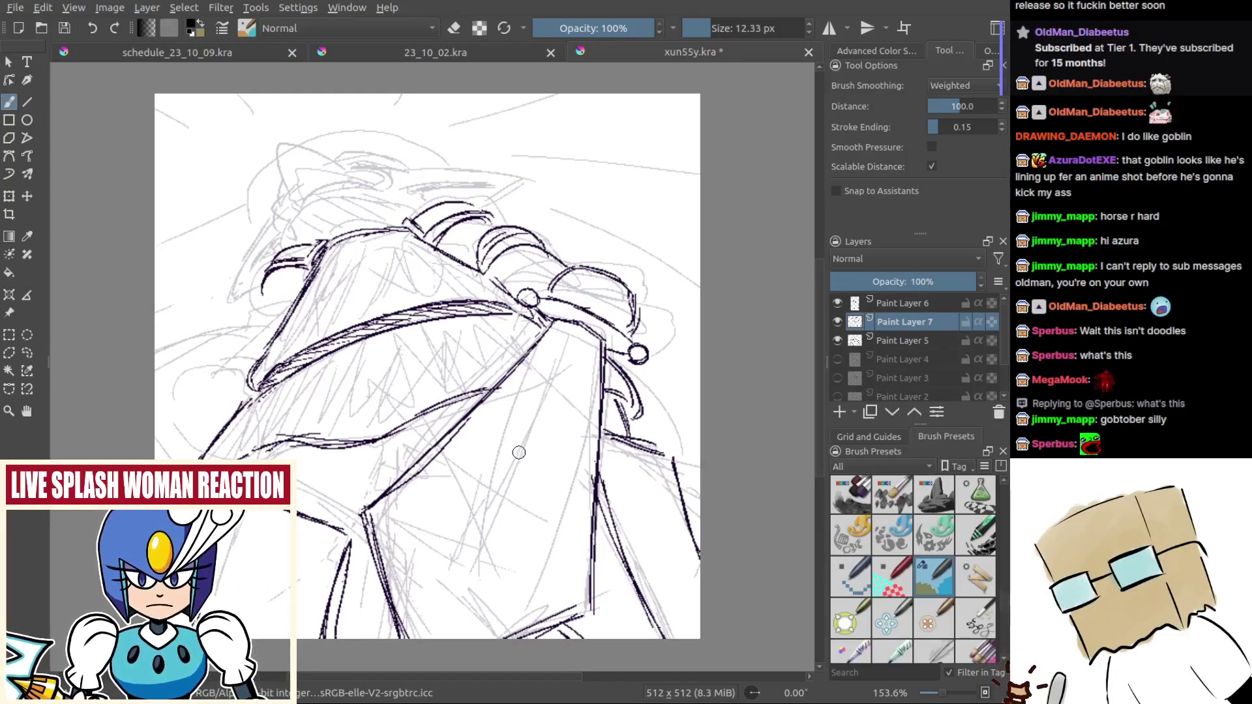
key("m")
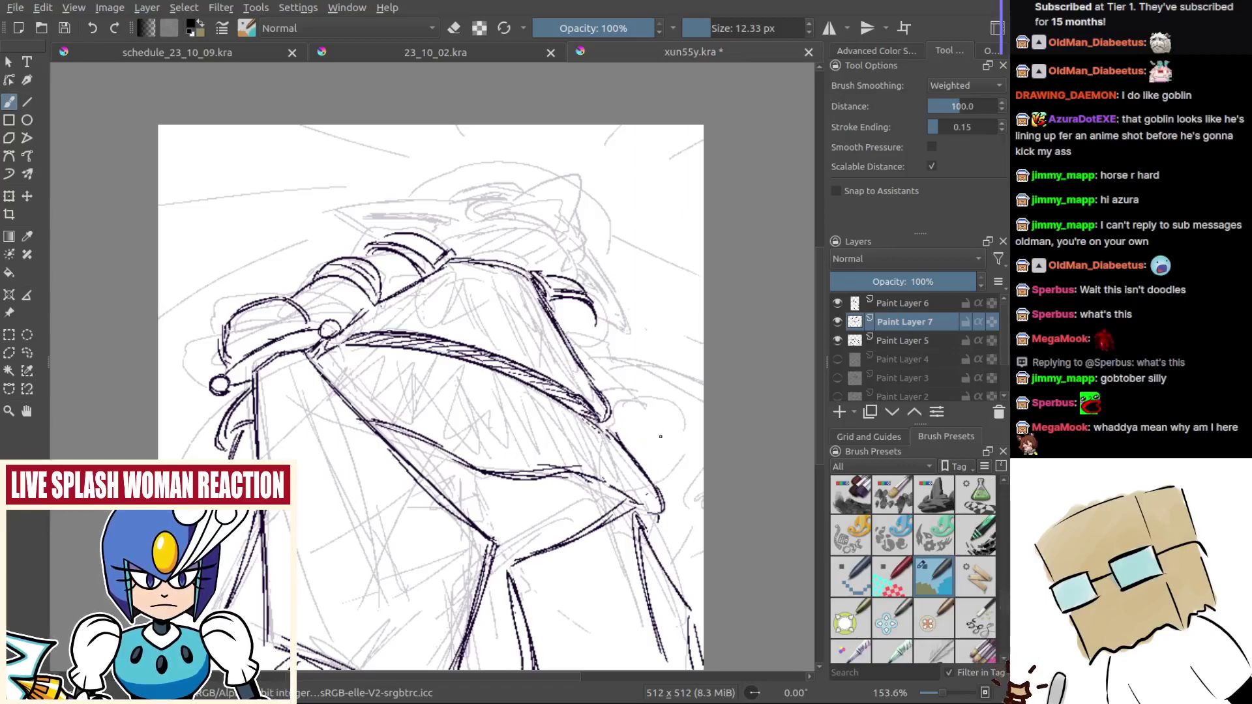
left_click_drag(655, 422, 648, 423, "shift")
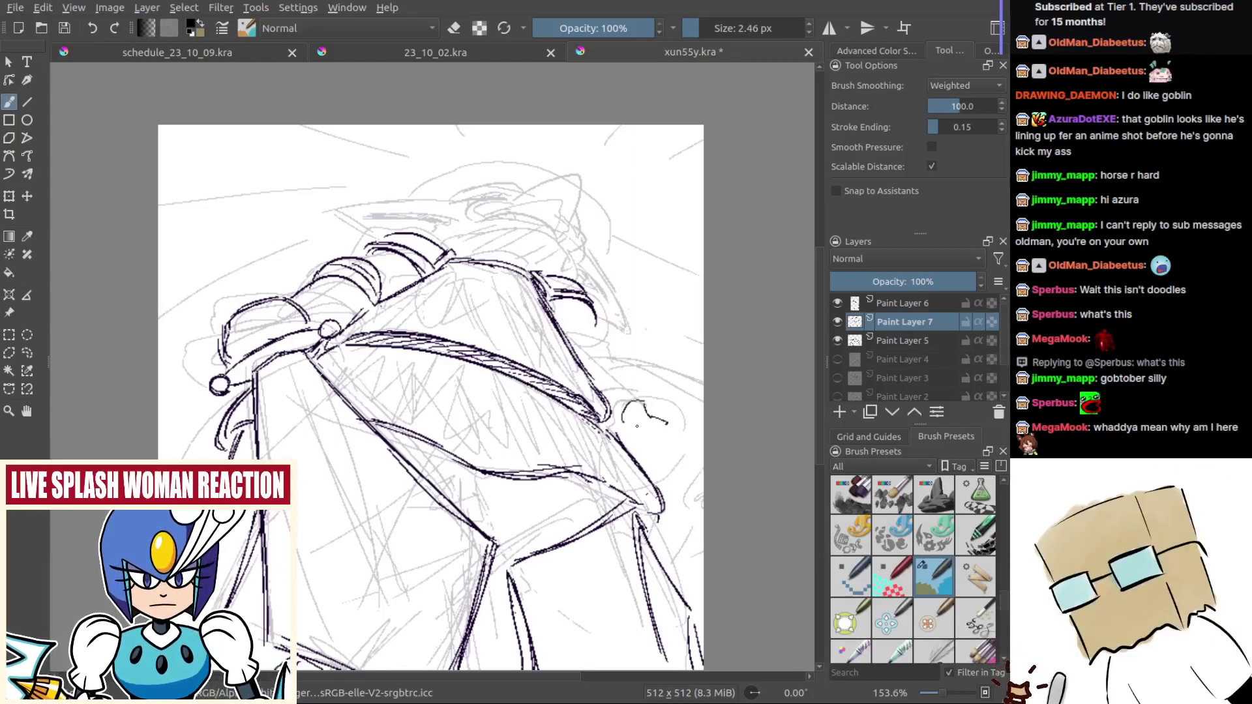
Step: Try to outline the small rounded shape beside the cloak's pointed edge on Paint Layer 7
key("ctrl+z")
left_click_drag(642, 403, 624, 411)
scroll(630, 433, "up", 1)
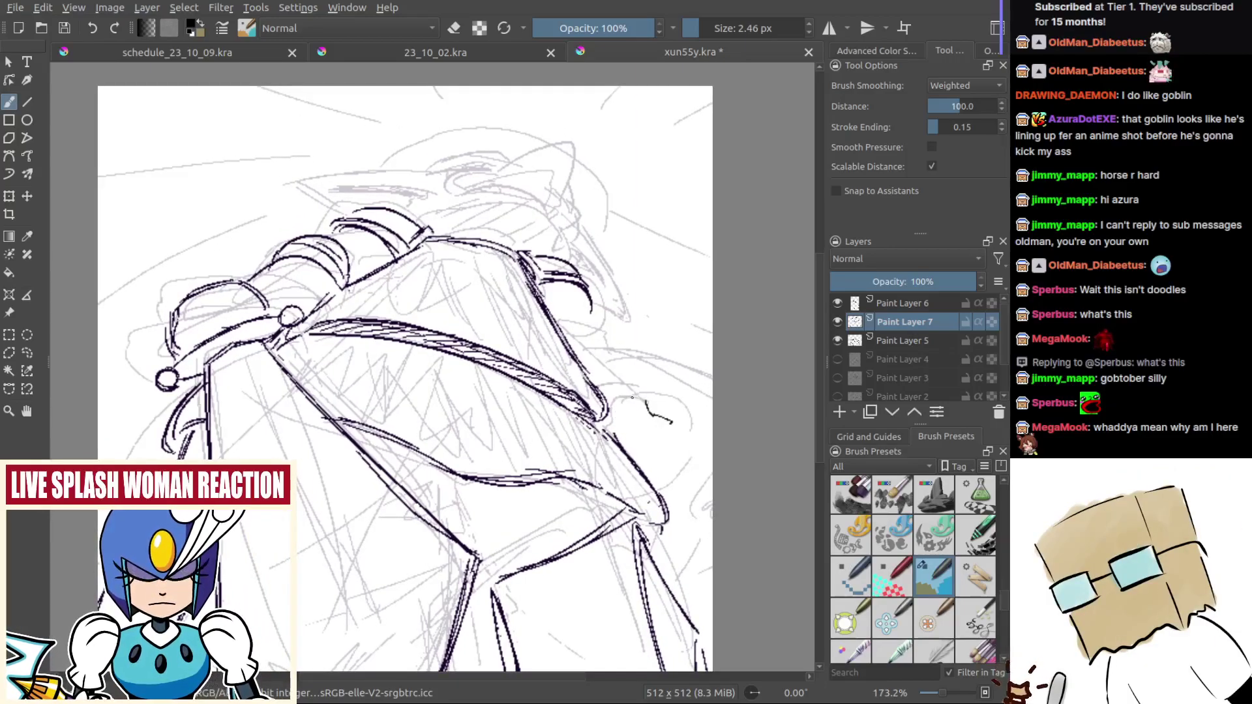
key("ctrl+z")
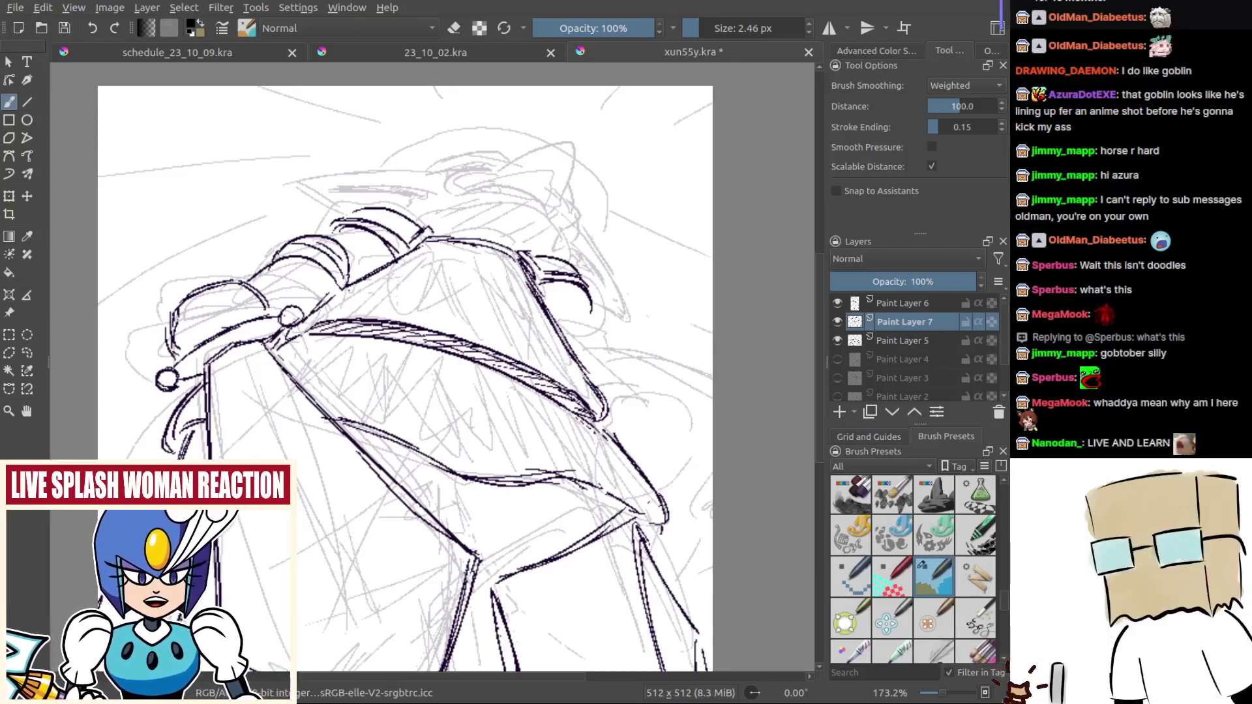
mouse_move(654, 456)
left_mouse_down()
mouse_move(652, 433)
mouse_move(573, 382)
mouse_move(601, 430)
mouse_move(628, 420)
mouse_move(674, 464)
mouse_move(665, 456)
left_mouse_up()
left_click_drag(594, 416, 588, 461)
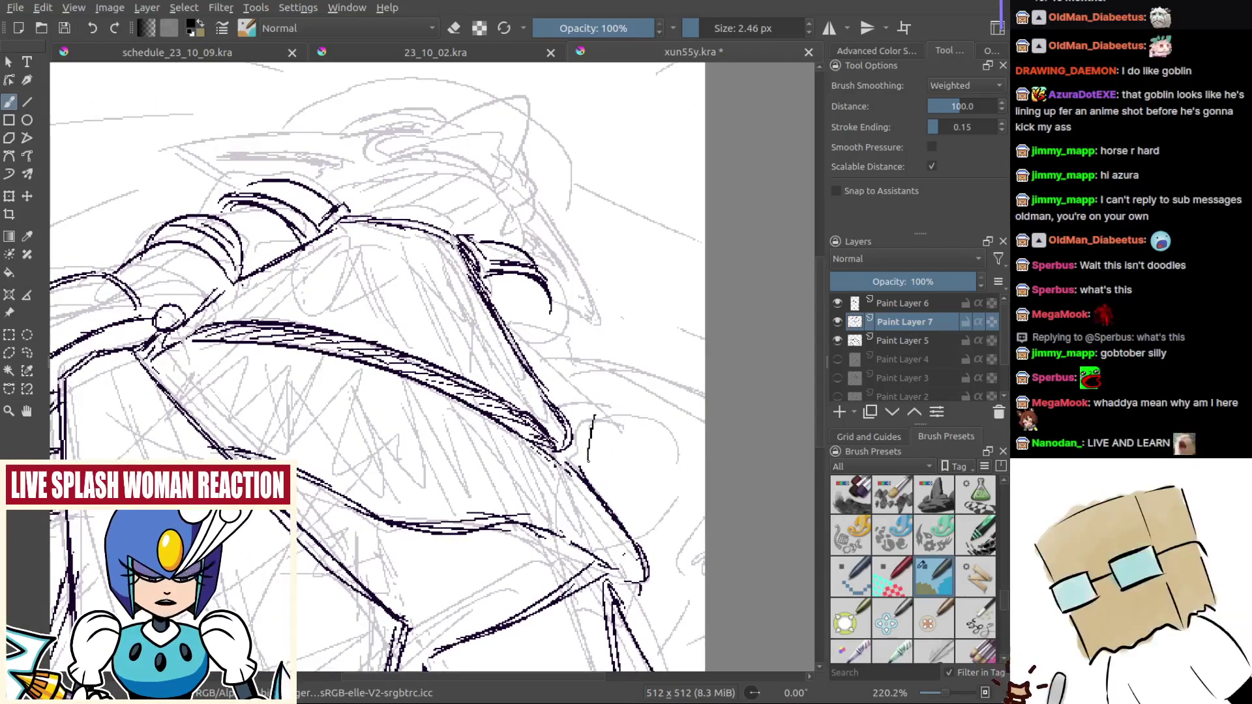
key("ctrl+z")
mouse_move(600, 409)
left_mouse_down()
mouse_move(573, 449)
mouse_move(609, 458)
left_mouse_up()
key("ctrl+z")
key("ctrl+z")
key("ctrl+z")
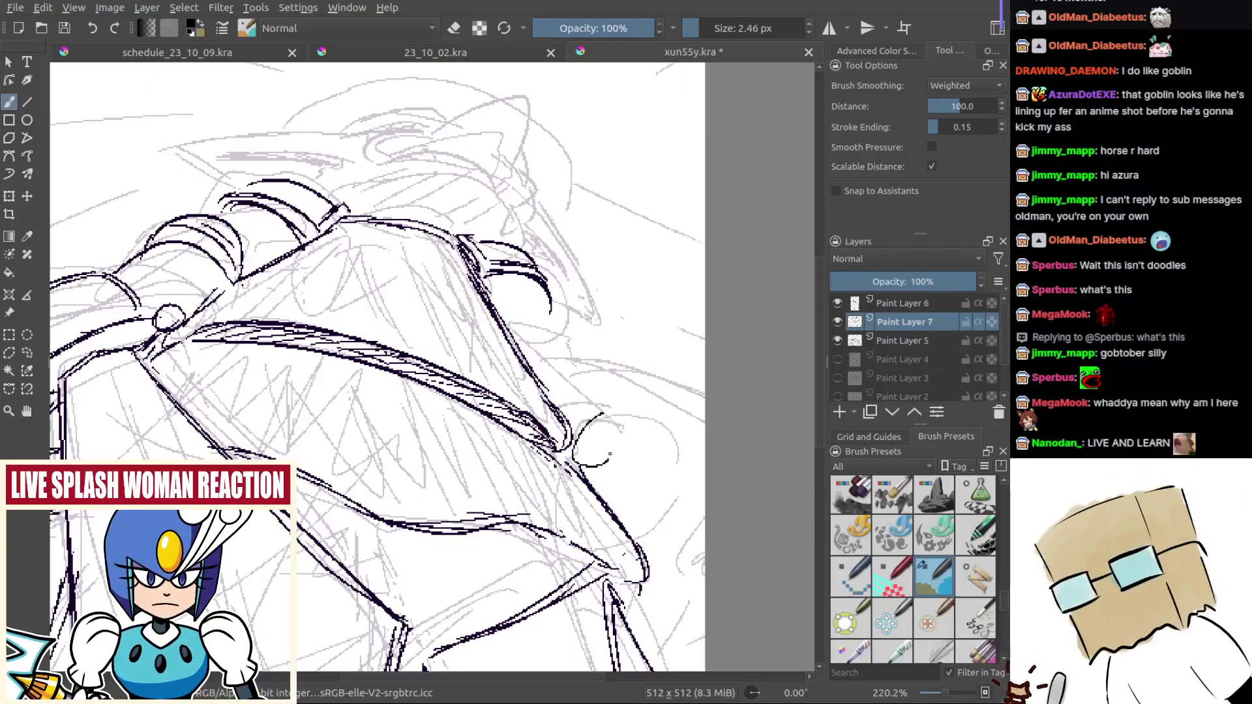
key("ctrl+z")
mouse_move(602, 414)
left_mouse_down()
mouse_move(619, 449)
mouse_move(611, 420)
mouse_move(609, 460)
mouse_move(631, 413)
mouse_move(598, 453)
left_mouse_up()
key("ctrl+z")
key("ctrl+z")
key("ctrl+z")
key("ctrl+z")
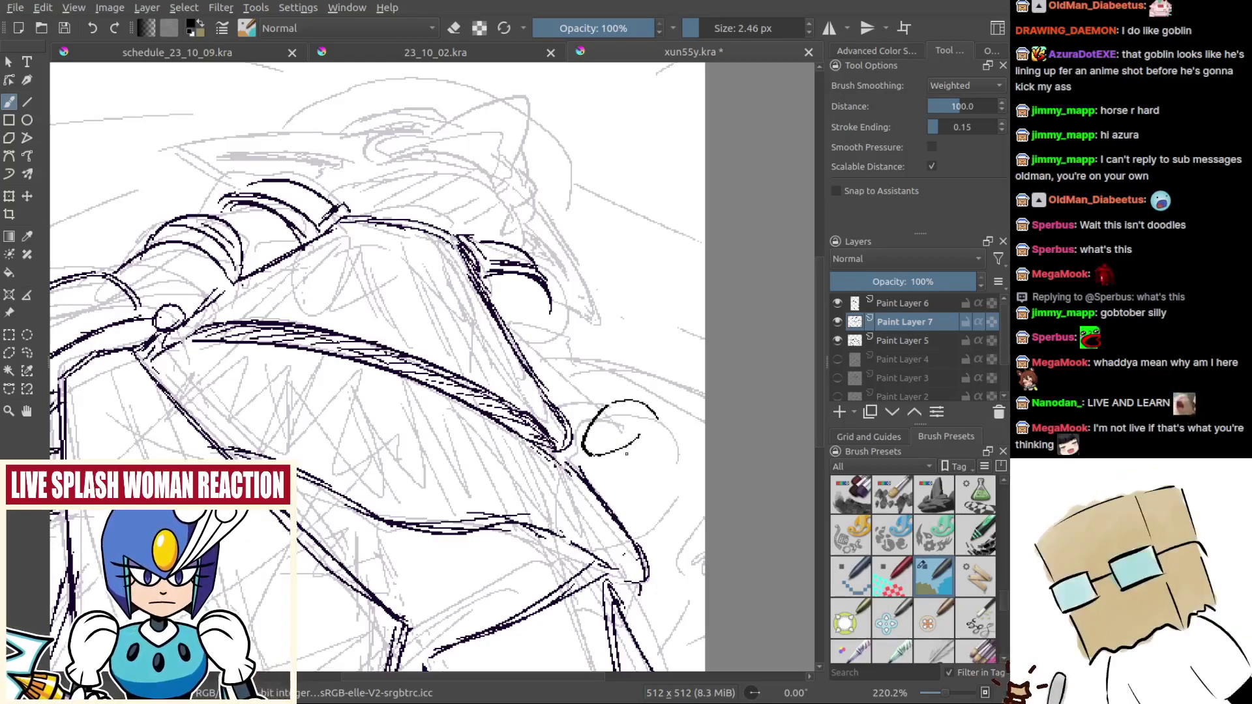
left_click_drag(639, 479, 625, 440)
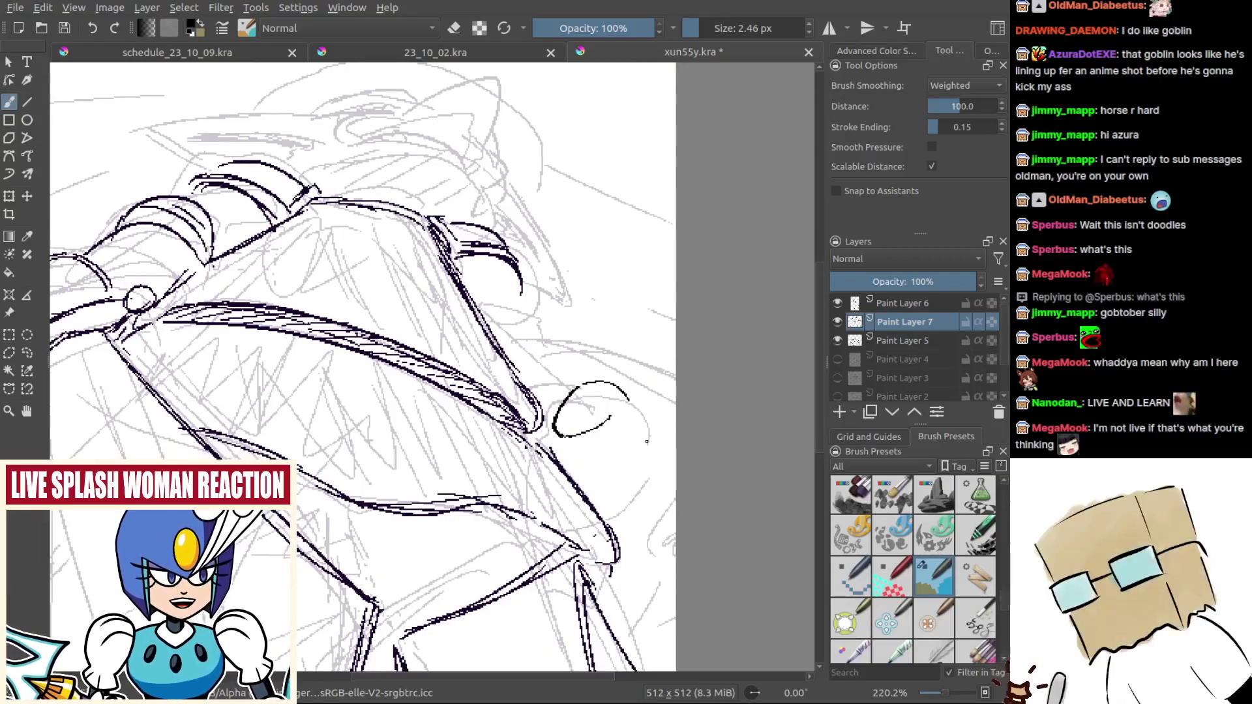
key("ctrl+z")
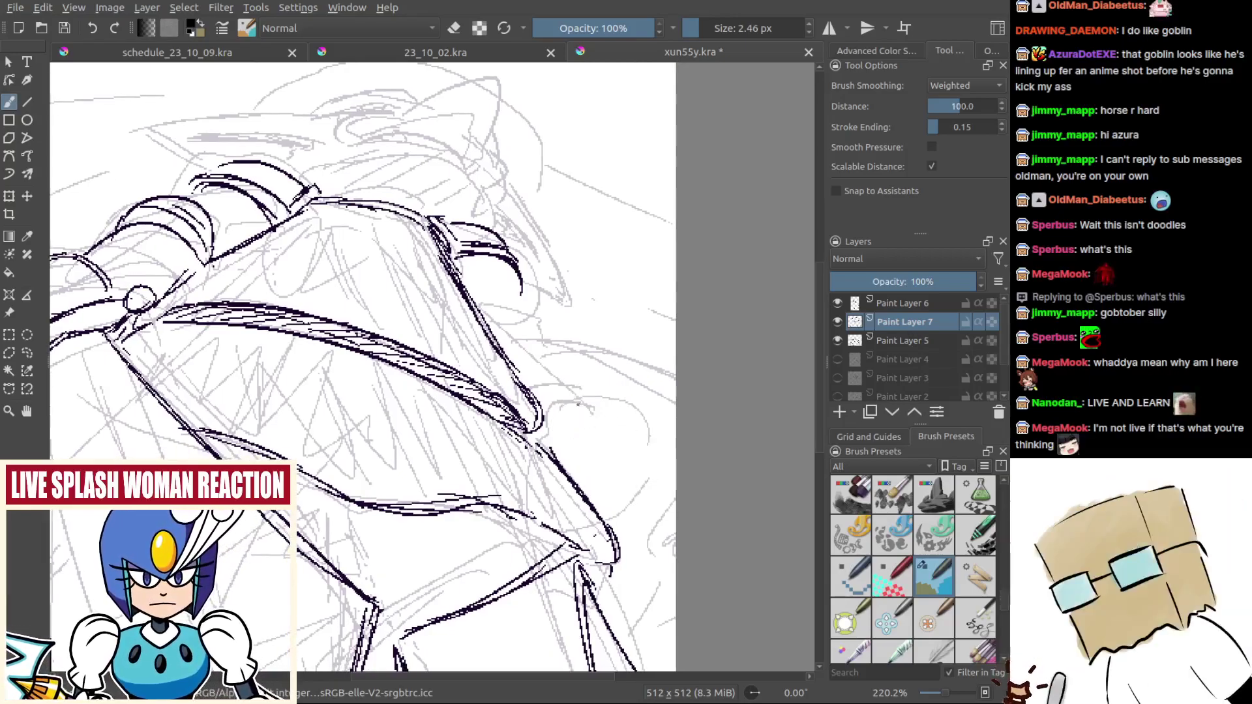
Step: Add a new paint layer above Paint Layer 7, give Paint Layer 5 a red colour label, and make the new layer active
left_click_drag(642, 424, 618, 384)
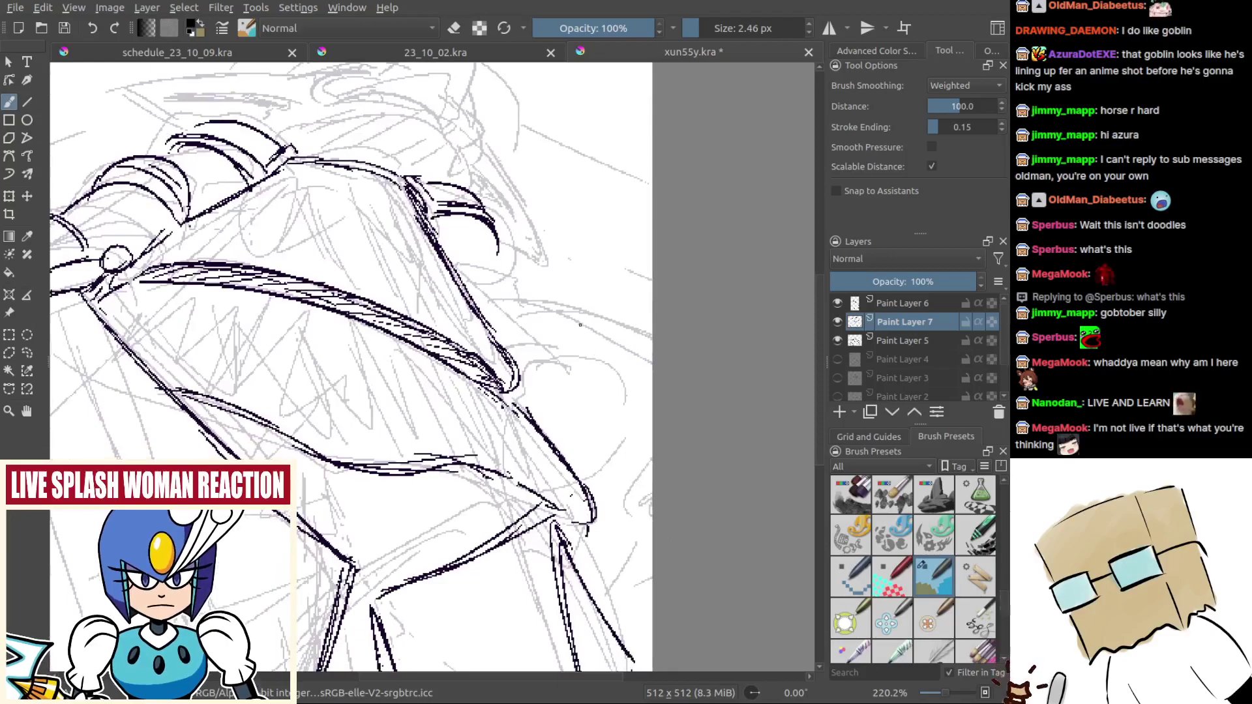
left_click_drag(620, 341, 546, 489)
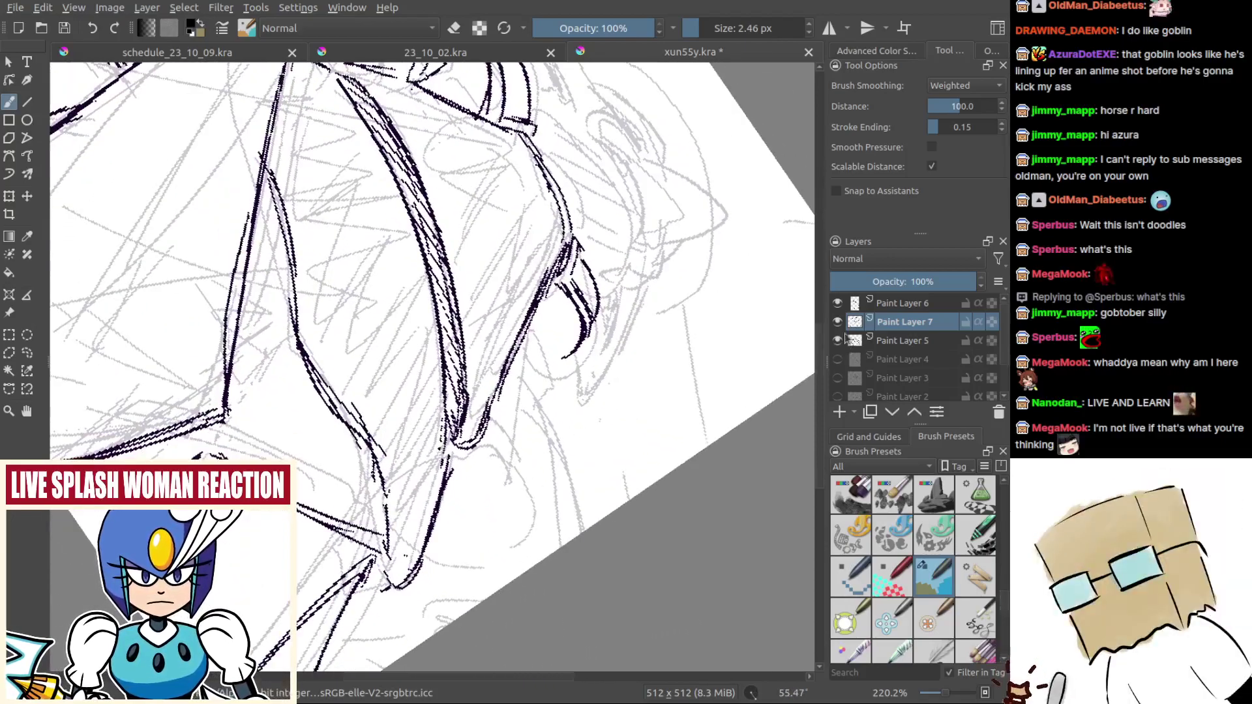
left_click(837, 322)
left_click(838, 322)
left_click(839, 412)
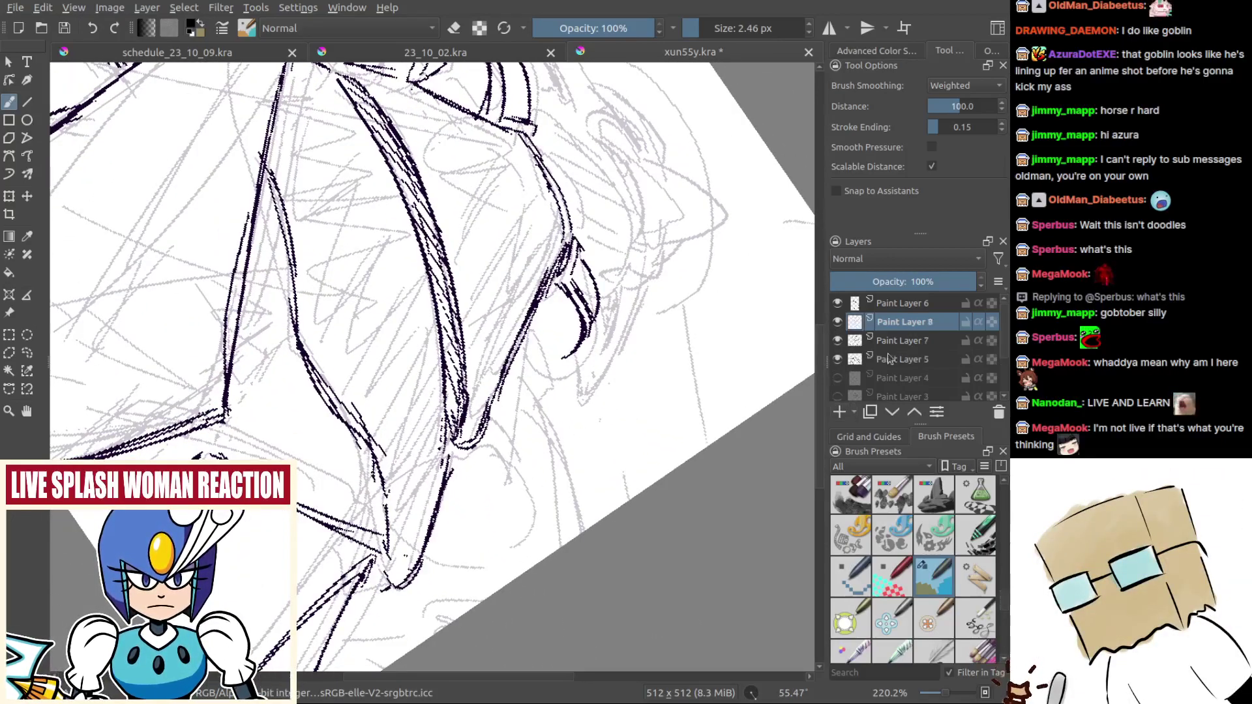
left_click(864, 364)
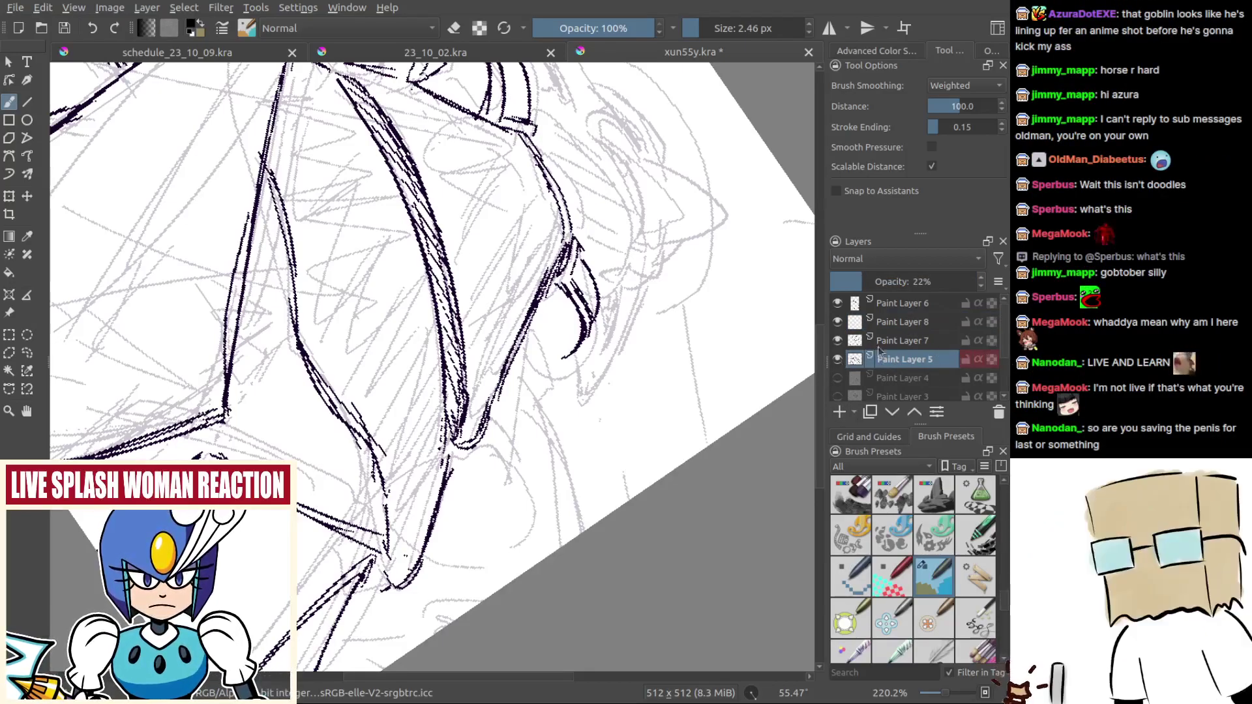
left_click(890, 323)
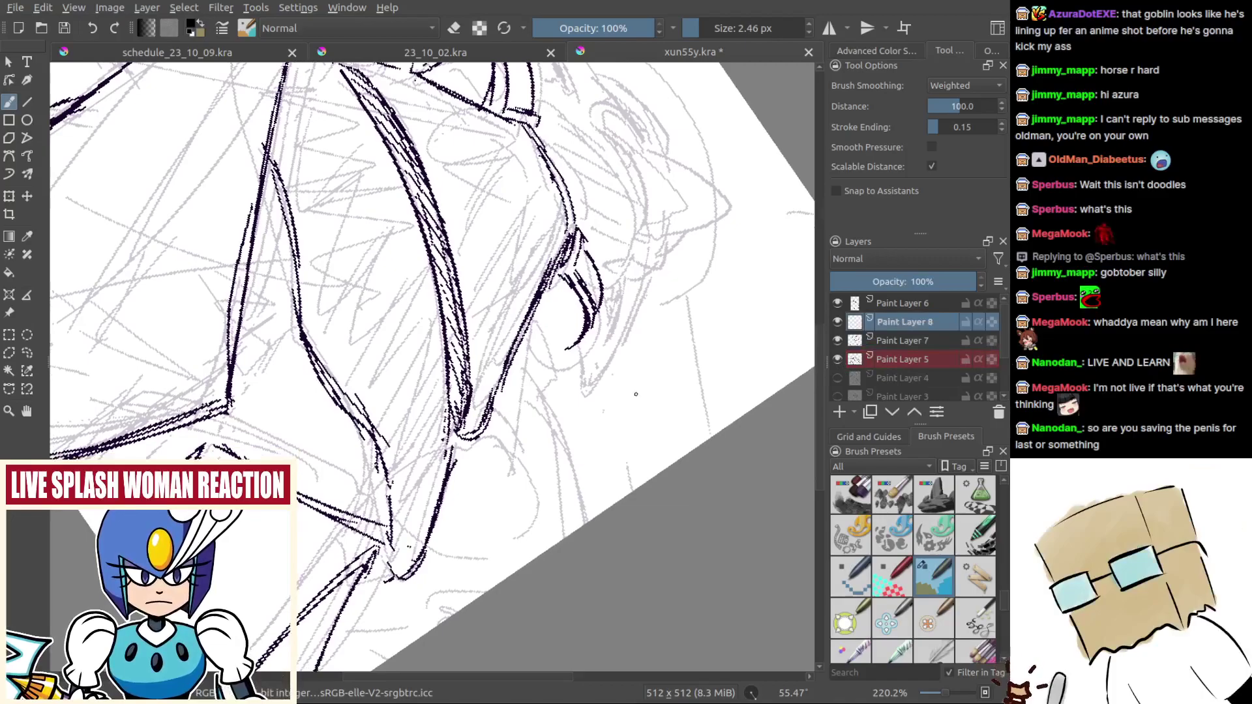
Step: Draw a long curved line on Paint Layer 8 from beside the cloak's edge out to the canvas border
mouse_move(636, 394)
left_mouse_down()
mouse_move(656, 399)
mouse_move(660, 436)
mouse_move(636, 479)
mouse_move(606, 464)
mouse_move(591, 478)
left_mouse_up()
scroll(577, 466, "up", 1)
left_click_drag(592, 478, 620, 458)
mouse_move(602, 508)
left_mouse_down()
mouse_move(605, 418)
mouse_move(592, 411)
mouse_move(603, 484)
left_mouse_up()
key("ctrl+z")
key("ctrl+z")
left_click_drag(590, 389, 605, 507)
key("ctrl+z")
key("ctrl+z")
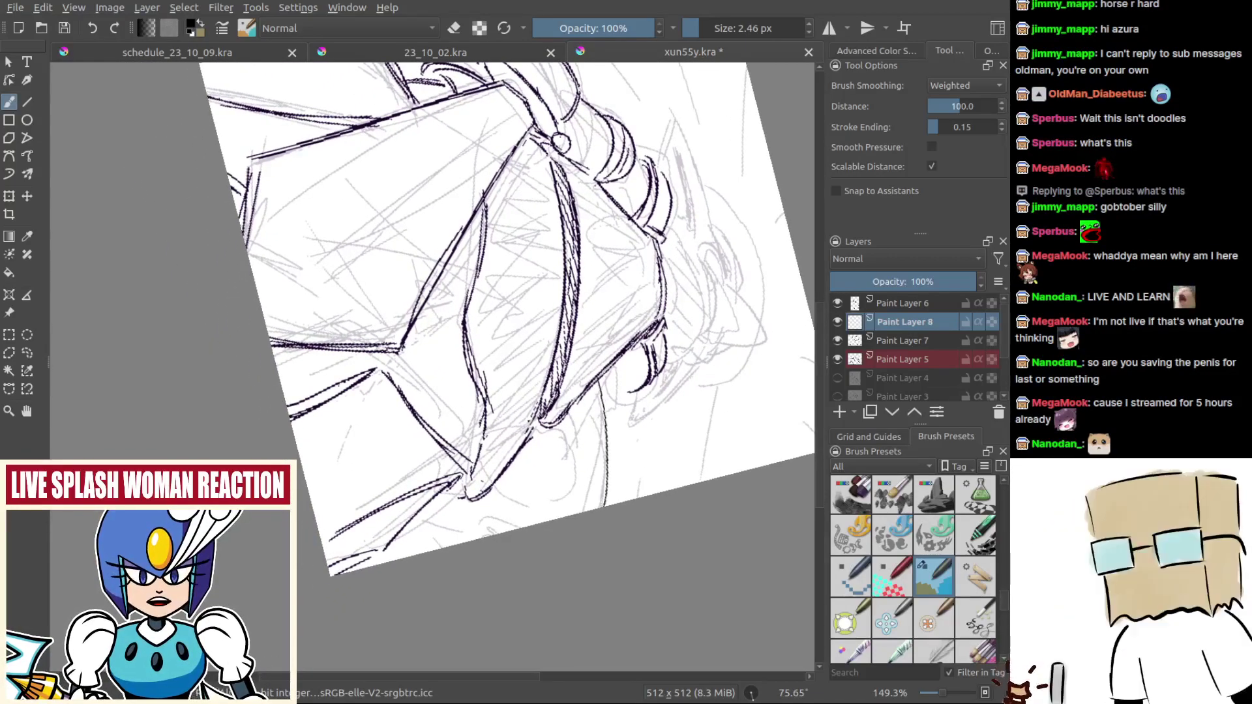
Step: Add the shaded goblin drawing as a new layer and move it above Paint Layer 6
key("5")
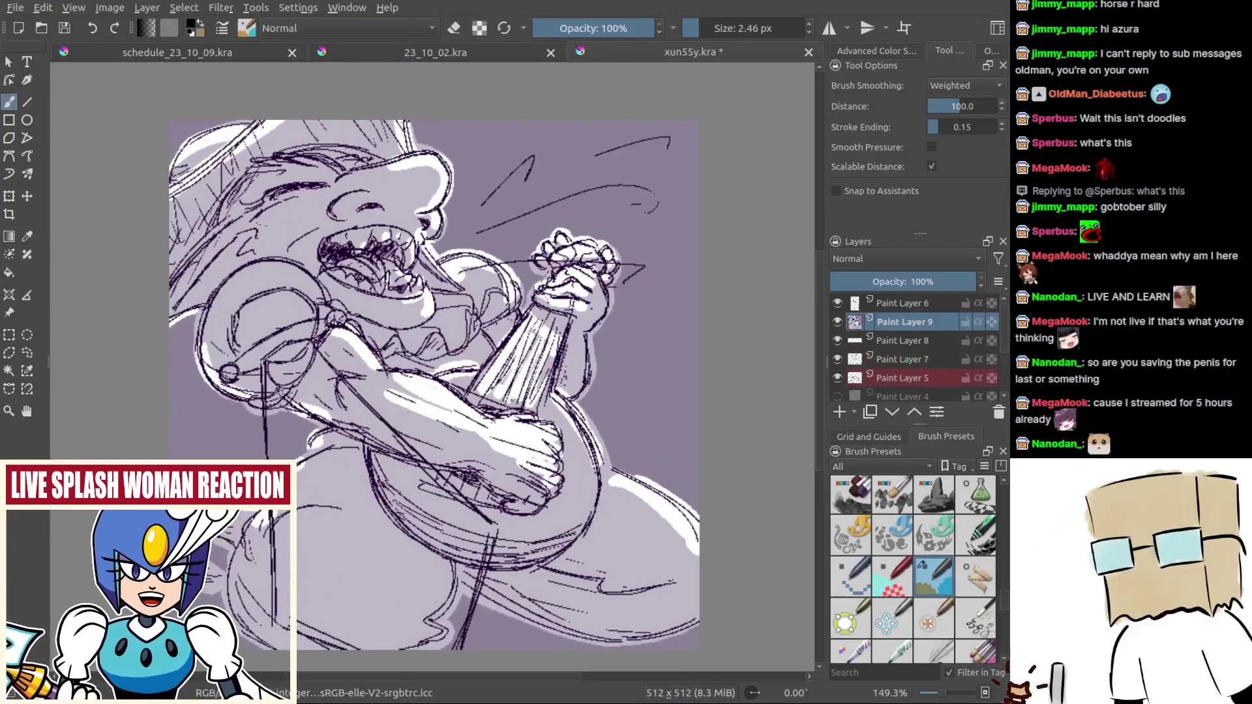
left_click_drag(942, 321, 941, 307)
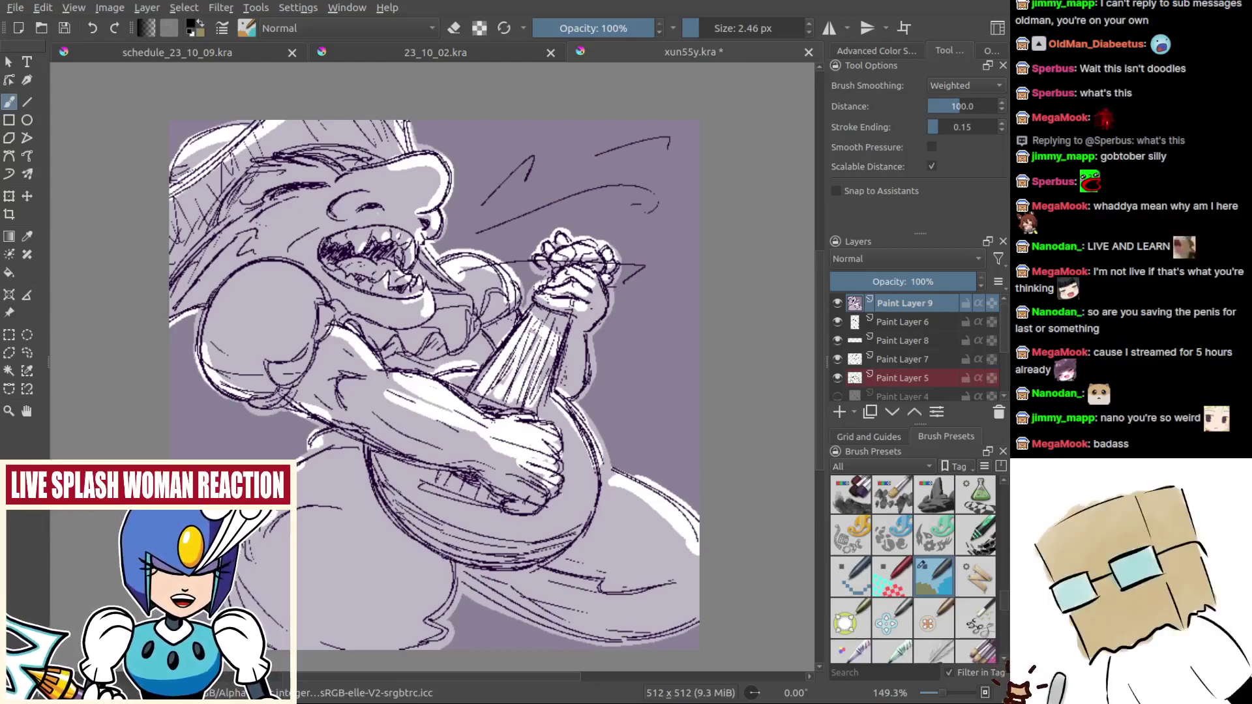
Step: Add the ranger, moonlit, rogue and wizard goblin drawings as new layers above the shaded goblin drawing
key("ctrl+v")
left_click_drag(434, 384, 449, 357)
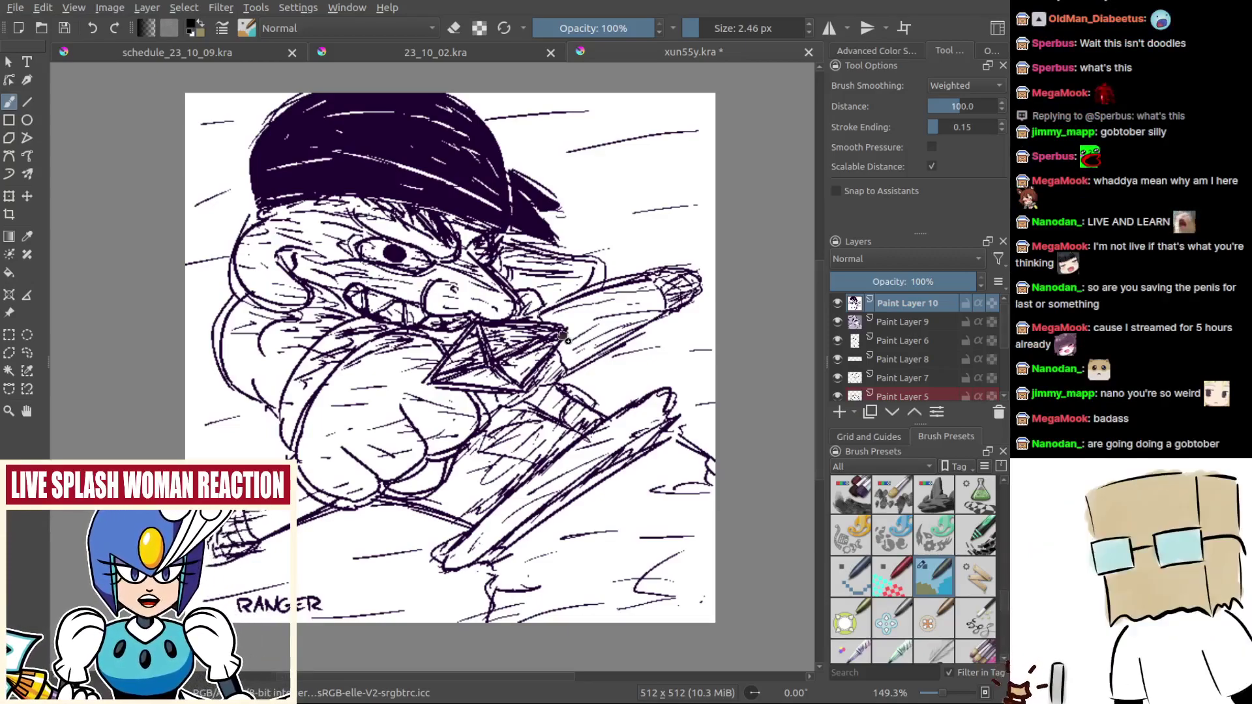
key("ctrl+v")
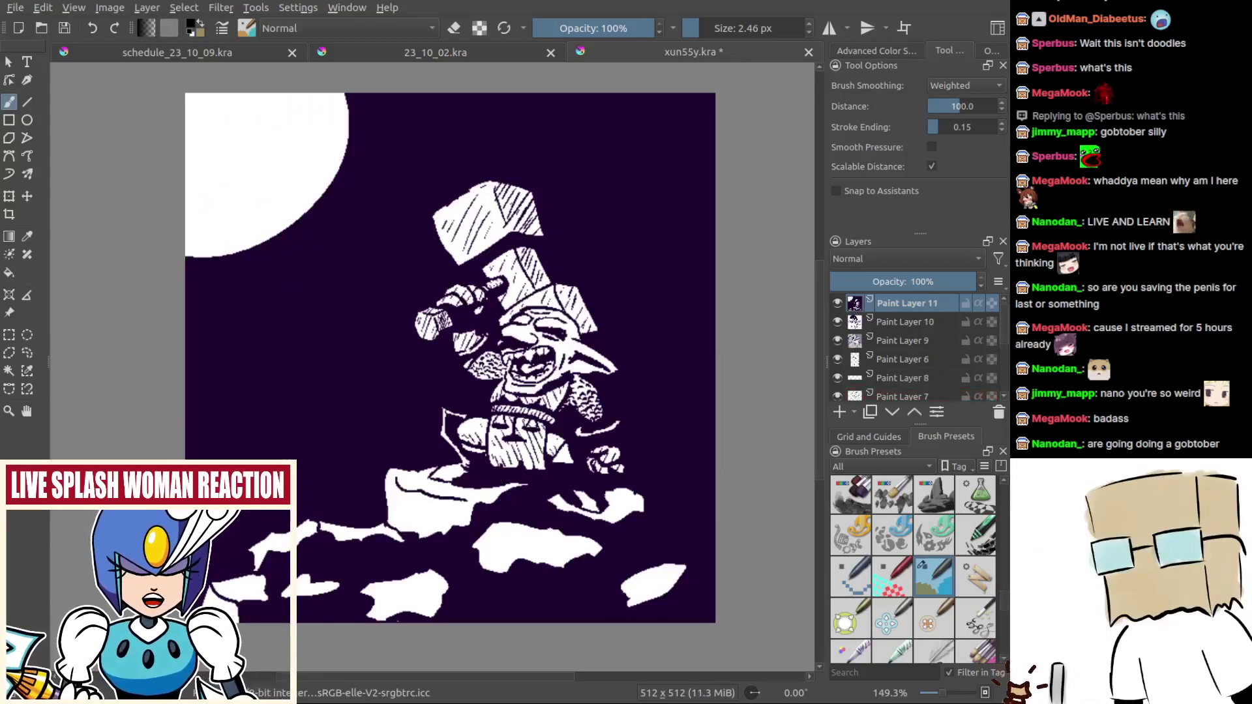
key("plus")
key("plus")
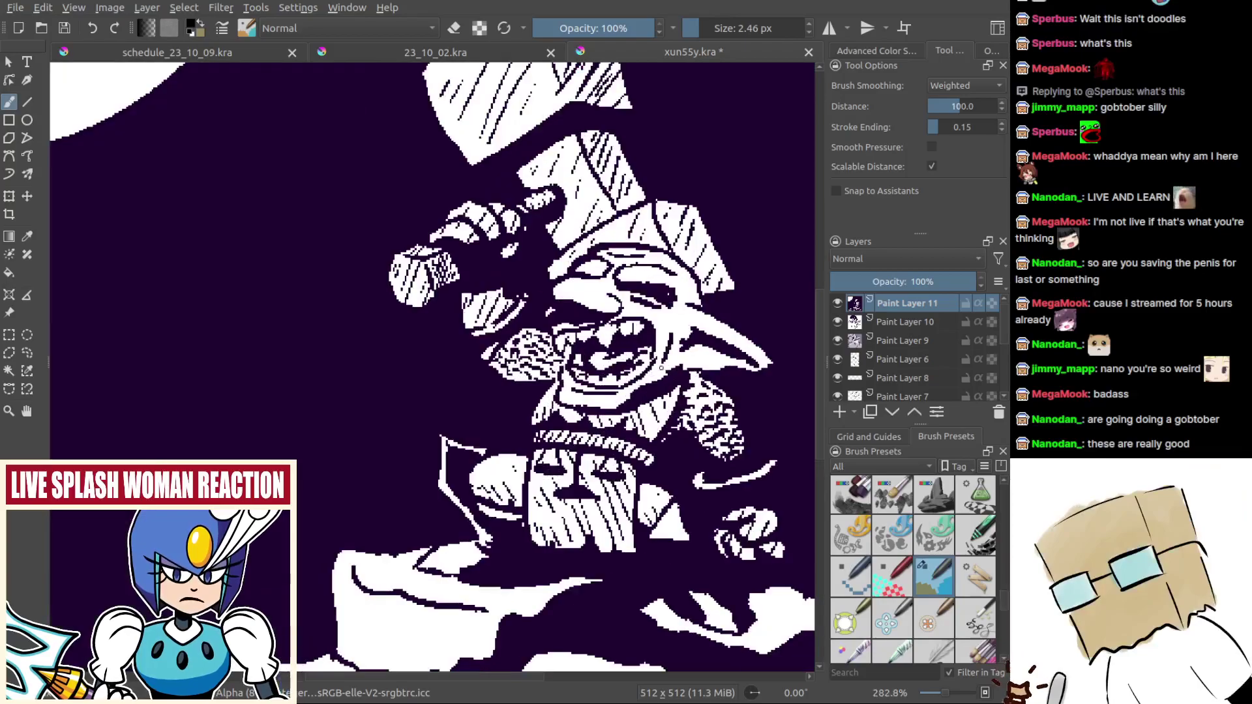
left_click_drag(661, 368, 590, 402)
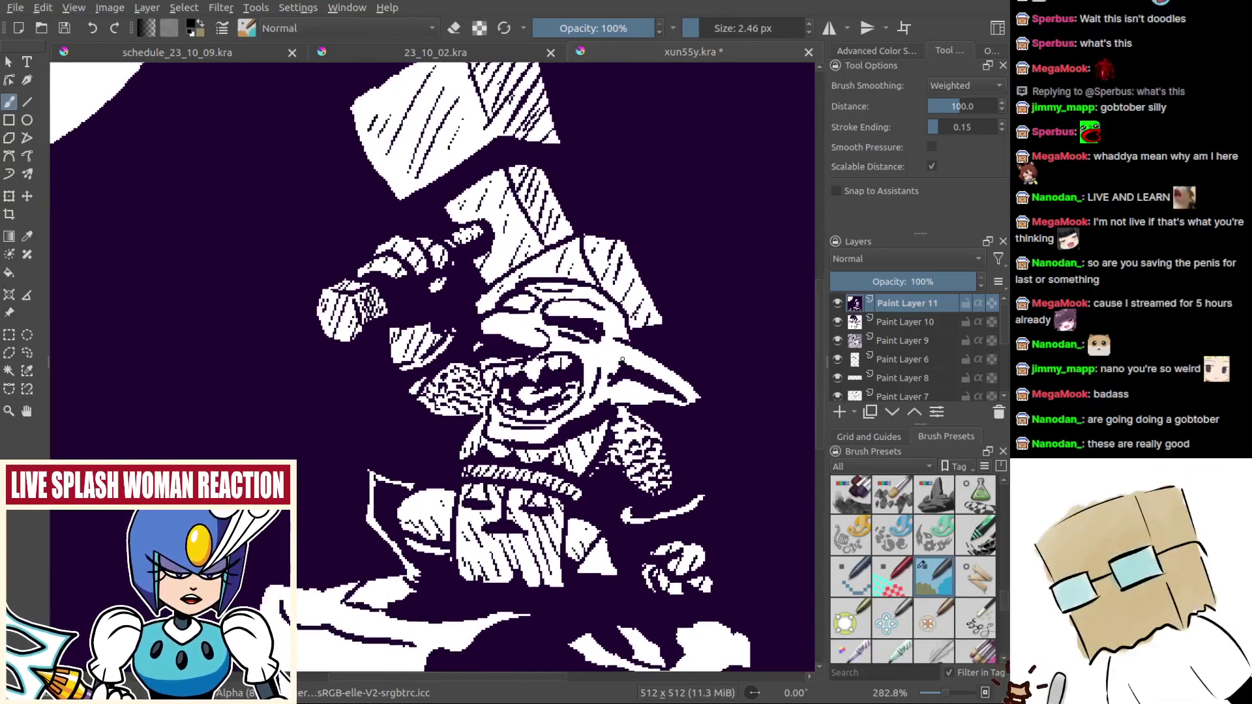
key("2")
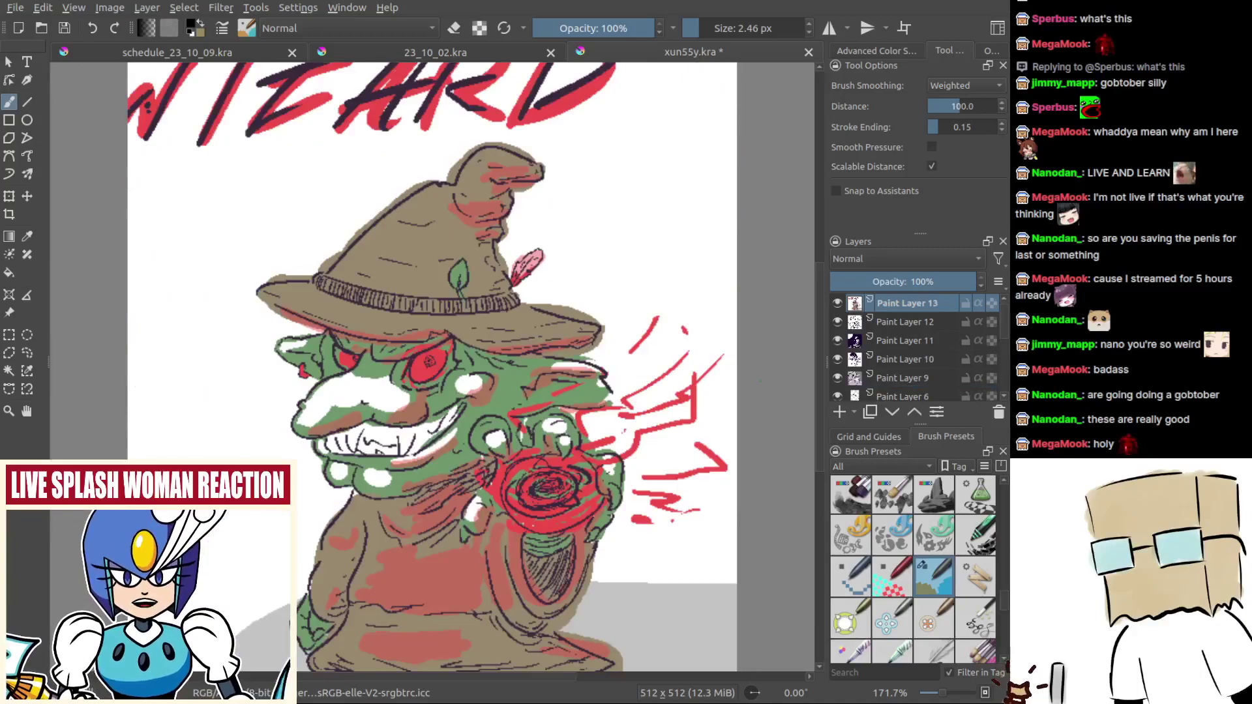
scroll(522, 370, "down", 1)
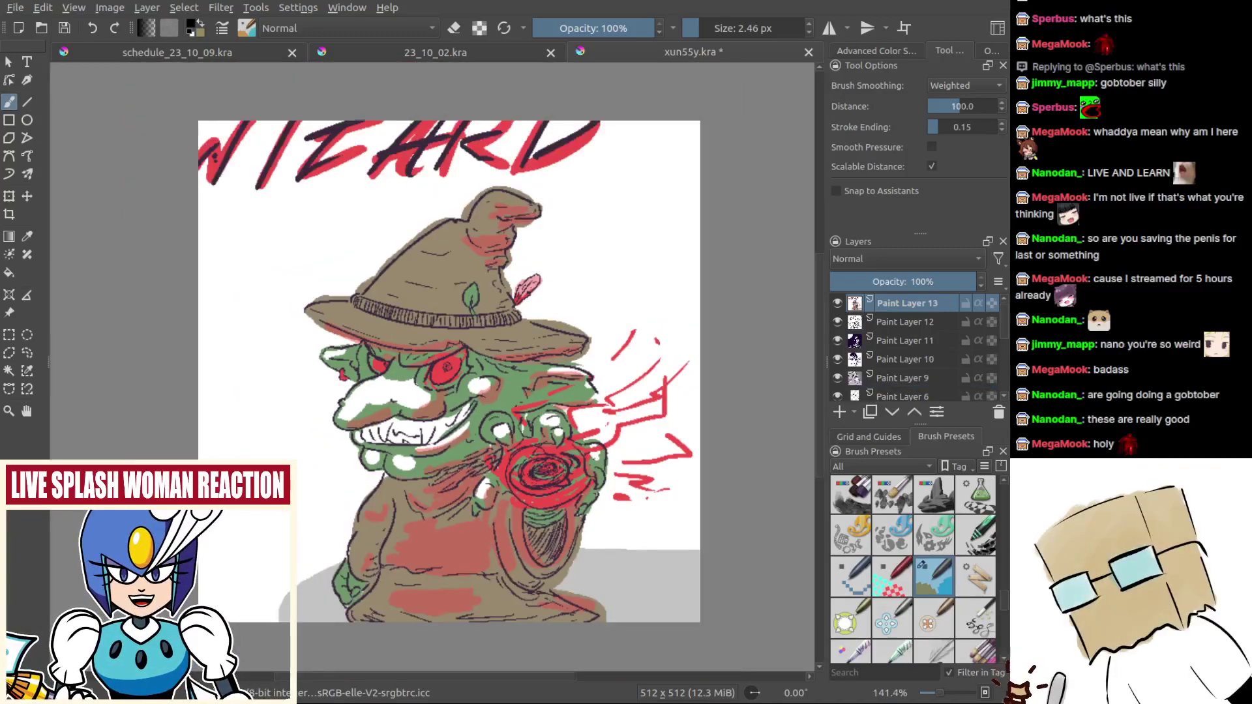
left_click_drag(521, 371, 554, 362)
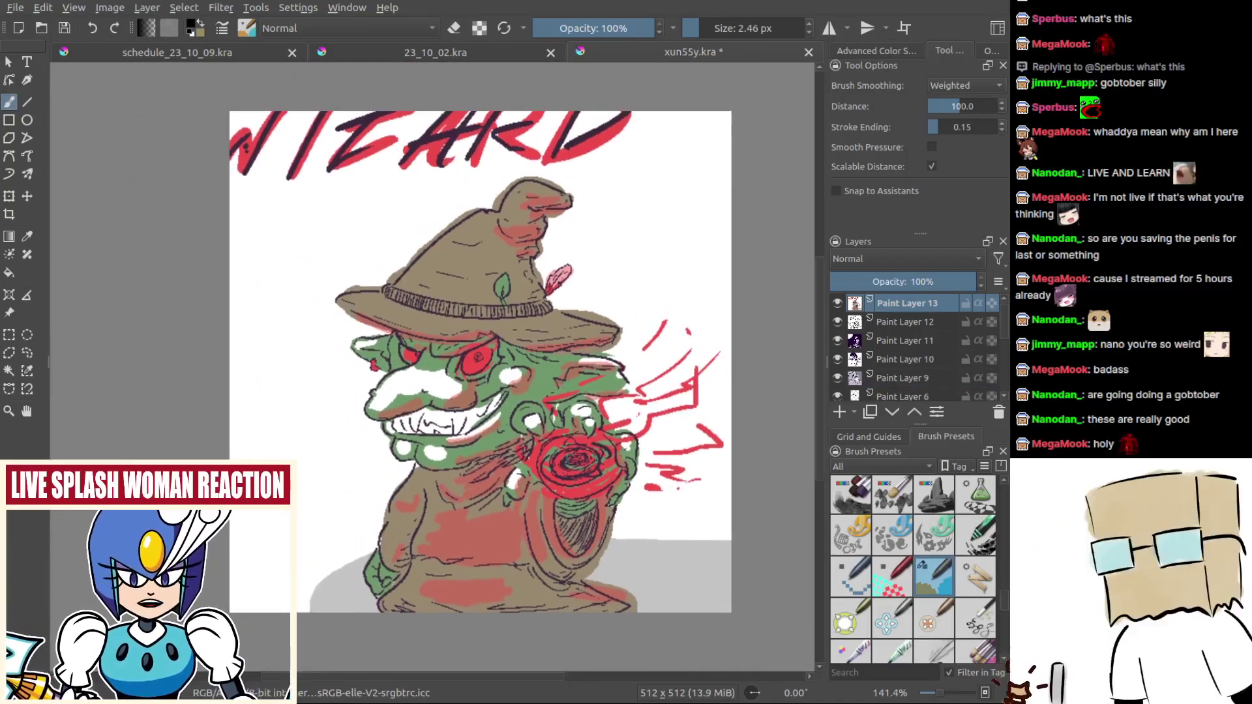
Step: Try to shift the coloured wizard goblin drawing up and sideways so more of its robe fits on the canvas
key("t")
mouse_move(640, 445)
left_mouse_down()
mouse_move(703, 509)
mouse_move(607, 372)
mouse_move(583, 392)
mouse_move(593, 396)
left_mouse_up()
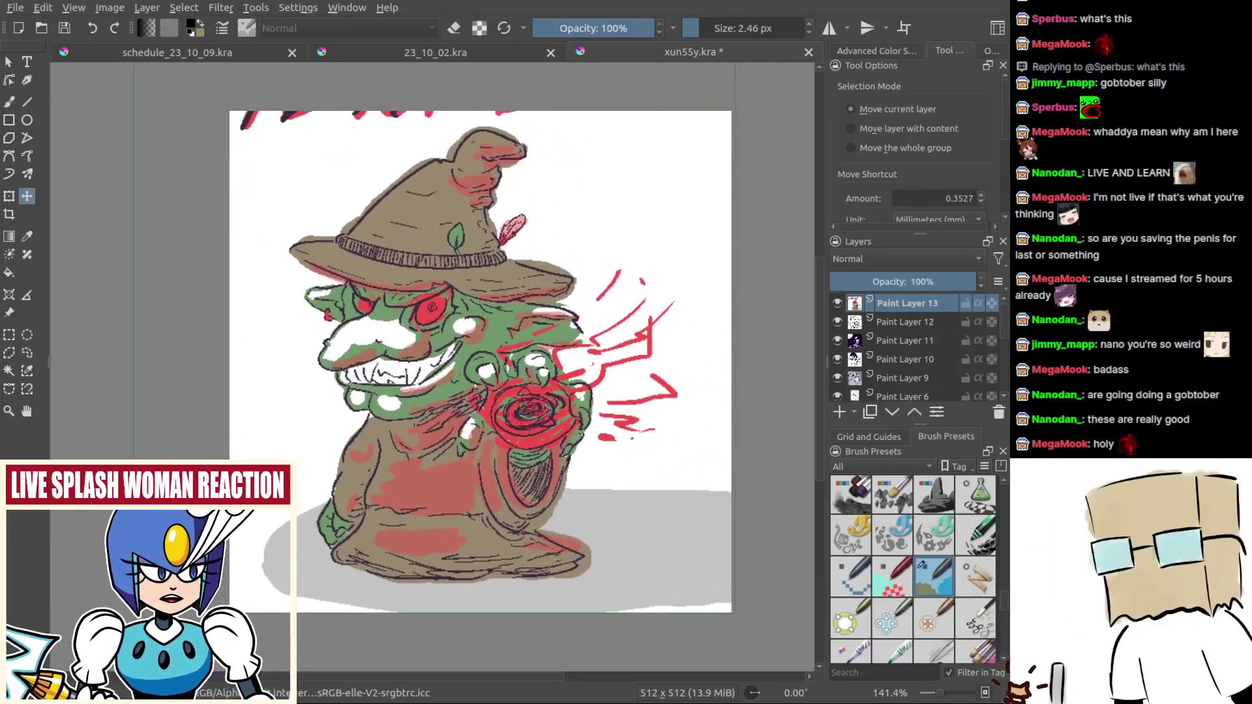
left_click_drag(618, 269, 616, 286)
key("ctrl+z")
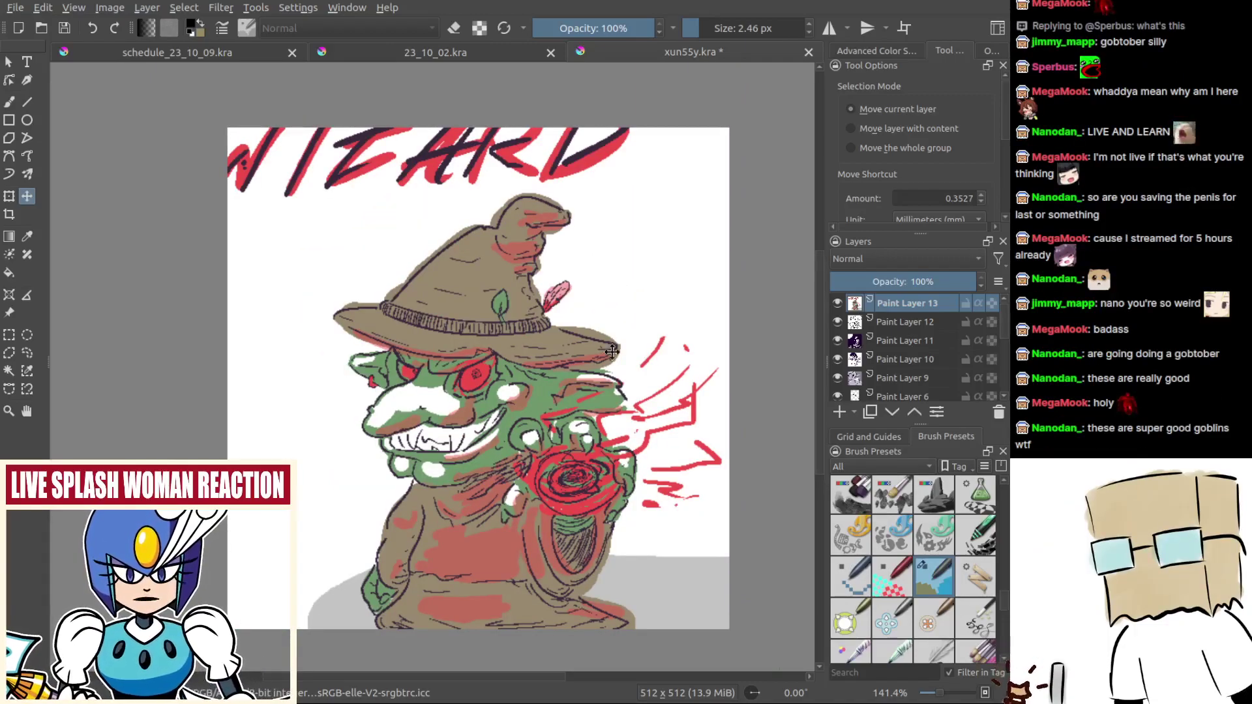
Step: Delete the five added goblin drawings, Paint Layer 13 down to Paint Layer 9
key("shift+Delete")
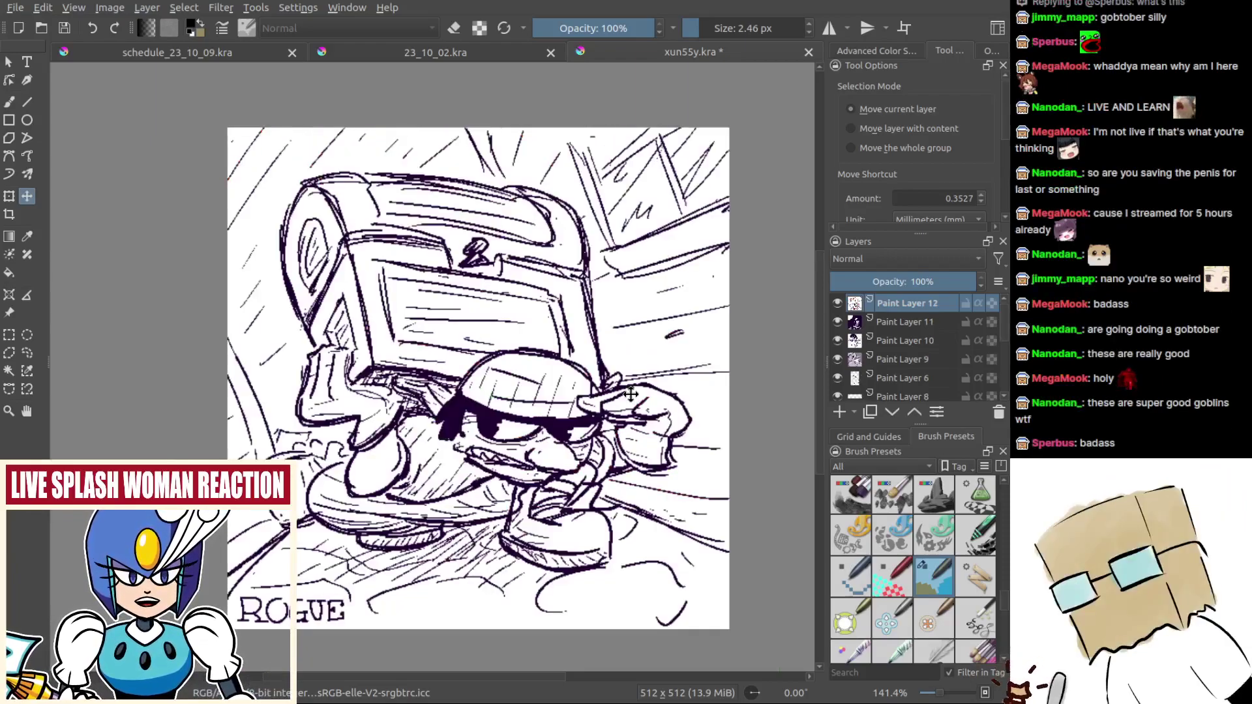
key("shift+Delete")
key("shift+Delete")
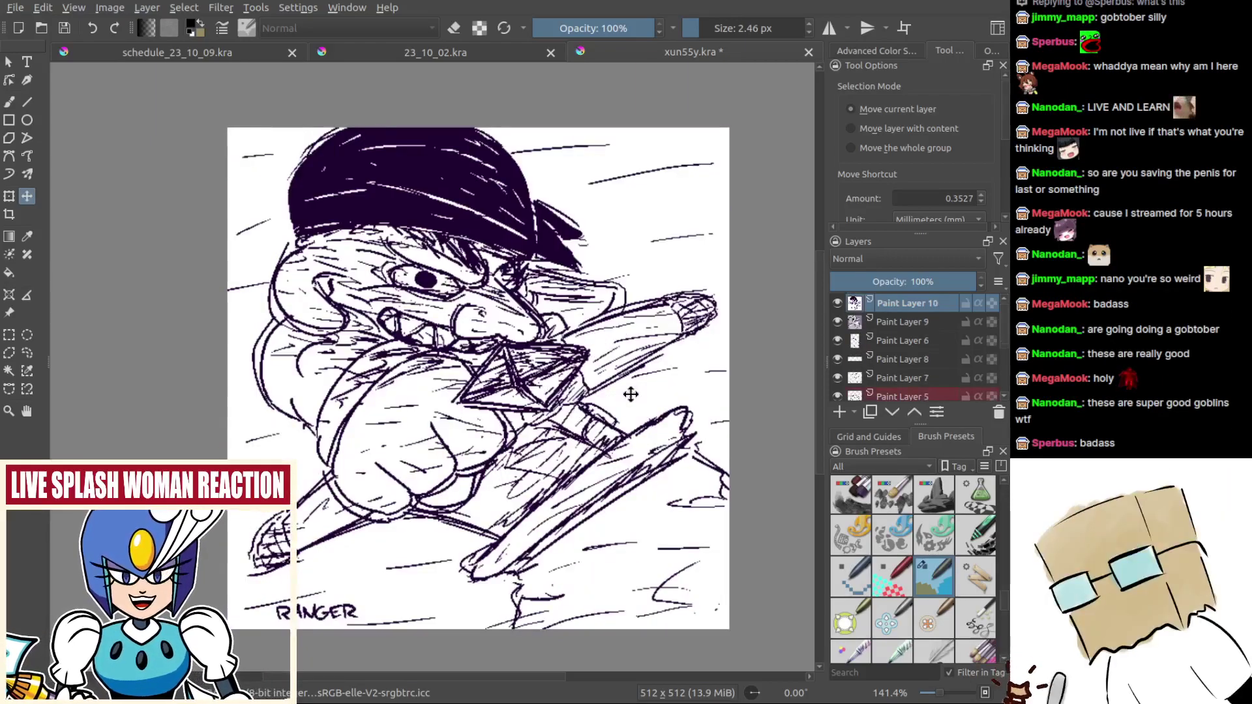
key("shift+Delete")
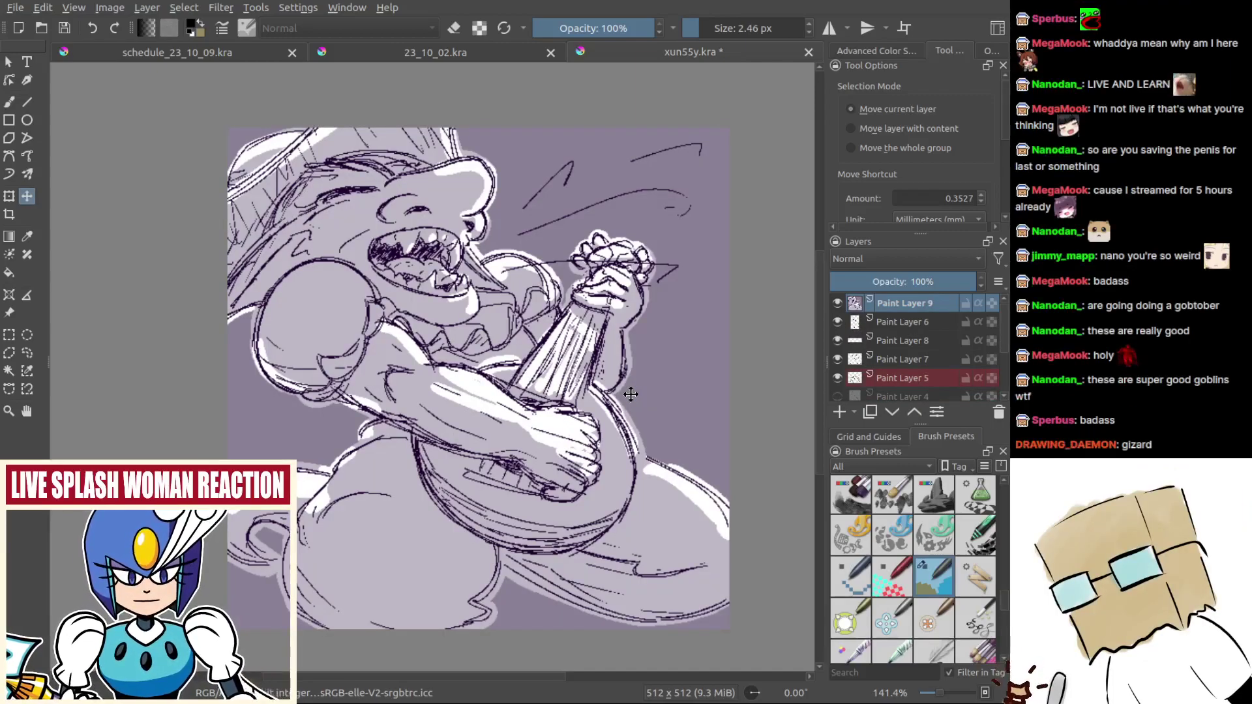
key("shift+Delete")
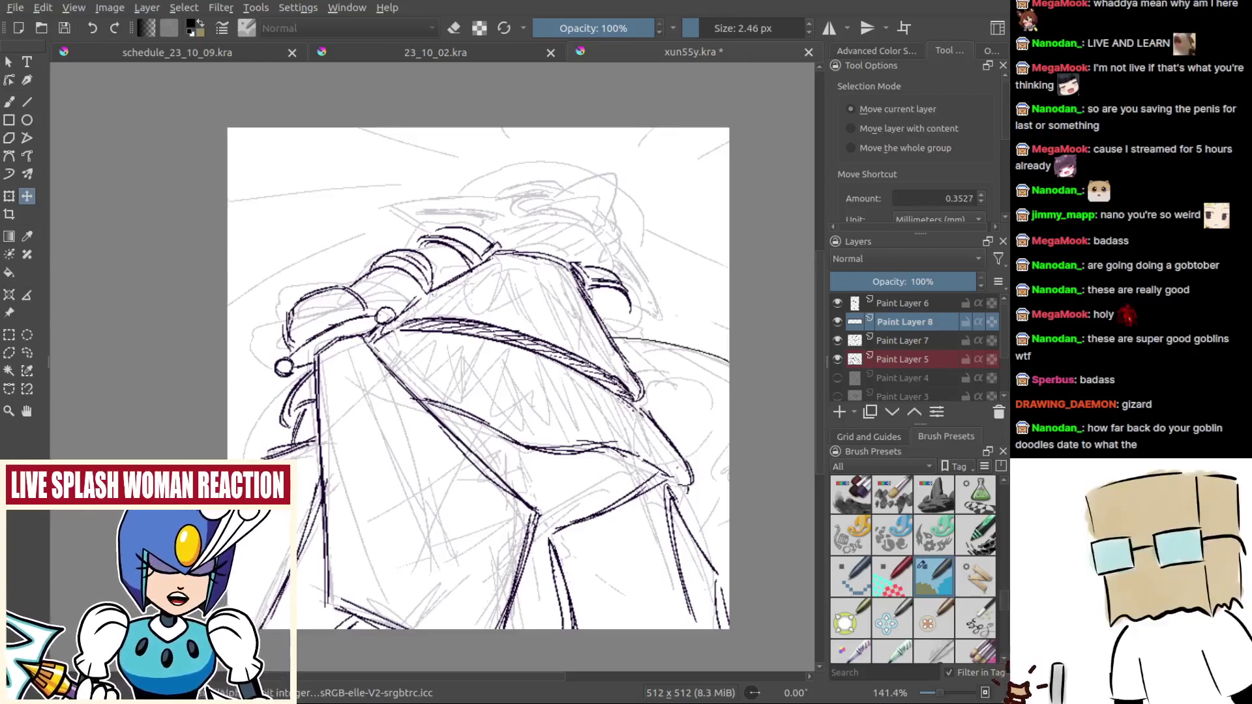
Step: Redraw the long curved line on Paint Layer 8 from beside the cloak's edge out to the canvas border
left_click_drag(615, 394, 589, 387)
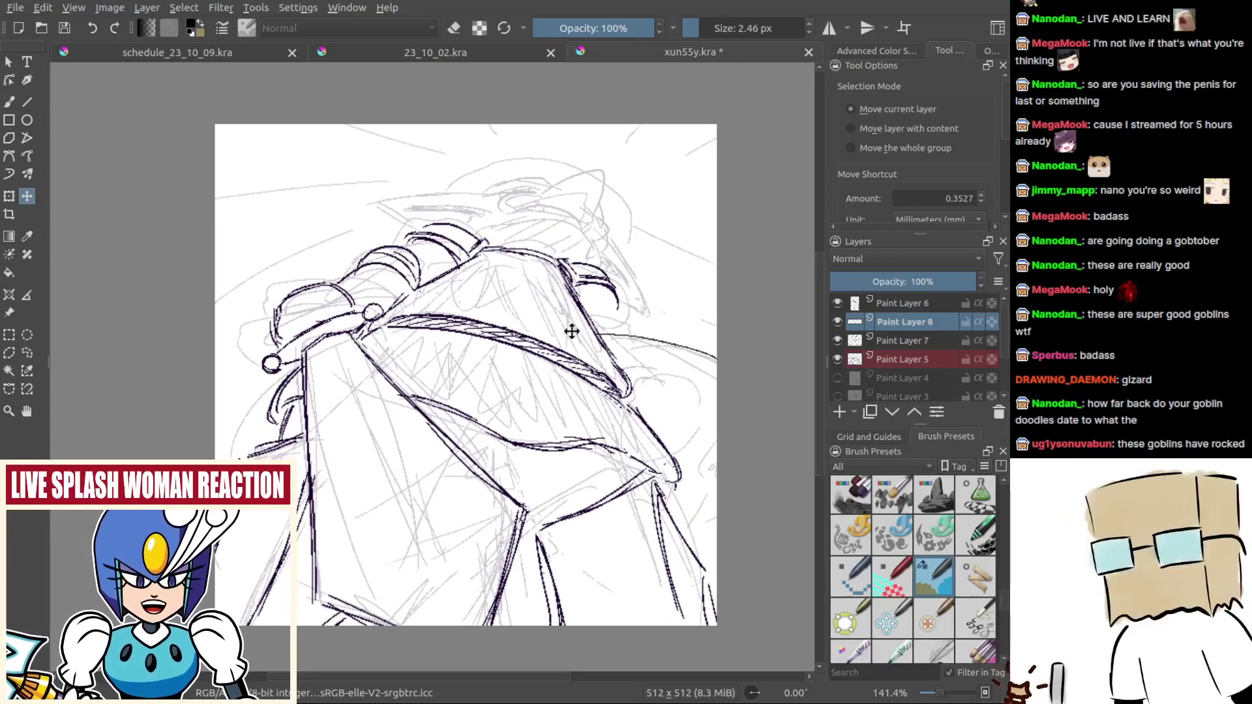
mouse_move(579, 336)
left_mouse_down()
mouse_move(554, 341)
mouse_move(542, 380)
left_mouse_up()
key("b")
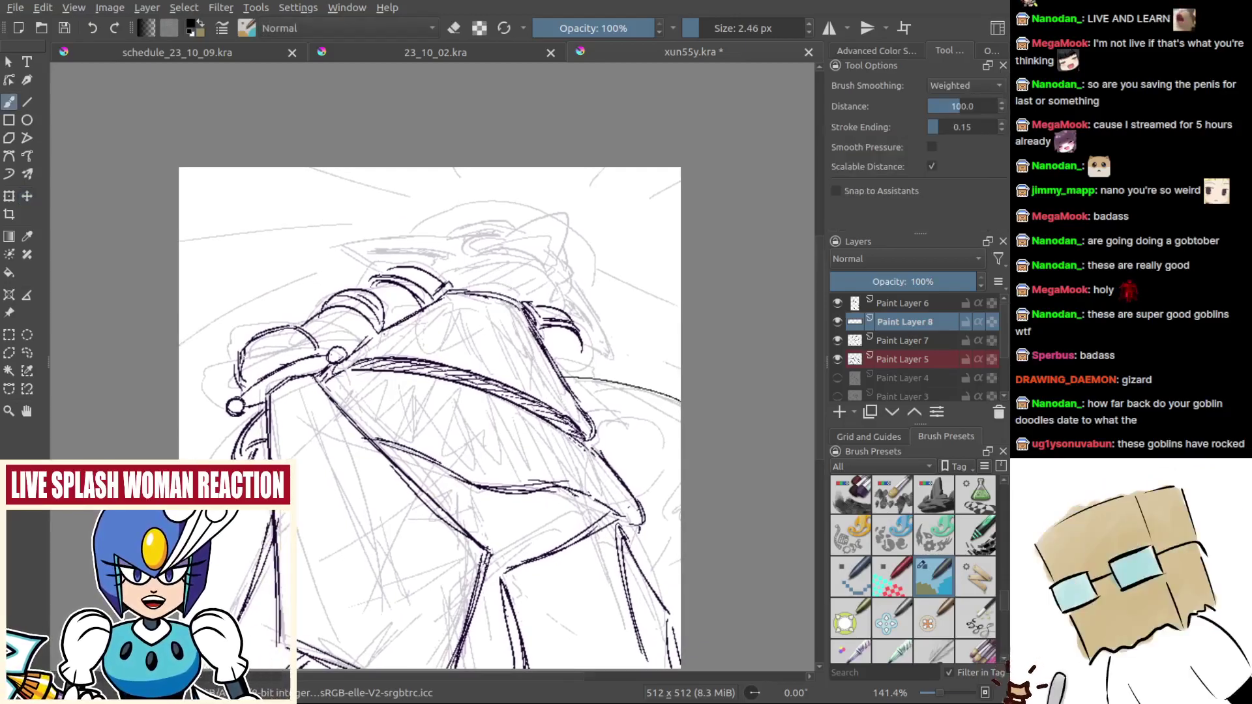
left_click_drag(484, 289, 486, 225)
mouse_move(629, 263)
left_mouse_down()
mouse_move(550, 469)
mouse_move(522, 494)
mouse_move(536, 408)
mouse_move(527, 456)
left_mouse_up()
key("ctrl+z")
key("ctrl+z")
left_click_drag(537, 372, 545, 474)
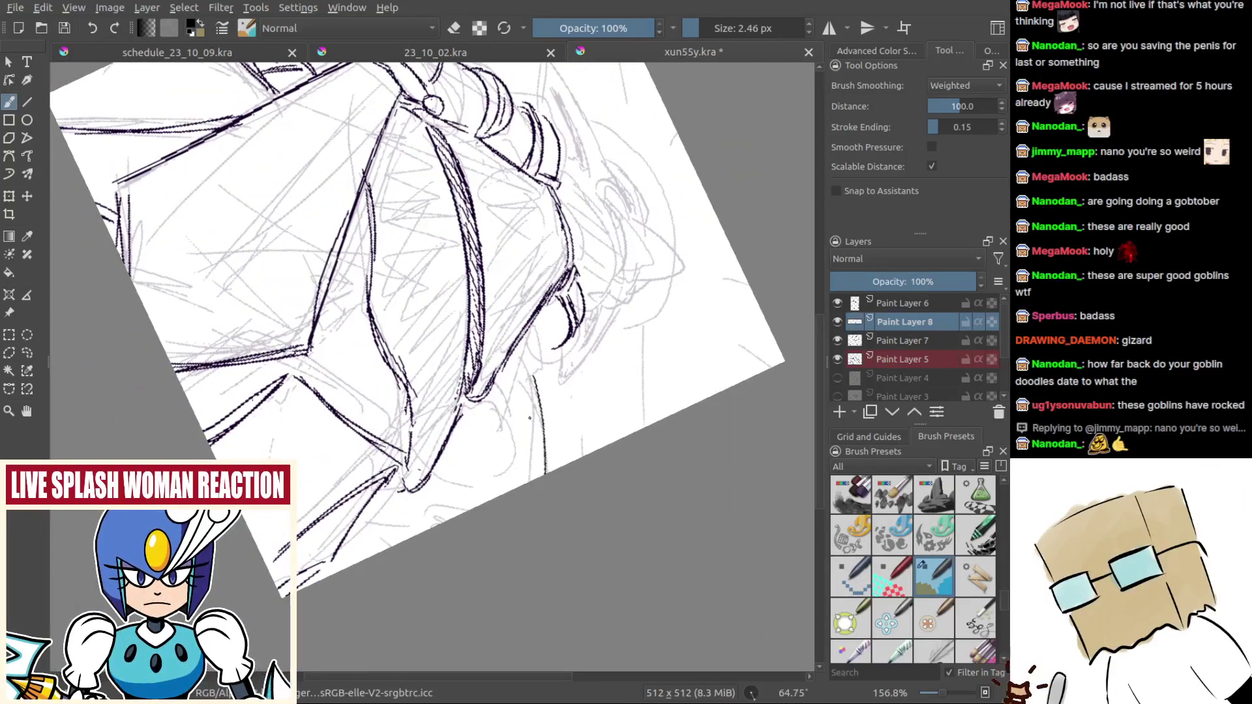
mouse_move(532, 377)
left_mouse_down()
mouse_move(547, 475)
mouse_move(570, 434)
left_mouse_up()
Step: Try several versions of a short curved line on Paint Layer 8 between the cloak's lower pointed corner and the canvas border
key("ctrl+z")
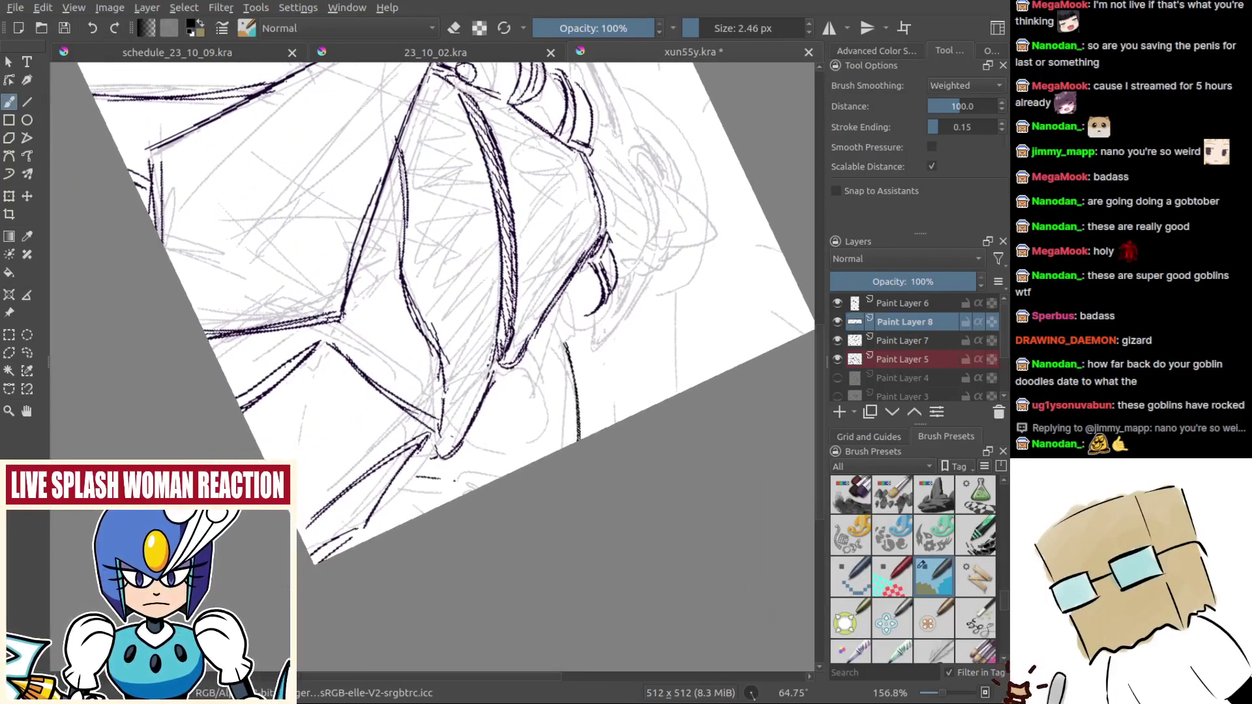
key("ctrl+z")
mouse_move(406, 478)
left_mouse_down()
mouse_move(476, 478)
mouse_move(464, 481)
left_mouse_up()
key("ctrl+z")
key("ctrl+z")
key("ctrl+z")
key("ctrl+z")
left_click_drag(396, 475, 457, 482)
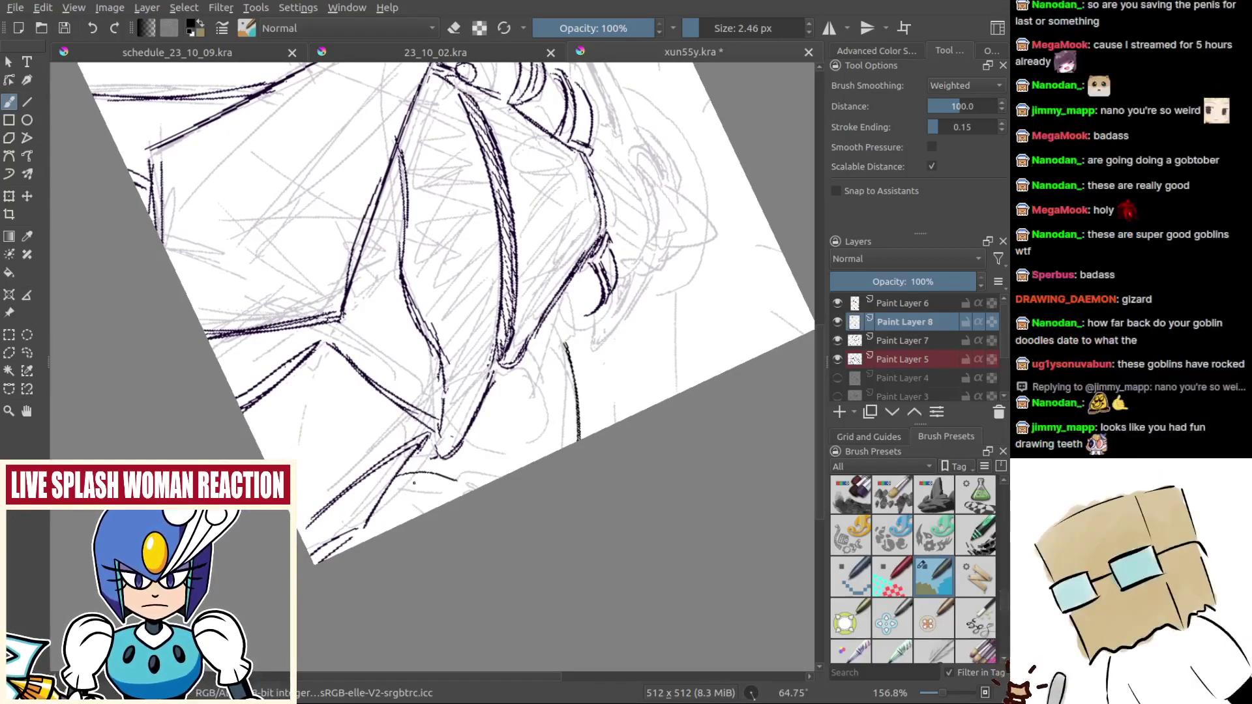
key("ctrl+z")
mouse_move(385, 504)
left_mouse_down()
mouse_move(434, 479)
mouse_move(448, 489)
mouse_move(394, 494)
mouse_move(465, 488)
left_mouse_up()
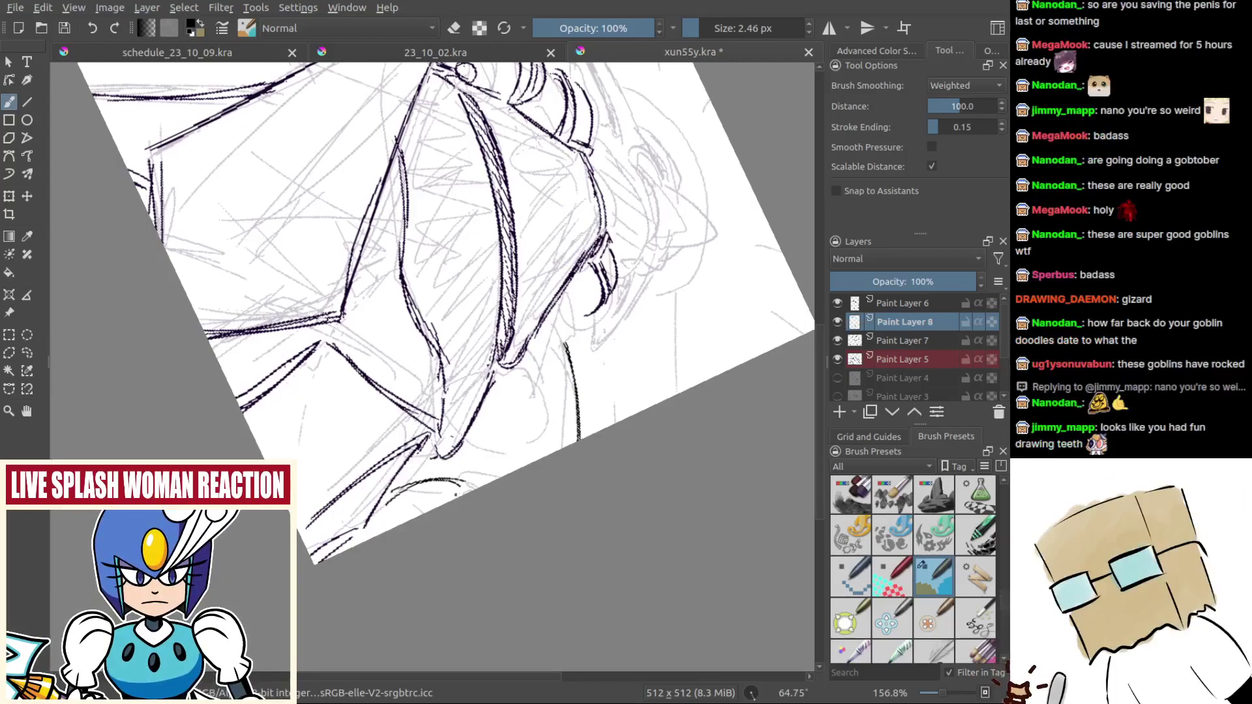
Step: Extend and thicken the short curve toward the lower cloak lines, and add a small mark above it at the canvas border
left_click_drag(473, 418, 469, 337)
left_click_drag(594, 389, 631, 432)
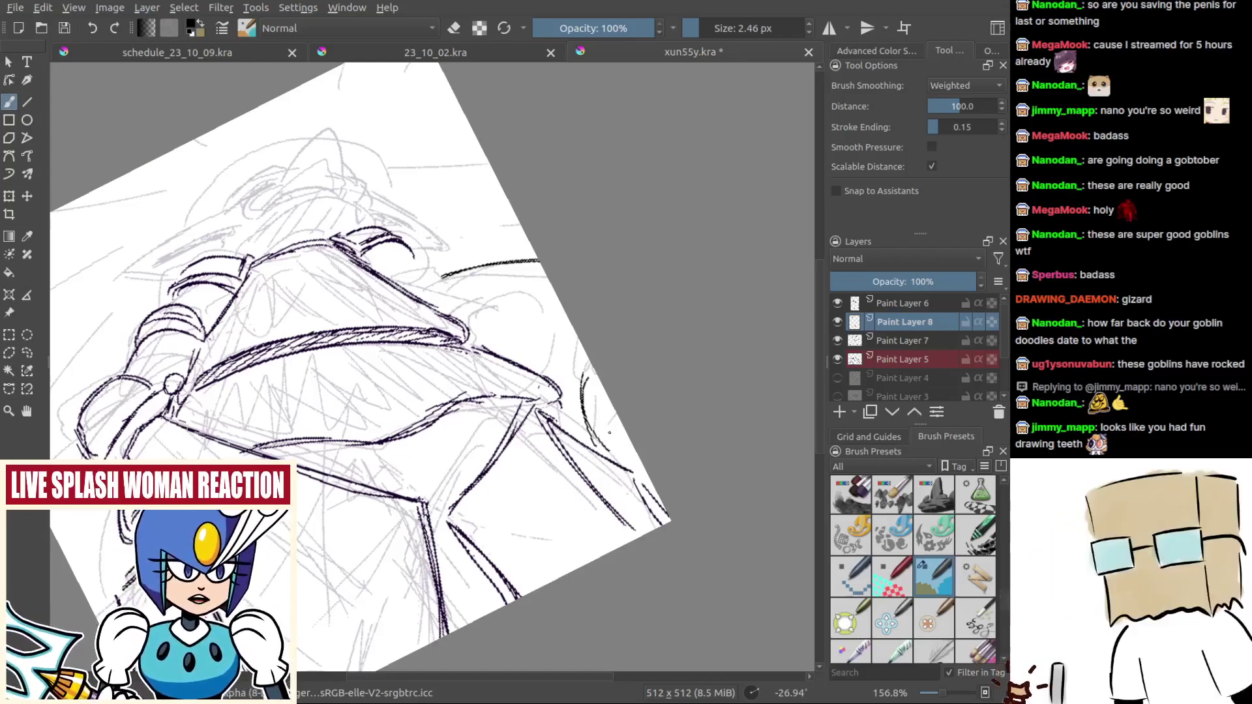
left_click_drag(616, 444, 585, 439)
left_click_drag(558, 332, 582, 423)
key("ctrl+z")
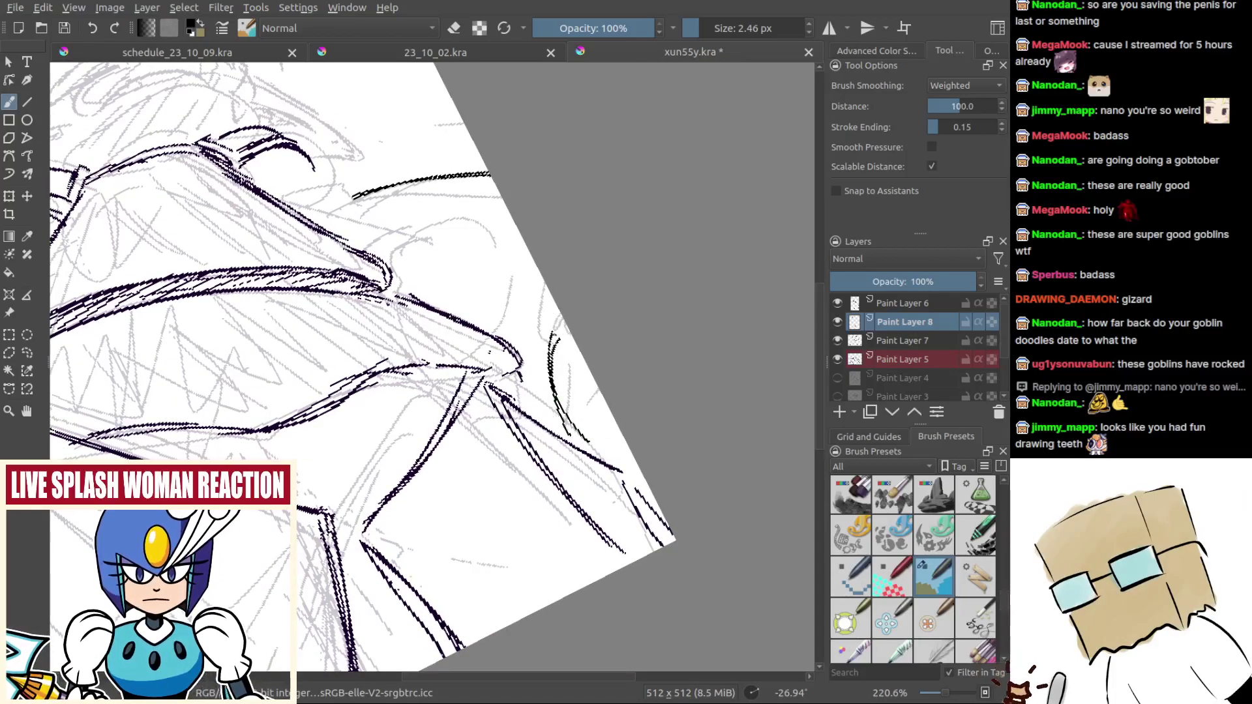
left_click_drag(553, 335, 571, 440)
key("ctrl+z")
mouse_move(561, 395)
left_mouse_down()
mouse_move(579, 444)
mouse_move(562, 431)
left_mouse_up()
left_click_drag(550, 276, 552, 287)
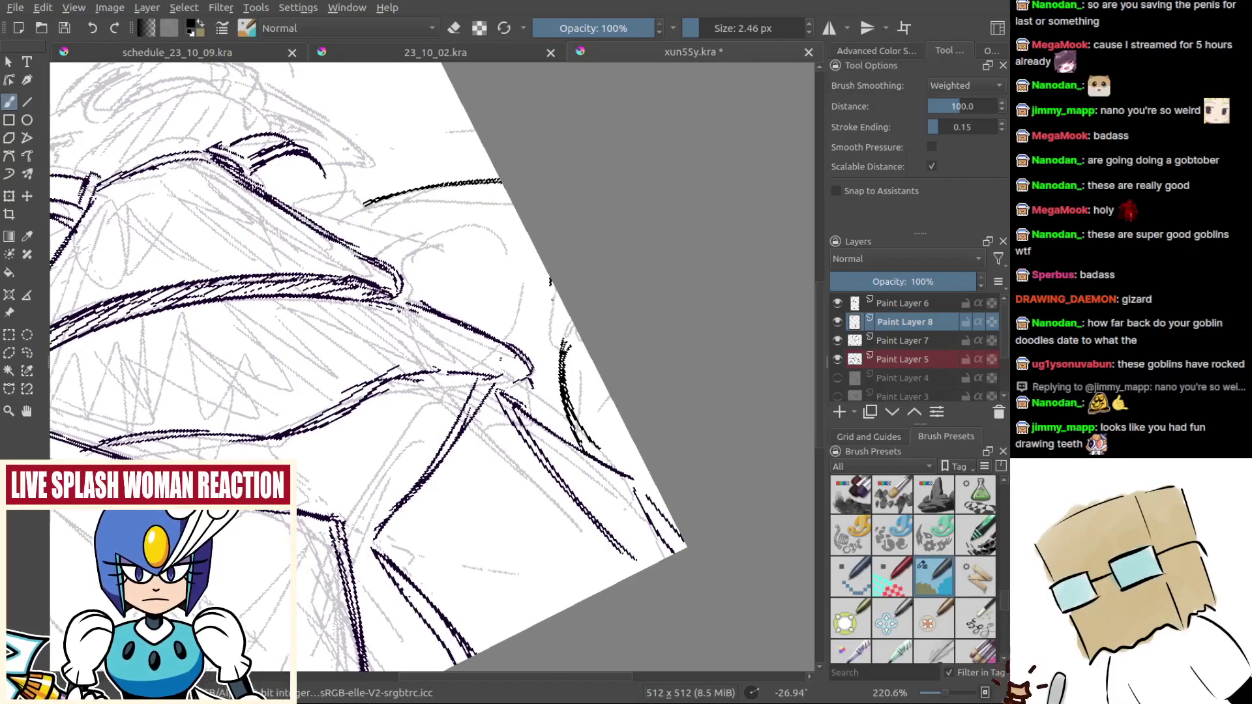
Step: Undo the latest strokes beside the cloak's lower corner and try the short curve again along the canvas border
scroll(568, 319, "down", 5)
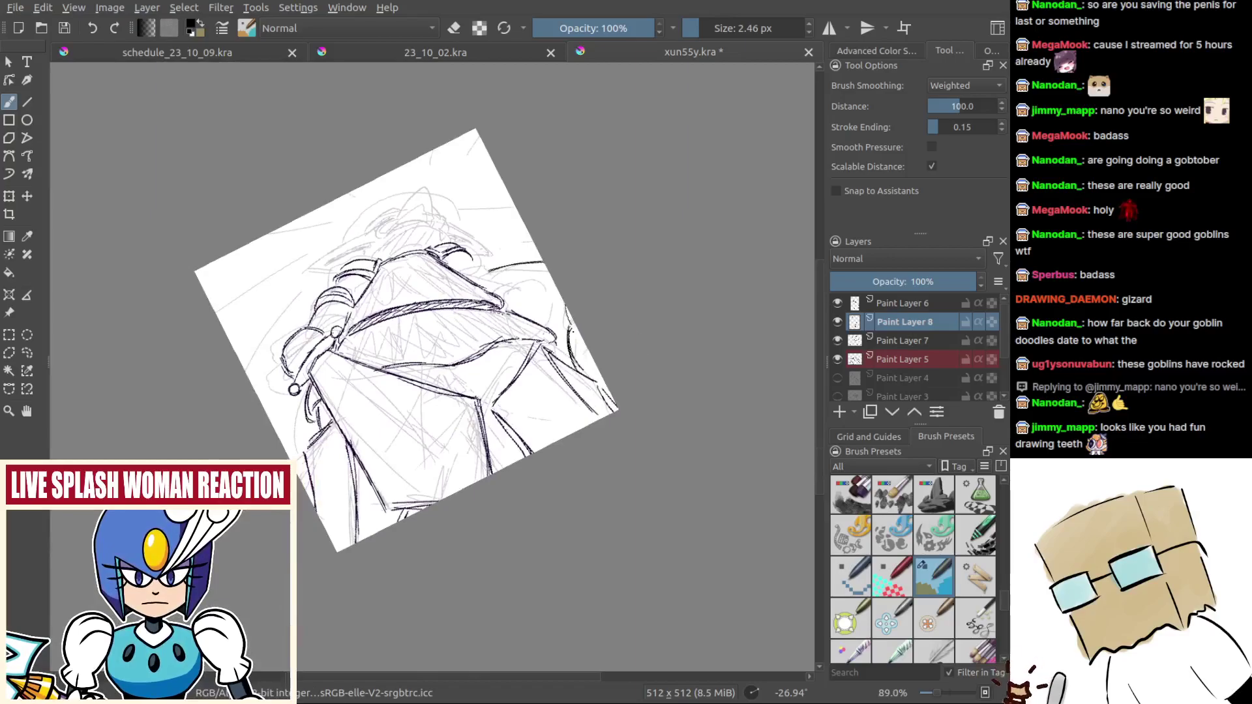
scroll(569, 336, "up", 2)
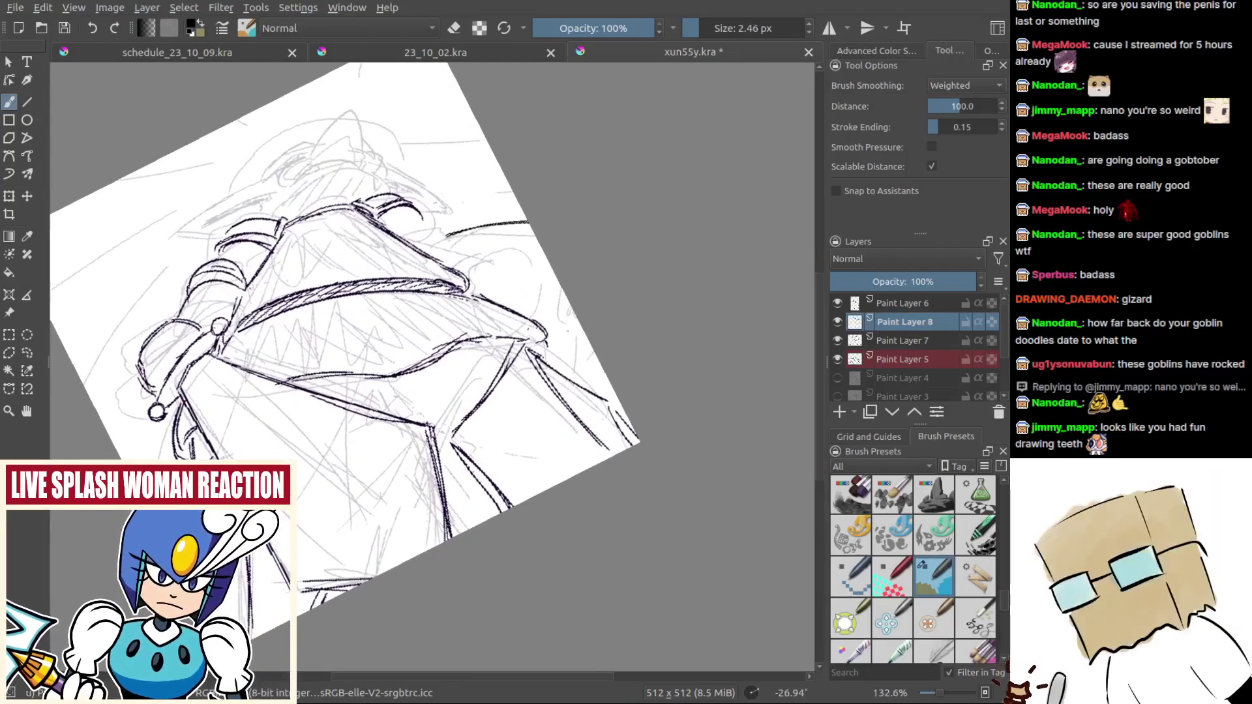
left_click_drag(572, 319, 574, 377)
key("ctrl+z")
key("ctrl+z")
key("ctrl+z")
key("ctrl+z")
left_click_drag(570, 316, 576, 376)
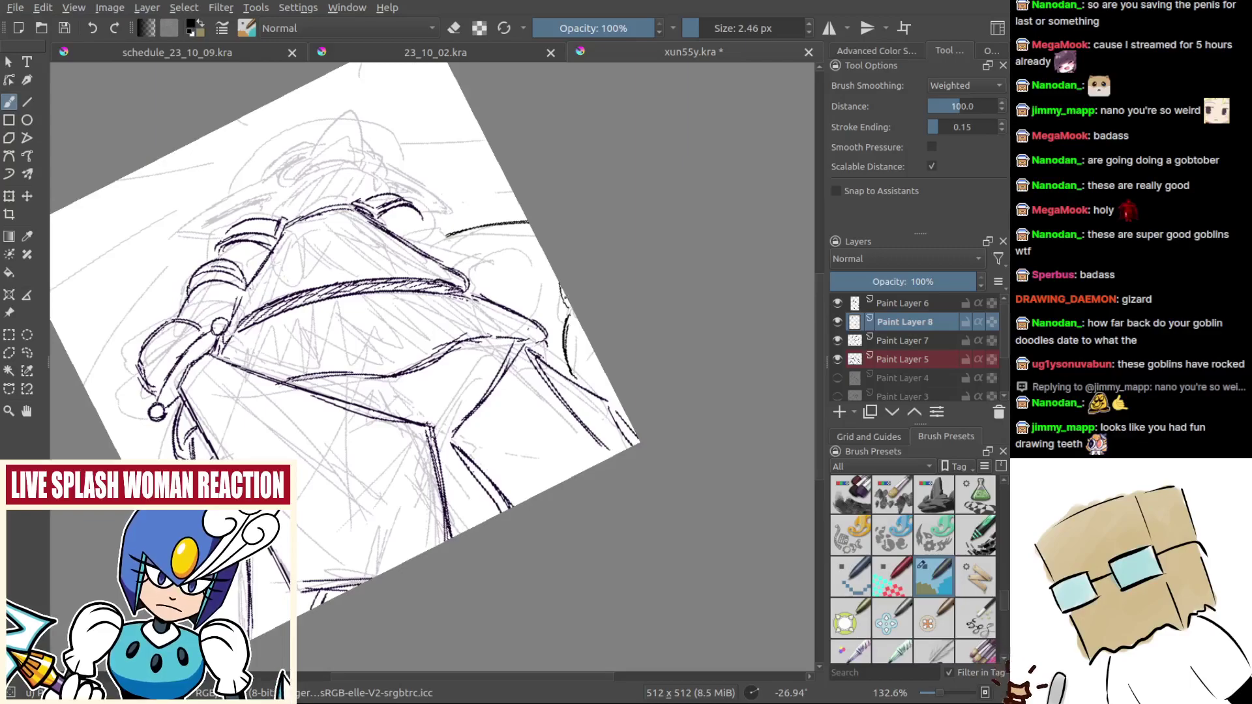
Step: Mirror the canvas view, remove the short curve and redraw it as one arc from the lower cloak lines to the border
scroll(574, 311, "down", 3)
key("5")
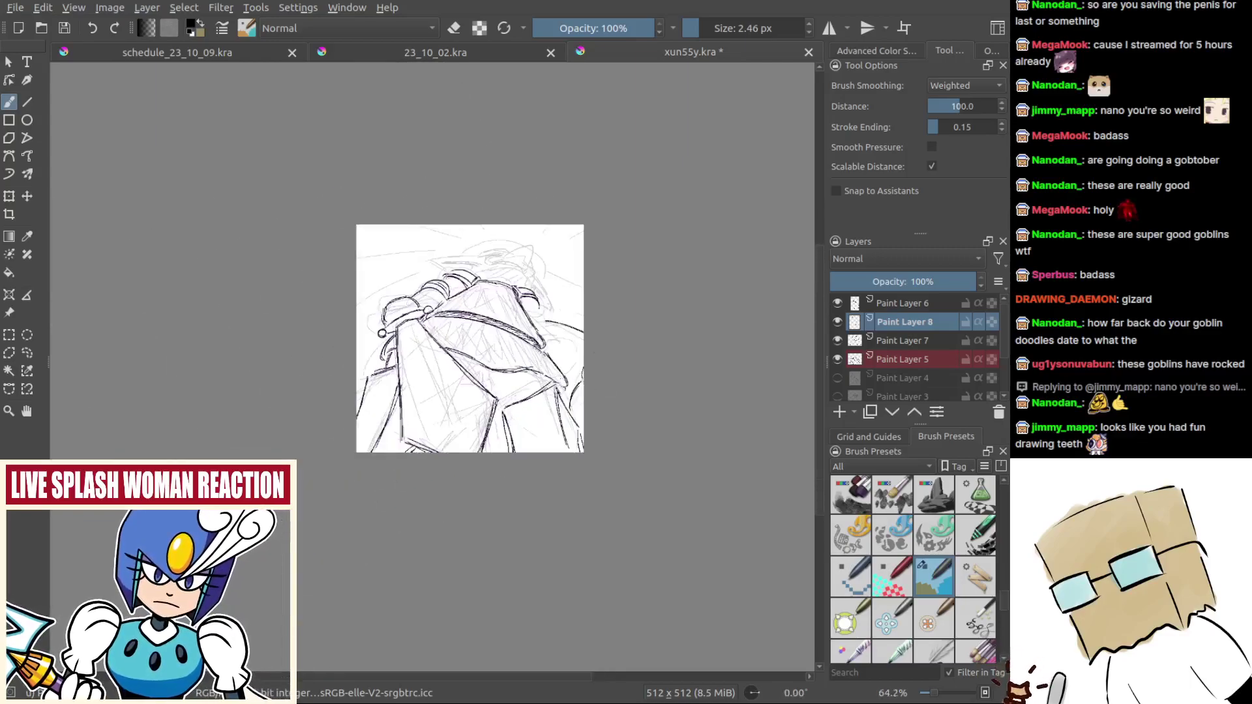
key("m")
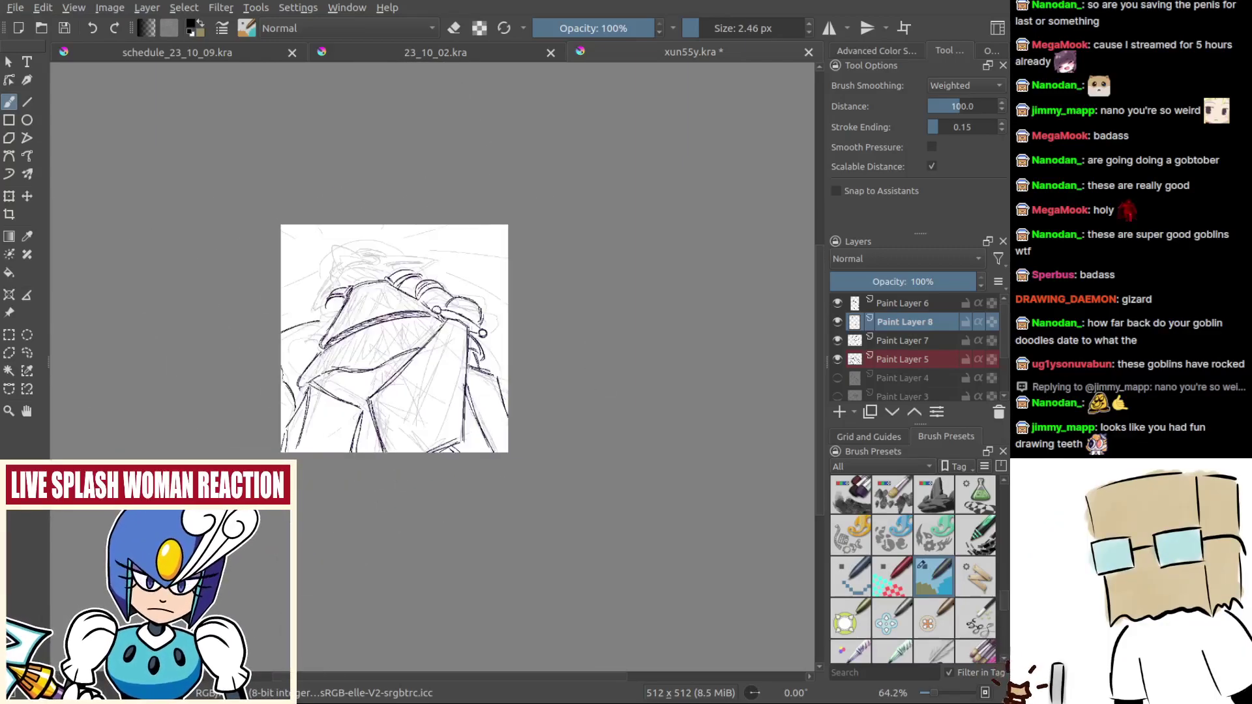
scroll(470, 396, "up", 3)
left_click_drag(470, 396, 515, 277)
scroll(564, 337, "up", 2)
key("ctrl+z")
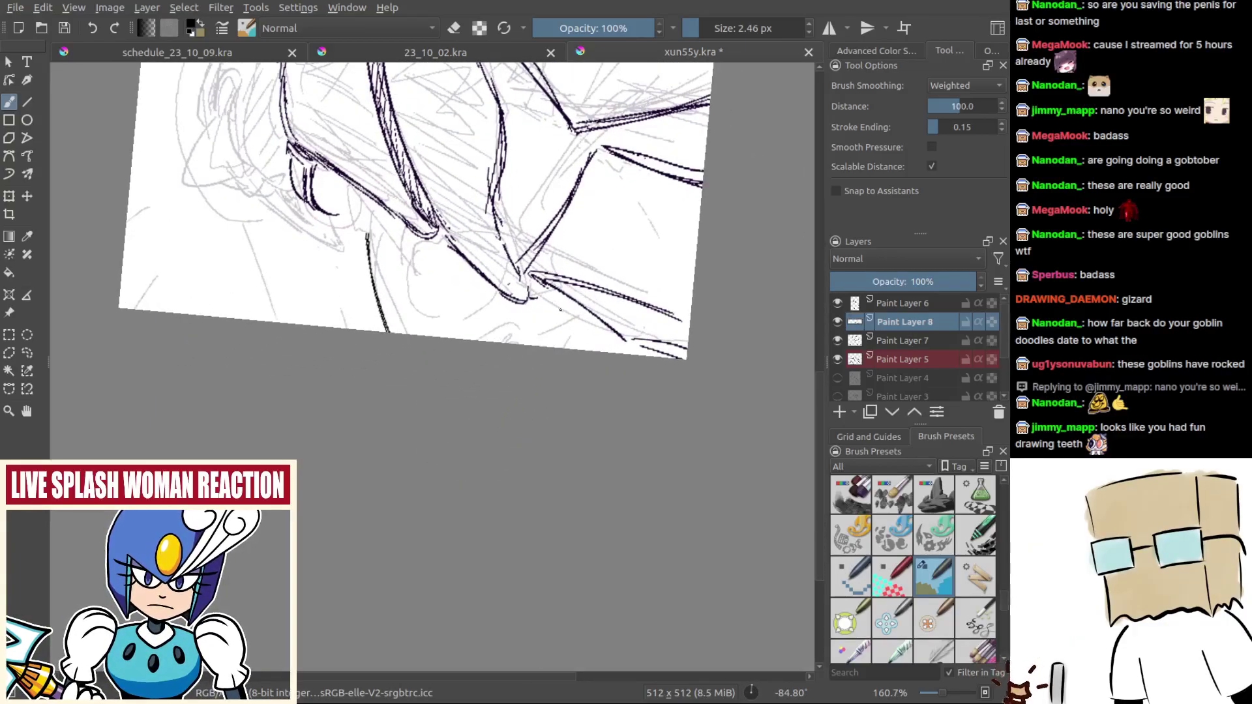
left_click_drag(572, 304, 539, 345)
key("ctrl+z")
left_click_drag(574, 305, 540, 346)
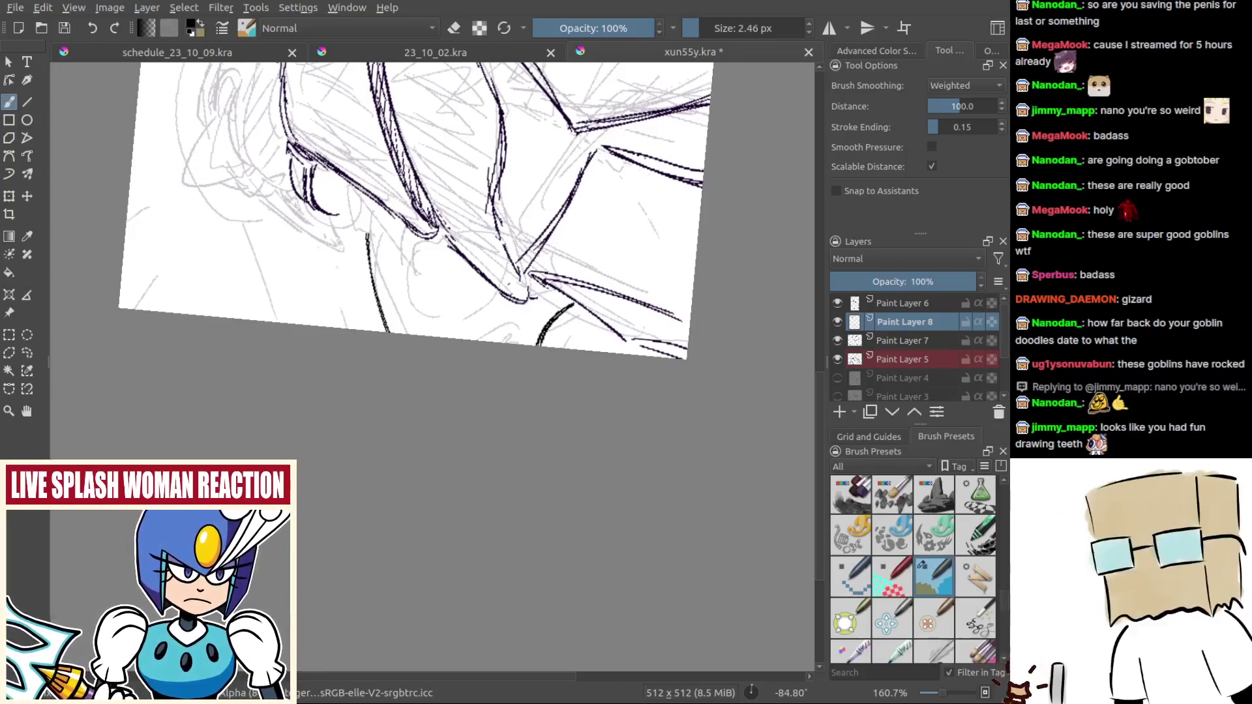
Step: Show the canvas overview and examine the sketch in both mirrored and unmirrored views
left_click_drag(457, 261, 548, 349)
left_click_drag(561, 339, 434, 499)
left_click_drag(690, 429, 567, 364)
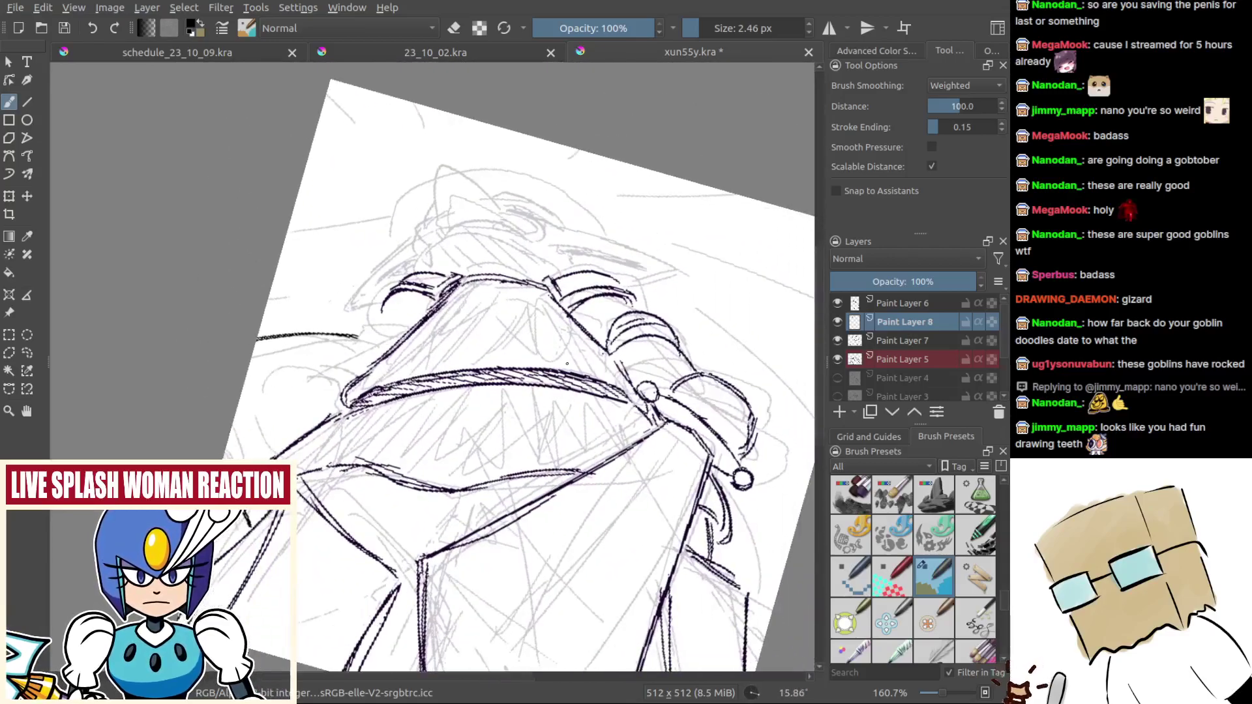
left_click(991, 50)
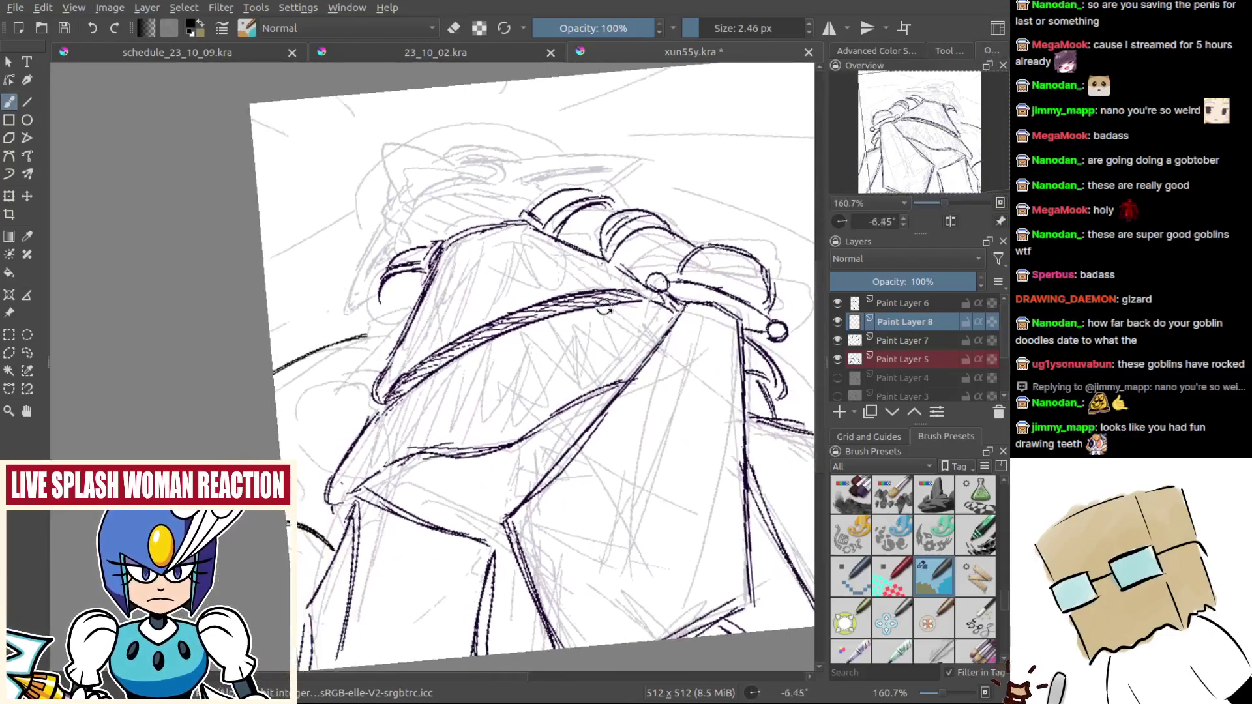
left_click_drag(629, 350, 666, 501)
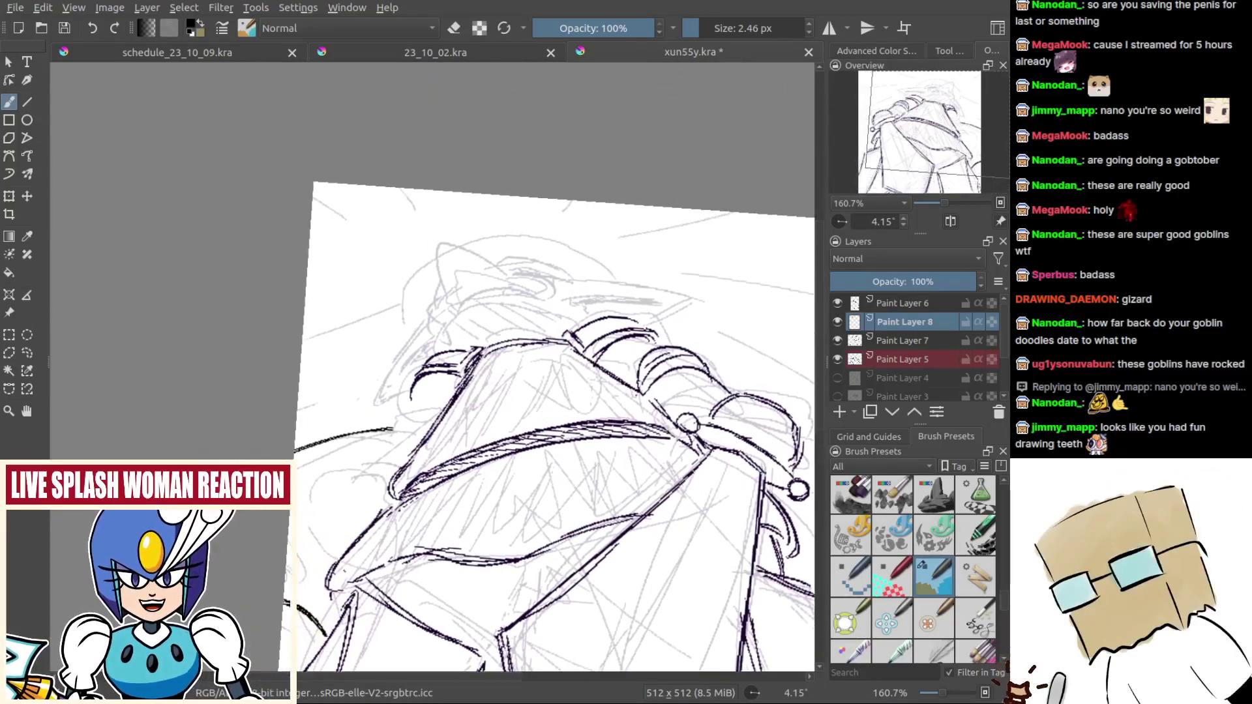
left_click_drag(510, 383, 447, 407)
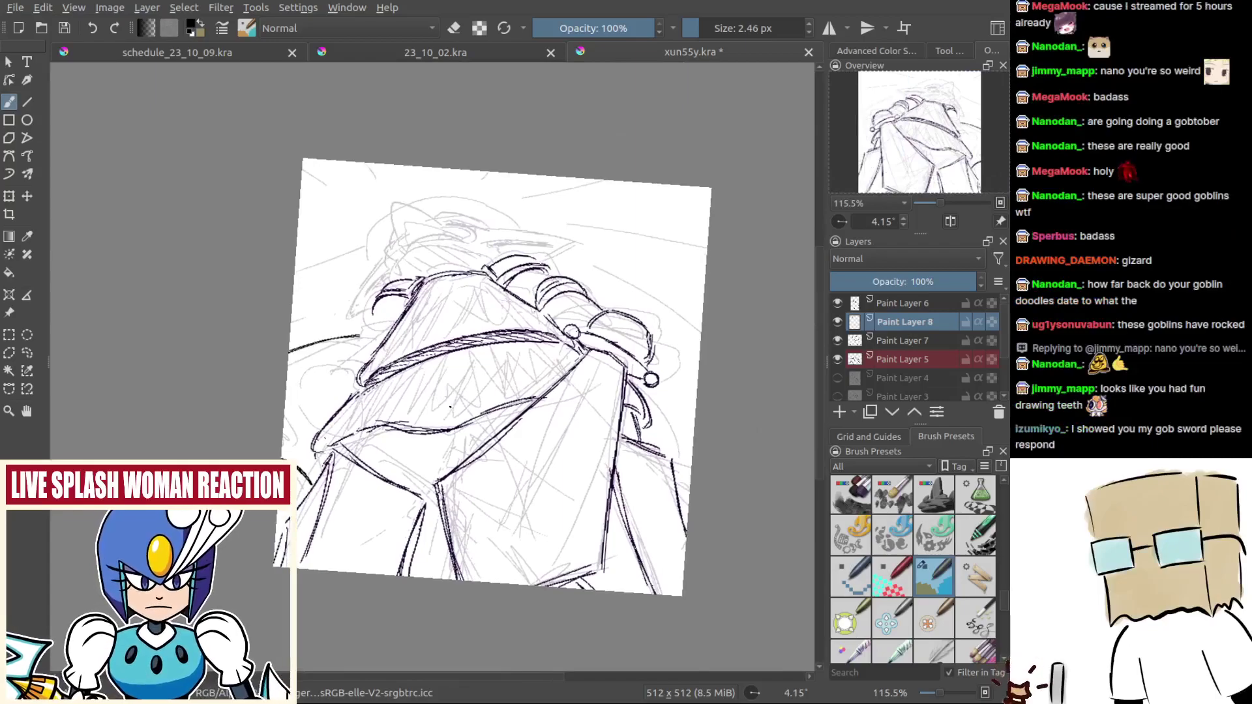
key("m")
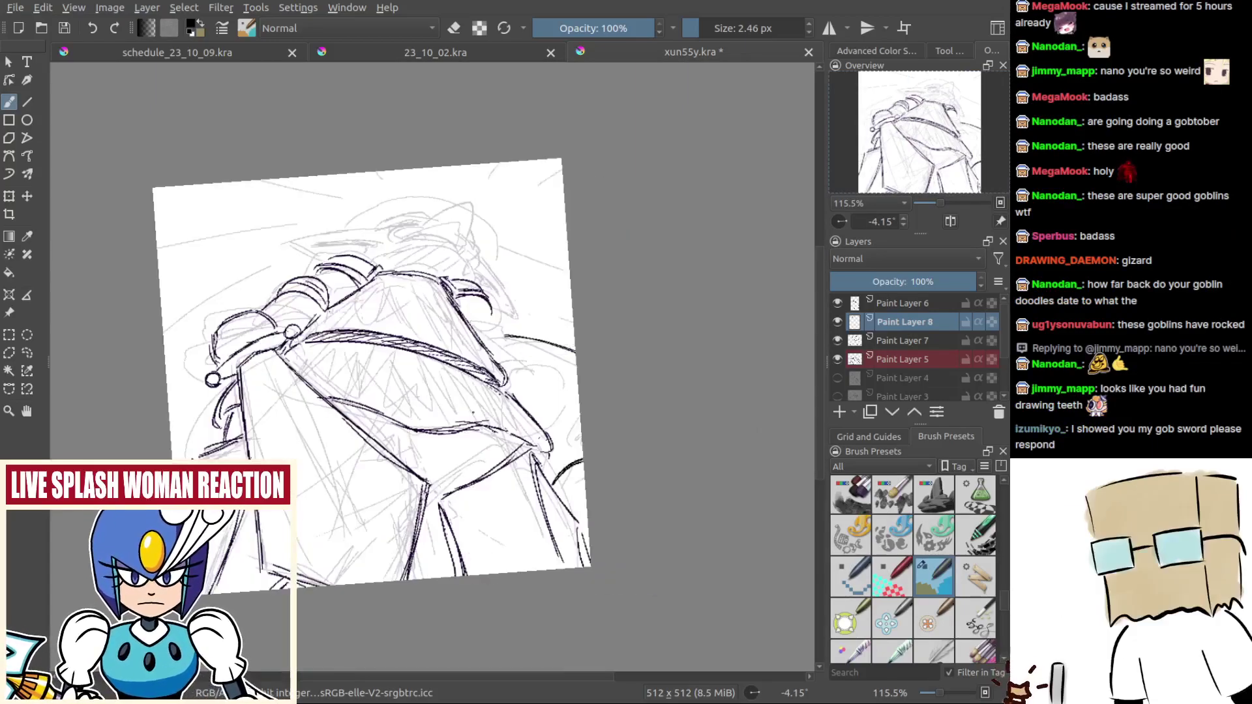
left_click_drag(568, 418, 607, 355)
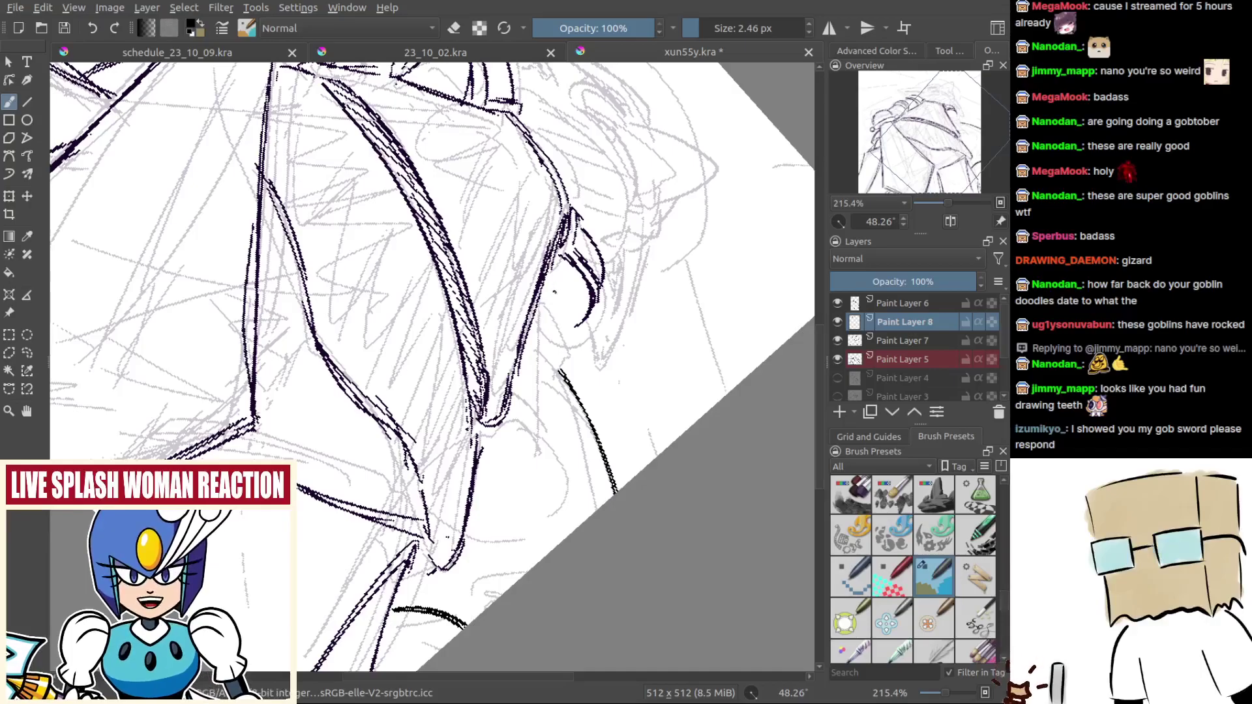
Step: Rotate the canvas view back, then draw a small rounded knob joining the border arc and a curve beneath the shoulder folds
mouse_move(555, 293)
left_mouse_down()
mouse_move(580, 328)
mouse_move(582, 378)
mouse_move(536, 247)
mouse_move(480, 222)
left_mouse_up()
mouse_move(480, 222)
left_mouse_down()
mouse_move(528, 358)
mouse_move(556, 333)
mouse_move(558, 345)
left_mouse_up()
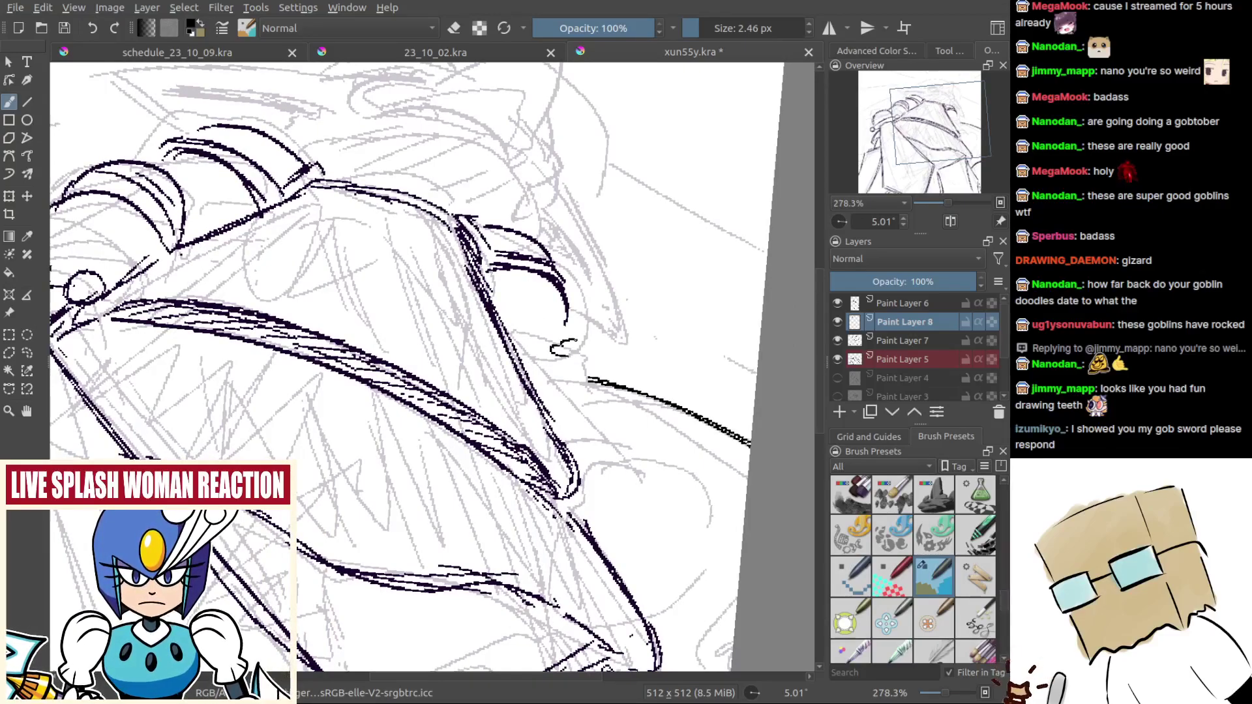
mouse_move(592, 349)
left_mouse_down()
mouse_move(594, 376)
mouse_move(624, 356)
left_mouse_up()
mouse_move(605, 338)
left_mouse_down()
mouse_move(620, 373)
mouse_move(616, 361)
left_mouse_up()
key("ctrl+z")
key("ctrl+z")
left_click_drag(545, 320, 591, 331)
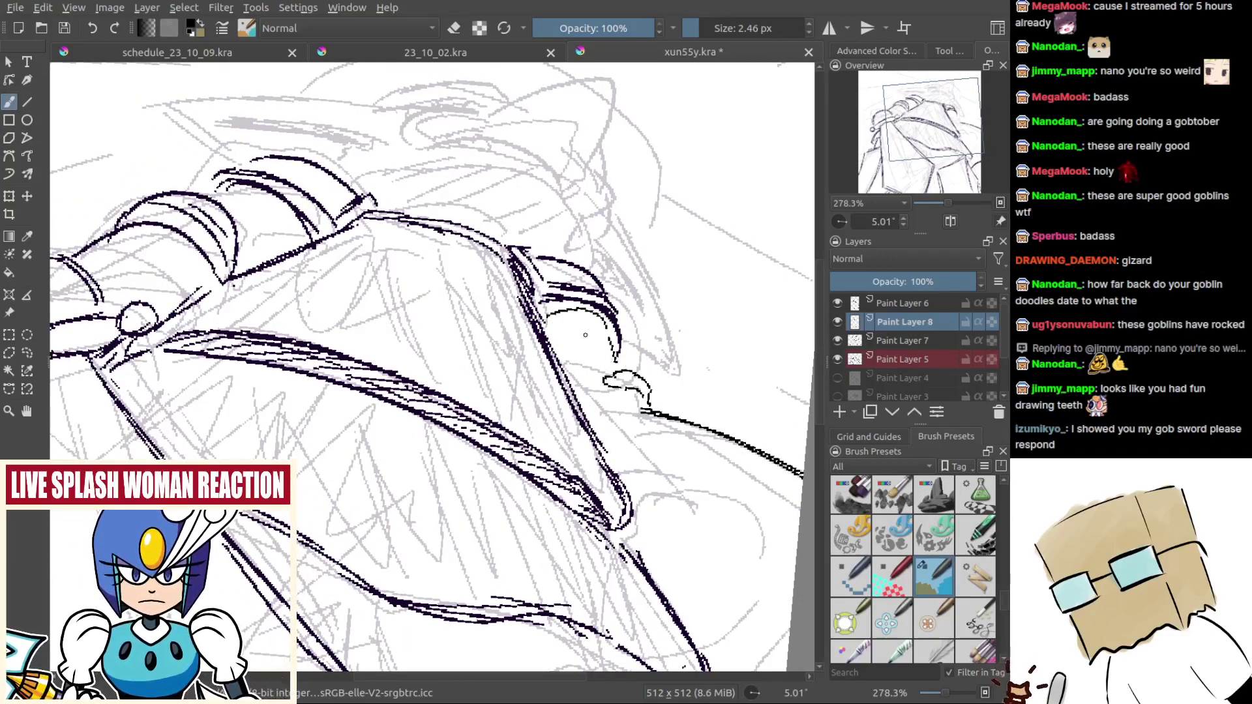
Step: Connect the small knob to the cloak's edge with a short line and erase stray marks beneath it
left_click_drag(616, 435, 551, 373)
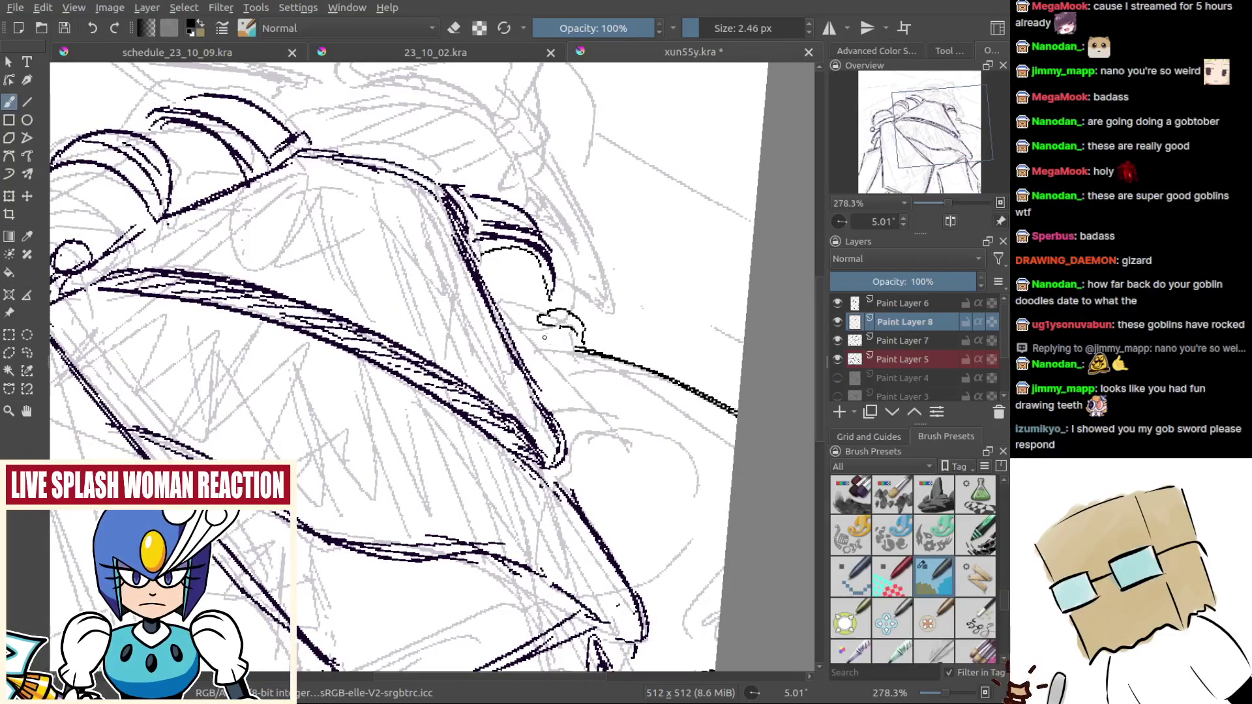
left_click_drag(574, 335, 532, 368)
mouse_move(507, 324)
left_mouse_down()
mouse_move(539, 318)
mouse_move(507, 333)
left_mouse_up()
key("ctrl+z")
mouse_move(580, 366)
left_mouse_down()
mouse_move(550, 336)
mouse_move(594, 366)
left_mouse_up()
key("e")
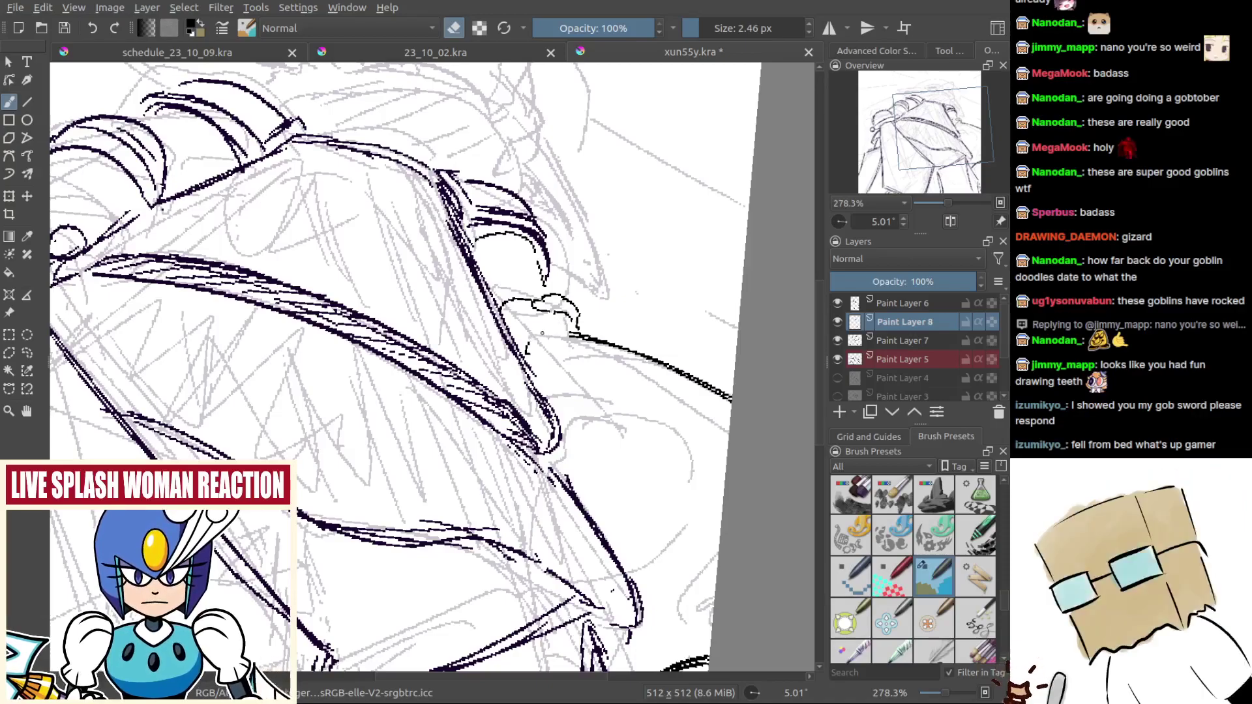
left_click_drag(541, 334, 532, 356)
key("e")
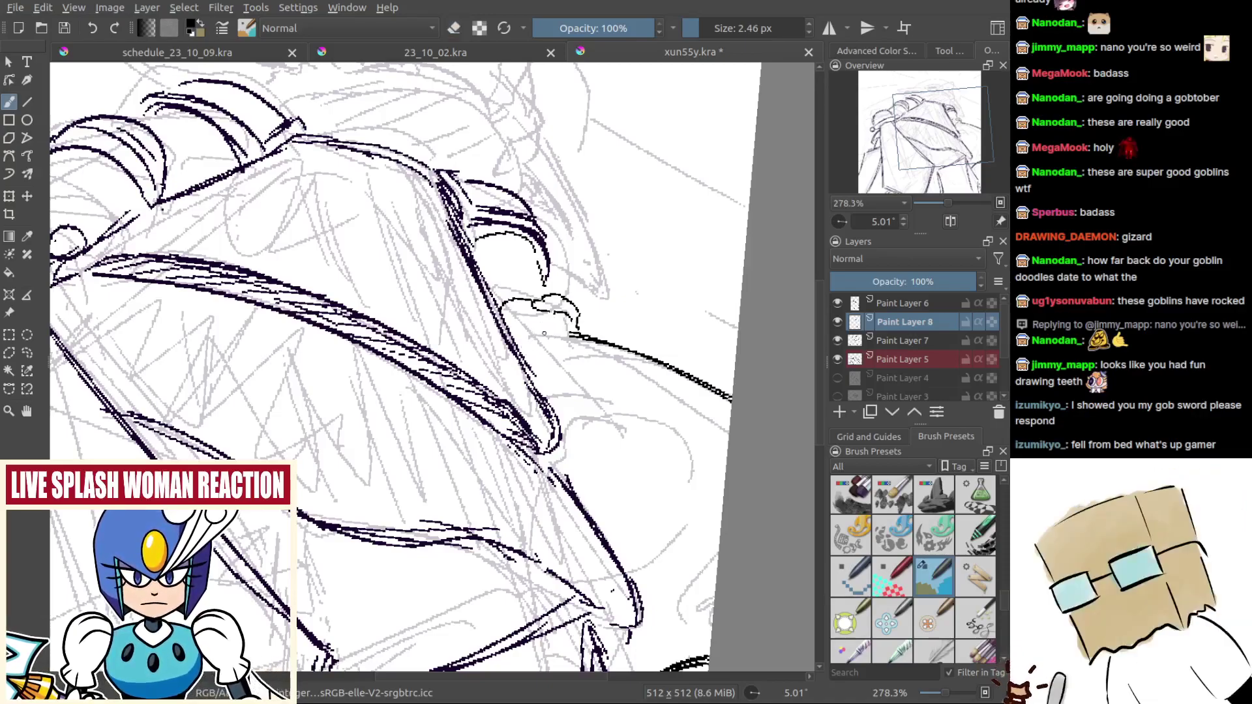
Step: Draw a short curve below the knob and a thick diagonal line running down from its outer side
left_click_drag(572, 365, 551, 351)
mouse_move(565, 339)
left_mouse_down()
mouse_move(605, 378)
mouse_move(593, 382)
left_mouse_up()
key("ctrl+z")
mouse_move(565, 336)
left_mouse_down()
mouse_move(609, 394)
mouse_move(589, 386)
left_mouse_up()
key("ctrl+z")
key("ctrl+z")
key("ctrl+z")
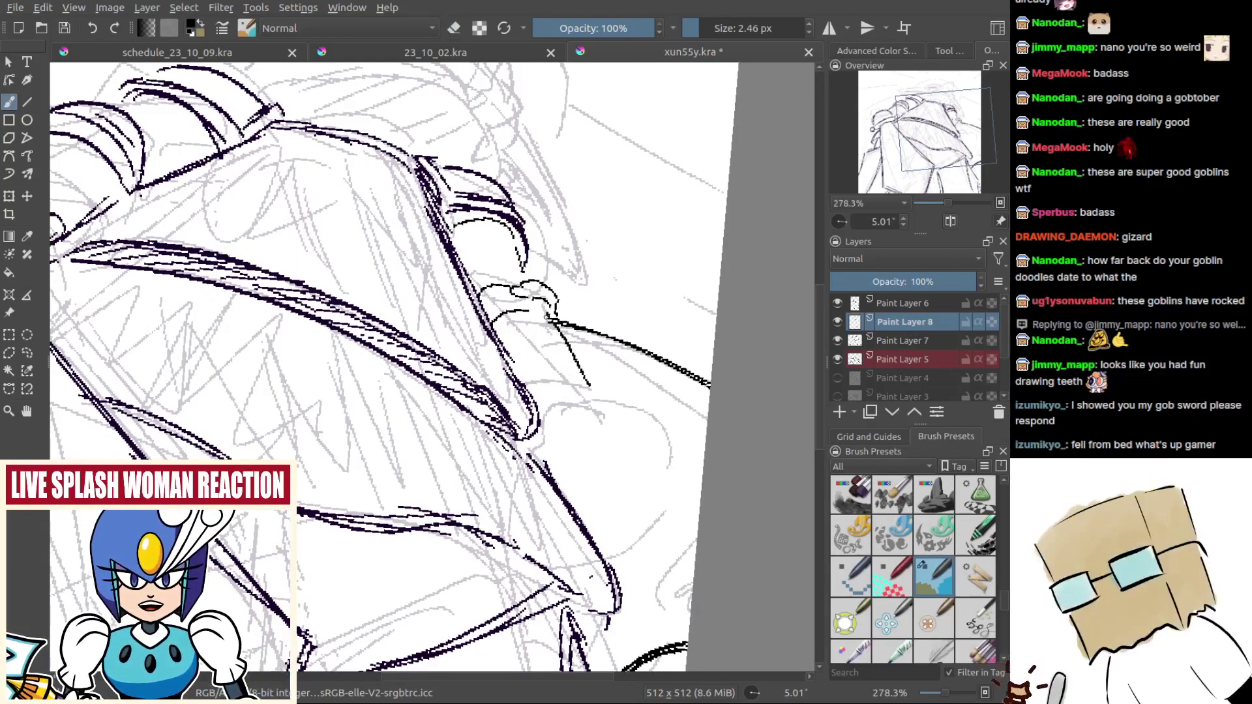
left_click_drag(564, 326, 591, 383)
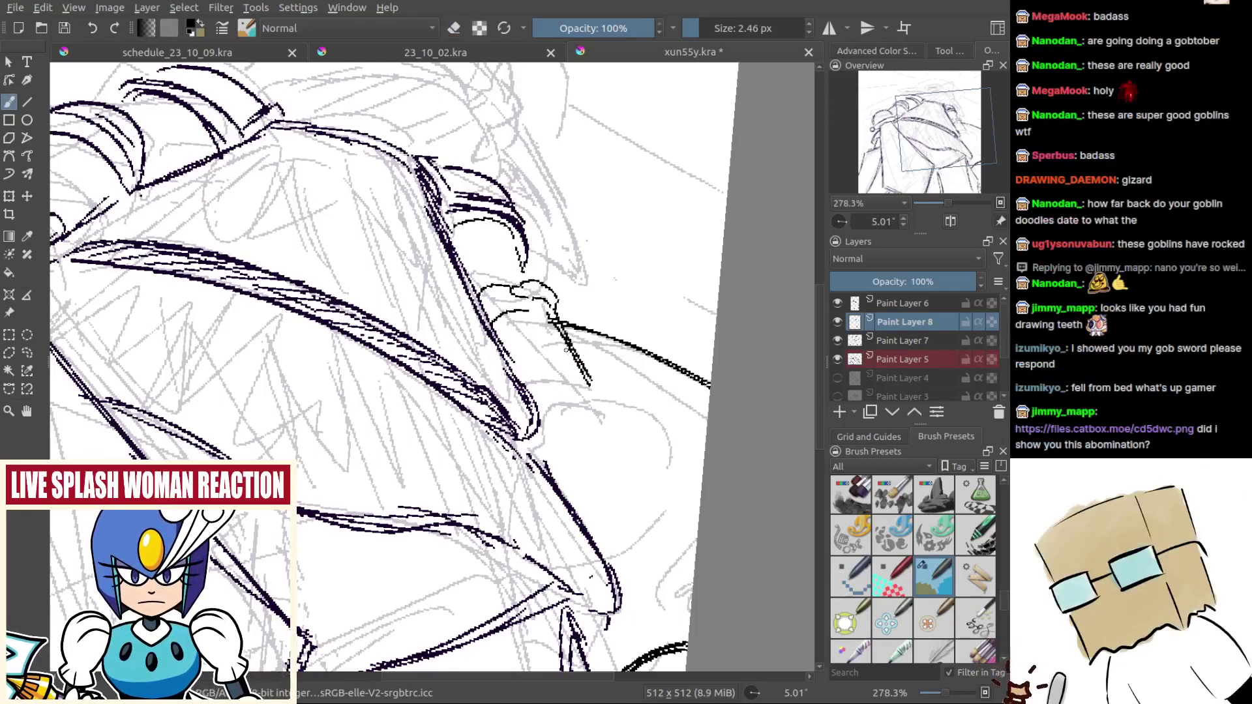
left_click_drag(550, 338, 585, 408)
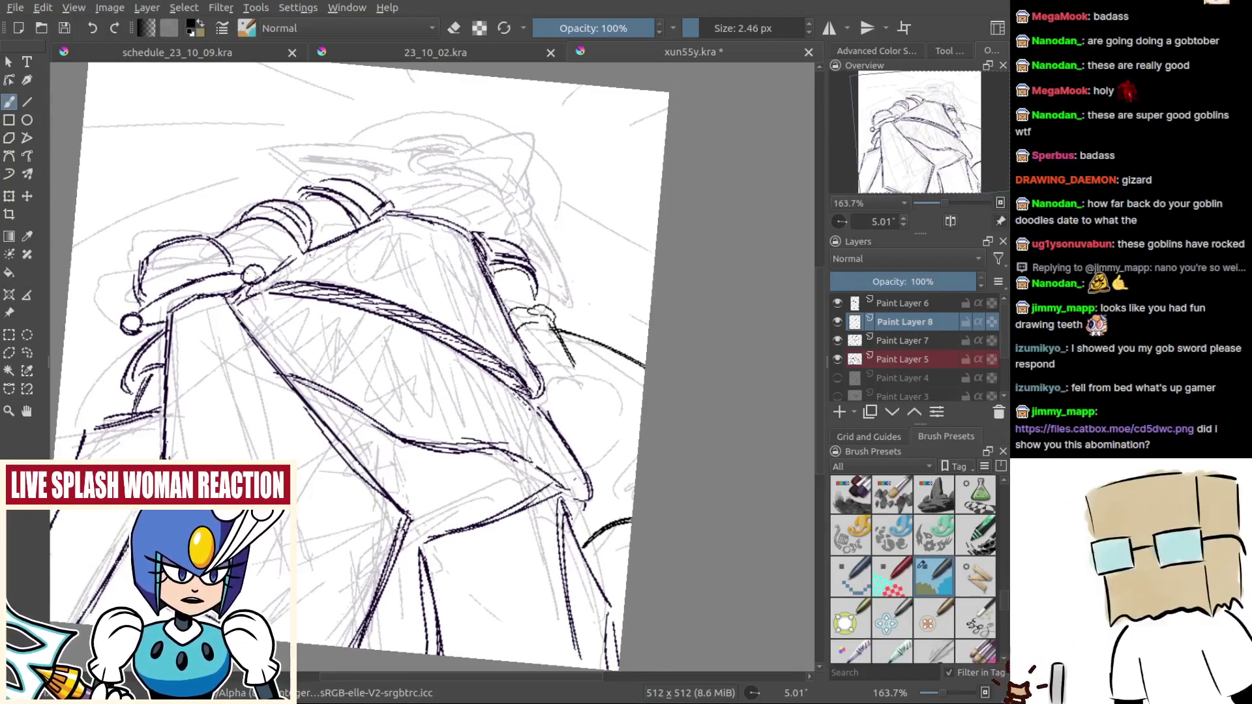
Step: Paste the copied chibi portrait as a new layer and move it above Paint Layer 6
key("ctrl+v")
scroll(400, 235, "up", 2)
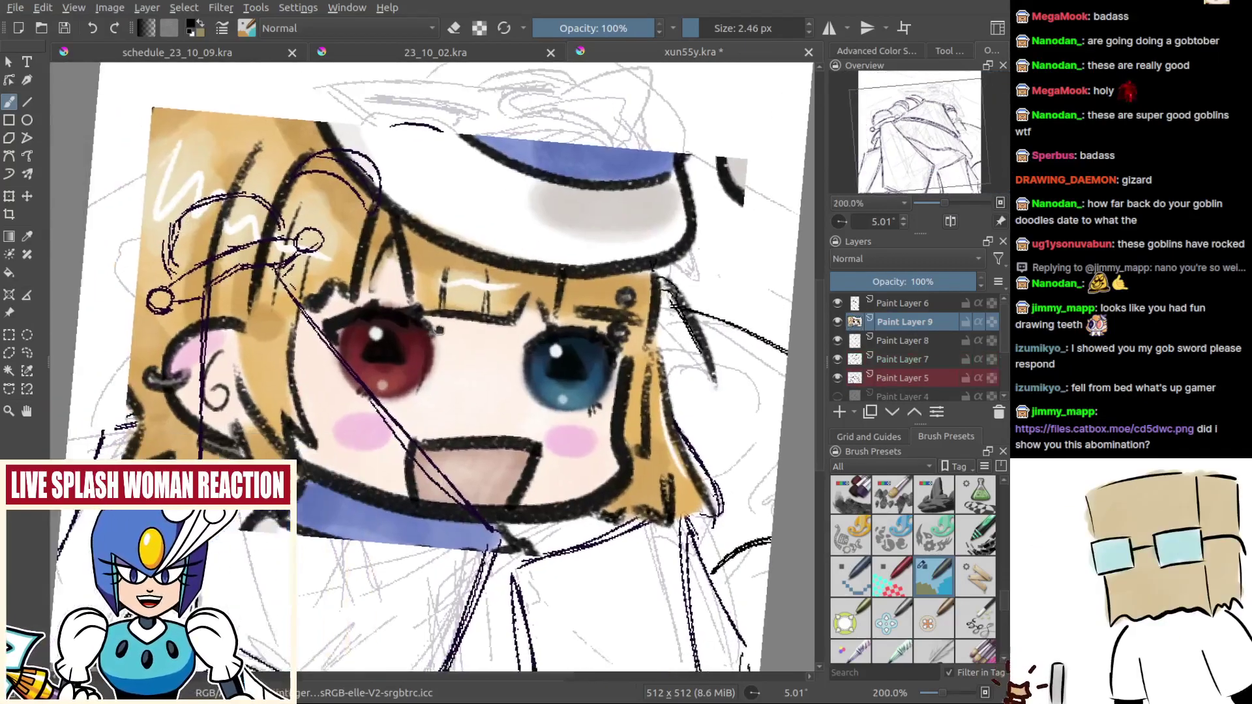
left_click(915, 412)
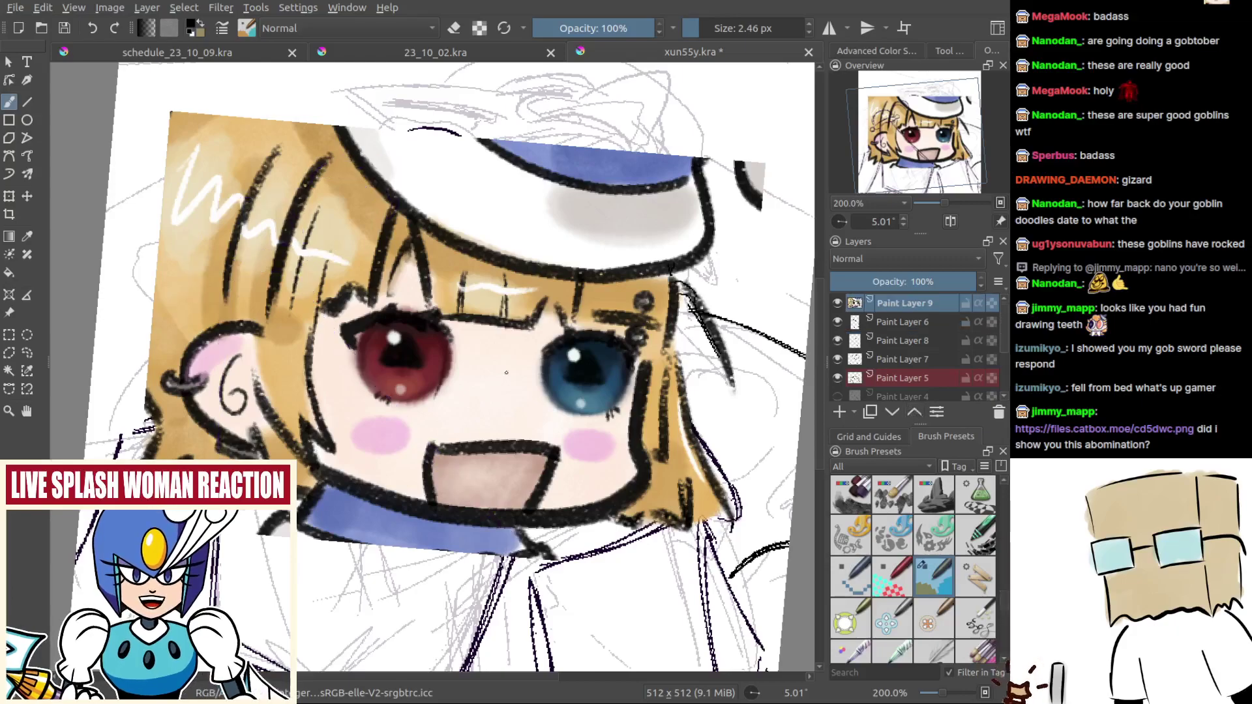
Step: Examine the pasted portrait's face and eyes up close and as a whole with the canvas rotation reset
scroll(506, 373, "up", 1)
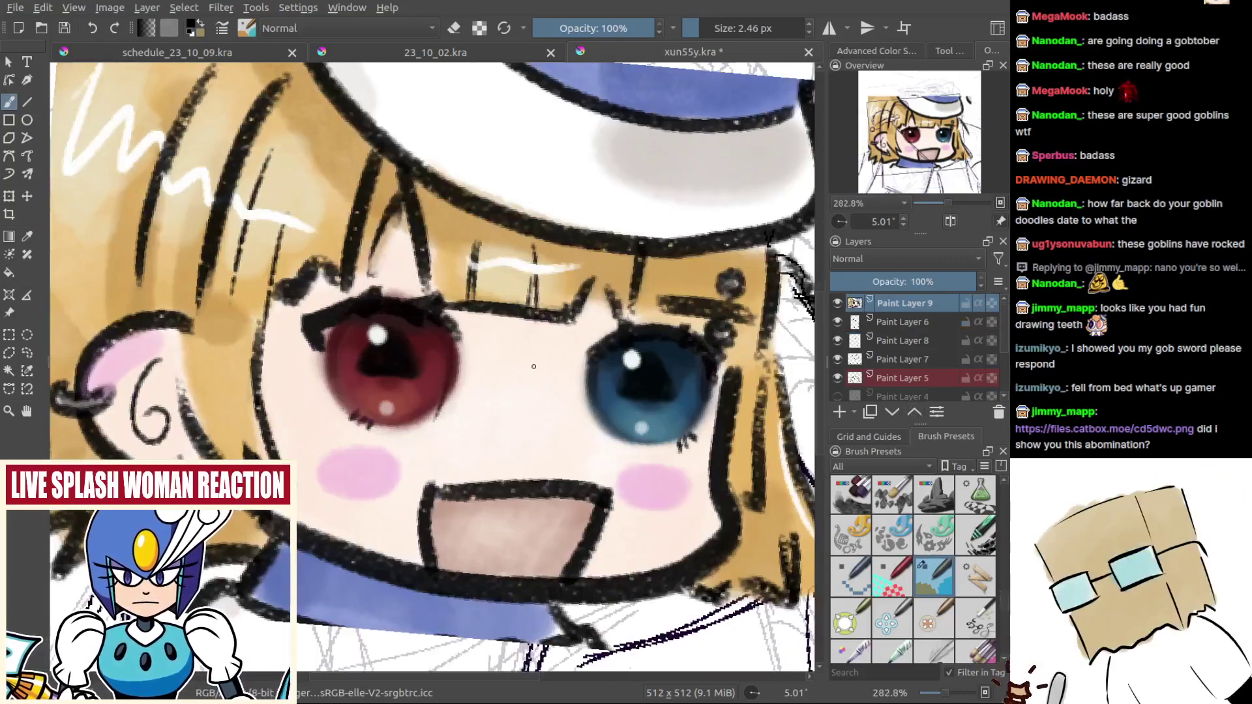
scroll(516, 400, "down", 1)
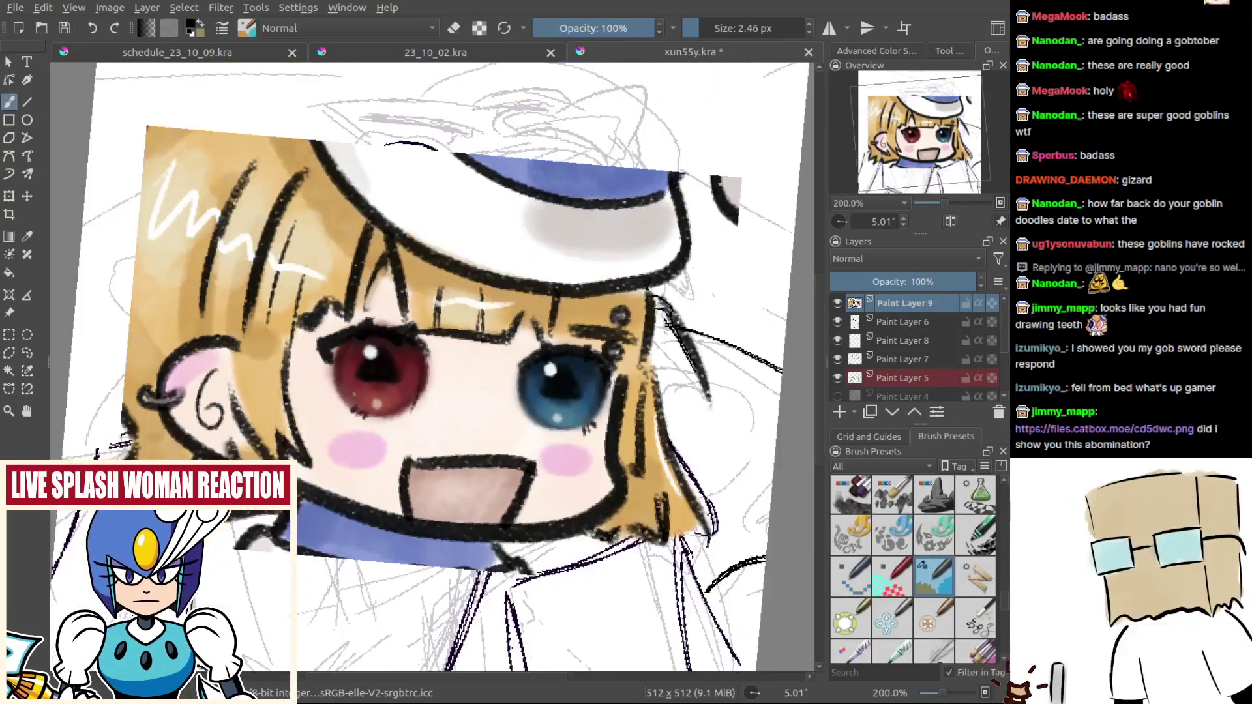
left_click_drag(353, 393, 414, 405)
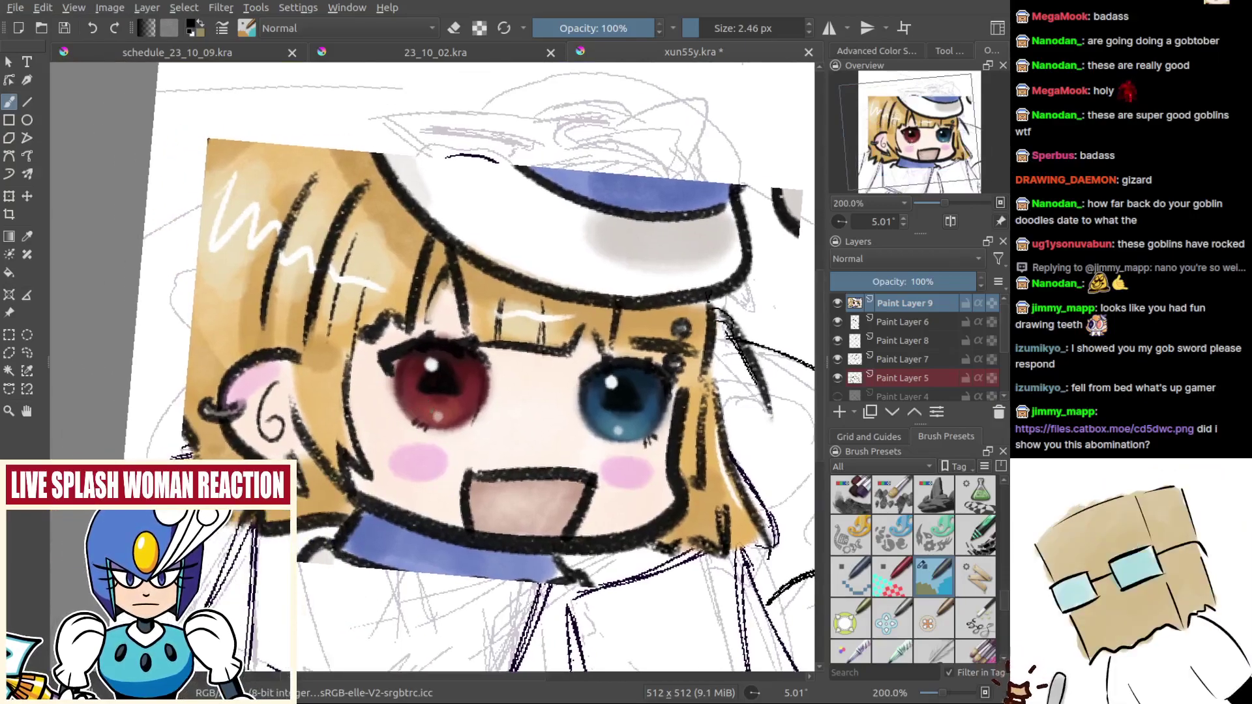
key("5")
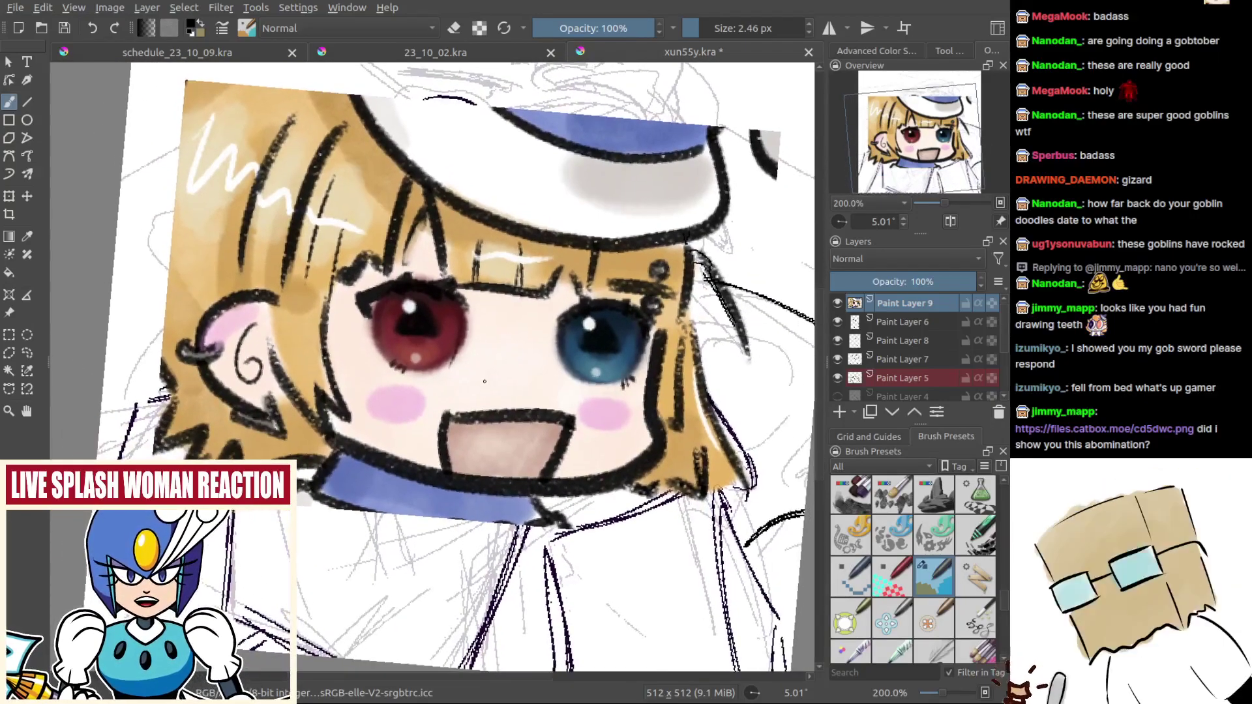
scroll(504, 301, "down", 1)
scroll(504, 301, "up", 2)
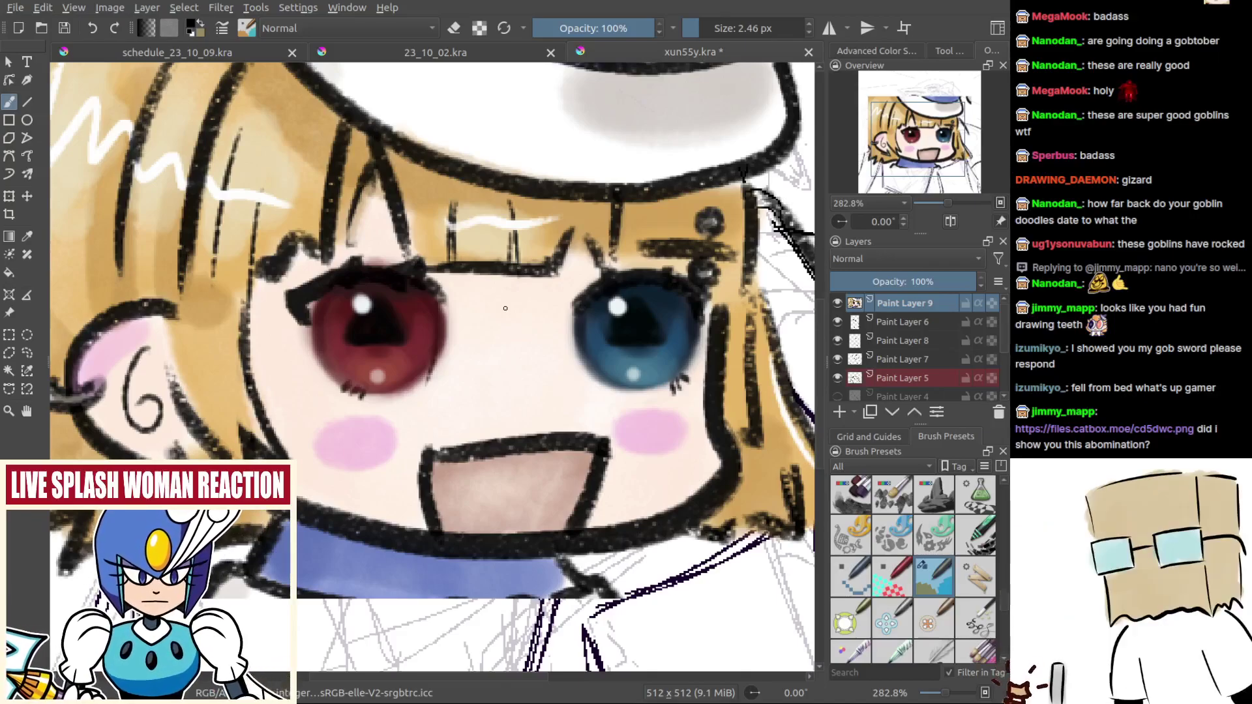
scroll(506, 308, "down", 3)
scroll(508, 299, "up", 1)
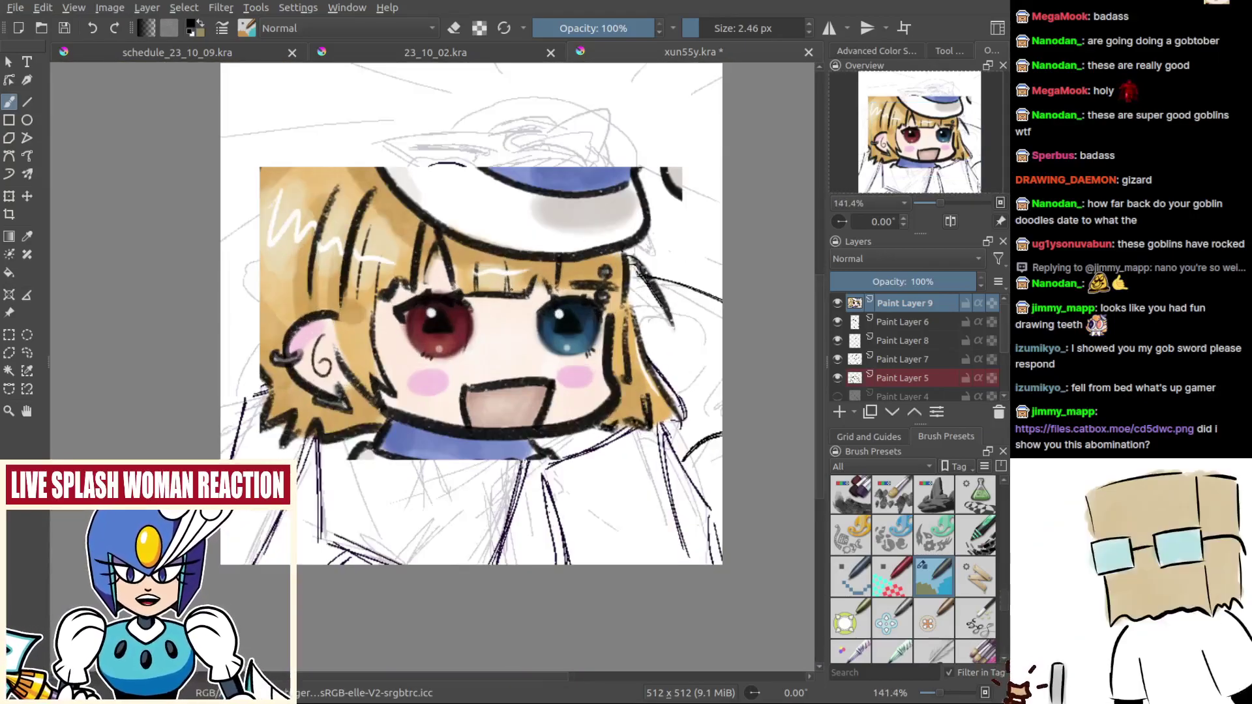
mouse_move(566, 427)
left_mouse_down()
mouse_move(566, 416)
mouse_move(558, 475)
left_mouse_up()
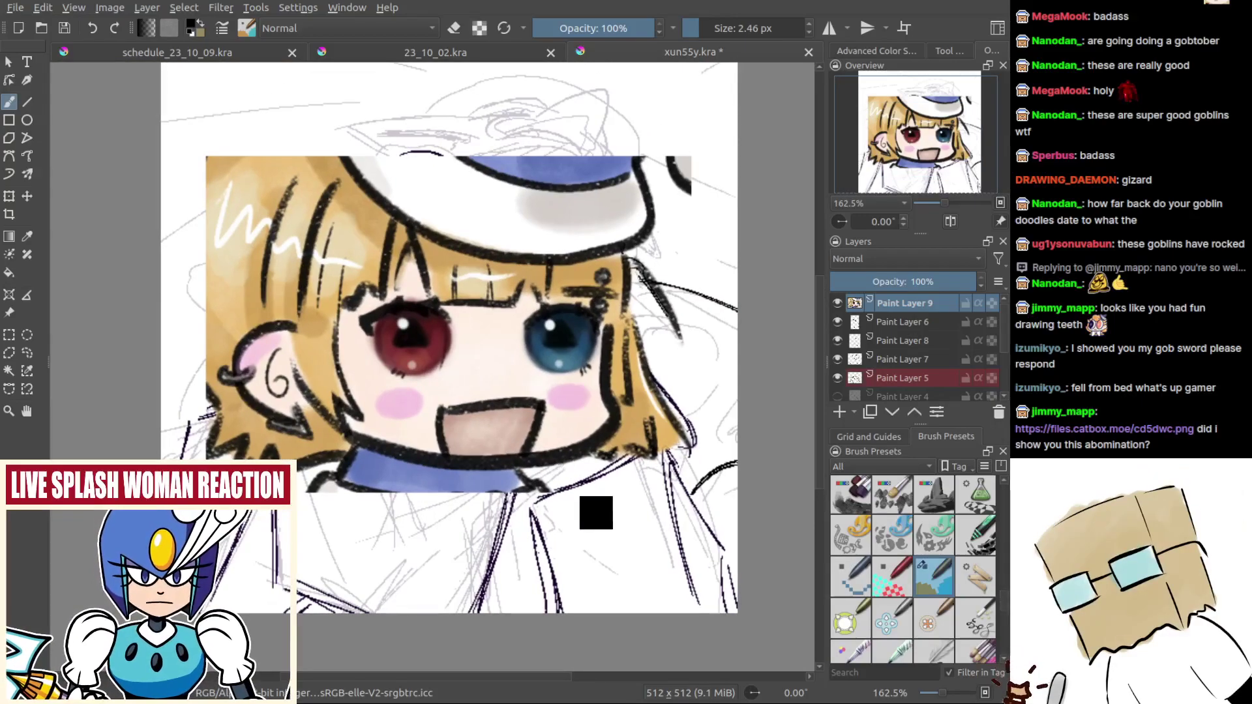
Step: Remove the pasted portrait from the sketch and return to the line work beside the cloak's edge
key("ctrl+Page_Down")
key("ctrl+z")
mouse_move(671, 350)
left_mouse_down()
mouse_move(620, 366)
mouse_move(652, 361)
mouse_move(583, 356)
left_mouse_up()
scroll(583, 357, "up", 4)
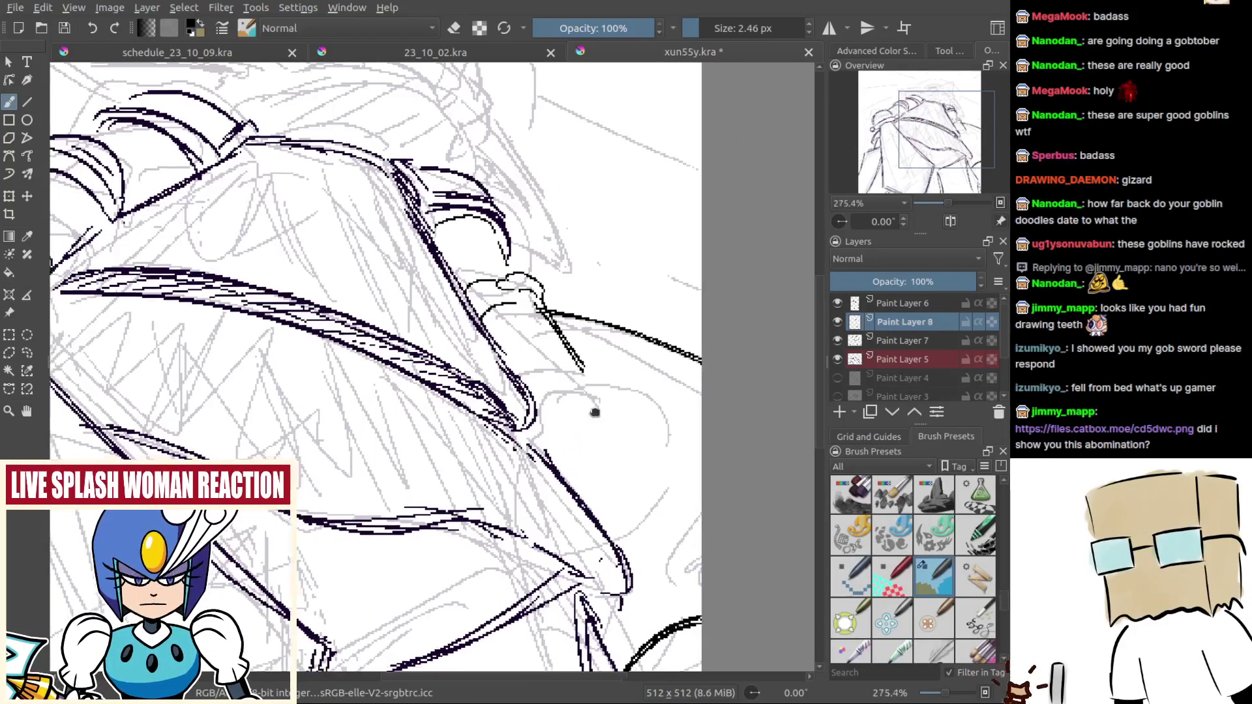
Step: Try several short arcs beneath the diagonal line beside the cloak's edge and undo them
key("ctrl+z")
mouse_move(562, 366)
left_mouse_down()
mouse_move(606, 401)
mouse_move(594, 394)
left_mouse_up()
key("ctrl+z")
key("ctrl+z")
key("ctrl+z")
key("ctrl+z")
key("ctrl+z")
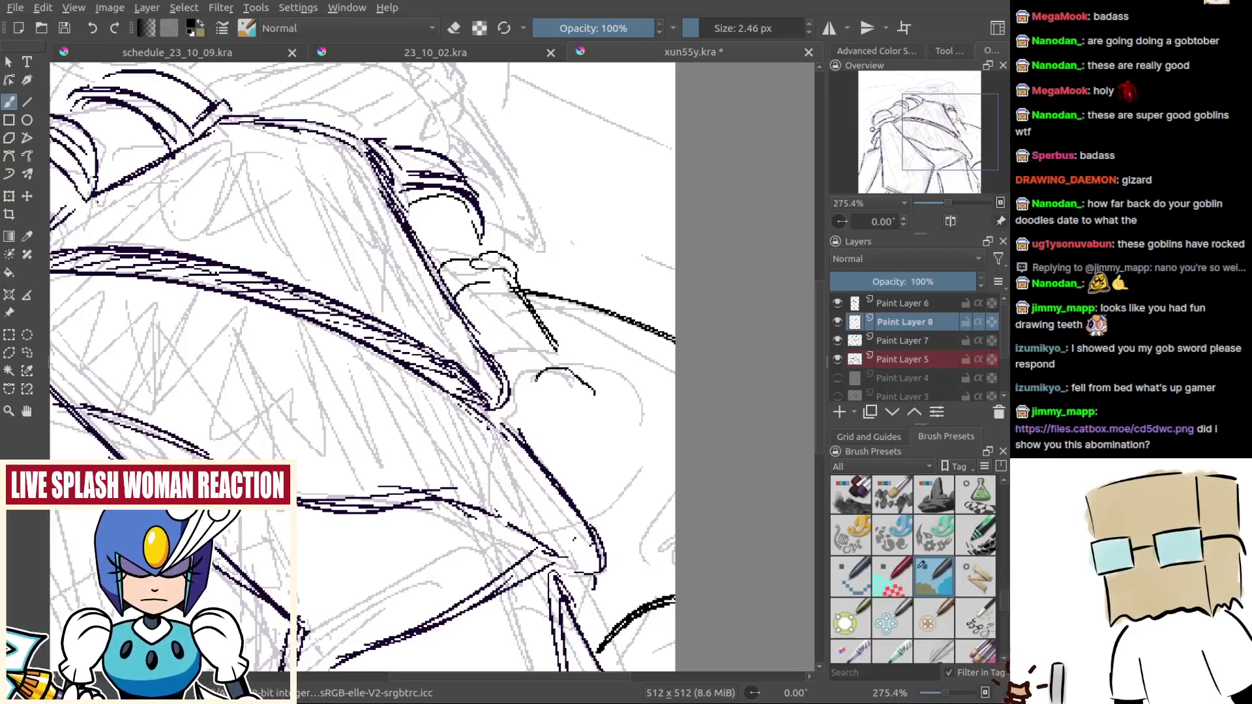
key("ctrl+z")
mouse_move(523, 399)
left_mouse_down()
mouse_move(565, 367)
mouse_move(510, 374)
mouse_move(524, 403)
mouse_move(496, 422)
left_mouse_up()
key("ctrl+z")
key("ctrl+z")
key("ctrl+z")
key("ctrl+z")
key("ctrl+z")
Step: Draw a U-shaped outline below the diagonal line, from a downward stroke to a curve rising toward the border
left_click_drag(504, 374, 489, 425)
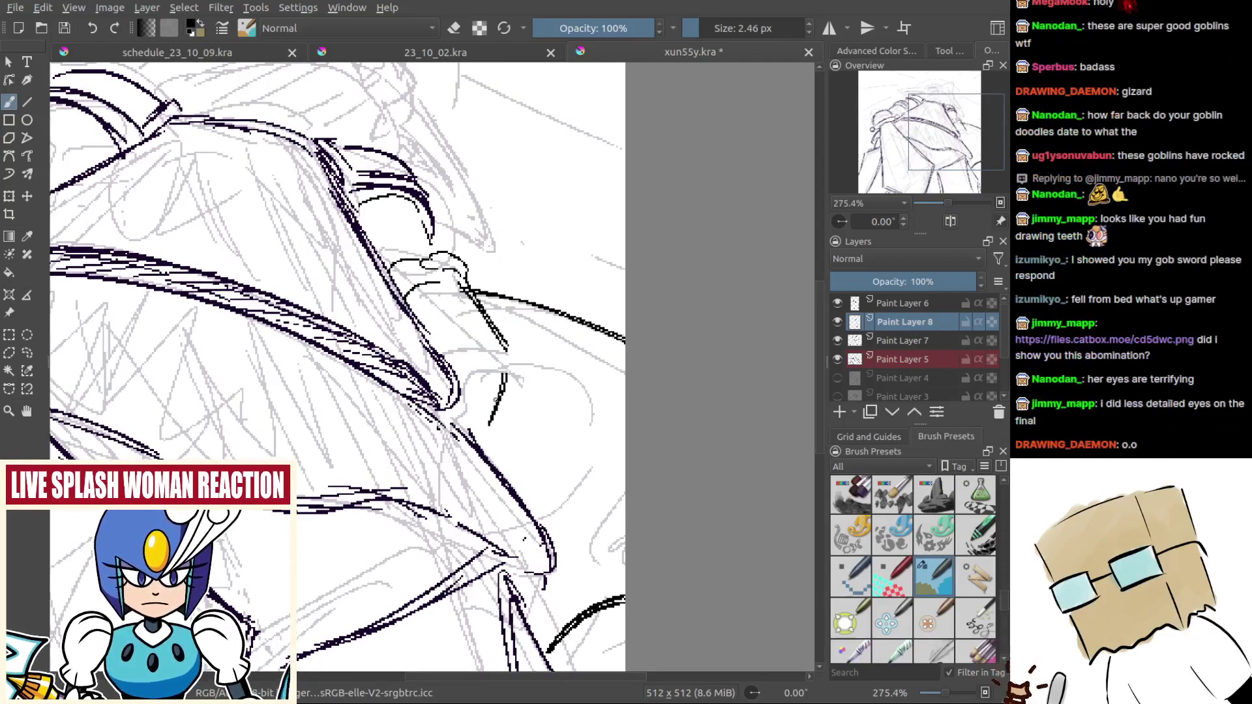
key("ctrl+z")
mouse_move(490, 424)
left_mouse_down()
mouse_move(535, 394)
mouse_move(542, 419)
mouse_move(548, 386)
left_mouse_up()
key("ctrl+z")
key("ctrl+z")
key("ctrl+z")
left_click_drag(544, 391, 557, 398)
left_click_drag(516, 443, 560, 409)
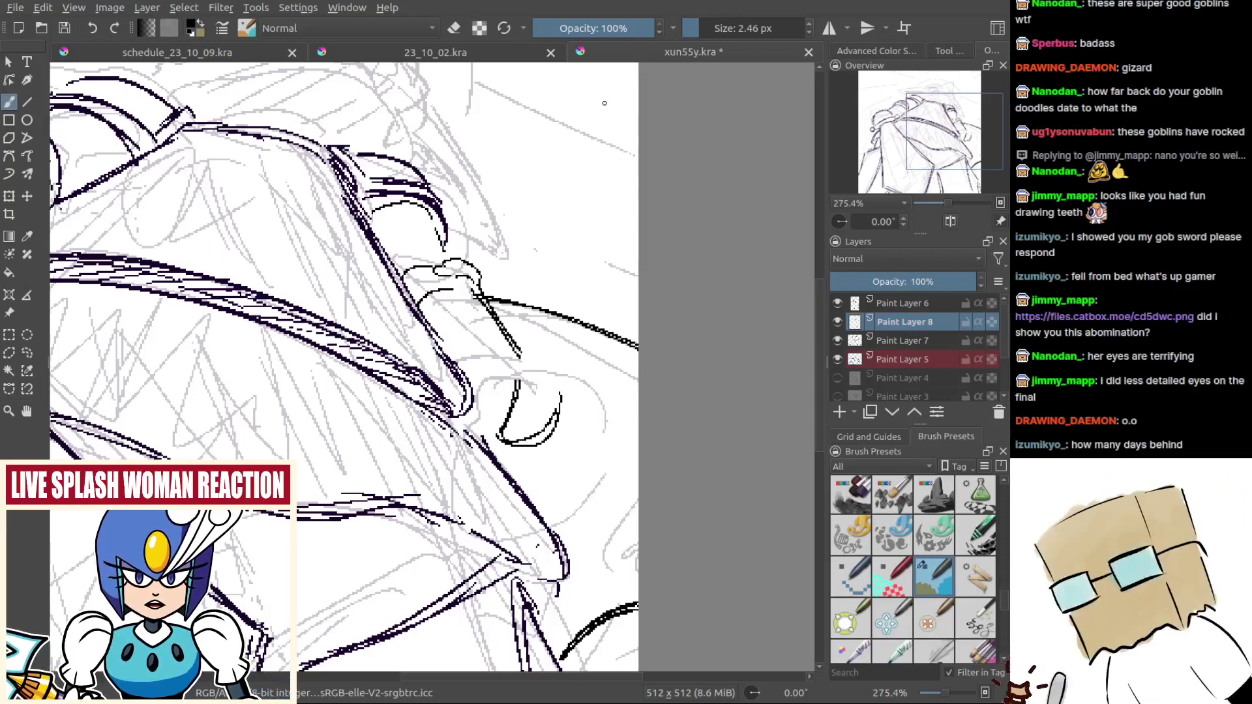
Step: Check the U-shaped outline against the whole sketch and redraw its lower curve
scroll(432, 416, "down", 3)
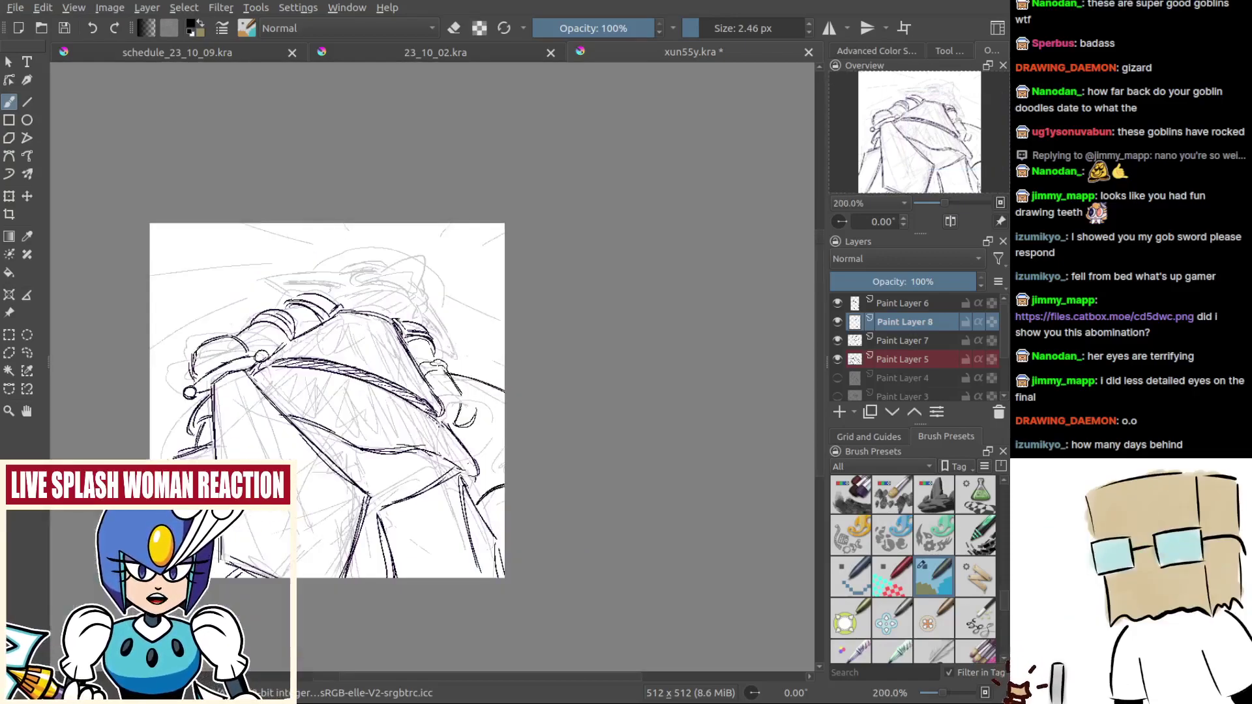
left_click_drag(437, 412, 572, 425)
scroll(626, 426, "up", 1)
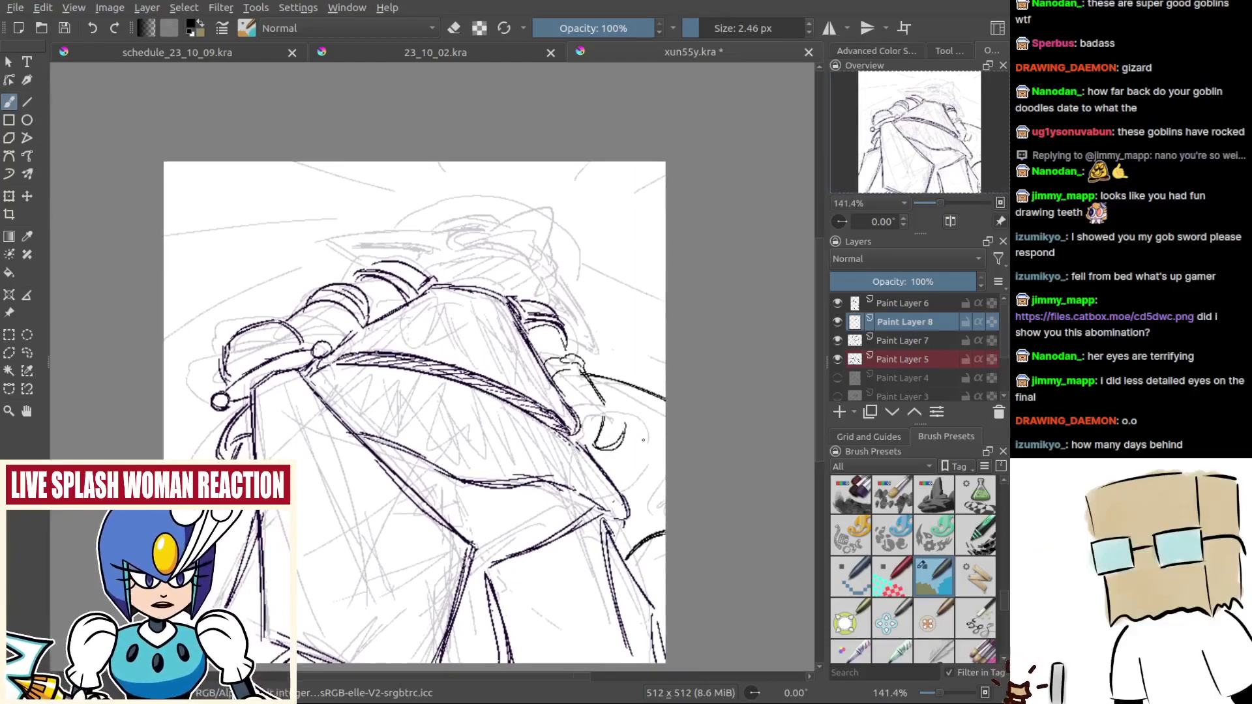
left_click_drag(657, 412, 603, 378)
scroll(548, 401, "up", 4)
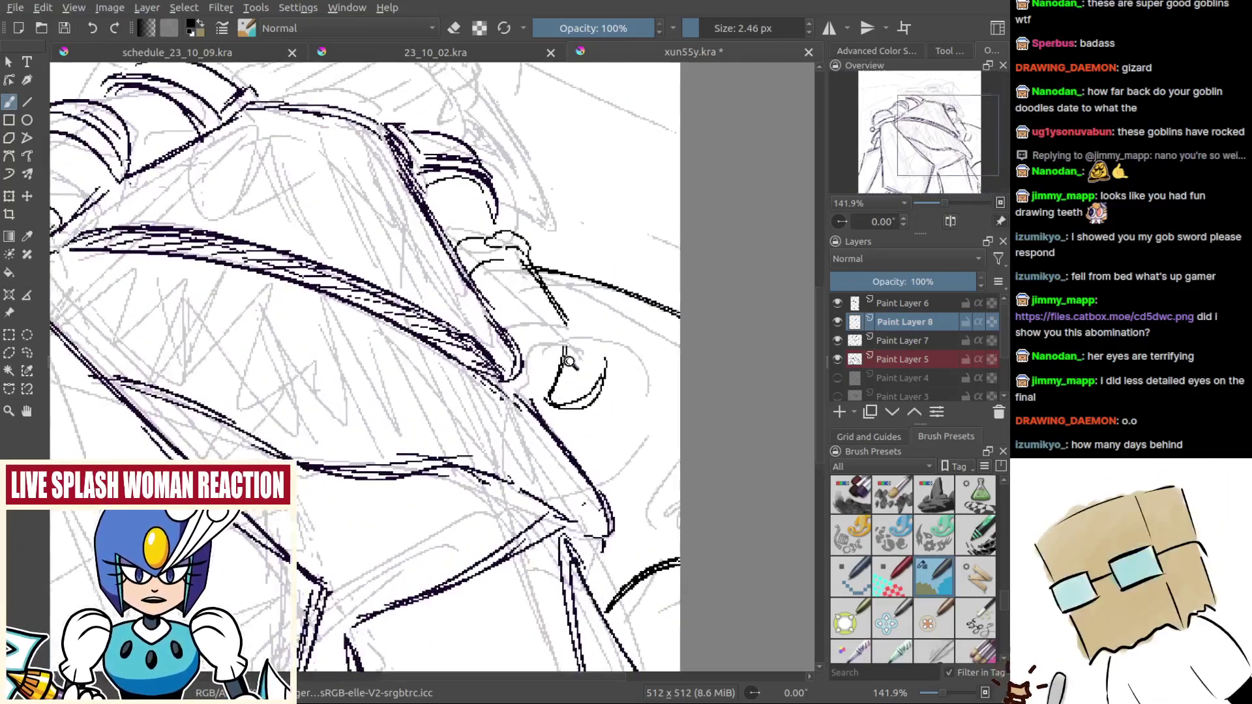
left_click_drag(589, 394, 616, 354)
key("ctrl+z")
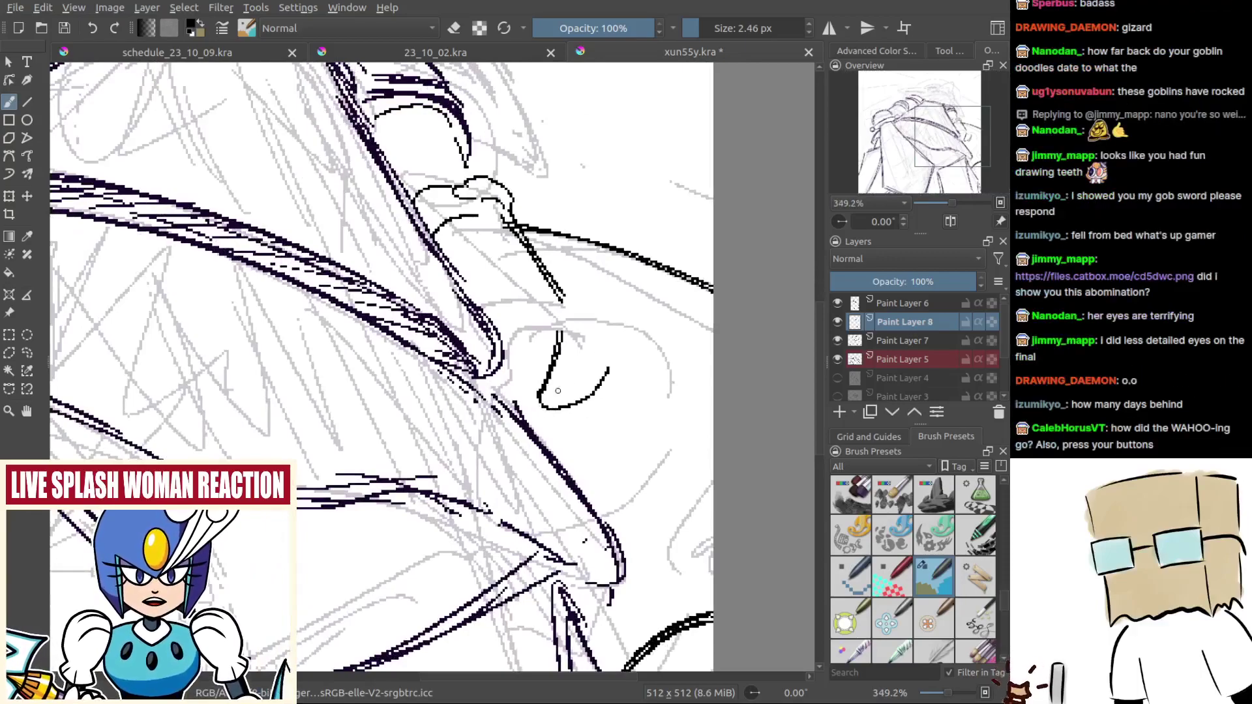
mouse_move(551, 411)
left_mouse_down()
mouse_move(616, 367)
mouse_move(591, 429)
left_mouse_up()
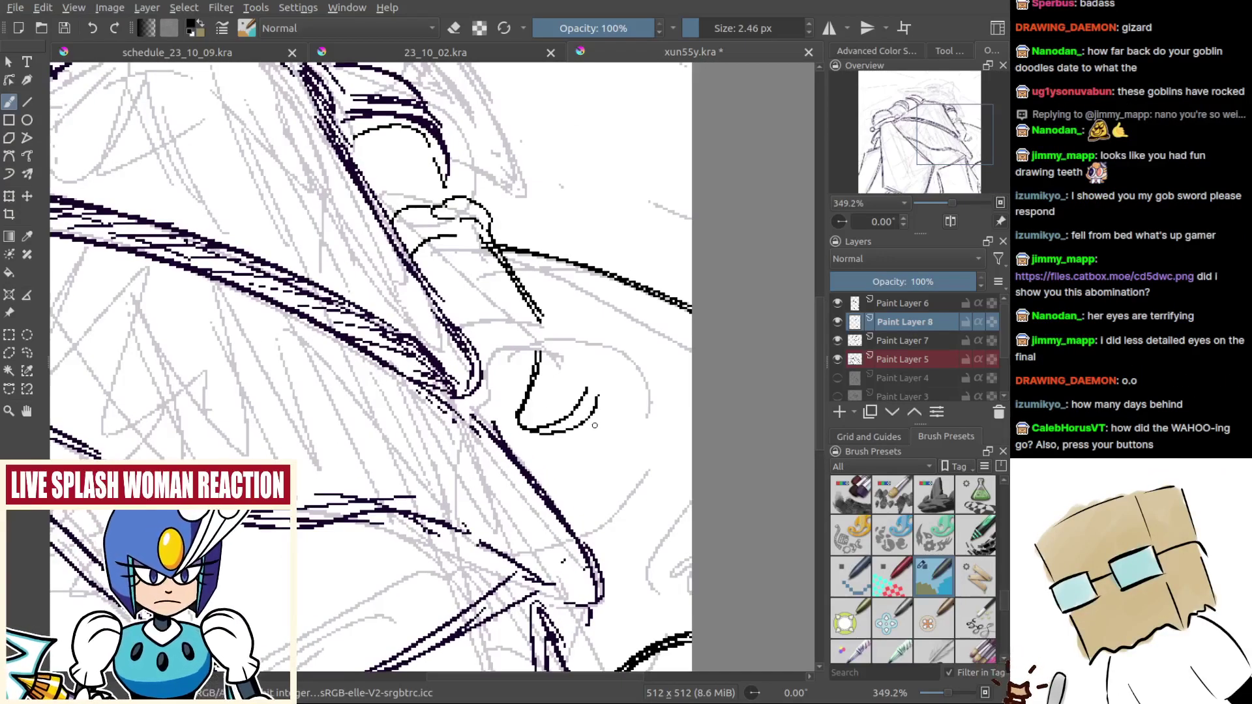
key("ctrl+z")
left_click_drag(519, 414, 590, 380)
key("ctrl+z")
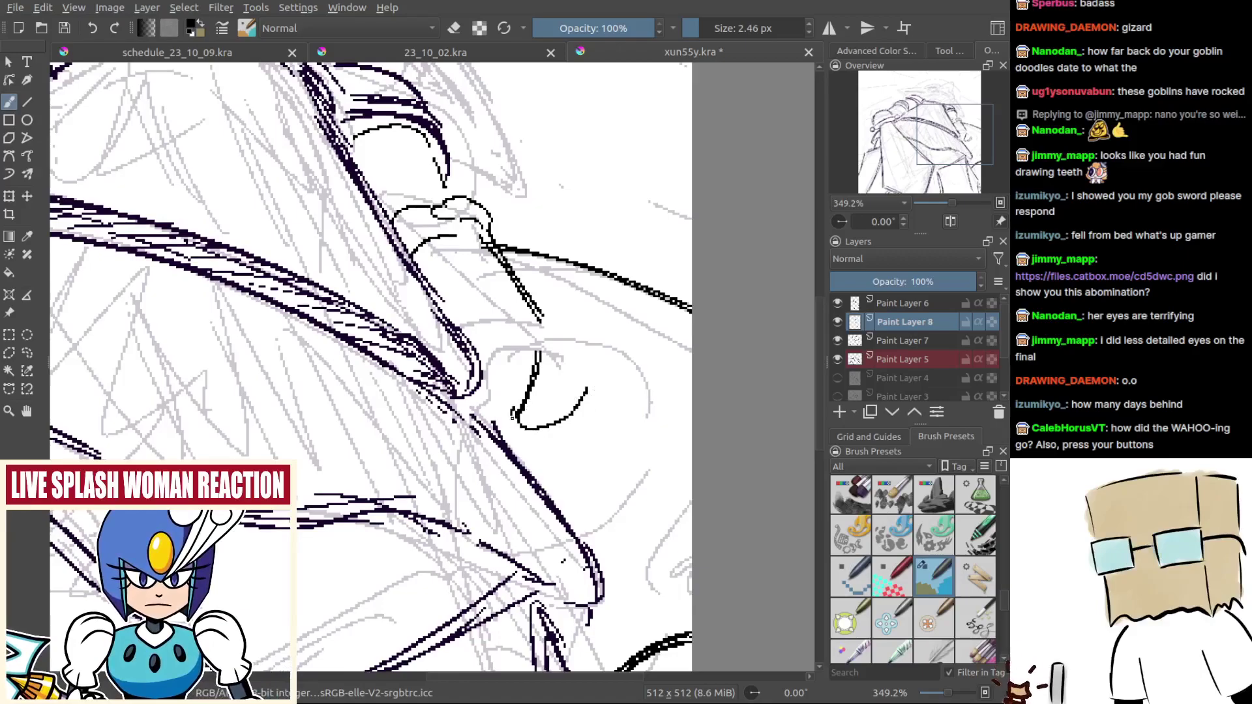
mouse_move(514, 411)
left_mouse_down()
mouse_move(582, 379)
mouse_move(593, 418)
left_mouse_up()
Step: Mirror the canvas view and draw a small rounded tip extending from the U-shaped outline's outer end
key("m")
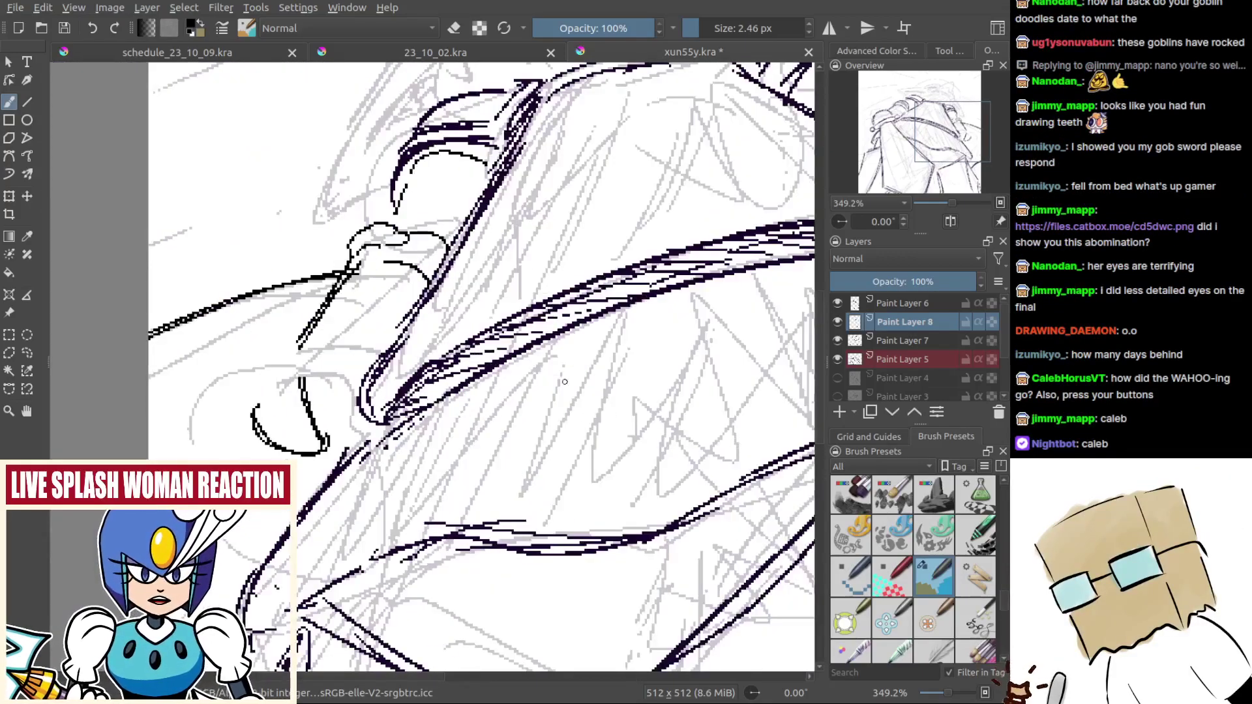
left_click_drag(296, 417, 509, 410)
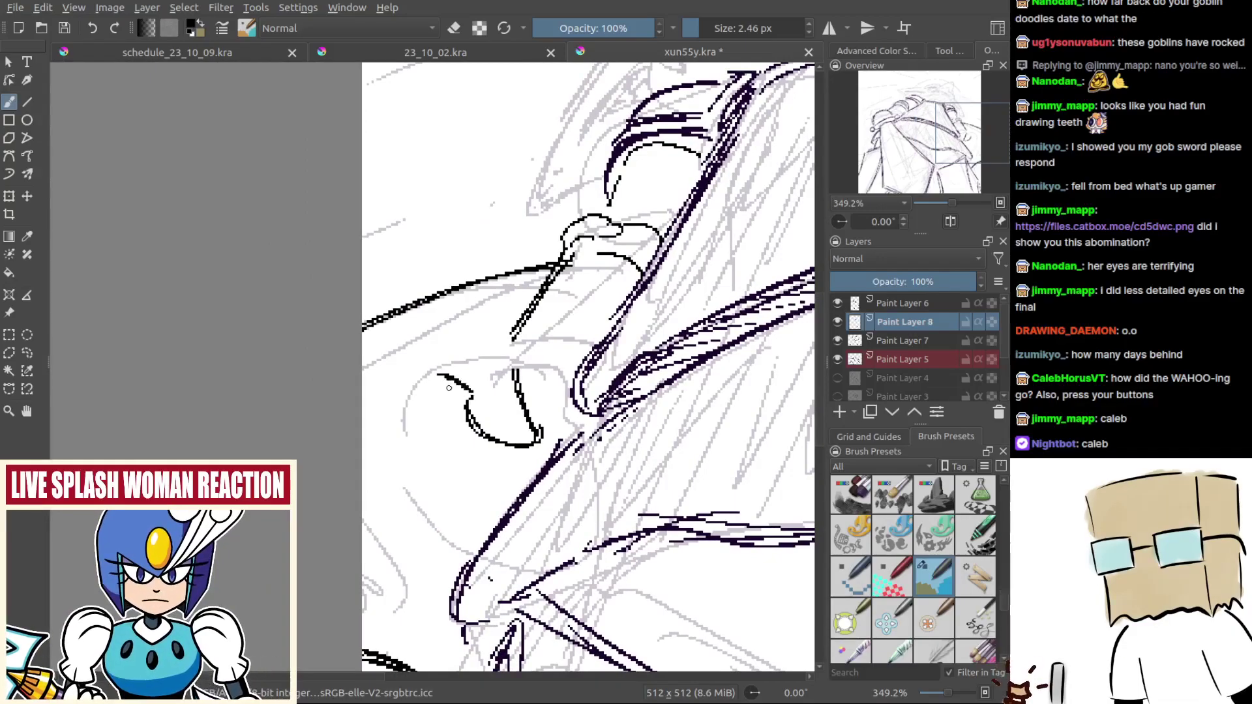
key("ctrl+z")
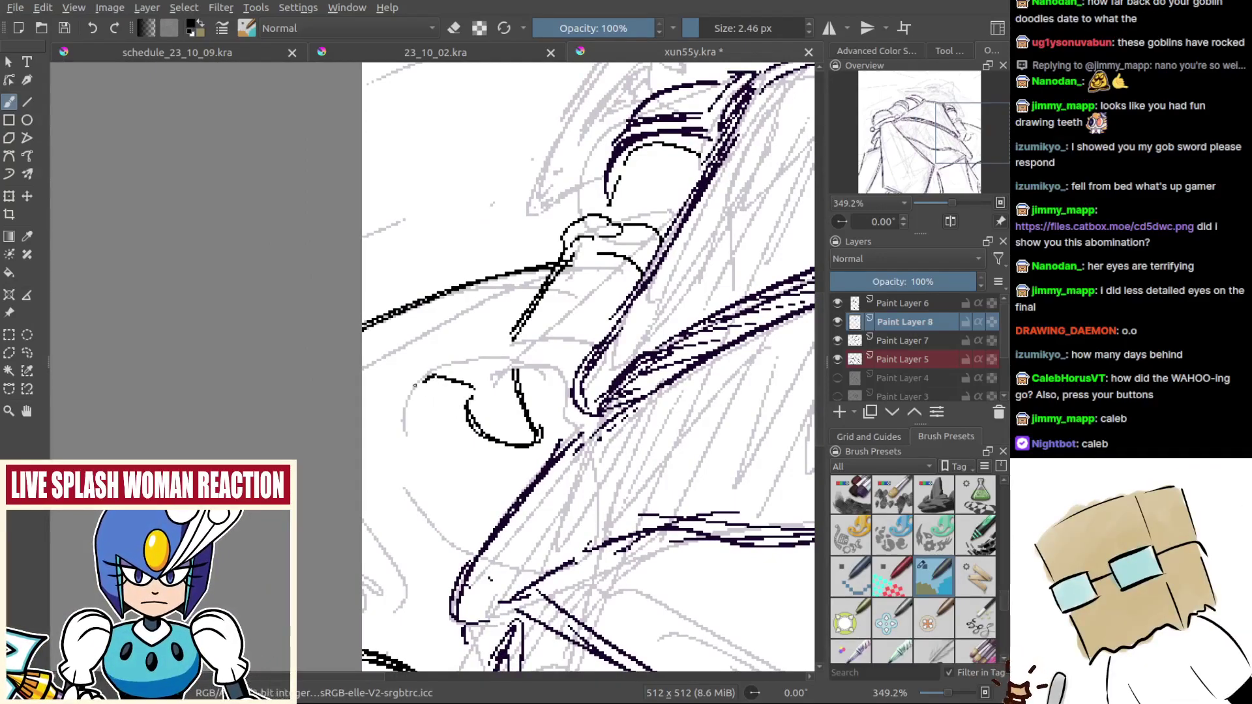
mouse_move(432, 376)
left_mouse_down()
mouse_move(413, 397)
mouse_move(416, 386)
mouse_move(463, 411)
mouse_move(448, 403)
left_mouse_up()
key("ctrl+z")
key("ctrl+z")
key("ctrl+z")
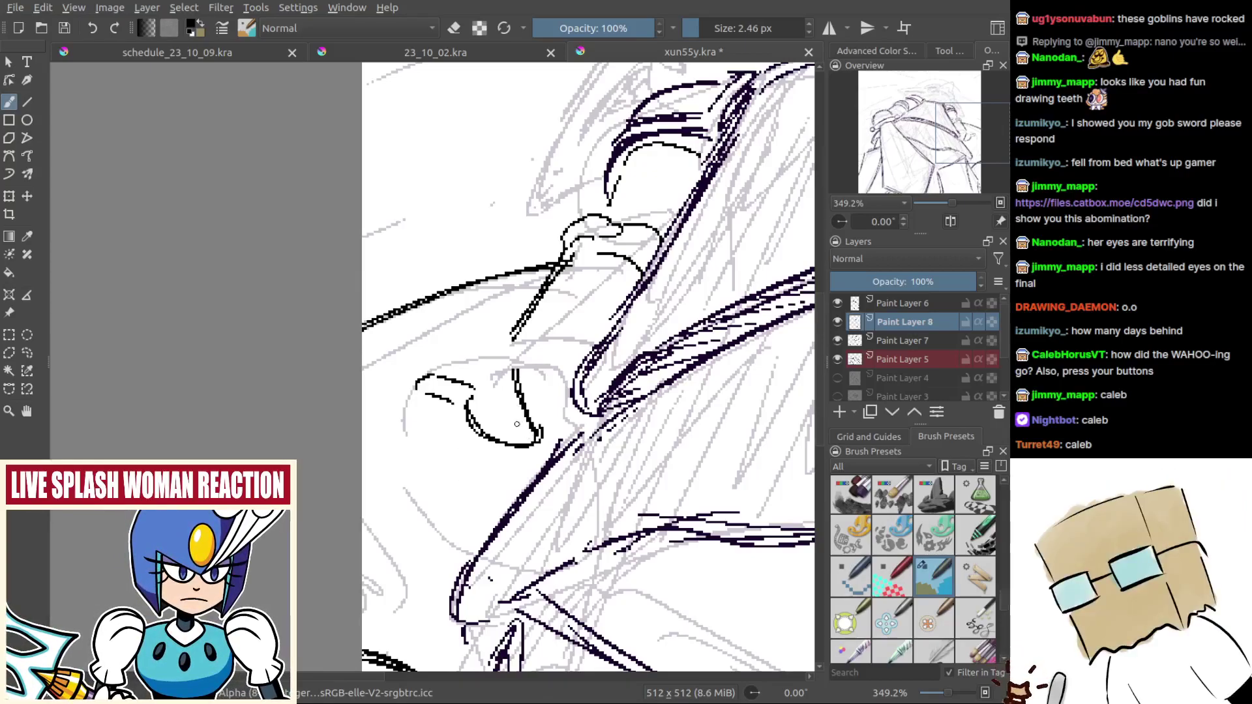
Step: Erase the U-shaped outline below the diagonal line, keeping the small rounded tip
mouse_move(508, 420)
left_mouse_down()
mouse_move(476, 407)
mouse_move(512, 415)
mouse_move(513, 399)
left_mouse_up()
mouse_move(443, 424)
left_mouse_down()
mouse_move(470, 434)
mouse_move(461, 382)
left_mouse_up()
key("e")
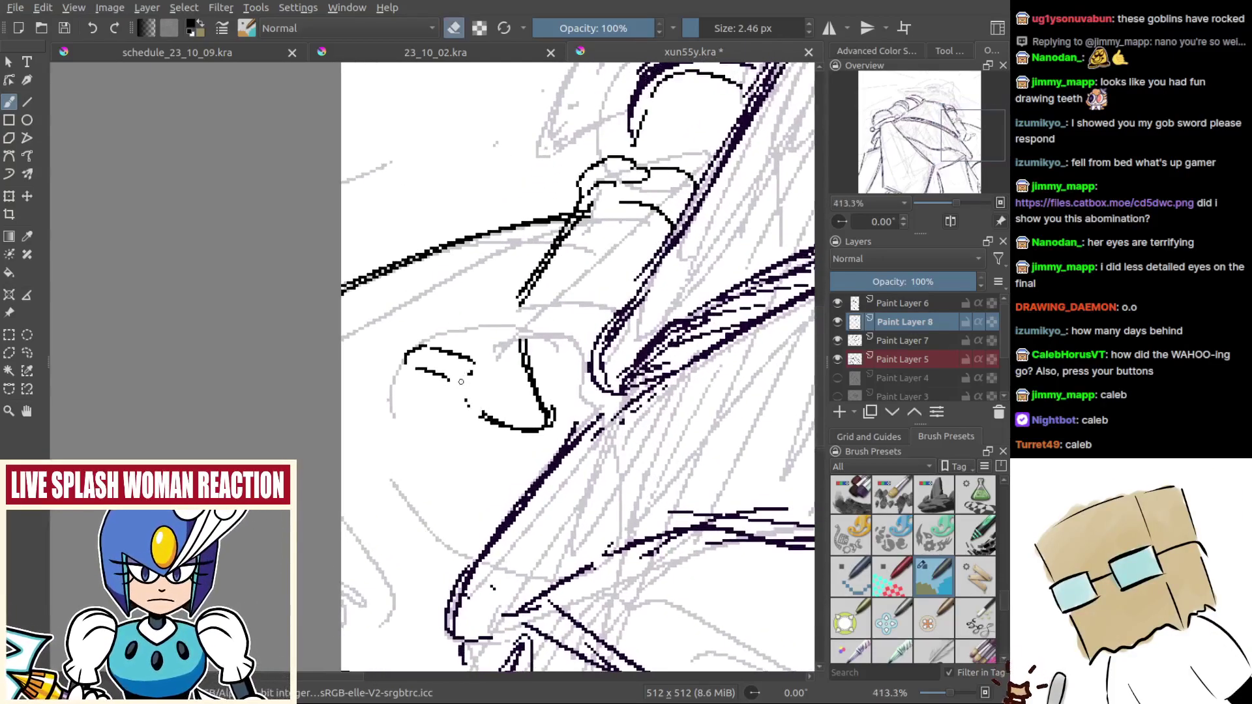
mouse_move(496, 423)
left_mouse_down()
mouse_move(539, 355)
mouse_move(524, 362)
mouse_move(523, 388)
mouse_move(552, 415)
left_mouse_up()
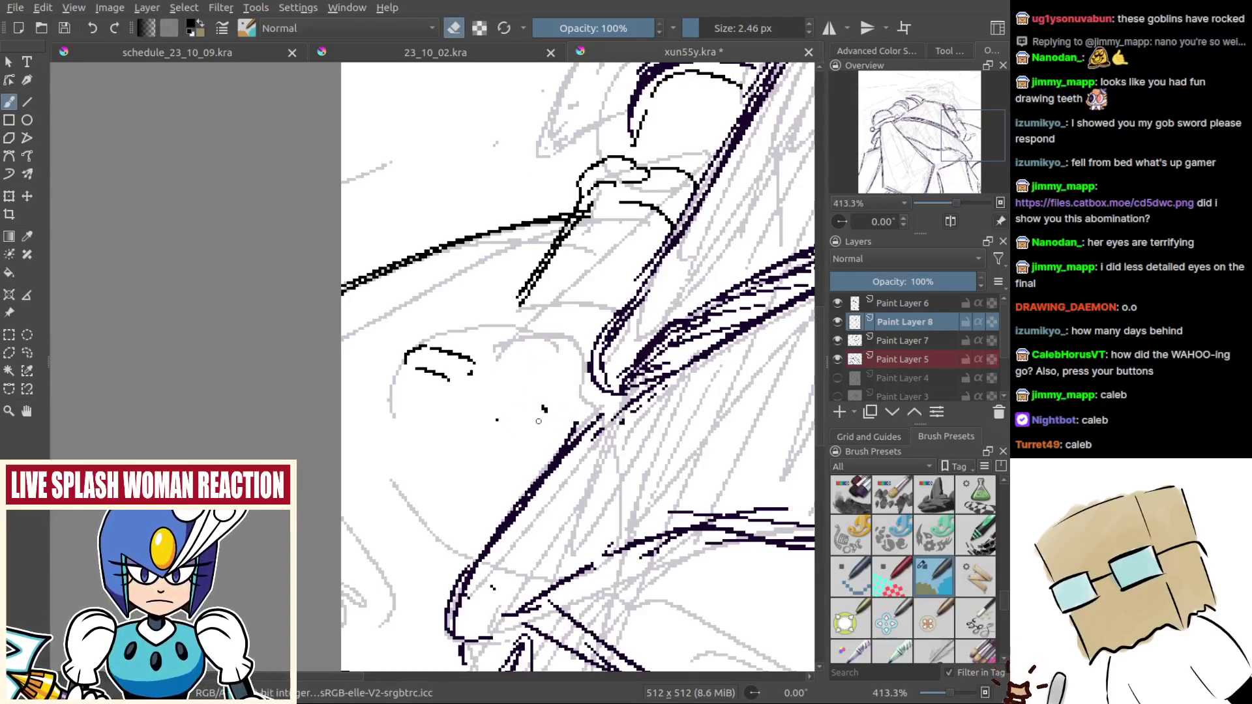
key("e")
Step: Draw a short curve off the rounded tip and two knuckle-like arcs between it and the cloak's edge
mouse_move(465, 390)
left_mouse_down()
mouse_move(508, 369)
mouse_move(512, 350)
left_mouse_up()
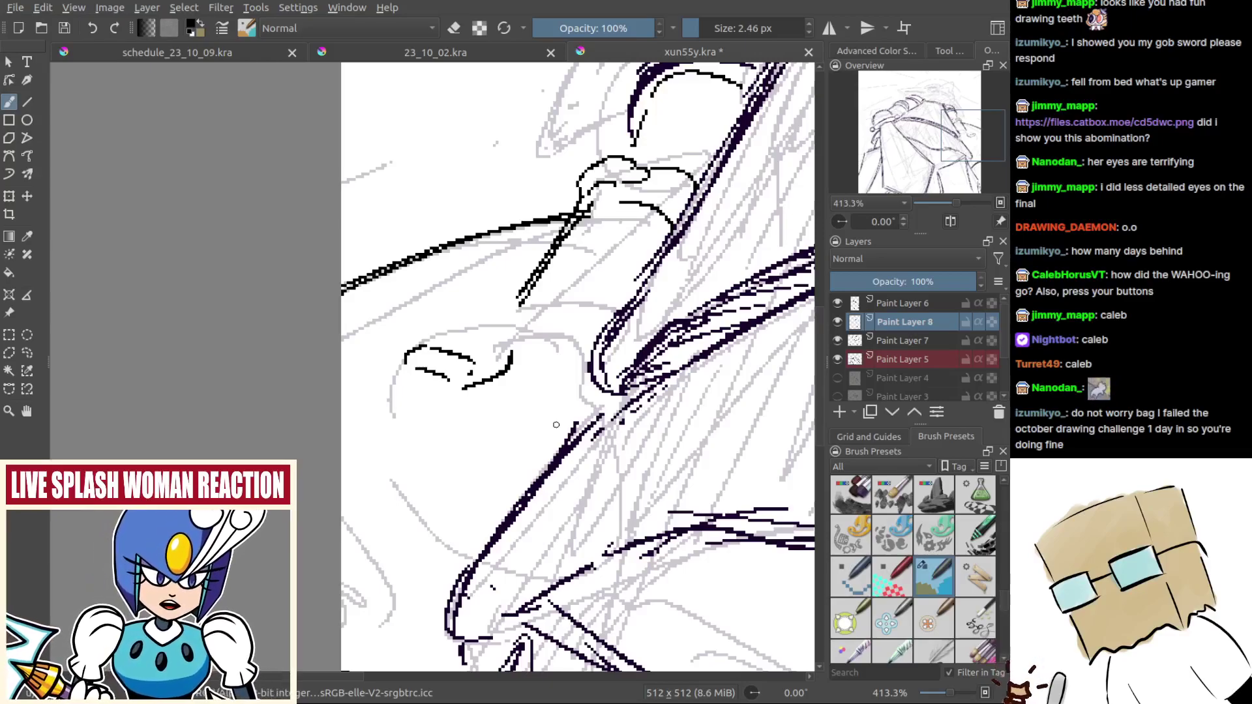
left_click_drag(591, 387, 598, 374)
left_click_drag(537, 346, 567, 344)
key("ctrl+z")
mouse_move(489, 376)
left_mouse_down()
mouse_move(533, 343)
mouse_move(513, 351)
mouse_move(600, 326)
mouse_move(598, 366)
left_mouse_up()
key("ctrl+z")
key("e")
key("e")
key("ctrl+z")
key("ctrl+z")
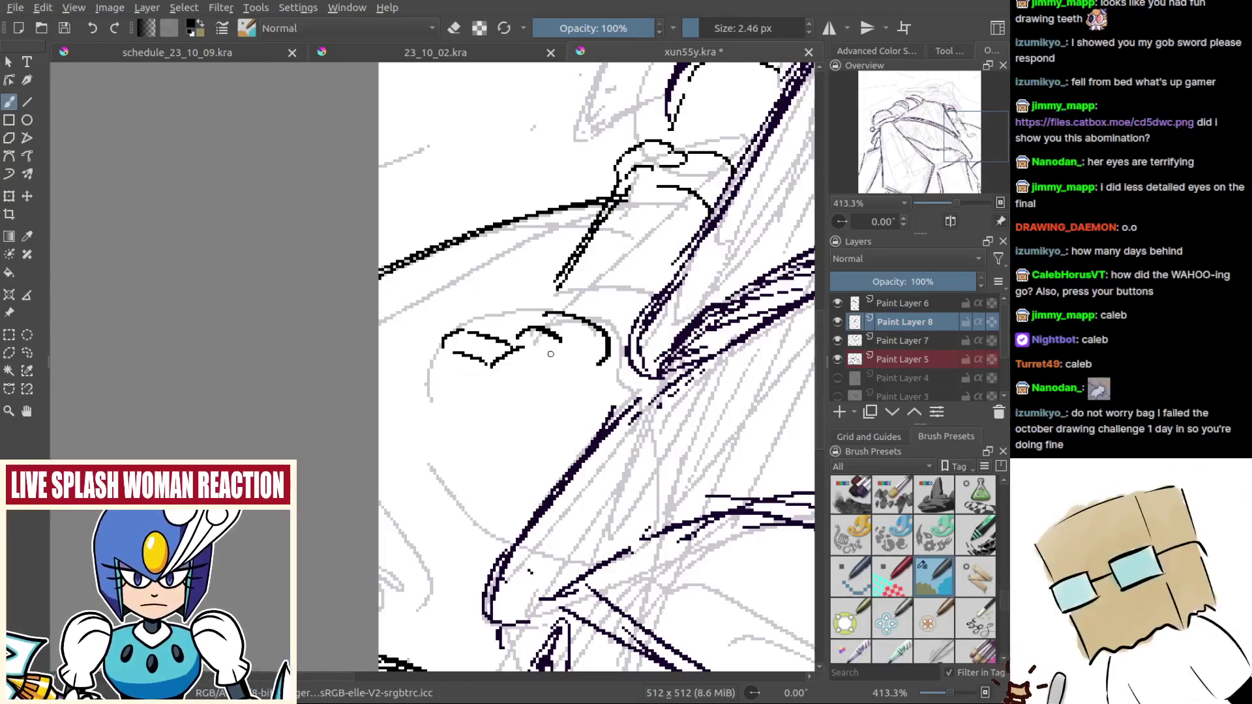
Step: Replace the knuckle arcs with a hooked finger curve and draw the fist's outer contour down toward the cloak's edge
key("ctrl+z")
key("ctrl+z")
mouse_move(525, 352)
left_mouse_down()
mouse_move(544, 349)
mouse_move(533, 344)
mouse_move(561, 320)
left_mouse_up()
key("ctrl+z")
key("ctrl+z")
key("ctrl+z")
key("ctrl+z")
mouse_move(520, 332)
left_mouse_down()
mouse_move(580, 357)
mouse_move(545, 399)
left_mouse_up()
key("ctrl+z")
mouse_move(464, 363)
left_mouse_down()
mouse_move(460, 414)
mouse_move(462, 401)
mouse_move(565, 481)
left_mouse_up()
key("ctrl+z")
key("ctrl+z")
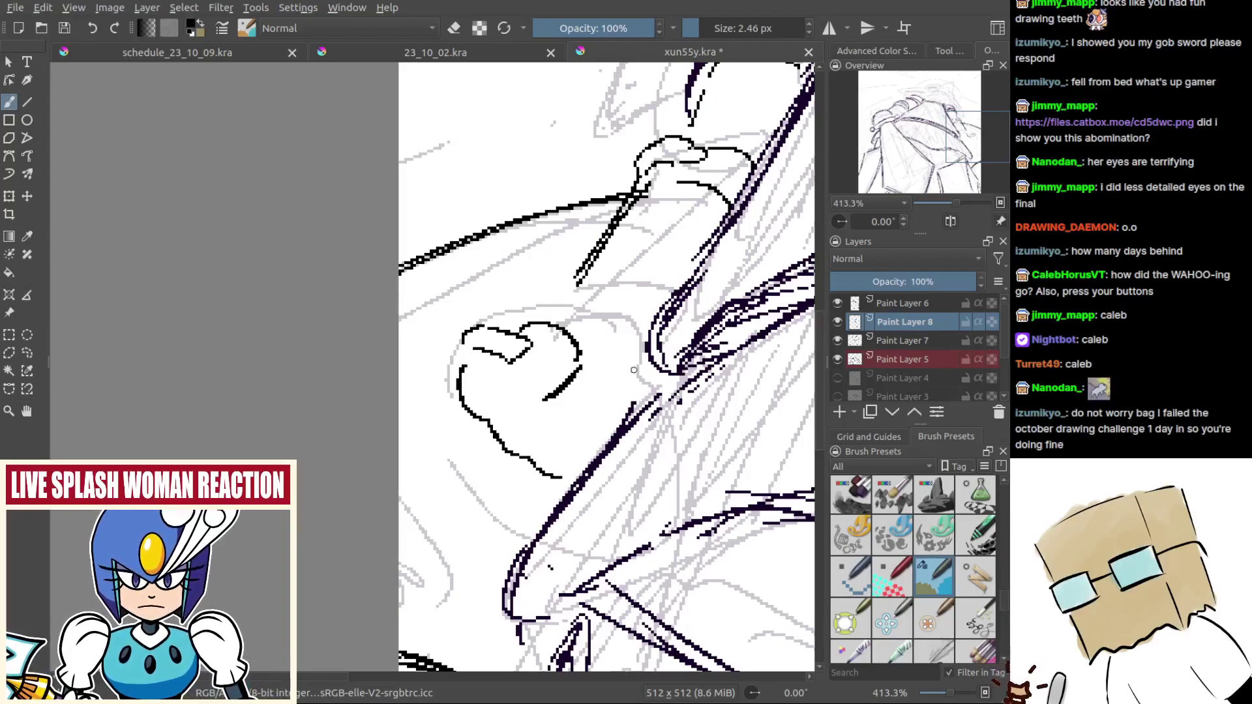
Step: Draw the back of the fist down to the cloak's edge and add an arc over the knuckles
key("ctrl+z")
mouse_move(584, 348)
left_mouse_down()
mouse_move(639, 402)
mouse_move(616, 418)
mouse_move(629, 399)
mouse_move(198, 392)
left_mouse_up()
mouse_move(389, 418)
left_mouse_down()
mouse_move(568, 429)
mouse_move(432, 409)
left_mouse_up()
mouse_move(479, 352)
left_mouse_down()
mouse_move(525, 395)
mouse_move(441, 398)
mouse_move(464, 365)
mouse_move(421, 405)
left_mouse_up()
key("e")
key("e")
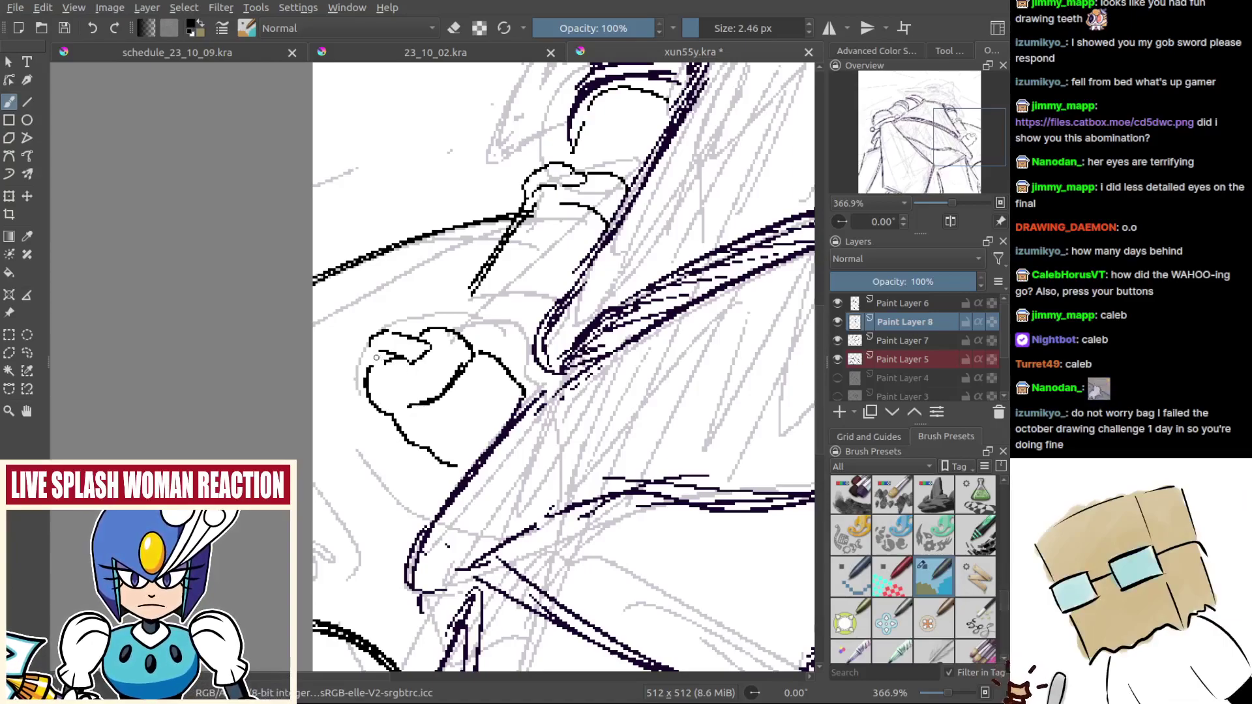
left_click_drag(376, 357, 367, 370)
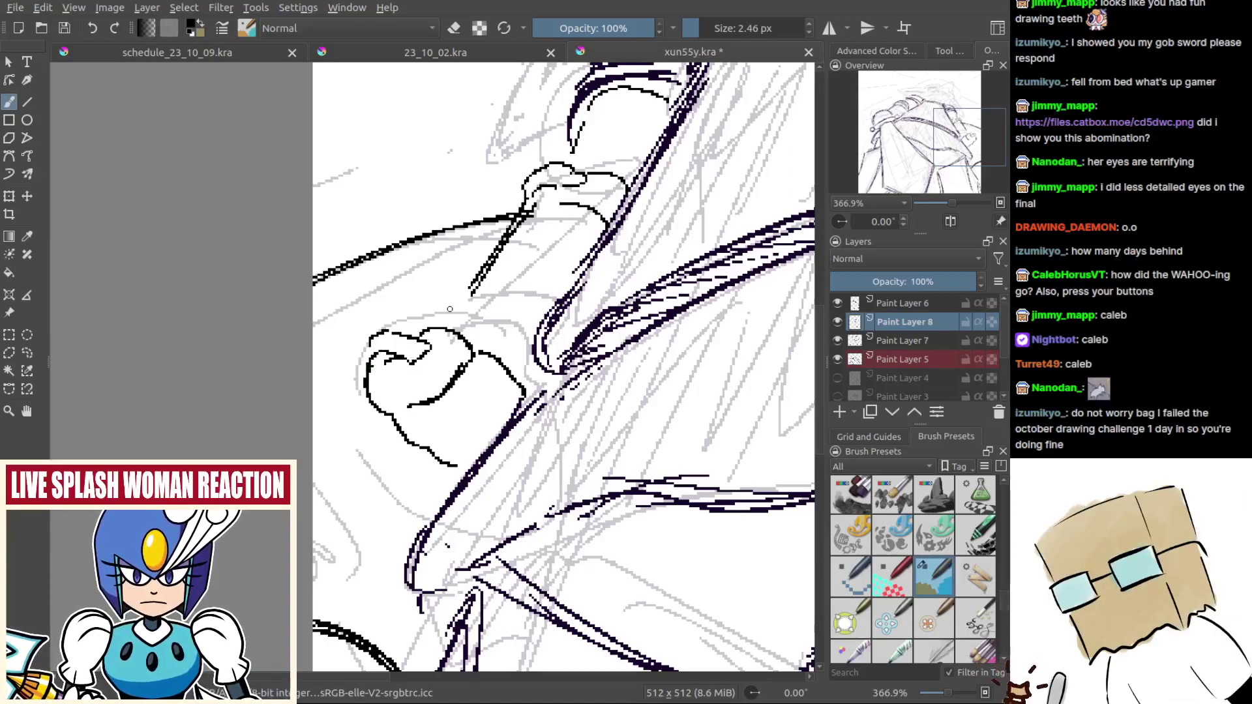
mouse_move(402, 326)
left_mouse_down()
mouse_move(434, 305)
mouse_move(478, 324)
left_mouse_up()
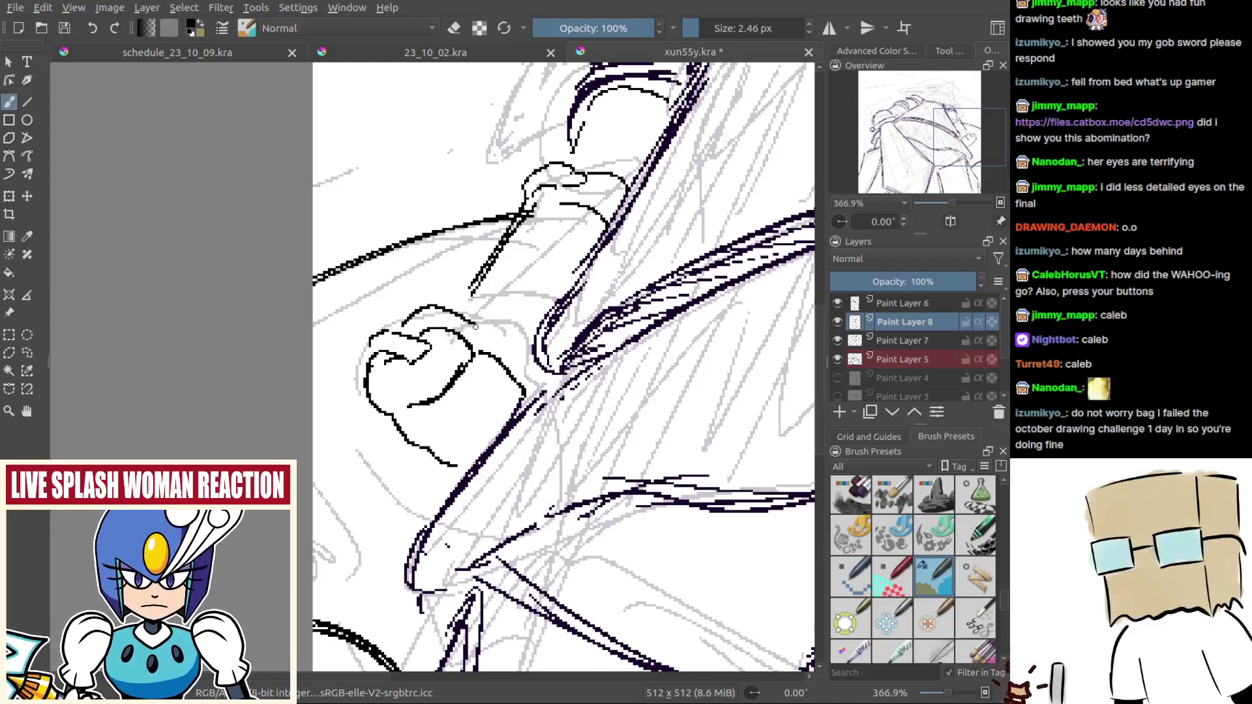
Step: Add a small knuckle arc and a second curved finger line inside the fist, undoing the unsuitable strokes
left_click_drag(498, 377, 474, 425)
key("ctrl+z")
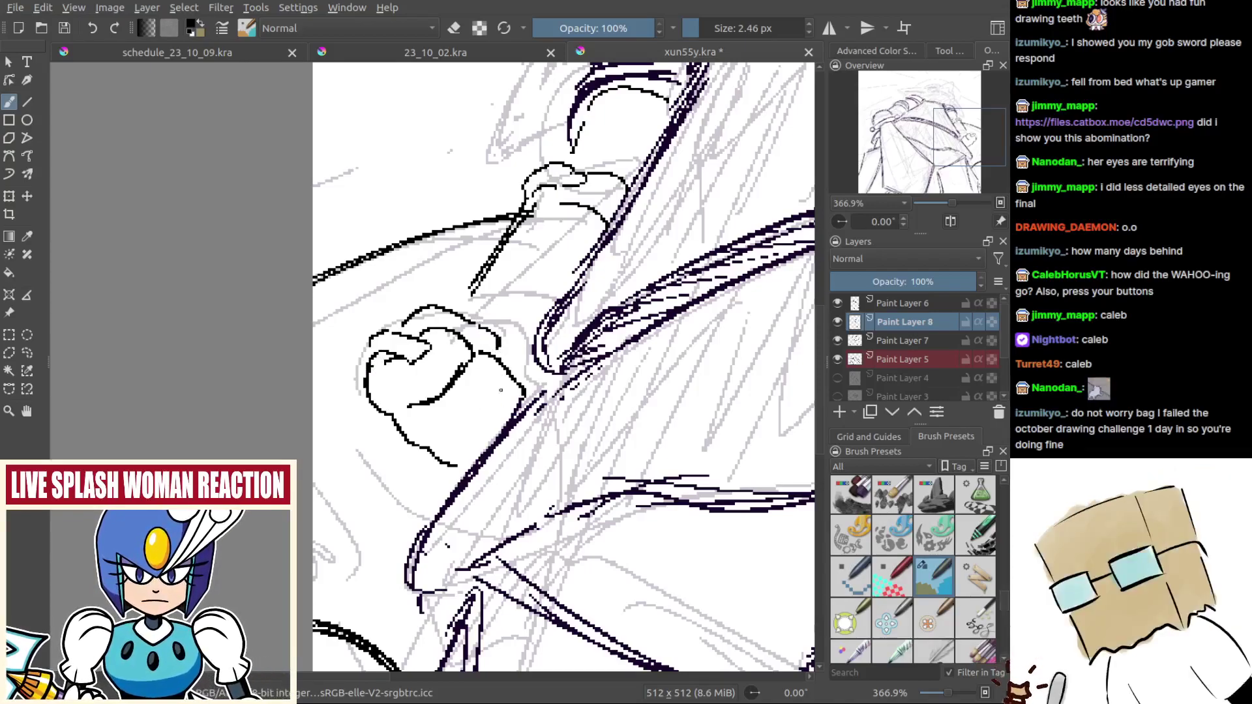
left_click_drag(504, 384, 478, 417)
mouse_move(499, 408)
left_mouse_down()
mouse_move(574, 388)
mouse_move(545, 395)
left_mouse_up()
key("ctrl+z")
key("ctrl+z")
mouse_move(569, 353)
left_mouse_down()
mouse_move(526, 411)
mouse_move(551, 388)
left_mouse_up()
key("ctrl+z")
key("ctrl+z")
key("ctrl+z")
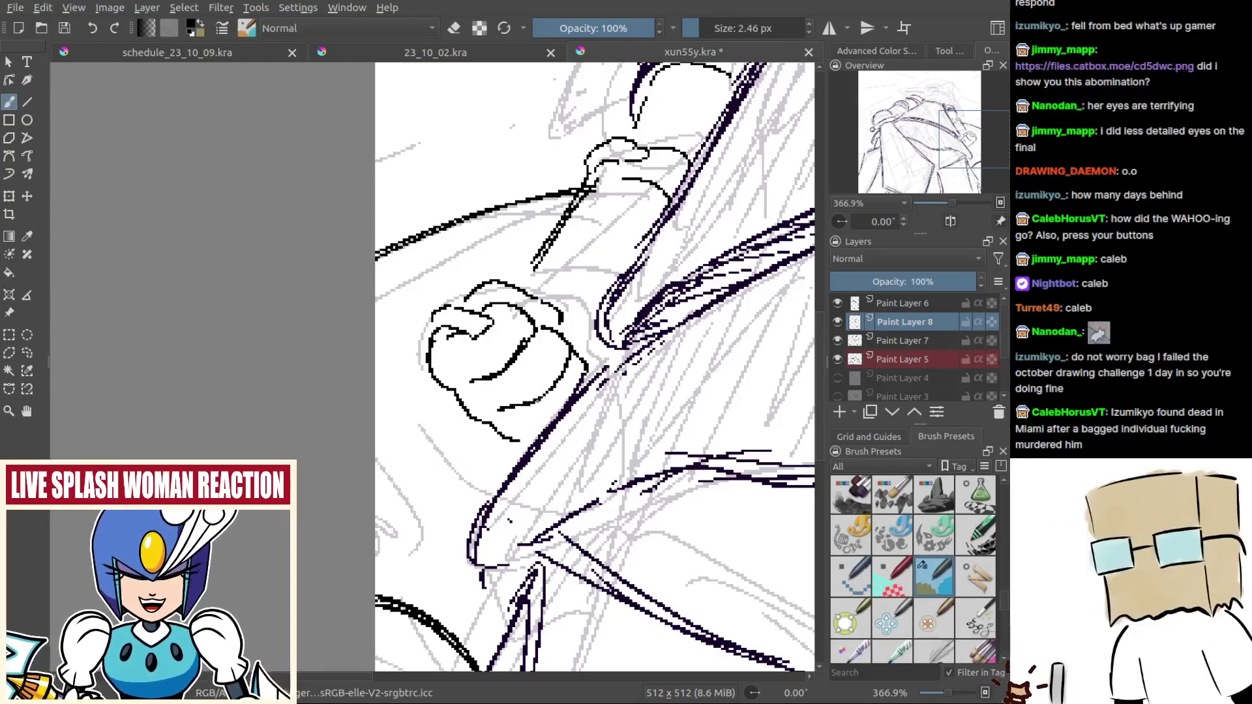
Step: Thicken the fist's contour beside the cloak's edge and hatch the small tip at its outer end
mouse_move(535, 324)
left_mouse_down()
mouse_move(562, 332)
mouse_move(581, 388)
left_mouse_up()
key("ctrl+z")
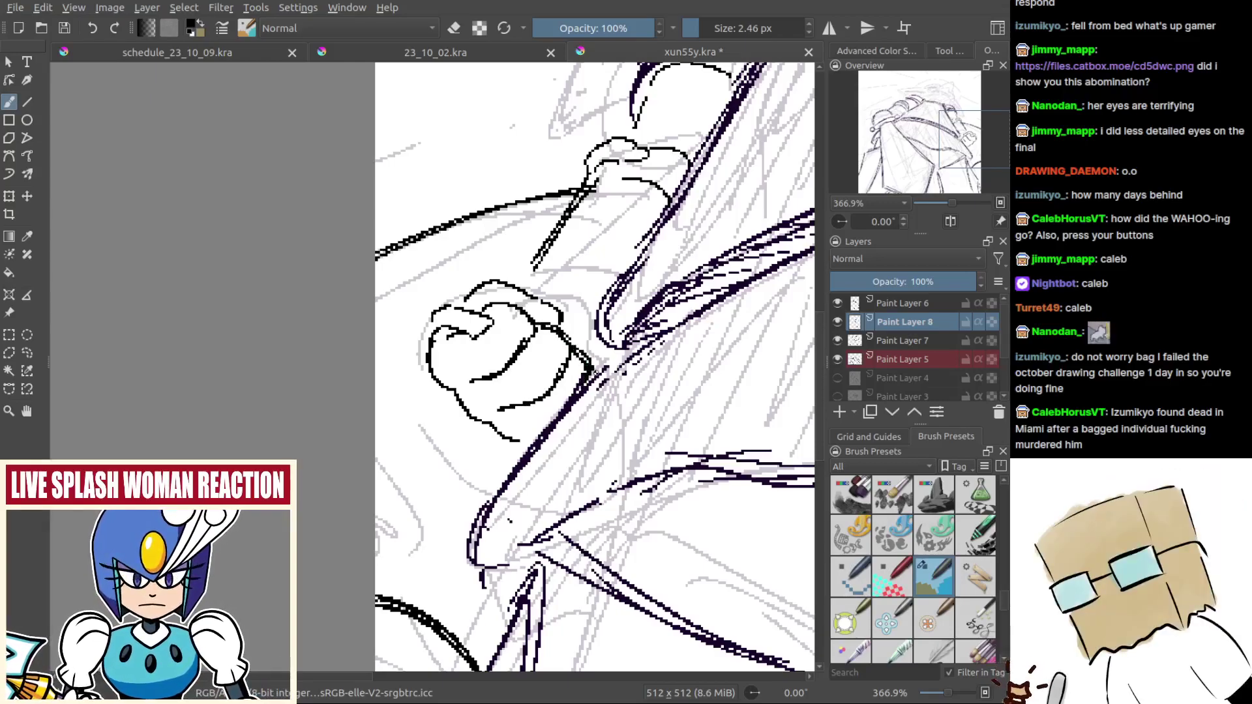
scroll(593, 359, "down", 3)
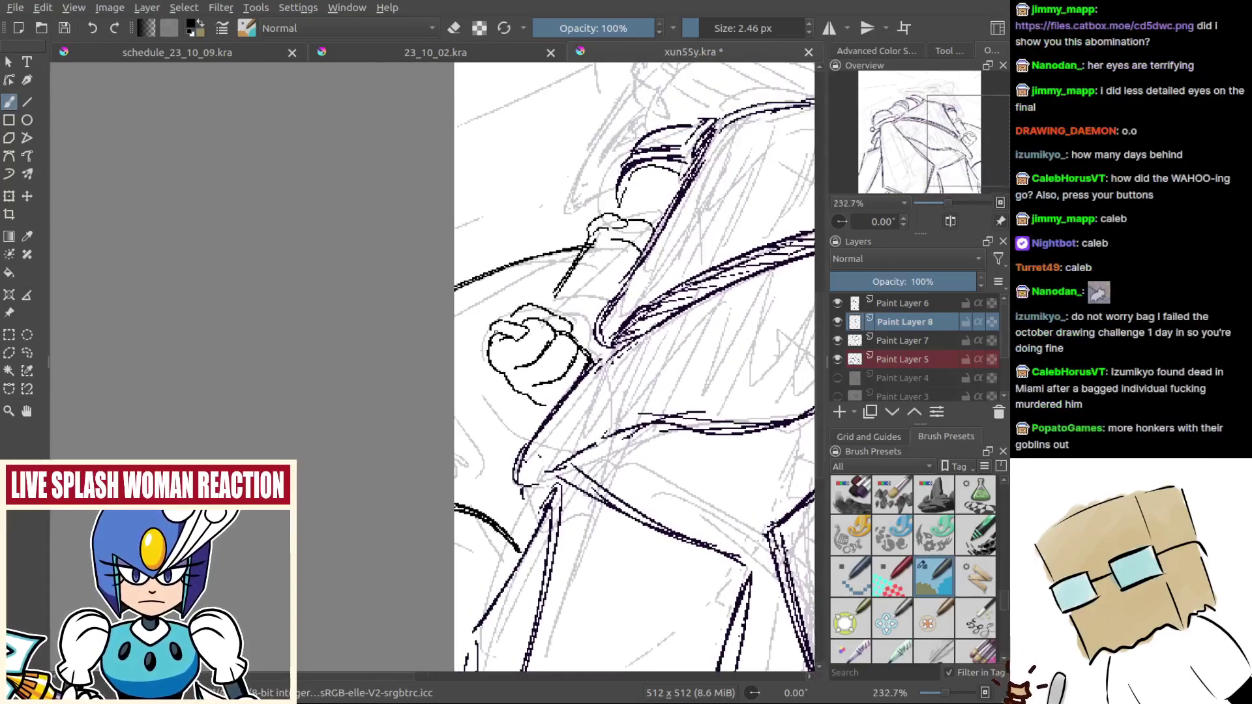
left_click_drag(495, 328, 523, 336)
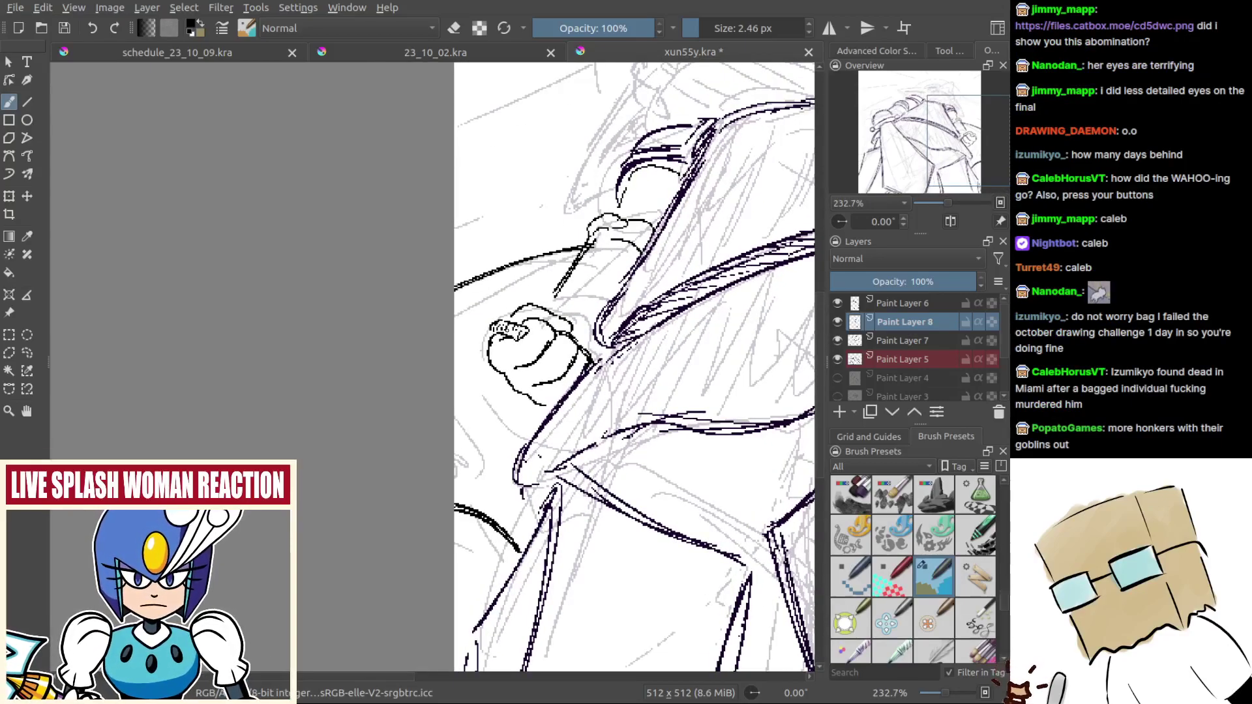
Step: Flip the canvas view horizontally to check the fist and draw a short wrist curve between it and the cloak
scroll(510, 330, "down", 6)
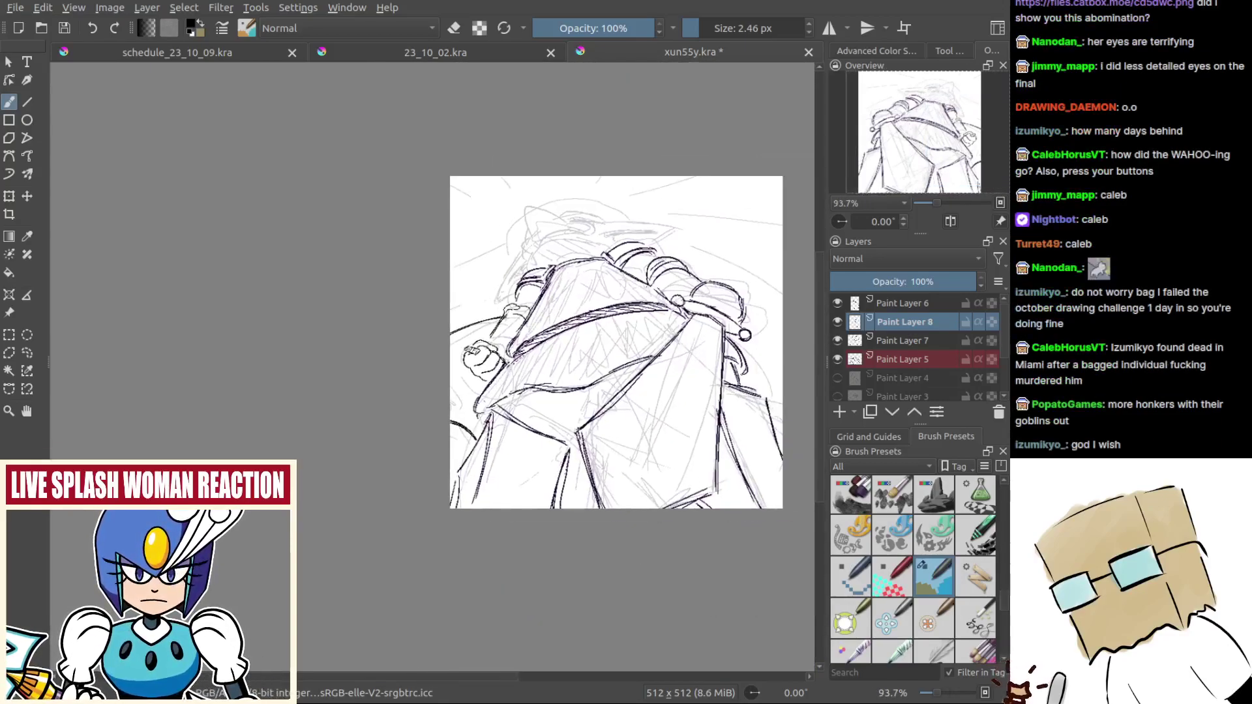
key("m")
mouse_move(372, 353)
left_mouse_down()
mouse_move(616, 375)
mouse_move(626, 358)
mouse_move(637, 367)
mouse_move(618, 379)
left_mouse_up()
scroll(617, 375, "up", 3)
scroll(637, 367, "up", 3)
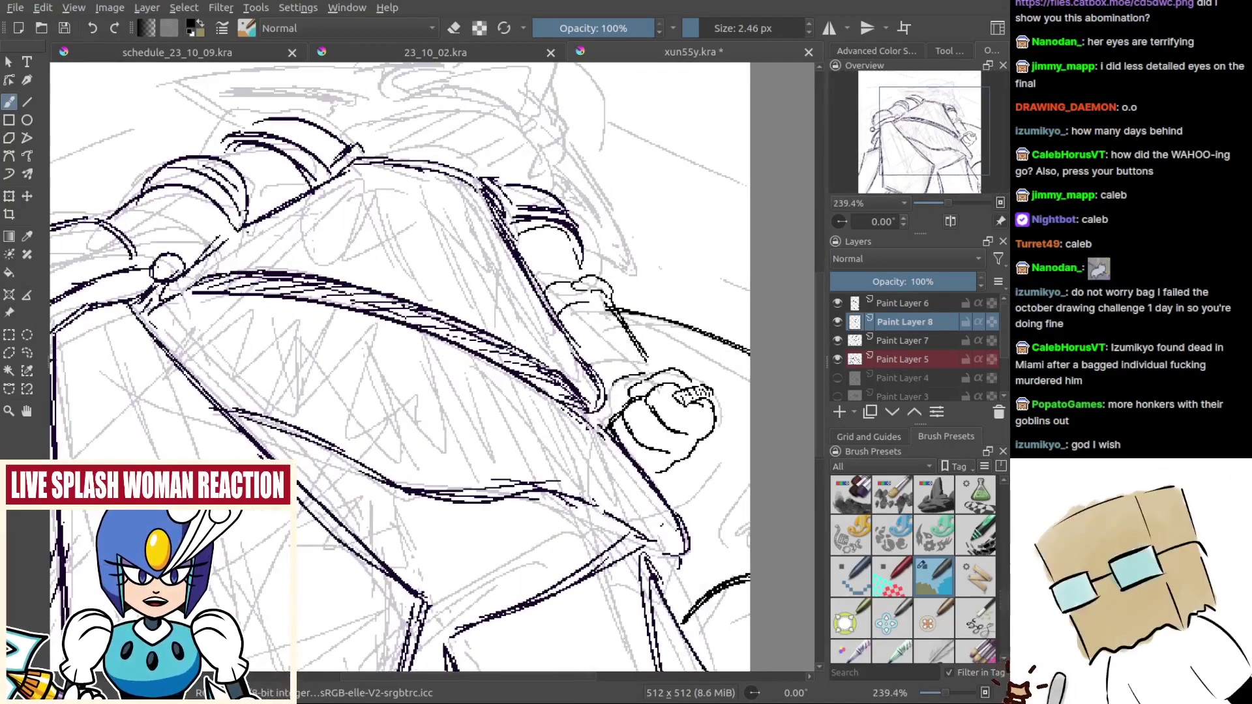
scroll(617, 384, "up", 2)
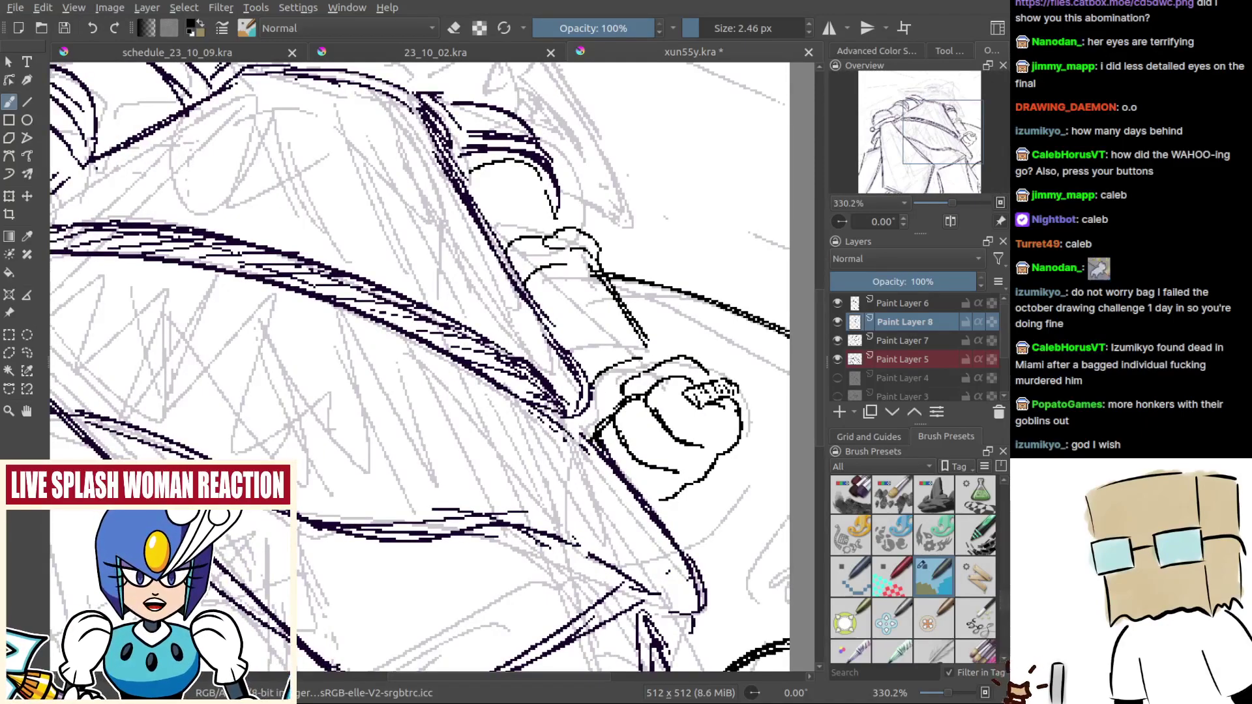
key("ctrl+z")
left_click_drag(647, 354, 594, 381)
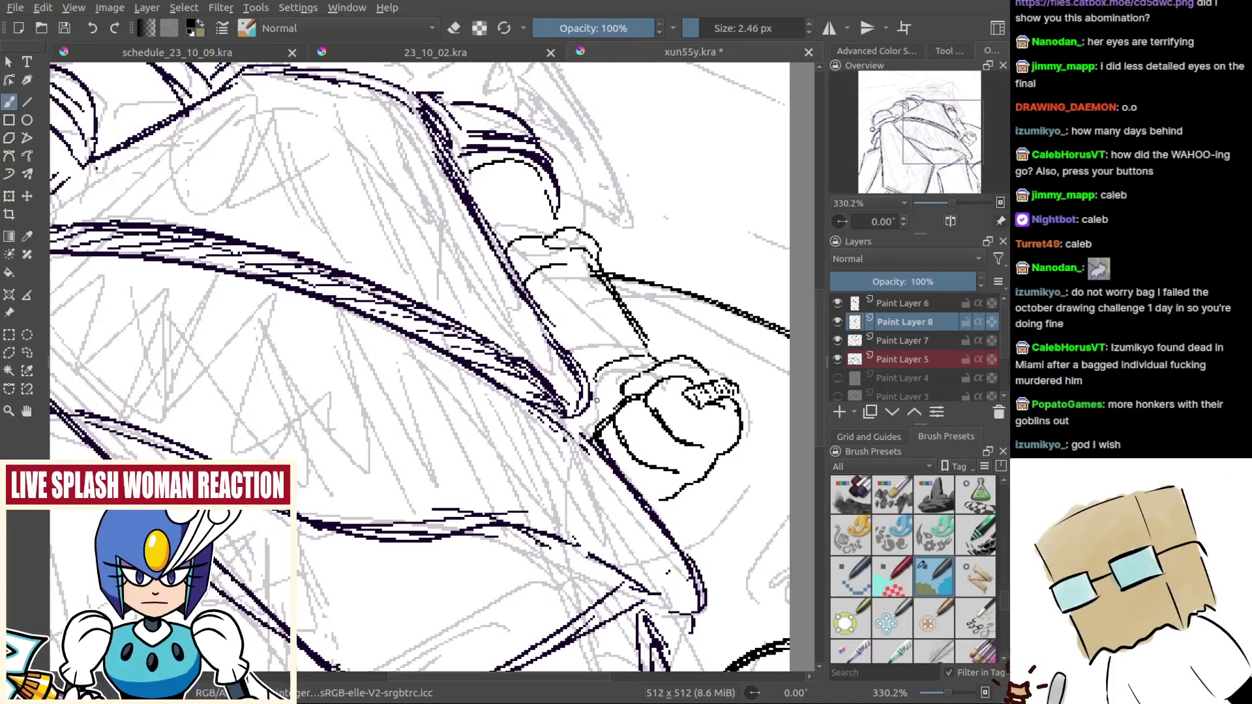
Step: Select the fist with joined rectangular selections, leaving out the forearm line above it
scroll(603, 415, "down", 6)
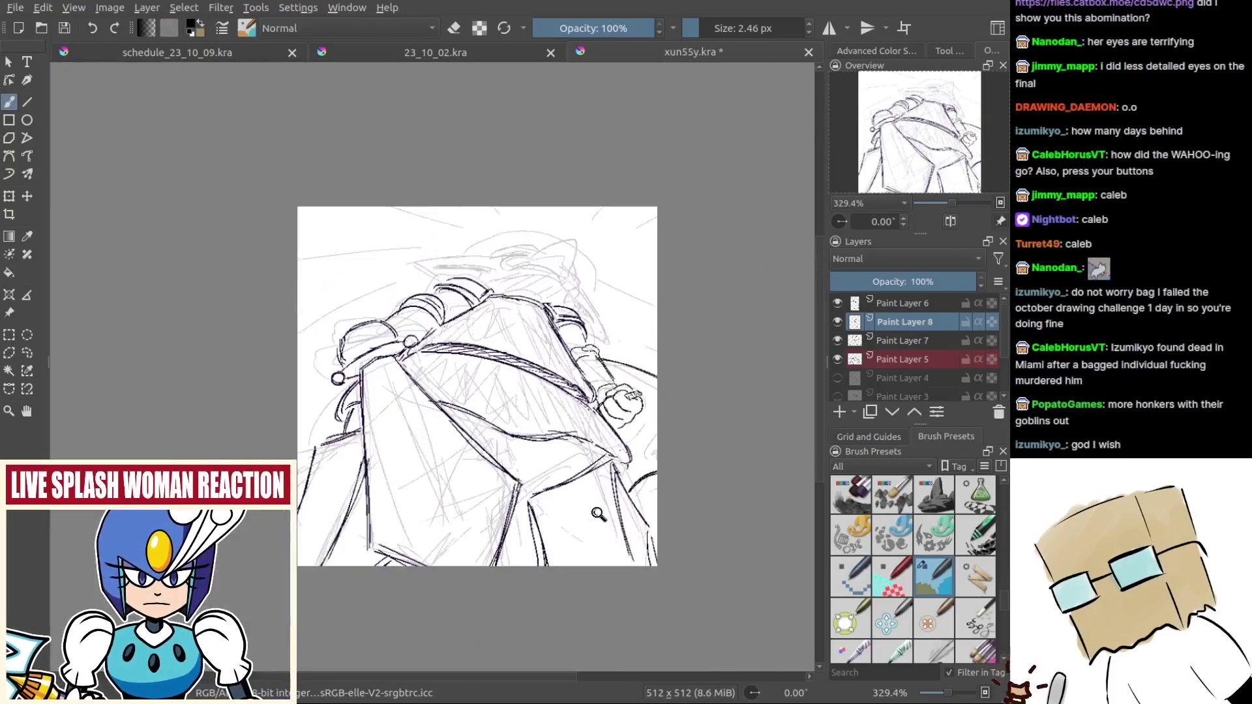
scroll(610, 430, "up", 5)
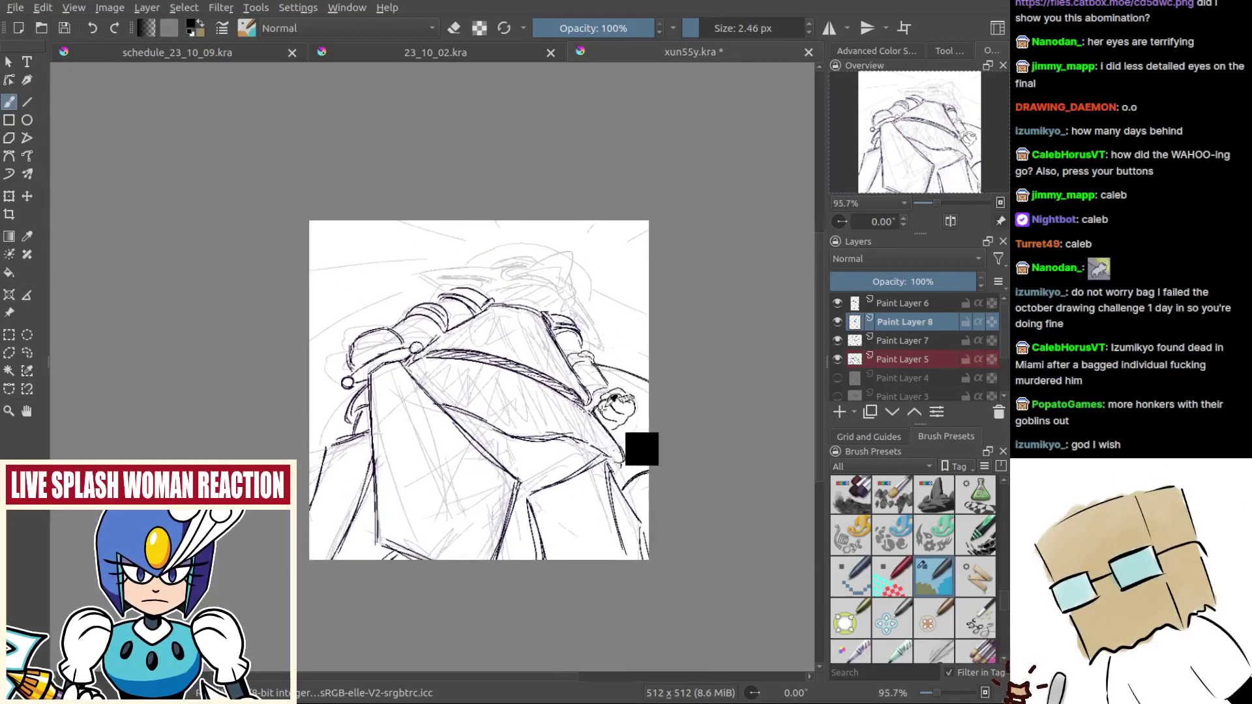
key("t")
left_click_drag(657, 513, 660, 508)
scroll(608, 435, "up", 3)
key("ctrl+r")
left_click_drag(549, 374, 725, 511)
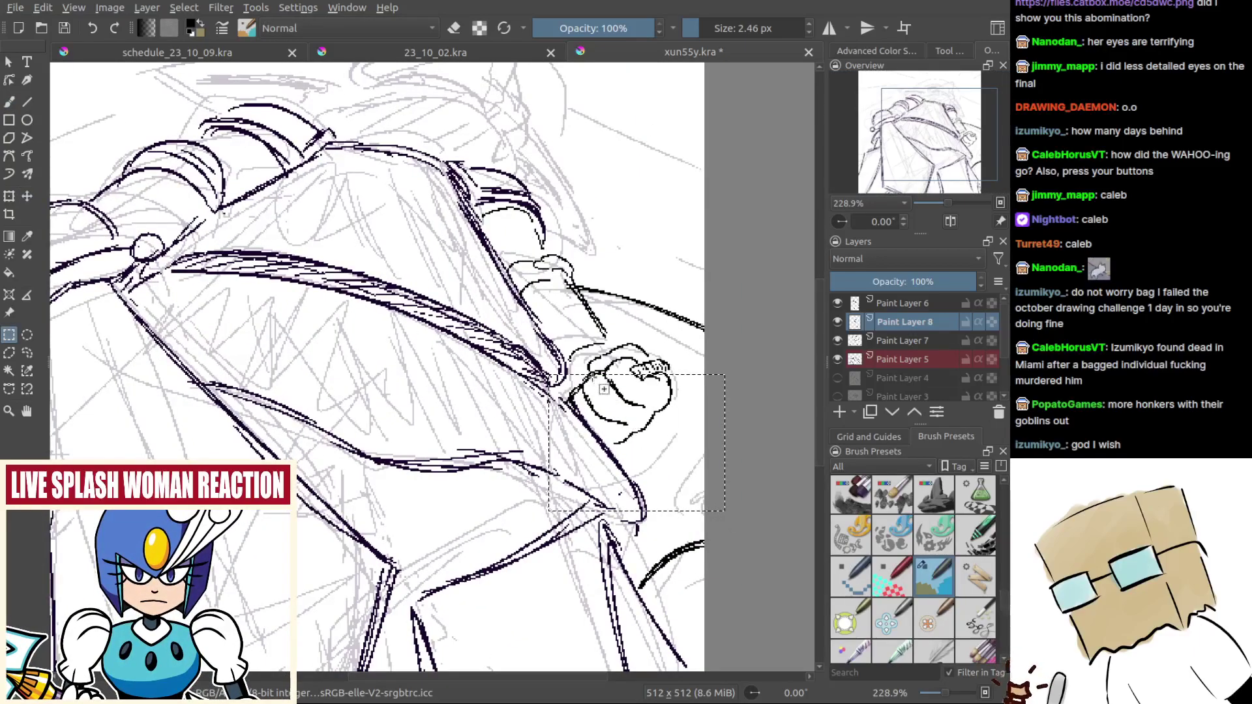
left_click_drag(544, 409, 783, 628)
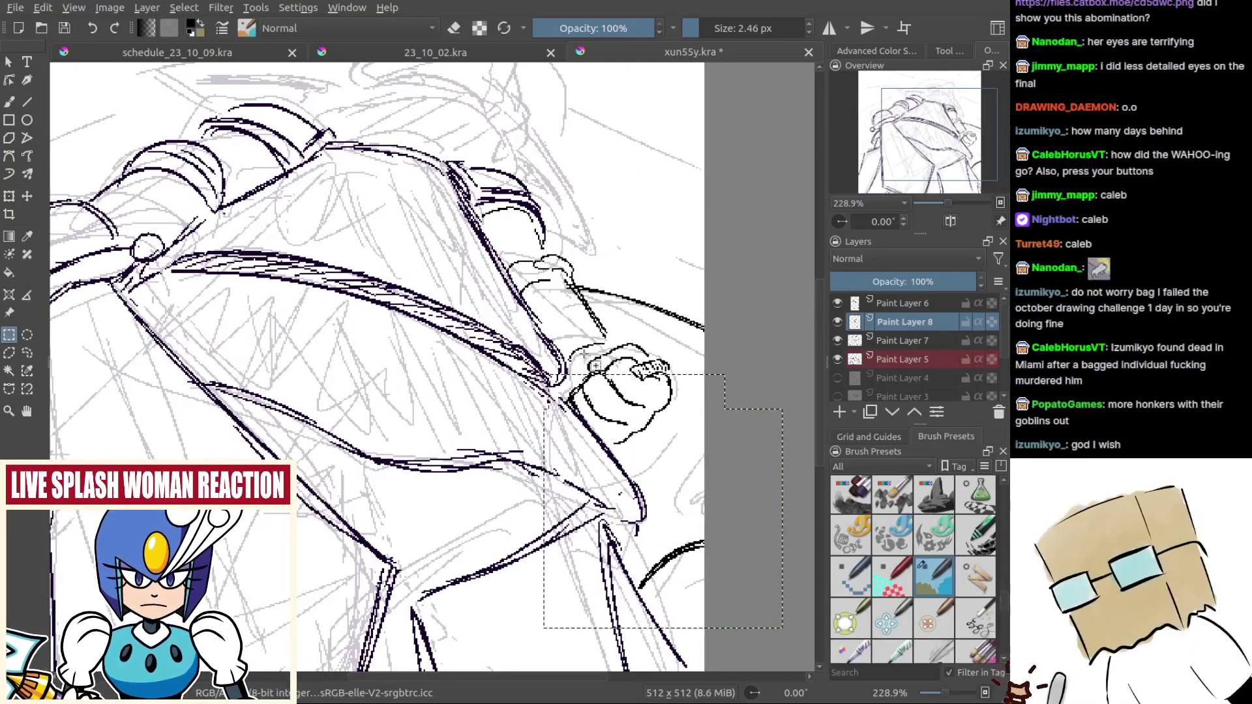
scroll(611, 358, "up", 4)
left_click_drag(604, 316, 759, 450)
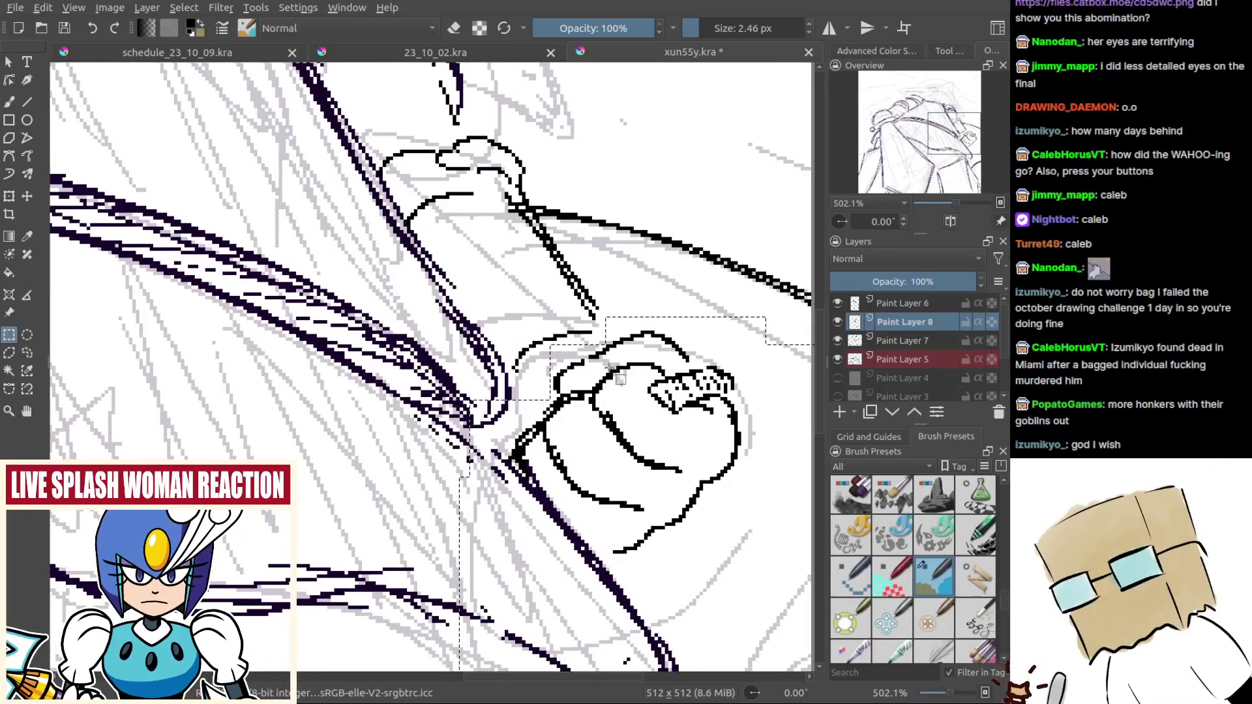
Step: Move the selected fist closer to the forearm and the cloak's edge, and deselect it
scroll(639, 388, "down", 5)
key("t")
left_click_drag(618, 520, 603, 512)
scroll(604, 513, "down", 5)
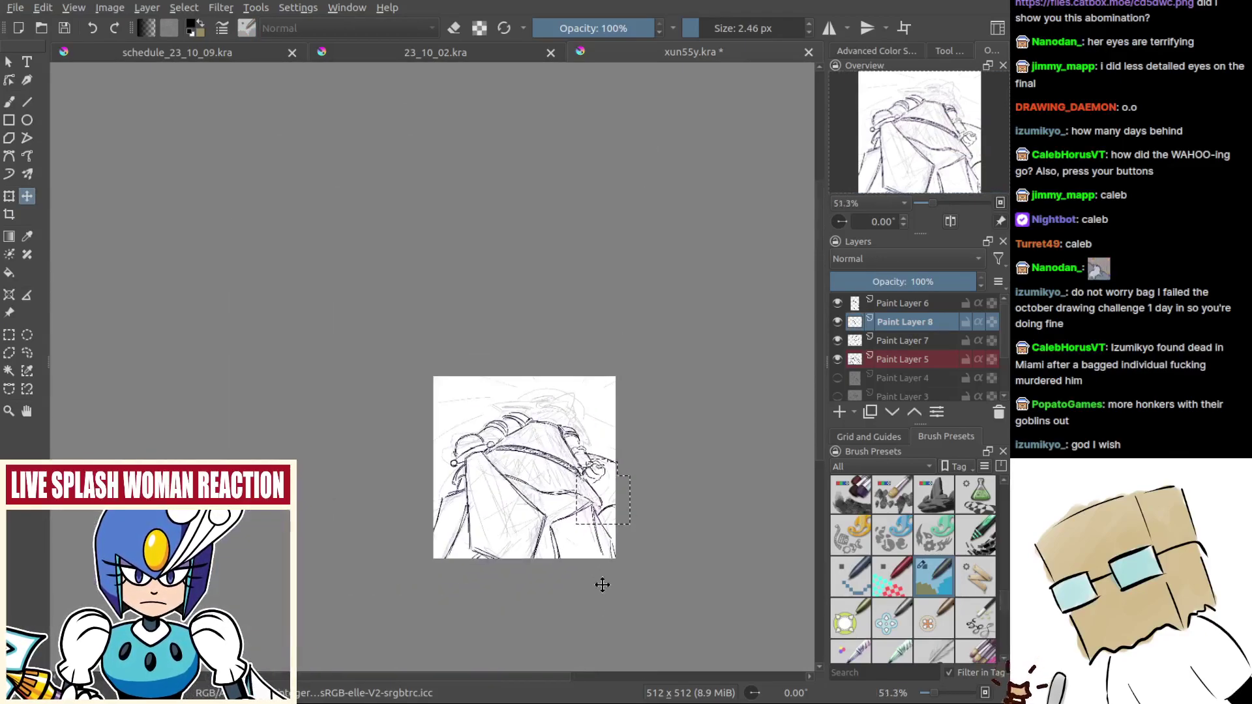
scroll(609, 587, "up", 5)
left_click_drag(605, 418, 613, 435)
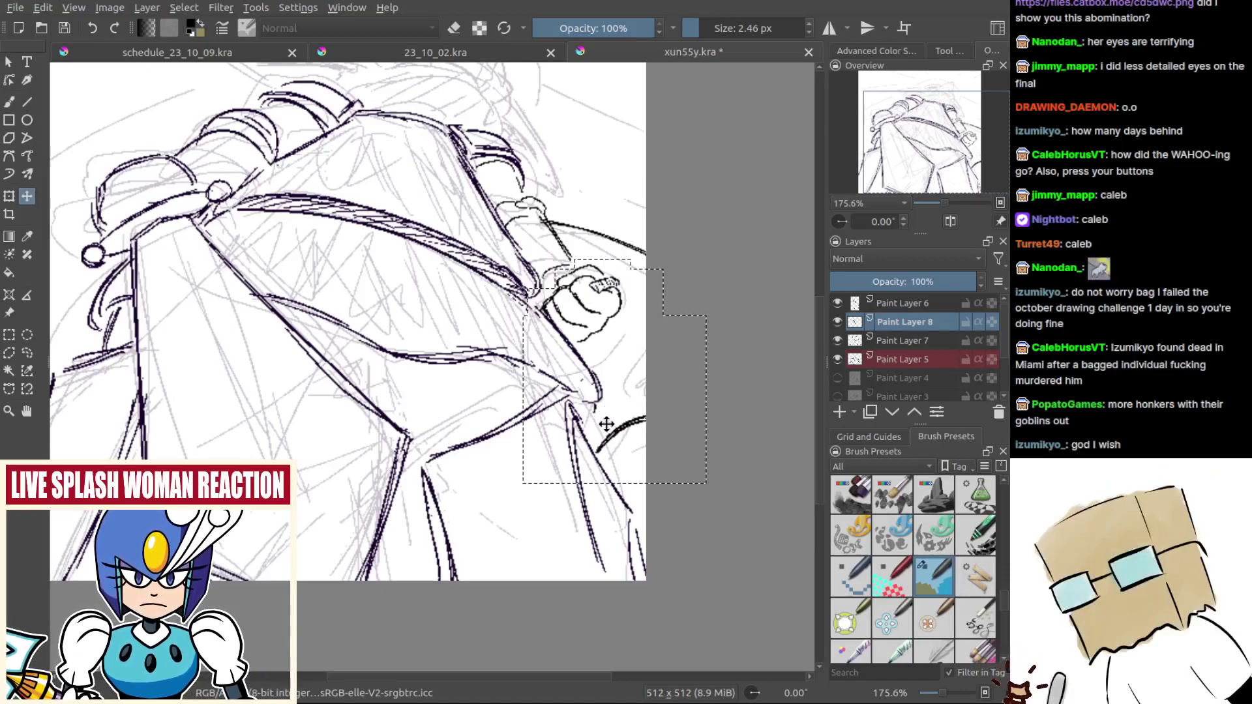
scroll(577, 342, "up", 1)
scroll(578, 341, "up", 2)
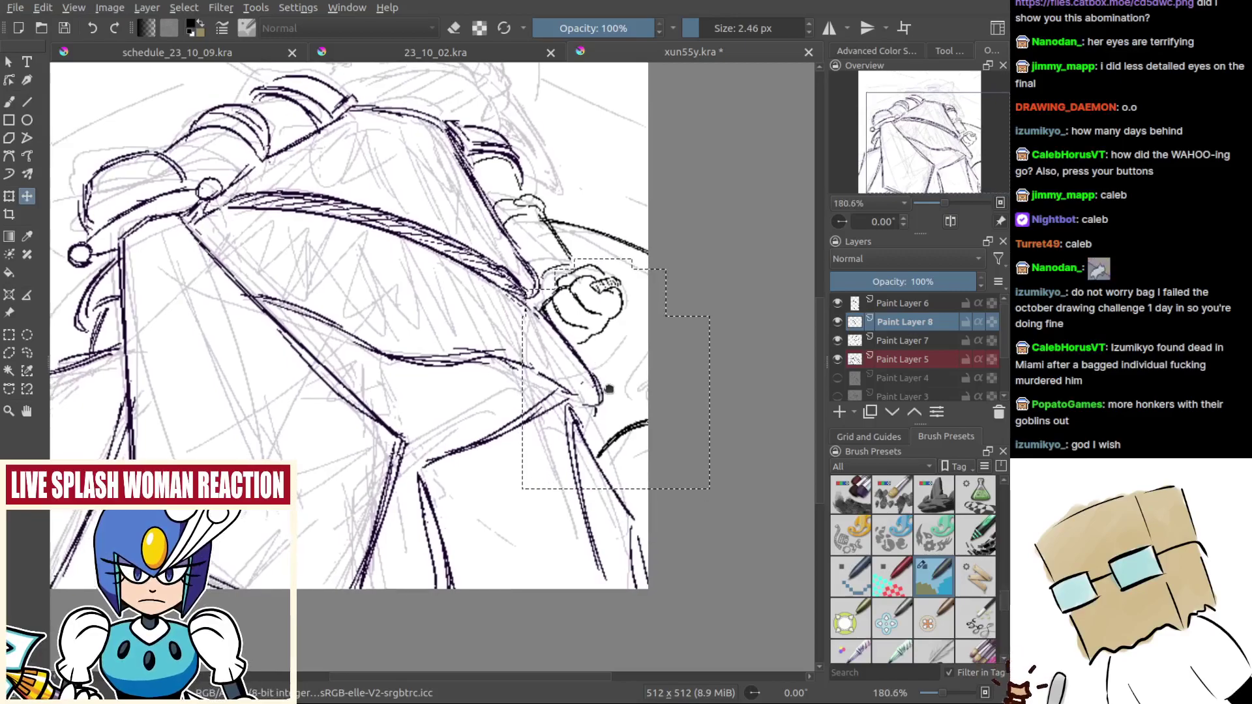
left_click_drag(562, 352, 573, 410)
left_click_drag(626, 498, 617, 523)
key("ctrl+shift+a")
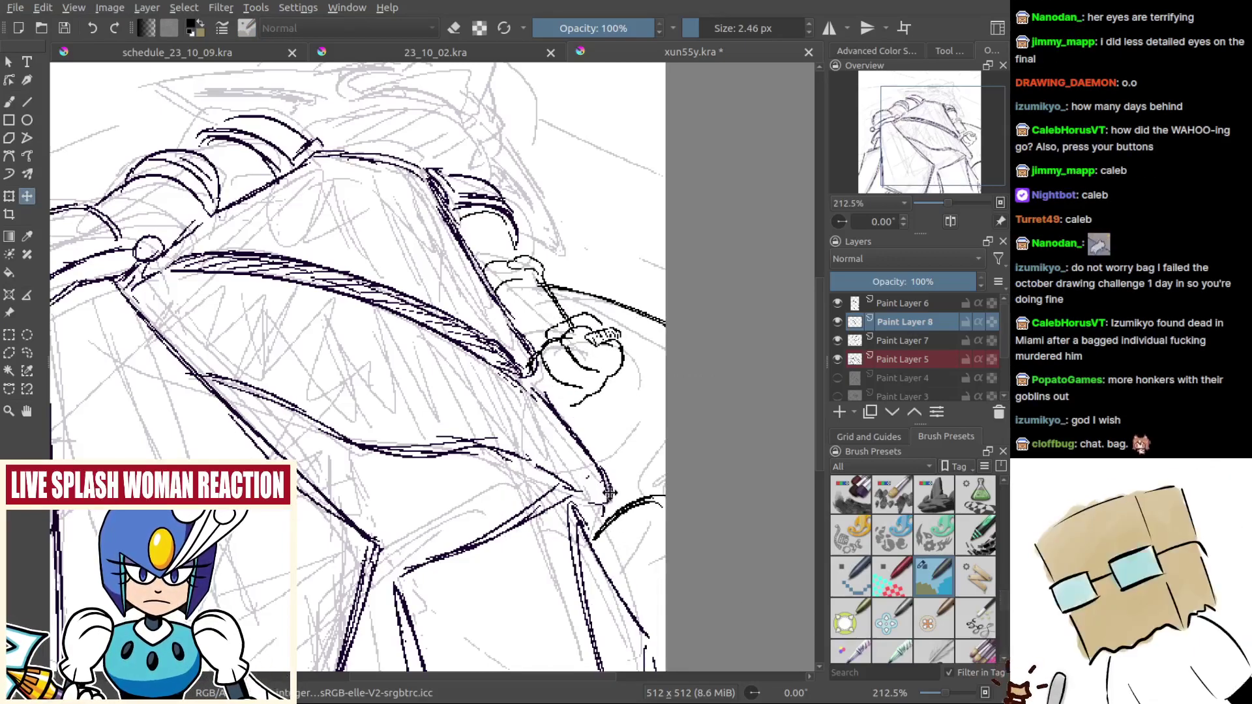
Step: Erase overlapping line work where the moved fist meets the forearm line and the cloak's tip
key("b")
scroll(561, 315, "up", 3)
key("e")
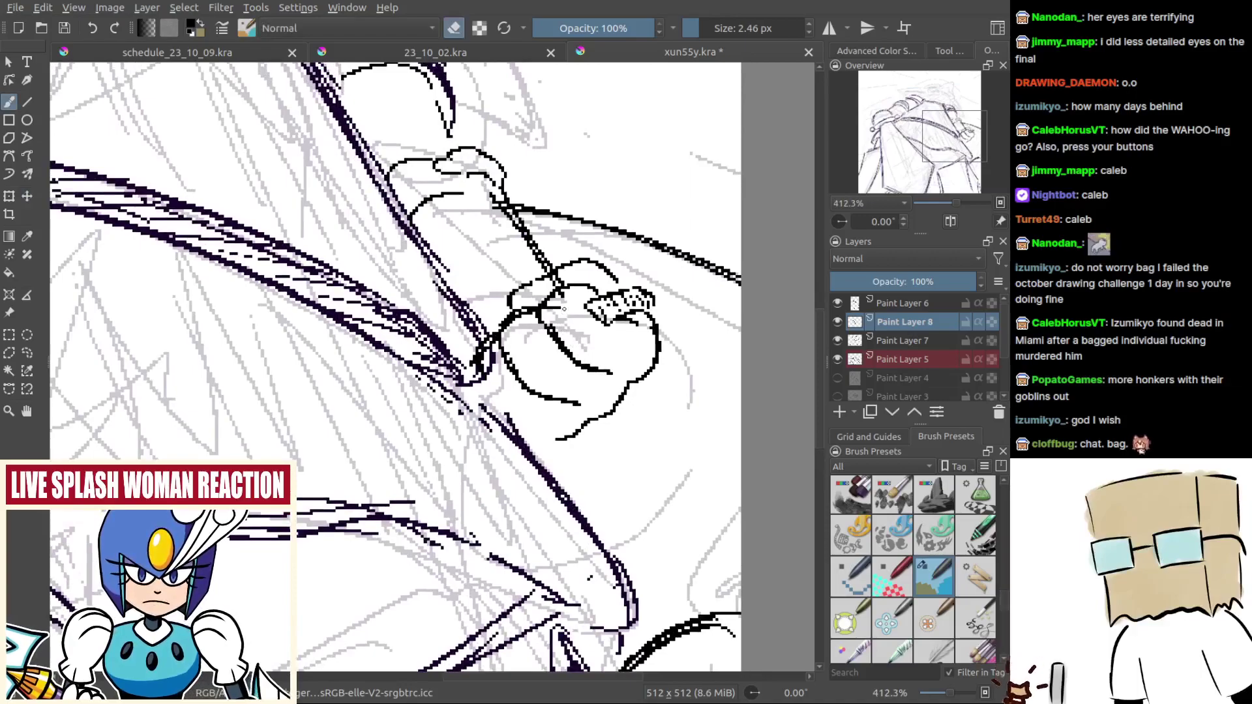
scroll(548, 309, "down", 5)
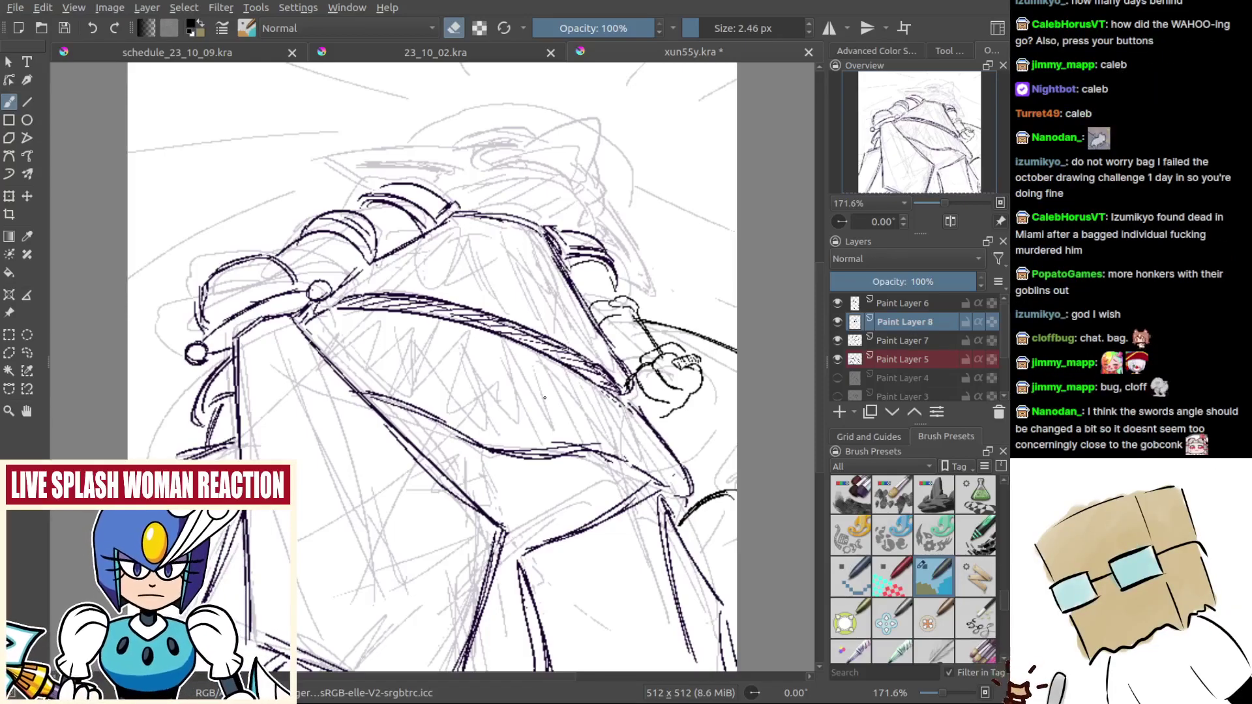
left_click_drag(669, 389, 644, 378)
left_click_drag(644, 378, 645, 326)
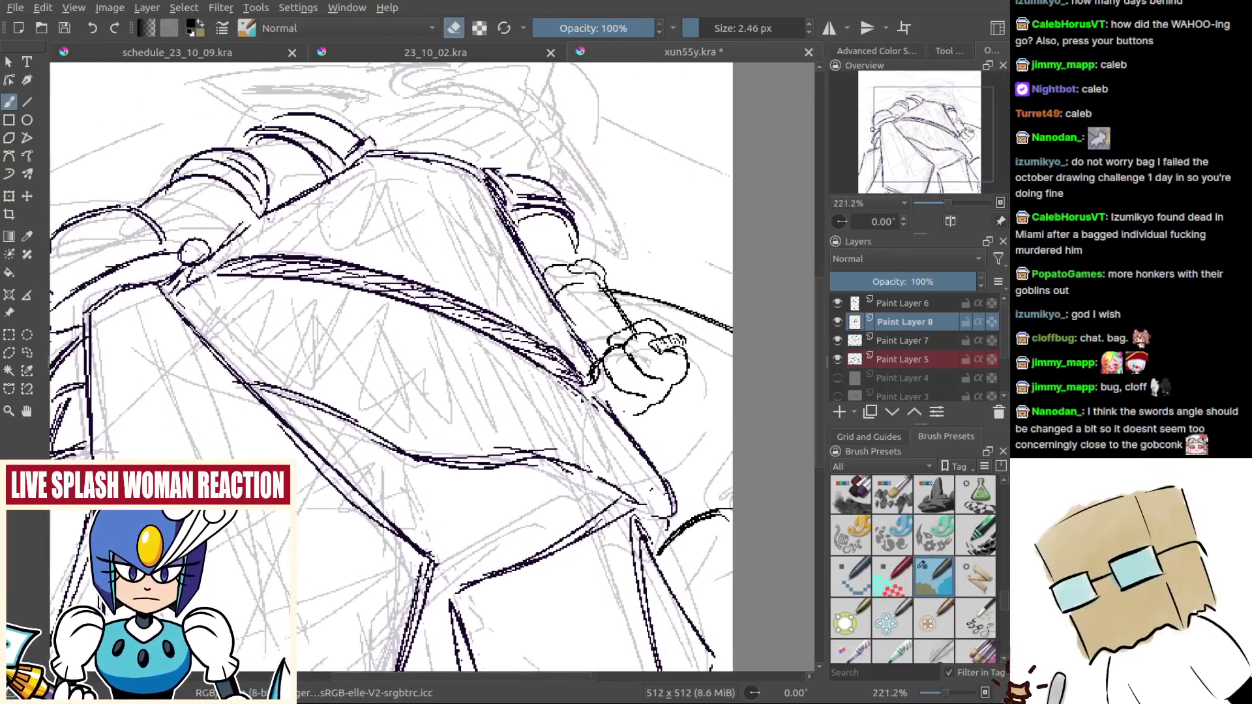
key("e")
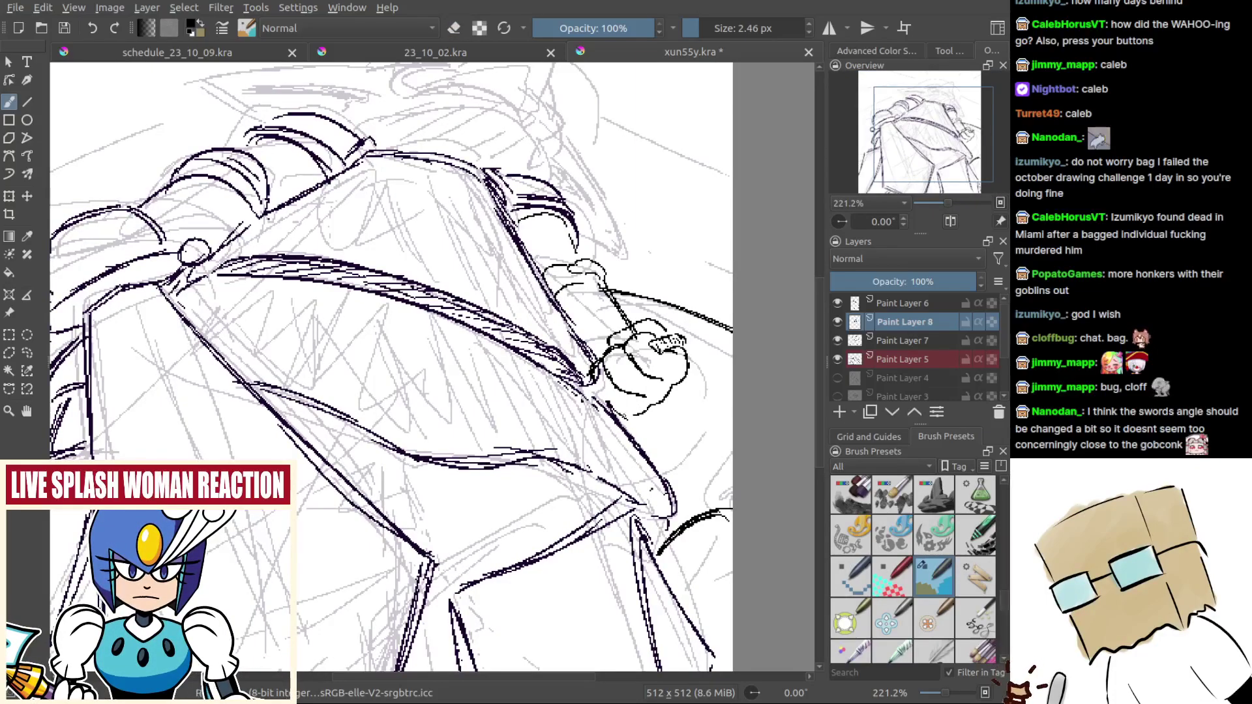
Step: Bring back the selection around the fist and adjust its position against the whole sketch
scroll(655, 483, "down", 4)
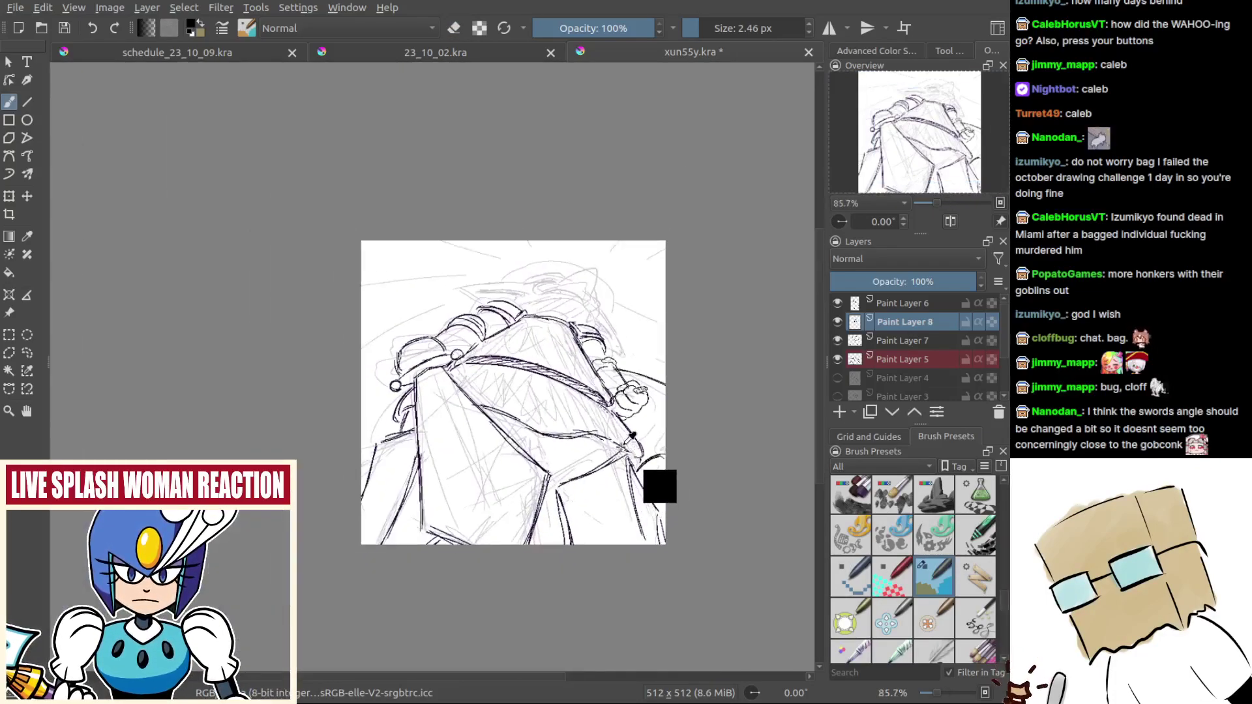
scroll(656, 482, "up", 3)
scroll(655, 483, "down", 2)
scroll(652, 391, "up", 5)
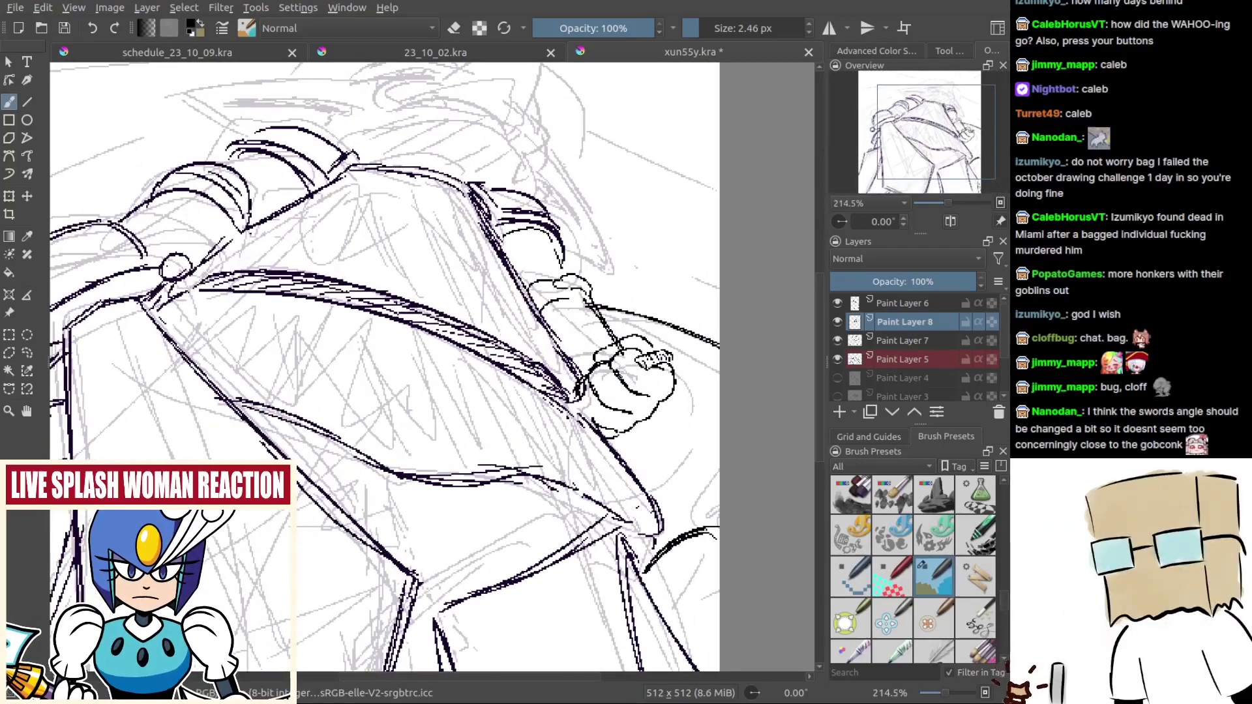
key("t")
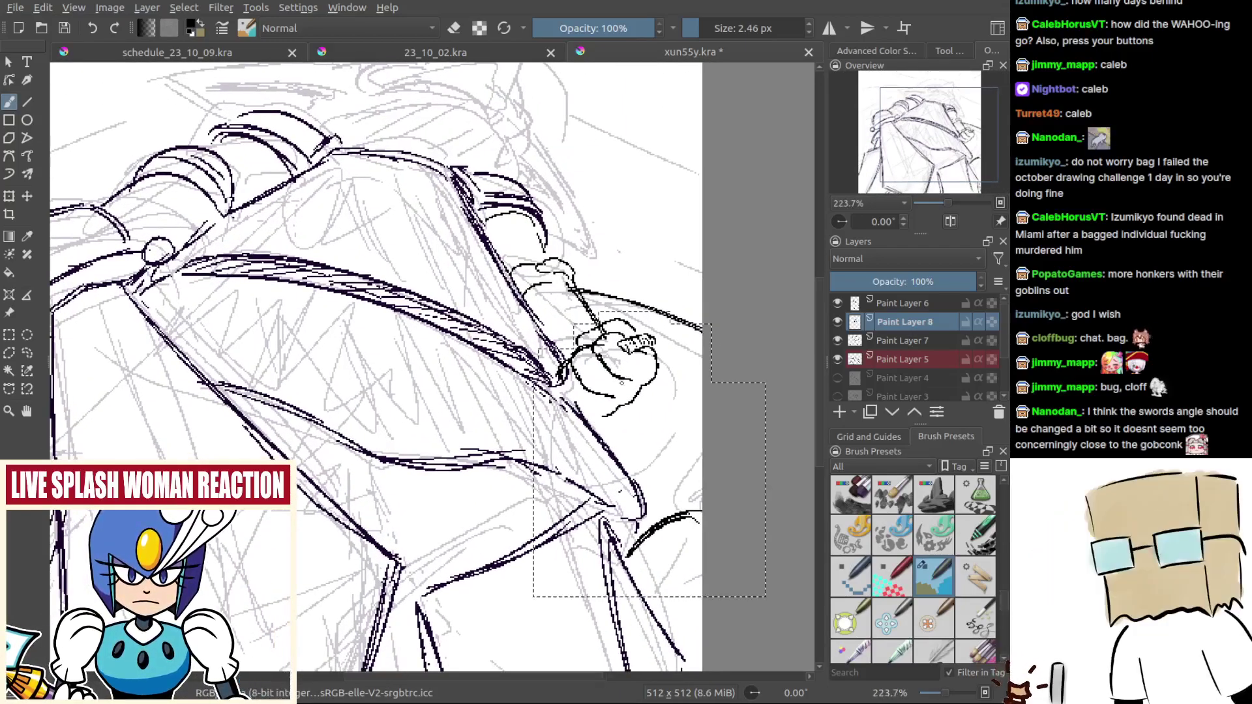
mouse_move(613, 416)
left_mouse_down()
mouse_move(625, 436)
mouse_move(616, 422)
left_mouse_up()
scroll(616, 422, "down", 4)
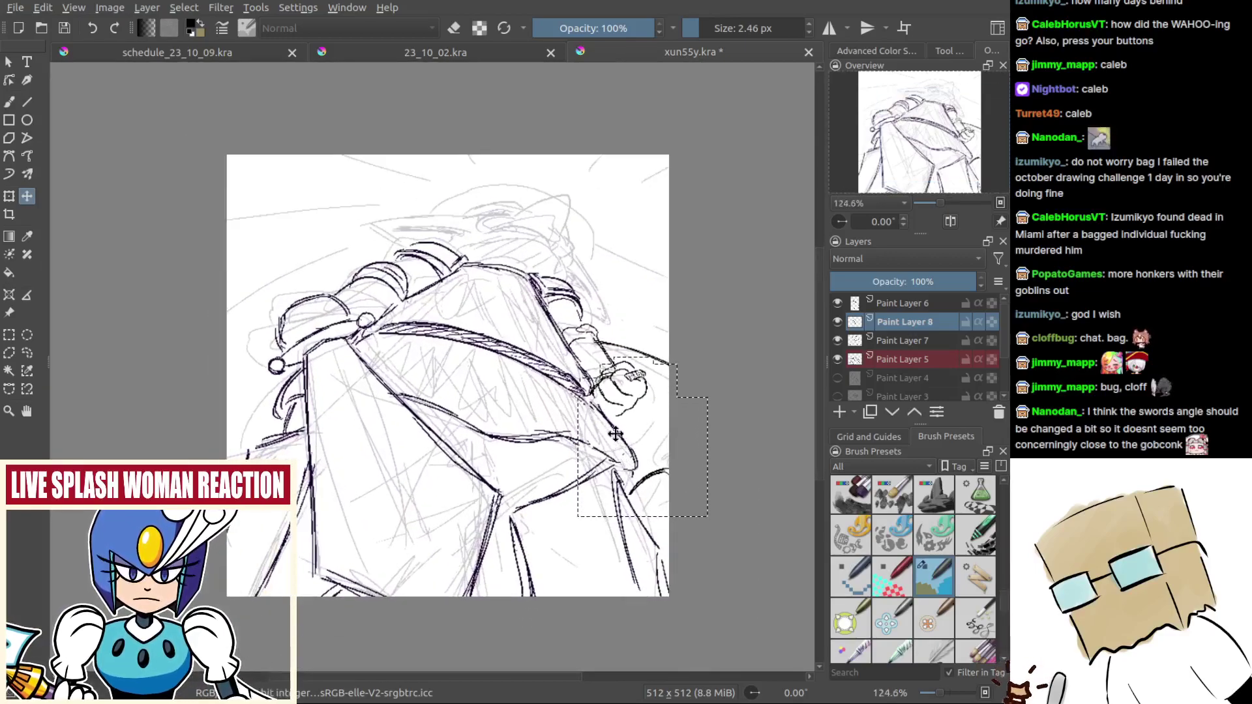
Step: Mirror the canvas view, move the fist outward from the cloak's edge, deselect it and return to the brush
key("m")
left_click_drag(582, 444, 693, 465)
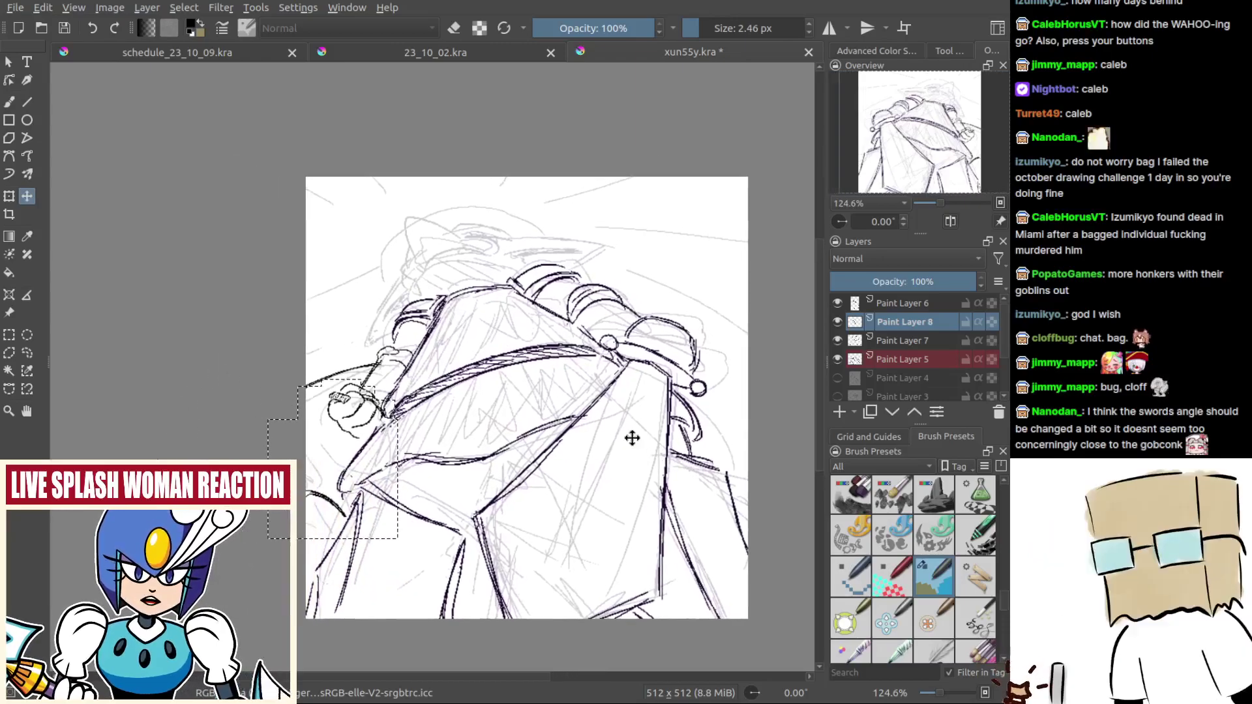
left_click_drag(355, 436, 417, 438)
left_click_drag(399, 443, 393, 458)
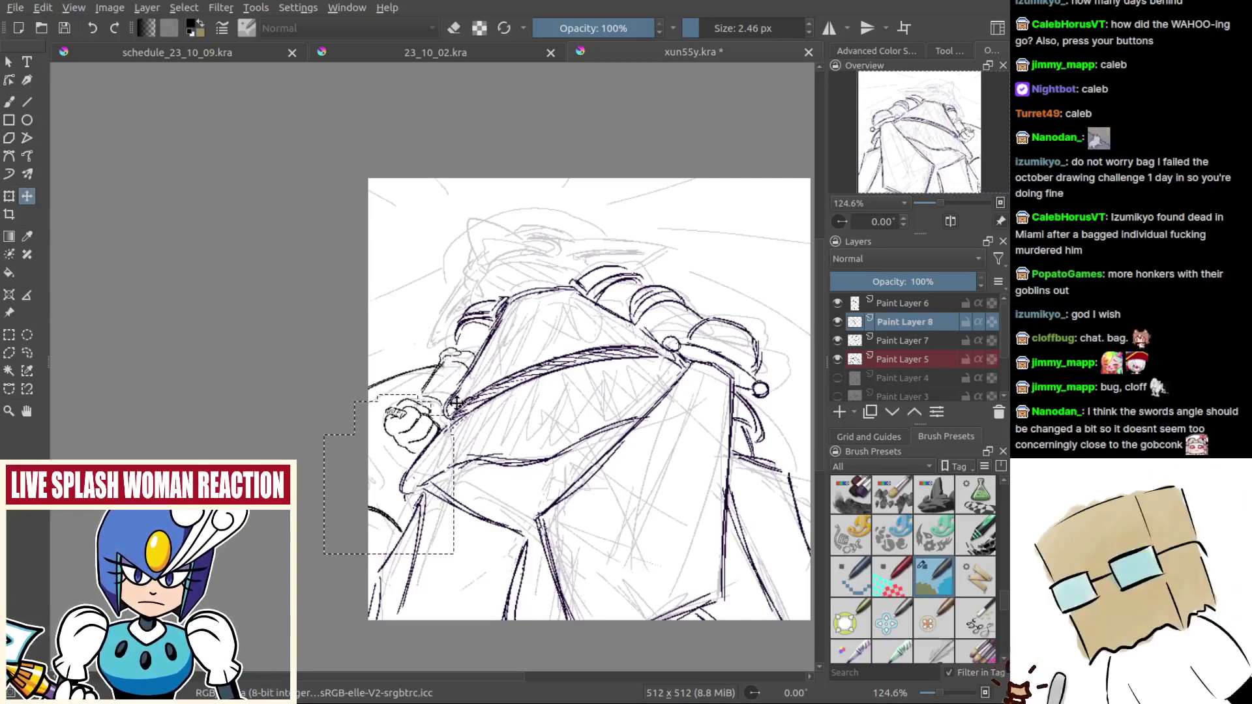
left_click_drag(455, 407, 456, 405)
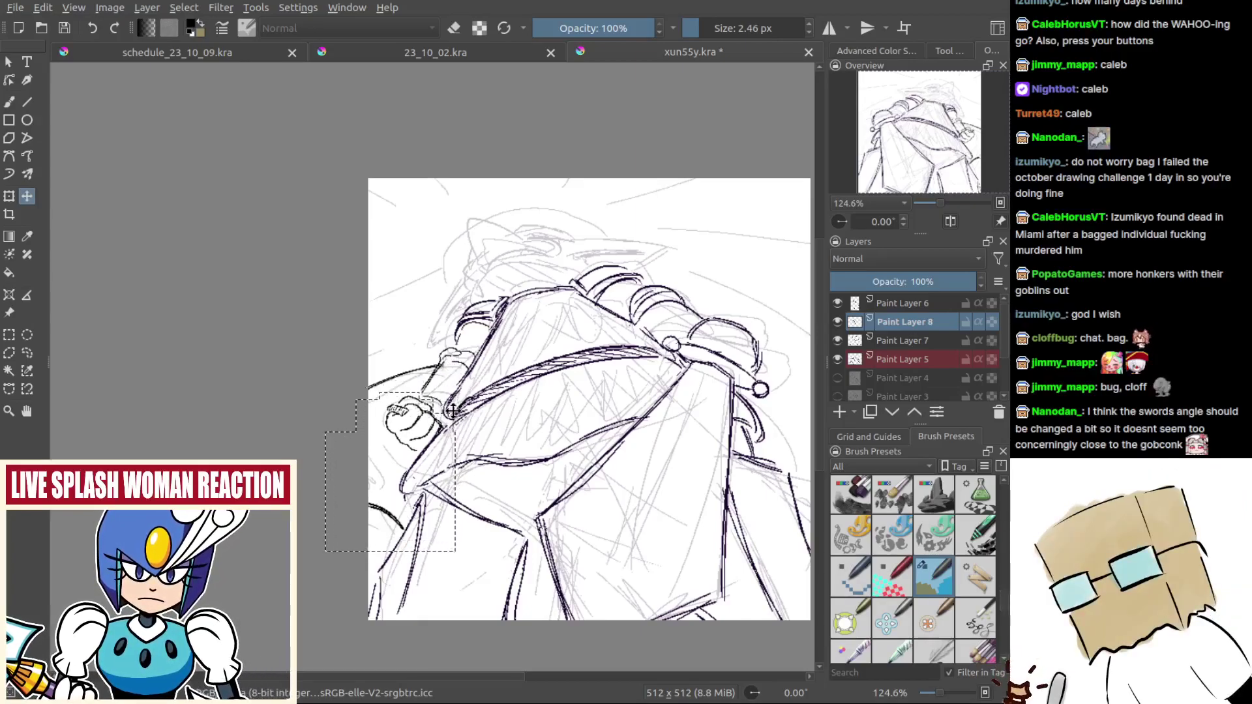
left_click_drag(412, 483, 421, 473)
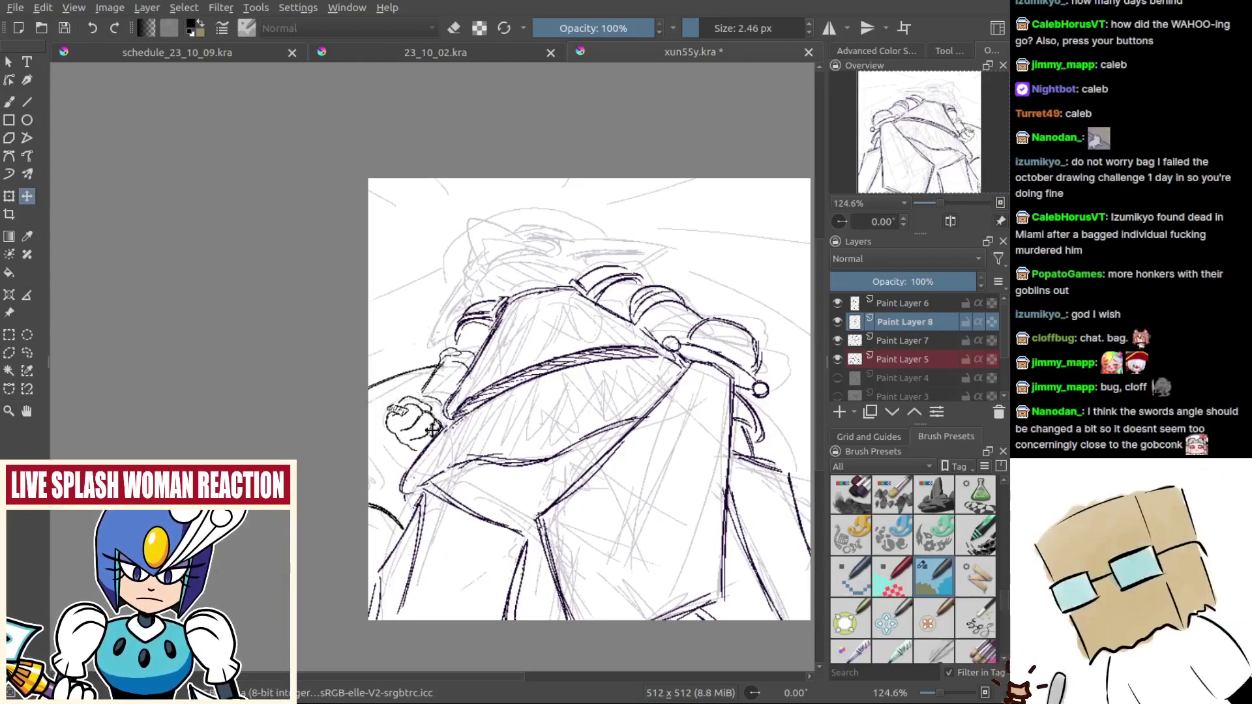
scroll(433, 422, "up", 3)
key("b")
left_click_drag(433, 423, 429, 440)
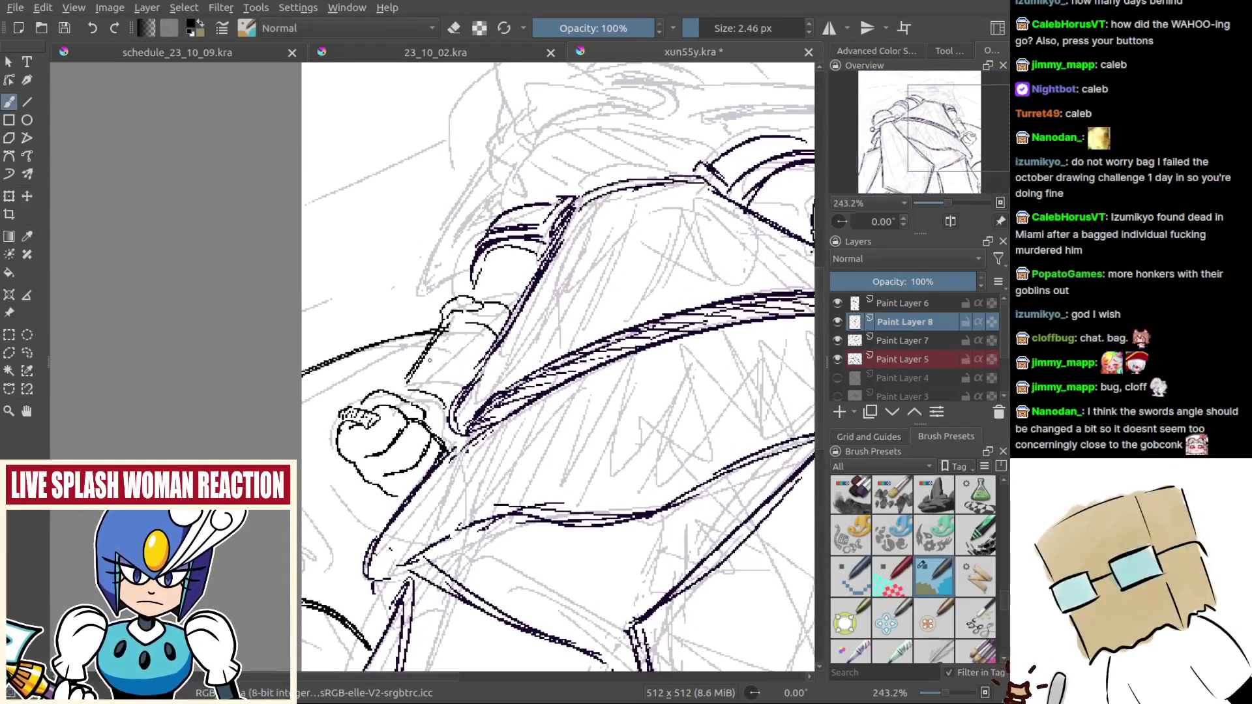
Step: Select the cuff and forearm lines between the upper arm and fist, and shift them slightly outward from the cloak's edge
key("ctrl+r")
left_click_drag(440, 290, 523, 356)
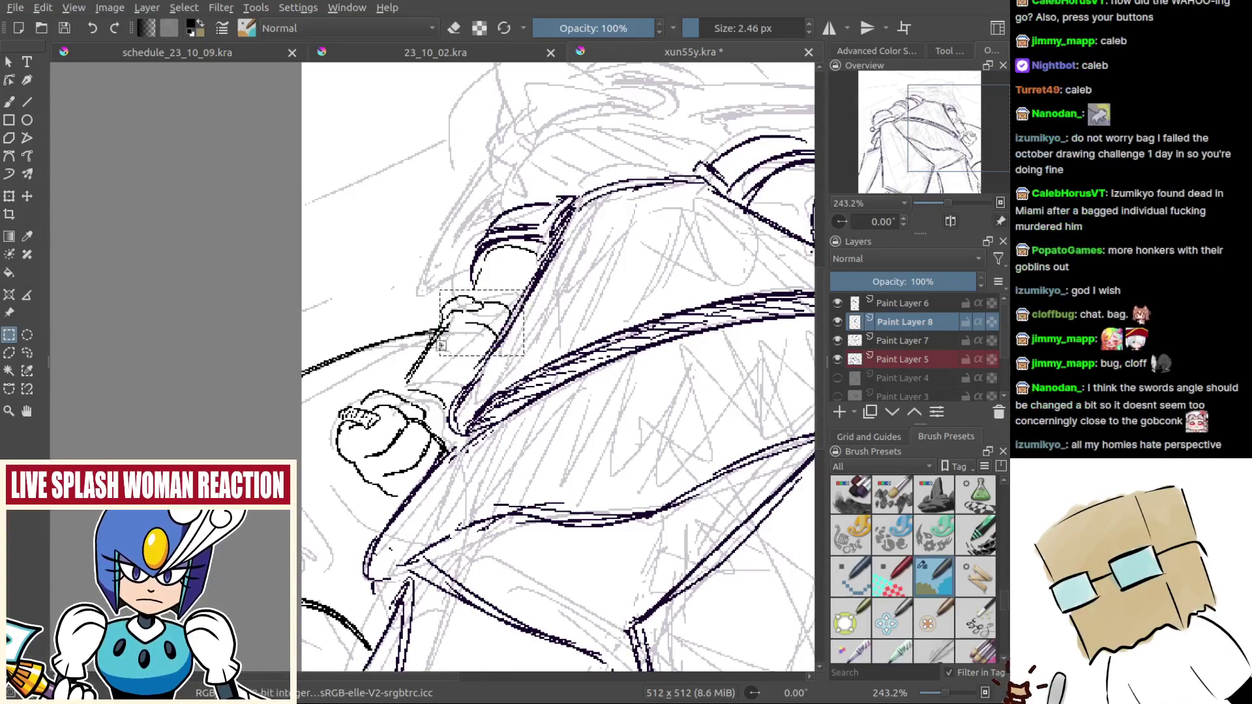
left_click_drag(431, 321, 510, 374)
left_click_drag(407, 342, 452, 357)
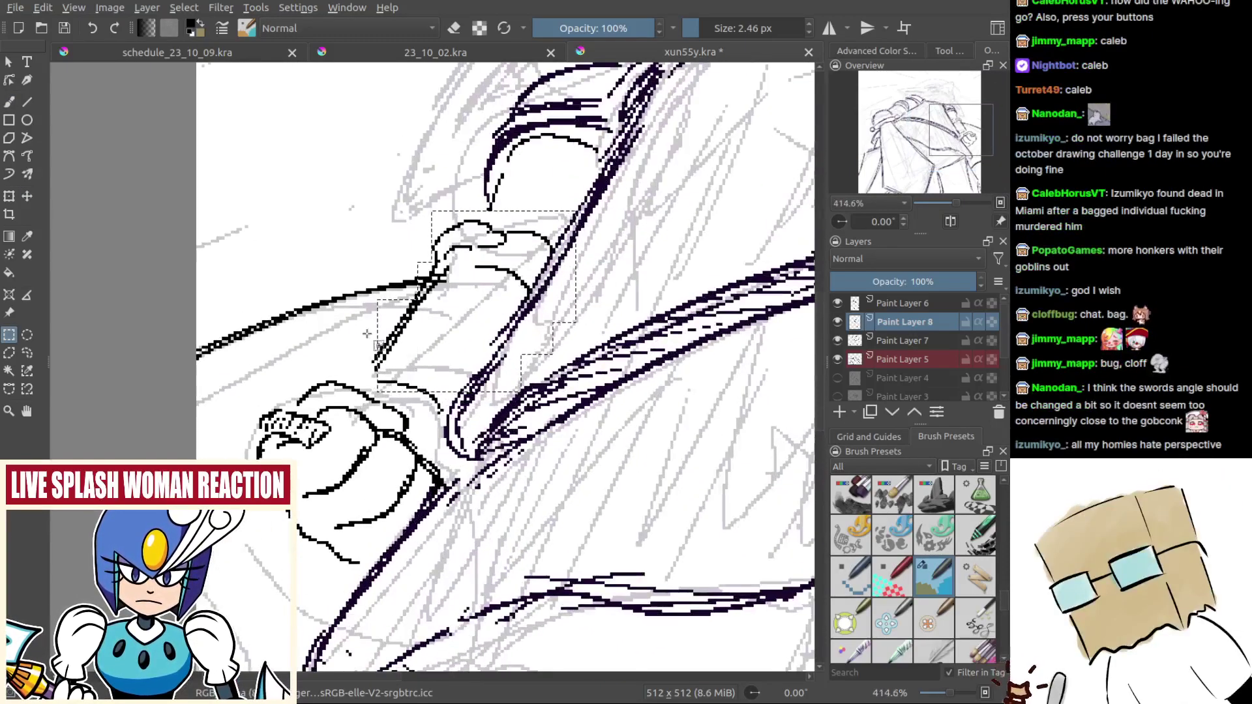
left_click_drag(351, 332, 462, 421)
key("t")
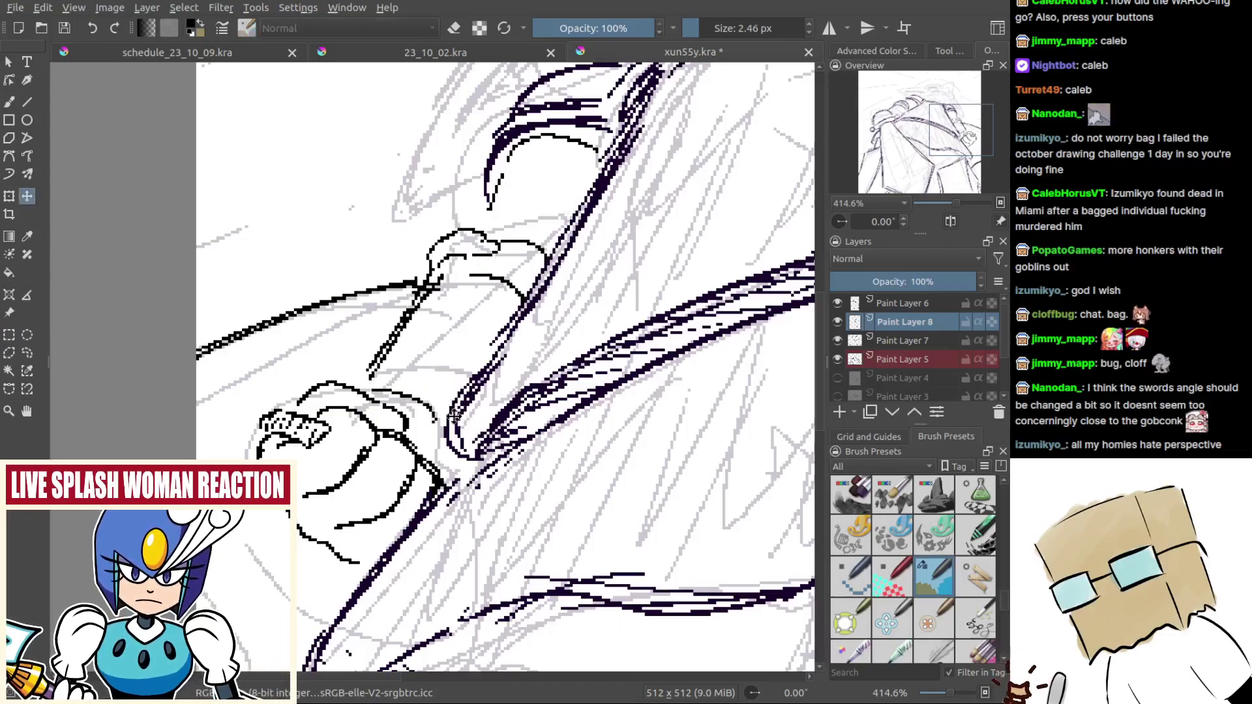
scroll(461, 427, "down", 2)
scroll(464, 444, "down", 3)
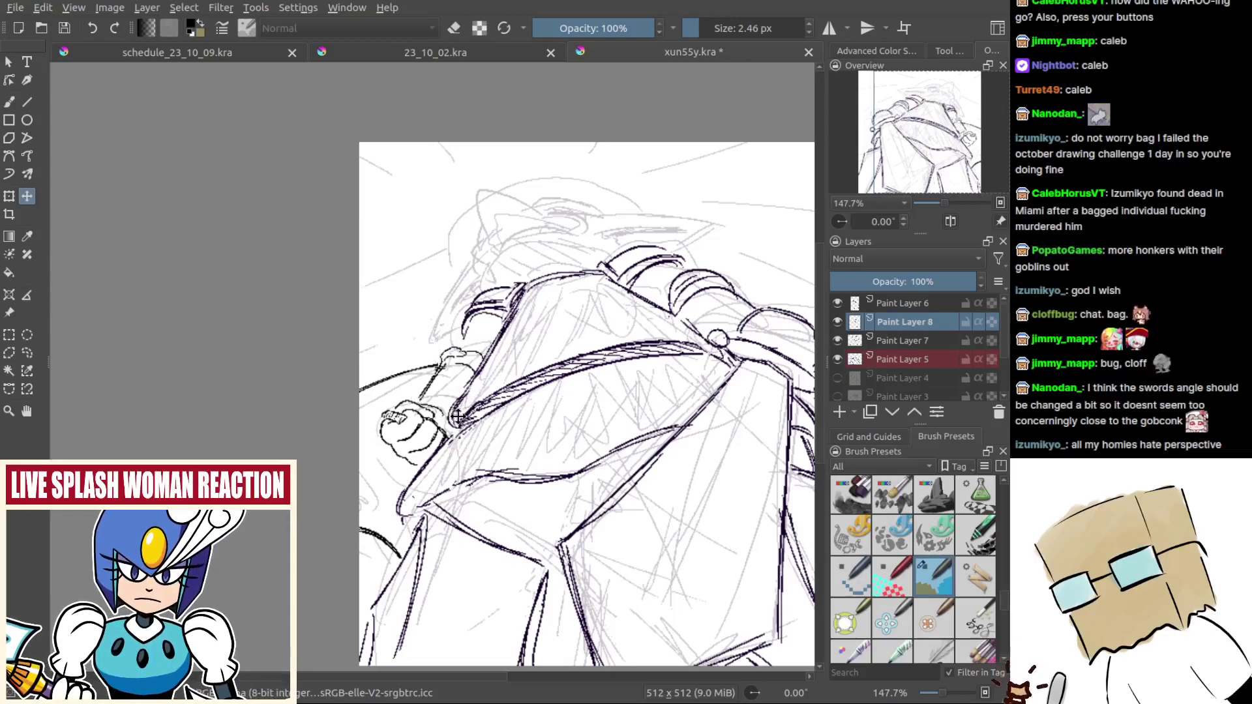
key("b")
Step: Examine the arm's placement and the figure's perspective against the whole sketch in both normal and mirrored views
scroll(457, 414, "up", 2)
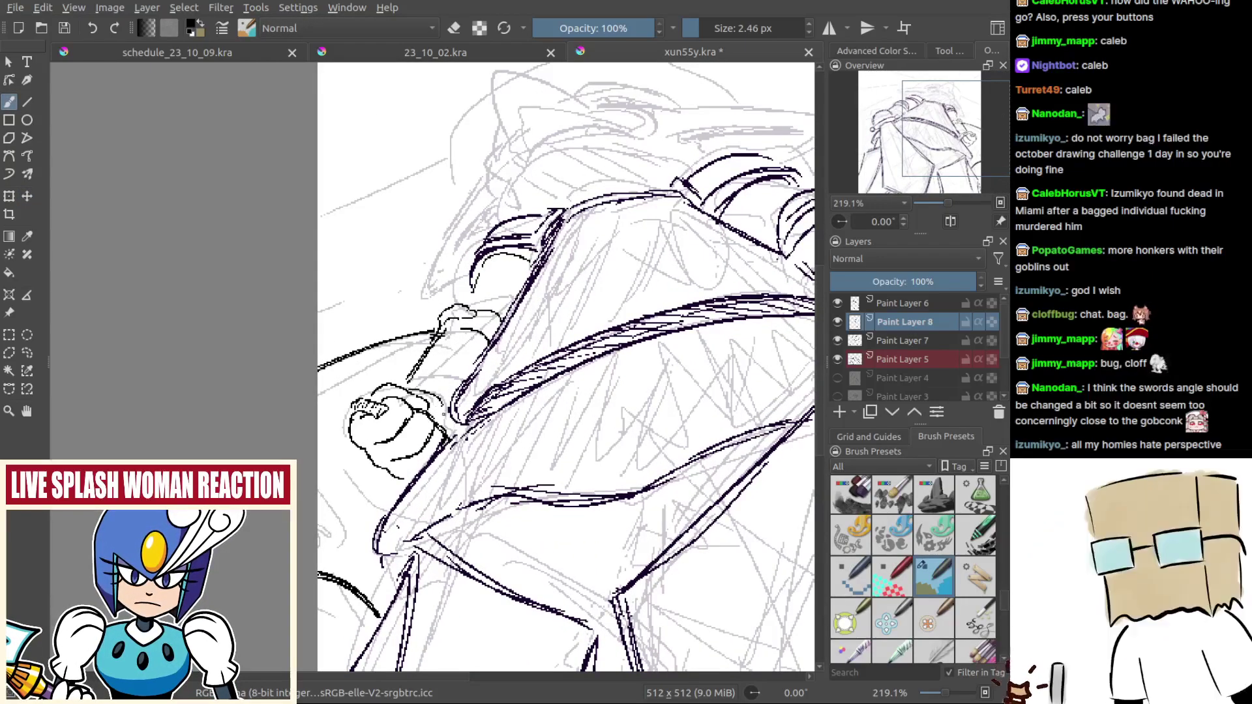
left_click_drag(457, 417, 411, 499)
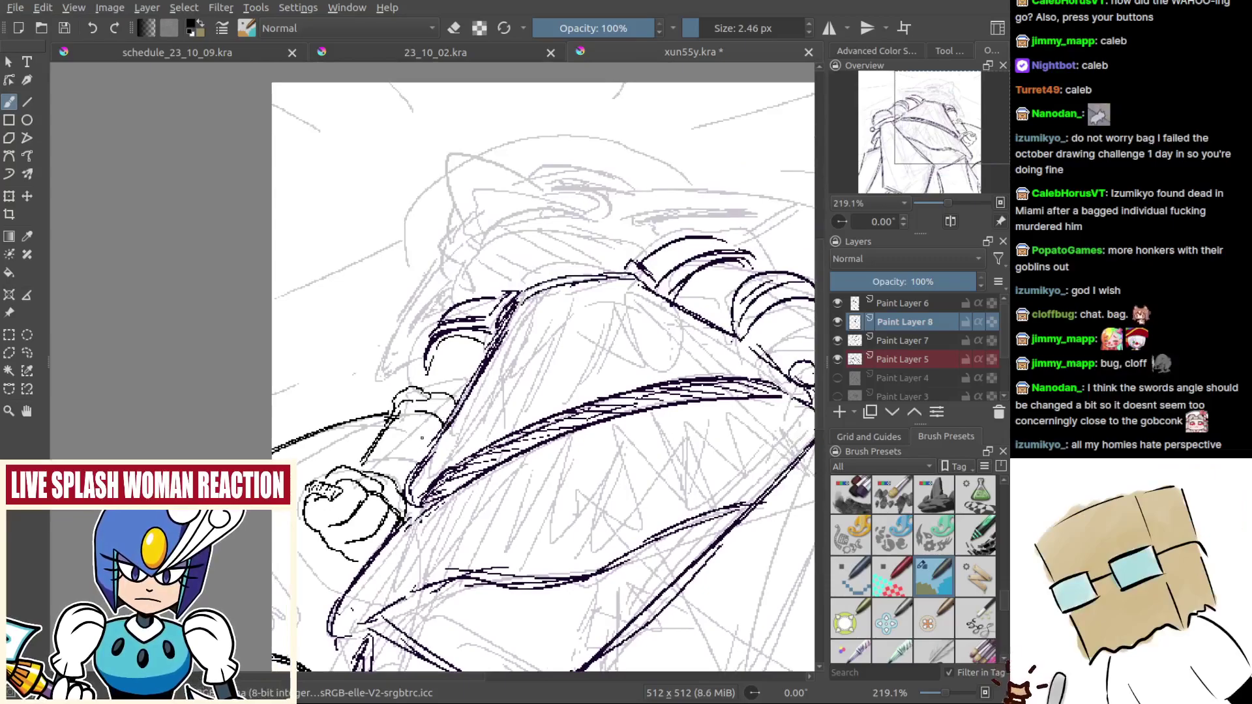
scroll(417, 385, "up", 1)
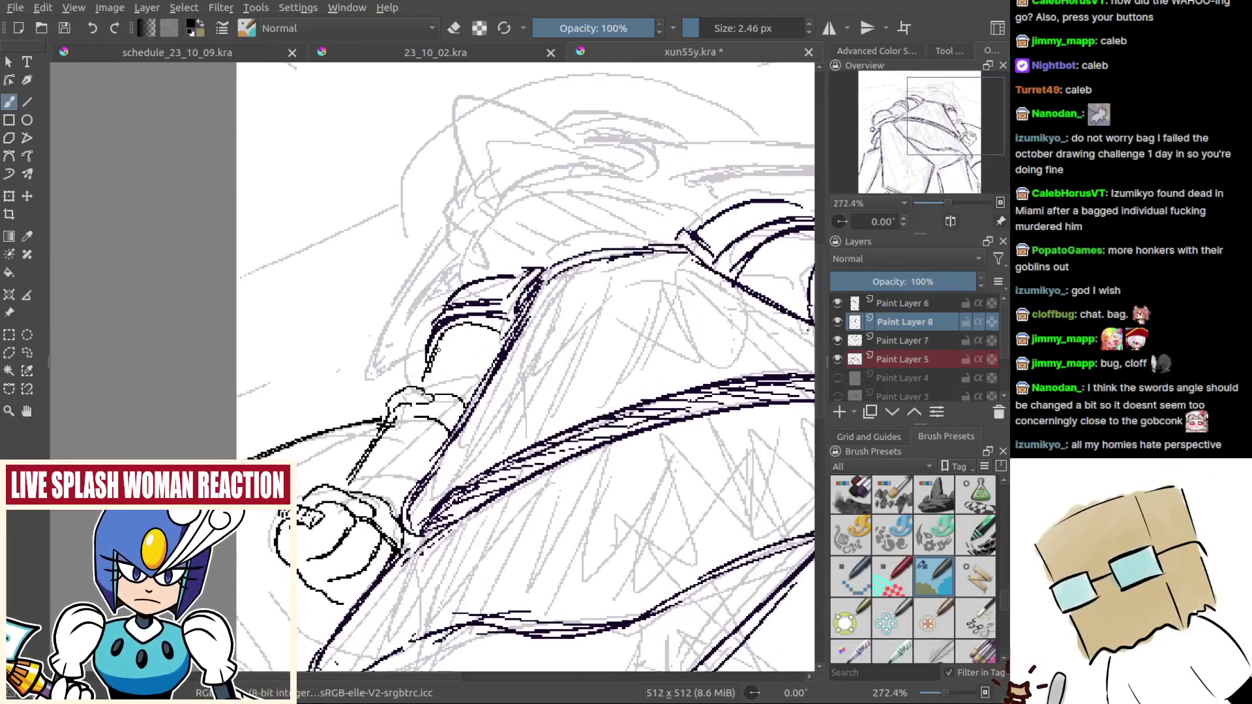
scroll(438, 349, "down", 5)
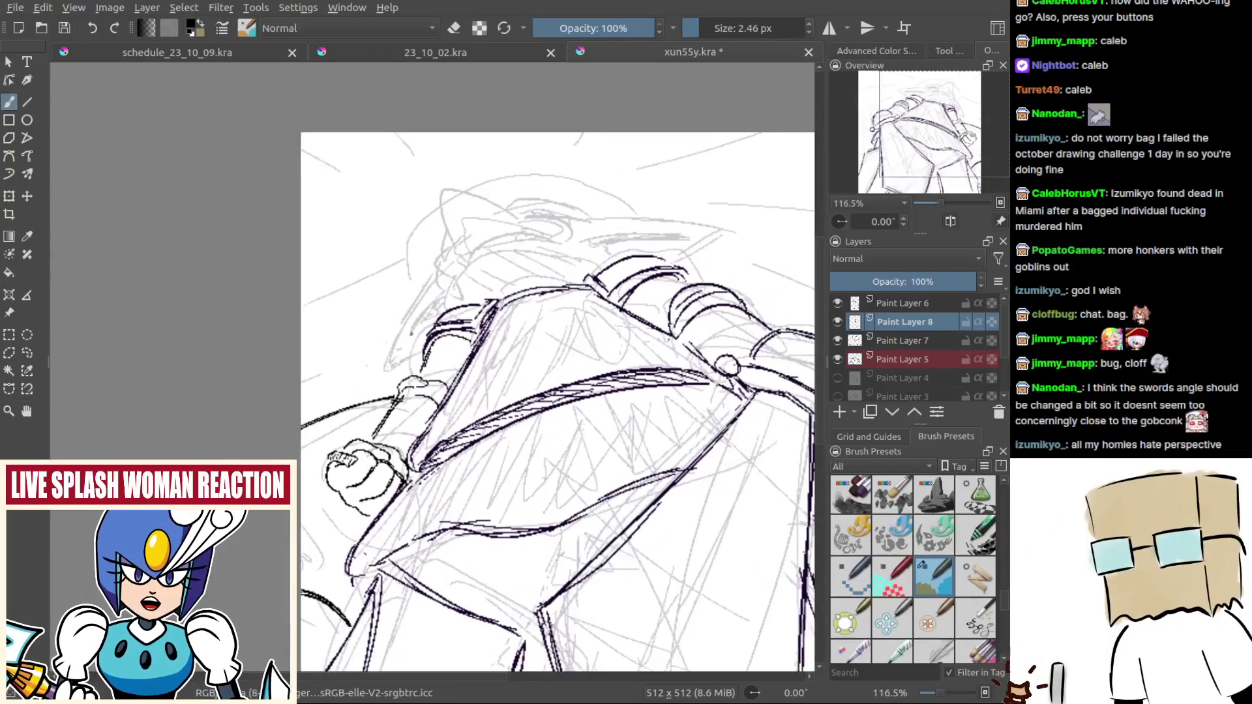
left_click_drag(538, 395, 440, 328)
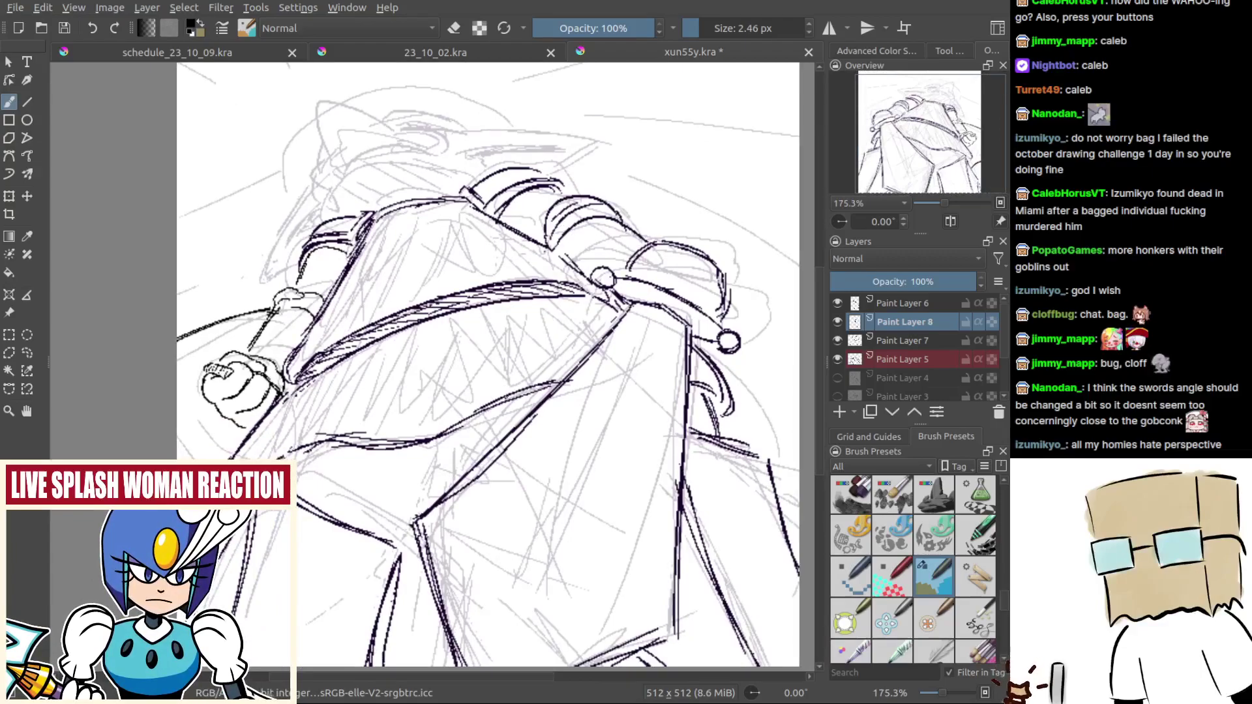
key("m")
scroll(513, 479, "down", 3)
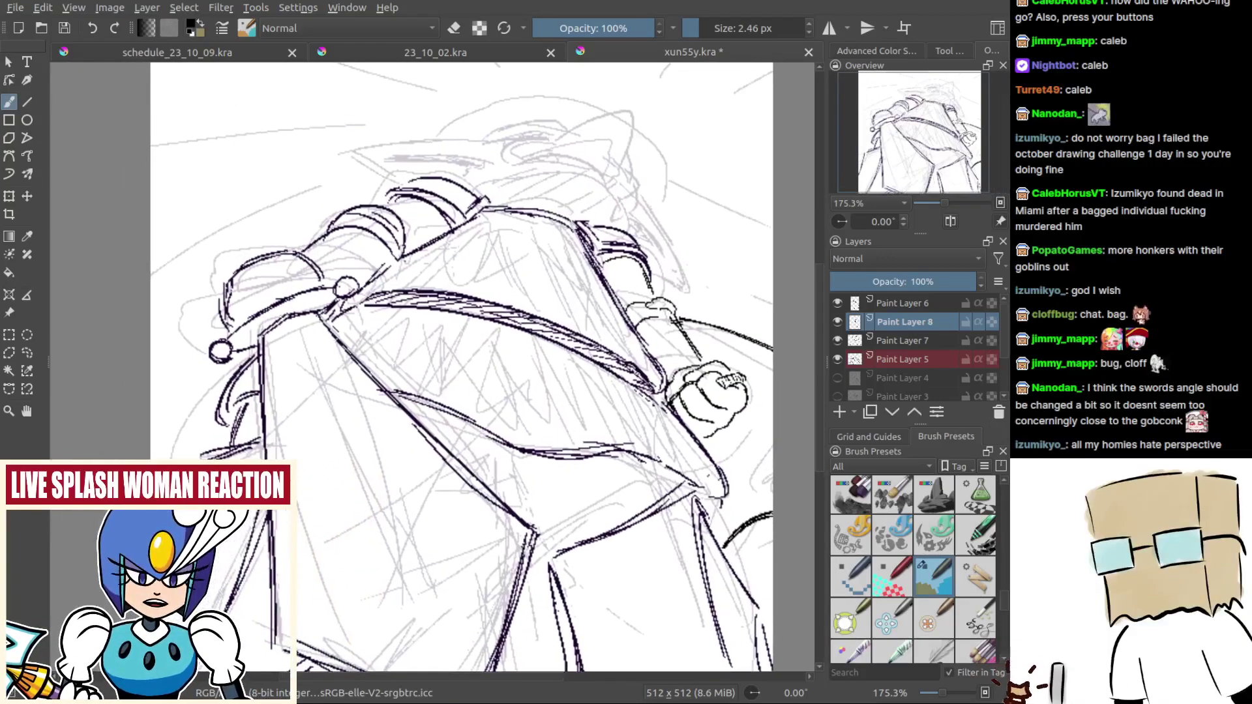
mouse_move(513, 479)
left_mouse_down()
mouse_move(500, 434)
mouse_move(518, 481)
left_mouse_up()
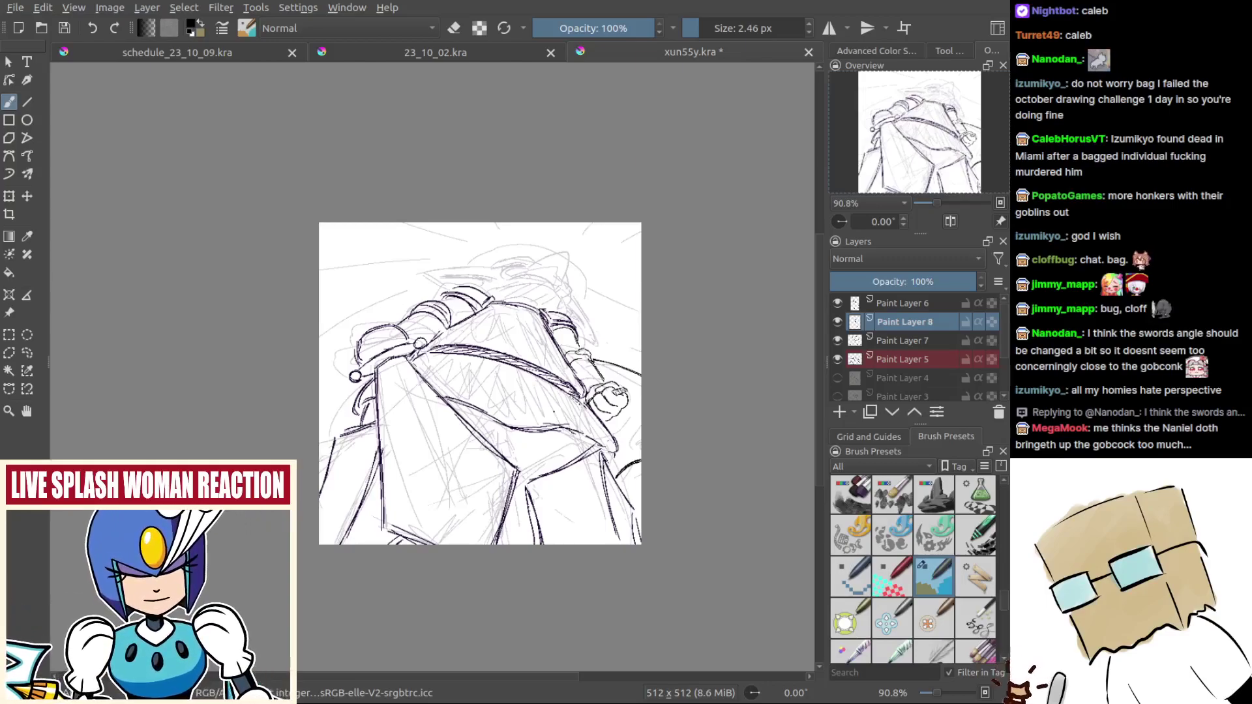
mouse_move(542, 393)
left_mouse_down()
mouse_move(537, 411)
mouse_move(519, 352)
left_mouse_up()
mouse_move(519, 352)
left_mouse_down()
mouse_move(512, 385)
mouse_move(509, 372)
left_mouse_up()
mouse_move(585, 503)
left_mouse_down()
mouse_move(569, 487)
mouse_move(559, 416)
left_mouse_up()
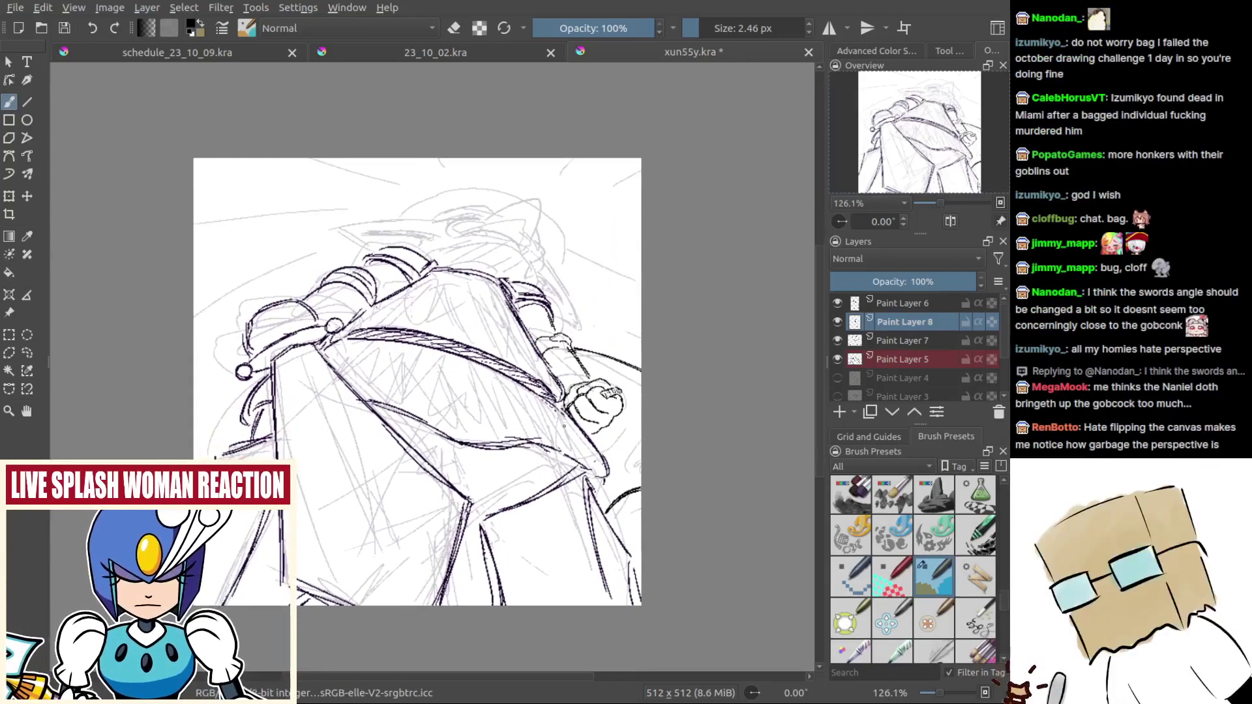
key("m")
left_click_drag(519, 371, 584, 412)
left_click_drag(510, 426, 522, 420)
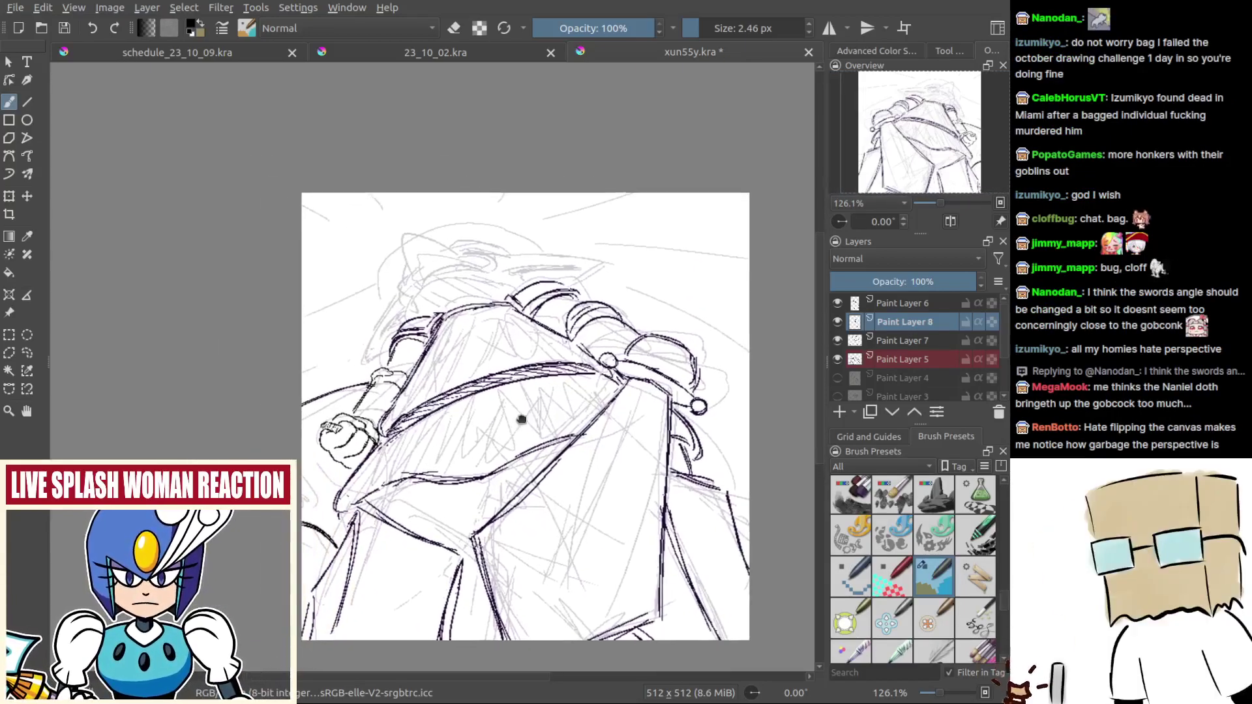
Step: Thicken the fist's outer outline with a second contour along its outer side and underside, undoing the strokes that miss
scroll(396, 397, "up", 6)
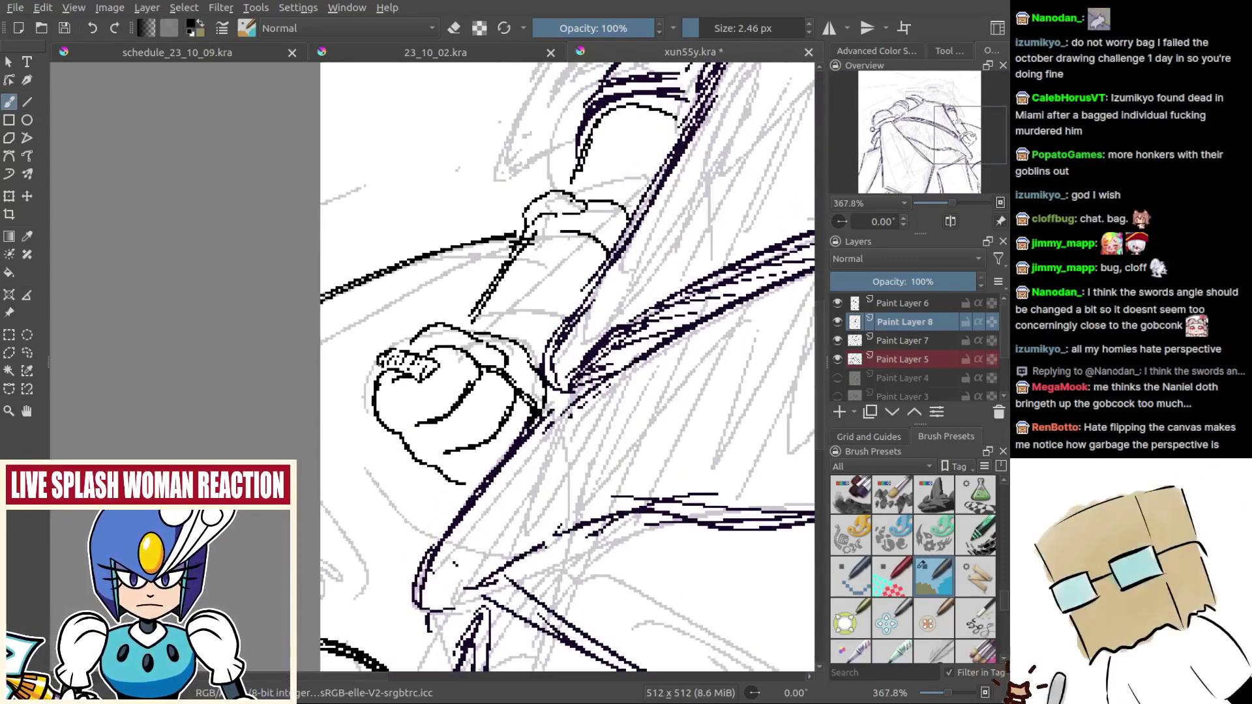
left_click_drag(379, 367, 394, 442)
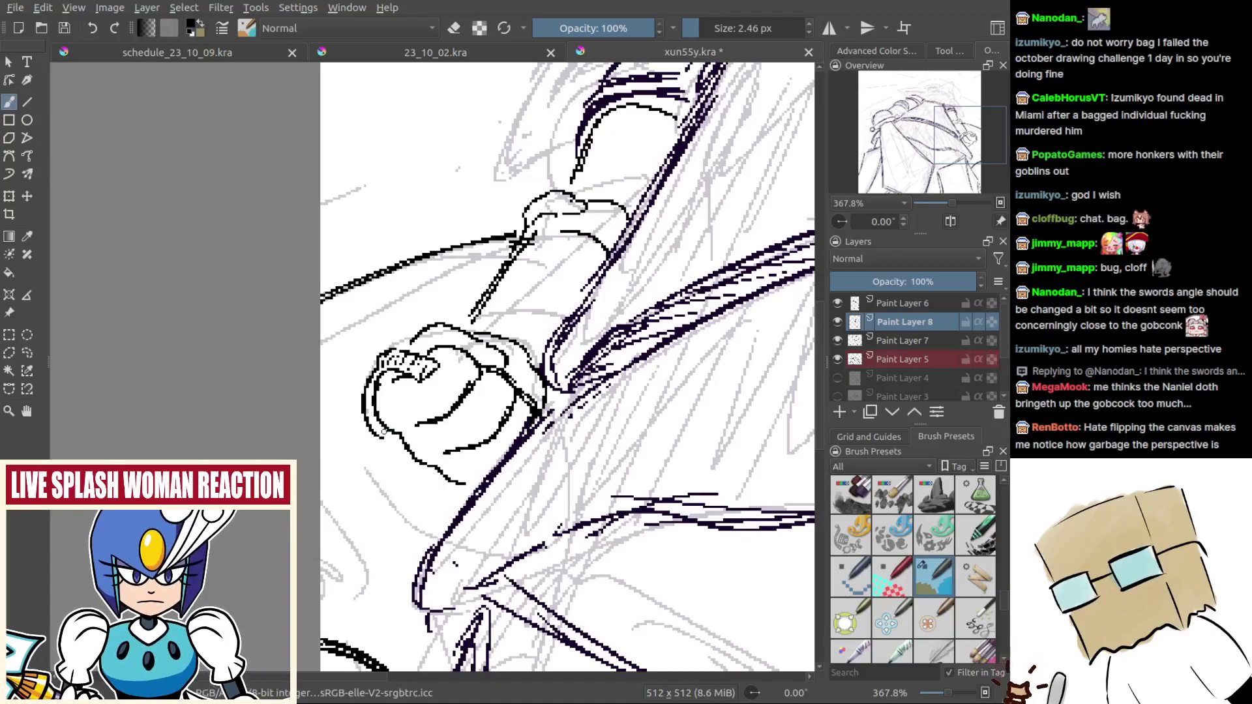
key("ctrl+z")
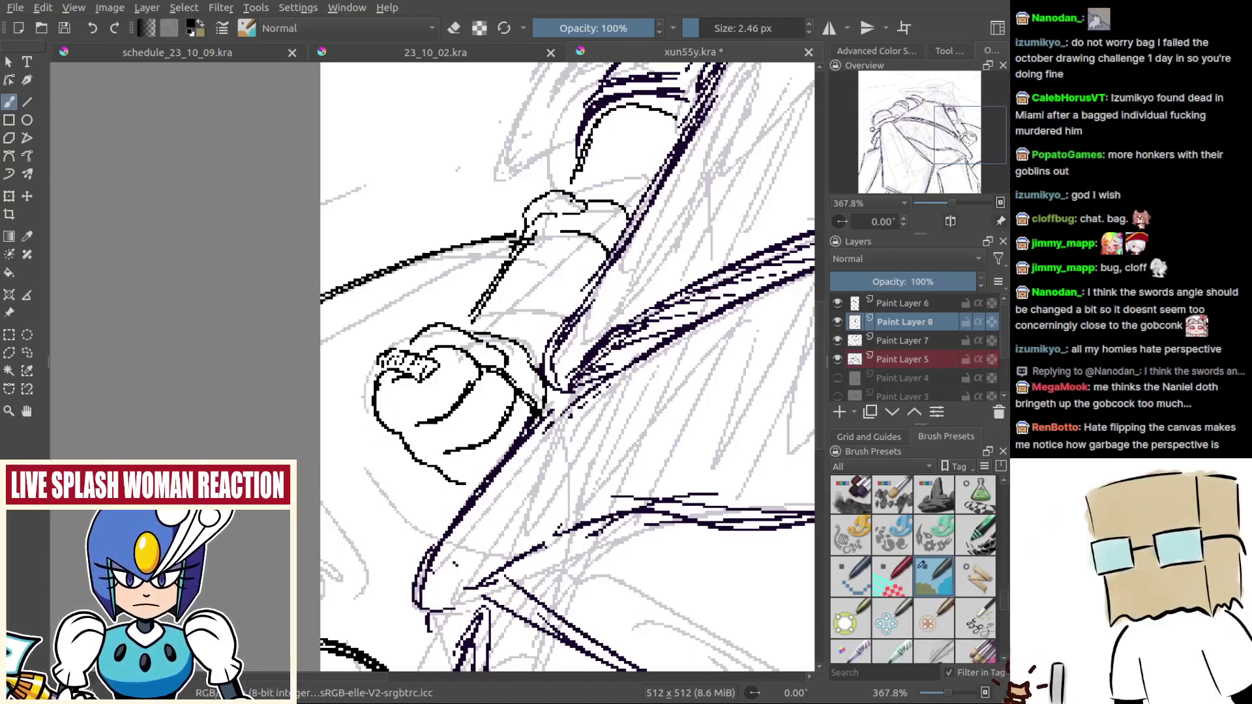
mouse_move(376, 377)
left_mouse_down()
mouse_move(371, 397)
mouse_move(407, 439)
left_mouse_up()
key("ctrl+z")
key("ctrl+z")
key("ctrl+z")
mouse_move(377, 381)
left_mouse_down()
mouse_move(390, 433)
mouse_move(373, 427)
left_mouse_up()
key("ctrl+z")
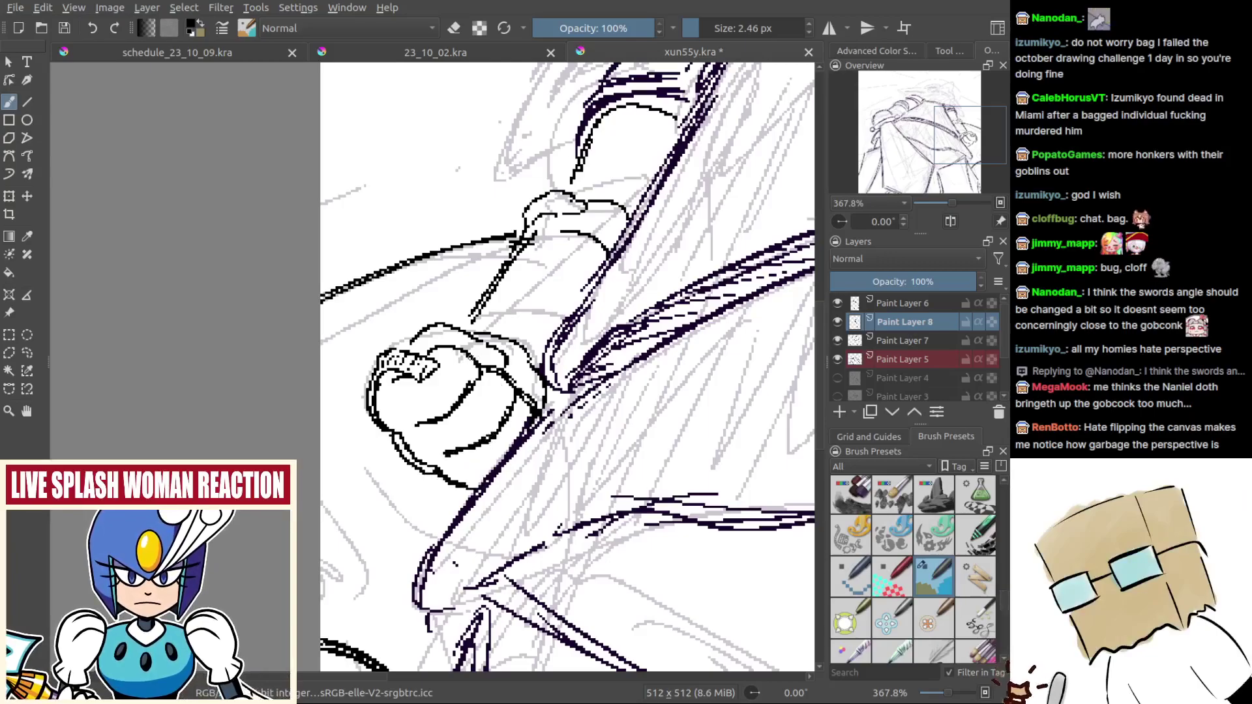
key("ctrl+z")
Step: Darken the fist's finger creases and its upper contour near the wrist, and check the hand against the whole figure
left_click_drag(462, 348, 486, 366)
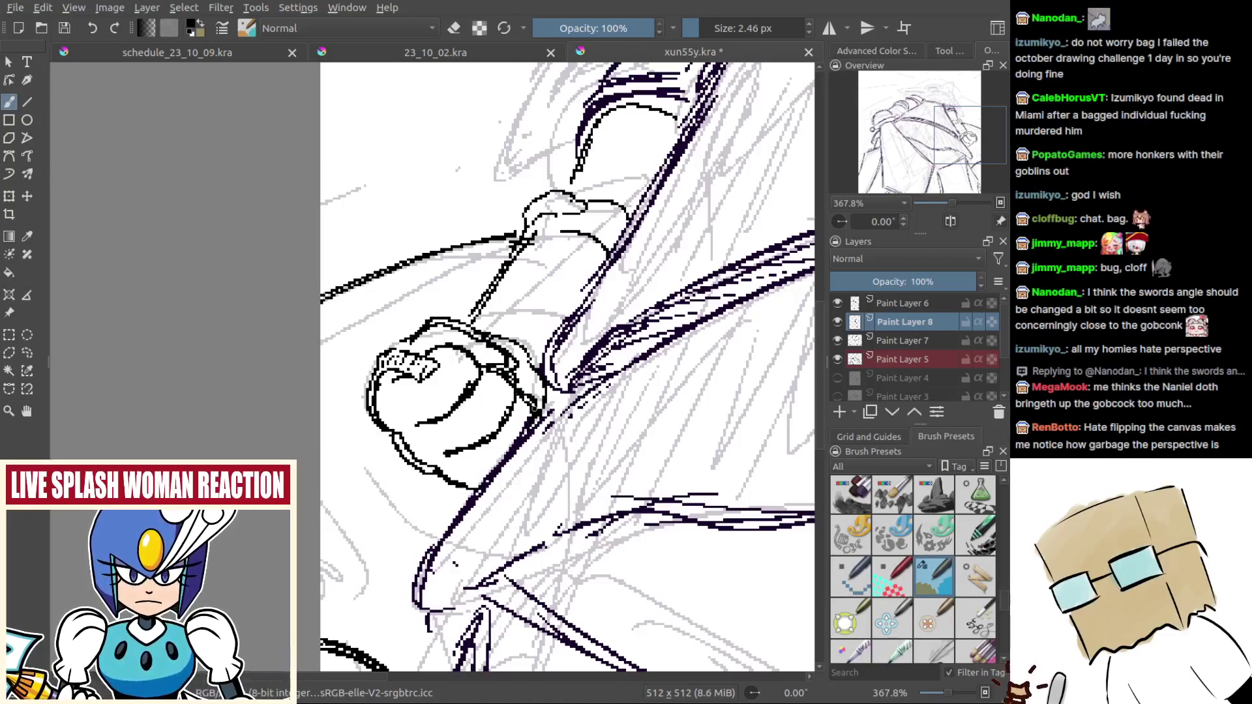
scroll(534, 407, "down", 6)
scroll(519, 419, "up", 4)
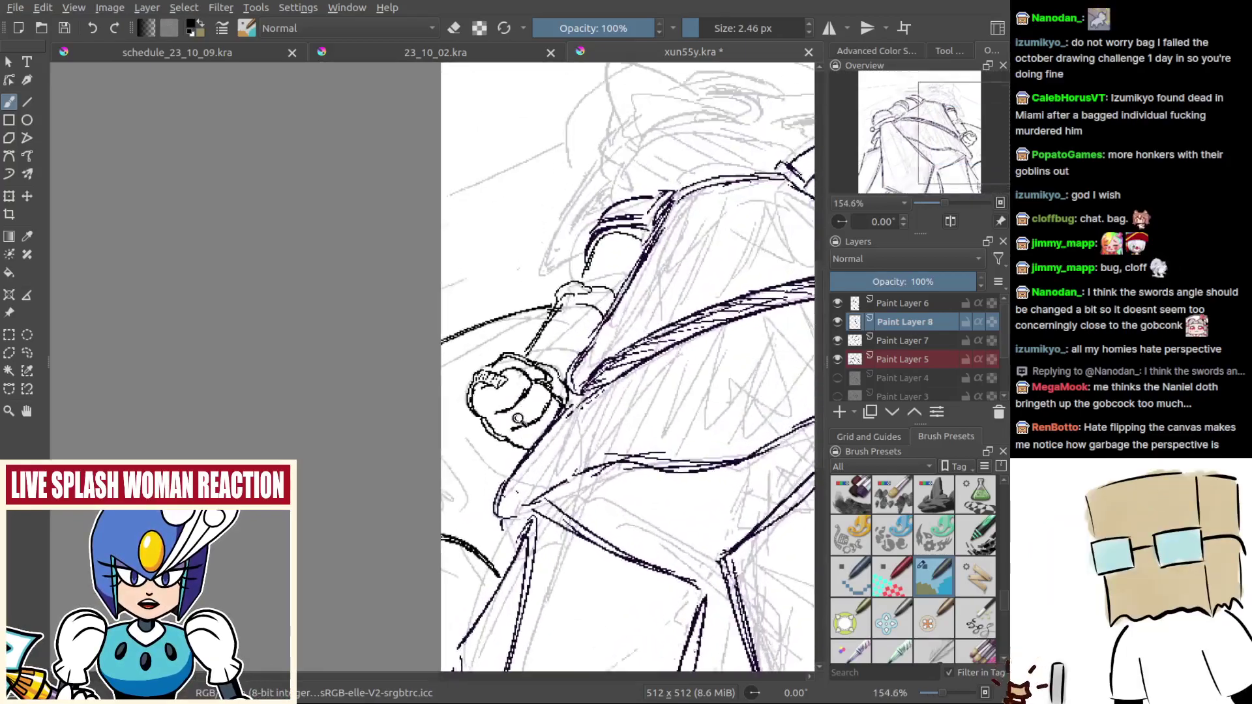
scroll(518, 418, "up", 3)
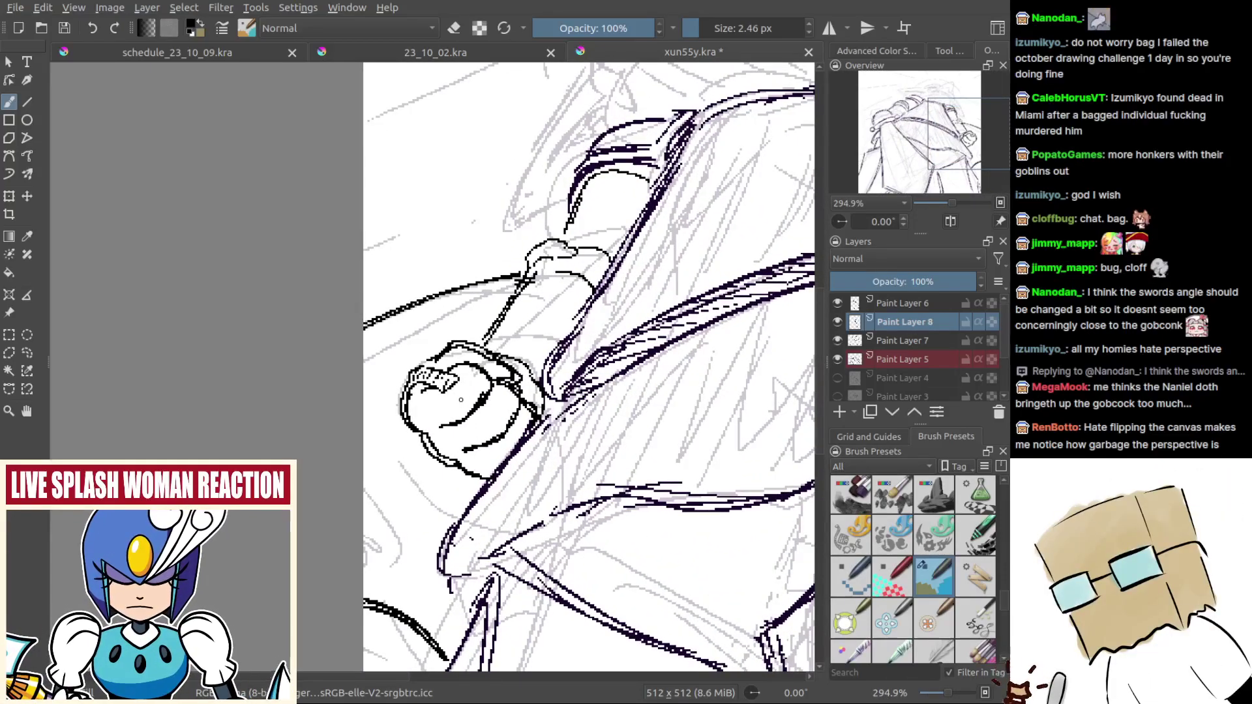
left_click_drag(483, 399, 469, 404)
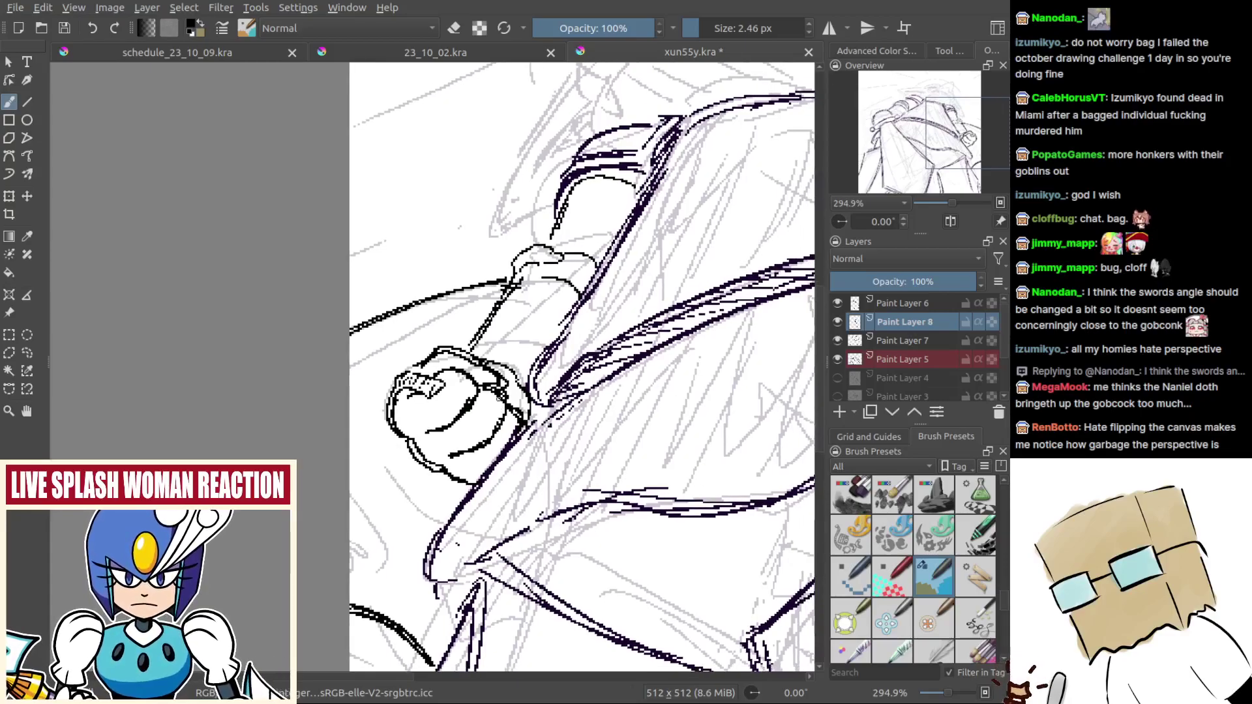
key("e")
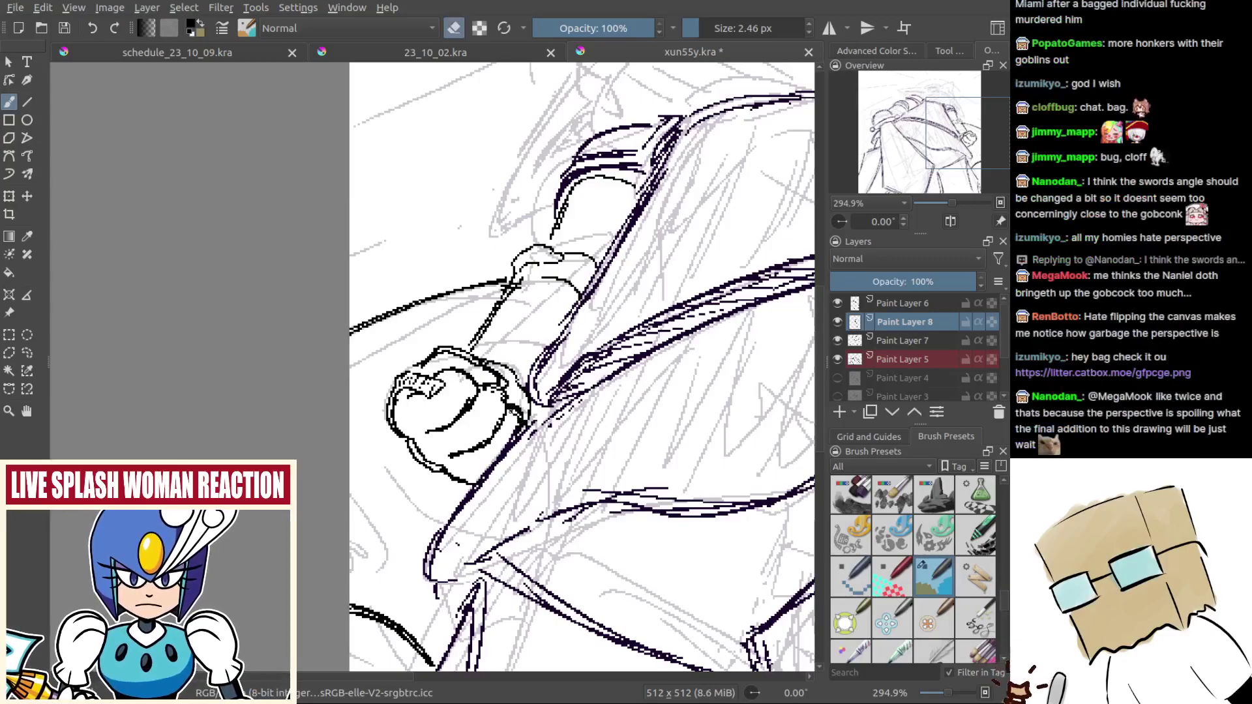
key("e")
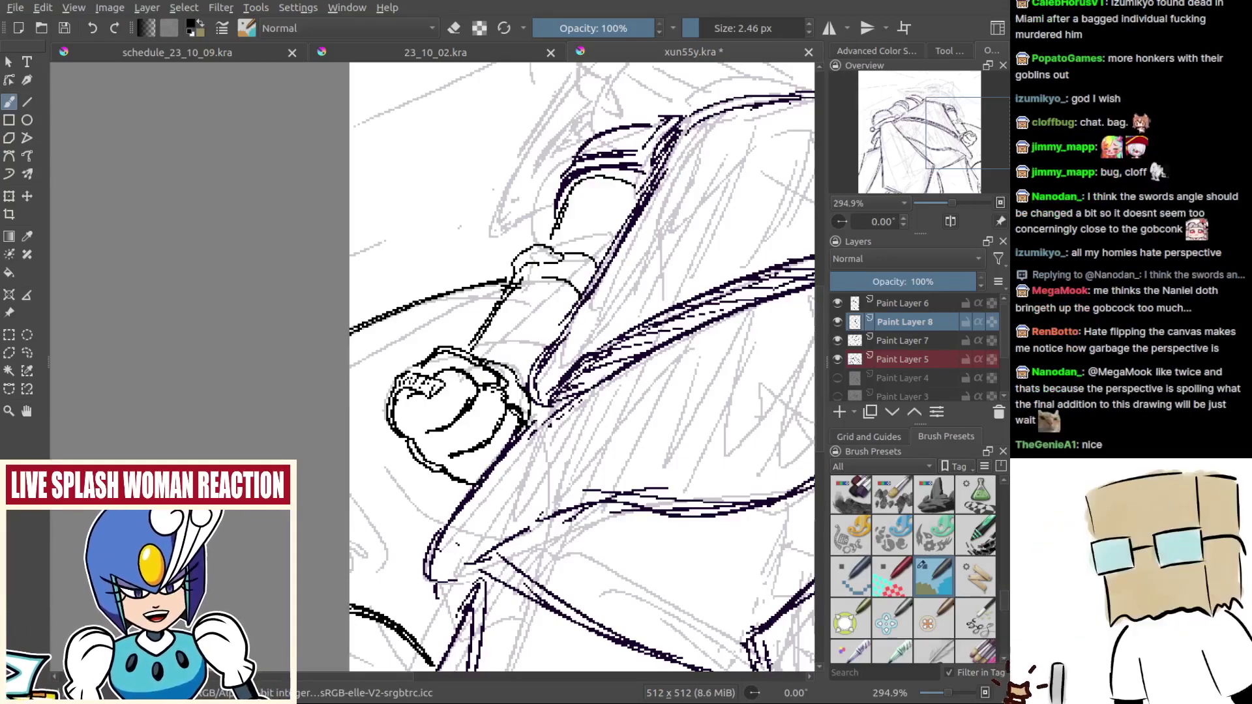
left_click_drag(702, 456, 469, 460)
left_click_drag(617, 406, 617, 496)
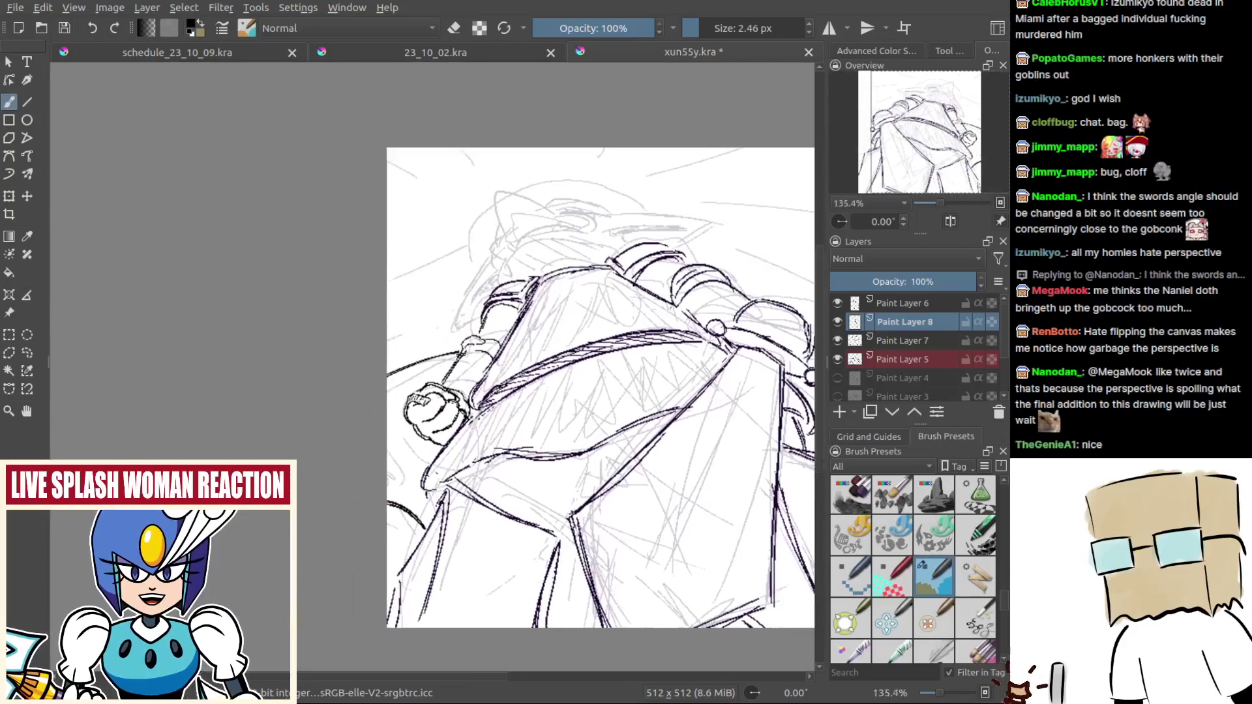
Step: Erase the outer bulge of the cuff above the forearm and redraw it as a rounded contour meeting the upper arm
scroll(472, 313, "up", 6)
key("e")
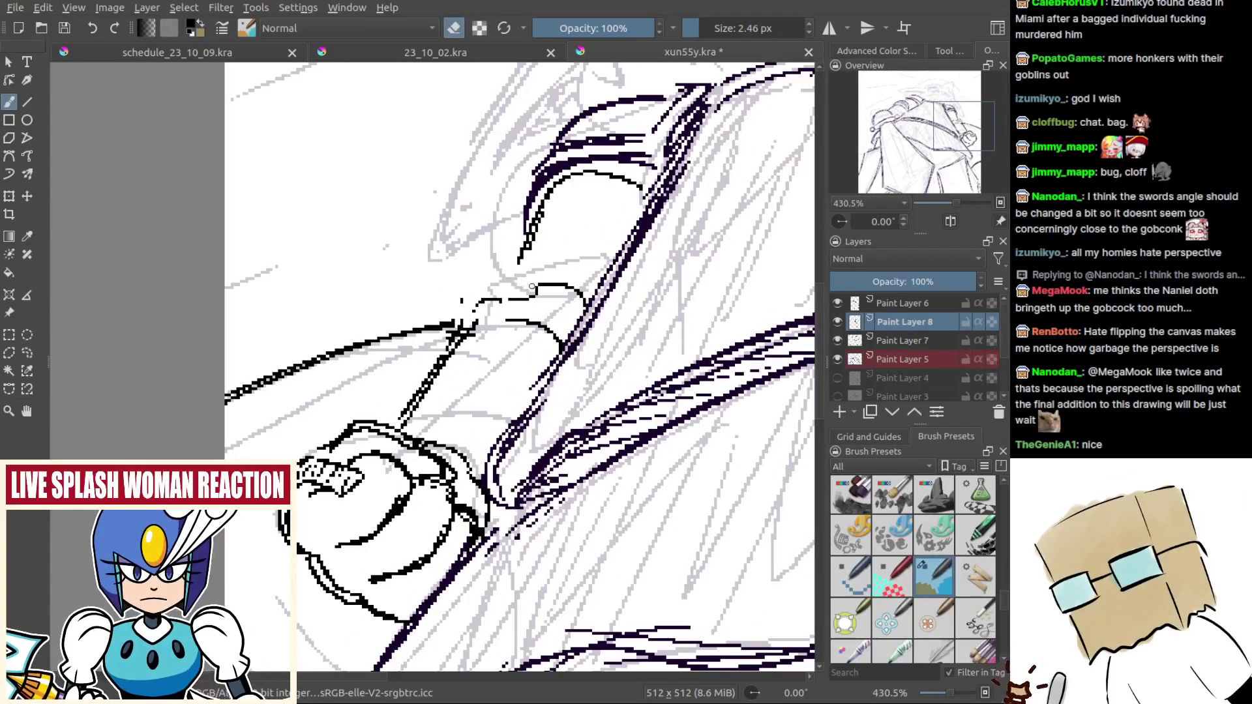
key("e")
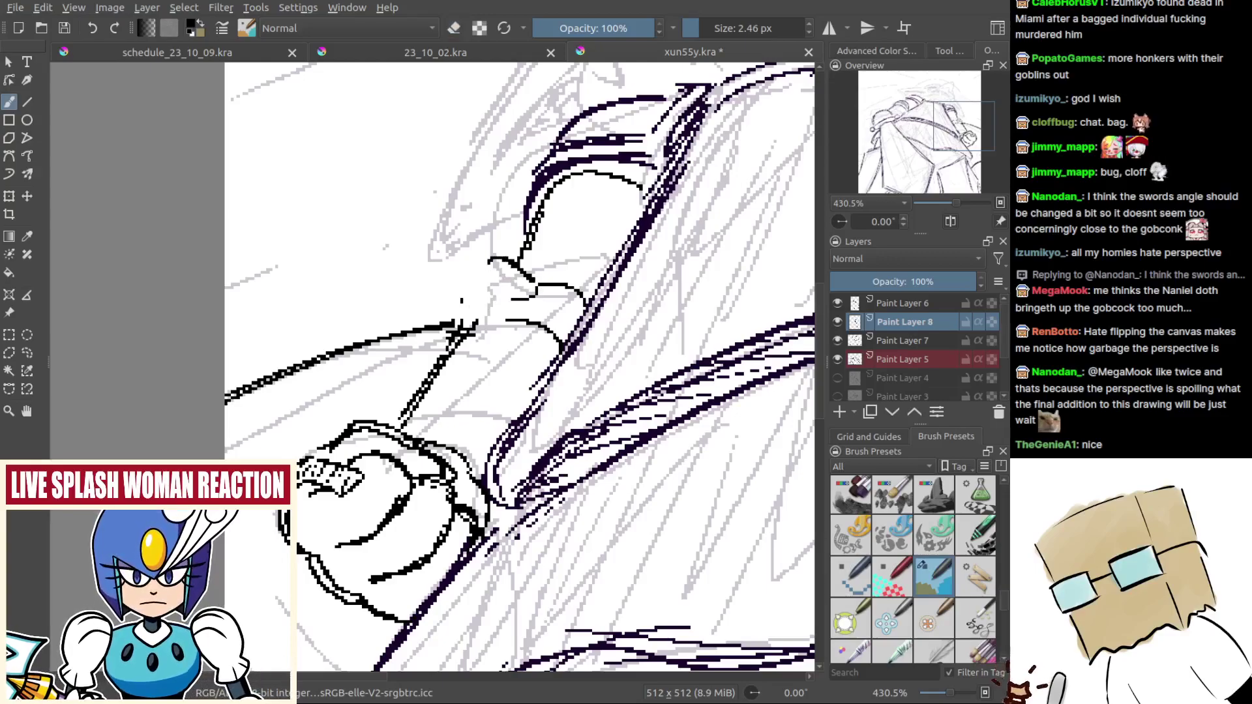
key("ctrl+z")
left_click_drag(537, 283, 468, 262)
key("ctrl+z")
left_click_drag(537, 283, 507, 261)
key("ctrl+z")
mouse_move(537, 283)
left_mouse_down()
mouse_move(523, 277)
mouse_move(455, 311)
mouse_move(454, 324)
left_mouse_up()
key("ctrl+z")
mouse_move(464, 326)
left_mouse_down()
mouse_move(505, 300)
mouse_move(484, 325)
mouse_move(521, 276)
mouse_move(518, 260)
mouse_move(463, 287)
left_mouse_up()
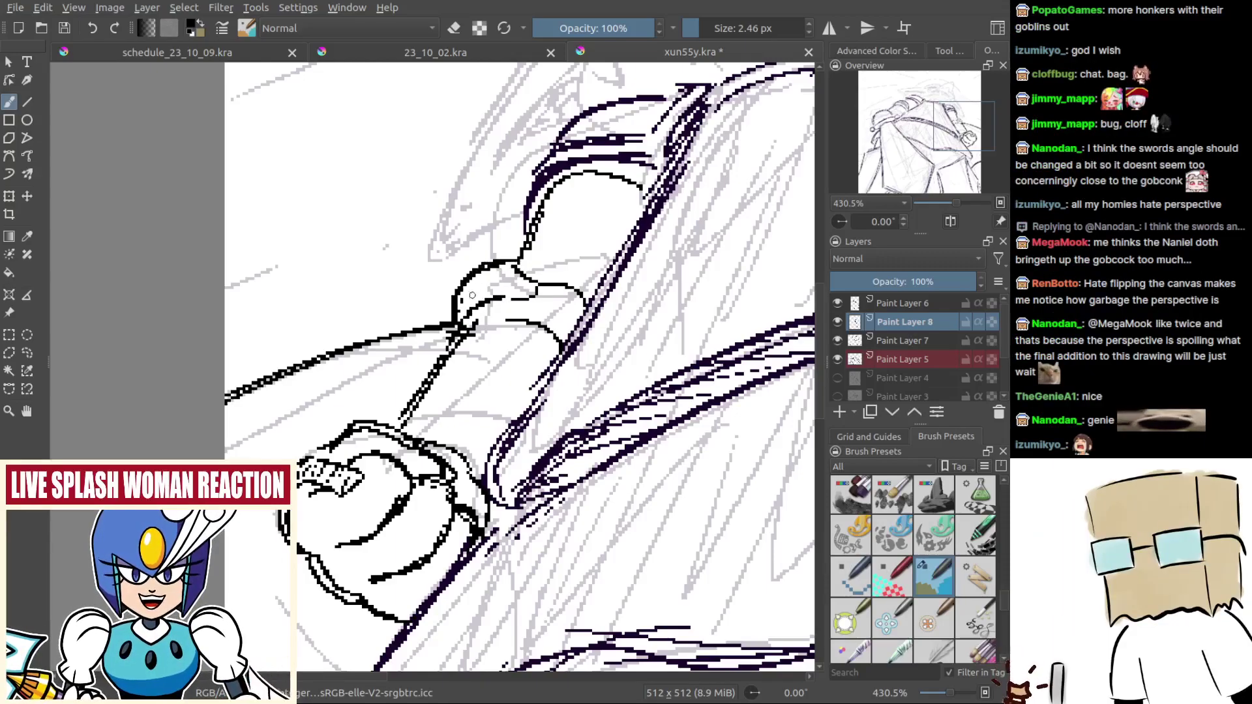
Step: Touch up the redrawn cuff's line work in the mirrored view and check it against the whole sketch
scroll(544, 274, "down", 6)
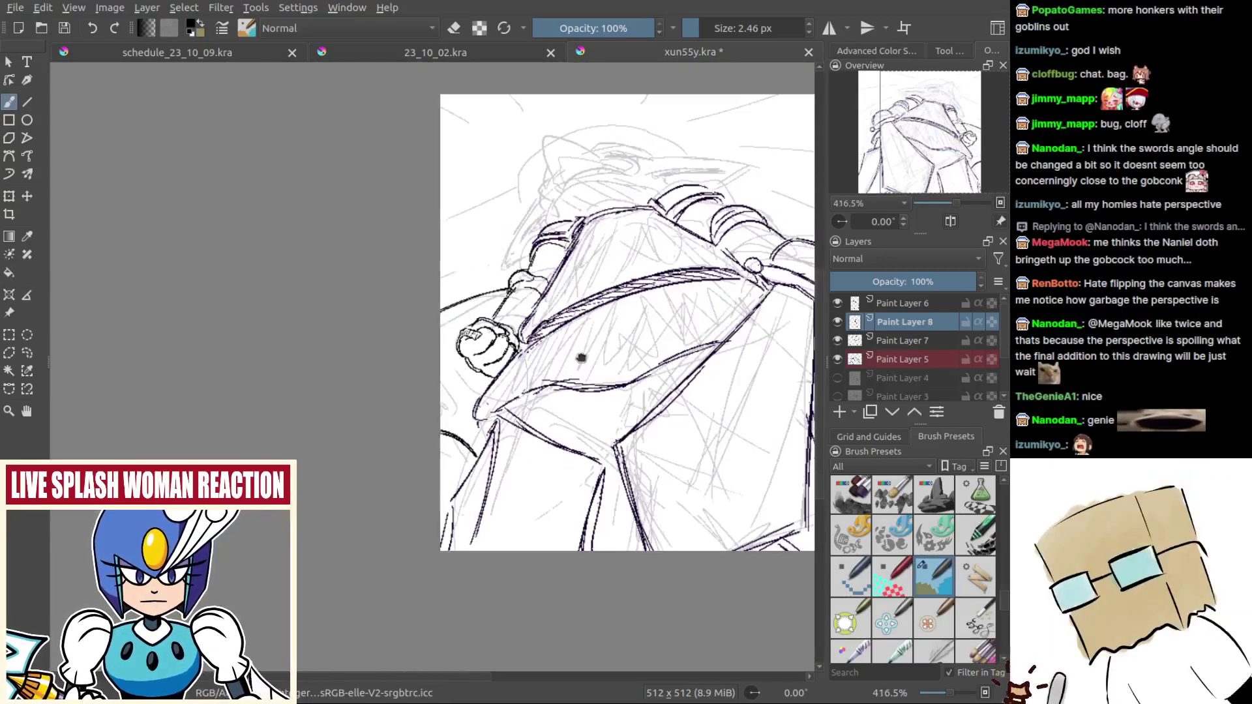
scroll(565, 351, "up", 3)
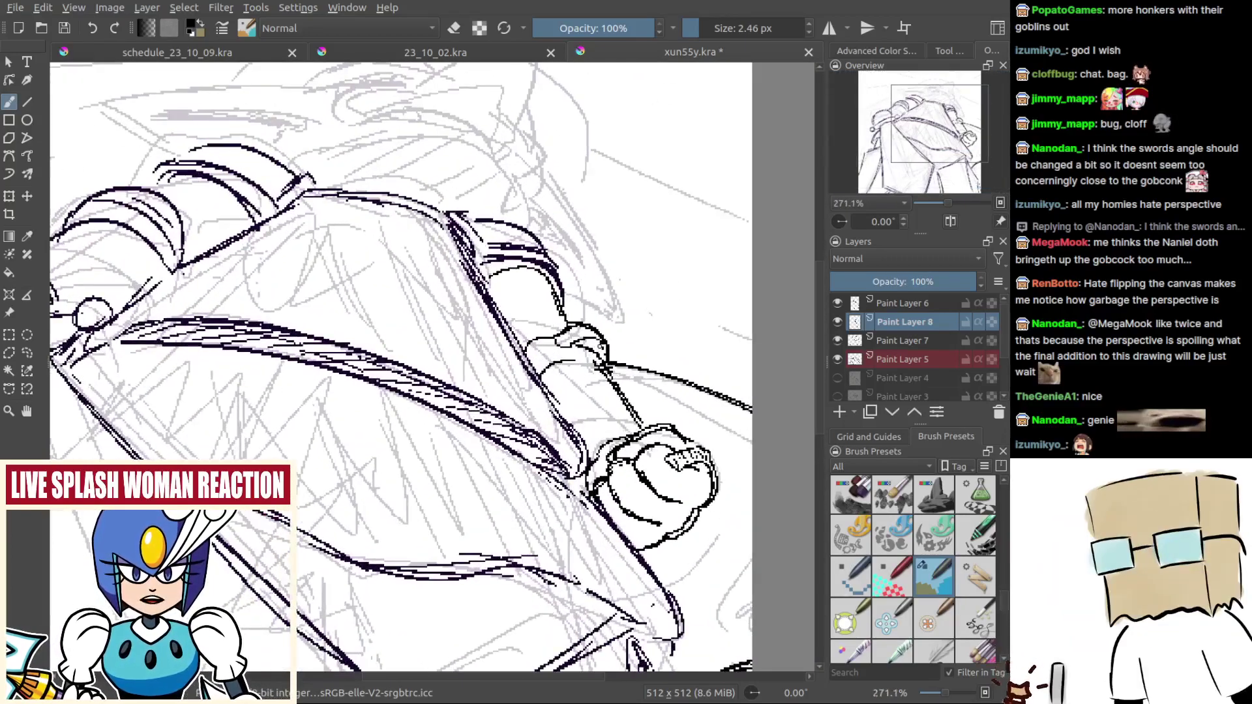
scroll(583, 345, "up", 3)
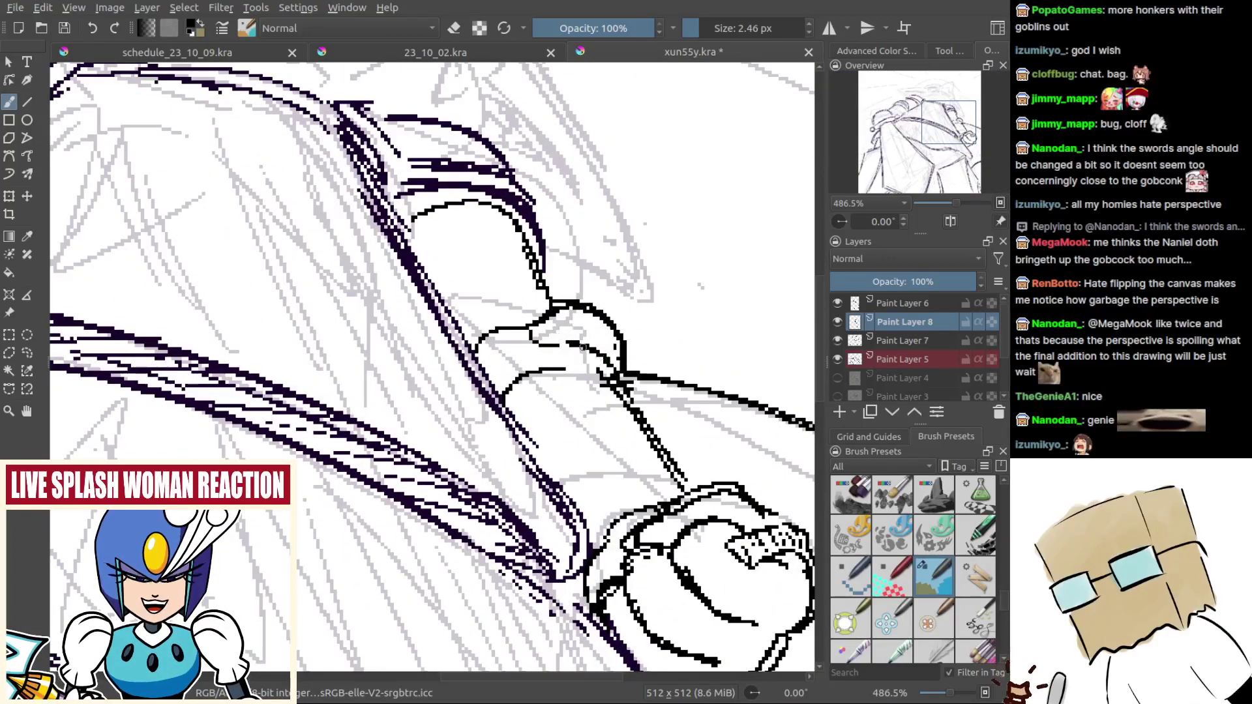
mouse_move(558, 339)
left_mouse_down()
mouse_move(613, 328)
mouse_move(587, 305)
left_mouse_up()
key("ctrl+z")
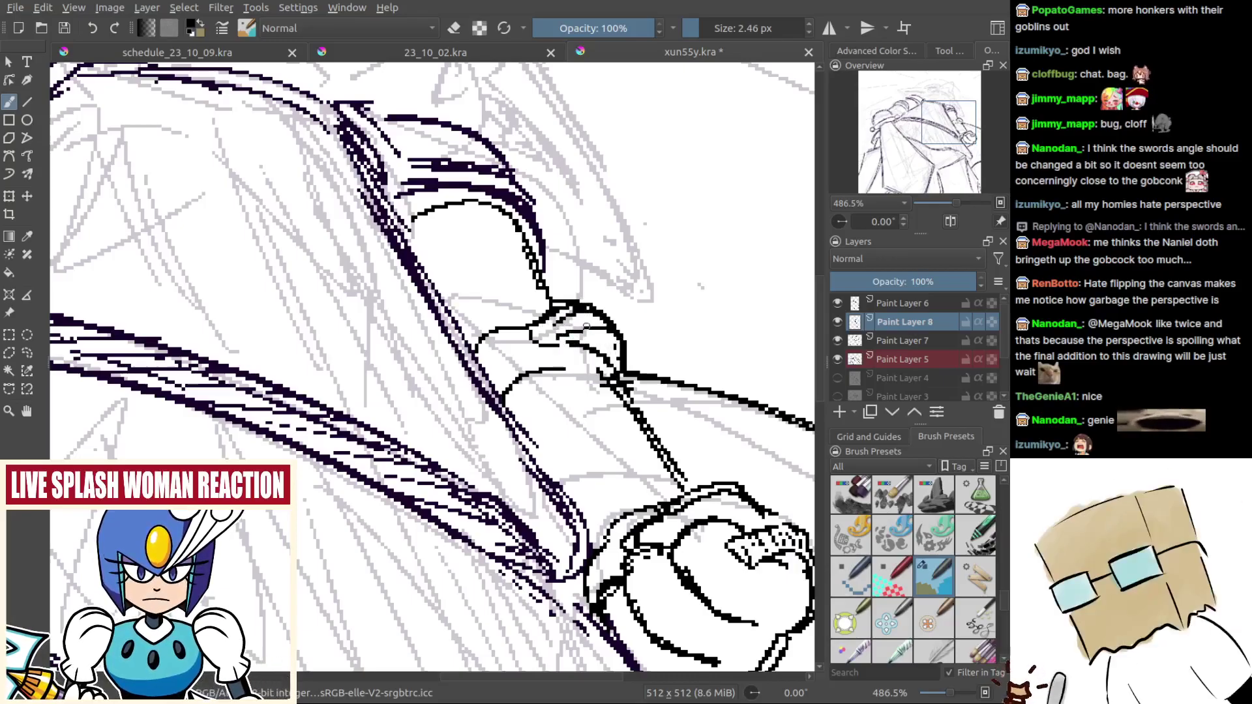
scroll(587, 326, "down", 4)
scroll(586, 346, "up", 3)
mouse_move(587, 355)
left_mouse_down()
mouse_move(636, 403)
mouse_move(601, 385)
mouse_move(626, 414)
left_mouse_up()
scroll(626, 414, "down", 4)
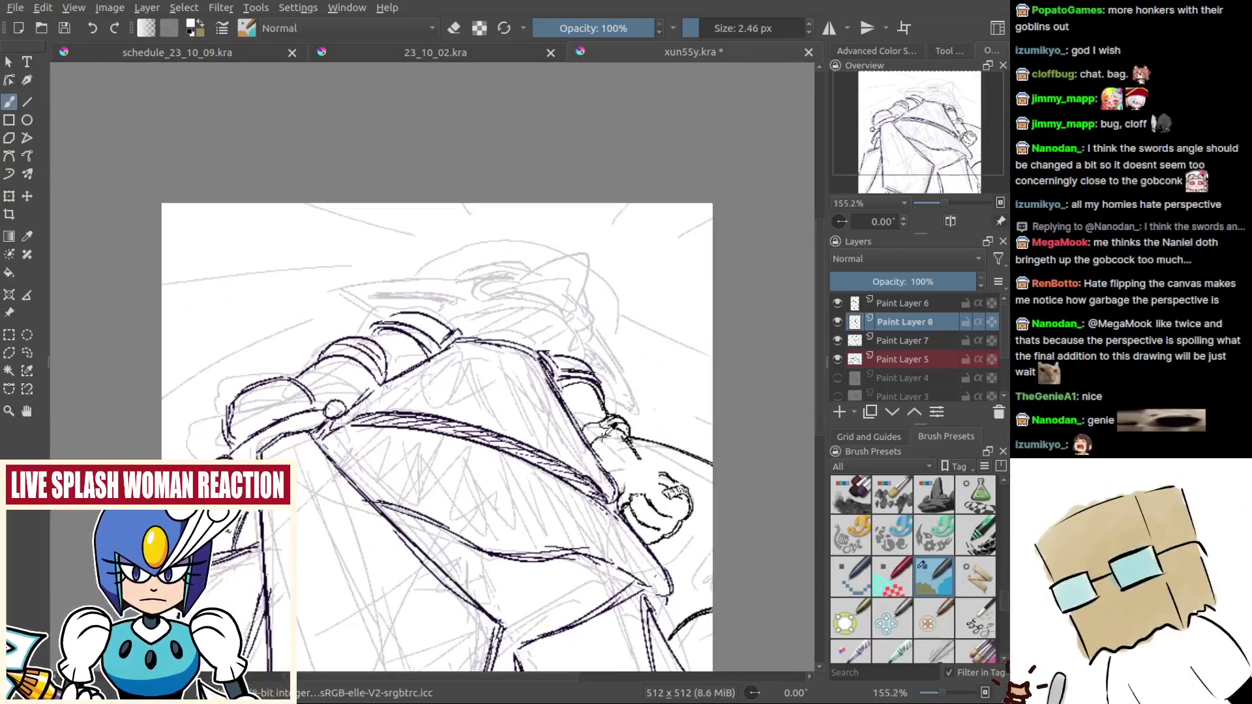
Step: Sample the dark purple line colour and rework the upper arm's outer line above the cuff with the canvas rotated 28.69°
scroll(642, 476, "up", 2)
left_click(582, 343, "ctrl")
scroll(582, 343, "down", 4)
scroll(588, 366, "up", 4)
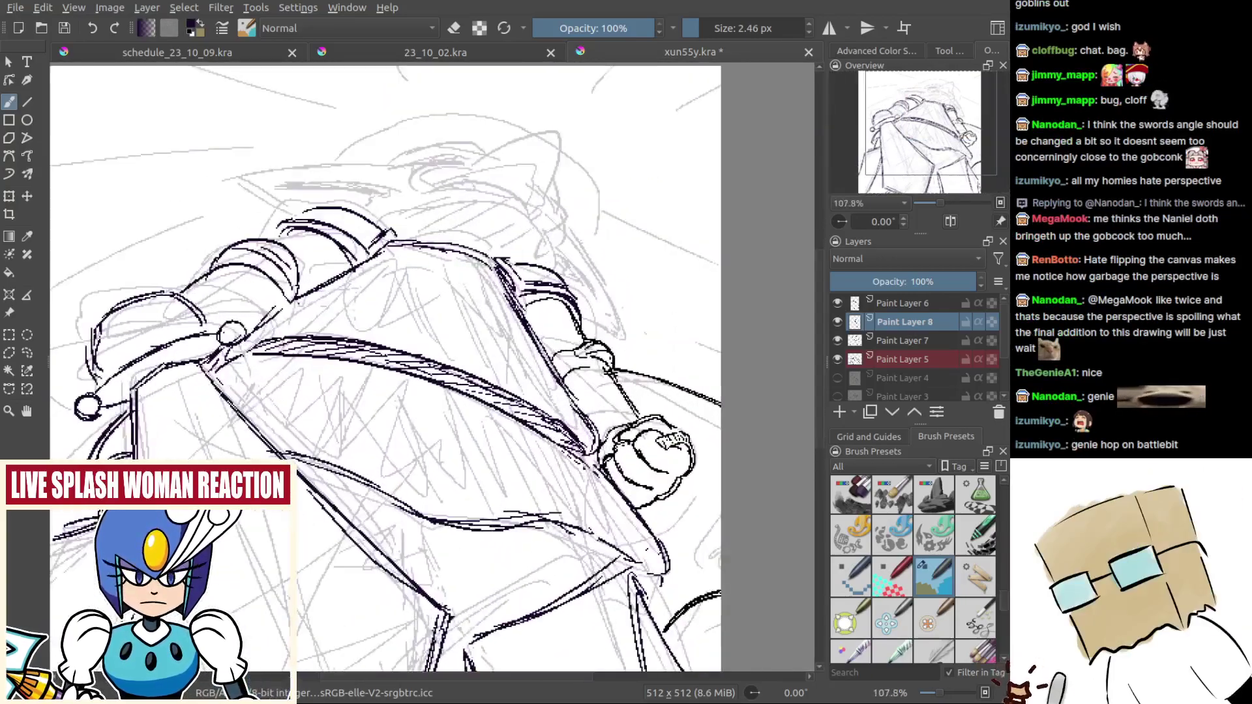
mouse_move(578, 339)
left_mouse_down()
mouse_move(568, 376)
mouse_move(587, 352)
left_mouse_up()
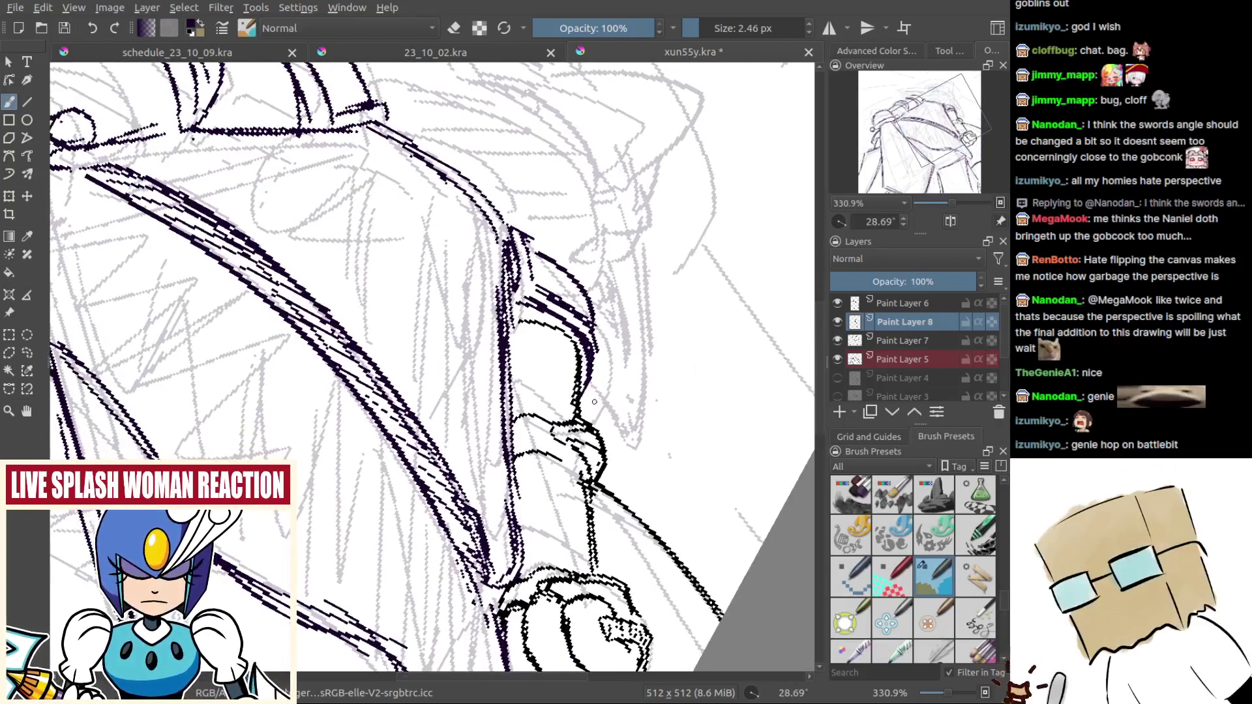
mouse_move(580, 405)
left_mouse_down()
mouse_move(634, 330)
mouse_move(658, 346)
mouse_move(644, 340)
left_mouse_up()
mouse_move(521, 409)
left_mouse_down()
mouse_move(491, 303)
mouse_move(507, 312)
left_mouse_up()
mouse_move(530, 366)
left_mouse_down()
mouse_move(530, 450)
mouse_move(562, 308)
left_mouse_up()
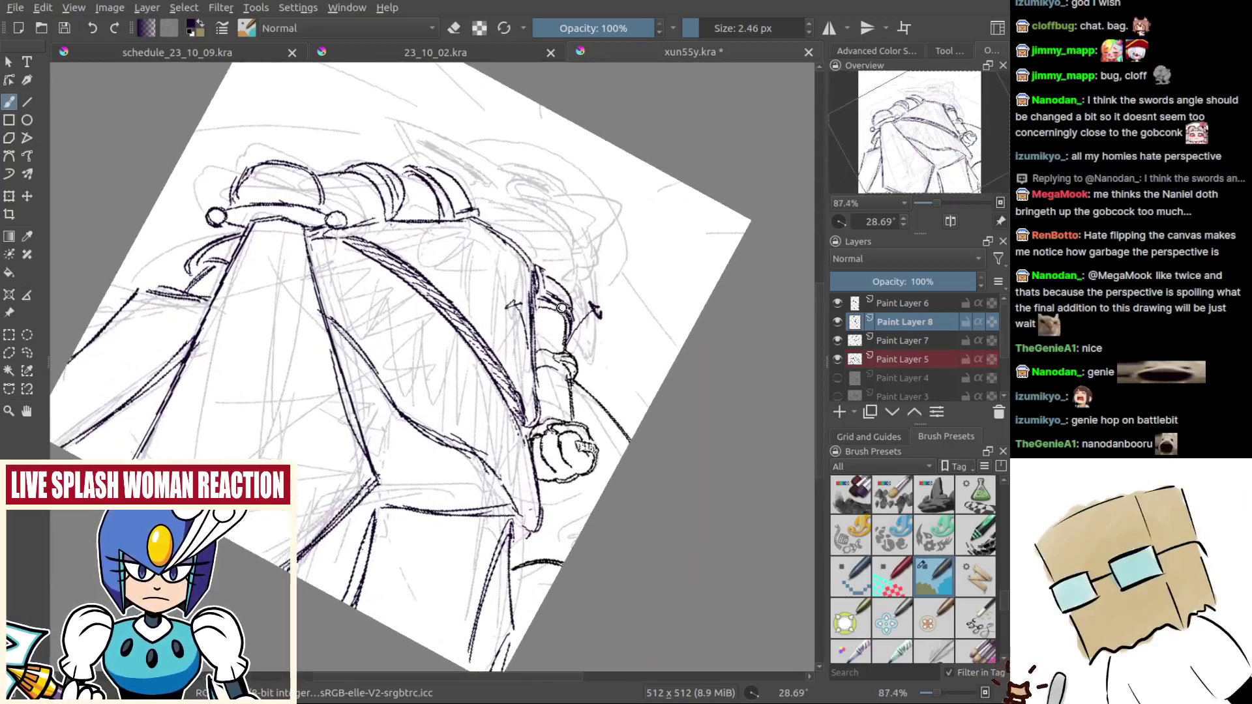
Step: Erase the lower end of the upper arm's outer line above the cuff and try new strokes there
scroll(562, 308, "up", 3)
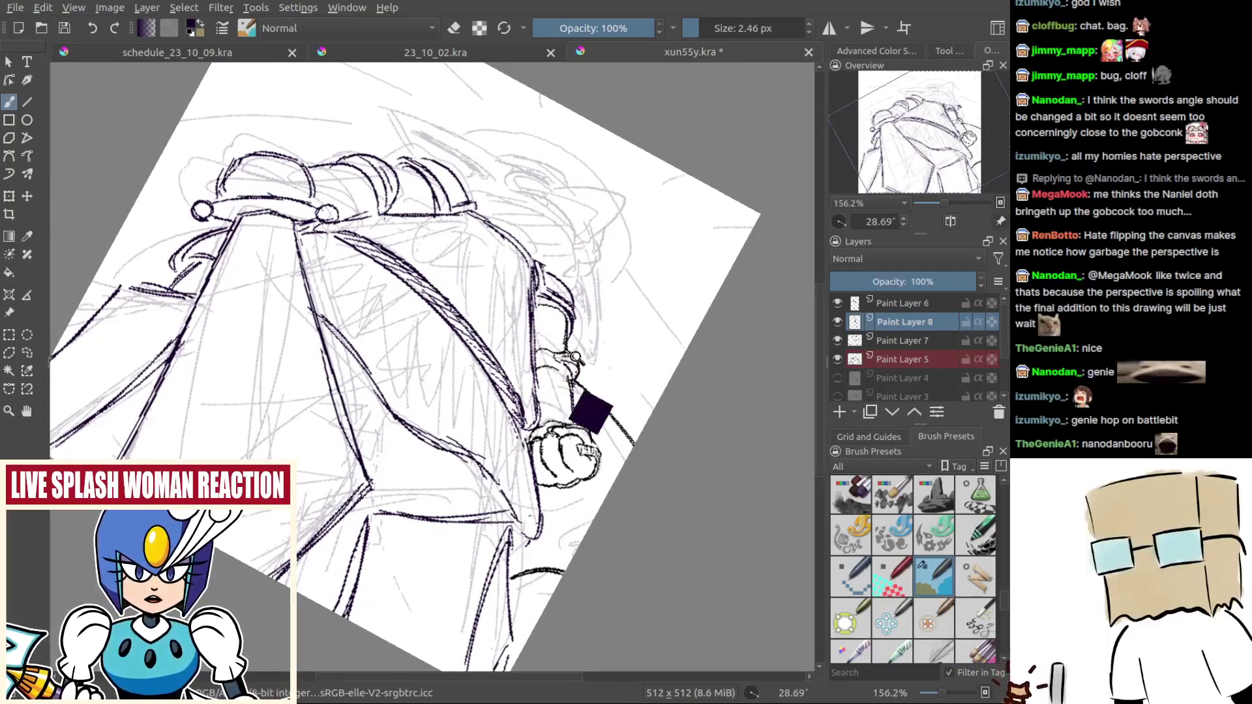
scroll(564, 340, "up", 3)
key("e")
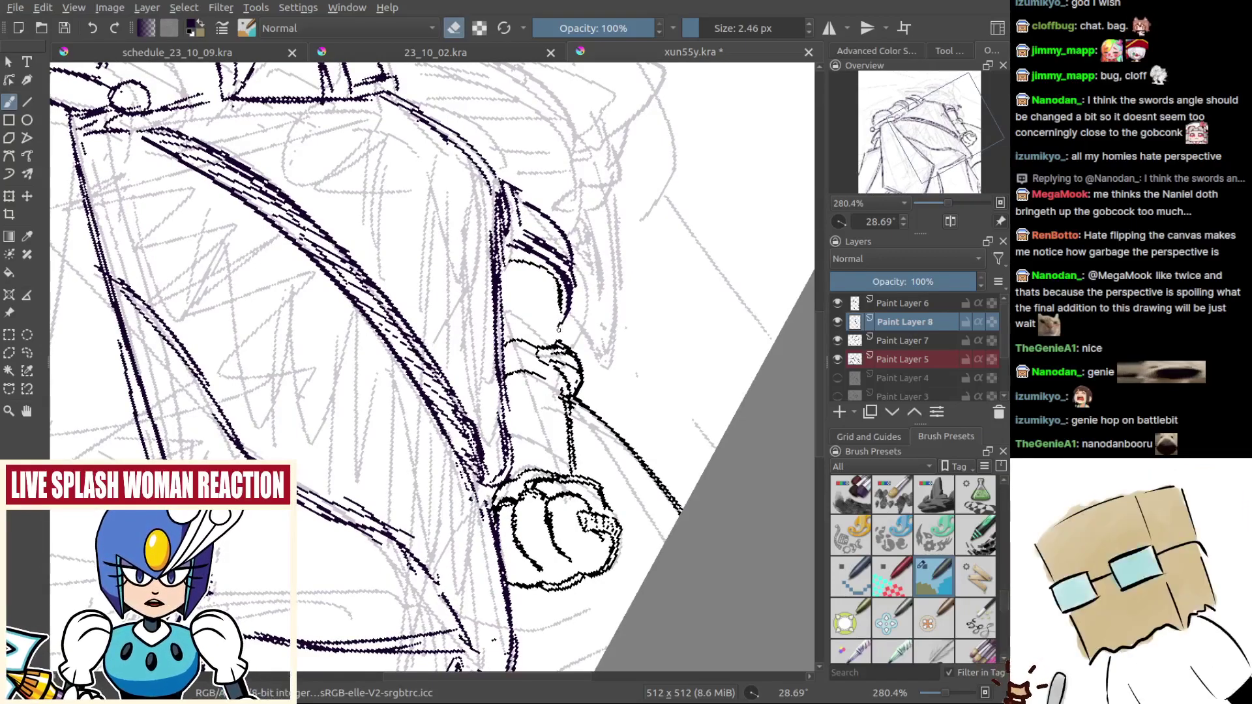
key("e")
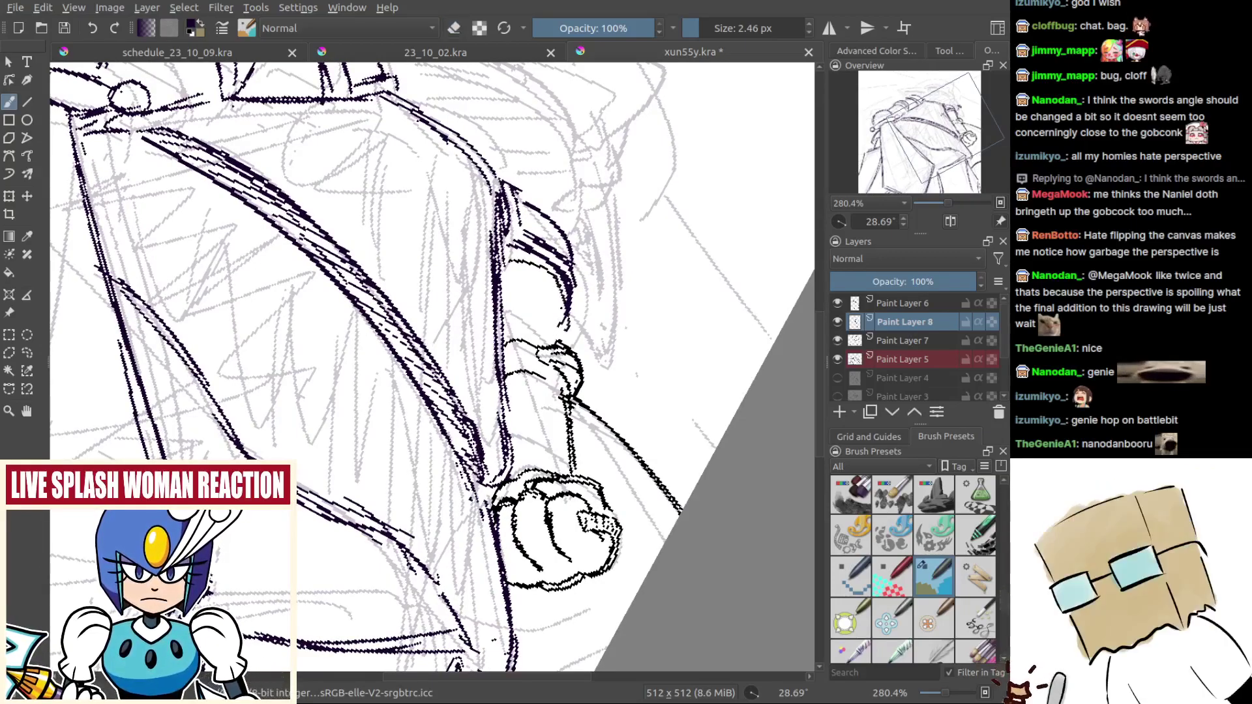
left_click_drag(570, 315, 565, 348)
key("ctrl+z")
left_click_drag(552, 284, 565, 335)
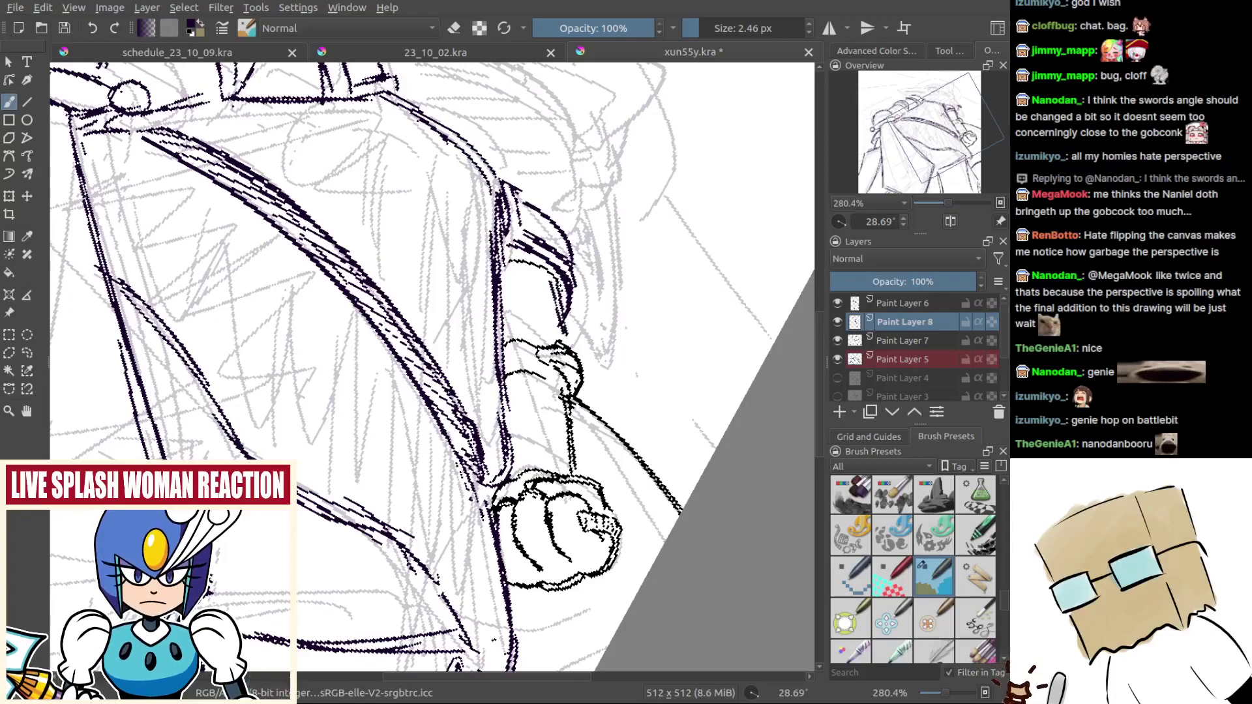
key("ctrl+z")
left_click_drag(552, 280, 587, 298)
key("ctrl+z")
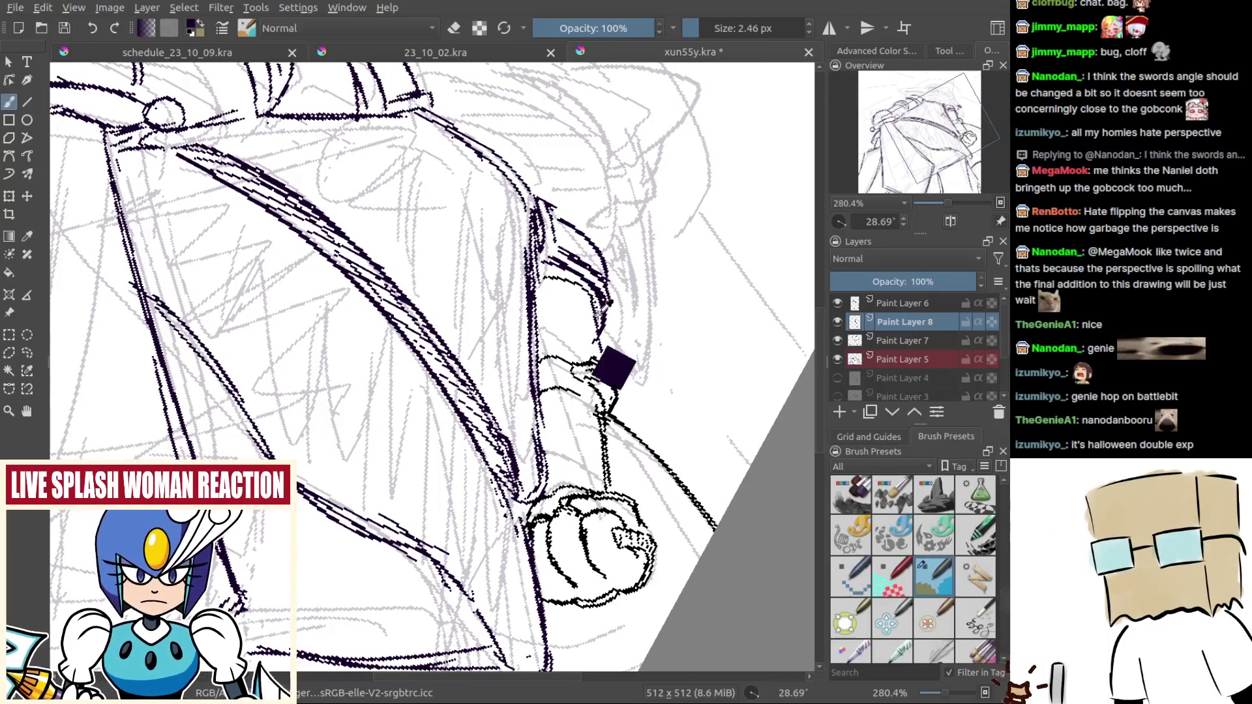
Step: Trim the gap above the cuff and redraw the upper arm's outer line so it runs down to the cuff
scroll(588, 330, "up", 1)
key("e")
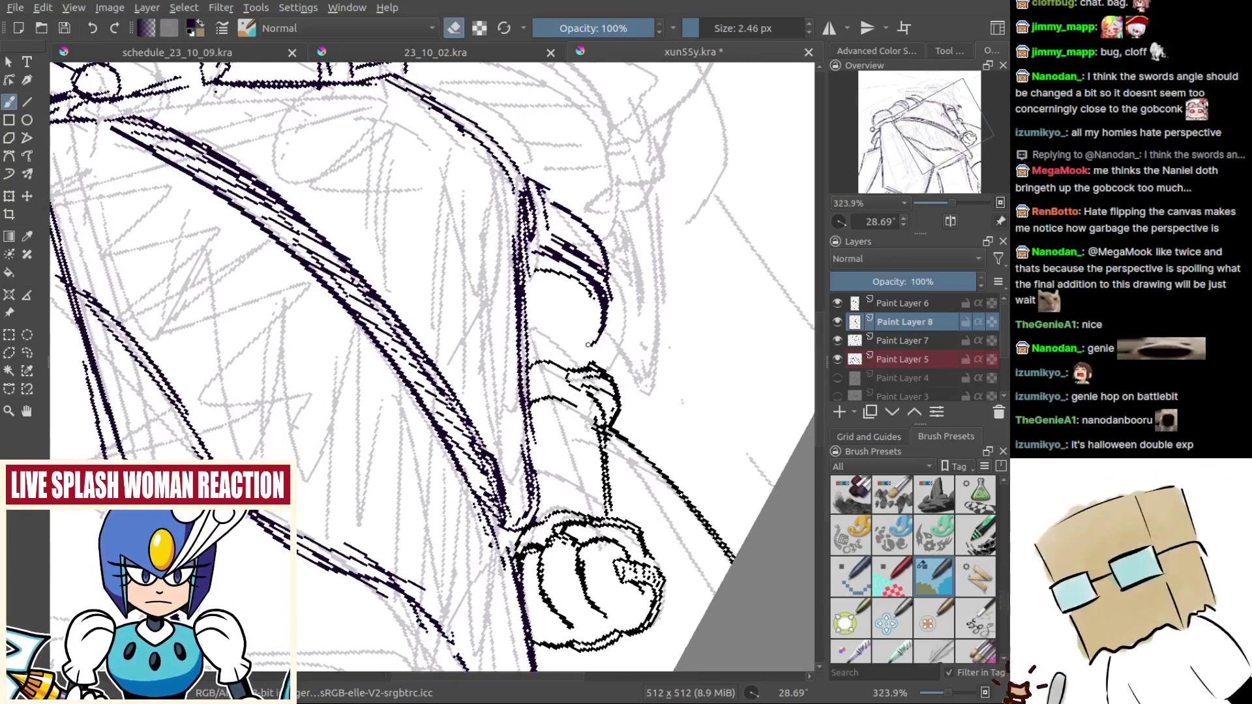
key("e")
key("ctrl+z")
left_click_drag(587, 300, 595, 362)
key("ctrl+z")
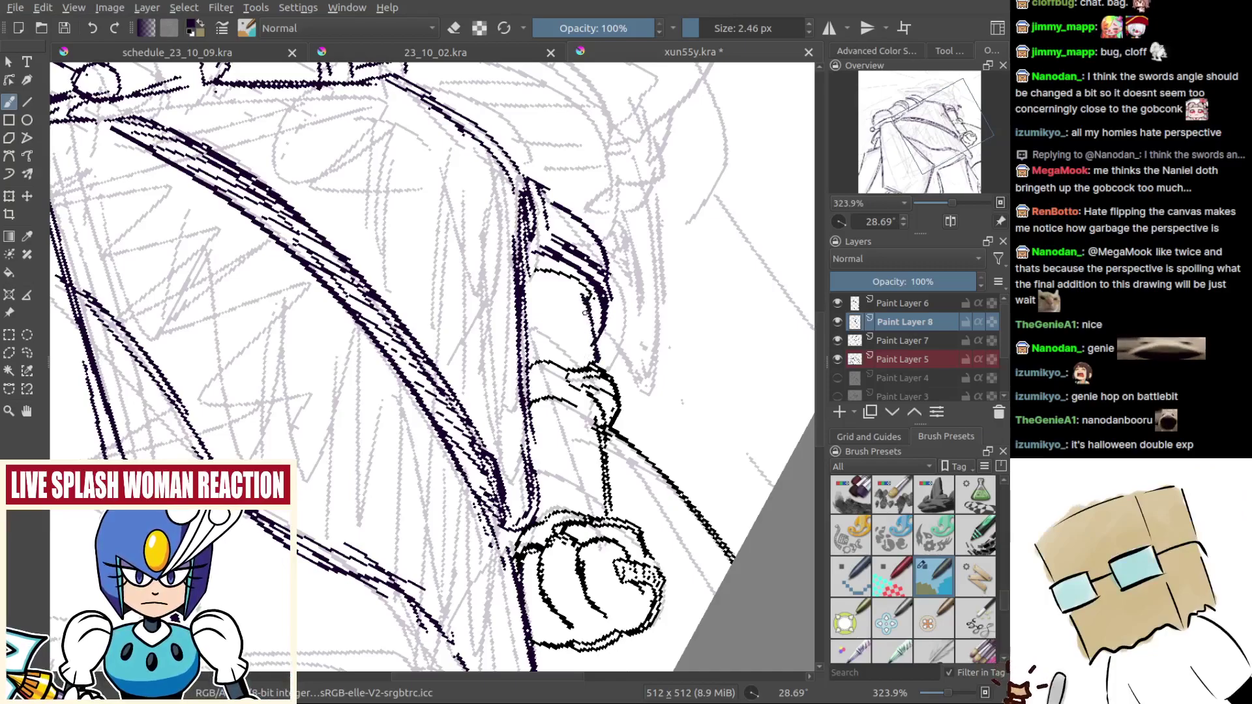
left_click_drag(584, 311, 595, 366)
key("ctrl+z")
key("ctrl+z")
key("ctrl+z")
left_click_drag(582, 304, 594, 362)
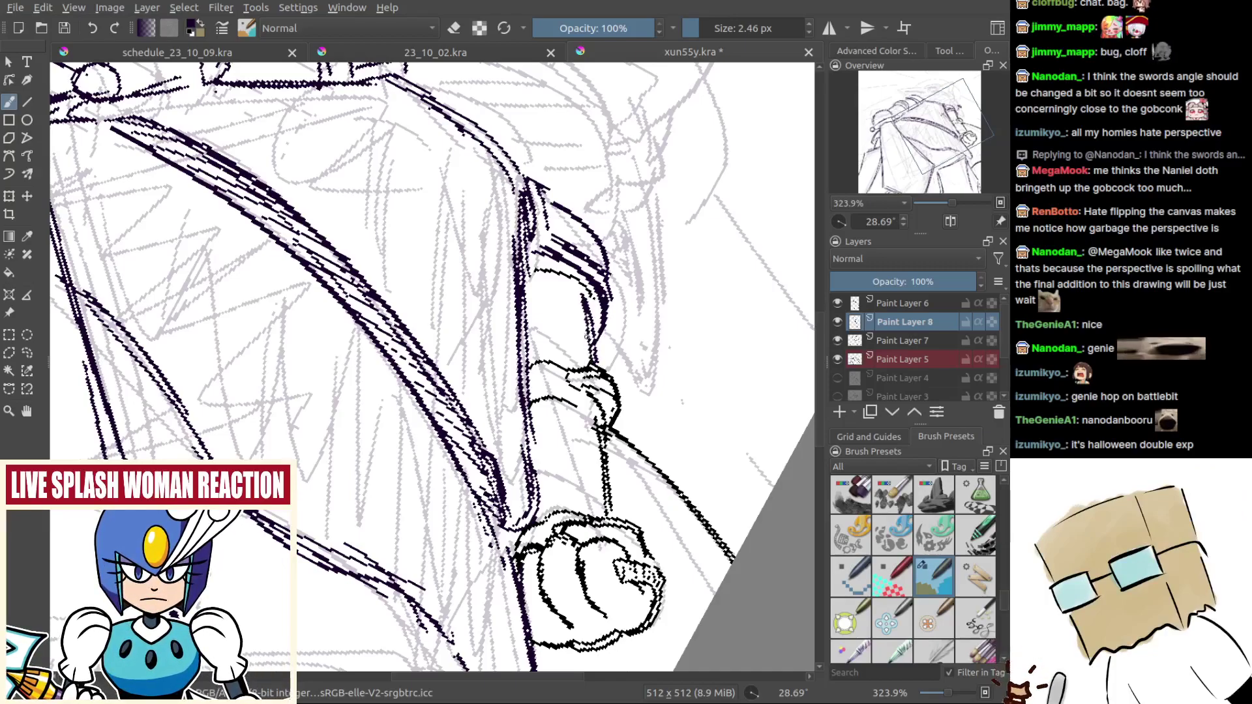
Step: Reset the canvas rotation, erase the forearm's outer line between cuff and fist, and redraw it
key("5")
left_click_drag(573, 304, 618, 476)
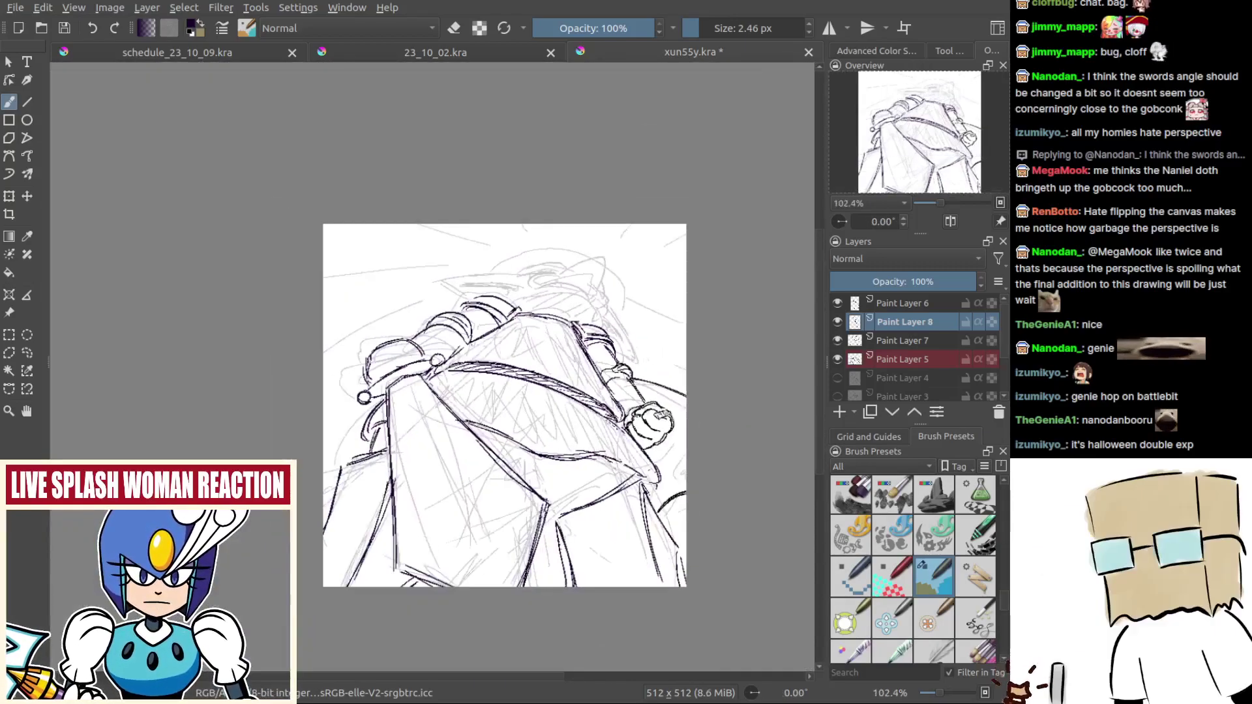
left_click(622, 435, "ctrl")
left_click_drag(608, 386, 608, 321)
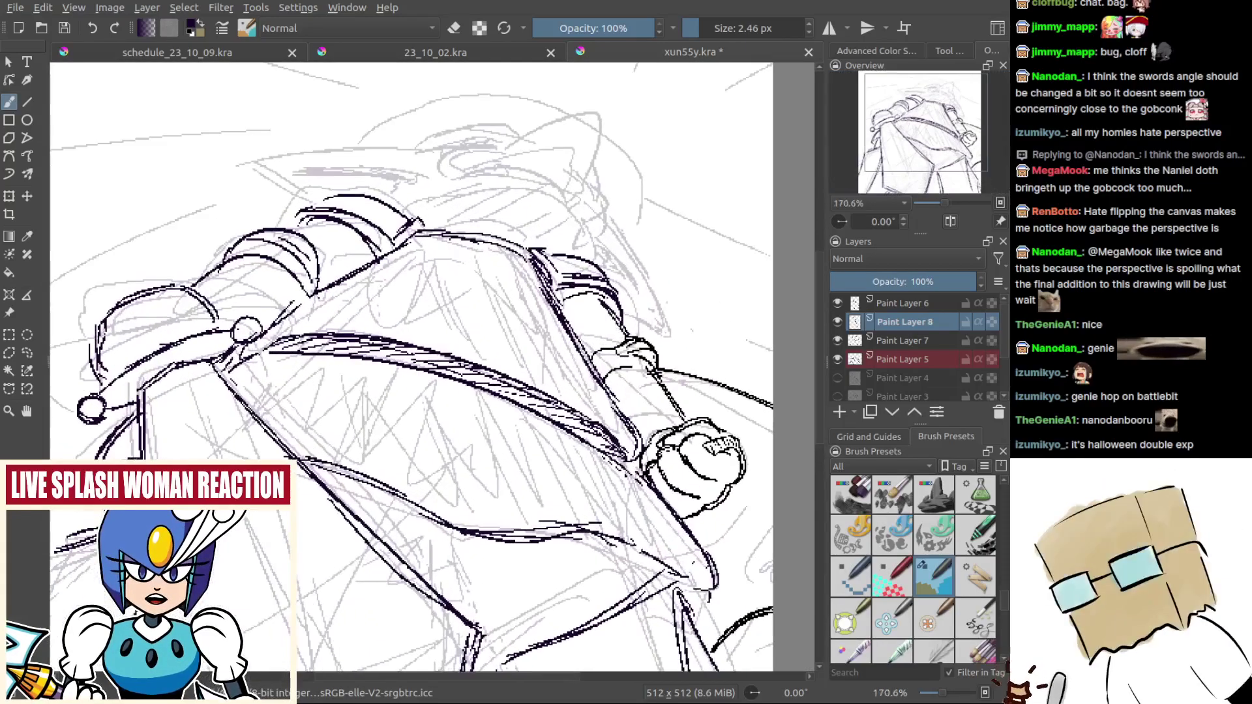
left_click_drag(608, 386, 576, 373)
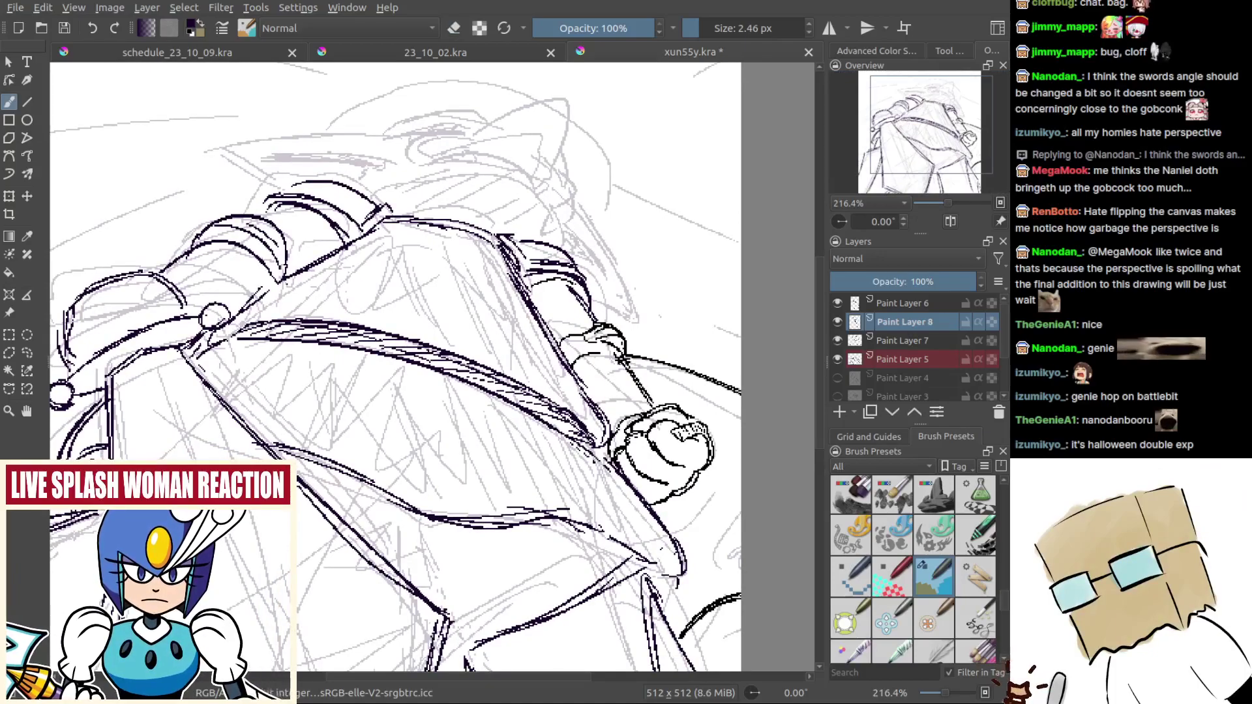
mouse_move(640, 365)
left_mouse_down()
mouse_move(640, 401)
mouse_move(640, 347)
left_mouse_up()
key("e")
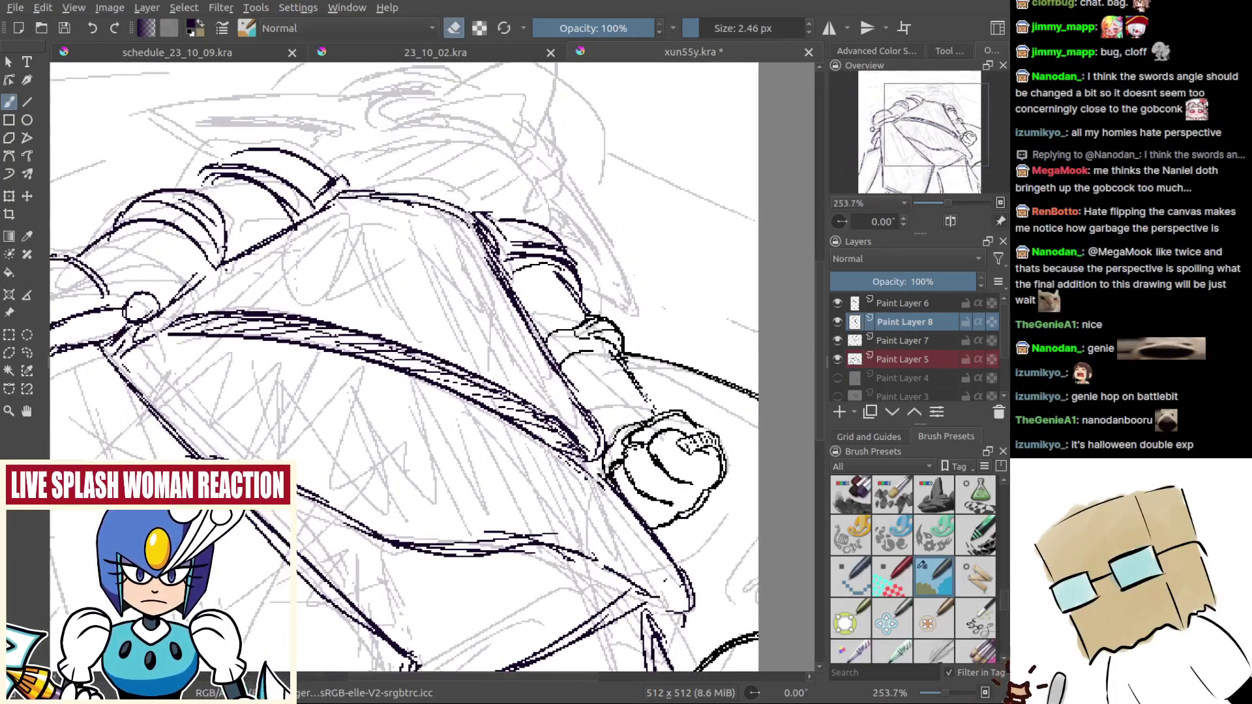
key("e")
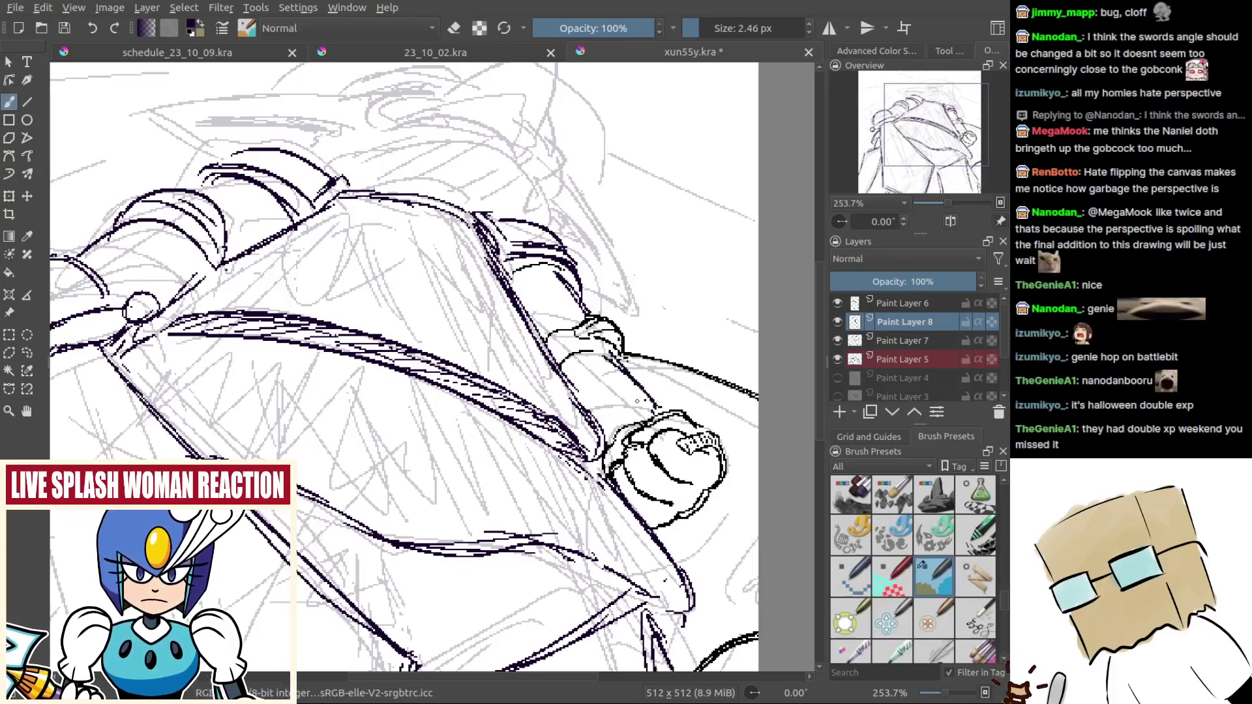
left_click_drag(631, 430, 637, 511)
left_click_drag(631, 451, 628, 336)
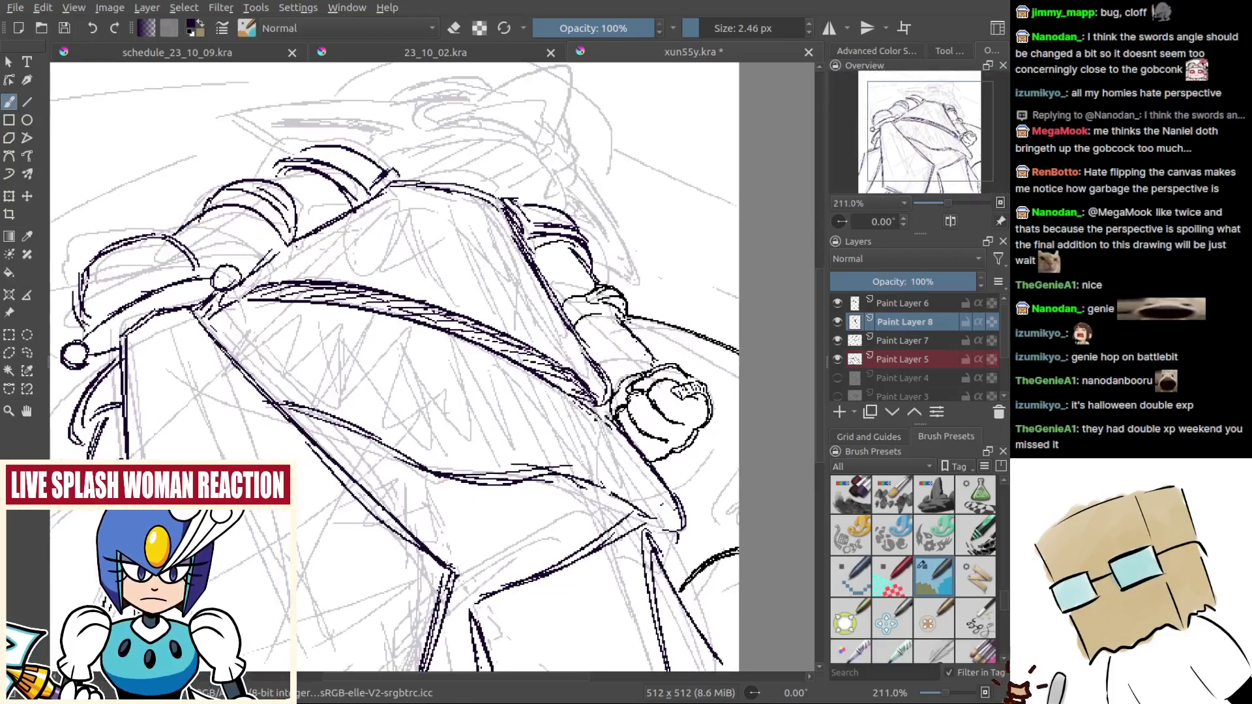
Step: Examine the arm and the whole figure's proportions in the mirrored view
scroll(659, 365, "down", 5)
scroll(581, 332, "up", 4)
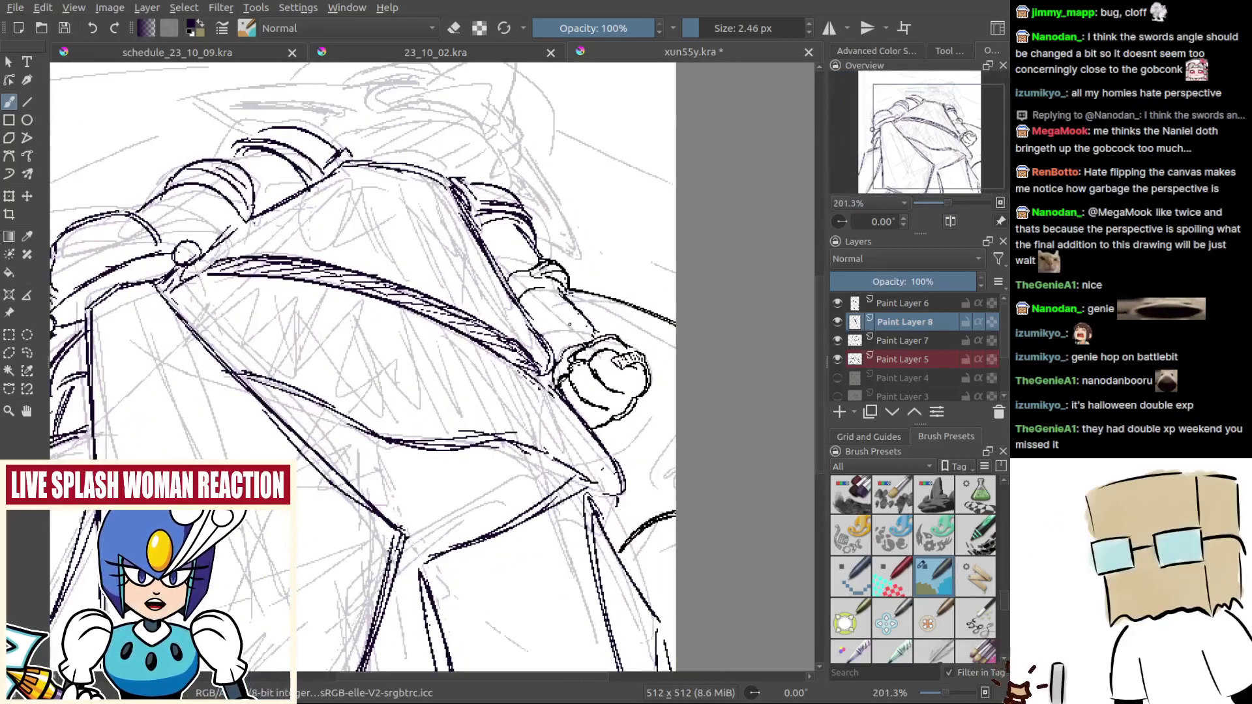
key("m")
left_click_drag(298, 297, 479, 272)
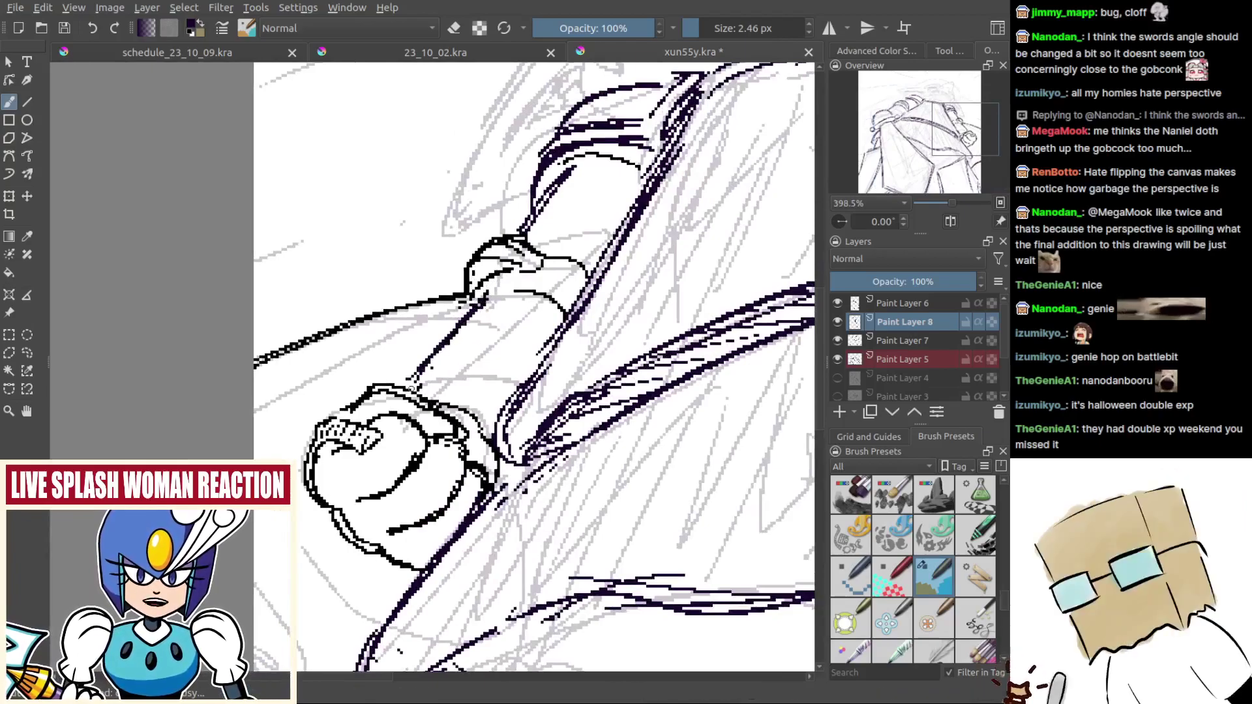
scroll(435, 364, "down", 8)
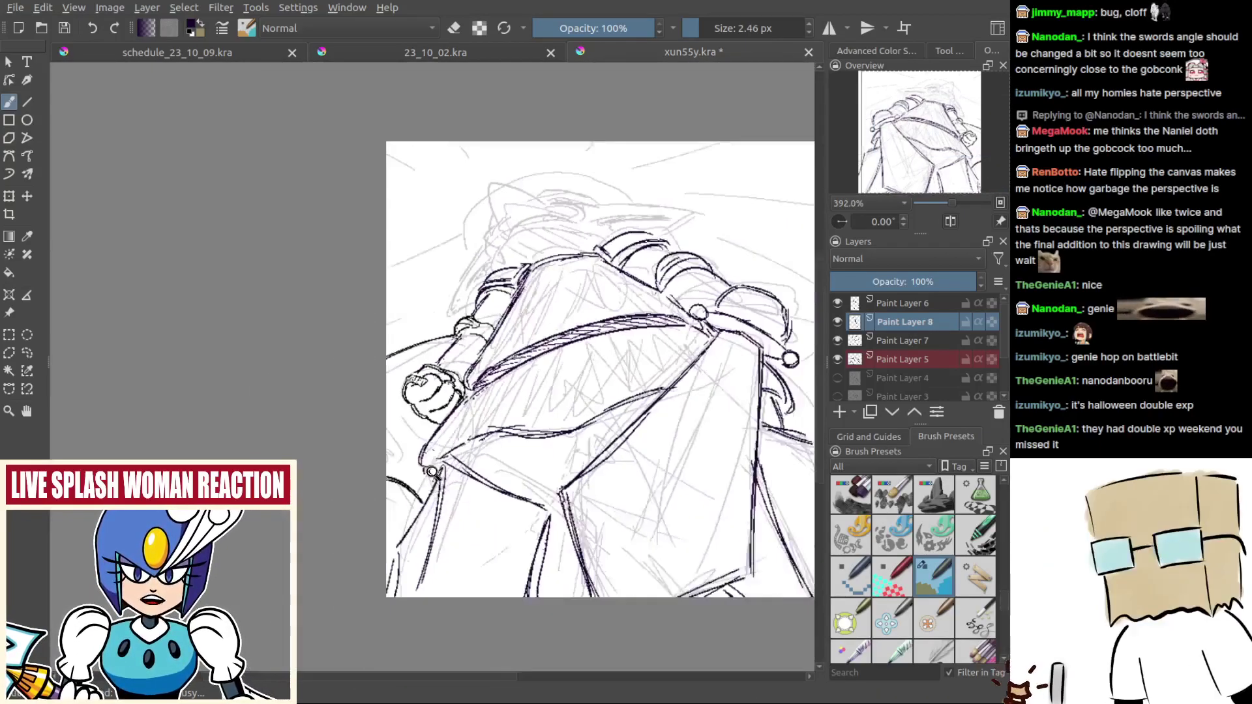
scroll(561, 338, "up", 6)
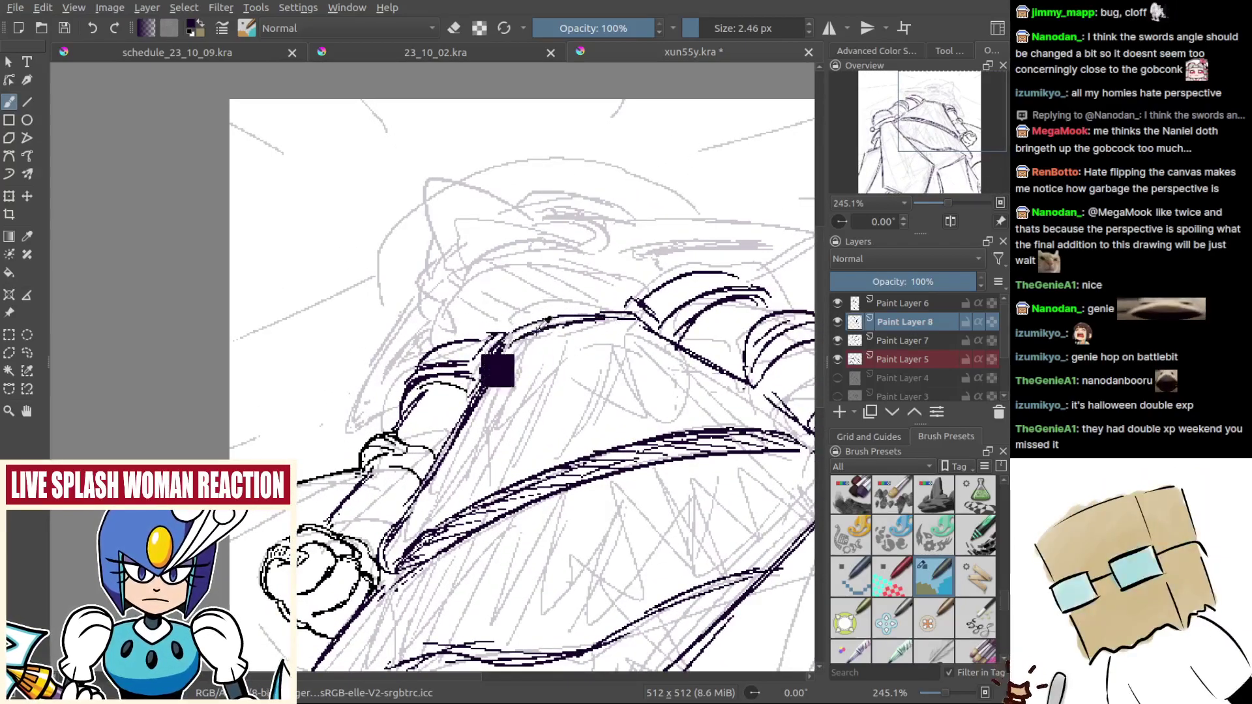
scroll(542, 381, "down", 2)
scroll(539, 266, "down", 4)
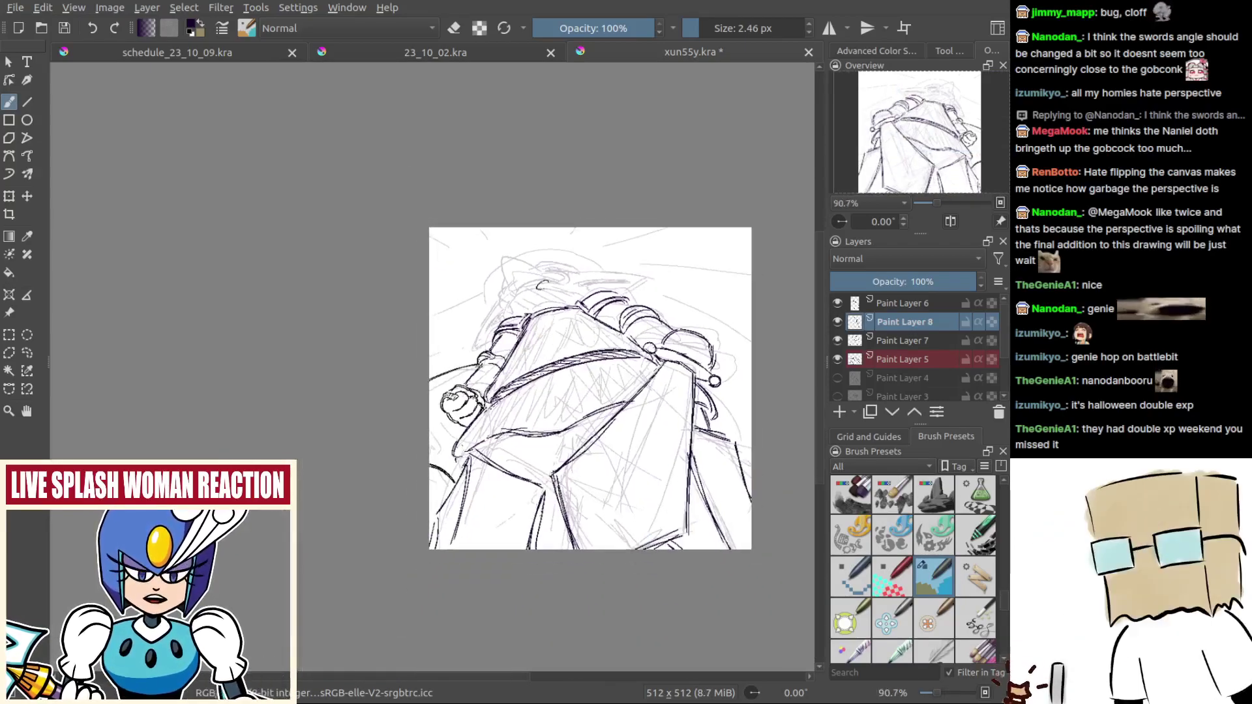
scroll(547, 286, "down", 4)
scroll(559, 296, "up", 3)
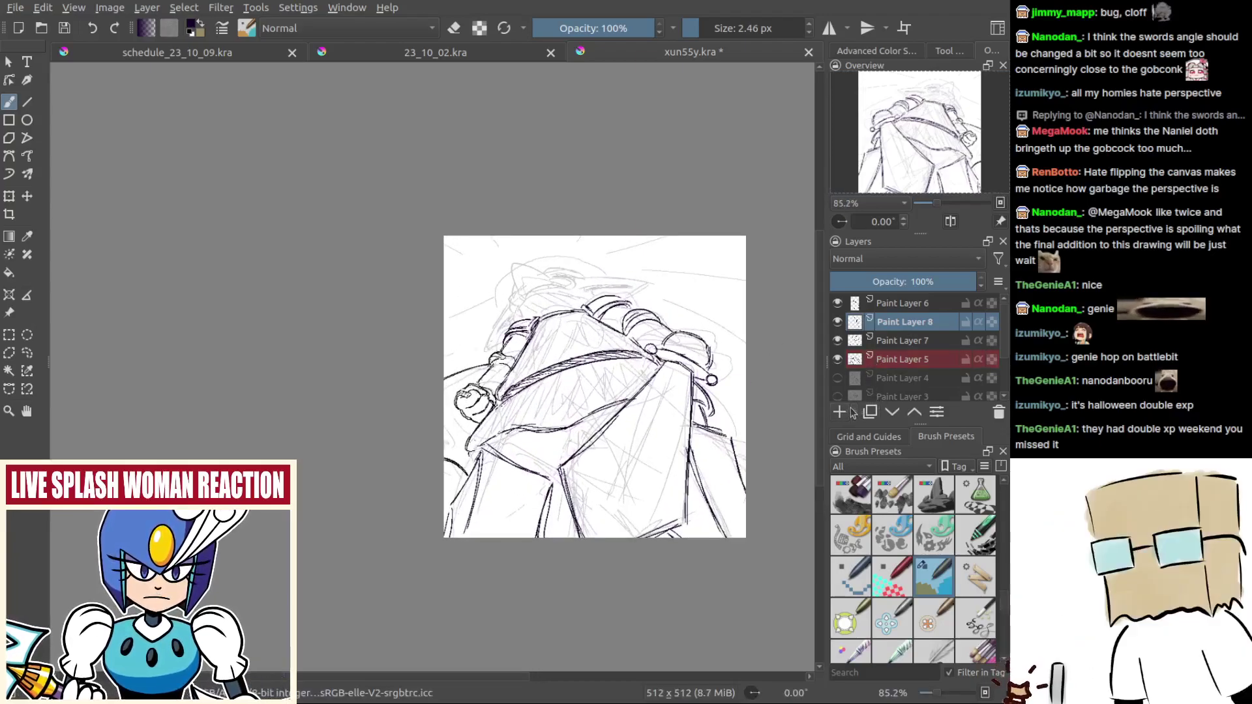
Step: Compare the sketch with Paint Layer 6 hidden and shown, add a new paint layer above it, and show only the canvas
left_click(878, 308)
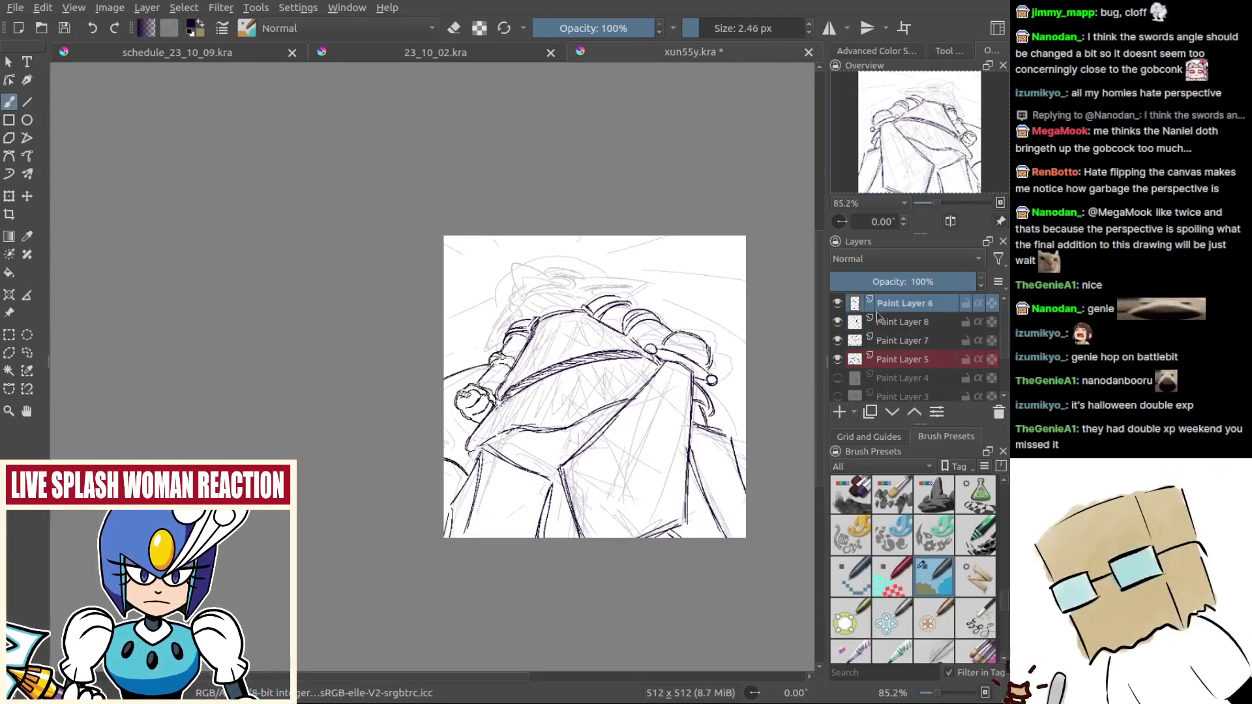
left_click(837, 303)
left_click(837, 302)
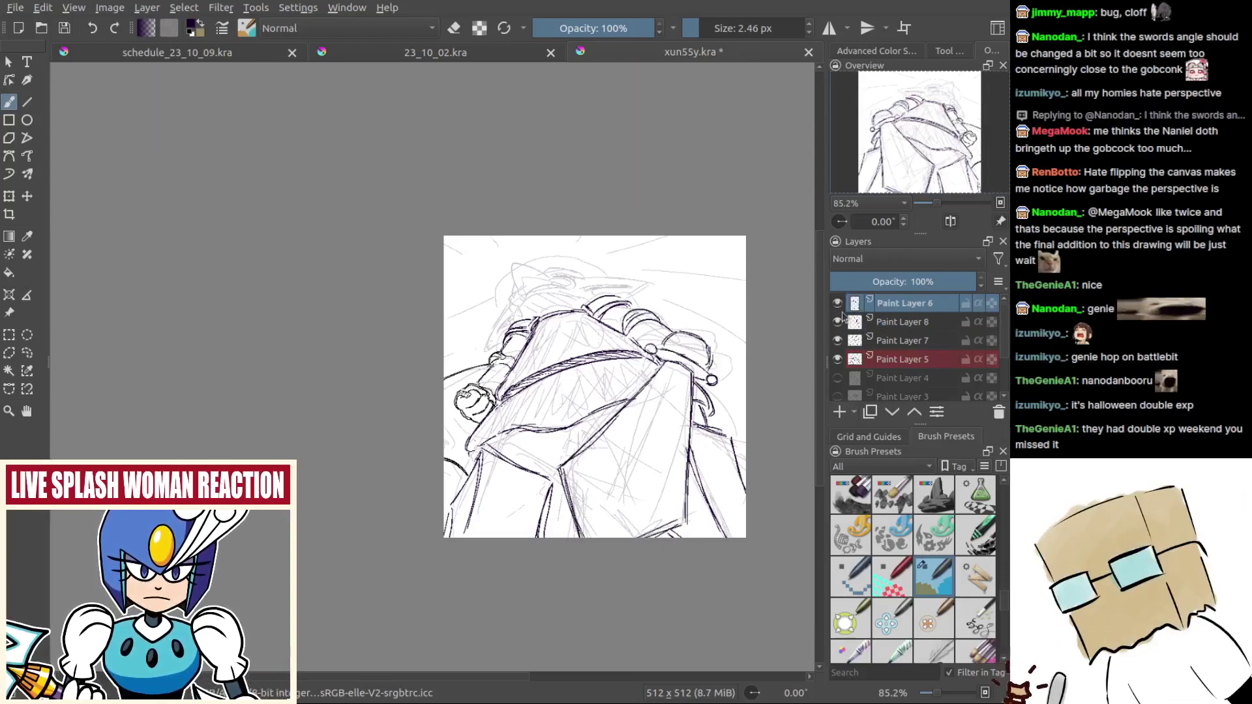
left_click(837, 303)
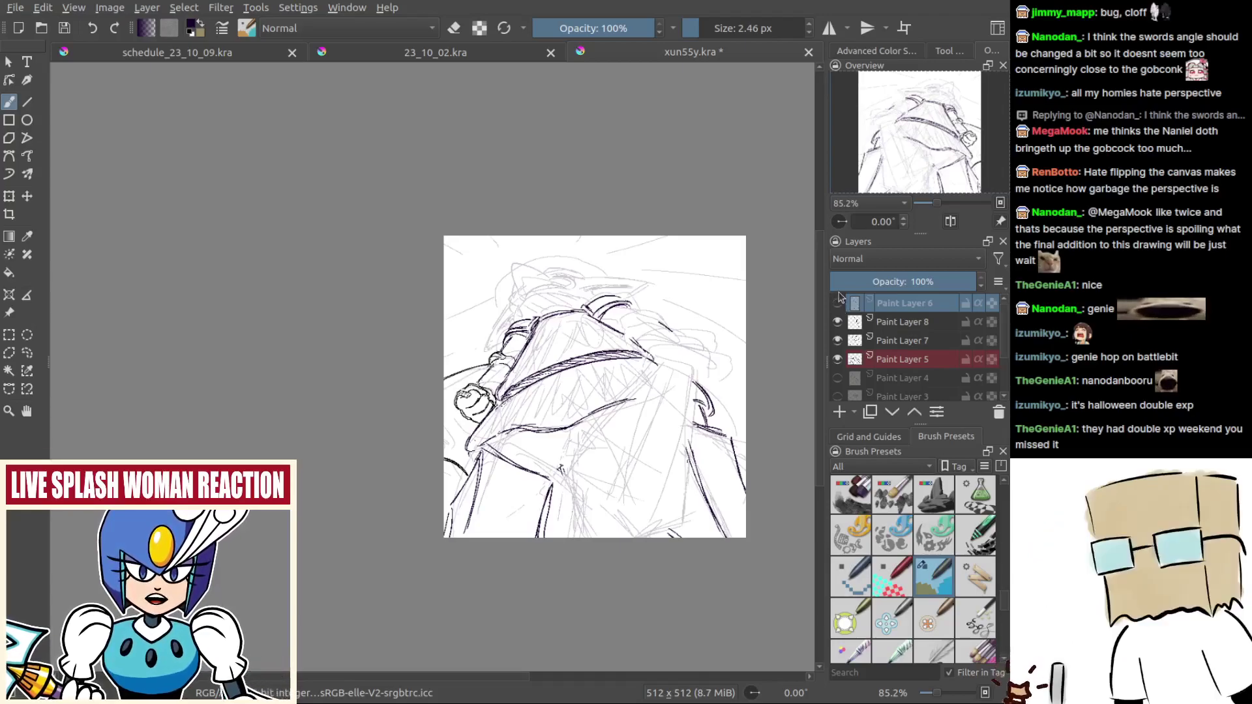
left_click(838, 303)
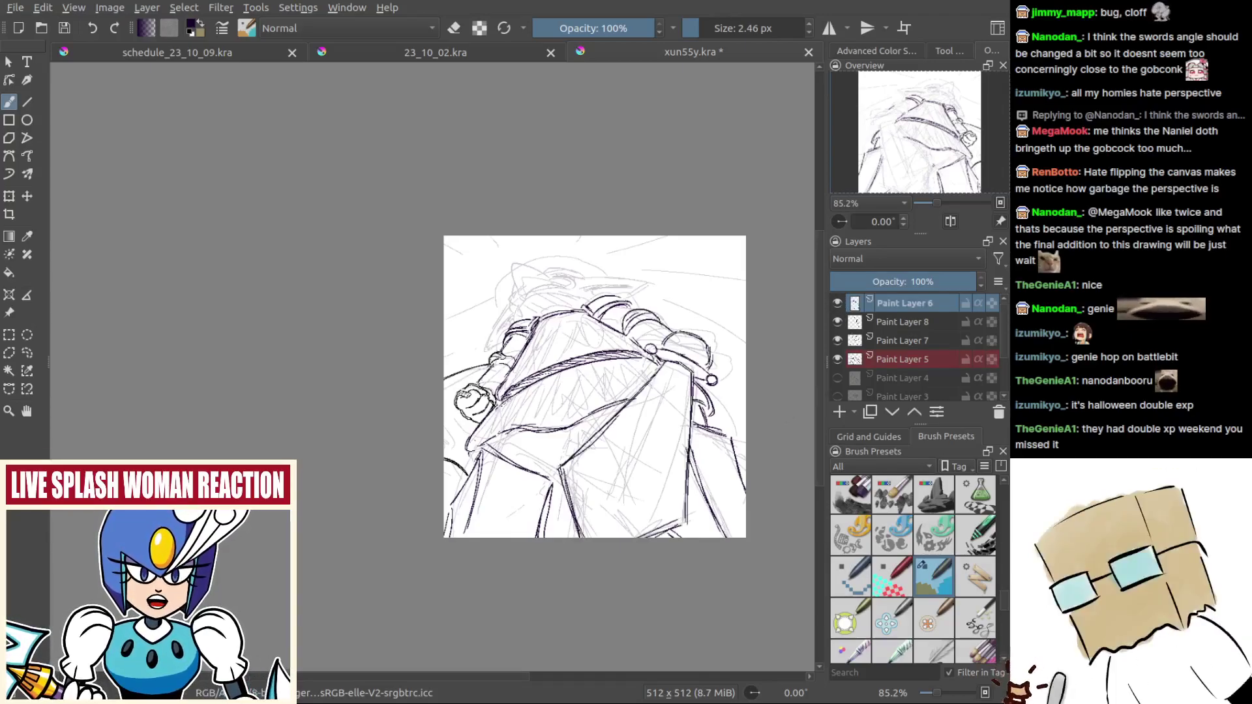
left_click(840, 412)
mouse_move(570, 299)
left_mouse_down()
mouse_move(581, 290)
mouse_move(523, 289)
left_mouse_up()
key("Tab")
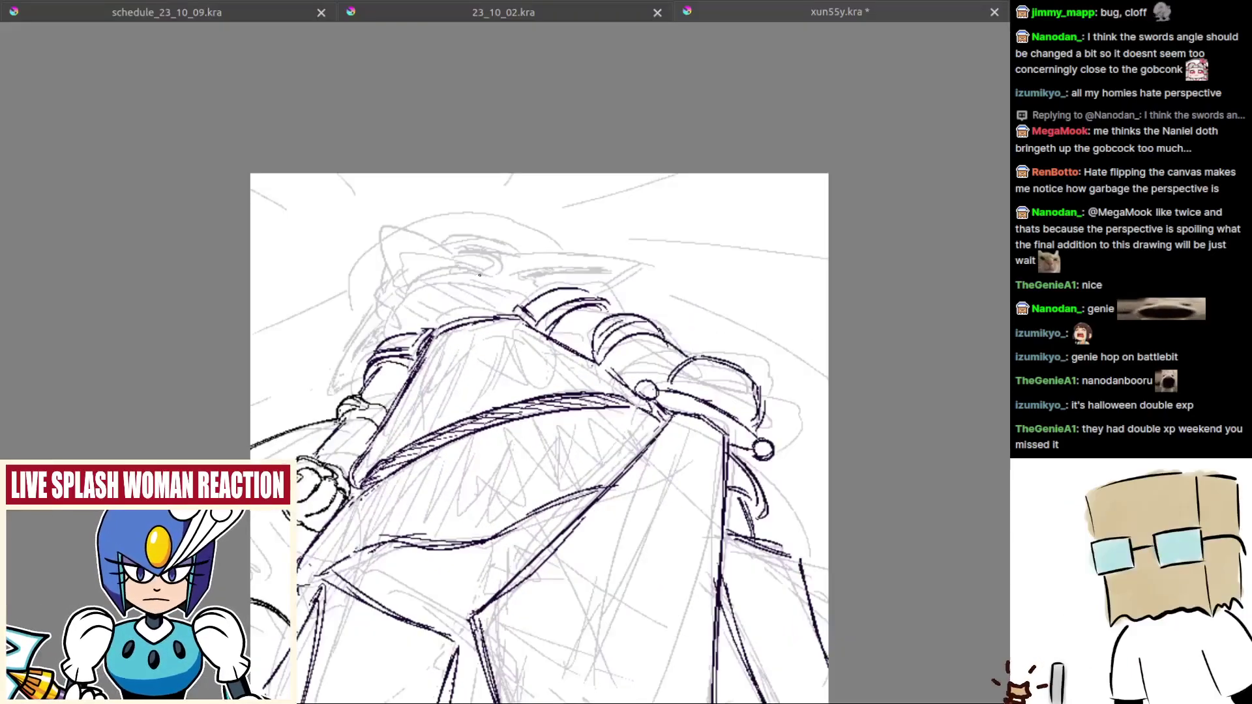
Step: Unmirror the canvas and ink the upper edge of the pointed shape on top of the head, following the grey rough sketch
key("m")
scroll(570, 289, "up", 2)
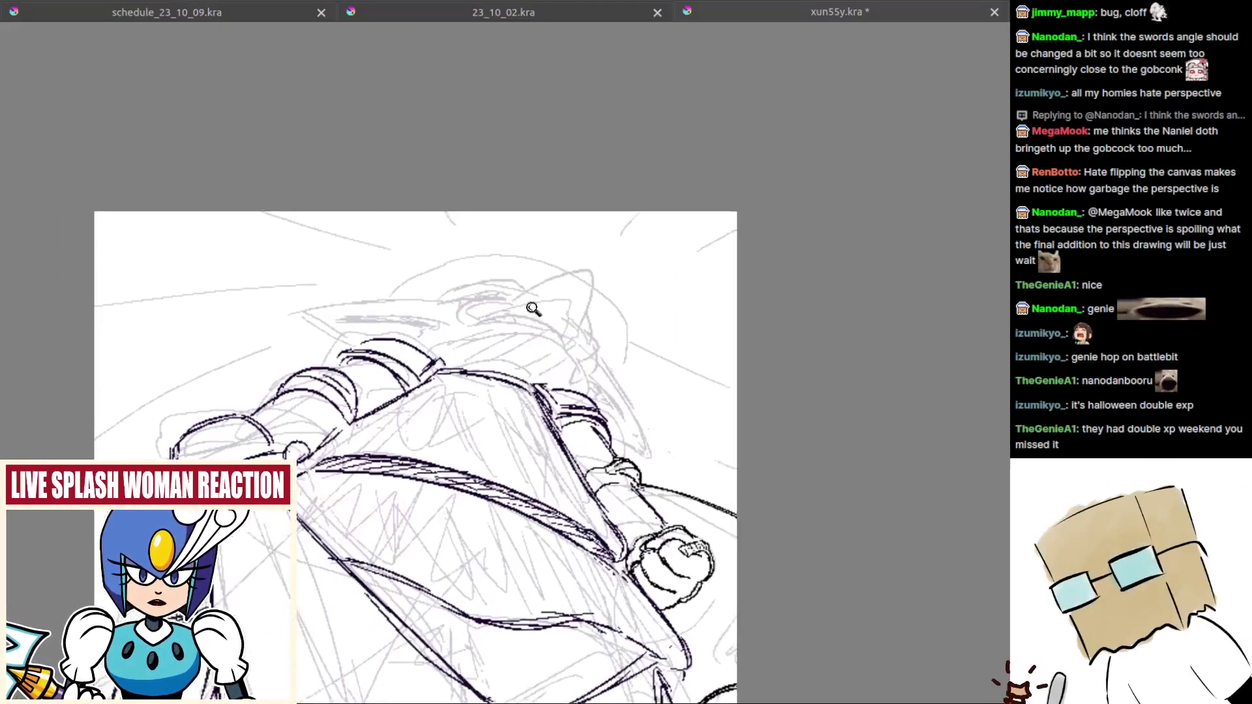
key("ctrl+z")
left_click_drag(521, 290, 605, 261)
key("ctrl+z")
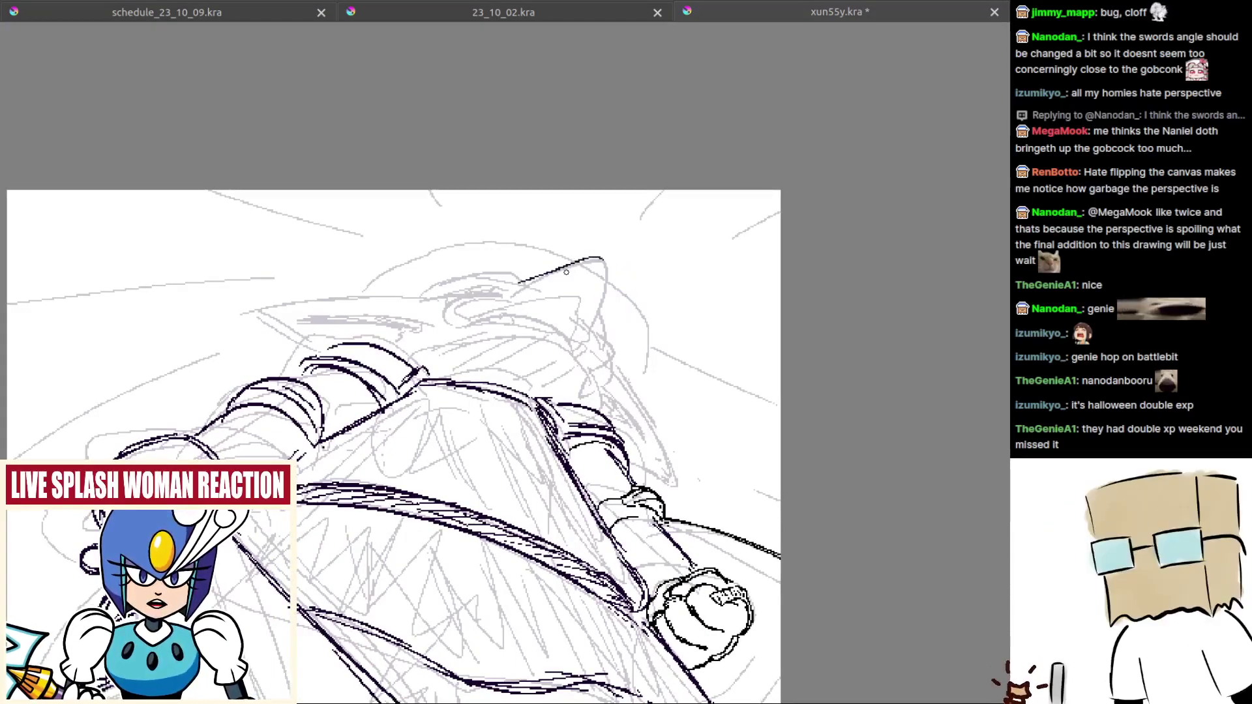
key("ctrl+z")
key("ctrl+z")
mouse_move(529, 284)
left_mouse_down()
mouse_move(601, 253)
mouse_move(613, 266)
mouse_move(608, 318)
mouse_move(600, 254)
left_mouse_up()
key("ctrl+z")
key("ctrl+z")
key("ctrl+z")
Step: Draw the curved base and far side of the head's pointed shape, with a small rounded bump below it
mouse_move(520, 282)
left_mouse_down()
mouse_move(534, 278)
mouse_move(606, 330)
mouse_move(608, 256)
mouse_move(597, 330)
mouse_move(579, 316)
mouse_move(615, 332)
mouse_move(536, 335)
left_mouse_up()
key("ctrl+z")
key("ctrl+z")
key("ctrl+z")
key("ctrl+z")
left_click_drag(585, 299, 536, 335)
left_click_drag(671, 345, 664, 389)
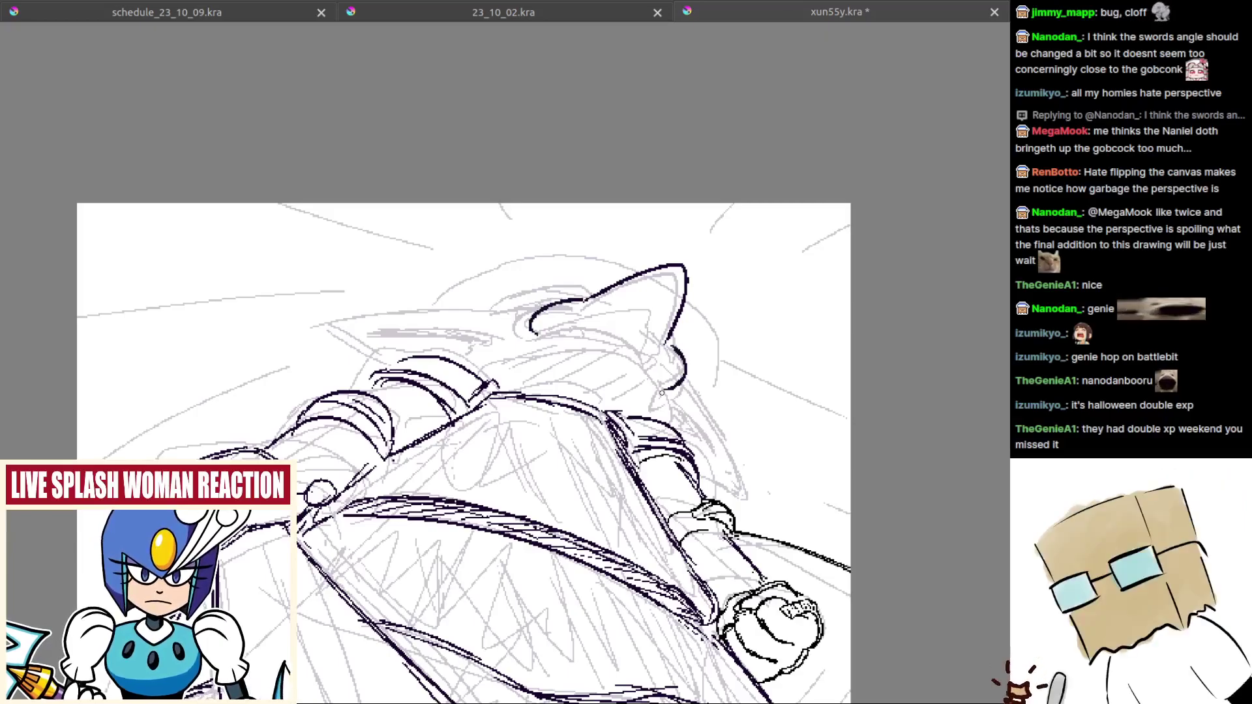
Step: Outline the long pointed ear above the nearer shoulder armour over the rough sketch
left_click_drag(597, 352, 704, 360)
left_click_drag(443, 317, 588, 339)
key("ctrl+z")
mouse_move(429, 321)
left_mouse_down()
mouse_move(624, 325)
mouse_move(419, 341)
left_mouse_up()
key("ctrl+z")
key("ctrl+z")
left_click_drag(538, 312, 446, 334)
key("ctrl+z")
left_click_drag(588, 315, 429, 338)
key("ctrl+z")
mouse_move(609, 322)
left_mouse_down()
mouse_move(518, 319)
mouse_move(415, 339)
mouse_move(480, 357)
left_mouse_up()
key("ctrl+z")
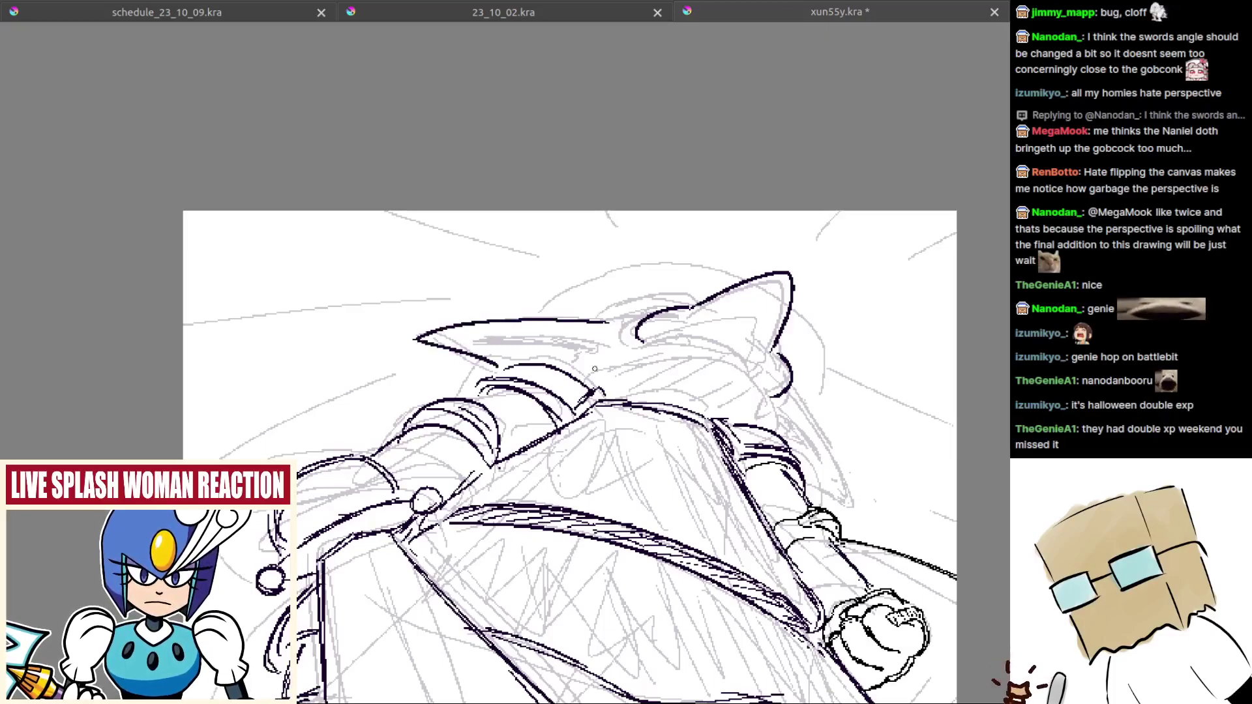
Step: Outline the second pointed ear hanging over the far shoulder, down to its tip beside the upper arm
left_click_drag(594, 369, 436, 323)
left_click_drag(634, 360, 681, 456)
key("ctrl+z")
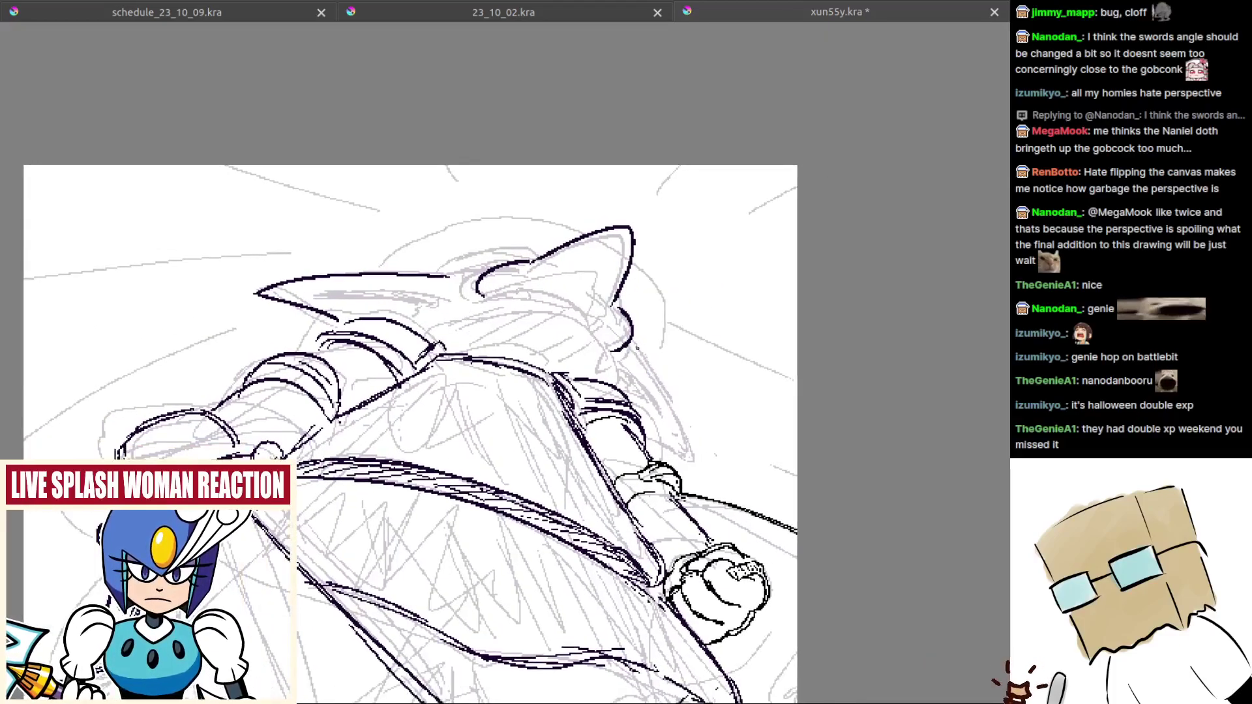
left_click_drag(633, 347, 676, 454)
key("ctrl+z")
left_click_drag(628, 347, 691, 453)
key("ctrl+z")
key("ctrl+z")
key("ctrl+z")
key("ctrl+z")
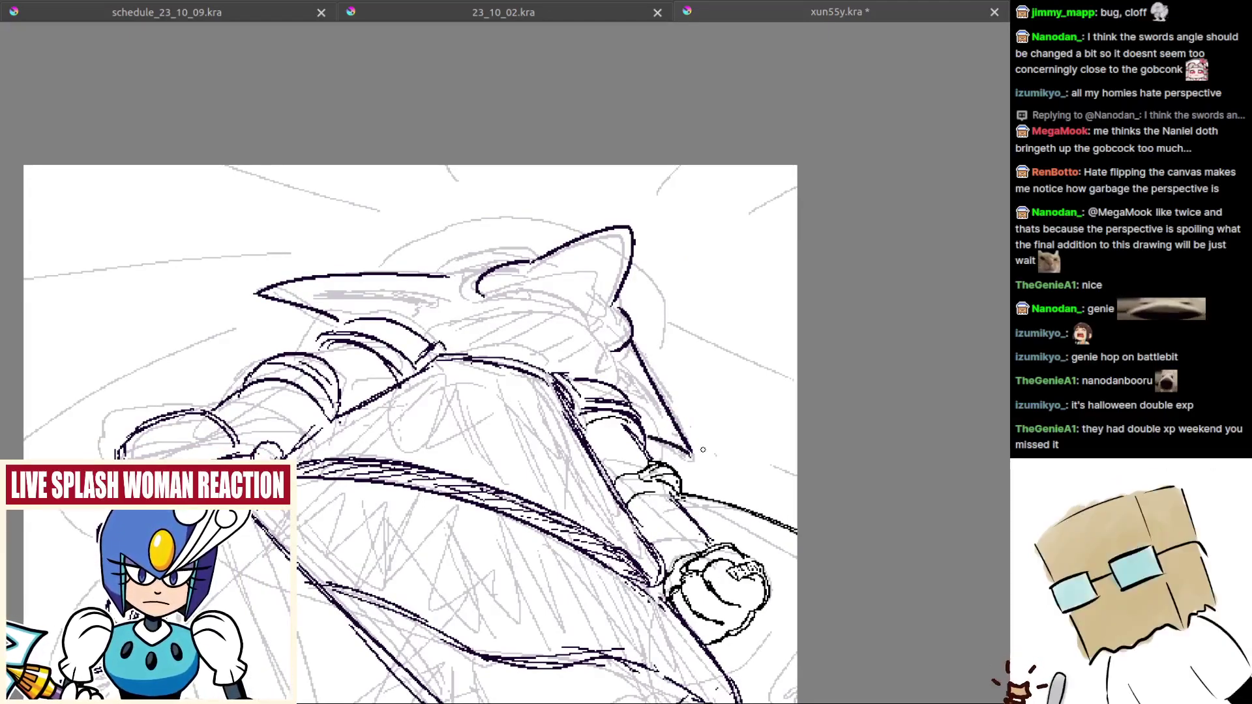
Step: Rotate the canvas and draw the long rounded arc of the head's outline from the pointed shape towards the long ear
mouse_move(590, 263)
left_mouse_down()
mouse_move(603, 300)
mouse_move(476, 263)
mouse_move(444, 279)
left_mouse_up()
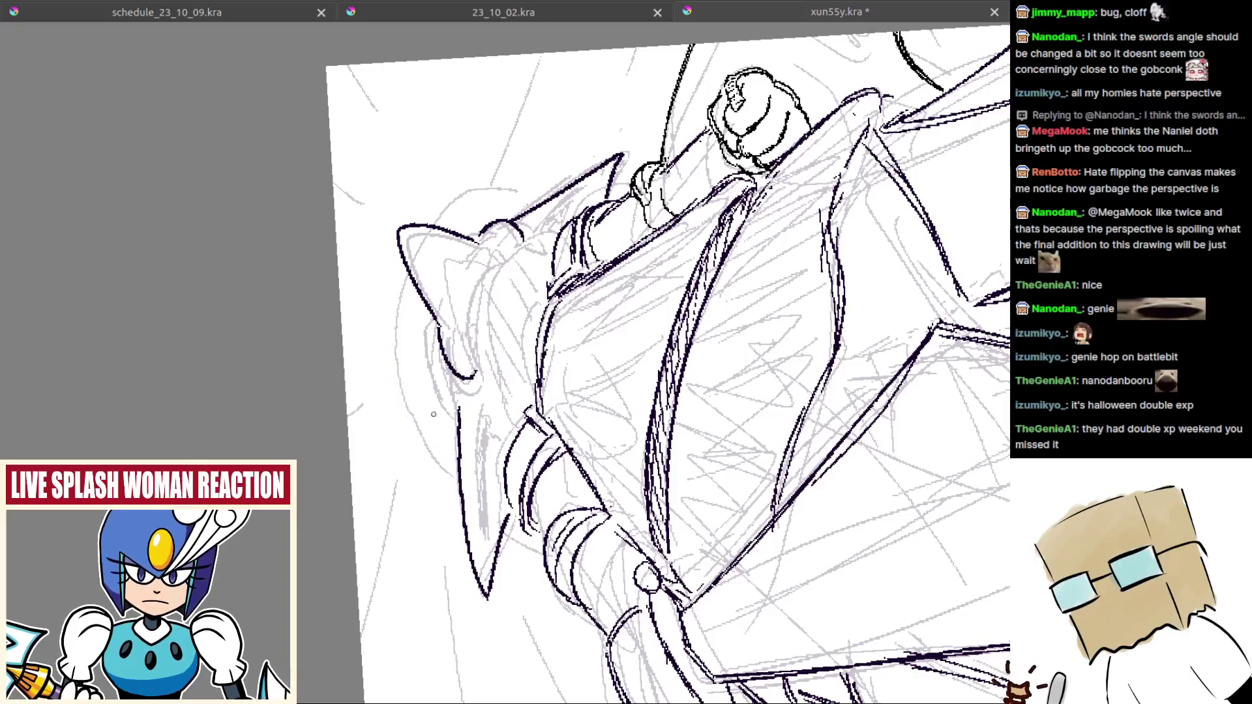
left_click_drag(393, 283, 449, 461)
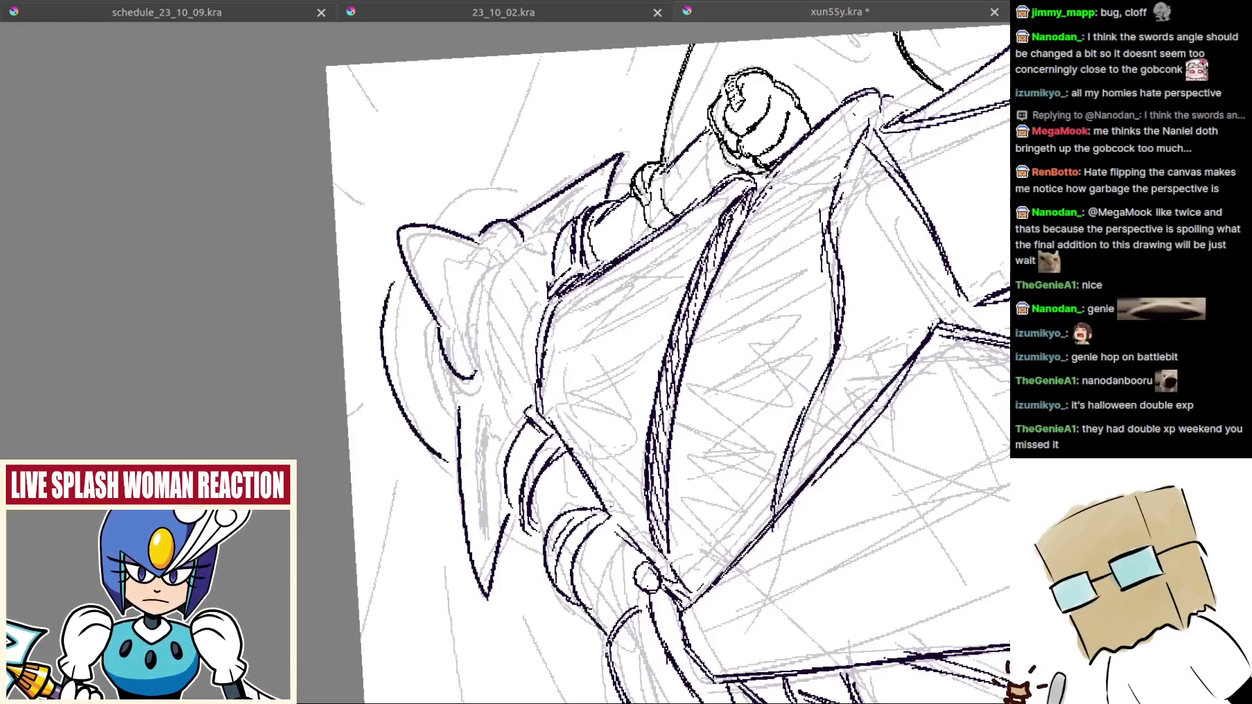
key("ctrl+z")
key("ctrl+z")
mouse_move(394, 280)
left_mouse_down()
mouse_move(455, 468)
mouse_move(457, 451)
left_mouse_up()
key("ctrl+z")
mouse_move(397, 298)
left_mouse_down()
mouse_move(414, 409)
mouse_move(454, 456)
left_mouse_up()
key("ctrl+z")
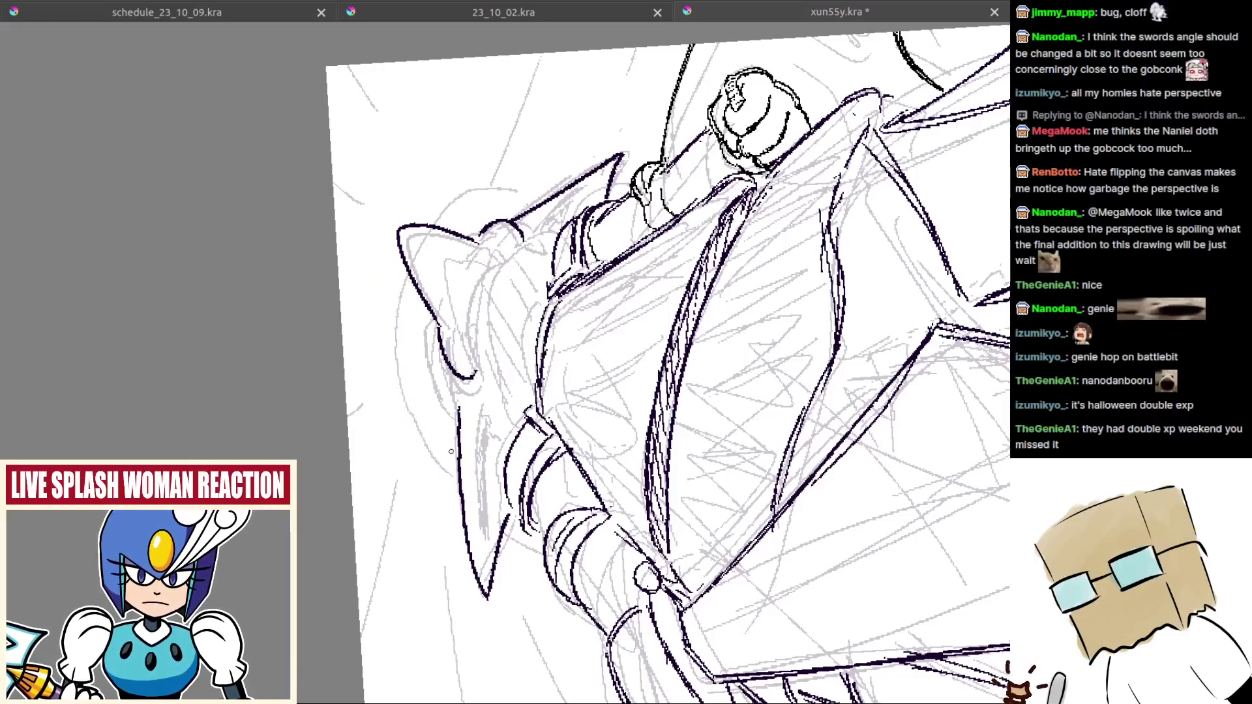
key("ctrl+shift+z")
Step: Continue the head's arc from the pointed shape towards the far ear, mirroring the canvas, and check the whole sketch
left_click_drag(437, 219, 534, 195)
key("ctrl+z")
key("ctrl+z")
left_click_drag(437, 220, 534, 196)
key("ctrl+z")
left_click_drag(435, 219, 562, 206)
key("ctrl+z")
key("m")
key("ctrl+z")
mouse_move(471, 203)
left_mouse_down()
mouse_move(552, 213)
mouse_move(530, 204)
mouse_move(541, 234)
mouse_move(568, 224)
left_mouse_up()
key("ctrl+z")
mouse_move(472, 206)
left_mouse_down()
mouse_move(558, 209)
mouse_move(578, 224)
left_mouse_up()
scroll(569, 263, "down", 4)
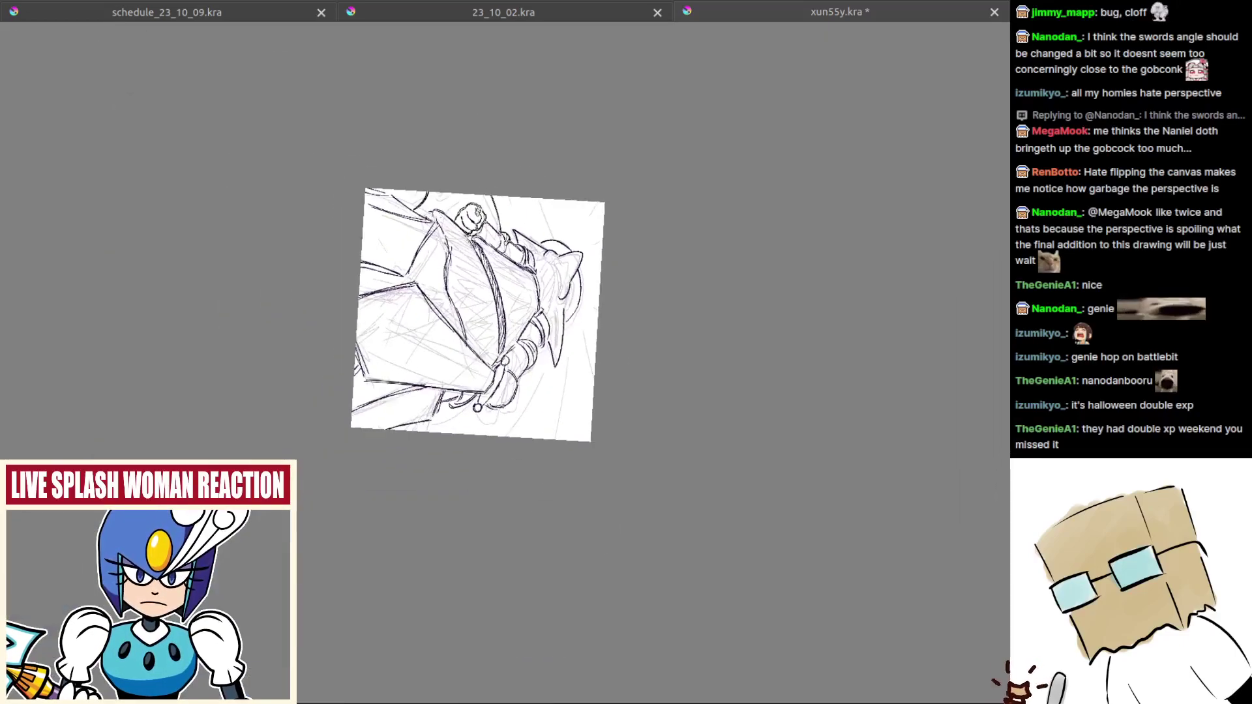
Step: Rotate the canvas and try redrawing the head's rounded arc between the pointed nose and the nearer long ear
mouse_move(538, 427)
left_mouse_down()
mouse_move(574, 343)
mouse_move(559, 358)
mouse_move(626, 380)
left_mouse_up()
left_click_drag(625, 379, 586, 272)
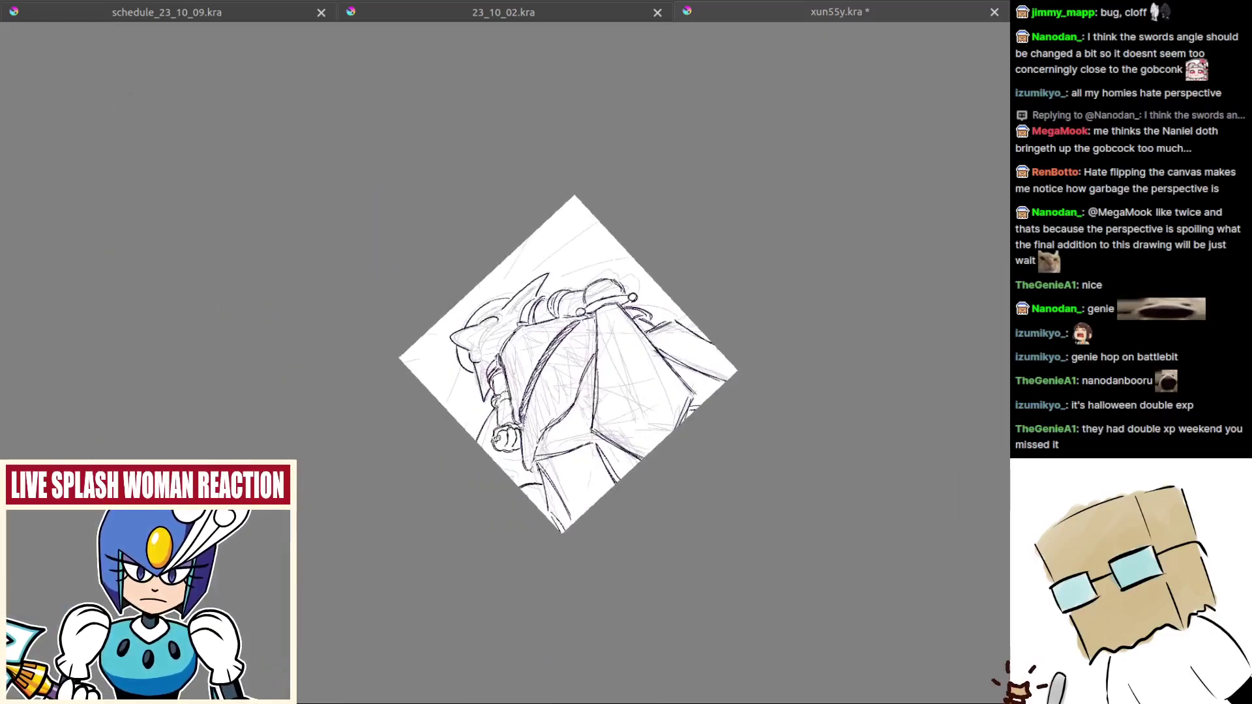
scroll(431, 349, "up", 4)
scroll(521, 355, "up", 2)
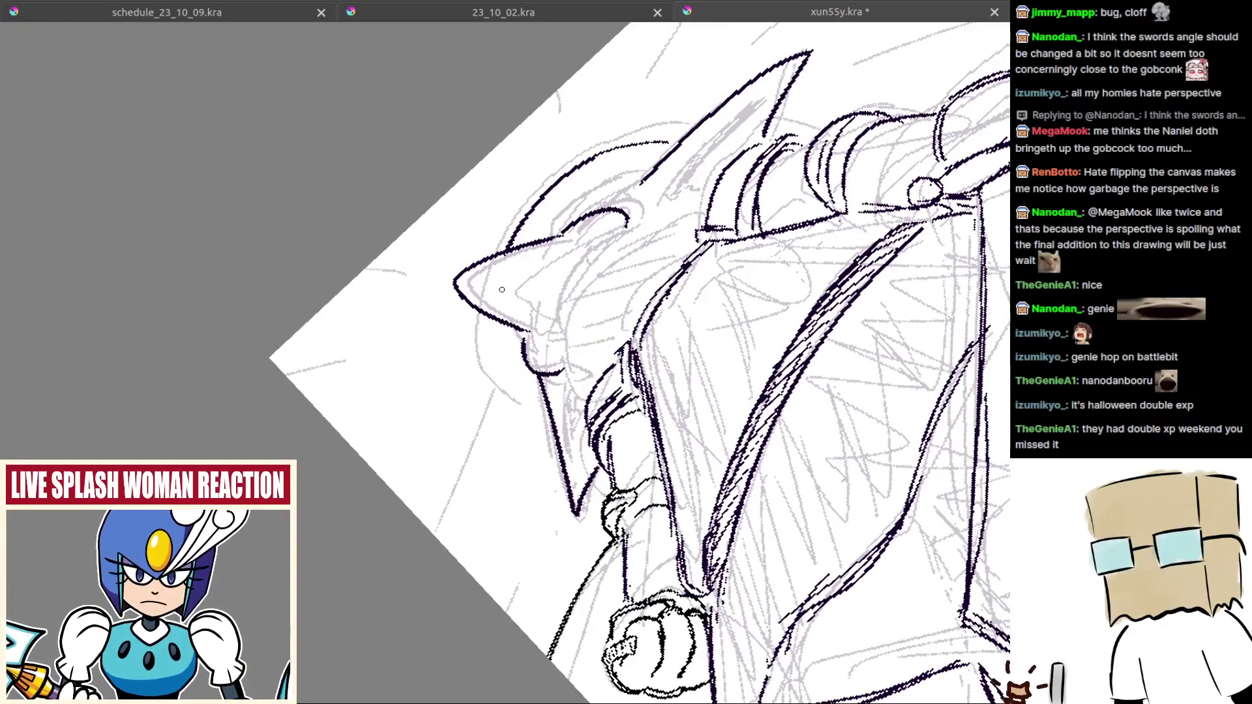
left_click_drag(499, 242, 630, 156)
key("ctrl+z")
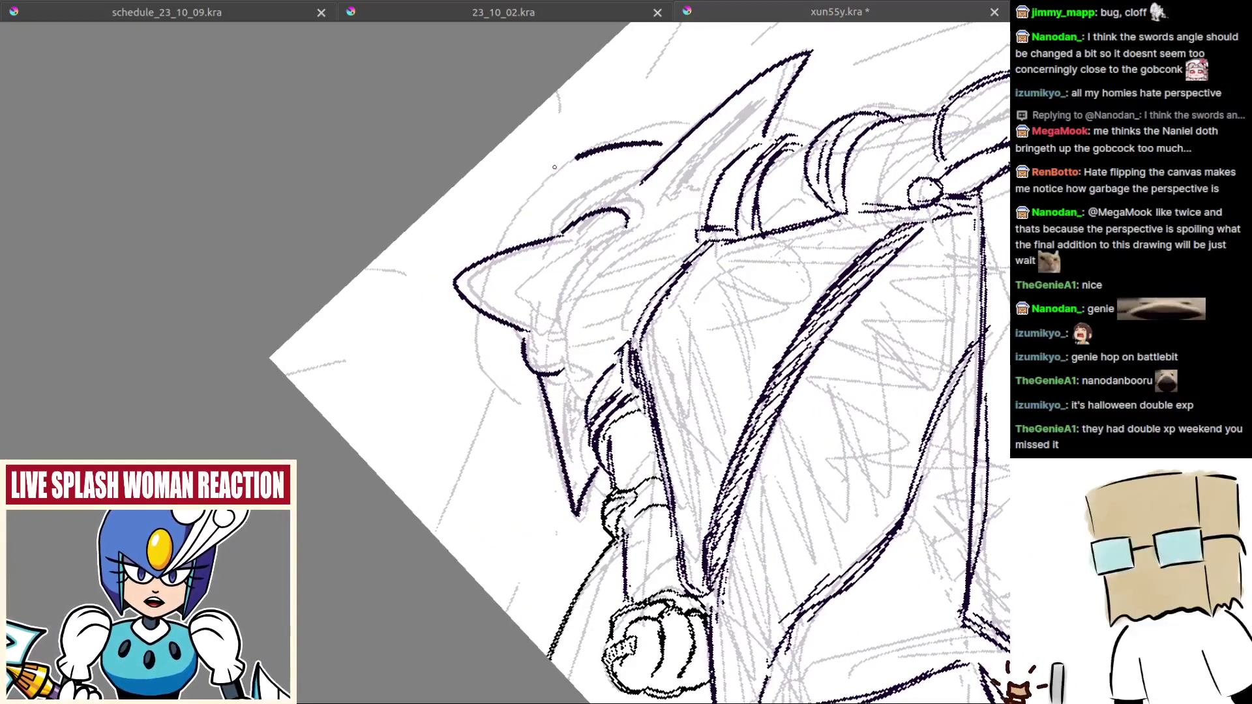
mouse_move(481, 240)
left_mouse_down()
mouse_move(627, 149)
mouse_move(669, 145)
mouse_move(575, 155)
mouse_move(661, 142)
left_mouse_up()
key("ctrl+z")
key("ctrl+z")
key("ctrl+z")
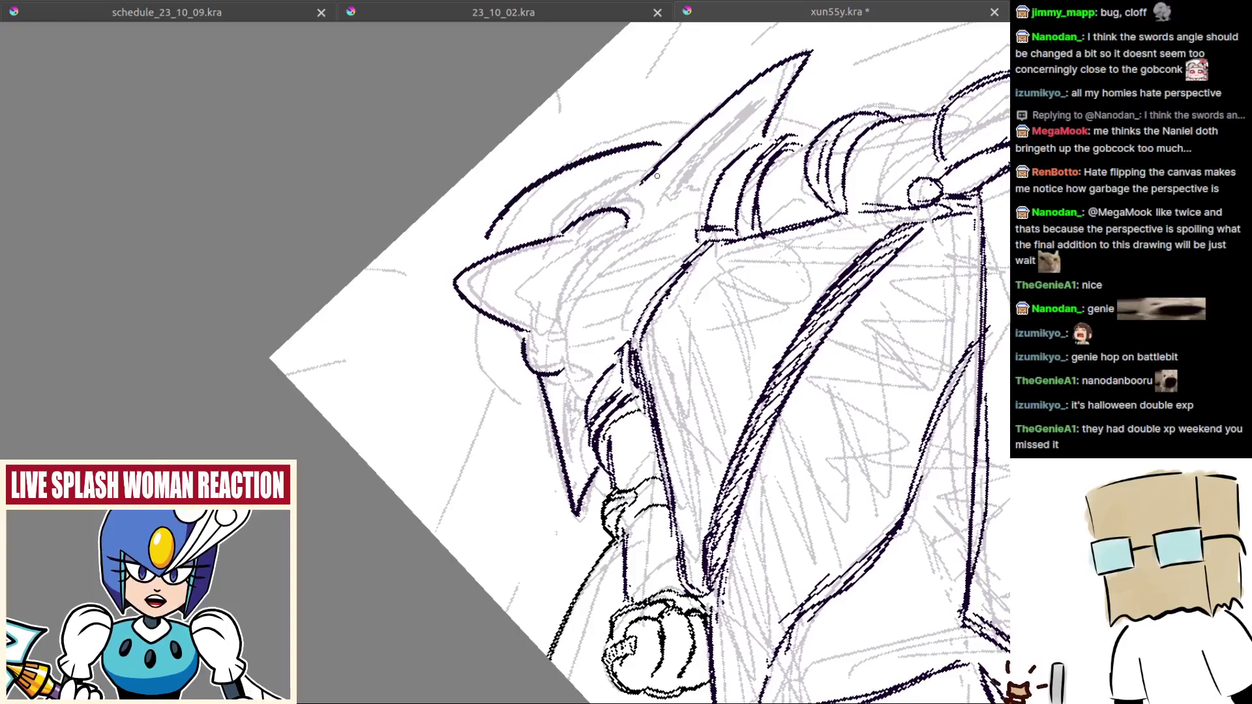
key("ctrl+z")
Step: Redraw the head's arc higher, running from the upper edge of the nearer long ear down to the pointed nose
mouse_move(499, 242)
left_mouse_down()
mouse_move(682, 161)
mouse_move(495, 251)
mouse_move(630, 135)
mouse_move(703, 116)
left_mouse_up()
key("ctrl+z")
key("ctrl+z")
key("ctrl+z")
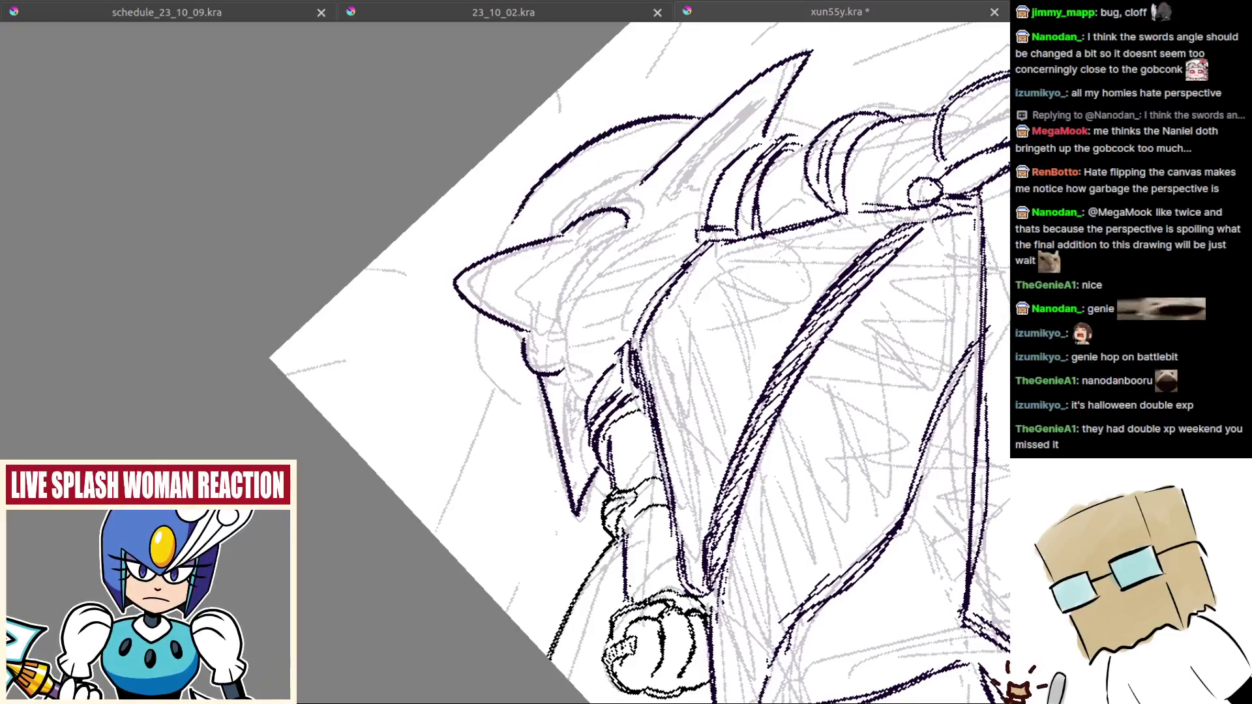
left_click_drag(526, 198, 503, 246)
Step: Draw the head's rounded outline on the far side of the nose, curving from the nose to the far ear
mouse_move(481, 303)
left_mouse_down()
mouse_move(503, 371)
mouse_move(492, 377)
mouse_move(506, 371)
mouse_move(548, 414)
left_mouse_up()
key("ctrl+z")
key("ctrl+z")
key("ctrl+z")
key("ctrl+z")
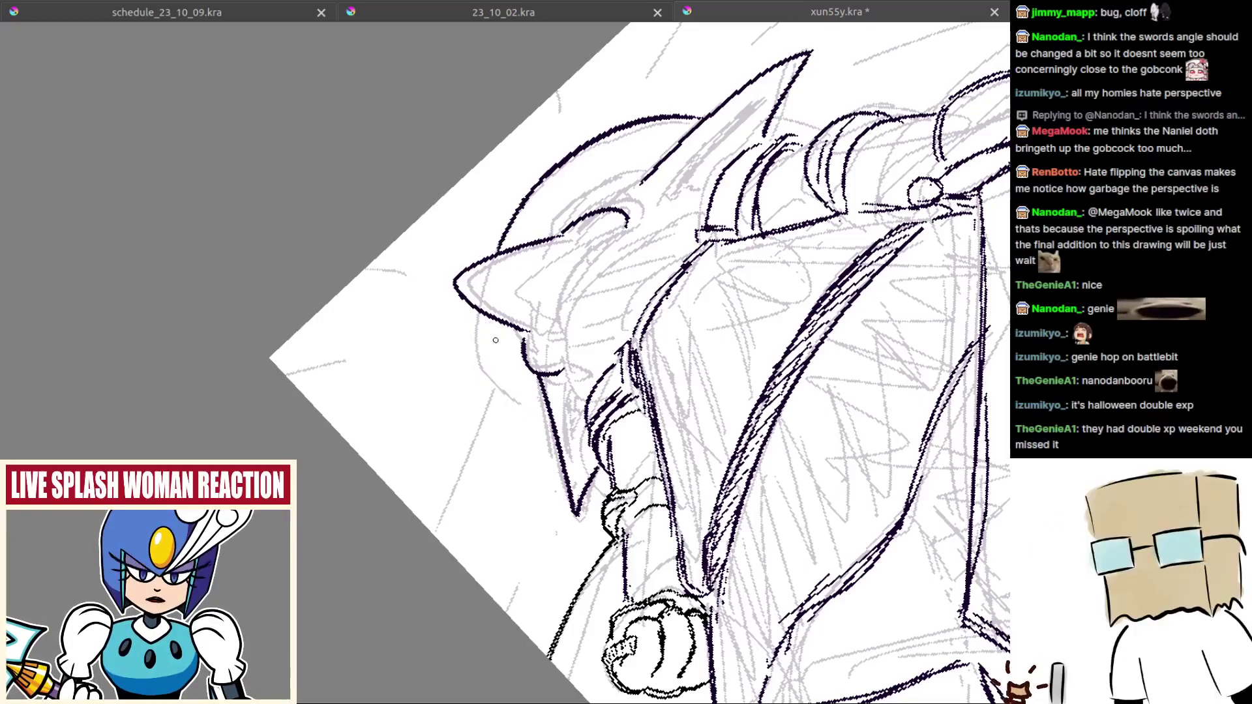
key("ctrl+z")
mouse_move(478, 315)
left_mouse_down()
mouse_move(515, 395)
mouse_move(544, 403)
left_mouse_up()
key("ctrl+z")
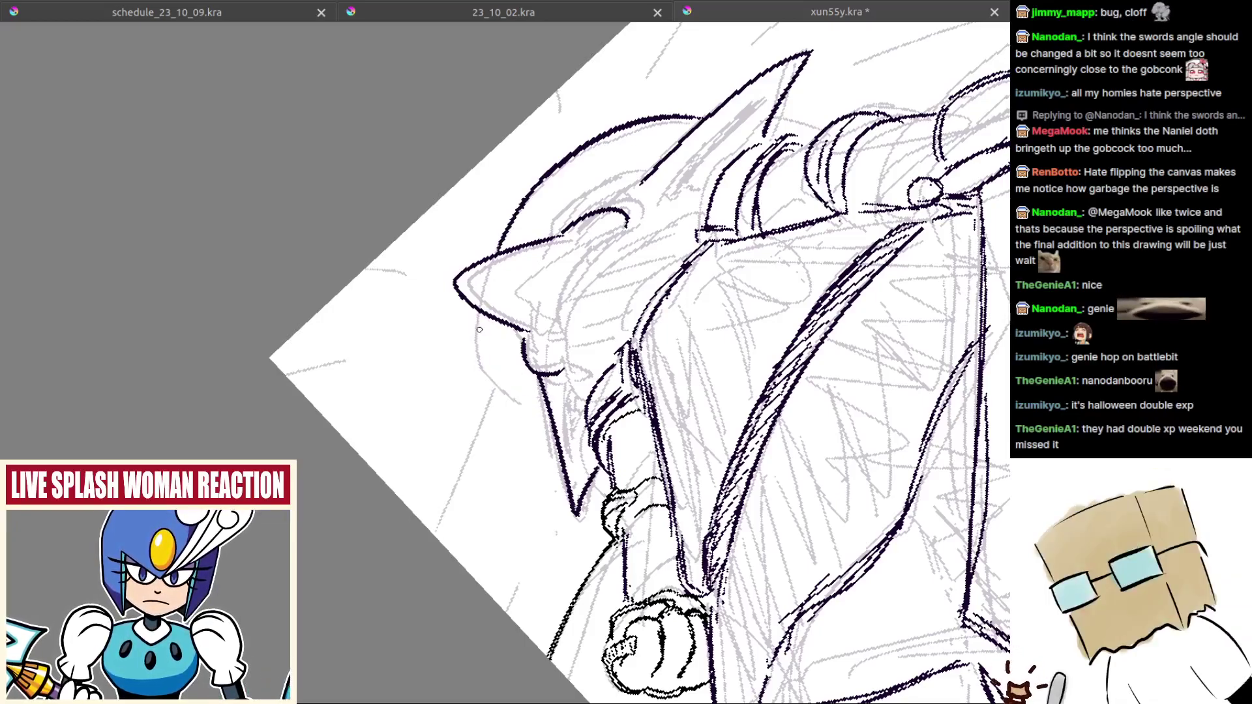
left_click_drag(475, 314, 538, 403)
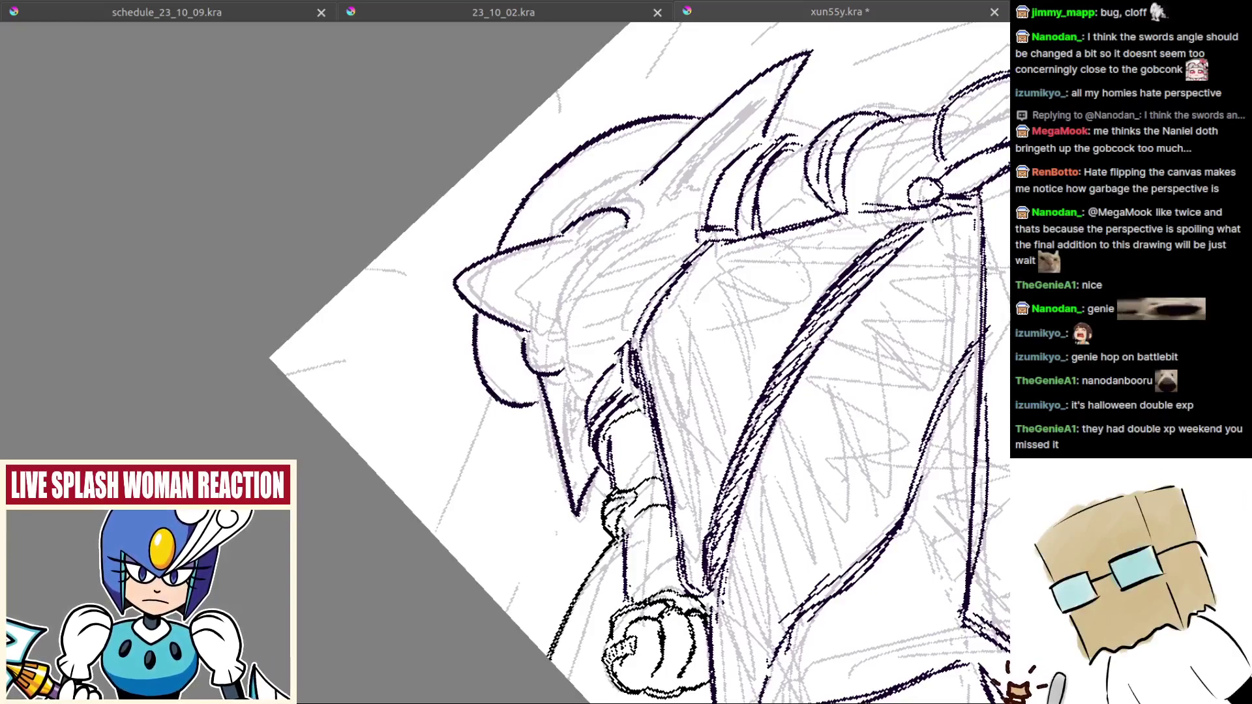
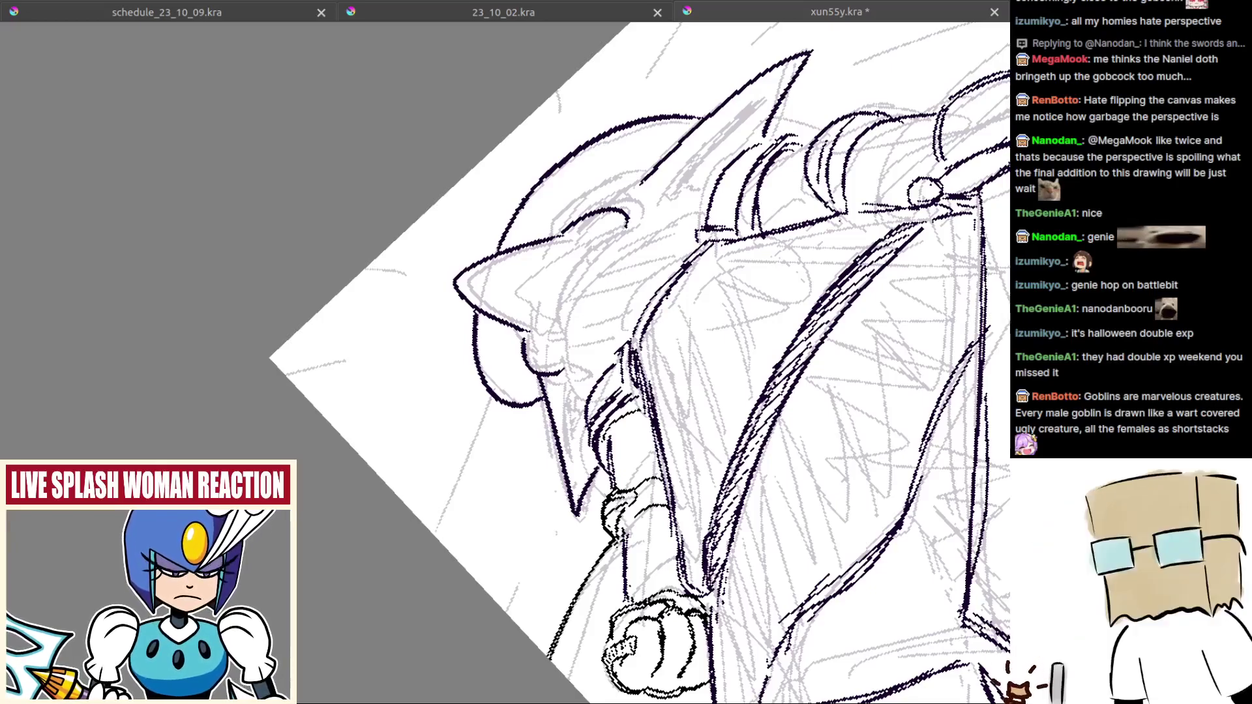
Step: Show the Goblin Shaman reference picture, straighten and unmirror the canvas, and shift the picture to bring the whole goblin into view
left_click_drag(864, 358, 726, 367)
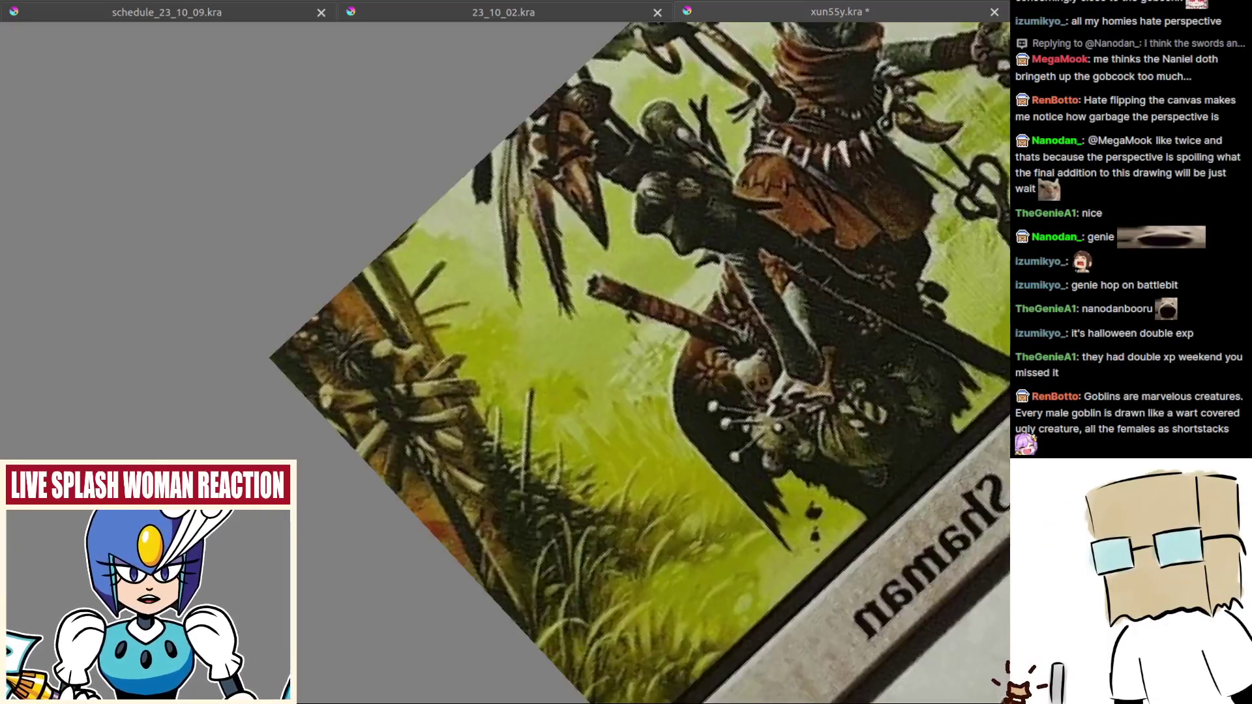
left_click_drag(810, 415, 711, 415)
scroll(846, 416, "down", 2)
left_click_drag(845, 415, 669, 407)
key("5")
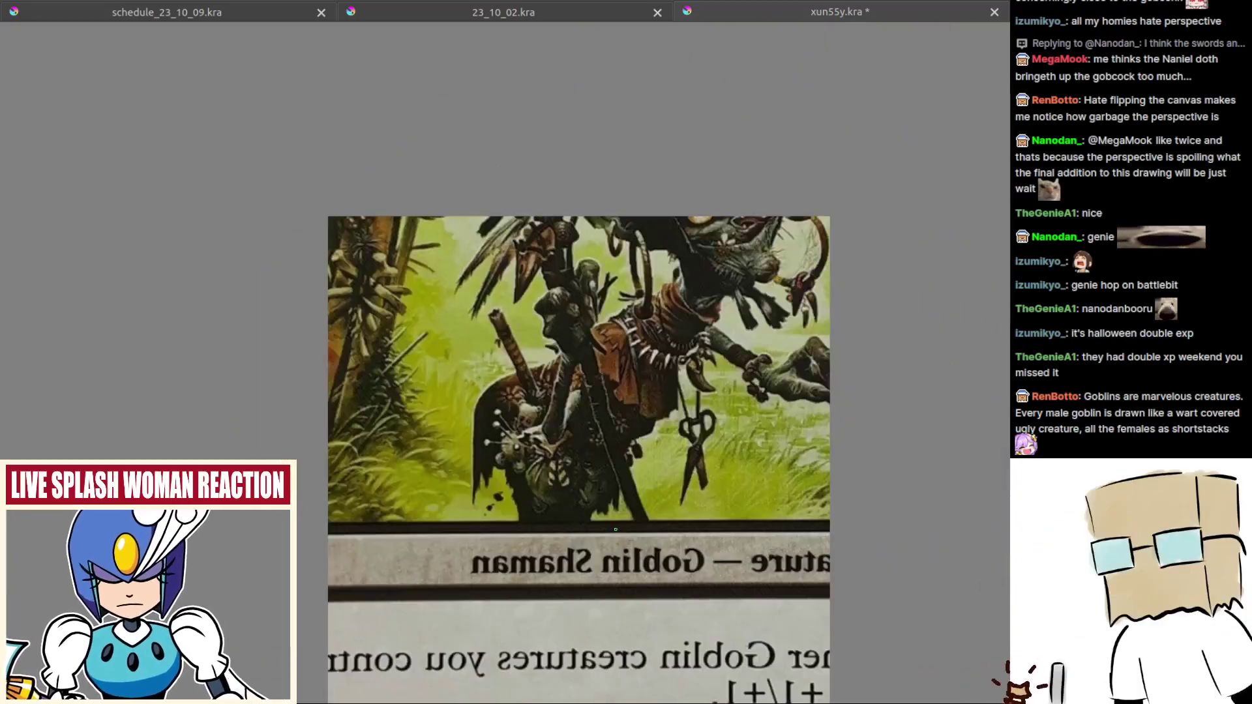
key("m")
left_click_drag(554, 401, 706, 509)
key("t")
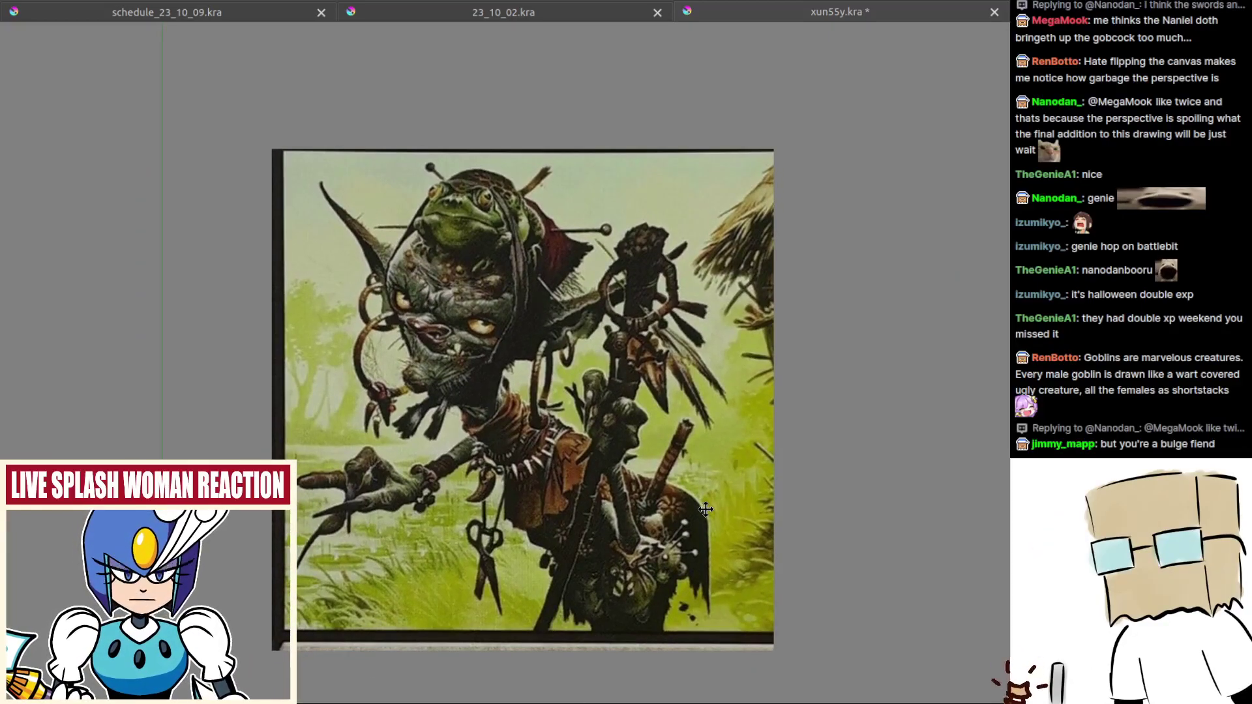
Step: Examine the goblin's head, ears and body in the reference picture, undo the picture's shift and return to the sketch
scroll(462, 215, "up", 2)
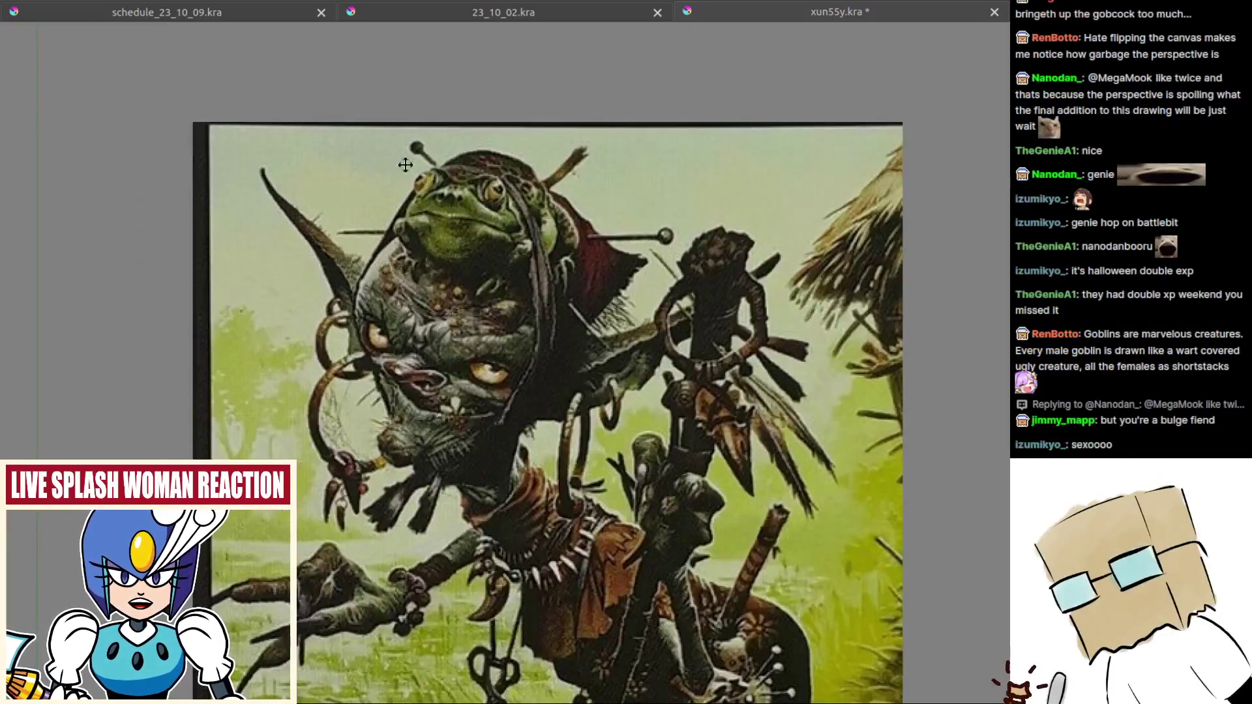
scroll(319, 413, "down", 2)
left_click_drag(318, 413, 329, 351)
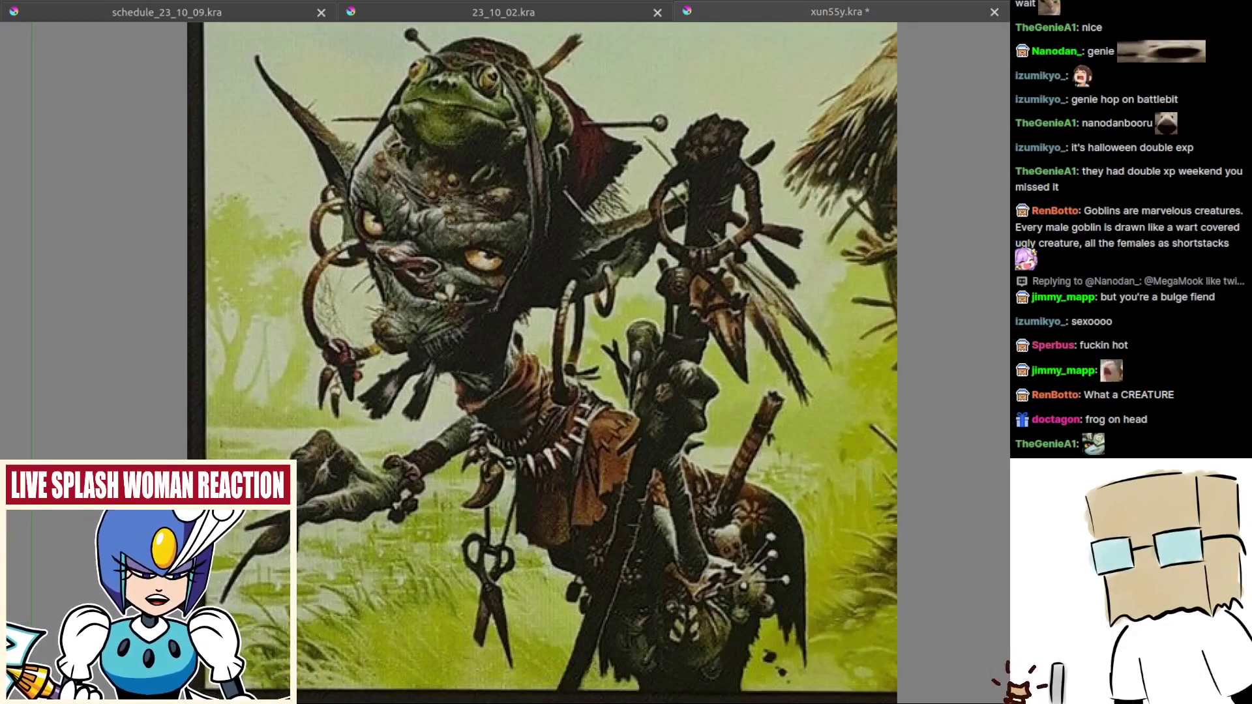
left_click_drag(598, 435, 588, 420)
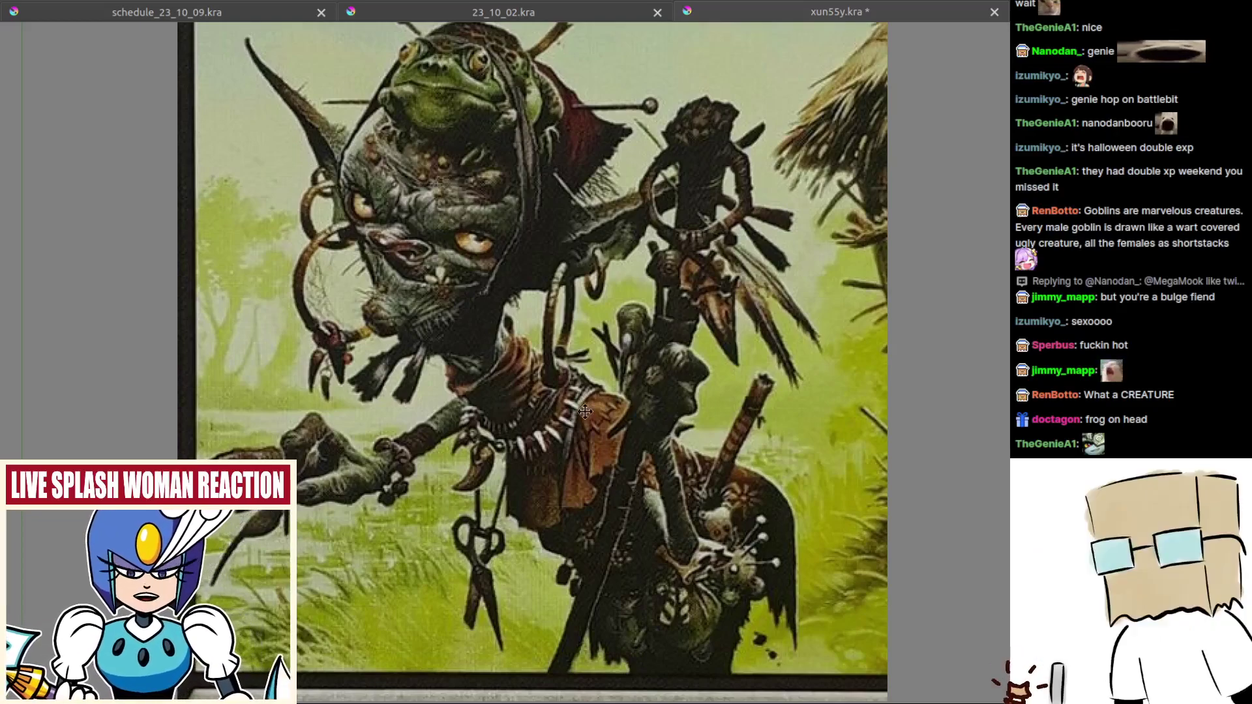
scroll(590, 434, "down", 3)
scroll(599, 481, "up", 1)
scroll(602, 499, "up", 1)
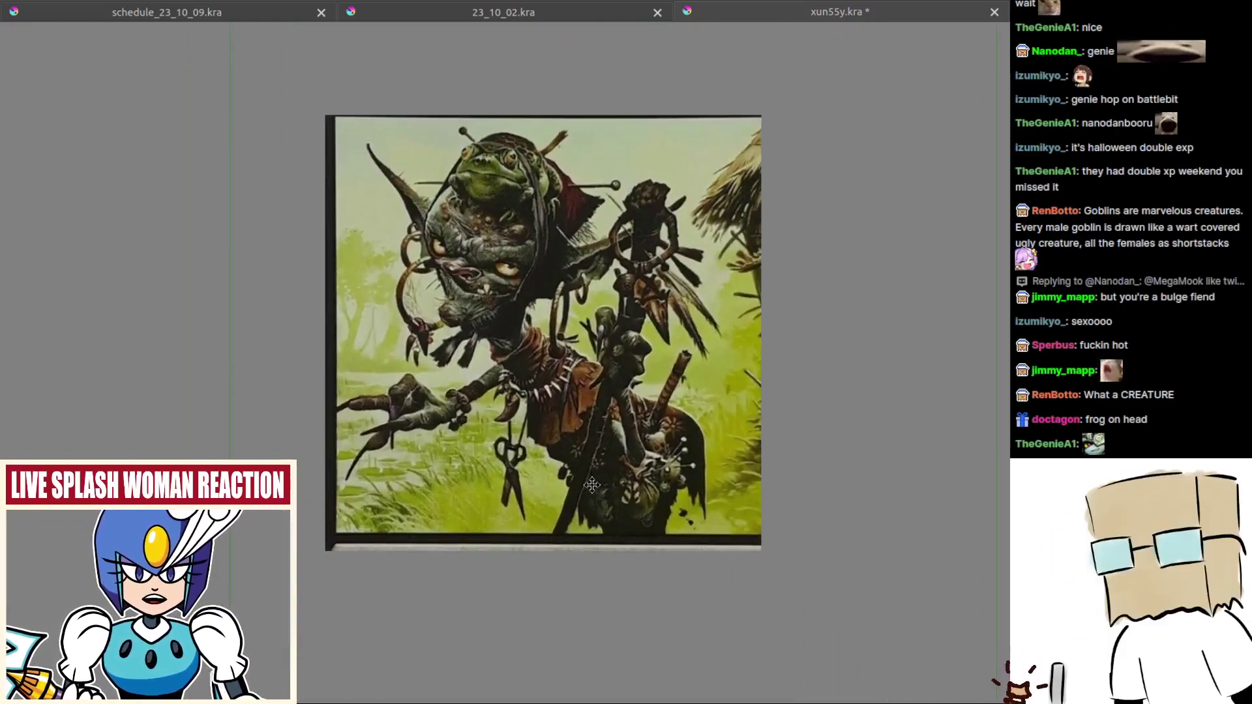
key("ctrl+z")
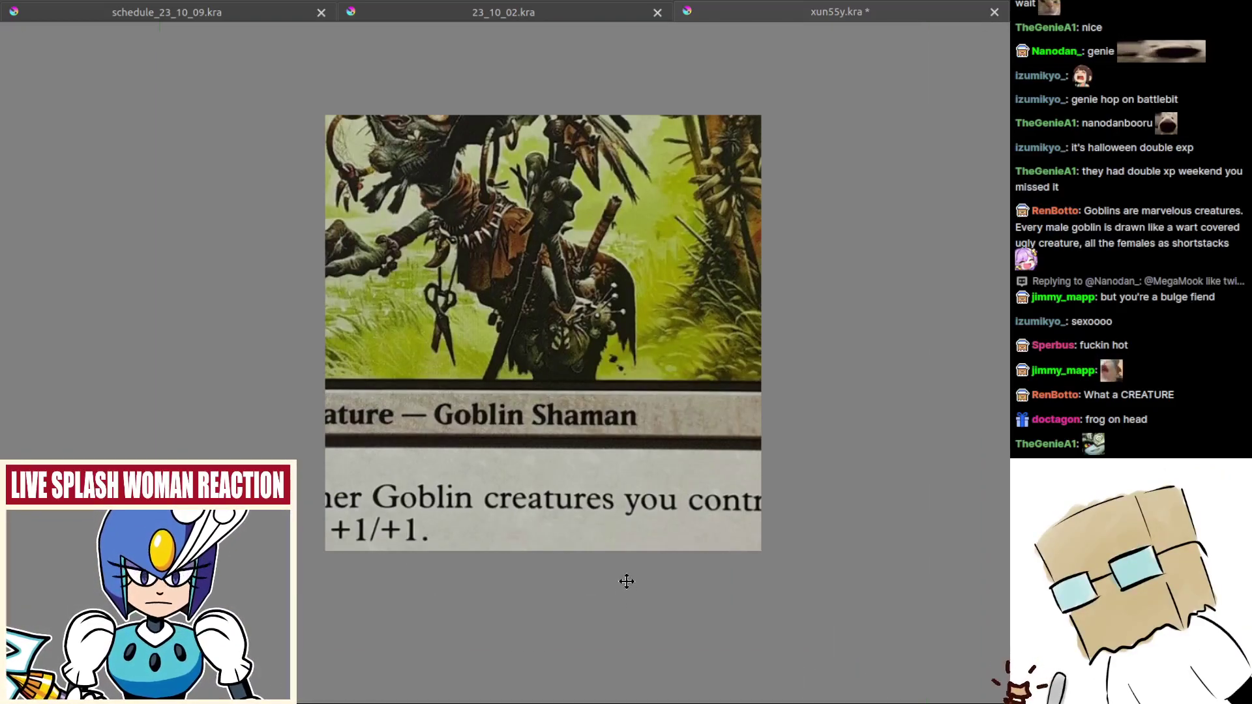
left_click_drag(650, 472, 626, 483)
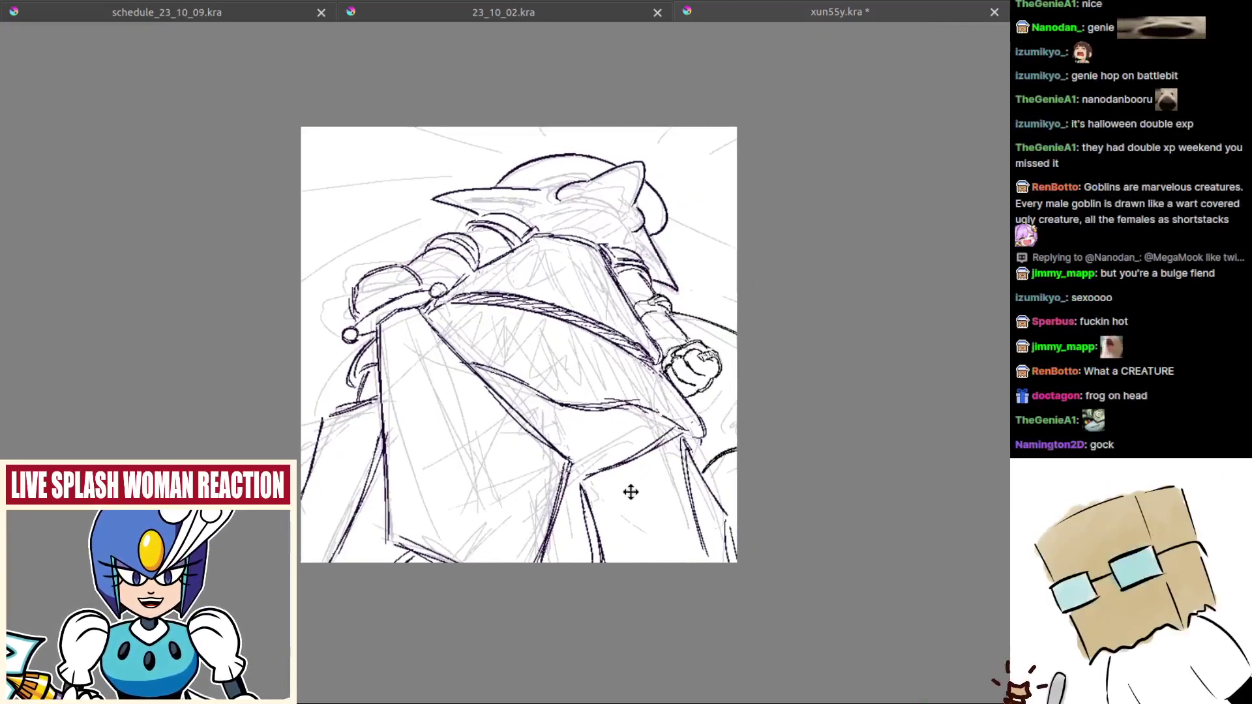
Step: Draw a curved fold over the near nostril wing, between the base of the pointed nose and the long ear
scroll(632, 502, "up", 2)
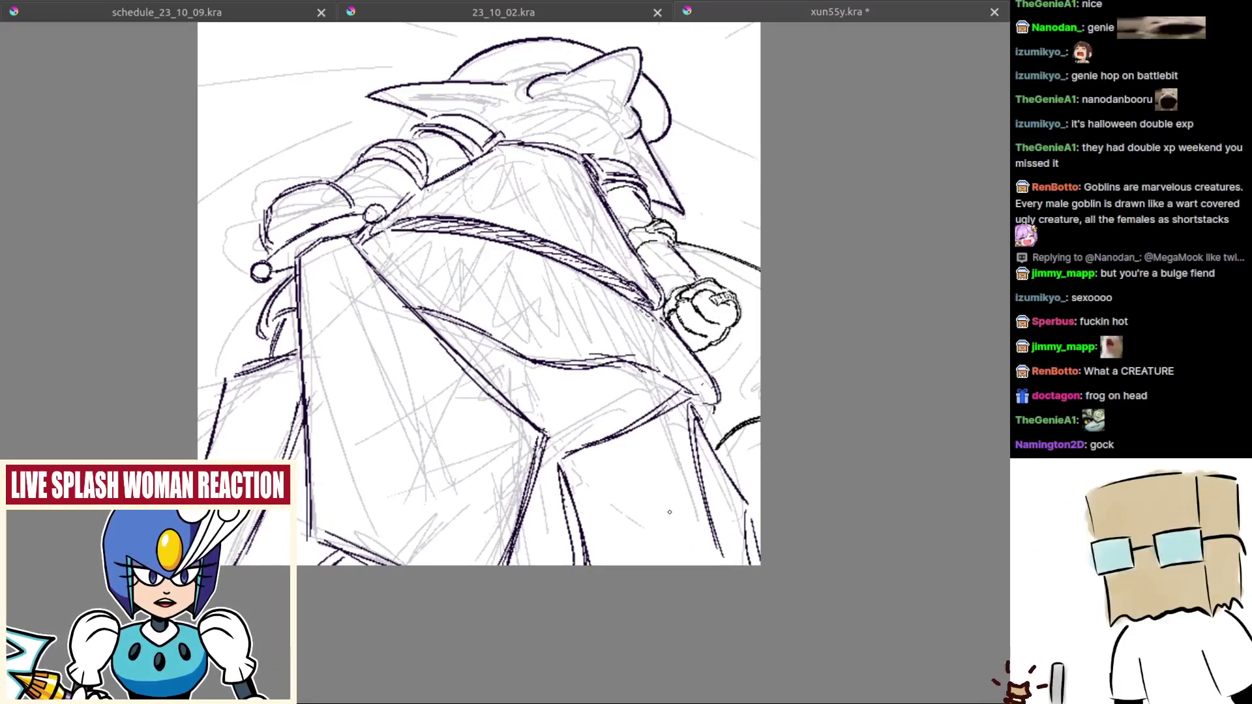
left_click_drag(598, 342, 615, 462)
left_click_drag(636, 334, 642, 417)
left_click_drag(630, 339, 587, 256)
mouse_move(512, 283)
left_mouse_down()
mouse_move(593, 306)
mouse_move(604, 330)
mouse_move(669, 264)
mouse_move(656, 260)
left_mouse_up()
key("ctrl+z")
left_click_drag(757, 335, 669, 323)
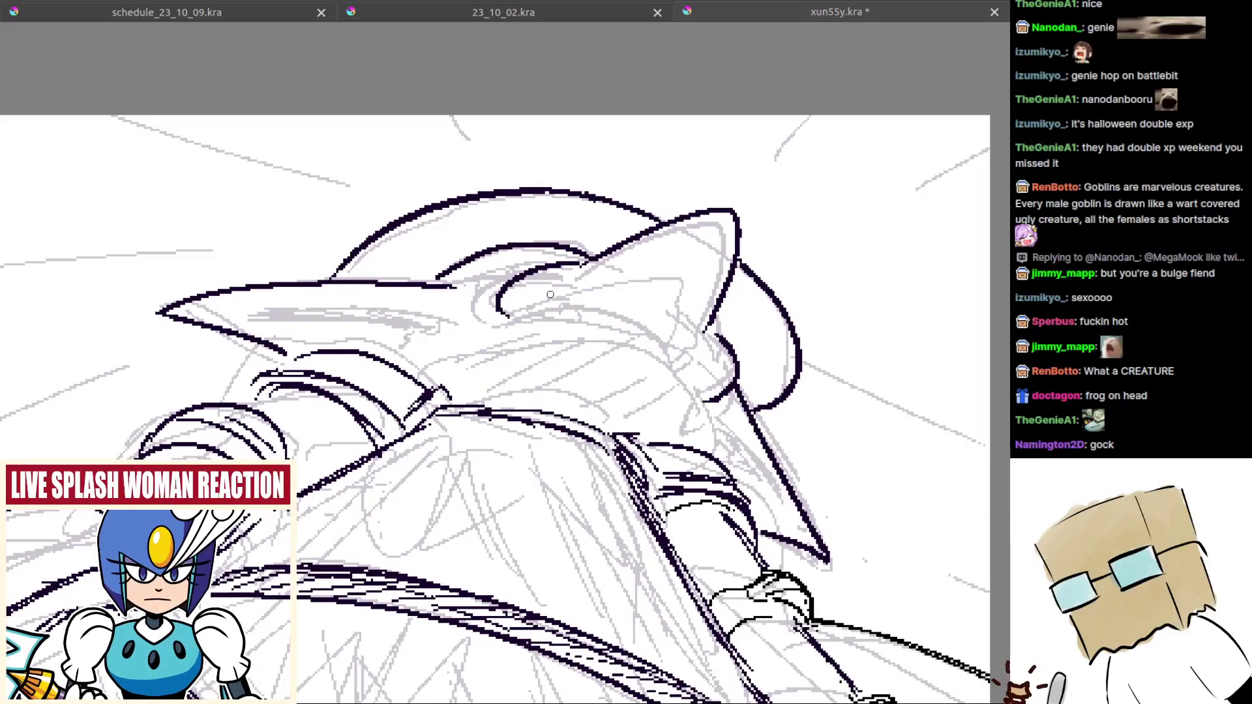
Step: Draw the small curved nostril openings inside the near and far wings of the nose
mouse_move(536, 307)
left_mouse_down()
mouse_move(595, 302)
mouse_move(592, 311)
mouse_move(569, 297)
mouse_move(544, 315)
left_mouse_up()
key("ctrl+z")
key("ctrl+z")
key("ctrl+z")
key("ctrl+z")
key("ctrl+z")
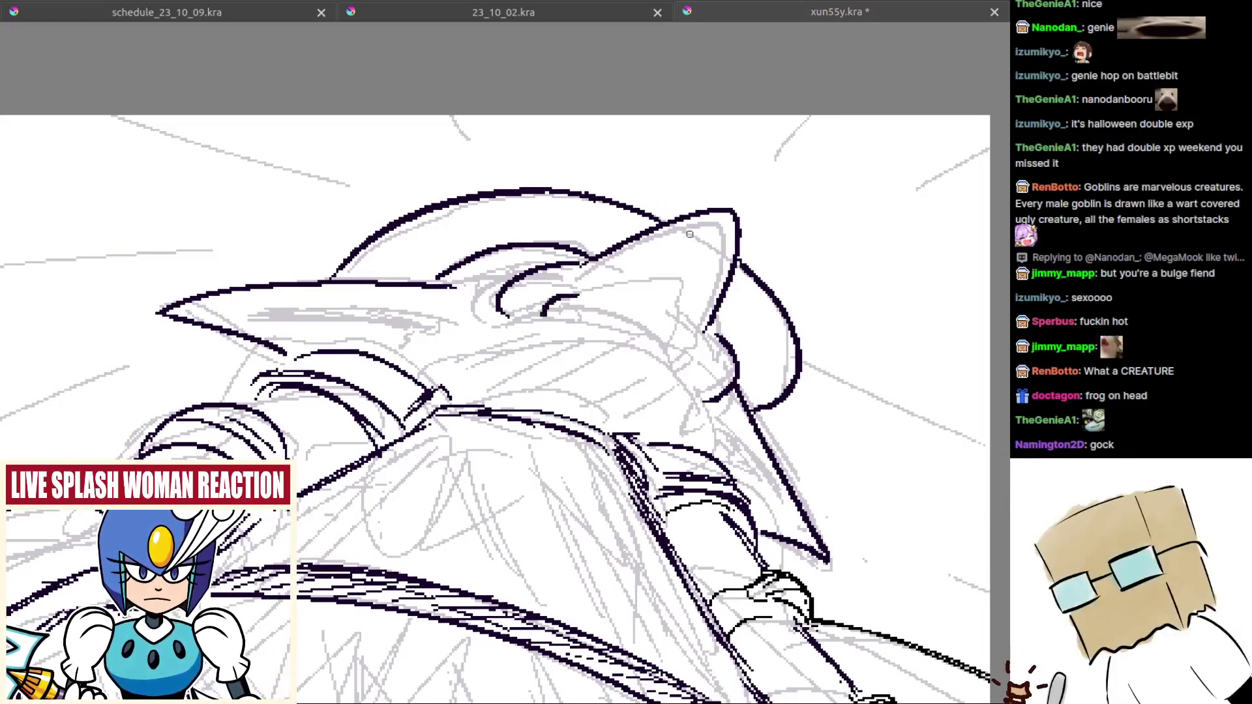
mouse_move(698, 335)
left_mouse_down()
mouse_move(715, 354)
mouse_move(694, 346)
mouse_move(685, 375)
mouse_move(583, 321)
mouse_move(682, 341)
mouse_move(649, 338)
mouse_move(646, 470)
left_mouse_up()
key("ctrl+z")
mouse_move(631, 377)
left_mouse_down()
mouse_move(626, 339)
mouse_move(578, 315)
mouse_move(702, 310)
left_mouse_up()
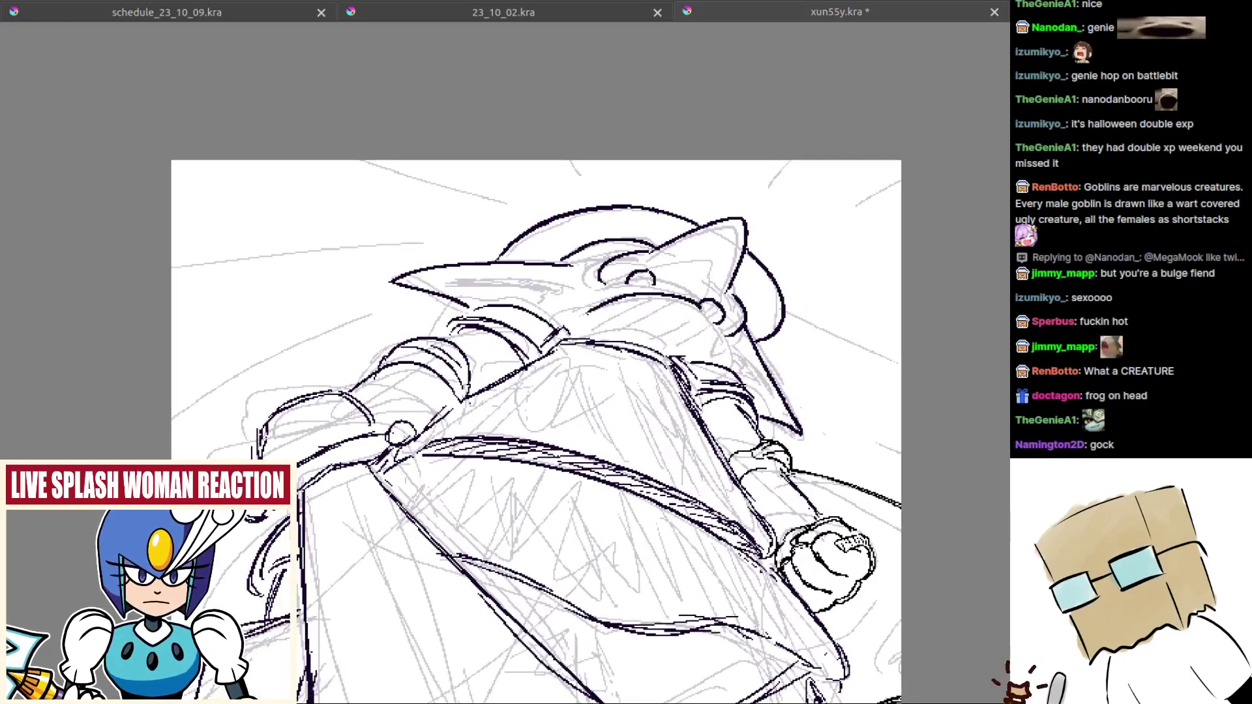
Step: Try several versions of the long curved line beneath the nose, between the two nostrils and the cloak collar
key("ctrl+z")
mouse_move(588, 312)
left_mouse_down()
mouse_move(720, 320)
mouse_move(720, 337)
left_mouse_up()
key("ctrl+z")
mouse_move(585, 314)
left_mouse_down()
mouse_move(723, 320)
mouse_move(733, 354)
mouse_move(675, 302)
mouse_move(708, 324)
mouse_move(615, 297)
mouse_move(654, 287)
mouse_move(645, 294)
mouse_move(723, 349)
left_mouse_up()
key("ctrl+z")
key("ctrl+z")
key("ctrl+z")
key("ctrl+z")
key("ctrl+z")
key("ctrl+z")
Step: Check the whole sketch mirrored, and undo the nostril openings and the curved line beneath the nose
mouse_move(559, 311)
left_mouse_down()
mouse_move(647, 290)
mouse_move(722, 337)
mouse_move(693, 448)
left_mouse_up()
key("m")
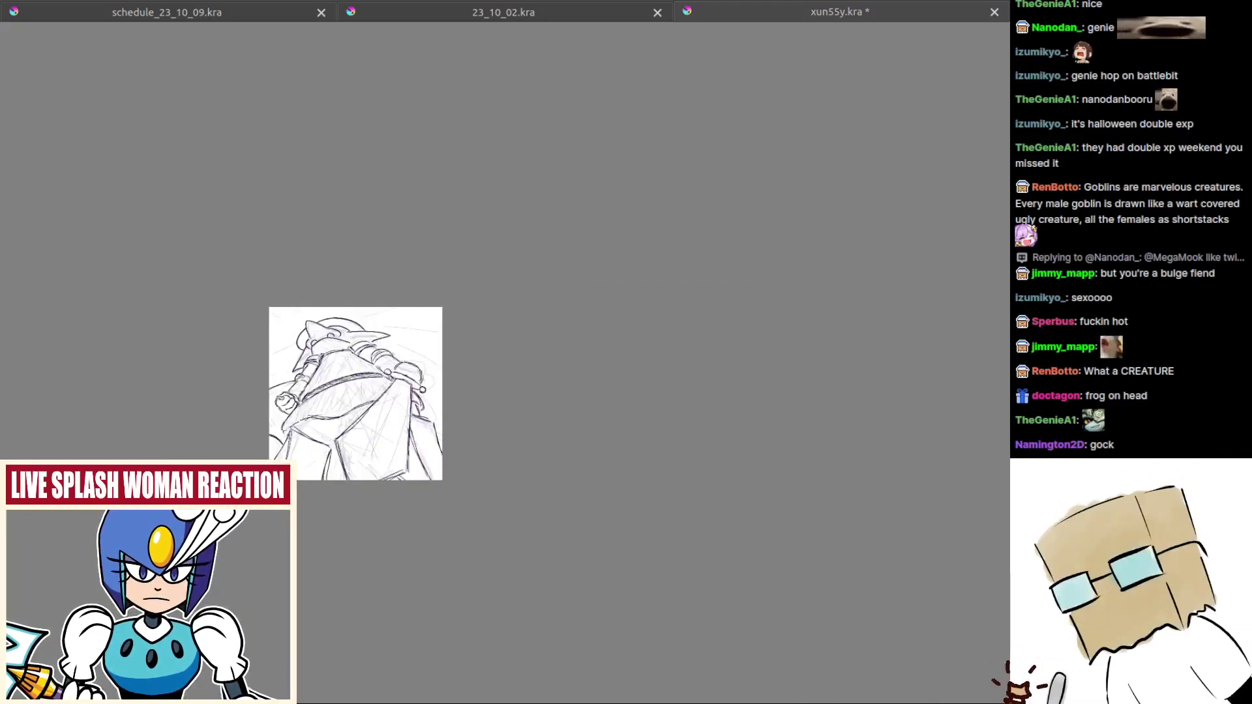
left_click_drag(334, 378, 557, 370)
key("plus")
key("plus")
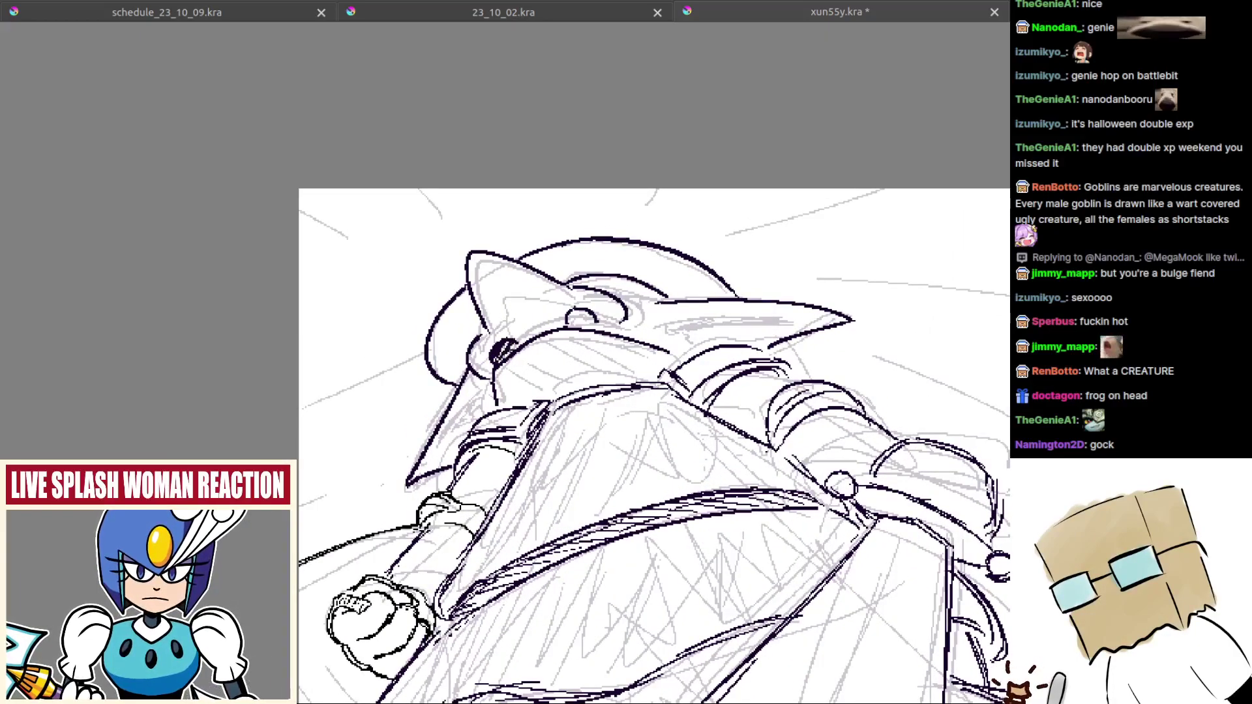
key("ctrl+z")
key("ctrl+z")
key("ctrl+z")
key("ctrl+z")
key("ctrl+z")
key("ctrl+z")
key("ctrl+z")
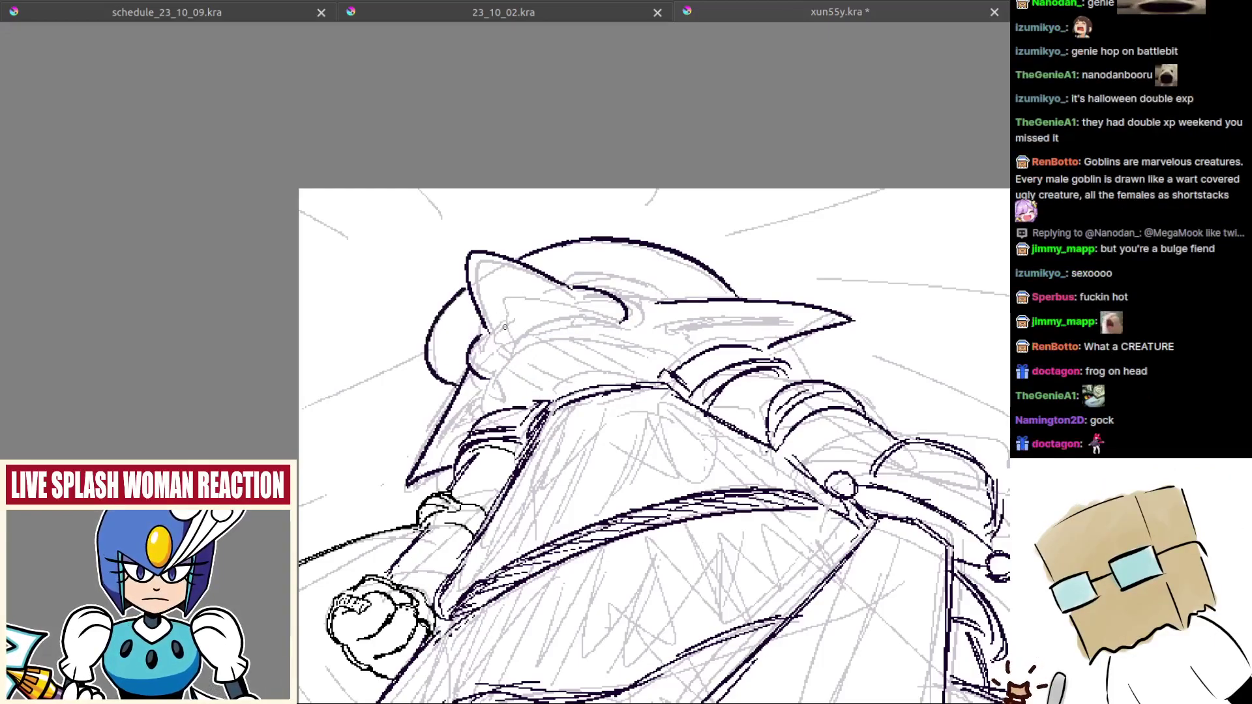
Step: Erase the inked pointed nose outline and both nostril wings, keeping the head arcs and the ears
key("plus")
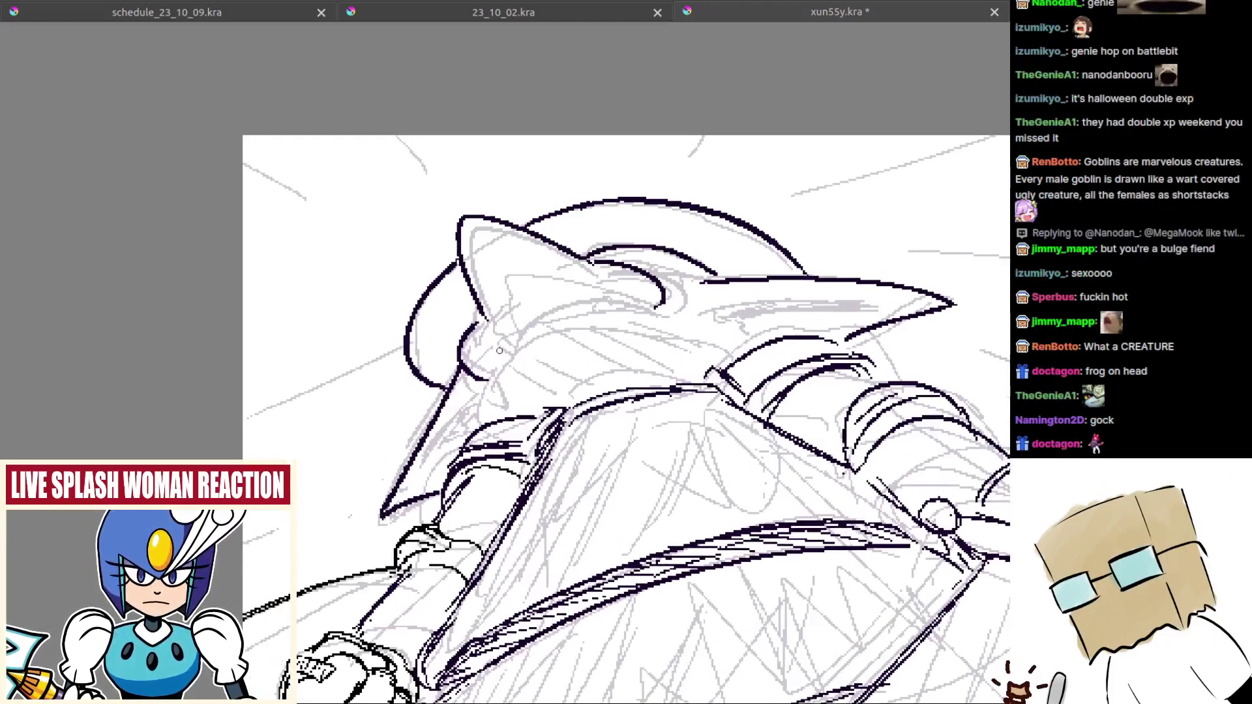
mouse_move(475, 216)
left_mouse_down()
mouse_move(459, 226)
mouse_move(481, 311)
mouse_move(459, 233)
mouse_move(513, 226)
mouse_move(583, 258)
mouse_move(607, 285)
mouse_move(577, 261)
left_mouse_up()
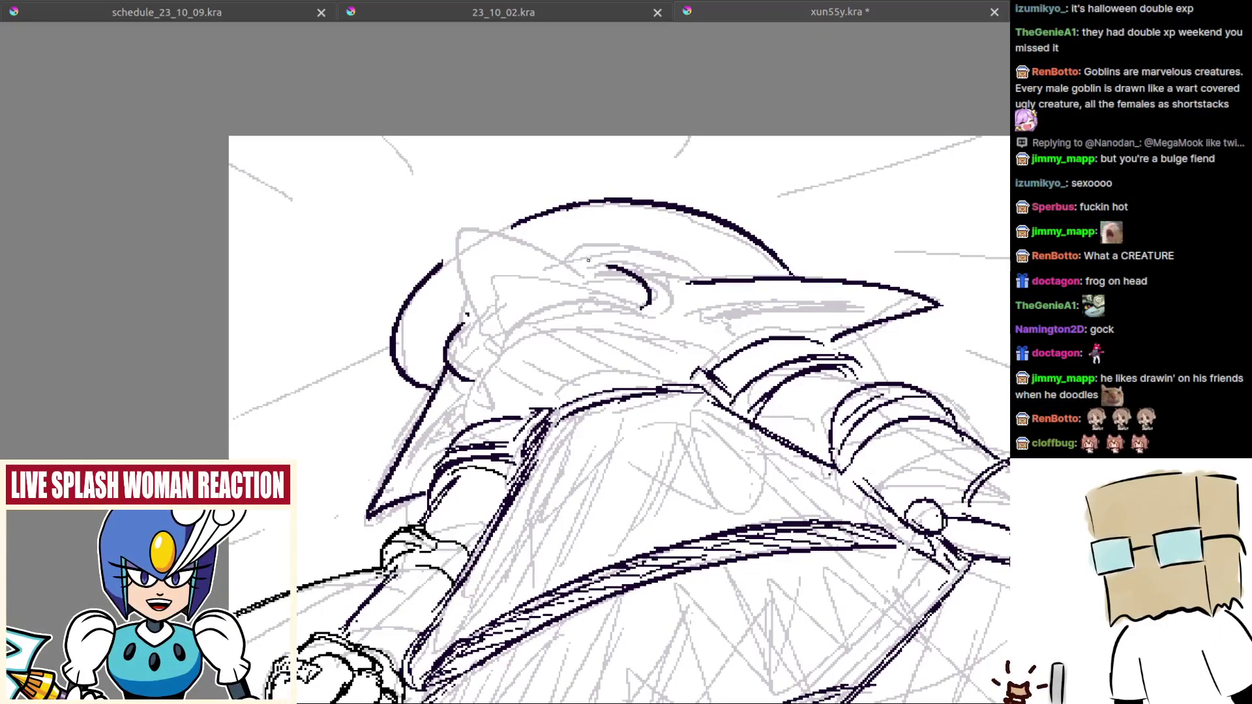
mouse_move(617, 267)
left_mouse_down()
mouse_move(639, 277)
mouse_move(650, 303)
left_mouse_up()
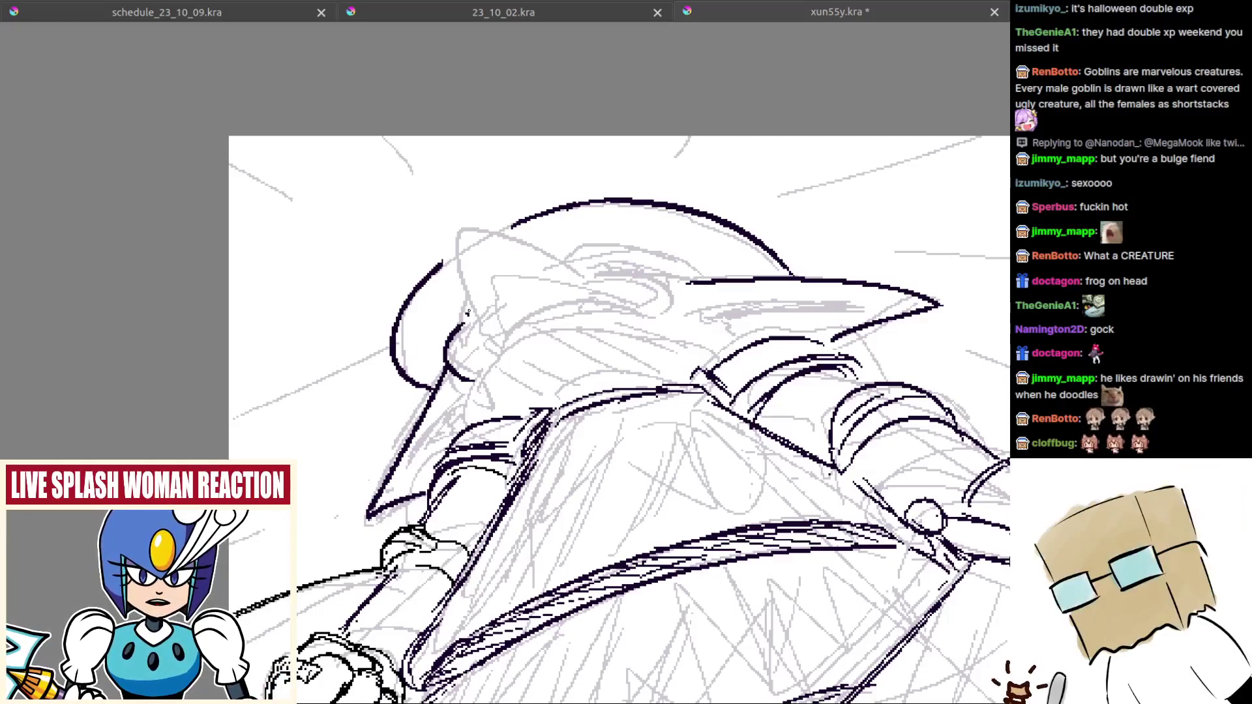
left_click_drag(467, 313, 461, 360)
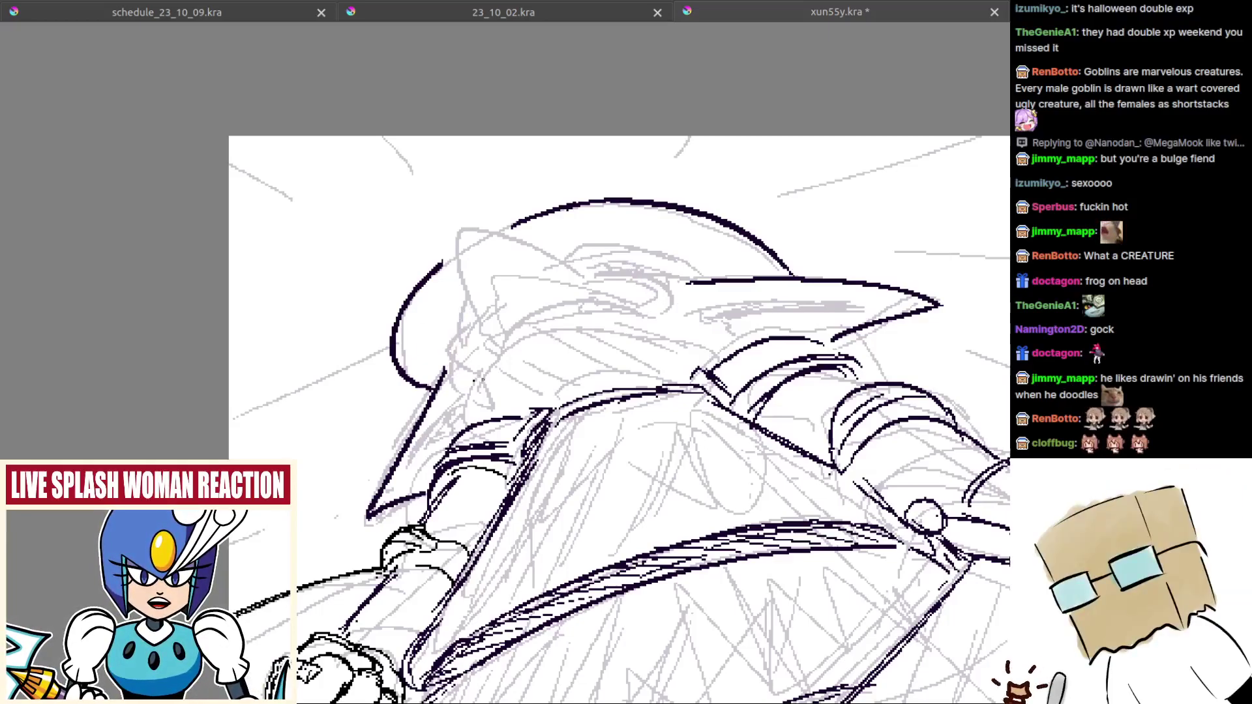
left_click_drag(479, 394, 523, 366)
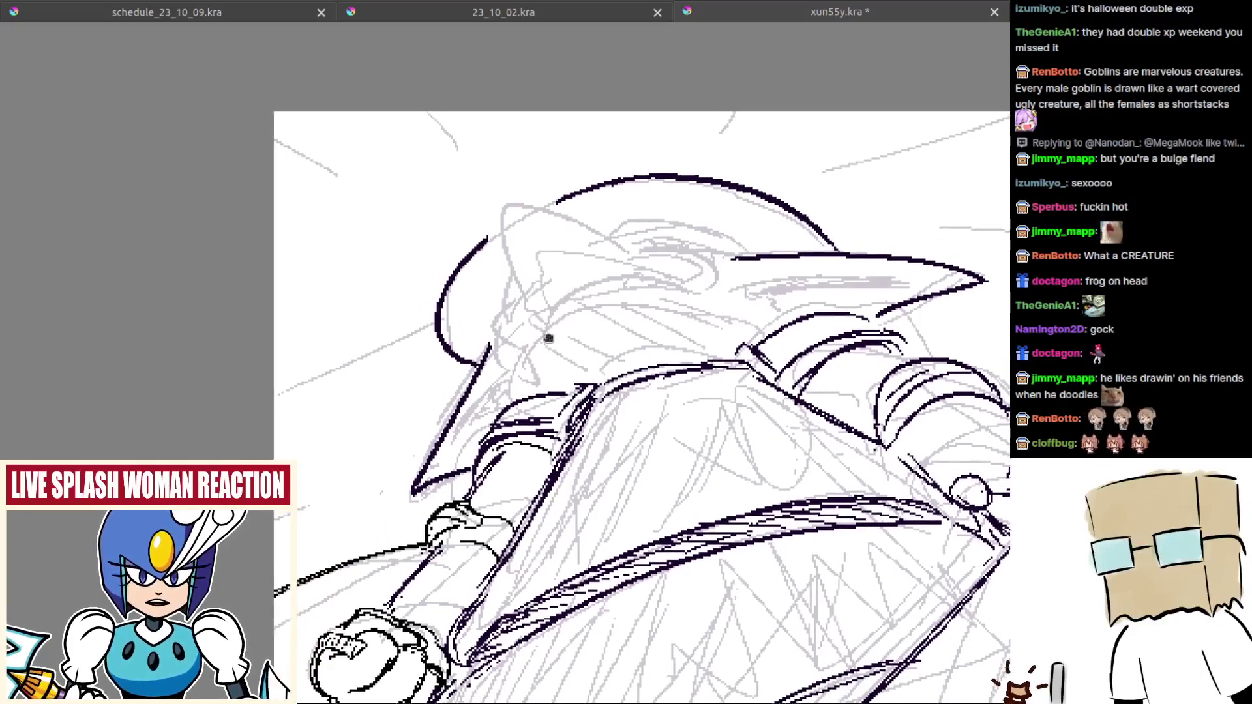
Step: Try redrawing the nose tip as a blunt, rounded shape overlapping the gap between the two head arcs
mouse_move(514, 296)
left_mouse_down()
mouse_move(496, 329)
mouse_move(501, 387)
left_mouse_up()
left_click_drag(638, 305, 680, 354)
key("ctrl+z")
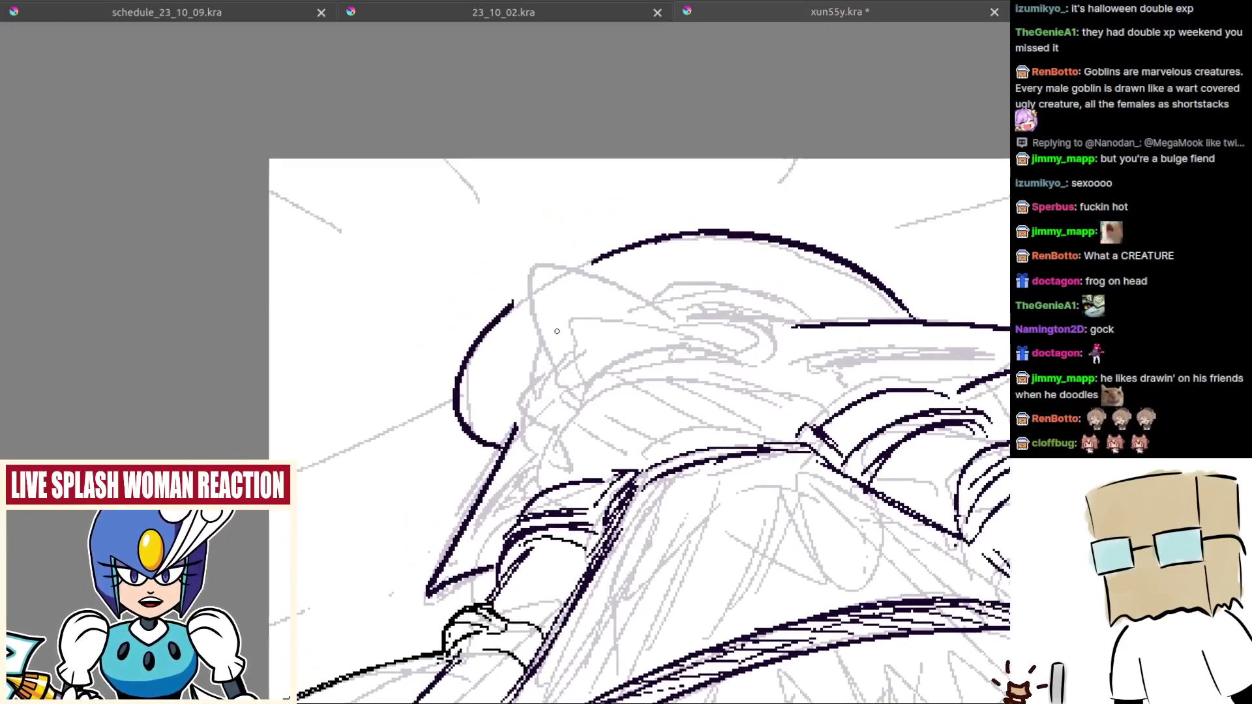
key("ctrl+z")
mouse_move(549, 350)
left_mouse_down()
mouse_move(516, 321)
mouse_move(576, 286)
left_mouse_up()
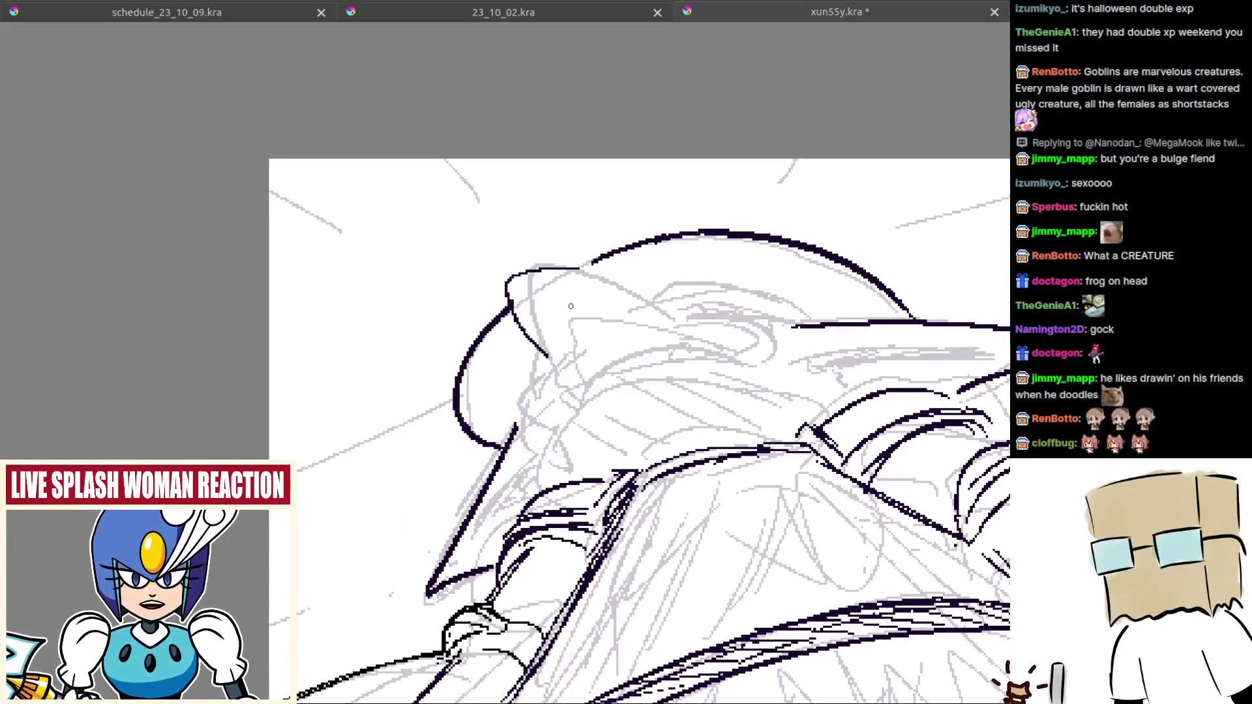
key("ctrl+z")
left_click_drag(545, 354, 567, 276)
key("ctrl+z")
mouse_move(543, 347)
left_mouse_down()
mouse_move(542, 258)
mouse_move(618, 302)
left_mouse_up()
Step: Mirror the canvas and redraw the nose outline with a rounded tip, adding the curved near nostril wing at its base
key("m")
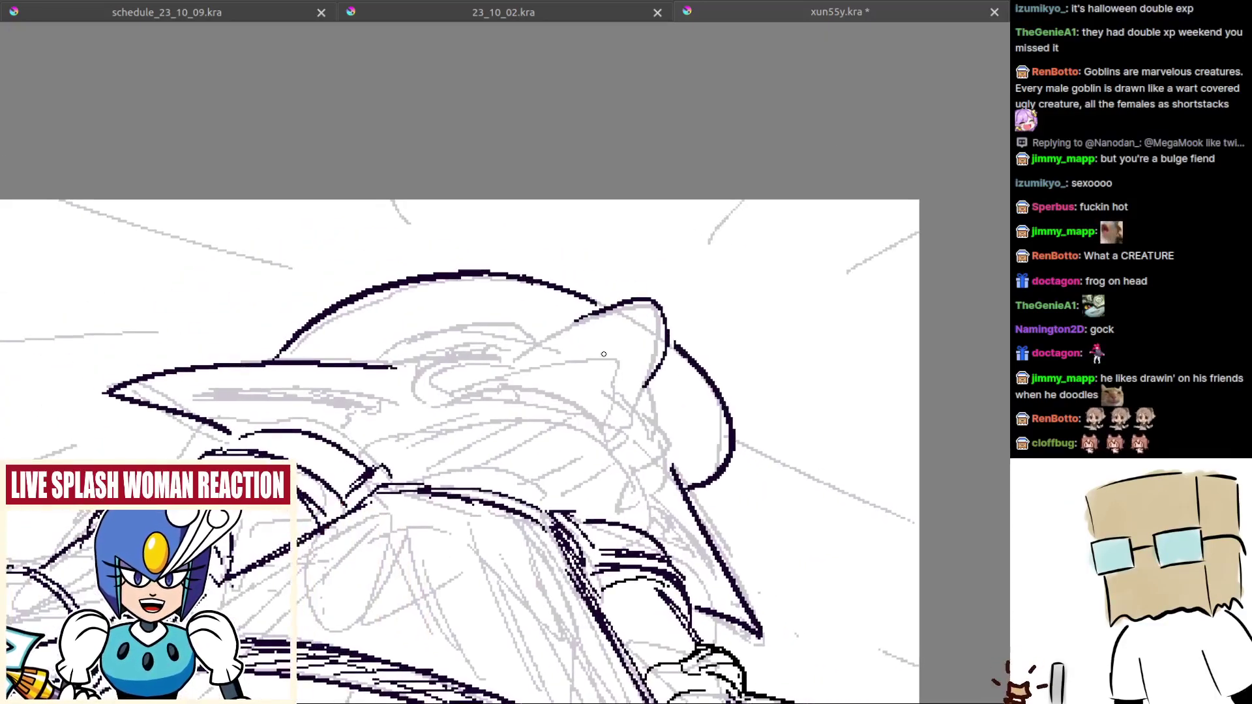
key("ctrl+z")
mouse_move(541, 332)
left_mouse_down()
mouse_move(657, 364)
mouse_move(665, 337)
mouse_move(640, 316)
left_mouse_up()
key("ctrl+z")
key("ctrl+z")
mouse_move(542, 334)
left_mouse_down()
mouse_move(646, 306)
mouse_move(641, 396)
left_mouse_up()
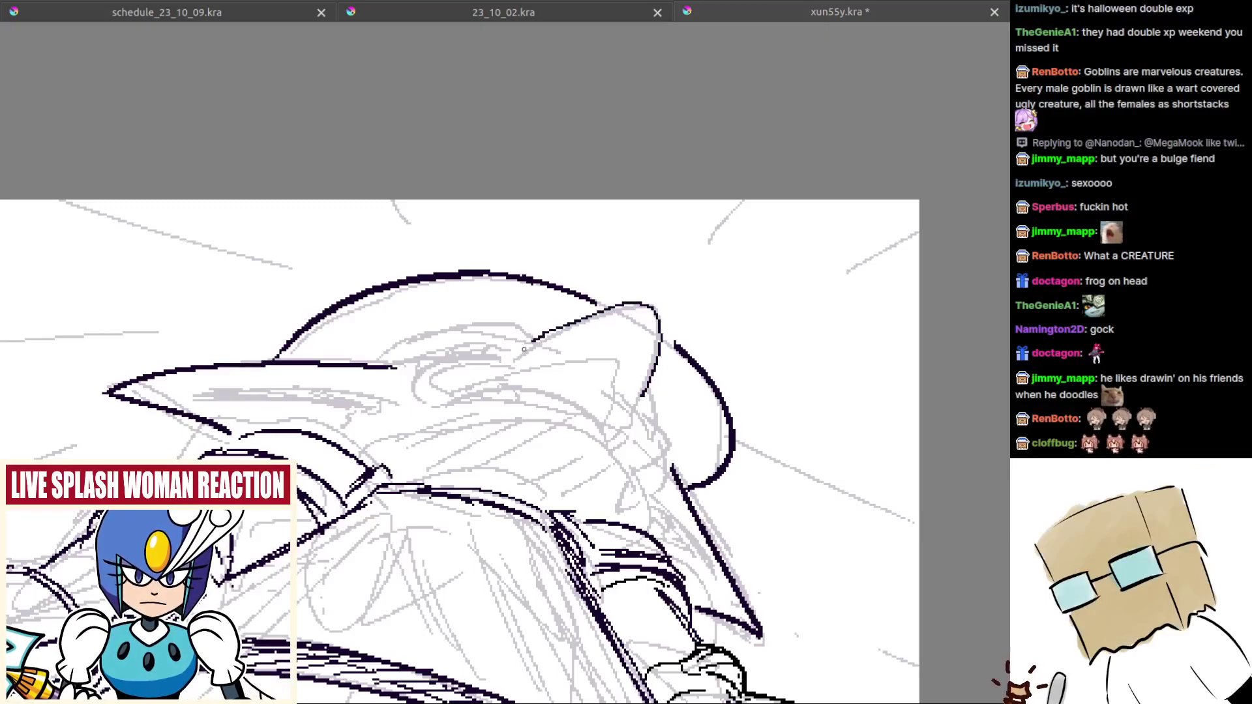
left_click_drag(516, 358, 478, 404)
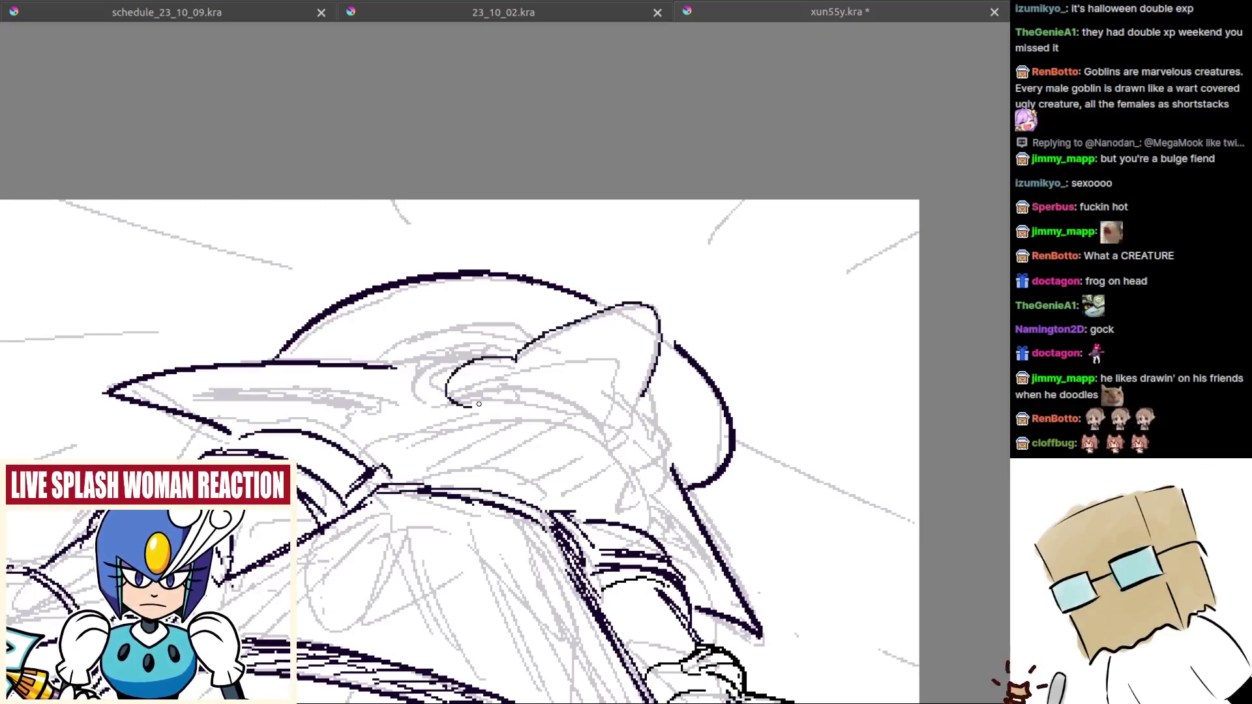
Step: Undo the redrawn nose outline with the rounded tip and its curved near nostril wing
key("ctrl+z")
key("ctrl+z")
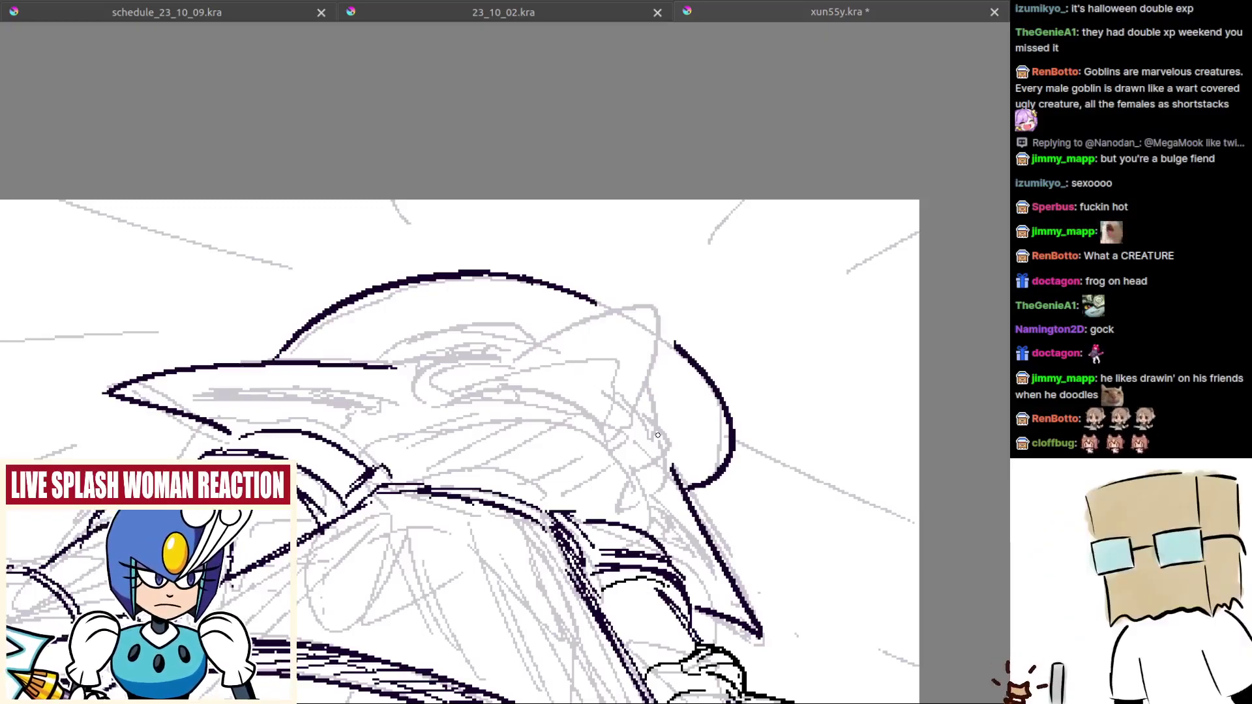
scroll(624, 413, "down", 1)
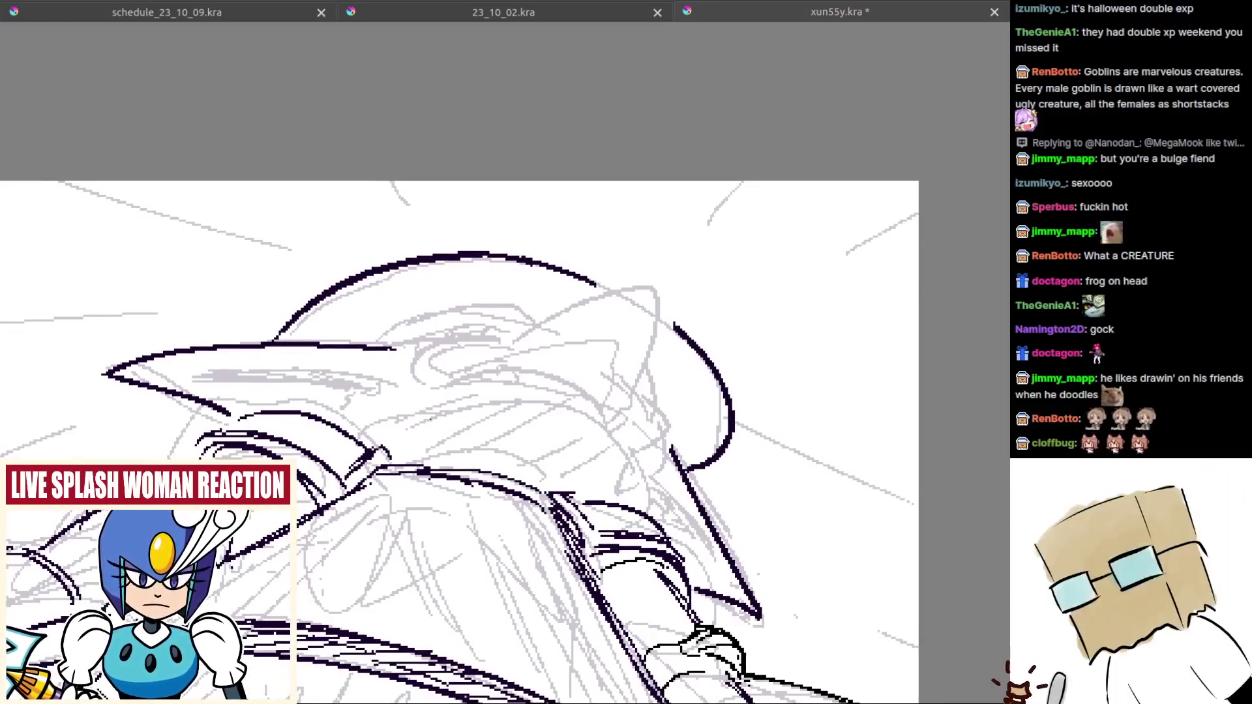
key("ctrl+z")
Step: Try inking a shallow curve across the face beneath the sketched nose
mouse_move(430, 419)
left_mouse_down()
mouse_move(554, 416)
mouse_move(482, 404)
mouse_move(578, 401)
mouse_move(585, 376)
left_mouse_up()
key("ctrl+z")
scroll(555, 418, "down", 3)
scroll(570, 391, "up", 2)
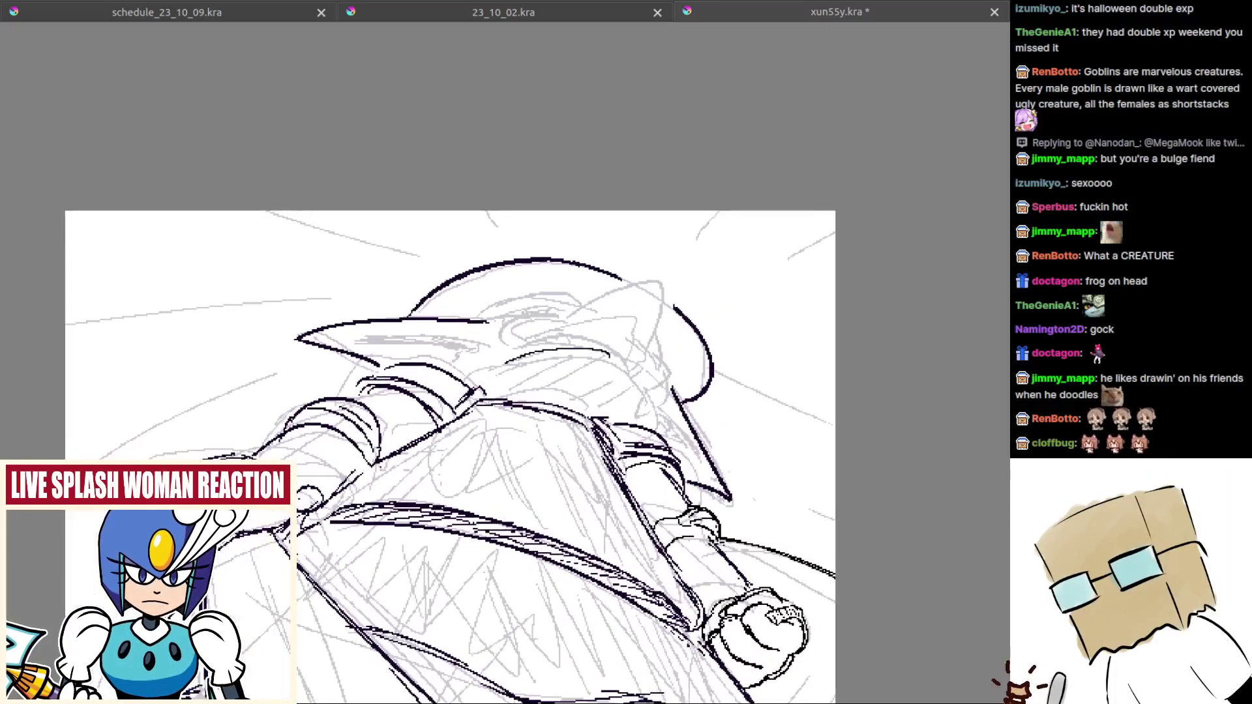
key("ctrl+z")
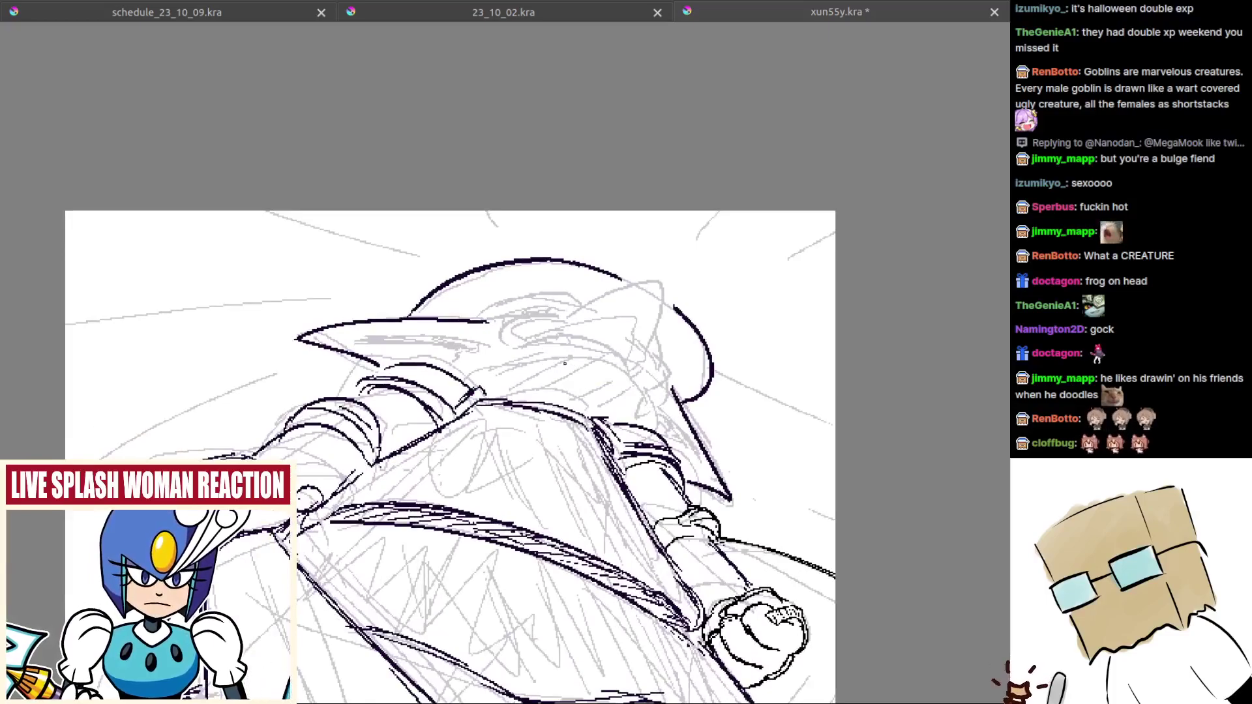
Step: Ink the lower mouth arc under the nose, bending it down steeply at the far corner
scroll(565, 364, "up", 2)
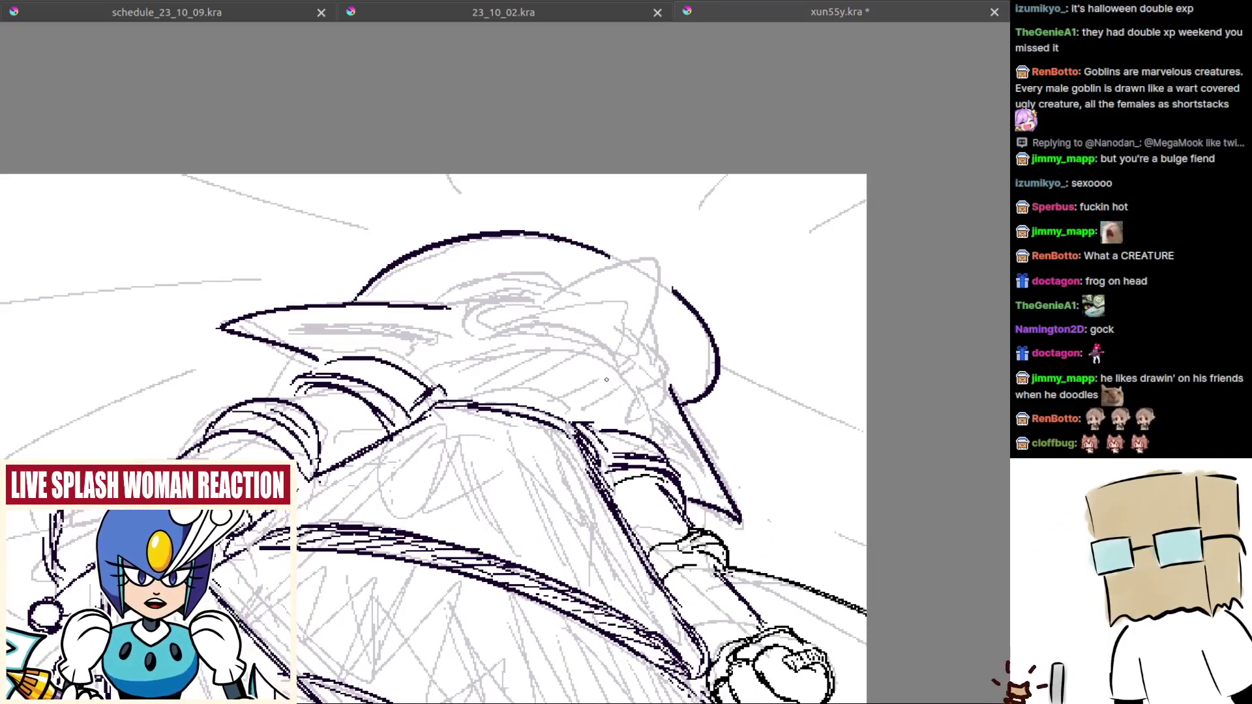
left_click_drag(616, 380, 626, 299)
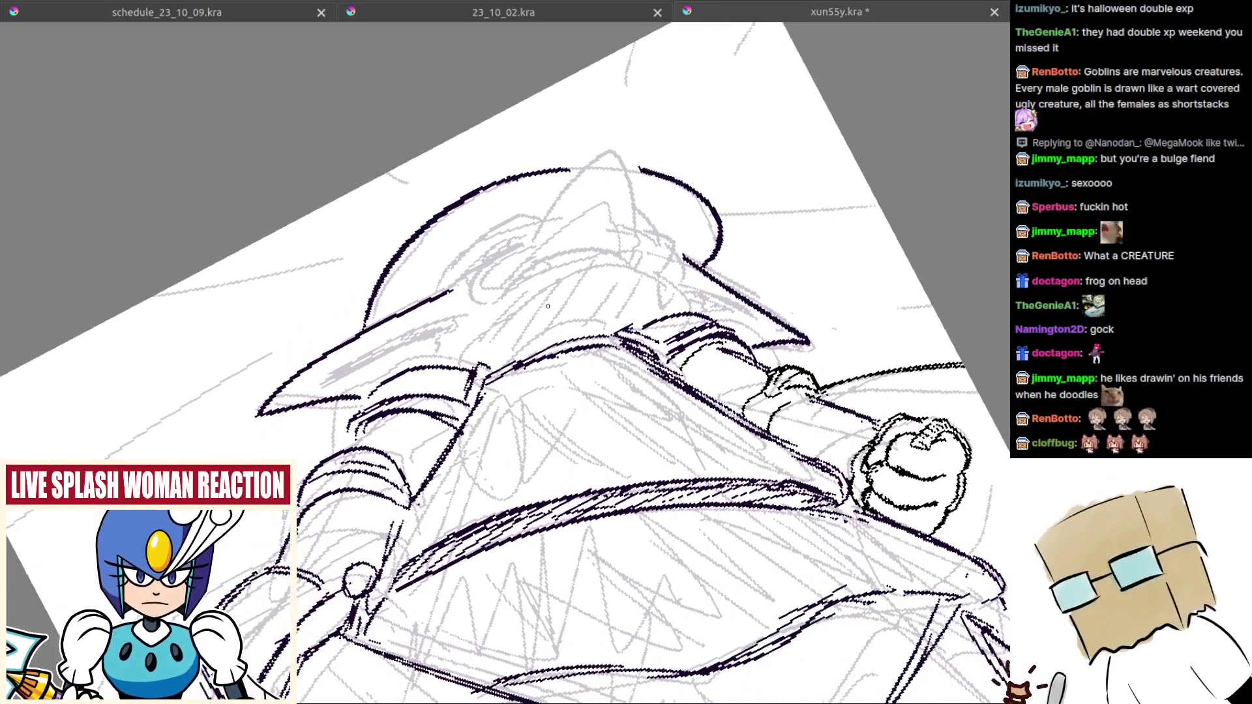
mouse_move(520, 296)
left_mouse_down()
mouse_move(570, 266)
mouse_move(631, 322)
left_mouse_up()
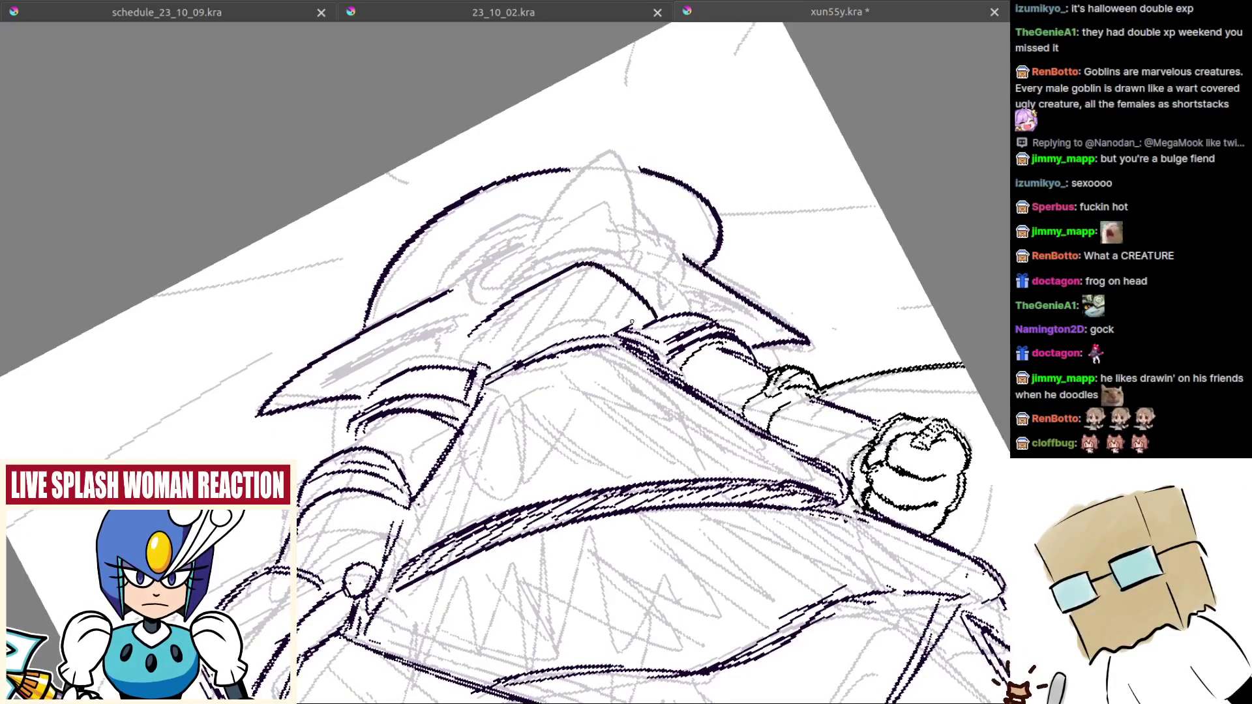
key("ctrl+z")
left_click_drag(506, 311, 635, 294)
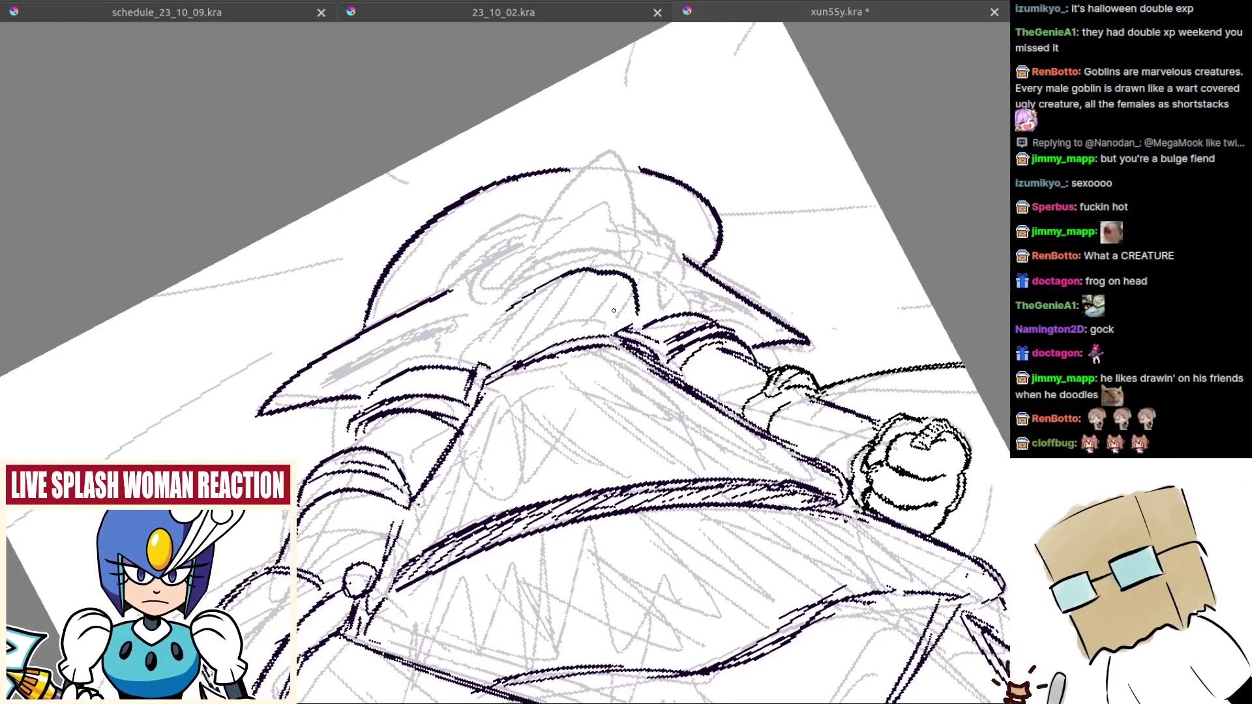
Step: Ink a second, shorter arc just above the lower mouth arc, following the same curve
left_click_drag(524, 280, 603, 254)
key("ctrl+z")
key("ctrl+z")
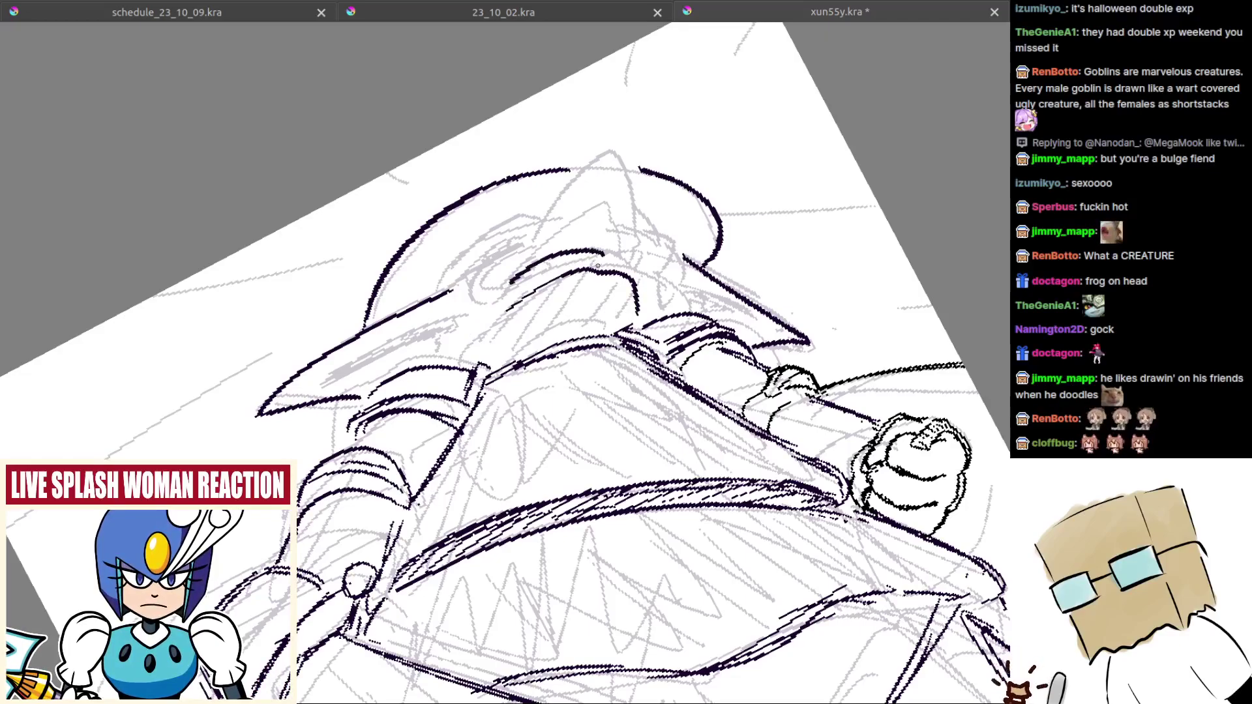
key("ctrl+z")
key("ctrl+z")
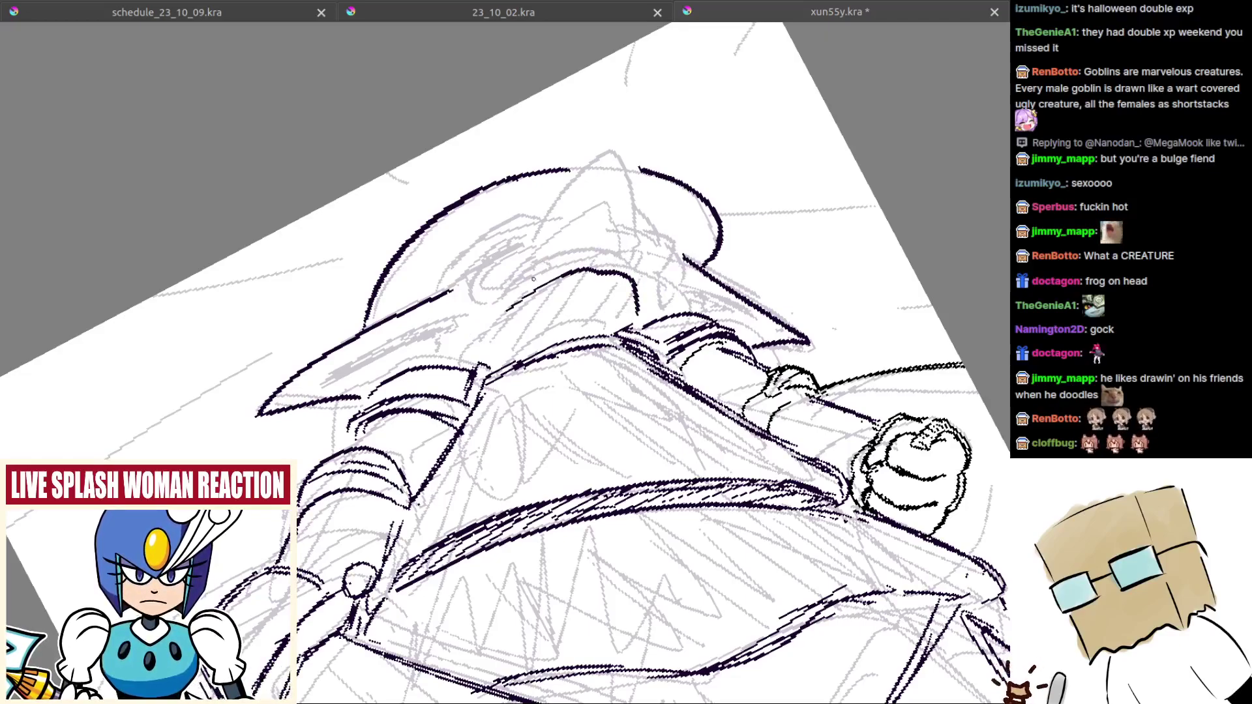
mouse_move(525, 280)
left_mouse_down()
mouse_move(624, 261)
mouse_move(601, 282)
mouse_move(522, 278)
mouse_move(614, 266)
mouse_move(616, 249)
mouse_move(542, 279)
mouse_move(621, 279)
mouse_move(613, 260)
mouse_move(587, 332)
left_mouse_up()
key("ctrl+z")
key("ctrl+z")
key("ctrl+z")
key("ctrl+z")
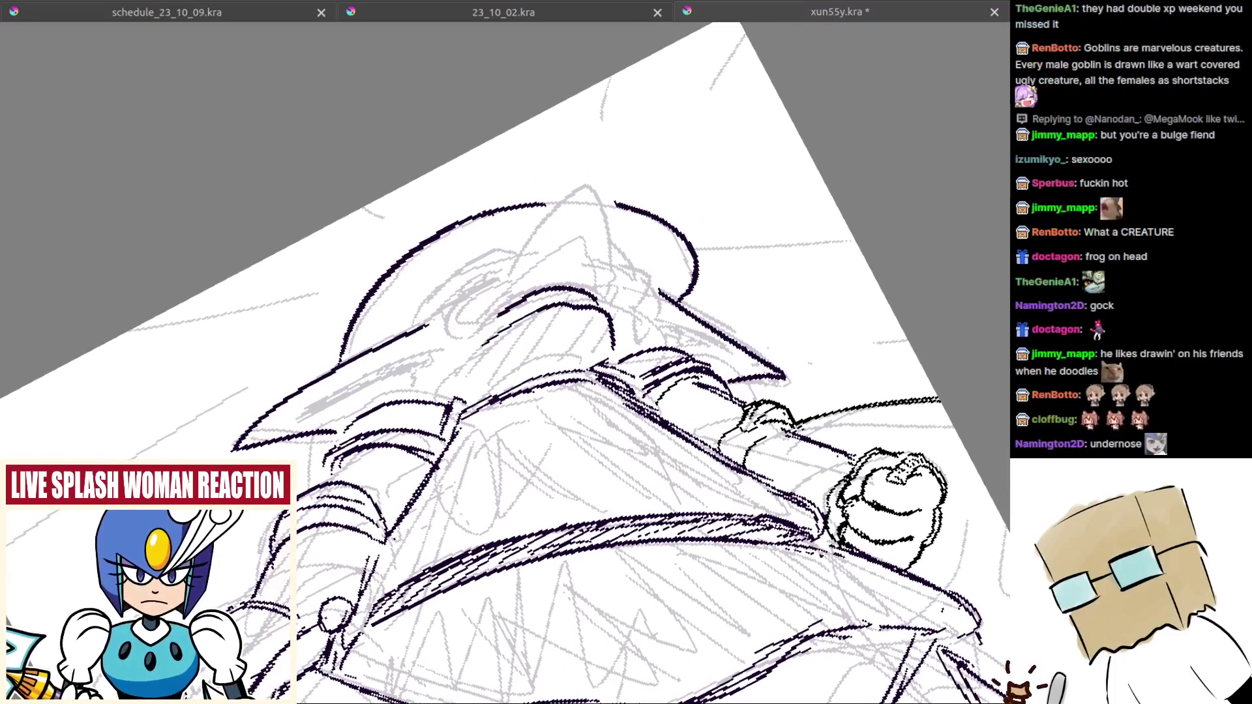
Step: Ink the far nostril wing as a short hooked curve beside the mouth arcs, redrawing it until it fits the sketch
scroll(599, 308, "up", 2)
mouse_move(620, 253)
left_mouse_down()
mouse_move(662, 288)
mouse_move(654, 316)
left_mouse_up()
key("ctrl+z")
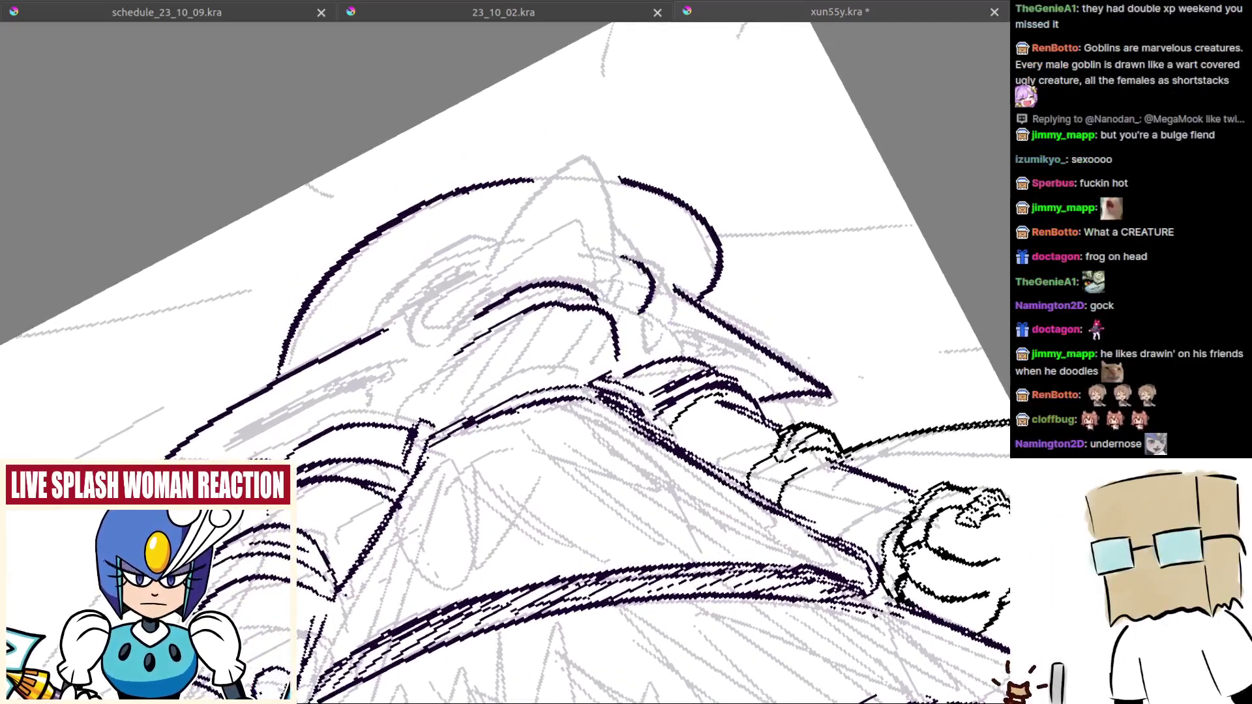
key("ctrl+z")
left_click_drag(625, 239, 652, 312)
key("ctrl+z")
left_click_drag(626, 239, 655, 300)
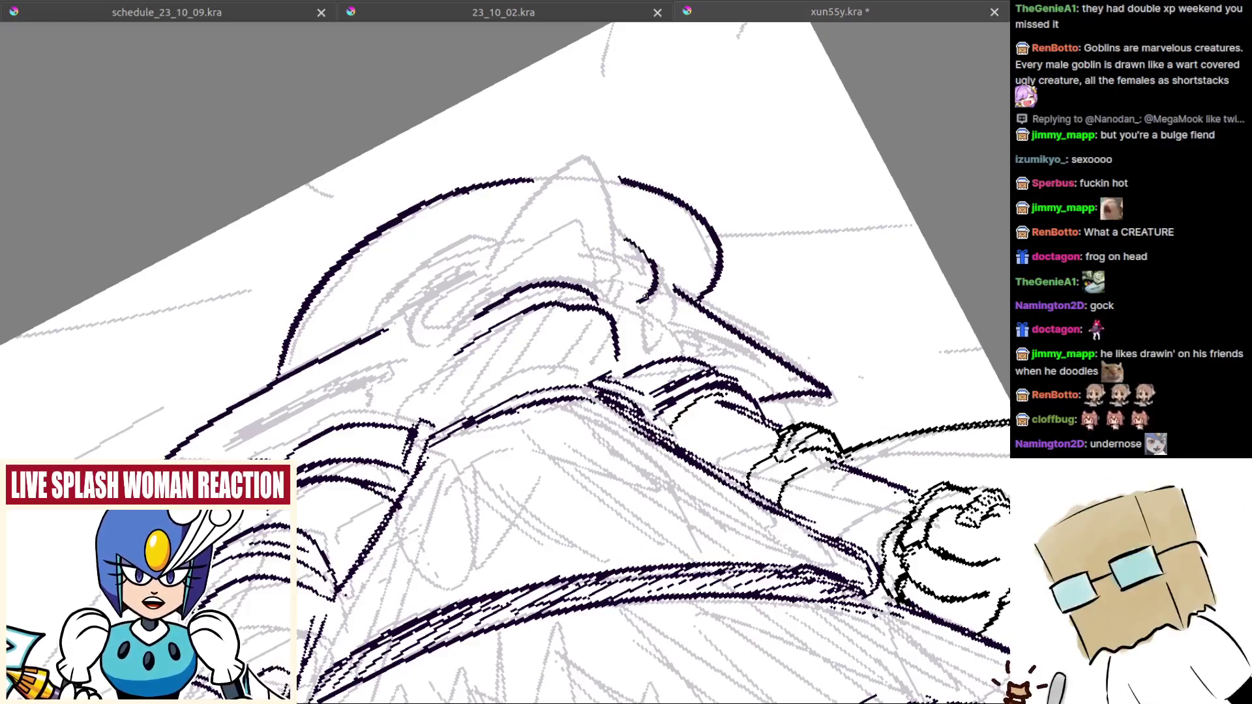
key("ctrl+z")
left_click_drag(623, 250, 650, 305)
key("ctrl+z")
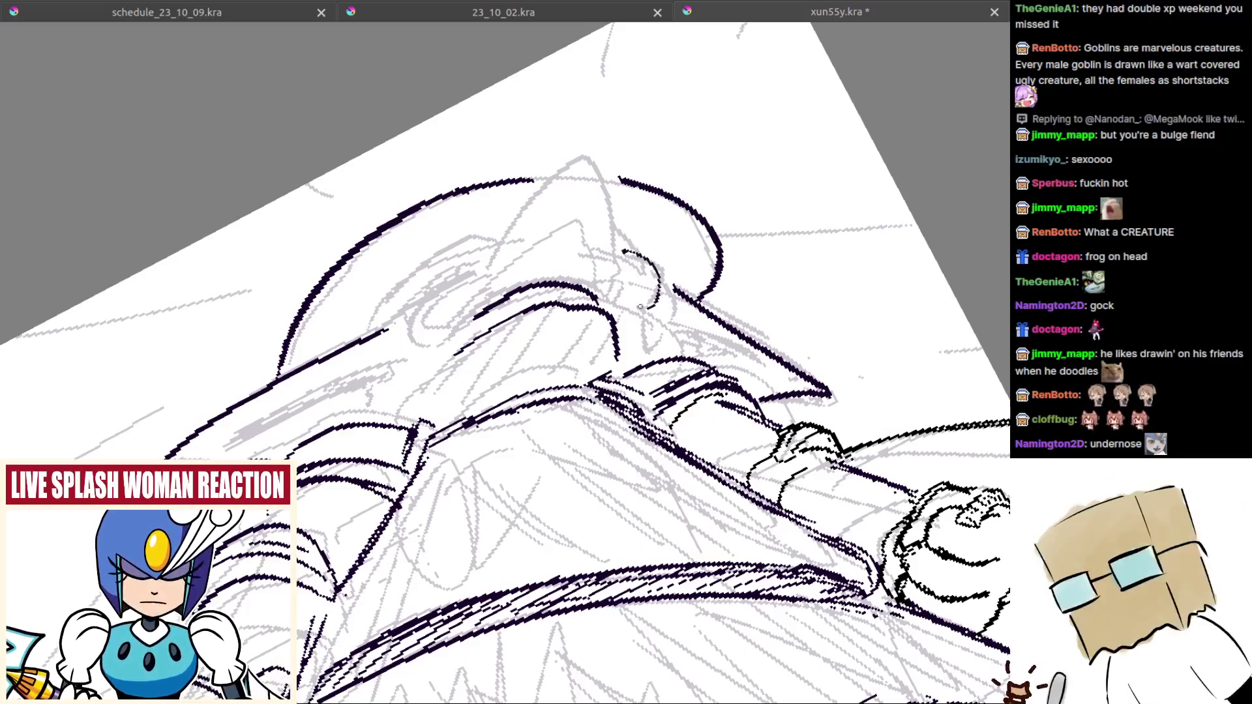
key("ctrl+z")
left_click_drag(623, 249, 650, 305)
key("ctrl+z")
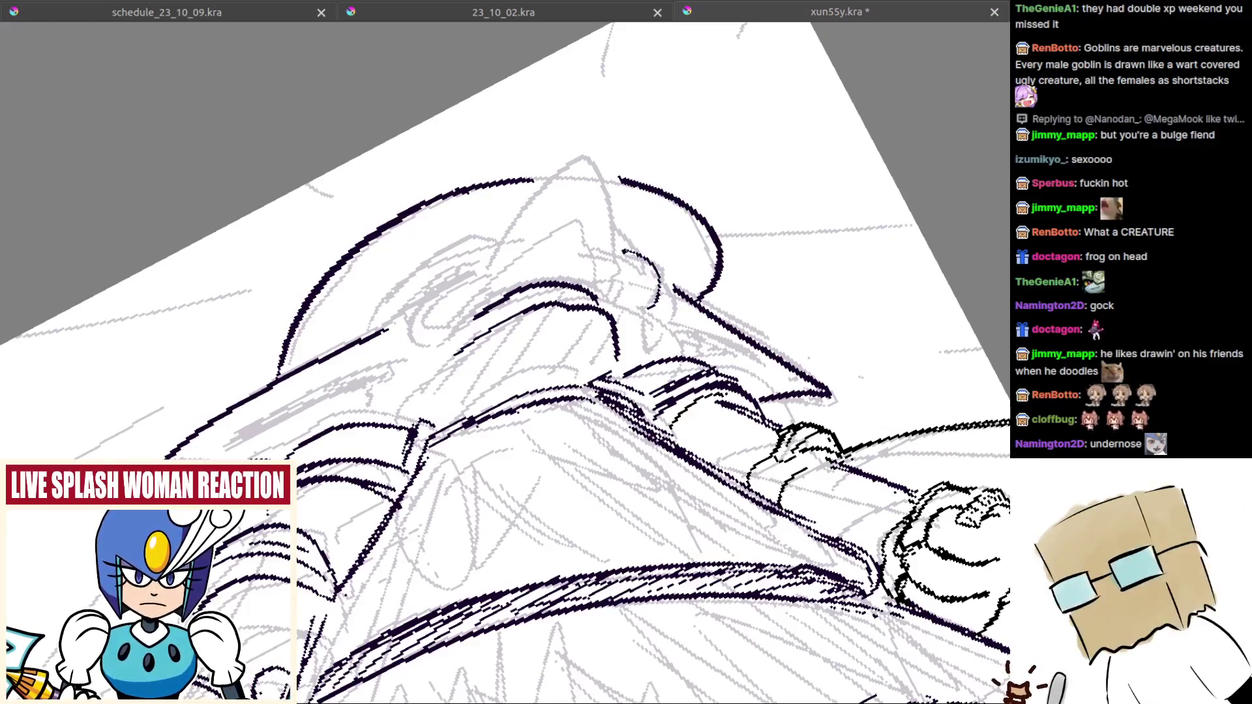
left_click_drag(624, 249, 652, 303)
left_click_drag(639, 289, 675, 306)
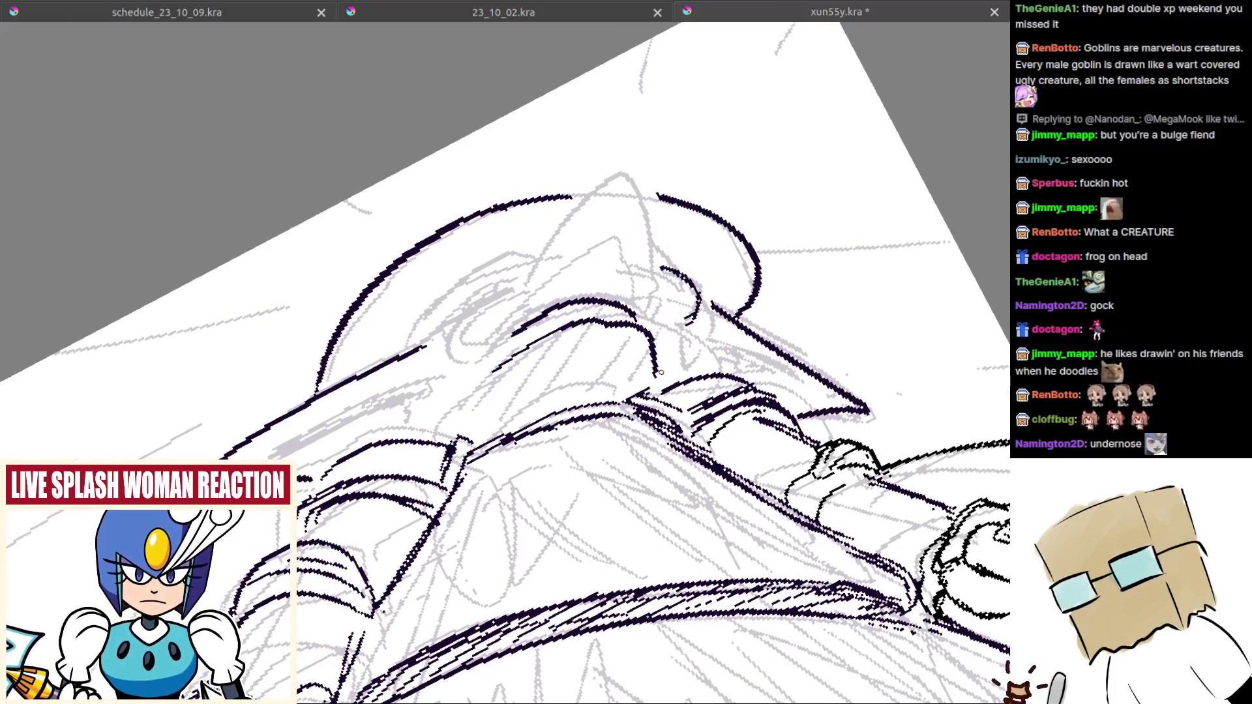
Step: Extend both ends of the lower mouth arc down toward the shoulders, and ink the near ear's hooked base and inner edge
left_click_drag(653, 348, 678, 378)
left_click_drag(586, 366, 649, 337)
left_click_drag(552, 347, 527, 390)
key("ctrl+z")
mouse_move(557, 338)
left_mouse_down()
mouse_move(526, 379)
mouse_move(580, 372)
left_mouse_up()
key("ctrl+z")
mouse_move(596, 340)
left_mouse_down()
mouse_move(570, 383)
mouse_move(594, 394)
left_mouse_up()
left_click_drag(547, 331, 555, 342)
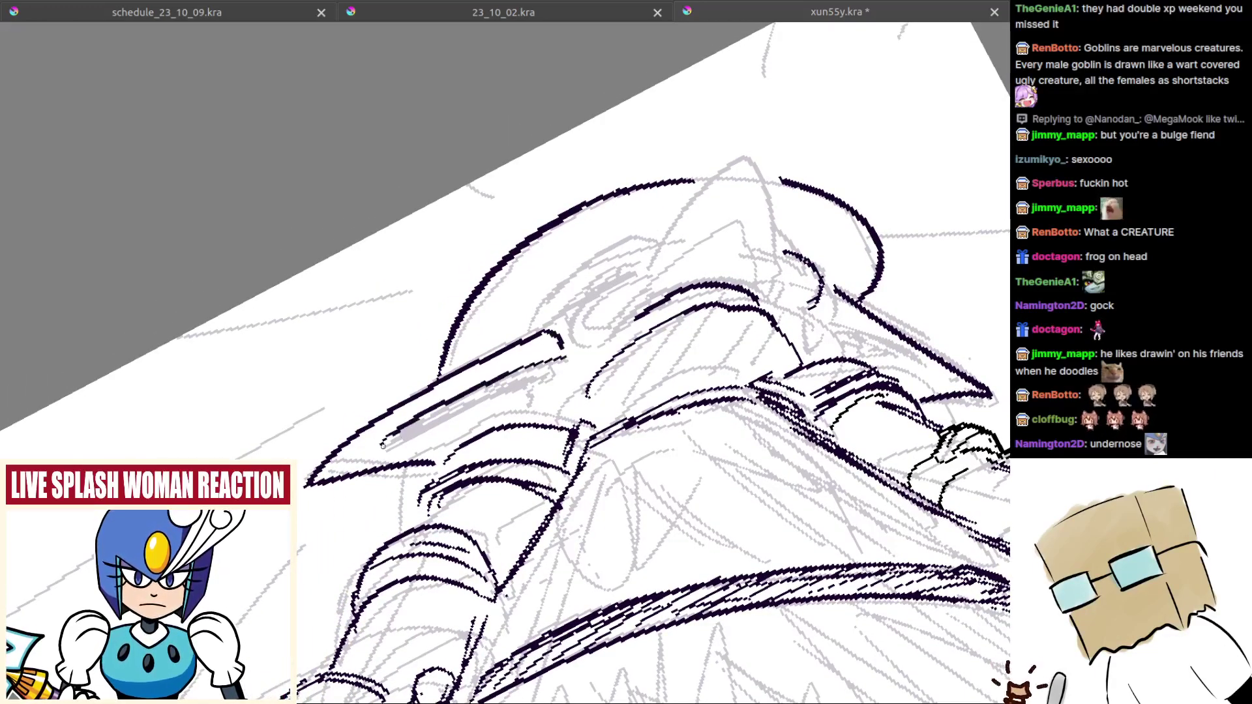
Step: Ink the nose outline as a tall, narrow point with a rounded tip across the gap between the head arcs
key("2")
key("m")
left_click_drag(575, 415, 445, 298)
key("m")
key("m")
mouse_move(618, 312)
left_mouse_down()
mouse_move(619, 407)
mouse_move(590, 366)
mouse_move(570, 416)
left_mouse_up()
key("plus")
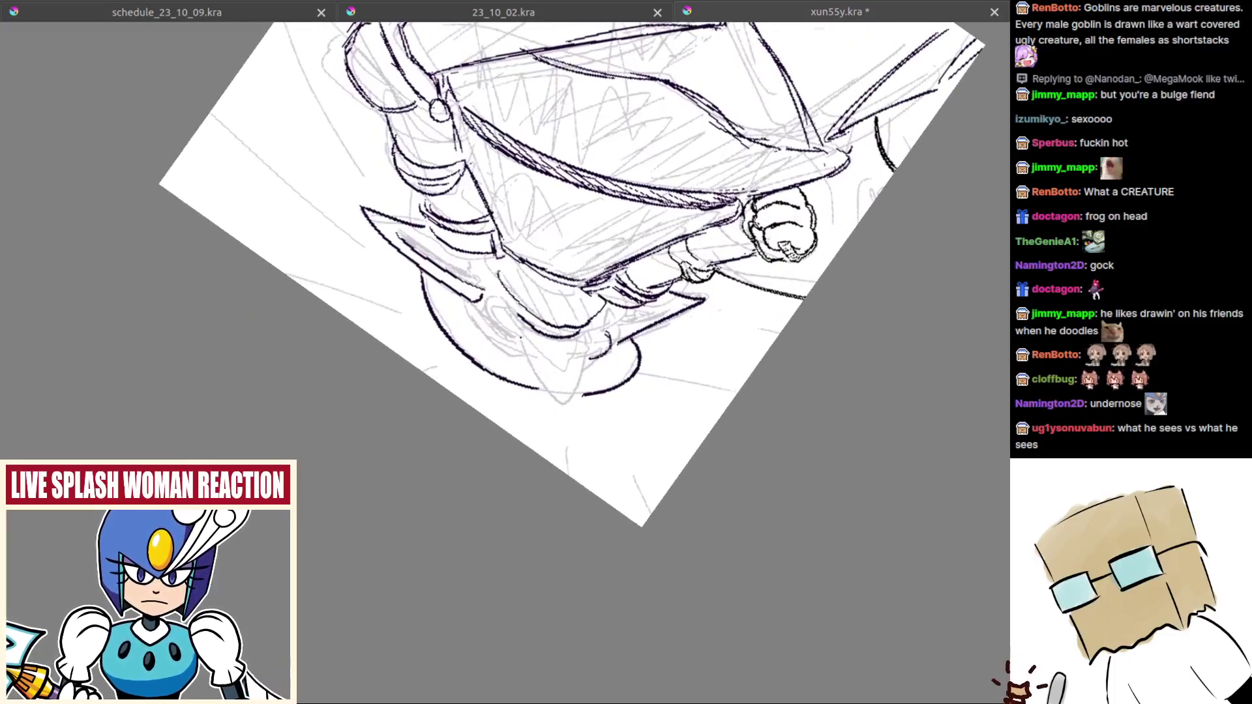
mouse_move(522, 348)
left_mouse_down()
mouse_move(571, 405)
mouse_move(559, 371)
left_mouse_up()
mouse_move(569, 387)
left_mouse_down()
mouse_move(549, 442)
mouse_move(577, 455)
mouse_move(580, 410)
mouse_move(571, 505)
left_mouse_up()
key("ctrl+z")
key("ctrl+z")
left_click_drag(518, 425, 568, 505)
key("ctrl+z")
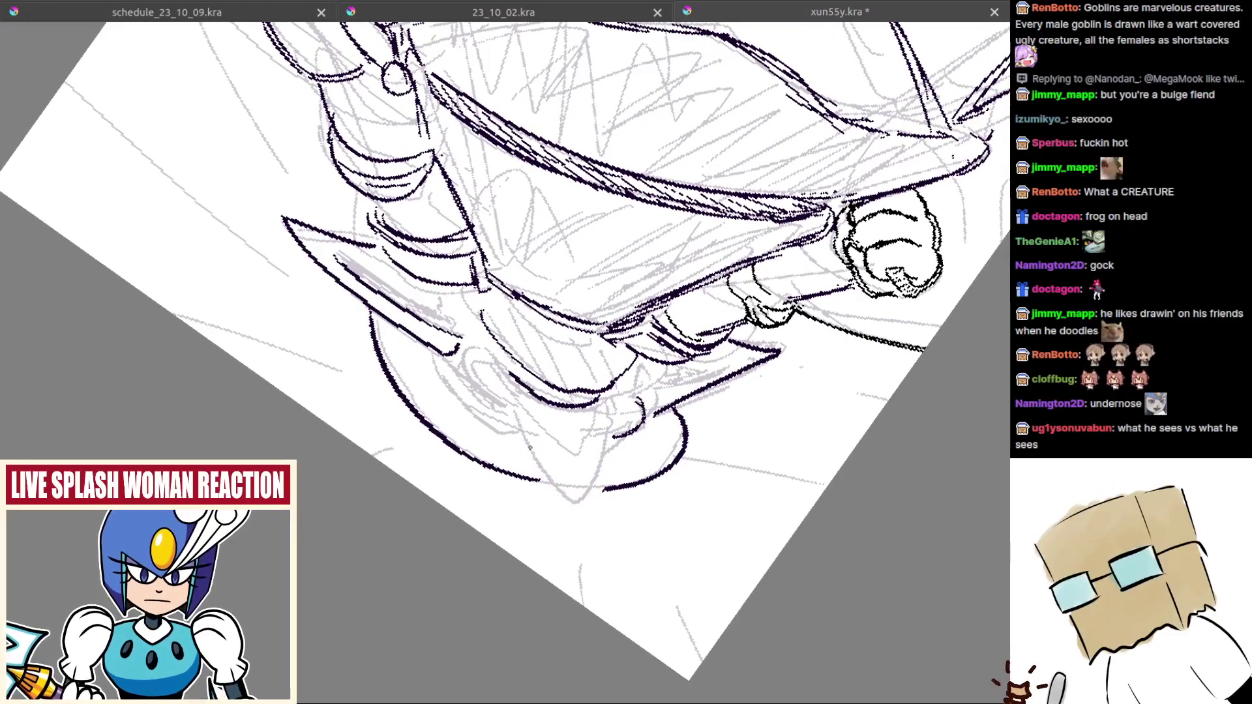
left_click_drag(517, 422, 575, 500)
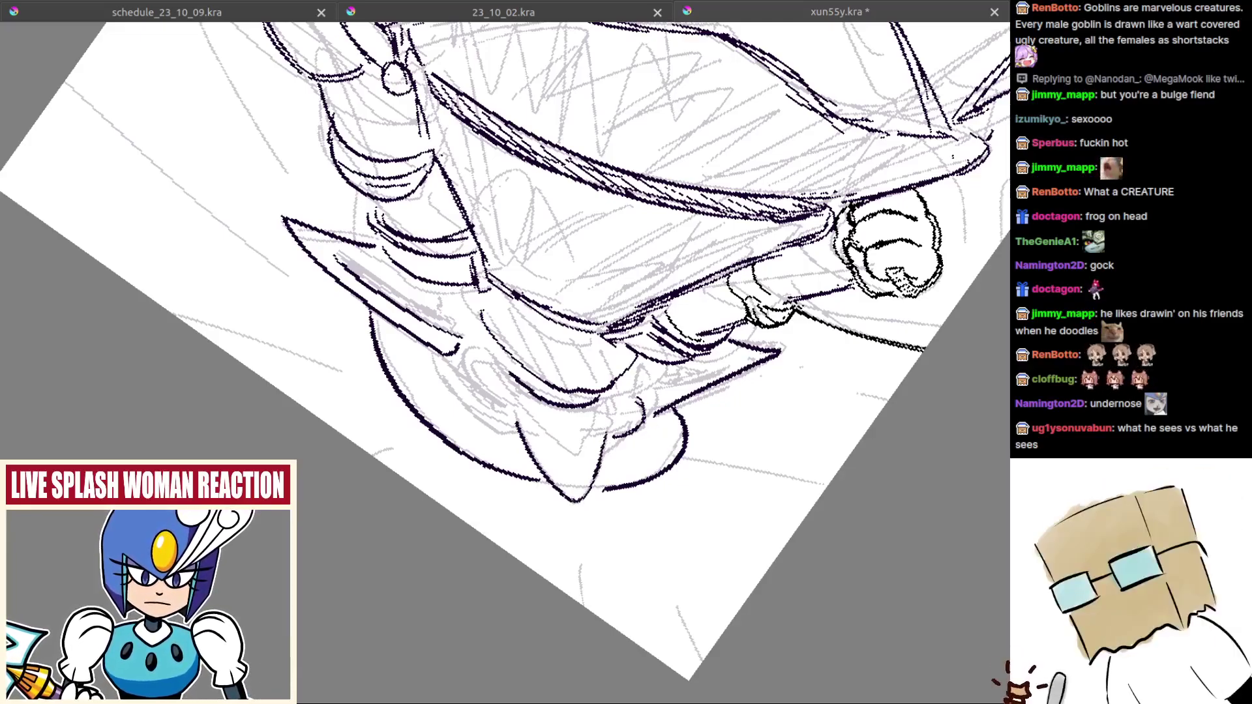
Step: Erase the short hooked nostril wing on the far side of the nose
mouse_move(594, 481)
left_mouse_down()
mouse_move(564, 497)
mouse_move(361, 392)
mouse_move(400, 261)
left_mouse_up()
left_click_drag(591, 407, 573, 525)
left_click_drag(605, 440, 671, 401)
left_click_drag(621, 352, 613, 228)
left_click_drag(562, 329, 532, 297)
mouse_move(493, 320)
left_mouse_down()
mouse_move(553, 377)
mouse_move(584, 329)
left_mouse_up()
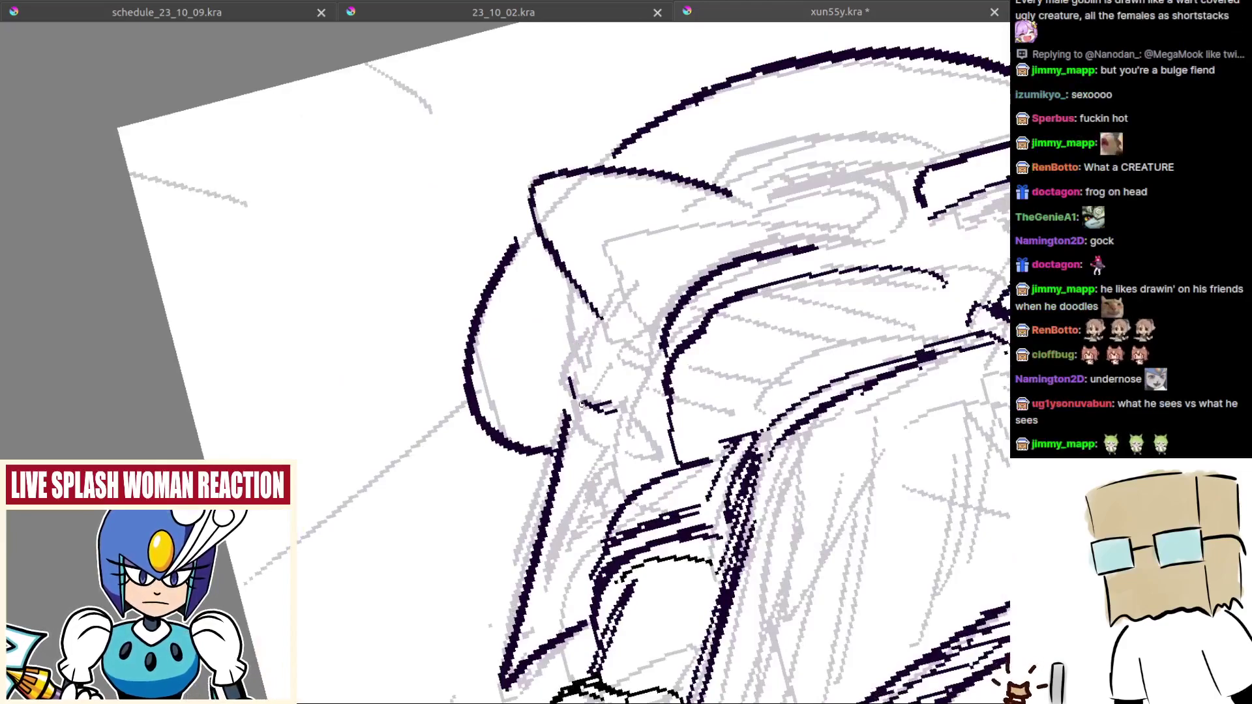
left_click_drag(597, 402, 595, 405)
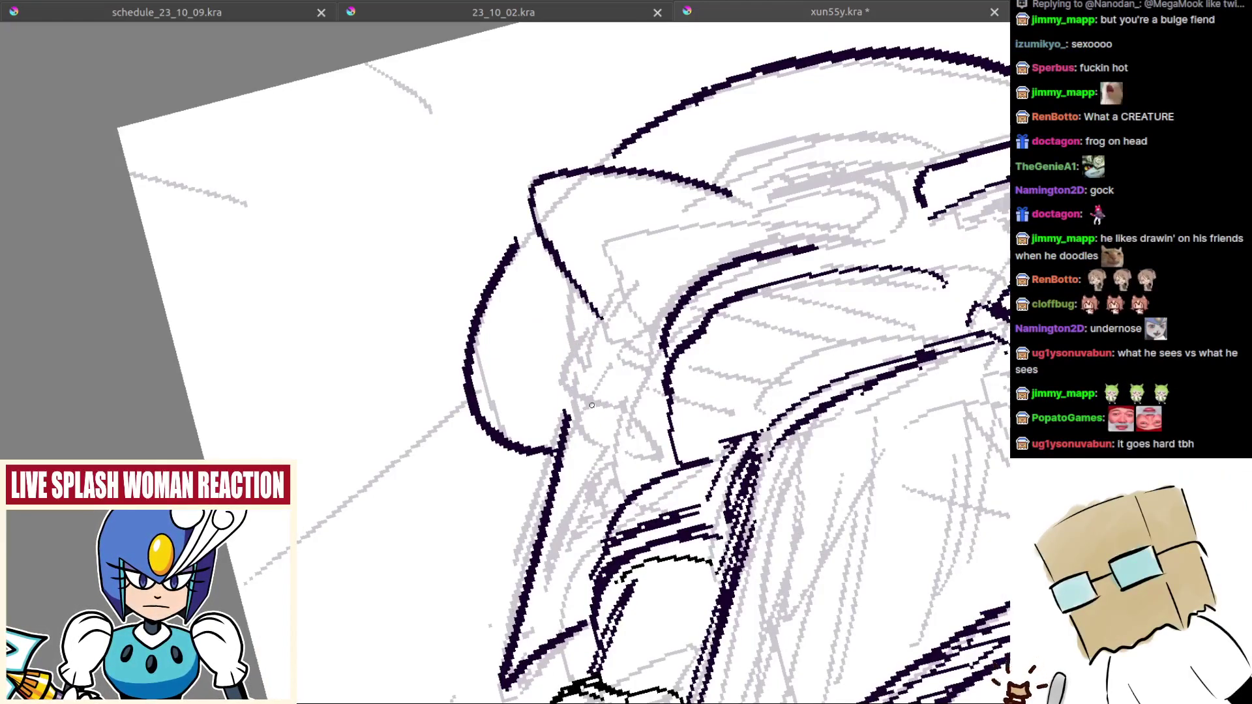
Step: Redraw the far nostril wing as a curve running down from the end of the nose outline
mouse_move(601, 329)
left_mouse_down()
mouse_move(583, 357)
mouse_move(616, 411)
left_mouse_up()
key("ctrl+z")
key("ctrl+z")
mouse_move(601, 326)
left_mouse_down()
mouse_move(627, 427)
mouse_move(633, 413)
left_mouse_up()
key("ctrl+z")
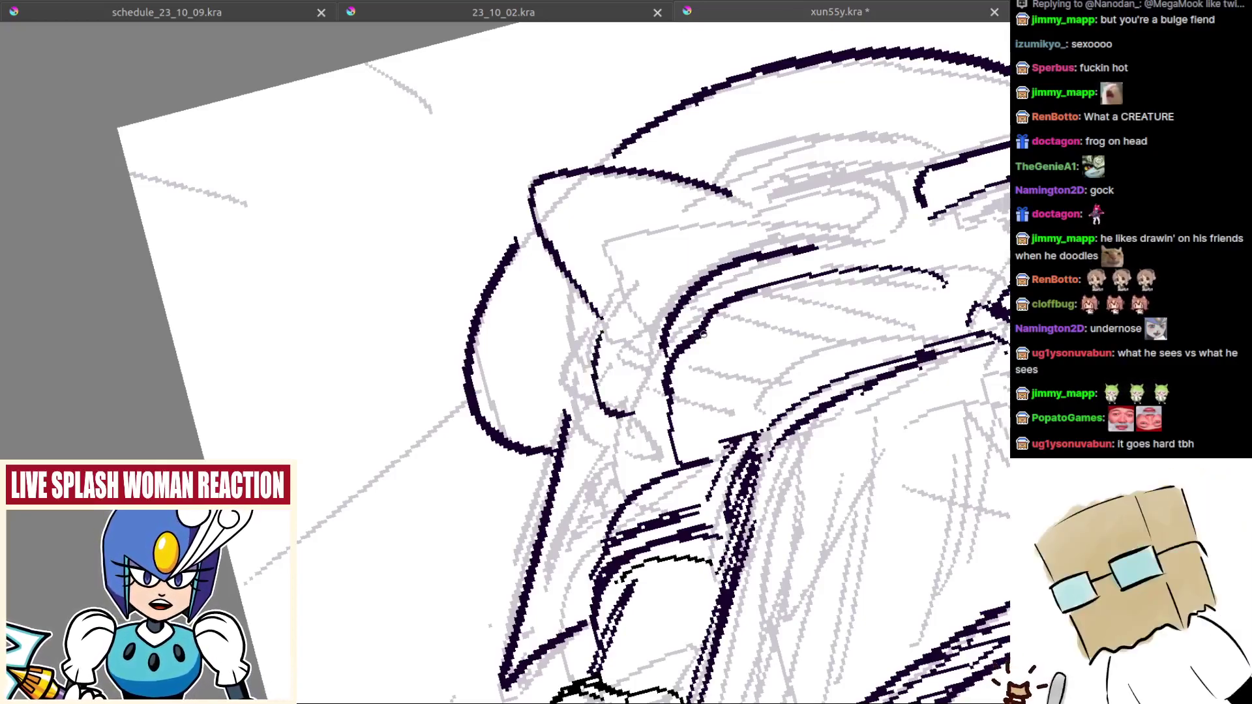
left_click_drag(703, 334, 656, 345)
key("ctrl+z")
left_click_drag(550, 330, 558, 424)
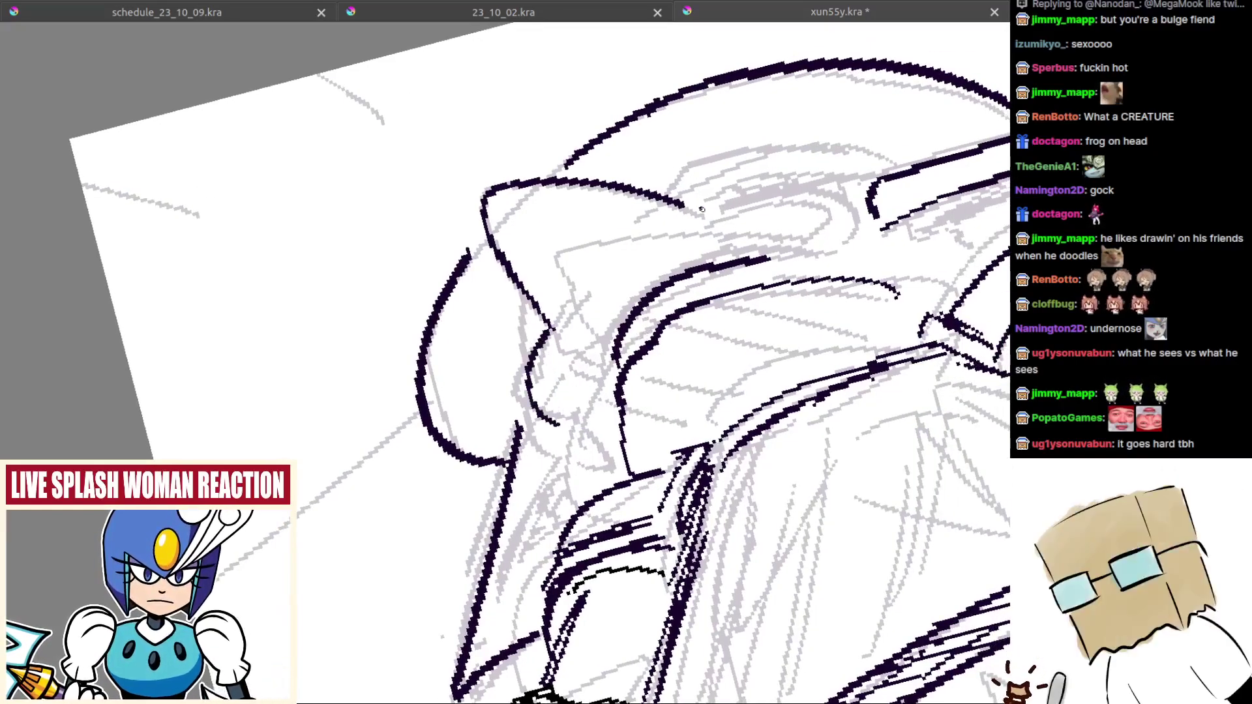
Step: Ink the near nostril wing as a broad arc starting at the near end of the nose outline
mouse_move(692, 216)
left_mouse_down()
mouse_move(839, 244)
mouse_move(811, 247)
mouse_move(841, 255)
left_mouse_up()
key("ctrl+z")
key("ctrl+z")
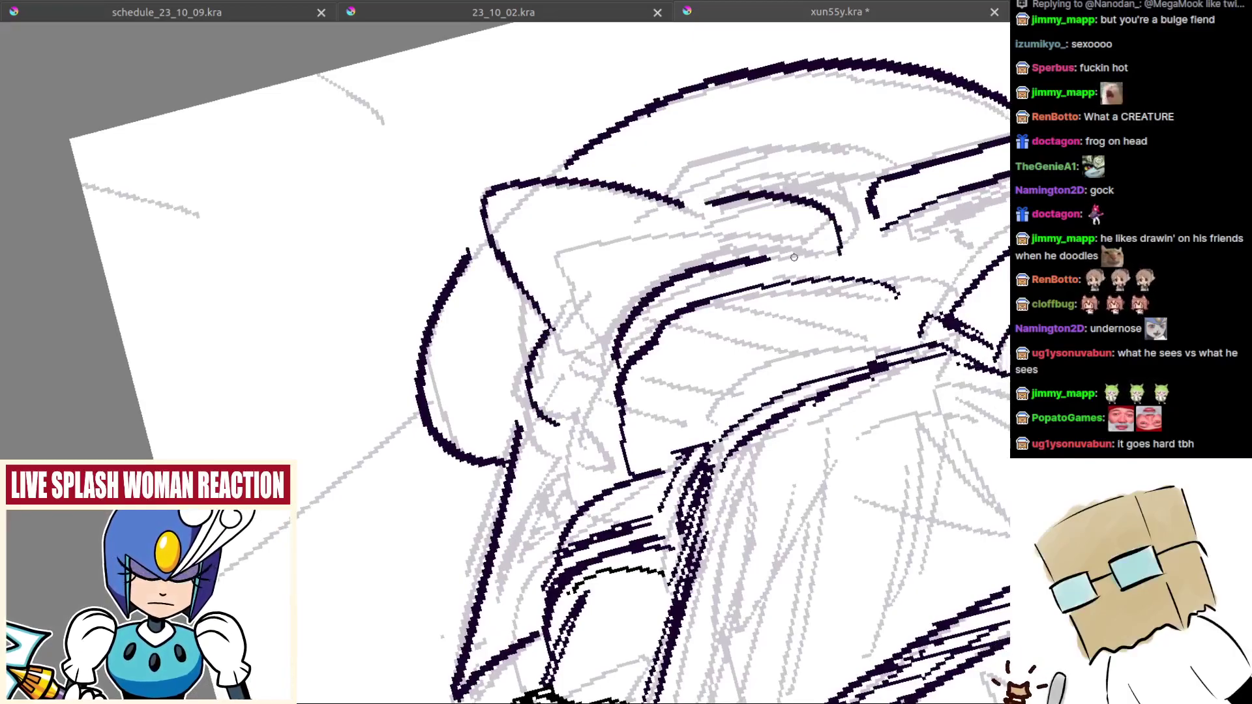
left_click_drag(769, 227, 730, 225)
key("ctrl+z")
mouse_move(658, 210)
left_mouse_down()
mouse_move(785, 250)
mouse_move(606, 245)
mouse_move(460, 266)
mouse_move(424, 343)
left_mouse_up()
left_click_drag(471, 338, 619, 369)
key("ctrl+z")
key("ctrl+z")
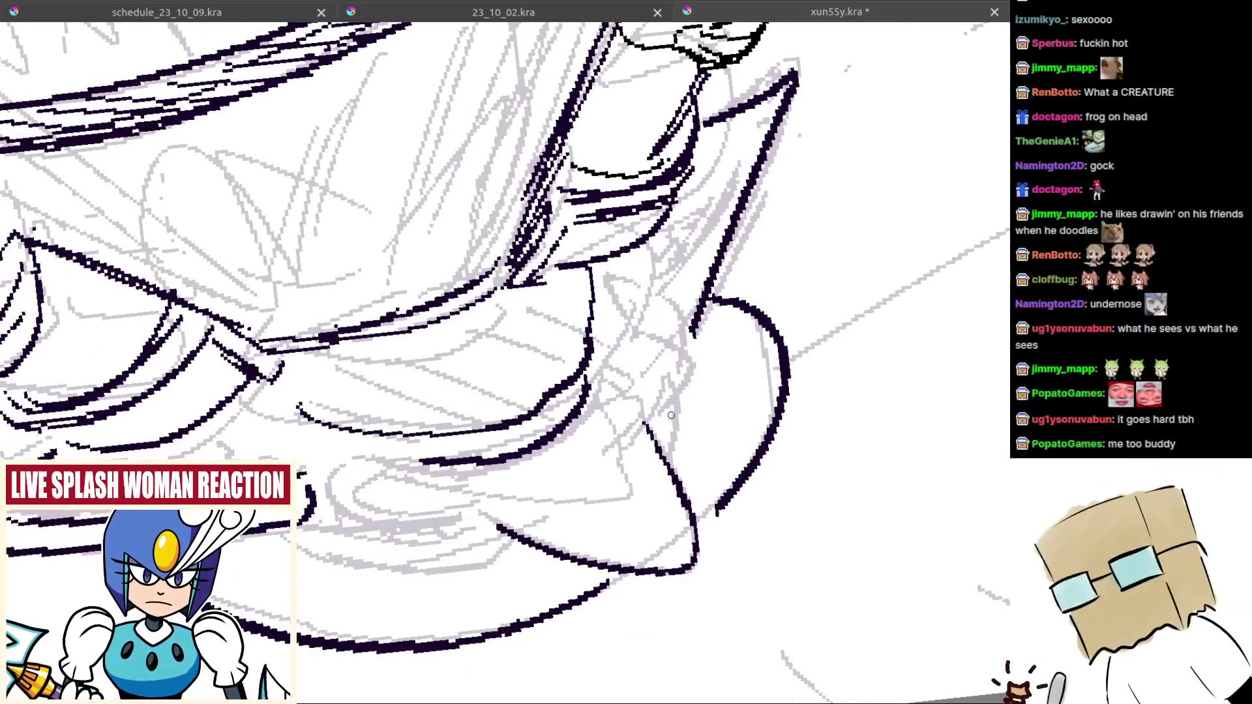
left_click_drag(626, 463, 549, 469)
left_click_drag(558, 542, 555, 571)
mouse_move(379, 435)
left_mouse_down()
mouse_move(438, 510)
mouse_move(374, 438)
left_mouse_up()
key("ctrl+z")
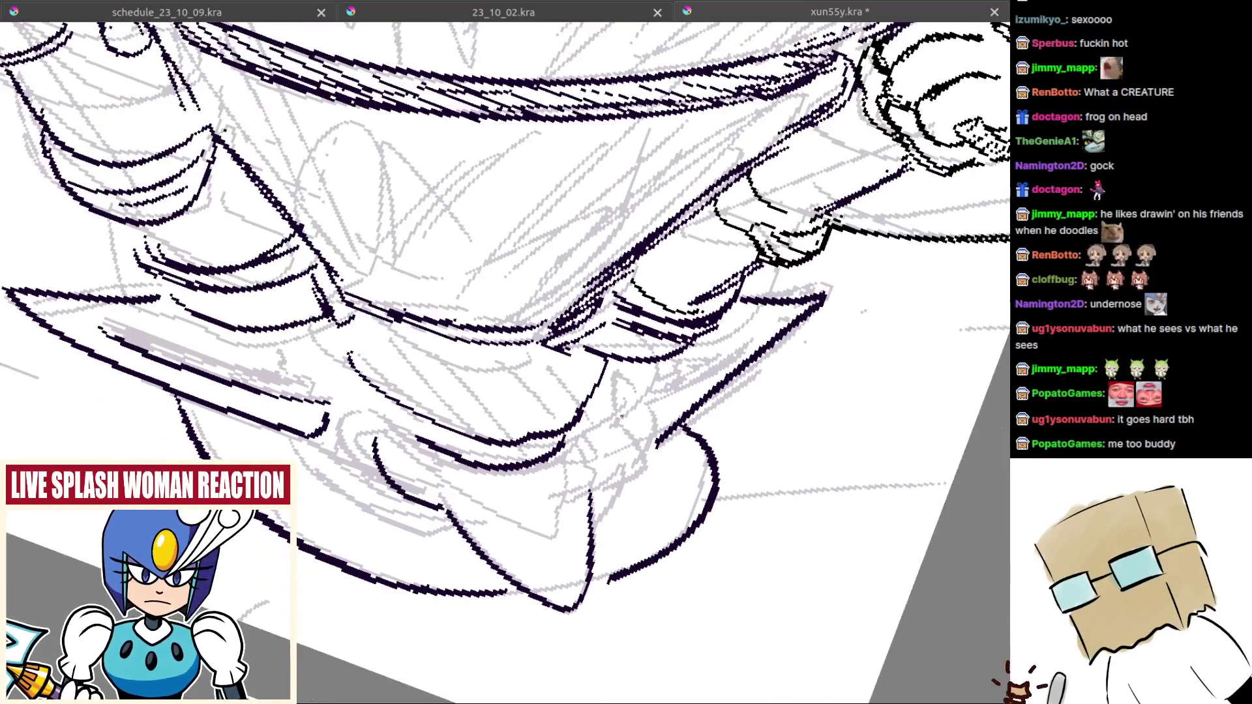
Step: Outline the two oval nostril openings inside the nostril wings and fill them in dark
left_click_drag(616, 417, 590, 496)
mouse_move(650, 432)
left_mouse_down()
mouse_move(623, 283)
mouse_move(482, 222)
mouse_move(522, 221)
mouse_move(604, 259)
mouse_move(542, 233)
mouse_move(598, 259)
mouse_move(543, 247)
mouse_move(593, 260)
left_mouse_up()
key("ctrl+z")
key("ctrl+z")
key("ctrl+z")
mouse_move(450, 288)
left_mouse_down()
mouse_move(534, 325)
mouse_move(514, 316)
left_mouse_up()
key("ctrl+z")
mouse_move(505, 294)
left_mouse_down()
mouse_move(491, 312)
mouse_move(513, 316)
left_mouse_up()
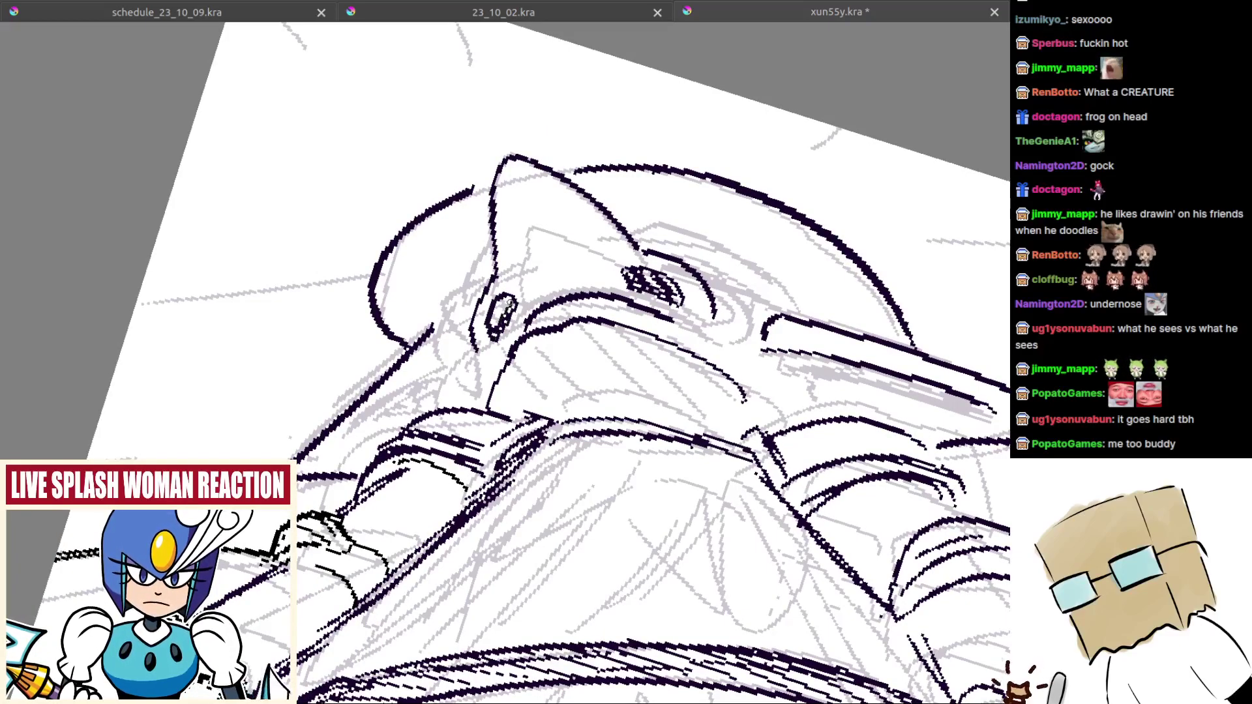
scroll(510, 300, "up", 2)
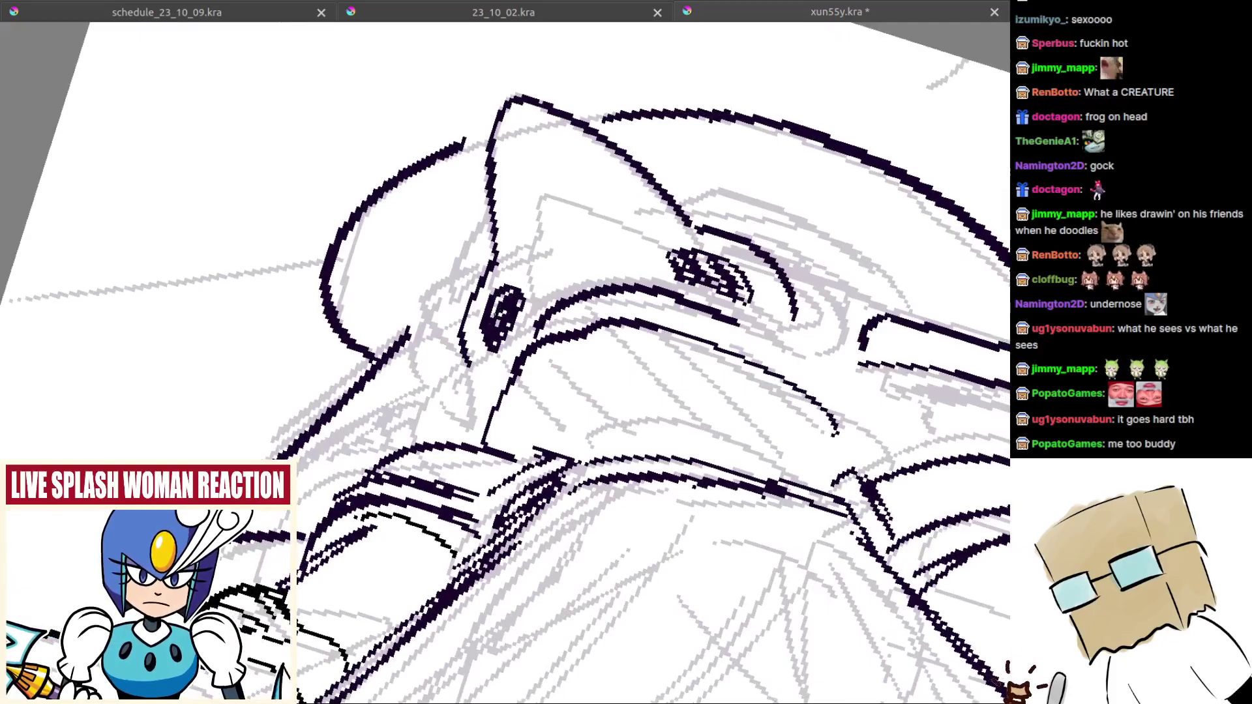
left_click(502, 299)
scroll(554, 362, "down", 6)
scroll(594, 354, "up", 5)
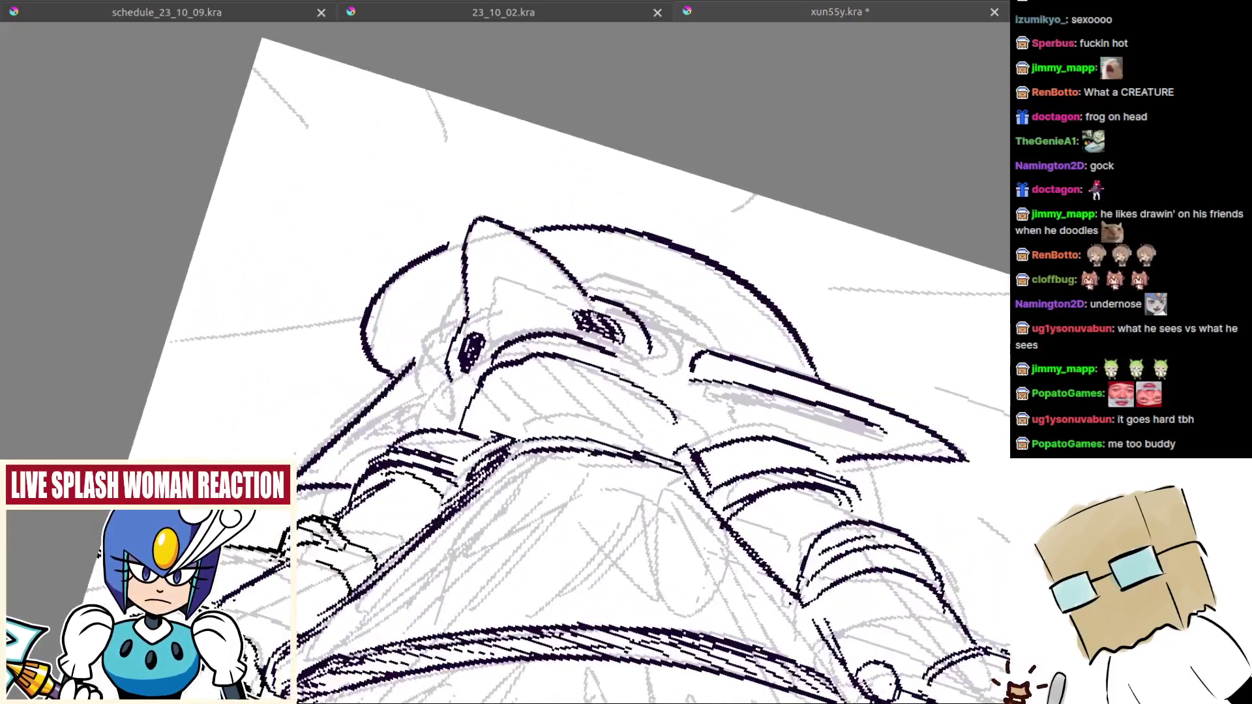
scroll(601, 295, "down", 3)
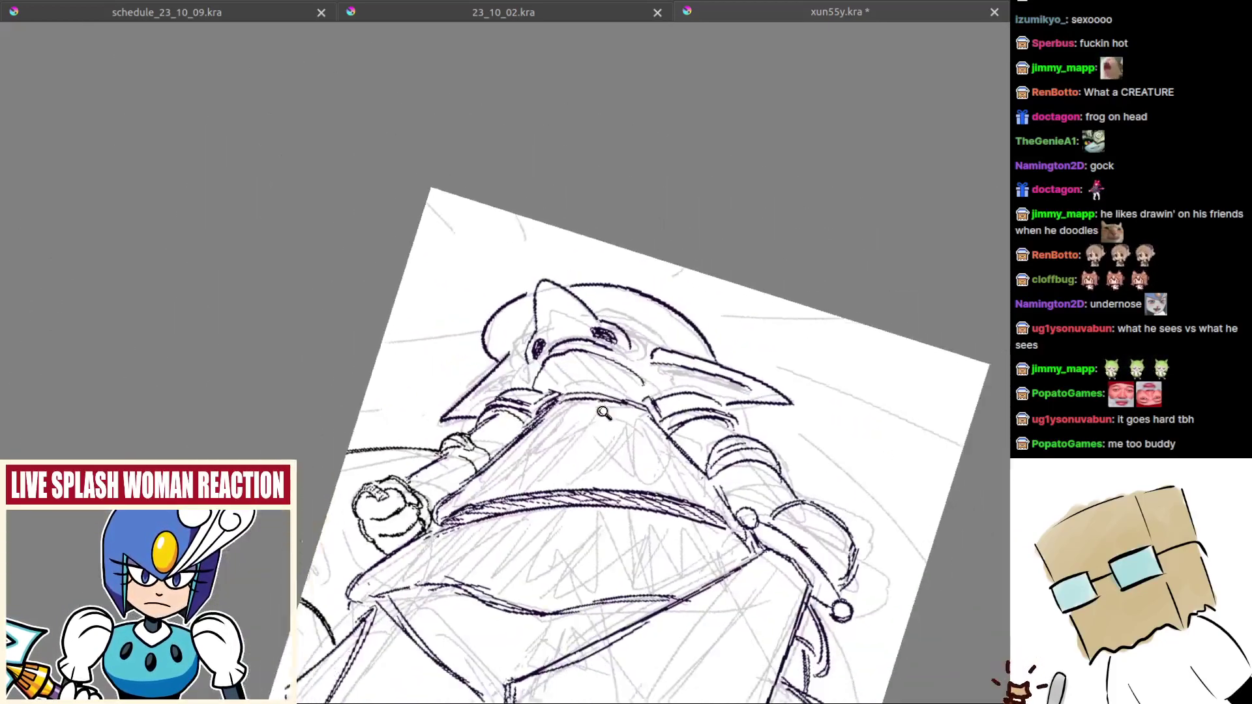
Step: Ink a long arch over the near nostril wing from the side of the nose, with a shorter line inside it
scroll(601, 295, "up", 2)
left_click_drag(585, 295, 700, 331)
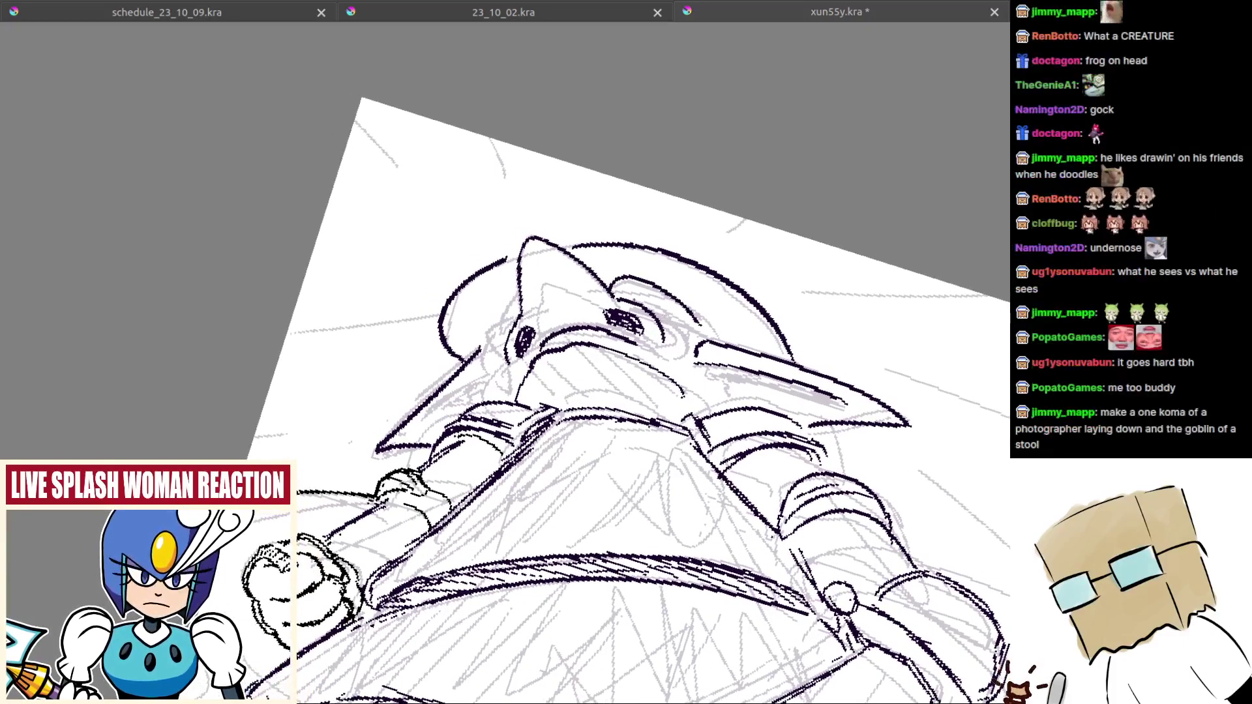
scroll(675, 327, "up", 2)
mouse_move(672, 313)
left_mouse_down()
mouse_move(613, 326)
mouse_move(610, 351)
left_mouse_up()
scroll(611, 343, "up", 1)
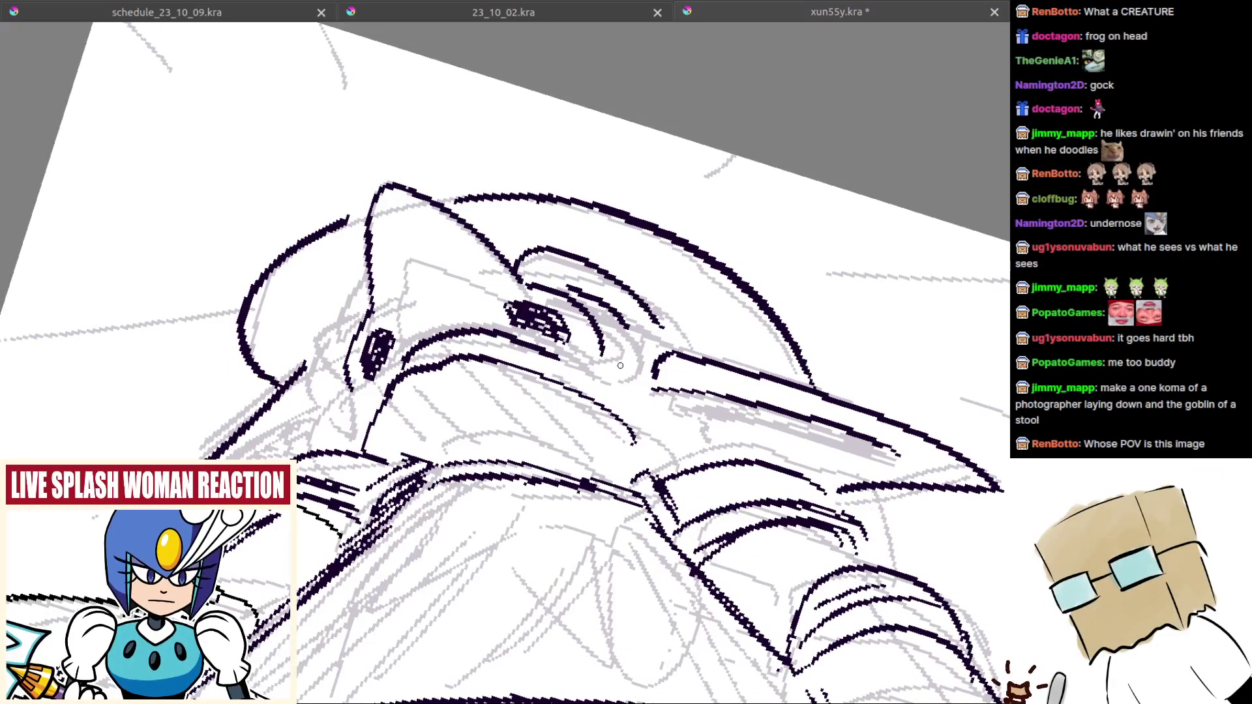
Step: Ink a short arc outside the far nostril wing, sloping from the nose toward the far ear
left_click_drag(481, 358, 589, 349)
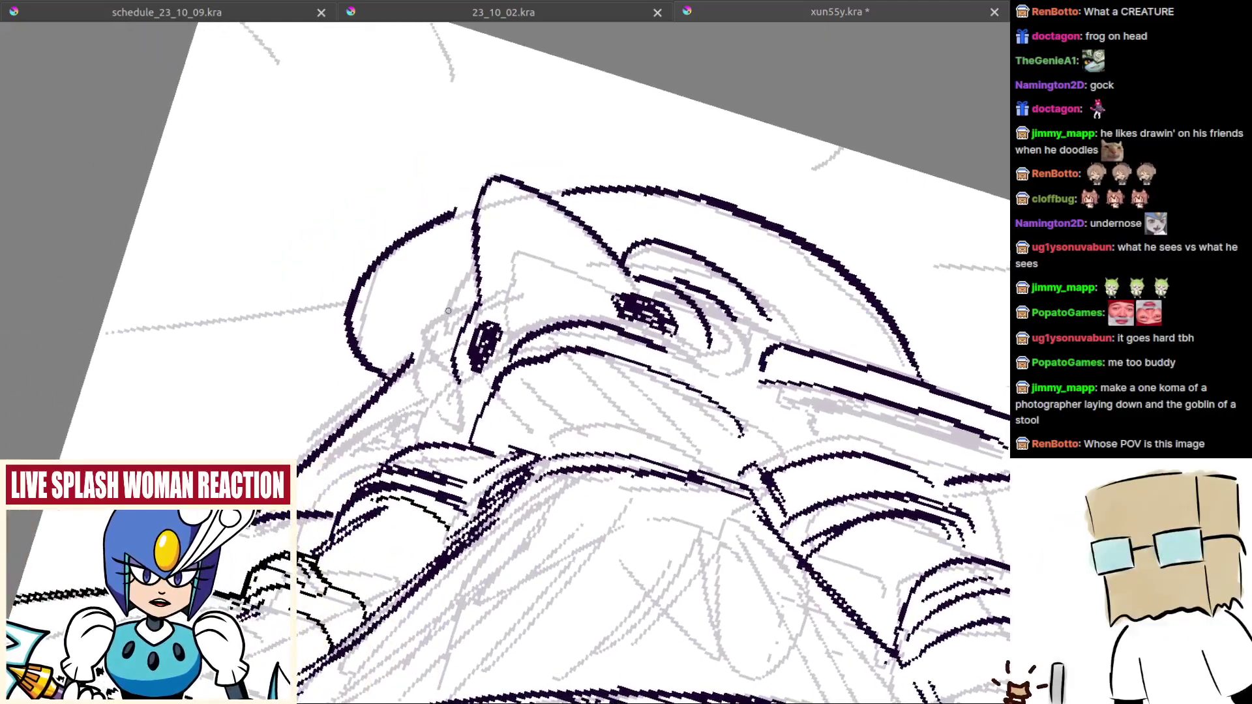
mouse_move(448, 311)
left_mouse_down()
mouse_move(552, 315)
mouse_move(527, 352)
mouse_move(583, 284)
left_mouse_up()
key("ctrl+z")
key("ctrl+z")
key("ctrl+z")
left_click_drag(522, 351, 578, 285)
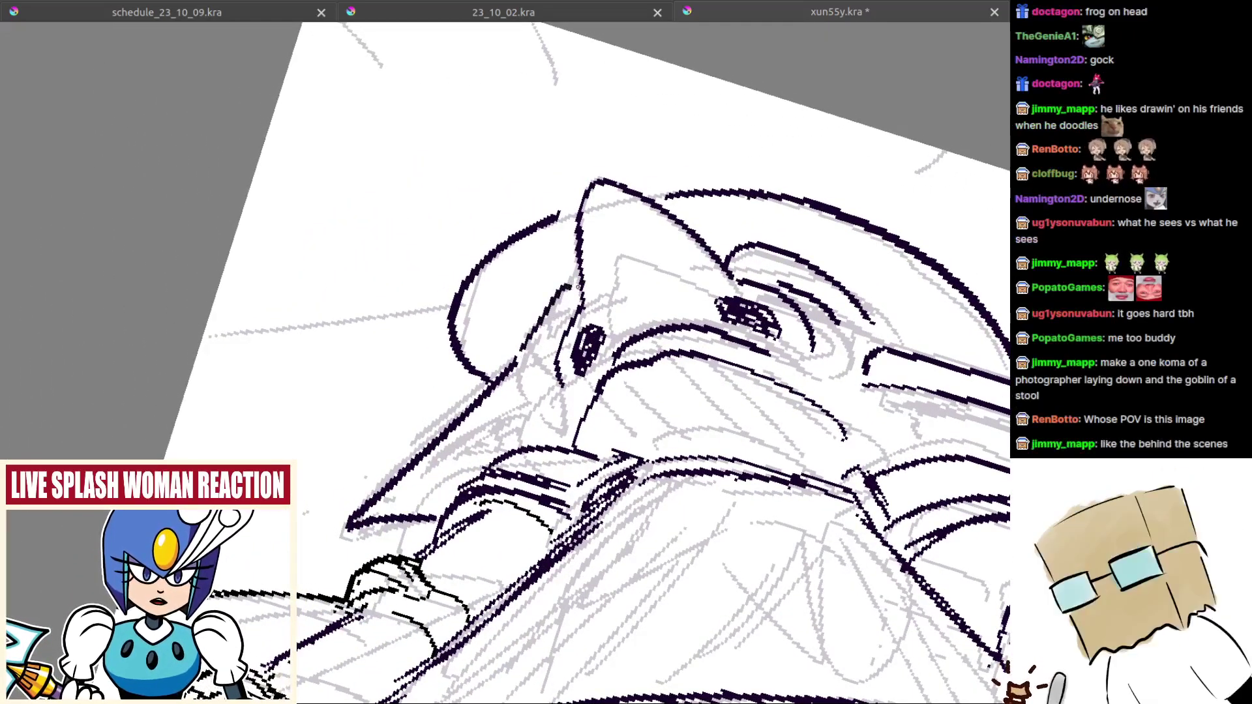
Step: Undo the short arc outside the far nostril wing and the long arch with its inner line over the near wing
key("ctrl+z")
mouse_move(527, 346)
left_mouse_down()
mouse_move(572, 293)
mouse_move(500, 321)
left_mouse_up()
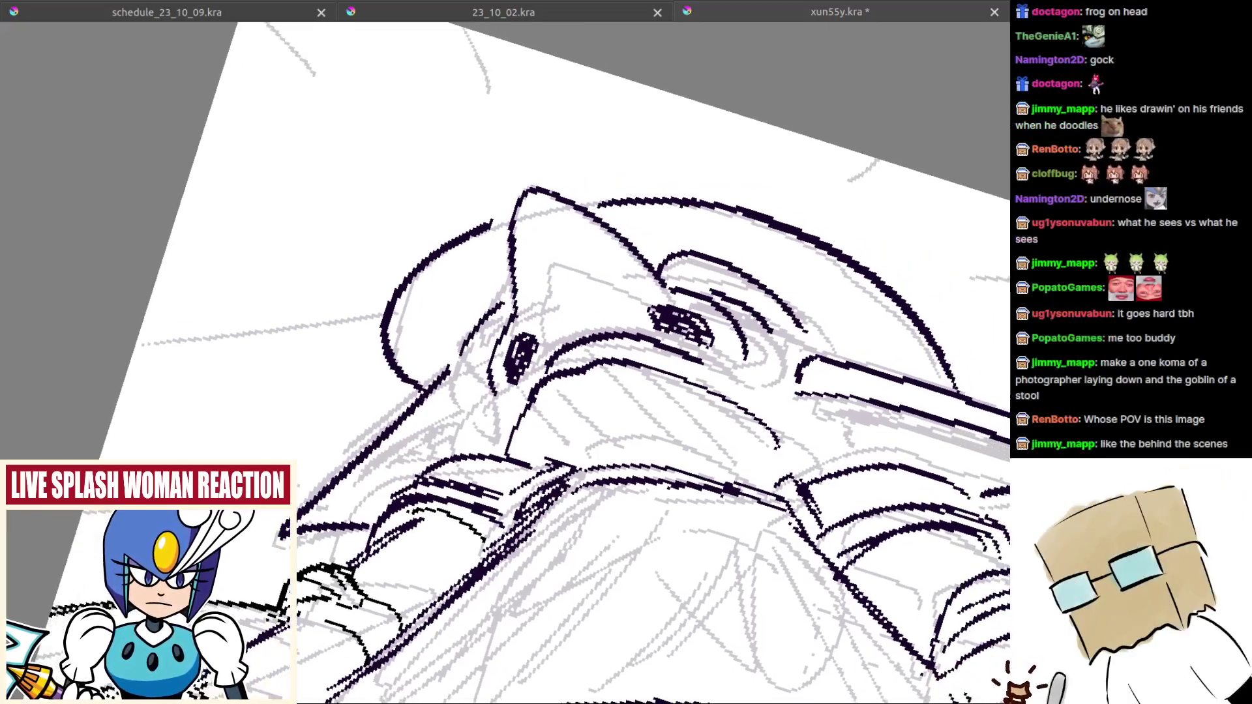
key("ctrl+z")
key("ctrl+z")
key("ctrl+z")
key("ctrl+z")
left_click_drag(710, 290, 772, 331)
left_click_drag(461, 355, 503, 302)
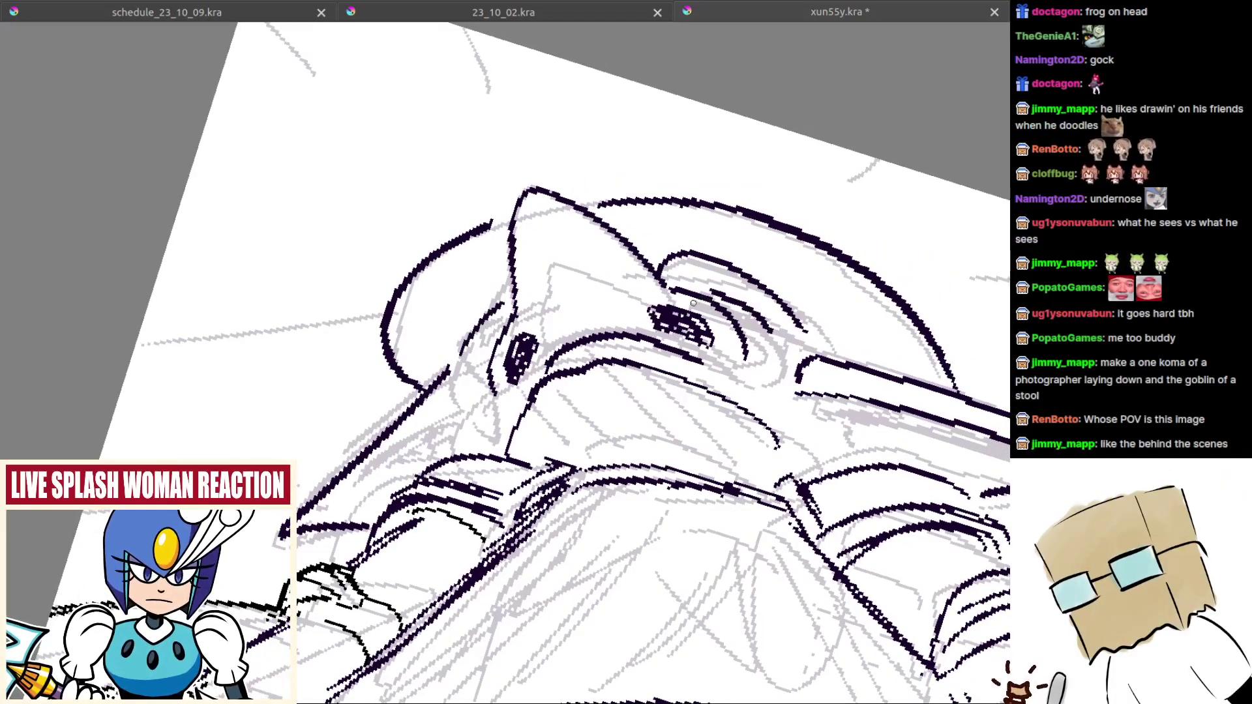
left_click_drag(626, 338, 671, 335)
key("ctrl+z")
Step: Ink a single arch over the near nostril wing, from the side of the nose toward the base of the near ear
scroll(619, 311, "down", 4)
scroll(632, 311, "up", 3)
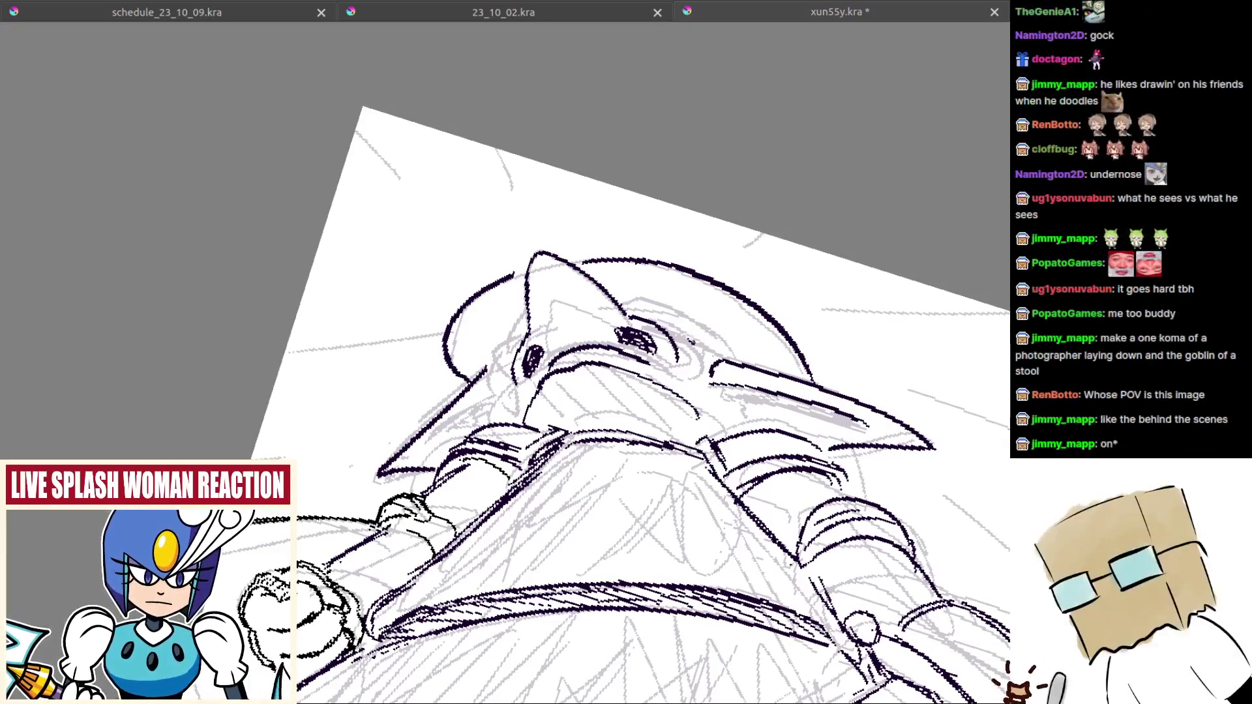
left_click_drag(695, 353, 691, 331)
scroll(691, 331, "up", 2)
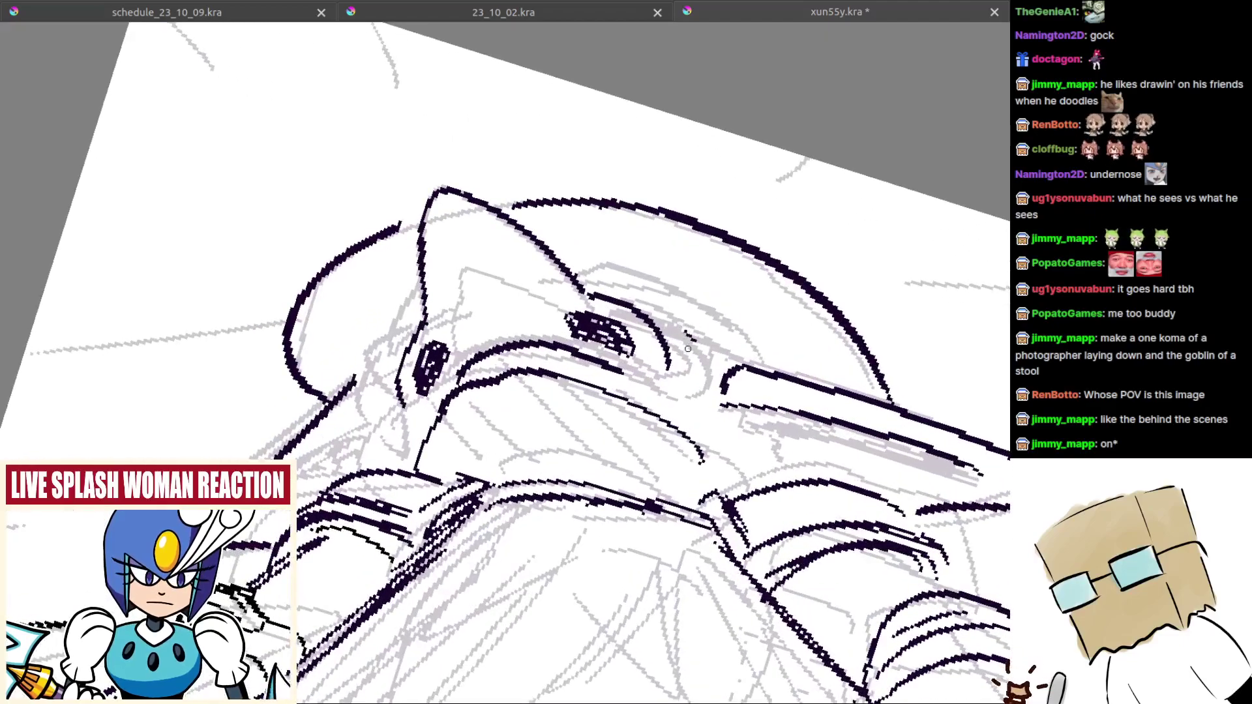
mouse_move(575, 280)
left_mouse_down()
mouse_move(648, 297)
mouse_move(697, 359)
mouse_move(690, 334)
mouse_move(725, 333)
mouse_move(753, 361)
left_mouse_up()
key("ctrl+z")
key("ctrl+z")
key("ctrl+z")
key("ctrl+z")
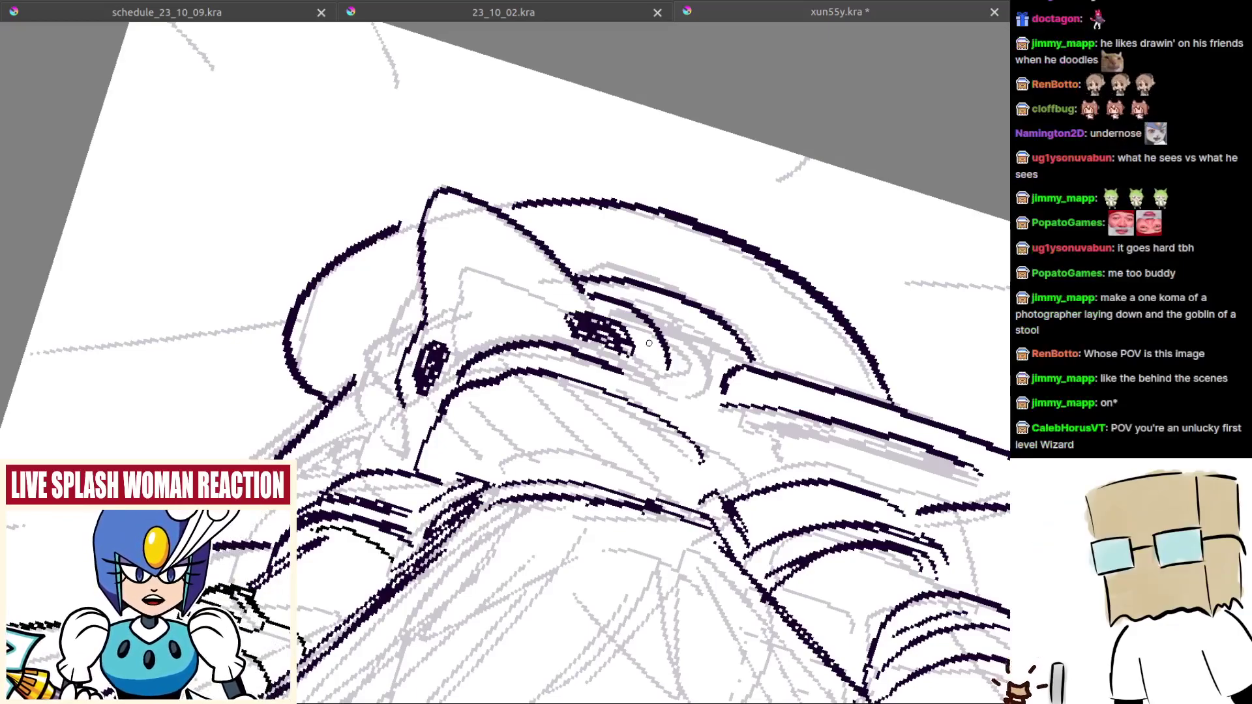
Step: Try to ink another arc along the far nostril wing, beginning at the nose outline
left_click_drag(648, 343, 606, 302)
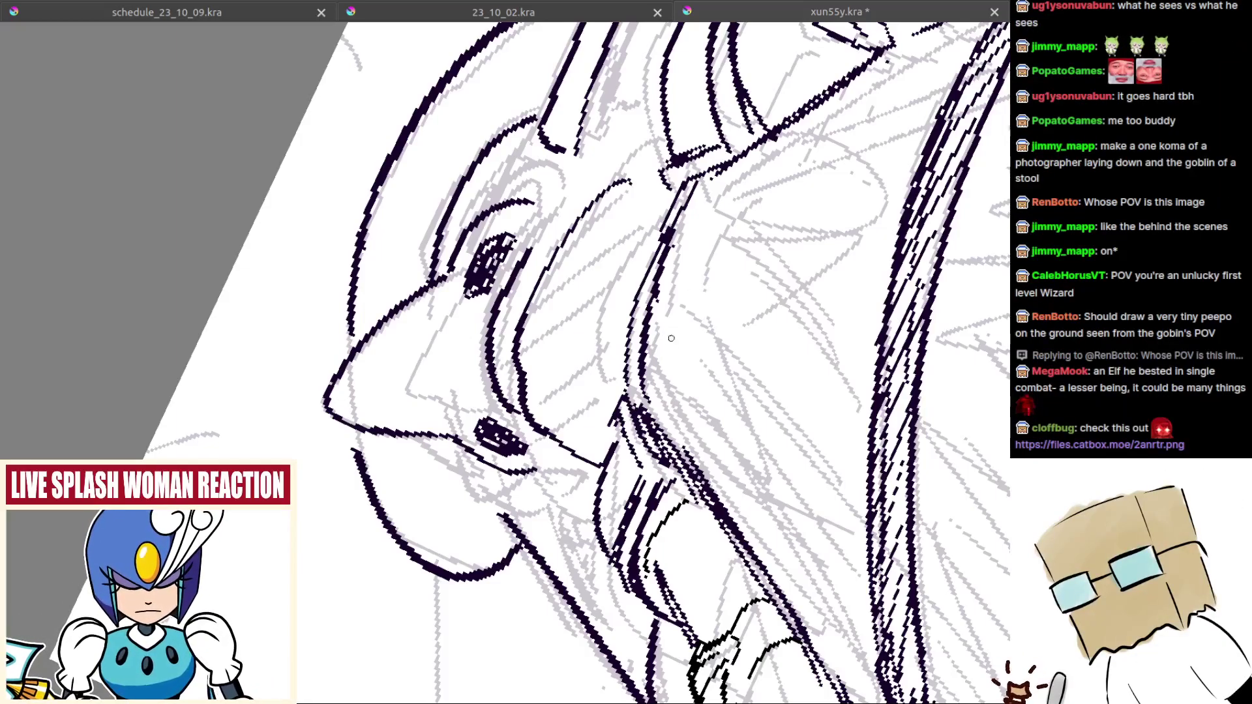
left_click_drag(701, 294, 678, 270)
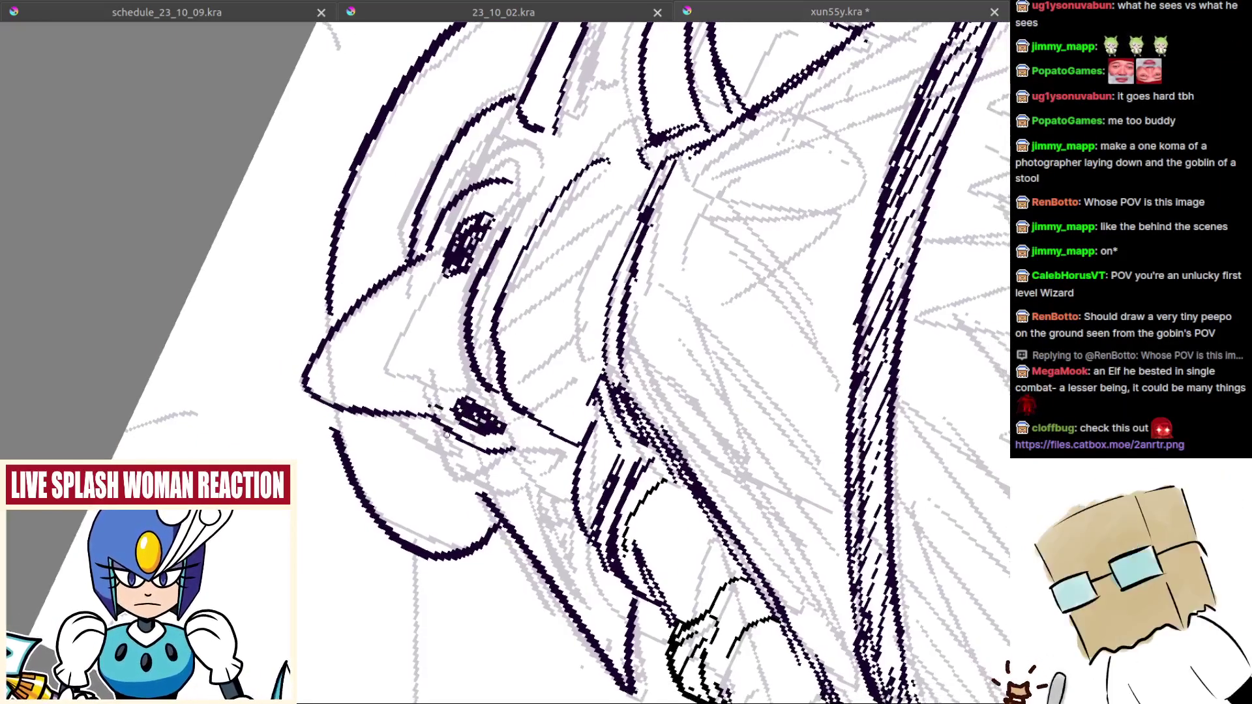
mouse_move(434, 414)
left_mouse_down()
mouse_move(455, 442)
mouse_move(489, 455)
left_mouse_up()
key("ctrl+z")
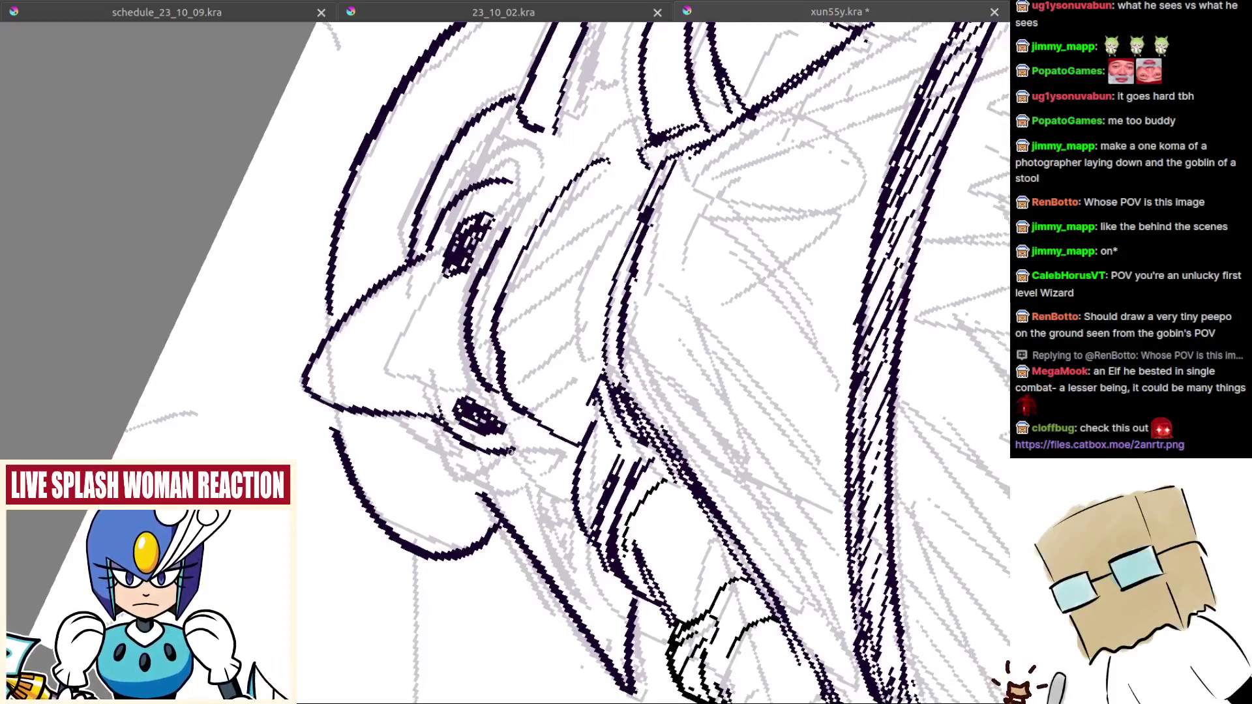
left_click_drag(569, 496, 599, 380)
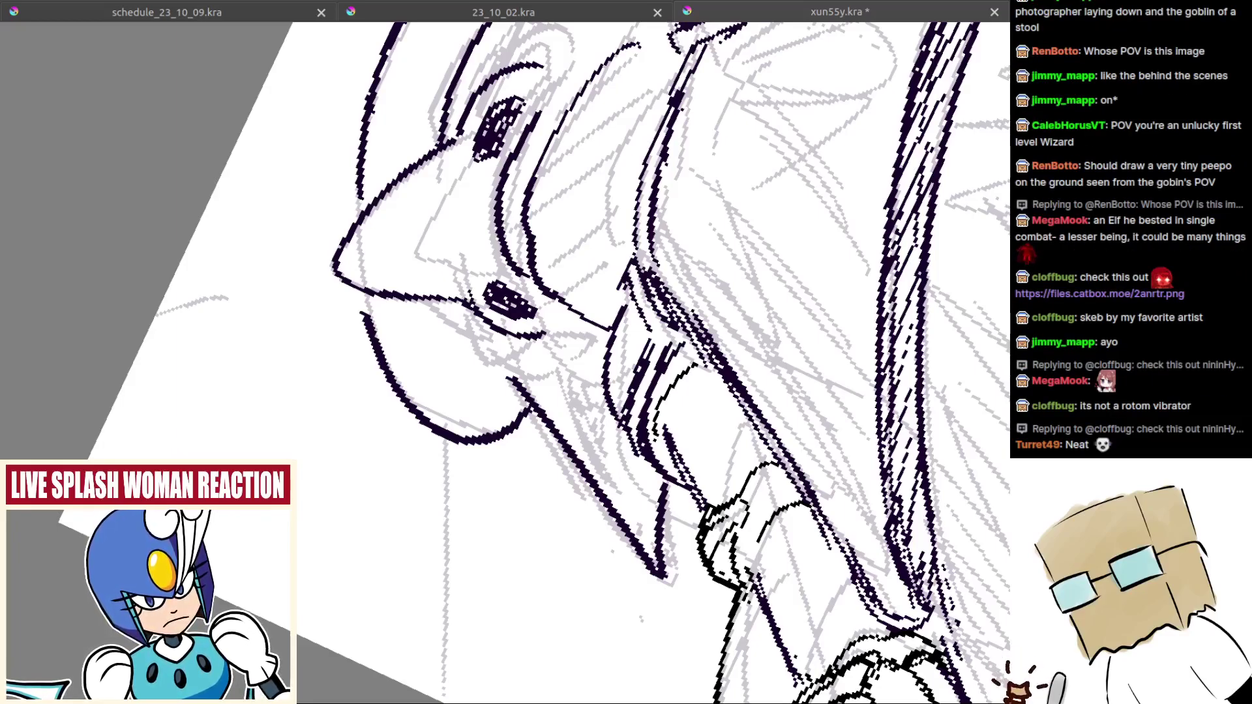
left_click_drag(722, 340, 642, 361)
scroll(642, 362, "down", 2)
left_click_drag(432, 221, 453, 227)
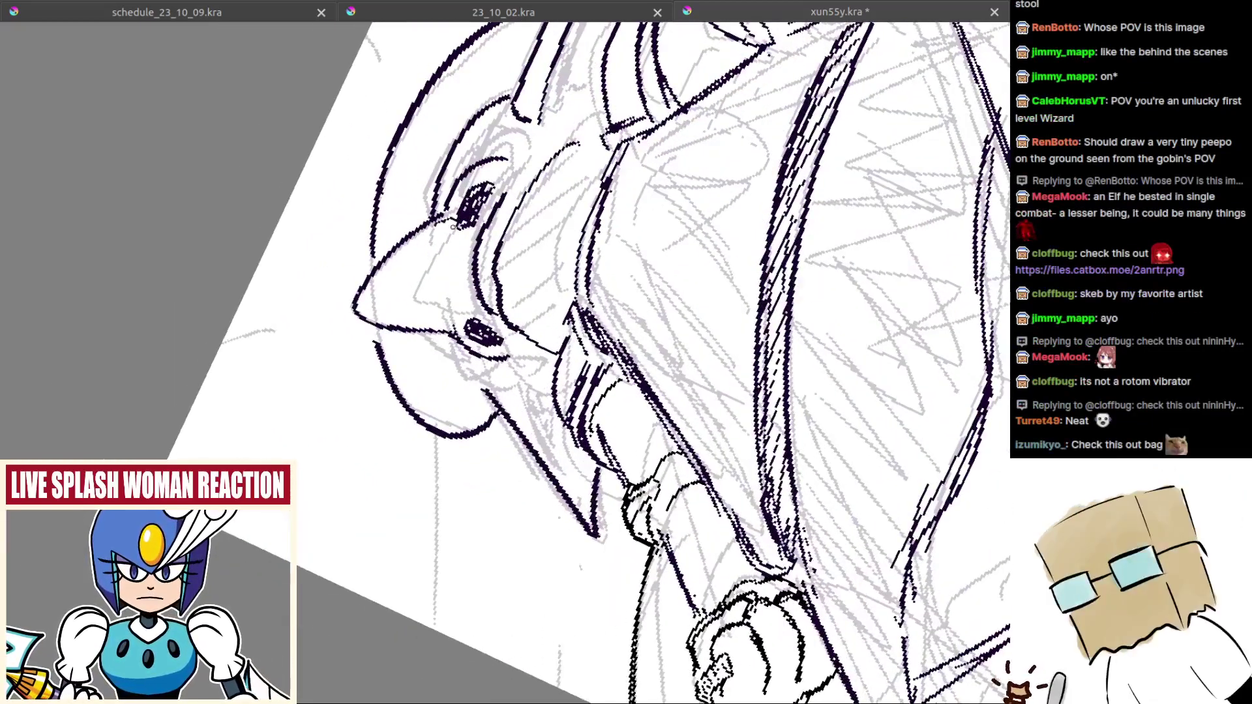
mouse_move(534, 312)
left_mouse_down()
mouse_move(467, 293)
mouse_move(430, 367)
left_mouse_up()
mouse_move(445, 457)
left_mouse_down()
mouse_move(440, 390)
mouse_move(465, 383)
mouse_move(440, 405)
mouse_move(544, 319)
mouse_move(475, 305)
left_mouse_up()
key("ctrl+z")
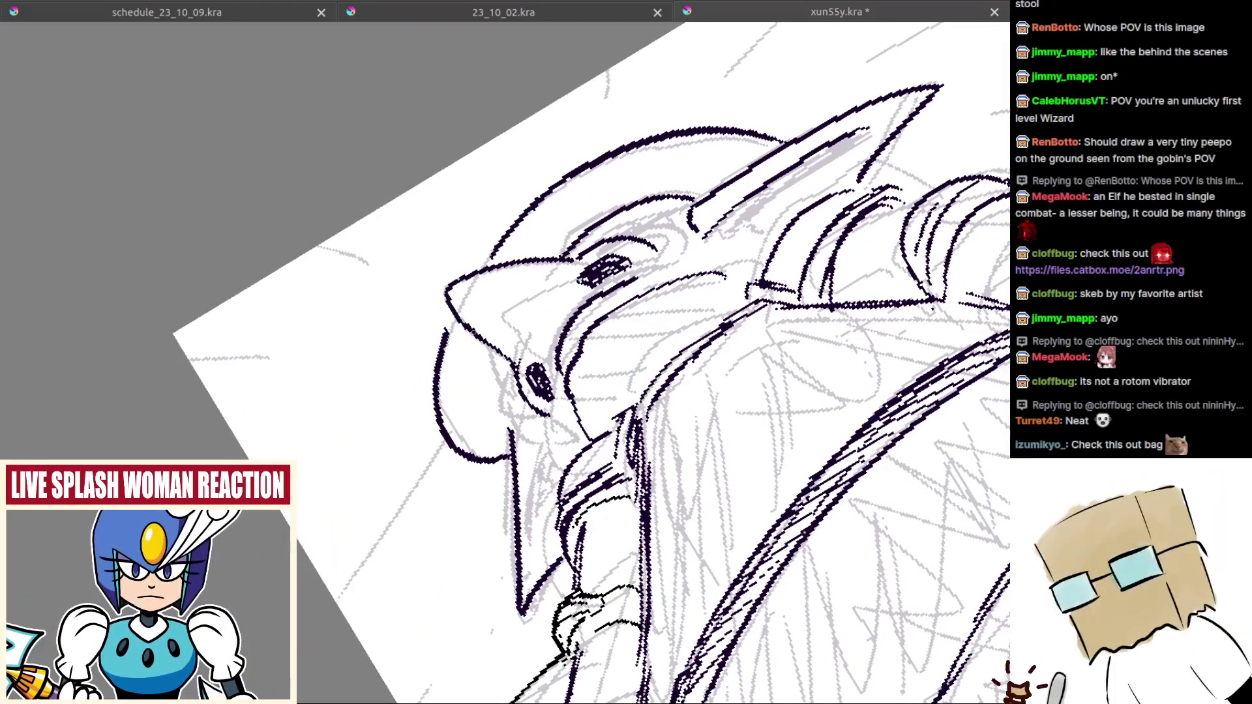
Step: Try shading the underside of the nose with parallel hatching strokes from the tip toward the nostrils
left_click_drag(484, 292, 521, 364)
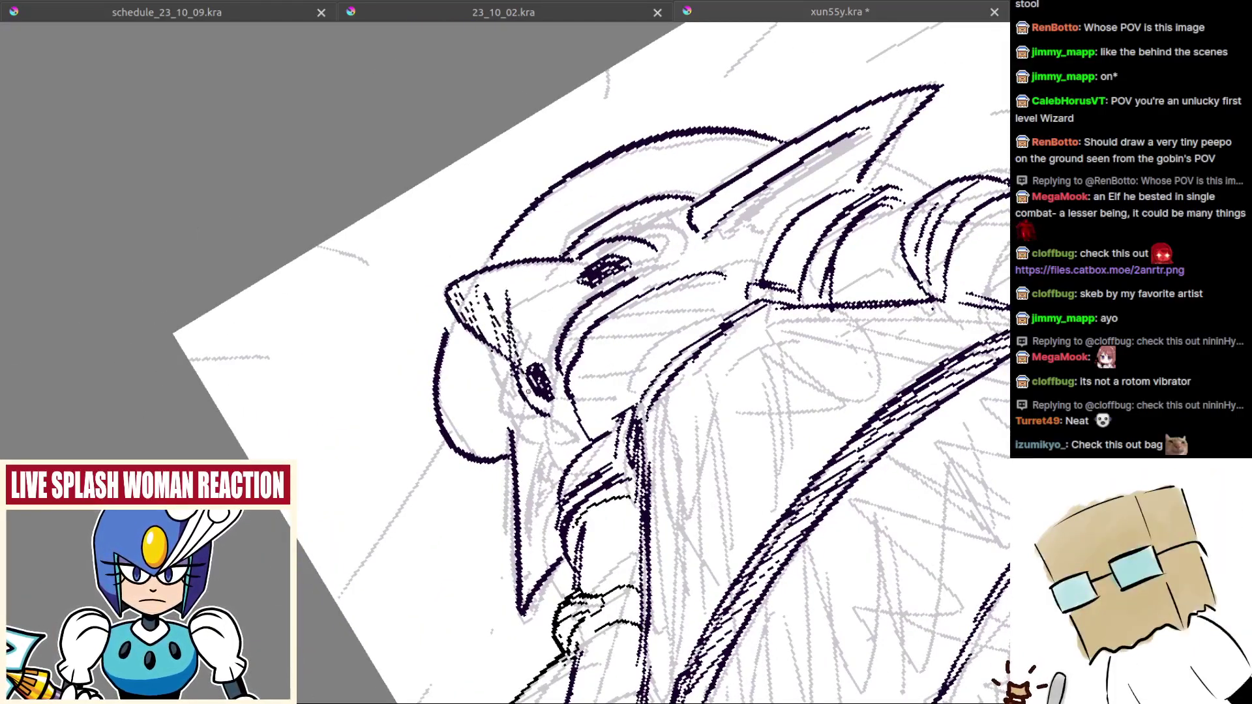
left_click_drag(529, 288, 541, 343)
mouse_move(525, 284)
left_mouse_down()
mouse_move(535, 346)
mouse_move(550, 345)
left_mouse_up()
mouse_move(548, 280)
left_mouse_down()
mouse_move(560, 344)
mouse_move(565, 311)
left_mouse_up()
left_click_drag(488, 281, 496, 313)
left_click_drag(509, 281, 529, 353)
Step: Try shading the mouth area below the nostrils with short, spaced vertical hatching strokes
scroll(558, 313, "down", 4)
mouse_move(558, 313)
left_mouse_down()
mouse_move(577, 351)
mouse_move(574, 410)
left_mouse_up()
scroll(566, 391, "up", 2)
mouse_move(591, 375)
left_mouse_down()
mouse_move(585, 410)
mouse_move(597, 408)
left_mouse_up()
left_click_drag(616, 374, 611, 407)
left_click_drag(628, 379, 623, 399)
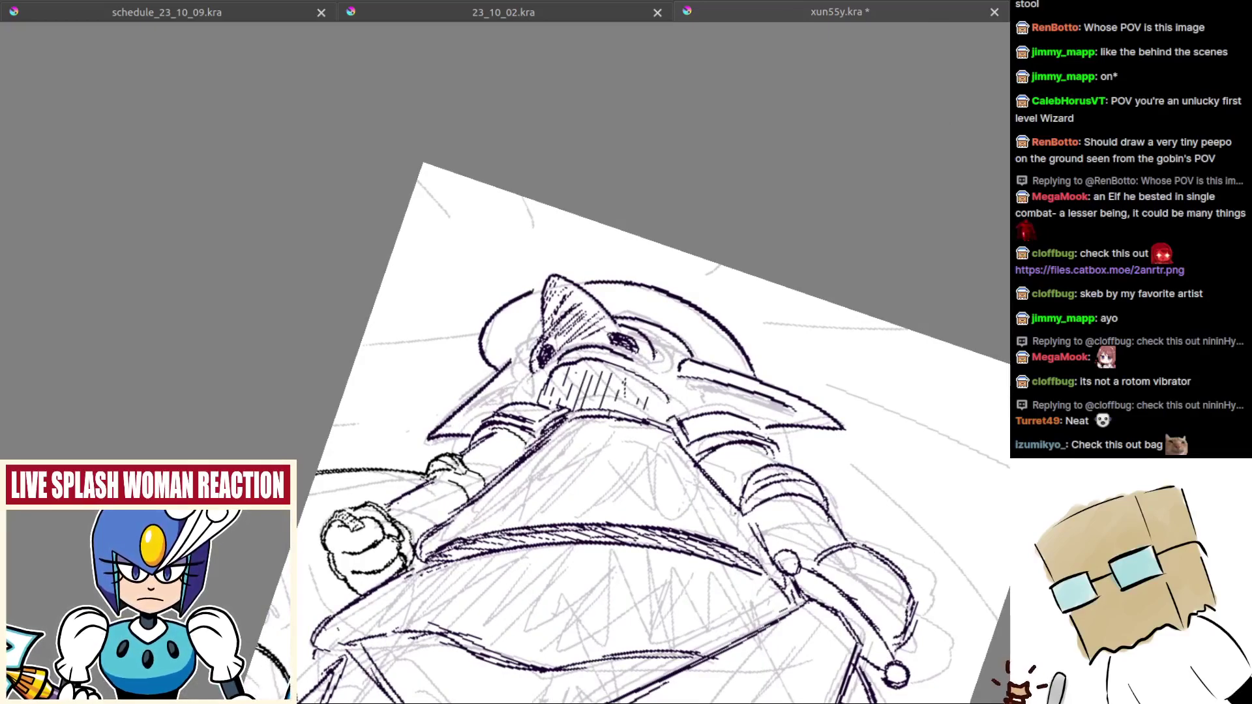
Step: Undo all the hatching on the nose and the mouth area
key("ctrl+z")
key("ctrl+z")
key("ctrl+z")
key("ctrl+z")
key("ctrl+z")
key("ctrl+z")
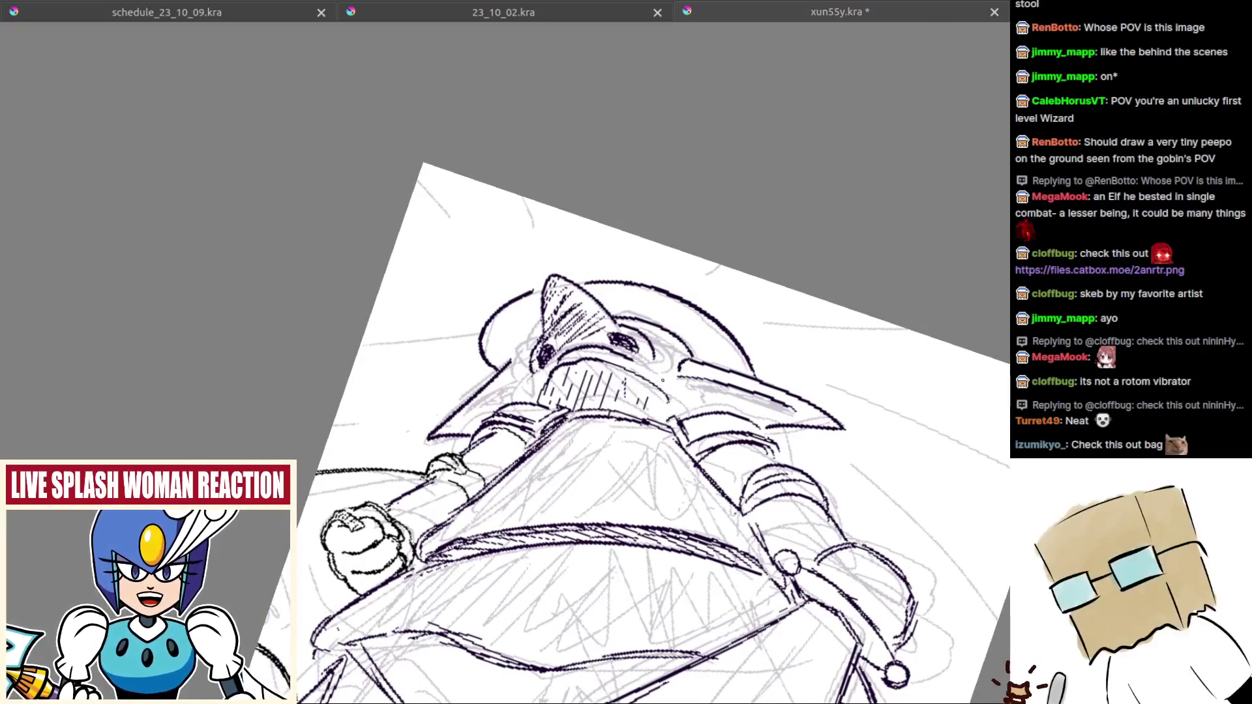
key("ctrl+z")
key("ctrl+z")
key("ctrl+z")
key("ctrl+z")
key("ctrl+z")
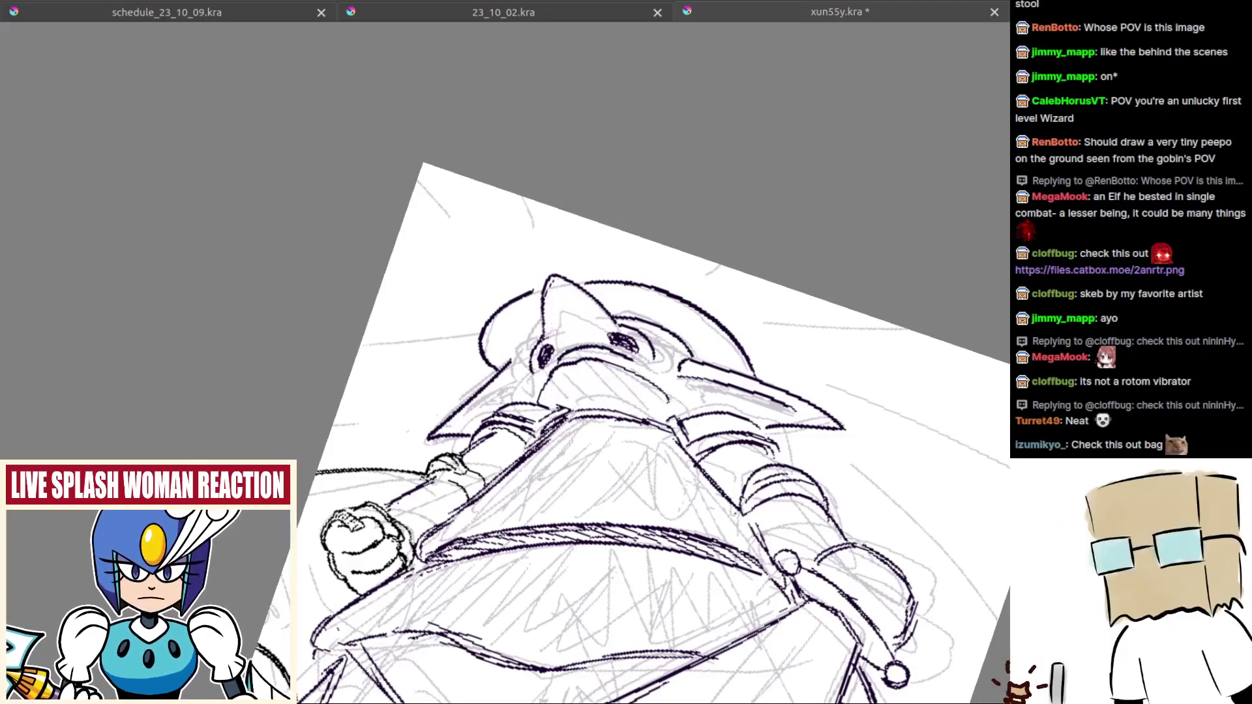
Step: Save the goblin drawing
scroll(549, 277, "up", 3)
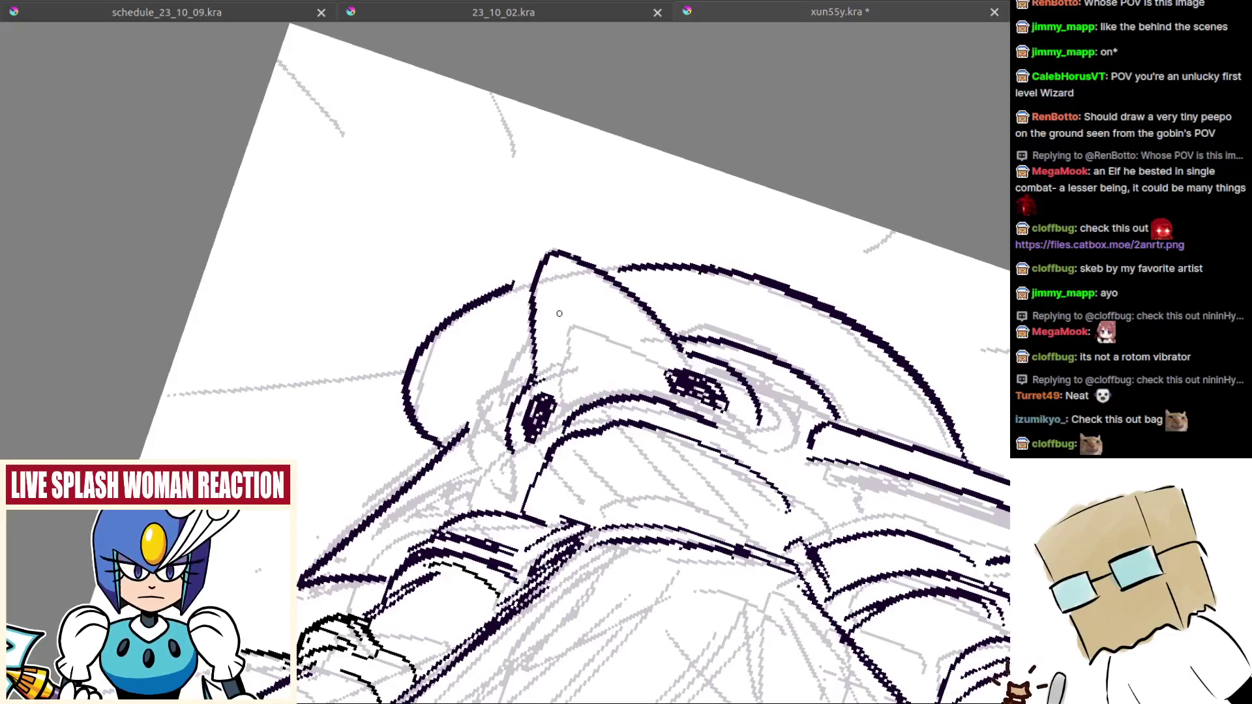
left_click_drag(582, 331, 540, 300)
key("ctrl+s")
scroll(551, 309, "down", 6)
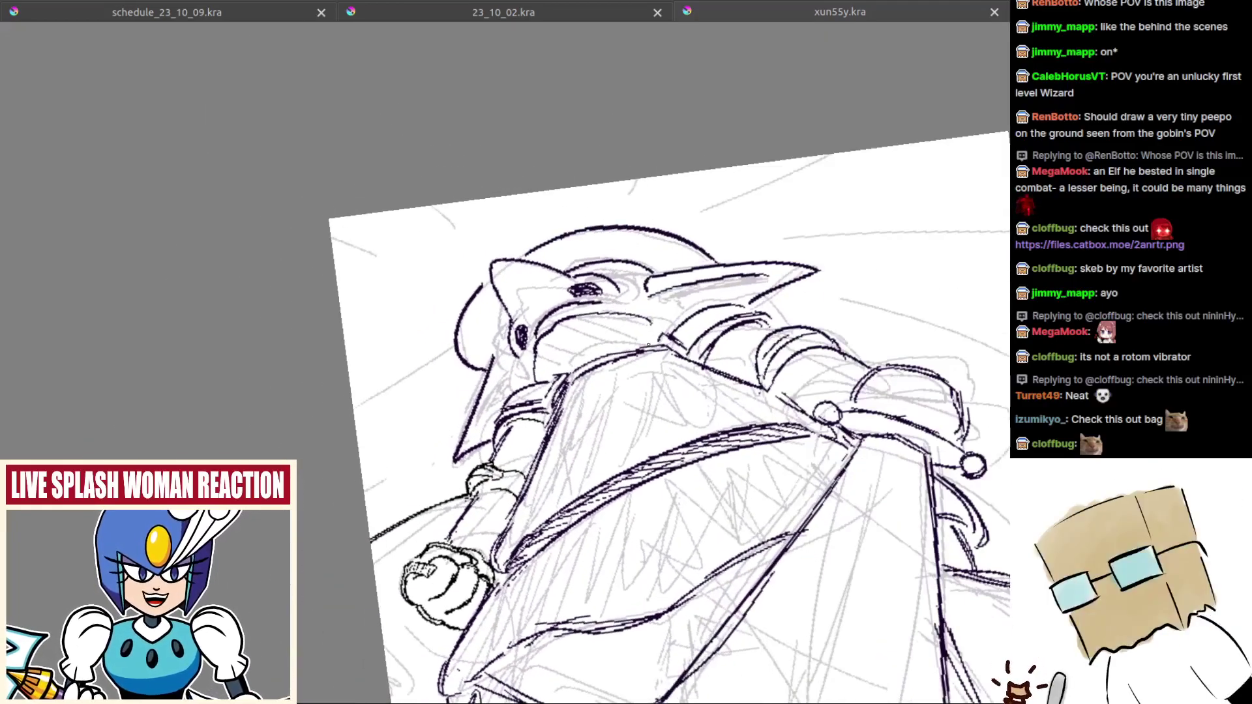
Step: Extend the head outline on the far side up to the nose outline to close the gap between them
left_click_drag(658, 361, 655, 331)
left_click_drag(655, 331, 706, 363)
scroll(541, 281, "up", 3)
left_click_drag(534, 295, 529, 304)
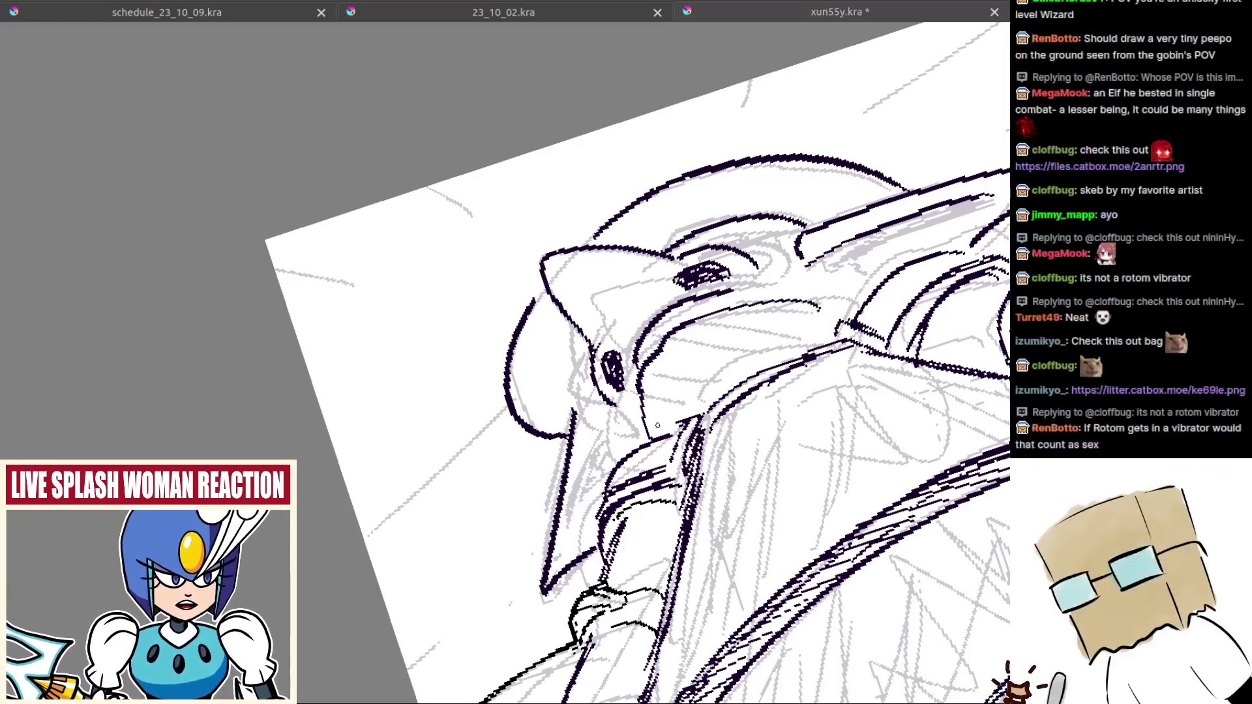
left_click_drag(684, 417, 680, 365)
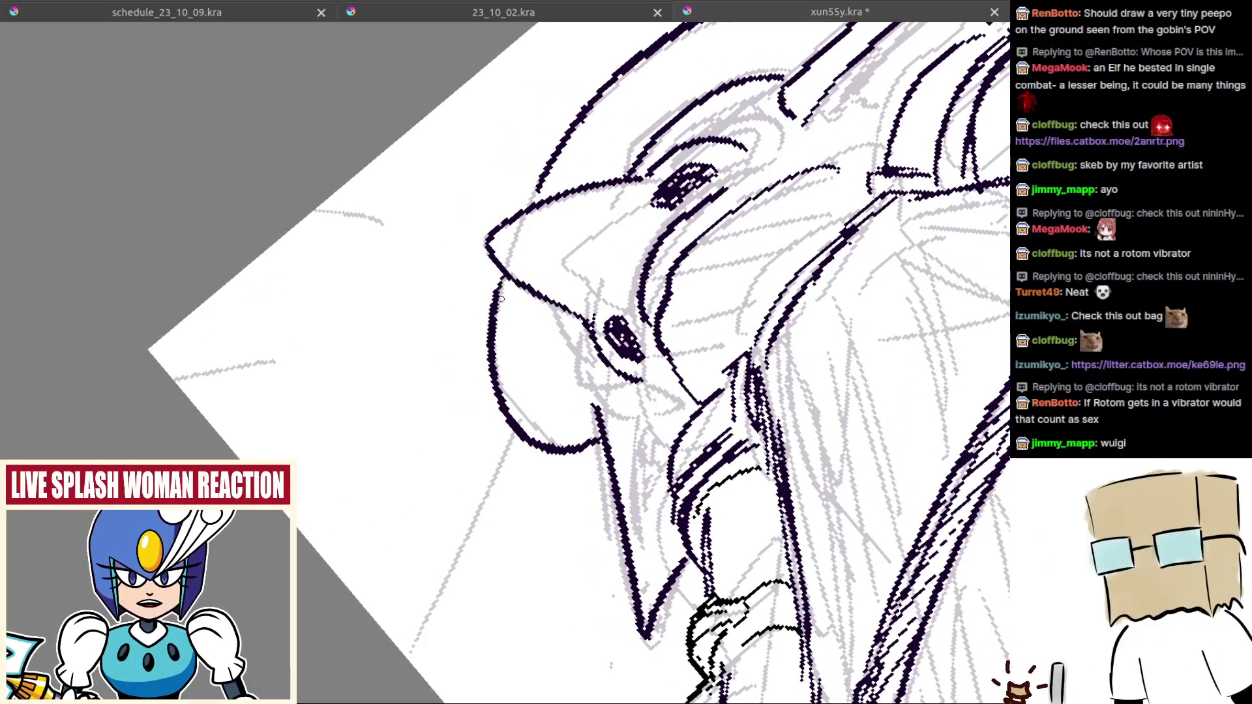
mouse_move(499, 291)
left_mouse_down()
mouse_move(500, 364)
mouse_move(464, 371)
left_mouse_up()
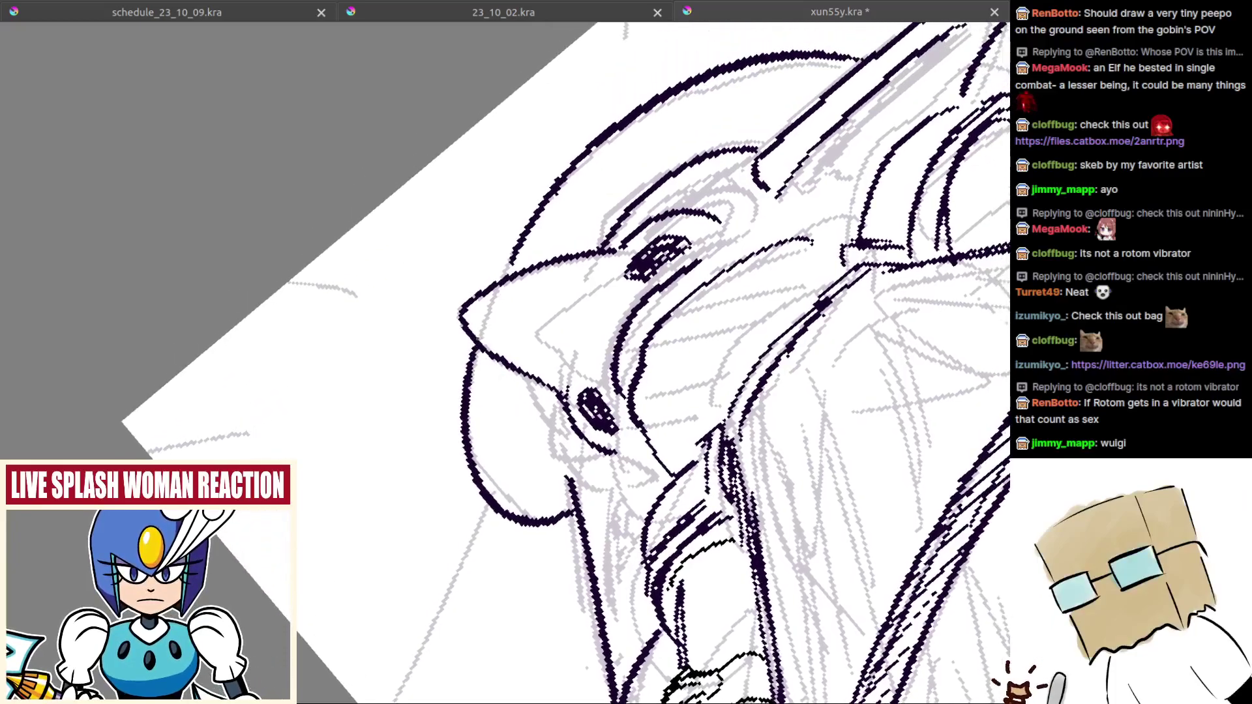
Step: Mirror the canvas view and hide the rough sketch on Paint Layer 5
left_click_drag(505, 276, 524, 236)
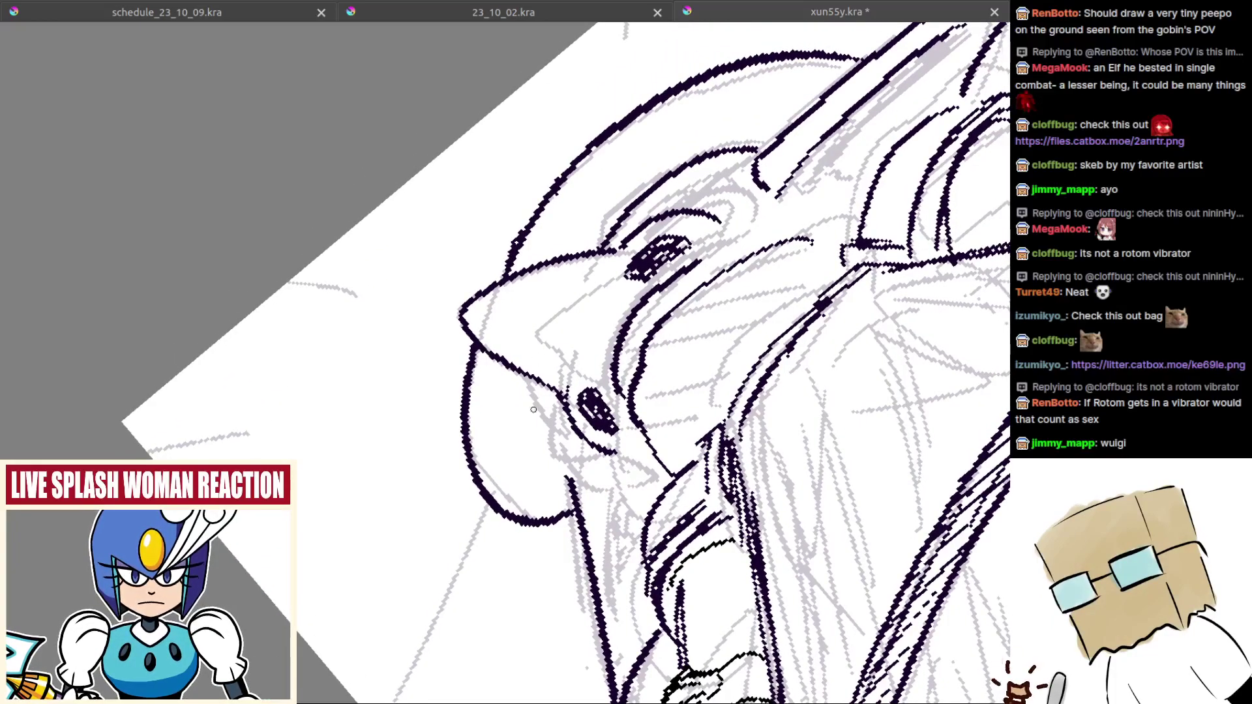
mouse_move(560, 344)
left_mouse_down()
mouse_move(513, 457)
mouse_move(519, 402)
mouse_move(565, 452)
mouse_move(651, 450)
left_mouse_up()
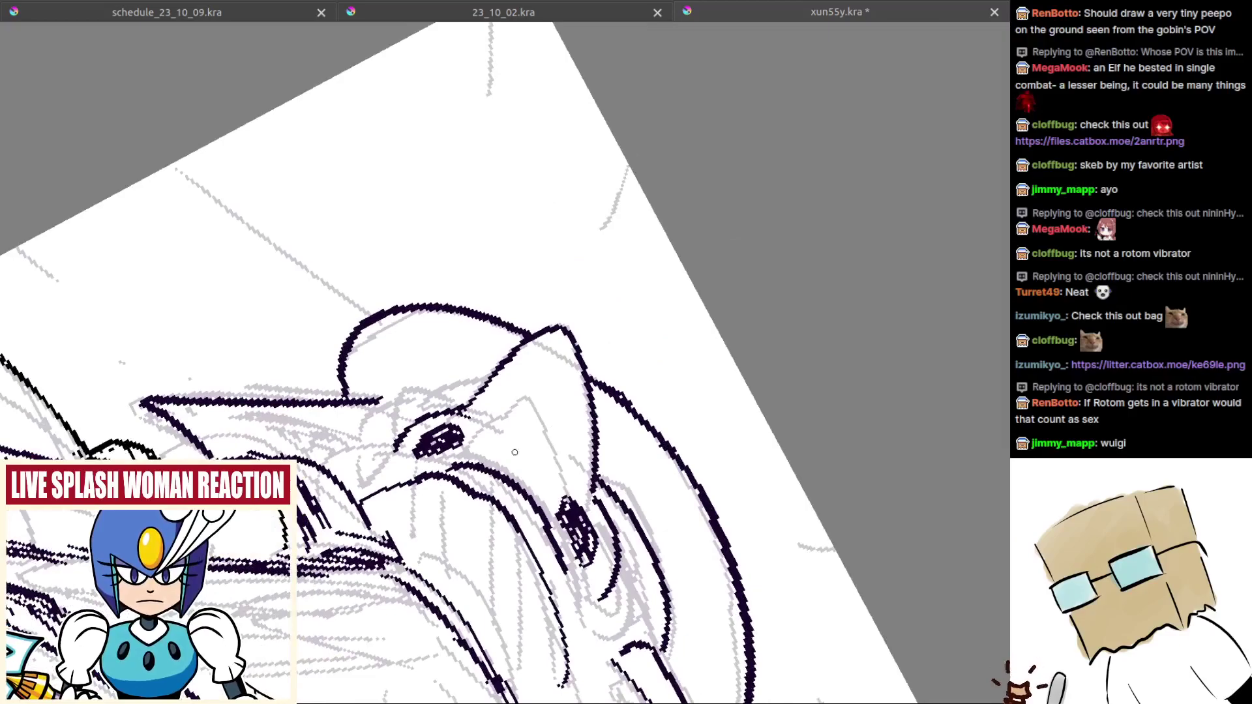
mouse_move(515, 452)
left_mouse_down()
mouse_move(549, 378)
mouse_move(562, 482)
mouse_move(664, 432)
left_mouse_up()
key("m")
key("Tab")
left_click(839, 379)
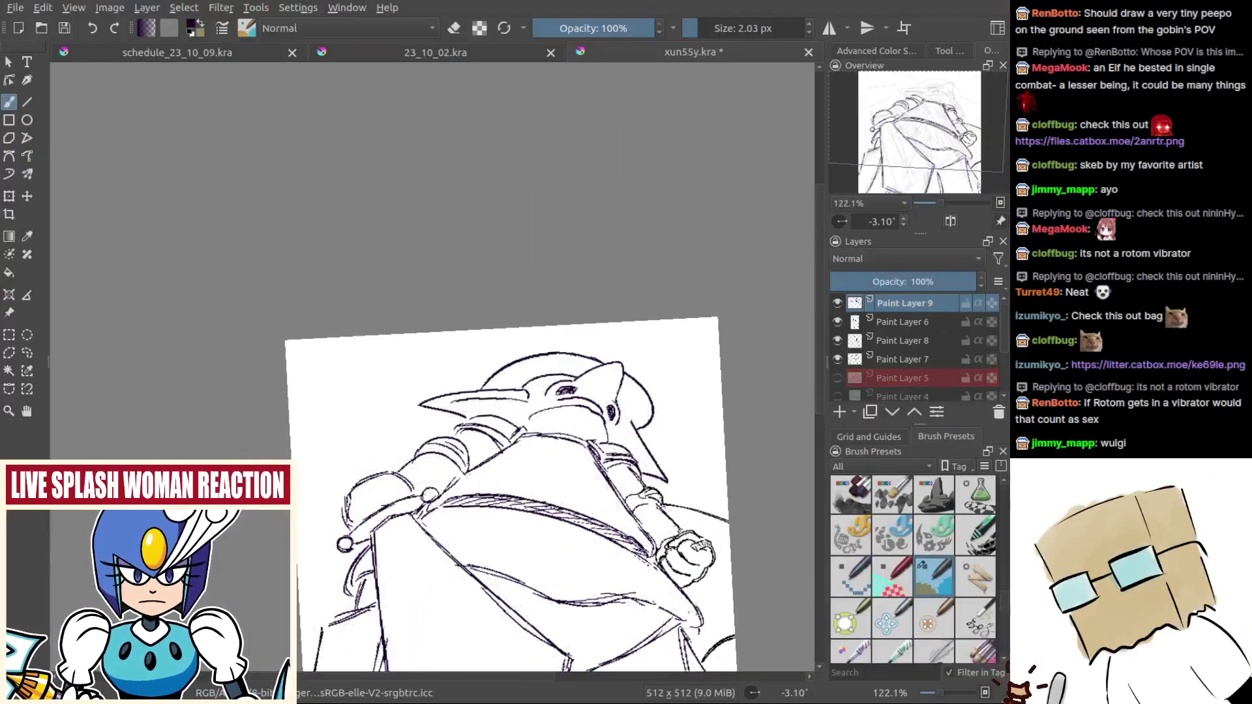
Step: Mirror the view back and extend the side line of the goblin's pointed nose down into the face
key("Tab")
mouse_move(653, 440)
left_mouse_down()
mouse_move(665, 354)
mouse_move(690, 339)
mouse_move(580, 303)
mouse_move(531, 296)
mouse_move(508, 312)
mouse_move(578, 287)
mouse_move(570, 294)
left_mouse_up()
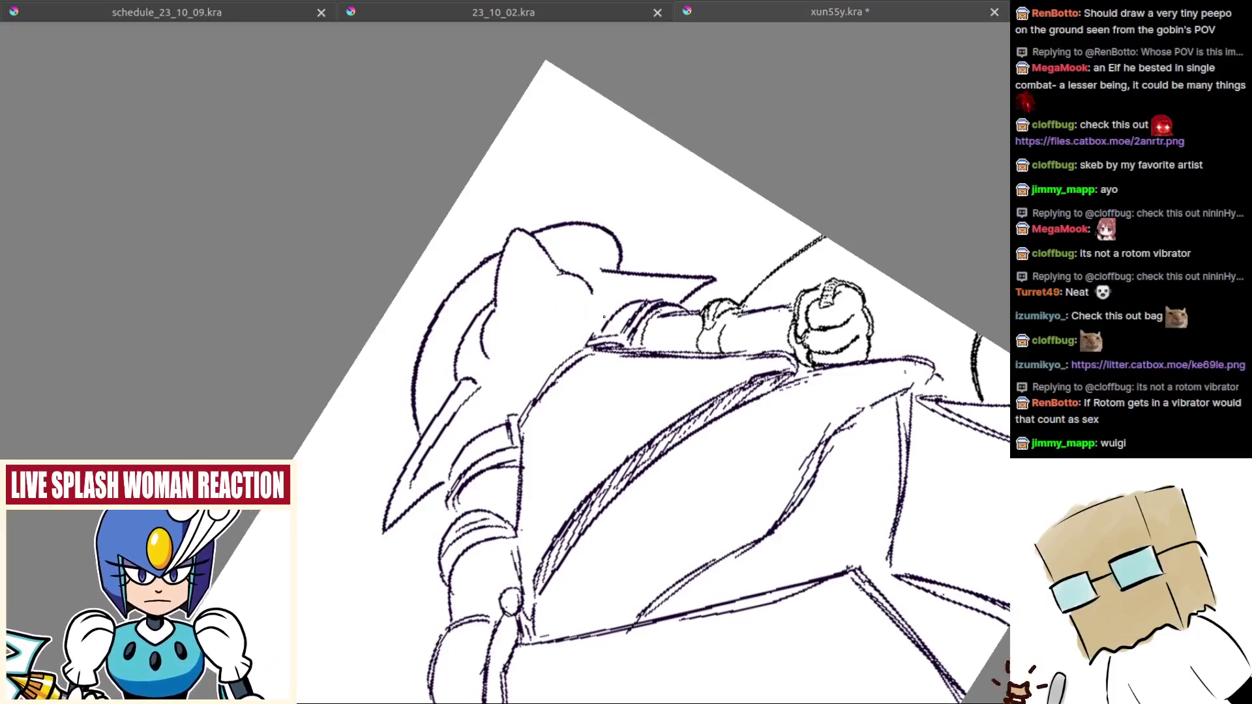
left_click_drag(604, 316, 610, 397)
key("m")
left_click_drag(555, 342, 677, 331)
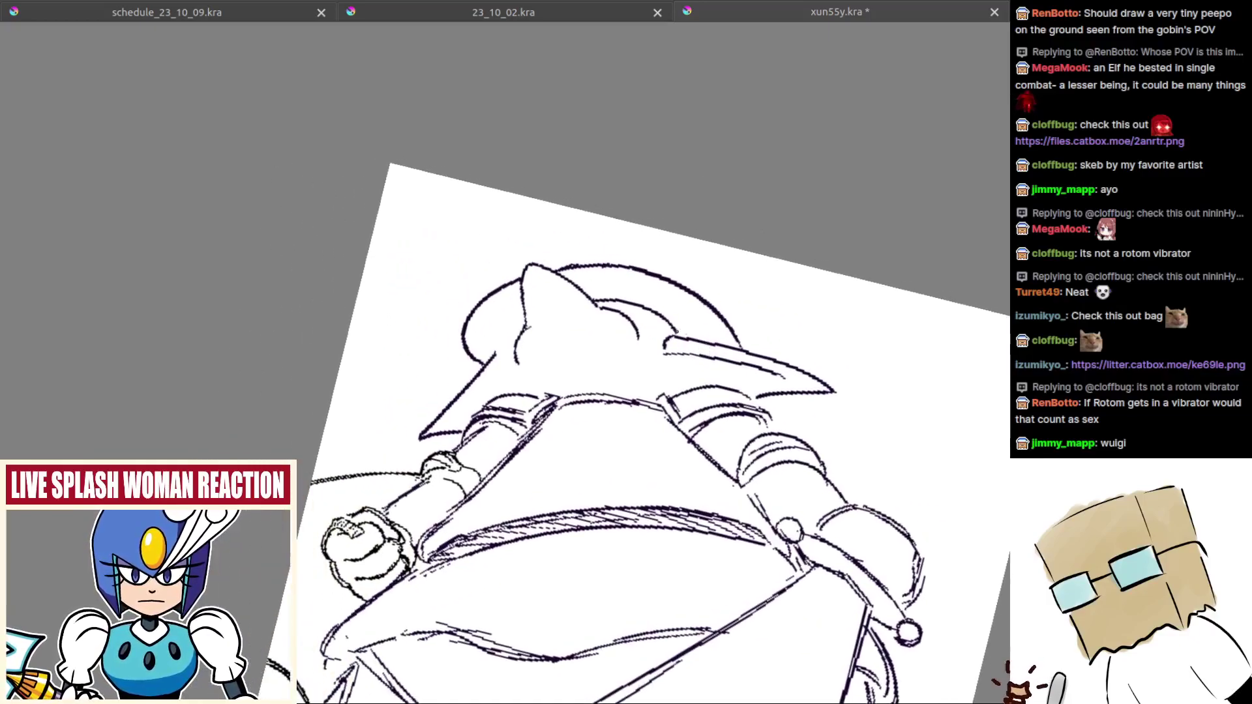
scroll(524, 340, "up", 1)
left_click_drag(527, 326, 516, 359)
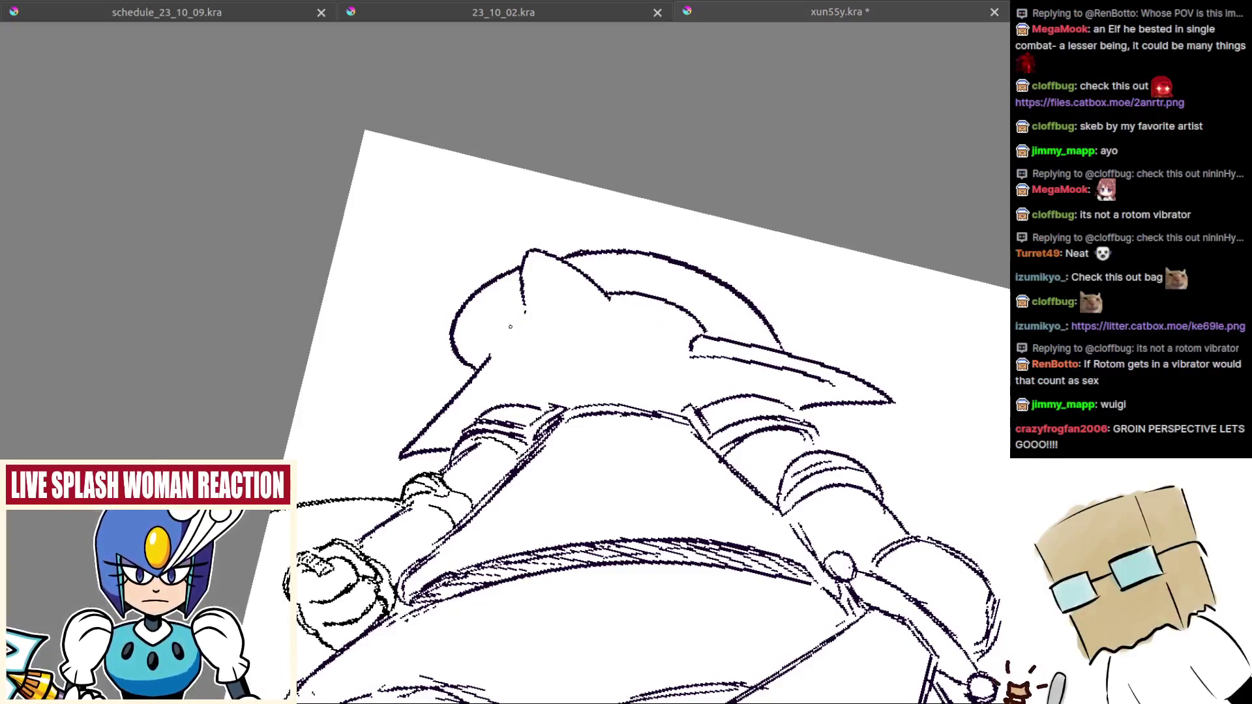
left_click_drag(521, 298, 525, 339)
key("ctrl+z")
key("ctrl+z")
key("ctrl+z")
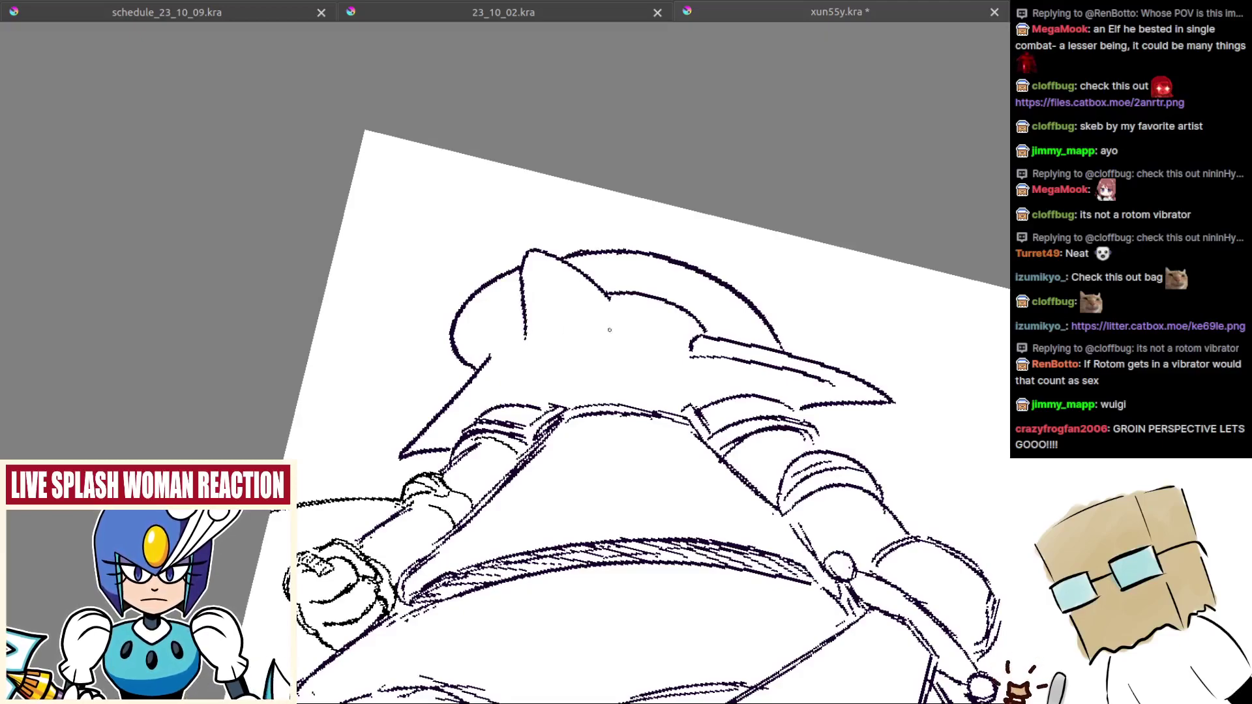
key("ctrl+z")
mouse_move(614, 314)
left_mouse_down()
mouse_move(631, 301)
mouse_move(630, 277)
left_mouse_up()
key("ctrl+z")
mouse_move(555, 317)
left_mouse_down()
mouse_move(540, 341)
mouse_move(552, 354)
left_mouse_up()
key("ctrl+z")
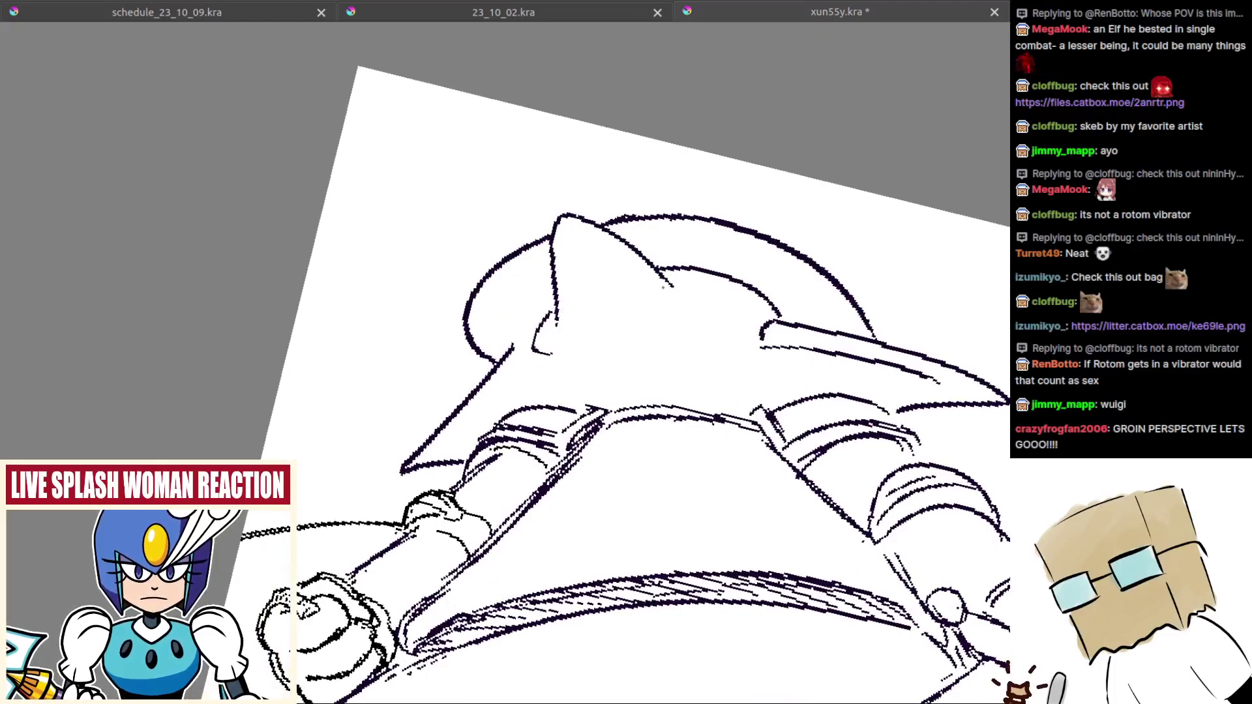
left_click_drag(665, 285, 716, 328)
scroll(652, 339, "down", 1)
mouse_move(543, 377)
left_mouse_down()
mouse_move(626, 370)
mouse_move(617, 346)
left_mouse_up()
key("ctrl+z")
key("ctrl+z")
key("ctrl+z")
scroll(632, 366, "down", 1)
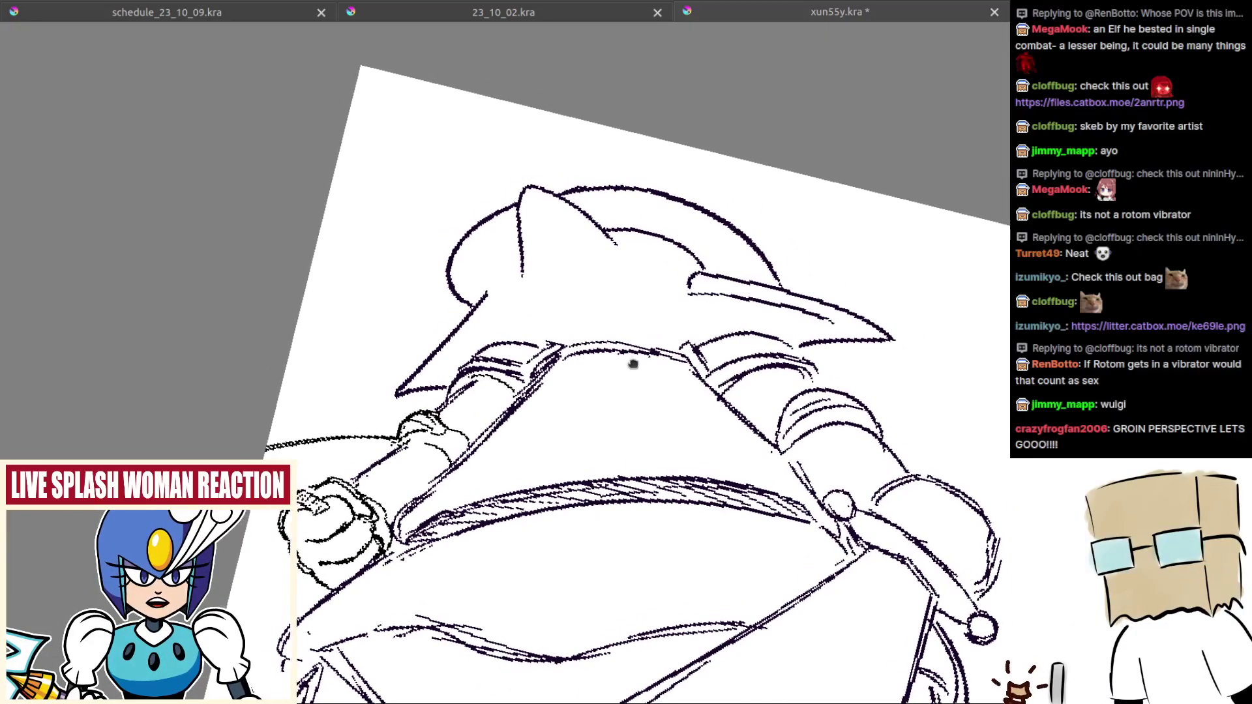
Step: Mirror the canvas view and try a short line joining the base of the pointed nose to the head outline
scroll(619, 352, "up", 2)
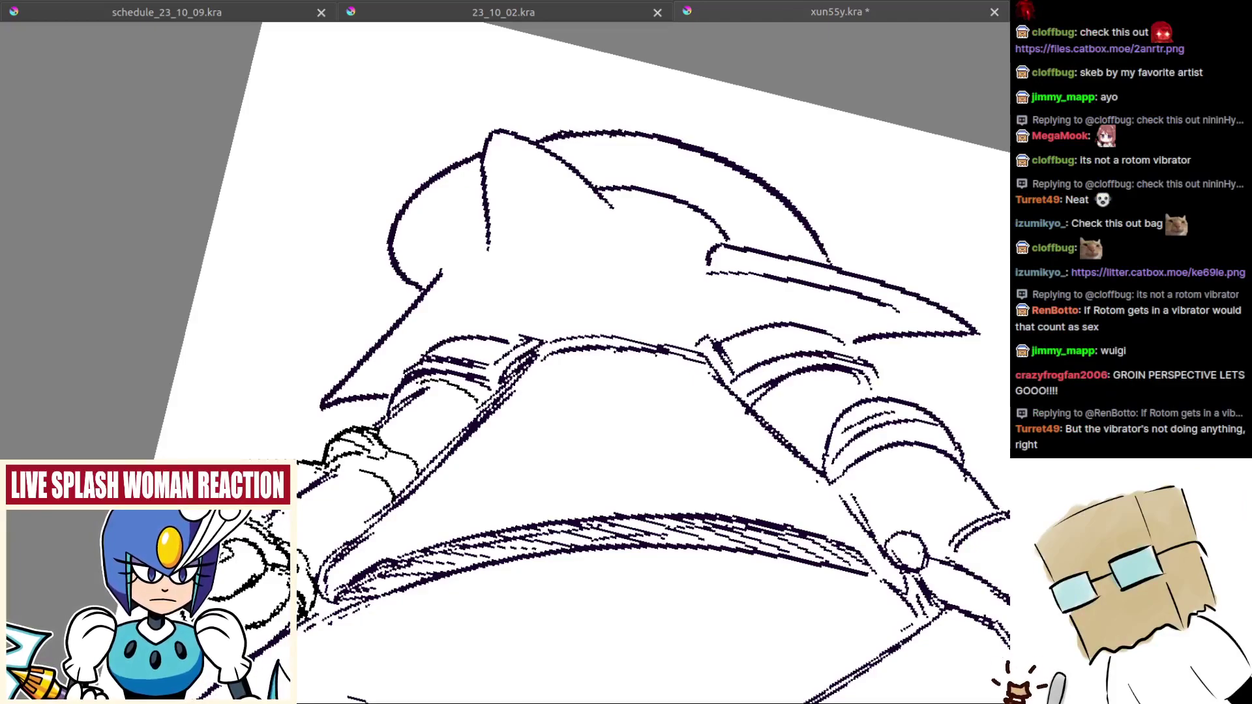
left_click_drag(589, 333, 613, 321)
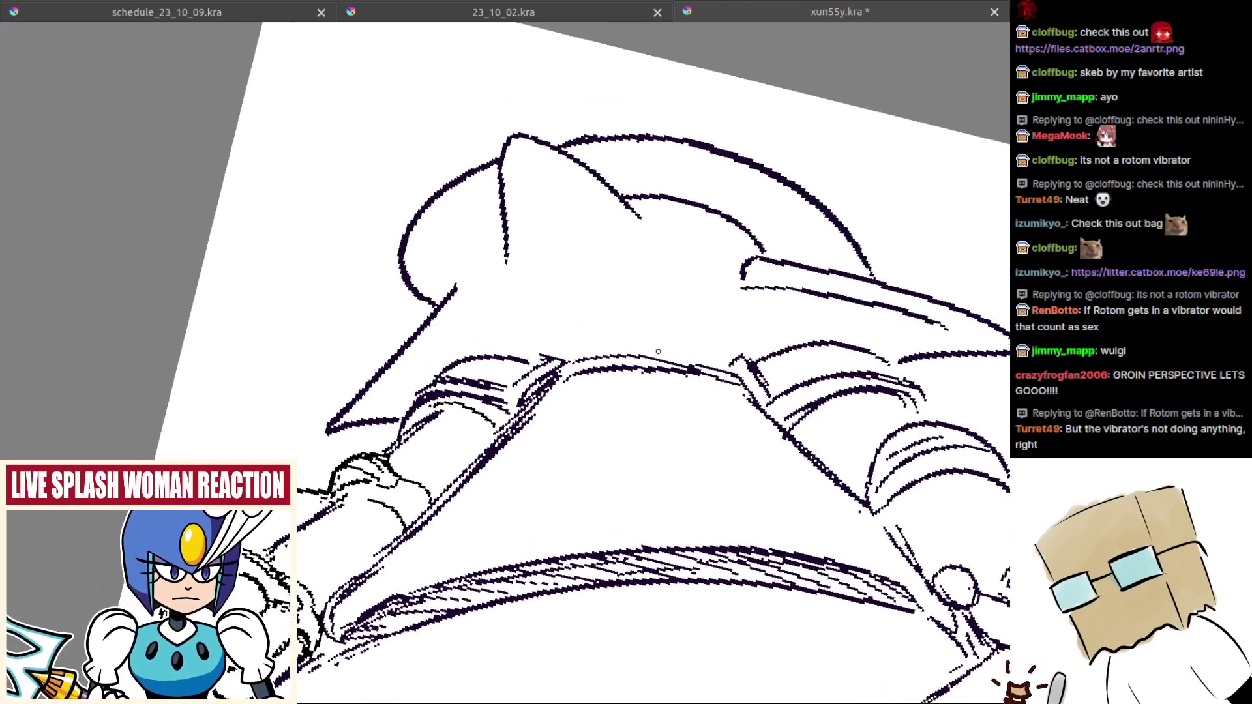
left_click_drag(659, 415, 630, 425)
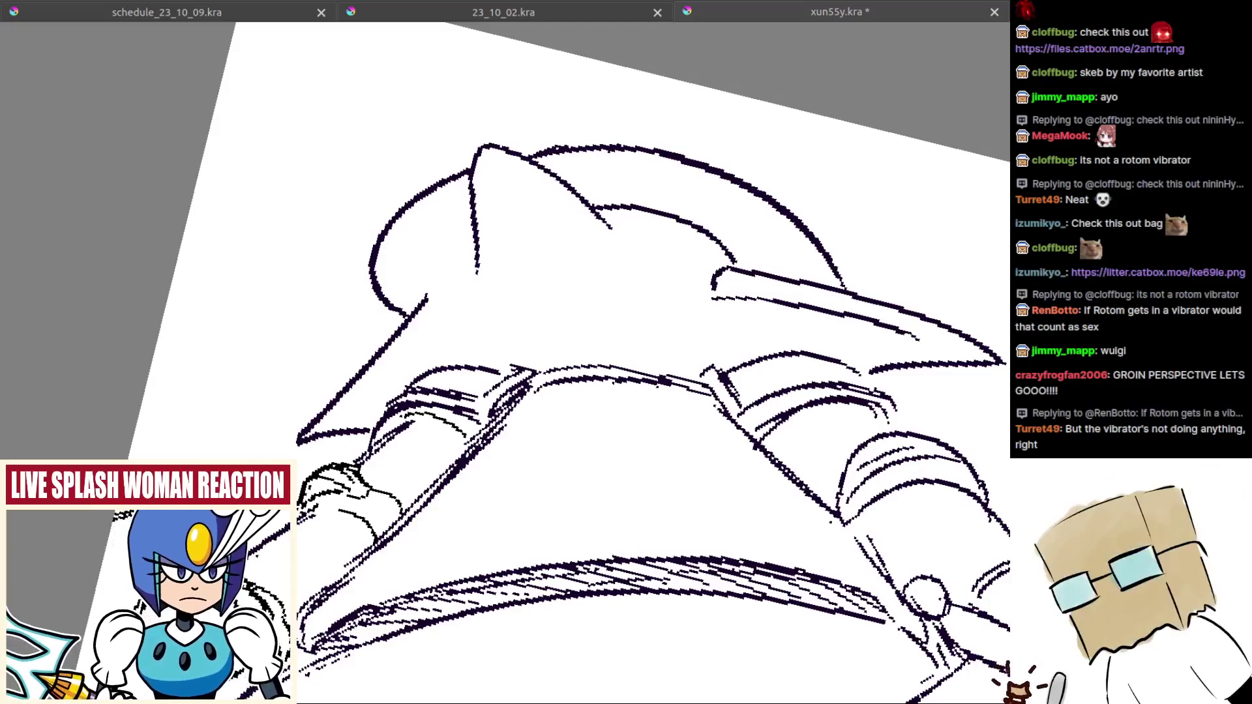
left_click_drag(629, 391, 669, 349)
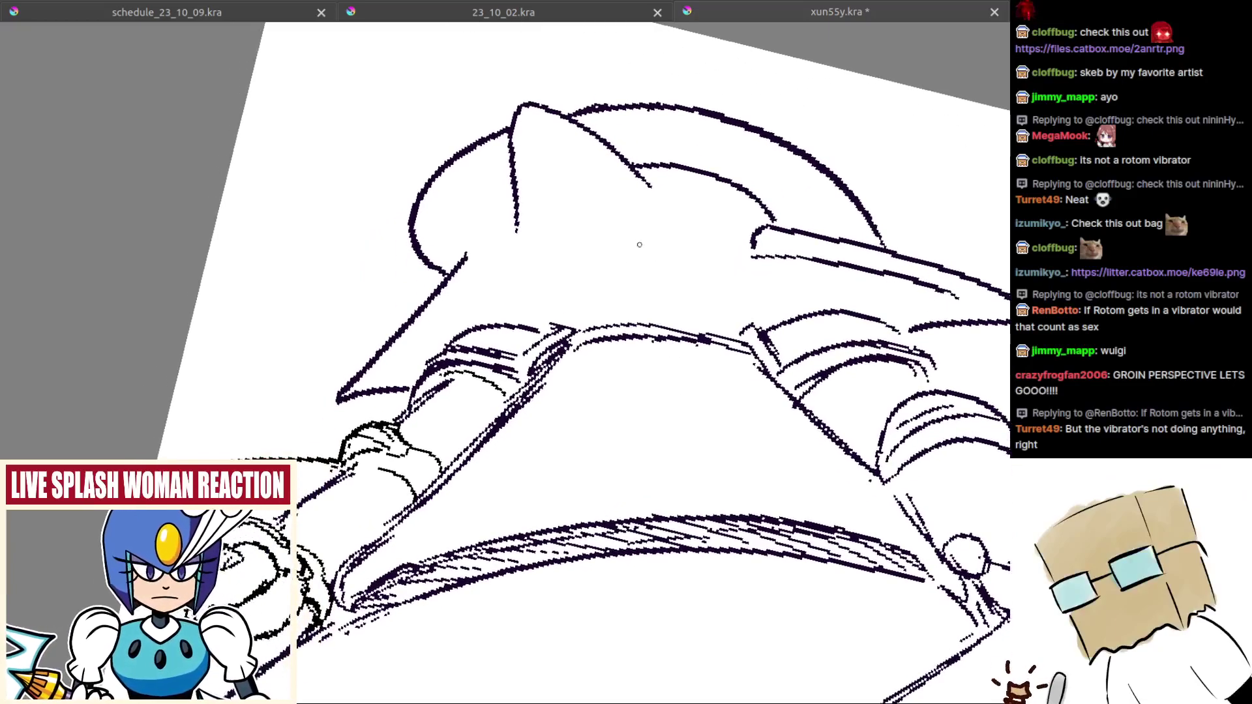
left_click_drag(638, 233, 623, 280)
key("m")
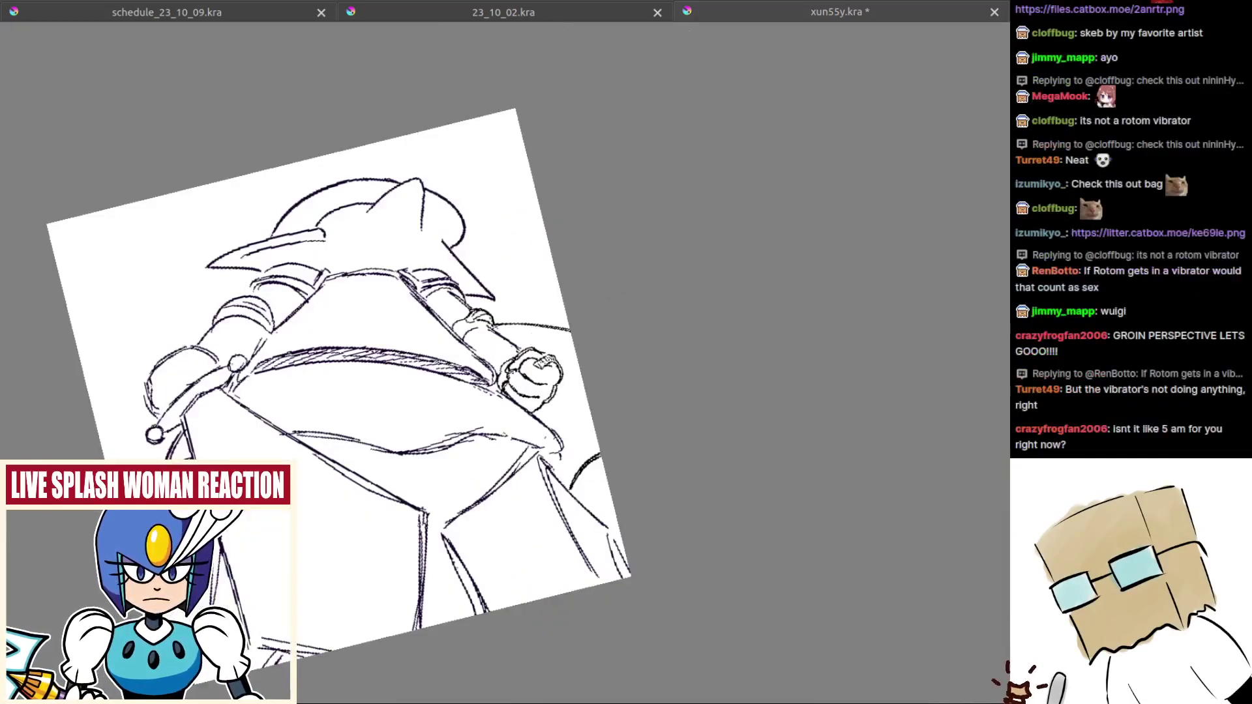
left_click_drag(467, 275, 652, 302)
mouse_move(652, 302)
left_mouse_down()
mouse_move(576, 287)
mouse_move(605, 261)
left_mouse_up()
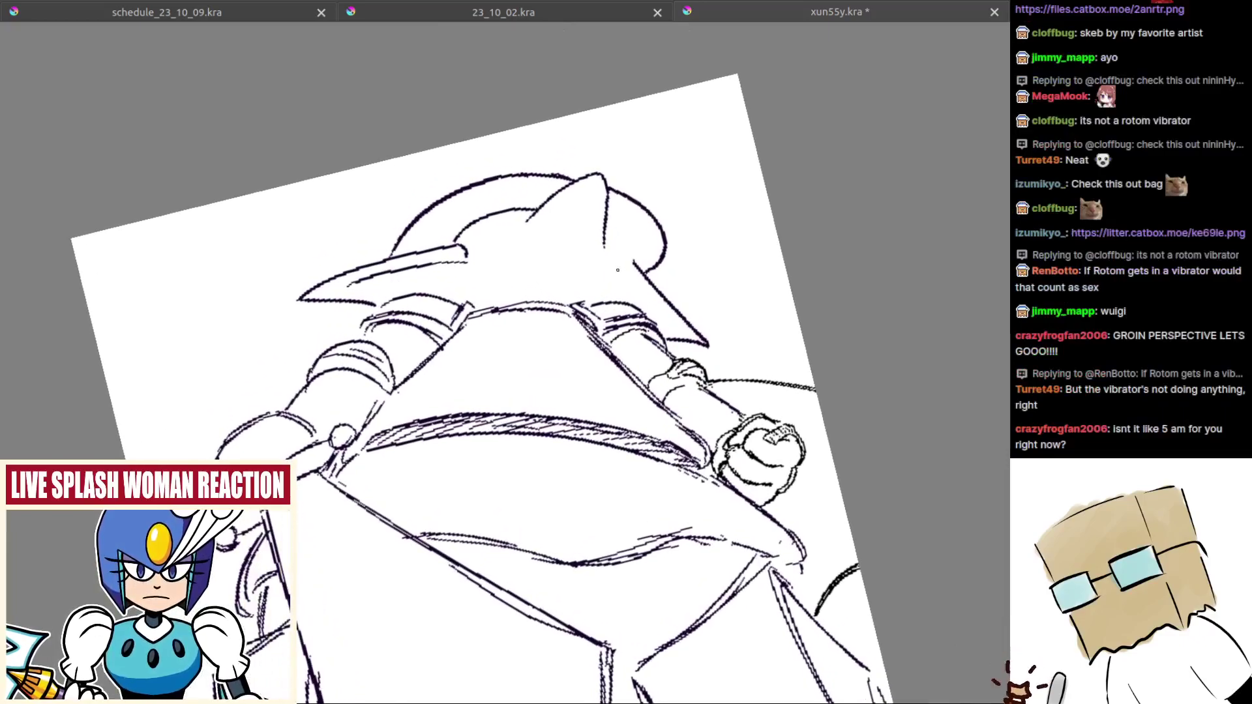
scroll(627, 261, "up", 2)
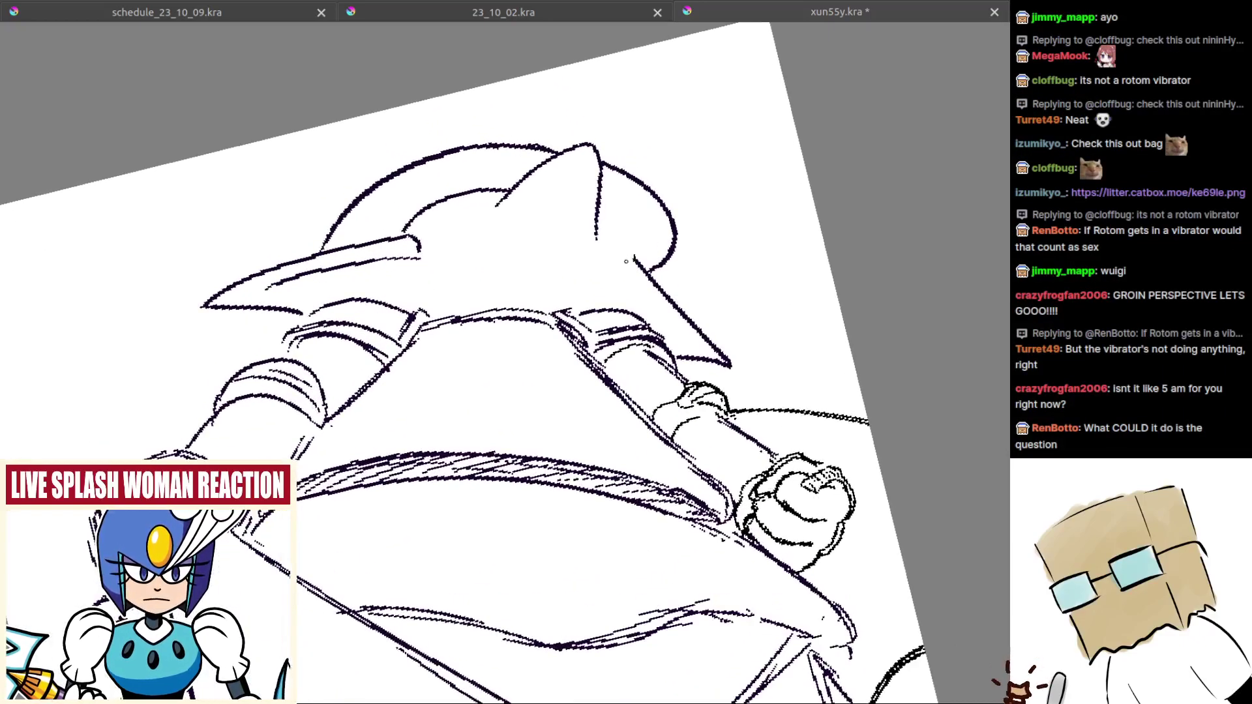
left_click_drag(626, 261, 626, 245)
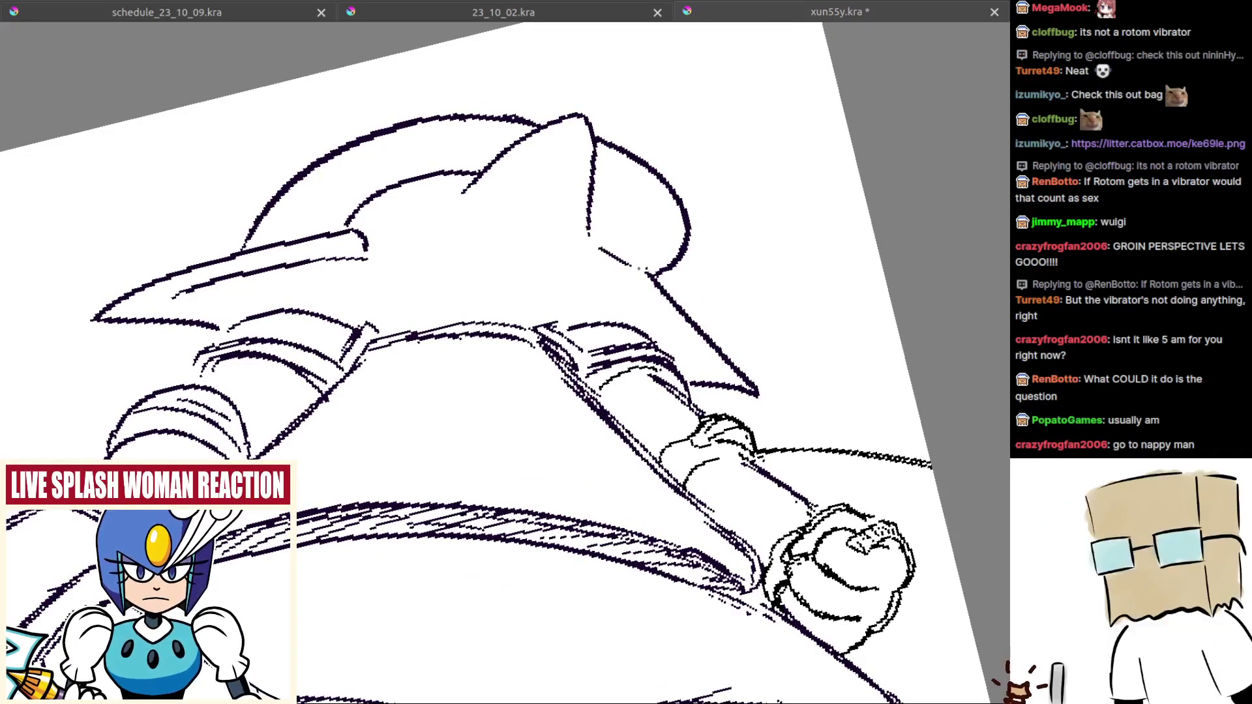
left_click_drag(605, 249, 650, 274)
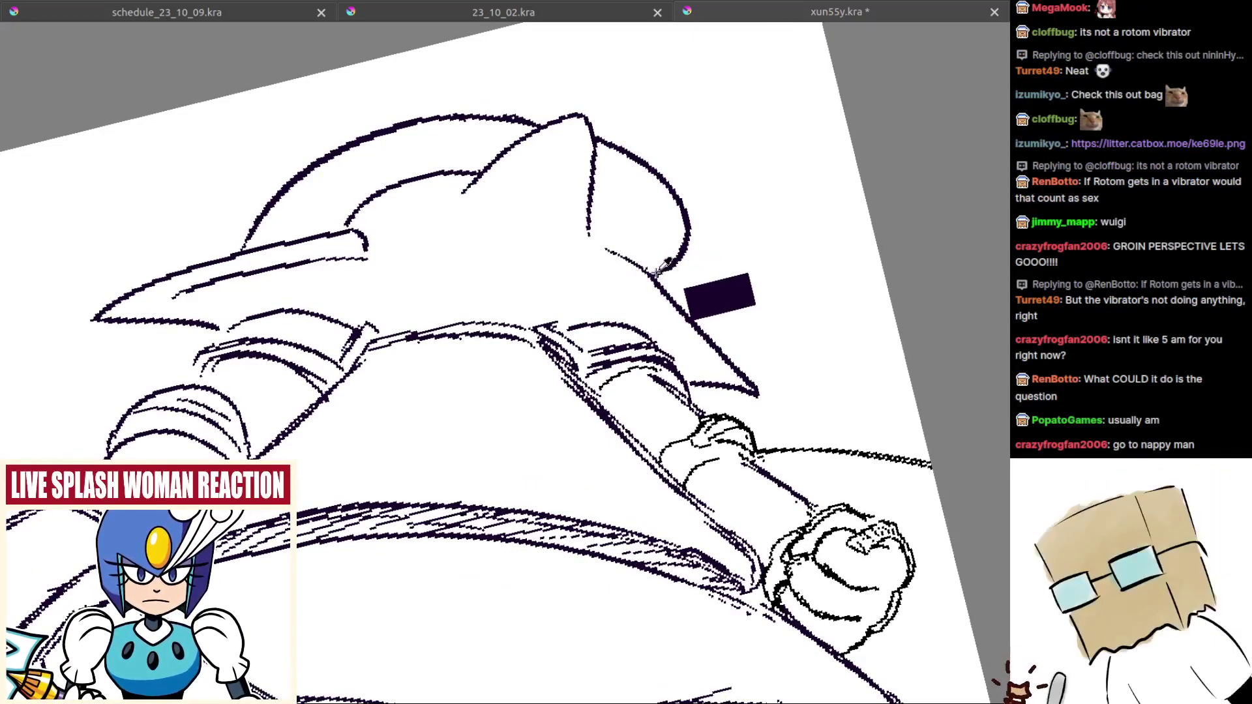
Step: Sample the dark purple line color from the drawing and bring up the Advanced Color Selector to check it
left_click(663, 268, "ctrl")
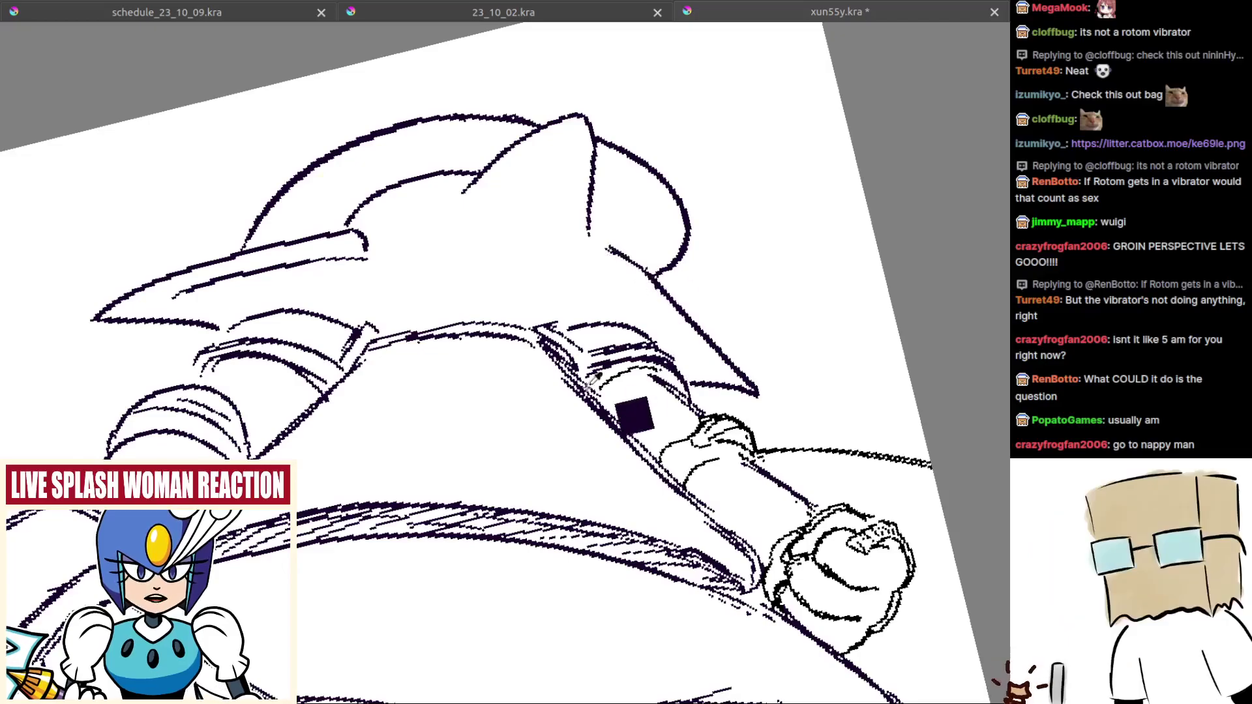
scroll(623, 414, "up", 3)
left_click_drag(695, 292, 615, 372)
scroll(615, 372, "up", 4)
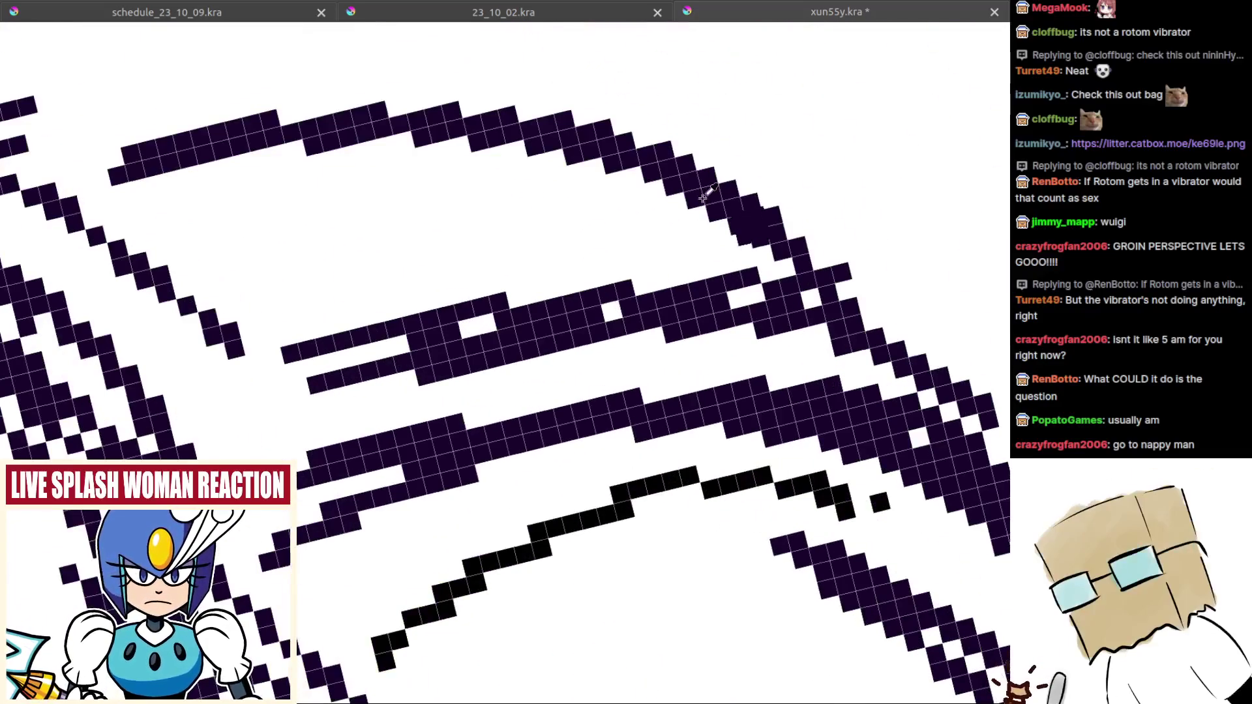
scroll(652, 280, "down", 2)
key("Tab")
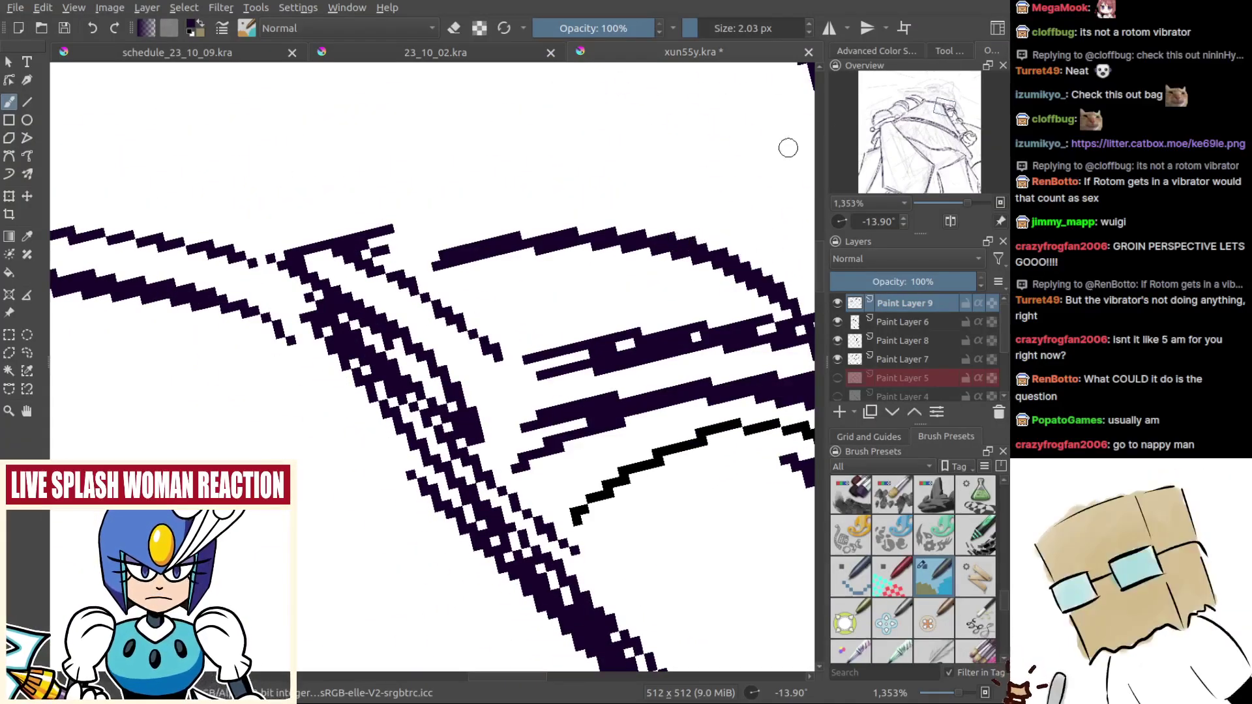
left_click(949, 51)
left_click(880, 51)
scroll(736, 296, "down", 10)
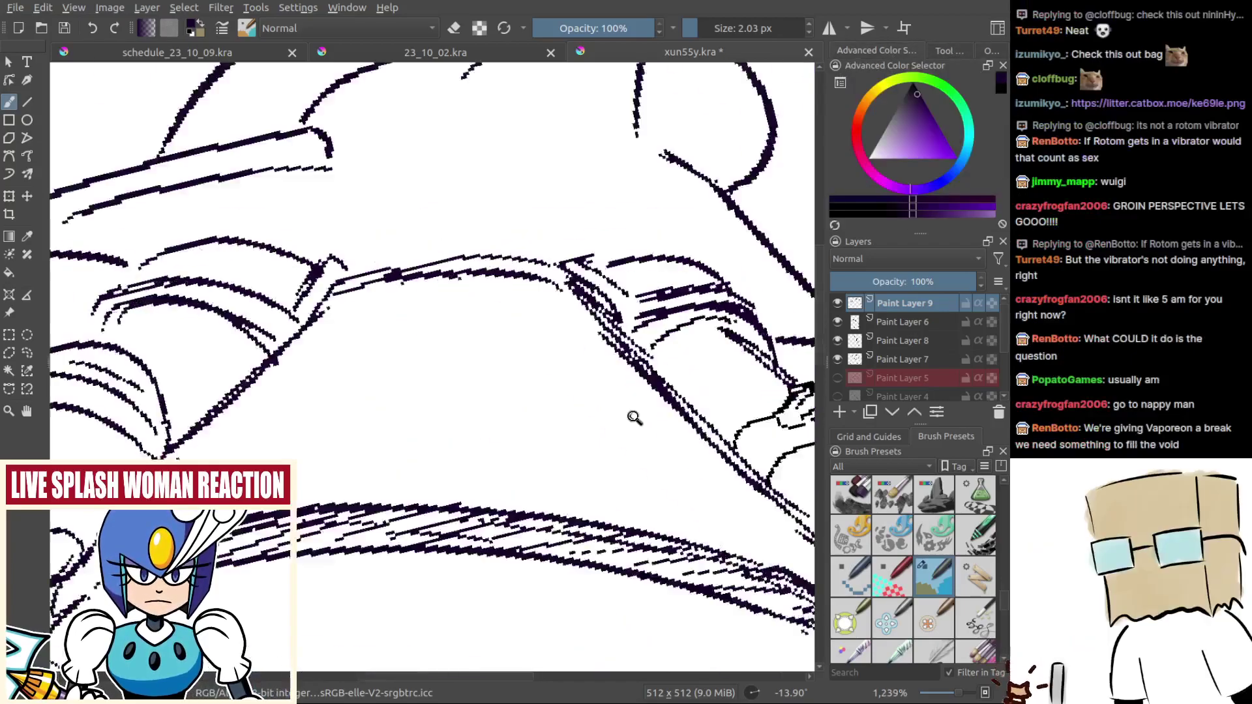
key("Tab")
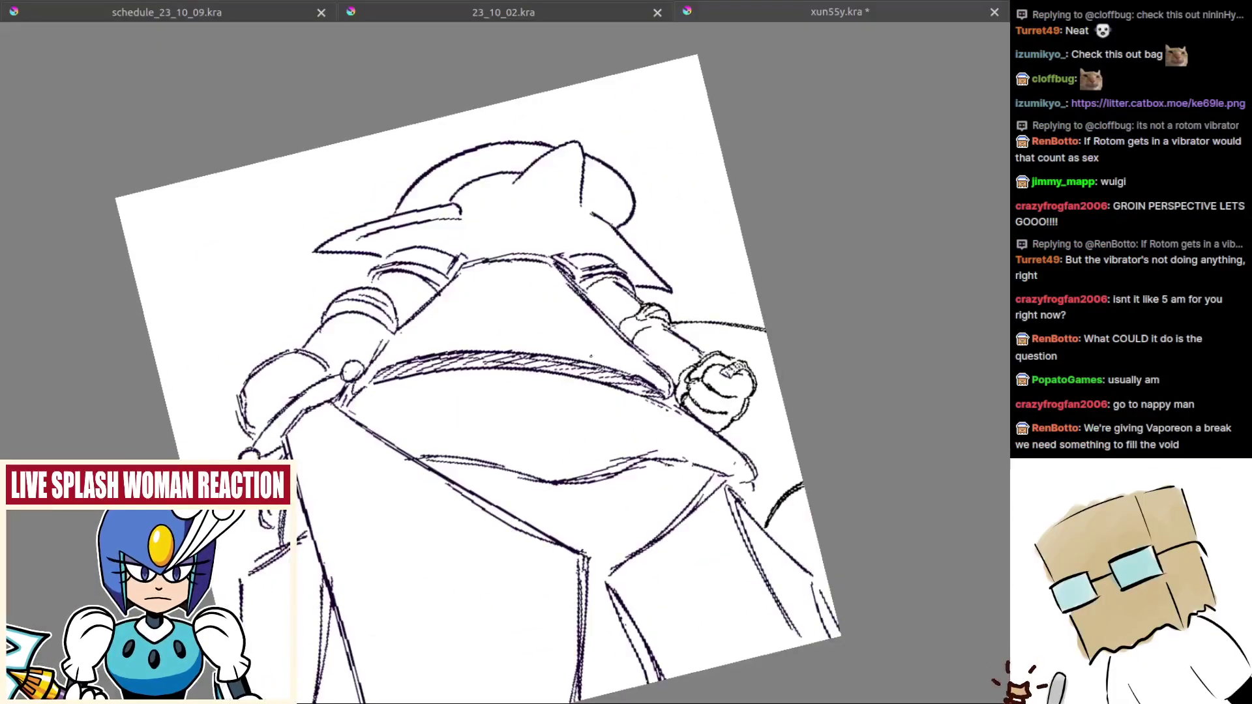
left_click(623, 315, "ctrl")
scroll(625, 315, "up", 4)
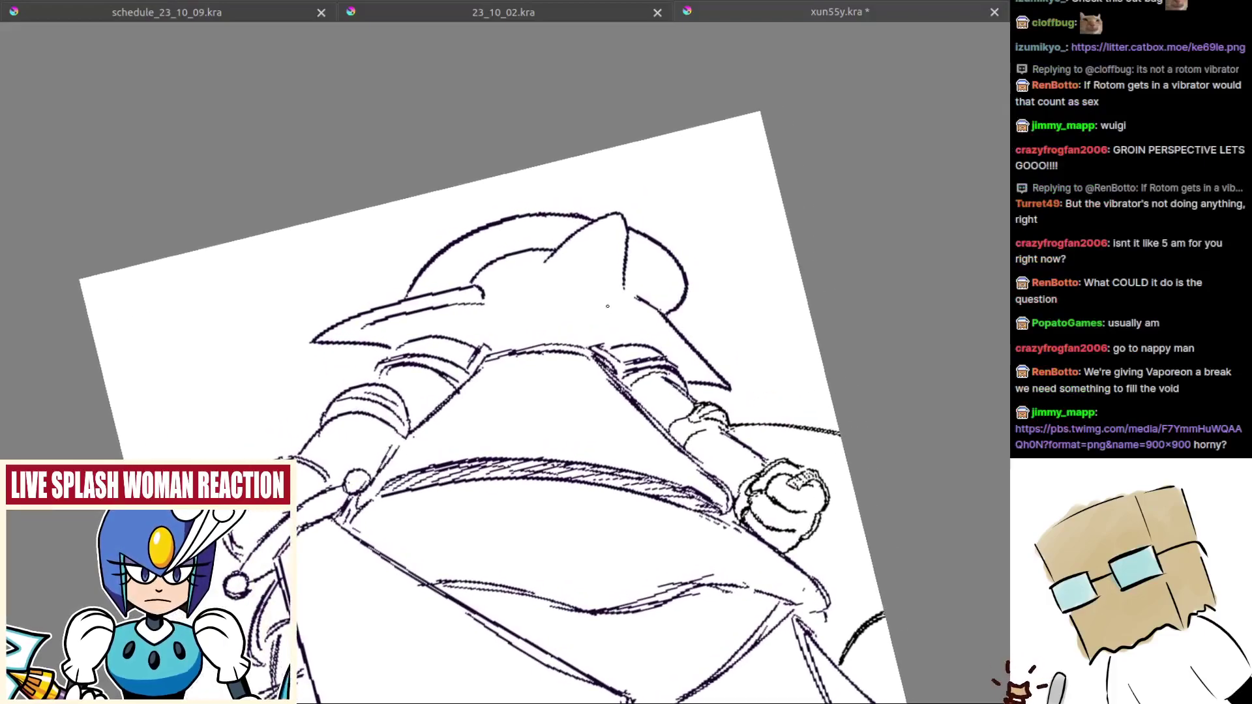
Step: Undo the short line beside the nose and redraw it as a curve running from the nose's base toward the head outline
key("ctrl+z")
key("ctrl+z")
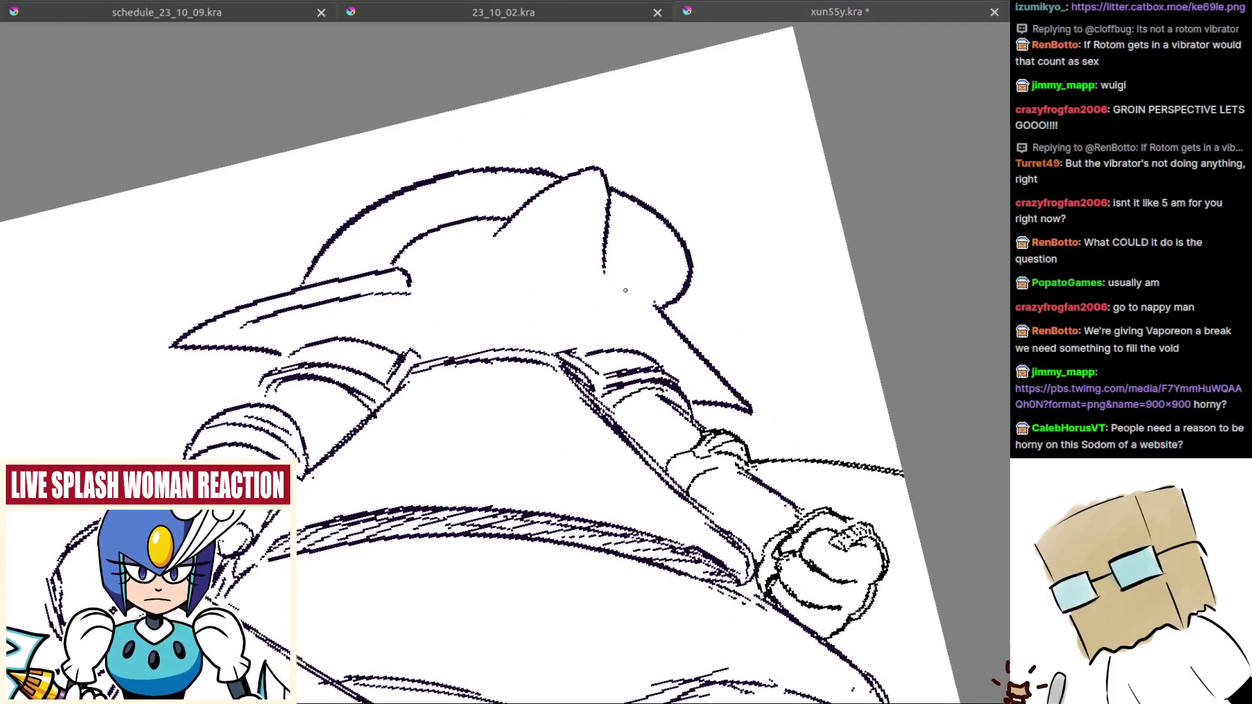
left_click_drag(609, 261, 646, 310)
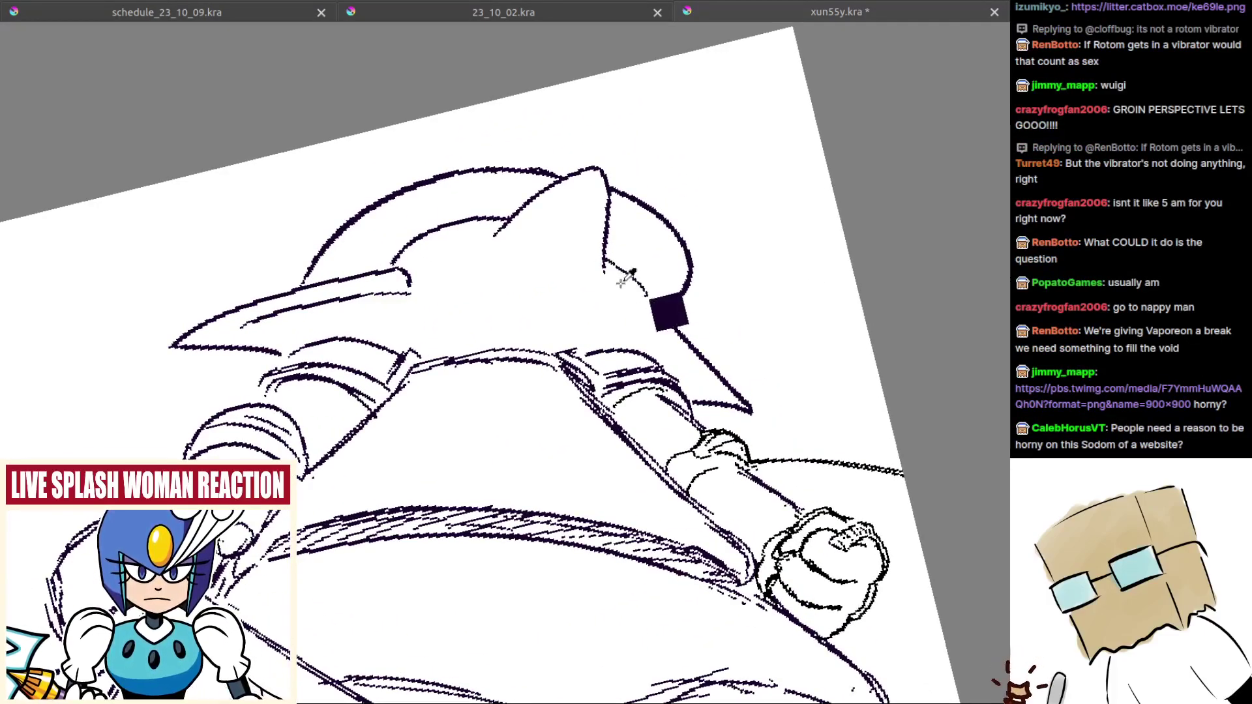
key("ctrl+z")
left_click_drag(608, 254, 642, 294)
key("ctrl+z")
mouse_move(610, 255)
left_mouse_down()
mouse_move(653, 304)
mouse_move(627, 289)
mouse_move(656, 296)
left_mouse_up()
key("ctrl+z")
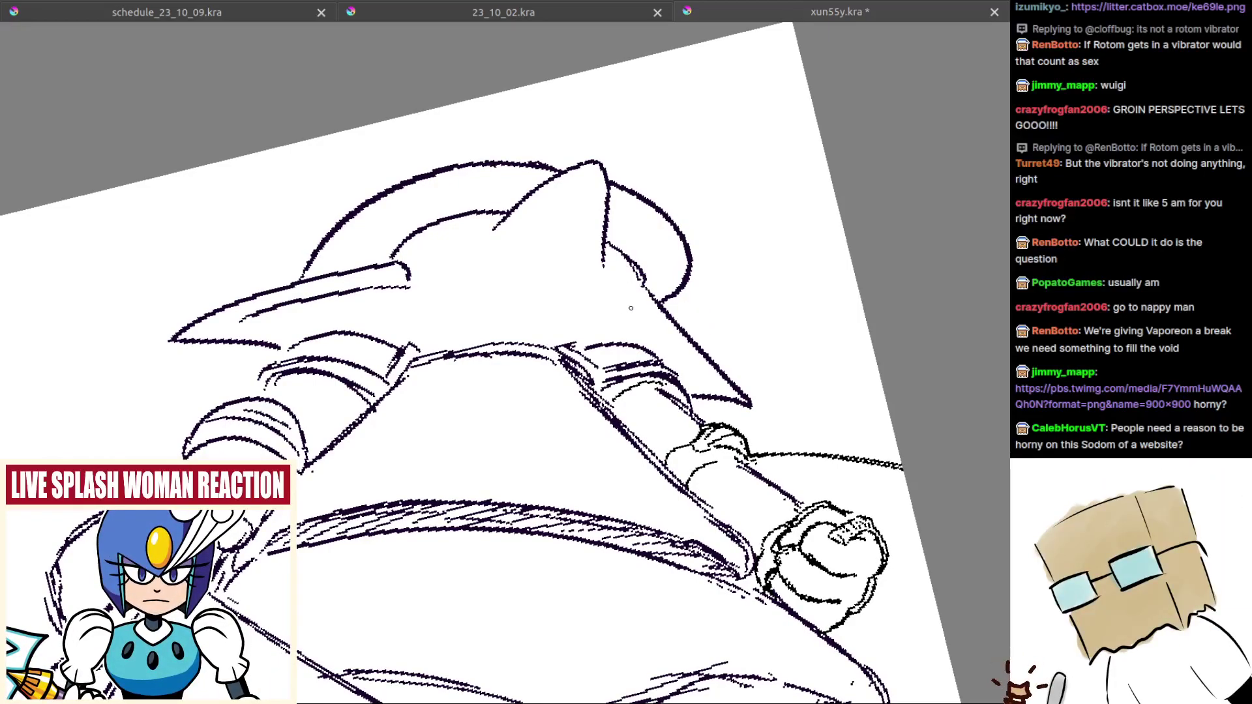
Step: Activate the Move tool and show the rough sketch on Paint Layer 5 again
mouse_move(630, 308)
left_mouse_down()
mouse_move(620, 378)
mouse_move(605, 382)
left_mouse_up()
key("t")
key("Tab")
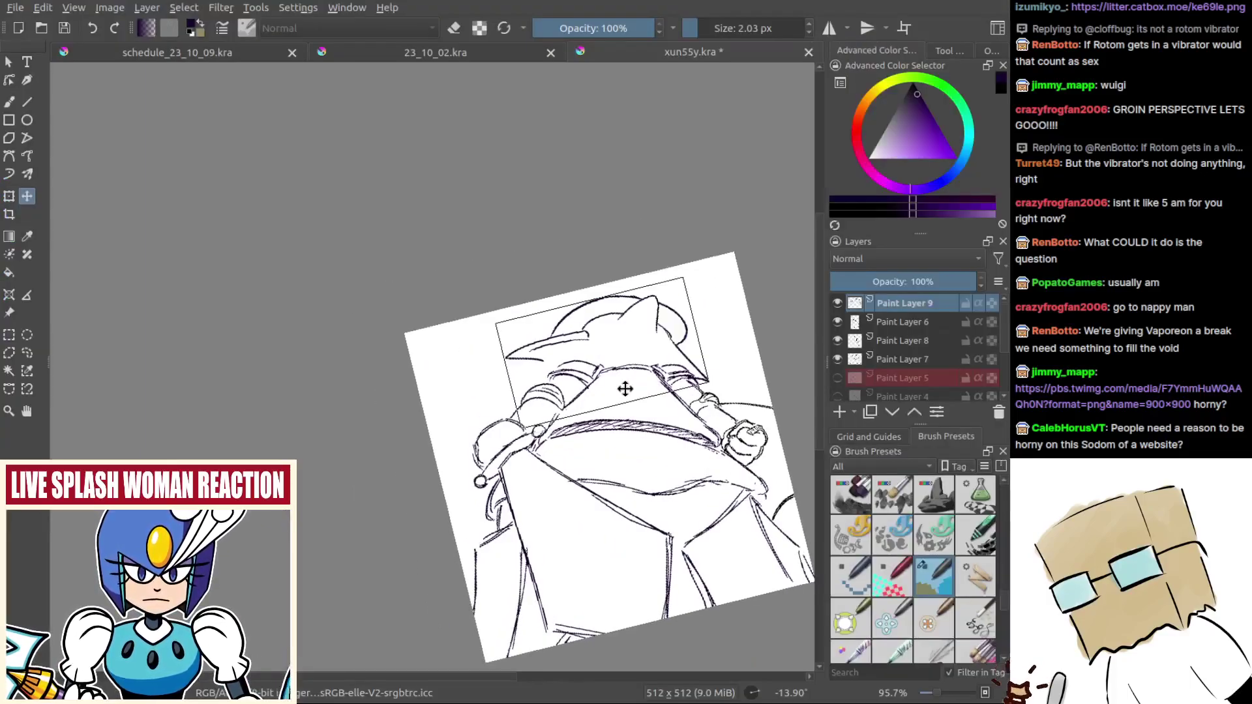
left_click(838, 360)
left_click(838, 360)
left_click(838, 378)
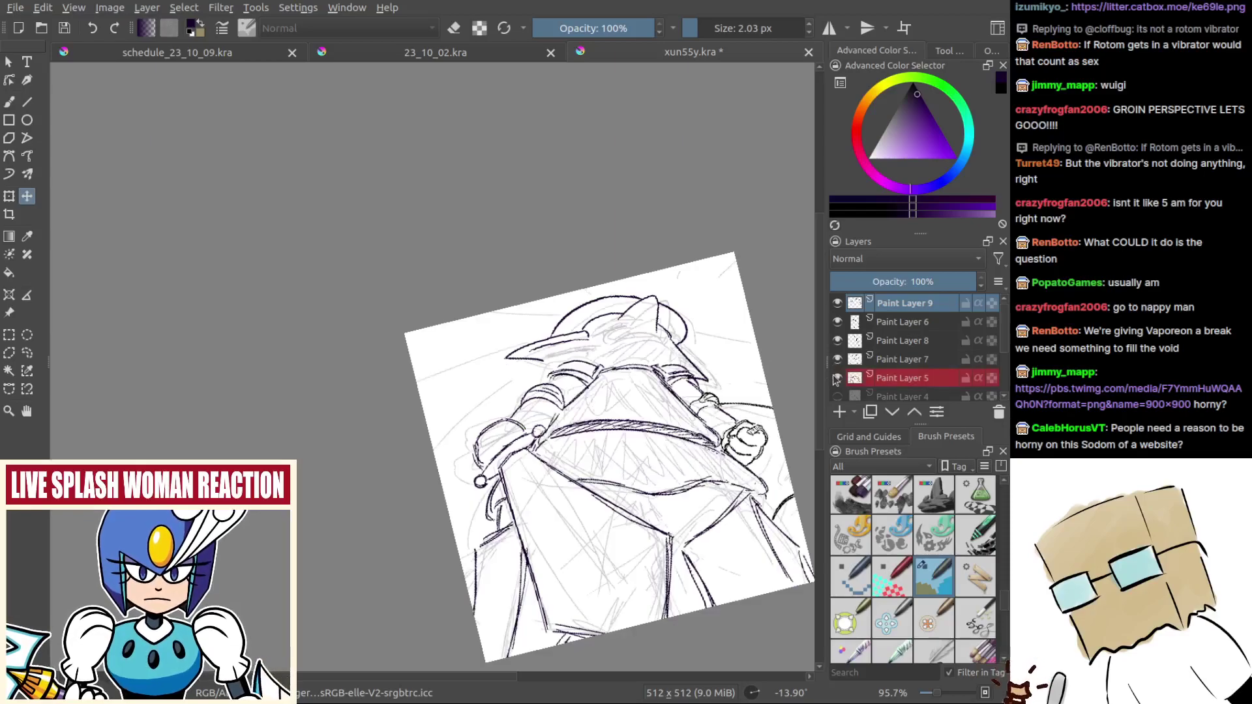
Step: Shift the head line art on Paint Layer 9 slightly to the right over the rough sketch, then return to the brush
scroll(689, 384, "up", 2)
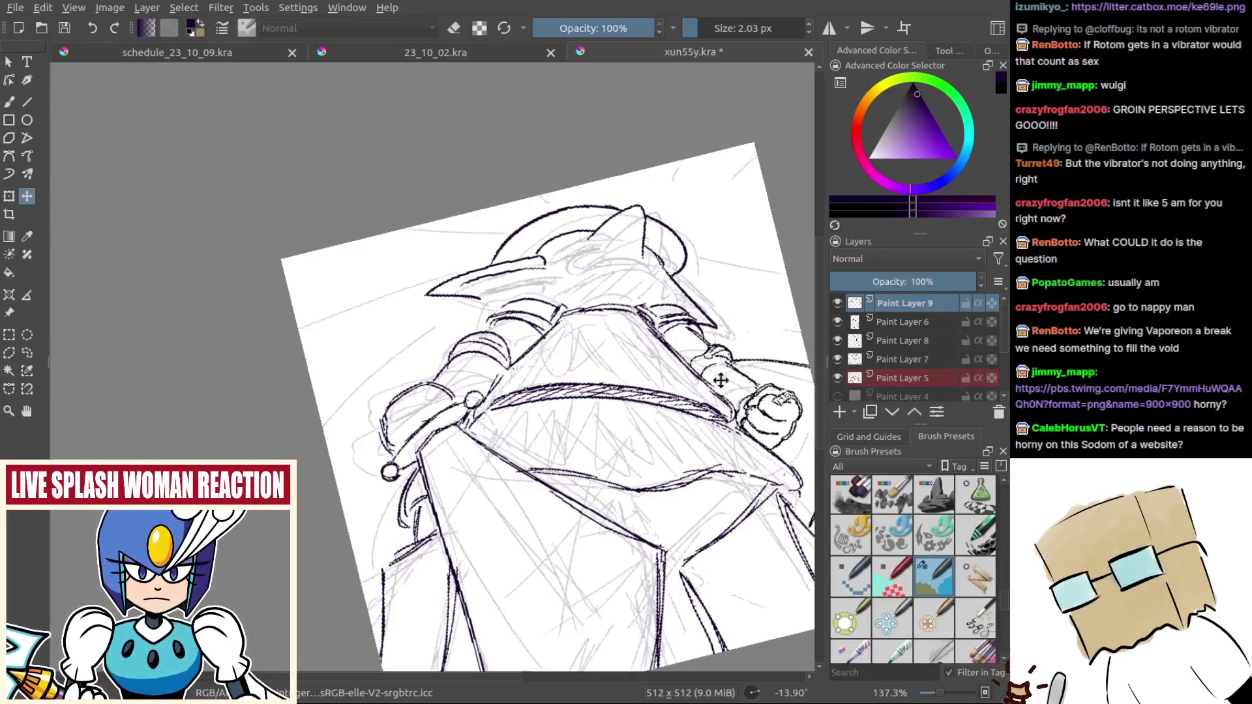
left_click_drag(694, 392, 667, 389)
left_click_drag(614, 426, 631, 426)
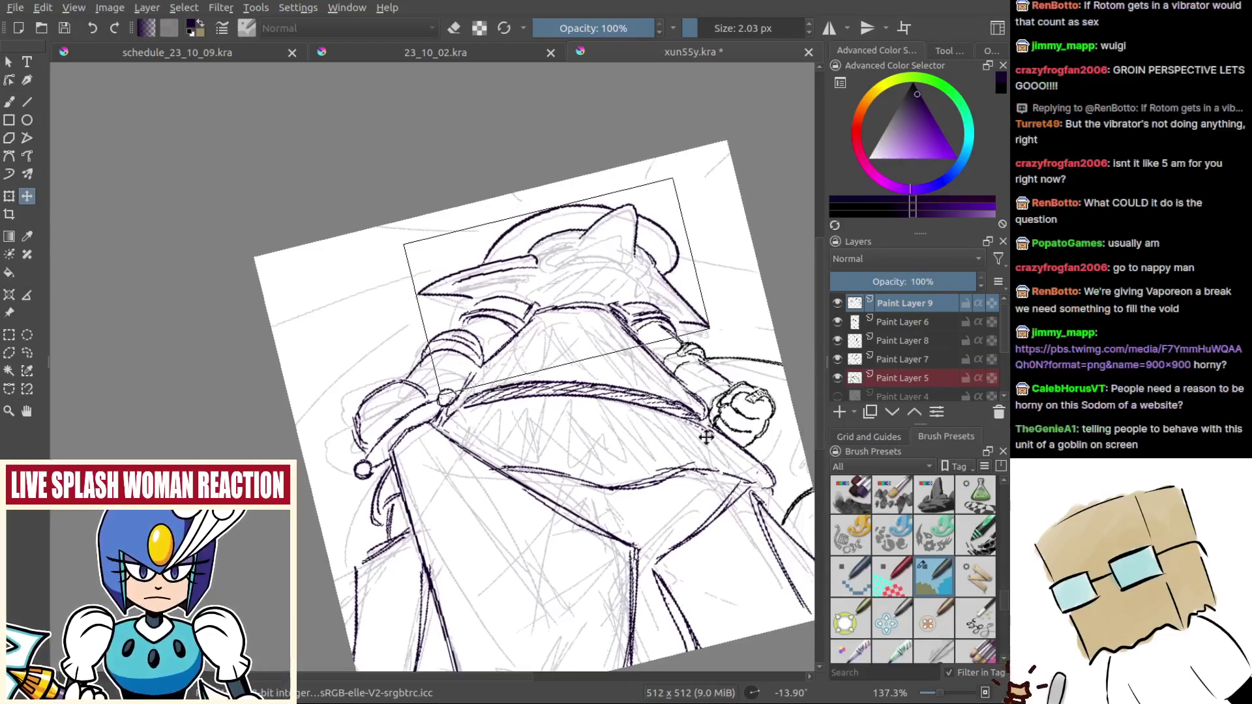
left_click(838, 379)
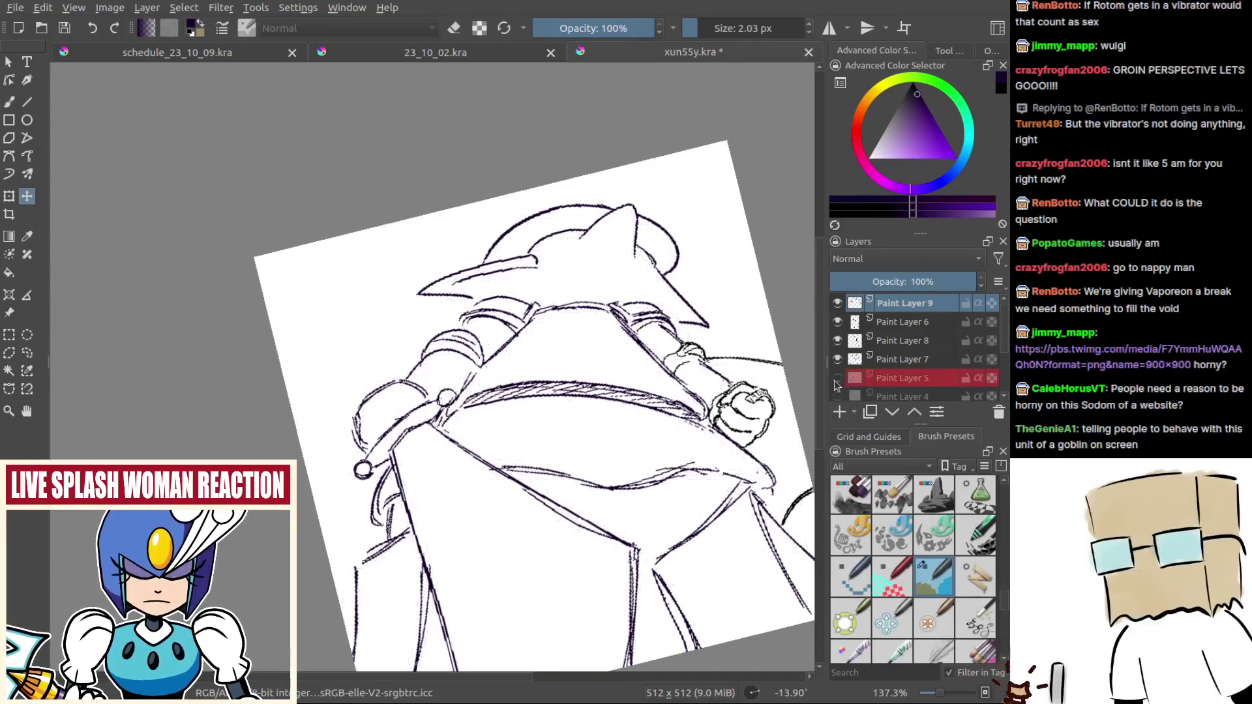
left_click(836, 379)
scroll(628, 292, "up", 4)
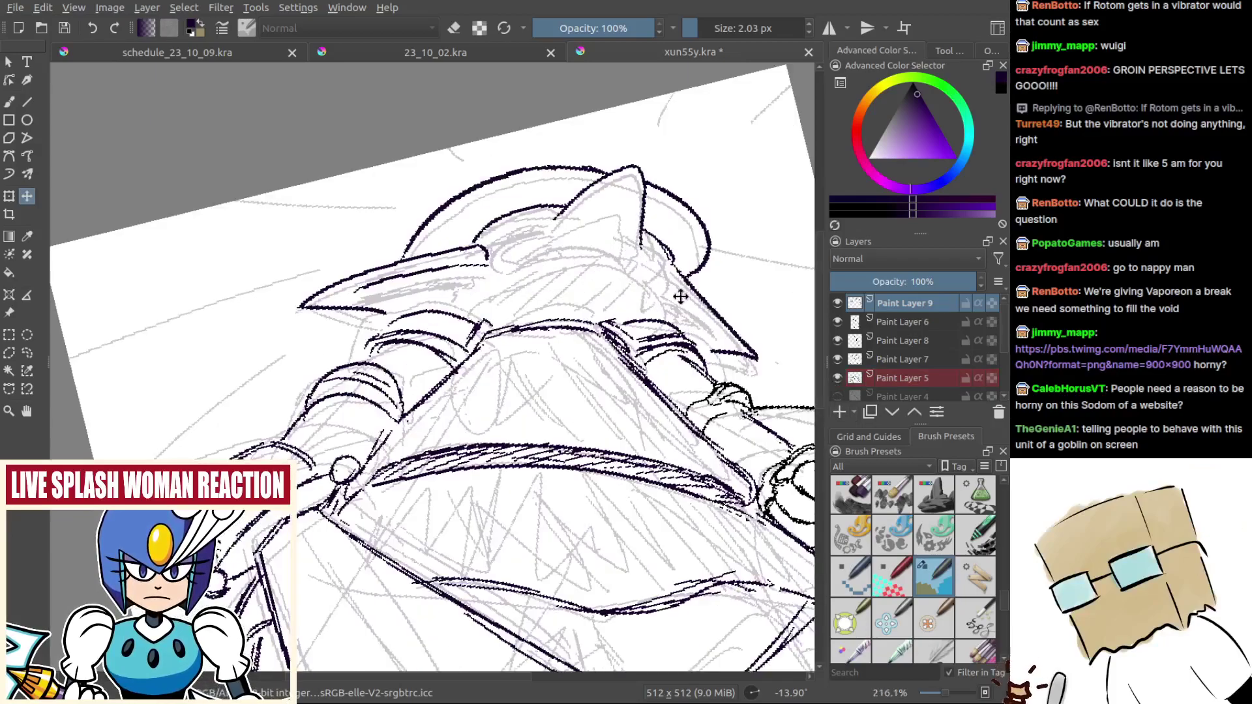
key("b")
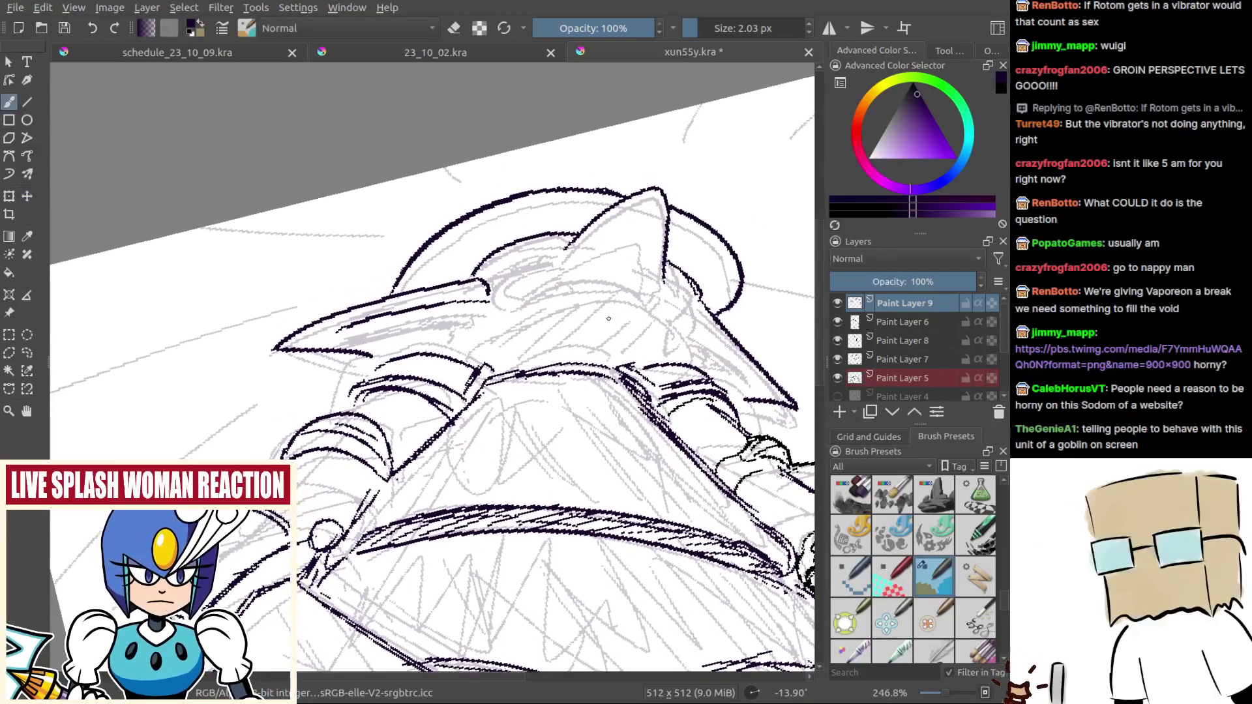
scroll(573, 291, "up", 2)
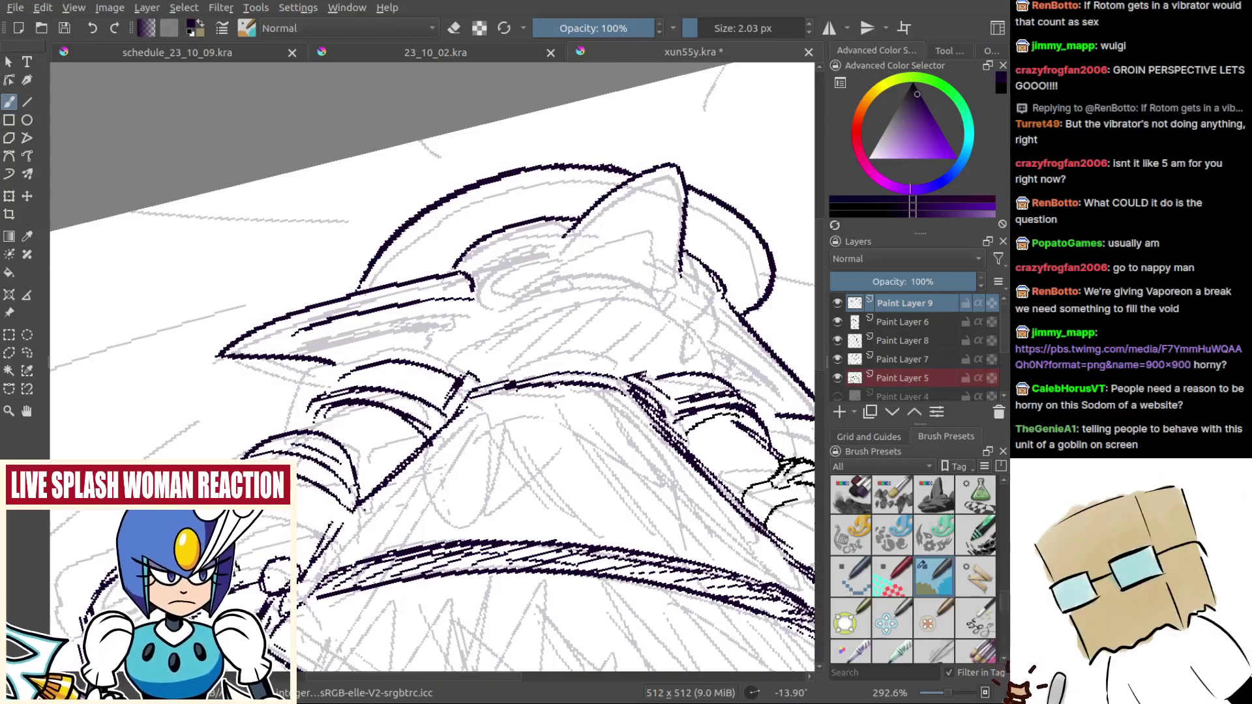
Step: Ink the curved cheek folds on both sides of the nose's base over the rough sketch
mouse_move(633, 329)
left_mouse_down()
mouse_move(638, 350)
mouse_move(613, 287)
left_mouse_up()
key("ctrl+z")
mouse_move(524, 270)
left_mouse_down()
mouse_move(448, 319)
mouse_move(472, 333)
mouse_move(456, 337)
mouse_move(474, 324)
mouse_move(449, 359)
left_mouse_up()
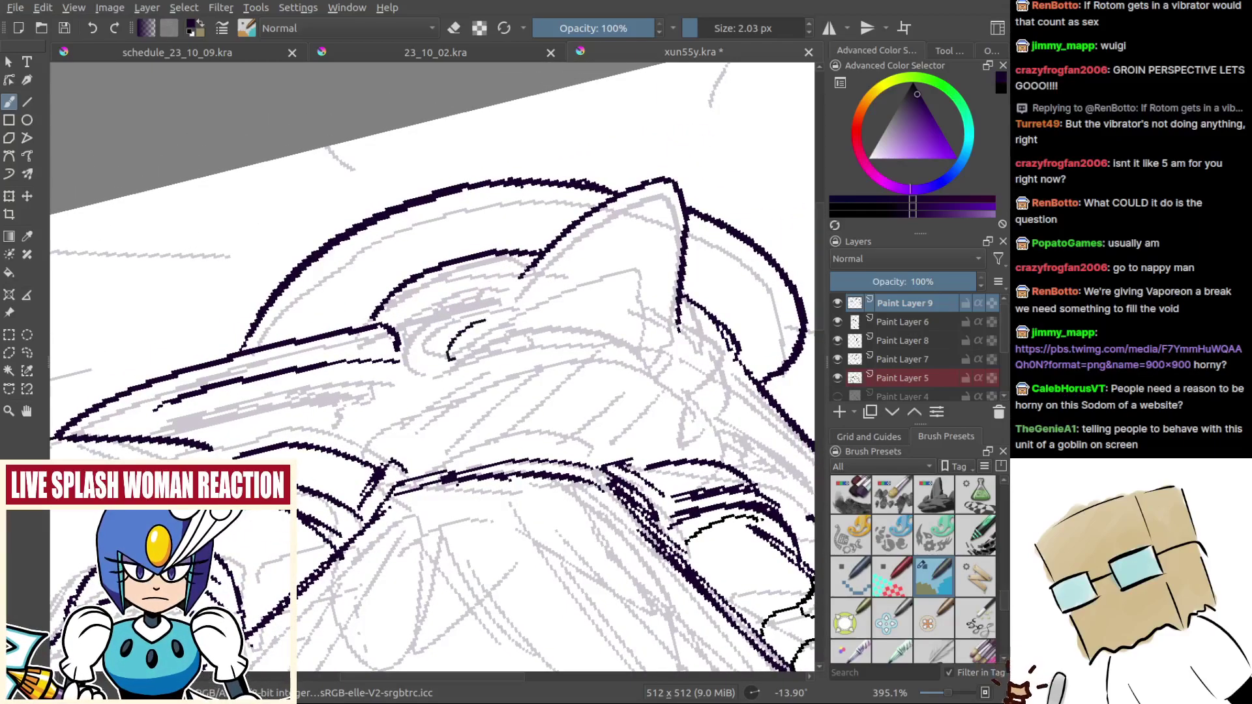
key("ctrl+z")
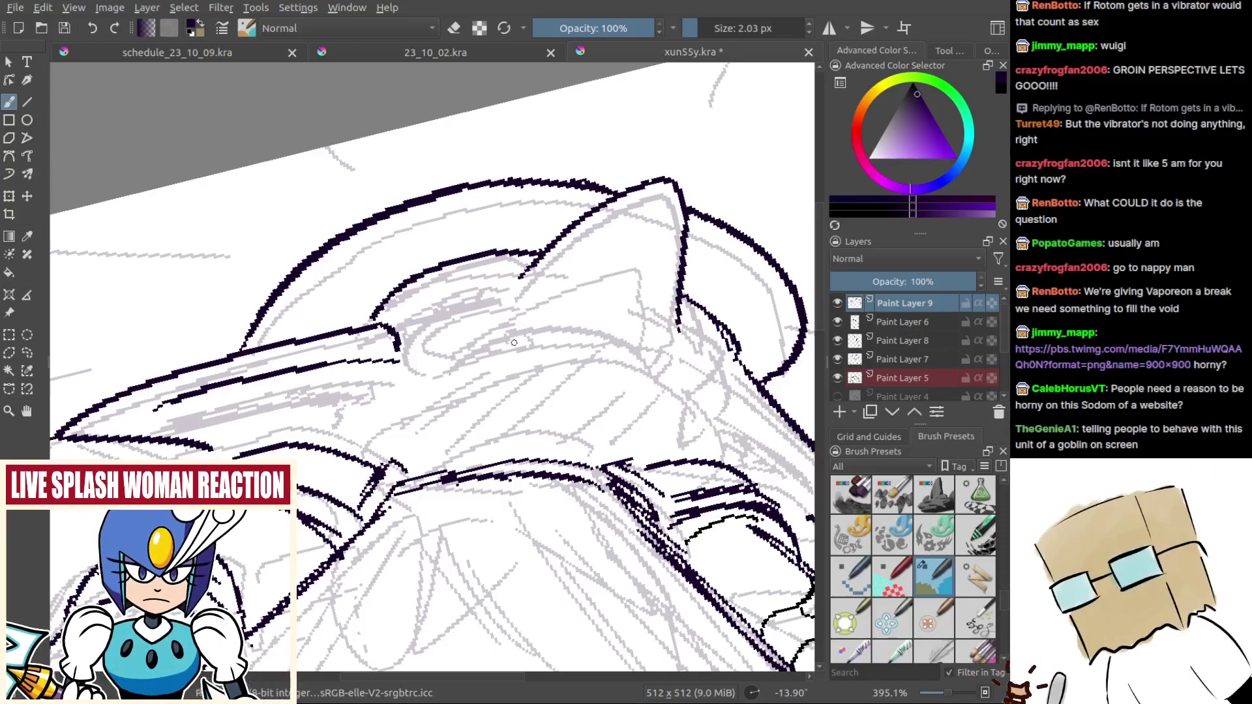
mouse_move(508, 299)
left_mouse_down()
mouse_move(449, 332)
mouse_move(481, 302)
mouse_move(456, 329)
left_mouse_up()
key("ctrl+z")
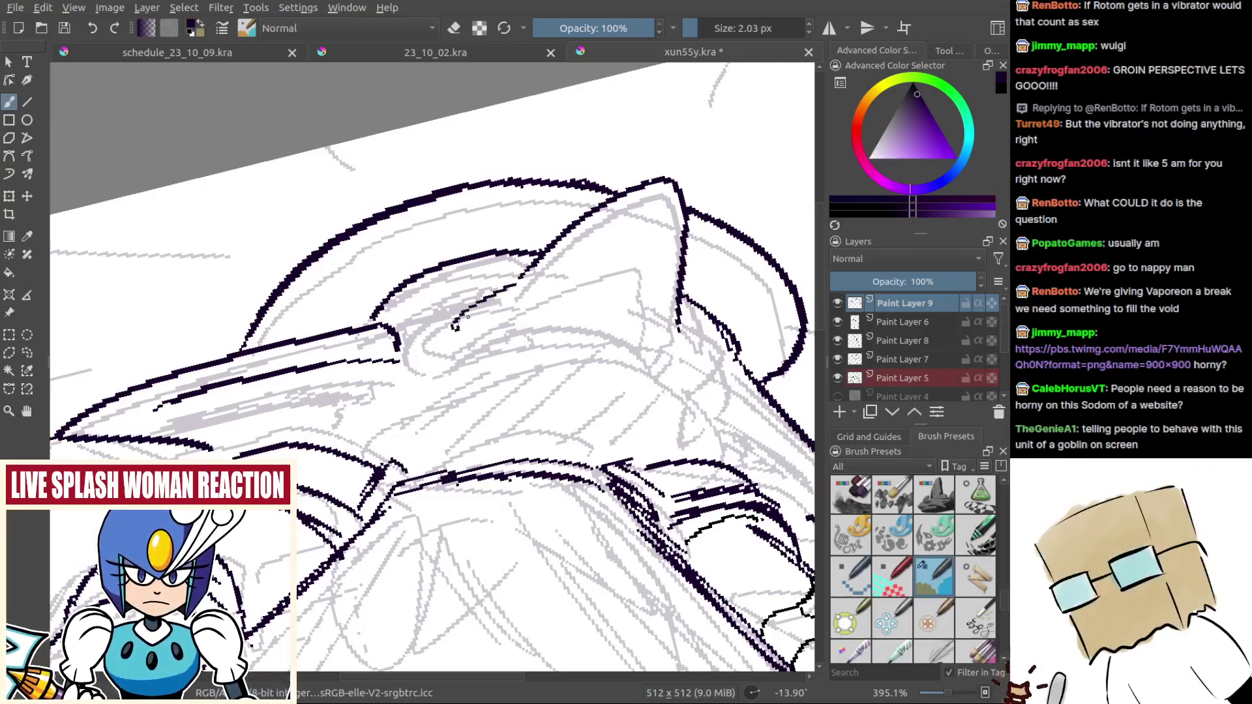
key("ctrl+z")
mouse_move(515, 285)
left_mouse_down()
mouse_move(452, 338)
mouse_move(470, 305)
mouse_move(455, 341)
left_mouse_up()
key("ctrl+z")
key("ctrl+z")
key("ctrl+z")
key("ctrl+z")
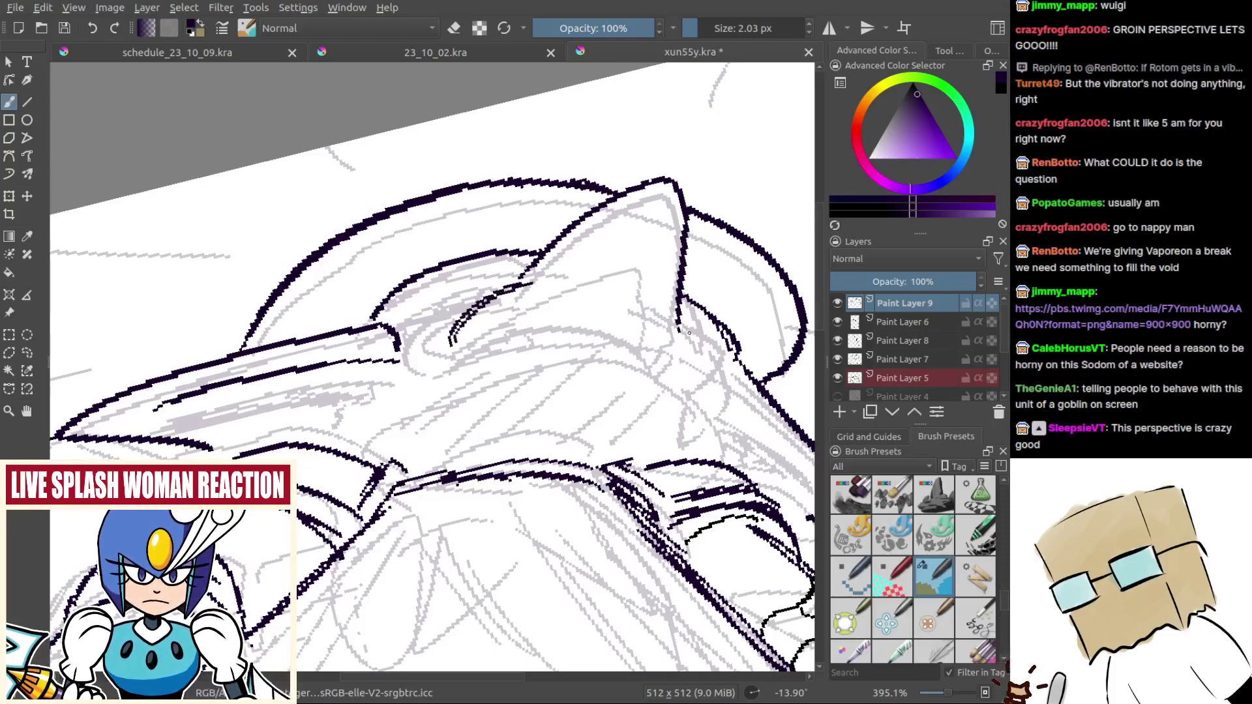
left_click_drag(684, 317, 710, 392)
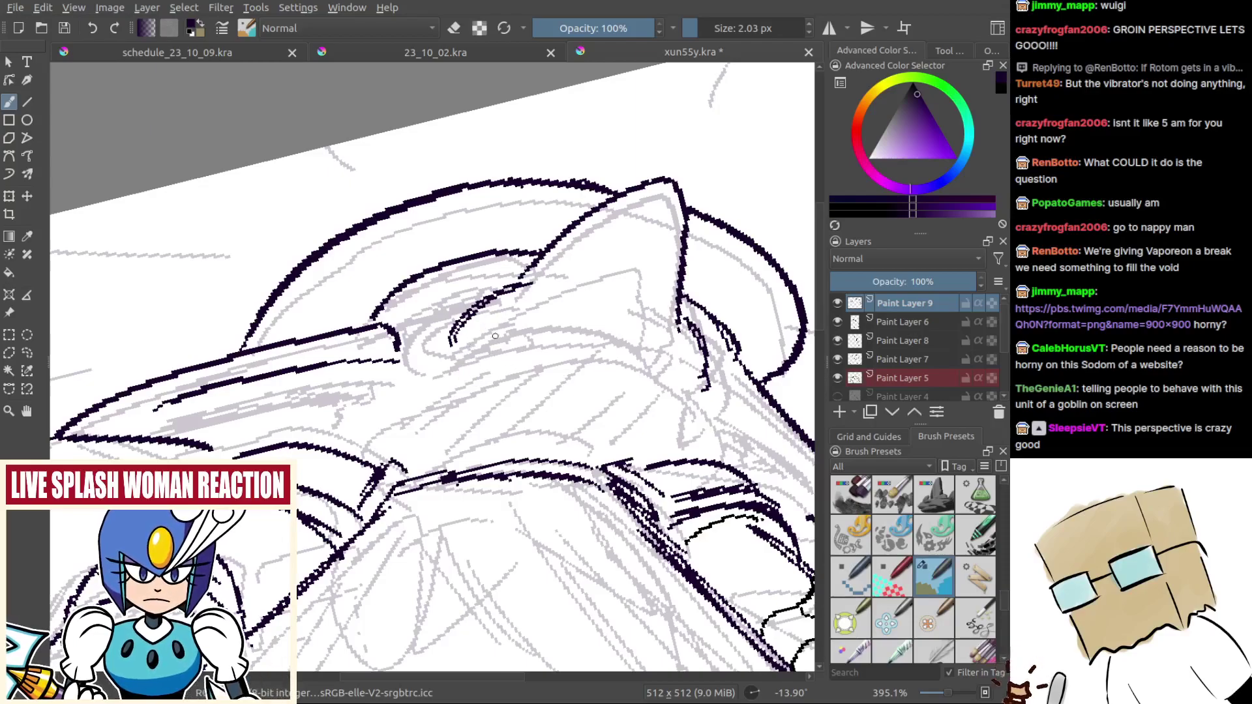
Step: Ink the mouth's upper line as a shallow arc beneath the nose, replacing the undone first strokes
mouse_move(464, 369)
left_mouse_down()
mouse_move(528, 334)
mouse_move(466, 355)
mouse_move(534, 346)
mouse_move(526, 464)
mouse_move(510, 402)
left_mouse_up()
key("ctrl+z")
key("ctrl+z")
left_click_drag(605, 372, 634, 373)
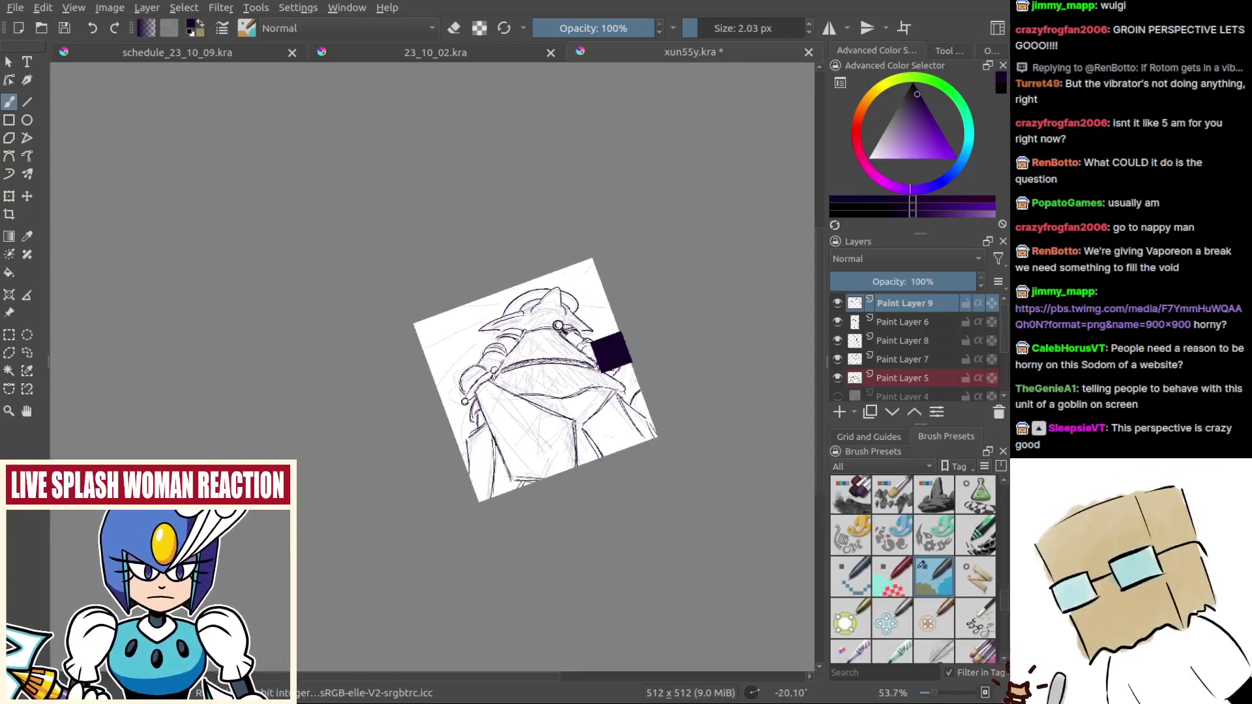
left_click_drag(560, 327, 558, 233)
left_click_drag(525, 294, 538, 326)
scroll(540, 324, "up", 2)
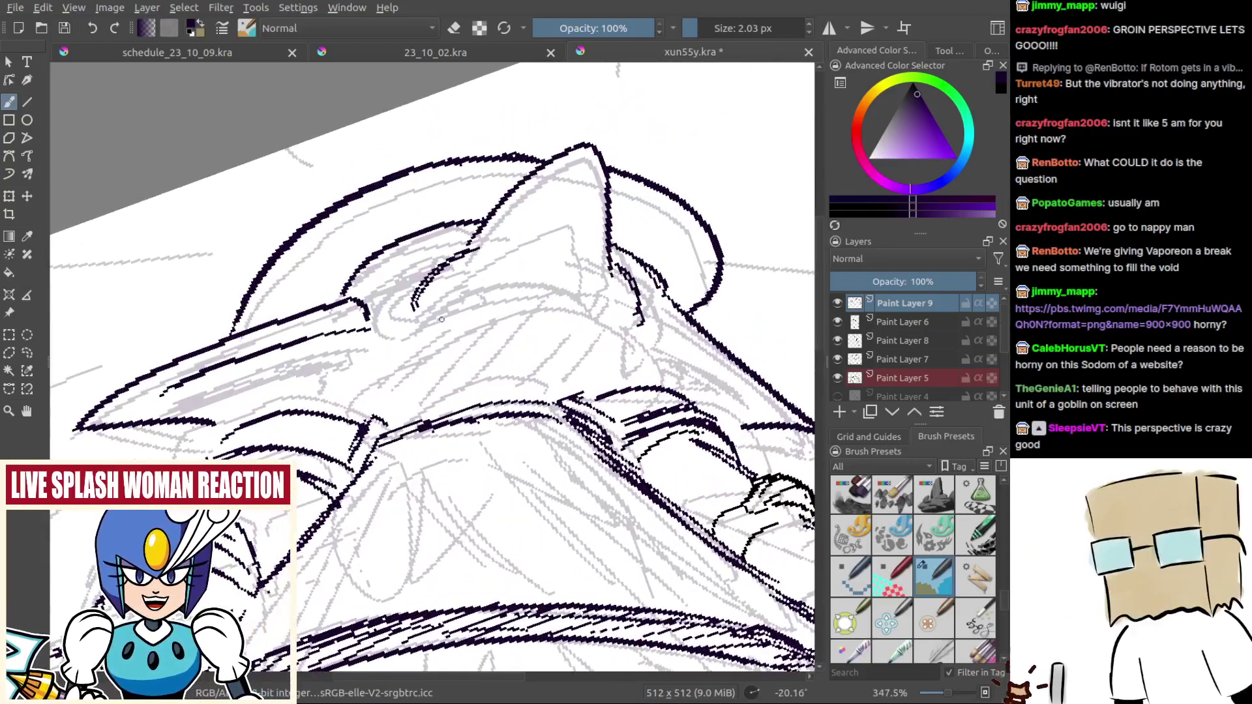
key("ctrl+z")
mouse_move(423, 329)
left_mouse_down()
mouse_move(461, 282)
mouse_move(461, 296)
mouse_move(572, 297)
left_mouse_up()
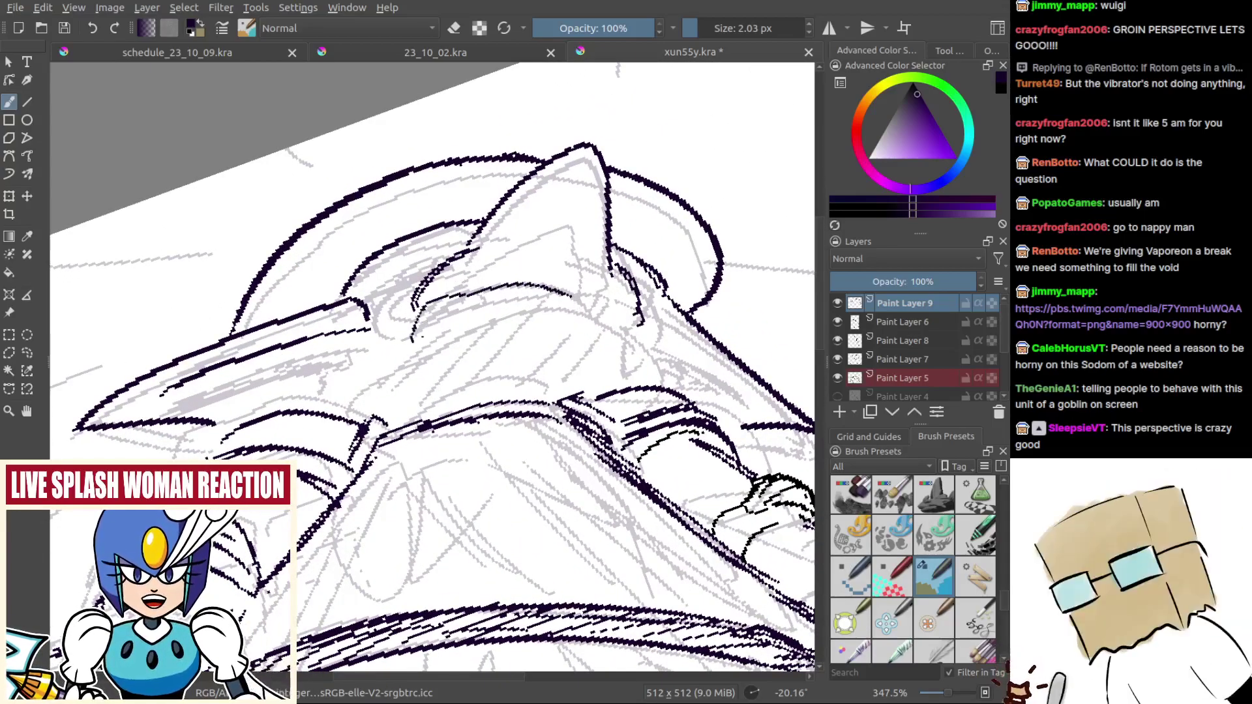
Step: Ink the mouth's lower line from its near corner up to the upper arc, redoing the stroke until the open corner closes
left_click_drag(422, 336, 531, 294)
left_click_drag(450, 309, 540, 296)
key("ctrl+z")
key("ctrl+z")
mouse_move(417, 342)
left_mouse_down()
mouse_move(536, 283)
mouse_move(555, 298)
mouse_move(503, 311)
mouse_move(527, 287)
mouse_move(583, 298)
mouse_move(411, 346)
mouse_move(566, 299)
left_mouse_up()
key("ctrl+z")
key("ctrl+z")
key("ctrl+z")
left_click_drag(413, 336, 578, 295)
key("ctrl+z")
key("ctrl+z")
left_click_drag(409, 346, 571, 297)
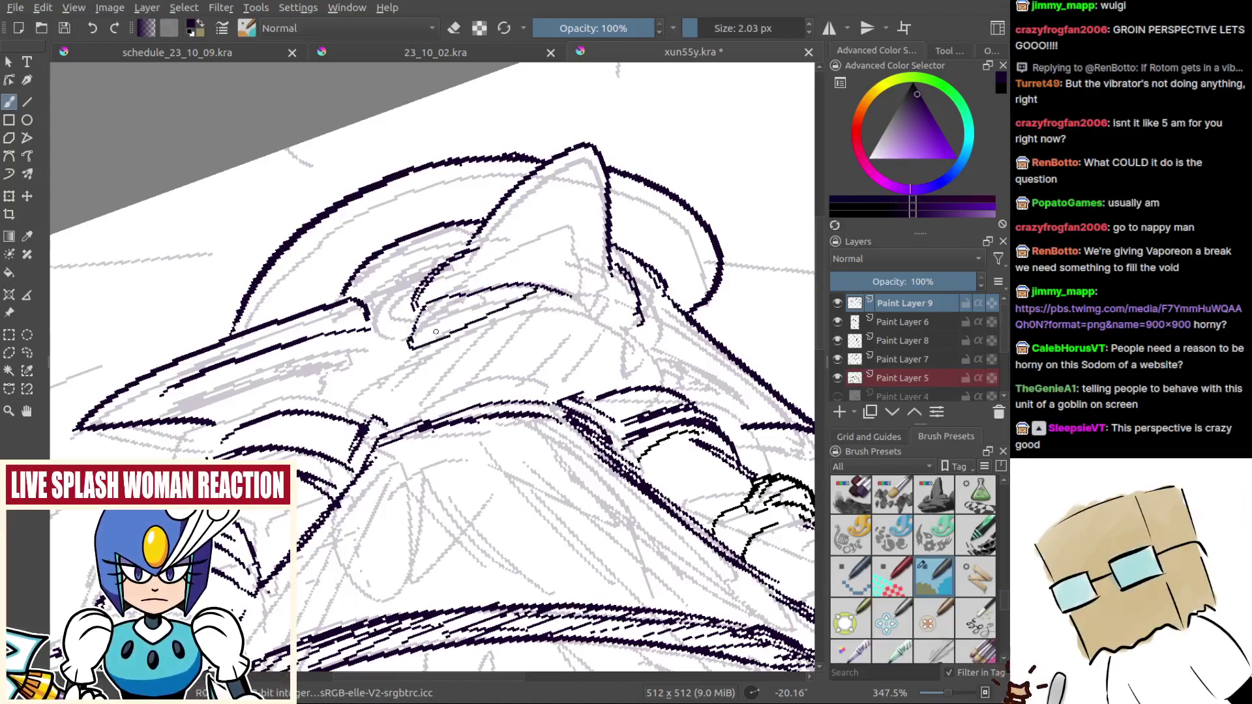
key("ctrl+z")
left_click_drag(413, 344, 571, 296)
key("e")
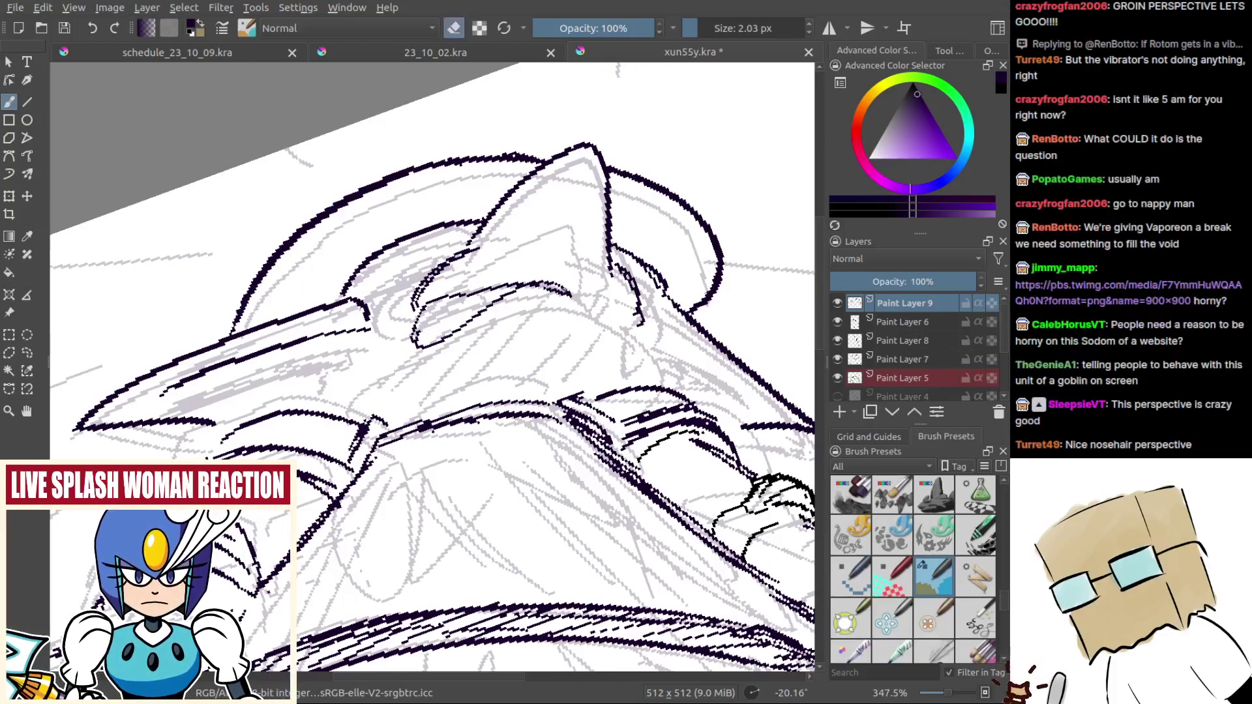
key("e")
Step: Extend the mouth line in a downward curve toward the fold on the far side of the nose
mouse_move(566, 288)
left_mouse_down()
mouse_move(604, 305)
mouse_move(537, 289)
mouse_move(574, 325)
mouse_move(538, 292)
mouse_move(634, 330)
mouse_move(549, 298)
mouse_move(579, 296)
mouse_move(624, 331)
left_mouse_up()
key("ctrl+z")
key("ctrl+z")
left_click_drag(554, 310, 593, 305)
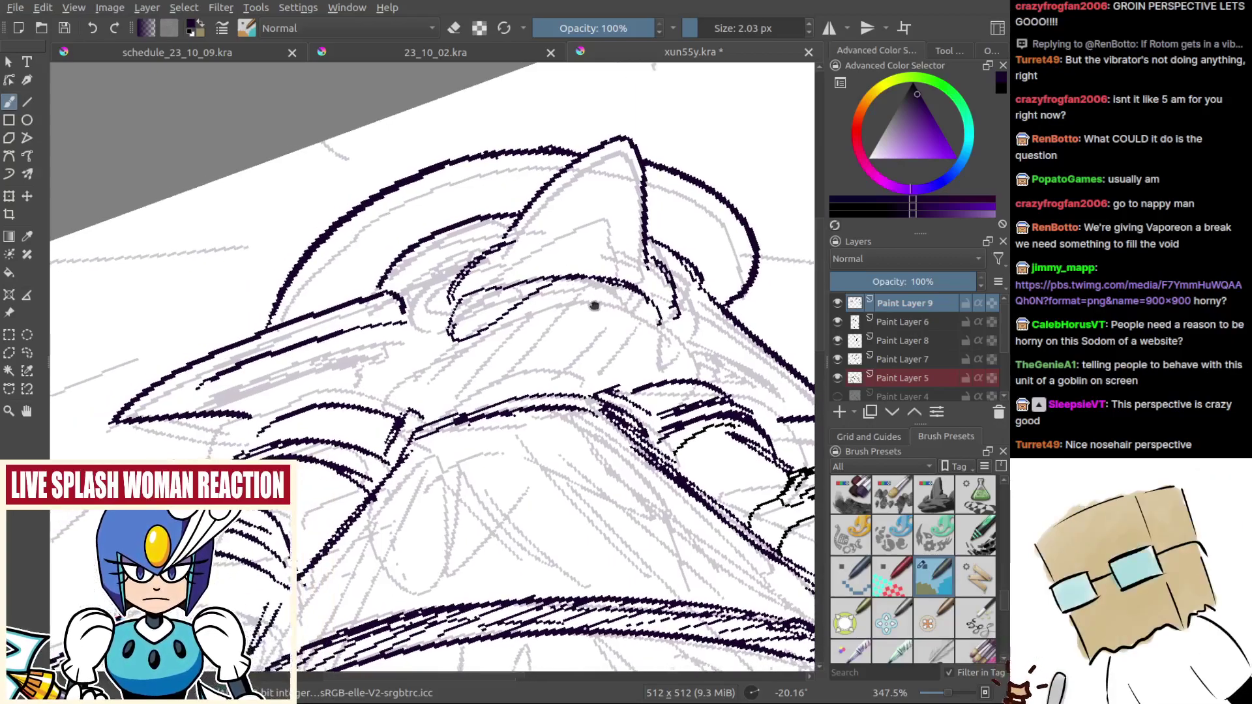
Step: Draw pointed teeth inside the open near corner of the mouth
left_click_drag(471, 319, 478, 294)
key("ctrl+z")
mouse_move(484, 293)
left_mouse_down()
mouse_move(488, 304)
mouse_move(505, 293)
mouse_move(493, 331)
mouse_move(510, 287)
mouse_move(603, 360)
left_mouse_up()
key("ctrl+z")
key("ctrl+z")
left_click_drag(578, 312, 587, 286)
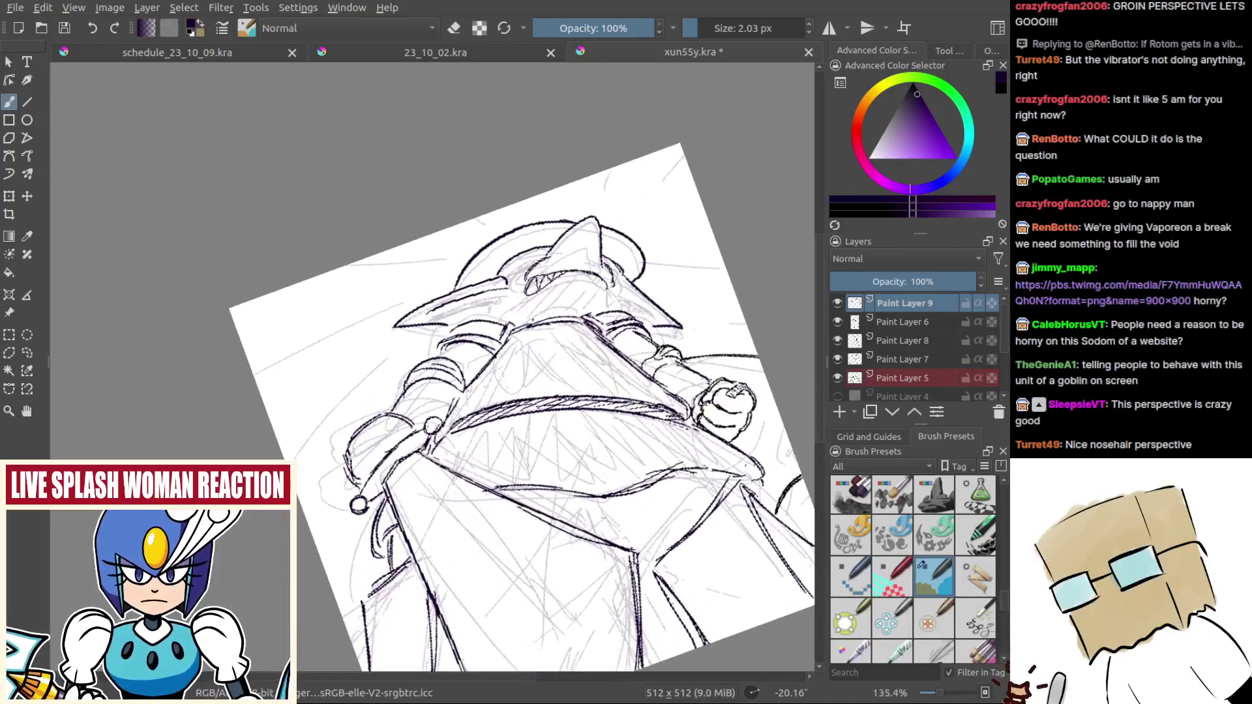
Step: Ink the far side of the jaw as a short curve dropping from the mouth line toward the collar
scroll(655, 299, "up", 3)
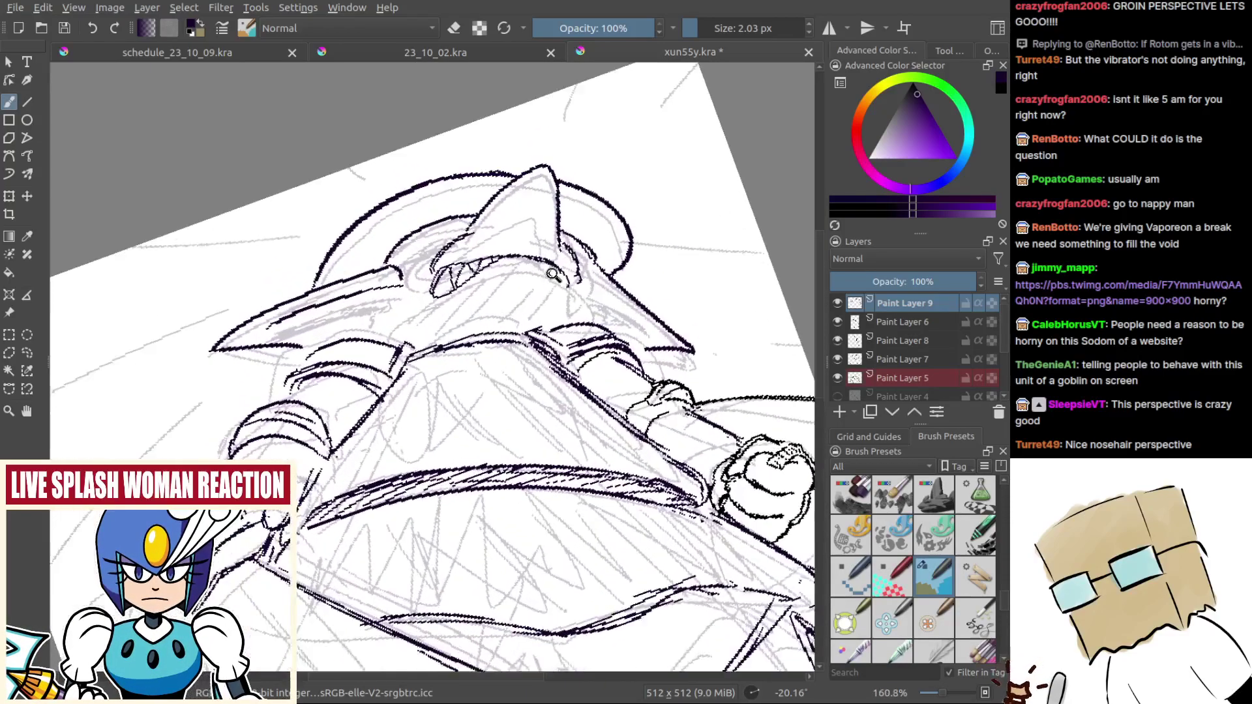
left_click_drag(577, 283, 571, 320)
key("ctrl+z")
left_click_drag(571, 320, 610, 323)
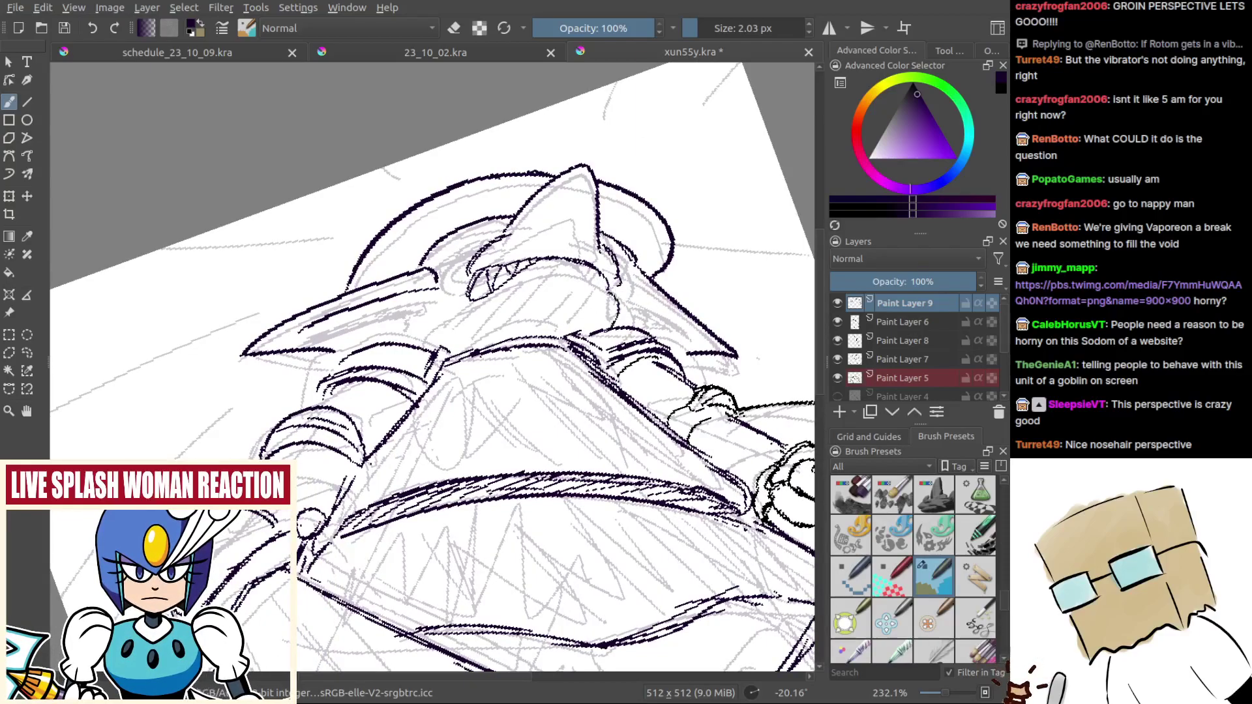
mouse_move(623, 309)
left_mouse_down()
mouse_move(559, 306)
mouse_move(583, 333)
left_mouse_up()
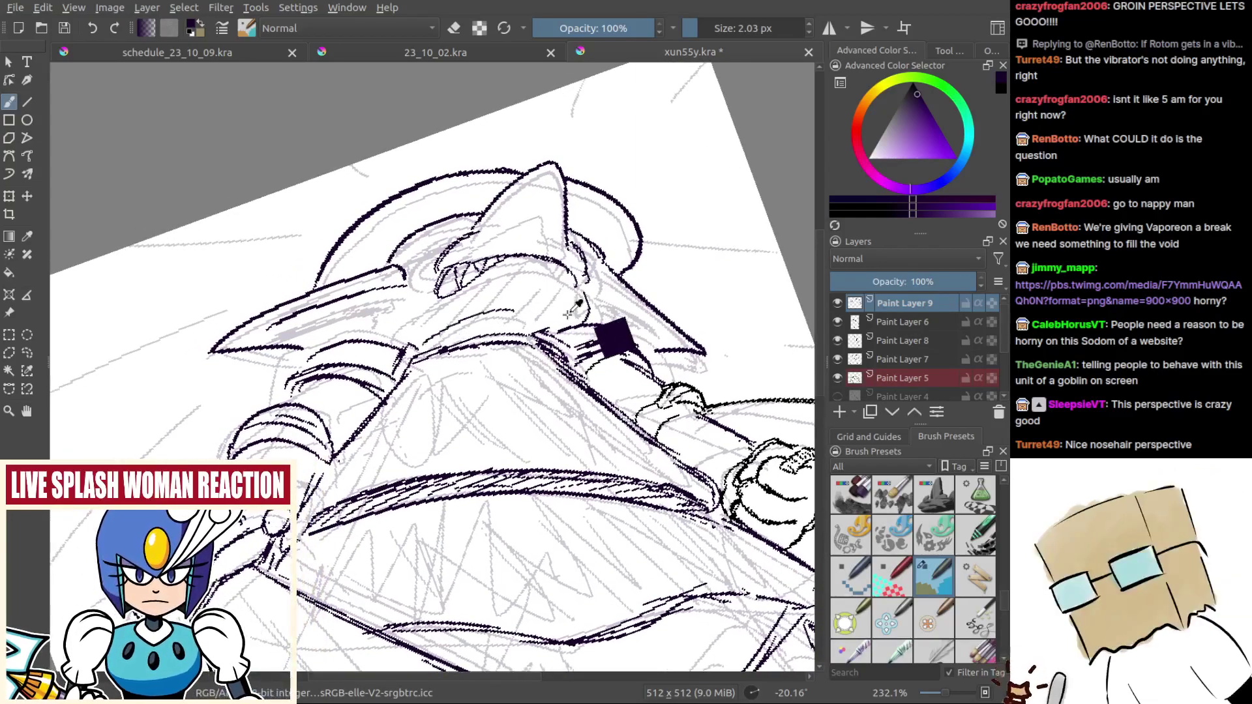
Step: Ink the chin's lower contour as an arc between the mouth and the collar, refining its near end
mouse_move(428, 347)
left_mouse_down()
mouse_move(507, 305)
mouse_move(573, 318)
left_mouse_up()
key("ctrl+z")
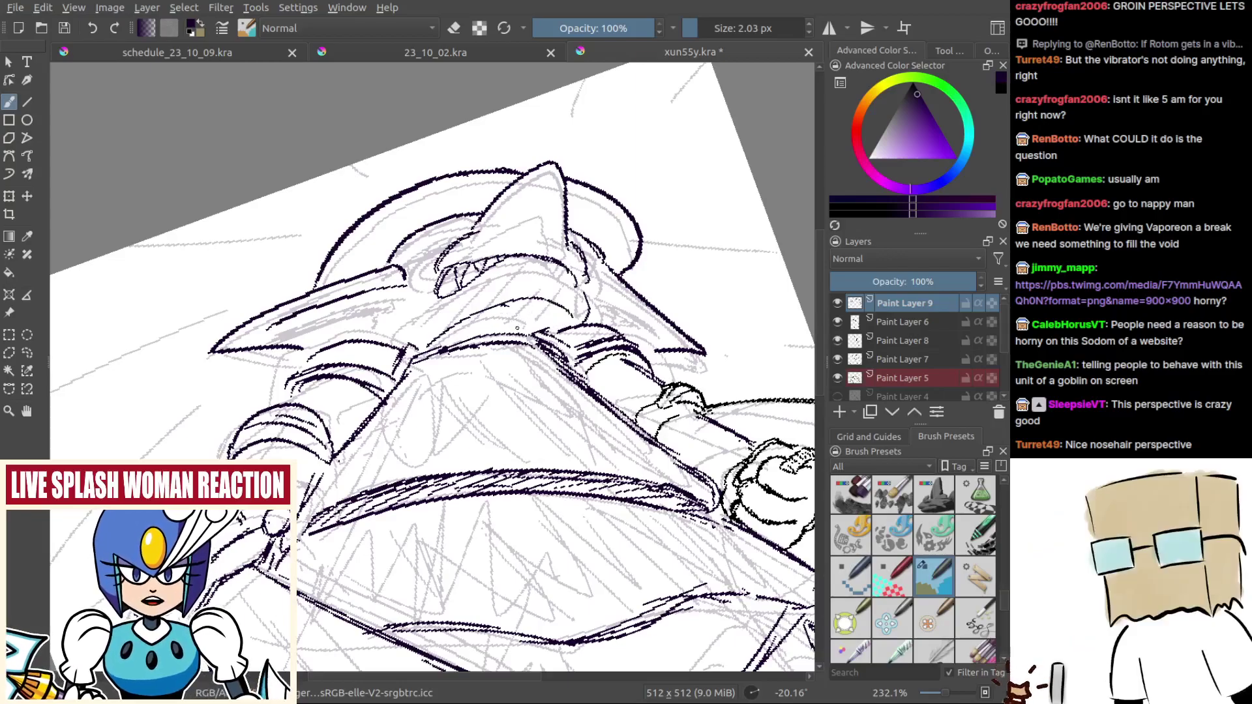
left_click_drag(513, 346, 554, 336)
scroll(538, 343, "up", 2)
key("e")
key("e")
mouse_move(467, 341)
left_mouse_down()
mouse_move(532, 296)
mouse_move(499, 336)
left_mouse_up()
key("ctrl+z")
left_click_drag(469, 337, 531, 307)
scroll(553, 324, "down", 2)
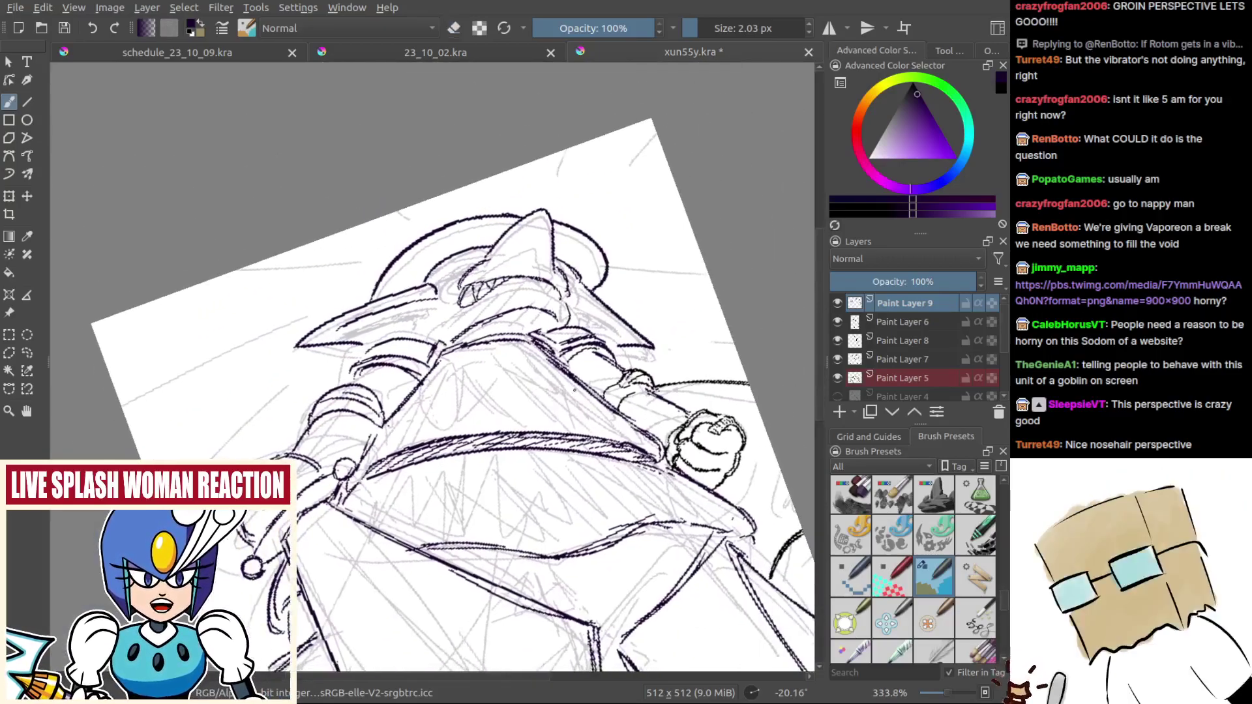
Step: Mirror the canvas view and ink a small dark shape between the nose's base and the teeth
left_click_drag(558, 305, 545, 535)
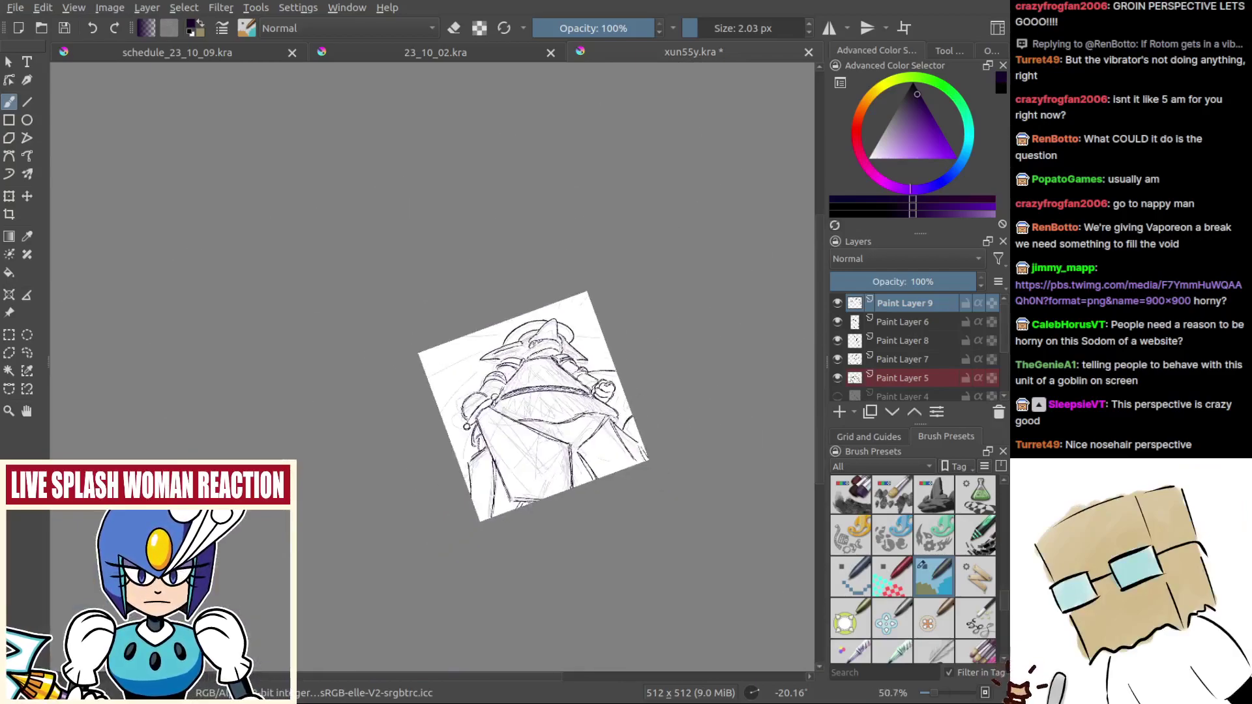
key("m")
left_click_drag(473, 407, 706, 421)
scroll(497, 340, "up", 8)
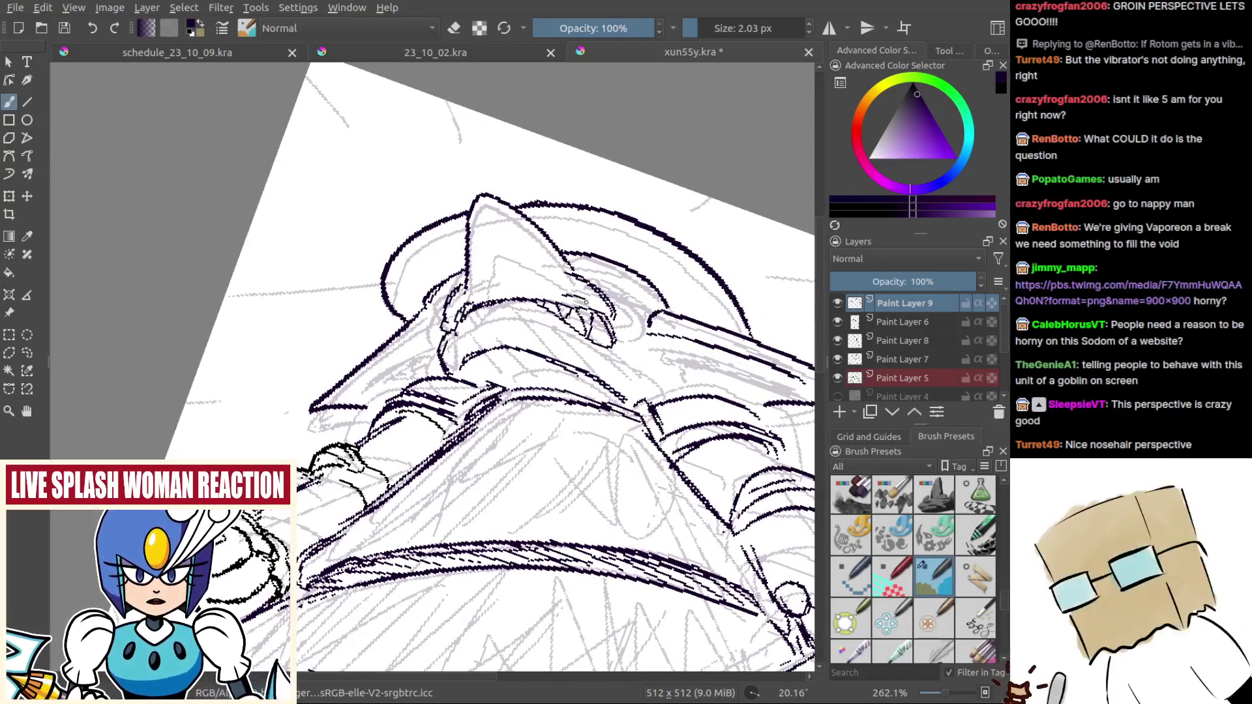
mouse_move(556, 291)
left_mouse_down()
mouse_move(584, 303)
mouse_move(568, 300)
left_mouse_up()
left_click_drag(551, 293, 571, 305)
scroll(576, 303, "down", 4)
scroll(577, 303, "up", 2)
scroll(574, 300, "up", 4)
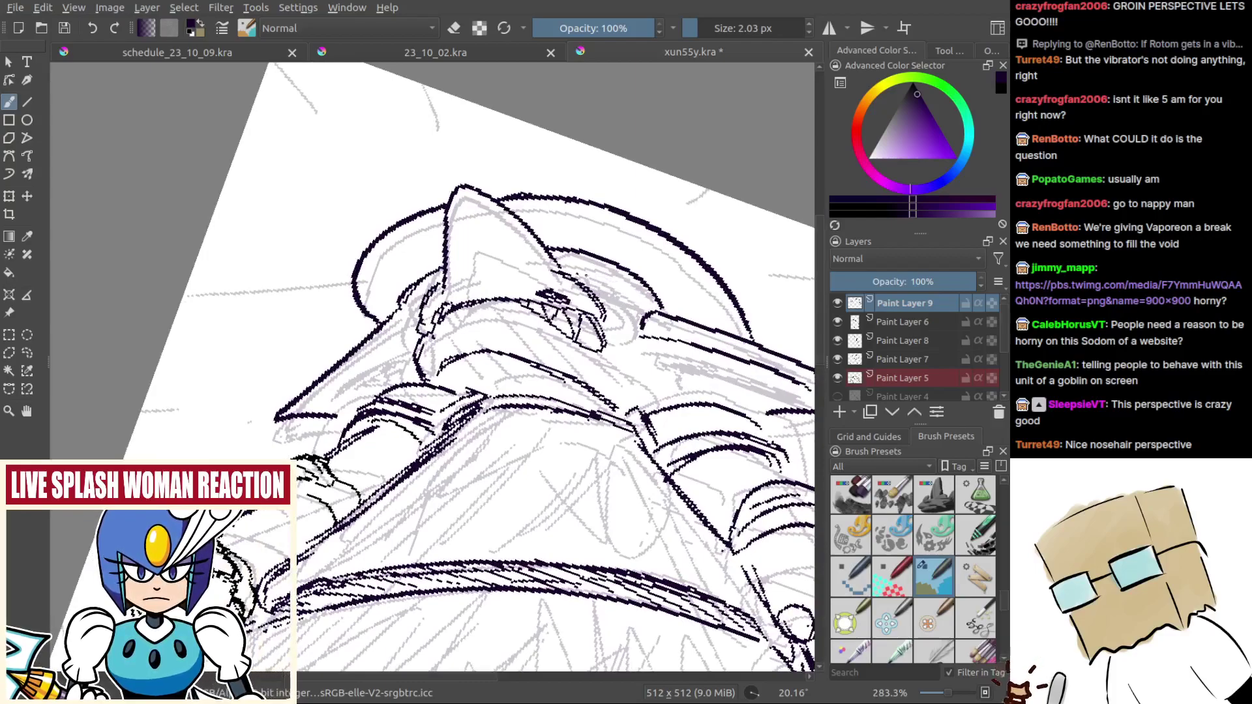
Step: Ink the near eye with dark lines under the brow between the nose and the ear
mouse_move(563, 260)
left_mouse_down()
mouse_move(641, 284)
mouse_move(650, 305)
left_mouse_up()
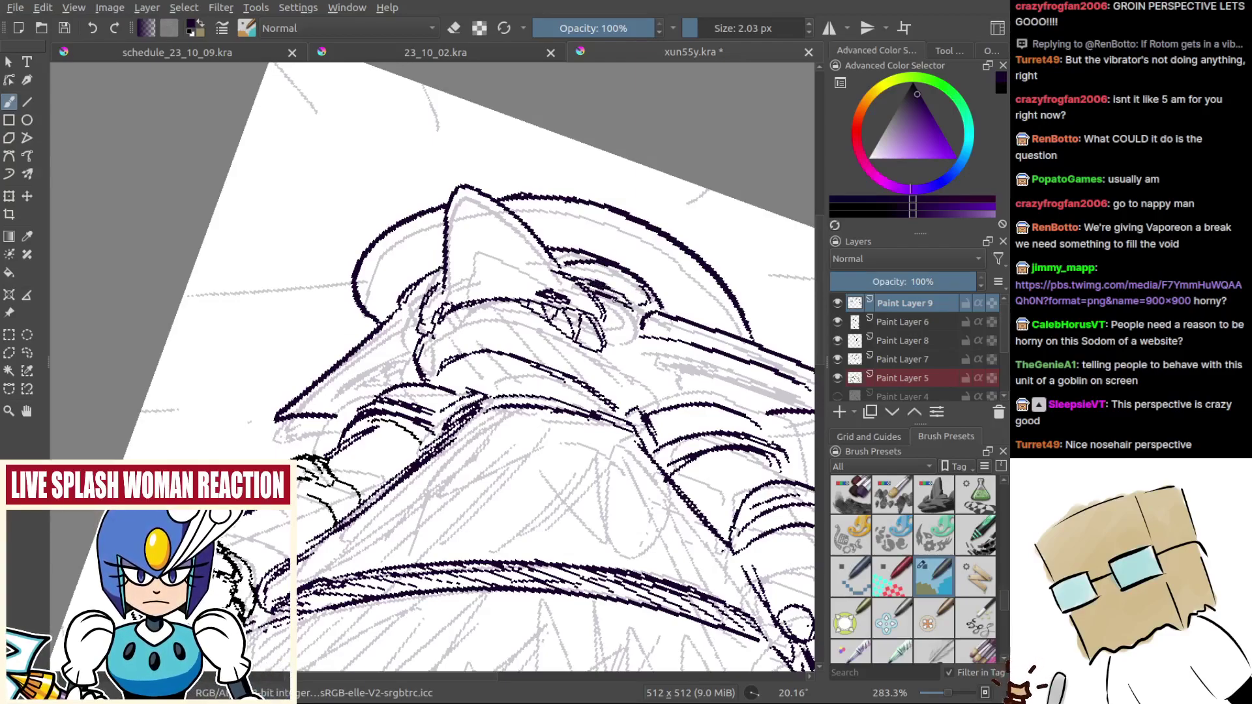
Step: Clean up the line art around the eye and mouth with the eraser, then return to painting
left_click_drag(611, 270, 603, 228)
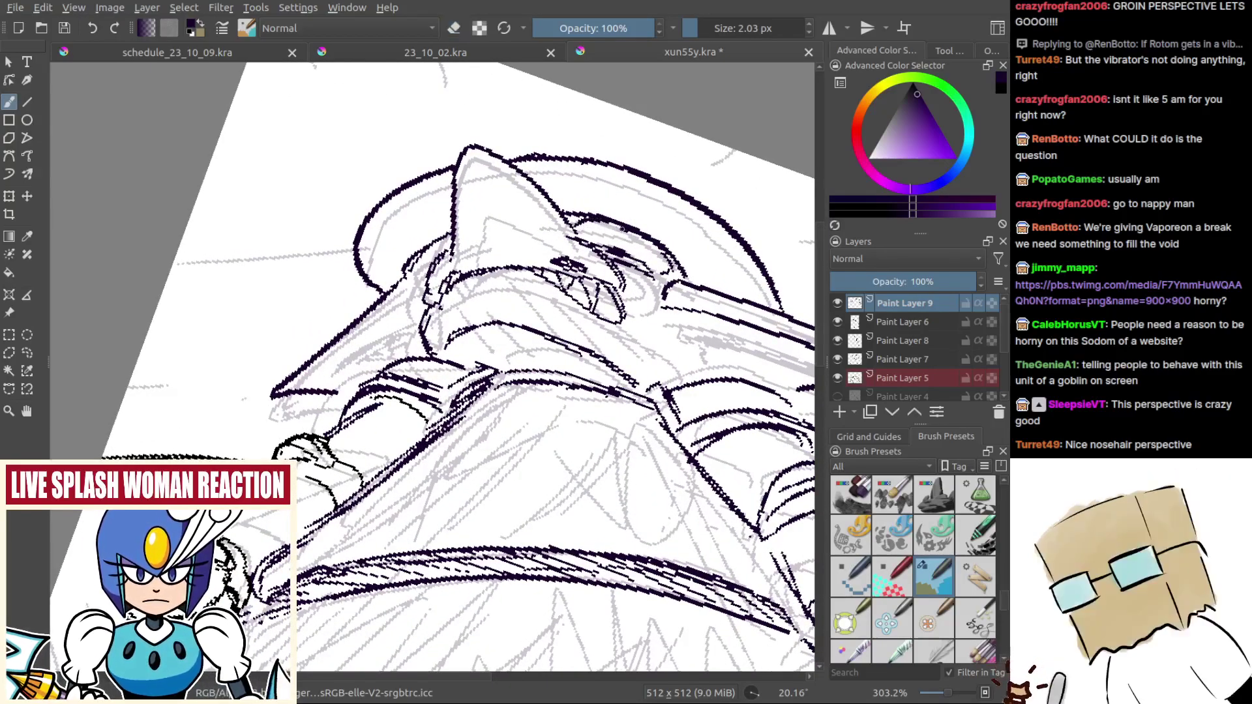
key("e")
mouse_move(619, 258)
left_mouse_down()
mouse_move(494, 161)
mouse_move(527, 280)
mouse_move(374, 234)
mouse_move(310, 287)
mouse_move(595, 308)
left_mouse_up()
left_click_drag(596, 308, 572, 264)
mouse_move(601, 417)
left_mouse_down()
mouse_move(612, 291)
mouse_move(372, 430)
mouse_move(553, 310)
mouse_move(551, 245)
left_mouse_up()
left_click_drag(518, 306, 536, 276)
key("e")
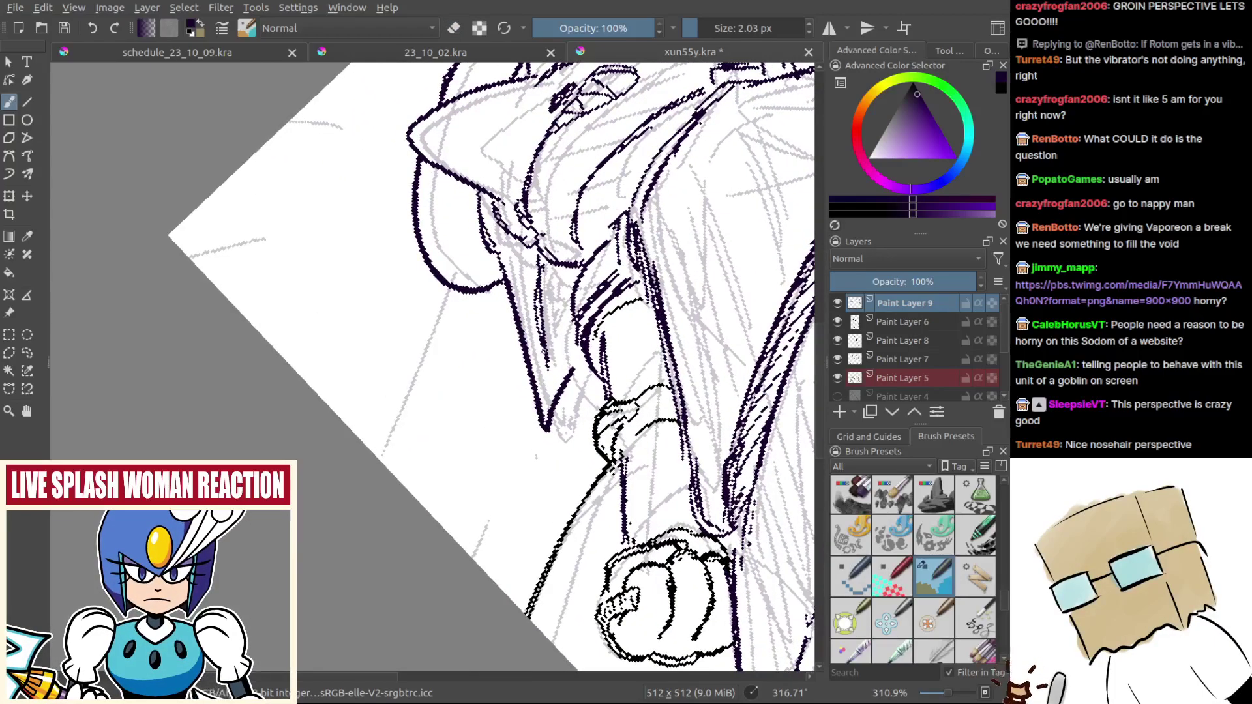
Step: Ink inner contour lines inside both pointed ears and reset the canvas rotation
left_click_drag(545, 353, 537, 264)
left_click_drag(490, 328, 541, 405)
left_click_drag(553, 287, 554, 72)
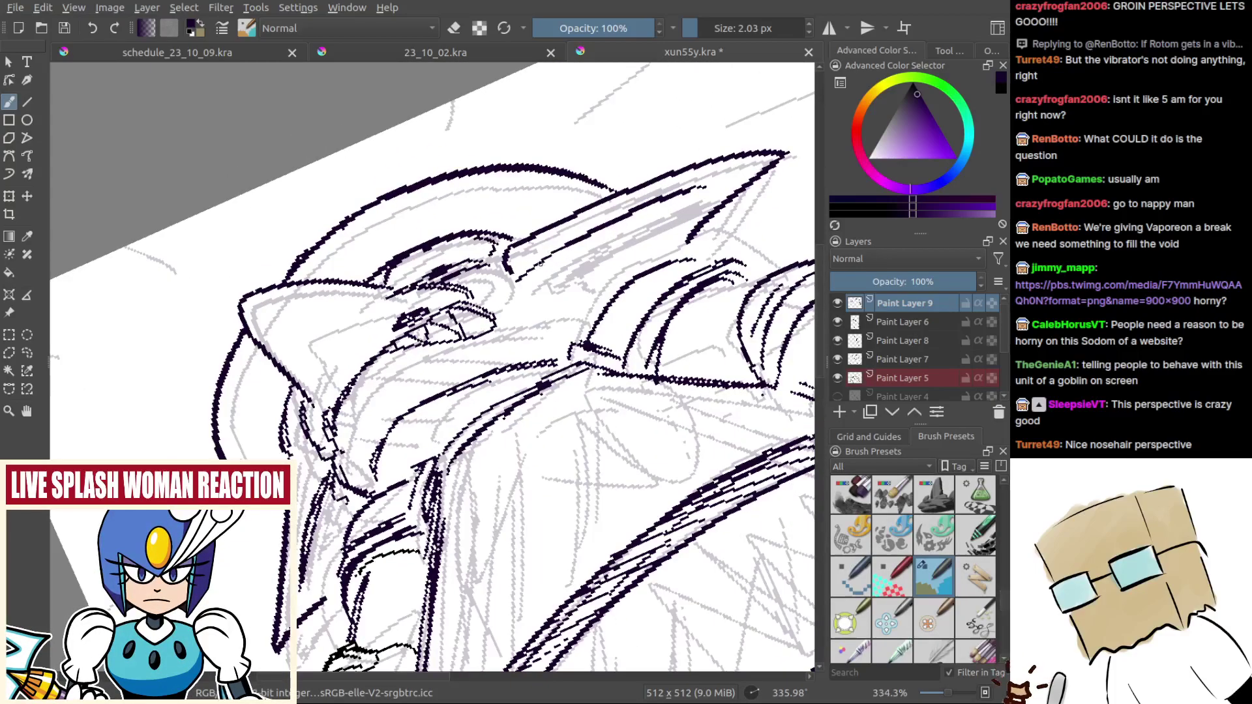
left_click_drag(524, 280, 672, 206)
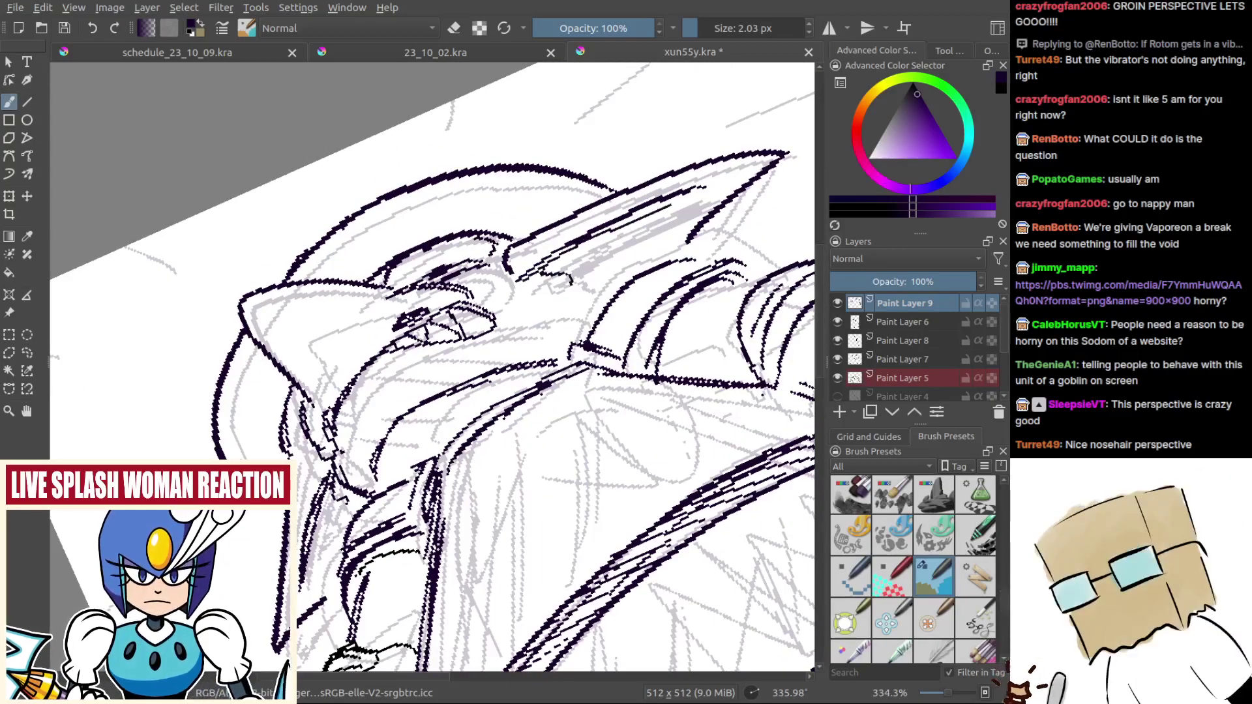
scroll(573, 287, "down", 5)
scroll(577, 293, "up", 3)
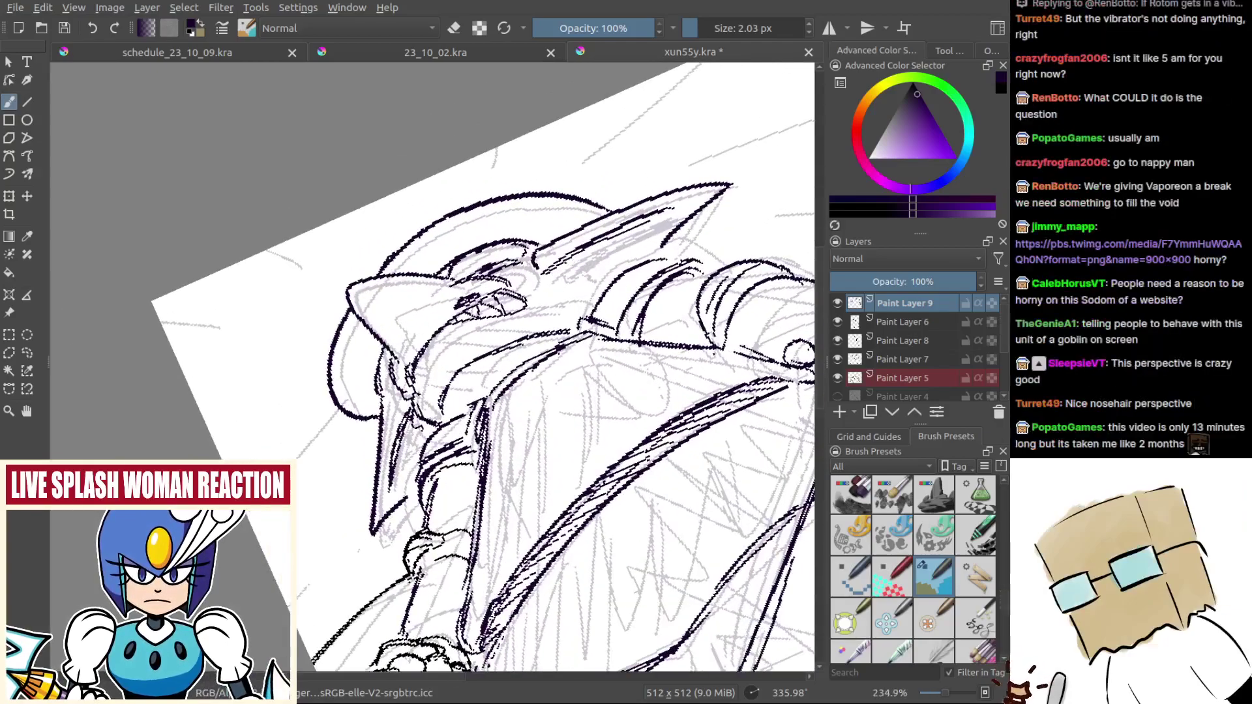
scroll(579, 279, "up", 1)
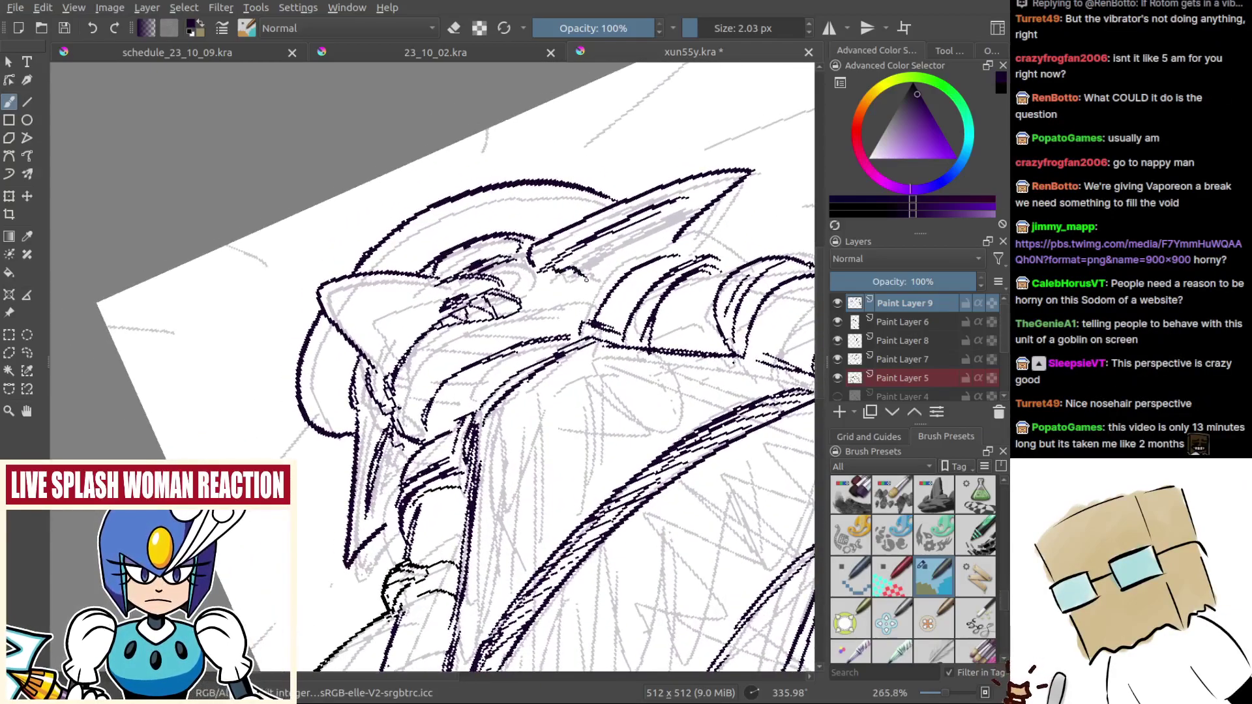
key("5")
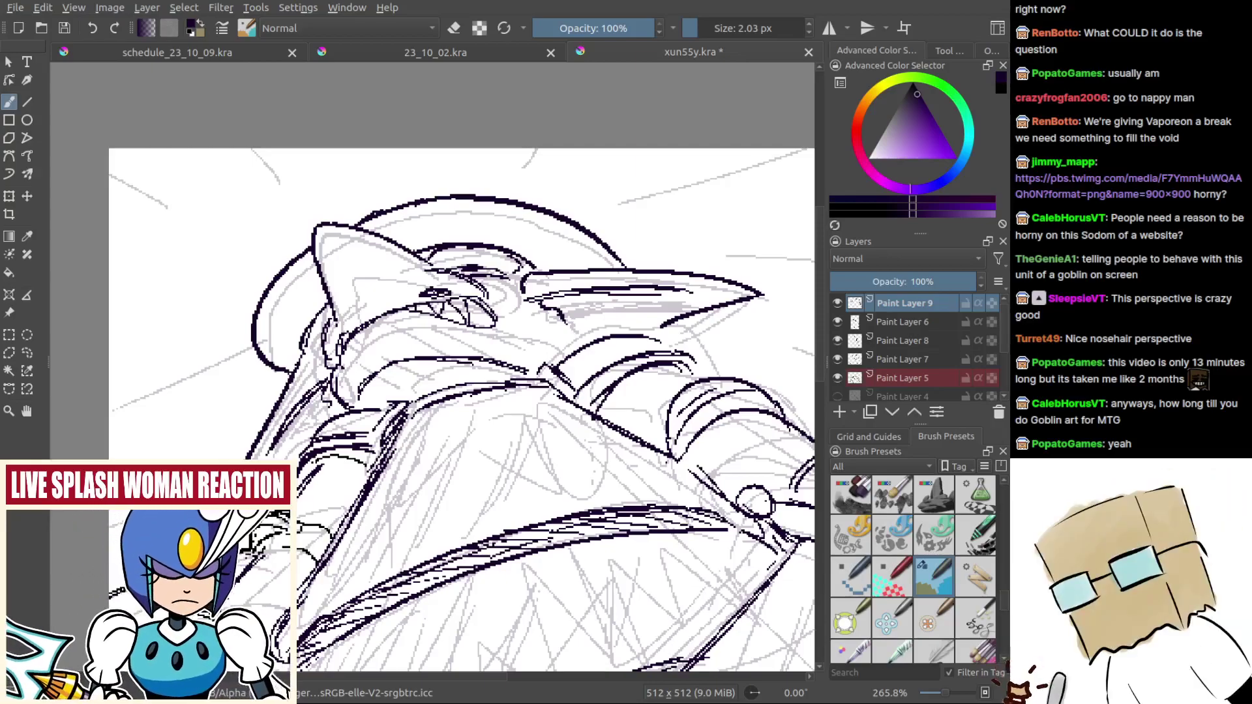
Step: Unmirror the canvas view, erase the chin contour beneath the mouth and redraw its near part as a straighter line
scroll(550, 383, "down", 3)
left_click_drag(528, 411, 604, 395)
key("m")
mouse_move(528, 390)
left_mouse_down()
mouse_move(529, 303)
mouse_move(505, 351)
mouse_move(505, 329)
mouse_move(437, 364)
left_mouse_up()
key("e")
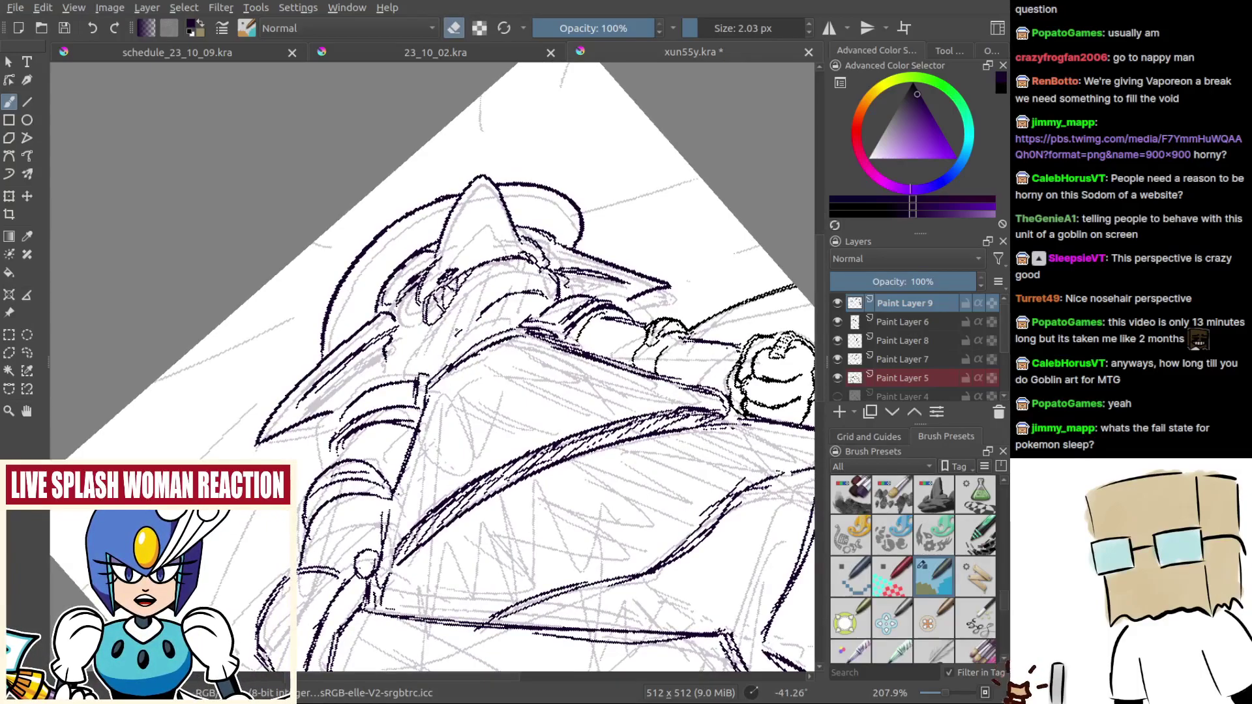
left_click_drag(479, 318, 529, 291)
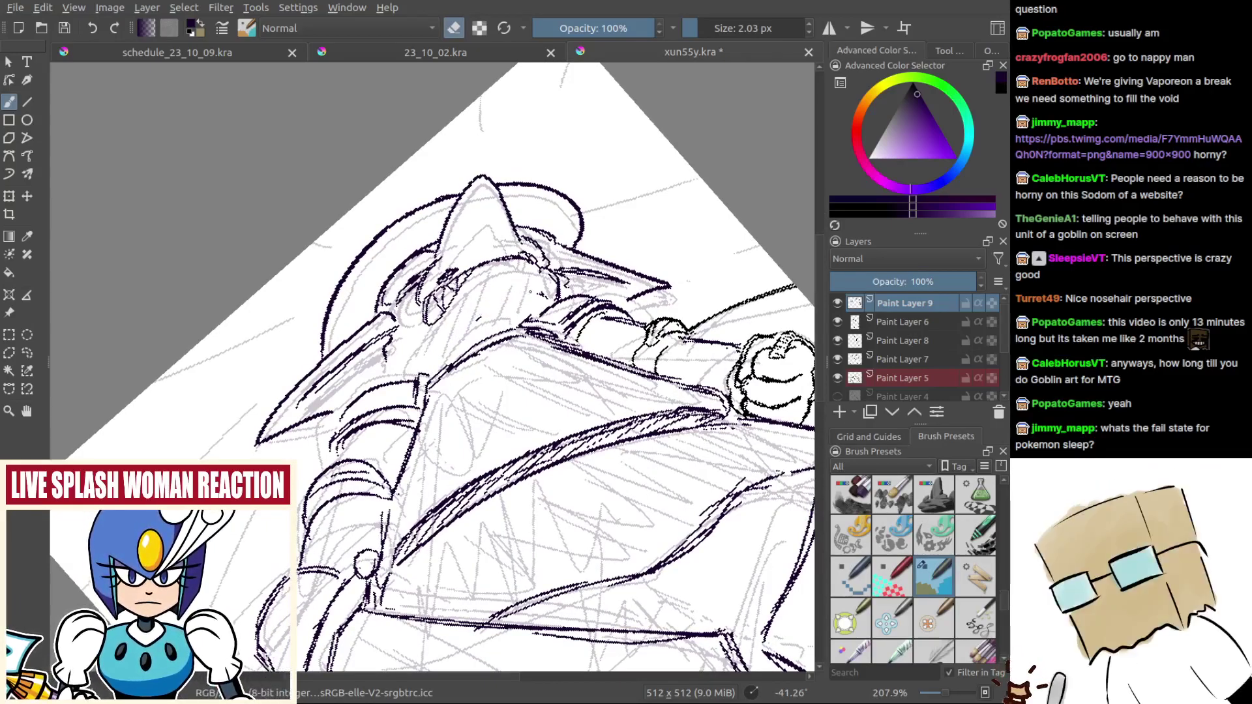
key("ctrl+z")
key("ctrl+z")
key("ctrl+z")
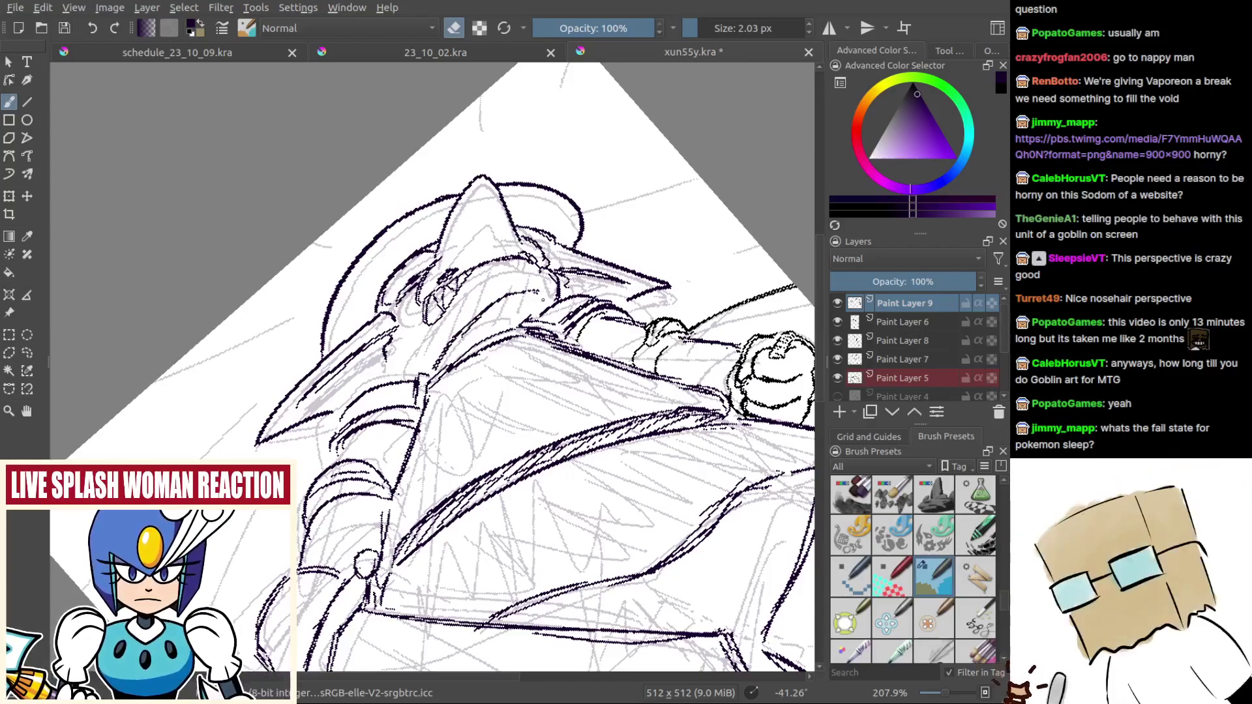
mouse_move(522, 293)
left_mouse_down()
mouse_move(446, 352)
mouse_move(463, 325)
left_mouse_up()
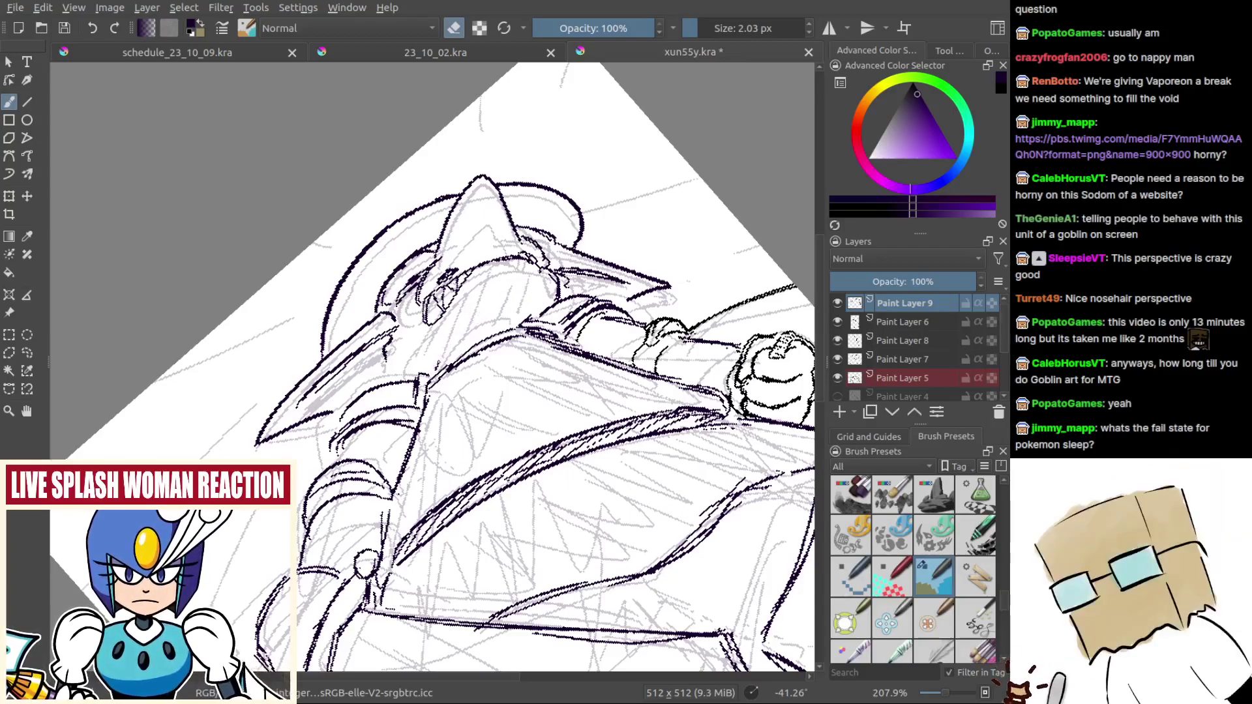
key("e")
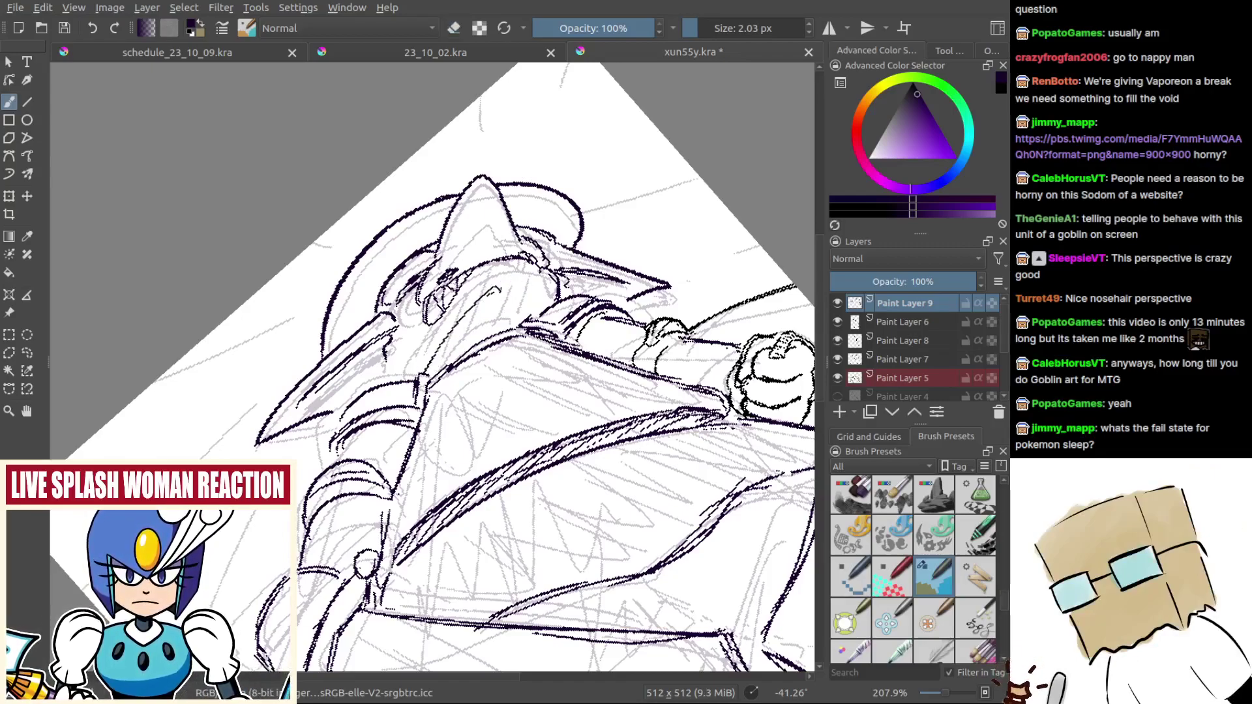
Step: Try extending the chin contour toward the far side of the jaw, then undo the added strokes
mouse_move(497, 291)
left_mouse_down()
mouse_move(536, 297)
mouse_move(493, 287)
mouse_move(533, 288)
left_mouse_up()
key("e")
key("e")
mouse_move(486, 292)
left_mouse_down()
mouse_move(539, 282)
mouse_move(540, 336)
mouse_move(532, 291)
mouse_move(564, 300)
mouse_move(579, 331)
left_mouse_up()
key("ctrl+z")
key("ctrl+z")
key("ctrl+z")
key("ctrl+z")
key("ctrl+z")
key("ctrl+z")
key("ctrl+z")
key("ctrl+z")
key("ctrl+z")
key("ctrl+z")
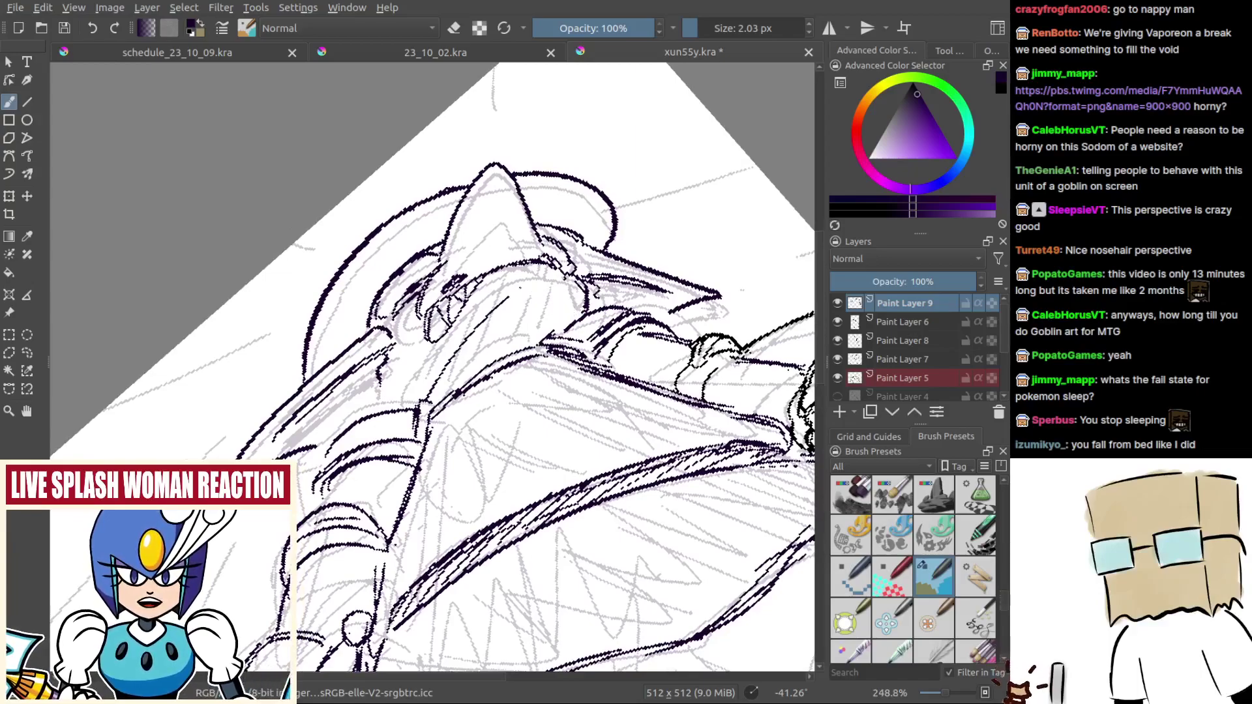
mouse_move(520, 295)
left_mouse_down()
mouse_move(569, 316)
mouse_move(543, 514)
left_mouse_up()
scroll(524, 341, "up", 5)
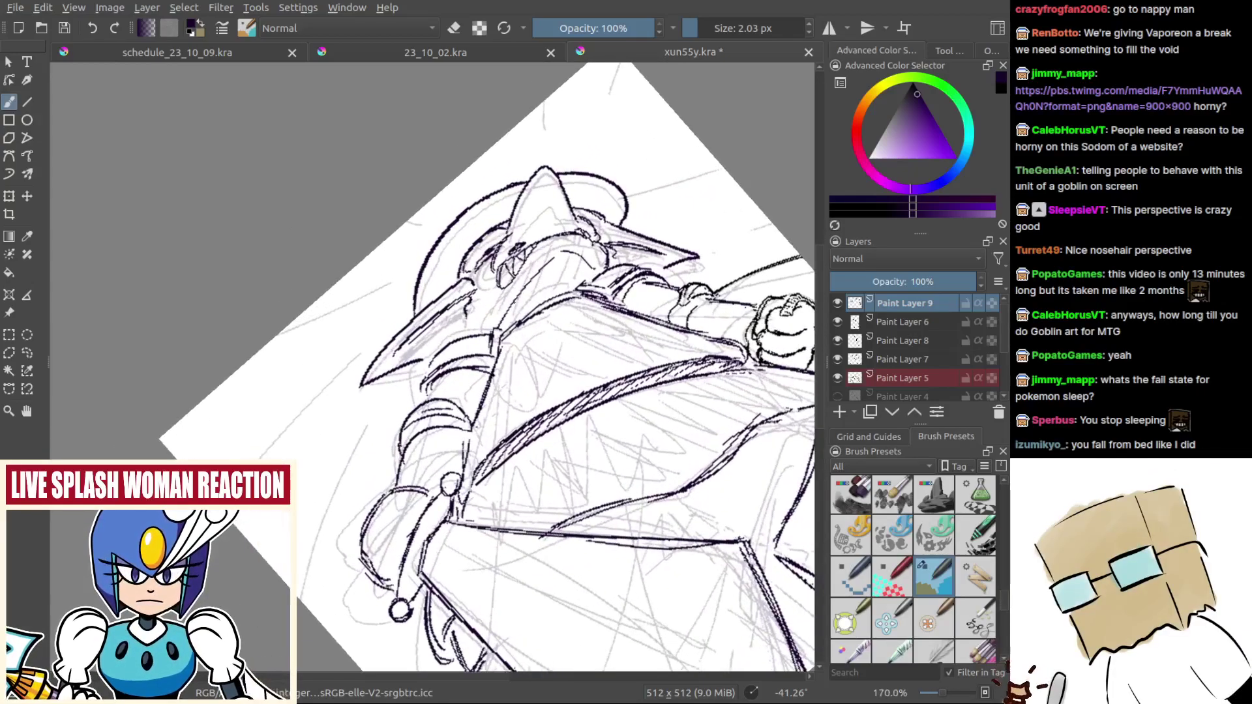
key("ctrl+z")
mouse_move(523, 286)
left_mouse_down()
mouse_move(499, 332)
mouse_move(509, 318)
left_mouse_up()
left_click_drag(543, 271, 521, 314)
mouse_move(553, 263)
left_mouse_down()
mouse_move(531, 307)
mouse_move(543, 302)
left_mouse_up()
mouse_move(568, 265)
left_mouse_down()
mouse_move(551, 297)
mouse_move(565, 289)
left_mouse_up()
key("ctrl+z")
key("ctrl+z")
key("ctrl+z")
key("ctrl+z")
key("ctrl+z")
key("ctrl+z")
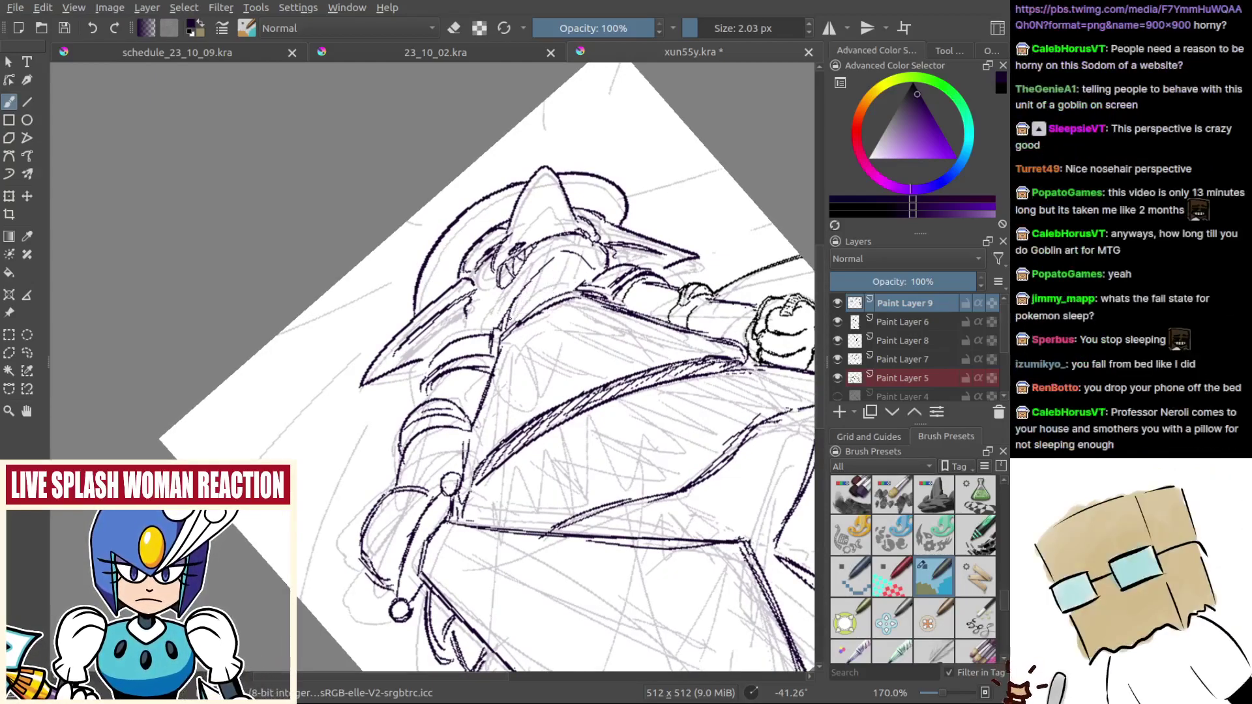
Step: Fill the shadow on the neck beneath the goblin's jaw with dense diagonal hatching strokes
left_click_drag(506, 328, 539, 274)
left_click_drag(516, 326, 546, 265)
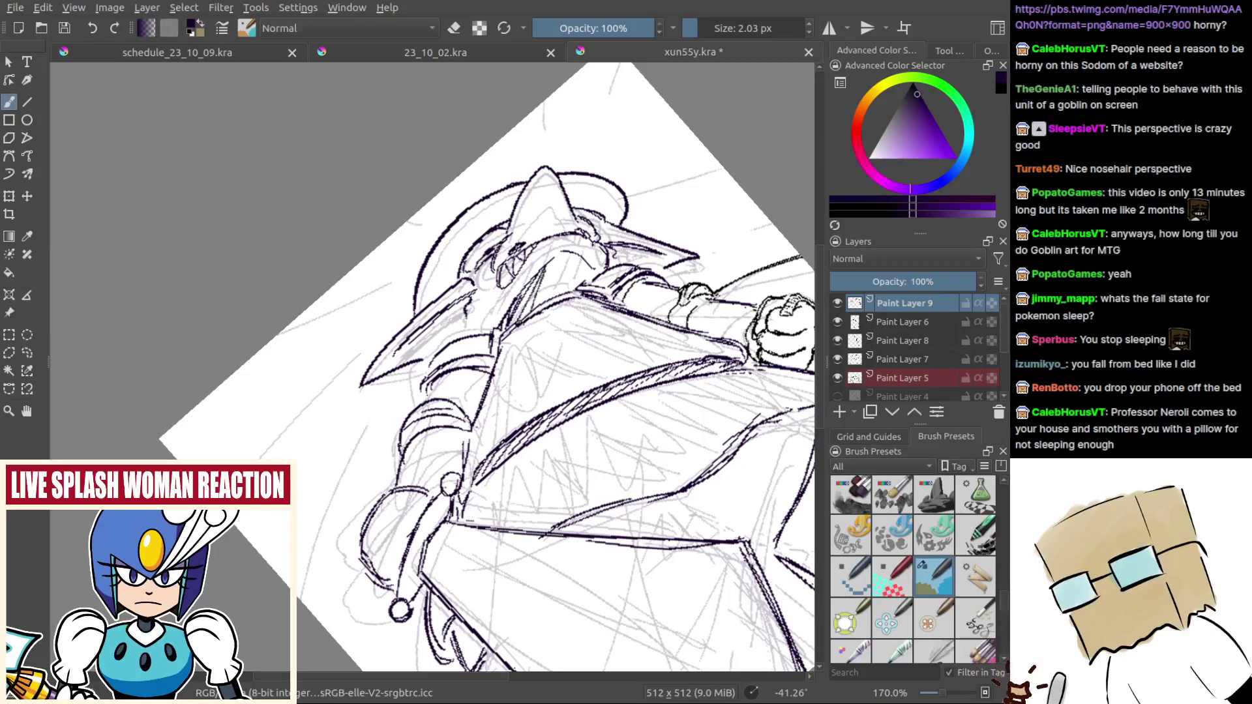
left_click_drag(518, 317, 548, 260)
left_click_drag(528, 311, 562, 254)
left_click_drag(541, 306, 573, 259)
mouse_move(555, 304)
left_mouse_down()
mouse_move(578, 252)
mouse_move(582, 263)
left_mouse_up()
left_click_drag(574, 287, 594, 261)
Step: Try shading the underside of the goblin's pointed nose with diagonal hatching strokes
left_click_drag(588, 285, 595, 395)
scroll(595, 395, "up", 4)
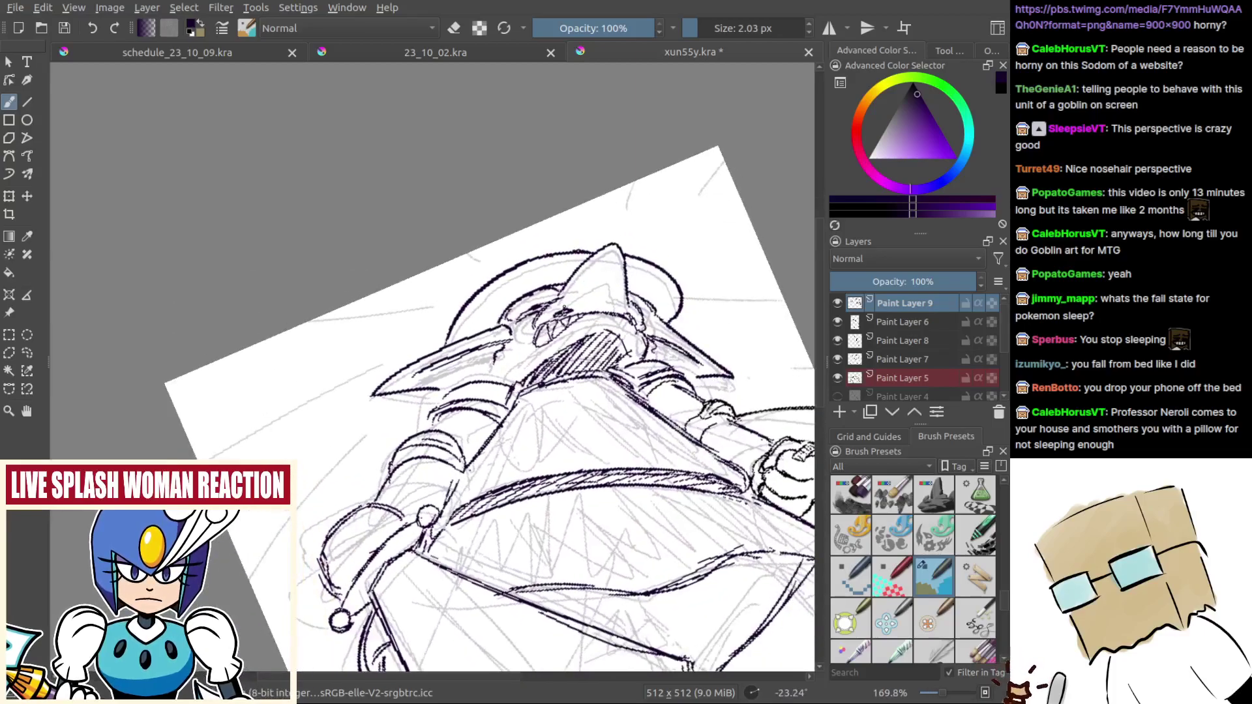
left_click_drag(558, 311, 591, 279)
left_click_drag(579, 313, 605, 283)
mouse_move(590, 313)
left_mouse_down()
mouse_move(613, 271)
mouse_move(609, 289)
left_mouse_up()
mouse_move(604, 313)
left_mouse_down()
mouse_move(617, 293)
mouse_move(605, 277)
left_mouse_up()
left_click_drag(600, 279, 610, 262)
left_click_drag(582, 306, 605, 269)
left_click_drag(596, 296, 613, 267)
left_click_drag(598, 317, 615, 283)
left_click_drag(614, 316, 623, 286)
left_click_drag(607, 341, 606, 392)
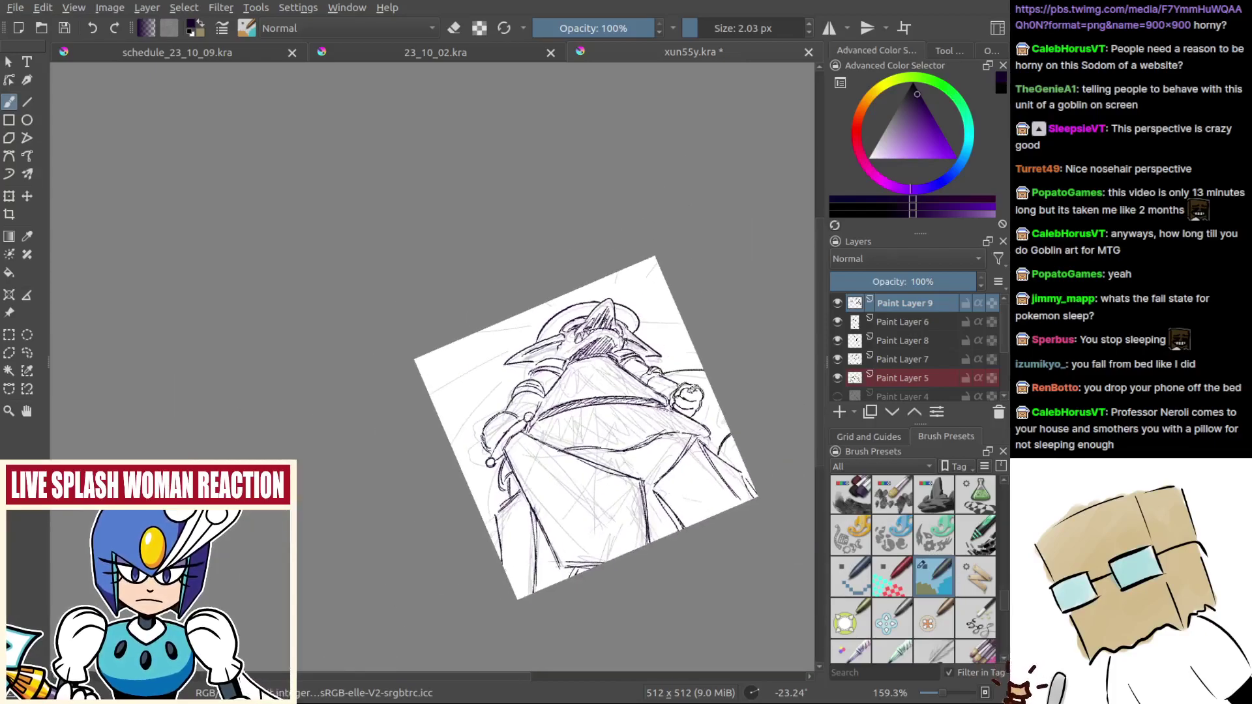
scroll(586, 300, "up", 3)
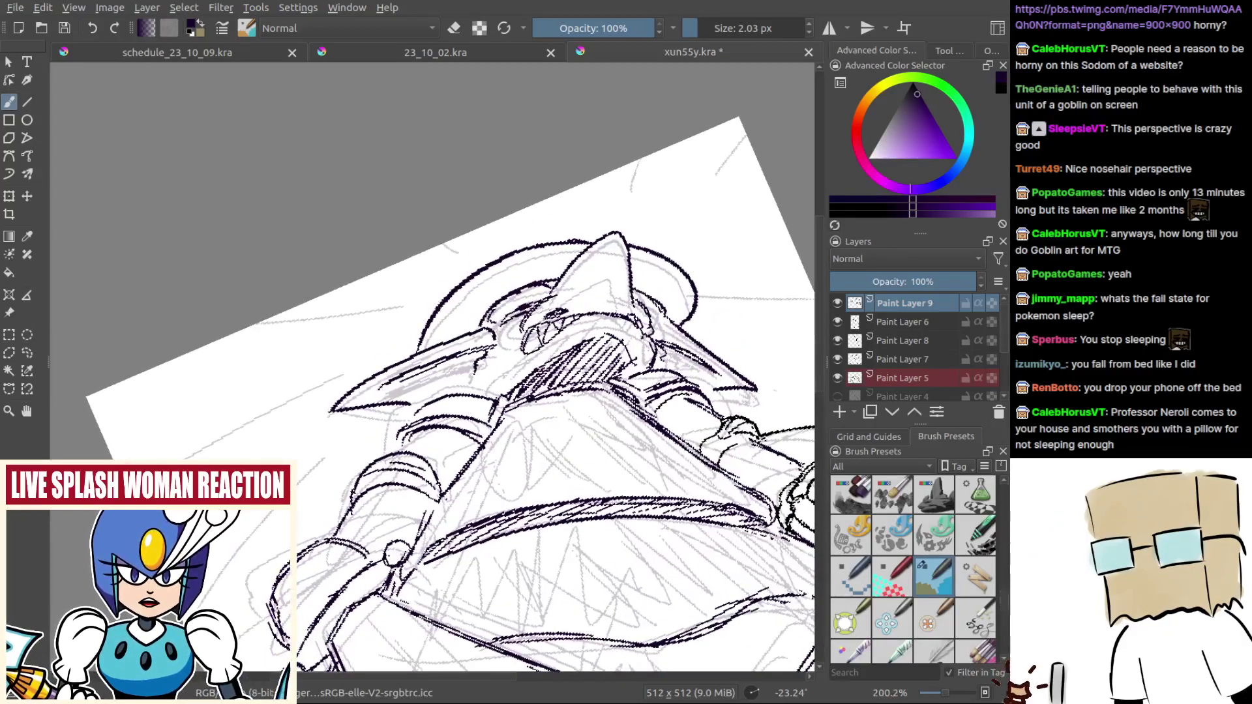
mouse_move(546, 310)
left_mouse_down()
mouse_move(612, 259)
mouse_move(620, 323)
mouse_move(634, 311)
mouse_move(590, 275)
mouse_move(621, 274)
left_mouse_up()
left_click_drag(551, 359, 594, 320)
key("ctrl+z")
key("ctrl+z")
left_click_drag(592, 327, 601, 319)
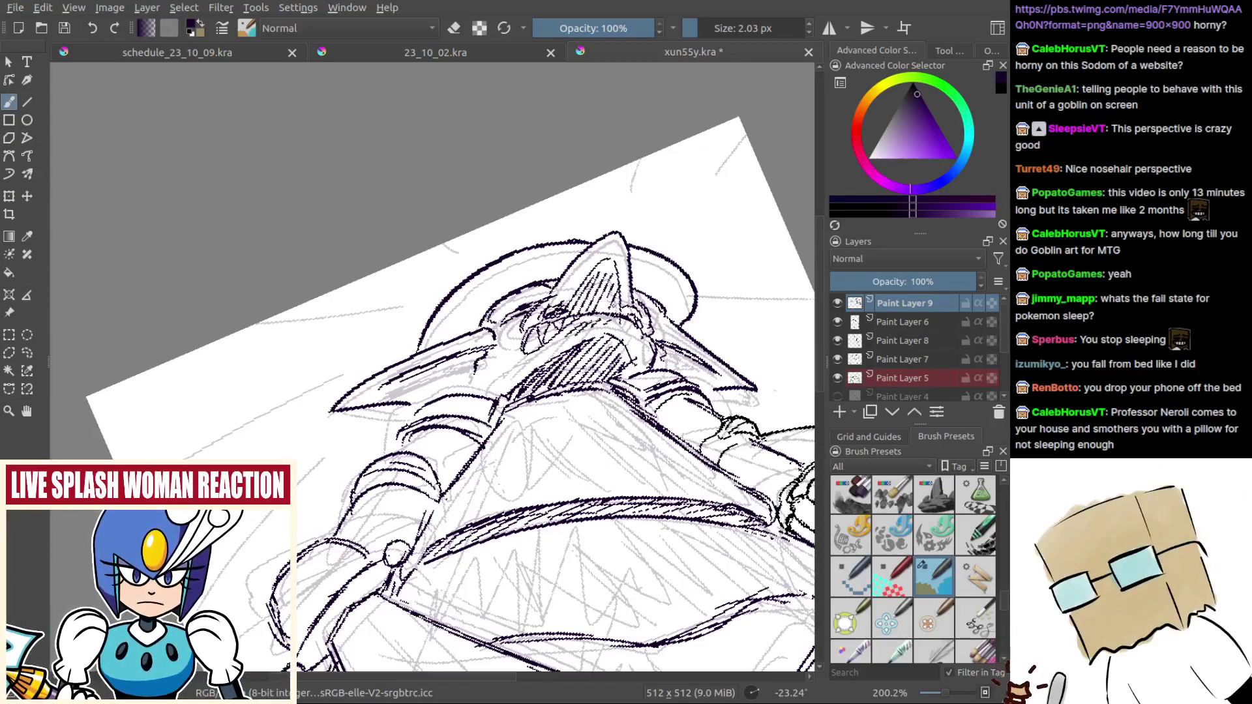
Step: Try hatching the underside of the hat brim, then undo the brim and nose hatching
left_click_drag(419, 351, 460, 290)
key("ctrl+z")
left_click_drag(448, 337, 476, 282)
mouse_move(464, 332)
left_mouse_down()
mouse_move(489, 276)
mouse_move(550, 247)
left_mouse_up()
left_click_drag(548, 276, 562, 247)
key("ctrl+z")
key("ctrl+z")
key("ctrl+z")
key("ctrl+z")
key("ctrl+z")
key("ctrl+z")
key("ctrl+z")
key("ctrl+z")
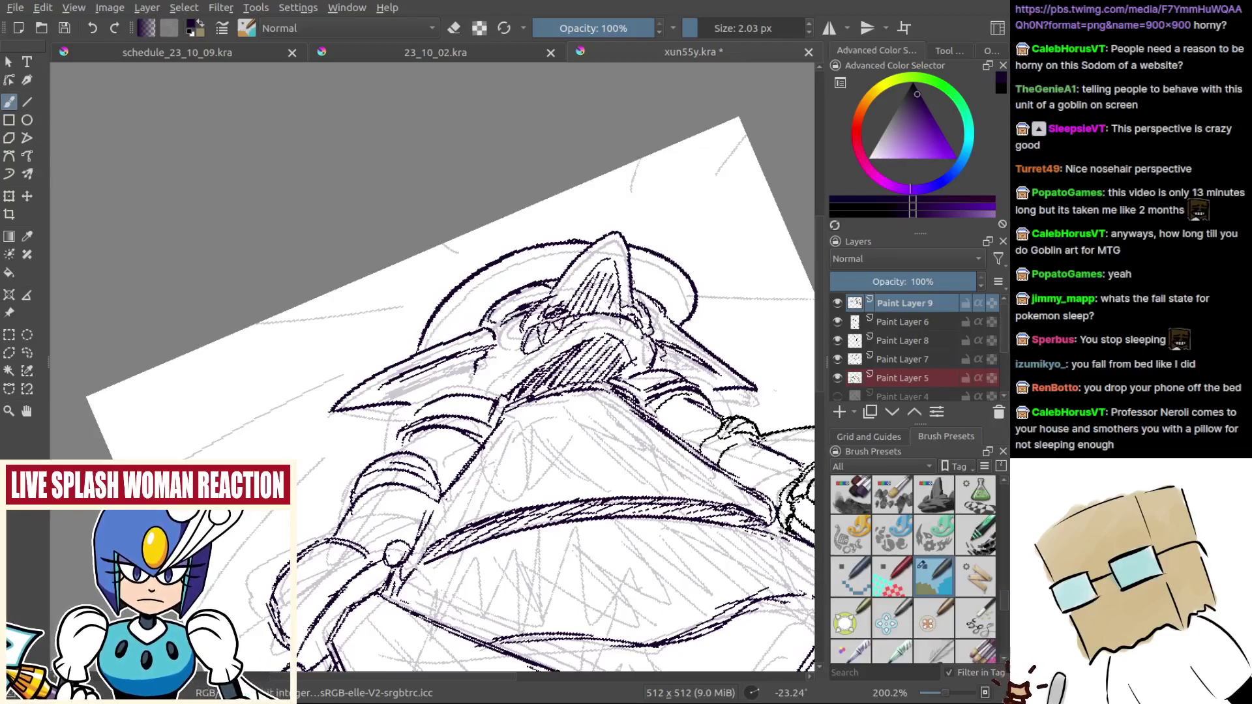
Step: Extend the neck shadow's diagonal hatching toward the far side of the jaw
scroll(607, 345, "up", 2)
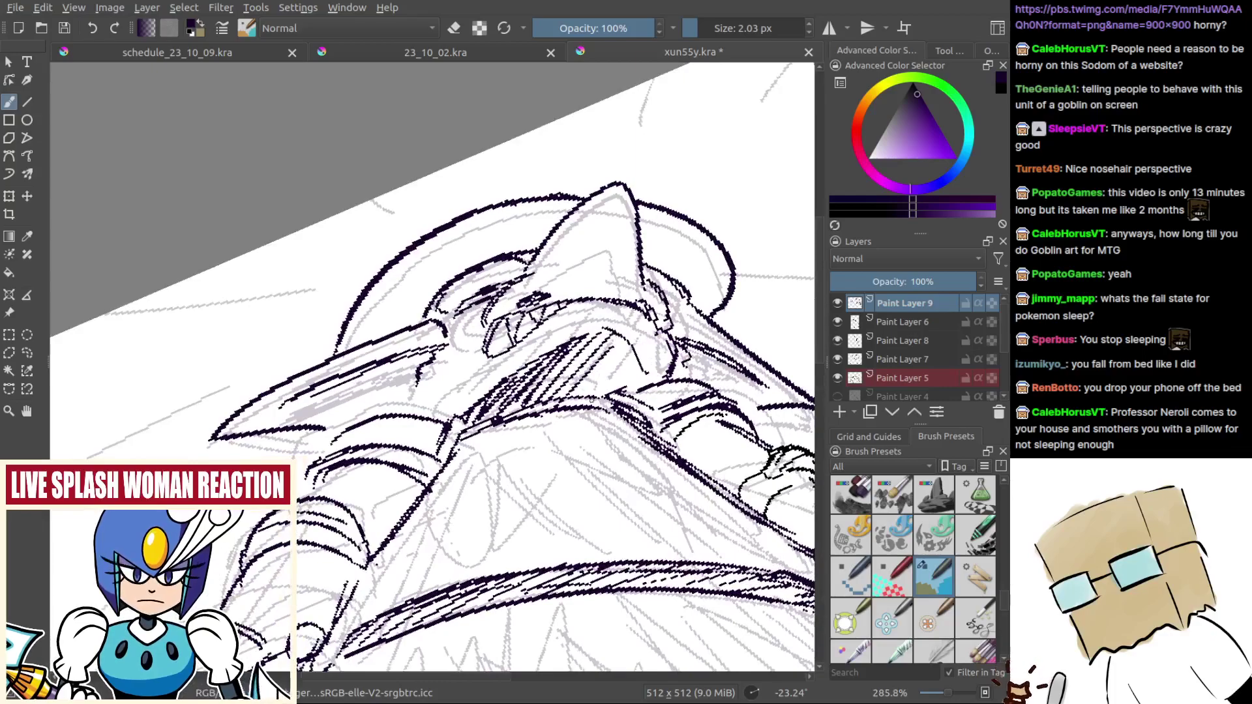
mouse_move(557, 399)
left_mouse_down()
mouse_move(598, 339)
mouse_move(611, 349)
left_mouse_up()
left_click_drag(598, 391, 629, 353)
scroll(606, 375, "down", 6)
mouse_move(628, 371)
left_mouse_down()
mouse_move(643, 353)
mouse_move(597, 433)
left_mouse_up()
Step: Hatch the shadows on both upper arms just beneath the shoulder bands with short parallel strokes
scroll(617, 450, "up", 3)
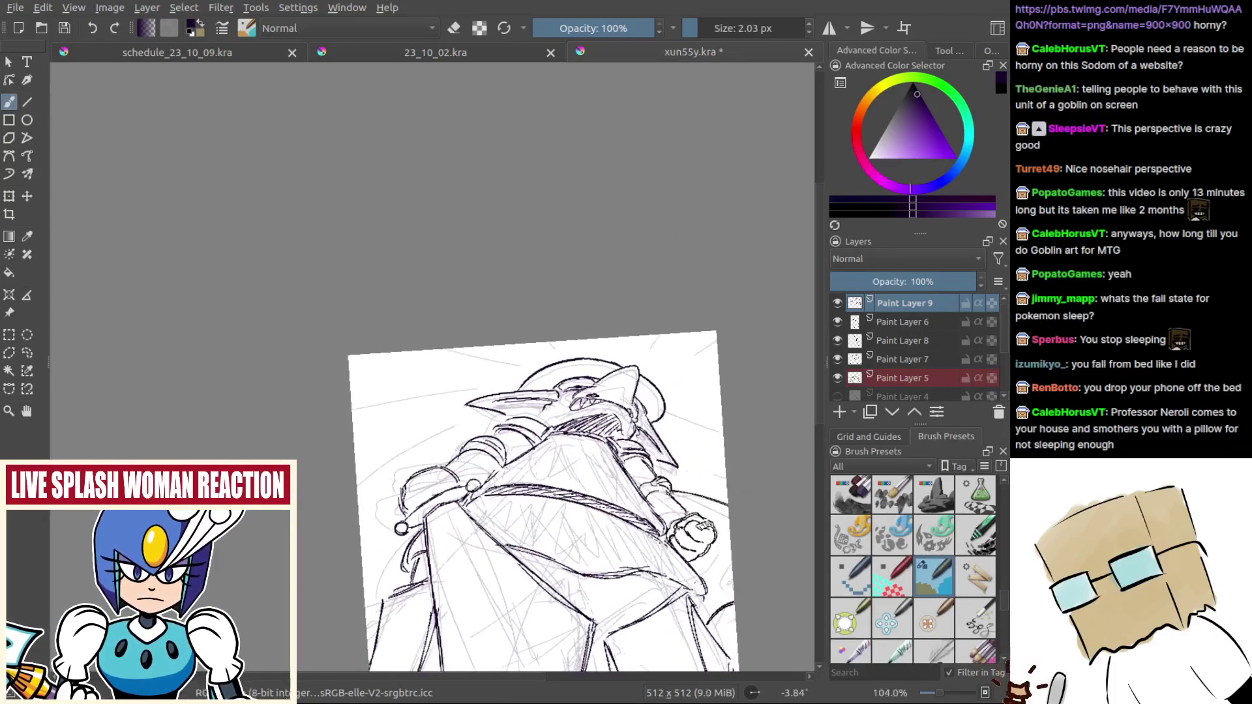
scroll(414, 519, "up", 2)
left_click_drag(564, 426, 602, 403)
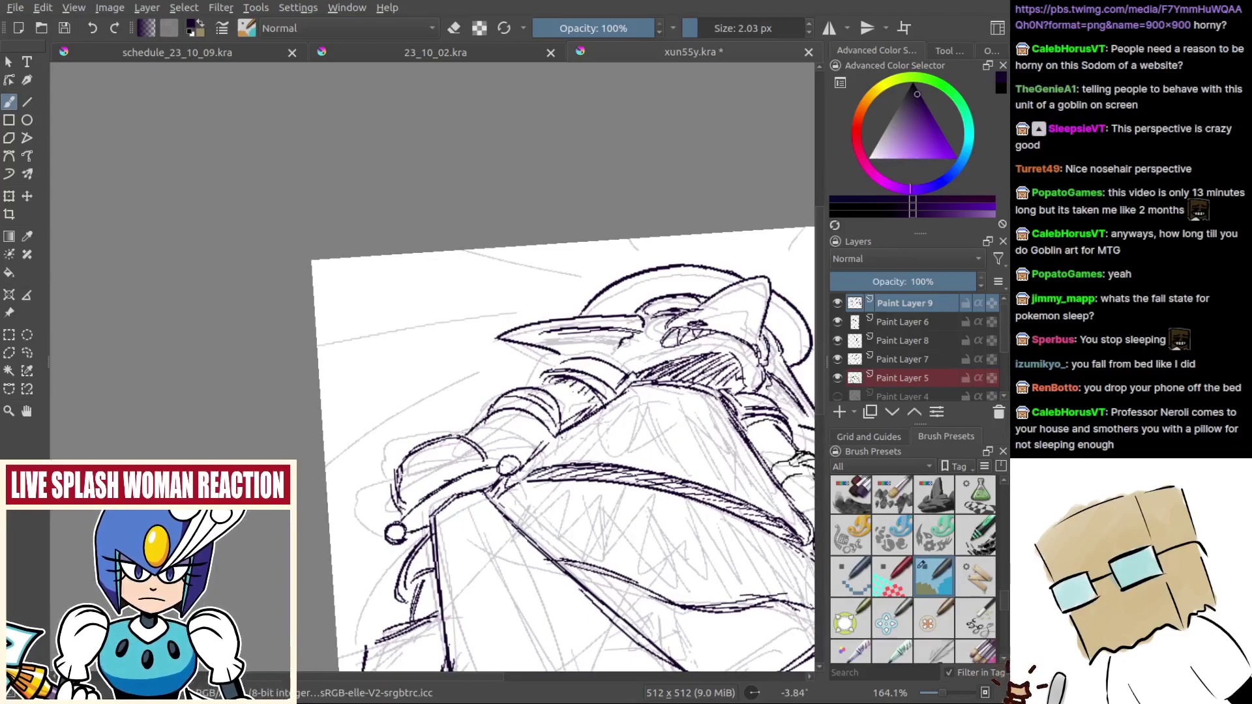
mouse_move(760, 442)
left_mouse_down()
mouse_move(624, 402)
mouse_move(638, 397)
left_mouse_up()
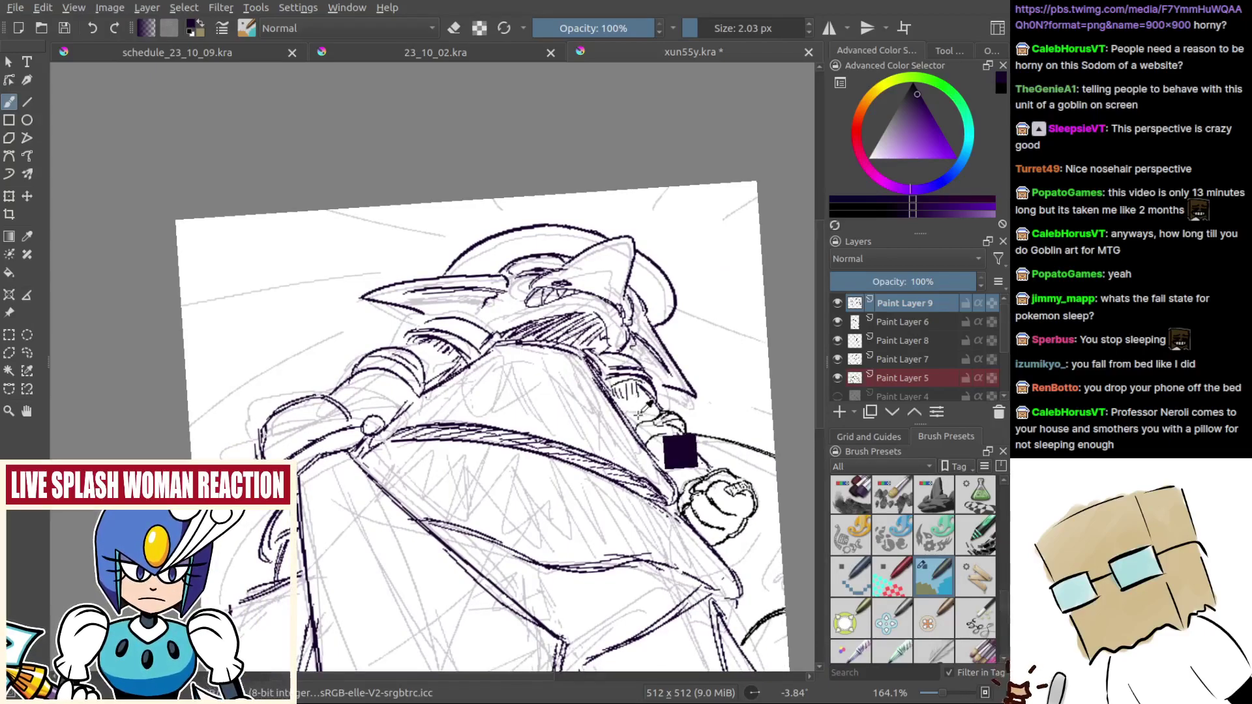
scroll(639, 398, "up", 2)
scroll(628, 397, "up", 1)
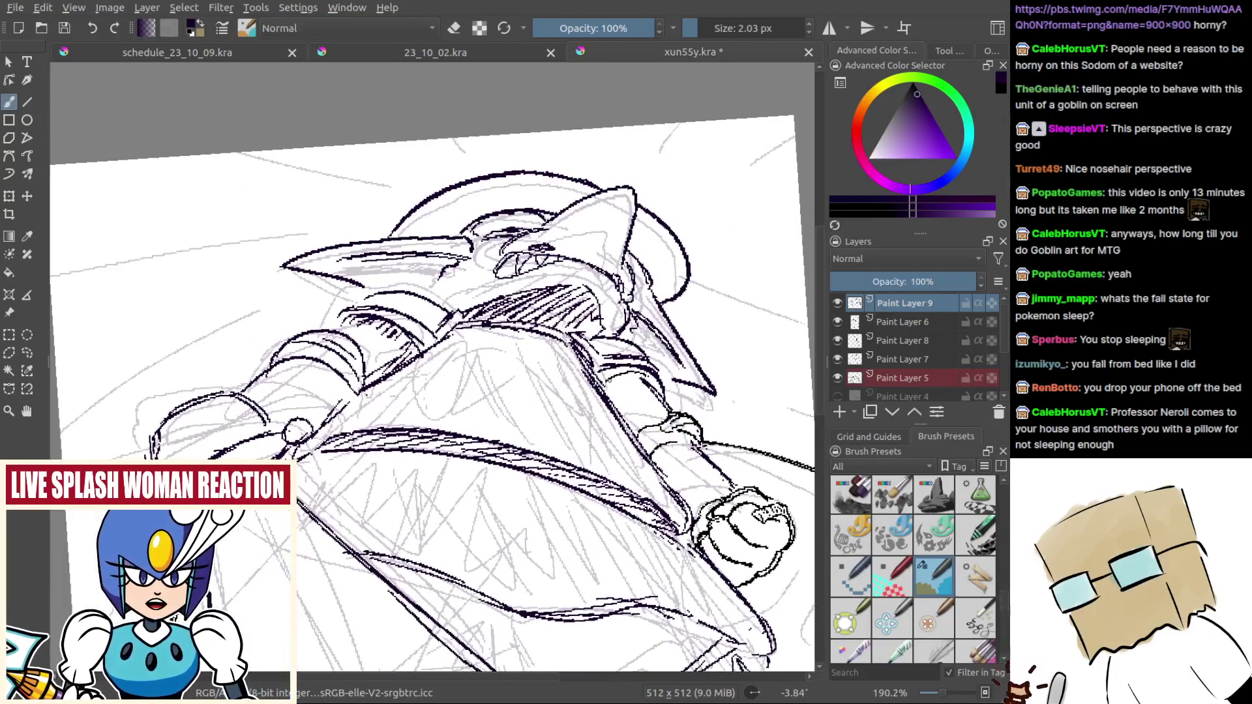
left_click_drag(621, 369, 609, 386)
left_click_drag(629, 367, 618, 392)
key("ctrl+z")
left_click_drag(637, 370, 628, 390)
scroll(646, 404, "down", 5)
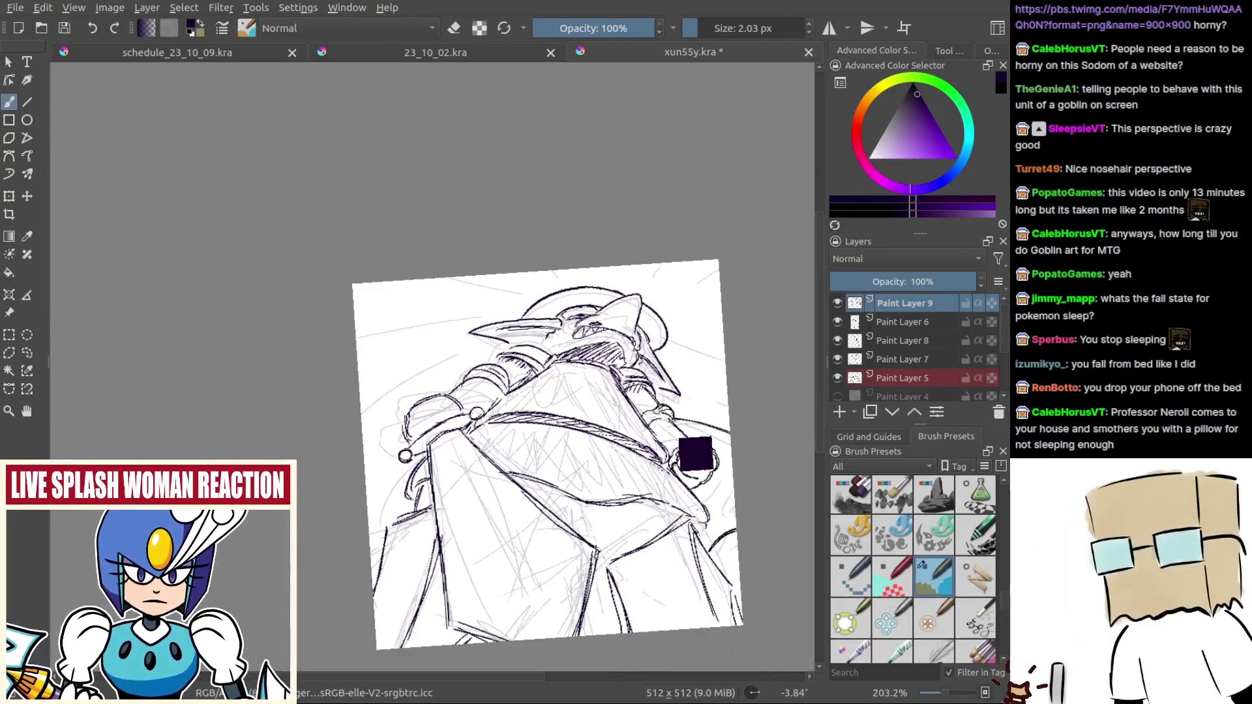
Step: Add short hatching strokes to the near hand above the crossguard and to the far clenched fist
scroll(654, 416, "up", 4)
scroll(648, 367, "down", 3)
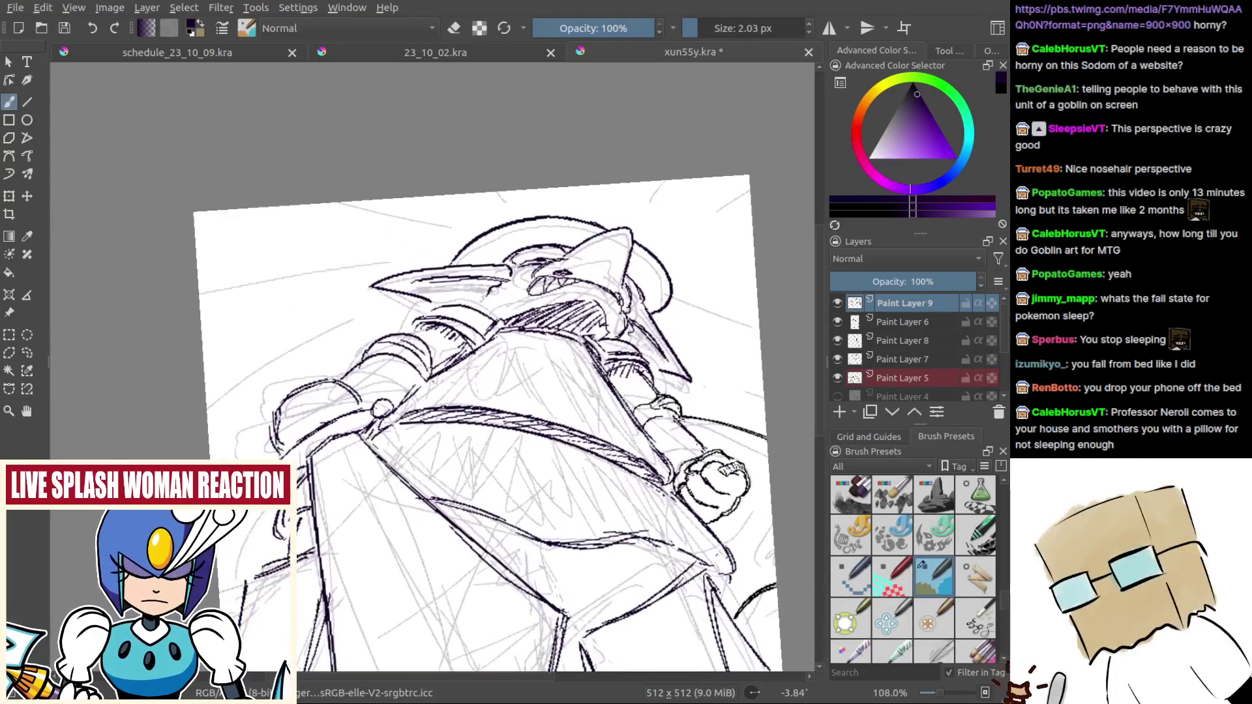
scroll(648, 372, "down", 3)
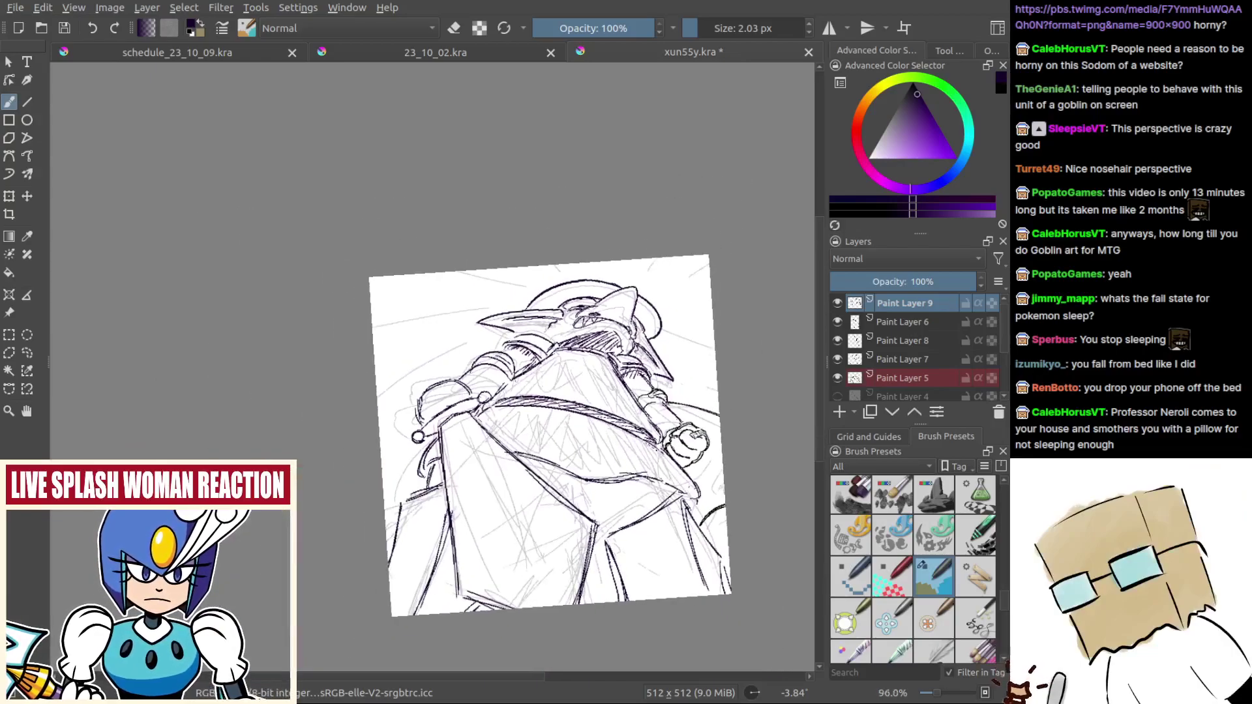
scroll(659, 450, "up", 2)
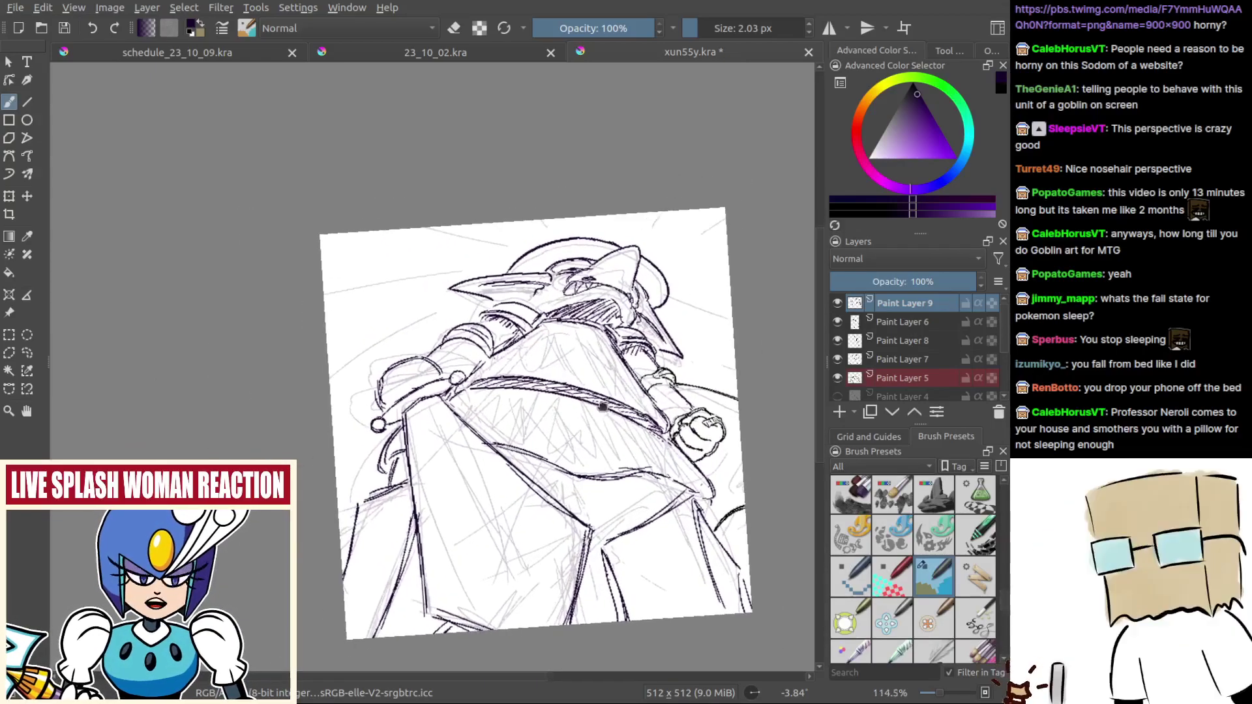
left_click_drag(615, 440, 530, 533)
left_click_drag(489, 361, 444, 406)
key("ctrl+z")
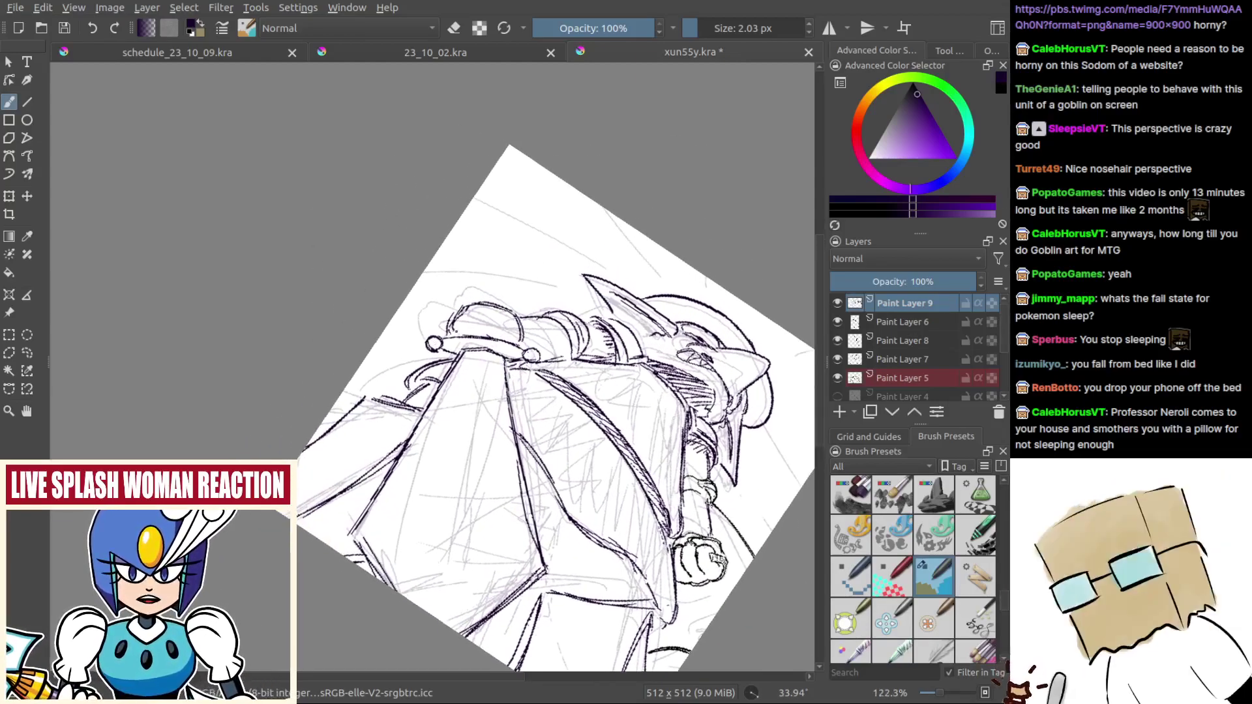
left_click_drag(450, 335, 475, 328)
left_click_drag(464, 333, 486, 325)
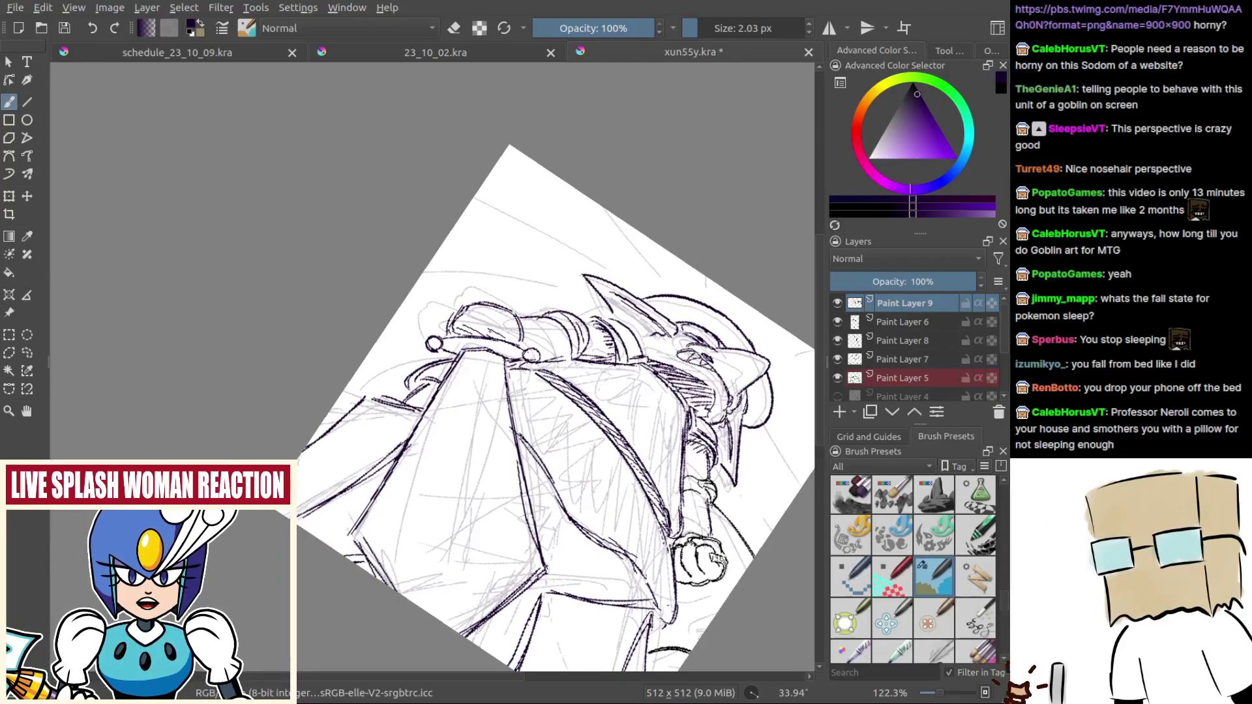
scroll(505, 336, "down", 5)
mouse_move(599, 465)
left_mouse_down()
mouse_move(625, 376)
mouse_move(572, 391)
mouse_move(577, 377)
left_mouse_up()
scroll(573, 391, "up", 6)
key("ctrl+z")
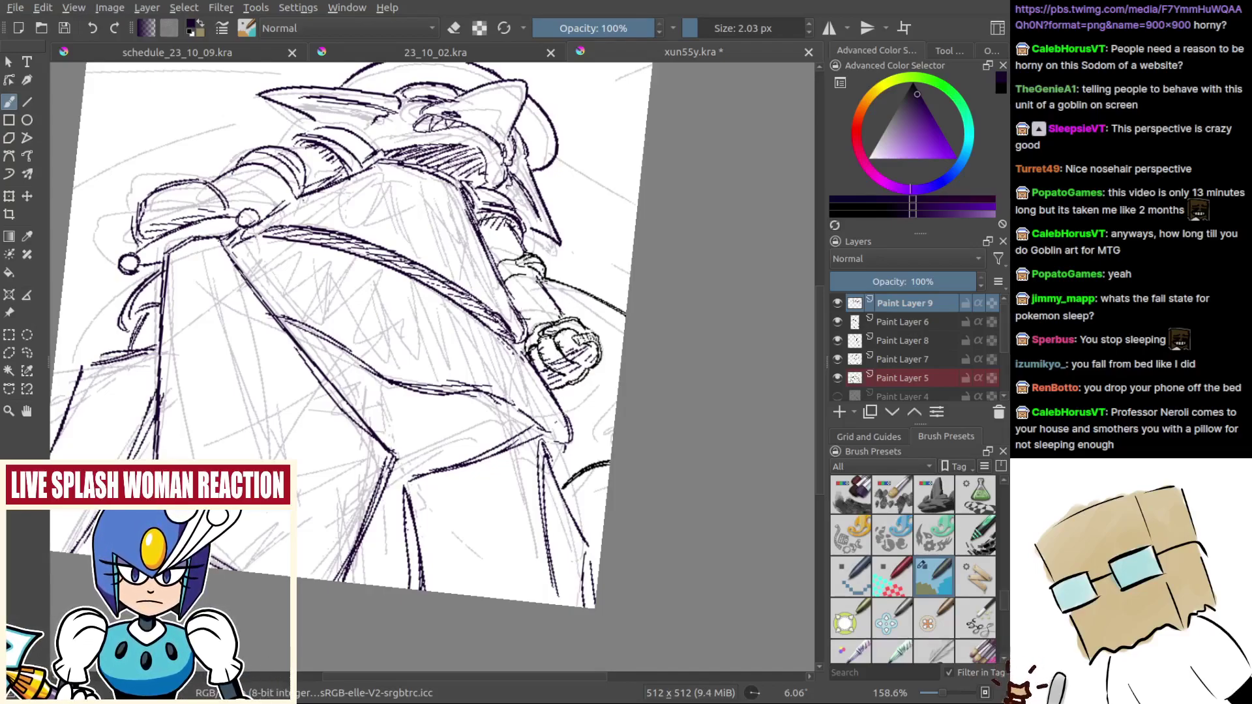
Step: Hide the sketch on Paint Layer 5 and ink two straight facet lines inside the wide end of the foreshortened blade
left_click(837, 377)
scroll(553, 451, "down", 3)
scroll(553, 451, "up", 3)
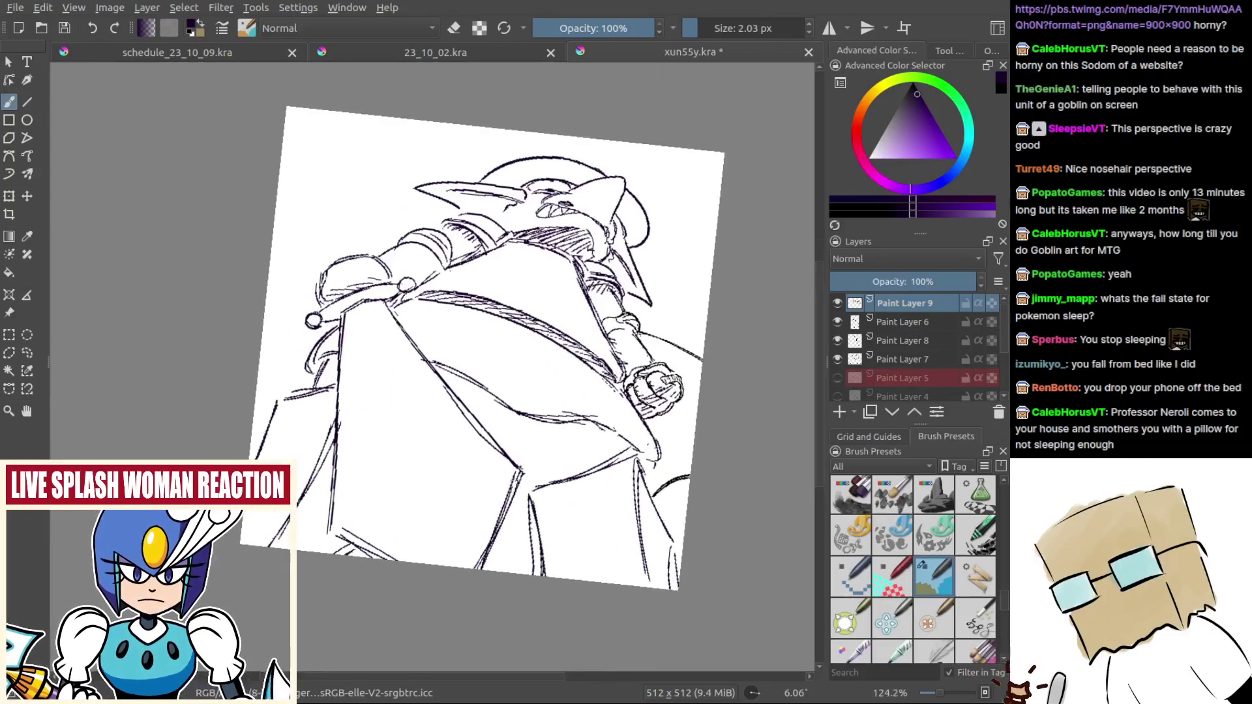
key("ctrl+z")
mouse_move(350, 482)
left_mouse_down()
mouse_move(440, 443)
mouse_move(412, 447)
mouse_move(457, 493)
left_mouse_up()
key("ctrl+z")
key("ctrl+z")
left_click_drag(425, 445, 471, 529)
key("ctrl+z")
left_click_drag(434, 424, 468, 531)
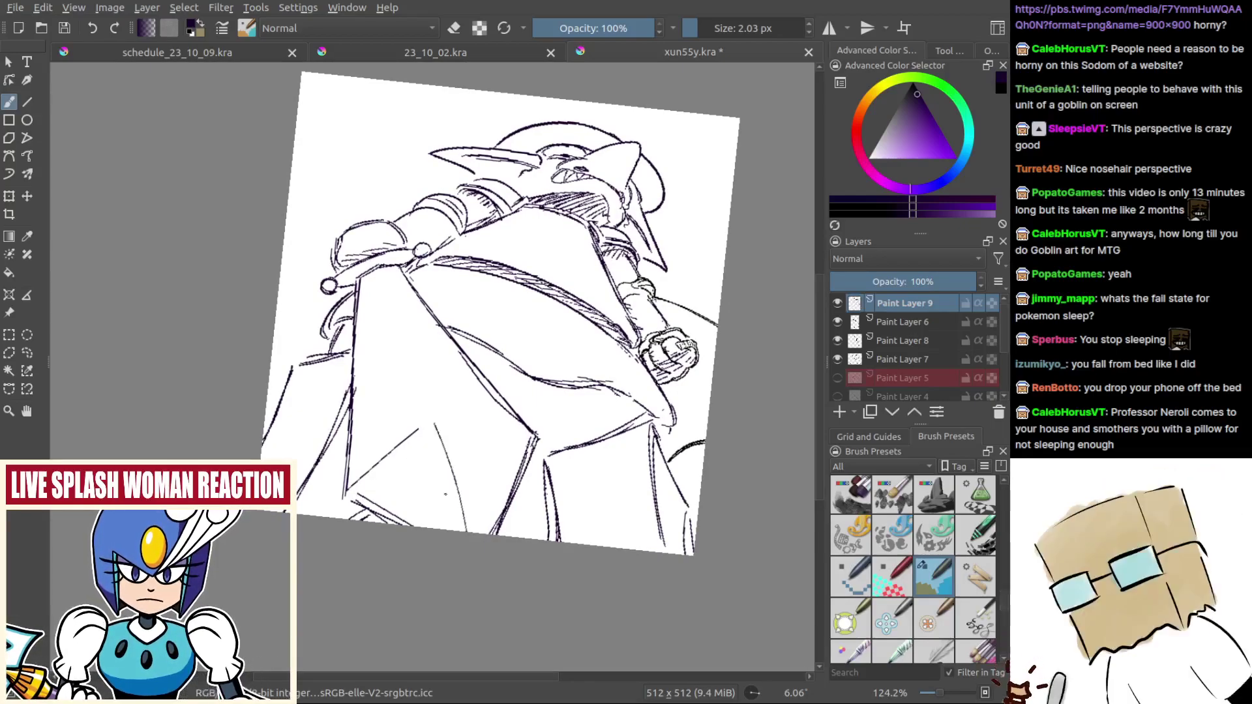
key("ctrl+z")
left_click_drag(431, 457, 460, 528)
key("ctrl+z")
Step: Ink the bevel edge running to the blade's far corner and a ridge line descending from the crossguard
mouse_move(428, 425)
left_mouse_down()
mouse_move(467, 532)
mouse_move(496, 443)
mouse_move(535, 435)
left_mouse_up()
key("ctrl+z")
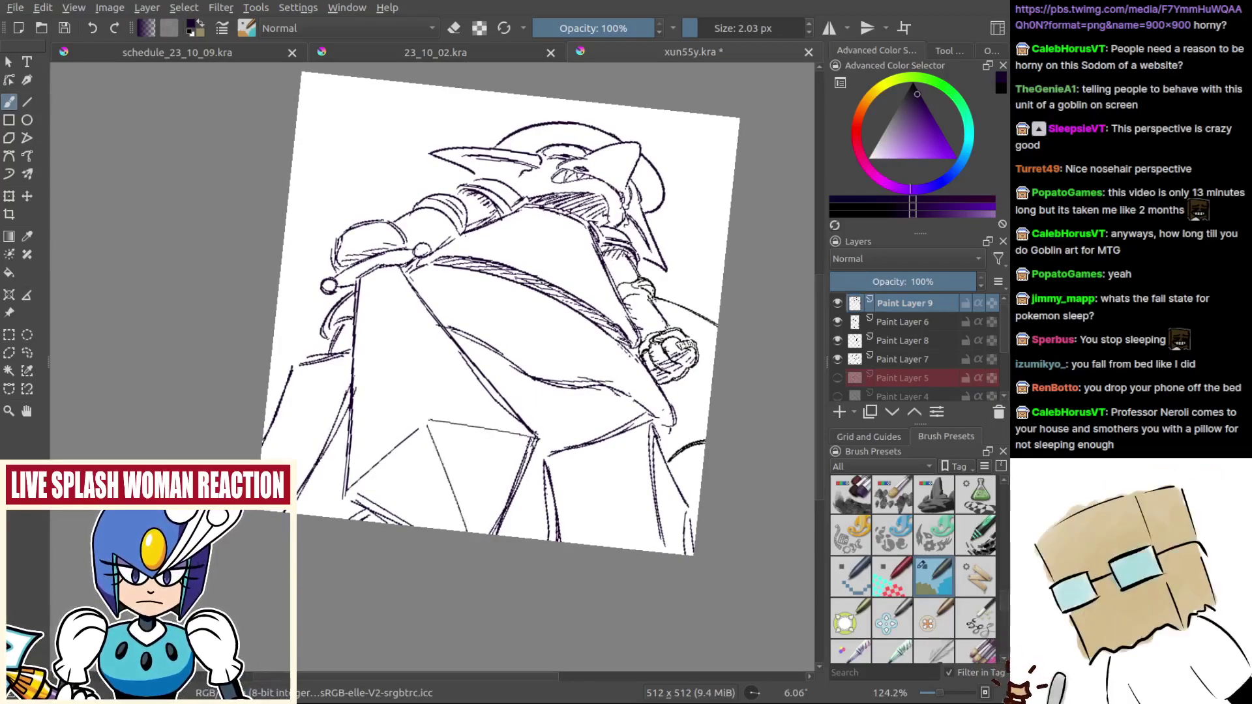
key("ctrl+z")
mouse_move(378, 270)
left_mouse_down()
mouse_move(439, 429)
mouse_move(413, 410)
left_mouse_up()
key("ctrl+z")
key("ctrl+z")
Step: Hatch the long near facet of the blade and its lower bevel with parallel near-vertical strokes
left_click_drag(367, 275, 361, 289)
mouse_move(370, 277)
left_mouse_down()
mouse_move(353, 329)
mouse_move(366, 432)
left_mouse_up()
left_click_drag(400, 375, 373, 502)
mouse_move(408, 431)
left_mouse_down()
mouse_move(397, 506)
mouse_move(436, 529)
left_mouse_up()
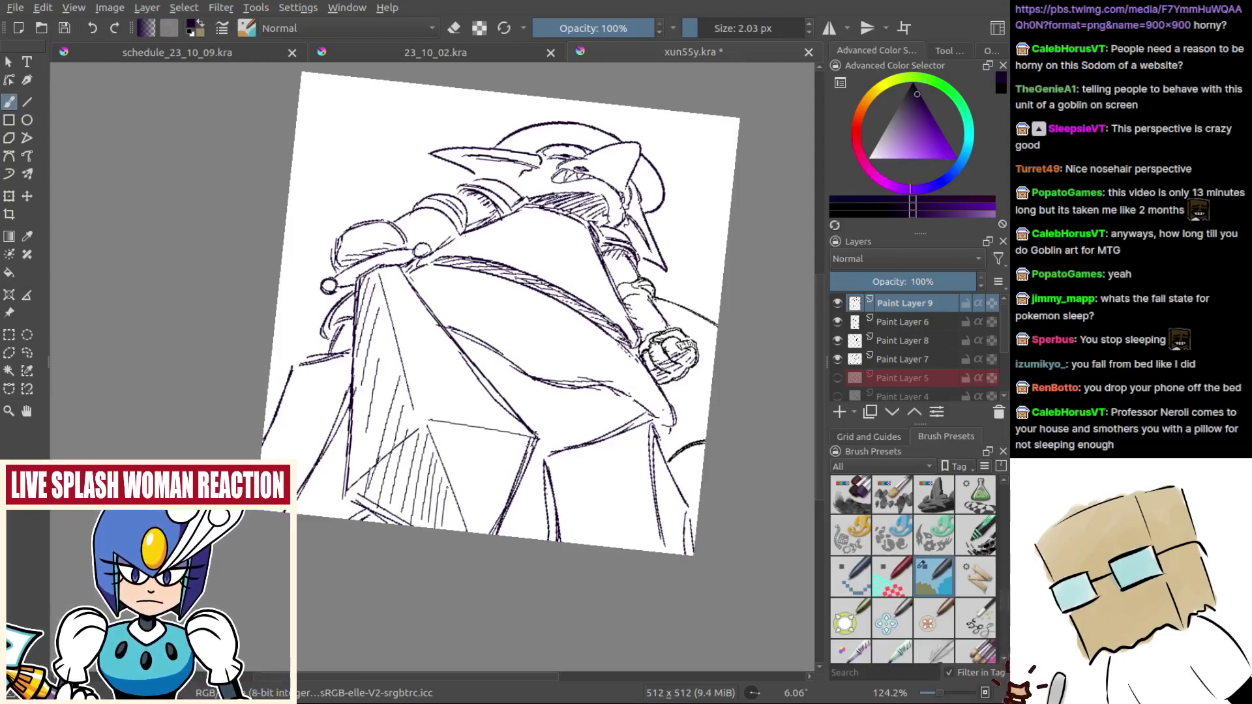
Step: Hatch the bevelled facet by the blade's far corner with evenly spaced near-vertical strokes
left_click_drag(458, 410, 449, 435)
left_click_drag(466, 427, 454, 481)
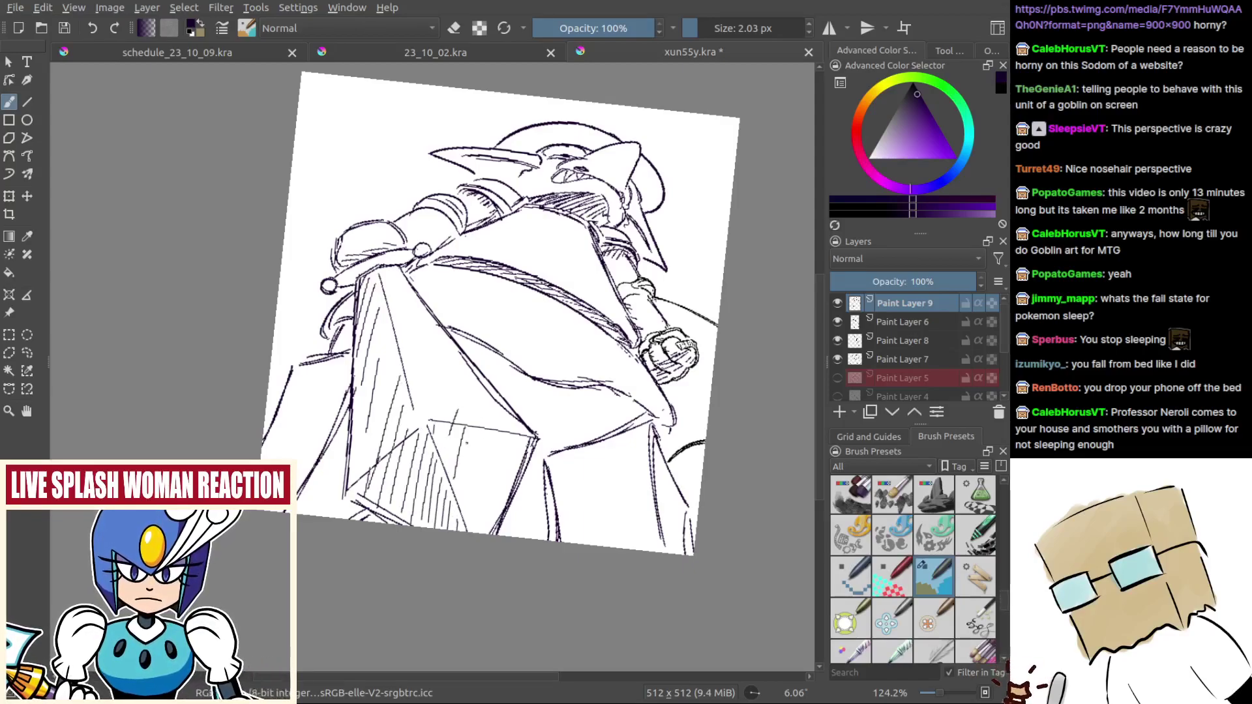
key("ctrl+z")
key("ctrl+z")
left_click_drag(447, 422, 442, 439)
mouse_move(465, 424)
left_mouse_down()
mouse_move(452, 456)
mouse_move(463, 486)
left_mouse_up()
mouse_move(493, 438)
left_mouse_down()
mouse_move(474, 523)
mouse_move(492, 528)
left_mouse_up()
left_click_drag(520, 447, 510, 471)
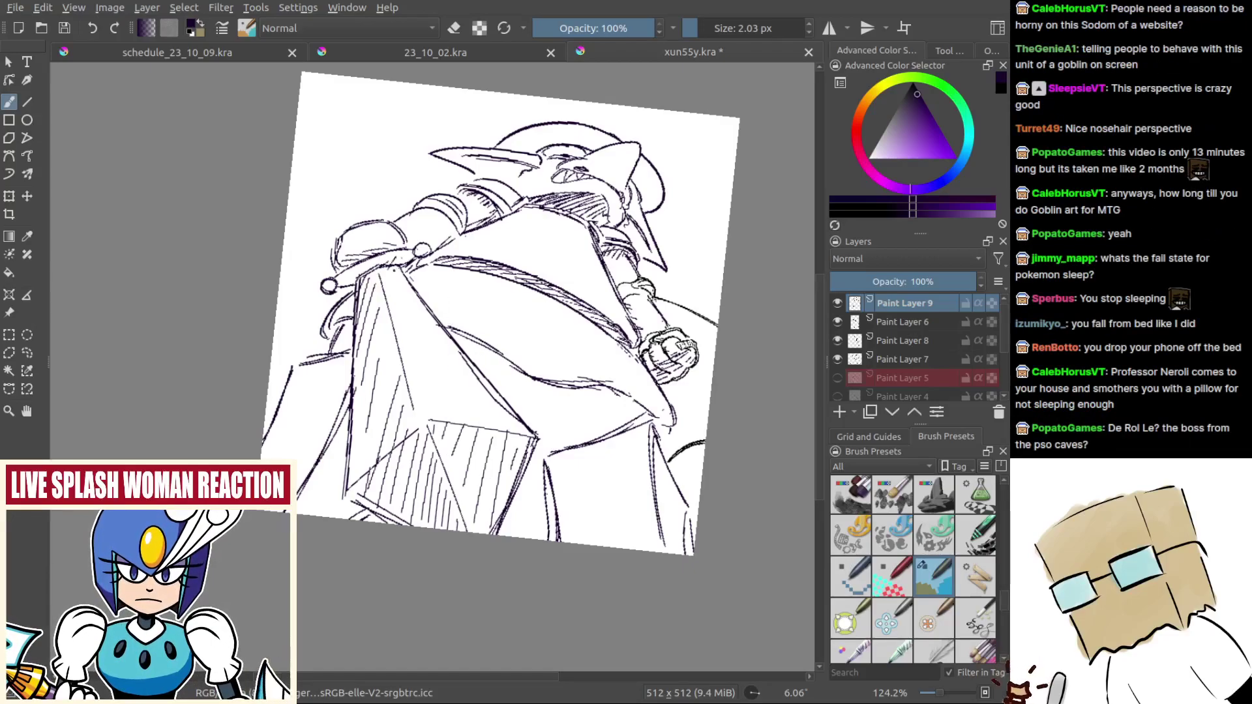
Step: Shade the crossguard and its round end knobs with short hatching strokes
left_click_drag(364, 269, 353, 289)
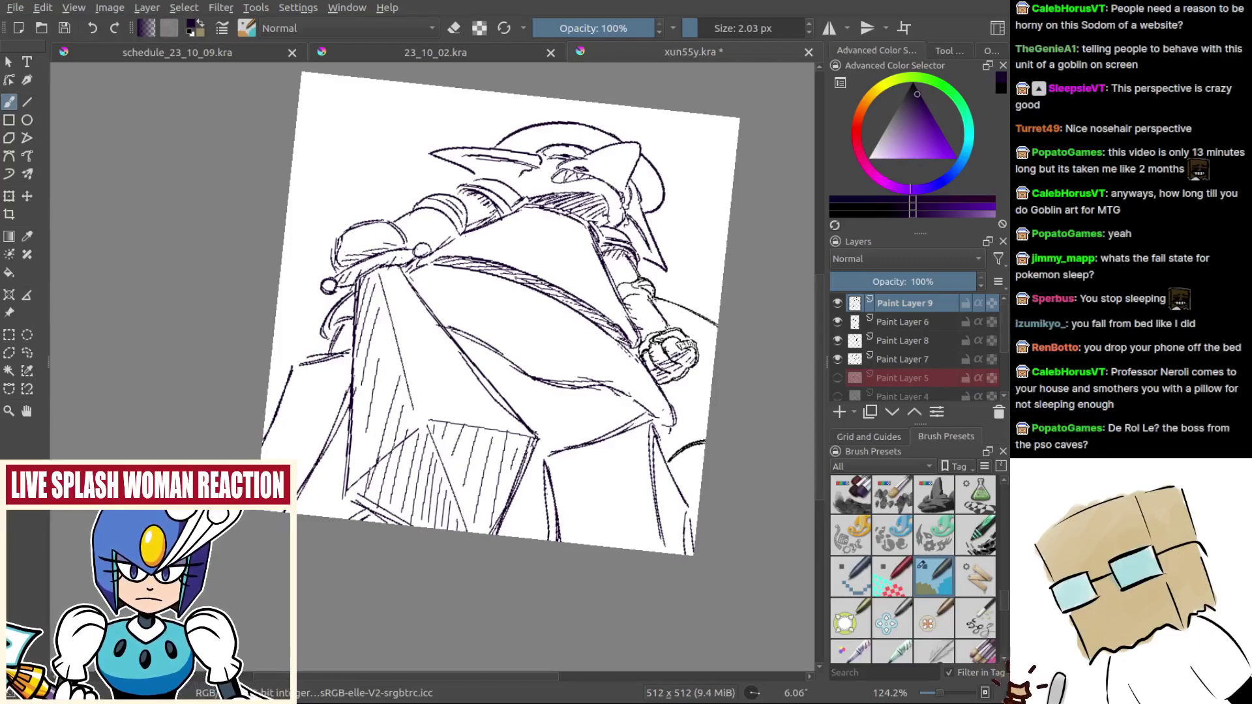
scroll(329, 281, "up", 4)
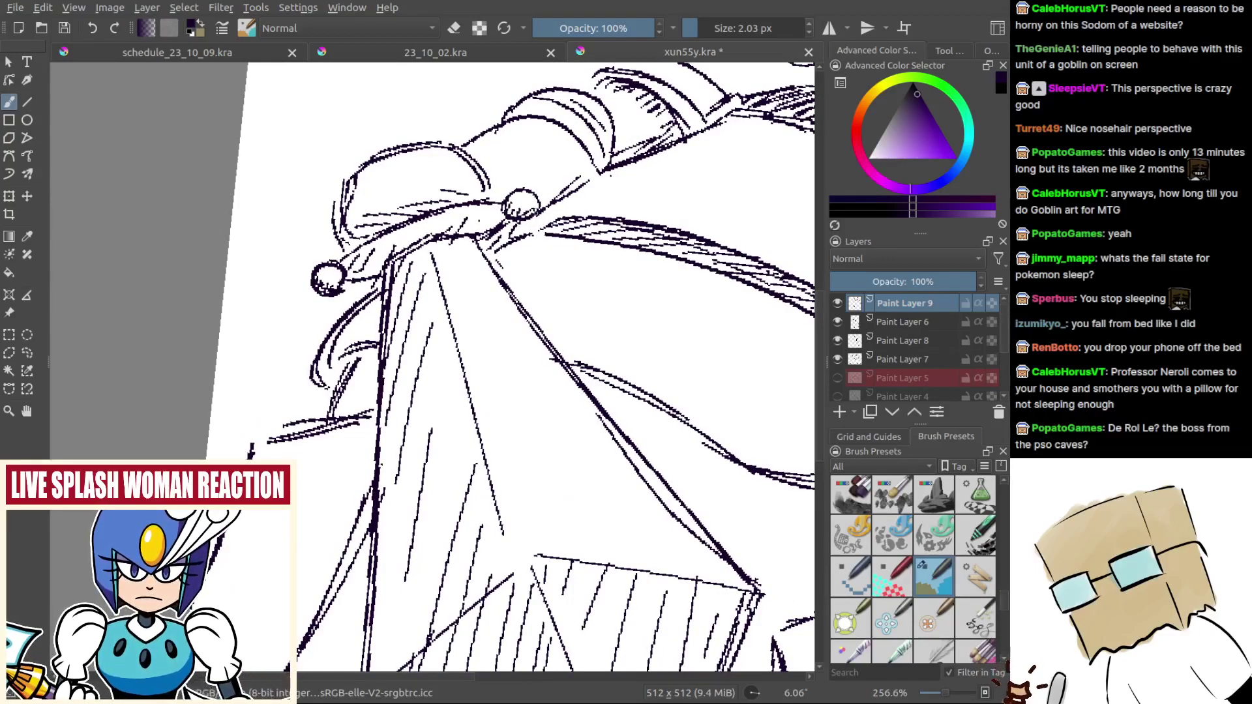
left_click_drag(479, 221, 499, 289)
scroll(395, 296, "down", 6)
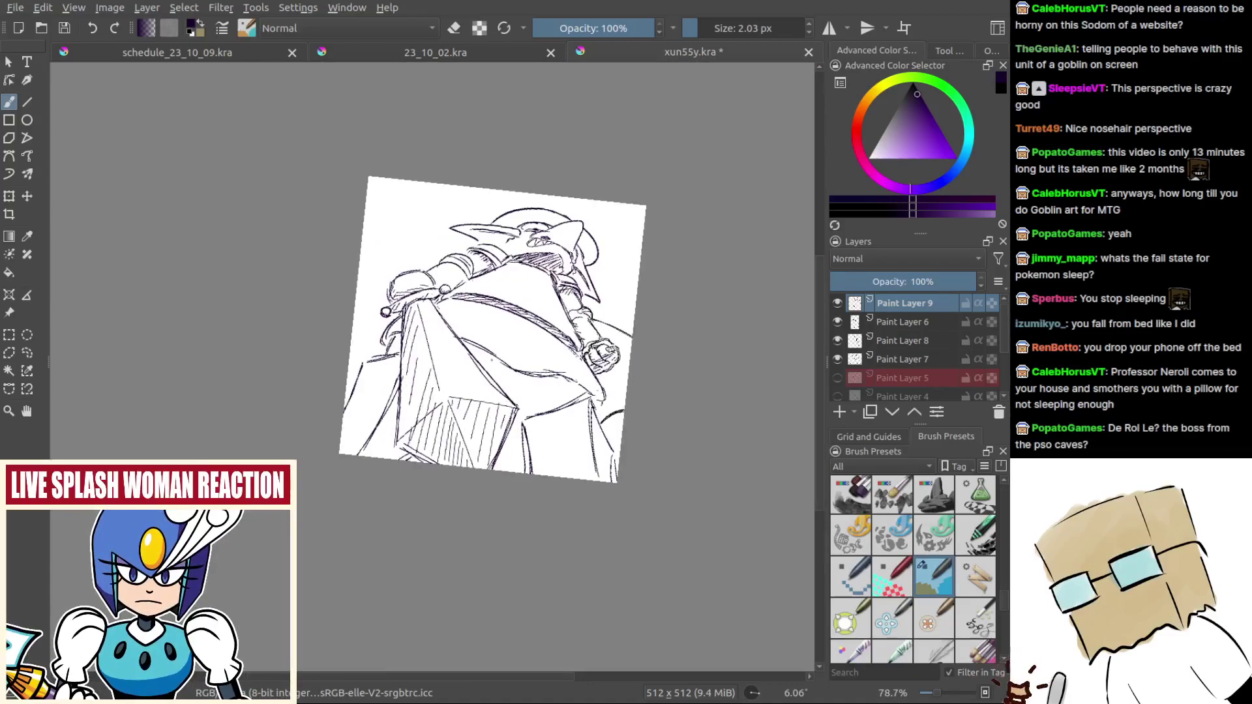
scroll(469, 284, "up", 3)
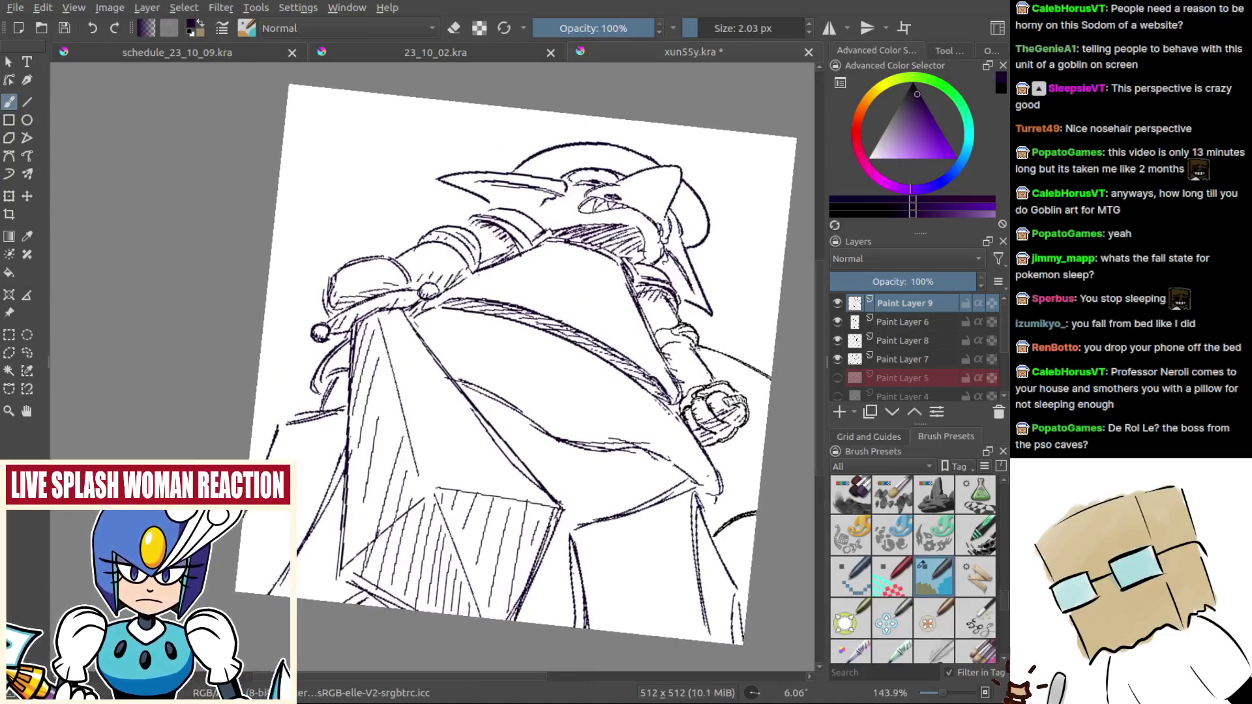
Step: Save the drawing
scroll(484, 290, "down", 5)
scroll(556, 329, "up", 5)
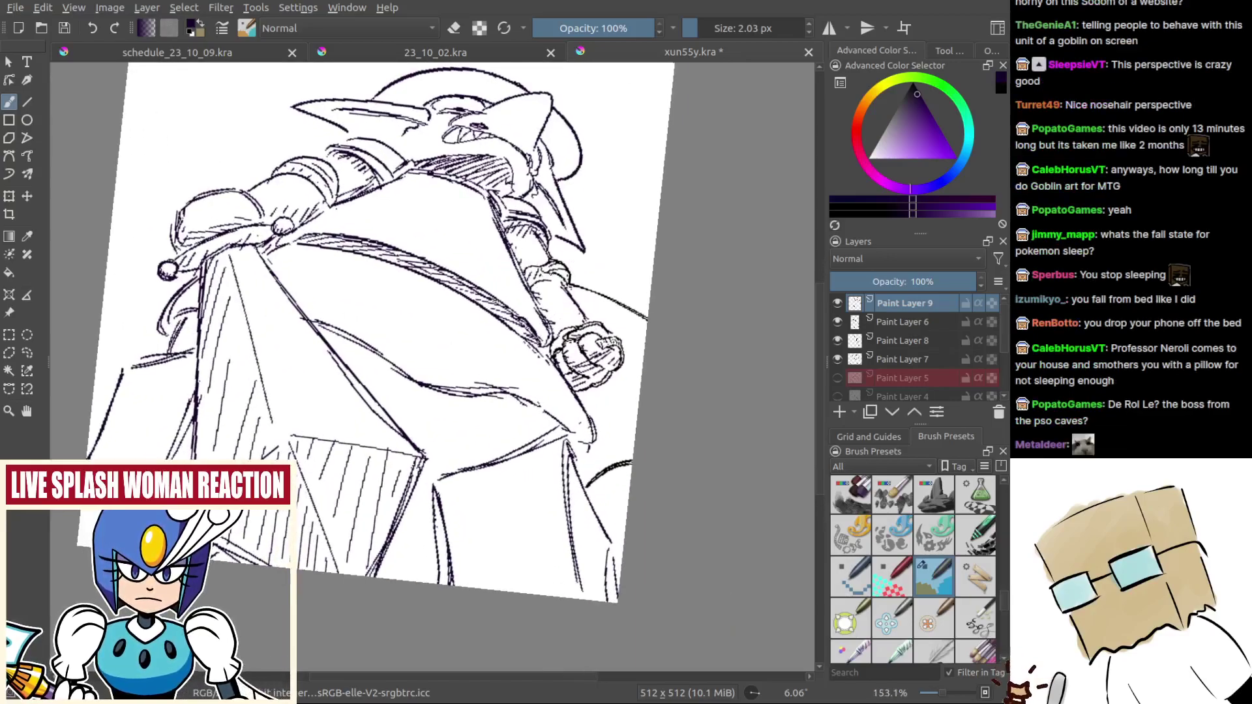
scroll(561, 295, "down", 4)
key("ctrl+s")
scroll(556, 372, "up", 1)
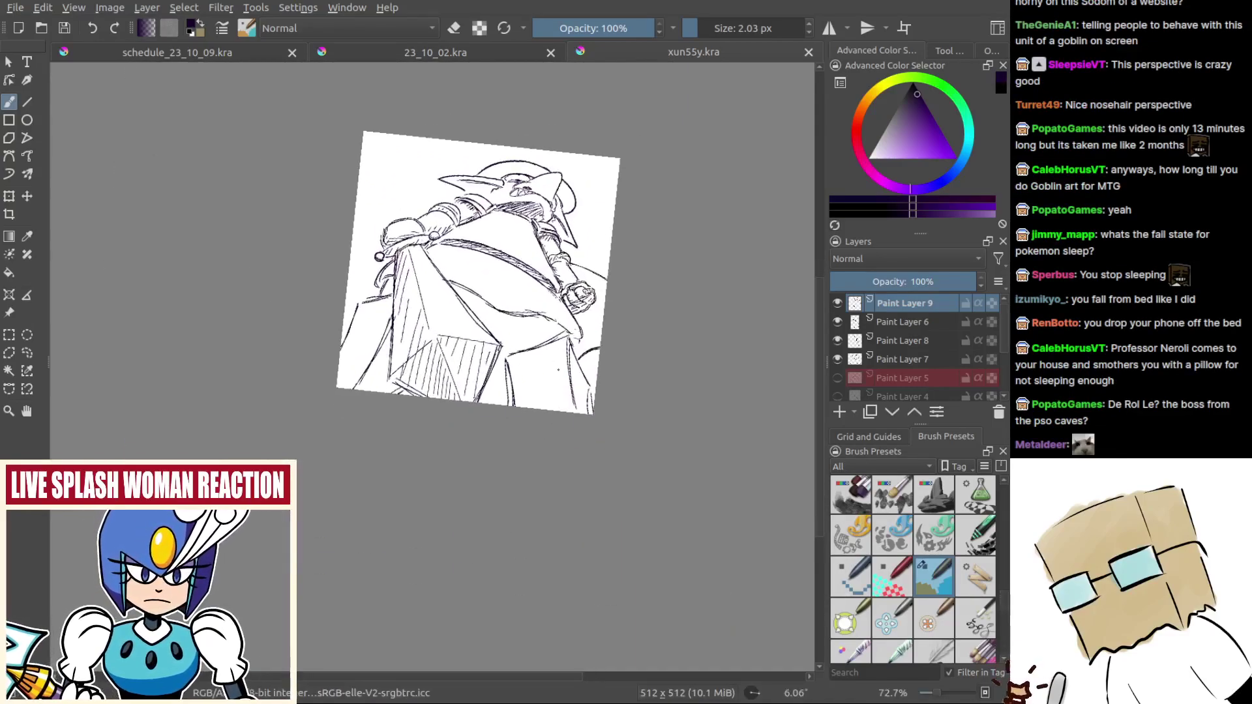
Step: Reset the canvas rotation and mirror the view to check the hatched line art
left_click_drag(557, 383, 525, 402)
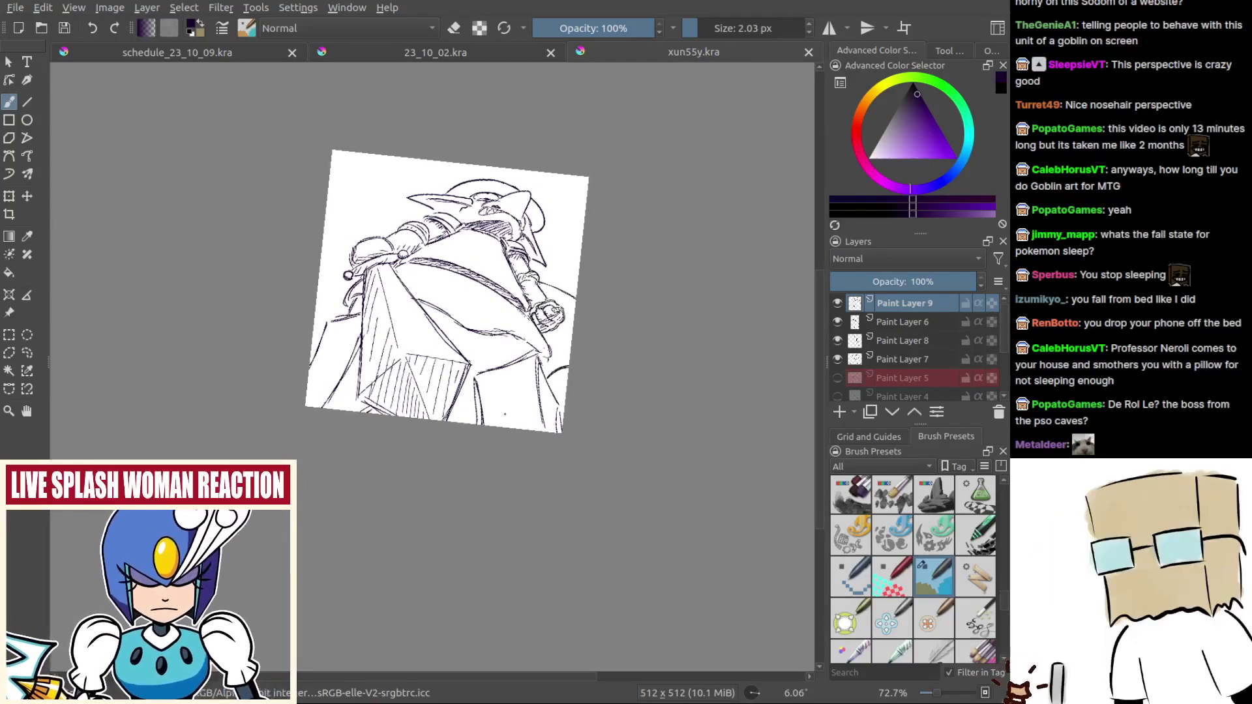
key("5")
key("2")
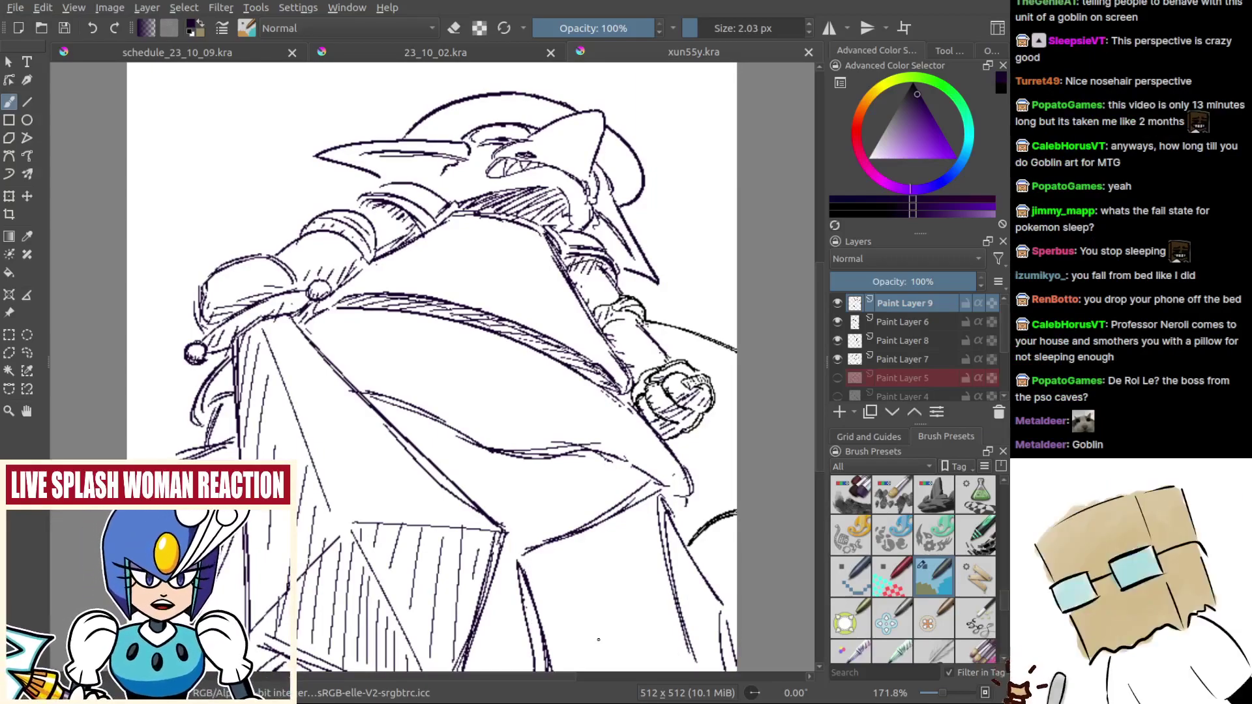
left_click_drag(551, 338, 646, 412)
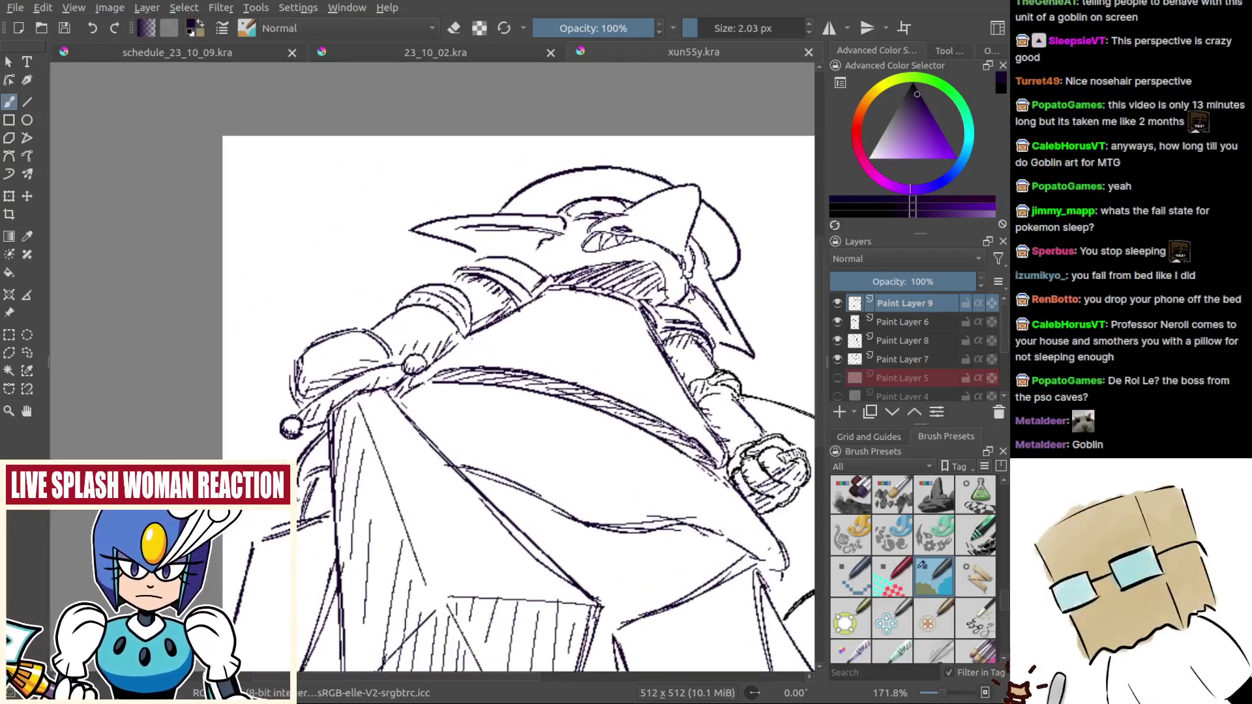
key("m")
left_click_drag(574, 295, 685, 307)
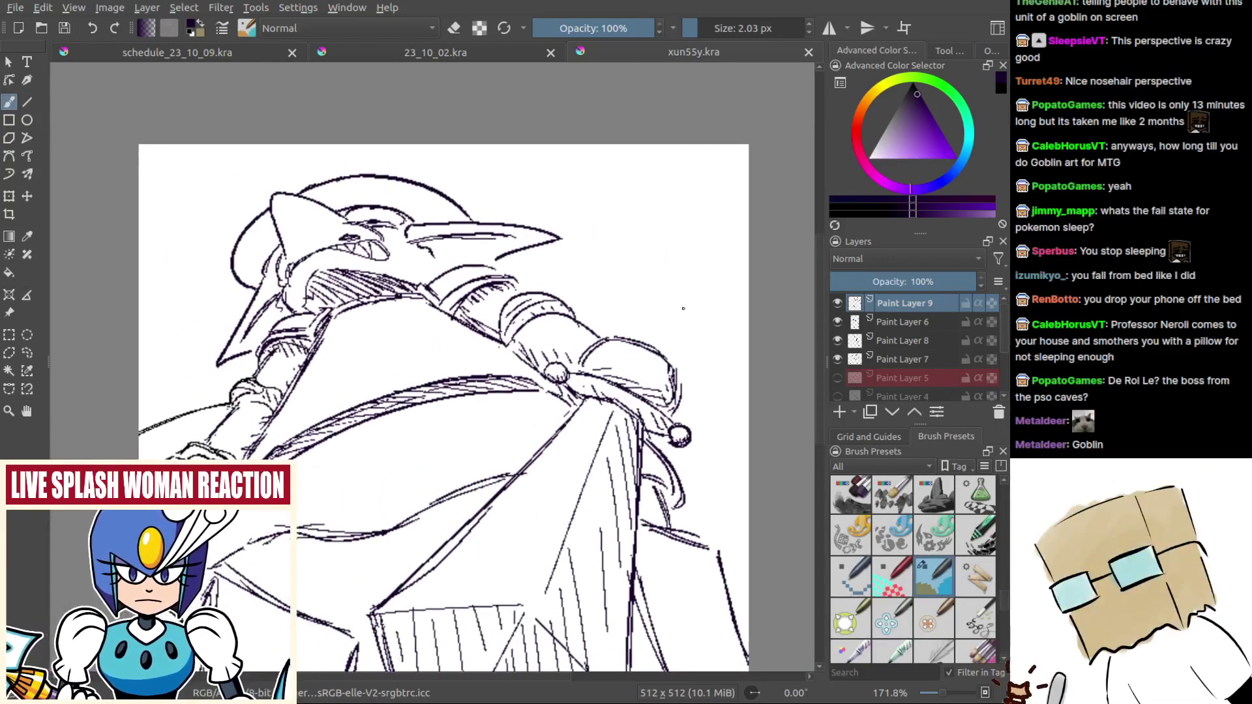
Step: Ink the short neck line running from below the long ear down to the shoulder
left_click_drag(493, 264, 652, 227)
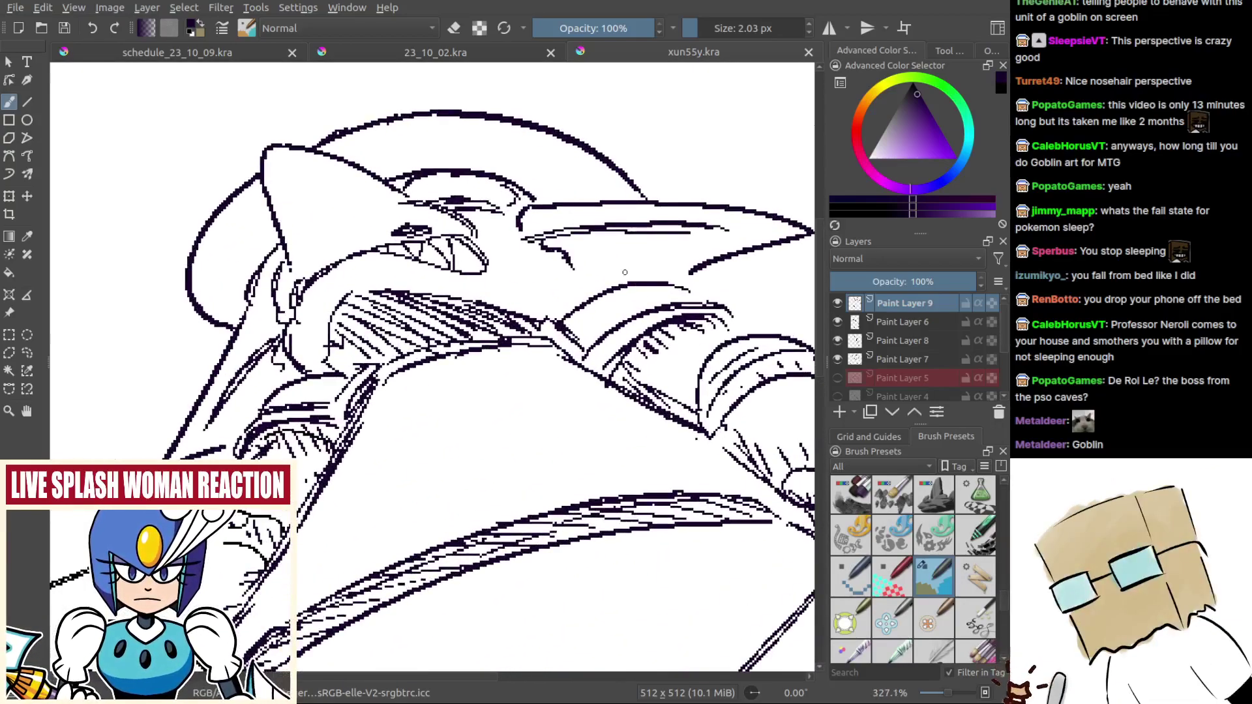
key("ctrl+z")
left_click_drag(578, 279, 590, 298)
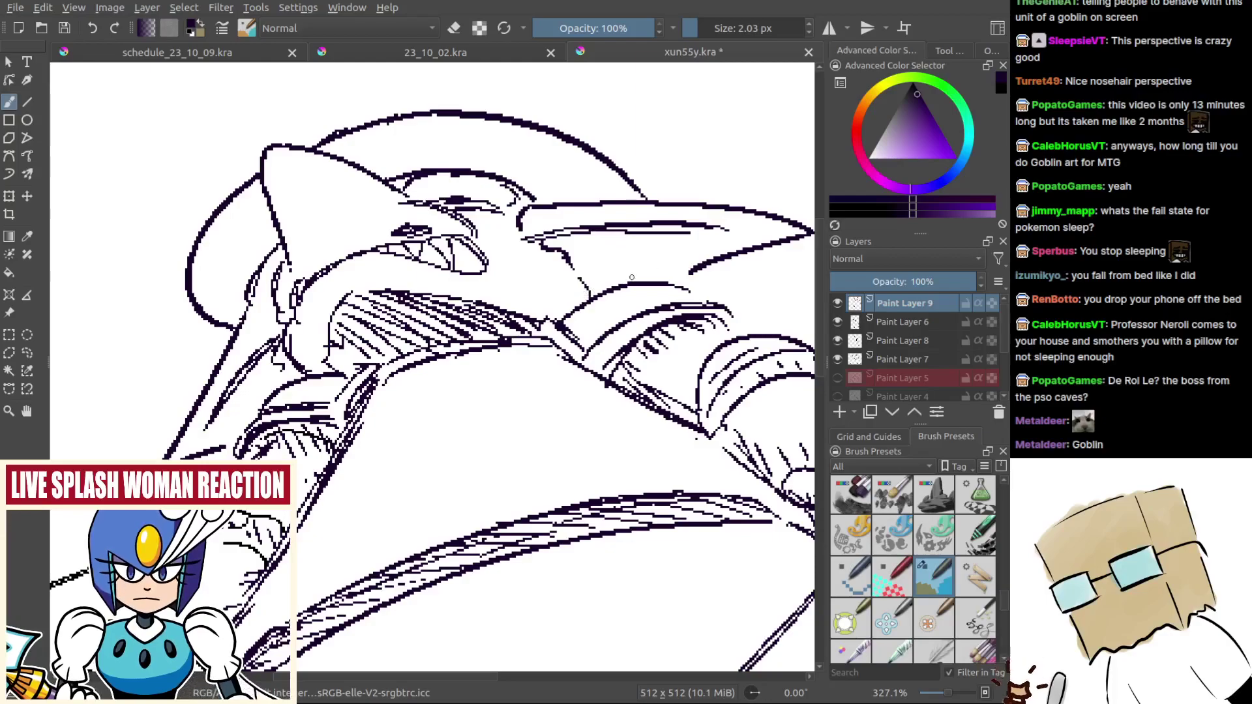
key("ctrl+z")
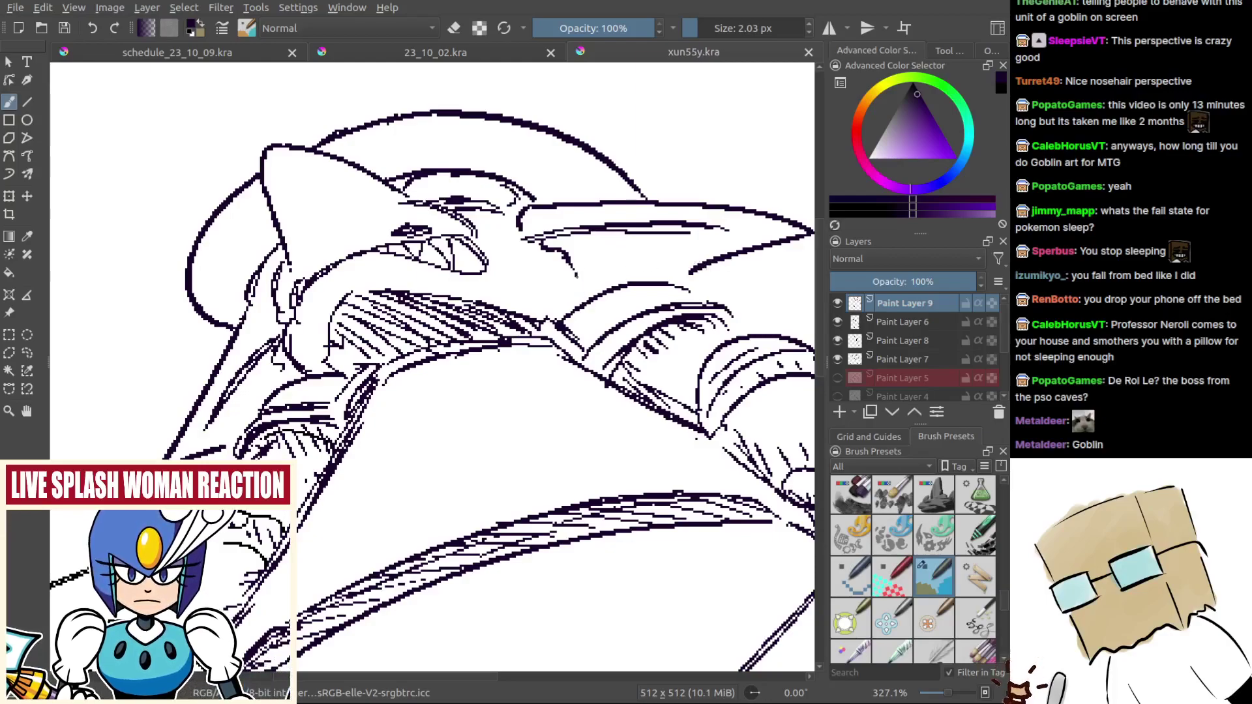
mouse_move(576, 276)
left_mouse_down()
mouse_move(591, 295)
mouse_move(471, 156)
left_mouse_up()
key("ctrl+z")
Step: Add a loose second contour line around the tip of the goblin's nose
scroll(577, 306, "down", 4)
left_click_drag(391, 248, 562, 334)
left_click_drag(548, 330, 547, 291)
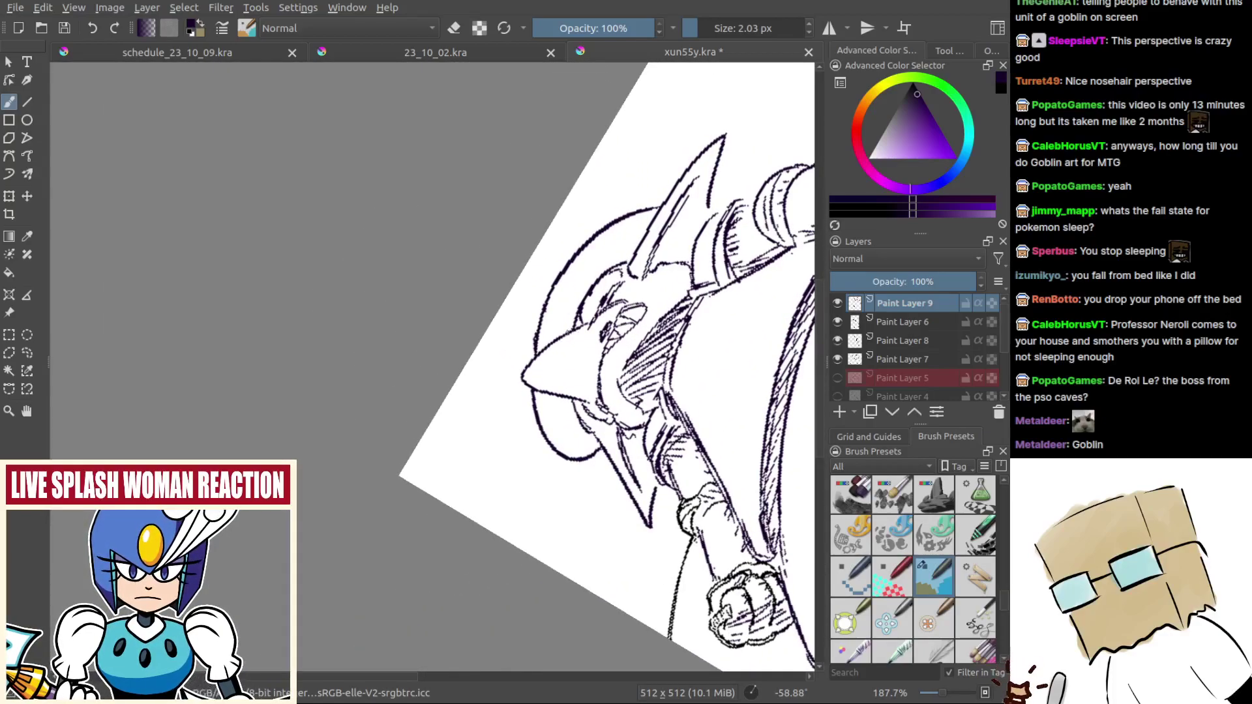
left_click_drag(521, 374, 555, 397)
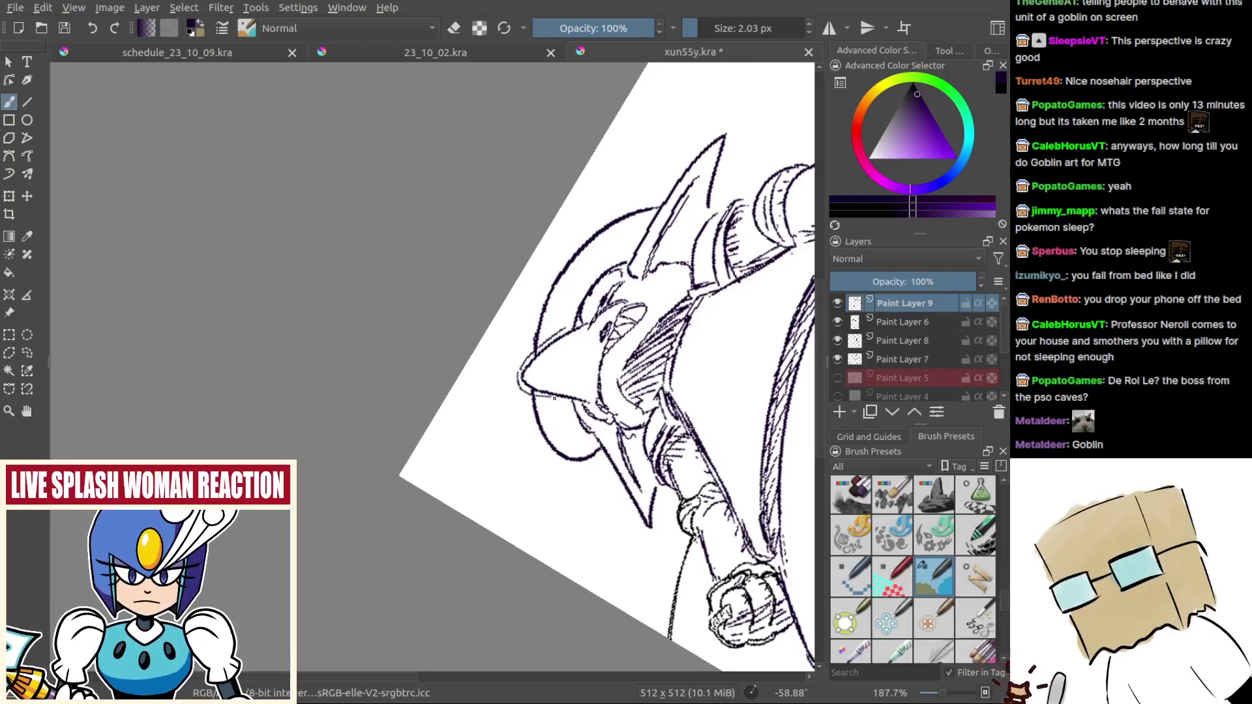
key("ctrl+z")
scroll(547, 365, "up", 4)
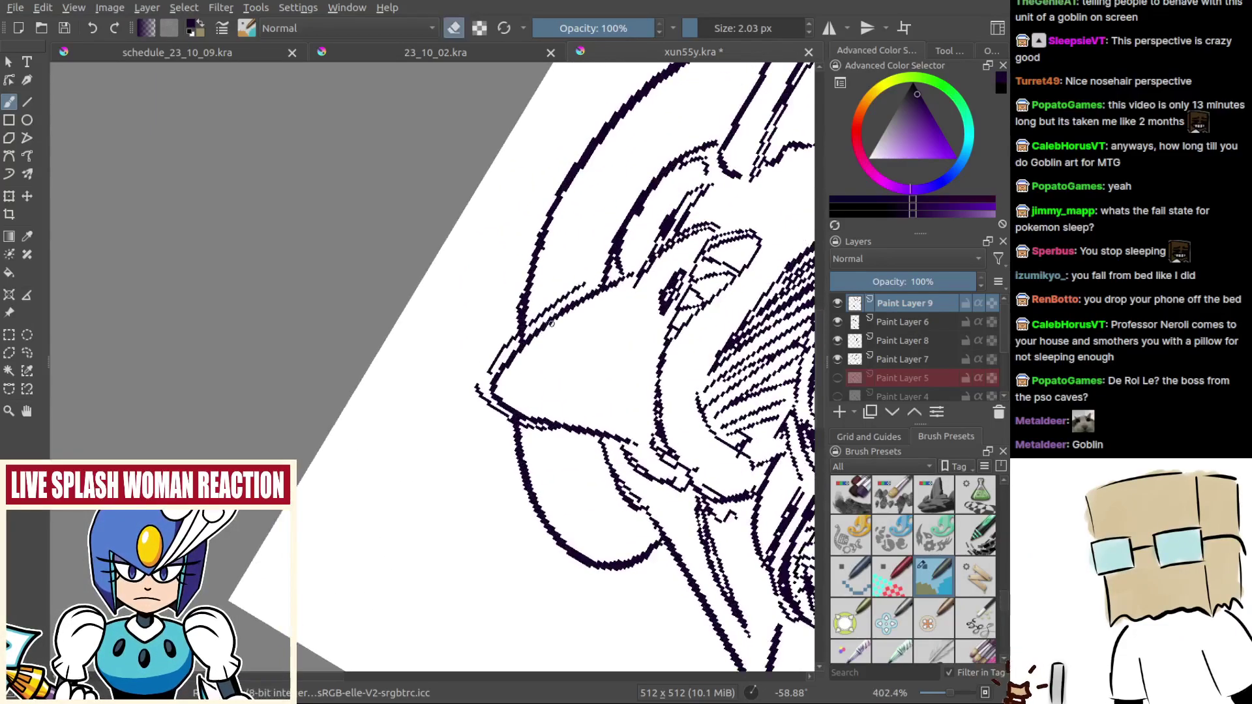
left_click_drag(537, 331, 559, 314)
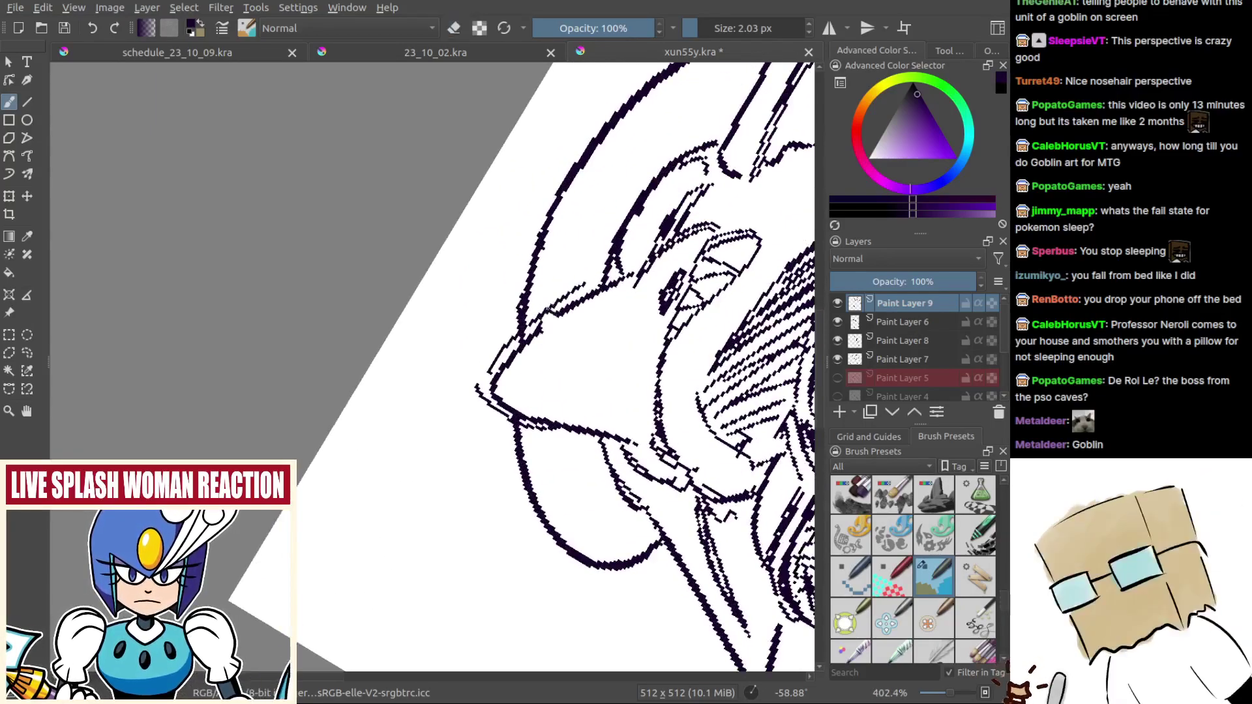
key("ctrl+z")
scroll(576, 355, "down", 5)
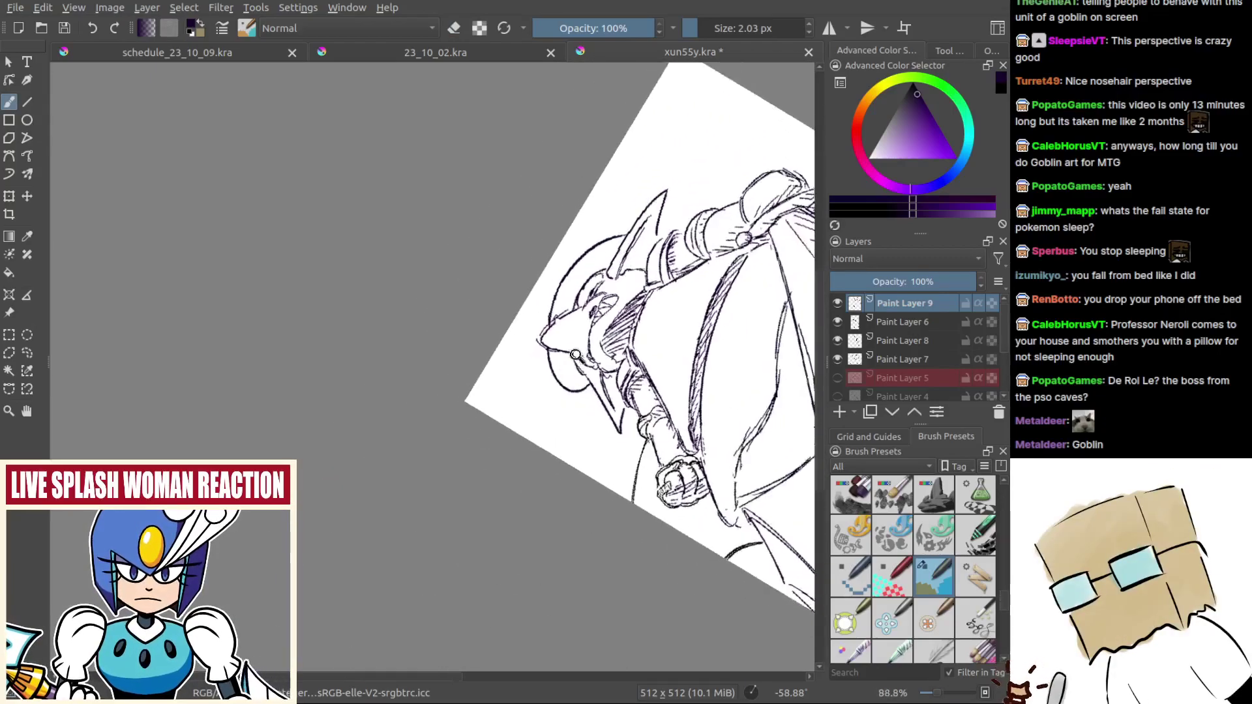
Step: Double the large curved outline behind the face on the side nearest the nose with a loose offset line
mouse_move(576, 354)
left_mouse_down()
mouse_move(580, 338)
mouse_move(516, 496)
mouse_move(544, 367)
mouse_move(545, 271)
mouse_move(551, 304)
left_mouse_up()
mouse_move(441, 460)
left_mouse_down()
mouse_move(479, 439)
mouse_move(494, 382)
mouse_move(494, 463)
left_mouse_up()
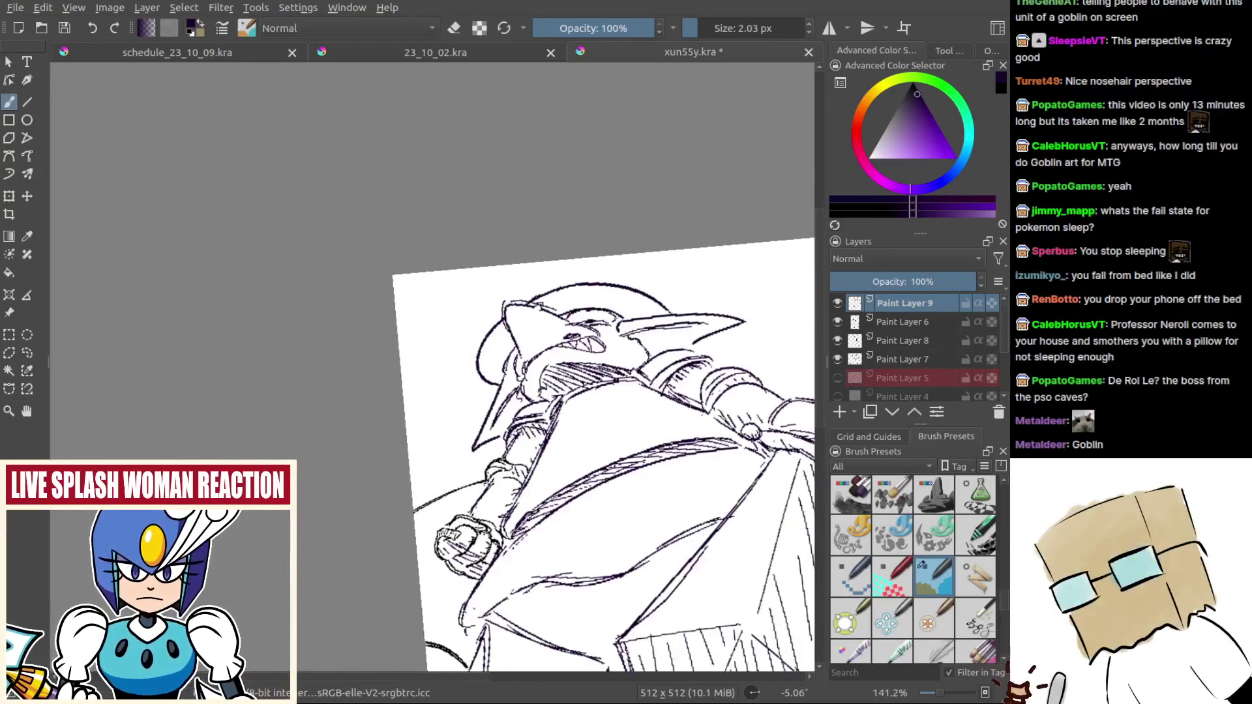
left_click_drag(552, 334, 564, 302)
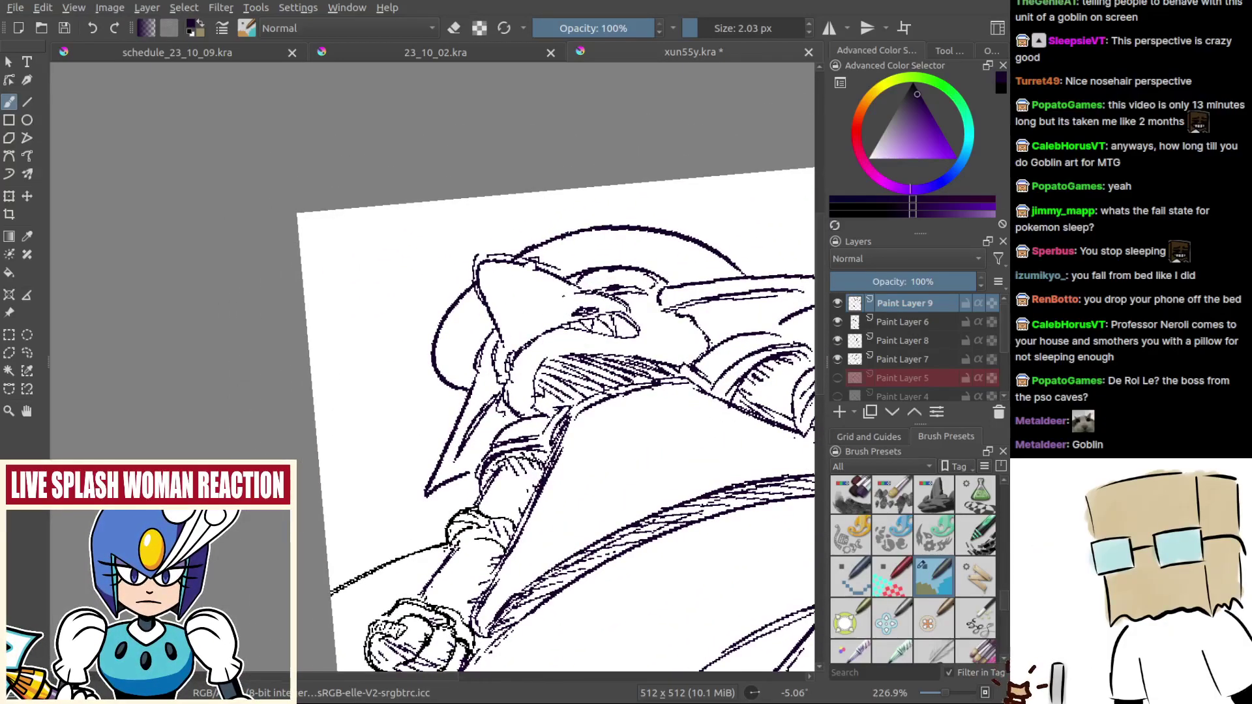
mouse_move(563, 305)
left_mouse_down()
mouse_move(577, 316)
mouse_move(582, 274)
left_mouse_up()
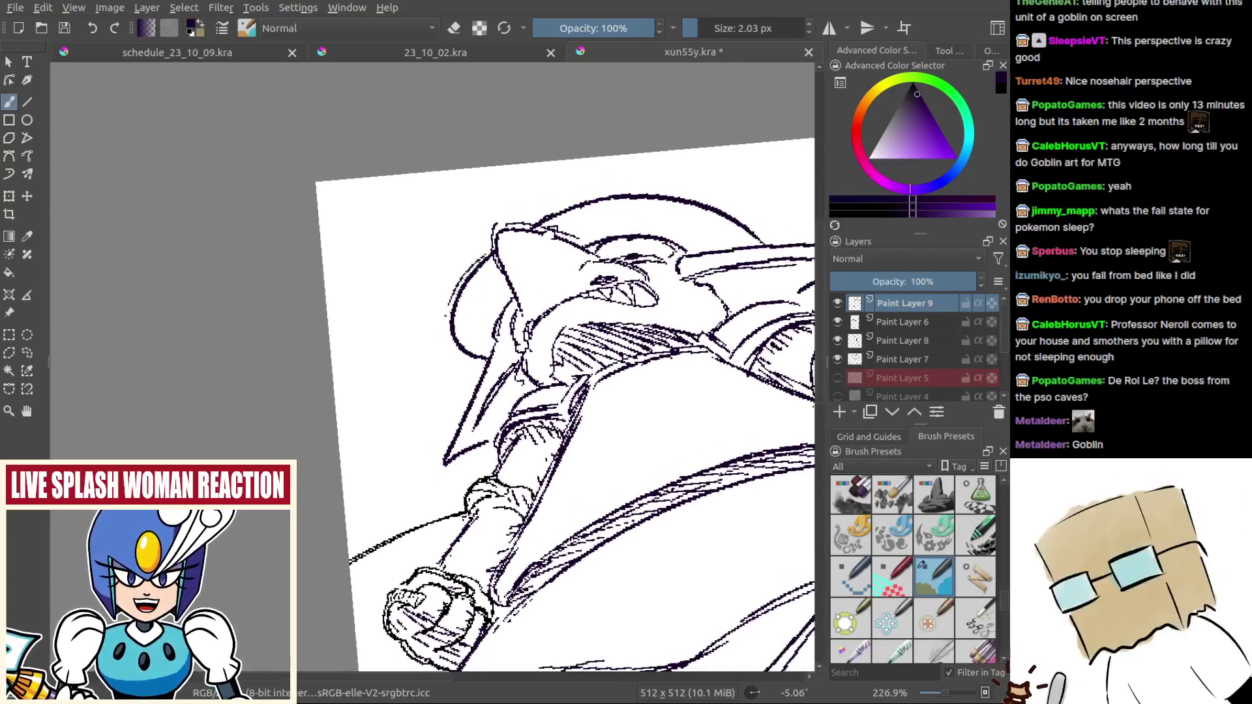
mouse_move(487, 252)
left_mouse_down()
mouse_move(484, 355)
mouse_move(473, 271)
mouse_move(459, 285)
mouse_move(456, 359)
left_mouse_up()
key("ctrl+z")
key("ctrl+z")
key("ctrl+z")
mouse_move(459, 290)
left_mouse_down()
mouse_move(450, 353)
mouse_move(478, 363)
left_mouse_up()
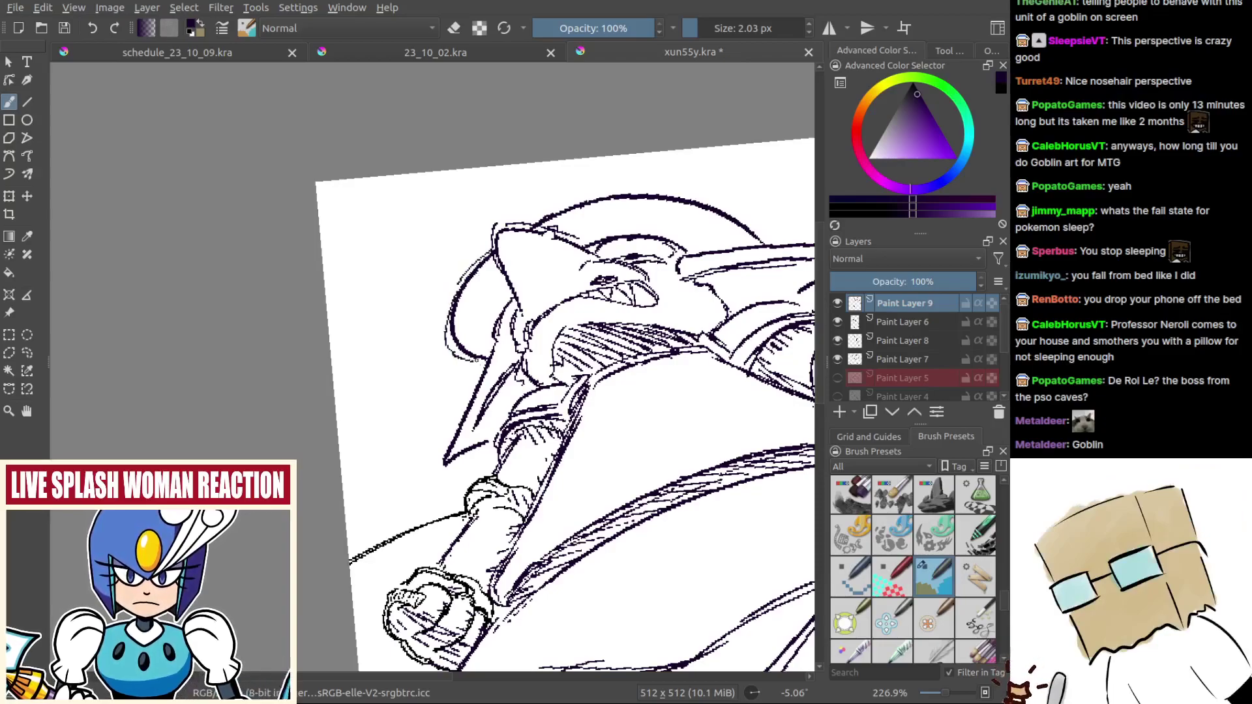
mouse_move(603, 247)
left_mouse_down()
mouse_move(574, 284)
mouse_move(501, 218)
left_mouse_up()
mouse_move(429, 242)
left_mouse_down()
mouse_move(460, 172)
mouse_move(473, 175)
left_mouse_up()
key("ctrl+z")
mouse_move(586, 163)
left_mouse_down()
mouse_move(560, 320)
mouse_move(458, 239)
mouse_move(556, 324)
left_mouse_up()
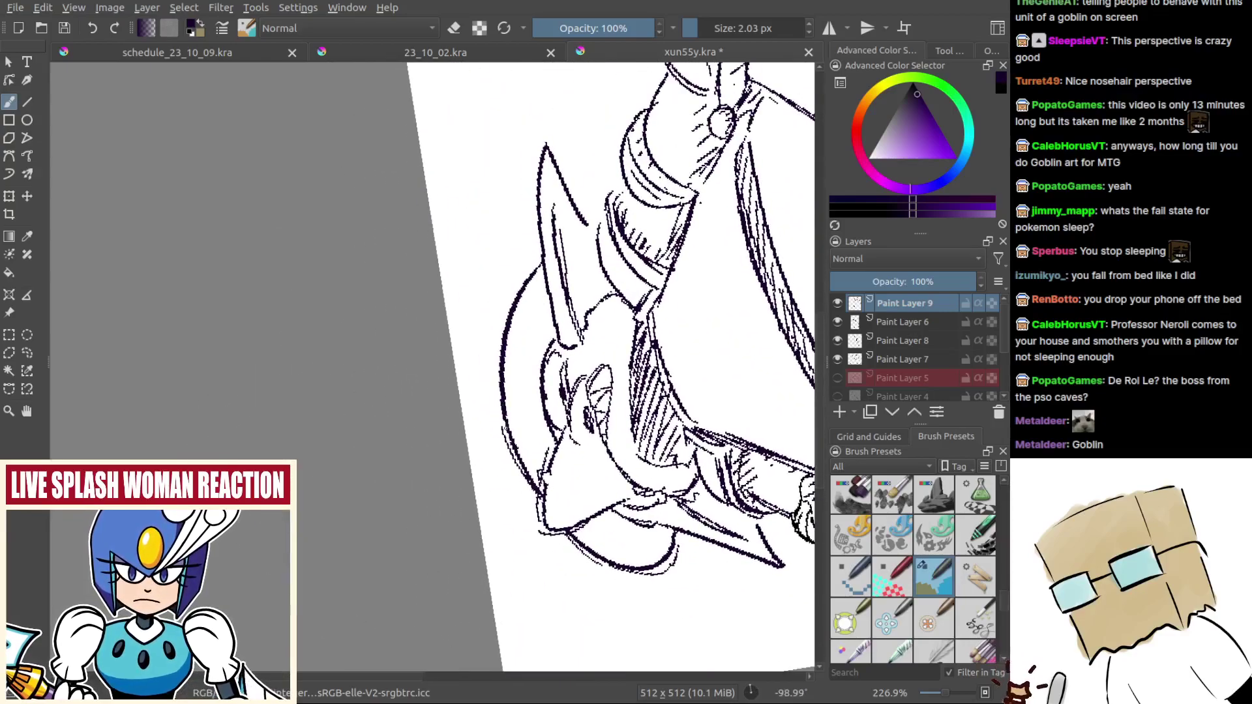
Step: Add loose second contours along the upper head curve and the edges of the long pointed ear
key("ctrl+z")
mouse_move(500, 429)
left_mouse_down()
mouse_move(494, 346)
mouse_move(543, 253)
mouse_move(529, 326)
left_mouse_up()
left_click_drag(516, 271, 522, 360)
key("ctrl+z")
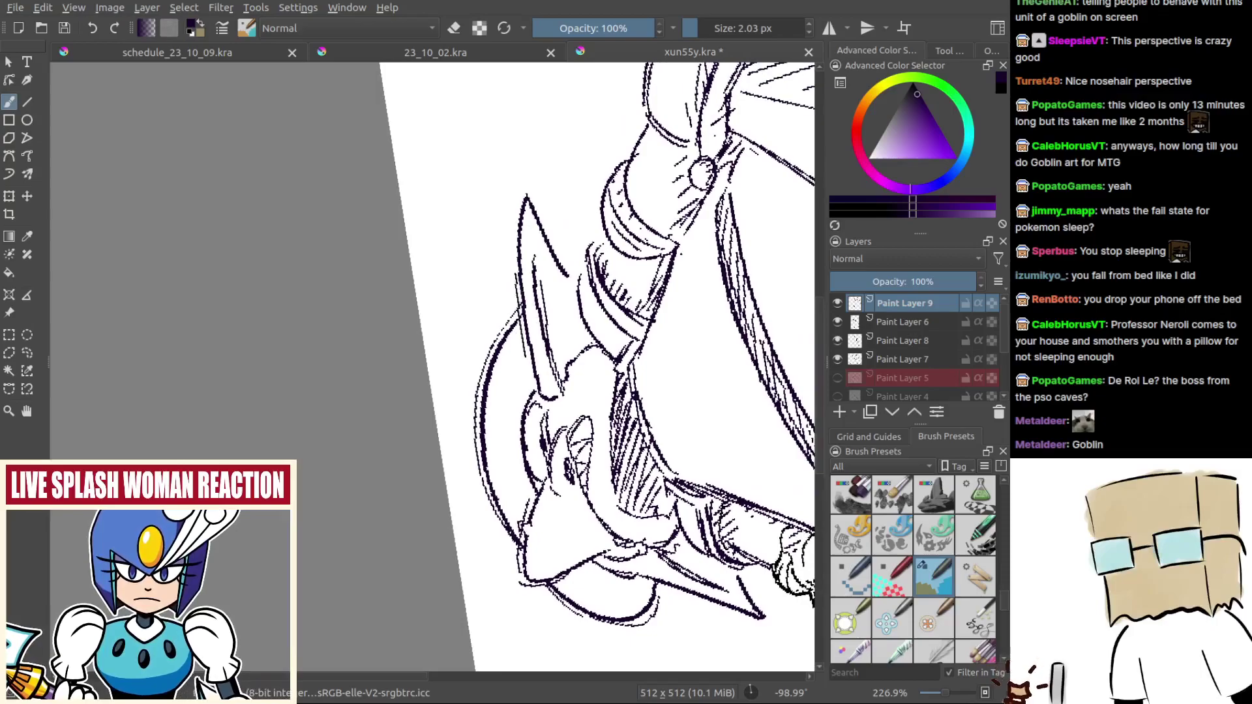
mouse_move(515, 217)
left_mouse_down()
mouse_move(525, 184)
mouse_move(575, 278)
mouse_move(588, 227)
mouse_move(560, 253)
mouse_move(625, 171)
mouse_move(555, 298)
left_mouse_up()
key("ctrl+z")
key("ctrl+z")
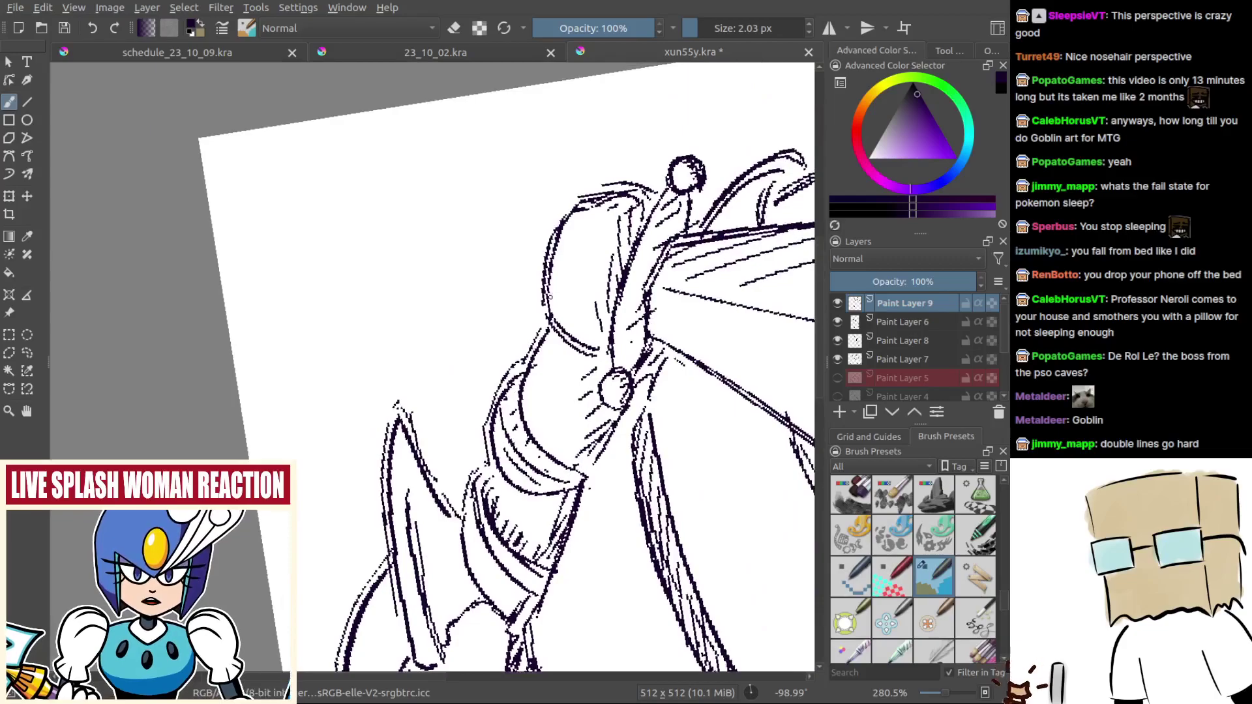
Step: Add loose second contour lines around the sword arm's armour bands and the hand gripping the hilt
mouse_move(660, 185)
left_mouse_down()
mouse_move(659, 170)
mouse_move(702, 156)
mouse_move(709, 190)
mouse_move(602, 221)
mouse_move(692, 280)
left_mouse_up()
left_click_drag(692, 281, 638, 309)
left_click_drag(638, 309, 450, 547)
left_click_drag(450, 547, 574, 487)
mouse_move(441, 396)
left_mouse_down()
mouse_move(505, 258)
mouse_move(487, 285)
left_mouse_up()
key("ctrl+z")
left_click_drag(514, 238, 485, 296)
key("ctrl+z")
mouse_move(514, 237)
left_mouse_down()
mouse_move(446, 357)
mouse_move(515, 346)
left_mouse_up()
key("ctrl+z")
left_click_drag(511, 357, 468, 393)
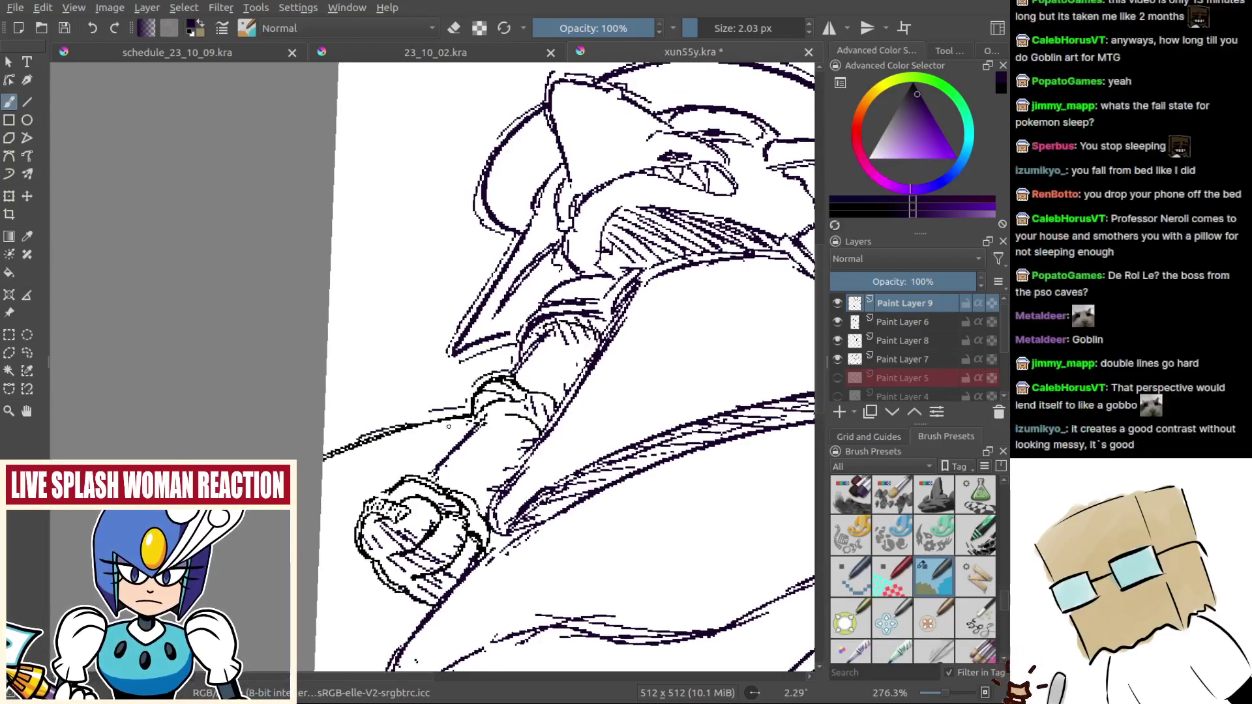
Step: Double the curved line behind the lowered forearm out to the canvas edge
left_click_drag(368, 432, 429, 412)
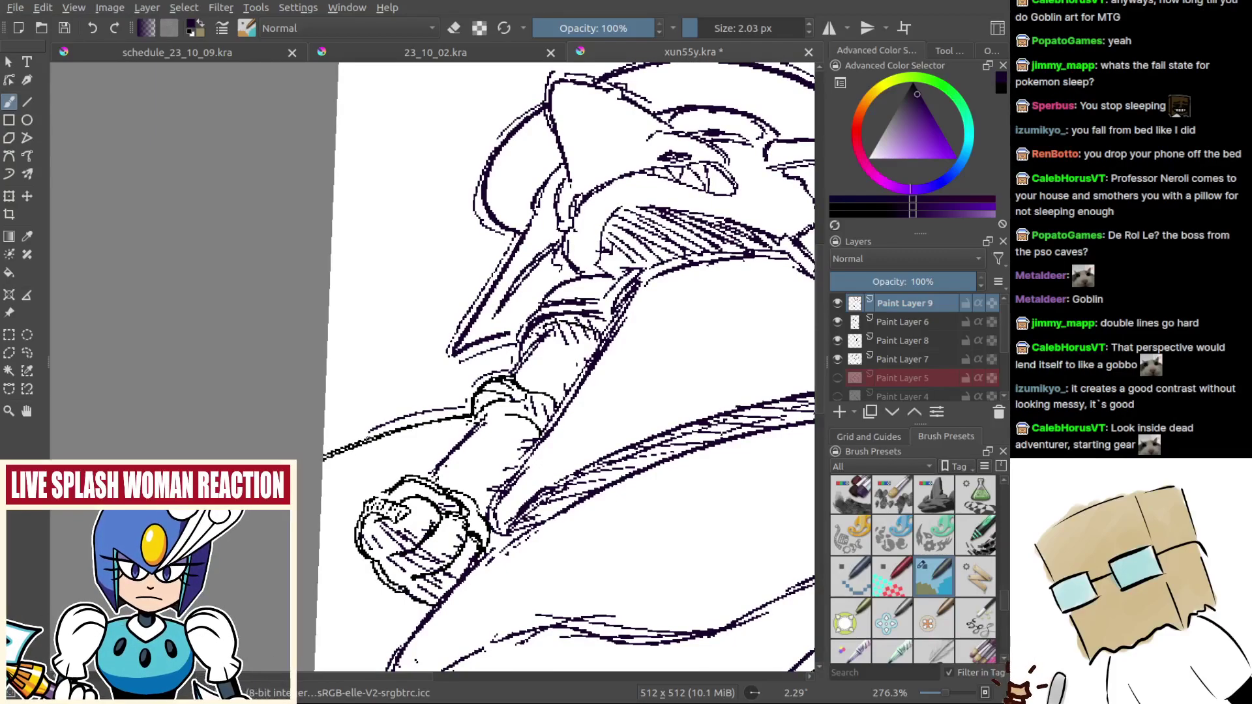
key("ctrl+z")
left_click_drag(363, 432, 325, 448)
scroll(423, 316, "down", 5)
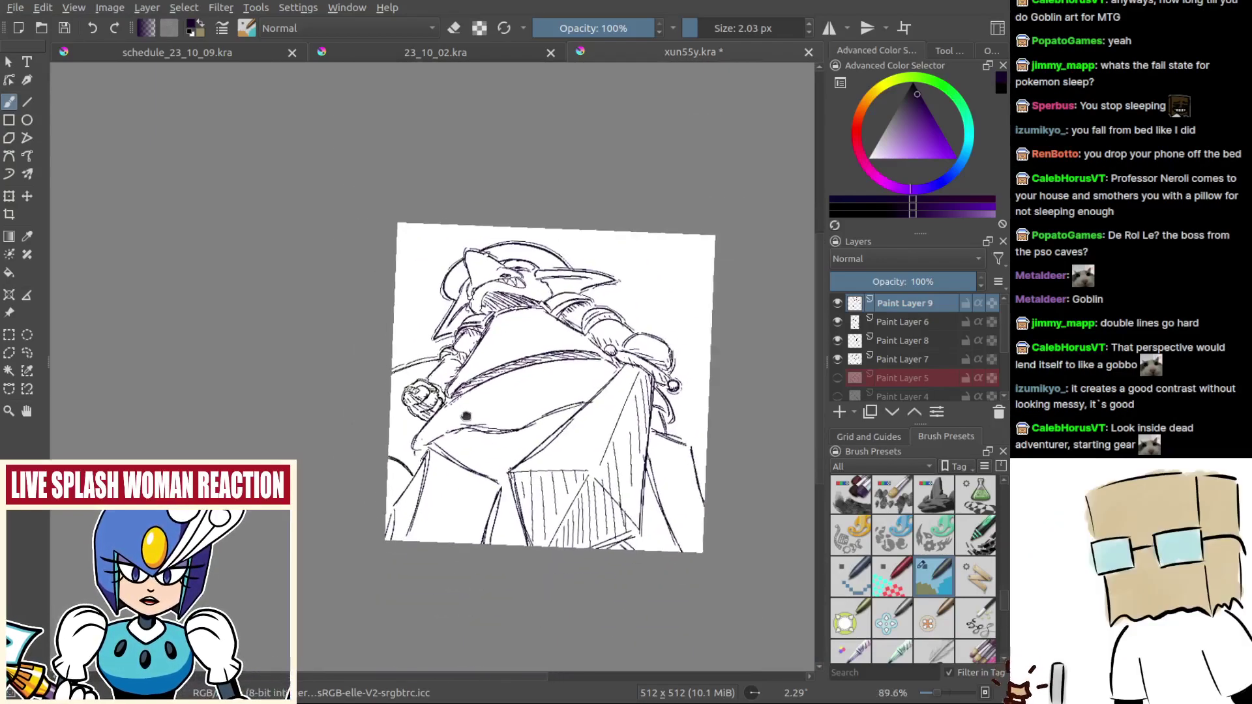
Step: Add loose second contours to the garment hem and the leg edges below the lowered fist
scroll(394, 447, "up", 4)
mouse_move(373, 483)
left_mouse_down()
mouse_move(413, 498)
mouse_move(419, 520)
left_mouse_up()
key("ctrl+z")
mouse_move(418, 509)
left_mouse_down()
mouse_move(423, 426)
mouse_move(413, 450)
left_mouse_up()
key("ctrl+z")
mouse_move(455, 392)
left_mouse_down()
mouse_move(375, 495)
mouse_move(377, 538)
left_mouse_up()
left_click_drag(450, 417, 423, 394)
left_click_drag(456, 337, 556, 393)
key("ctrl+z")
mouse_move(448, 348)
left_mouse_down()
mouse_move(589, 425)
mouse_move(583, 539)
left_mouse_up()
key("ctrl+z")
left_click_drag(602, 455, 573, 547)
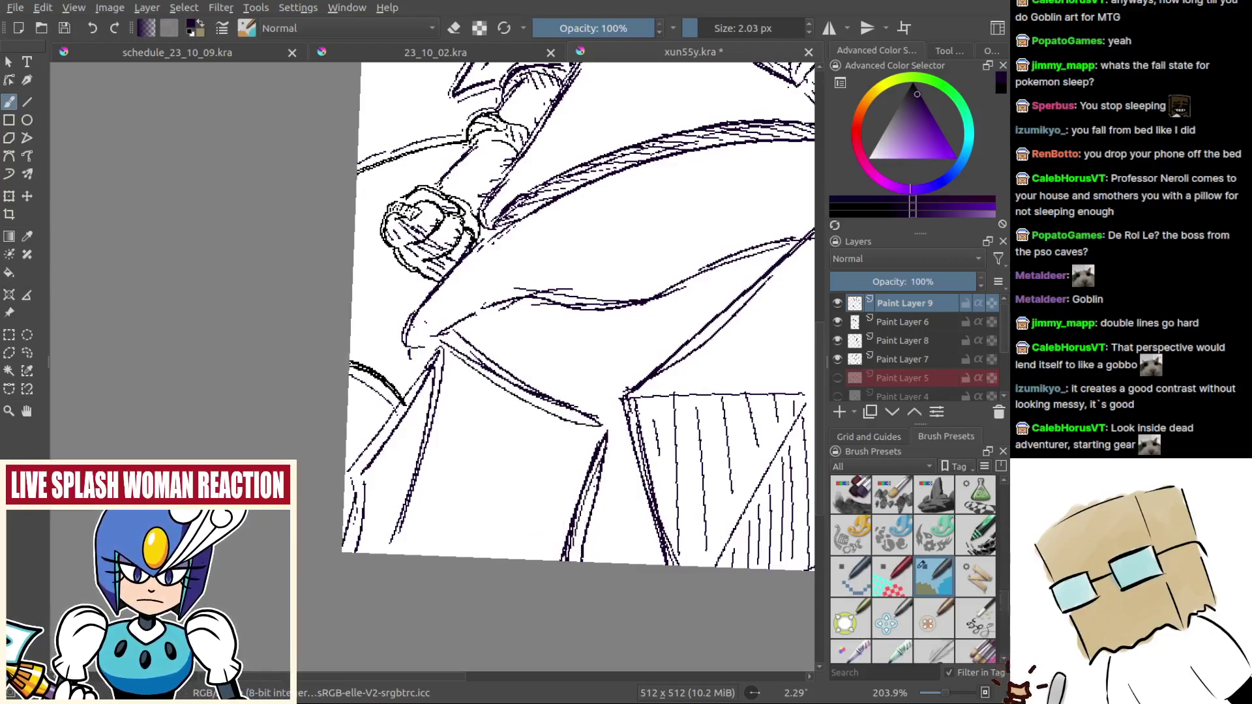
Step: Save the drawing and reset the canvas rotation
scroll(604, 485, "down", 5)
scroll(604, 496, "up", 3)
left_click_drag(603, 437, 448, 465)
key("ctrl+s")
key("5")
key("2")
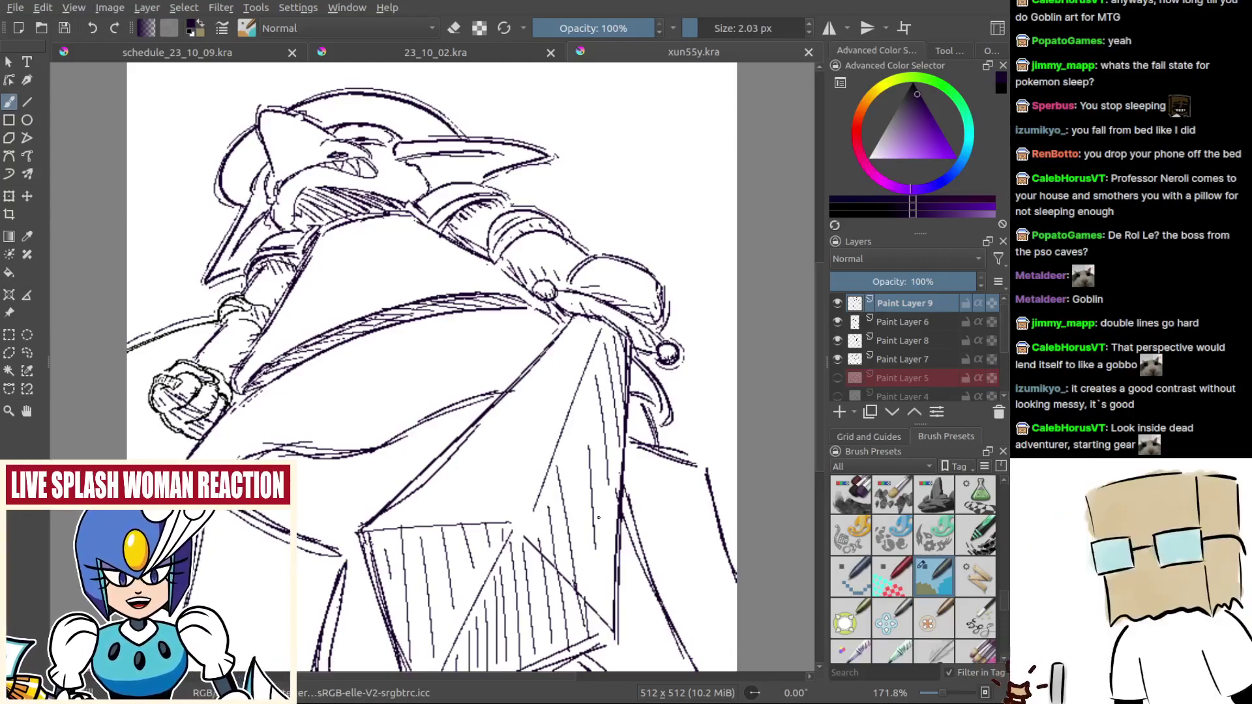
Step: Double the outer contour of the leg beside the blade near the canvas edge
left_click_drag(645, 408, 590, 384)
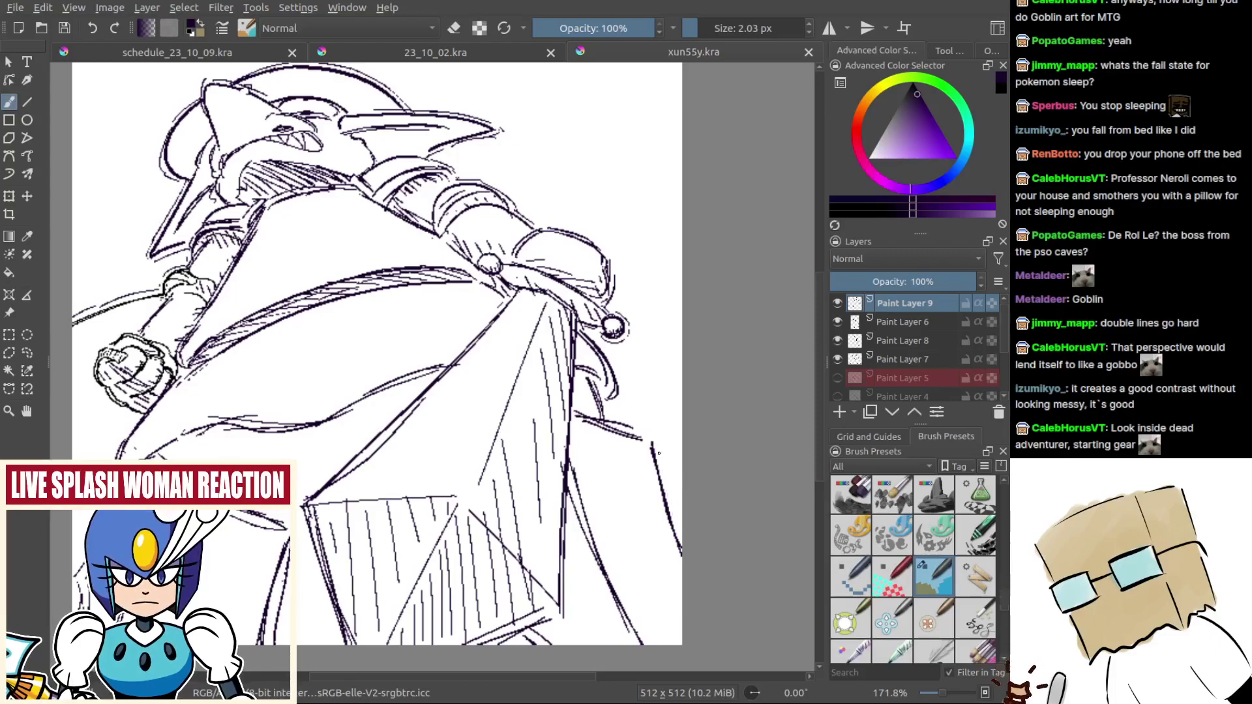
left_click_drag(657, 446, 678, 530)
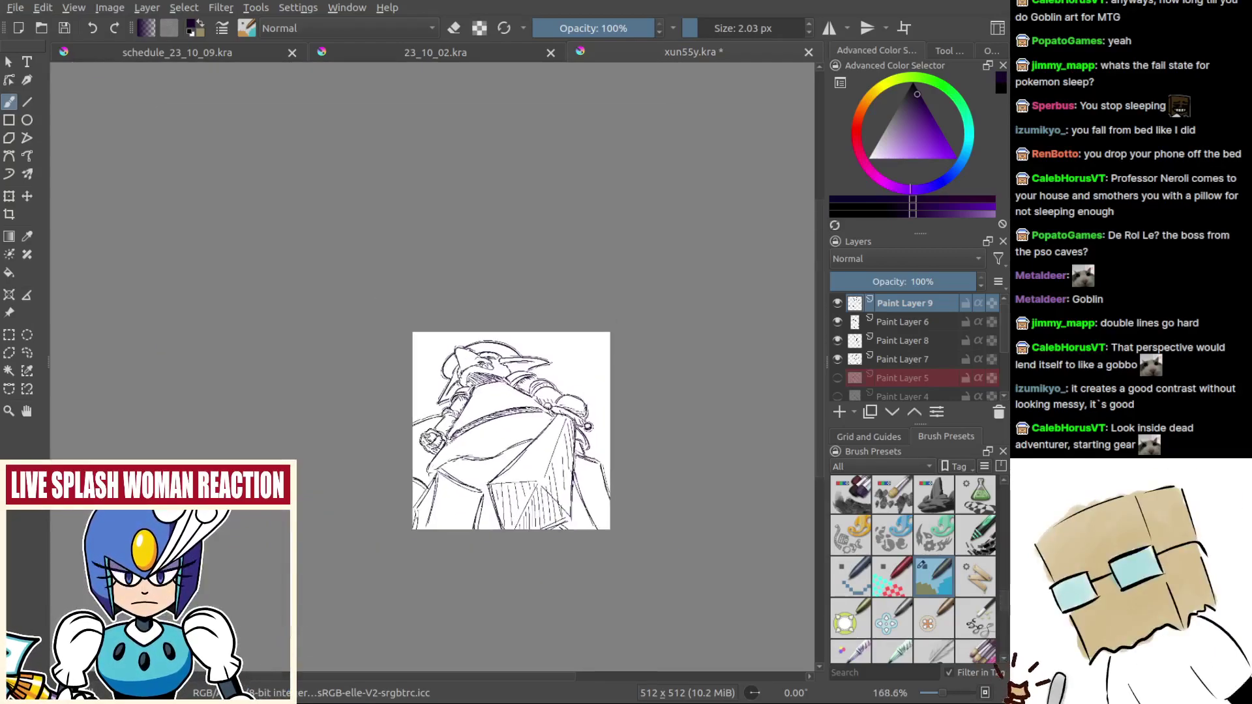
Step: Show the canvas overview and mirror the view to check the doubled line art
scroll(557, 453, "down", 5)
left_click_drag(557, 453, 606, 422)
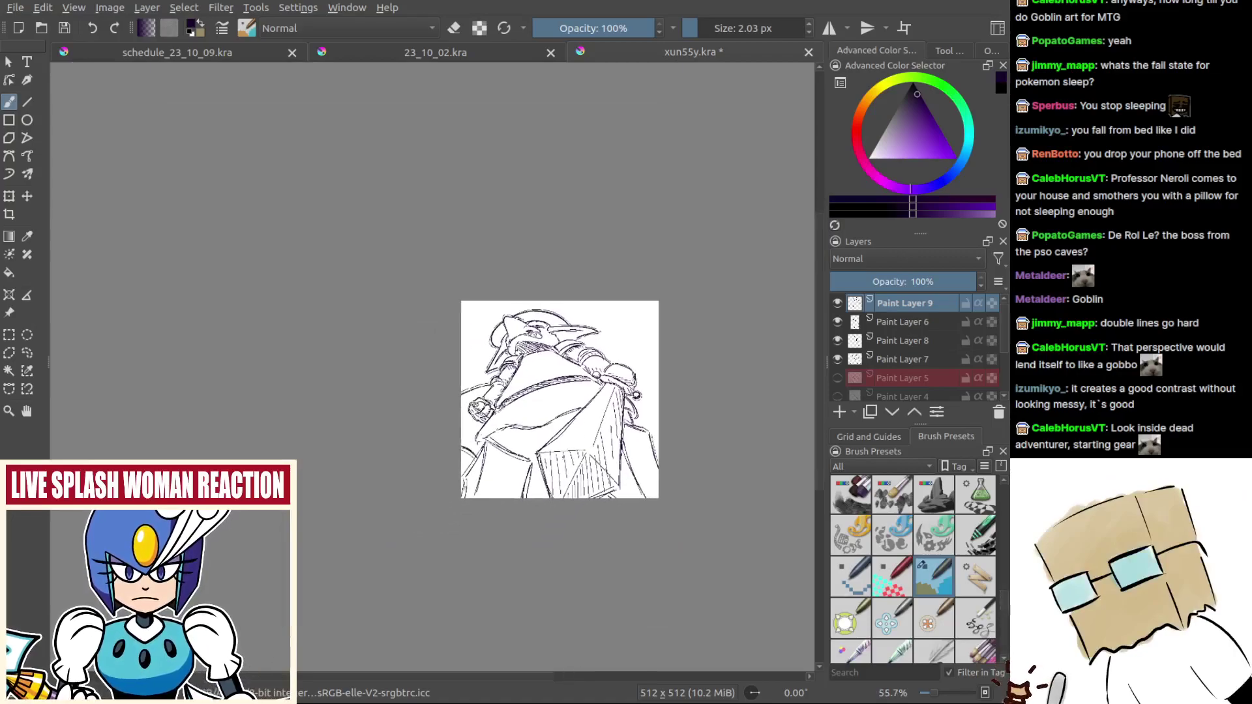
scroll(557, 385, "up", 2)
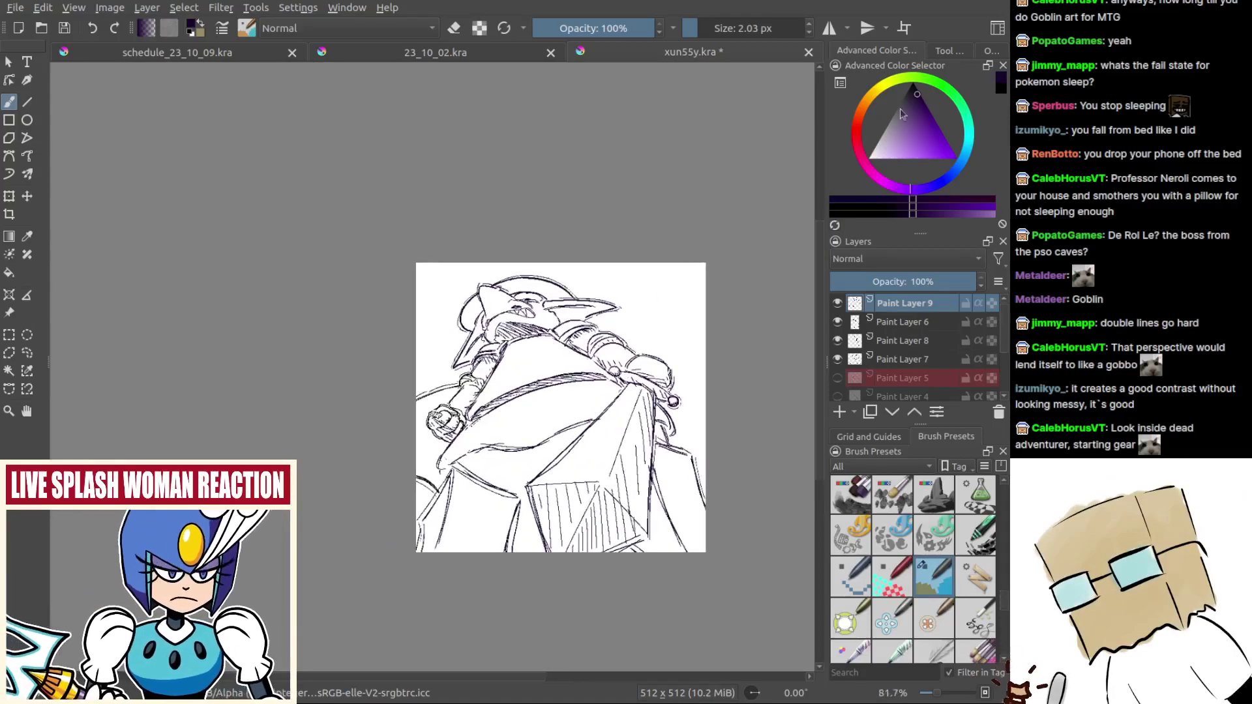
left_click(978, 58)
scroll(607, 361, "up", 1)
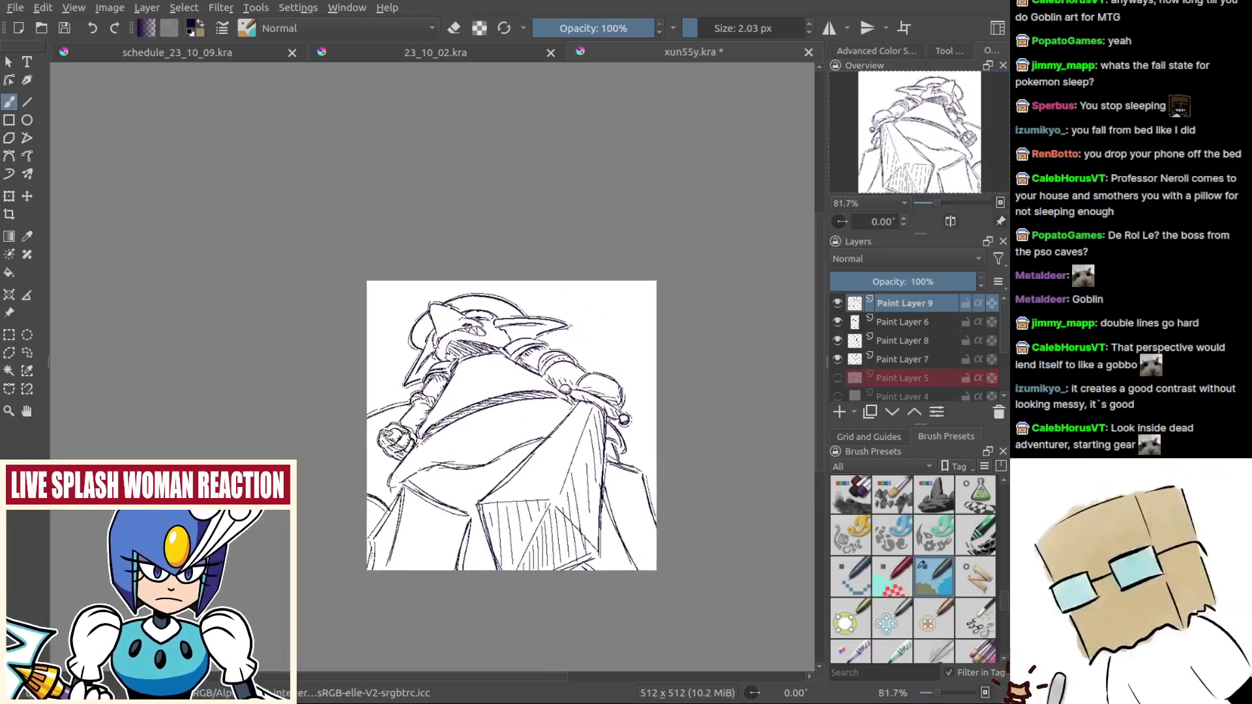
key("m")
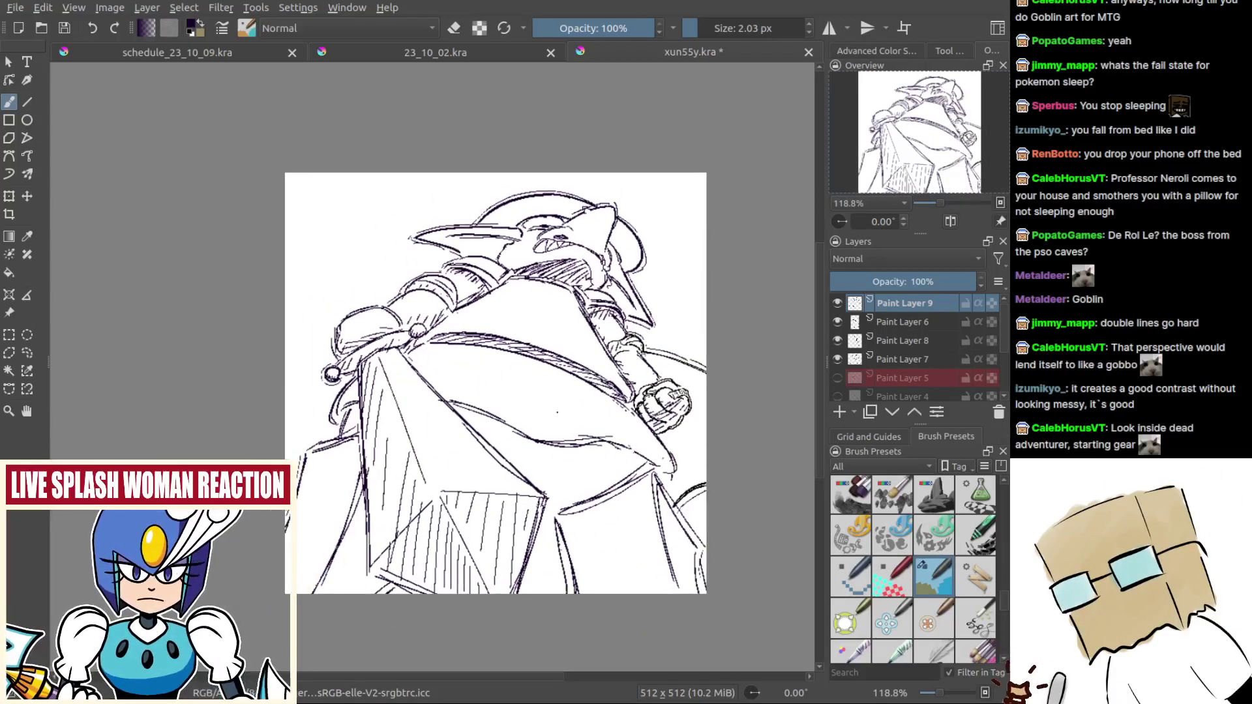
left_click_drag(557, 413, 590, 432)
scroll(589, 349, "up", 1)
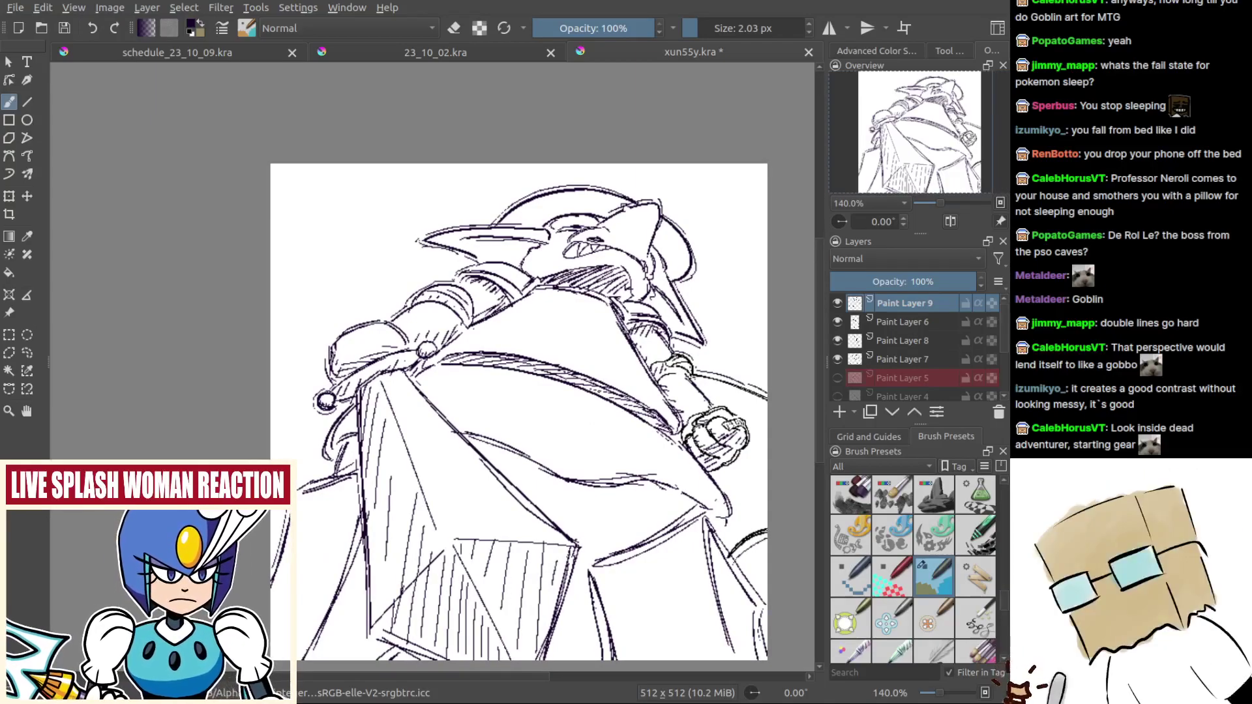
Step: Paste the copied colour illustration as a new layer and move it down to bring its upper characters into frame
key("ctrl+v")
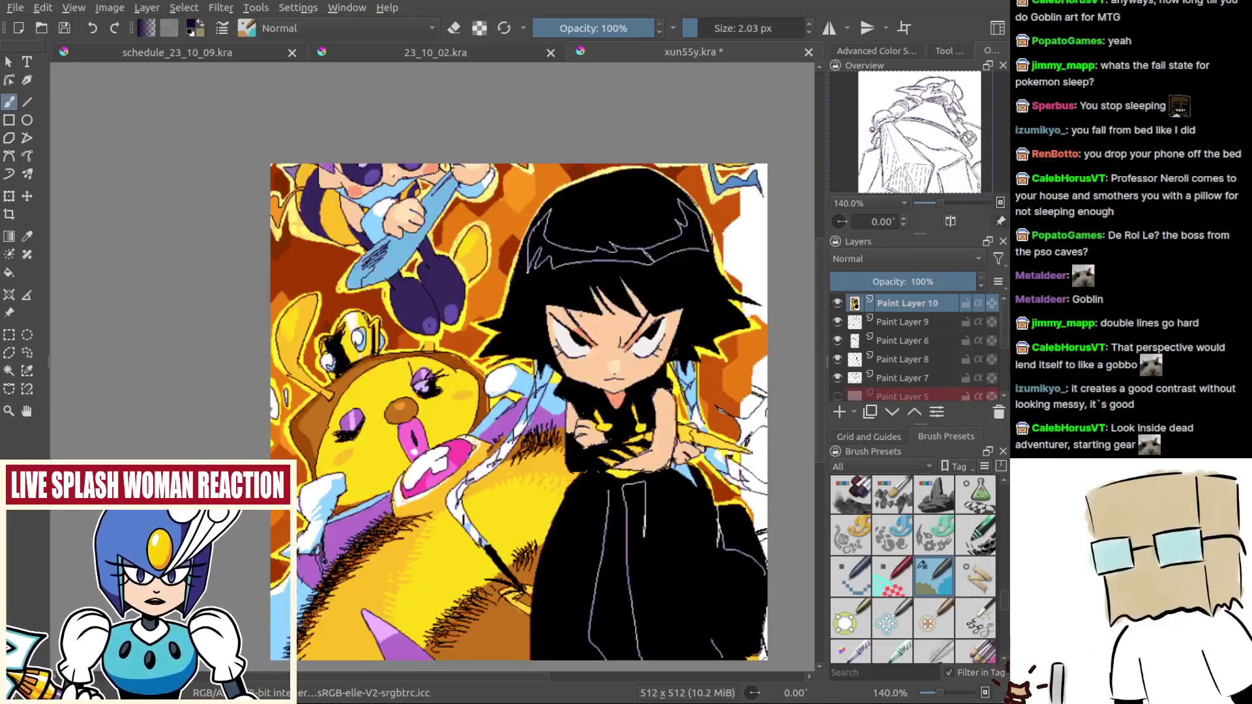
scroll(615, 368, "down", 1)
key("t")
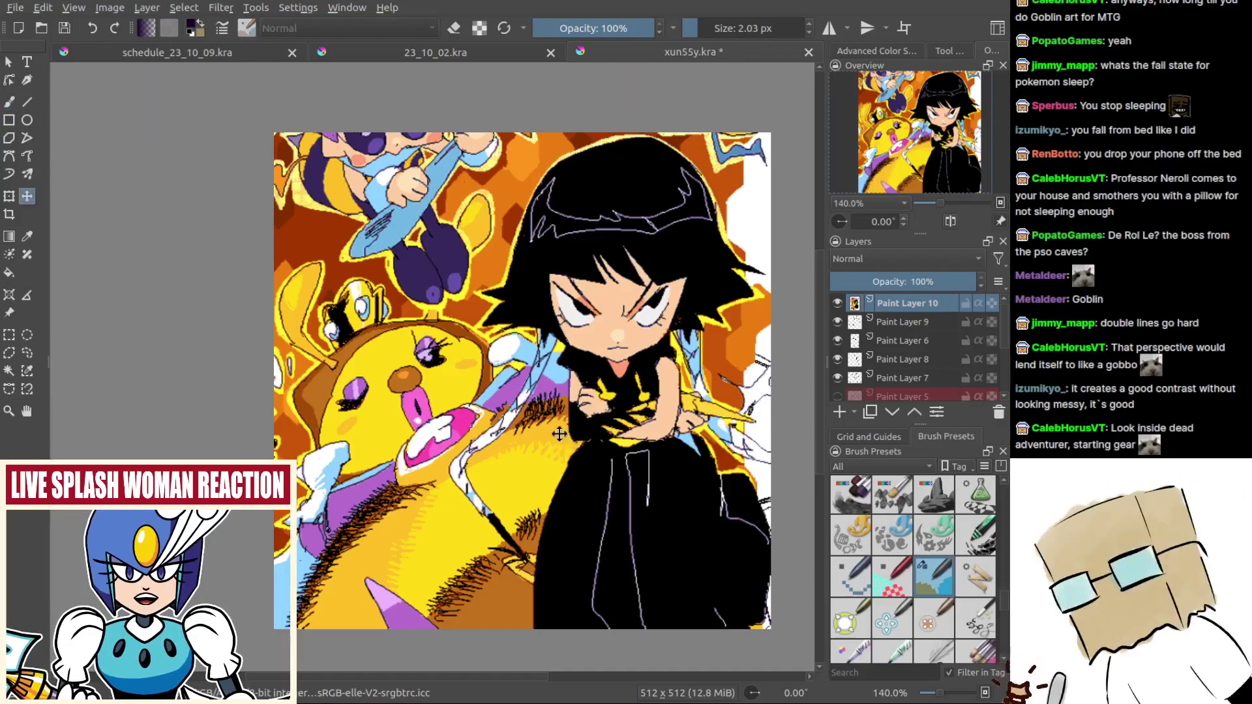
mouse_move(566, 428)
left_mouse_down()
mouse_move(620, 561)
mouse_move(617, 598)
left_mouse_up()
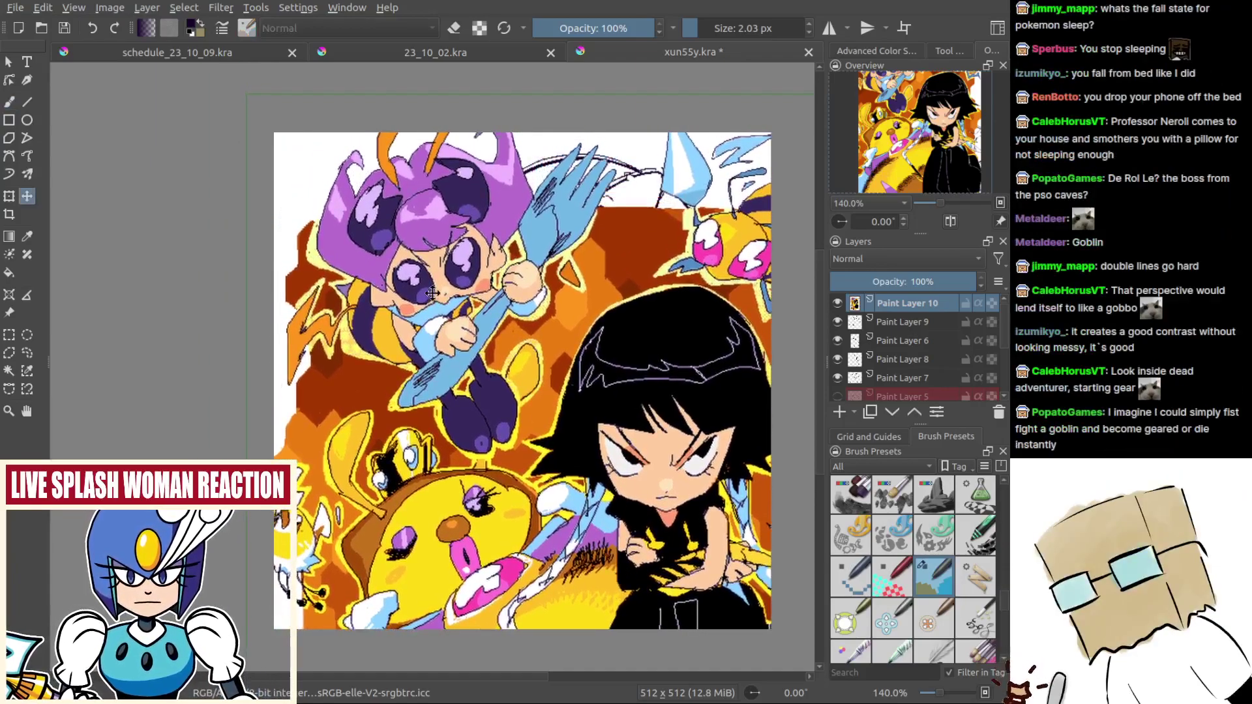
Step: Examine the pasted illustration's characters and pixel line work up close, shifting the layer to bring different parts into frame
scroll(433, 294, "up", 6)
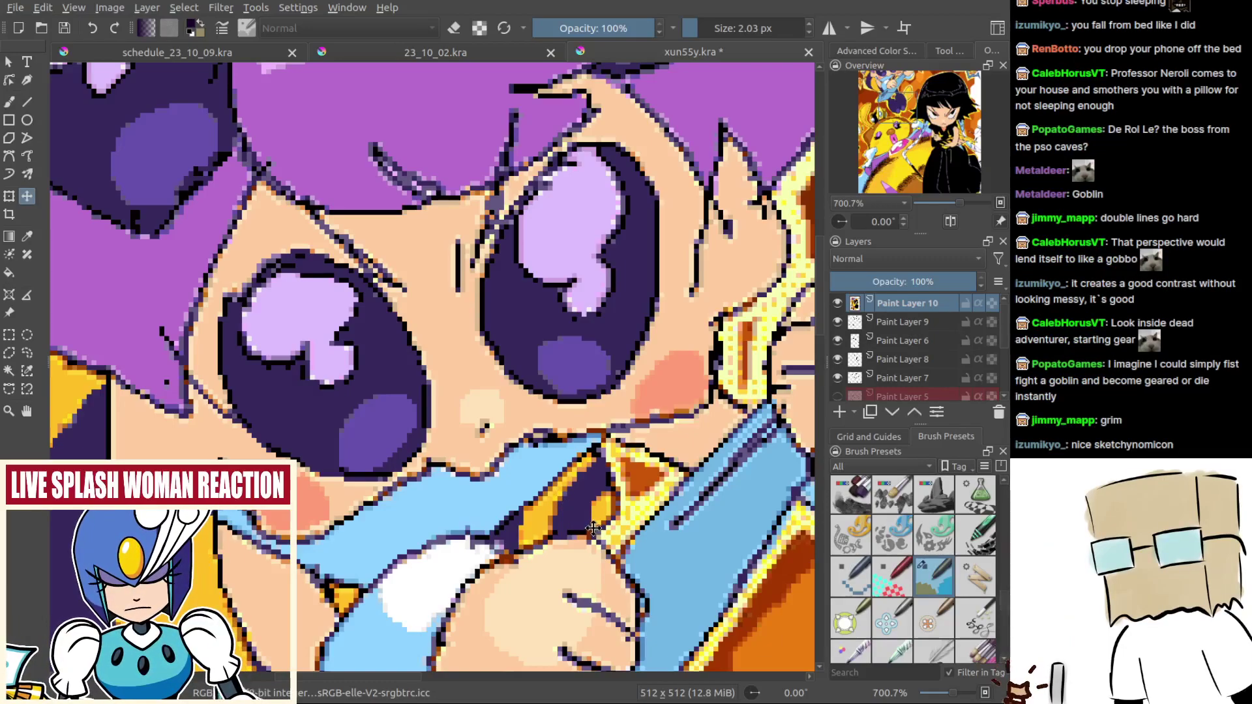
left_click_drag(601, 486, 498, 415)
key("ctrl+z")
mouse_move(554, 516)
left_mouse_down()
mouse_move(621, 540)
mouse_move(630, 439)
mouse_move(562, 384)
mouse_move(634, 483)
mouse_move(497, 593)
mouse_move(458, 649)
left_mouse_up()
left_click_drag(628, 232, 607, 279)
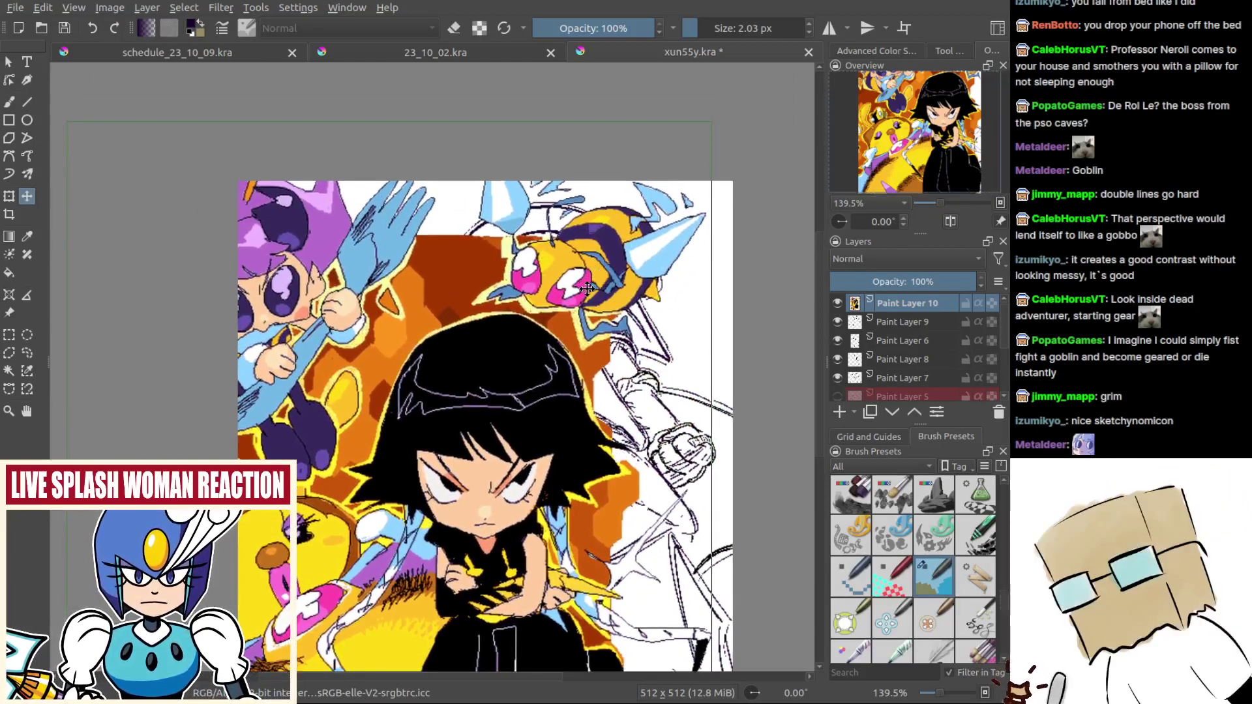
mouse_move(532, 420)
left_mouse_down()
mouse_move(567, 377)
mouse_move(566, 255)
mouse_move(601, 188)
mouse_move(585, 169)
left_mouse_up()
left_click_drag(634, 384, 589, 396)
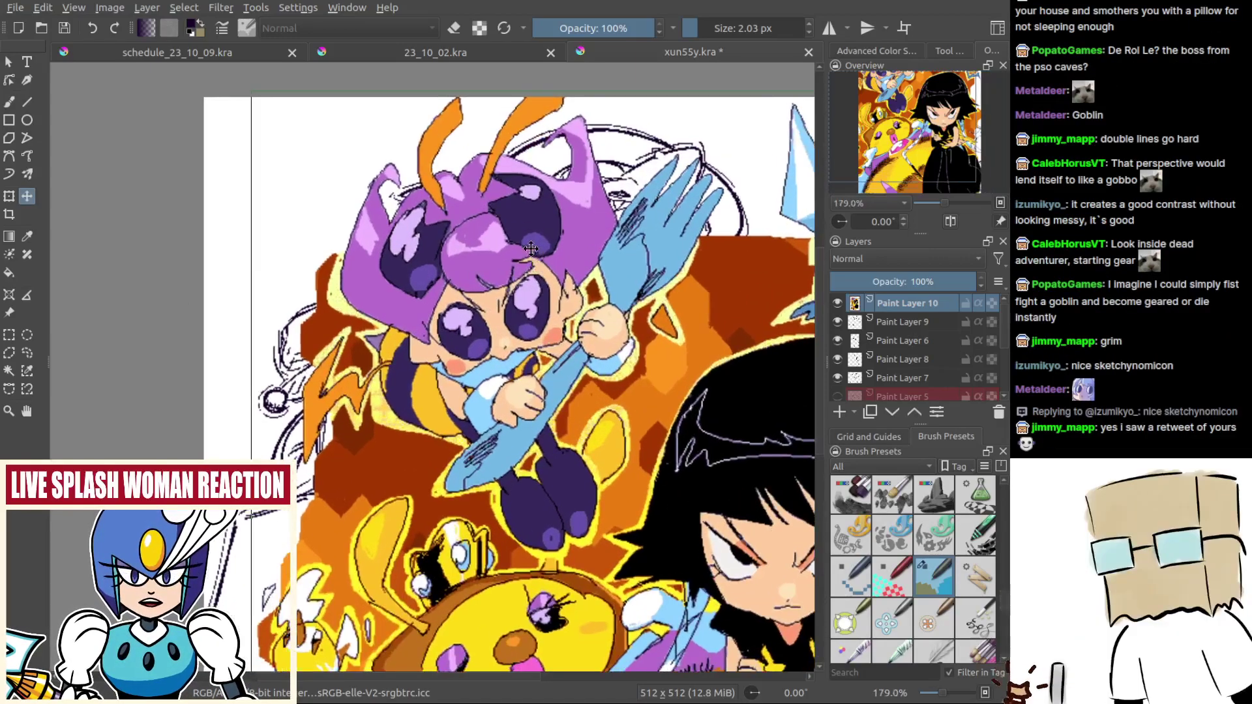
scroll(516, 283, "up", 1)
scroll(565, 404, "down", 3)
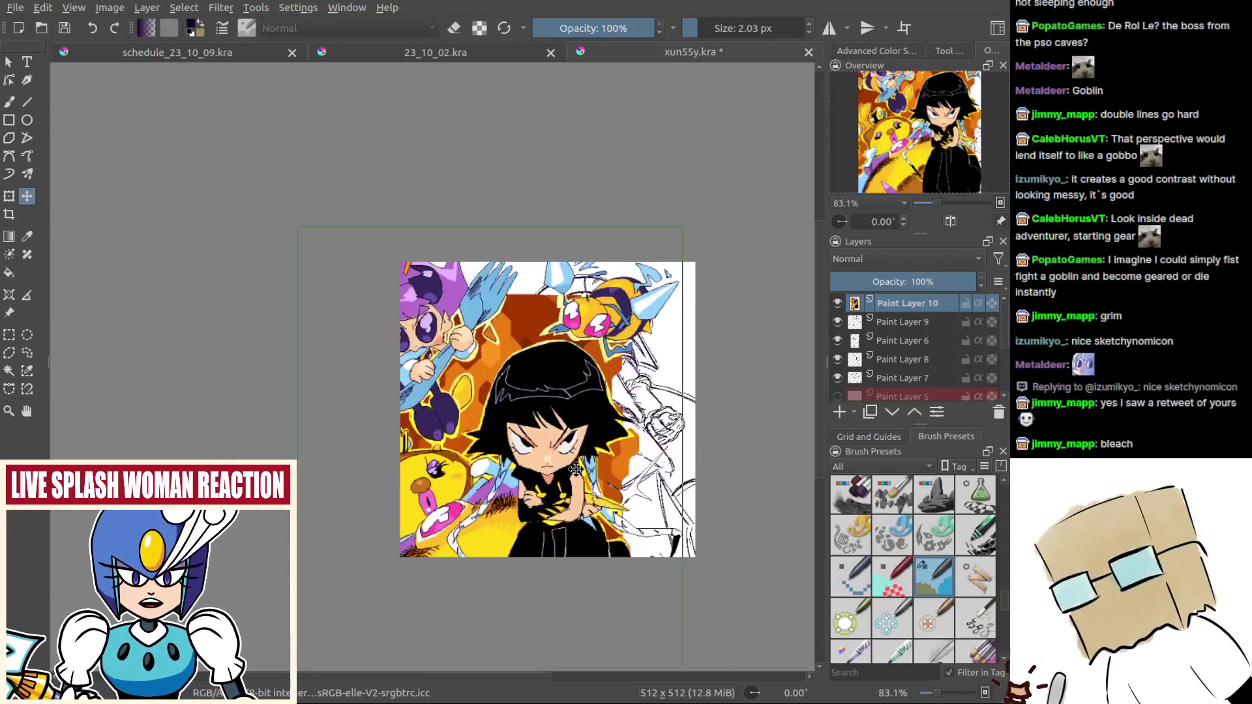
Step: Delete the pasted illustration's layer
key("shift+Delete")
scroll(576, 470, "up", 2)
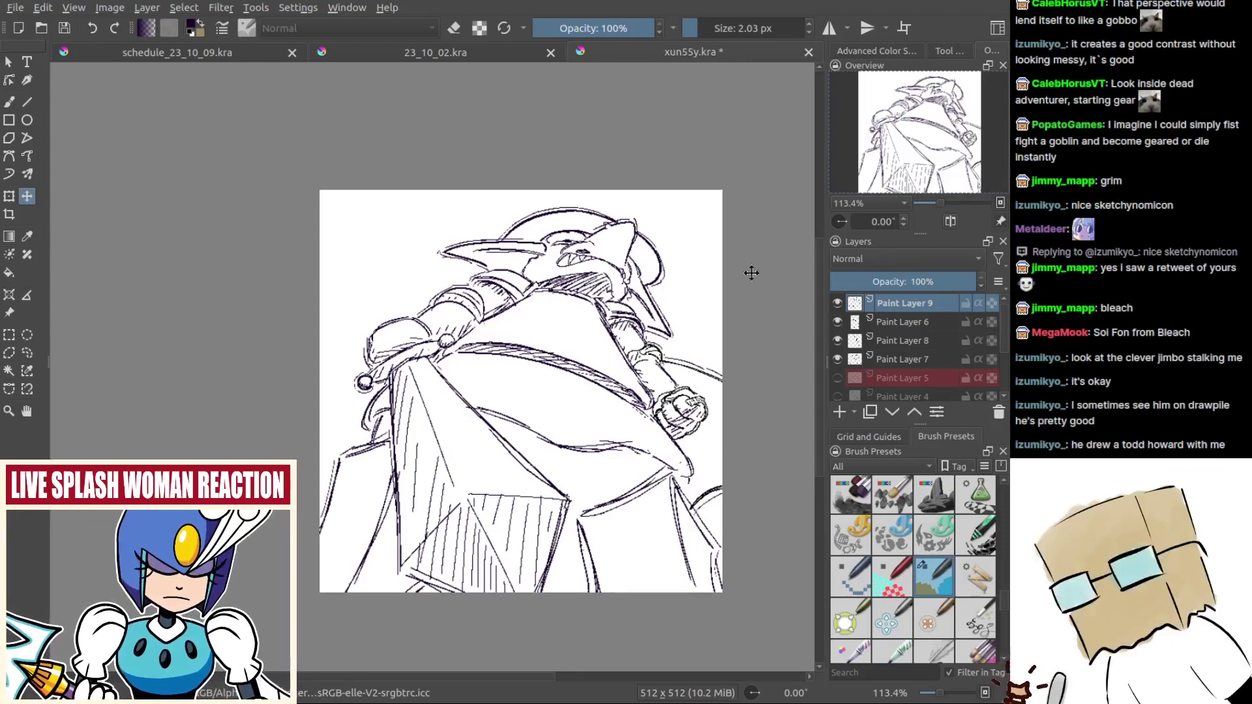
Step: Paste the copied portrait illustration as a new layer, raise it above the line art and shift it to bring the whole face into frame
key("2")
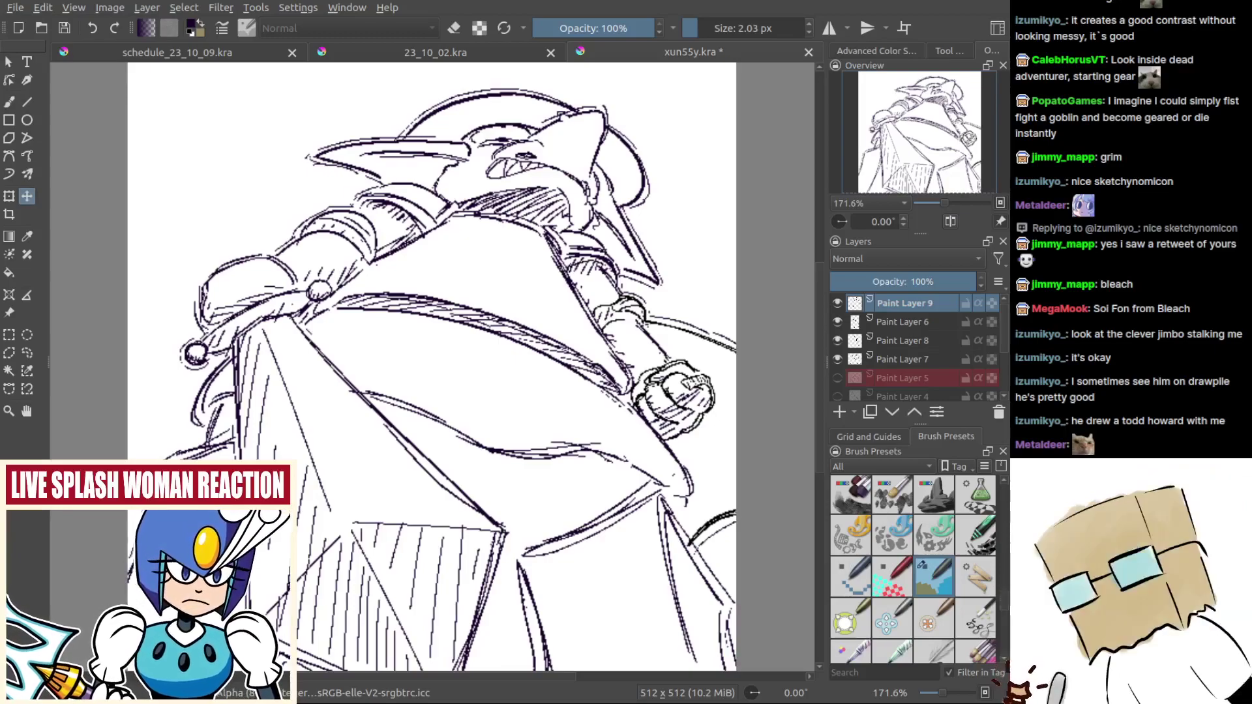
key("ctrl+v")
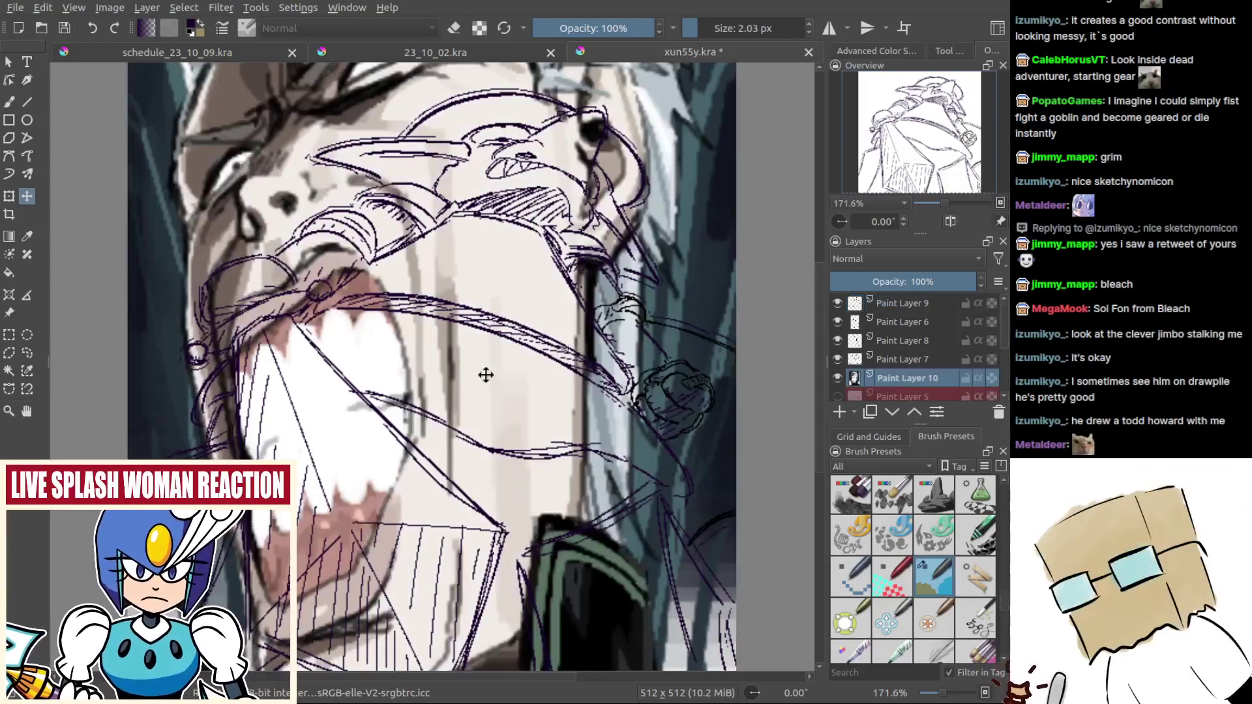
left_click_drag(923, 380, 923, 302)
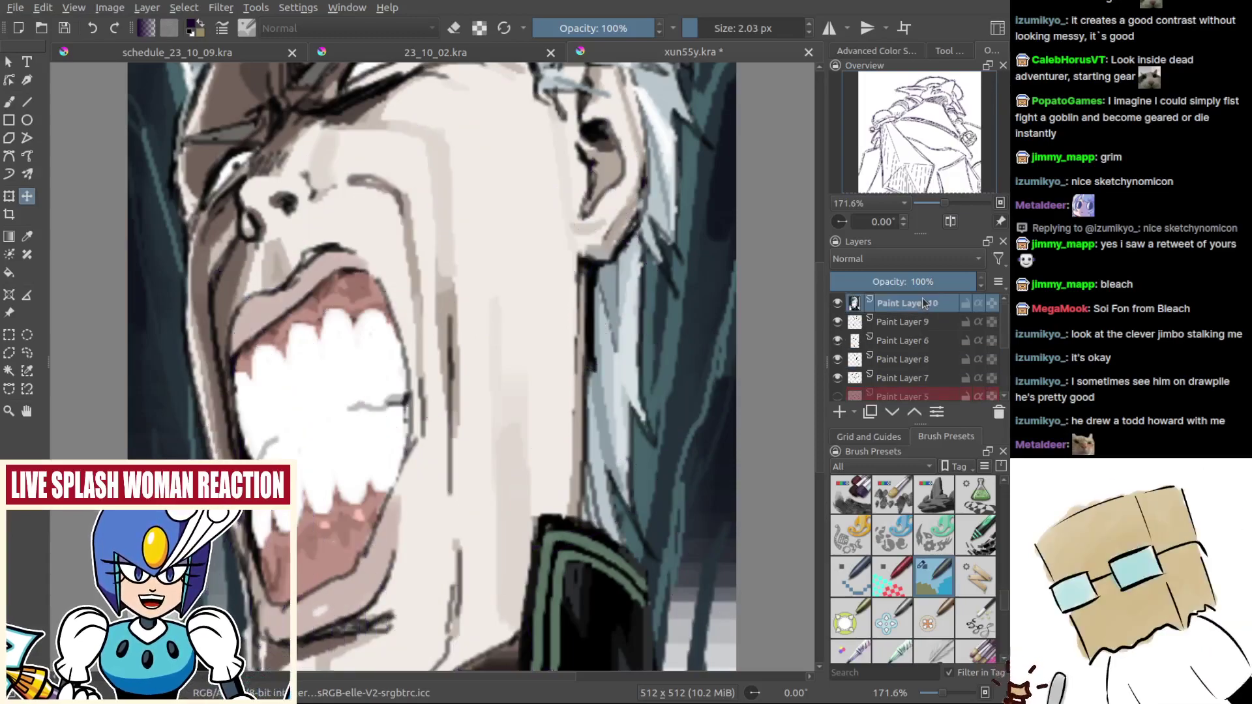
scroll(412, 309, "down", 2)
left_click_drag(420, 311, 452, 323)
mouse_move(502, 420)
left_mouse_down()
mouse_move(545, 504)
mouse_move(531, 526)
mouse_move(522, 276)
mouse_move(511, 304)
mouse_move(531, 537)
left_mouse_up()
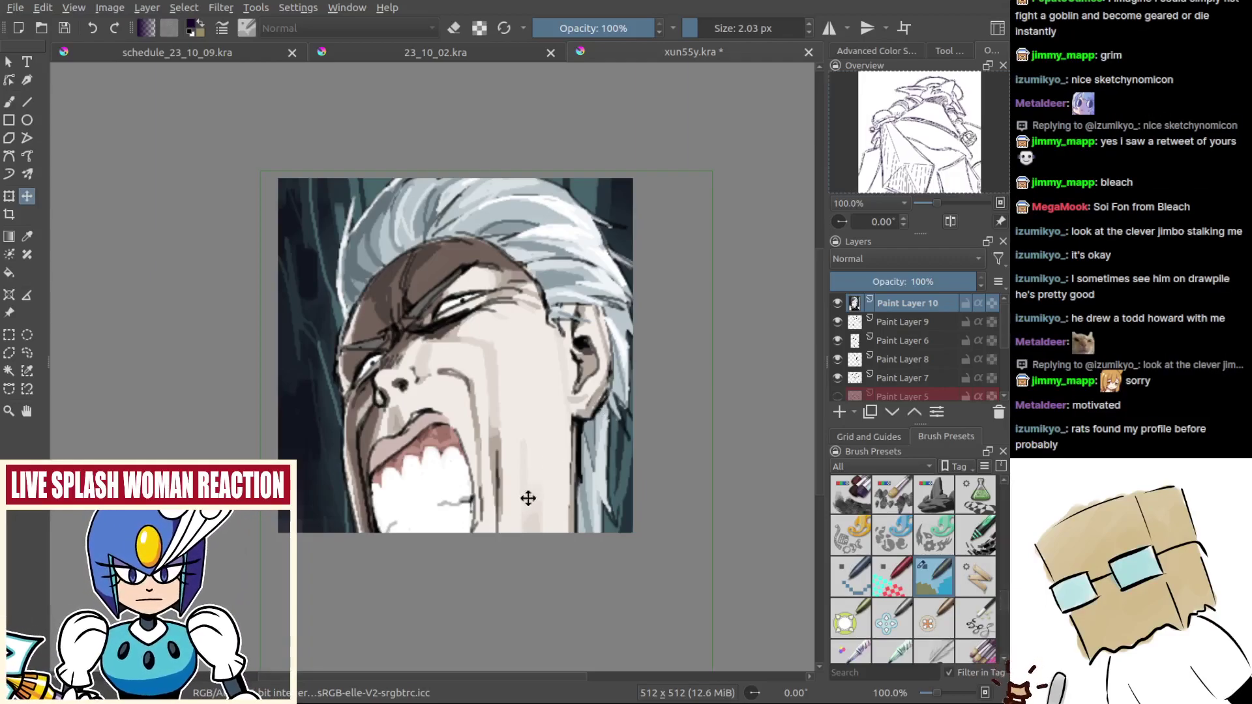
scroll(539, 506, "up", 2)
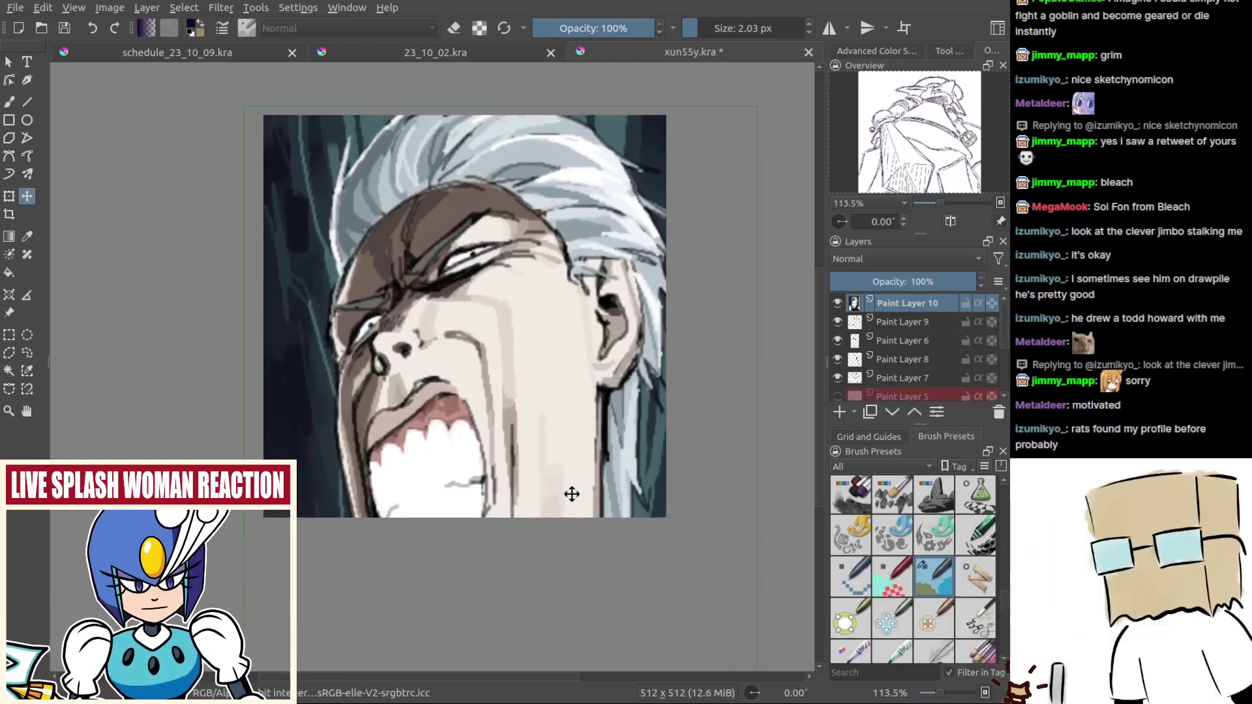
left_click_drag(607, 640, 572, 487)
Step: Undo the pasted portrait layer and return to the Brush tool
key("ctrl+Page_Down")
key("ctrl+Page_Down")
key("ctrl+Page_Down")
key("ctrl+Page_Down")
key("ctrl+z")
key("ctrl+z")
key("ctrl+z")
key("b")
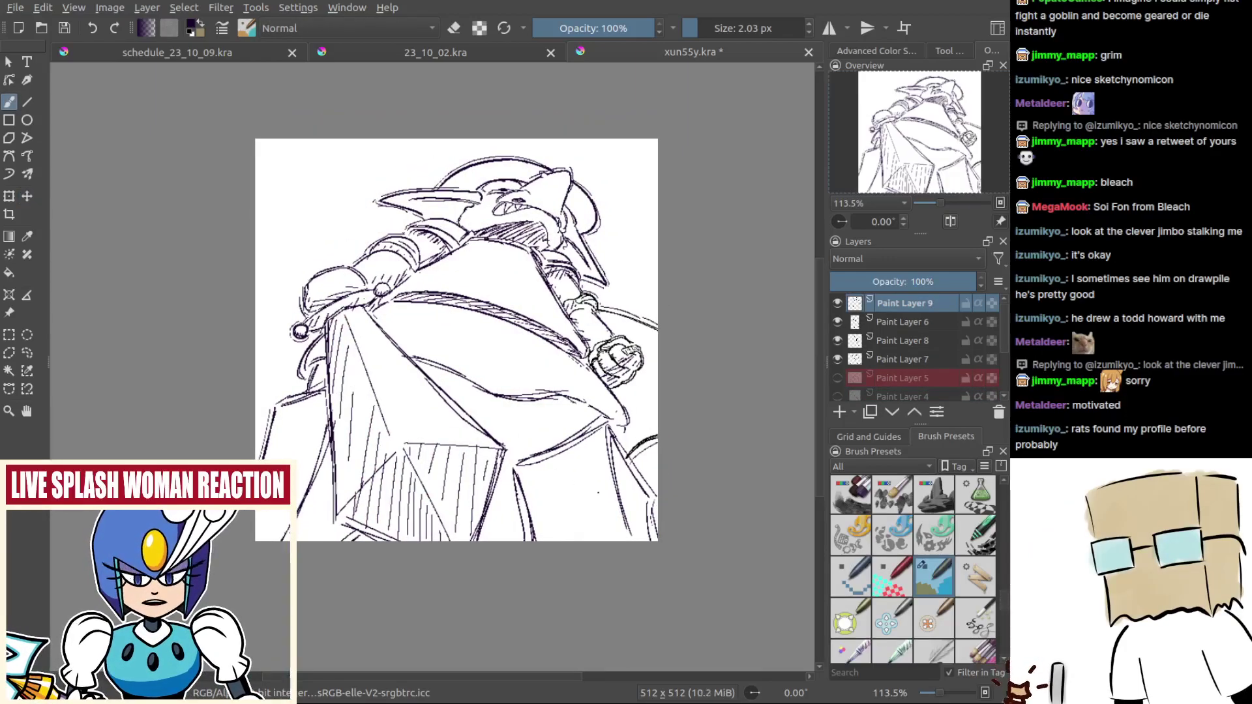
Step: Show the rough sketch on Paint Layer 5 and merge the line art layers down into Paint Layer 7
left_click(838, 378)
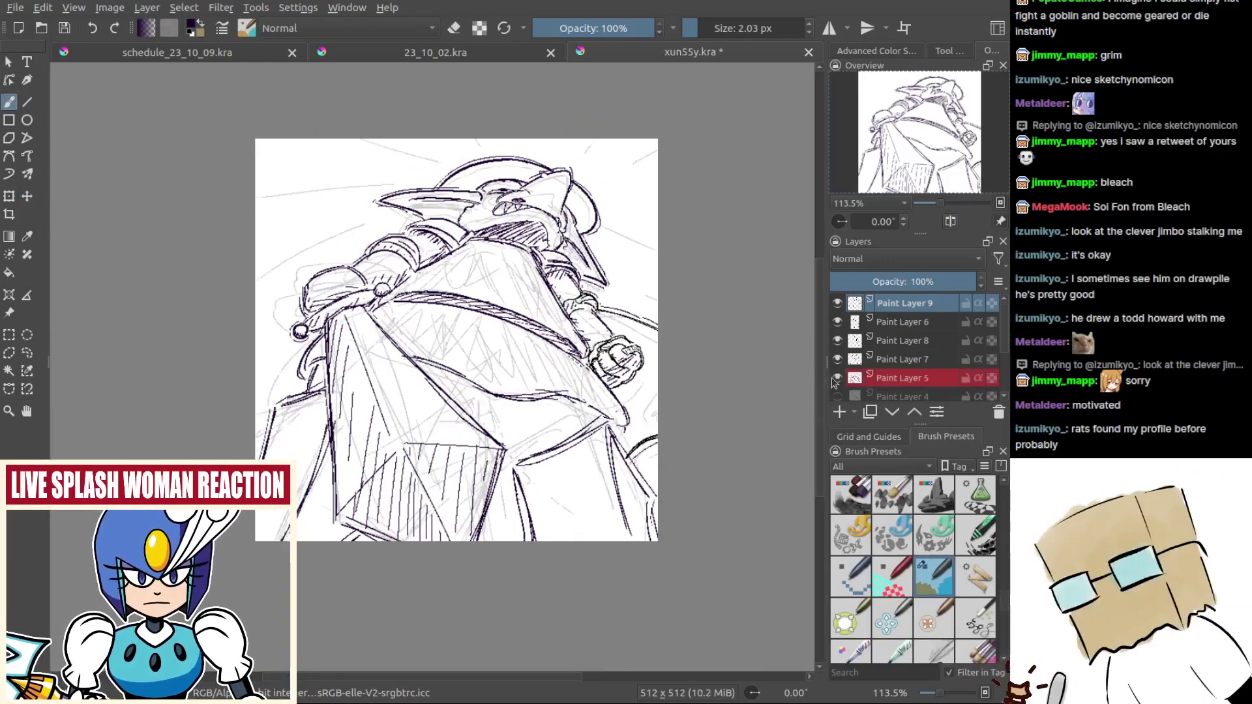
left_click(838, 303)
left_click(839, 304)
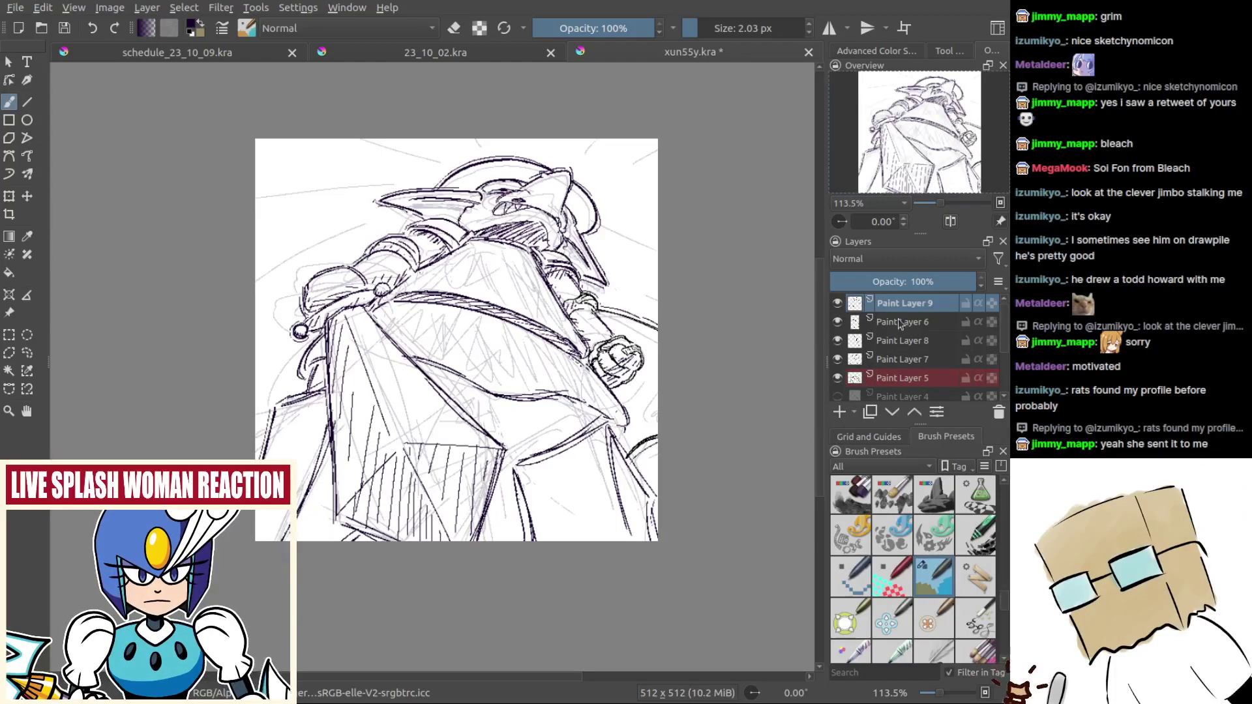
key("ctrl+e")
key("ctrl+e")
key("ctrl+e")
left_click(838, 305)
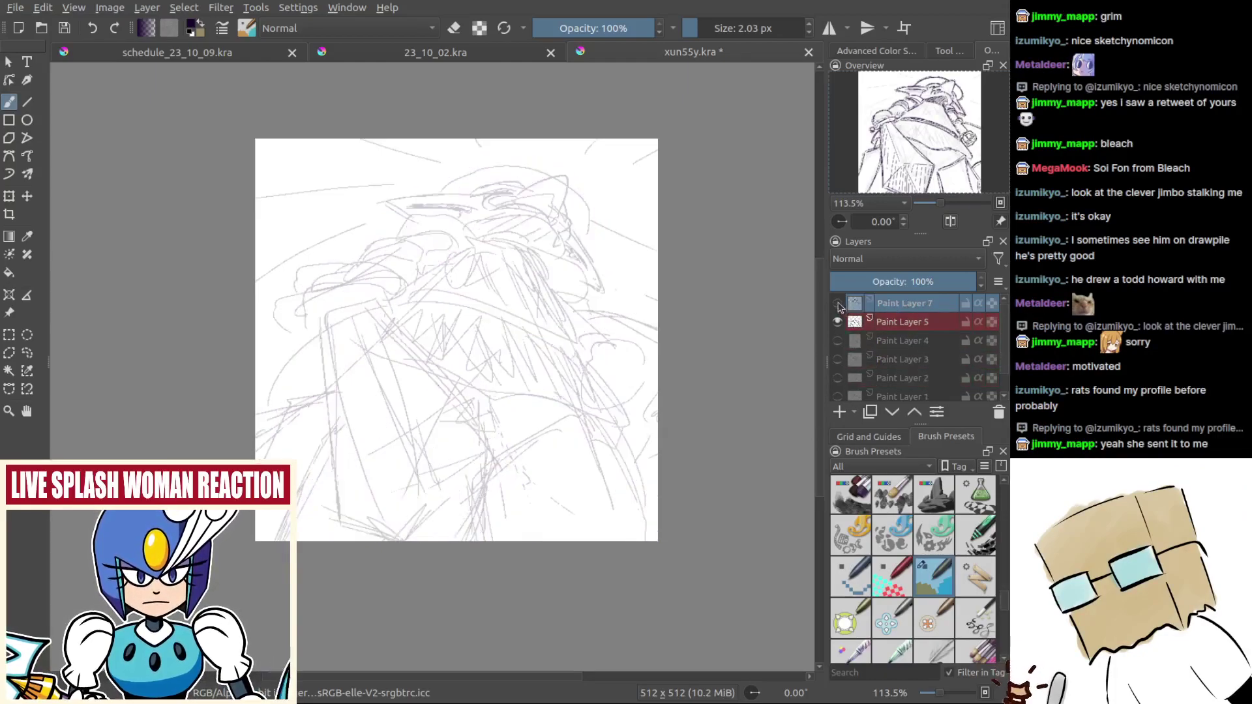
left_click(839, 305)
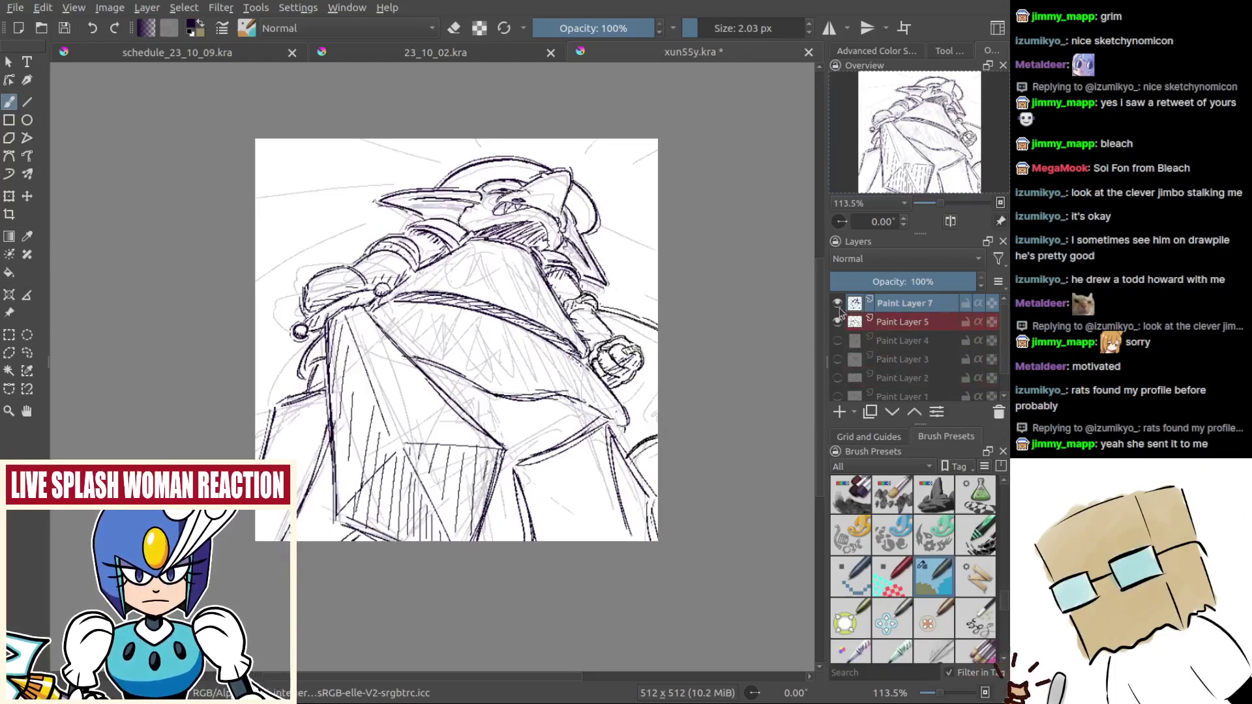
Step: Add a new paint layer above the merged line art
left_click(839, 412)
scroll(551, 457, "up", 1)
scroll(548, 450, "up", 3)
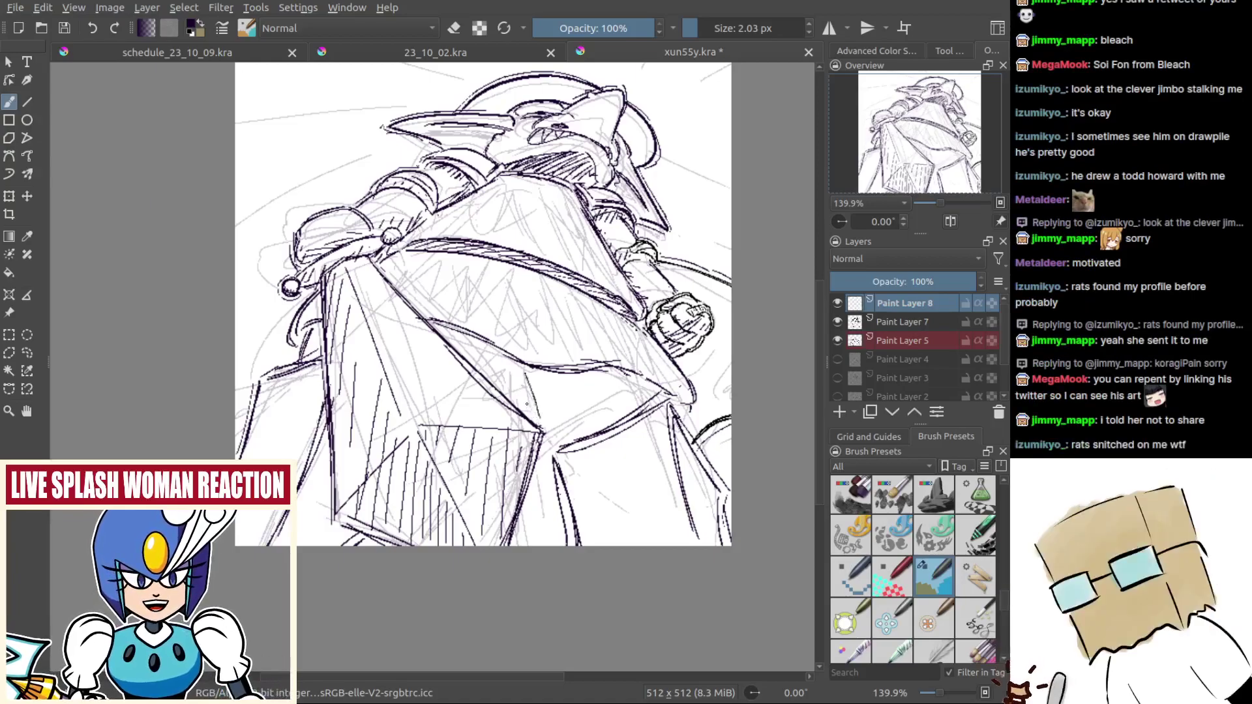
key("ctrl+z")
left_click_drag(520, 381, 536, 422)
key("ctrl+z")
key("ctrl+z")
left_click_drag(642, 378, 660, 399)
key("ctrl+z")
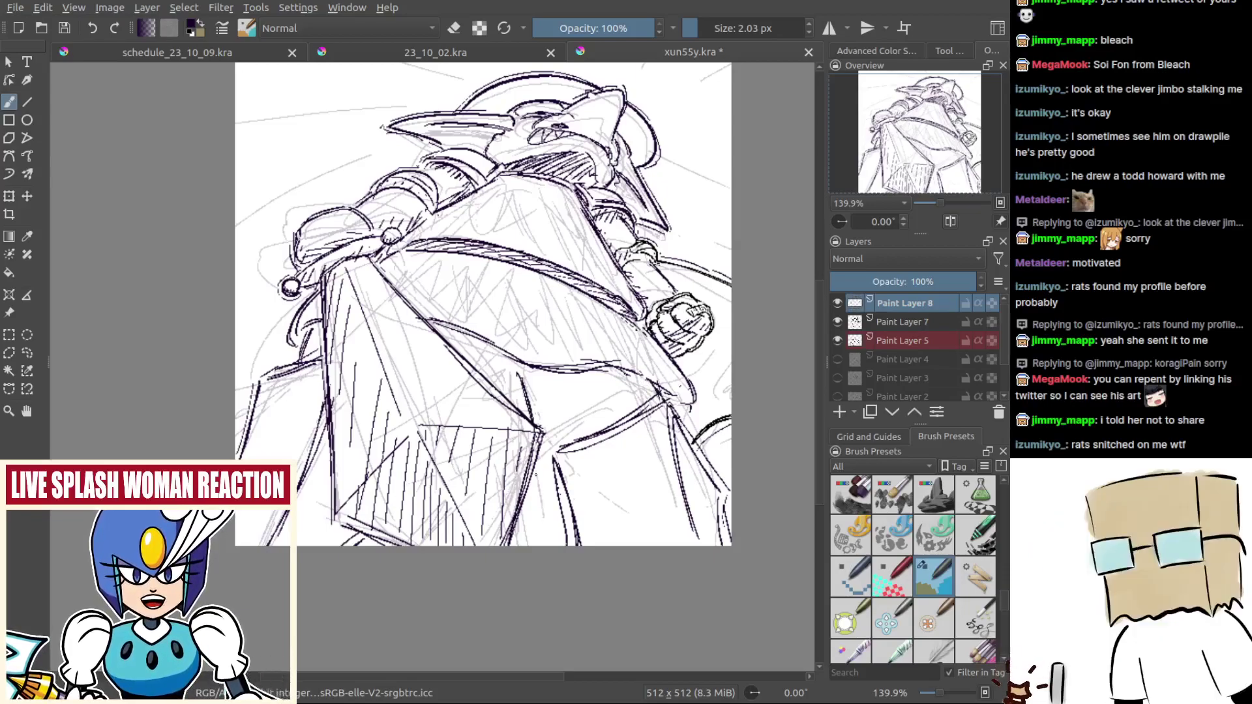
left_click_drag(535, 467, 553, 543)
key("ctrl+z")
left_click_drag(538, 460, 549, 546)
key("ctrl+z")
key("ctrl+z")
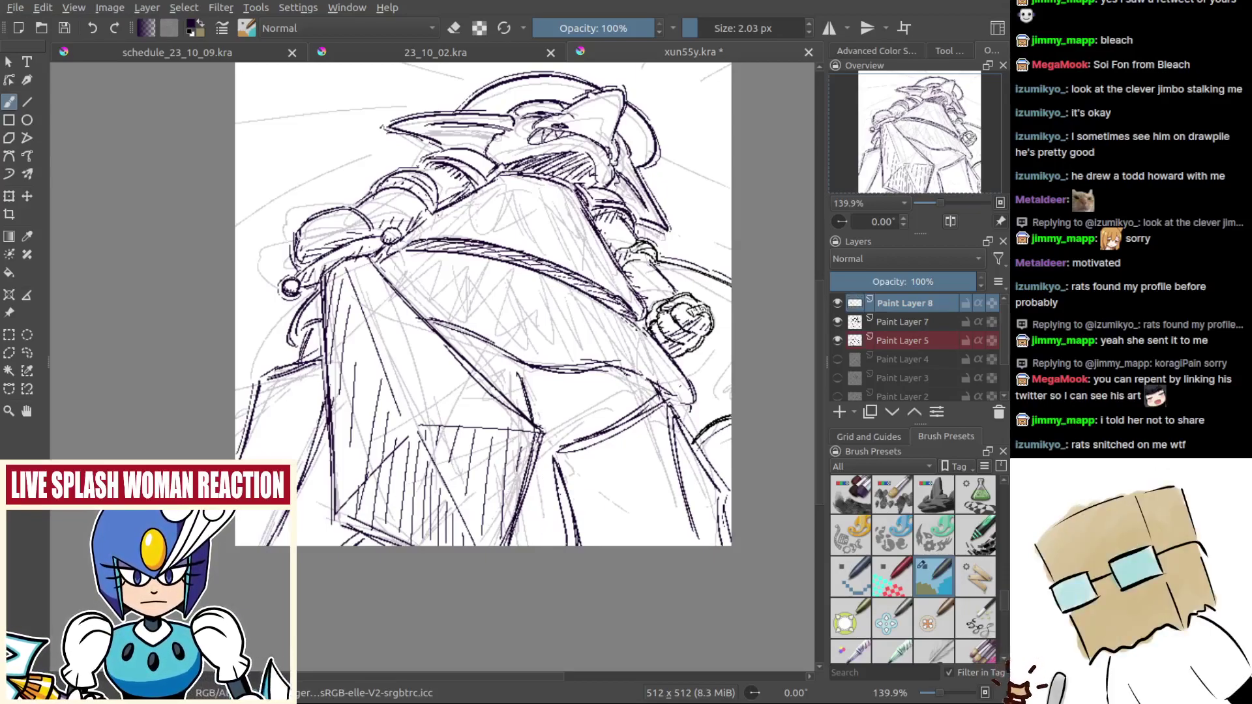
left_click_drag(540, 462, 547, 545)
left_click_drag(540, 466, 547, 545)
left_click_drag(540, 464, 545, 534)
mouse_move(540, 450)
left_mouse_down()
mouse_move(543, 546)
mouse_move(580, 481)
left_mouse_up()
key("ctrl+z")
key("ctrl+z")
key("ctrl+z")
key("ctrl+z")
key("ctrl+z")
key("ctrl+z")
key("ctrl+z")
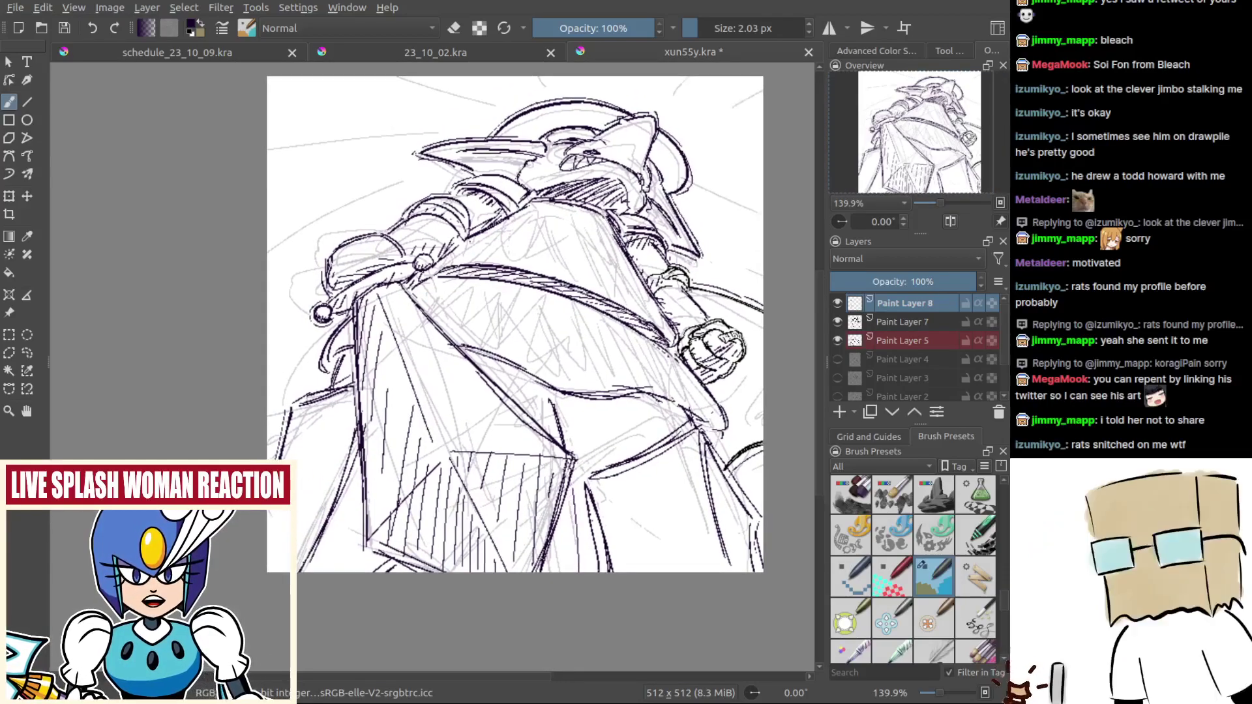
key("ctrl+z")
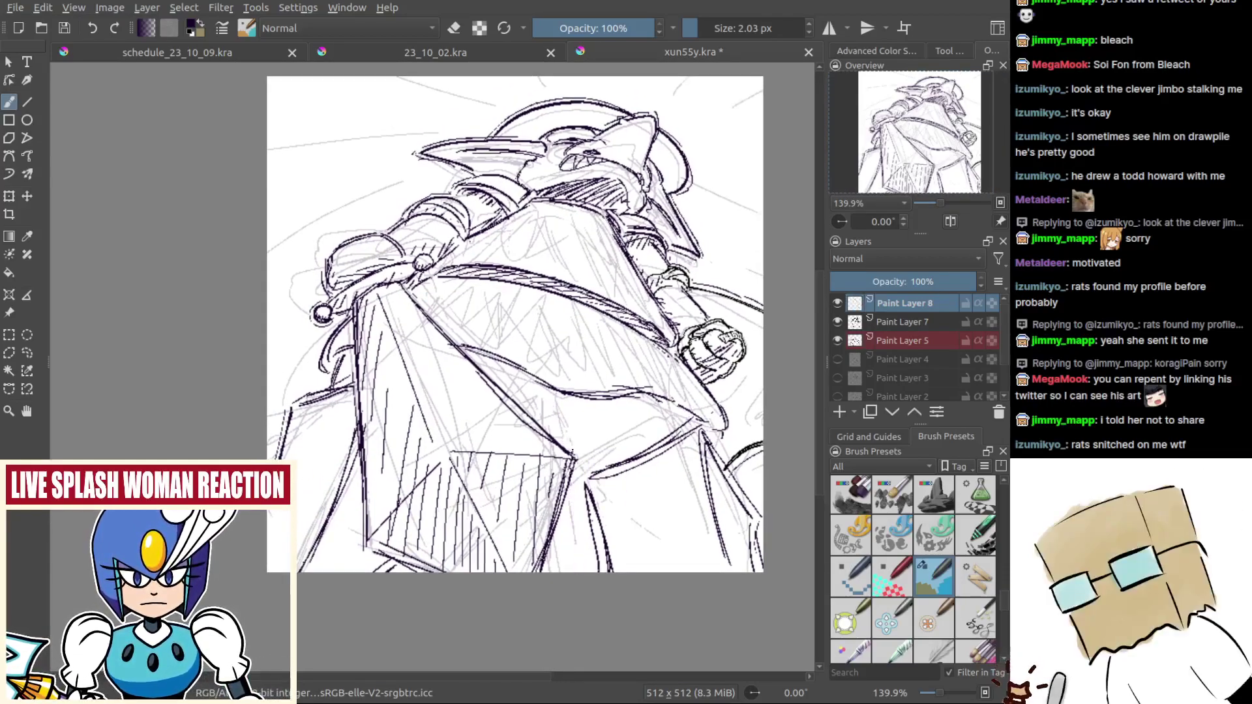
Step: Draw a fold line running down from the belly's hem beside the blade and hatch the shadow just beneath the hem
mouse_move(563, 399)
left_mouse_down()
mouse_move(589, 477)
mouse_move(596, 571)
left_mouse_up()
mouse_move(677, 412)
left_mouse_down()
mouse_move(684, 438)
mouse_move(693, 431)
left_mouse_up()
key("ctrl+z")
left_click_drag(681, 409, 684, 423)
left_click_drag(583, 408, 642, 402)
left_click_drag(624, 400, 581, 428)
key("ctrl+z")
mouse_move(593, 397)
left_mouse_down()
mouse_move(578, 424)
mouse_move(570, 405)
left_mouse_up()
left_click_drag(602, 399, 585, 415)
left_click_drag(668, 398, 602, 412)
left_click_drag(662, 400, 680, 405)
mouse_move(535, 405)
left_mouse_down()
mouse_move(573, 432)
mouse_move(622, 430)
left_mouse_up()
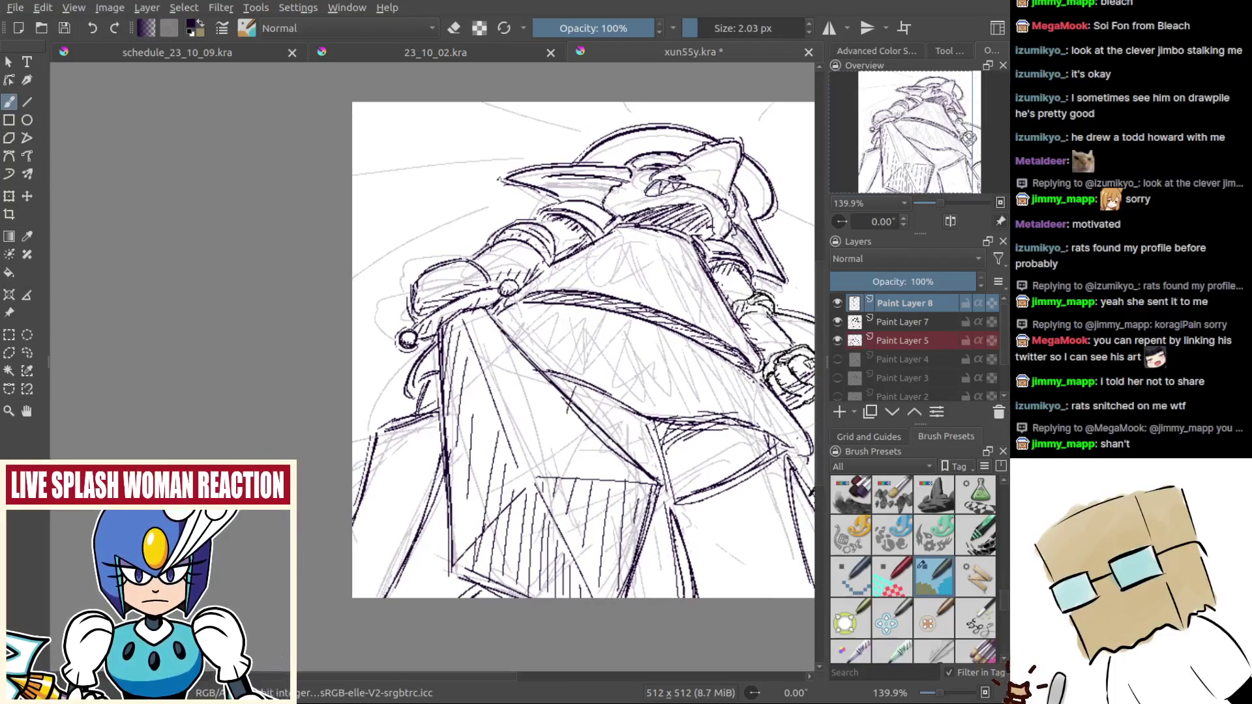
Step: Hatch the narrow upper corner of the gap between the blade's edge and the belly's hem
left_click_drag(584, 388, 565, 400)
left_click_drag(579, 383, 557, 393)
key("ctrl+z")
left_click_drag(579, 379, 568, 391)
left_click_drag(428, 383, 441, 391)
mouse_move(619, 430)
left_mouse_down()
mouse_move(475, 404)
mouse_move(546, 398)
mouse_move(506, 391)
mouse_move(571, 417)
left_mouse_up()
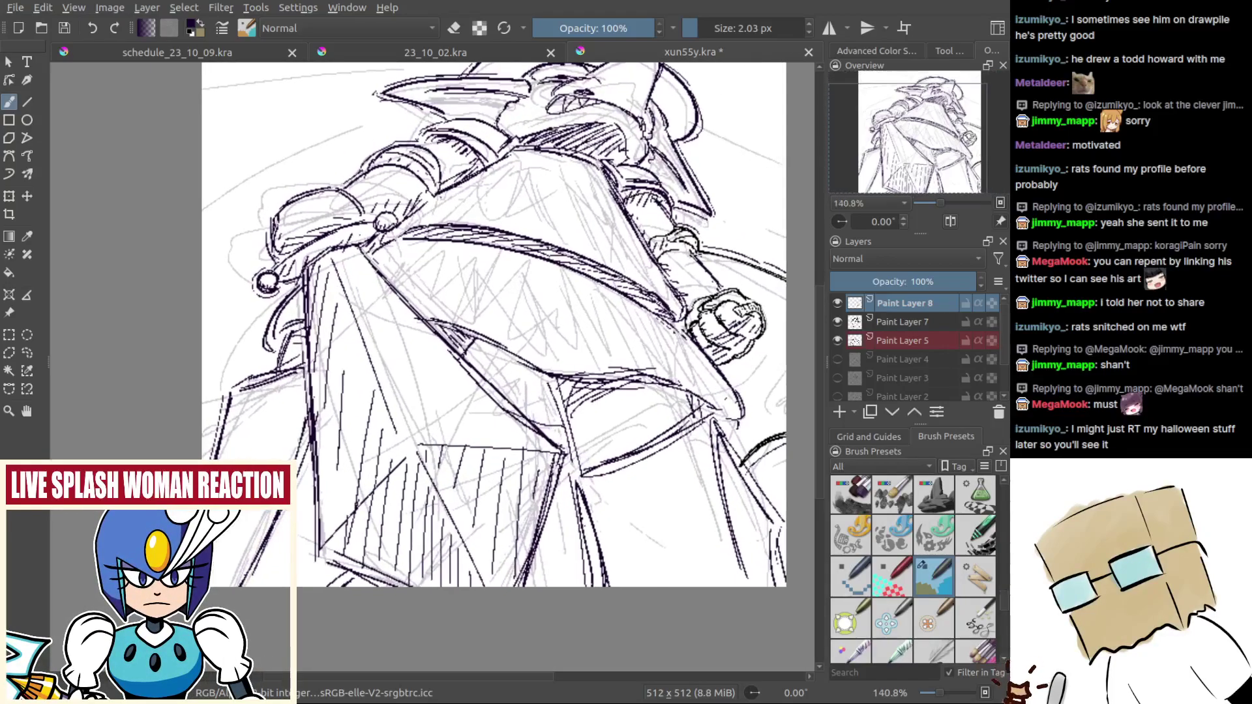
Step: Rotate the view and fill the rest of the gap between the blade and the belly's hem with parallel hatching
scroll(544, 426, "up", 1)
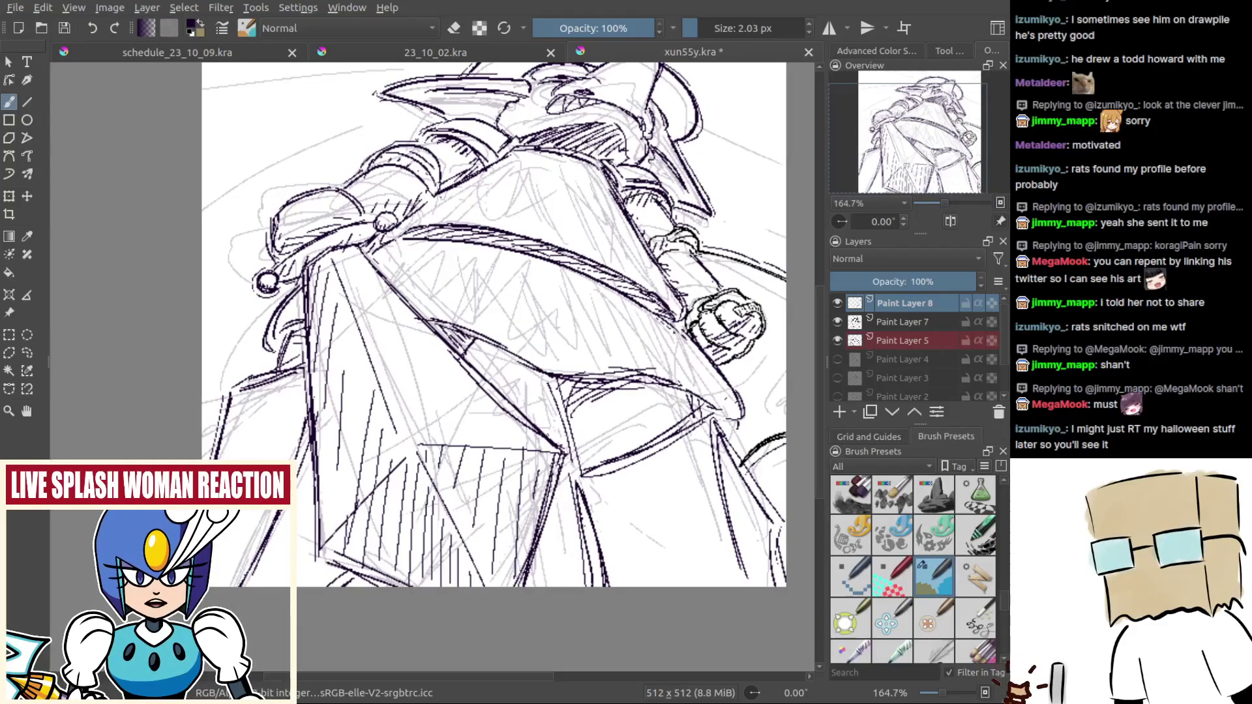
mouse_move(540, 430)
left_mouse_down()
mouse_move(613, 486)
mouse_move(599, 503)
mouse_move(340, 501)
mouse_move(476, 424)
mouse_move(470, 437)
left_mouse_up()
key("ctrl+z")
key("ctrl+z")
left_click_drag(500, 393, 485, 430)
left_click_drag(515, 365, 493, 435)
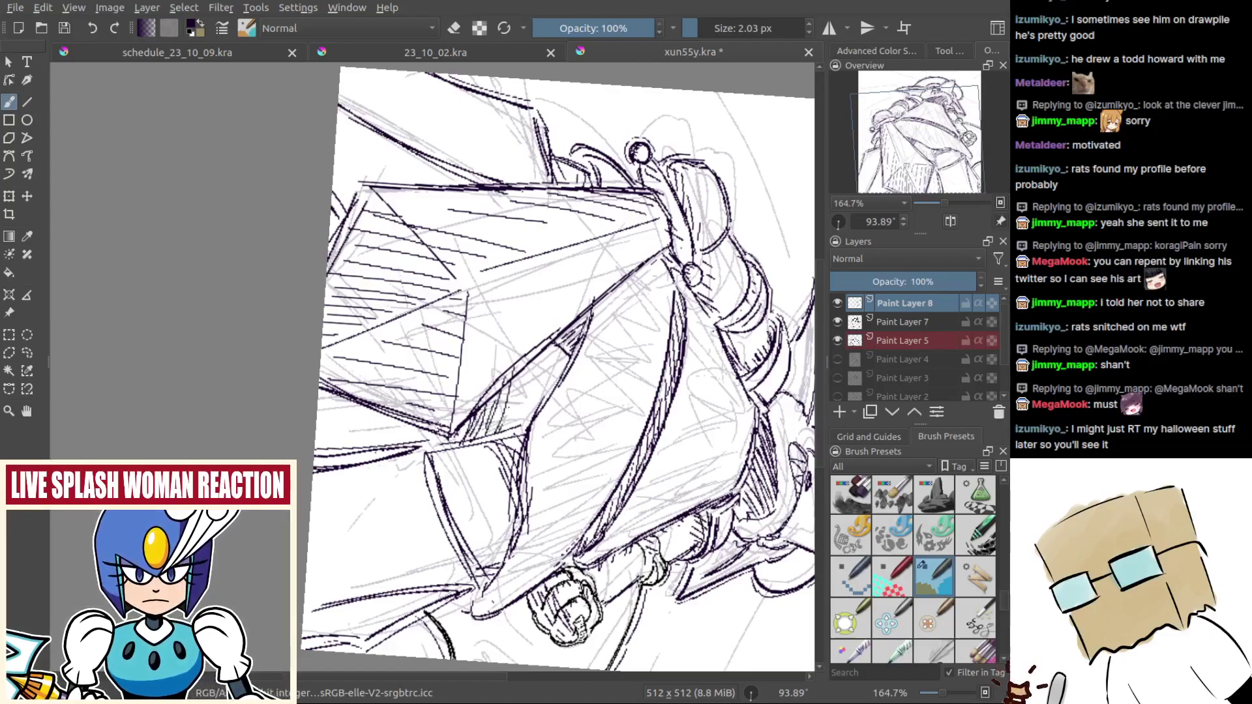
left_click_drag(522, 373, 502, 425)
mouse_move(538, 358)
left_mouse_down()
mouse_move(512, 428)
mouse_move(548, 390)
mouse_move(536, 357)
left_mouse_up()
left_click_drag(508, 447, 533, 369)
key("ctrl+z")
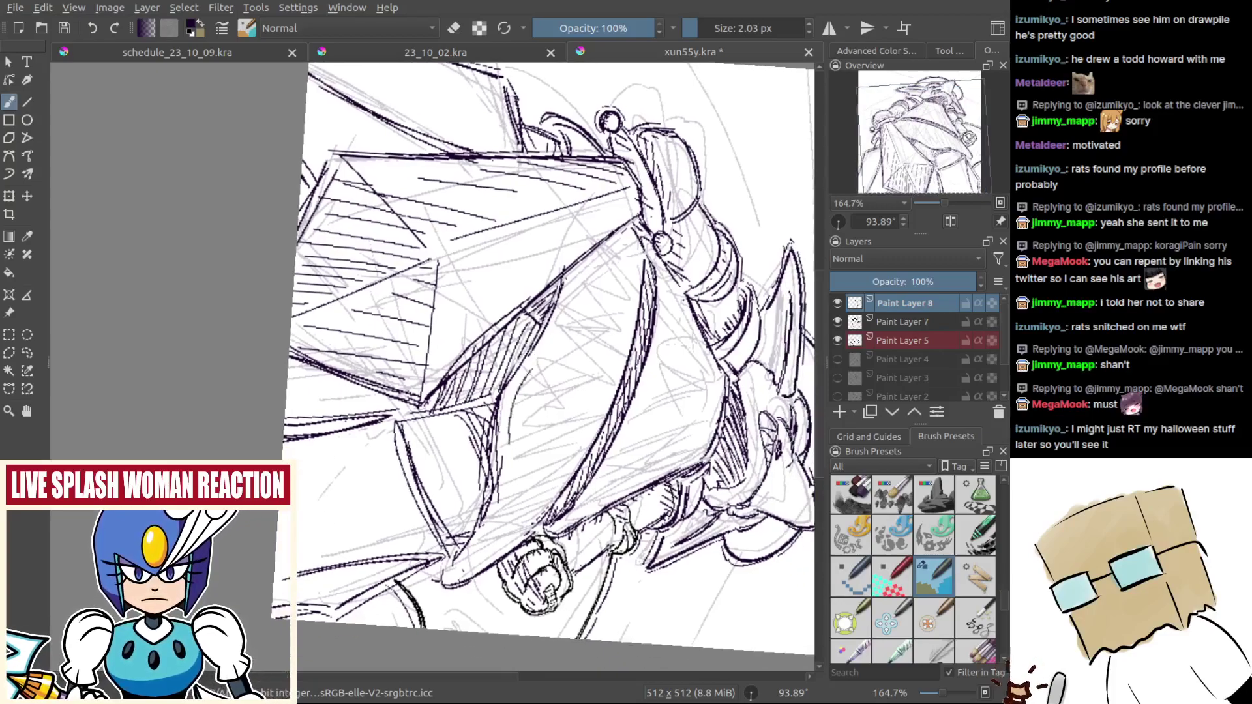
Step: Start hatching the underside of the belly along its hem with strokes that follow the hem's curve
left_click_drag(576, 272, 535, 371)
mouse_move(510, 463)
left_mouse_down()
mouse_move(470, 575)
mouse_move(508, 520)
left_mouse_up()
left_click_drag(506, 523, 520, 467)
left_click_drag(510, 430, 519, 409)
key("ctrl+z")
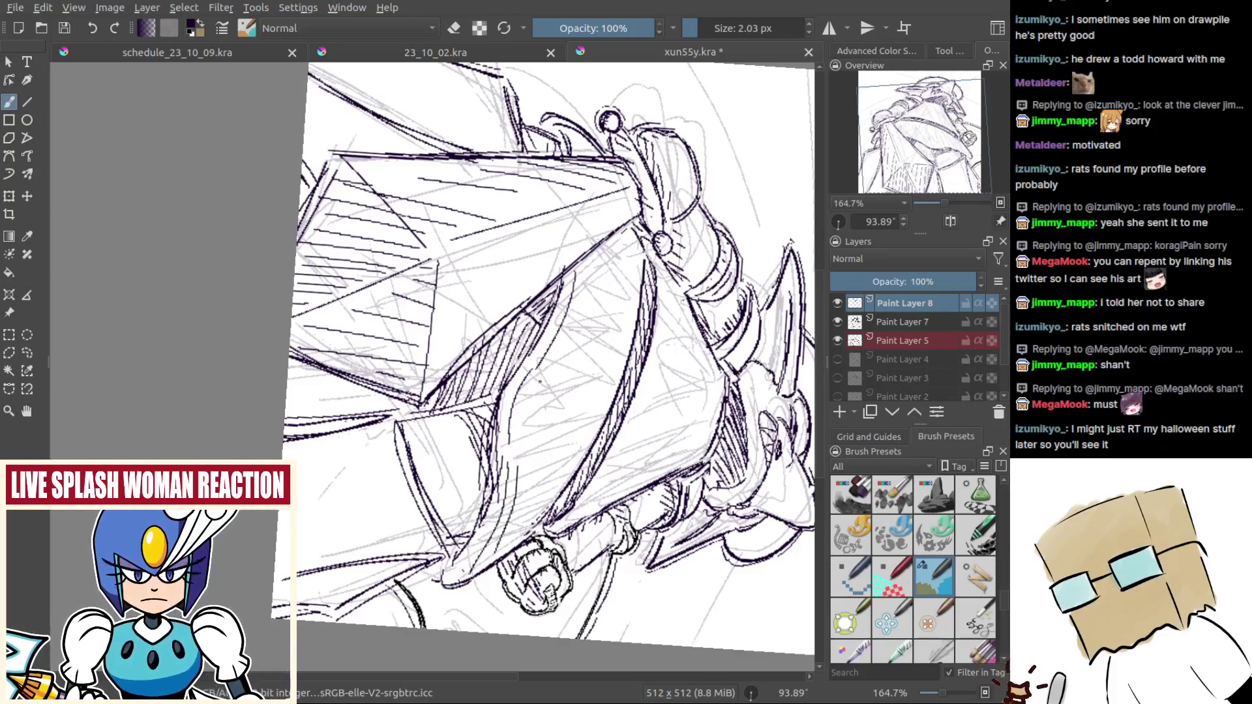
left_click_drag(539, 380, 519, 447)
mouse_move(584, 267)
left_mouse_down()
mouse_move(564, 362)
mouse_move(581, 285)
mouse_move(594, 301)
mouse_move(609, 251)
mouse_move(534, 484)
left_mouse_up()
key("ctrl+z")
key("ctrl+z")
left_click_drag(584, 427, 450, 209)
left_click_drag(457, 324, 542, 479)
left_click_drag(622, 414, 617, 315)
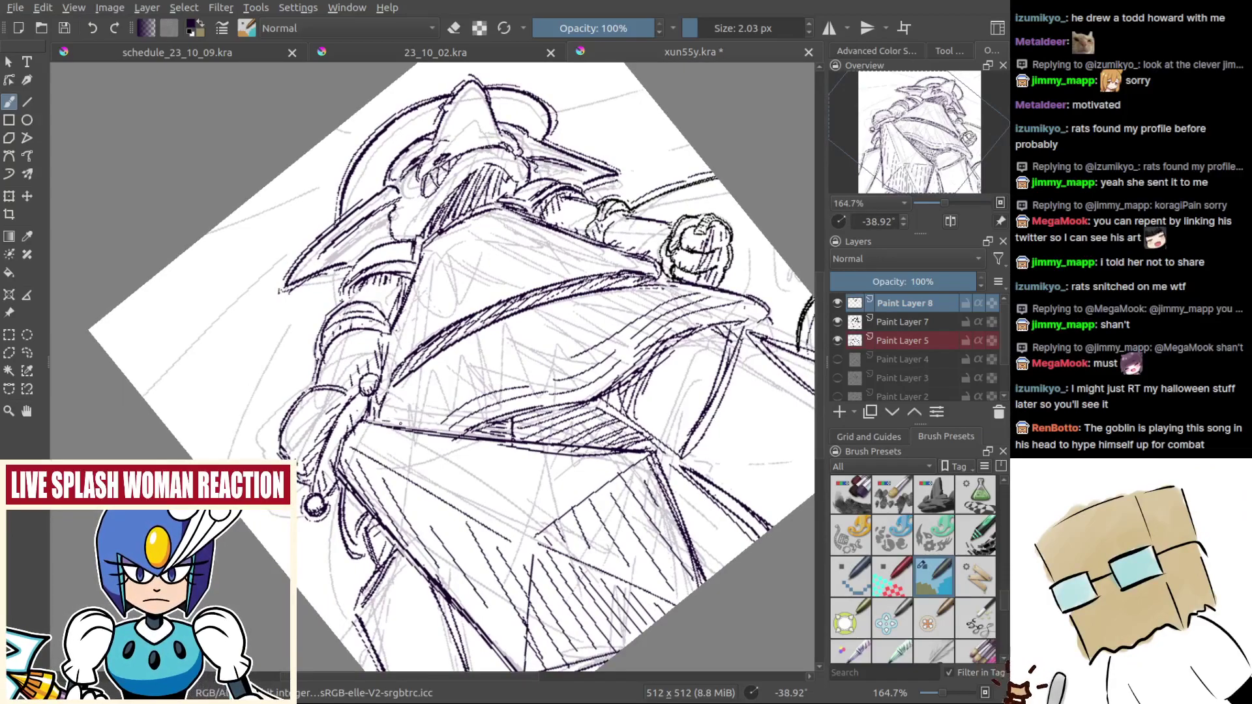
Step: Extend long curved hatching lines across the lower belly between the belt and the hem
left_click_drag(442, 403, 536, 376)
key("ctrl+z")
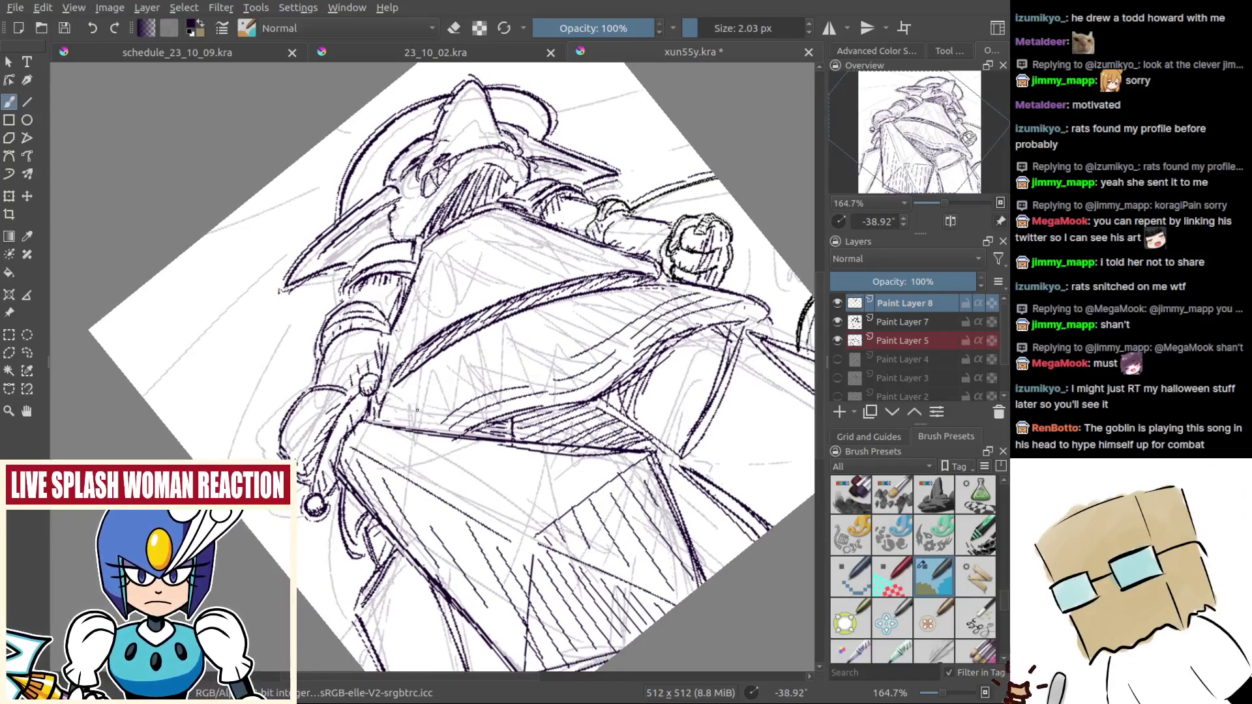
left_click_drag(421, 411, 562, 362)
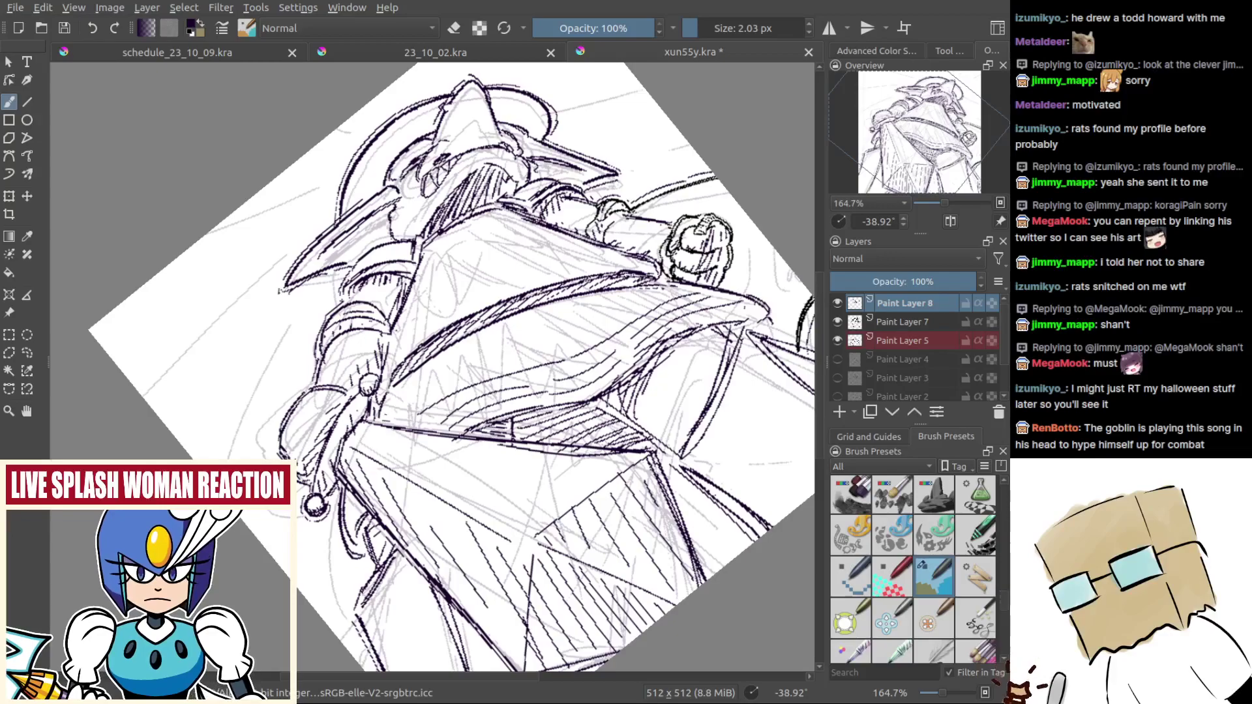
left_click_drag(385, 417, 438, 387)
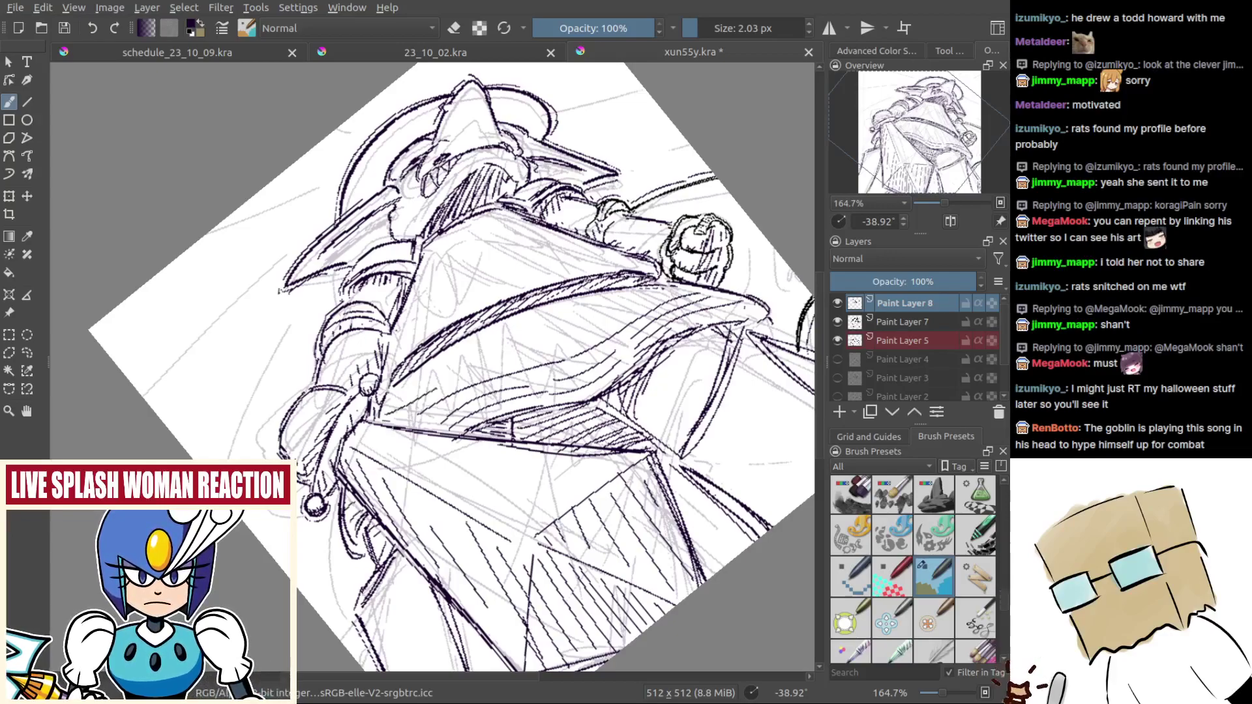
left_click_drag(417, 384, 605, 310)
key("ctrl+z")
key("ctrl+z")
mouse_move(476, 343)
left_mouse_down()
mouse_move(638, 291)
mouse_move(628, 296)
mouse_move(679, 288)
left_mouse_up()
key("ctrl+z")
key("ctrl+z")
left_click_drag(545, 347, 639, 300)
left_click_drag(600, 337, 598, 420)
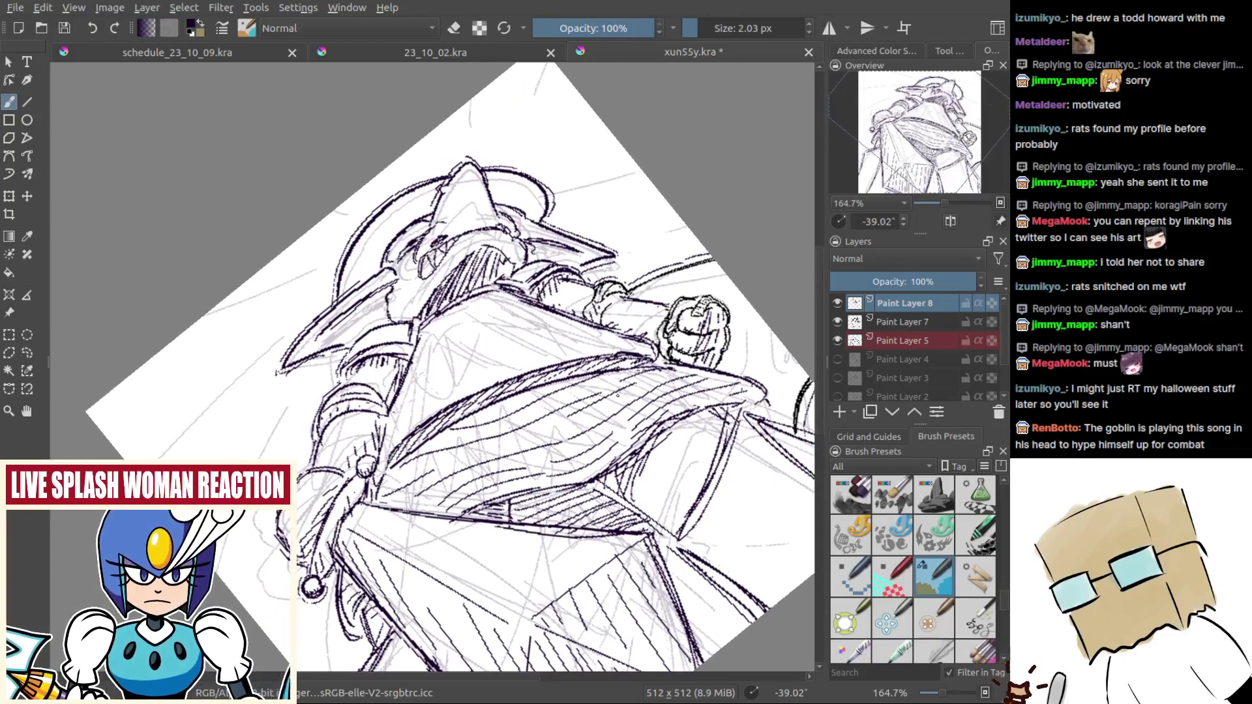
Step: Complete the lower belly's hatching near the sword hand, erasing stray marks, and save the drawing
left_click_drag(588, 409, 520, 408)
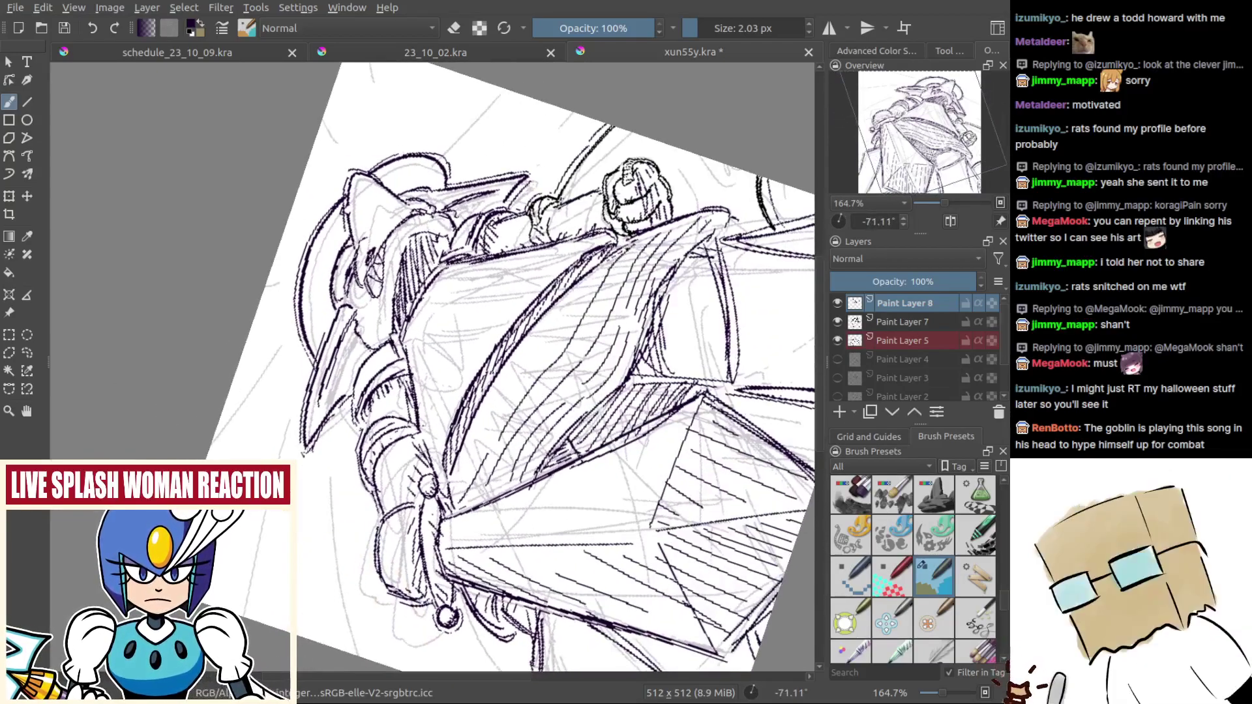
left_click_drag(643, 240, 509, 436)
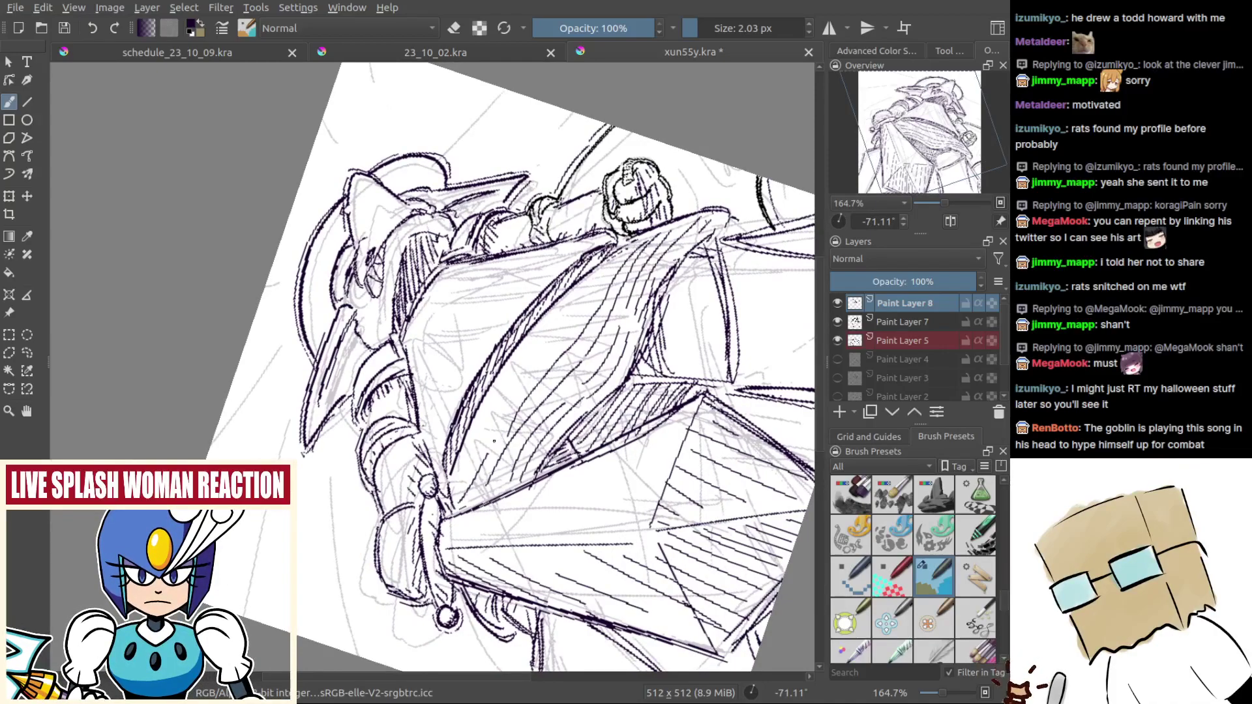
key("e")
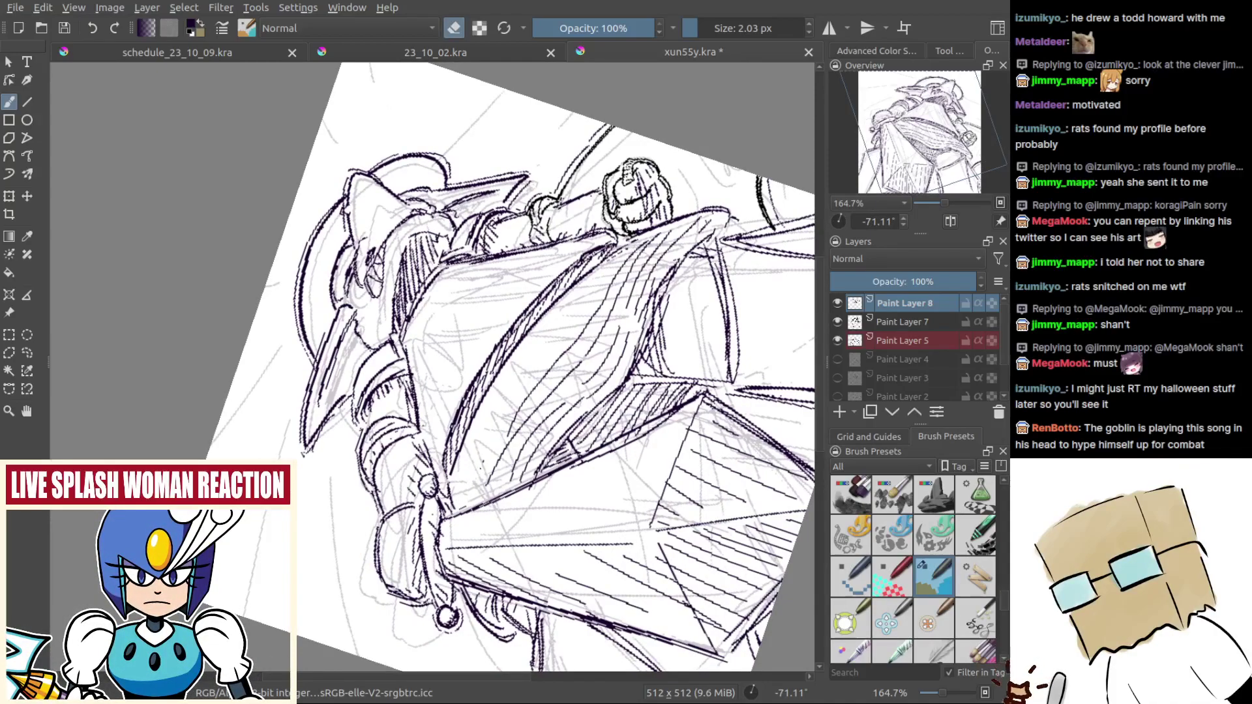
key("e")
mouse_move(472, 494)
left_mouse_down()
mouse_move(501, 437)
mouse_move(477, 441)
mouse_move(534, 338)
left_mouse_up()
key("ctrl+z")
key("ctrl+z")
left_click_drag(455, 475, 510, 372)
key("ctrl+z")
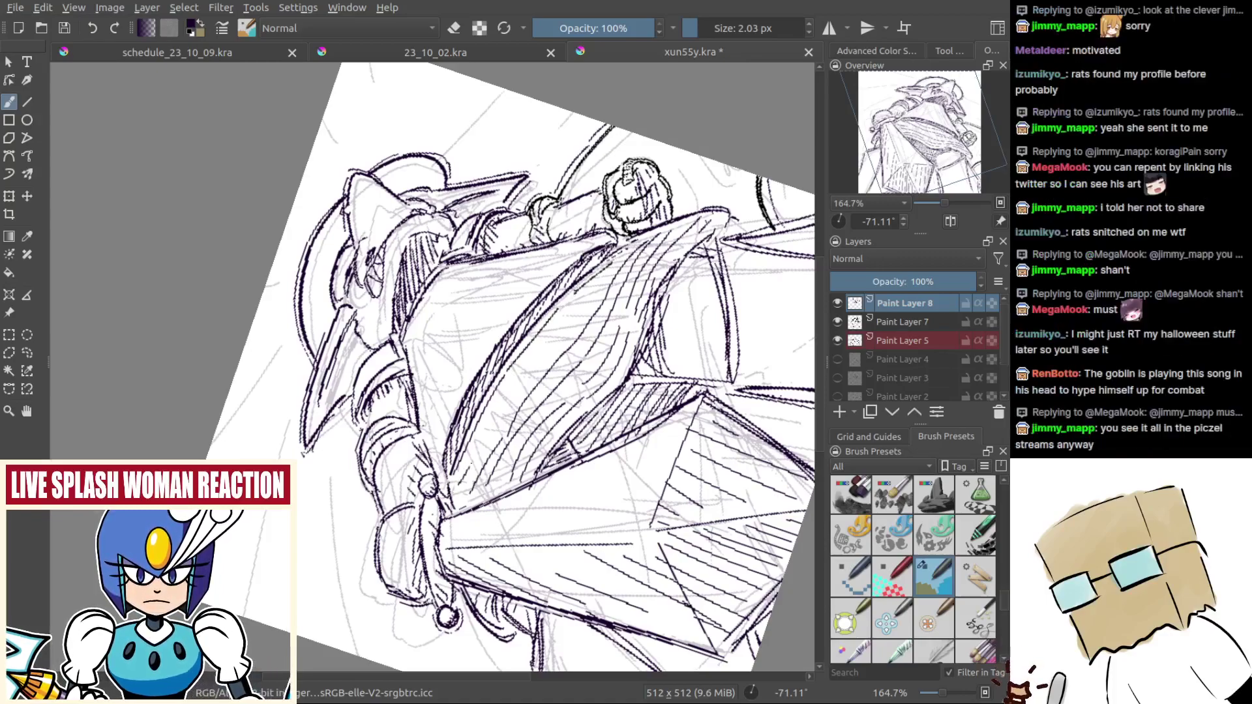
mouse_move(471, 464)
left_mouse_down()
mouse_move(610, 279)
mouse_move(541, 349)
mouse_move(473, 458)
mouse_move(509, 498)
mouse_move(409, 517)
mouse_move(372, 506)
left_mouse_up()
key("ctrl+z")
left_click_drag(508, 555, 552, 364)
left_click_drag(552, 364, 620, 422)
key("ctrl+s")
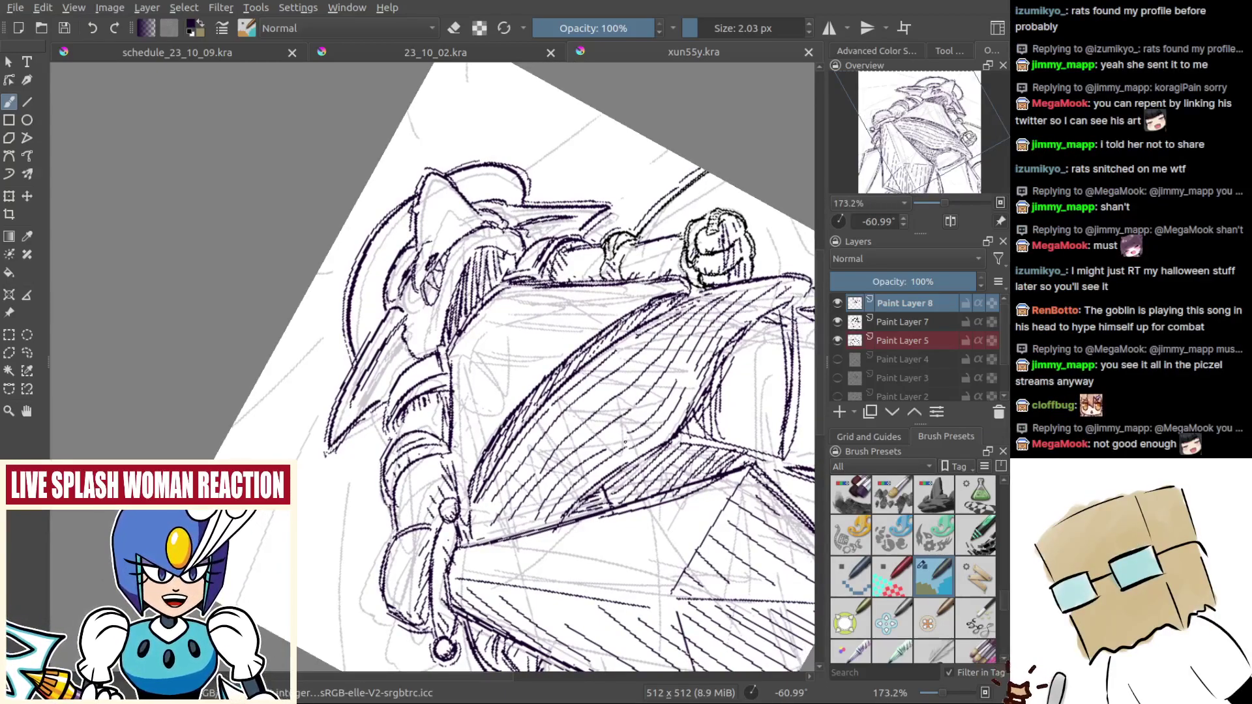
left_click_drag(603, 416, 609, 382)
key("ctrl+z")
mouse_move(475, 441)
left_mouse_down()
mouse_move(501, 509)
mouse_move(498, 424)
left_mouse_up()
key("ctrl+z")
key("ctrl+z")
key("ctrl+z")
key("ctrl+z")
key("ctrl+z")
Step: Hatch the torso just above the belt with long strokes that follow the belt's curve
left_click_drag(485, 467, 556, 341)
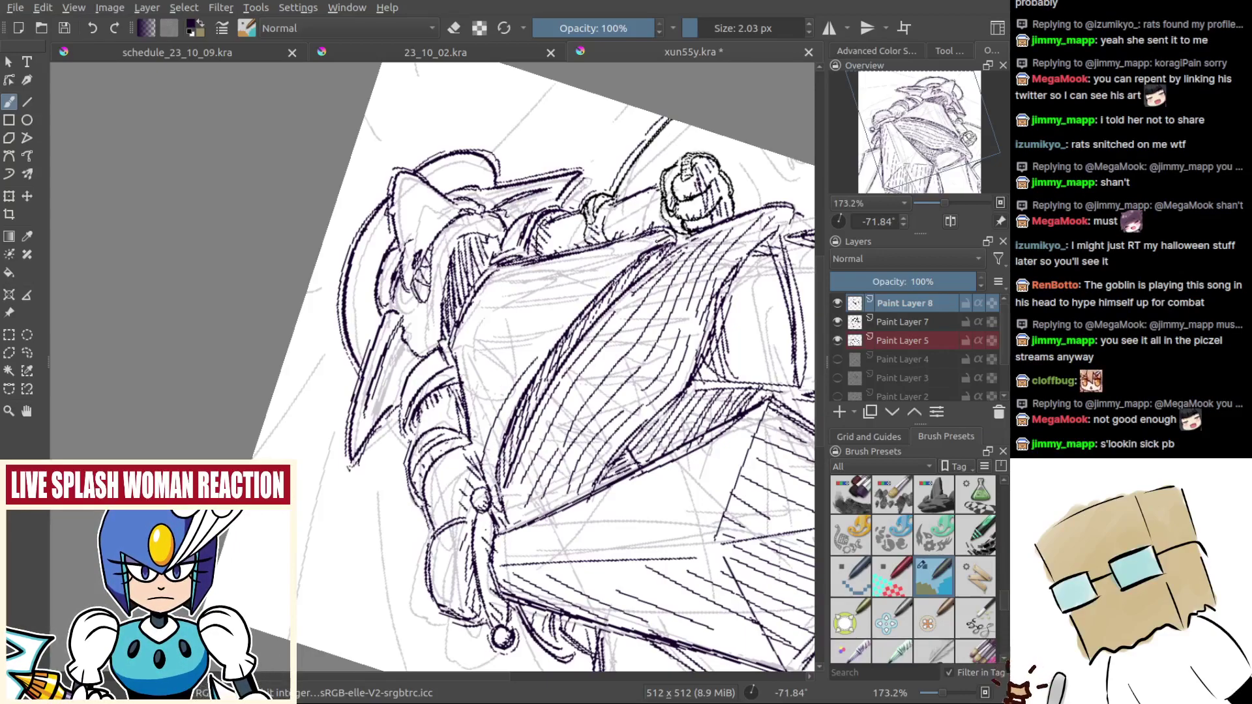
left_click_drag(626, 254, 545, 345)
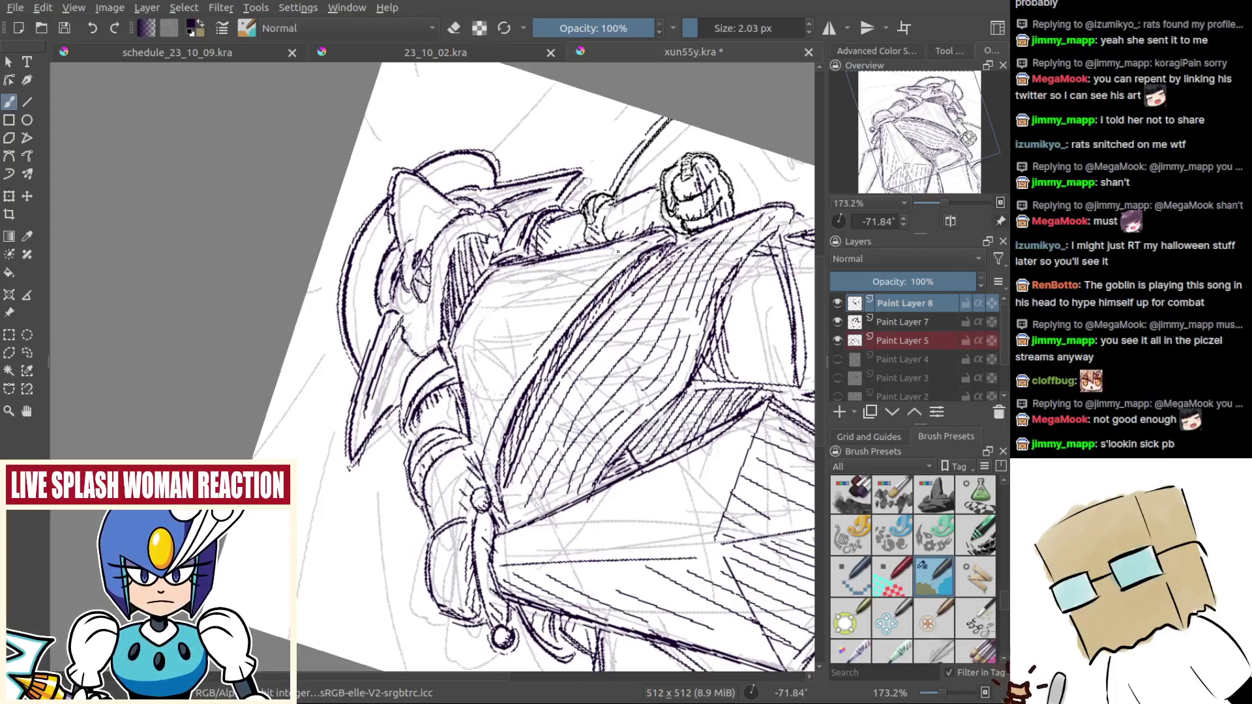
key("ctrl+z")
mouse_move(618, 251)
left_mouse_down()
mouse_move(523, 351)
mouse_move(473, 447)
mouse_move(520, 333)
mouse_move(605, 249)
mouse_move(520, 336)
left_mouse_up()
key("ctrl+z")
key("ctrl+z")
key("ctrl+z")
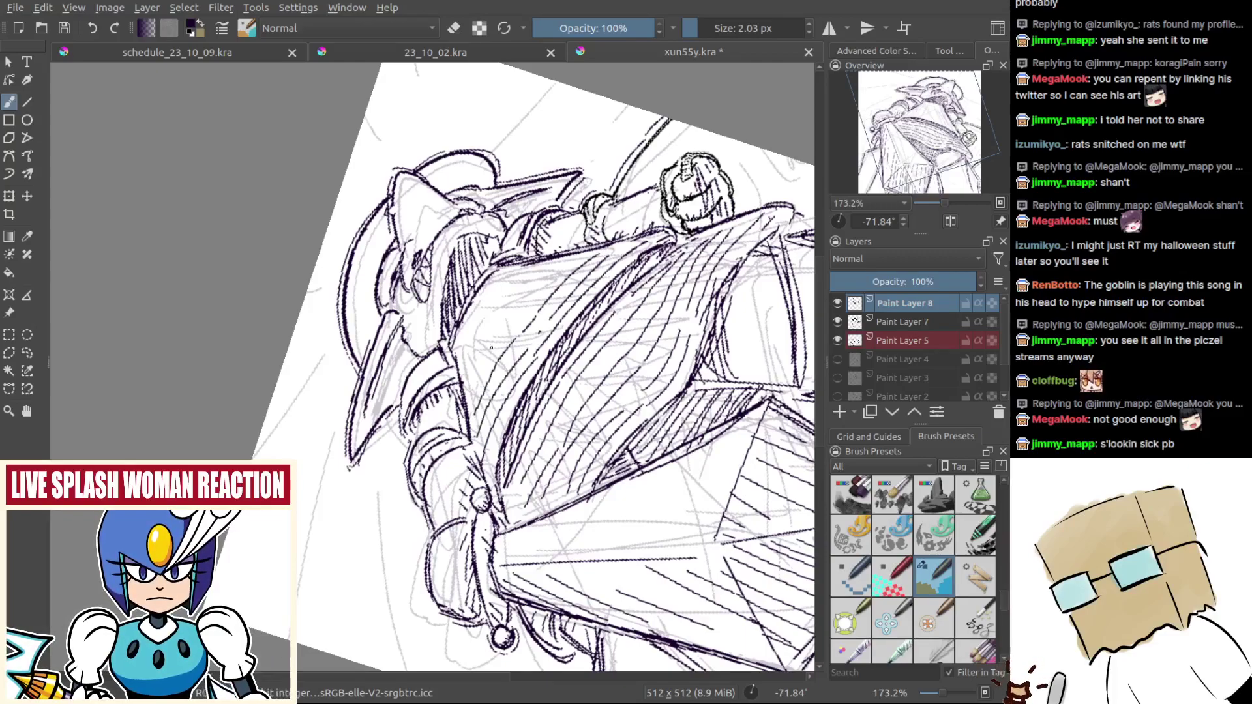
Step: Extend the upper torso's hatching towards the chest and shoulder outline
mouse_move(467, 399)
left_mouse_down()
mouse_move(556, 283)
mouse_move(471, 389)
mouse_move(550, 265)
mouse_move(475, 367)
mouse_move(507, 316)
left_mouse_up()
key("ctrl+z")
key("ctrl+z")
key("ctrl+z")
key("ctrl+z")
key("ctrl+z")
left_click_drag(469, 365, 539, 266)
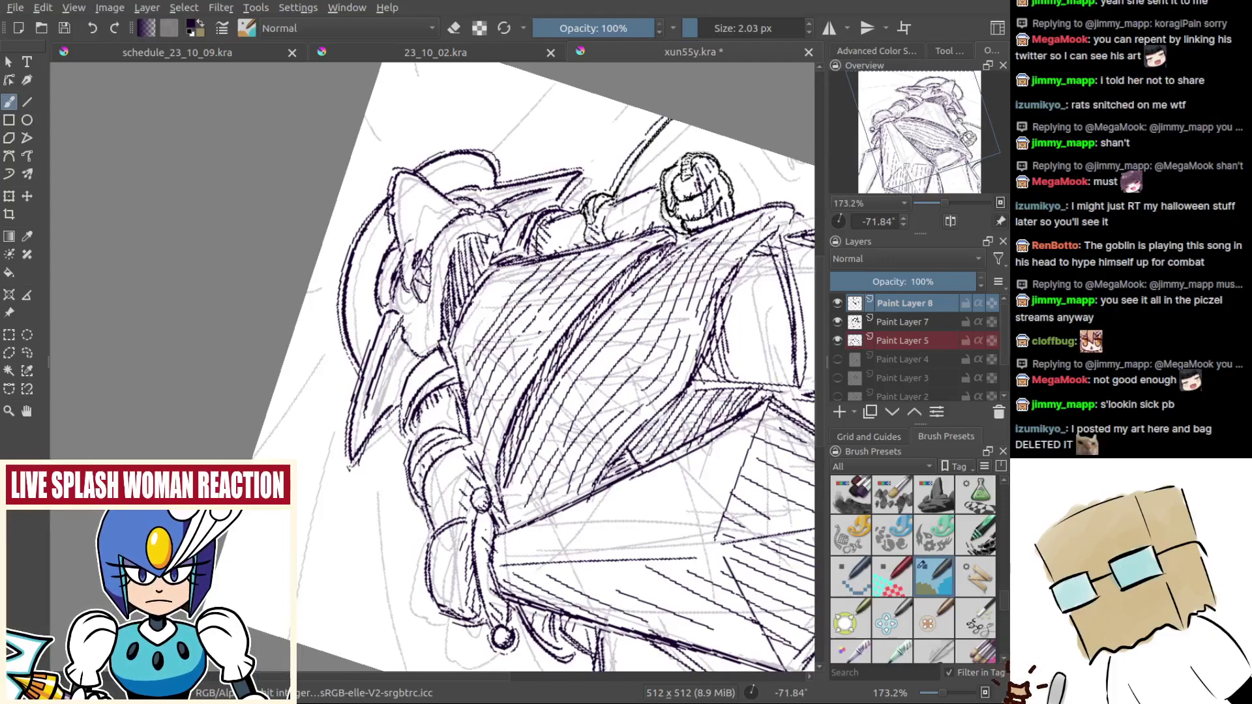
Step: Fill the gaps in the upper chest's curved hatching just below the neck
left_click_drag(481, 325, 538, 264)
left_click_drag(458, 362, 495, 292)
mouse_move(458, 332)
left_mouse_down()
mouse_move(511, 266)
mouse_move(499, 274)
left_mouse_up()
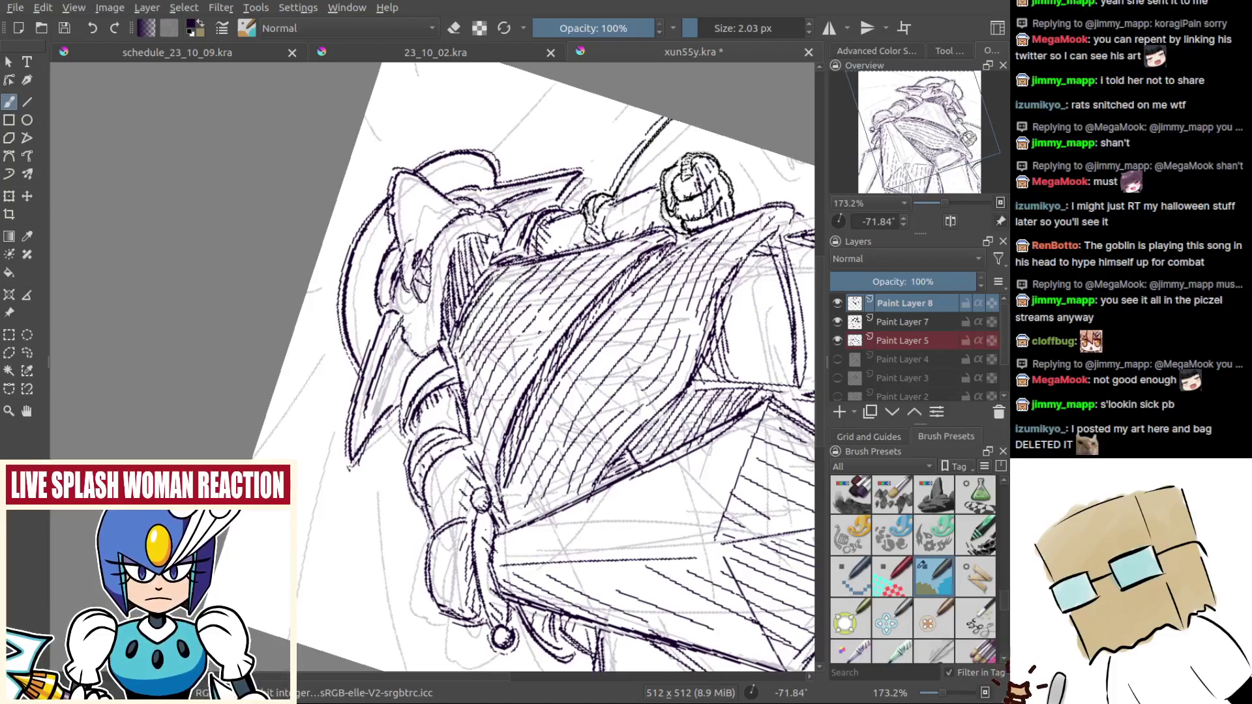
left_click_drag(479, 316, 519, 266)
key("ctrl+z")
left_click_drag(489, 342, 515, 427)
Step: Hide Paint Layer 5 with the rough sketch to show the inked line art alone
key("5")
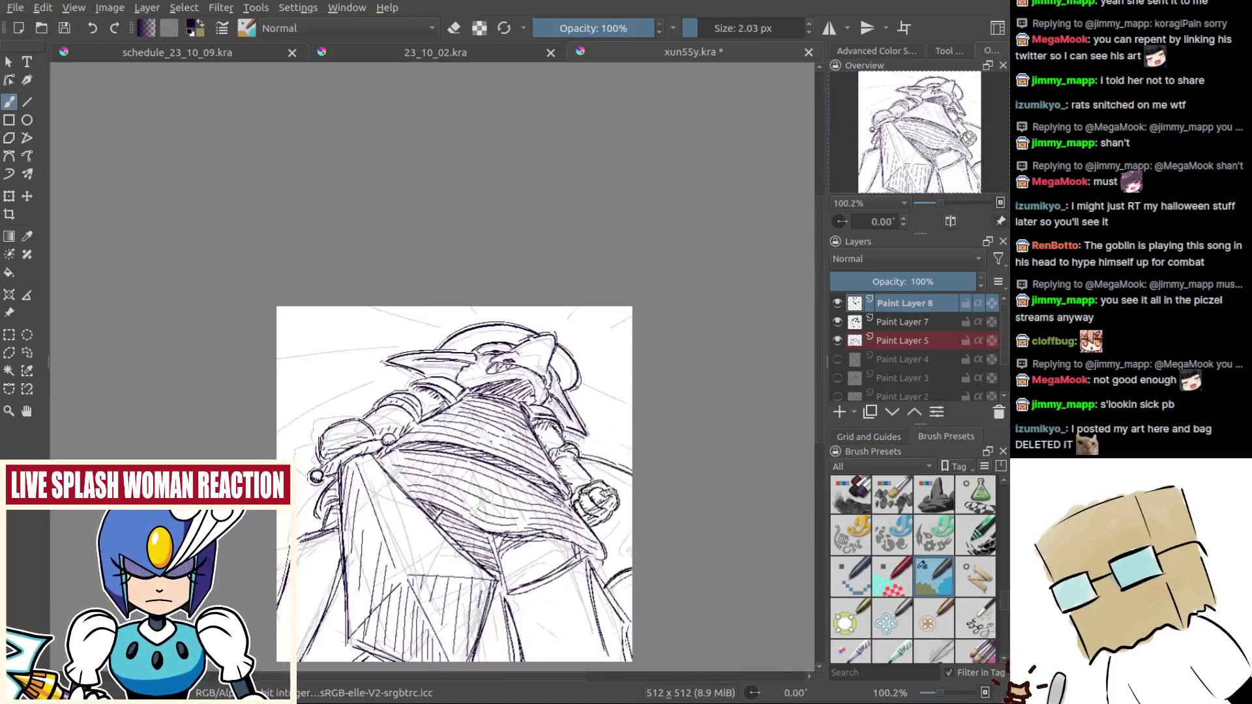
mouse_move(594, 444)
left_mouse_down()
mouse_move(595, 418)
mouse_move(652, 391)
left_mouse_up()
scroll(594, 418, "down", 1)
left_click(837, 340)
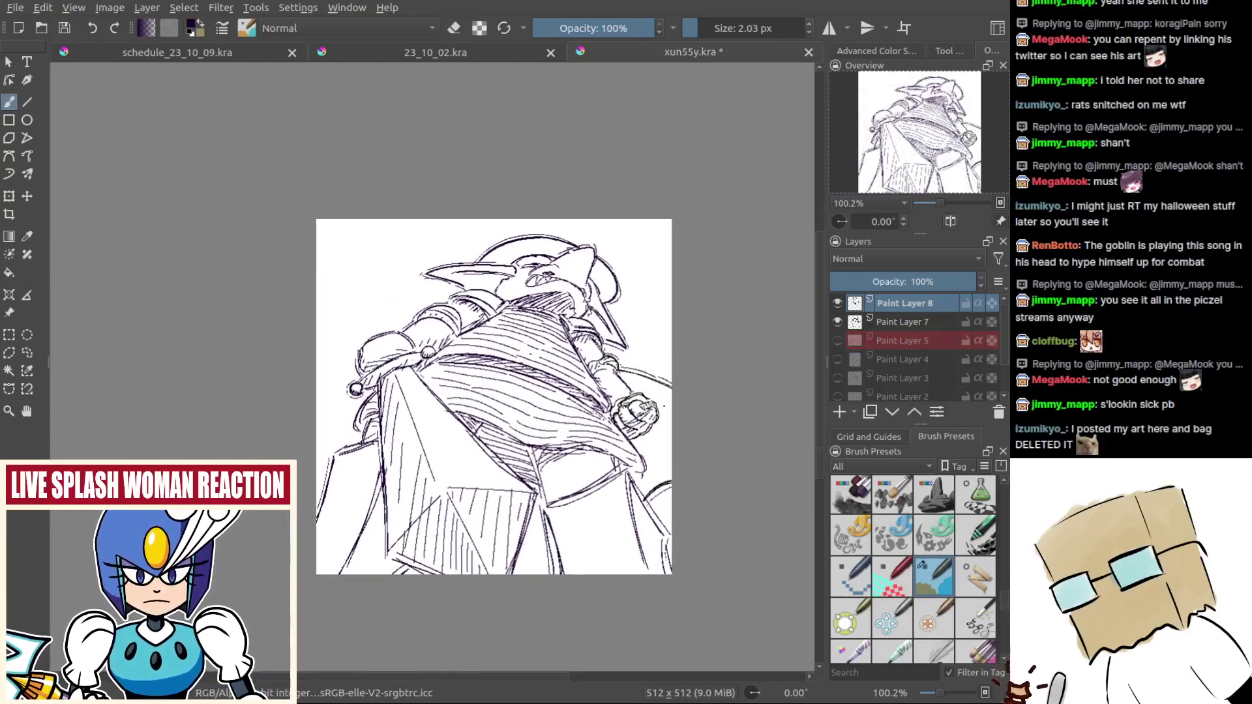
Step: Hatch the outer edge of the large round brim behind the head with strokes following its curve
left_click_drag(522, 274, 351, 264)
left_click_drag(351, 264, 522, 331)
left_click_drag(517, 332, 517, 270)
scroll(519, 271, "up", 2)
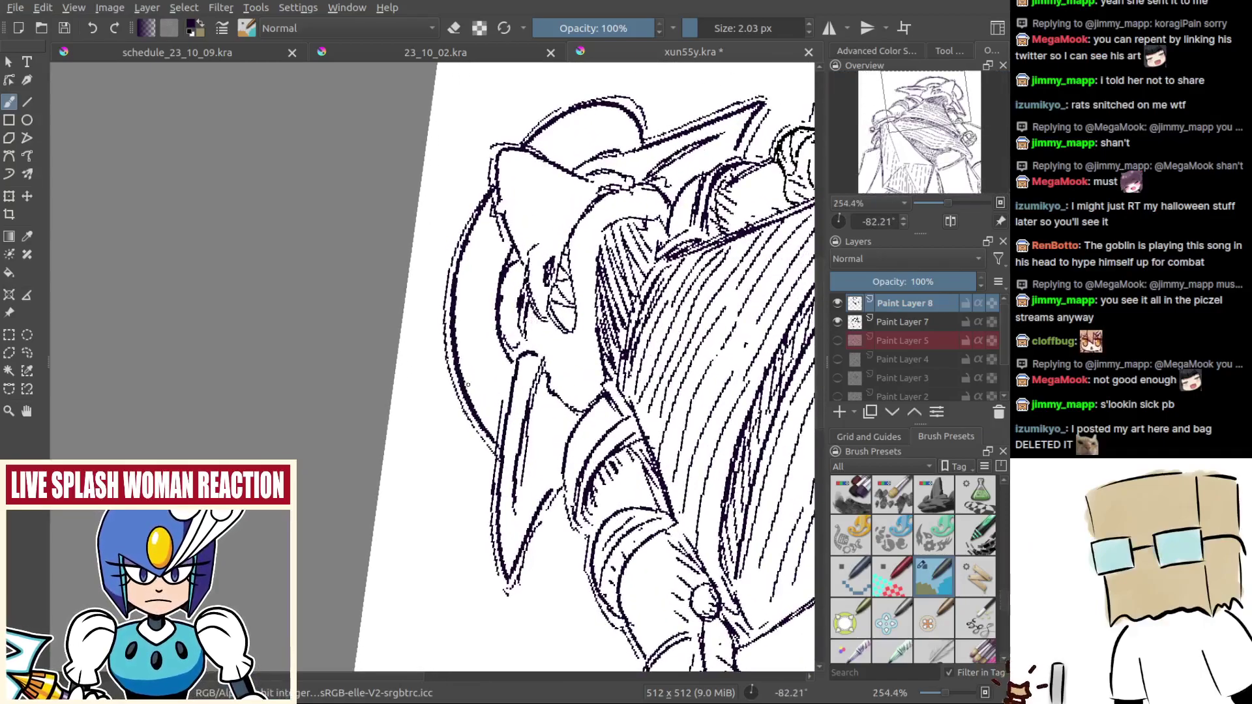
left_click_drag(468, 253, 460, 336)
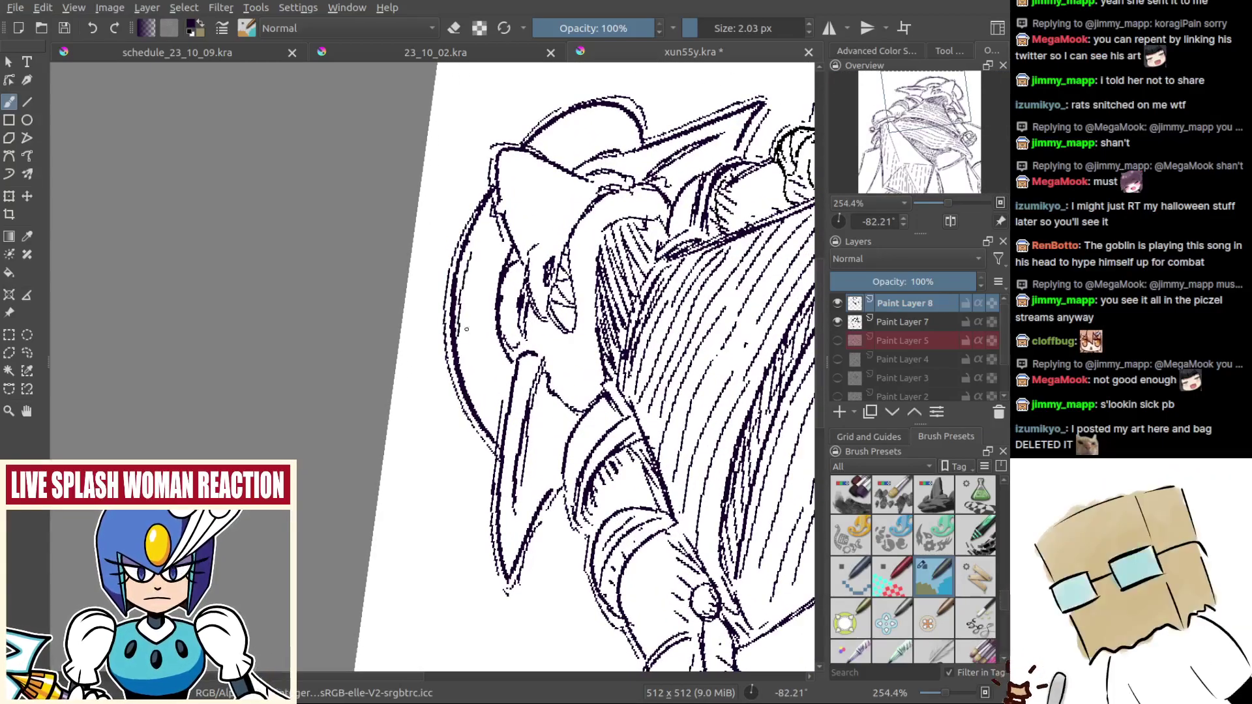
left_click_drag(467, 286, 458, 345)
left_click_drag(467, 257, 457, 394)
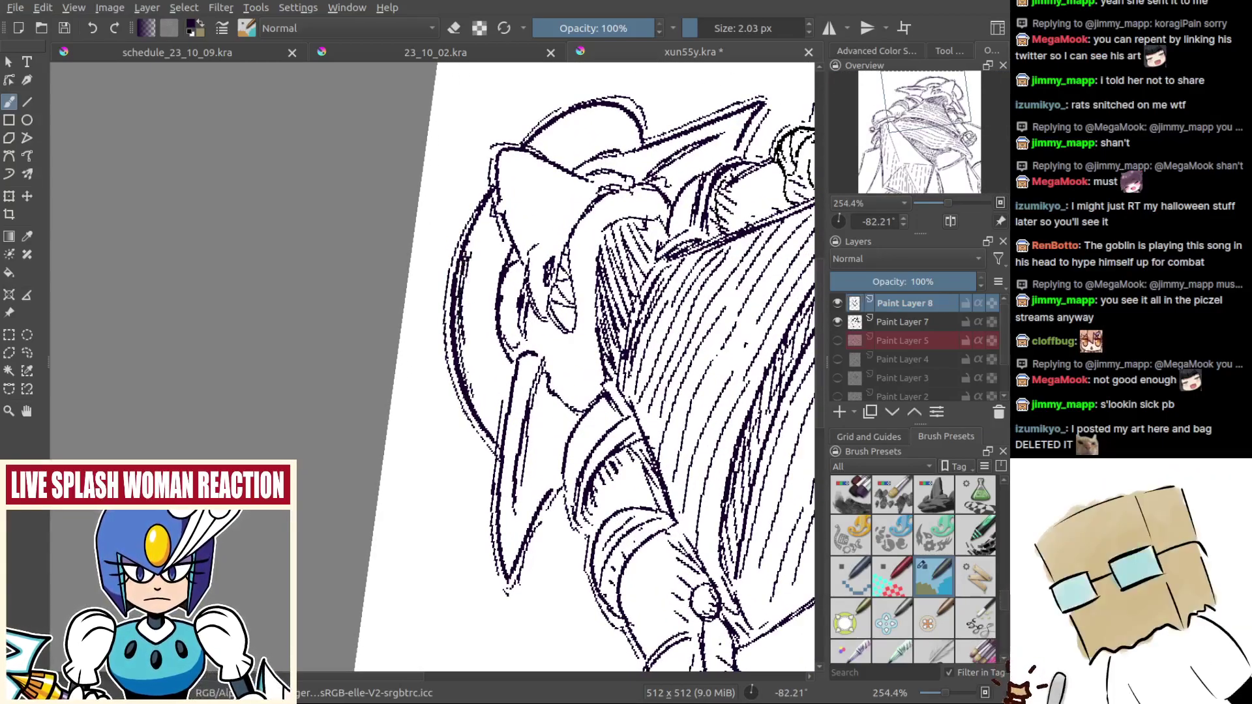
left_click_drag(465, 337, 489, 427)
mouse_move(474, 315)
left_mouse_down()
mouse_move(485, 414)
mouse_move(500, 390)
left_mouse_up()
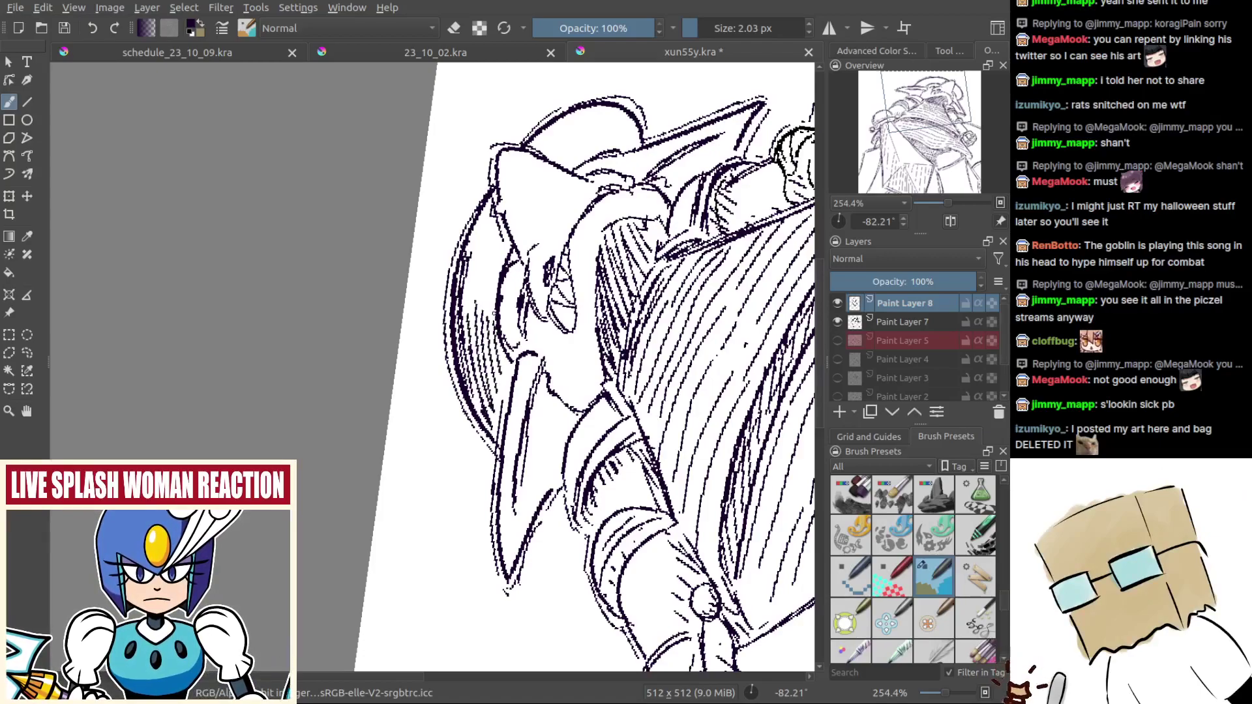
Step: Continue the brim's hatching inward up to the nose and brow outline
left_click_drag(488, 218, 478, 304)
left_click_drag(499, 249, 483, 311)
mouse_move(503, 258)
left_mouse_down()
mouse_move(489, 325)
mouse_move(499, 260)
left_mouse_up()
left_click_drag(475, 266, 463, 319)
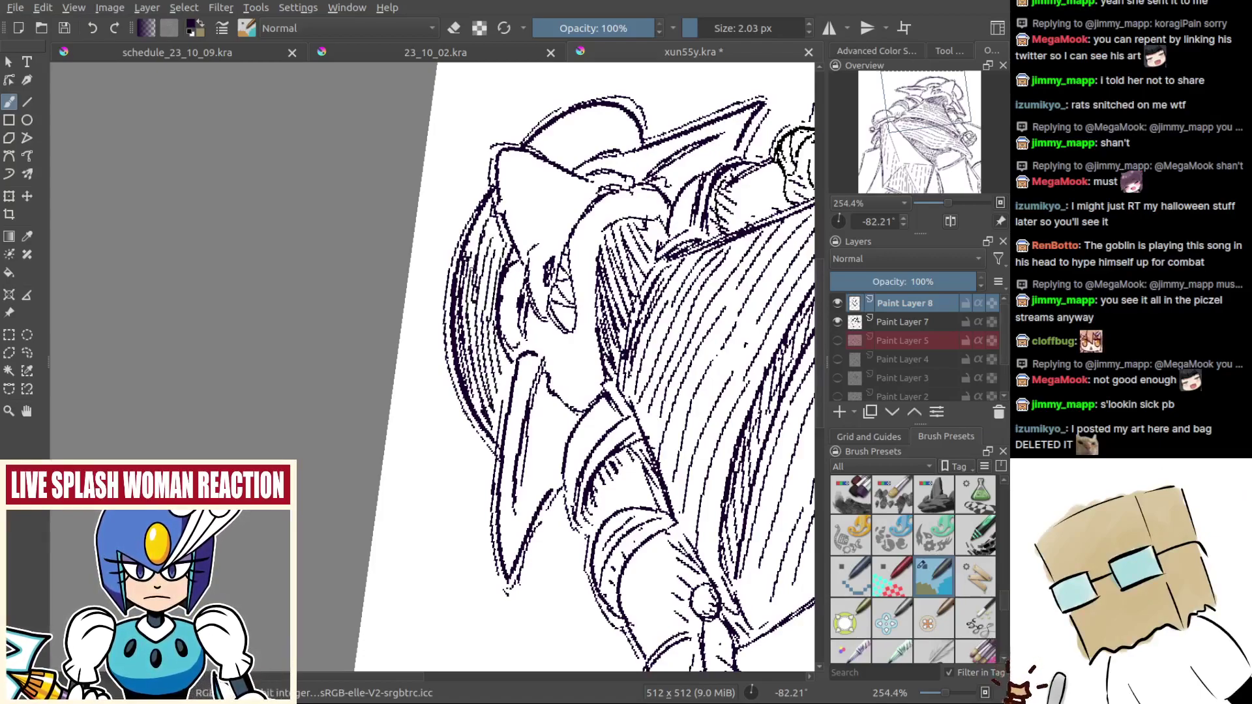
left_click_drag(499, 198, 472, 245)
mouse_move(503, 223)
left_mouse_down()
mouse_move(483, 249)
mouse_move(495, 267)
mouse_move(485, 302)
left_mouse_up()
Step: Hatch the smaller part of the round brim on the far side of the nose, undoing the last stray stroke
mouse_move(568, 166)
left_mouse_down()
mouse_move(531, 251)
mouse_move(452, 239)
left_mouse_up()
mouse_move(453, 239)
left_mouse_down()
mouse_move(526, 285)
mouse_move(484, 295)
left_mouse_up()
left_click_drag(506, 232, 488, 289)
left_click_drag(493, 267, 491, 281)
mouse_move(521, 216)
left_mouse_down()
mouse_move(493, 270)
mouse_move(497, 295)
left_mouse_up()
mouse_move(529, 223)
left_mouse_down()
mouse_move(501, 296)
mouse_move(521, 284)
left_mouse_up()
left_click_drag(548, 223, 539, 249)
mouse_move(559, 222)
left_mouse_down()
mouse_move(532, 221)
mouse_move(525, 264)
mouse_move(525, 495)
left_mouse_up()
key("ctrl+z")
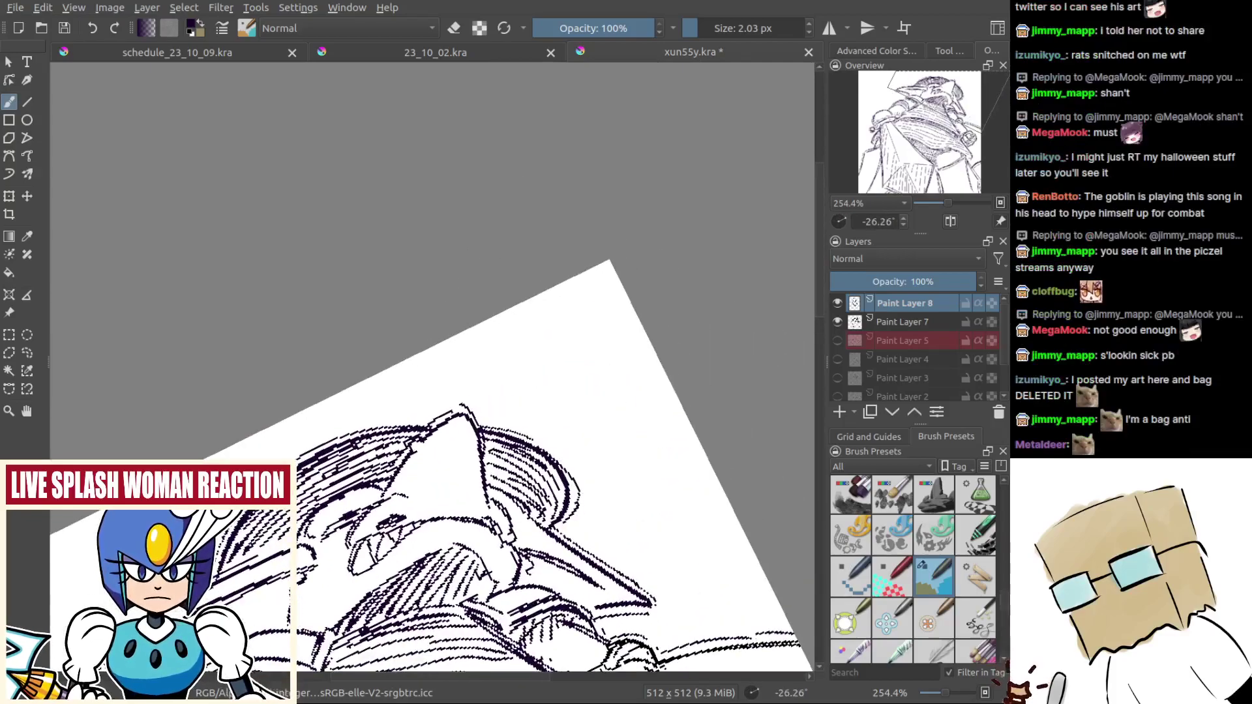
Step: Shade the long pointed ear nearest the sword arm with strokes along its length
left_click_drag(720, 220, 704, 456)
mouse_move(591, 427)
left_mouse_down()
mouse_move(554, 345)
mouse_move(495, 285)
mouse_move(489, 304)
left_mouse_up()
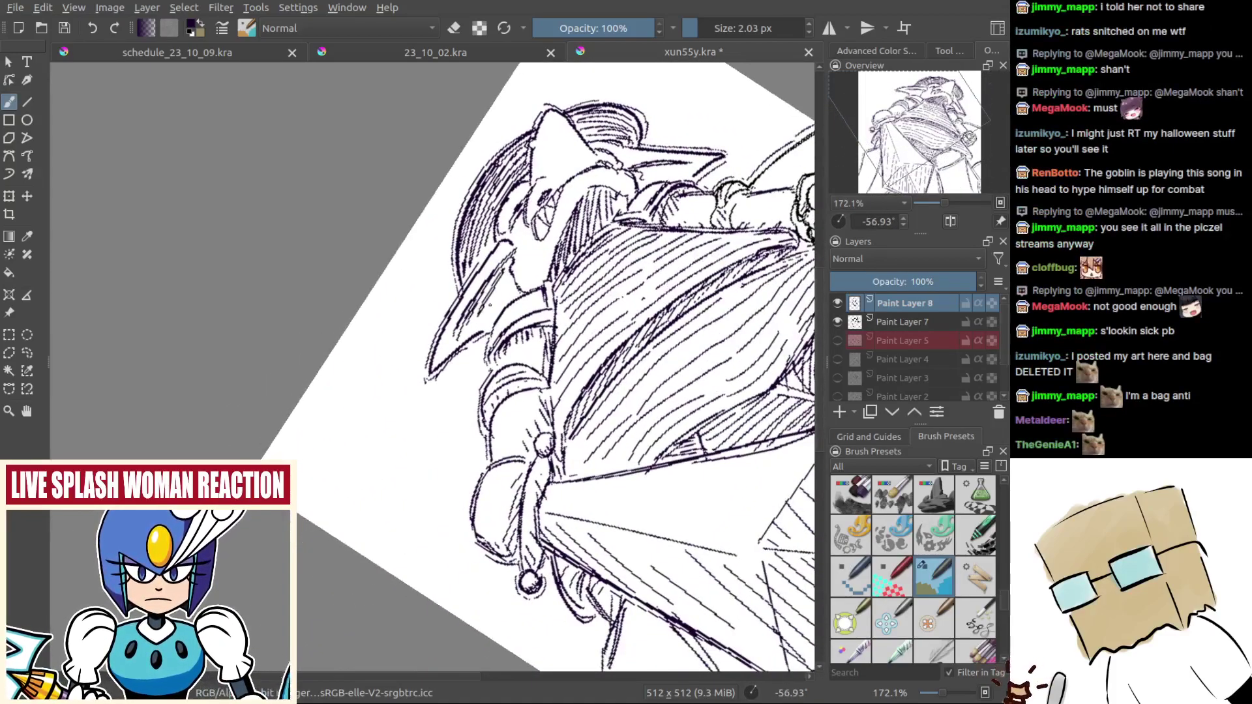
left_click_drag(491, 261, 469, 301)
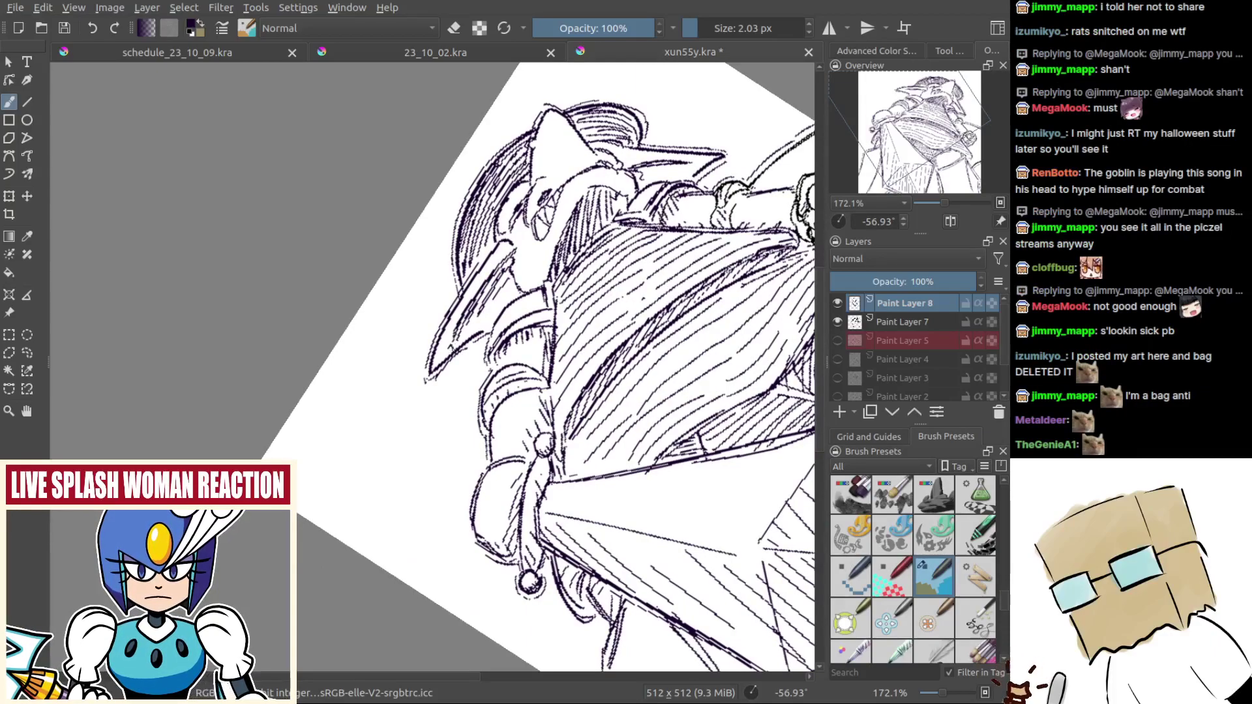
left_click_drag(549, 255, 529, 287)
mouse_move(543, 224)
left_mouse_down()
mouse_move(470, 328)
mouse_move(470, 284)
left_mouse_up()
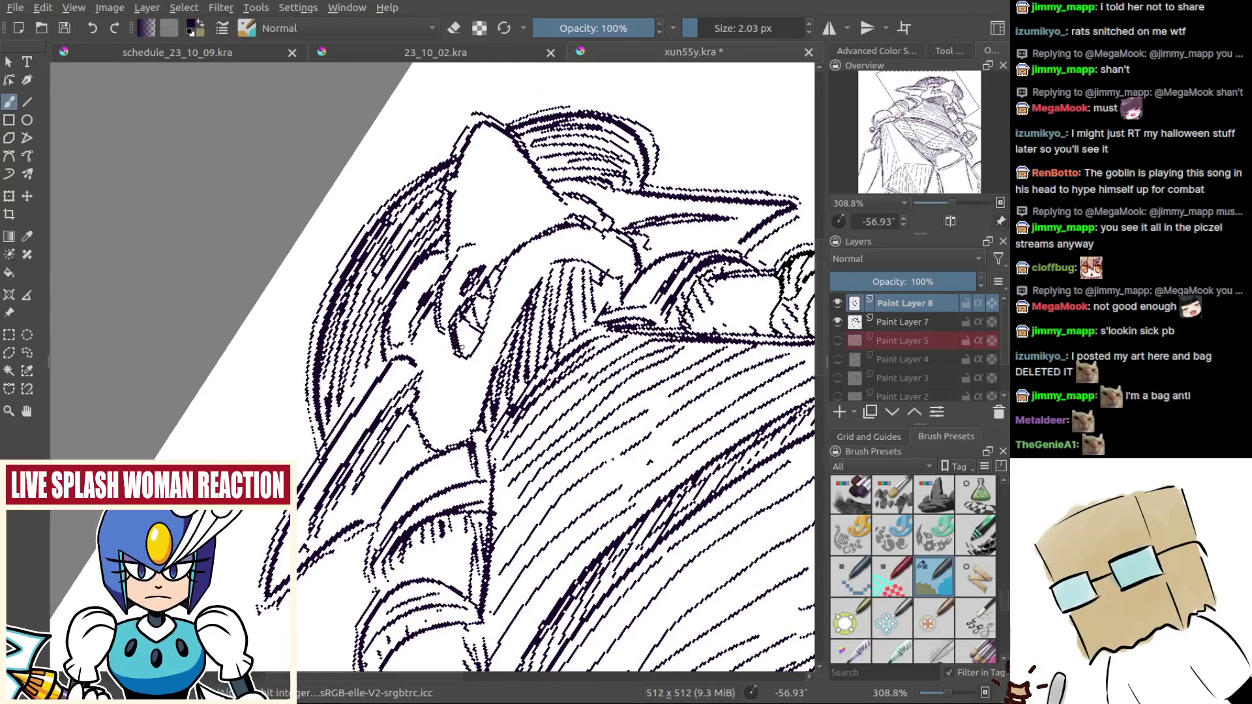
mouse_move(537, 252)
left_mouse_down()
mouse_move(575, 233)
mouse_move(540, 264)
left_mouse_up()
key("ctrl+z")
key("ctrl+z")
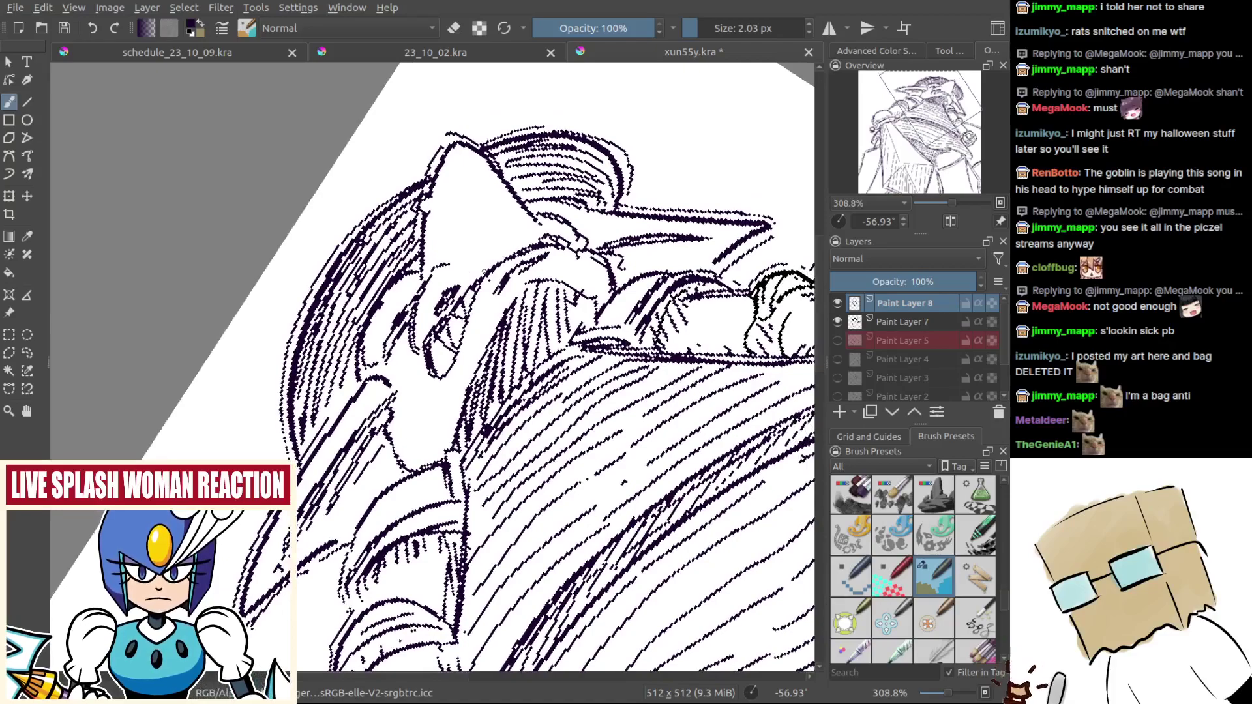
key("ctrl+z")
mouse_move(464, 272)
left_mouse_down()
mouse_move(528, 235)
mouse_move(515, 217)
left_mouse_up()
key("ctrl+z")
key("ctrl+z")
key("ctrl+z")
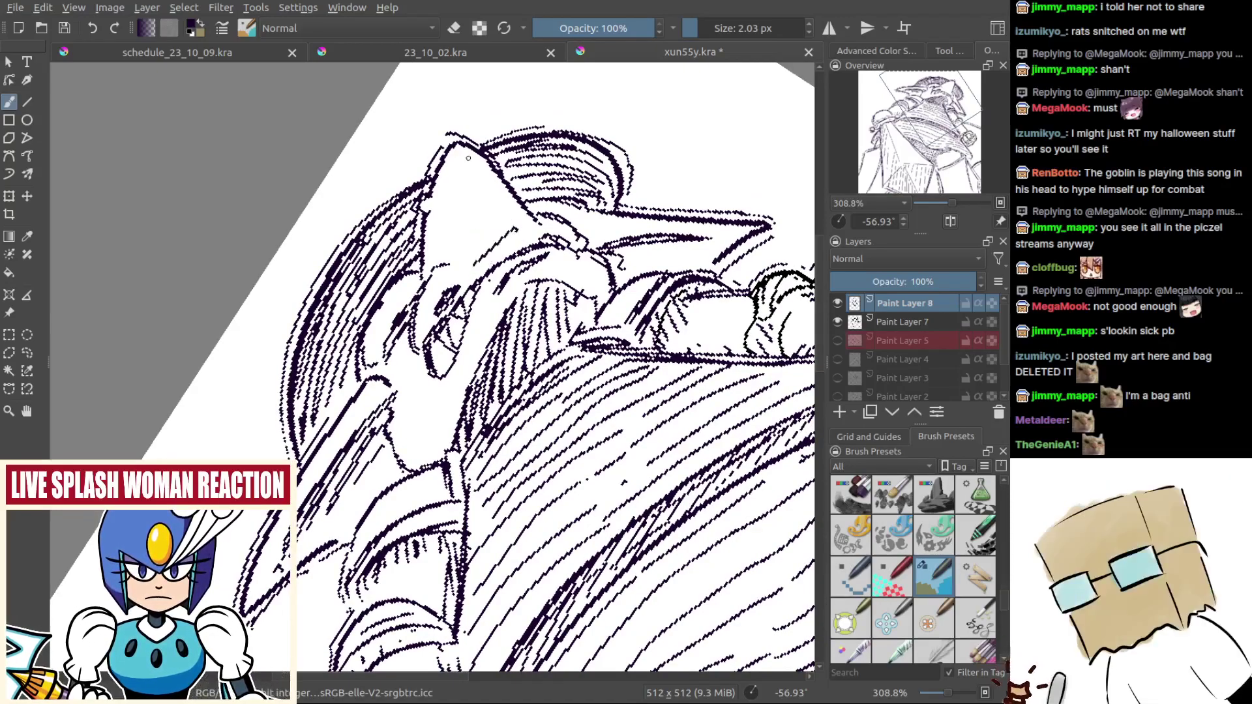
key("ctrl+z")
mouse_move(455, 173)
left_mouse_down()
mouse_move(474, 167)
mouse_move(487, 174)
mouse_move(484, 197)
mouse_move(494, 189)
left_mouse_up()
key("ctrl+z")
key("ctrl+z")
Step: Hatch across the pointed nose with short curved strokes that wrap around its form
mouse_move(449, 225)
left_mouse_down()
mouse_move(498, 196)
mouse_move(509, 203)
left_mouse_up()
left_click_drag(453, 244, 519, 216)
mouse_move(469, 263)
left_mouse_down()
mouse_move(523, 235)
mouse_move(540, 386)
left_mouse_up()
left_click_drag(546, 261, 630, 352)
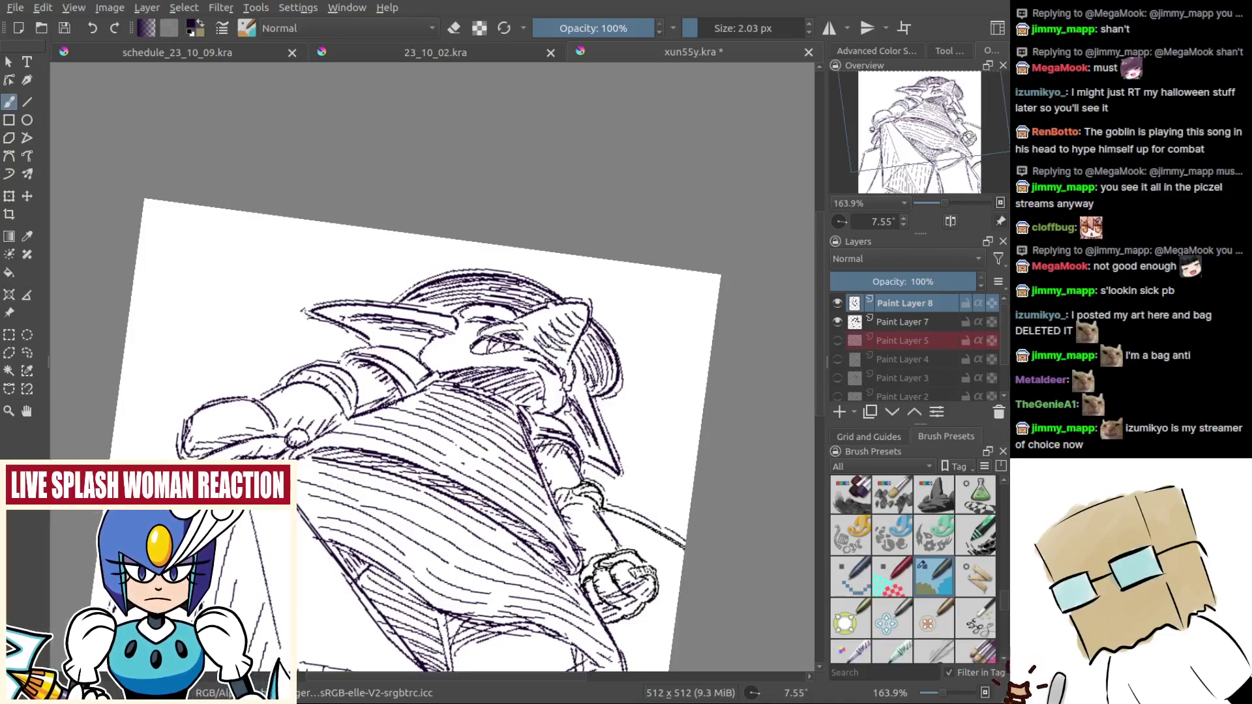
Step: Touch up the face with small shading strokes near the brow and cheek
mouse_move(519, 327)
left_mouse_down()
mouse_move(524, 353)
mouse_move(506, 324)
left_mouse_up()
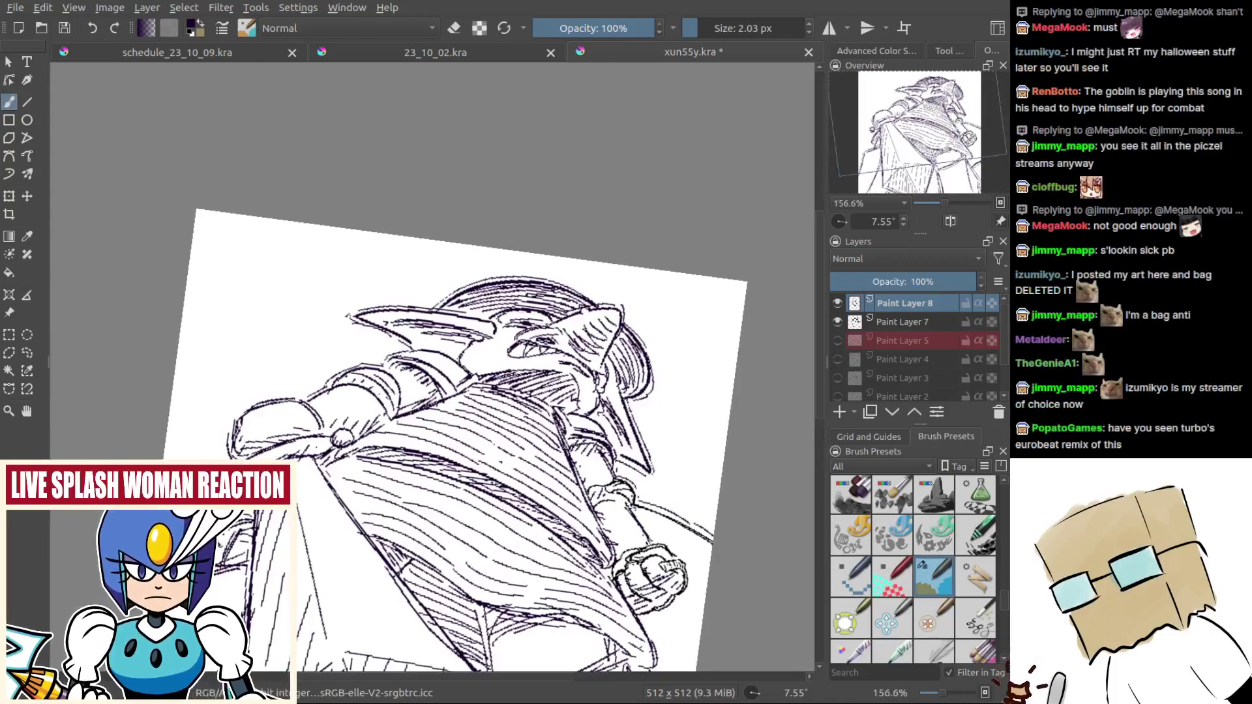
left_click_drag(500, 308, 533, 315)
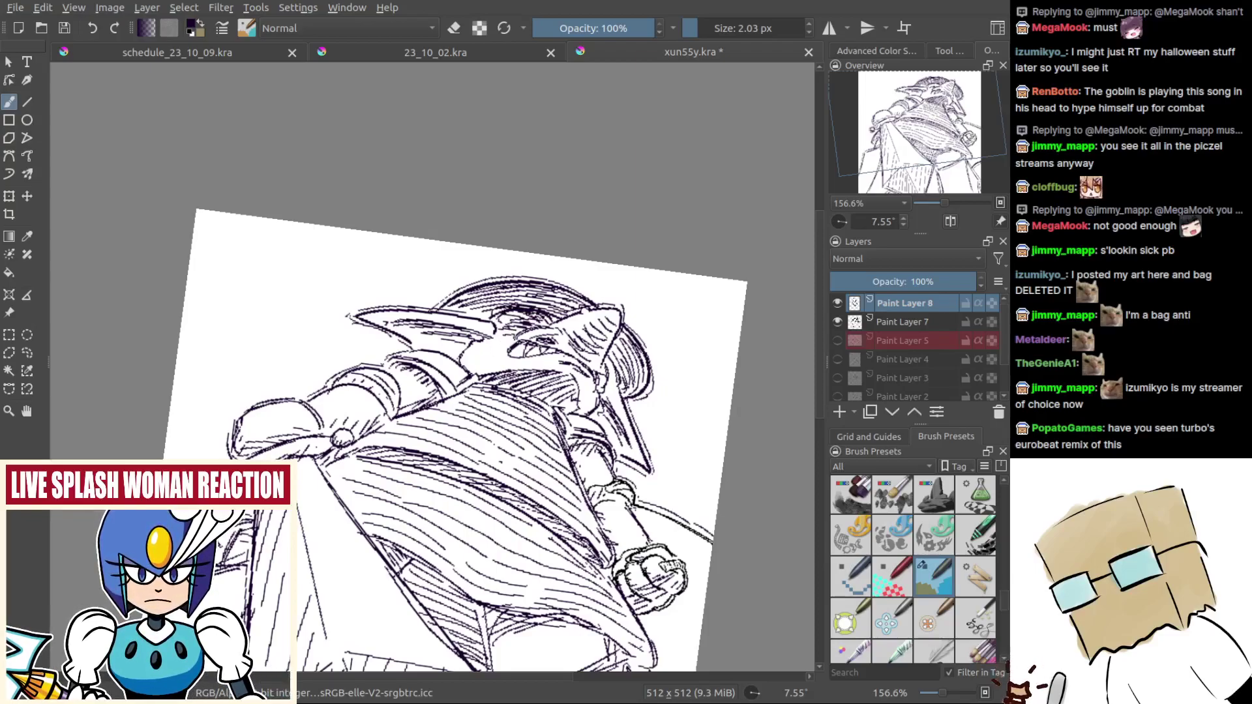
key("ctrl+z")
mouse_move(471, 360)
left_mouse_down()
mouse_move(502, 368)
mouse_move(493, 340)
left_mouse_up()
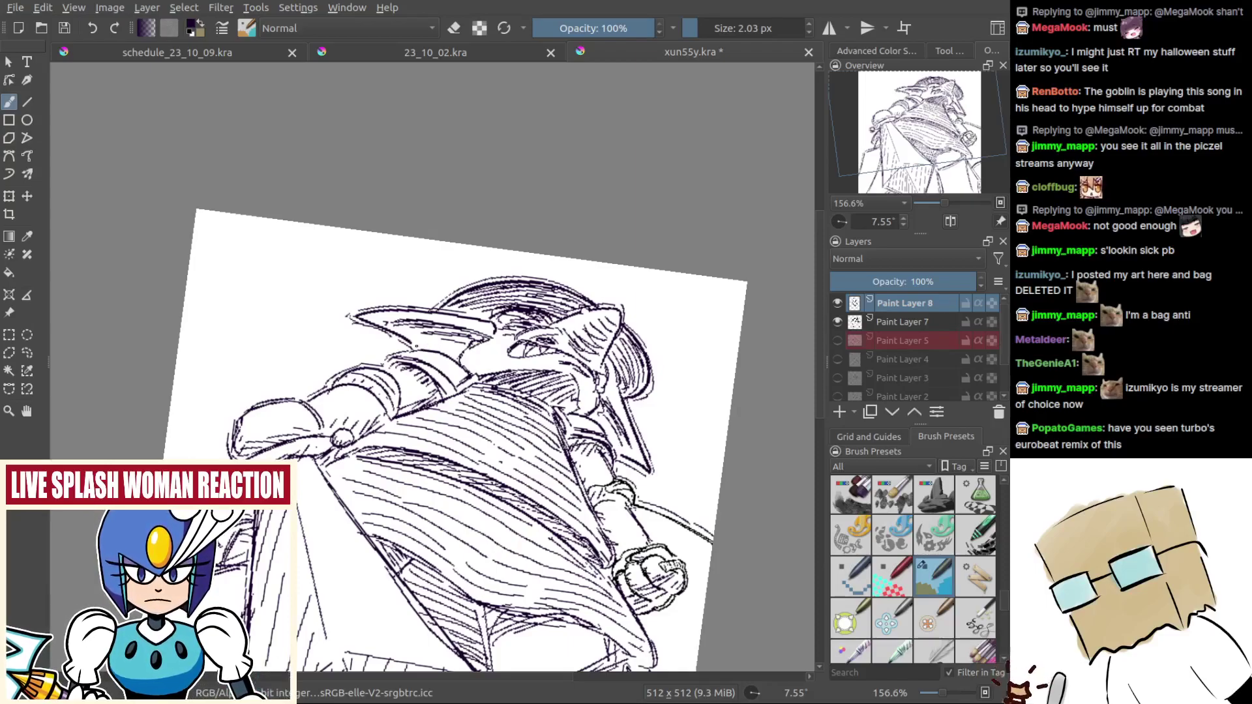
Step: Add a few hatching strokes to the lower leg beside the sword blade
left_click_drag(417, 345, 483, 395)
mouse_move(554, 418)
left_mouse_down()
mouse_move(536, 386)
mouse_move(581, 360)
mouse_move(566, 469)
left_mouse_up()
left_click_drag(565, 470, 542, 405)
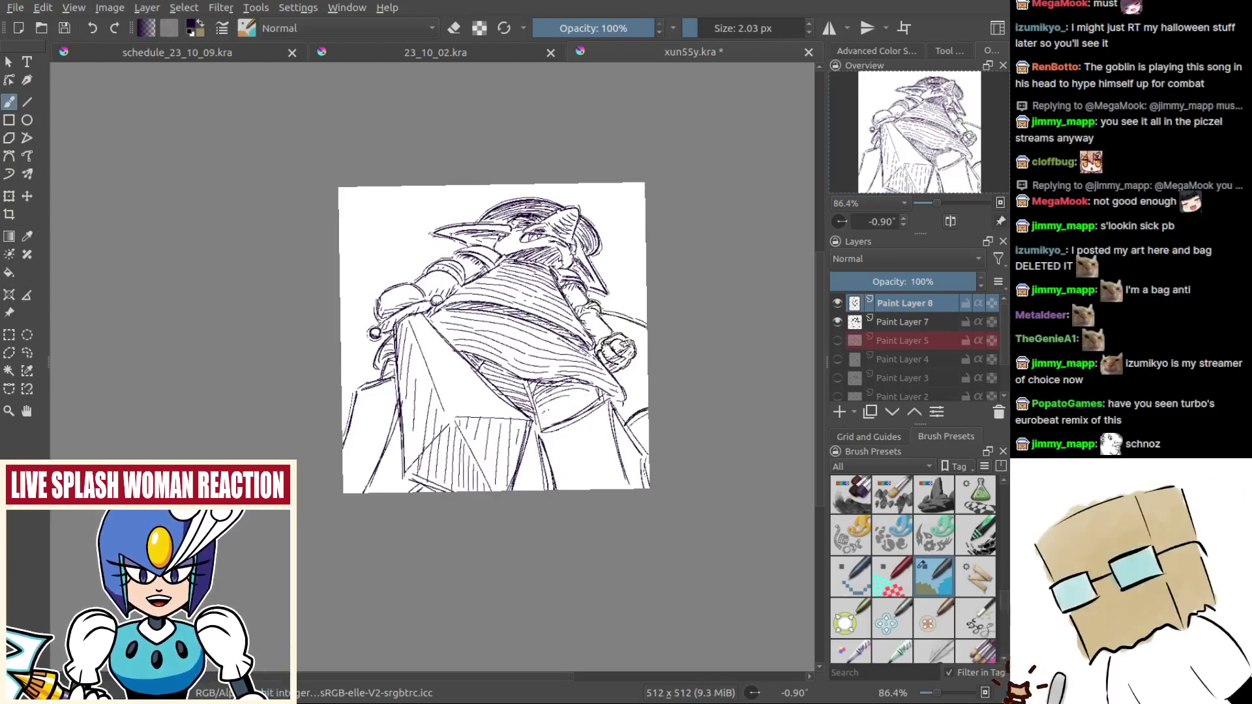
left_click_drag(561, 413, 616, 411)
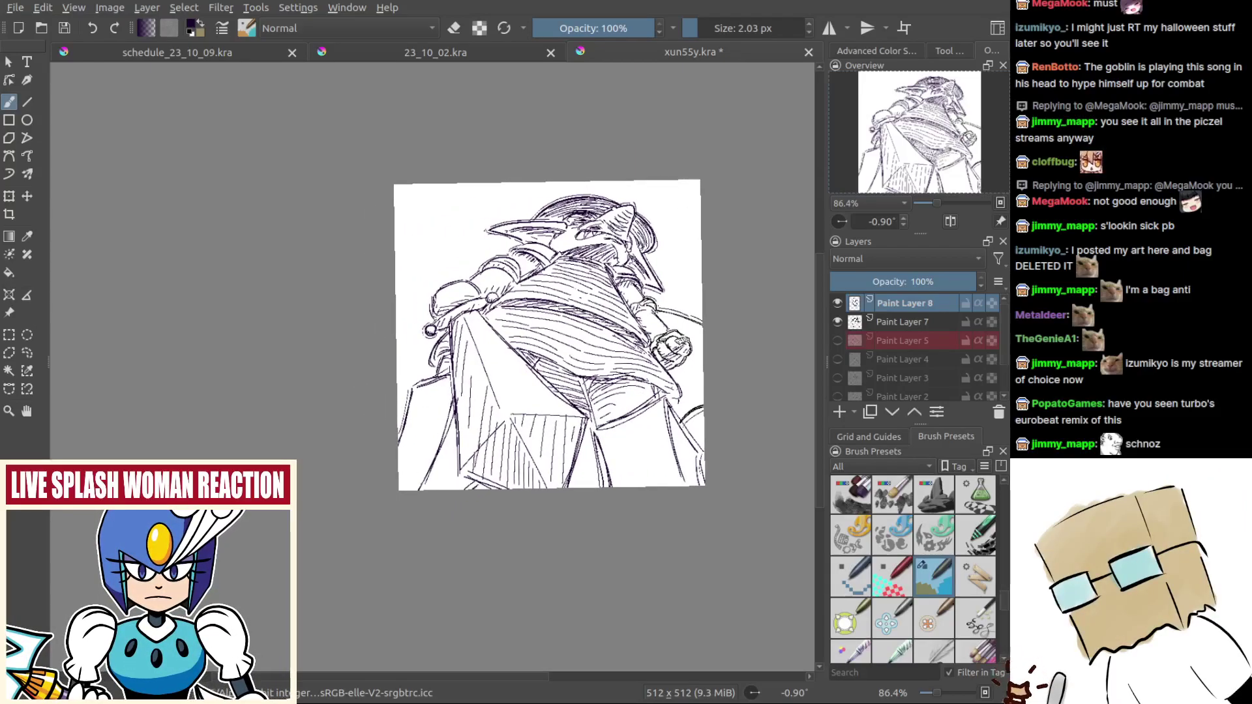
left_click_drag(456, 453, 443, 489)
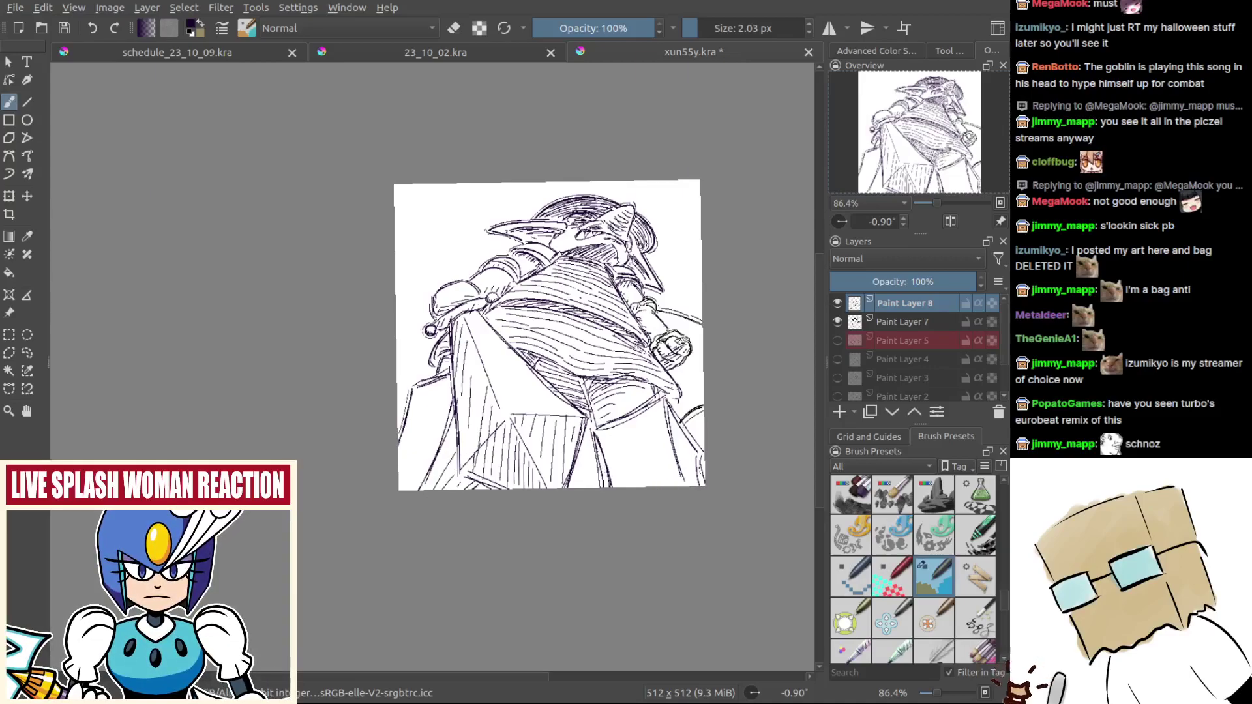
scroll(655, 443, "down", 4)
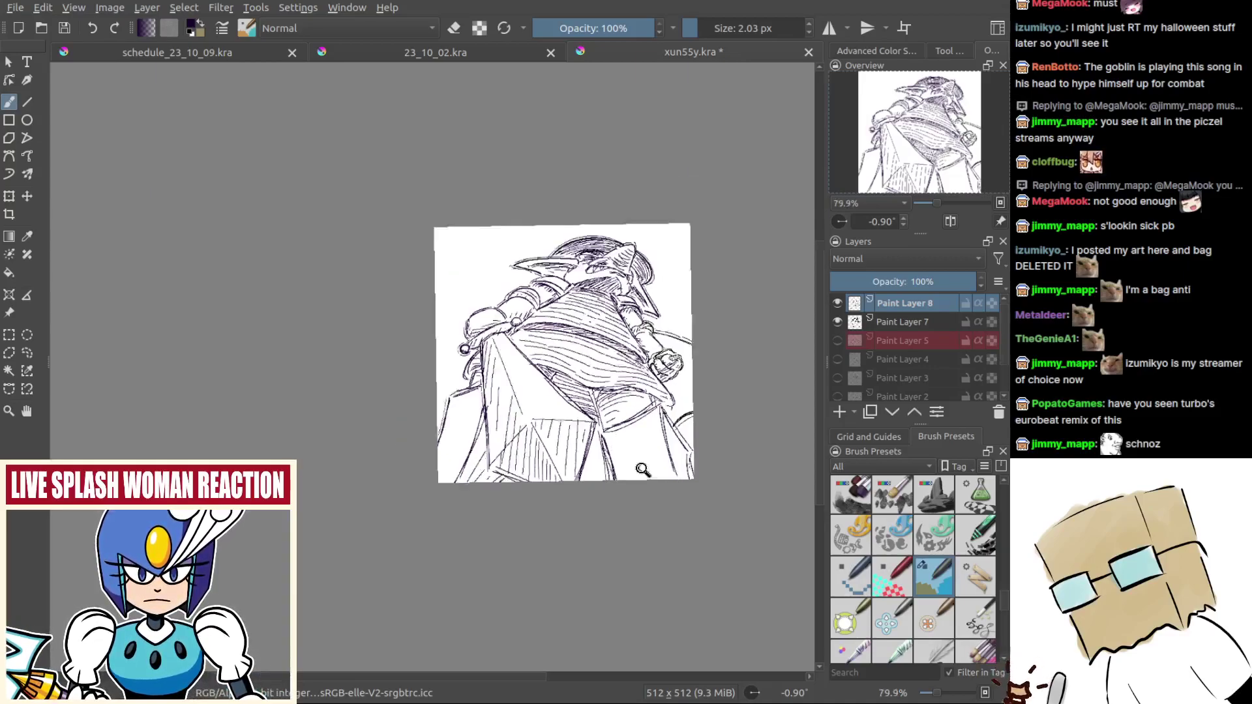
scroll(655, 443, "up", 2)
left_click_drag(658, 453, 609, 443)
key("5")
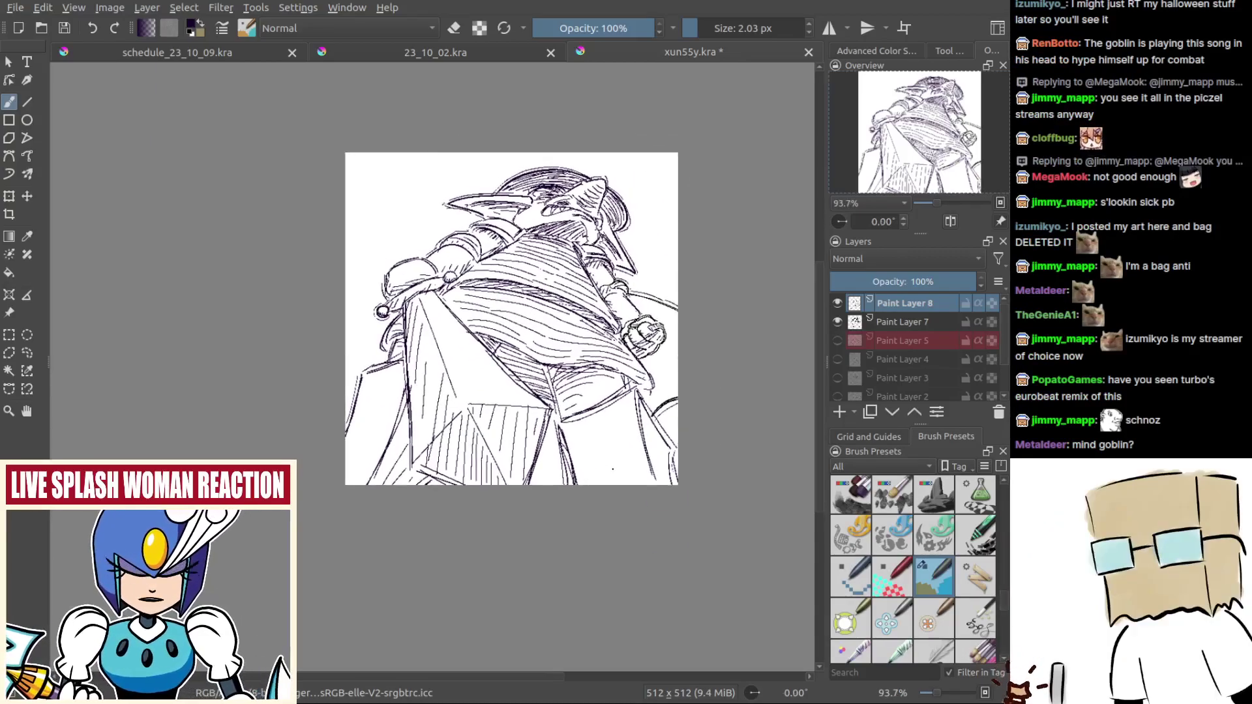
Step: Add short shading strokes to the sword arm and the clenched fist
scroll(612, 468, "up", 3)
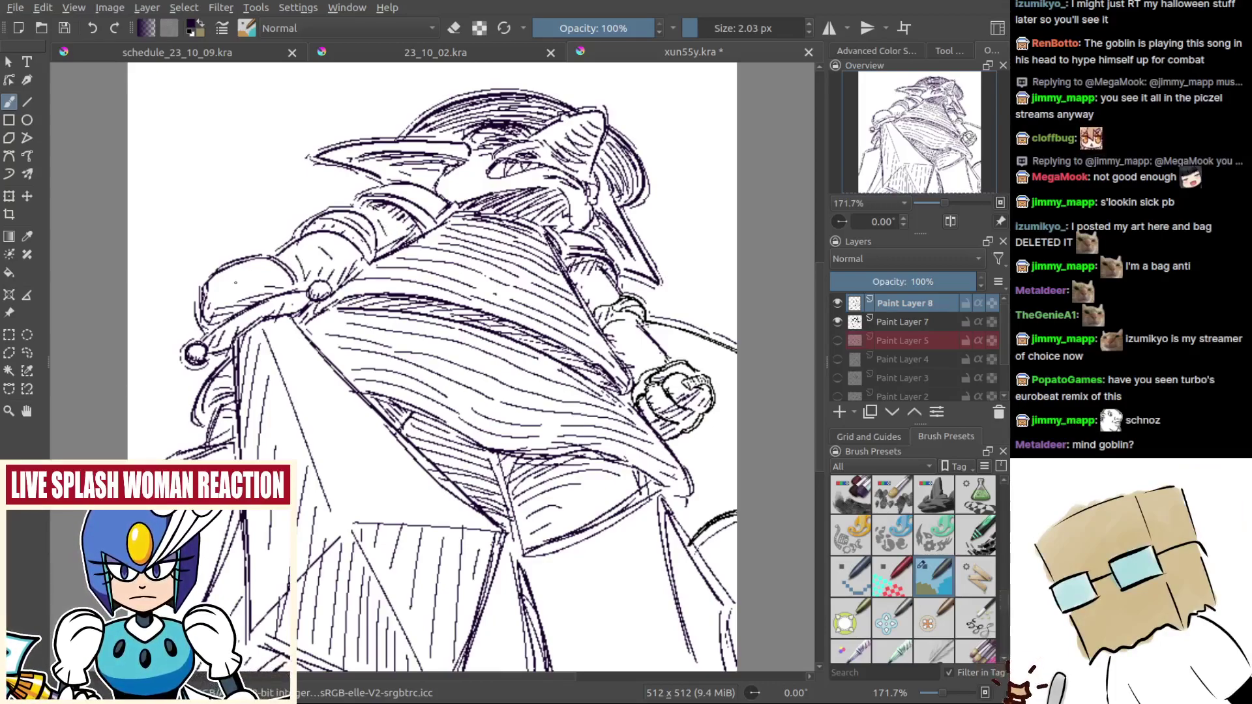
mouse_move(226, 280)
left_mouse_down()
mouse_move(215, 293)
mouse_move(245, 287)
left_mouse_up()
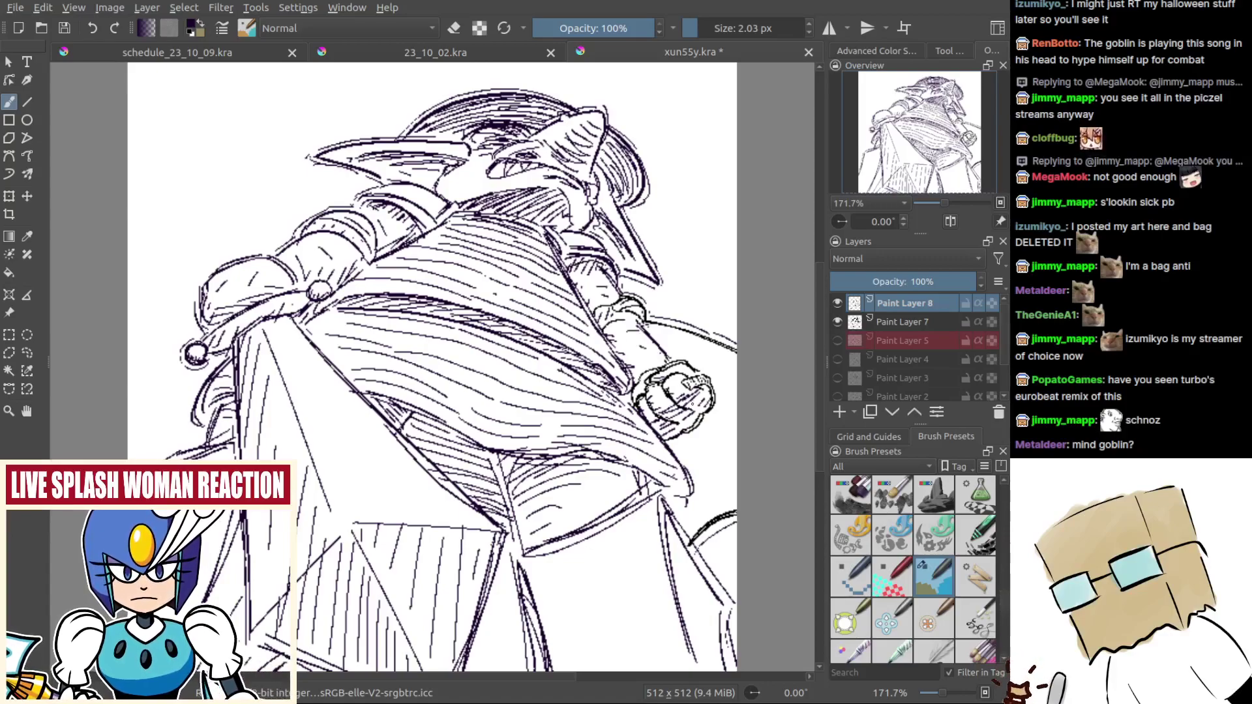
mouse_move(681, 395)
left_mouse_down()
mouse_move(679, 460)
mouse_move(676, 319)
mouse_move(701, 356)
left_mouse_up()
key("ctrl+z")
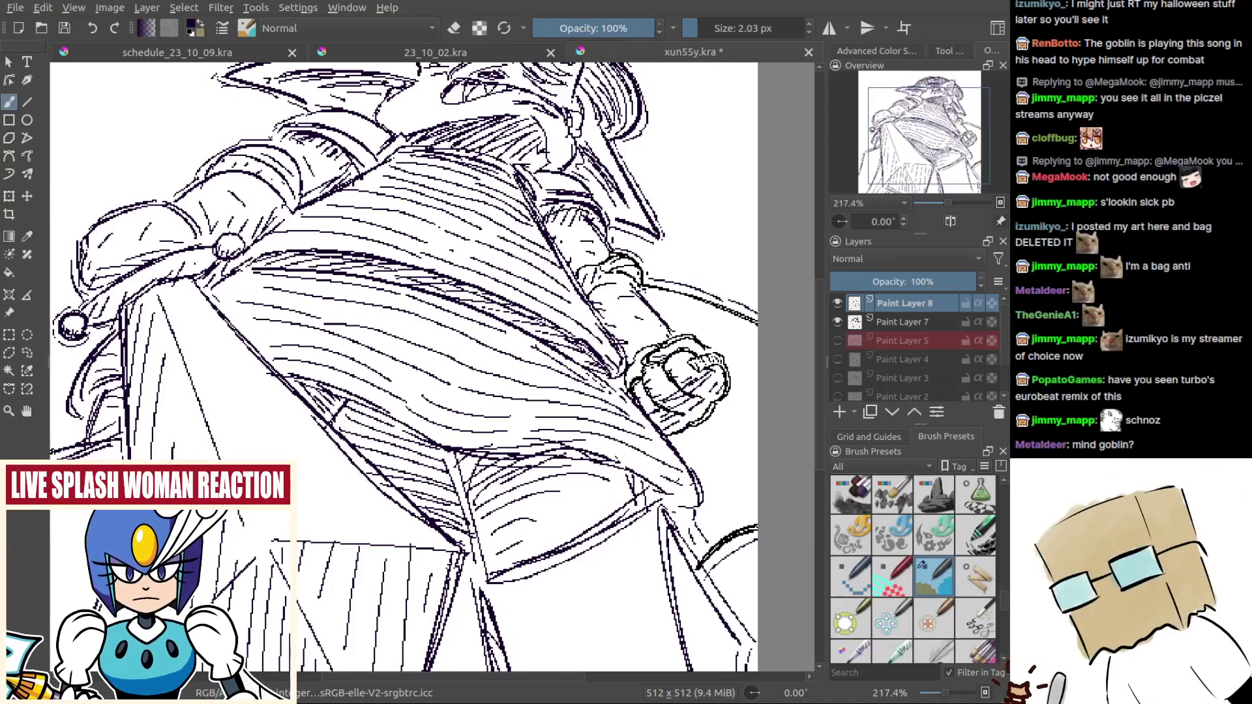
scroll(686, 517, "down", 5)
scroll(652, 496, "up", 4)
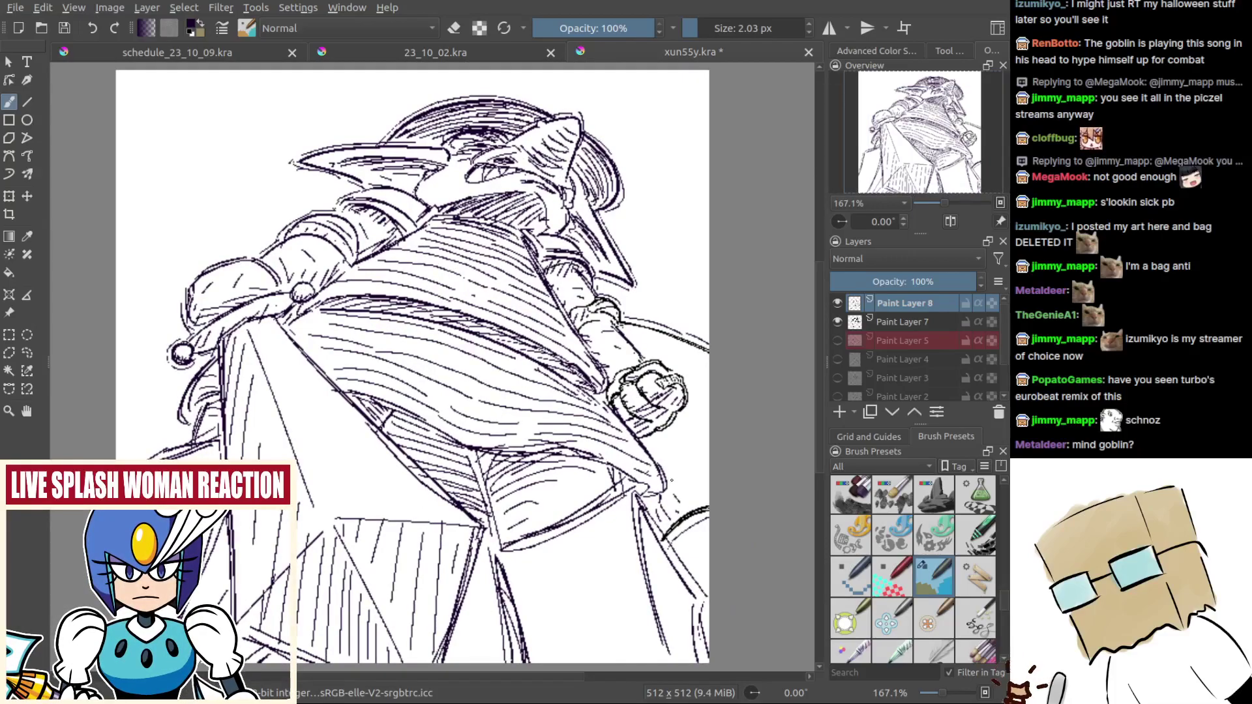
Step: Draw sparse diagonal strokes in the area below the clenched fist beside the raised leg, and save the drawing
left_click_drag(672, 472, 694, 500)
left_click_drag(665, 440, 708, 468)
mouse_move(691, 421)
left_mouse_down()
mouse_move(709, 433)
mouse_move(724, 546)
left_mouse_up()
left_click_drag(694, 474, 679, 403)
left_click_drag(663, 418, 621, 443)
key("ctrl+s")
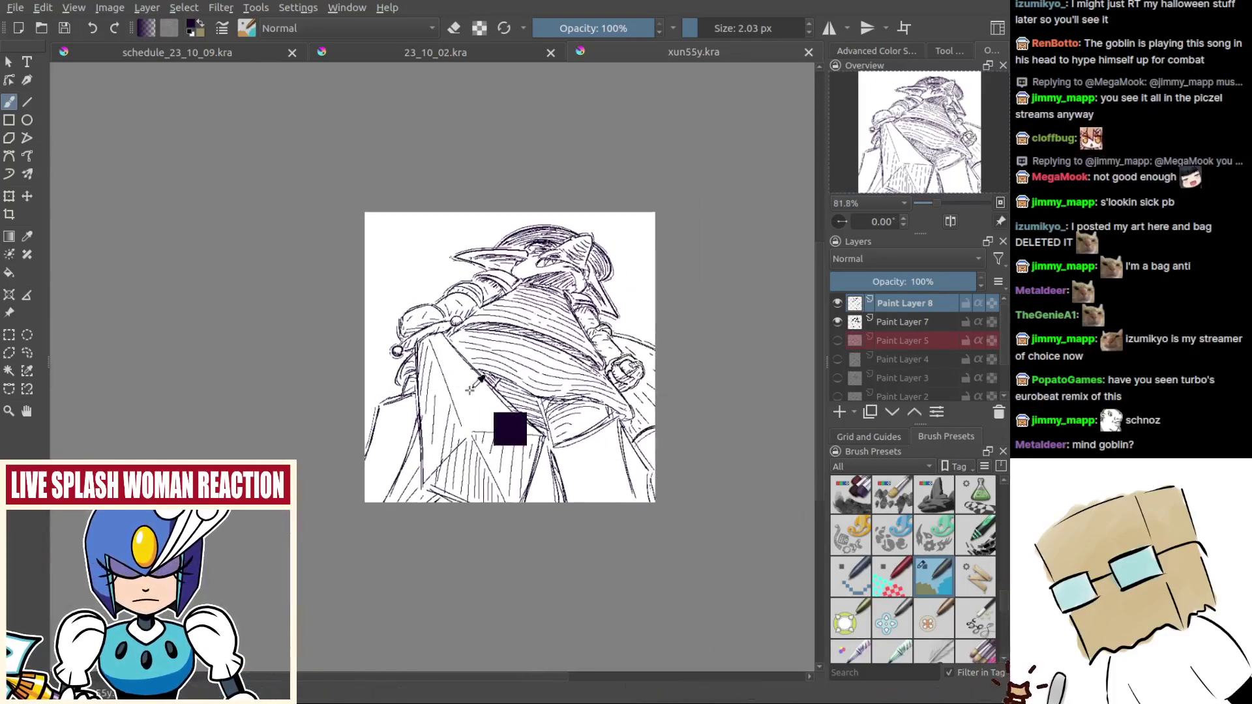
Step: Add sparse vertical hatching to the open upper face of the sword blade and save the drawing
scroll(469, 389, "up", 2)
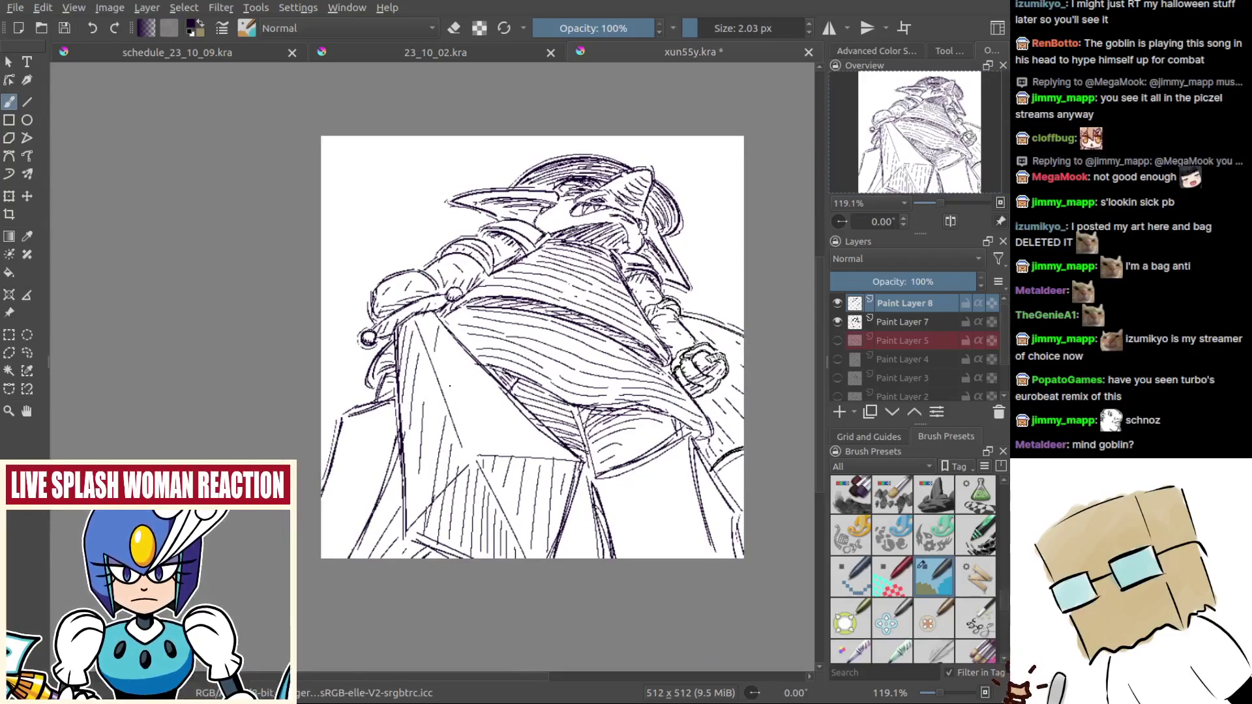
scroll(559, 450, "down", 4)
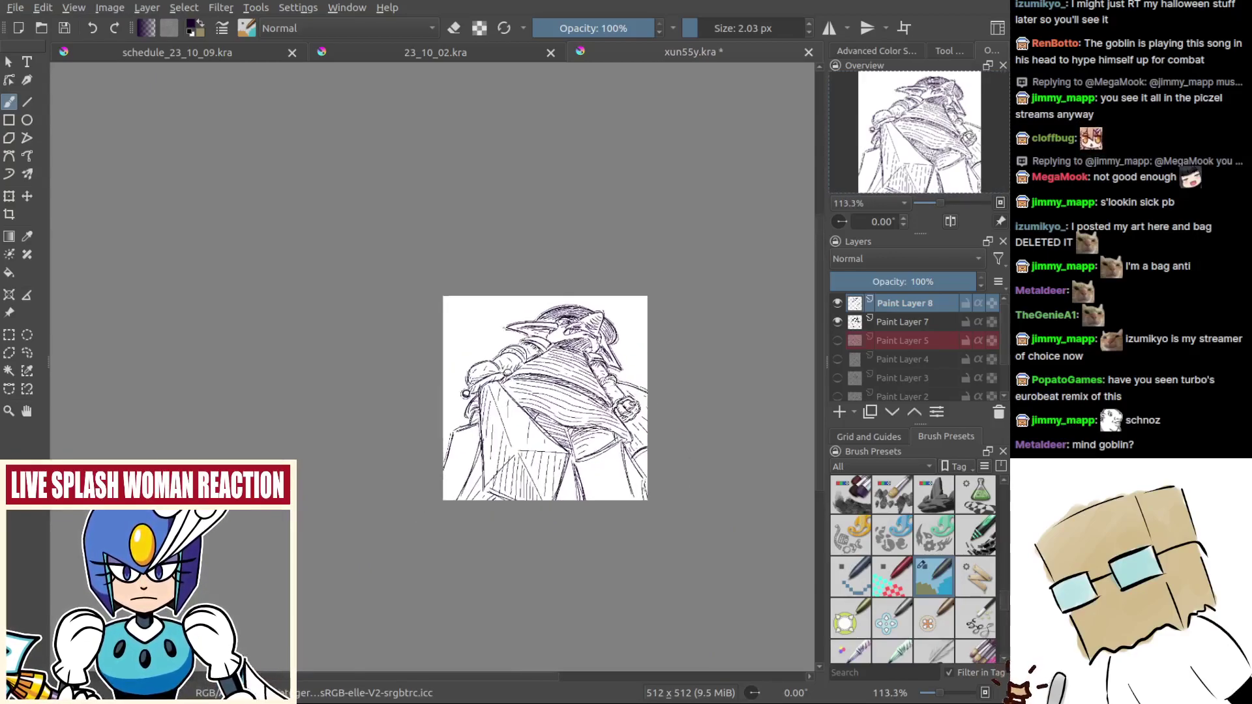
key("ctrl+s")
Step: Place a few short, loose texture strokes on the thigh below the shorts' hem
scroll(626, 455, "up", 3)
scroll(495, 442, "up", 2)
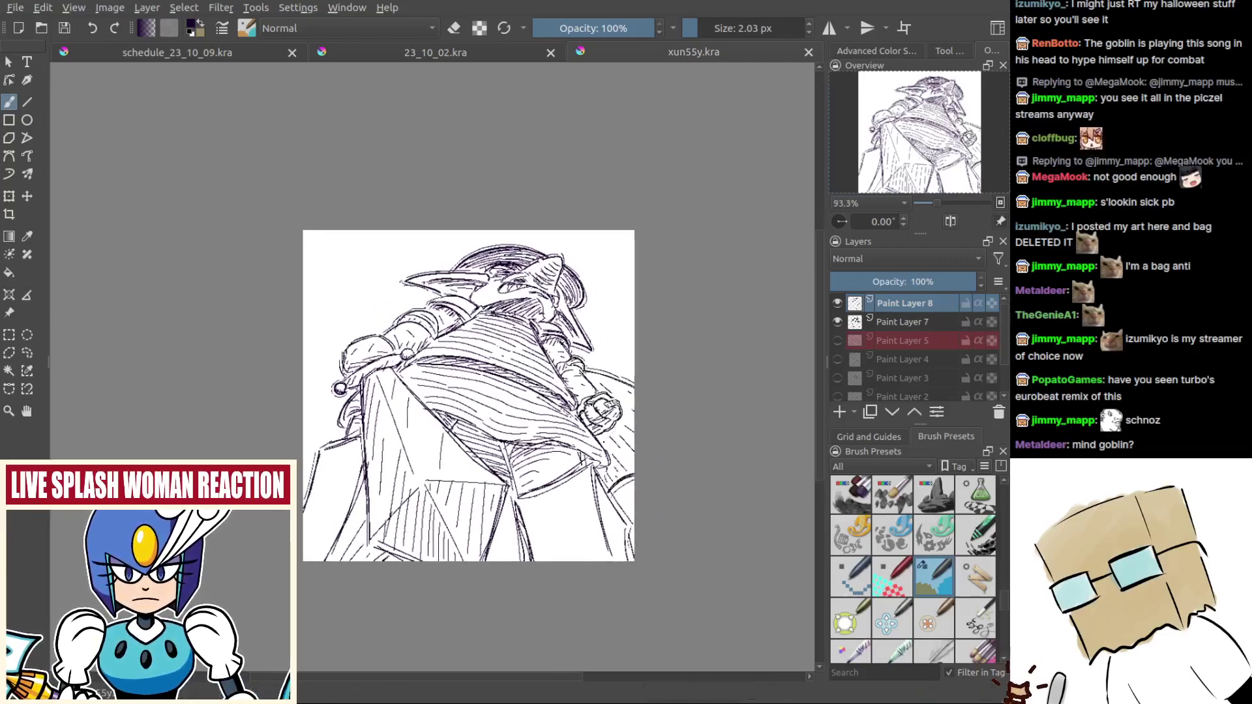
left_click_drag(603, 442, 566, 459)
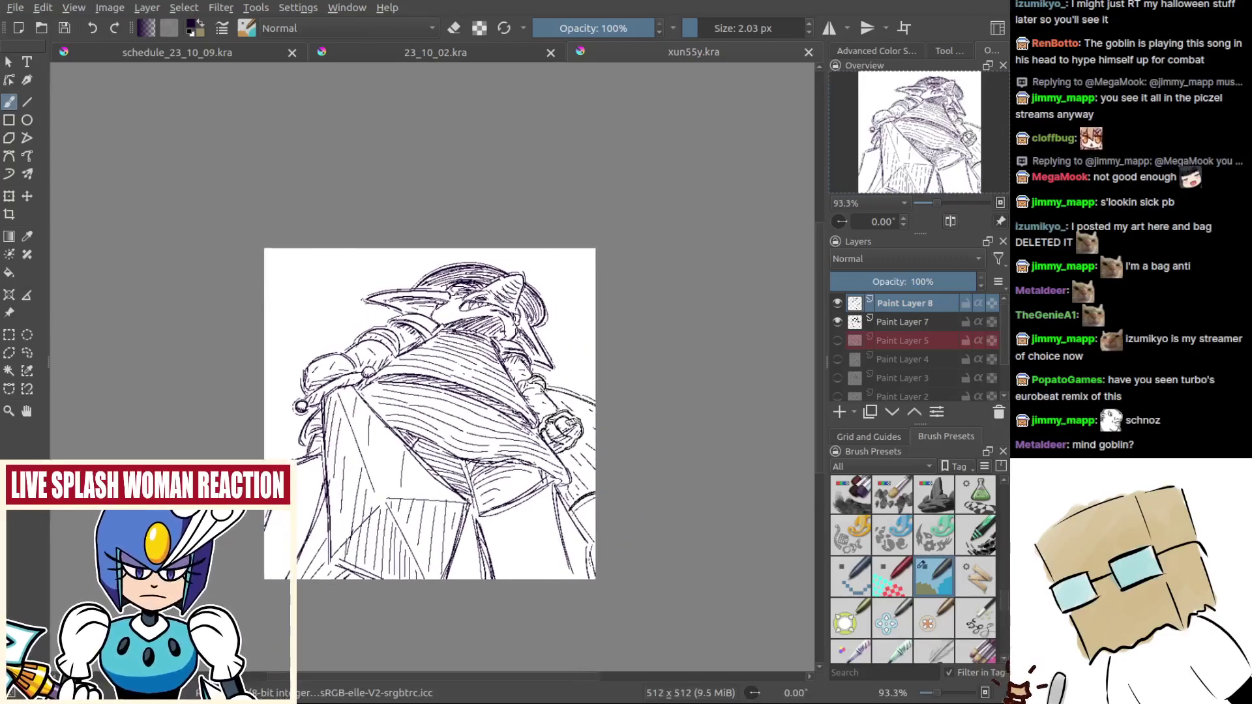
scroll(429, 470, "up", 3)
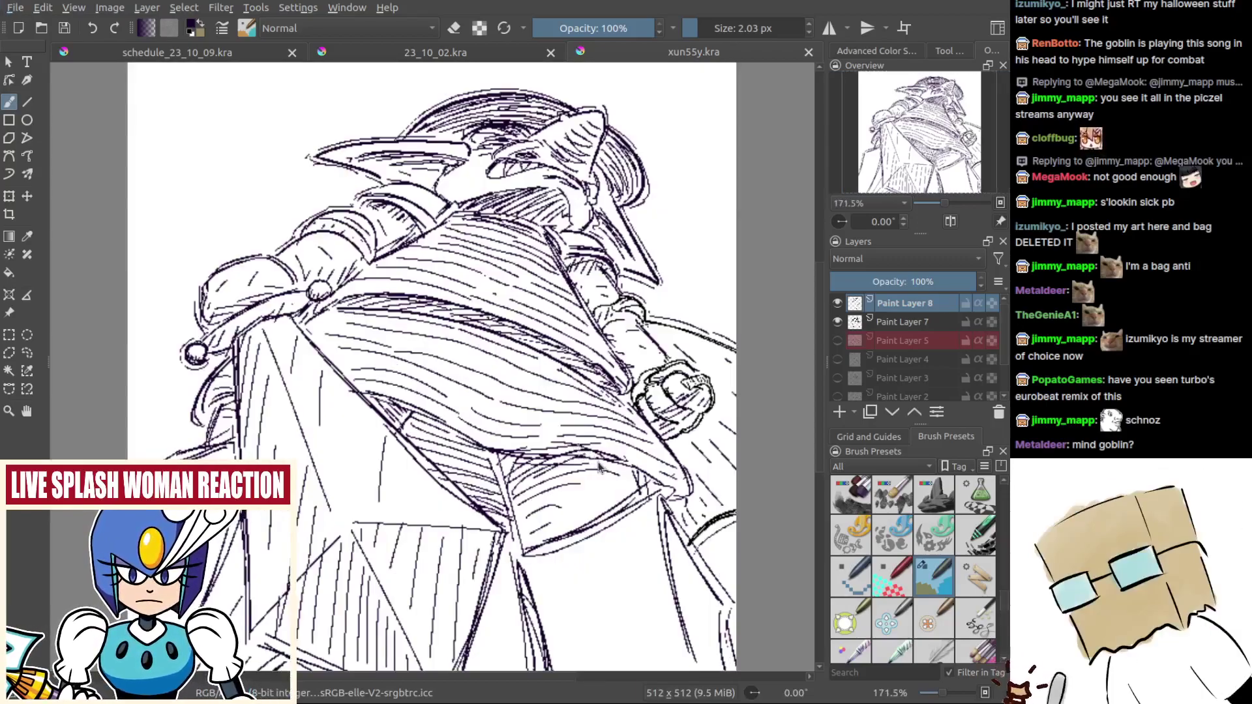
mouse_move(561, 578)
left_mouse_down()
mouse_move(574, 481)
mouse_move(599, 536)
left_mouse_up()
key("ctrl+z")
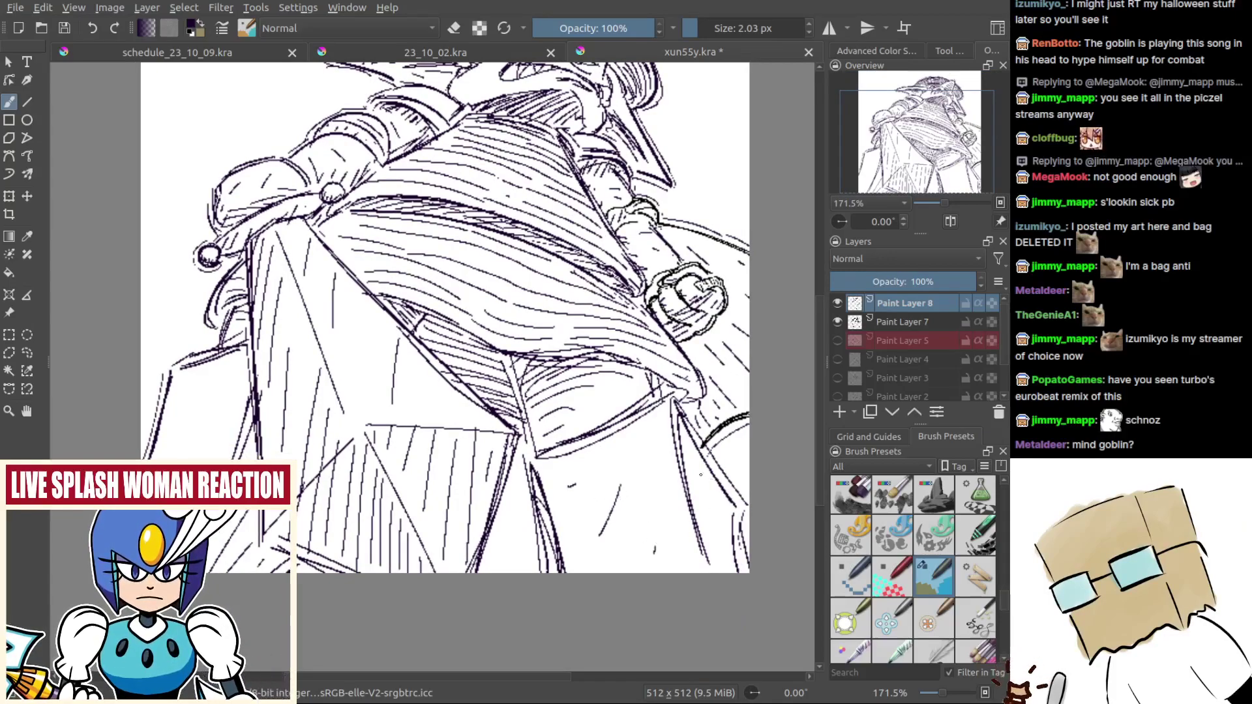
left_click_drag(701, 475, 714, 489)
left_click_drag(708, 531, 714, 545)
left_click_drag(322, 426, 437, 454)
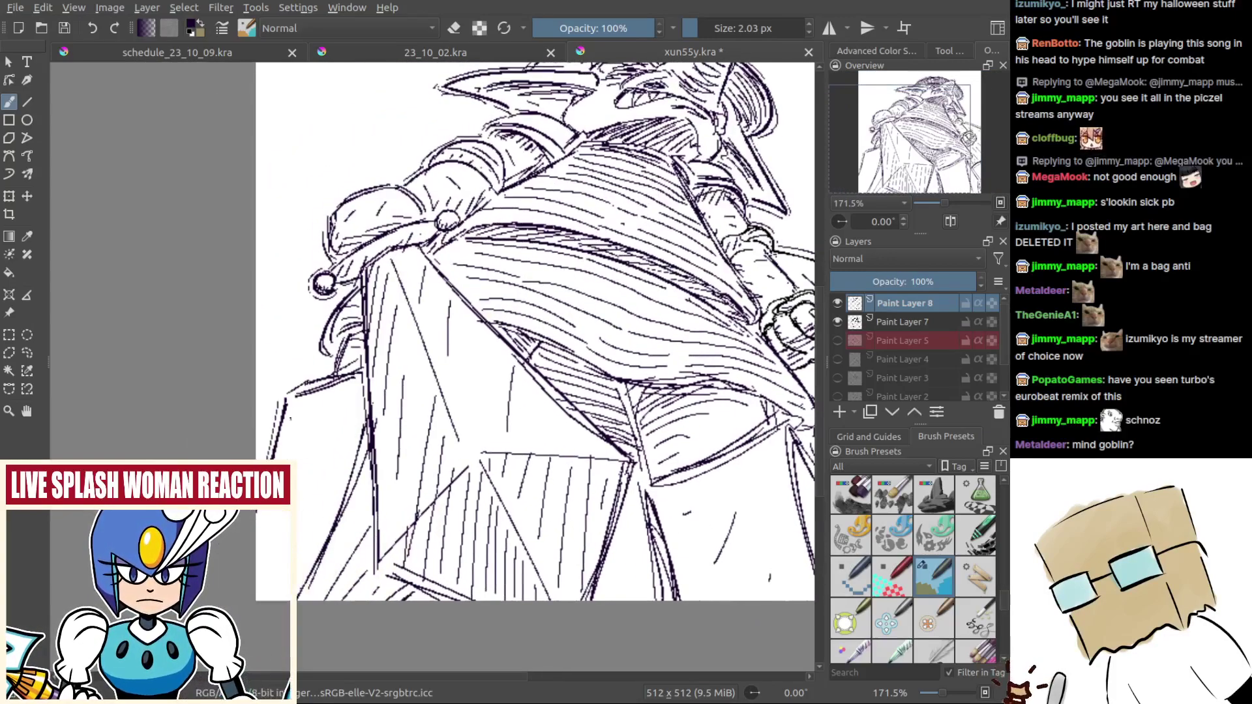
Step: Add a few loose diagonal strokes to the lower leg beside the sword and save the drawing
left_click_drag(291, 419, 304, 401)
left_click_drag(330, 472, 298, 500)
mouse_move(328, 568)
left_mouse_down()
mouse_move(505, 573)
mouse_move(502, 545)
mouse_move(555, 529)
mouse_move(555, 510)
left_mouse_up()
key("ctrl+s")
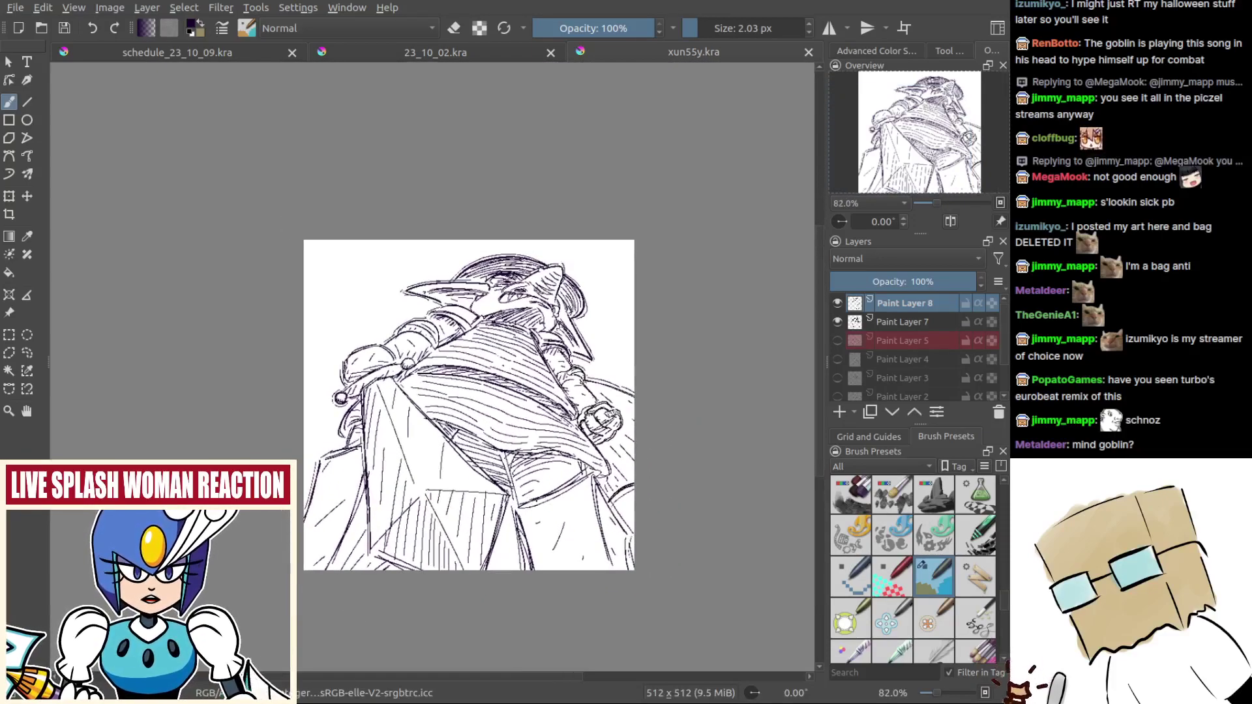
scroll(471, 530, "up", 1)
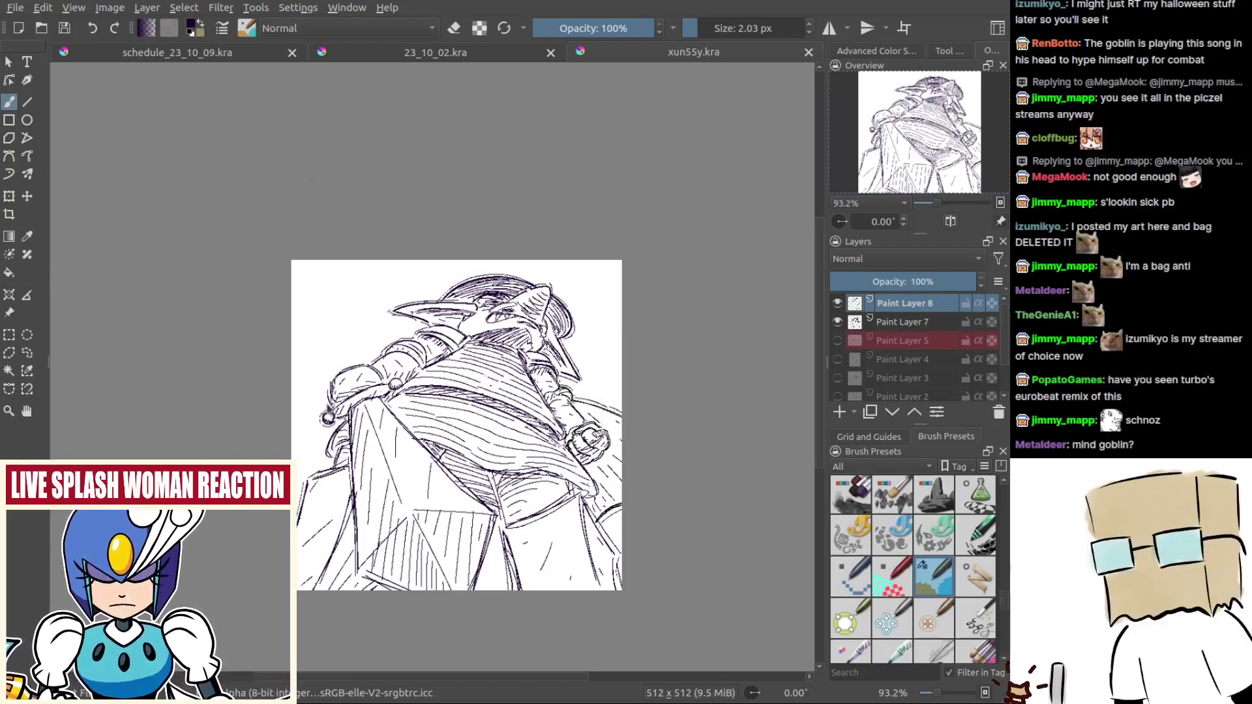
key("ctrl+s")
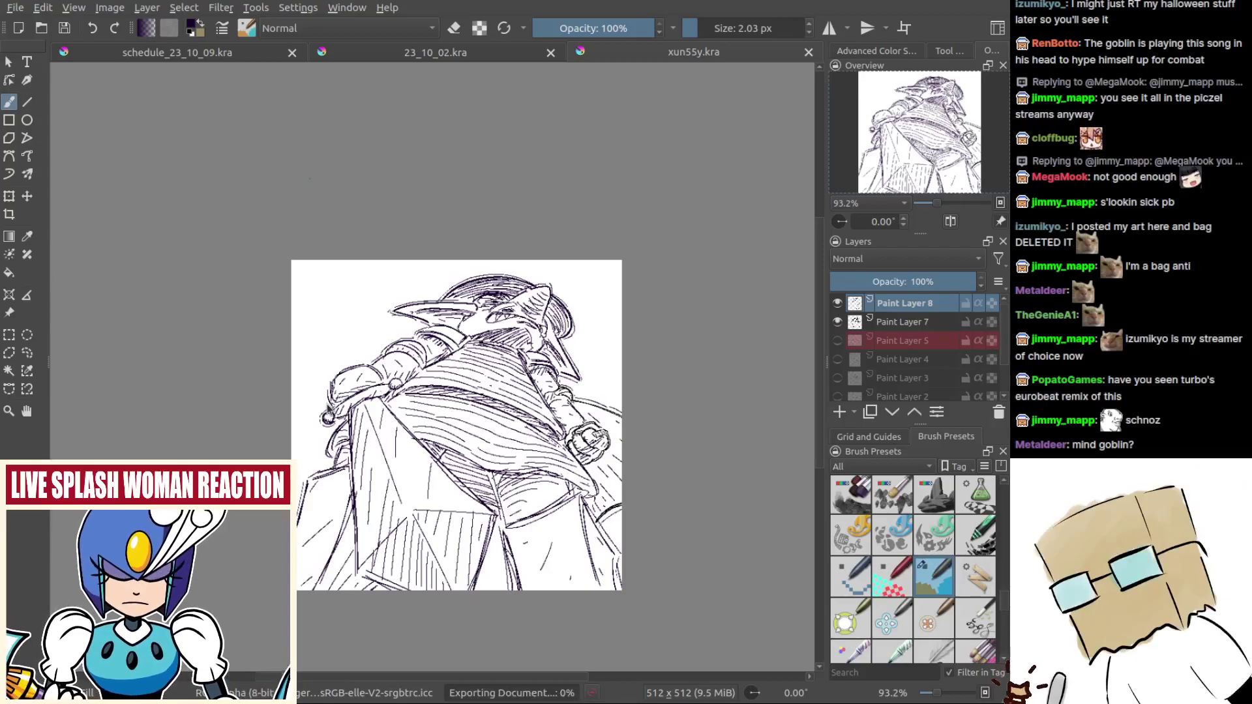
scroll(485, 493, "up", 3)
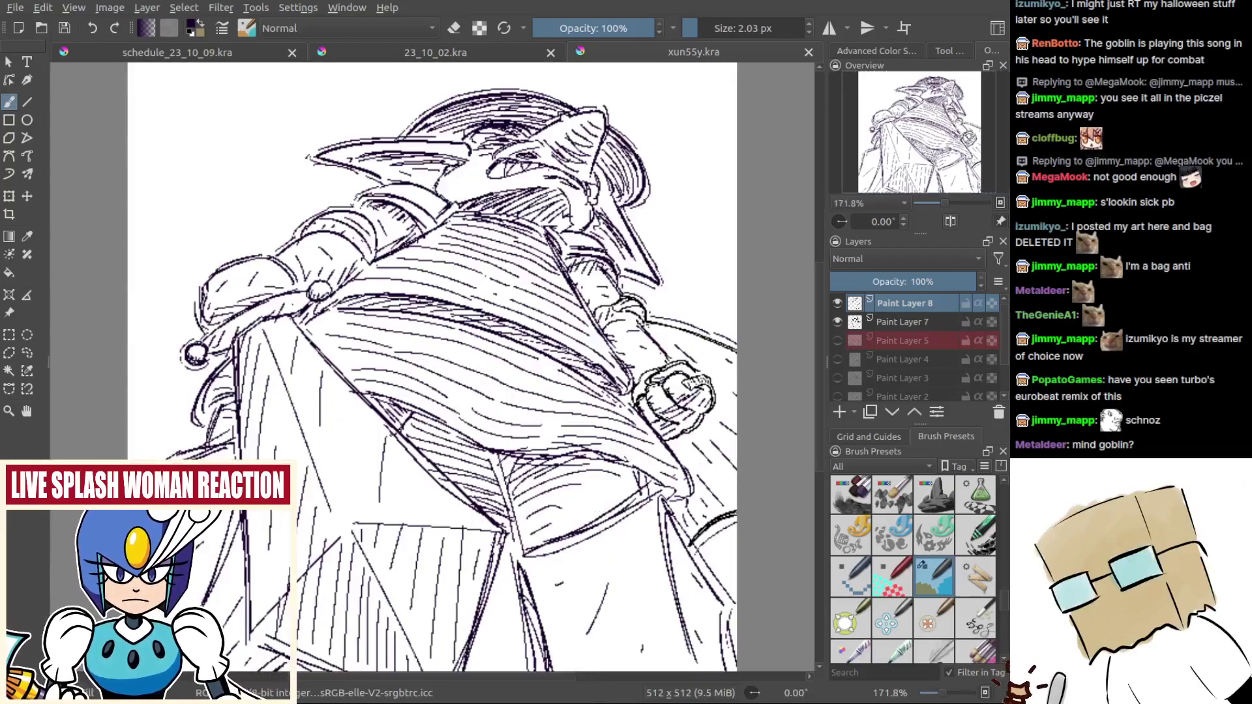
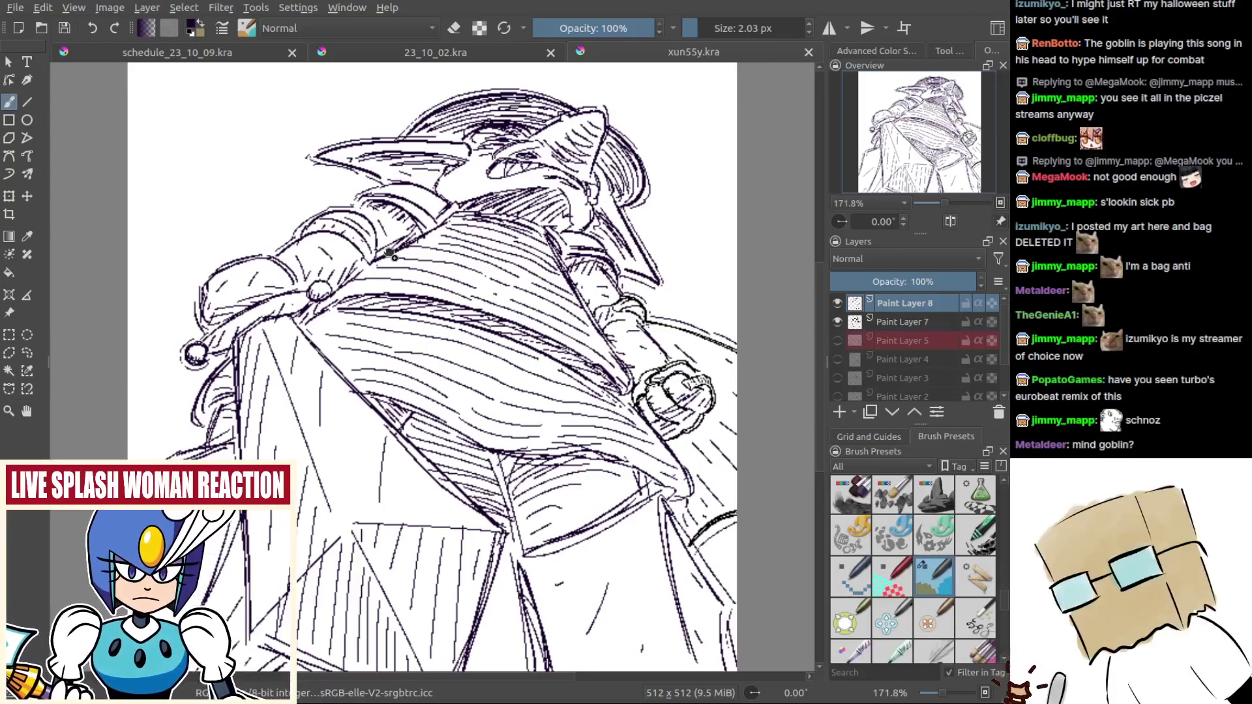
Step: Paste the day-by-day class list image as a new layer and move it to show the Day 3 to Day 8 entries
key("ctrl+v")
scroll(432, 313, "down", 3)
key("t")
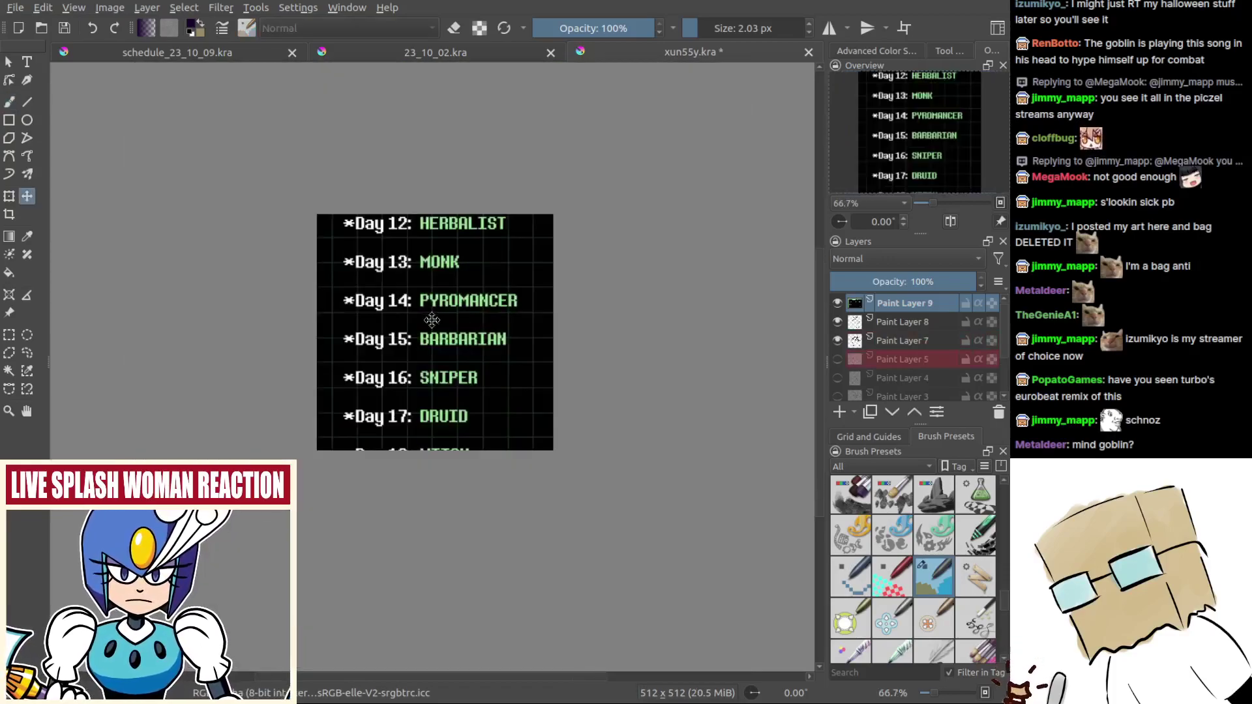
mouse_move(409, 328)
left_mouse_down()
mouse_move(575, 433)
mouse_move(695, 402)
mouse_move(693, 295)
left_mouse_up()
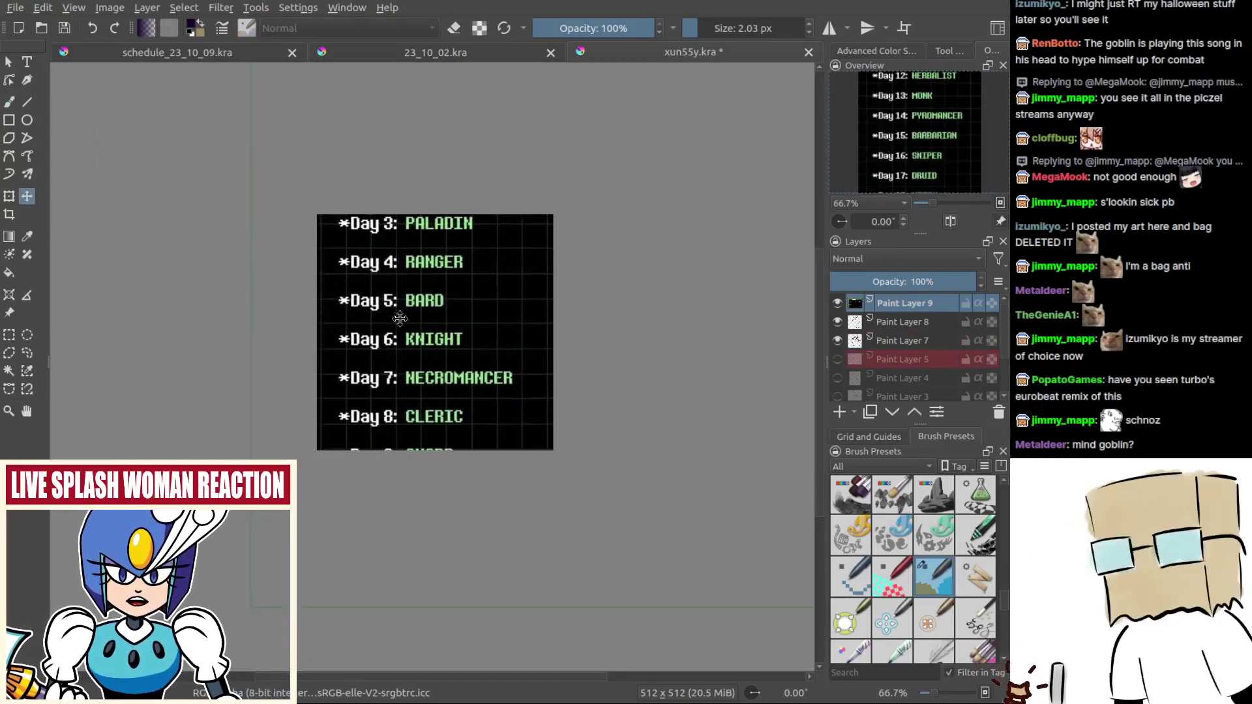
scroll(428, 348, "up", 3)
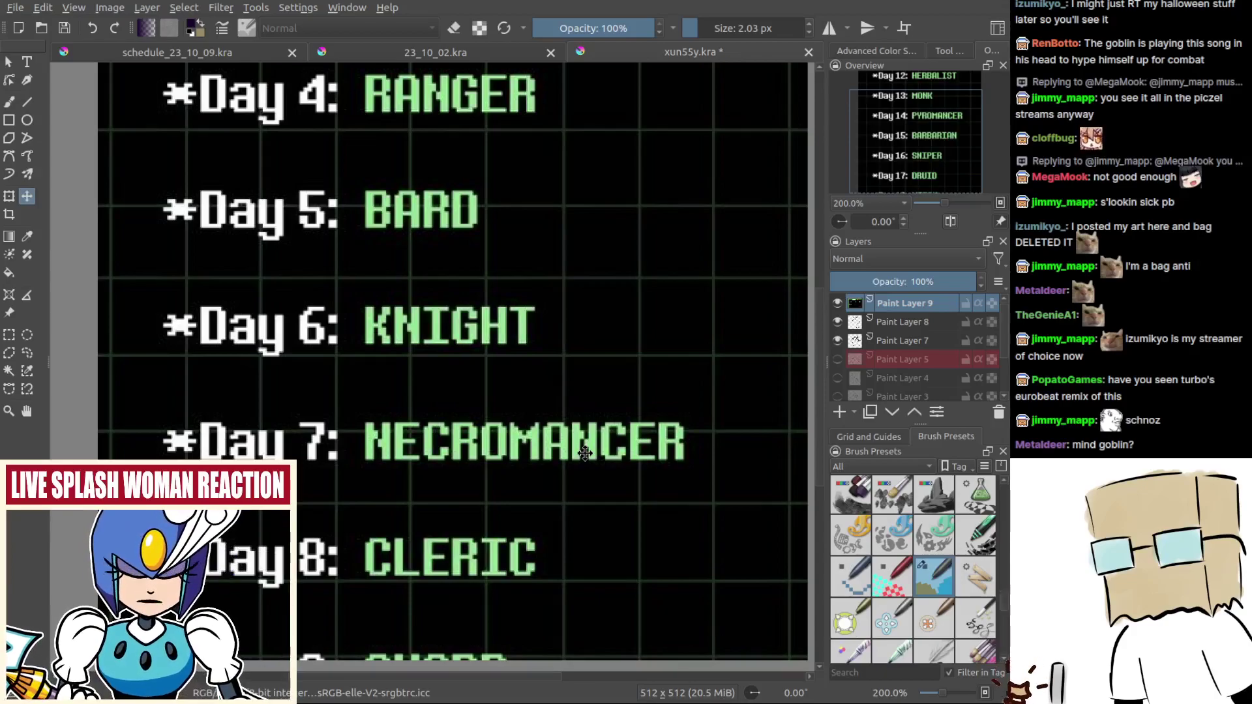
scroll(585, 452, "down", 5)
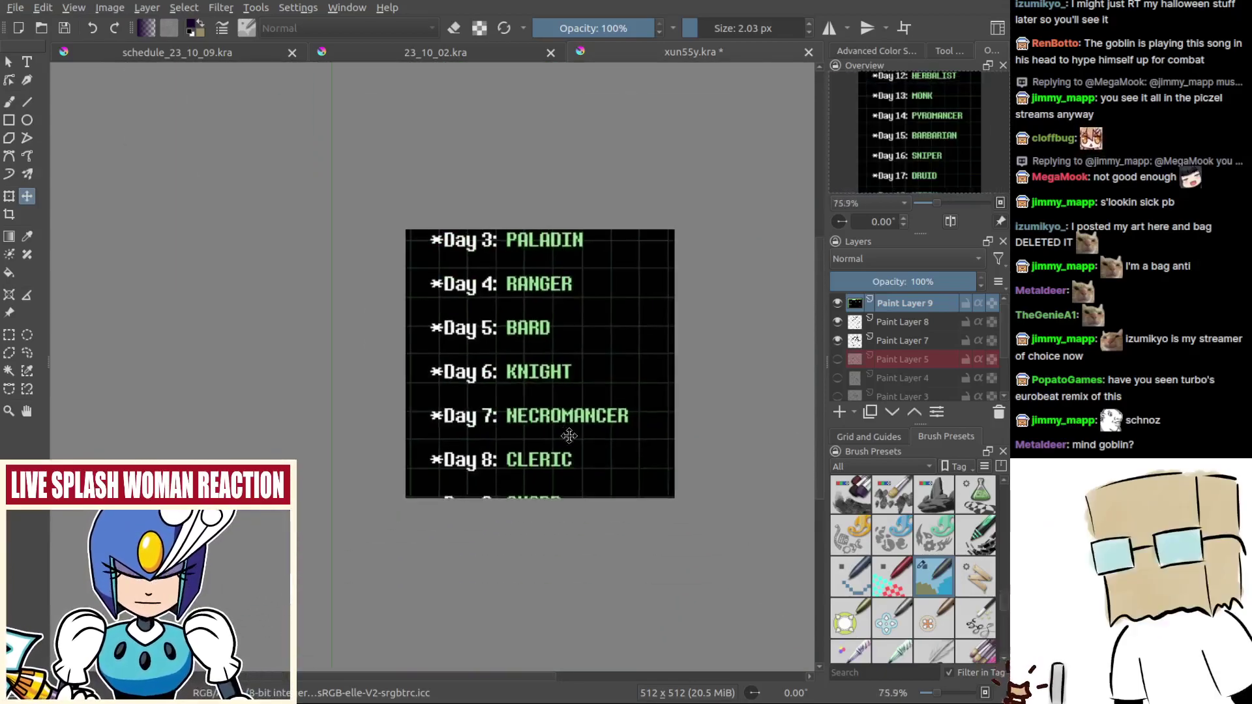
Step: Undo the test stroke and the pasted class list to return to the goblin drawing
key("b")
scroll(568, 442, "up", 4)
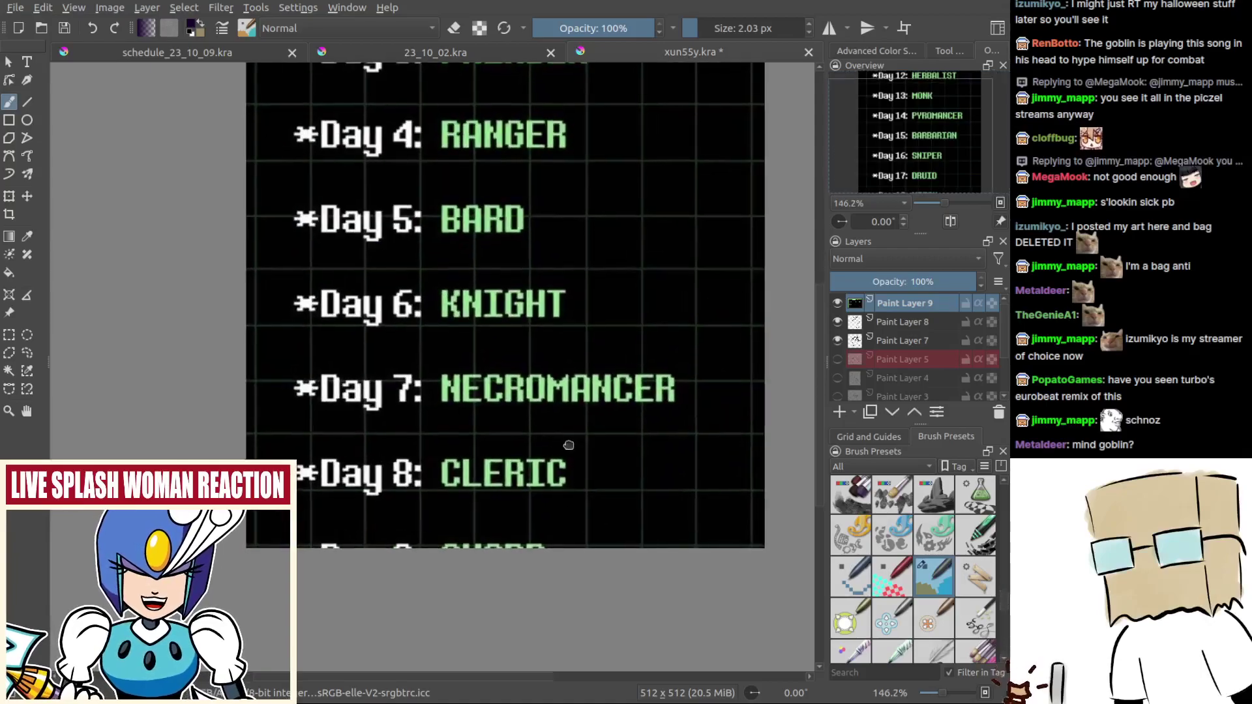
scroll(487, 463, "up", 1)
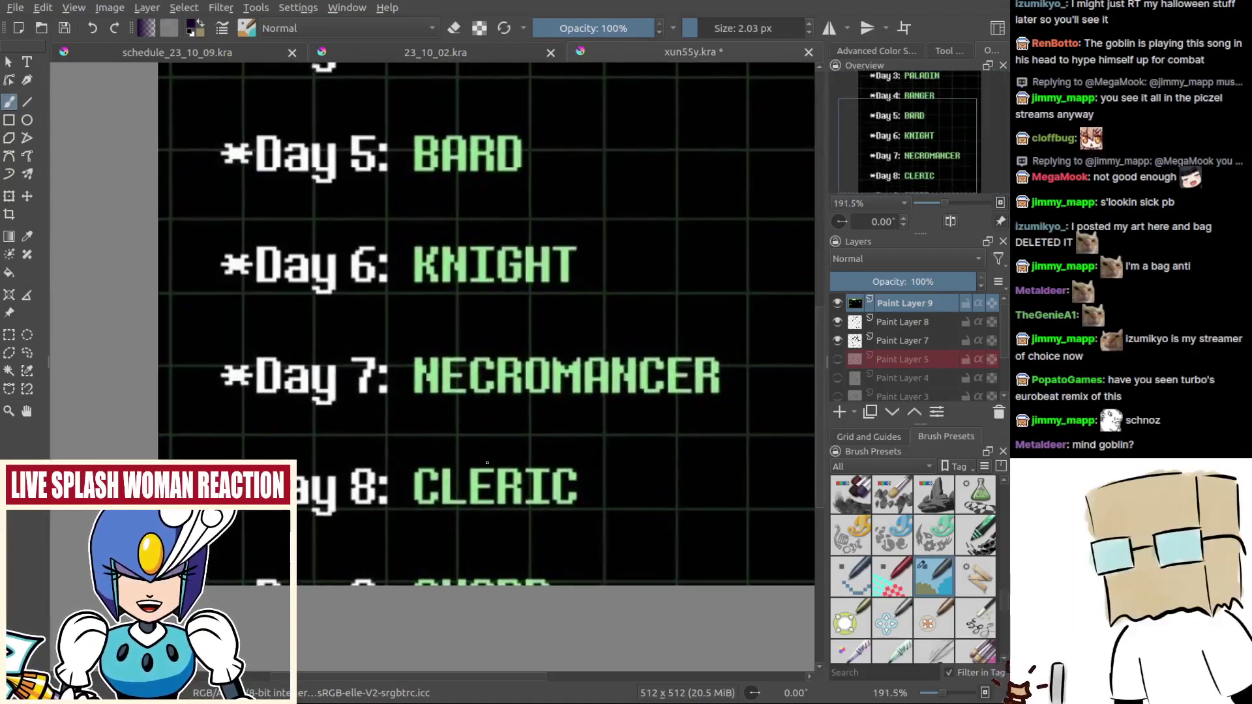
left_click_drag(487, 463, 469, 470)
key("ctrl+z")
key("ctrl+z")
scroll(554, 429, "down", 4)
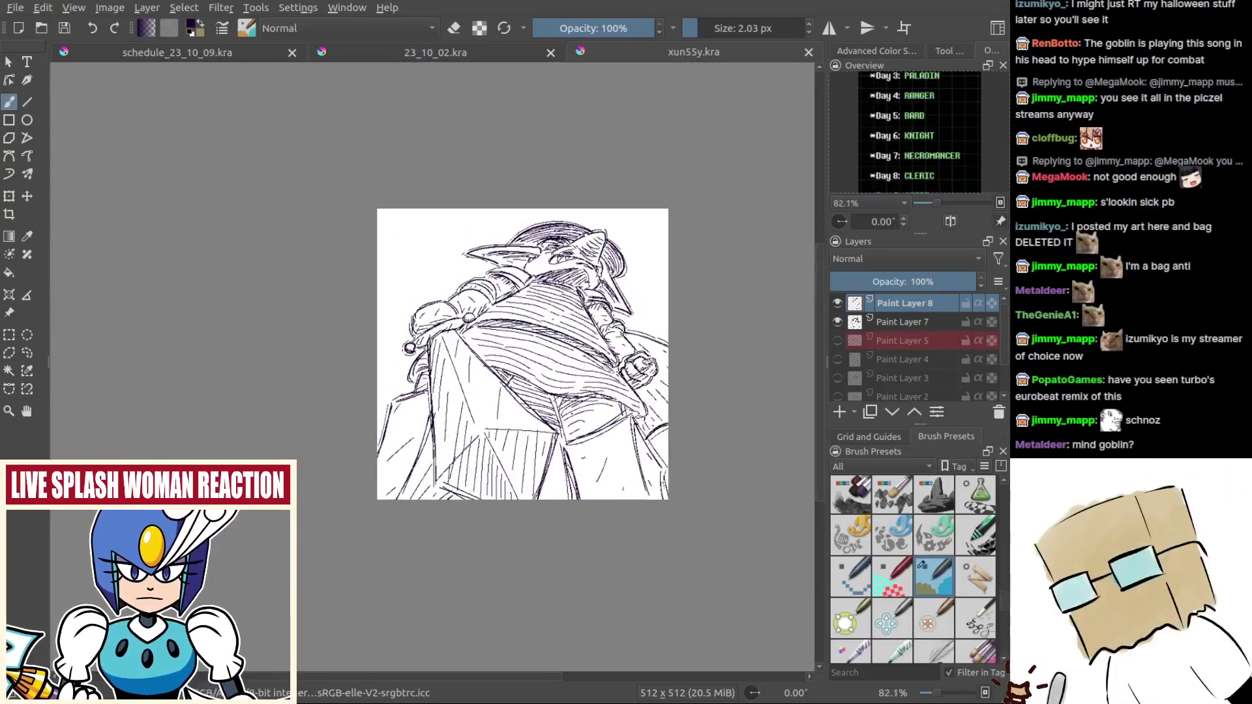
Step: Touch up the shading strokes along the belly's lower edge and save the drawing
scroll(644, 310, "up", 2)
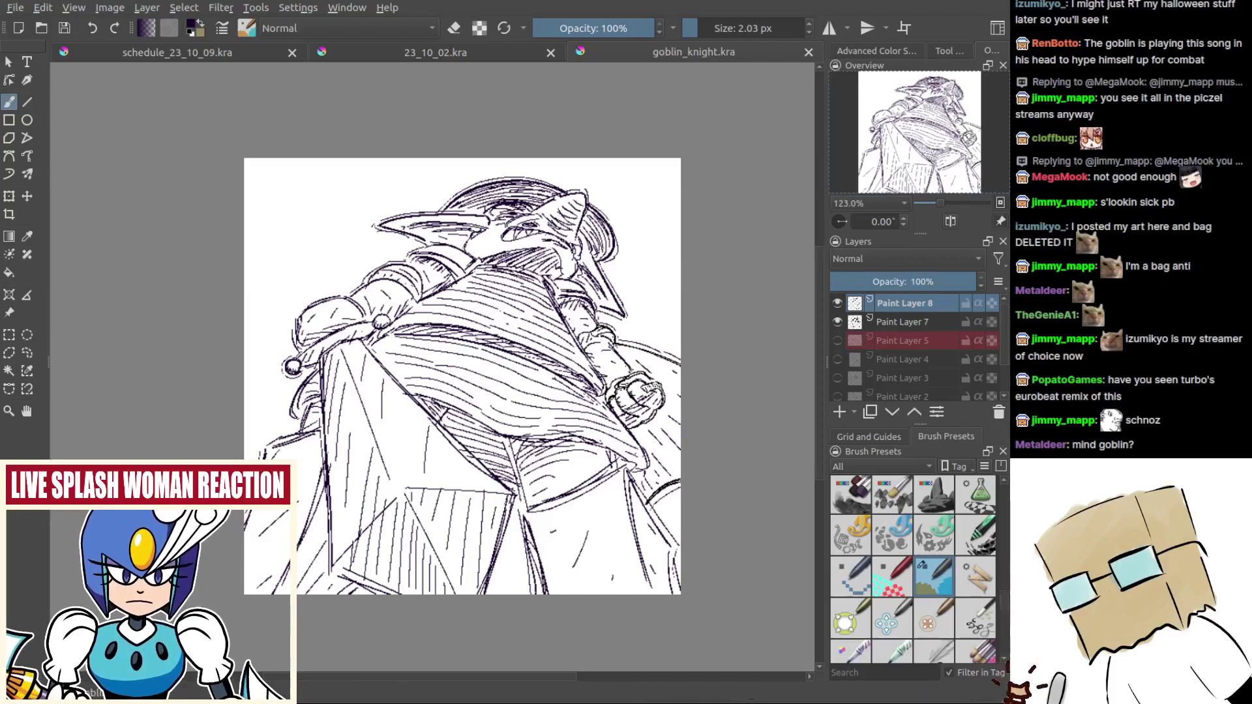
left_click_drag(627, 457, 608, 433)
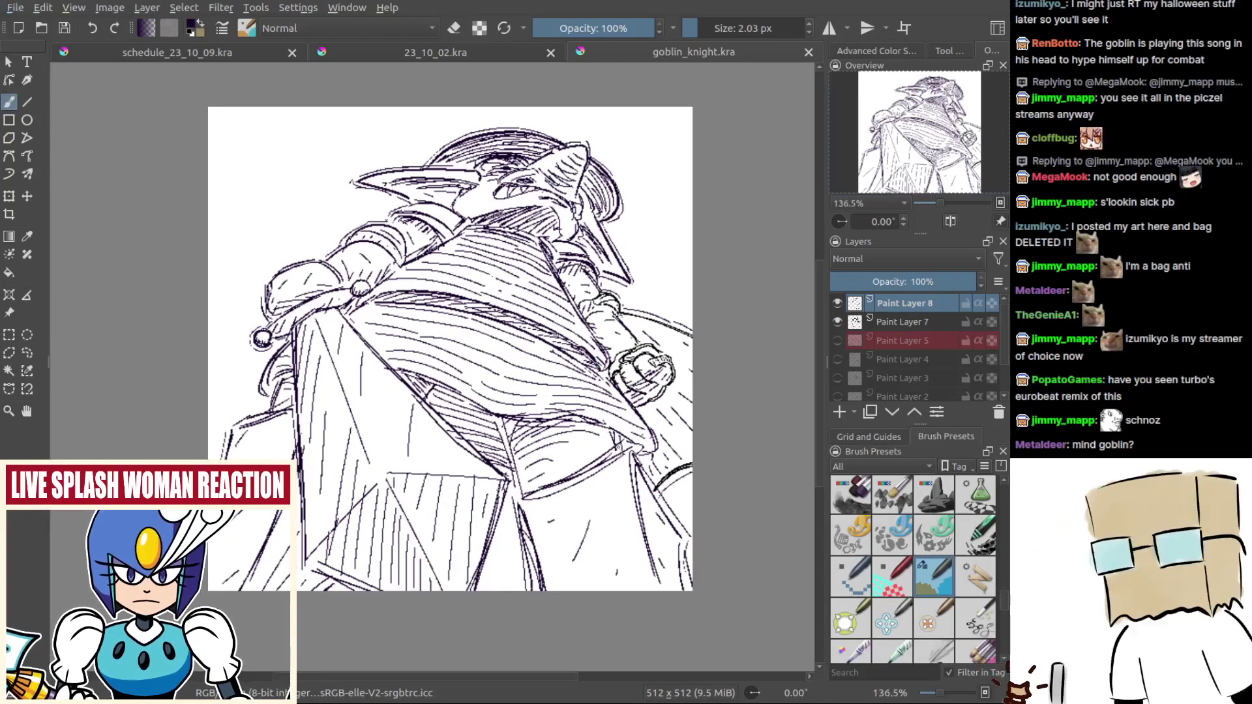
key("ctrl+z")
left_click_drag(458, 389, 499, 415)
key("ctrl+z")
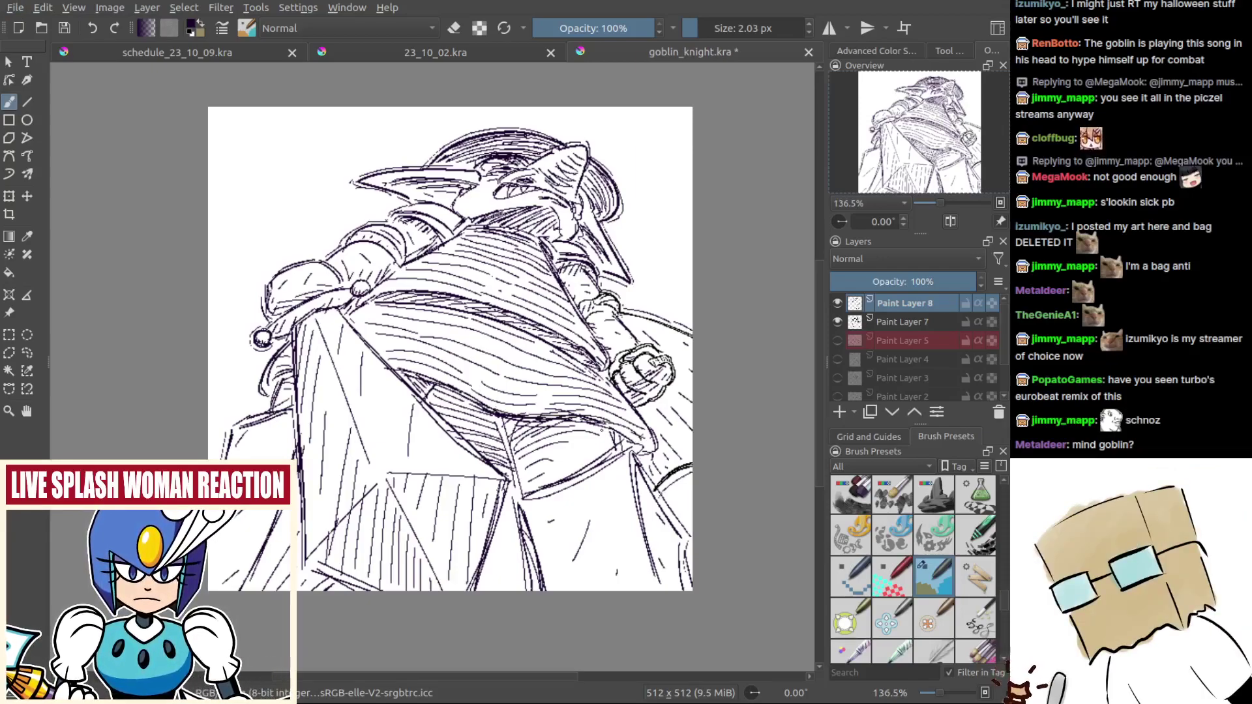
left_click_drag(352, 379, 448, 403)
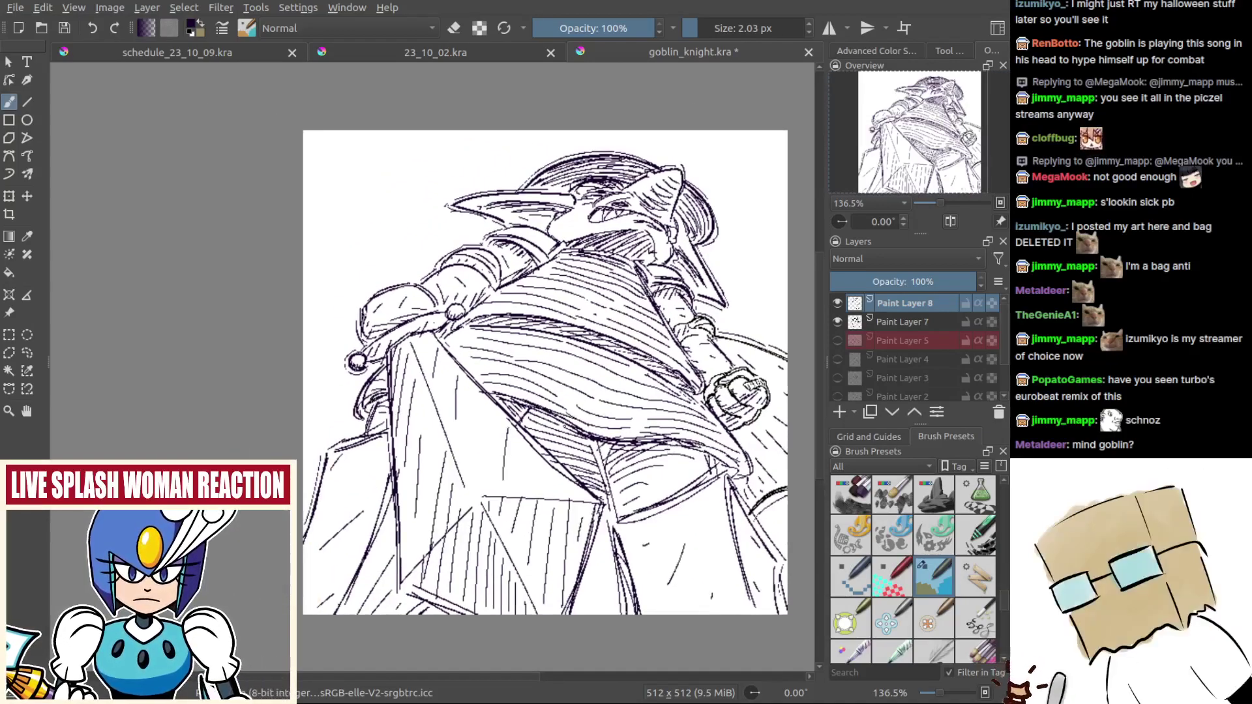
left_click_drag(589, 419, 623, 442)
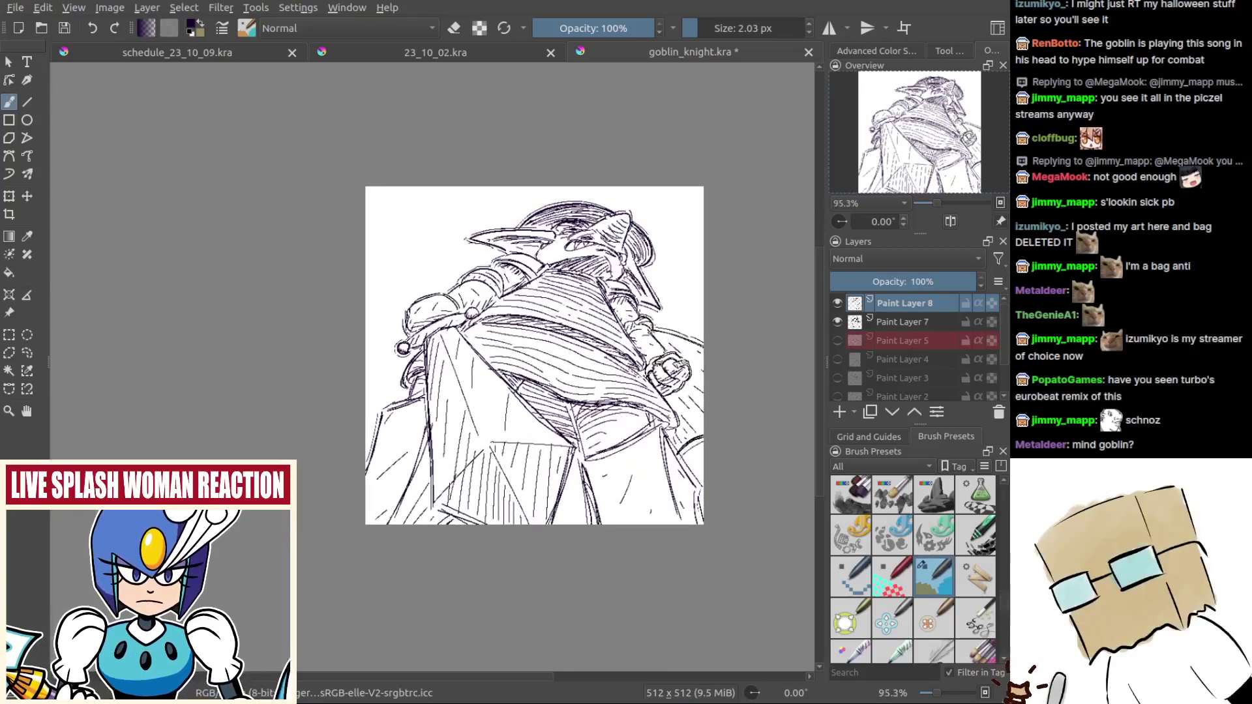
key("alt")
scroll(649, 561, "up", 3)
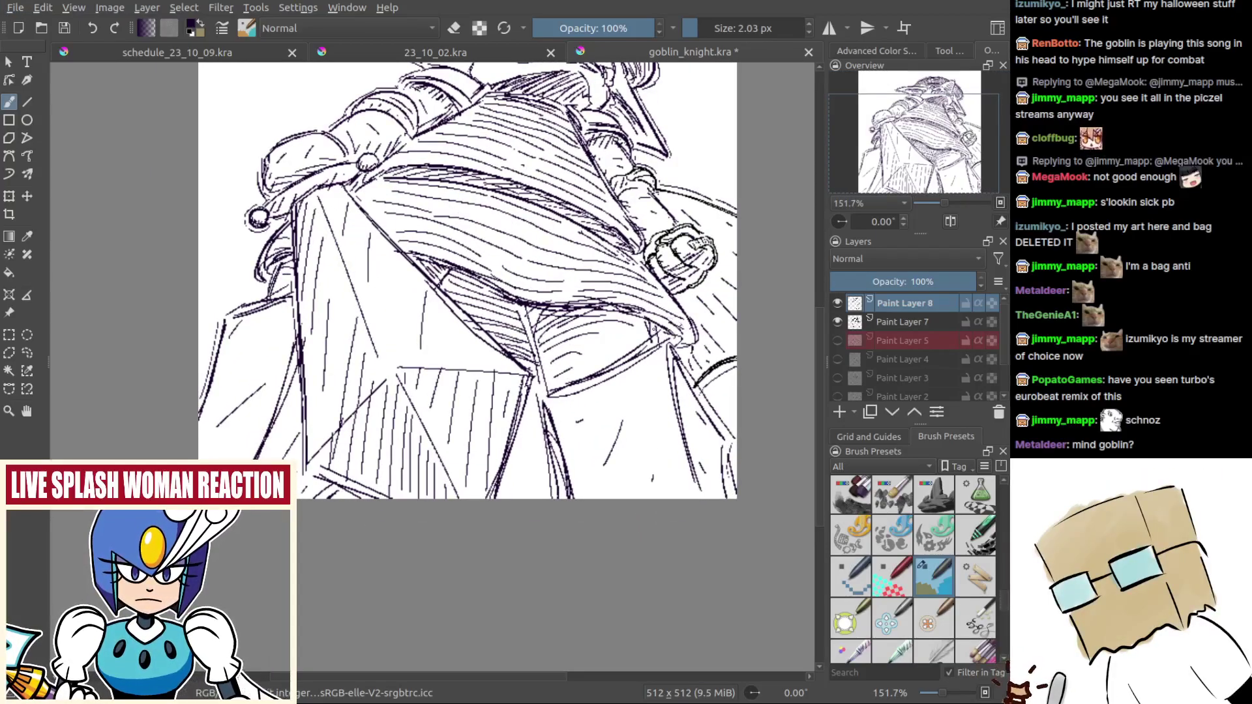
scroll(592, 439, "down", 3)
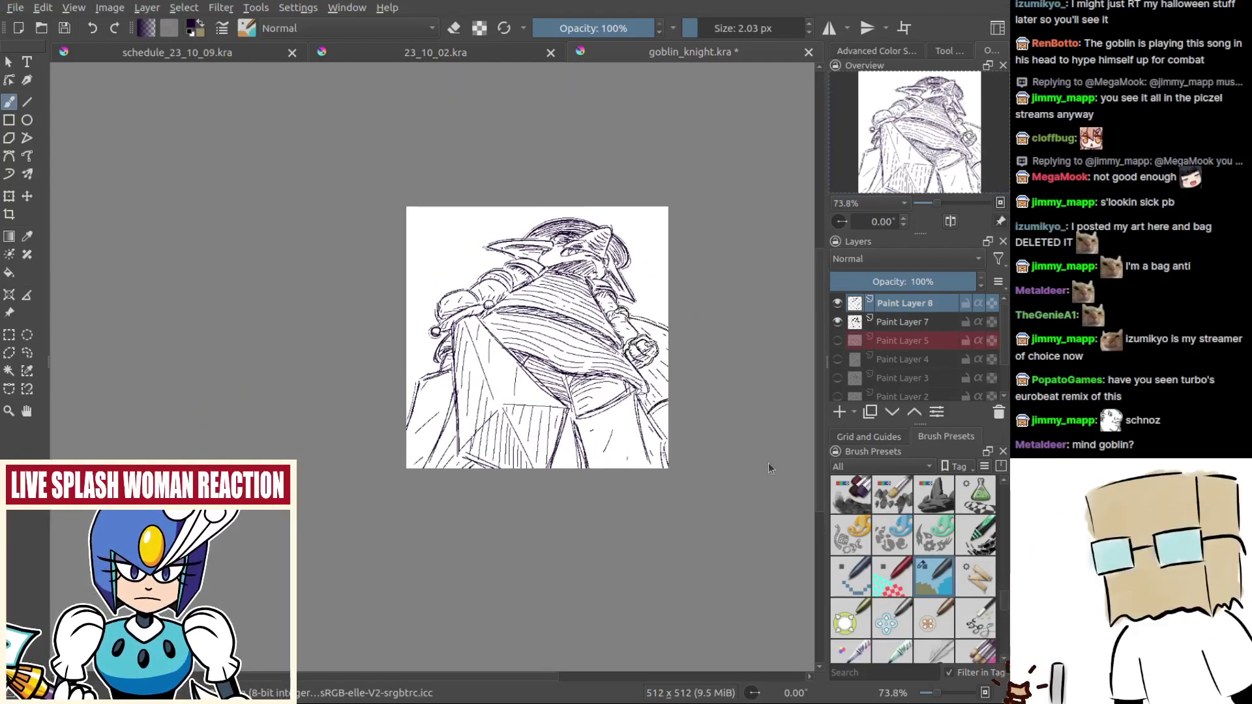
key("ctrl+s")
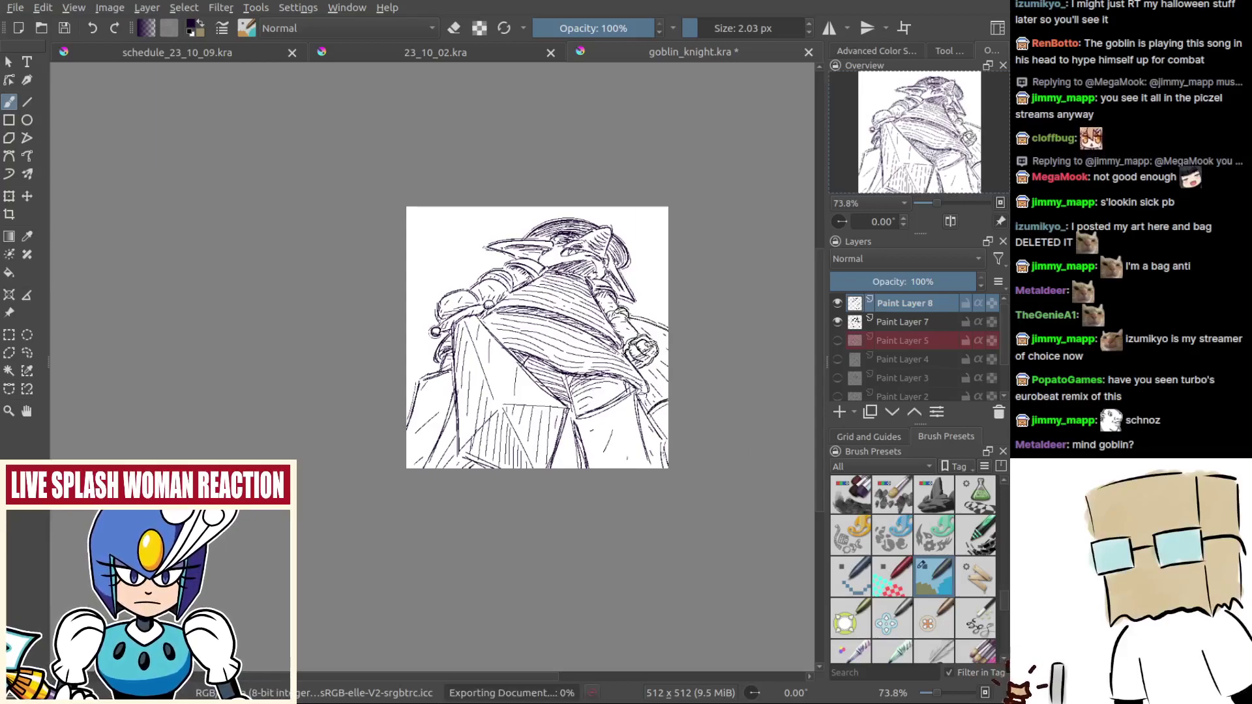
Step: Add a layer below Paint Layer 7, fill it with dark purple to check the line colours, and hide it
scroll(617, 314, "up", 3)
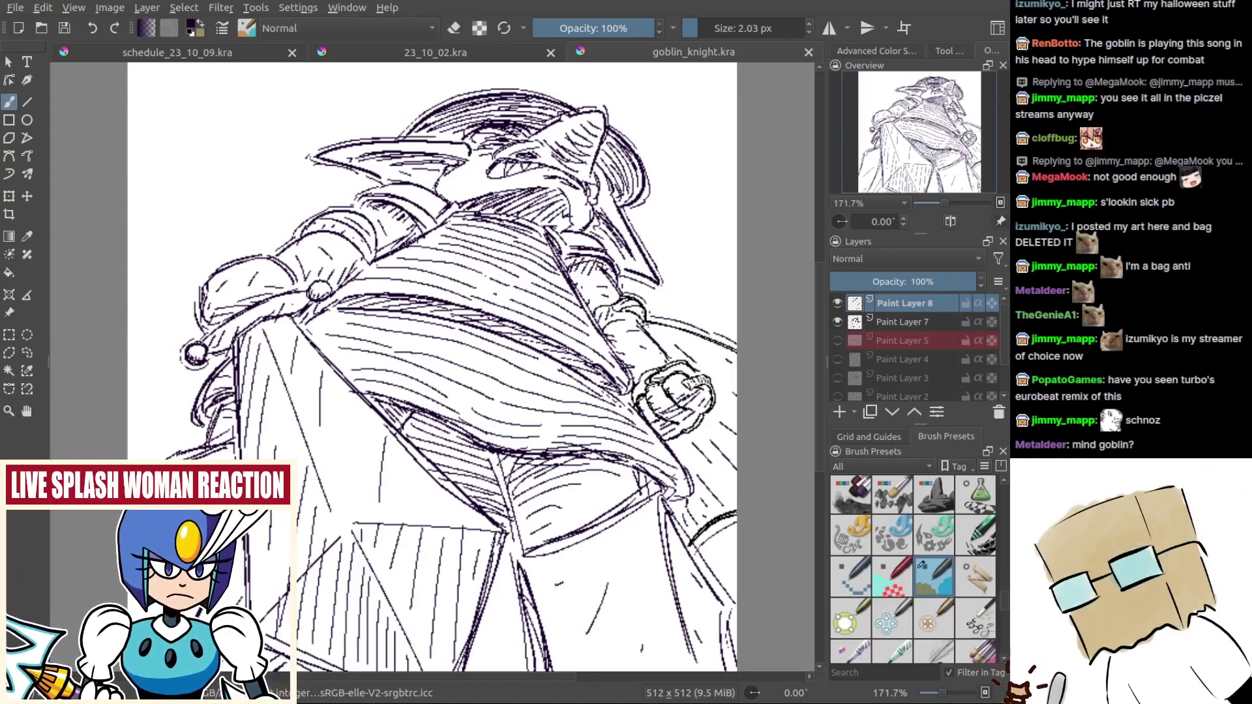
left_click(839, 412)
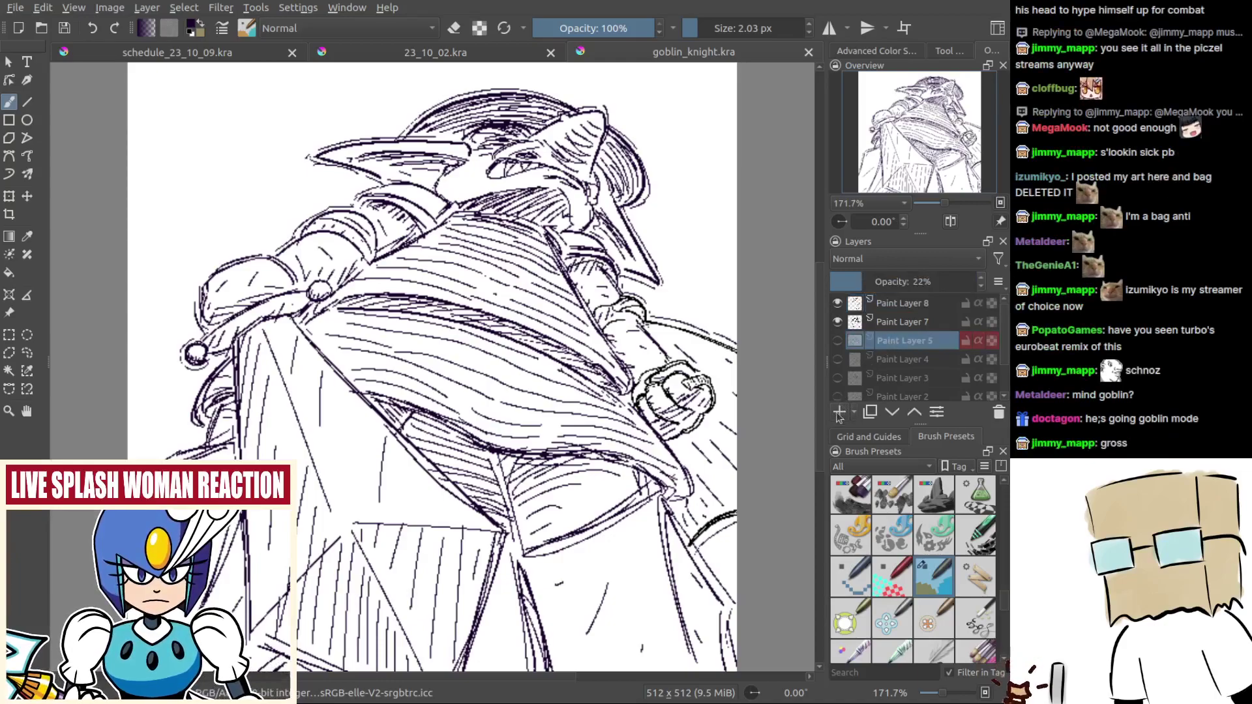
key("f")
left_click(691, 308)
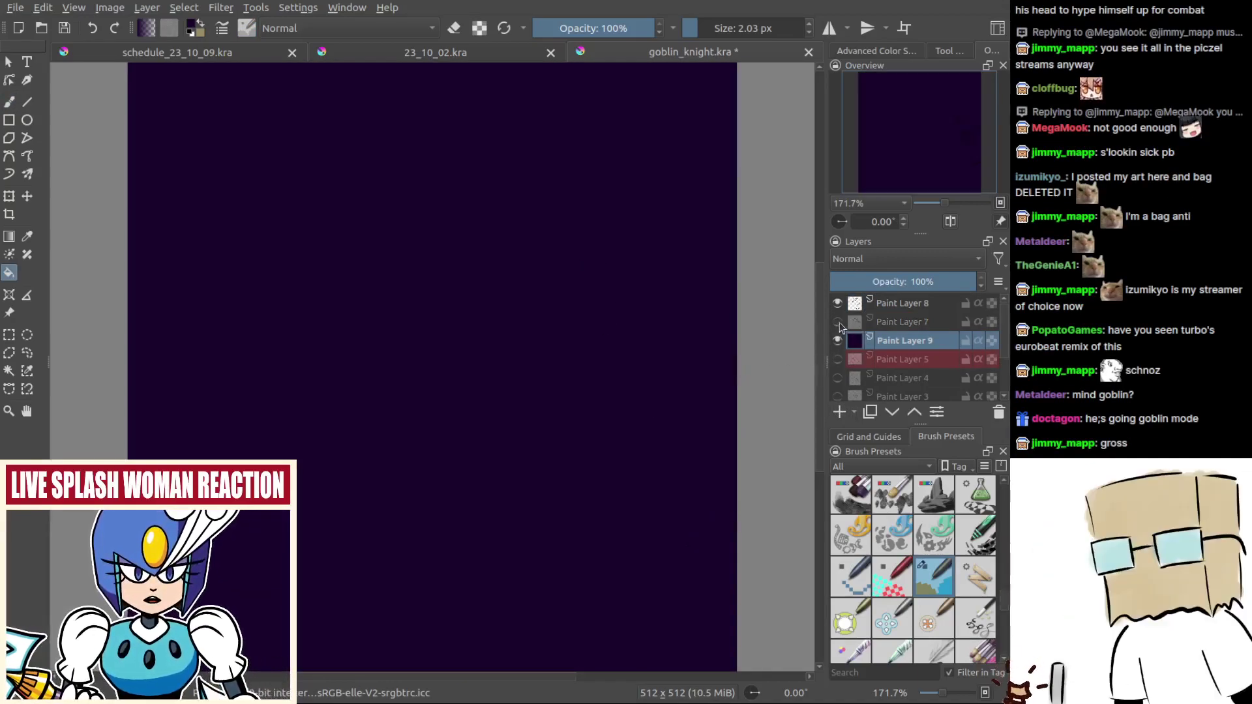
left_click(890, 322)
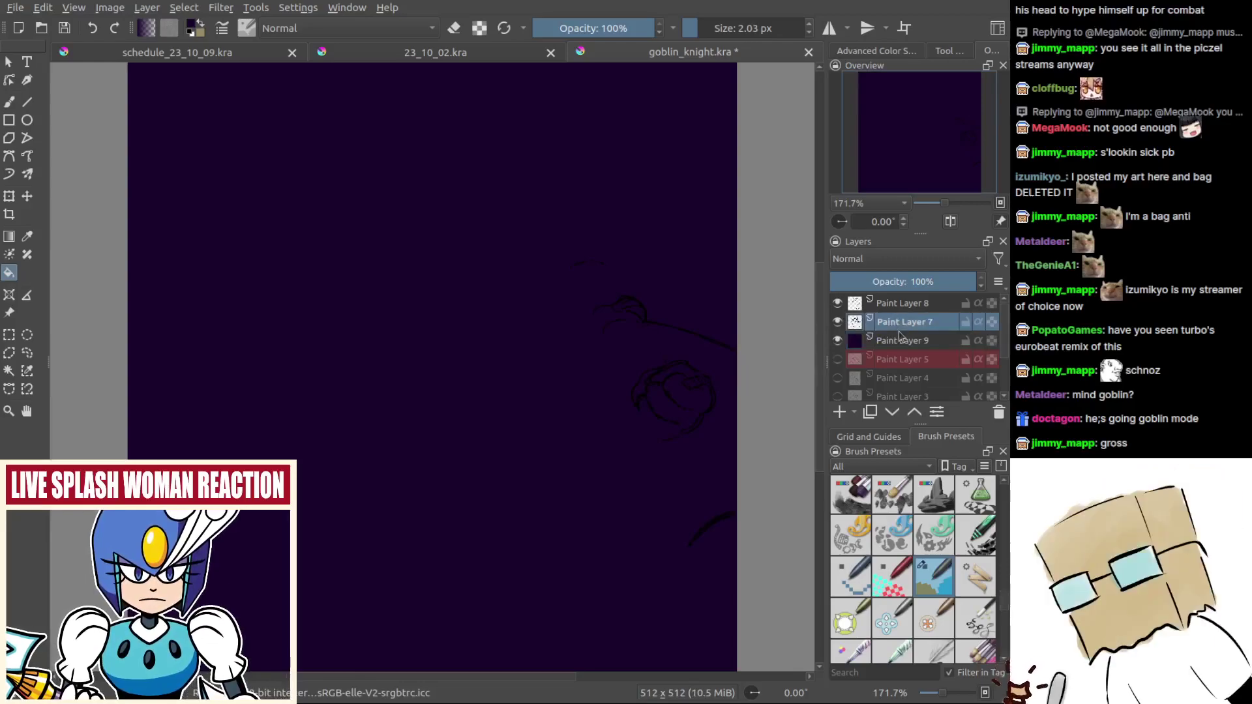
left_click(837, 340)
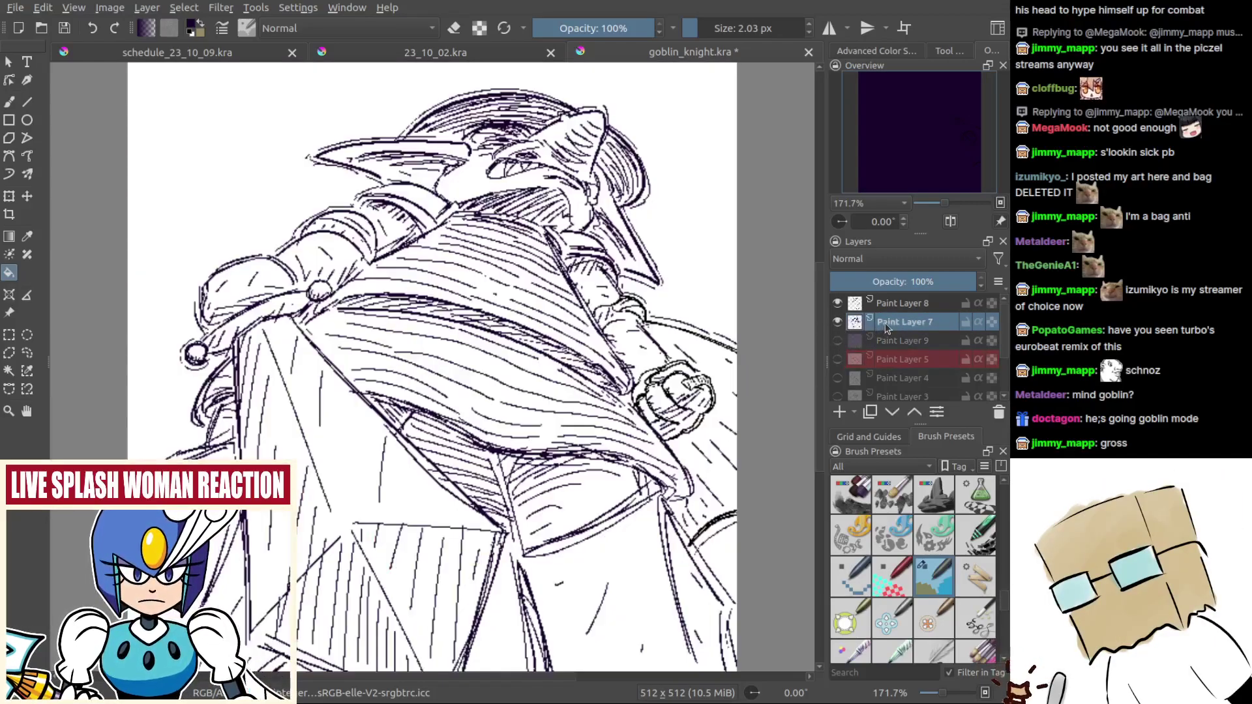
Step: Select the line pixels of Paint Layer 7, add an empty layer above it, and hide Paint Layer 7
left_click(855, 322, "ctrl")
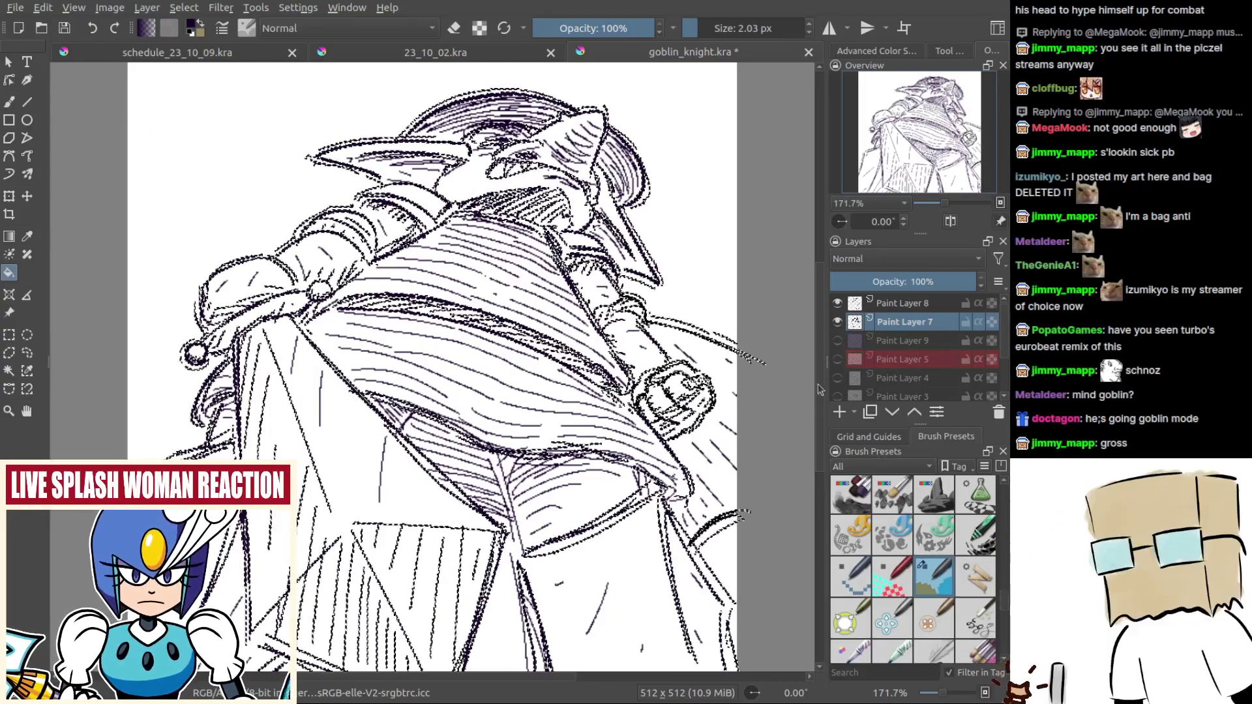
key("Insert")
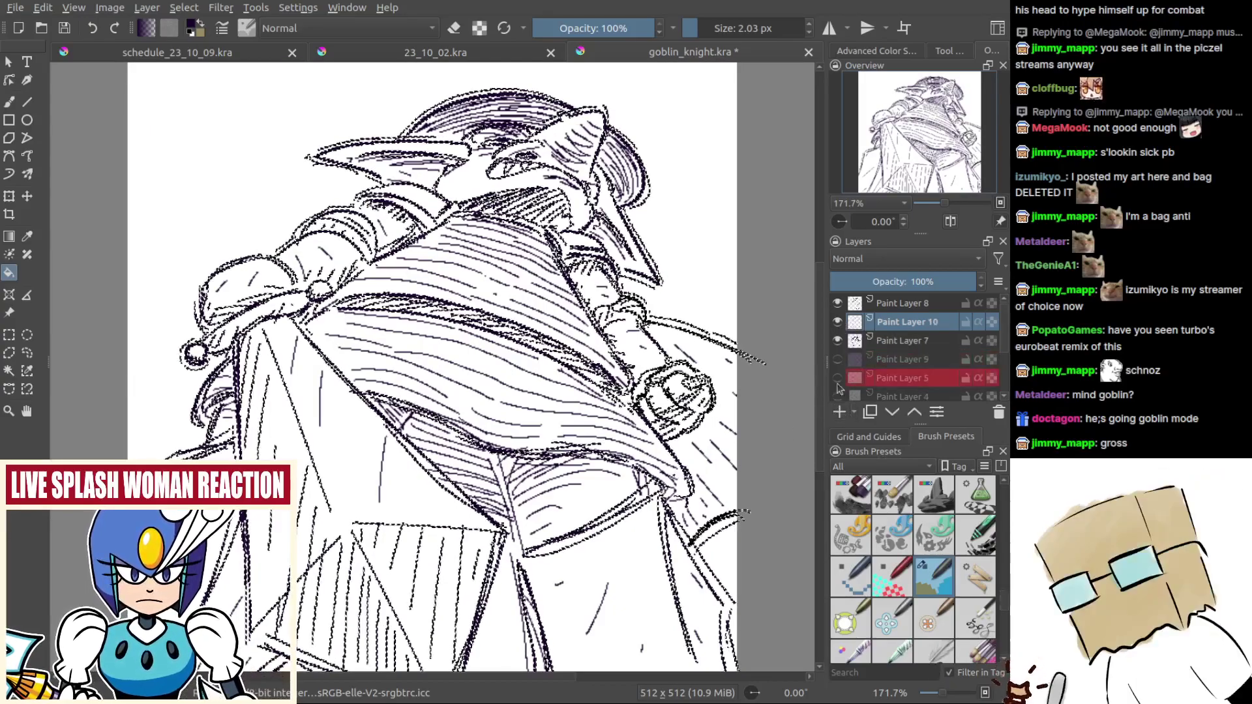
left_click(837, 340)
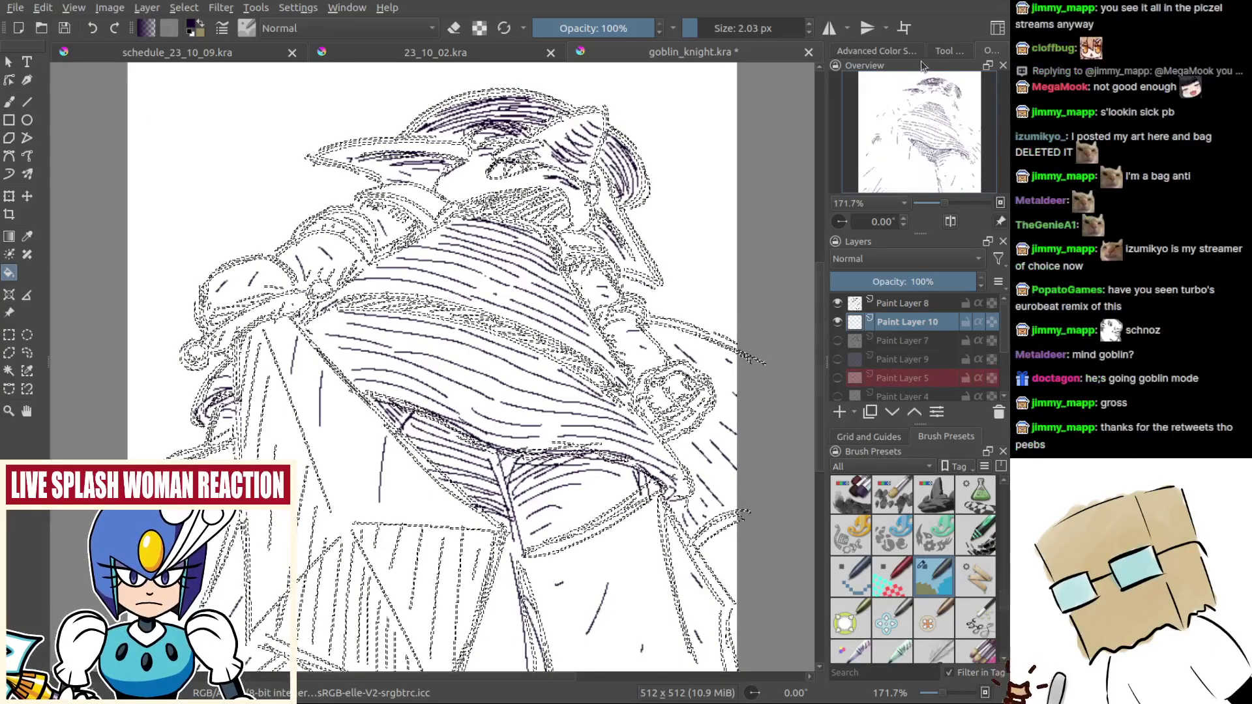
Step: Enable filling the entire selection and fill the selected line art with dark purple on Paint Layer 10
left_click(949, 50)
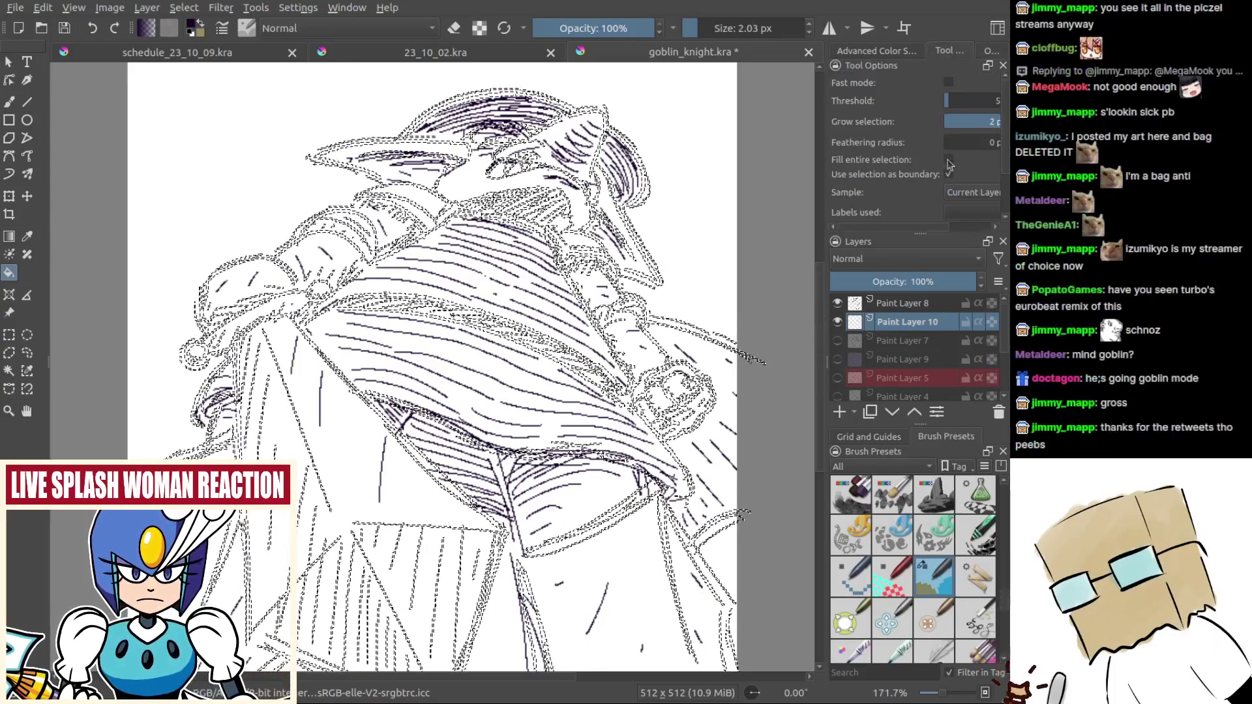
key("ctrl+shift+a")
left_click_drag(705, 354, 700, 384)
scroll(695, 395, "up", 1)
key("ctrl+z")
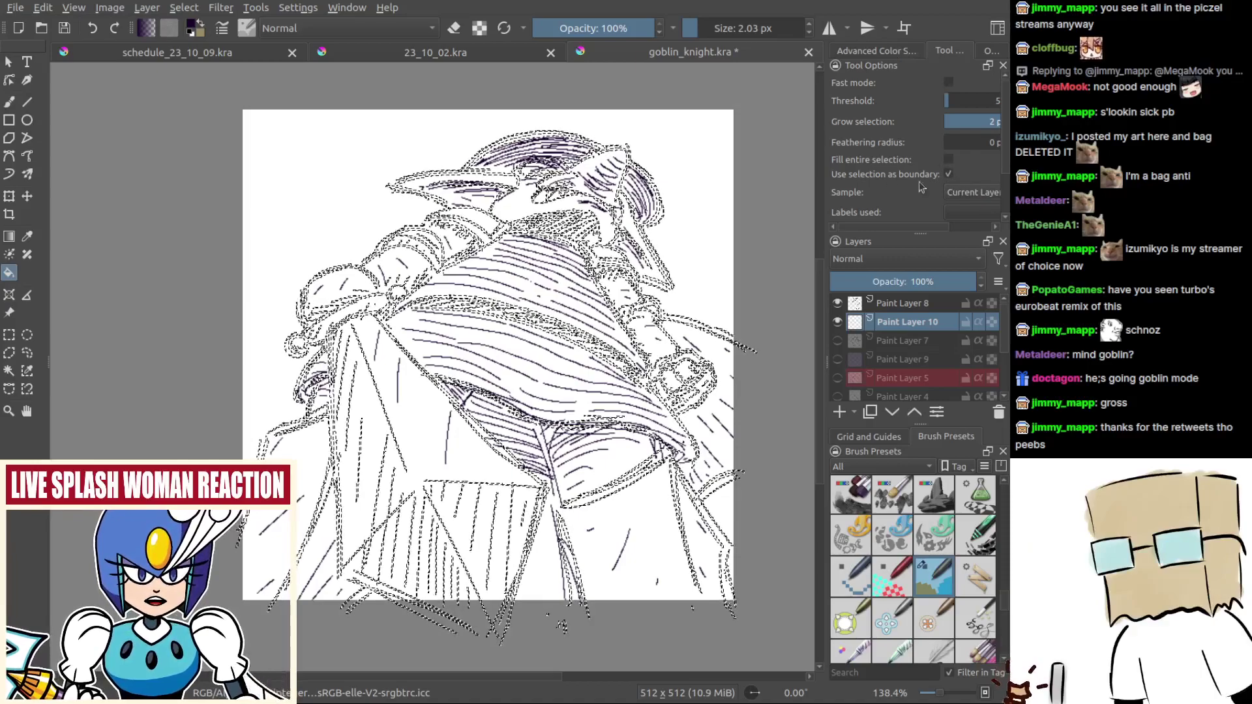
left_click(948, 159)
left_click(737, 420)
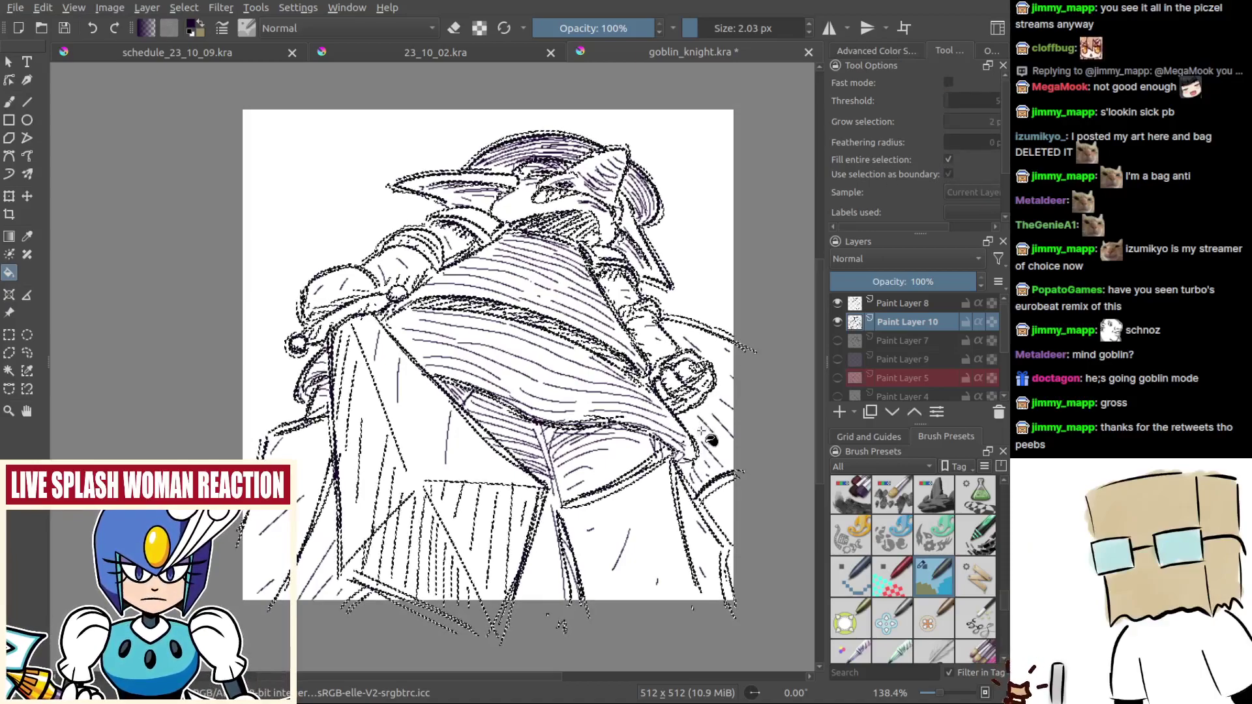
Step: Show Paint Layer 7 and toggle Paint Layer 10's visibility to compare the original and recoloured lines, including close up on the fist
left_click(837, 338)
left_click(838, 323)
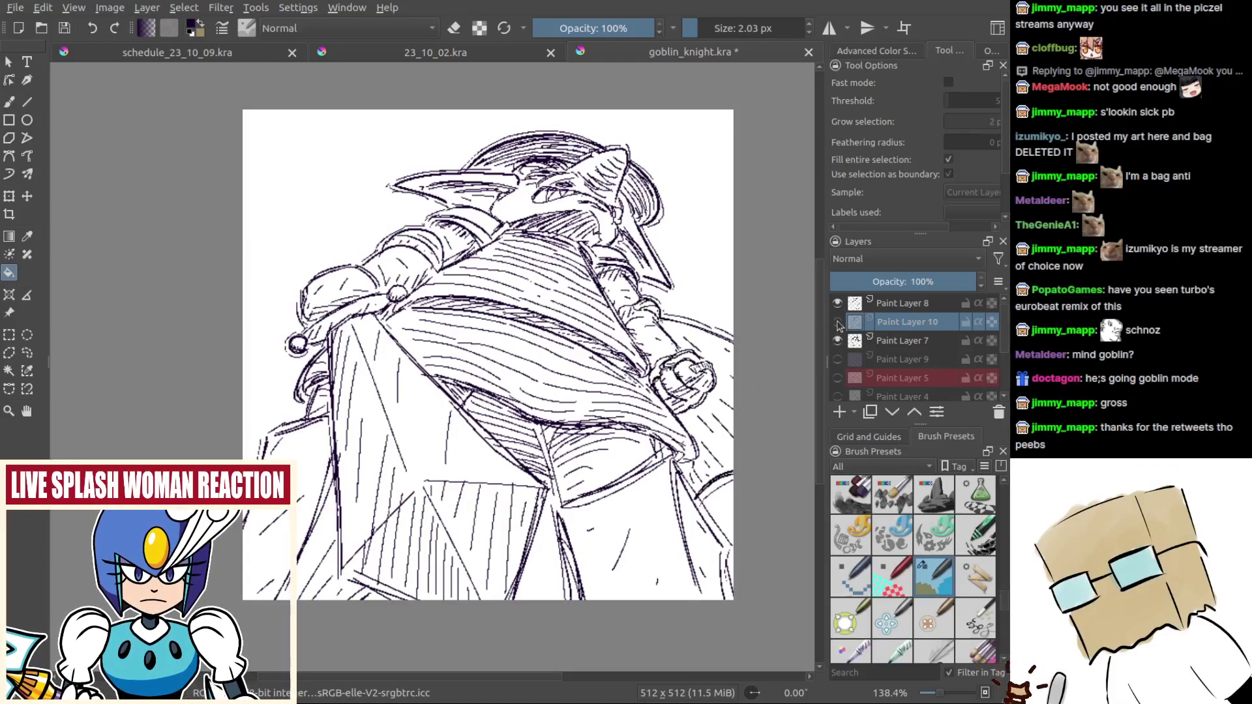
left_click(838, 323)
left_click(838, 323)
left_click(838, 323)
left_click(838, 323)
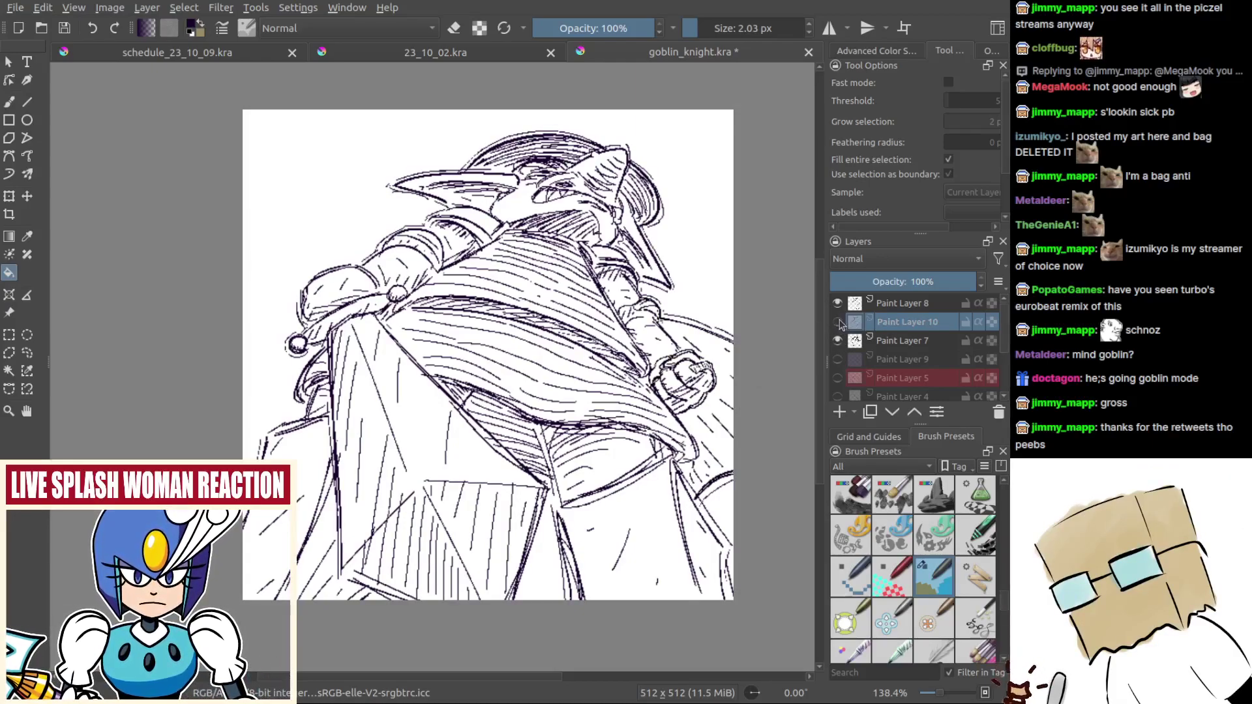
left_click(838, 323)
mouse_move(705, 413)
left_mouse_down()
mouse_move(754, 317)
mouse_move(780, 305)
left_mouse_up()
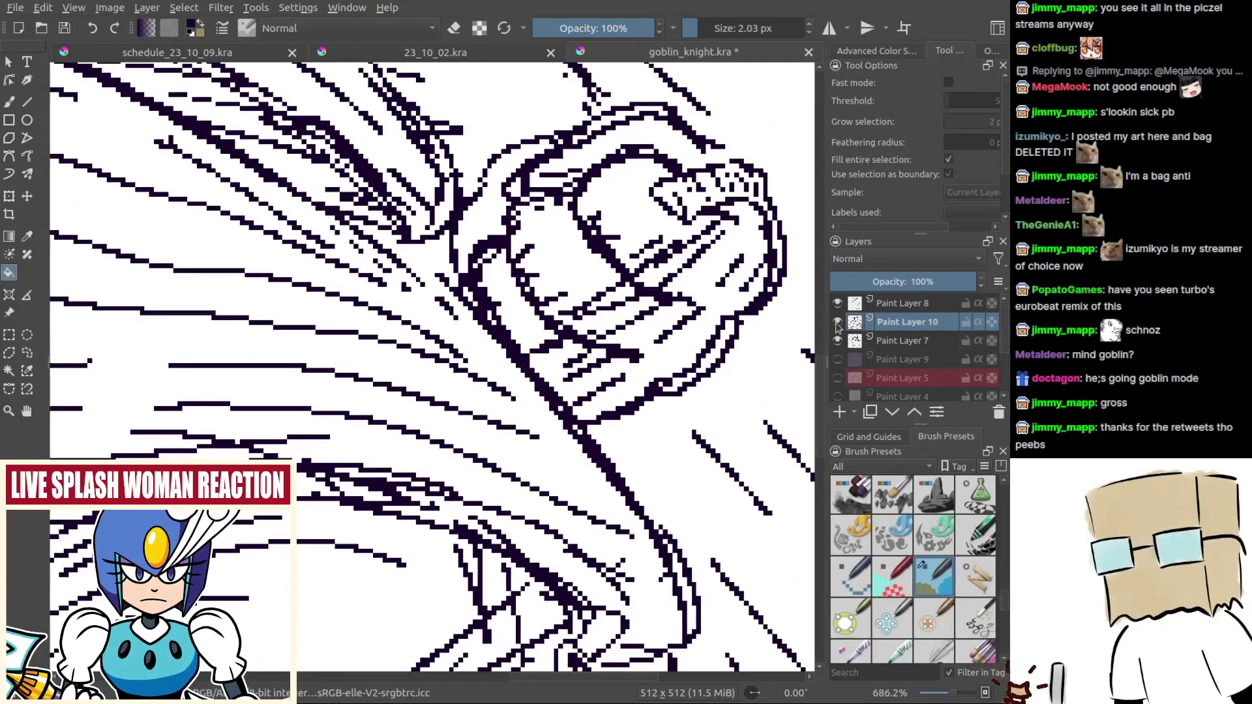
left_click(837, 325)
left_click(837, 324)
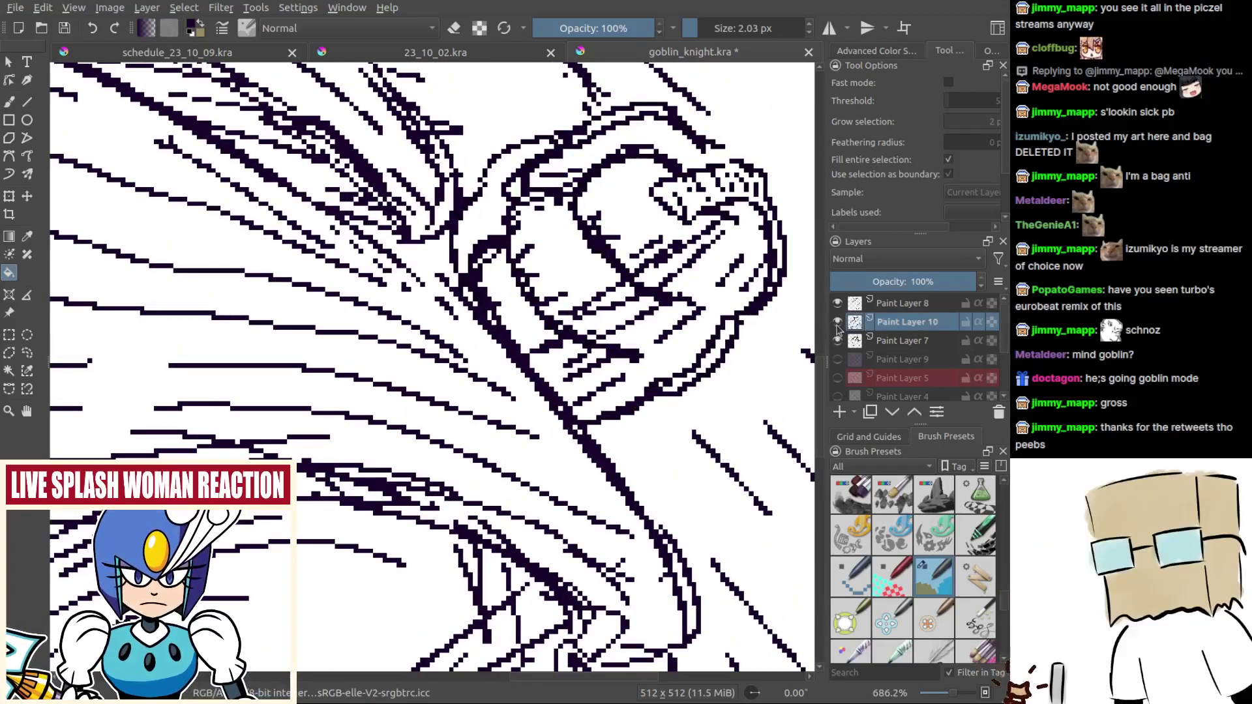
Step: Compare Paint Layer 10 with the original lines close up on the fist, and hide Paint Layer 7
scroll(626, 312, "up", 4)
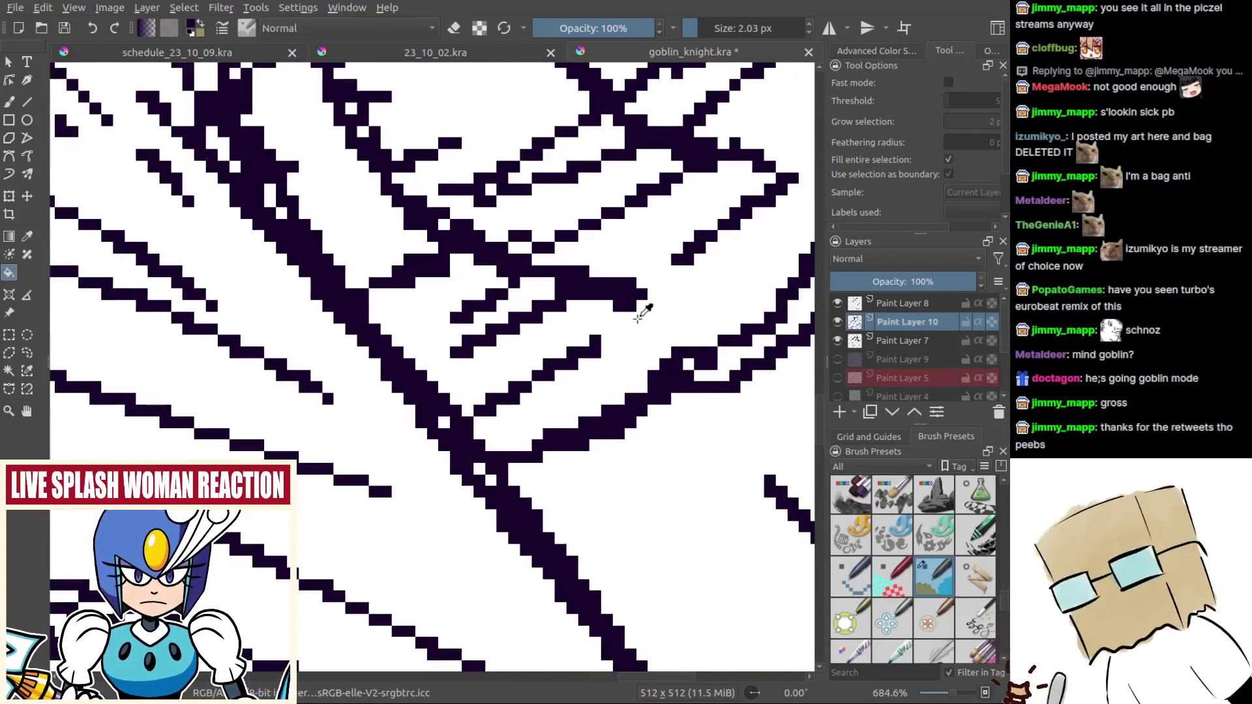
left_click(837, 324)
left_click(837, 324)
left_click(837, 324)
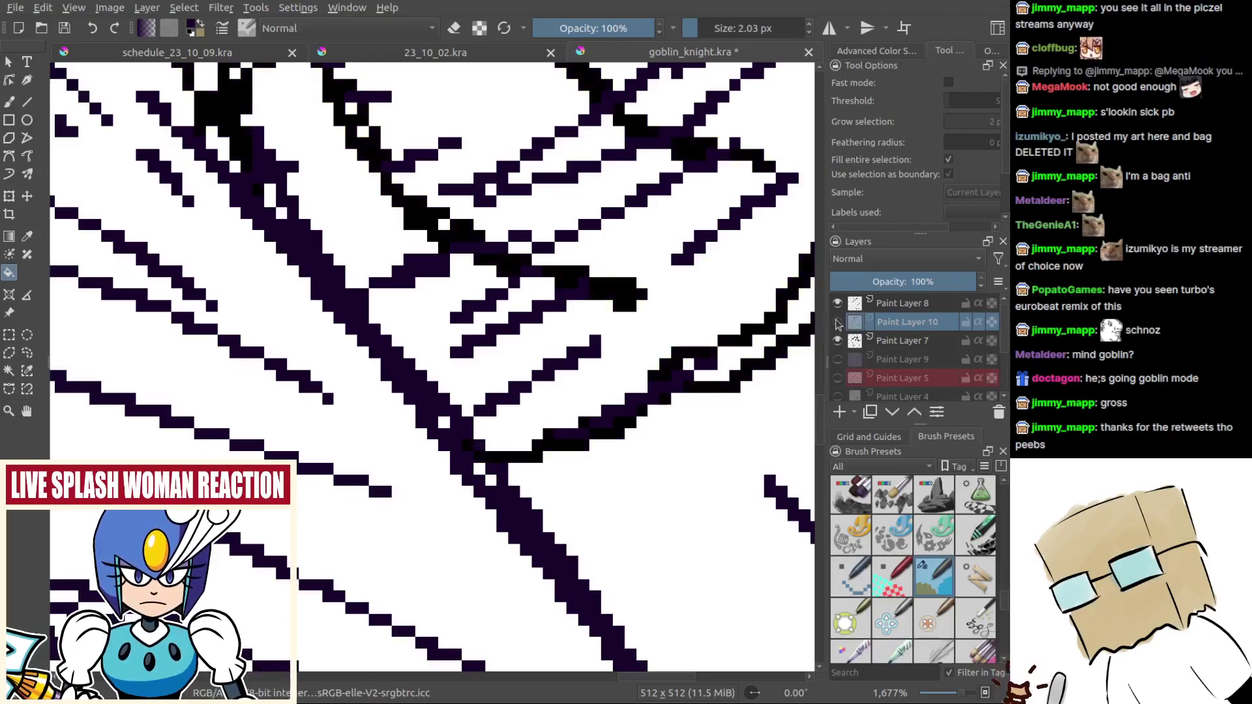
left_click(838, 322)
left_click(838, 340)
scroll(665, 489, "down", 8)
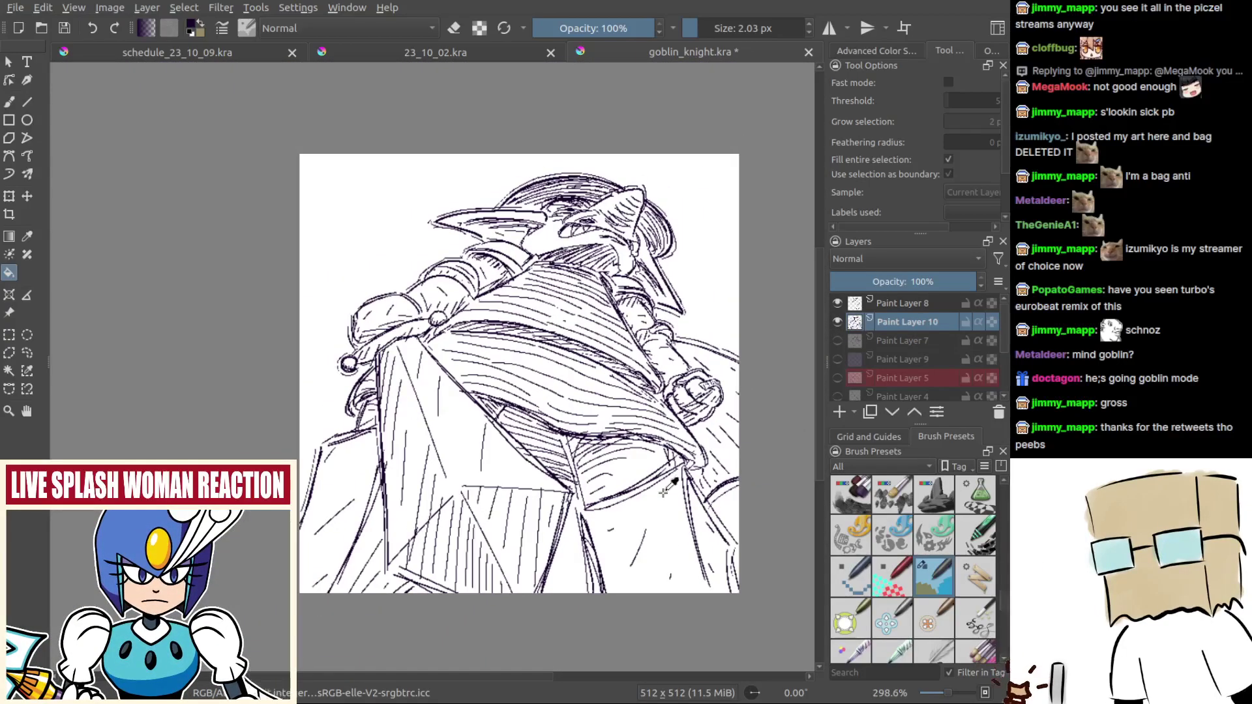
scroll(666, 489, "up", 2)
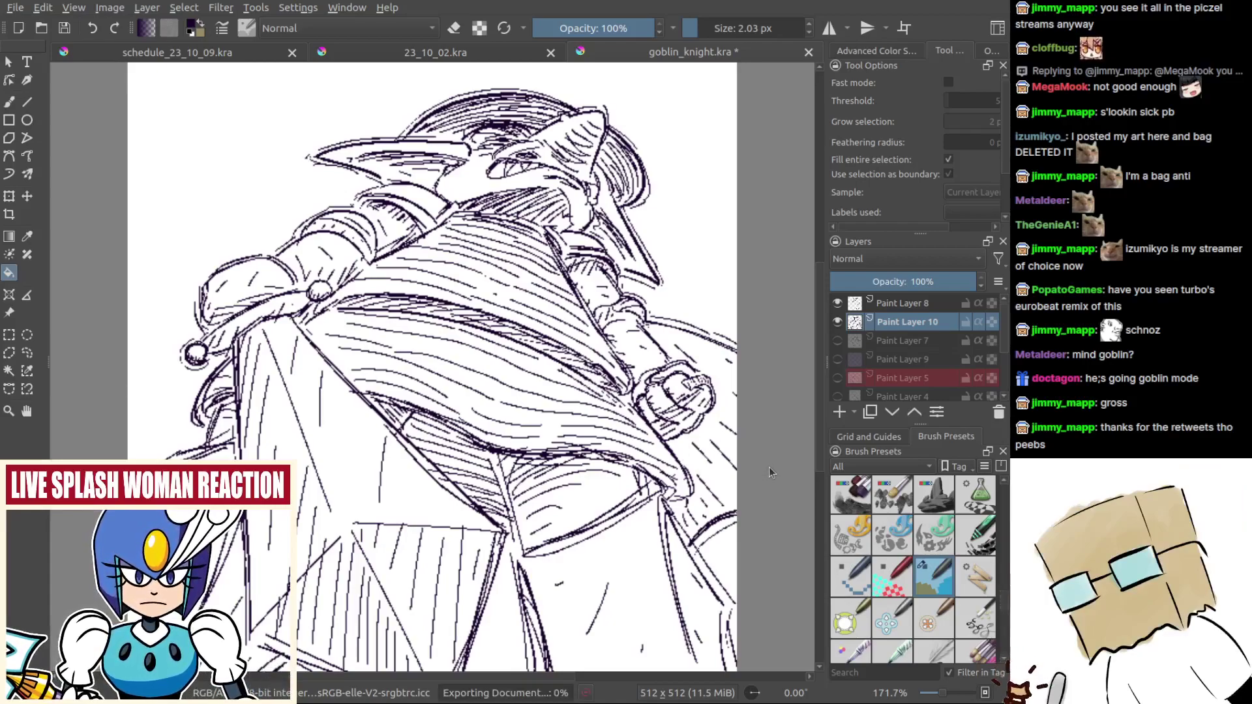
Step: Select and show the dark purple Paint Layer 9 and set its opacity to 49%
left_click(909, 360)
left_click(837, 359)
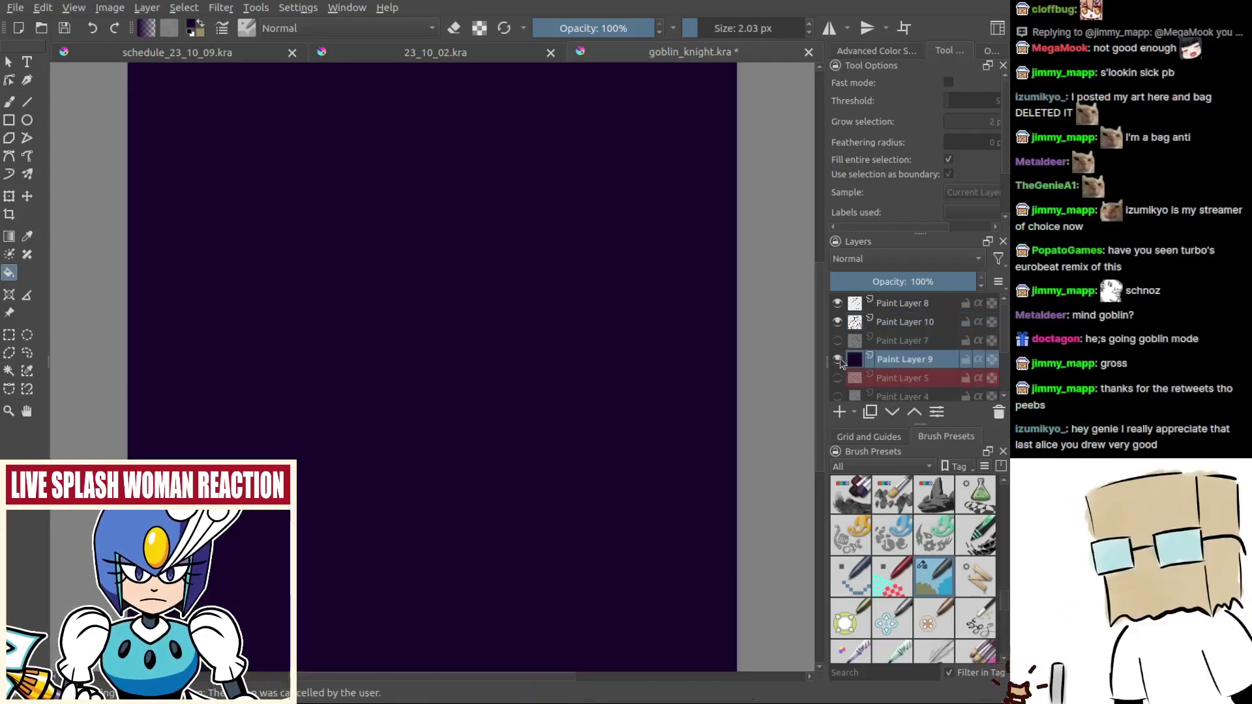
left_click(875, 282)
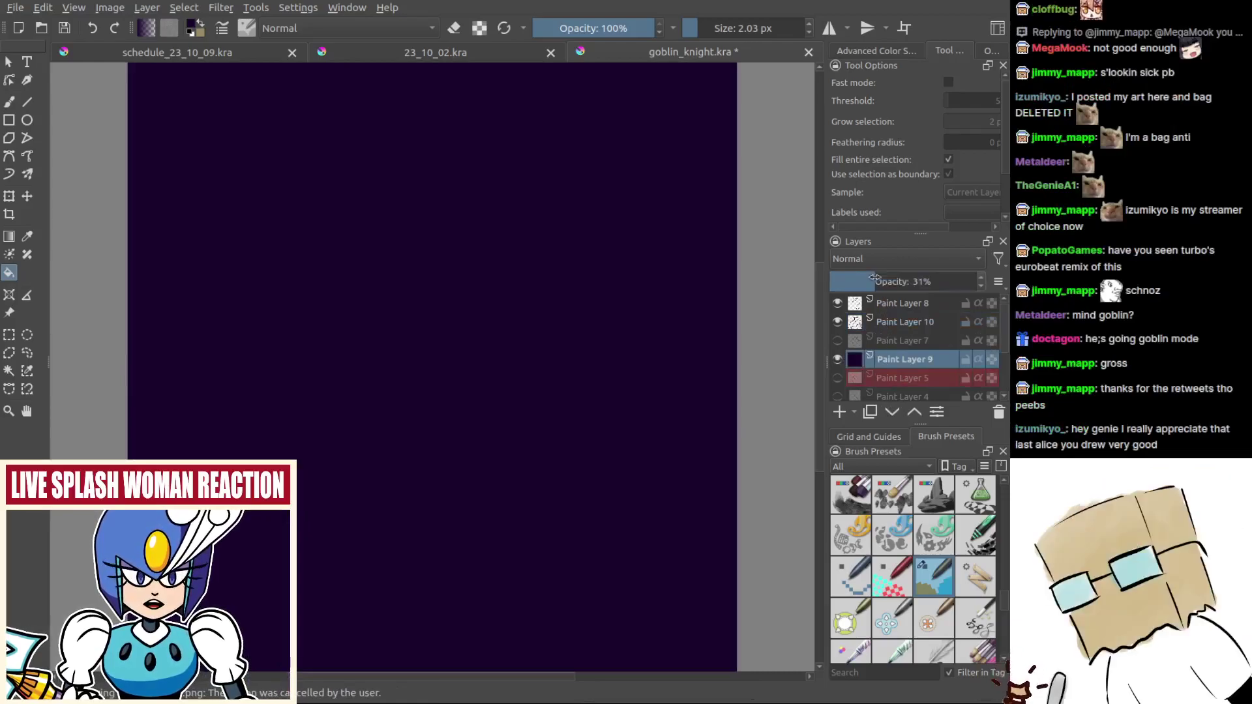
left_click(909, 281)
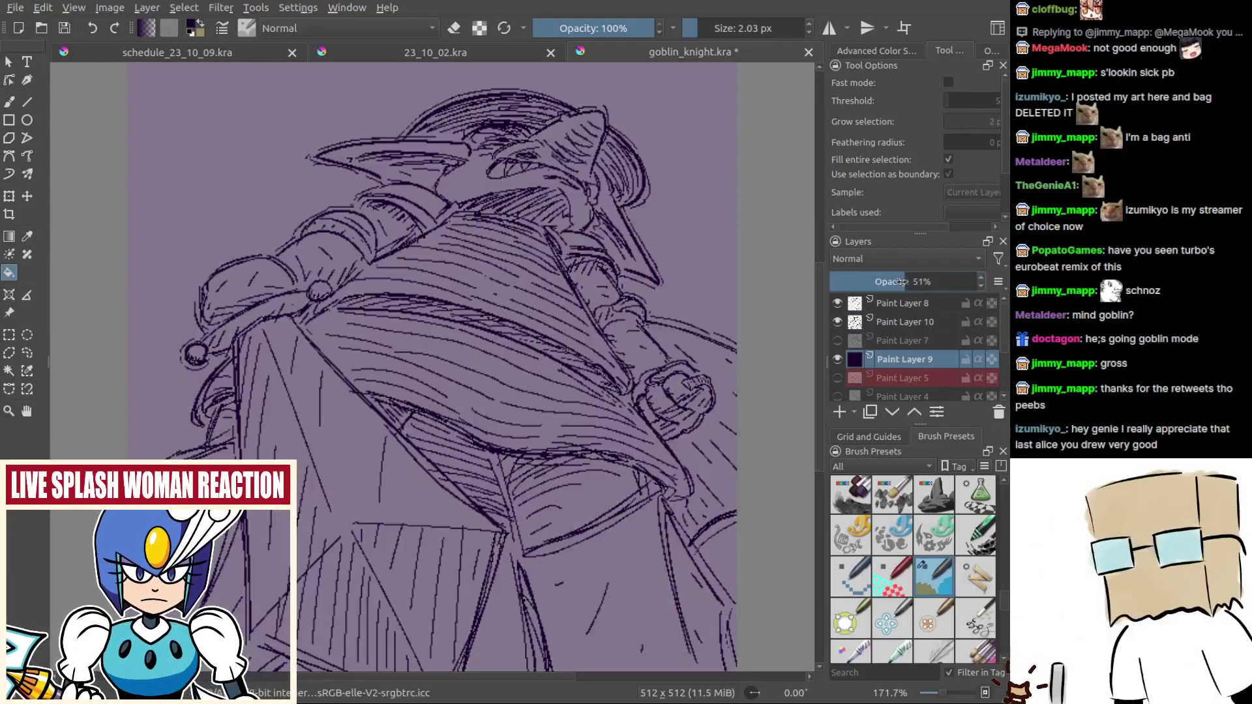
left_click_drag(902, 281, 899, 282)
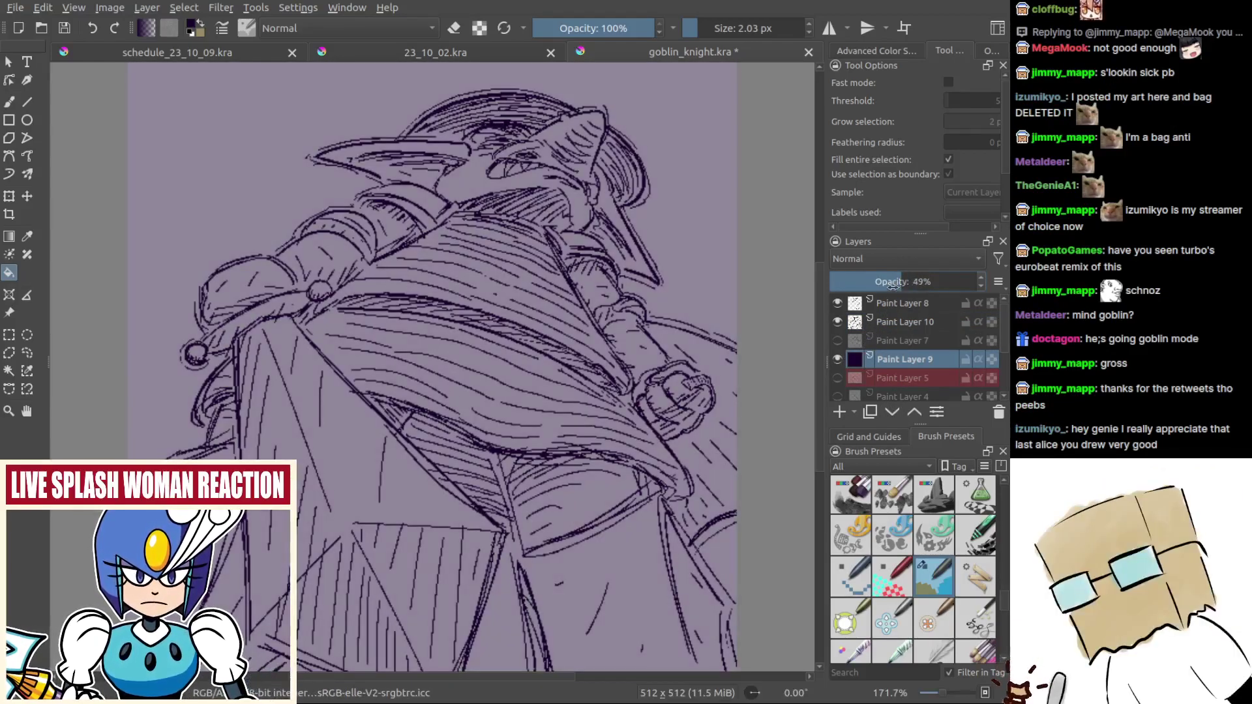
scroll(662, 336, "down", 3)
Step: Switch the brush to an eraser of about 46 px and erase the purple tint over the lower-left drapery
key("b")
scroll(609, 404, "up", 1)
left_click_drag(564, 318, 535, 333)
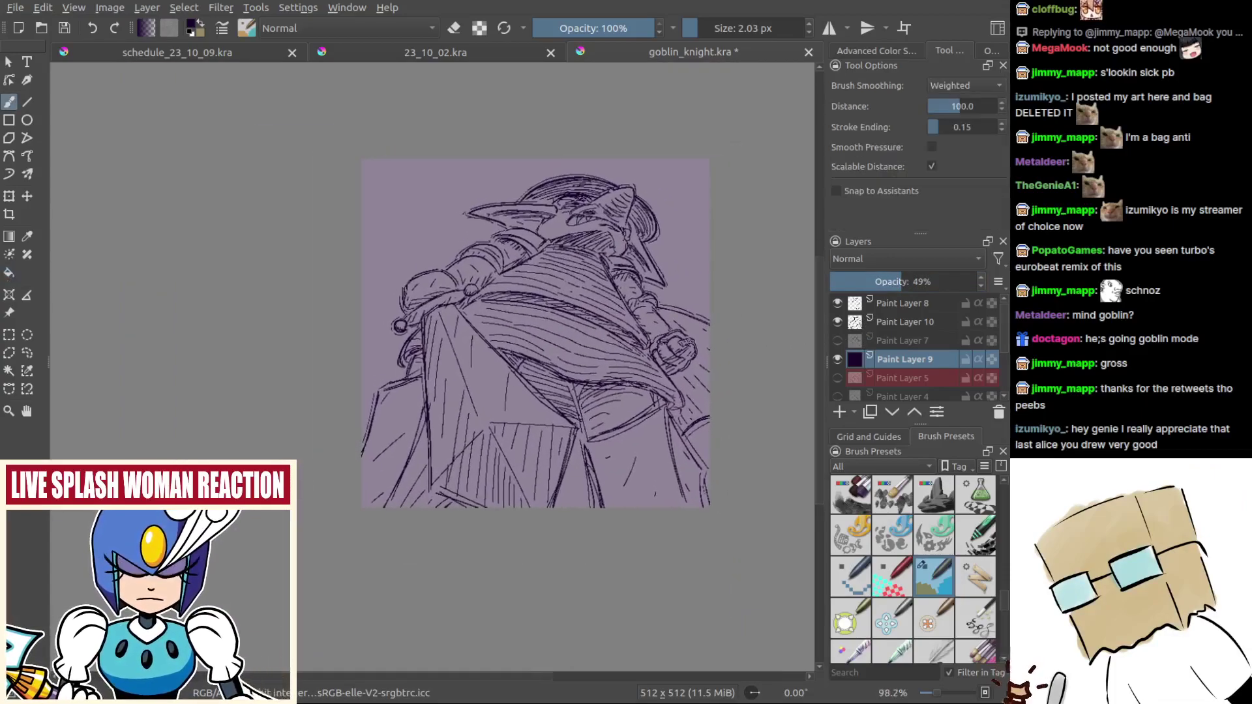
key("e")
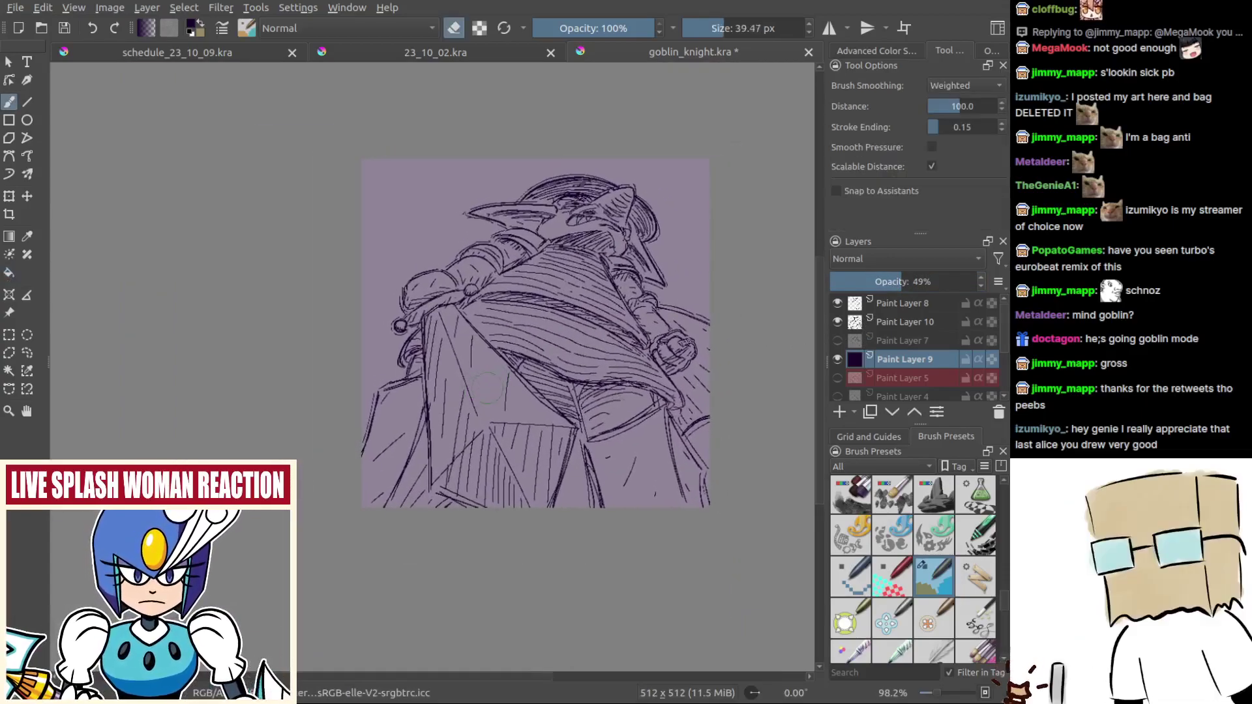
left_click_drag(487, 388, 492, 388)
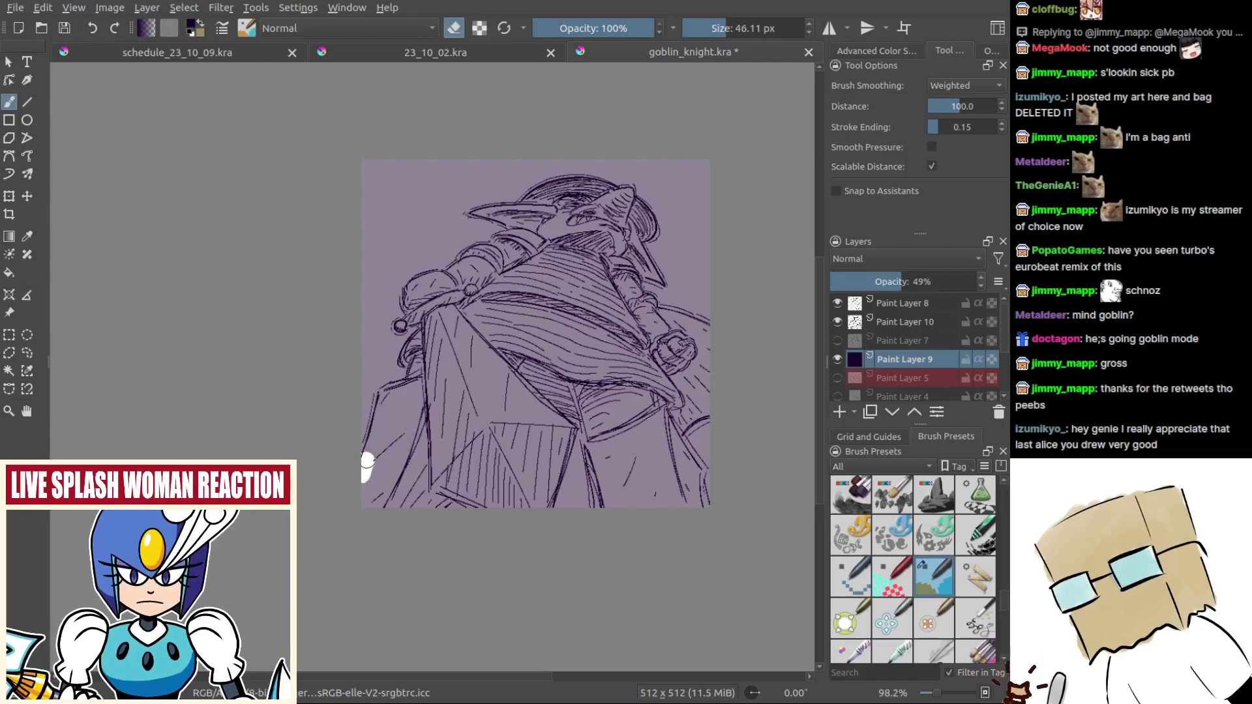
mouse_move(367, 461)
left_mouse_down()
mouse_move(382, 395)
mouse_move(416, 388)
mouse_move(377, 497)
left_mouse_up()
mouse_move(404, 406)
left_mouse_down()
mouse_move(416, 474)
mouse_move(415, 405)
mouse_move(413, 498)
mouse_move(382, 501)
mouse_move(460, 493)
mouse_move(435, 475)
mouse_move(432, 435)
mouse_move(406, 475)
mouse_move(434, 401)
mouse_move(431, 341)
mouse_move(419, 332)
mouse_move(395, 360)
mouse_move(423, 315)
mouse_move(391, 328)
mouse_move(418, 299)
left_mouse_up()
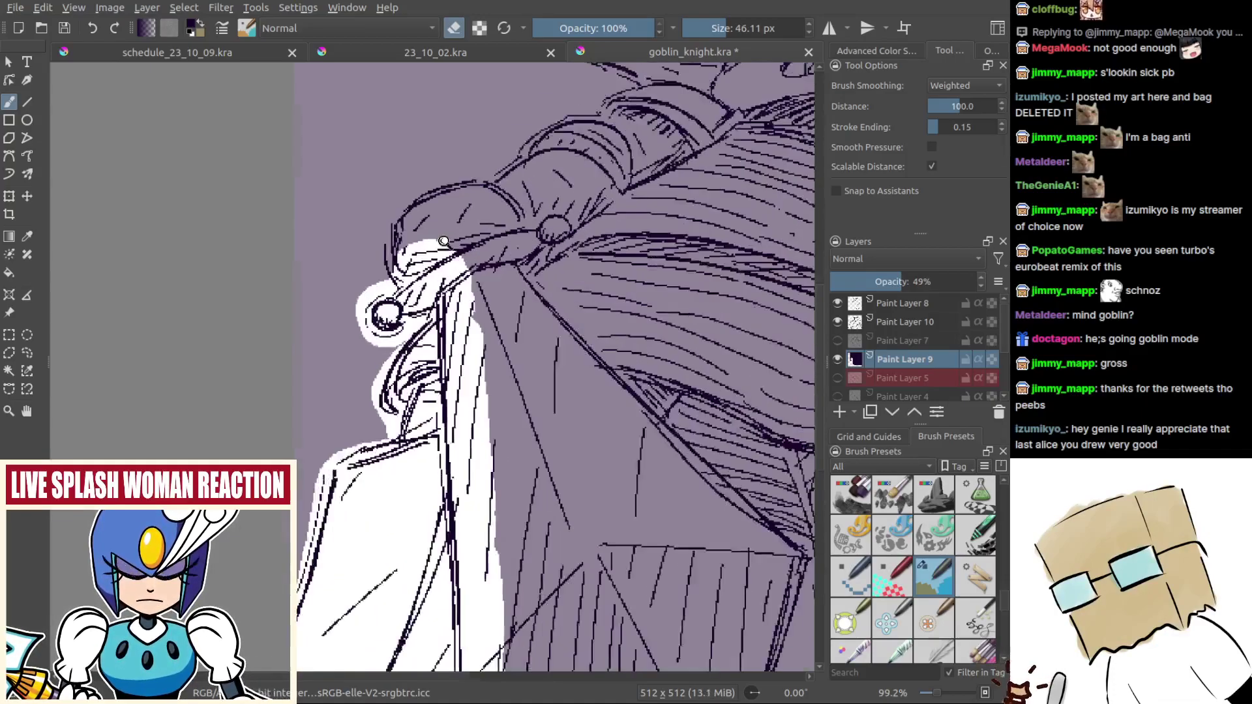
Step: Erase the purple tint over the left gauntlet and up along the armoured arm on Paint Layer 9
scroll(410, 296, "up", 5)
mouse_move(418, 299)
left_mouse_down()
mouse_move(462, 266)
mouse_move(477, 281)
mouse_move(452, 284)
mouse_move(464, 334)
left_mouse_up()
scroll(511, 368, "down", 5)
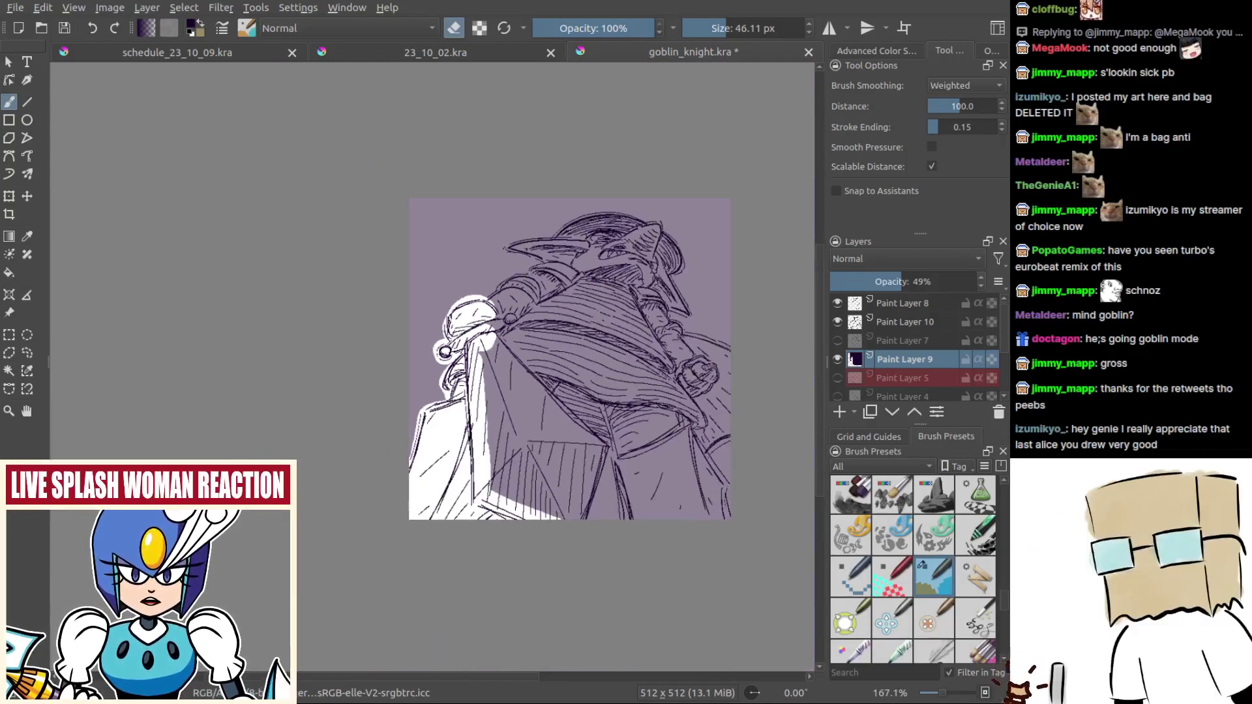
scroll(513, 357, "up", 5)
mouse_move(475, 270)
left_mouse_down()
mouse_move(554, 219)
mouse_move(597, 212)
mouse_move(574, 225)
left_mouse_up()
Step: Erase a thin light rim around the left pointed ear and the top of the headgear with an eraser of about 17 px
left_click_drag(600, 153, 524, 167)
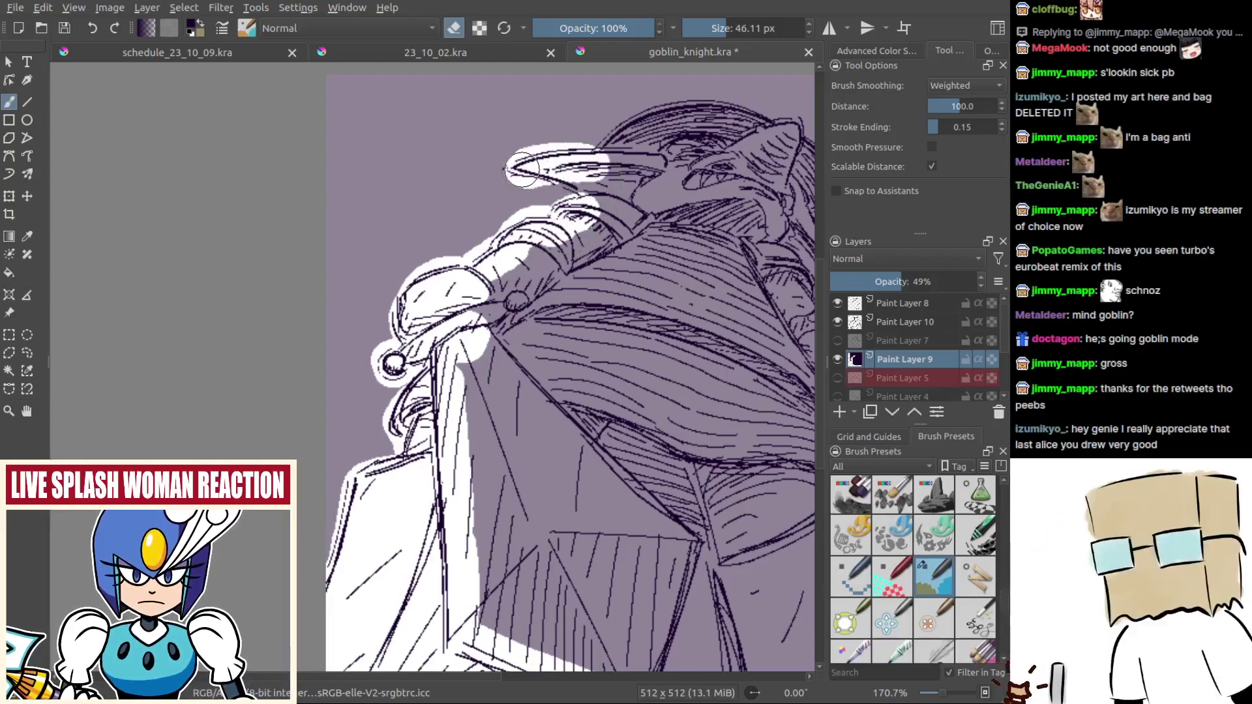
key("ctrl+z")
left_click_drag(594, 145, 519, 164)
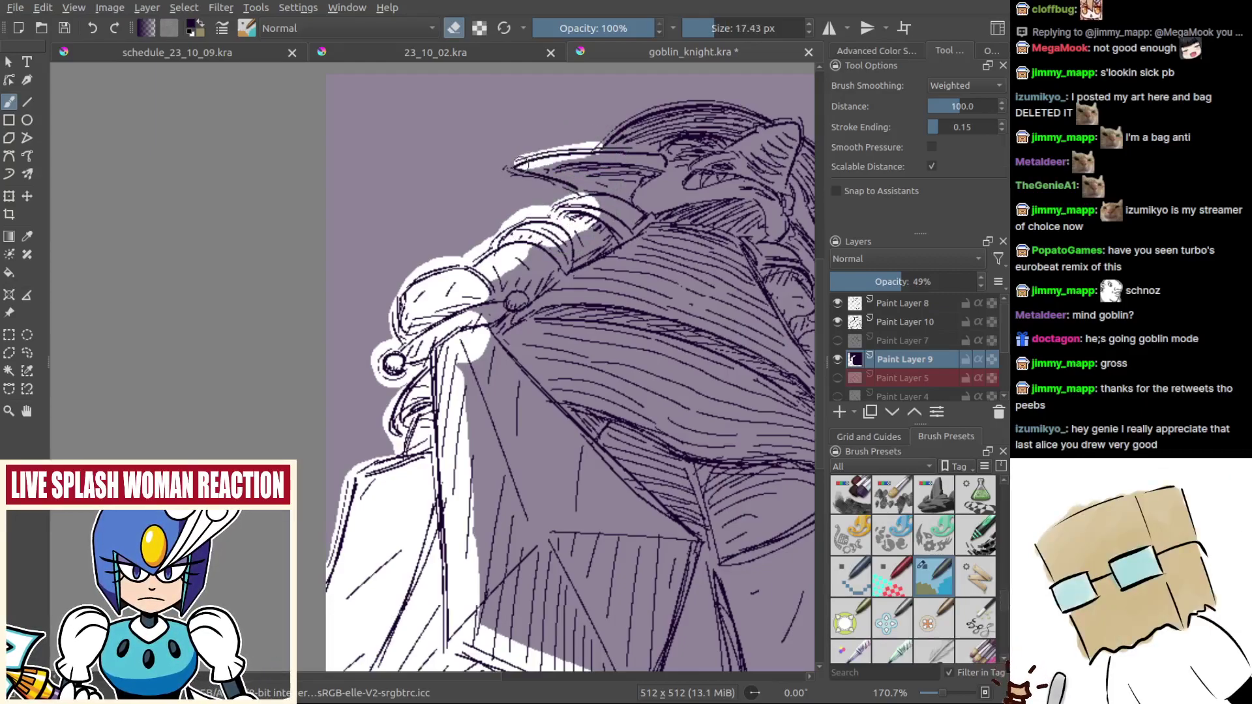
key("ctrl+z")
mouse_move(607, 142)
left_mouse_down()
mouse_move(508, 166)
mouse_move(582, 193)
mouse_move(488, 230)
left_mouse_up()
left_click_drag(513, 180, 595, 142)
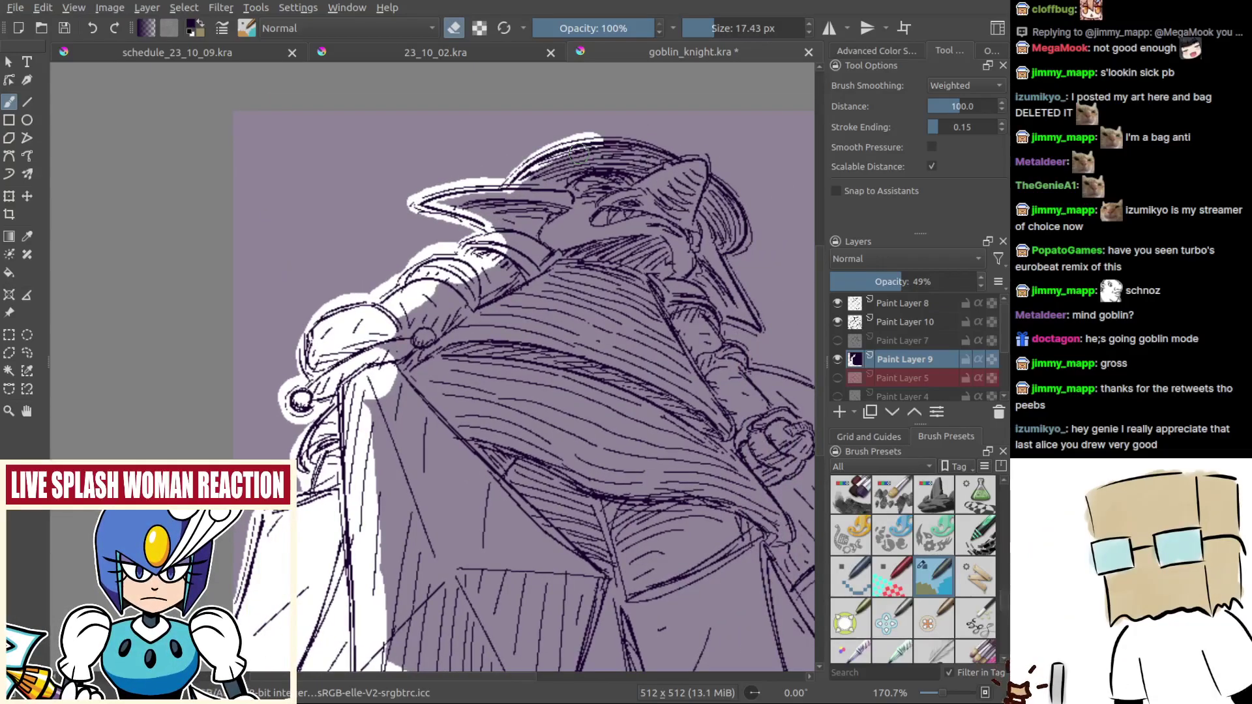
left_click_drag(501, 190, 384, 245)
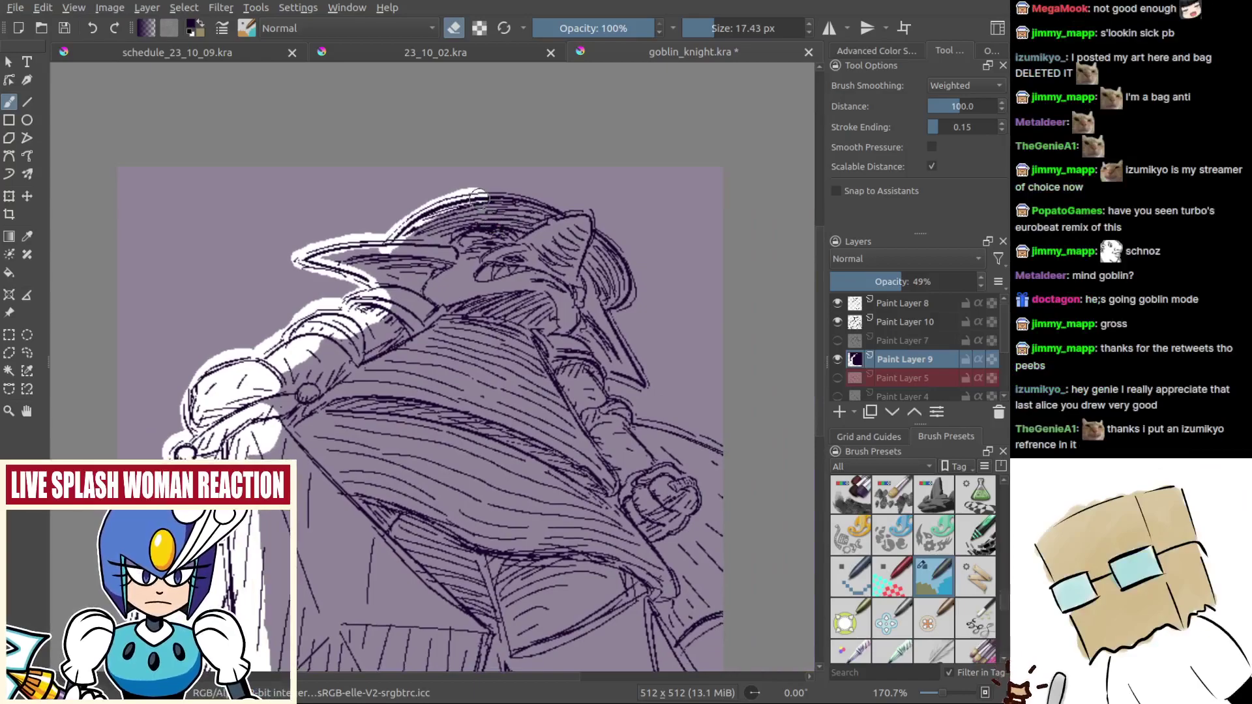
left_click_drag(483, 196, 555, 217)
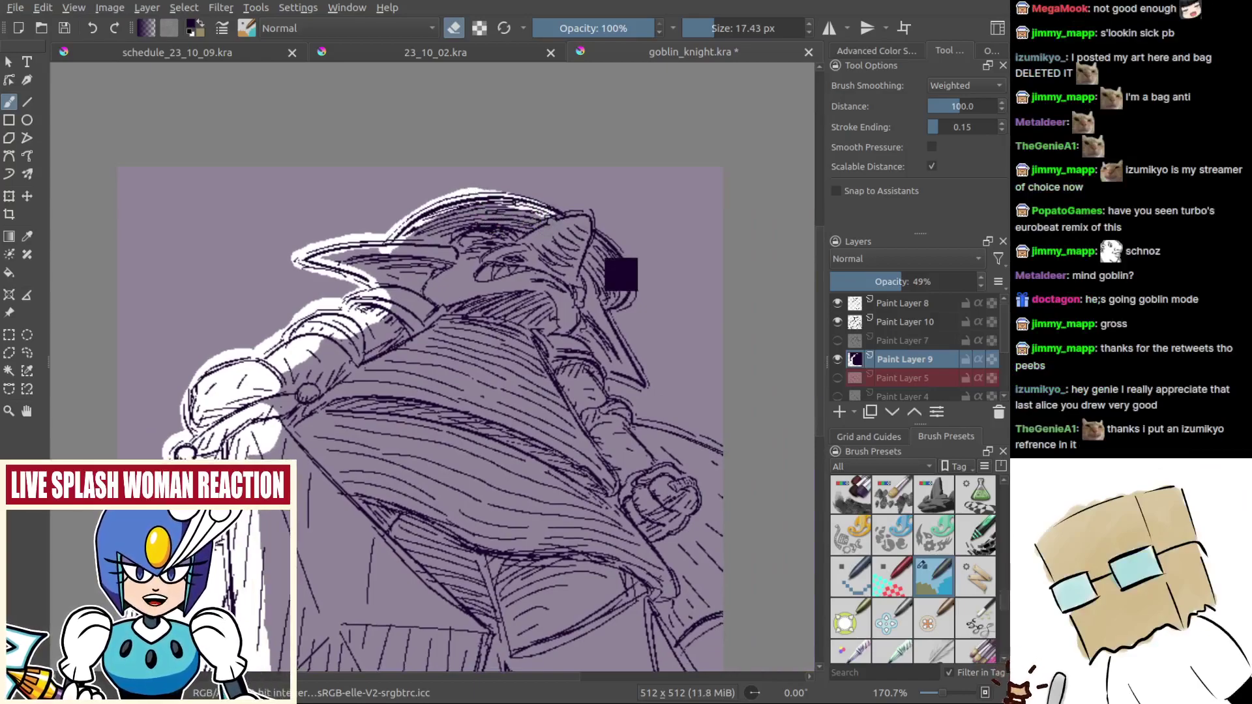
Step: Extend the erased rim around the nose tip, the far side of the headgear and the right pointed ear
key("ctrl+z")
mouse_move(620, 274)
left_mouse_down()
mouse_move(705, 366)
mouse_move(587, 183)
left_mouse_up()
mouse_move(548, 228)
left_mouse_down()
mouse_move(562, 272)
mouse_move(570, 264)
mouse_move(562, 244)
mouse_move(463, 365)
mouse_move(540, 277)
mouse_move(585, 277)
mouse_move(514, 291)
mouse_move(604, 269)
mouse_move(554, 297)
left_mouse_up()
key("ctrl+z")
key("ctrl+z")
left_click_drag(554, 297, 489, 239)
mouse_move(502, 267)
left_mouse_down()
mouse_move(542, 349)
mouse_move(511, 311)
left_mouse_up()
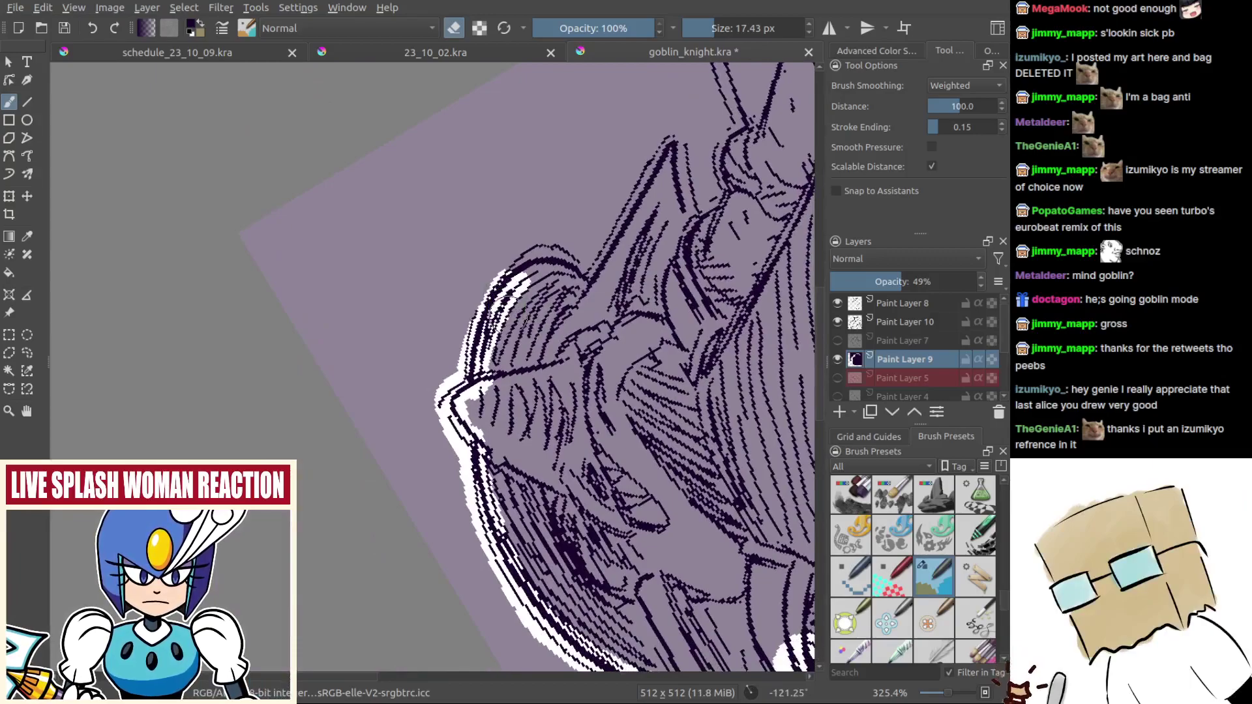
mouse_move(460, 362)
left_mouse_down()
mouse_move(504, 280)
mouse_move(538, 257)
mouse_move(554, 253)
mouse_move(587, 285)
mouse_move(524, 315)
mouse_move(571, 235)
left_mouse_up()
key("ctrl+z")
mouse_move(517, 313)
left_mouse_down()
mouse_move(602, 176)
mouse_move(621, 252)
mouse_move(554, 335)
left_mouse_up()
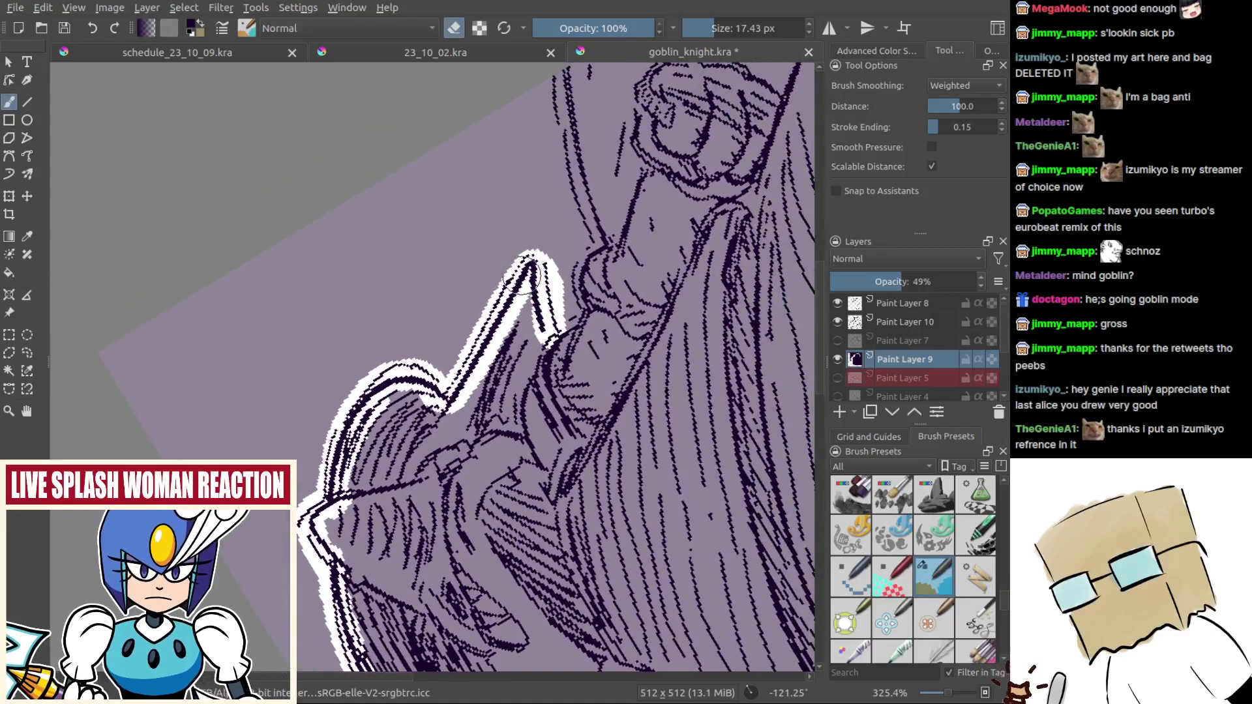
mouse_move(521, 280)
left_mouse_down()
mouse_move(549, 322)
mouse_move(515, 364)
left_mouse_up()
left_click_drag(556, 197, 589, 227)
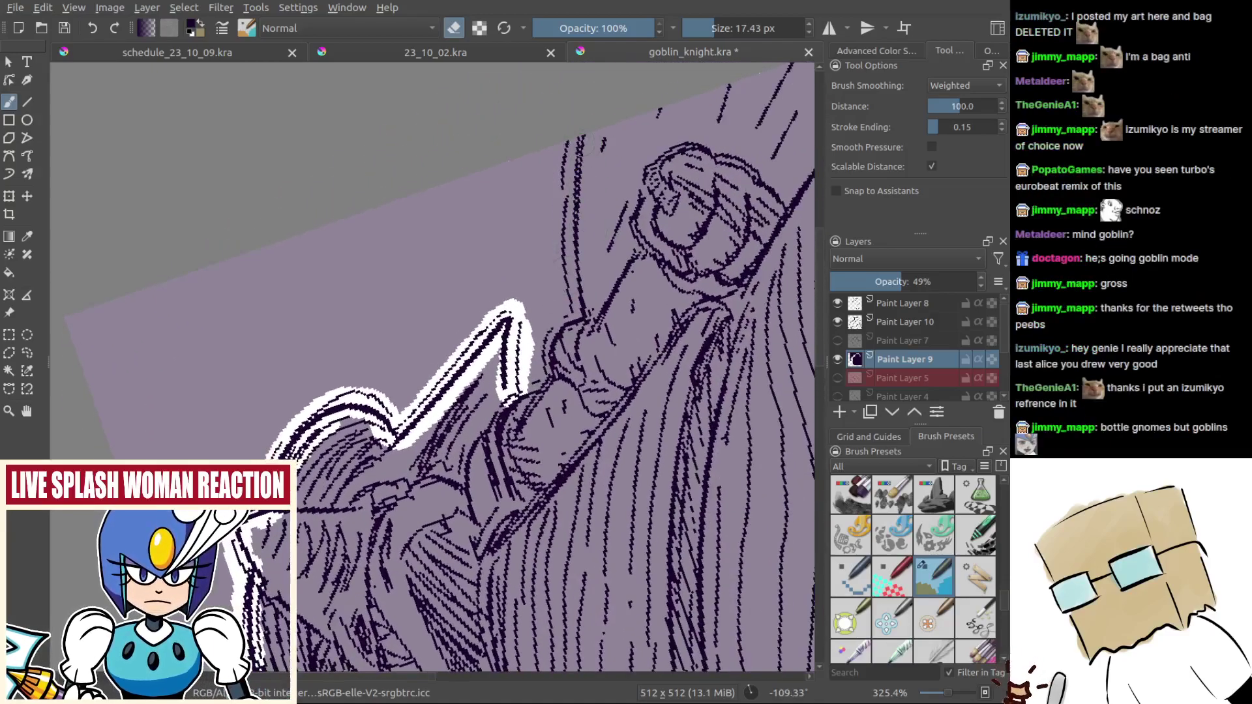
left_click_drag(582, 142, 579, 343)
mouse_move(576, 339)
left_mouse_down()
mouse_move(590, 302)
mouse_move(589, 111)
left_mouse_up()
key("ctrl+z")
key("ctrl+z")
left_click_drag(596, 293, 596, 106)
key("ctrl+z")
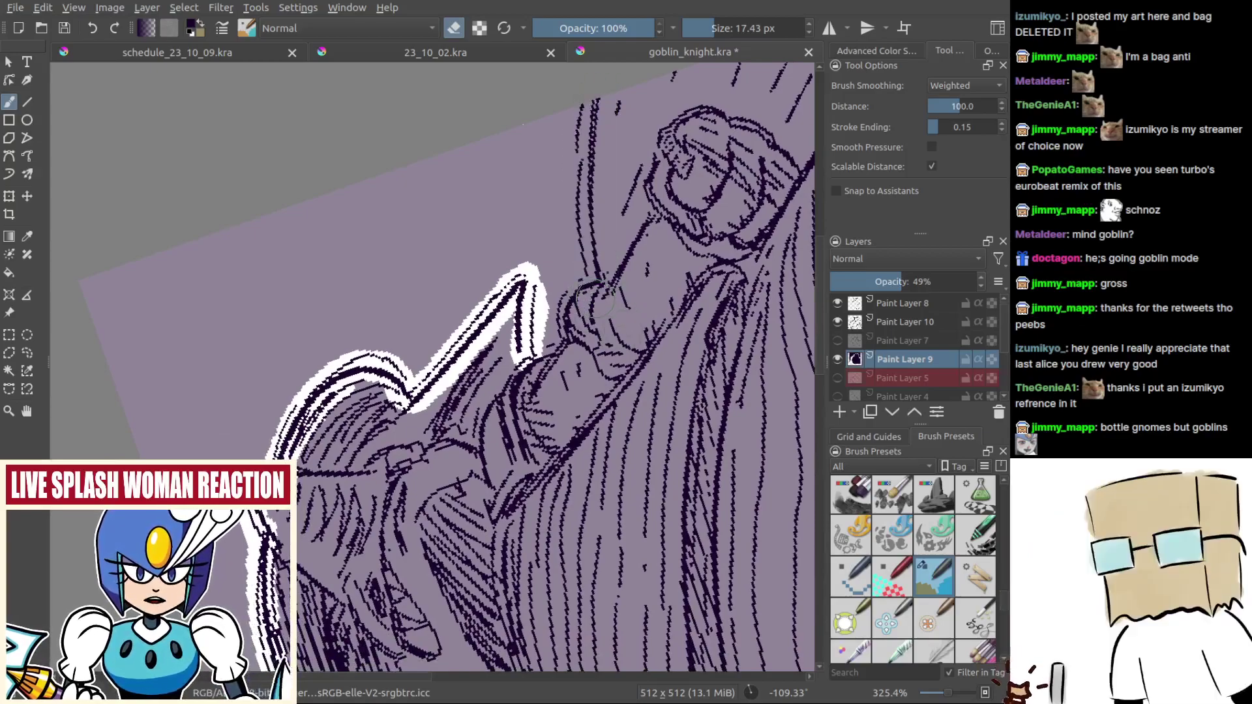
Step: Erase a light rim along the right shoulder armour and the line running from it to the canvas edge
mouse_move(591, 299)
left_mouse_down()
mouse_move(594, 98)
mouse_move(599, 284)
mouse_move(570, 306)
mouse_move(573, 349)
mouse_move(582, 294)
mouse_move(545, 358)
left_mouse_up()
mouse_move(561, 362)
left_mouse_down()
mouse_move(524, 355)
mouse_move(583, 450)
left_mouse_up()
left_click_drag(650, 296, 633, 459)
left_click_drag(538, 297, 555, 450)
mouse_move(654, 448)
left_mouse_down()
mouse_move(581, 499)
mouse_move(635, 416)
mouse_move(600, 359)
mouse_move(641, 346)
left_mouse_up()
Step: Paint purple back over the lower-left drapery, round knob and underside of the left arm with a brush of about 43 px
key("e")
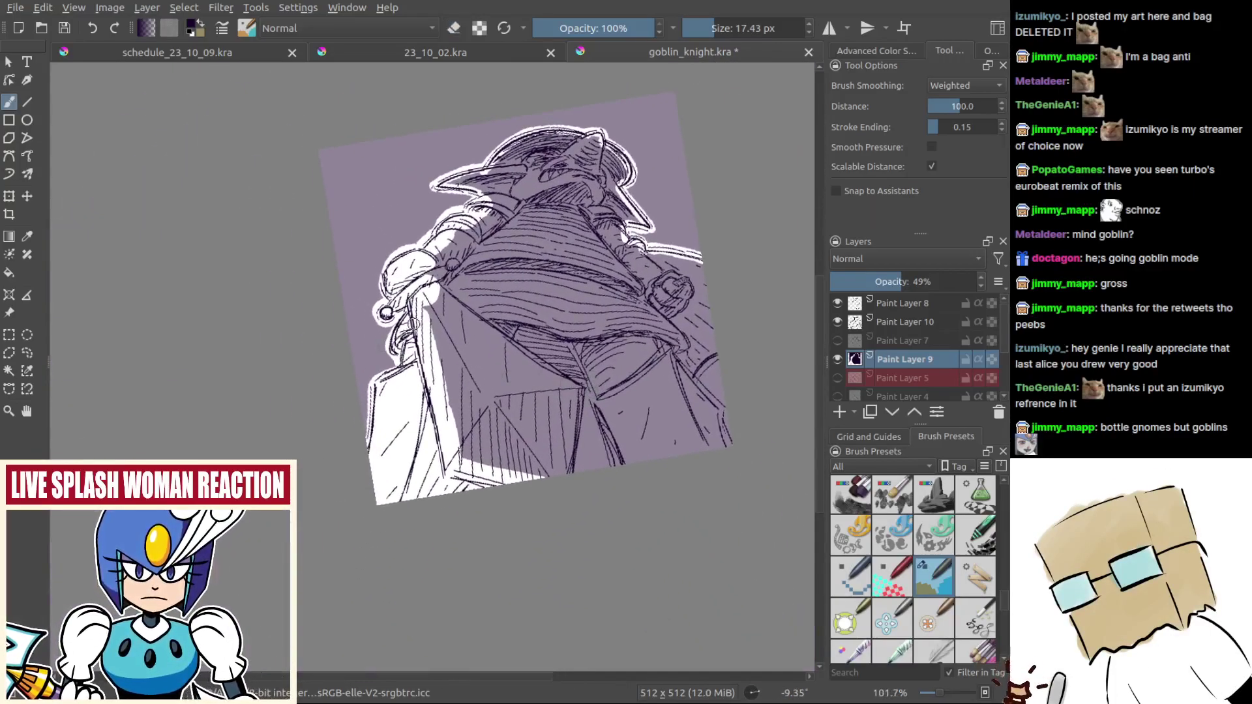
mouse_move(423, 313)
left_mouse_down("shift")
mouse_move(441, 313)
mouse_move(425, 292)
left_mouse_up("shift")
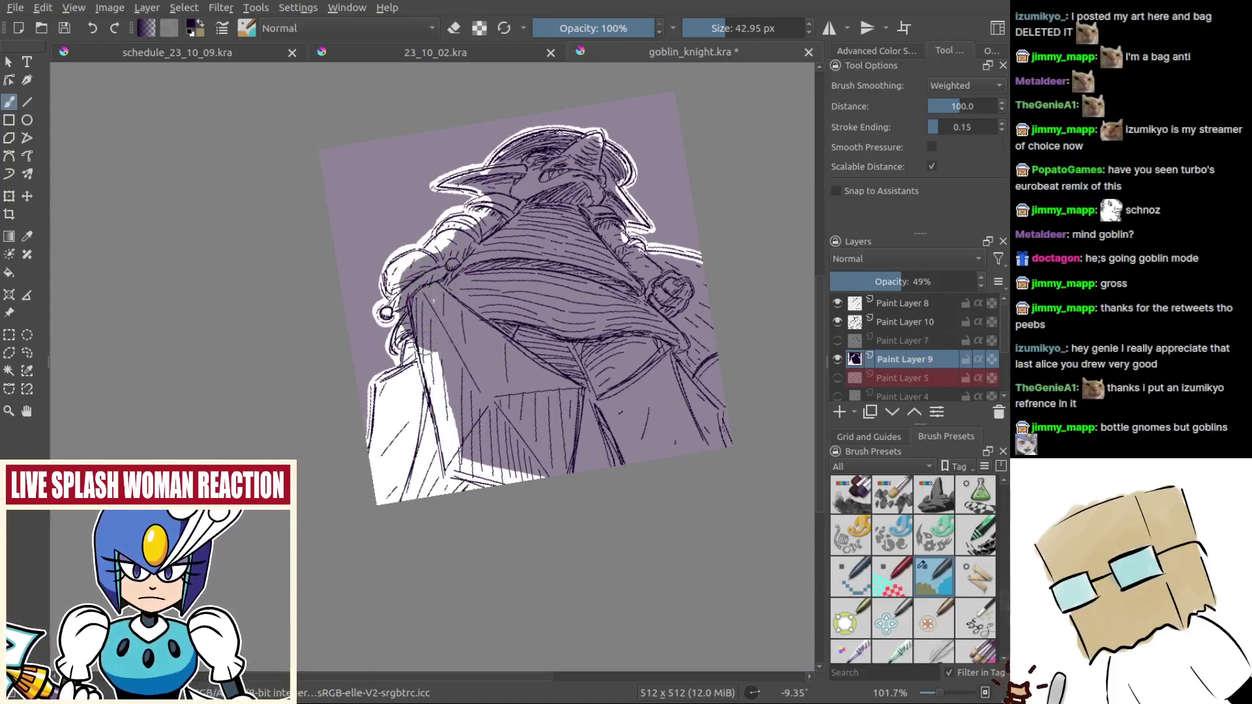
mouse_move(424, 326)
left_mouse_down()
mouse_move(496, 482)
mouse_move(541, 476)
mouse_move(417, 391)
mouse_move(391, 281)
mouse_move(391, 456)
mouse_move(418, 443)
mouse_move(428, 492)
left_mouse_up()
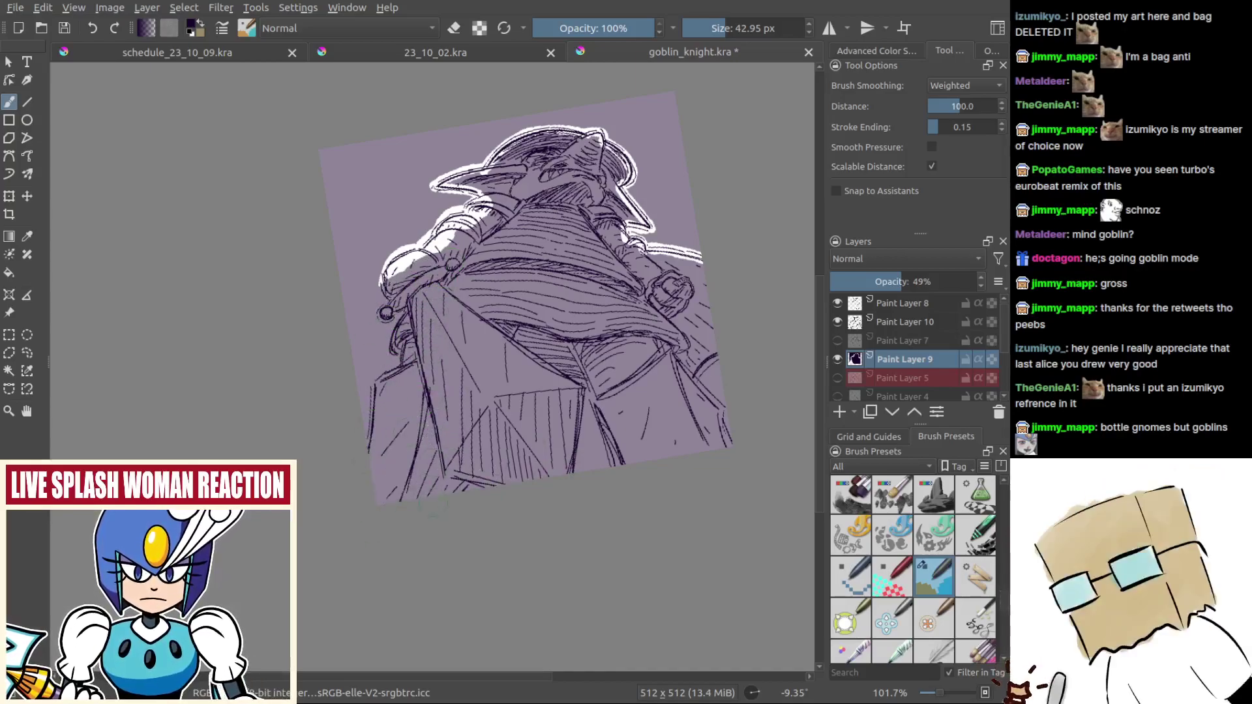
mouse_move(486, 303)
left_mouse_down()
mouse_move(503, 377)
mouse_move(489, 290)
left_mouse_up()
mouse_move(488, 290)
left_mouse_down()
mouse_move(451, 306)
mouse_move(492, 303)
mouse_move(500, 316)
left_mouse_up()
Step: Refine the light area on the pointed nose, alternately painting and erasing with a brush of about 13 px
key("e")
mouse_move(535, 278)
left_mouse_down()
mouse_move(548, 290)
mouse_move(633, 182)
left_mouse_up()
left_click_drag(632, 183, 536, 225)
key("e")
left_click_drag(614, 215, 574, 216)
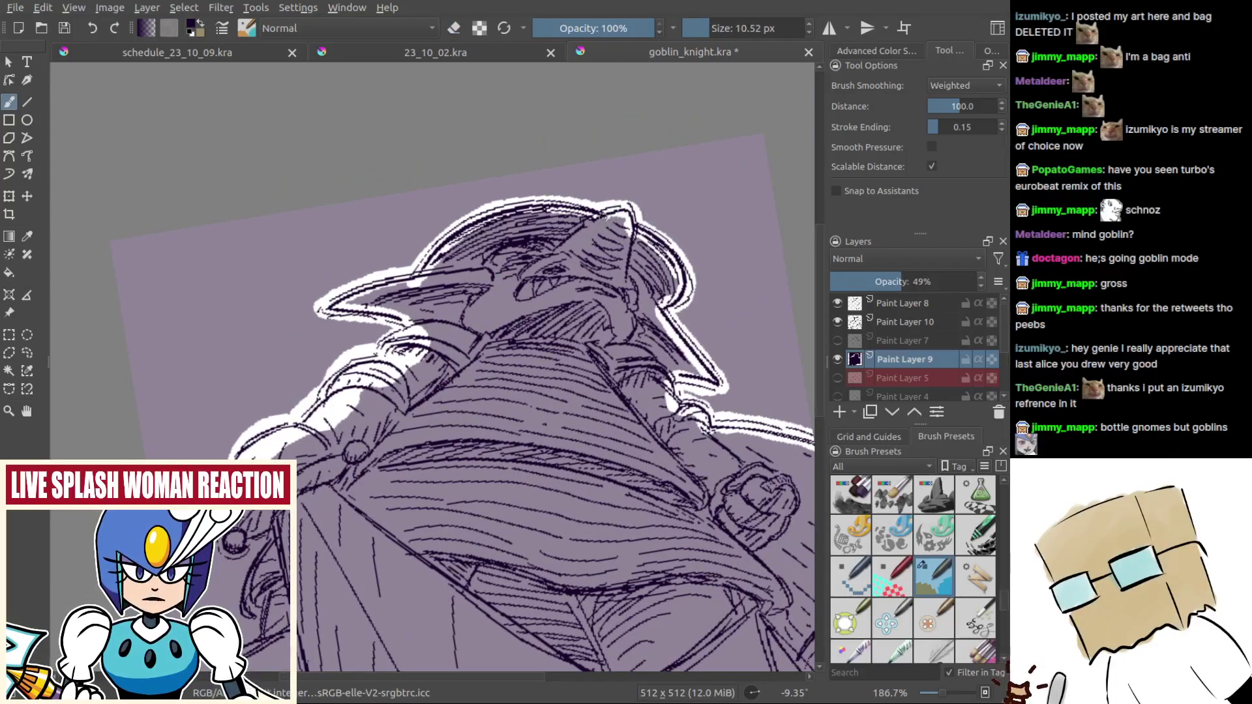
key("e")
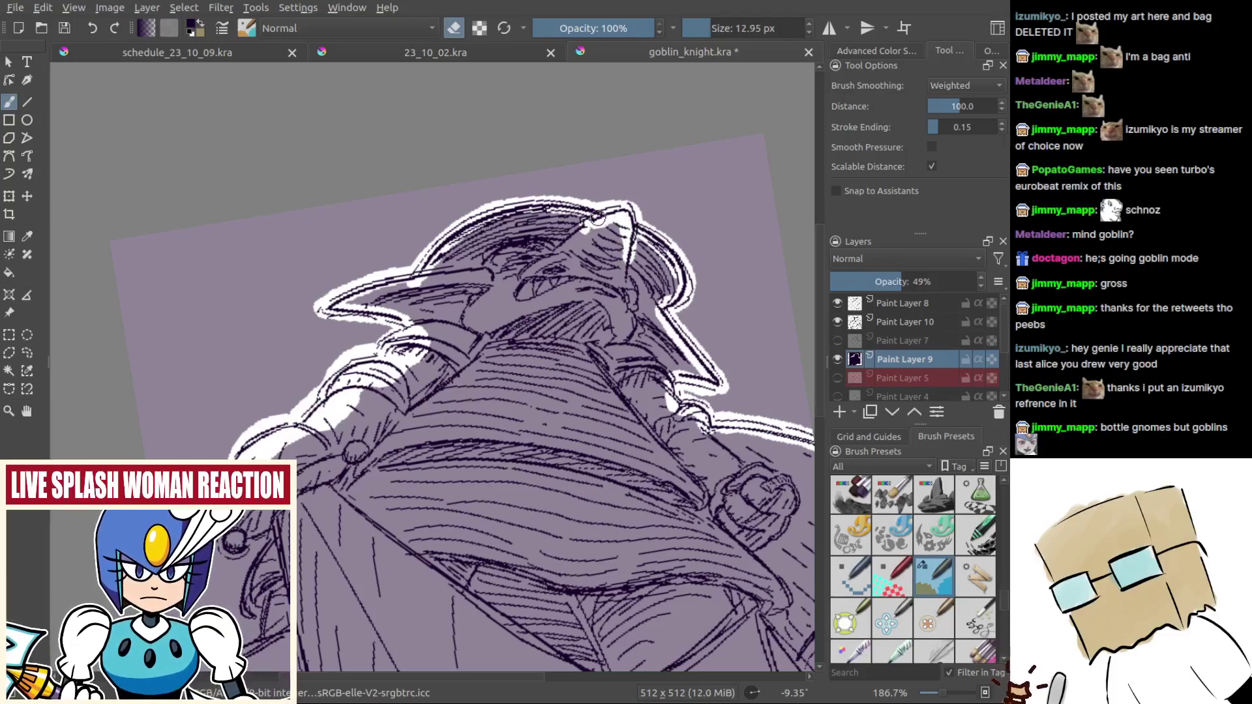
mouse_move(590, 285)
left_mouse_down()
mouse_move(588, 353)
mouse_move(606, 300)
mouse_move(652, 288)
mouse_move(606, 282)
left_mouse_up()
key("e")
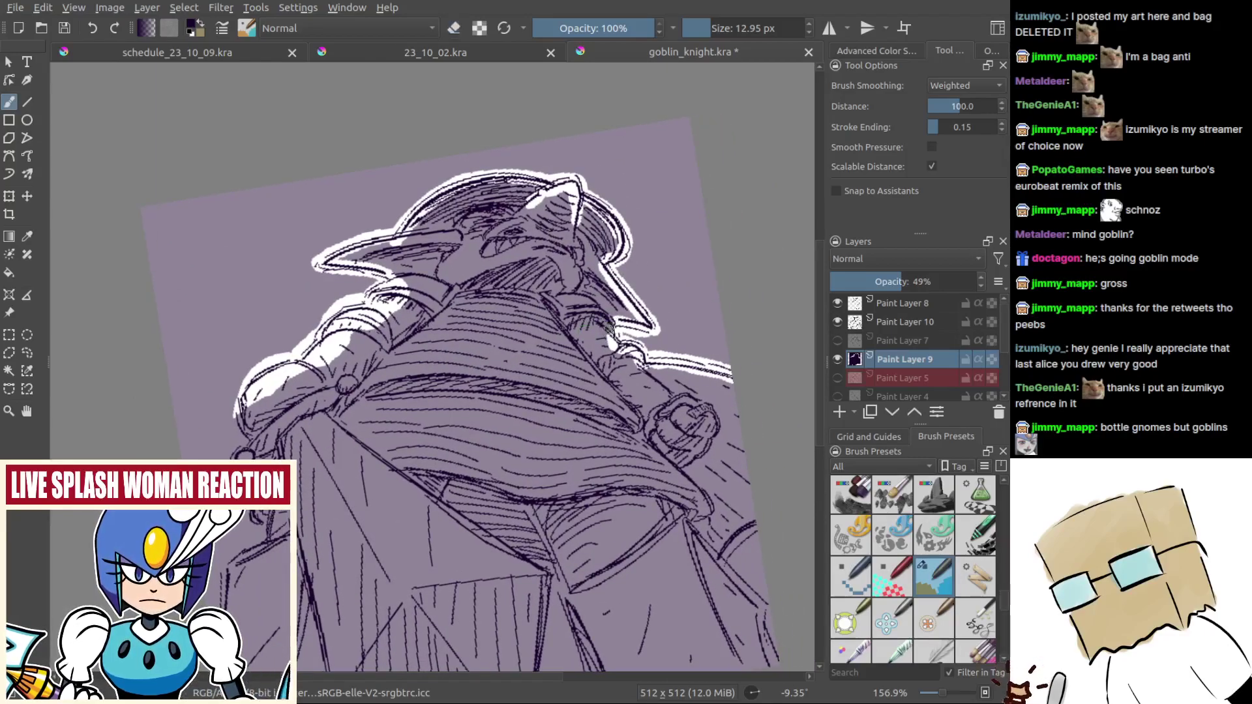
key("e")
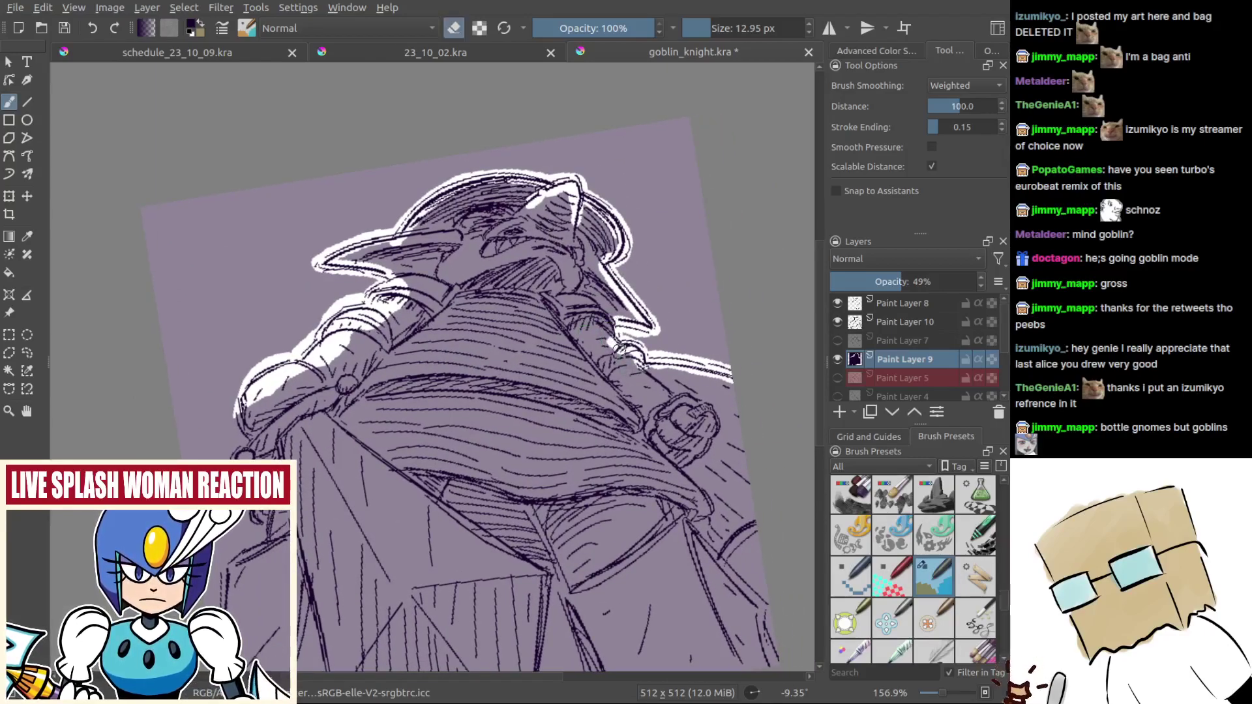
Step: Erase the tint on the right shoulder armour and try further strokes along the adjoining line and the right ear
left_click_drag(619, 349, 653, 296)
left_click_drag(653, 297, 659, 349)
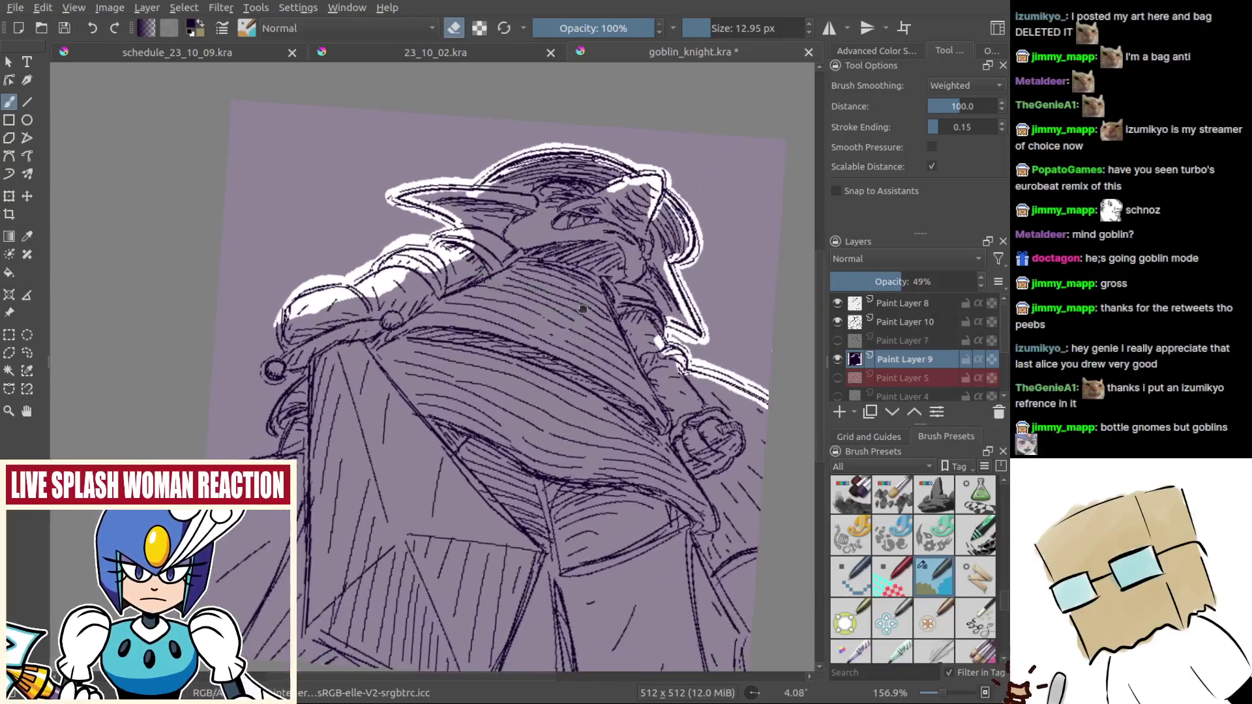
left_click_drag(582, 308, 490, 302)
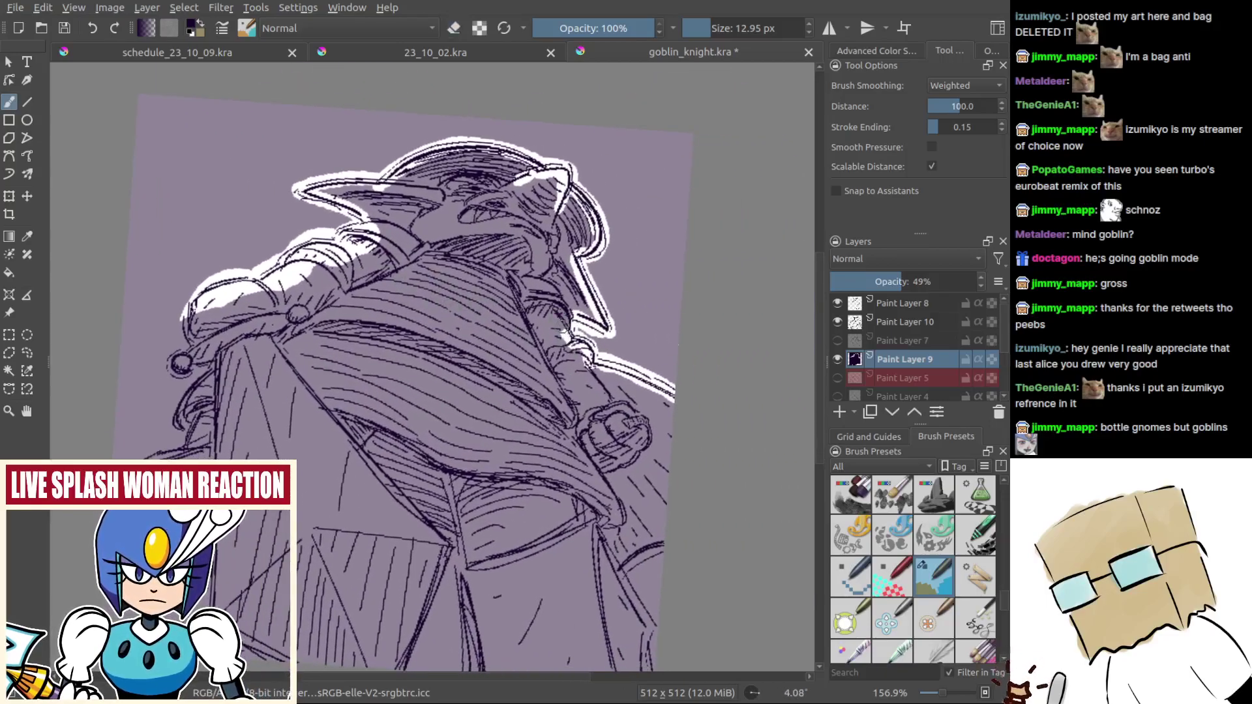
key("e")
mouse_move(592, 364)
left_mouse_down()
mouse_move(637, 381)
mouse_move(598, 368)
mouse_move(674, 400)
left_mouse_up()
key("ctrl+z")
key("ctrl+z")
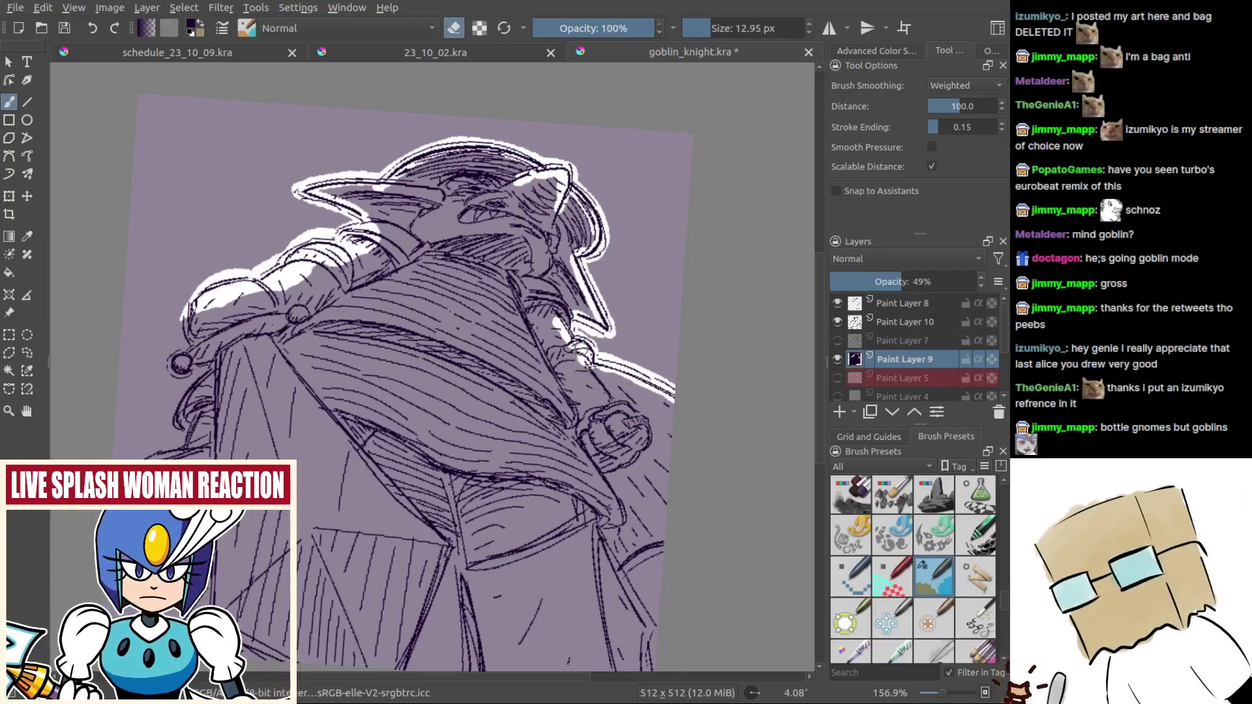
left_click_drag(574, 266, 609, 332)
key("ctrl+z")
key("ctrl+z")
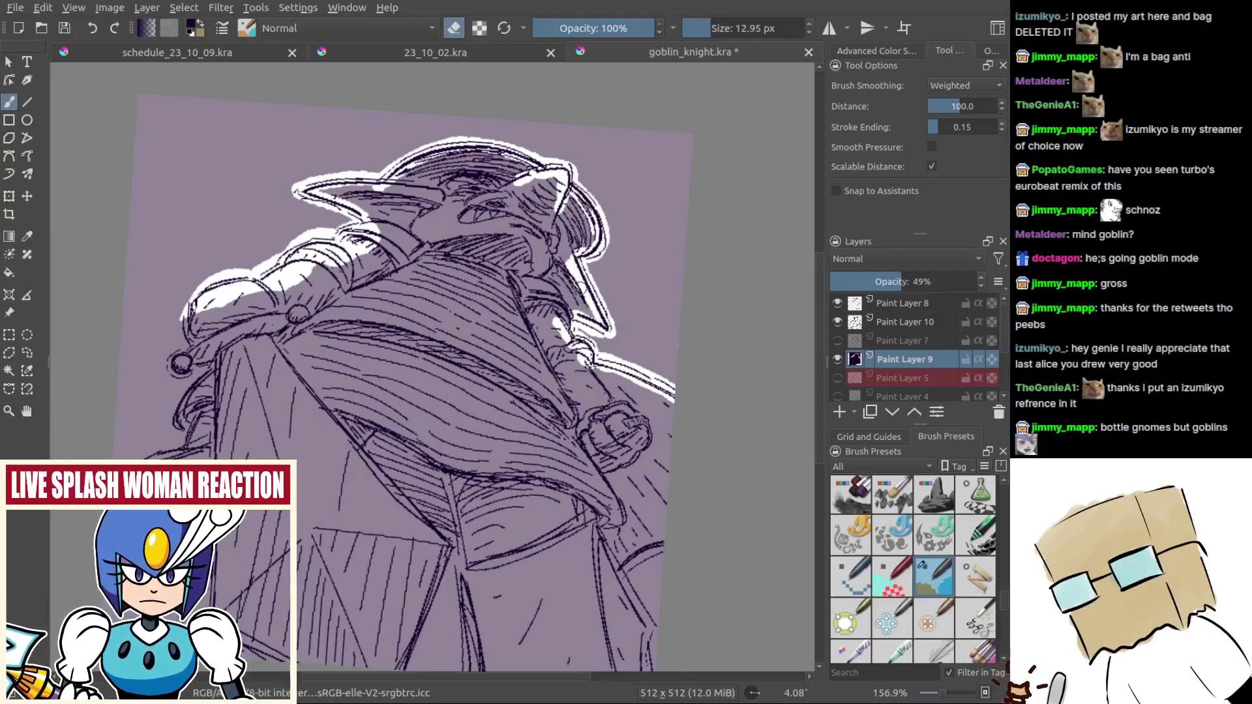
mouse_move(567, 258)
left_mouse_down()
mouse_move(598, 326)
mouse_move(592, 350)
mouse_move(586, 231)
mouse_move(583, 251)
left_mouse_up()
Step: Touch up the light areas around the nose and headgear, alternating between painting and erasing
key("e")
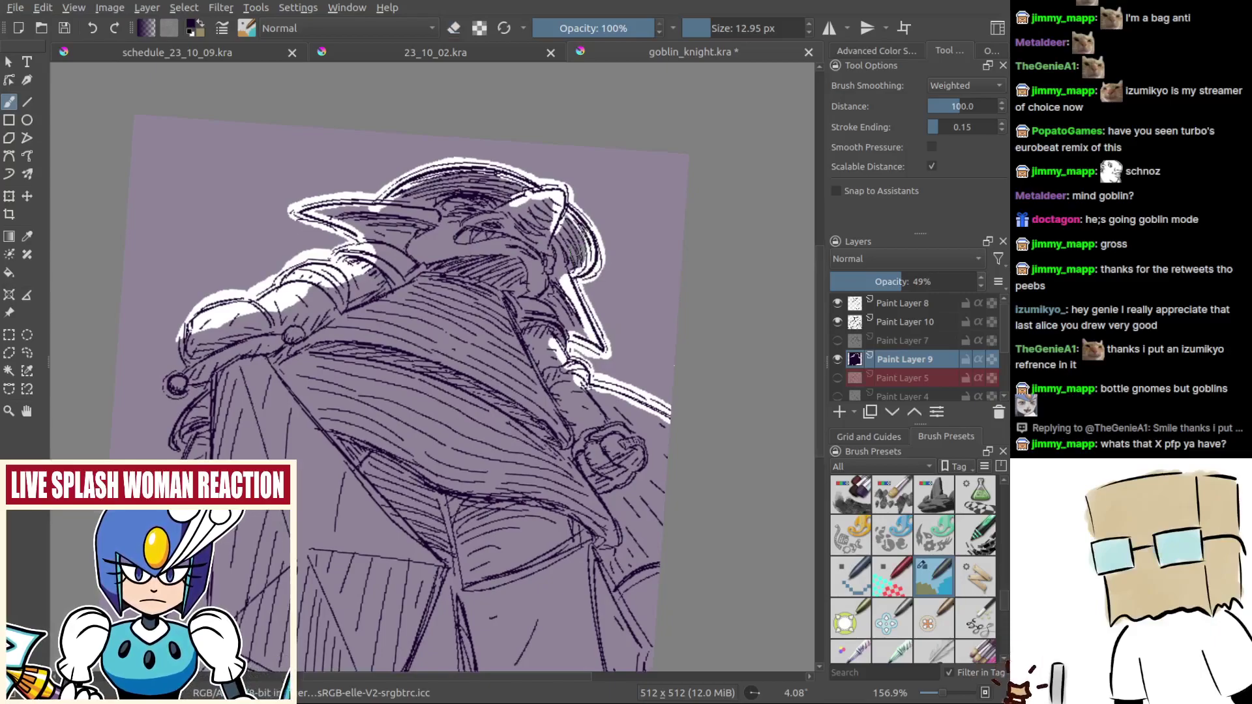
key("e")
mouse_move(519, 208)
left_mouse_down()
mouse_move(589, 271)
mouse_move(625, 278)
left_mouse_up()
key("e")
key("e")
scroll(624, 277, "down", 6)
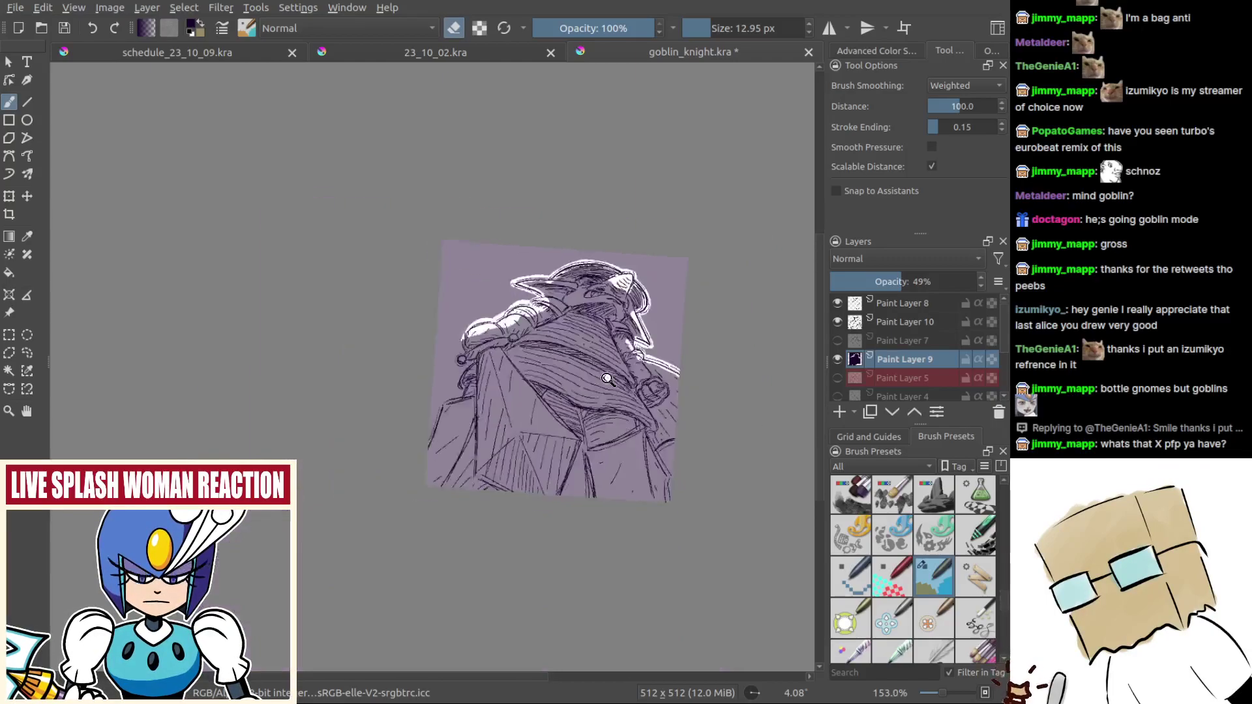
Step: Rework the purple shading on the light area of the goblin's pointed nose
scroll(625, 259, "up", 3)
scroll(625, 259, "up", 4)
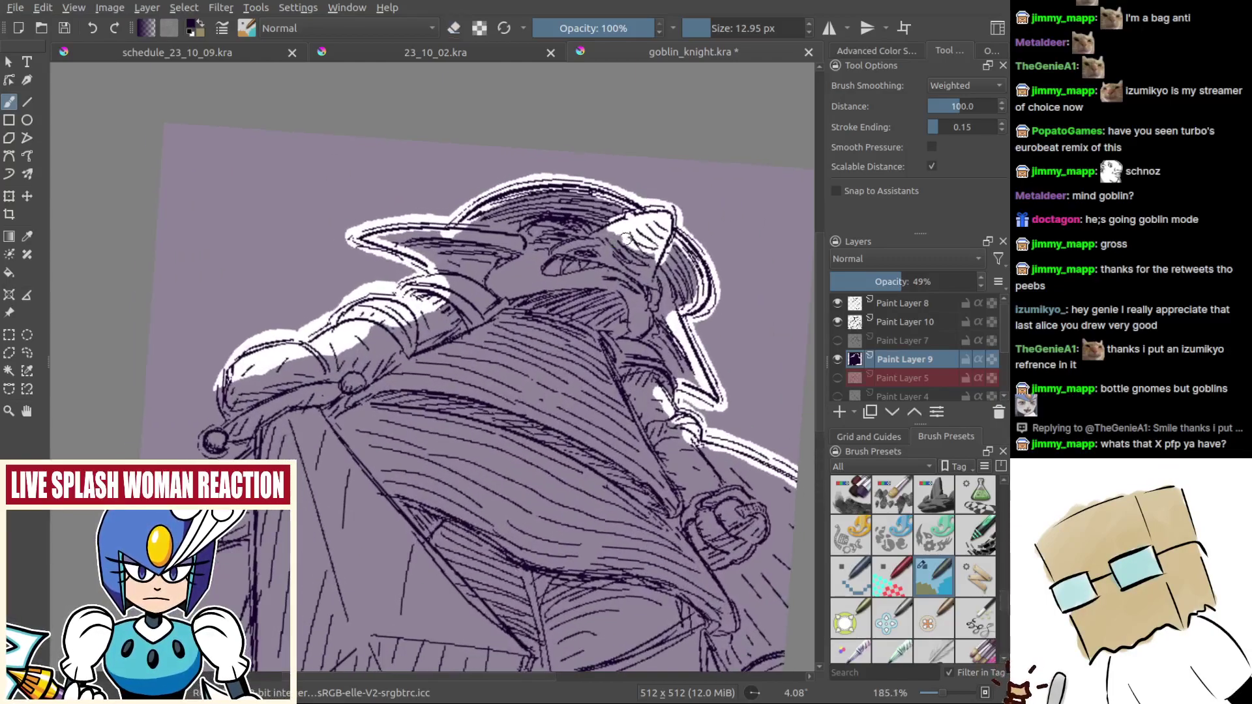
key("e")
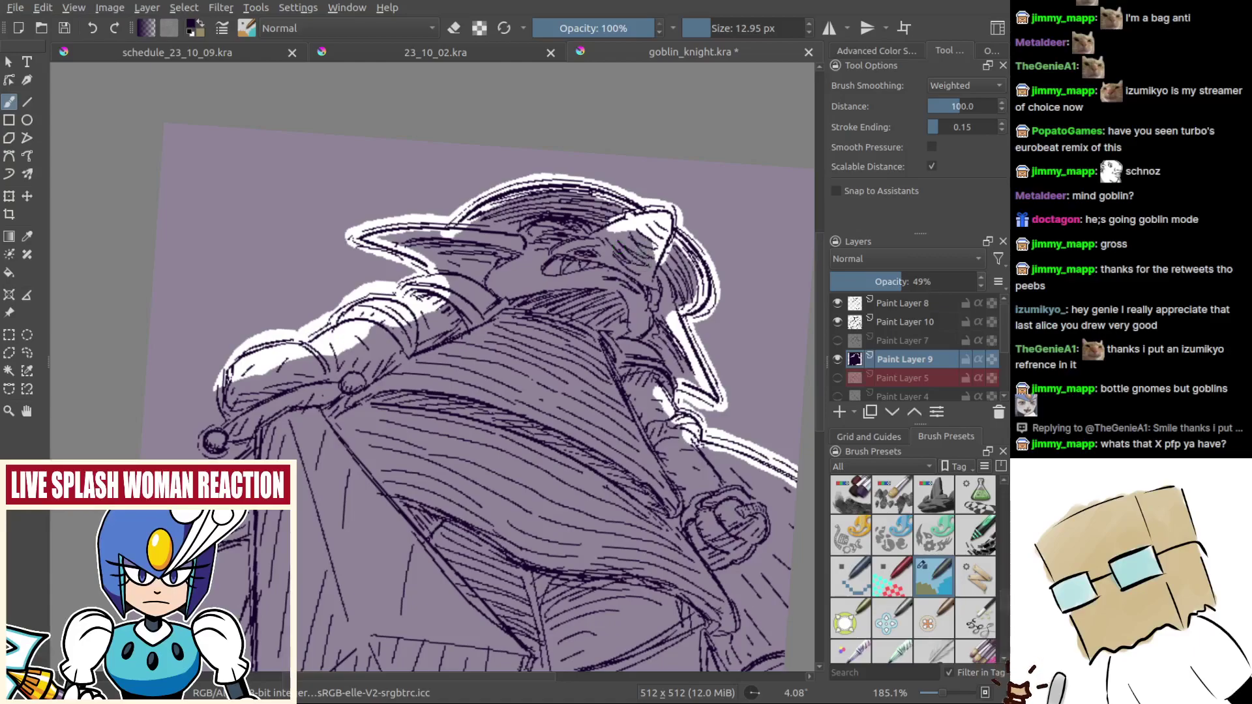
mouse_move(641, 259)
left_mouse_down()
mouse_move(686, 278)
mouse_move(690, 251)
left_mouse_up()
key("ctrl+z")
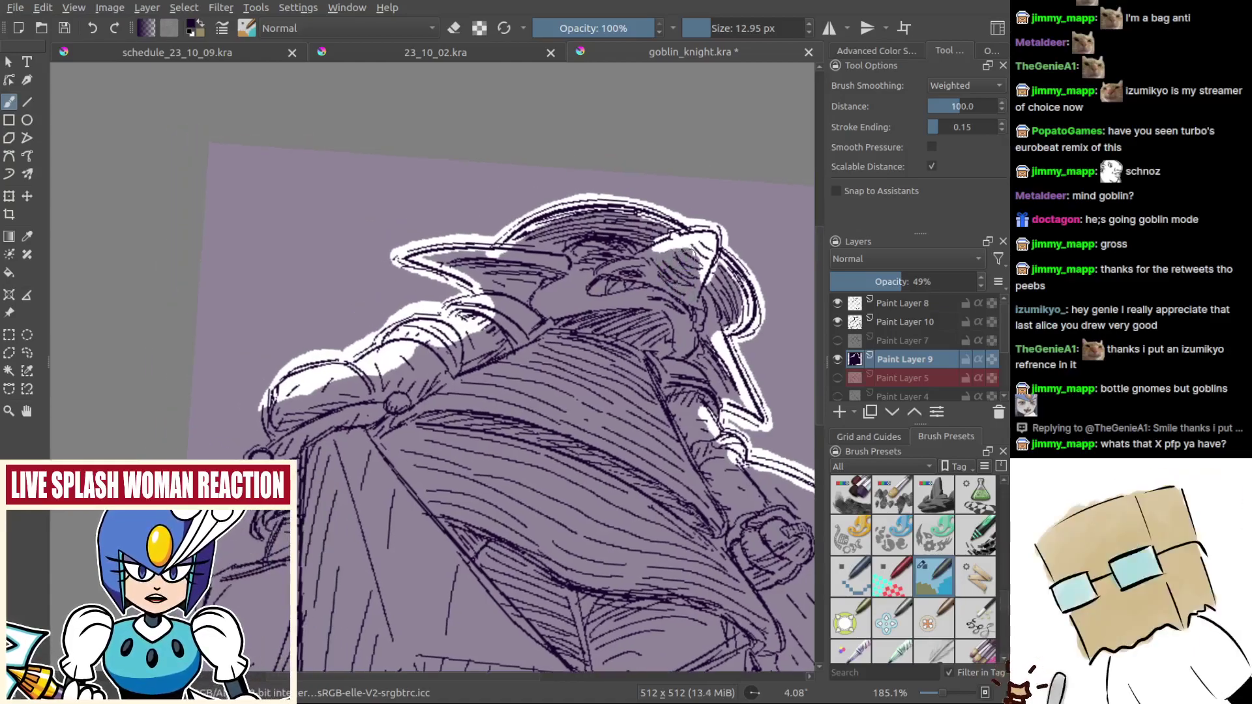
mouse_move(458, 245)
left_mouse_down()
mouse_move(453, 262)
mouse_move(522, 275)
left_mouse_up()
key("e")
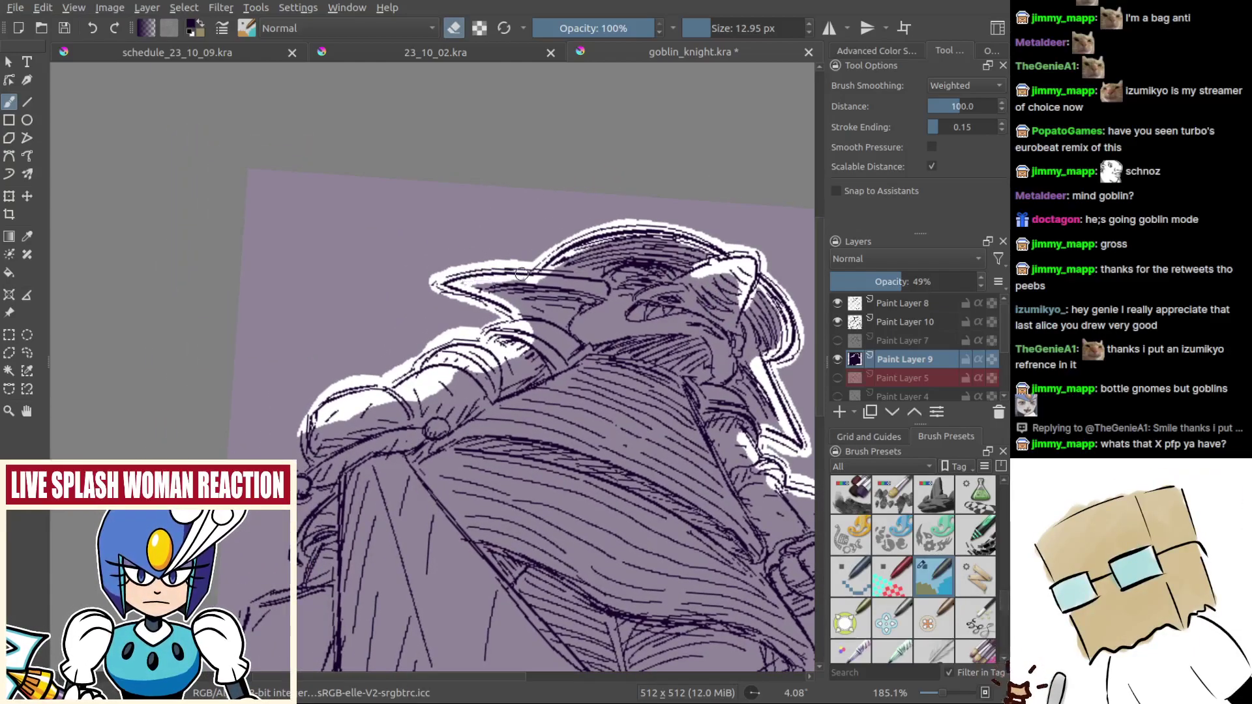
Step: Erase a light outline around the four-sided front facet below the left arm with a brush of about 13 px
mouse_move(803, 430)
left_mouse_down()
mouse_move(712, 409)
mouse_move(692, 456)
mouse_move(623, 442)
mouse_move(572, 385)
mouse_move(633, 354)
mouse_move(637, 336)
left_mouse_up()
key("e")
left_click(991, 51)
key("e")
mouse_move(554, 392)
left_mouse_down()
mouse_move(519, 451)
mouse_move(539, 366)
mouse_move(490, 441)
left_mouse_up()
key("ctrl+z")
mouse_move(509, 344)
left_mouse_down()
mouse_move(476, 480)
mouse_move(555, 543)
mouse_move(525, 342)
left_mouse_up()
key("ctrl+z")
key("ctrl+z")
left_click_drag(514, 326, 529, 415)
key("ctrl+z")
key("ctrl+z")
mouse_move(533, 334)
left_mouse_down()
mouse_move(558, 540)
mouse_move(519, 341)
mouse_move(470, 474)
mouse_move(539, 525)
left_mouse_up()
key("ctrl+z")
Step: Clear the remaining tint inside the outlined facet with the Fill tool in eraser mode
key("f")
left_click(514, 465)
key("ctrl+z")
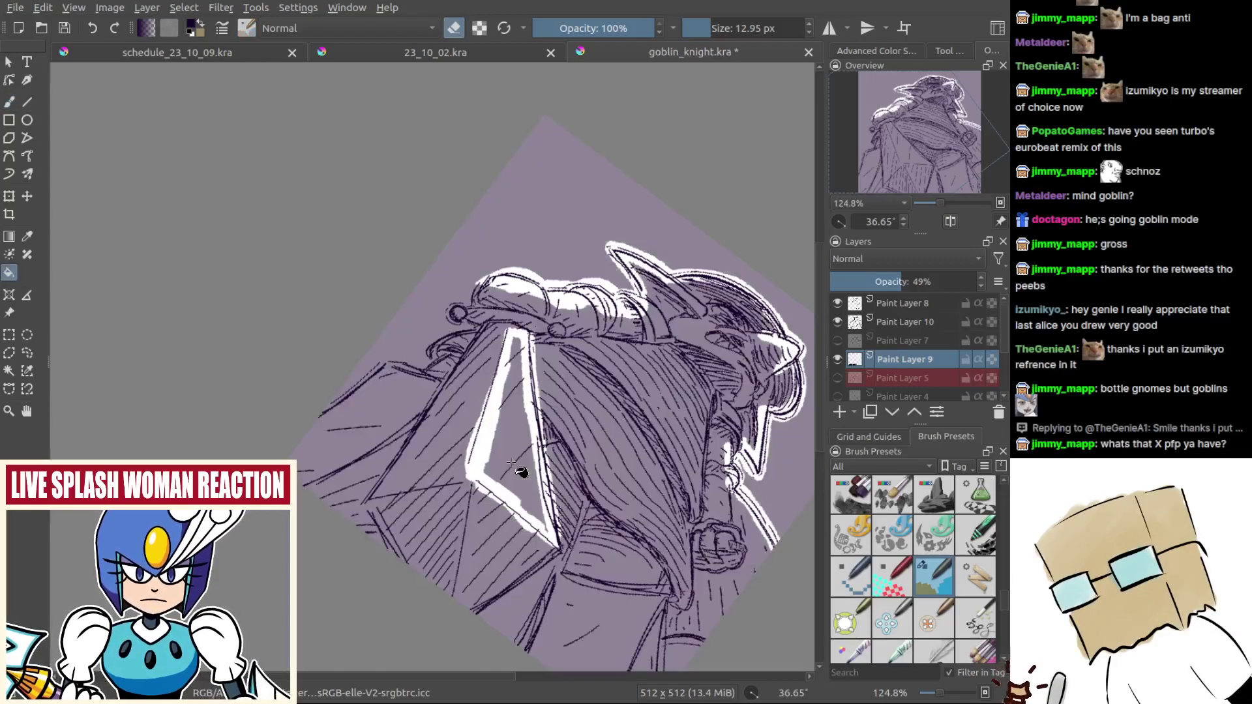
left_click(950, 51)
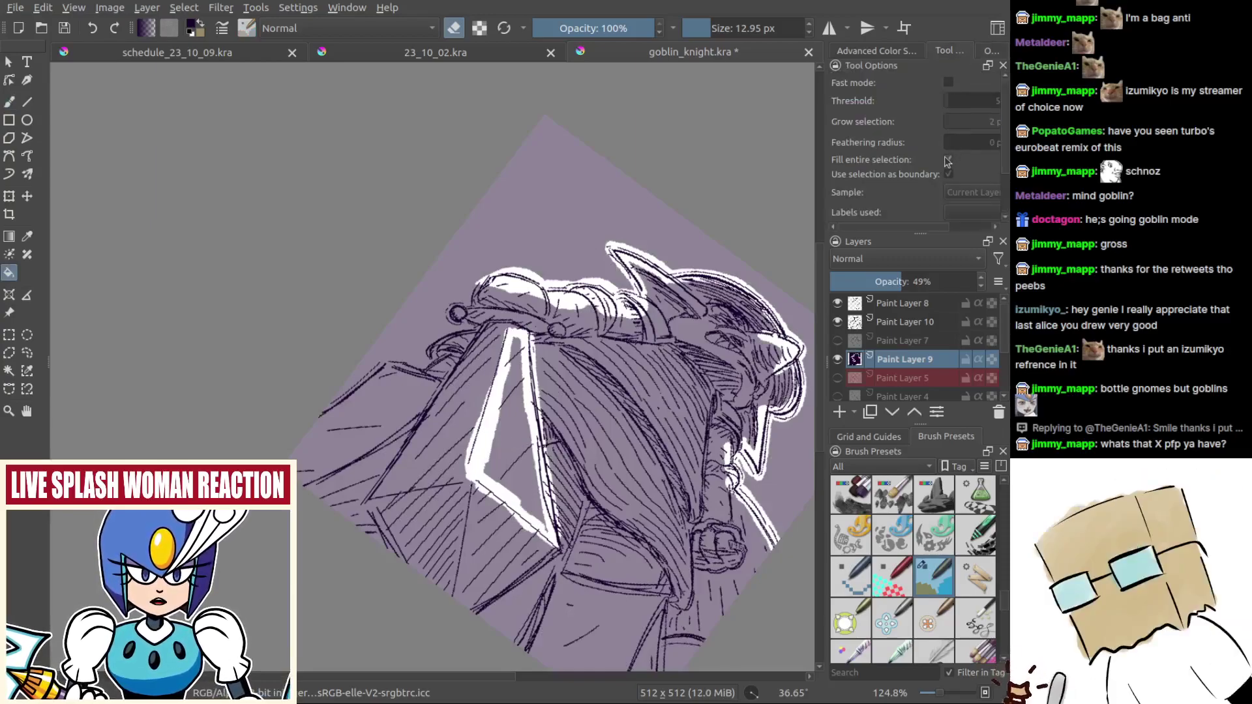
left_click(511, 461)
key("b")
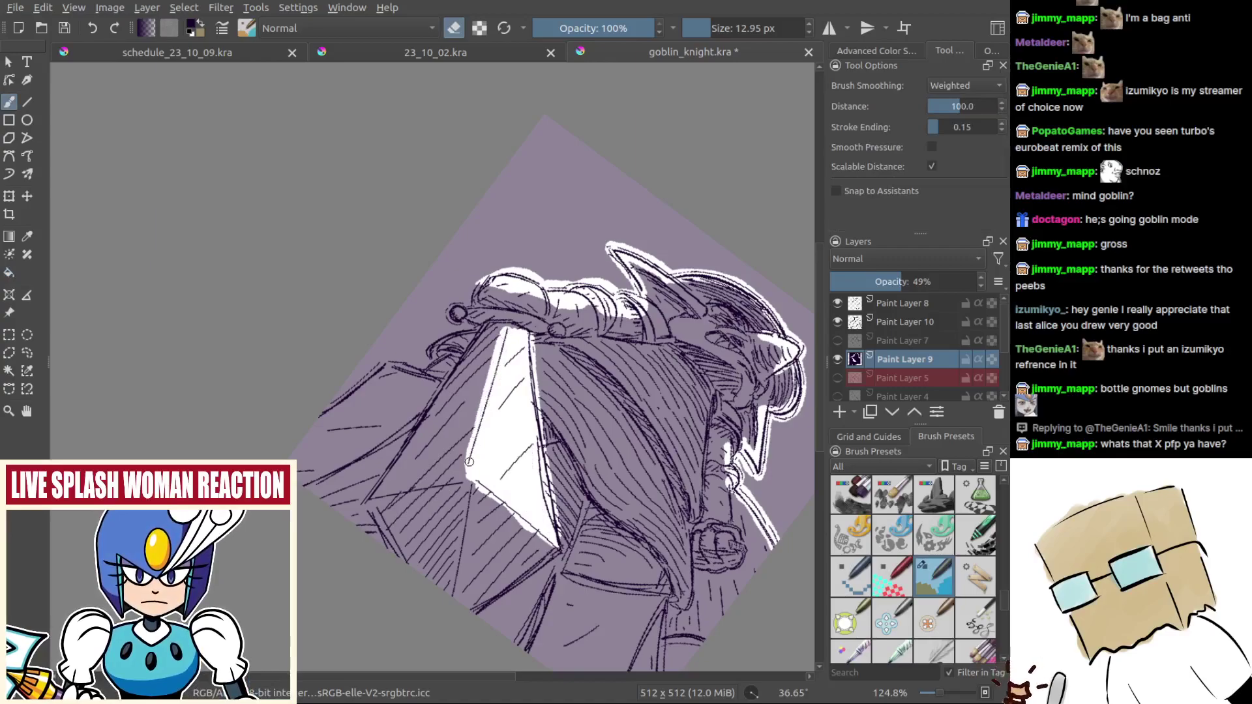
Step: Erase a thin light strip along the pointed left ear on the shading layer
left_click_drag(518, 441, 496, 407)
left_click_drag(579, 391, 576, 488)
left_click_drag(532, 400, 531, 329)
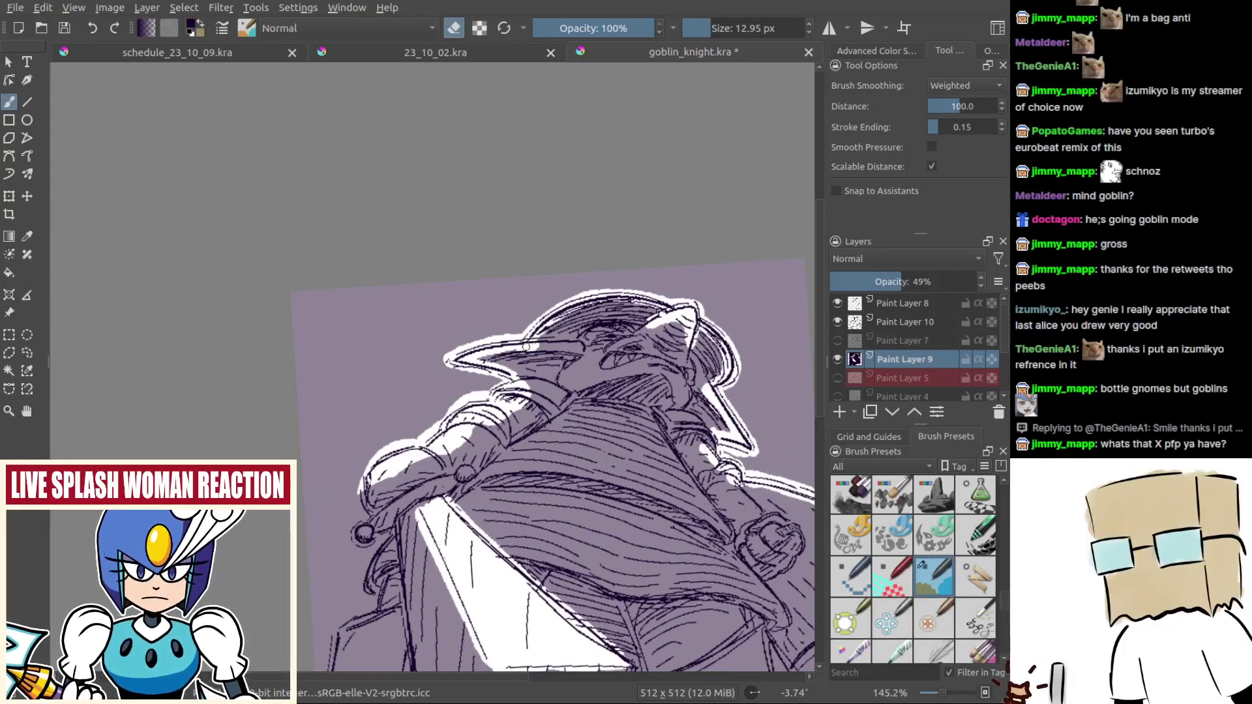
left_click_drag(531, 342, 486, 351)
left_click_drag(670, 421, 672, 323)
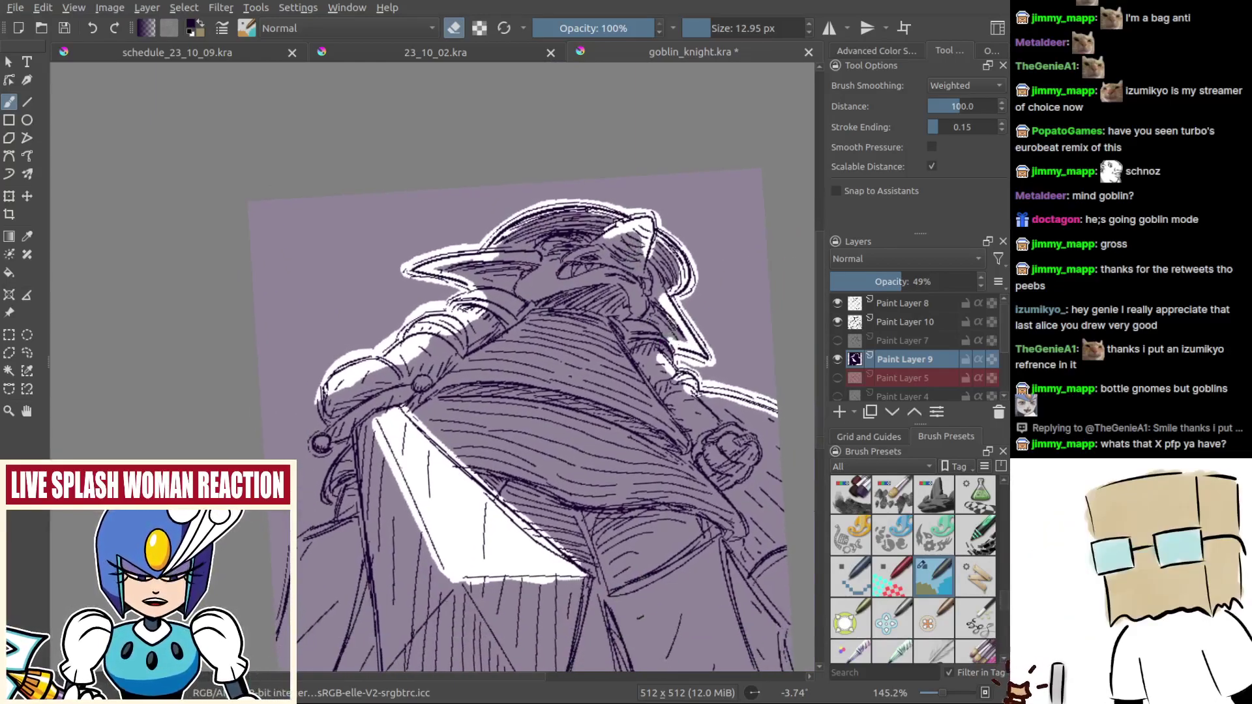
key("e")
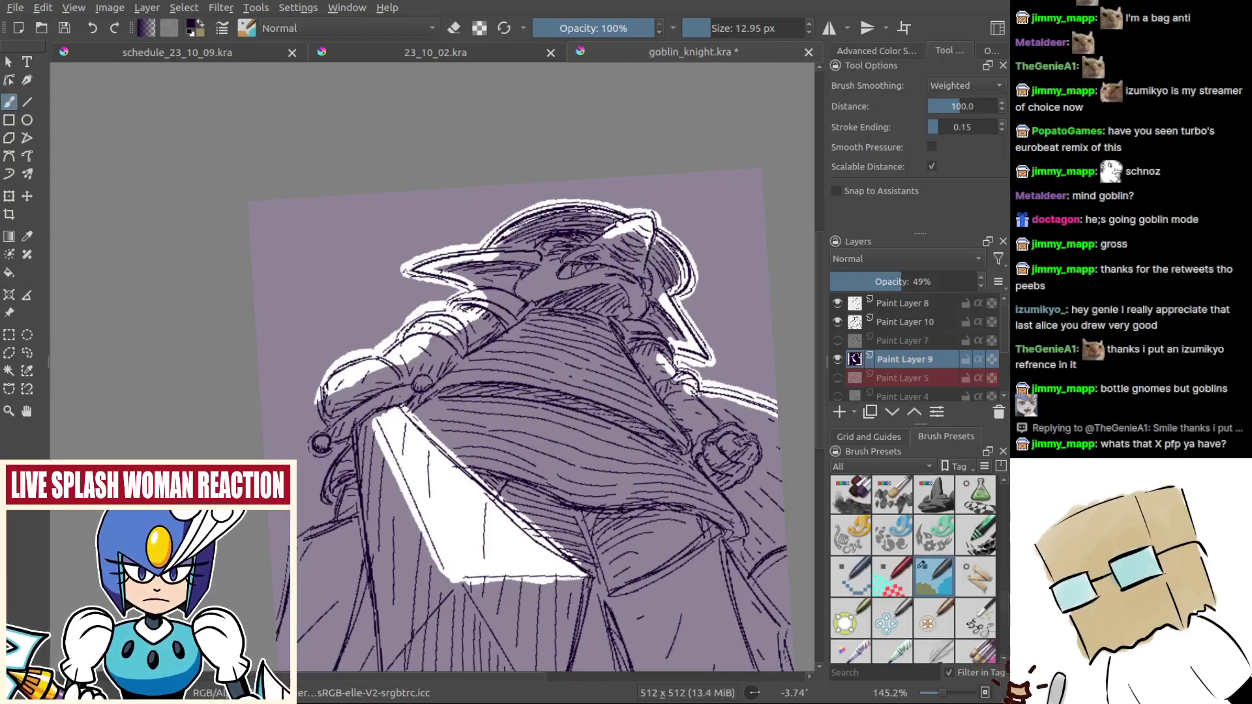
left_click_drag(628, 352, 627, 368)
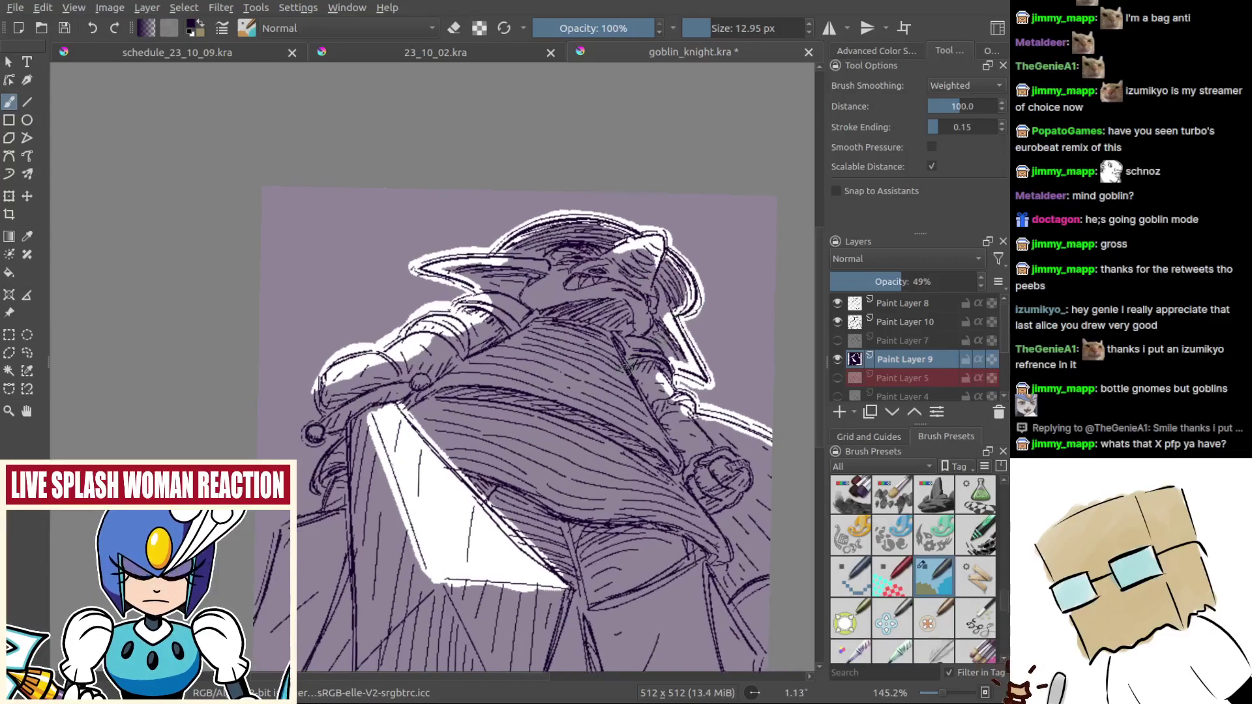
key("e")
Step: Erase a light rim along the outer and top edges of the lower-left drapery
left_click_drag(421, 428, 499, 352)
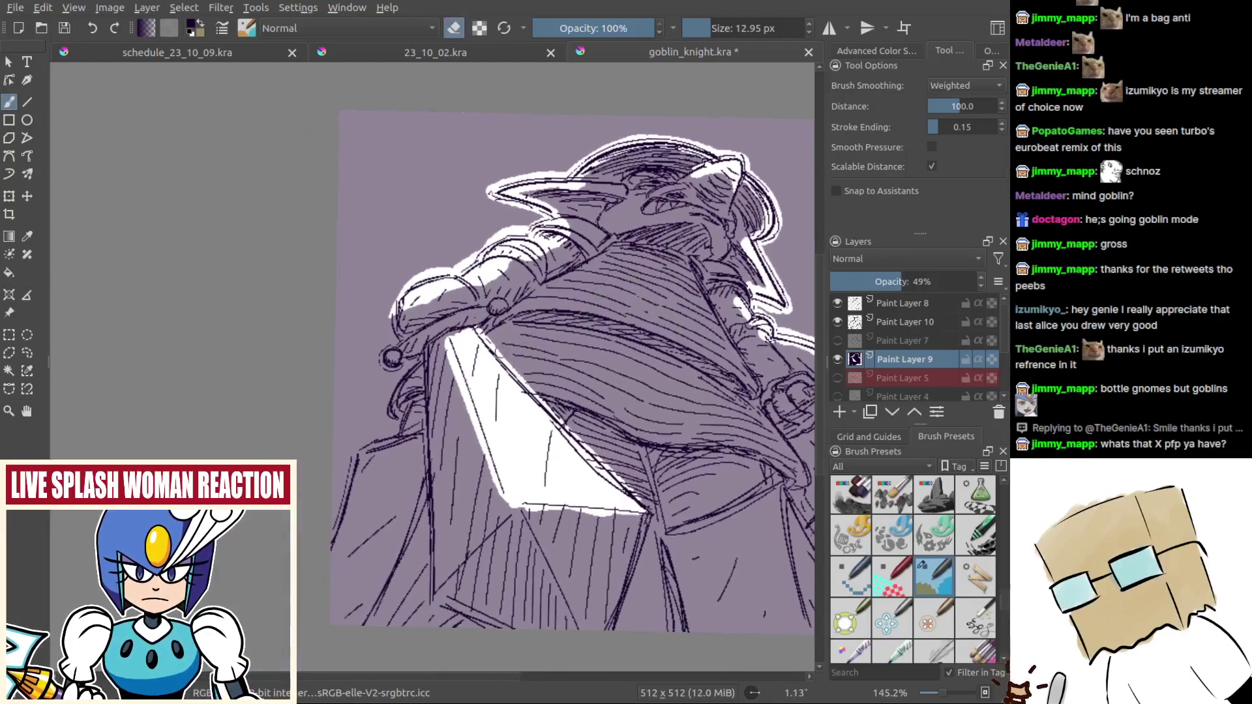
left_click_drag(333, 541, 359, 456)
key("ctrl+z")
key("ctrl+z")
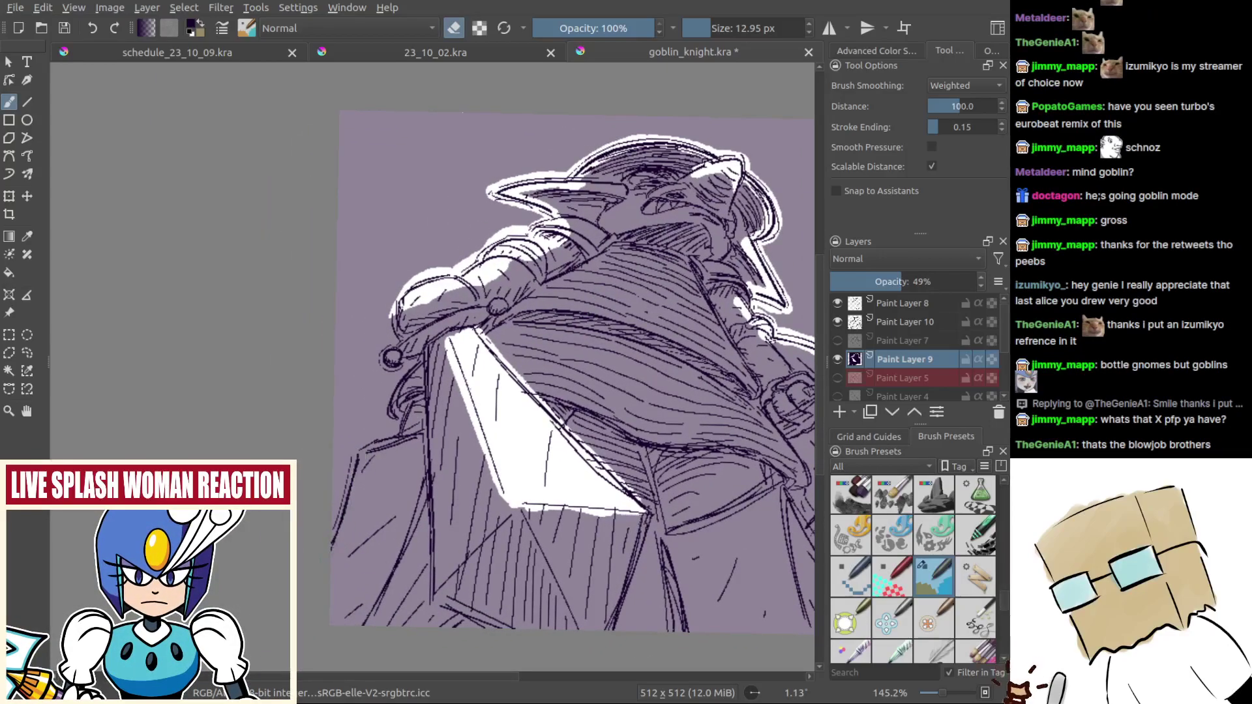
mouse_move(331, 559)
left_mouse_down()
mouse_move(357, 456)
mouse_move(415, 431)
left_mouse_up()
Step: Erase highlights on the two round knobs and the folds beneath the left arm with a brush of about 16 px
key("bracketright")
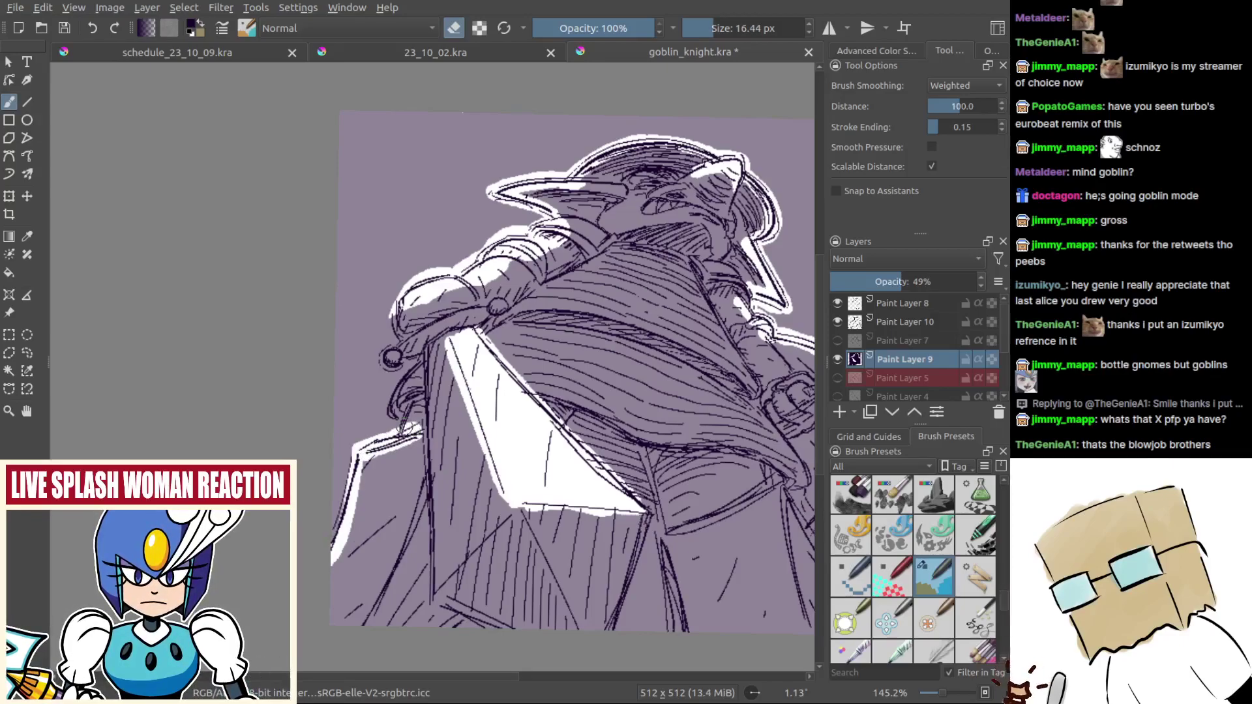
key("ctrl+z")
mouse_move(423, 358)
left_mouse_down()
mouse_move(383, 405)
mouse_move(390, 416)
mouse_move(378, 354)
mouse_move(411, 335)
left_mouse_up()
key("ctrl+z")
mouse_move(471, 306)
left_mouse_down()
mouse_move(502, 298)
mouse_move(502, 398)
left_mouse_up()
key("ctrl+z")
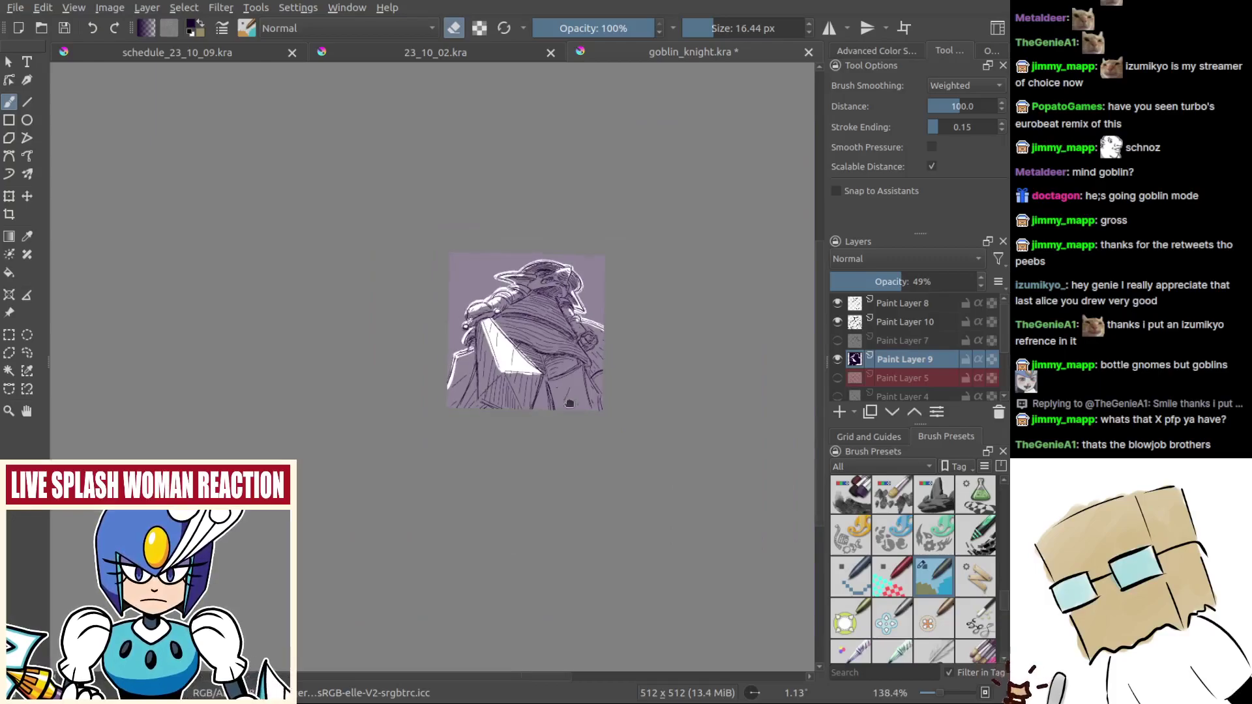
left_click_drag(540, 340, 532, 299)
mouse_move(375, 309)
left_mouse_down()
mouse_move(405, 261)
mouse_move(442, 290)
left_mouse_up()
mouse_move(608, 344)
left_mouse_down()
mouse_move(532, 361)
mouse_move(547, 350)
mouse_move(494, 335)
left_mouse_up()
Step: Try light rims along the leg edge and the drapery at the lower right of the figure, and undo them
mouse_move(608, 466)
left_mouse_down()
mouse_move(602, 413)
mouse_move(630, 423)
mouse_move(636, 461)
mouse_move(704, 547)
left_mouse_up()
key("ctrl+z")
key("ctrl+z")
mouse_move(680, 503)
left_mouse_down()
mouse_move(708, 558)
mouse_move(701, 610)
mouse_move(698, 557)
mouse_move(711, 551)
mouse_move(670, 615)
mouse_move(635, 522)
mouse_move(630, 560)
mouse_move(613, 499)
left_mouse_up()
key("ctrl+z")
key("ctrl+z")
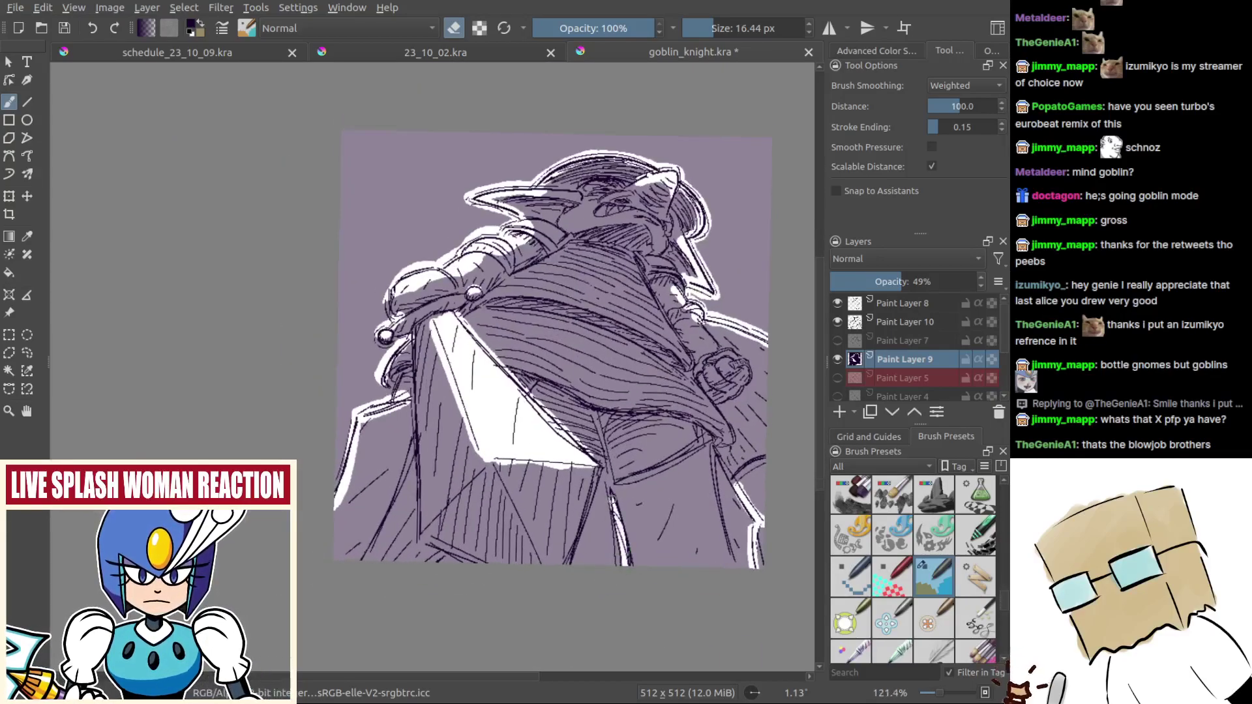
scroll(609, 537, "down", 5)
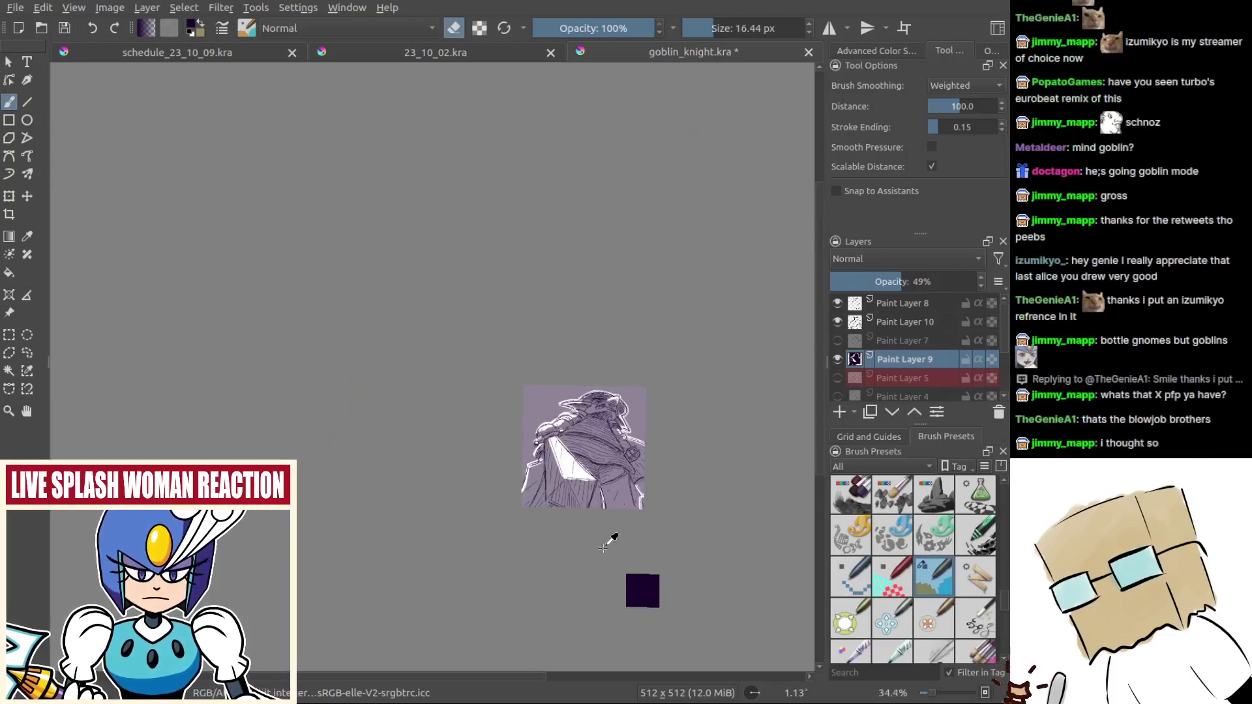
scroll(609, 537, "up", 3)
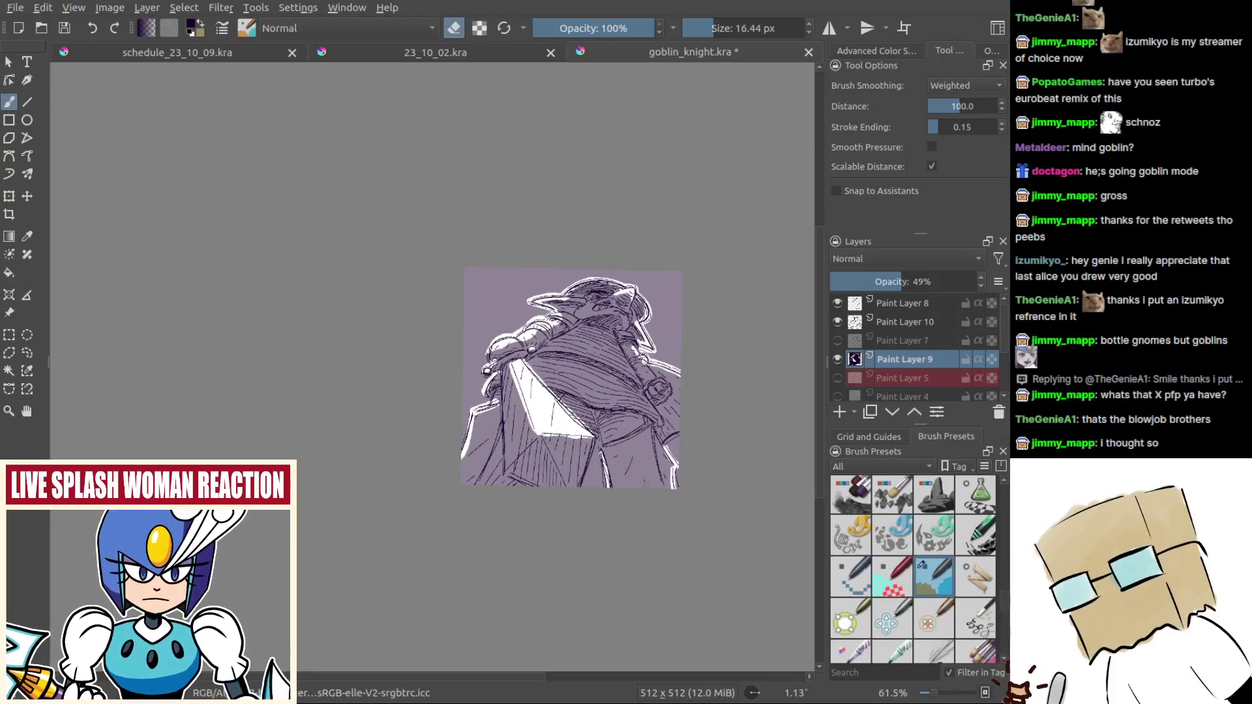
left_click_drag(646, 485, 621, 486)
key("ctrl+z")
key("ctrl+z")
key("ctrl+z")
key("ctrl+z")
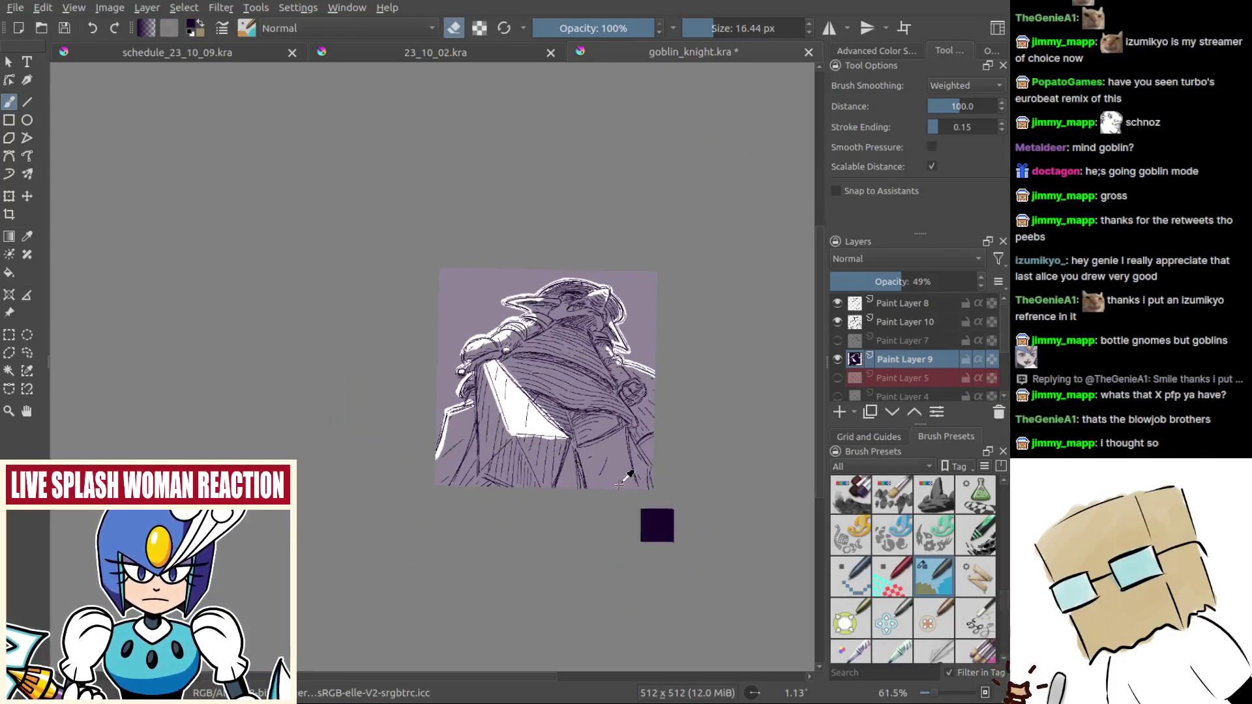
Step: Paint purple back along the outer side of the lower-left drapery's light rim
scroll(456, 405, "up", 3)
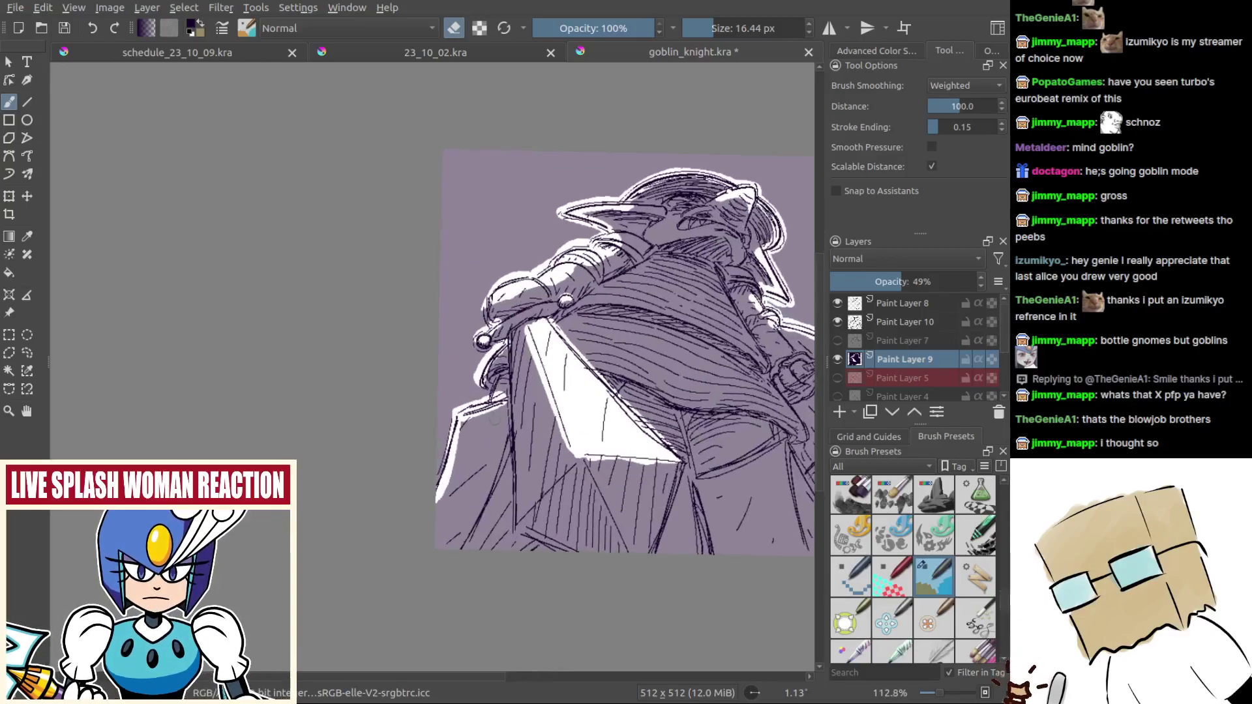
key("e")
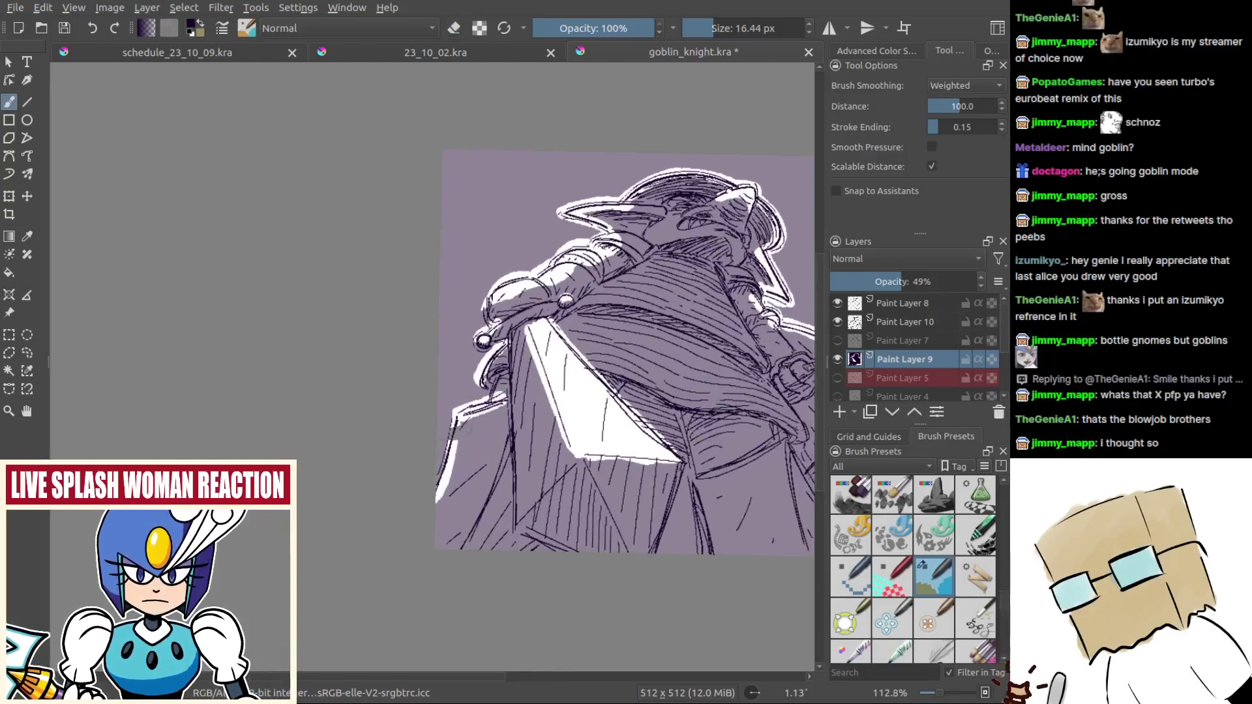
left_click_drag(444, 422, 433, 527)
scroll(496, 475, "down", 3)
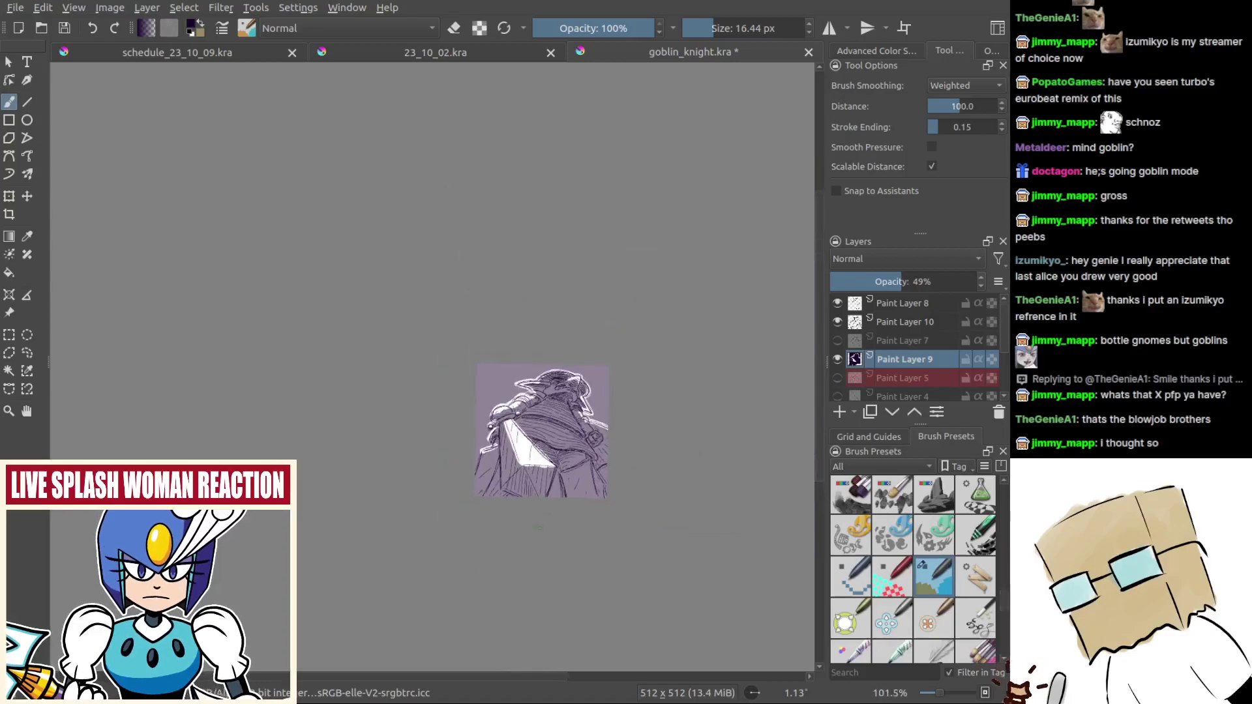
scroll(566, 494, "up", 2)
left_click(980, 54)
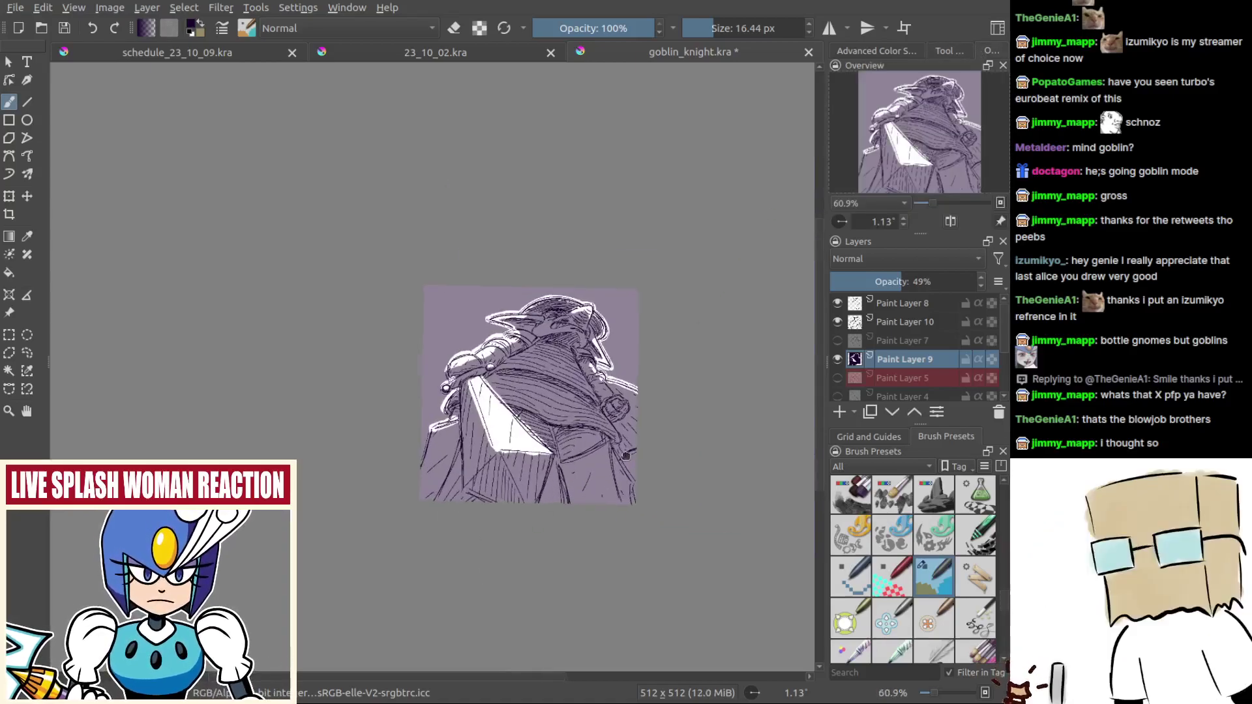
scroll(495, 417, "up", 2)
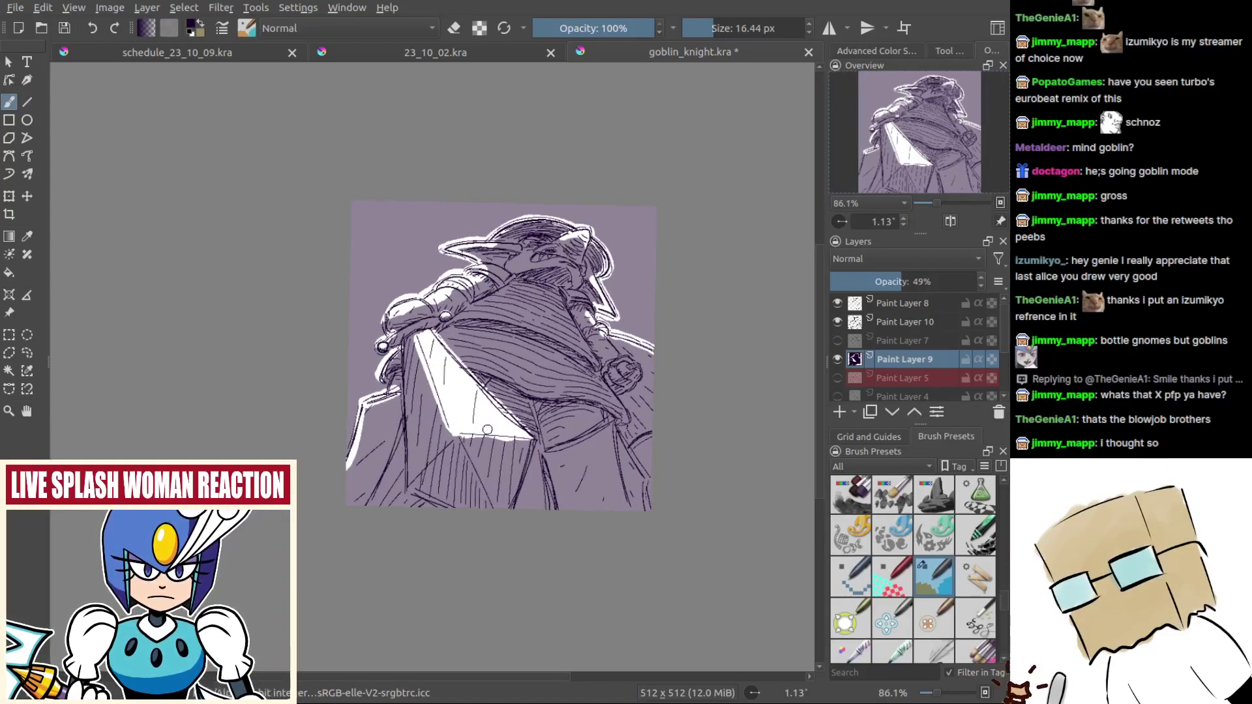
Step: Erase a light rim along the upper edge of the lower-right drapery and save the drawing
left_click_drag(488, 431, 494, 459)
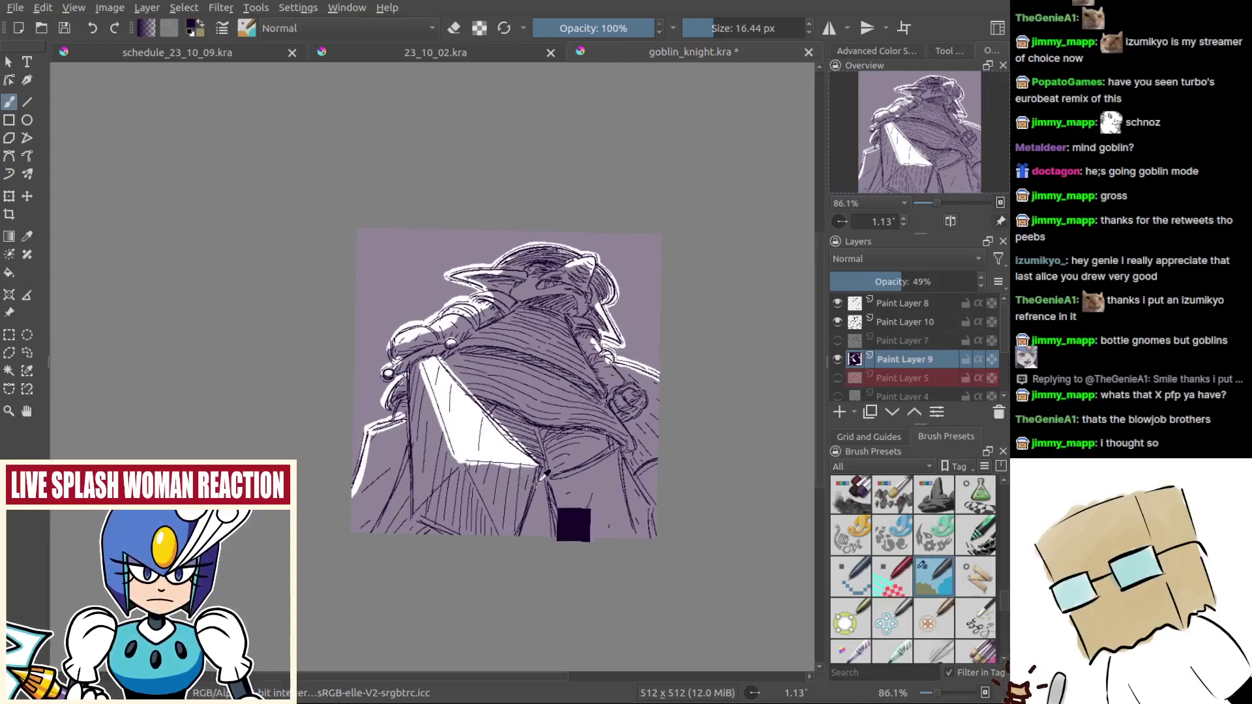
scroll(574, 486, "up", 2)
mouse_move(640, 435)
left_mouse_down()
mouse_move(623, 420)
mouse_move(662, 436)
mouse_move(652, 456)
mouse_move(627, 448)
left_mouse_up()
key("e")
key("5")
scroll(626, 454, "up", 3)
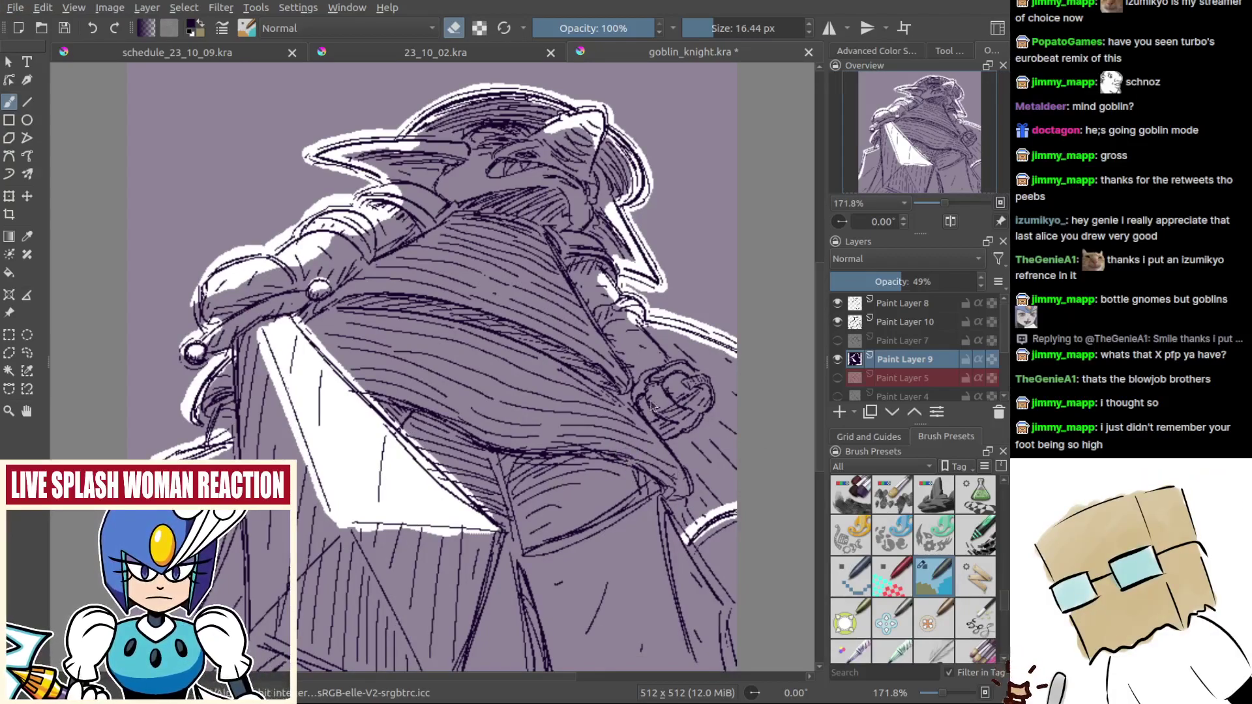
key("ctrl+s")
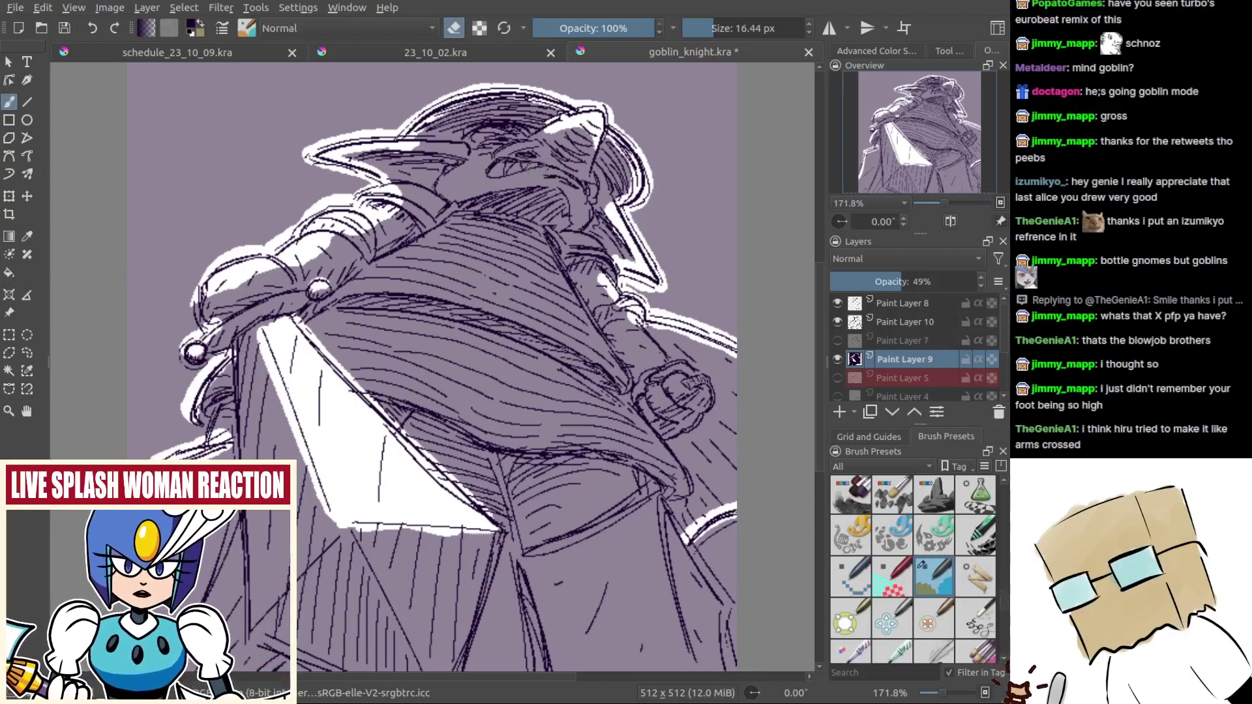
Step: Try erasing the tint inside the small hatched oval on the goblin's face
left_click_drag(495, 171, 515, 162)
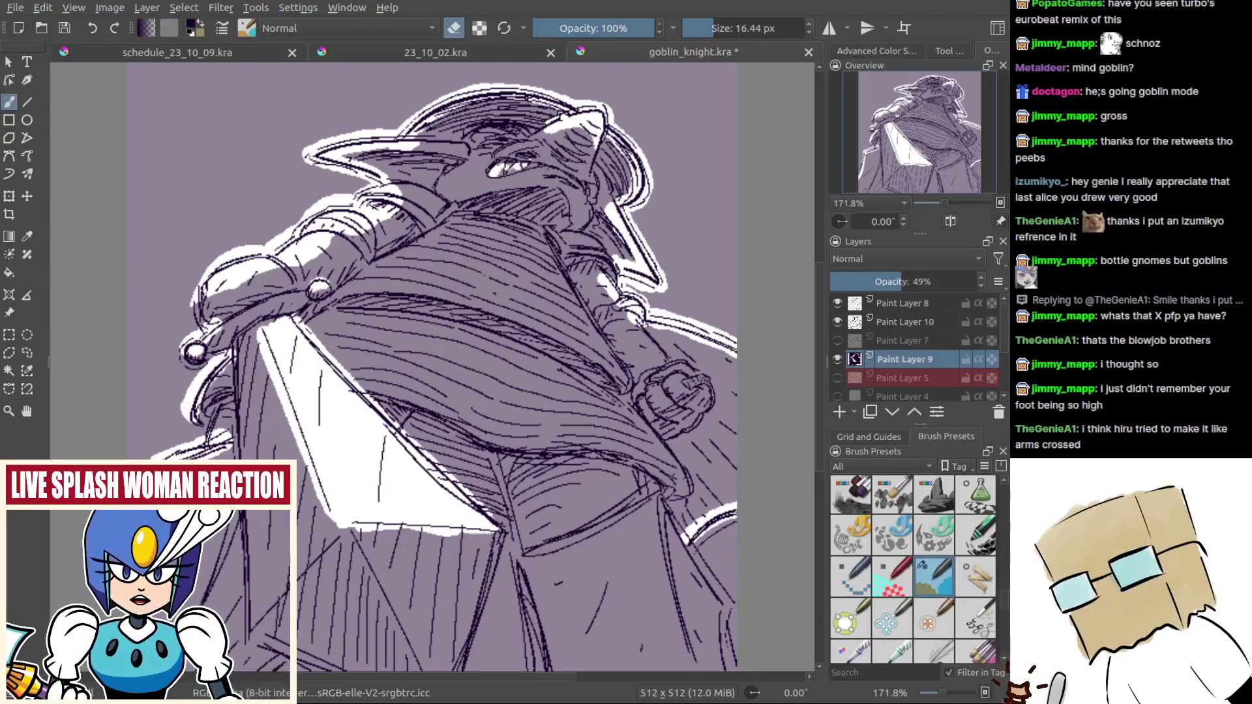
scroll(549, 174, "down", 5)
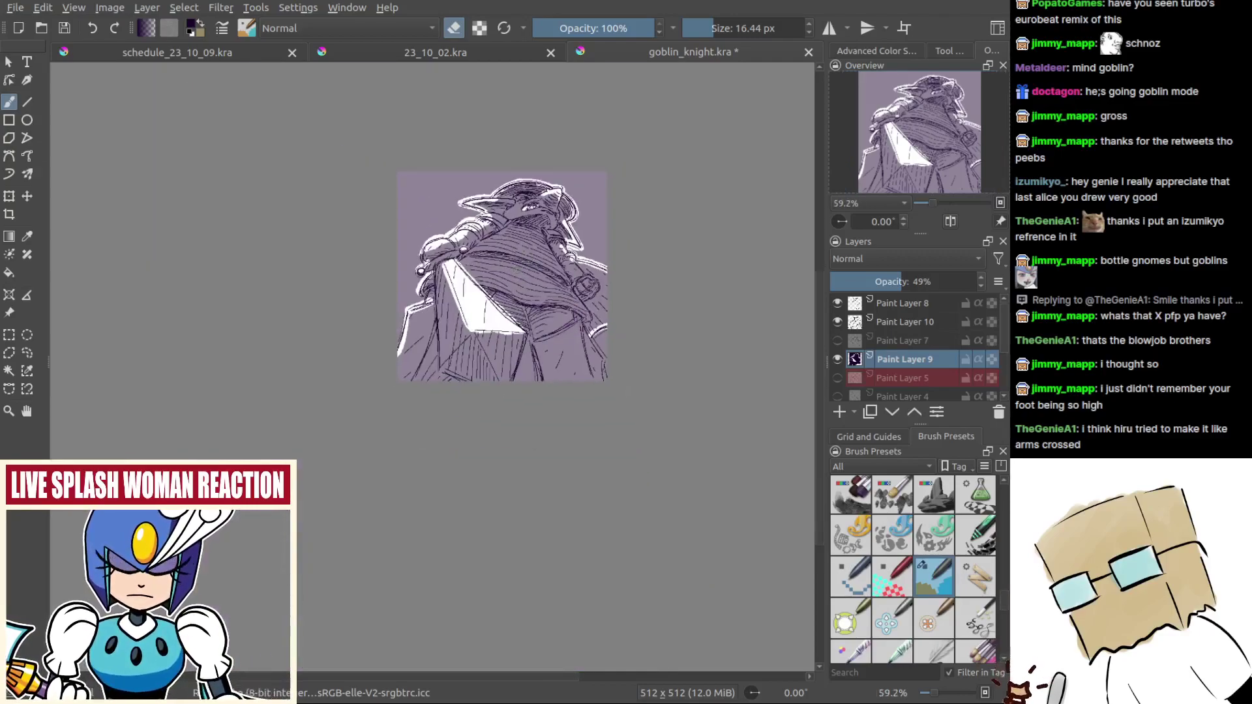
scroll(476, 334, "up", 5)
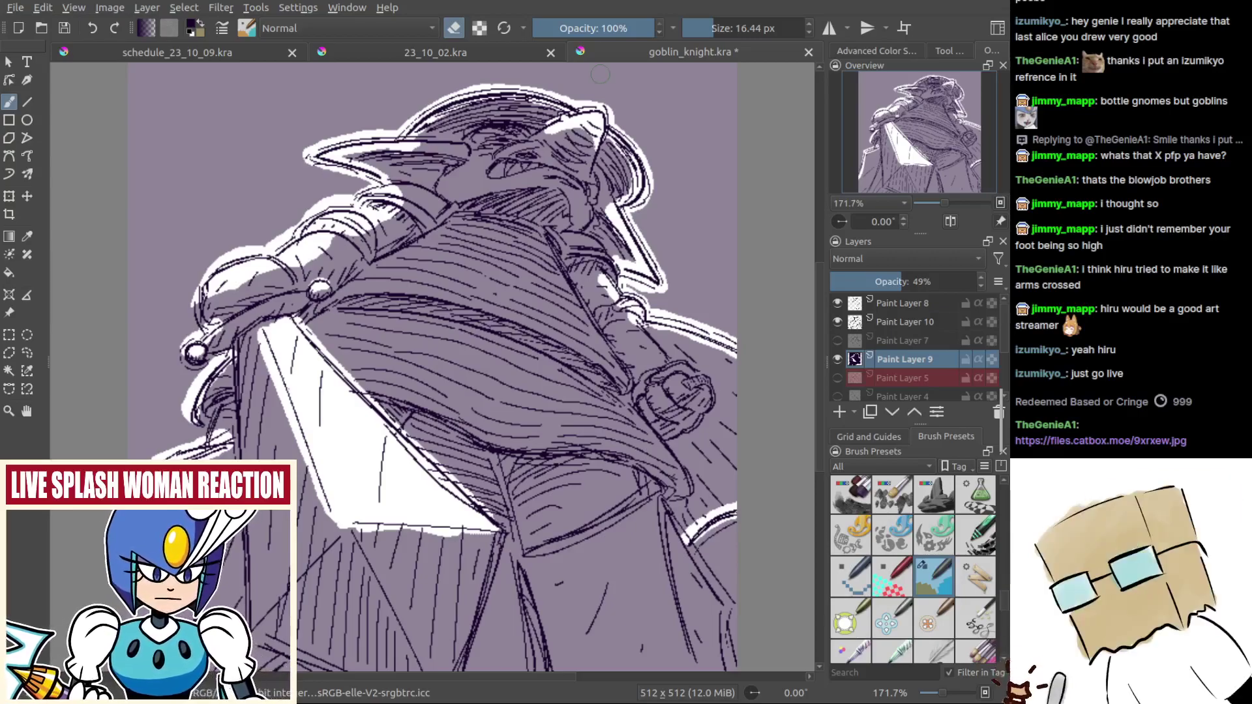
Step: Paste the copied picture as a new layer in the 23_10_02.kra document and view it enlarged
left_click(499, 62)
scroll(524, 272, "up", 1)
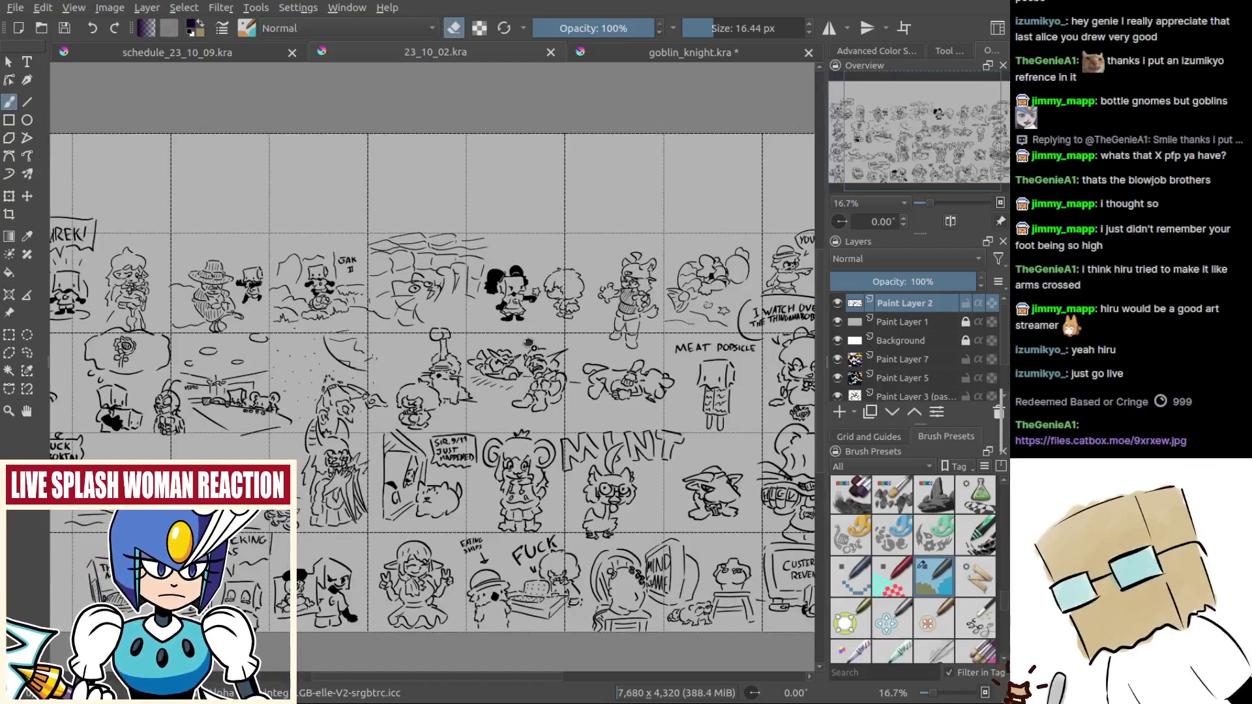
key("ctrl+v")
scroll(415, 370, "up", 2)
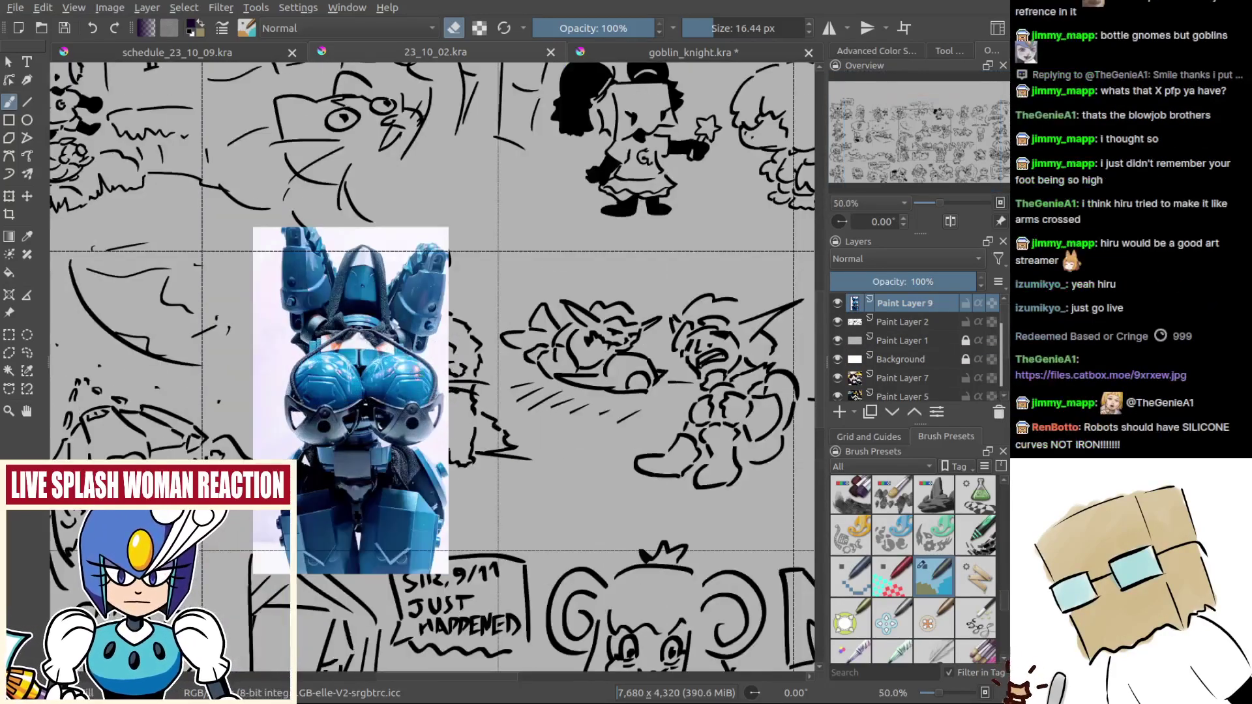
left_click_drag(420, 373, 521, 313)
scroll(496, 333, "up", 1)
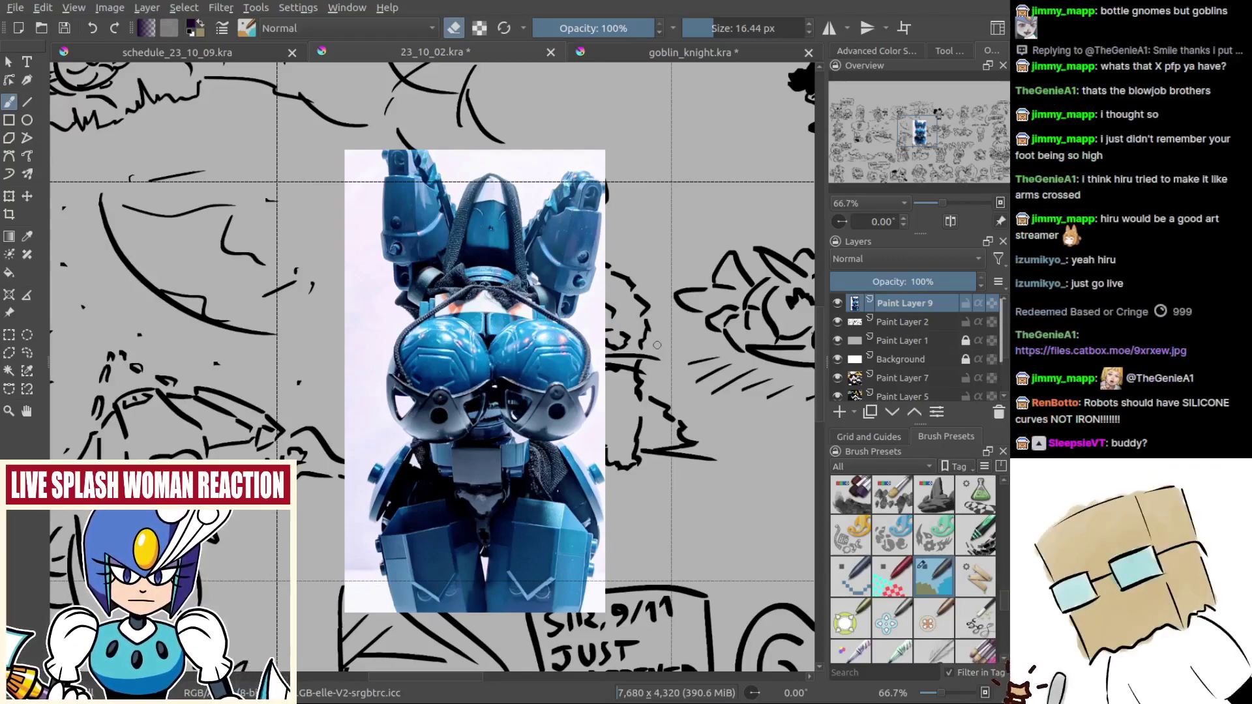
left_click_drag(657, 345, 643, 316)
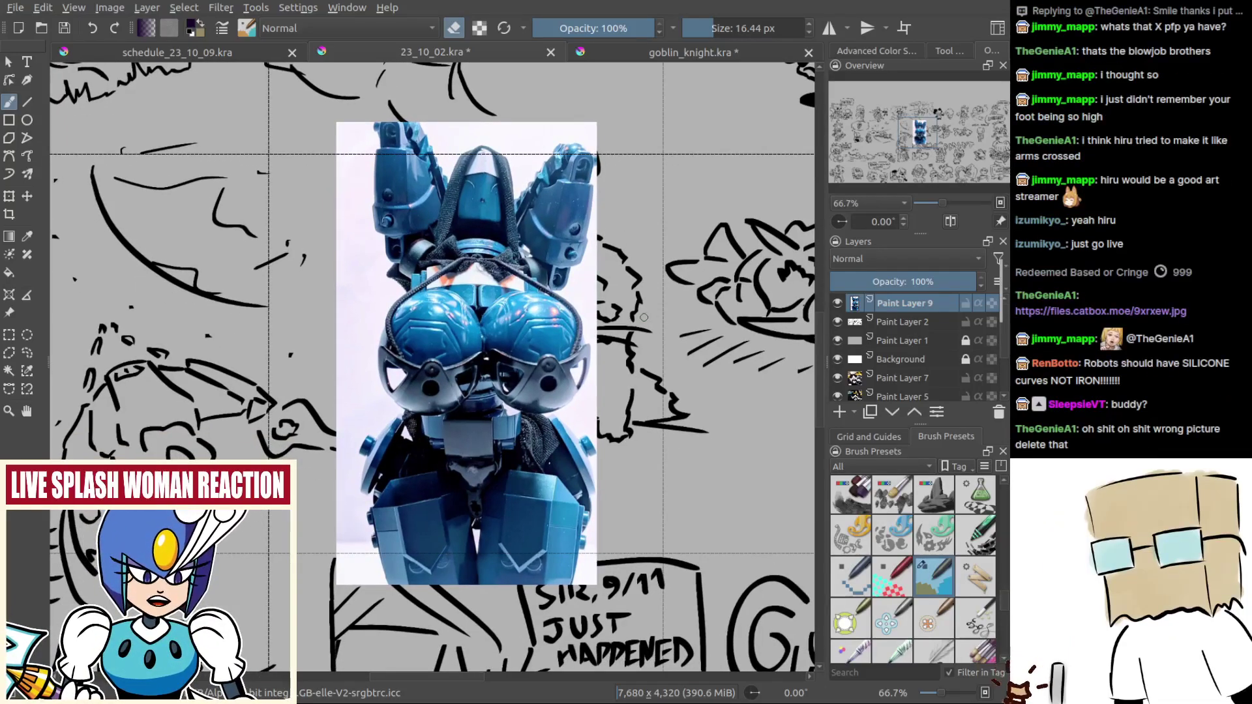
Step: Remove the pasted picture from the 23_10_02.kra document
mouse_move(644, 317)
left_mouse_down()
mouse_move(645, 333)
mouse_move(560, 408)
left_mouse_up()
key("ctrl+e")
scroll(645, 333, "down", 3)
scroll(894, 553, "up", 5)
scroll(895, 553, "up", 3)
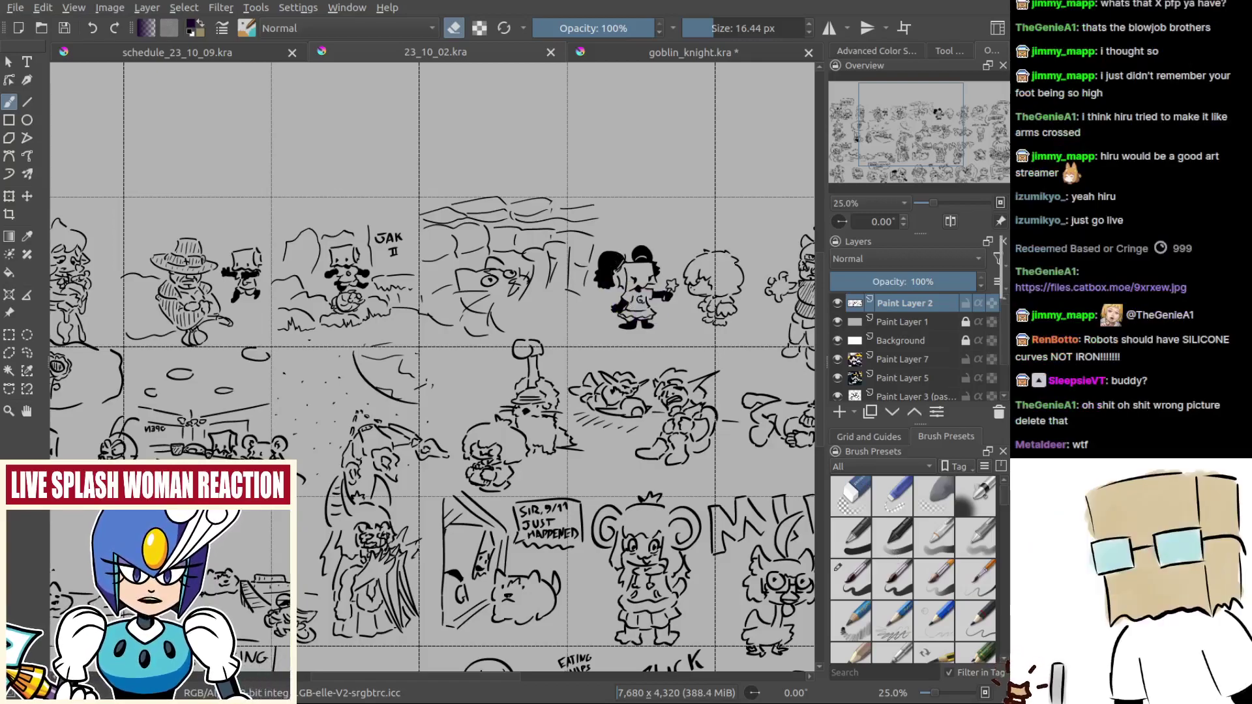
Step: Switch off eraser mode and choose the dark ink brush preset at about 55 px
key("e")
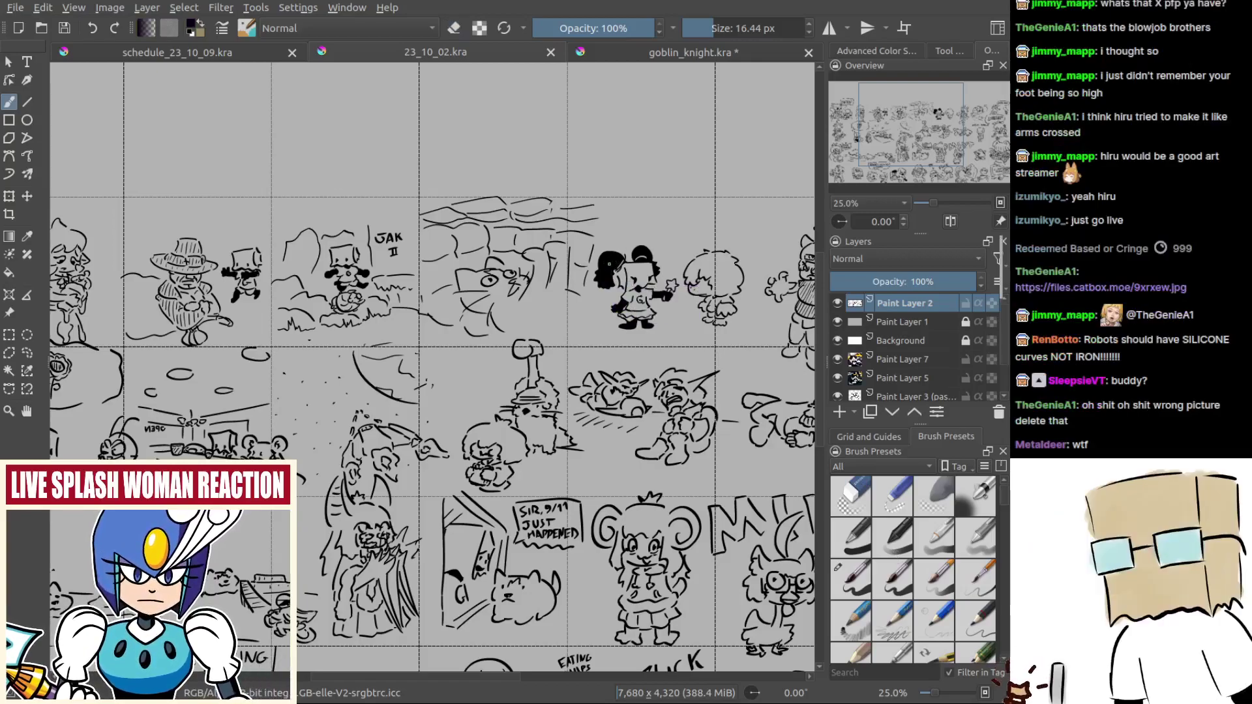
left_click(888, 577)
left_click_drag(518, 420, 587, 461)
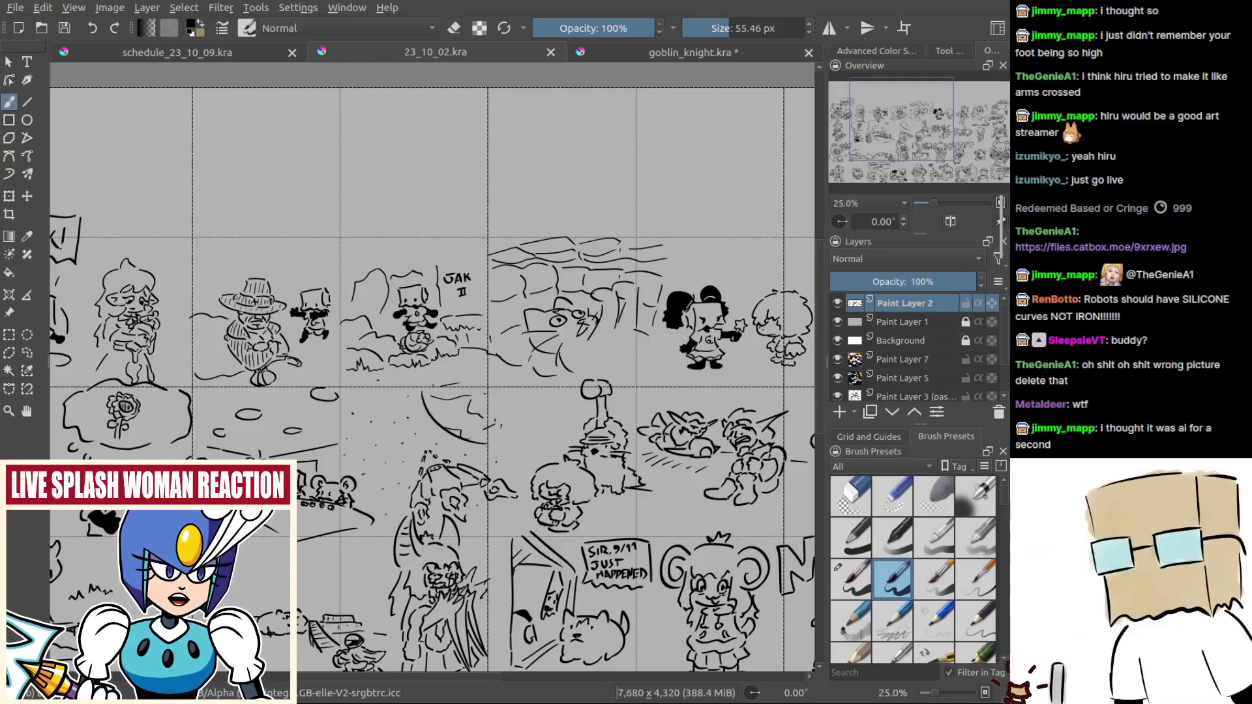
Step: Paste the copied picture into 23_10_02.kra as a new layer, view it enlarged, and undo the paste
key("ctrl+v")
scroll(593, 460, "up", 6)
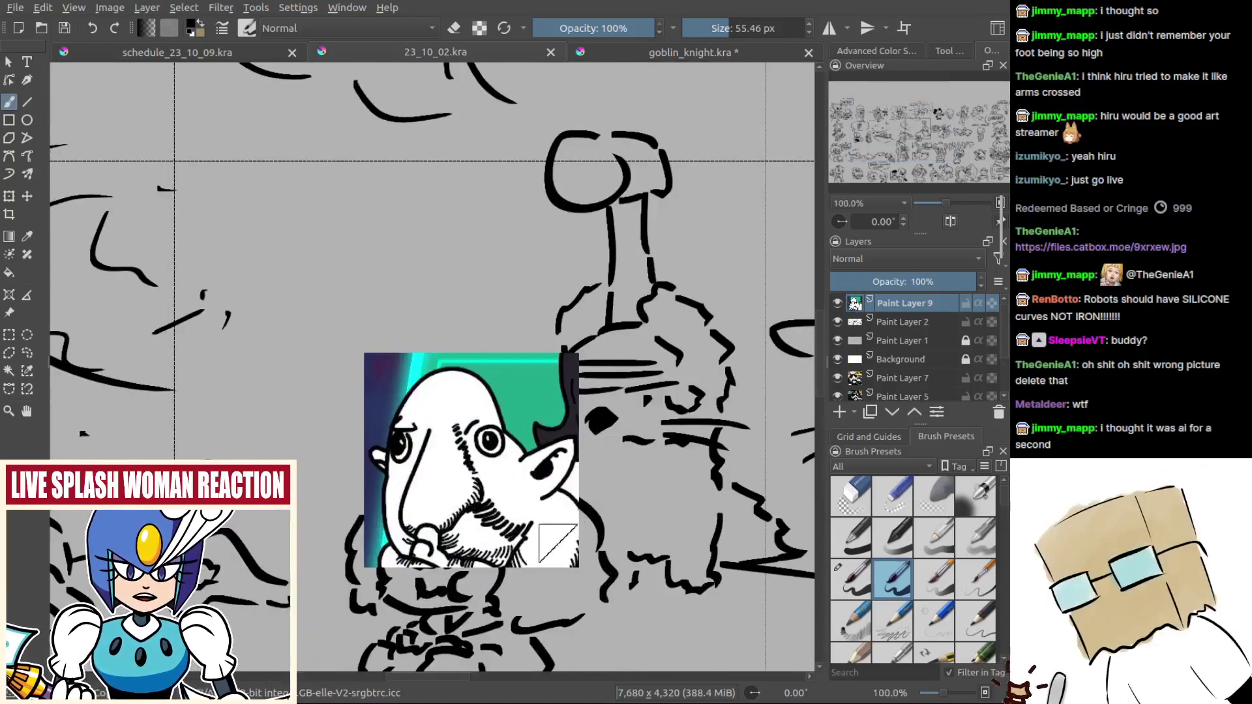
mouse_move(487, 564)
left_mouse_down()
mouse_move(540, 565)
mouse_move(495, 552)
left_mouse_up()
key("ctrl+z")
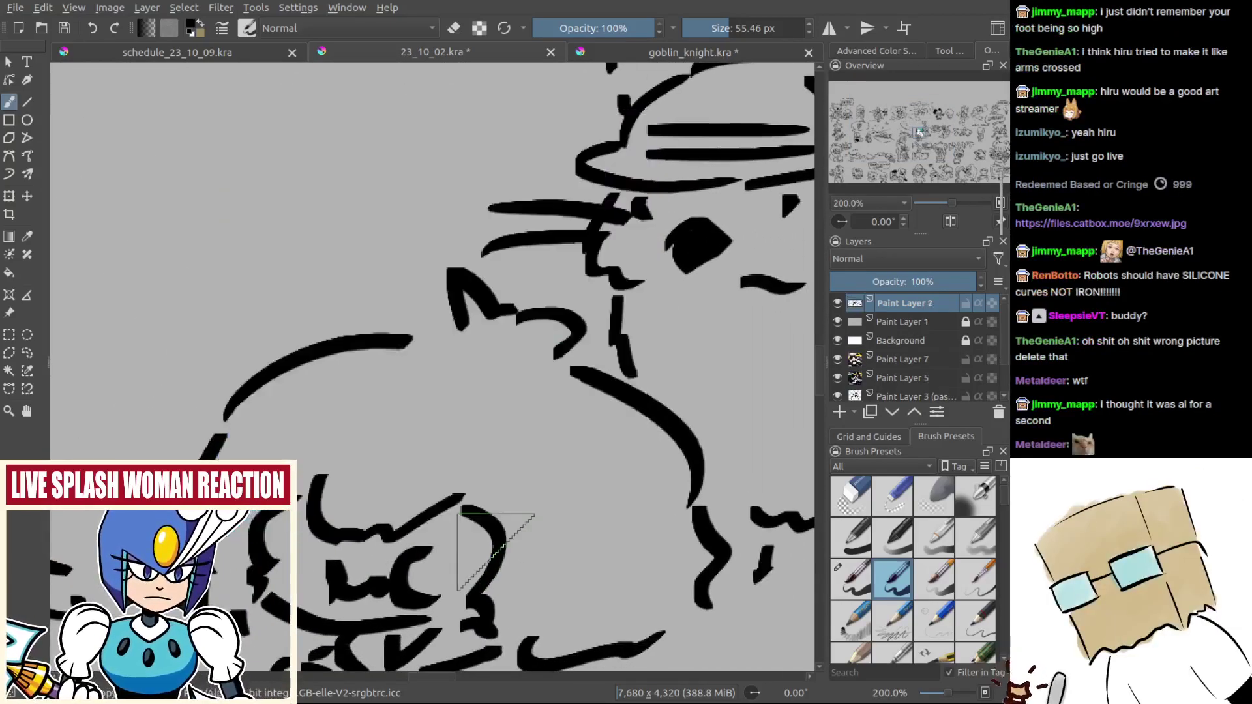
Step: Switch to the goblin_knight.kra document, save it and close it
scroll(497, 550, "down", 3)
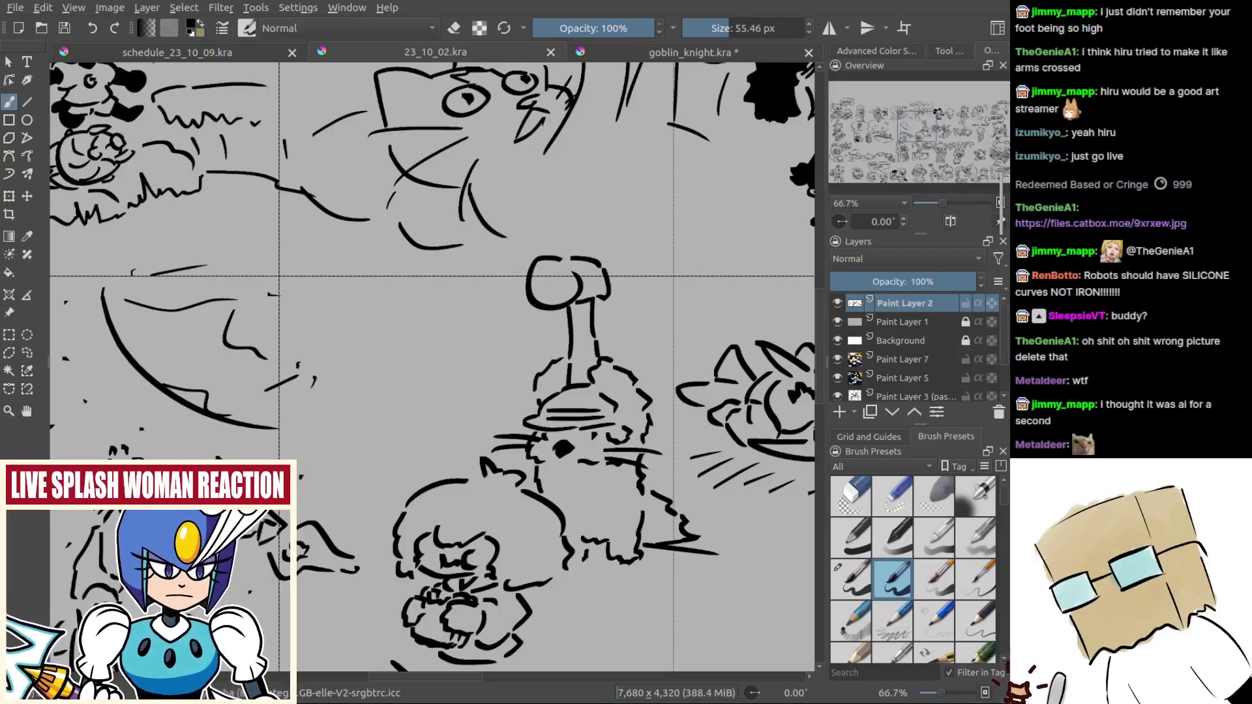
left_click_drag(600, 457, 600, 574)
left_click_drag(163, 326, 629, 421)
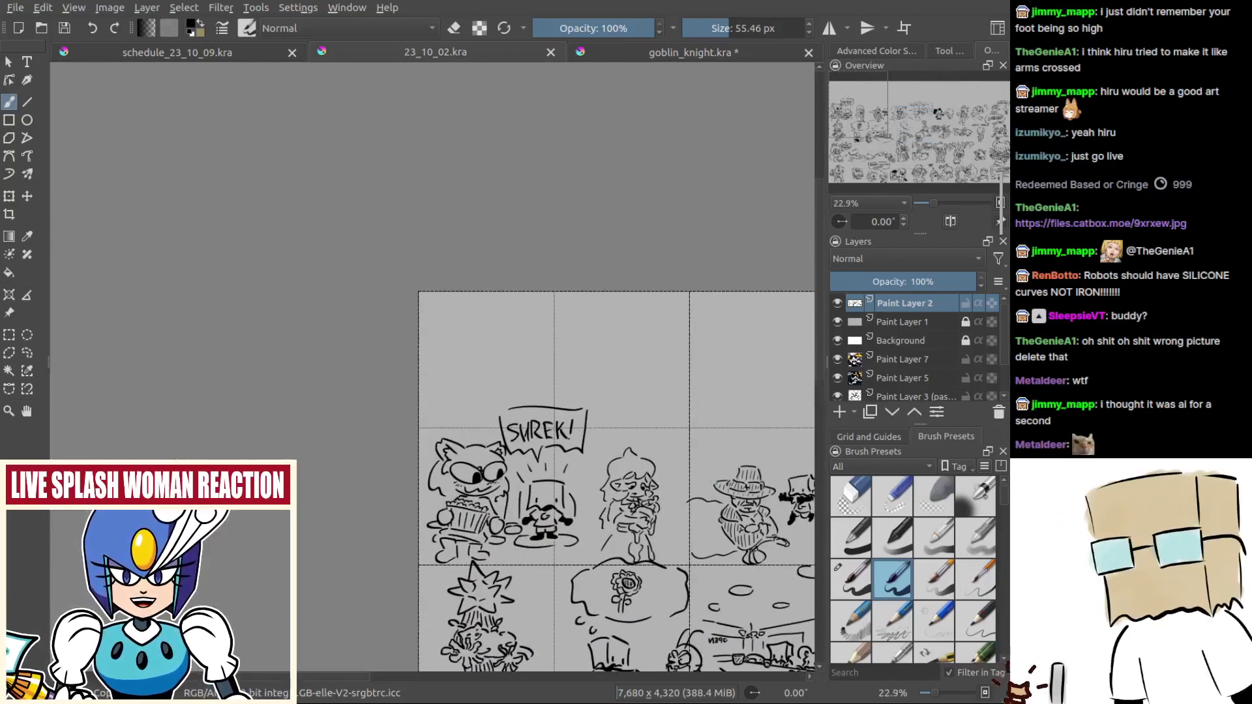
left_click_drag(573, 470, 591, 390)
scroll(600, 399, "up", 3)
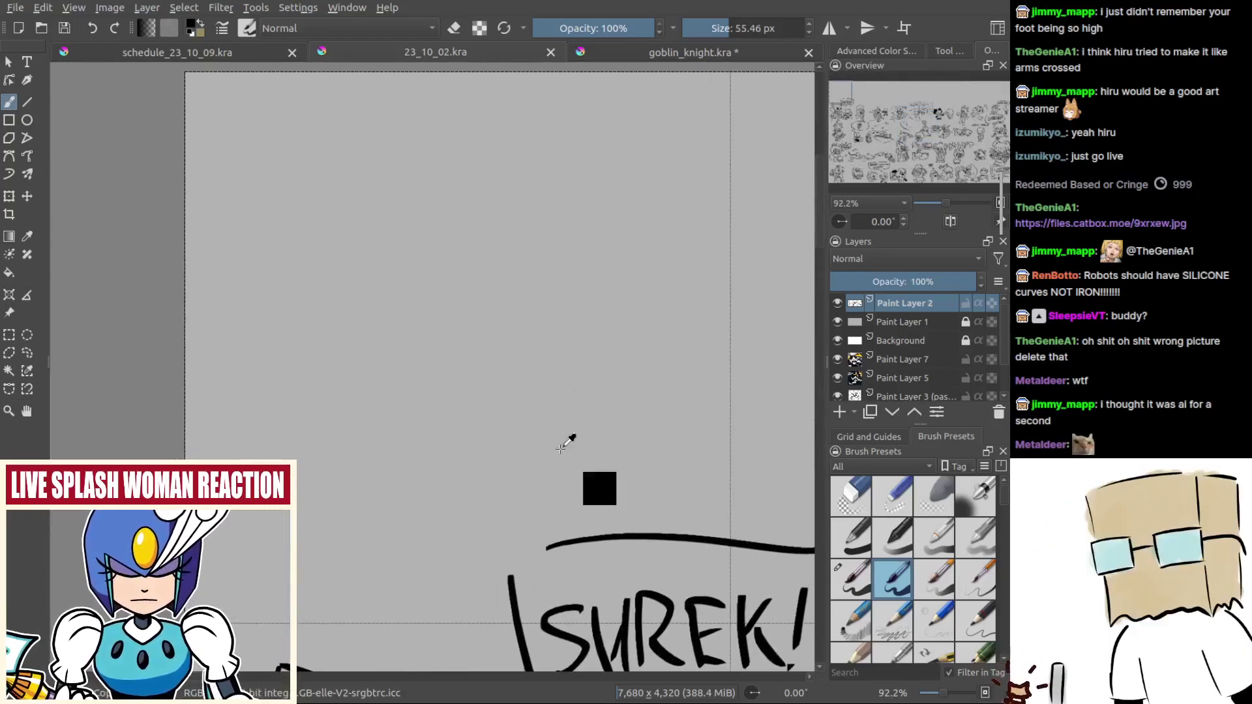
left_click(714, 57)
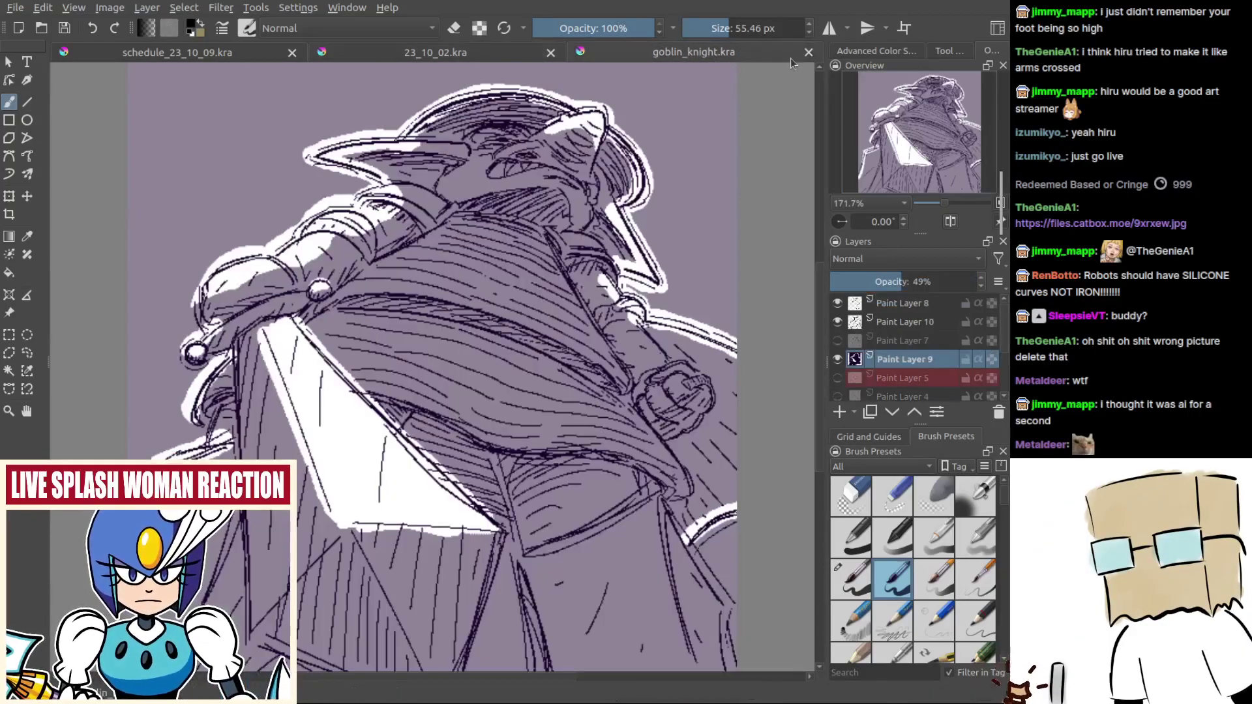
left_click(809, 52)
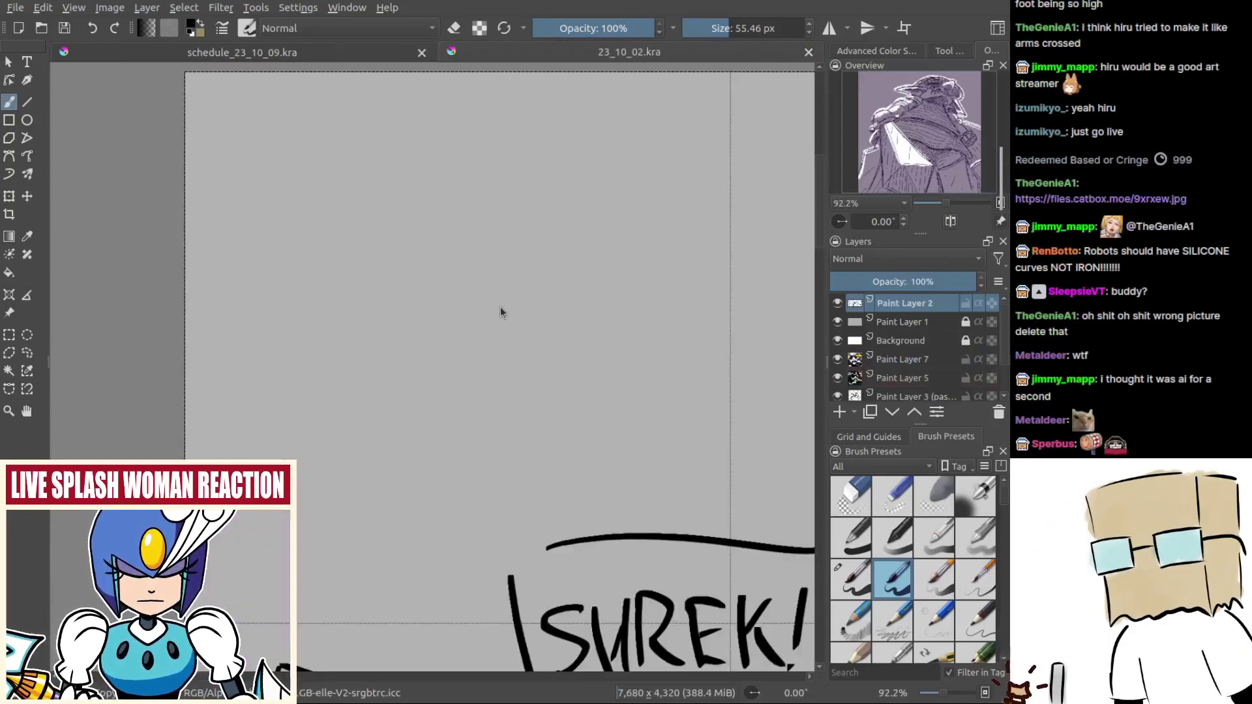
Step: Look over the grid of doodles in 23_10_02.kra, from the first column to the last
left_click_drag(546, 341, 585, 325)
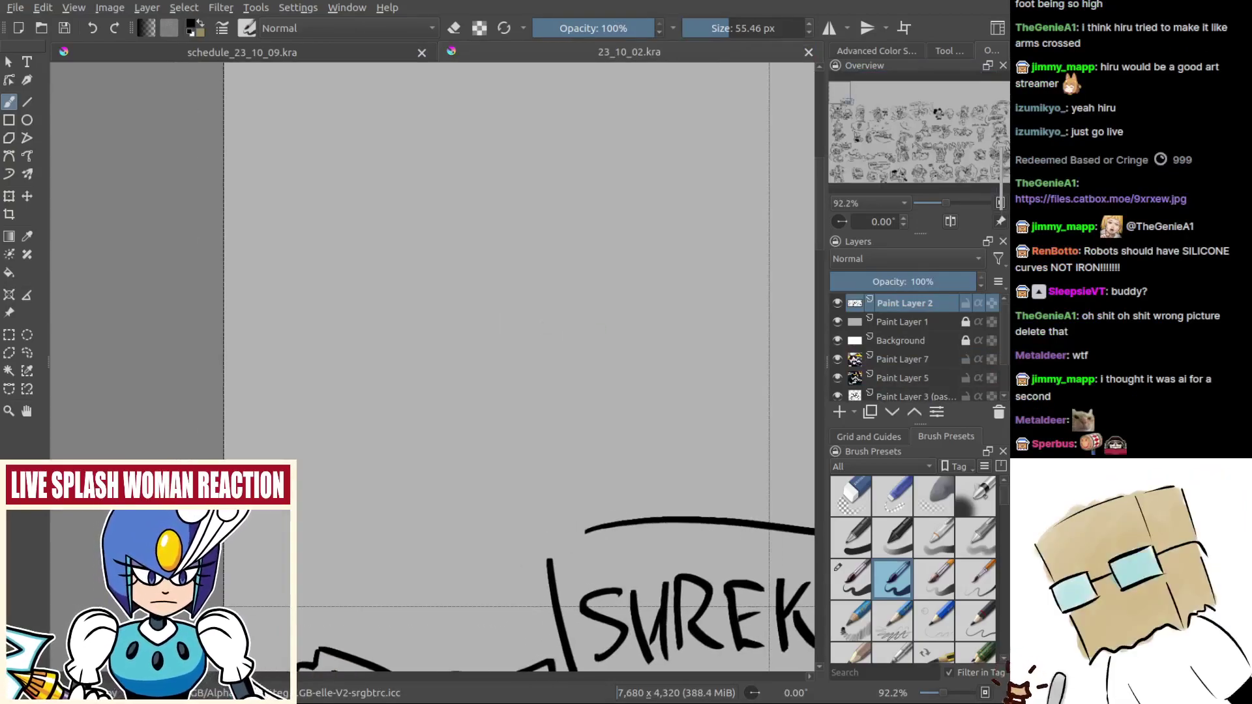
scroll(802, 545, "down", 4)
left_click_drag(799, 544, 795, 157)
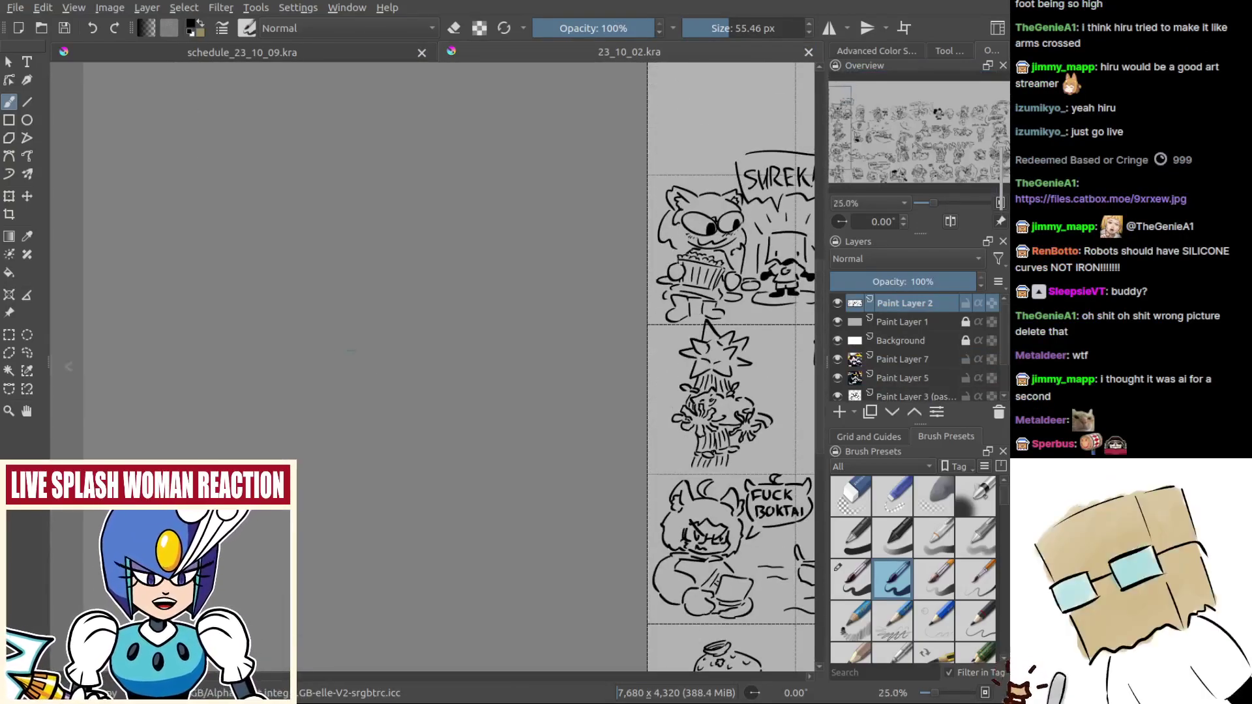
left_click_drag(547, 344, 204, 316)
left_click_drag(762, 367, 430, 357)
scroll(430, 358, "up", 4)
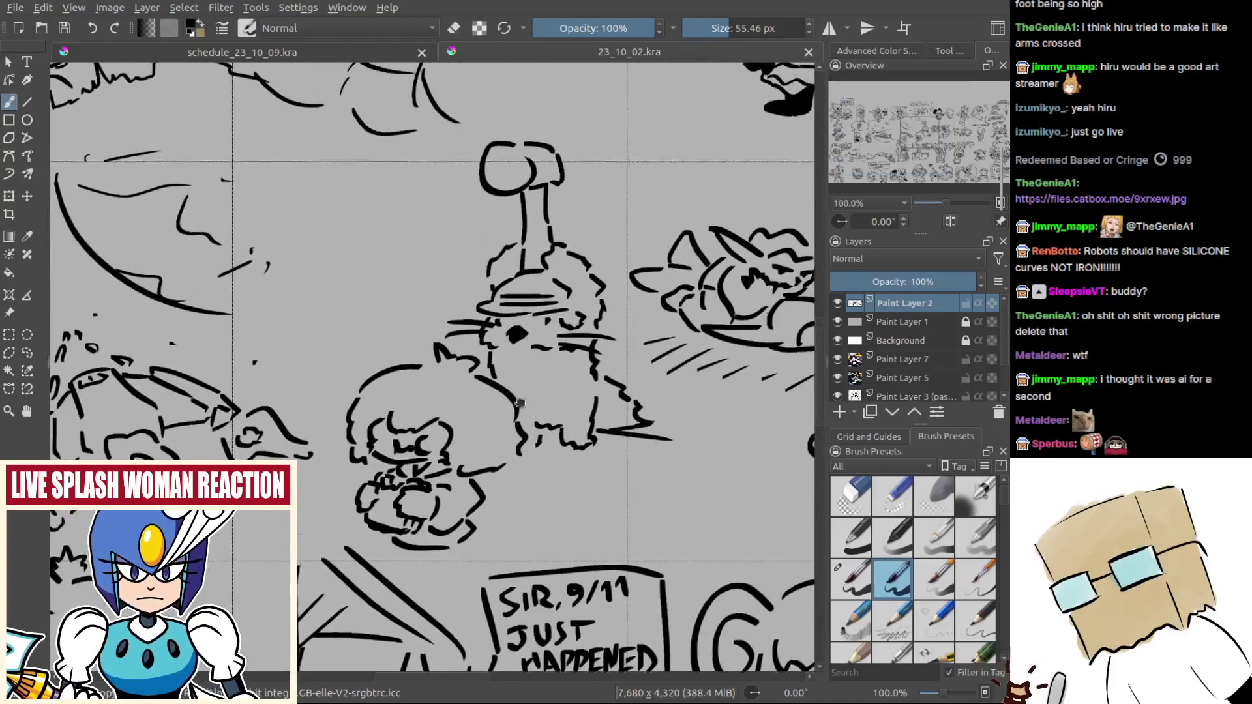
left_click_drag(489, 408, 518, 425)
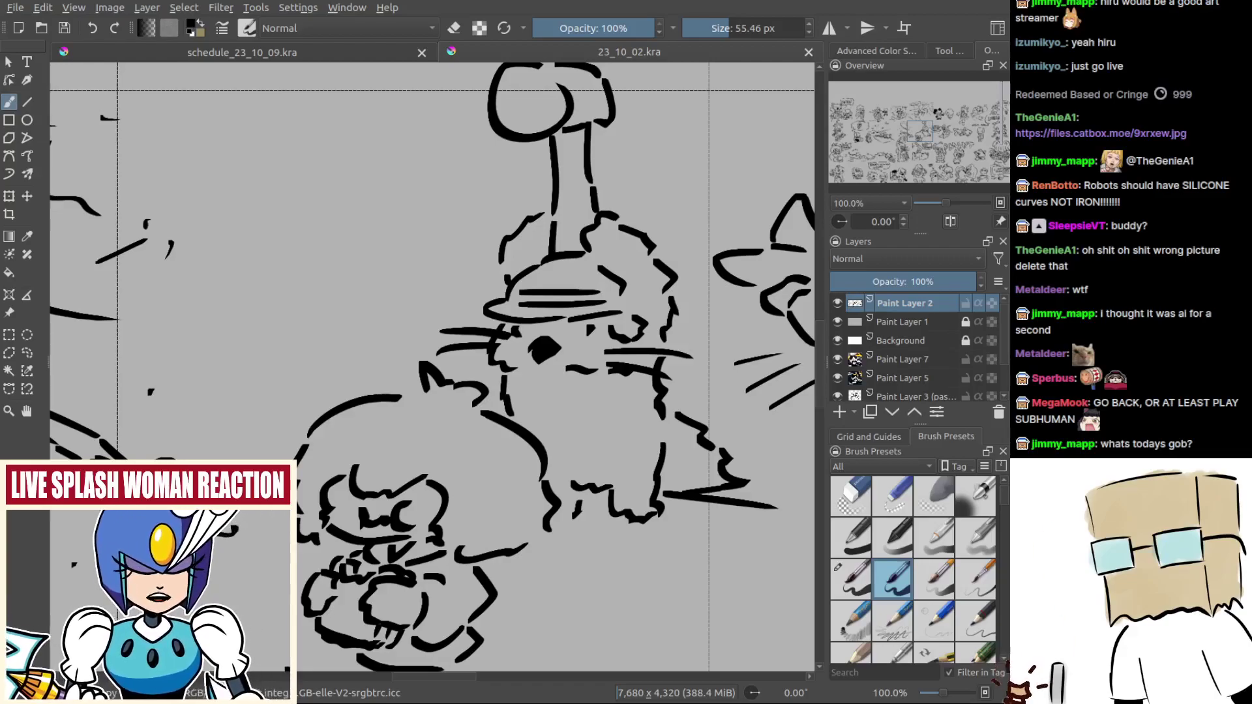
left_click_drag(658, 395, 659, 515)
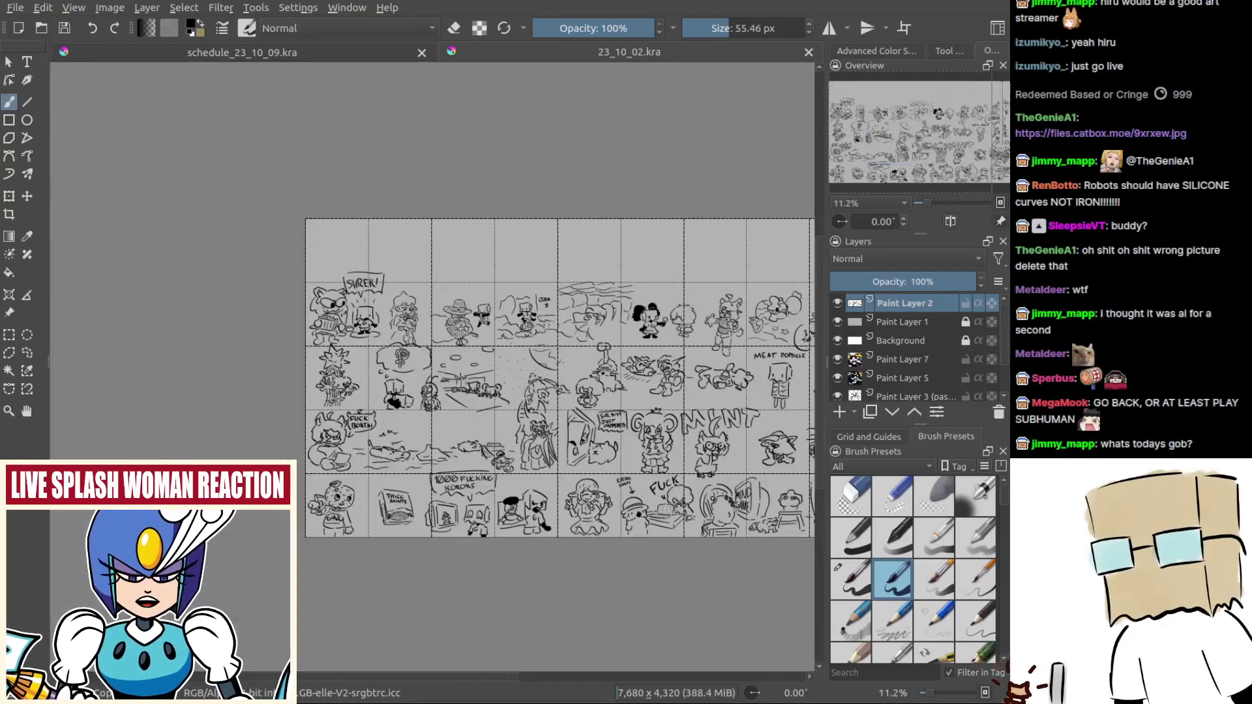
left_click_drag(644, 417, 760, 524)
left_click_drag(449, 354, 452, 291)
left_click_drag(492, 357, 518, 294)
left_click_drag(528, 370, 640, 453)
mouse_move(648, 457)
left_mouse_down()
mouse_move(618, 430)
mouse_move(356, 412)
left_mouse_up()
left_click_drag(645, 346, 536, 319)
mouse_move(787, 331)
left_mouse_down()
mouse_move(610, 325)
mouse_move(670, 341)
left_mouse_up()
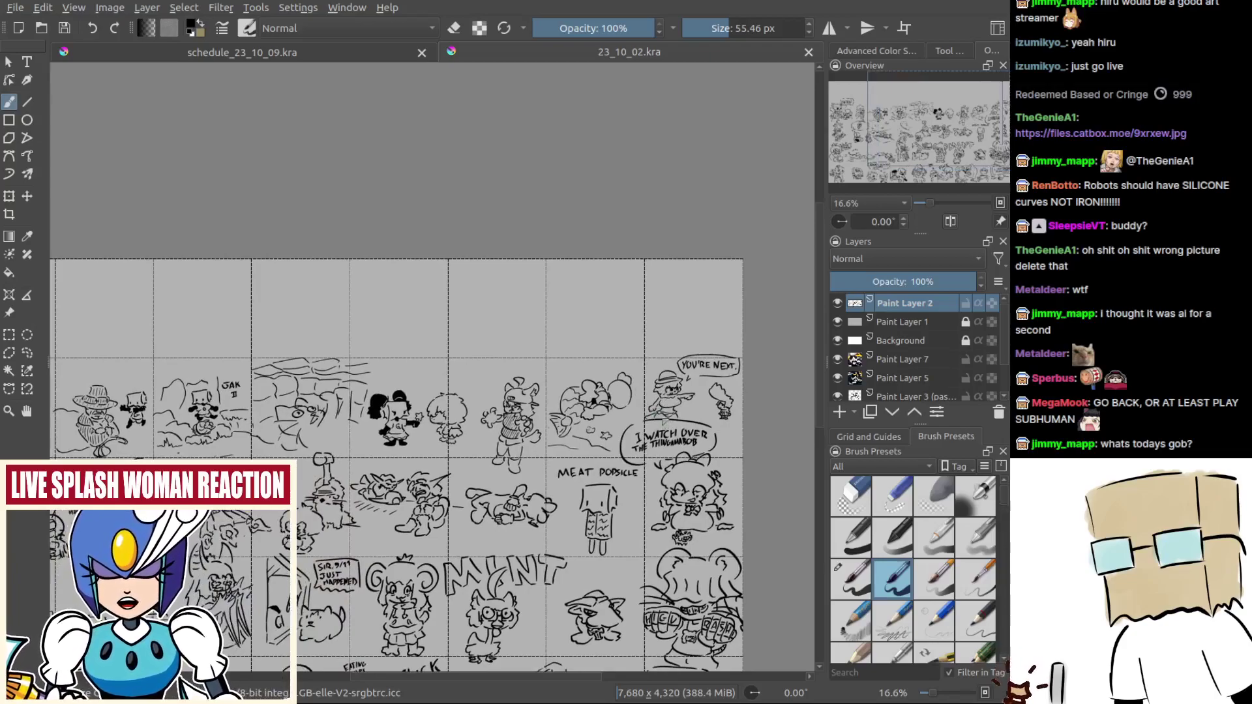
scroll(665, 422, "left", 7)
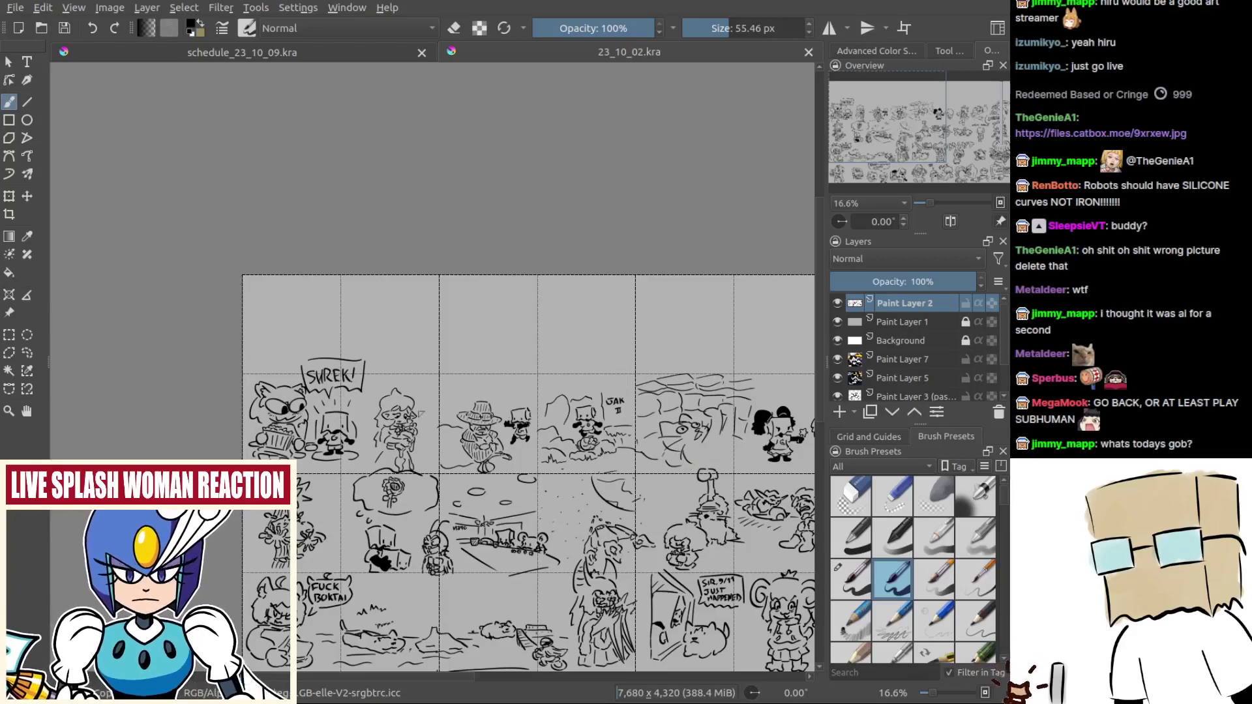
Step: Show only the canvas, enlarged at the empty cell above the SHREK! doodle, and try a first stroke there
left_click_drag(321, 346, 553, 317)
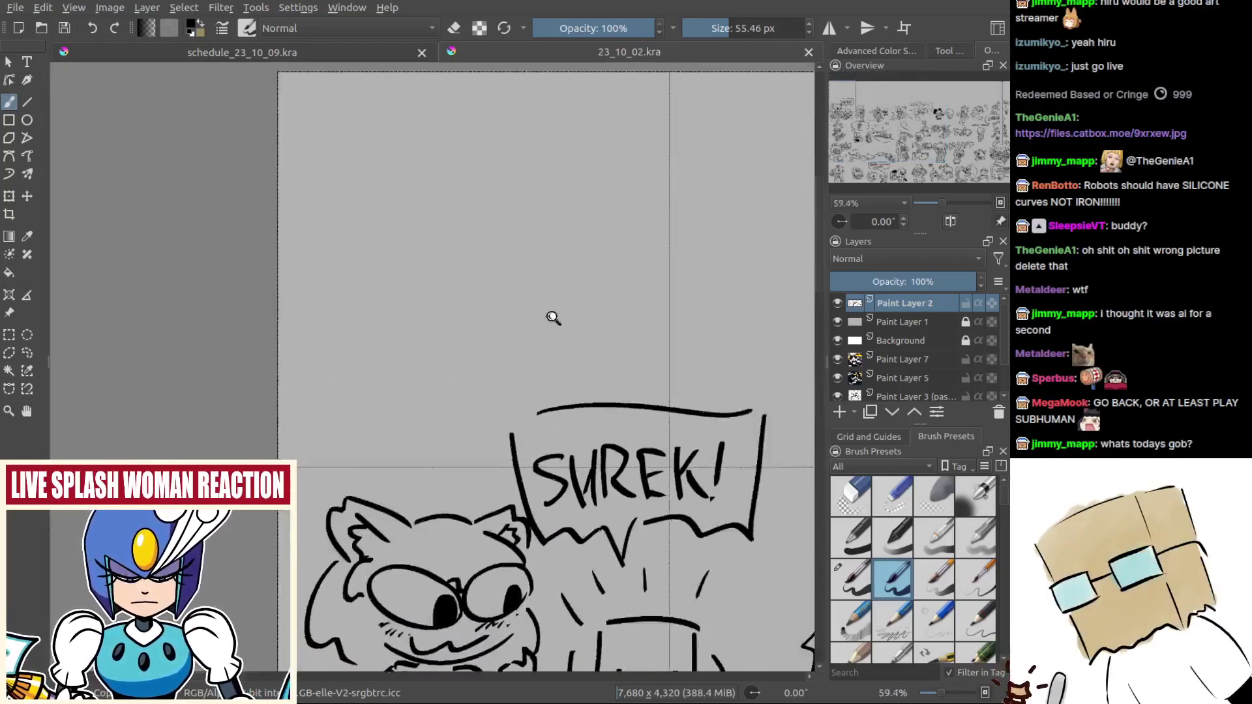
key("Tab")
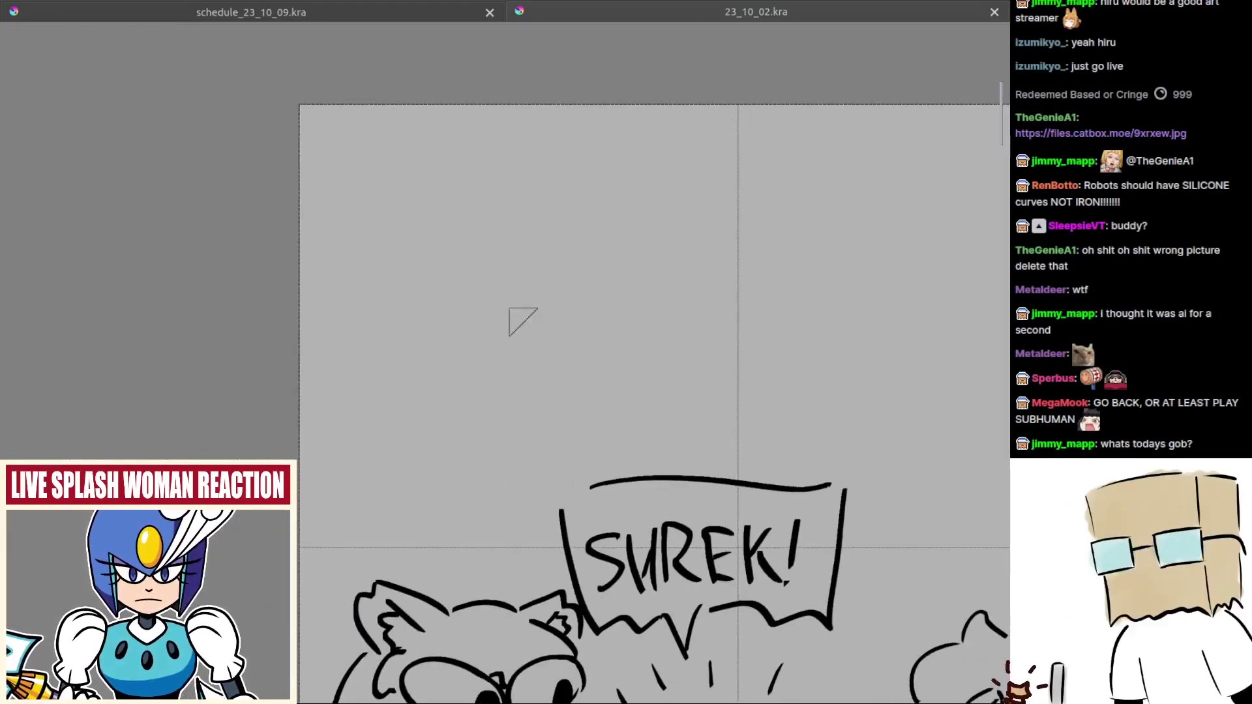
left_click_drag(409, 384, 365, 229)
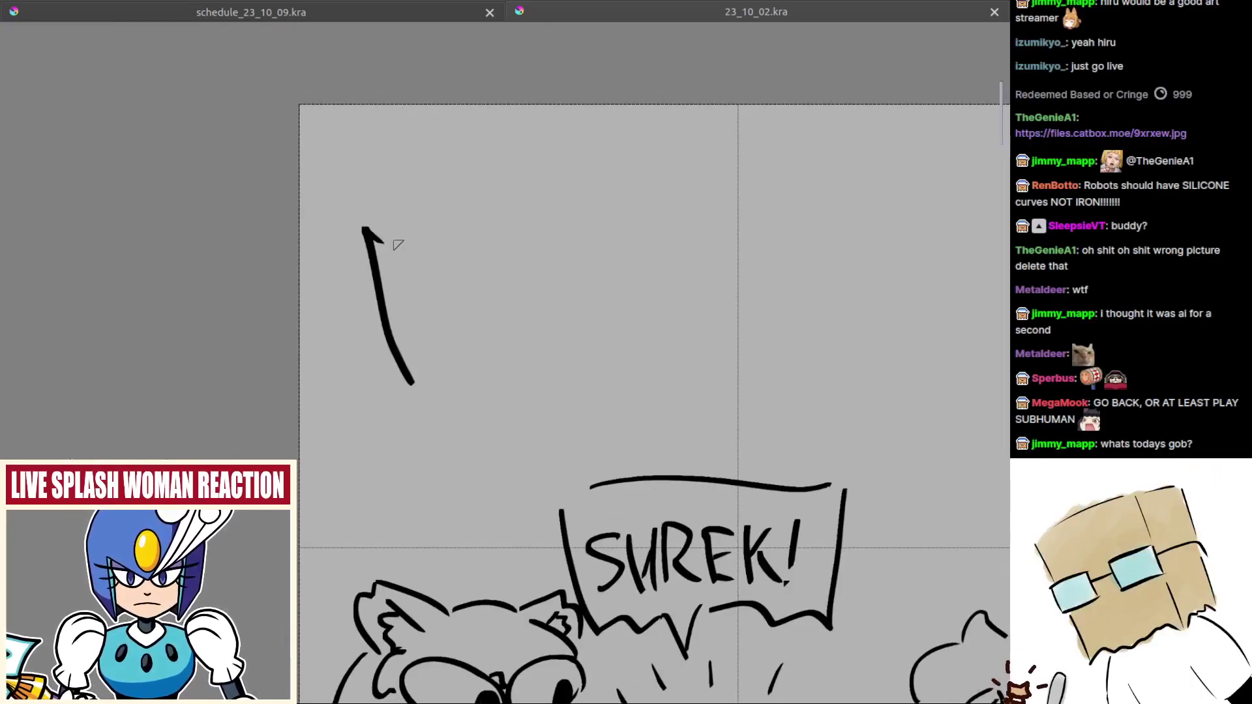
key("ctrl+z")
mouse_move(448, 322)
left_mouse_down()
mouse_move(391, 329)
mouse_move(415, 300)
left_mouse_up()
left_click_drag(415, 299, 497, 282)
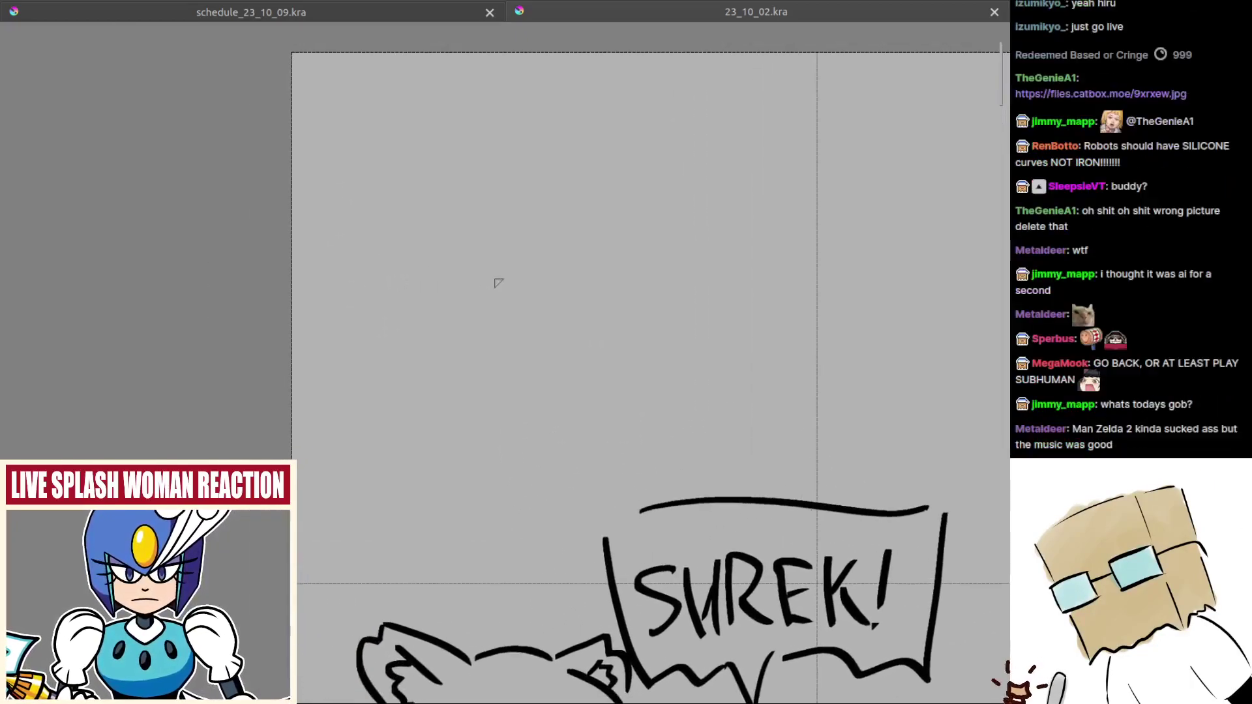
left_click_drag(577, 287, 517, 301)
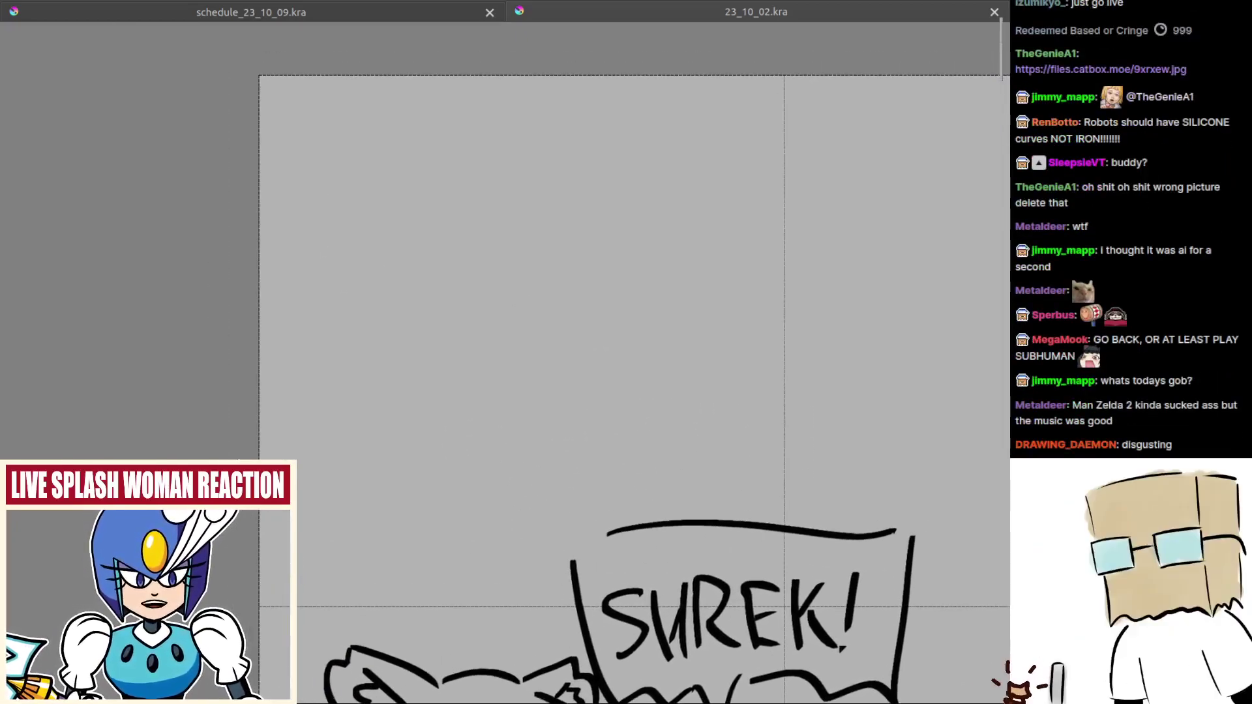
scroll(483, 244, "up", 1)
key("ctrl+z")
Step: Try drawing a shallow arc for the top of the head in the empty first cell
left_click_drag(430, 251, 513, 230)
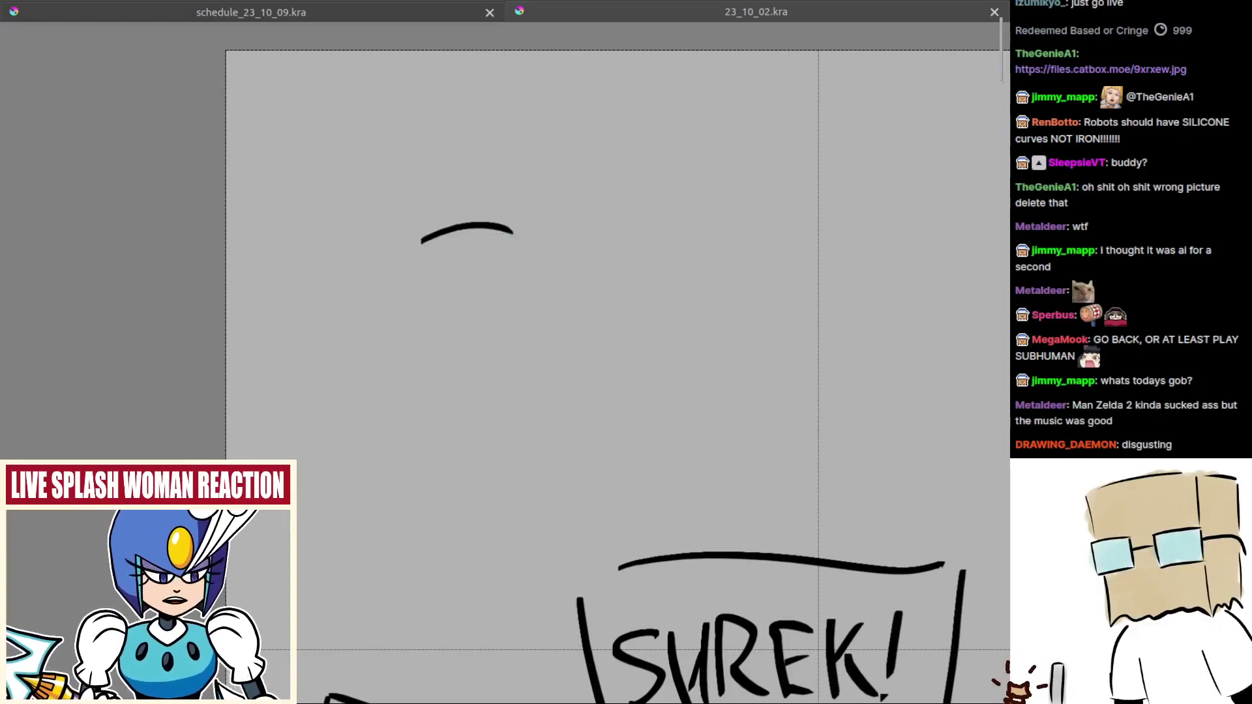
key("ctrl+z")
left_click_drag(410, 232, 504, 229)
key("ctrl+z")
key("ctrl+z")
mouse_move(372, 259)
left_mouse_down()
mouse_move(458, 231)
mouse_move(419, 225)
mouse_move(463, 230)
left_mouse_up()
key("ctrl+z")
key("ctrl+z")
Step: Try drawing a pointed ear sitting directly on the head arc
mouse_move(368, 263)
left_mouse_down()
mouse_move(416, 229)
mouse_move(489, 246)
mouse_move(436, 156)
left_mouse_up()
key("ctrl+z")
mouse_move(426, 227)
left_mouse_down()
mouse_move(434, 157)
mouse_move(422, 221)
left_mouse_up()
key("ctrl+z")
key("ctrl+z")
mouse_move(440, 151)
left_mouse_down()
mouse_move(418, 220)
mouse_move(436, 216)
mouse_move(423, 216)
left_mouse_up()
key("ctrl+z")
key("ctrl+z")
key("ctrl+z")
key("ctrl+z")
left_click_drag(423, 218, 437, 225)
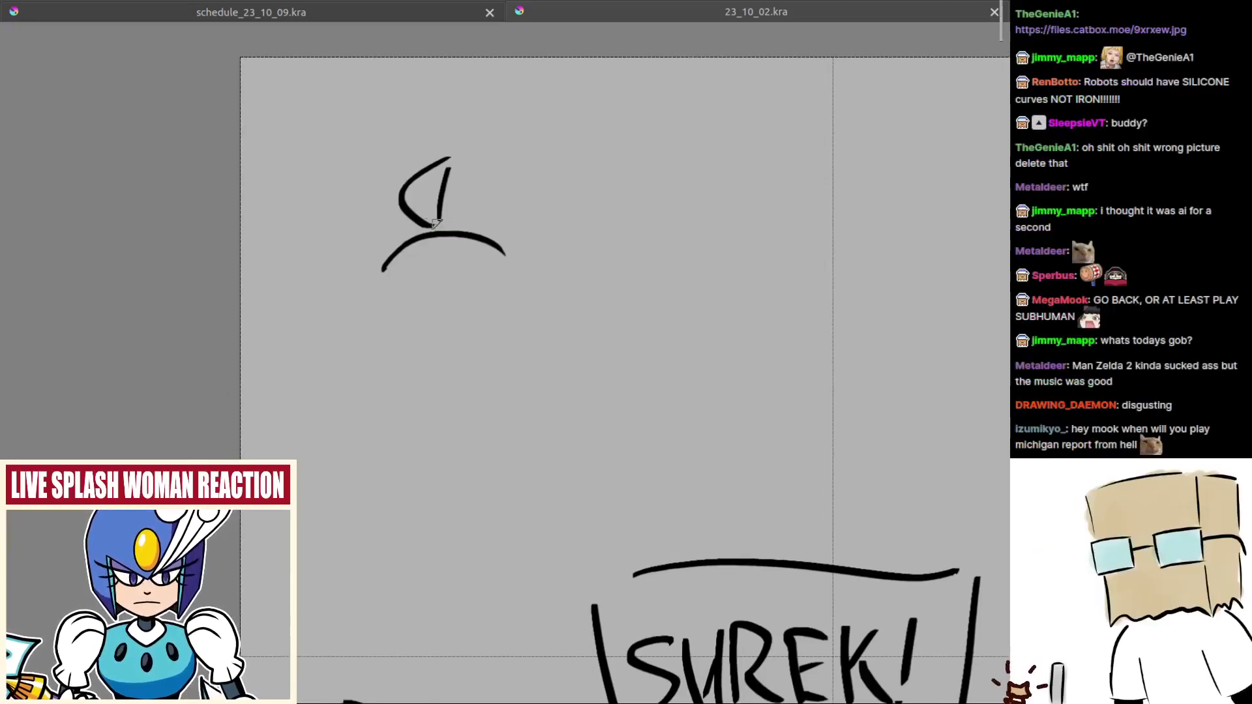
left_click_drag(417, 279, 435, 279)
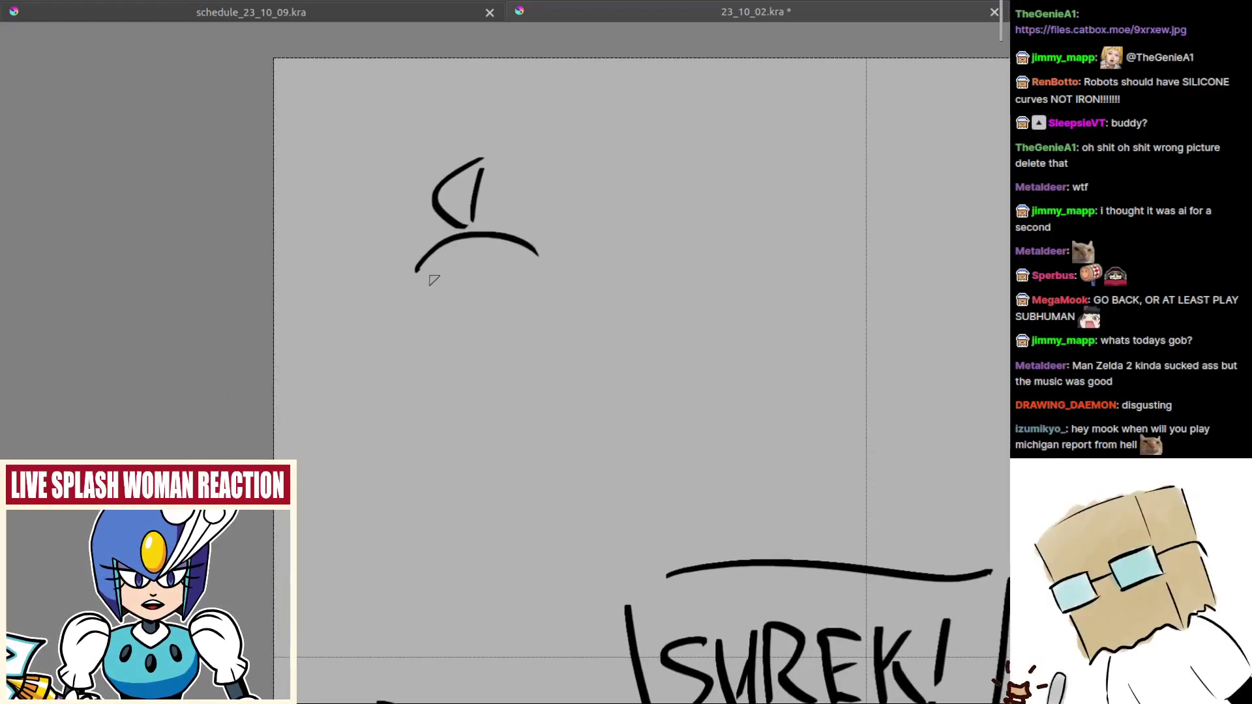
key("ctrl+z")
key("ctrl+z")
key("ctrl+z")
Step: Draw a pointed ear with a jagged inner fur line on the left side of the new head
mouse_move(420, 185)
left_mouse_down()
mouse_move(459, 227)
mouse_move(427, 164)
mouse_move(393, 215)
mouse_move(409, 275)
left_mouse_up()
key("ctrl+z")
key("ctrl+z")
key("ctrl+z")
left_click_drag(421, 197, 430, 250)
key("ctrl+z")
key("ctrl+z")
left_click_drag(418, 193, 417, 258)
key("ctrl+z")
mouse_move(418, 196)
left_mouse_down()
mouse_move(412, 230)
mouse_move(427, 235)
mouse_move(400, 233)
mouse_move(399, 253)
mouse_move(398, 223)
mouse_move(391, 247)
mouse_move(418, 262)
left_mouse_up()
key("ctrl+z")
left_click_drag(508, 286, 473, 307)
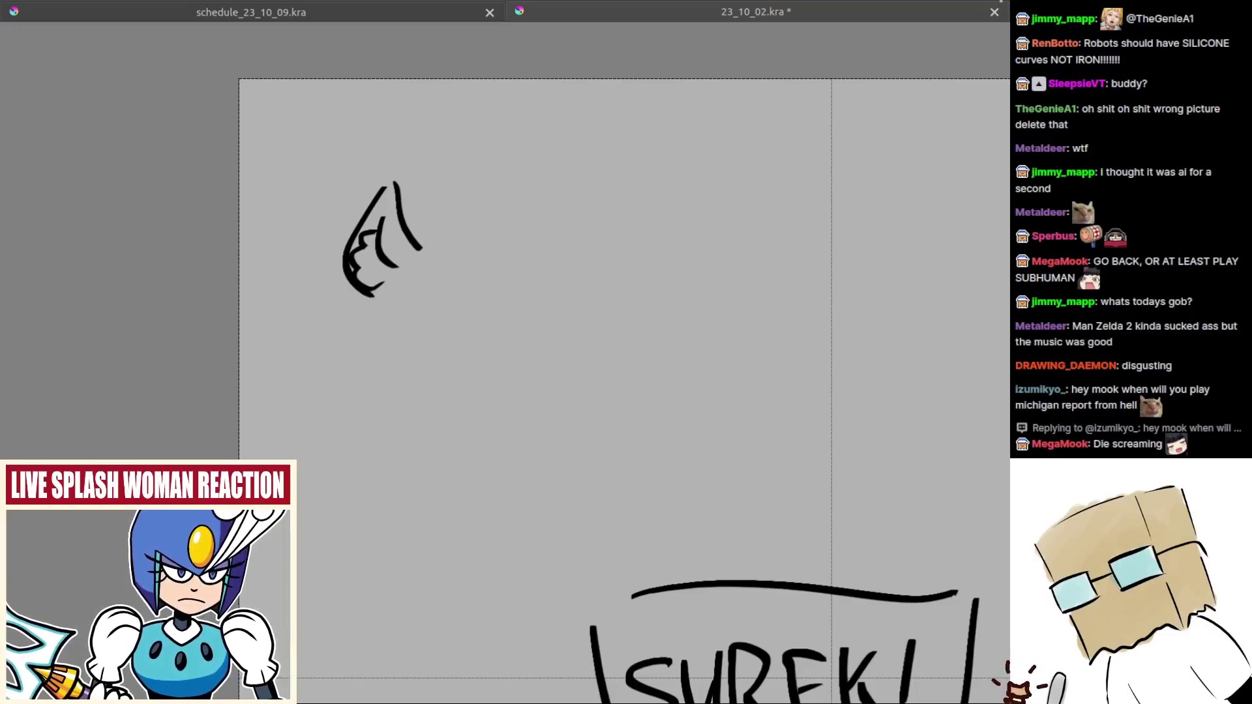
mouse_move(477, 271)
left_mouse_down()
mouse_move(546, 254)
mouse_move(557, 288)
left_mouse_up()
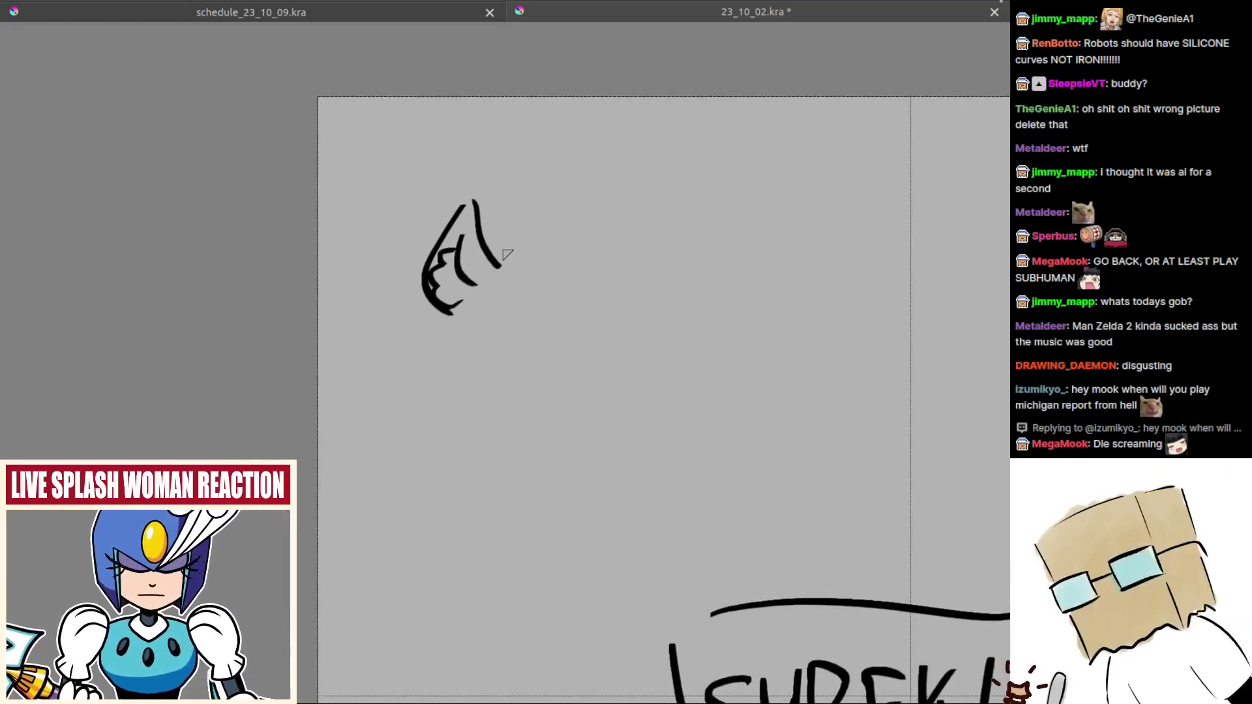
Step: Draw the arc for the top of the head beside the ear, with a curved tuft rising above it
mouse_move(507, 254)
left_mouse_down()
mouse_move(572, 244)
mouse_move(583, 270)
mouse_move(562, 163)
left_mouse_up()
key("ctrl+z")
key("ctrl+z")
mouse_move(565, 241)
left_mouse_down()
mouse_move(539, 180)
mouse_move(557, 231)
mouse_move(548, 235)
left_mouse_up()
key("ctrl+z")
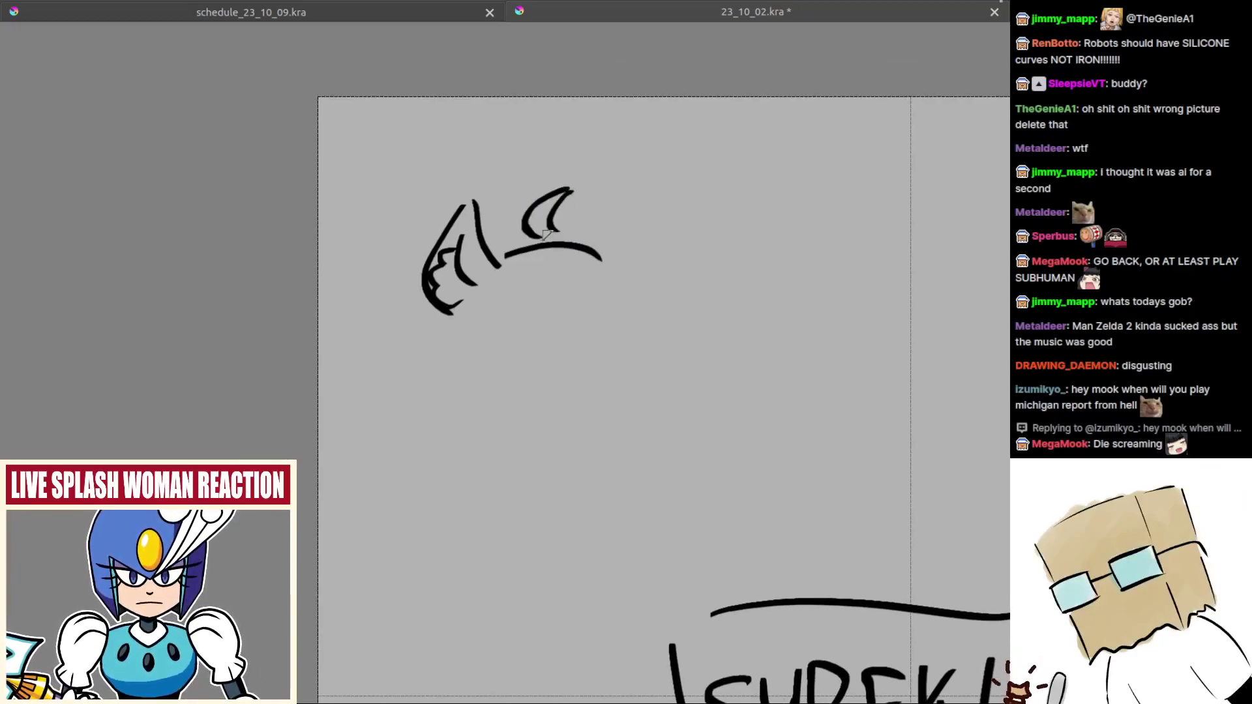
key("ctrl+z")
left_click_drag(570, 190, 516, 215)
key("ctrl+z")
mouse_move(571, 190)
left_mouse_down()
mouse_move(512, 215)
mouse_move(533, 198)
mouse_move(545, 240)
left_mouse_up()
left_click_drag(611, 278, 589, 271)
key("ctrl+z")
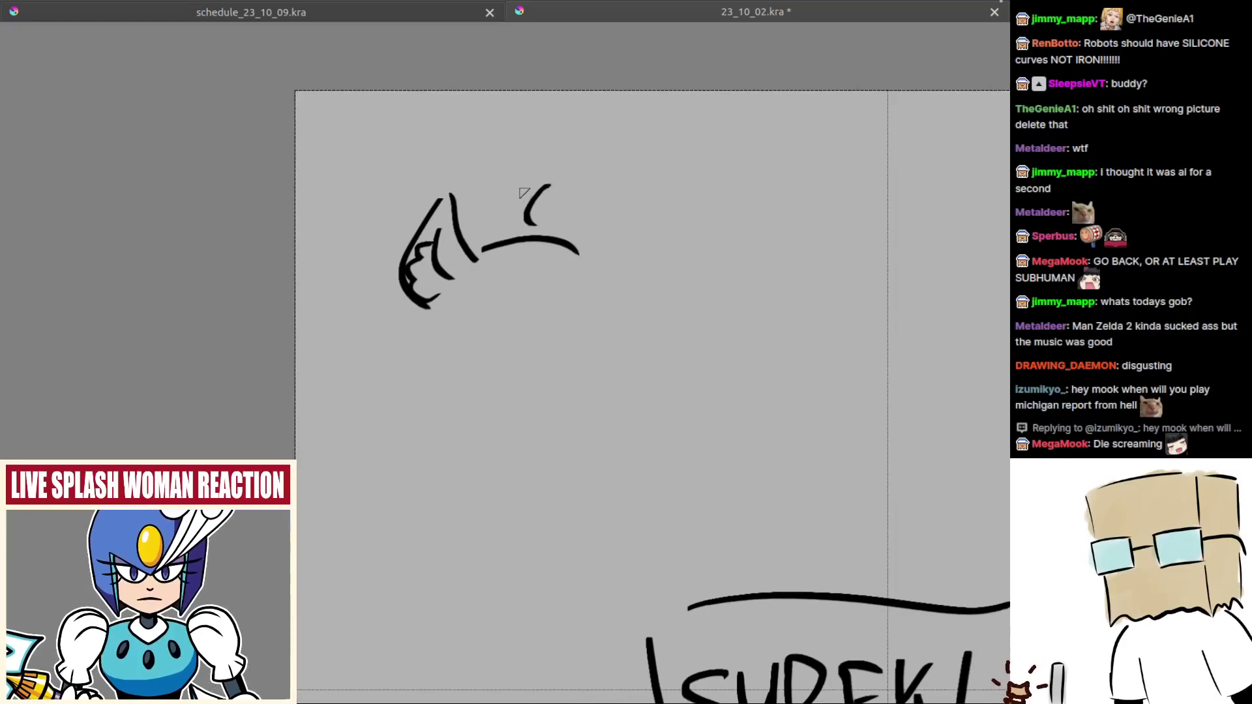
mouse_move(538, 180)
left_mouse_down()
mouse_move(485, 217)
mouse_move(557, 251)
mouse_move(531, 206)
left_mouse_up()
key("ctrl+z")
Step: Draw the second pointed ear at the right end of the head arc
left_click_drag(552, 253, 561, 214)
key("ctrl+z")
key("ctrl+z")
mouse_move(564, 215)
left_mouse_down()
mouse_move(595, 242)
mouse_move(583, 285)
mouse_move(612, 277)
left_mouse_up()
key("ctrl+z")
key("ctrl+z")
key("ctrl+z")
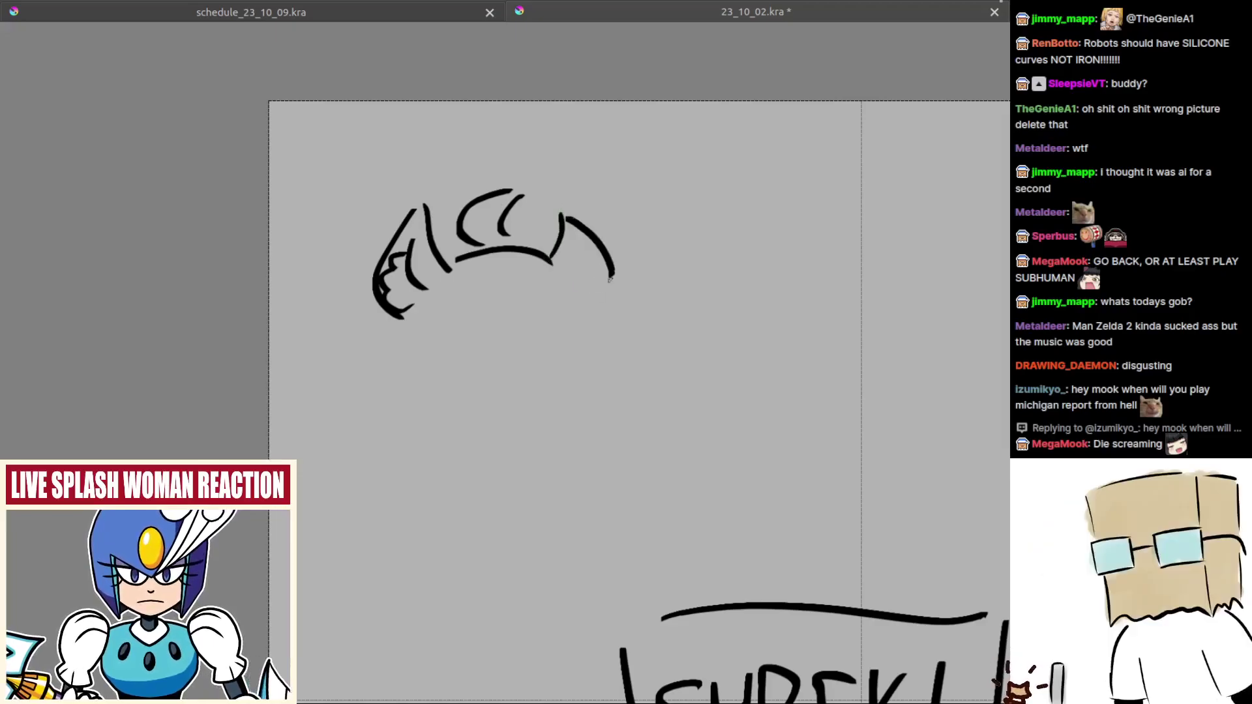
key("ctrl+z")
key("ctrl+z")
mouse_move(566, 211)
left_mouse_down()
mouse_move(603, 276)
mouse_move(595, 294)
mouse_move(558, 264)
mouse_move(576, 276)
mouse_move(527, 300)
mouse_move(582, 281)
mouse_move(597, 305)
left_mouse_up()
key("ctrl+z")
key("ctrl+z")
key("ctrl+z")
key("ctrl+z")
Step: Draw the angular lower frames and the bridge of the glasses below the head arc
left_click_drag(479, 302, 483, 330)
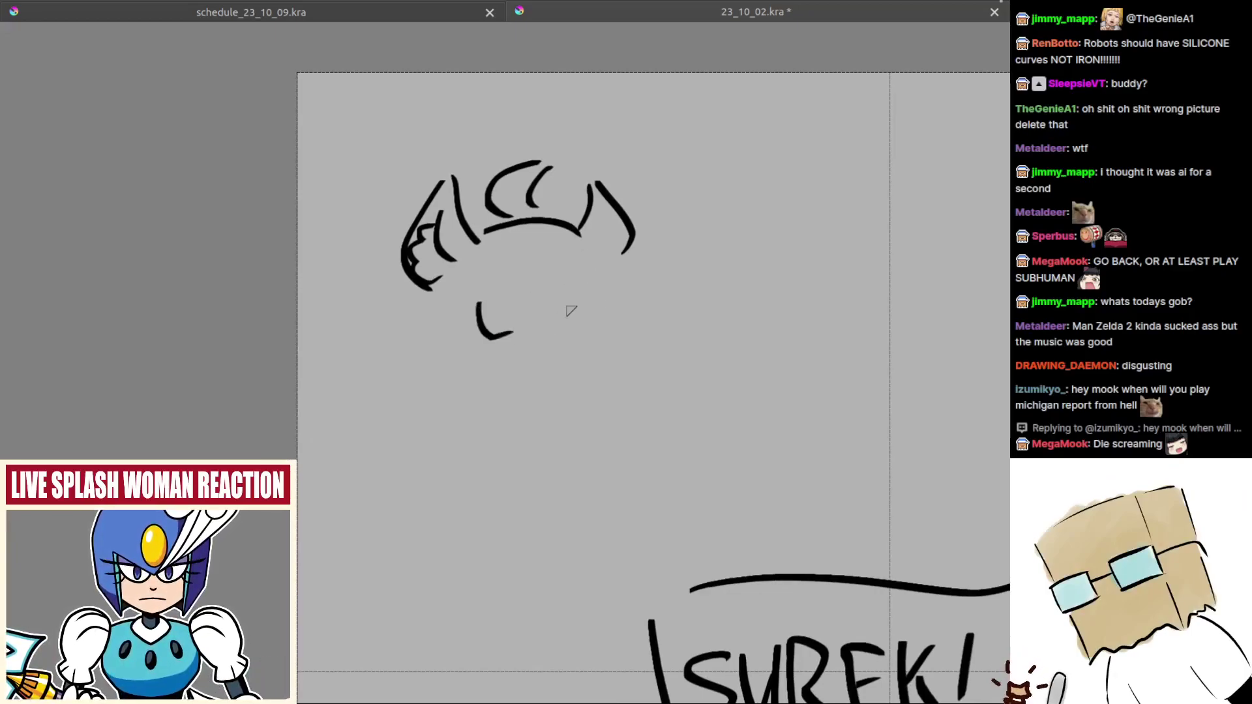
mouse_move(560, 294)
left_mouse_down()
mouse_move(562, 328)
mouse_move(540, 334)
mouse_move(553, 309)
mouse_move(525, 336)
mouse_move(566, 311)
mouse_move(575, 334)
mouse_move(588, 331)
left_mouse_up()
key("ctrl+z")
key("ctrl+z")
key("ctrl+z")
key("ctrl+z")
key("ctrl+z")
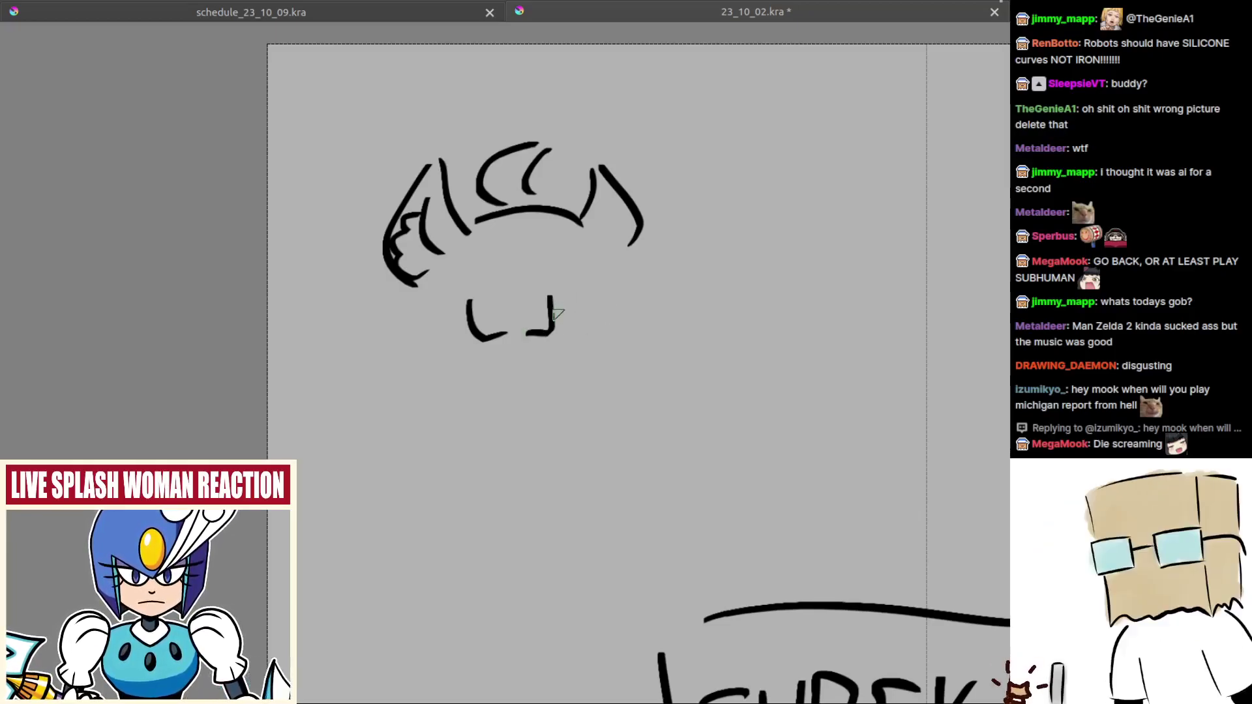
mouse_move(554, 310)
left_mouse_down()
mouse_move(572, 312)
mouse_move(576, 333)
left_mouse_up()
key("ctrl+z")
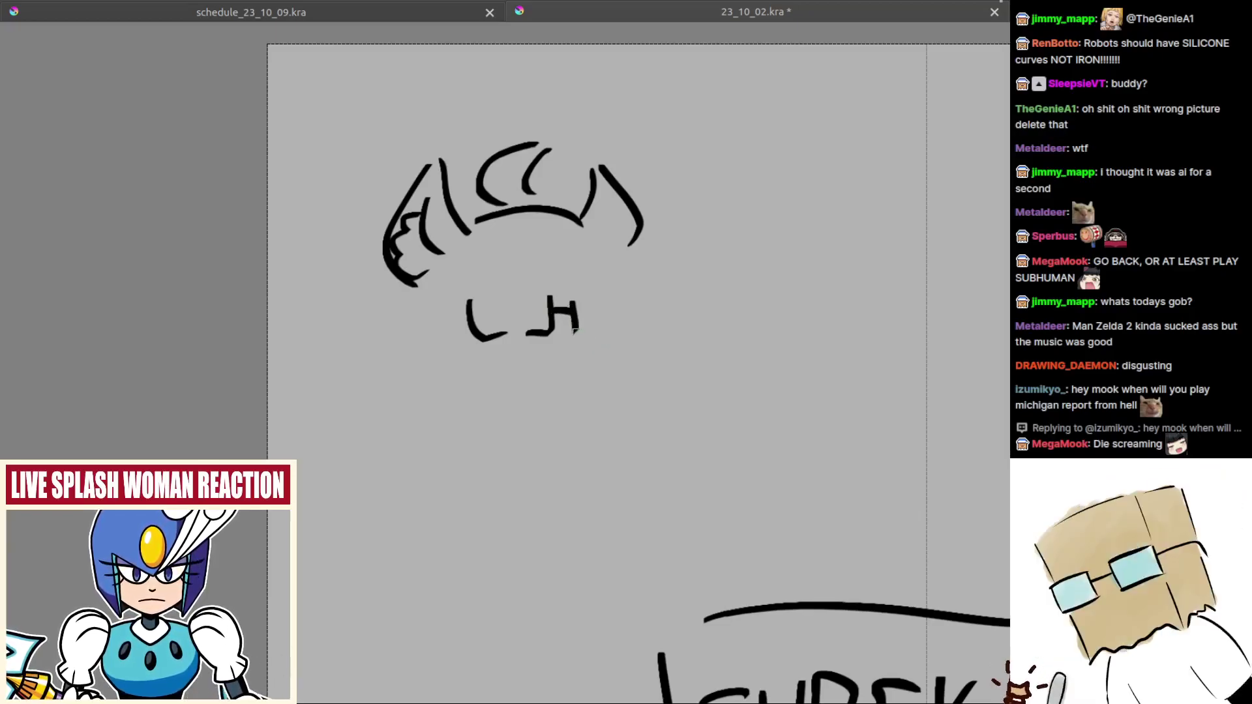
Step: Complete the right frame of the glasses and draw narrow eyes with pupils inside both frames
scroll(571, 319, "up", 1)
mouse_move(622, 308)
left_mouse_down()
mouse_move(611, 342)
mouse_move(617, 331)
mouse_move(562, 319)
left_mouse_up()
scroll(554, 323, "up", 2)
mouse_move(647, 324)
left_mouse_down()
mouse_move(613, 335)
mouse_move(576, 326)
left_mouse_up()
left_click_drag(612, 322, 602, 344)
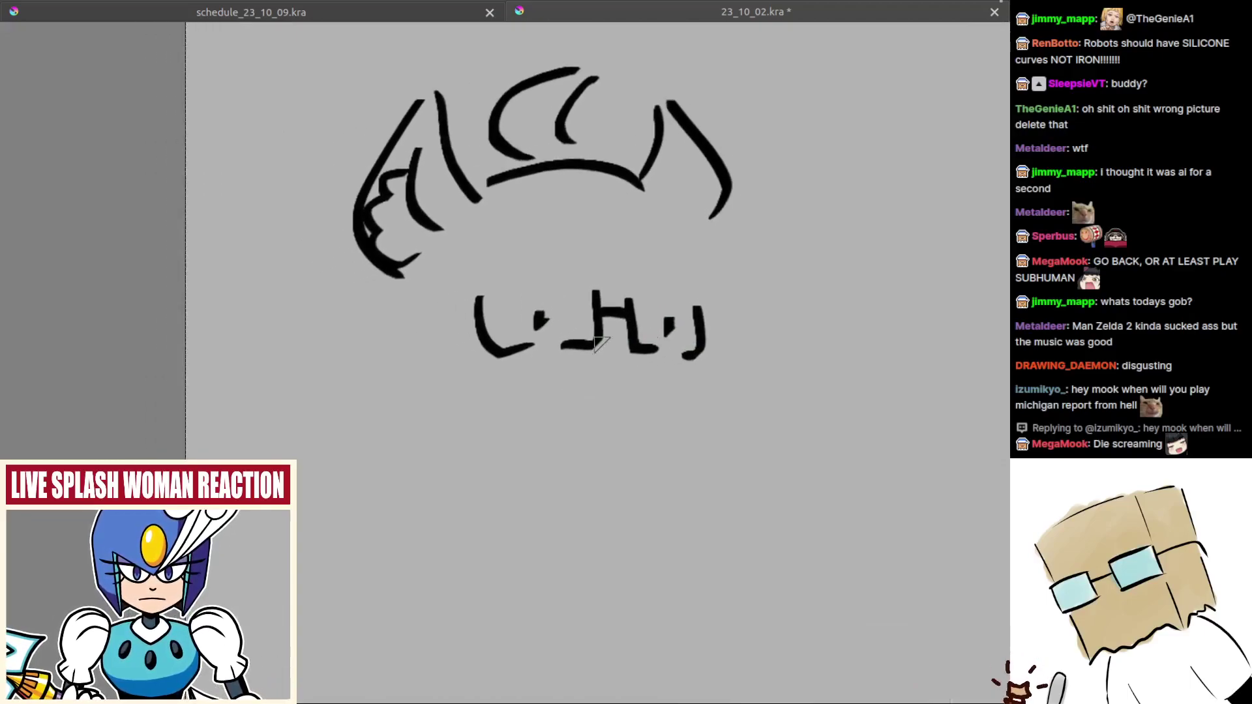
key("ctrl+z")
mouse_move(528, 316)
left_mouse_down()
mouse_move(504, 320)
mouse_move(575, 317)
mouse_move(540, 316)
left_mouse_up()
mouse_move(685, 317)
left_mouse_down()
mouse_move(660, 313)
mouse_move(665, 331)
mouse_move(692, 336)
left_mouse_up()
key("ctrl+z")
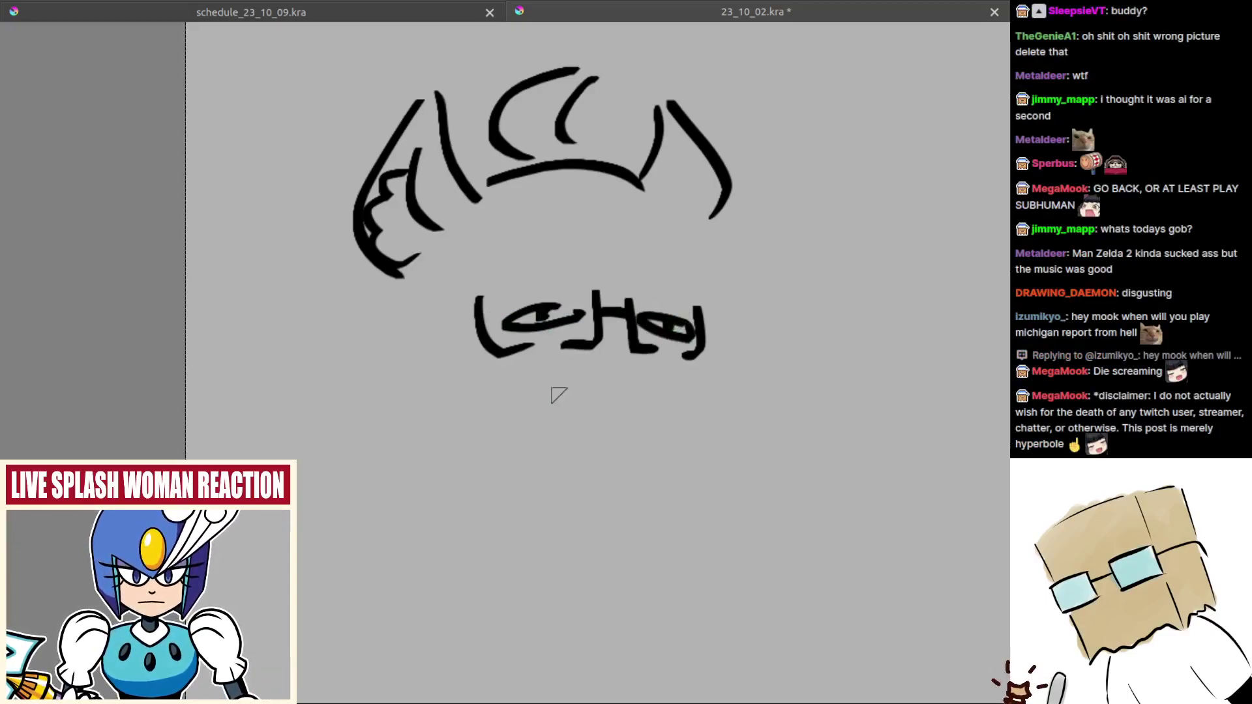
Step: Draw small parted lips just below the bridge of the glasses
mouse_move(544, 373)
left_mouse_down()
mouse_move(607, 373)
mouse_move(569, 368)
mouse_move(626, 359)
mouse_move(607, 381)
left_mouse_up()
key("ctrl+z")
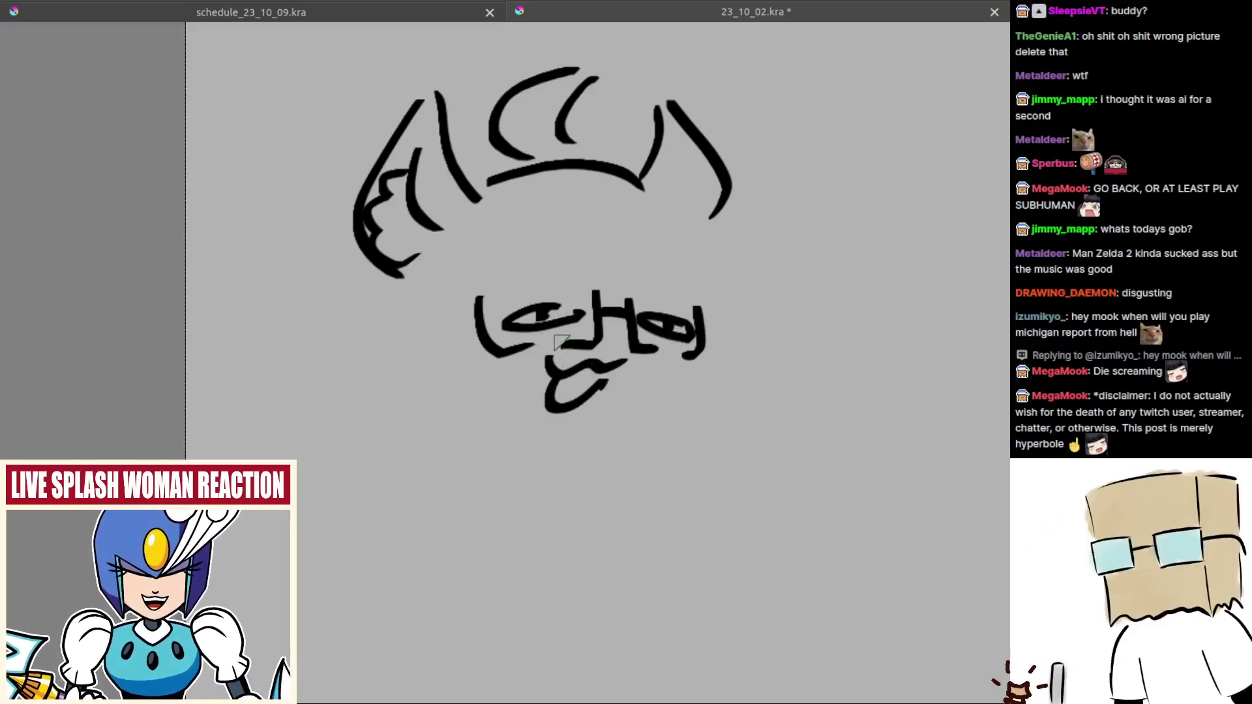
left_click_drag(579, 341, 556, 370)
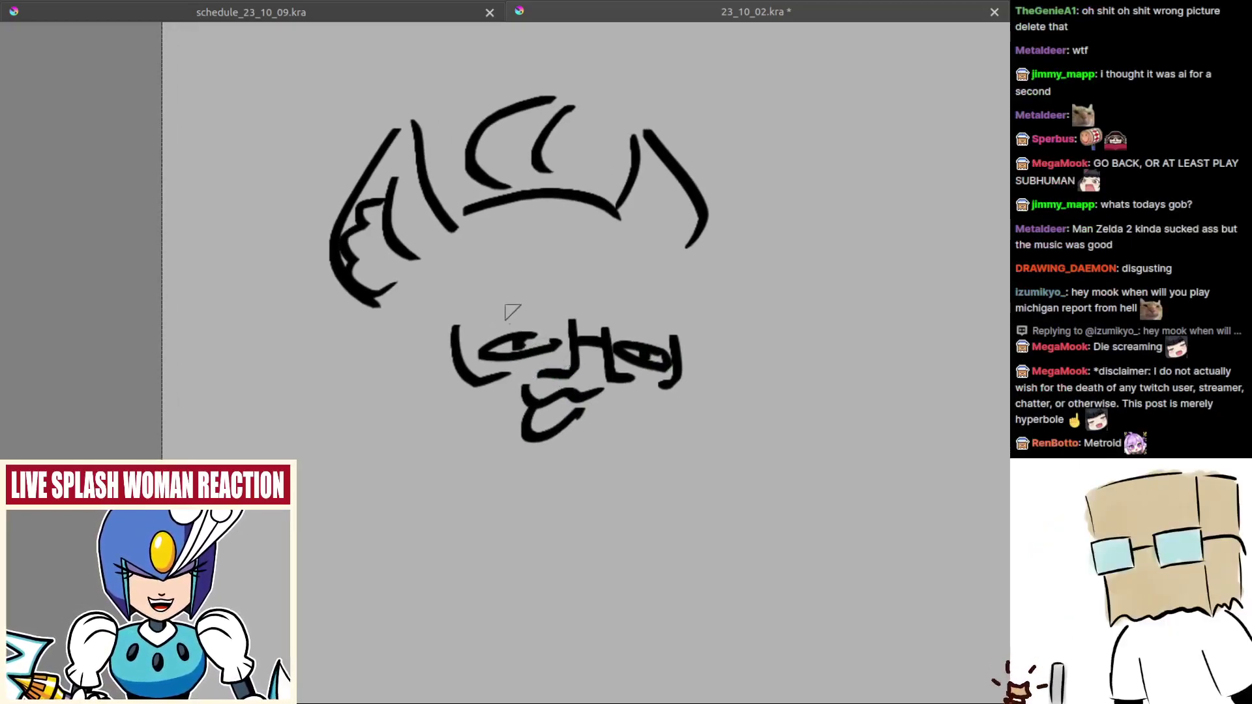
Step: Thicken the upper eyelids and darken the pupils of both eyes inside the glasses
left_click_drag(491, 335, 531, 329)
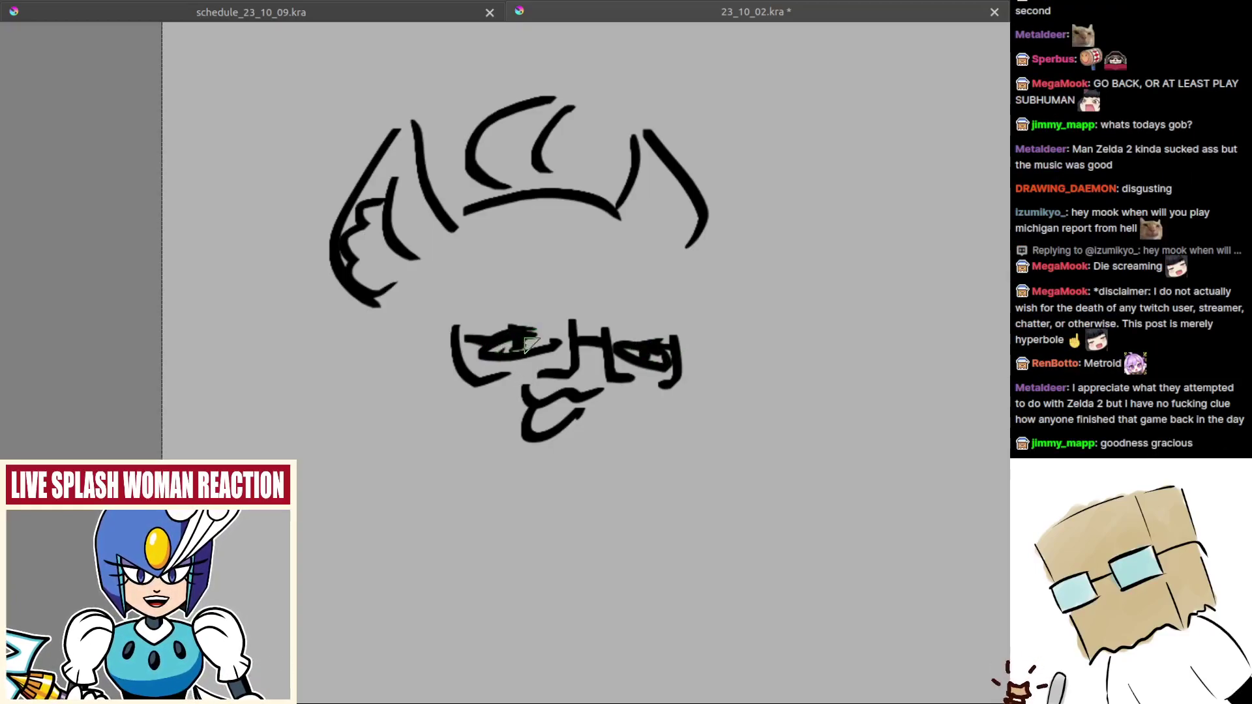
scroll(636, 365, "down", 3)
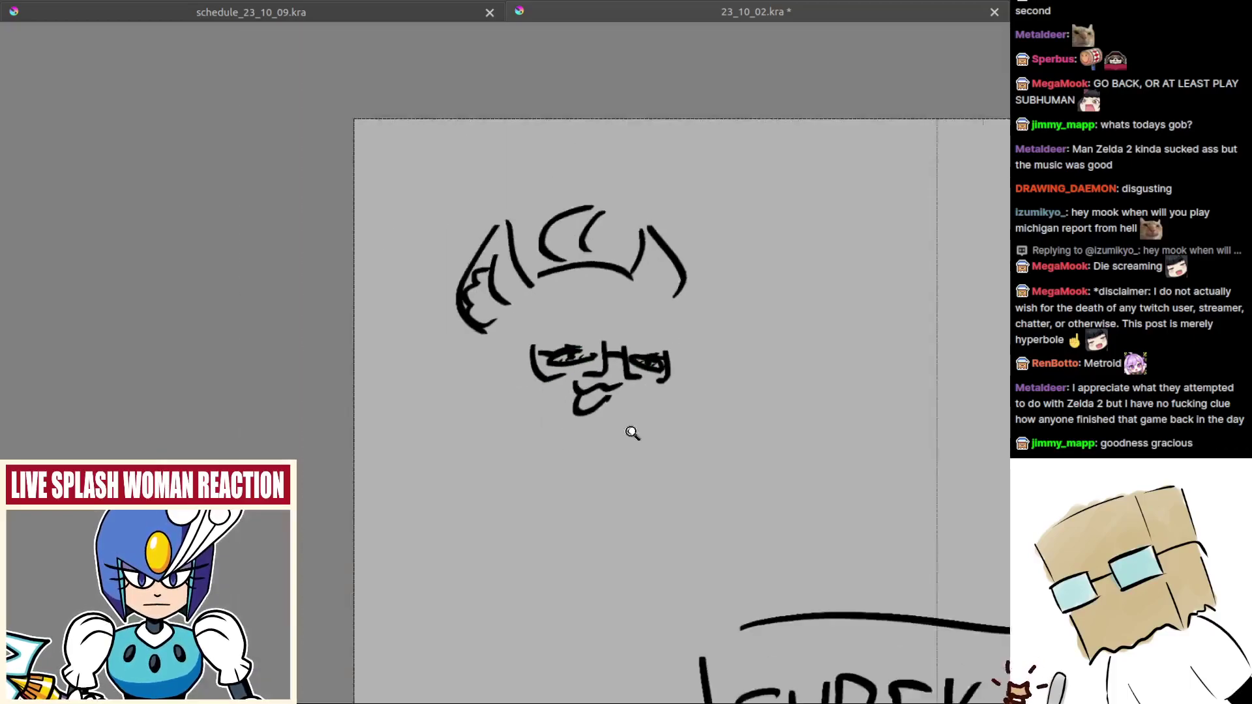
scroll(652, 376, "down", 2)
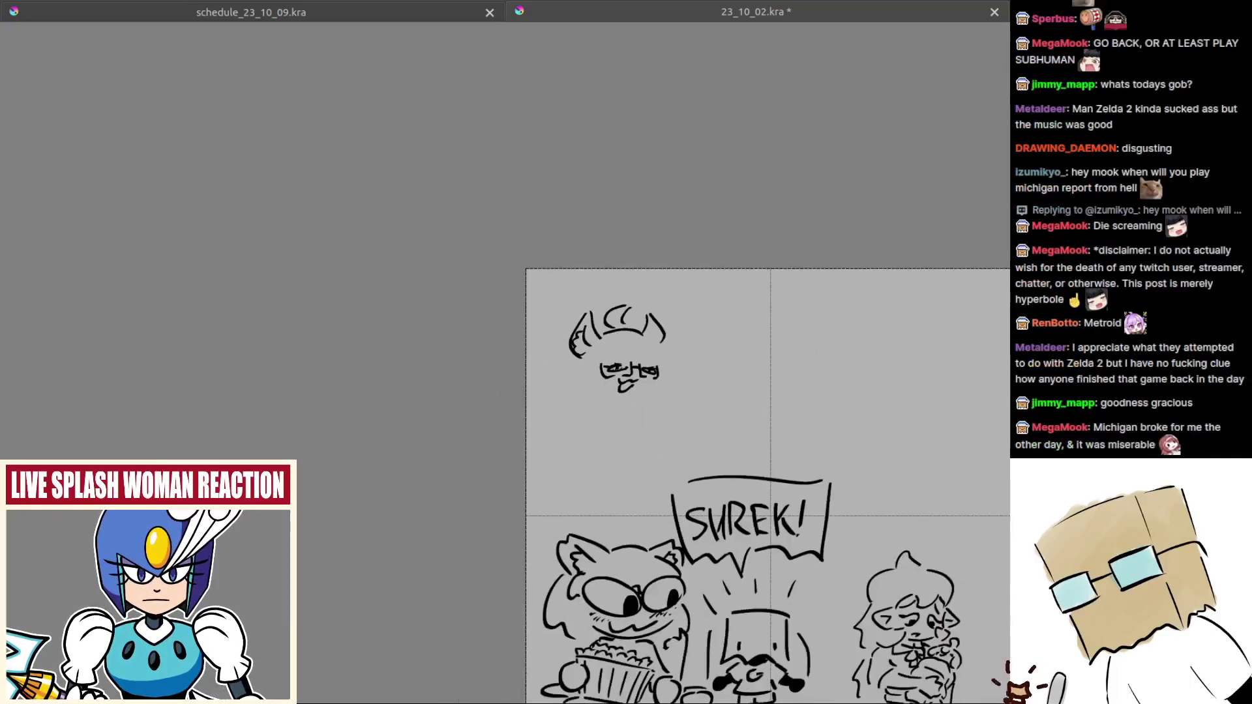
scroll(652, 377, "up", 5)
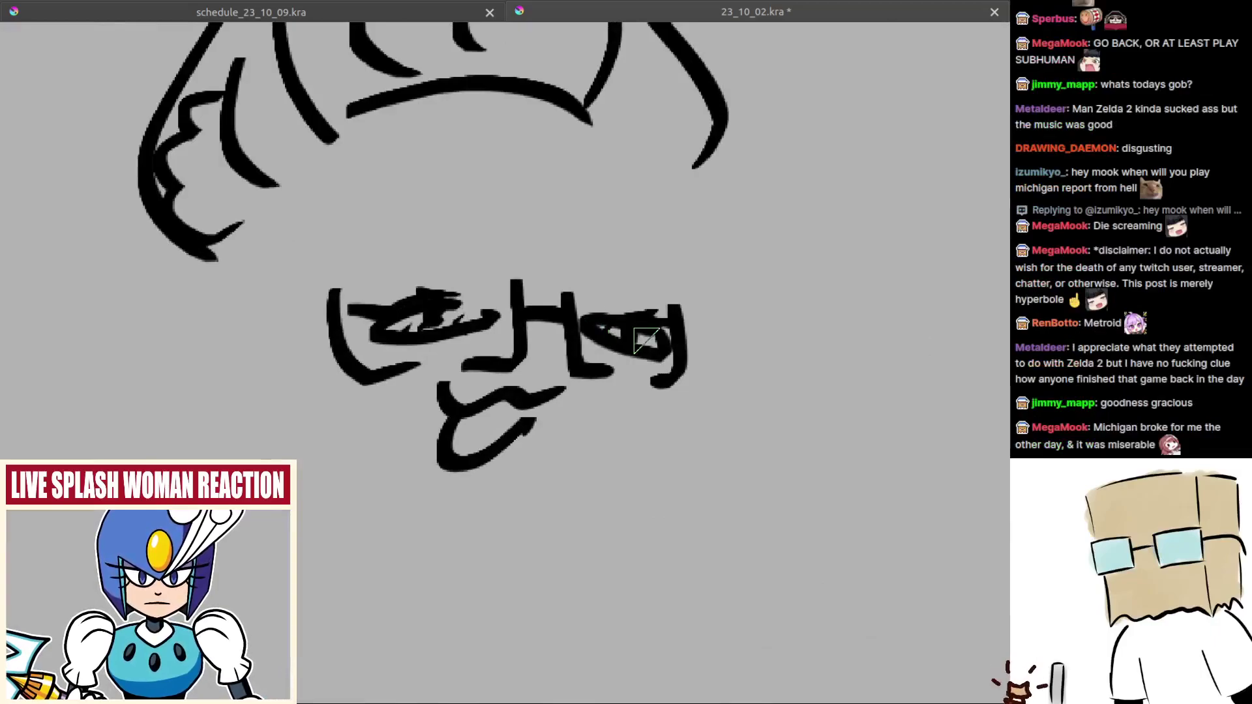
scroll(648, 330, "down", 3)
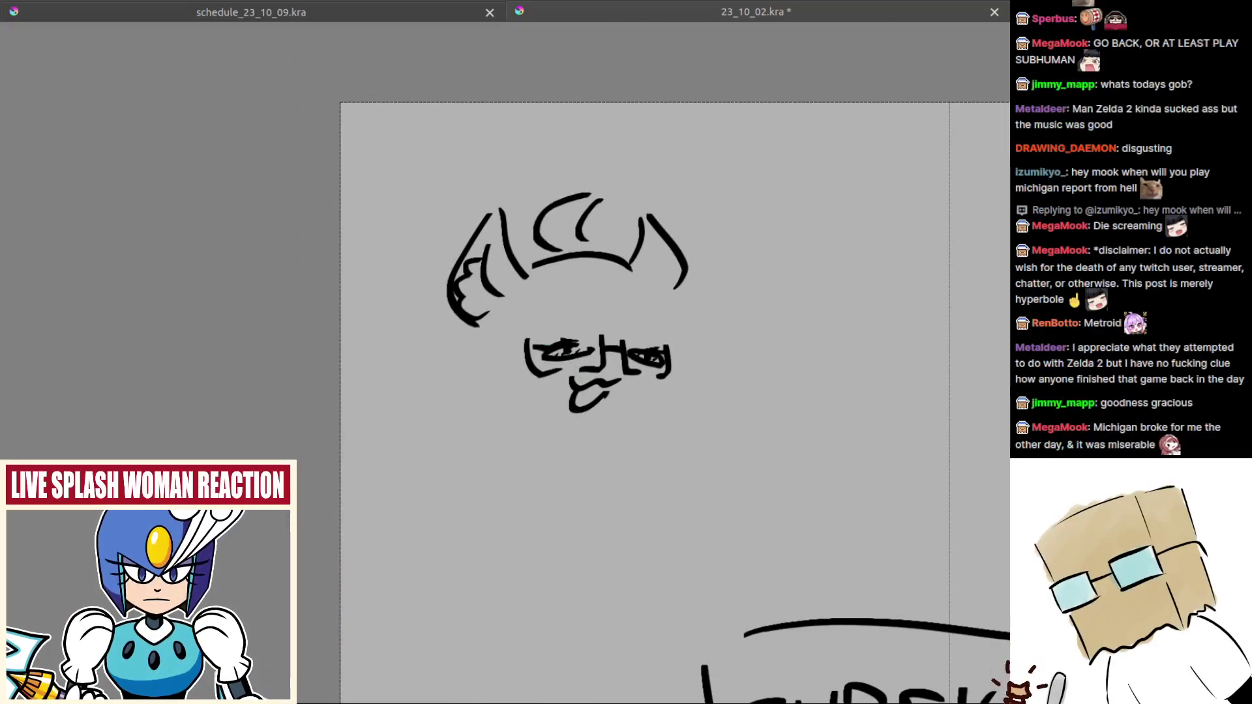
scroll(642, 366, "up", 2)
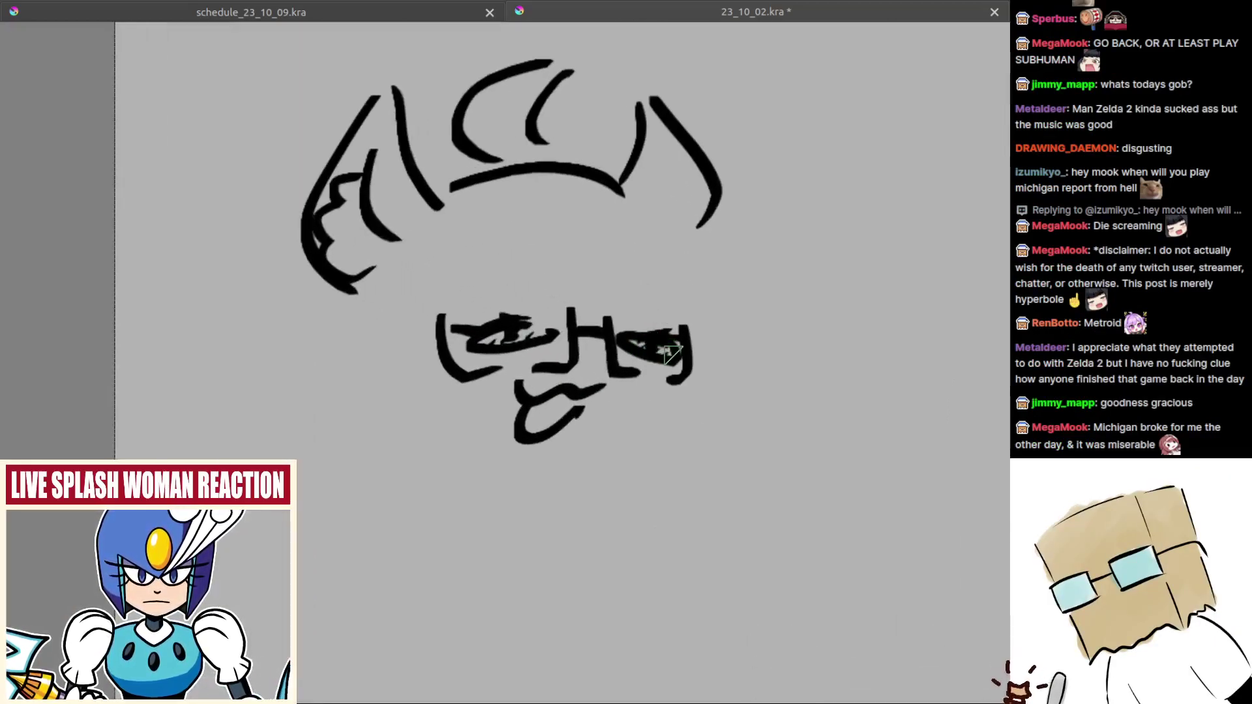
scroll(675, 368, "down", 3)
scroll(646, 433, "up", 1)
scroll(606, 318, "up", 1)
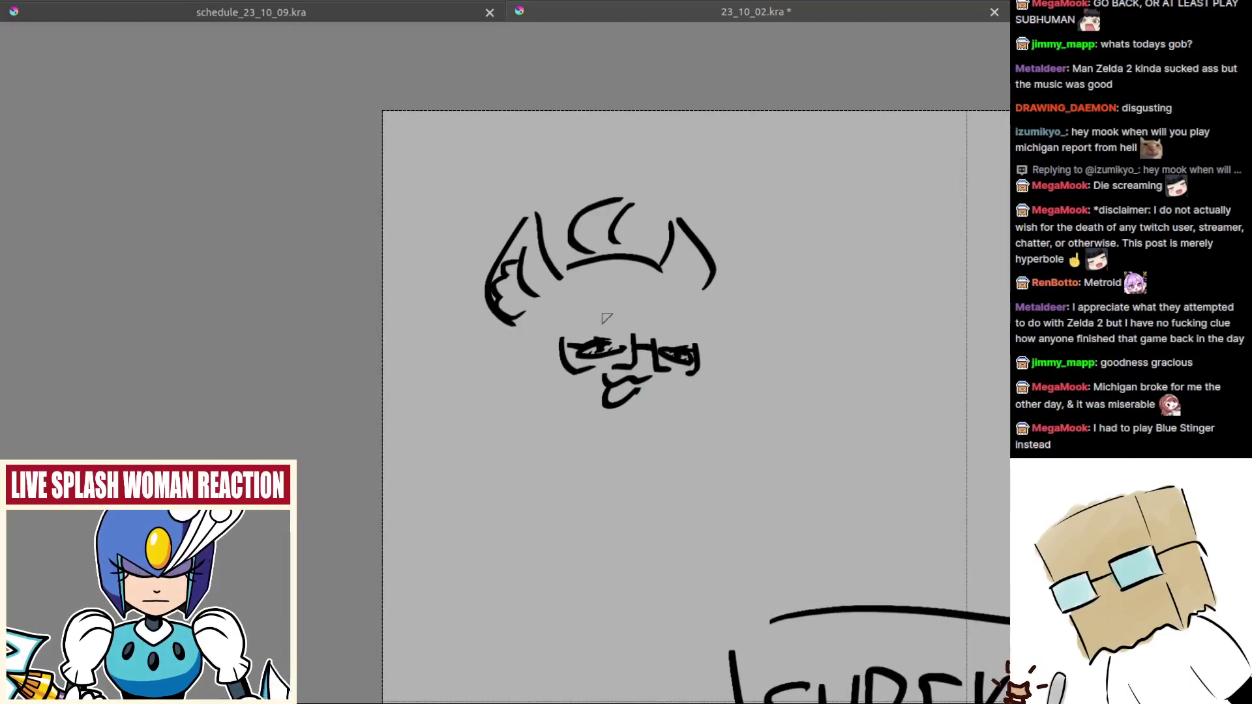
left_click_drag(645, 297, 735, 371)
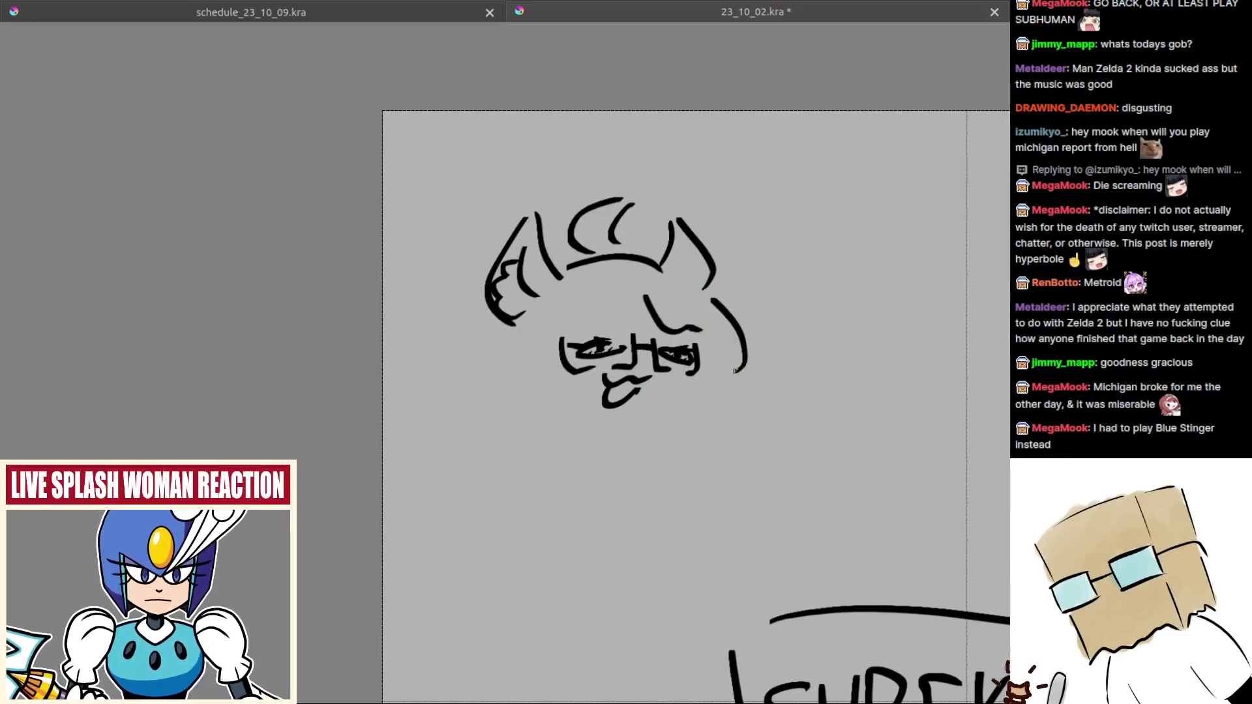
key("ctrl+z")
key("ctrl+z")
Step: Draw a parted fringe sweeping to both sides above the glasses, with eyebrow strokes along its lower edges
left_click_drag(616, 304, 703, 332)
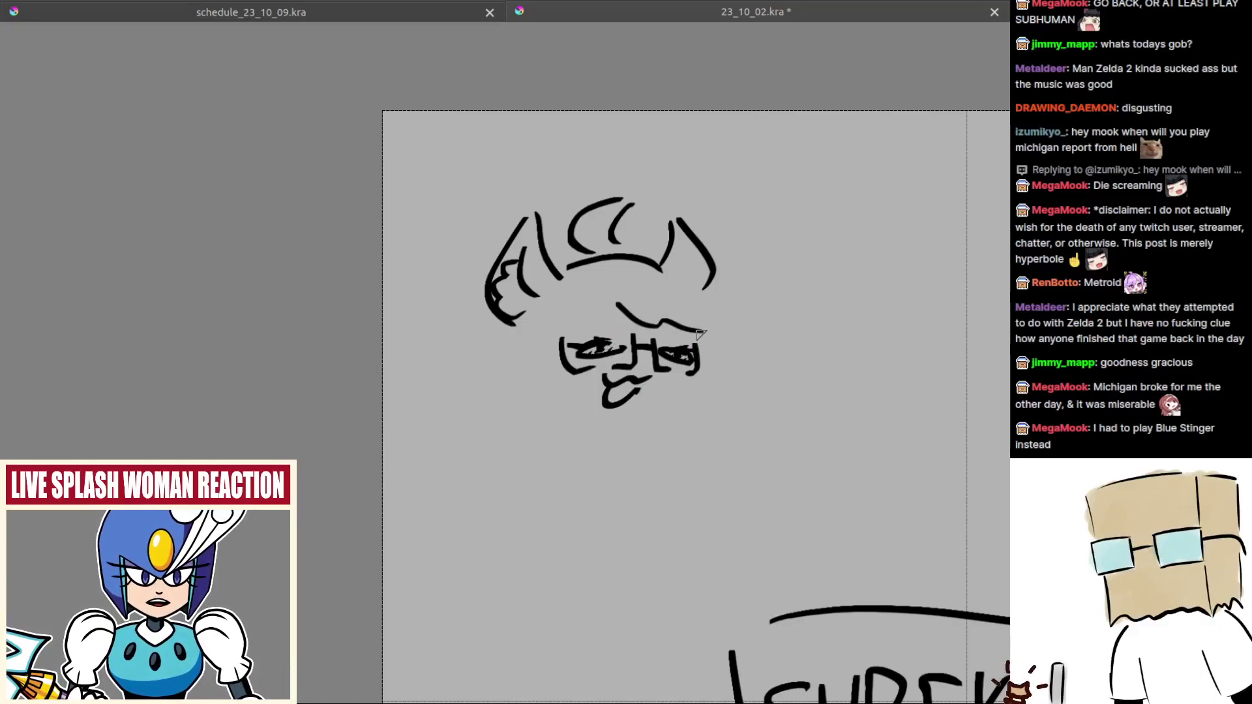
left_click_drag(604, 303, 566, 330)
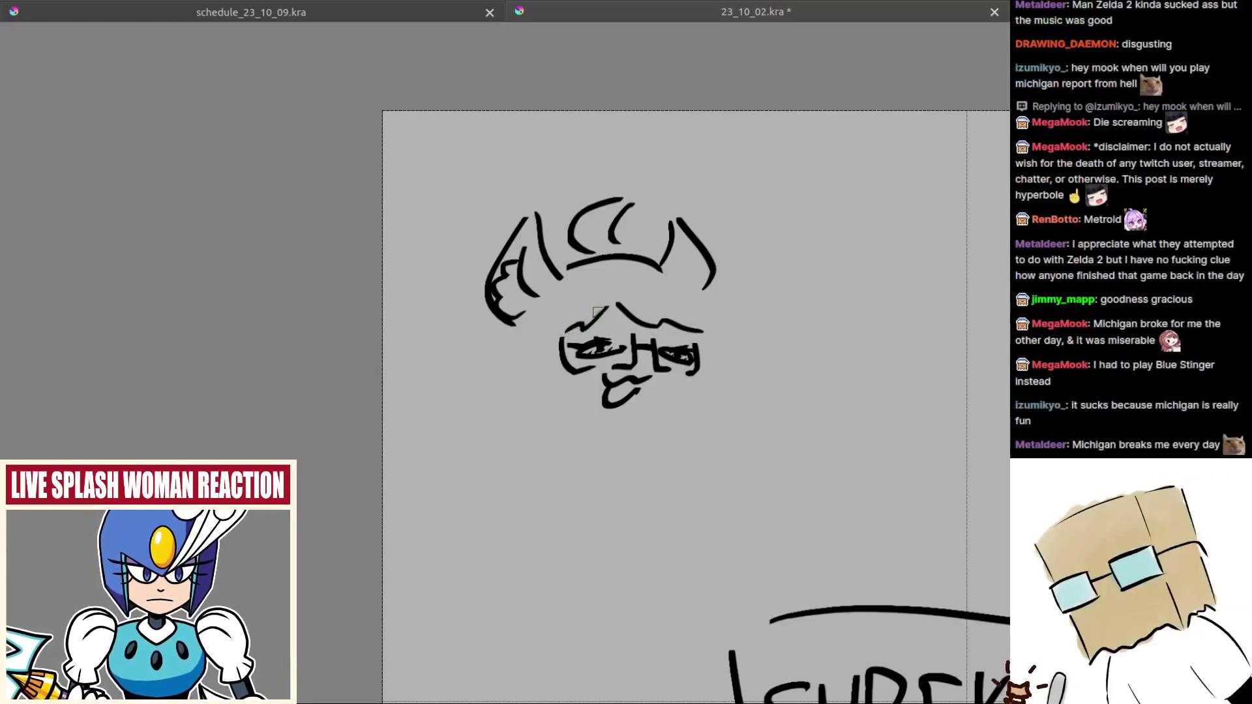
left_click_drag(660, 313, 626, 302)
scroll(640, 335, "up", 1)
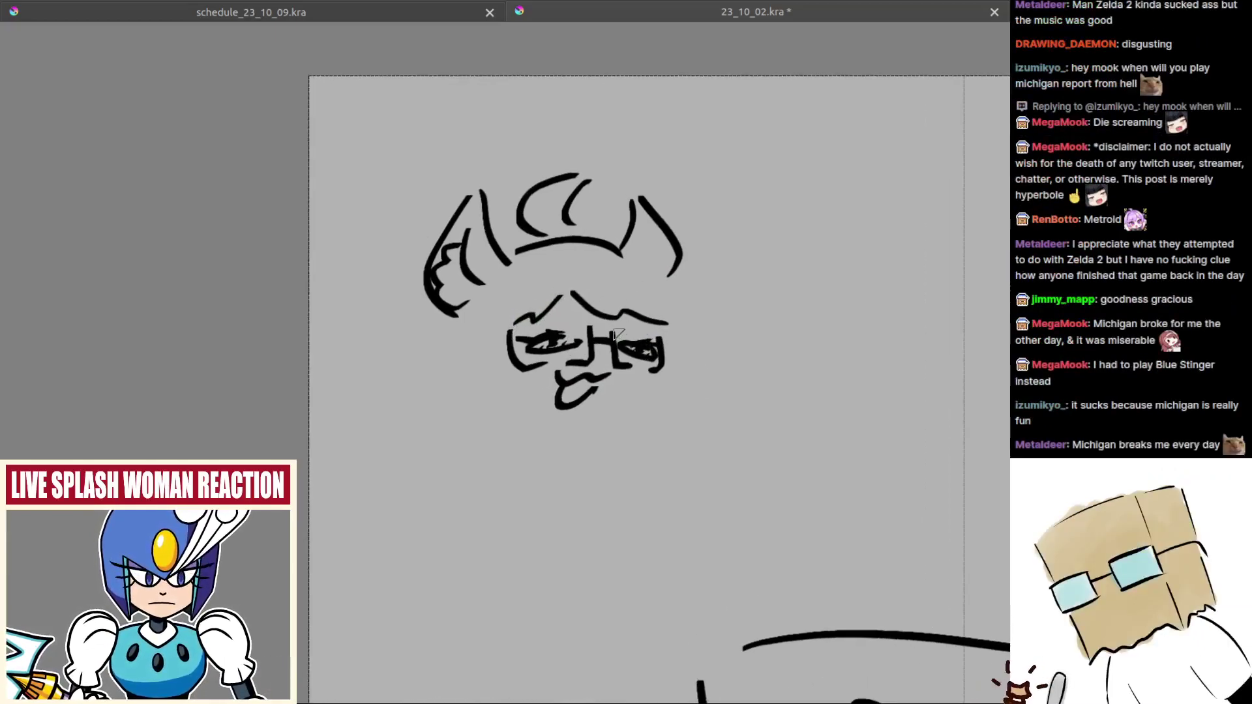
mouse_move(526, 322)
left_mouse_down()
mouse_move(561, 307)
mouse_move(660, 326)
left_mouse_up()
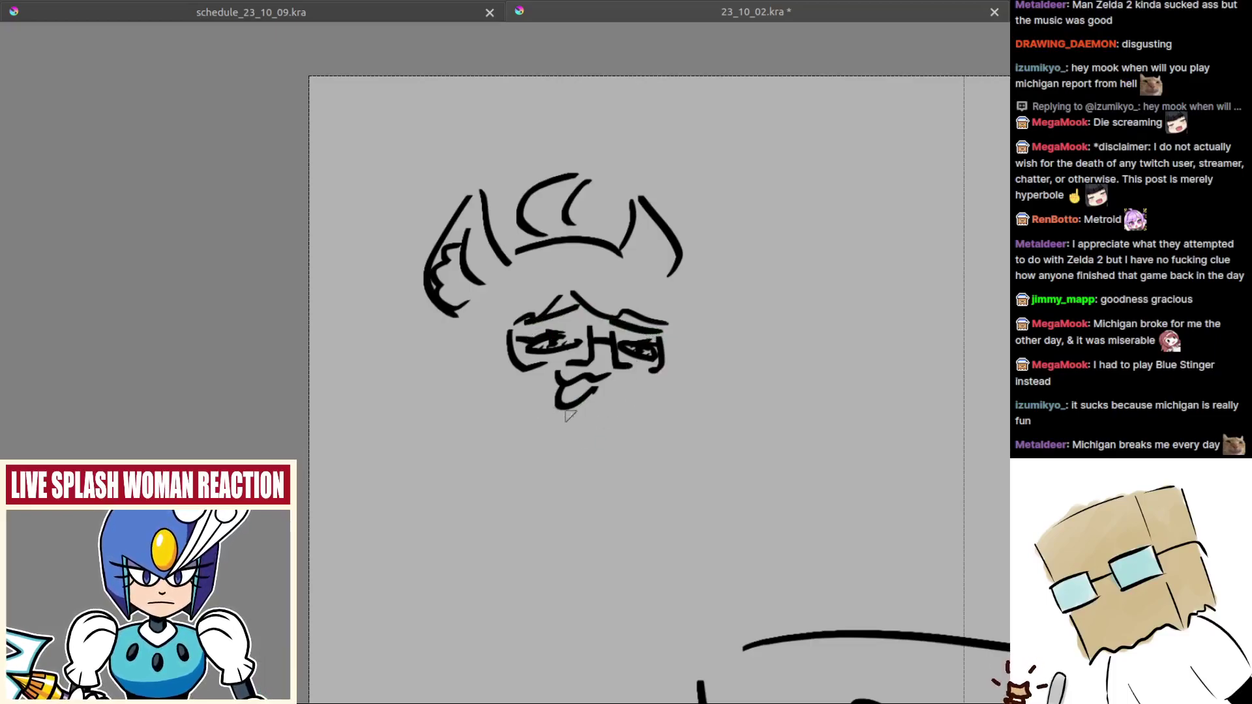
mouse_move(538, 416)
left_mouse_down()
mouse_move(659, 388)
mouse_move(610, 420)
left_mouse_up()
key("ctrl+z")
key("ctrl+z")
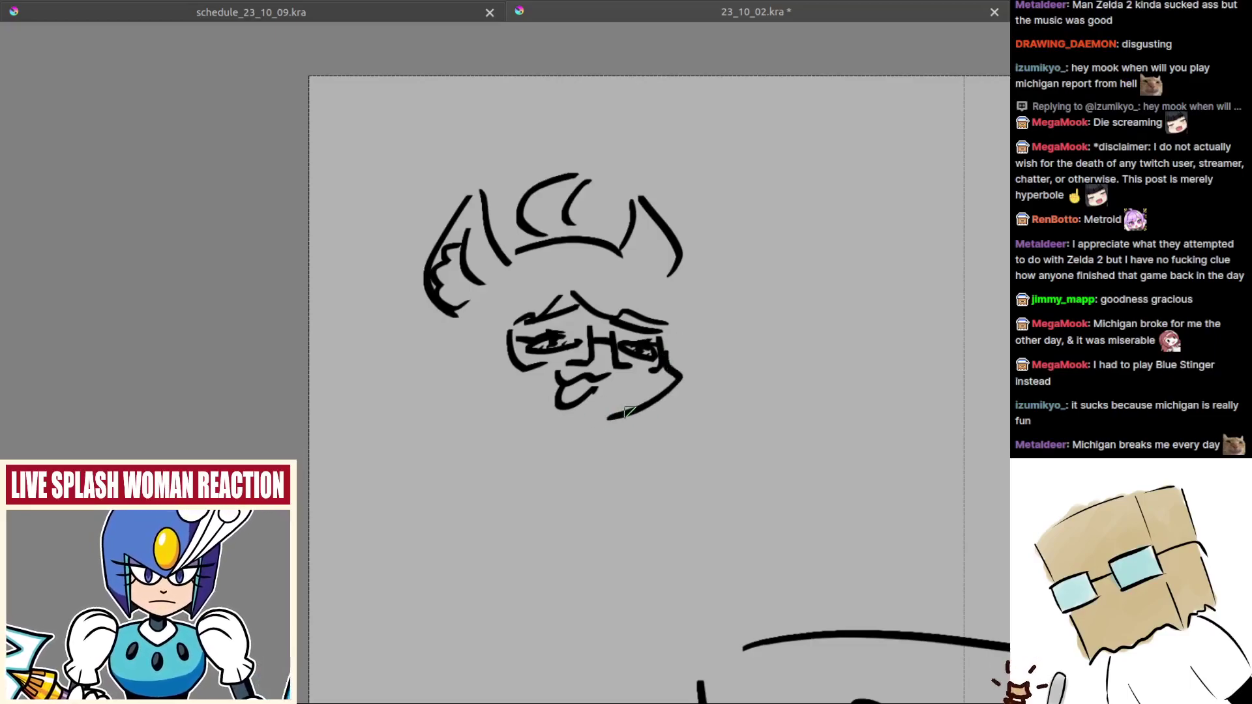
key("ctrl+z")
left_click_drag(666, 341, 613, 416)
key("ctrl+z")
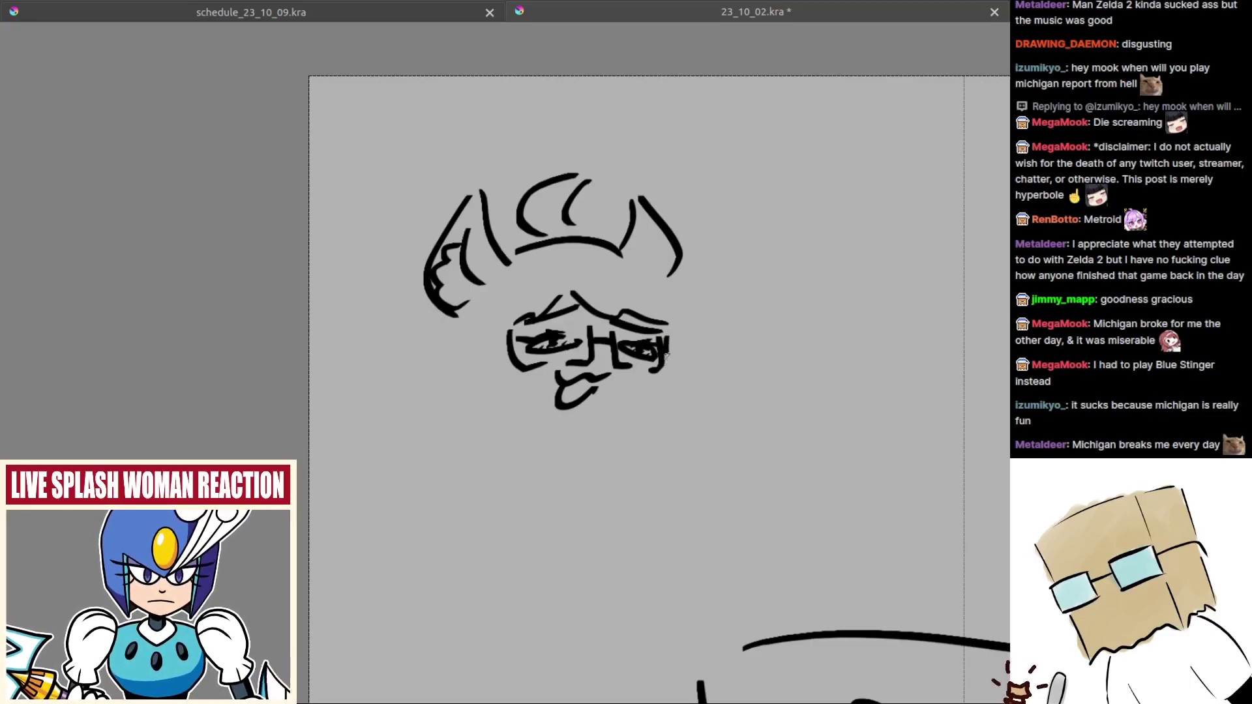
Step: Draw the cheek and jaw line from the right lens to the chin, and a wide notched collar beneath it
left_click_drag(667, 354, 585, 415)
mouse_move(506, 399)
left_mouse_down()
mouse_move(608, 421)
mouse_move(615, 448)
mouse_move(614, 436)
mouse_move(605, 448)
mouse_move(657, 421)
left_mouse_up()
key("ctrl+z")
key("ctrl+z")
mouse_move(471, 321)
left_mouse_down()
mouse_move(457, 365)
mouse_move(471, 386)
left_mouse_up()
key("ctrl+z")
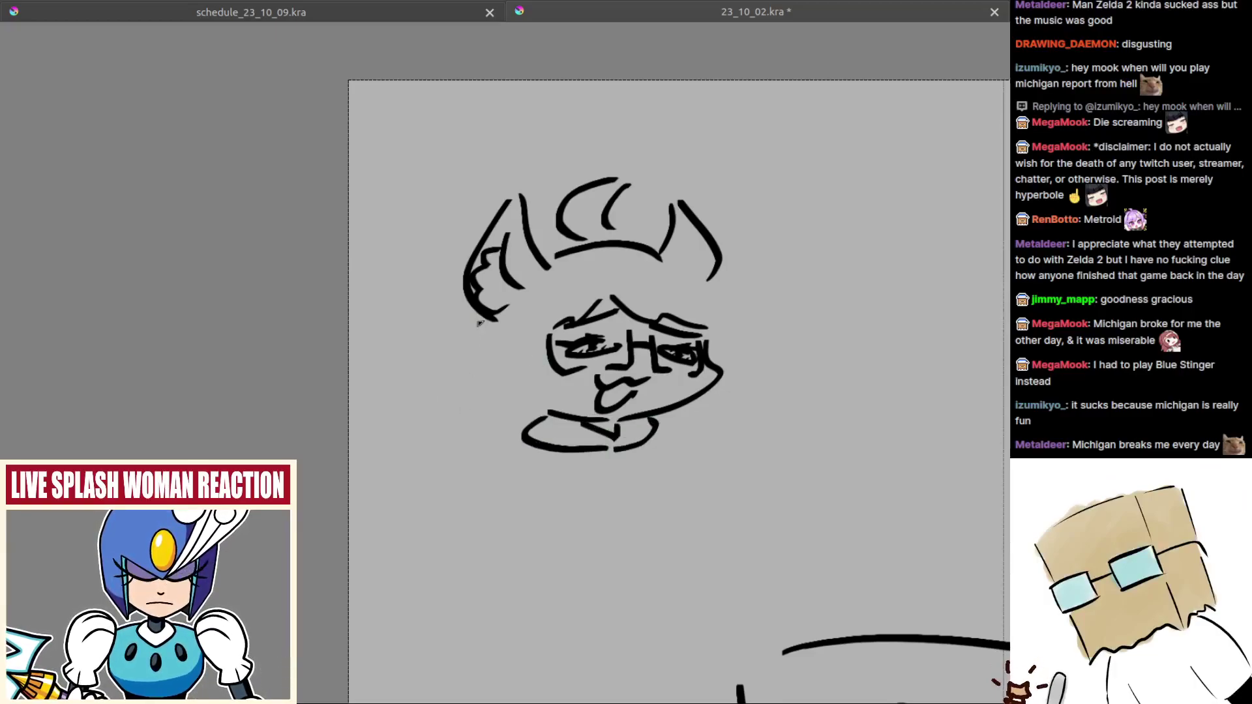
Step: Draw the wavy hair outline down both sides of the face from the ears to the collar
mouse_move(480, 324)
left_mouse_down()
mouse_move(475, 367)
mouse_move(508, 419)
mouse_move(529, 416)
left_mouse_up()
mouse_move(717, 306)
left_mouse_down()
mouse_move(613, 319)
mouse_move(633, 352)
mouse_move(621, 354)
left_mouse_up()
key("ctrl+z")
mouse_move(602, 305)
left_mouse_down()
mouse_move(626, 405)
mouse_move(606, 433)
left_mouse_up()
key("ctrl+z")
left_click_drag(623, 370, 582, 432)
mouse_move(436, 354)
left_mouse_down()
mouse_move(433, 402)
mouse_move(448, 403)
mouse_move(427, 432)
left_mouse_up()
key("ctrl+z")
key("ctrl+z")
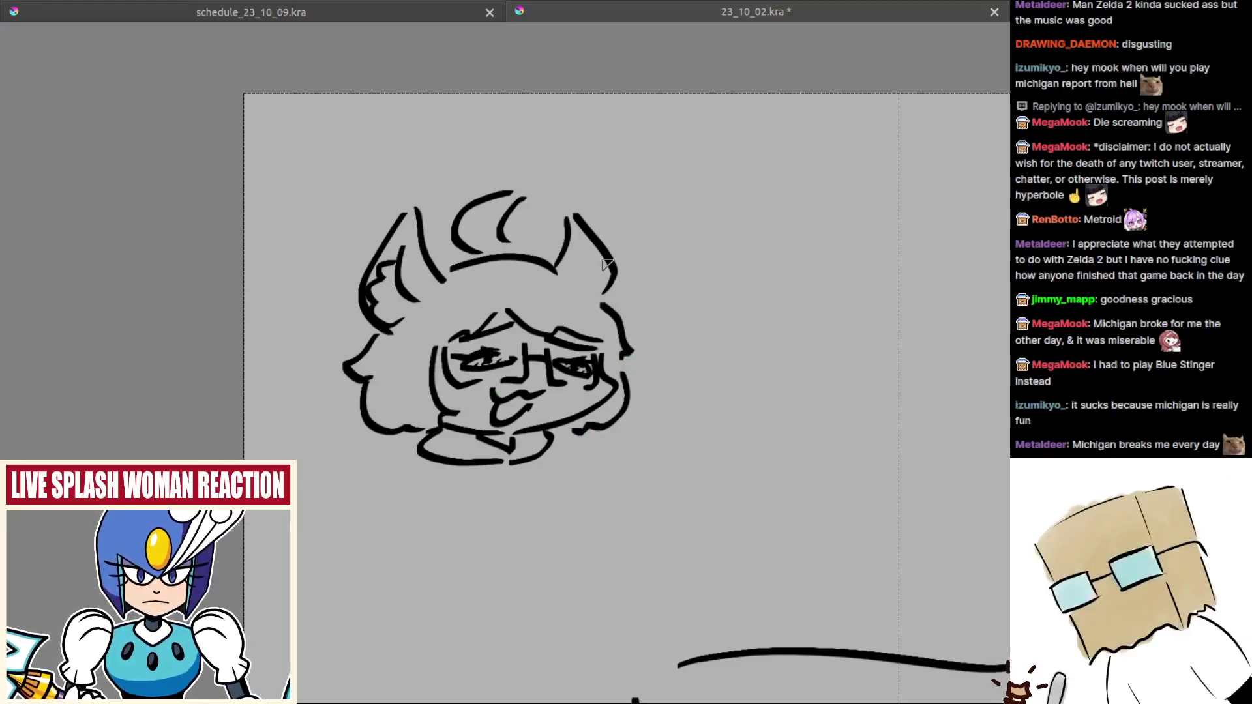
Step: Add a scalloped tuft of fur along the outer edge of the right ear
mouse_move(601, 236)
left_mouse_down()
mouse_move(626, 279)
mouse_move(615, 298)
left_mouse_up()
scroll(619, 355, "down", 2)
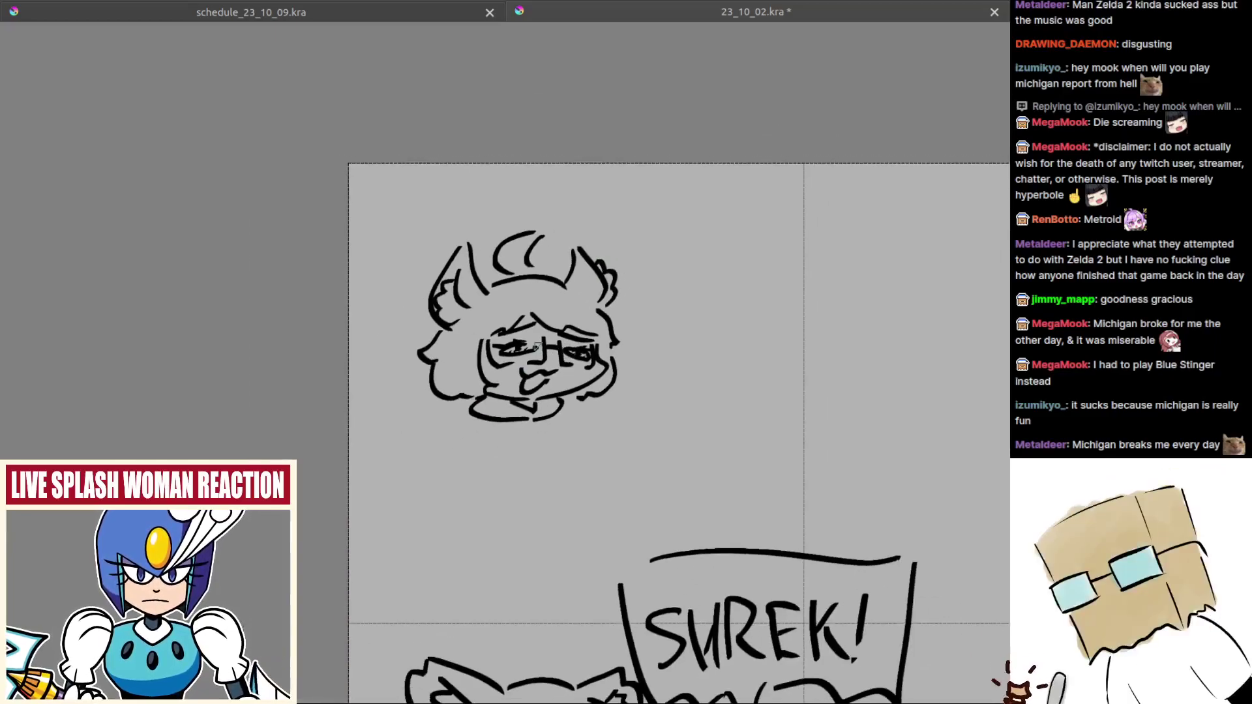
scroll(616, 404, "up", 3)
left_click_drag(615, 462, 560, 438)
left_click_drag(500, 473, 473, 470)
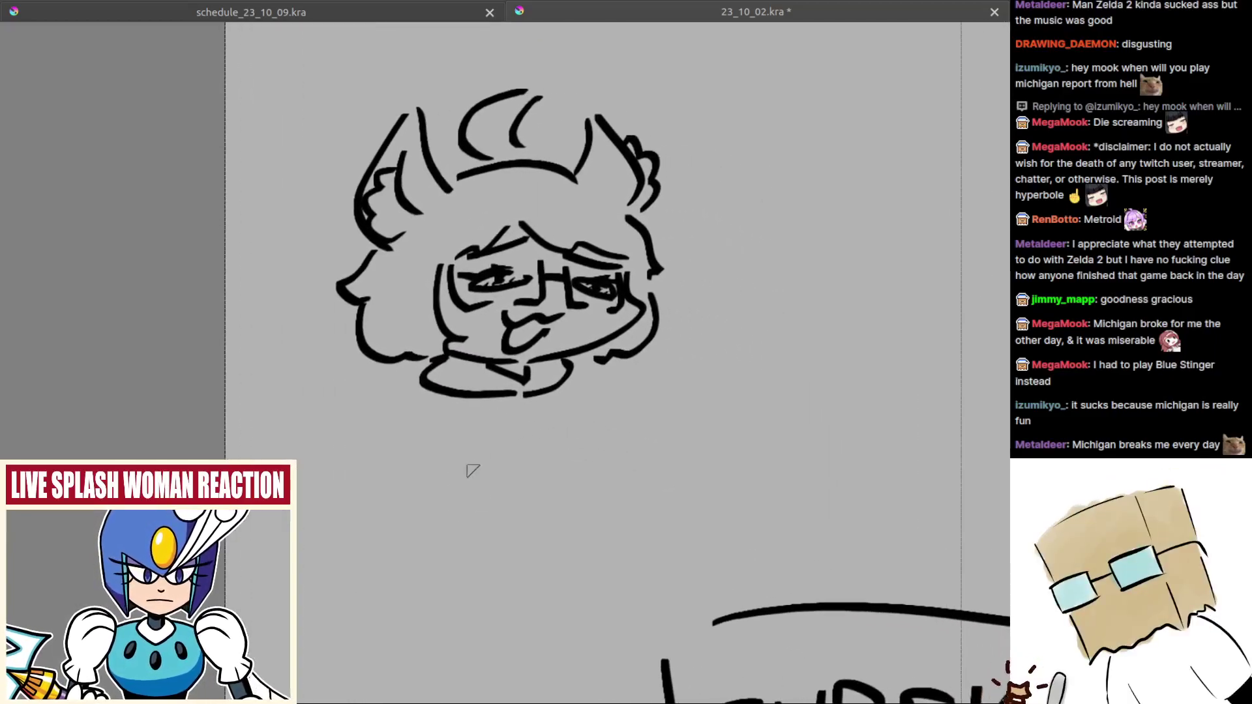
scroll(516, 424, "down", 1)
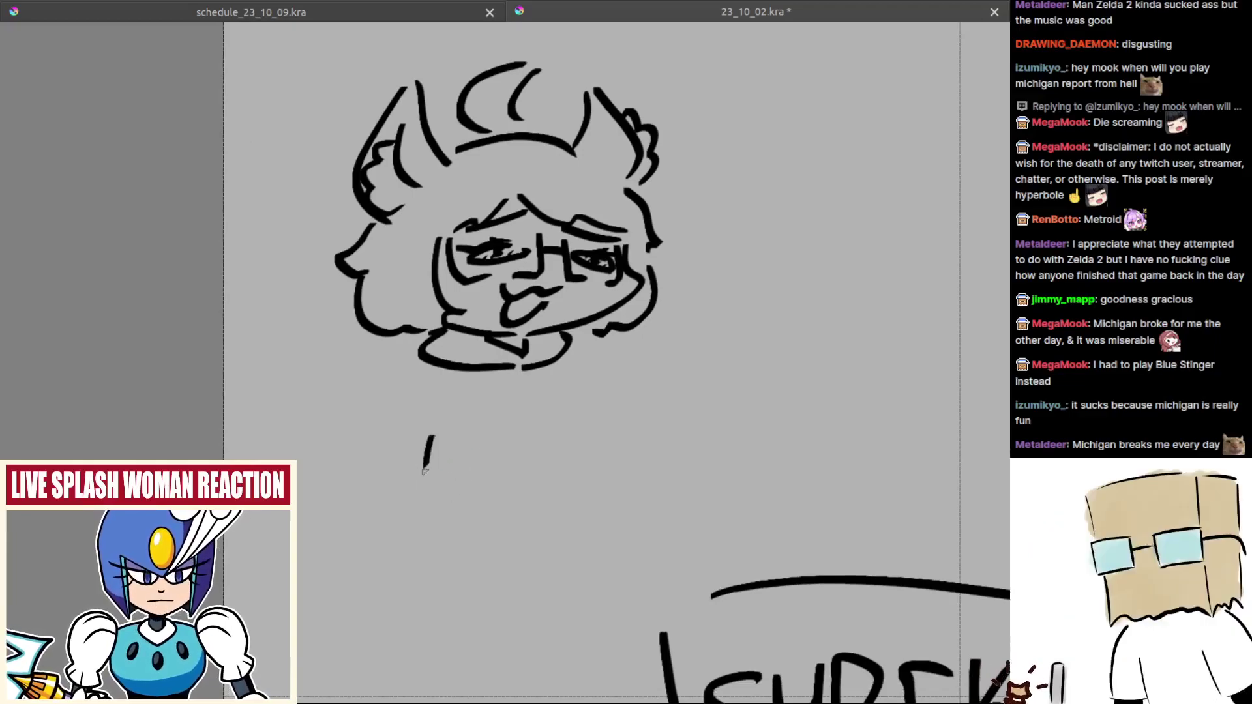
mouse_move(444, 407)
left_mouse_down()
mouse_move(504, 498)
mouse_move(574, 495)
left_mouse_up()
key("ctrl+z")
key("ctrl+z")
key("ctrl+z")
key("ctrl+shift+z")
key("ctrl+z")
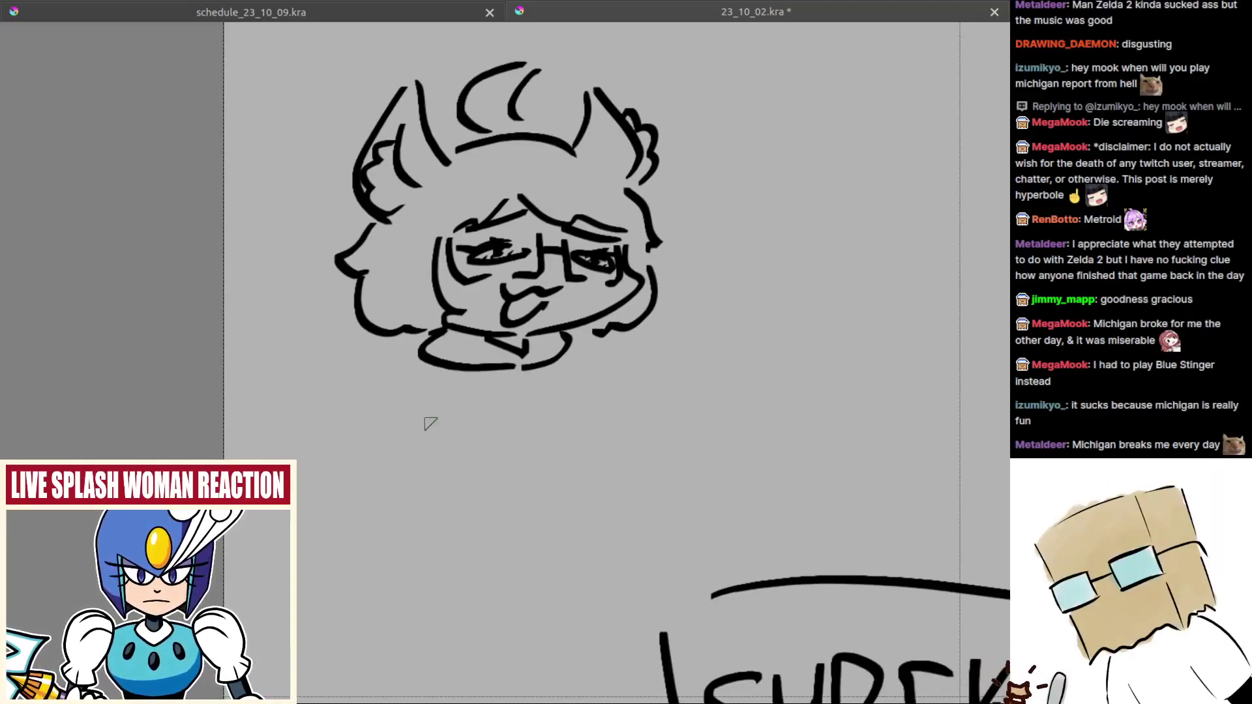
key("ctrl+shift+z")
key("ctrl+z")
Step: Sketch the rounded chest outline beneath the horned character's collar, with one curve for each side
mouse_move(425, 398)
left_mouse_down()
mouse_move(513, 498)
mouse_move(607, 455)
mouse_move(413, 435)
mouse_move(583, 470)
left_mouse_up()
key("ctrl+z")
key("ctrl+z")
mouse_move(587, 355)
left_mouse_down()
mouse_move(612, 375)
mouse_move(595, 461)
mouse_move(651, 405)
mouse_move(598, 471)
mouse_move(644, 444)
left_mouse_up()
key("ctrl+z")
key("ctrl+z")
key("ctrl+z")
left_click_drag(482, 360, 435, 433)
mouse_move(549, 361)
left_mouse_down()
mouse_move(474, 373)
mouse_move(515, 369)
mouse_move(415, 425)
left_mouse_up()
key("ctrl+z")
key("ctrl+z")
left_click_drag(450, 370, 394, 417)
left_click_drag(395, 373, 348, 455)
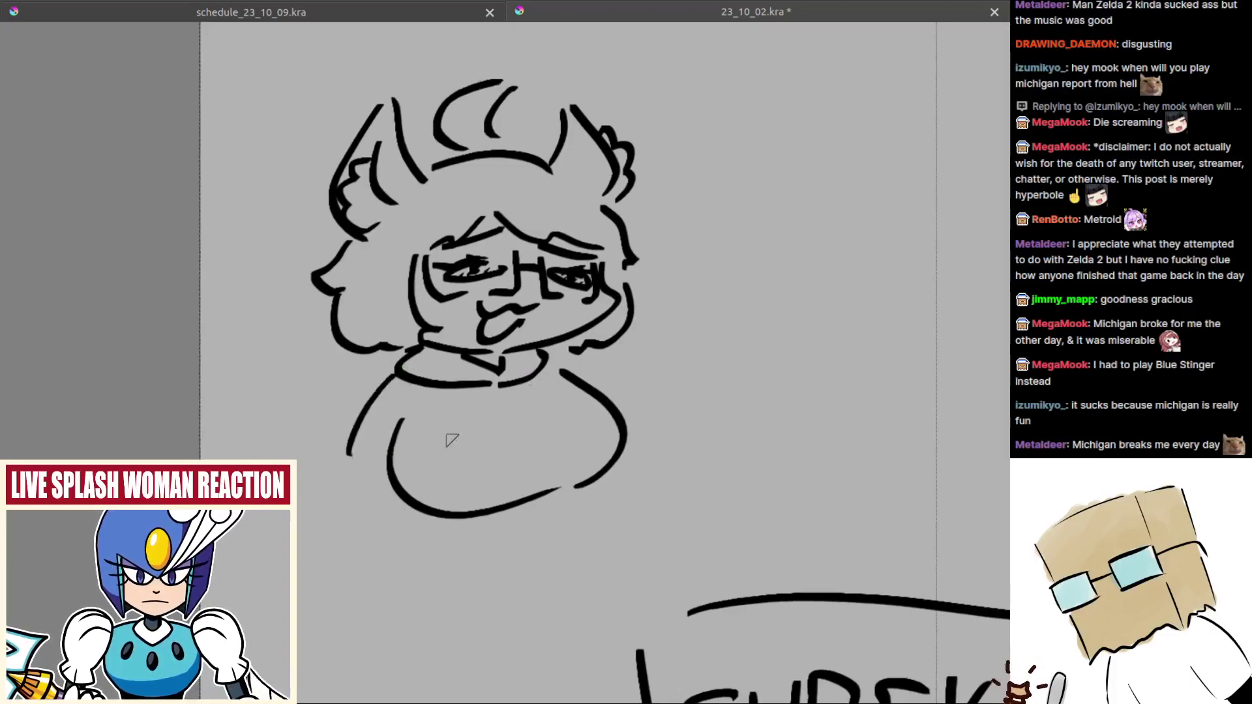
key("ctrl+z")
left_click_drag(392, 365, 336, 432)
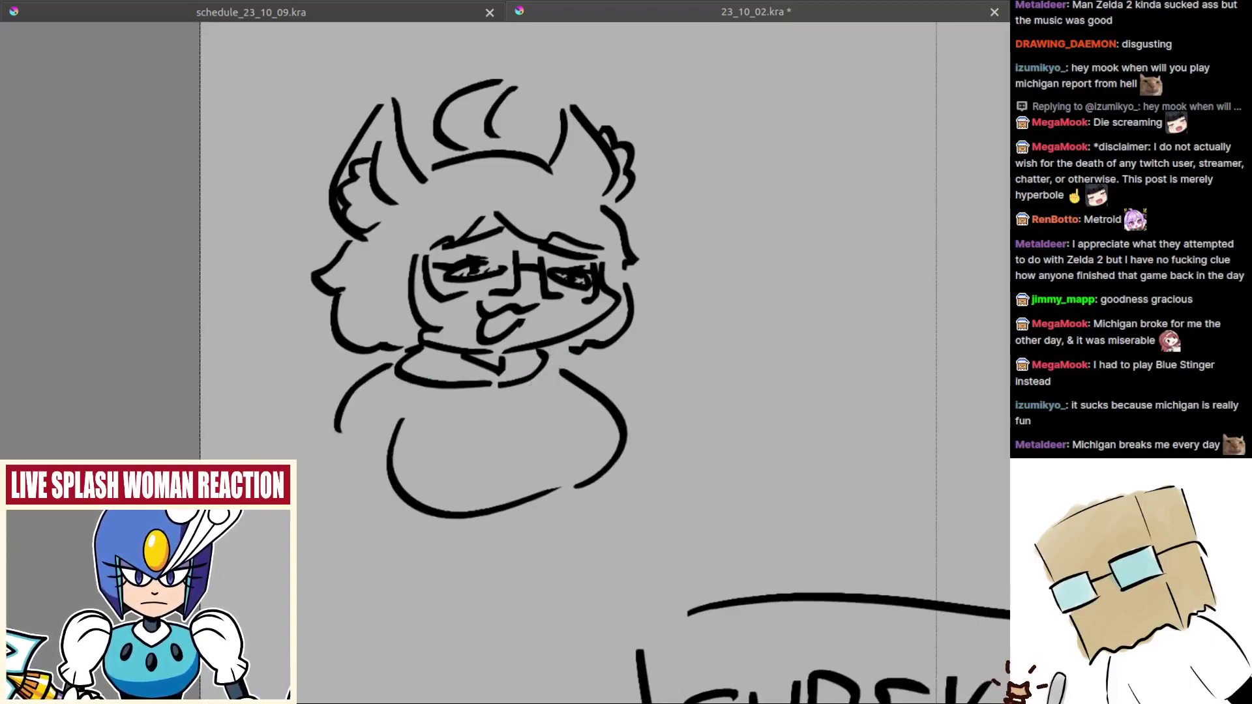
key("ctrl+z")
left_click_drag(394, 364, 346, 407)
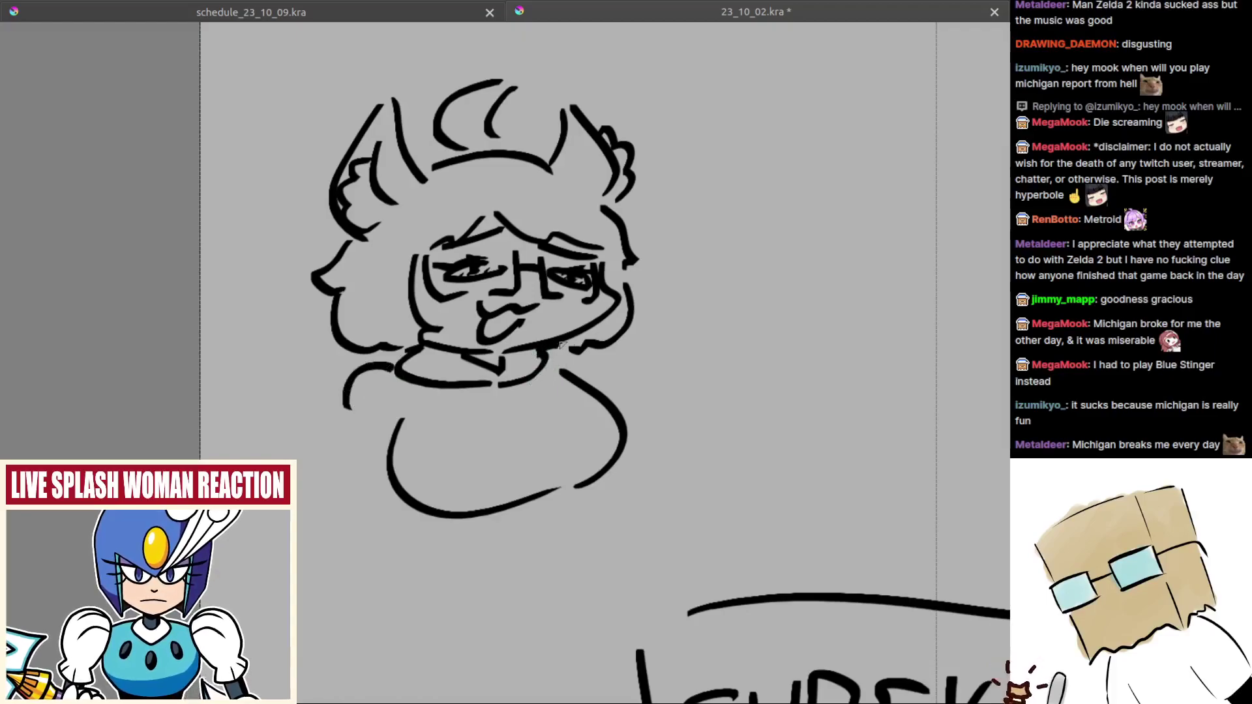
left_click_drag(563, 346, 581, 355)
left_click_drag(647, 367, 589, 377)
key("ctrl+z")
key("ctrl+z")
key("ctrl+z")
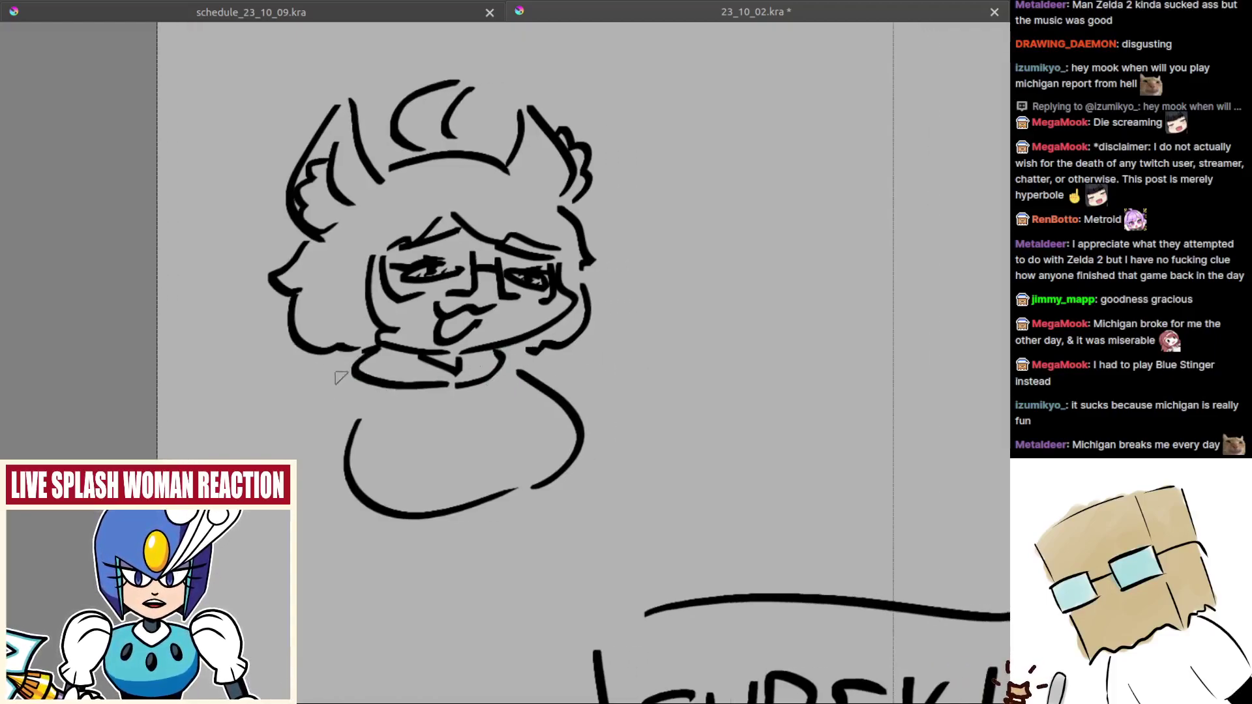
Step: Draw the sloping shoulder line on one side and the outstretched arm with its curved cuff on the other
left_click_drag(344, 380, 288, 452)
mouse_move(536, 357)
left_mouse_down()
mouse_move(631, 366)
mouse_move(595, 386)
mouse_move(647, 393)
mouse_move(670, 412)
mouse_move(664, 445)
left_mouse_up()
key("ctrl+z")
key("ctrl+z")
key("ctrl+z")
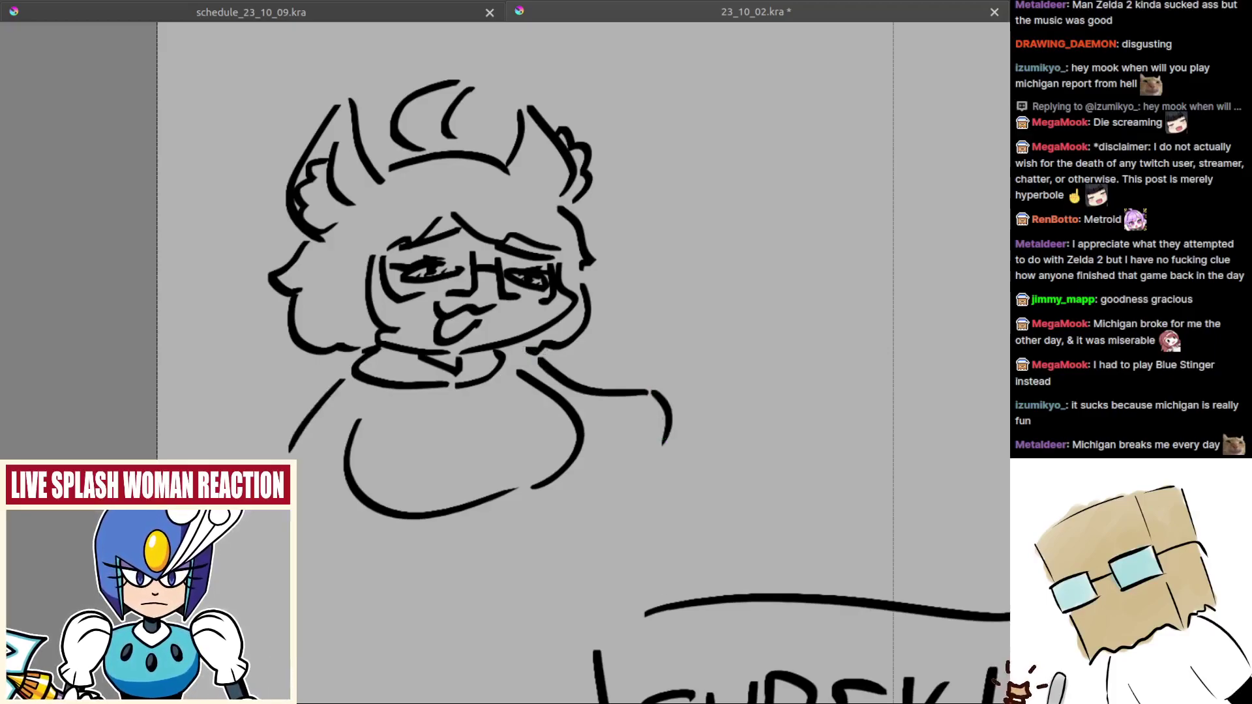
left_click_drag(584, 467, 655, 457)
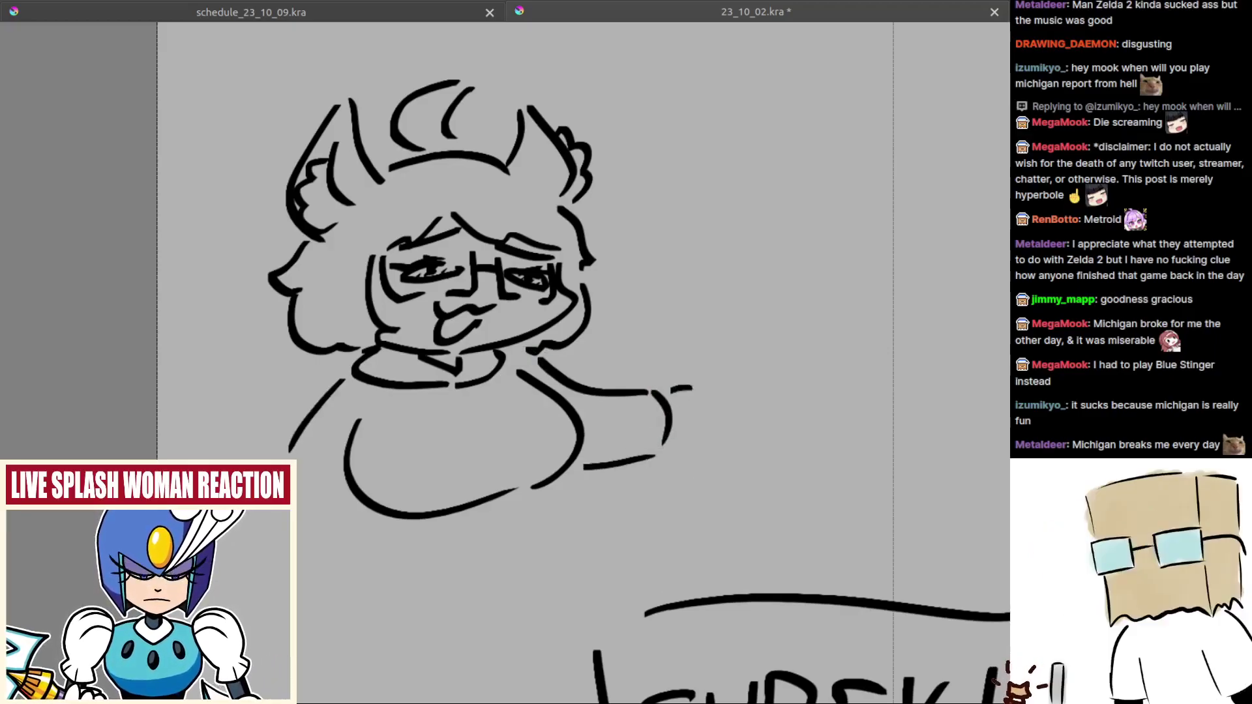
Step: Draw the curled hand with its thumb and fingers at the end of the outstretched arm
mouse_move(690, 387)
left_mouse_down()
mouse_move(708, 412)
mouse_move(682, 418)
left_mouse_up()
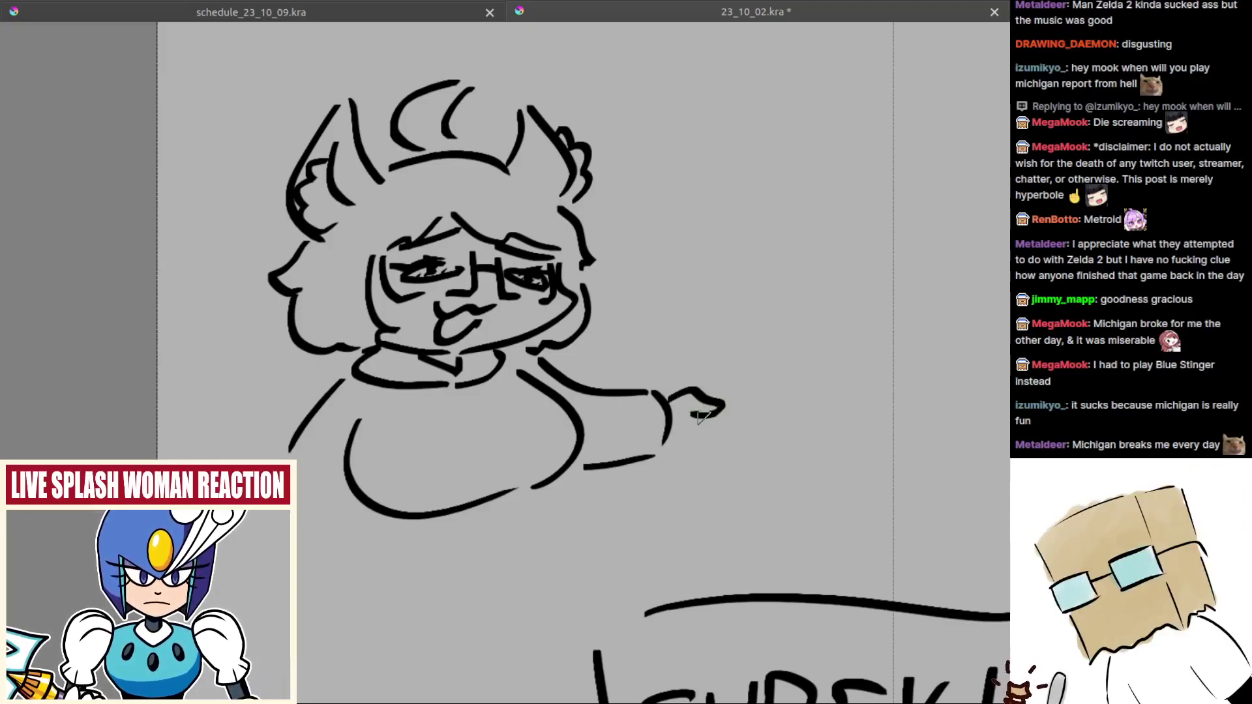
key("ctrl+z")
mouse_move(670, 398)
left_mouse_down()
mouse_move(730, 405)
mouse_move(694, 423)
left_mouse_up()
scroll(694, 414, "up", 1)
mouse_move(678, 368)
left_mouse_down()
mouse_move(643, 391)
mouse_move(672, 412)
left_mouse_up()
key("ctrl+z")
left_click_drag(694, 397, 696, 418)
mouse_move(650, 486)
left_mouse_down()
mouse_move(636, 451)
mouse_move(659, 471)
left_mouse_up()
mouse_move(692, 382)
left_mouse_down()
mouse_move(721, 424)
mouse_move(692, 473)
left_mouse_up()
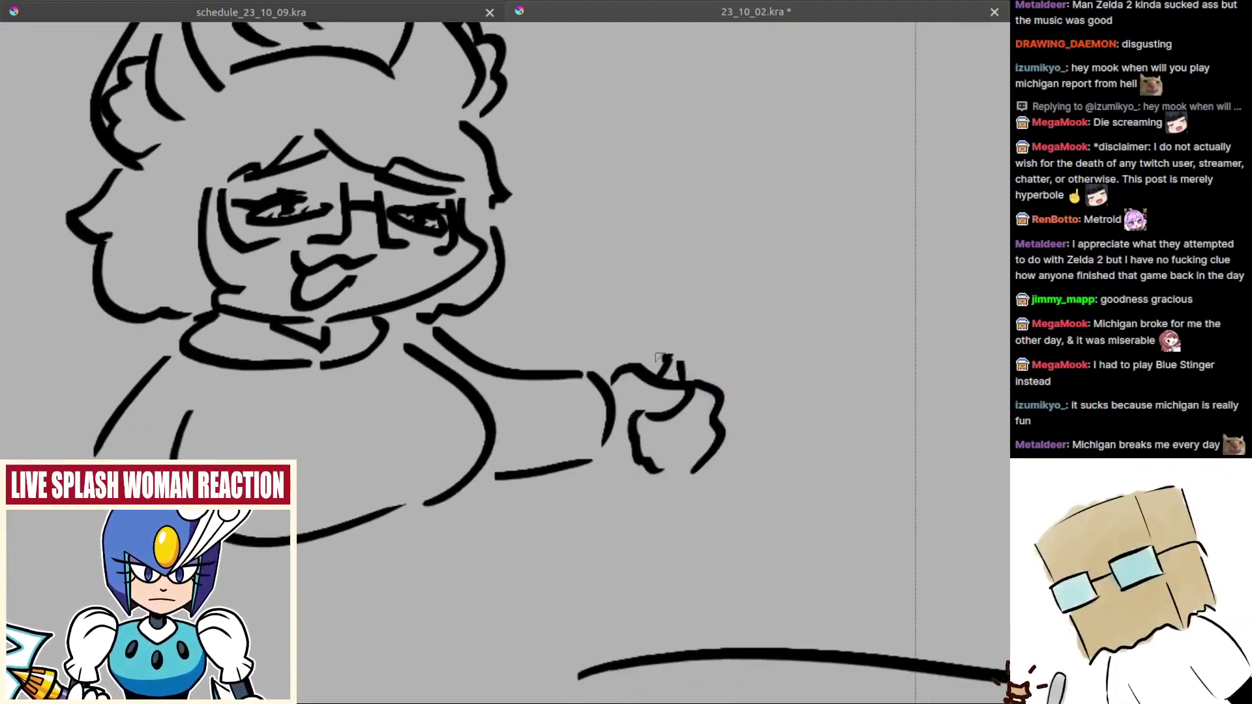
Step: Draw a leafy plant with a fan of pointed leaves rising from the outstretched hand
key("ctrl+z")
mouse_move(667, 357)
left_mouse_down()
mouse_move(574, 364)
mouse_move(576, 344)
mouse_move(612, 325)
mouse_move(662, 360)
mouse_move(572, 284)
mouse_move(613, 268)
mouse_move(682, 339)
left_mouse_up()
left_click_drag(682, 337, 641, 185)
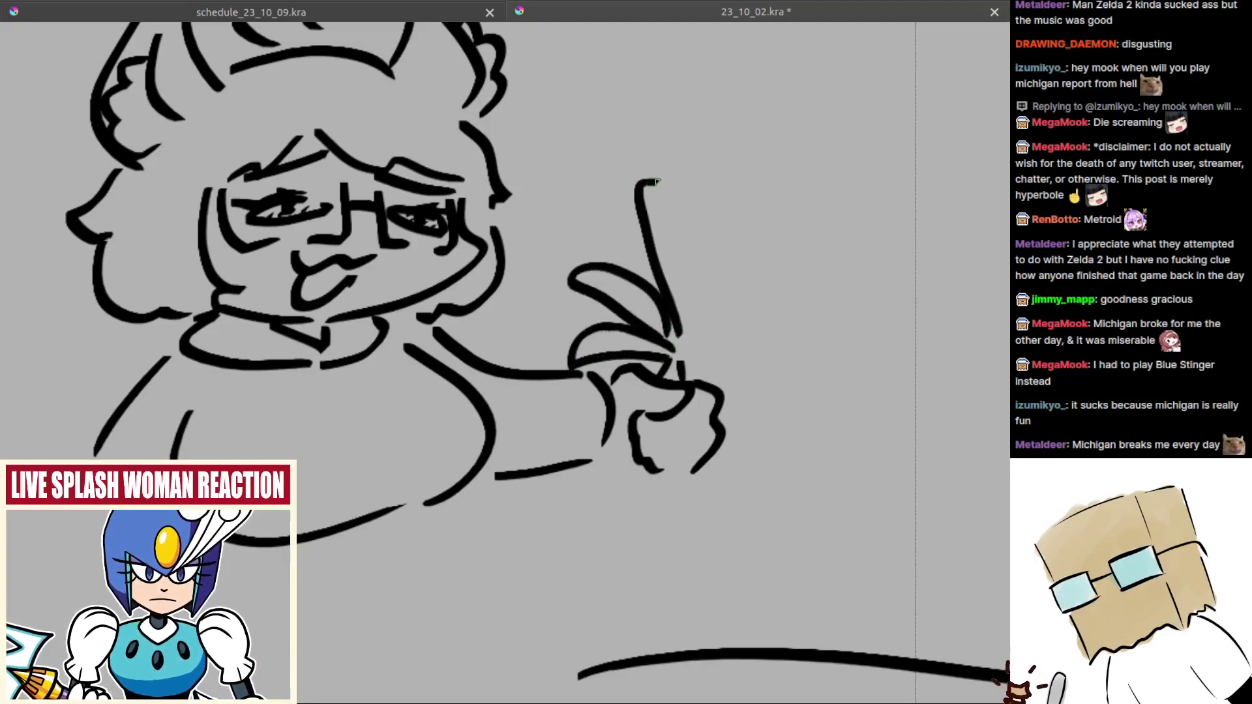
key("ctrl+z")
mouse_move(678, 336)
left_mouse_down()
mouse_move(635, 220)
mouse_move(681, 177)
mouse_move(701, 284)
mouse_move(689, 339)
mouse_move(734, 289)
mouse_move(750, 293)
mouse_move(695, 348)
mouse_move(754, 379)
mouse_move(676, 387)
left_mouse_up()
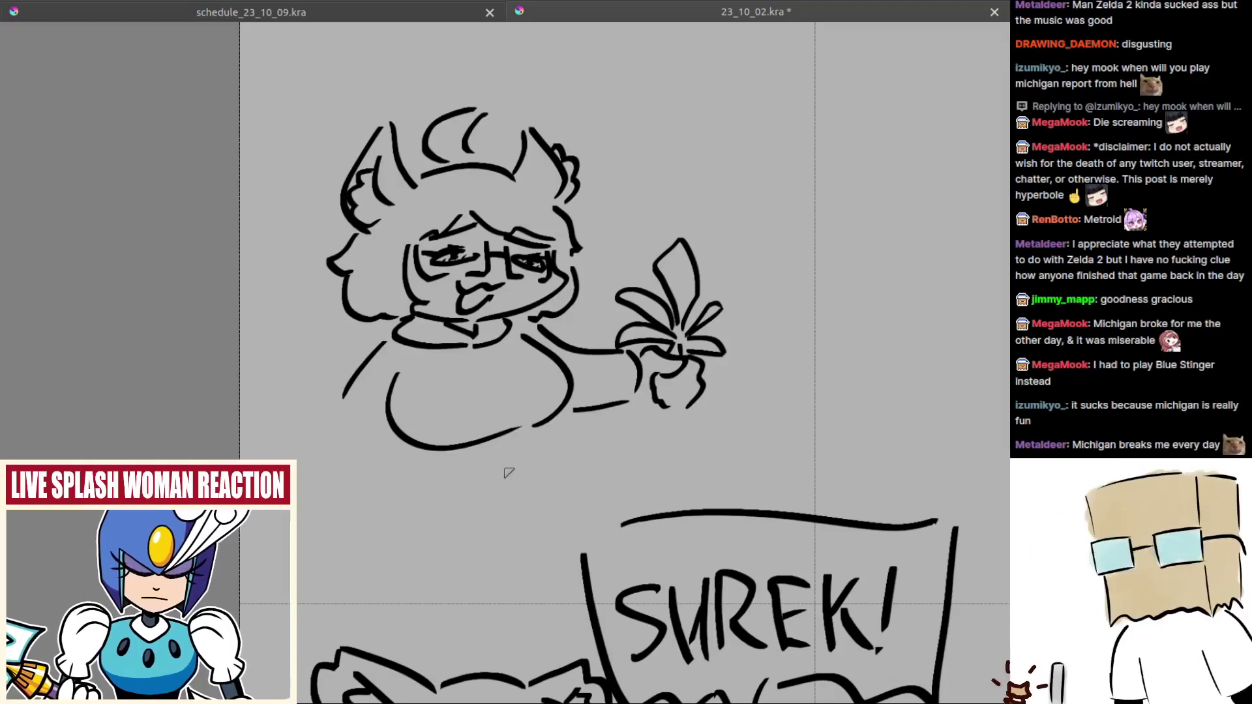
Step: Add two diagonal strap lines across the chest with small crease marks beside their lower end
mouse_move(506, 469)
left_mouse_down()
mouse_move(564, 454)
mouse_move(566, 368)
left_mouse_up()
key("ctrl+z")
left_click_drag(533, 421, 562, 326)
key("ctrl+z")
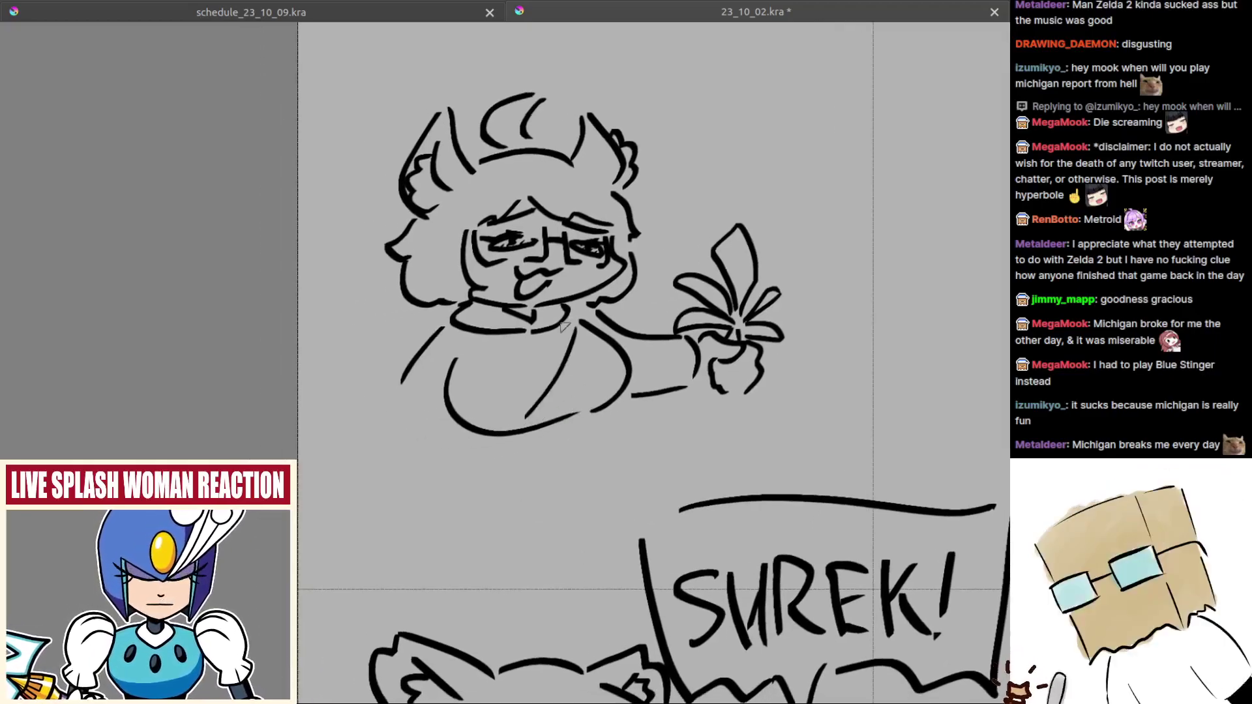
left_click_drag(542, 421, 579, 351)
key("ctrl+z")
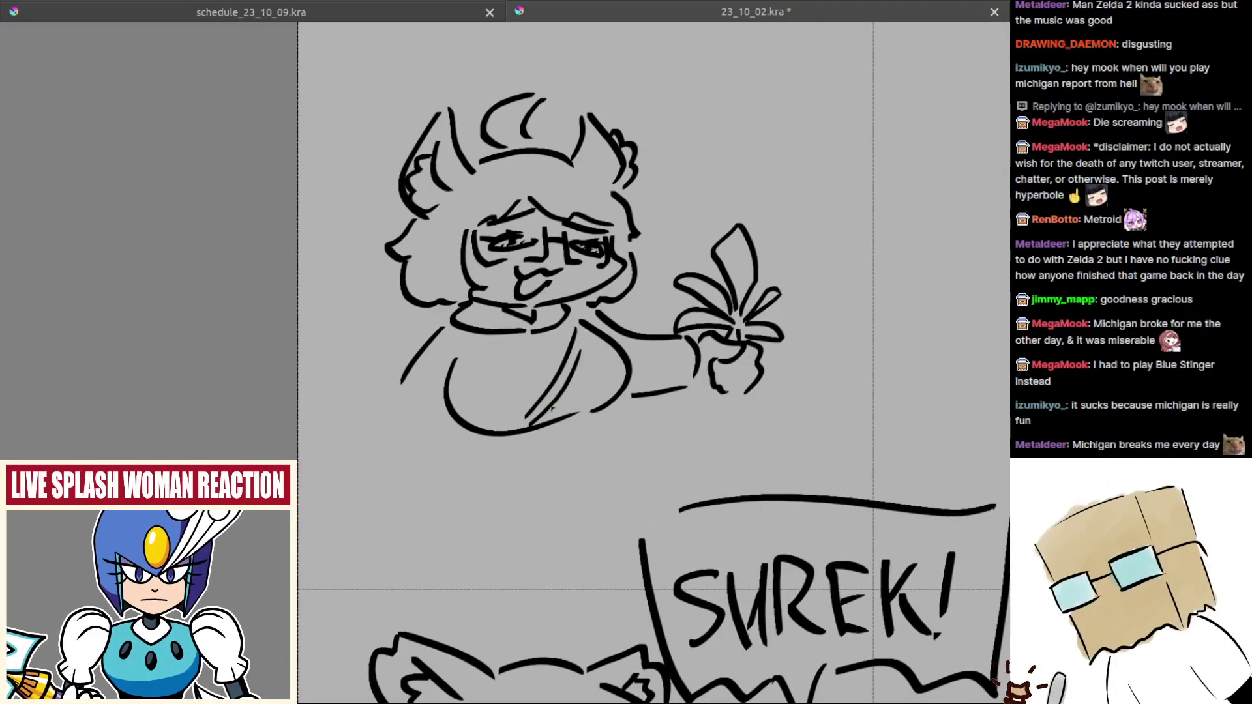
left_click_drag(562, 400, 576, 411)
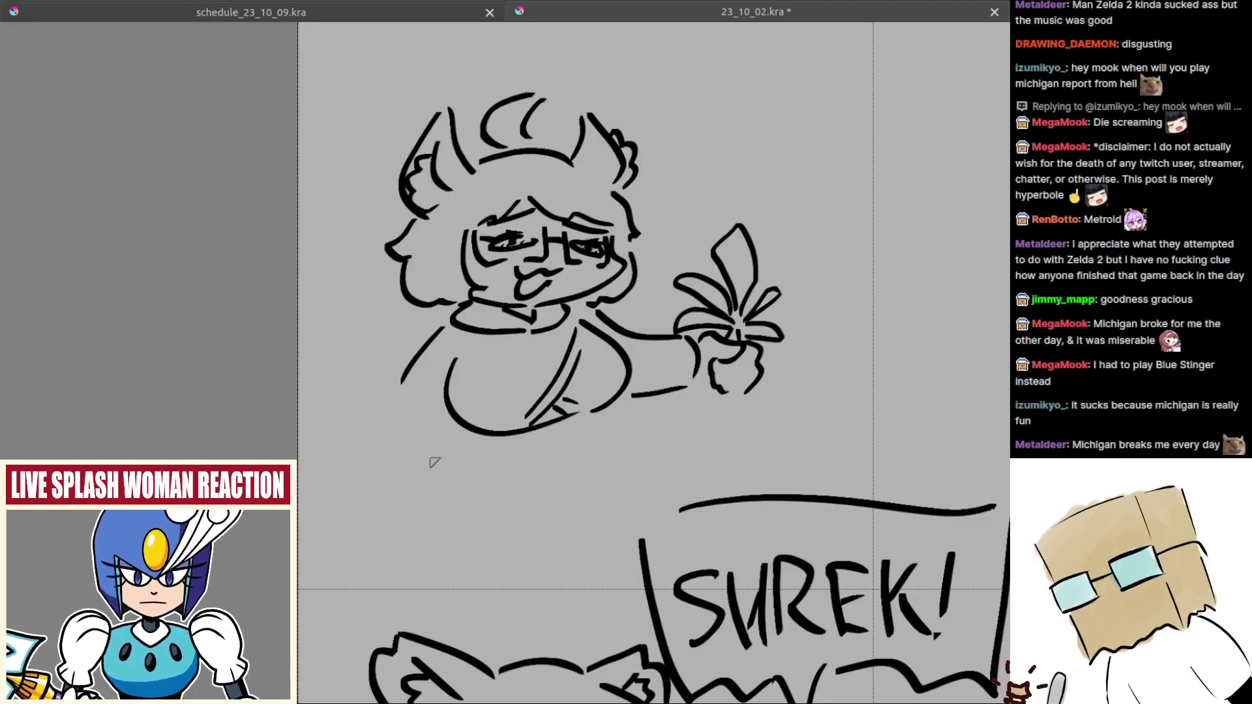
Step: Draw the lowered forearm, its sleeve cuff and the hand with short fingers
left_click_drag(395, 389, 380, 448)
key("ctrl+z")
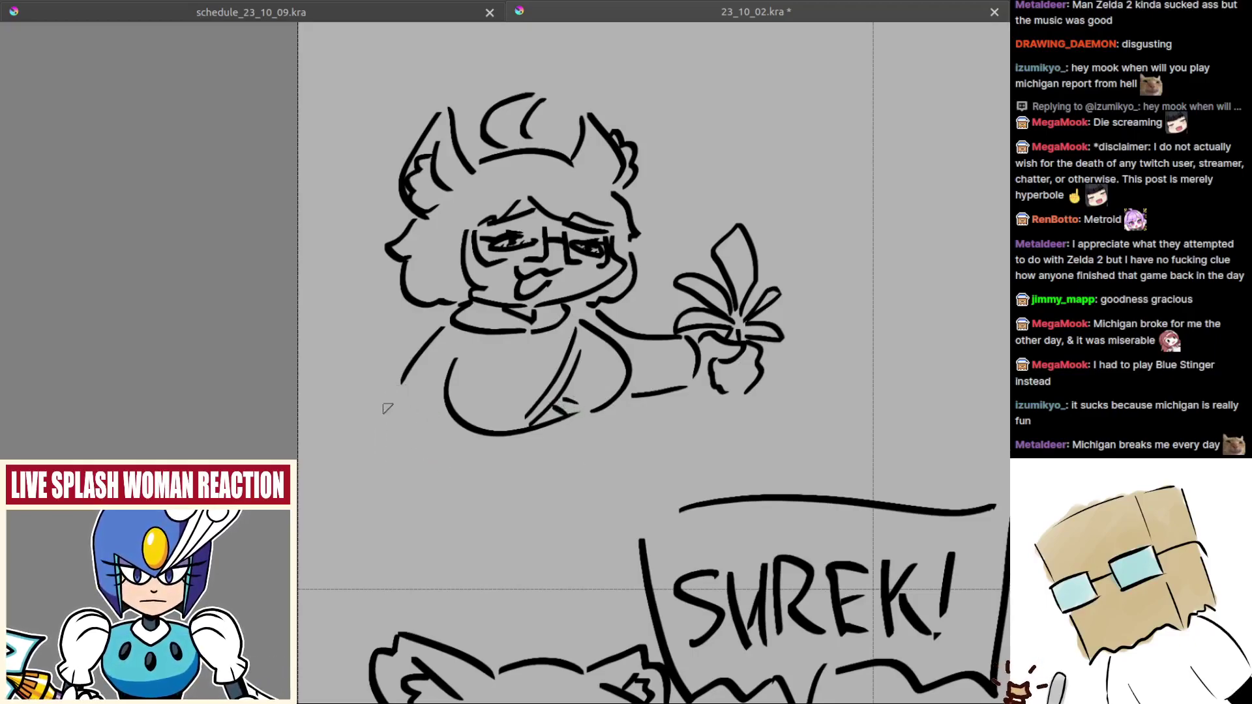
key("ctrl+z")
left_click_drag(454, 421, 404, 481)
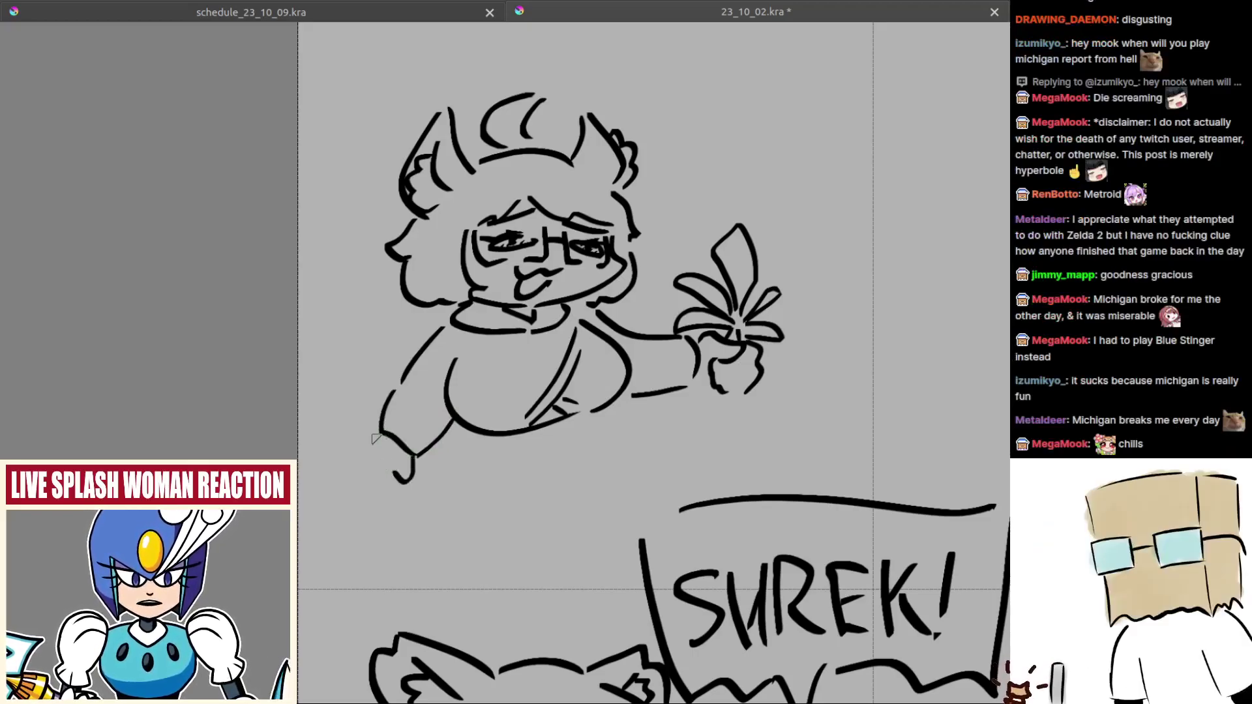
key("ctrl+z")
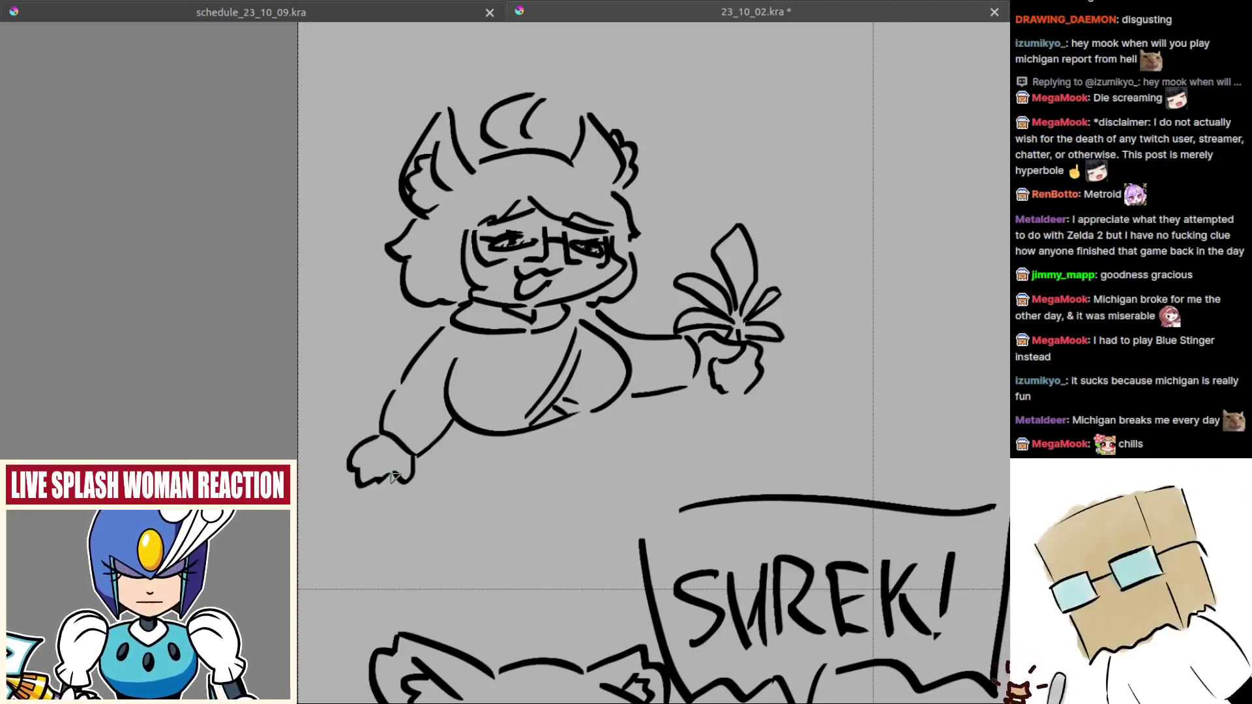
Step: Draw the two curved sides of the belly directly beneath the chest
left_click_drag(537, 465, 471, 478)
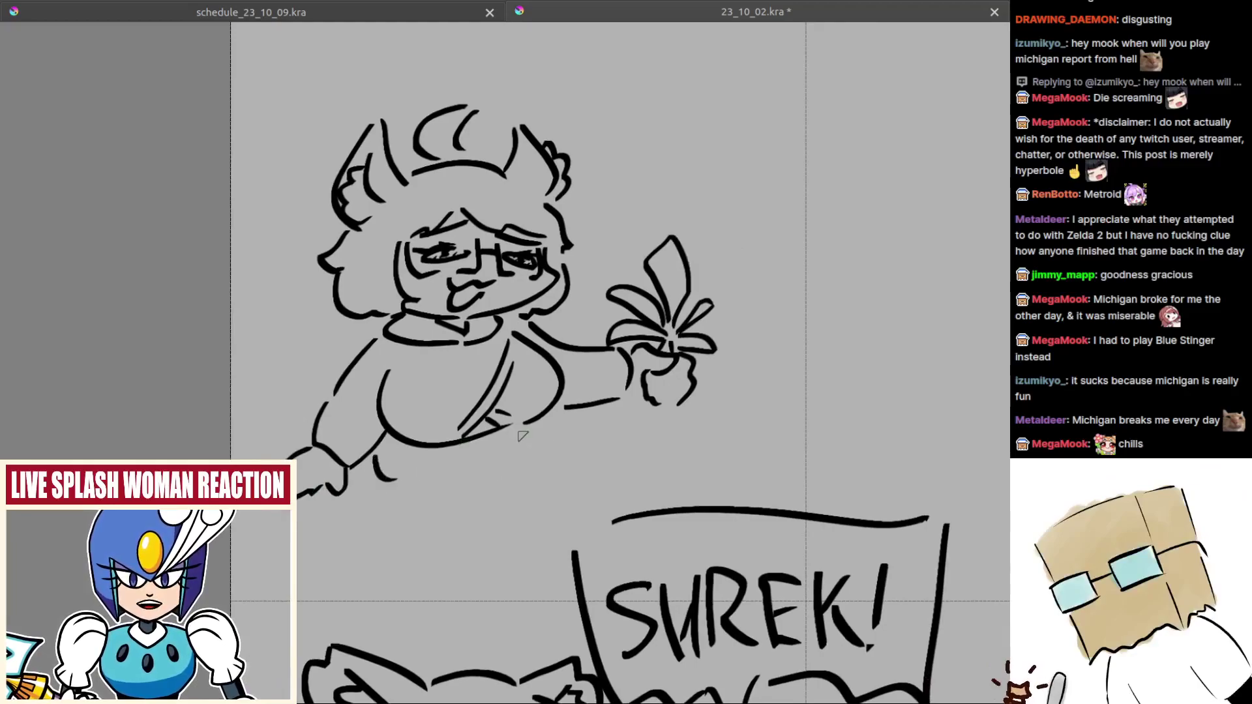
key("ctrl+z")
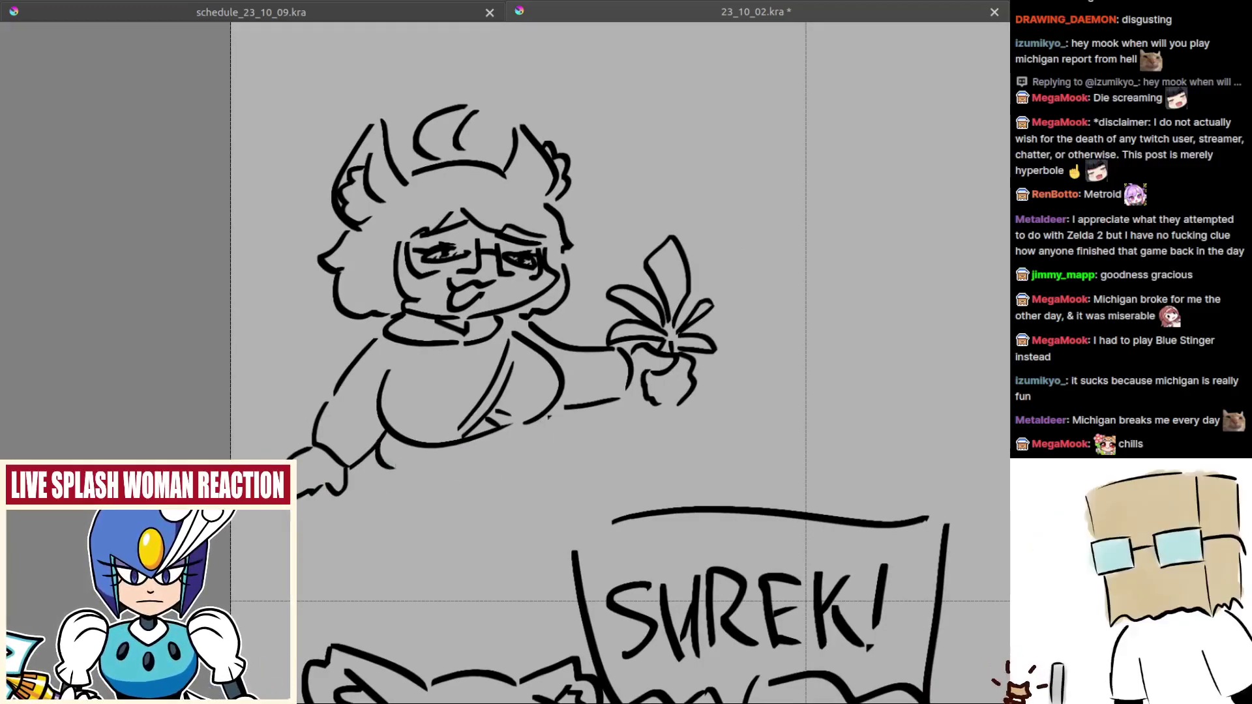
key("ctrl+z")
mouse_move(549, 417)
left_mouse_down()
mouse_move(523, 464)
mouse_move(533, 467)
left_mouse_up()
Step: Close the belly with a shallow curved lower edge, redrawing the stroke until it fits
mouse_move(403, 478)
left_mouse_down()
mouse_move(465, 490)
mouse_move(520, 476)
left_mouse_up()
key("ctrl+z")
key("ctrl+z")
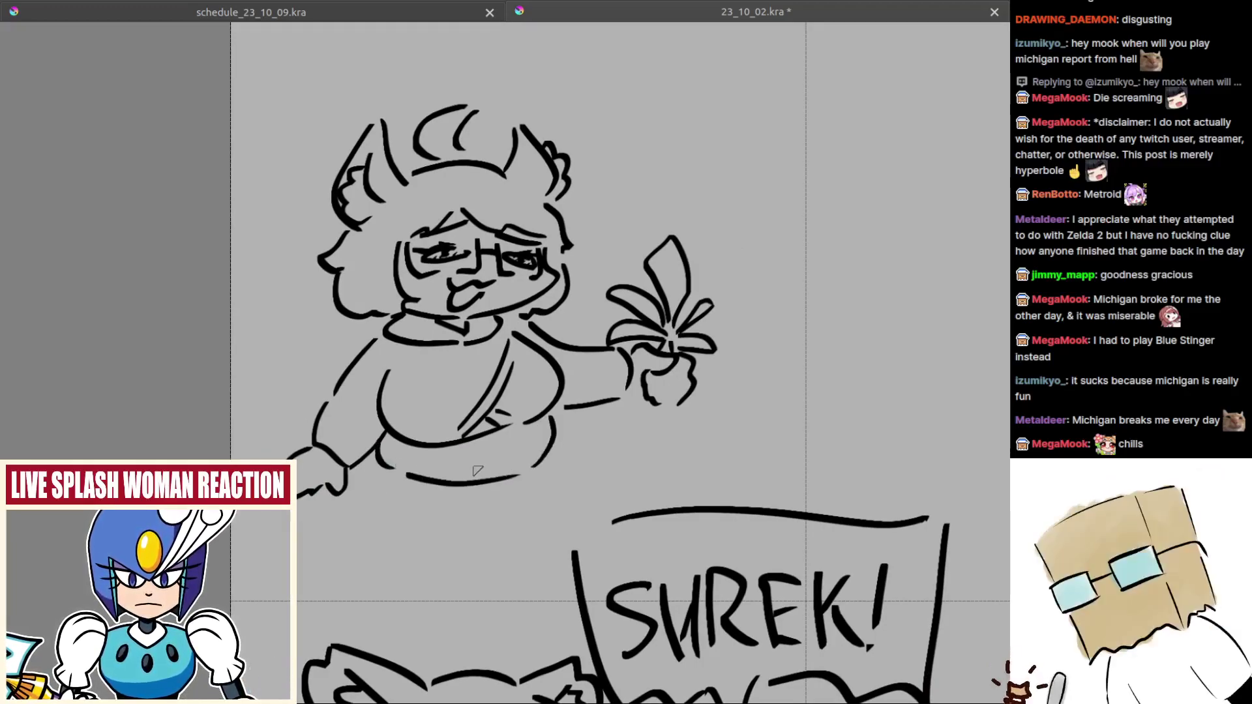
key("ctrl+z")
left_click_drag(407, 479, 505, 475)
key("ctrl+z")
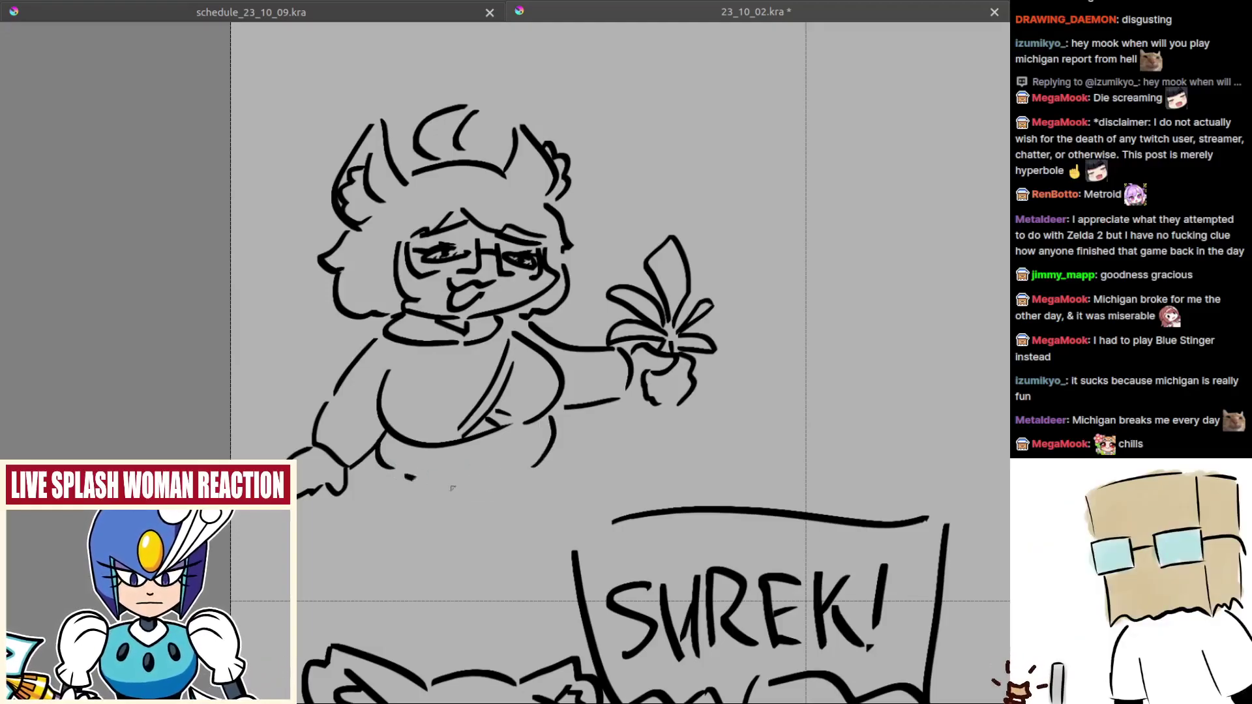
left_click_drag(412, 479, 533, 480)
key("ctrl+z")
left_click_drag(406, 471, 506, 478)
key("ctrl+z")
mouse_move(399, 471)
left_mouse_down()
mouse_move(486, 484)
mouse_move(530, 464)
mouse_move(492, 486)
left_mouse_up()
key("ctrl+z")
key("ctrl+z")
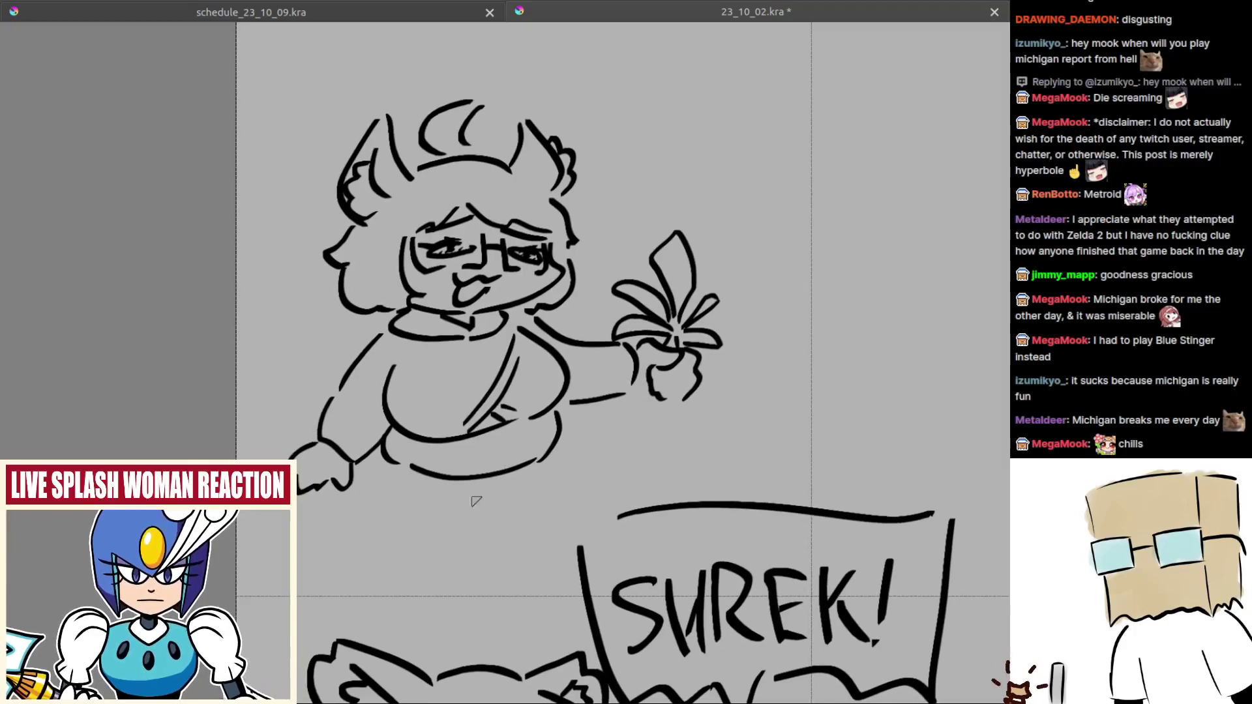
Step: Add a small navel mark on the belly
left_click_drag(546, 515, 546, 526)
key("ctrl+z")
key("ctrl+plus")
key("ctrl+plus")
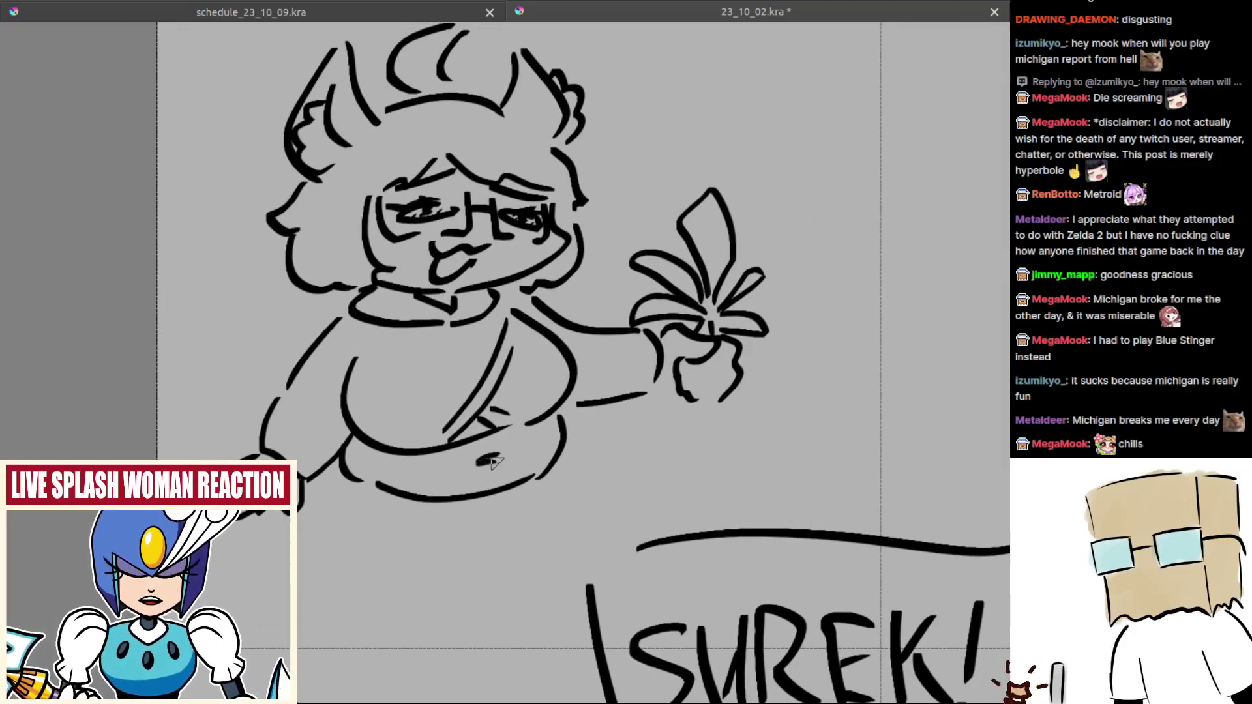
left_click_drag(498, 478, 575, 446)
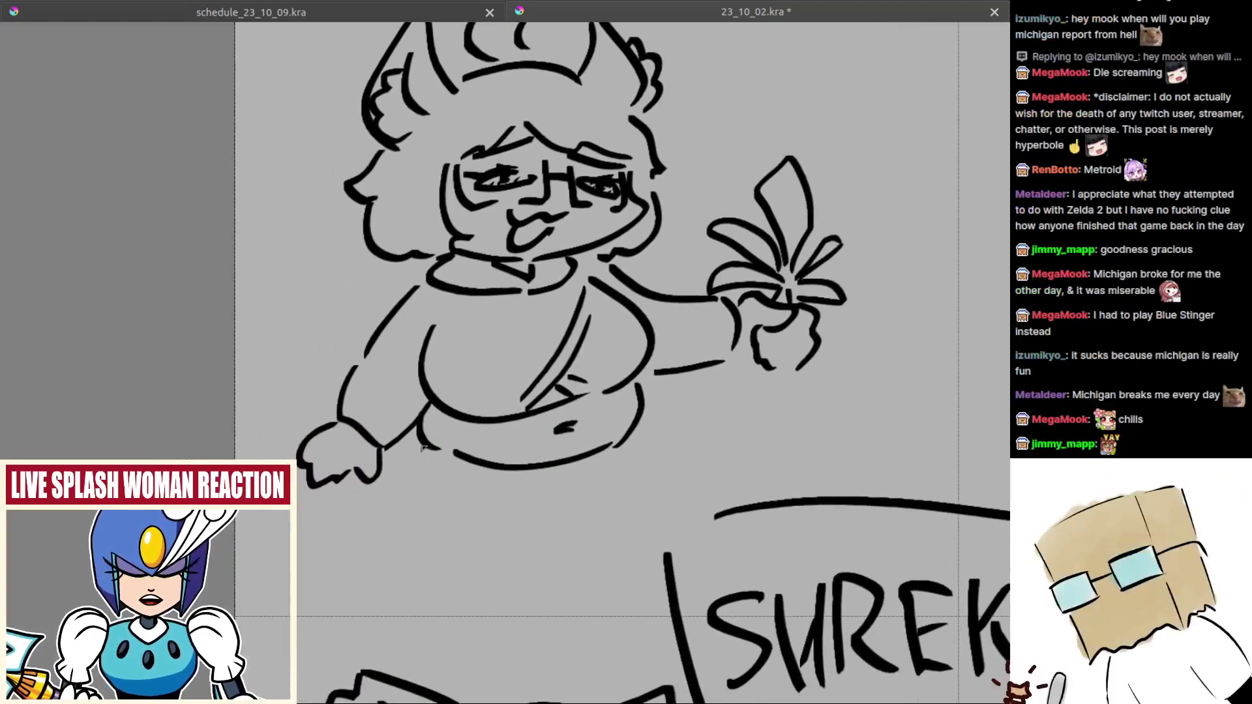
left_click_drag(422, 449, 430, 470)
left_click_drag(593, 514, 571, 515)
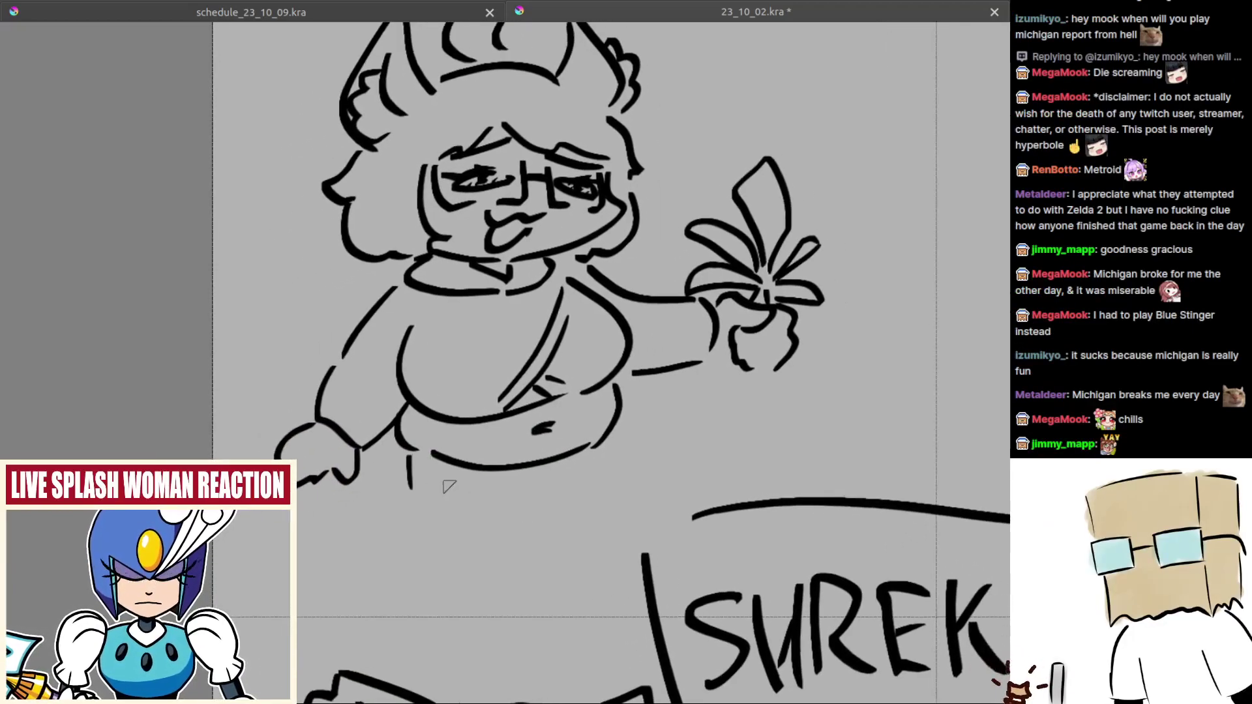
key("ctrl+z")
scroll(433, 477, "up", 1)
mouse_move(406, 455)
left_mouse_down()
mouse_move(417, 477)
mouse_move(513, 515)
mouse_move(423, 482)
mouse_move(522, 532)
left_mouse_up()
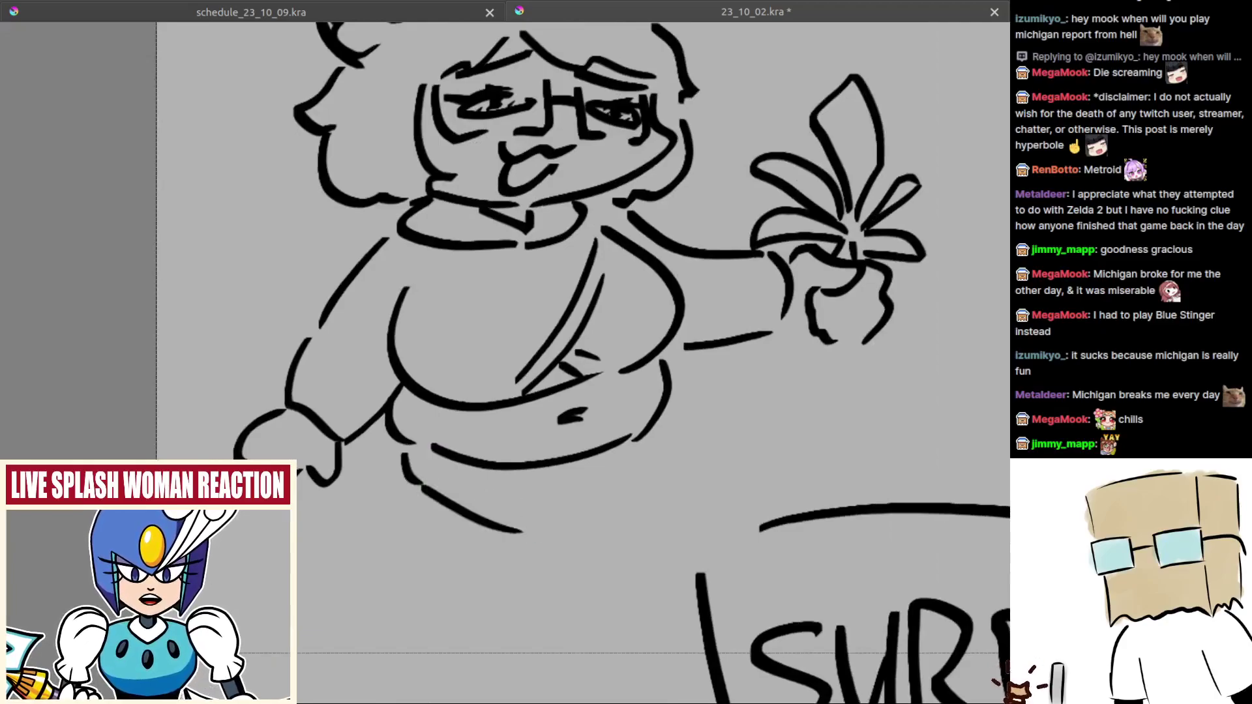
key("ctrl+z")
left_click_drag(417, 480, 561, 514)
key("ctrl+z")
key("ctrl+z")
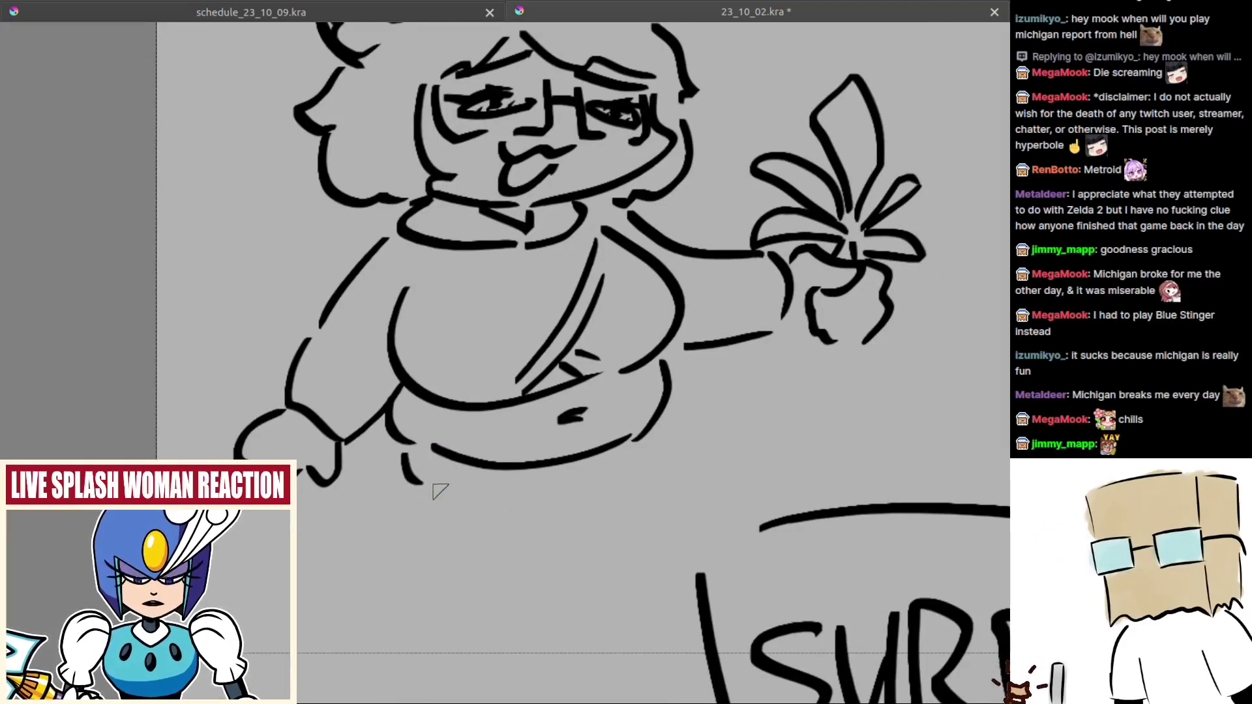
left_click_drag(420, 482, 560, 520)
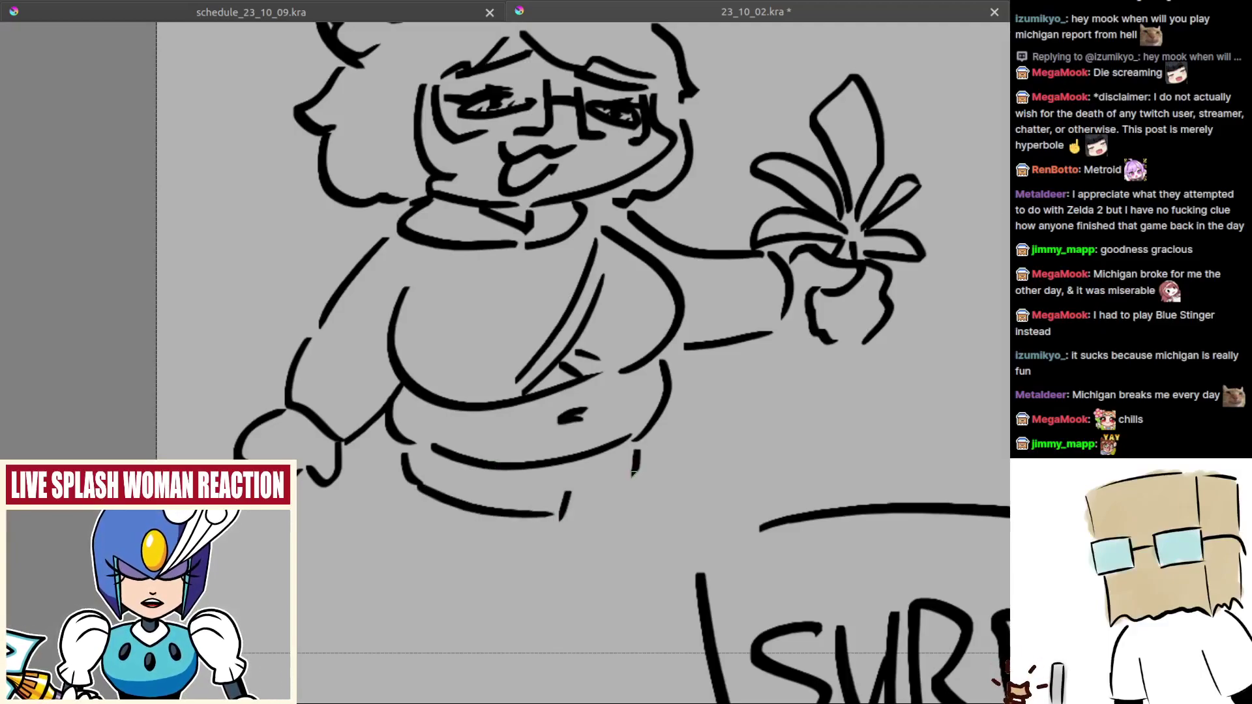
key("ctrl+z")
key("ctrl+z")
key("ctrl+z")
Step: Draw the waistband below the belly, with short sides, a lower edge and a small fold at the front
mouse_move(403, 456)
left_mouse_down()
mouse_move(422, 483)
mouse_move(553, 502)
mouse_move(574, 468)
mouse_move(607, 486)
left_mouse_up()
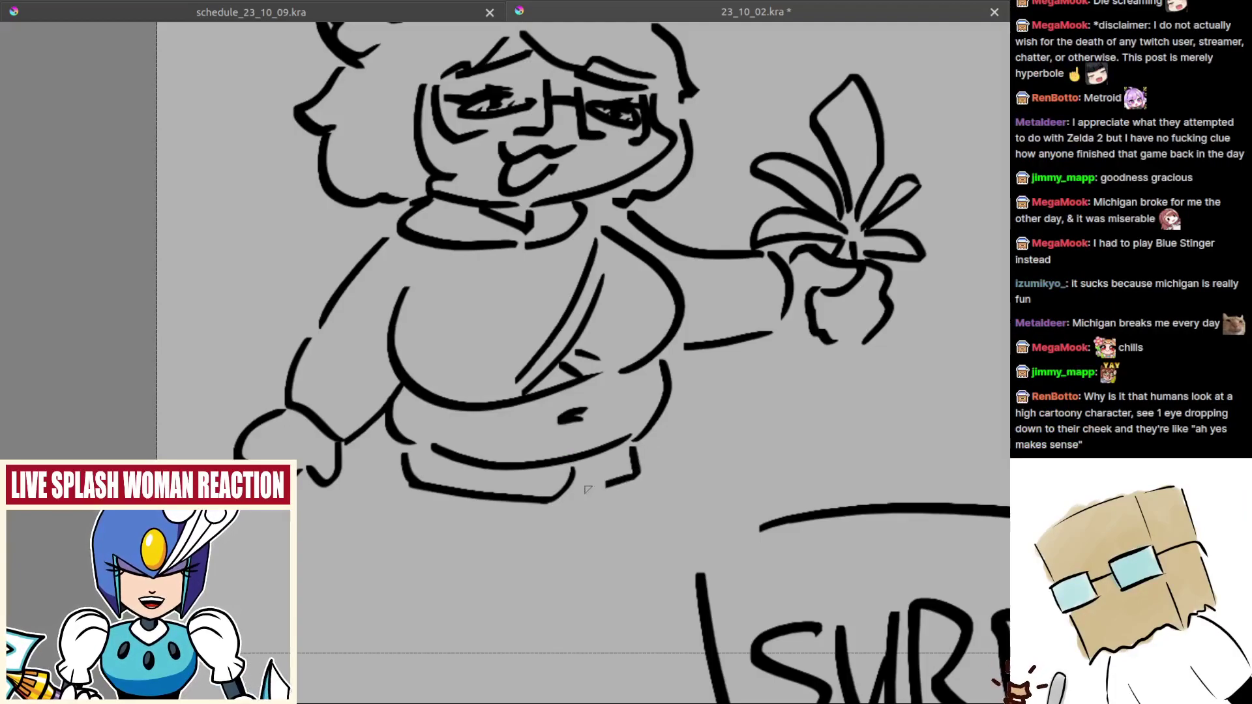
key("ctrl+z")
key("ctrl+z")
left_click_drag(520, 501, 550, 478)
mouse_move(446, 467)
left_mouse_down()
mouse_move(565, 482)
mouse_move(510, 494)
left_mouse_up()
key("ctrl+z")
key("ctrl+z")
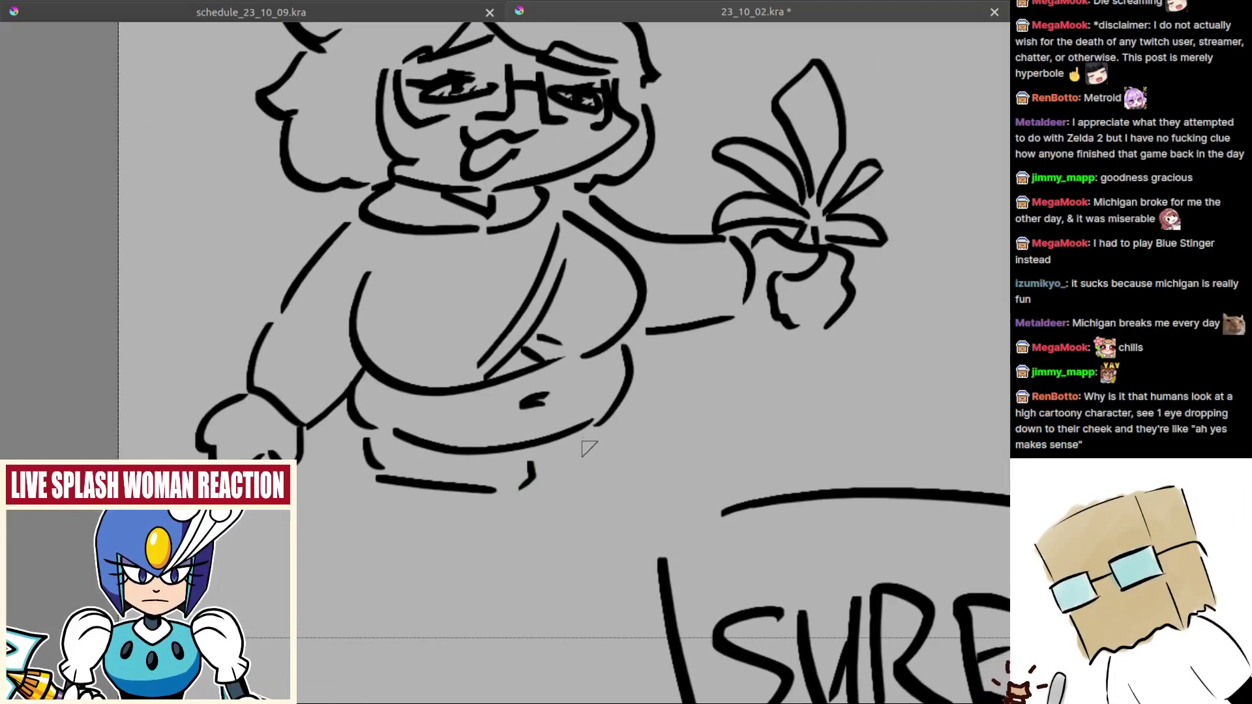
key("ctrl+z")
mouse_move(601, 429)
left_mouse_down()
mouse_move(592, 468)
mouse_move(629, 470)
mouse_move(592, 468)
mouse_move(595, 456)
mouse_move(613, 471)
mouse_move(594, 491)
mouse_move(611, 419)
left_mouse_up()
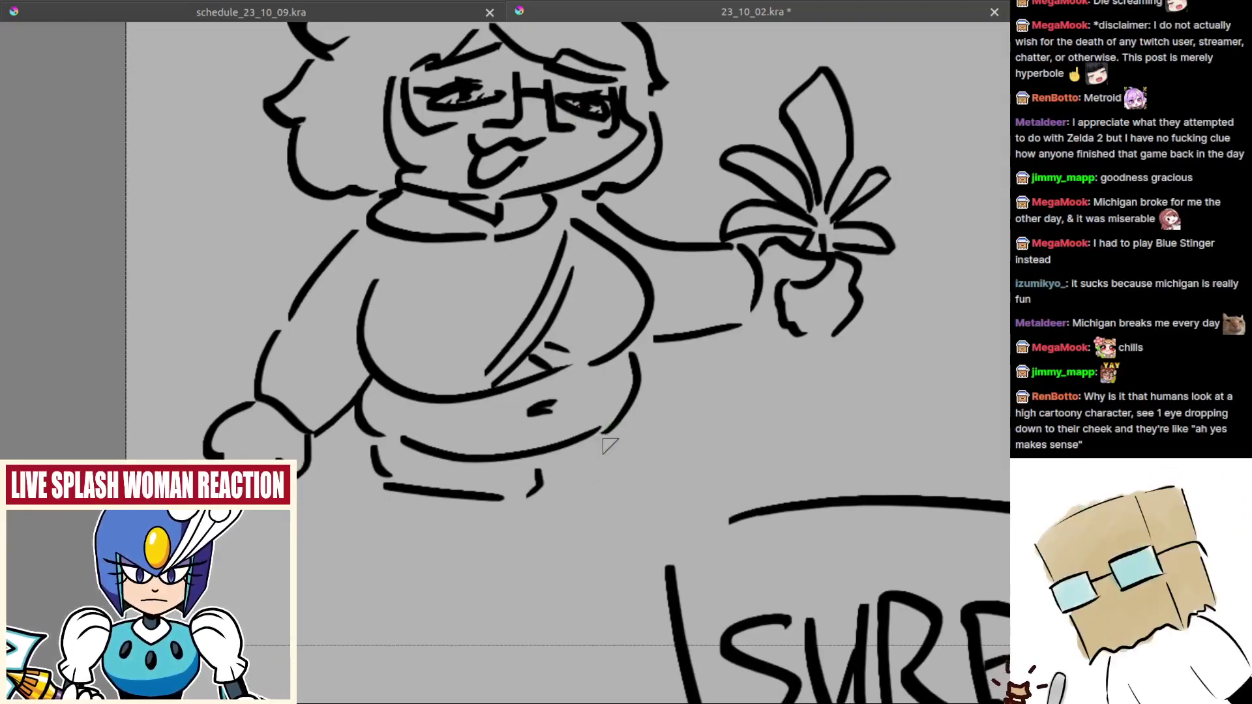
key("ctrl+z")
mouse_move(611, 436)
left_mouse_down()
mouse_move(599, 475)
mouse_move(601, 462)
left_mouse_up()
Step: Draw the outer side of the first leg below the waistband, trying out hem strokes beneath it
mouse_move(362, 526)
left_mouse_down()
mouse_move(446, 487)
mouse_move(502, 531)
mouse_move(465, 592)
left_mouse_up()
key("ctrl+z")
left_click_drag(499, 544, 514, 607)
left_click_drag(562, 546, 446, 599)
key("ctrl+z")
key("ctrl+z")
mouse_move(480, 547)
left_mouse_down()
mouse_move(439, 599)
mouse_move(555, 610)
left_mouse_up()
key("ctrl+z")
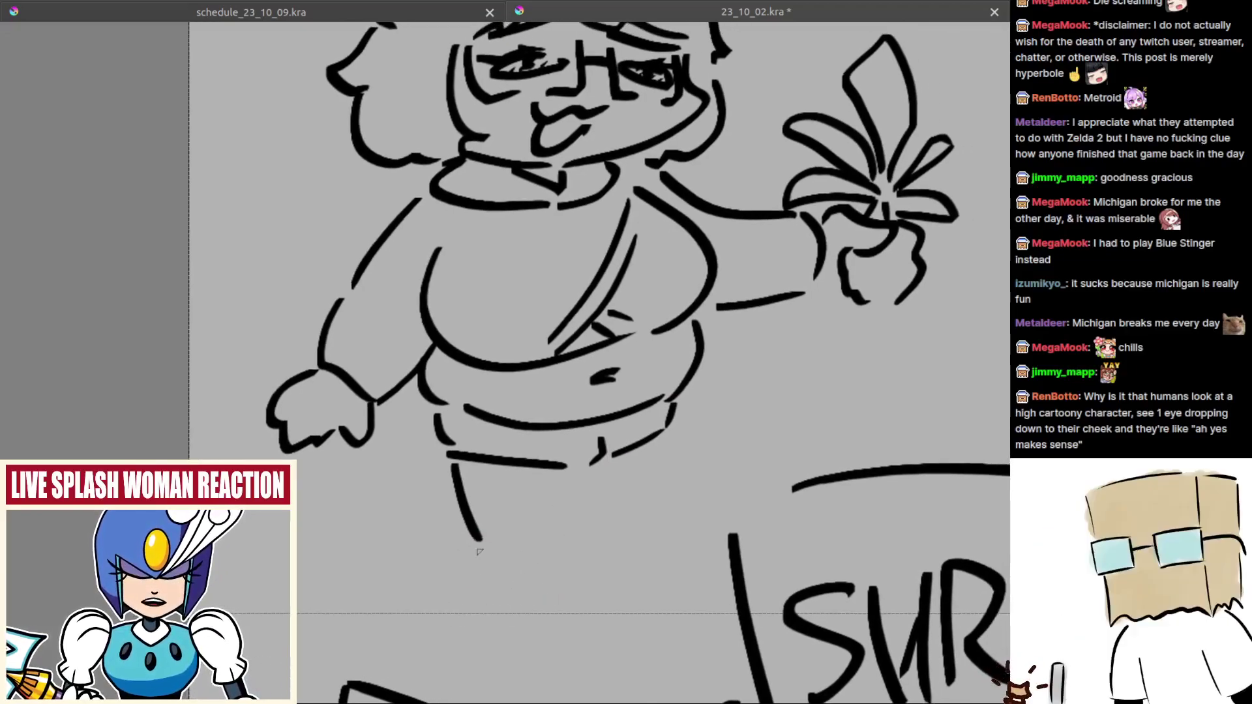
left_click_drag(481, 549, 553, 587)
key("ctrl+z")
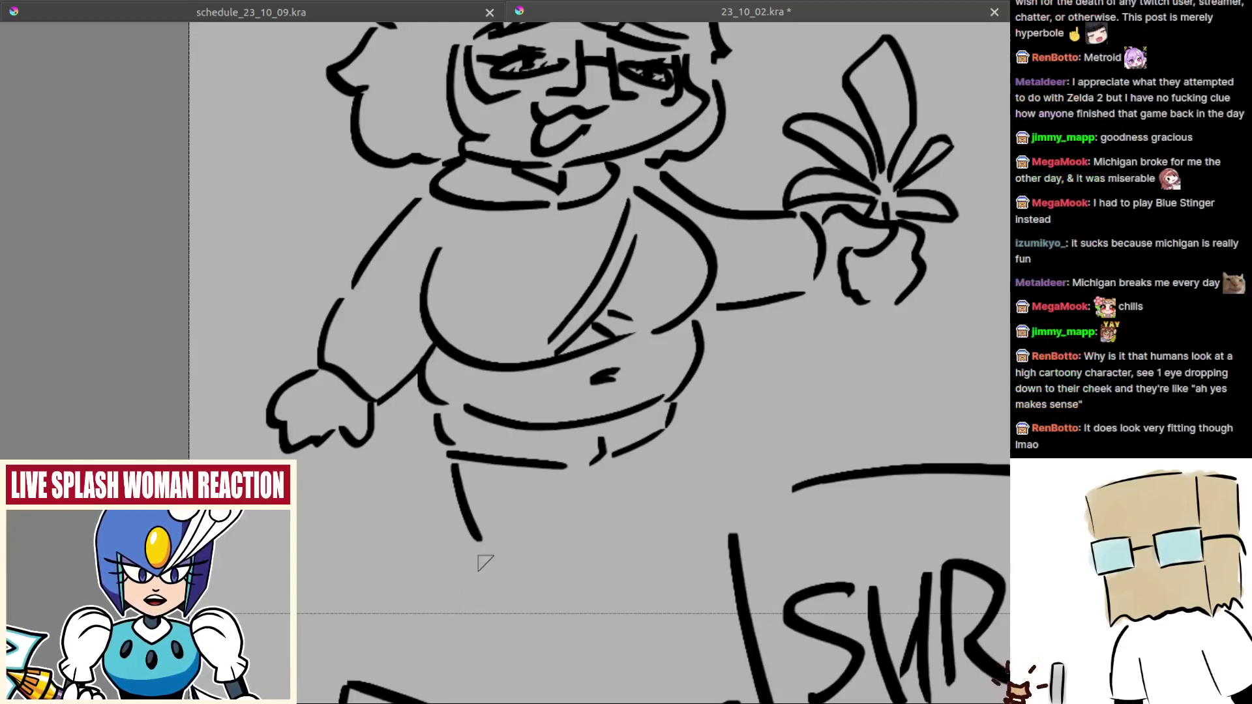
Step: Draw the trouser hem, the boot shaft and a rounded toe under the first leg, redrawing the shaft's outer side
mouse_move(474, 551)
left_mouse_down()
mouse_move(560, 554)
mouse_move(577, 618)
left_mouse_up()
left_click_drag(480, 549, 459, 623)
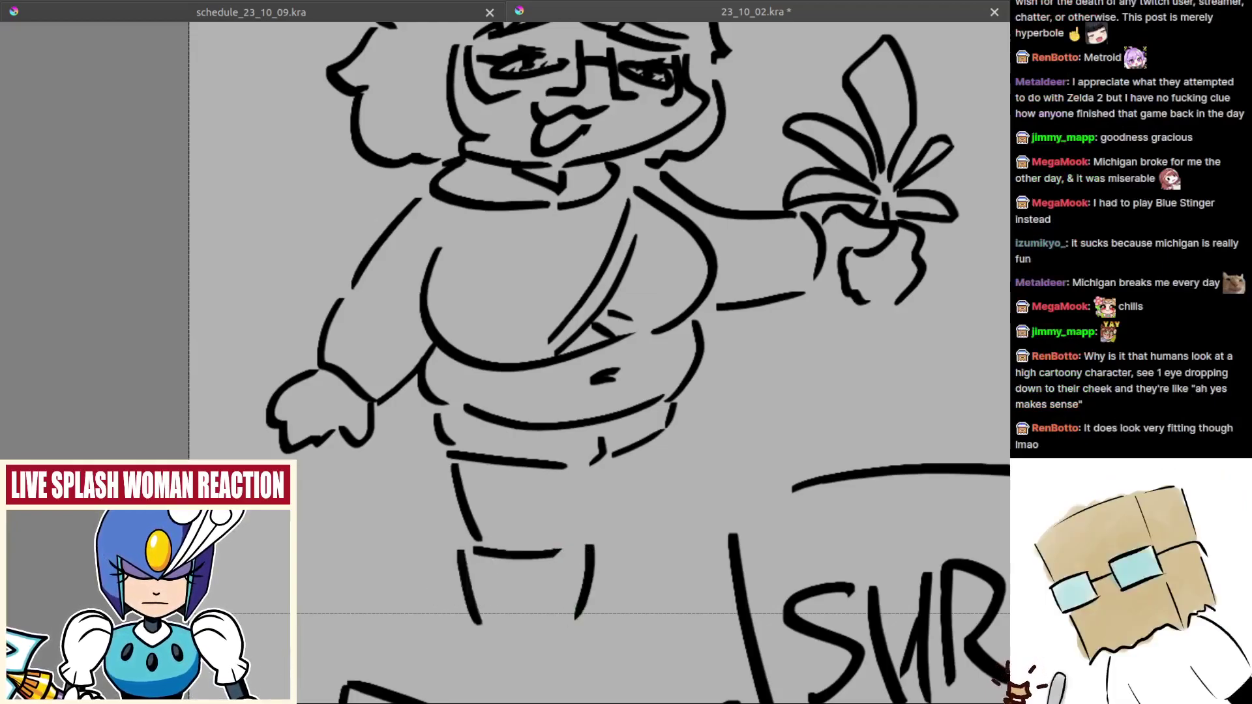
key("ctrl+z")
mouse_move(468, 553)
left_mouse_down()
mouse_move(488, 610)
mouse_move(577, 636)
left_mouse_up()
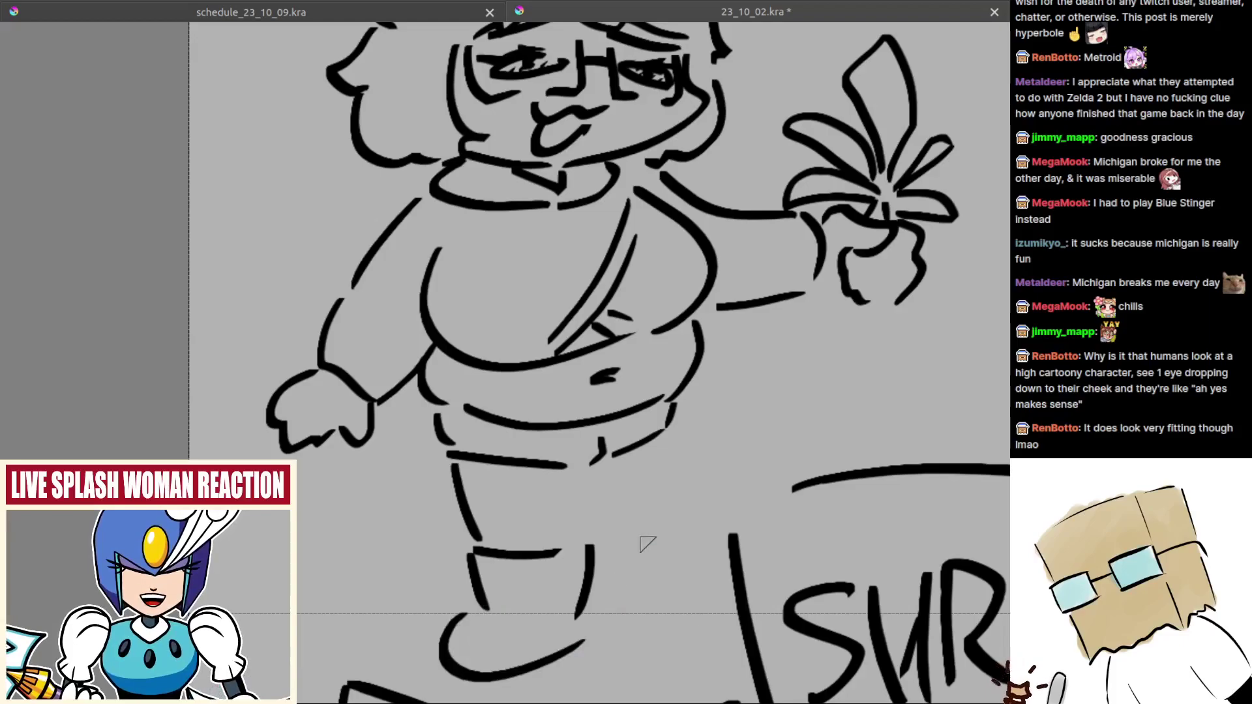
Step: Draw the inner side of the first leg and add zigzag laces and folds to its boot
left_click_drag(588, 482, 583, 535)
mouse_move(476, 559)
left_mouse_down()
mouse_move(474, 603)
mouse_move(492, 611)
mouse_move(436, 595)
left_mouse_up()
left_click_drag(544, 553, 558, 607)
left_click_drag(587, 548, 528, 555)
Step: Draw the inner and outer sides of the second leg, redrawing the inner line until it fits
left_click_drag(539, 487, 553, 538)
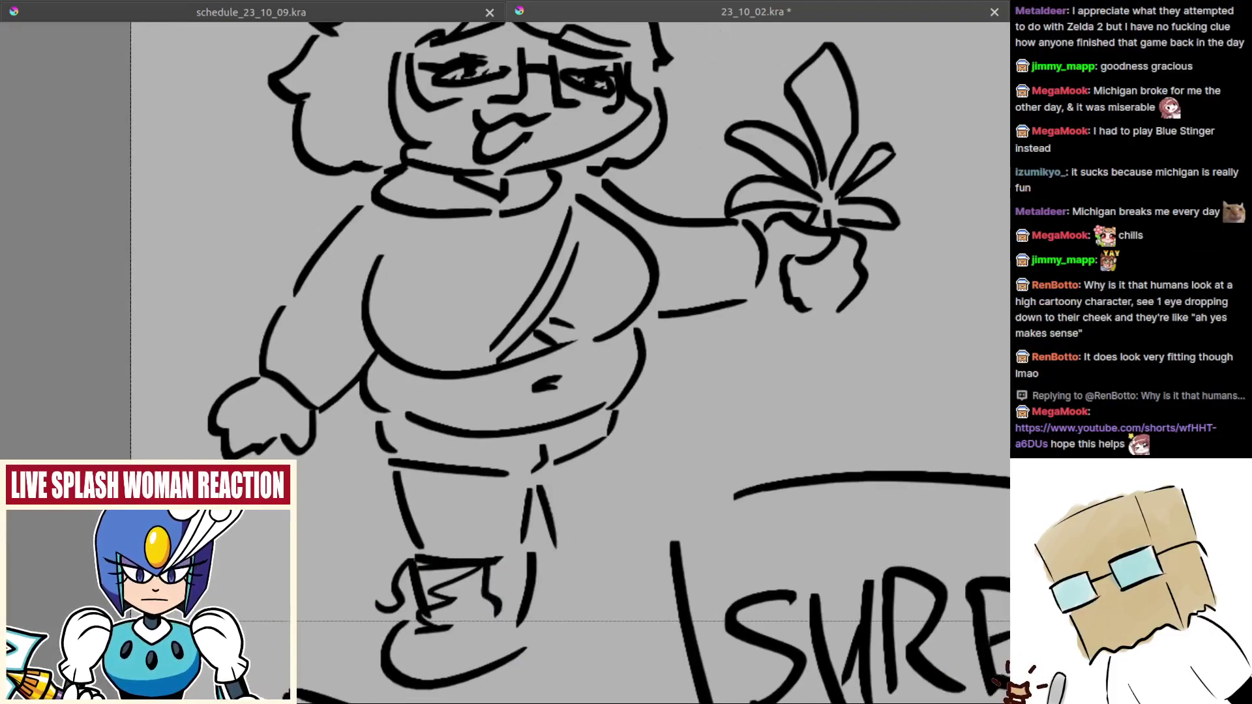
key("ctrl+z")
left_click_drag(534, 494, 539, 530)
left_click_drag(605, 451, 604, 508)
mouse_move(539, 550)
left_mouse_down()
mouse_move(611, 534)
mouse_move(612, 522)
mouse_move(623, 579)
left_mouse_up()
key("ctrl+z")
Step: Draw the second boot with a rounded toe and zigzag laces, redrawing strokes that do not fit
mouse_move(542, 592)
left_mouse_down()
mouse_move(554, 639)
mouse_move(629, 653)
left_mouse_up()
key("ctrl+z")
mouse_move(629, 598)
left_mouse_down()
mouse_move(649, 652)
mouse_move(660, 635)
mouse_move(644, 649)
left_mouse_up()
key("ctrl+z")
key("ctrl+z")
key("ctrl+z")
mouse_move(626, 592)
left_mouse_down()
mouse_move(666, 611)
mouse_move(647, 650)
left_mouse_up()
mouse_move(619, 540)
left_mouse_down()
mouse_move(566, 558)
mouse_move(597, 606)
mouse_move(625, 601)
mouse_move(605, 569)
mouse_move(624, 601)
mouse_move(577, 613)
mouse_move(577, 595)
mouse_move(587, 612)
left_mouse_up()
key("ctrl+z")
left_click(645, 617)
key("ctrl+z")
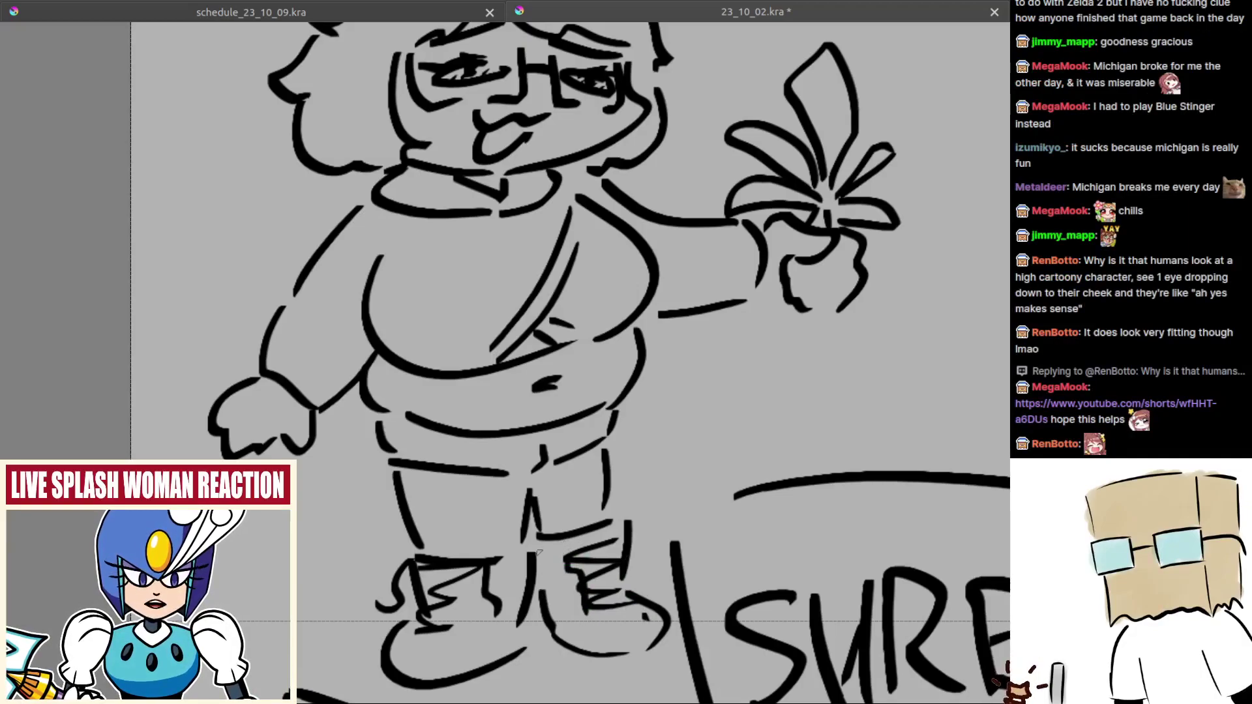
Step: Add the inner side and a small flap at the upper outer edge of the second boot
left_click_drag(538, 553, 566, 622)
left_click_drag(617, 532, 644, 548)
left_click_drag(639, 531, 643, 573)
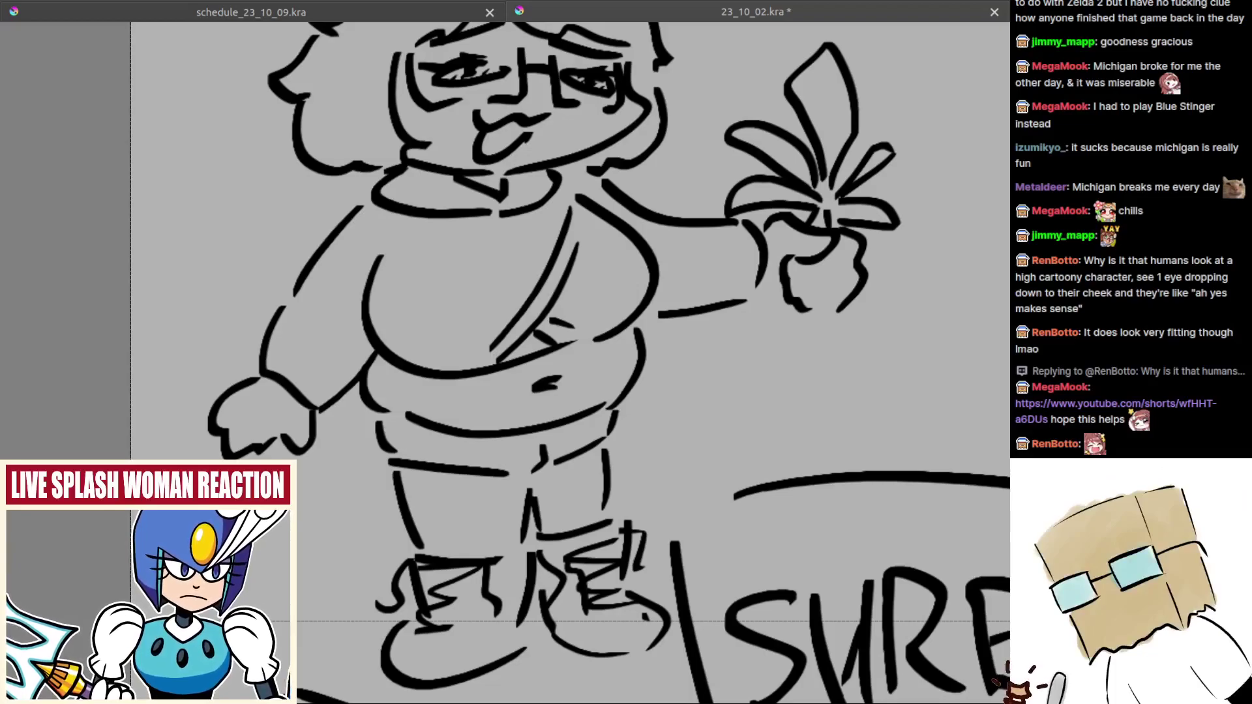
Step: Draw a long, slightly sloping line beside the character, just beyond and below the held plant
left_click_drag(537, 436, 657, 482)
scroll(656, 481, "down", 3)
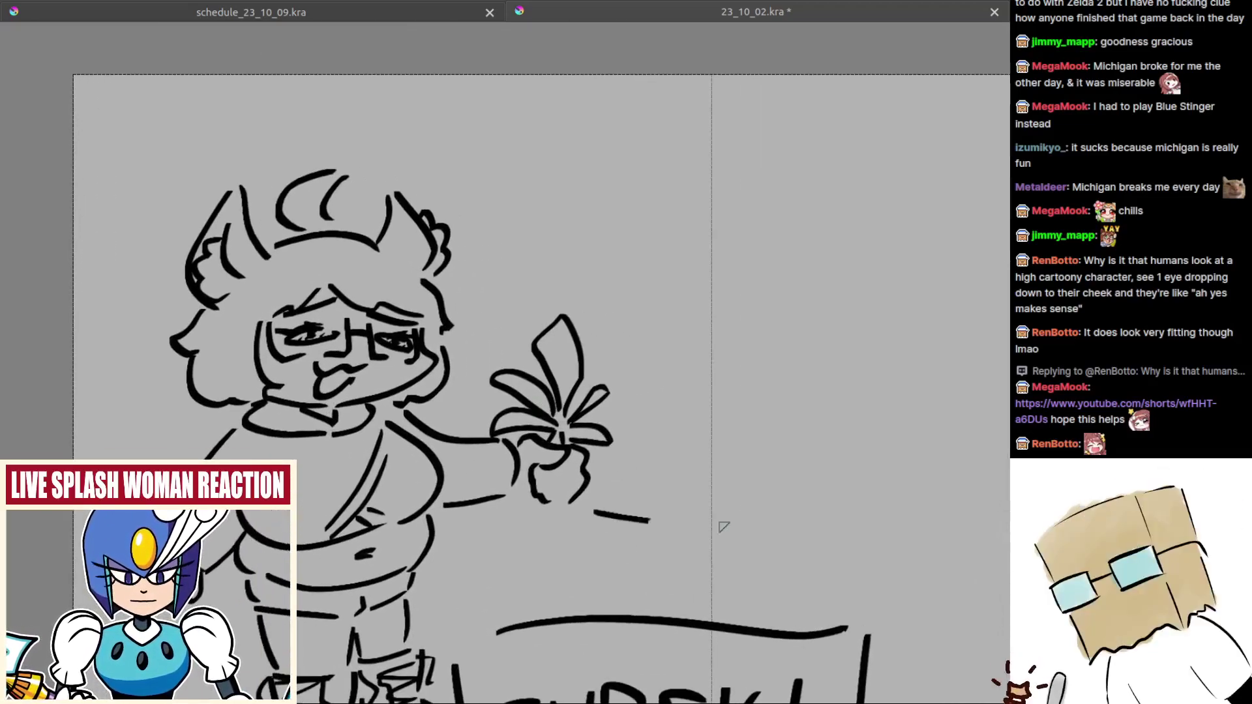
scroll(674, 427, "up", 5)
left_click_drag(668, 430, 655, 440)
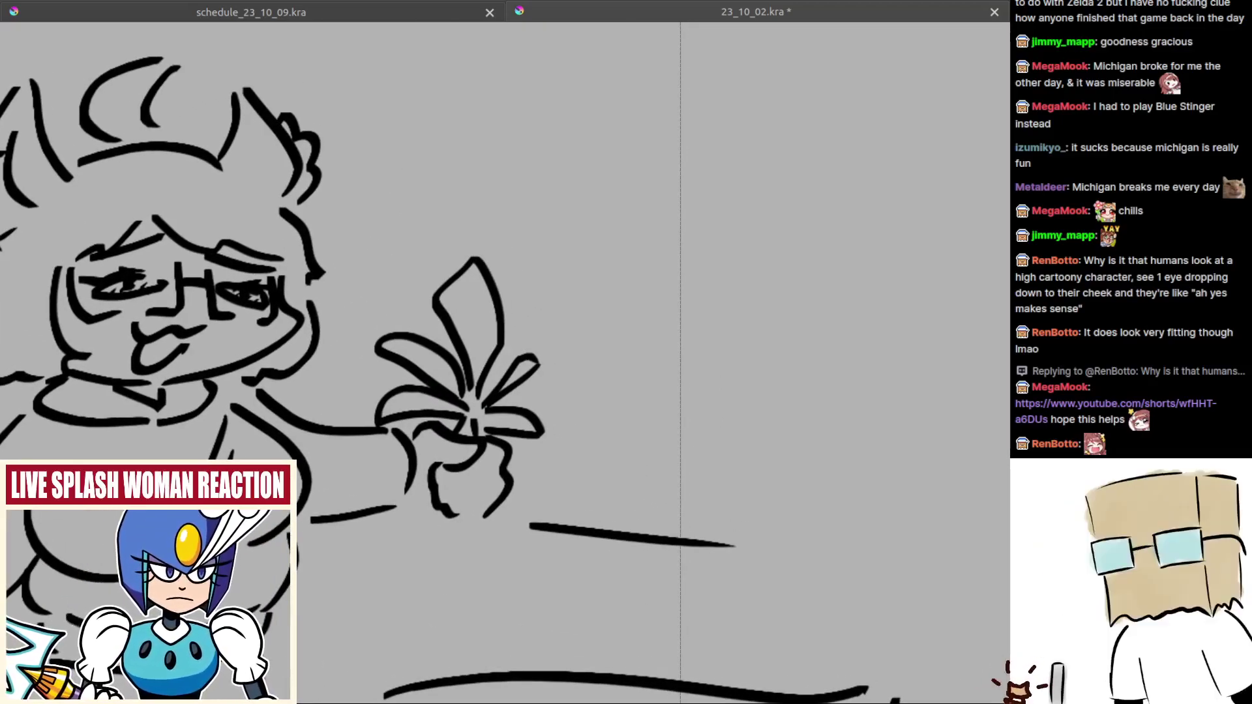
Step: Examine the painted portrait on the doodle page, including the face, hair, hand and brooch
scroll(697, 434, "down", 5)
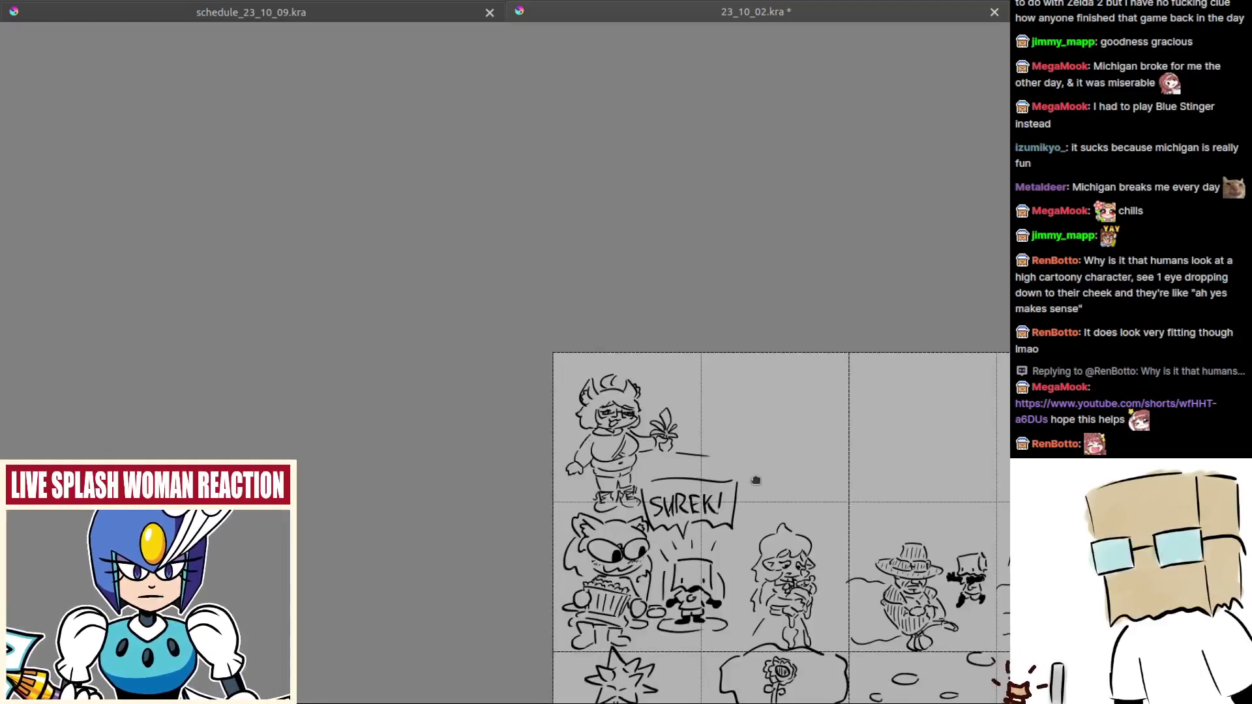
left_click_drag(755, 481, 330, 229)
scroll(742, 420, "up", 2)
mouse_move(743, 419)
left_mouse_down()
mouse_move(758, 421)
mouse_move(336, 246)
left_mouse_up()
scroll(404, 303, "up", 7)
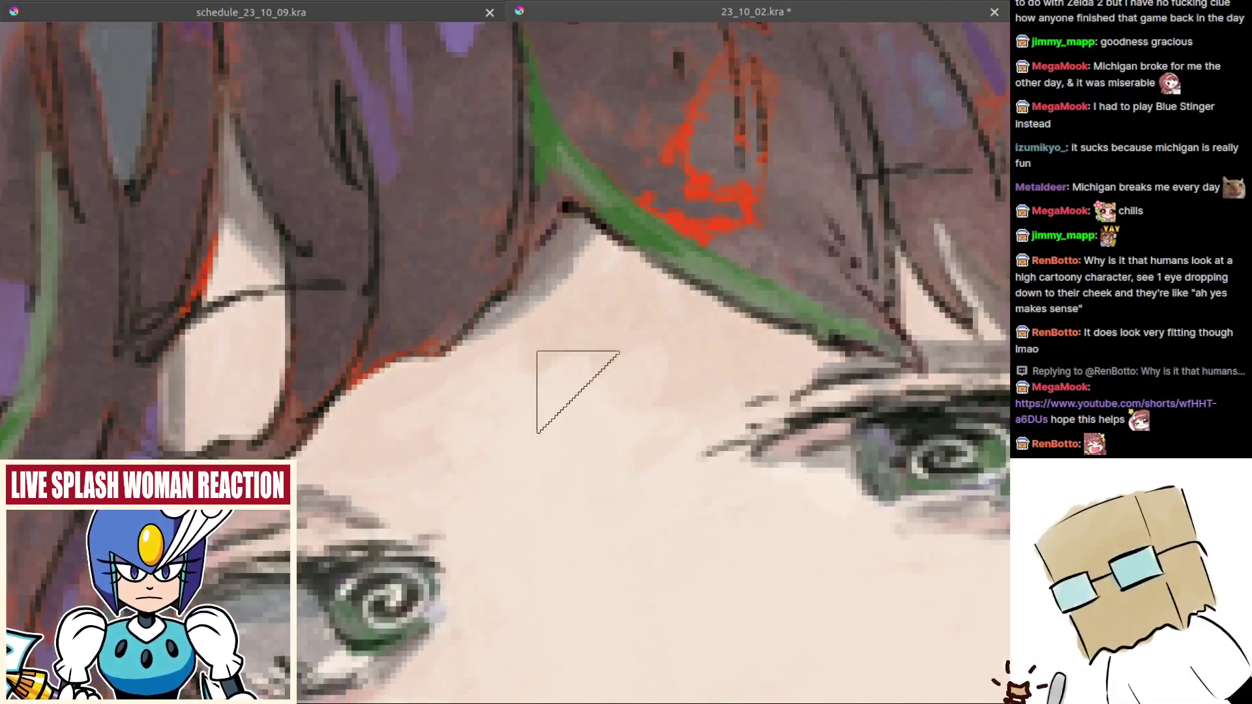
scroll(587, 365, "up", 8)
mouse_move(828, 158)
left_mouse_down()
mouse_move(903, 110)
mouse_move(920, 114)
left_mouse_up()
scroll(809, 225, "down", 10)
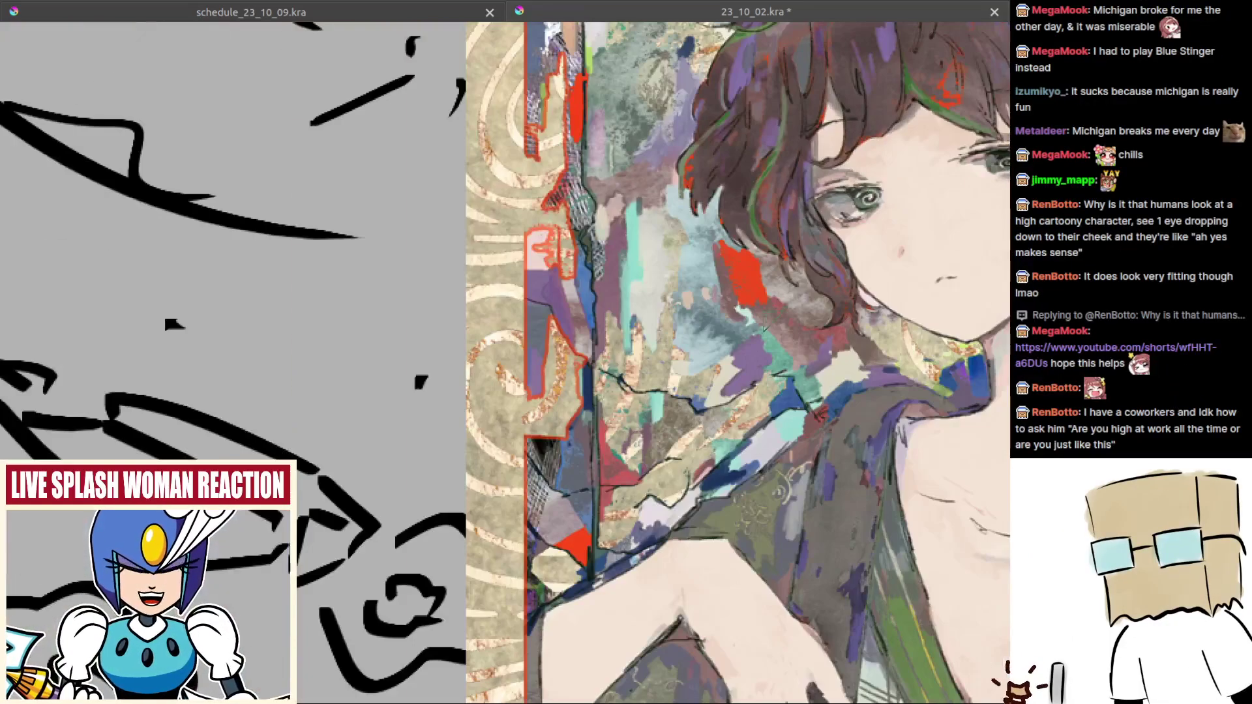
scroll(765, 328, "down", 3)
left_click_drag(765, 328, 488, 335)
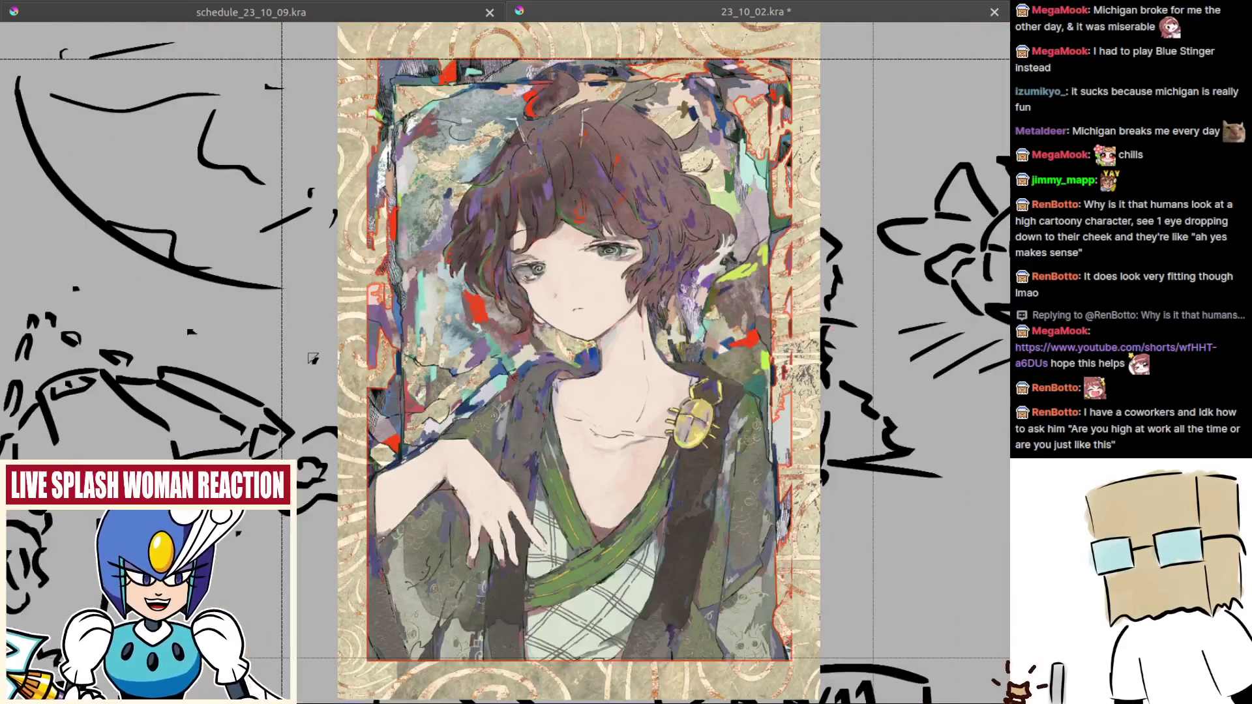
left_click_drag(313, 358, 264, 340)
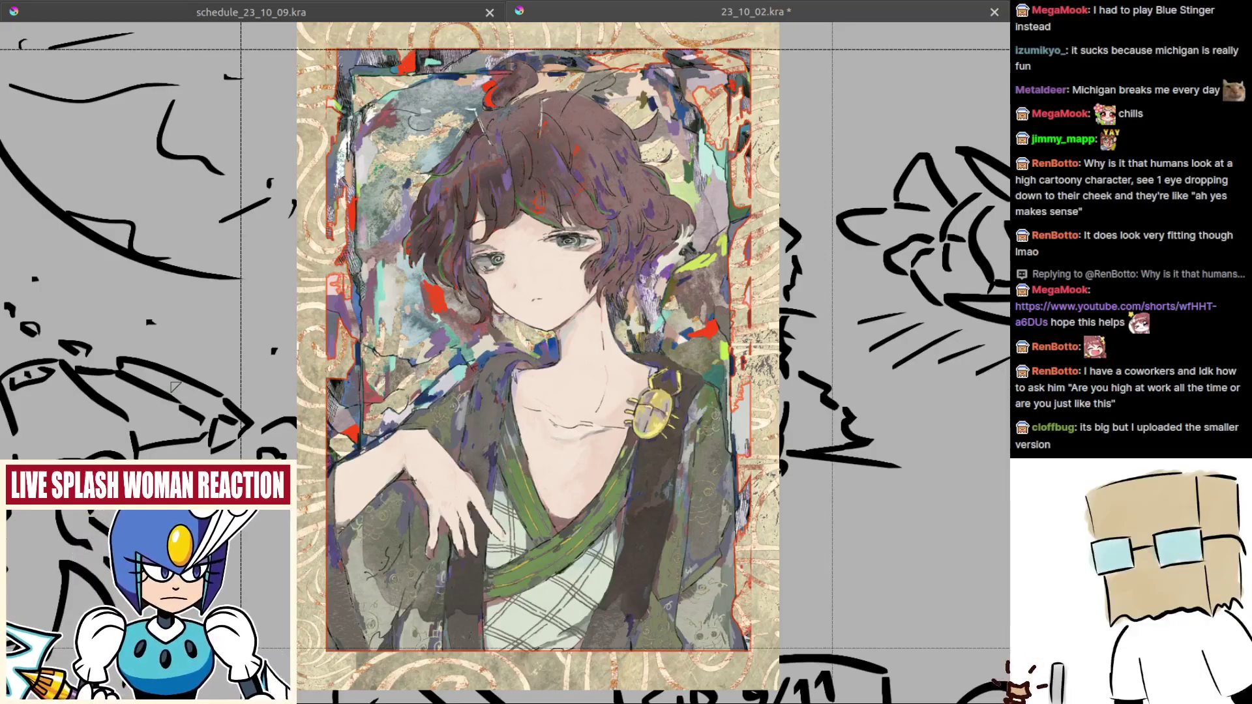
mouse_move(368, 521)
left_mouse_down()
mouse_move(469, 480)
mouse_move(490, 439)
left_mouse_up()
scroll(490, 439, "up", 5)
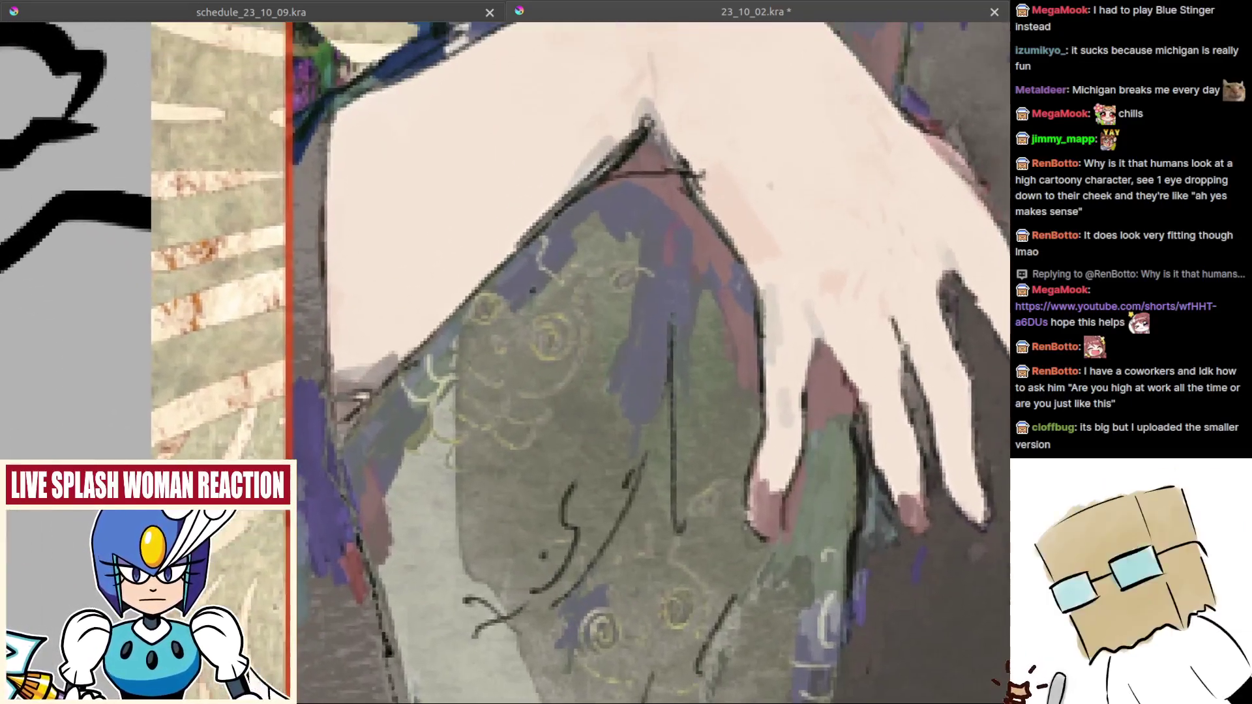
scroll(691, 523, "down", 10)
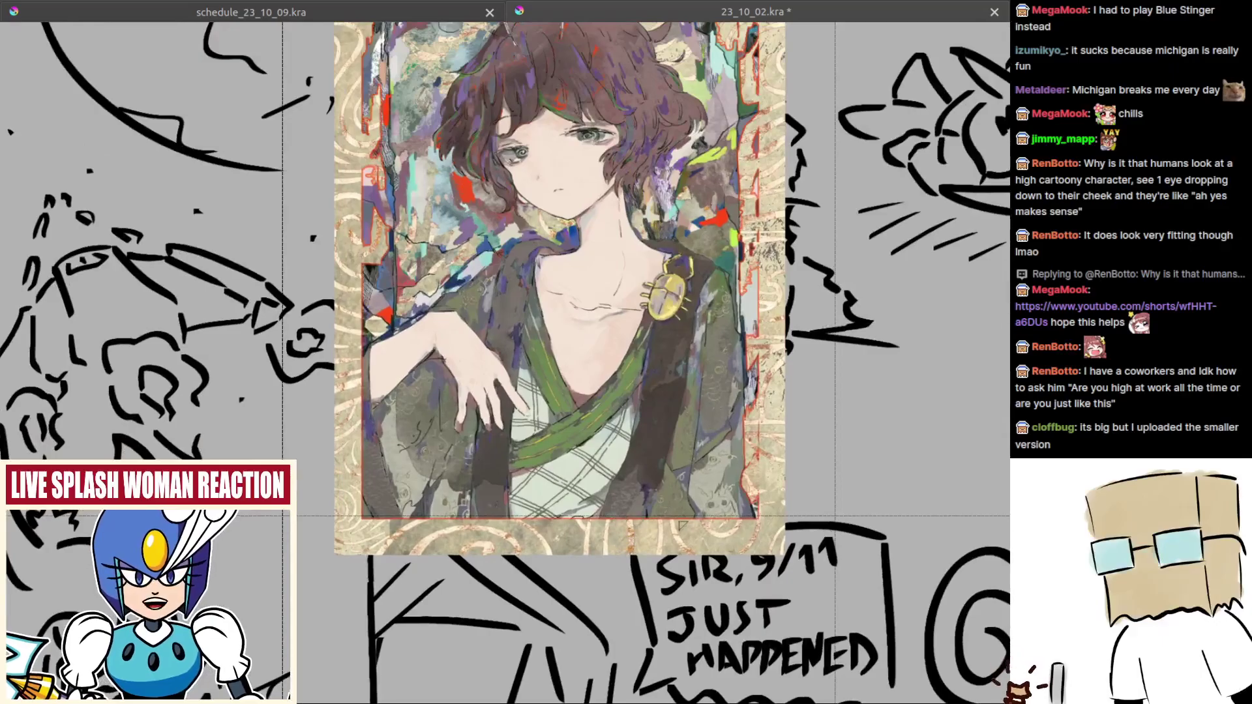
scroll(681, 525, "up", 5)
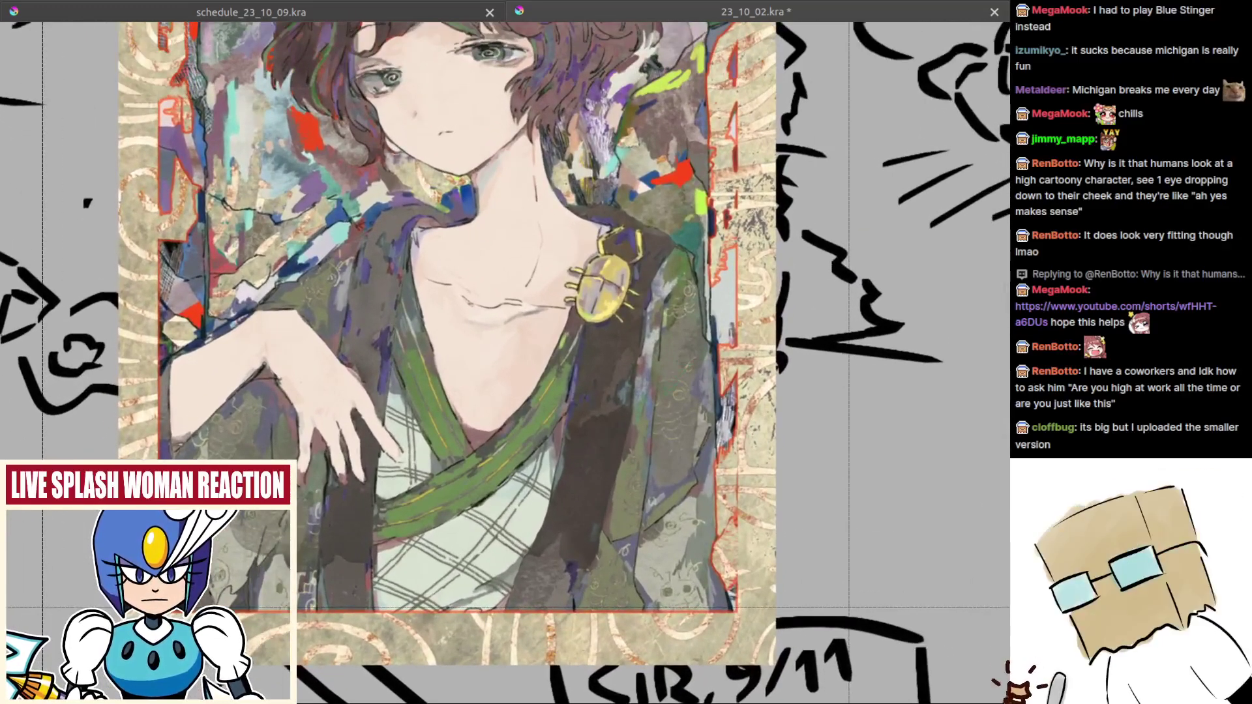
scroll(606, 326, "up", 5)
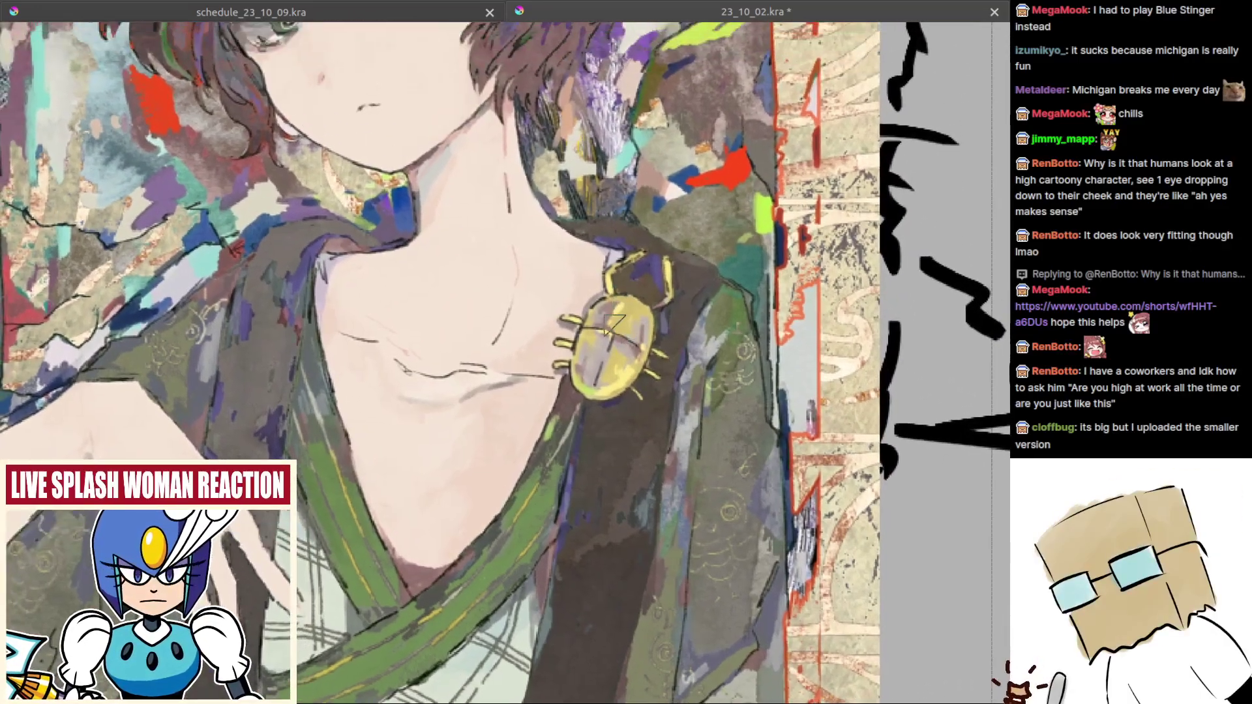
scroll(606, 319, "up", 5)
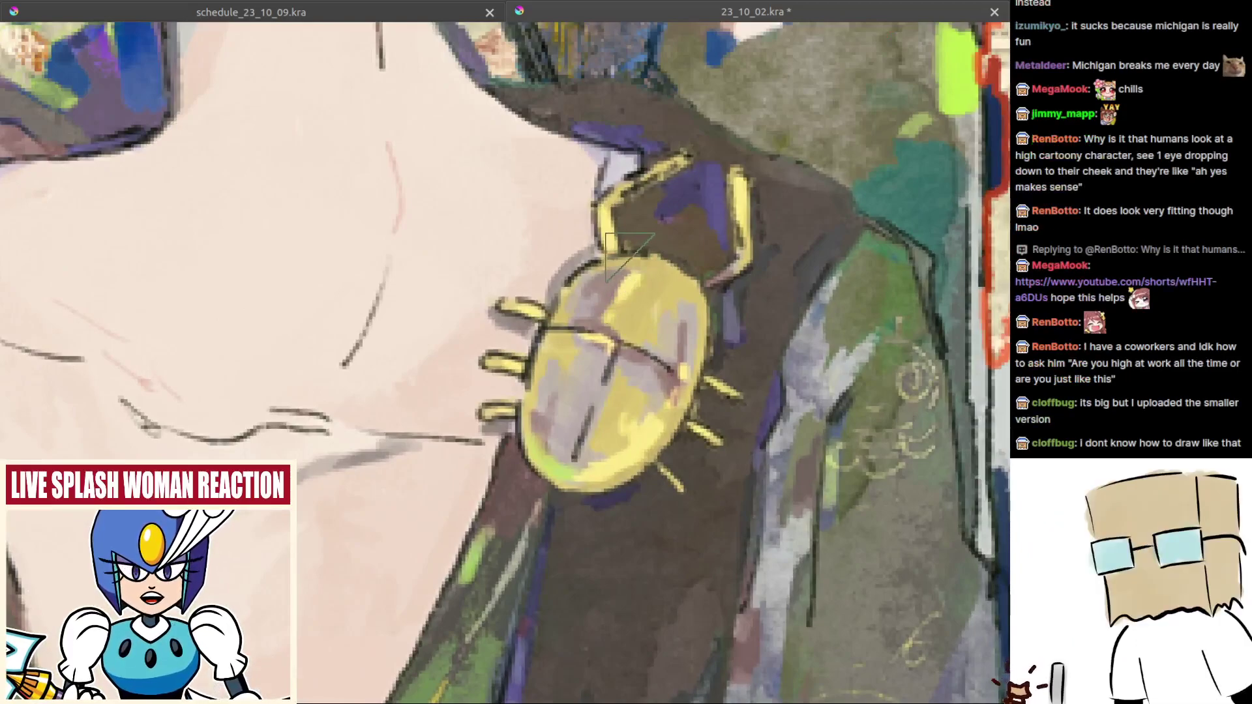
Step: Circle the beetle brooch on the portrait with a thick black stroke and undo it
mouse_move(641, 249)
left_mouse_down()
mouse_move(676, 233)
mouse_move(546, 269)
mouse_move(686, 255)
left_mouse_up()
key("ctrl+z")
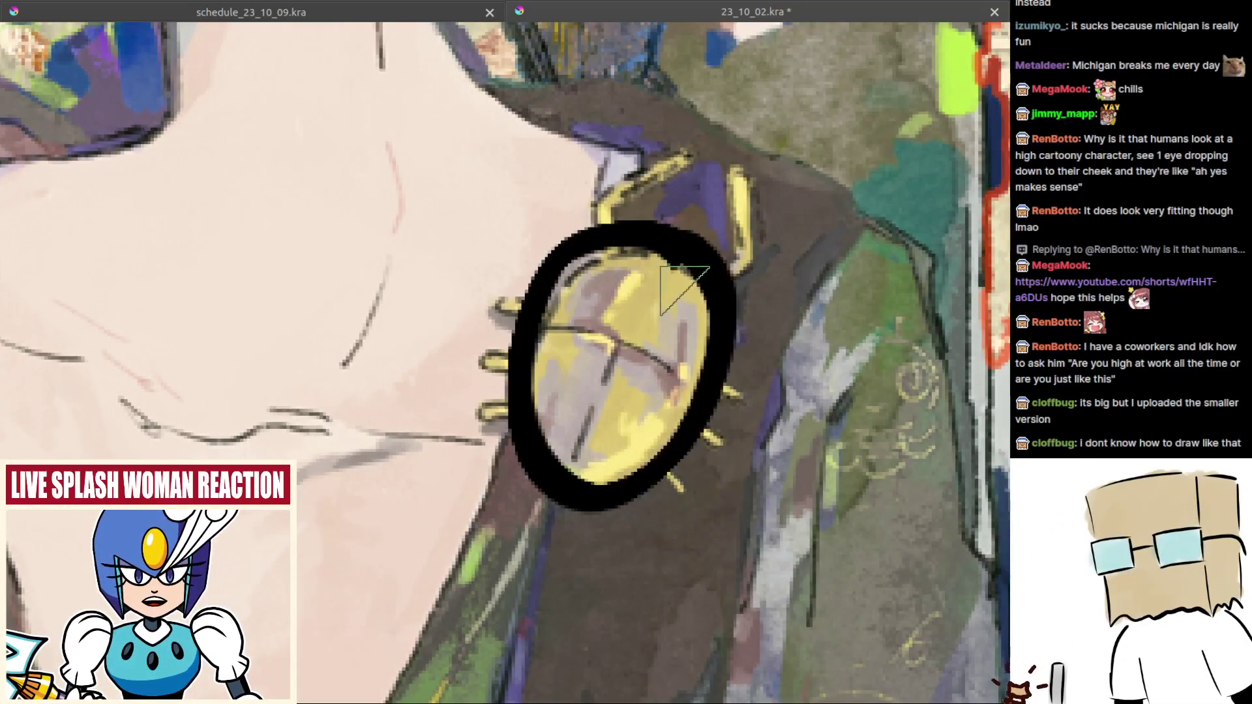
key("ctrl+z")
key("ctrl+shift+z")
key("ctrl+z")
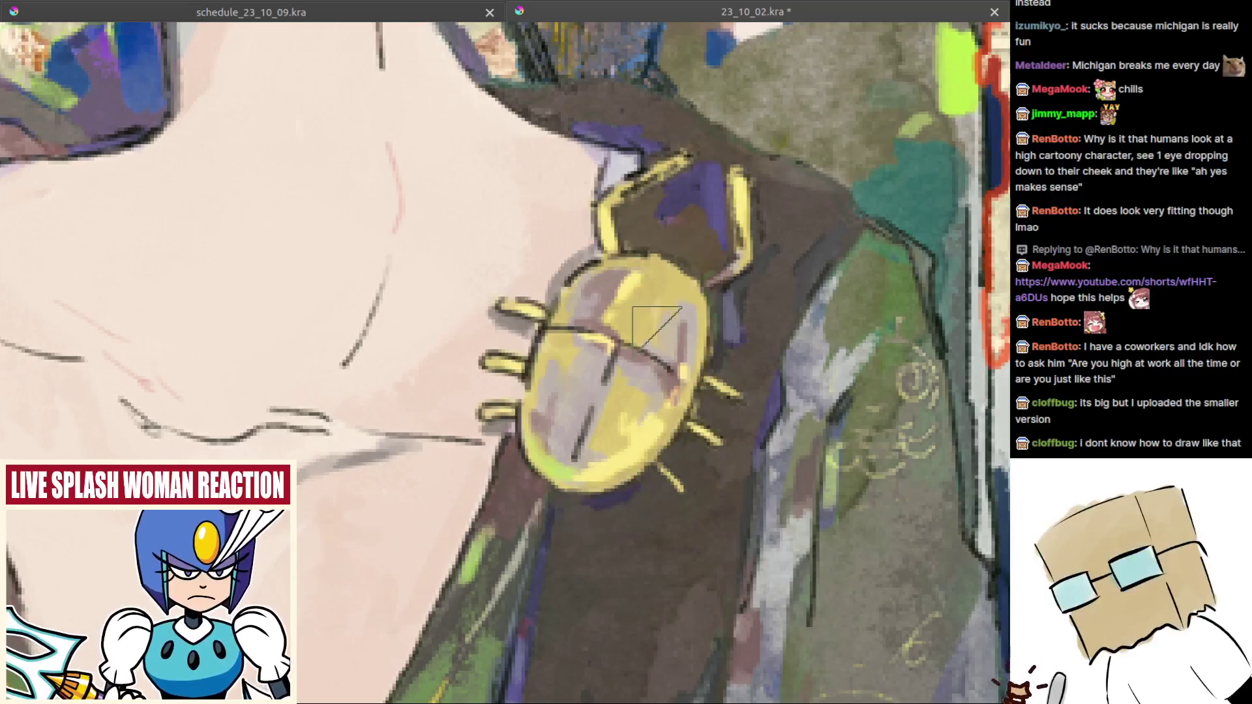
Step: Inspect the beetle brooch's brushwork up close and compare it with the whole framed portrait
scroll(657, 326, "up", 6)
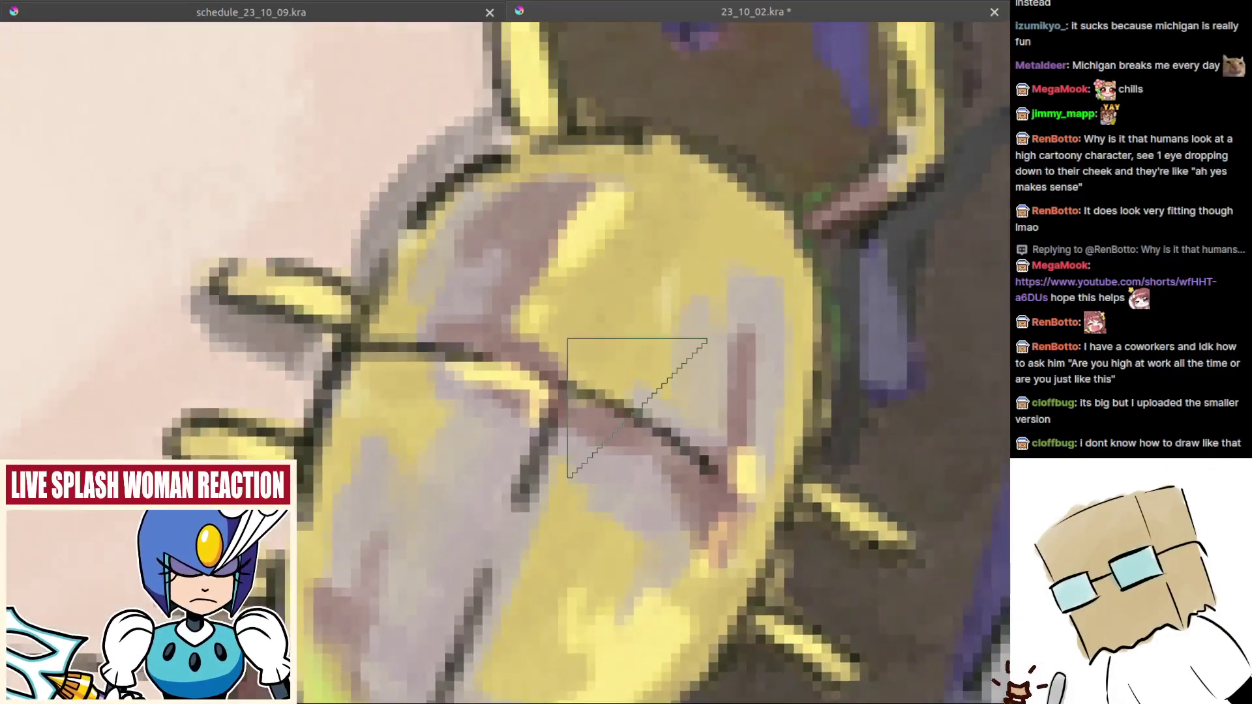
scroll(521, 444, "down", 6)
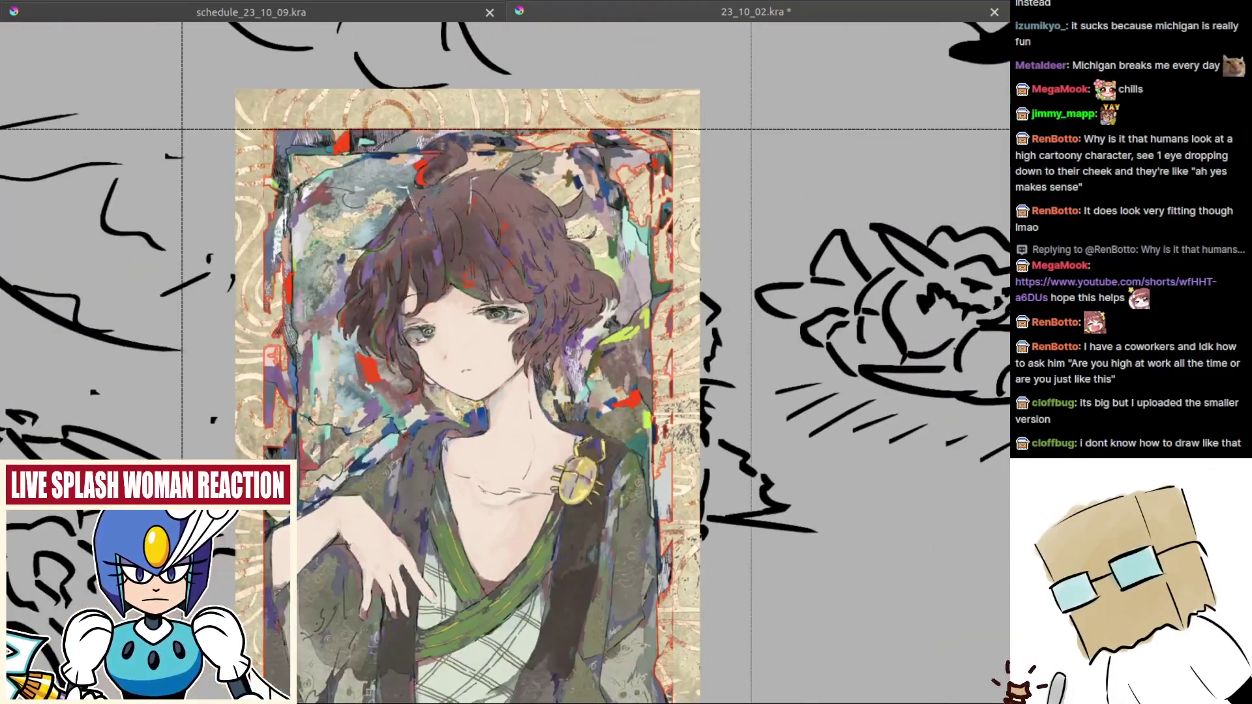
left_click_drag(548, 422, 621, 362)
scroll(620, 362, "down", 1)
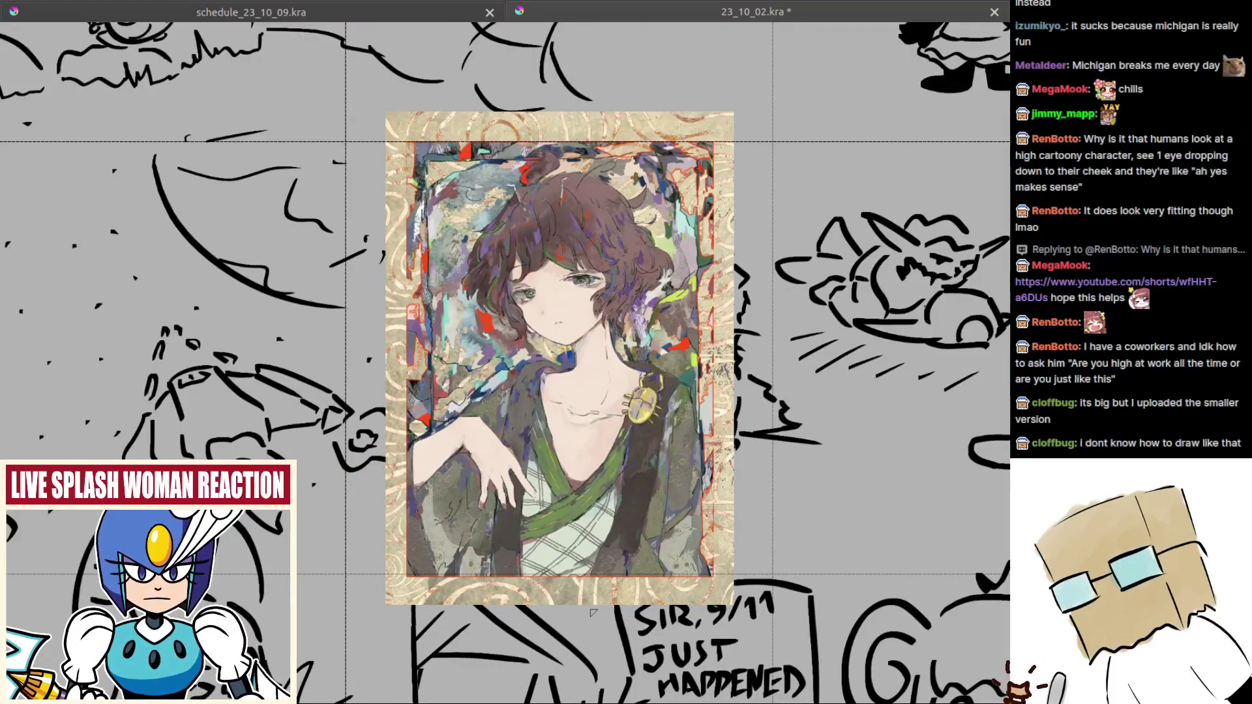
scroll(533, 199, "up", 2)
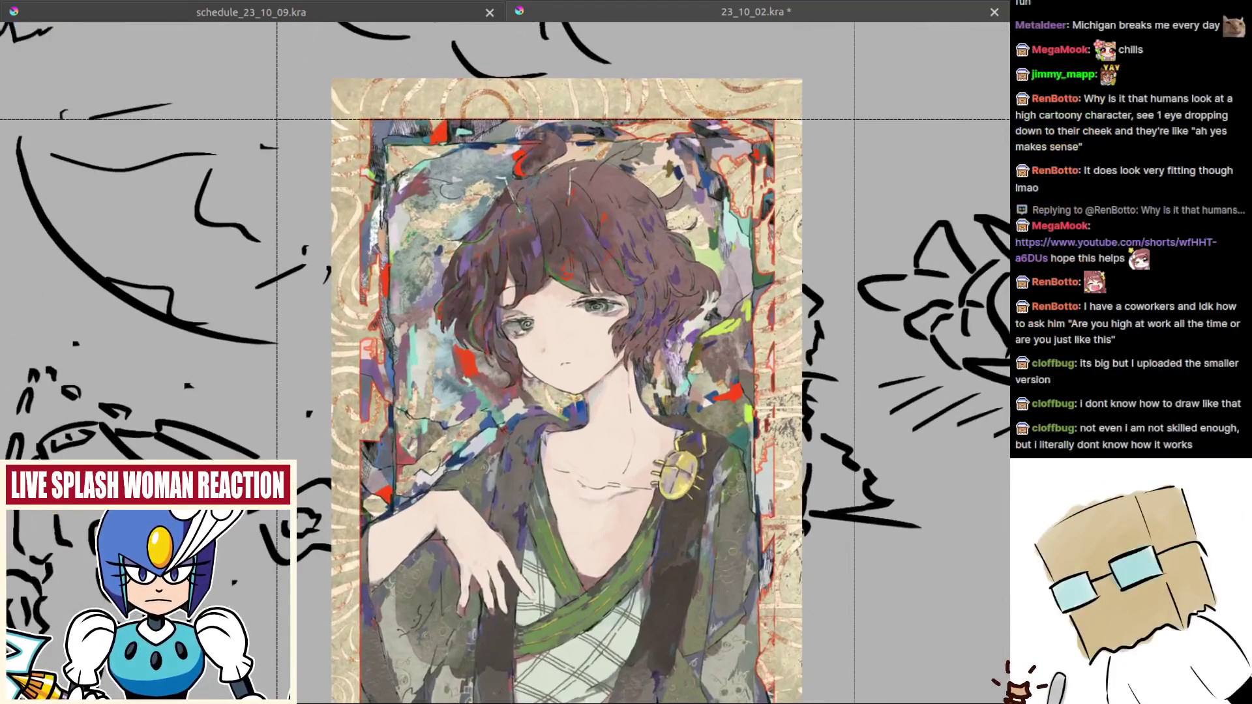
scroll(540, 287, "down", 3)
scroll(749, 449, "up", 2)
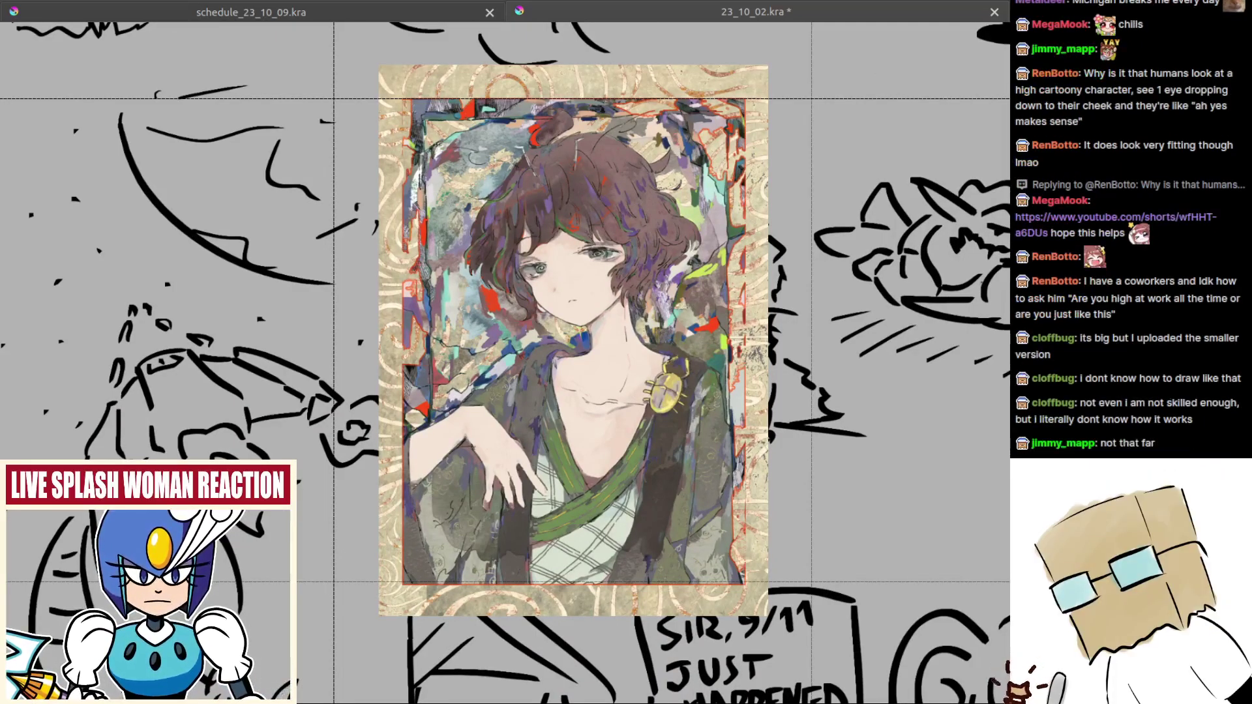
scroll(685, 428, "down", 3)
Step: Draw two short upright sides beneath the sloping line to form a desk above the SHREK! bubble, redrawing the first side
key("ctrl+z")
left_click_drag(686, 428, 1030, 695)
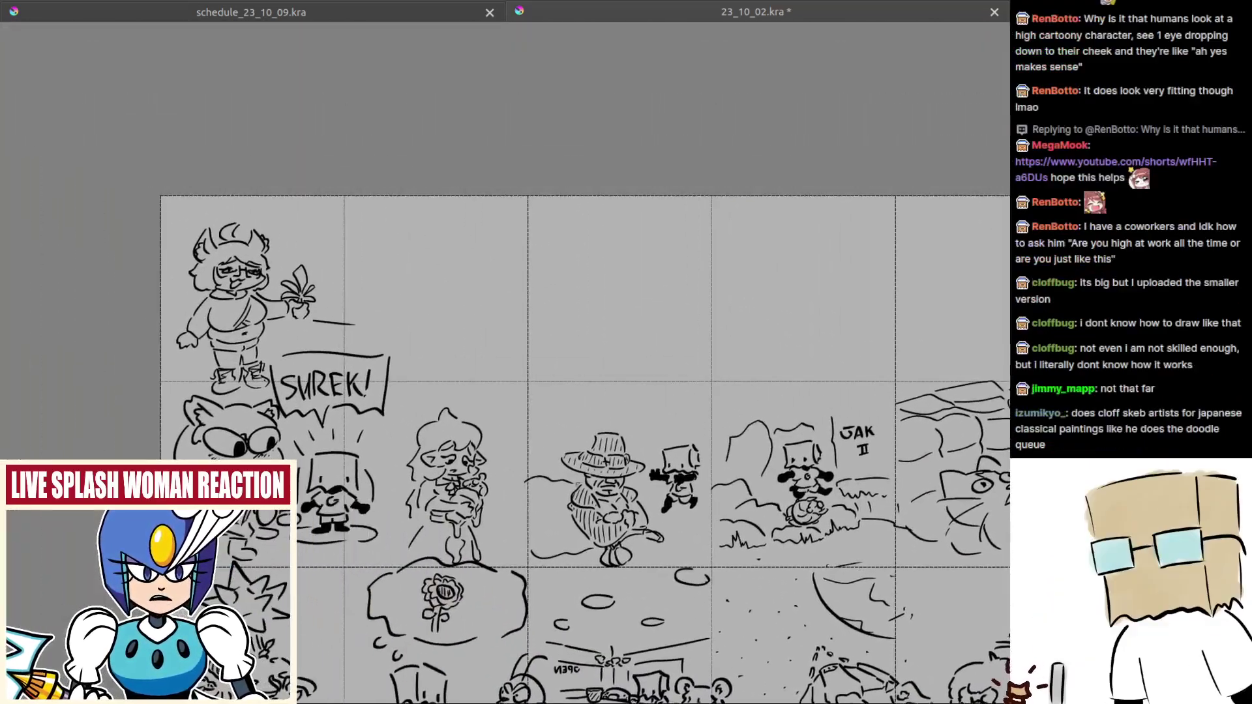
scroll(673, 527, "up", 2)
mouse_move(633, 497)
left_mouse_down()
mouse_move(600, 489)
mouse_move(625, 475)
left_mouse_up()
mouse_move(596, 456)
left_mouse_down()
mouse_move(686, 502)
mouse_move(582, 421)
mouse_move(595, 450)
mouse_move(565, 451)
mouse_move(536, 482)
left_mouse_up()
key("ctrl+z")
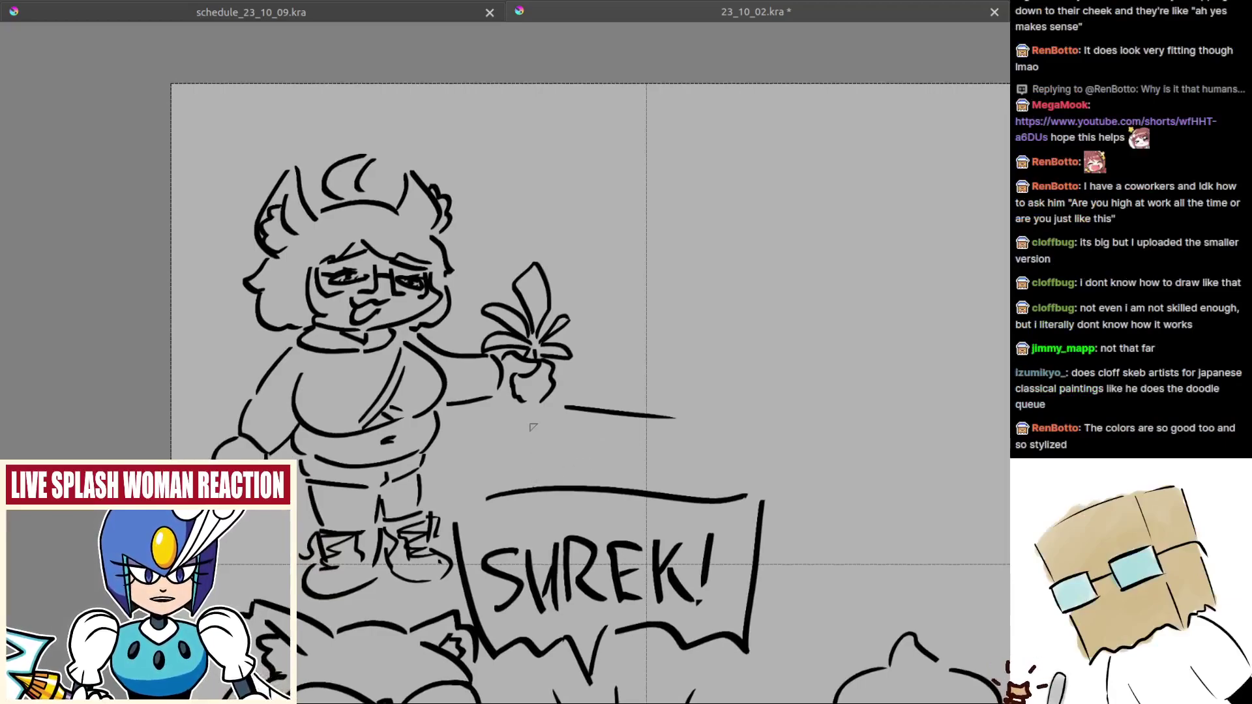
key("ctrl+z")
left_click_drag(539, 424, 544, 477)
key("ctrl+z")
left_click_drag(559, 452, 531, 457)
scroll(534, 458, "up", 1)
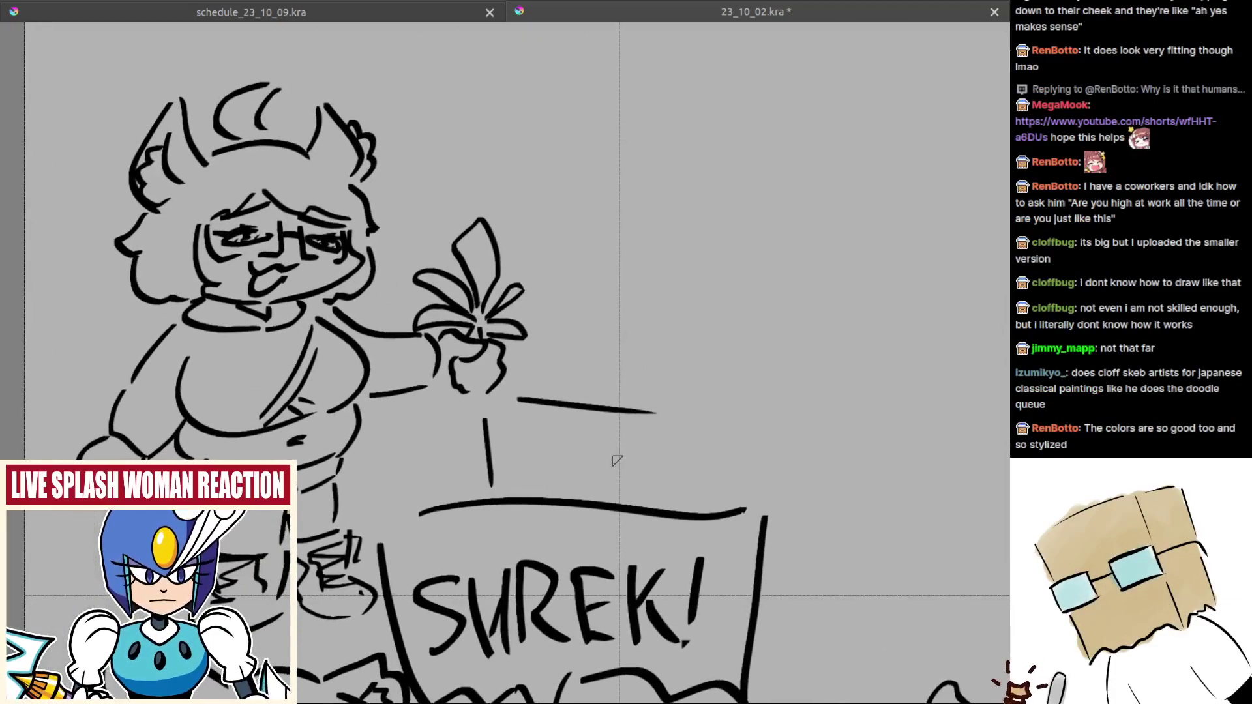
left_click_drag(672, 426, 660, 482)
scroll(642, 402, "up", 2)
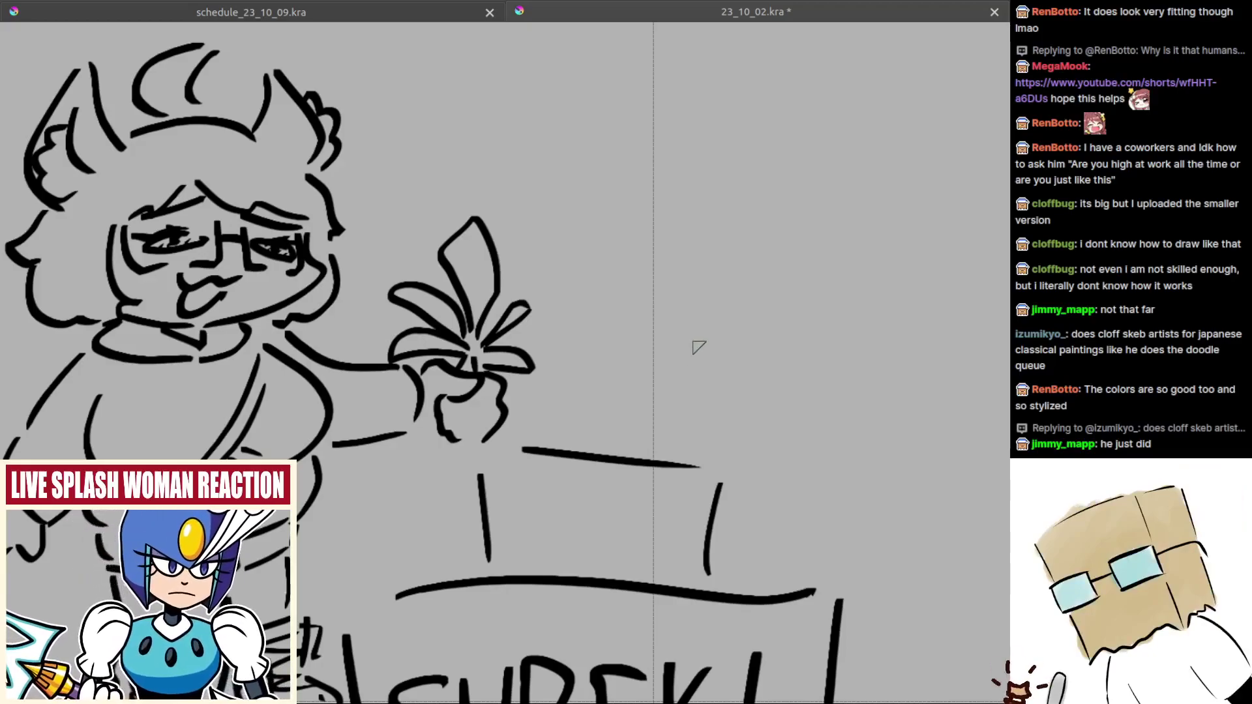
Step: Draw the nose, moustache, mouth and beard sides of a small face above the desk line
left_click_drag(670, 415, 631, 415)
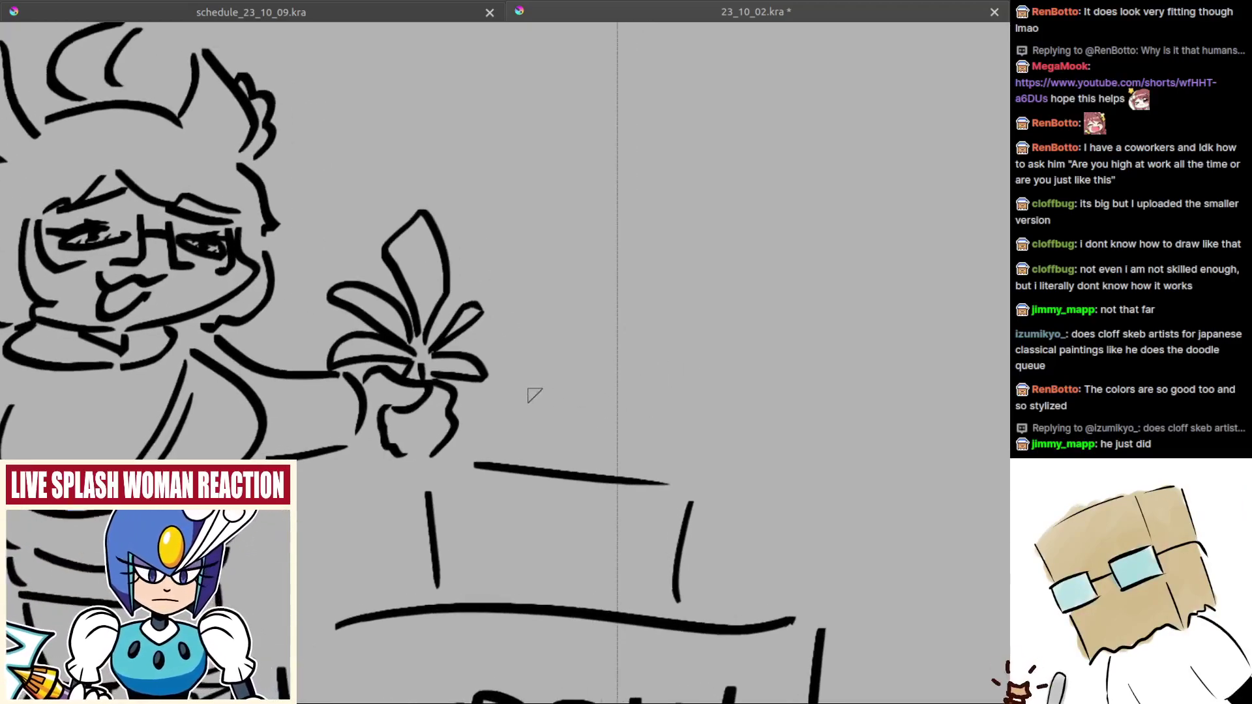
mouse_move(572, 386)
left_mouse_down()
mouse_move(563, 400)
mouse_move(595, 421)
mouse_move(555, 443)
left_mouse_up()
left_click_drag(608, 418, 609, 441)
left_click_drag(567, 428, 595, 428)
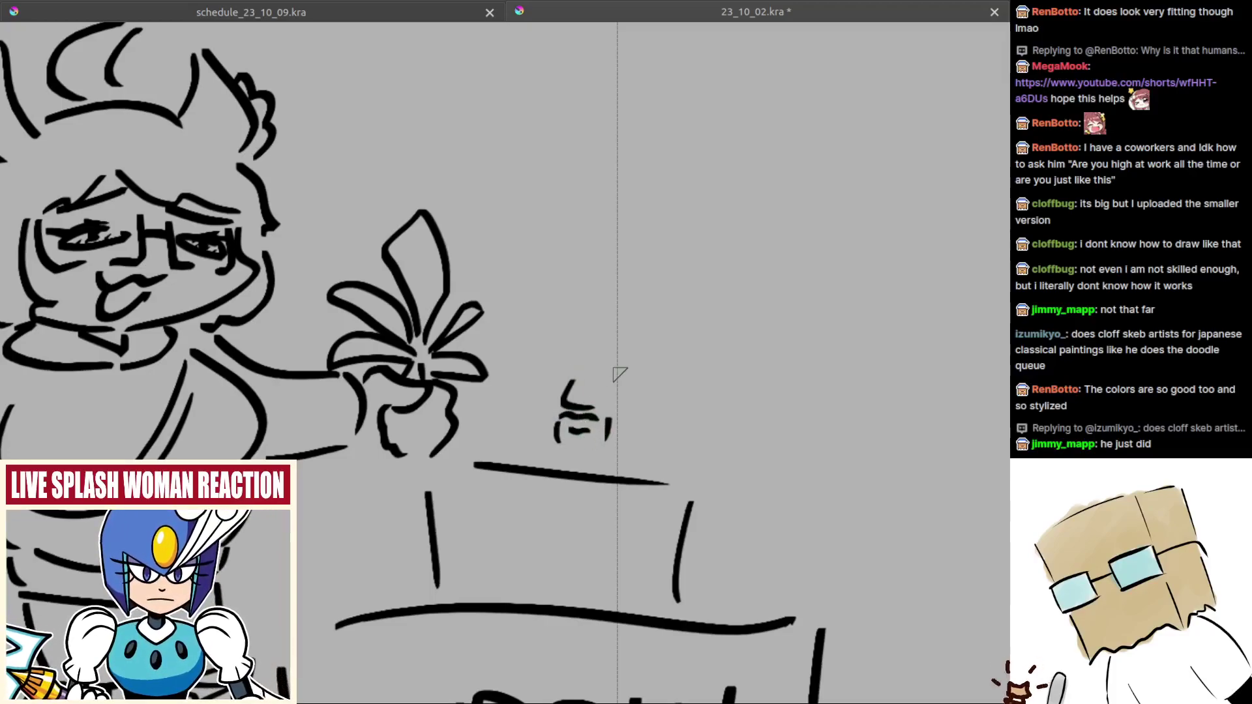
key("ctrl+z")
Step: Draw a rounded glasses lens beside the small face's nose, redrawing its outline until it fits
mouse_move(591, 365)
left_mouse_down()
mouse_move(630, 355)
mouse_move(652, 375)
left_mouse_up()
mouse_move(591, 364)
left_mouse_down()
mouse_move(591, 391)
mouse_move(639, 394)
left_mouse_up()
key("ctrl+z")
mouse_move(591, 363)
left_mouse_down()
mouse_move(593, 391)
mouse_move(654, 383)
left_mouse_up()
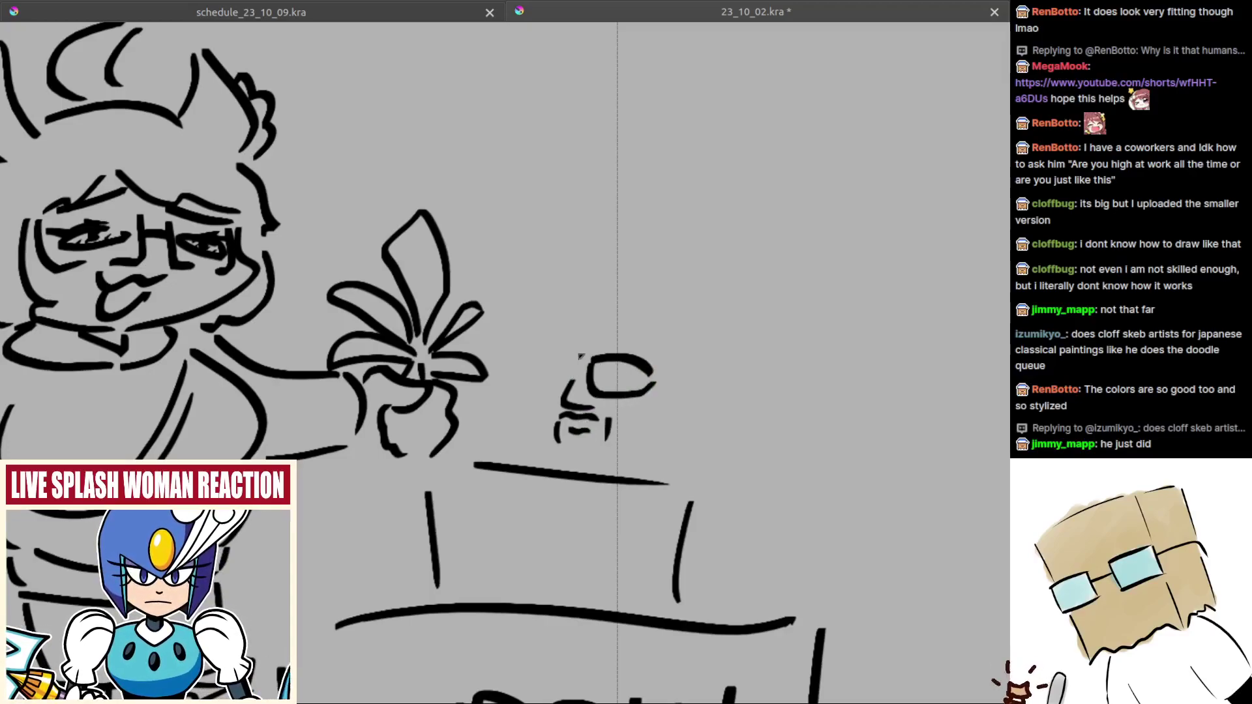
Step: Add the forehead arc, the second lens, lens hatching, and the jaw with a goatee to the small face
mouse_move(583, 357)
left_mouse_down()
mouse_move(540, 383)
mouse_move(580, 374)
mouse_move(575, 356)
mouse_move(611, 391)
mouse_move(644, 376)
mouse_move(604, 331)
mouse_move(645, 342)
left_mouse_up()
mouse_move(549, 391)
left_mouse_down()
mouse_move(554, 439)
mouse_move(558, 421)
mouse_move(556, 440)
mouse_move(570, 429)
mouse_move(578, 438)
mouse_move(562, 435)
mouse_move(606, 447)
mouse_move(588, 414)
mouse_move(553, 403)
mouse_move(605, 412)
mouse_move(609, 434)
mouse_move(565, 443)
left_mouse_up()
key("ctrl+z")
key("ctrl+z")
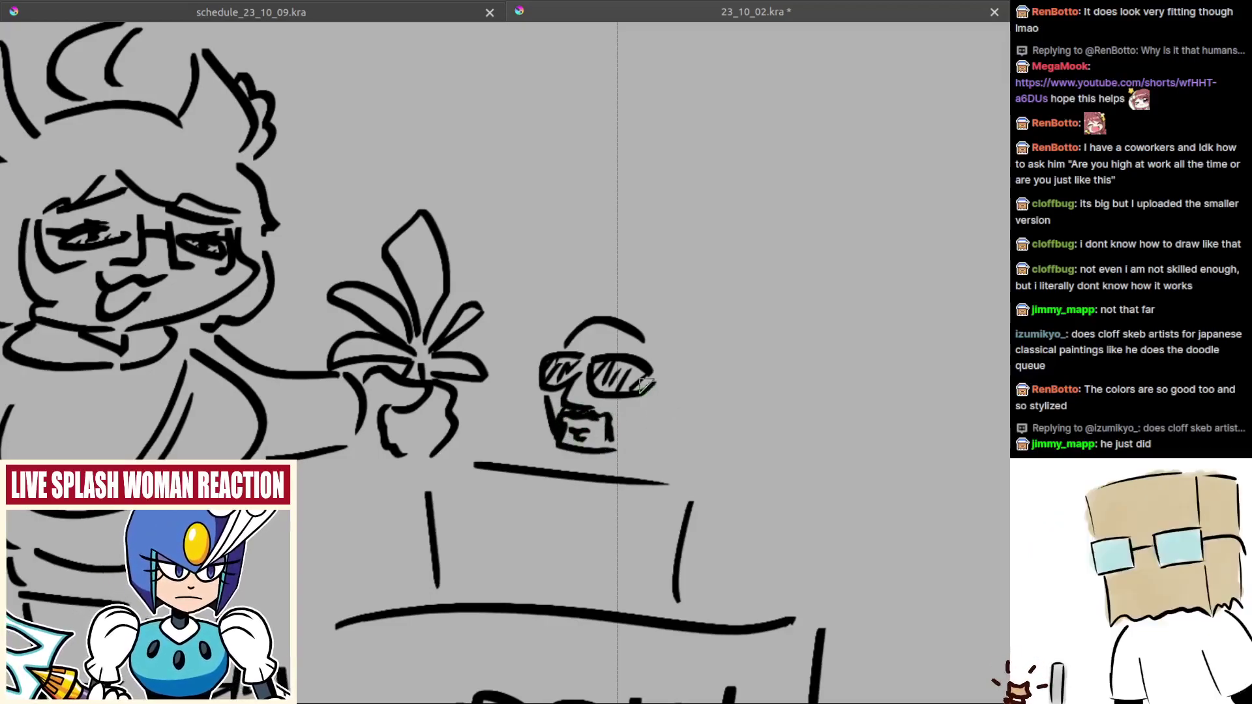
Step: Draw the outer contour of the small head and the ear behind the glasses
mouse_move(574, 326)
left_mouse_down()
mouse_move(554, 349)
mouse_move(581, 314)
mouse_move(659, 327)
mouse_move(663, 407)
mouse_move(669, 377)
mouse_move(657, 403)
left_mouse_up()
key("ctrl+z")
mouse_move(673, 341)
left_mouse_down()
mouse_move(676, 427)
mouse_move(665, 421)
mouse_move(669, 474)
left_mouse_up()
Step: Draw short sloping shoulder strokes on both sides below the small head, redrawing them until they fit
mouse_move(574, 459)
left_mouse_down()
mouse_move(556, 470)
mouse_move(571, 470)
left_mouse_up()
key("ctrl+z")
key("ctrl+z")
key("ctrl+z")
left_click_drag(651, 453, 673, 470)
left_click_drag(587, 459, 563, 470)
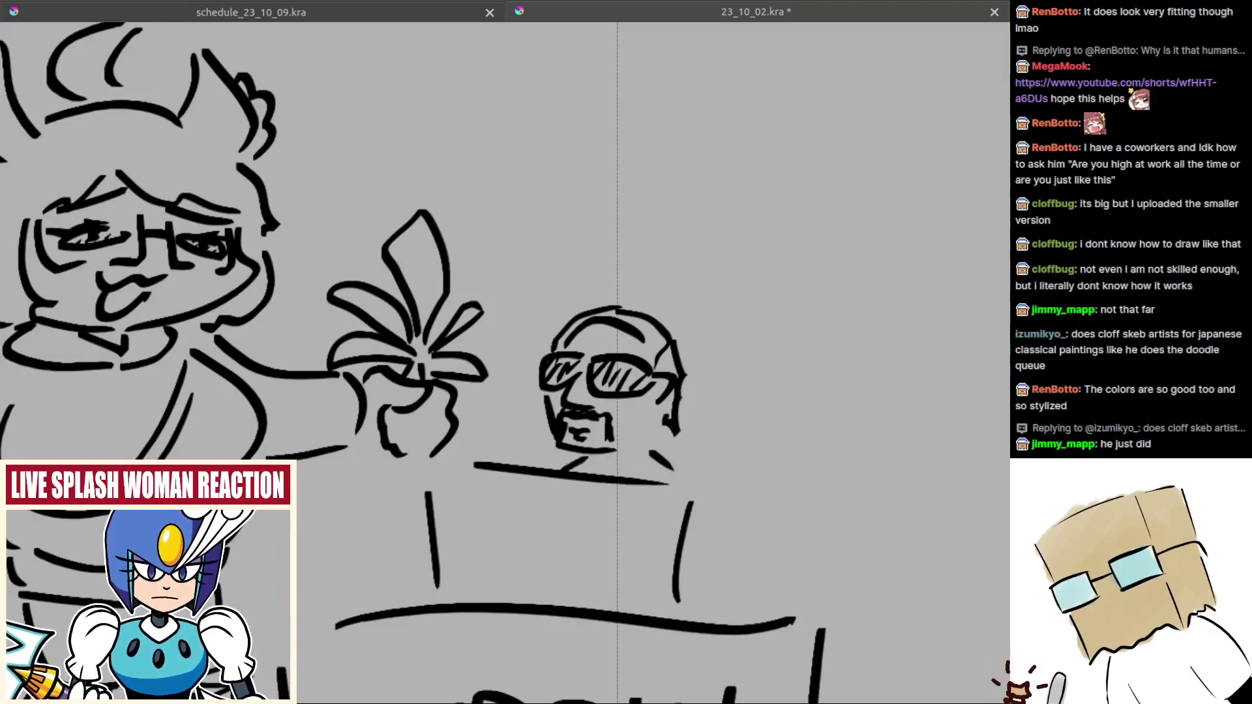
Step: Hatch the swept-back hair along the crown and side of the small head behind the desk
left_click_drag(592, 402, 662, 466)
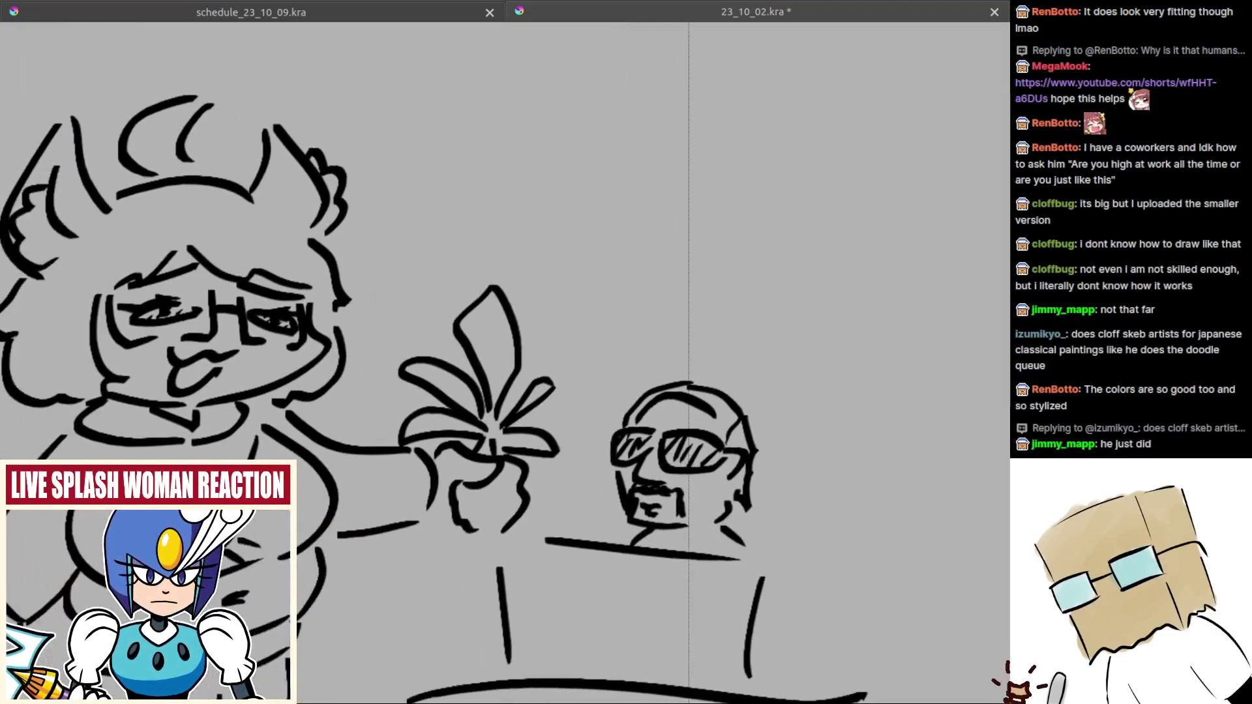
scroll(665, 432, "down", 4)
scroll(659, 421, "up", 3)
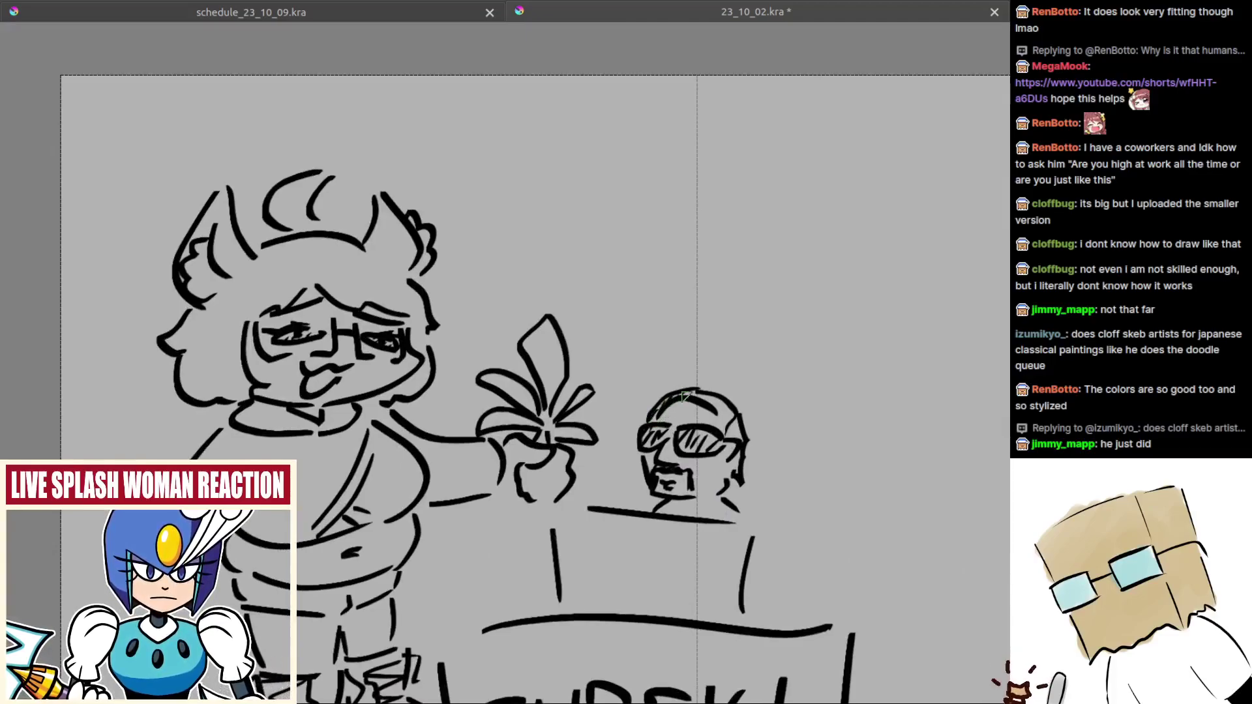
left_click_drag(718, 399, 714, 408)
left_click_drag(727, 403, 721, 415)
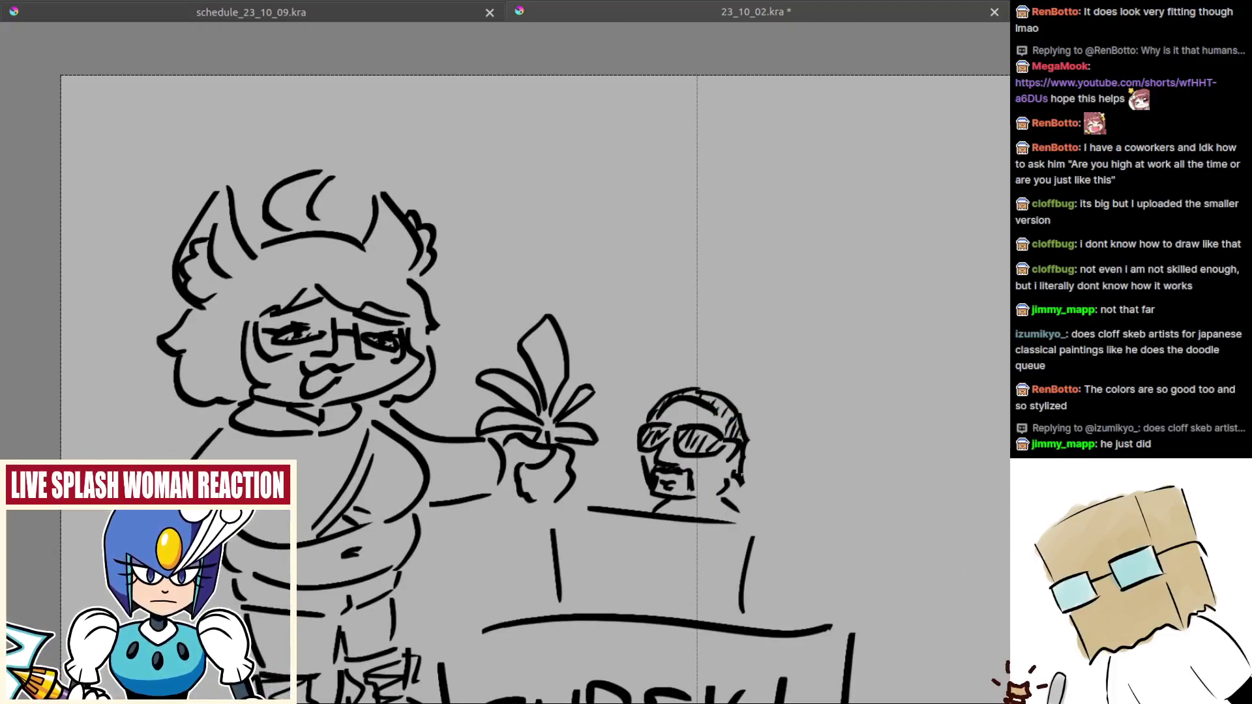
Step: Fill in dark hair behind the small head's jaw and refine the ear beside the glasses
left_click_drag(732, 493, 729, 493)
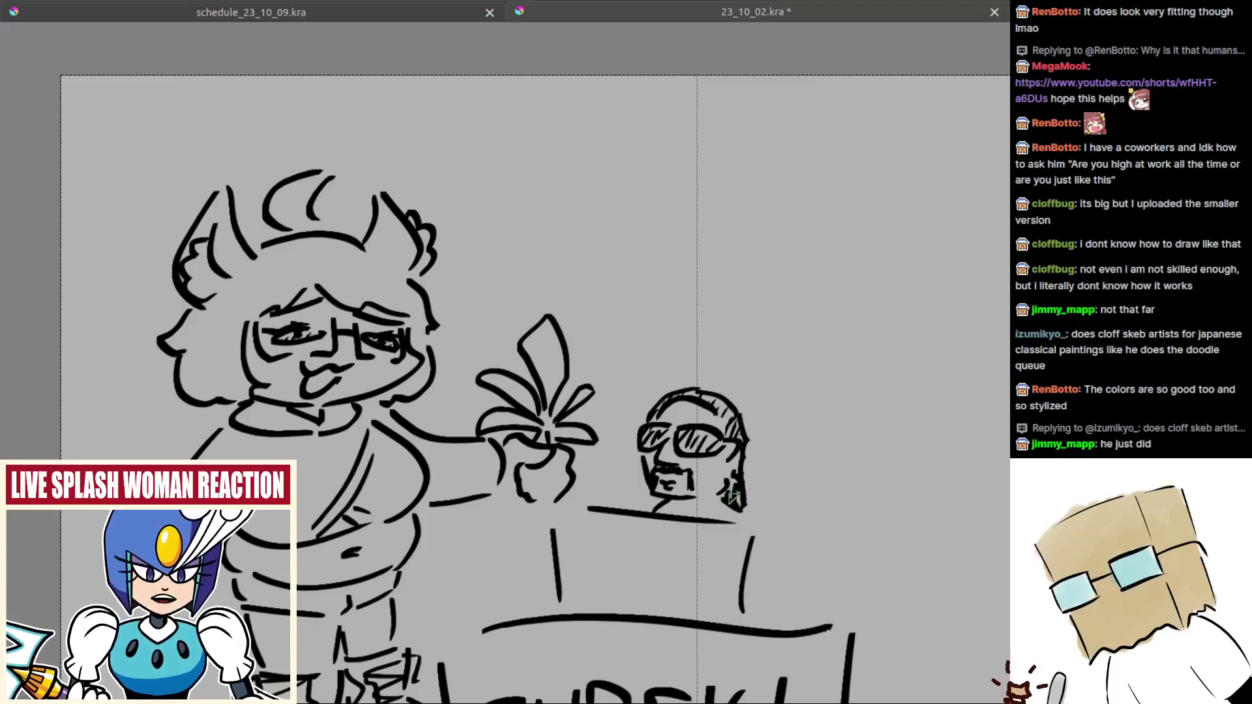
scroll(740, 499, "down", 4)
scroll(776, 481, "up", 5)
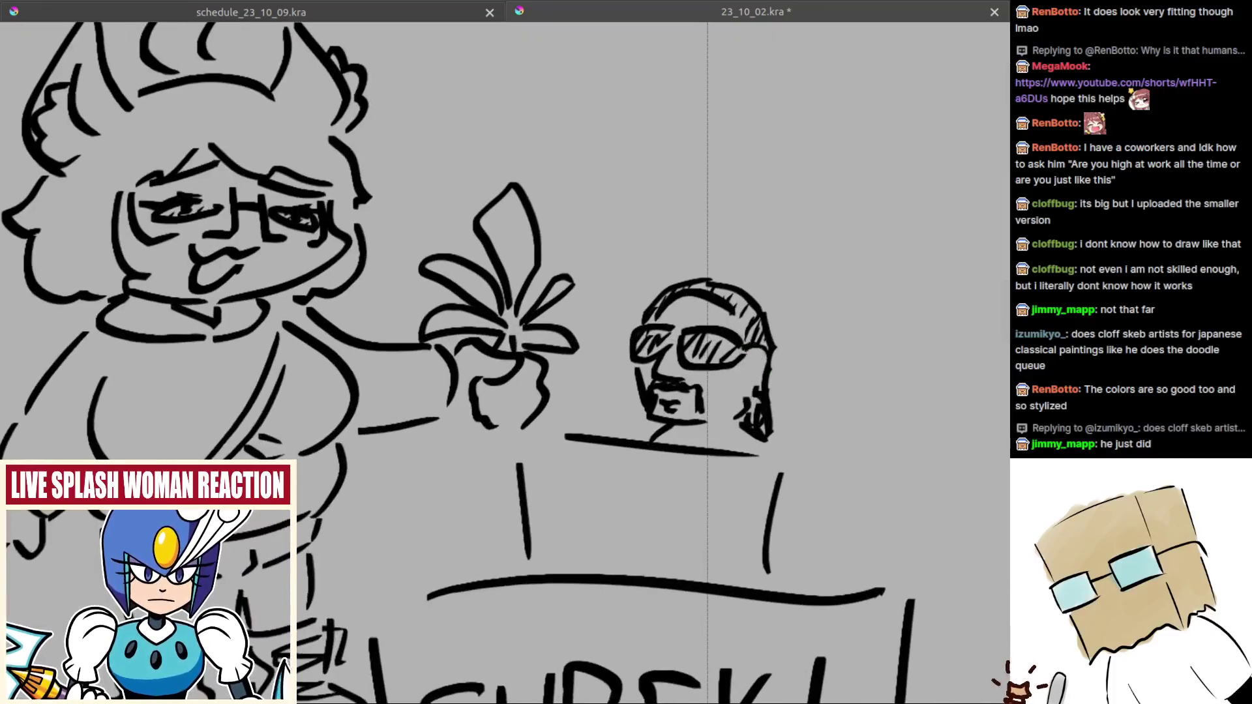
mouse_move(745, 347)
left_mouse_down()
mouse_move(760, 347)
mouse_move(757, 390)
left_mouse_up()
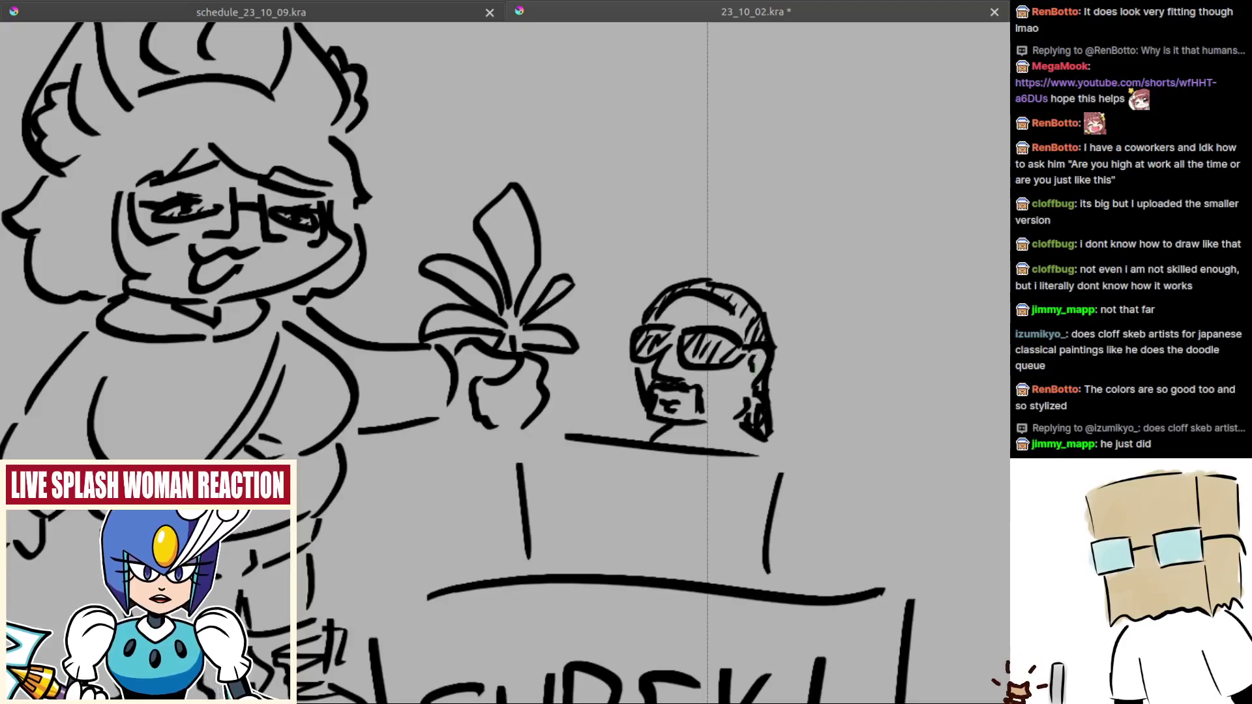
Step: Draw an angular speech bubble tail above the plant, pointing toward the horned character's head
scroll(744, 358, "down", 4)
scroll(743, 358, "up", 4)
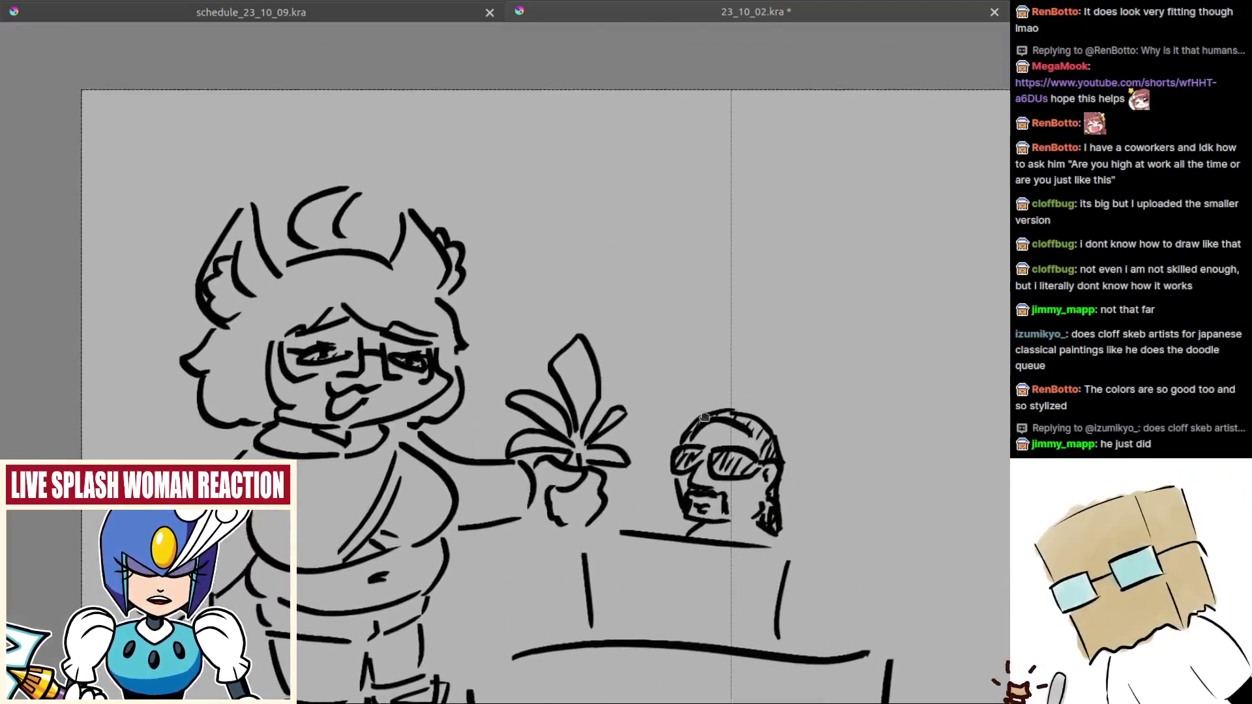
left_click_drag(705, 417, 724, 456)
mouse_move(535, 316)
left_mouse_down()
mouse_move(521, 352)
mouse_move(566, 342)
left_mouse_up()
scroll(566, 342, "up", 2)
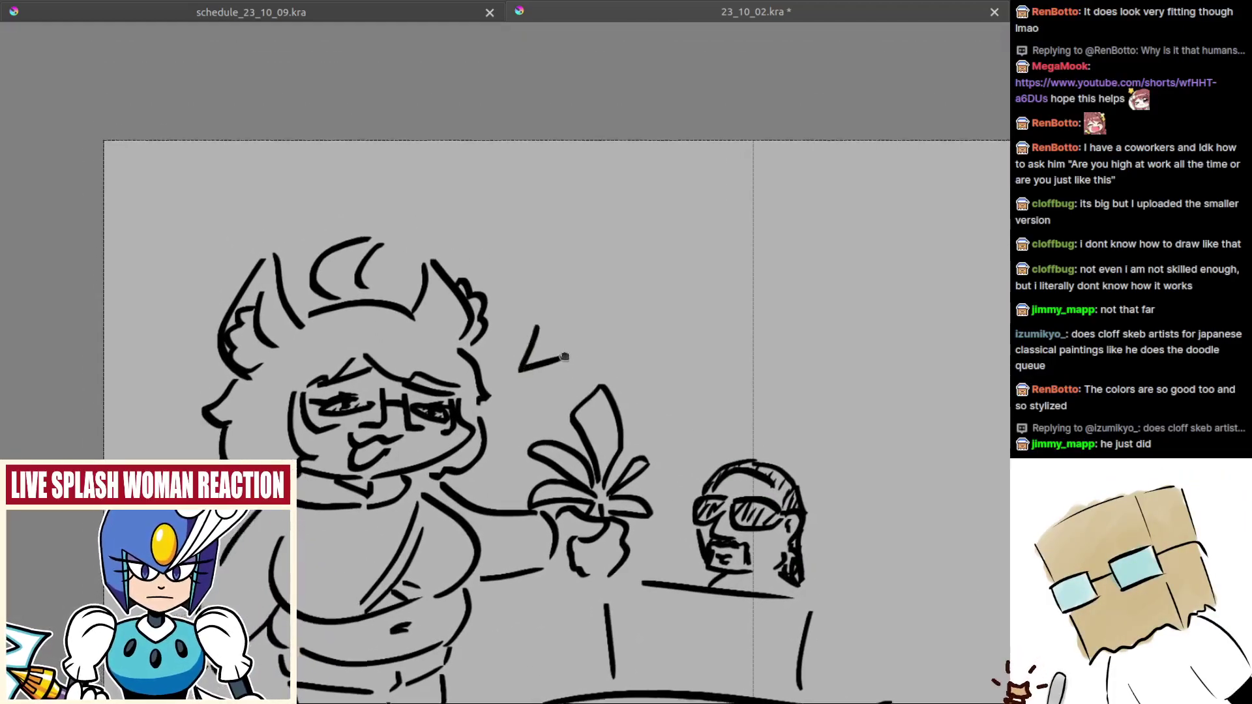
Step: Hand-letter THANKS in capitals above the speech bubble tail
left_click_drag(521, 278, 572, 265)
left_click_drag(540, 281, 559, 324)
left_click_drag(579, 270, 586, 327)
left_click_drag(582, 298, 607, 296)
left_click_drag(604, 258, 613, 334)
scroll(613, 306, "up", 1)
mouse_move(593, 319)
left_mouse_down()
mouse_move(621, 294)
mouse_move(659, 326)
left_mouse_up()
mouse_move(685, 296)
left_mouse_down()
mouse_move(659, 307)
mouse_move(687, 333)
left_mouse_up()
key("ctrl+z")
mouse_move(698, 310)
left_mouse_down()
mouse_move(667, 315)
mouse_move(685, 349)
left_mouse_up()
key("ctrl+z")
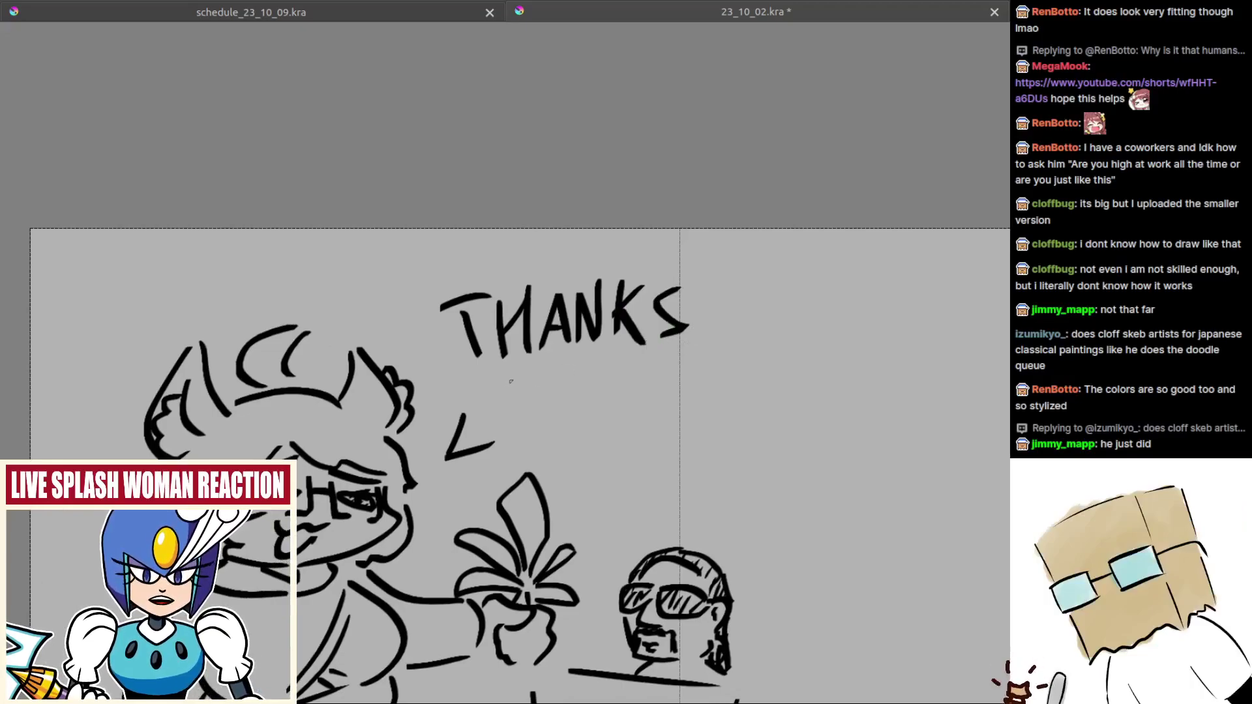
Step: Hand-letter OOMFIE in capitals directly below THANKS
mouse_move(515, 381)
left_mouse_down()
mouse_move(526, 417)
mouse_move(525, 379)
mouse_move(553, 370)
mouse_move(584, 407)
left_mouse_up()
key("ctrl+z")
mouse_move(585, 370)
left_mouse_down()
mouse_move(597, 395)
mouse_move(623, 399)
mouse_move(631, 356)
mouse_move(671, 352)
left_mouse_up()
left_click_drag(634, 380, 656, 370)
mouse_move(683, 357)
left_mouse_down()
mouse_move(678, 407)
mouse_move(726, 351)
left_mouse_up()
mouse_move(702, 380)
left_mouse_down()
mouse_move(729, 372)
mouse_move(727, 401)
left_mouse_up()
Step: Draw the rounded speech bubble outline around THANKS OOMFIE, connect it with the tail, and save the document
left_click_drag(626, 404, 705, 429)
mouse_move(534, 427)
left_mouse_down()
mouse_move(551, 261)
mouse_move(737, 281)
left_mouse_up()
key("ctrl+z")
left_click_drag(587, 265, 866, 342)
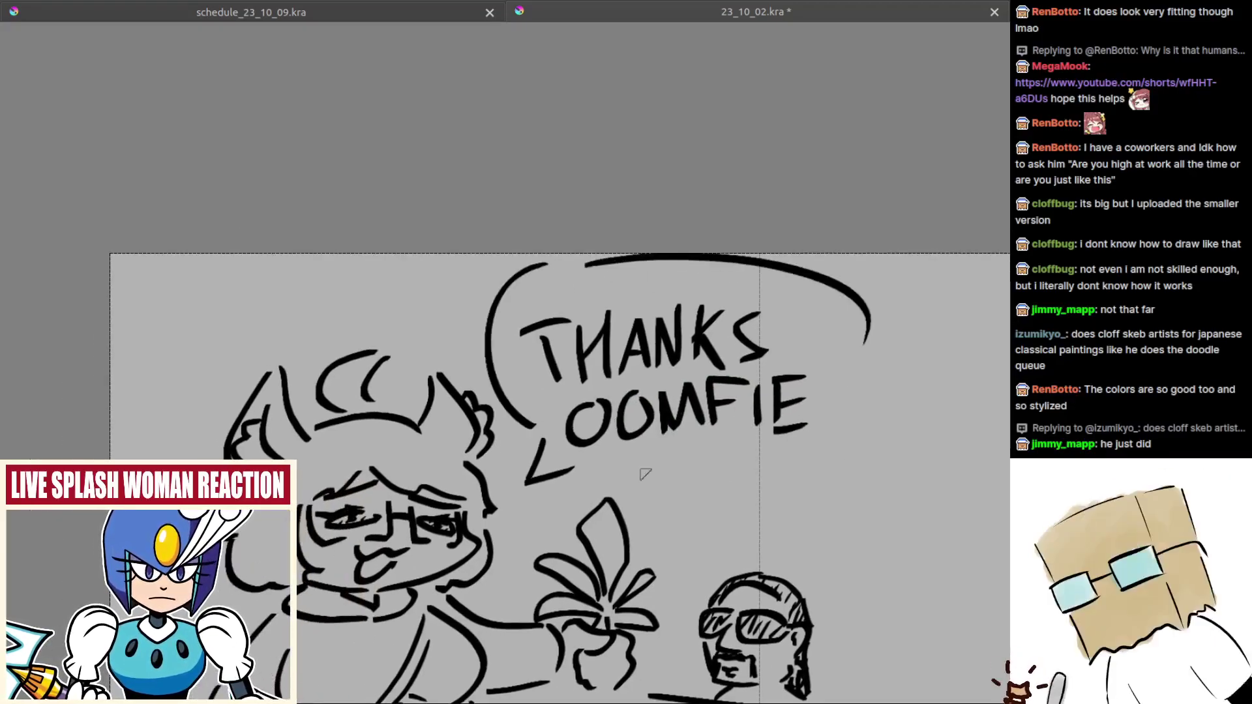
key("ctrl+z")
left_click_drag(584, 479, 840, 473)
mouse_move(865, 357)
left_mouse_down()
mouse_move(839, 448)
mouse_move(880, 548)
left_mouse_up()
mouse_move(880, 548)
left_mouse_down()
mouse_move(718, 511)
mouse_move(615, 422)
mouse_move(660, 456)
mouse_move(665, 503)
left_mouse_up()
left_click_drag(666, 504, 633, 466)
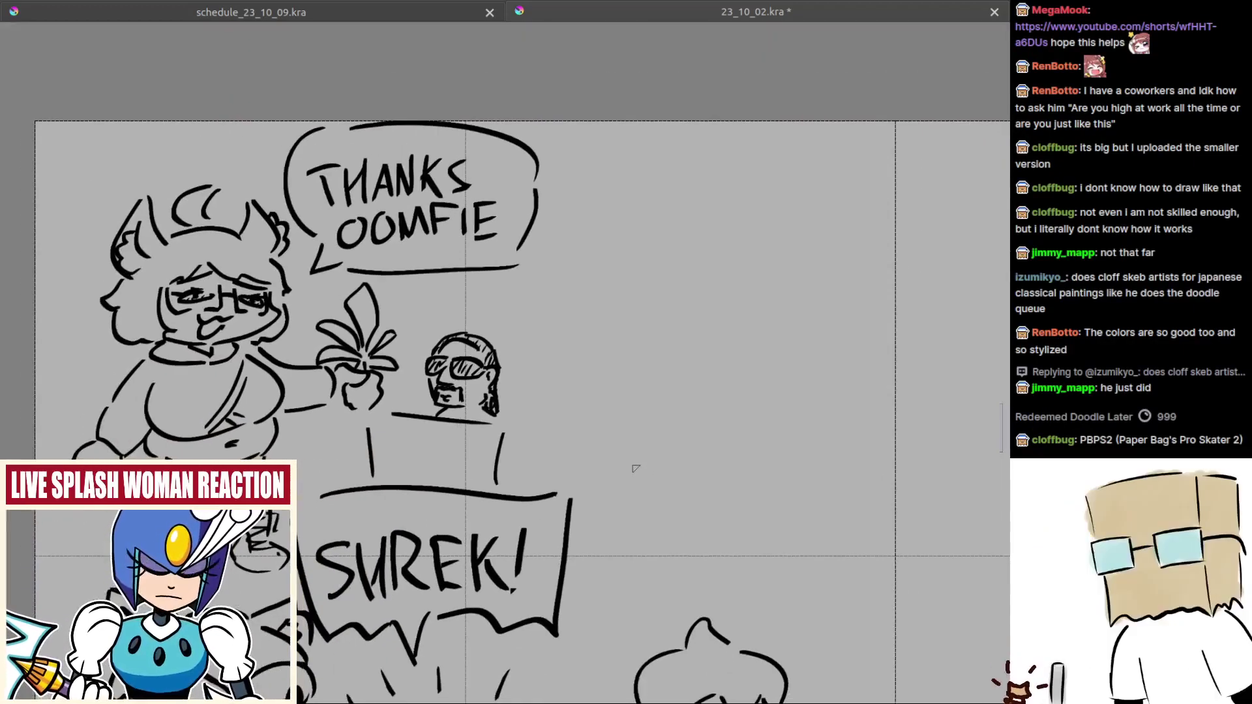
left_click_drag(687, 382, 540, 323)
key("ctrl+s")
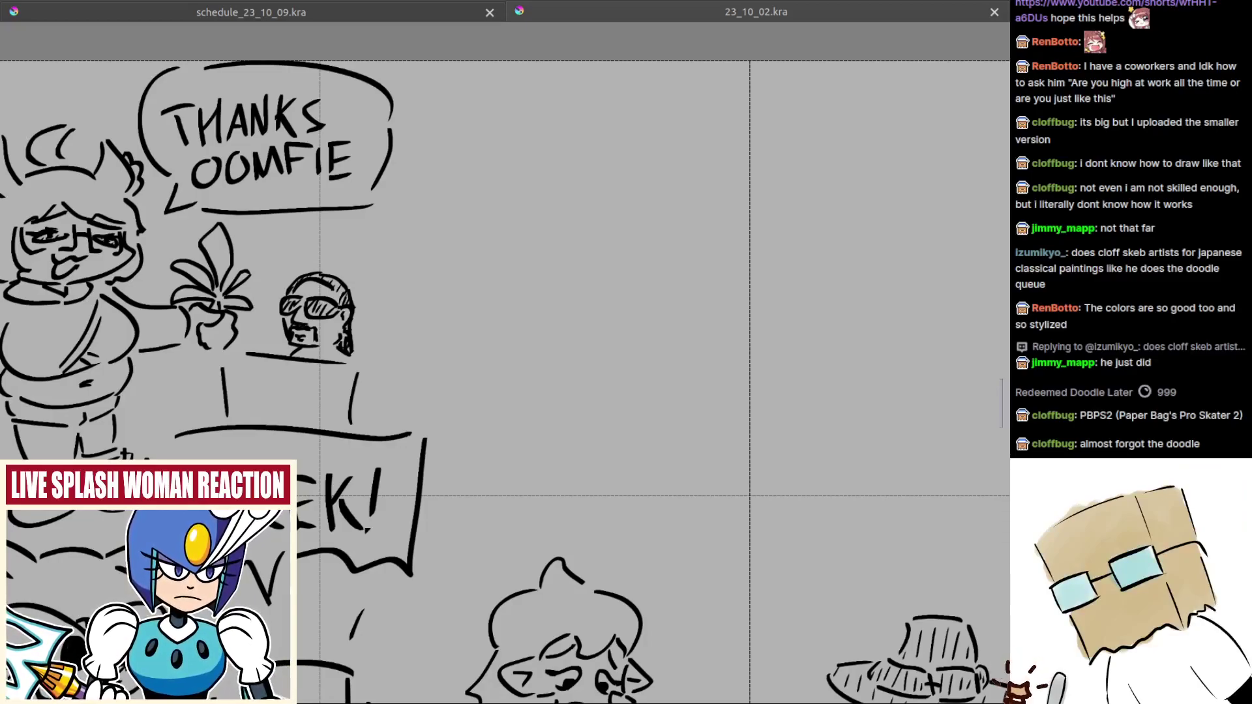
Step: Paste the bumblebee photo onto the page and study its head, wings and legs as reference
scroll(723, 499, "down", 2)
key("ctrl+v")
left_click_drag(726, 498, 411, 130)
scroll(913, 457, "down", 1)
left_click_drag(945, 456, 540, 278)
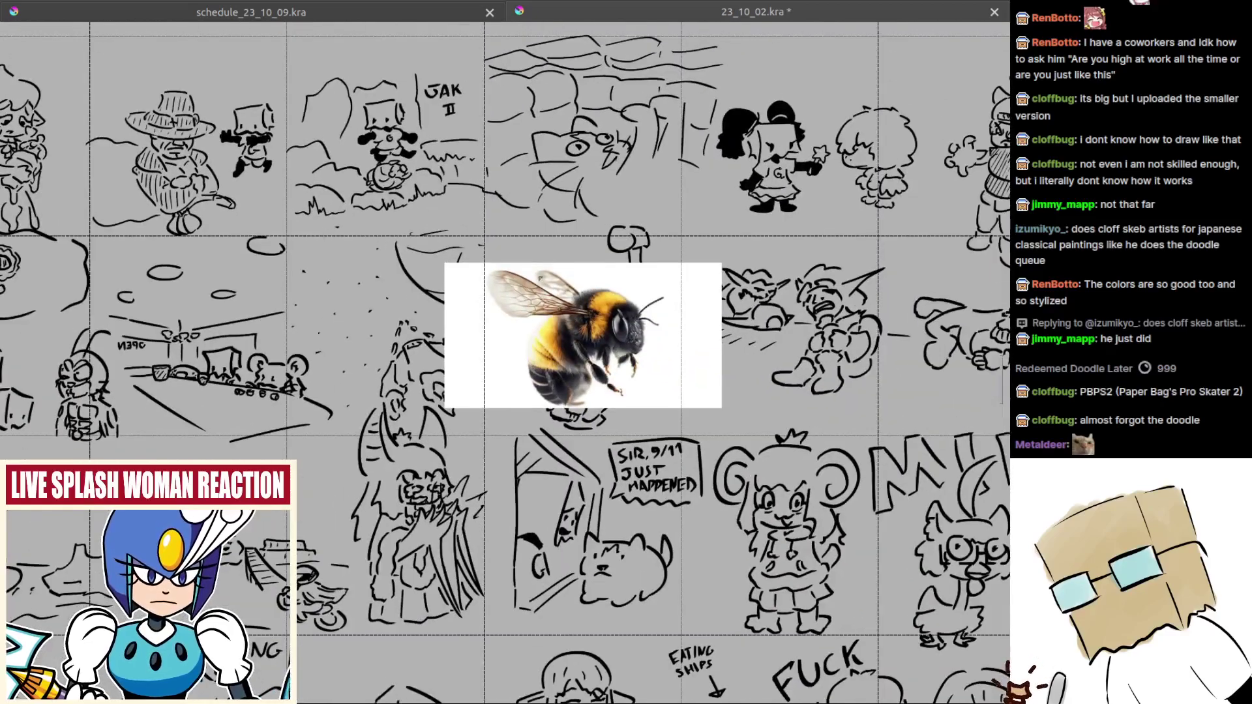
scroll(539, 277, "up", 5)
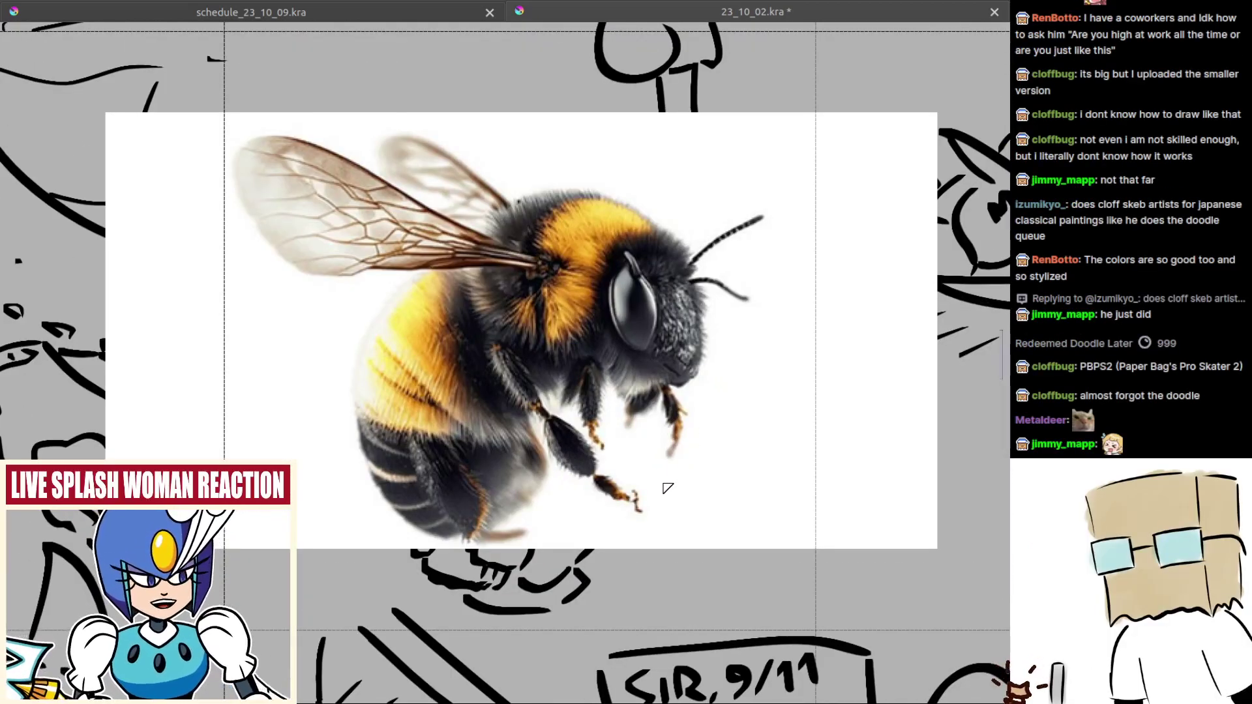
left_click_drag(596, 432, 607, 480)
left_click_drag(607, 480, 634, 507)
key("ctrl+z")
left_click_drag(568, 376, 571, 466)
left_click_drag(521, 365, 761, 564)
scroll(536, 323, "up", 6)
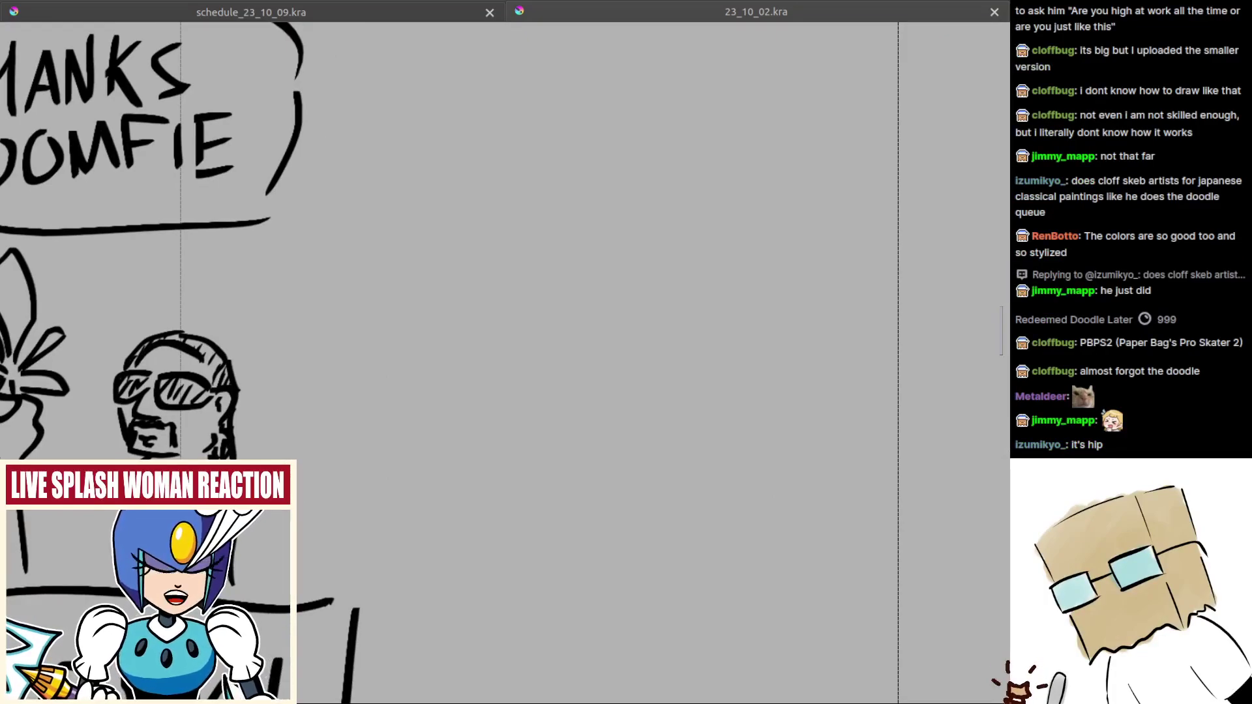
scroll(556, 313, "down", 3)
scroll(502, 320, "up", 2)
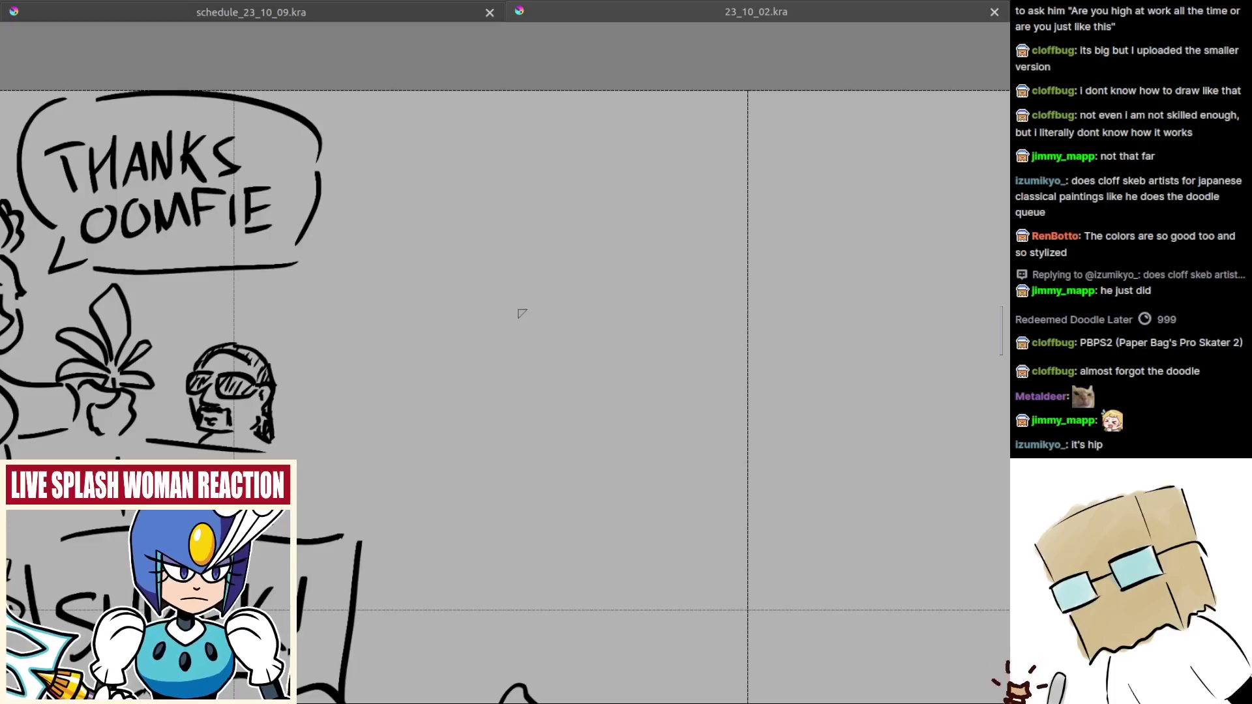
key("ctrl+z")
left_click_drag(524, 304, 540, 356)
key("ctrl+z")
key("ctrl+z")
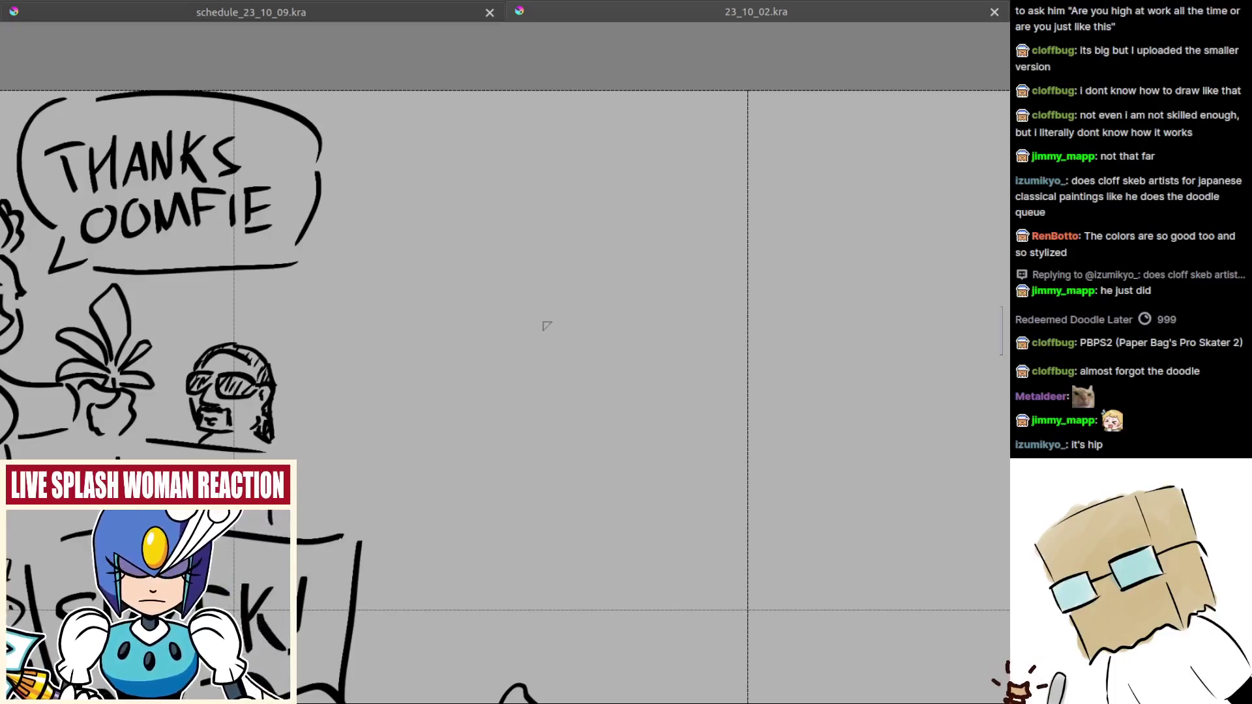
Step: Draw two oval bee eyes in the empty cell beside the speech bubble, redrawing the narrower one until it fits
mouse_move(523, 301)
left_mouse_down()
mouse_move(565, 338)
mouse_move(568, 327)
mouse_move(570, 342)
mouse_move(560, 324)
mouse_move(645, 293)
left_mouse_up()
key("ctrl+z")
key("ctrl+z")
scroll(542, 351, "up", 1)
mouse_move(612, 352)
left_mouse_down()
mouse_move(653, 317)
mouse_move(646, 301)
left_mouse_up()
key("ctrl+z")
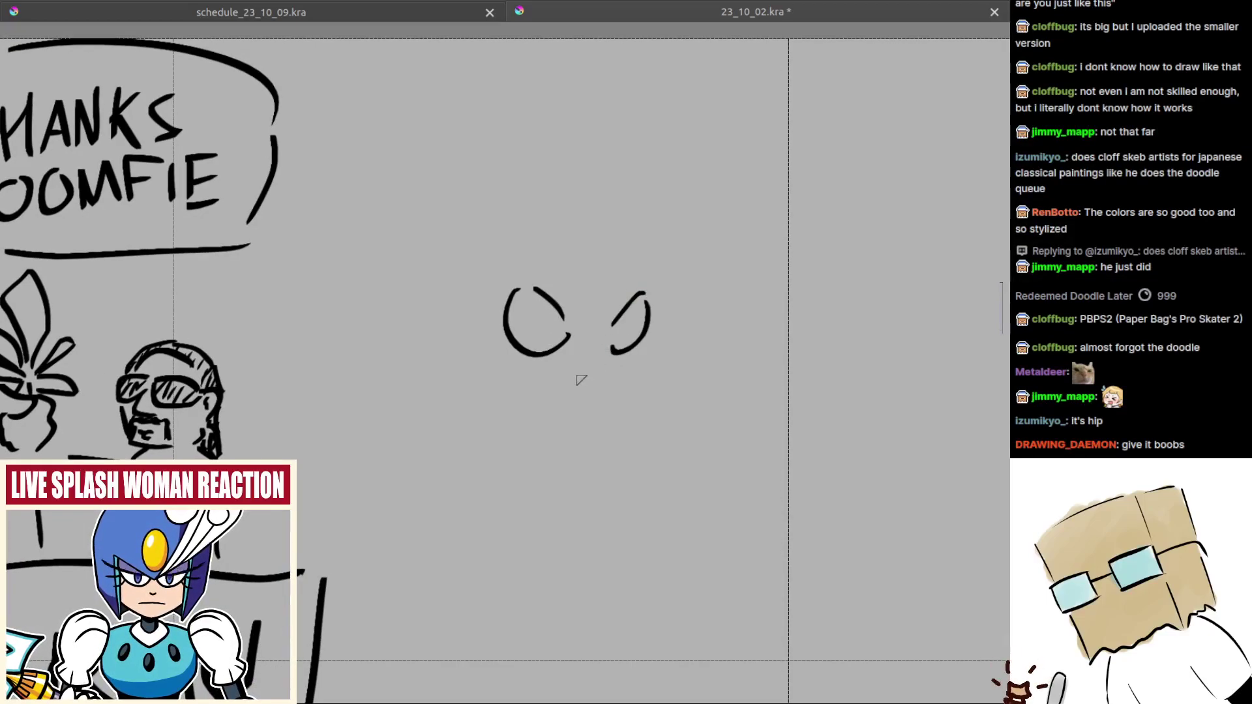
mouse_move(582, 360)
left_mouse_down()
mouse_move(550, 363)
mouse_move(611, 357)
mouse_move(613, 305)
mouse_move(597, 354)
mouse_move(626, 305)
left_mouse_up()
key("ctrl+z")
key("ctrl+z")
key("ctrl+z")
key("ctrl+z")
mouse_move(593, 344)
left_mouse_down()
mouse_move(626, 305)
mouse_move(645, 335)
mouse_move(576, 376)
left_mouse_up()
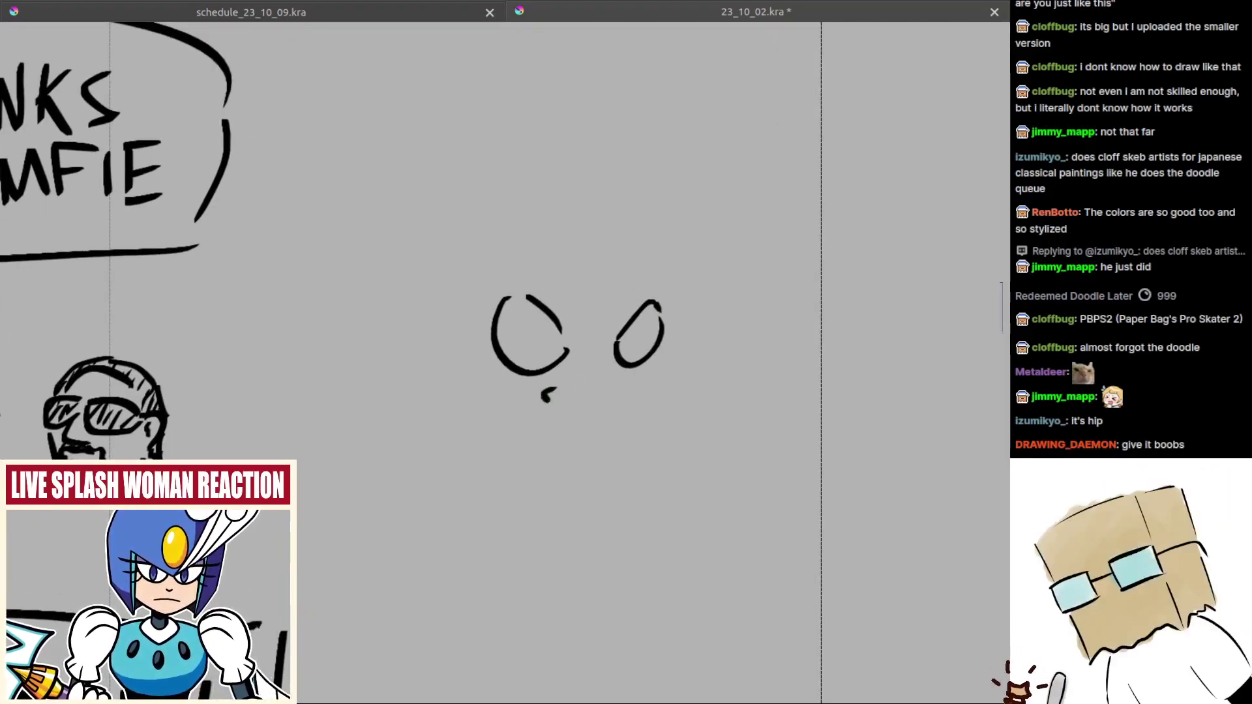
Step: Add small angled mouth marks below the bee's eyes and close the gaps in both eye outlines
left_click_drag(547, 395, 630, 403)
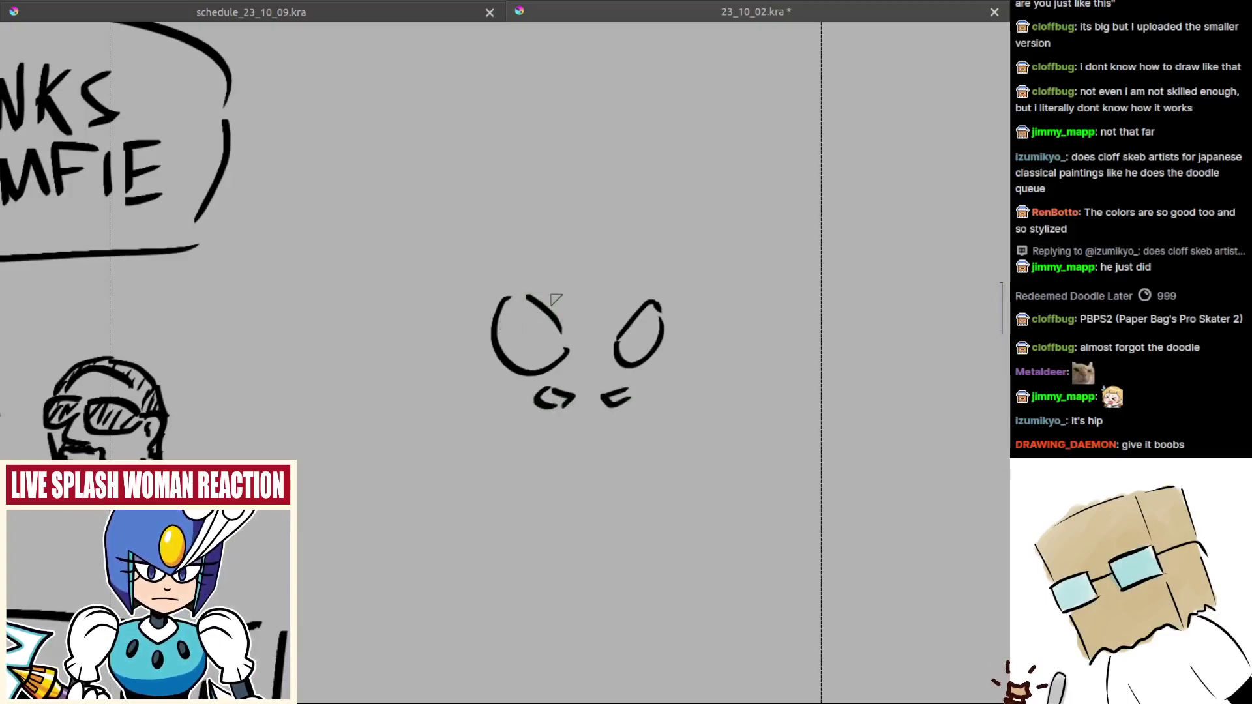
mouse_move(555, 300)
left_mouse_down()
mouse_move(515, 291)
mouse_move(558, 320)
mouse_move(566, 349)
left_mouse_up()
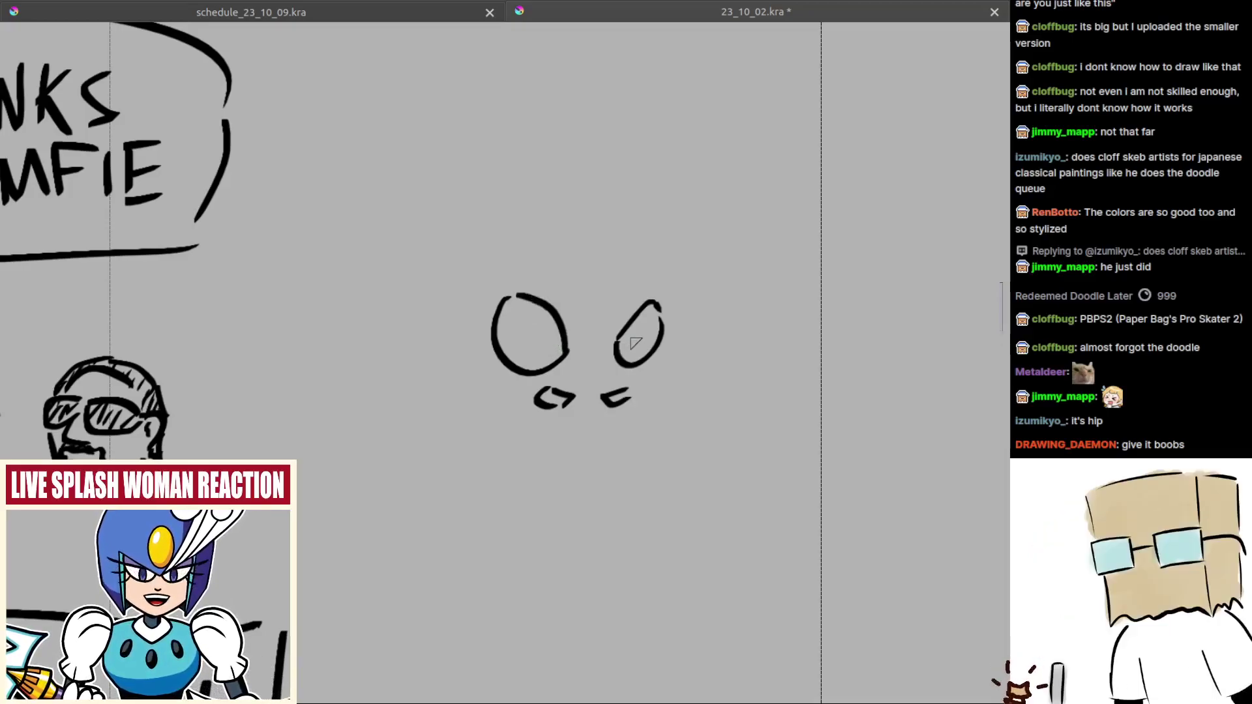
mouse_move(628, 316)
left_mouse_down()
mouse_move(619, 338)
mouse_move(639, 304)
mouse_move(660, 311)
mouse_move(622, 324)
left_mouse_up()
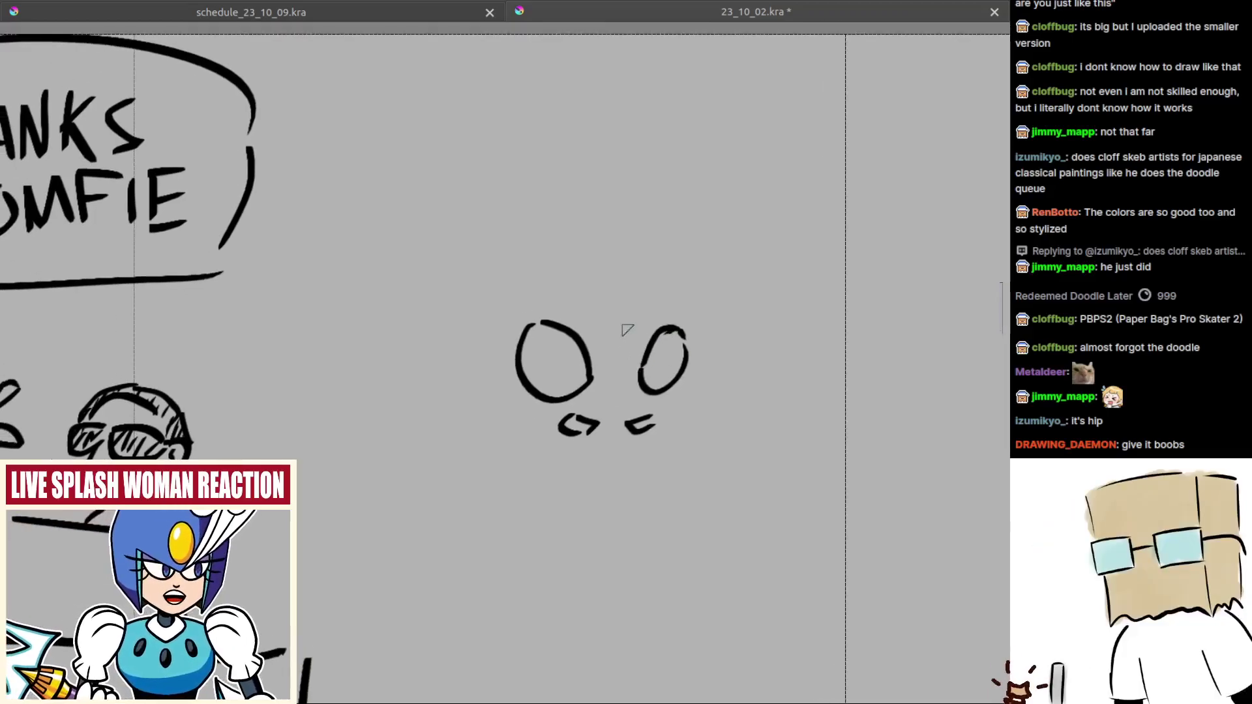
left_click_drag(687, 352, 670, 353)
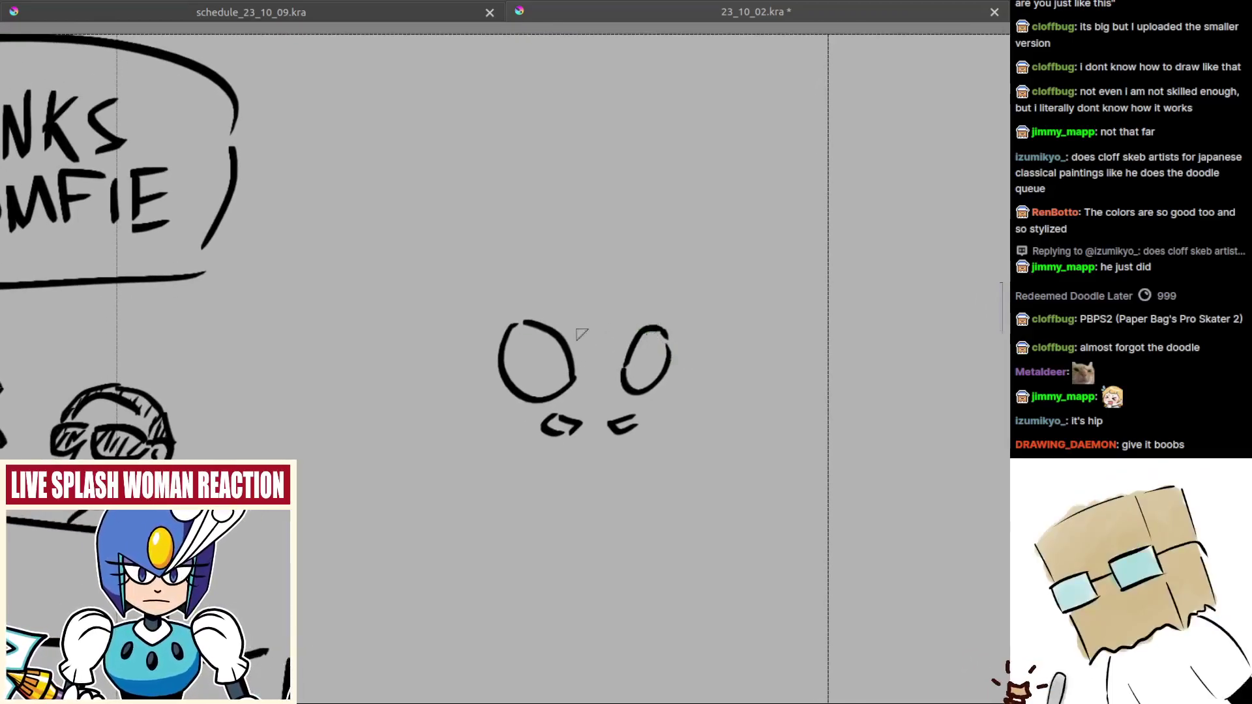
Step: Crosshatch the inside of both bee eyes to suggest compound lenses
mouse_move(528, 330)
left_mouse_down()
mouse_move(509, 352)
mouse_move(517, 378)
mouse_move(537, 388)
left_mouse_up()
left_click_drag(568, 358, 551, 392)
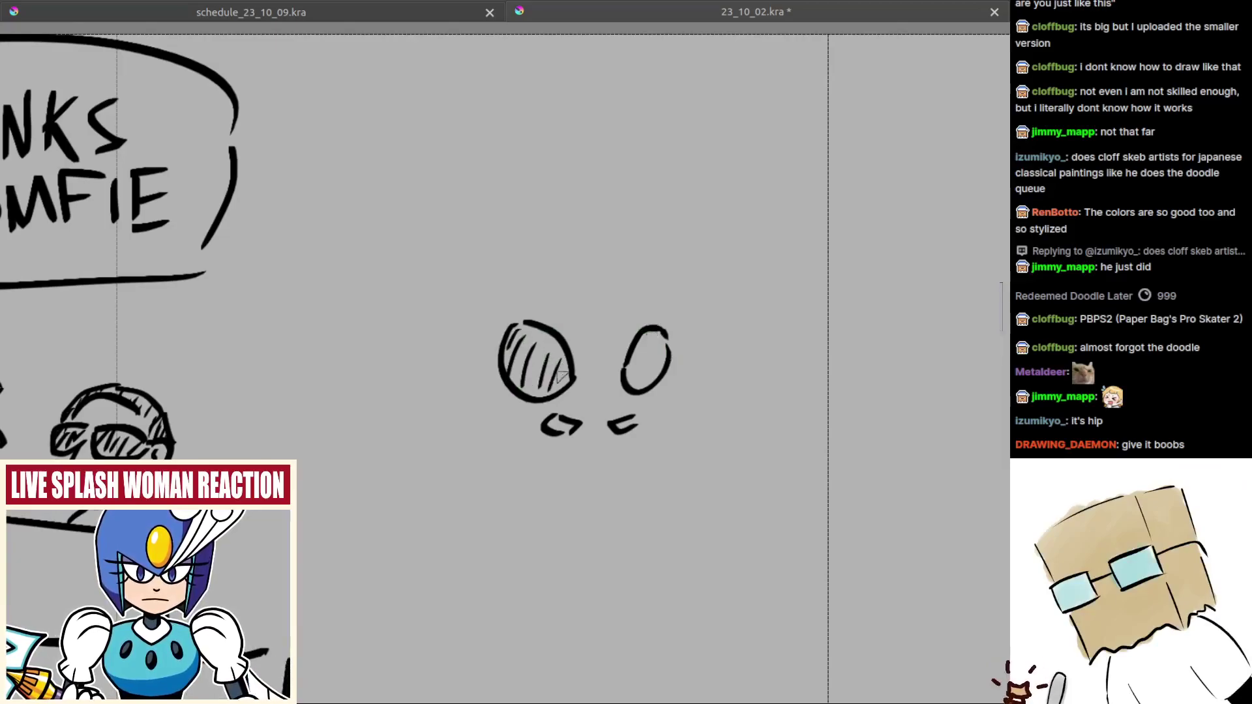
mouse_move(638, 352)
left_mouse_down()
mouse_move(626, 386)
mouse_move(646, 378)
left_mouse_up()
mouse_move(662, 332)
left_mouse_down()
mouse_move(655, 375)
mouse_move(627, 385)
left_mouse_up()
mouse_move(659, 357)
left_mouse_down()
mouse_move(637, 372)
mouse_move(649, 384)
left_mouse_up()
left_click_drag(535, 345, 553, 363)
mouse_move(505, 331)
left_mouse_down()
mouse_move(566, 370)
mouse_move(540, 382)
left_mouse_up()
Step: Join the two mouth marks with a short curved line, redrawing it until it fits
mouse_move(590, 335)
left_mouse_down()
mouse_move(549, 354)
mouse_move(592, 367)
mouse_move(569, 355)
mouse_move(548, 305)
left_mouse_up()
mouse_move(598, 358)
left_mouse_down("ctrl")
mouse_move(613, 415)
mouse_move(581, 406)
mouse_move(574, 425)
mouse_move(614, 428)
mouse_move(560, 442)
left_mouse_up("ctrl")
key("ctrl+z")
key("ctrl+z")
key("ctrl+z")
key("ctrl+z")
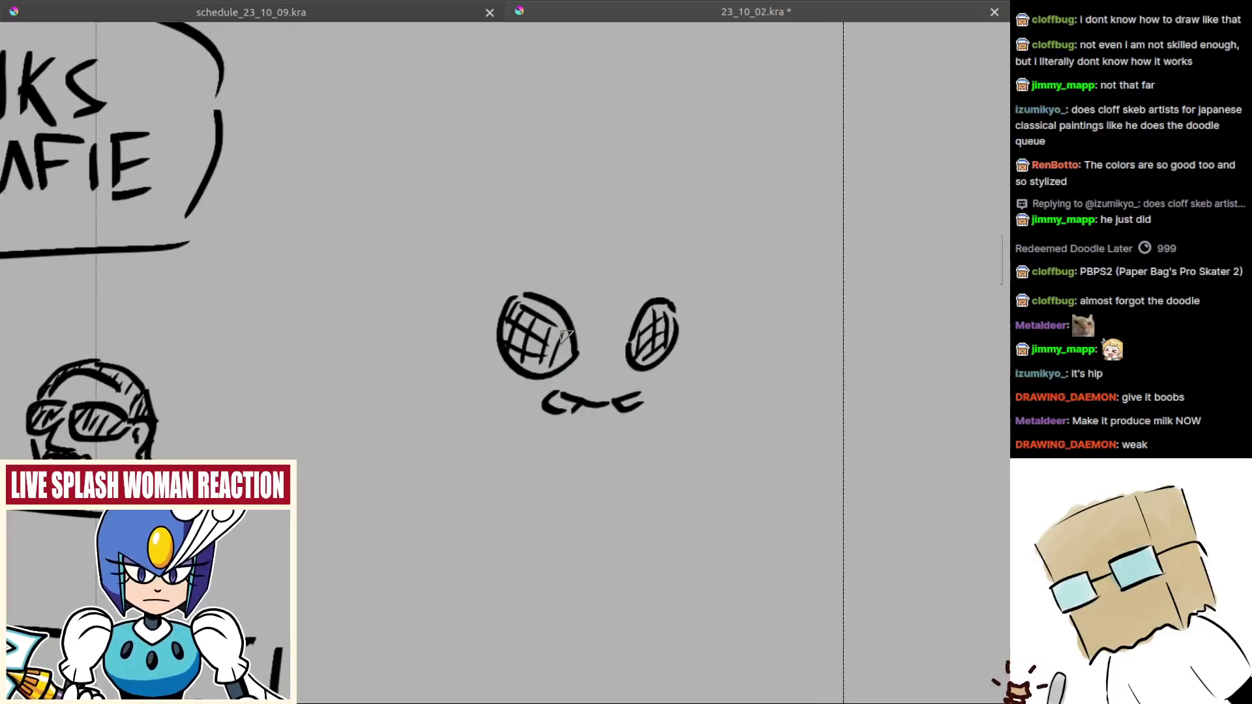
mouse_move(592, 320)
left_mouse_down()
mouse_move(600, 346)
mouse_move(561, 307)
left_mouse_up()
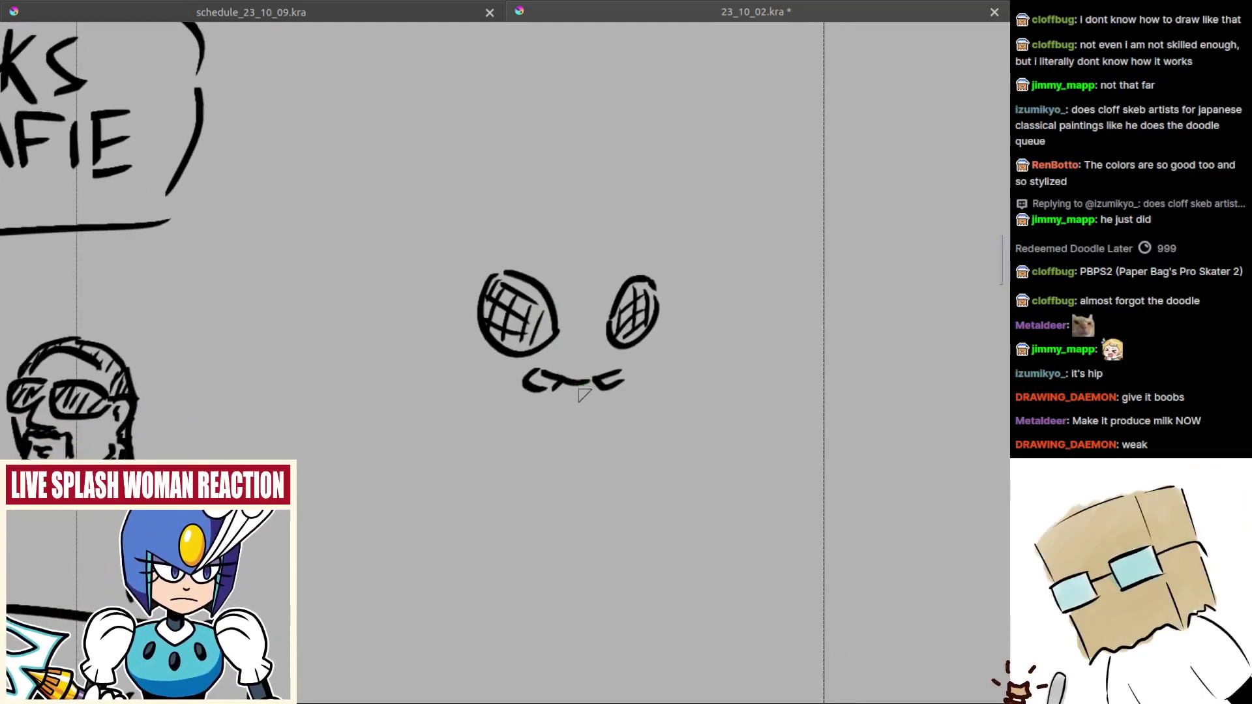
Step: Draw the scalloped outline of a fluffy collar around the bottom of the bee's face
left_click_drag(540, 492, 537, 489)
left_click_drag(492, 432, 518, 426)
mouse_move(461, 370)
left_mouse_down()
mouse_move(434, 390)
mouse_move(423, 378)
mouse_move(419, 414)
mouse_move(487, 452)
left_mouse_up()
key("ctrl+z")
left_click_drag(488, 447, 567, 453)
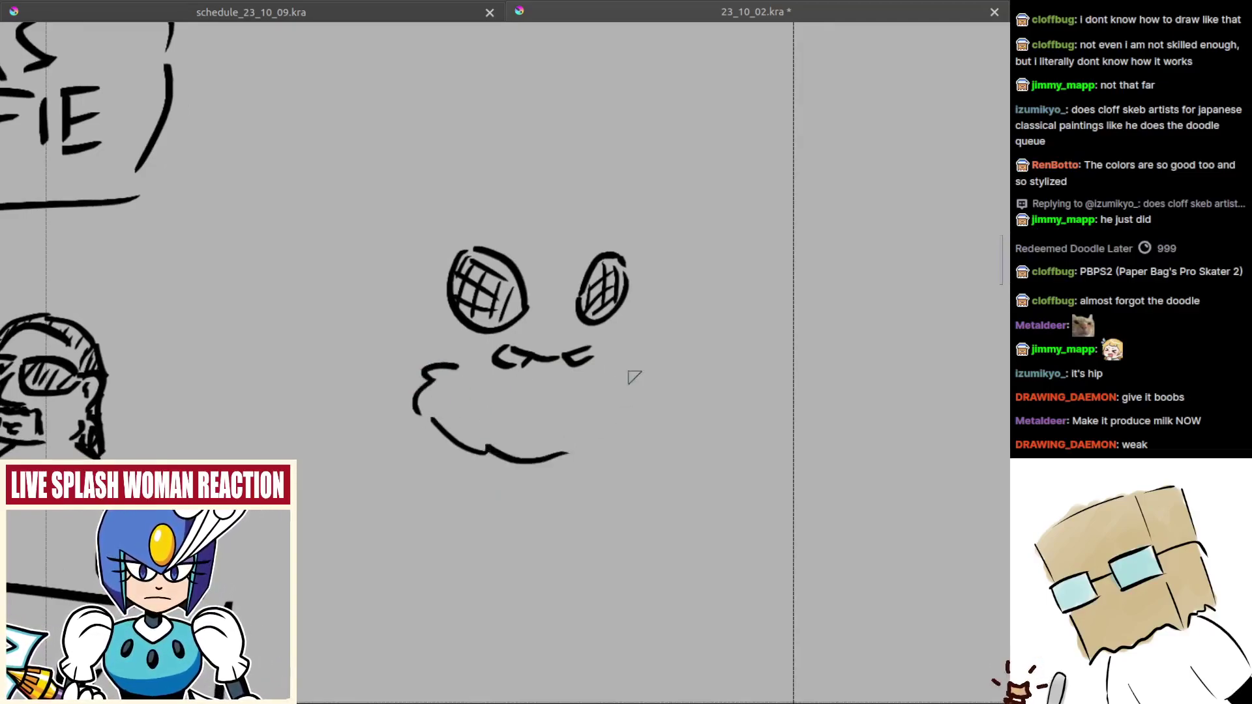
mouse_move(613, 364)
left_mouse_down()
mouse_move(629, 433)
mouse_move(600, 438)
left_mouse_up()
key("ctrl+z")
mouse_move(478, 374)
left_mouse_down()
mouse_move(583, 396)
mouse_move(585, 367)
left_mouse_up()
key("ctrl+z")
left_click_drag(454, 340, 532, 386)
key("ctrl+z")
mouse_move(463, 348)
left_mouse_down()
mouse_move(564, 385)
mouse_move(617, 350)
left_mouse_up()
key("ctrl+z")
key("ctrl+z")
key("ctrl+z")
Step: Draw the bee's chin as two curved strokes meeting below the mouth, redrawing the longer one until it fits
left_click_drag(564, 387, 625, 331)
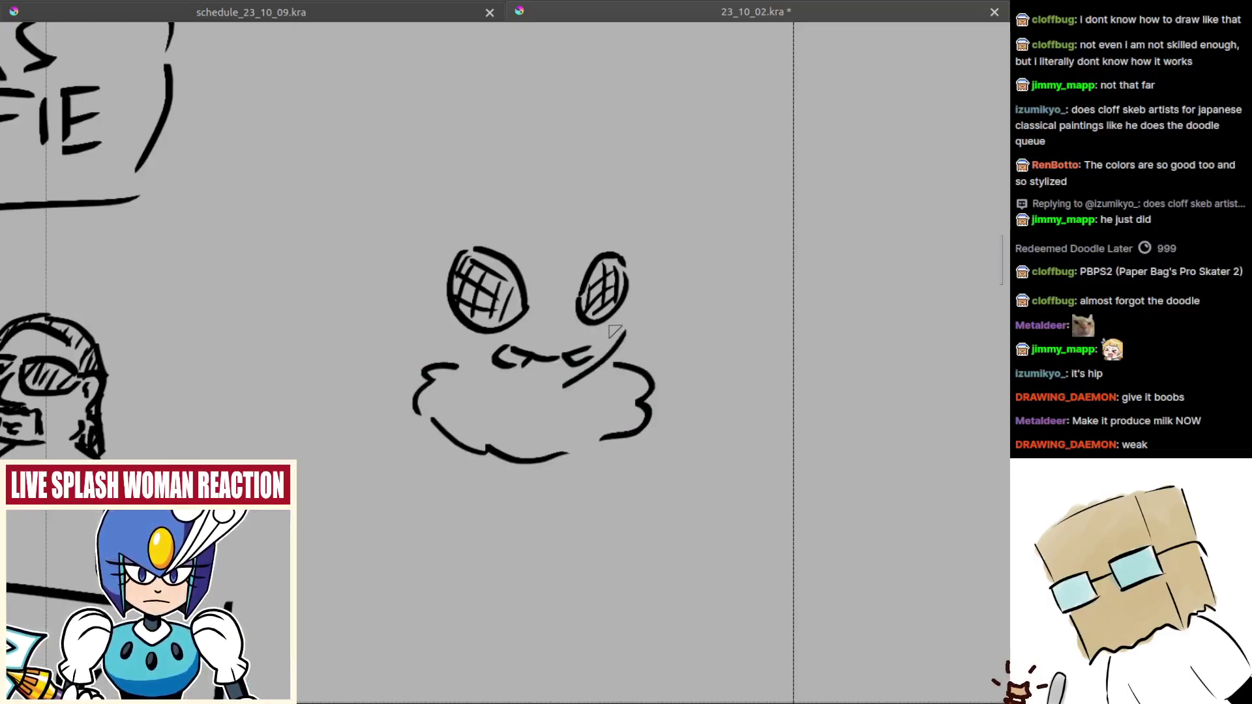
left_click_drag(446, 338, 544, 389)
key("ctrl+z")
key("ctrl+z")
left_click_drag(445, 342, 555, 388)
left_click_drag(481, 272, 503, 321)
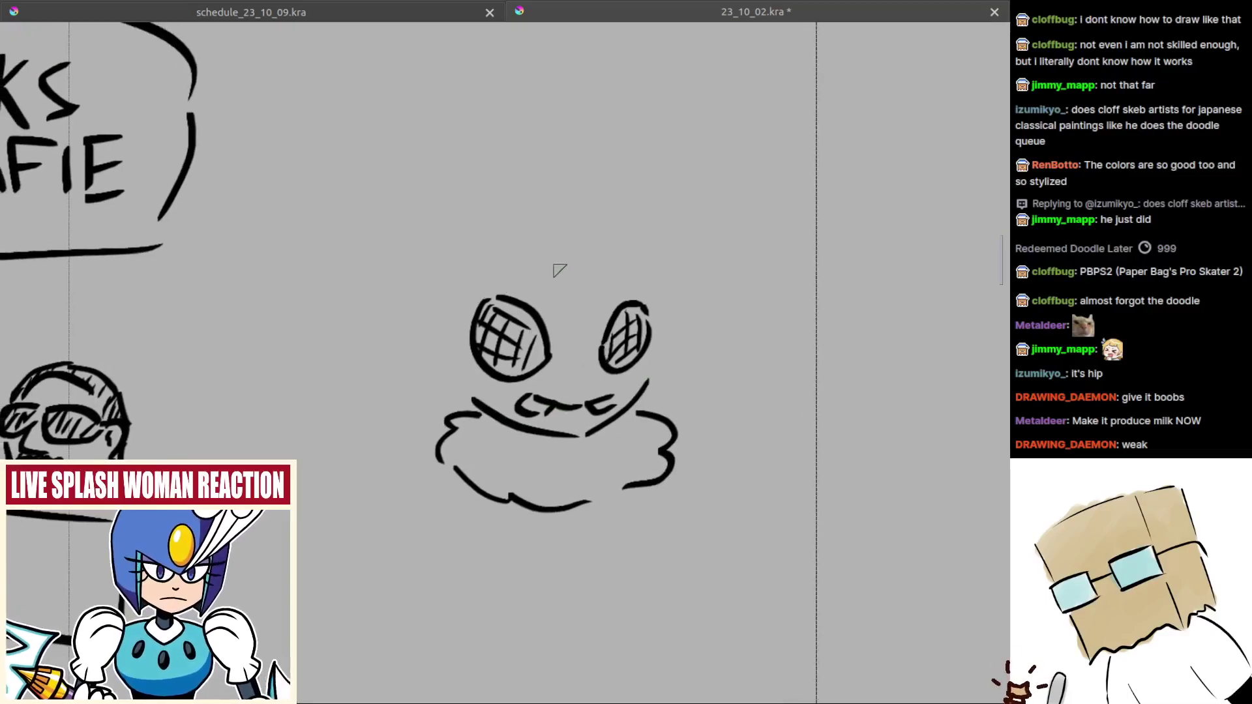
Step: Draw a wavy line inside the fluffy collar and hatch the band between it and the chin
scroll(567, 269, "down", 3)
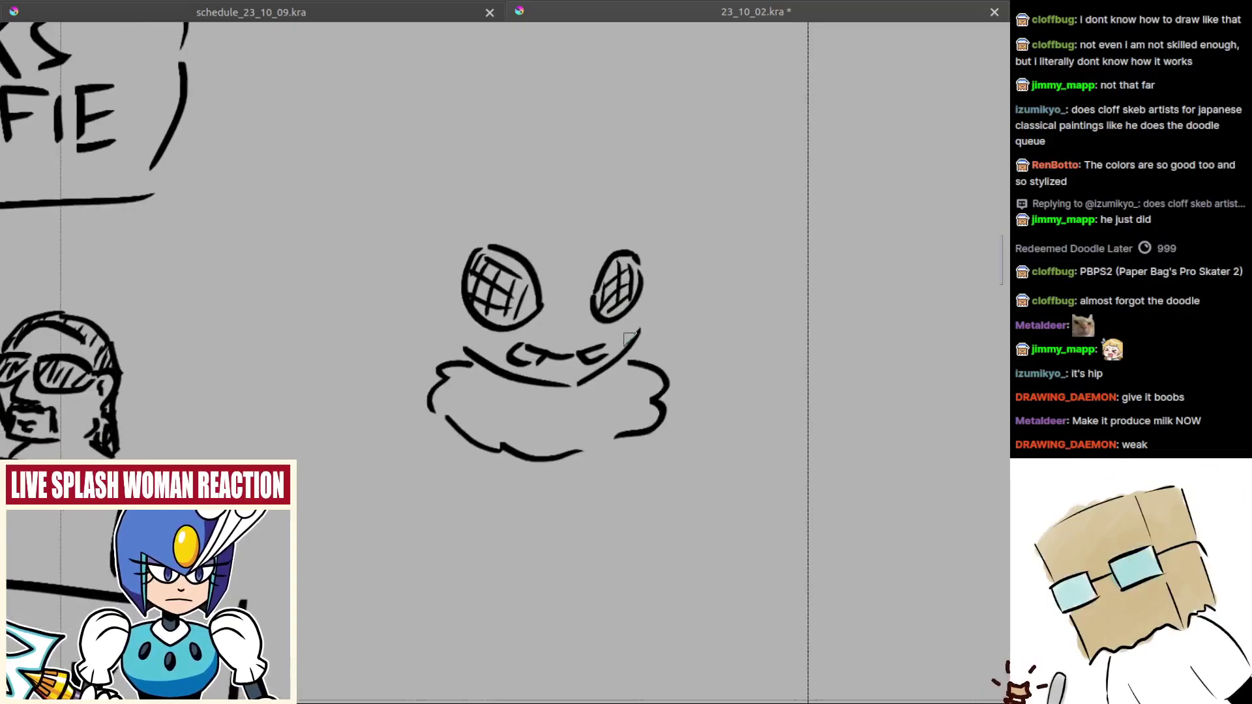
left_click_drag(618, 374, 620, 393)
left_click_drag(553, 432, 571, 385)
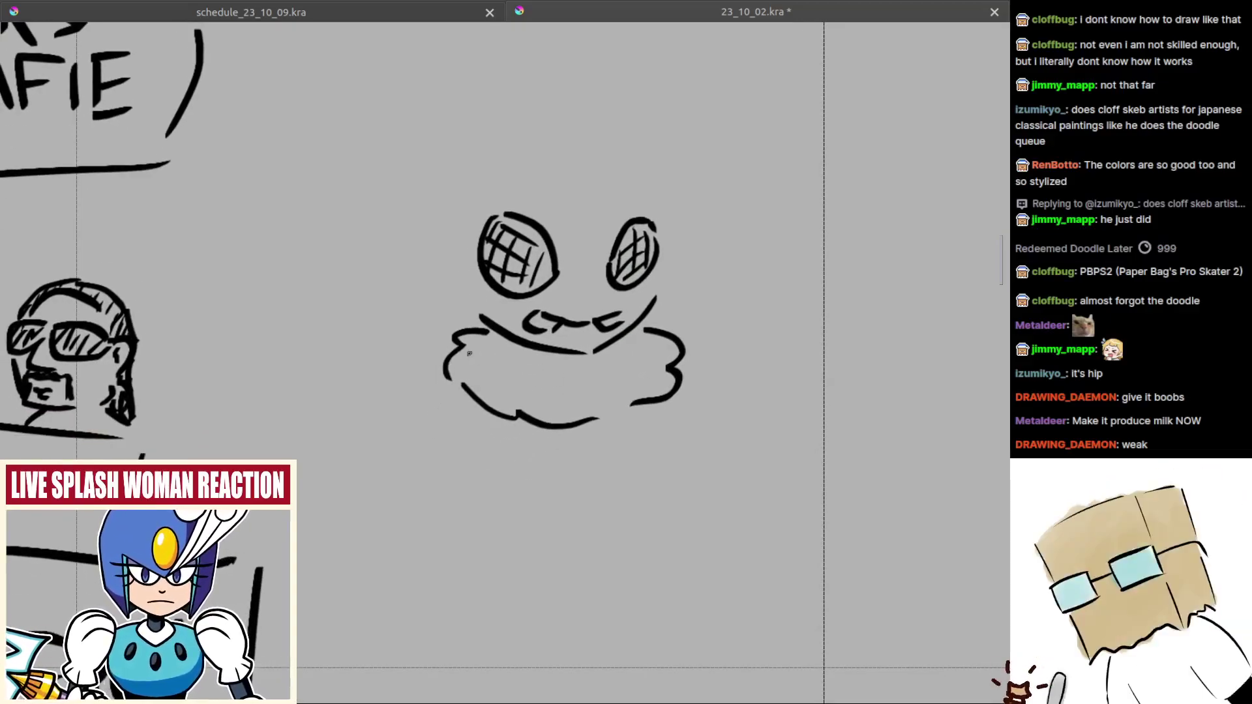
mouse_move(465, 355)
left_mouse_down()
mouse_move(538, 382)
mouse_move(631, 373)
mouse_move(672, 350)
left_mouse_up()
mouse_move(482, 336)
left_mouse_down()
mouse_move(471, 348)
mouse_move(493, 356)
left_mouse_up()
left_click_drag(519, 355, 507, 372)
mouse_move(534, 356)
left_mouse_down()
mouse_move(521, 373)
mouse_move(531, 377)
left_mouse_up()
left_click_drag(585, 364, 573, 383)
mouse_move(624, 348)
left_mouse_down()
mouse_move(610, 363)
mouse_move(629, 348)
left_mouse_up()
mouse_move(664, 345)
left_mouse_down()
mouse_move(649, 371)
mouse_move(601, 369)
left_mouse_up()
left_click_drag(634, 338, 616, 366)
mouse_move(653, 340)
left_mouse_down()
mouse_move(612, 444)
mouse_move(510, 353)
mouse_move(493, 405)
left_mouse_up()
key("ctrl+z")
key("ctrl+z")
mouse_move(510, 324)
left_mouse_down()
mouse_move(478, 332)
mouse_move(475, 399)
left_mouse_up()
key("ctrl+z")
key("ctrl+z")
key("ctrl+z")
left_click_drag(619, 380, 562, 378)
left_click_drag(621, 322, 667, 332)
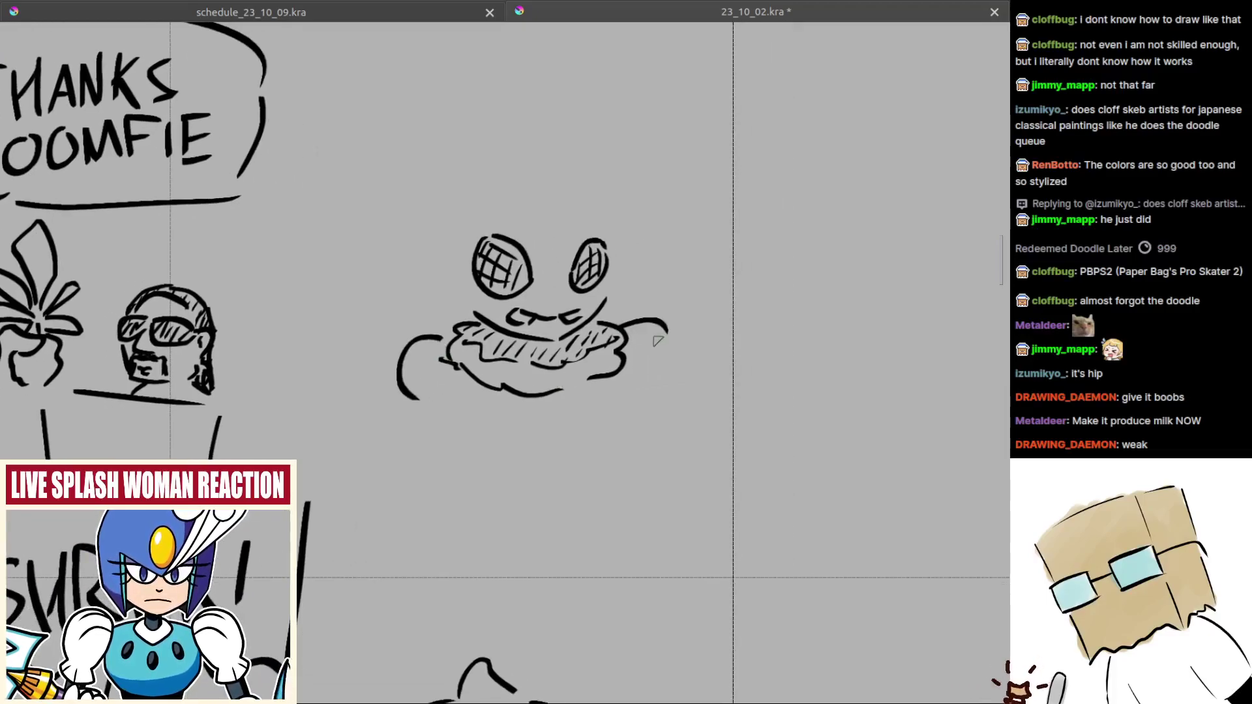
key("ctrl+z")
key("ctrl+z")
Step: Draw a rounded shoulder arc on each side of the bee's fluffy collar, redrawing until they fit
mouse_move(460, 334)
left_mouse_down()
mouse_move(421, 353)
mouse_move(435, 376)
mouse_move(442, 318)
mouse_move(433, 358)
left_mouse_up()
key("ctrl+z")
key("ctrl+z")
key("ctrl+z")
key("ctrl+z")
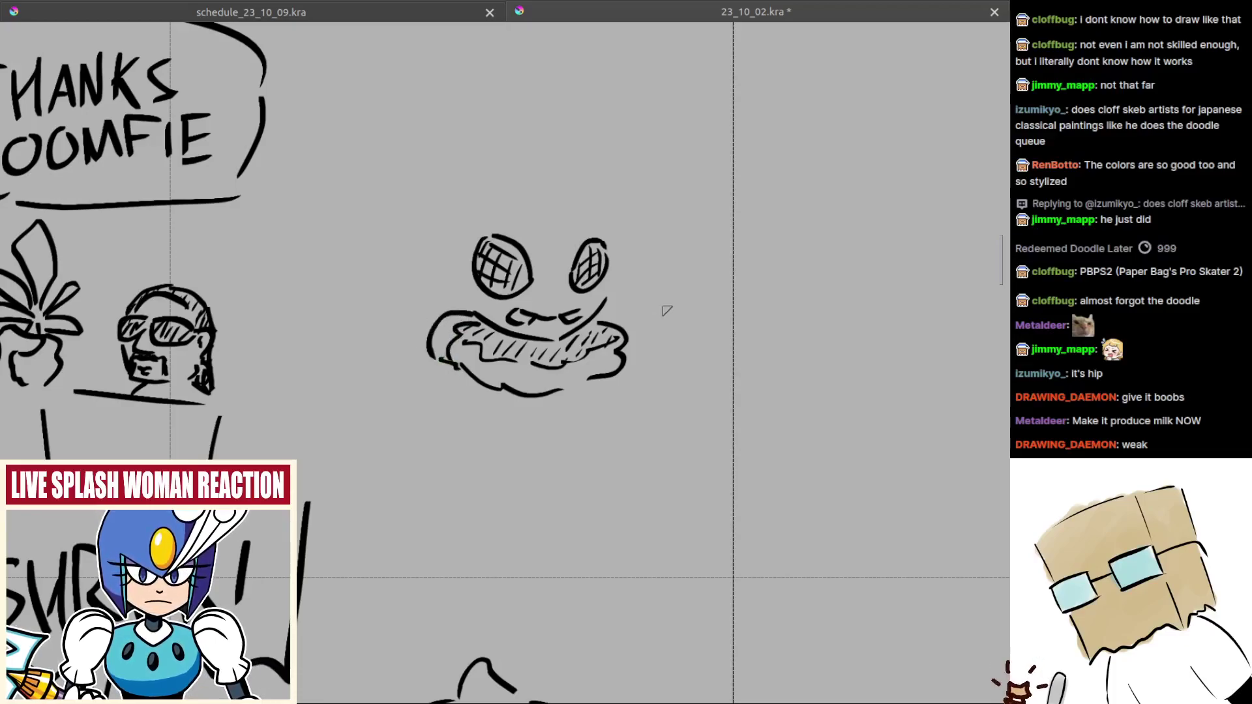
left_click_drag(633, 300, 656, 344)
scroll(599, 377, "down", 3)
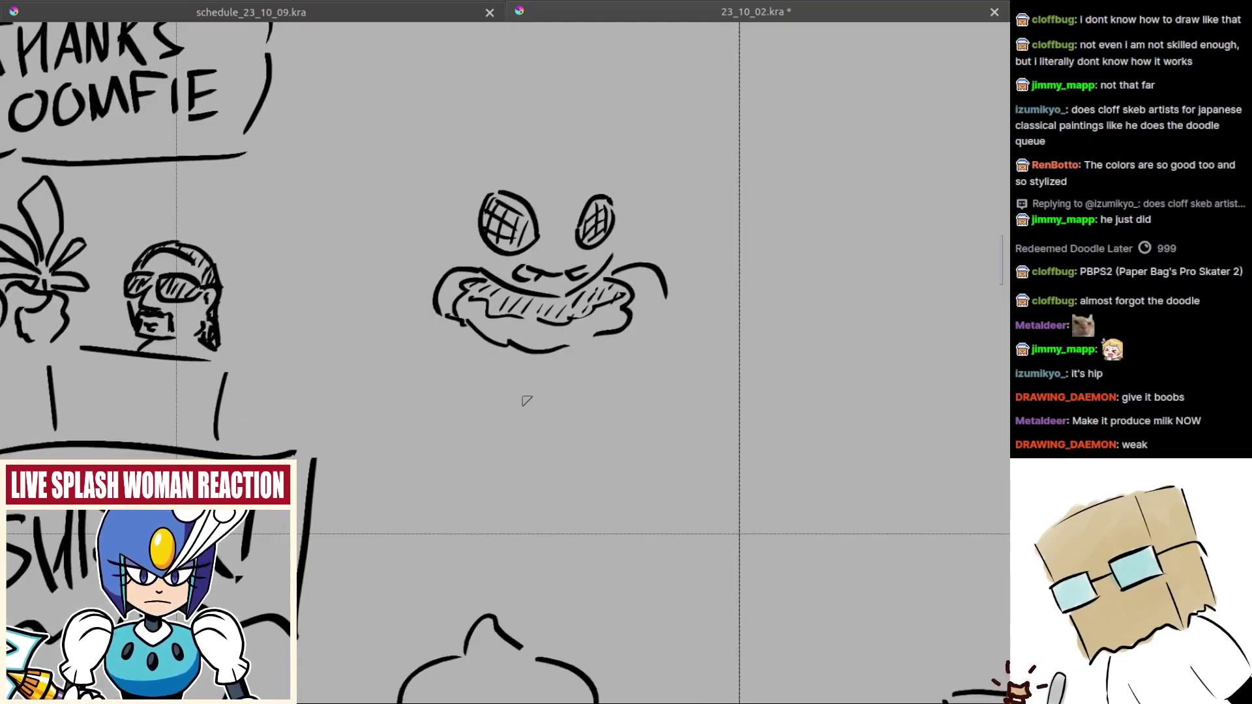
left_click_drag(443, 328, 509, 450)
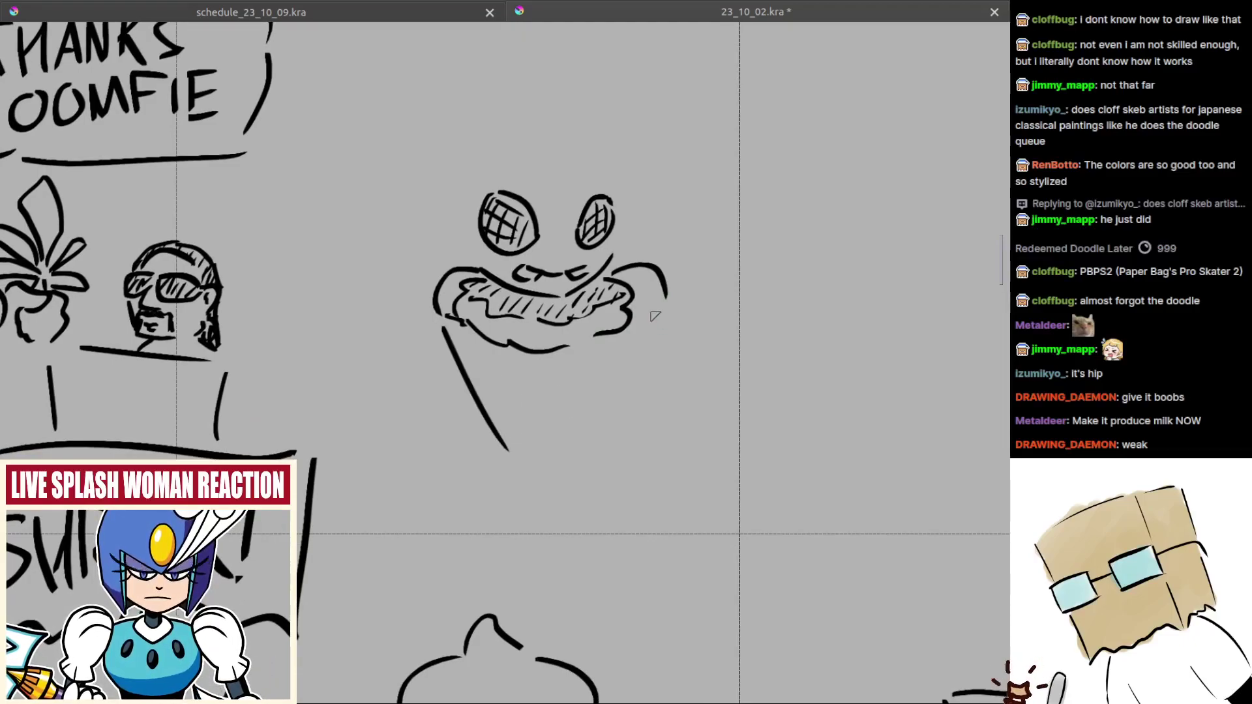
left_click_drag(655, 315, 668, 431)
key("ctrl+z")
mouse_move(667, 305)
left_mouse_down()
mouse_move(667, 448)
mouse_move(656, 422)
left_mouse_up()
key("ctrl+z")
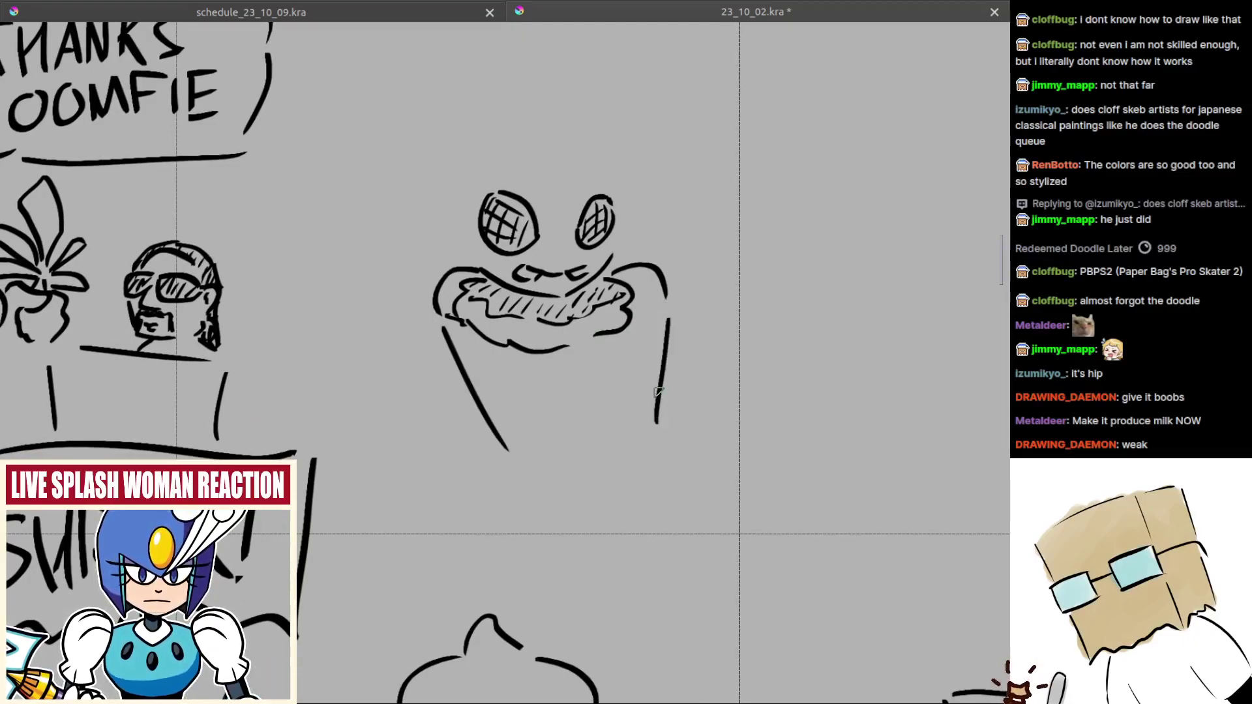
left_click_drag(652, 359, 670, 369)
key("ctrl+z")
key("ctrl+z")
scroll(475, 373, "up", 2)
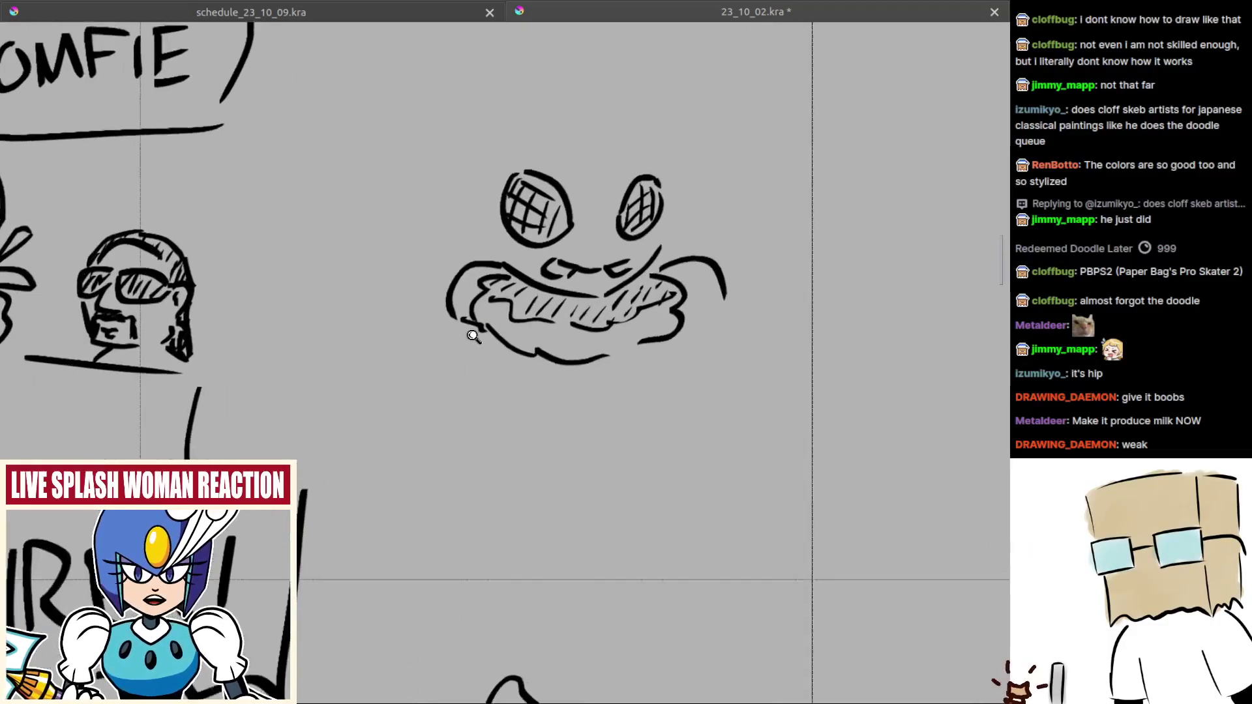
left_click_drag(459, 323, 498, 415)
key("ctrl+z")
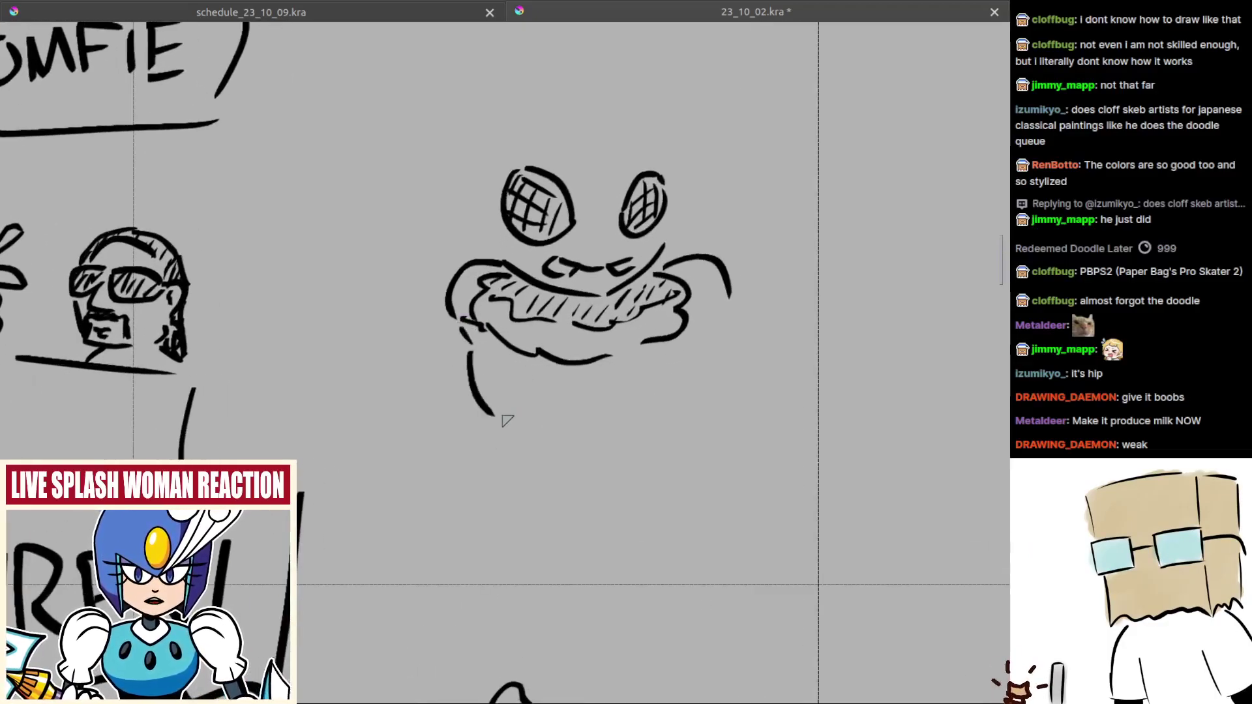
left_click_drag(497, 343, 520, 415)
key("ctrl+z")
left_click_drag(520, 431, 510, 409)
left_click_drag(486, 399, 519, 442)
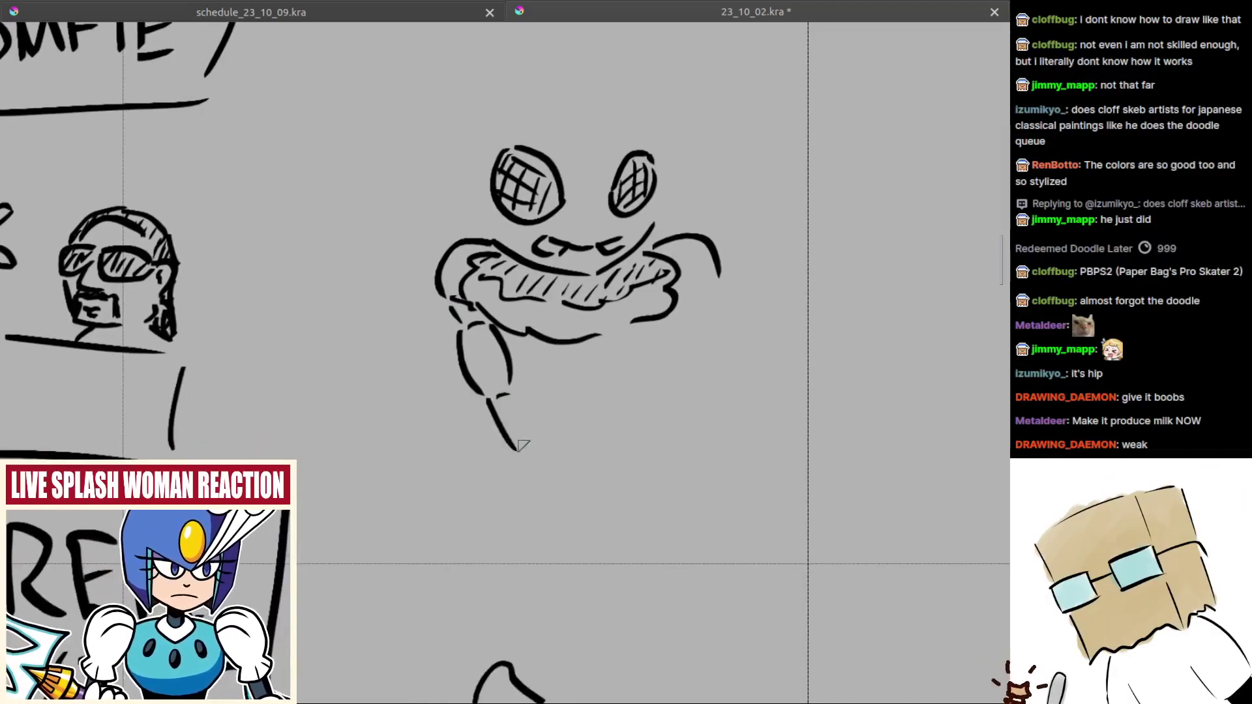
key("ctrl+z")
mouse_move(494, 399)
left_mouse_down()
mouse_move(515, 466)
mouse_move(540, 478)
left_mouse_up()
key("ctrl+z")
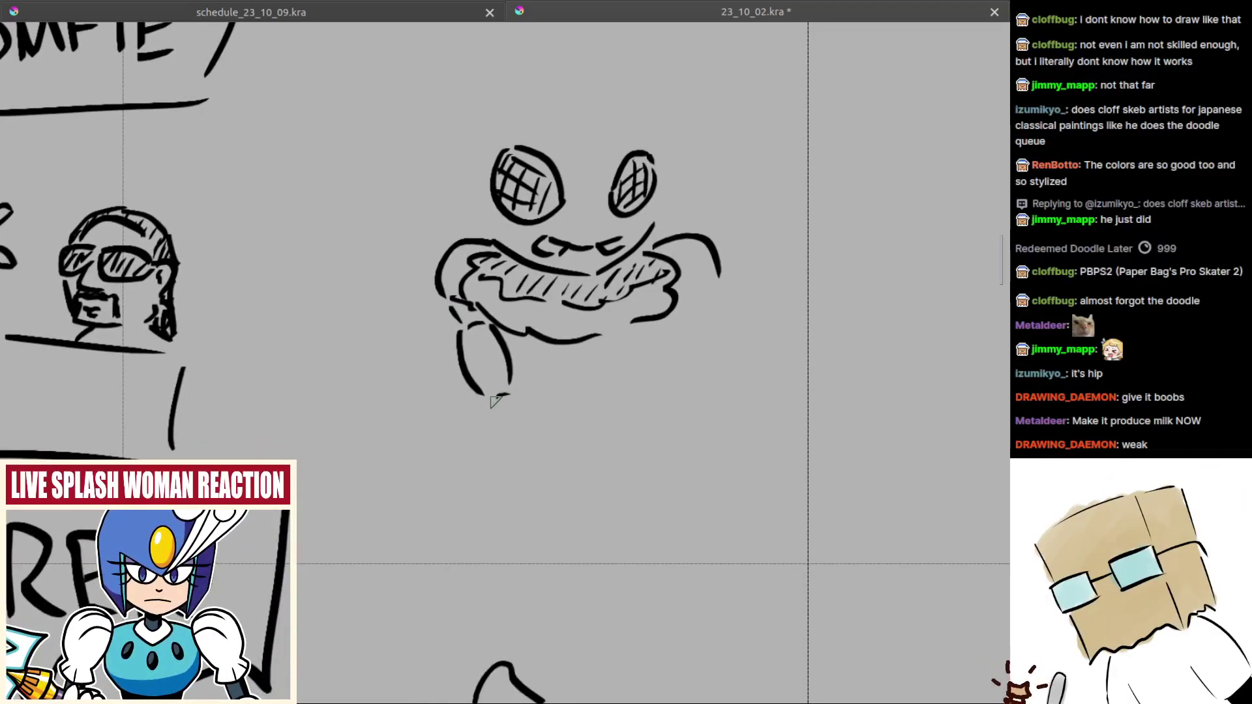
mouse_move(495, 400)
left_mouse_down()
mouse_move(540, 478)
mouse_move(554, 440)
mouse_move(568, 471)
left_mouse_up()
key("ctrl+z")
key("ctrl+z")
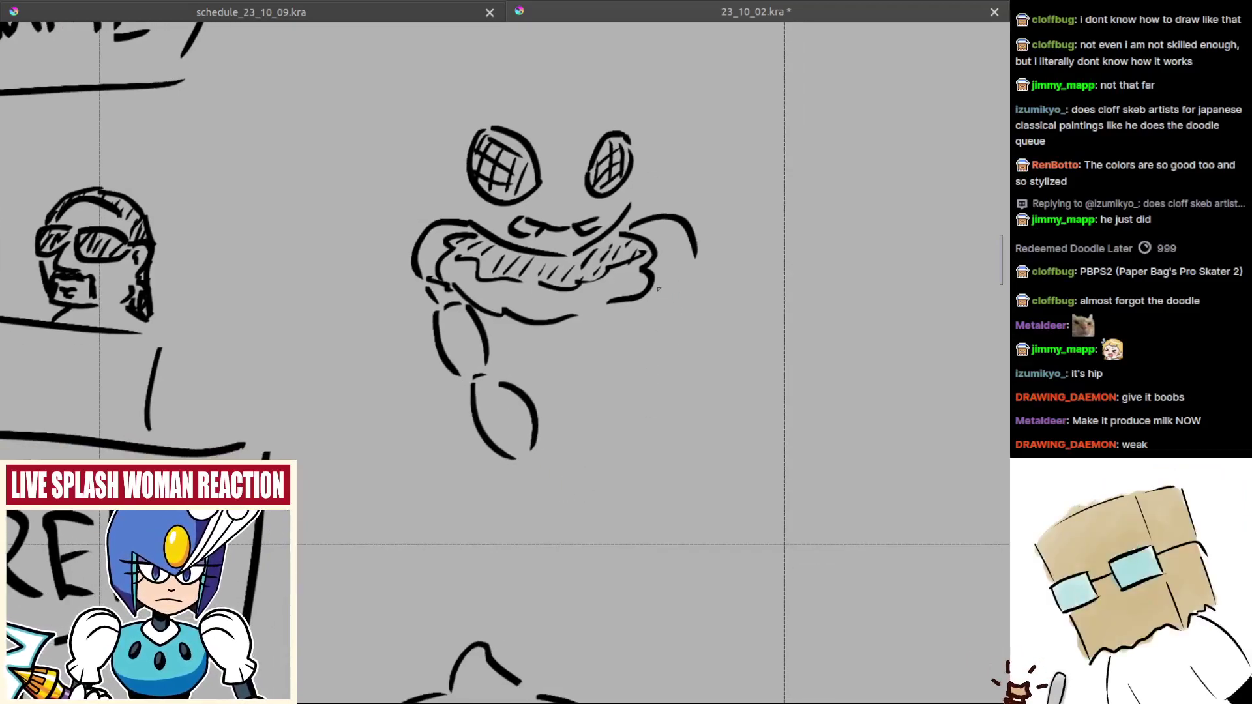
key("ctrl+z")
mouse_move(658, 289)
left_mouse_down()
mouse_move(652, 369)
mouse_move(645, 360)
left_mouse_up()
left_click_drag(513, 410, 540, 418)
key("ctrl+z")
key("ctrl+z")
key("ctrl+z")
key("ctrl+z")
key("ctrl+z")
key("ctrl+z")
key("ctrl+z")
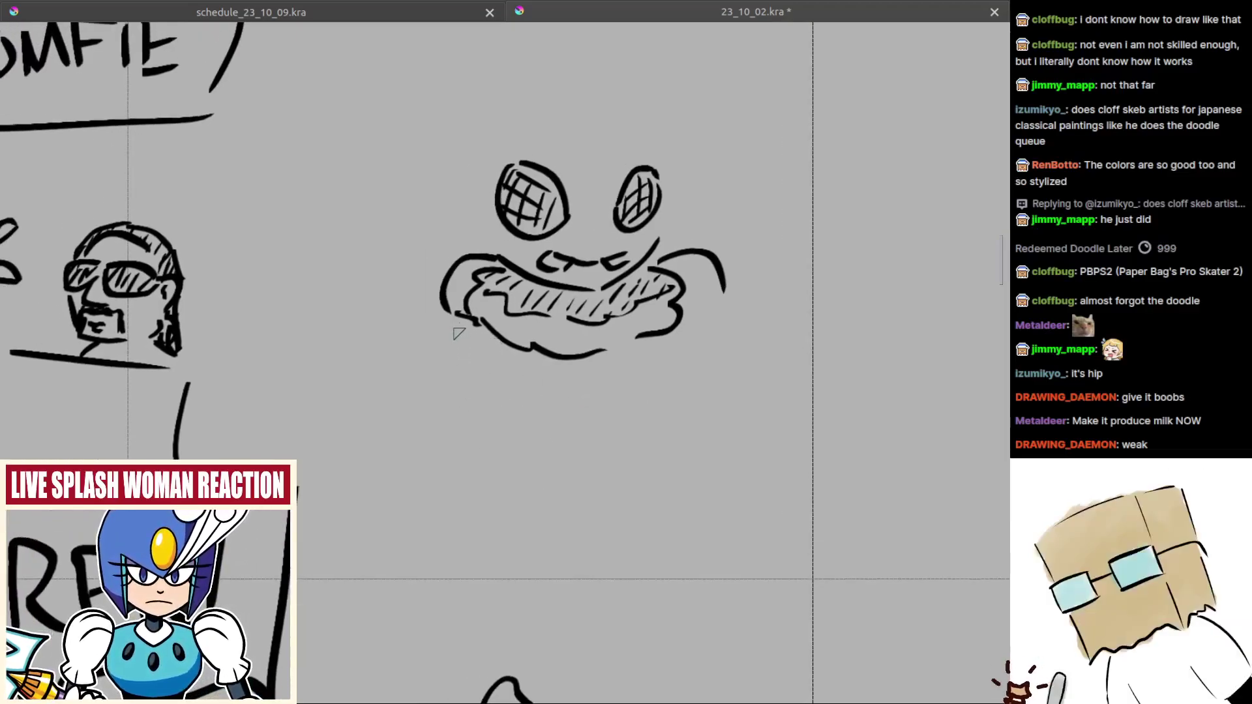
key("ctrl+z")
Step: Draw the upper arm on the left side of the bee's body as two straight strokes descending from the shoulder
mouse_move(457, 325)
left_mouse_down()
mouse_move(482, 402)
mouse_move(450, 367)
mouse_move(488, 396)
mouse_move(479, 403)
mouse_move(443, 336)
mouse_move(480, 409)
mouse_move(511, 396)
left_mouse_up()
key("ctrl+z")
key("ctrl+z")
key("ctrl+z")
key("ctrl+z")
key("ctrl+z")
key("ctrl+z")
left_click_drag(511, 349, 524, 392)
Step: Draw the left-side forearm as two outward-bowed curves below an elbow arc, redrawing the strokes until they fit
mouse_move(515, 403)
left_mouse_down()
mouse_move(502, 388)
mouse_move(493, 456)
mouse_move(523, 473)
mouse_move(558, 441)
mouse_move(551, 465)
mouse_move(581, 471)
mouse_move(579, 493)
left_mouse_up()
key("ctrl+z")
key("ctrl+z")
key("ctrl+z")
key("ctrl+z")
key("ctrl+z")
key("ctrl+z")
key("ctrl+z")
Step: Draw the upper arm on the right side of the bee's body as two strokes ending in an elbow arc
left_click_drag(708, 288, 694, 338)
key("ctrl+z")
left_click_drag(708, 289, 698, 362)
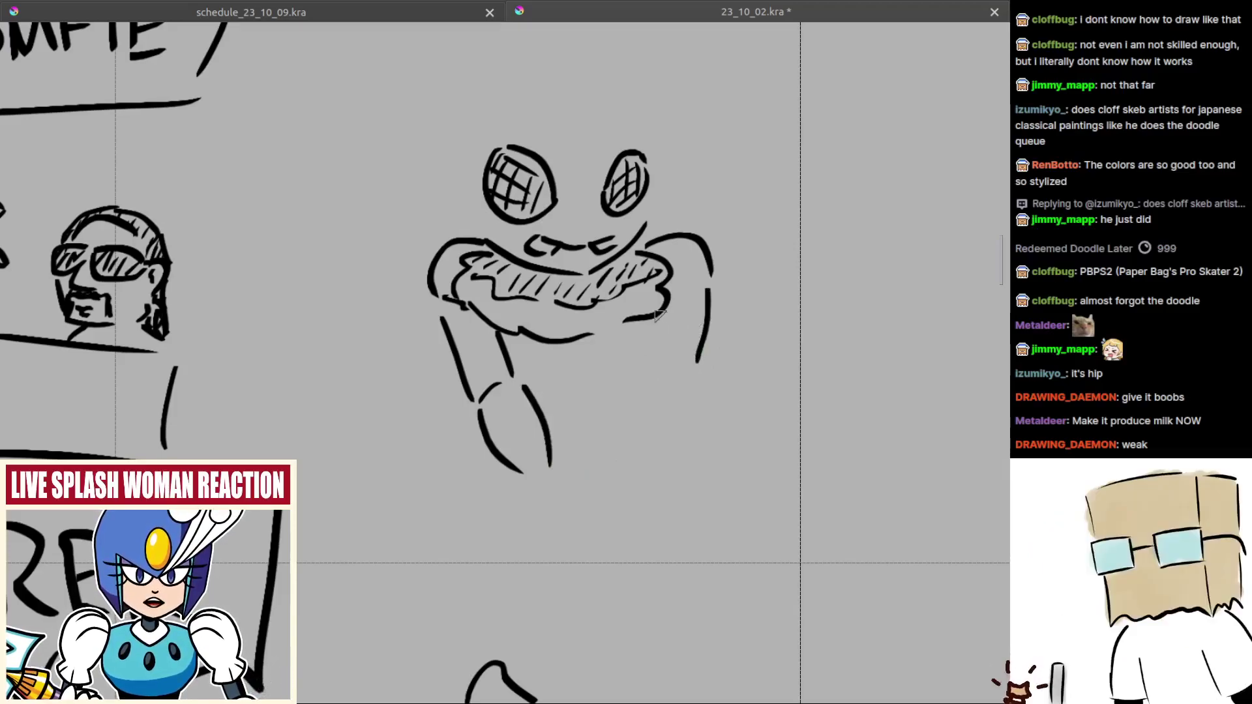
mouse_move(659, 316)
left_mouse_down()
mouse_move(653, 361)
mouse_move(689, 379)
left_mouse_up()
key("ctrl+z")
left_click_drag(635, 423, 641, 385)
Step: Draw the right-side forearm as two curves tapering toward the wrist, redrawing both strokes until they fit
mouse_move(652, 342)
left_mouse_down()
mouse_move(632, 418)
mouse_move(646, 351)
left_mouse_up()
key("ctrl+z")
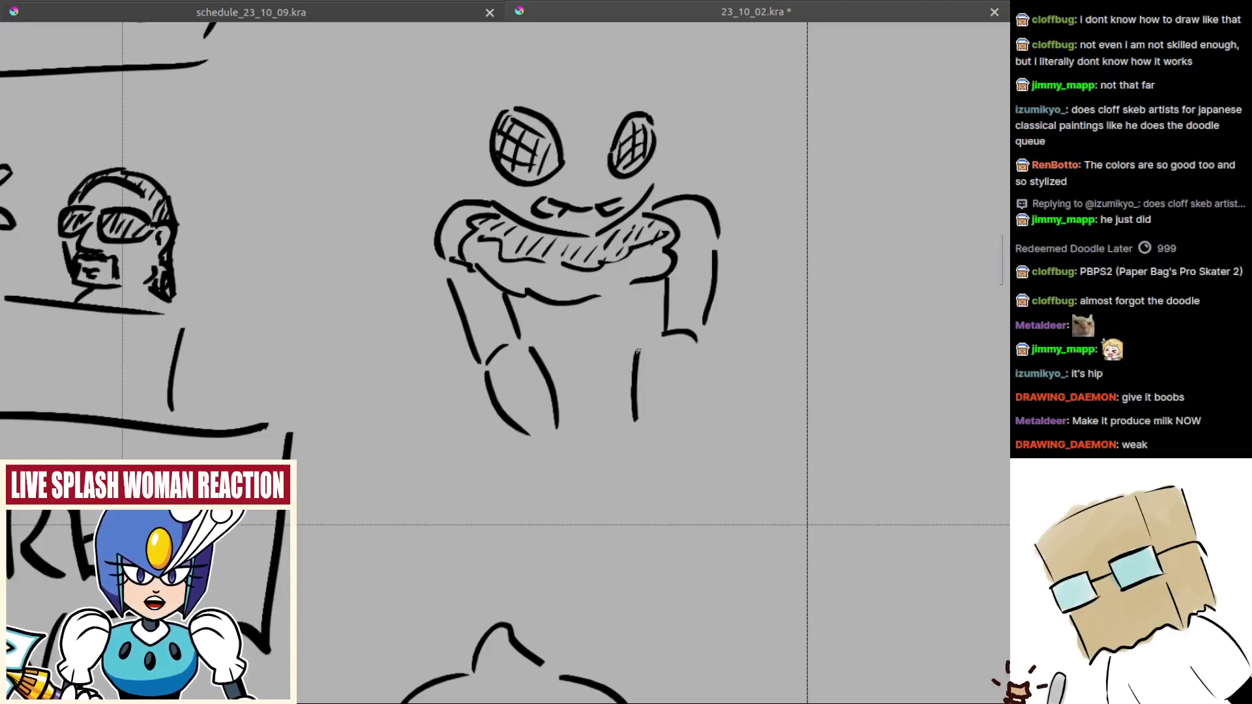
key("ctrl+z")
left_click_drag(642, 409, 648, 347)
key("ctrl+z")
left_click_drag(637, 414, 654, 341)
key("ctrl+z")
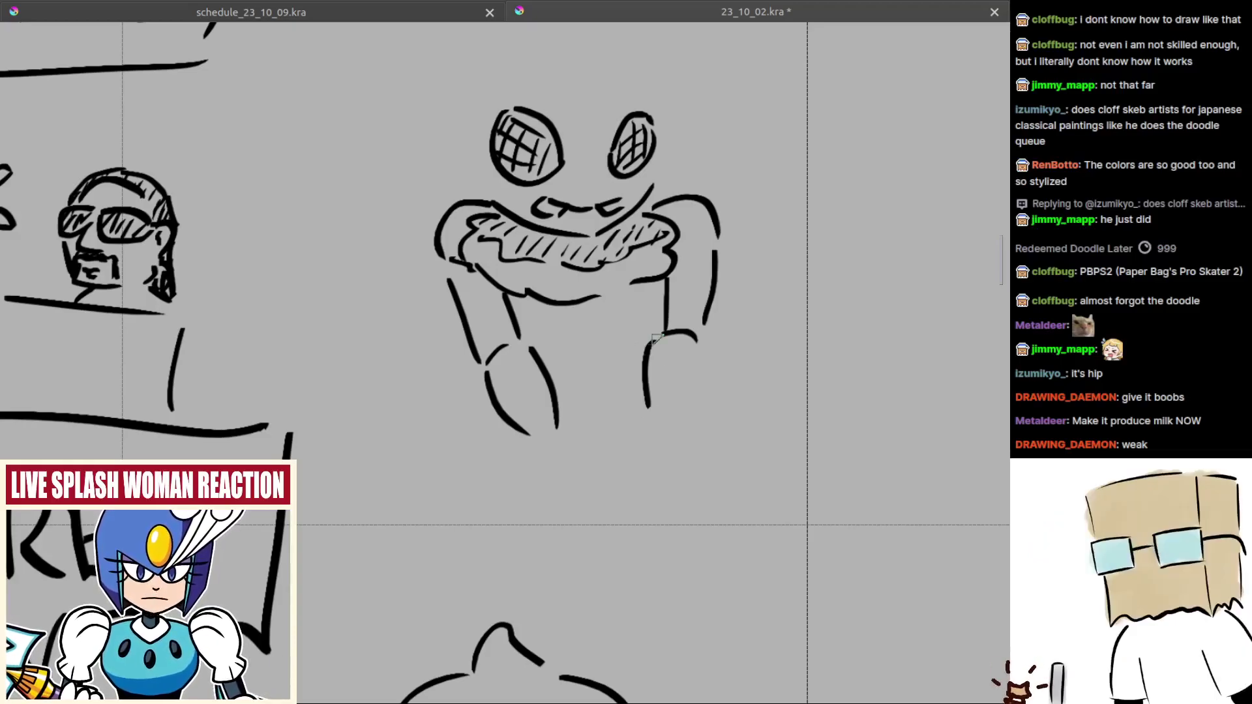
mouse_move(691, 388)
left_mouse_down()
mouse_move(652, 410)
mouse_move(678, 408)
left_mouse_up()
key("ctrl+z")
key("ctrl+z")
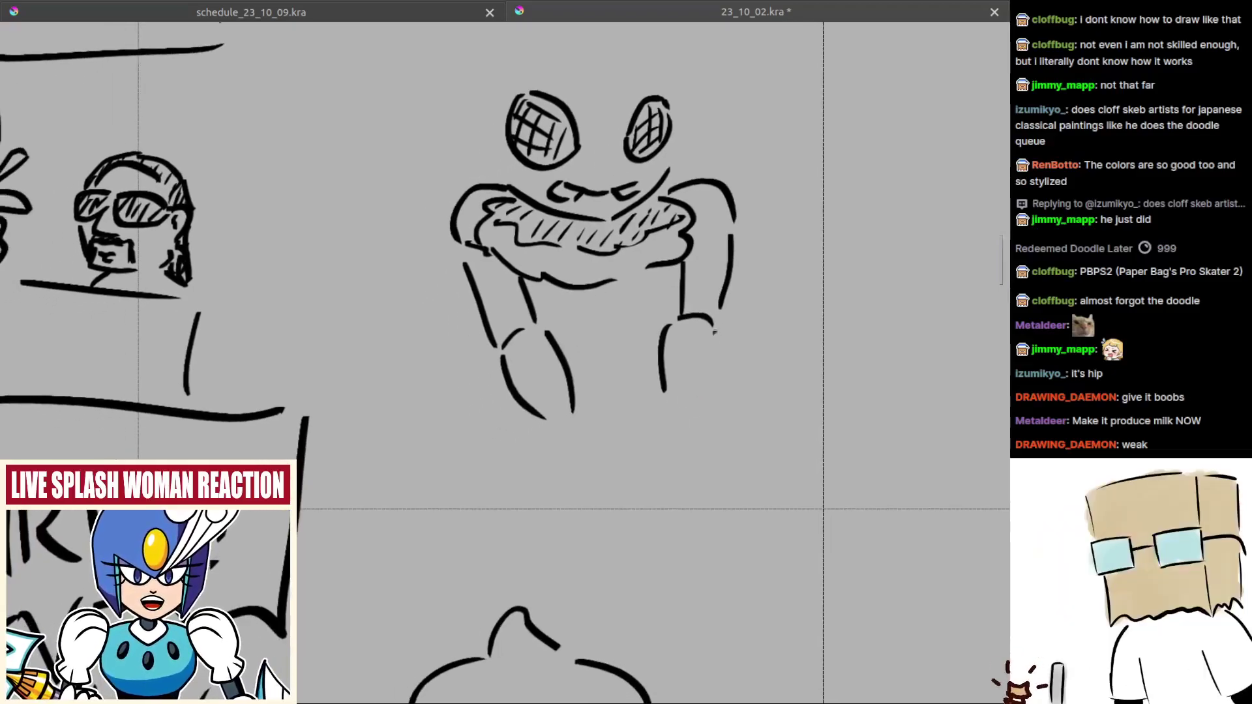
mouse_move(714, 331)
left_mouse_down()
mouse_move(680, 410)
mouse_move(703, 429)
mouse_move(664, 423)
left_mouse_up()
Step: Draw a short wrist stroke at the end of each forearm and outline the left-side hand as a rounded fist
scroll(660, 423, "up", 2)
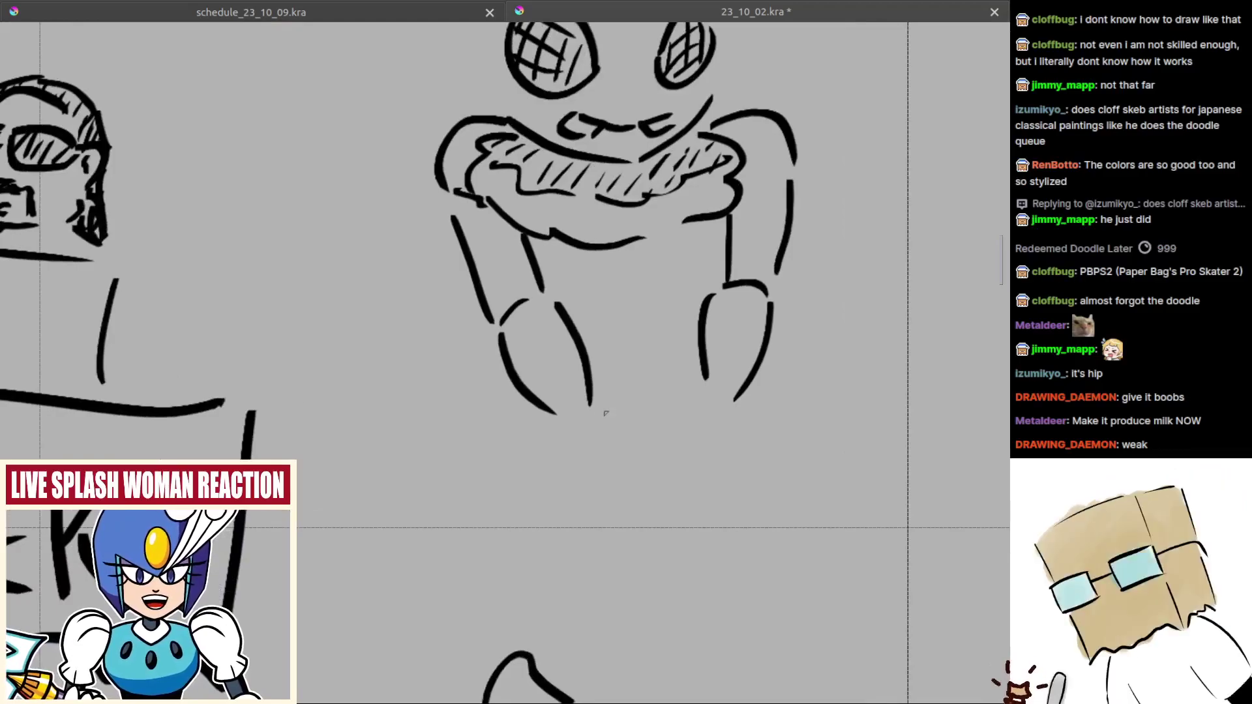
mouse_move(600, 407)
left_mouse_down()
mouse_move(621, 421)
mouse_move(594, 455)
left_mouse_up()
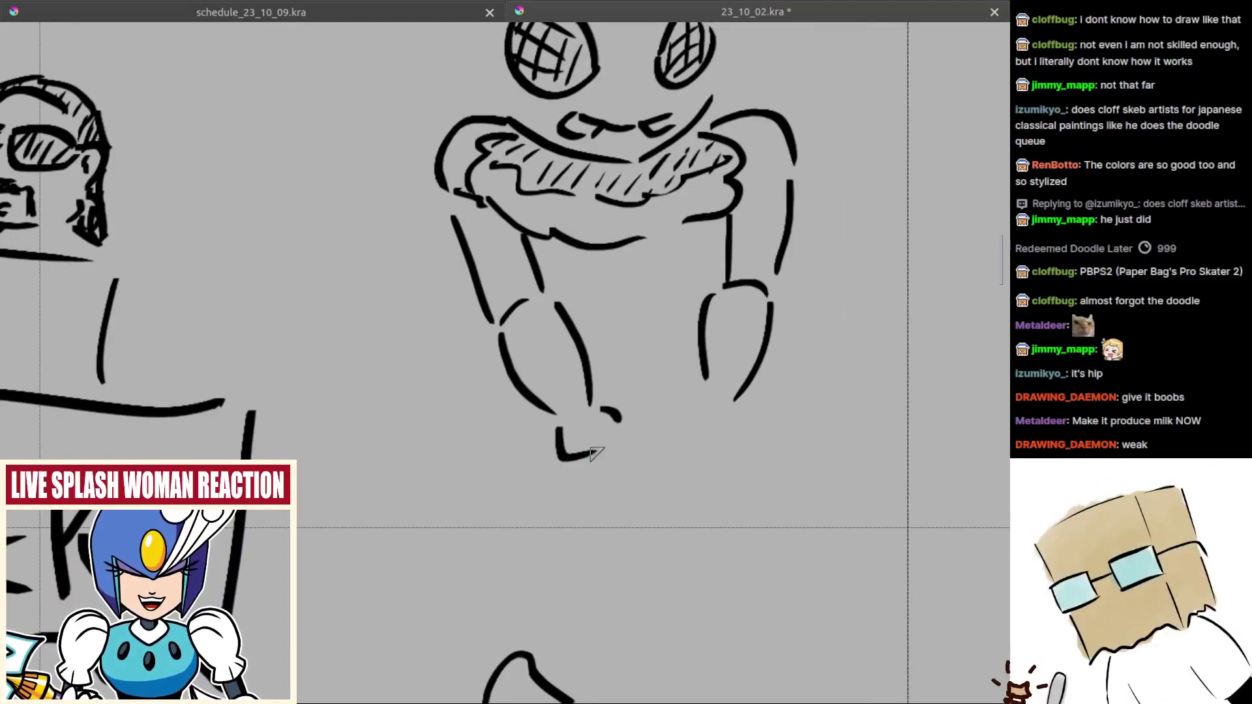
key("ctrl+z")
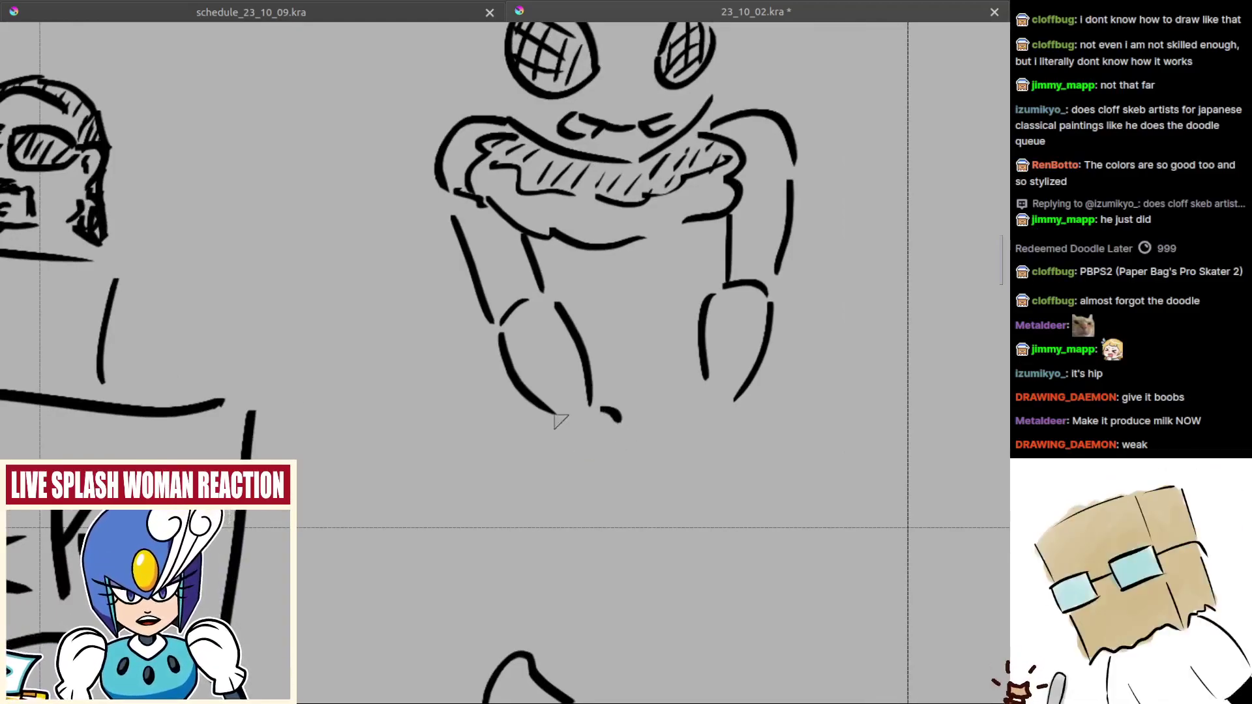
key("ctrl+z")
left_click_drag(570, 423, 593, 412)
left_click_drag(712, 390, 725, 399)
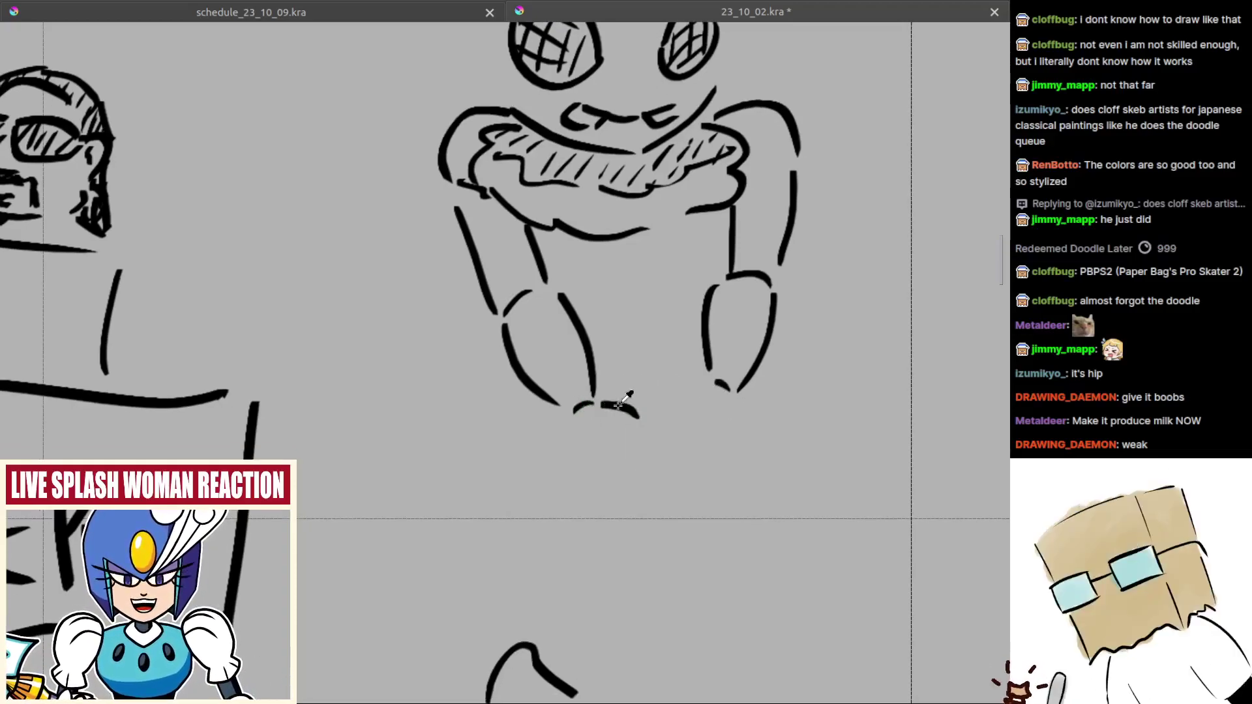
left_click_drag(605, 400, 641, 418)
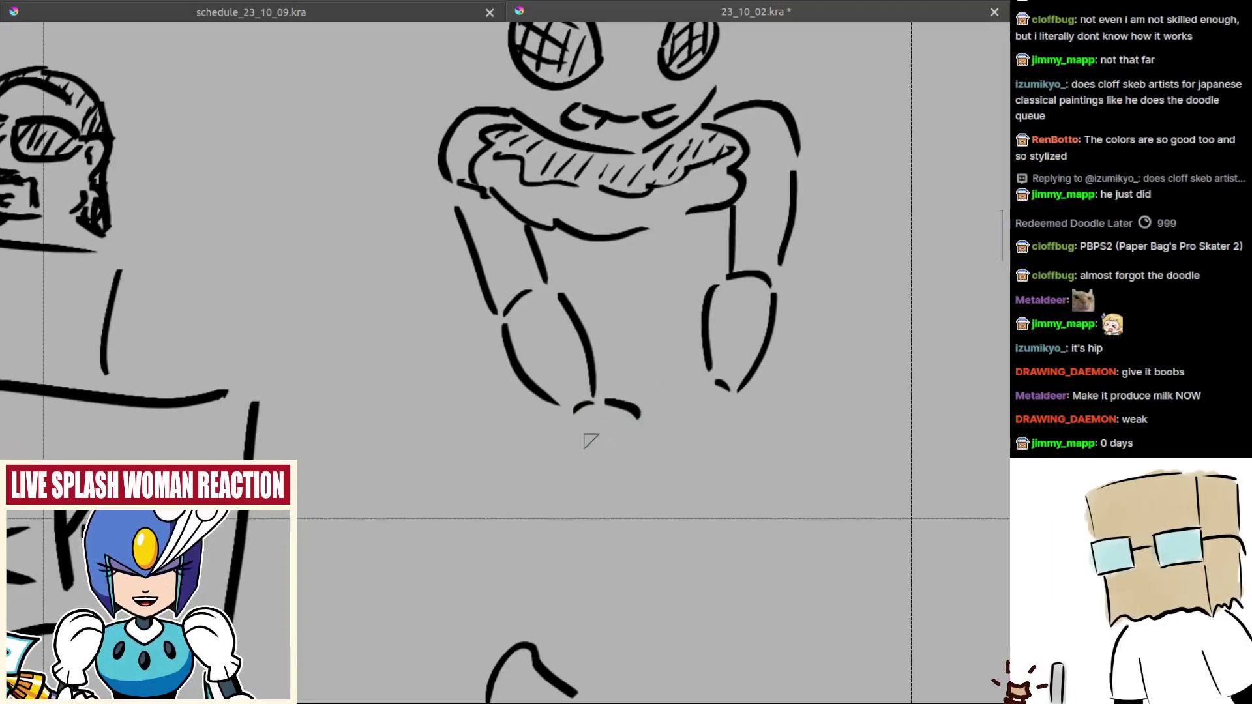
mouse_move(562, 420)
left_mouse_down()
mouse_move(583, 469)
mouse_move(647, 444)
left_mouse_up()
key("ctrl+z")
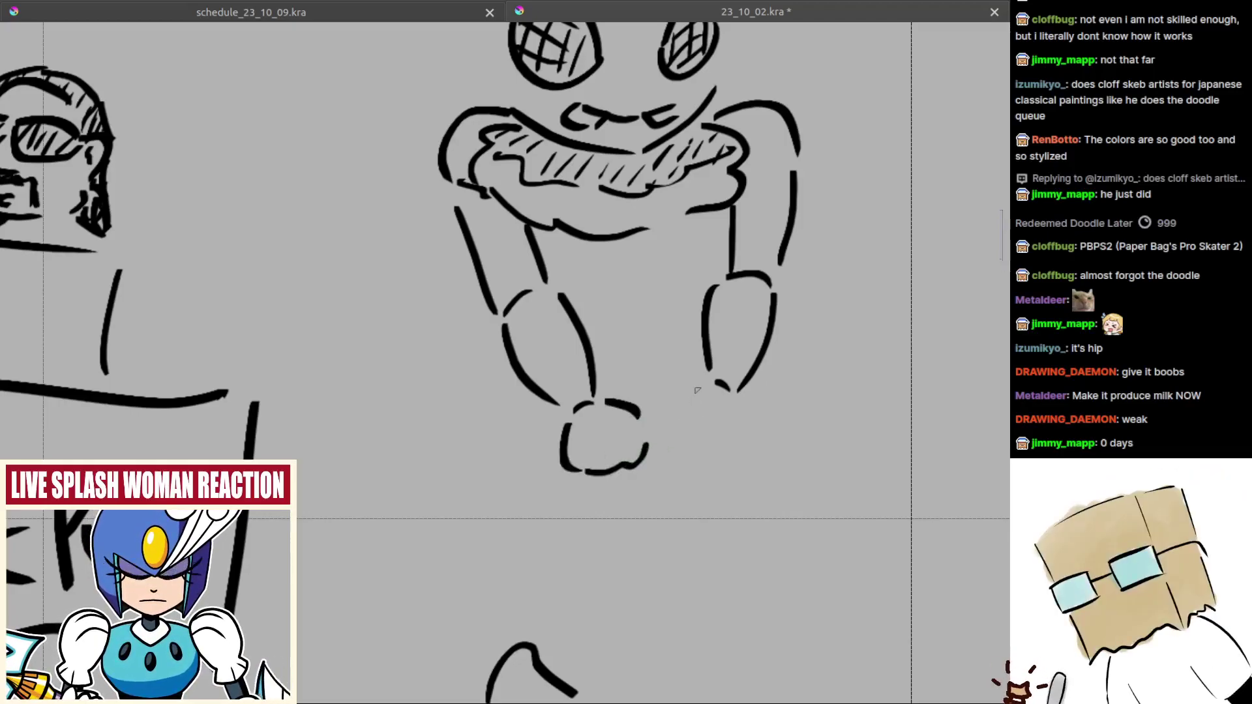
key("ctrl+z")
Step: Outline the bee's right-side hand as a smaller rounded fist below the wrist
mouse_move(697, 395)
left_mouse_down()
mouse_move(687, 427)
mouse_move(745, 432)
mouse_move(727, 448)
left_mouse_up()
left_click_drag(694, 436, 727, 450)
key("ctrl+z")
key("ctrl+z")
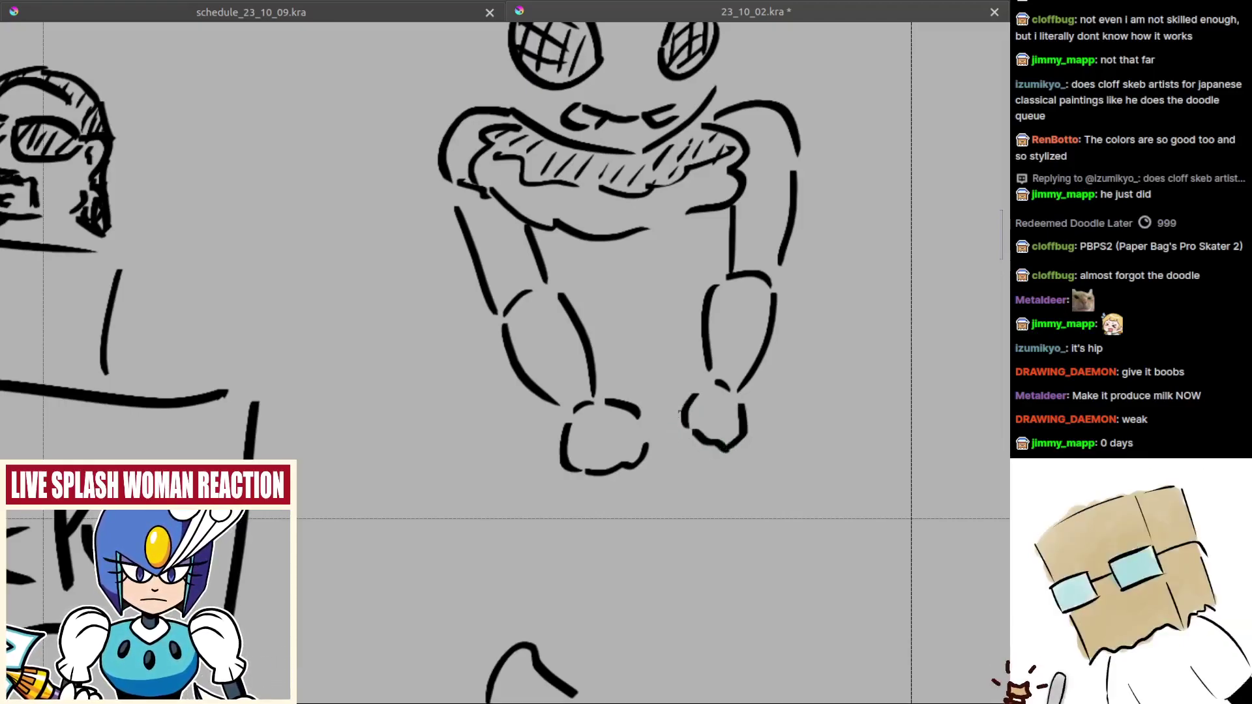
Step: Add a bumpy line of fingers around the inner and lower edge of the right-side fist
mouse_move(674, 405)
left_mouse_down()
mouse_move(666, 431)
mouse_move(713, 454)
left_mouse_up()
key("ctrl+z")
key("ctrl+z")
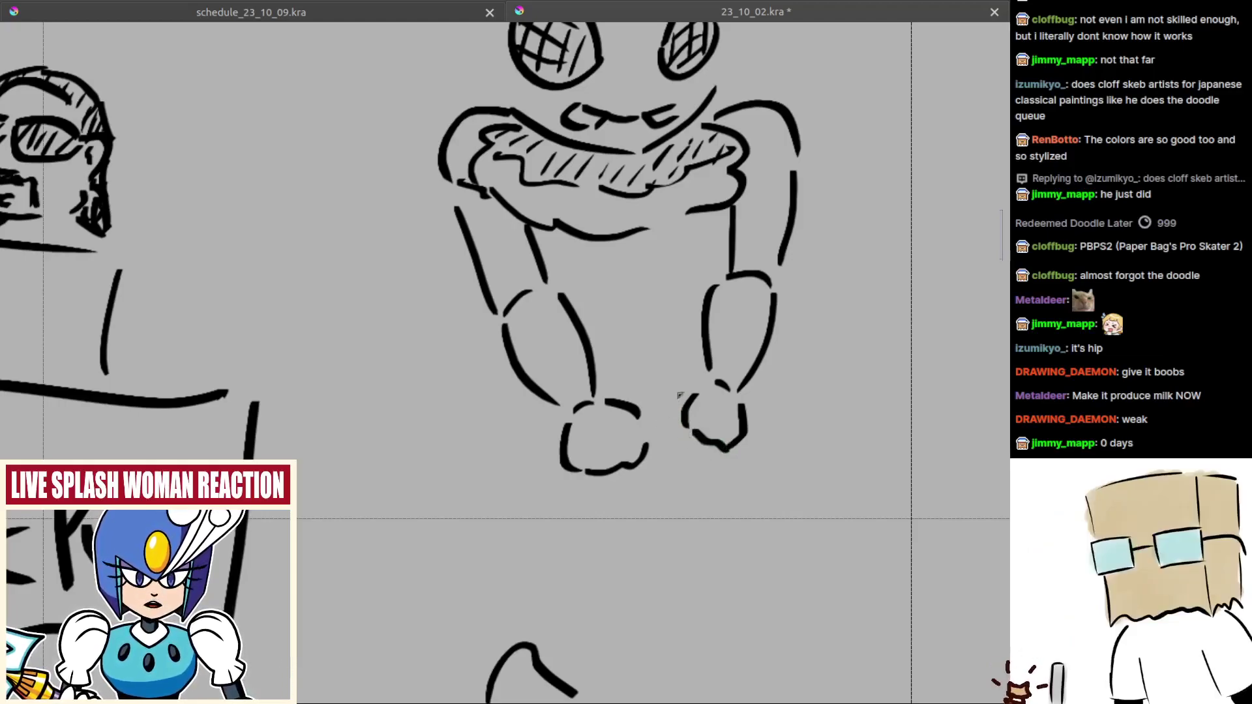
mouse_move(678, 399)
left_mouse_down()
mouse_move(666, 429)
mouse_move(720, 464)
mouse_move(664, 434)
mouse_move(723, 467)
left_mouse_up()
key("ctrl+z")
left_click_drag(697, 392, 677, 401)
key("ctrl+z")
Step: Draw a short line linking the bee's two fists and a curved stroke extending down from the left-side fist
mouse_move(673, 443)
left_mouse_down()
mouse_move(662, 529)
mouse_move(660, 401)
mouse_move(580, 424)
left_mouse_up()
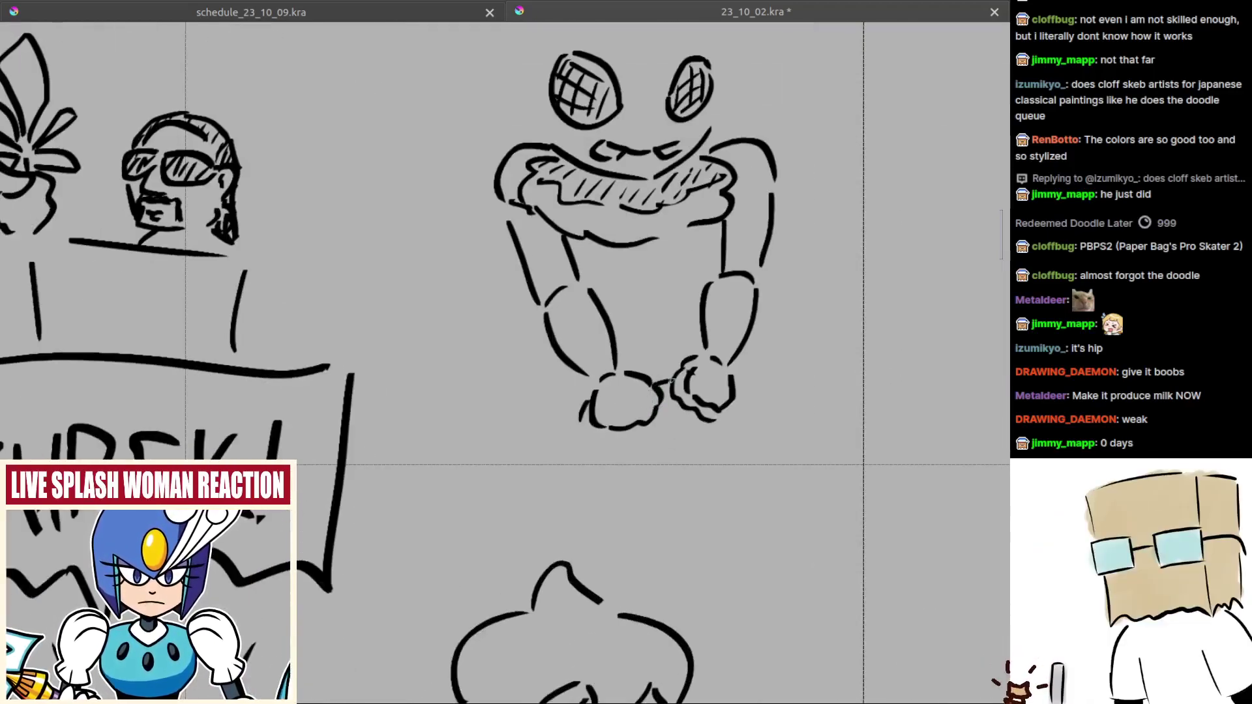
key("ctrl+z")
left_click_drag(671, 380, 685, 386)
key("ctrl+z")
key("ctrl+z")
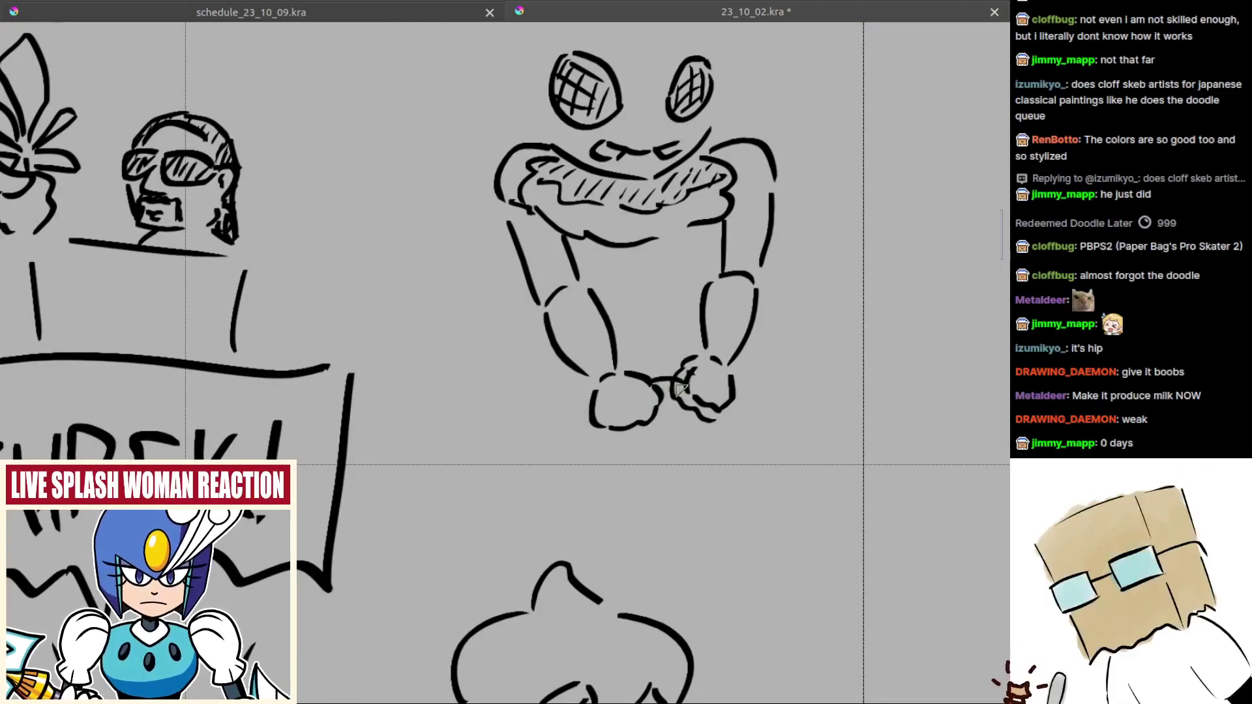
left_click_drag(591, 412, 574, 450)
Step: Select the whole bee drawing and move it higher and slightly to the right within its cell
scroll(673, 452, "down", 3)
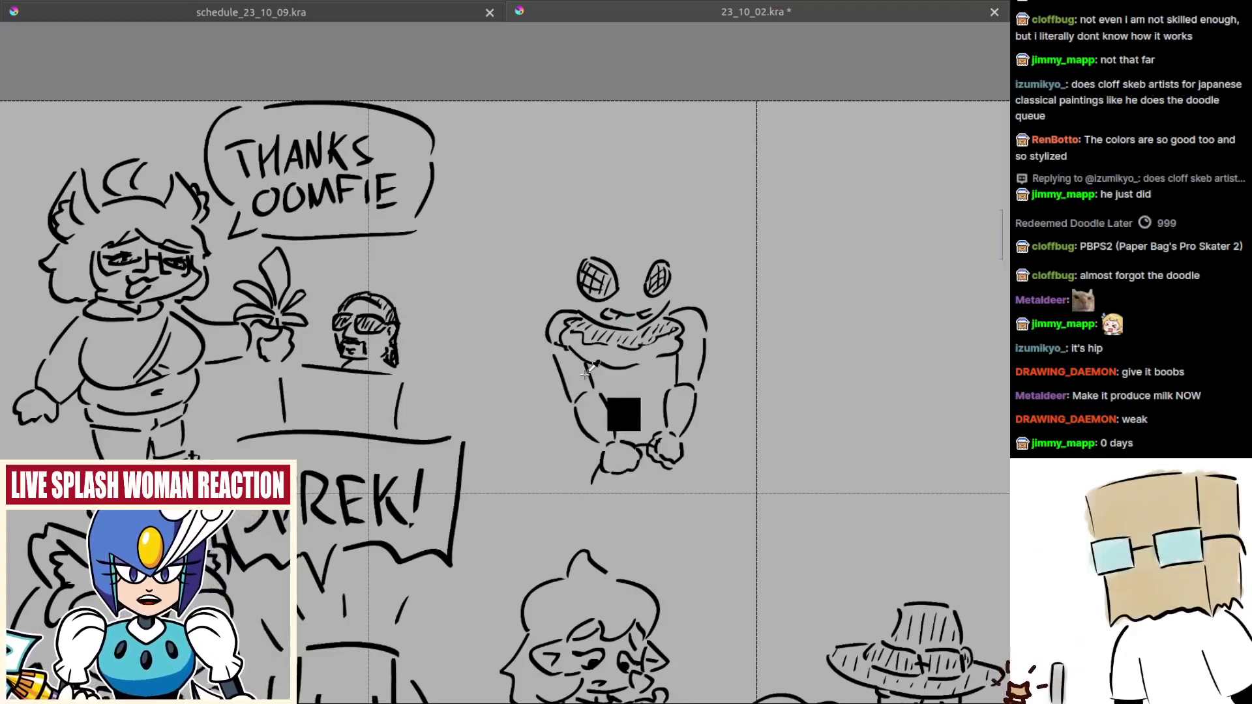
scroll(610, 402, "up", 2)
left_click_drag(475, 178, 696, 479)
key("t")
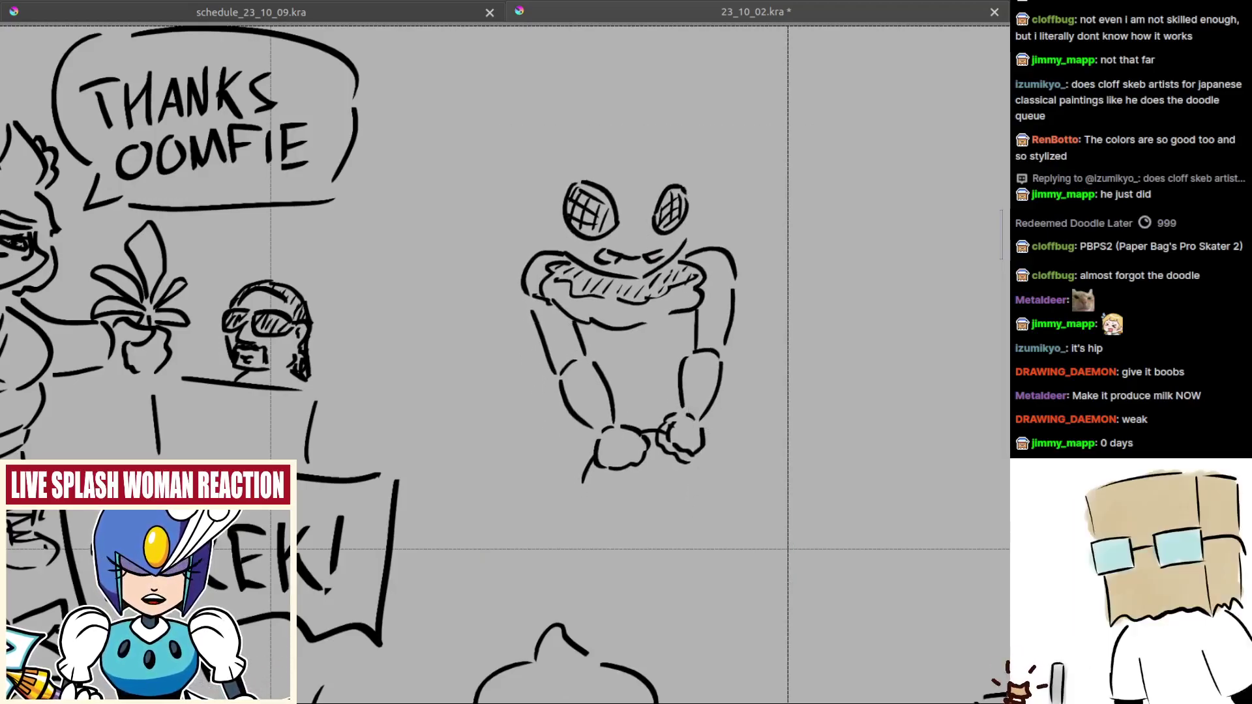
Step: Redraw the outer line of the right-side upper arm and add a short joint stroke below the shoulder
scroll(691, 365, "up", 3)
left_click_drag(720, 306, 714, 311)
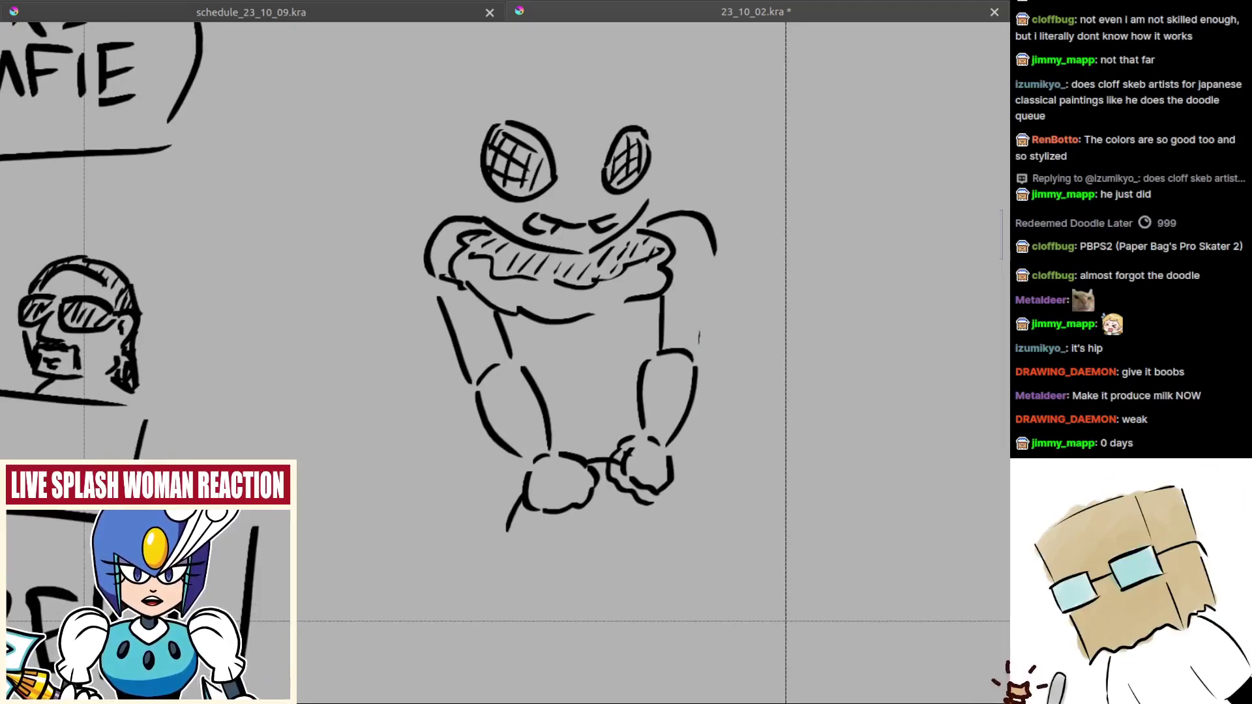
left_click_drag(677, 269, 704, 266)
key("ctrl+z")
key("ctrl+z")
key("ctrl+z")
mouse_move(612, 398)
left_mouse_down()
mouse_move(671, 404)
mouse_move(650, 415)
left_mouse_up()
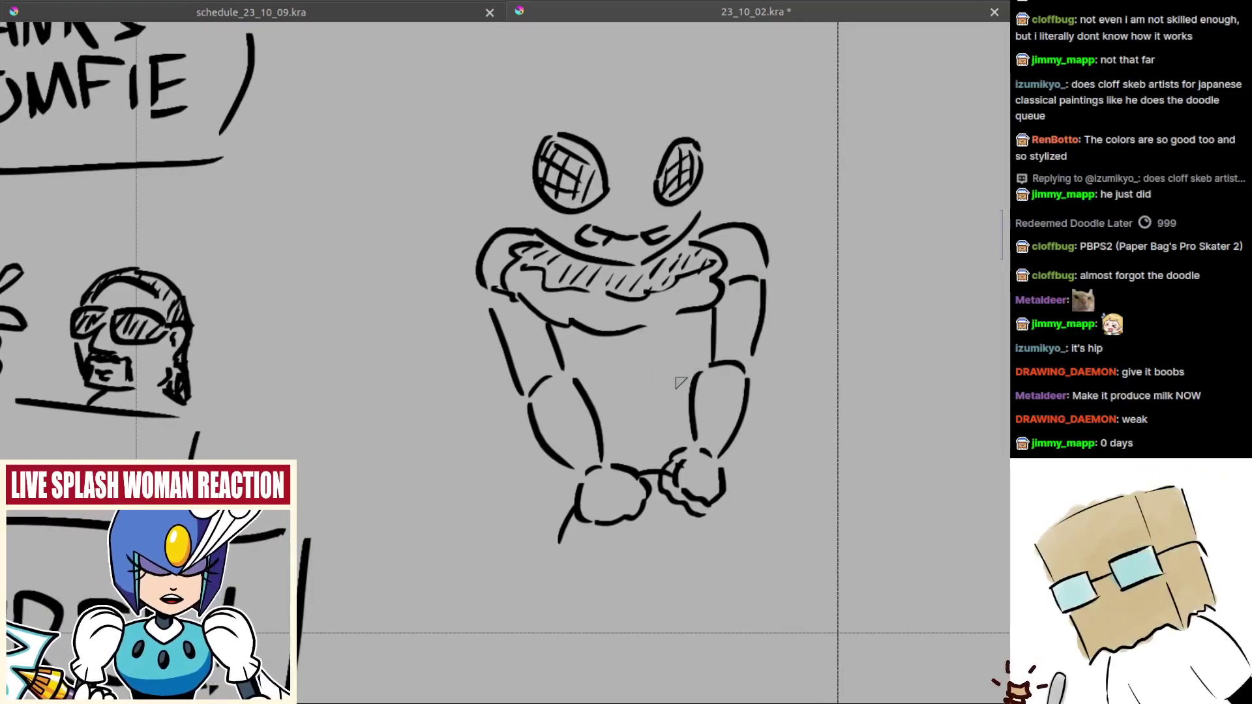
scroll(652, 408, "up", 2)
mouse_move(606, 270)
left_mouse_down()
mouse_move(589, 369)
mouse_move(566, 381)
mouse_move(572, 364)
left_mouse_up()
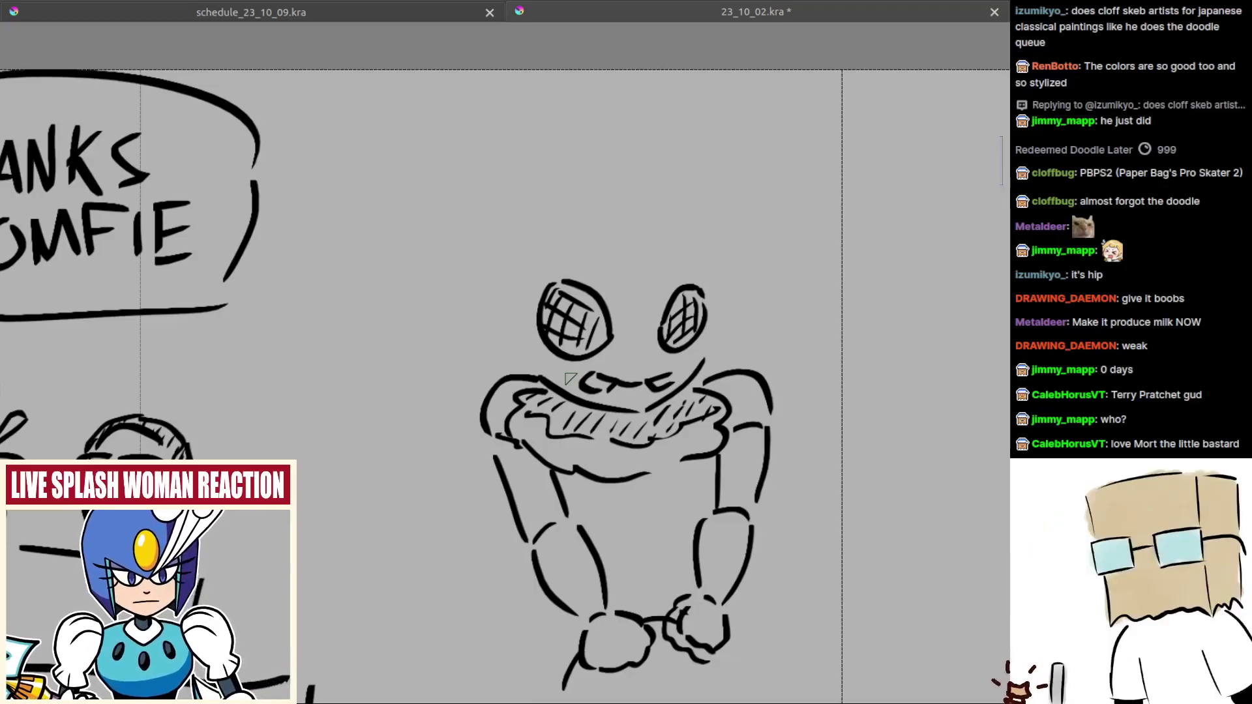
mouse_move(597, 386)
left_mouse_down()
mouse_move(600, 399)
mouse_move(585, 353)
mouse_move(603, 378)
left_mouse_up()
left_click_drag(548, 320, 572, 340)
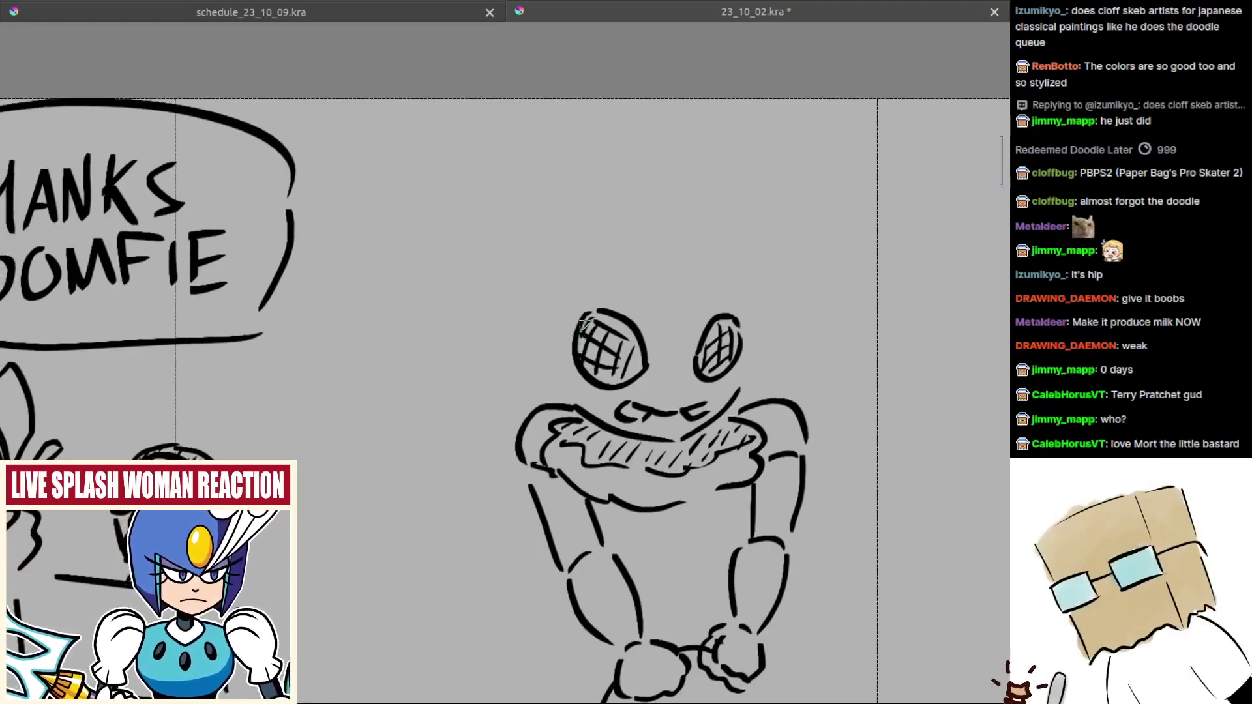
left_click_drag(664, 477, 665, 349)
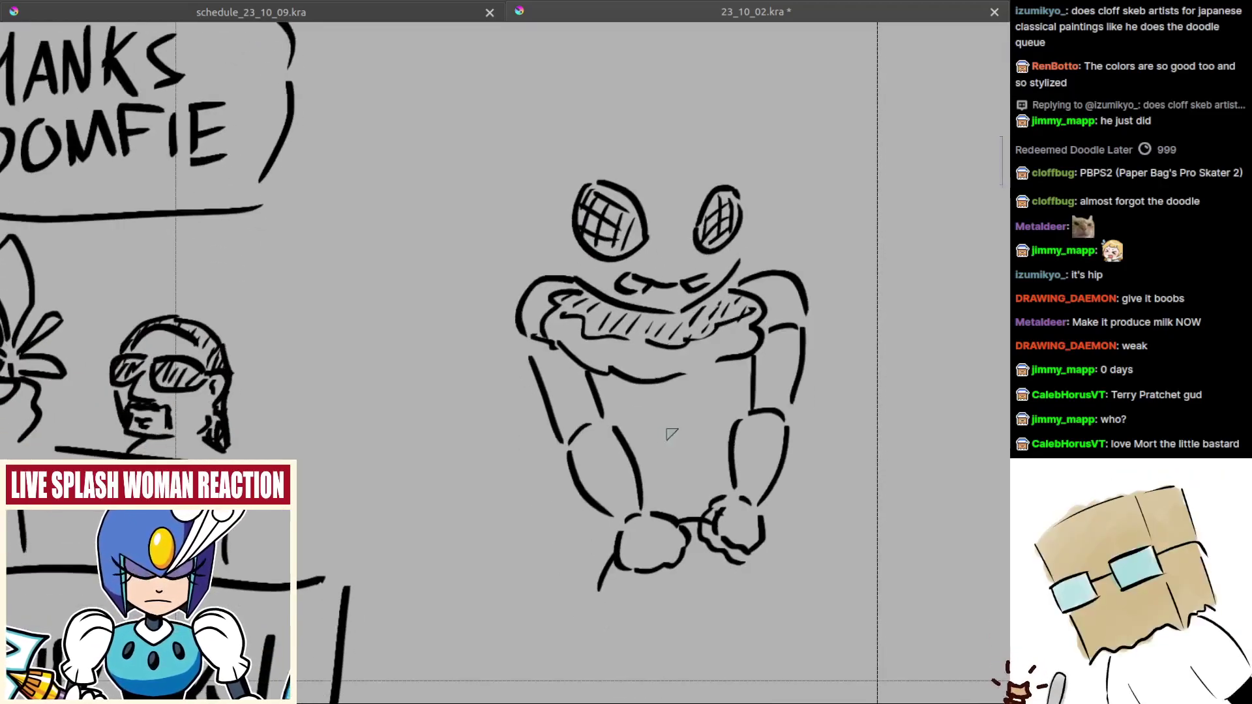
left_click_drag(651, 414, 605, 412)
key("ctrl+z")
mouse_move(695, 376)
left_mouse_down()
mouse_move(634, 425)
mouse_move(672, 399)
mouse_move(671, 421)
left_mouse_up()
key("ctrl+z")
key("ctrl+z")
key("ctrl+z")
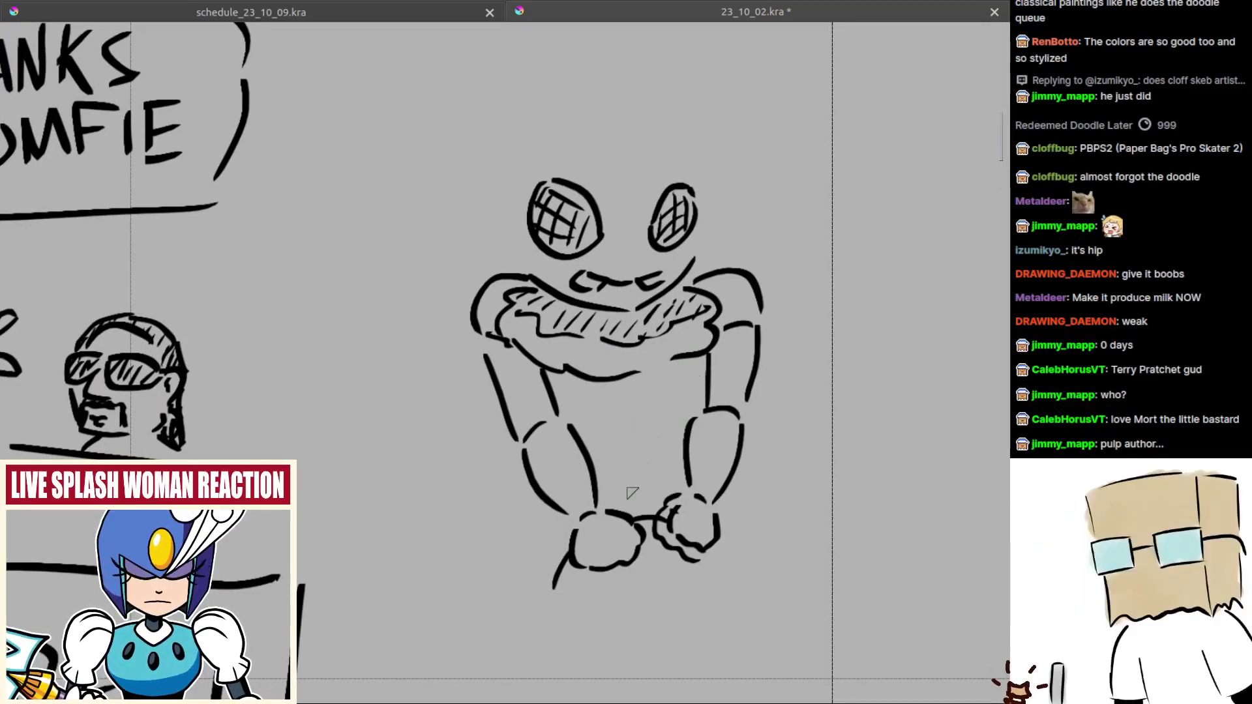
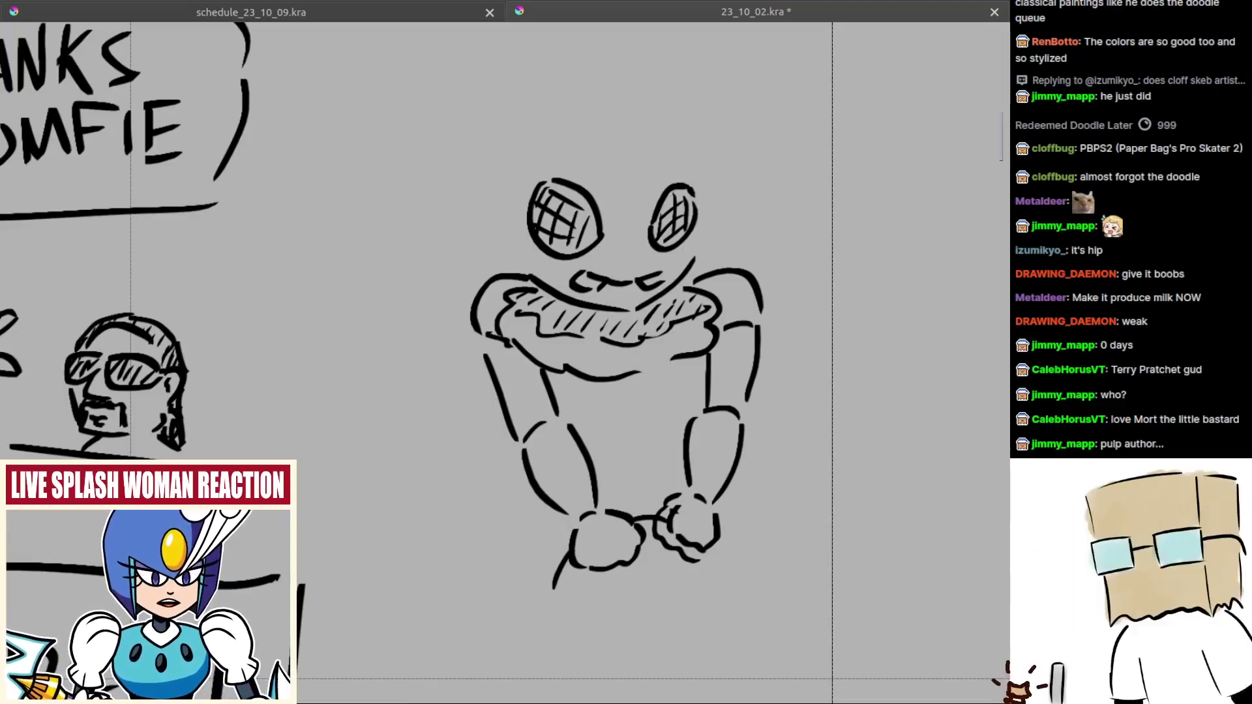
left_click_drag(502, 428, 593, 467)
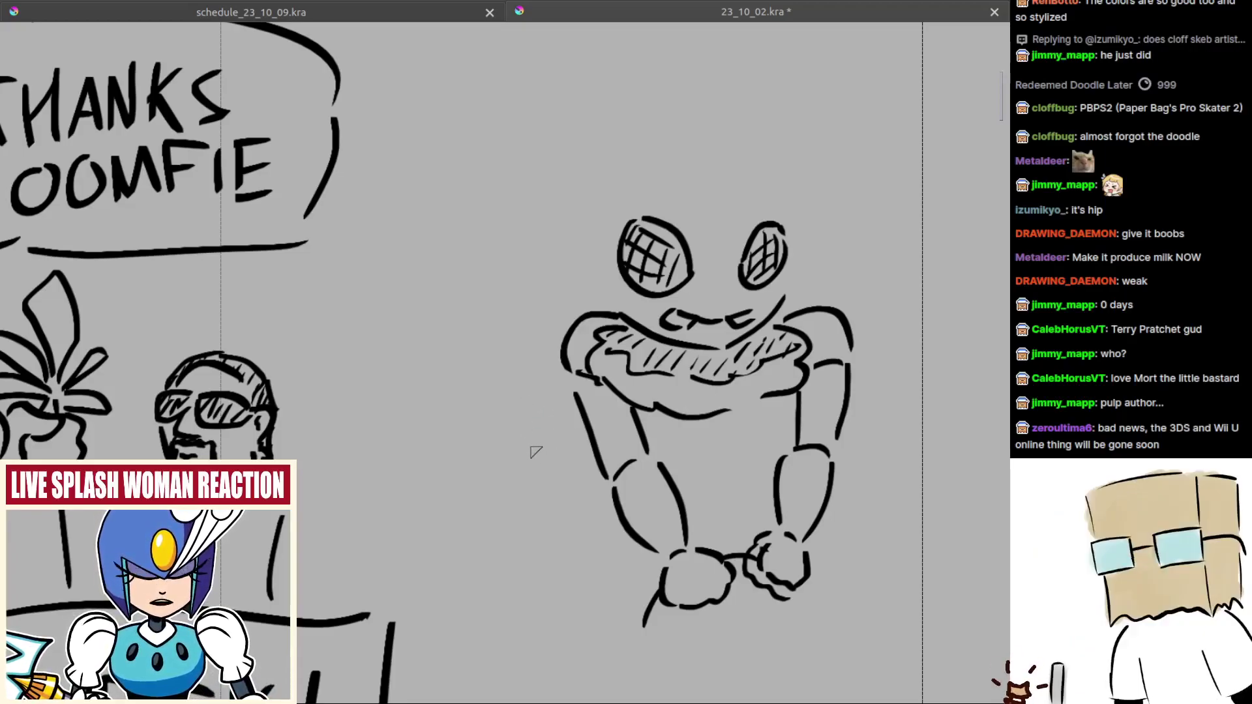
left_click_drag(591, 540, 549, 485)
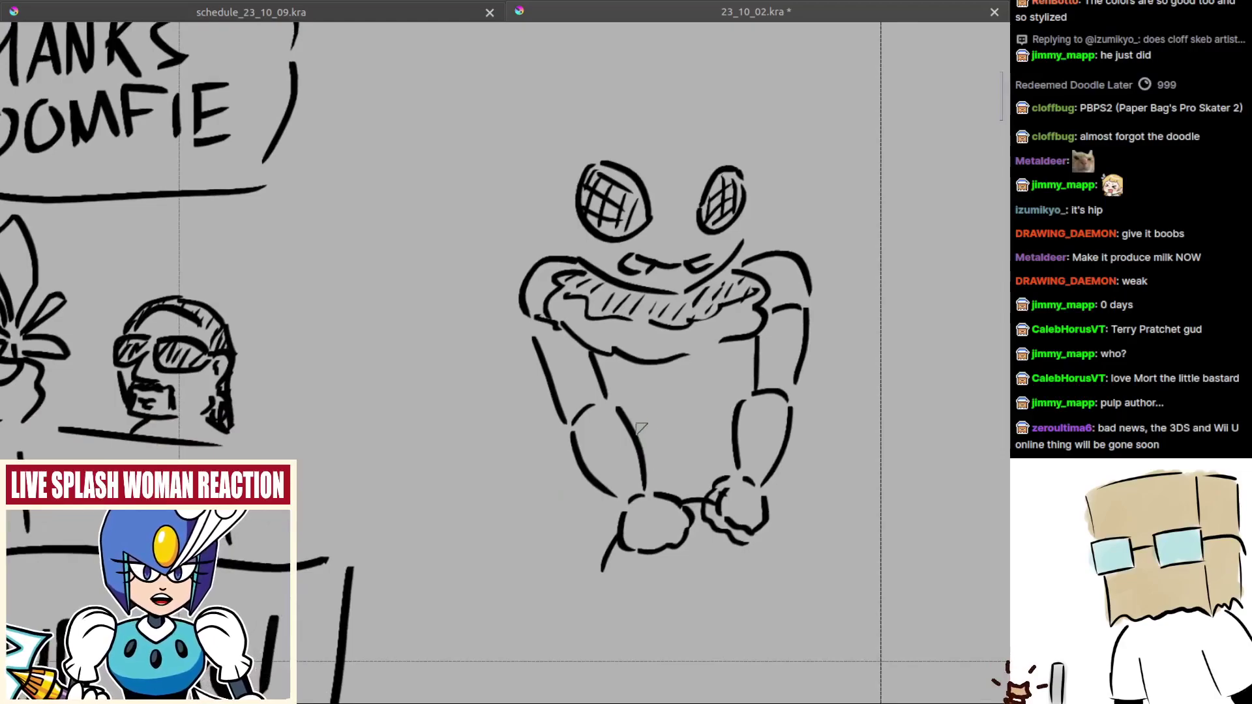
left_click_drag(708, 561, 698, 528)
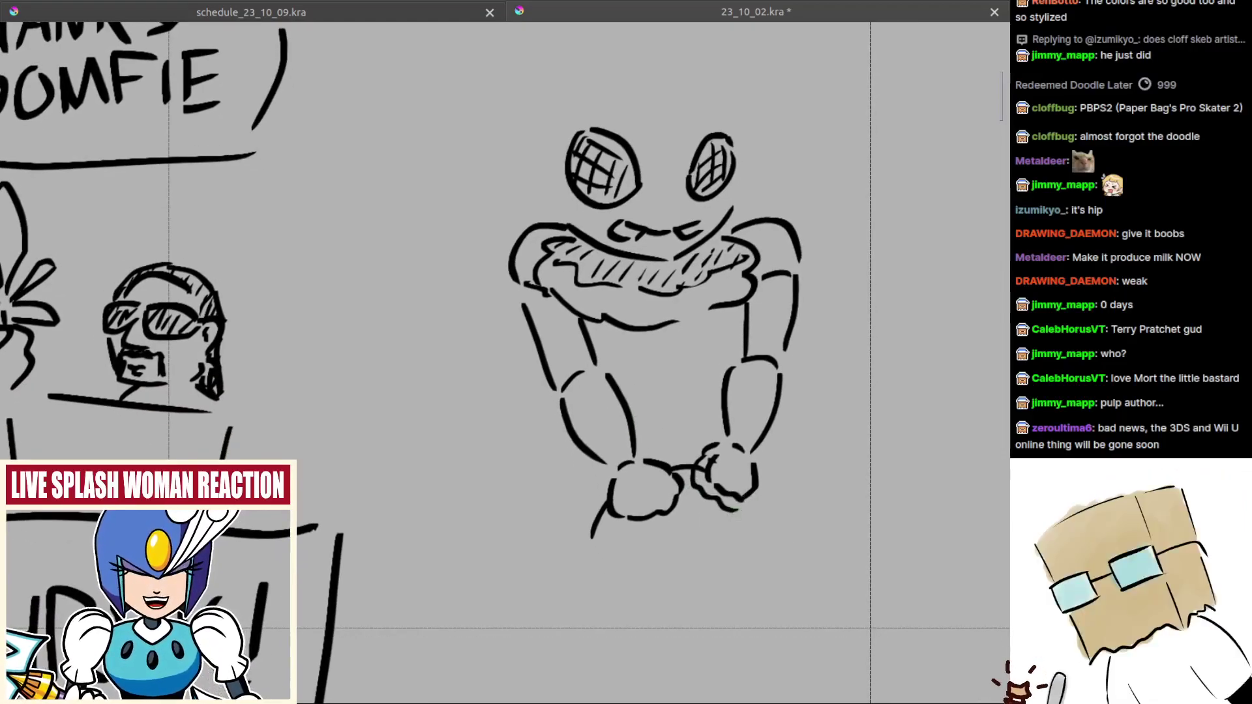
Step: Draw a short curved stroke running down from below the right-side fist, matching the one under the left-side fist
scroll(739, 527, "up", 3)
mouse_move(691, 482)
left_mouse_down()
mouse_move(735, 479)
mouse_move(686, 452)
mouse_move(729, 473)
mouse_move(724, 519)
mouse_move(696, 502)
left_mouse_up()
key("ctrl+z")
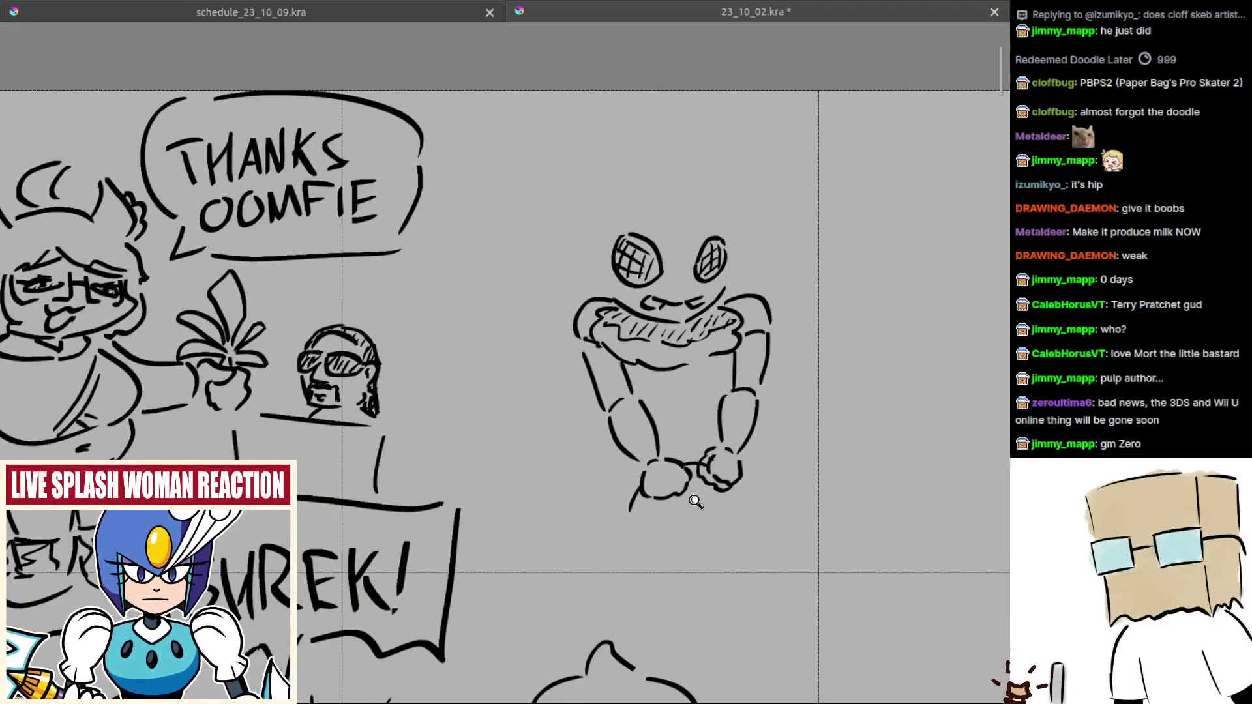
scroll(696, 501, "up", 4)
scroll(653, 452, "up", 1)
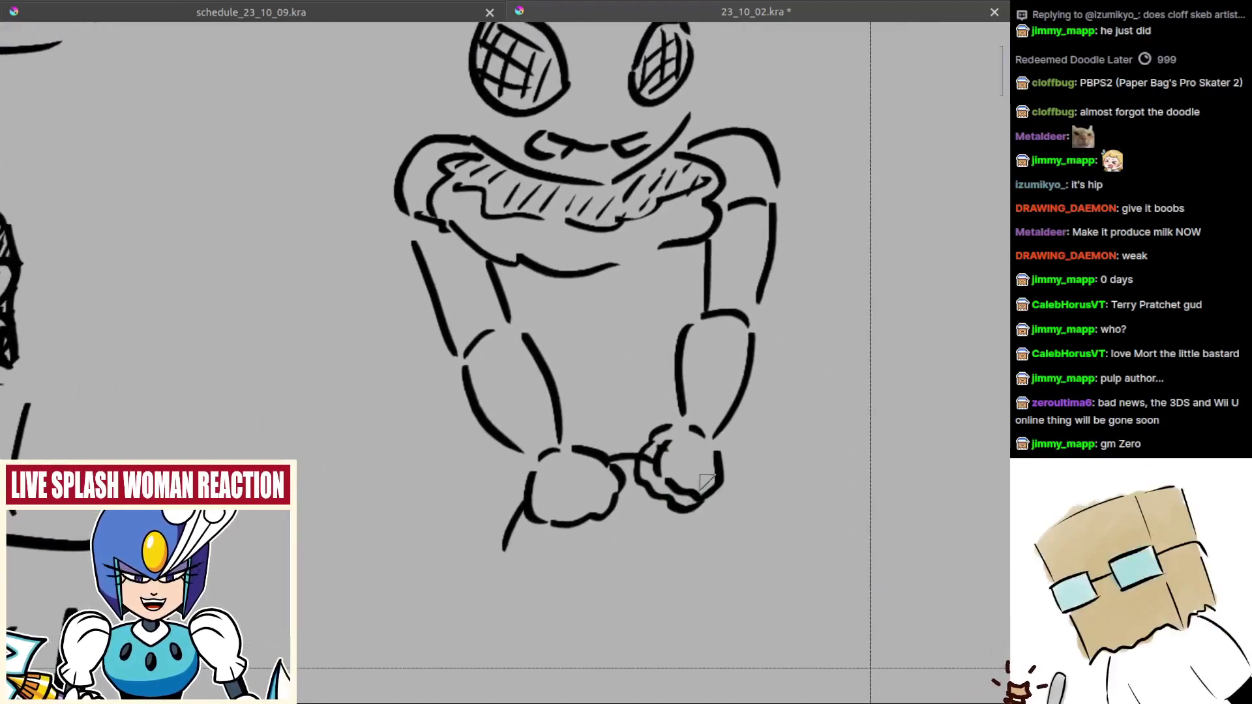
scroll(708, 482, "down", 4)
scroll(679, 512, "up", 2)
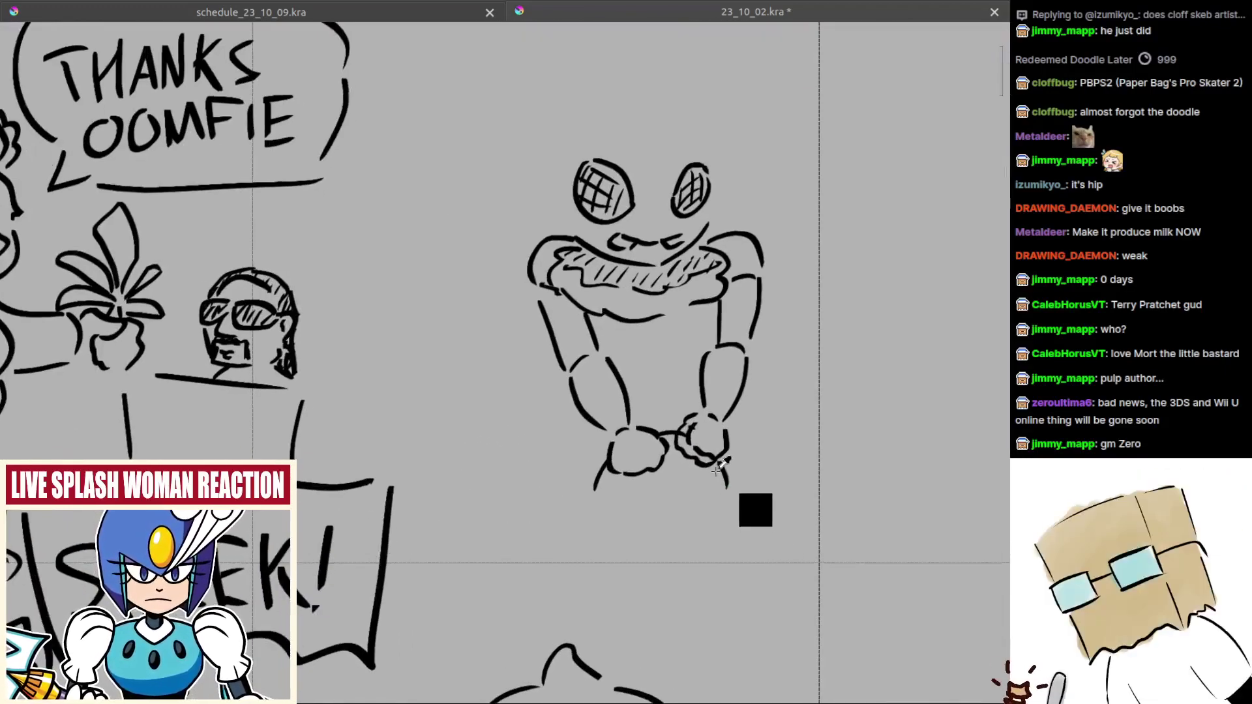
key("ctrl+z")
key("ctrl+z")
left_click_drag(717, 461, 720, 496)
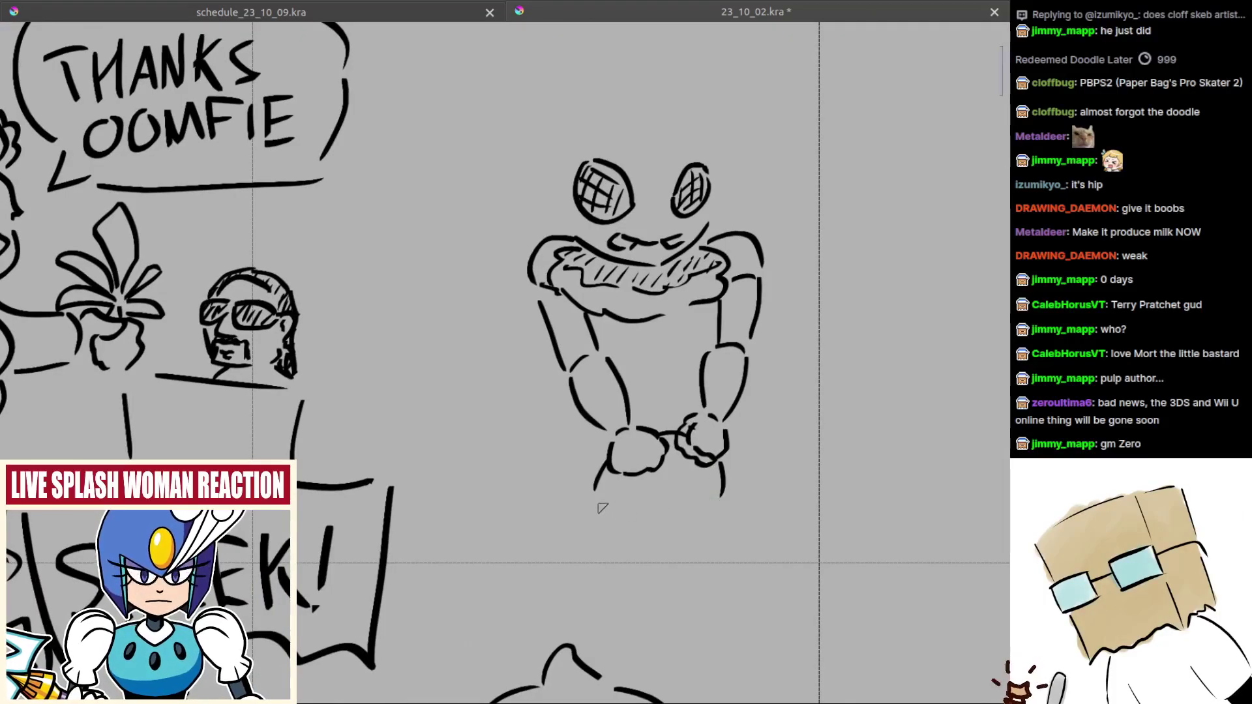
Step: Draw the curved underside of the bee's chest between its two upper arms
scroll(614, 498, "down", 2)
scroll(537, 363, "up", 2)
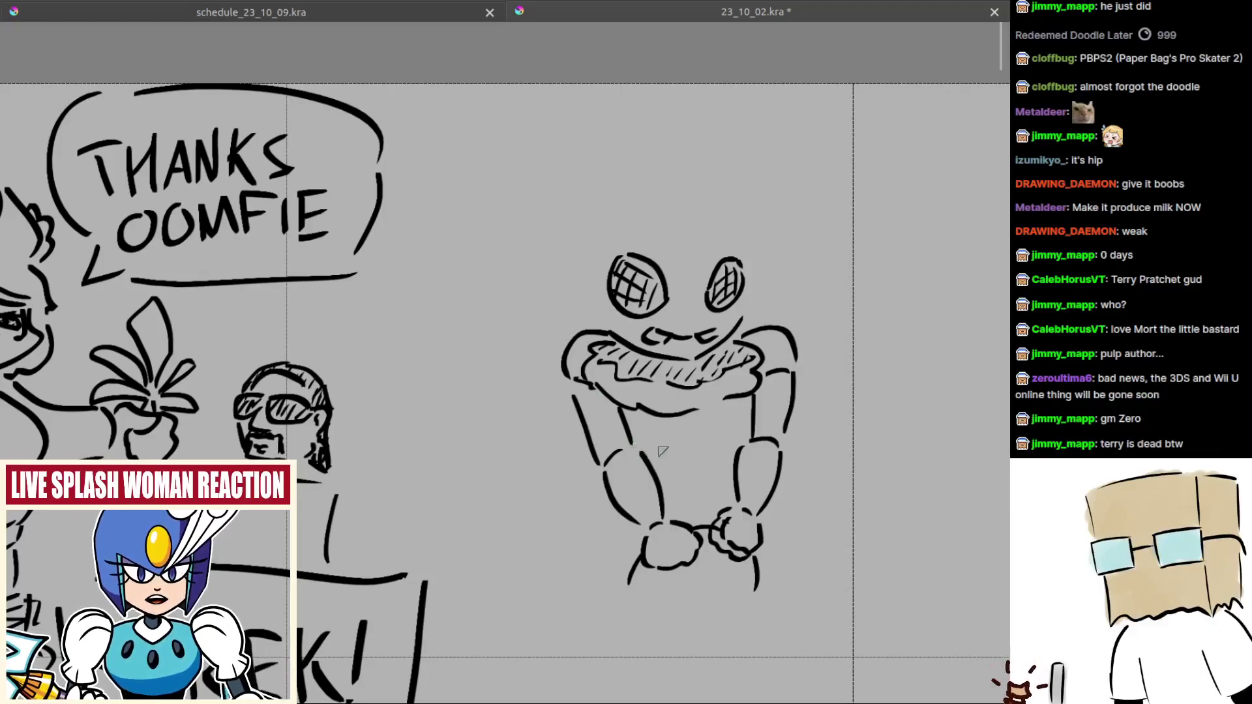
left_click_drag(652, 452, 698, 449)
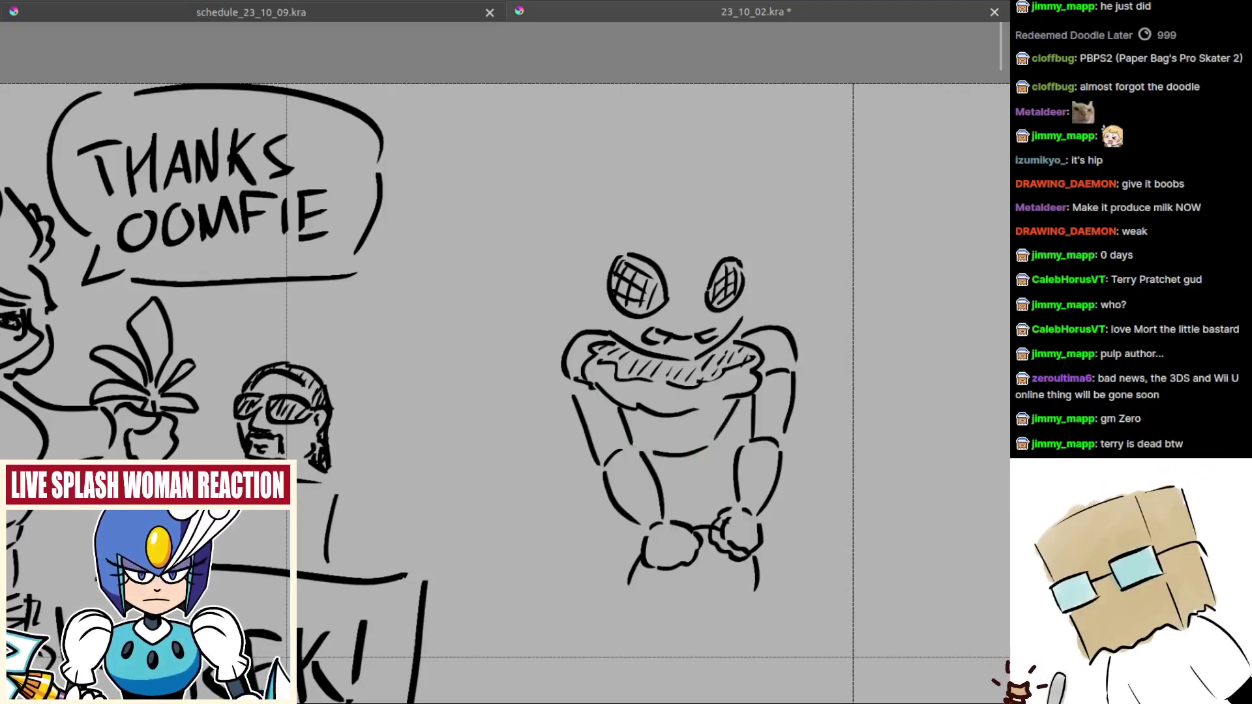
mouse_move(705, 449)
left_mouse_down()
mouse_move(729, 421)
mouse_move(718, 456)
left_mouse_up()
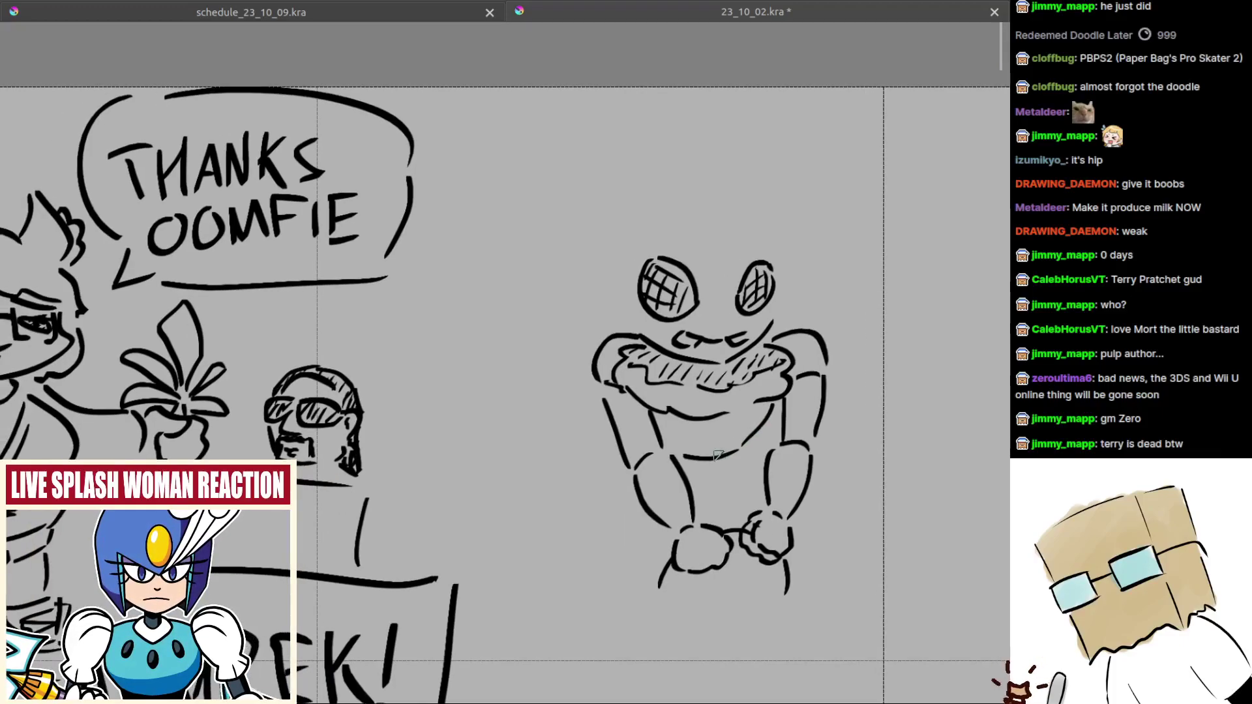
left_click_drag(566, 507, 534, 499)
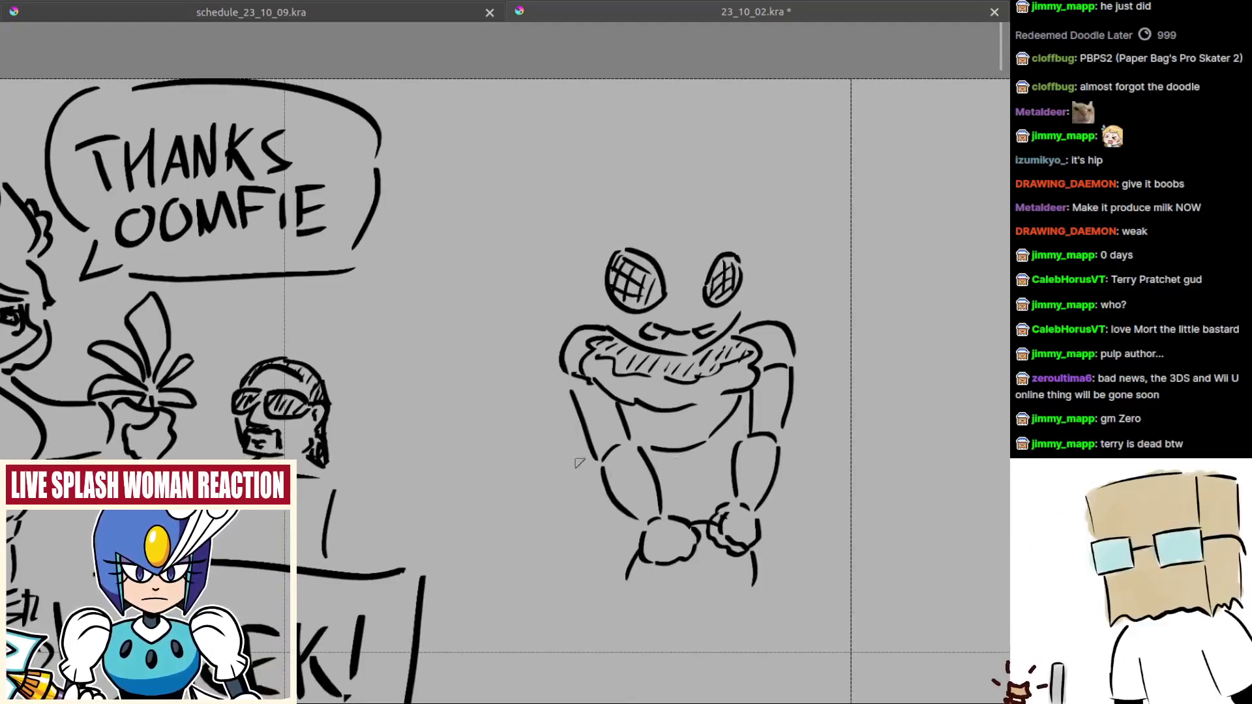
Step: Draw a jagged, fluffy outline behind the left-side arm and a short stroke beside the left-side eye
mouse_move(591, 459)
left_mouse_down()
mouse_move(553, 486)
mouse_move(554, 543)
mouse_move(555, 507)
mouse_move(570, 545)
left_mouse_up()
key("ctrl+z")
key("ctrl+z")
key("ctrl+z")
key("ctrl+z")
key("ctrl+z")
mouse_move(559, 436)
left_mouse_down()
mouse_move(630, 436)
mouse_move(652, 453)
left_mouse_up()
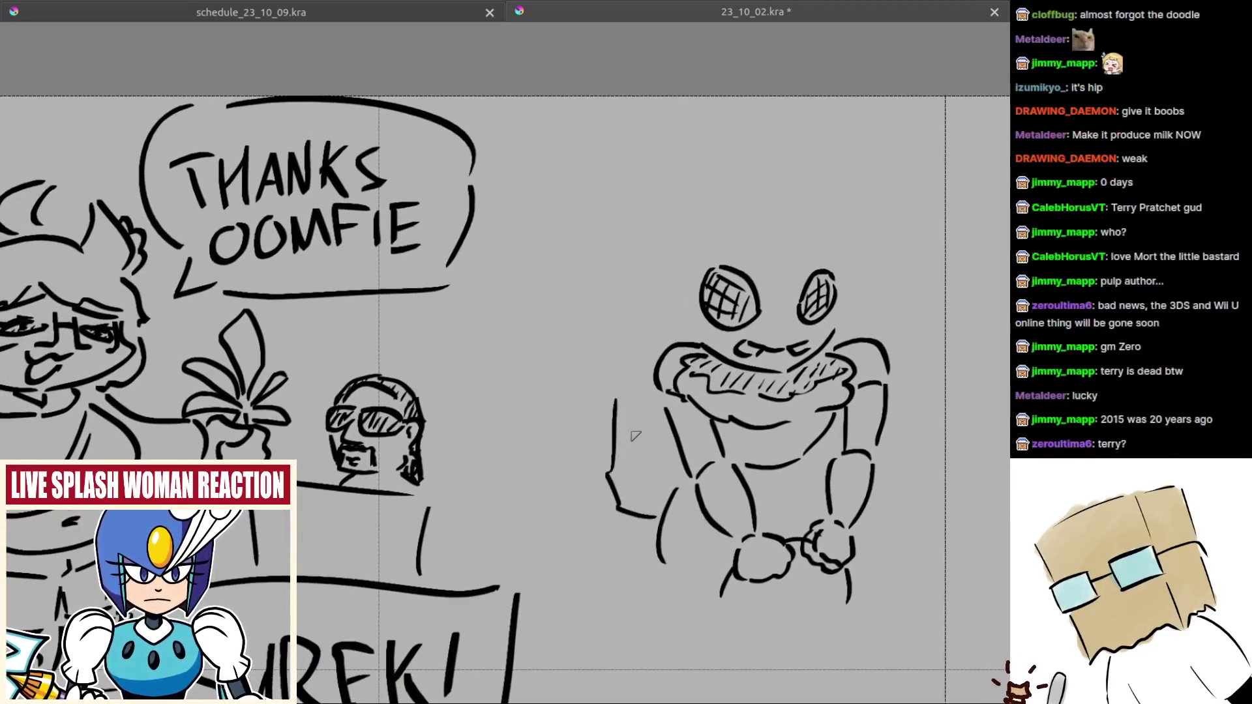
mouse_move(674, 495)
left_mouse_down()
mouse_move(669, 509)
mouse_move(632, 492)
mouse_move(603, 499)
left_mouse_up()
mouse_move(604, 497)
left_mouse_down()
mouse_move(573, 442)
mouse_move(563, 372)
mouse_move(596, 332)
mouse_move(582, 326)
mouse_move(602, 322)
mouse_move(627, 342)
mouse_move(657, 334)
left_mouse_up()
key("ctrl+z")
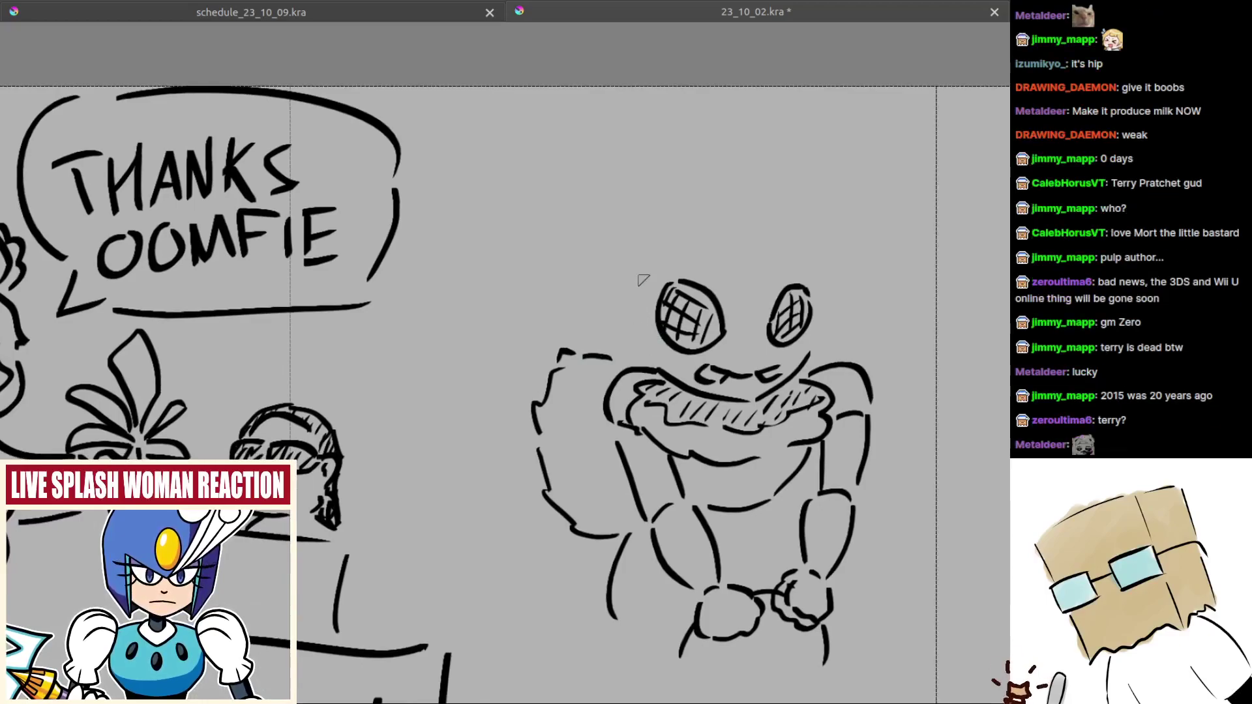
left_click_drag(650, 290, 646, 348)
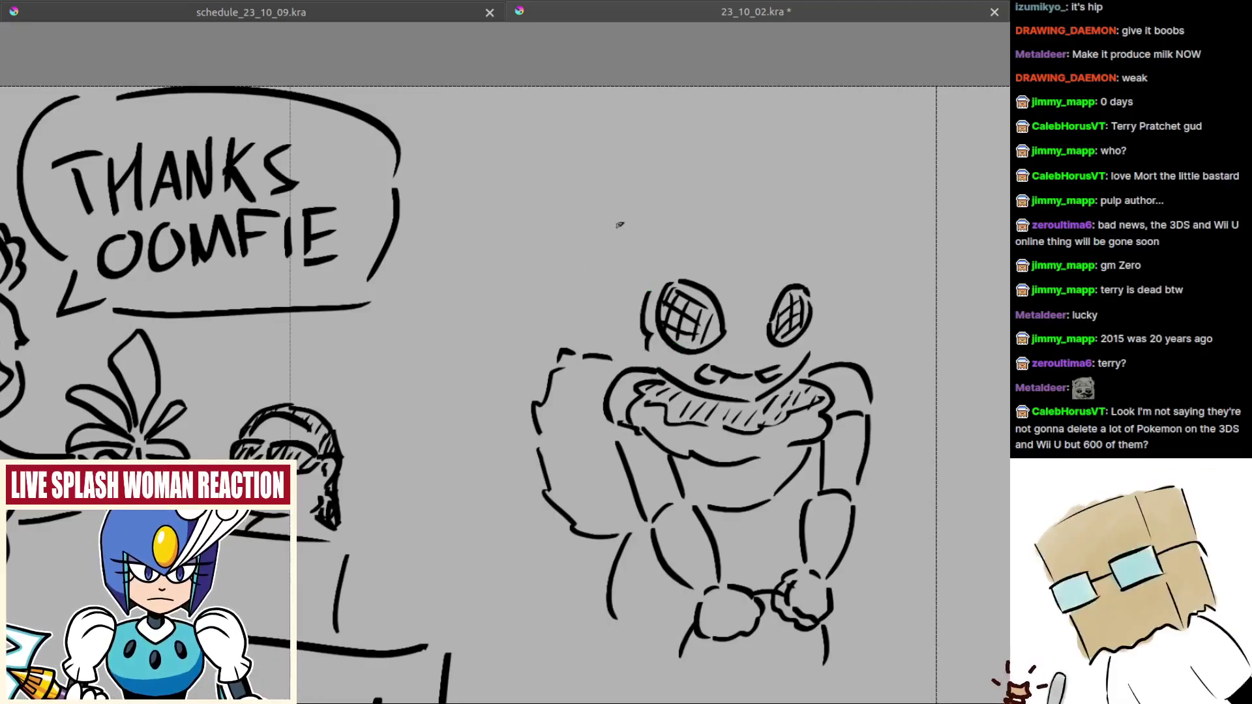
mouse_move(623, 223)
left_mouse_down()
mouse_move(581, 279)
mouse_move(599, 339)
mouse_move(584, 316)
mouse_move(652, 370)
left_mouse_up()
key("ctrl+z")
key("ctrl+z")
key("ctrl+z")
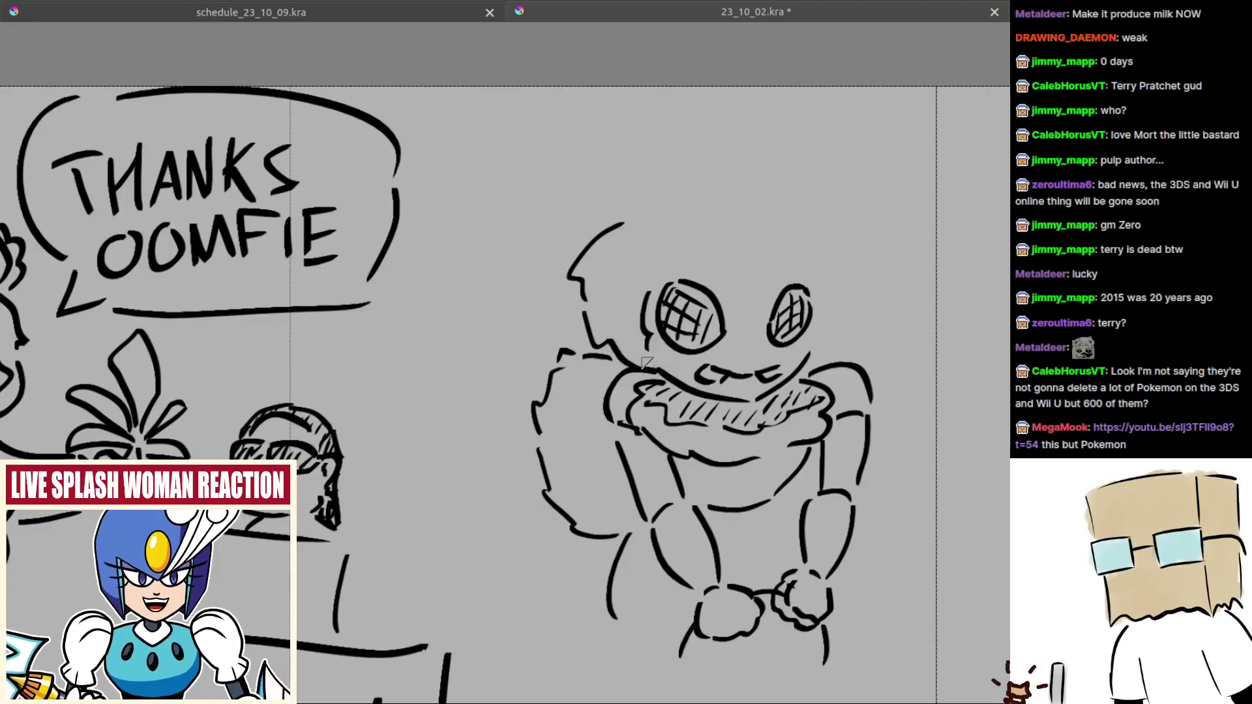
left_click_drag(827, 276, 740, 318)
left_click_drag(625, 287, 650, 320)
left_click_drag(800, 415, 754, 417)
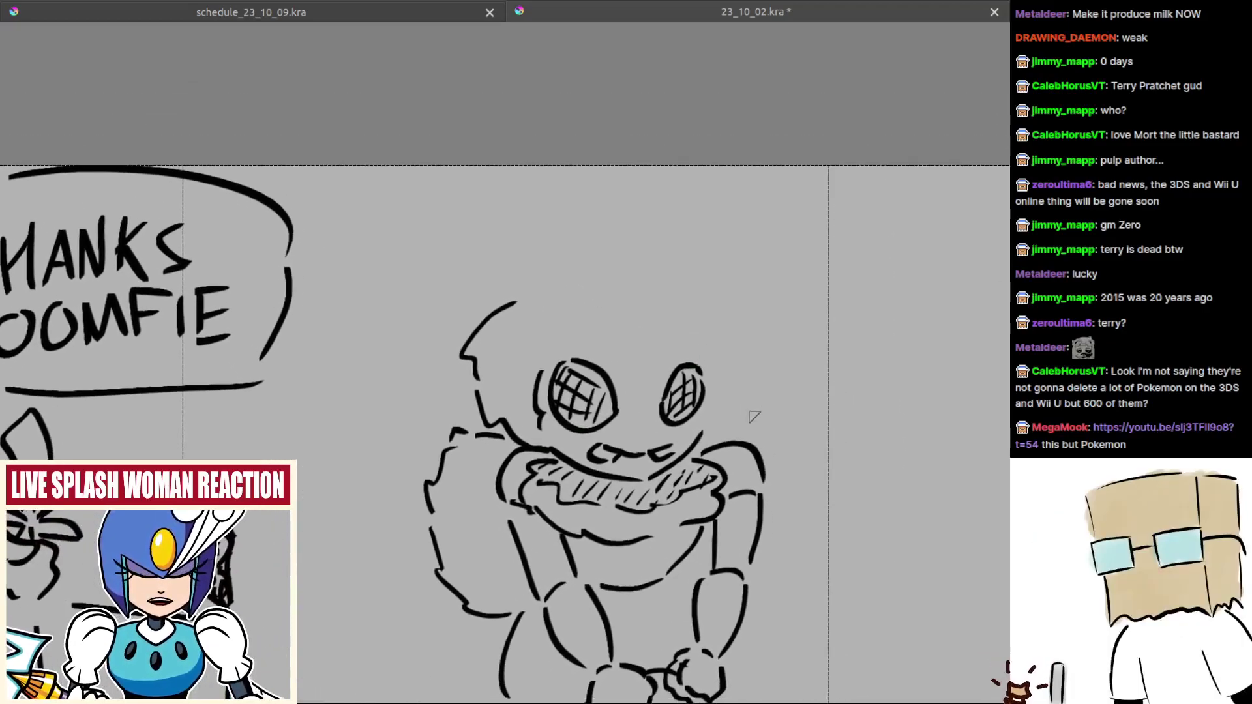
mouse_move(711, 301)
left_mouse_down()
mouse_move(746, 374)
mouse_move(716, 446)
left_mouse_up()
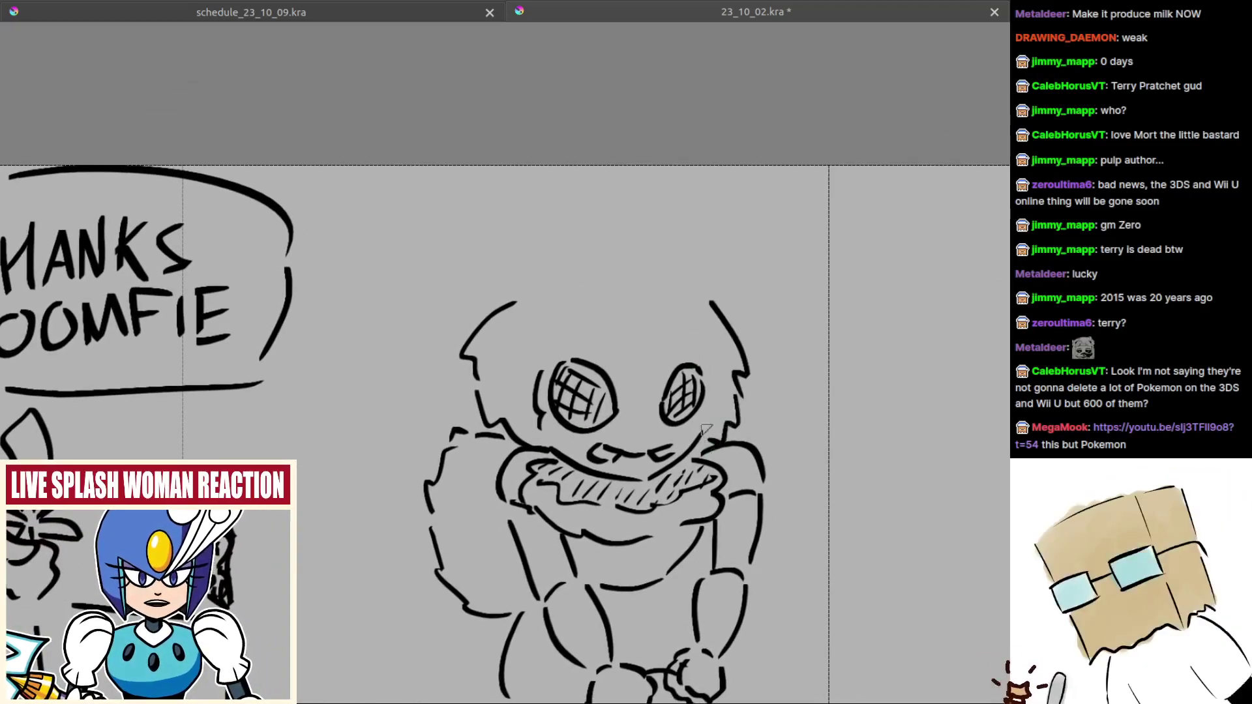
left_click_drag(624, 338, 660, 364)
key("ctrl+z")
key("ctrl+z")
key("ctrl+z")
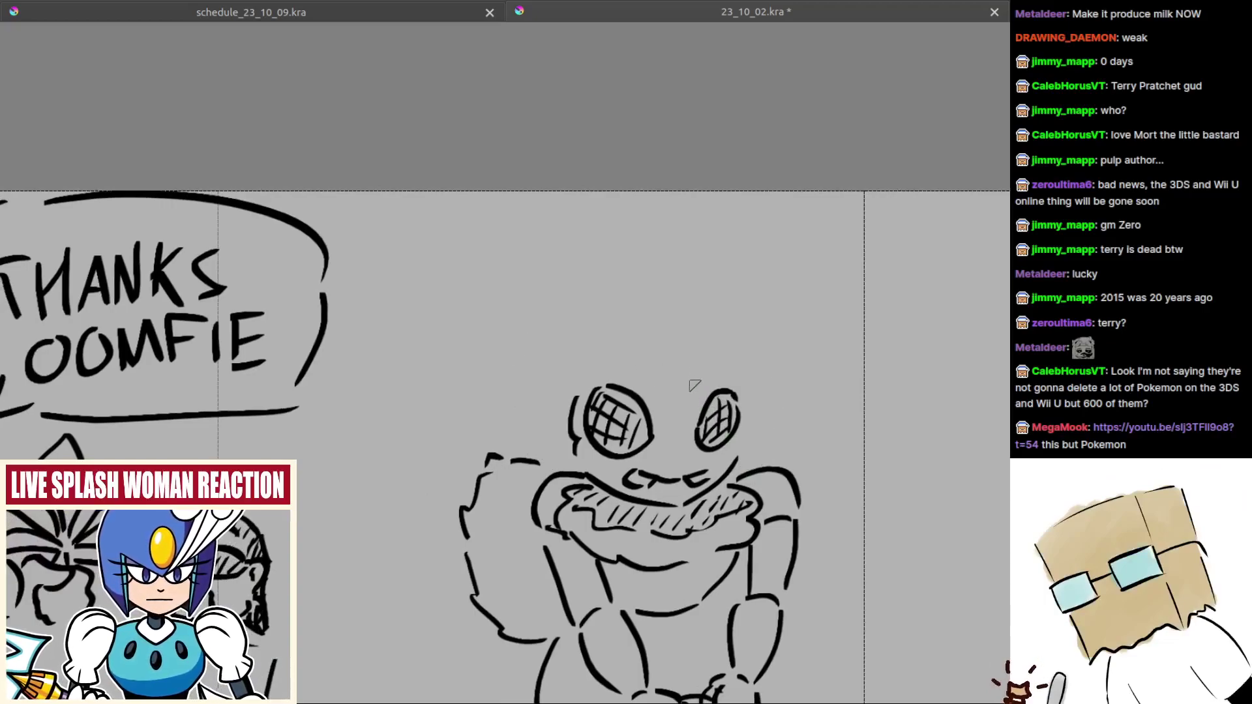
Step: Draw a zigzag fringe across the forehead and short brow strokes above the bee's two eyes
mouse_move(625, 365)
left_mouse_down()
mouse_move(675, 400)
mouse_move(699, 385)
mouse_move(608, 381)
left_mouse_up()
key("ctrl+z")
left_click_drag(593, 386, 608, 381)
mouse_move(697, 363)
left_mouse_down()
mouse_move(747, 397)
mouse_move(739, 377)
mouse_move(750, 383)
left_mouse_up()
key("ctrl+z")
mouse_move(562, 297)
left_mouse_down()
mouse_move(572, 254)
mouse_move(602, 276)
left_mouse_up()
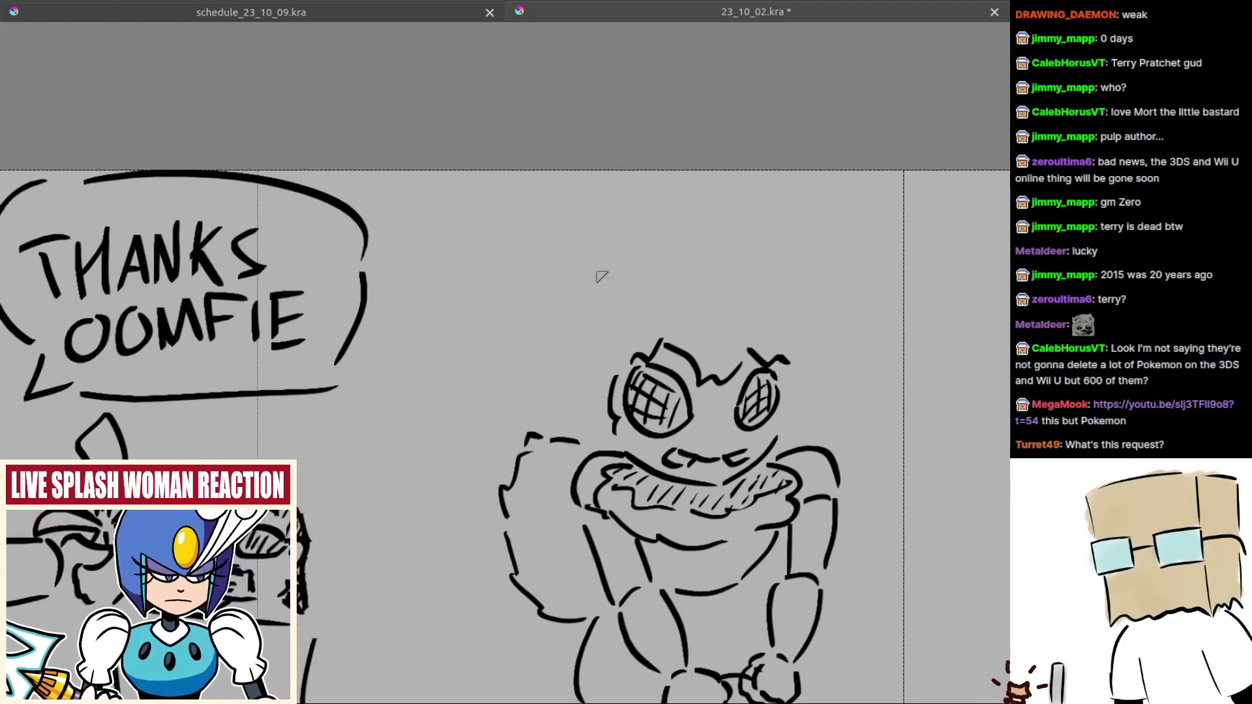
mouse_move(718, 333)
left_mouse_down()
mouse_move(656, 313)
mouse_move(689, 285)
left_mouse_up()
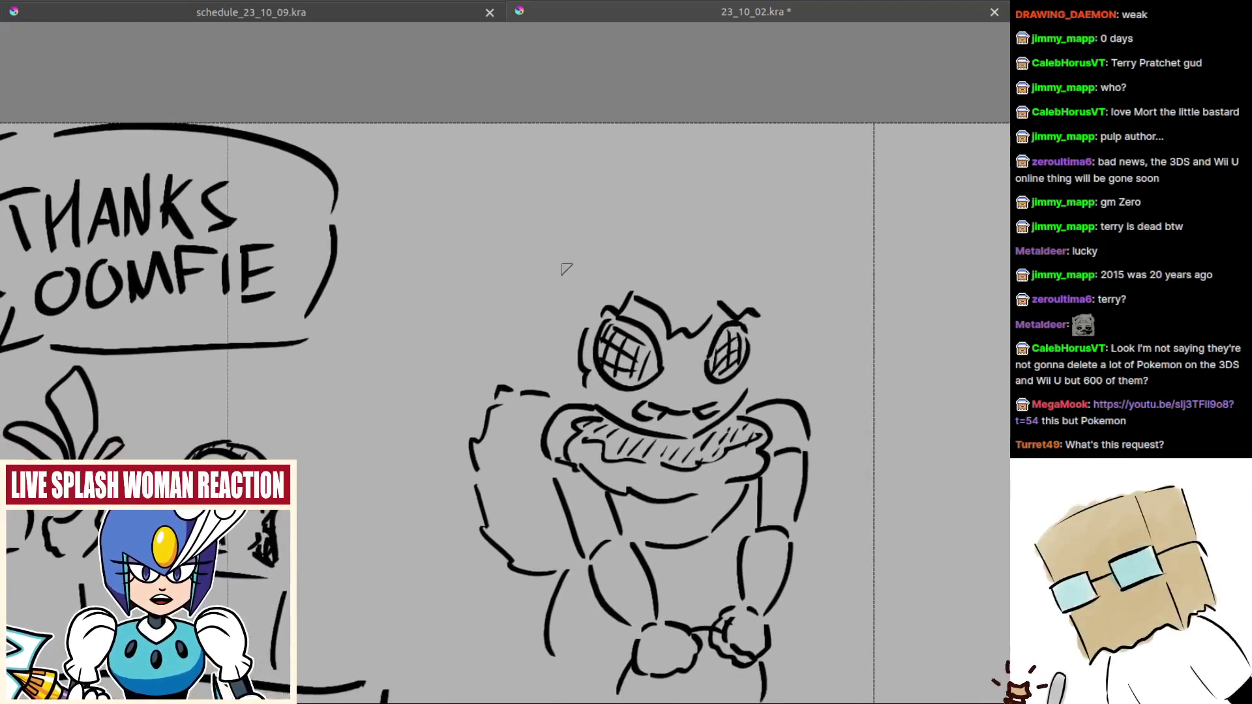
Step: Draw the spiky hair outline down both sides of the bee's head to the collar
mouse_move(562, 269)
left_mouse_down()
mouse_move(553, 360)
mouse_move(525, 341)
mouse_move(569, 391)
mouse_move(519, 322)
mouse_move(542, 281)
left_mouse_up()
key("ctrl+z")
key("ctrl+z")
key("ctrl+z")
key("ctrl+z")
mouse_move(577, 239)
left_mouse_down()
mouse_move(519, 290)
mouse_move(525, 247)
mouse_move(530, 266)
left_mouse_up()
key("ctrl+z")
left_click_drag(525, 267, 518, 369)
key("ctrl+z")
mouse_move(529, 271)
left_mouse_down()
mouse_move(523, 337)
mouse_move(547, 387)
mouse_move(503, 322)
mouse_move(526, 344)
mouse_move(537, 389)
left_mouse_up()
key("ctrl+z")
key("ctrl+z")
key("ctrl+z")
key("ctrl+z")
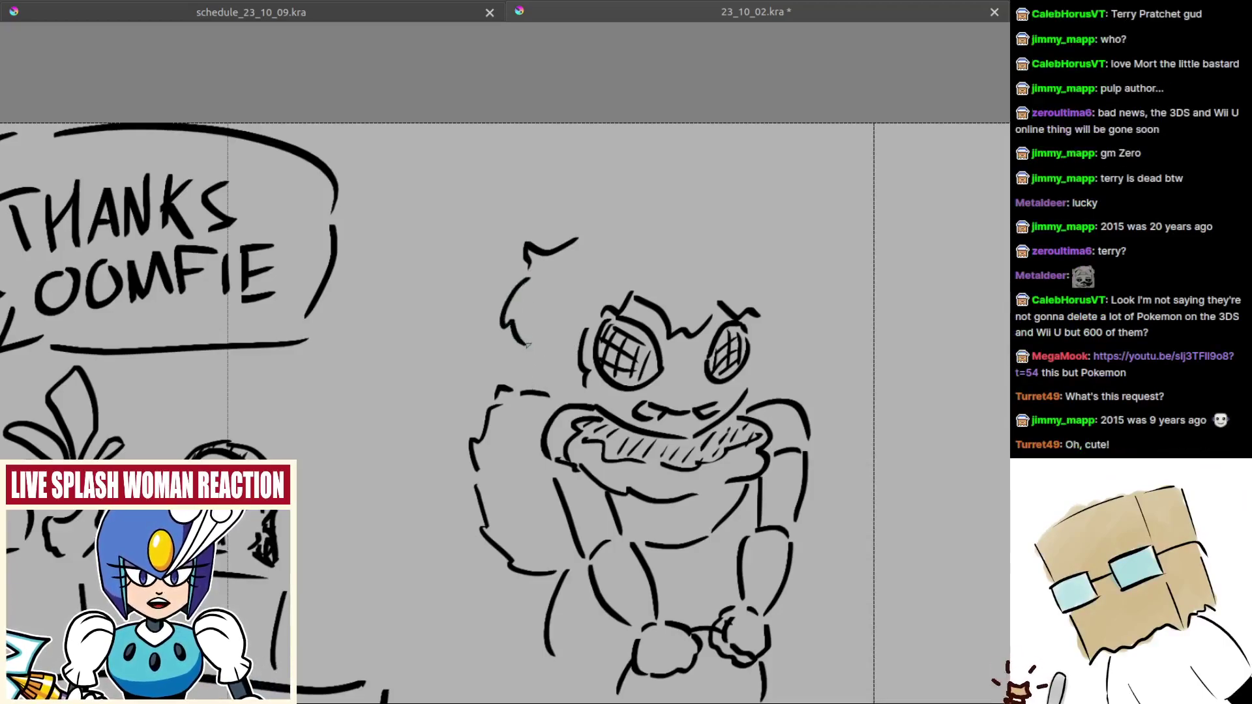
left_click_drag(528, 346, 572, 405)
left_click_drag(754, 270, 667, 290)
mouse_move(632, 246)
left_mouse_down()
mouse_move(682, 294)
mouse_move(696, 391)
mouse_move(686, 421)
left_mouse_up()
Step: Draw the left-side antenna as a tall curved line rising from the bee's forehead
left_click_drag(534, 287, 574, 164)
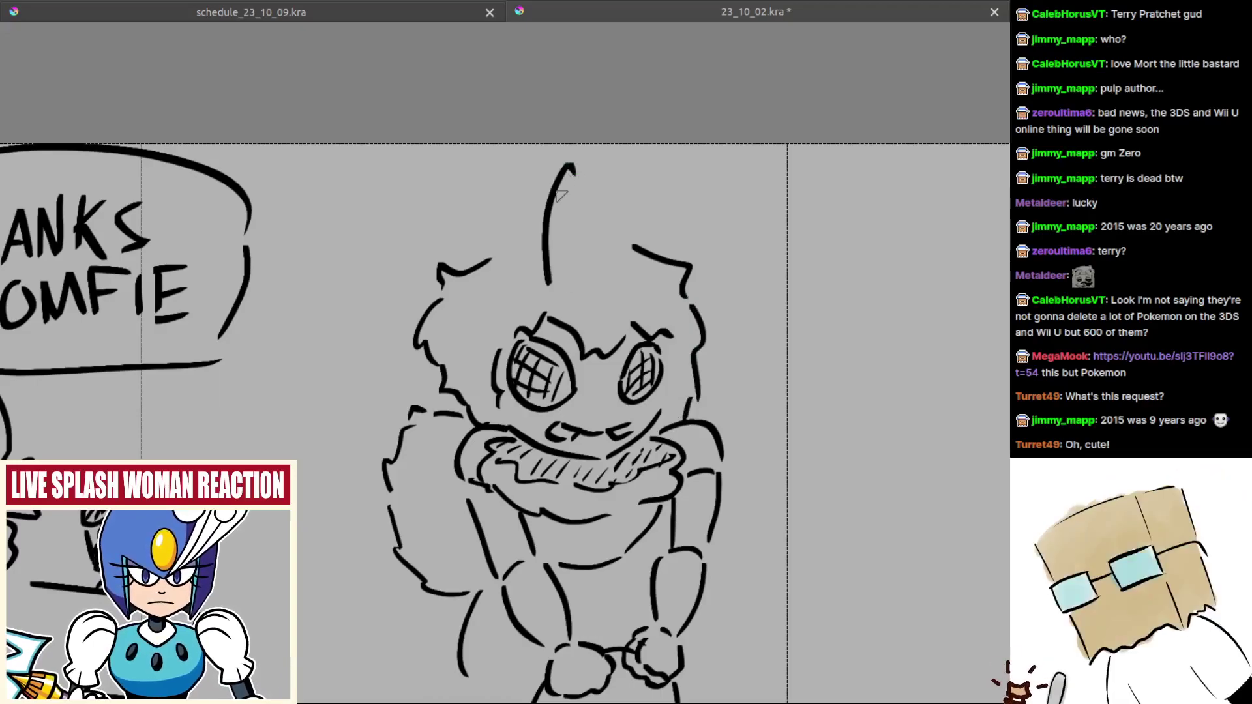
key("ctrl+z")
left_click_drag(542, 316, 533, 264)
key("ctrl+z")
key("ctrl+z")
mouse_move(542, 309)
left_mouse_down()
mouse_move(535, 274)
mouse_move(585, 167)
left_mouse_up()
key("ctrl+z")
left_click_drag(538, 302, 542, 163)
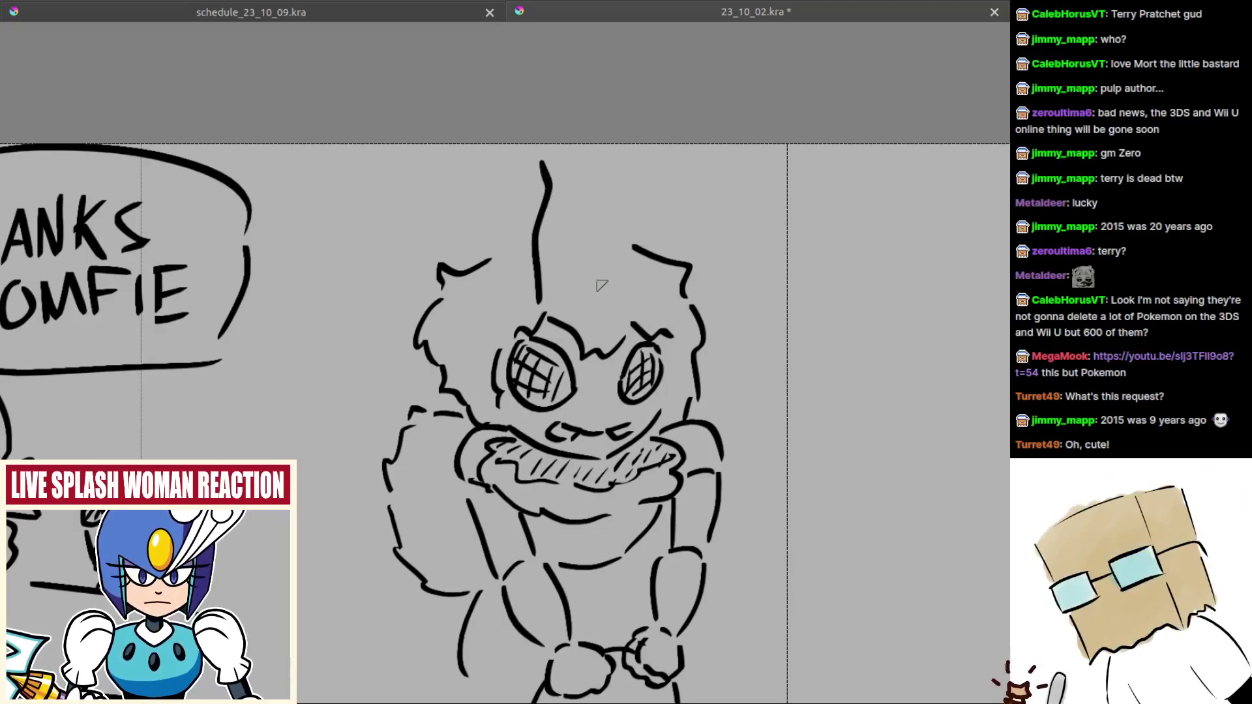
Step: Draw the right-side antenna and a spiky tuft closing the hair outline at the top of the head
mouse_move(626, 326)
left_mouse_down()
mouse_move(644, 184)
mouse_move(625, 324)
mouse_move(613, 254)
mouse_move(642, 172)
mouse_move(670, 217)
left_mouse_up()
key("ctrl+z")
mouse_move(554, 269)
left_mouse_down()
mouse_move(539, 231)
mouse_move(573, 256)
mouse_move(625, 235)
mouse_move(658, 245)
left_mouse_up()
key("ctrl+z")
mouse_move(686, 302)
left_mouse_down()
mouse_move(715, 433)
mouse_move(737, 395)
left_mouse_up()
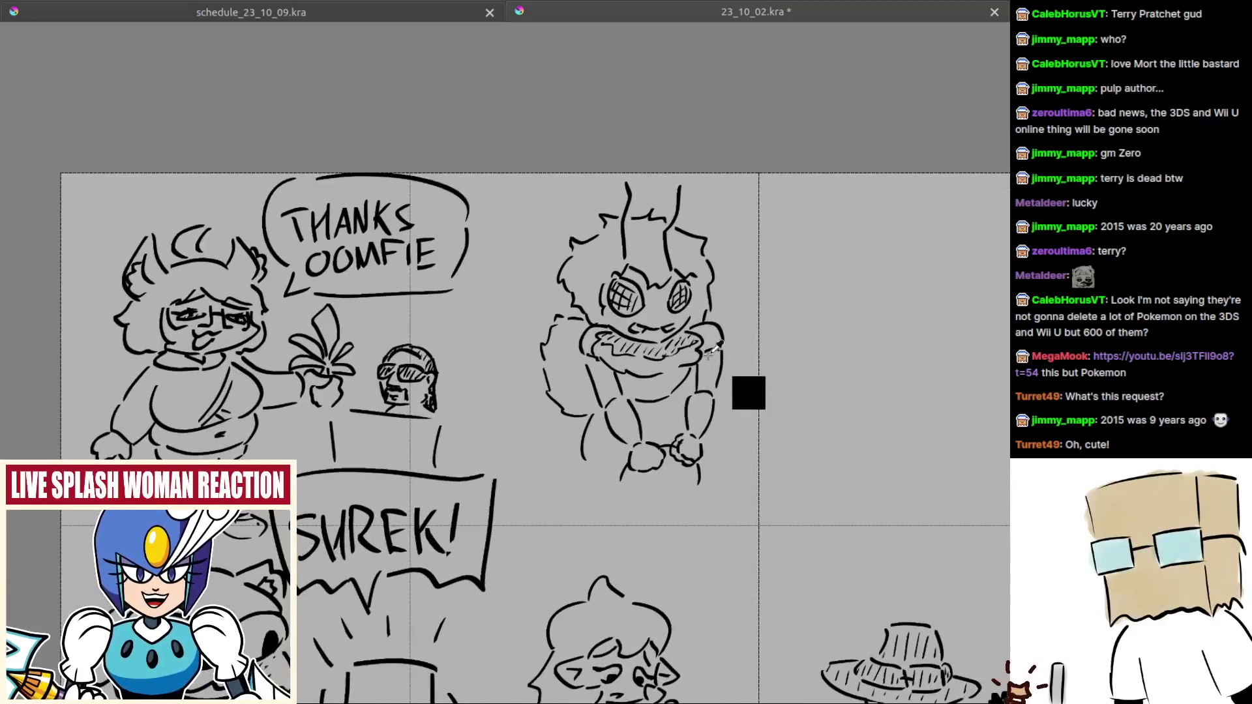
Step: Remove the curved stroke below the fluffy outline and add a short waist line beside the right-side forearm
left_click_drag(682, 476, 648, 418)
scroll(648, 417, "up", 2)
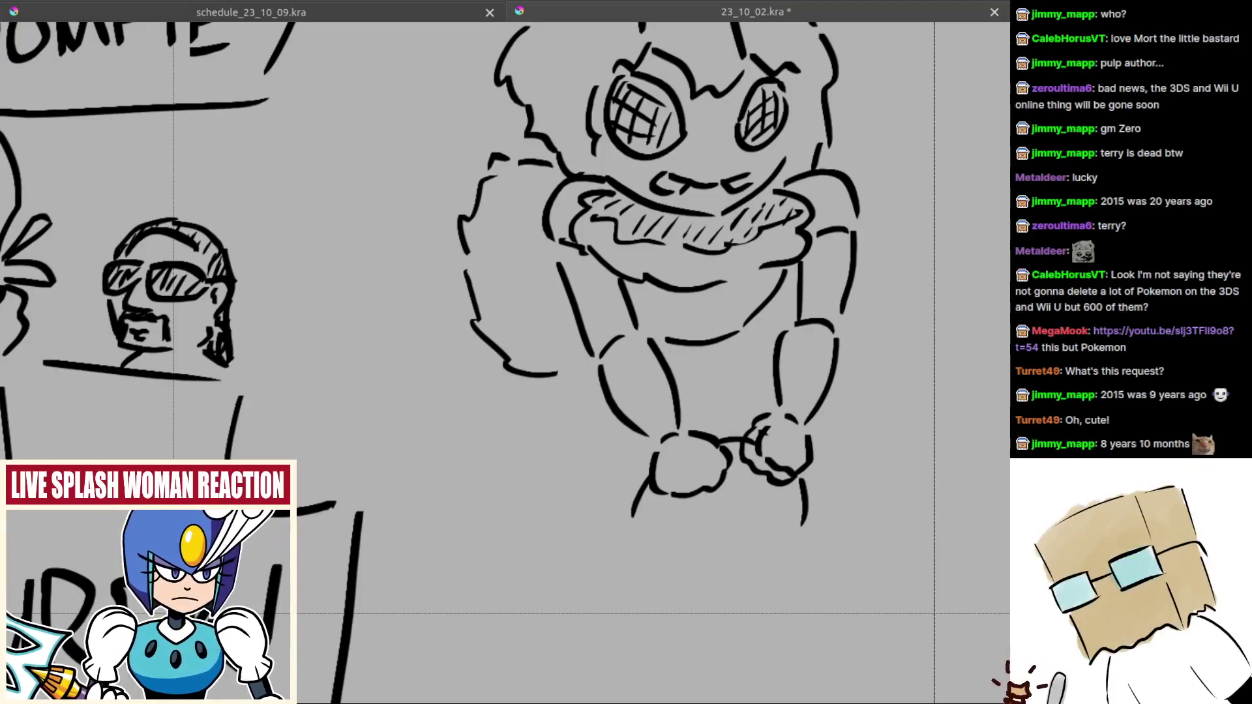
scroll(659, 326, "down", 3)
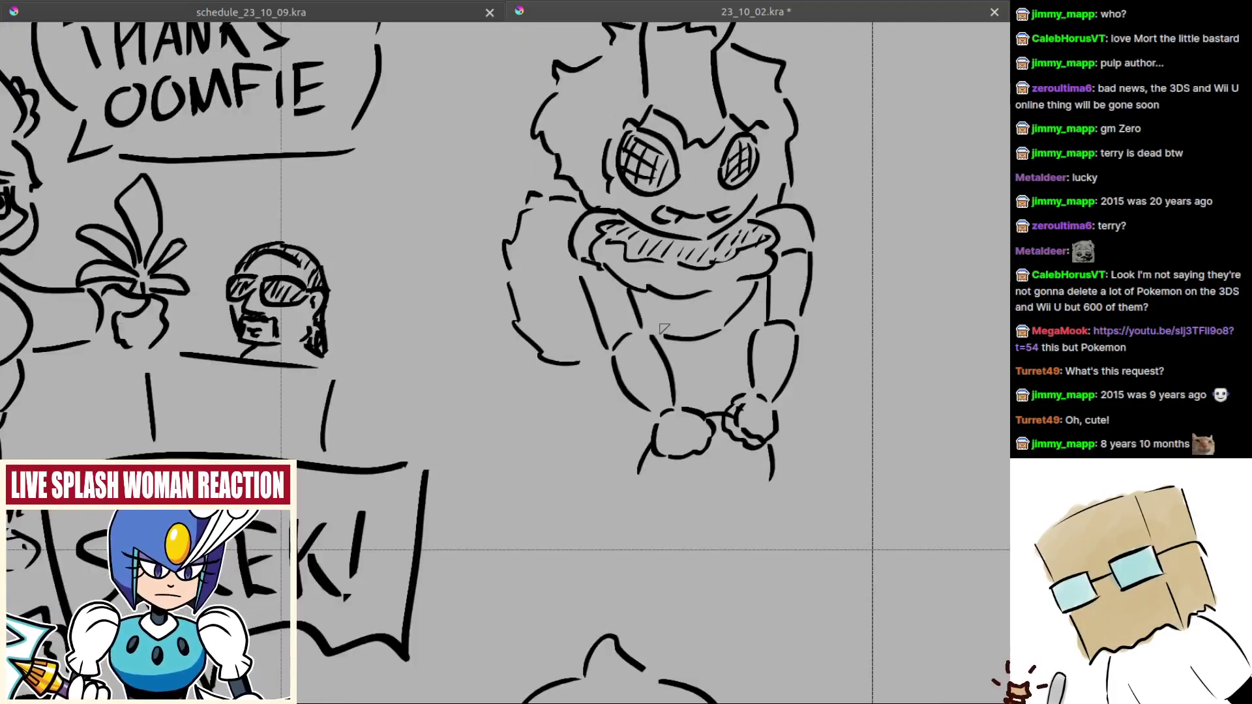
left_click_drag(676, 363, 589, 439)
scroll(588, 439, "up", 2)
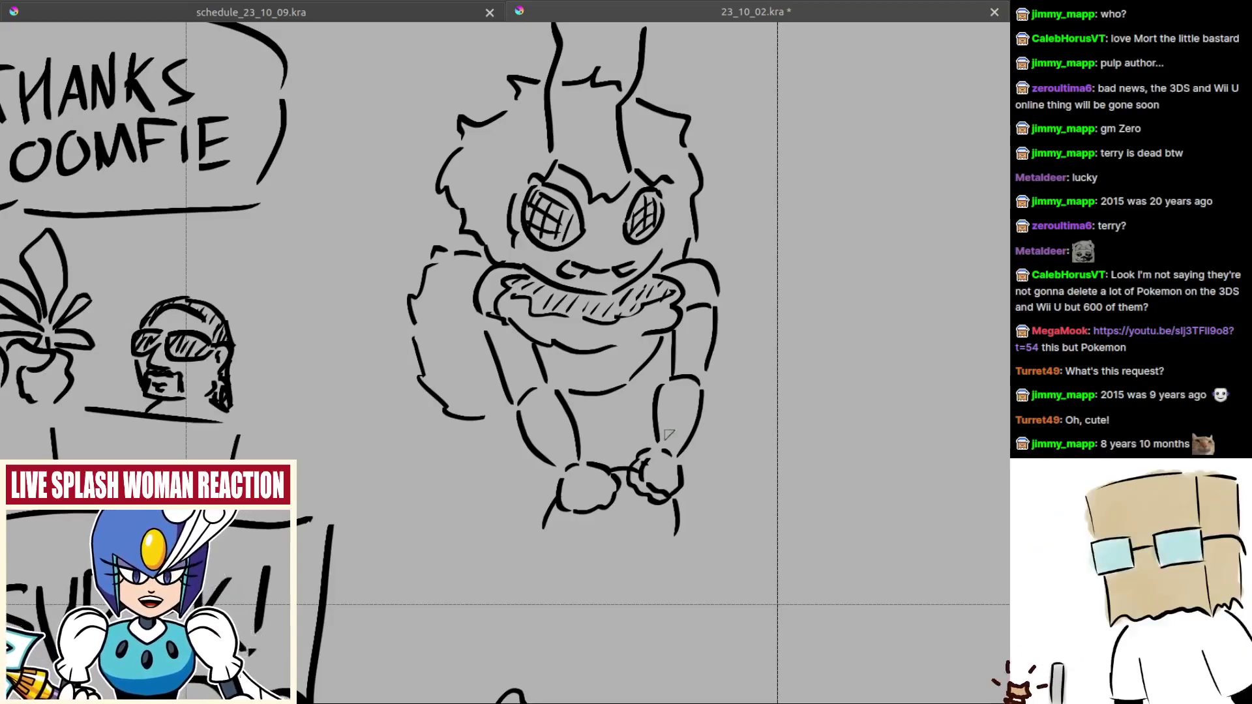
scroll(668, 435, "up", 3)
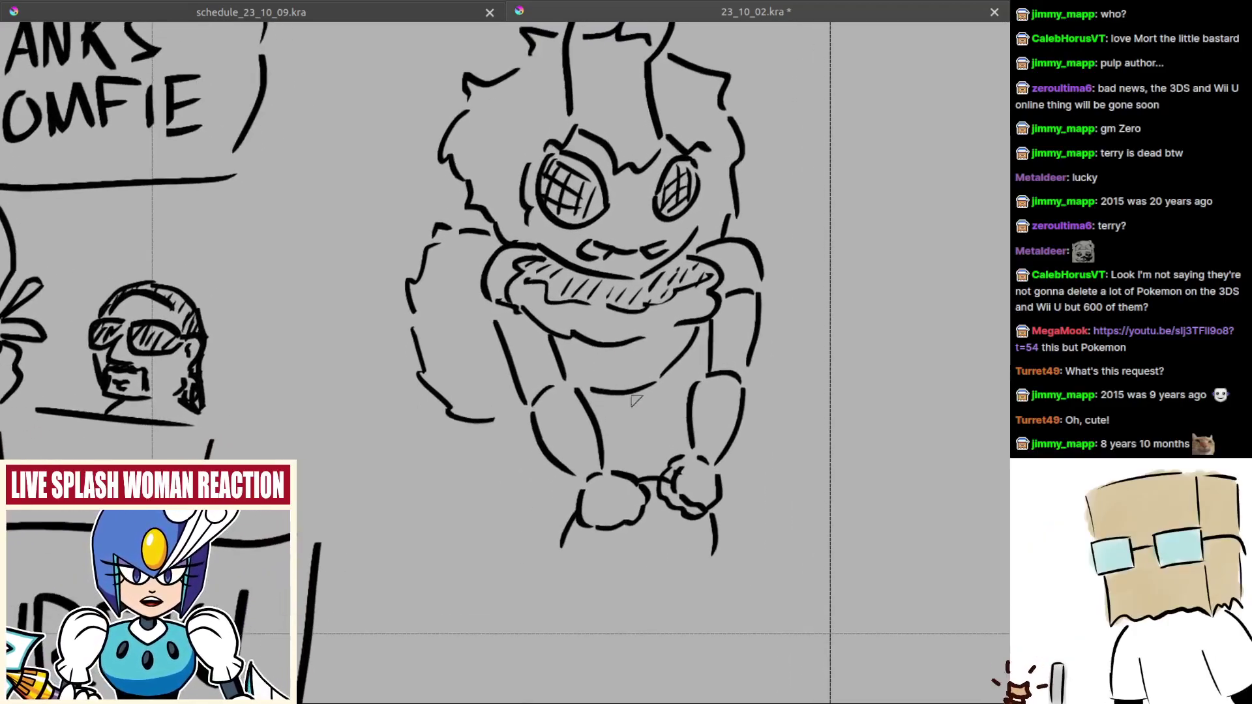
scroll(636, 400, "up", 2)
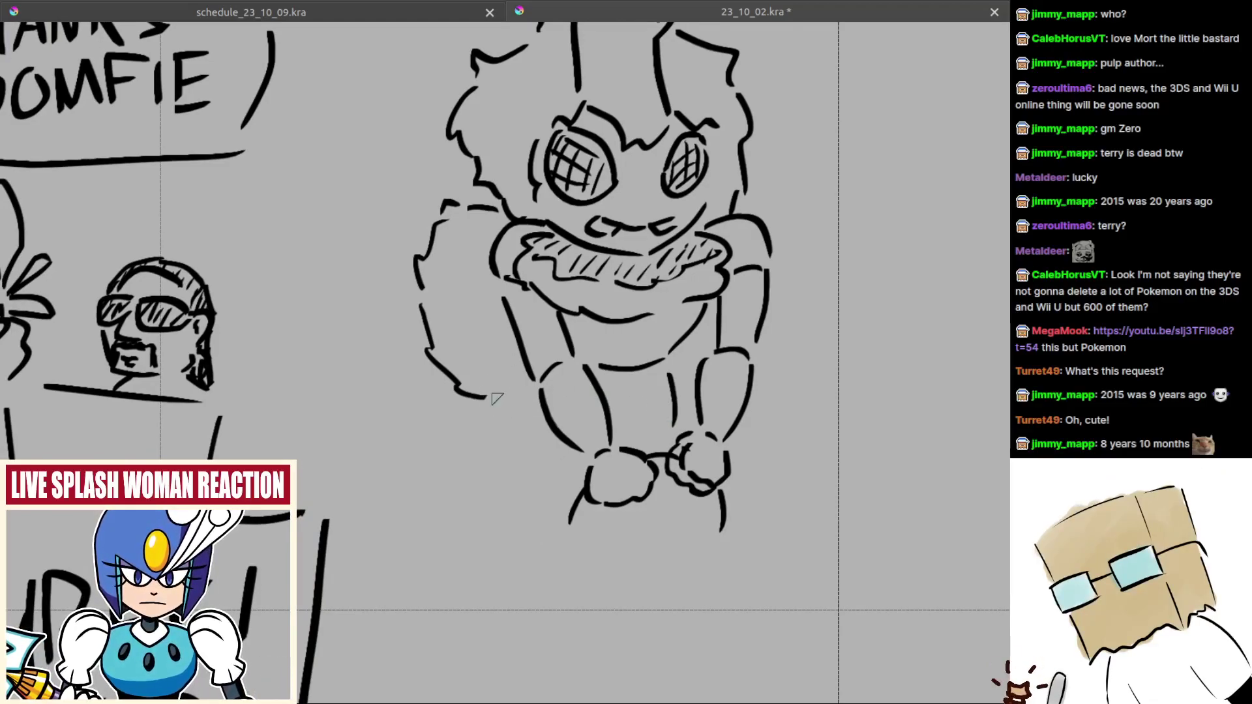
Step: Draw a hip curve from the left-side arm to the fluffy outline's lower end and a thigh line below it
left_click_drag(522, 364, 483, 399)
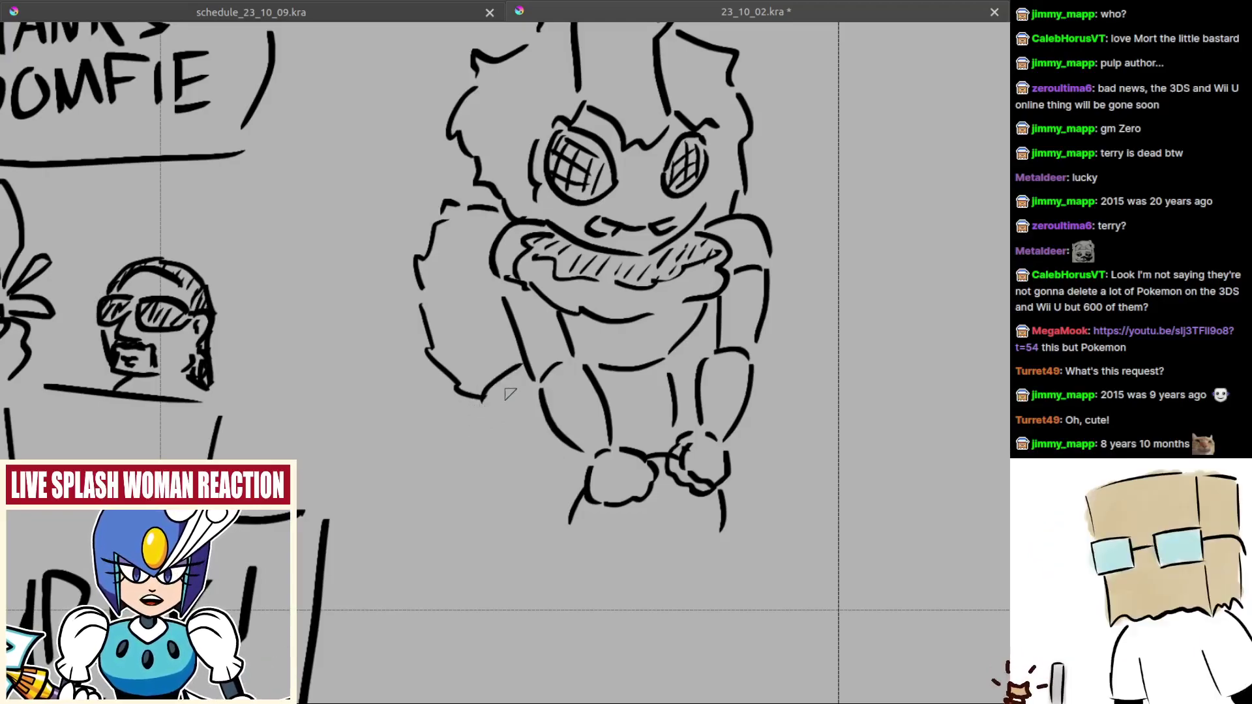
key("ctrl+z")
left_click_drag(521, 357, 485, 407)
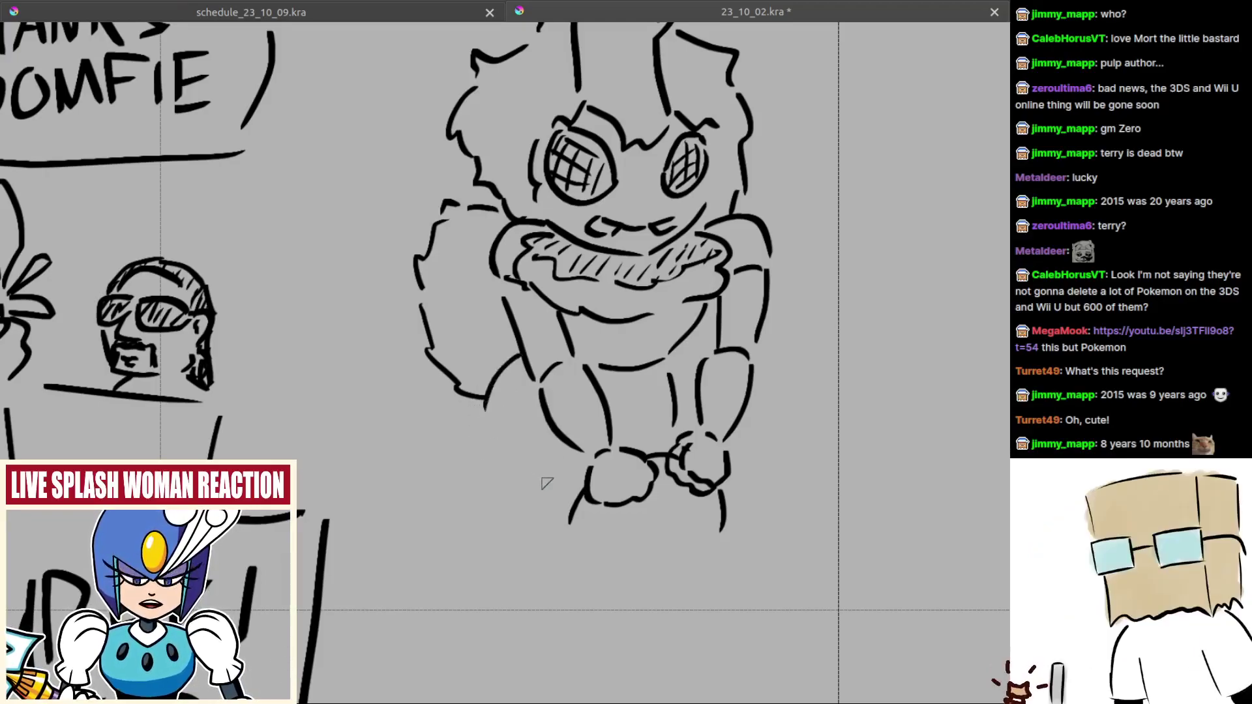
left_click_drag(510, 483, 522, 471)
left_click_drag(495, 432, 547, 514)
key("ctrl+z")
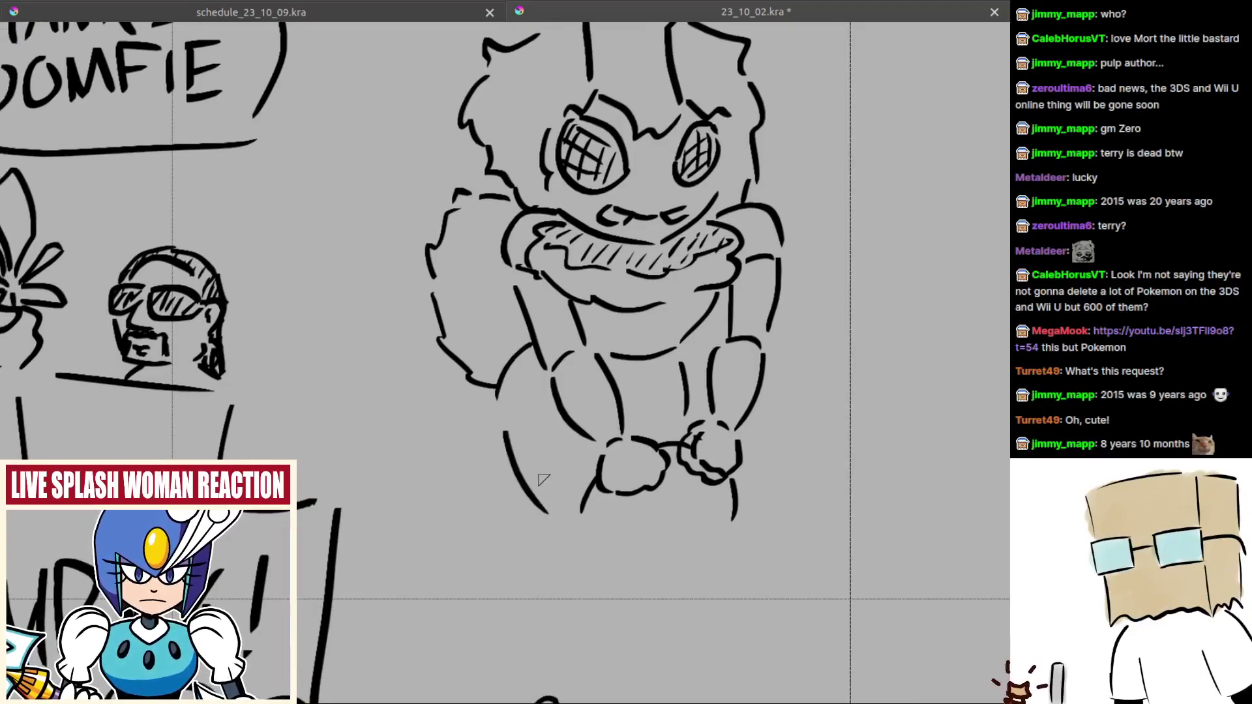
Step: Draw a single diagonal curved stroke across the belly between the bee's forearms
mouse_move(688, 416)
left_mouse_down()
mouse_move(673, 440)
mouse_move(676, 403)
left_mouse_up()
left_click_drag(526, 362, 554, 399)
key("ctrl+z")
key("ctrl+z")
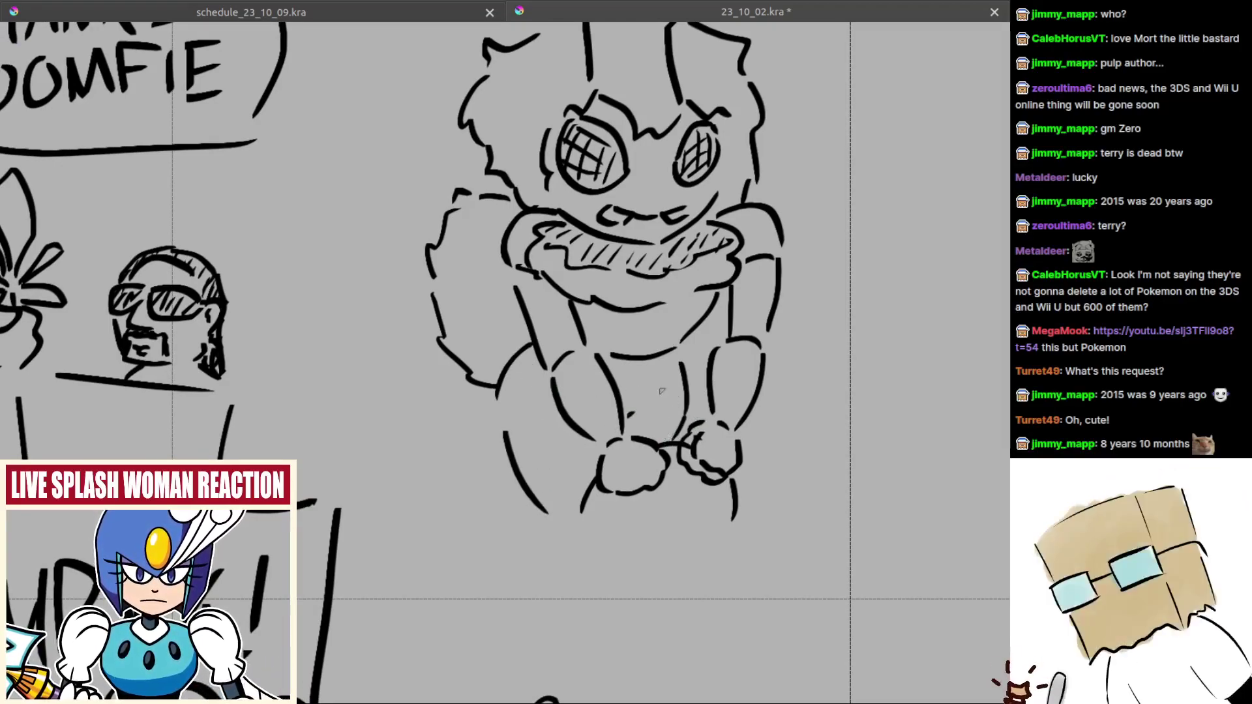
mouse_move(633, 403)
left_mouse_down()
mouse_move(675, 357)
mouse_move(671, 389)
mouse_move(674, 377)
left_mouse_up()
key("ctrl+z")
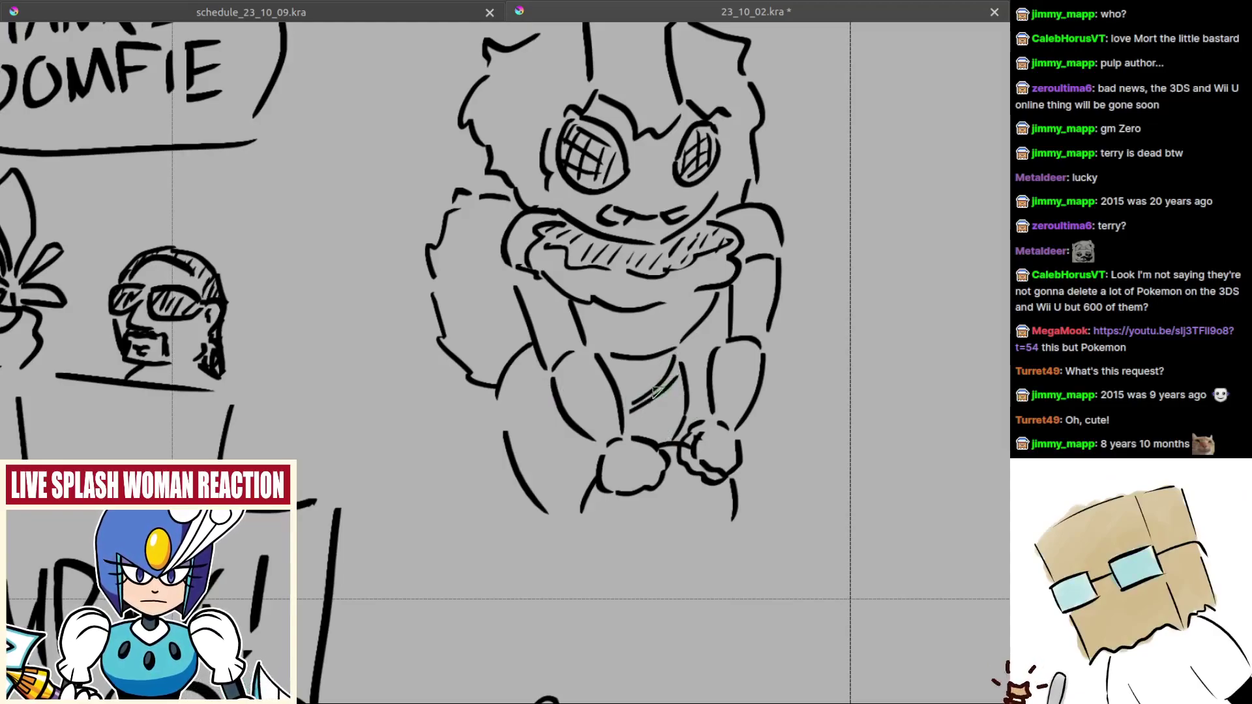
key("ctrl+z")
left_click_drag(538, 380, 568, 376)
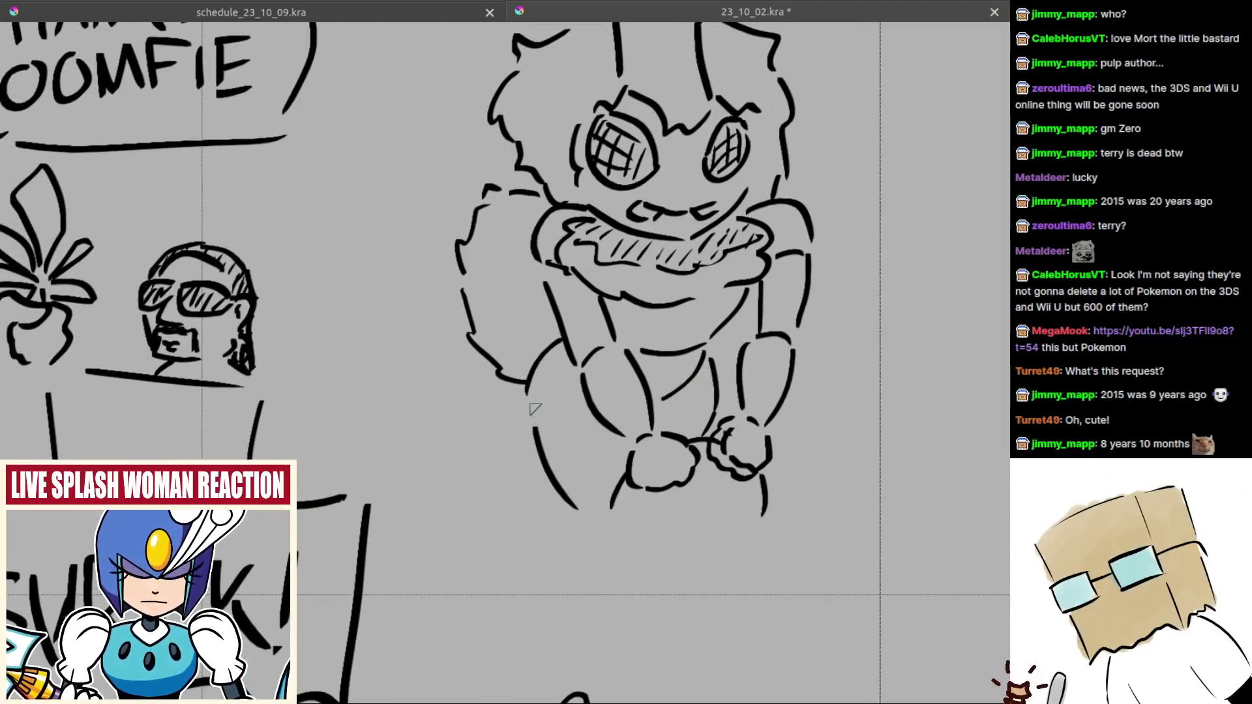
Step: Add a short horizontal stroke on the left-side hip between the hip curve and the thigh line
key("ctrl+z")
left_click_drag(665, 427, 697, 428)
mouse_move(539, 410)
left_mouse_down()
mouse_move(573, 411)
mouse_move(578, 434)
mouse_move(500, 470)
left_mouse_up()
Step: Draw a short thick vertical stroke on the bee's torso, just below the middle of the chest
left_click_drag(680, 323, 653, 360)
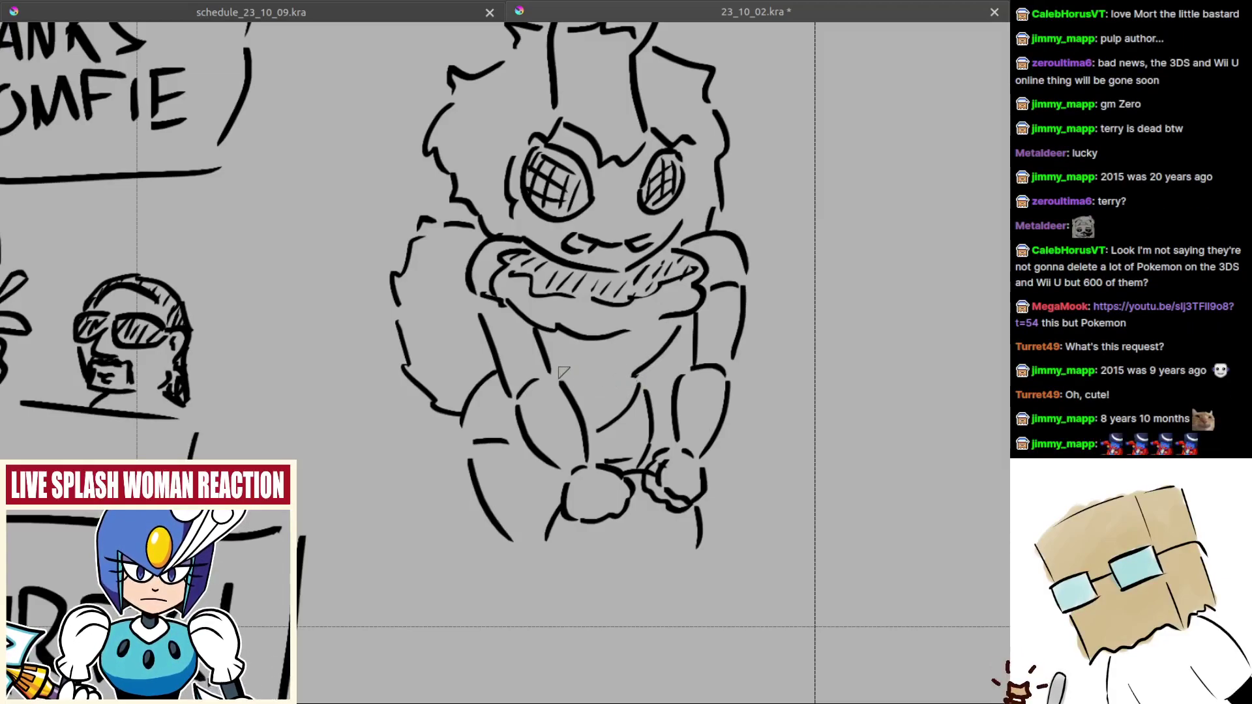
left_click_drag(596, 370, 587, 400)
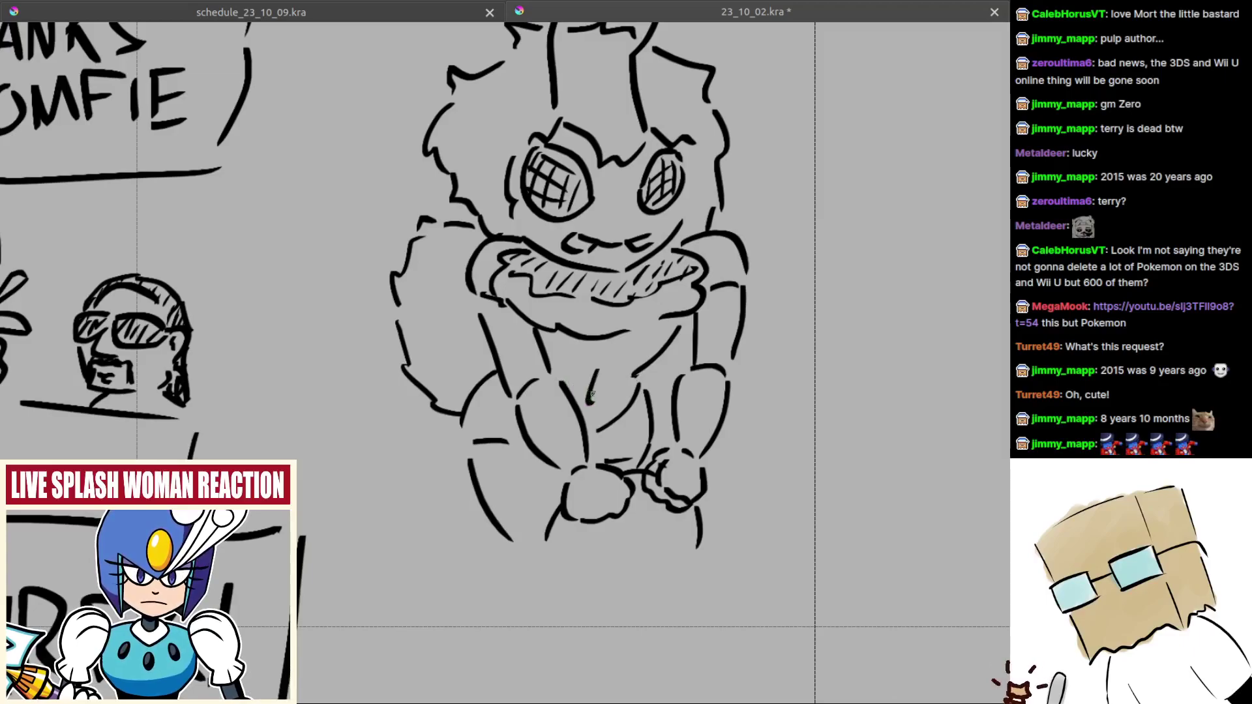
scroll(594, 398, "down", 3)
scroll(598, 378, "up", 5)
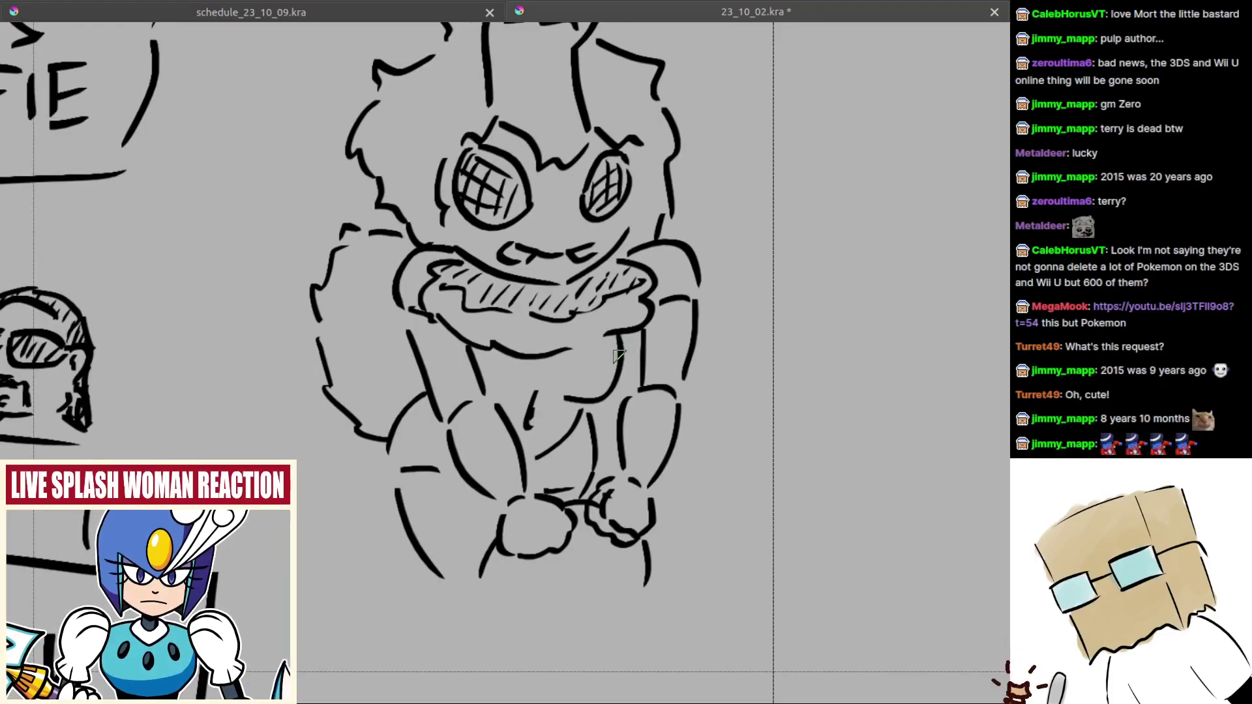
Step: Draw the curved undersides of the bee's chest, with the right-side curve rising to the fluffy collar
left_click_drag(559, 396, 616, 337)
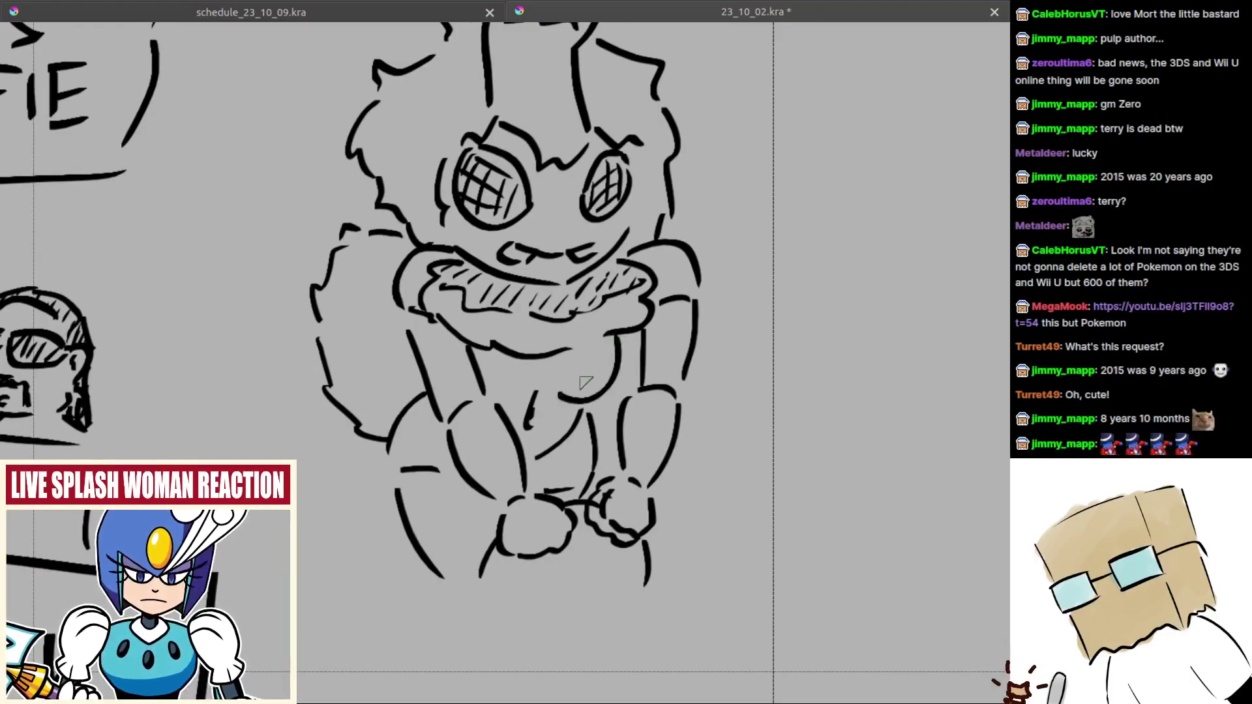
left_click_drag(489, 391, 516, 389)
left_click_drag(519, 390, 586, 378)
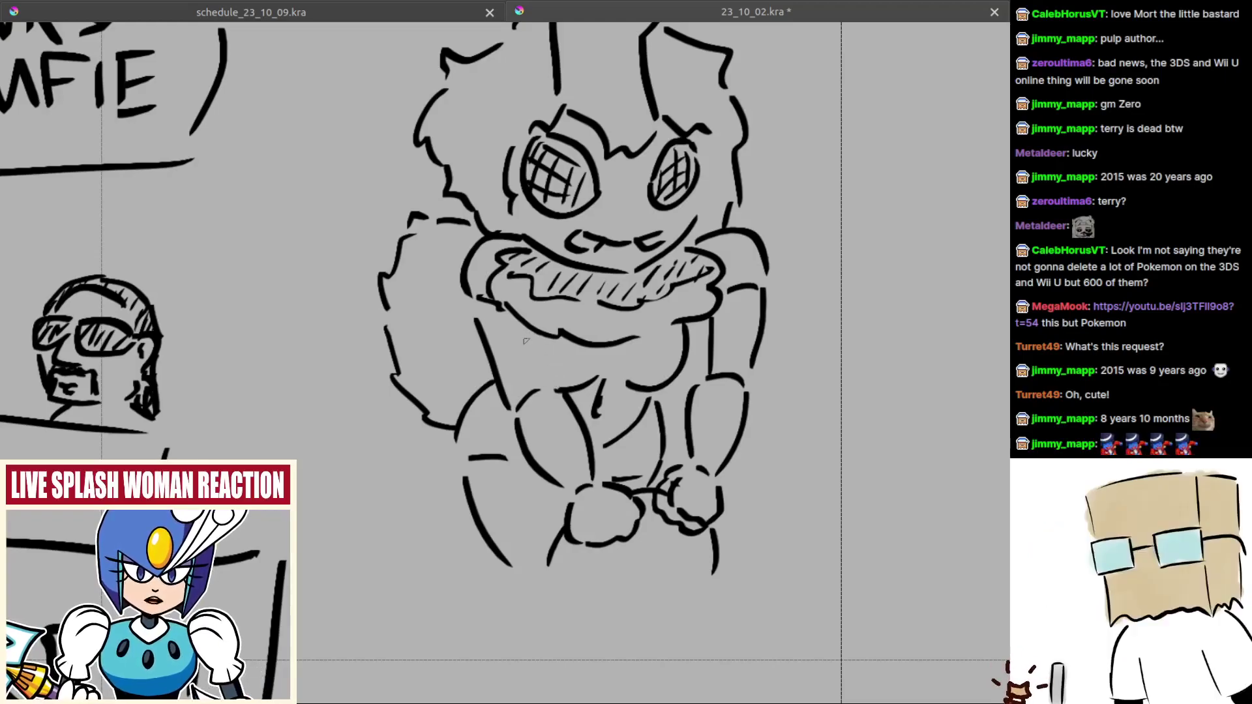
Step: Erase the shoulder and upper-arm lines of the bee's right-side arm, keeping the forearm and collar
scroll(551, 383, "down", 4)
scroll(553, 383, "up", 3)
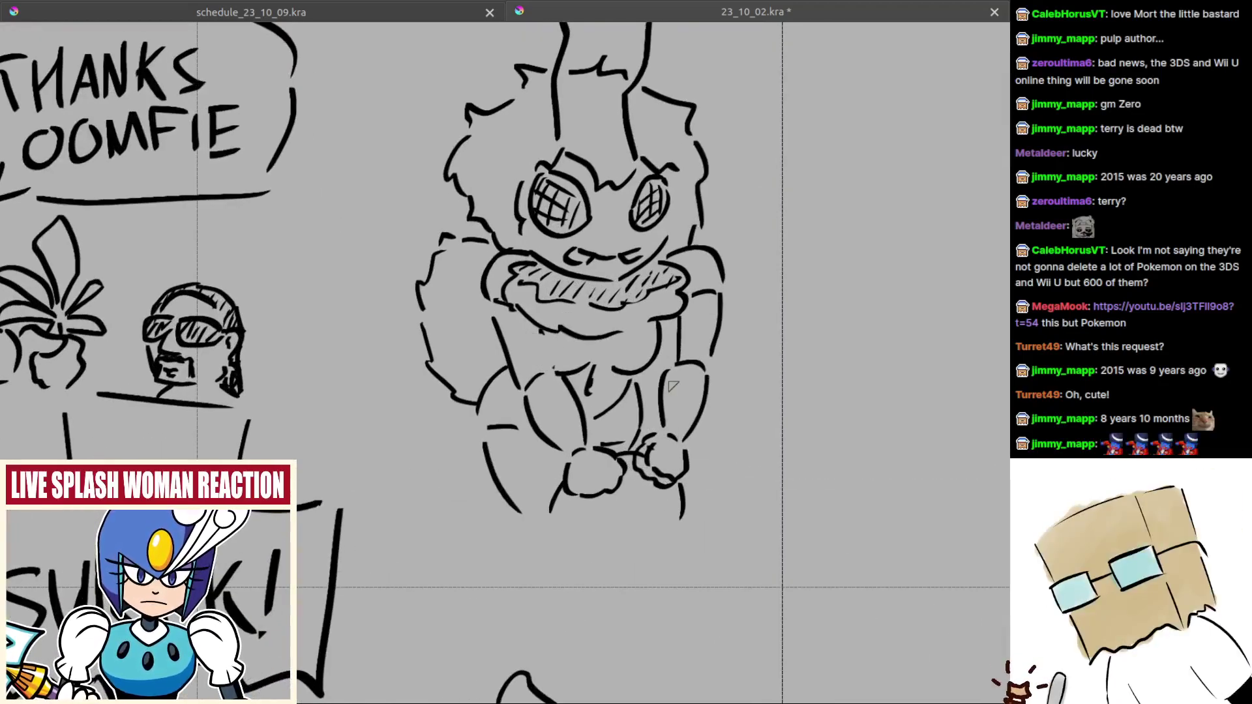
scroll(674, 456, "down", 4)
scroll(665, 489, "up", 4)
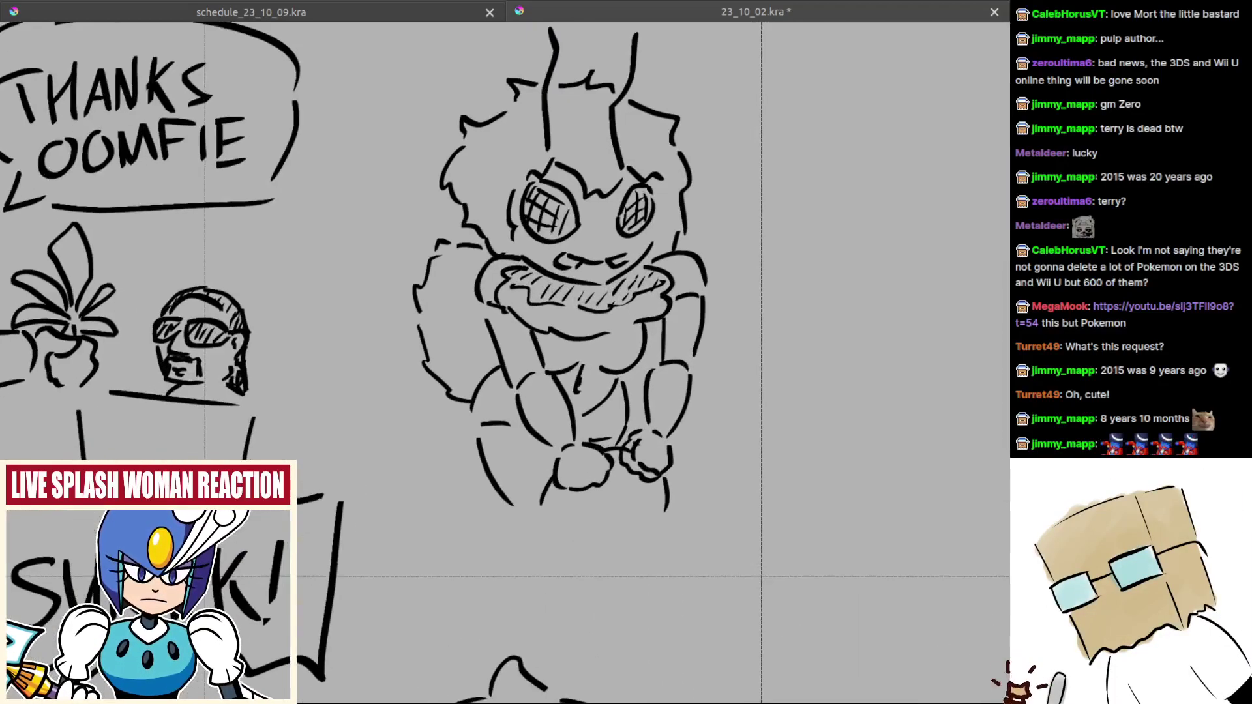
scroll(690, 300, "up", 2)
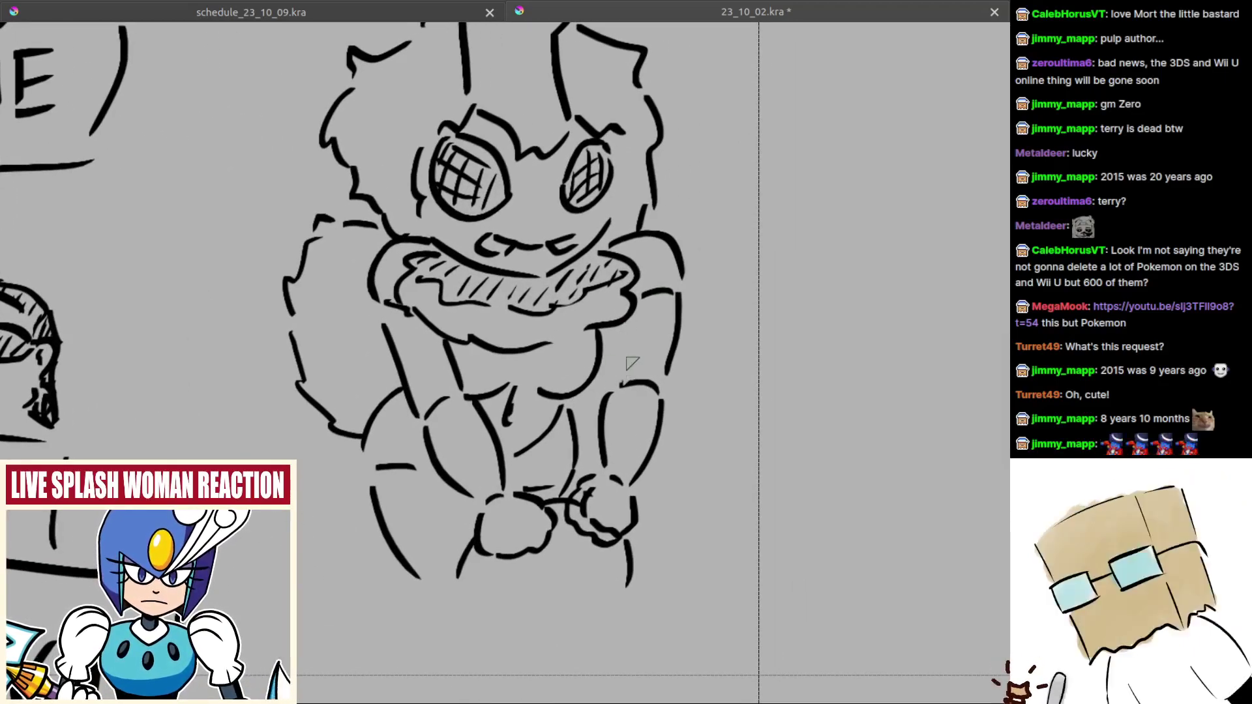
left_click_drag(625, 382, 626, 324)
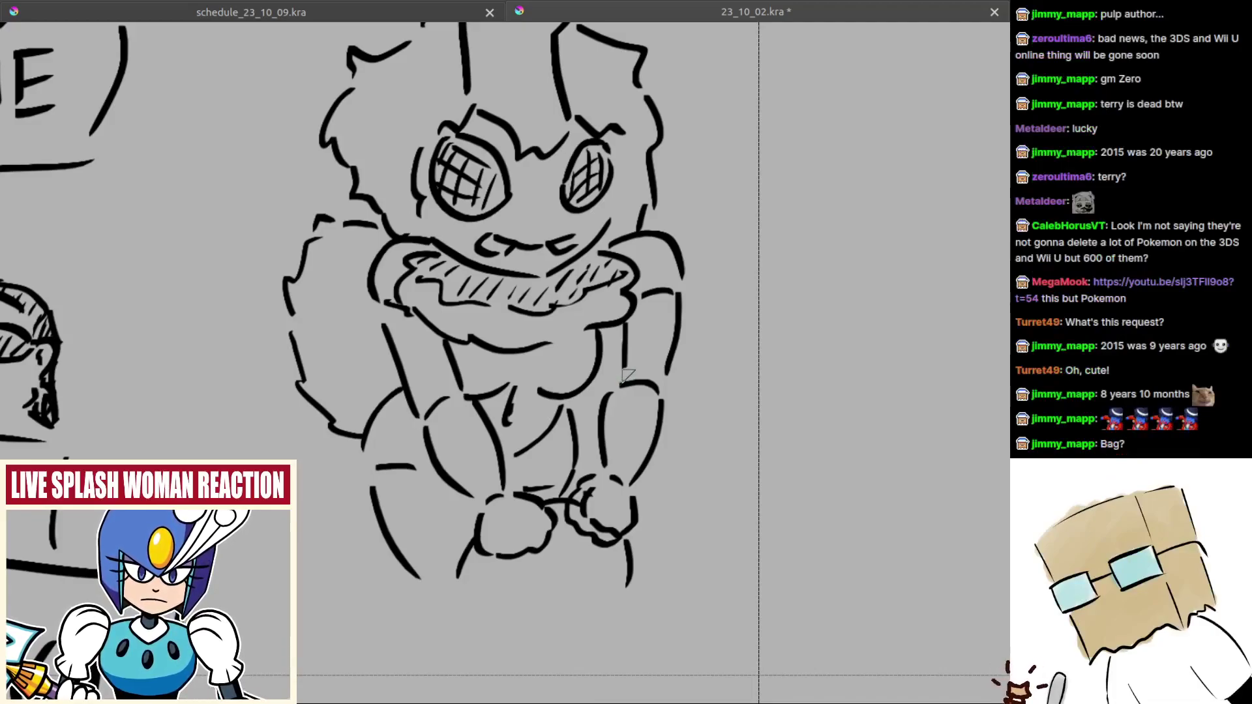
key("ctrl+z")
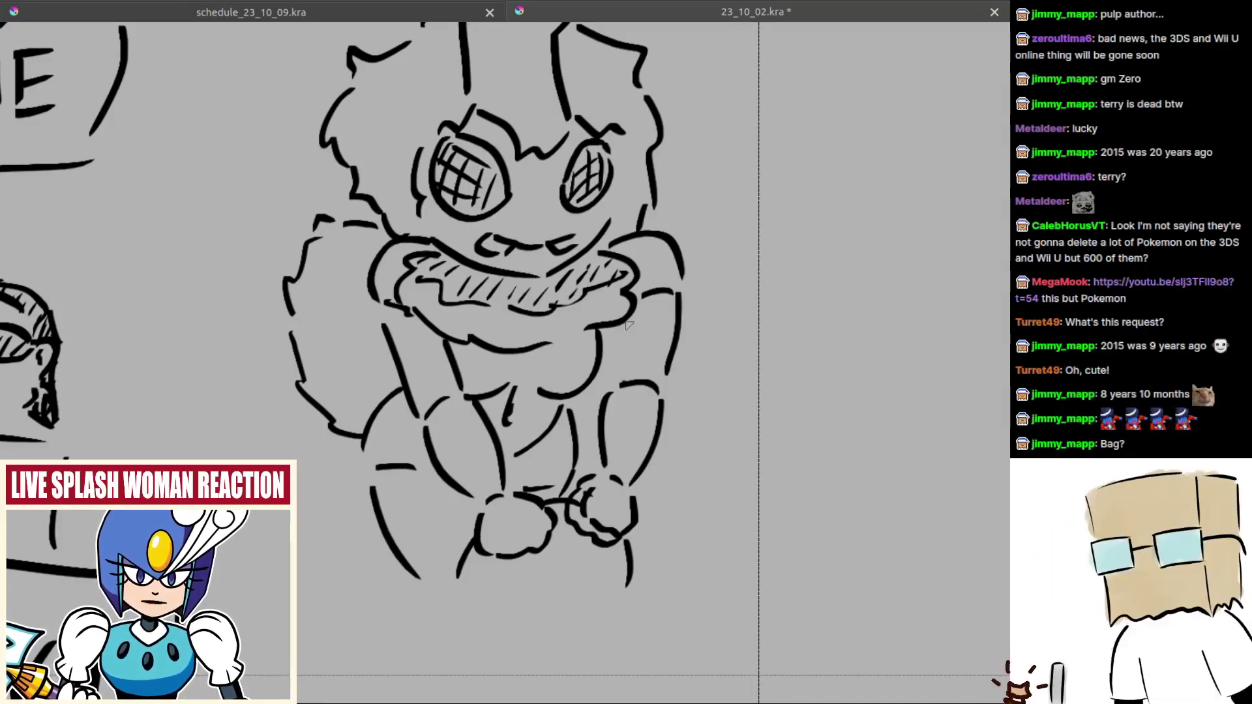
key("e")
left_click_drag(677, 295, 670, 352)
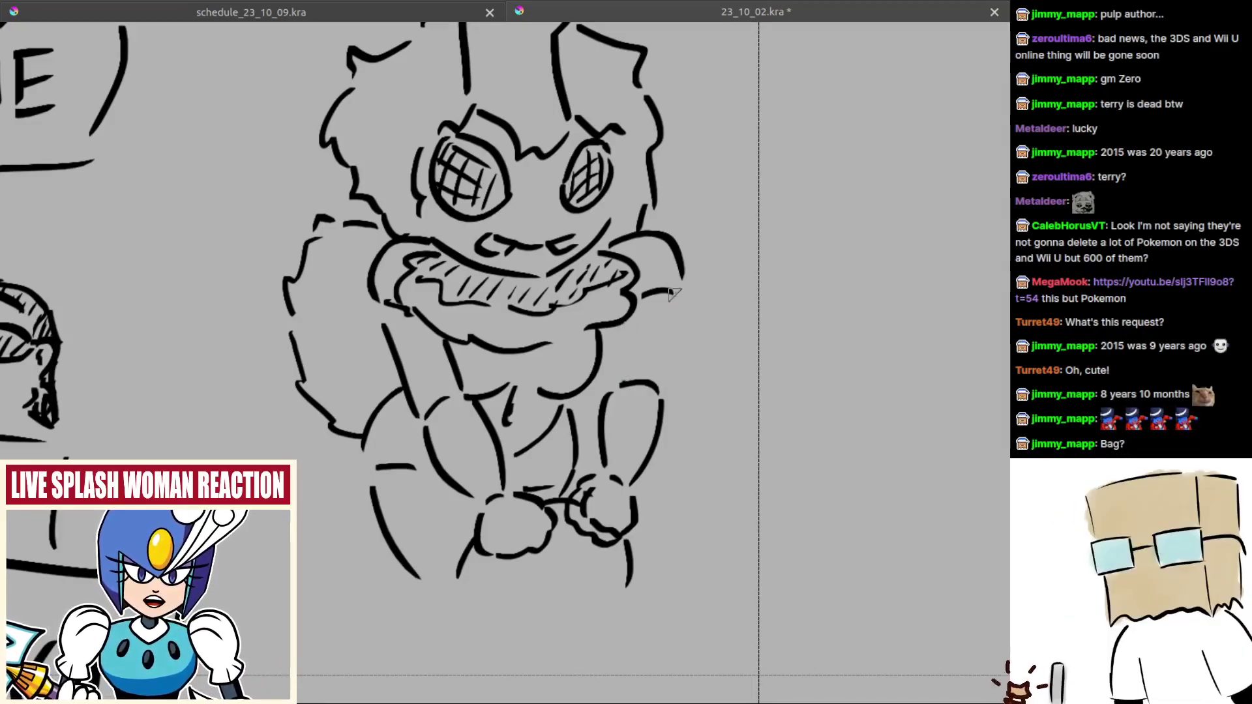
mouse_move(671, 293)
left_mouse_down()
mouse_move(644, 291)
mouse_move(683, 276)
mouse_move(660, 237)
mouse_move(610, 240)
left_mouse_up()
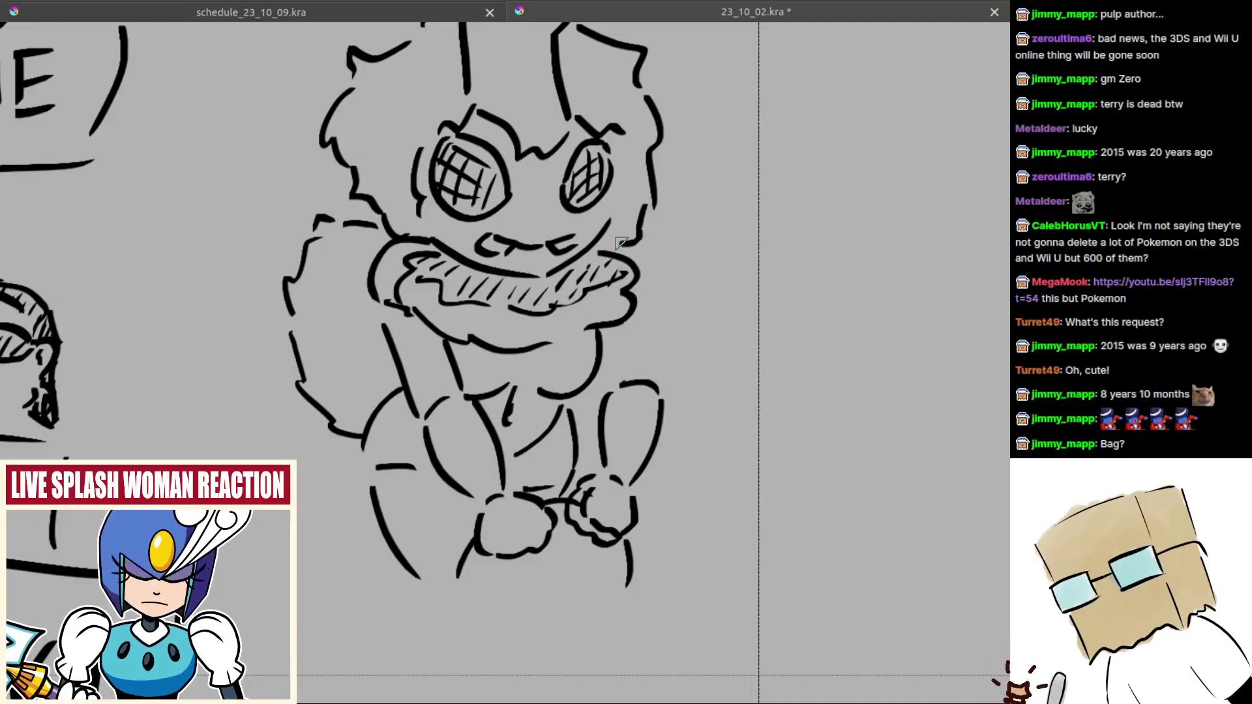
Step: Redraw the right-side upper arm as two short lines between collar and forearm, and add a small fold at the collar's edge
mouse_move(615, 244)
left_mouse_down()
mouse_move(634, 367)
mouse_move(651, 291)
mouse_move(654, 373)
mouse_move(610, 388)
left_mouse_up()
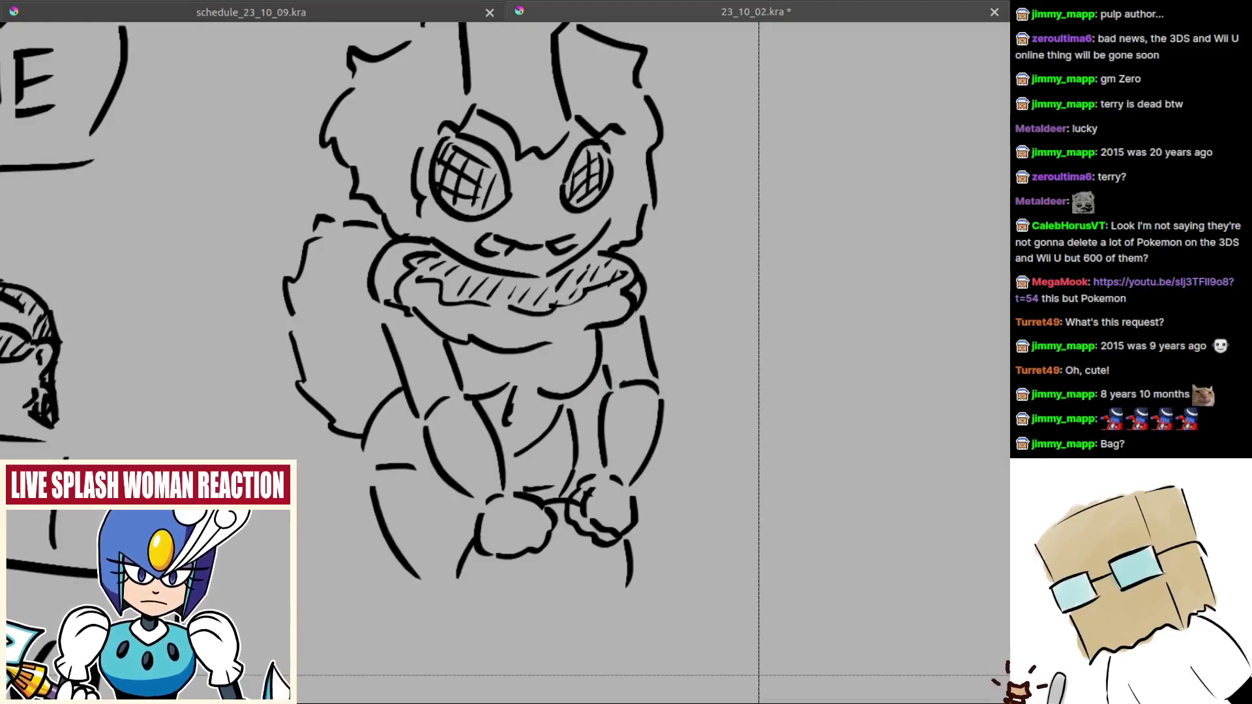
mouse_move(654, 326)
left_mouse_down()
mouse_move(565, 521)
mouse_move(612, 527)
left_mouse_up()
left_click_drag(634, 484, 676, 311)
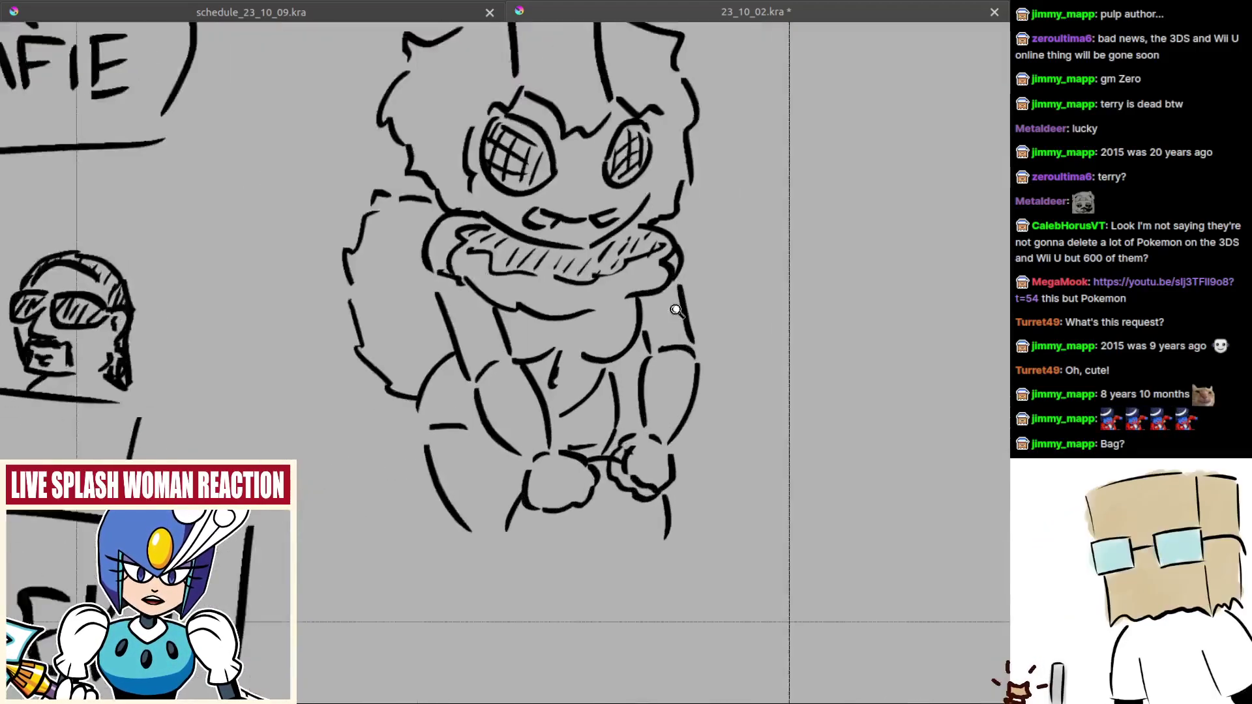
scroll(676, 310, "up", 3)
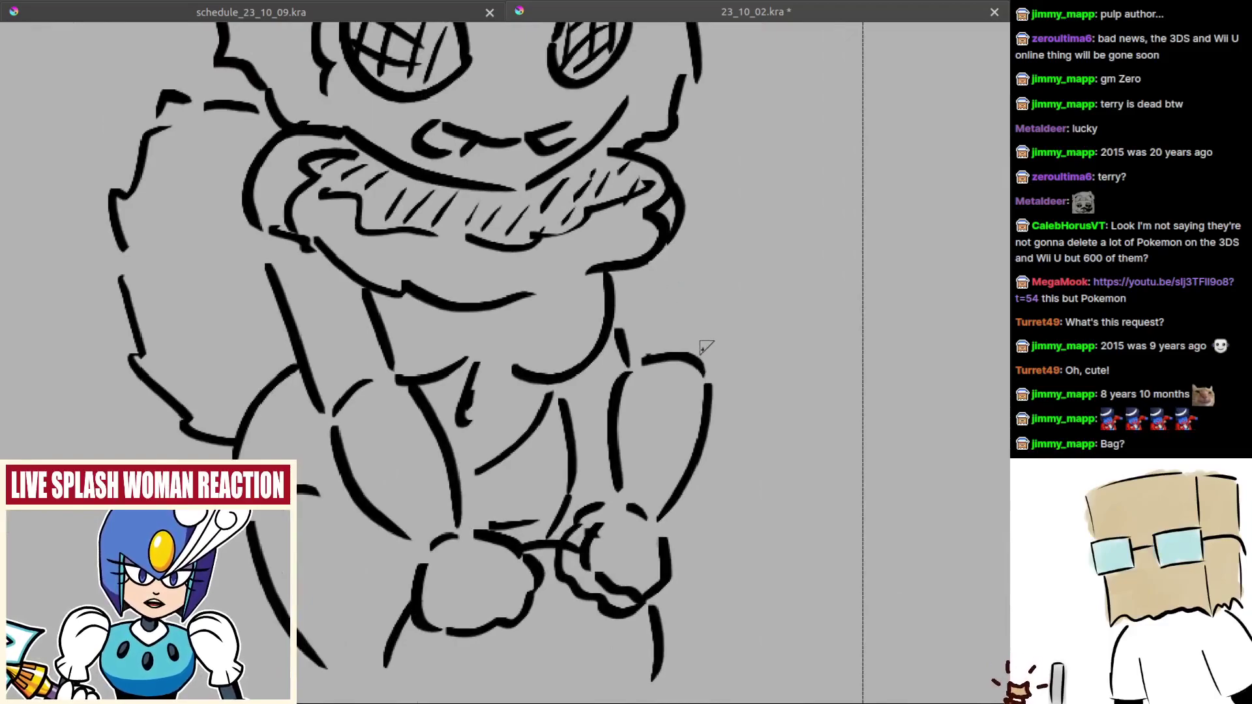
scroll(665, 297, "down", 2)
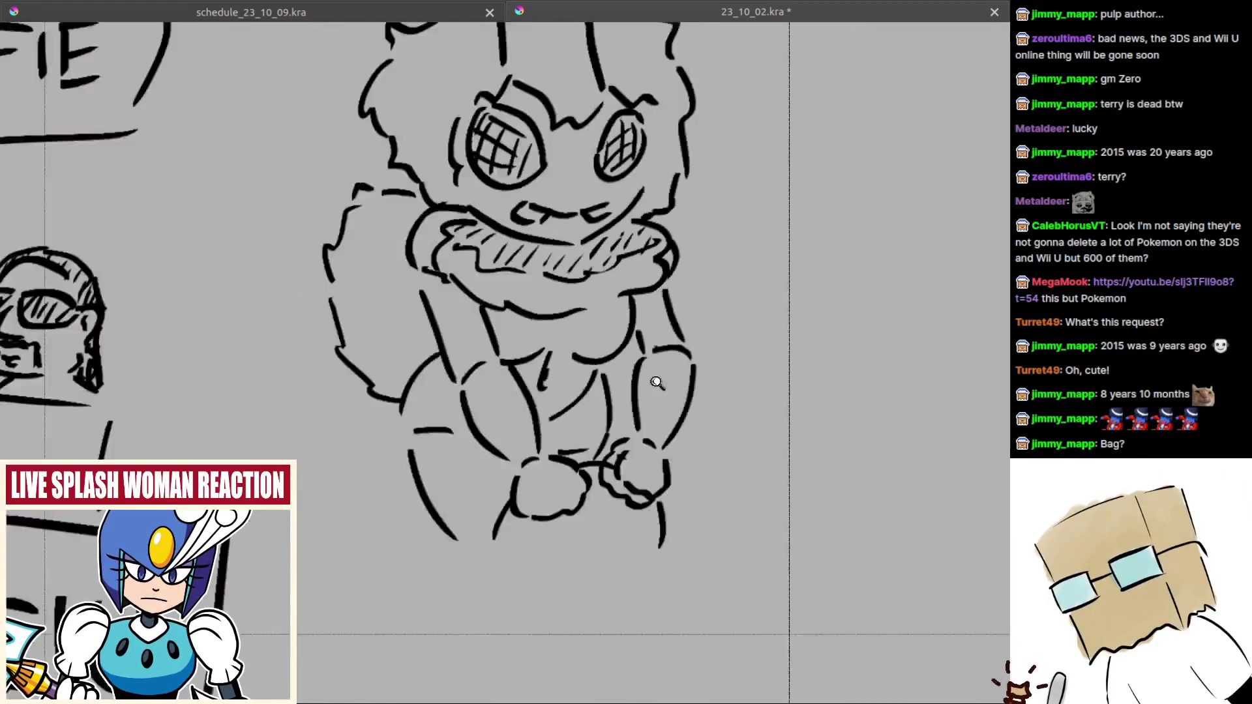
scroll(656, 383, "down", 3)
scroll(562, 427, "up", 3)
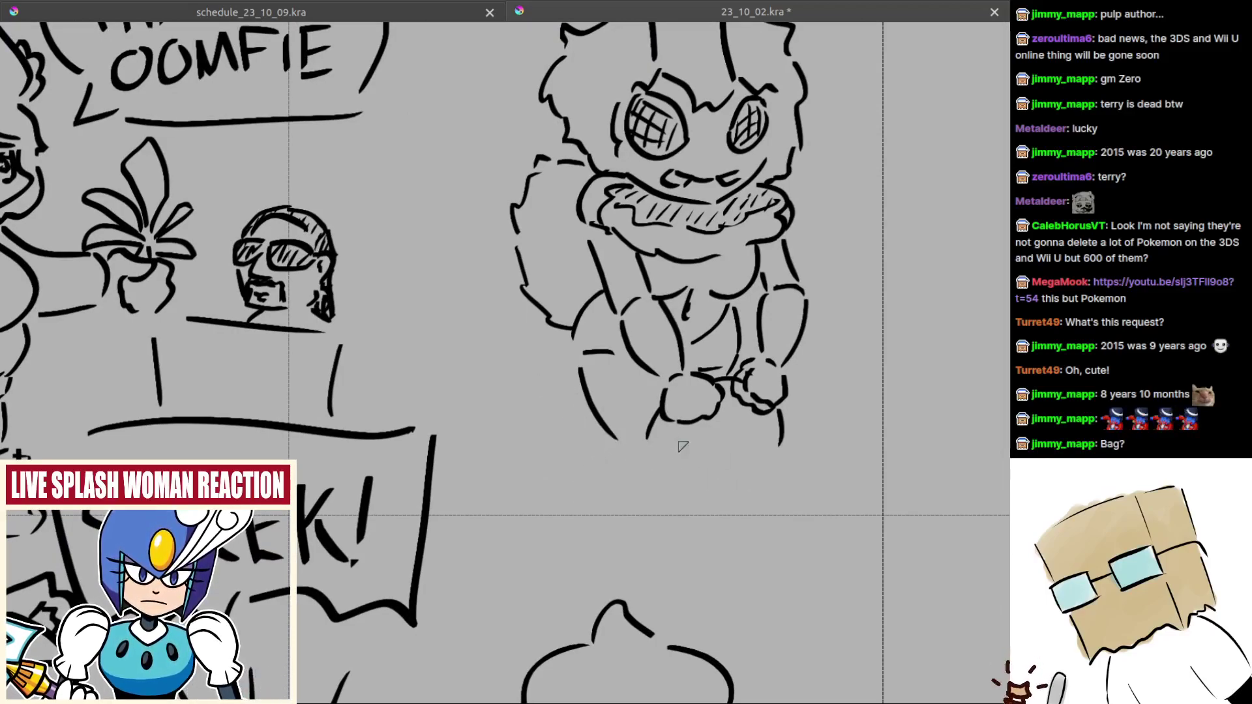
Step: Draw the elliptical rim of a pot below the bee's hands with one upper and one lower curve
left_click_drag(645, 452, 782, 480)
mouse_move(661, 437)
left_mouse_down()
mouse_move(780, 458)
mouse_move(702, 473)
mouse_move(617, 424)
mouse_move(785, 449)
left_mouse_up()
key("ctrl+z")
key("ctrl+z")
scroll(782, 448, "right", 3)
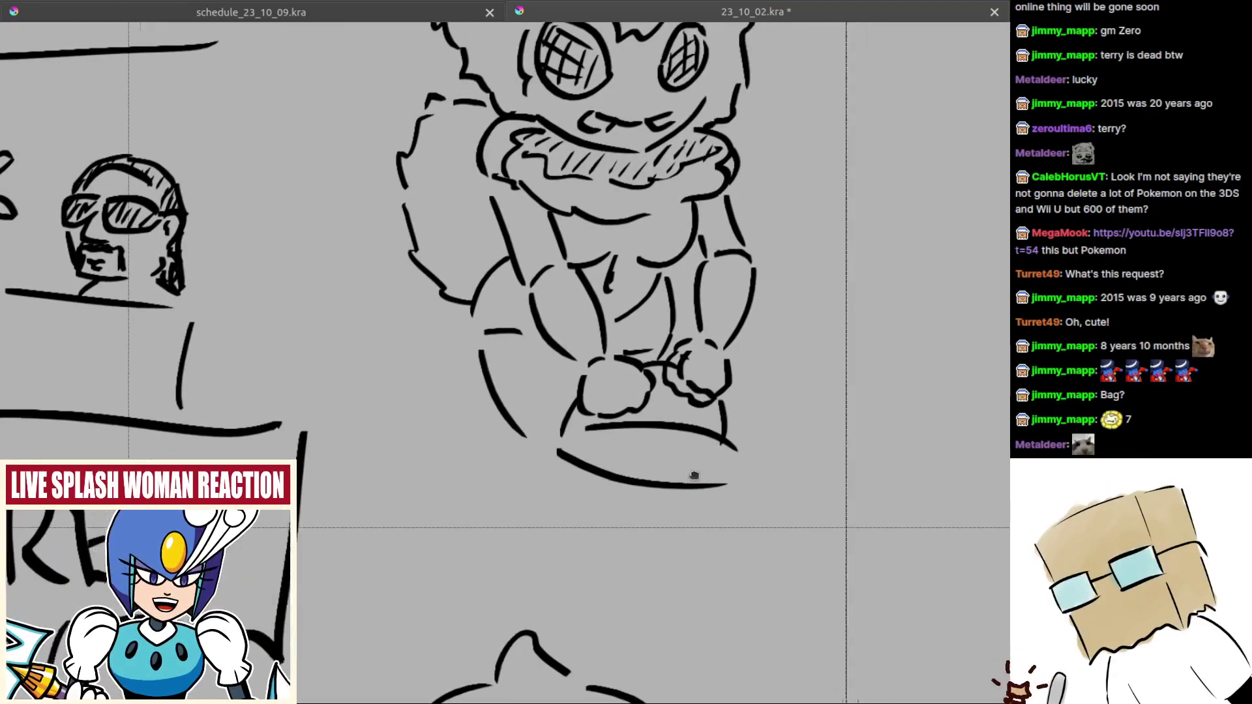
mouse_move(694, 475)
left_mouse_down()
mouse_move(675, 470)
mouse_move(693, 470)
left_mouse_up()
key("ctrl+z")
mouse_move(561, 437)
left_mouse_down()
mouse_move(662, 444)
mouse_move(707, 460)
mouse_move(712, 481)
left_mouse_up()
key("ctrl+z")
key("ctrl+z")
scroll(707, 481, "down", 1)
key("ctrl+z")
Step: Add an inner line along the pot's opening and start a drip spilling over the rim's right-side end
left_click_drag(709, 437, 713, 482)
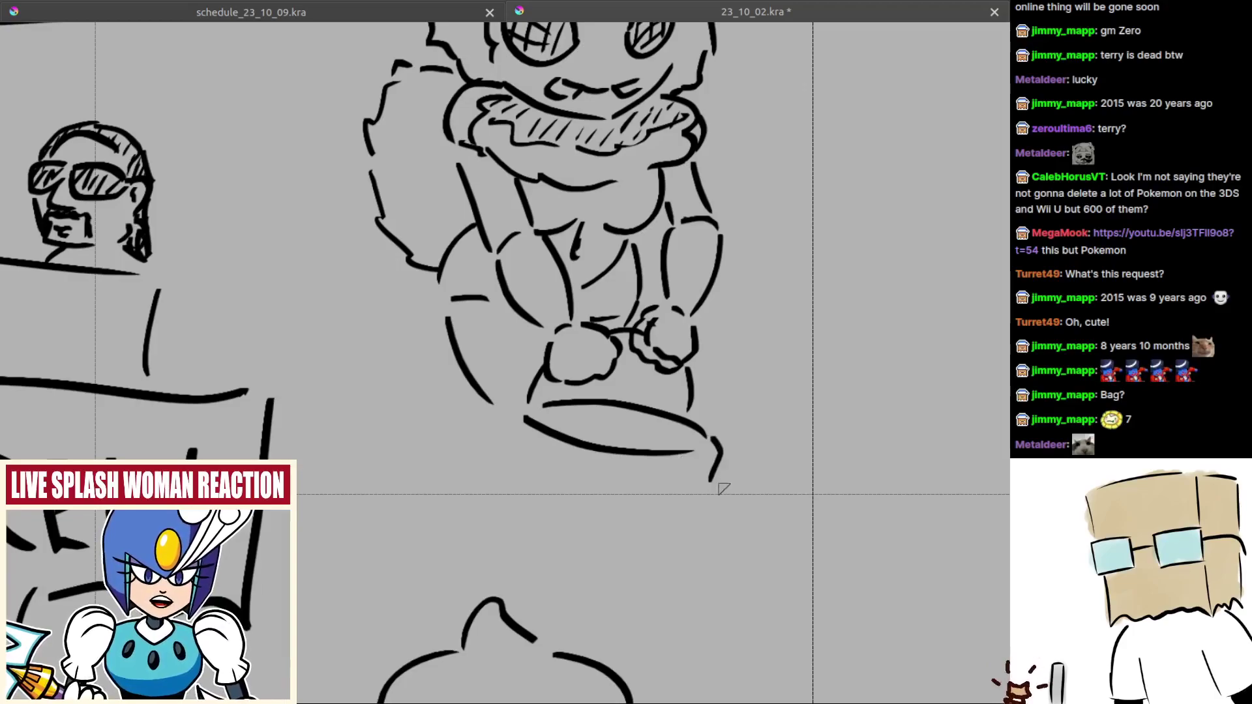
mouse_move(561, 428)
left_mouse_down()
mouse_move(636, 445)
mouse_move(688, 436)
left_mouse_up()
key("ctrl+z")
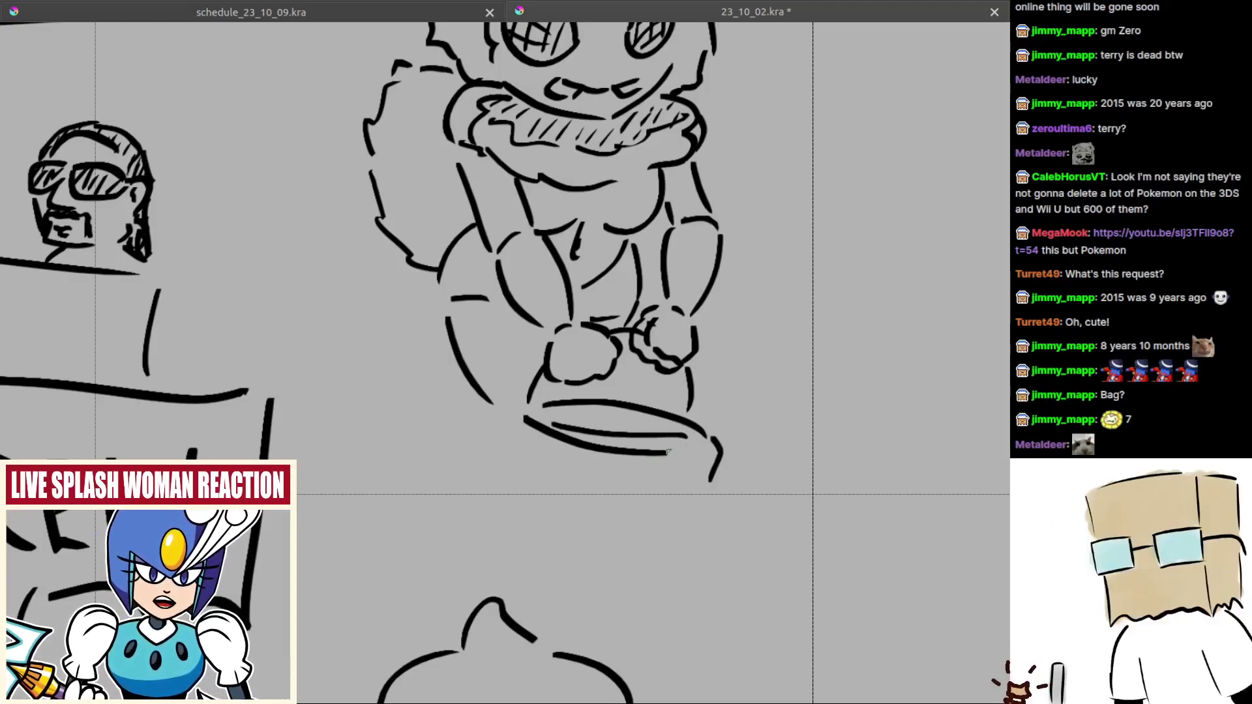
mouse_move(668, 453)
left_mouse_down()
mouse_move(688, 468)
mouse_move(677, 527)
mouse_move(709, 490)
left_mouse_up()
Step: Draw the pot's left-side wall and curved base, and close the lower end beneath the drip
mouse_move(524, 423)
left_mouse_down()
mouse_move(529, 525)
mouse_move(560, 557)
mouse_move(677, 546)
left_mouse_up()
key("ctrl+z")
key("ctrl+z")
left_click_drag(536, 536, 664, 552)
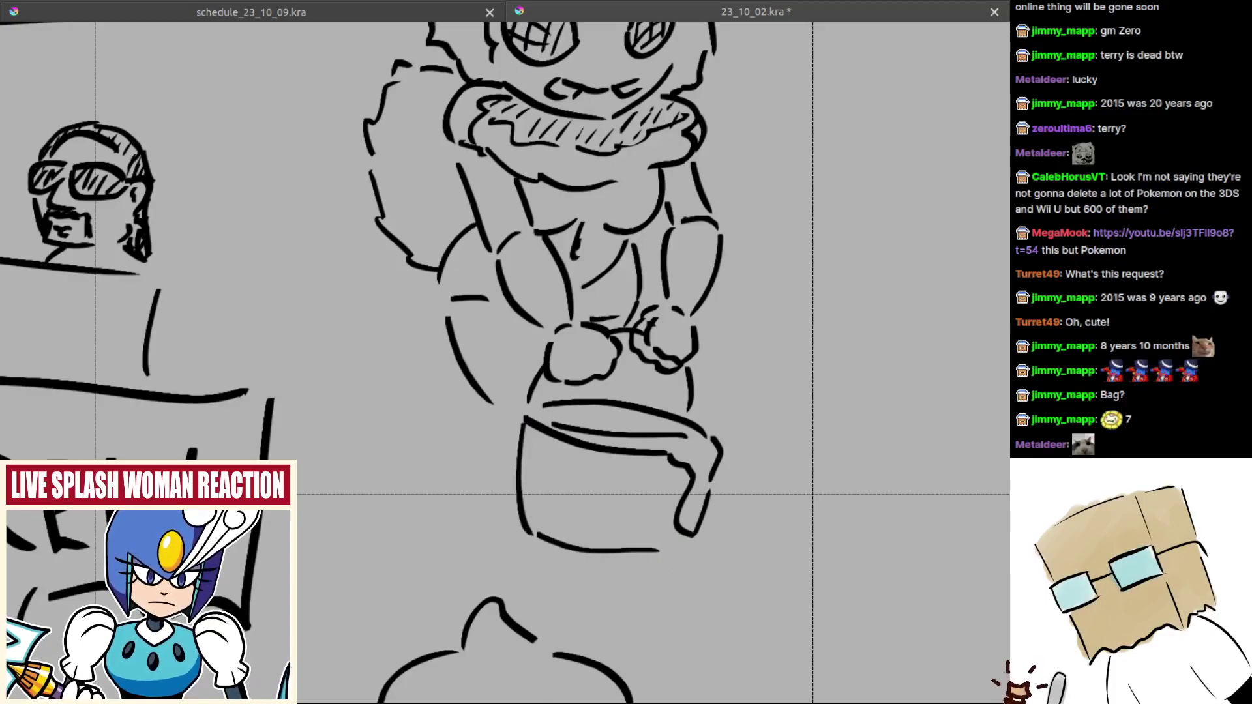
key("ctrl+z")
mouse_move(545, 543)
left_mouse_down()
mouse_move(647, 557)
mouse_move(679, 532)
mouse_move(691, 567)
mouse_move(744, 591)
left_mouse_up()
key("ctrl+z")
mouse_move(597, 497)
left_mouse_down()
mouse_move(581, 483)
mouse_move(585, 501)
left_mouse_up()
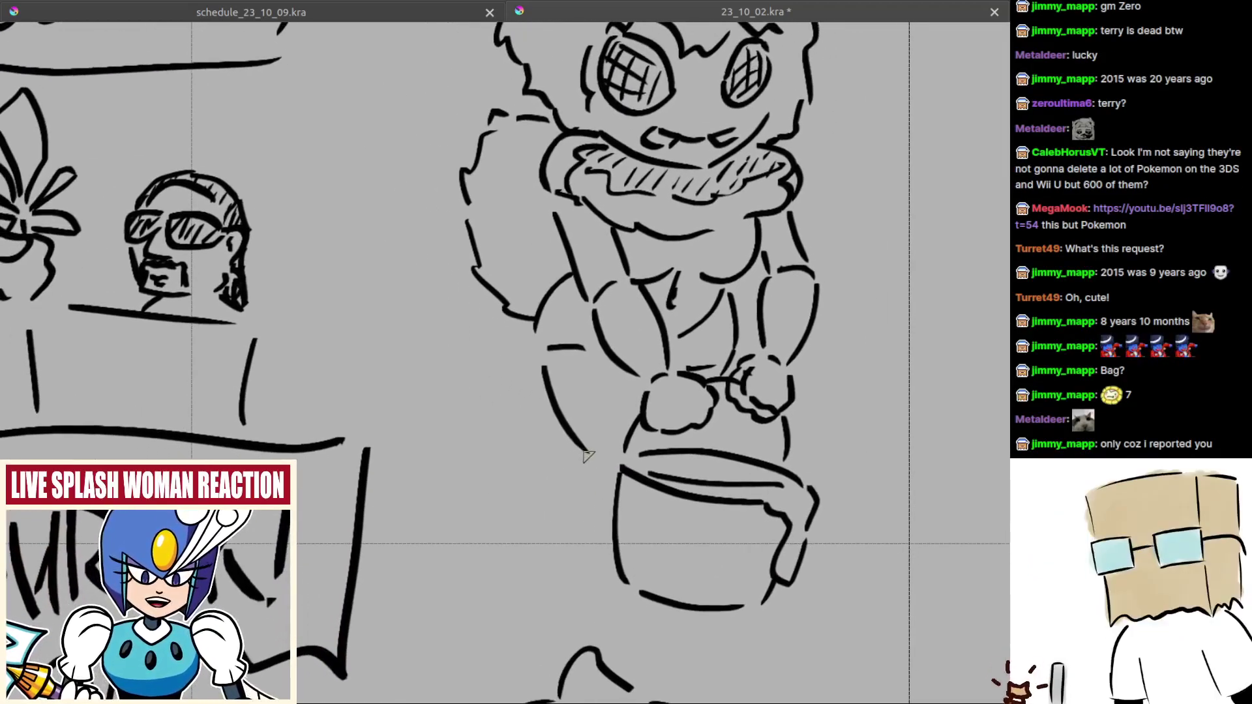
Step: Extend the left-side thigh line to the pot's rim and add a short stroke below the left-side hand
mouse_move(588, 451)
left_mouse_down()
mouse_move(615, 447)
mouse_move(616, 473)
left_mouse_up()
key("ctrl+z")
key("ctrl+z")
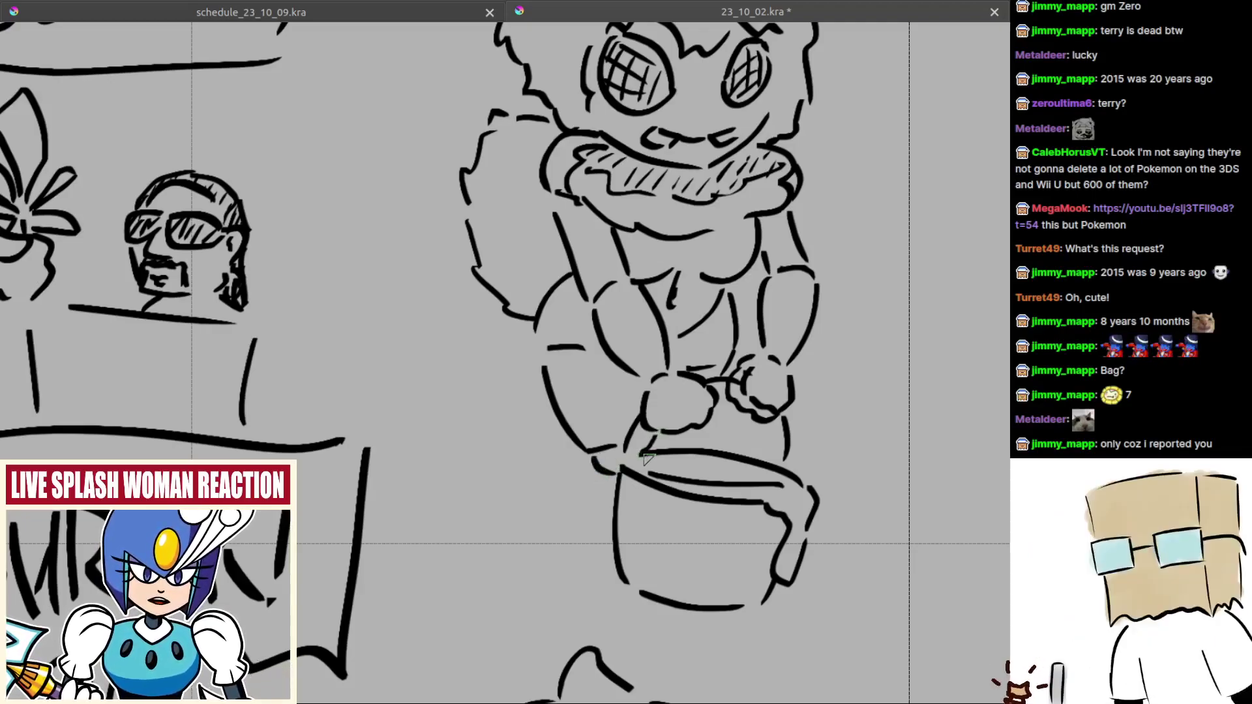
Step: Draw the upper and lower edges of the bee's lower leg, extending left from beside the pot
mouse_move(626, 455)
left_mouse_down()
mouse_move(639, 451)
mouse_move(612, 481)
mouse_move(546, 484)
left_mouse_up()
key("ctrl+z")
left_click_drag(597, 452, 551, 465)
key("ctrl+z")
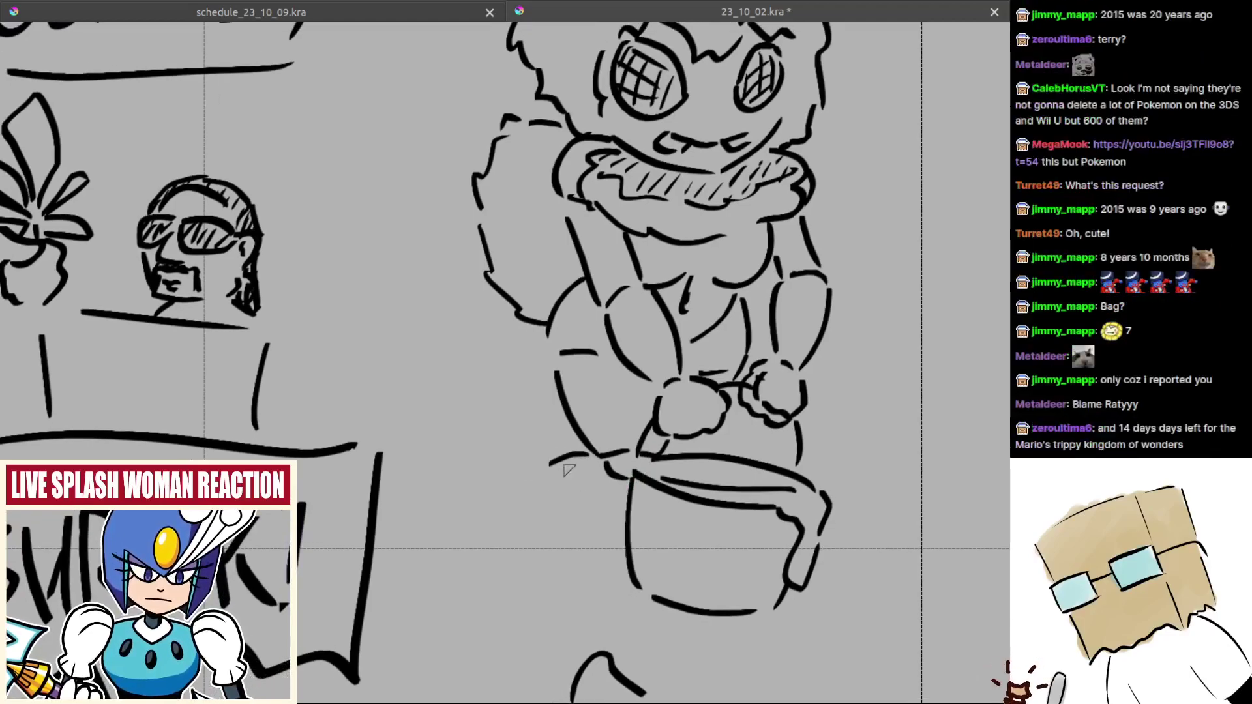
mouse_move(536, 515)
left_mouse_down()
mouse_move(580, 526)
mouse_move(613, 510)
left_mouse_up()
key("ctrl+z")
key("ctrl+z")
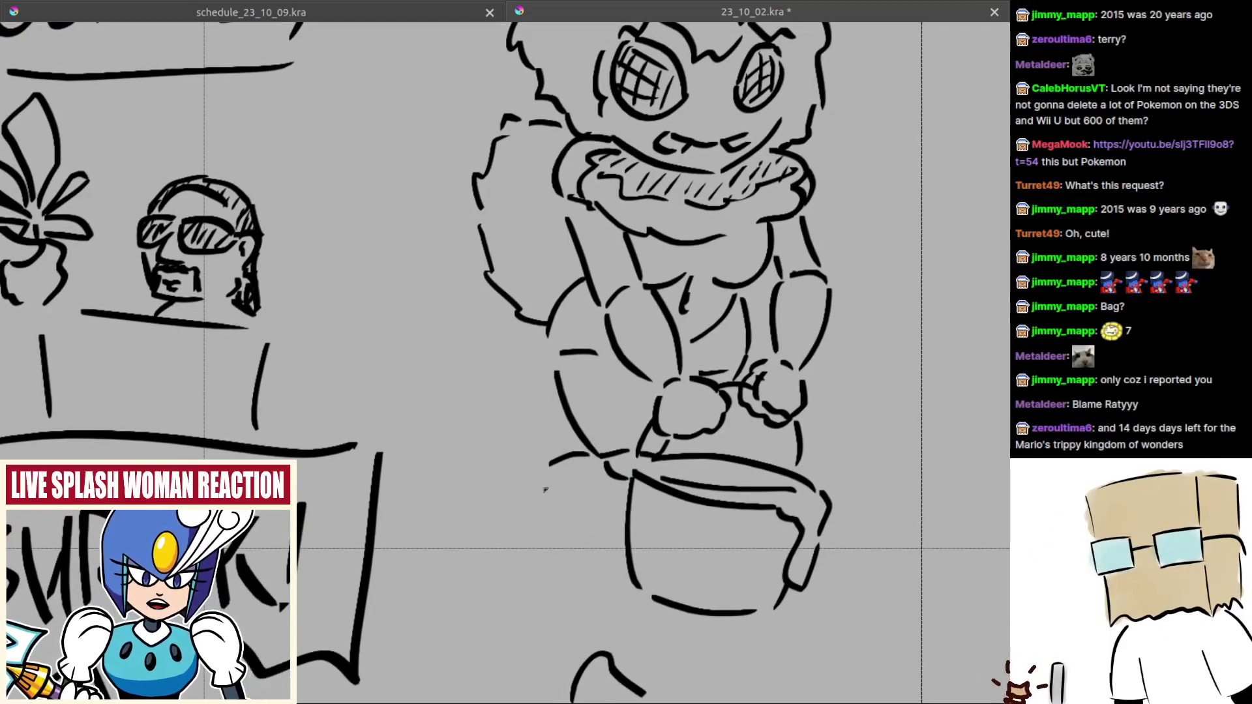
left_click_drag(545, 491, 618, 500)
left_click_drag(526, 471, 561, 473)
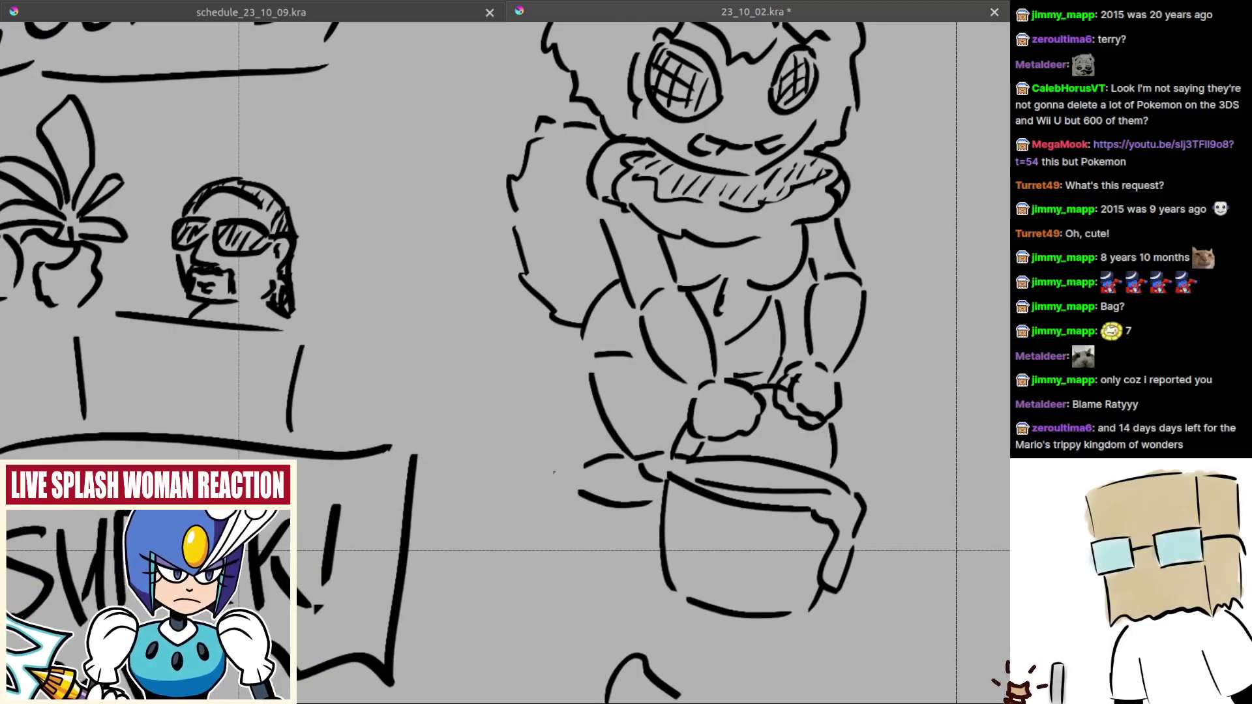
Step: Draw a foot with pointed toes at the left end of the lower leg
mouse_move(564, 468)
left_mouse_down()
mouse_move(521, 496)
mouse_move(562, 508)
mouse_move(547, 512)
mouse_move(557, 519)
mouse_move(576, 515)
left_mouse_up()
key("ctrl+z")
key("ctrl+z")
key("ctrl+z")
mouse_move(569, 471)
left_mouse_down()
mouse_move(535, 541)
mouse_move(567, 516)
mouse_move(541, 500)
mouse_move(567, 515)
mouse_move(570, 540)
mouse_move(590, 501)
left_mouse_up()
key("ctrl+z")
key("ctrl+z")
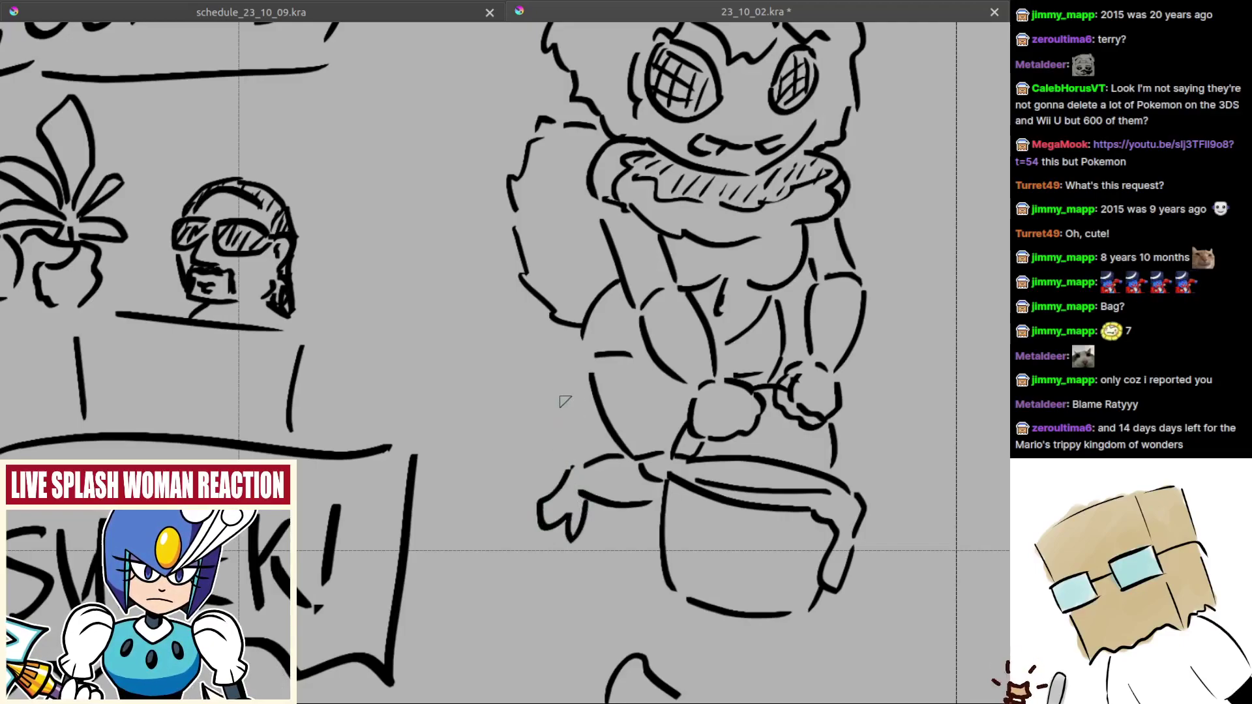
Step: Draw a second, smaller foot above the first, beside the lower end of the left-side thigh
left_click_drag(574, 381, 540, 414)
key("ctrl+z")
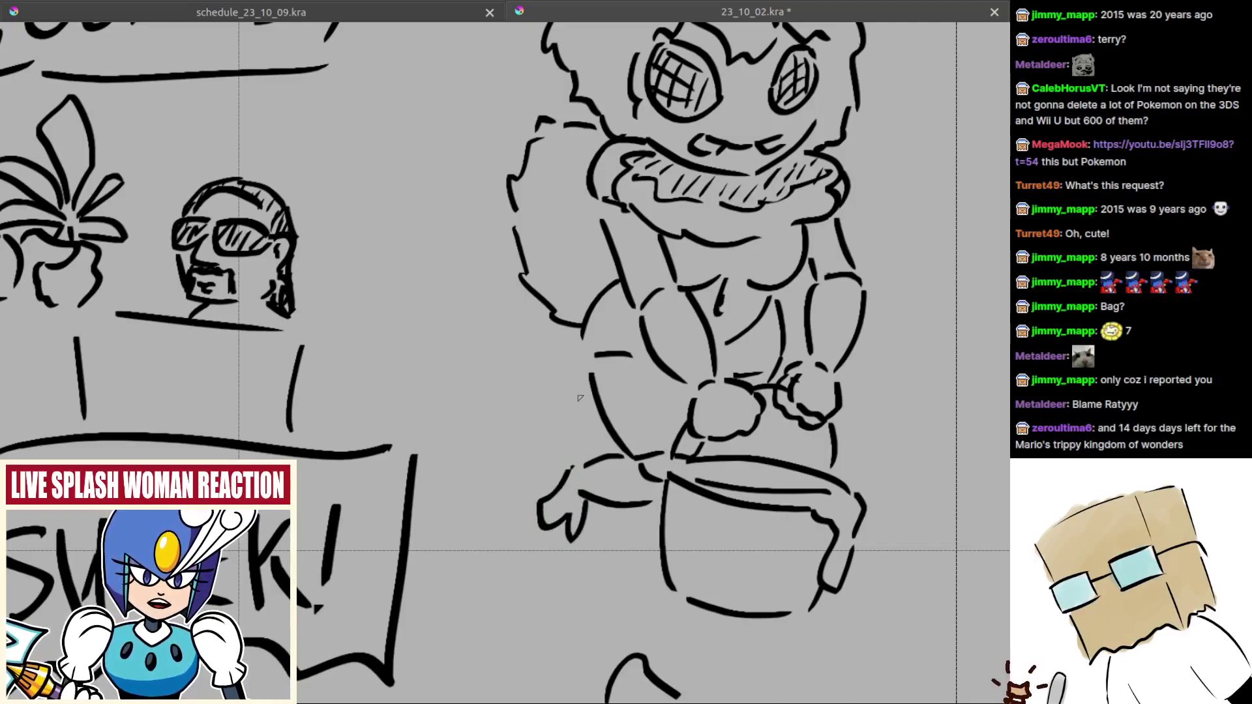
key("ctrl+z")
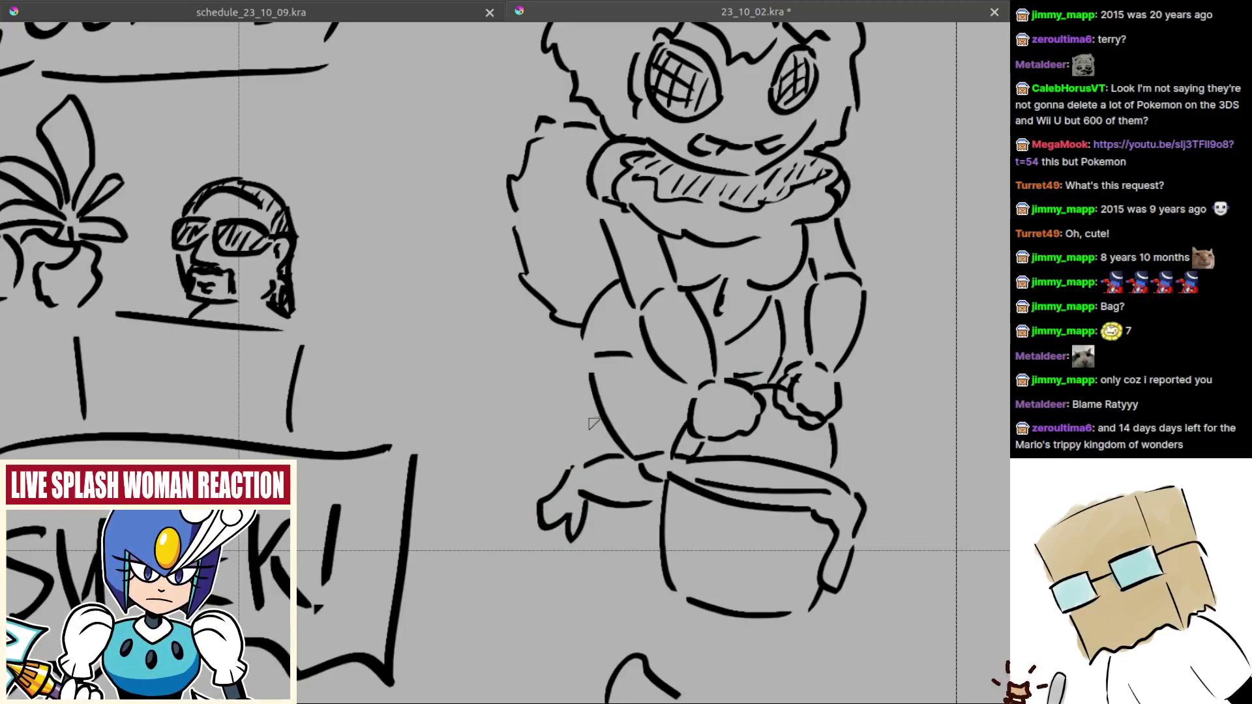
mouse_move(563, 392)
left_mouse_down()
mouse_move(582, 394)
mouse_move(567, 431)
mouse_move(590, 441)
left_mouse_up()
key("ctrl+z")
Step: Examine the bee and pot drawing against the neighbouring doodles on the sheet
scroll(581, 450, "down", 6)
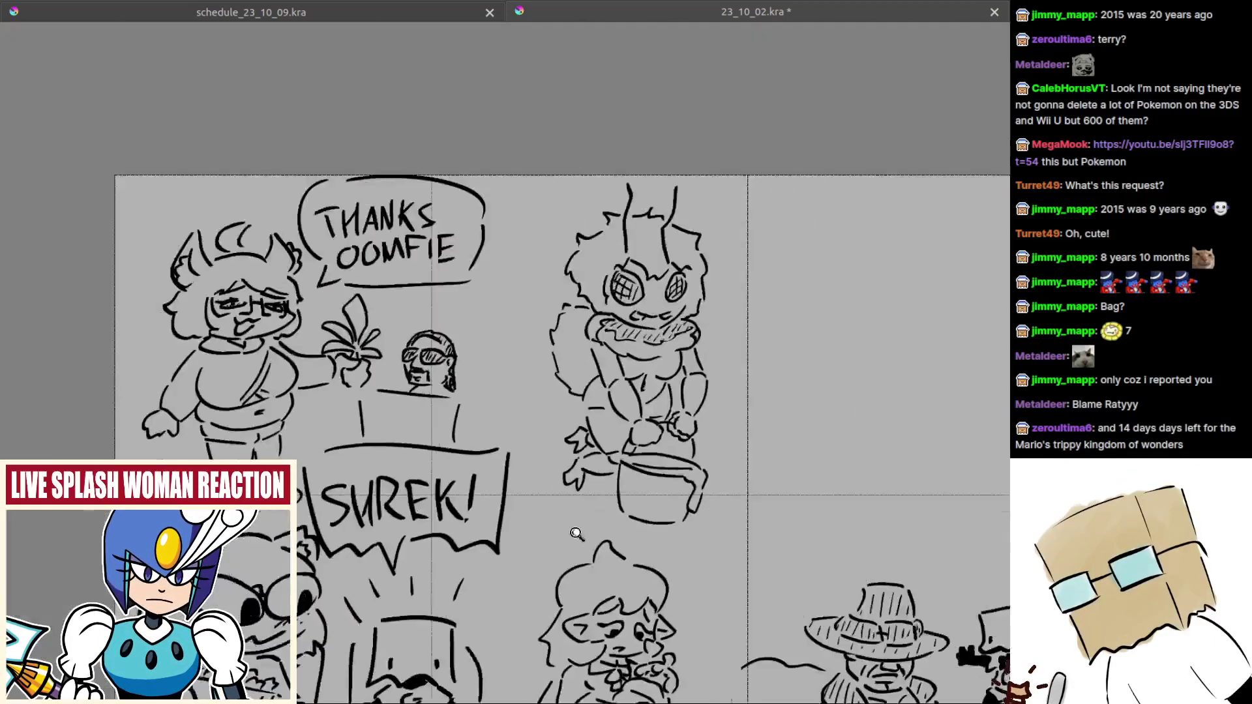
scroll(609, 595, "up", 3)
scroll(635, 394, "up", 2)
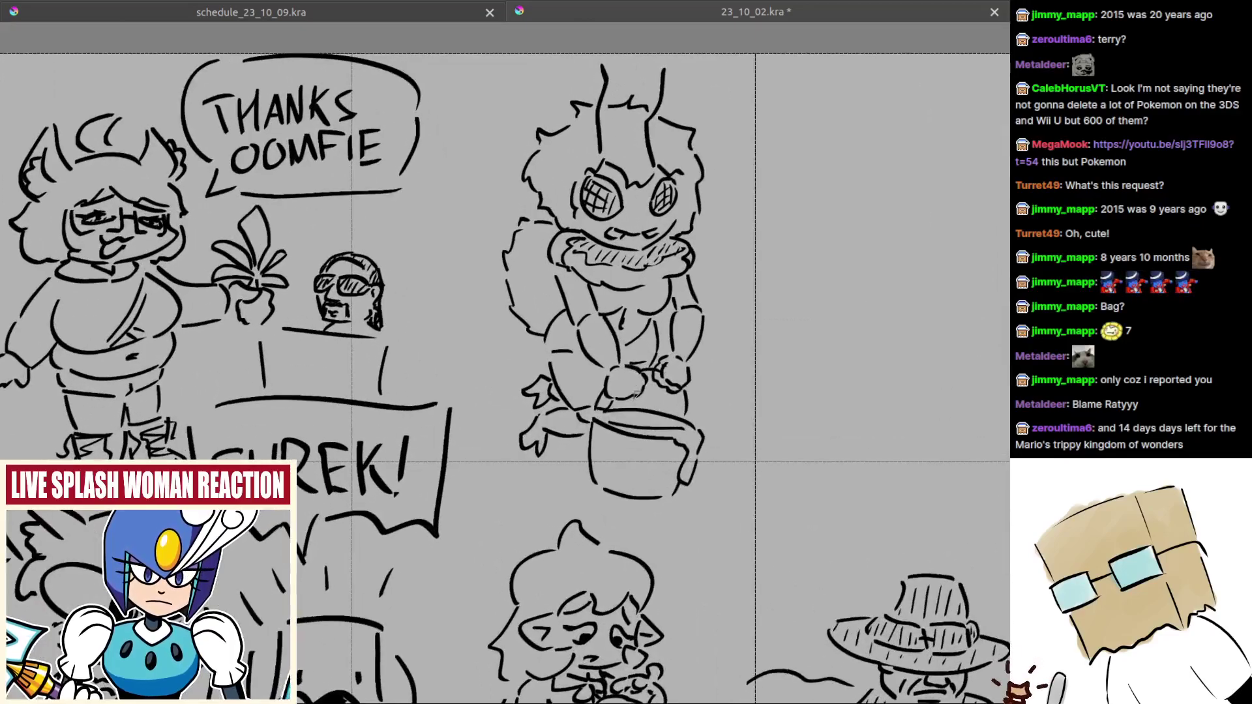
scroll(630, 400, "down", 6)
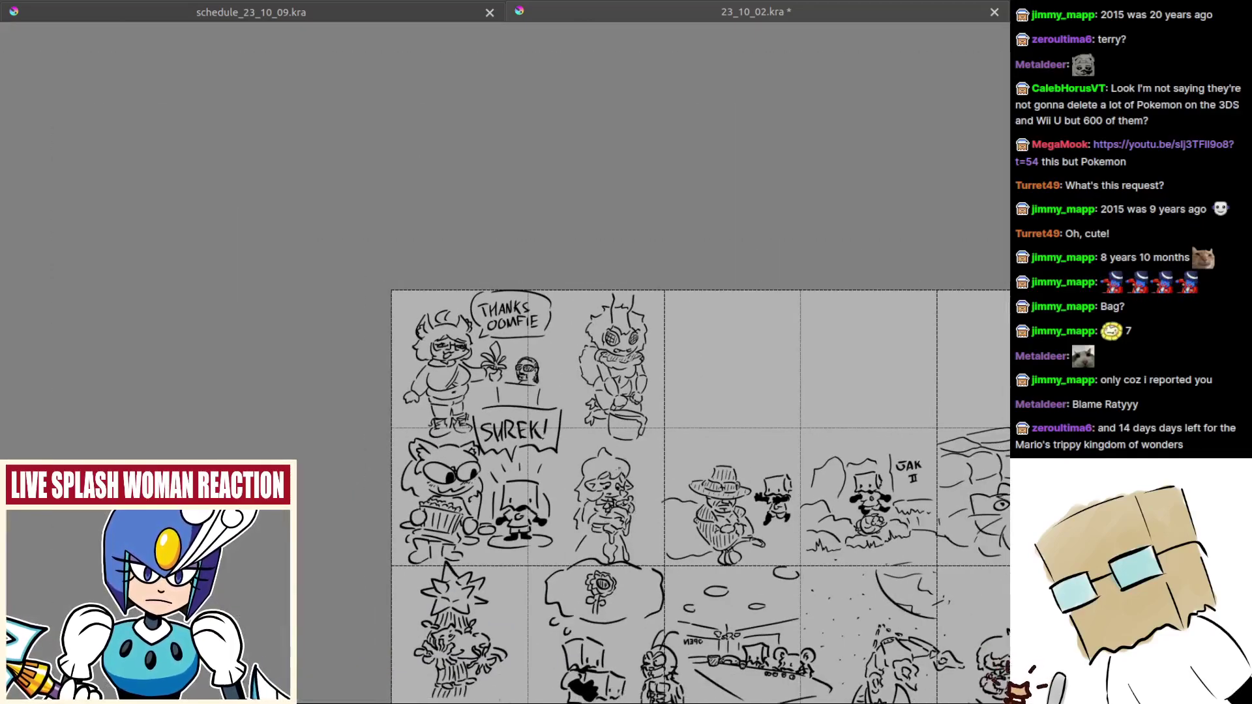
scroll(585, 473, "up", 4)
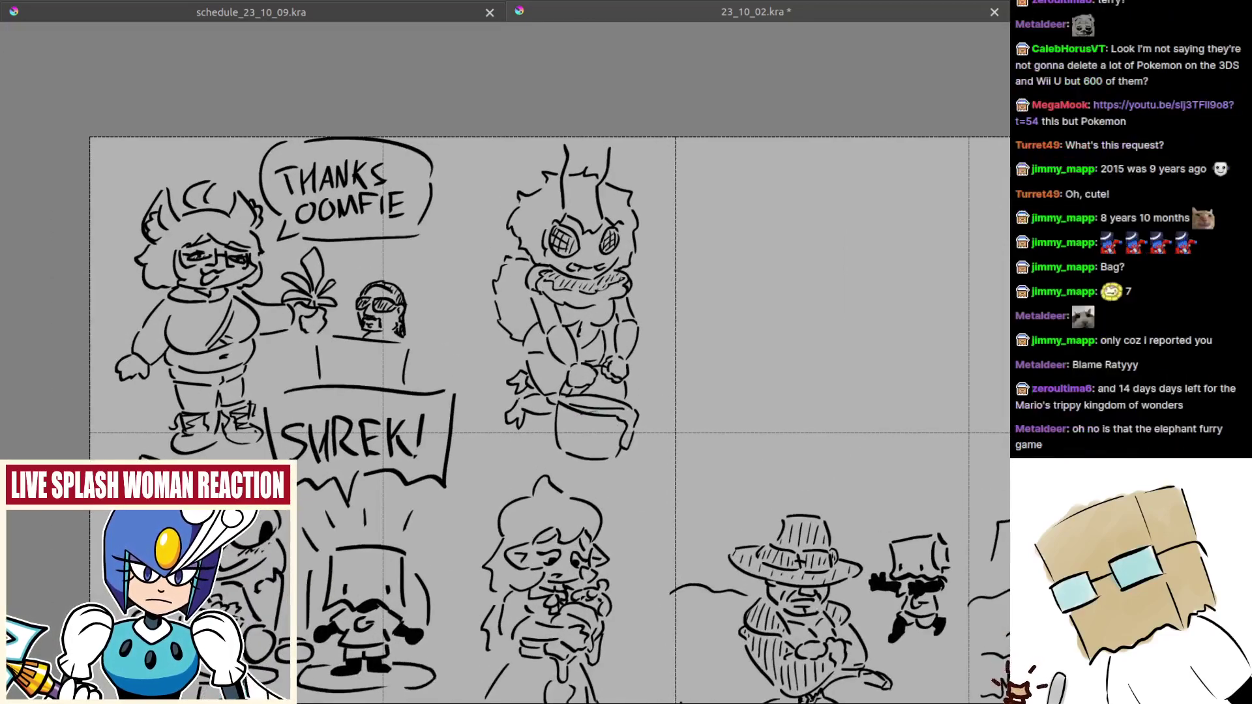
scroll(639, 466, "down", 2)
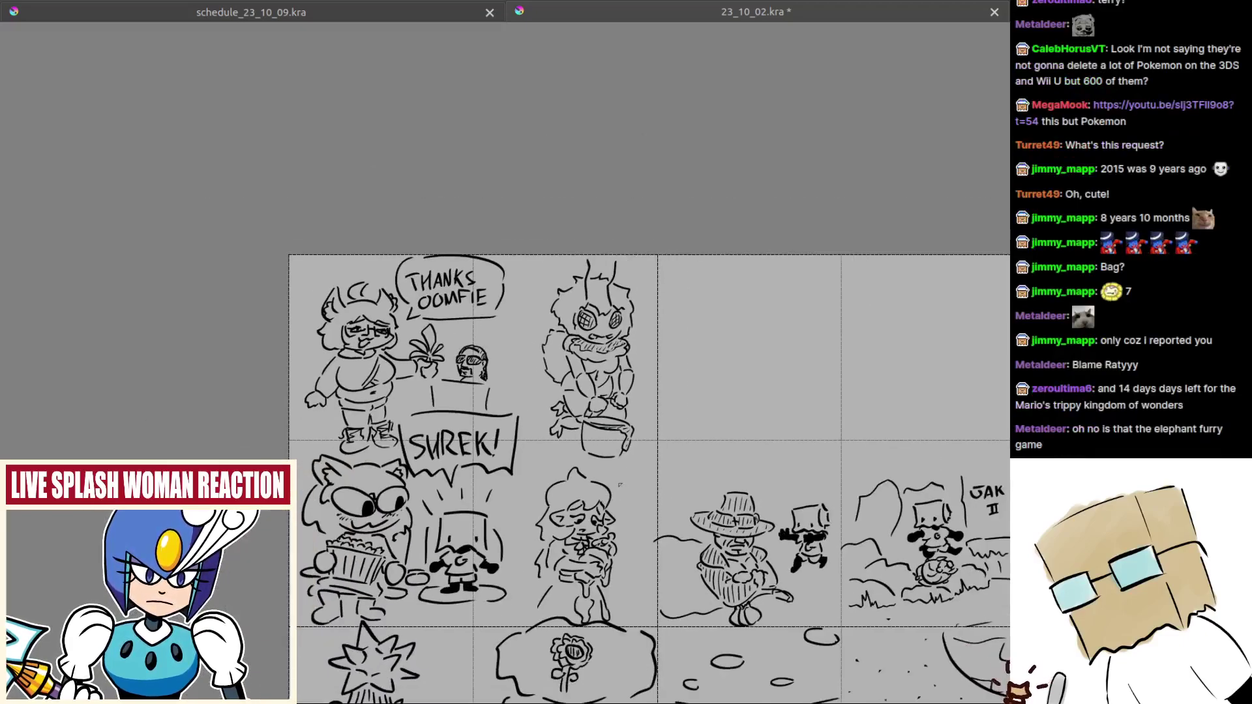
scroll(670, 508, "up", 3)
scroll(604, 459, "down", 4)
scroll(600, 450, "up", 5)
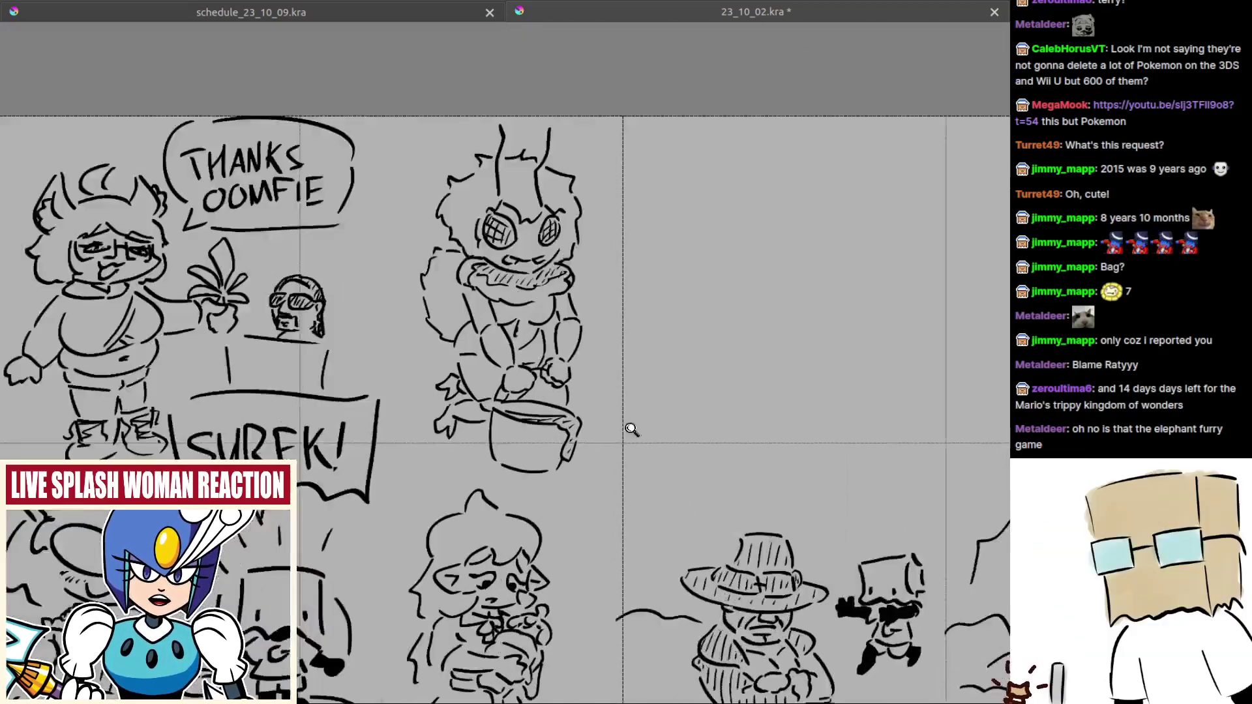
Step: Save the drawing, and add jagged stripes filled with hatching to the bee's abdomen
scroll(592, 445, "up", 2)
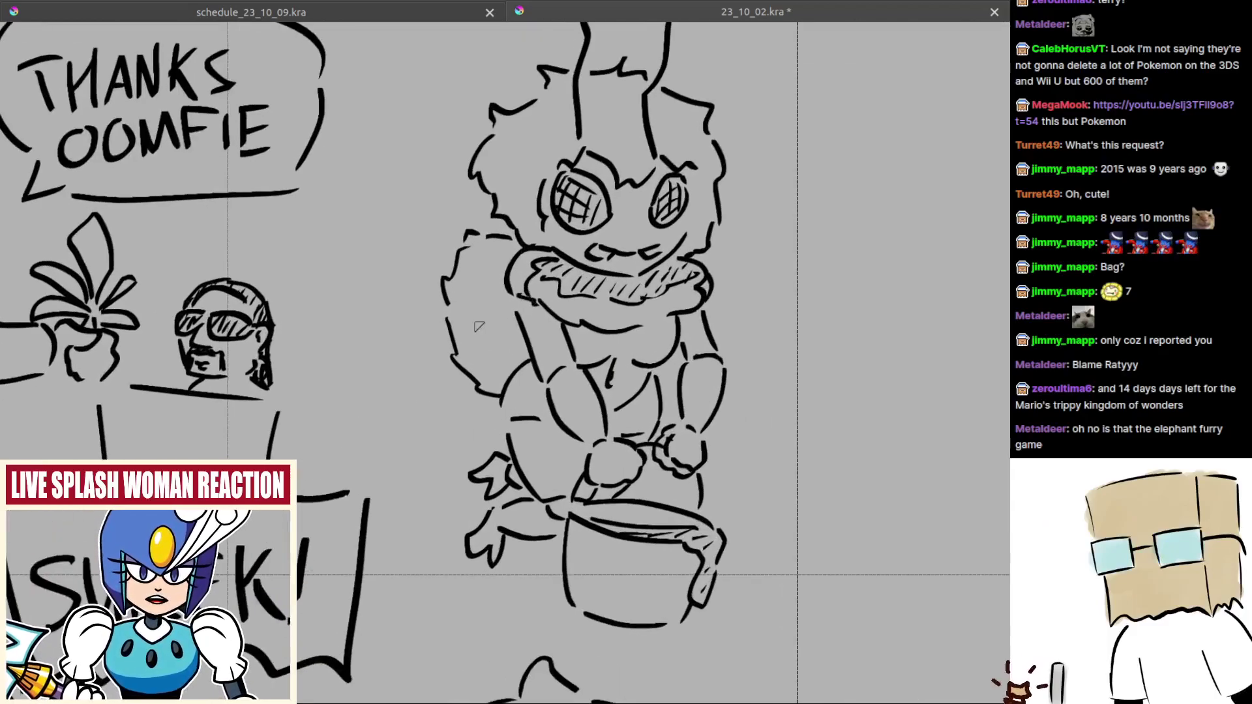
key("ctrl+s")
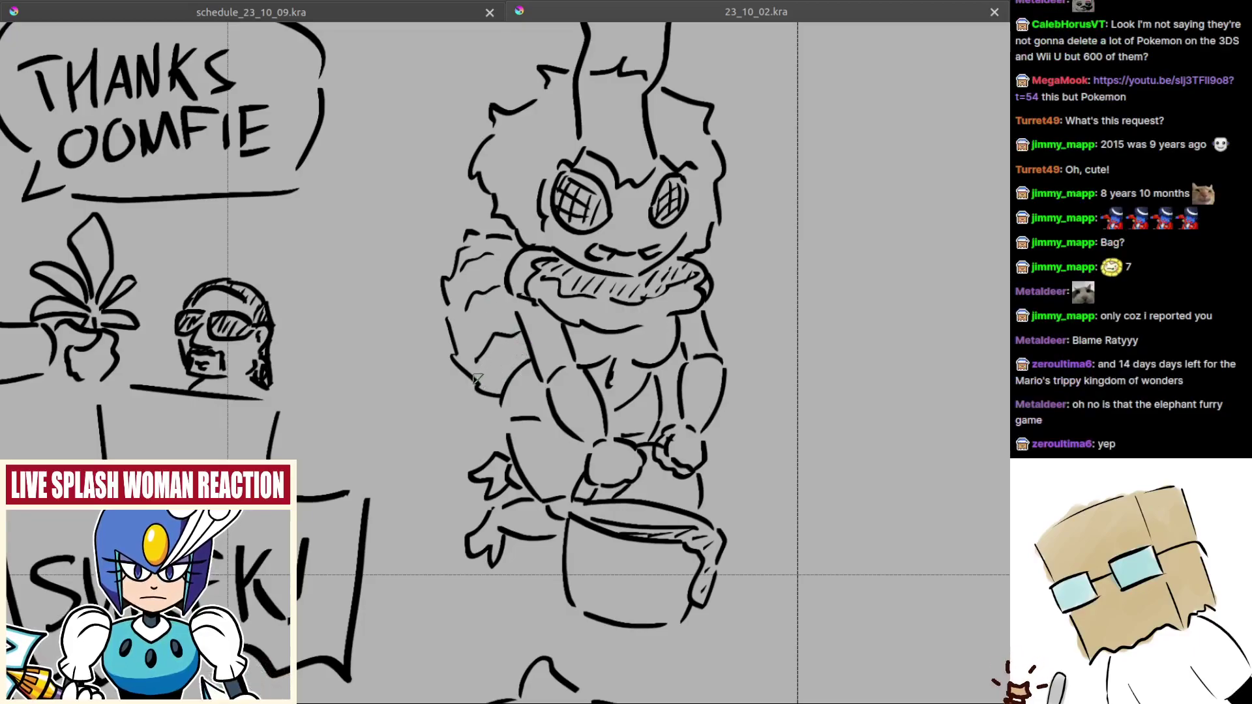
mouse_move(477, 378)
left_mouse_down()
mouse_move(506, 345)
mouse_move(524, 348)
left_mouse_up()
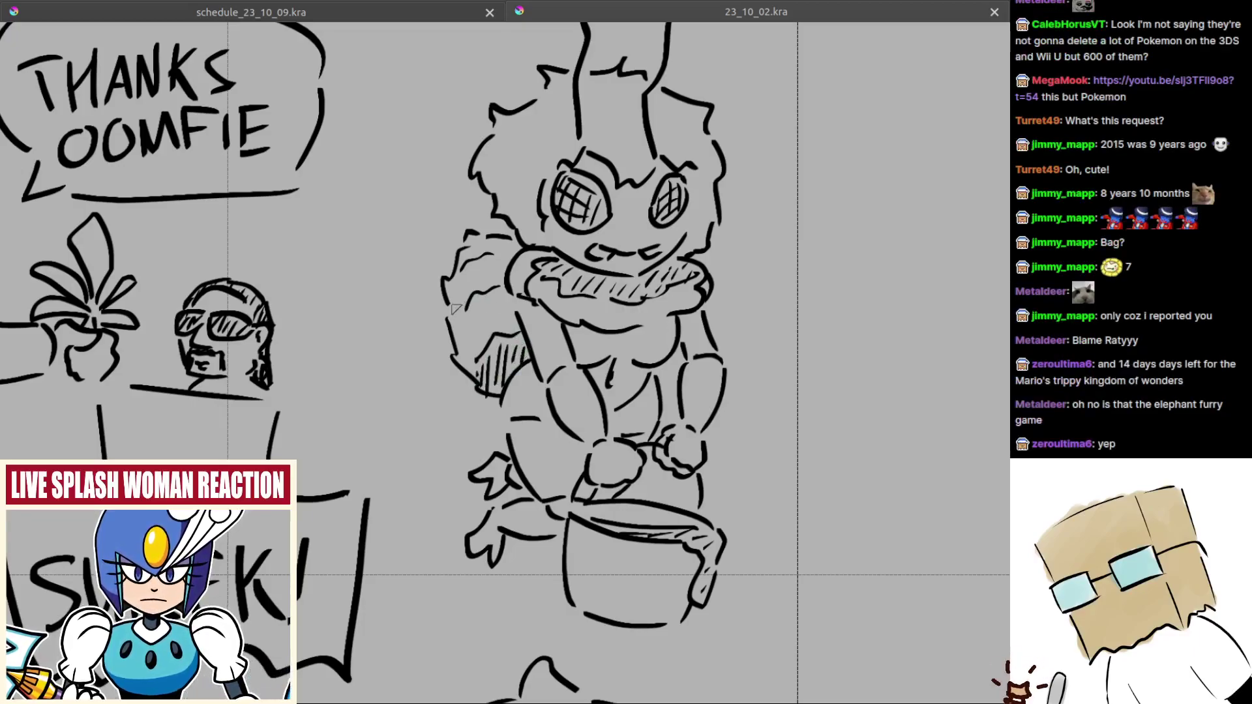
mouse_move(469, 295)
left_mouse_down()
mouse_move(500, 256)
mouse_move(503, 267)
mouse_move(465, 244)
left_mouse_up()
Step: Shade the bee's left-side upper arm and forearm with diagonal hatching
left_click_drag(616, 431, 572, 415)
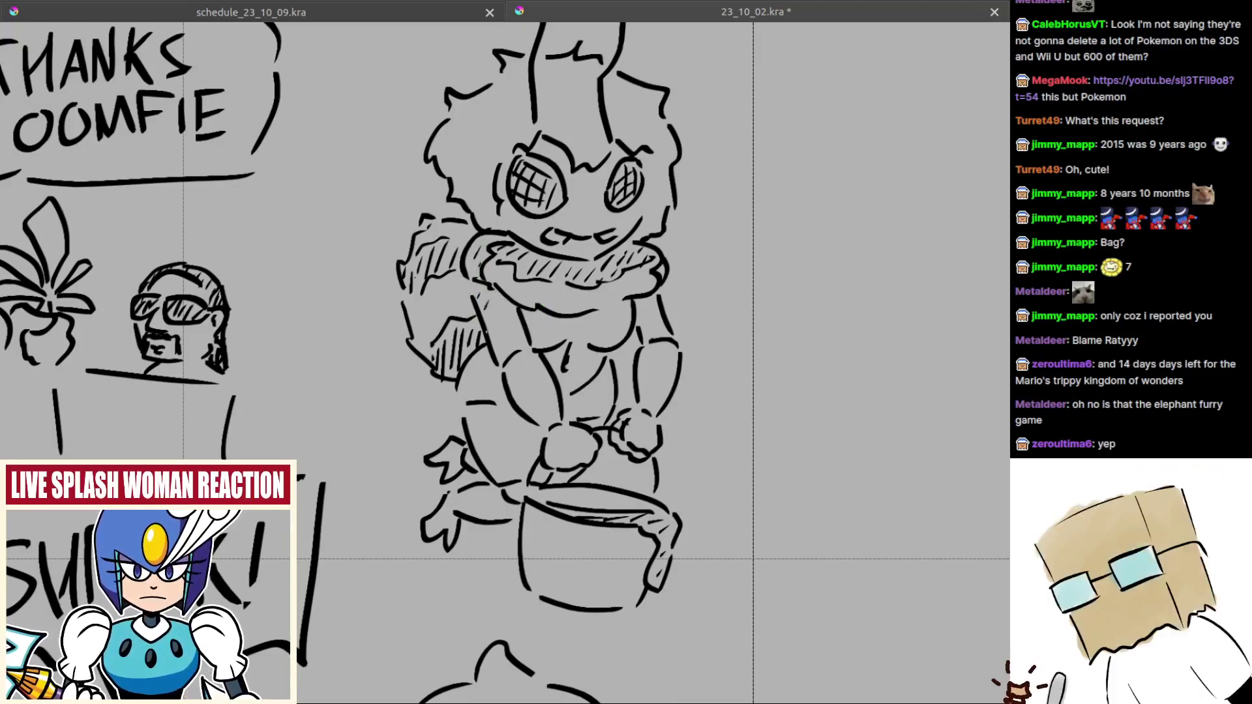
left_click_drag(498, 300, 488, 334)
left_click_drag(512, 317, 513, 395)
left_click_drag(533, 369, 522, 395)
left_click_drag(542, 380, 543, 414)
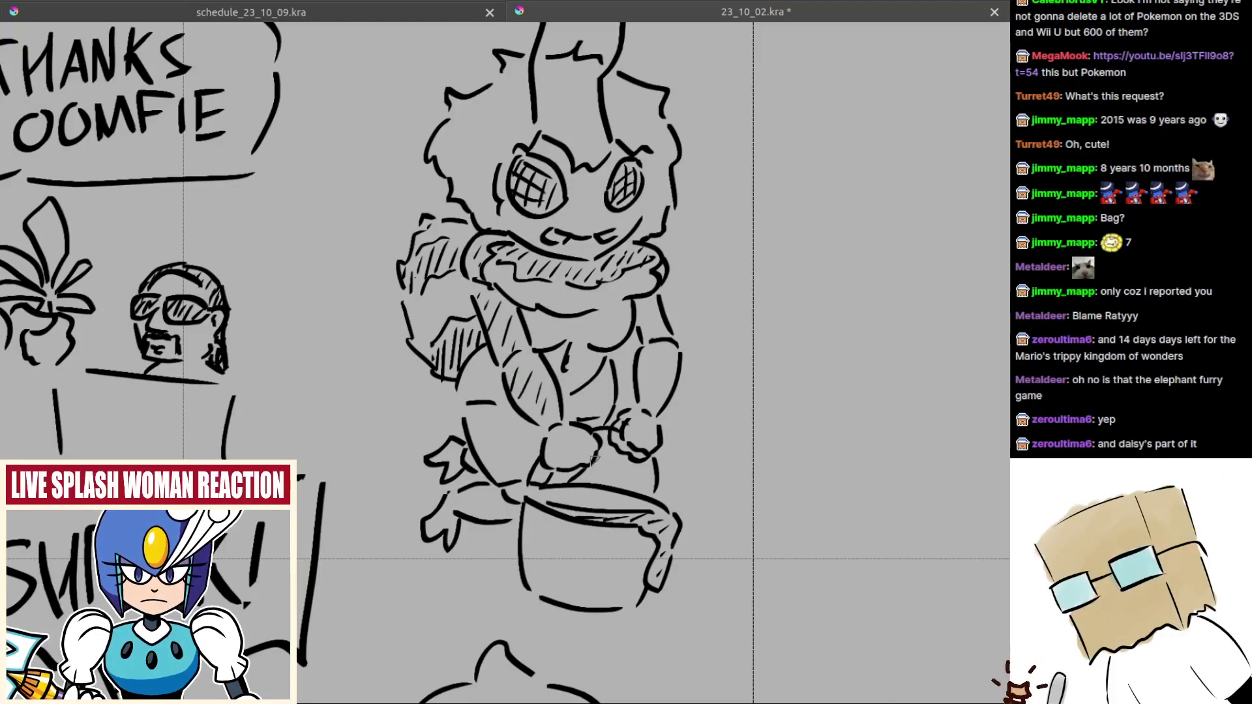
Step: Hatch both of the bee's hands and its right-side forearm with short diagonal strokes
mouse_move(595, 461)
left_mouse_down()
mouse_move(545, 431)
mouse_move(516, 373)
mouse_move(512, 428)
mouse_move(520, 408)
mouse_move(553, 430)
left_mouse_up()
left_click_drag(604, 396, 590, 417)
left_click_drag(604, 404, 609, 425)
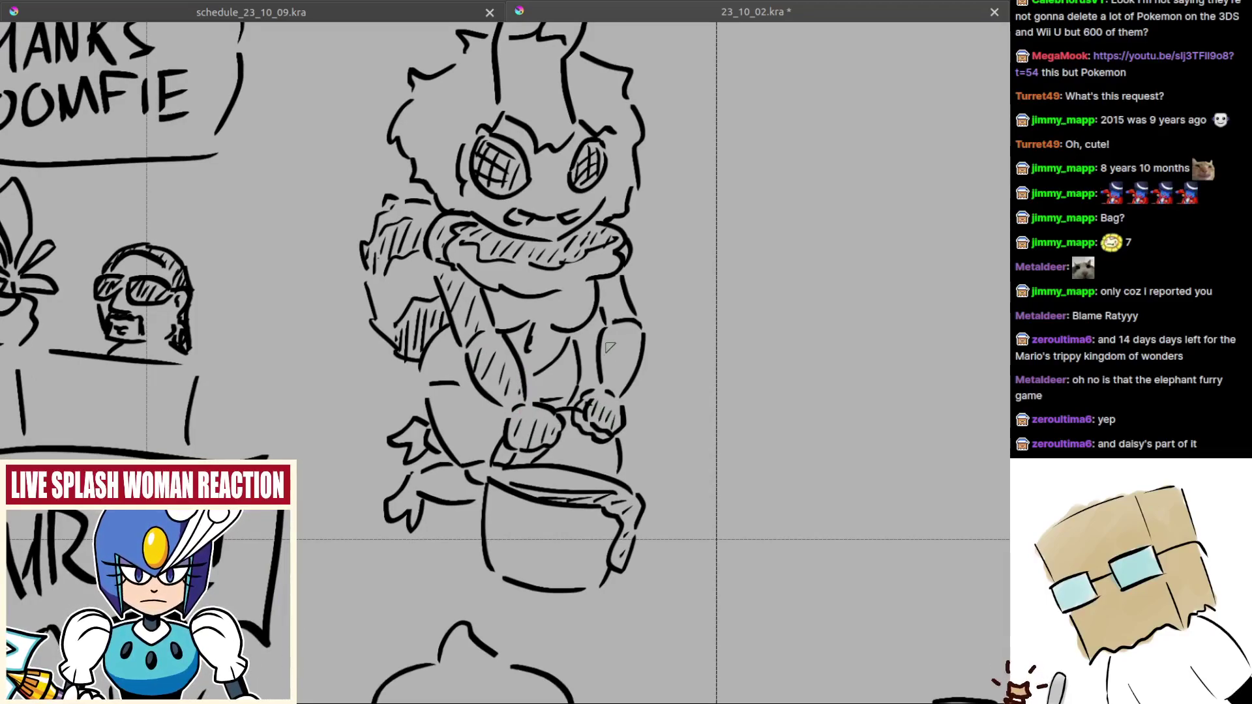
key("ctrl+z")
left_click_drag(620, 327, 608, 366)
left_click_drag(632, 342, 621, 390)
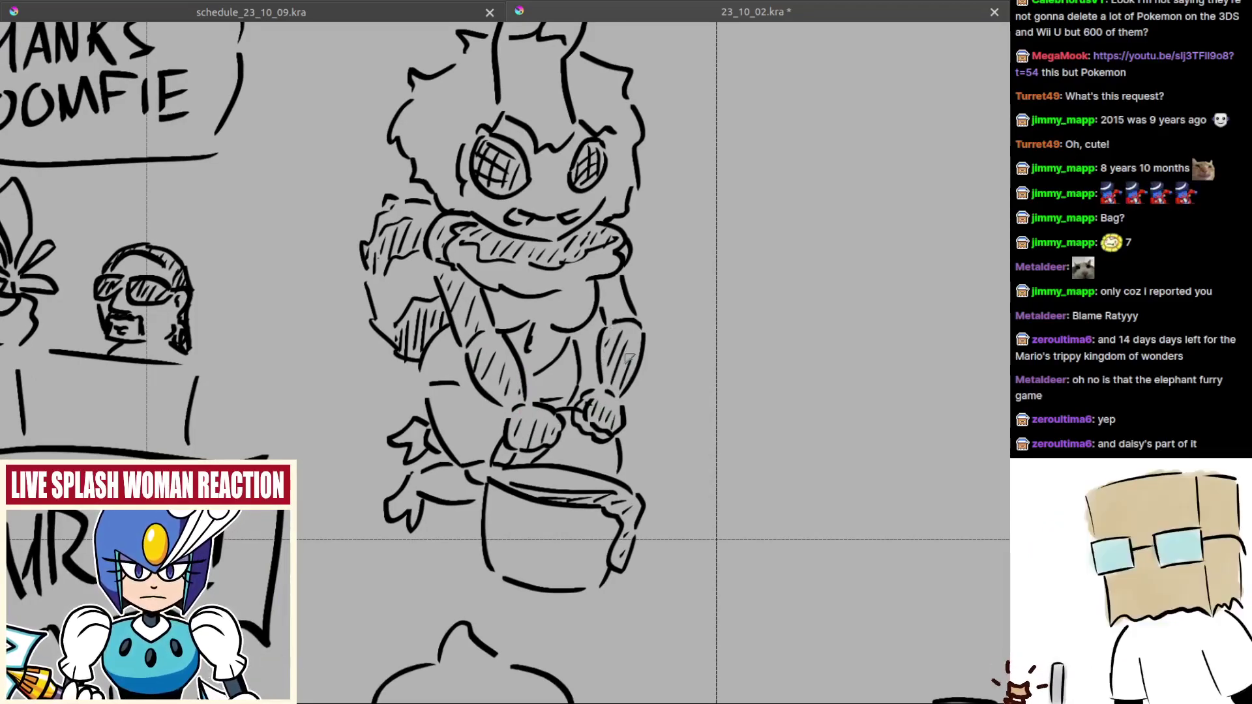
Step: Hatch the bee's right-side upper arm, chest and belly with diagonal strokes
left_click_drag(615, 302, 601, 303)
mouse_move(505, 311)
left_mouse_down()
mouse_move(494, 324)
mouse_move(485, 310)
mouse_move(532, 323)
left_mouse_up()
mouse_move(559, 299)
left_mouse_down()
mouse_move(548, 321)
mouse_move(561, 322)
left_mouse_up()
left_click_drag(588, 296, 574, 318)
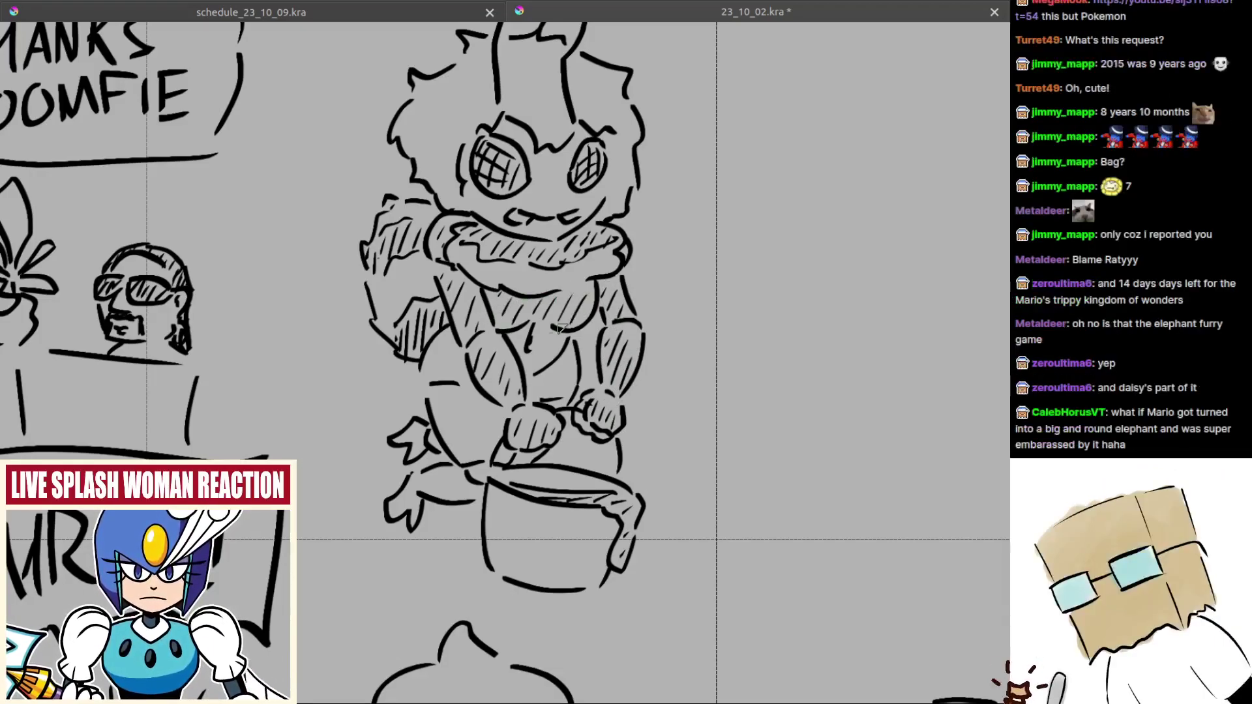
left_click_drag(544, 381, 534, 395)
left_click_drag(575, 354, 549, 387)
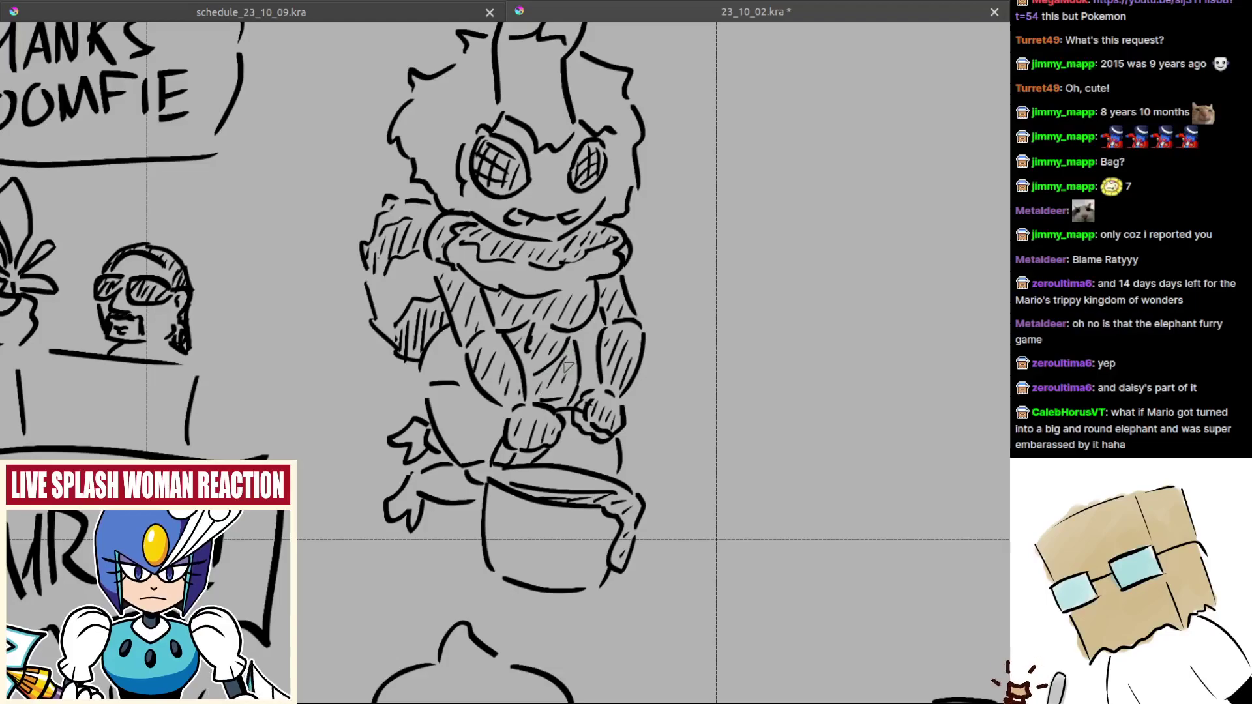
Step: Hatch the bee's hip, thigh and lower leg with diagonal strokes
mouse_move(446, 348)
left_mouse_down()
mouse_move(422, 376)
mouse_move(436, 375)
left_mouse_up()
left_click_drag(461, 359, 436, 421)
mouse_move(472, 385)
left_mouse_down()
mouse_move(450, 429)
mouse_move(456, 446)
left_mouse_up()
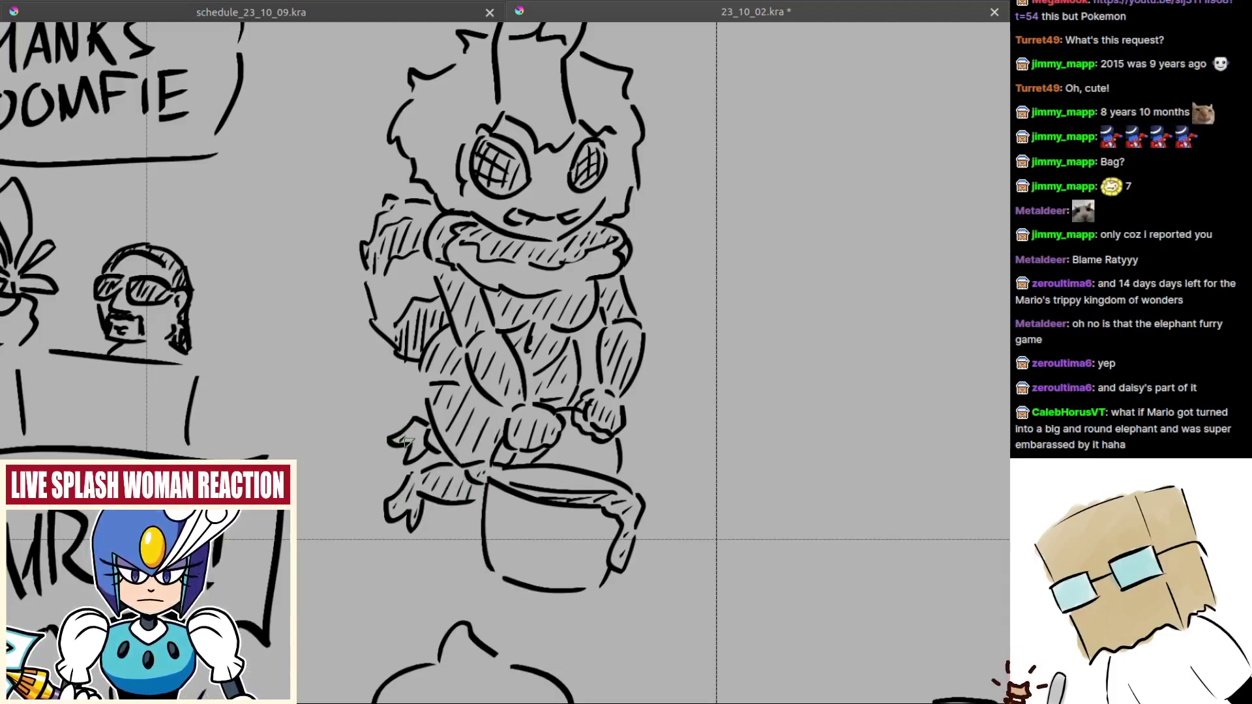
left_click_drag(454, 494, 460, 626)
Step: Hatch the bee's face around the eyes and mouth, and save the drawing
left_click_drag(512, 531, 474, 444)
scroll(474, 445, "down", 1)
scroll(449, 380, "up", 4)
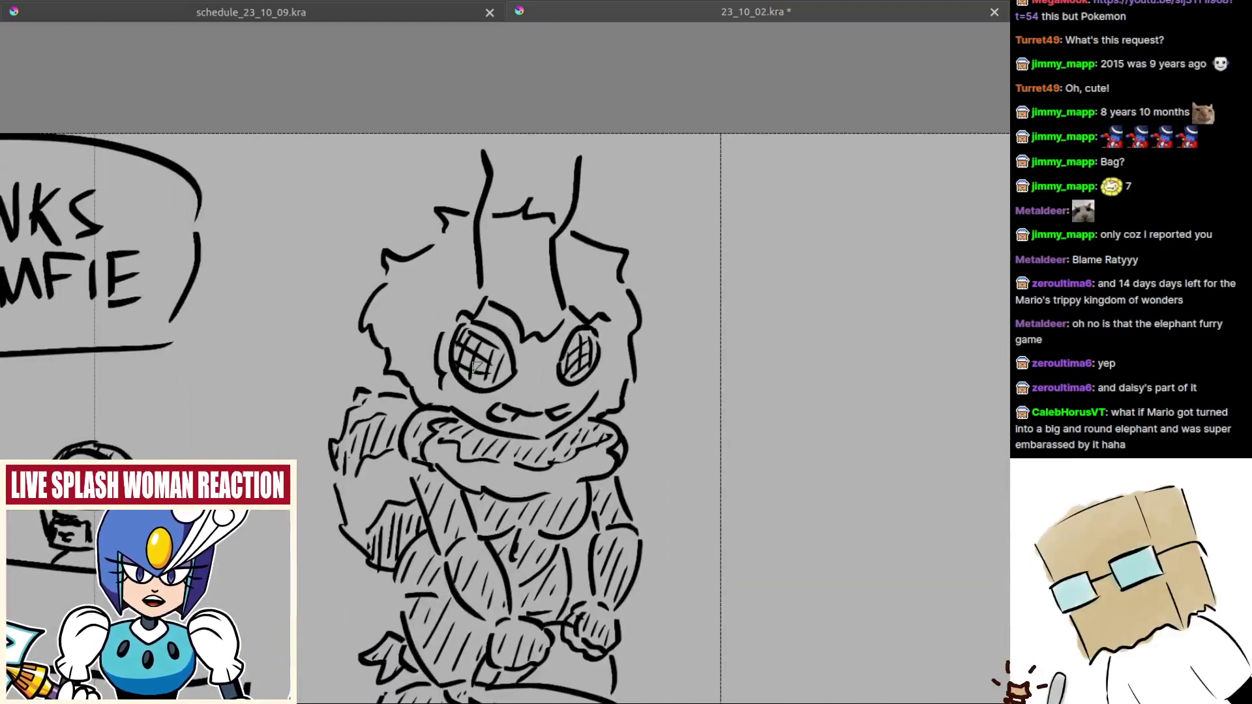
key("ctrl+s")
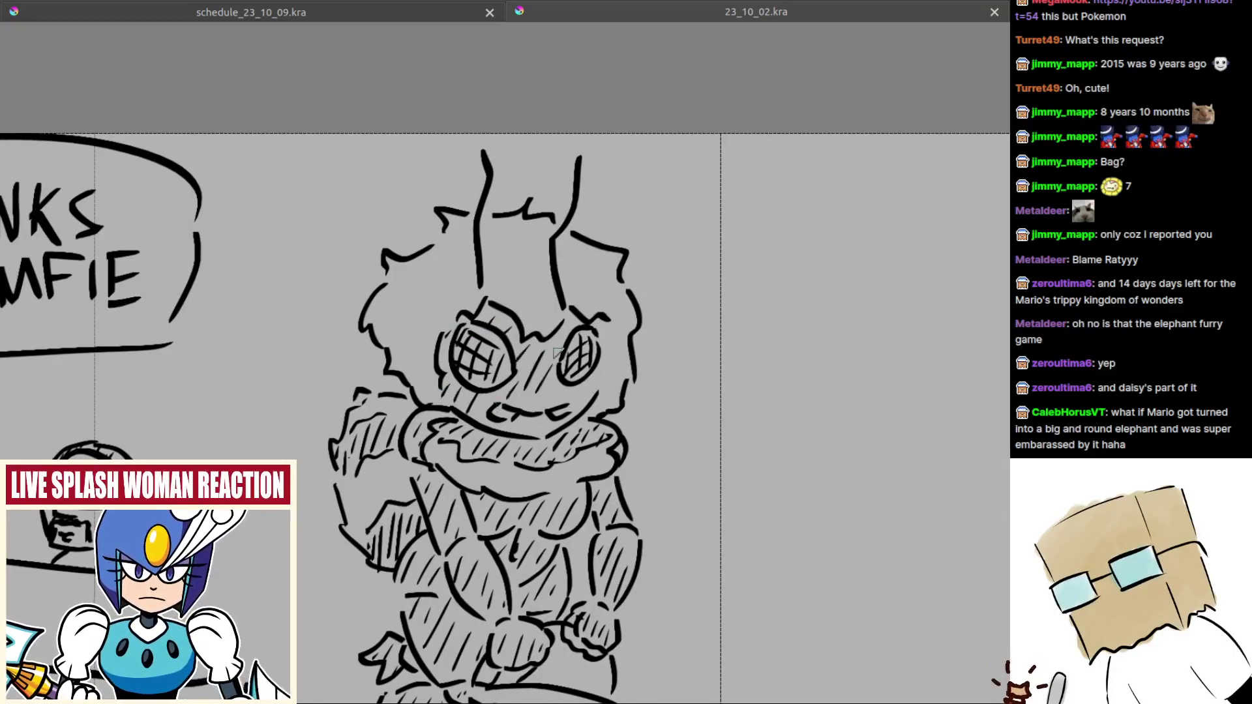
mouse_move(571, 403)
left_mouse_down()
mouse_move(594, 378)
mouse_move(543, 404)
left_mouse_up()
Step: Try a jagged line in the bee's hair, undo it, and save the drawing
left_click_drag(392, 290, 423, 347)
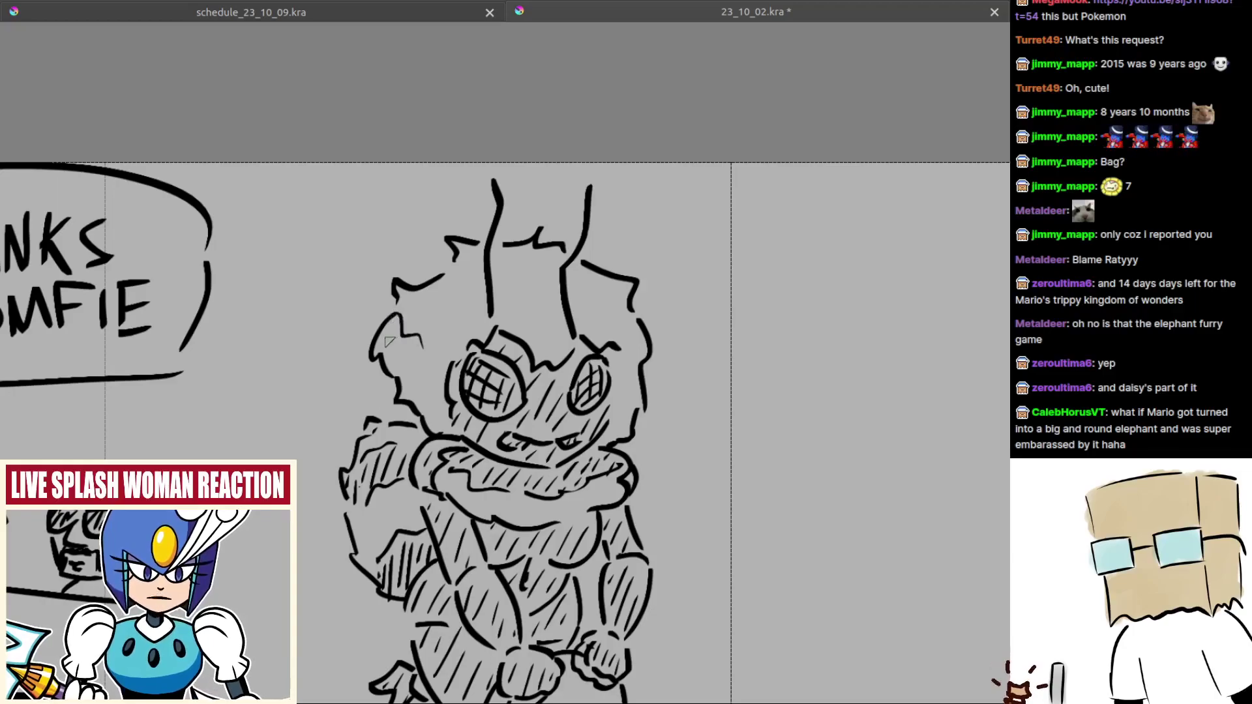
key("ctrl+z")
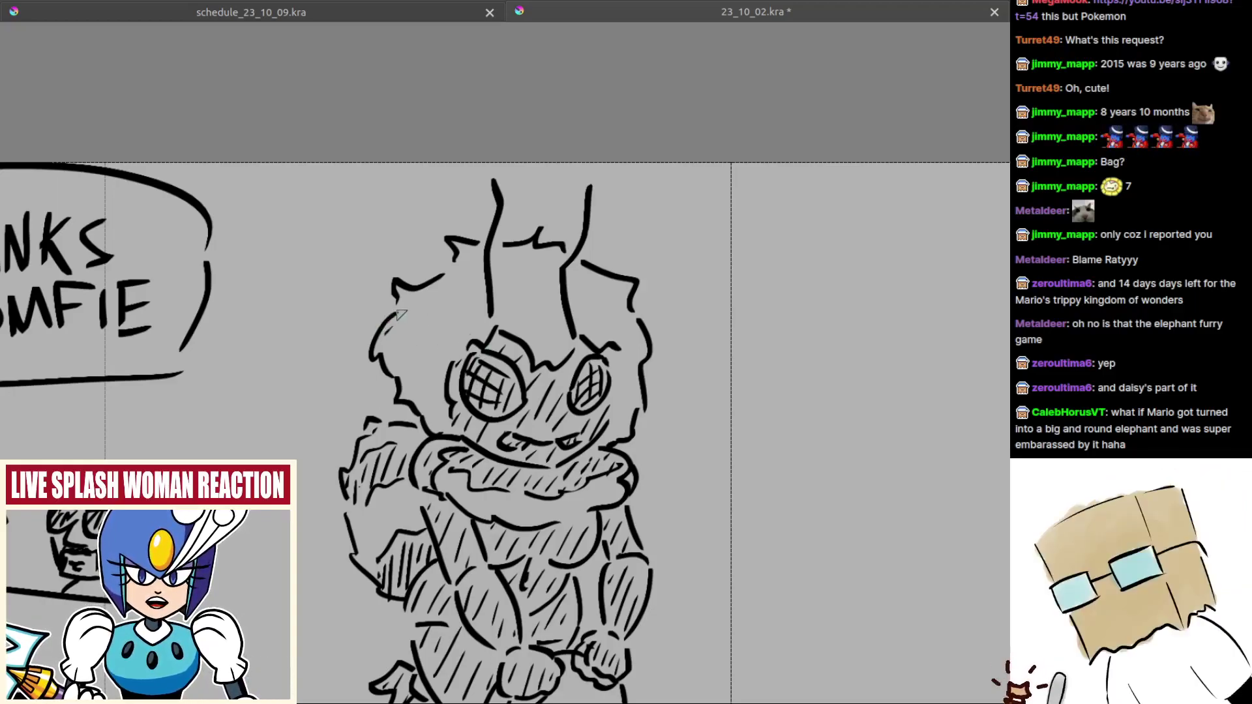
scroll(450, 323, "down", 5)
scroll(528, 403, "up", 3)
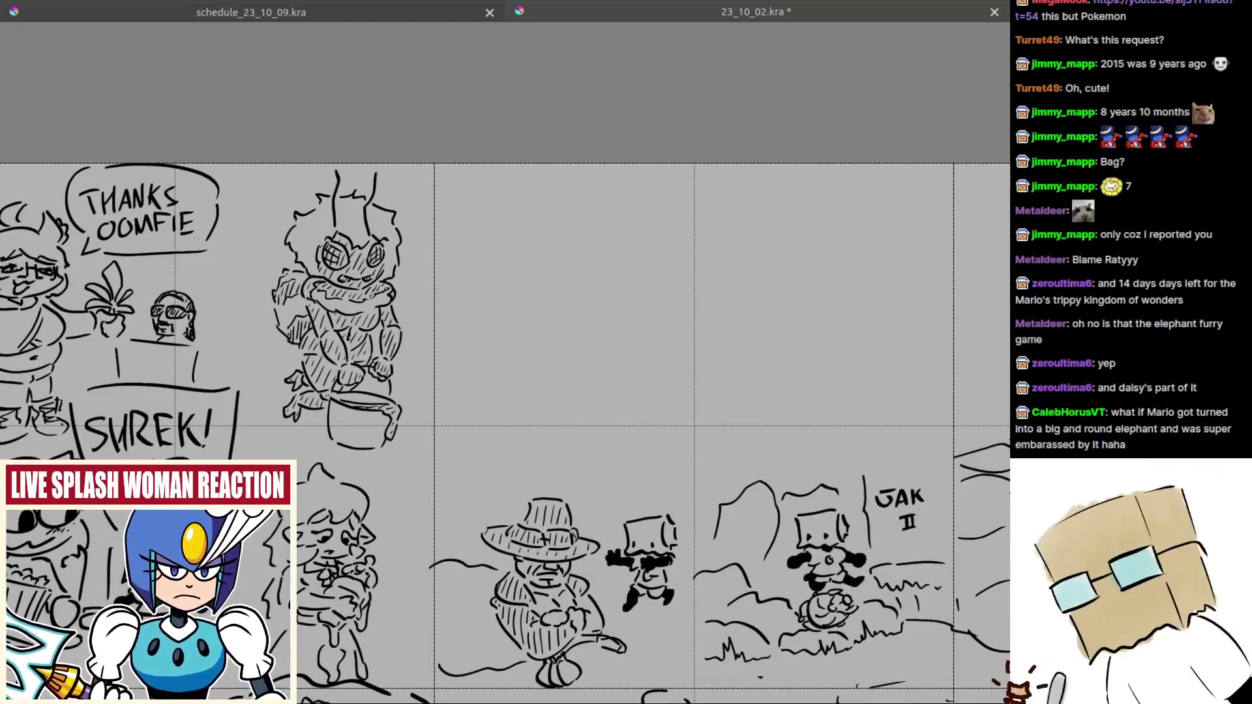
key("ctrl+s")
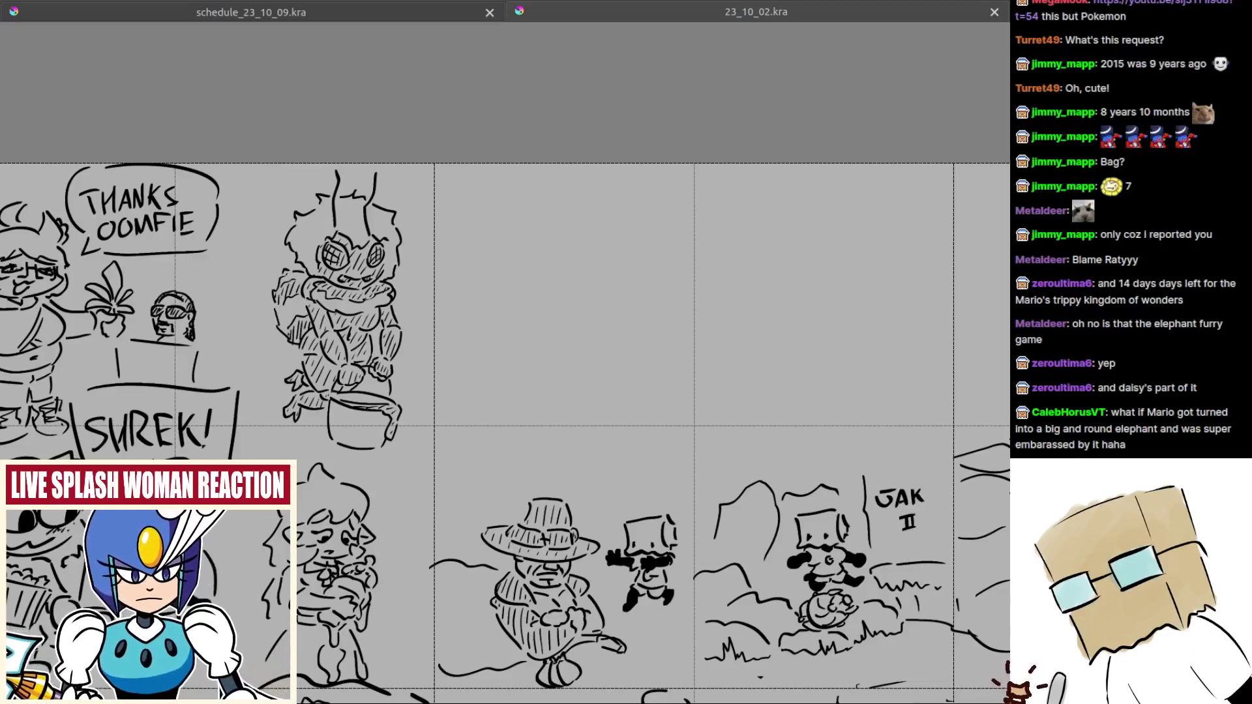
Step: Paste the Ganondorf artwork onto the doodle sheet as a reference image
mouse_move(518, 384)
left_mouse_down()
mouse_move(490, 423)
mouse_move(523, 391)
left_mouse_up()
scroll(524, 393, "up", 1)
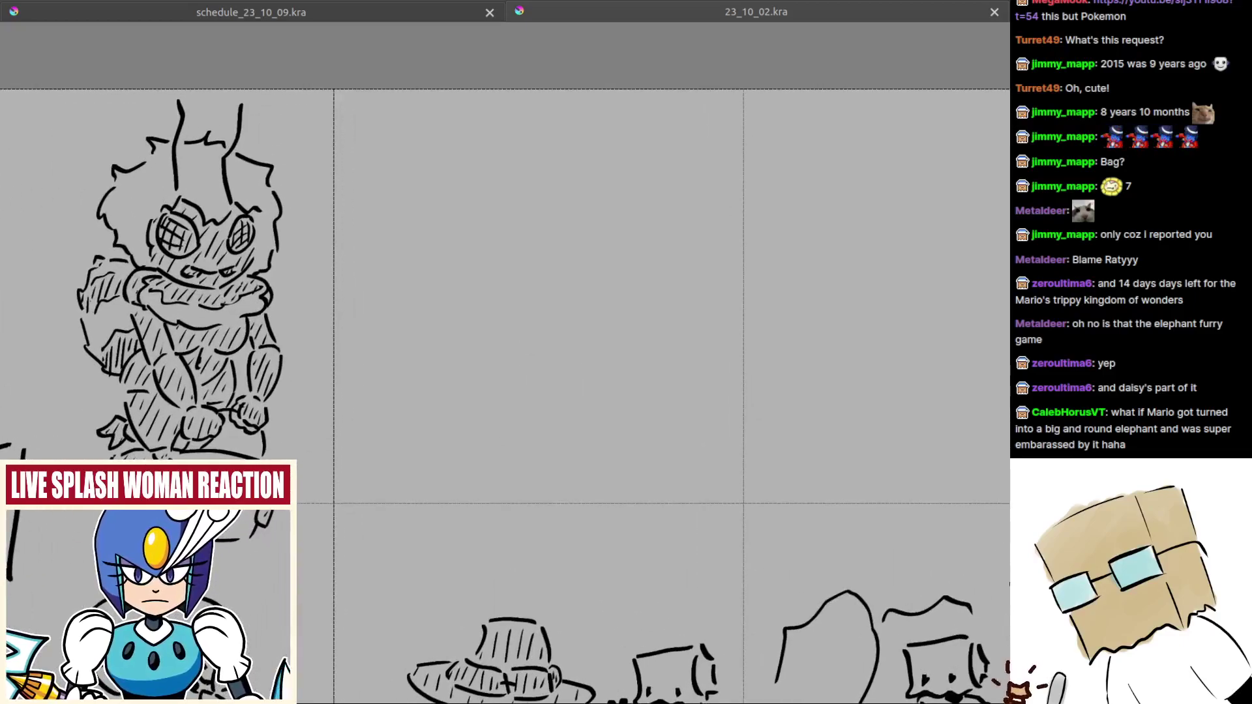
scroll(546, 359, "up", 1)
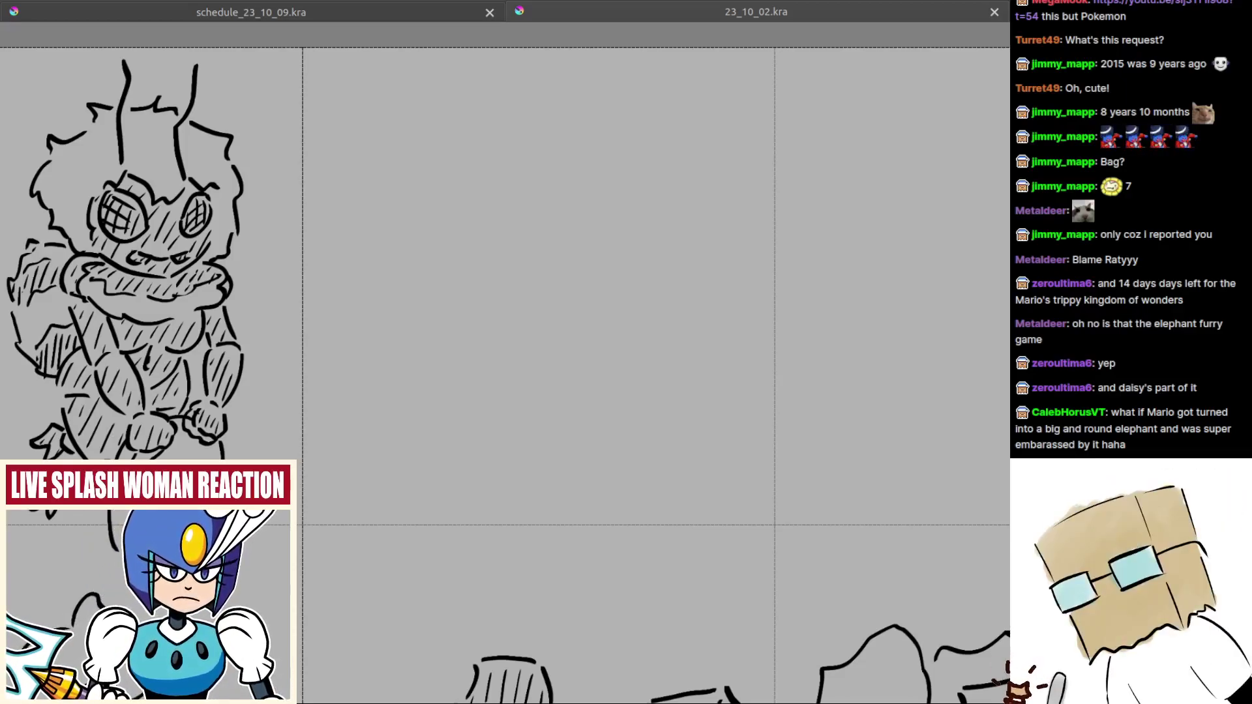
left_click_drag(617, 353, 526, 388)
left_click_drag(517, 315, 532, 300)
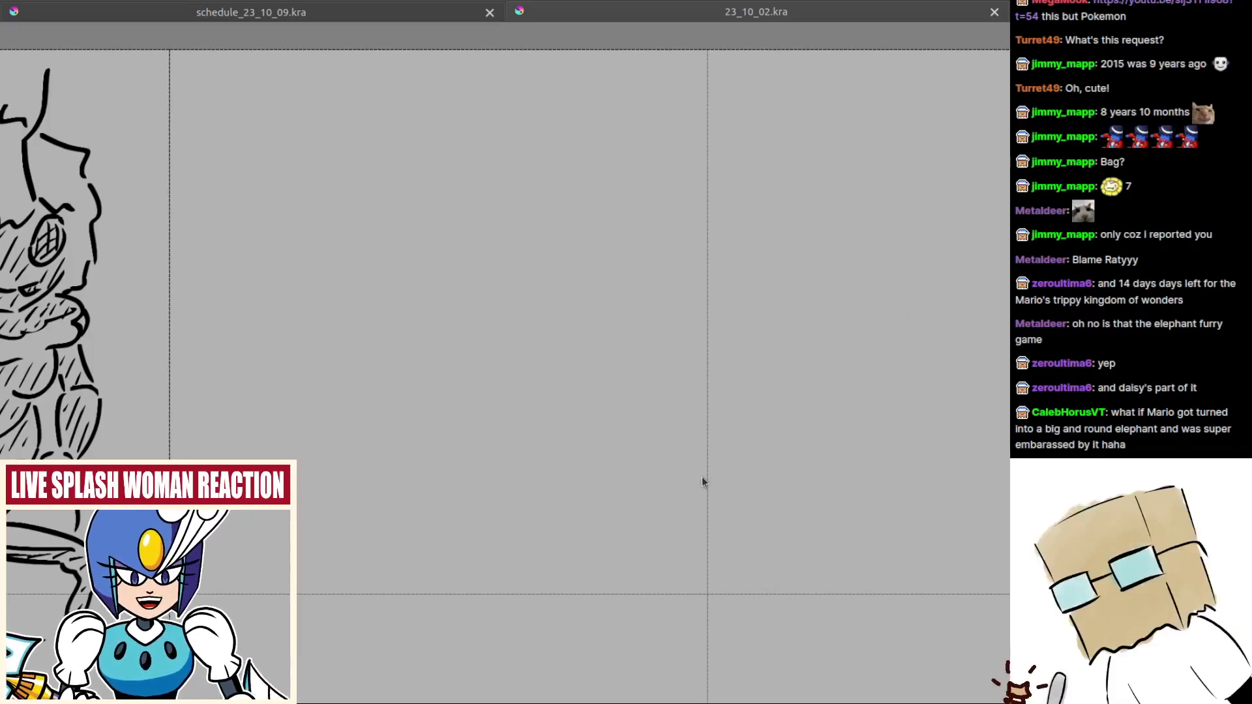
key("ctrl+v")
scroll(703, 480, "down", 4)
left_click_drag(900, 510, 481, 253)
scroll(480, 253, "up", 1)
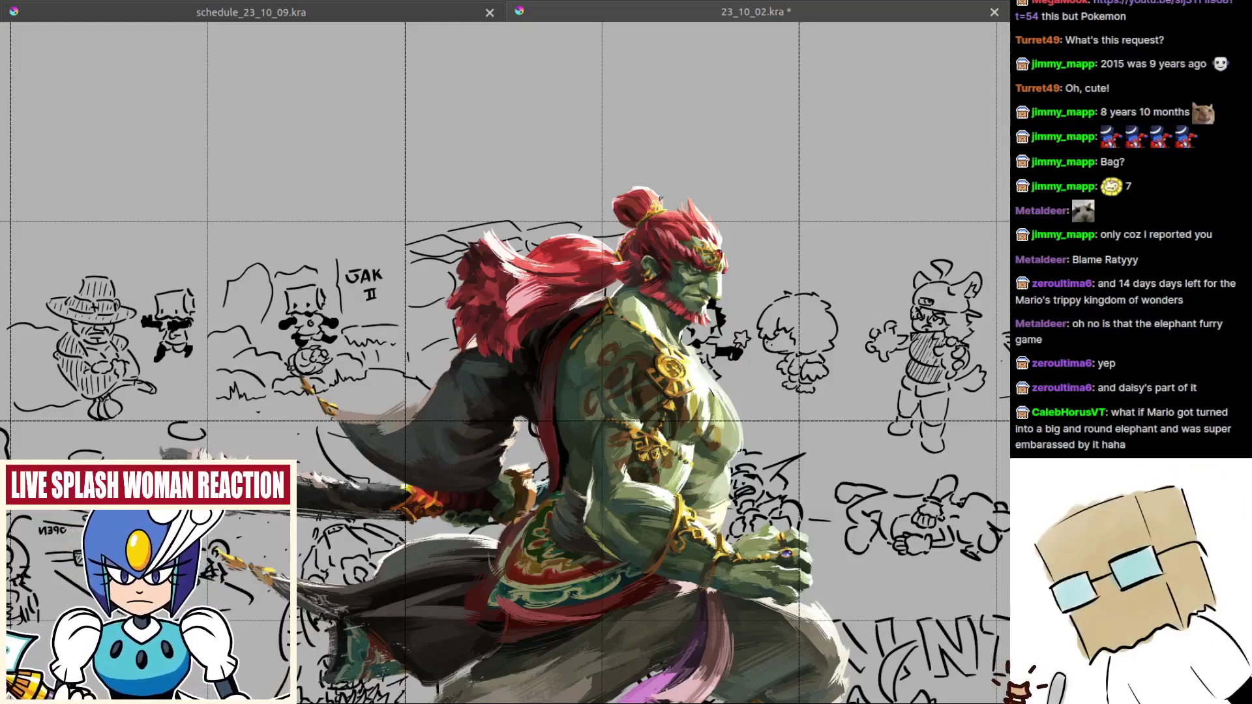
Step: Examine the pasted Ganondorf artwork up close, including the sword, sleeve, hair, torso and overall pose
left_click_drag(634, 510, 634, 499)
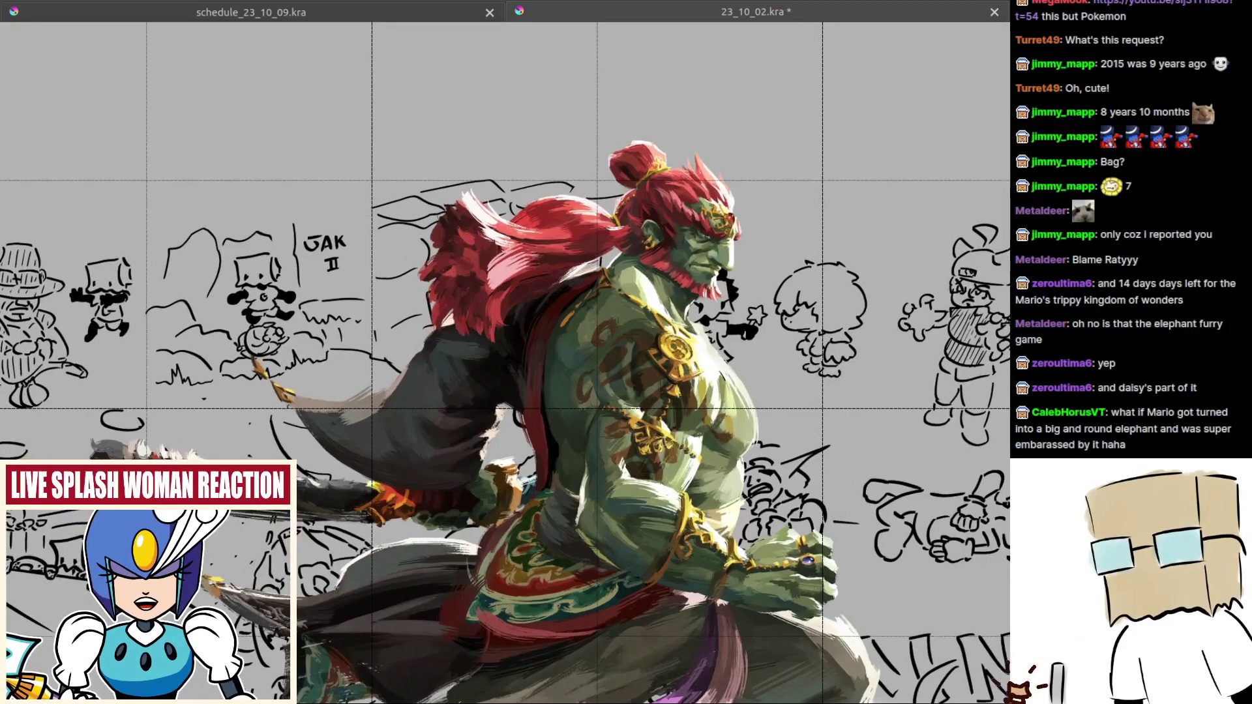
scroll(621, 520, "down", 1)
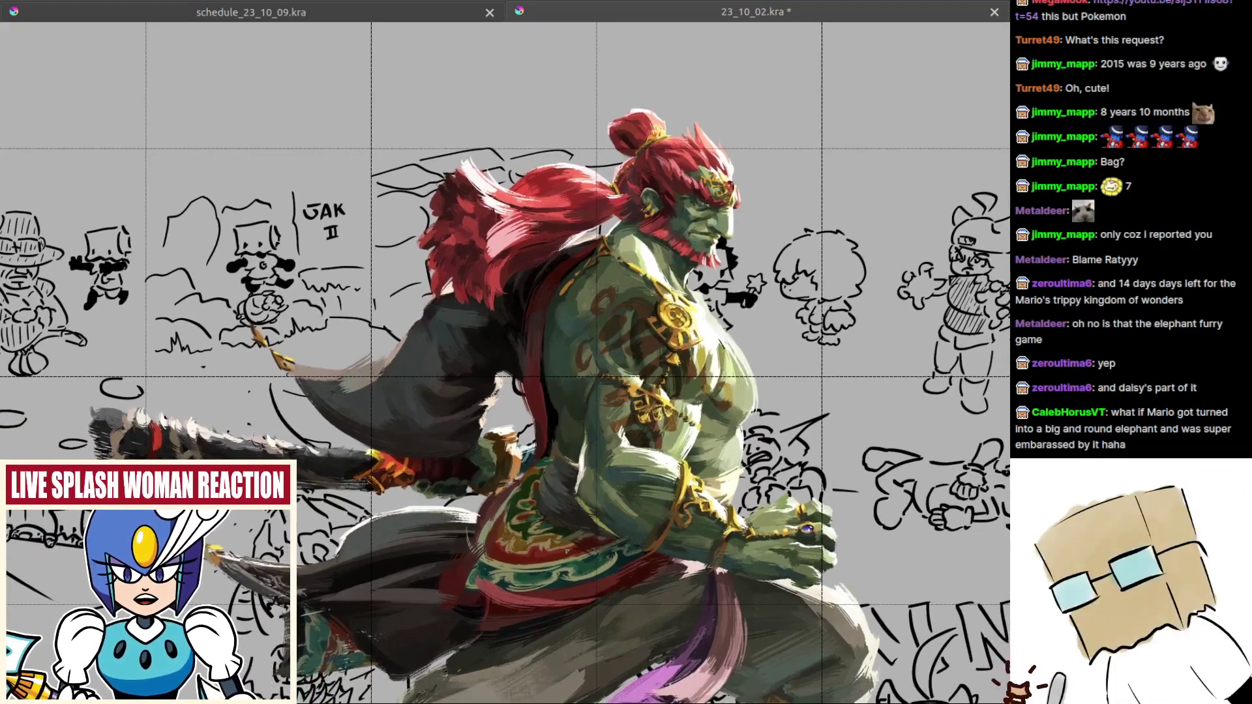
left_click_drag(717, 521, 625, 395)
left_click_drag(692, 463, 710, 532)
scroll(589, 317, "up", 3)
scroll(688, 472, "up", 2)
scroll(414, 540, "up", 4)
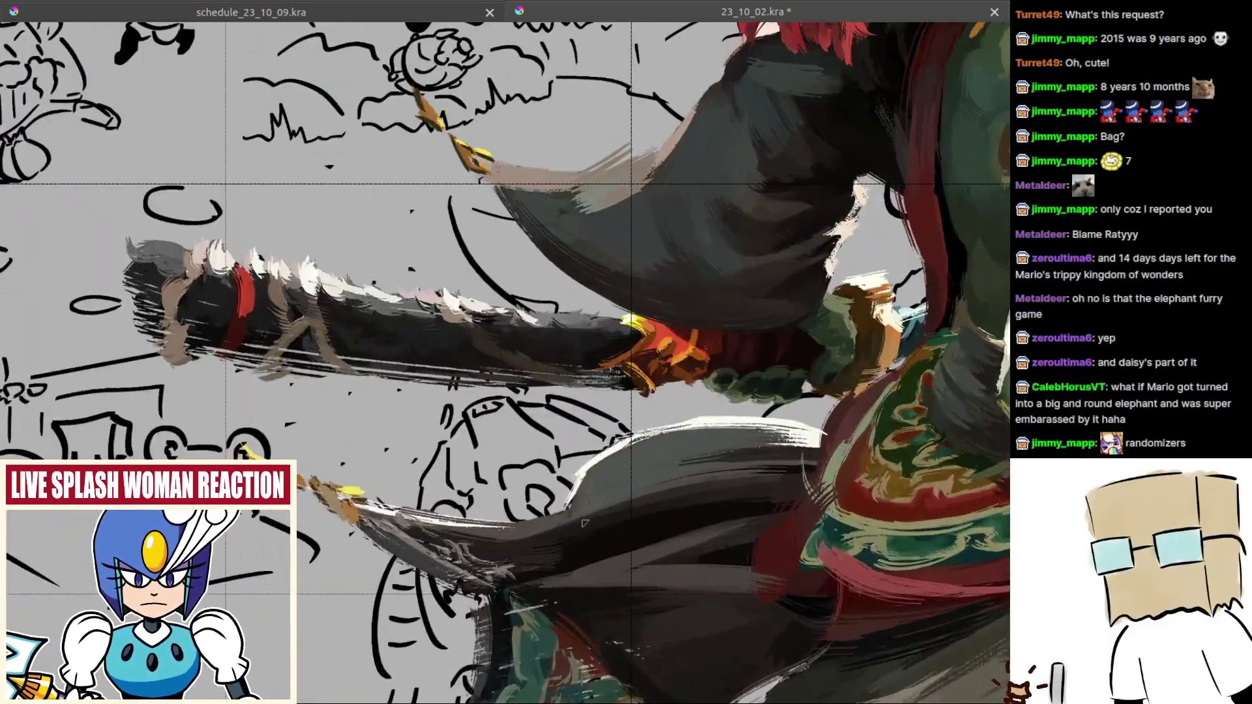
left_click_drag(507, 450, 707, 571)
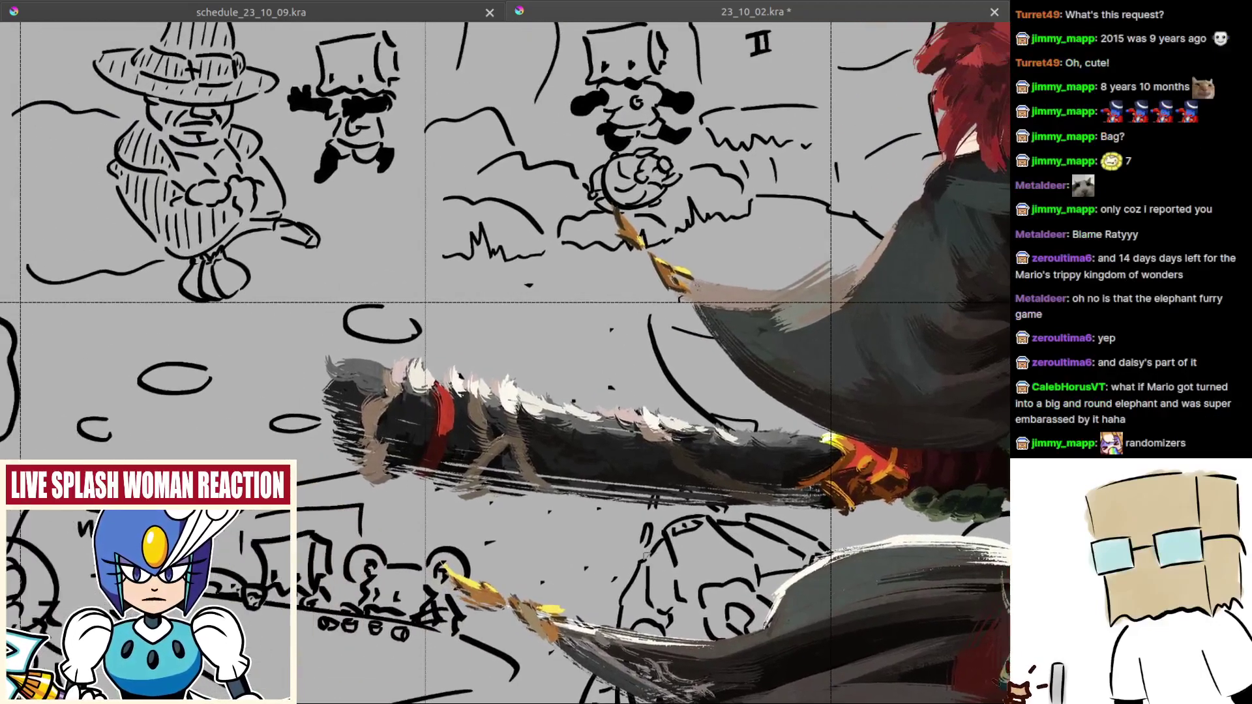
left_click_drag(542, 477, 593, 473)
scroll(455, 366, "up", 8)
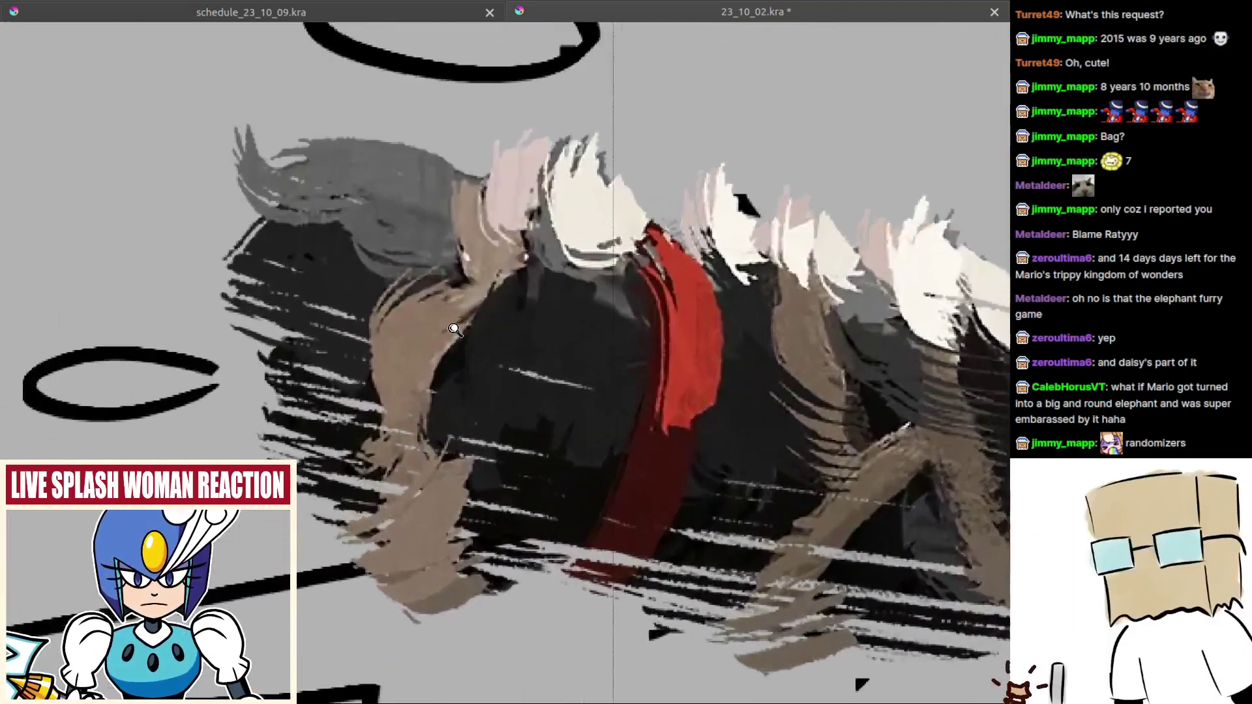
scroll(454, 366, "down", 8)
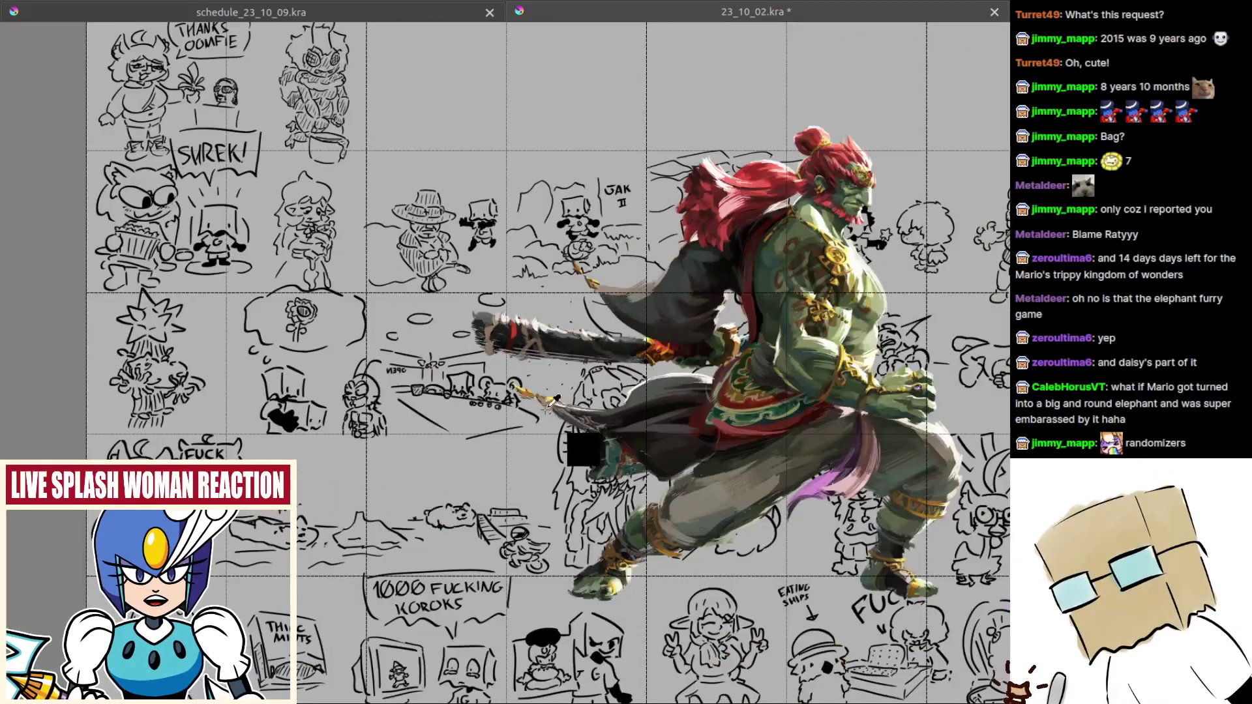
left_click_drag(546, 409, 410, 470)
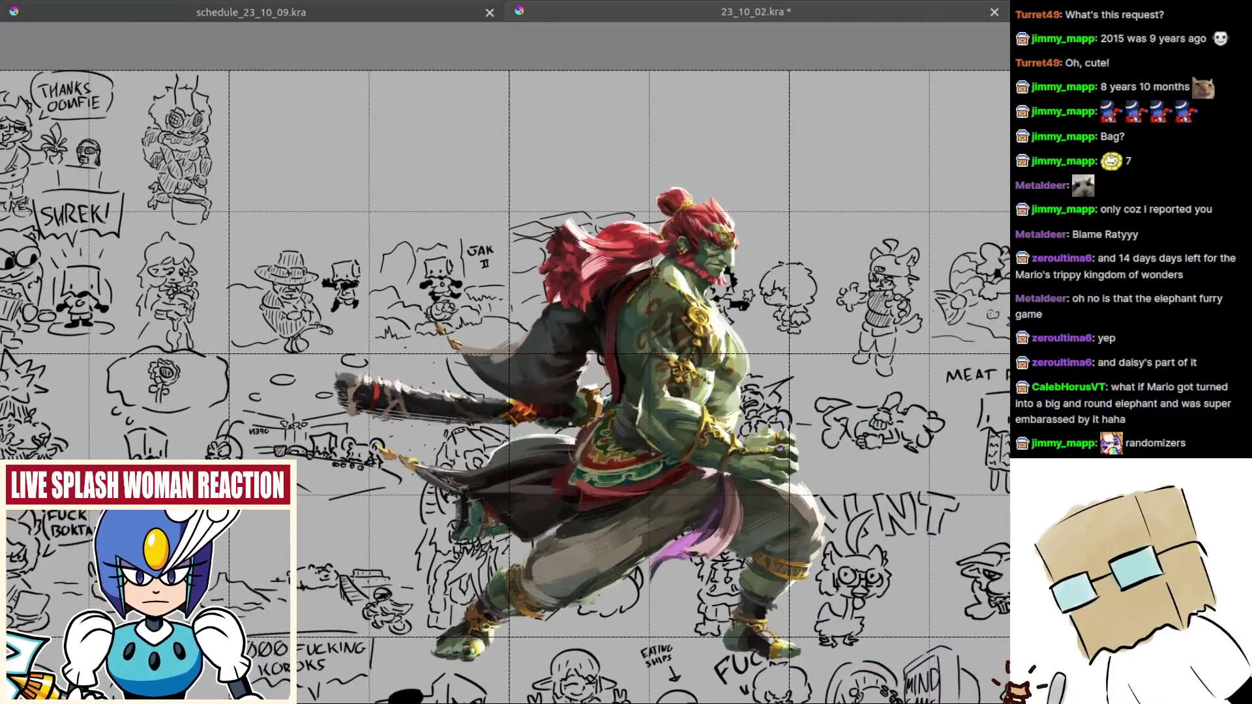
scroll(649, 450, "up", 4)
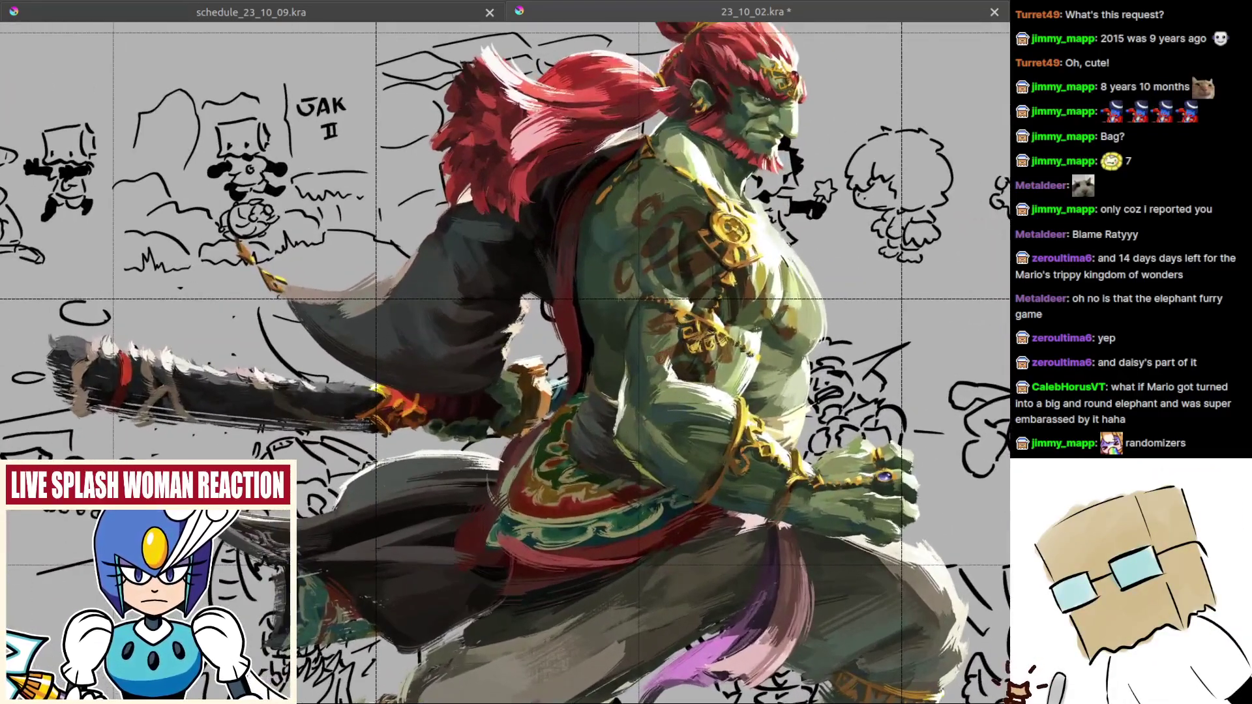
scroll(616, 357, "up", 6)
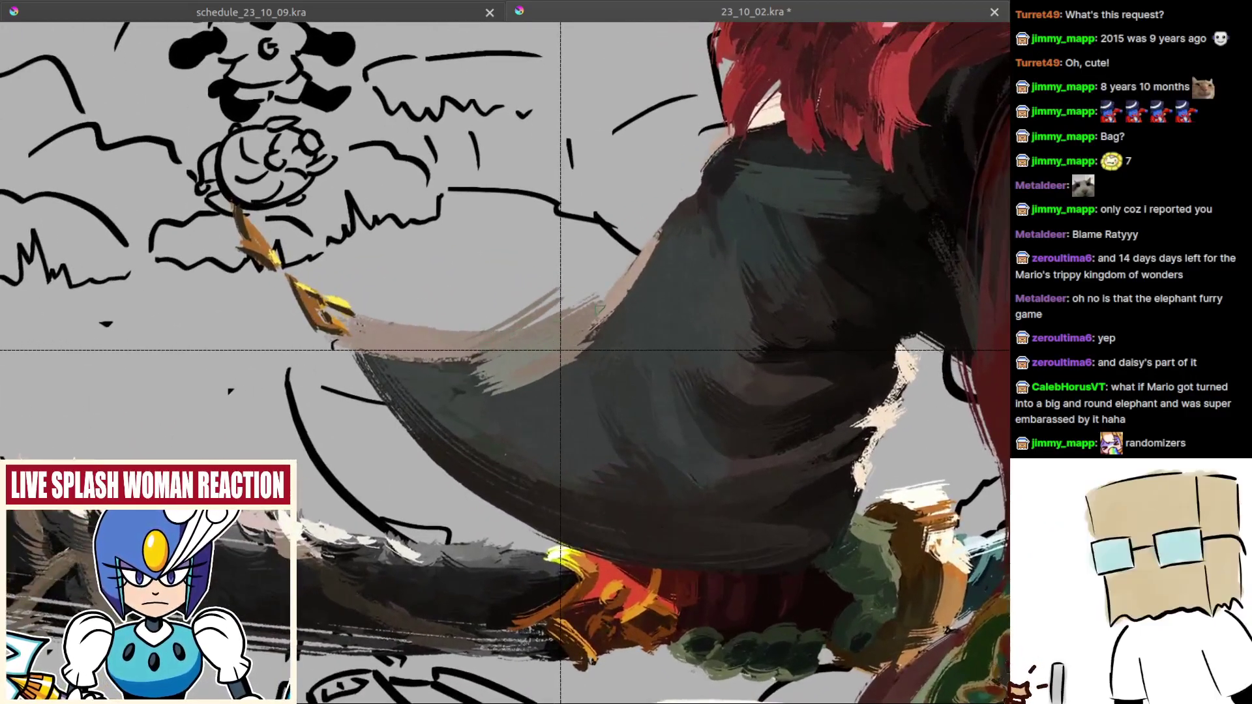
scroll(559, 402, "down", 5)
scroll(559, 402, "up", 3)
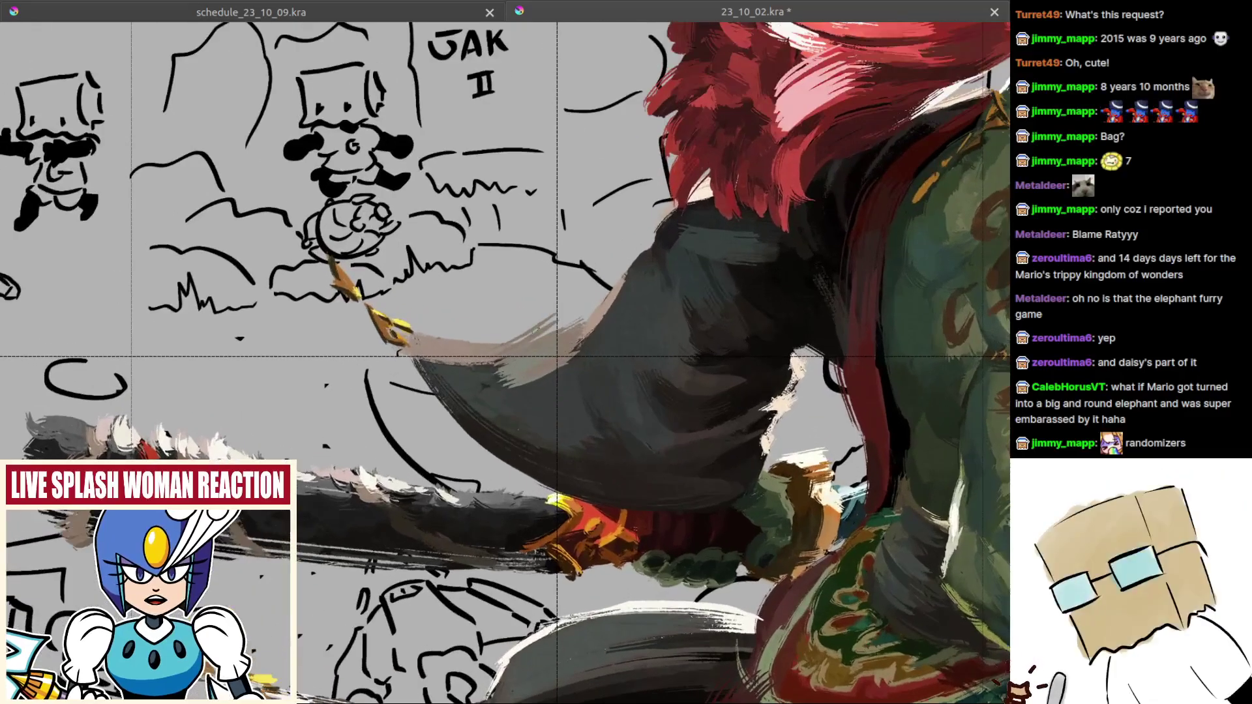
scroll(515, 407, "up", 1)
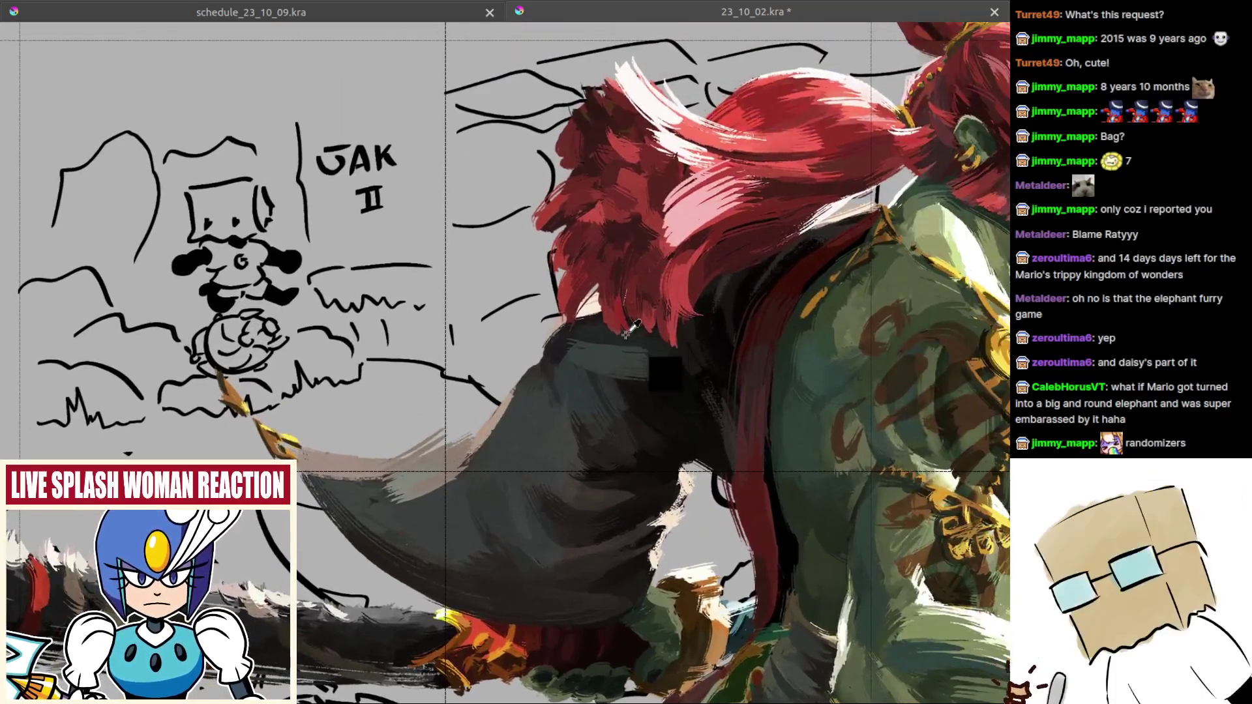
scroll(626, 378, "down", 3)
scroll(616, 347, "down", 4)
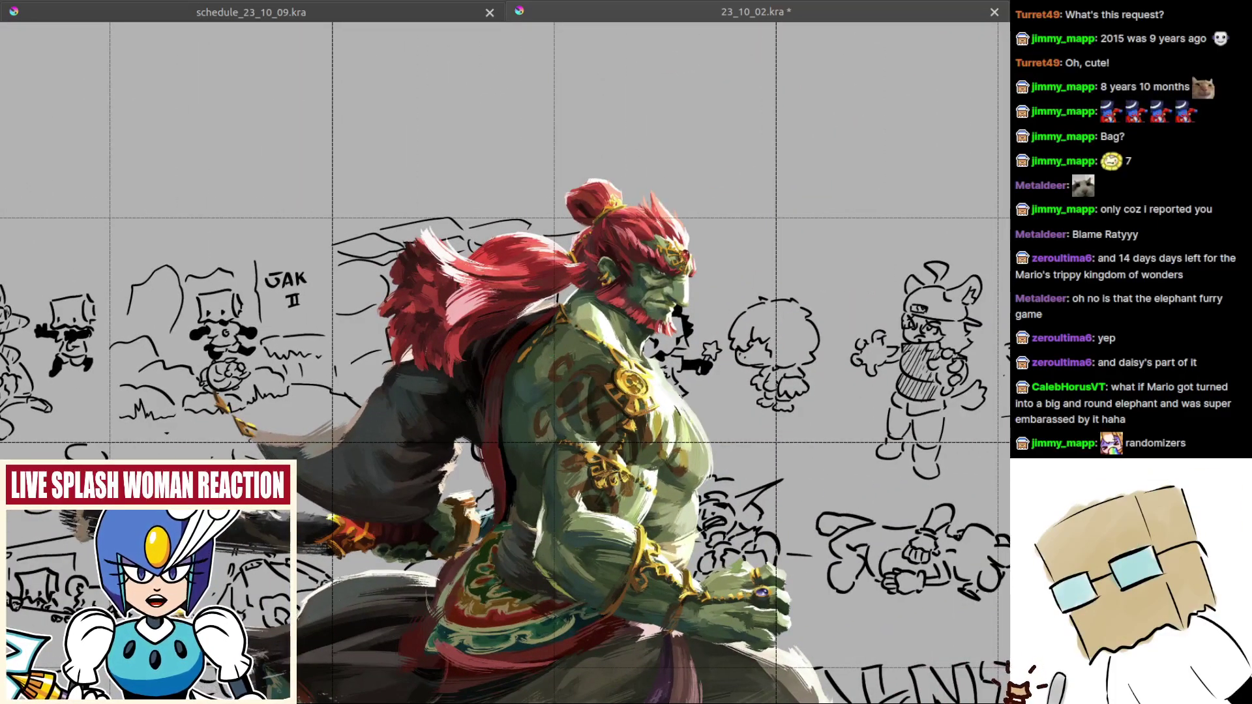
scroll(616, 346, "up", 5)
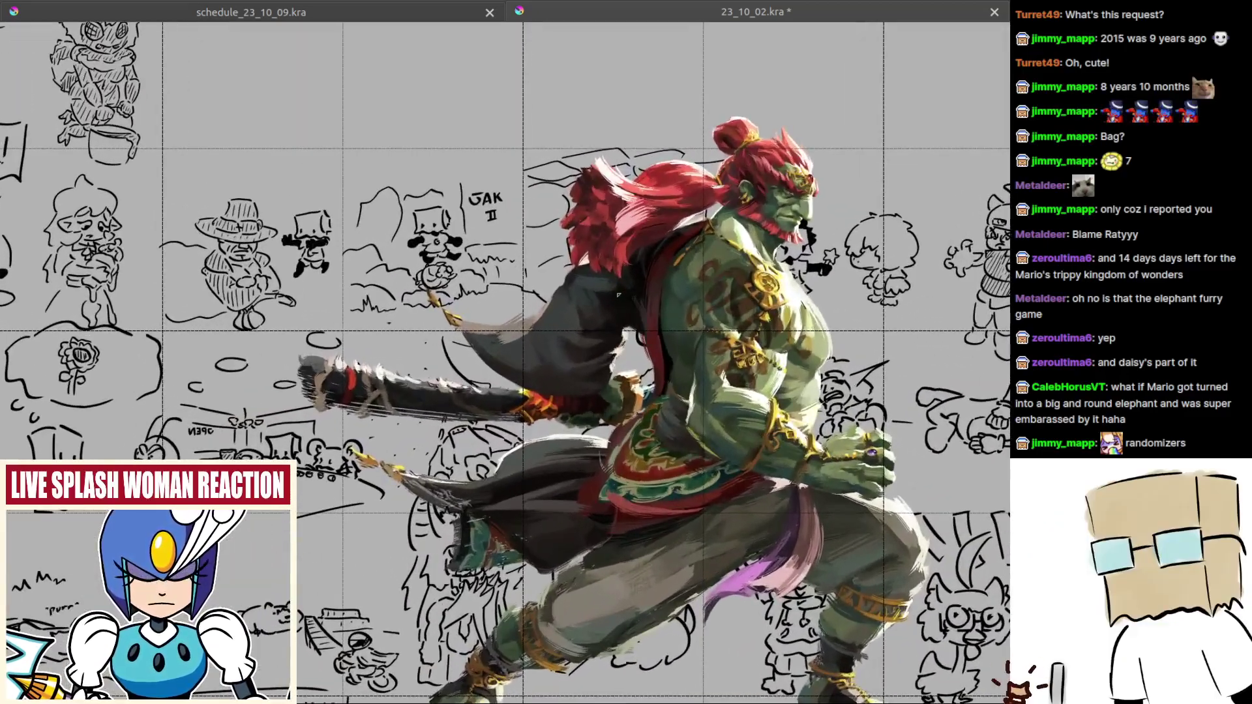
Step: Undo the paste of the Ganondorf artwork and return to the empty cell beside the bee
key("ctrl+z")
left_click_drag(324, 59, 720, 356)
scroll(720, 355, "up", 2)
mouse_move(597, 353)
left_mouse_down()
mouse_move(663, 391)
mouse_move(587, 366)
left_mouse_up()
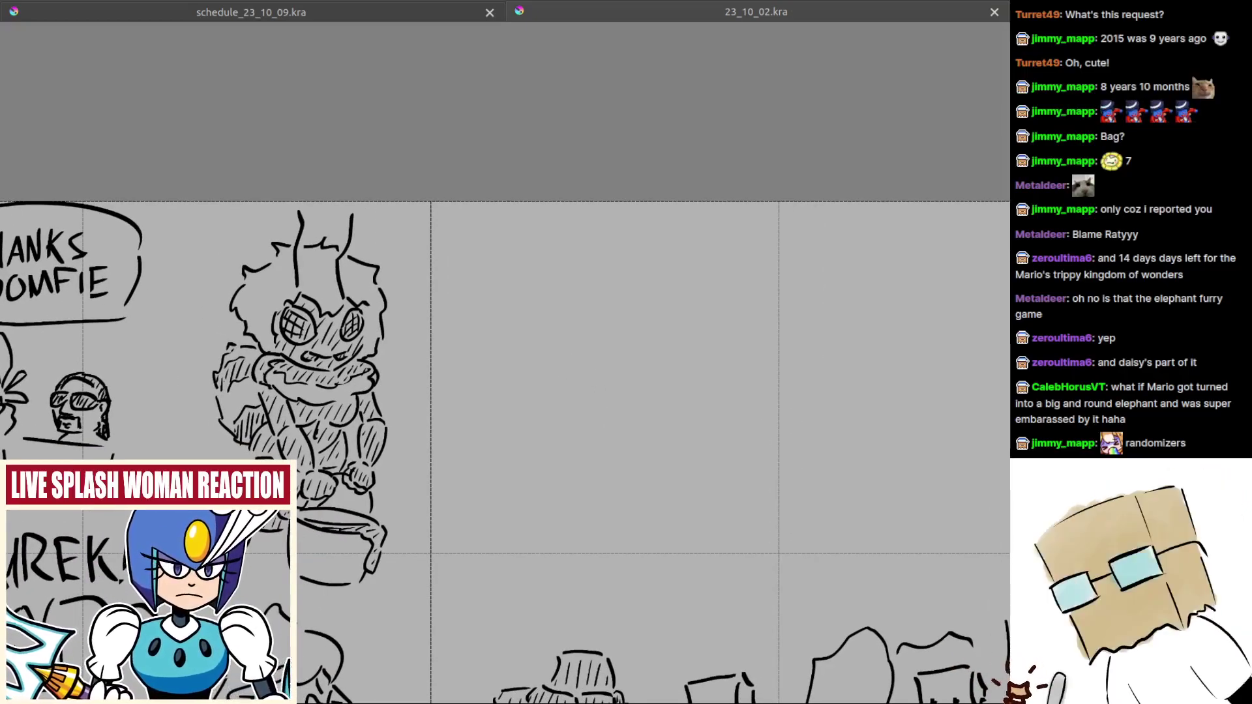
scroll(651, 355, "up", 3)
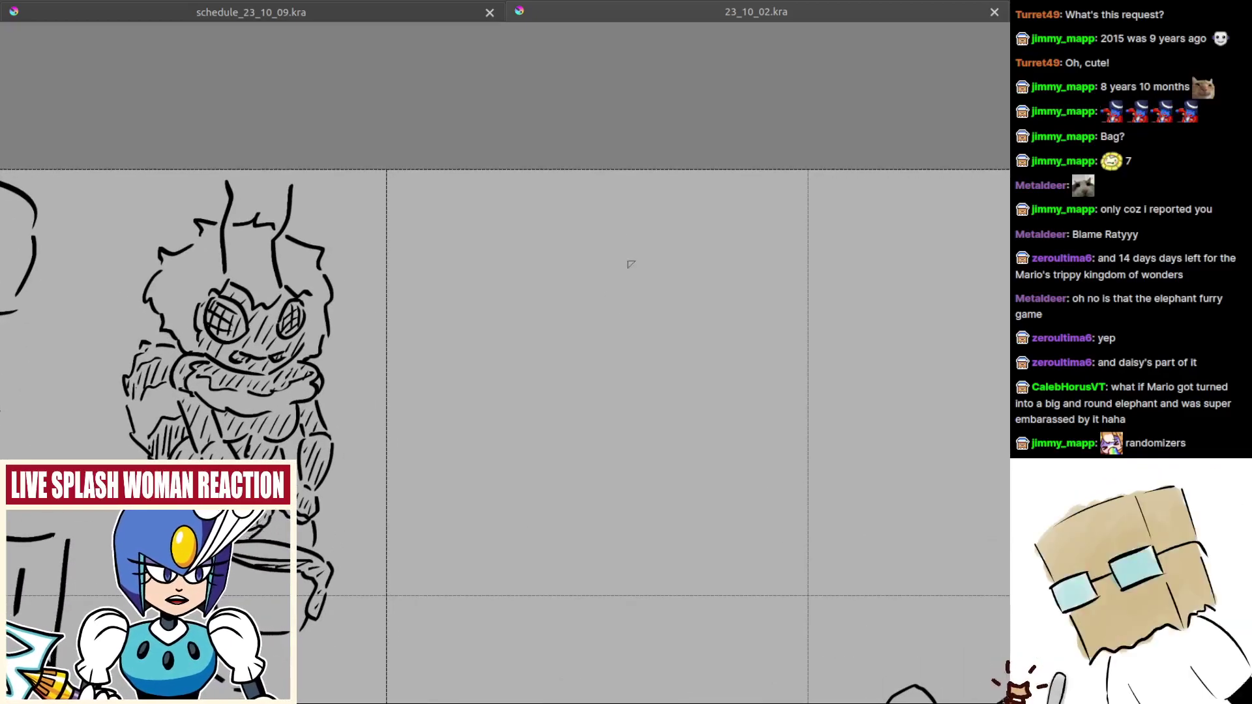
Step: Start Ganondorf's face in the empty cell beside the bee by drawing two slanted, jagged eyebrows
scroll(626, 261, "down", 3)
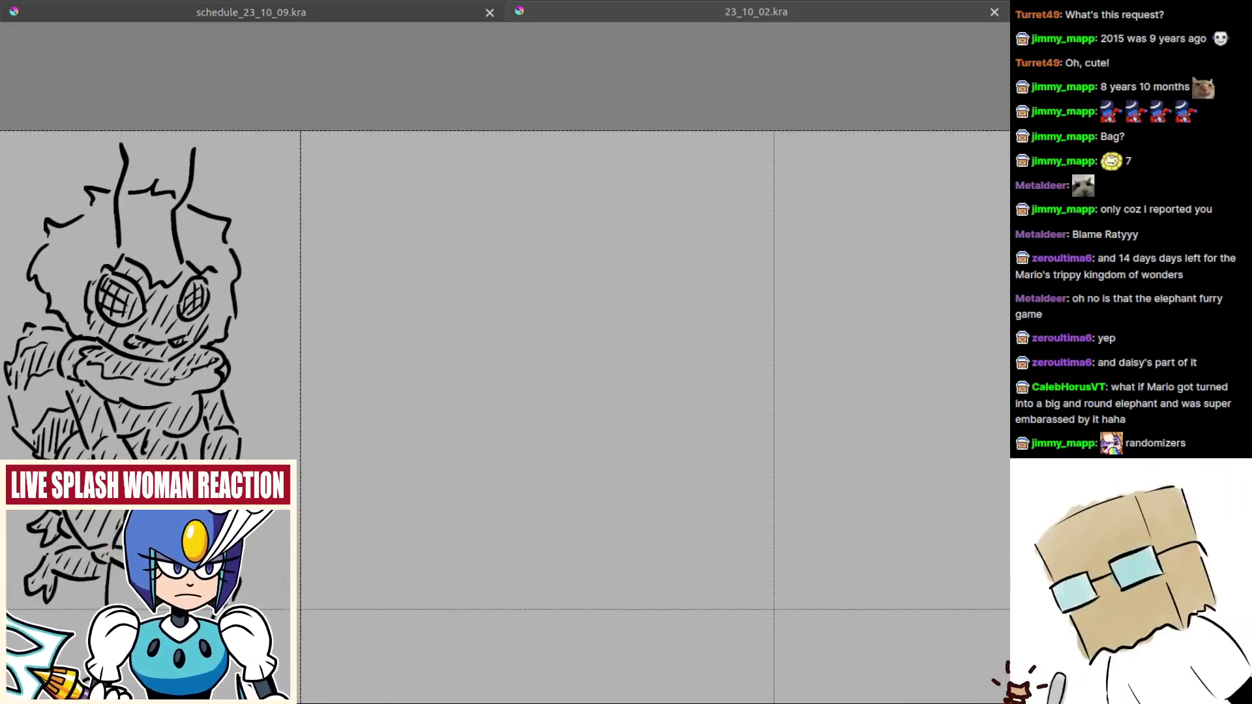
key("ctrl")
left_click(626, 281, "ctrl")
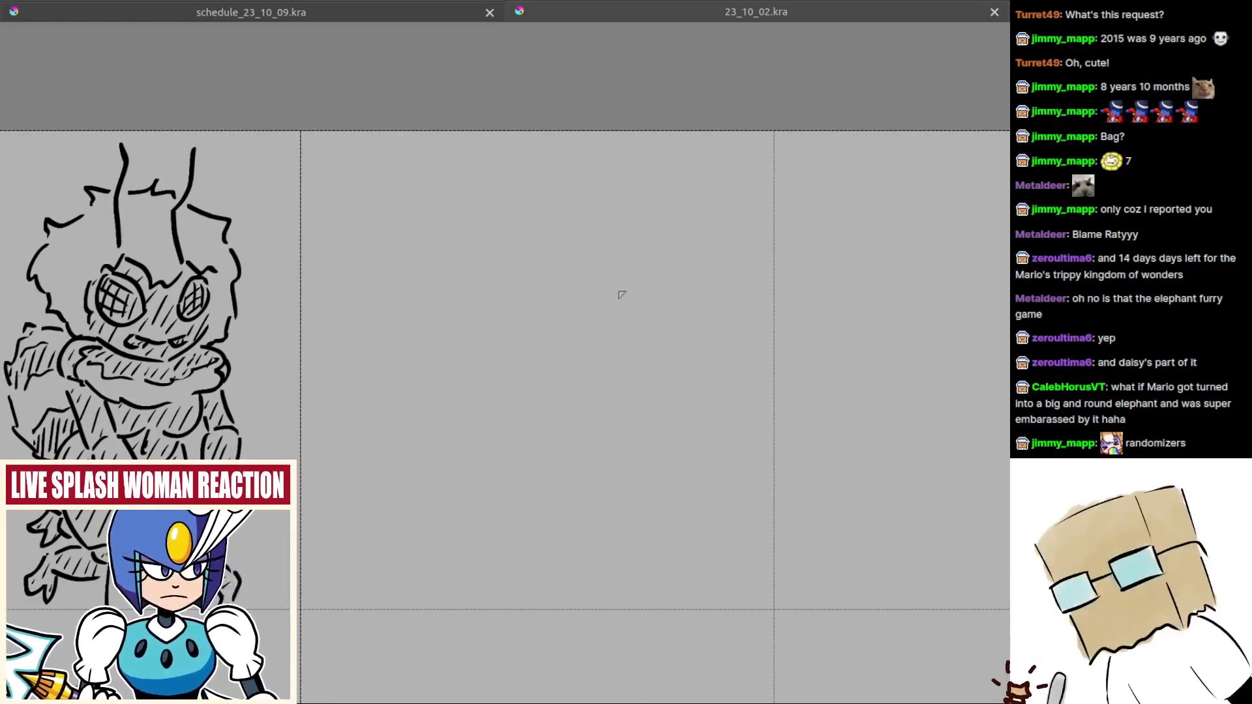
scroll(626, 281, "up", 2)
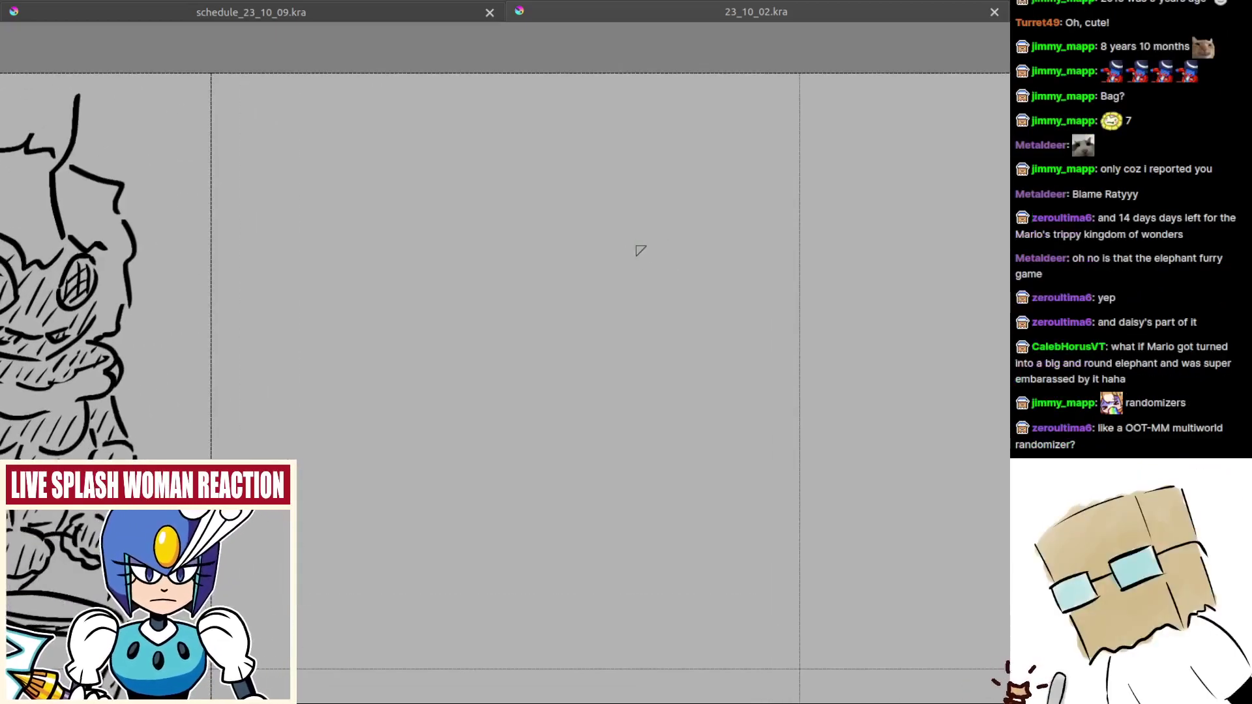
left_click_drag(632, 246, 709, 205)
key("ctrl+z")
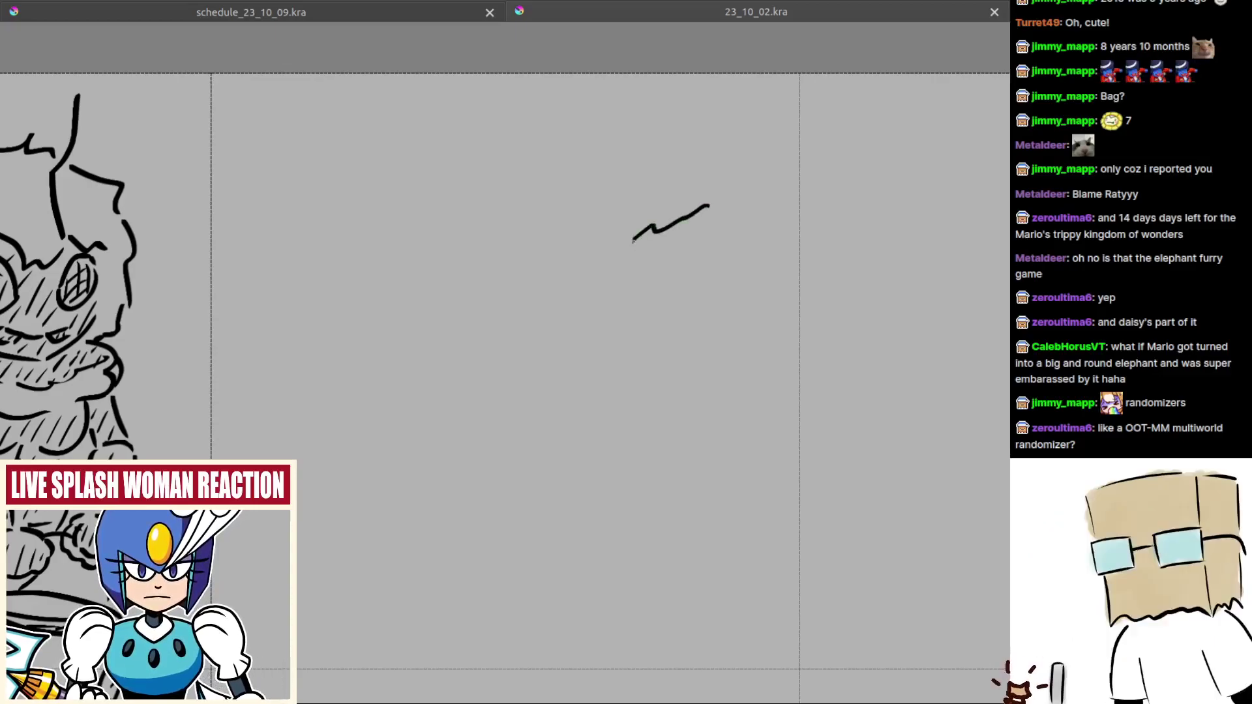
left_click_drag(651, 238, 718, 226)
mouse_move(613, 239)
left_mouse_down()
mouse_move(591, 215)
mouse_move(566, 223)
mouse_move(588, 244)
mouse_move(567, 207)
mouse_move(568, 230)
mouse_move(599, 241)
mouse_move(559, 226)
mouse_move(560, 193)
mouse_move(575, 195)
mouse_move(563, 177)
mouse_move(553, 208)
mouse_move(562, 201)
mouse_move(562, 187)
mouse_move(546, 199)
mouse_move(564, 180)
mouse_move(581, 204)
mouse_move(572, 173)
left_mouse_up()
key("ctrl+z")
key("ctrl+z")
key("ctrl+z")
key("ctrl+z")
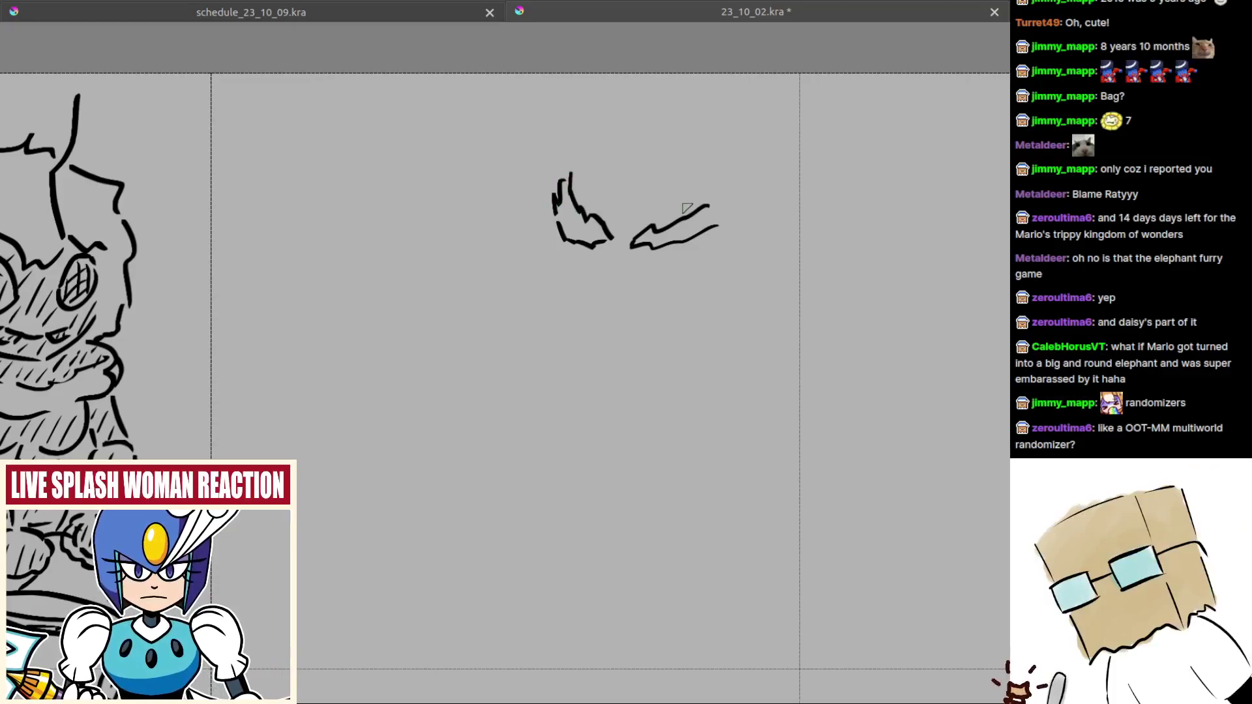
Step: Extend the longer eyebrow with flame-like upswept tips and sketch the nose bridge between the brows
left_click_drag(709, 205, 719, 172)
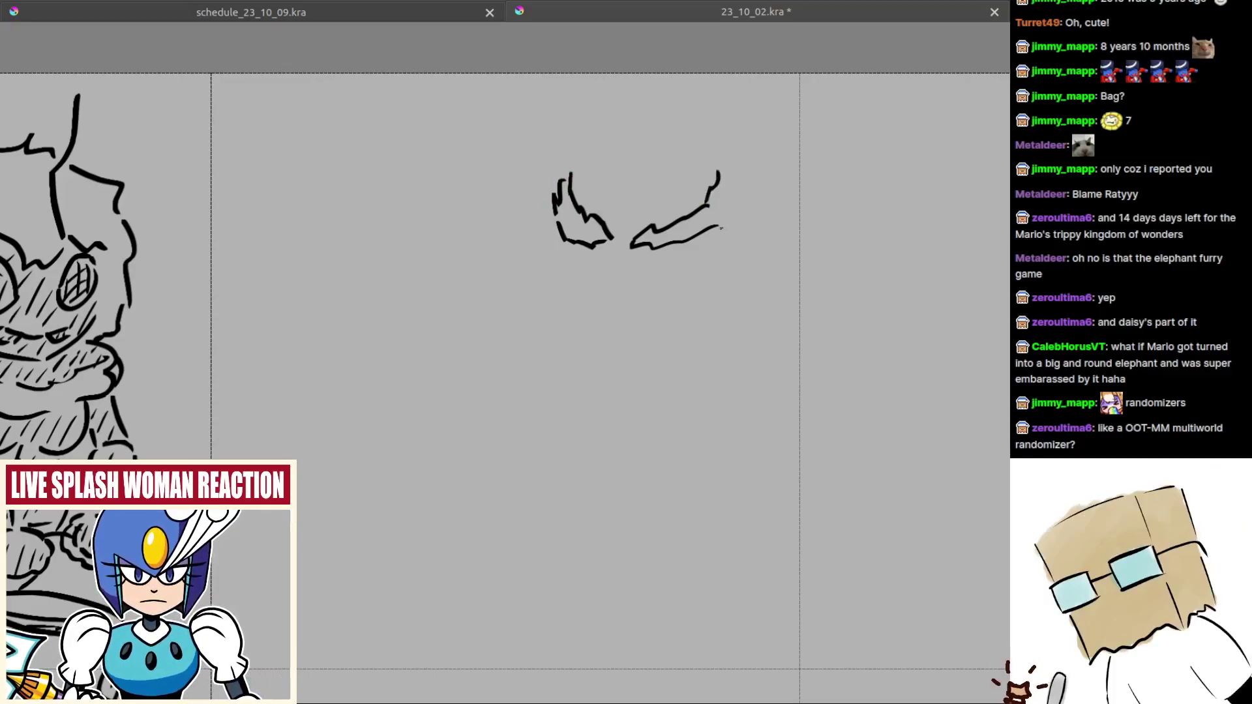
left_click_drag(720, 230, 741, 200)
mouse_move(628, 245)
left_mouse_down()
mouse_move(628, 227)
mouse_move(570, 292)
mouse_move(613, 306)
mouse_move(652, 297)
mouse_move(651, 280)
mouse_move(646, 305)
mouse_move(618, 307)
left_mouse_up()
key("ctrl+z")
key("ctrl+z")
scroll(644, 302, "up", 1)
scroll(643, 301, "up", 1)
key("ctrl+z")
key("ctrl+z")
key("ctrl+z")
Step: Draw the narrowed eyes beneath both eyebrows and fill in their dark pupils
mouse_move(668, 289)
left_mouse_down()
mouse_move(630, 285)
mouse_move(677, 280)
mouse_move(641, 285)
mouse_move(680, 256)
left_mouse_up()
key("ctrl+z")
left_click_drag(604, 253, 672, 242)
mouse_move(654, 263)
left_mouse_down()
mouse_move(718, 268)
mouse_move(748, 289)
left_mouse_up()
mouse_move(587, 272)
left_mouse_down()
mouse_move(632, 292)
mouse_move(602, 291)
mouse_move(629, 286)
mouse_move(607, 285)
mouse_move(629, 303)
mouse_move(600, 289)
left_mouse_up()
key("ctrl+z")
left_click(611, 279, "ctrl")
left_click(608, 285, "ctrl")
left_click(611, 280, "ctrl")
left_click(604, 287, "ctrl")
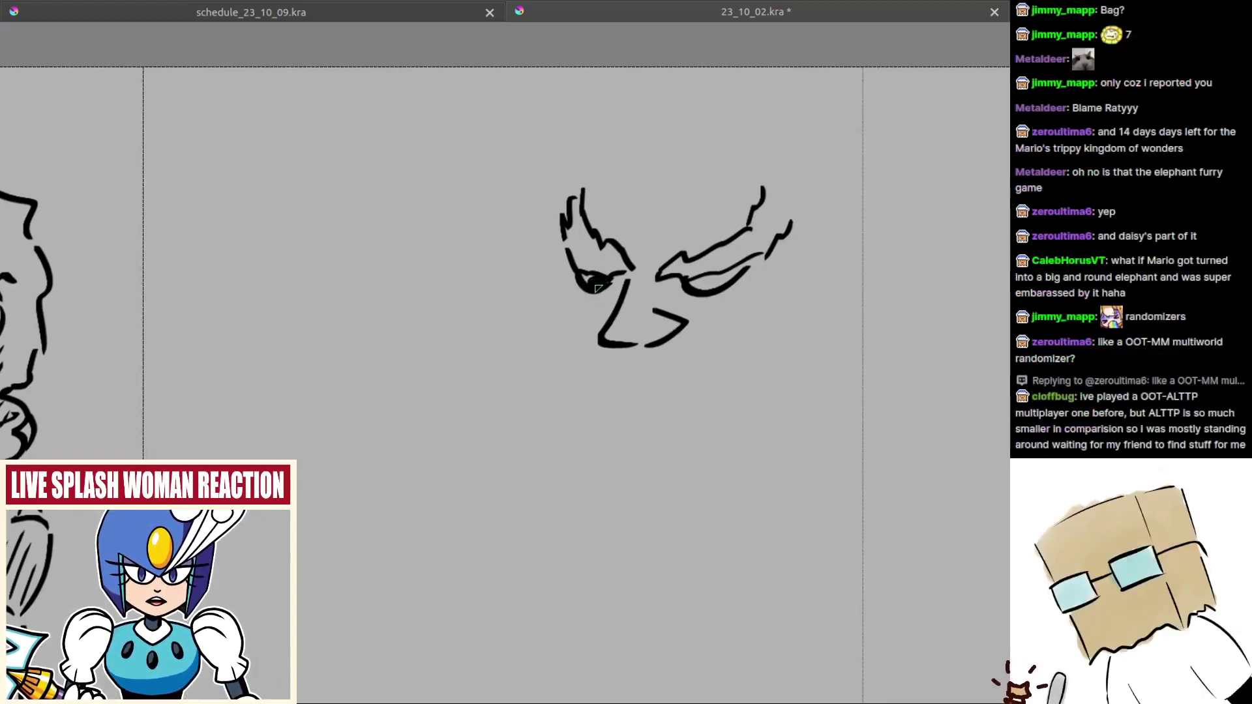
mouse_move(697, 289)
left_mouse_down()
mouse_move(710, 292)
mouse_move(675, 293)
left_mouse_up()
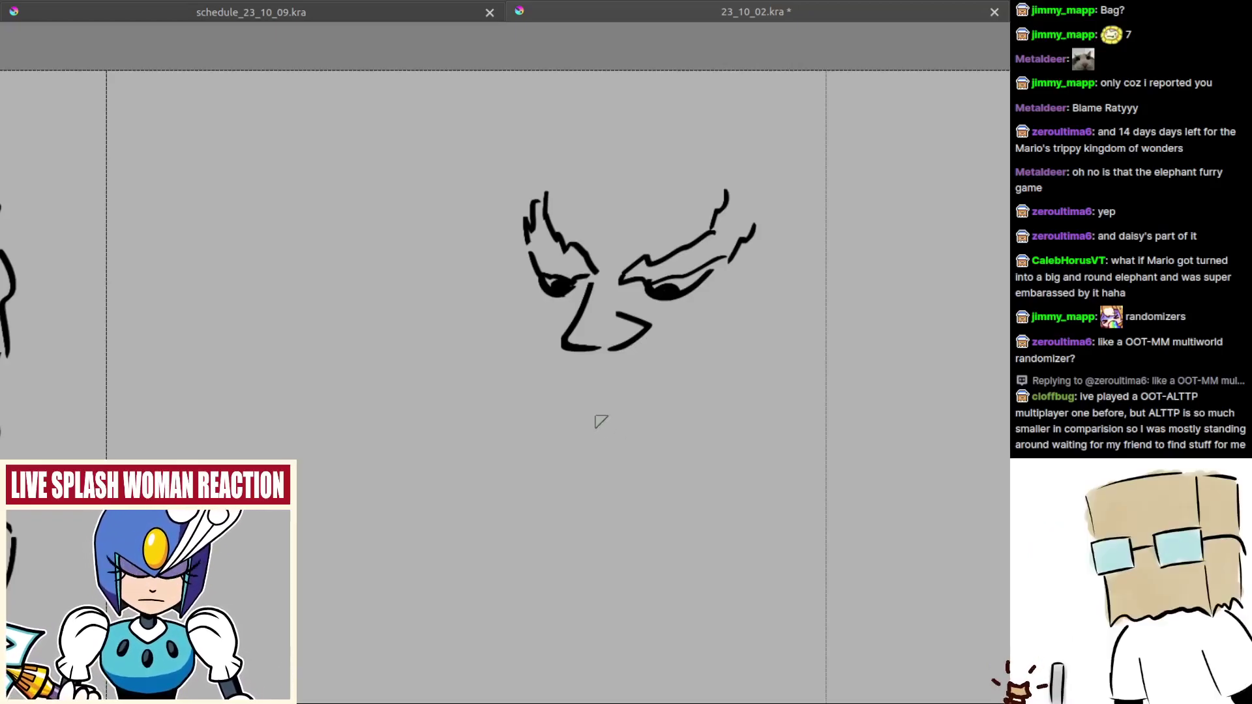
Step: Replace the angular nose with a long hooked one that has a rounded tip and a nostril on each side
scroll(591, 329, "up", 1)
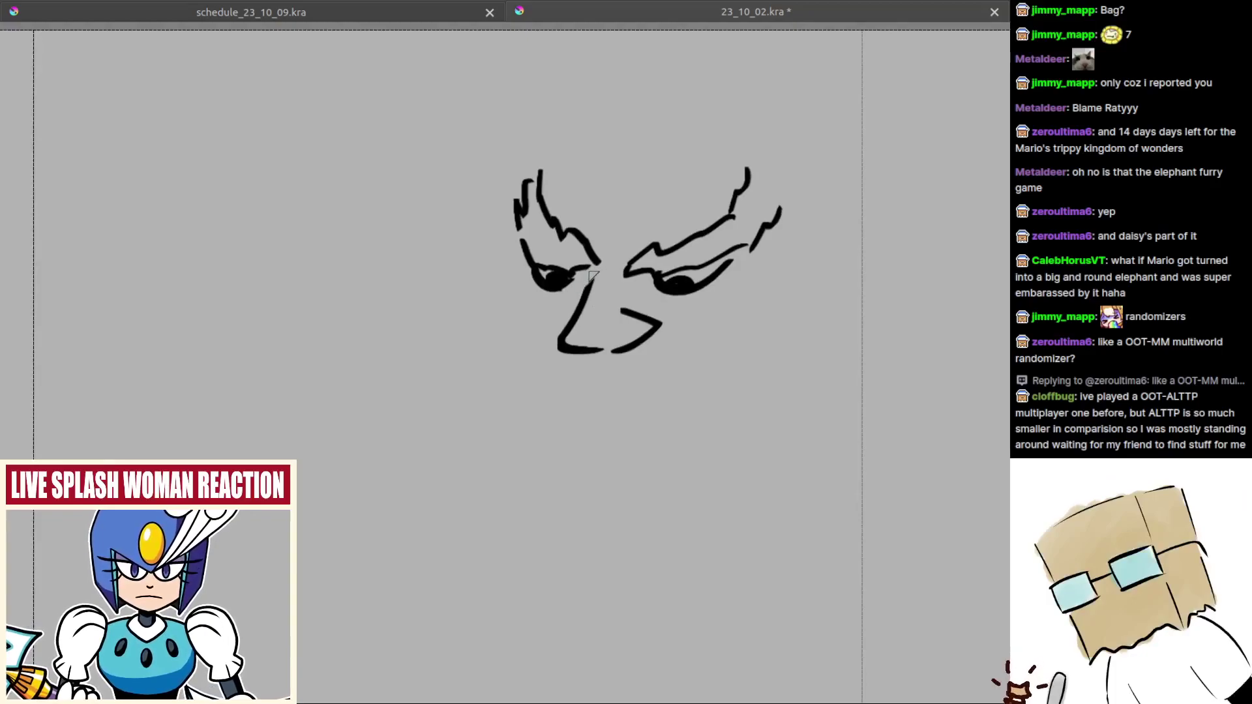
mouse_move(594, 276)
left_mouse_down()
mouse_move(555, 365)
mouse_move(585, 341)
mouse_move(613, 351)
mouse_move(608, 333)
mouse_move(609, 362)
mouse_move(627, 338)
mouse_move(642, 353)
mouse_move(652, 318)
left_mouse_up()
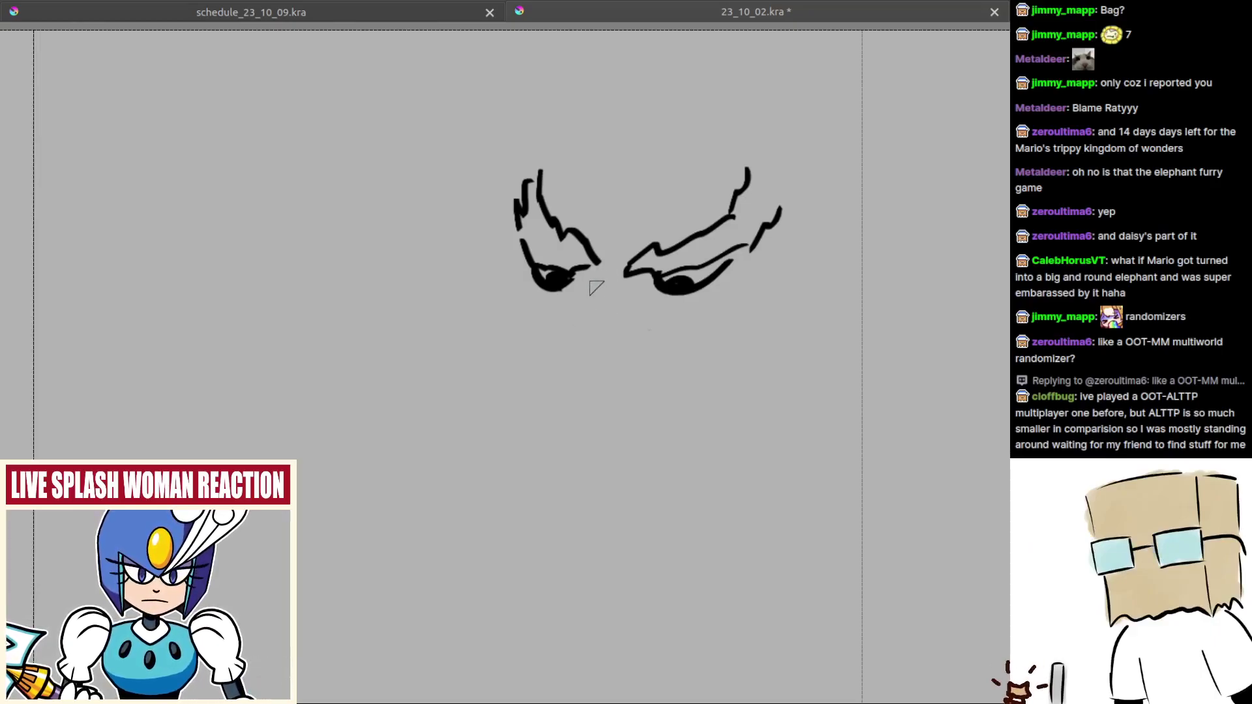
left_click_drag(601, 275, 579, 343)
key("ctrl+z")
mouse_move(600, 274)
left_mouse_down()
mouse_move(577, 343)
mouse_move(653, 322)
left_mouse_up()
key("ctrl+z")
key("ctrl+z")
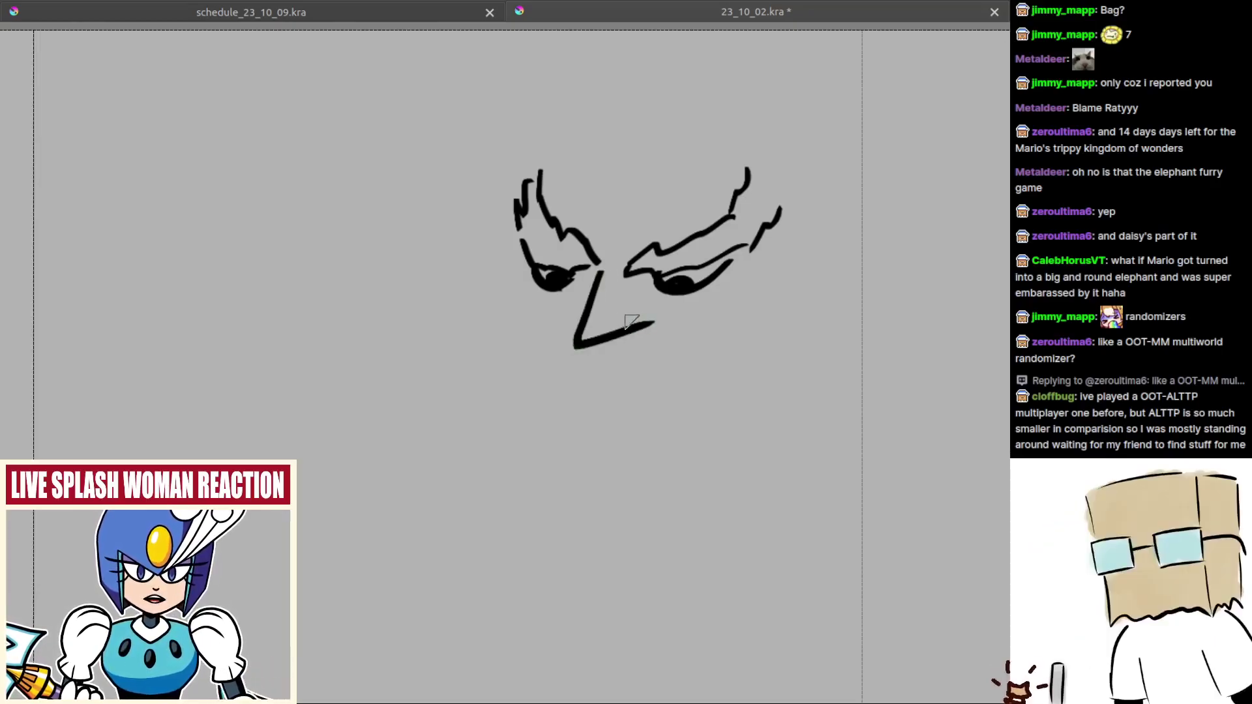
key("ctrl+z")
mouse_move(597, 274)
left_mouse_down()
mouse_move(568, 344)
mouse_move(642, 331)
left_mouse_up()
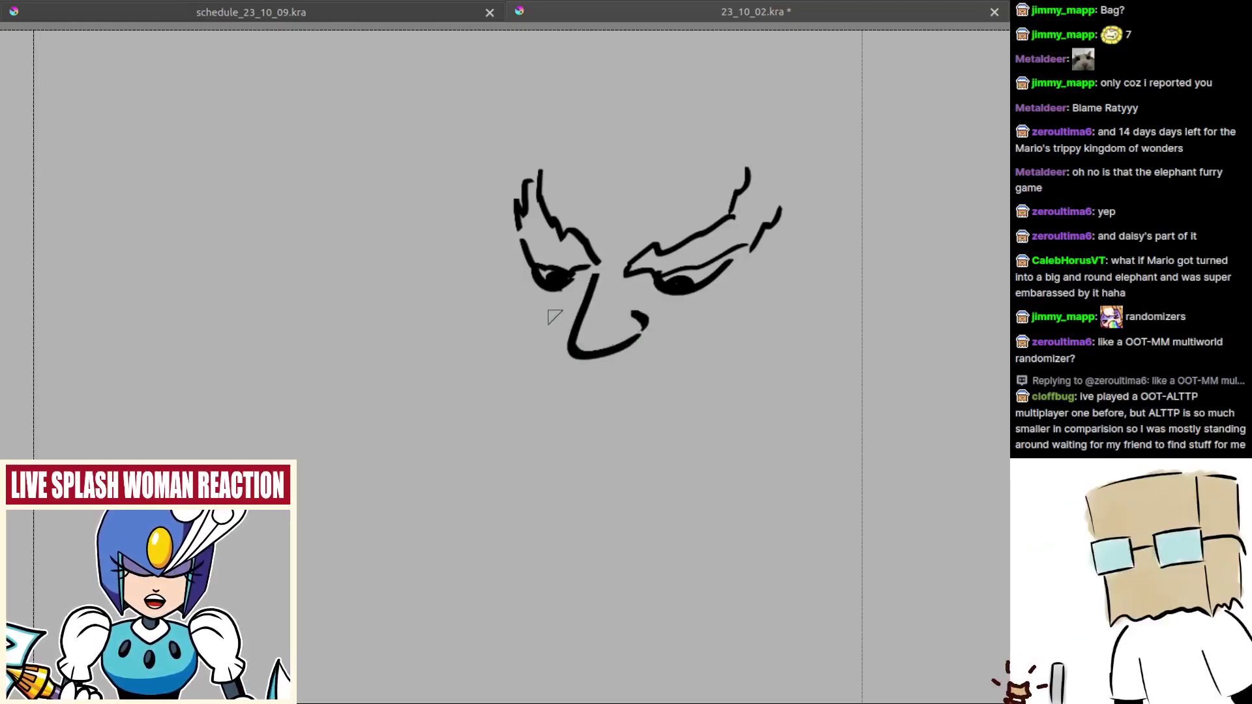
left_click_drag(572, 309, 570, 330)
key("minus")
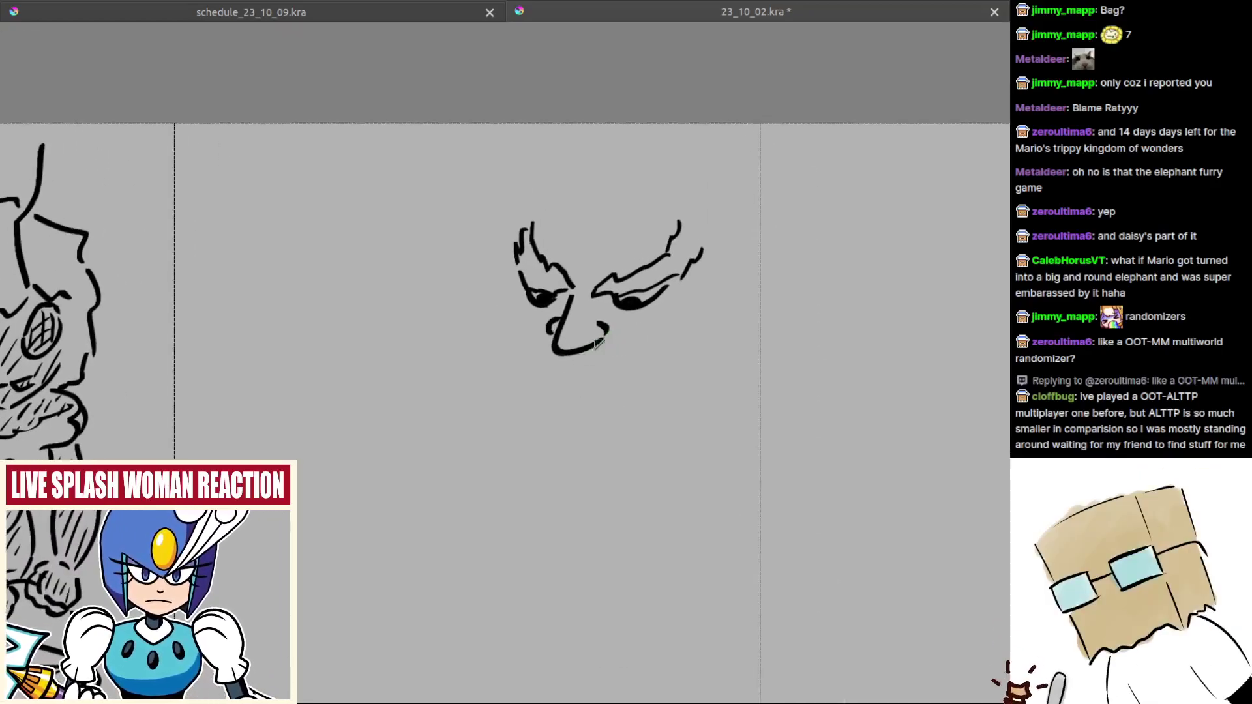
left_click_drag(595, 356, 634, 347)
key("ctrl+z")
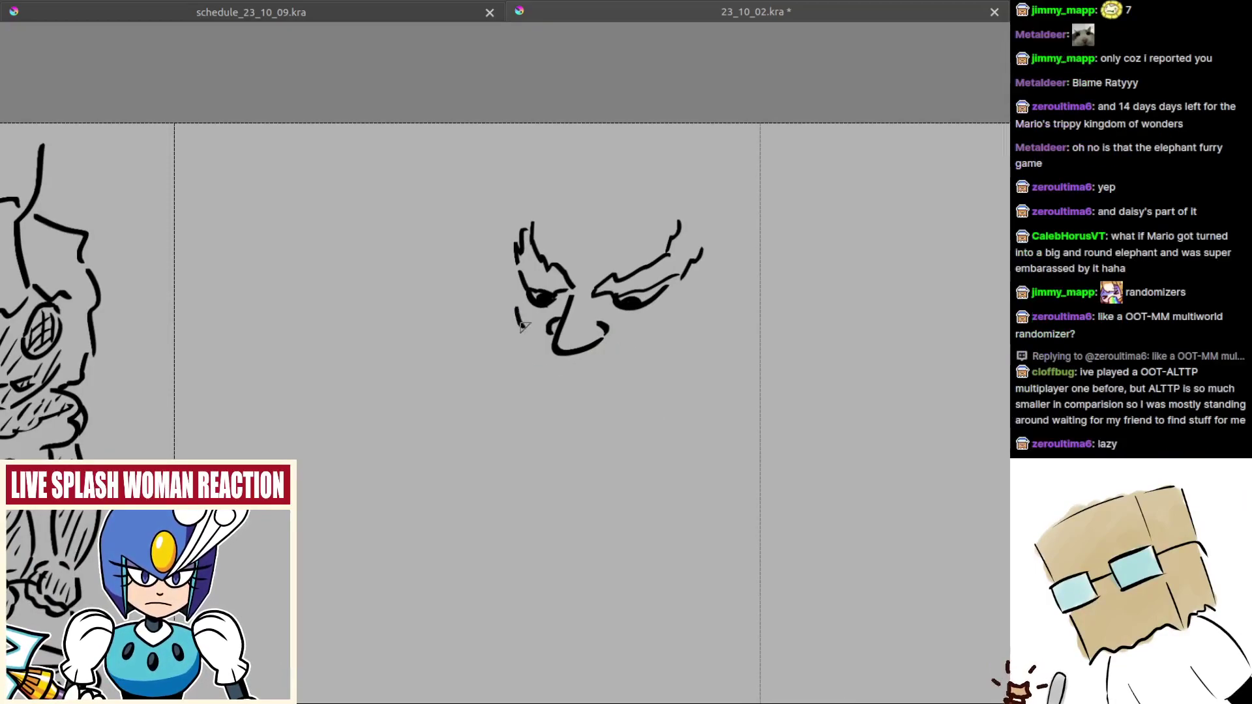
left_click_drag(521, 307, 537, 334)
key("ctrl+z")
left_click_drag(515, 292, 533, 339)
key("ctrl+z")
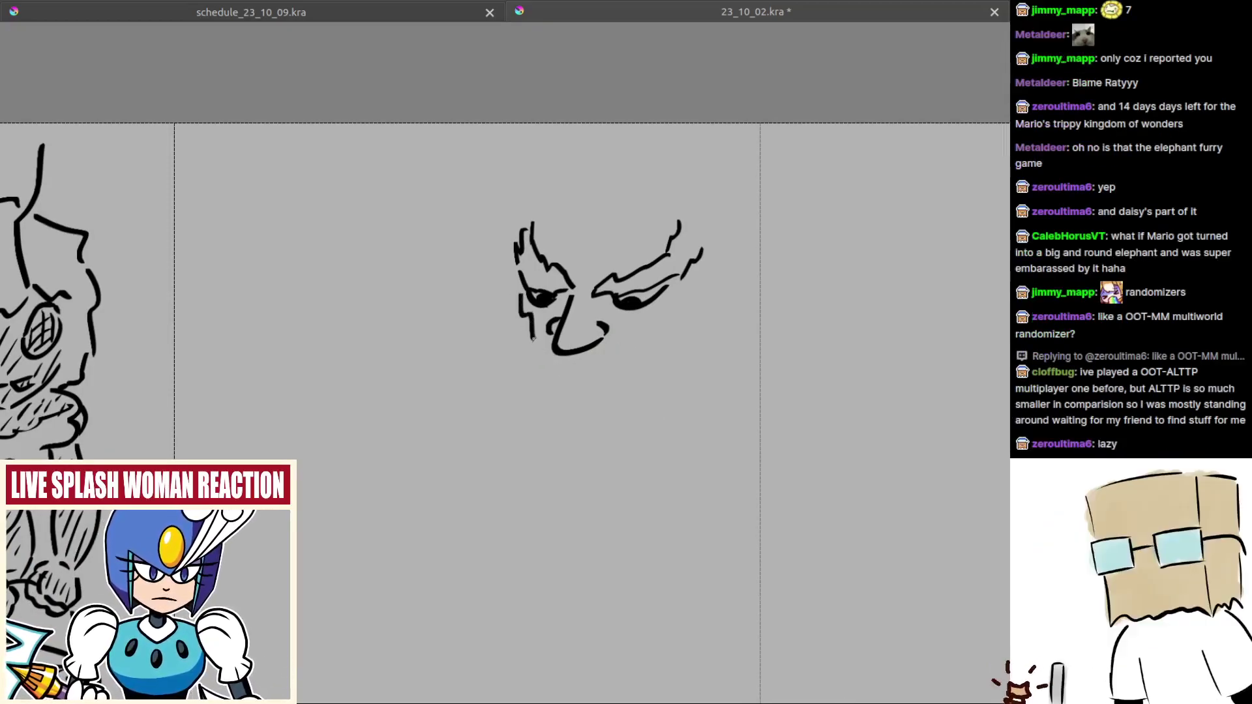
key("ctrl+z")
Step: Draw the jagged outer edge of the beard from both cheeks down around the chin
scroll(554, 368, "up", 1)
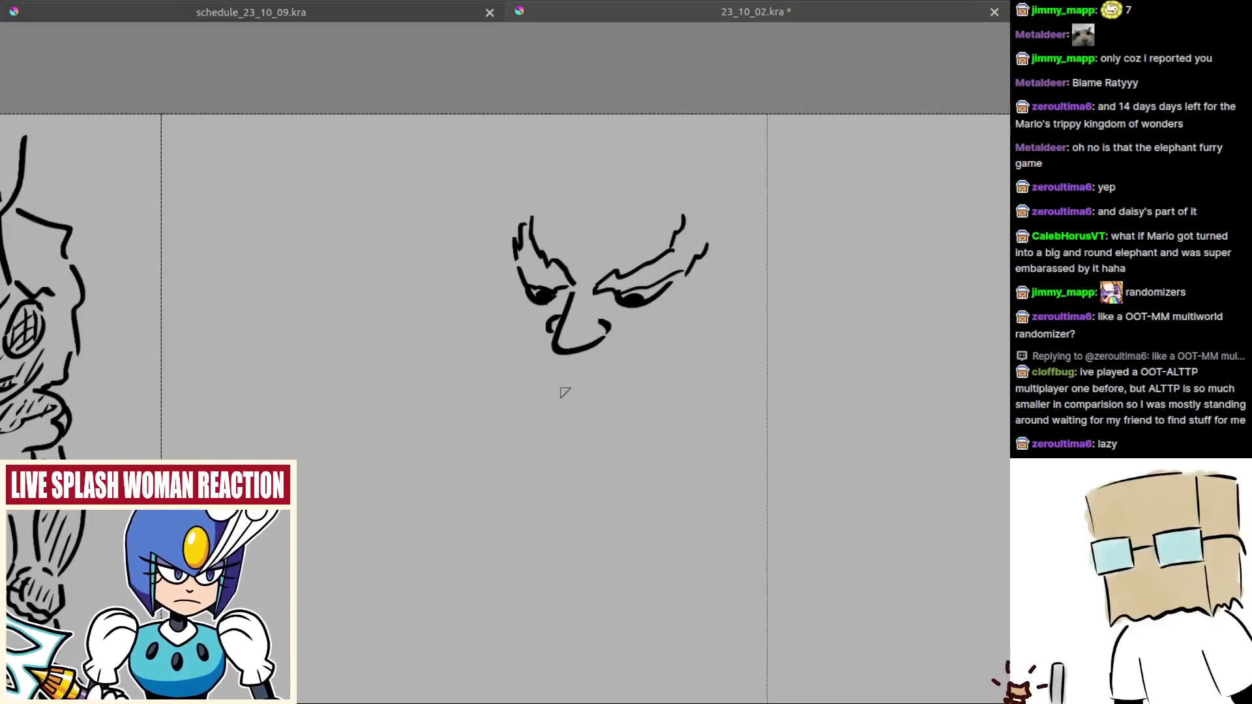
mouse_move(521, 297)
left_mouse_down()
mouse_move(512, 323)
mouse_move(528, 338)
mouse_move(508, 339)
mouse_move(516, 367)
mouse_move(502, 313)
mouse_move(521, 385)
left_mouse_up()
key("ctrl+z")
key("ctrl+z")
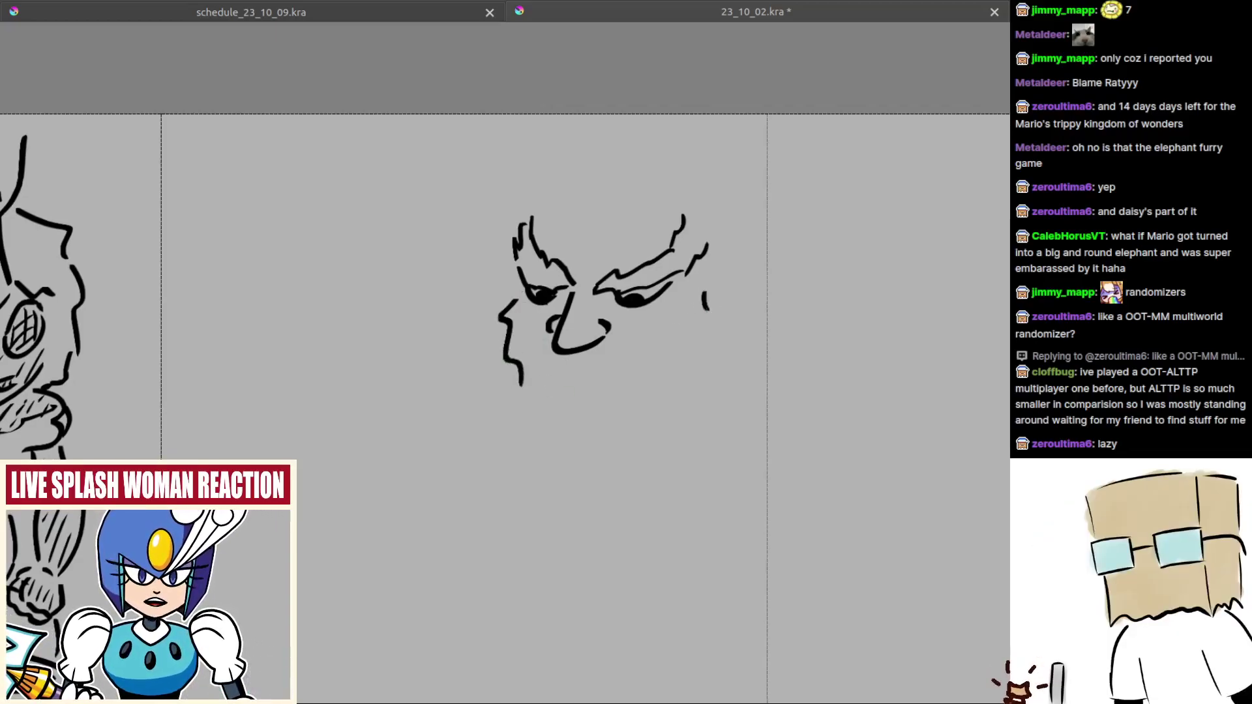
left_click_drag(704, 295, 705, 335)
left_click_drag(549, 396, 568, 403)
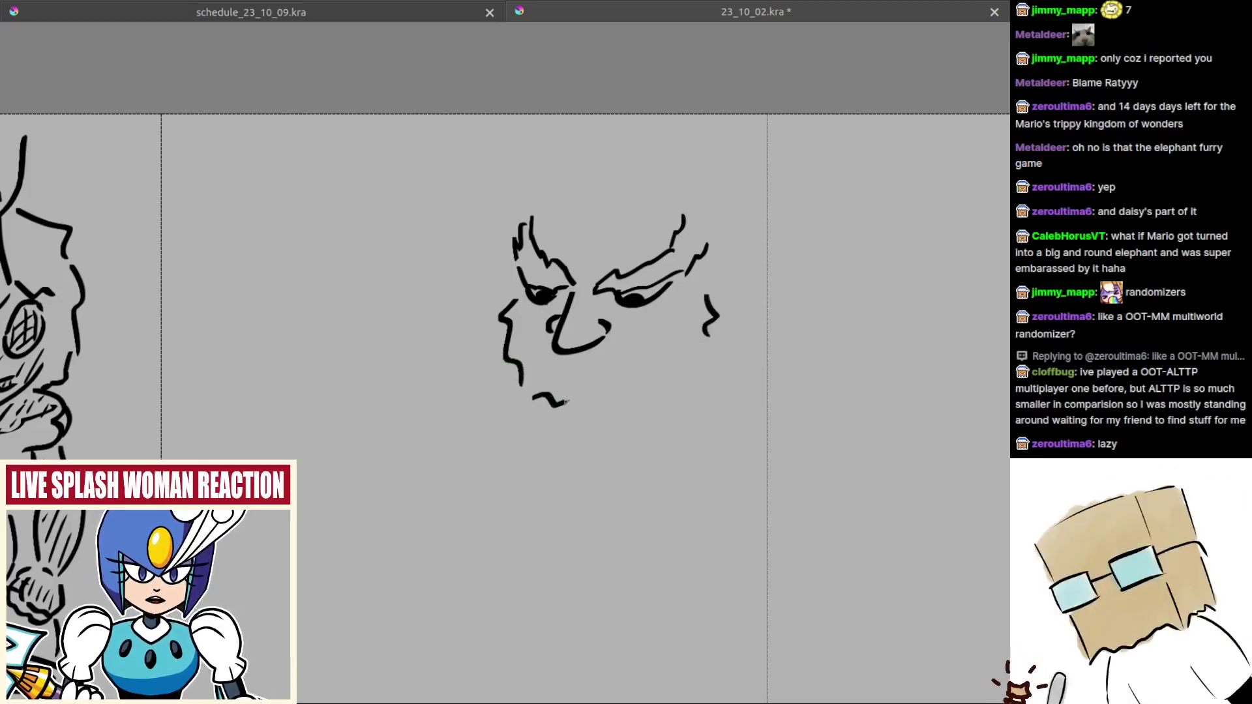
key("ctrl+z")
key("ctrl+z")
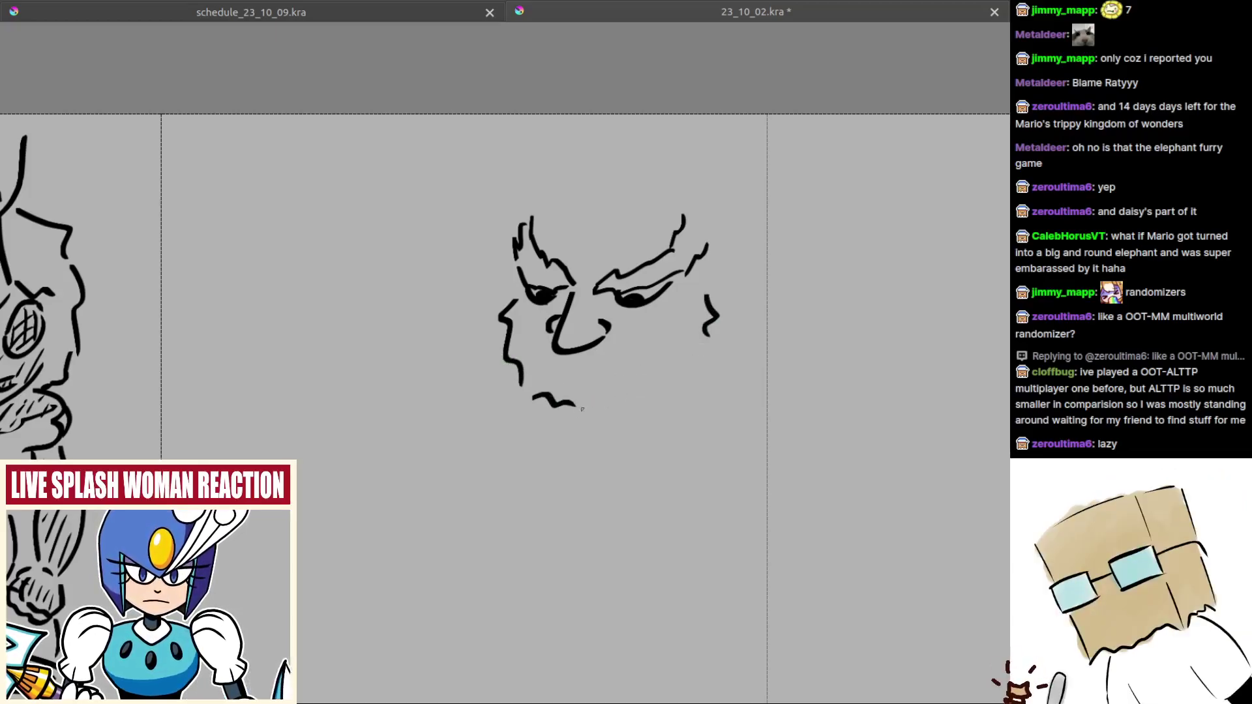
left_click_drag(634, 390, 708, 340)
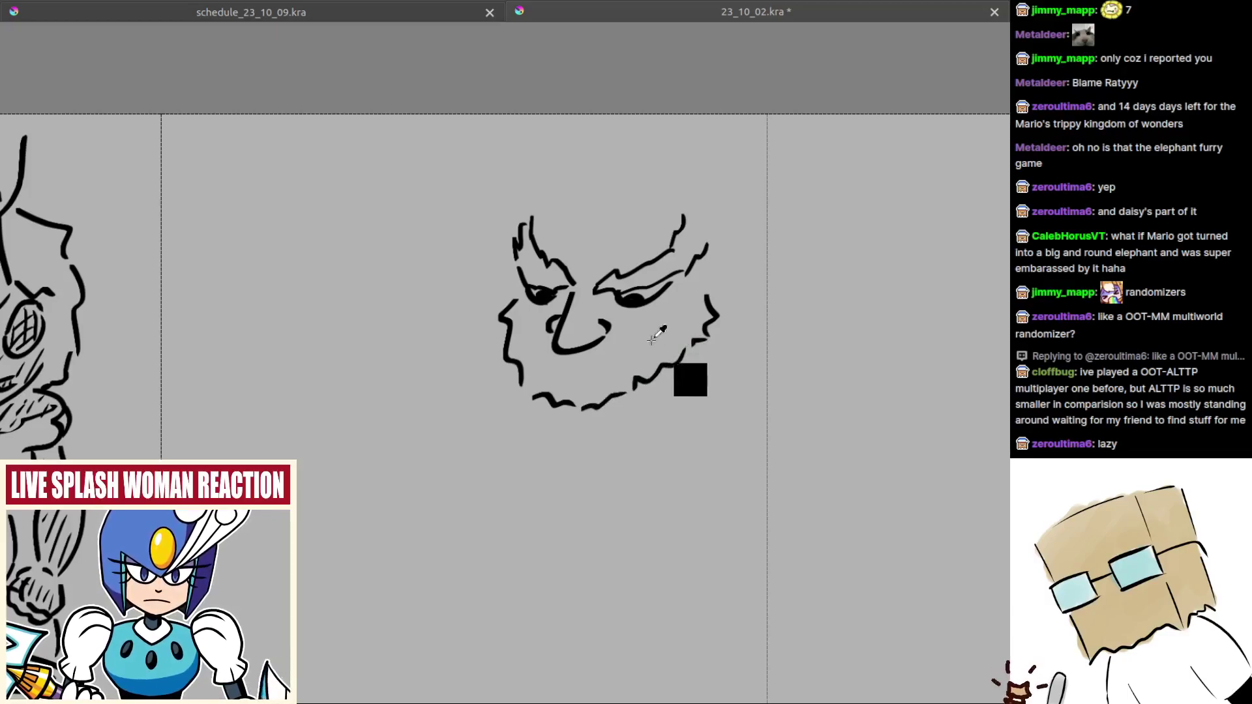
Step: Redo the bottom of the beard lower down with larger jagged points joining both cheek edges
left_click_drag(602, 356, 578, 339)
mouse_move(546, 399)
left_mouse_down()
mouse_move(552, 408)
mouse_move(530, 414)
mouse_move(541, 412)
left_mouse_up()
key("ctrl+z")
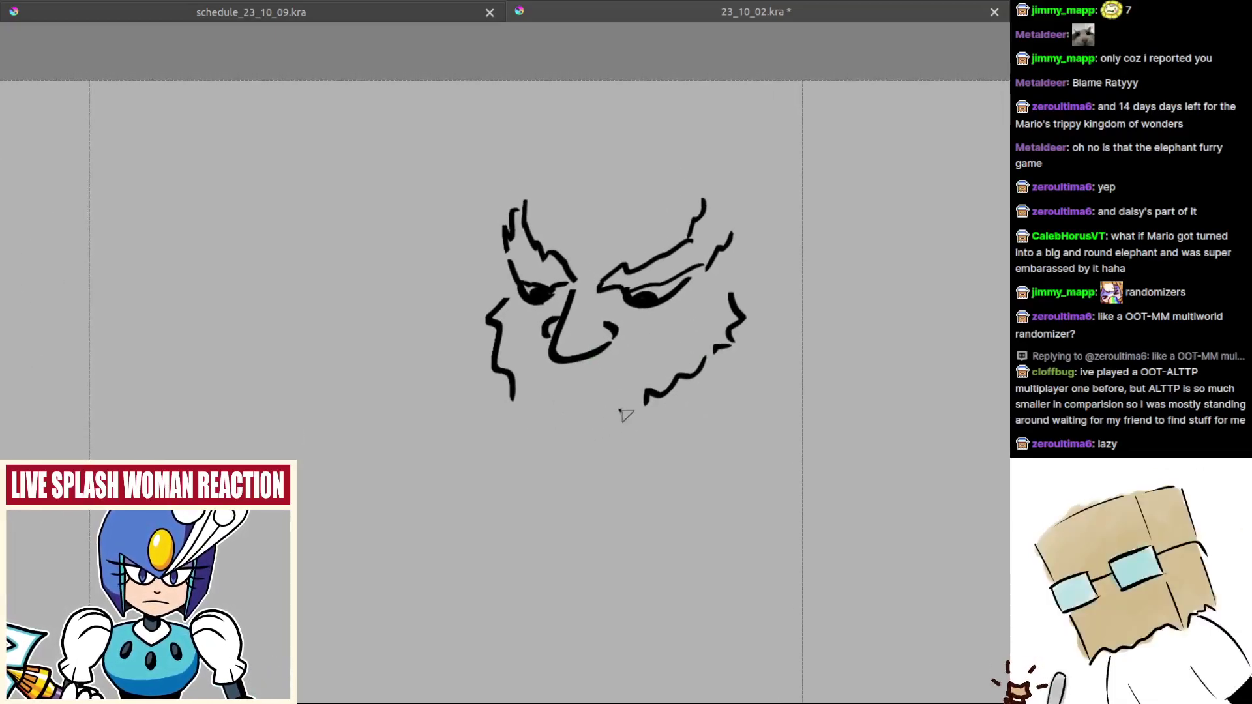
mouse_move(512, 413)
left_mouse_down()
mouse_move(544, 430)
mouse_move(519, 410)
mouse_move(554, 424)
mouse_move(528, 411)
mouse_move(533, 427)
mouse_move(588, 432)
mouse_move(644, 416)
left_mouse_up()
key("ctrl+z")
key("ctrl+z")
key("ctrl+z")
key("ctrl+z")
key("ctrl+z")
left_click_drag(663, 447, 687, 464)
key("ctrl+z")
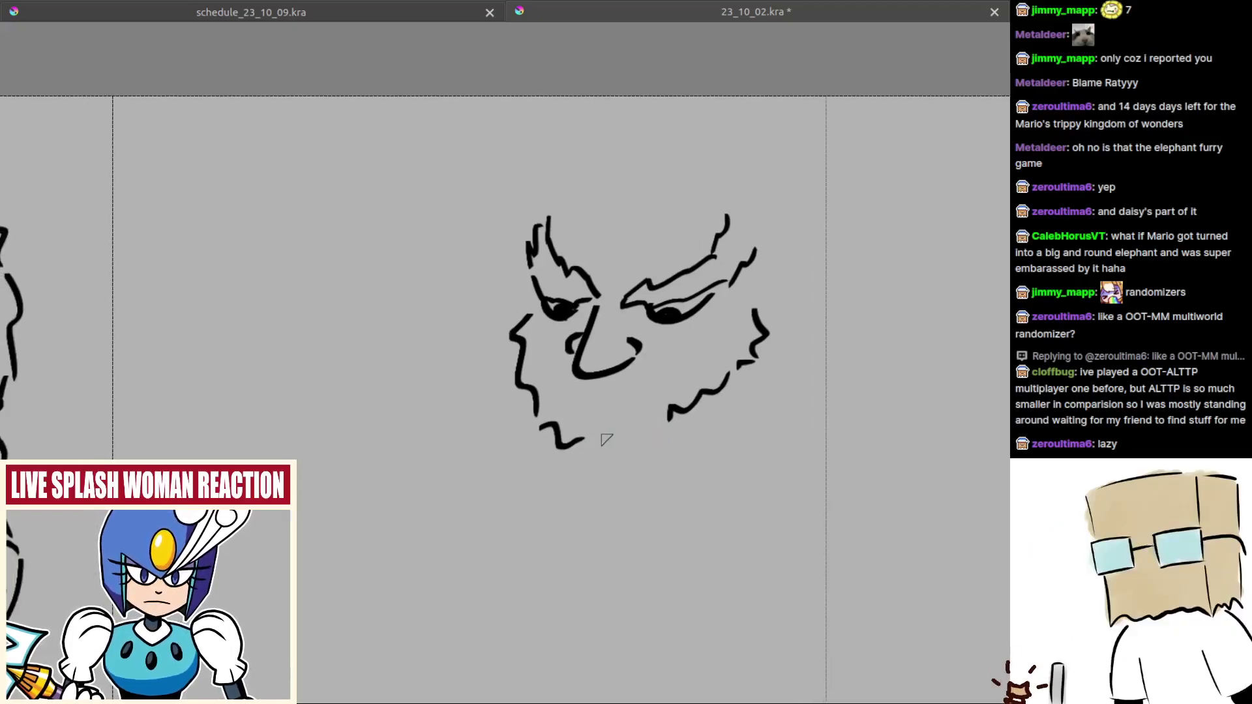
mouse_move(596, 443)
left_mouse_down()
mouse_move(626, 450)
mouse_move(667, 423)
mouse_move(624, 443)
left_mouse_up()
scroll(590, 408, "up", 2)
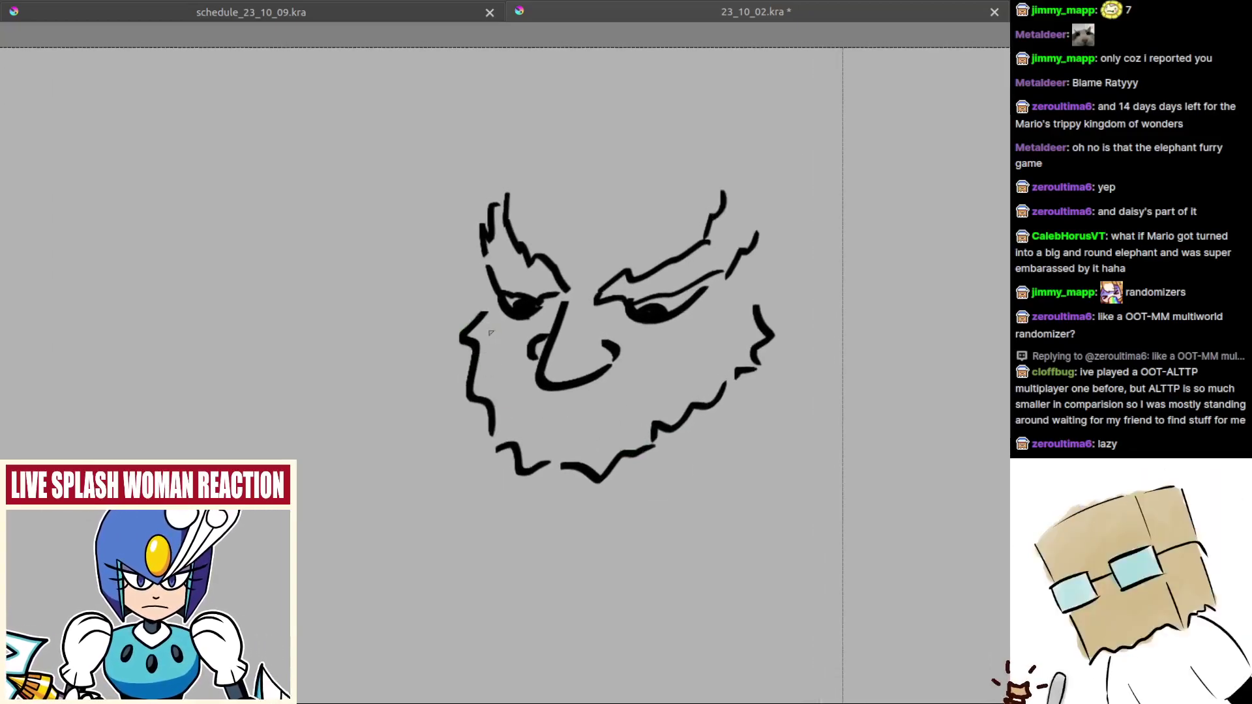
Step: Add a jagged inner beard line that follows the outer edge from cheek to cheek
mouse_move(490, 332)
left_mouse_down()
mouse_move(528, 437)
mouse_move(603, 434)
mouse_move(681, 377)
left_mouse_up()
mouse_move(737, 296)
left_mouse_down()
mouse_move(701, 366)
mouse_move(655, 398)
mouse_move(697, 355)
mouse_move(709, 372)
mouse_move(685, 386)
mouse_move(708, 370)
left_mouse_up()
key("ctrl+z")
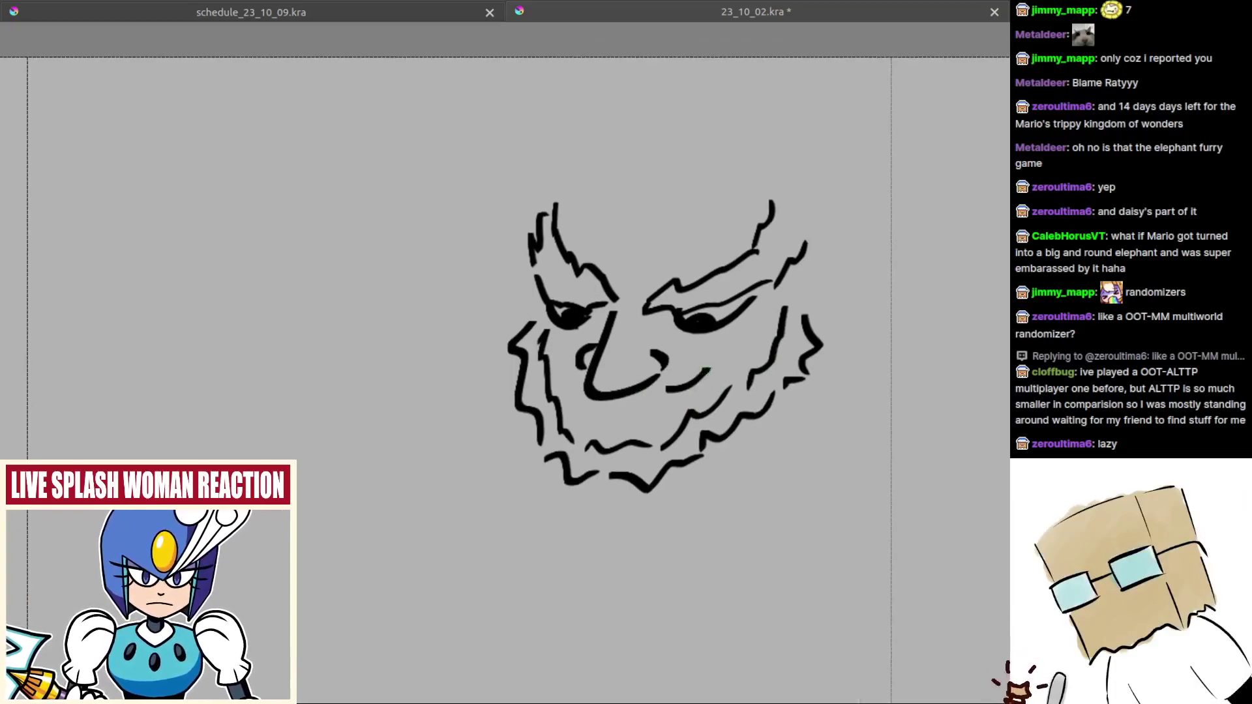
key("ctrl+z")
left_click_drag(590, 410, 692, 384)
key("ctrl+z")
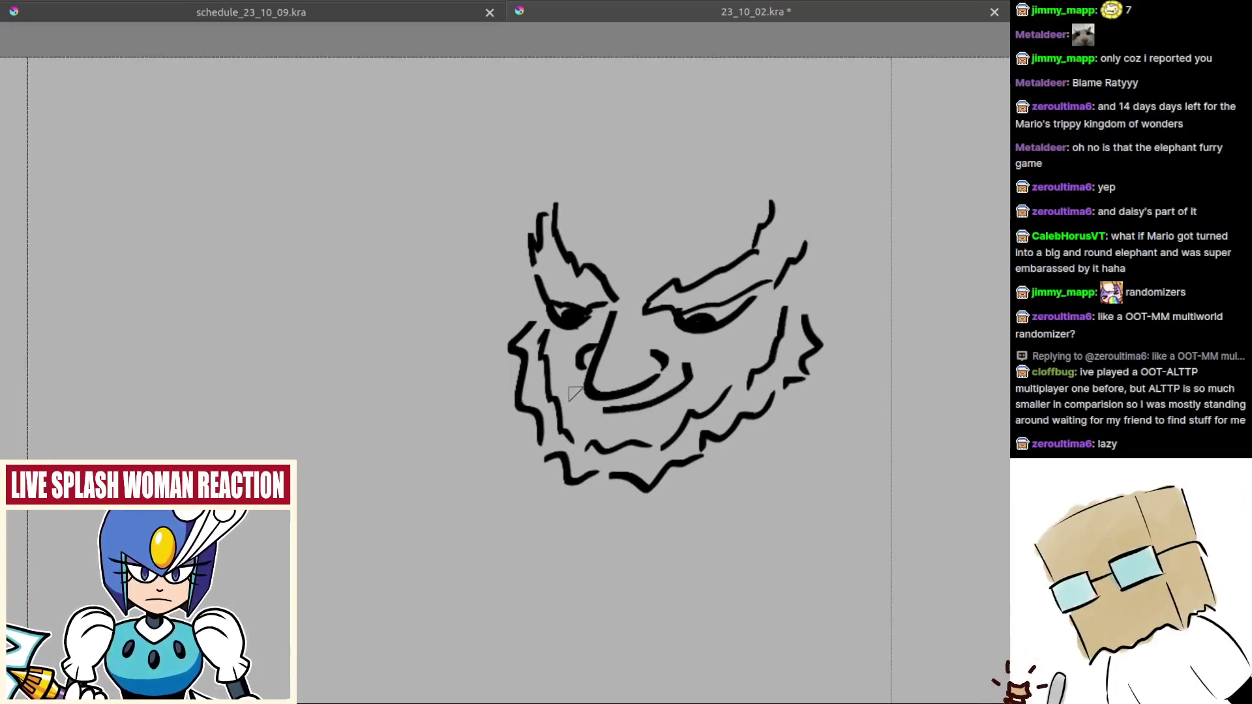
key("ctrl+z")
key("ctrl+z")
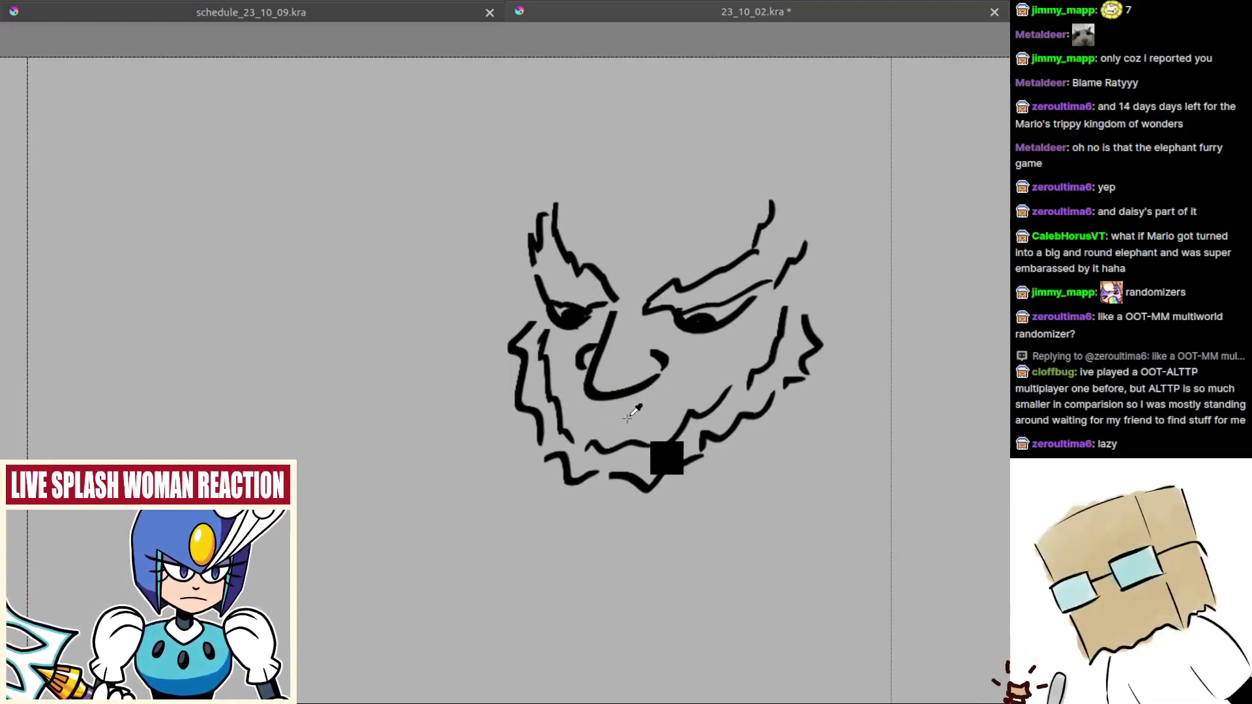
Step: Rework the nose so its tip ends in a straight, flat underside
scroll(649, 418, "up", 1)
scroll(652, 423, "up", 1)
mouse_move(606, 396)
left_mouse_down()
mouse_move(694, 400)
mouse_move(558, 389)
mouse_move(626, 528)
mouse_move(629, 496)
left_mouse_up()
key("ctrl+z")
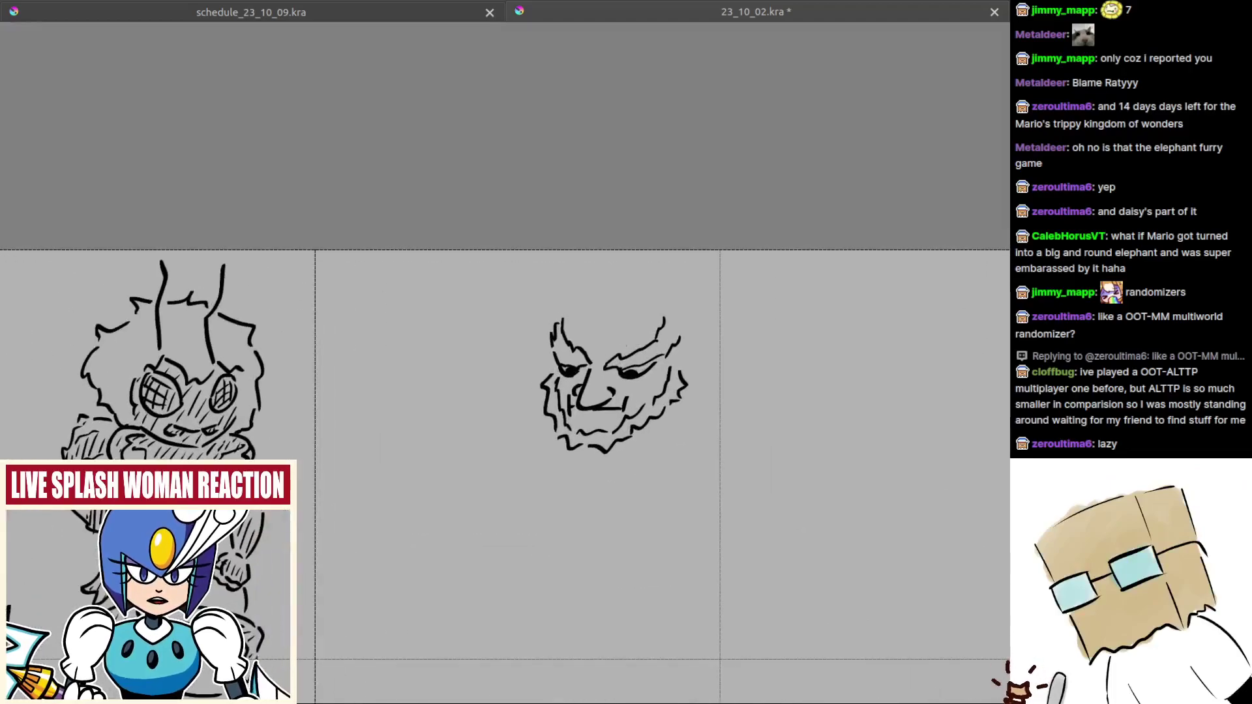
scroll(620, 416, "up", 2)
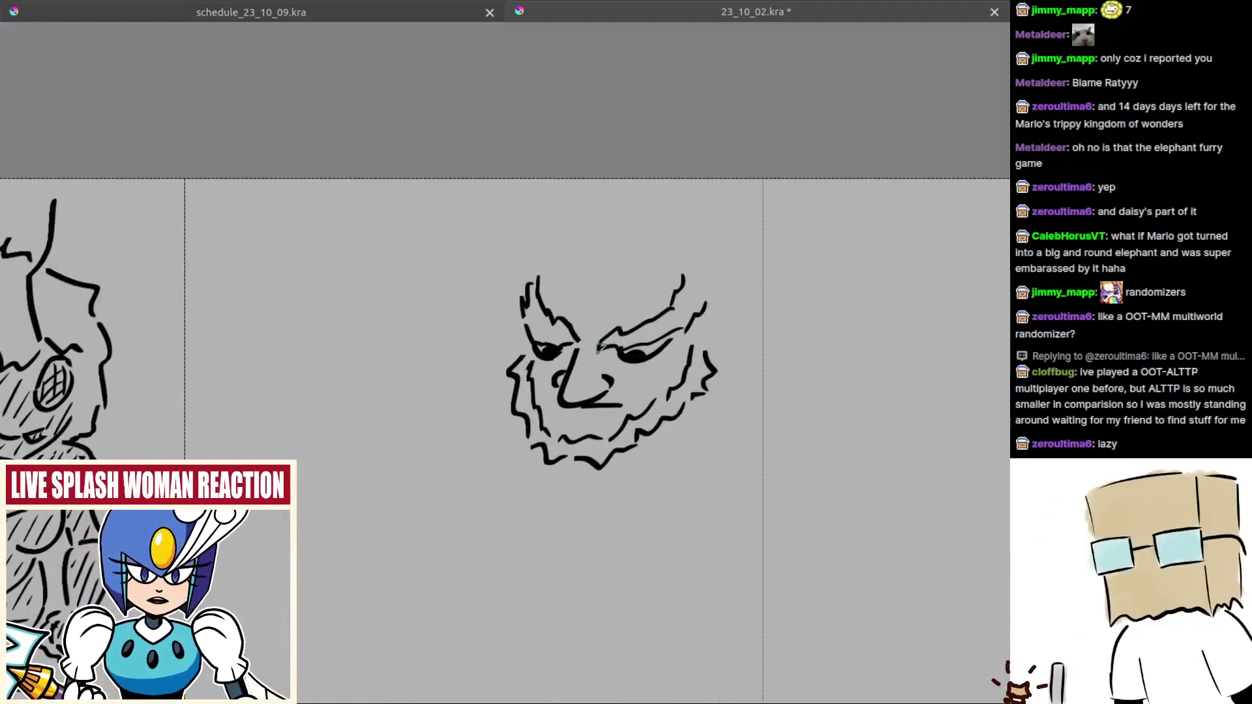
left_click_drag(599, 353, 609, 377)
left_click_drag(573, 431, 562, 433)
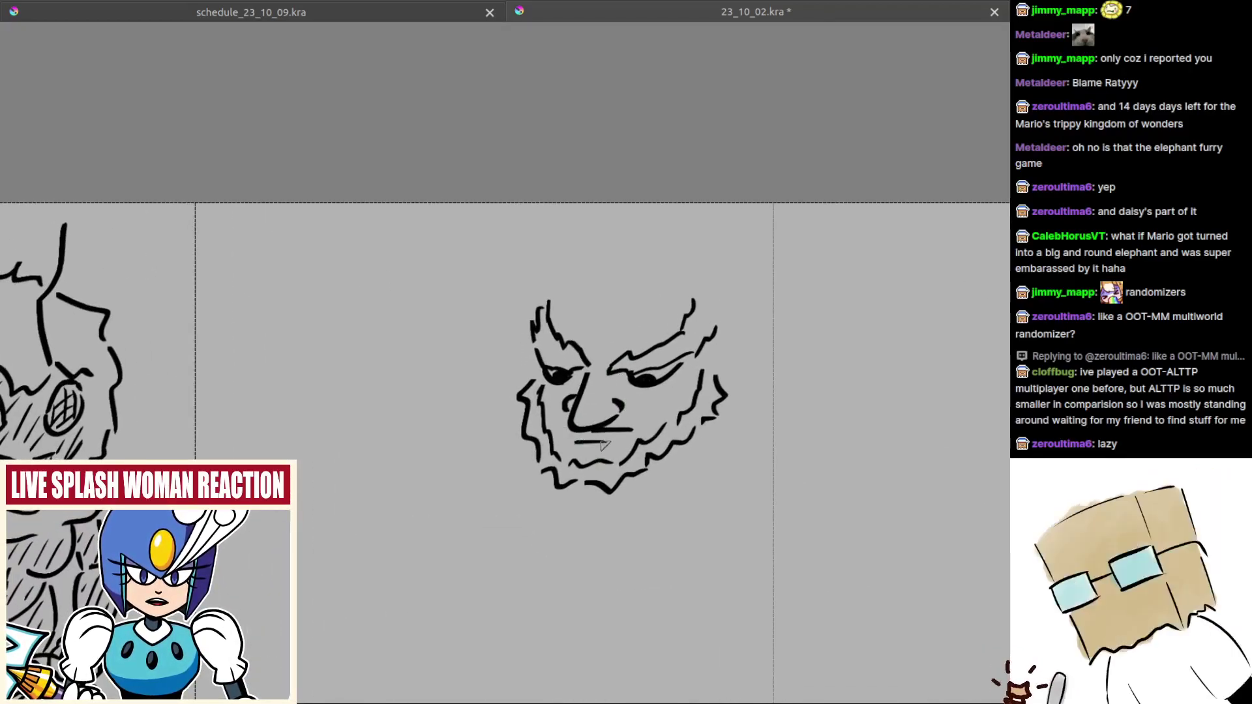
key("ctrl+z")
Step: Draw the forehead ornament above the brows: a round jewel in a curved setting with prongs and pointed side pieces
mouse_move(613, 274)
left_mouse_down()
mouse_move(562, 338)
mouse_move(612, 344)
mouse_move(590, 347)
mouse_move(608, 331)
left_mouse_up()
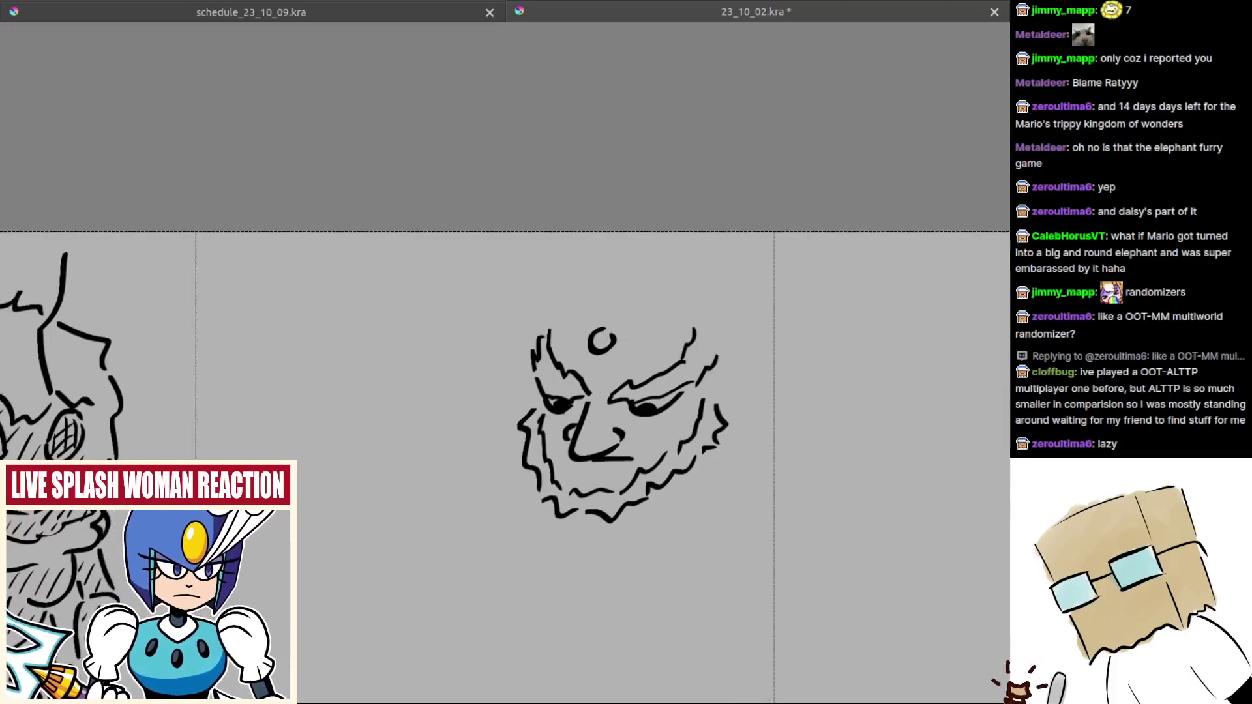
scroll(607, 331, "up", 1)
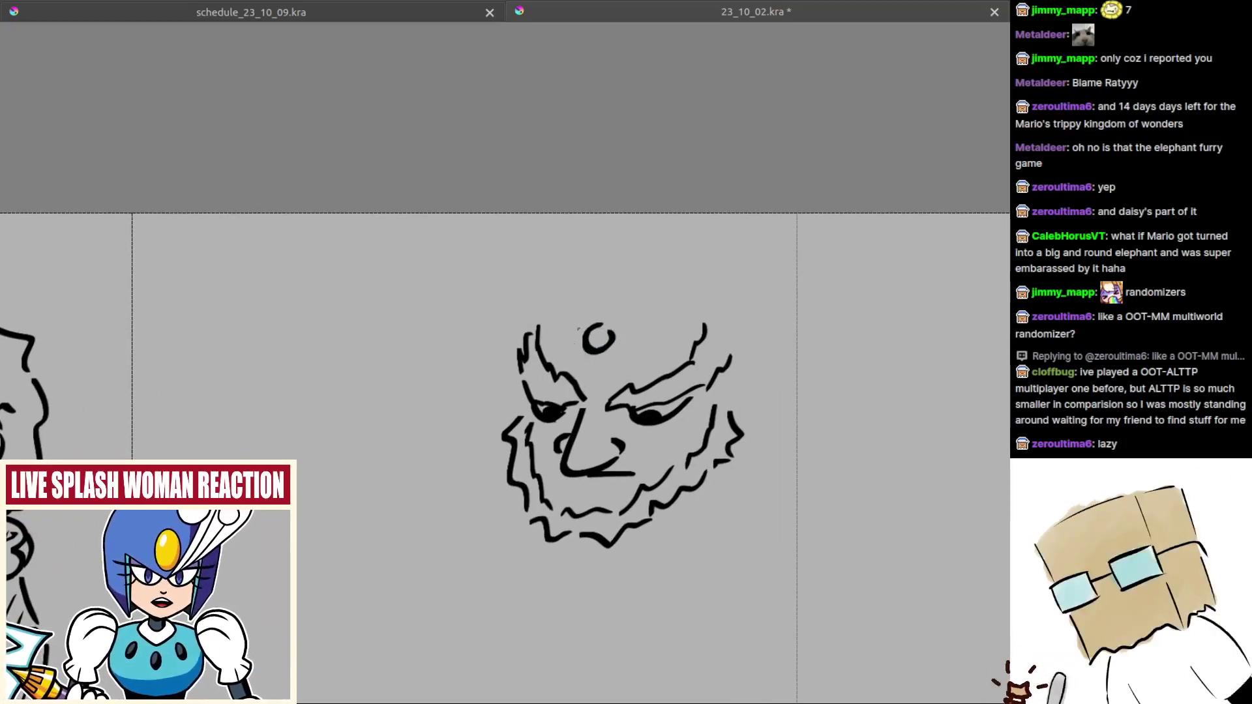
left_click_drag(601, 325, 613, 344)
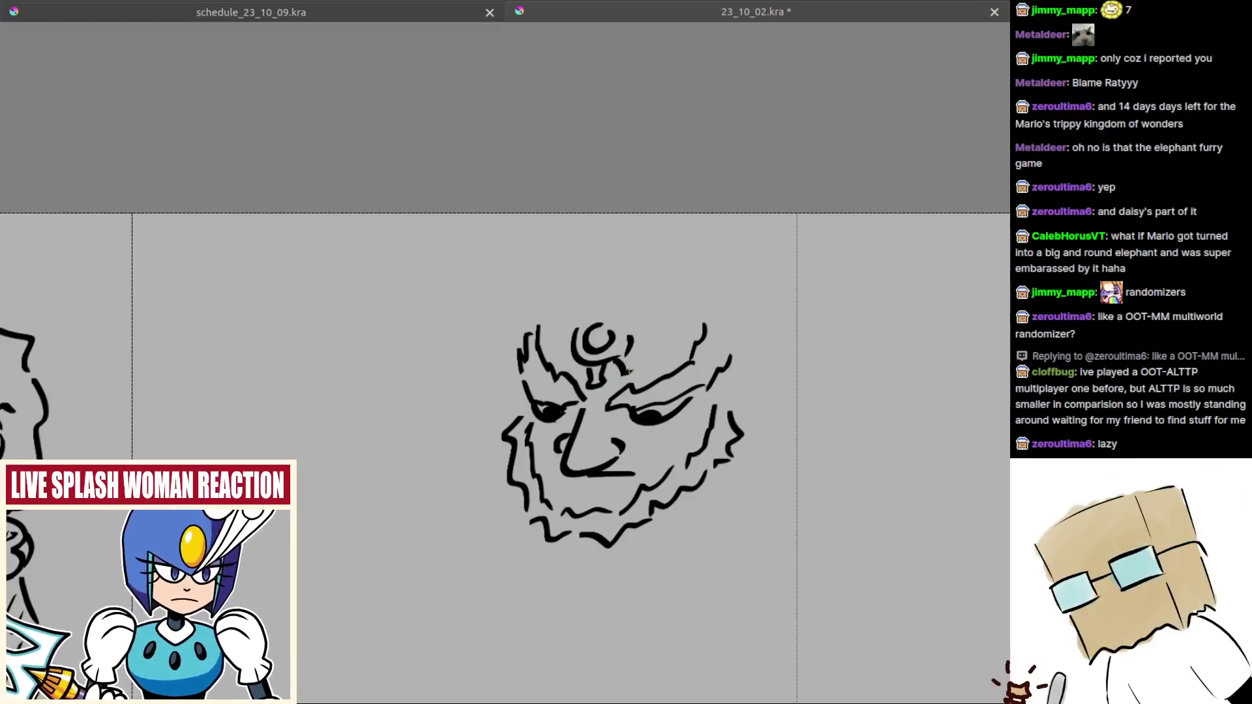
mouse_move(630, 371)
left_mouse_down()
mouse_move(650, 358)
mouse_move(630, 349)
mouse_move(643, 334)
left_mouse_up()
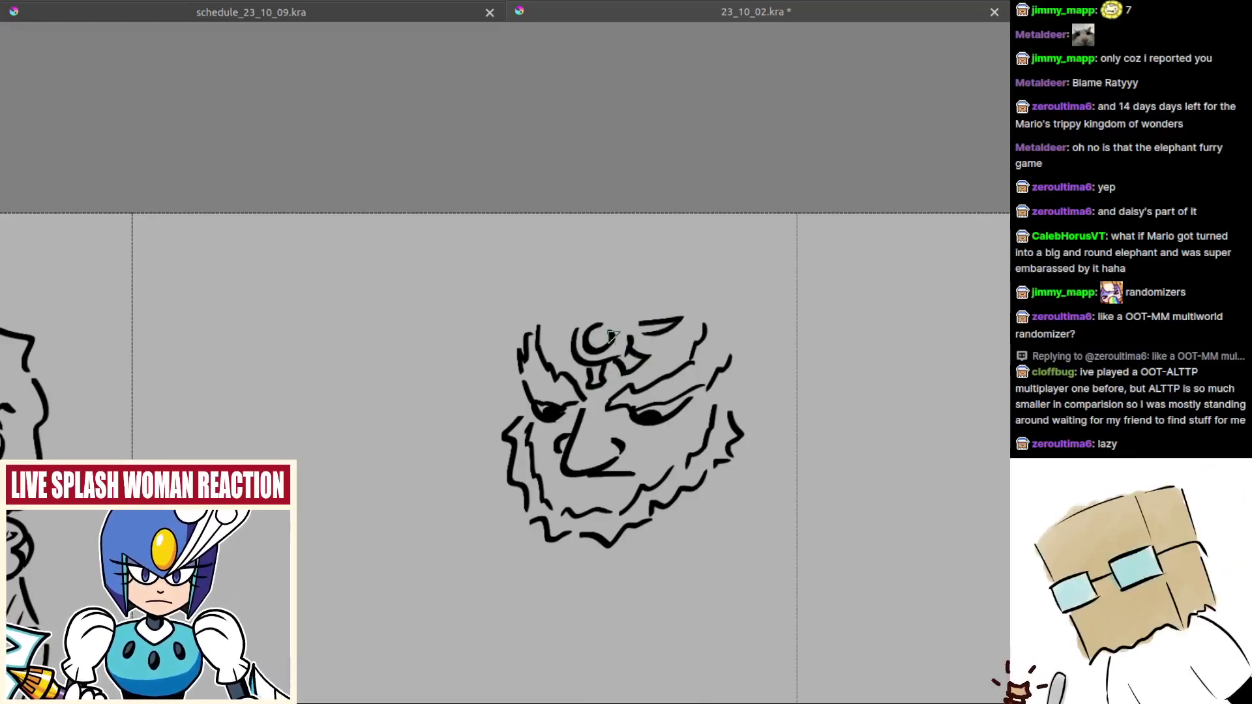
key("ctrl+z")
mouse_move(548, 319)
left_mouse_down()
mouse_move(560, 360)
mouse_move(623, 374)
left_mouse_up()
mouse_move(626, 352)
left_mouse_down()
mouse_move(603, 366)
mouse_move(587, 342)
mouse_move(623, 331)
left_mouse_up()
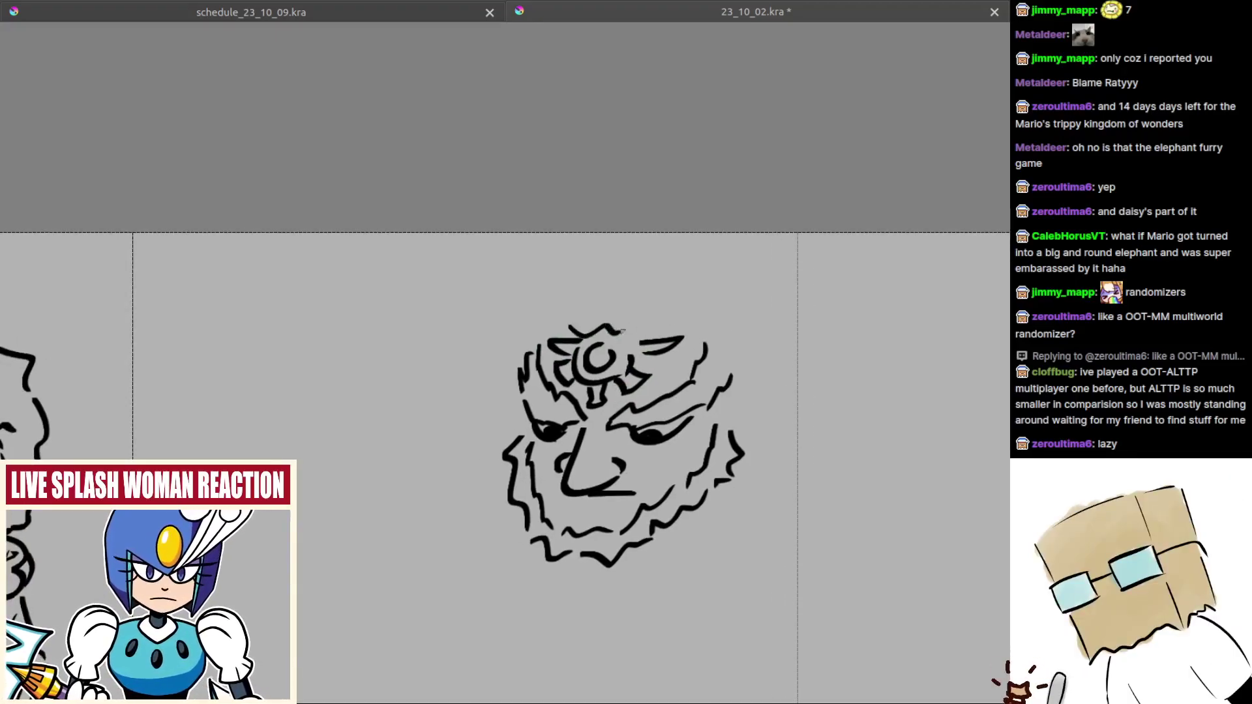
mouse_move(521, 358)
left_mouse_down()
mouse_move(524, 302)
mouse_move(538, 289)
mouse_move(657, 261)
left_mouse_up()
key("ctrl+z")
left_click_drag(649, 295, 620, 305)
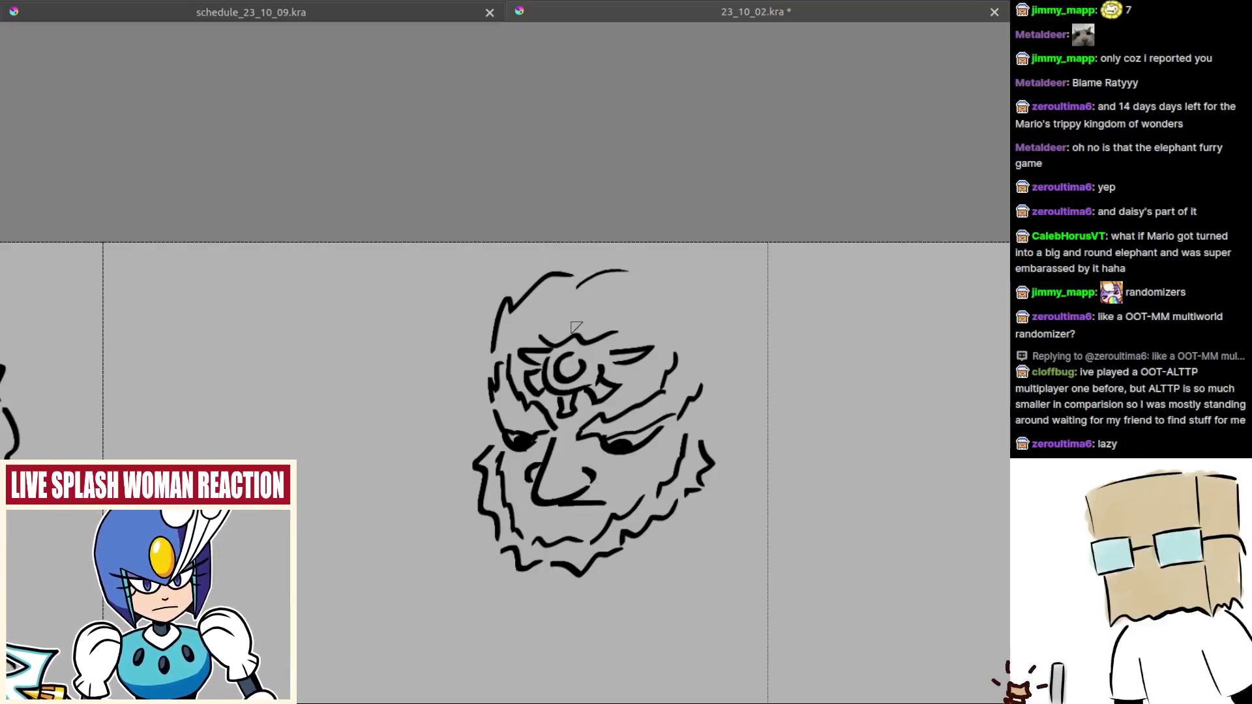
key("ctrl+z")
key("ctrl+z")
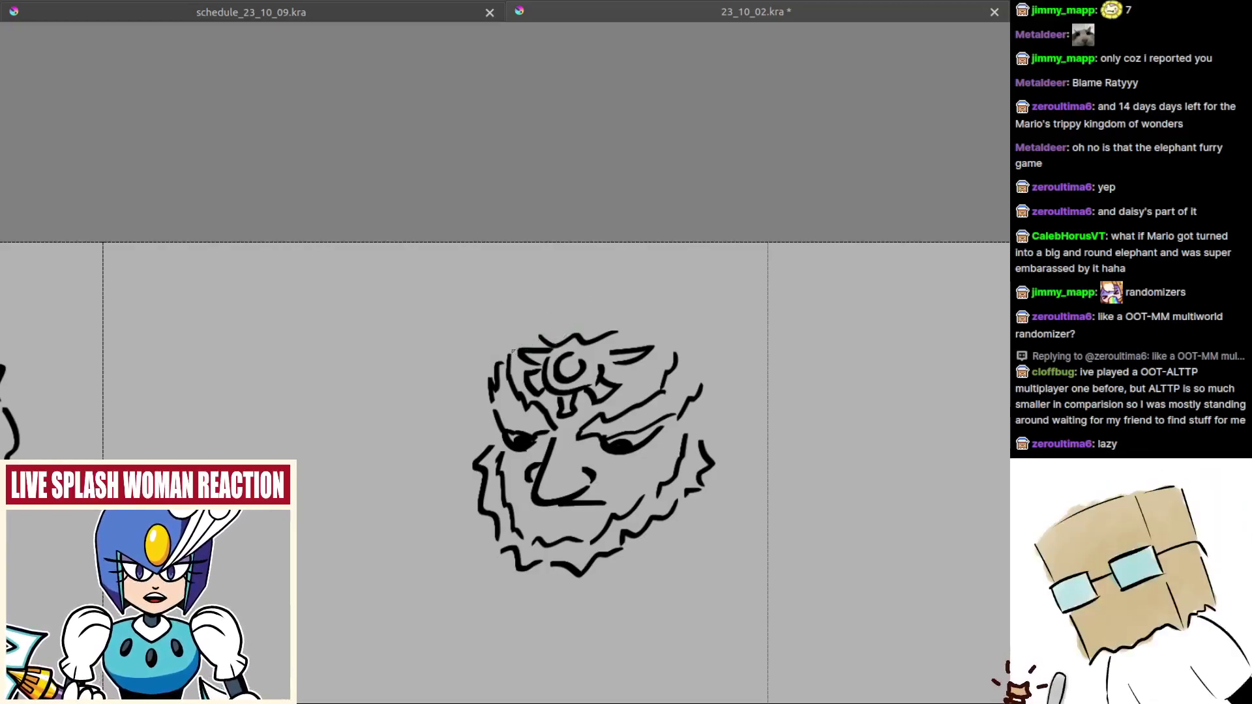
key("ctrl+z")
Step: Close the hairline around the forehead ornament with short jagged strokes at both upper corners of the forehead
left_click_drag(535, 338, 516, 340)
key("ctrl+z")
left_click_drag(632, 331, 670, 350)
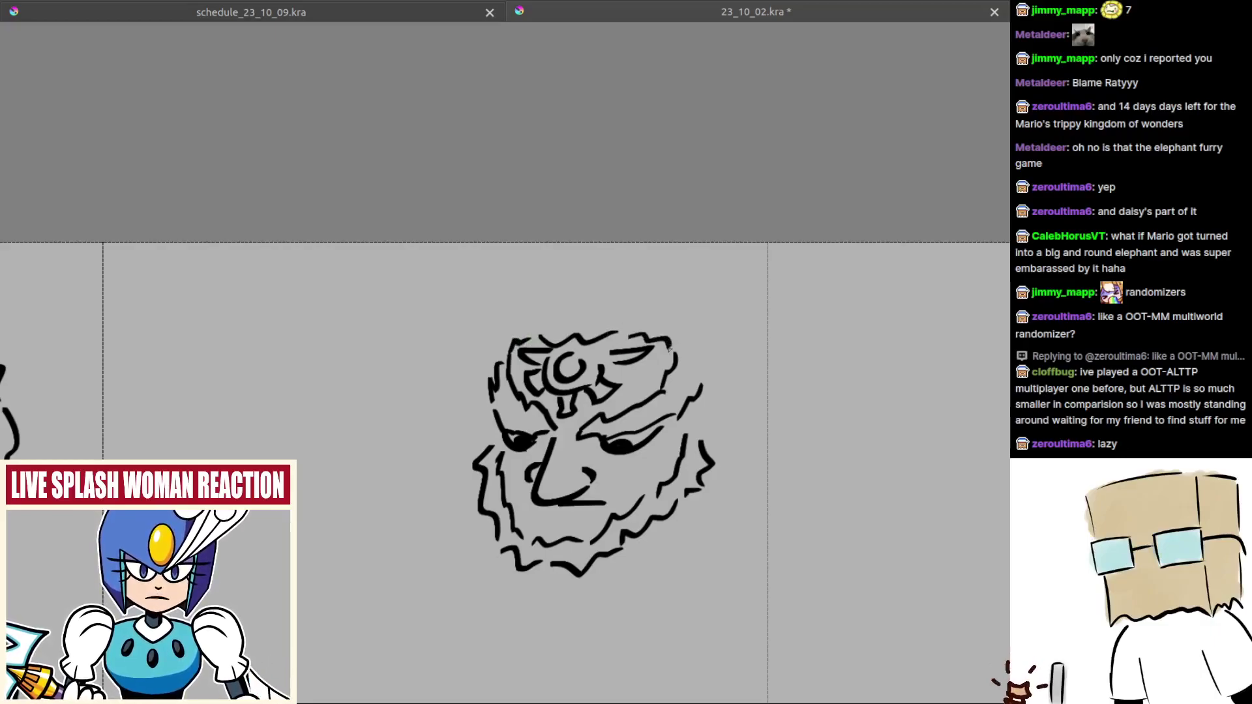
Step: Draw the outer hair outline in broken, jagged strokes from one temple over the crown to the back of the head
mouse_move(491, 366)
left_mouse_down()
mouse_move(507, 305)
mouse_move(572, 274)
mouse_move(637, 276)
left_mouse_up()
key("ctrl+z")
key("ctrl+z")
mouse_move(541, 298)
left_mouse_down()
mouse_move(592, 275)
mouse_move(613, 281)
left_mouse_up()
mouse_move(614, 286)
left_mouse_down()
mouse_move(661, 276)
mouse_move(687, 300)
left_mouse_up()
key("ctrl+z")
left_click_drag(695, 306, 728, 360)
left_click_drag(754, 393, 709, 362)
Step: Draw the curved ear between the brow's outer end and the hair outline
mouse_move(690, 340)
left_mouse_down()
mouse_move(677, 396)
mouse_move(646, 343)
mouse_move(674, 376)
mouse_move(645, 410)
left_mouse_up()
scroll(682, 365, "up", 2)
key("ctrl+z")
mouse_move(657, 339)
left_mouse_down()
mouse_move(679, 360)
mouse_move(644, 410)
left_mouse_up()
left_click_drag(409, 372, 514, 334)
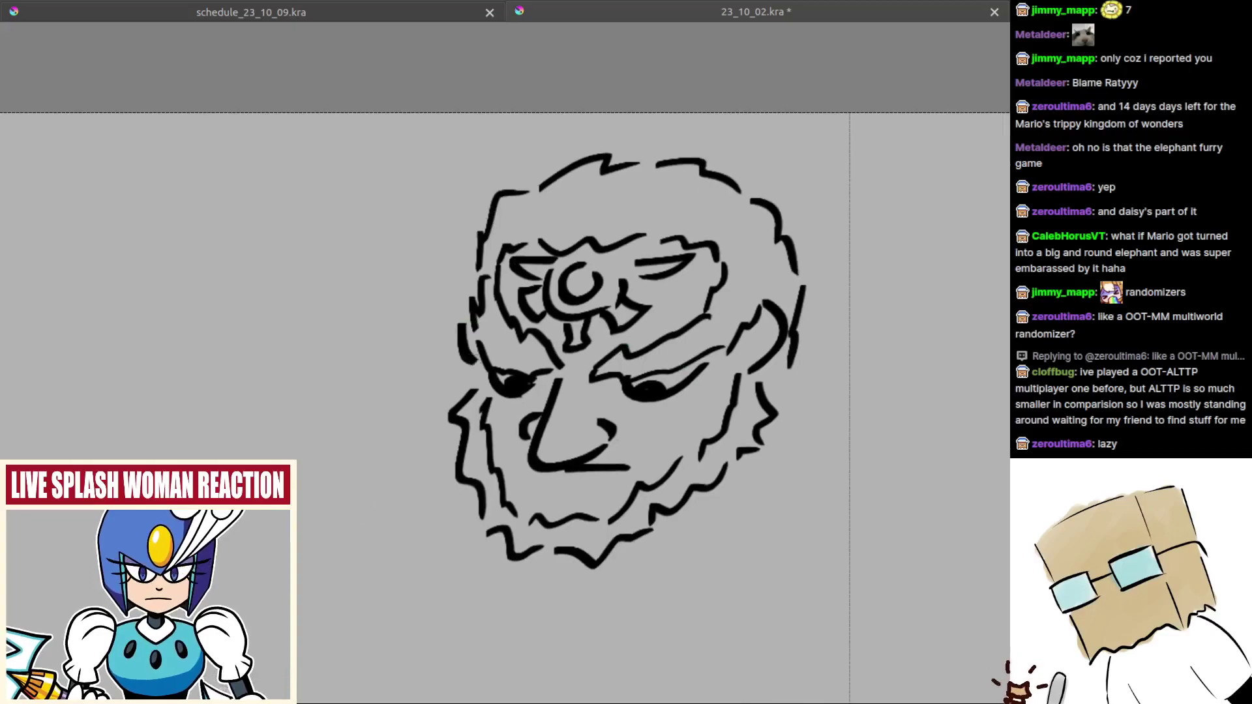
Step: Replace the outer beard edge below the ear with fewer, larger jagged points running down towards the chin
scroll(648, 366, "down", 2)
scroll(620, 375, "up", 1)
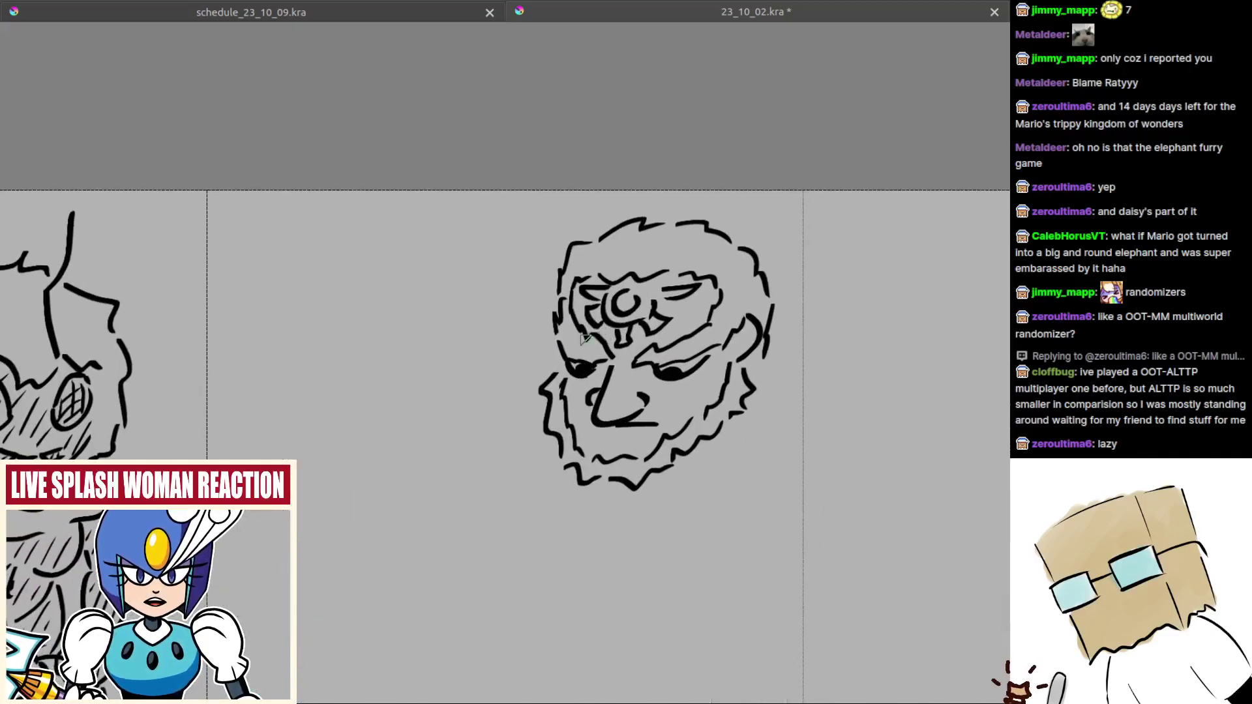
left_click_drag(702, 339, 657, 340)
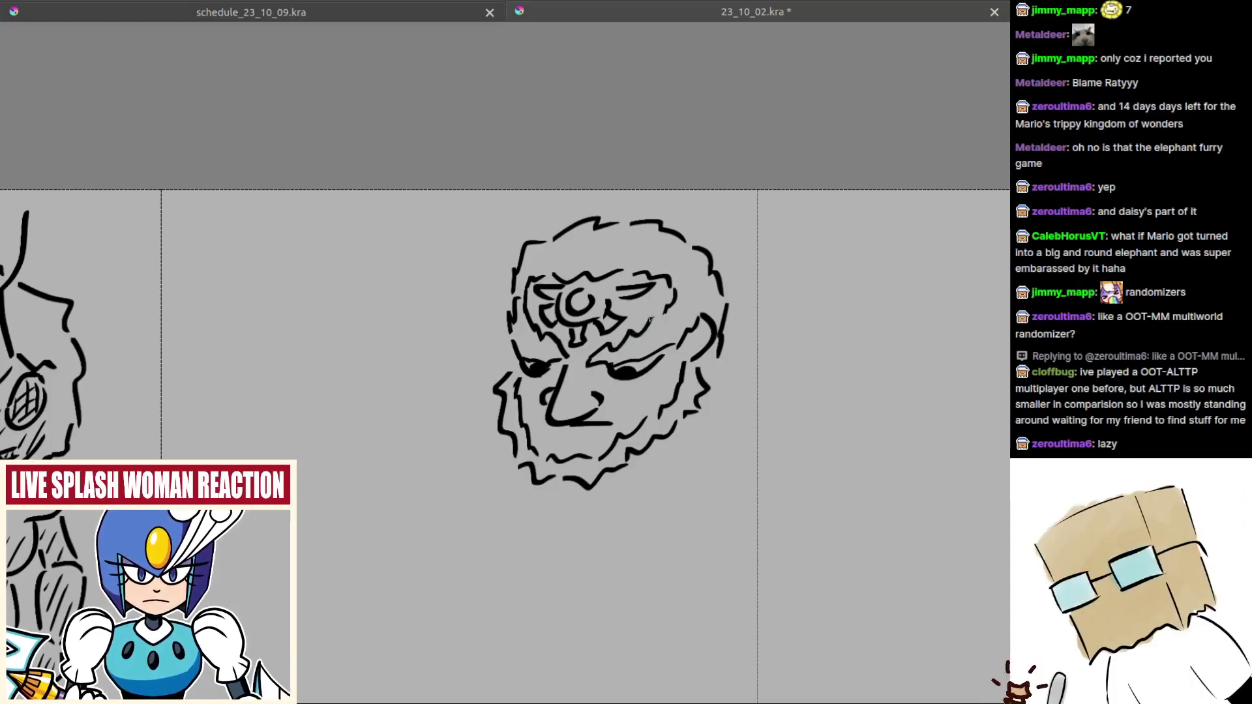
mouse_move(715, 409)
left_mouse_down()
mouse_move(688, 363)
mouse_move(696, 337)
left_mouse_up()
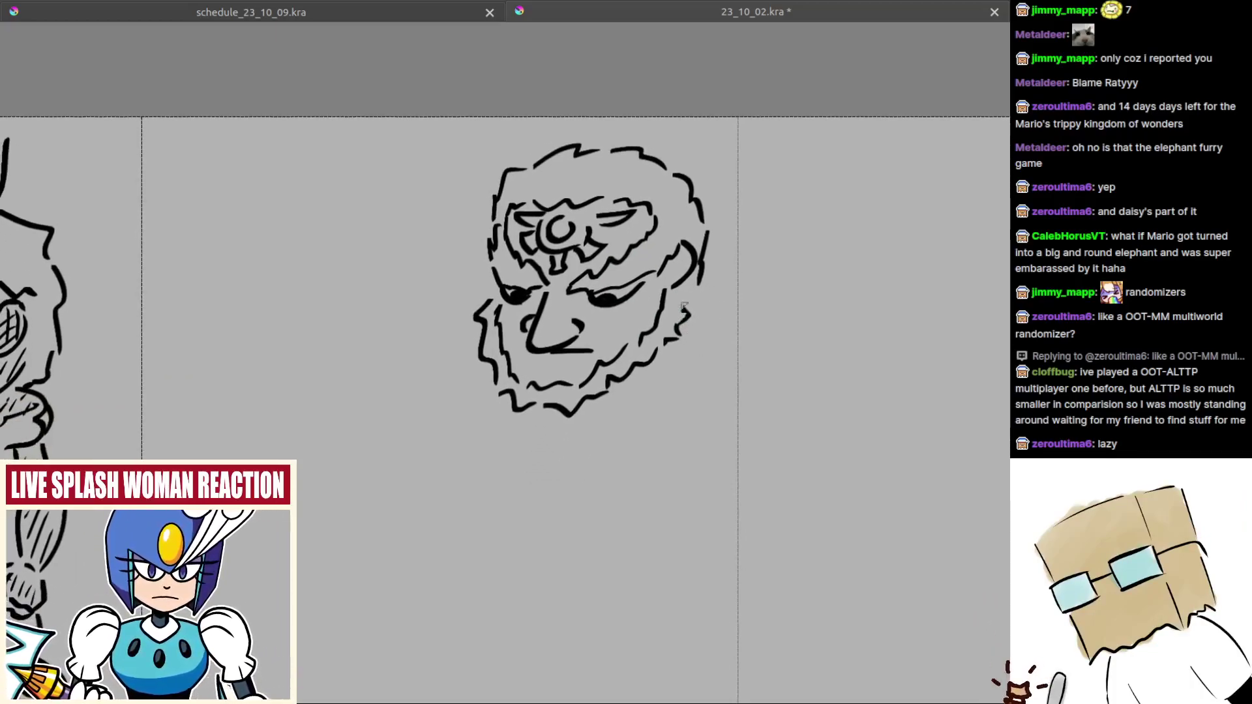
key("ctrl+z")
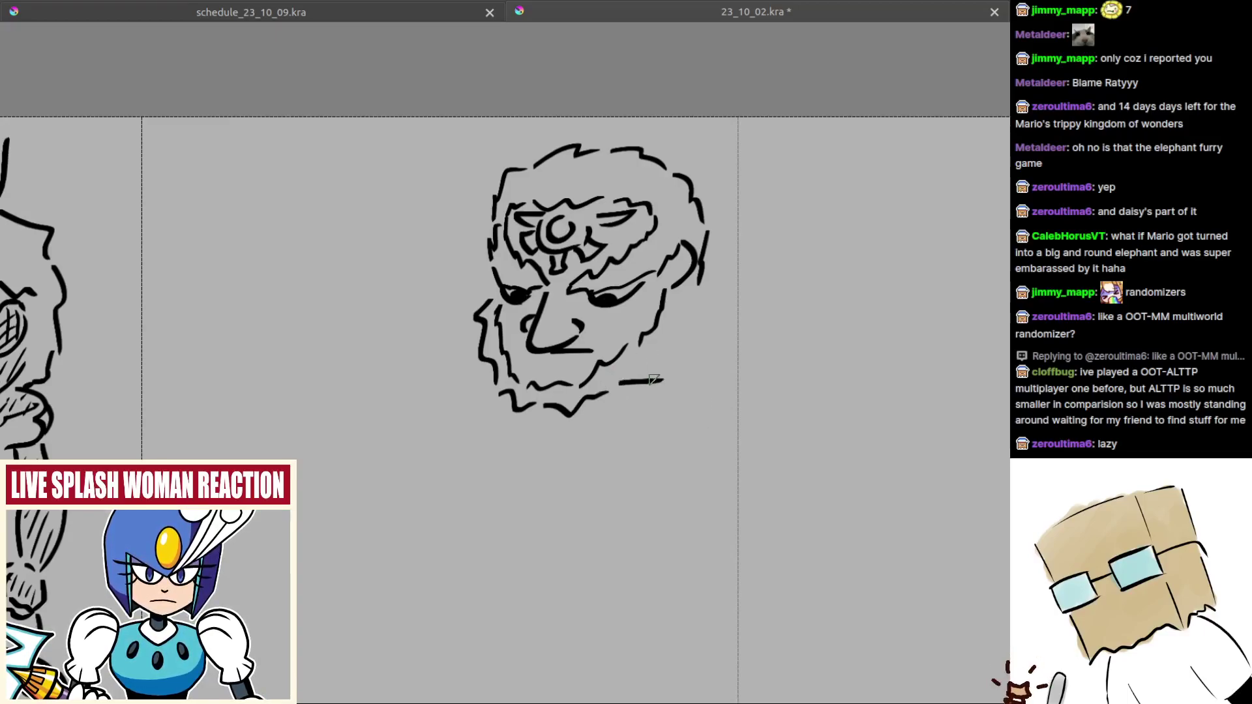
mouse_move(688, 294)
left_mouse_down()
mouse_move(704, 323)
mouse_move(689, 347)
mouse_move(618, 394)
mouse_move(675, 430)
mouse_move(621, 423)
left_mouse_up()
mouse_move(685, 368)
left_mouse_down()
mouse_move(708, 381)
mouse_move(687, 394)
left_mouse_up()
mouse_move(683, 388)
left_mouse_down()
mouse_move(694, 358)
mouse_move(680, 389)
mouse_move(684, 375)
left_mouse_up()
key("ctrl+z")
left_click_drag(614, 468, 637, 424)
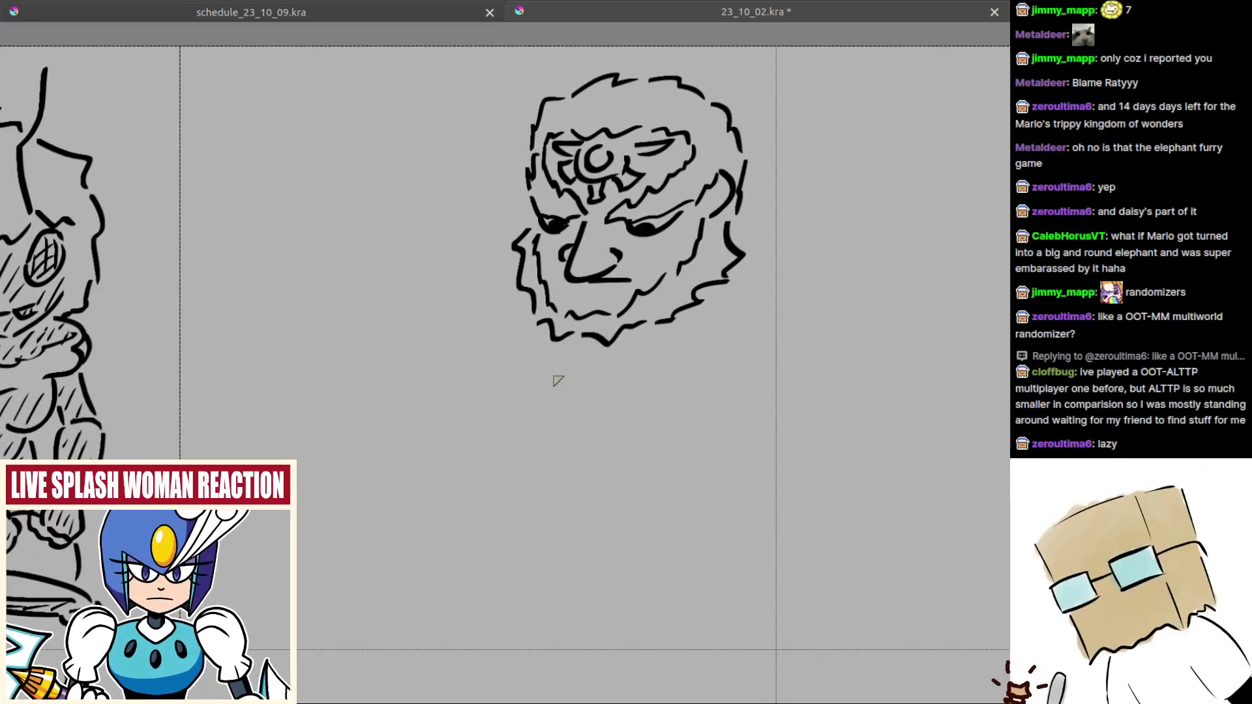
Step: Draw two curved lines down from the chin for the middle of the chest, with a pointed V at their lower end
left_click_drag(573, 350, 533, 425)
key("ctrl+z")
mouse_move(573, 356)
left_mouse_down()
mouse_move(536, 456)
mouse_move(582, 459)
left_mouse_up()
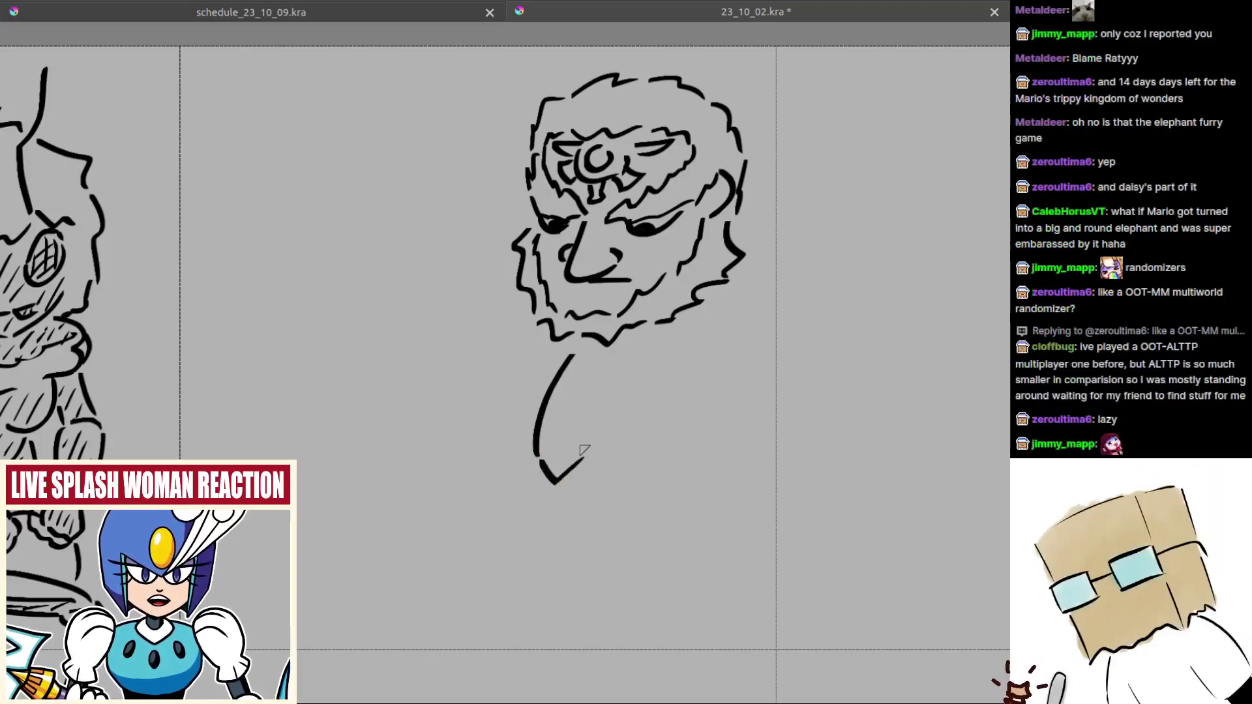
left_click_drag(585, 359, 593, 456)
left_click_drag(522, 301, 468, 440)
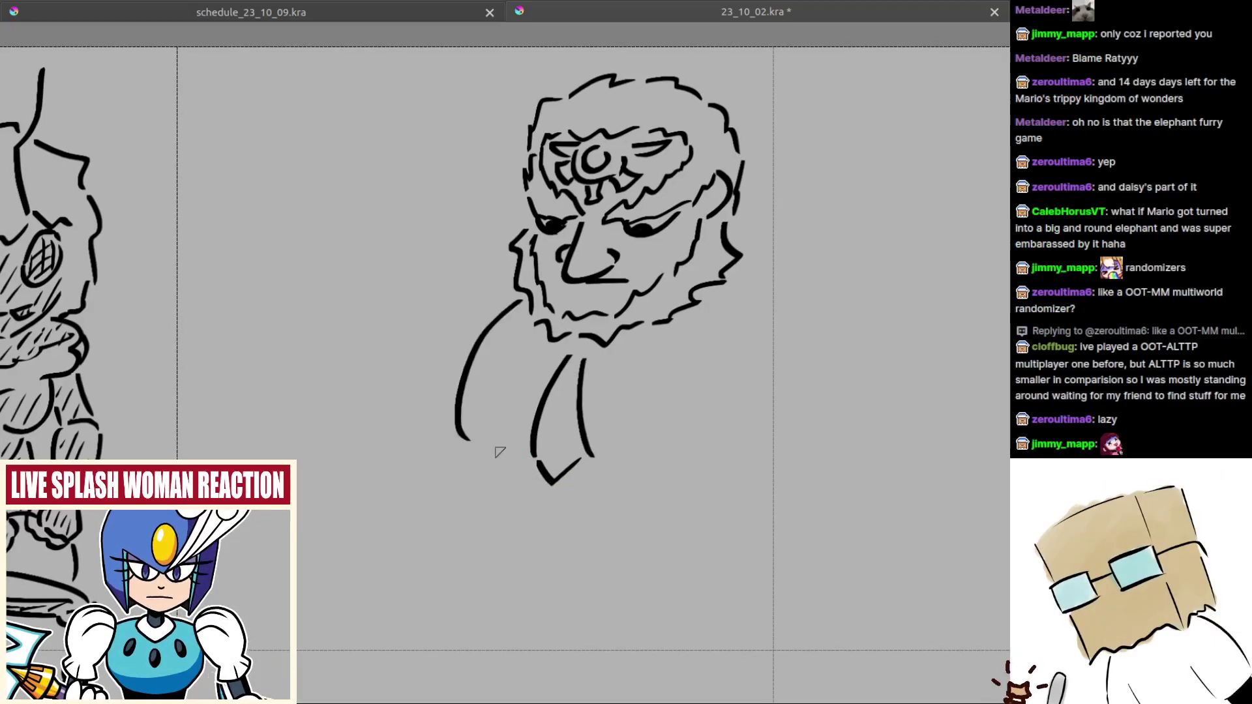
key("ctrl+z")
mouse_move(519, 320)
left_mouse_down()
mouse_move(476, 390)
mouse_move(486, 453)
left_mouse_up()
key("ctrl+z")
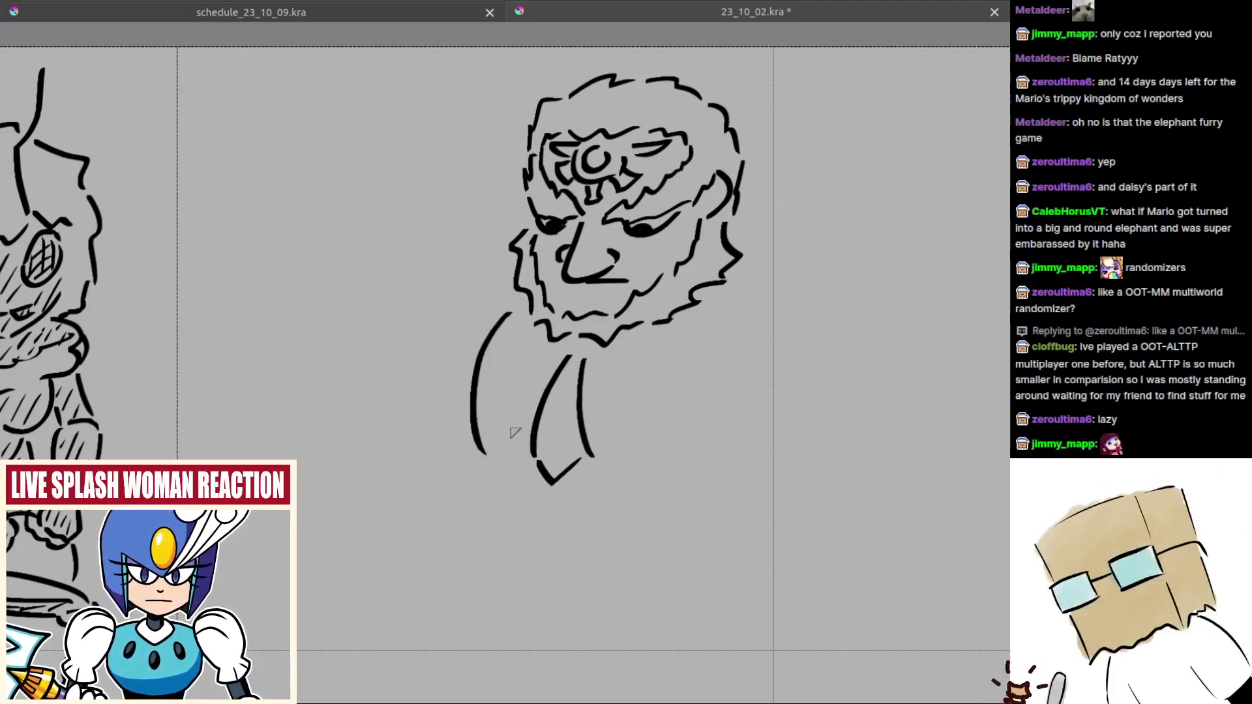
left_click_drag(654, 385, 641, 370)
key("ctrl+z")
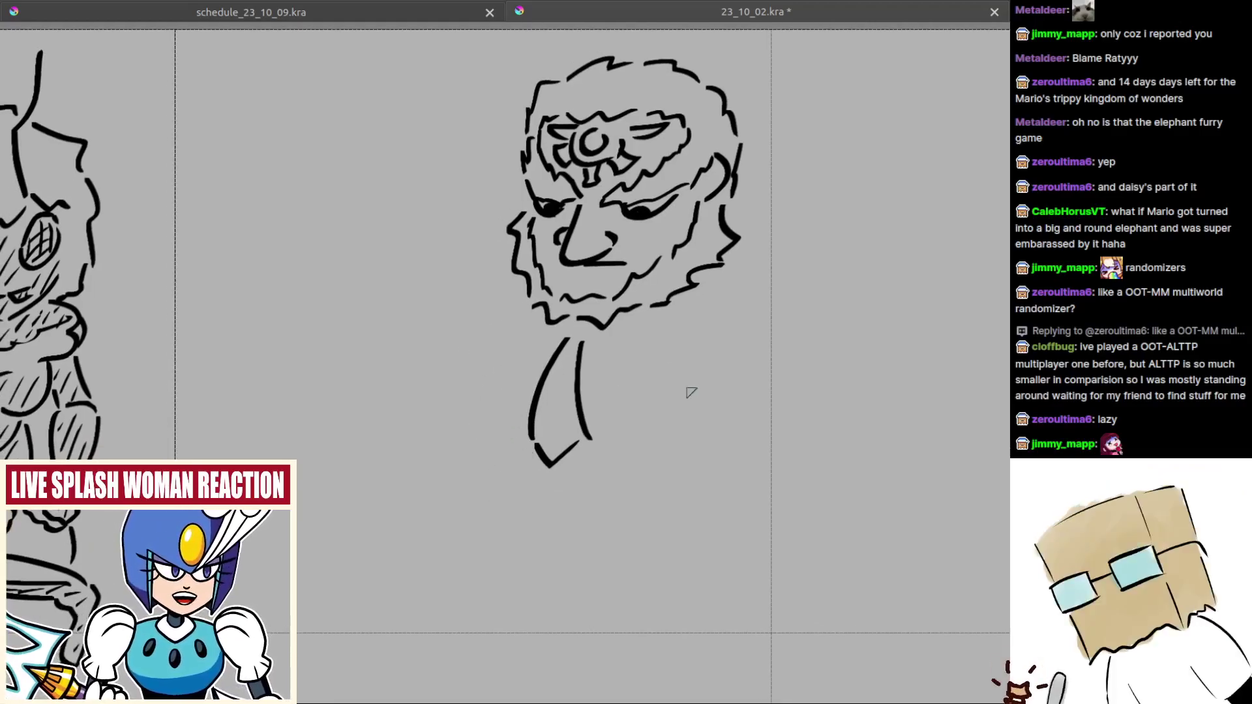
Step: Draw the outer and lower curves of both chest muscles, and add a short torso line under the narrower one
left_click_drag(623, 451, 720, 453)
left_click_drag(754, 338, 742, 438)
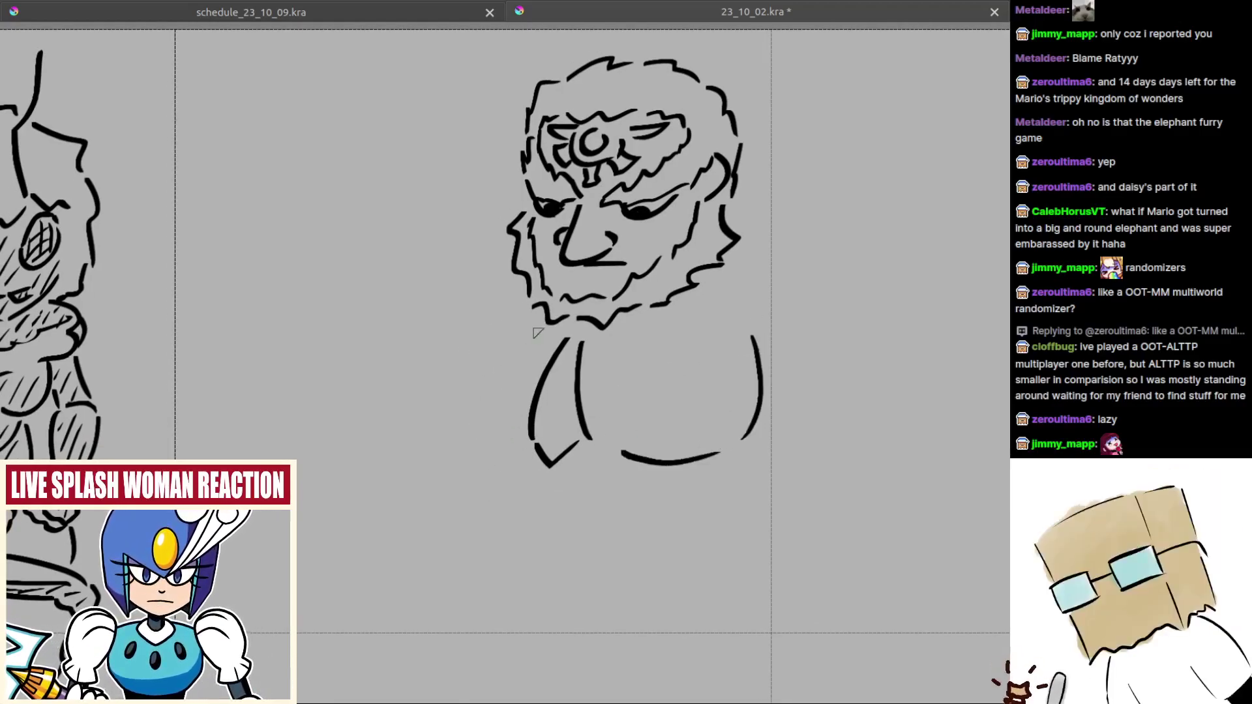
key("ctrl+z")
mouse_move(512, 307)
left_mouse_down()
mouse_move(468, 358)
mouse_move(465, 407)
left_mouse_up()
mouse_move(469, 423)
left_mouse_down()
mouse_move(550, 433)
mouse_move(586, 406)
left_mouse_up()
left_click_drag(531, 391, 544, 442)
key("ctrl+z")
mouse_move(893, 230)
left_mouse_down()
mouse_move(746, 261)
mouse_move(778, 290)
left_mouse_up()
key("ctrl+z")
Step: Draw rounded shoulder lines on both sides of the beard, with a short neck stroke beneath the back of the hair
left_click_drag(720, 255, 757, 264)
left_click_drag(680, 259, 781, 353)
key("ctrl+z")
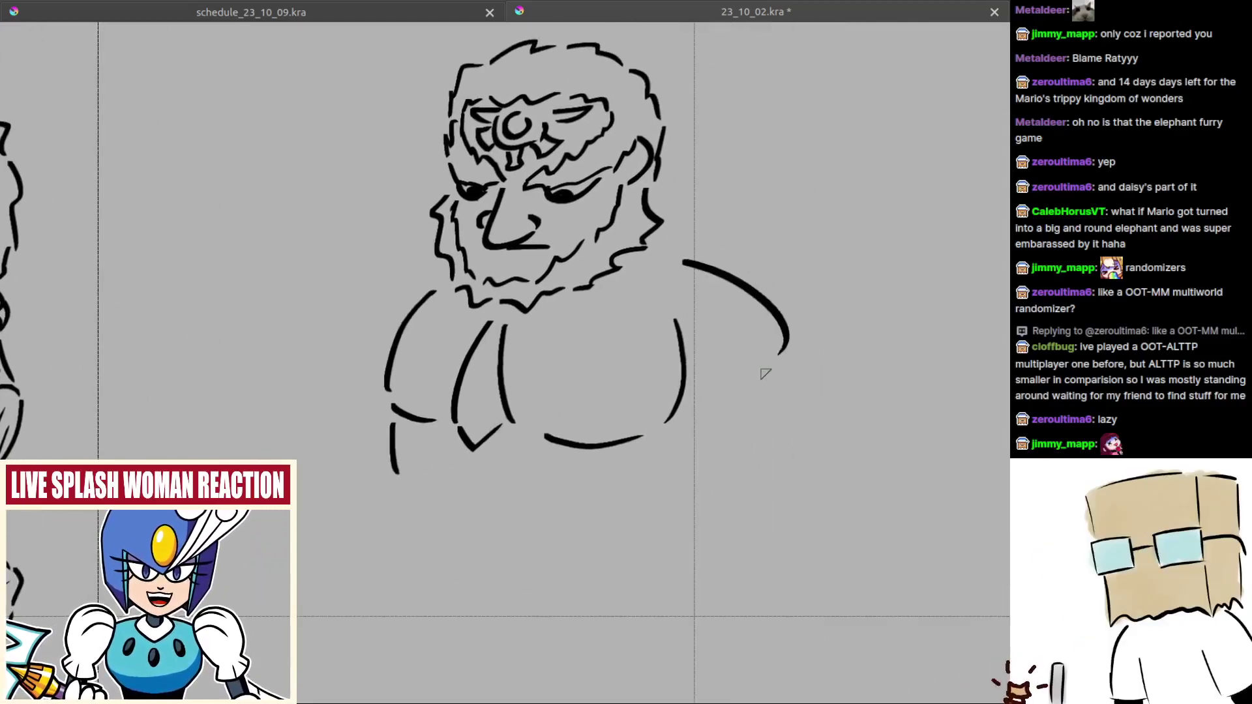
mouse_move(400, 285)
left_mouse_down()
mouse_move(554, 295)
mouse_move(524, 306)
left_mouse_up()
left_click_drag(887, 367, 675, 341)
left_click_drag(590, 222, 612, 241)
key("ctrl+z")
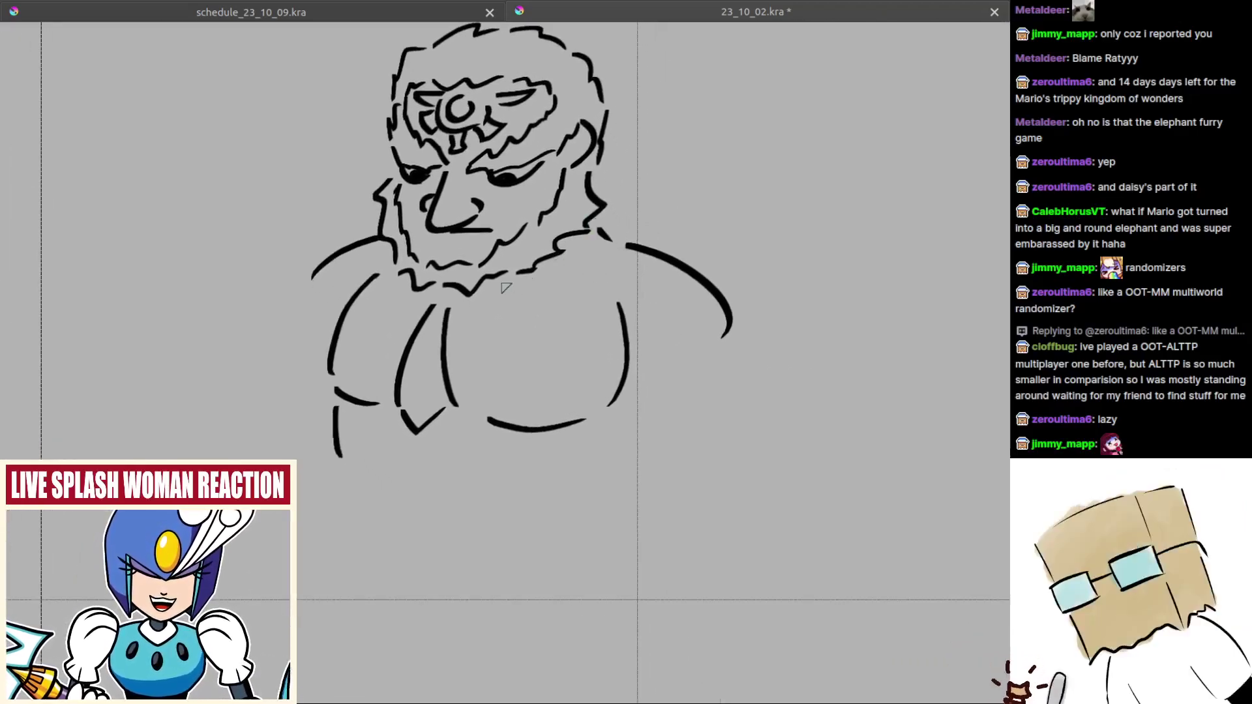
Step: Add a pointed edge beneath both sides of the beard and continue the wider shoulder into an outer upper-arm line
left_click_drag(497, 306, 587, 236)
left_click_drag(411, 302, 535, 347)
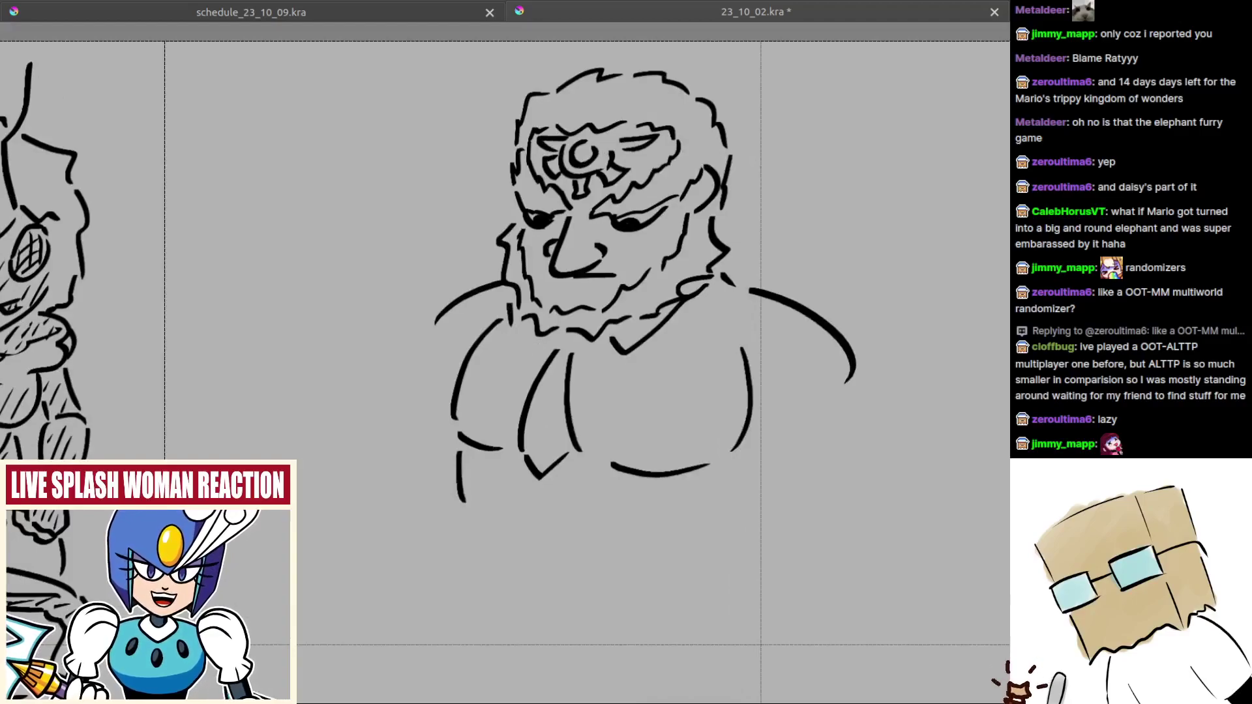
left_click_drag(511, 301, 544, 349)
left_click_drag(818, 468, 713, 461)
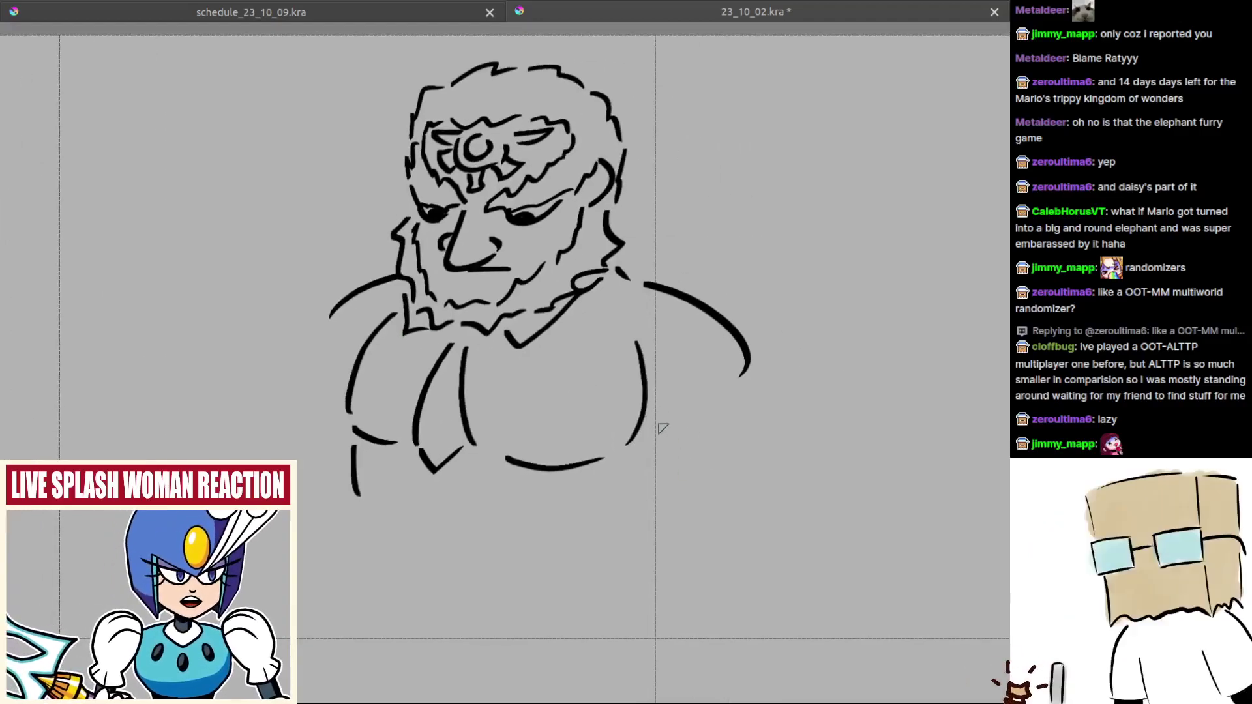
mouse_move(756, 385)
left_mouse_down()
mouse_move(762, 455)
mouse_move(824, 417)
left_mouse_up()
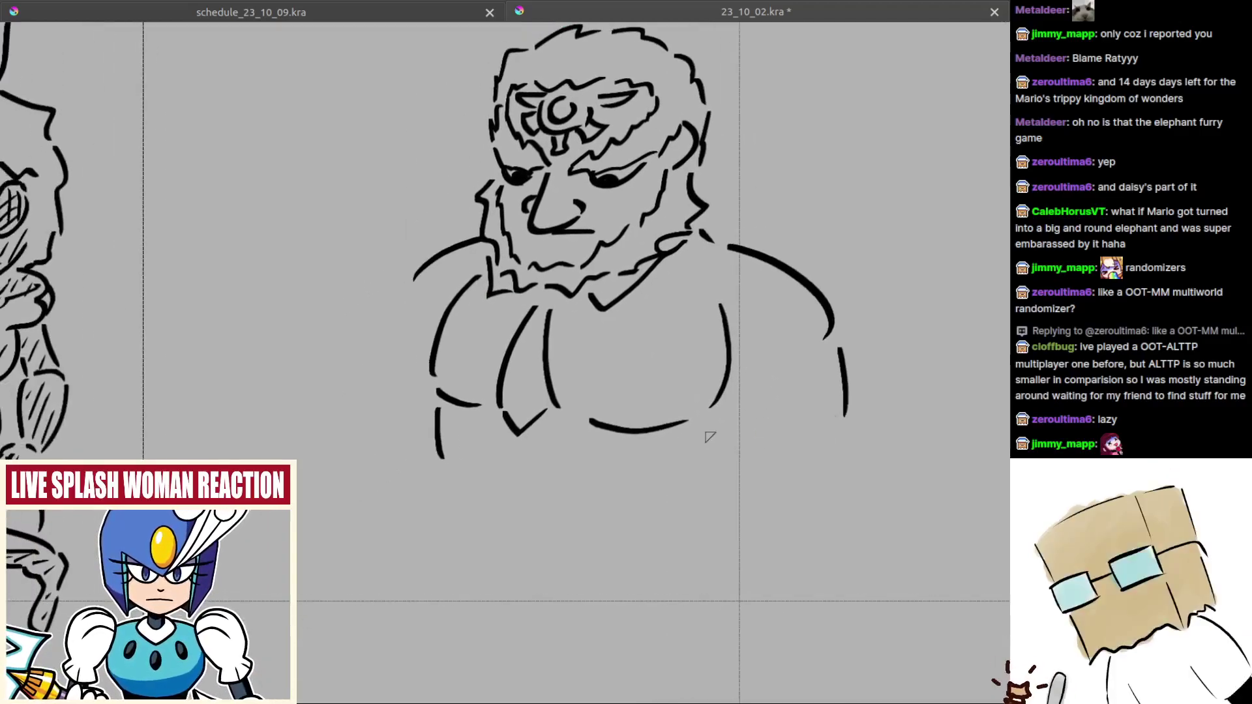
left_click_drag(511, 451, 637, 427)
mouse_move(452, 506)
left_mouse_down()
mouse_move(495, 428)
mouse_move(537, 394)
mouse_move(624, 411)
left_mouse_up()
mouse_move(424, 364)
left_mouse_down()
mouse_move(445, 320)
mouse_move(500, 293)
mouse_move(424, 356)
mouse_move(547, 303)
left_mouse_up()
key("ctrl+z")
key("ctrl+z")
key("ctrl+z")
key("ctrl+z")
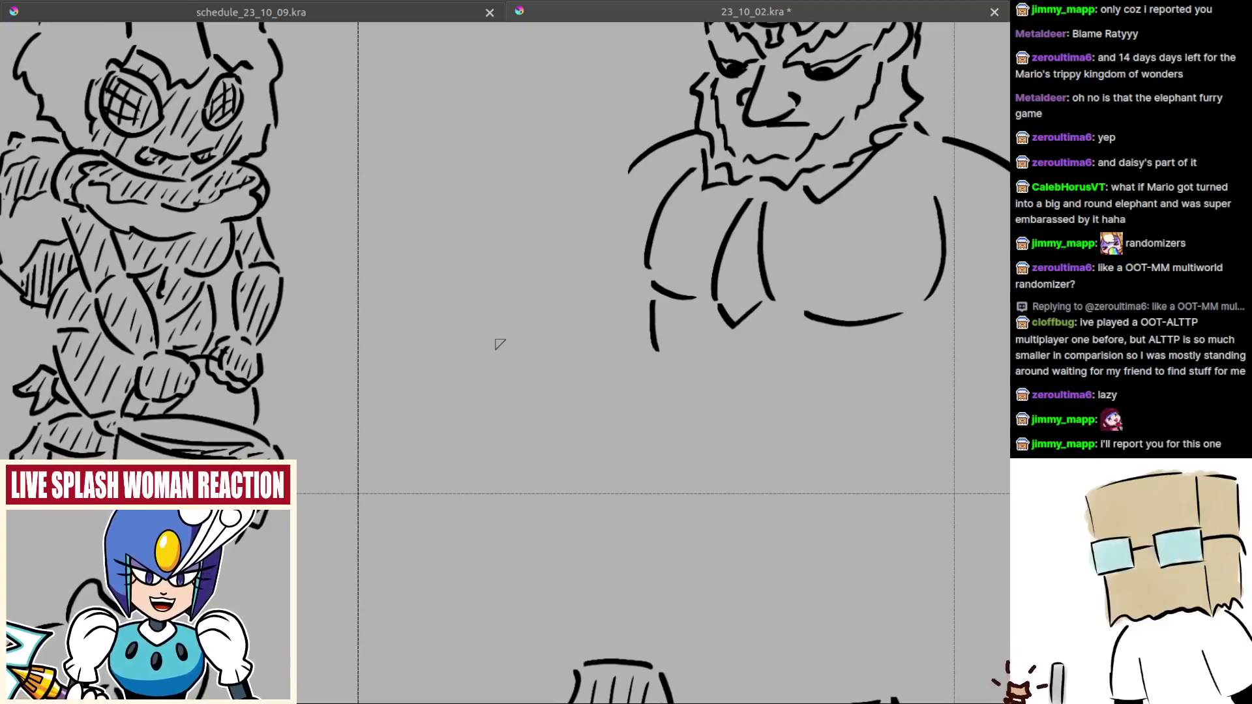
key("ctrl+z")
Step: Outline a large bent form beside the torso towards the bee, with a long arc, an angular outer edge and a triangular spike
mouse_move(421, 395)
left_mouse_down()
mouse_move(417, 341)
mouse_move(587, 313)
mouse_move(619, 317)
mouse_move(660, 368)
mouse_move(626, 405)
mouse_move(661, 384)
left_mouse_up()
key("ctrl+z")
key("ctrl+z")
mouse_move(597, 407)
left_mouse_down()
mouse_move(661, 383)
mouse_move(686, 439)
left_mouse_up()
mouse_move(500, 291)
left_mouse_down()
mouse_move(383, 269)
mouse_move(429, 360)
left_mouse_up()
key("ctrl+z")
mouse_move(551, 305)
left_mouse_down()
mouse_move(501, 281)
mouse_move(529, 312)
mouse_move(584, 289)
mouse_move(574, 331)
left_mouse_up()
key("ctrl+z")
key("ctrl+z")
key("ctrl+z")
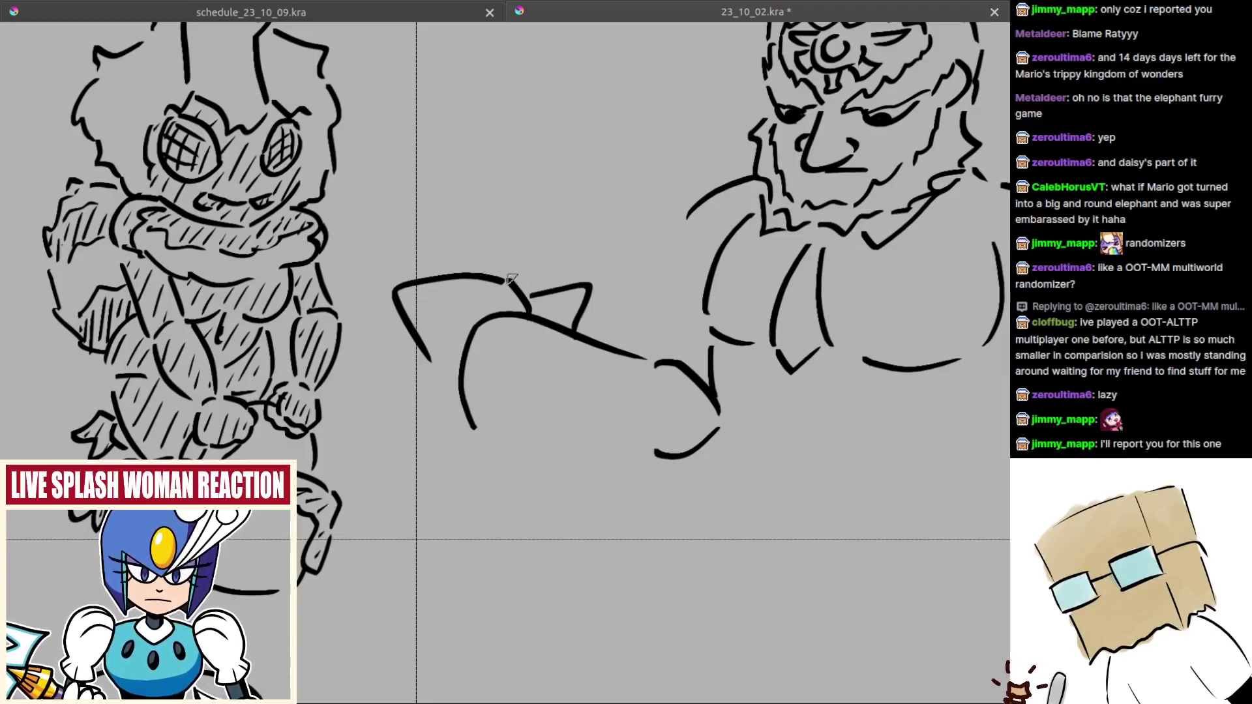
Step: Add more jagged spikes along the bent form's upper edge, then a curved cuff and a lower contour line inside it
mouse_move(505, 279)
left_mouse_down()
mouse_move(547, 267)
mouse_move(564, 279)
mouse_move(557, 324)
mouse_move(622, 326)
mouse_move(567, 380)
left_mouse_up()
key("ctrl+z")
scroll(608, 337, "up", 1)
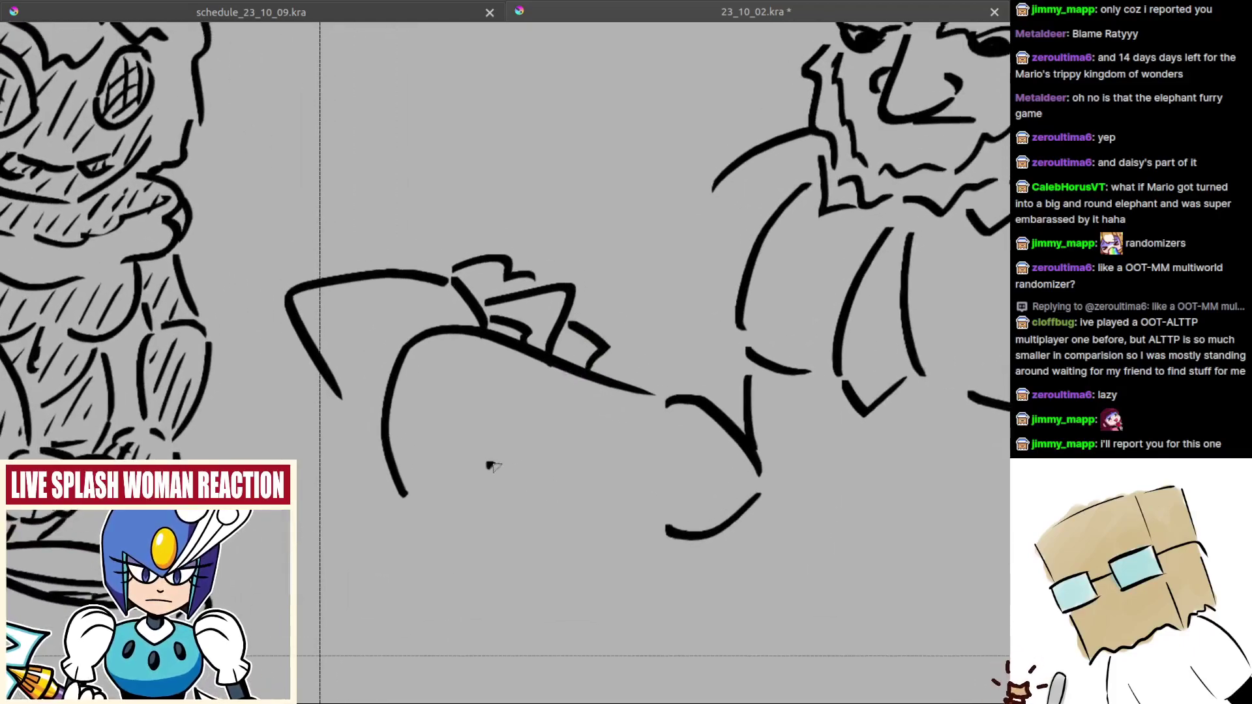
mouse_move(500, 459)
left_mouse_down()
mouse_move(629, 487)
mouse_move(556, 430)
left_mouse_up()
mouse_move(615, 314)
left_mouse_down()
mouse_move(626, 343)
mouse_move(610, 408)
left_mouse_up()
key("ctrl+z")
left_click_drag(526, 426, 580, 394)
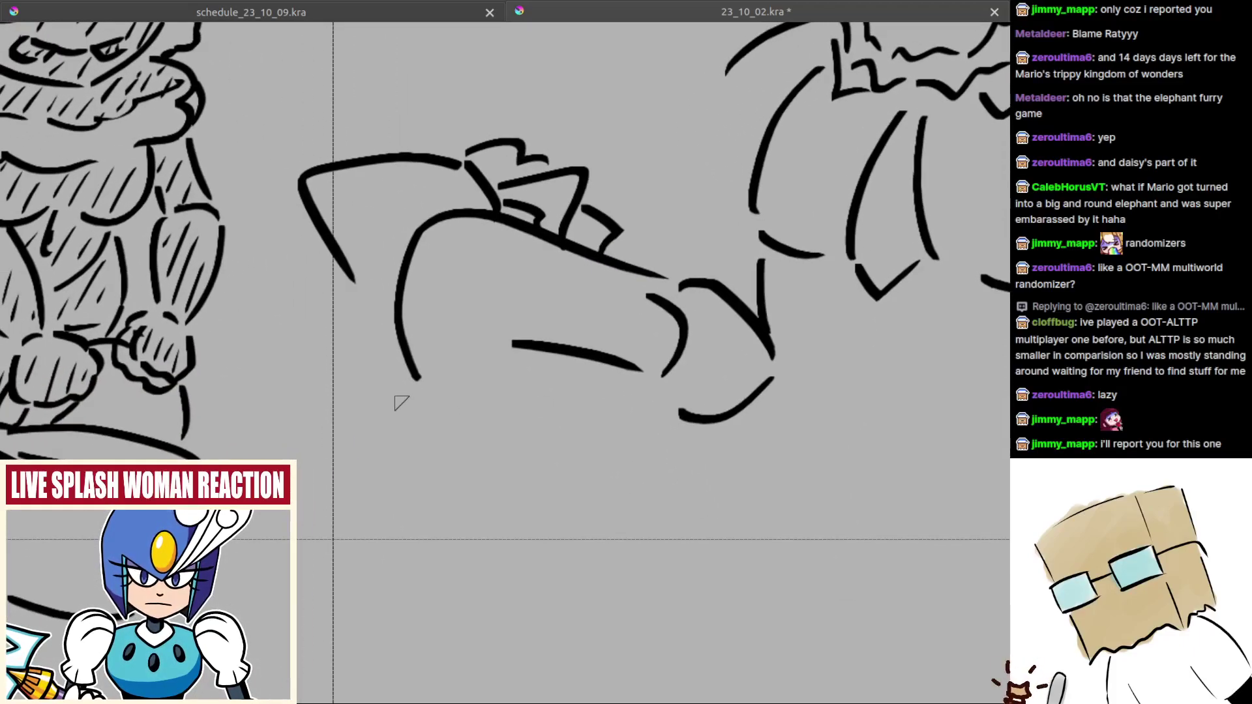
Step: Draw a small notched shape beneath the angular outer edge of the bent form
key("ctrl+z")
mouse_move(344, 305)
left_mouse_down()
mouse_move(385, 351)
mouse_move(389, 302)
left_mouse_up()
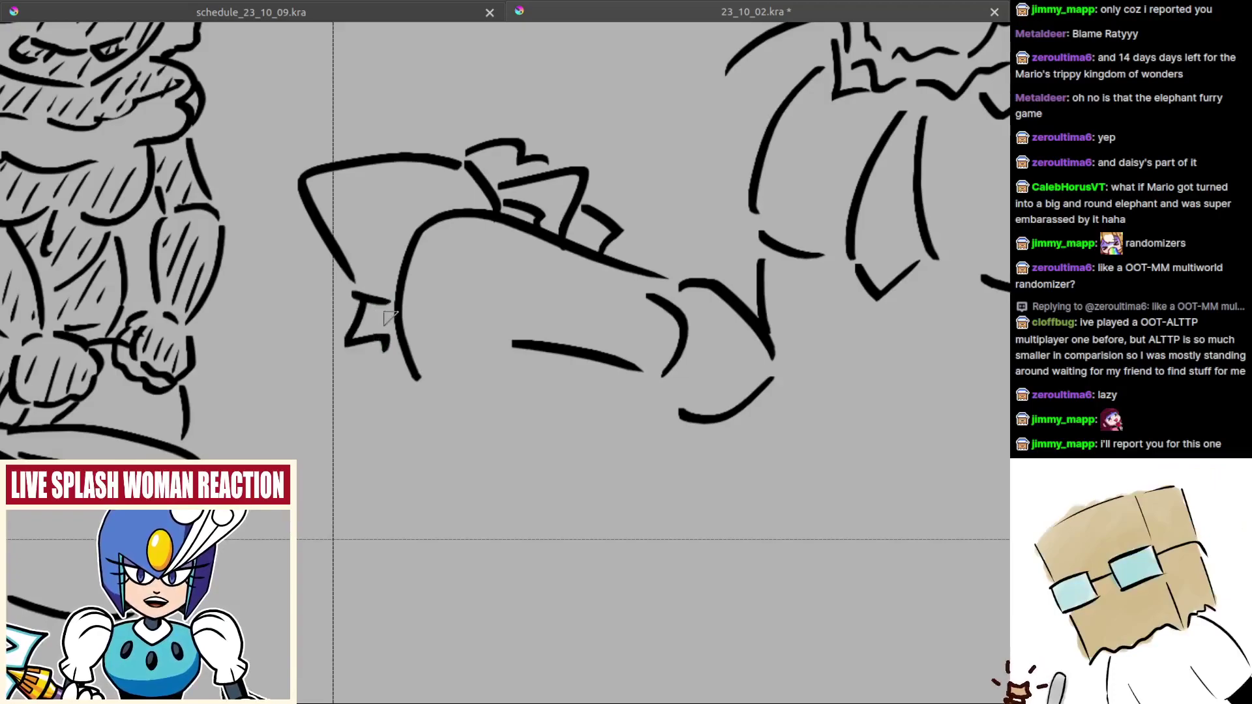
mouse_move(380, 390)
left_mouse_down()
mouse_move(404, 365)
mouse_move(390, 509)
left_mouse_up()
key("ctrl+z")
mouse_move(337, 396)
left_mouse_down()
mouse_move(365, 421)
mouse_move(400, 369)
mouse_move(352, 391)
mouse_move(434, 368)
mouse_move(452, 434)
mouse_move(415, 481)
mouse_move(441, 354)
left_mouse_up()
key("ctrl+z")
key("ctrl+z")
Step: Draw a small crumpled knot below the notched shape, with long curves tapering downward from it
mouse_move(452, 357)
left_mouse_down()
mouse_move(461, 384)
mouse_move(422, 541)
left_mouse_up()
mouse_move(363, 394)
left_mouse_down()
mouse_move(388, 355)
mouse_move(398, 370)
mouse_move(376, 393)
mouse_move(380, 358)
mouse_move(400, 342)
mouse_move(399, 364)
mouse_move(358, 399)
left_mouse_up()
key("ctrl+z")
mouse_move(374, 377)
left_mouse_down()
mouse_move(356, 342)
mouse_move(339, 365)
mouse_move(407, 390)
mouse_move(393, 404)
mouse_move(419, 390)
mouse_move(394, 403)
left_mouse_up()
key("ctrl+z")
key("ctrl+z")
key("ctrl+z")
key("ctrl+z")
left_click_drag(515, 480, 480, 427)
left_click_drag(431, 366, 457, 442)
key("ctrl+z")
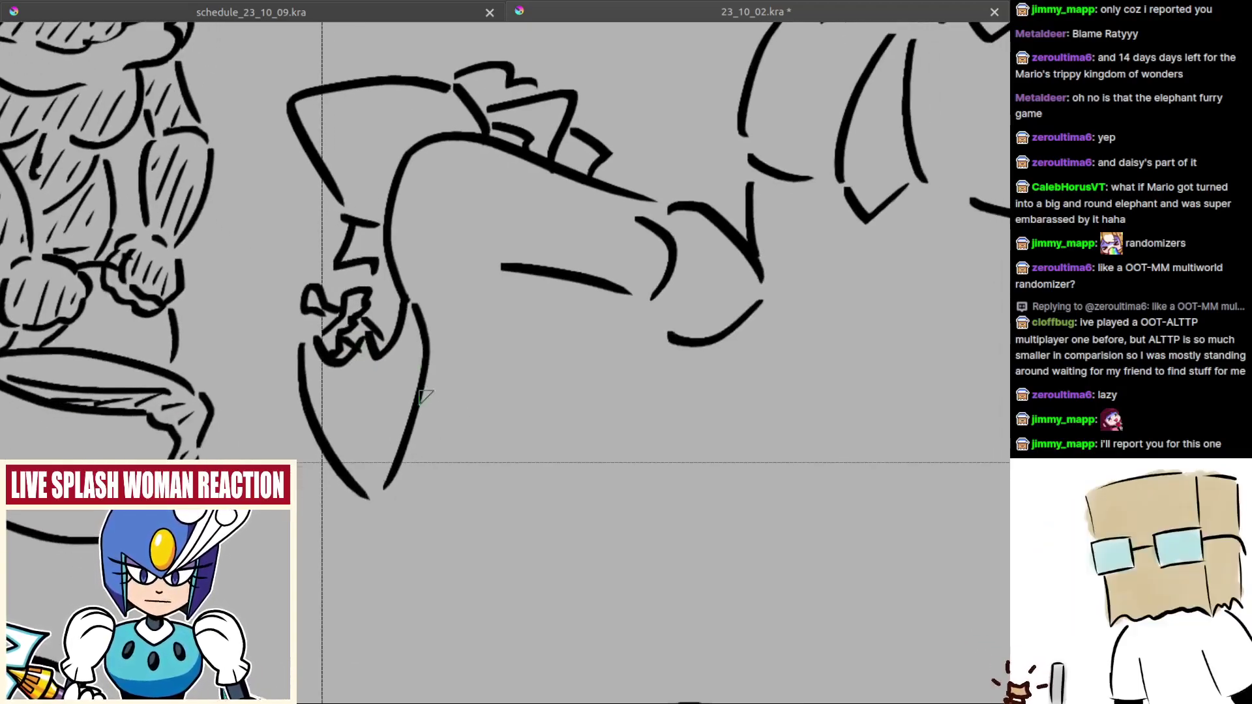
Step: Rework the drape below the knot so its inner side ends in a narrow split point
key("ctrl+z")
mouse_move(355, 318)
left_mouse_down()
mouse_move(374, 343)
mouse_move(362, 318)
mouse_move(340, 349)
left_mouse_up()
mouse_move(359, 353)
left_mouse_down()
mouse_move(440, 444)
mouse_move(434, 468)
mouse_move(395, 450)
mouse_move(448, 512)
left_mouse_up()
left_click_drag(444, 481, 450, 510)
scroll(477, 469, "down", 3)
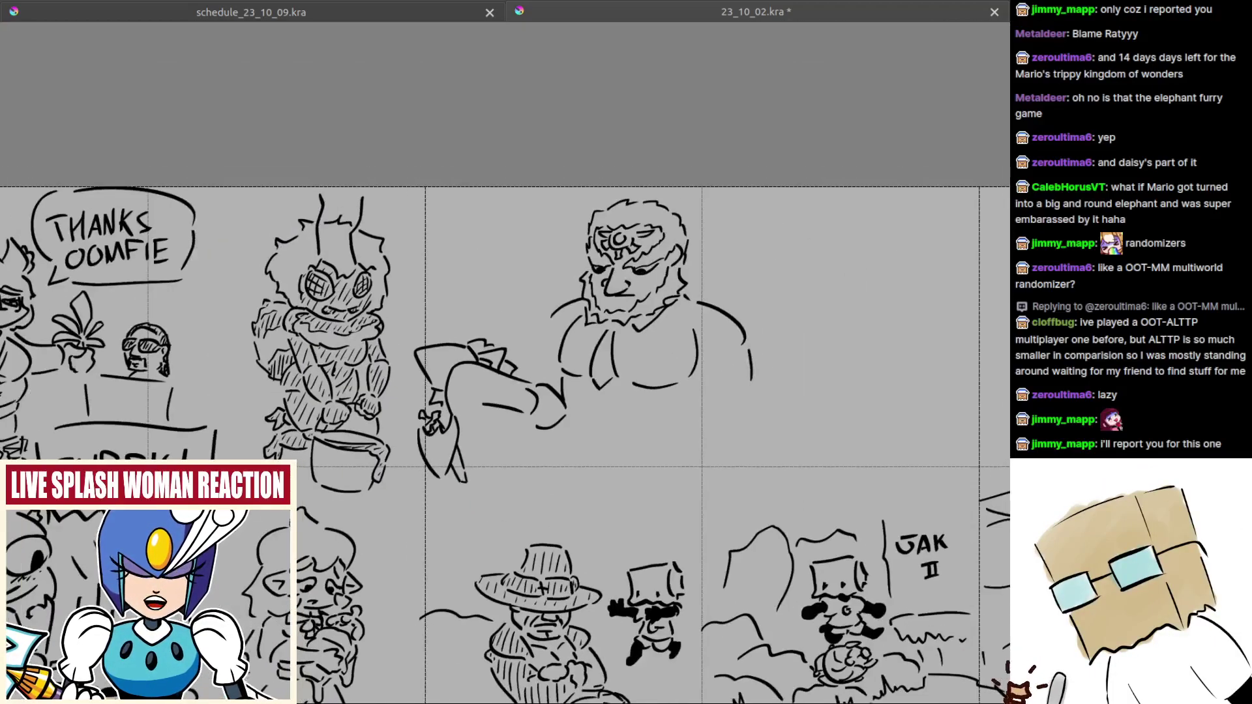
Step: Add a diagonal fold line running down from the lower contour of the bent form
scroll(498, 490, "up", 1)
left_click_drag(489, 369, 545, 452)
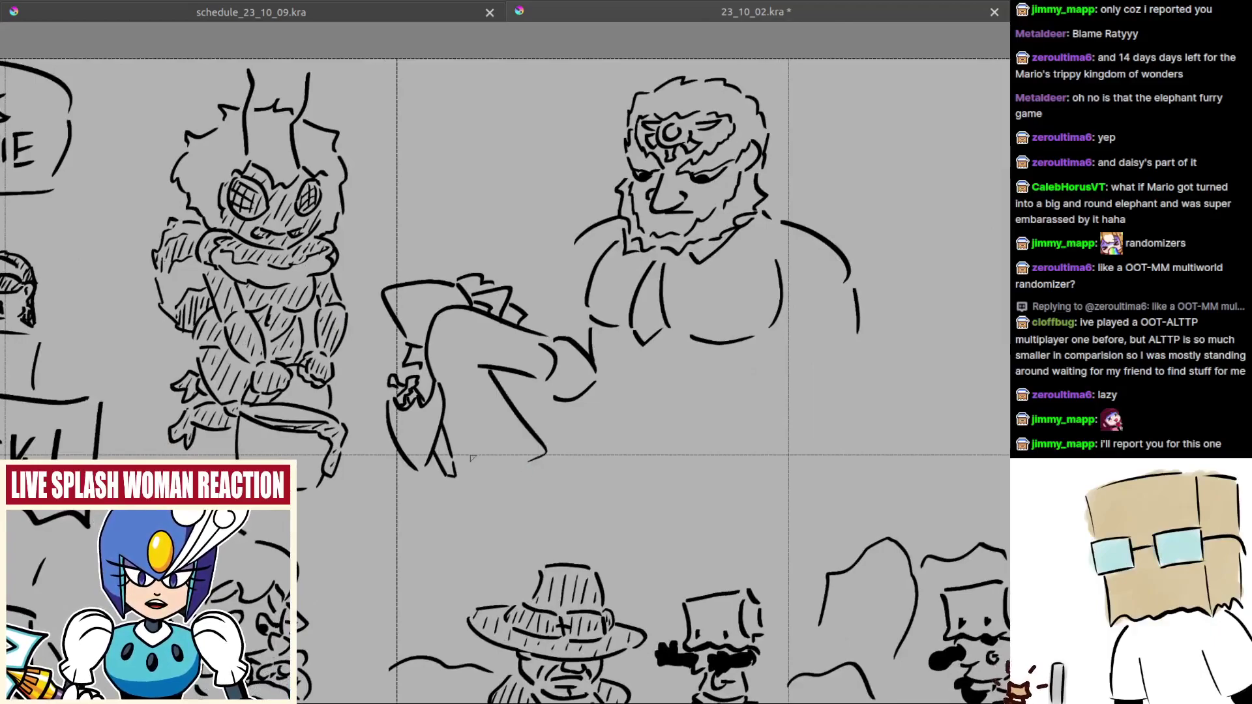
key("ctrl+z")
left_click_drag(484, 377, 518, 458)
left_click_drag(491, 448, 484, 429)
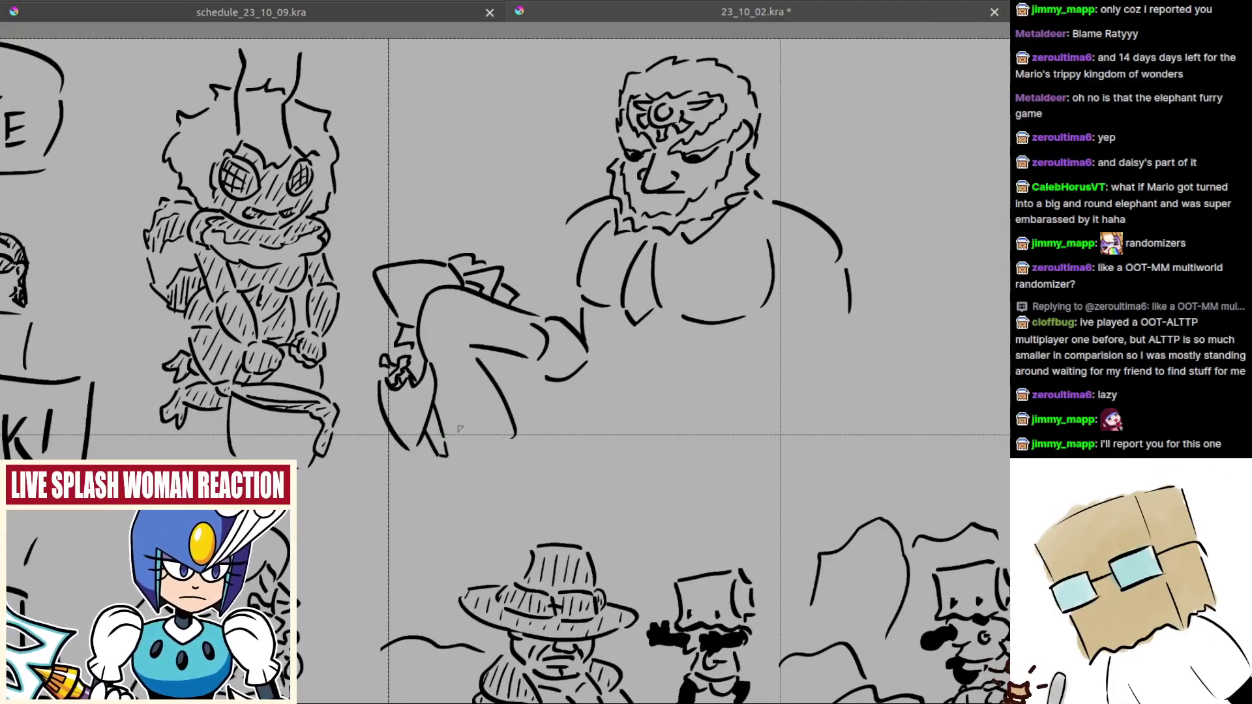
key("ctrl+z")
Step: Draw the wide curved hem below the folds, with a pointed outer corner and a short fold stroke above it
mouse_move(481, 364)
left_mouse_down()
mouse_move(511, 438)
mouse_move(564, 439)
mouse_move(416, 447)
mouse_move(500, 423)
mouse_move(402, 494)
left_mouse_up()
key("ctrl+z")
mouse_move(430, 454)
left_mouse_down()
mouse_move(400, 500)
mouse_move(436, 507)
mouse_move(425, 493)
mouse_move(446, 516)
left_mouse_up()
key("ctrl+z")
mouse_move(449, 514)
left_mouse_down()
mouse_move(479, 494)
mouse_move(560, 475)
mouse_move(487, 515)
mouse_move(537, 485)
left_mouse_up()
key("ctrl+z")
mouse_move(528, 427)
left_mouse_down()
mouse_move(551, 487)
mouse_move(498, 489)
left_mouse_up()
mouse_move(501, 392)
left_mouse_down()
mouse_move(517, 397)
mouse_move(447, 406)
left_mouse_up()
Step: Add a zigzag scar on the chest, an angular line under the wider chest muscle and a short slanted mark below
left_click_drag(587, 317, 643, 278)
left_click_drag(660, 337, 726, 391)
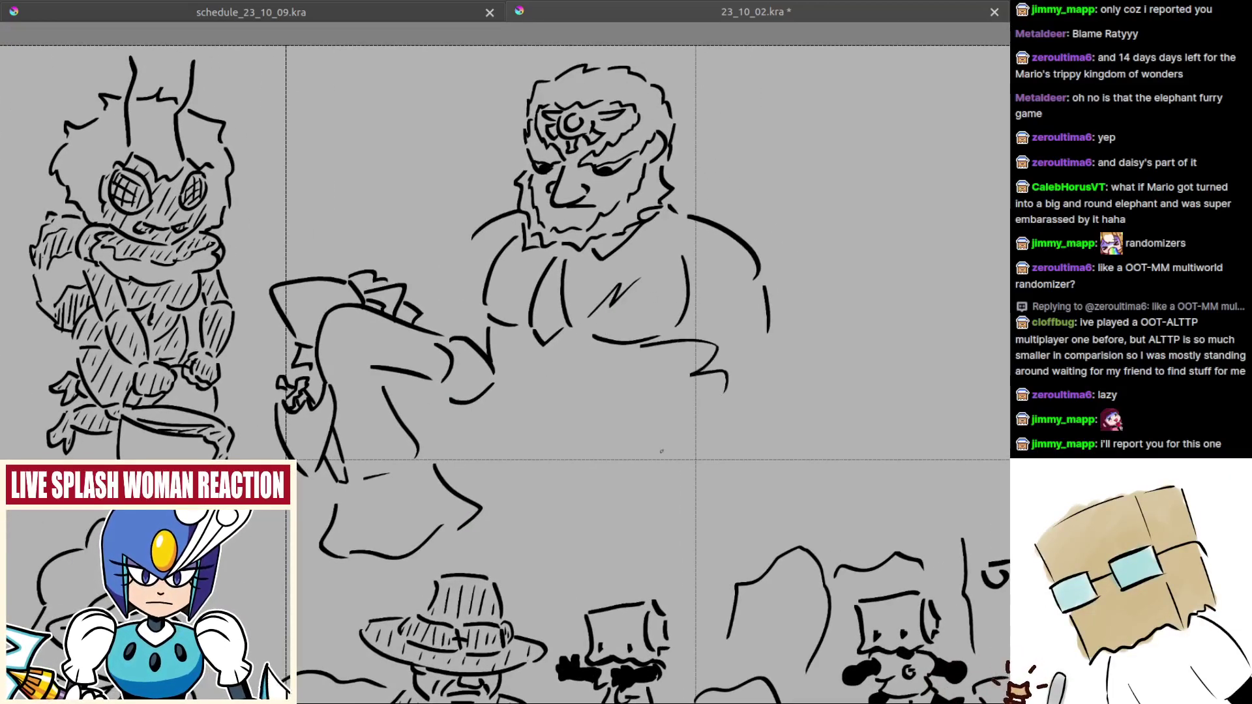
left_click_drag(658, 444, 682, 484)
Step: Draw a rounded fist with its forearm in front of the belly, and add a small bump above the bent form's cuff
mouse_move(502, 431)
left_mouse_down()
mouse_move(591, 412)
mouse_move(559, 457)
left_mouse_up()
mouse_move(539, 385)
left_mouse_down()
mouse_move(602, 386)
mouse_move(537, 379)
mouse_move(555, 354)
mouse_move(591, 383)
left_mouse_up()
key("ctrl+z")
left_click_drag(589, 381, 598, 408)
scroll(565, 405, "up", 1)
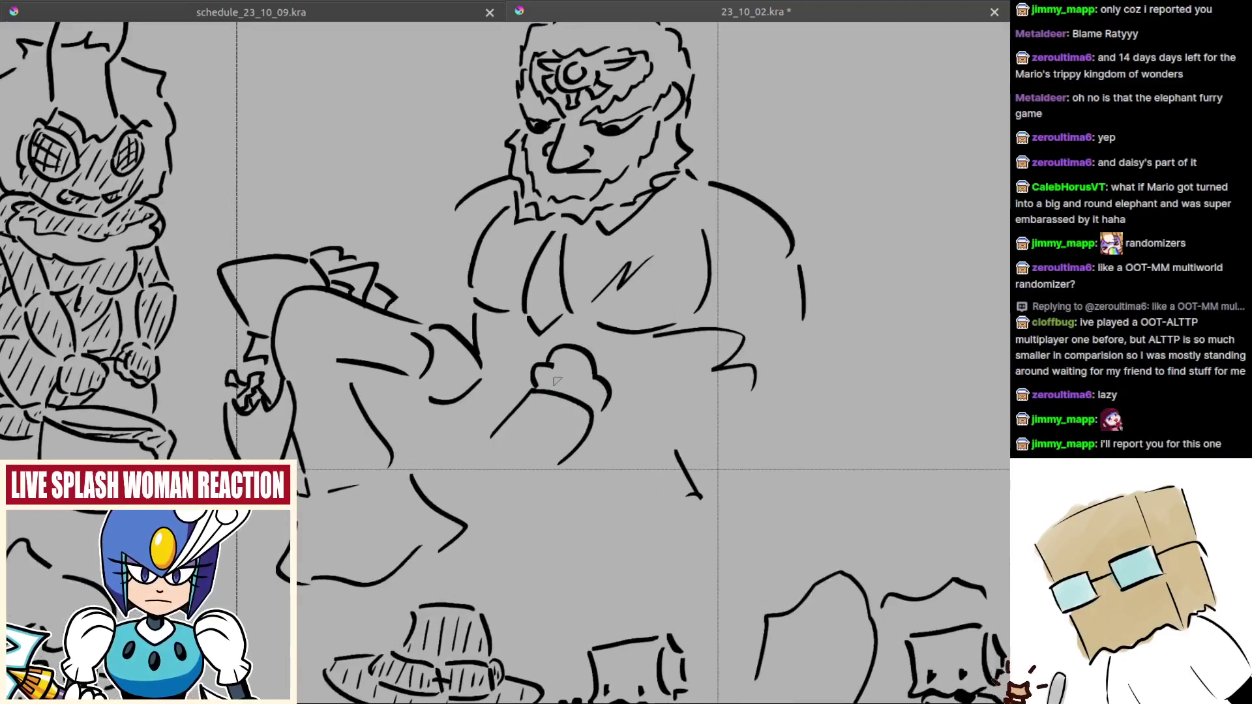
mouse_move(426, 323)
left_mouse_down()
mouse_move(495, 354)
mouse_move(519, 337)
mouse_move(516, 350)
left_mouse_up()
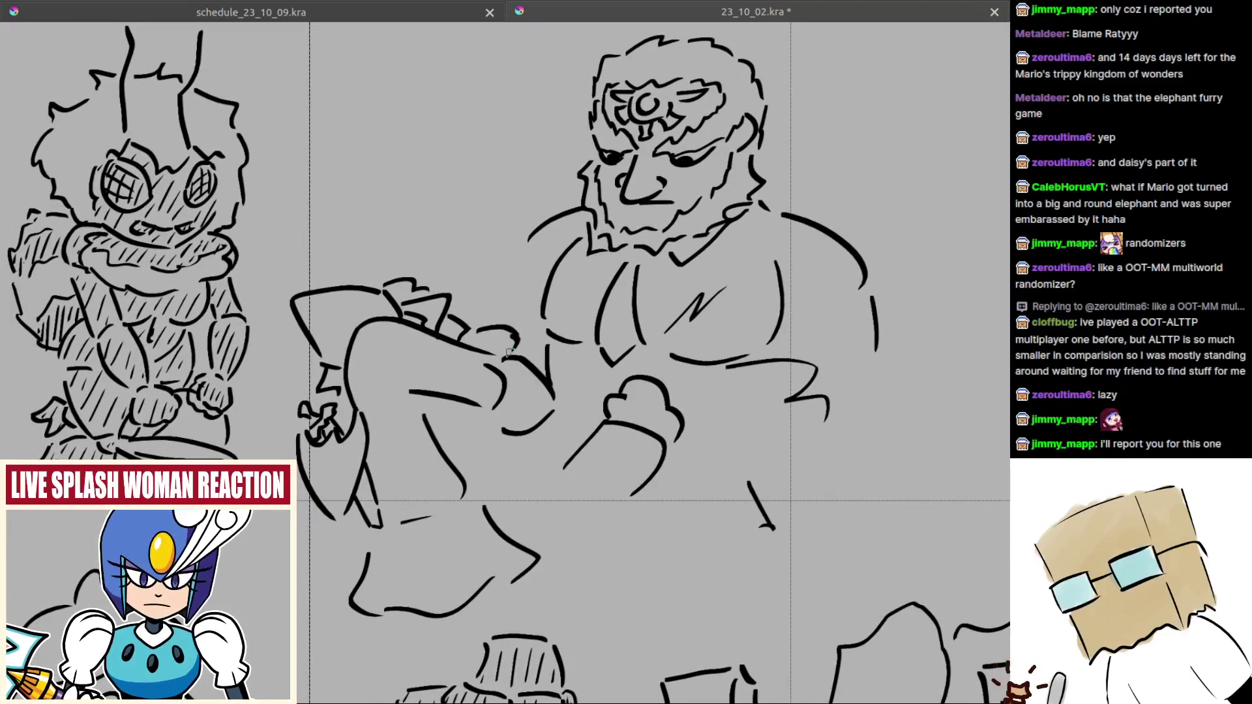
left_click_drag(564, 429, 533, 426)
left_click_drag(507, 489, 564, 462)
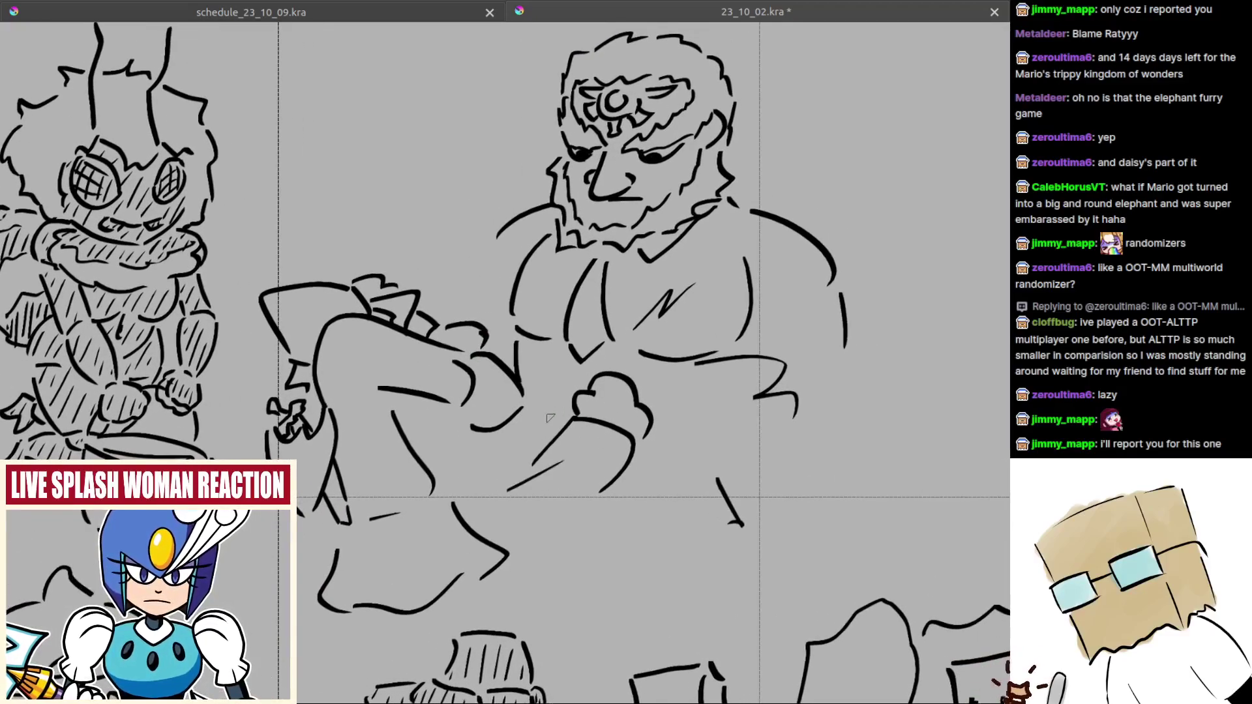
Step: Draw the second hand with curled fingers beside the fist, with forearm lines reaching back towards the folds
mouse_move(447, 450)
left_mouse_down()
mouse_move(507, 448)
mouse_move(508, 431)
mouse_move(530, 455)
left_mouse_up()
key("ctrl+z")
left_click_drag(515, 425, 532, 445)
mouse_move(526, 406)
left_mouse_down()
mouse_move(551, 443)
mouse_move(525, 458)
mouse_move(513, 432)
left_mouse_up()
key("ctrl+z")
left_click_drag(446, 454, 506, 449)
key("ctrl+z")
mouse_move(508, 453)
left_mouse_down()
mouse_move(462, 450)
mouse_move(446, 430)
left_mouse_up()
left_click_drag(545, 424, 526, 435)
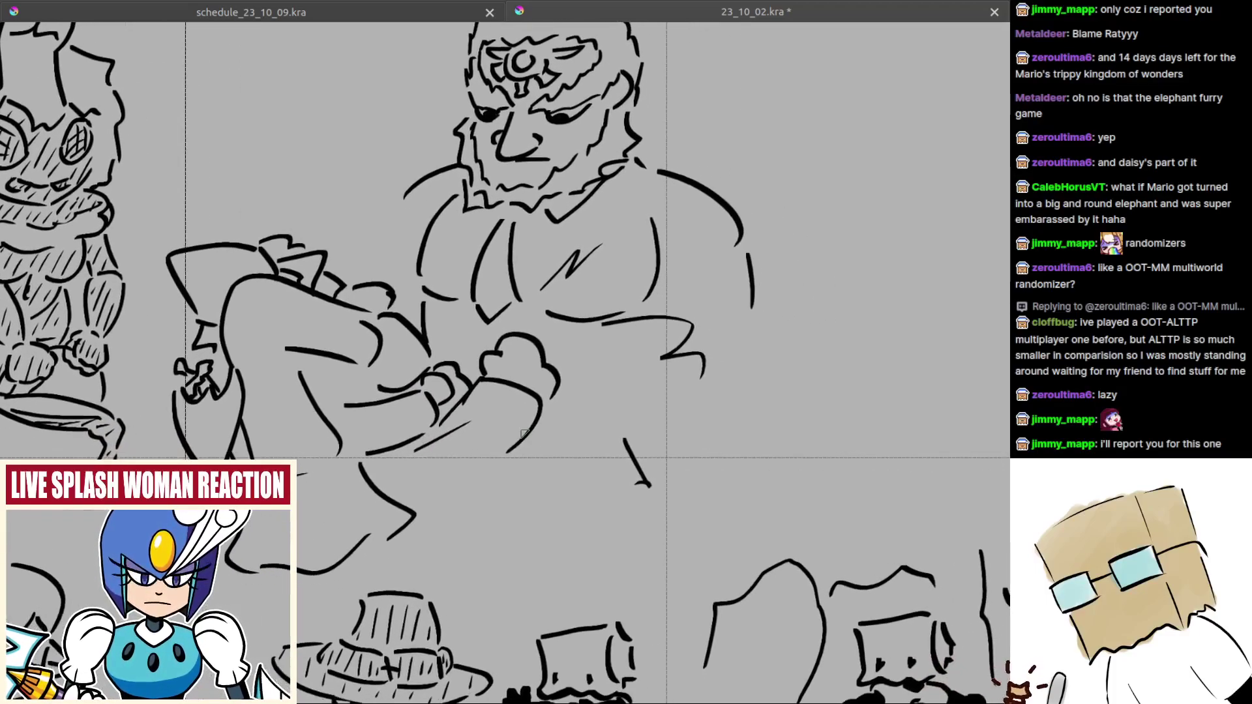
Step: Add a small curve above the second hand and jagged, pointed strokes along the upper arm beside the narrower chest muscle
left_click_drag(443, 318, 460, 333)
mouse_move(391, 267)
left_mouse_down()
mouse_move(408, 300)
mouse_move(422, 277)
left_mouse_up()
key("ctrl+z")
mouse_move(418, 274)
left_mouse_down()
mouse_move(429, 227)
mouse_move(462, 253)
left_mouse_up()
left_click_drag(549, 325, 492, 312)
Step: Add short angular fold marks below the hands and beside the slanted mark at the waist
left_click_drag(518, 426, 540, 465)
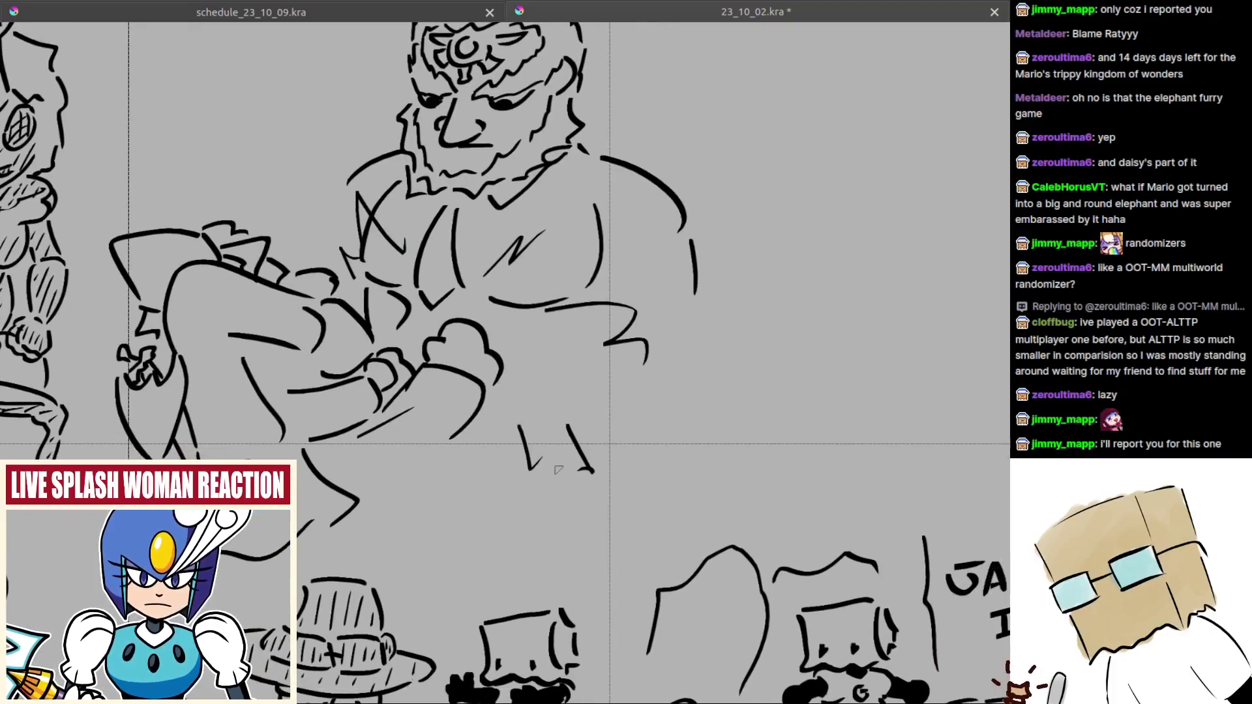
left_click_drag(388, 469, 414, 512)
left_click_drag(487, 496, 516, 493)
left_click_drag(572, 383, 548, 407)
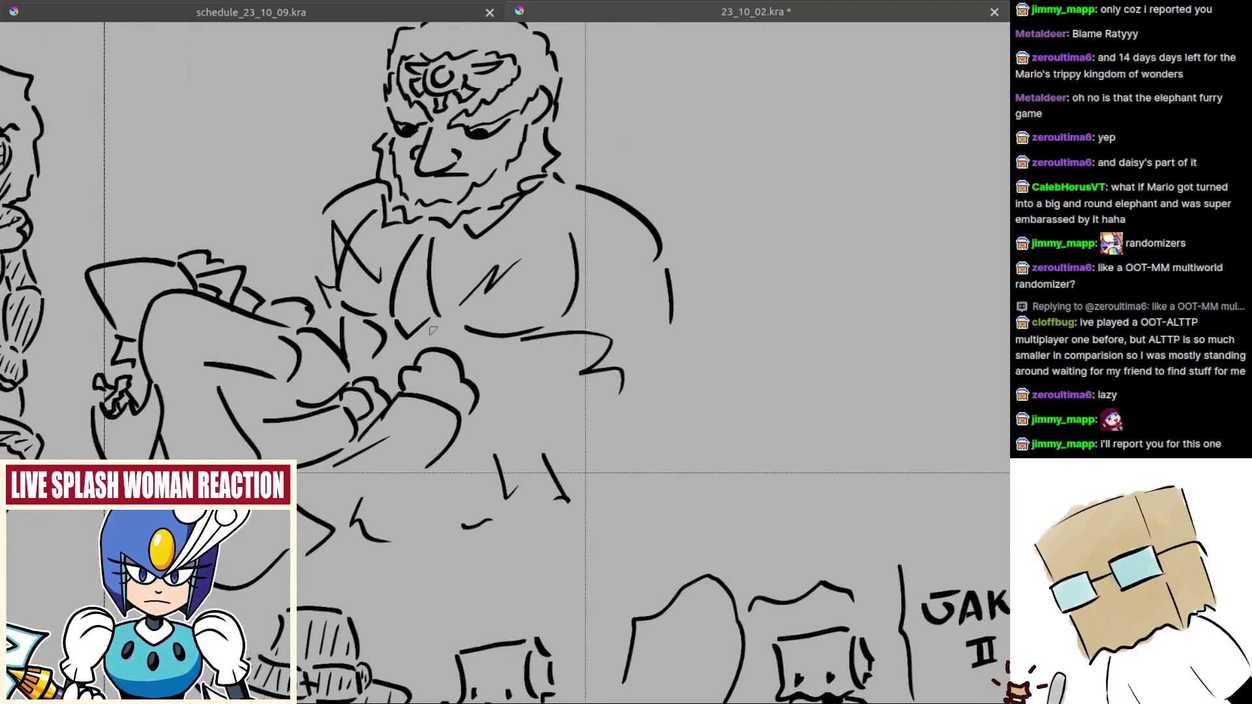
Step: Extend the outer arm outline of the Ganondorf doodle downwards with another short curved stroke and save the drawing
left_click_drag(507, 354, 540, 375)
left_click_drag(698, 341, 699, 400)
left_click_drag(547, 385, 643, 440)
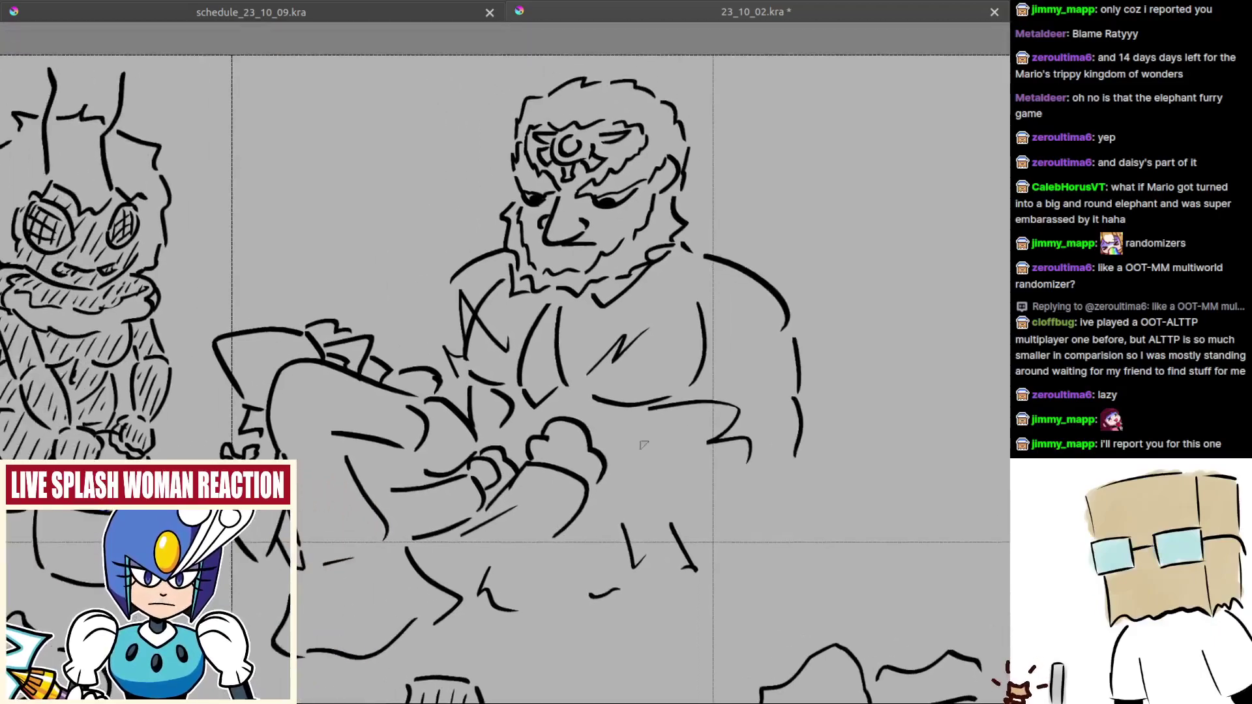
mouse_move(455, 285)
left_mouse_down()
mouse_move(425, 356)
mouse_move(455, 392)
mouse_move(421, 360)
left_mouse_up()
scroll(450, 349, "down", 3)
scroll(427, 326, "up", 2)
scroll(567, 425, "down", 3)
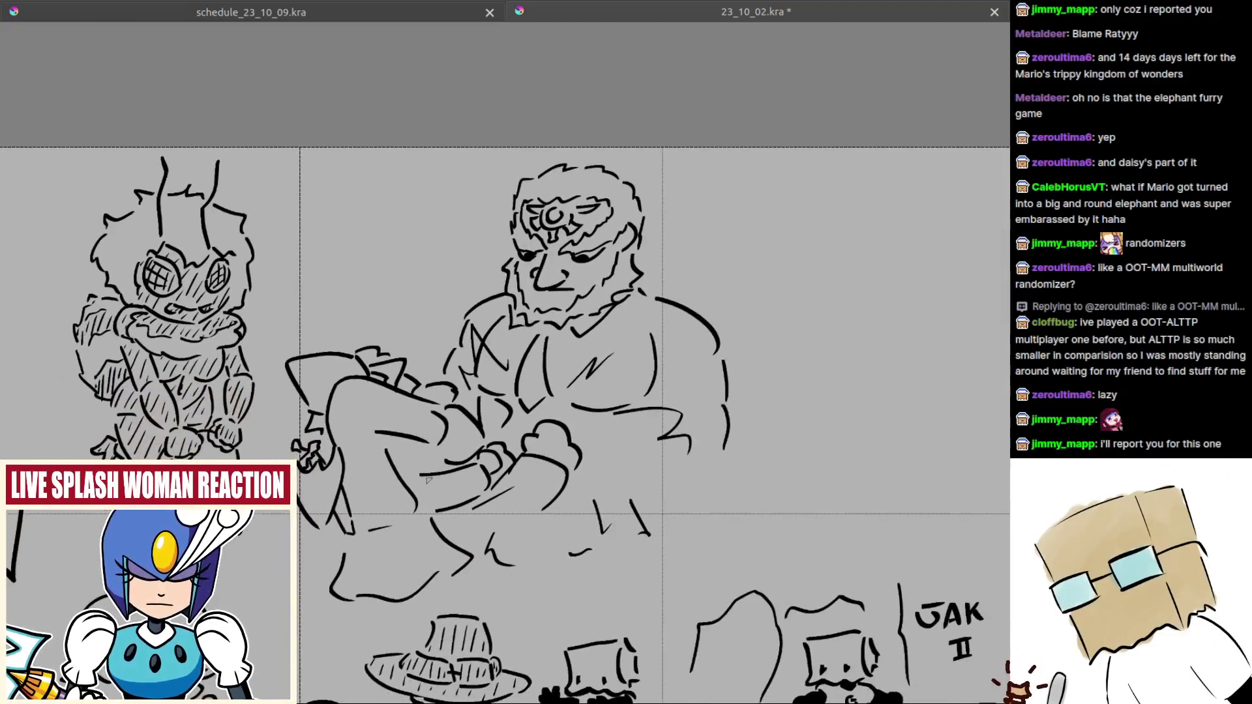
left_click_drag(554, 417, 517, 394)
key("ctrl+s")
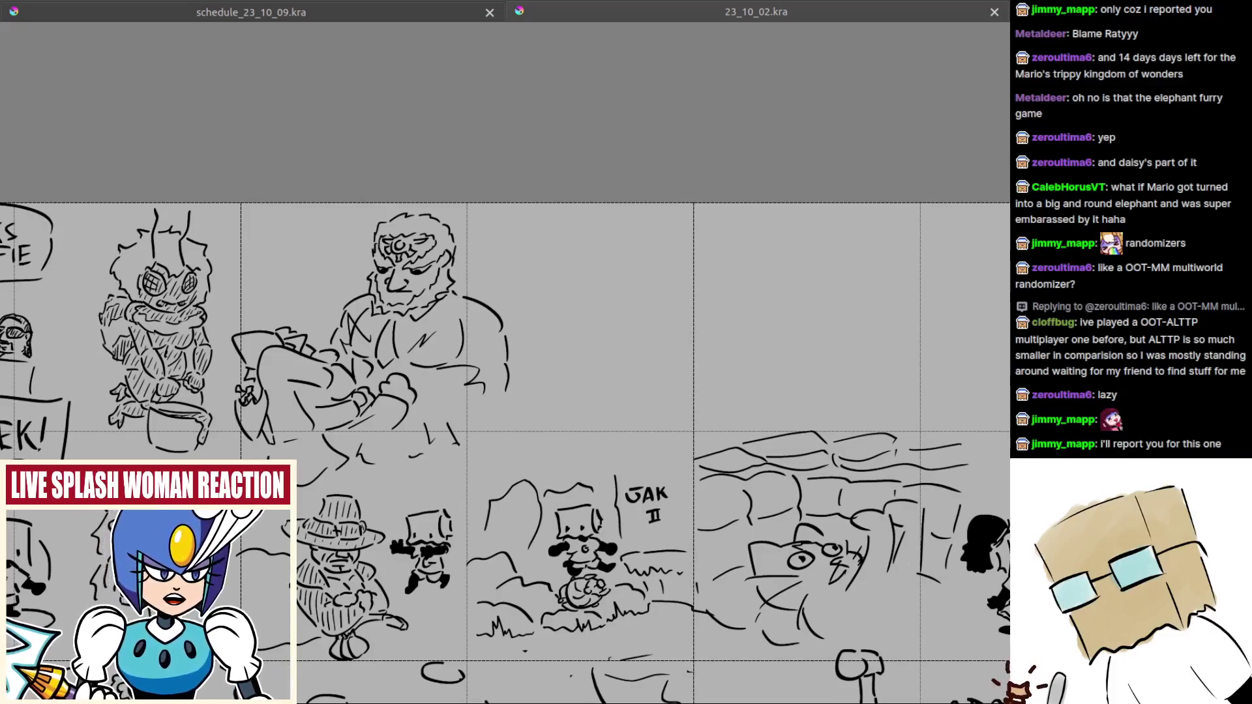
Step: Paste the photo of a woman holding a large cat onto the sheet and compare it in normal and mirrored view
scroll(758, 373, "down", 3)
key("ctrl+v")
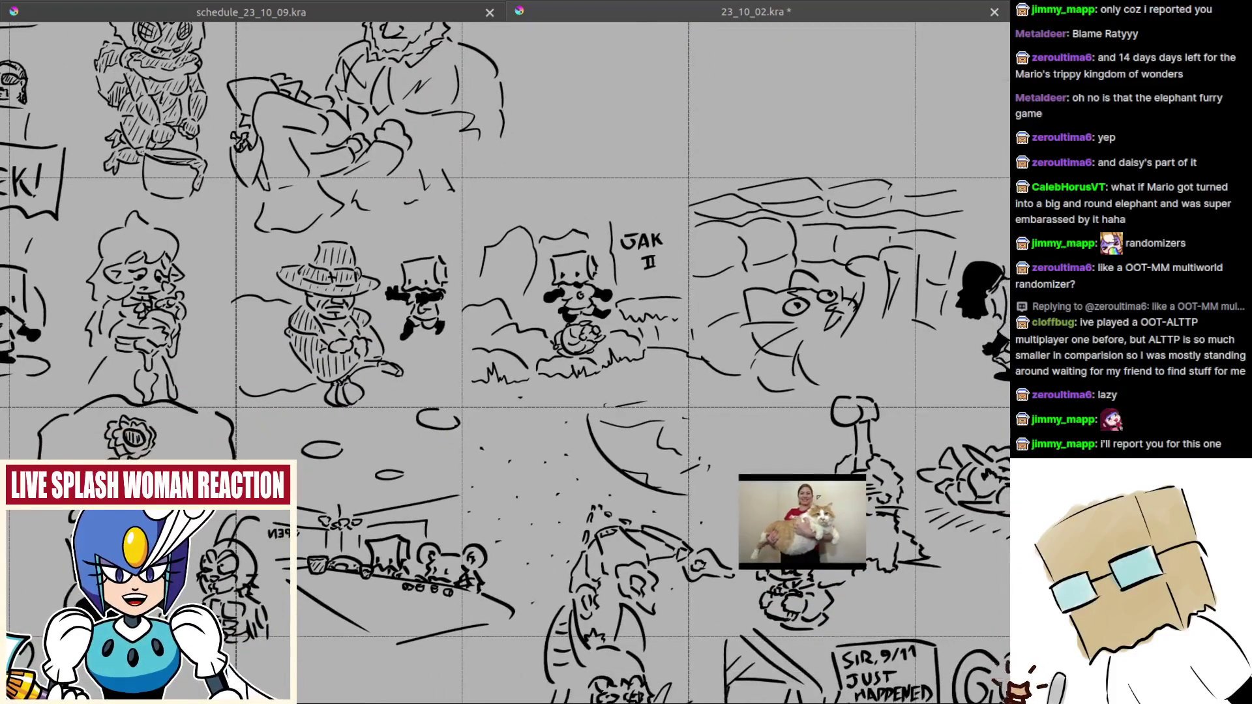
scroll(818, 497, "up", 5)
left_click_drag(880, 698, 698, 504)
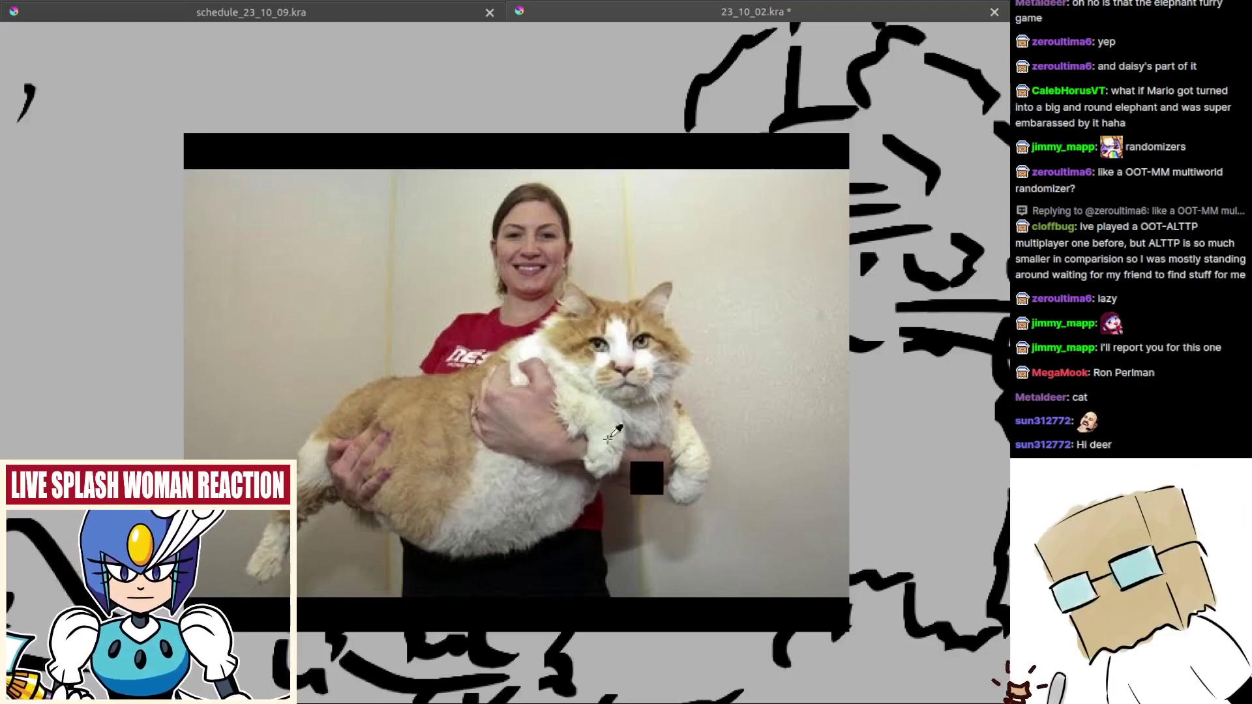
left_click_drag(617, 391, 619, 365)
key("m")
key("m")
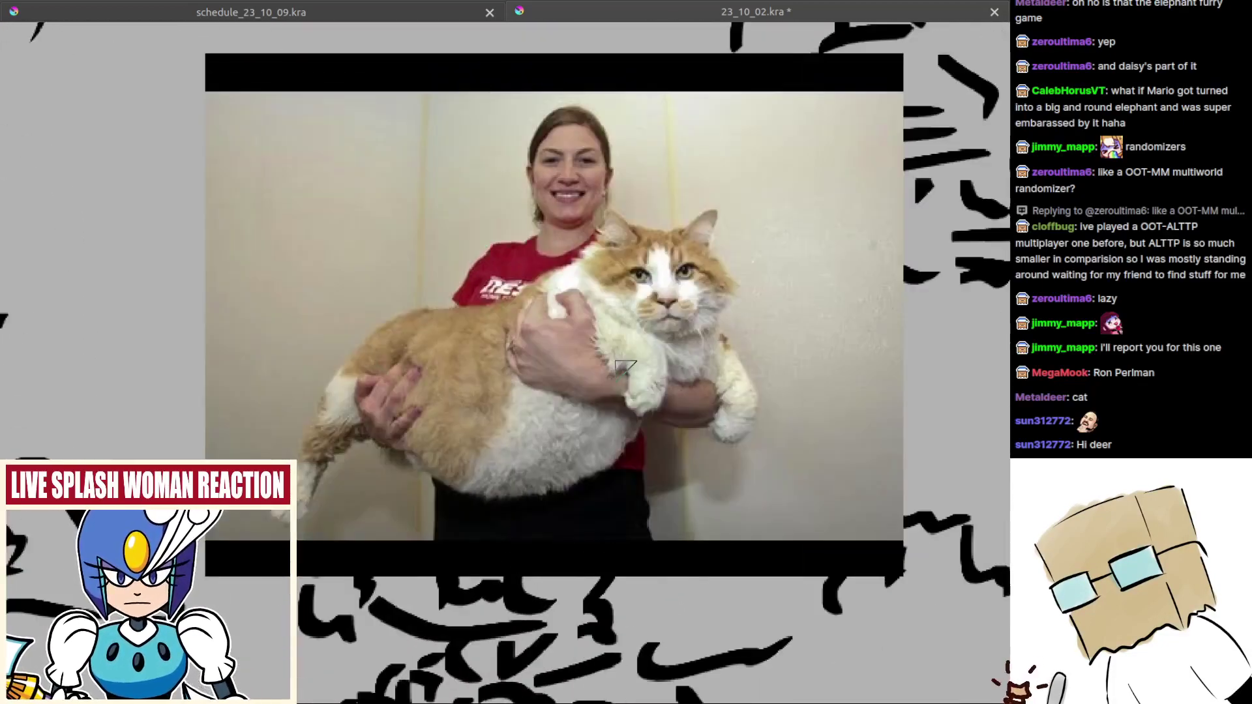
key("m")
key("m")
key("m")
key("m")
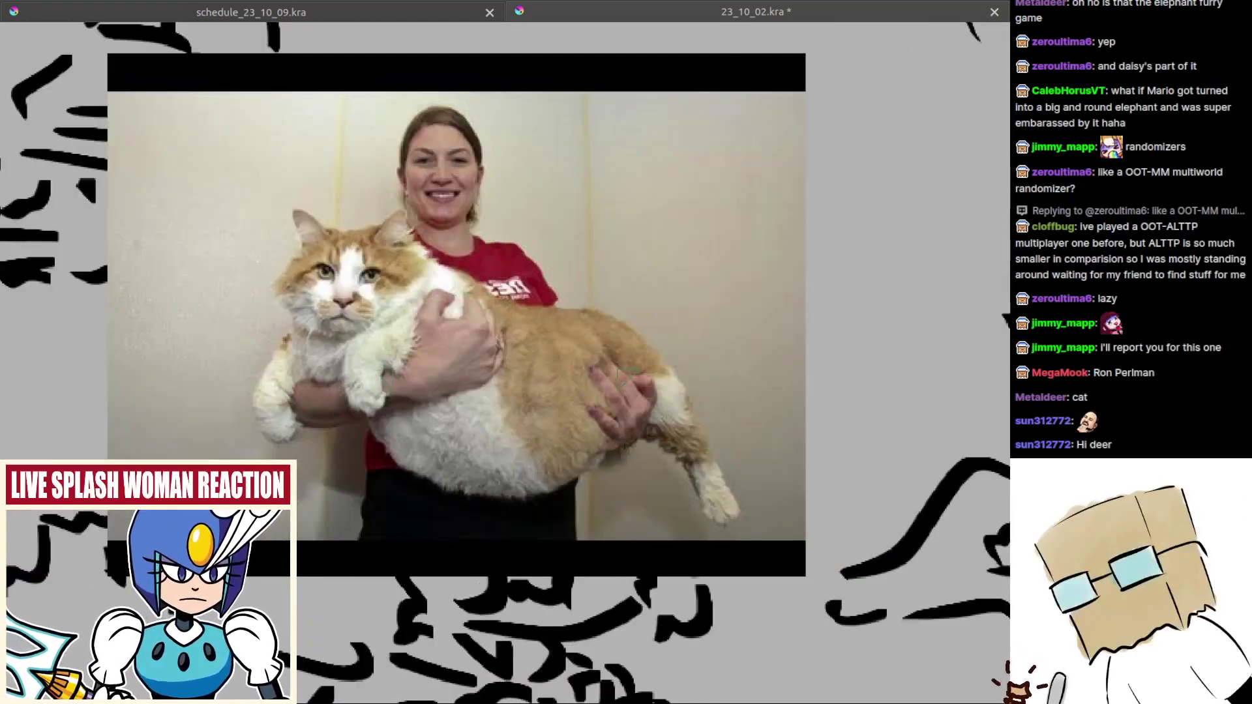
key("m")
key("m")
key("m")
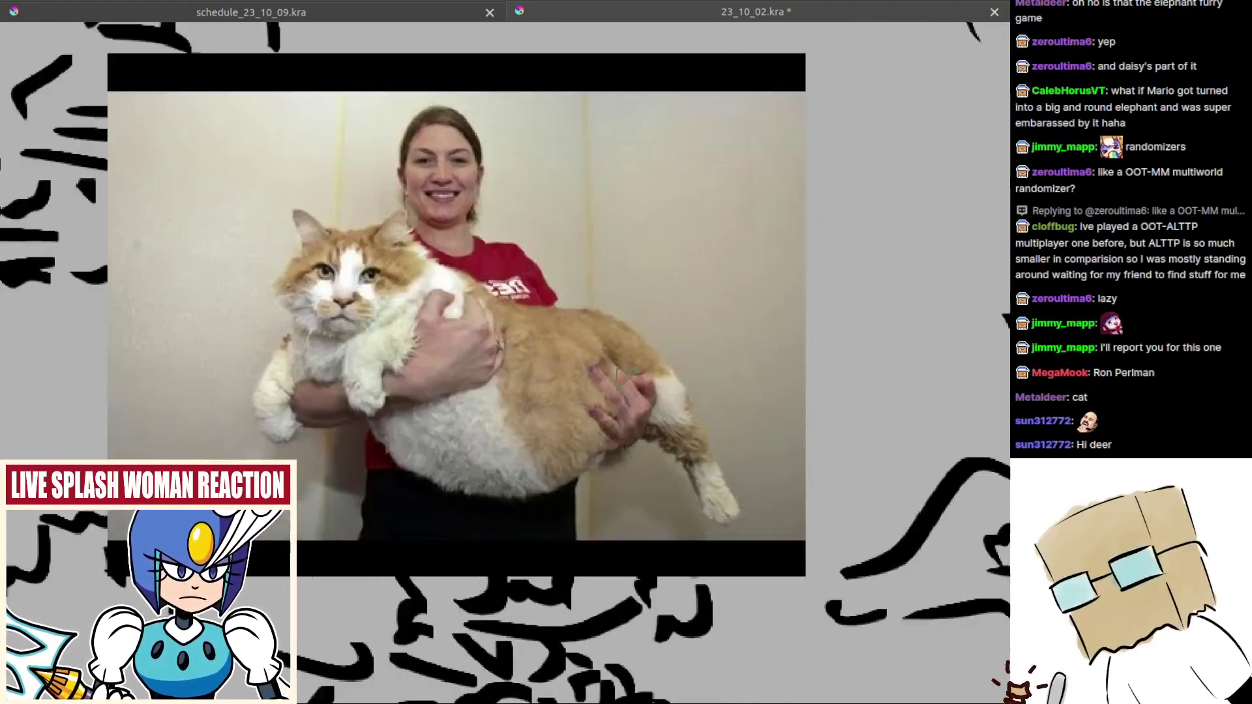
scroll(625, 368, "down", 6)
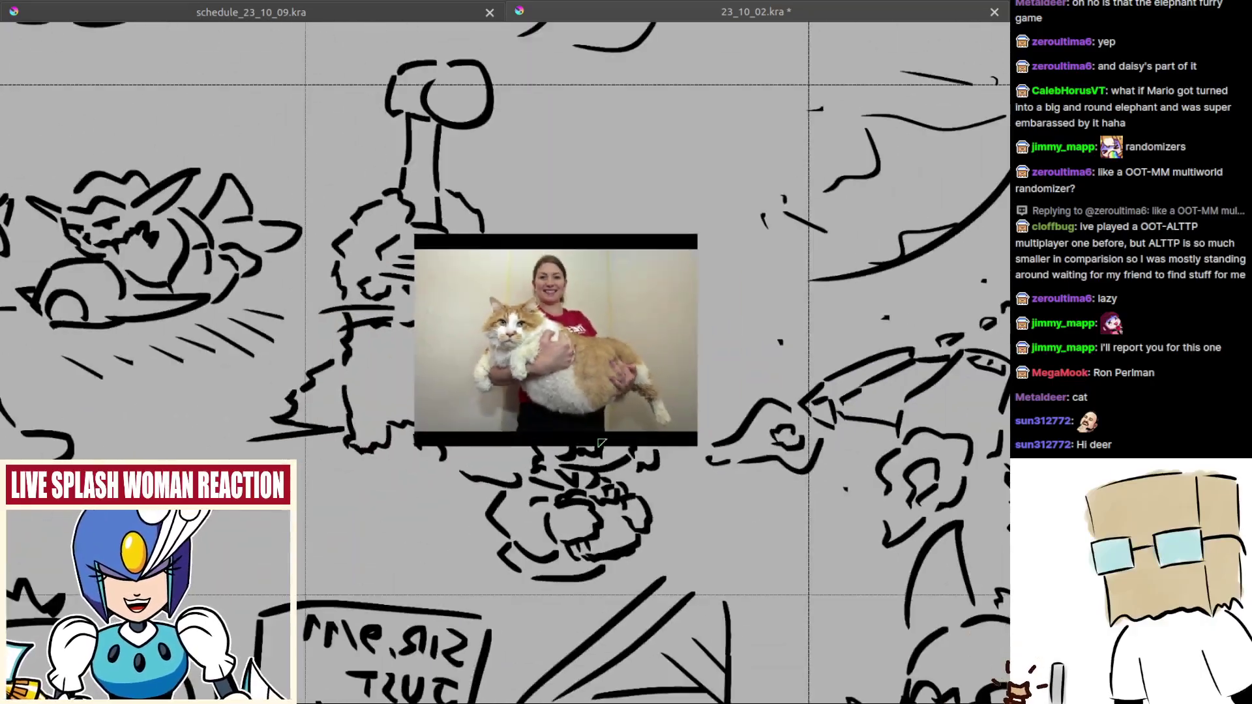
Step: Undo the pasted cat photo and return the canvas to its unmirrored view
key("ctrl+z")
left_click_drag(553, 329, 586, 421)
key("m")
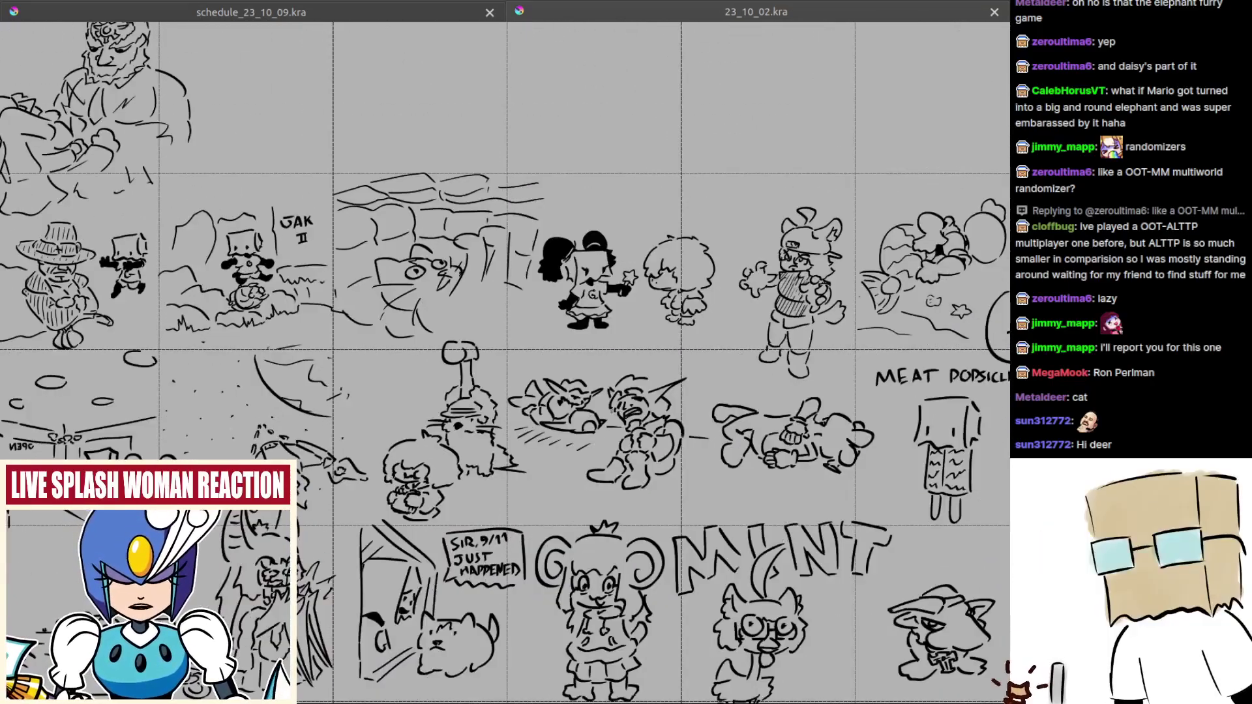
scroll(586, 391, "up", 5)
scroll(643, 372, "up", 4)
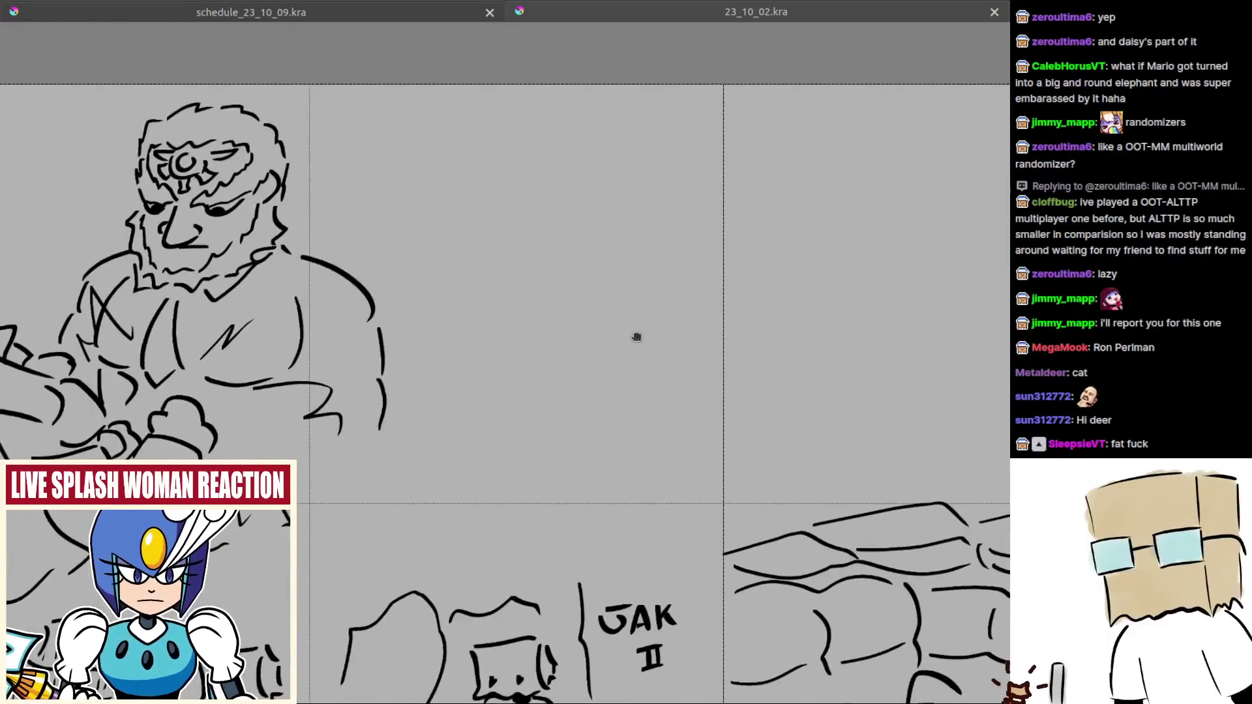
scroll(525, 342, "up", 3)
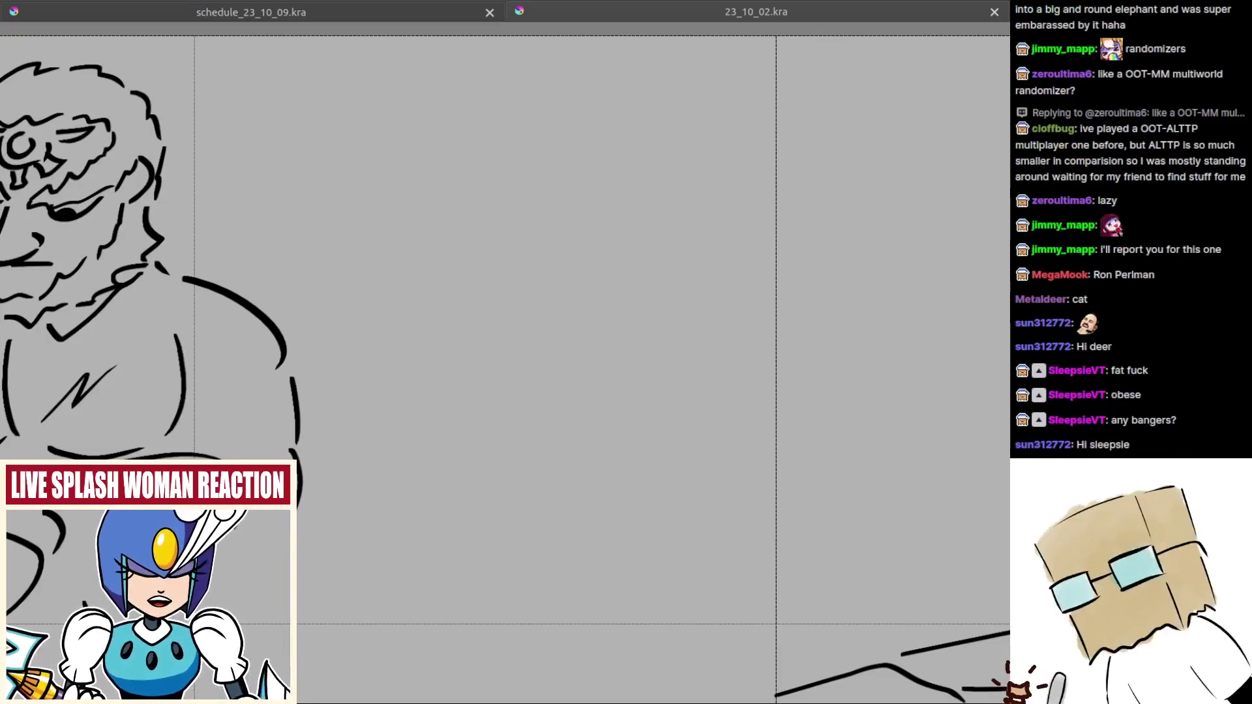
left_click_drag(616, 358, 542, 378)
left_click_drag(536, 367, 590, 390)
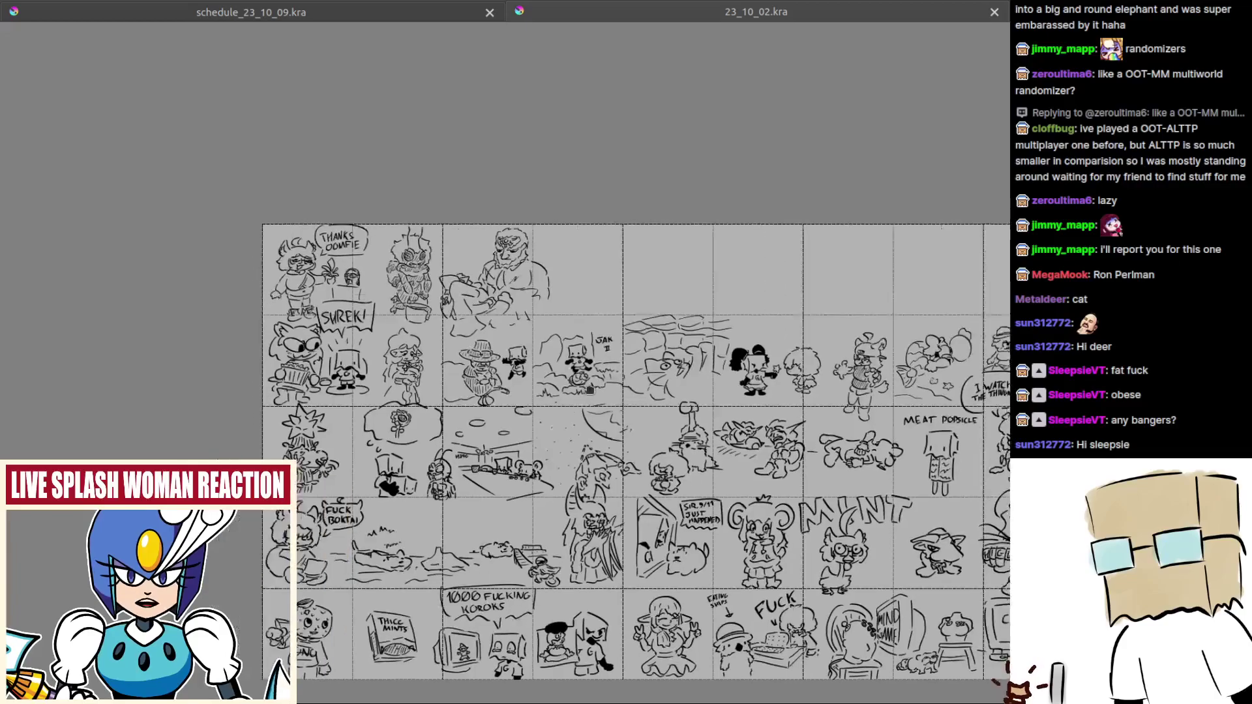
scroll(590, 389, "up", 8)
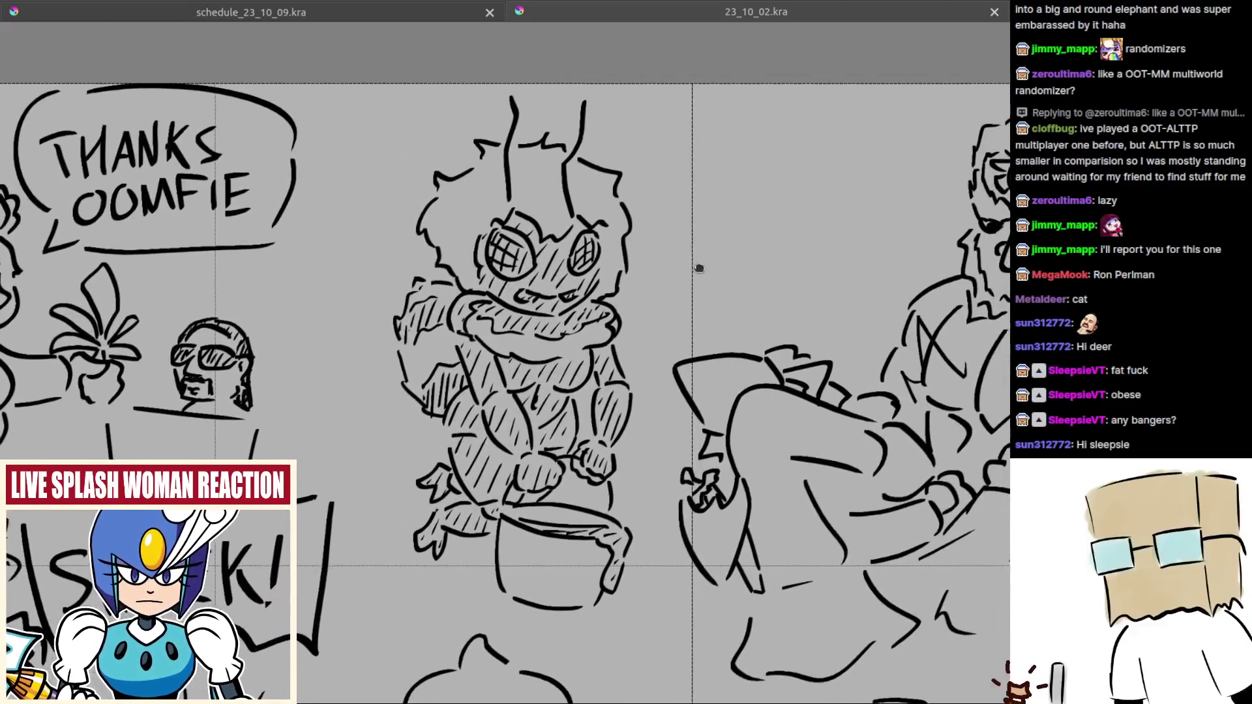
left_click_drag(699, 268, 647, 271)
Step: Return to the 23_10_02.kra drawing and hatch the tie-shaped strip running from Ganondorf's beard down his chest
key("Tab")
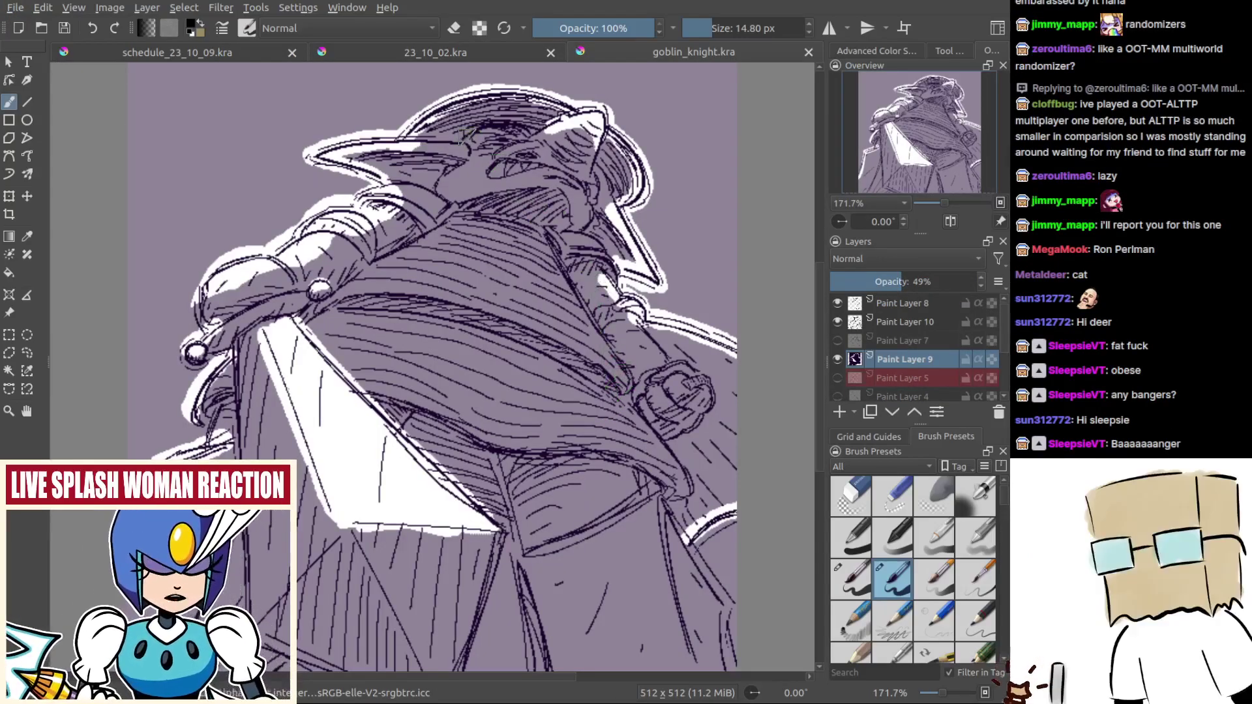
left_click(467, 52)
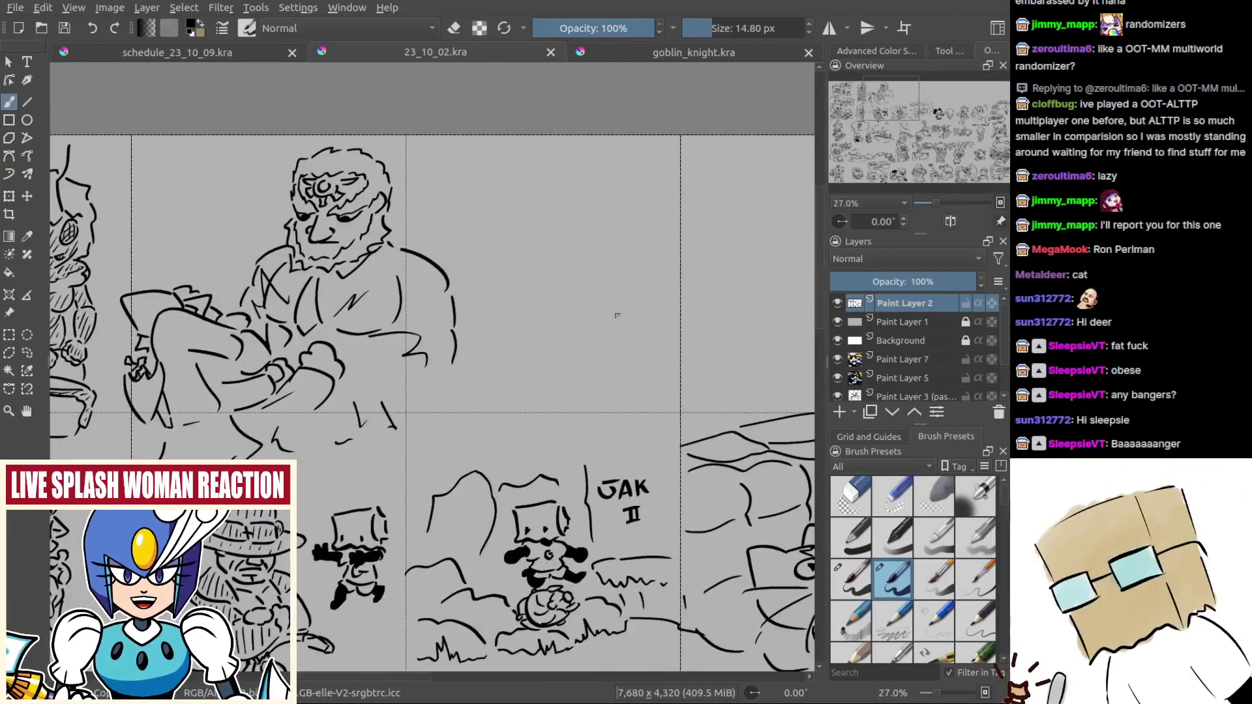
left_click_drag(617, 315, 618, 345)
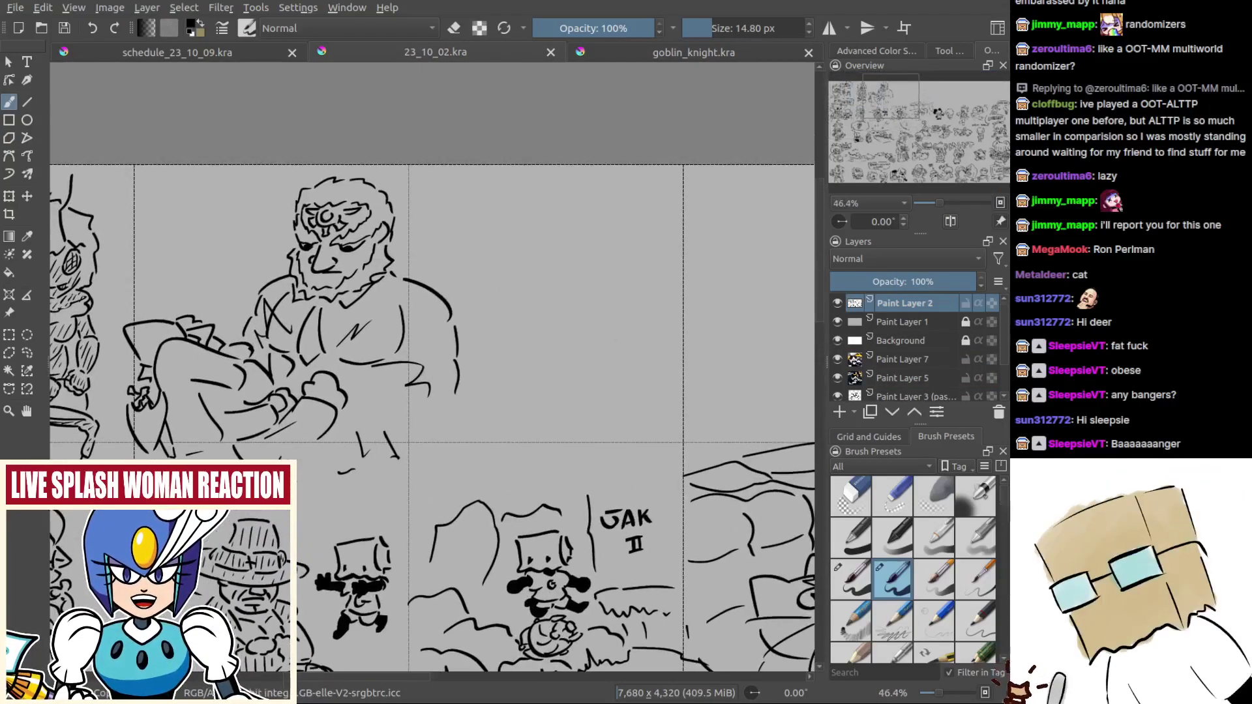
left_click_drag(553, 411, 416, 328)
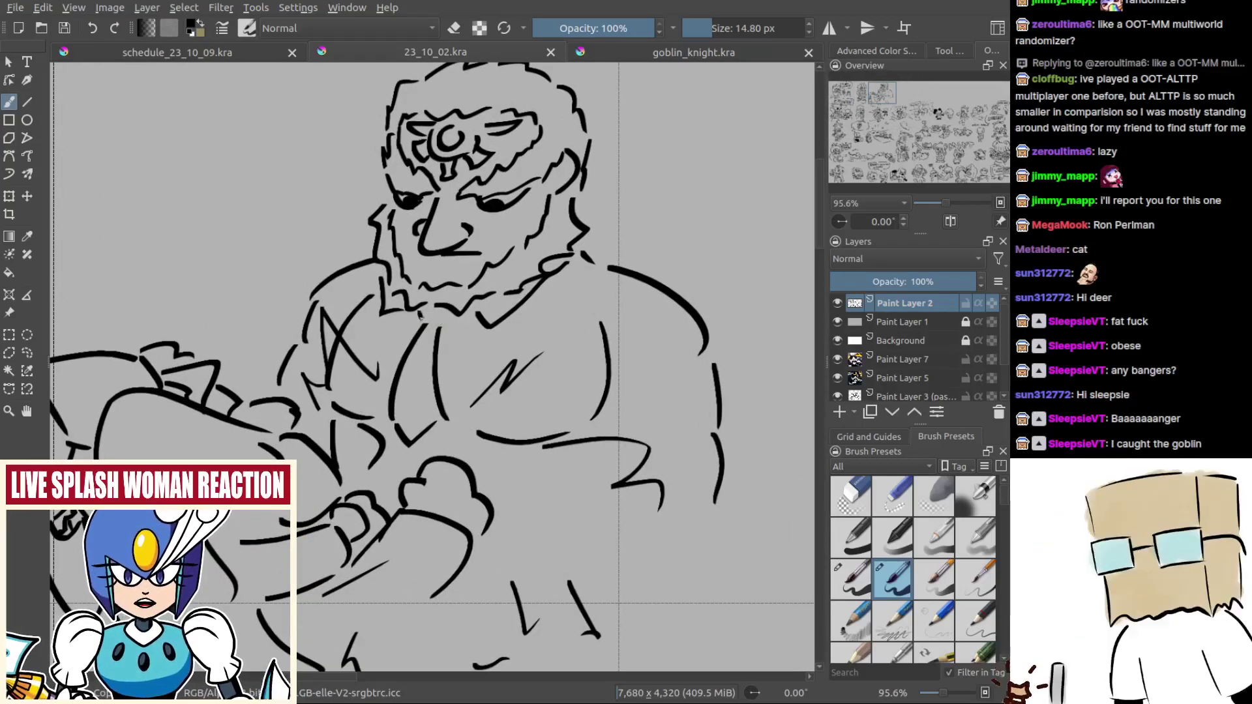
mouse_move(421, 313)
left_mouse_down()
mouse_move(430, 324)
mouse_move(414, 352)
left_mouse_up()
left_click_drag(431, 336, 406, 394)
left_click_drag(424, 374, 410, 409)
left_click_drag(431, 397, 413, 429)
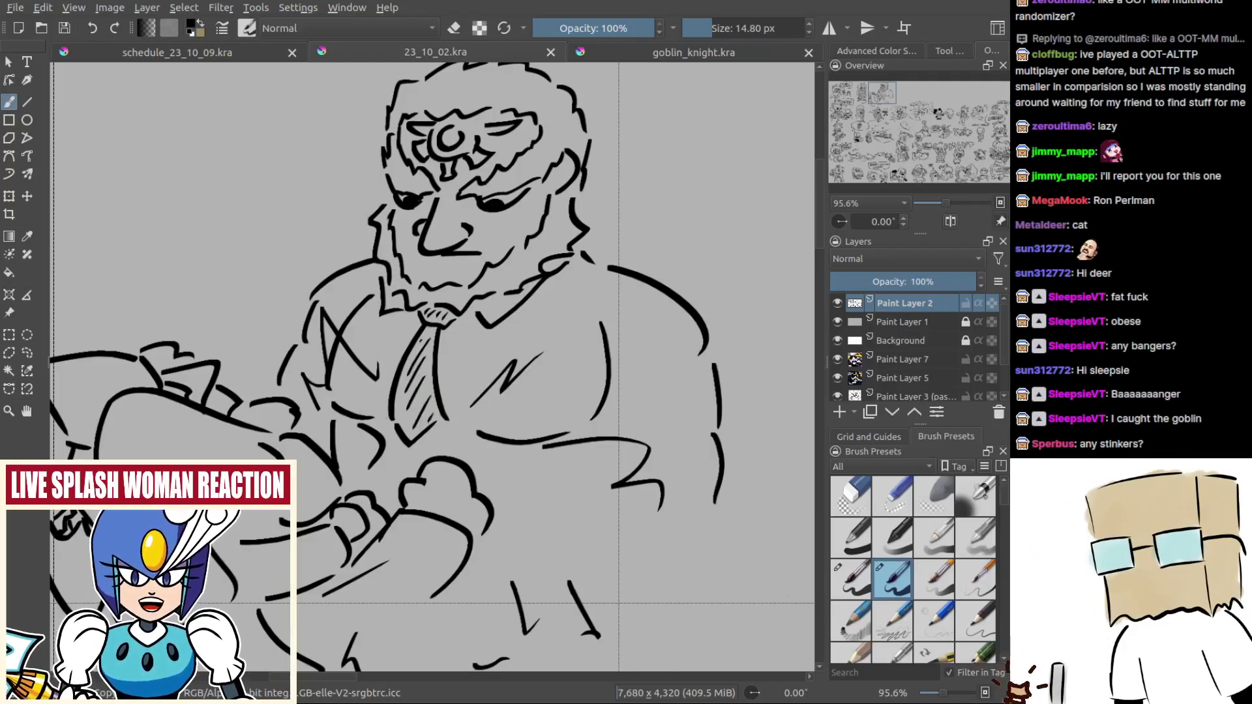
scroll(277, 391, "down", 3)
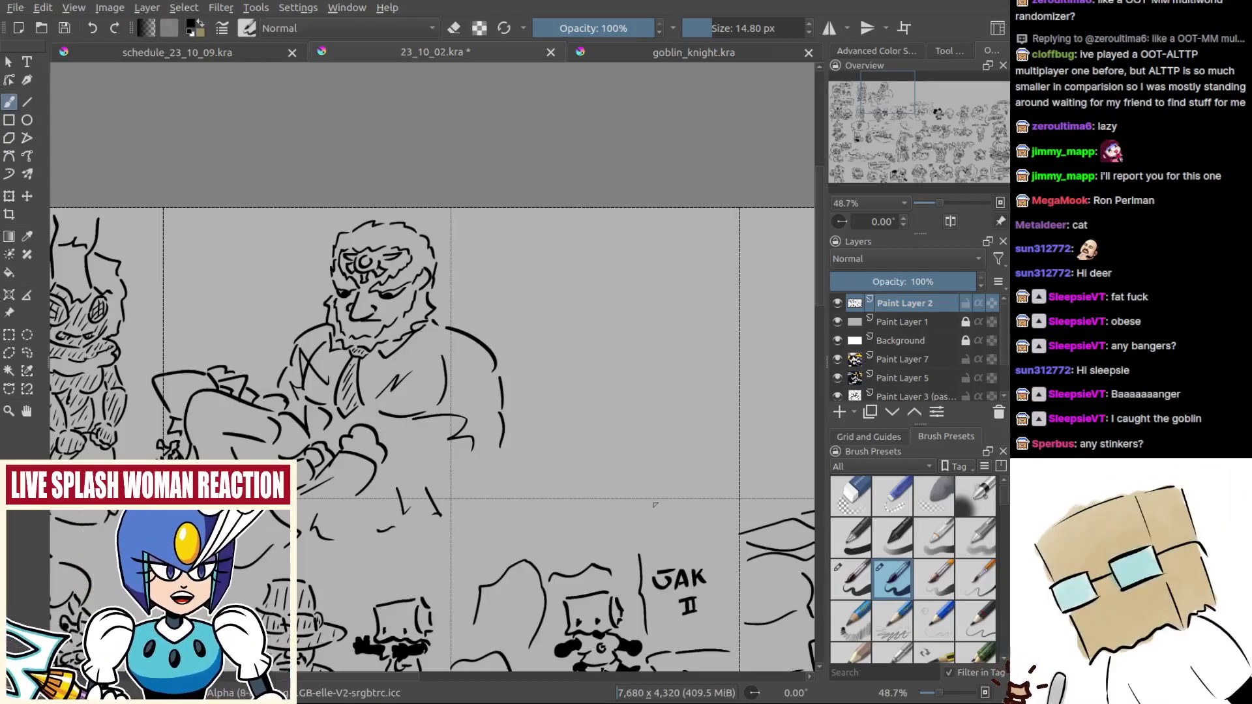
Step: Start a small character's head in the empty space beside Ganondorf with a W-shaped fringe and short curved face sides
mouse_move(601, 447)
left_mouse_down()
mouse_move(526, 343)
mouse_move(539, 466)
mouse_move(510, 379)
mouse_move(508, 396)
mouse_move(536, 323)
left_mouse_up()
key("Tab")
mouse_move(521, 343)
left_mouse_down()
mouse_move(590, 331)
mouse_move(504, 355)
left_mouse_up()
mouse_move(584, 353)
left_mouse_down()
mouse_move(592, 316)
mouse_move(632, 353)
left_mouse_up()
key("ctrl+z")
left_click_drag(613, 347, 663, 358)
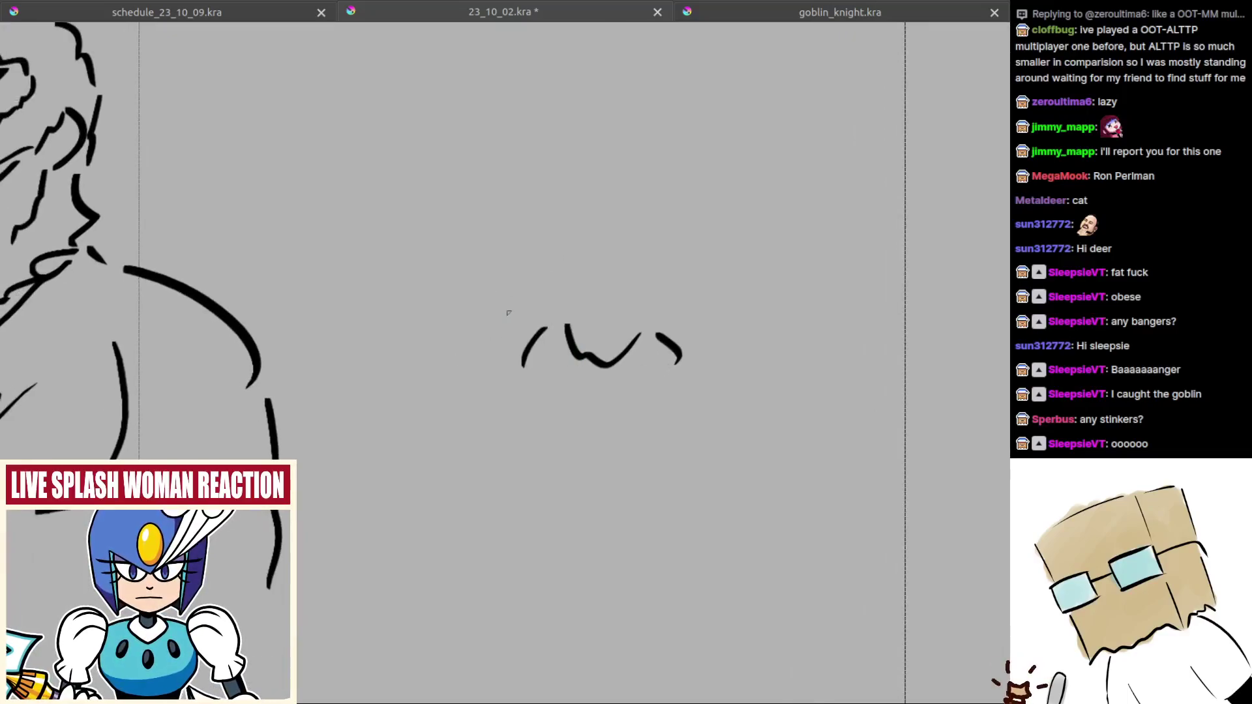
Step: Draw the character's left outer hair lock with a jagged tip and a small hooked strand below the right face side
key("ctrl+z")
mouse_move(509, 312)
left_mouse_down()
mouse_move(465, 379)
mouse_move(512, 397)
left_mouse_up()
left_click_drag(589, 370, 469, 407)
mouse_move(621, 400)
left_mouse_down()
mouse_move(611, 425)
mouse_move(661, 412)
left_mouse_up()
key("ctrl+z")
key("ctrl+z")
Step: Complete the hair outline with short arcs over the crown and one broad curve down the right side
left_click_drag(646, 310, 704, 350)
key("ctrl+z")
mouse_move(629, 309)
left_mouse_down()
mouse_move(678, 332)
mouse_move(683, 409)
left_mouse_up()
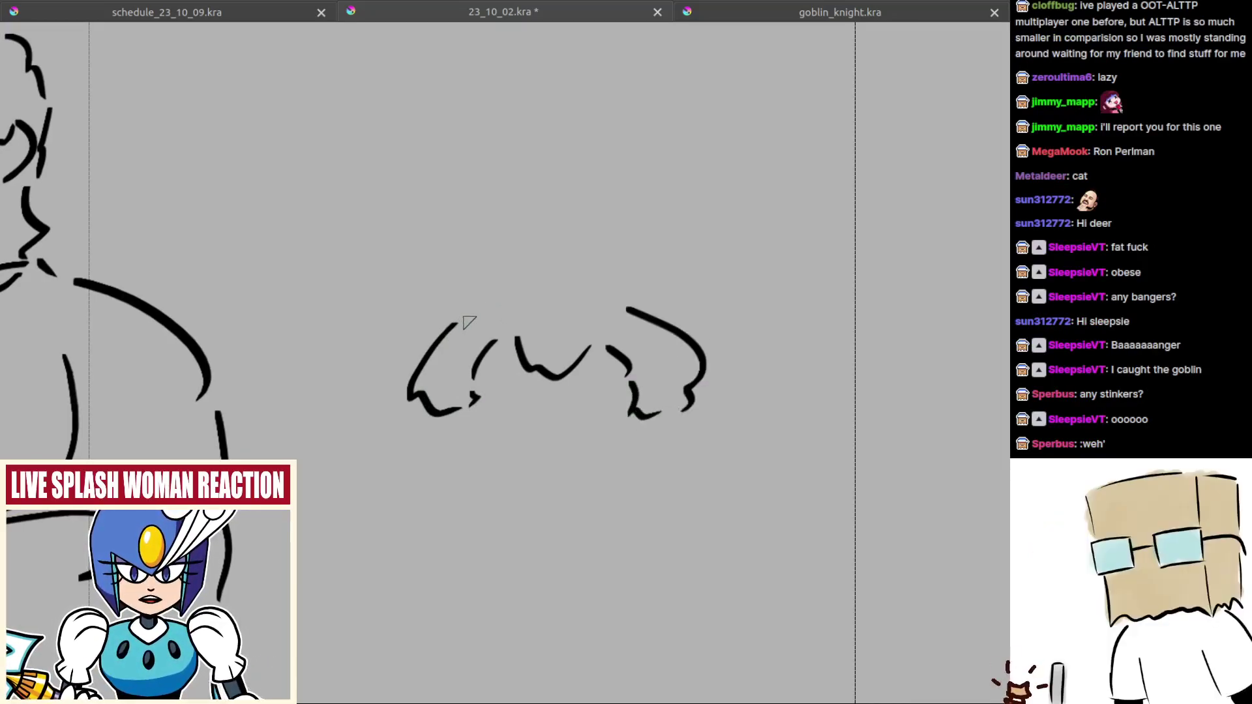
key("ctrl+z")
mouse_move(483, 302)
left_mouse_down()
mouse_move(507, 293)
mouse_move(471, 308)
left_mouse_up()
key("ctrl+z")
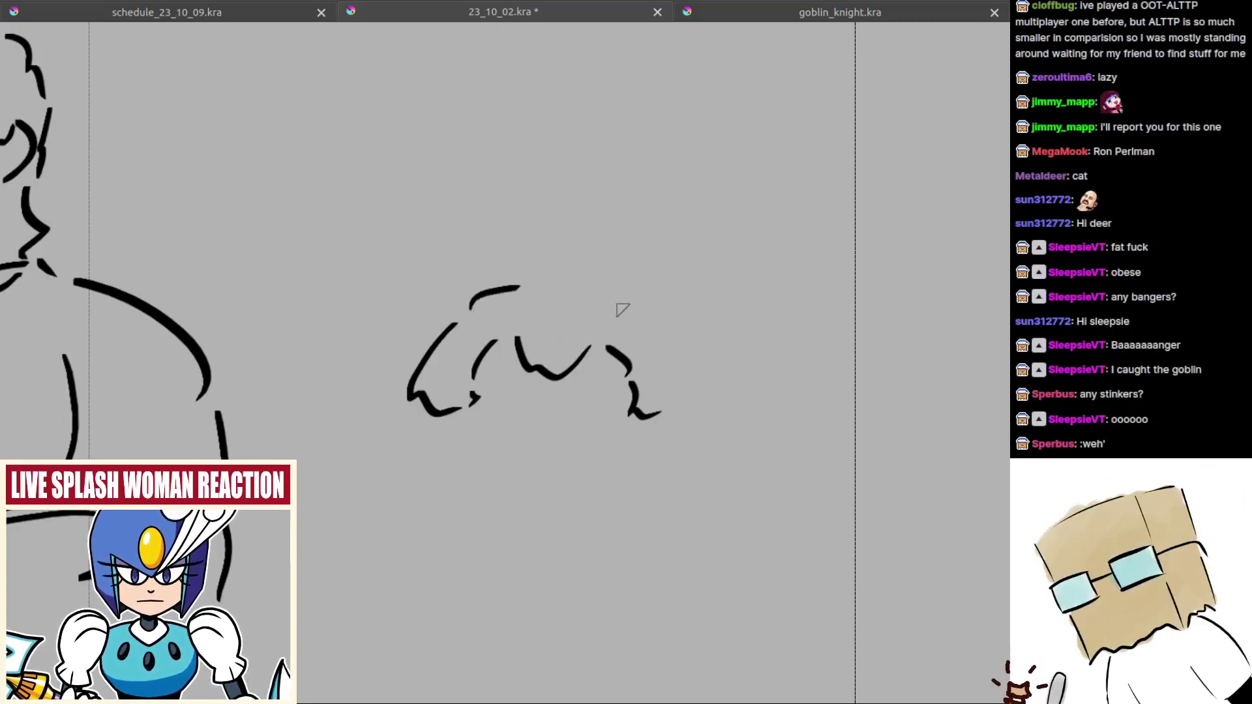
left_click_drag(606, 299, 672, 401)
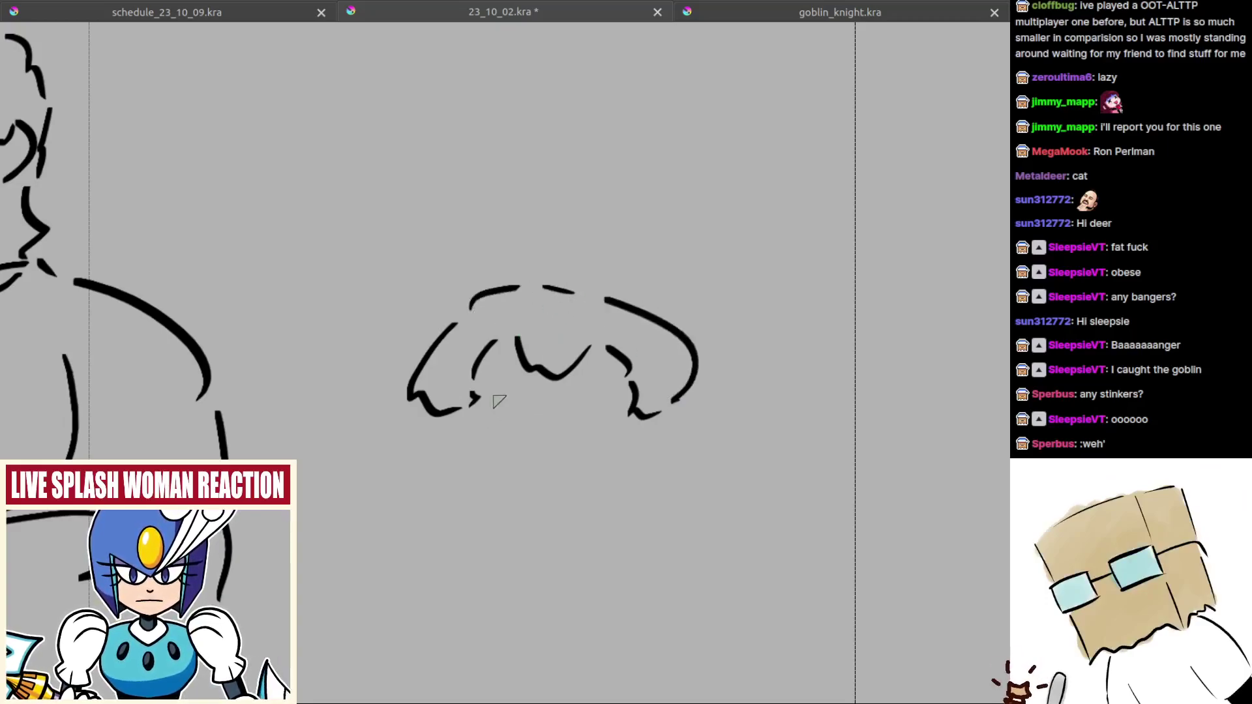
Step: Draw two small dash-like eyes and a short, flat mouth beneath the fringe
left_click(605, 382)
scroll(603, 379, "up", 2)
left_click_drag(496, 378, 579, 408)
key("ctrl+z")
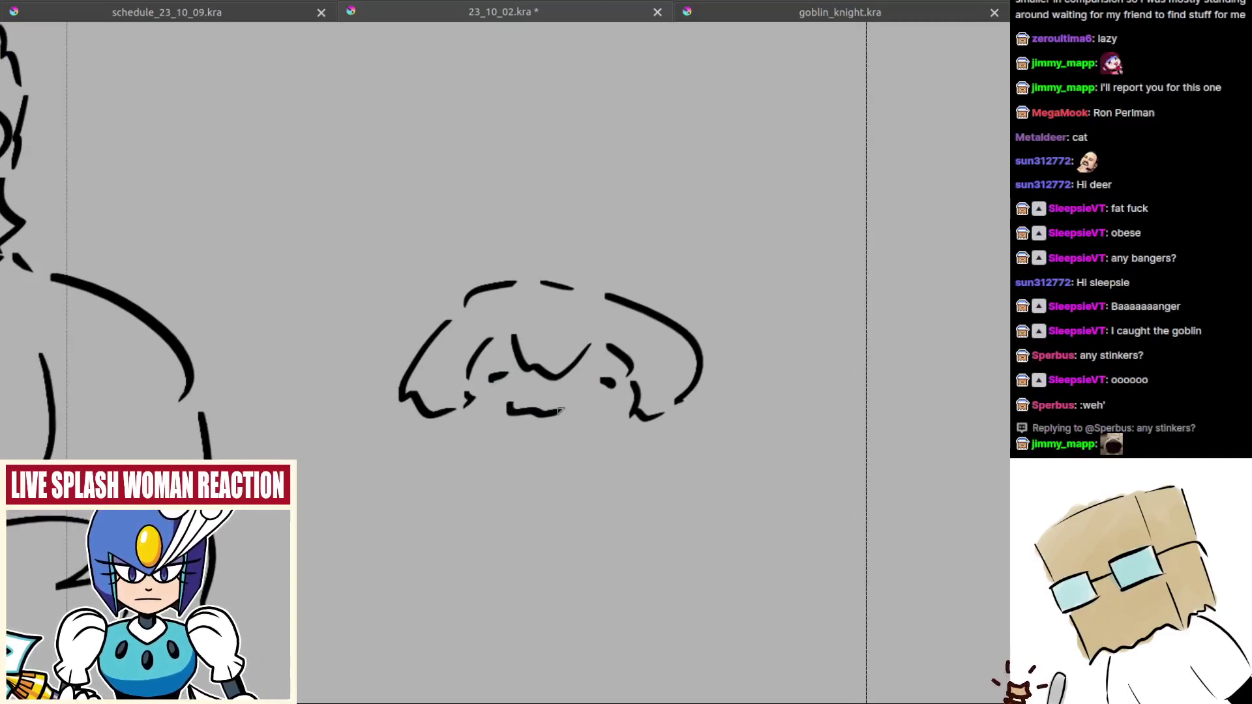
left_click_drag(491, 427, 589, 424)
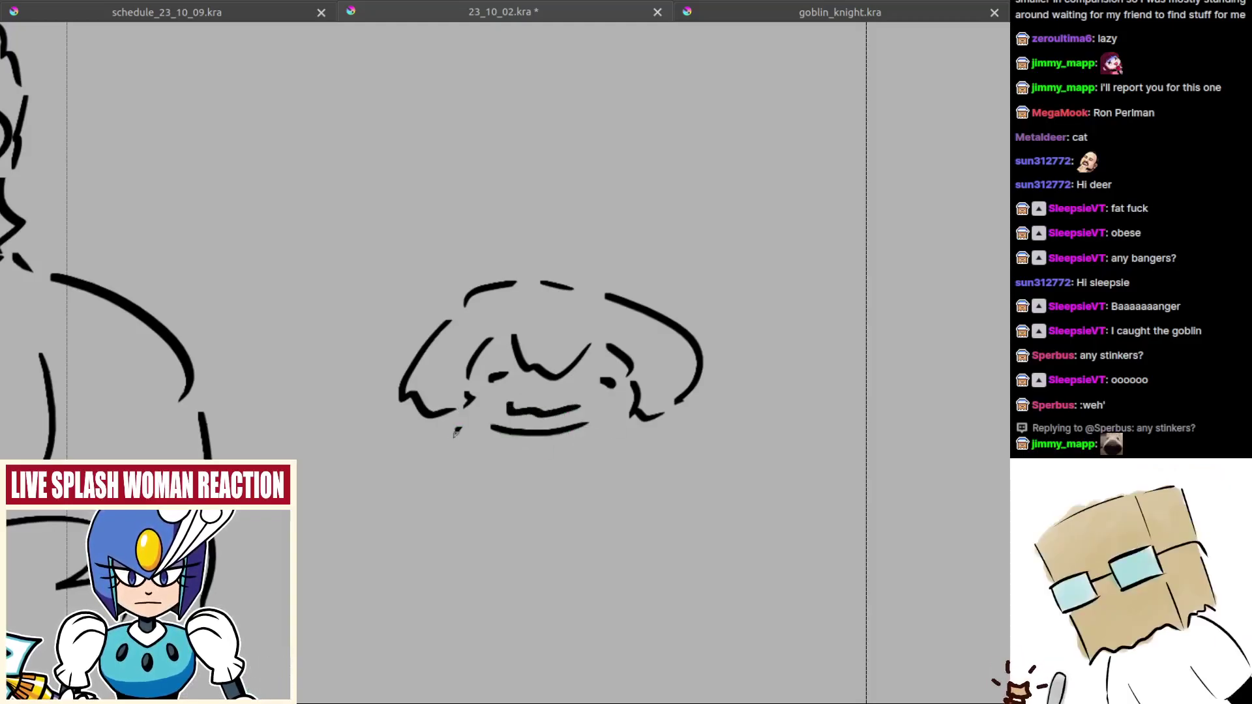
mouse_move(469, 456)
left_mouse_down()
mouse_move(455, 432)
mouse_move(560, 427)
left_mouse_up()
key("ctrl+z")
key("ctrl+z")
key("ctrl+z")
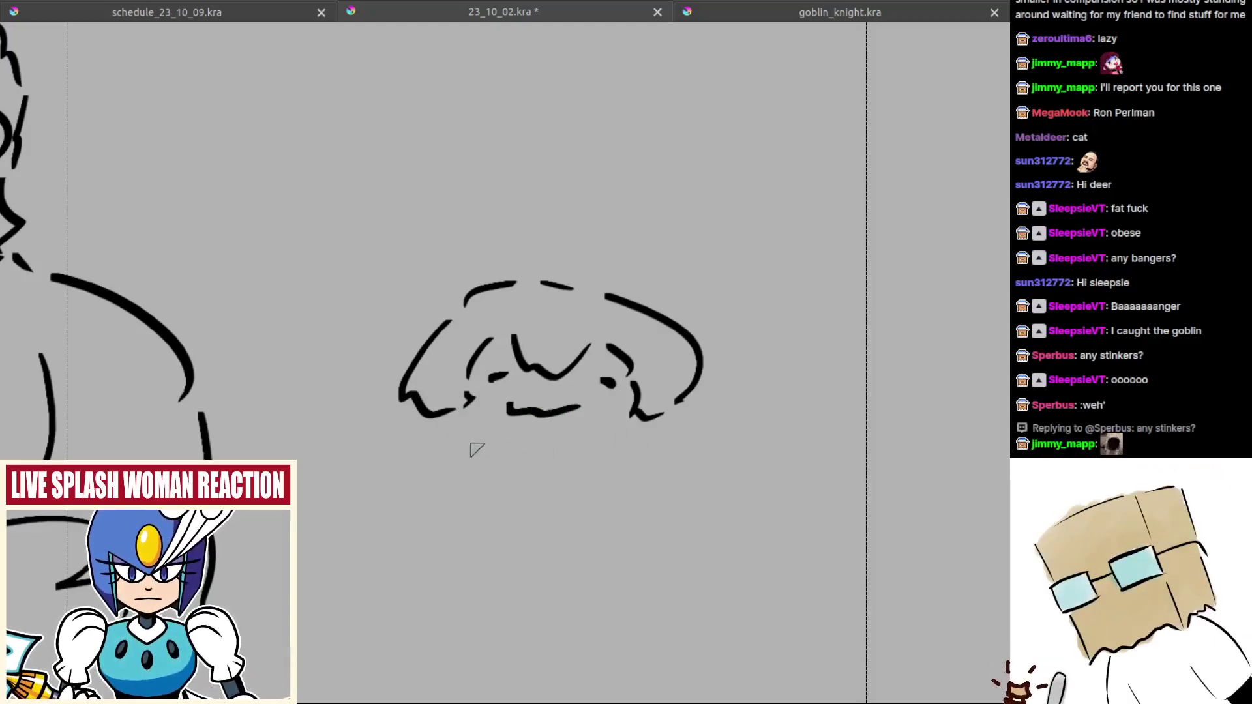
Step: Draw a wide collar line with short slanted sides under the head and a sloping left shoulder
left_click_drag(477, 452, 611, 424)
key("ctrl+z")
mouse_move(473, 452)
left_mouse_down()
mouse_move(486, 423)
mouse_move(586, 417)
mouse_move(462, 424)
mouse_move(623, 421)
mouse_move(609, 449)
left_mouse_up()
key("ctrl+z")
mouse_move(533, 444)
left_mouse_down()
mouse_move(576, 398)
mouse_move(442, 431)
left_mouse_up()
key("ctrl+z")
mouse_move(506, 403)
left_mouse_down()
mouse_move(442, 438)
mouse_move(508, 417)
left_mouse_up()
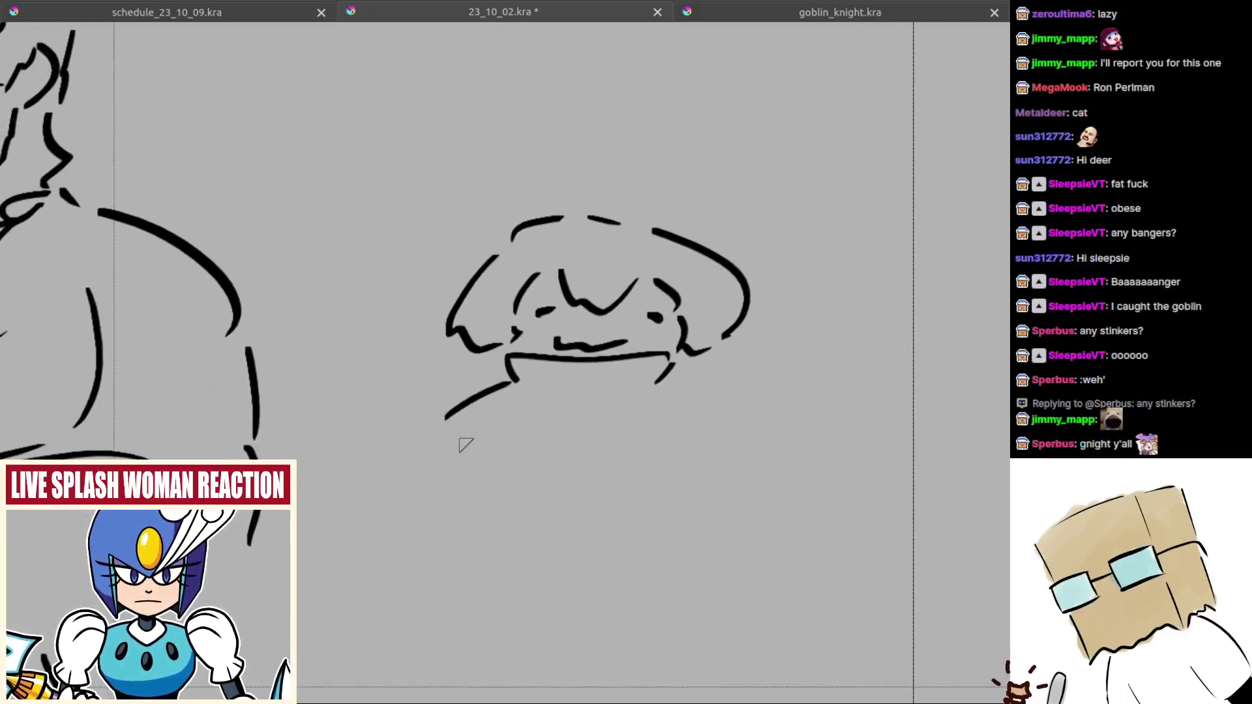
Step: Draw the left arm as a rounded, bent sleeve below the shoulder, with an inner curve closing towards the chest
mouse_move(446, 442)
left_mouse_down()
mouse_move(478, 481)
mouse_move(463, 478)
mouse_move(509, 482)
left_mouse_up()
key("ctrl+z")
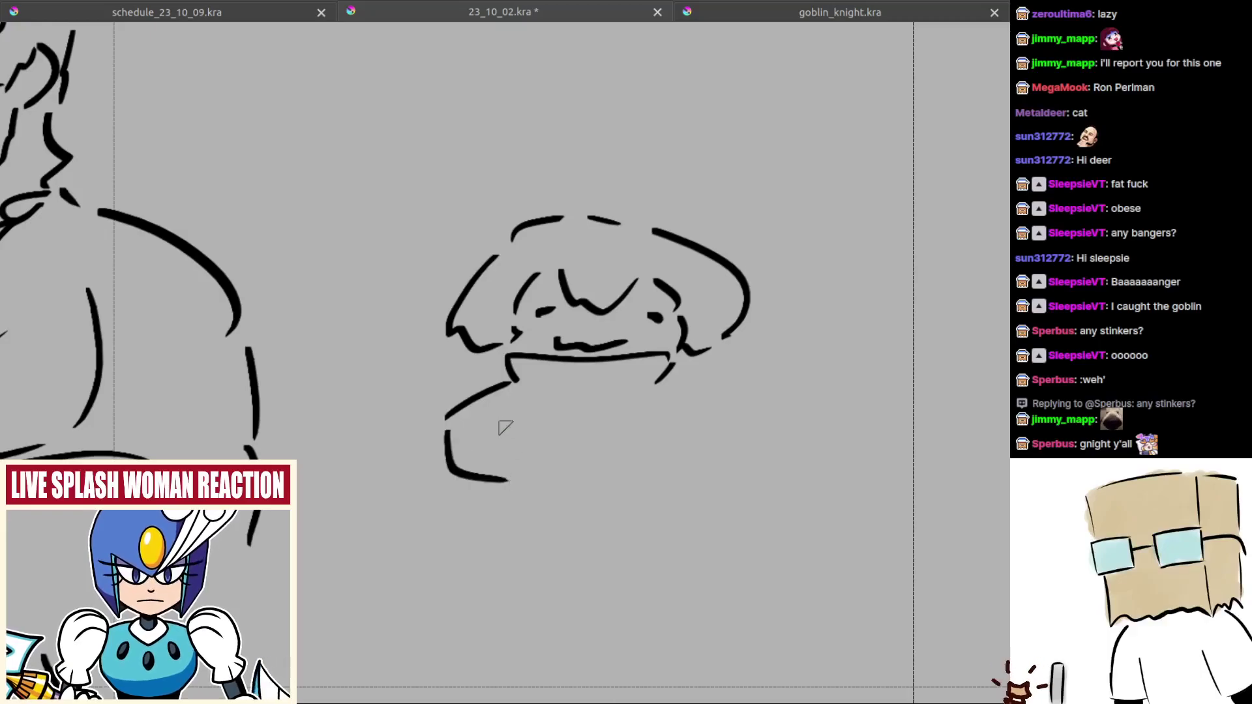
left_click_drag(495, 424, 534, 455)
key("ctrl+z")
key("ctrl+z")
left_click_drag(441, 429, 517, 479)
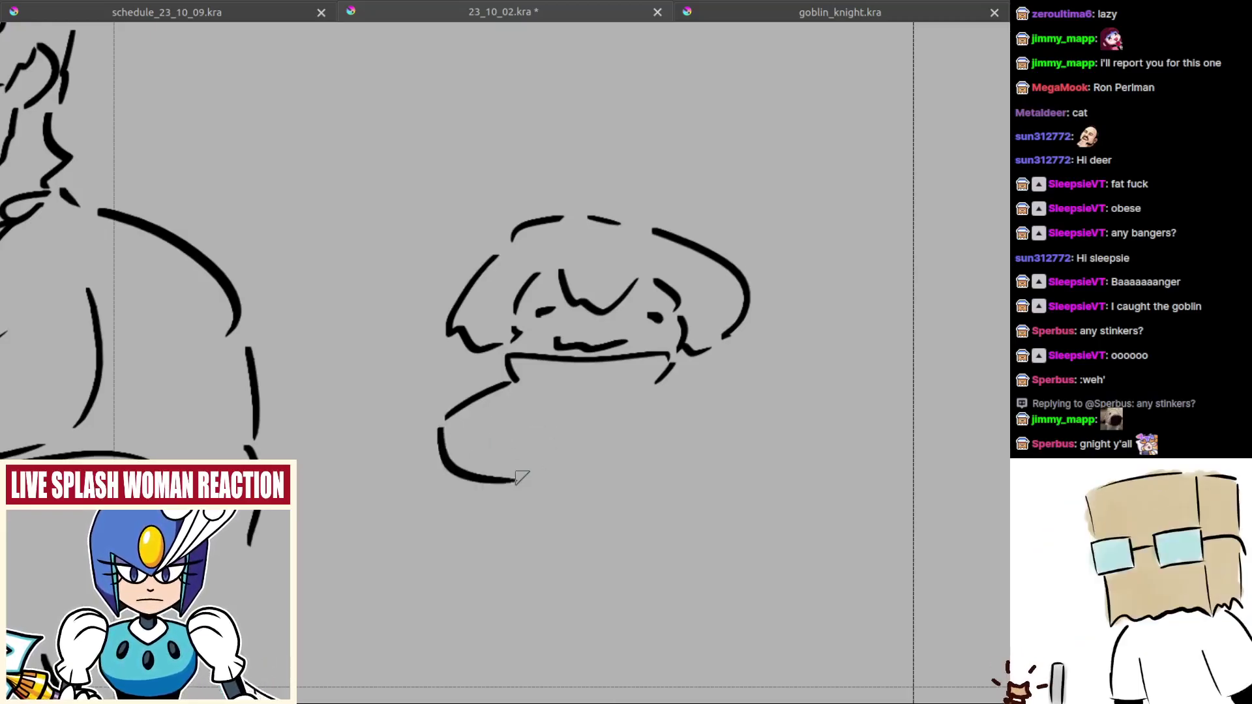
mouse_move(494, 423)
left_mouse_down()
mouse_move(535, 431)
mouse_move(555, 453)
mouse_move(544, 485)
left_mouse_up()
Step: Add curled fingers to the bent arm and draw the right arm hanging down with a cuff and pointed fingers
mouse_move(613, 444)
left_mouse_down()
mouse_move(585, 449)
mouse_move(533, 430)
left_mouse_up()
mouse_move(590, 381)
left_mouse_down()
mouse_move(634, 438)
mouse_move(587, 439)
mouse_move(636, 450)
mouse_move(689, 432)
mouse_move(656, 476)
mouse_move(701, 457)
left_mouse_up()
left_click_drag(617, 418, 665, 436)
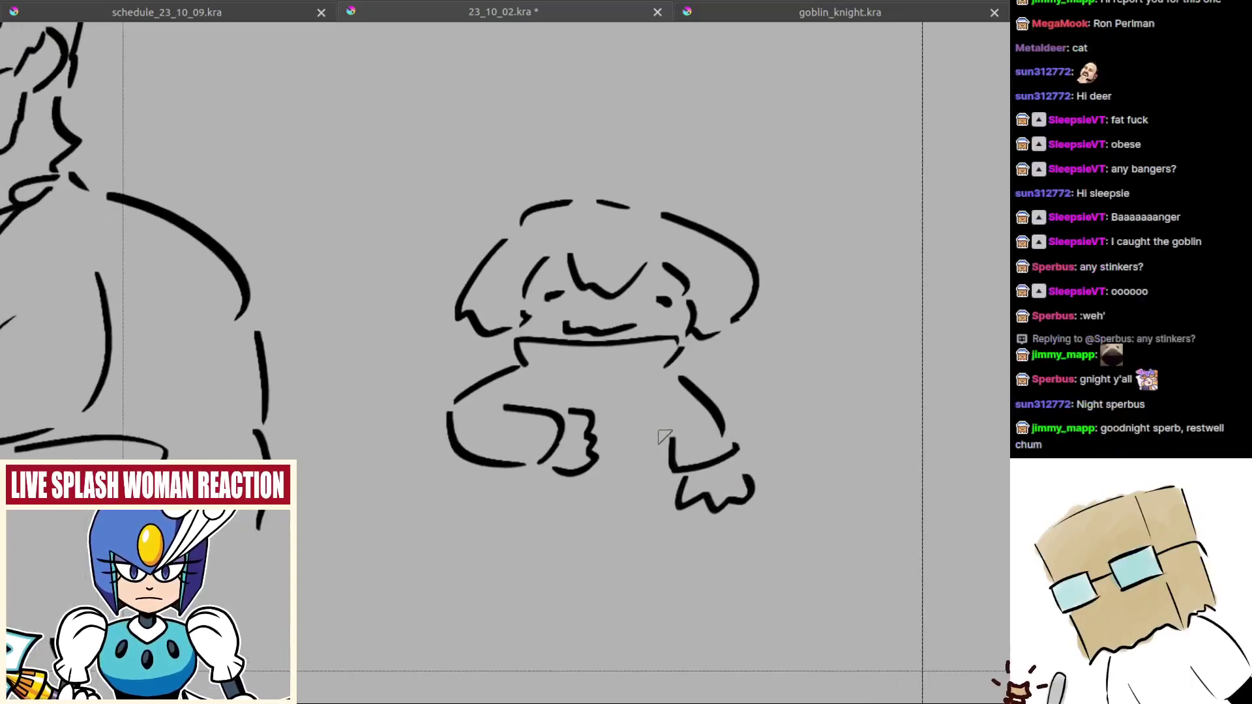
Step: Draw the top's hem across the waist, short trouser legs below it, and a rounded shoe on the right
mouse_move(536, 454)
left_mouse_down()
mouse_move(556, 423)
mouse_move(639, 461)
mouse_move(698, 467)
left_mouse_up()
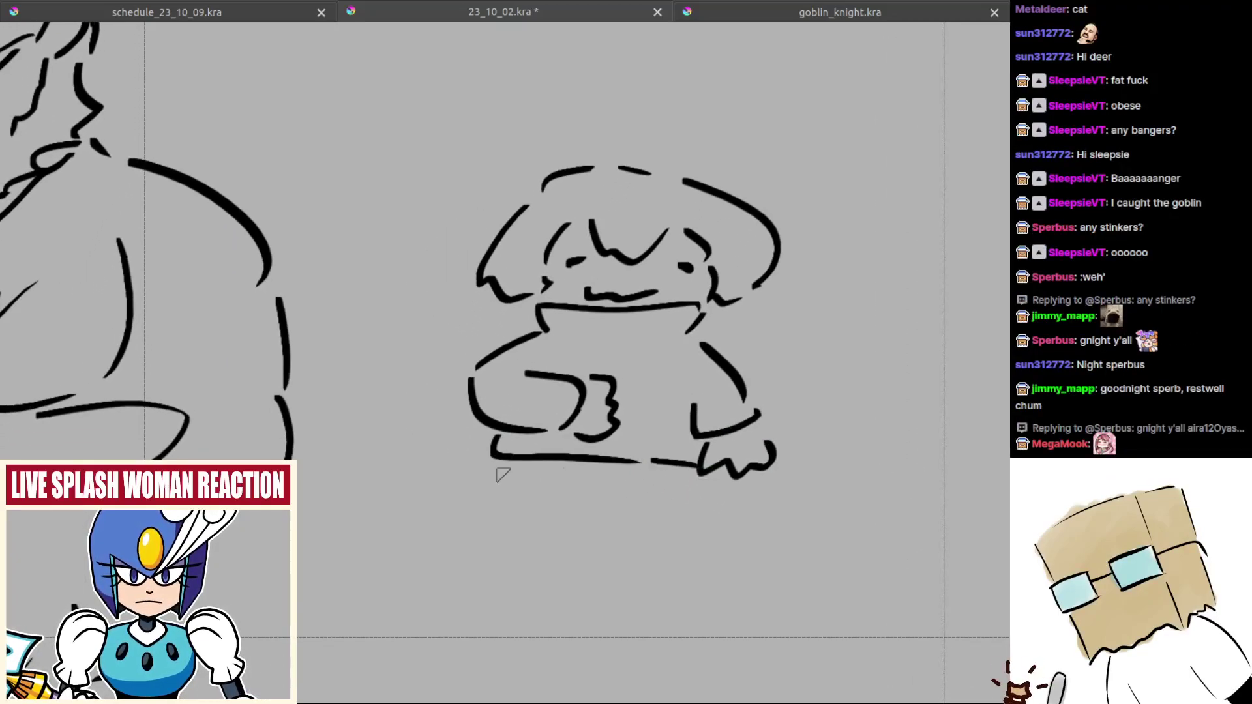
mouse_move(493, 473)
left_mouse_down()
mouse_move(506, 501)
mouse_move(638, 500)
mouse_move(624, 491)
mouse_move(721, 516)
mouse_move(632, 491)
left_mouse_up()
mouse_move(619, 473)
left_mouse_down()
mouse_move(616, 521)
mouse_move(660, 466)
mouse_move(680, 532)
mouse_move(651, 475)
mouse_move(645, 526)
left_mouse_up()
key("ctrl+z")
key("ctrl+z")
left_click_drag(632, 524, 689, 553)
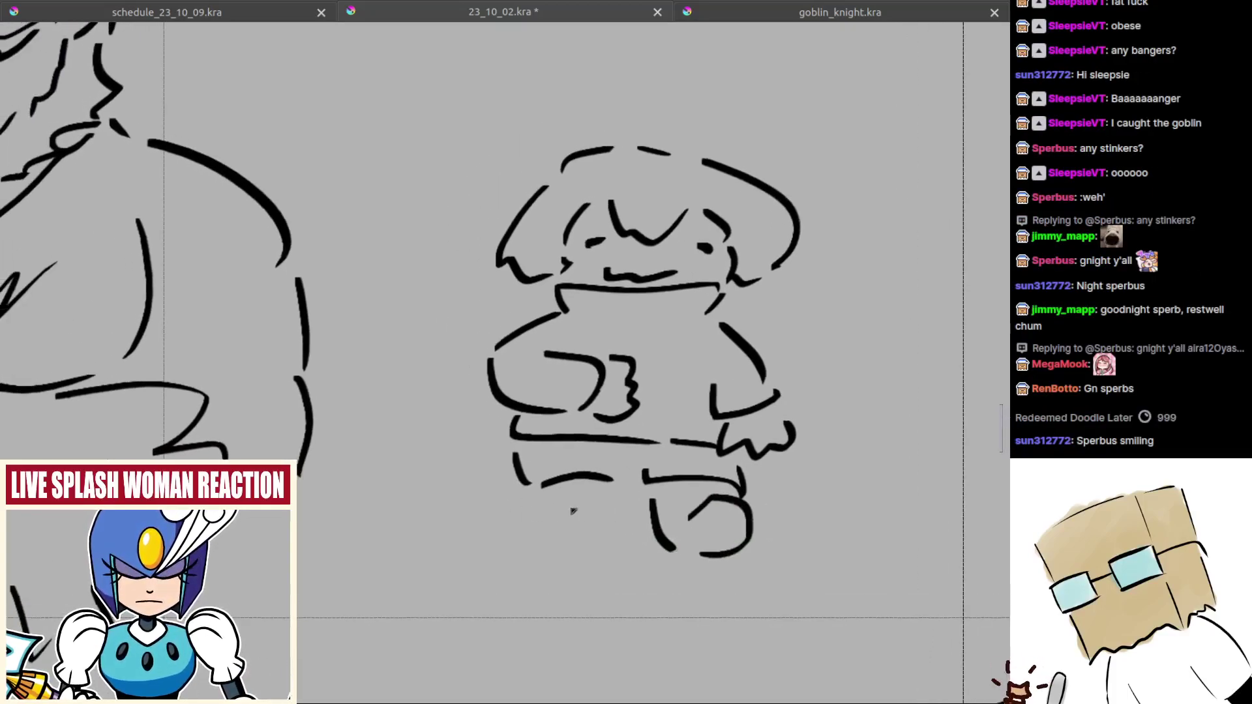
Step: Draw the rounded left shoe with its inner edge and join it to the trouser leg with a short stroke
left_click_drag(543, 545, 614, 543)
left_click_drag(611, 490, 614, 534)
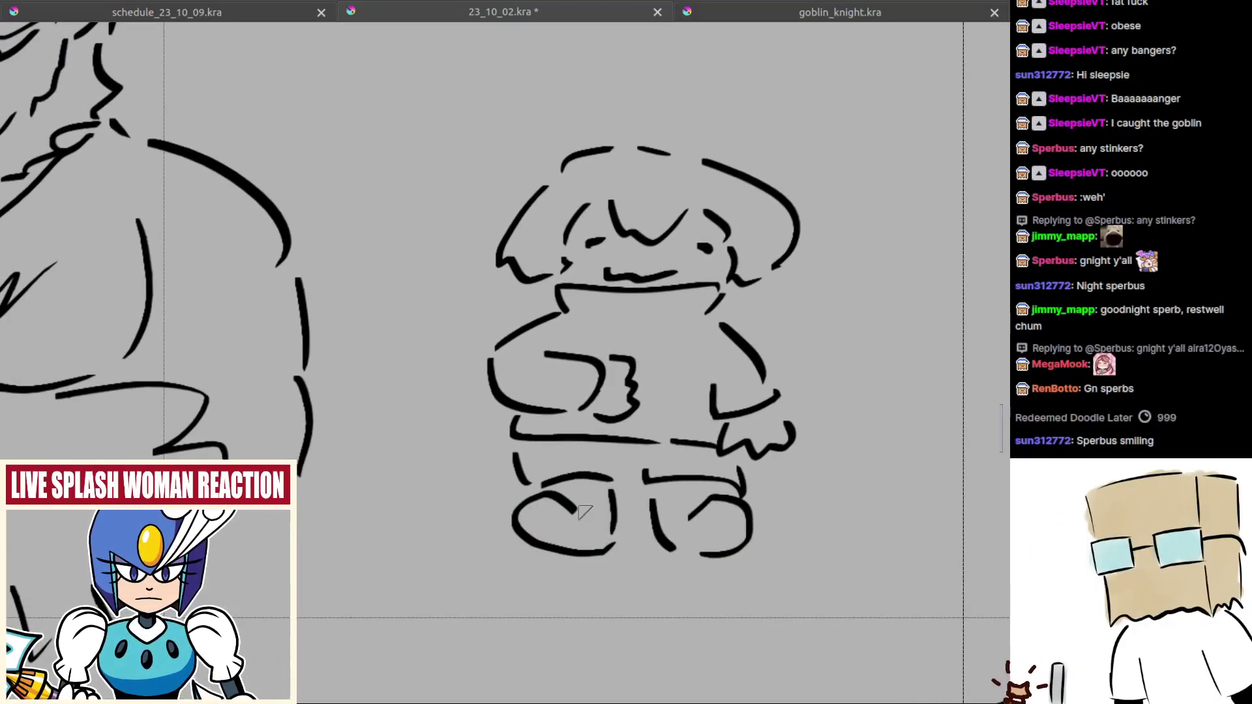
mouse_move(568, 488)
left_mouse_down()
mouse_move(538, 492)
mouse_move(597, 474)
left_mouse_up()
left_click_drag(629, 370, 610, 418)
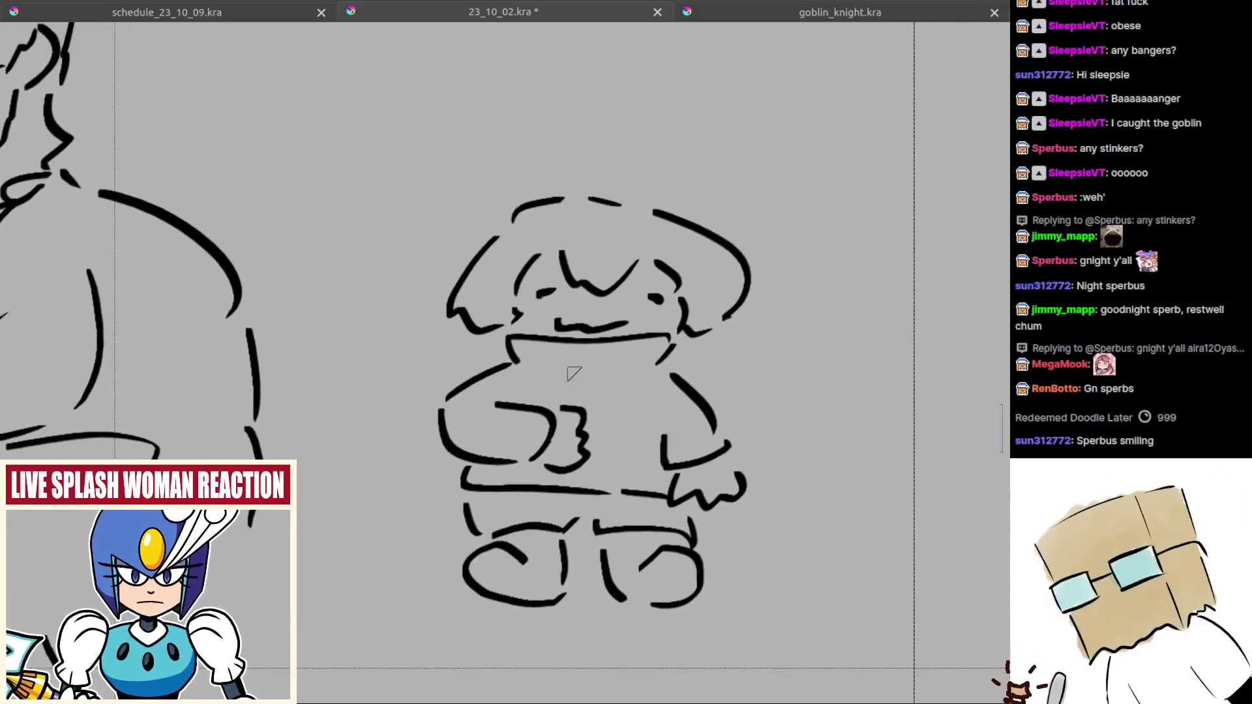
Step: Draw the collar's lower edge, the vertical front opening of the top and a column of small round buttons down the chest
mouse_move(543, 367)
left_mouse_down()
mouse_move(603, 369)
mouse_move(596, 349)
mouse_move(583, 356)
mouse_move(610, 355)
mouse_move(628, 465)
left_mouse_up()
key("ctrl+z")
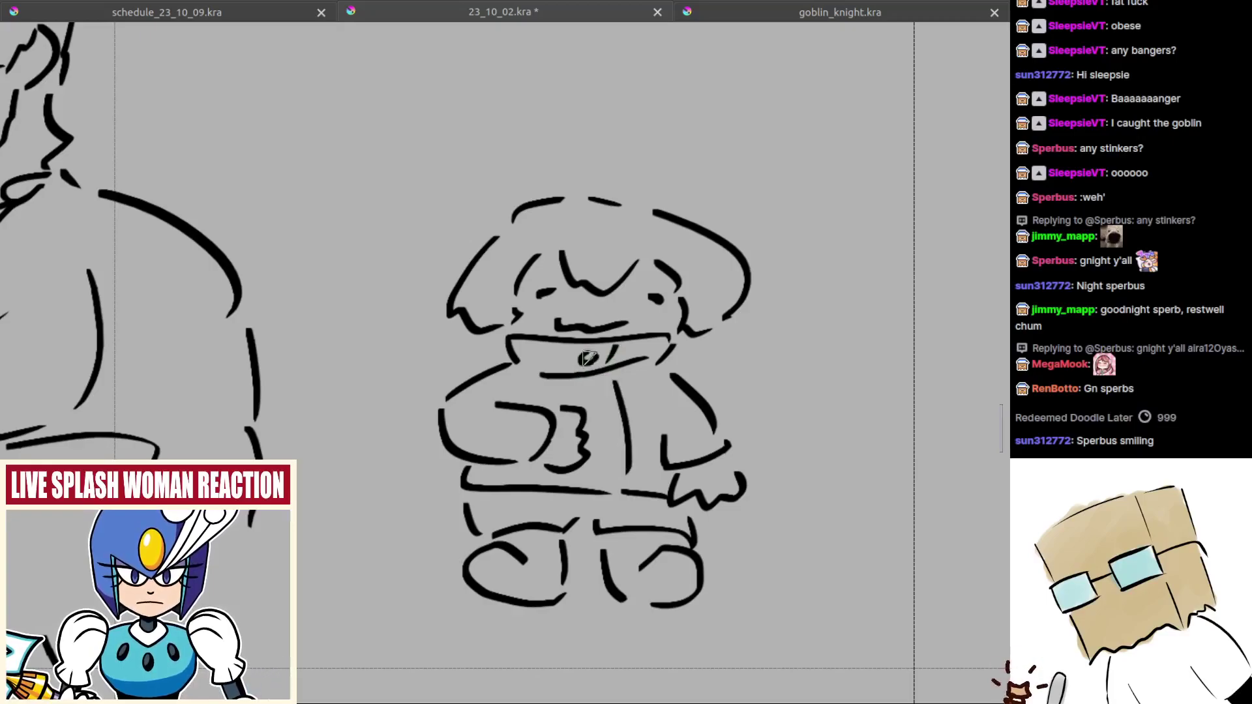
left_click_drag(586, 390, 600, 386)
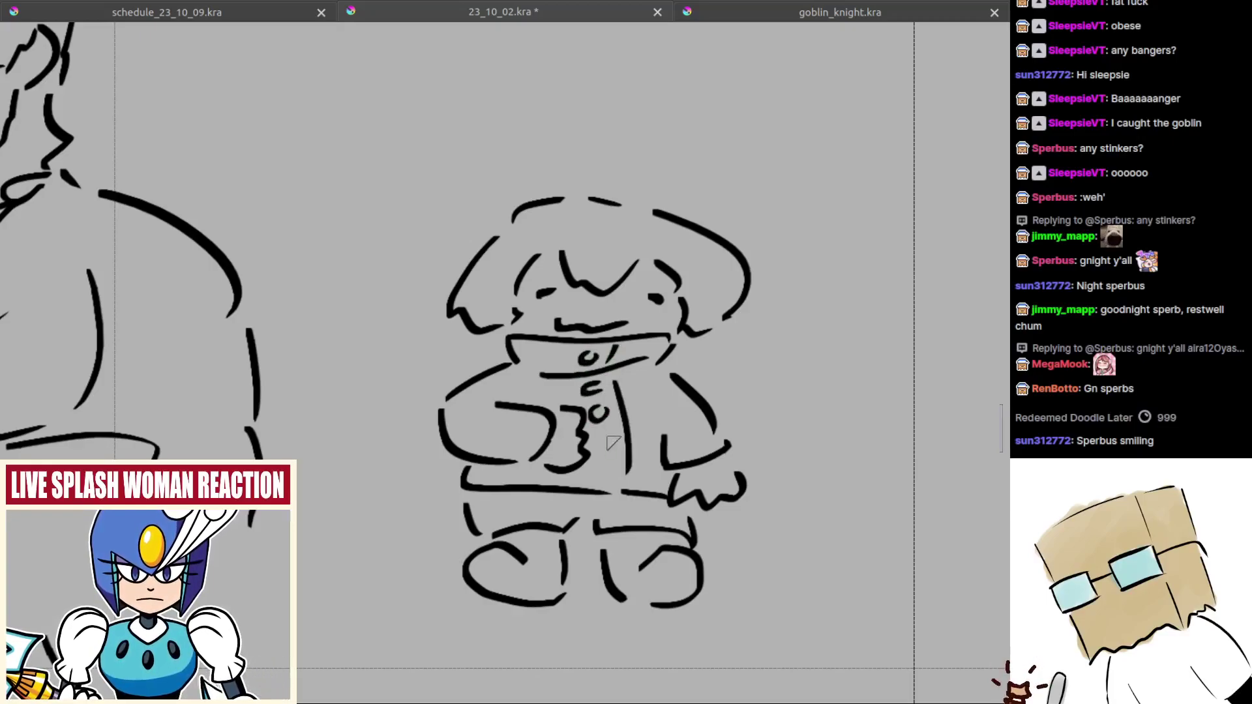
left_click_drag(597, 463, 613, 470)
scroll(626, 489, "down", 4)
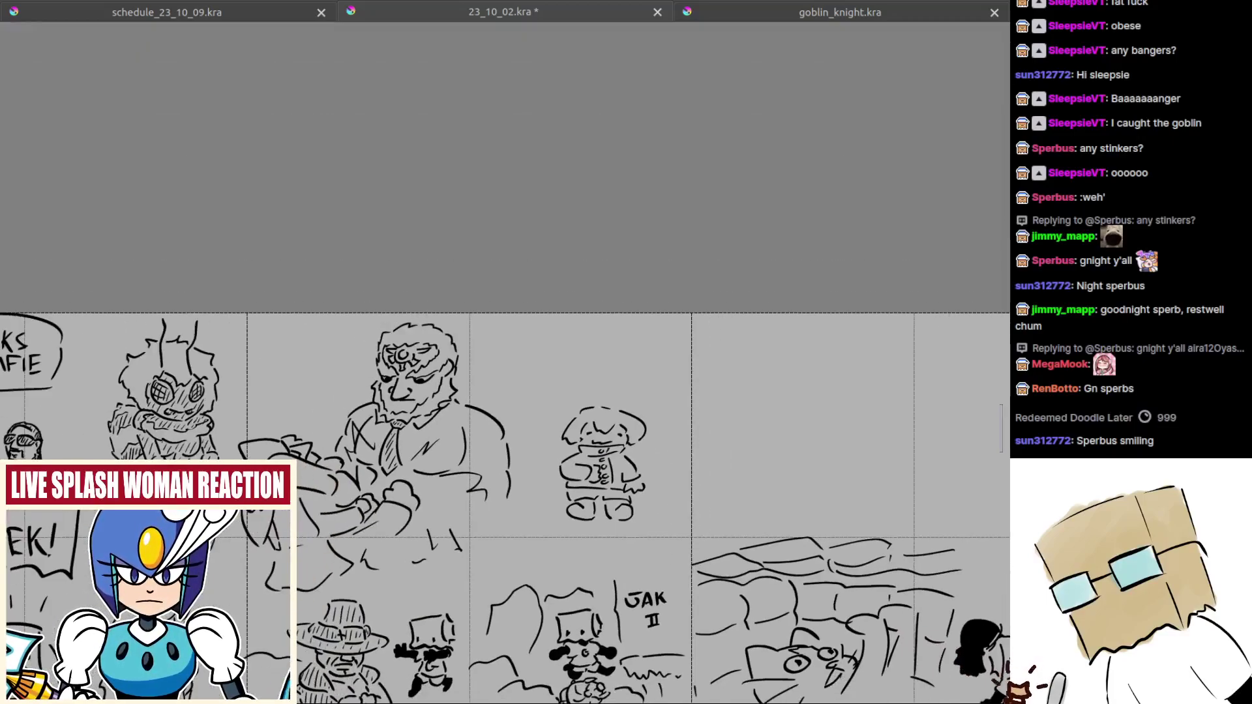
Step: Add a pointed ear sticking out sideways from each side of the small character's hair
scroll(587, 476, "up", 4)
left_click_drag(504, 357, 532, 416)
key("ctrl+z")
mouse_move(514, 339)
left_mouse_down()
mouse_move(469, 332)
mouse_move(487, 376)
left_mouse_up()
left_click_drag(775, 349, 667, 347)
key("ctrl+z")
left_click_drag(381, 340, 370, 373)
left_click_drag(682, 357, 691, 393)
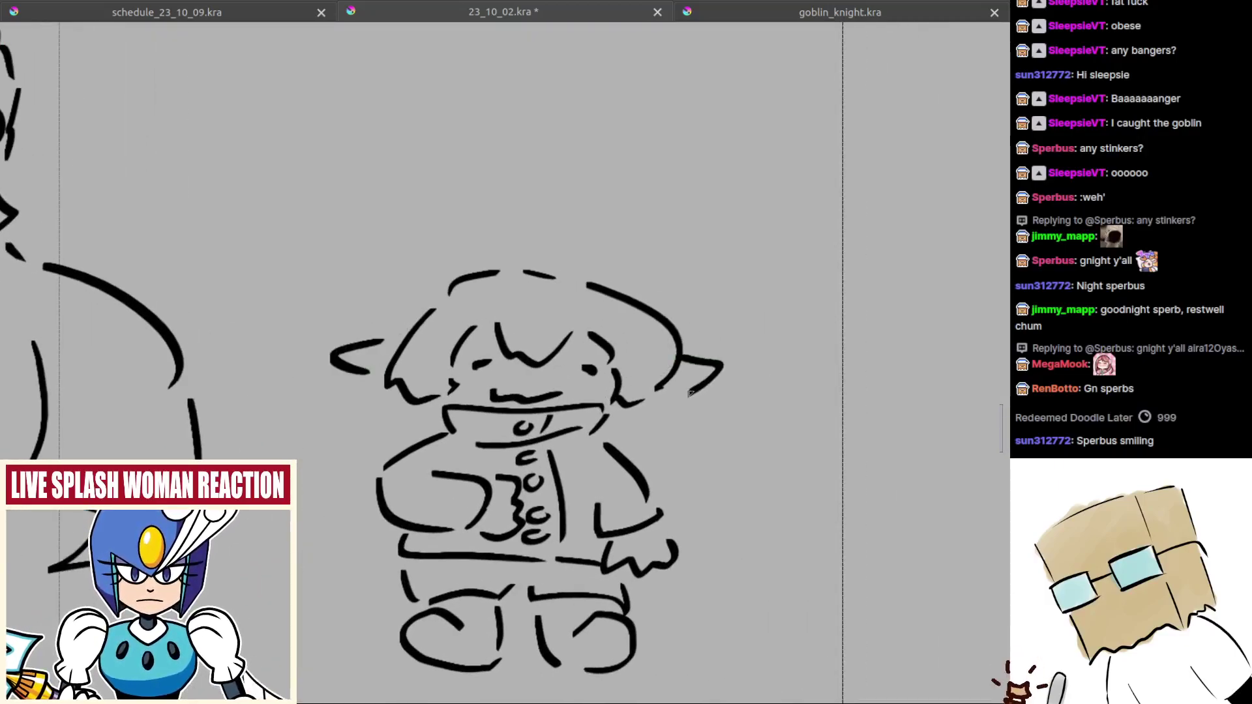
Step: Draw jagged hair tufts below both ears and an extra curved hair stroke along the upper left of the head
left_click_drag(356, 400, 424, 428)
mouse_move(681, 404)
left_mouse_down()
mouse_move(643, 445)
mouse_move(632, 439)
left_mouse_up()
key("ctrl+z")
mouse_move(414, 286)
left_mouse_down()
mouse_move(392, 298)
mouse_move(449, 279)
left_mouse_up()
left_click_drag(613, 324, 682, 422)
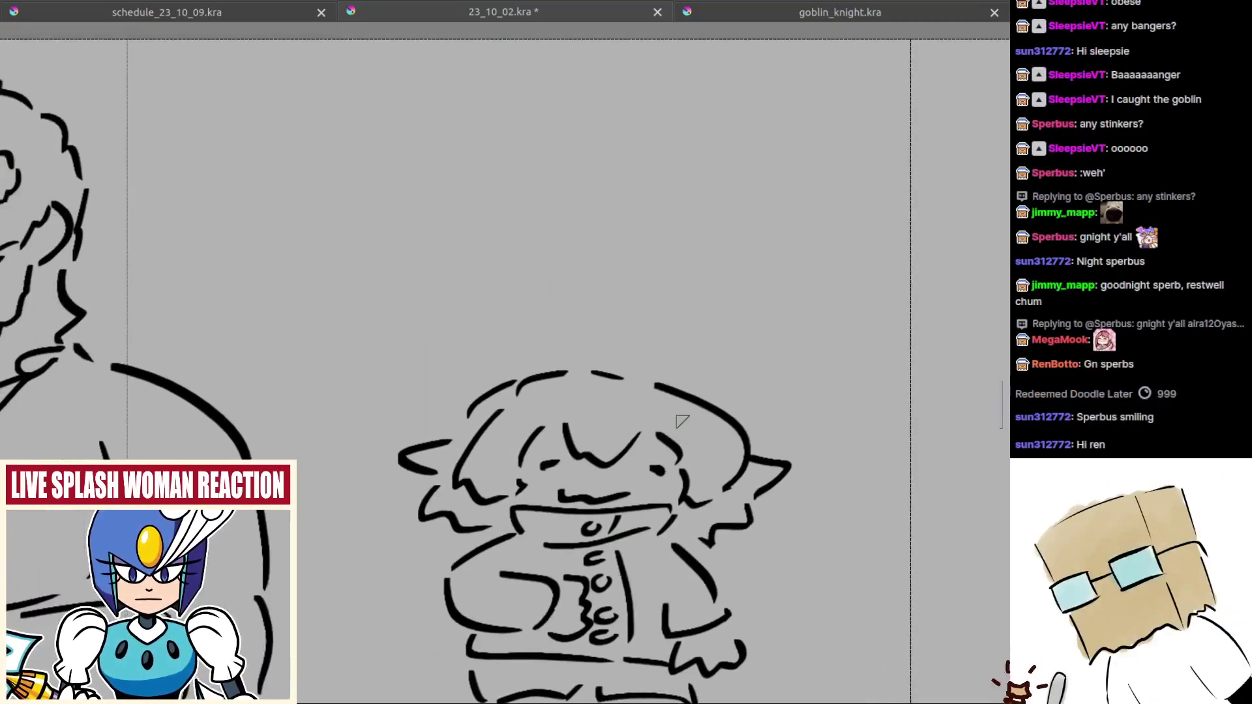
Step: Letter the caption "OUGOUGUGOUGHUH" by hand above the small character's head
mouse_move(490, 309)
left_mouse_down()
mouse_move(475, 350)
mouse_move(458, 337)
mouse_move(459, 323)
mouse_move(527, 320)
mouse_move(521, 348)
mouse_move(559, 322)
mouse_move(550, 340)
mouse_move(564, 326)
mouse_move(584, 340)
mouse_move(634, 328)
mouse_move(609, 360)
mouse_move(598, 339)
mouse_move(658, 357)
mouse_move(684, 344)
left_mouse_up()
key("ctrl+z")
scroll(460, 332, "up", 1)
scroll(610, 353, "up", 1)
mouse_move(703, 322)
left_mouse_down()
mouse_move(685, 360)
mouse_move(668, 336)
mouse_move(674, 356)
mouse_move(685, 345)
mouse_move(665, 364)
mouse_move(643, 358)
mouse_move(663, 365)
mouse_move(651, 377)
mouse_move(665, 356)
mouse_move(674, 373)
mouse_move(691, 366)
mouse_move(670, 397)
left_mouse_up()
scroll(701, 329, "up", 2)
key("ctrl+z")
mouse_move(675, 367)
left_mouse_down()
mouse_move(612, 380)
mouse_move(620, 395)
mouse_move(638, 386)
mouse_move(609, 381)
mouse_move(634, 372)
left_mouse_up()
key("ctrl+z")
scroll(622, 384, "up", 2)
scroll(622, 382, "up", 1)
mouse_move(639, 354)
left_mouse_down()
mouse_move(636, 393)
mouse_move(670, 356)
mouse_move(678, 393)
left_mouse_up()
left_click_drag(680, 374, 695, 372)
mouse_move(699, 353)
left_mouse_down()
mouse_move(695, 390)
mouse_move(626, 446)
left_mouse_up()
scroll(631, 441, "up", 4)
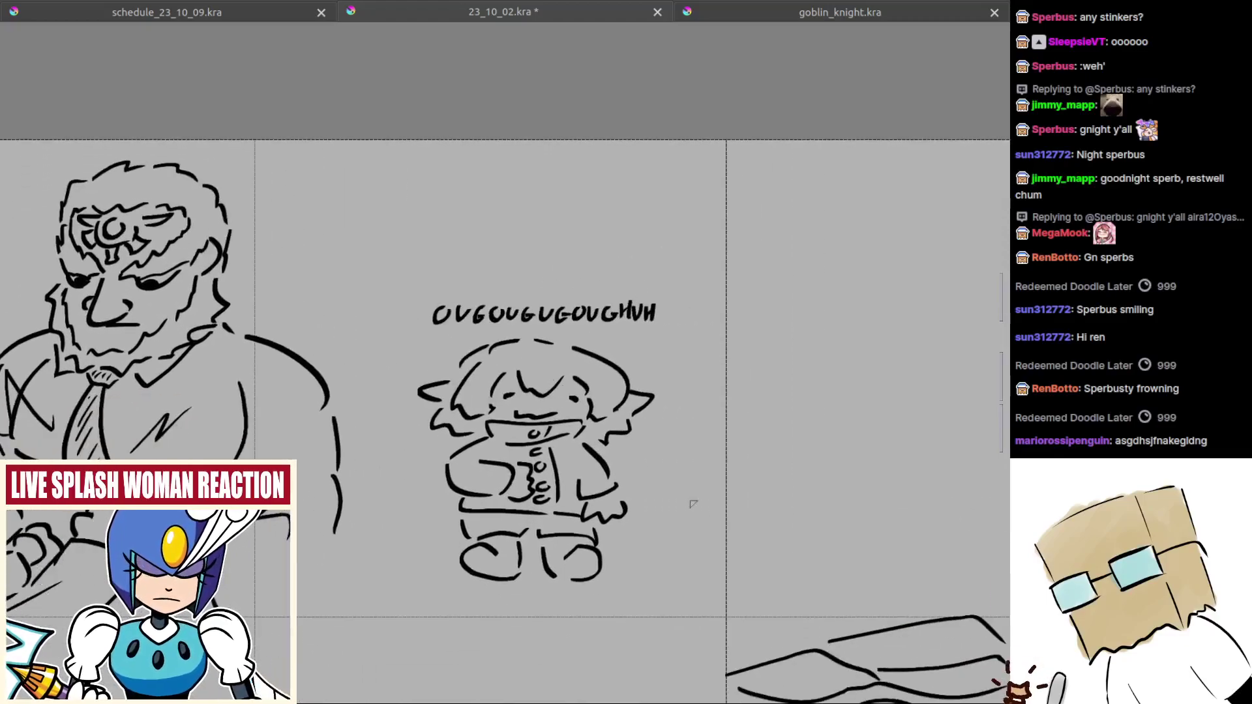
Step: Select the small character together with its caption, move it left within its cell, and deselect to resume brush drawing
scroll(665, 464, "down", 3)
scroll(574, 420, "up", 2)
key("ctrl+r")
mouse_move(477, 318)
left_mouse_down()
mouse_move(729, 584)
mouse_move(671, 543)
left_mouse_up()
key("t")
key("ctrl+shift+a")
key("b")
scroll(703, 500, "up", 2)
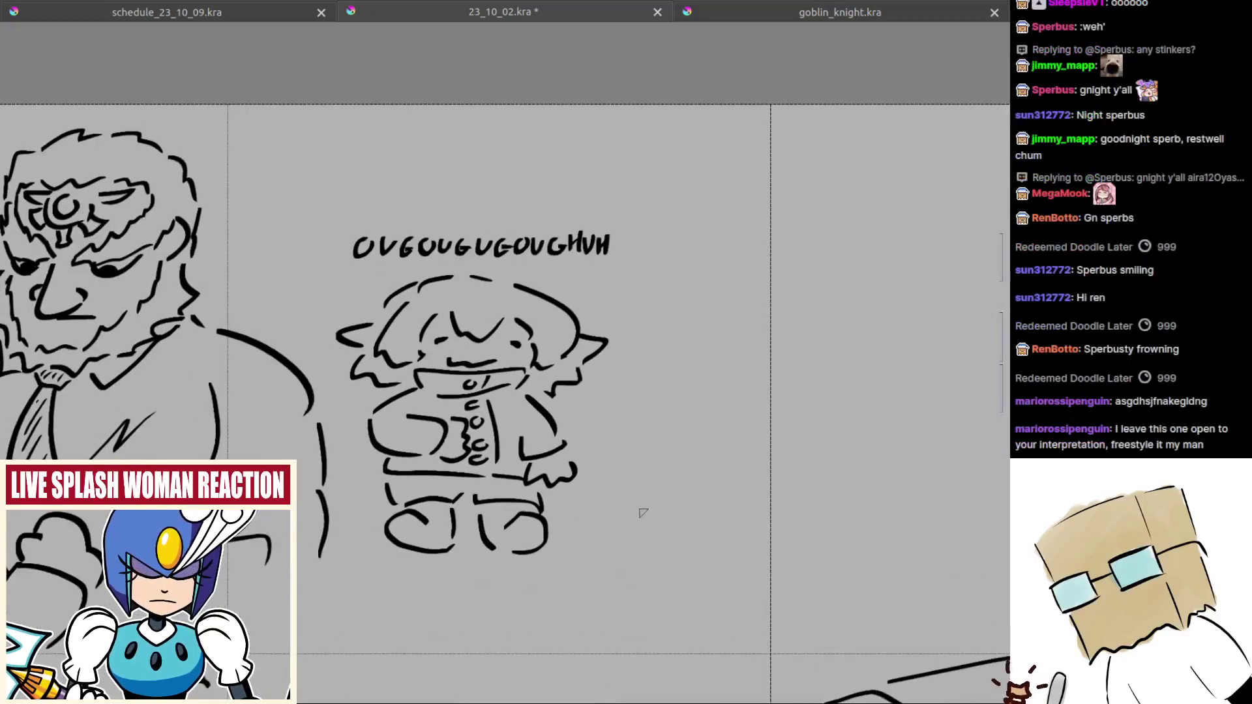
Step: Draw a rounded fist with a raised thumb in the empty space to the right of the small character
mouse_move(644, 501)
left_mouse_down()
mouse_move(652, 480)
mouse_move(670, 503)
mouse_move(686, 466)
mouse_move(675, 496)
left_mouse_up()
key("ctrl+z")
scroll(658, 515, "up", 1)
mouse_move(643, 497)
left_mouse_down()
mouse_move(624, 497)
mouse_move(644, 542)
mouse_move(610, 530)
mouse_move(644, 554)
left_mouse_up()
key("ctrl+z")
key("ctrl+z")
mouse_move(644, 498)
left_mouse_down()
mouse_move(685, 508)
mouse_move(653, 549)
left_mouse_up()
scroll(653, 543, "up", 1)
key("ctrl+z")
mouse_move(645, 492)
left_mouse_down()
mouse_move(670, 553)
mouse_move(652, 558)
left_mouse_up()
left_click_drag(652, 557, 568, 528)
scroll(618, 479, "up", 1)
mouse_move(624, 490)
left_mouse_down()
mouse_move(644, 481)
mouse_move(623, 455)
mouse_move(645, 483)
left_mouse_up()
mouse_move(645, 430)
left_mouse_down()
mouse_move(598, 427)
mouse_move(623, 417)
mouse_move(666, 471)
left_mouse_up()
key("ctrl+z")
key("ctrl+z")
left_click_drag(635, 406, 687, 471)
key("ctrl+z")
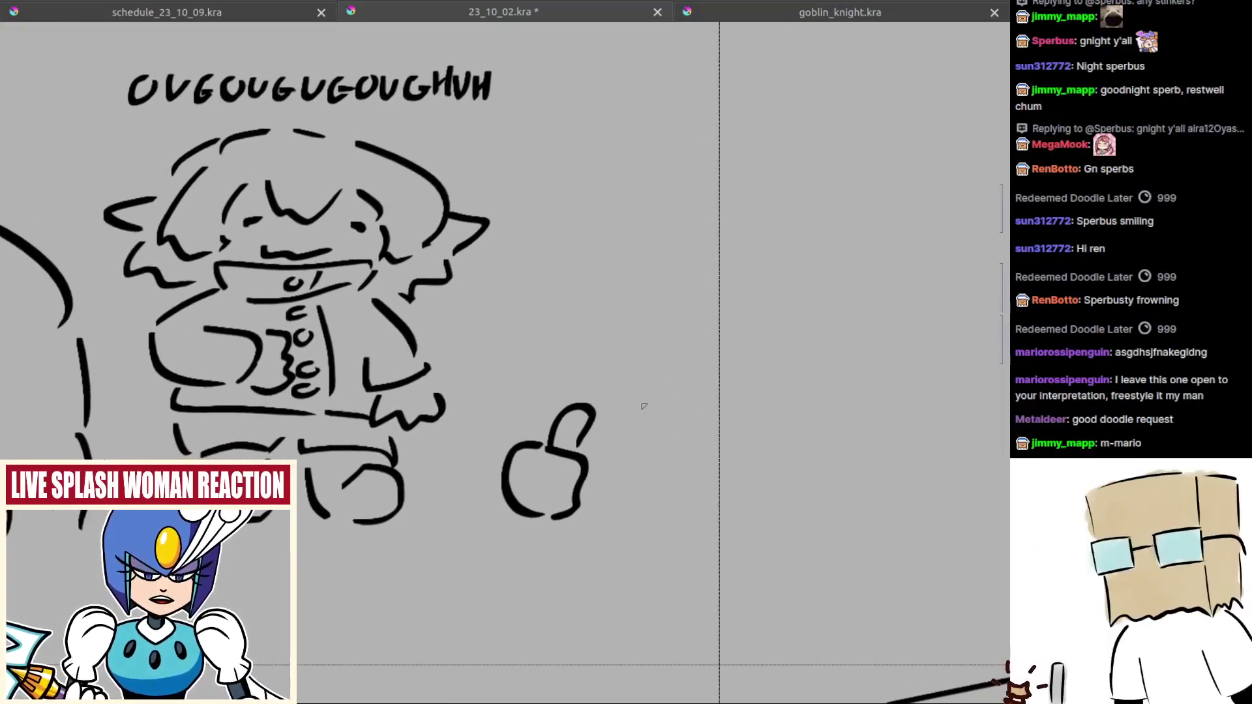
left_click_drag(642, 405, 697, 487)
left_click_drag(693, 479, 651, 469)
key("ctrl+z")
mouse_move(601, 404)
left_mouse_down()
mouse_move(572, 431)
mouse_move(654, 479)
left_mouse_up()
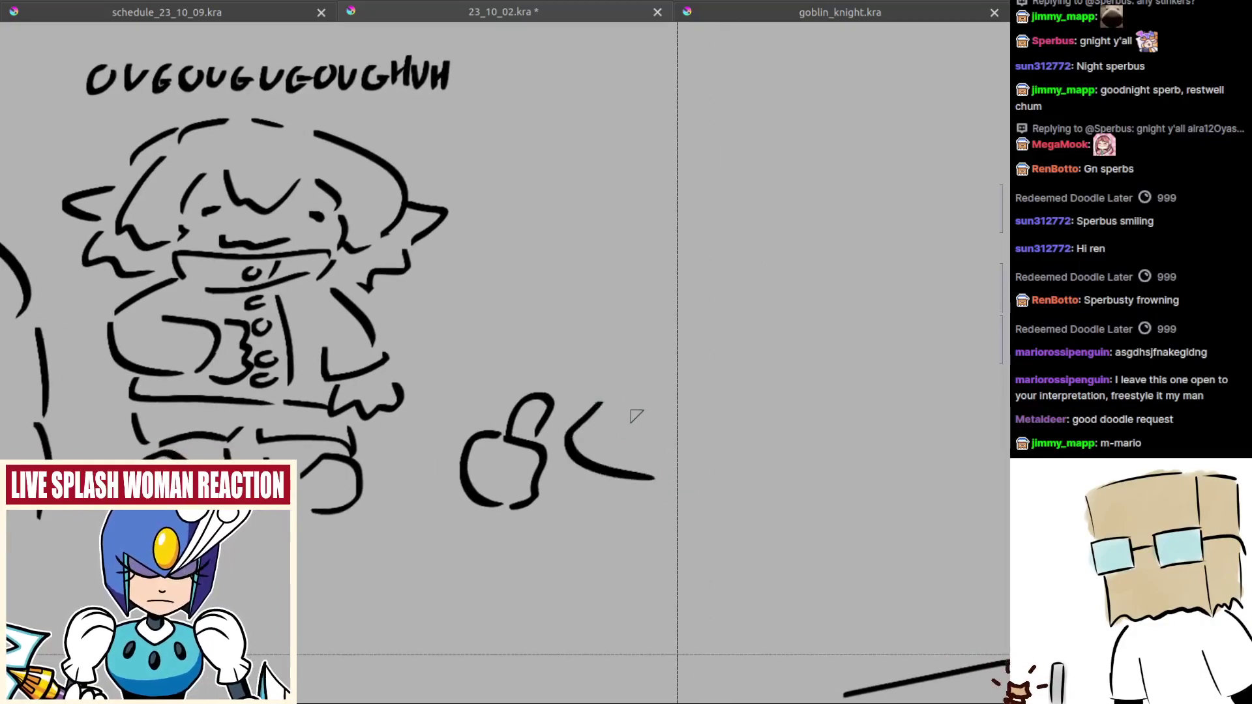
key("ctrl+z")
Step: Draw a head beside the thumbs-up hand with a wavy front edge, an angular back edge, a curved jaw and a small mouth
mouse_move(587, 320)
left_mouse_down()
mouse_move(609, 324)
mouse_move(584, 411)
mouse_move(709, 436)
left_mouse_up()
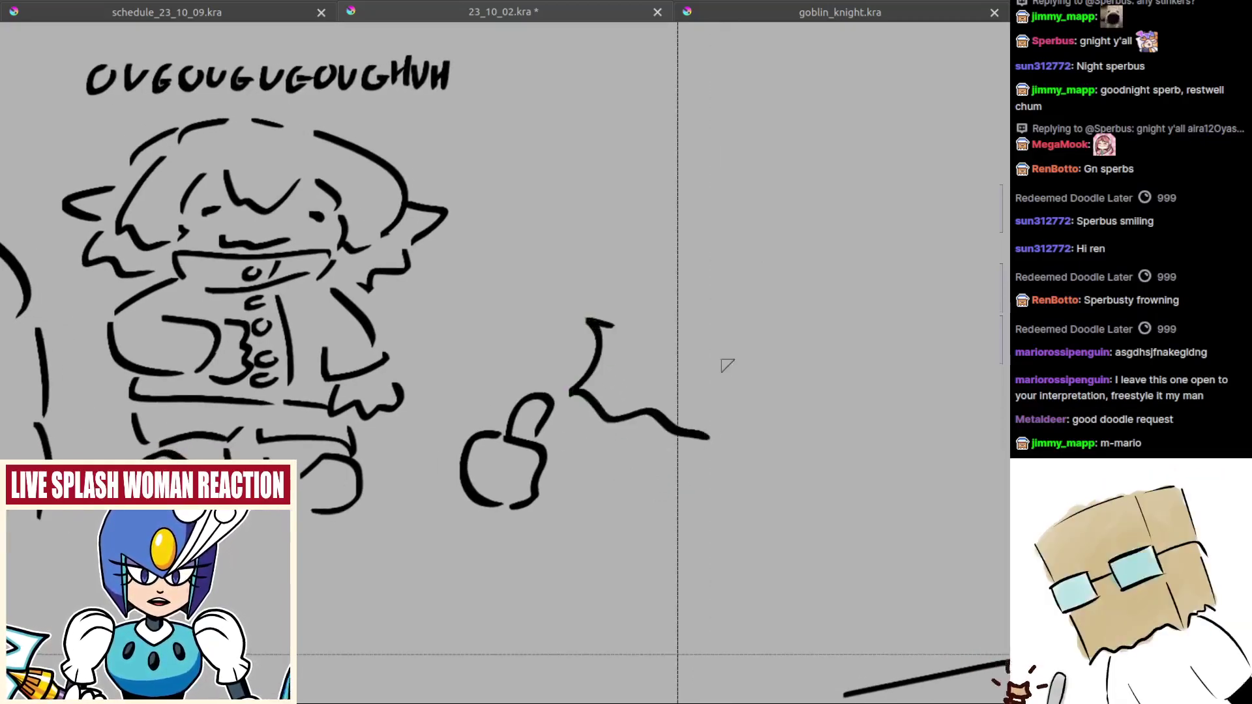
mouse_move(732, 350)
left_mouse_down()
mouse_move(768, 359)
mouse_move(743, 436)
left_mouse_up()
mouse_move(574, 432)
left_mouse_down()
mouse_move(584, 453)
mouse_move(707, 474)
left_mouse_up()
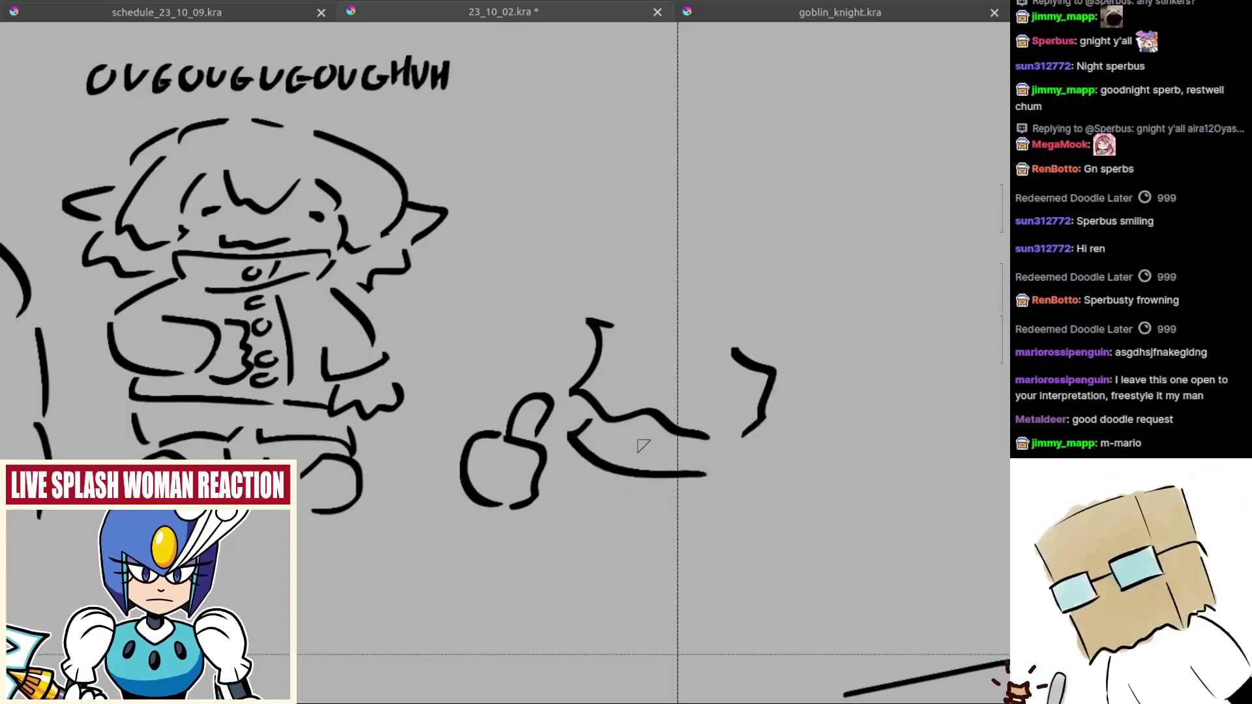
mouse_move(619, 442)
left_mouse_down()
mouse_move(679, 443)
mouse_move(671, 465)
mouse_move(681, 456)
left_mouse_up()
left_click_drag(651, 450, 652, 458)
left_click_drag(623, 375, 640, 398)
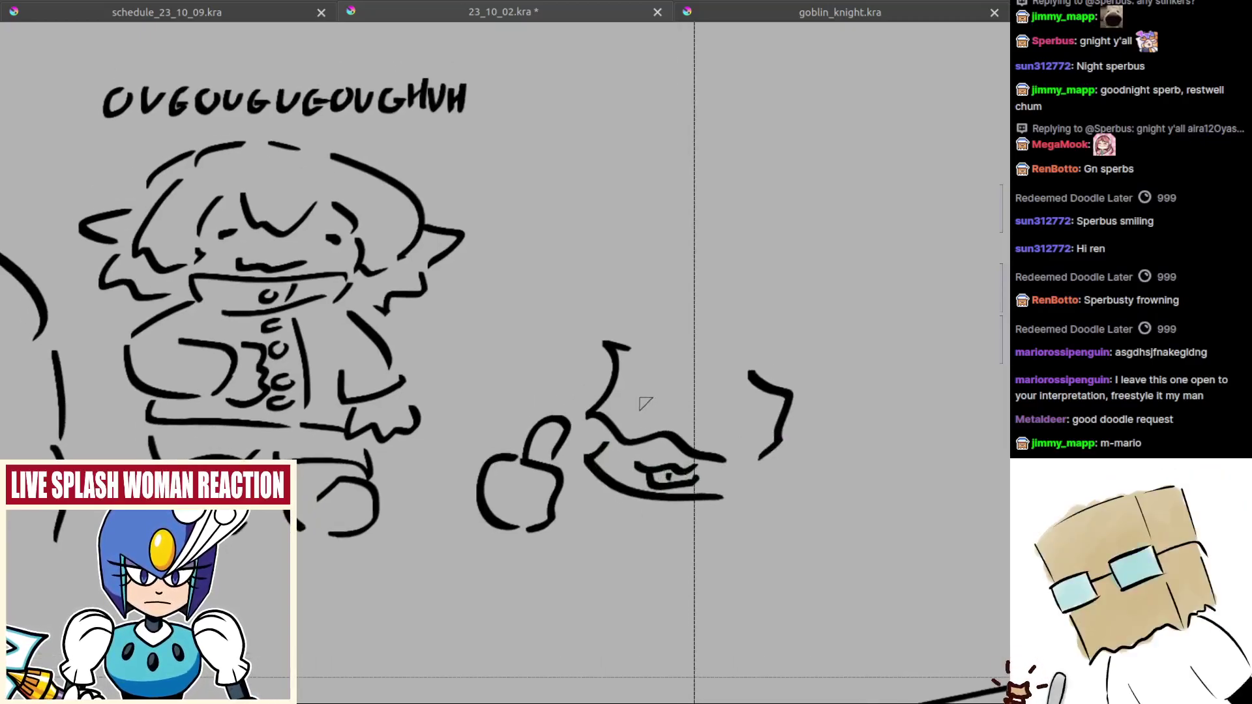
Step: Add short whisker strokes on both sides of the new character's muzzle
mouse_move(615, 446)
left_mouse_down()
mouse_move(574, 416)
mouse_move(575, 445)
left_mouse_up()
left_click_drag(587, 461, 571, 465)
mouse_move(712, 482)
left_mouse_down()
mouse_move(663, 483)
mouse_move(694, 512)
left_mouse_up()
left_click_drag(672, 490, 720, 468)
Step: Draw two large round mouse ears on top of the head, joined by a short line across the crown
mouse_move(688, 307)
left_mouse_down()
mouse_move(673, 340)
mouse_move(779, 422)
left_mouse_up()
left_click_drag(608, 260, 665, 328)
key("ctrl+z")
left_click_drag(565, 346, 685, 303)
key("ctrl+z")
mouse_move(603, 343)
left_mouse_down()
mouse_move(673, 314)
mouse_move(610, 335)
left_mouse_up()
left_click_drag(686, 411, 655, 363)
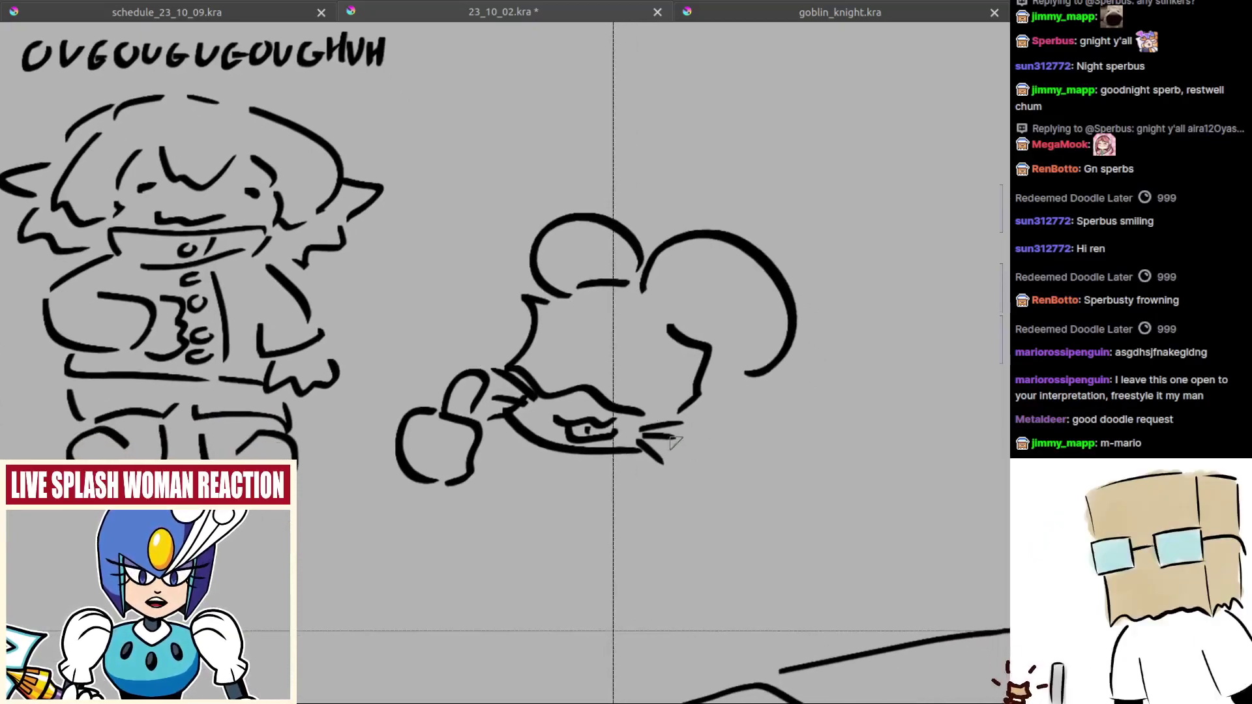
Step: Draw a hanging lock of hair behind the right cheek and a short curved stroke beneath the left cheek
mouse_move(661, 422)
left_mouse_down()
mouse_move(642, 499)
mouse_move(719, 475)
left_mouse_up()
left_click_drag(716, 396, 721, 455)
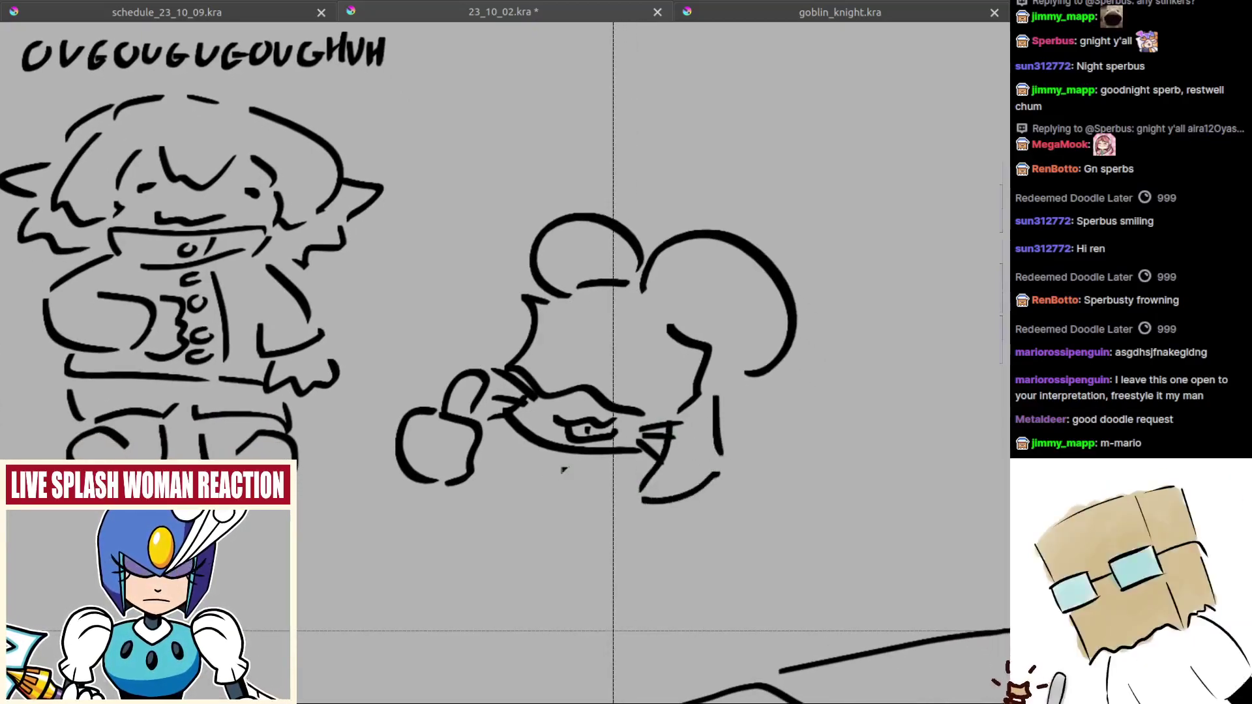
mouse_move(593, 457)
left_mouse_down()
mouse_move(566, 528)
mouse_move(551, 500)
left_mouse_up()
key("ctrl+z")
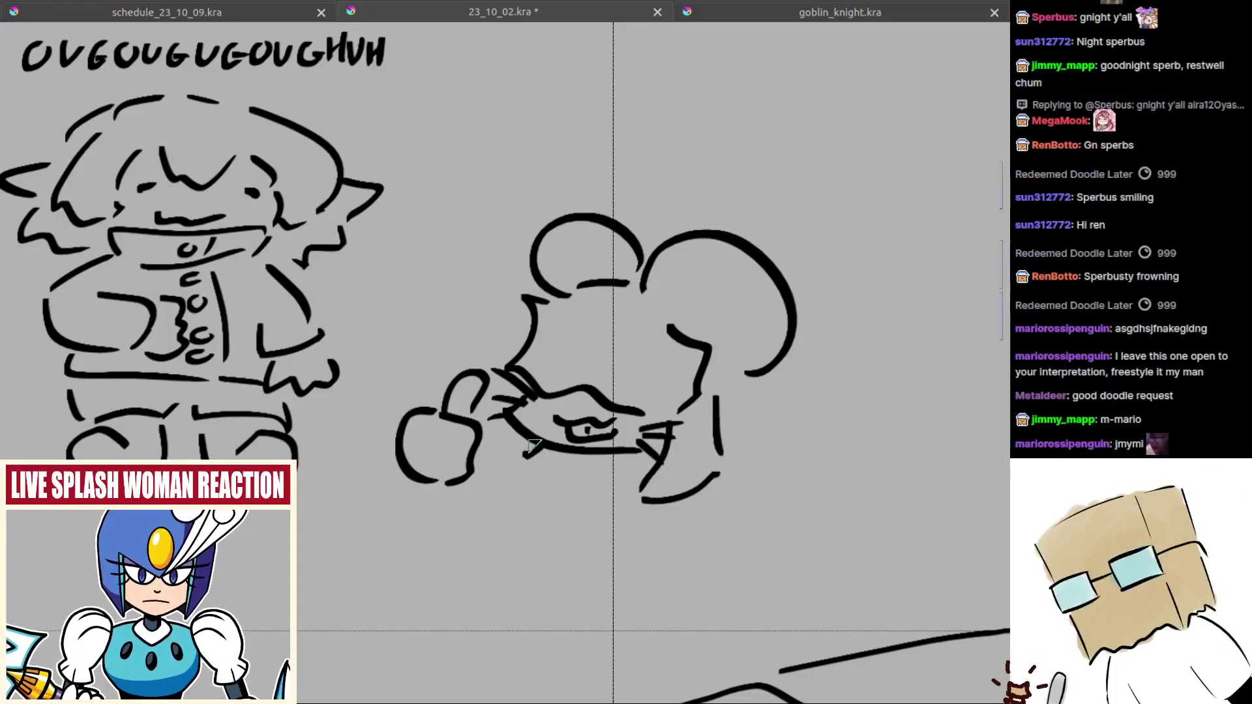
key("ctrl+r")
left_click_drag(497, 193, 756, 548)
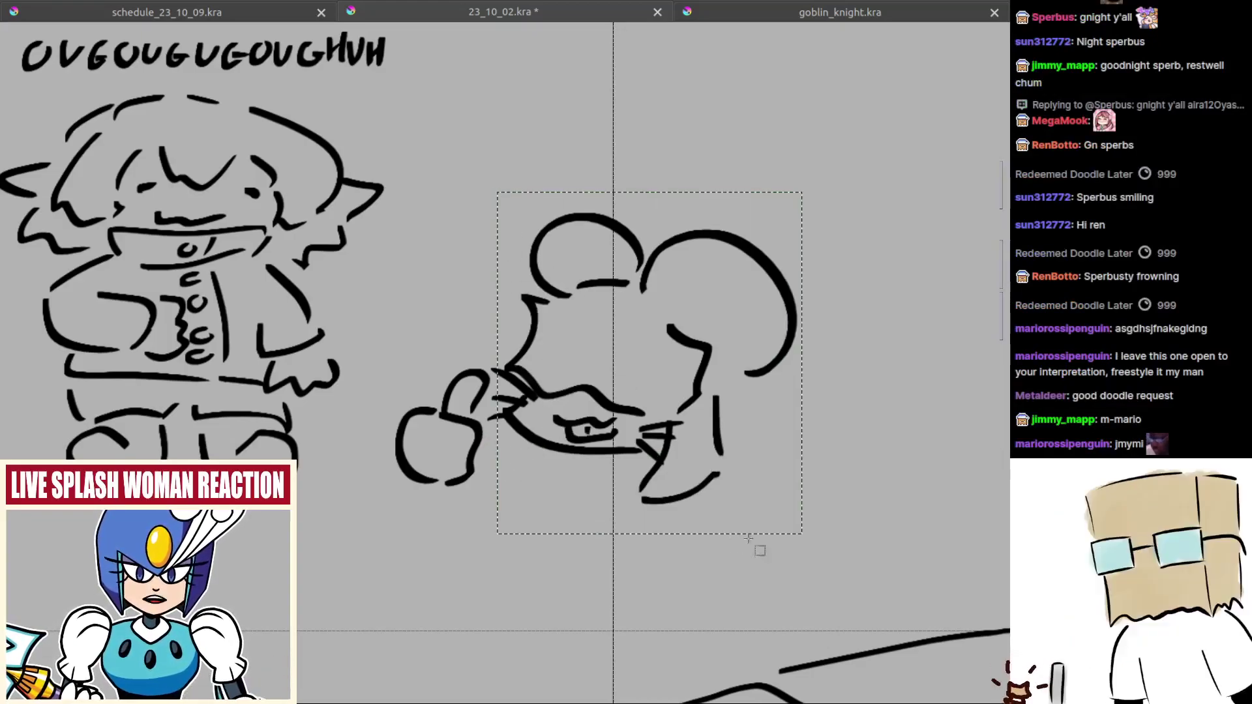
scroll(502, 436, "up", 3)
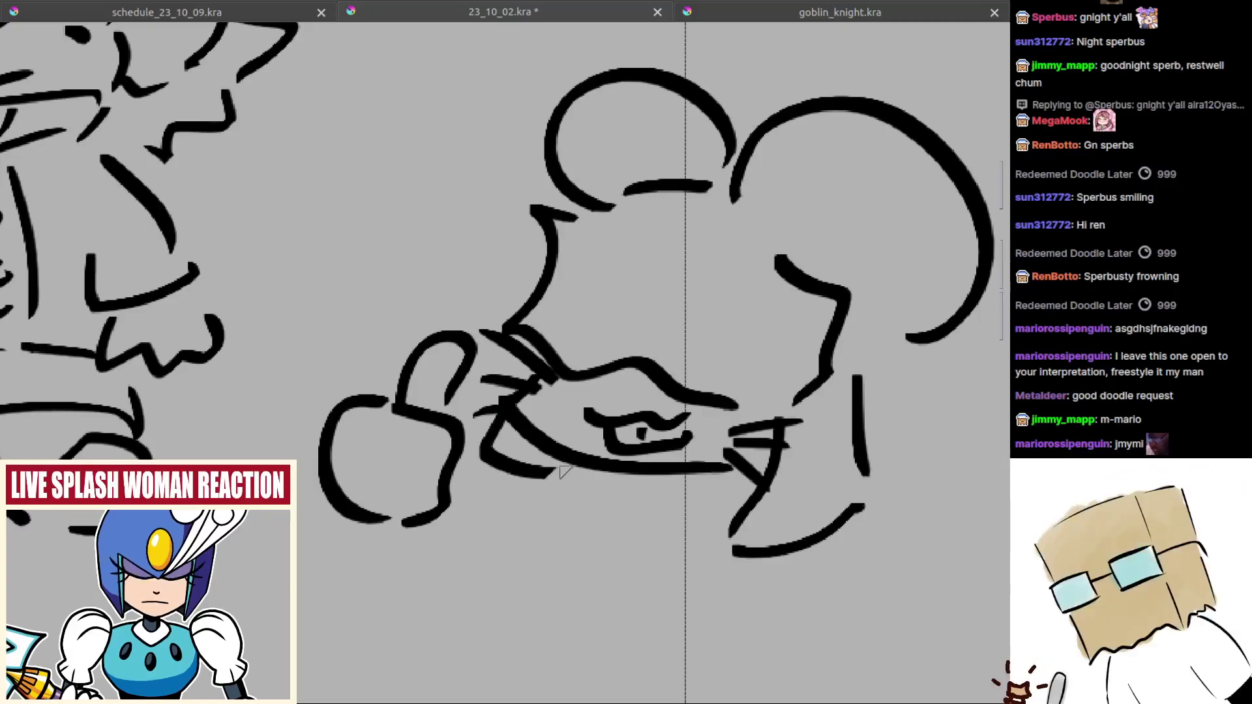
Step: Add a jagged outer tuft to the hair on the right and small inner-fold strokes inside both round ears
scroll(624, 377, "down", 5)
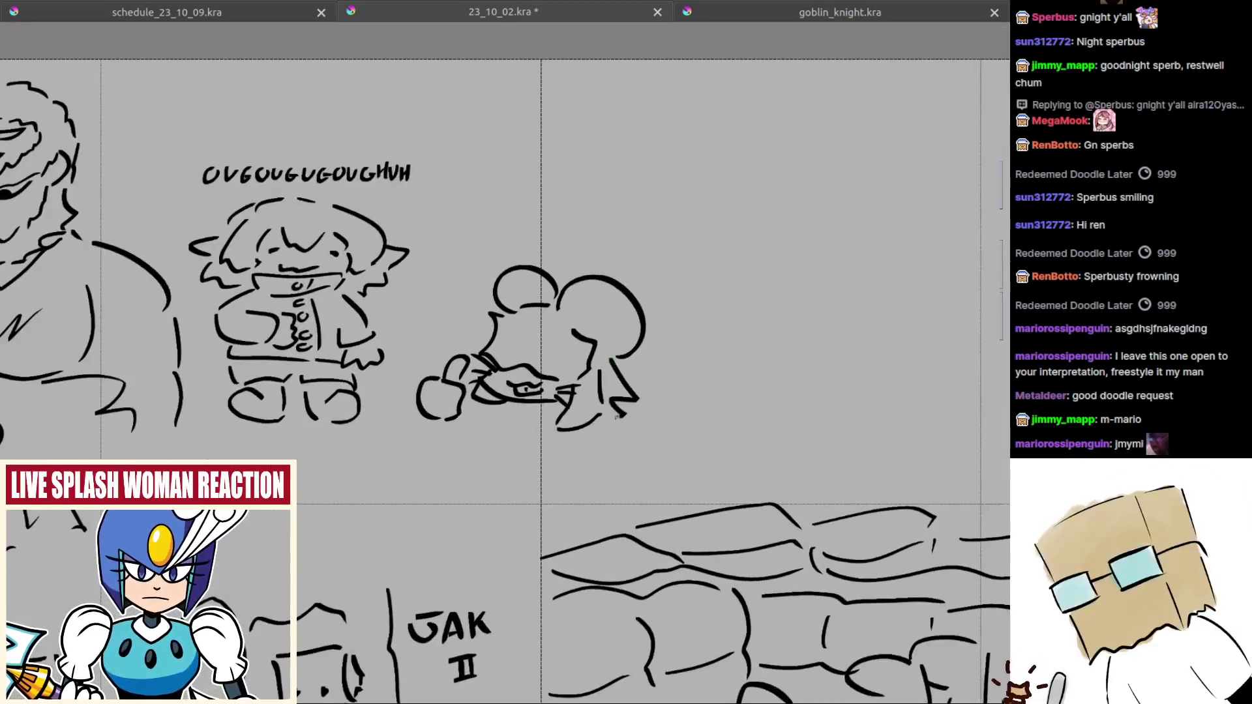
scroll(632, 444, "down", 2)
scroll(638, 413, "up", 3)
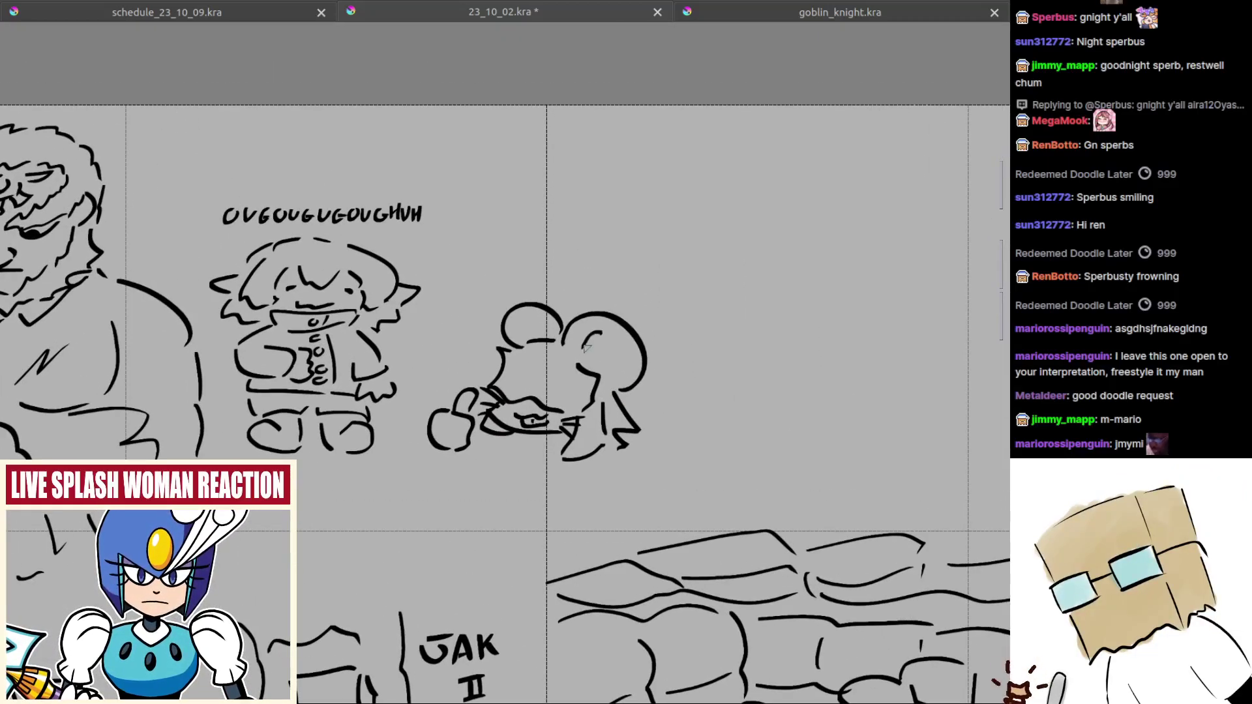
scroll(531, 339, "down", 3)
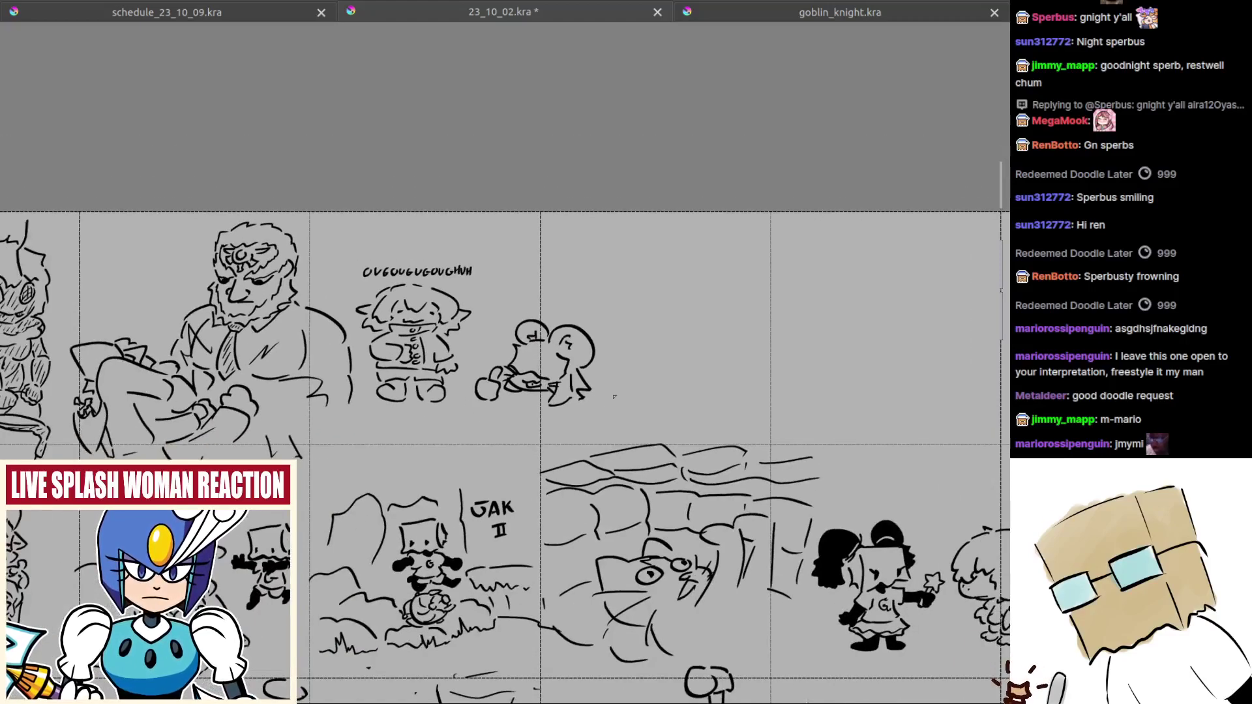
scroll(595, 377, "up", 2)
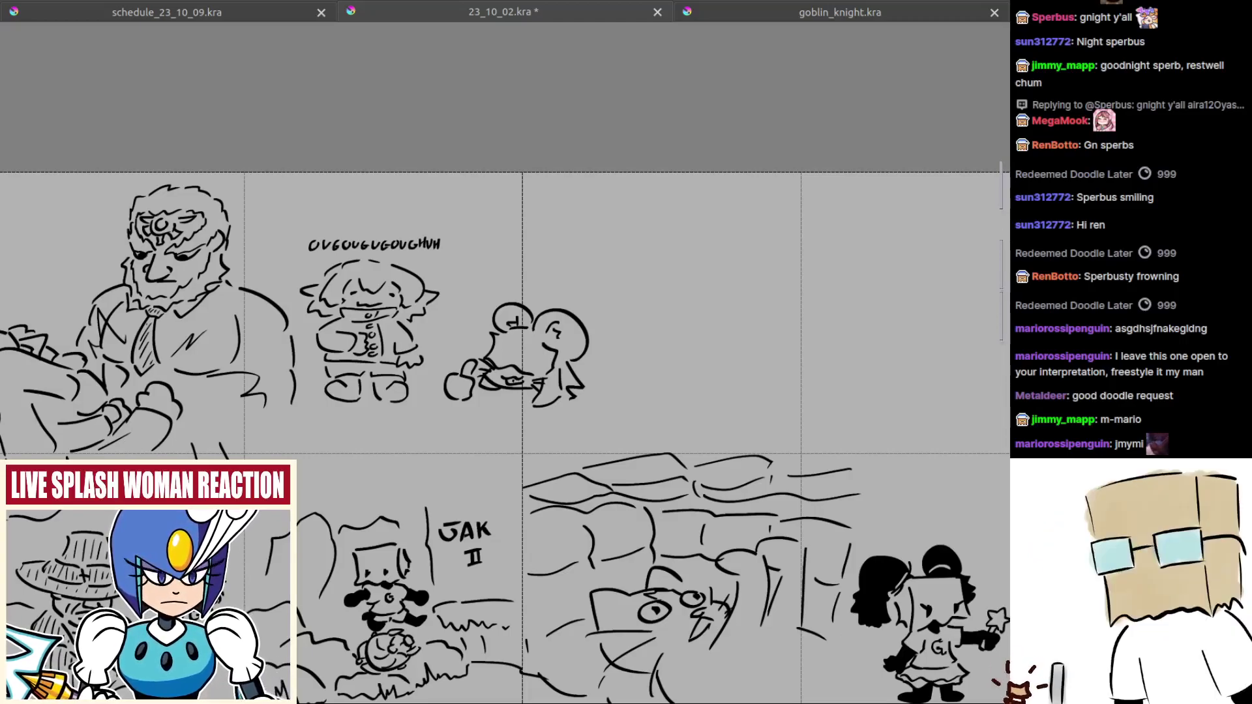
Step: Save the doodle sheet, view it as a whole, and check the goblin_knight.kra drawing before returning to 23_10_02.kra
left_click_drag(836, 484, 707, 370)
scroll(774, 432, "down", 3)
scroll(694, 367, "up", 1)
scroll(691, 367, "down", 1)
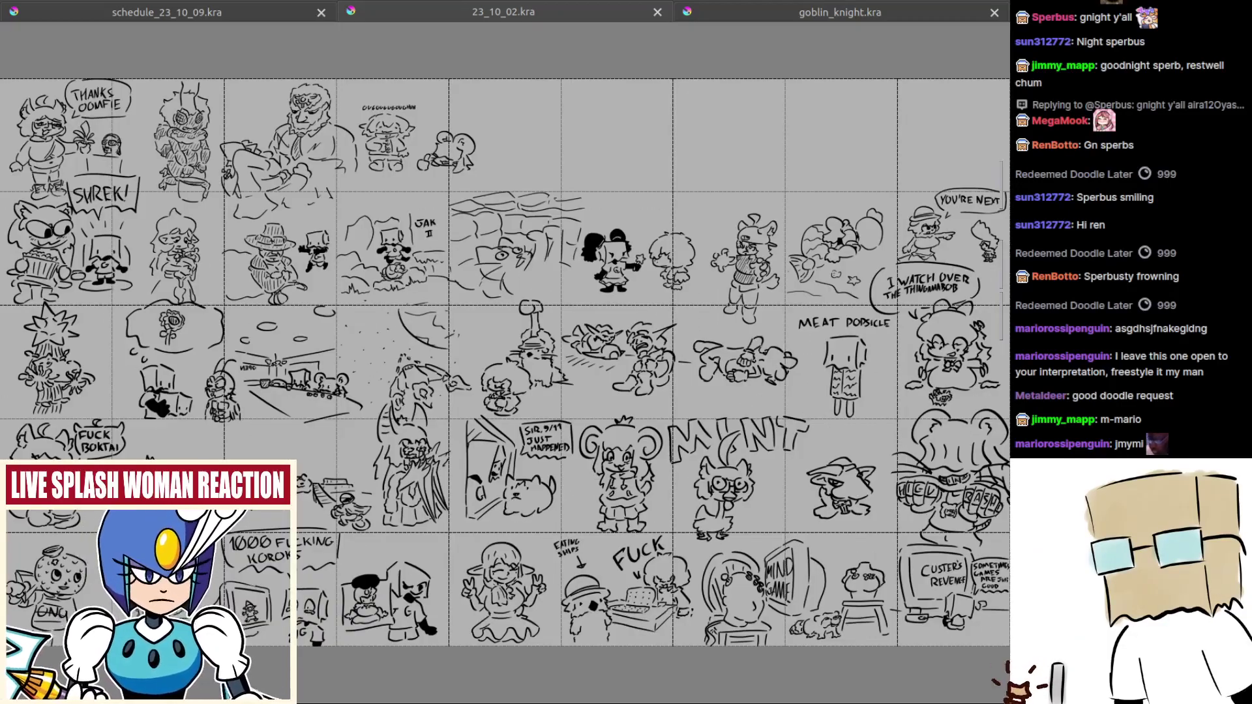
left_click(757, 15)
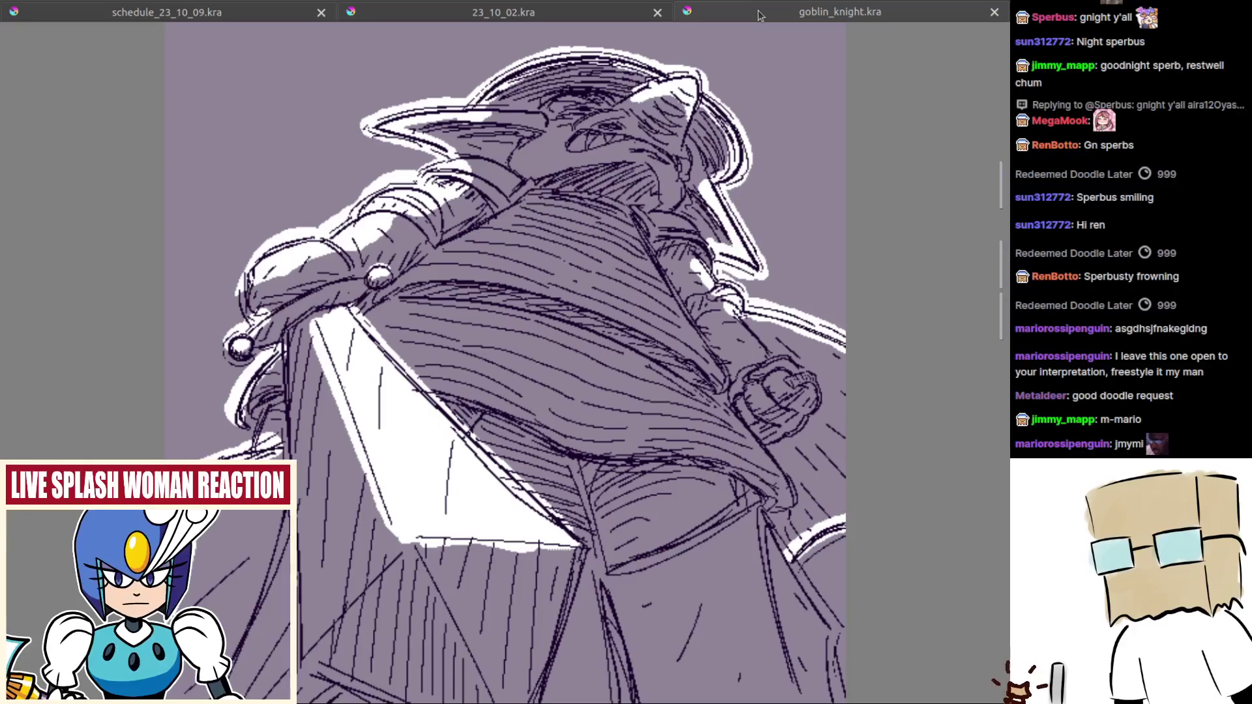
left_click(599, 14)
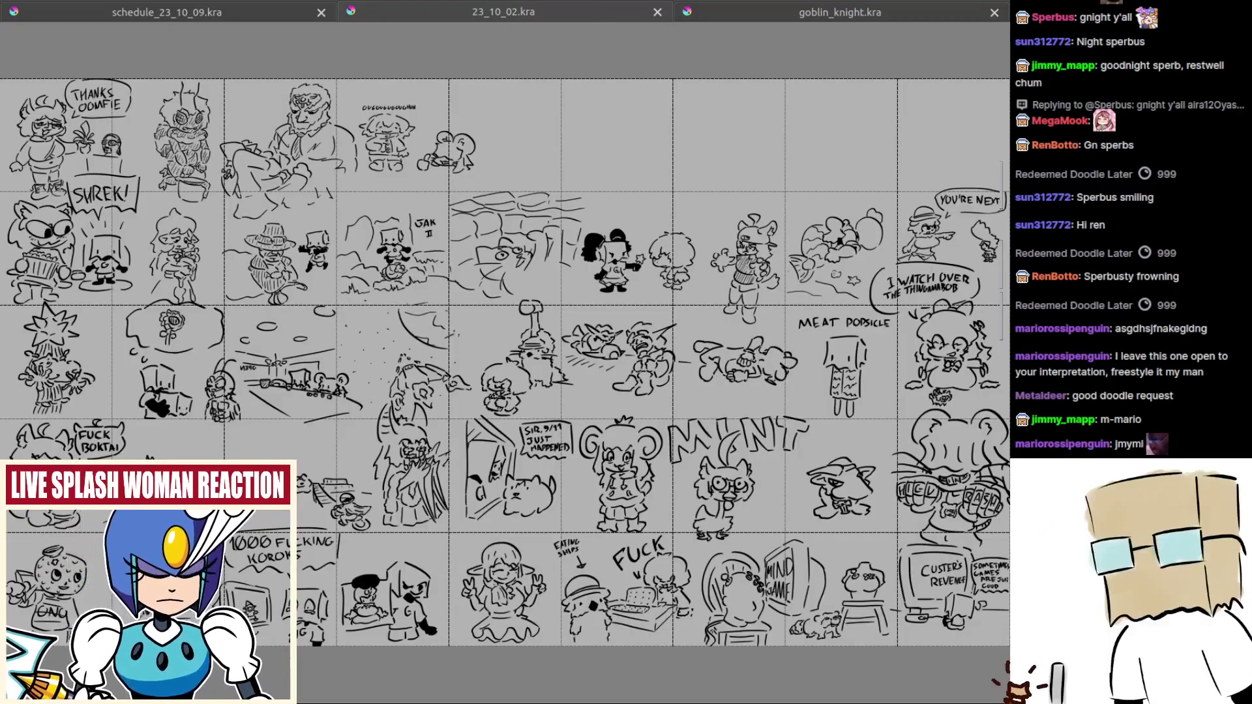
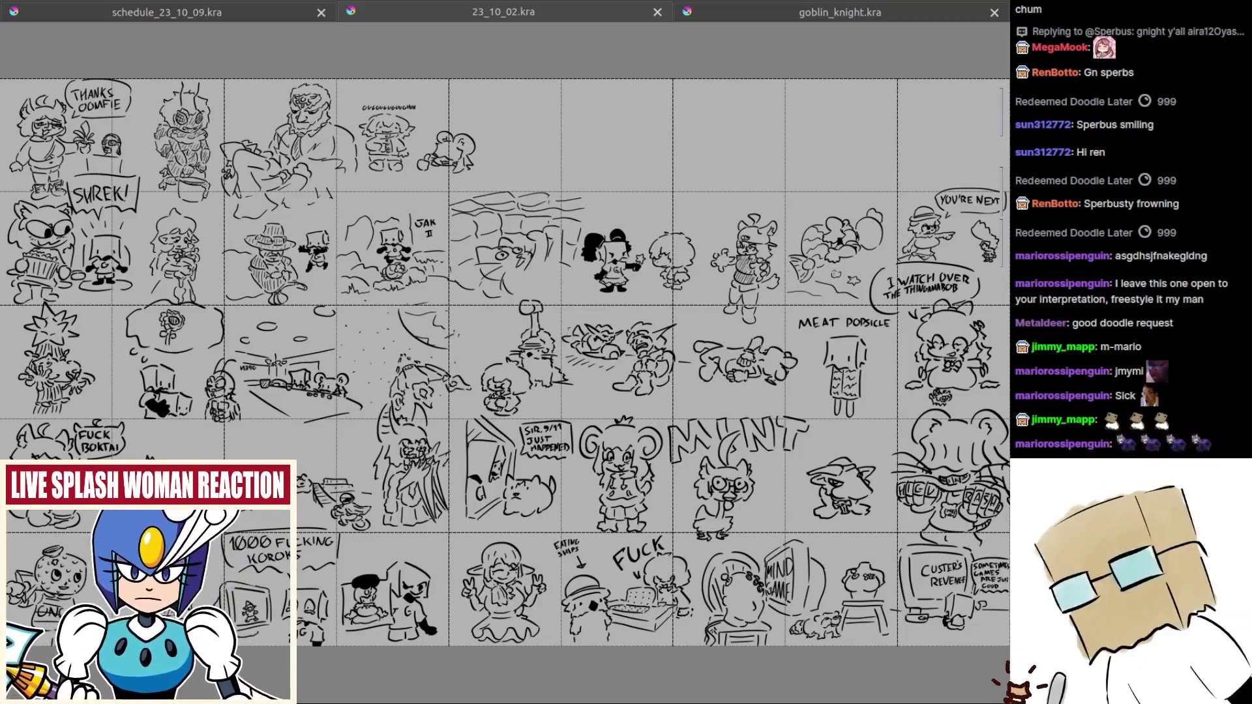
Step: Start a rectangular selection around the mouse-eared doodle and its thumbs-up hand
left_click_drag(557, 410, 554, 458)
key("ctrl")
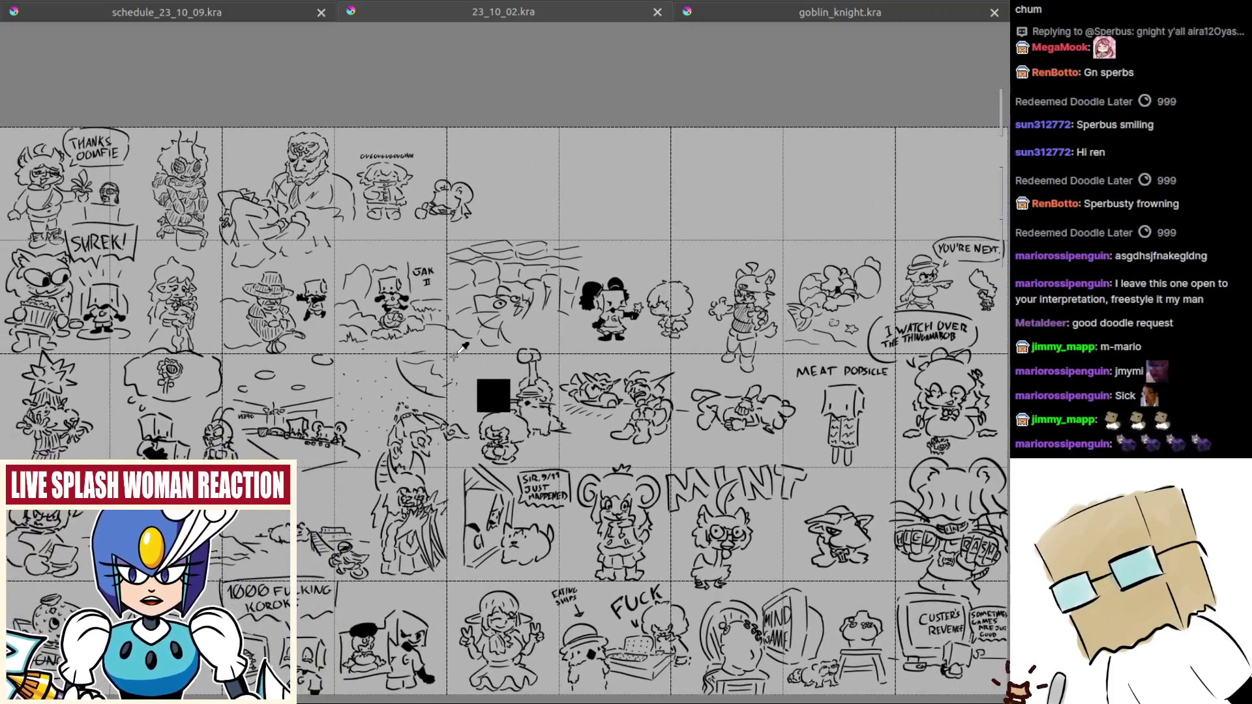
scroll(464, 356, "up", 5)
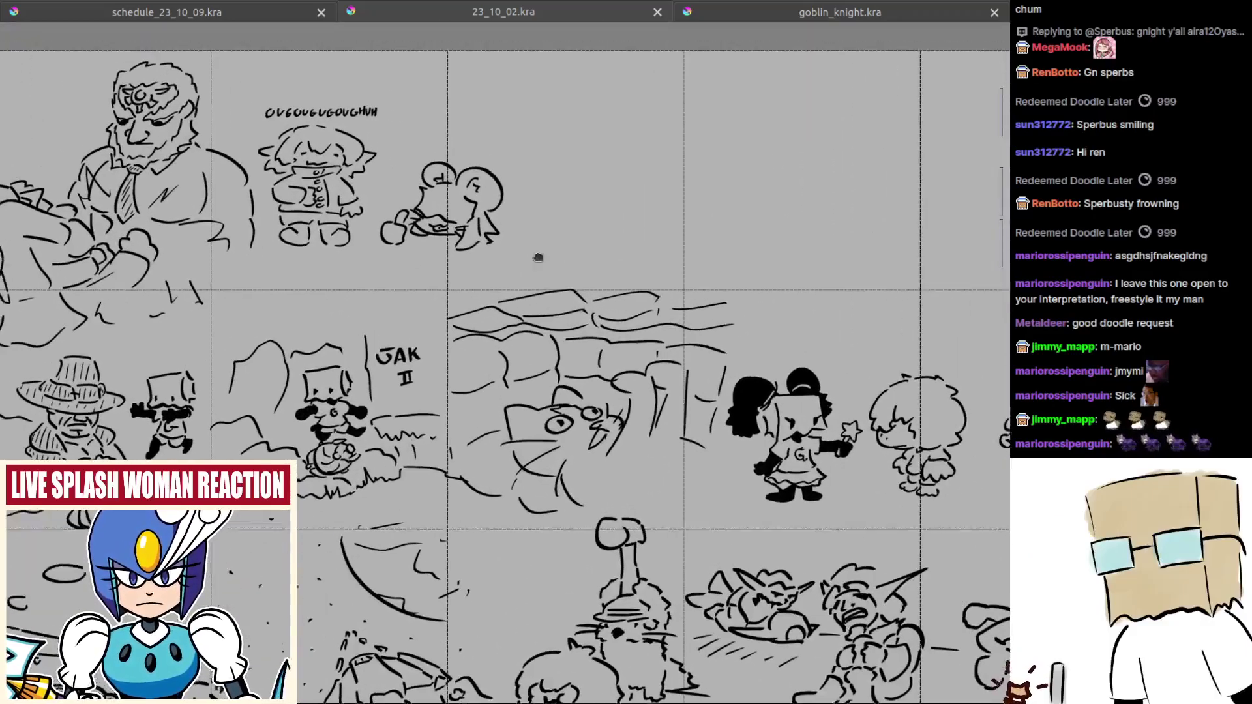
scroll(567, 307, "up", 6)
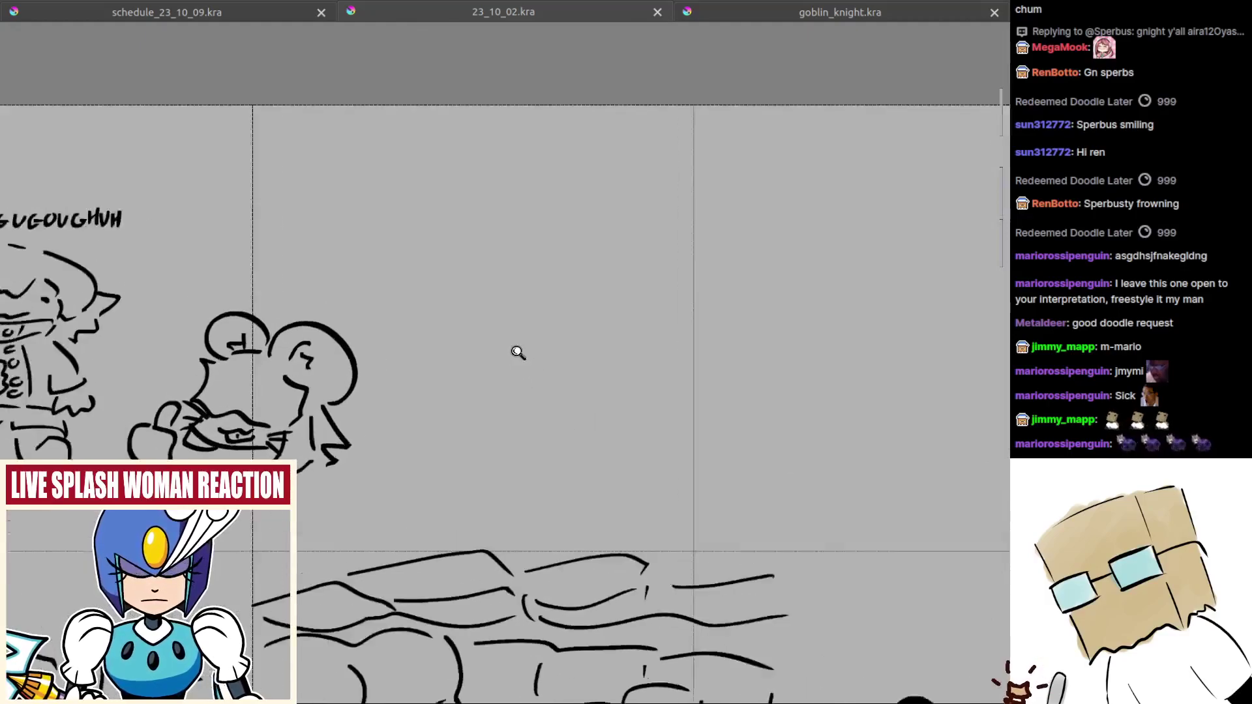
left_click_drag(513, 353, 695, 317)
key("ctrl+r")
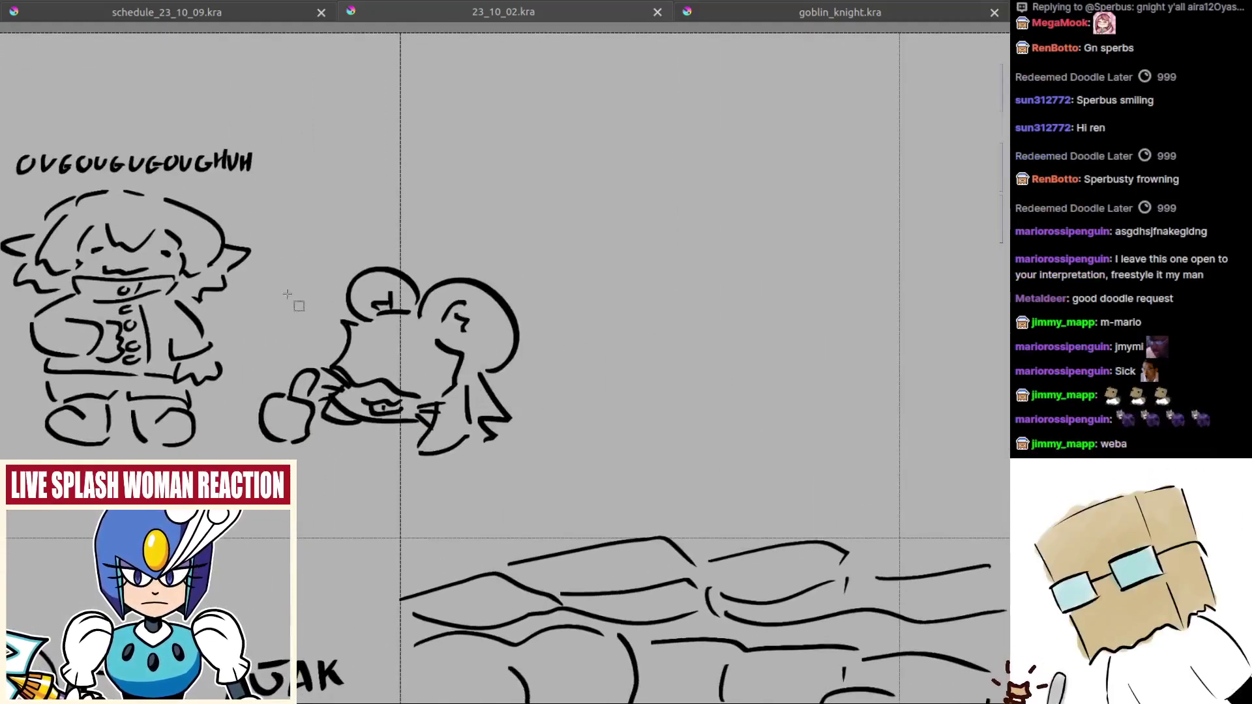
Step: Select the thumbs-up character doodle and move it a little closer to the elf-eared character beside it
left_click_drag(241, 322, 567, 509)
left_click_drag(301, 241, 562, 424)
key("t")
left_click_drag(477, 491, 443, 500)
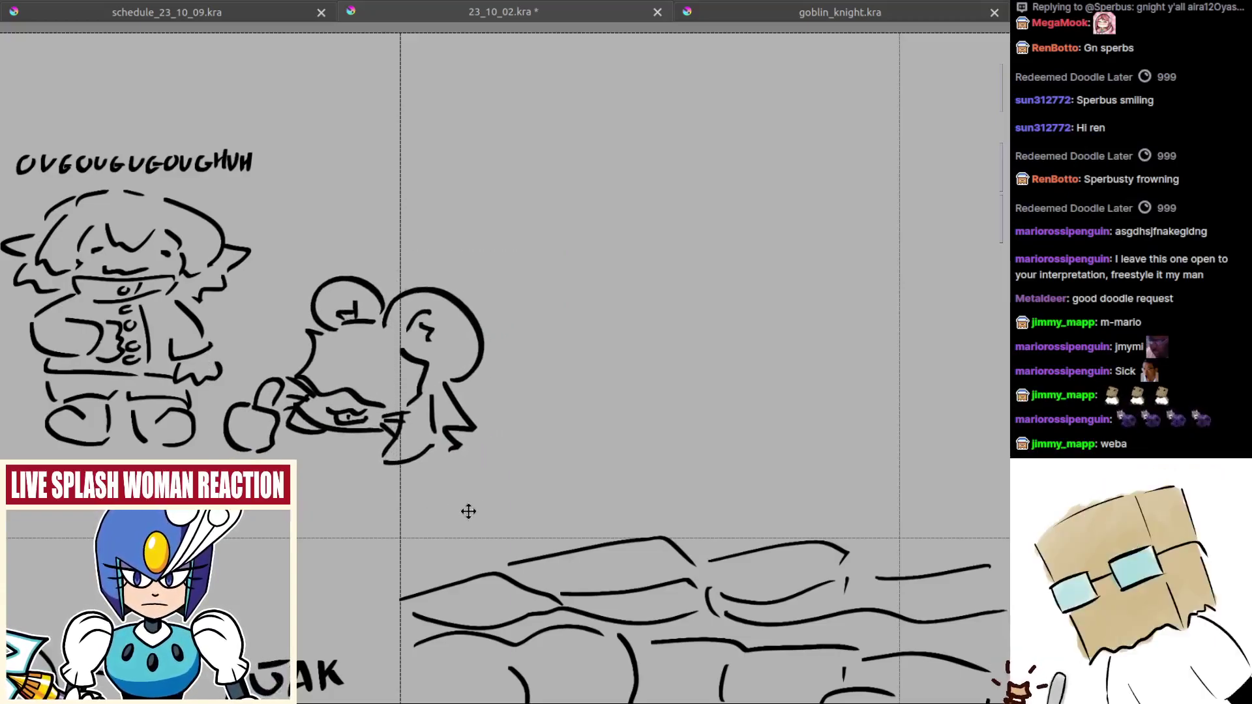
left_click_drag(533, 431, 469, 451)
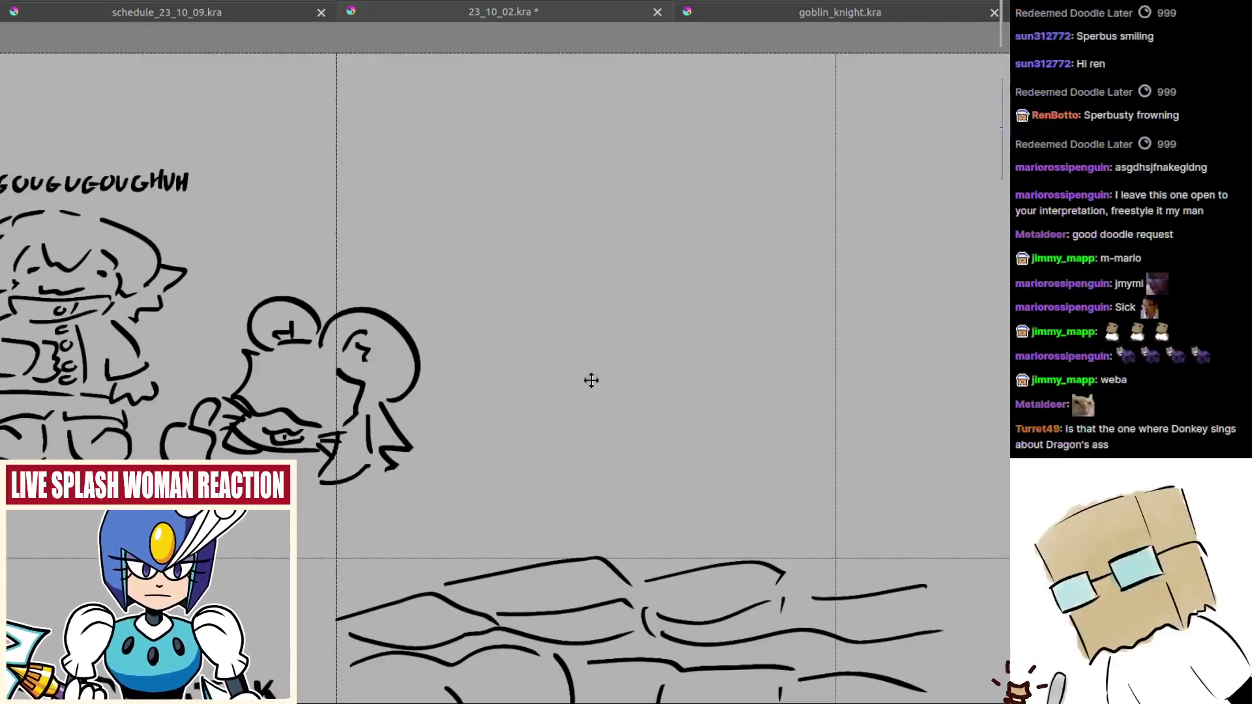
Step: Sketch the slightly wavy top line of a cat's head in the empty grid cell beside the thumbs-up doodle
scroll(592, 380, "up", 1)
left_click_drag(590, 380, 464, 403)
left_click_drag(547, 463, 553, 467)
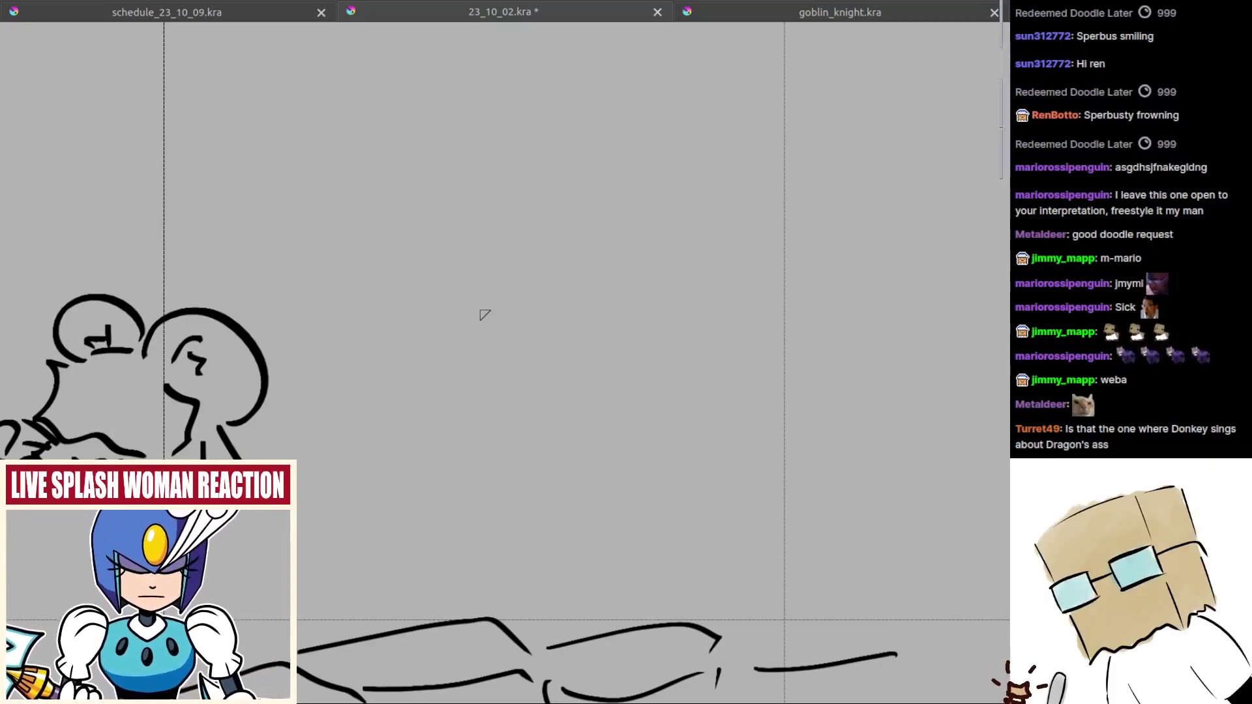
mouse_move(479, 223)
left_mouse_down()
mouse_move(500, 261)
mouse_move(538, 204)
mouse_move(529, 192)
mouse_move(619, 200)
left_mouse_up()
key("ctrl+z")
Step: Draw the outline of the cat's left ear with a small notch at its tip
left_click_drag(449, 202, 376, 285)
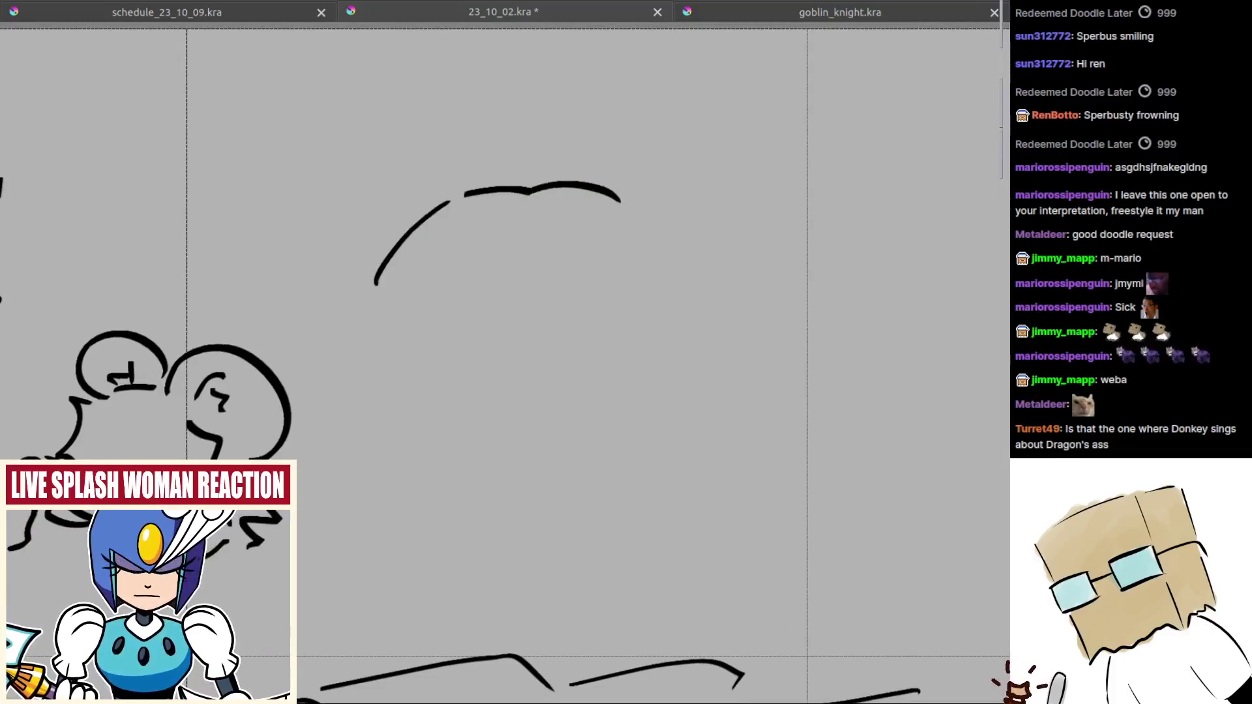
key("ctrl+z")
mouse_move(439, 190)
left_mouse_down()
mouse_move(311, 147)
mouse_move(290, 188)
mouse_move(304, 233)
left_mouse_up()
key("ctrl+z")
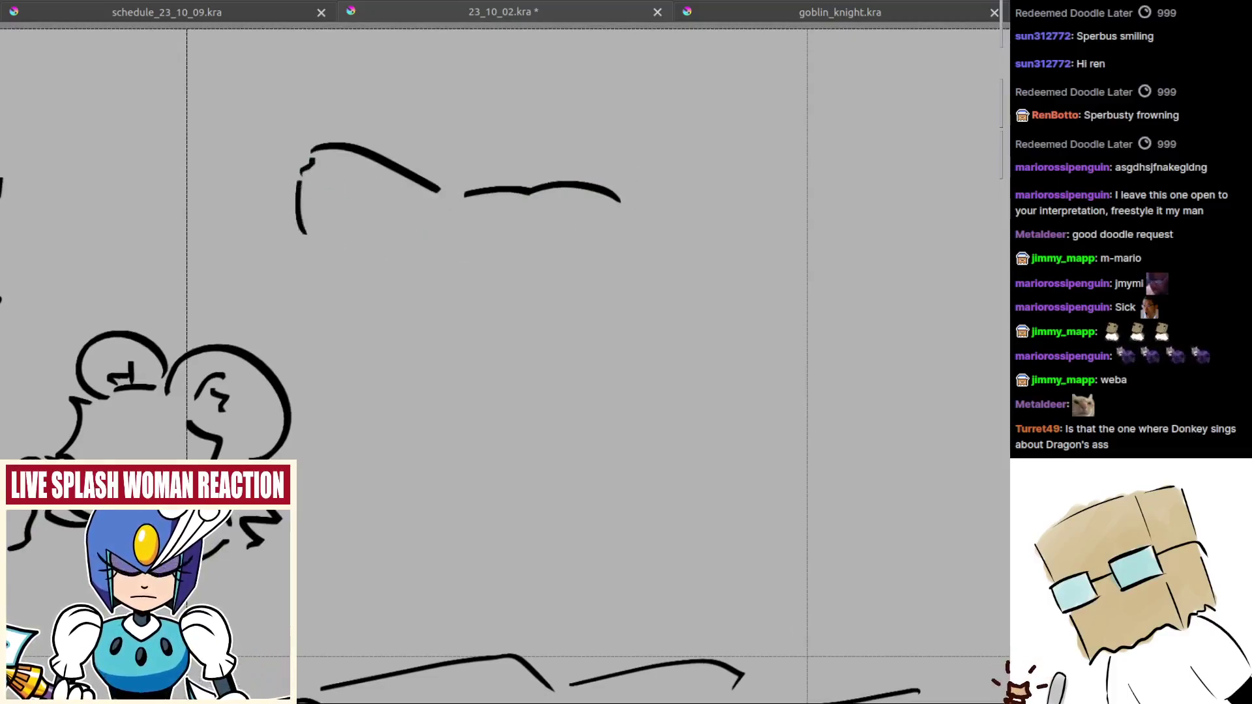
key("ctrl+z")
left_click_drag(294, 183, 328, 278)
Step: Draw the outline of the cat's right ear with a notched tip, redoing strokes until the shape fits
left_click_drag(622, 171, 640, 136)
key("ctrl+z")
mouse_move(573, 181)
left_mouse_down()
mouse_move(643, 121)
mouse_move(691, 182)
mouse_move(691, 216)
left_mouse_up()
key("ctrl+z")
key("ctrl+z")
mouse_move(659, 136)
left_mouse_down()
mouse_move(690, 180)
mouse_move(688, 213)
mouse_move(710, 190)
mouse_move(709, 239)
left_mouse_up()
key("ctrl+z")
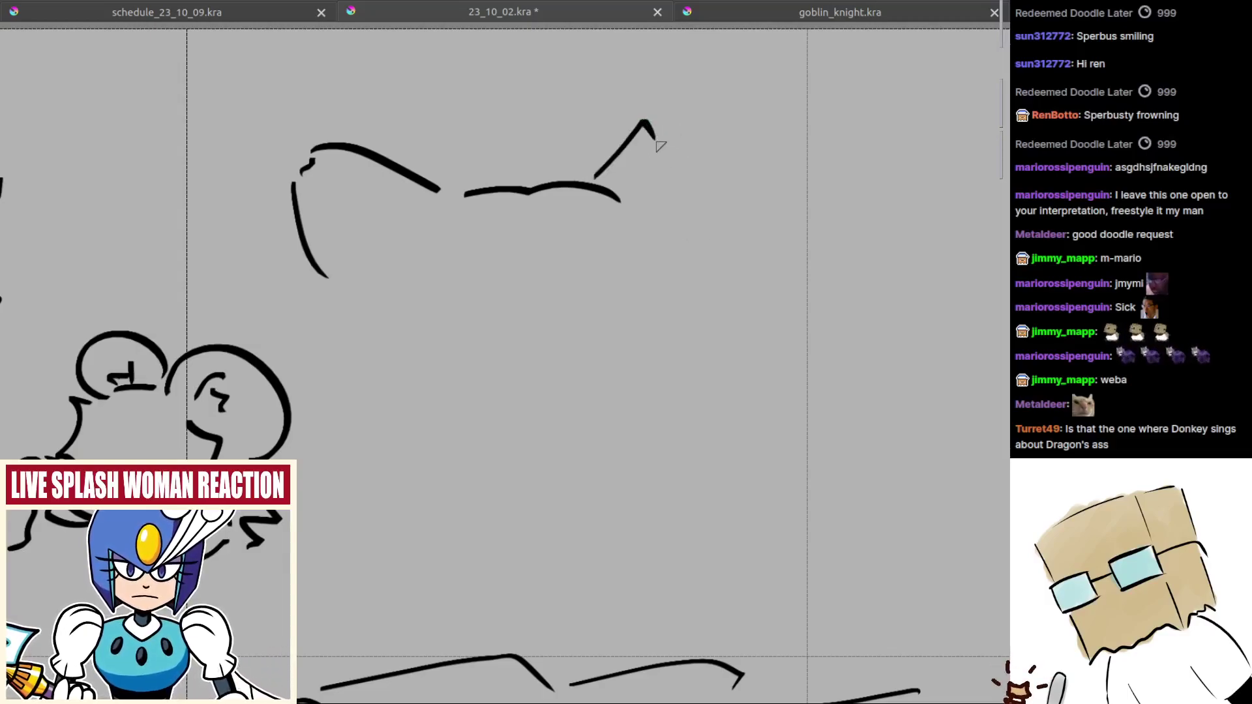
key("ctrl+z")
key("ctrl+z")
mouse_move(610, 176)
left_mouse_down()
mouse_move(649, 138)
mouse_move(683, 140)
left_mouse_up()
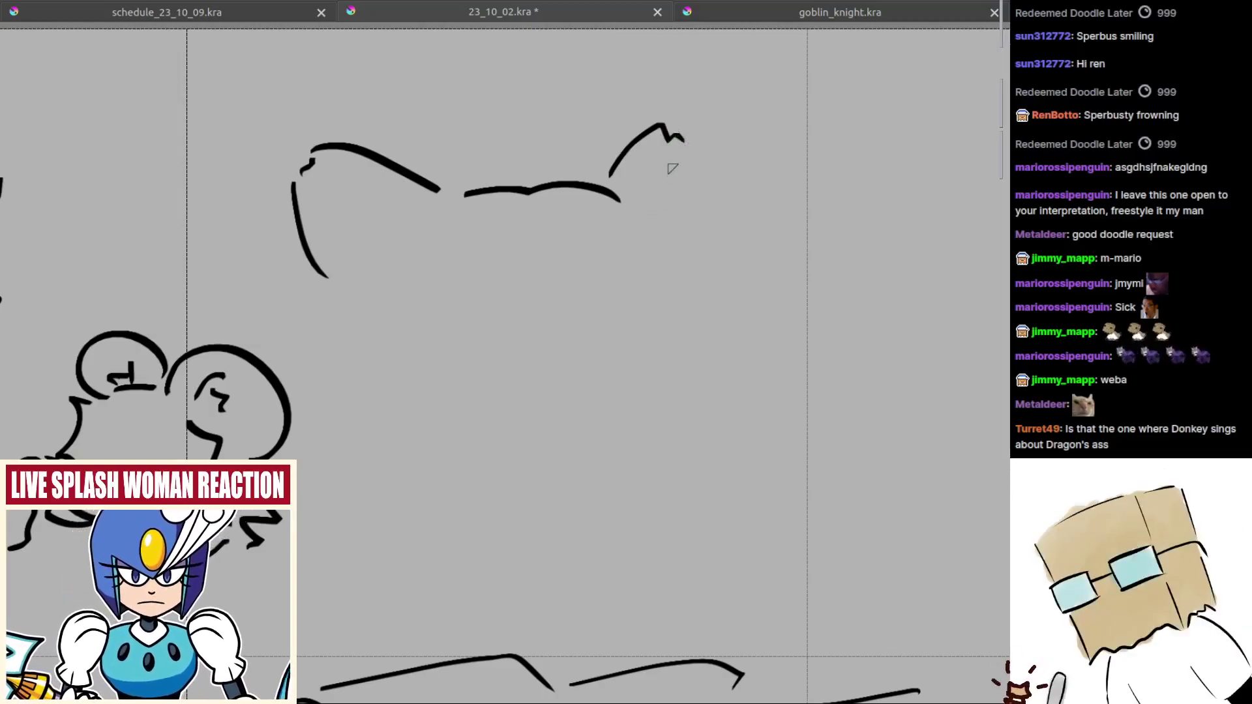
left_click_drag(688, 151, 707, 253)
key("ctrl+z")
key("ctrl+z")
key("ctrl+z")
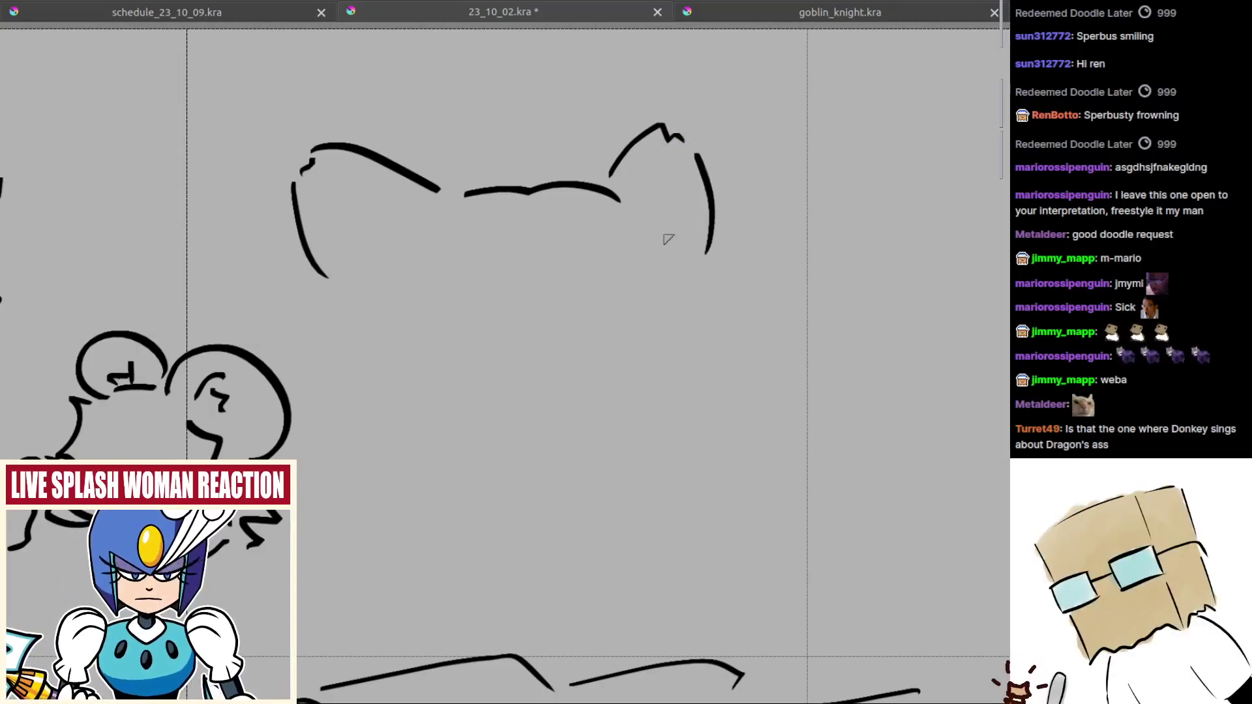
Step: Add inner ear lines and zigzag fur tufts inside both cat ears
mouse_move(339, 203)
left_mouse_down()
mouse_move(461, 239)
mouse_move(499, 229)
mouse_move(522, 250)
mouse_move(449, 267)
mouse_move(469, 291)
left_mouse_up()
key("ctrl+z")
left_click_drag(568, 281, 498, 289)
mouse_move(705, 192)
left_mouse_down()
mouse_move(685, 248)
mouse_move(724, 242)
mouse_move(731, 264)
left_mouse_up()
key("ctrl+z")
key("ctrl+z")
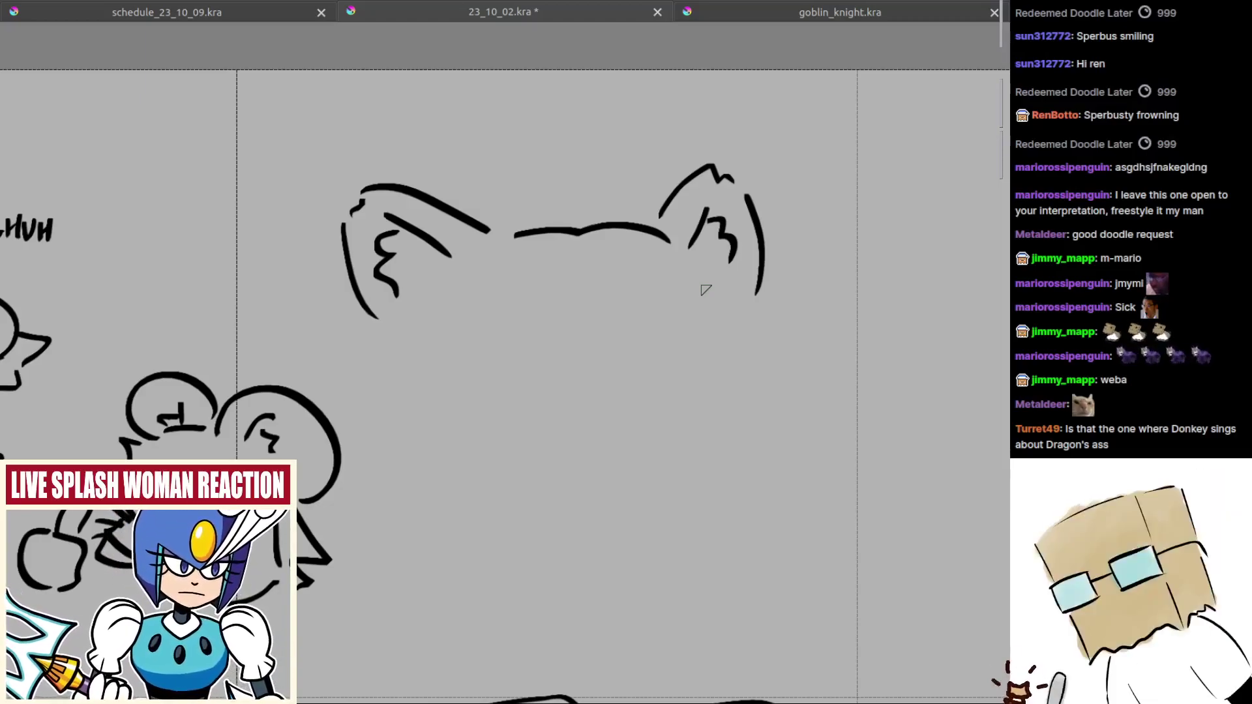
Step: Draw two large oval eyes touching each other below the top of the cat's head
mouse_move(598, 339)
left_mouse_down()
mouse_move(648, 334)
mouse_move(546, 349)
mouse_move(607, 331)
mouse_move(536, 366)
mouse_move(538, 410)
mouse_move(577, 389)
mouse_move(533, 400)
mouse_move(595, 404)
mouse_move(608, 391)
mouse_move(553, 321)
mouse_move(634, 352)
mouse_move(521, 323)
mouse_move(620, 344)
left_mouse_up()
key("ctrl+z")
key("ctrl+z")
key("ctrl+z")
key("ctrl+z")
key("ctrl+z")
key("ctrl+z")
key("ctrl+z")
key("ctrl+z")
key("ctrl+z")
mouse_move(726, 327)
left_mouse_down()
mouse_move(644, 352)
mouse_move(634, 384)
left_mouse_up()
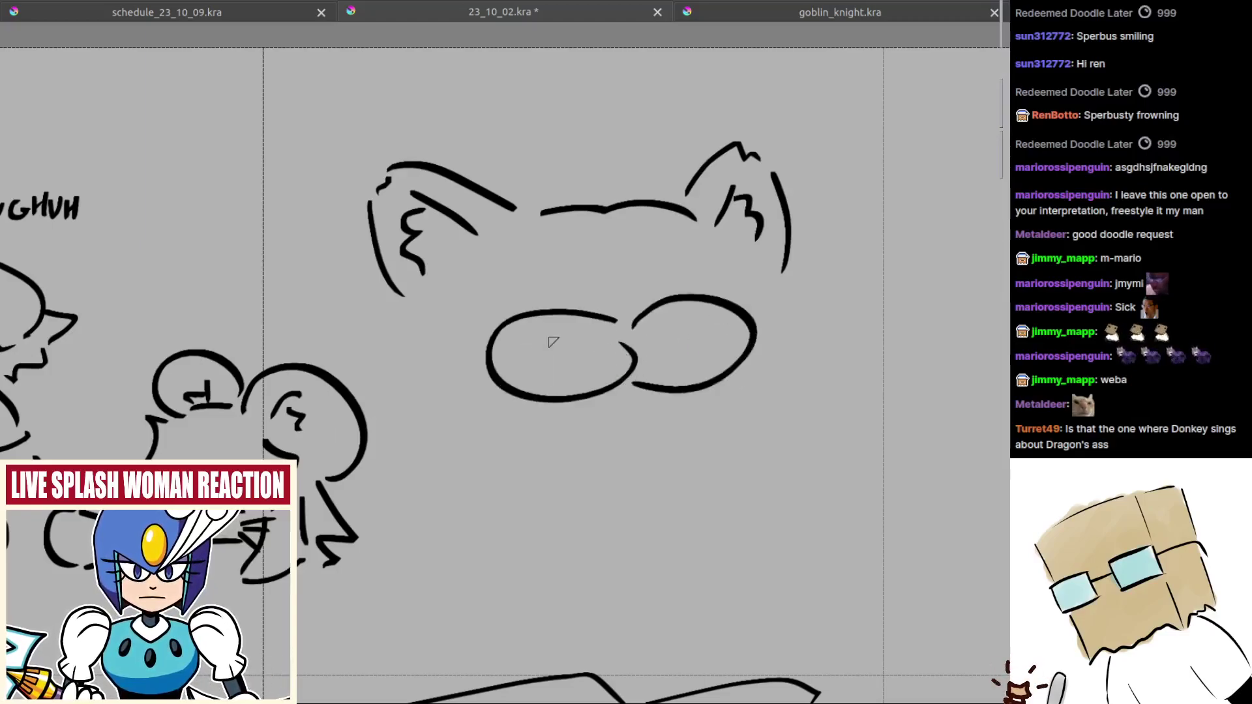
Step: Draw thick vertical slit pupils in both eyes and a wavy upper lip line beneath them
left_click_drag(551, 323, 549, 390)
key("ctrl+z")
left_click_drag(551, 322, 552, 391)
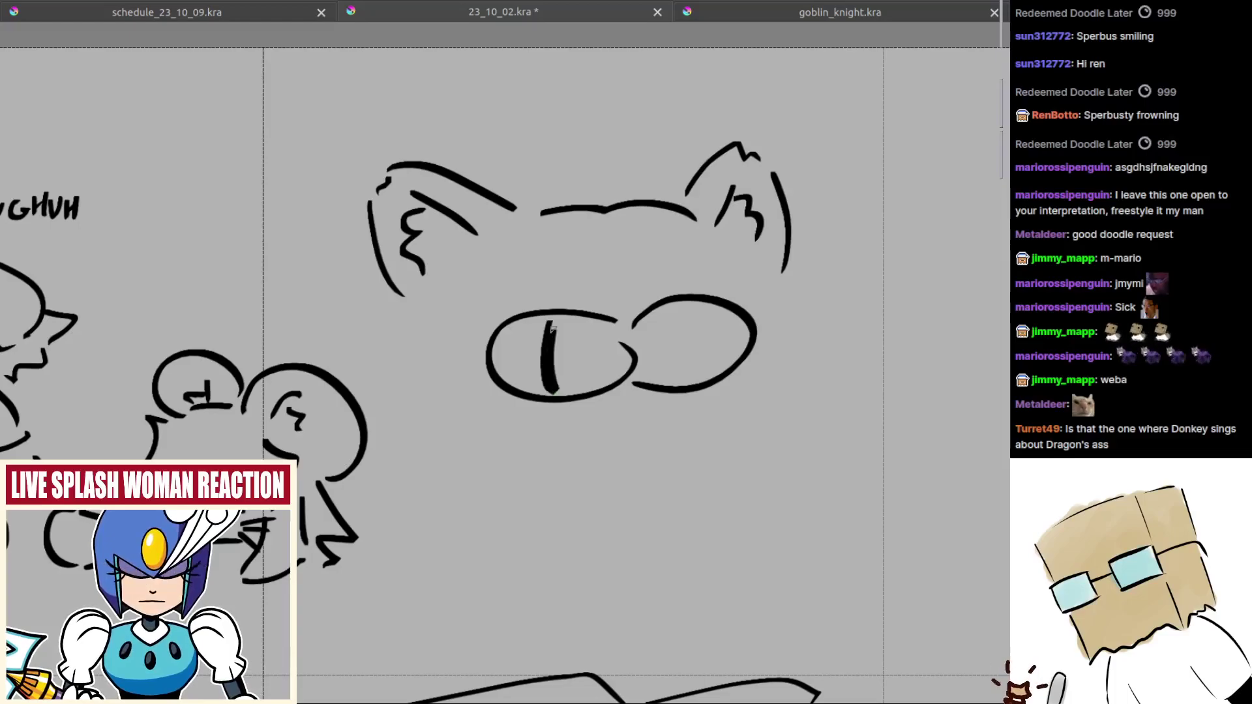
mouse_move(675, 320)
left_mouse_down()
mouse_move(678, 382)
mouse_move(679, 311)
left_mouse_up()
key("ctrl+z")
scroll(678, 339, "up", 1)
mouse_move(550, 352)
left_mouse_down()
mouse_move(605, 361)
mouse_move(684, 344)
left_mouse_up()
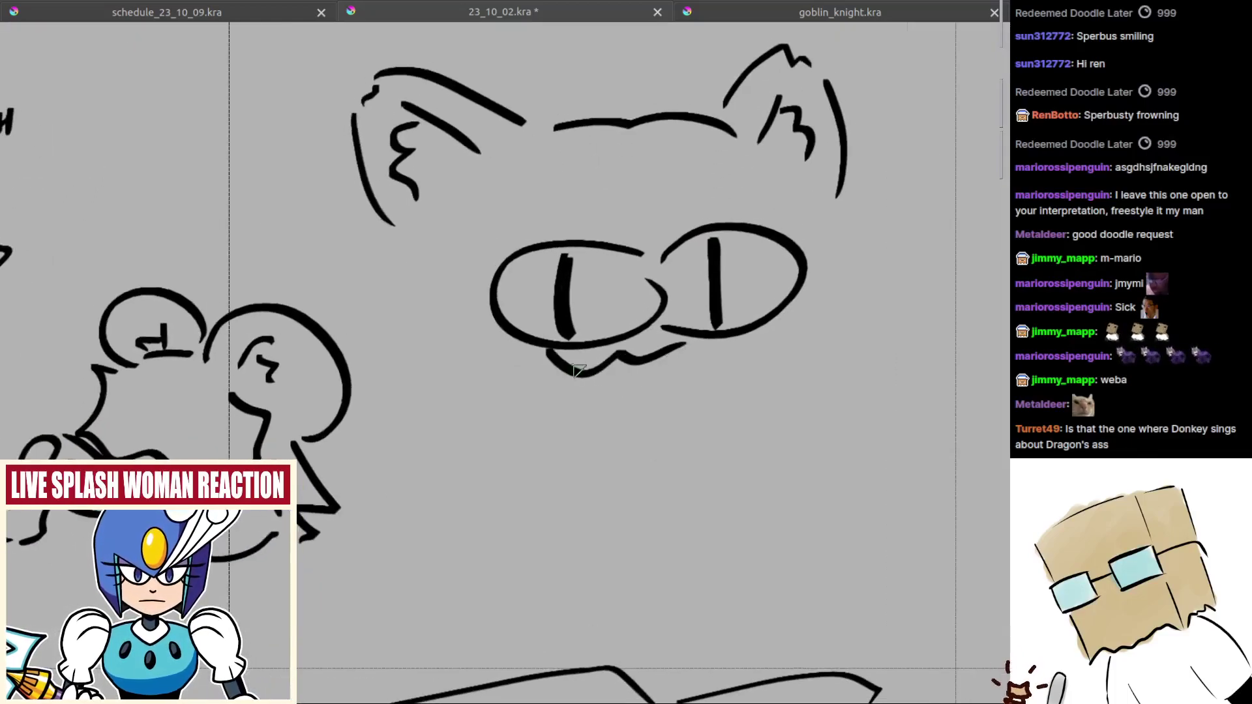
left_click_drag(560, 375, 680, 355)
key("ctrl+z")
left_click_drag(566, 378, 639, 370)
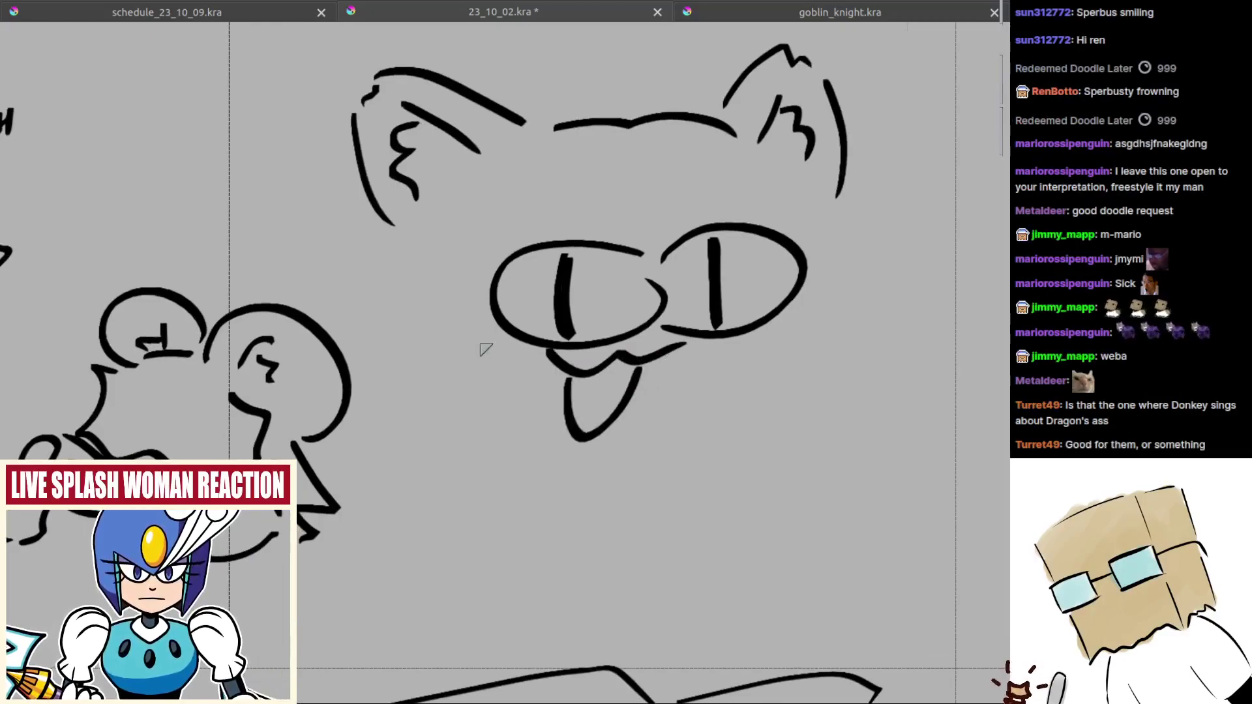
left_click_drag(486, 422, 736, 420)
key("ctrl+z")
left_click_drag(515, 446, 747, 337)
key("ctrl+z")
mouse_move(490, 385)
left_mouse_down()
mouse_move(665, 445)
mouse_move(745, 352)
left_mouse_up()
key("ctrl+z")
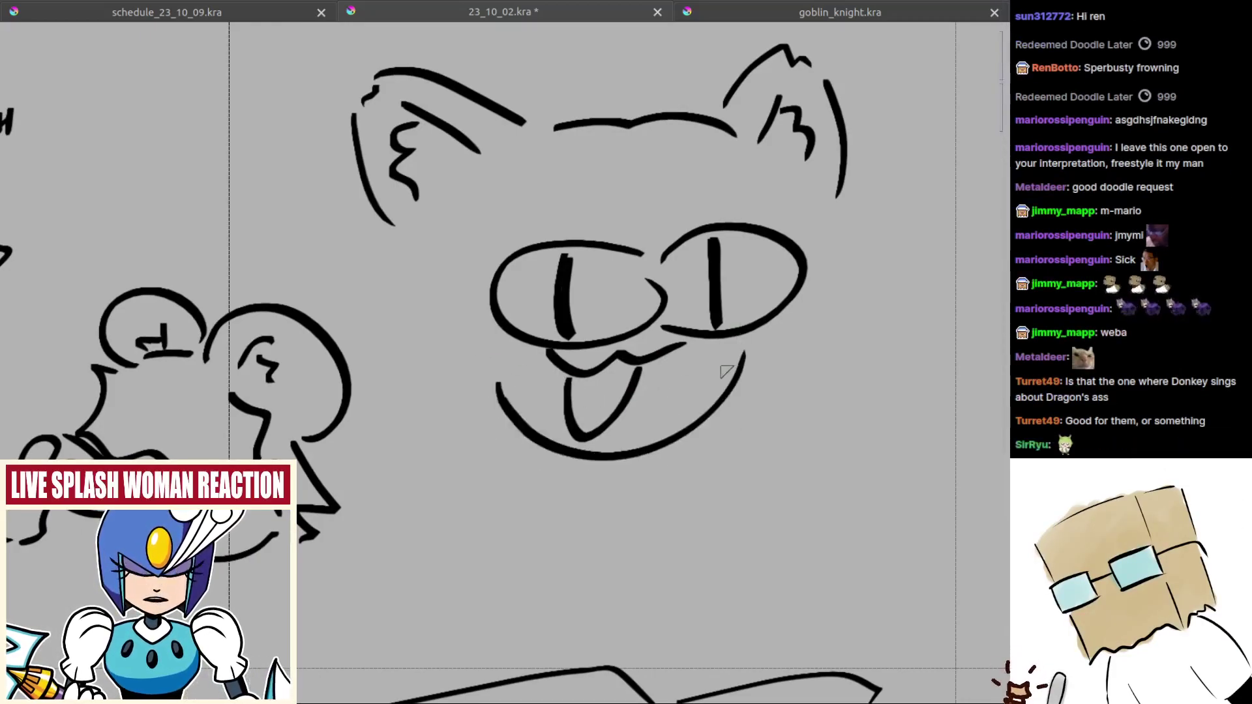
key("ctrl+z")
key("ctrl+z")
left_click_drag(501, 391, 714, 350)
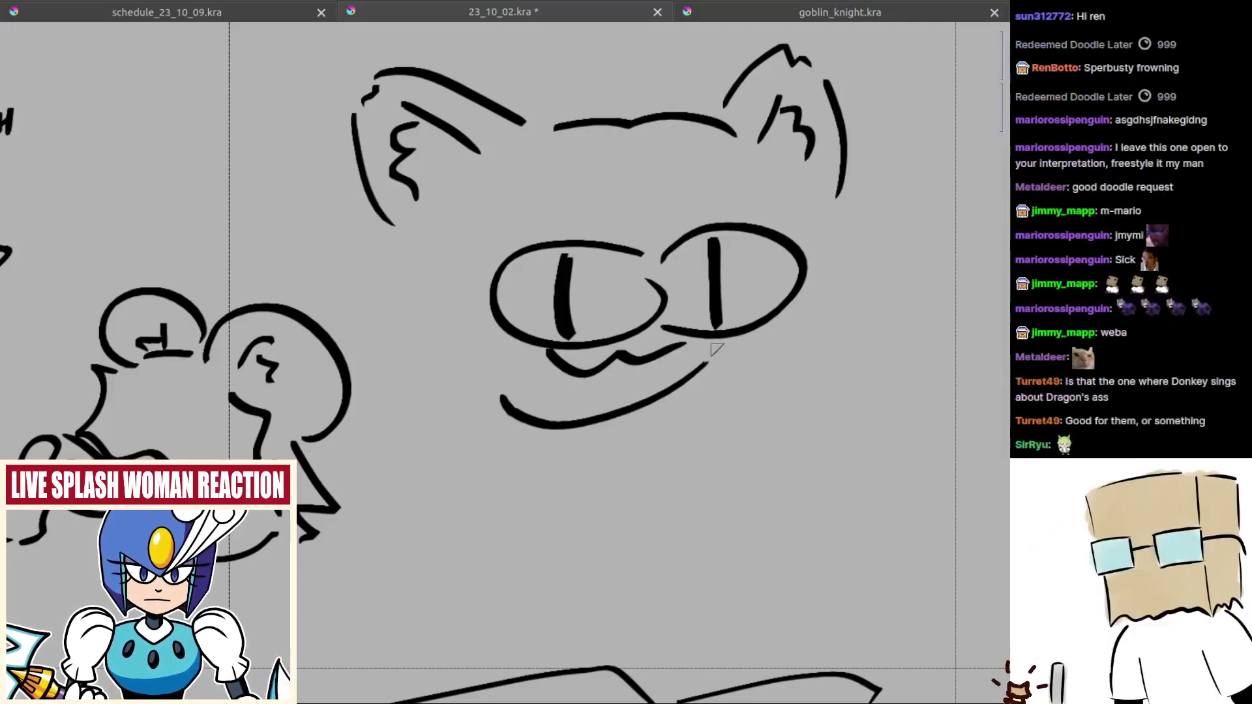
key("ctrl+z")
mouse_move(514, 357)
left_mouse_down()
mouse_move(628, 410)
mouse_move(732, 367)
left_mouse_up()
key("ctrl+z")
Step: Draw a rounded tongue hanging from the upper lip and curved mouth lines rising from both of its sides
left_click_drag(572, 377, 646, 363)
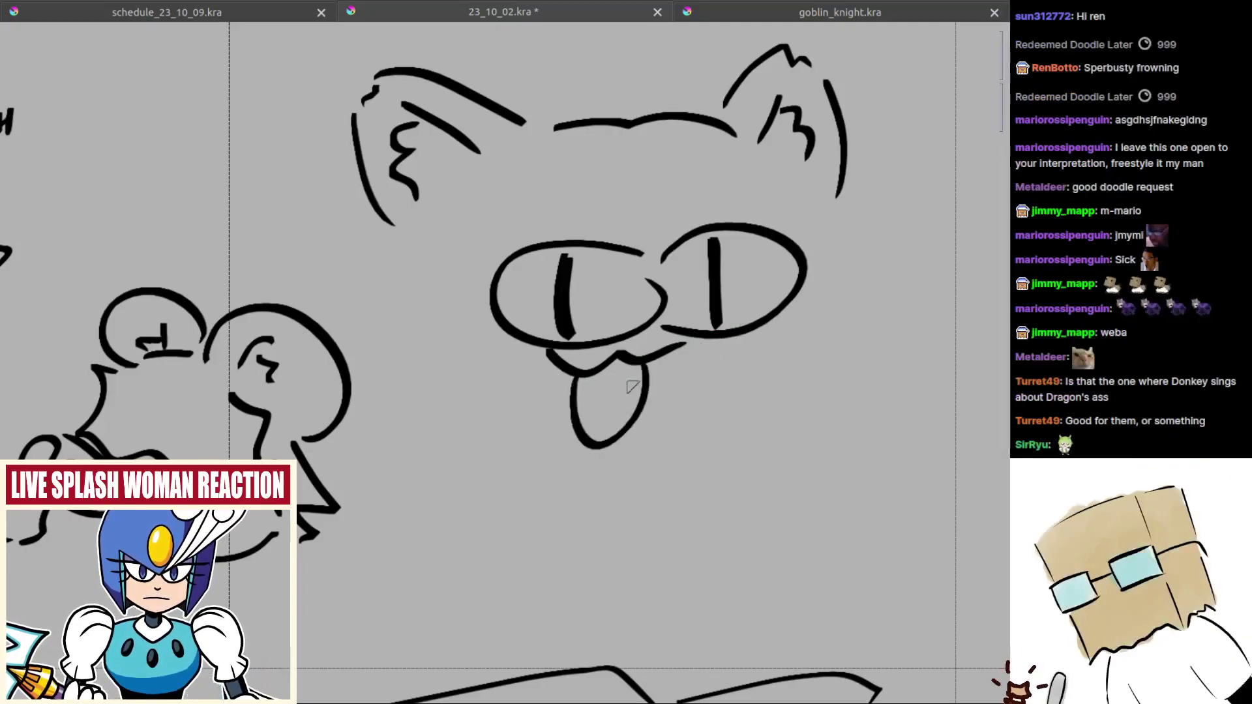
mouse_move(492, 363)
left_mouse_down()
mouse_move(575, 410)
mouse_move(517, 393)
mouse_move(568, 408)
left_mouse_up()
key("ctrl+z")
key("ctrl+z")
key("ctrl+z")
key("ctrl+z")
left_click_drag(643, 410, 747, 352)
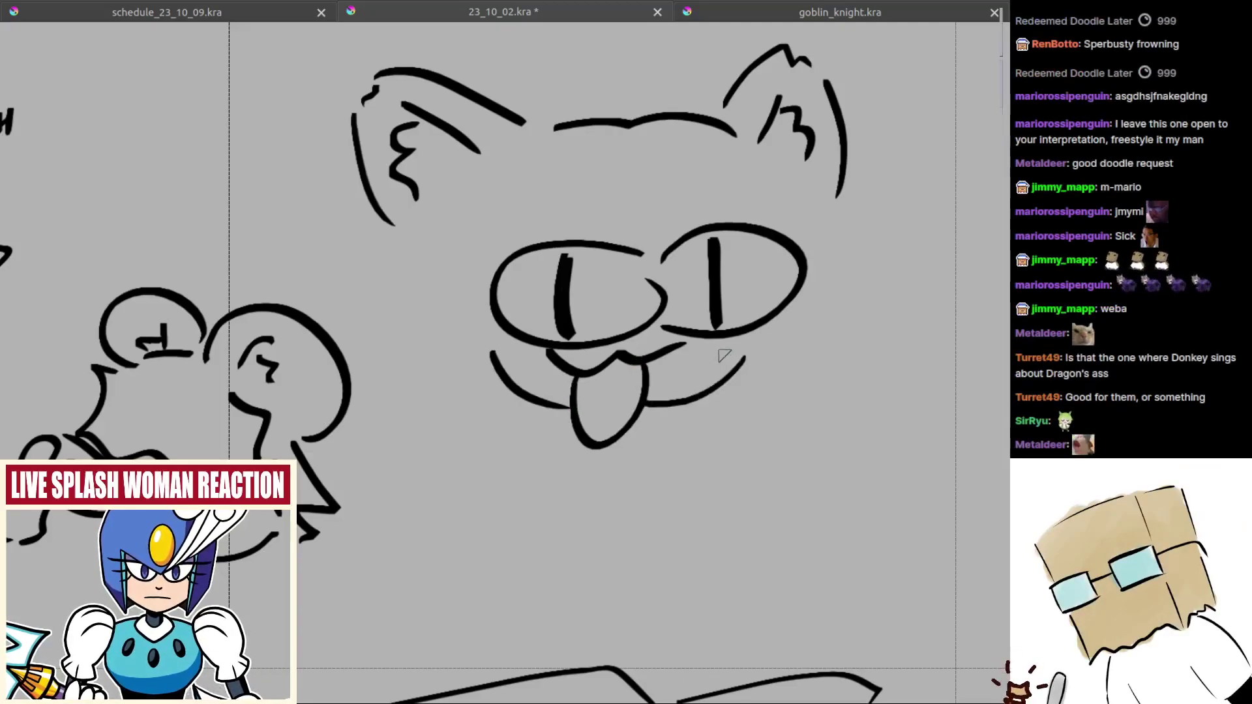
key("ctrl+z")
mouse_move(640, 415)
left_mouse_down()
mouse_move(747, 349)
mouse_move(736, 338)
left_mouse_up()
key("ctrl+z")
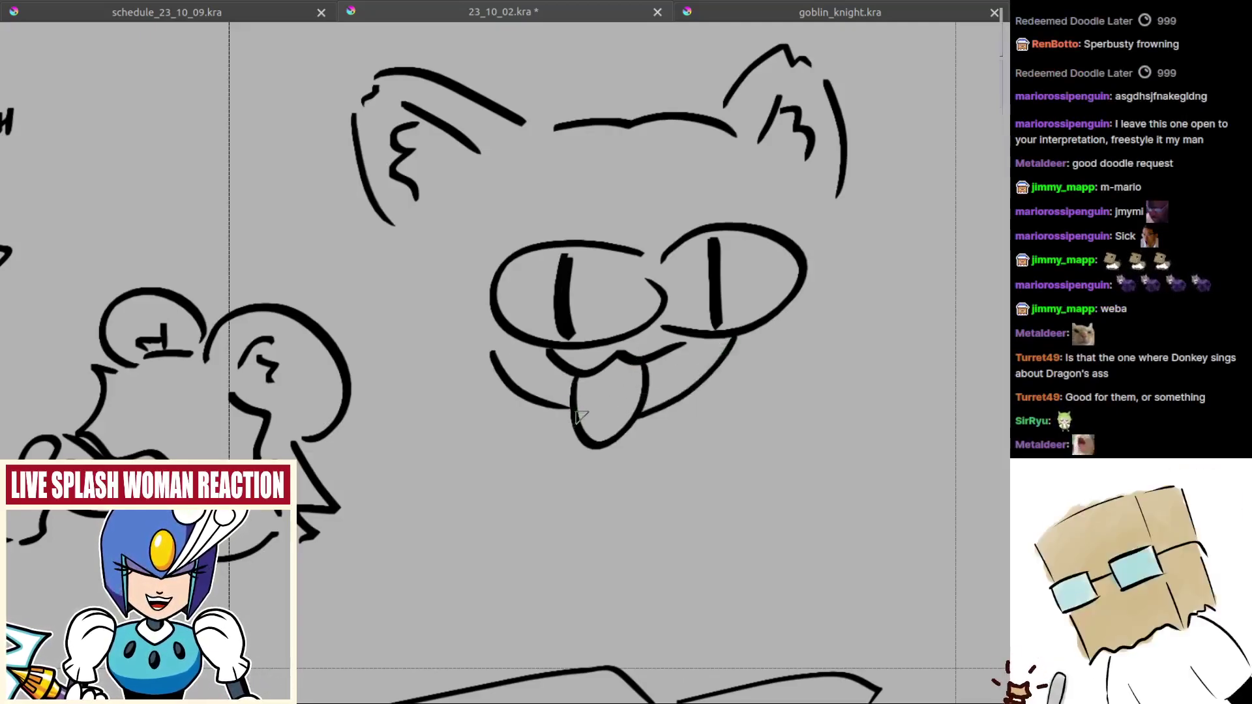
Step: Add two small pointed fang marks over the upper part of the cat's tongue
left_click_drag(582, 379, 638, 372)
scroll(628, 435, "down", 6)
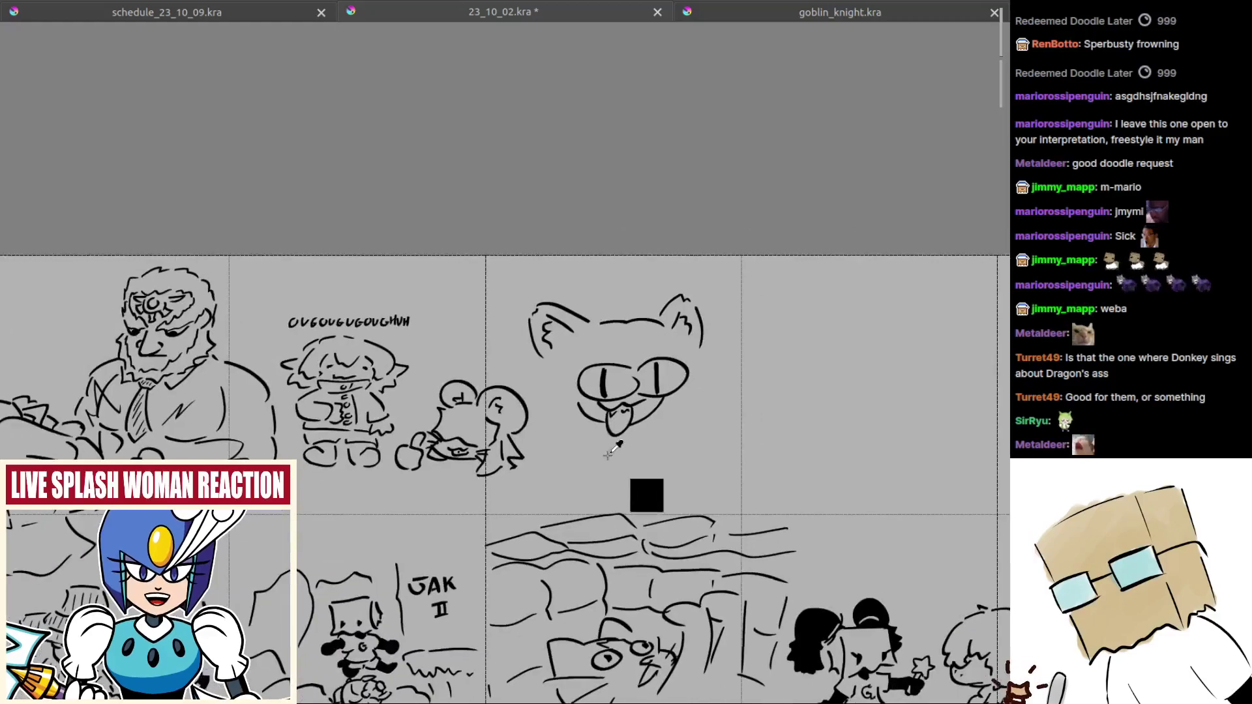
key("ctrl+z")
key("ctrl+z")
scroll(615, 448, "up", 1)
scroll(618, 424, "up", 4)
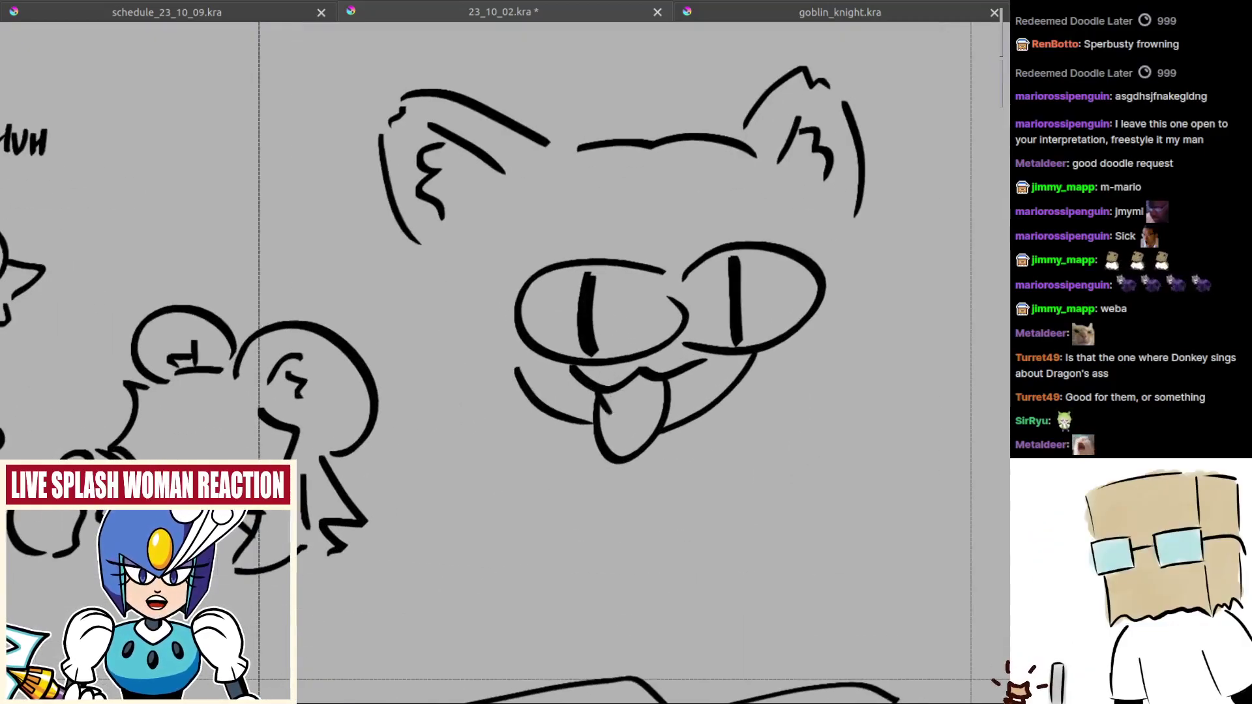
mouse_move(600, 394)
left_mouse_down()
mouse_move(646, 401)
mouse_move(673, 373)
left_mouse_up()
key("ctrl+z")
scroll(691, 385, "down", 4)
key("ctrl+z")
scroll(688, 384, "up", 4)
key("ctrl+z")
scroll(662, 378, "down", 4)
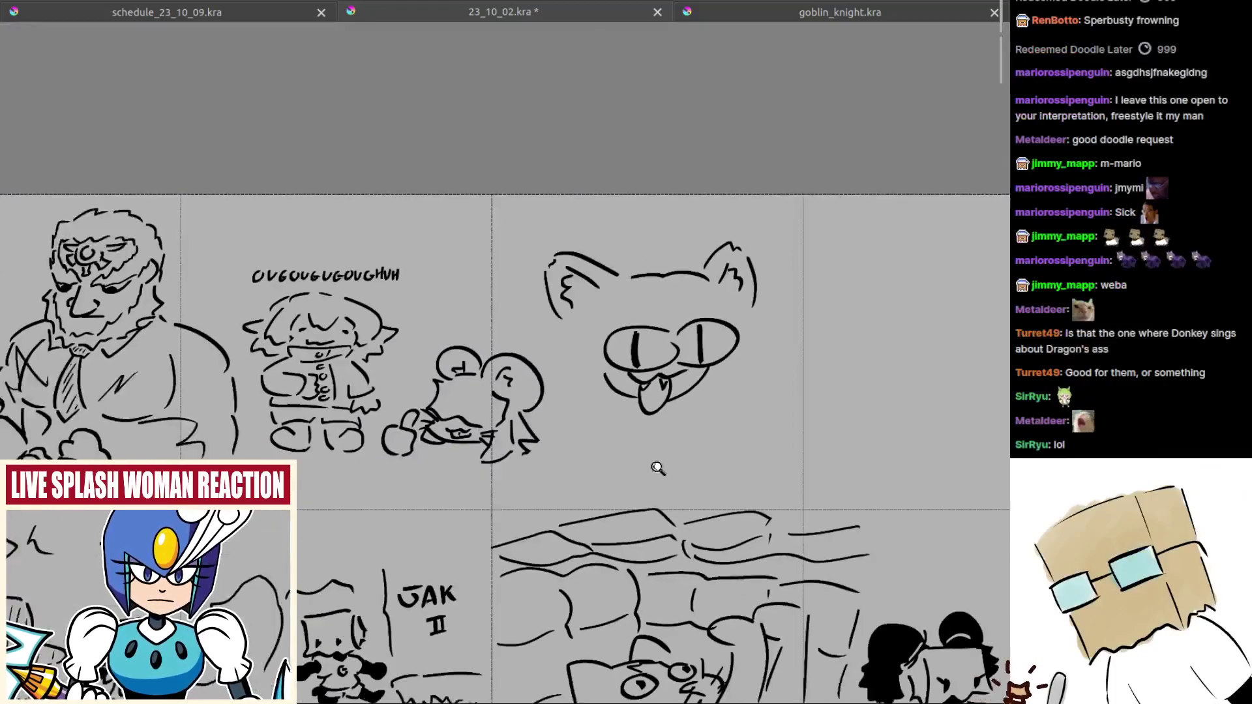
key("ctrl+z")
scroll(661, 390, "up", 4)
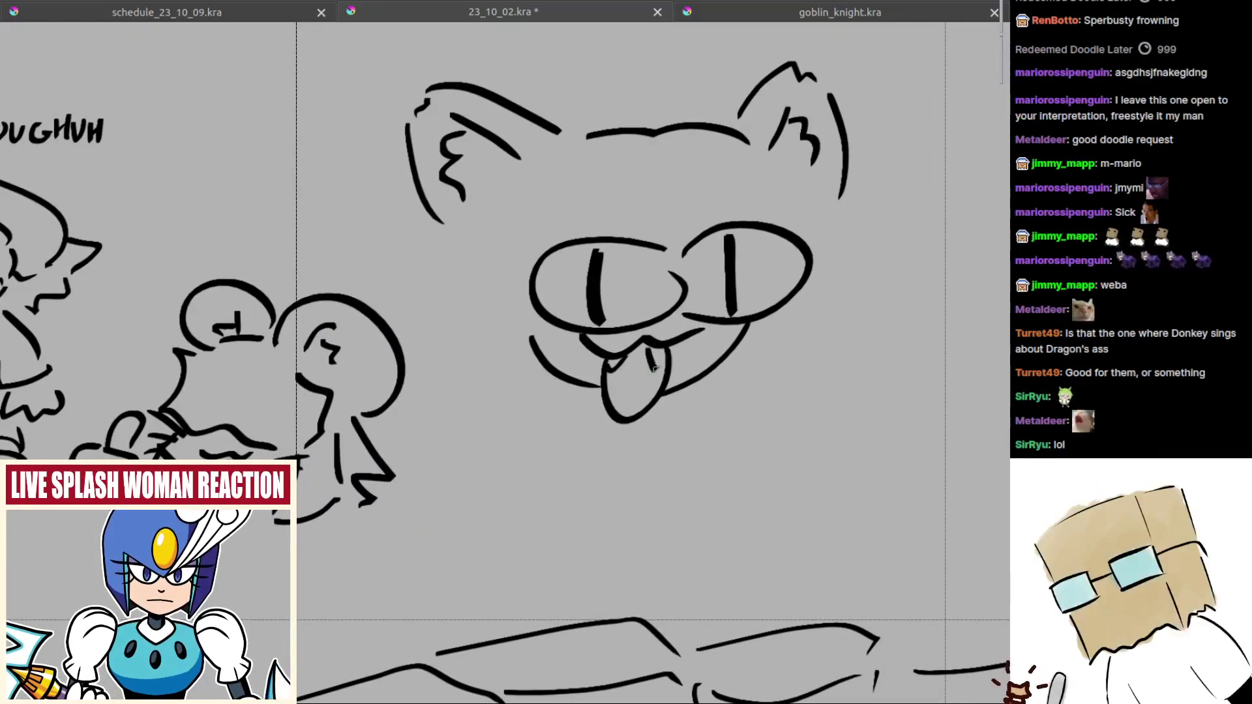
scroll(652, 356, "down", 3)
scroll(650, 361, "up", 2)
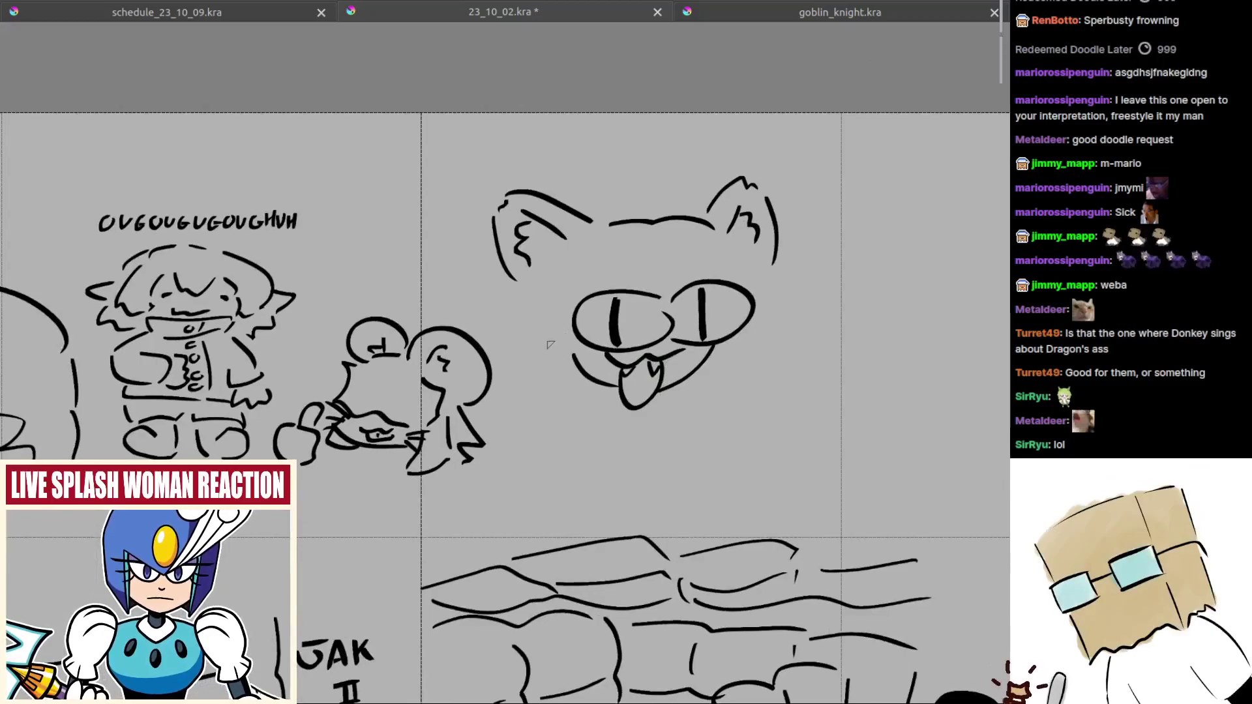
Step: Draw the jagged fur on the left side of the cat's head and small pointed tufts above the eyes
scroll(650, 360, "up", 1)
mouse_move(490, 276)
left_mouse_down()
mouse_move(474, 331)
mouse_move(506, 397)
mouse_move(546, 390)
left_mouse_up()
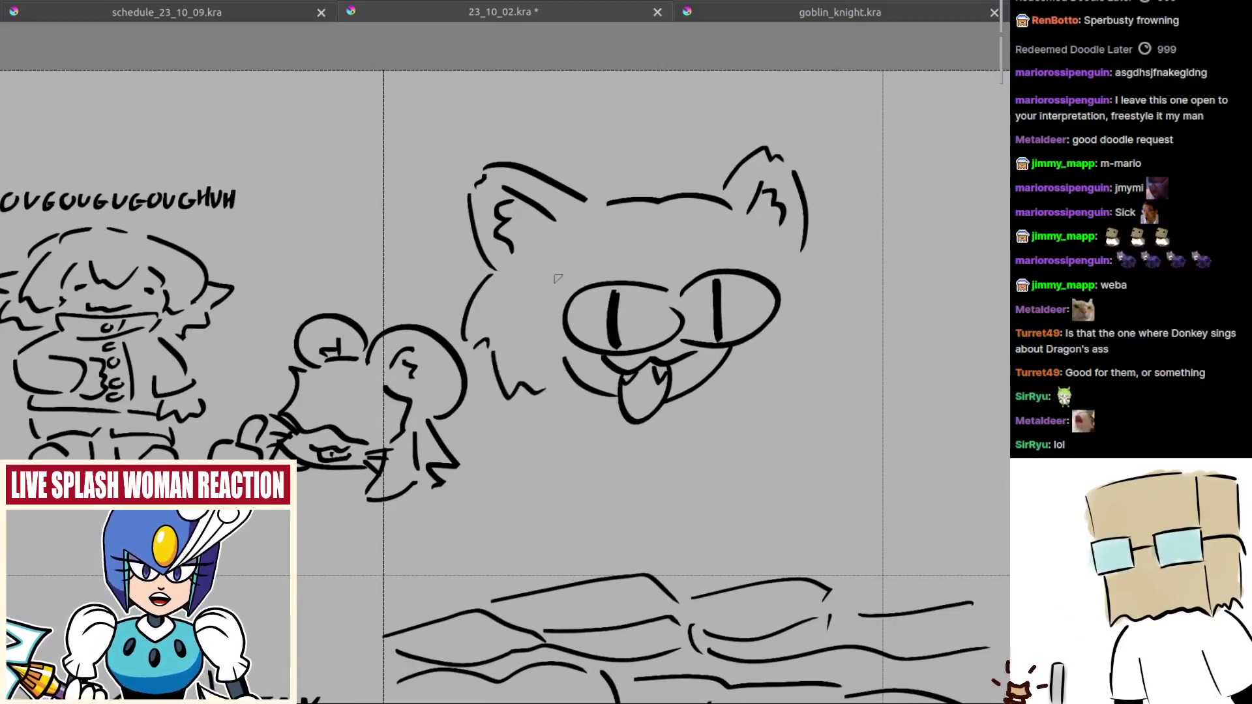
left_click_drag(540, 318, 545, 355)
mouse_move(631, 284)
left_mouse_down()
mouse_move(642, 272)
mouse_move(667, 291)
mouse_move(708, 274)
mouse_move(679, 300)
left_mouse_up()
left_click_drag(727, 289, 645, 305)
key("ctrl+z")
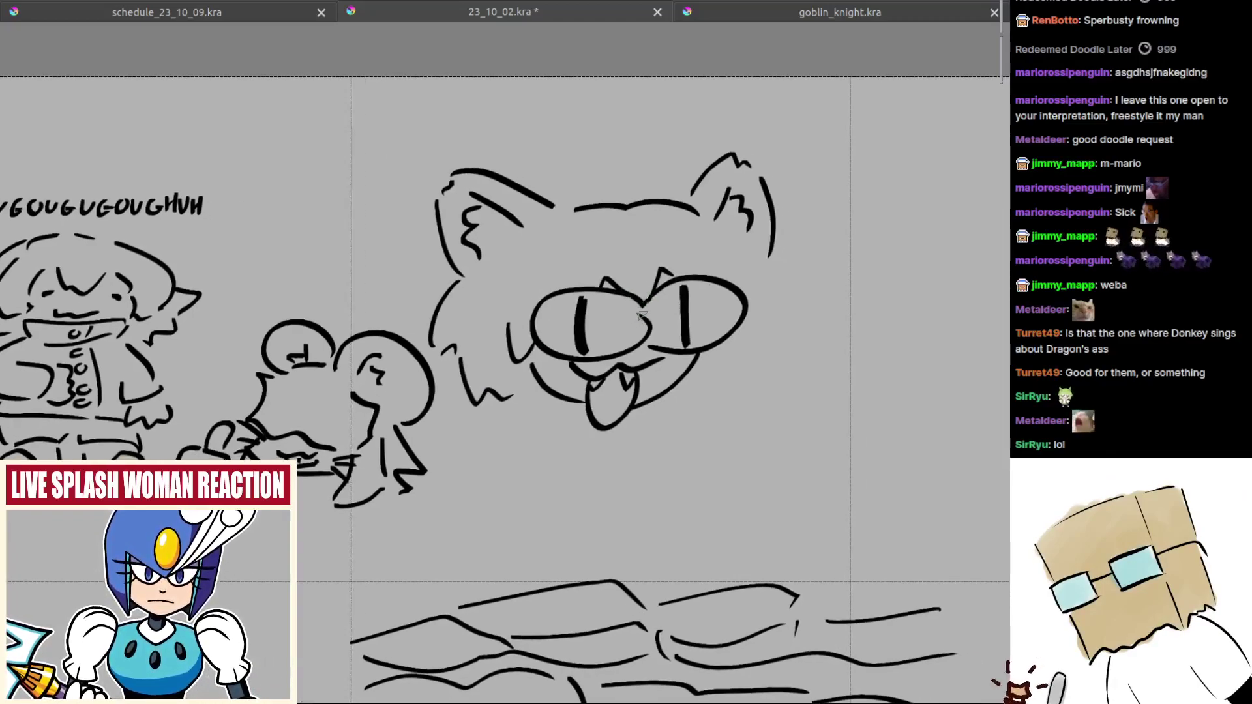
Step: Draw the right side of the cat's head with a furry cheek edge and a hair strand beside the mouth
mouse_move(760, 265)
left_mouse_down()
mouse_move(775, 307)
mouse_move(778, 338)
mouse_move(721, 398)
left_mouse_up()
scroll(652, 421, "up", 1)
left_click_drag(619, 406, 614, 386)
mouse_move(664, 480)
left_mouse_down()
mouse_move(666, 464)
mouse_move(628, 471)
left_mouse_up()
mouse_move(623, 310)
left_mouse_down()
mouse_move(596, 440)
mouse_move(644, 475)
left_mouse_up()
Step: Draw a speech bubble pointing down at the cat's head and letter NYA with a trailing dash inside it
left_click_drag(512, 247, 542, 269)
mouse_move(549, 268)
left_mouse_down()
mouse_move(513, 249)
mouse_move(562, 235)
left_mouse_up()
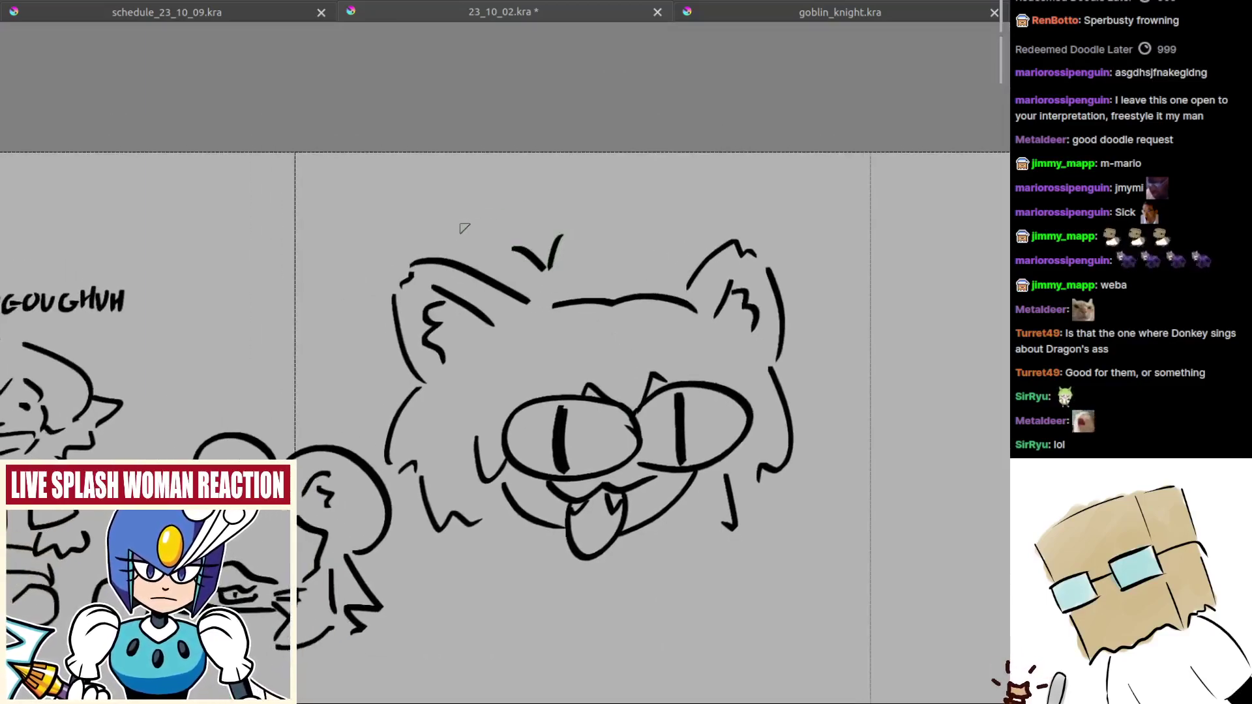
mouse_move(470, 242)
left_mouse_down()
mouse_move(438, 186)
mouse_move(486, 181)
mouse_move(528, 213)
mouse_move(536, 196)
mouse_move(516, 244)
left_mouse_up()
key("ctrl+z")
key("ctrl+z")
key("ctrl+z")
mouse_move(540, 180)
left_mouse_down()
mouse_move(534, 216)
mouse_move(550, 222)
mouse_move(585, 199)
left_mouse_up()
left_click_drag(613, 196, 755, 170)
key("ctrl+z")
left_click_drag(386, 186, 438, 247)
key("ctrl+z")
left_click_drag(404, 188, 433, 240)
key("ctrl+z")
left_click_drag(400, 172, 494, 261)
mouse_move(577, 242)
left_mouse_down()
mouse_move(711, 222)
mouse_move(696, 223)
mouse_move(741, 369)
left_mouse_up()
key("ctrl+z")
left_click_drag(696, 326, 638, 282)
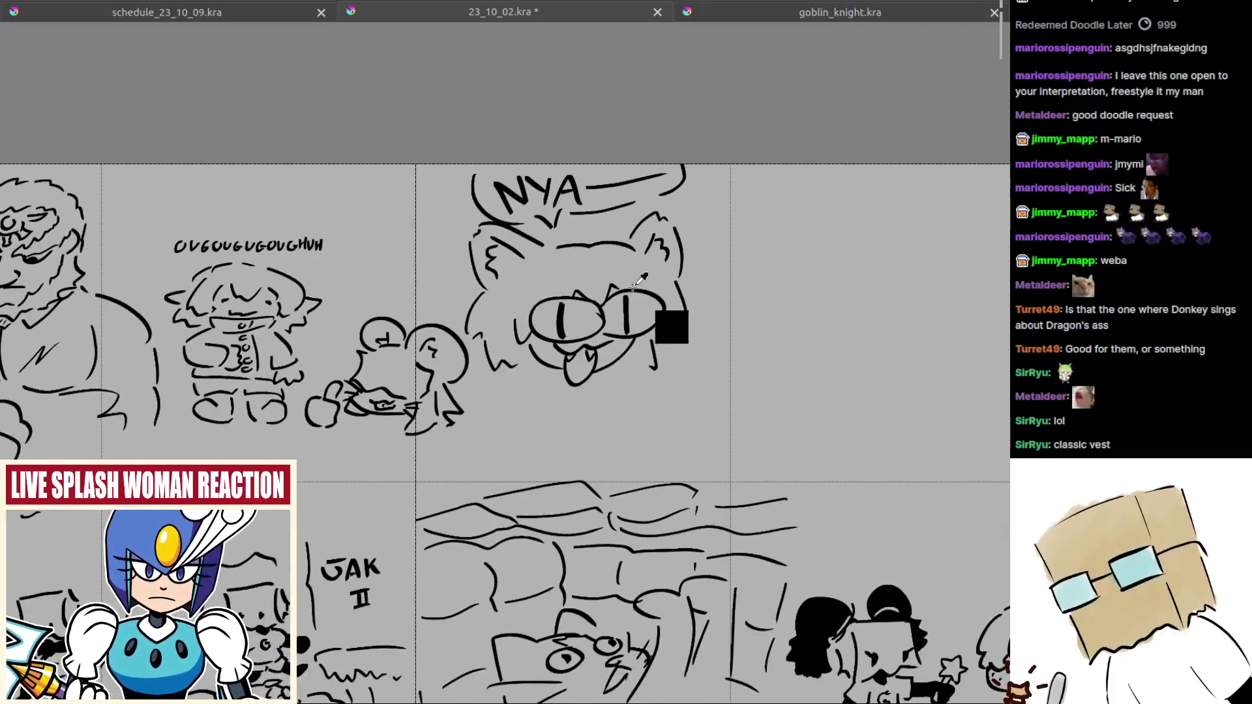
Step: Draw the cat's left arm reaching outward from under the chin with a rounded paw at its end
left_click_drag(691, 380, 661, 295)
scroll(496, 336, "down", 1)
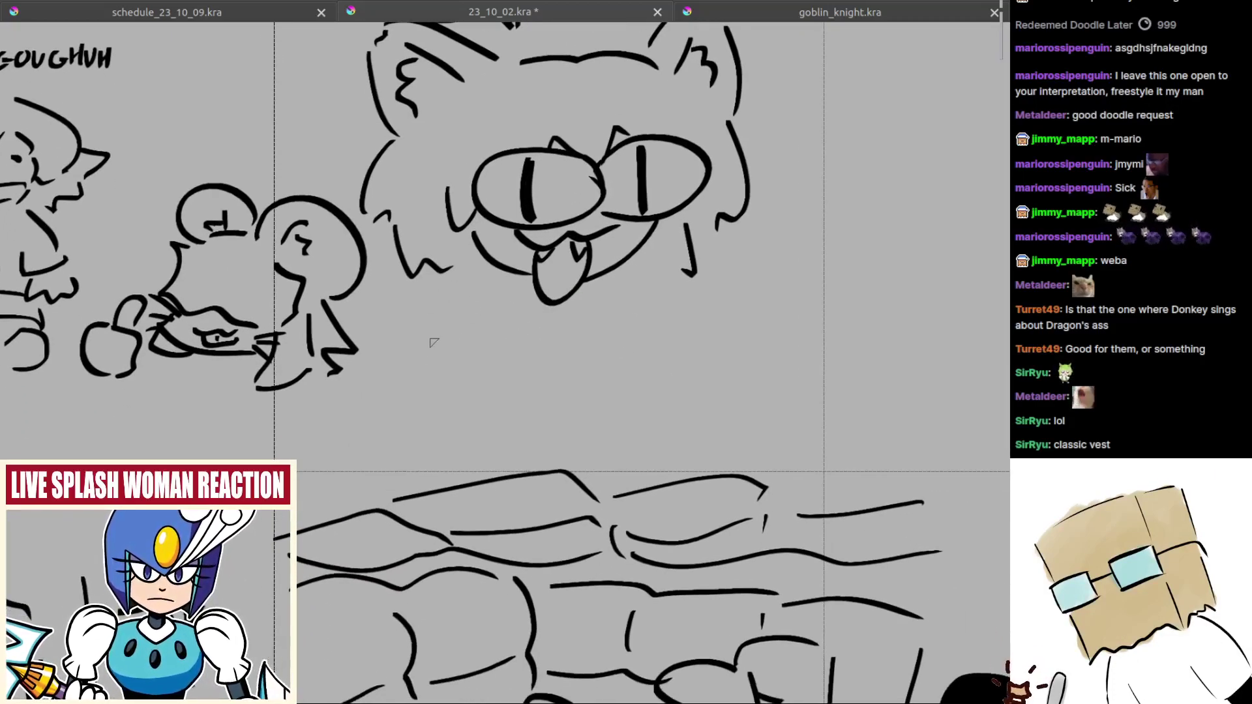
left_click_drag(466, 267, 429, 312)
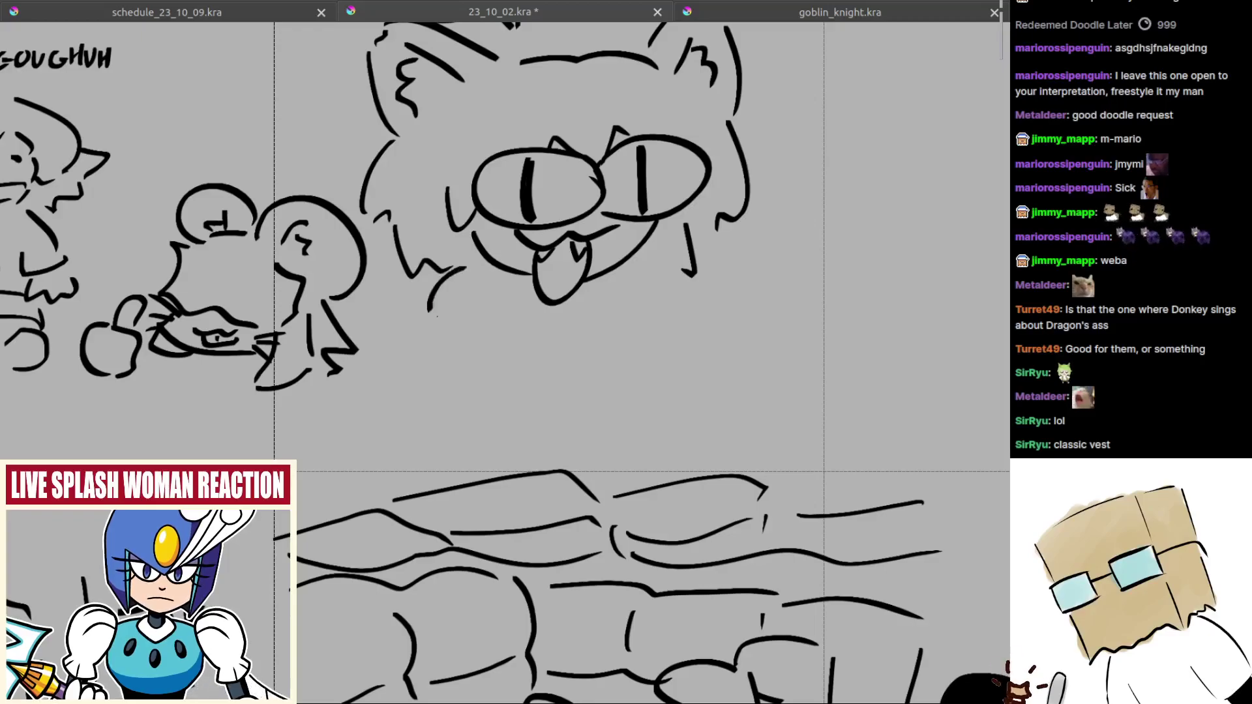
key("ctrl+z")
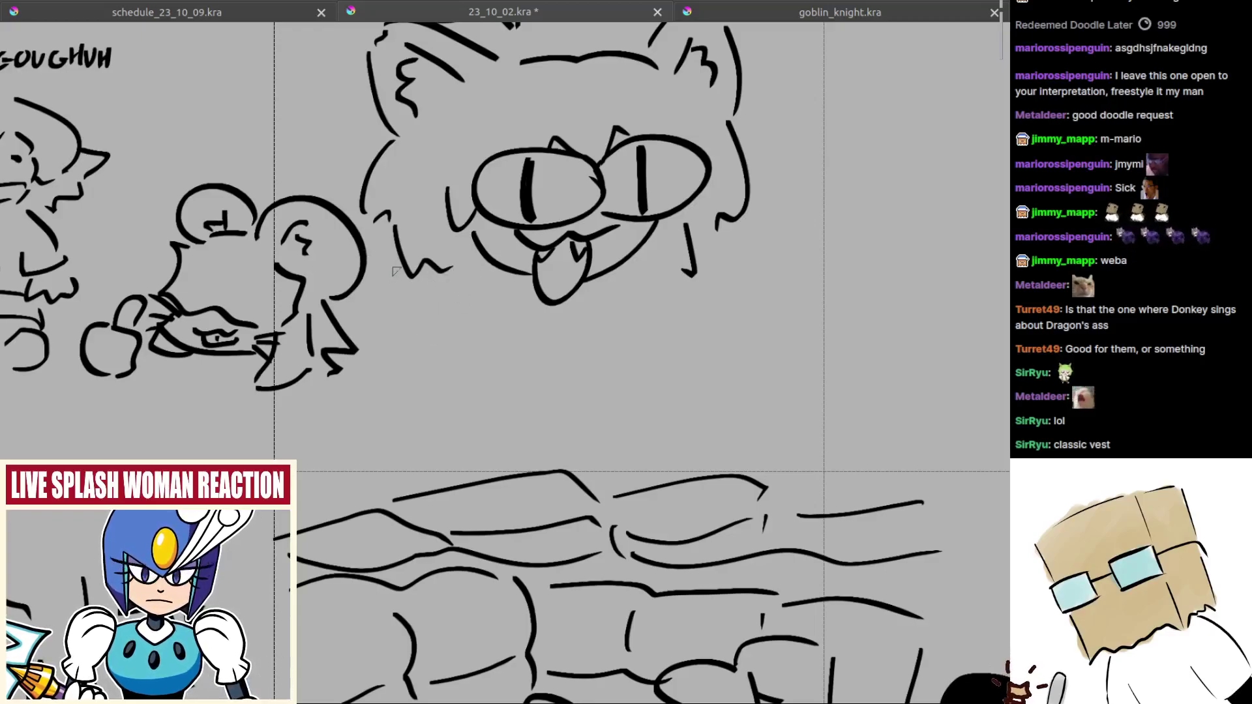
left_click_drag(393, 266, 383, 298)
key("ctrl+z")
mouse_move(388, 254)
left_mouse_down()
mouse_move(372, 291)
mouse_move(440, 302)
mouse_move(433, 310)
mouse_move(493, 275)
left_mouse_up()
key("ctrl+z")
key("ctrl+z")
left_click_drag(443, 309, 515, 301)
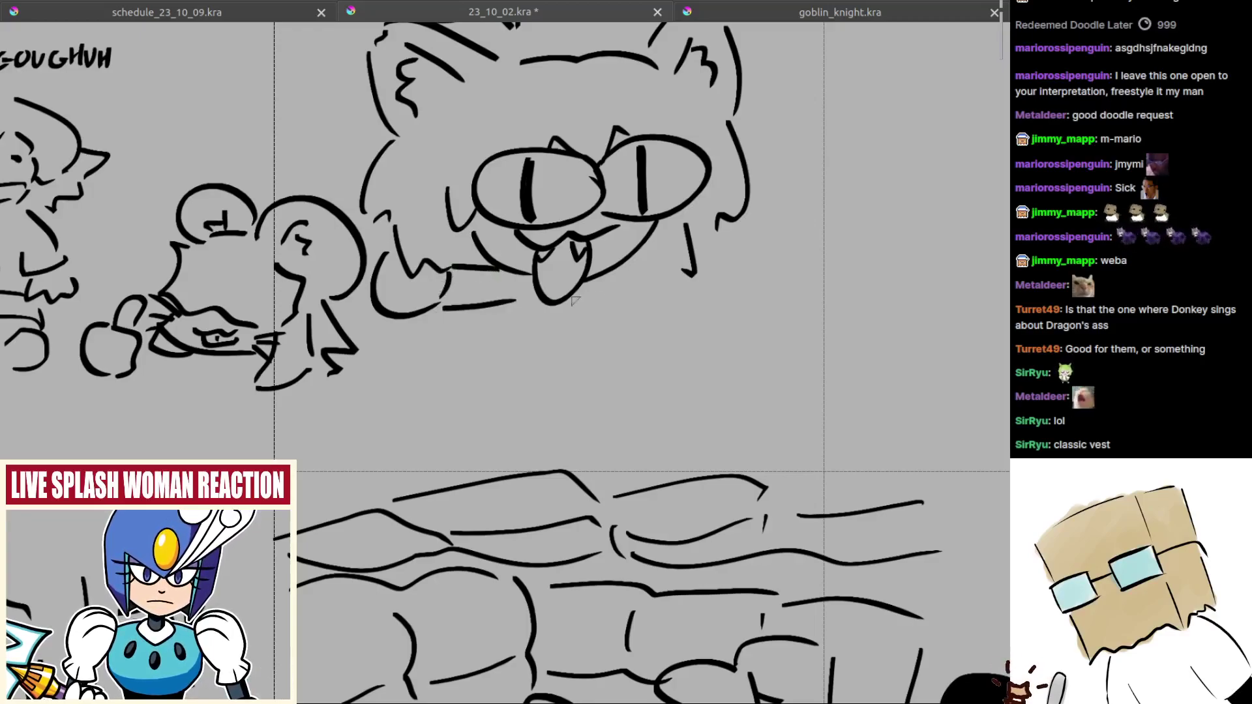
Step: Draw the cat's outstretched right arm with a rounded paw, plus a short body line below the left arm
mouse_move(609, 275)
left_mouse_down()
mouse_move(670, 276)
mouse_move(721, 315)
left_mouse_up()
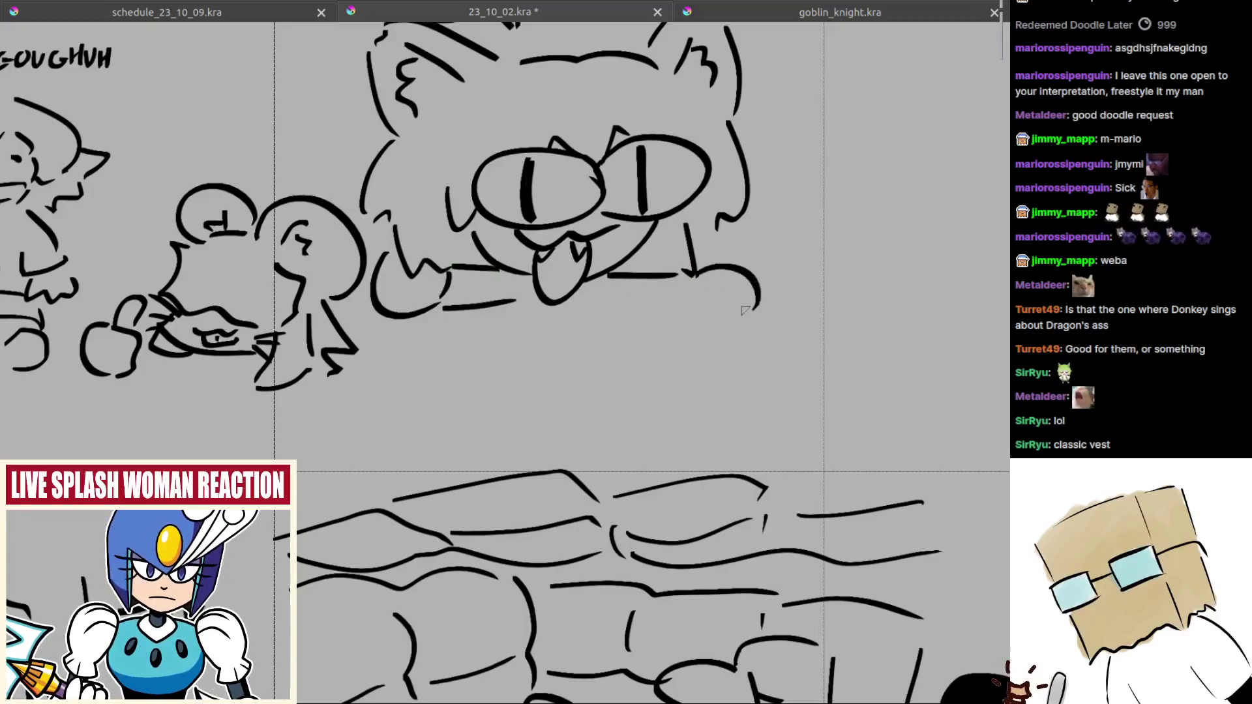
key("ctrl+z")
mouse_move(698, 266)
left_mouse_down()
mouse_move(741, 295)
mouse_move(690, 329)
left_mouse_up()
key("ctrl+z")
left_click_drag(600, 304, 678, 317)
key("ctrl+z")
key("ctrl+z")
left_click_drag(679, 282, 676, 295)
left_click_drag(510, 302, 478, 336)
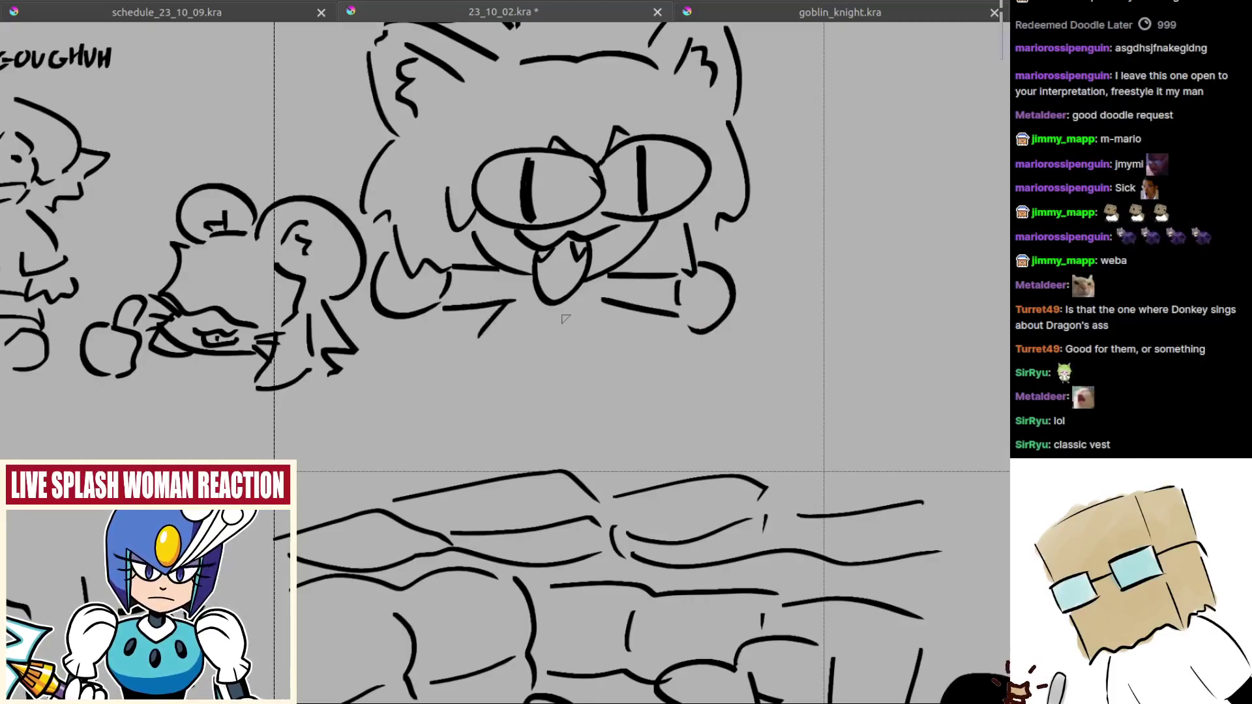
Step: Hand-letter the word BANNED in large capitals below the cat's outstretched arms
left_click_drag(339, 404, 324, 391)
left_click_drag(387, 359, 399, 419)
mouse_move(391, 347)
left_mouse_down()
mouse_move(432, 382)
mouse_move(408, 433)
left_mouse_up()
mouse_move(471, 416)
left_mouse_down()
mouse_move(494, 327)
mouse_move(516, 408)
left_mouse_up()
mouse_move(475, 398)
left_mouse_down()
mouse_move(557, 404)
mouse_move(571, 313)
left_mouse_up()
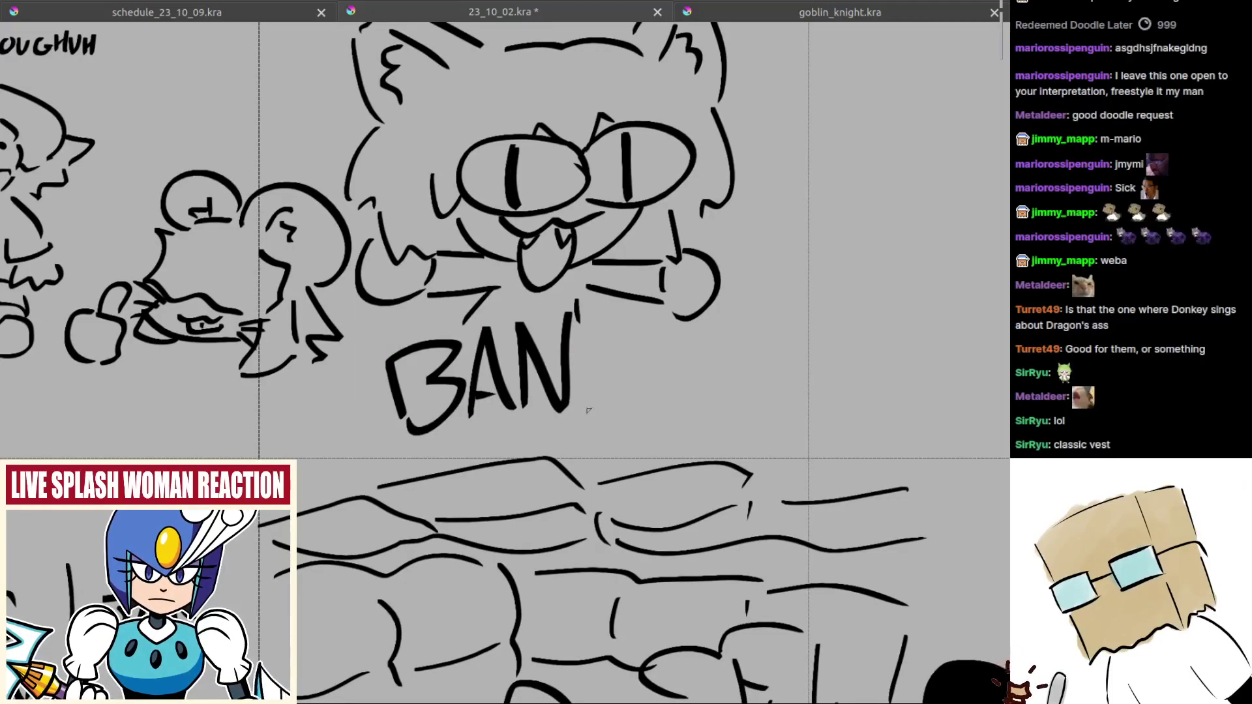
mouse_move(585, 412)
left_mouse_down()
mouse_move(583, 334)
mouse_move(631, 320)
left_mouse_up()
mouse_move(642, 410)
left_mouse_down()
mouse_move(643, 384)
mouse_move(703, 333)
left_mouse_up()
left_click_drag(642, 378, 676, 377)
left_click_drag(639, 406, 691, 399)
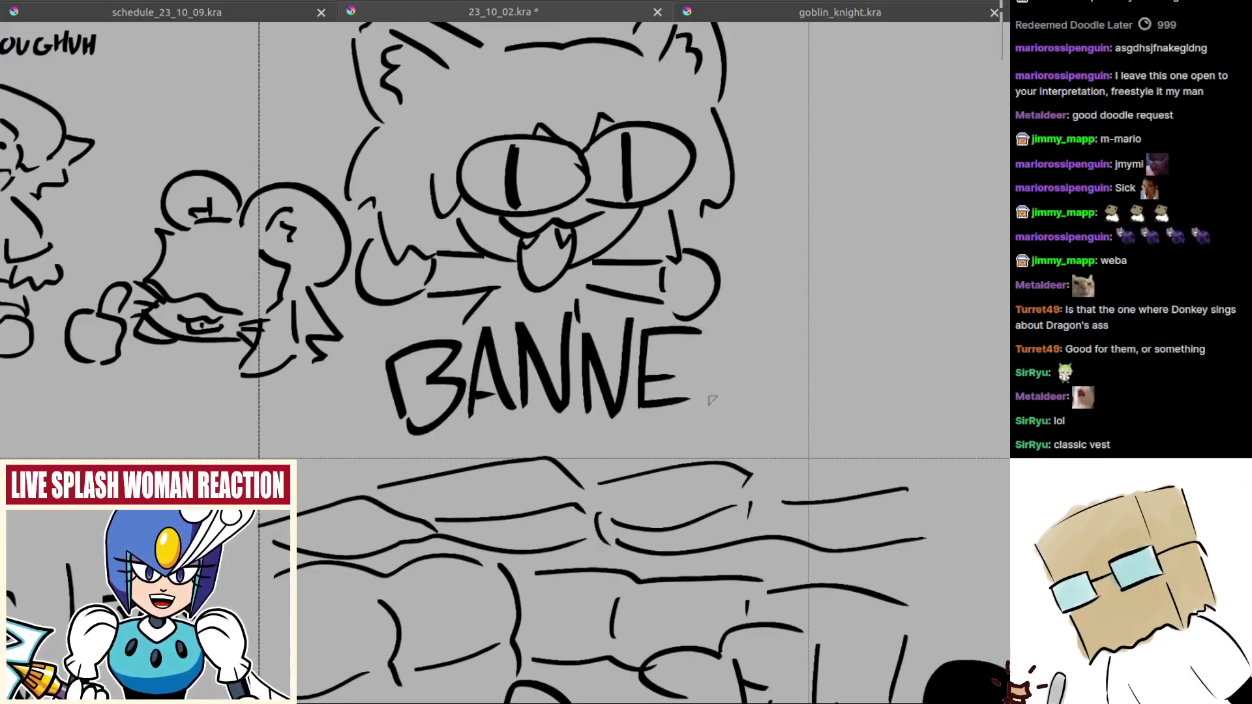
left_click_drag(704, 326, 711, 395)
left_click_drag(703, 322, 733, 411)
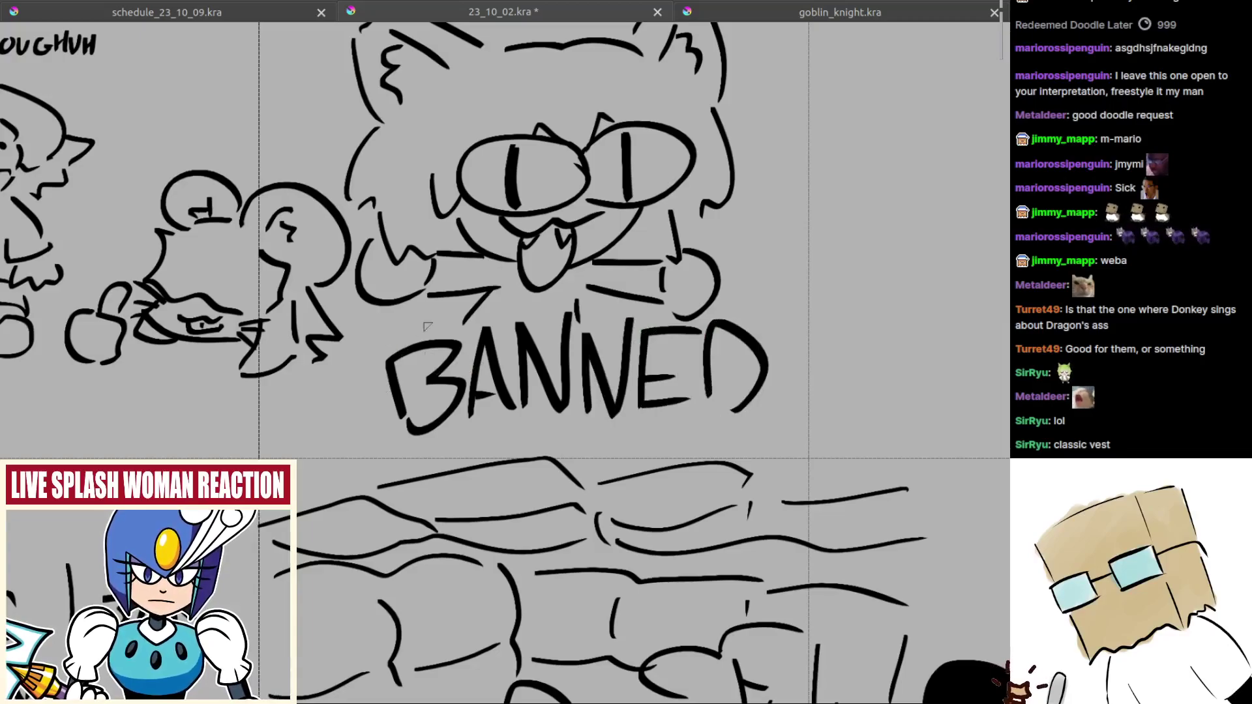
Step: Draw a rough rectangular frame around the BANNED lettering and save the document
mouse_move(427, 323)
left_mouse_down()
mouse_move(374, 428)
mouse_move(427, 449)
mouse_move(636, 429)
mouse_move(762, 434)
left_mouse_up()
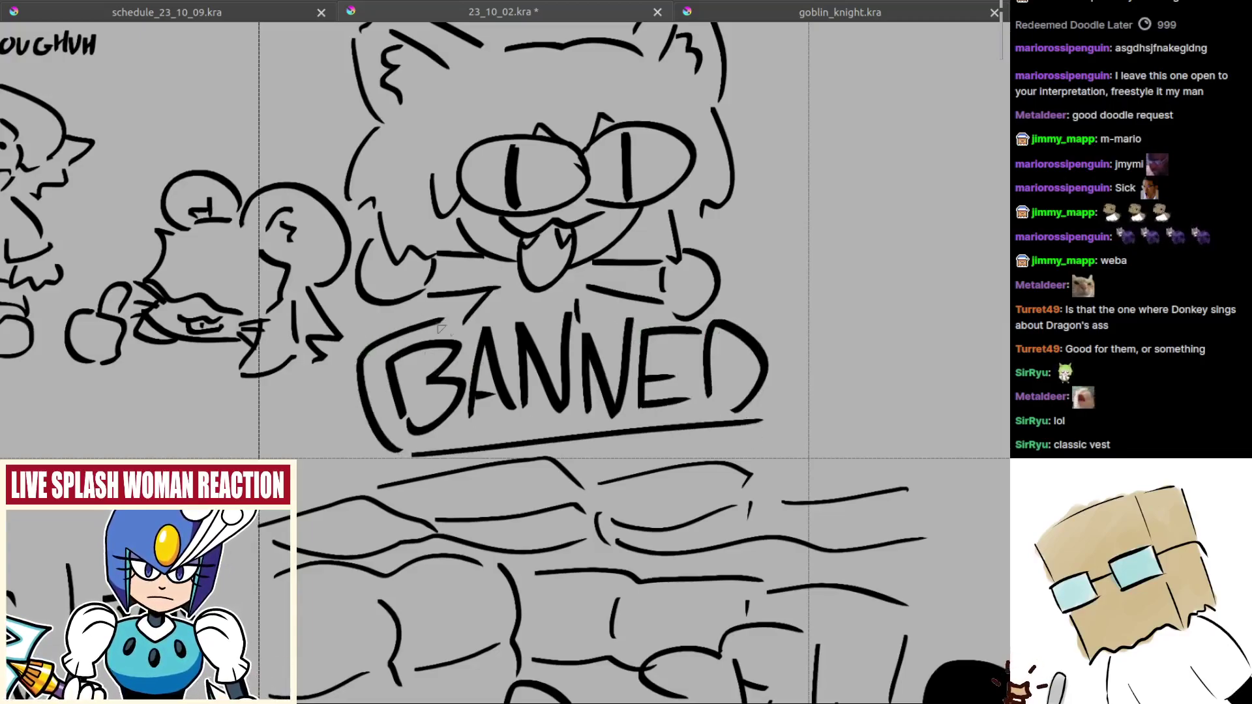
mouse_move(439, 319)
left_mouse_down()
mouse_move(782, 312)
mouse_move(769, 302)
mouse_move(787, 366)
mouse_move(737, 417)
mouse_move(651, 450)
left_mouse_up()
scroll(716, 409, "down", 4)
scroll(651, 450, "up", 2)
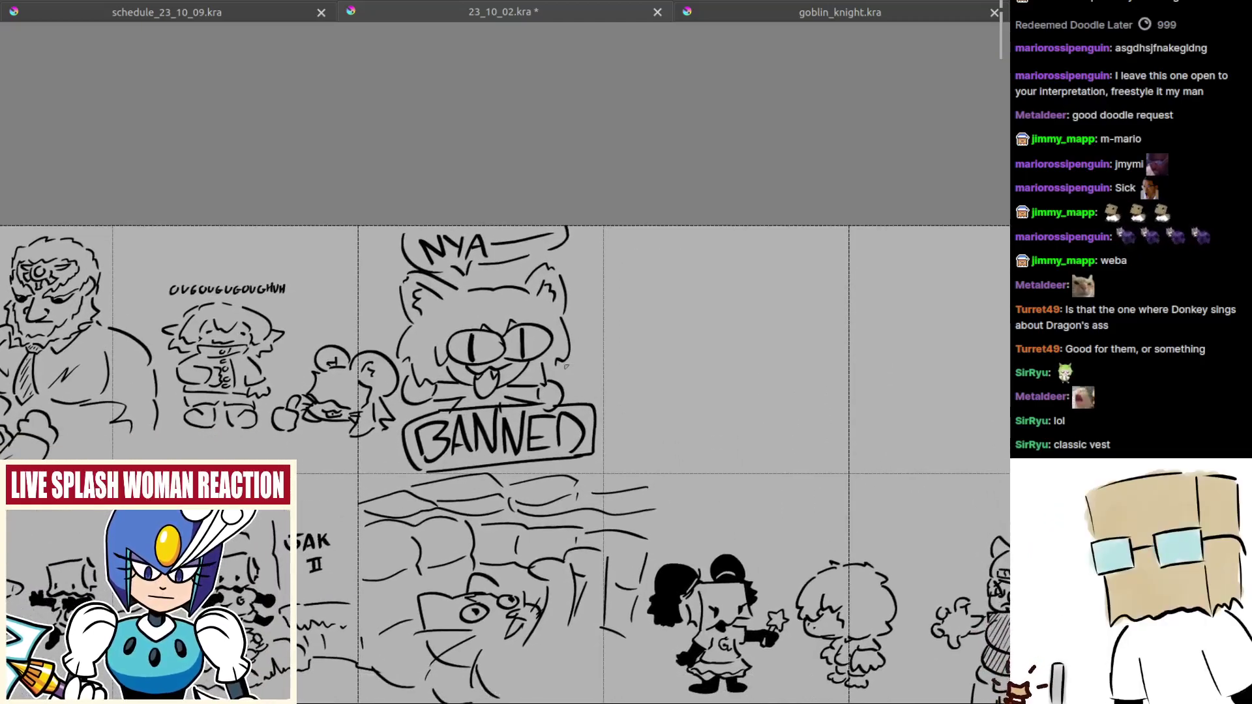
key("ctrl+s")
Step: In the empty cell beside the cat, sketch a wide bun's left, lower and upper edges with a small rounded hand on its upper-left rim
left_click_drag(739, 352, 712, 356)
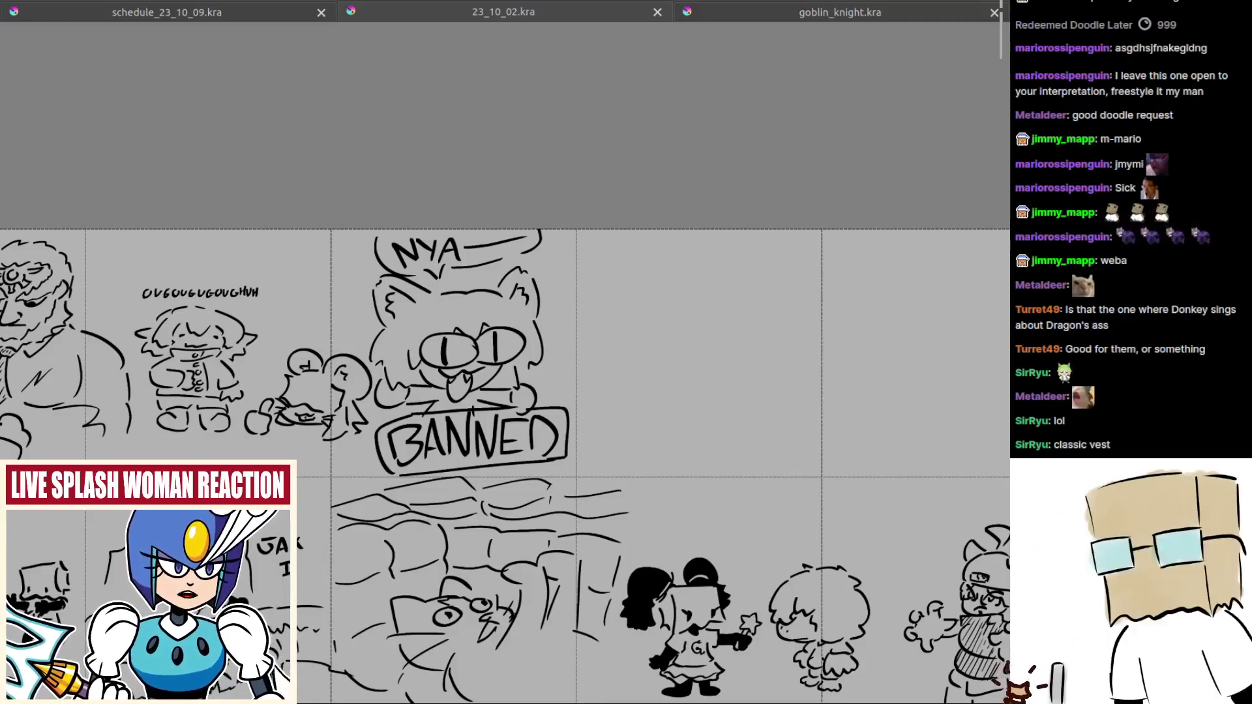
scroll(555, 360, "down", 4)
scroll(556, 361, "up", 5)
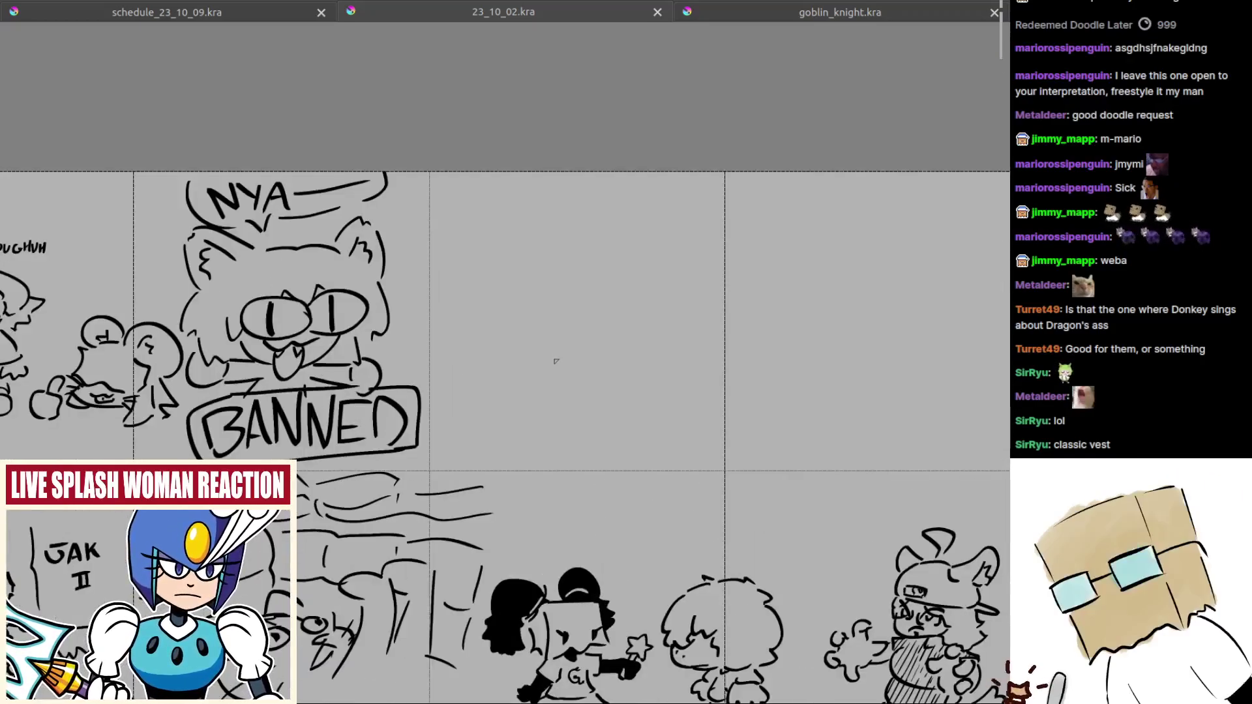
scroll(556, 361, "up", 4)
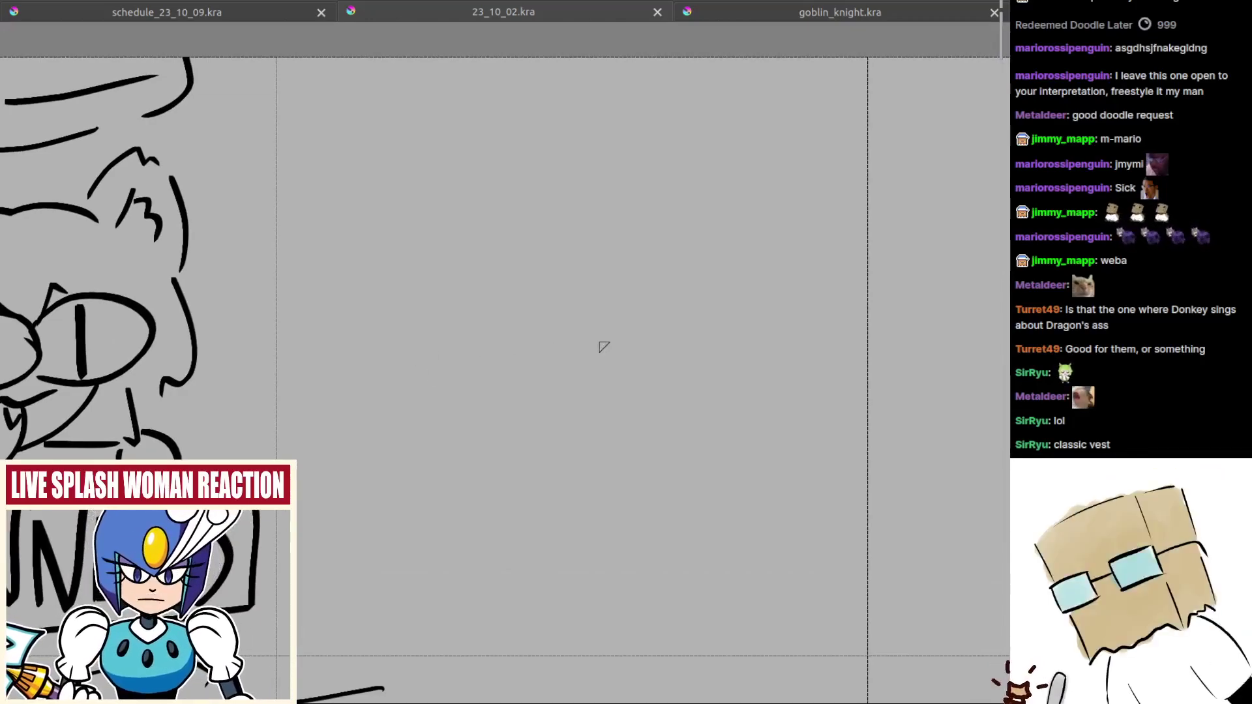
left_click_drag(620, 367, 565, 360)
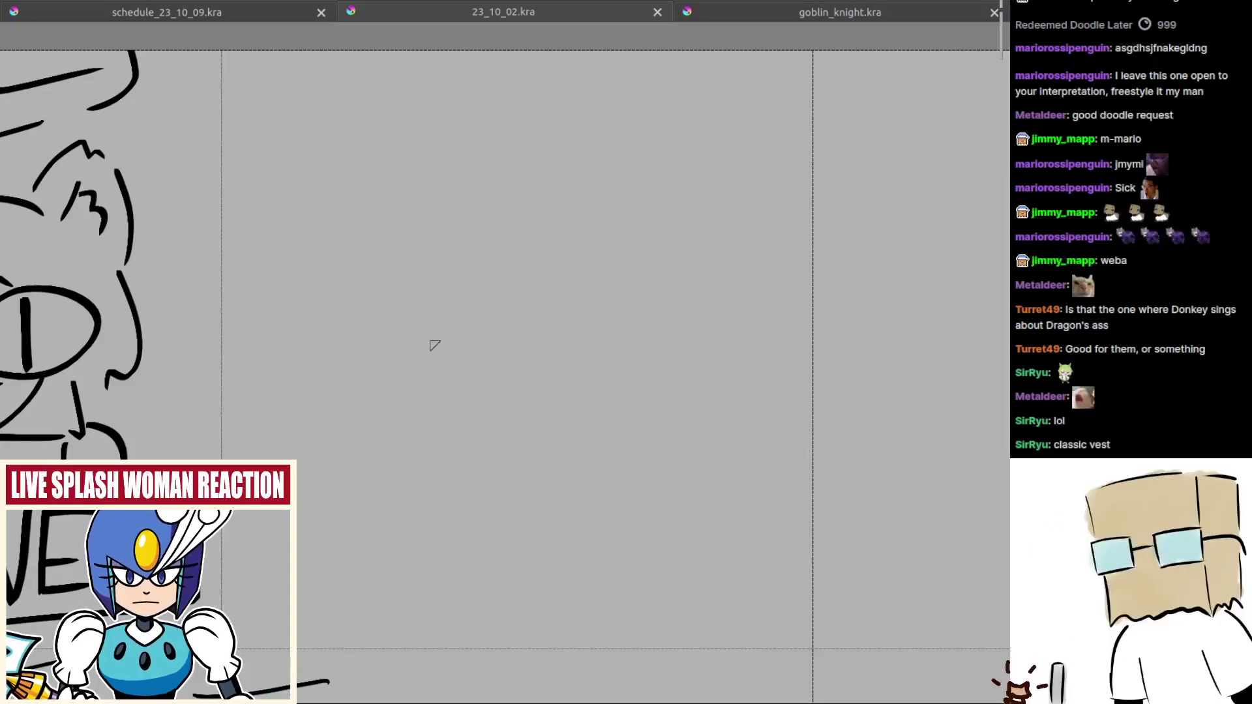
mouse_move(416, 358)
left_mouse_down()
mouse_move(427, 400)
mouse_move(390, 397)
mouse_move(435, 363)
mouse_move(409, 429)
left_mouse_up()
key("ctrl+z")
key("ctrl+z")
mouse_move(420, 377)
left_mouse_down()
mouse_move(422, 435)
mouse_move(564, 435)
mouse_move(497, 461)
mouse_move(660, 441)
left_mouse_up()
key("ctrl+z")
key("ctrl+z")
key("ctrl+z")
key("ctrl+z")
mouse_move(414, 347)
left_mouse_down()
mouse_move(461, 340)
mouse_move(455, 324)
mouse_move(431, 342)
mouse_move(454, 350)
mouse_move(466, 335)
mouse_move(420, 347)
mouse_move(407, 366)
left_mouse_up()
key("ctrl+z")
key("ctrl+z")
mouse_move(479, 322)
left_mouse_down()
mouse_move(574, 316)
mouse_move(632, 336)
mouse_move(629, 326)
mouse_move(682, 367)
left_mouse_up()
Step: Redraw the bun's upper-right edge with a scalloped dip, then add its right side and a second small hand
scroll(662, 355, "up", 1)
key("ctrl+z")
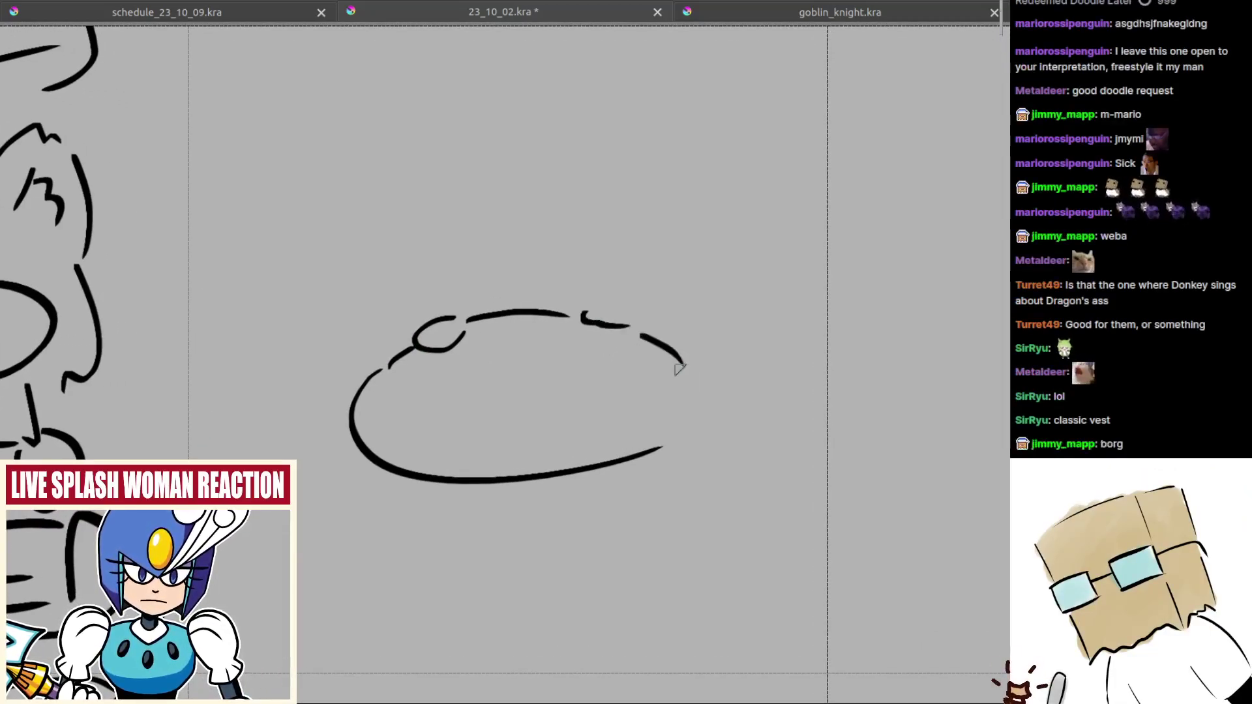
key("ctrl+z")
key("ctrl+z")
mouse_move(583, 317)
left_mouse_down()
mouse_move(638, 334)
mouse_move(682, 382)
left_mouse_up()
key("ctrl+z")
key("ctrl+z")
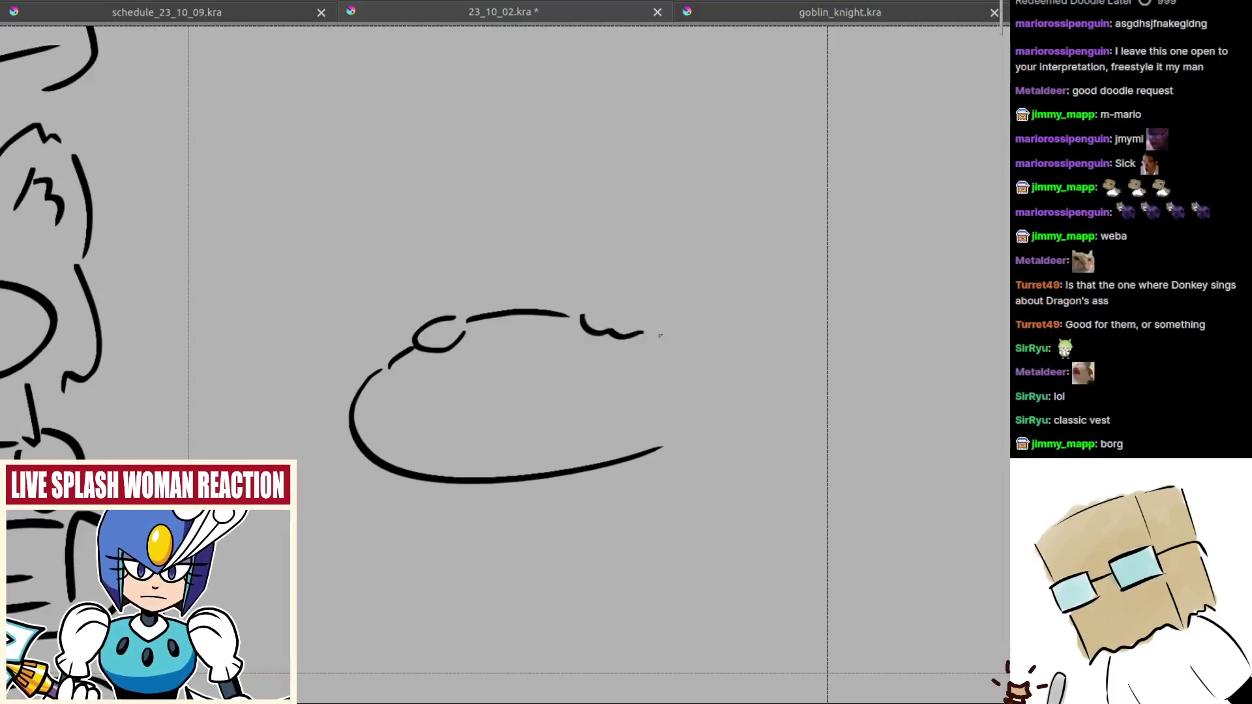
mouse_move(660, 335)
left_mouse_down()
mouse_move(682, 401)
mouse_move(682, 423)
mouse_move(664, 419)
left_mouse_up()
key("ctrl+z")
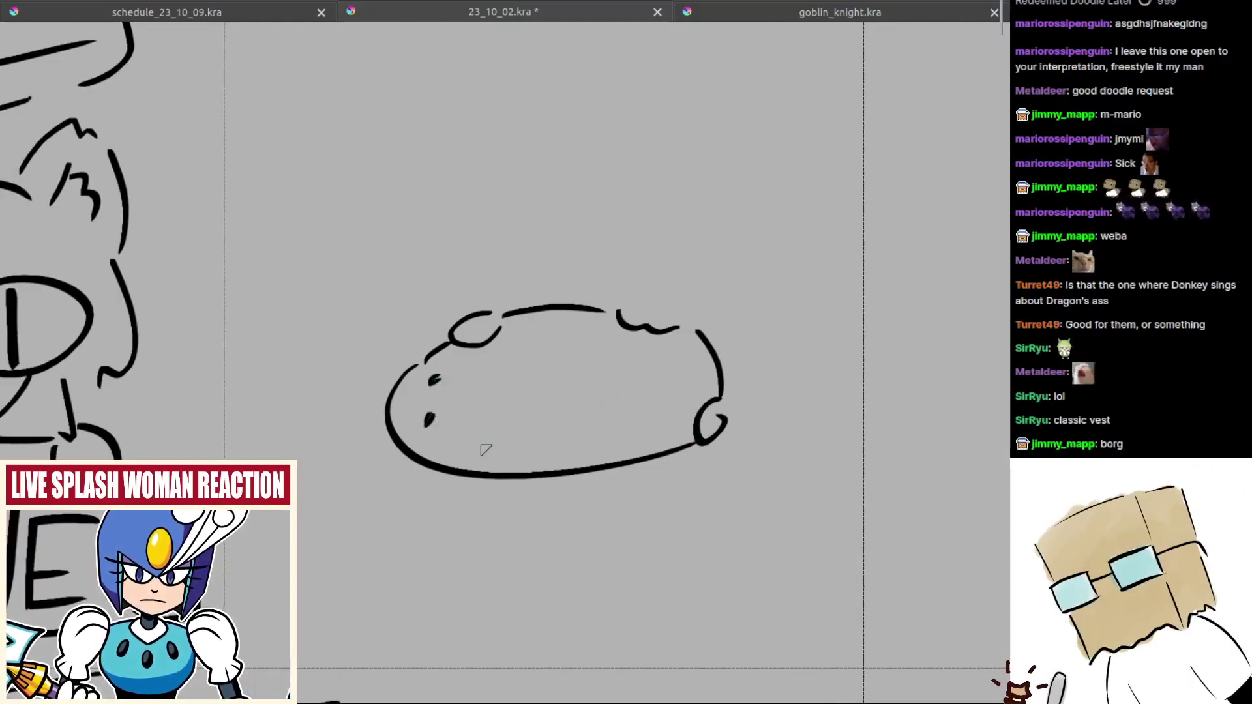
Step: Scatter small sesame seed marks across the surface of the top bun
key("ctrl+z")
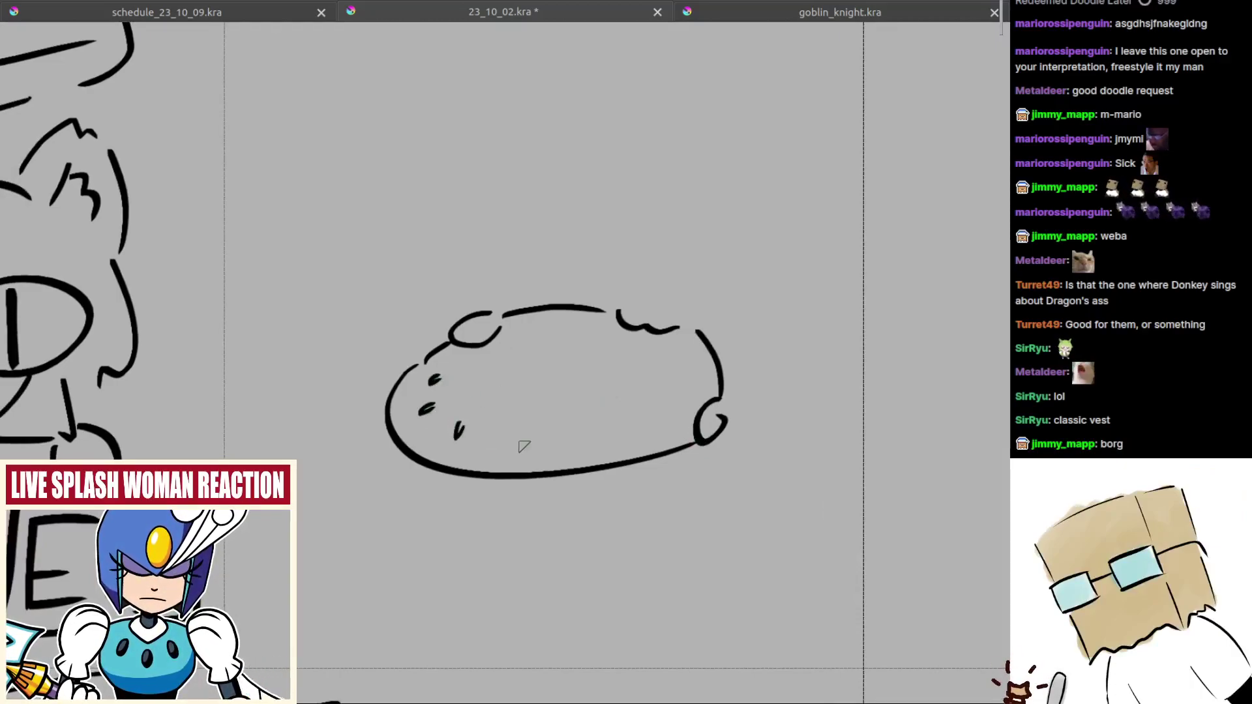
left_click_drag(499, 384, 496, 394)
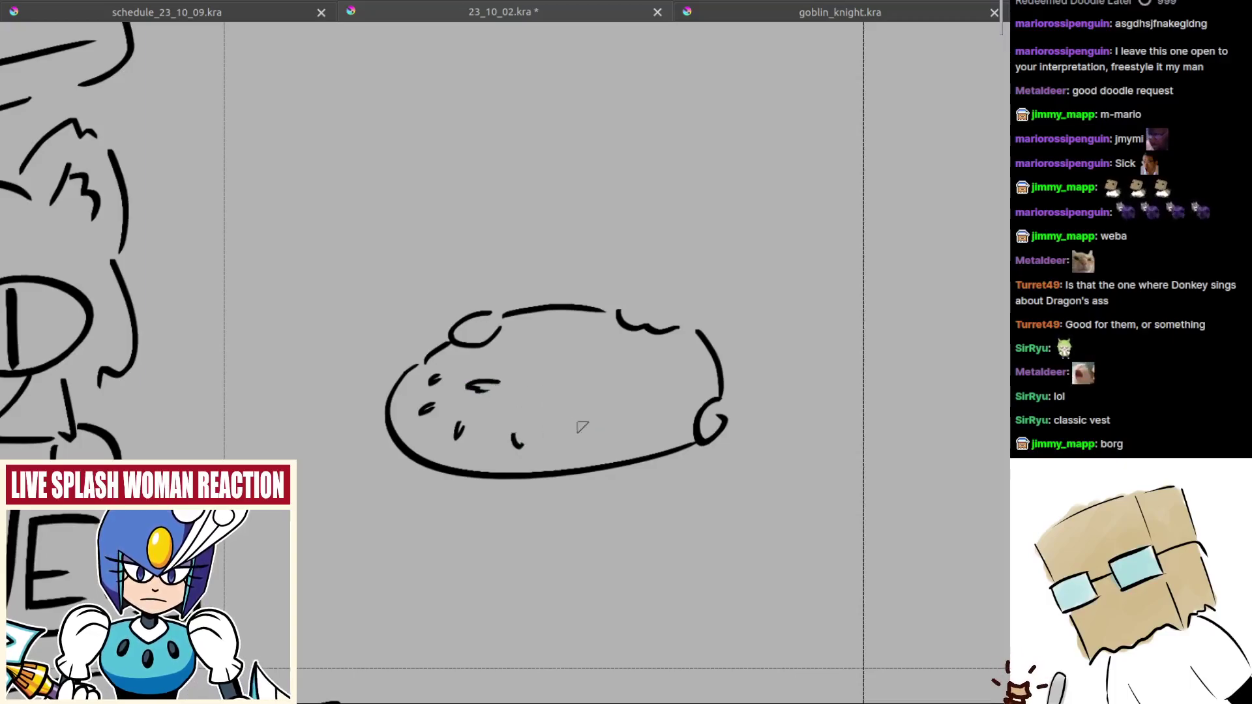
left_click_drag(587, 425, 588, 427)
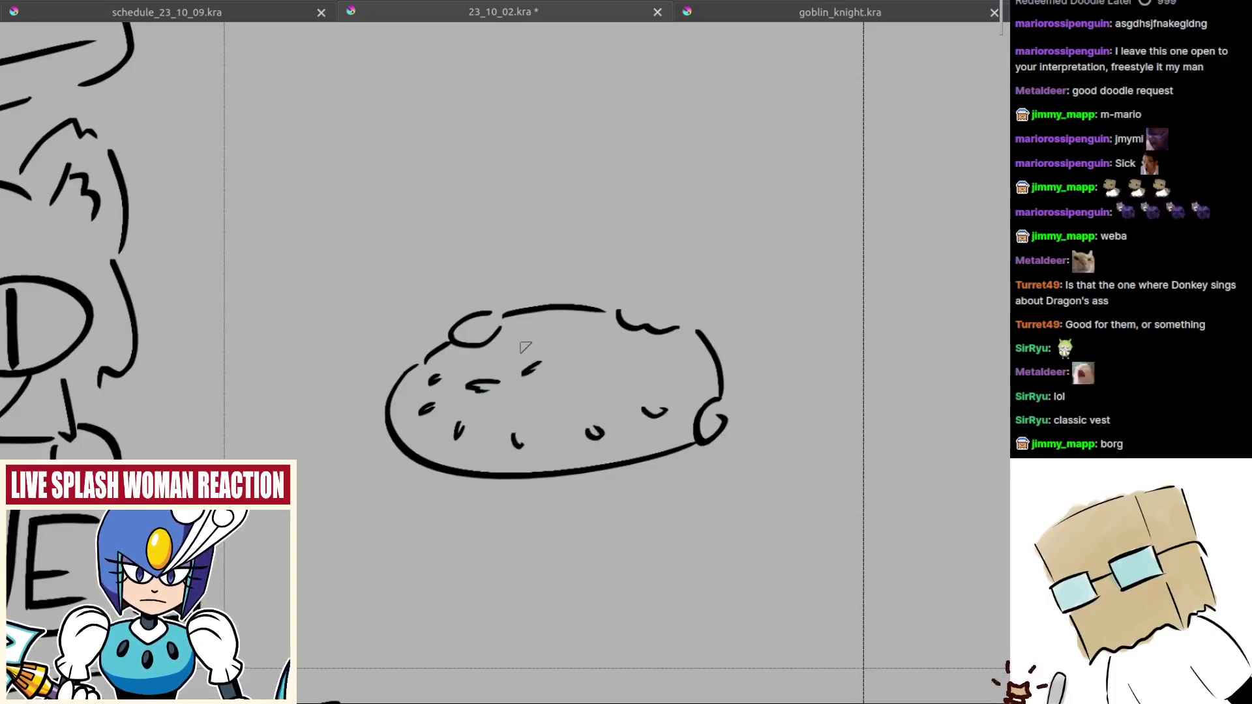
left_click_drag(683, 362, 696, 370)
left_click_drag(678, 392, 707, 350)
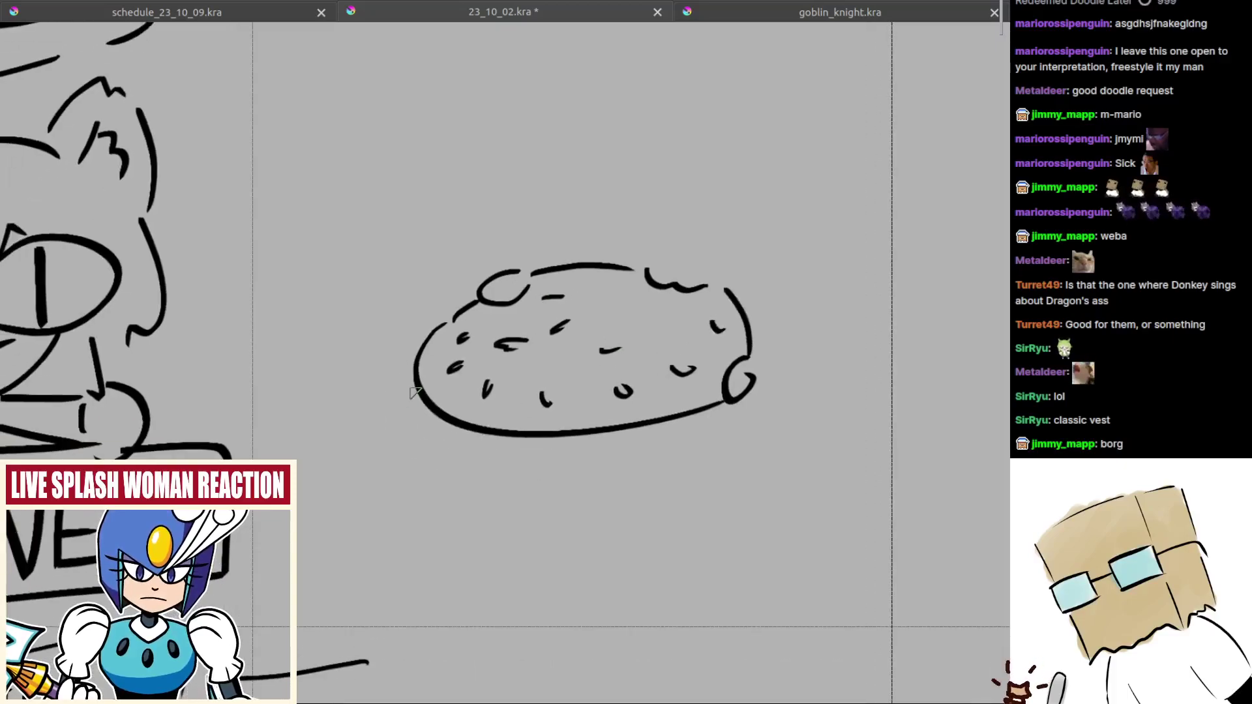
Step: Draw ruffled lettuce sticking out at the bun's left side and along its lower edge, with short fold lines underneath
mouse_move(412, 392)
left_mouse_down()
mouse_move(413, 418)
mouse_move(528, 445)
mouse_move(663, 444)
mouse_move(729, 407)
left_mouse_up()
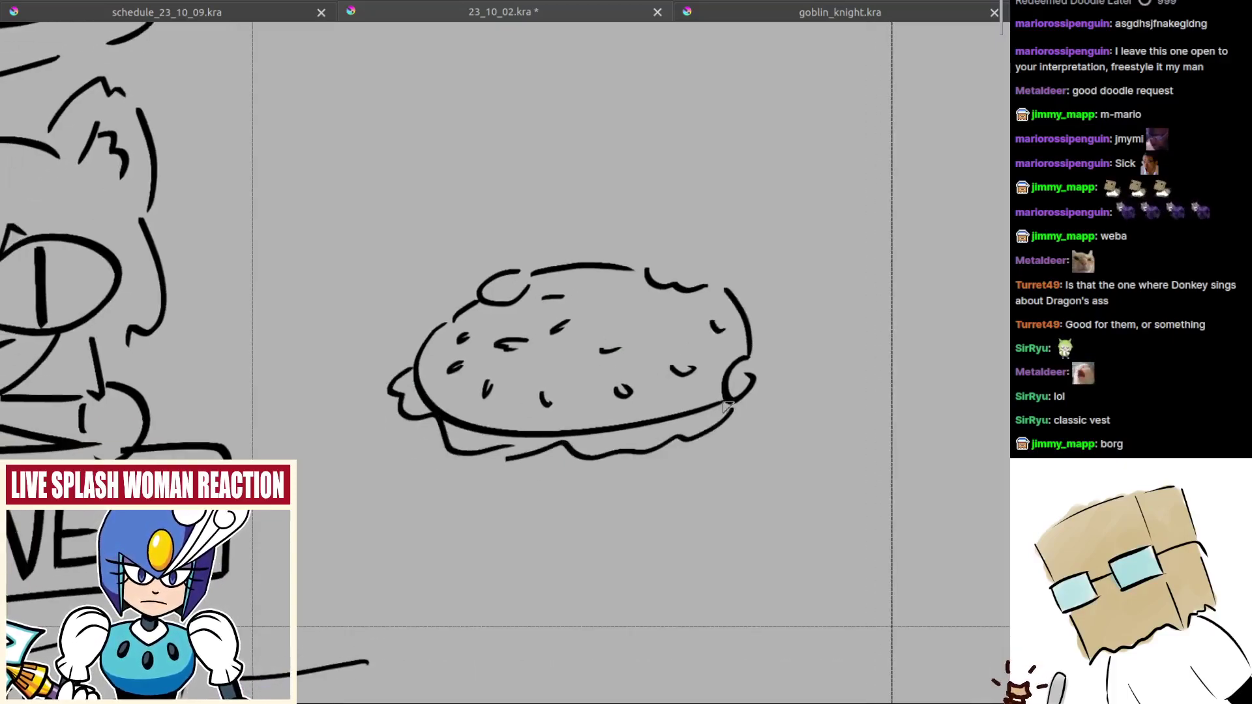
left_click_drag(427, 419, 446, 443)
key("ctrl+z")
key("ctrl+z")
left_click_drag(531, 462, 688, 446)
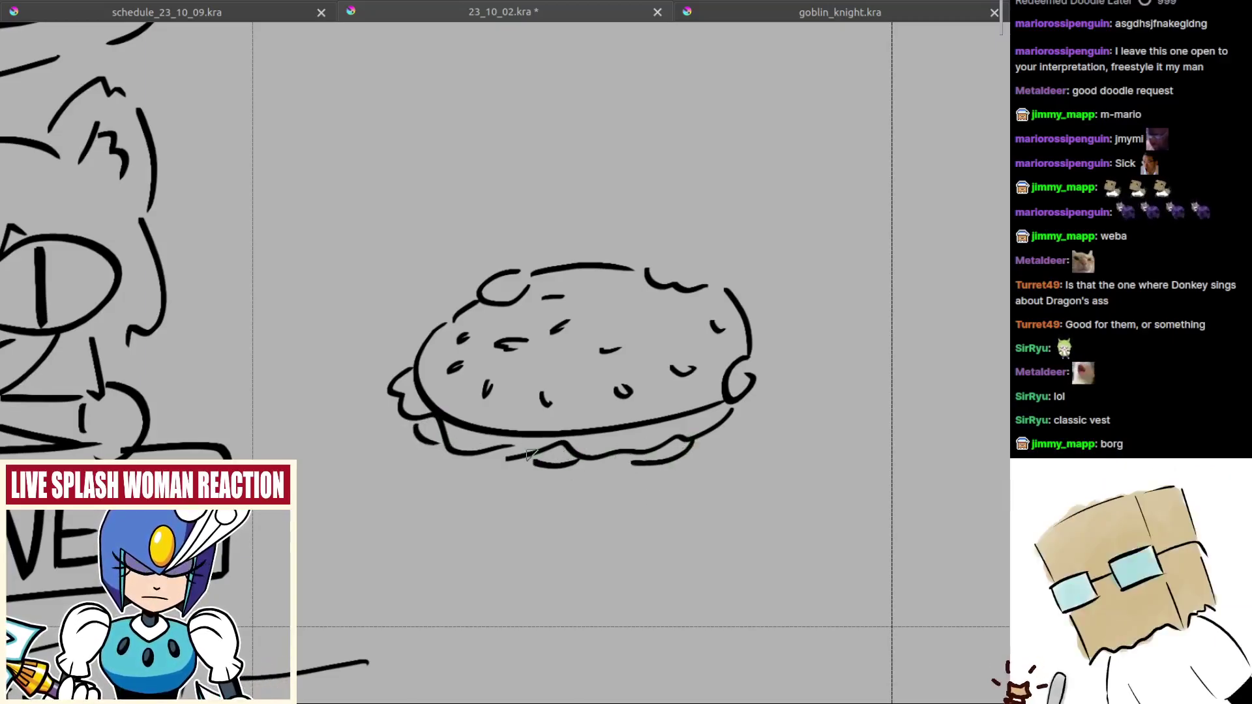
Step: Outline the left end and the bottom edge of the burger patty beneath the lettuce
left_click_drag(410, 436, 468, 473)
key("ctrl+z")
key("ctrl+z")
key("ctrl+z")
key("ctrl+z")
key("ctrl+z")
key("ctrl+z")
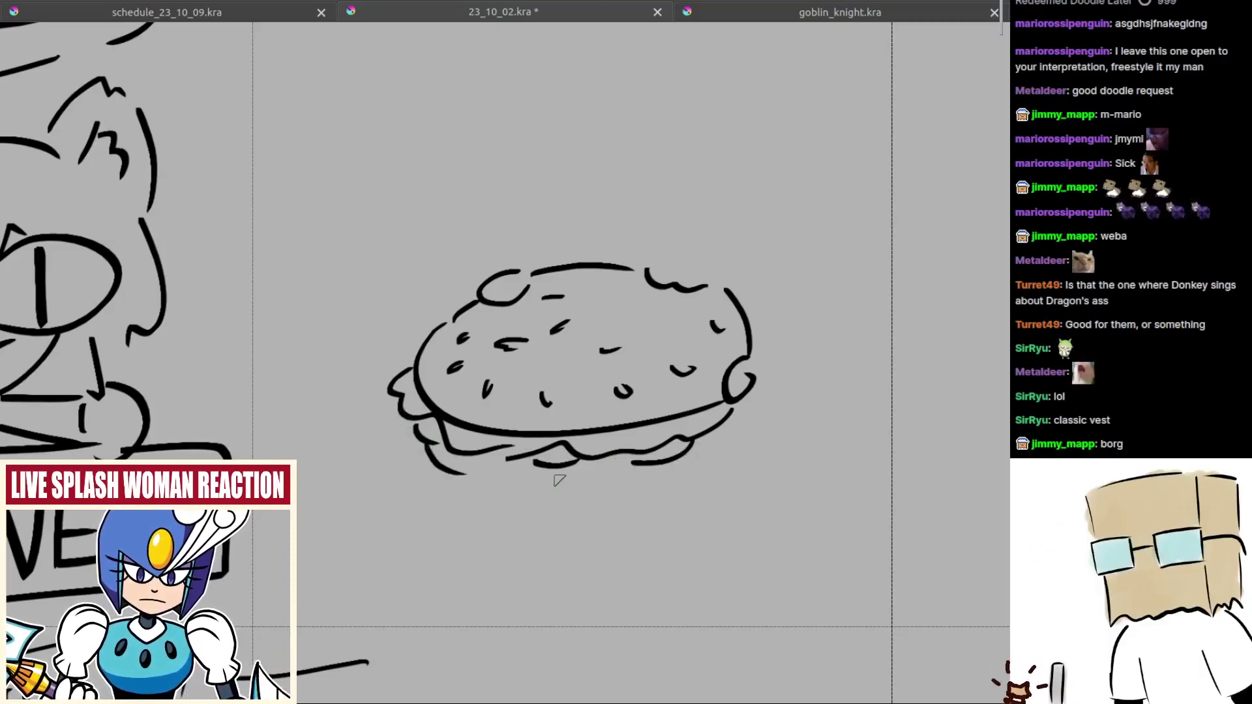
mouse_move(639, 519)
left_mouse_down()
mouse_move(592, 534)
mouse_move(561, 522)
mouse_move(517, 472)
left_mouse_up()
mouse_move(397, 471)
left_mouse_down()
mouse_move(444, 486)
mouse_move(548, 493)
mouse_move(498, 481)
mouse_move(576, 479)
left_mouse_up()
key("ctrl+z")
key("ctrl+z")
key("ctrl+z")
left_click_drag(407, 481, 579, 471)
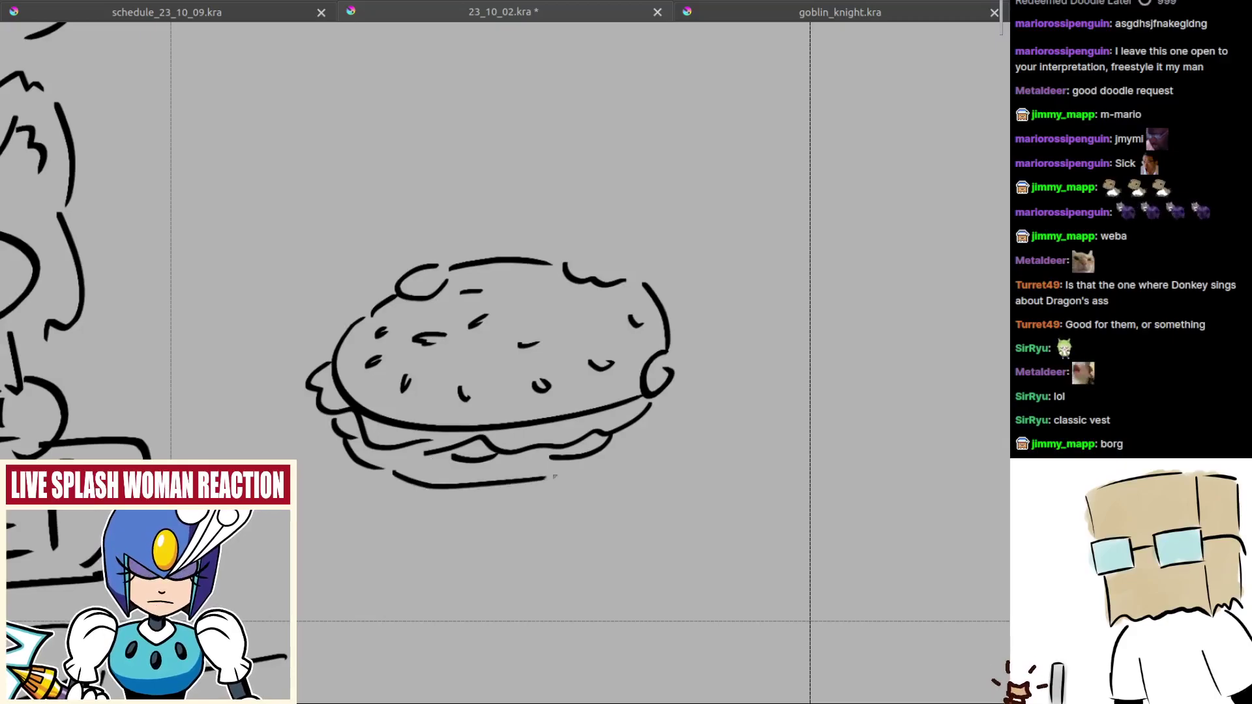
Step: Finish the patty outline with a curve rising along its right end to the top bun
left_click_drag(799, 427, 688, 443)
left_click_drag(589, 472, 646, 444)
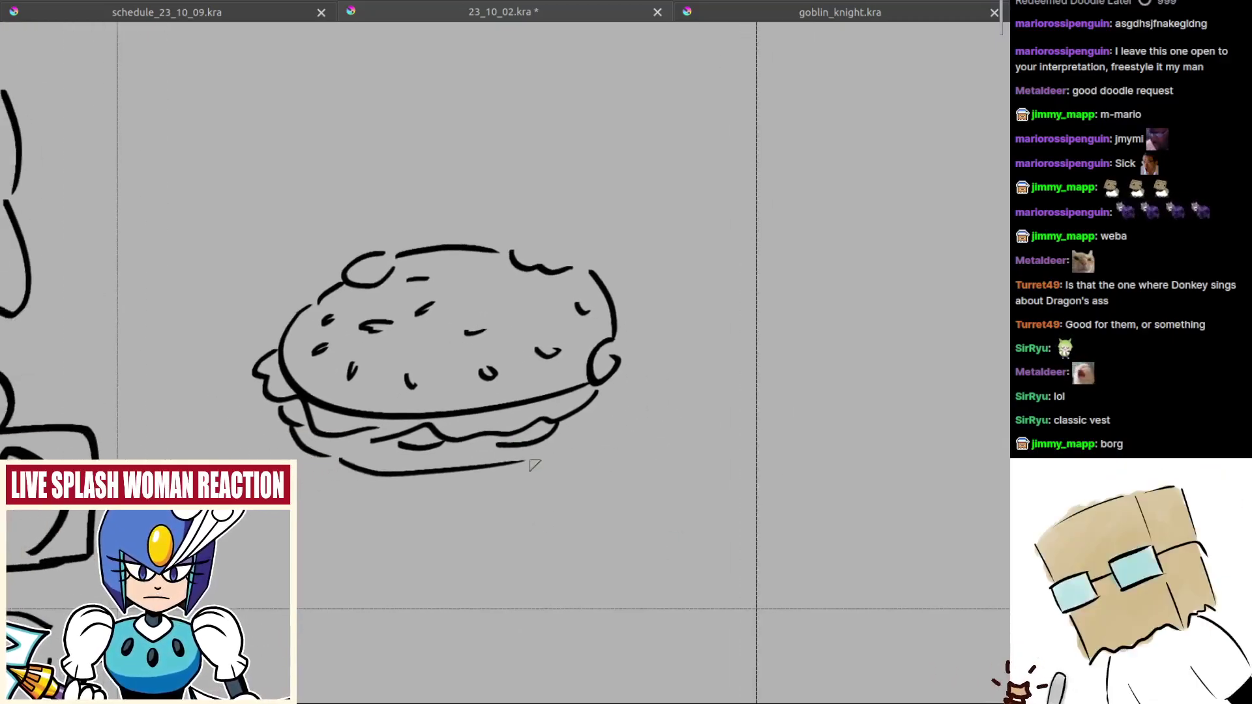
left_click_drag(522, 463, 617, 413)
key("ctrl+z")
key("ctrl+z")
key("ctrl+z")
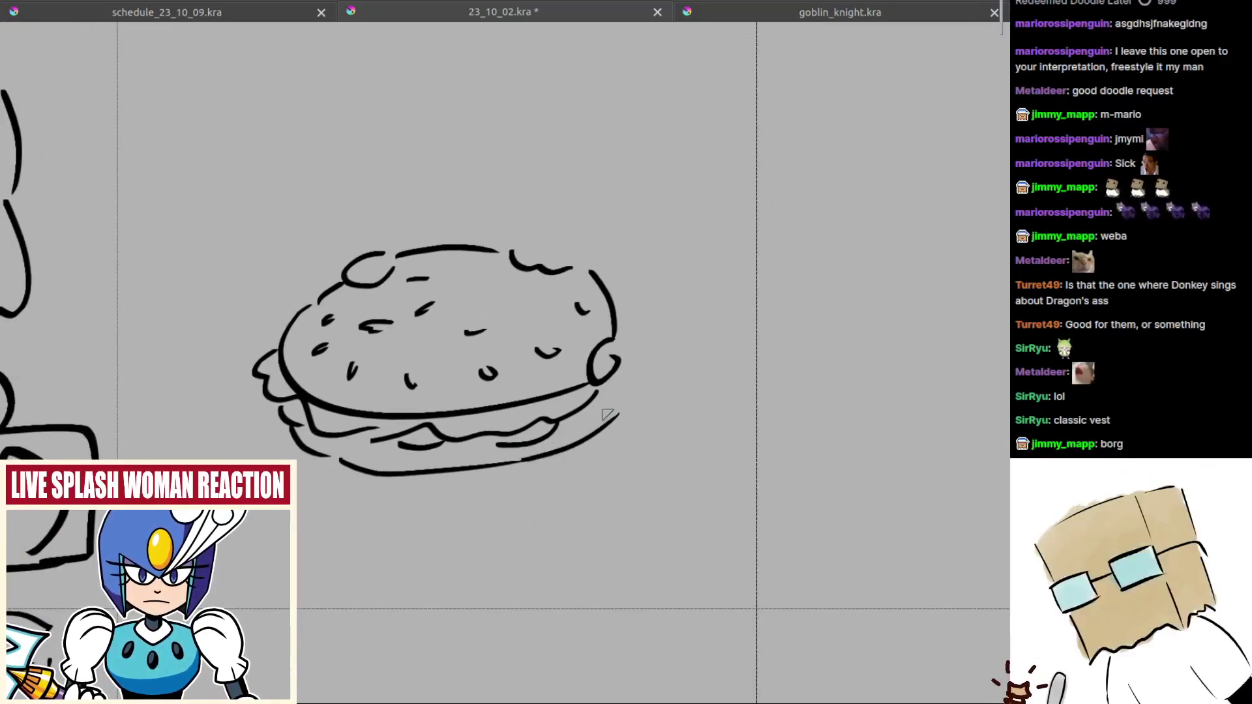
key("ctrl+z")
left_click_drag(539, 452, 607, 391)
left_click_drag(604, 440, 650, 439)
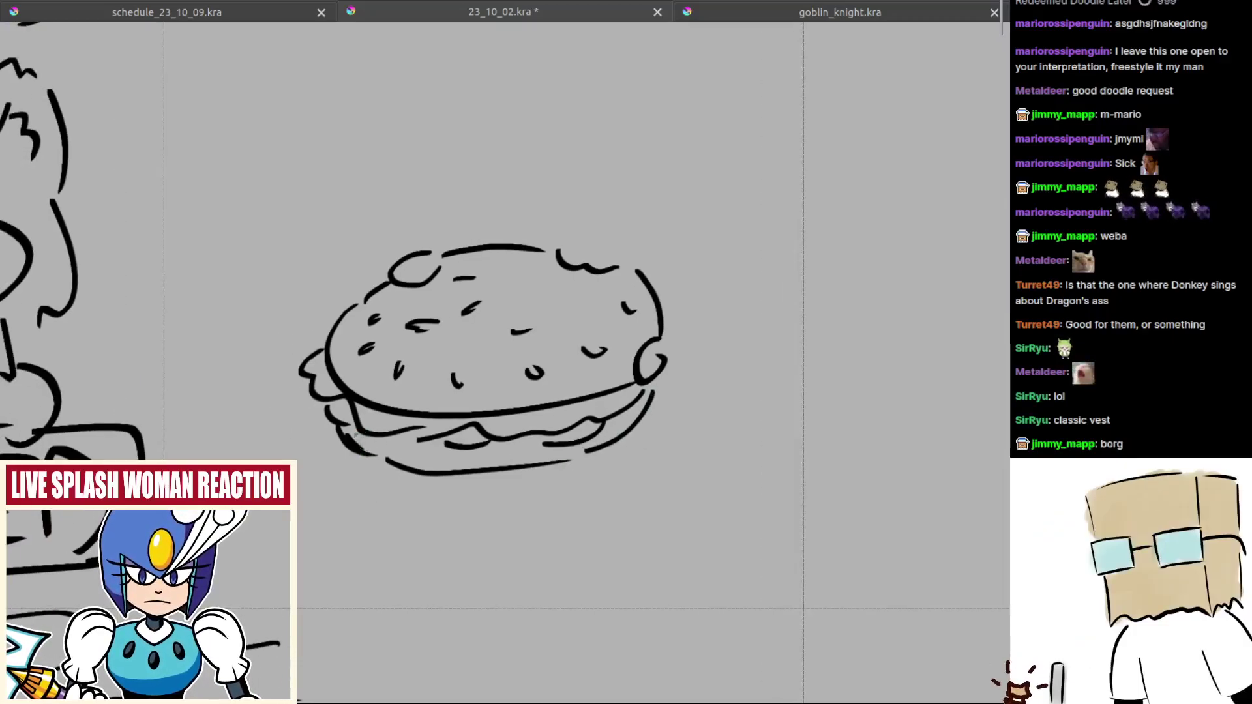
Step: Fill the patty with short hatching strokes and outline the bottom bun beneath it
mouse_move(346, 428)
left_mouse_down()
mouse_move(391, 463)
mouse_move(387, 437)
mouse_move(430, 466)
mouse_move(419, 447)
mouse_move(469, 466)
left_mouse_up()
left_click_drag(458, 448, 489, 464)
left_click_drag(485, 444, 521, 460)
mouse_move(515, 443)
left_mouse_down()
mouse_move(536, 458)
mouse_move(584, 456)
left_mouse_up()
left_click_drag(586, 437, 603, 449)
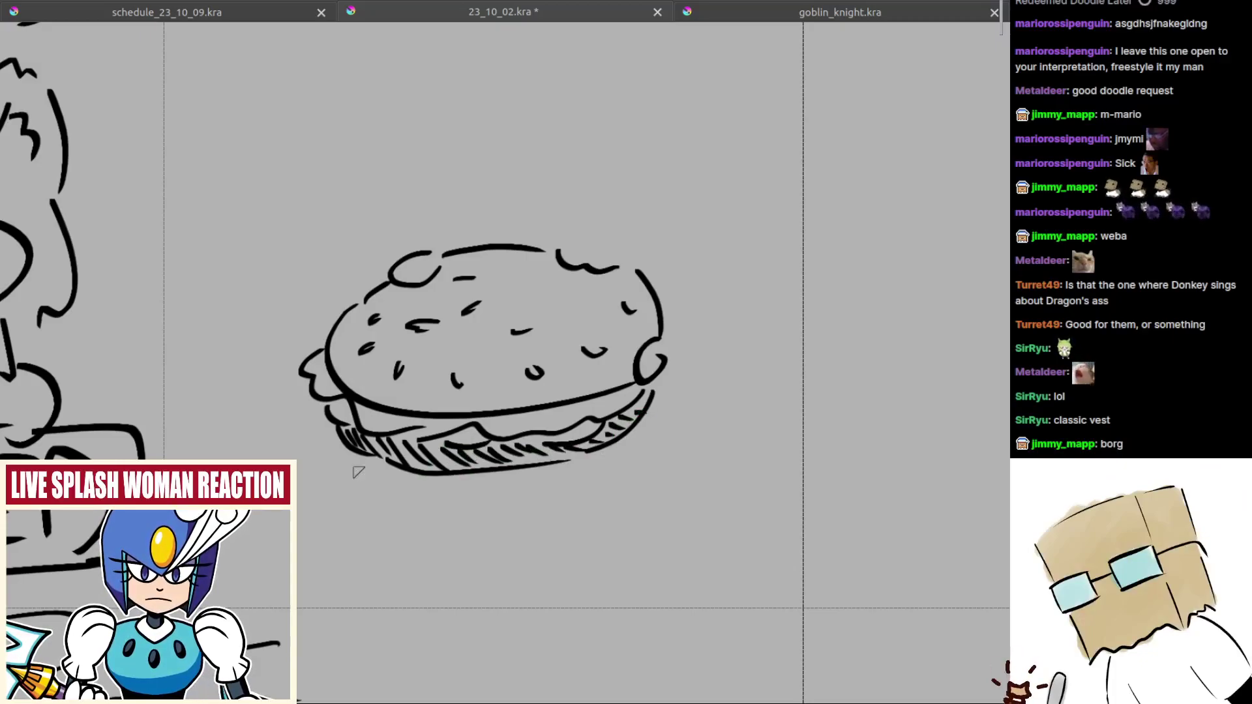
mouse_move(330, 450)
left_mouse_down()
mouse_move(399, 486)
mouse_move(613, 471)
left_mouse_up()
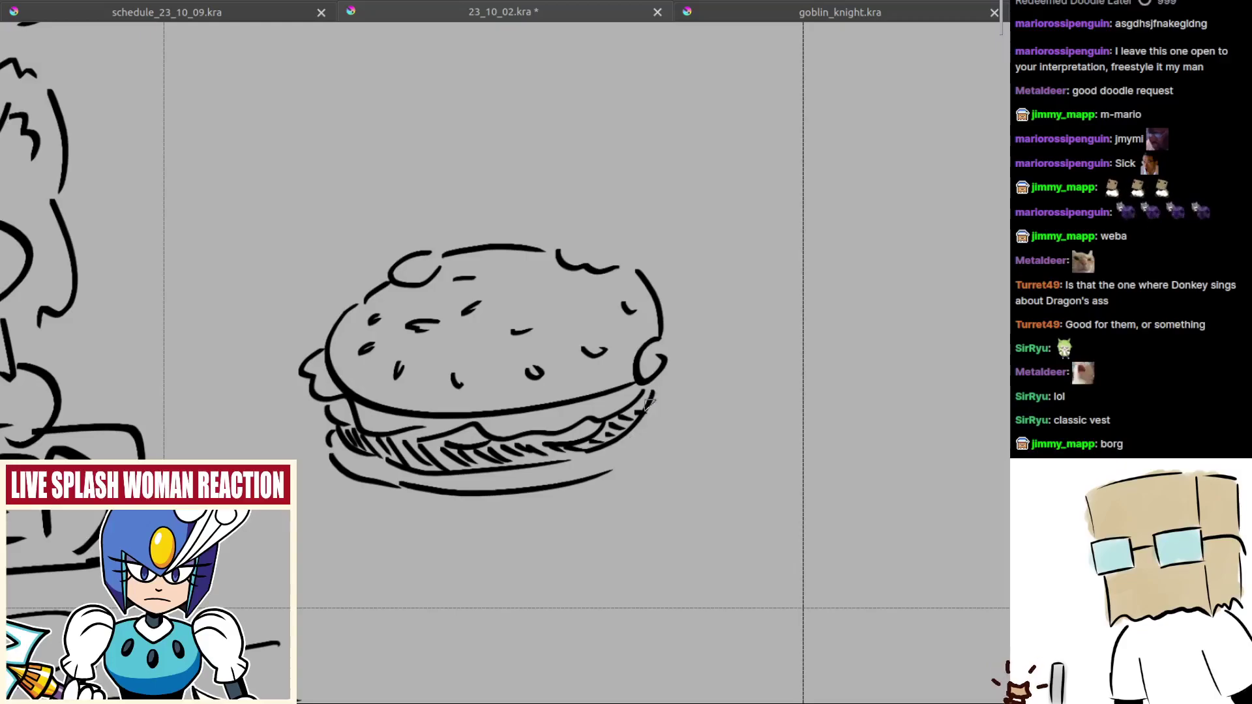
left_click_drag(657, 401, 623, 467)
Step: Draw a small face above the scalloped dip in the bun, with a slanted lid line and a solid black eye
left_click_drag(543, 245, 515, 290)
scroll(516, 291, "up", 1)
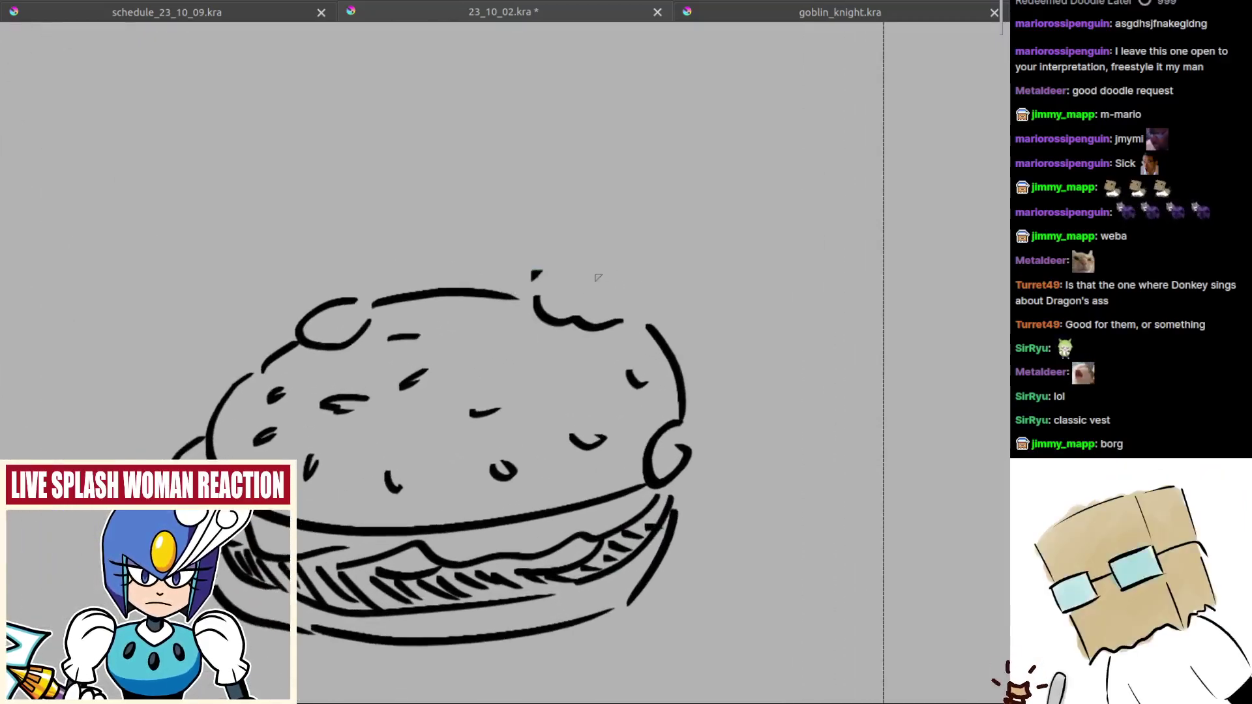
left_click_drag(596, 279, 611, 296)
key("ctrl+z")
left_click_drag(555, 252, 647, 313)
key("ctrl+z")
mouse_move(594, 283)
left_mouse_down()
mouse_move(621, 309)
mouse_move(605, 288)
left_mouse_up()
key("ctrl+z")
scroll(596, 295, "down", 2)
Step: Draw the character's puffy hair above the face, with a fringe and pointed strands hanging down the right side
mouse_move(520, 274)
left_mouse_down()
mouse_move(602, 320)
mouse_move(610, 290)
mouse_move(551, 268)
mouse_move(571, 217)
mouse_move(646, 202)
mouse_move(703, 260)
mouse_move(656, 285)
left_mouse_up()
scroll(587, 318, "up", 1)
key("ctrl+z")
left_click_drag(626, 271, 661, 338)
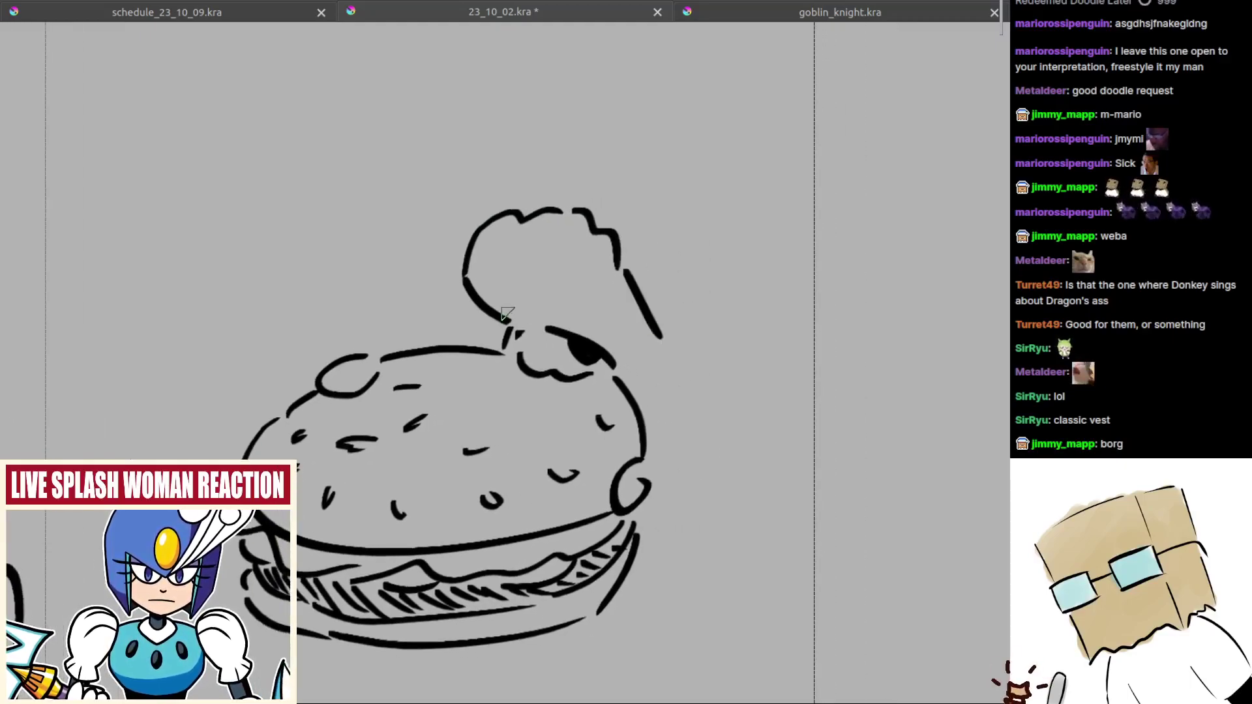
mouse_move(507, 315)
left_mouse_down()
mouse_move(574, 320)
mouse_move(620, 342)
mouse_move(623, 391)
left_mouse_up()
left_click_drag(663, 355, 657, 389)
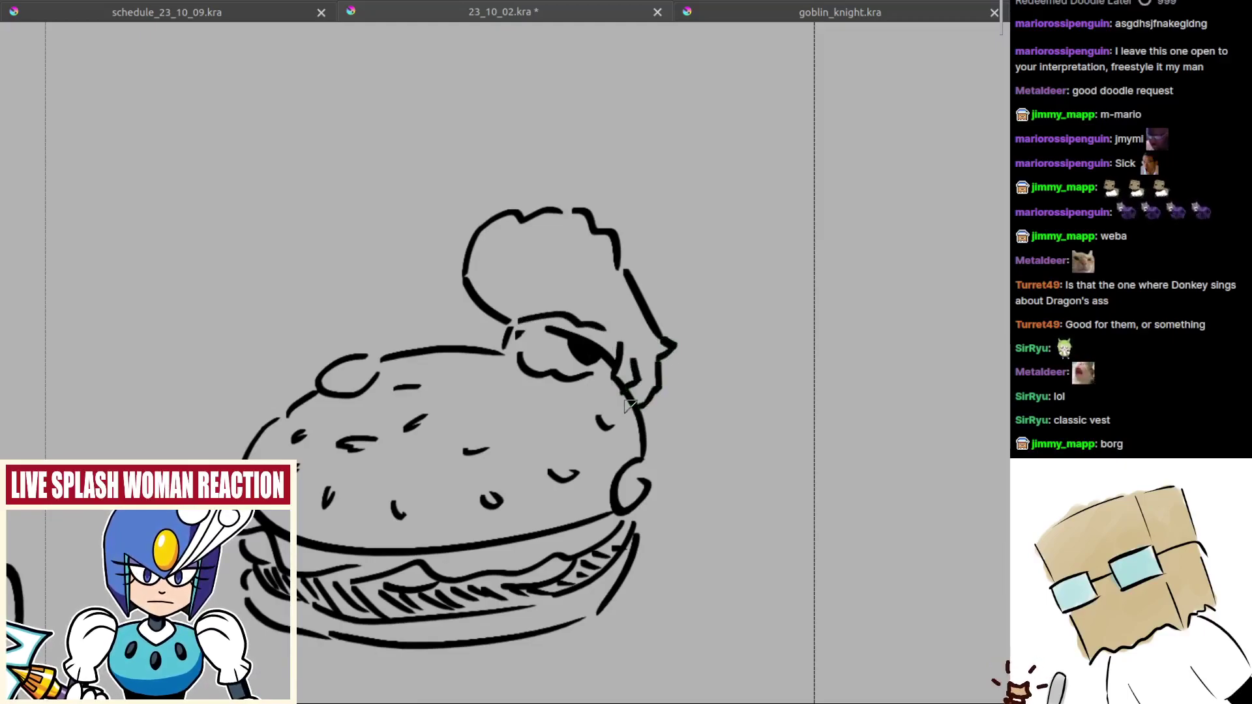
Step: Redraw the hand at the bun's right edge as a simple rounded shape
mouse_move(625, 450)
left_mouse_down()
mouse_move(635, 413)
mouse_move(653, 461)
mouse_move(649, 427)
mouse_move(647, 471)
left_mouse_up()
key("ctrl+z")
mouse_move(654, 428)
left_mouse_down()
mouse_move(668, 441)
mouse_move(647, 475)
left_mouse_up()
left_click_drag(657, 382, 675, 424)
left_click_drag(676, 423, 692, 431)
key("ctrl+z")
left_click_drag(685, 386, 713, 441)
key("ctrl+z")
left_click_drag(669, 385, 700, 424)
left_click_drag(702, 432, 717, 447)
key("ctrl+z")
key("ctrl+z")
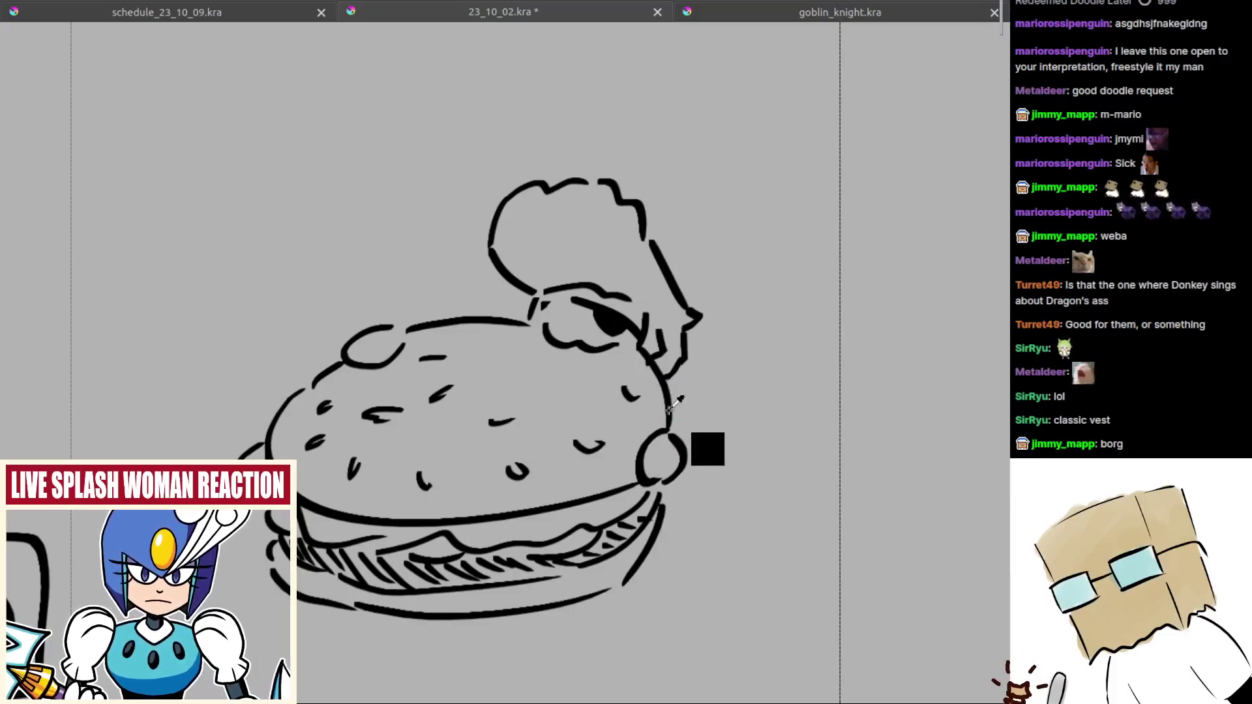
Step: Draw a wide curved plate rim around the burger's left side and along the front beneath the bottom bun
mouse_move(608, 384)
left_mouse_down()
mouse_move(656, 404)
mouse_move(608, 479)
mouse_move(667, 407)
mouse_move(594, 428)
left_mouse_up()
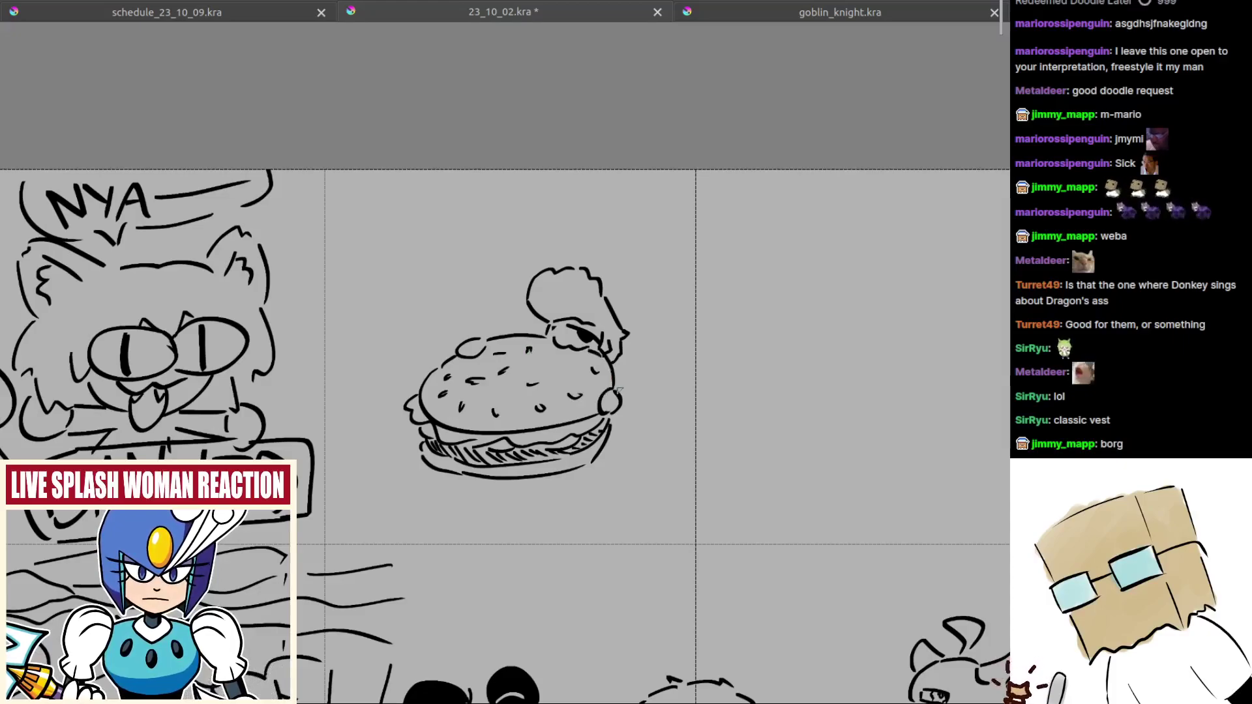
mouse_move(607, 418)
left_mouse_down()
mouse_move(600, 503)
mouse_move(624, 431)
left_mouse_up()
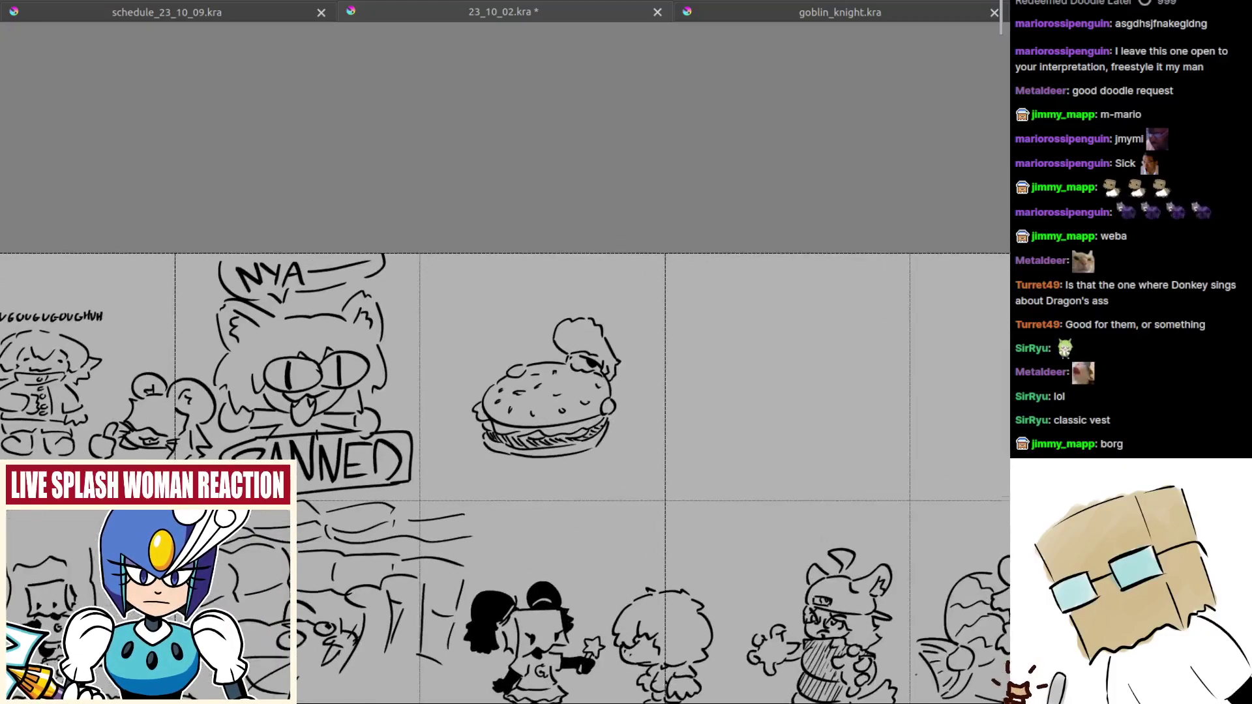
left_click_drag(467, 414, 437, 441)
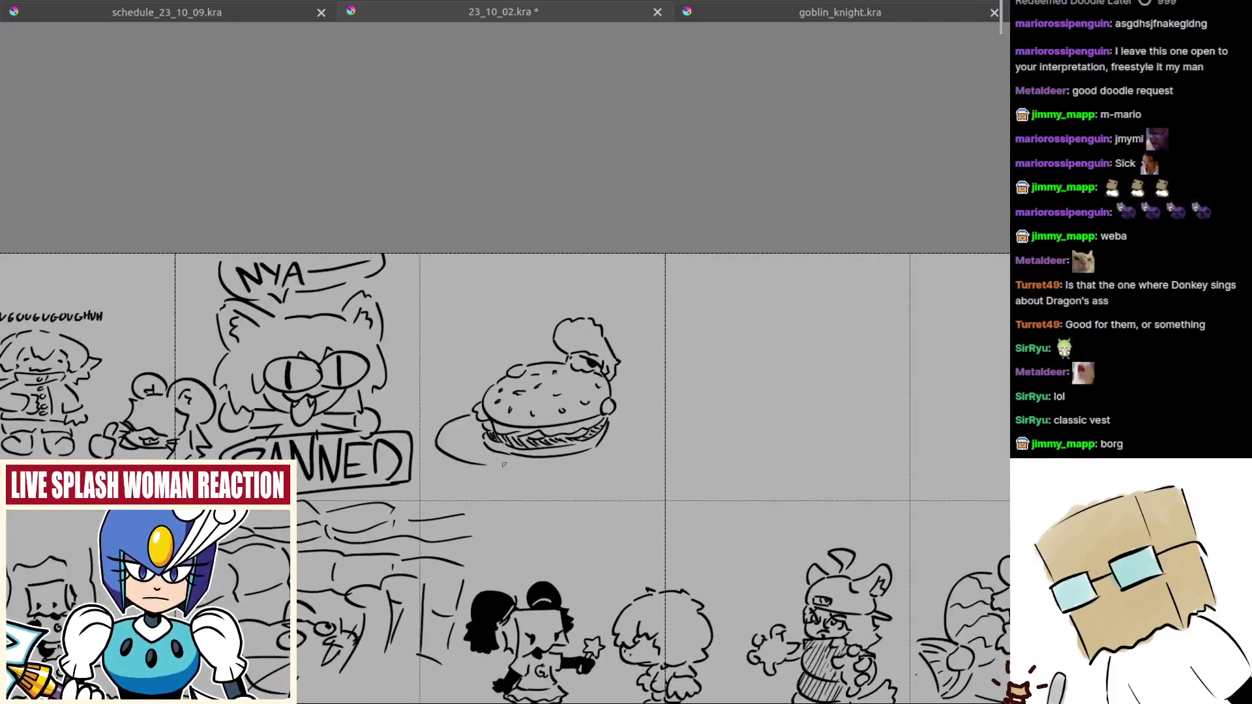
left_click_drag(497, 470, 634, 474)
key("ctrl+z")
mouse_move(498, 465)
left_mouse_down()
mouse_move(627, 462)
mouse_move(611, 458)
mouse_move(636, 438)
left_mouse_up()
key("ctrl+z")
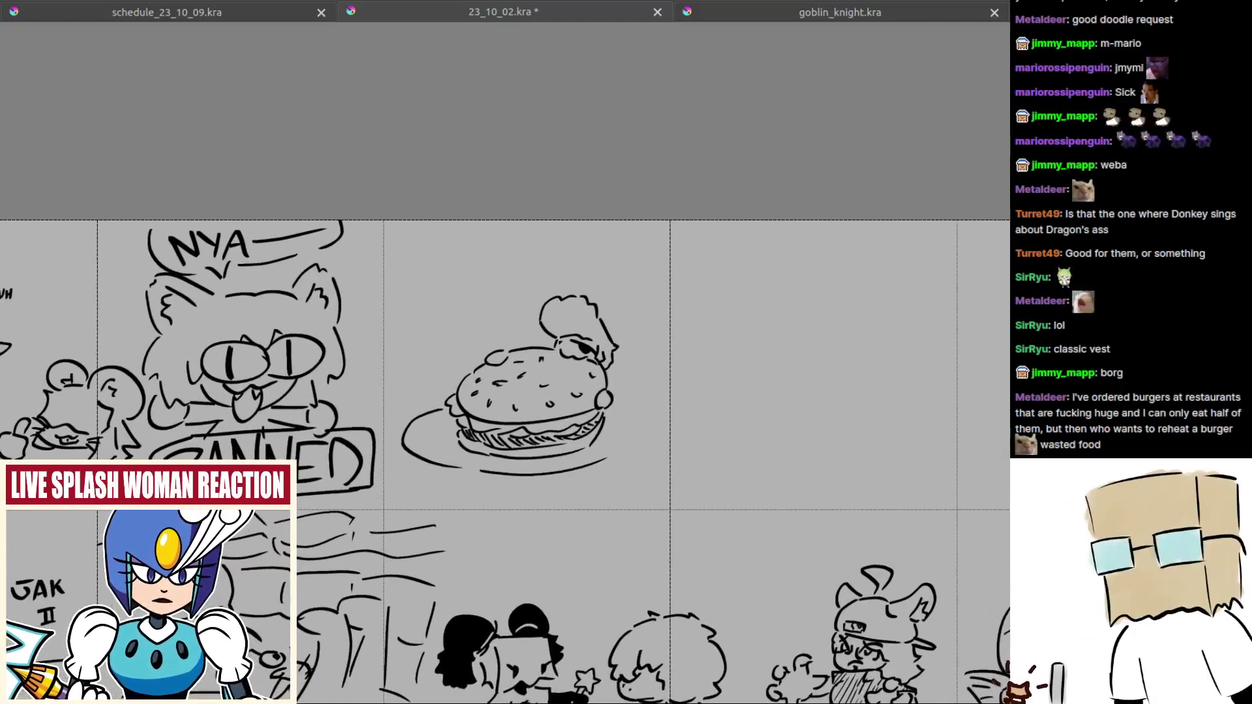
scroll(632, 469, "up", 1)
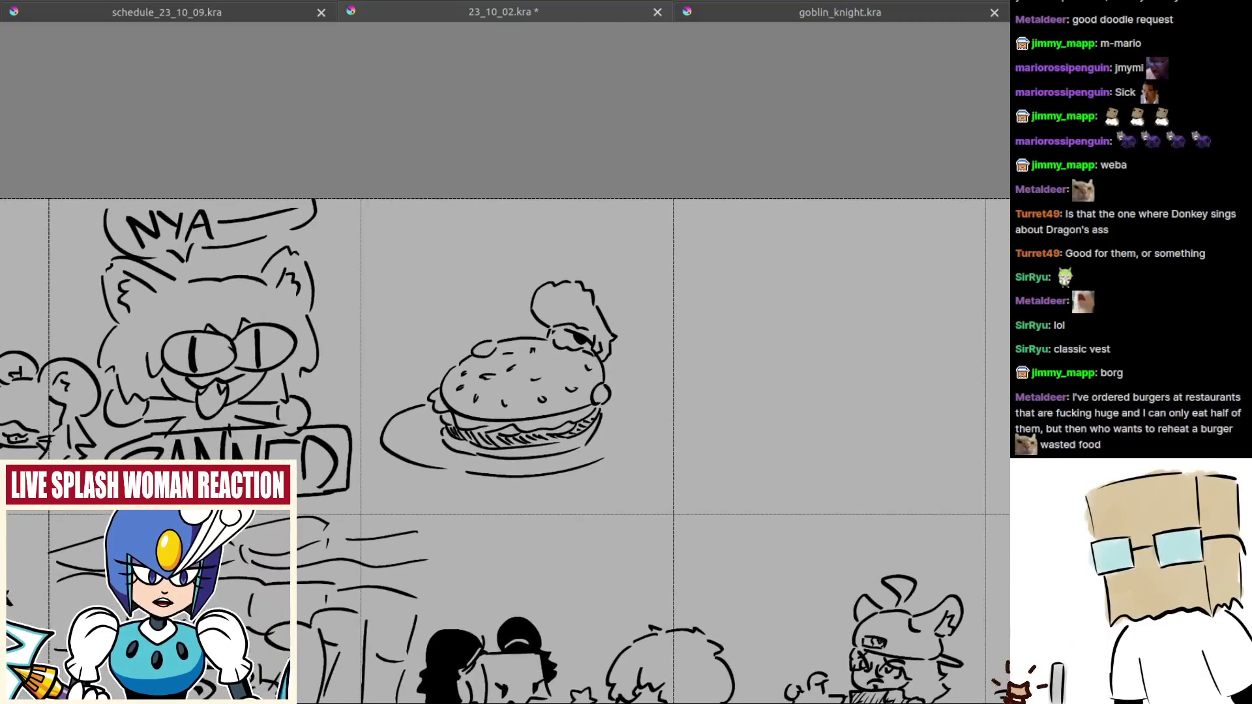
scroll(606, 419, "up", 1)
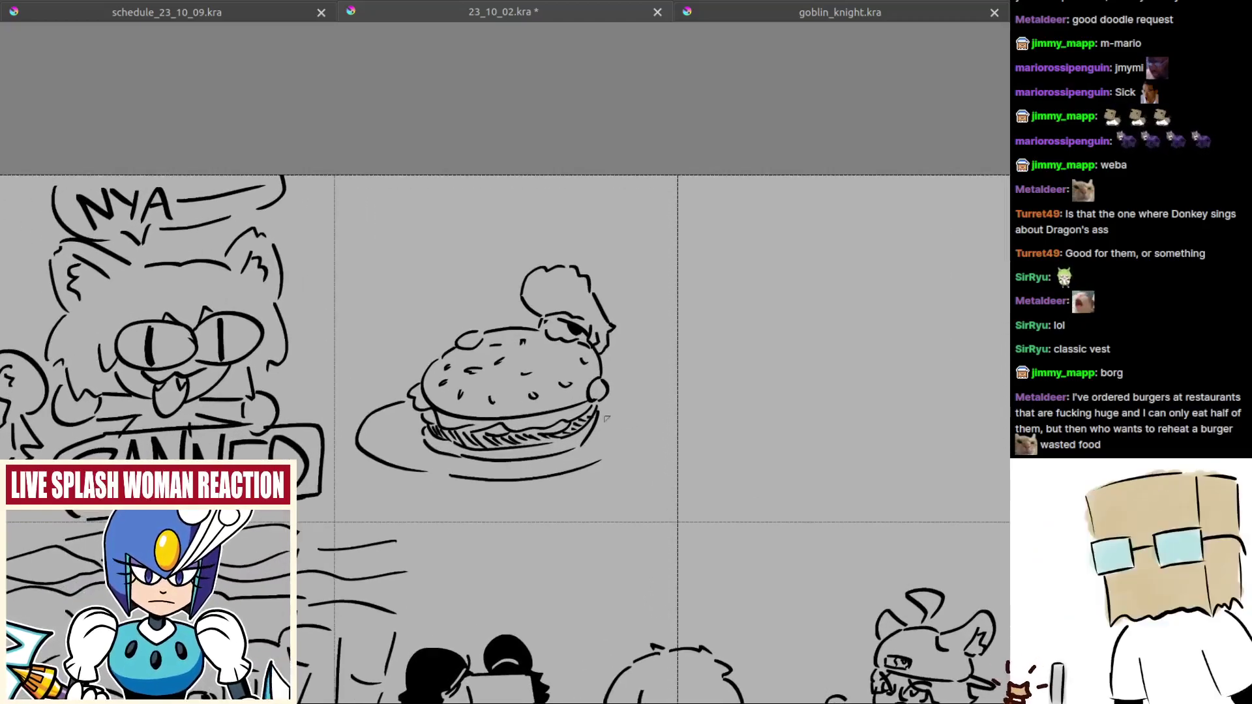
Step: Close the plate's rim with a curve on the burger's right side and save the drawing
mouse_move(601, 413)
left_mouse_down()
mouse_move(631, 425)
mouse_move(620, 459)
mouse_move(640, 440)
mouse_move(592, 446)
left_mouse_up()
key("ctrl+z")
key("ctrl+z")
scroll(665, 462, "down", 2)
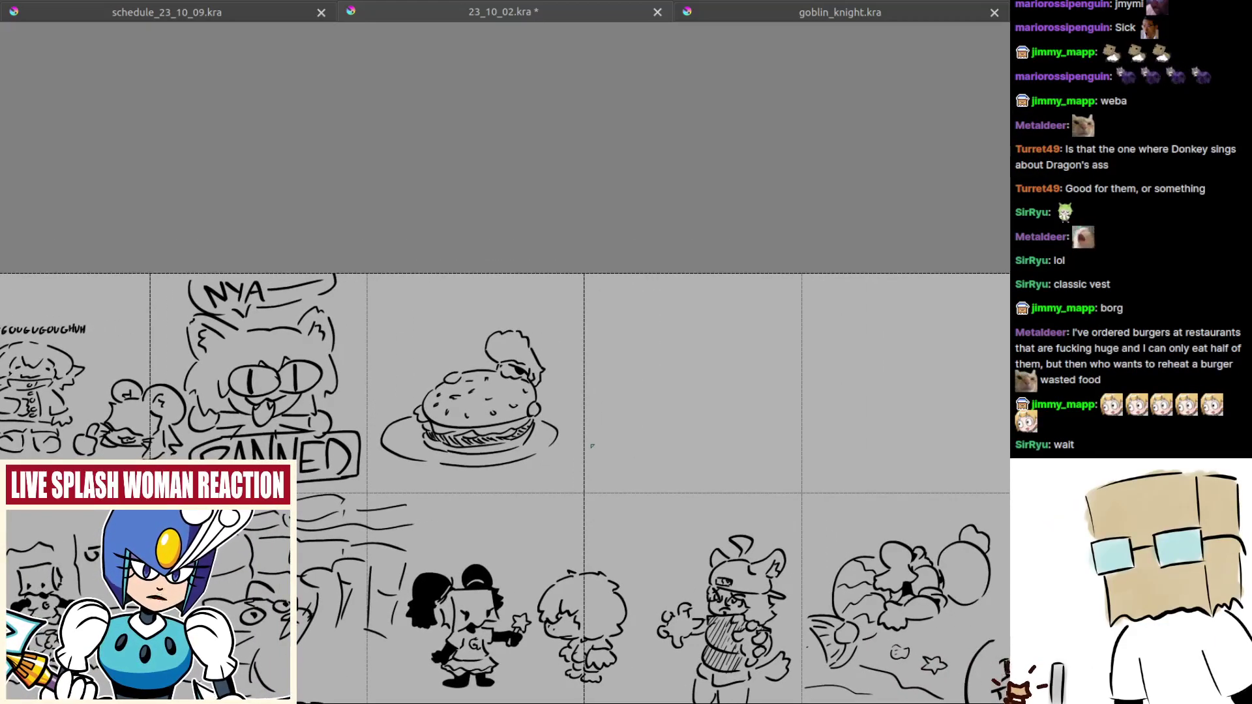
key("ctrl+s")
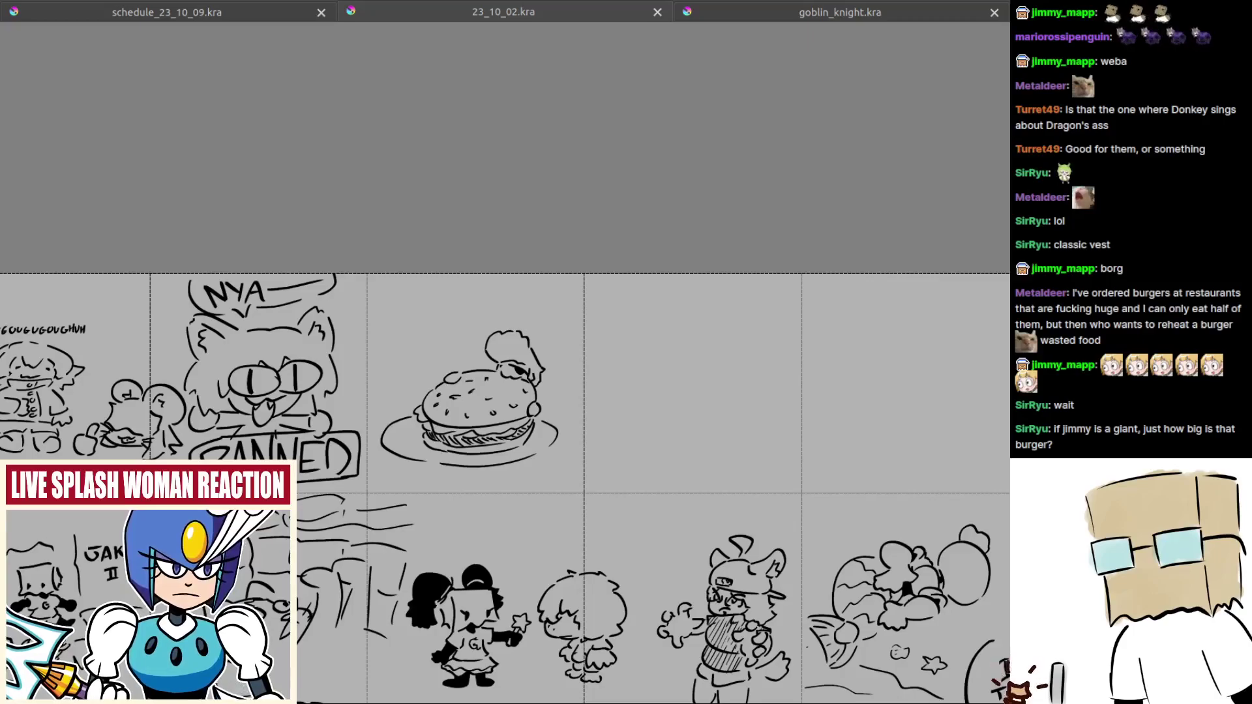
Step: Outline a round, pear-shaped body with two curved sides and a base in the empty cell right of the burger
left_click_drag(740, 428, 627, 357)
left_click_drag(623, 400, 512, 409)
mouse_move(513, 410)
left_mouse_down()
mouse_move(543, 361)
mouse_move(550, 397)
left_mouse_up()
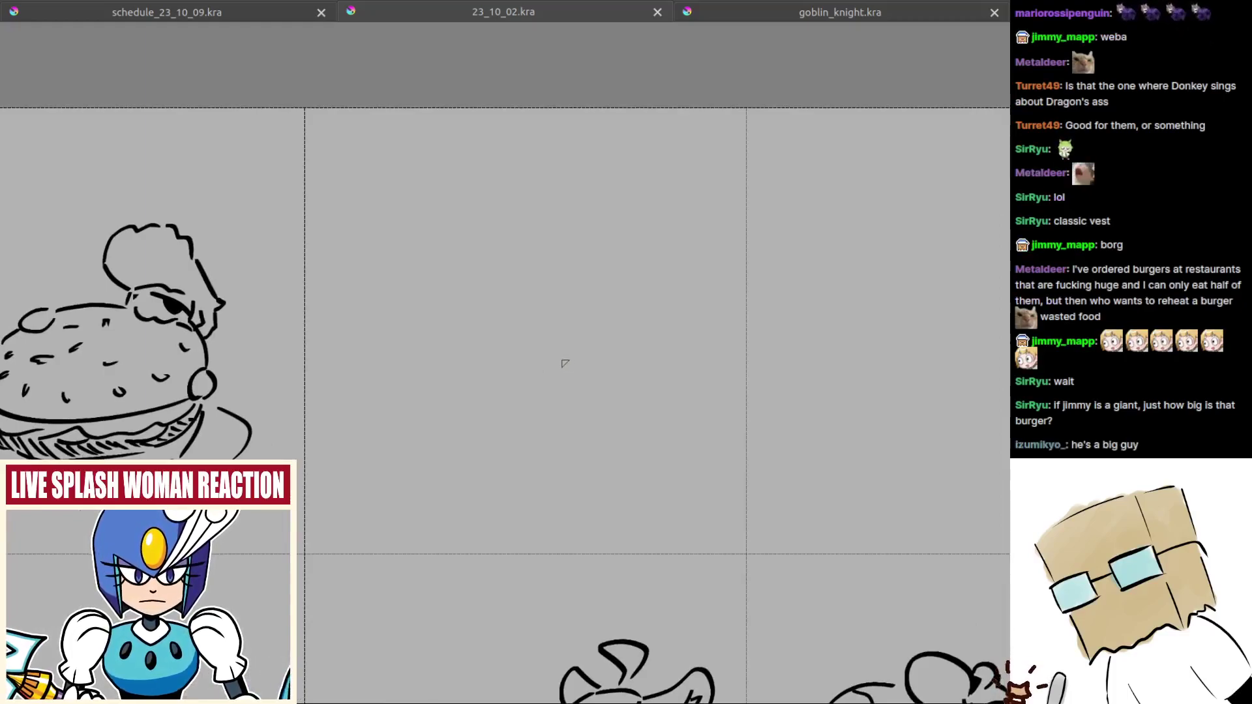
left_click_drag(550, 343, 532, 397)
key("ctrl+z")
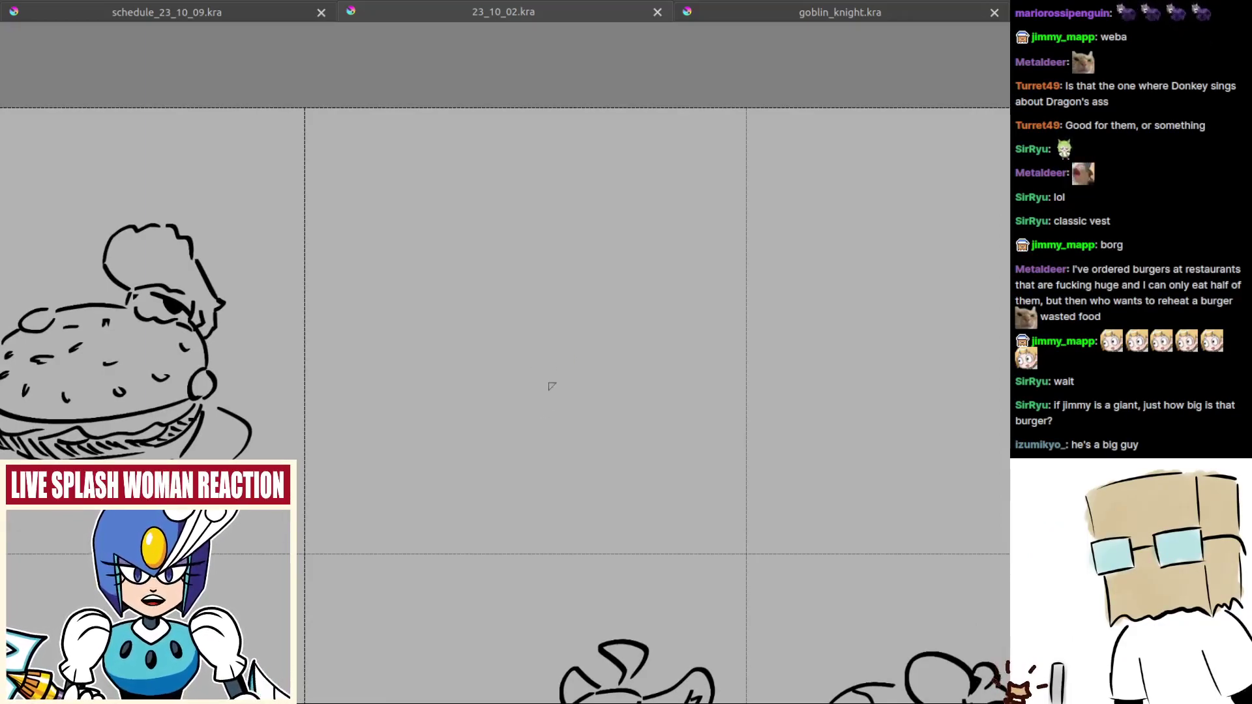
key("ctrl+z")
mouse_move(547, 349)
left_mouse_down()
mouse_move(538, 410)
mouse_move(635, 420)
left_mouse_up()
key("ctrl+z")
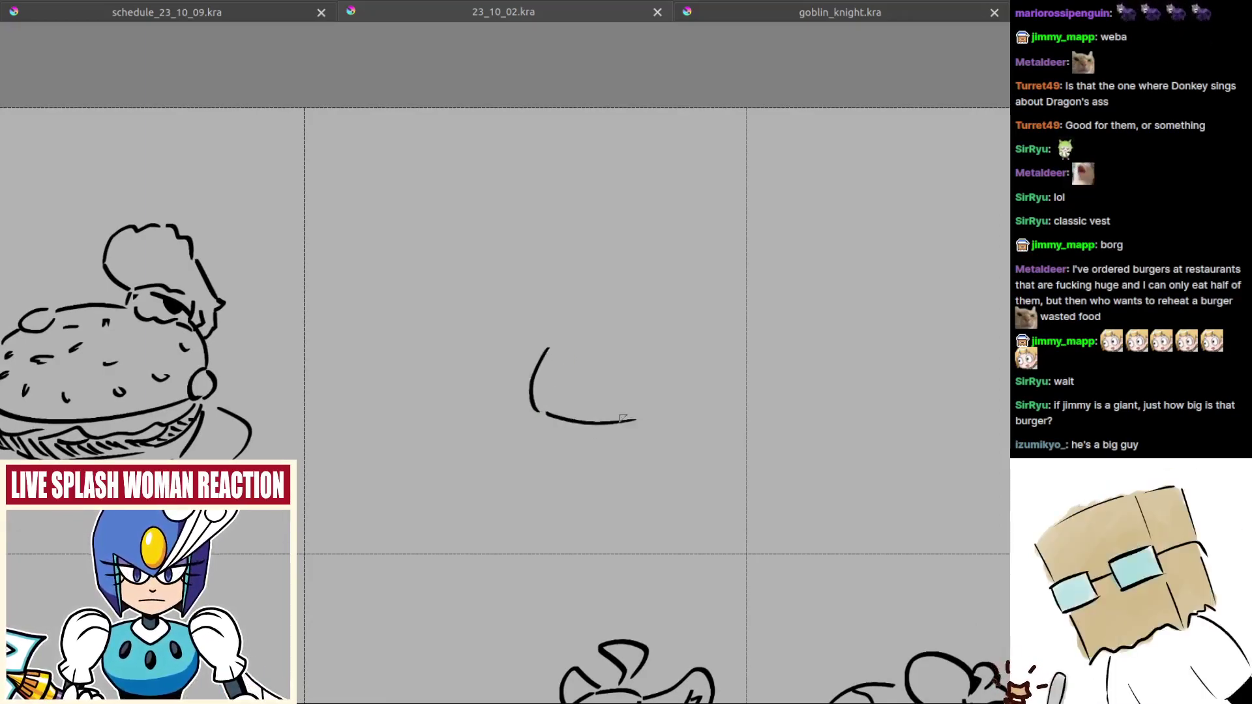
mouse_move(648, 357)
left_mouse_down()
mouse_move(665, 391)
mouse_move(657, 411)
left_mouse_up()
scroll(641, 368, "up", 1)
left_click_drag(670, 310, 721, 345)
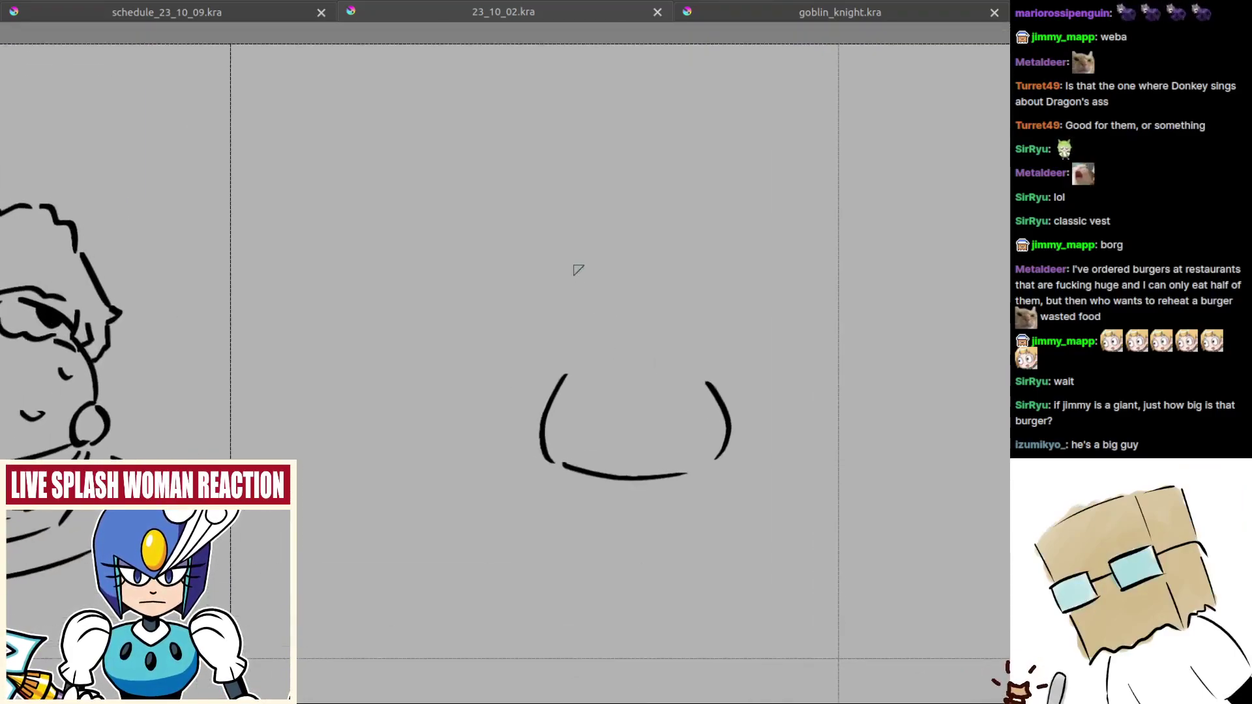
Step: Draw tall puffy hair above the body, with a jagged top, a wavy strand on the right and a fringe line
left_click_drag(594, 311, 580, 263)
mouse_move(626, 224)
left_mouse_down()
mouse_move(681, 242)
mouse_move(693, 285)
left_mouse_up()
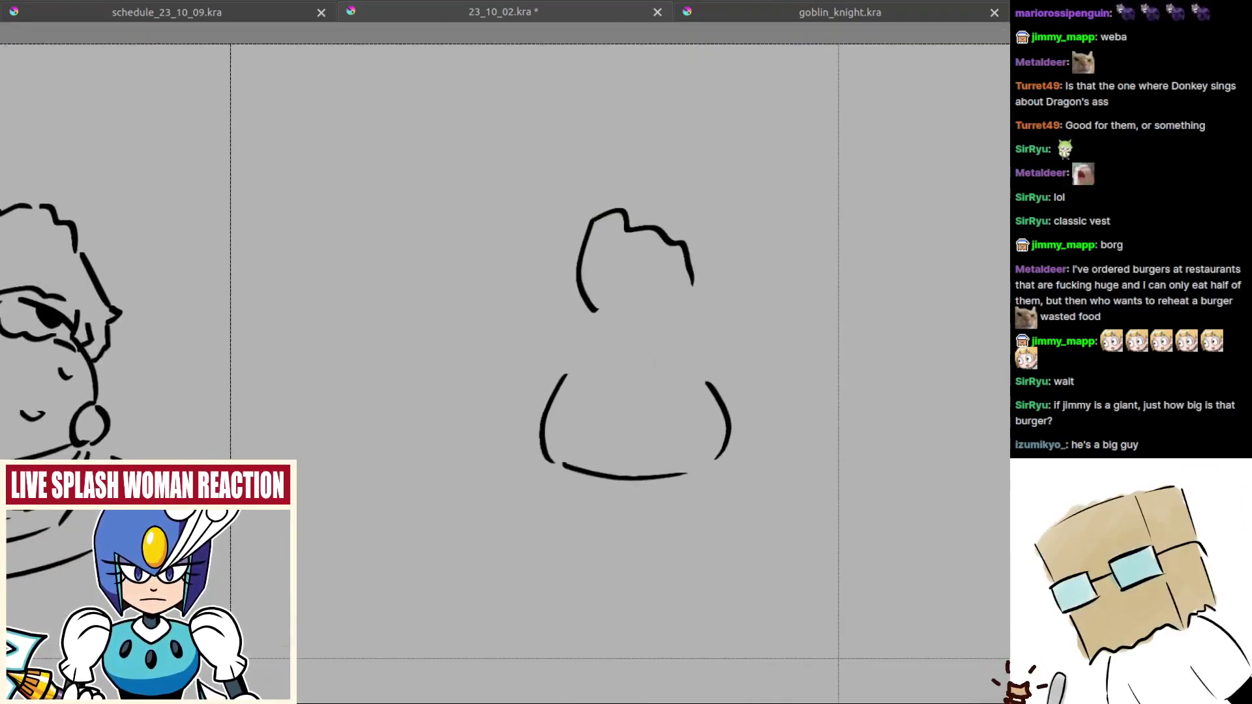
scroll(647, 336, "up", 1)
key("ctrl+z")
key("ctrl+z")
mouse_move(573, 288)
left_mouse_down()
mouse_move(593, 203)
mouse_move(574, 190)
mouse_move(577, 169)
mouse_move(602, 159)
mouse_move(669, 196)
mouse_move(728, 266)
mouse_move(711, 262)
mouse_move(734, 293)
left_mouse_up()
key("ctrl+z")
scroll(628, 332, "up", 1)
left_click_drag(579, 282, 725, 311)
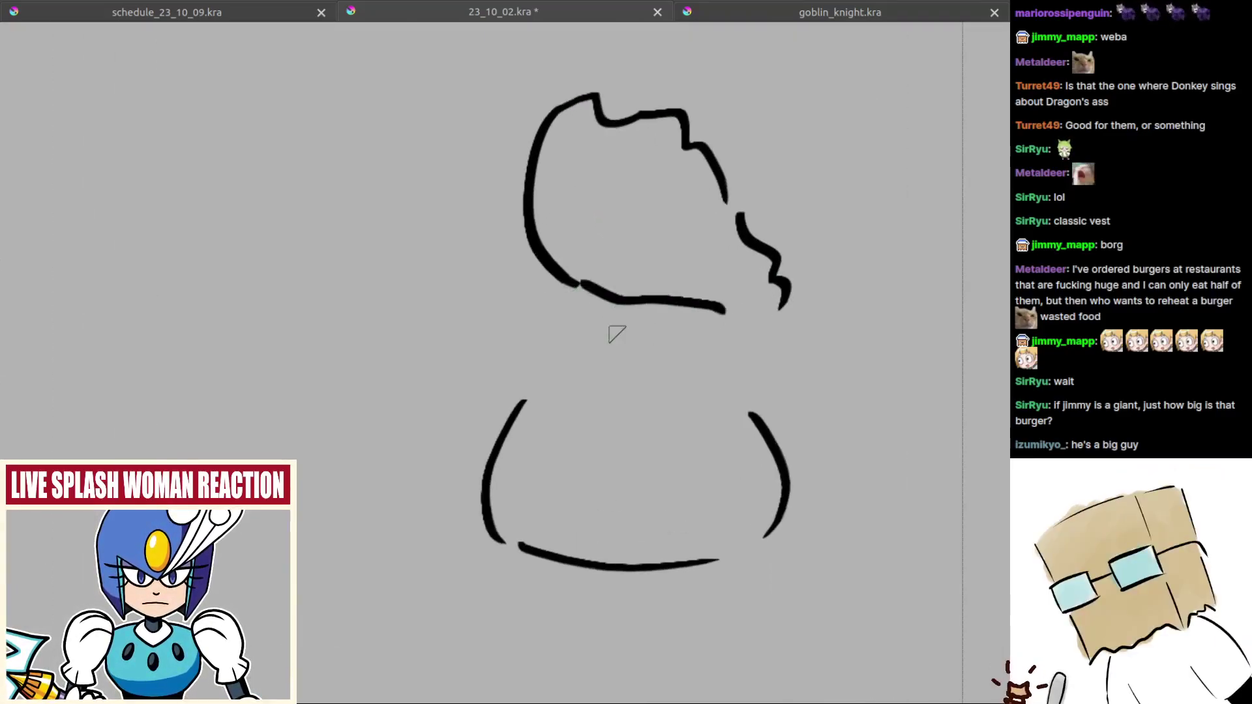
Step: Draw the face under the fringe with a small dot eye, a solid black eye, a wavy mouth and a rounded chin
mouse_move(594, 321)
left_mouse_down()
mouse_move(583, 328)
mouse_move(646, 309)
mouse_move(716, 346)
left_mouse_up()
key("ctrl+z")
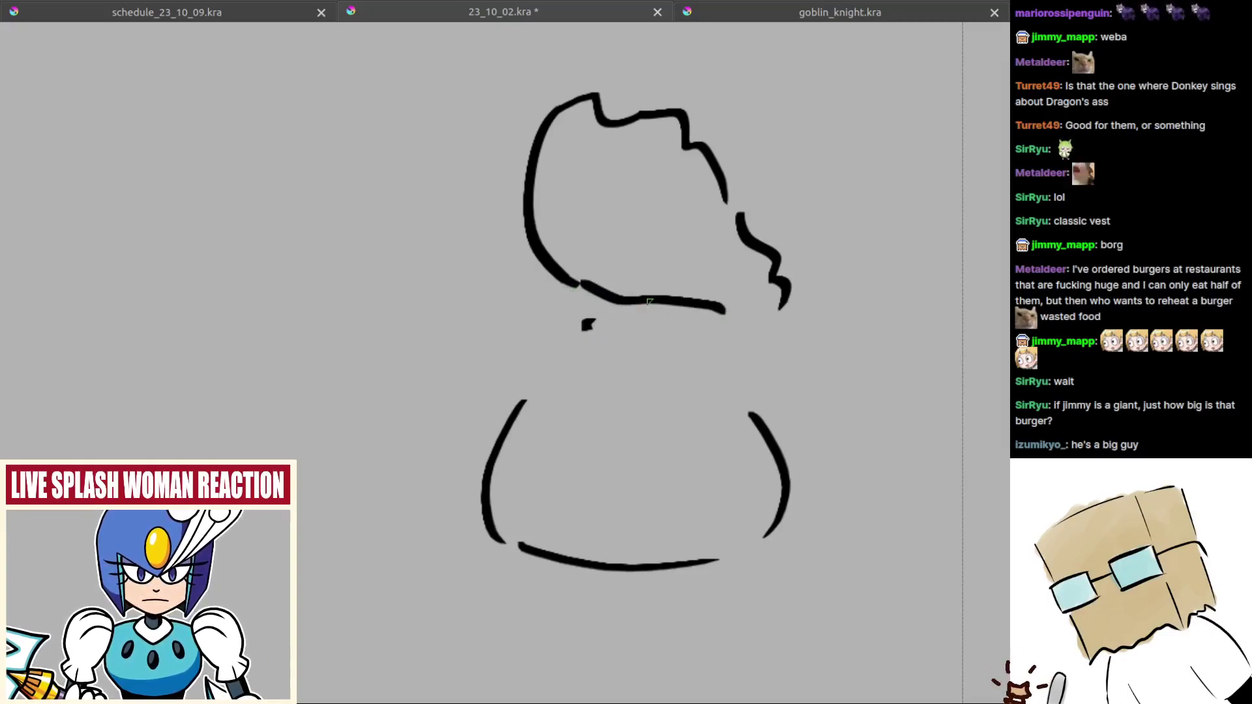
mouse_move(649, 301)
left_mouse_down()
mouse_move(704, 338)
mouse_move(650, 308)
mouse_move(698, 335)
mouse_move(660, 311)
mouse_move(678, 334)
left_mouse_up()
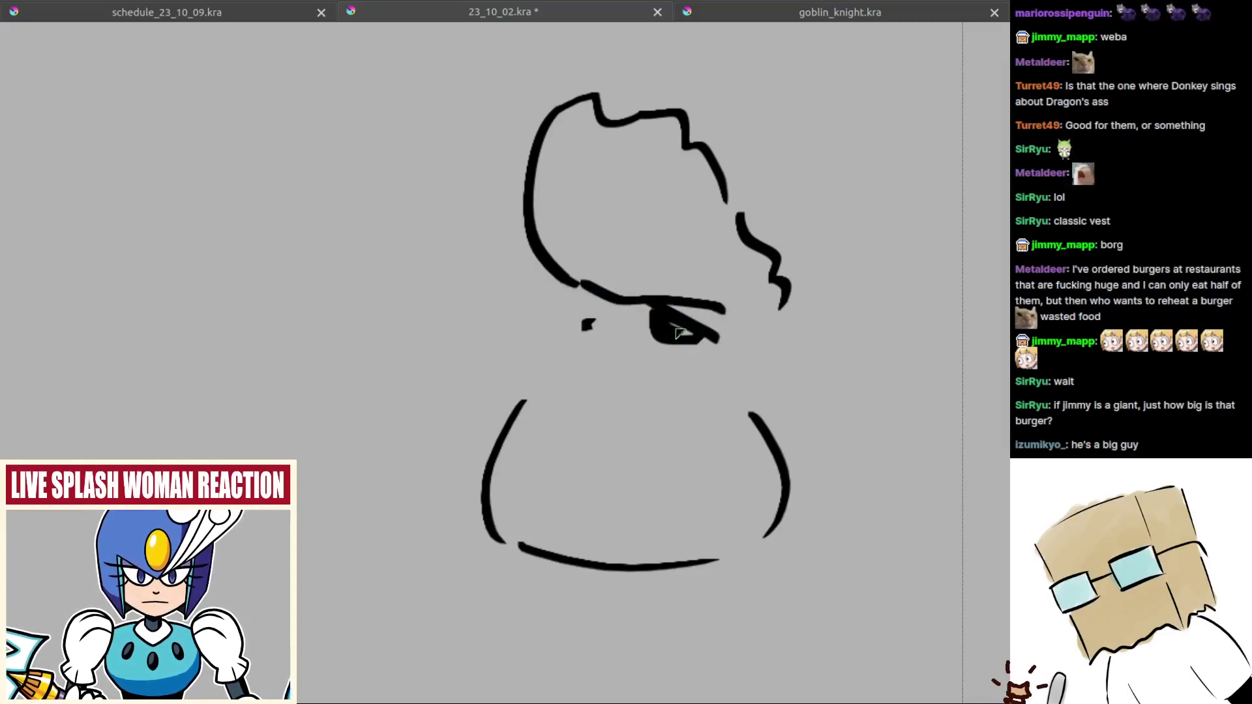
left_click_drag(597, 351, 652, 358)
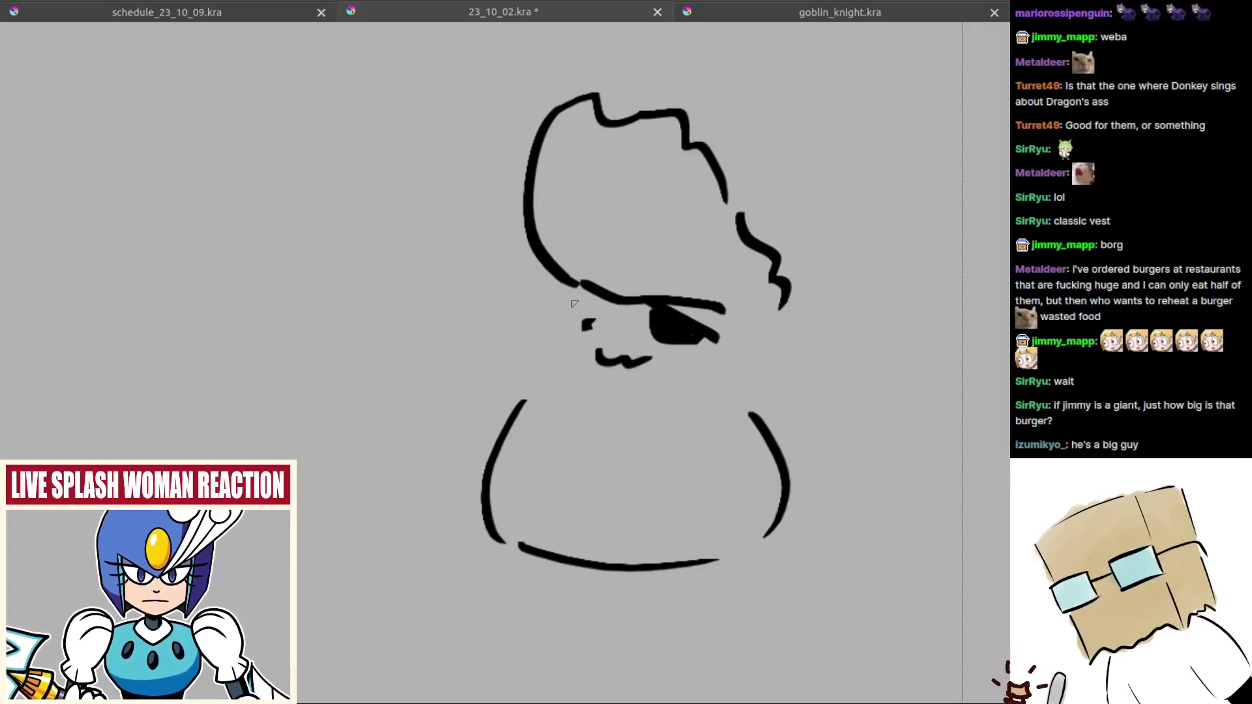
mouse_move(575, 303)
left_mouse_down()
mouse_move(592, 383)
mouse_move(562, 319)
mouse_move(628, 379)
mouse_move(571, 372)
left_mouse_up()
key("ctrl+z")
left_click_drag(553, 362, 645, 348)
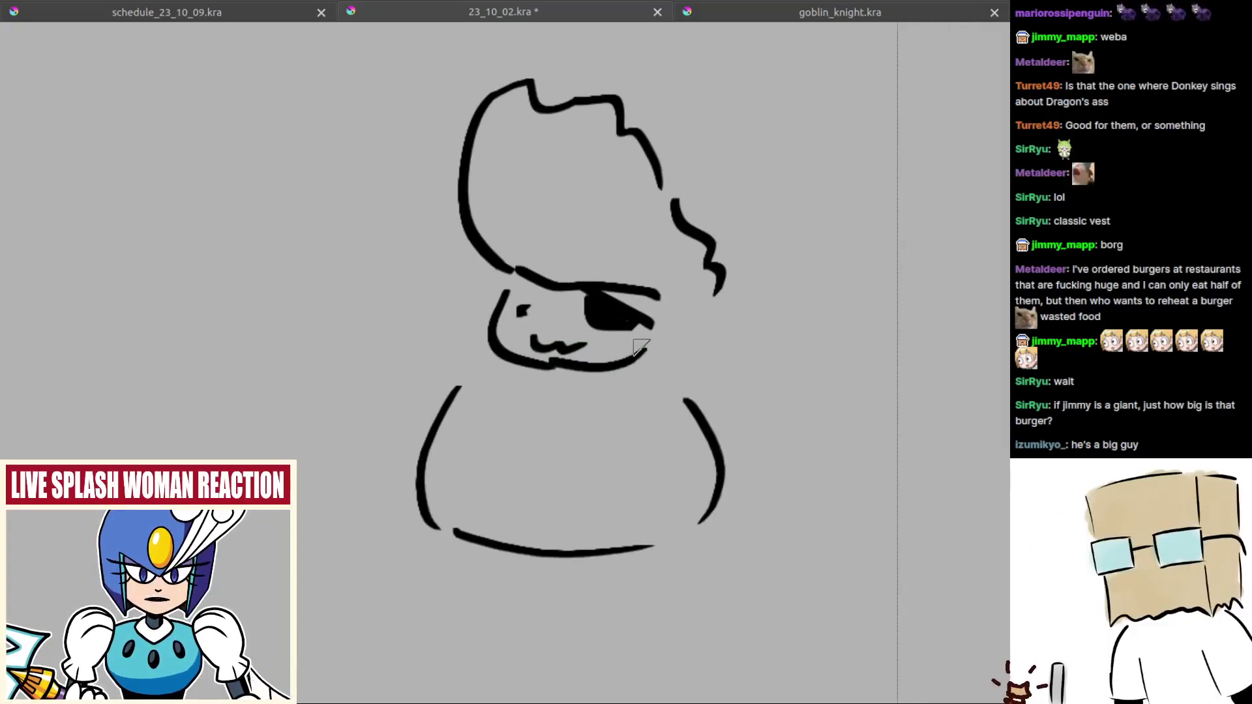
key("ctrl+z")
mouse_move(573, 369)
left_mouse_down()
mouse_move(627, 366)
mouse_move(651, 346)
left_mouse_up()
Step: Add the jagged hair ends beside the face and two short raised arms with rounded hands
mouse_move(658, 301)
left_mouse_down()
mouse_move(653, 324)
mouse_move(672, 354)
left_mouse_up()
key("ctrl+z")
left_click_drag(701, 307, 687, 360)
mouse_move(652, 378)
left_mouse_down()
mouse_move(693, 371)
mouse_move(638, 347)
left_mouse_up()
mouse_move(747, 337)
left_mouse_down()
mouse_move(659, 327)
mouse_move(675, 353)
mouse_move(713, 310)
mouse_move(706, 325)
mouse_move(693, 298)
mouse_move(703, 328)
mouse_move(799, 356)
left_mouse_up()
key("ctrl+z")
key("ctrl+z")
left_click_drag(570, 328, 538, 354)
mouse_move(557, 327)
left_mouse_down()
mouse_move(536, 303)
mouse_move(502, 299)
mouse_move(524, 345)
mouse_move(546, 315)
left_mouse_up()
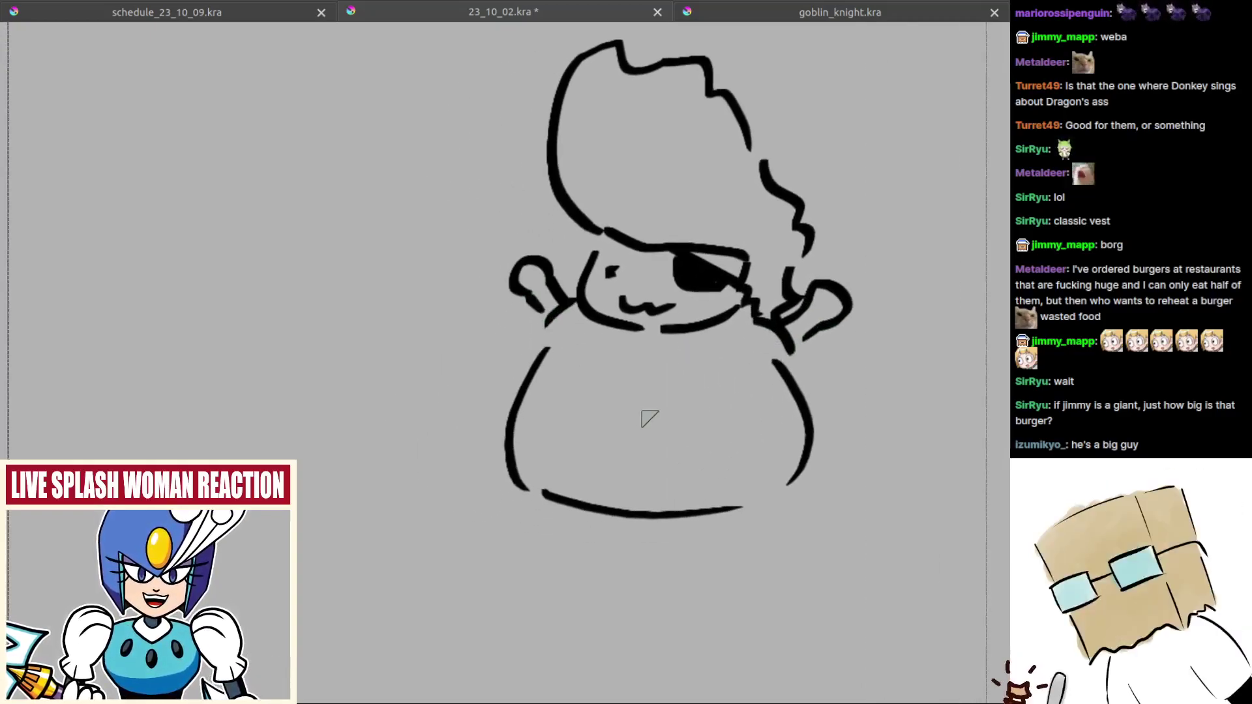
Step: Draw two short legs with small outward-pointing feet under the round body
left_click_drag(632, 387, 601, 344)
left_click_drag(525, 528, 506, 518)
mouse_move(488, 465)
left_mouse_down()
mouse_move(505, 483)
mouse_move(614, 489)
left_mouse_up()
key("ctrl+z")
mouse_move(497, 463)
left_mouse_down()
mouse_move(516, 485)
mouse_move(571, 485)
left_mouse_up()
key("ctrl+z")
mouse_move(650, 482)
left_mouse_down()
mouse_move(672, 489)
mouse_move(720, 472)
left_mouse_up()
key("ctrl+z")
key("ctrl+z")
mouse_move(512, 486)
left_mouse_down()
mouse_move(484, 504)
mouse_move(551, 494)
left_mouse_up()
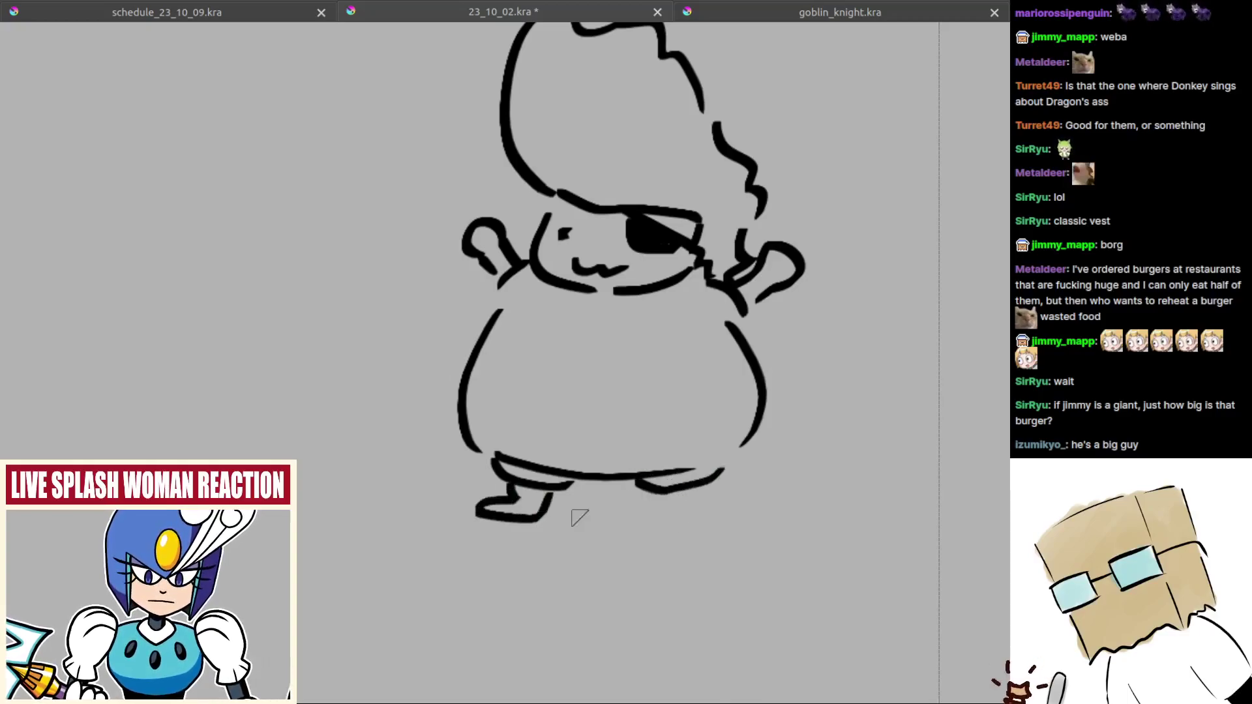
mouse_move(655, 494)
left_mouse_down()
mouse_move(673, 515)
mouse_move(725, 504)
mouse_move(706, 489)
left_mouse_up()
scroll(678, 515, "down", 4)
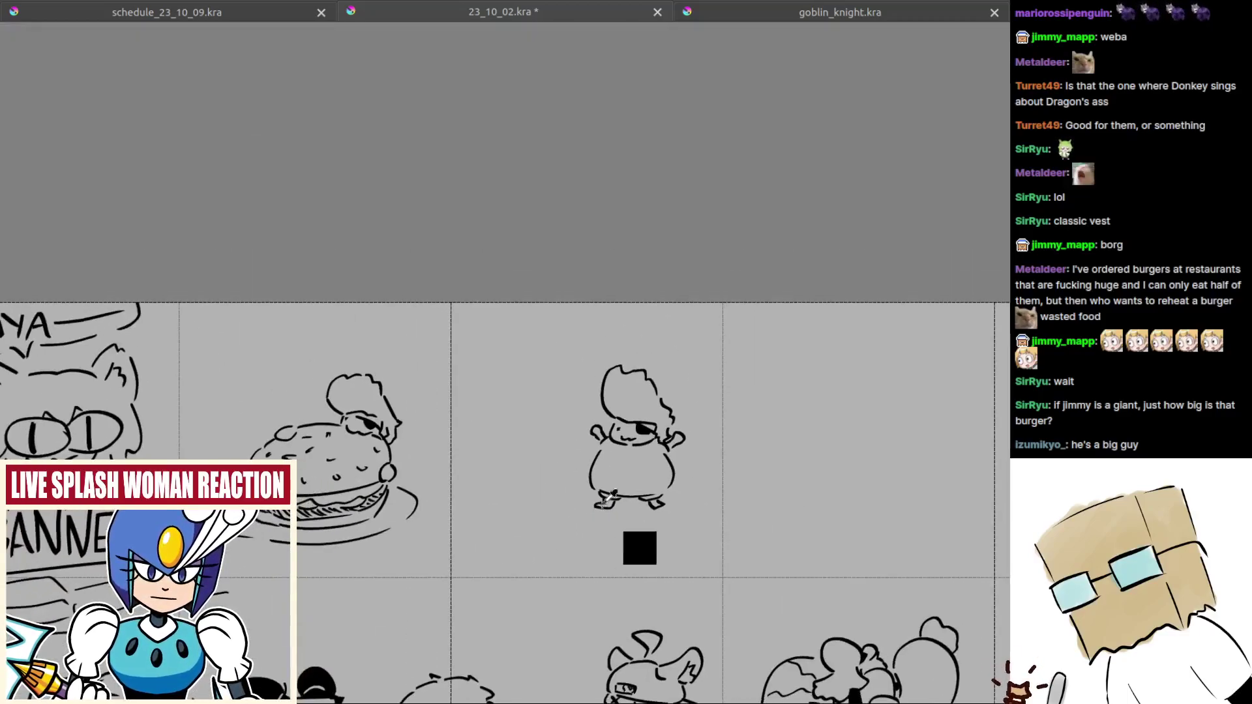
Step: Examine the pasted burger-creature picture among the doodles farther down the sheet
scroll(646, 417, "up", 2)
left_click_drag(596, 470, 643, 427)
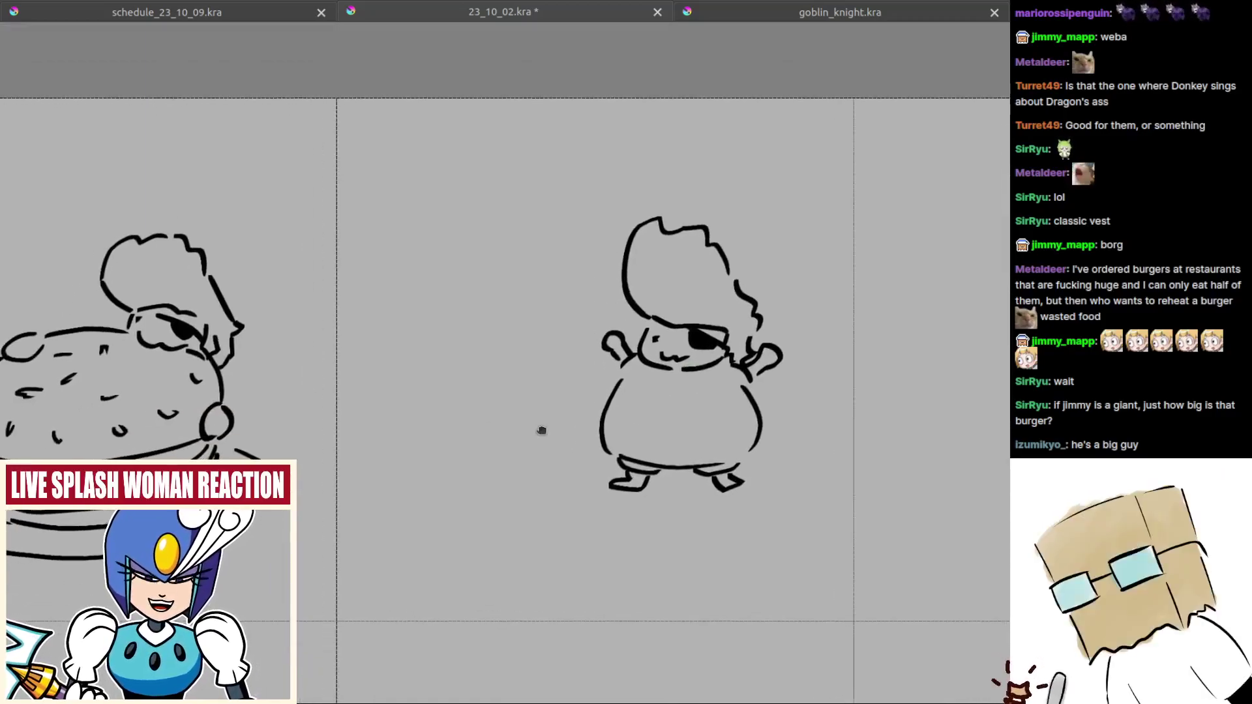
left_click_drag(542, 431, 537, 433)
scroll(699, 465, "up", 3)
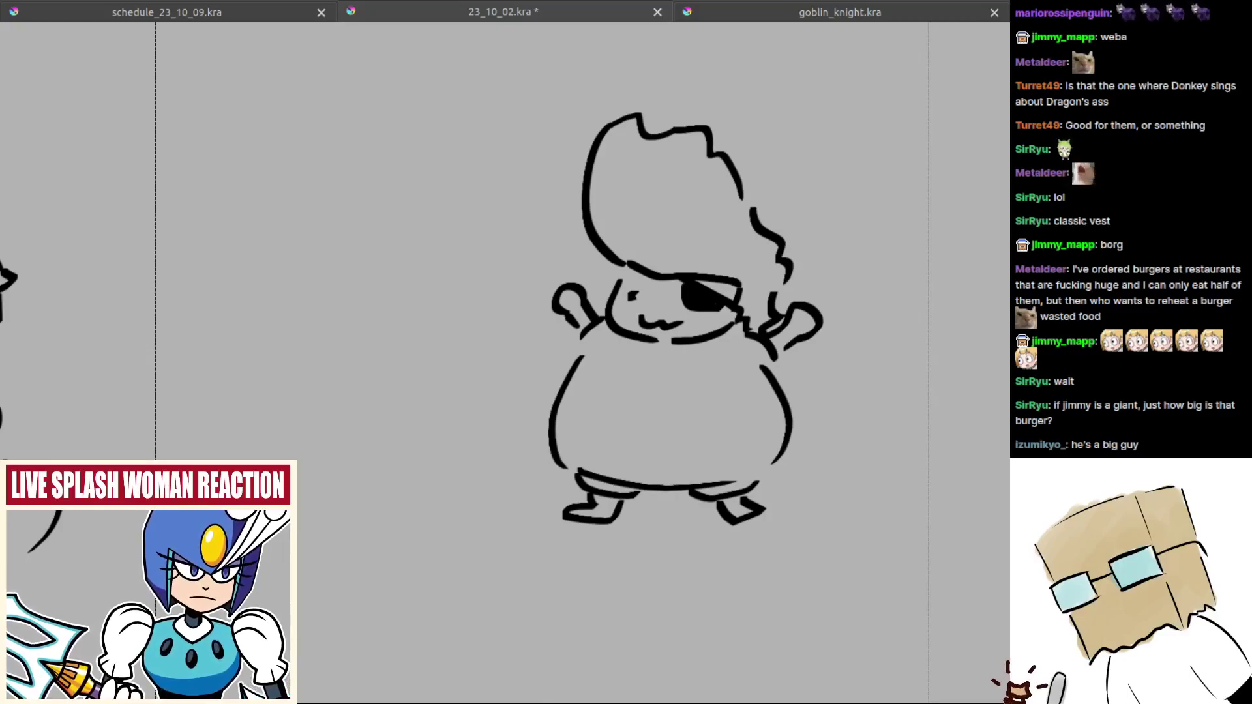
scroll(557, 349, "down", 4)
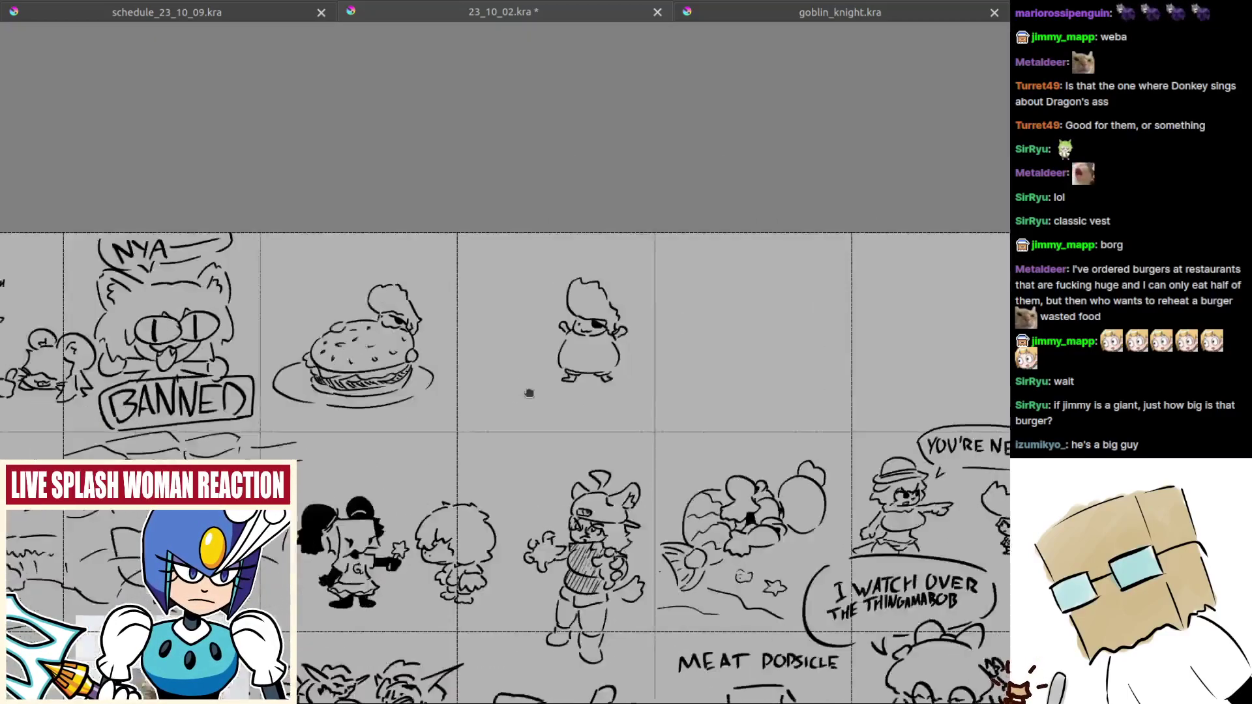
left_click_drag(529, 393, 759, 244)
scroll(467, 461, "up", 4)
left_click_drag(456, 469, 753, 26)
left_click_drag(556, 409, 689, 218)
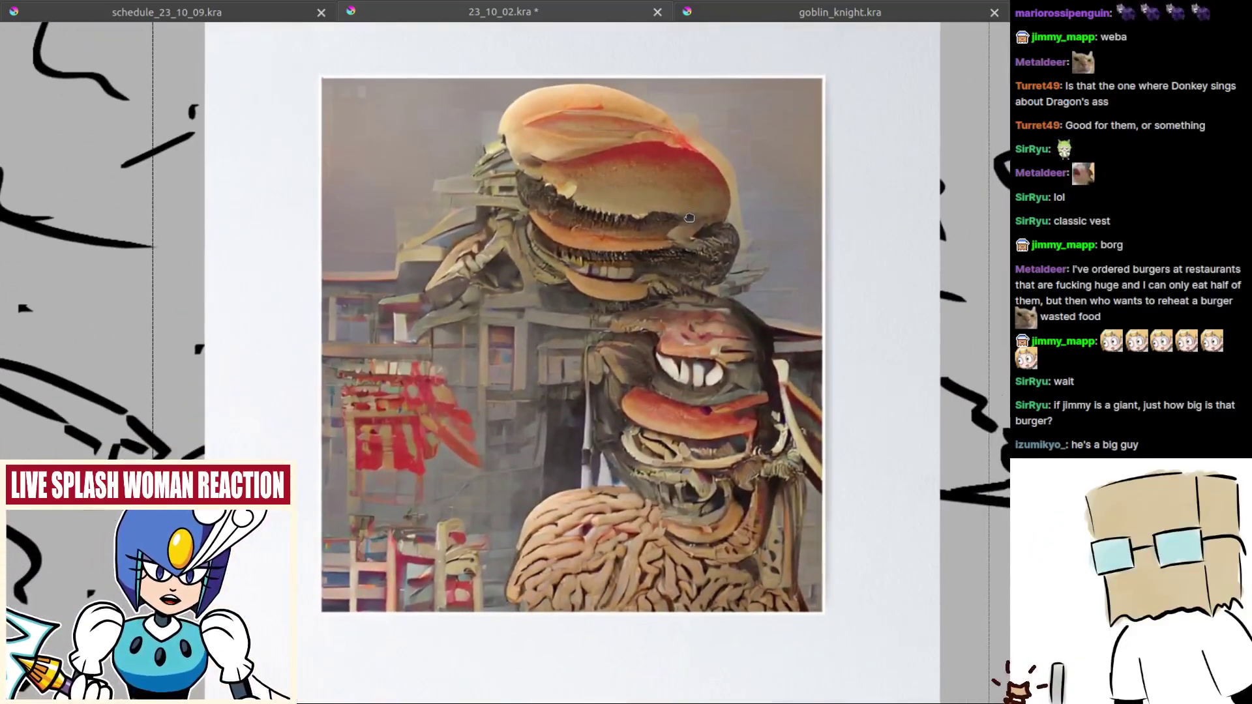
scroll(678, 261, "down", 3)
scroll(661, 323, "up", 3)
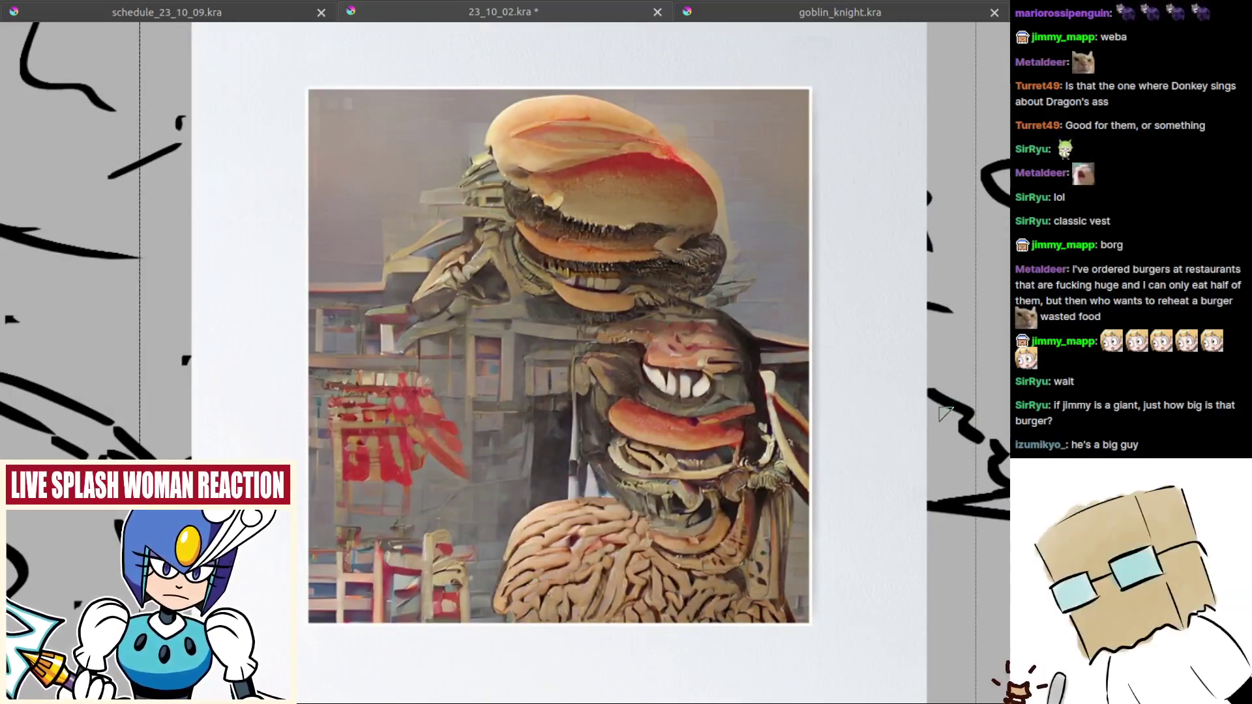
scroll(946, 415, "down", 1)
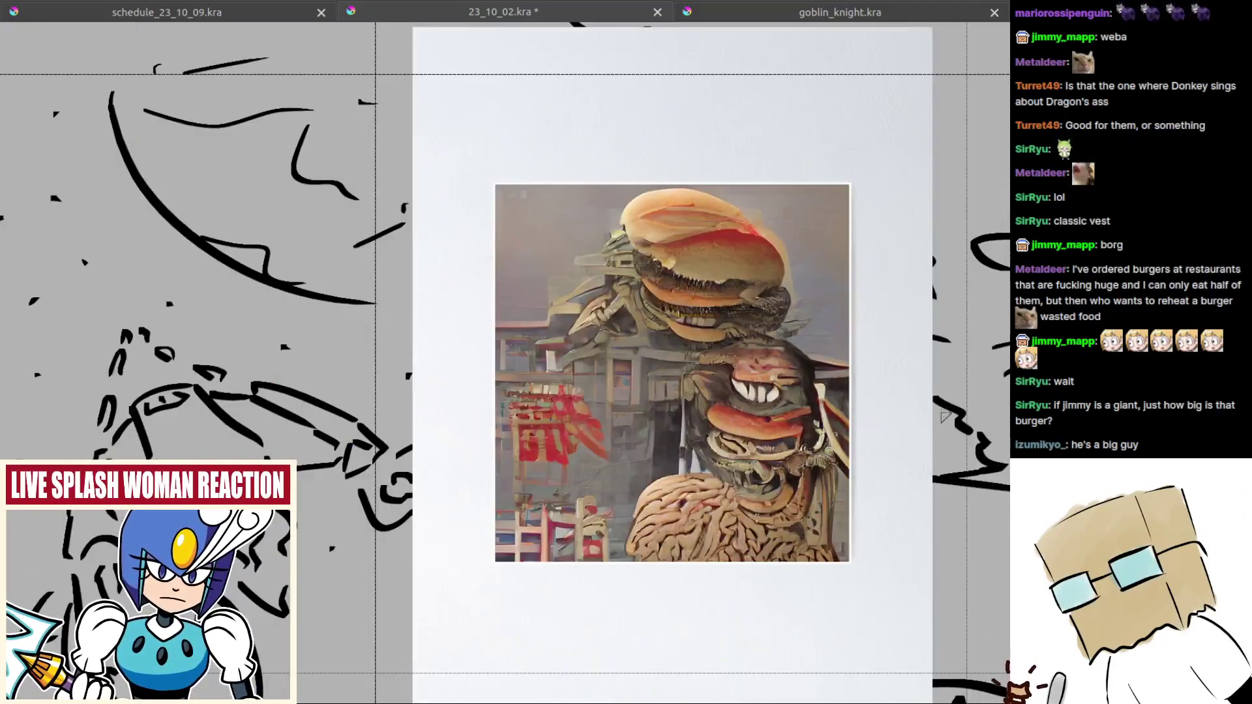
scroll(911, 576, "down", 1)
left_click_drag(912, 576, 748, 577)
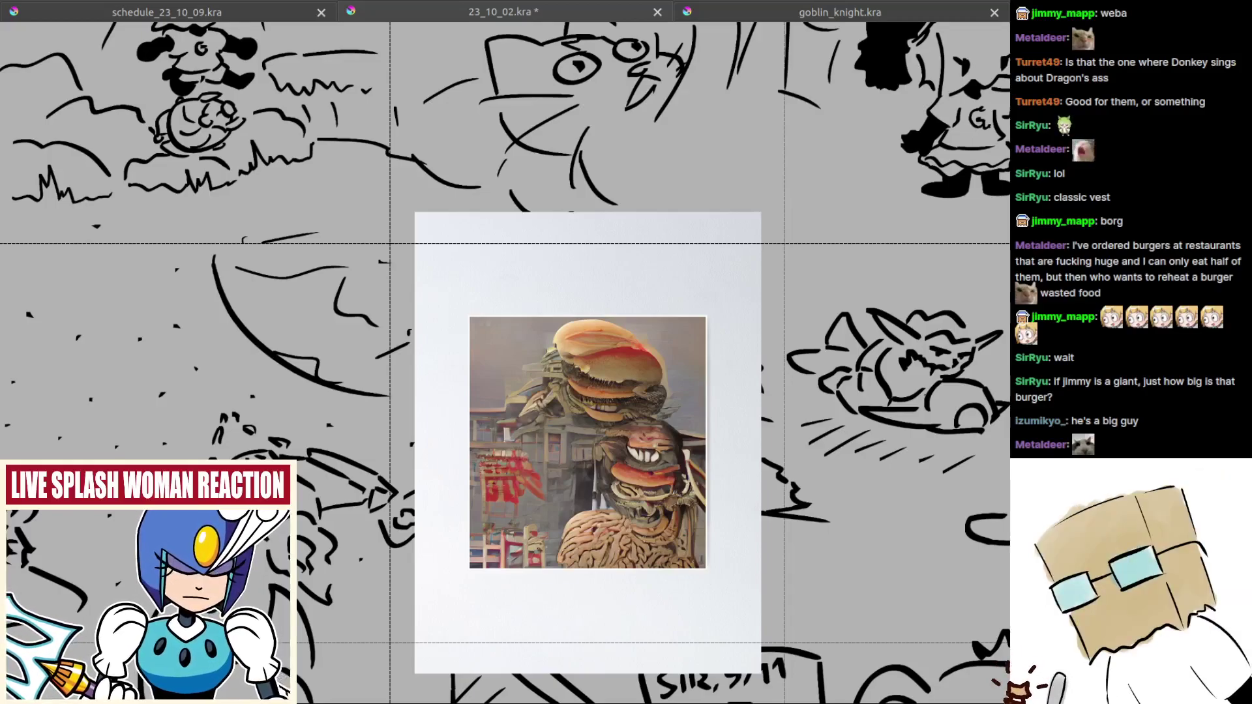
scroll(739, 270, "down", 1)
left_click_drag(720, 366, 598, 429)
key("ctrl+z")
left_click_drag(797, 316, 385, 536)
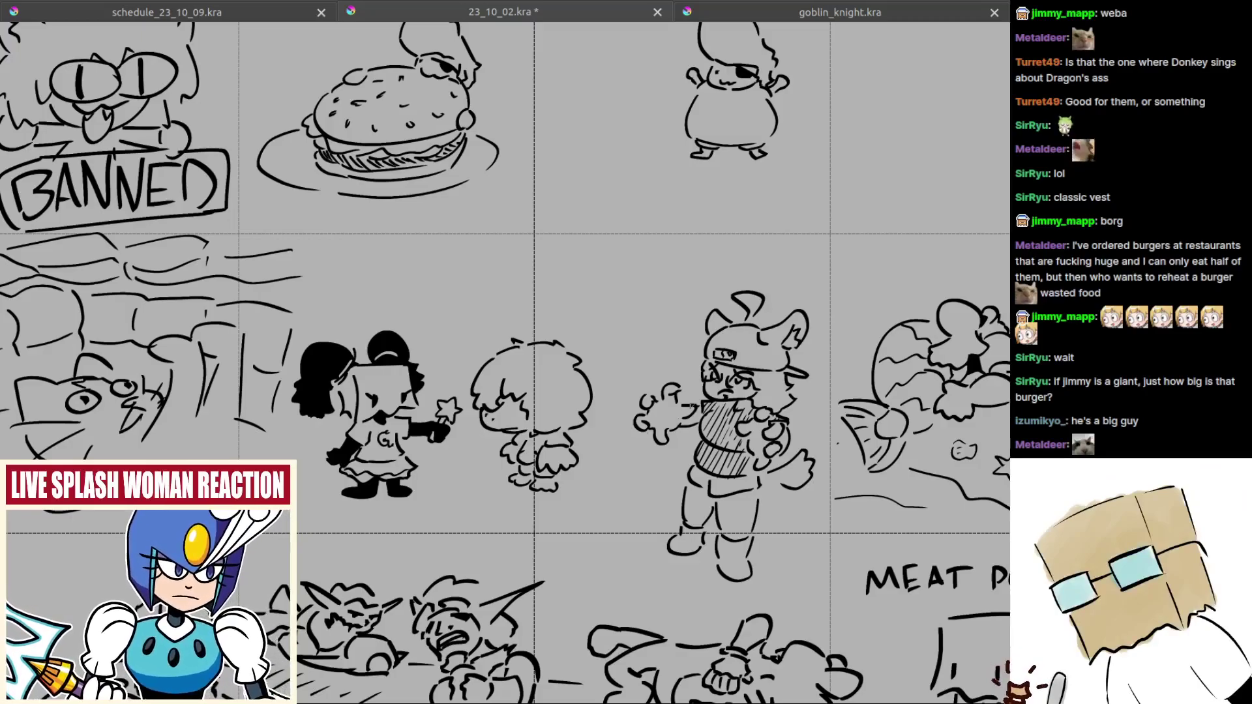
Step: Letter the katakana サ on the left part of the round character's belly
left_click_drag(805, 234, 553, 469)
scroll(515, 424, "up", 3)
mouse_move(464, 231)
left_mouse_down()
mouse_move(542, 315)
mouse_move(489, 340)
left_mouse_up()
scroll(542, 315, "up", 1)
key("ctrl+z")
mouse_move(502, 297)
left_mouse_down()
mouse_move(478, 328)
mouse_move(511, 293)
mouse_move(491, 340)
mouse_move(501, 347)
mouse_move(474, 373)
left_mouse_up()
key("ctrl+z")
mouse_move(567, 319)
left_mouse_down()
mouse_move(605, 332)
mouse_move(579, 364)
left_mouse_up()
key("ctrl+z")
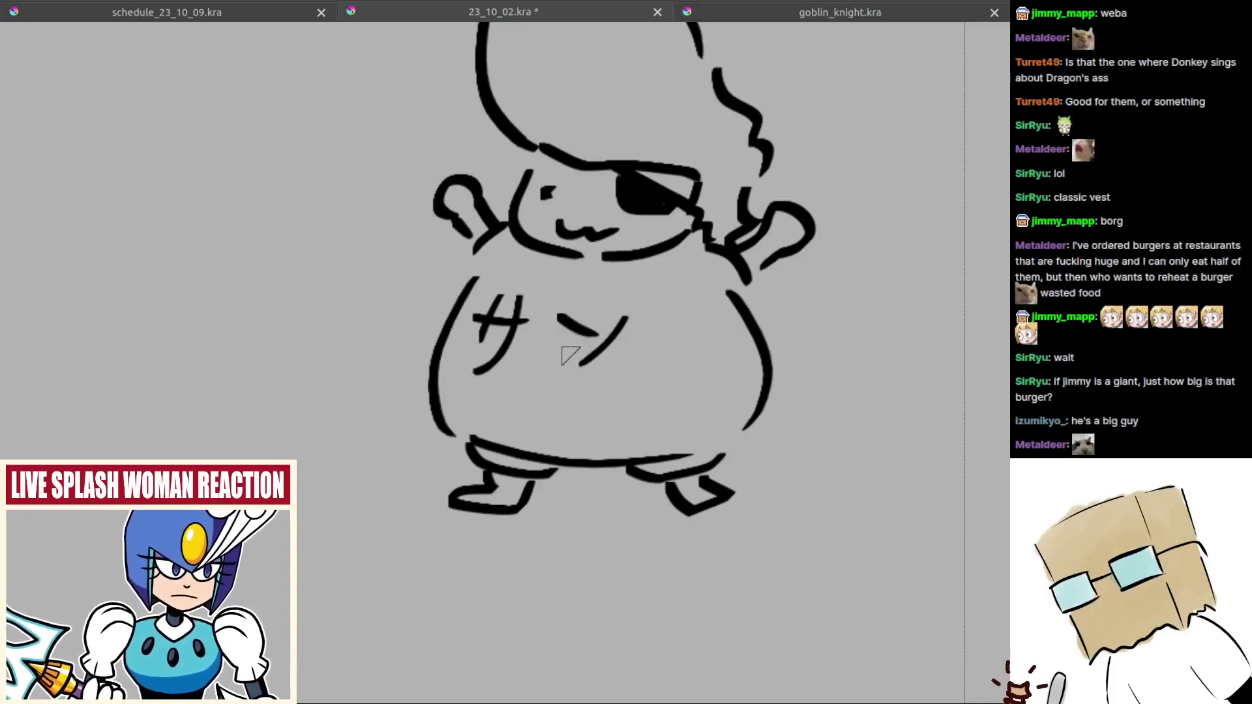
Step: Continue the belly lettering with the katakana ン and ド so that it reads サンド
key("ctrl+z")
key("ctrl+z")
left_click_drag(549, 322, 570, 337)
key("ctrl+z")
left_click_drag(550, 322, 569, 334)
left_click_drag(595, 317, 561, 361)
key("ctrl+z")
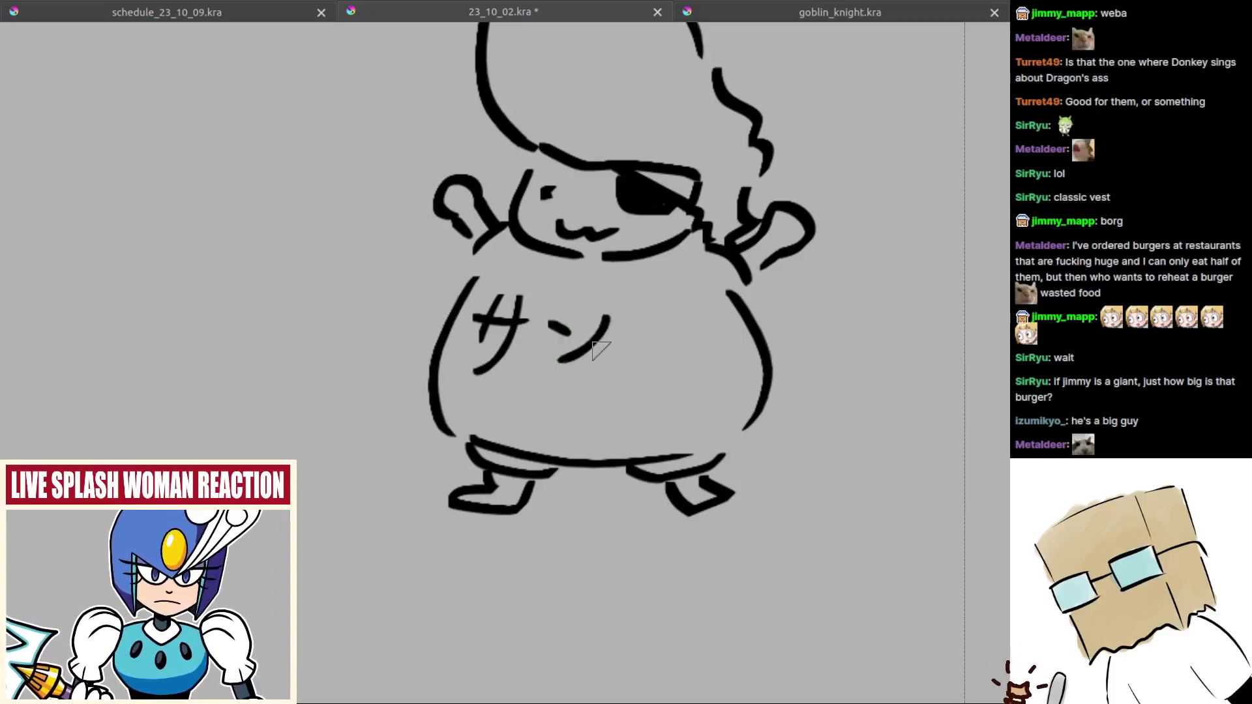
mouse_move(626, 337)
left_mouse_down()
mouse_move(579, 344)
mouse_move(624, 366)
left_mouse_up()
key("ctrl+z")
mouse_move(611, 317)
left_mouse_down()
mouse_move(623, 366)
mouse_move(645, 341)
mouse_move(636, 326)
left_mouse_up()
mouse_move(642, 314)
left_mouse_down()
mouse_move(645, 344)
mouse_move(634, 324)
left_mouse_up()
key("ctrl+z")
key("ctrl+z")
key("ctrl+z")
mouse_move(640, 313)
left_mouse_down()
mouse_move(647, 322)
mouse_move(563, 382)
mouse_move(603, 364)
left_mouse_up()
left_click_drag(520, 377, 561, 370)
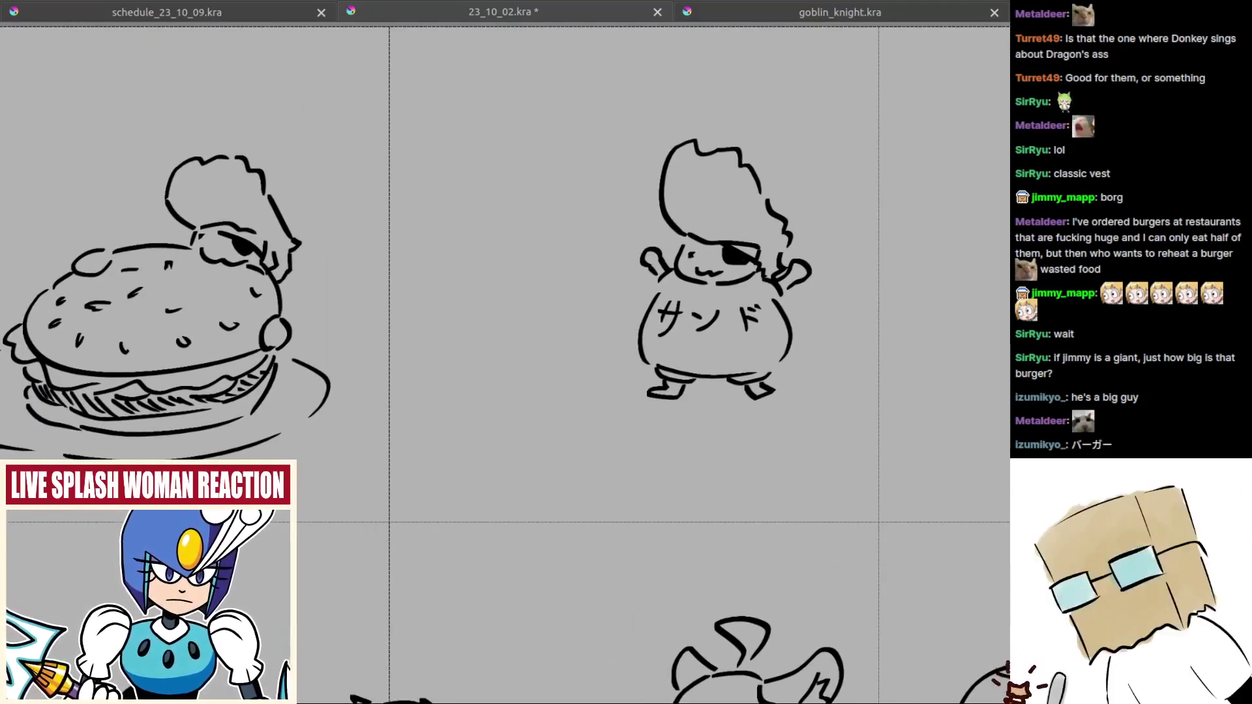
Step: Undo the サンド lettering on the character's belly
left_click_drag(680, 466, 526, 484)
key("ctrl+z")
scroll(530, 349, "up", 2)
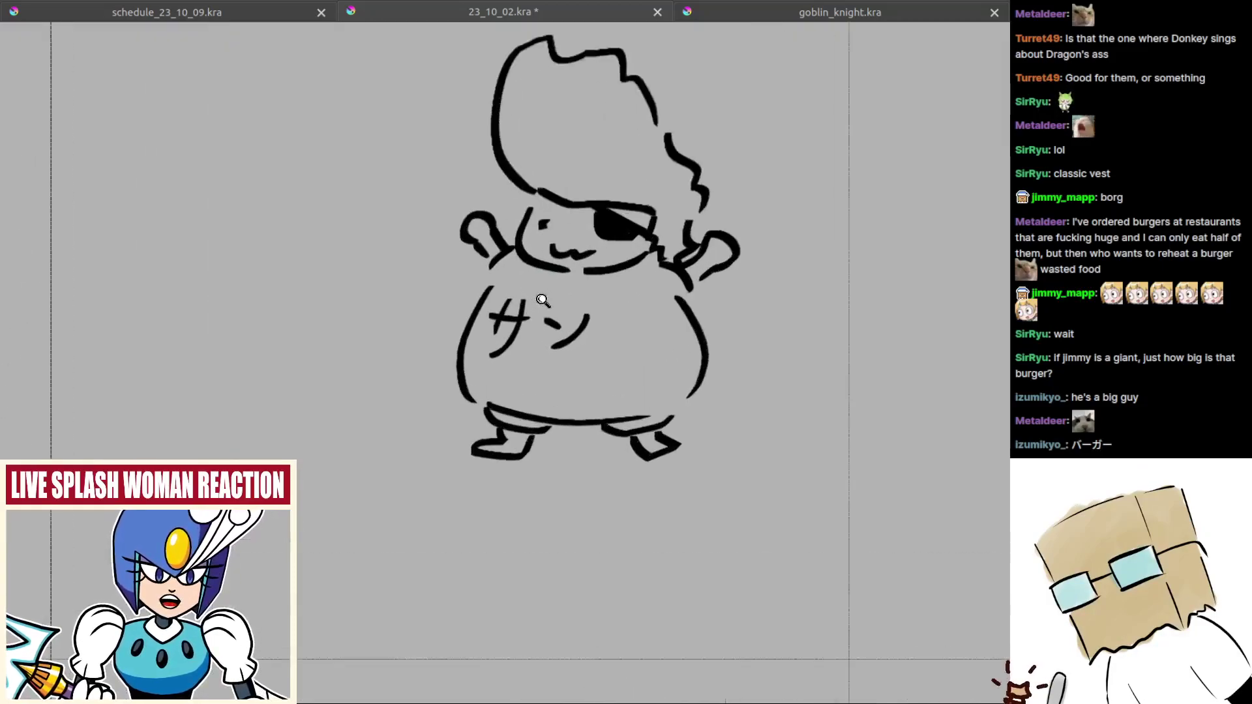
key("ctrl+z")
key("ctrl+z")
key("ctrl+z")
key("ctrl+z")
key("ctrl+z")
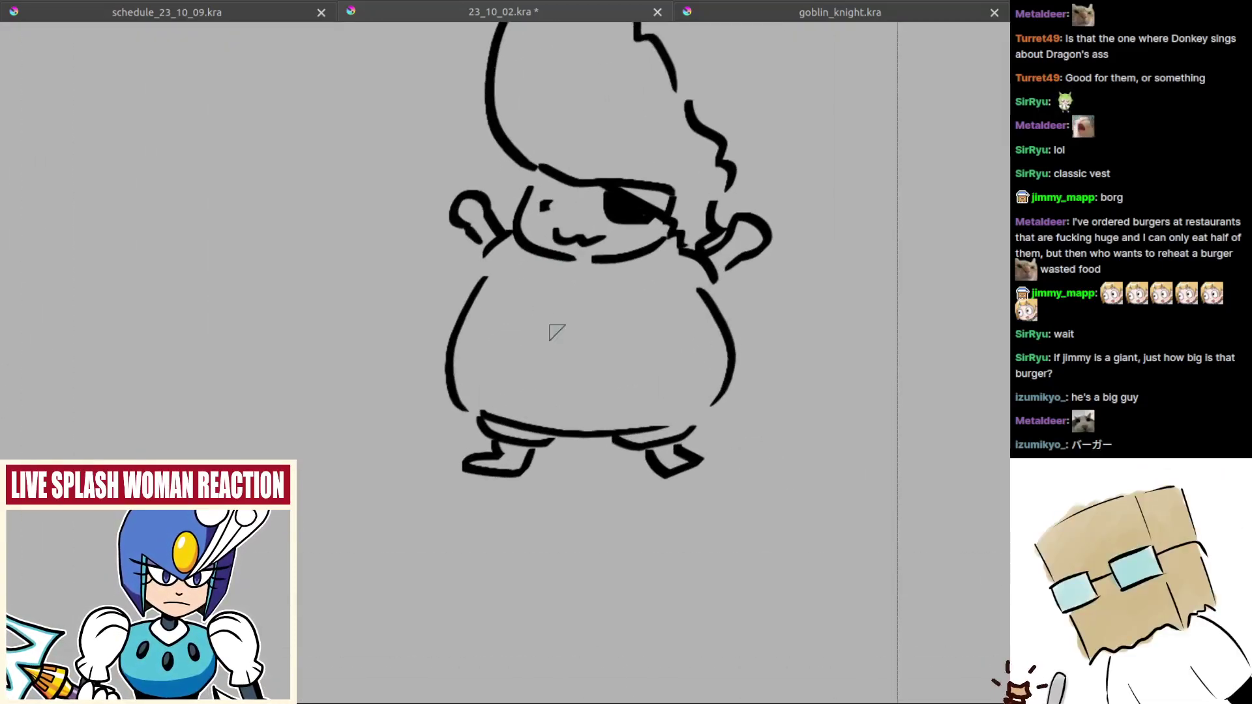
Step: Letter the katakana バー and the main strokes of カ across the round character's belly
left_click_drag(502, 311, 482, 346)
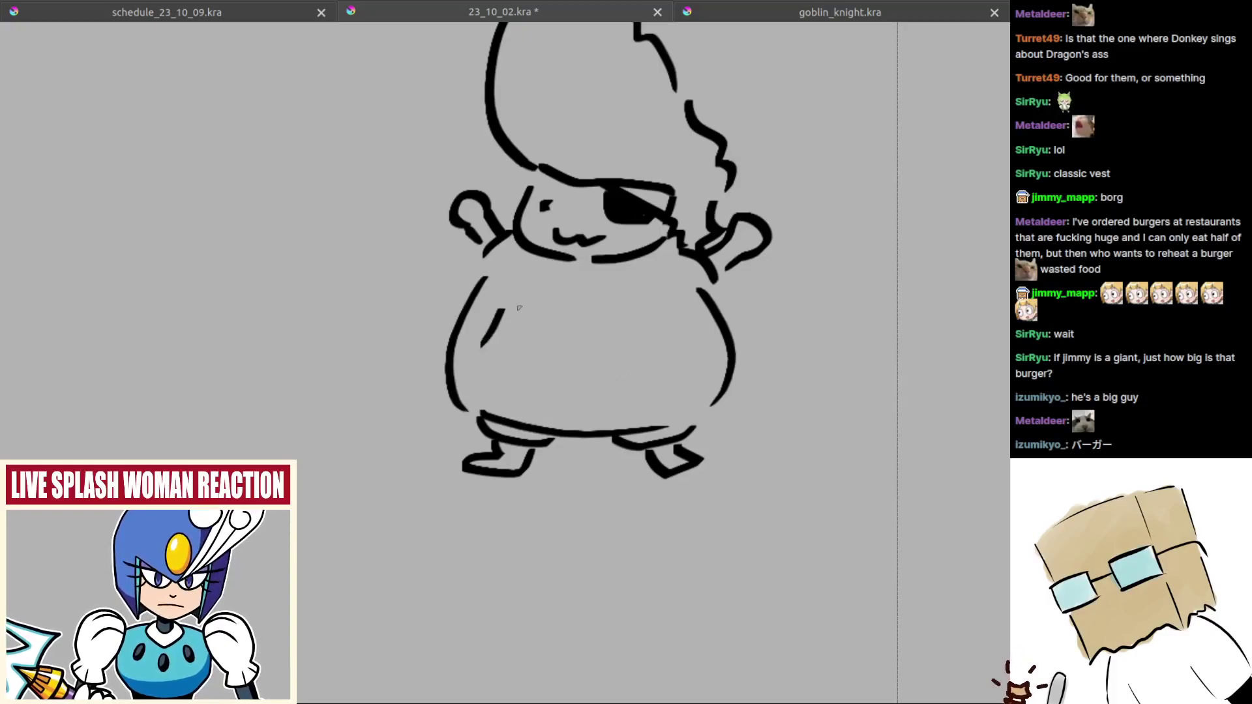
mouse_move(525, 306)
left_mouse_down()
mouse_move(547, 352)
mouse_move(578, 325)
mouse_move(599, 326)
mouse_move(614, 346)
left_mouse_up()
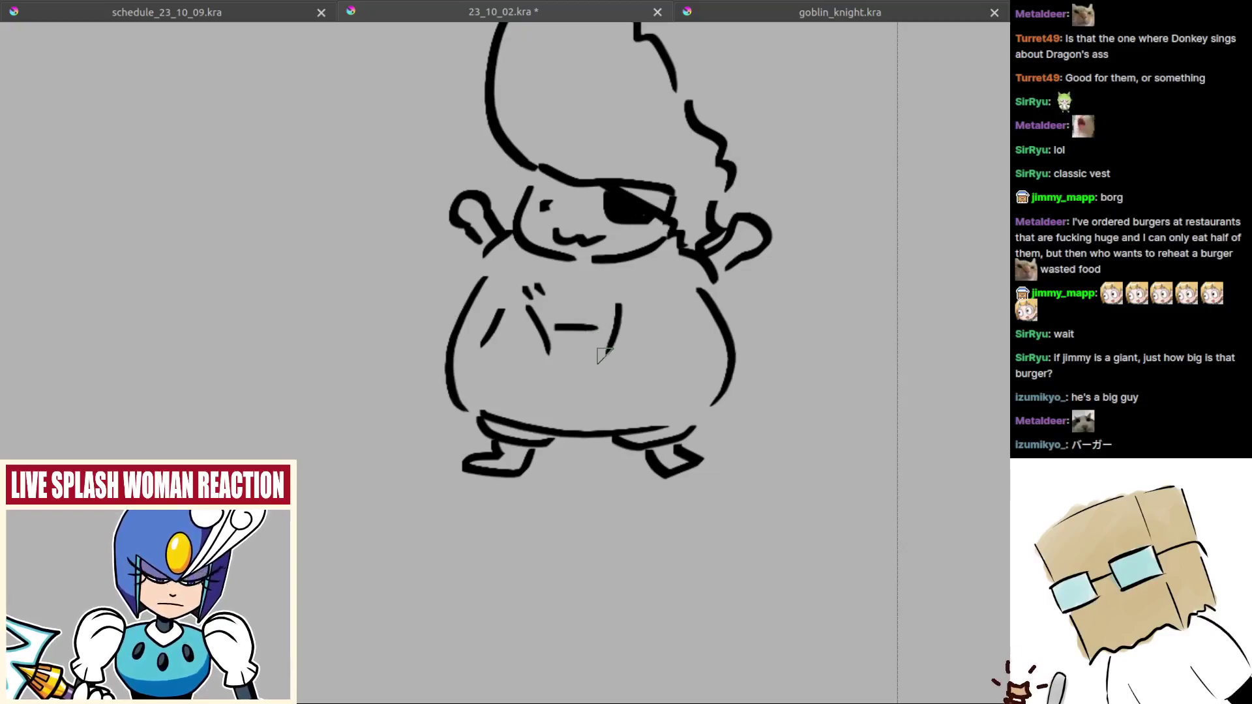
key("ctrl+z")
left_click_drag(619, 294, 610, 342)
mouse_move(603, 313)
left_mouse_down()
mouse_move(643, 308)
mouse_move(636, 350)
left_mouse_up()
key("ctrl+z")
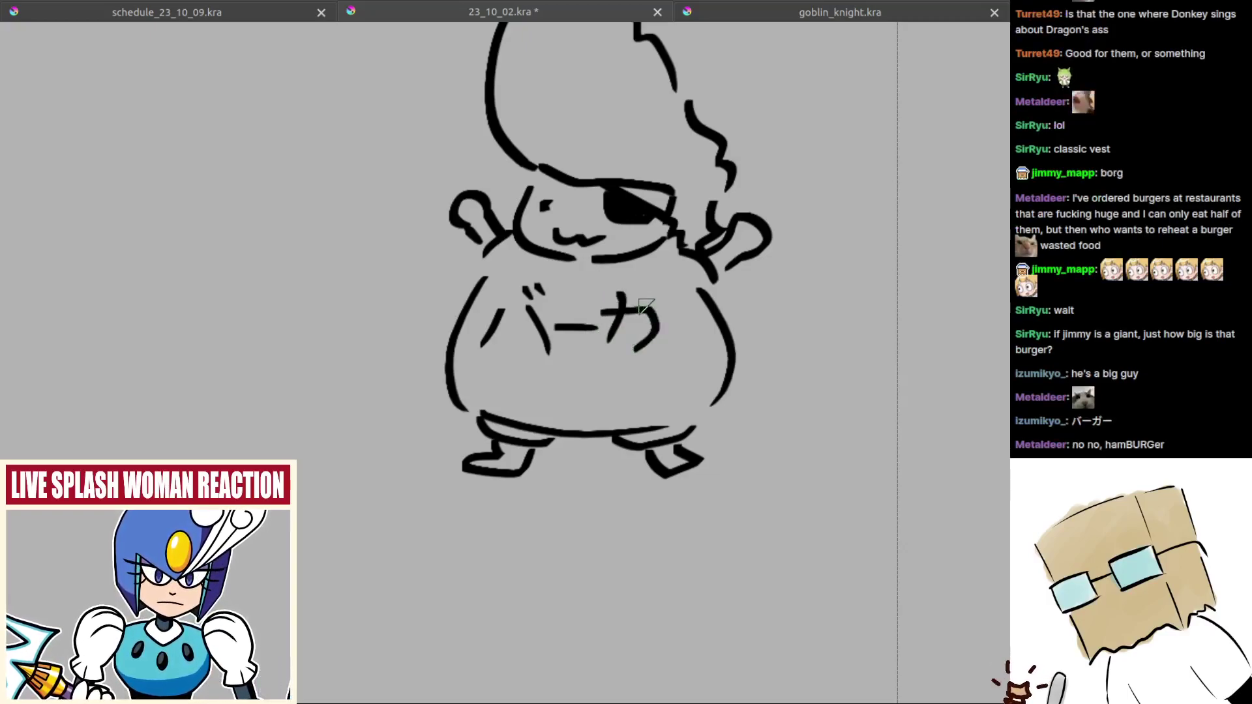
Step: Add the two voicing marks to カ and a closing long dash so the belly lettering reads バーガー
left_click_drag(649, 291, 652, 302)
left_click_drag(654, 288, 658, 299)
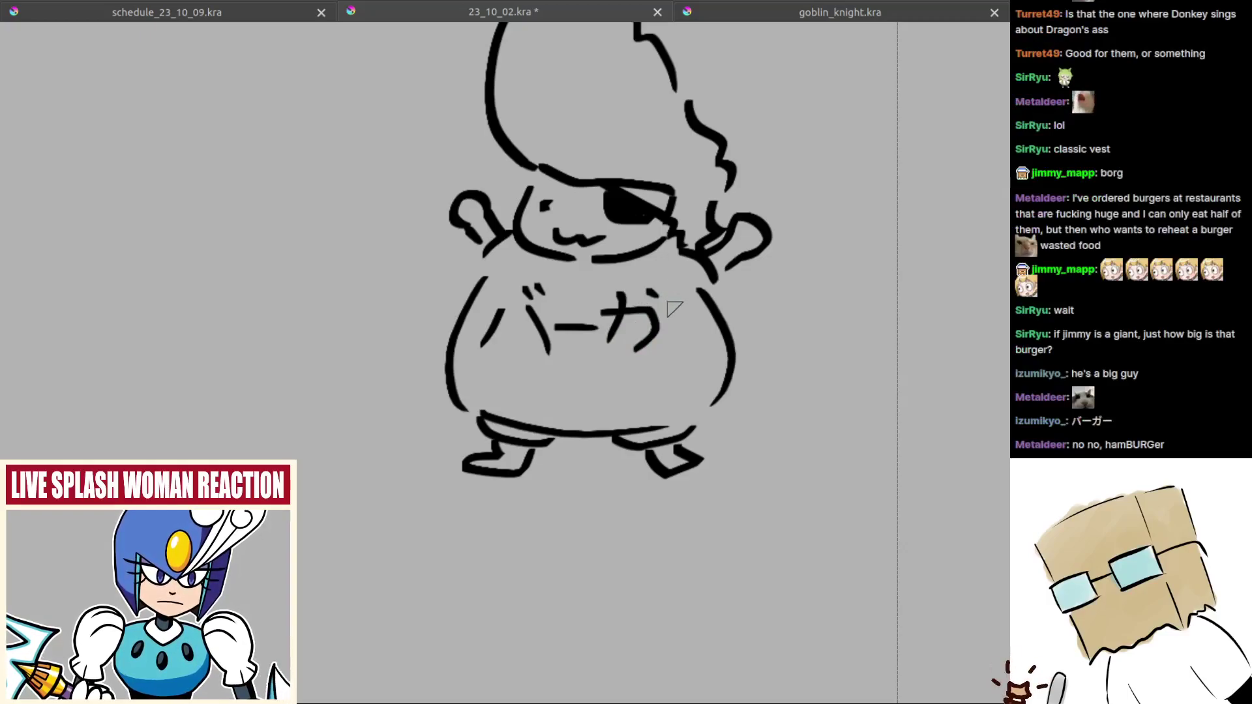
scroll(748, 323, "up", 2)
key("ctrl+z")
left_click_drag(608, 284, 645, 283)
key("ctrl+z")
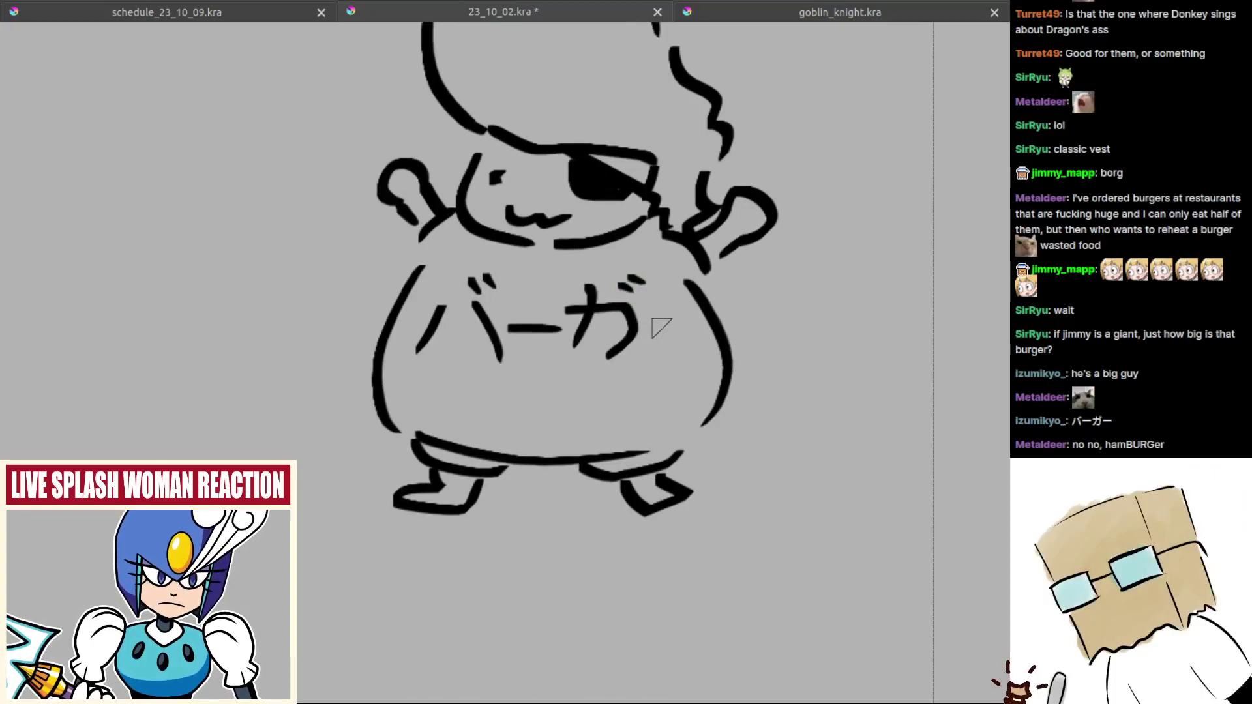
left_click_drag(649, 326, 708, 325)
scroll(705, 326, "down", 3)
key("Tab")
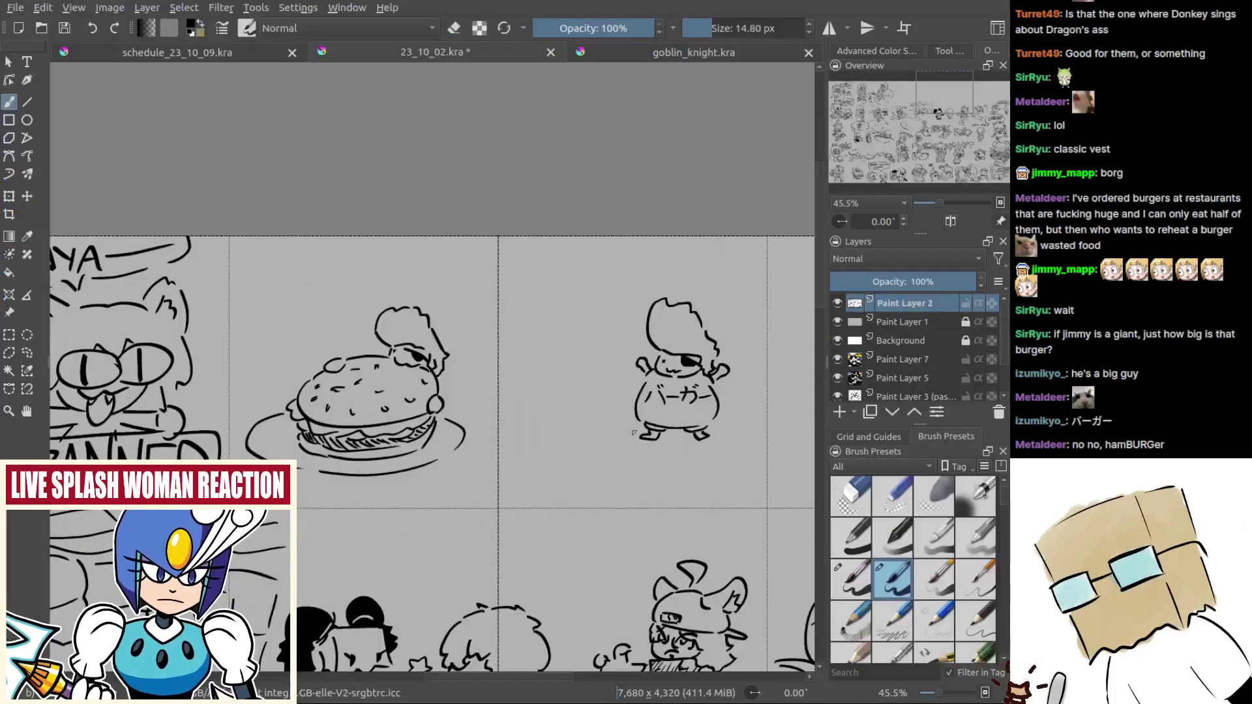
left_click_drag(633, 432, 473, 395)
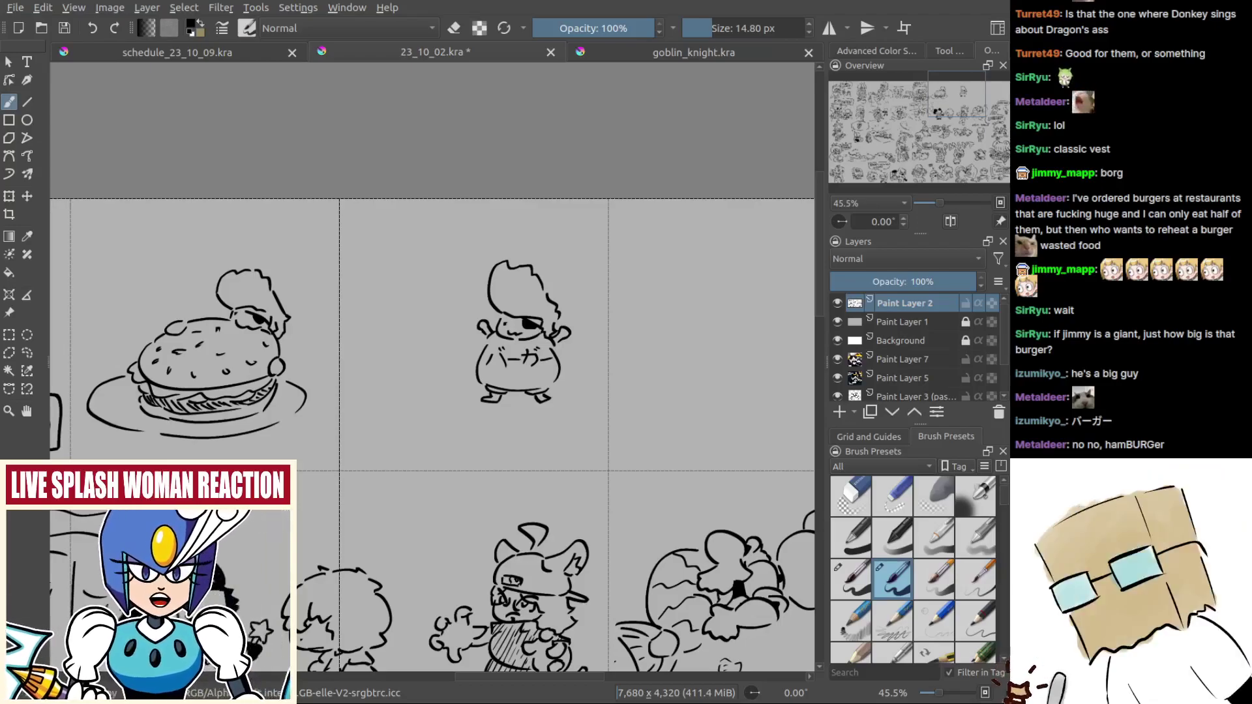
left_click_drag(452, 447, 421, 400)
key("Tab")
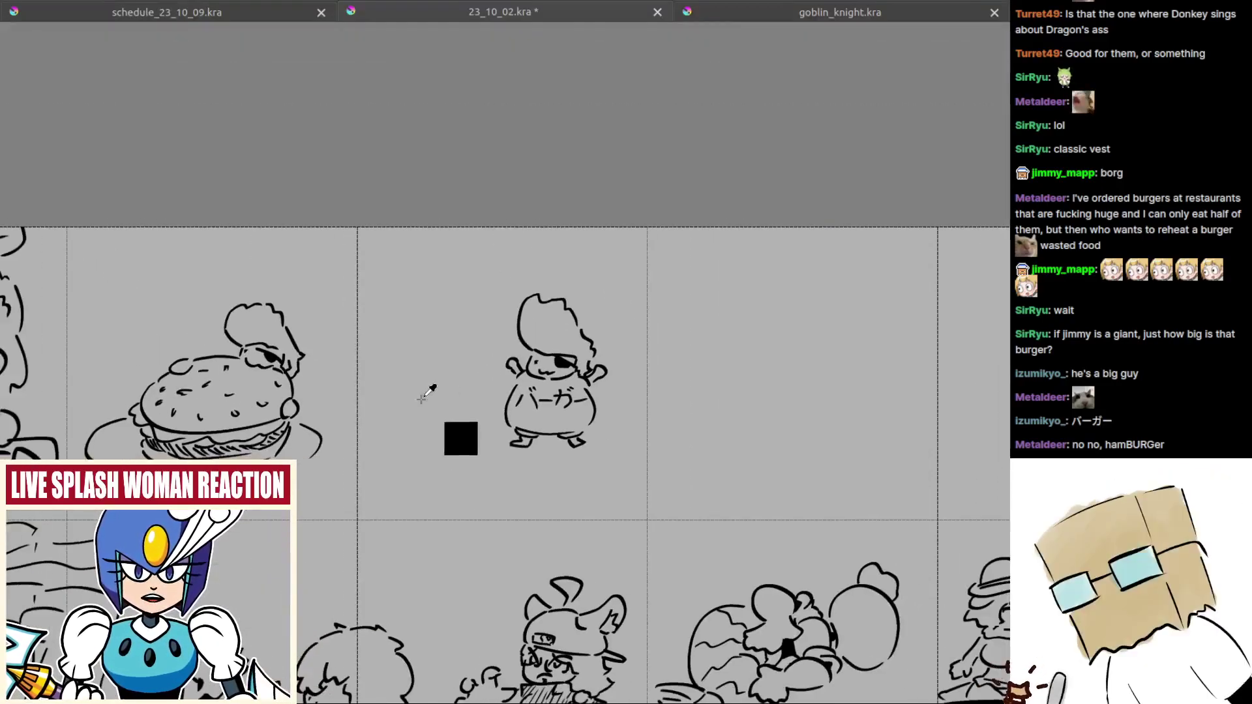
left_click_drag(620, 433, 581, 425)
left_click_drag(551, 343, 611, 349)
mouse_move(441, 382)
left_mouse_down()
mouse_move(419, 278)
mouse_move(488, 238)
left_mouse_up()
key("ctrl+z")
mouse_move(369, 239)
left_mouse_down()
mouse_move(536, 250)
mouse_move(556, 235)
left_mouse_up()
key("ctrl+z")
key("ctrl+z")
left_click_drag(352, 219, 587, 229)
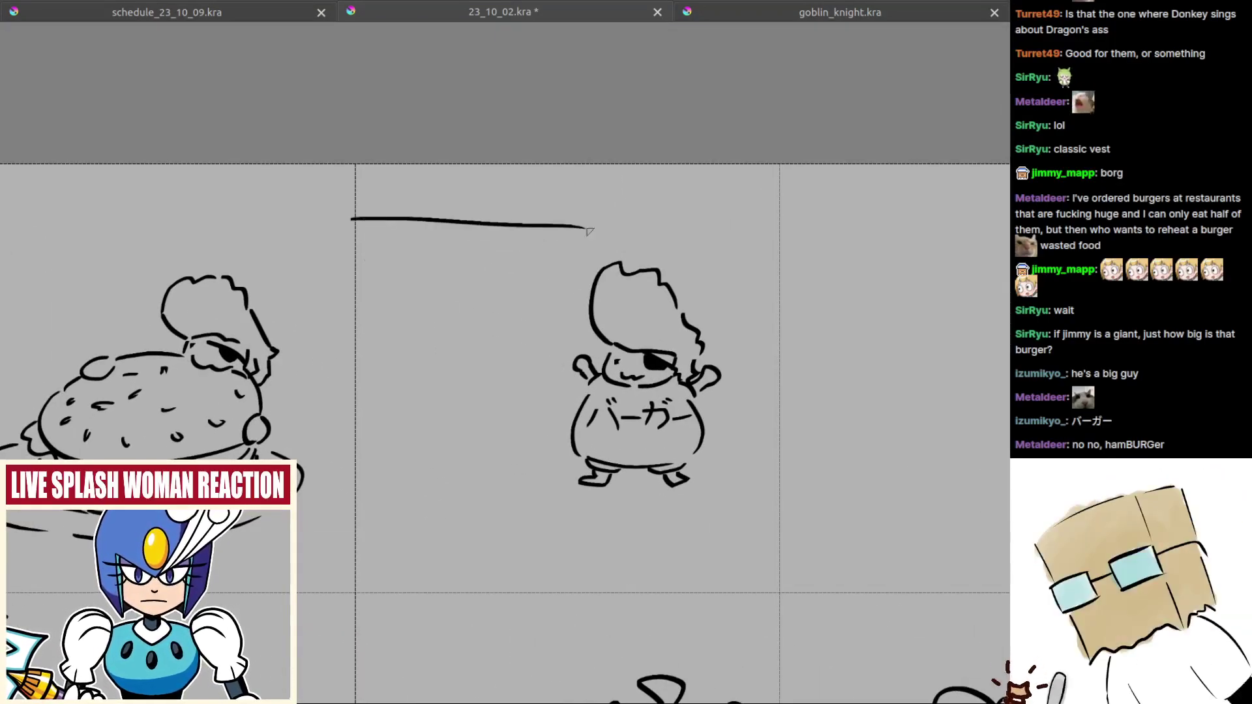
key("ctrl+z")
Step: Draw the arched top line and slanted right side of a large cup between the burger and the round character
mouse_move(339, 231)
left_mouse_down()
mouse_move(583, 230)
mouse_move(550, 483)
left_mouse_up()
key("ctrl+z")
key("ctrl+z")
mouse_move(579, 252)
left_mouse_down()
mouse_move(545, 446)
mouse_move(532, 455)
left_mouse_up()
key("ctrl+z")
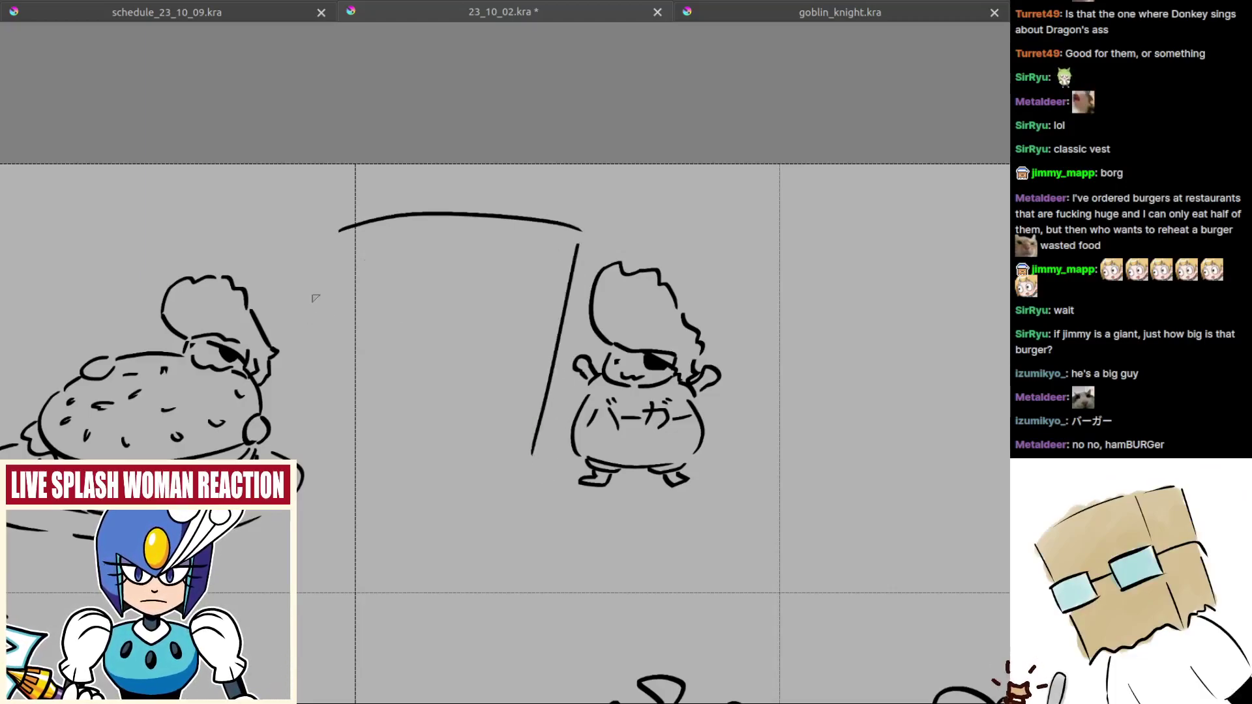
Step: Draw the cup's slanted left side and its curved base
left_click_drag(313, 268, 385, 452)
key("ctrl+z")
mouse_move(333, 264)
left_mouse_down()
mouse_move(374, 390)
mouse_move(367, 488)
mouse_move(534, 494)
left_mouse_up()
key("ctrl+z")
key("ctrl+z")
left_click_drag(376, 501, 527, 485)
key("ctrl+z")
Step: Outline the cup's lid with a second rim curve and rounded edges, and add the straw detail above it
mouse_move(288, 241)
left_mouse_down()
mouse_move(319, 271)
mouse_move(486, 224)
left_mouse_up()
key("ctrl+z")
mouse_move(353, 246)
left_mouse_down()
mouse_move(577, 228)
mouse_move(636, 277)
left_mouse_up()
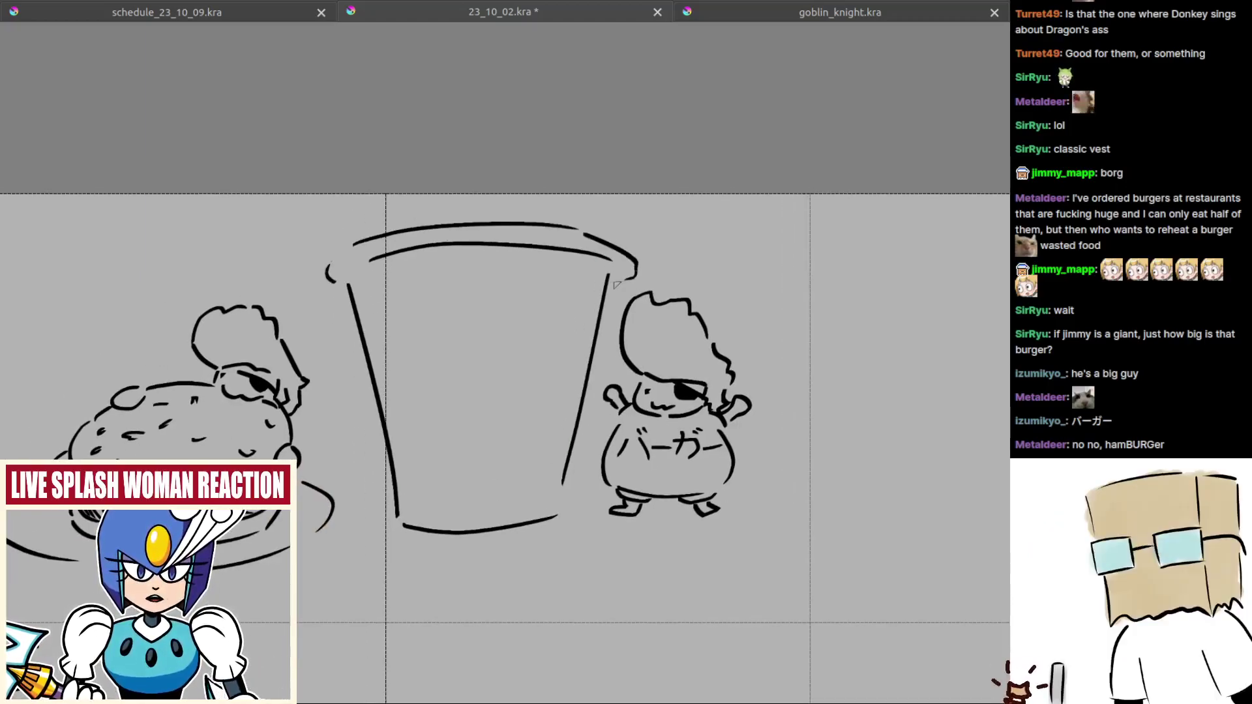
key("ctrl+z")
left_click_drag(592, 234, 625, 279)
left_click_drag(457, 298, 494, 301)
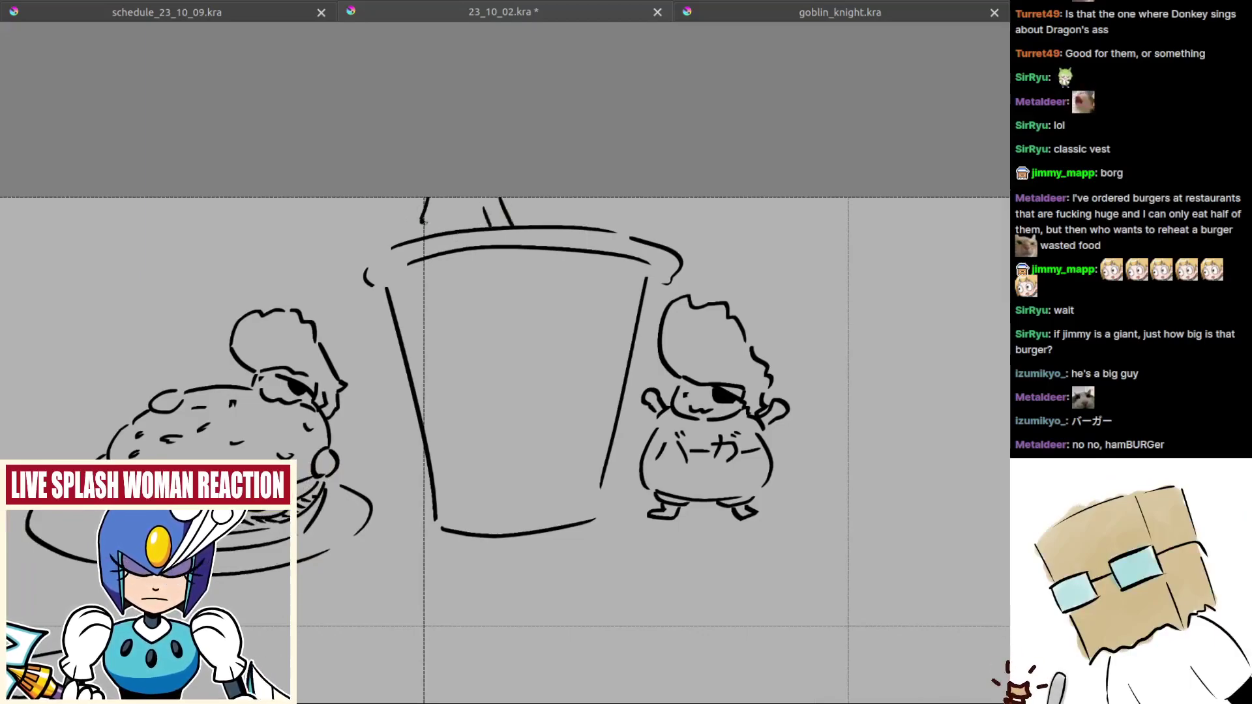
left_click_drag(605, 442, 466, 401)
Step: Draw the dipped front edge and short upper-left side line of a fry carton beside the round character
mouse_move(615, 507)
left_mouse_down()
mouse_move(535, 482)
mouse_move(543, 469)
left_mouse_up()
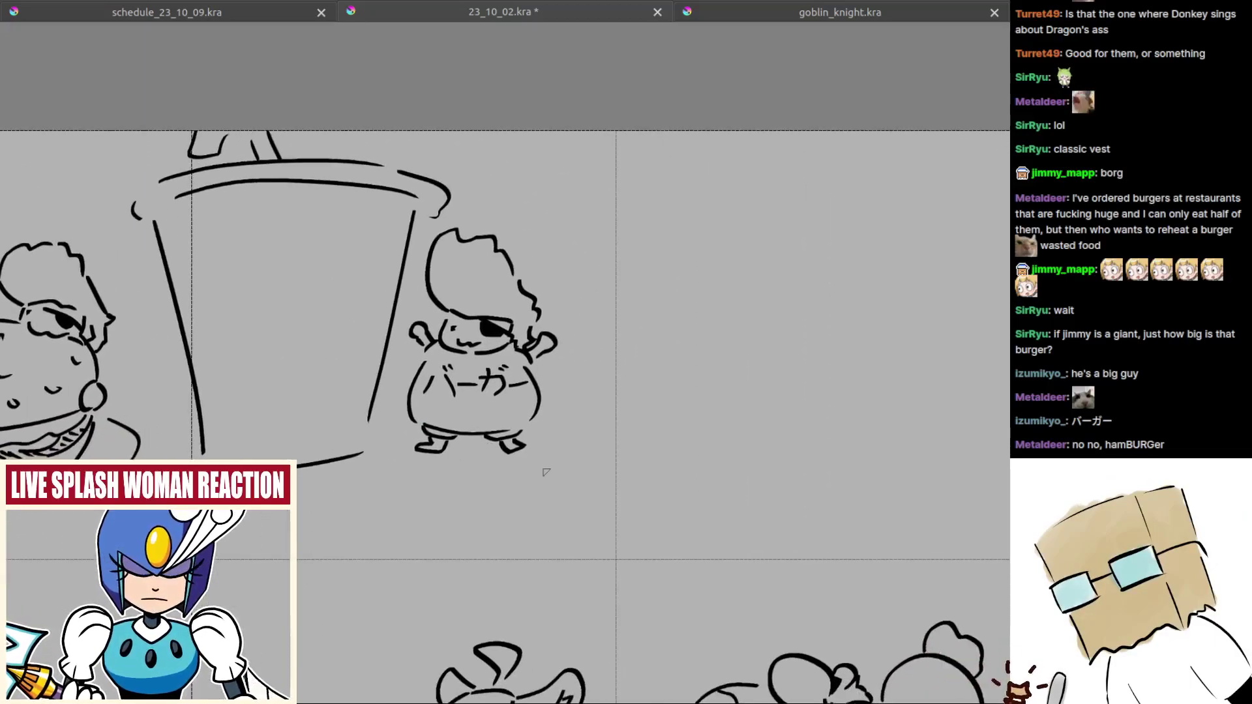
left_click_drag(544, 253, 608, 258)
left_click_drag(540, 245, 718, 265)
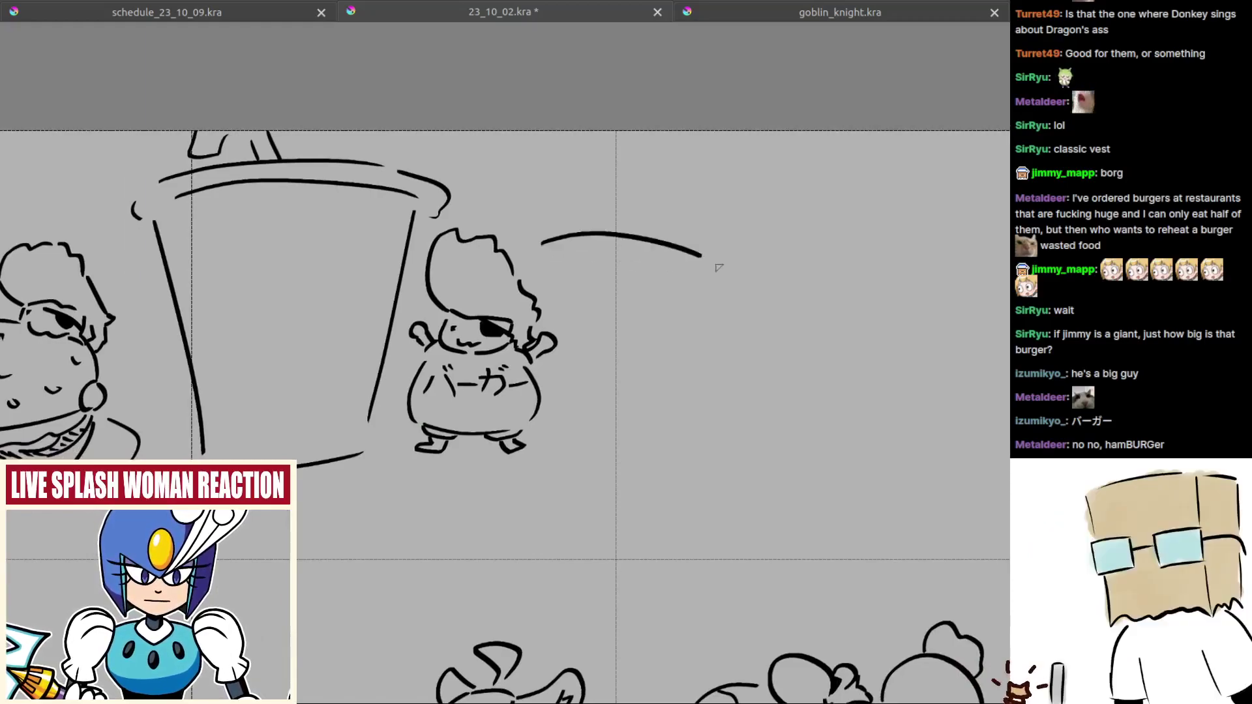
key("ctrl+z")
mouse_move(539, 241)
left_mouse_down()
mouse_move(622, 229)
mouse_move(589, 278)
mouse_move(682, 238)
left_mouse_up()
key("ctrl+z")
key("ctrl+z")
key("ctrl+z")
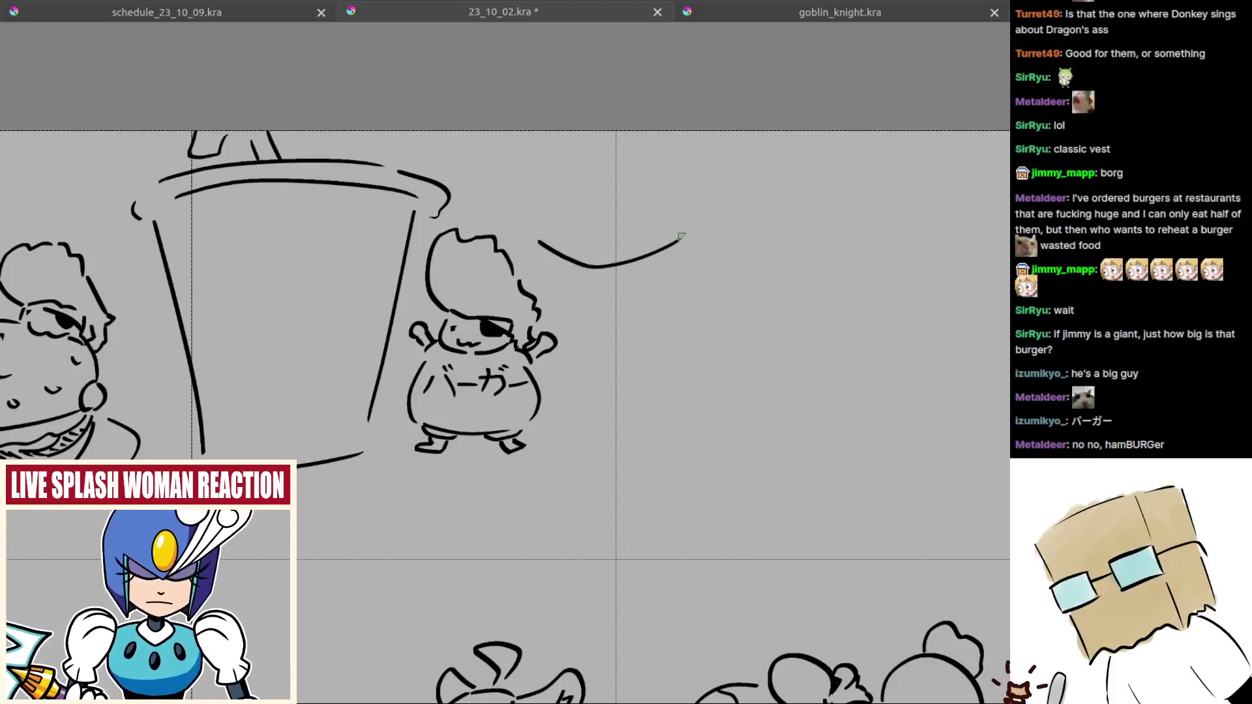
left_click_drag(550, 255, 533, 307)
key("ctrl+z")
left_click_drag(531, 253, 540, 285)
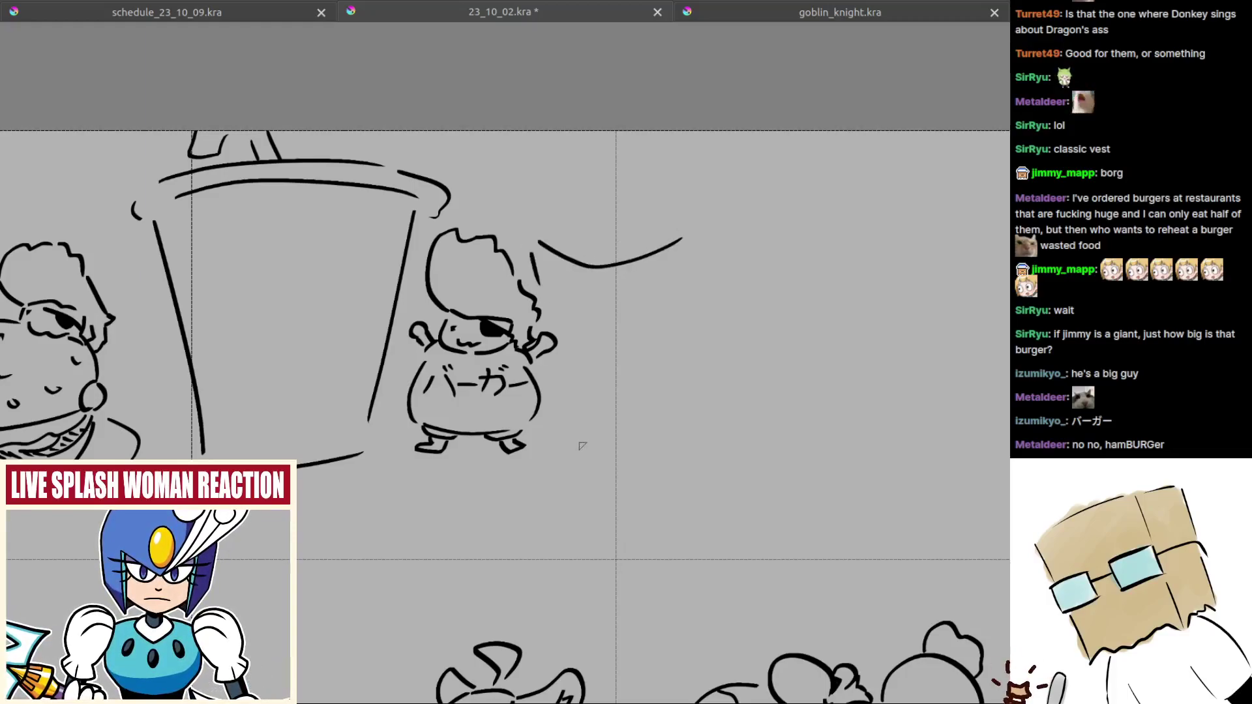
Step: Draw the fry carton's lower left side, wavy bottom edge, right corner and outer right side
left_click_drag(556, 390, 578, 449)
key("ctrl+z")
mouse_move(548, 368)
left_mouse_down()
mouse_move(563, 441)
mouse_move(648, 460)
left_mouse_up()
key("ctrl+z")
mouse_move(690, 242)
left_mouse_down()
mouse_move(714, 233)
mouse_move(697, 388)
left_mouse_up()
key("ctrl+z")
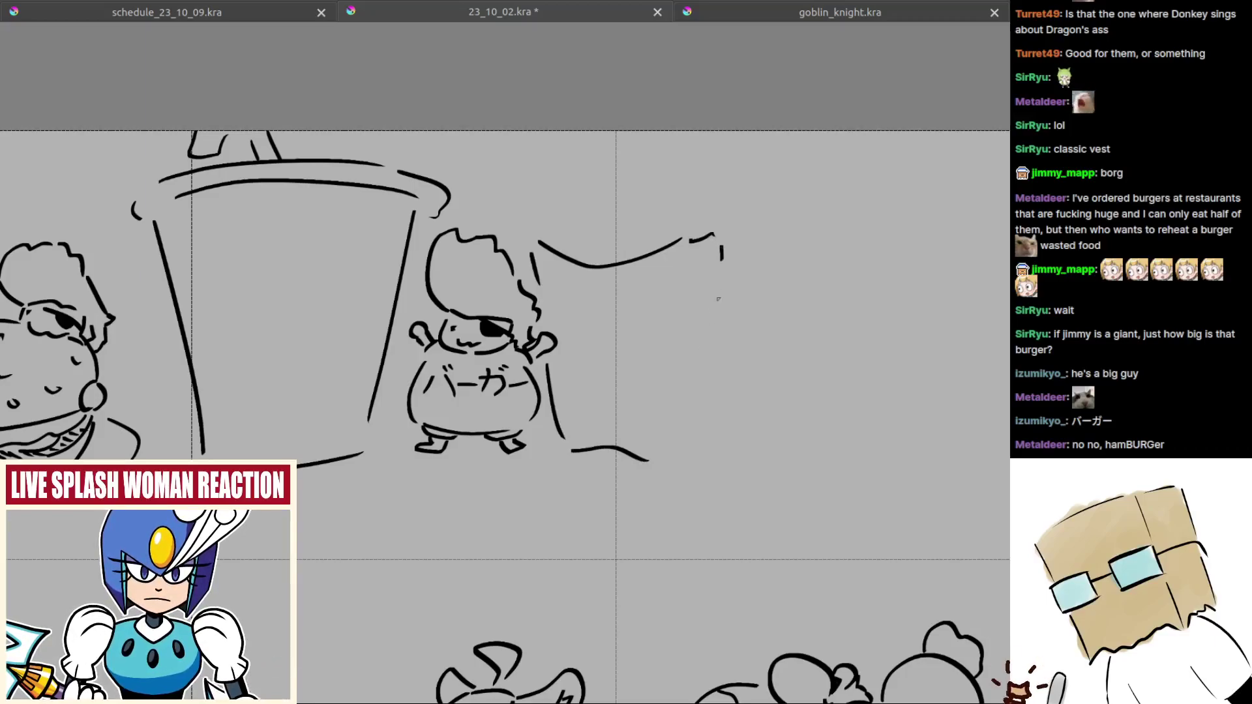
left_click_drag(726, 256, 676, 450)
Step: Draw the inner fold line parallel to the fry carton's right side
left_click_drag(684, 251, 646, 441)
key("ctrl+z")
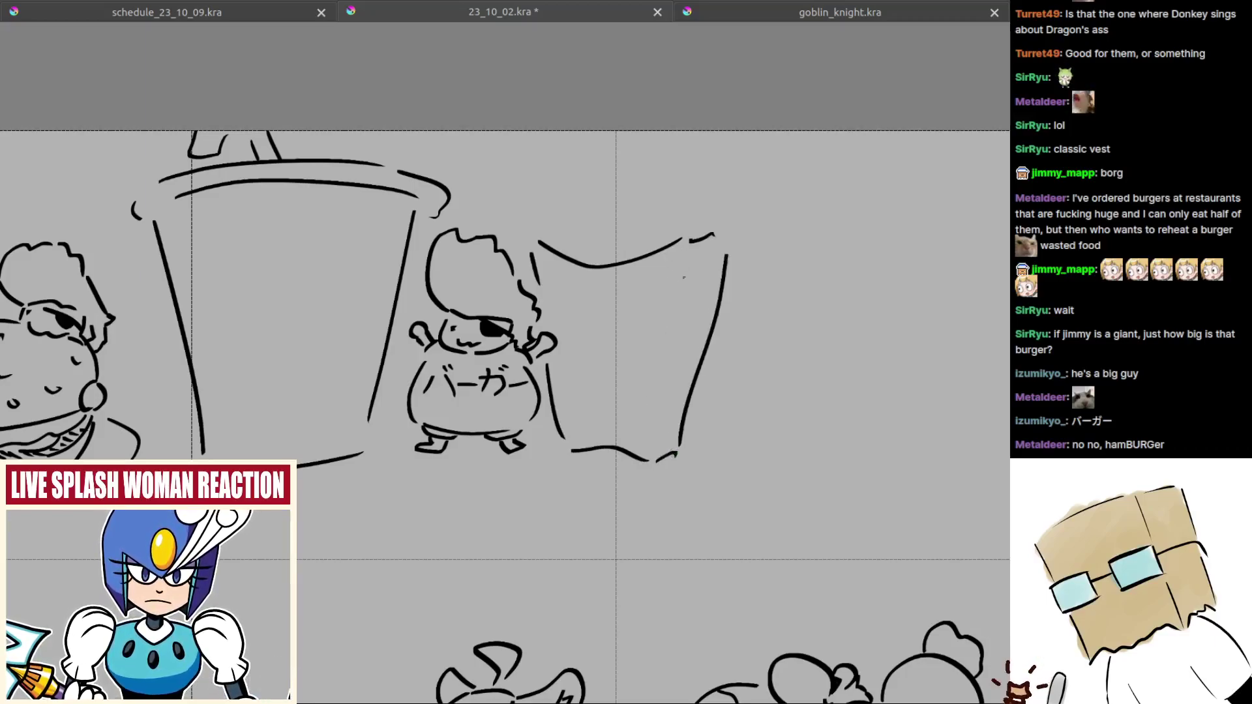
key("ctrl+z")
mouse_move(685, 276)
left_mouse_down()
mouse_move(643, 437)
mouse_move(665, 442)
left_mouse_up()
key("ctrl+z")
left_click_drag(687, 253, 652, 424)
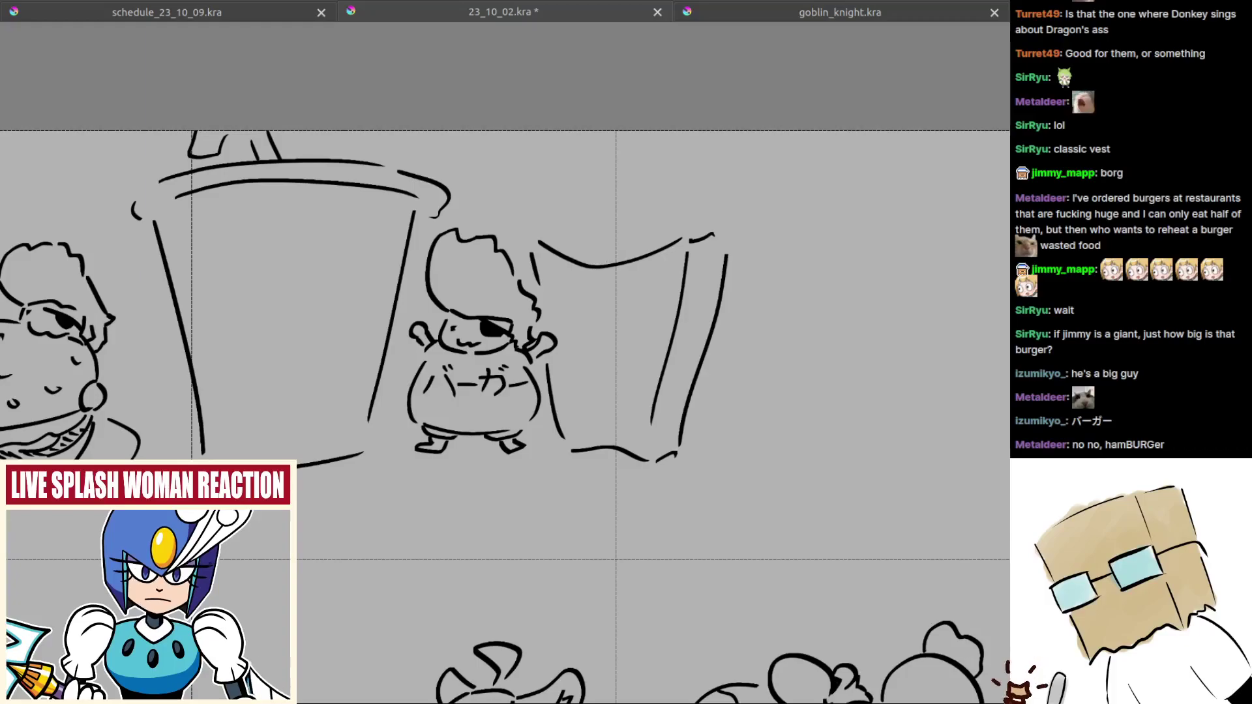
Step: Fill the fry carton's opening with rows of blocky fries behind the front edge
scroll(584, 254, "up", 1)
left_click_drag(525, 233, 560, 193)
mouse_move(556, 253)
left_mouse_down()
mouse_move(559, 223)
mouse_move(578, 256)
mouse_move(611, 239)
mouse_move(606, 268)
left_mouse_up()
mouse_move(619, 263)
left_mouse_down()
mouse_move(627, 223)
mouse_move(622, 250)
mouse_move(585, 225)
mouse_move(602, 261)
mouse_move(611, 227)
mouse_move(645, 253)
mouse_move(679, 238)
left_mouse_up()
key("ctrl+z")
key("ctrl+z")
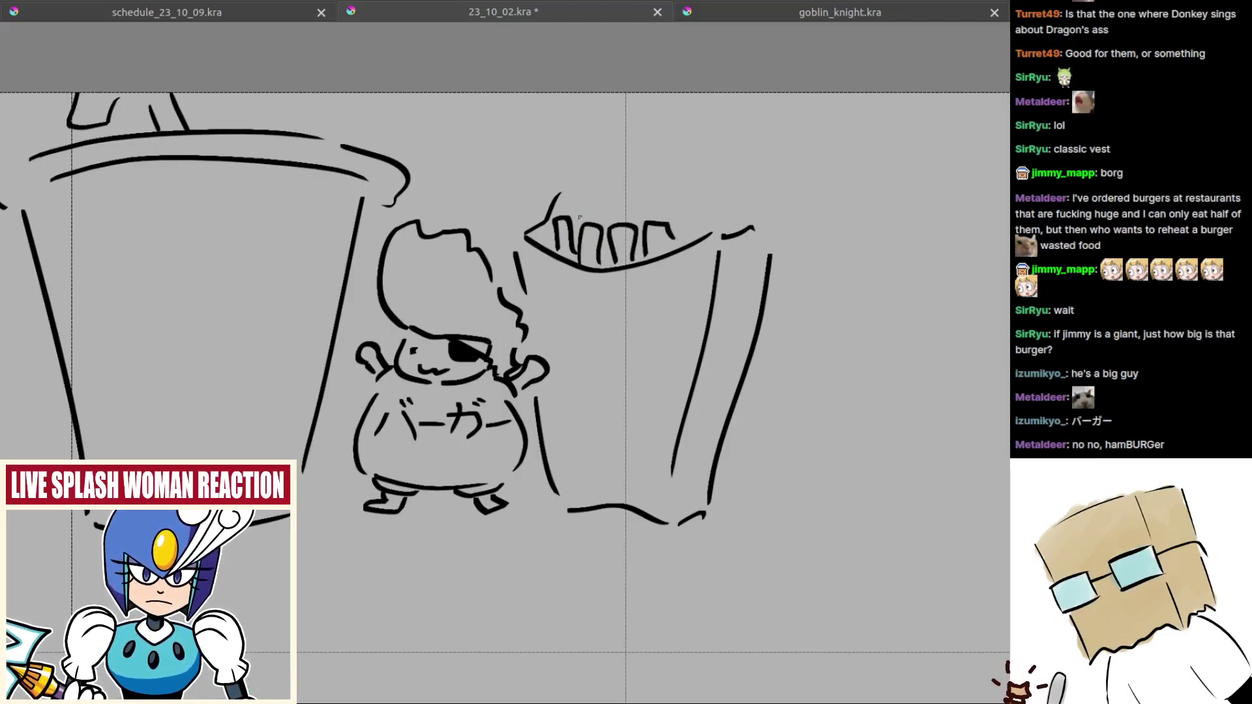
mouse_move(579, 218)
left_mouse_down()
mouse_move(661, 215)
mouse_move(700, 241)
left_mouse_up()
key("ctrl+z")
key("ctrl+z")
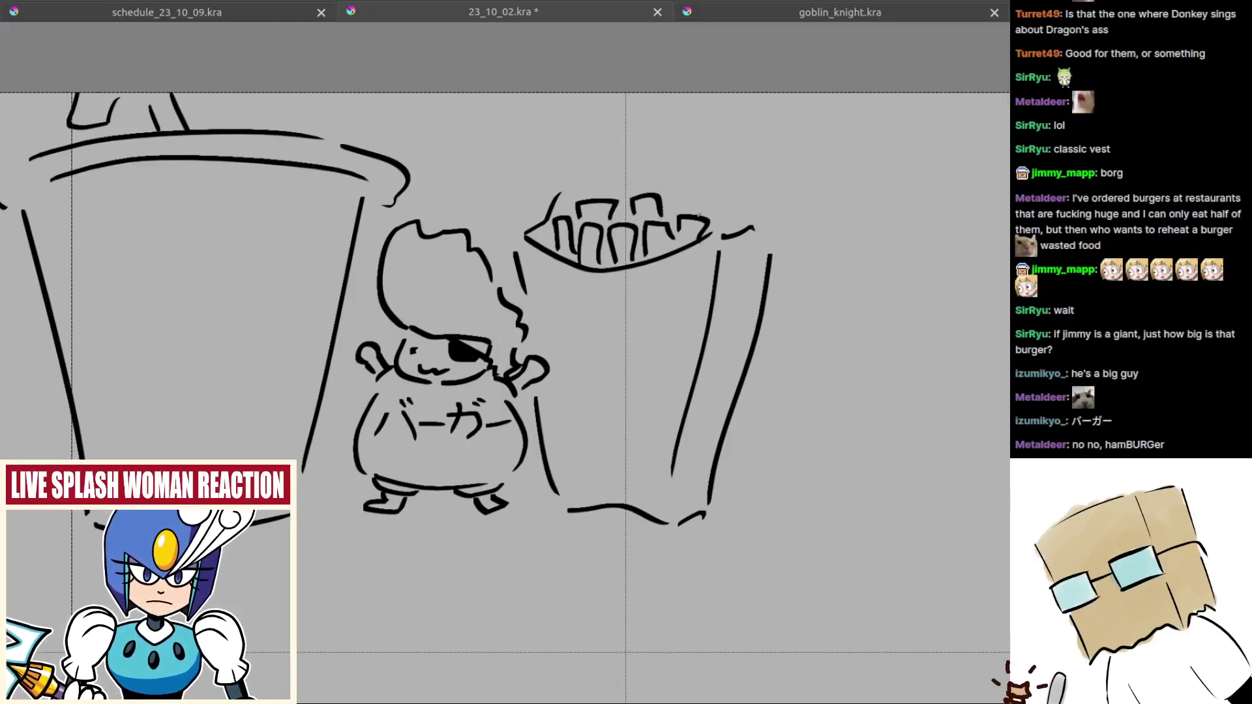
Step: Draw the fry carton's curved back rim around the fries and save the drawing
mouse_move(578, 199)
left_mouse_down()
mouse_move(621, 186)
mouse_move(733, 220)
mouse_move(560, 181)
mouse_move(634, 149)
mouse_move(677, 161)
left_mouse_up()
mouse_move(681, 164)
left_mouse_down()
mouse_move(706, 150)
mouse_move(760, 205)
left_mouse_up()
key("ctrl+z")
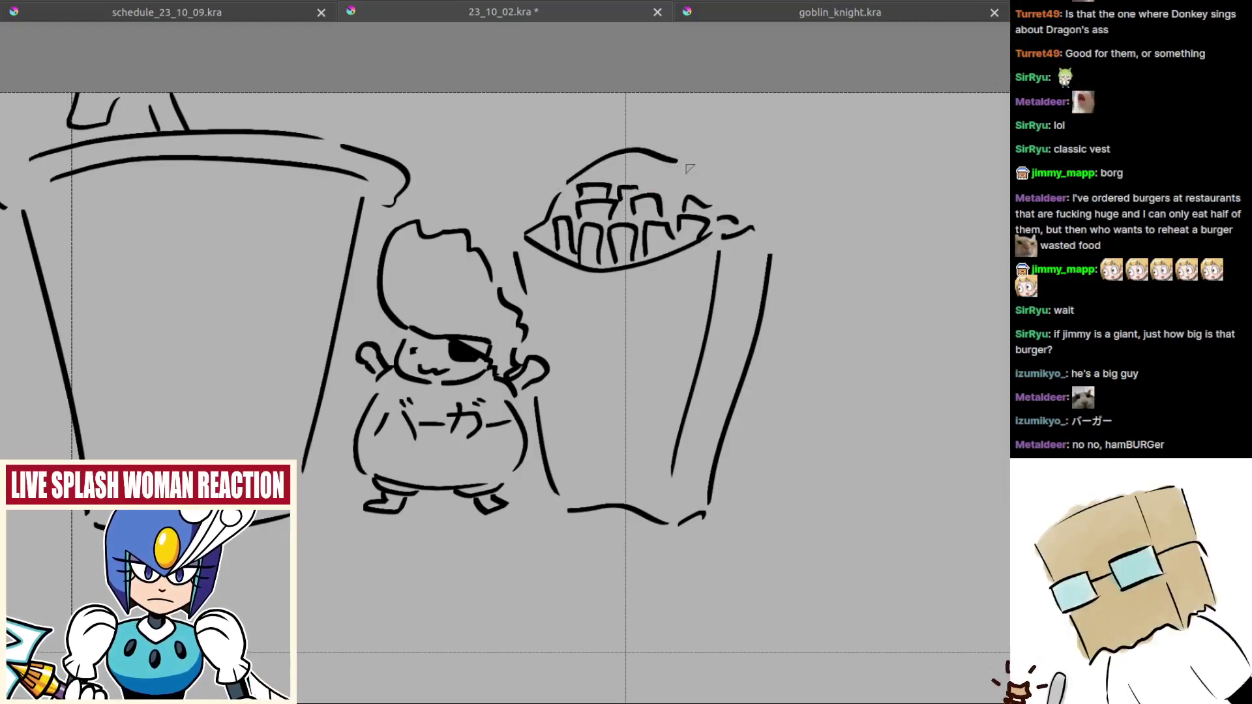
key("ctrl+z")
mouse_move(571, 184)
left_mouse_down()
mouse_move(660, 158)
mouse_move(764, 230)
mouse_move(683, 307)
mouse_move(678, 246)
left_mouse_up()
scroll(704, 282, "down", 3)
scroll(600, 291, "up", 2)
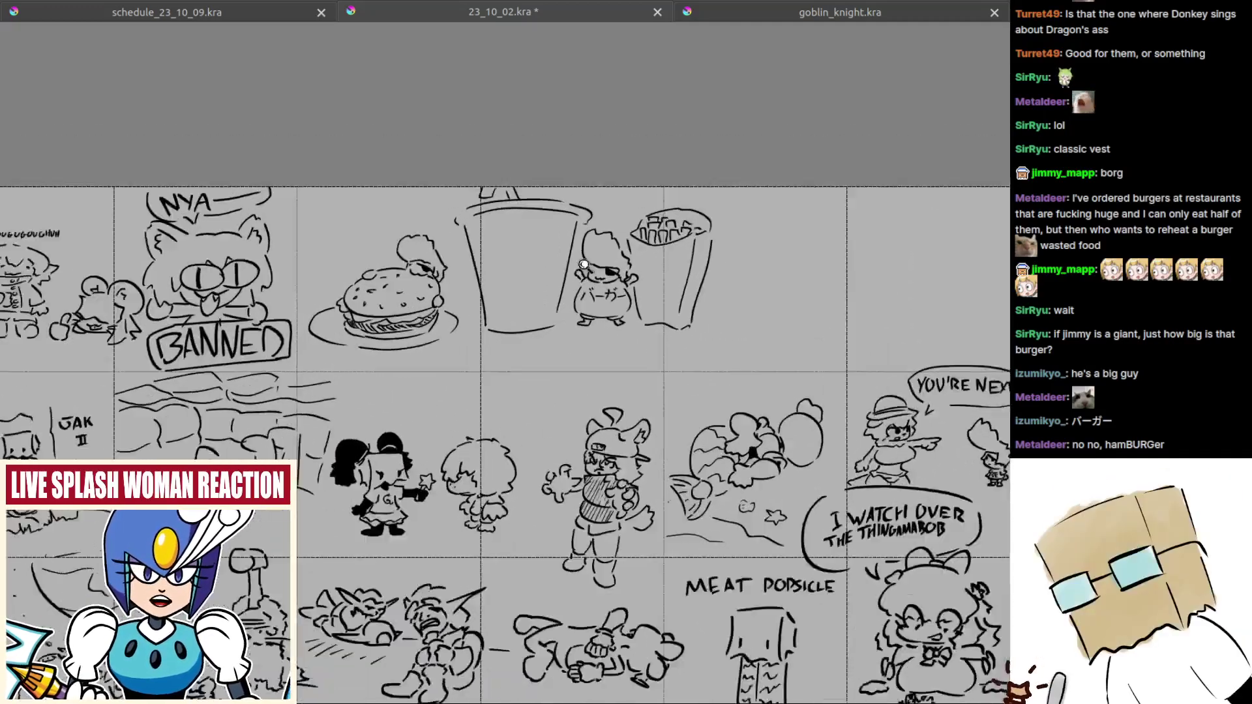
key("ctrl+s")
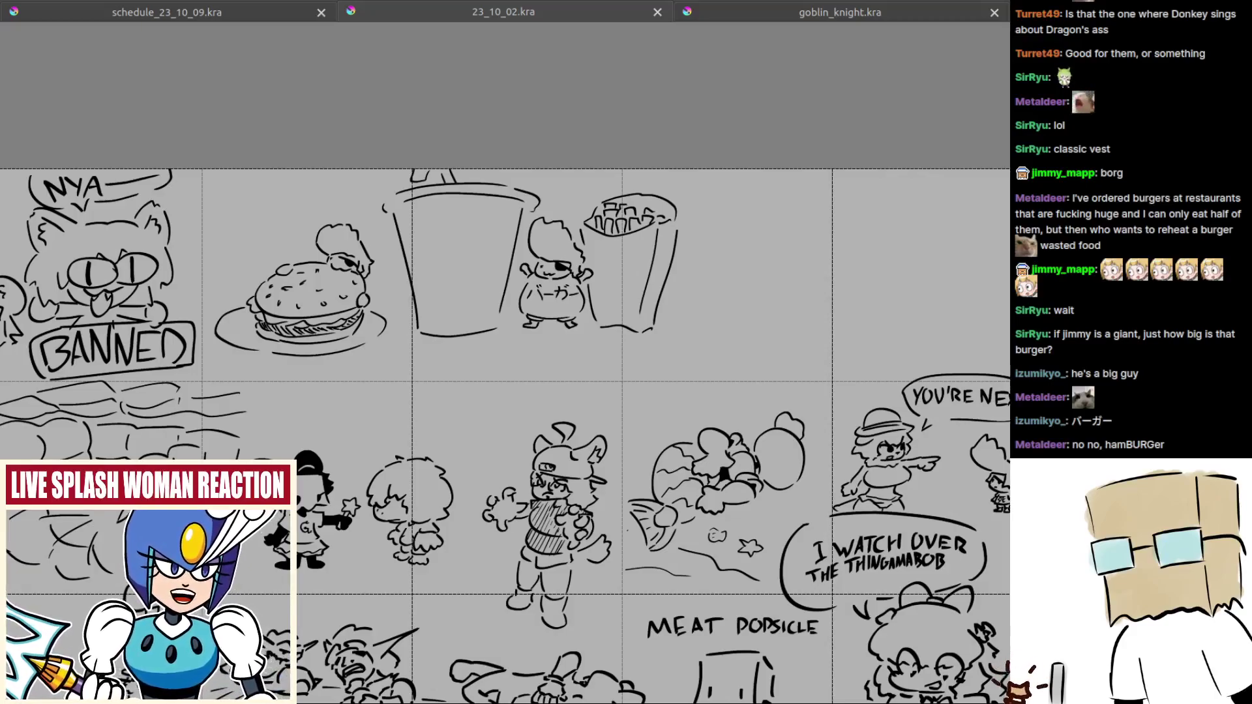
Step: Examine the pasted Cool Cat Saves the Kids poster among the doodles
scroll(596, 260, "down", 2)
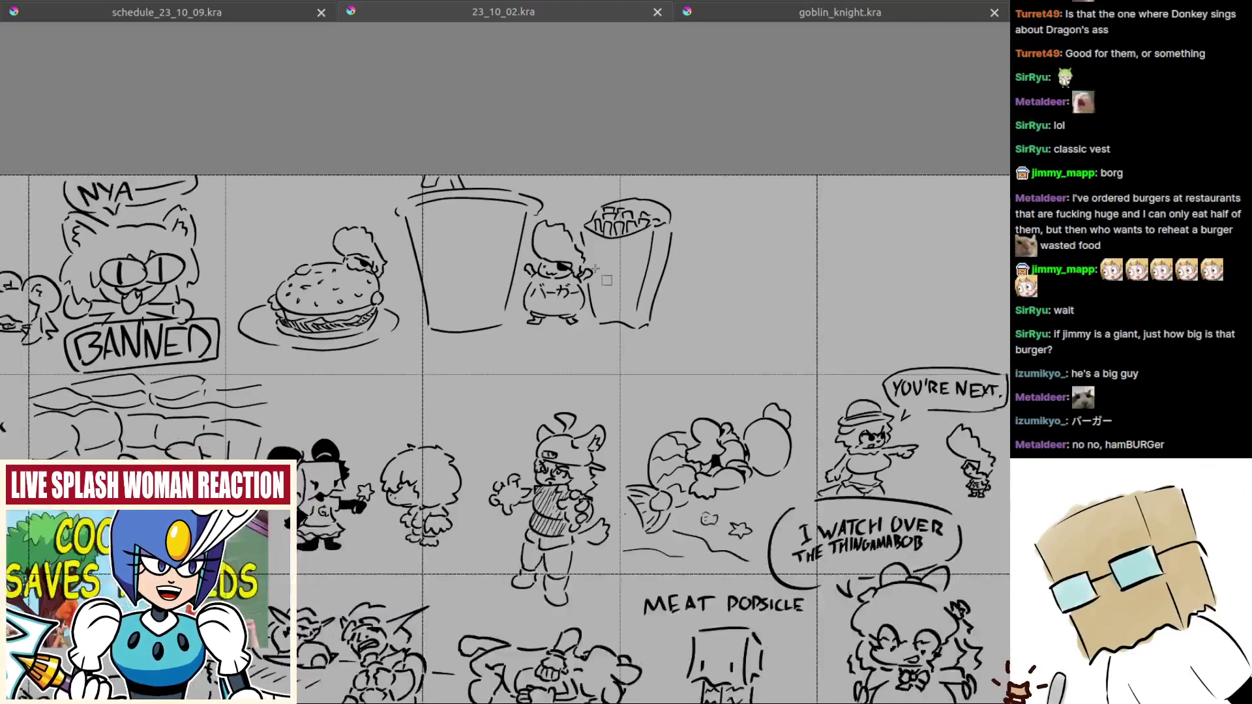
scroll(542, 379, "up", 1)
left_click_drag(543, 380, 770, 186)
scroll(489, 304, "up", 1)
left_click_drag(490, 304, 755, 201)
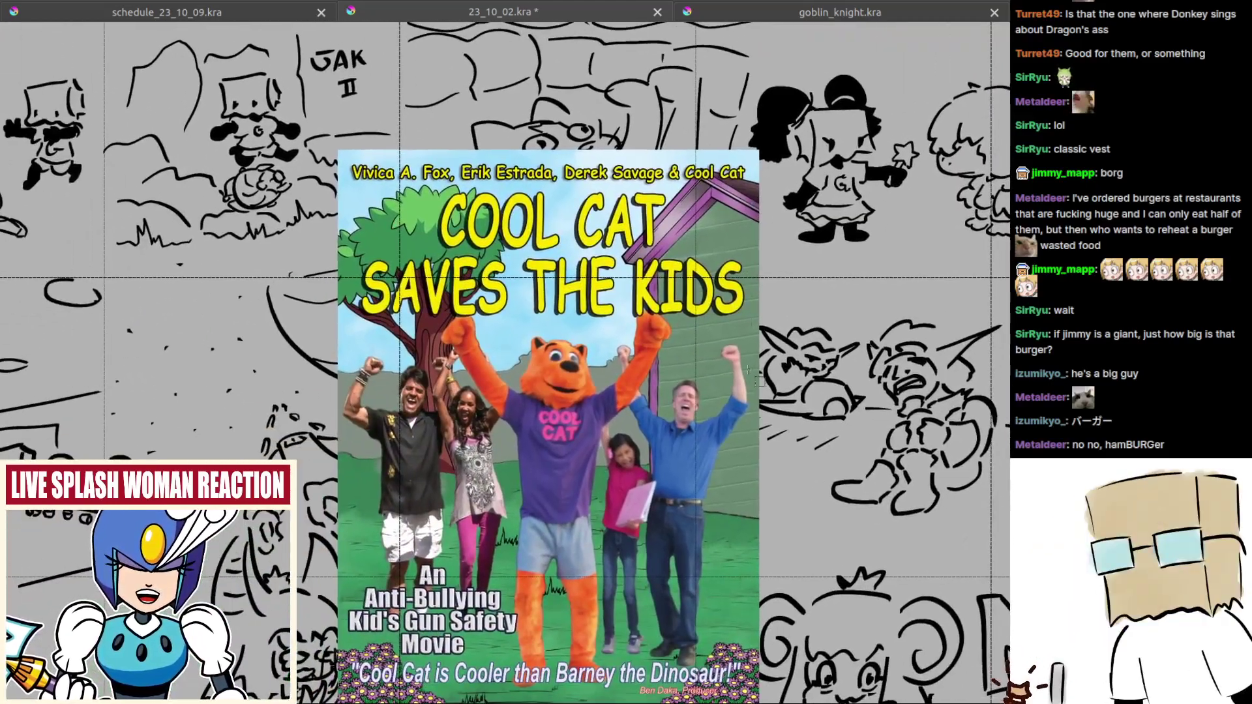
left_click_drag(748, 370, 754, 328)
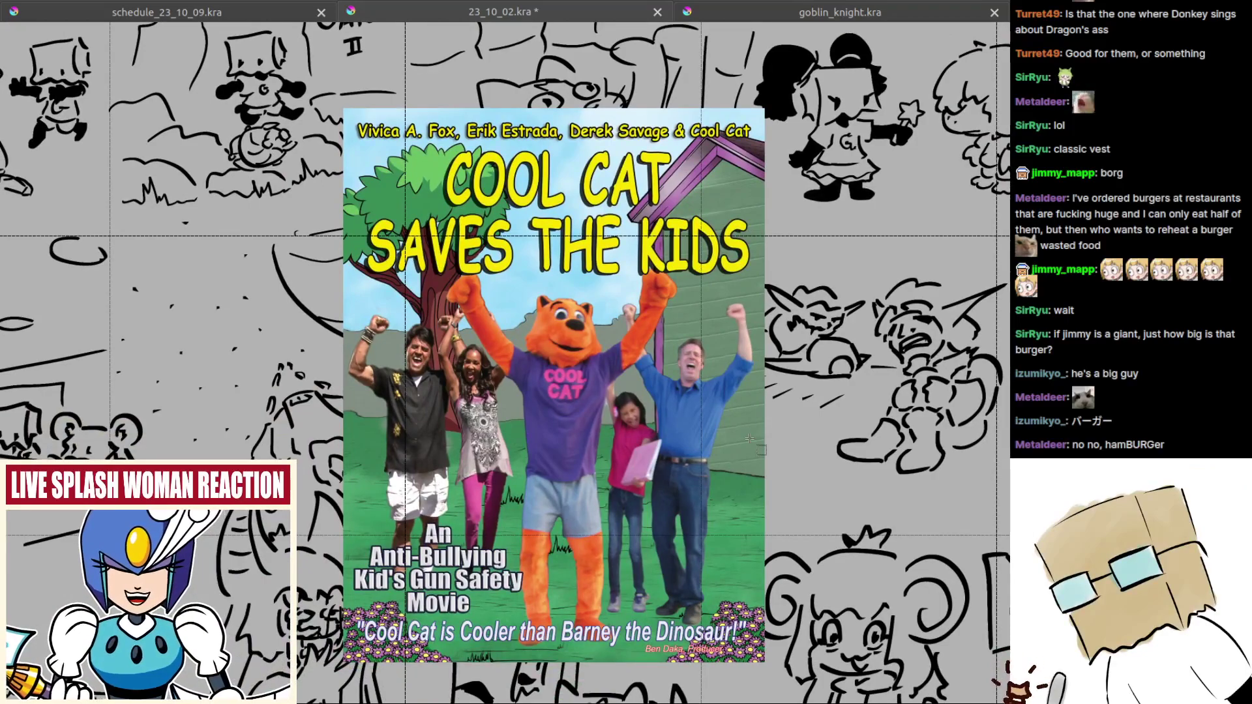
scroll(643, 665, "up", 1)
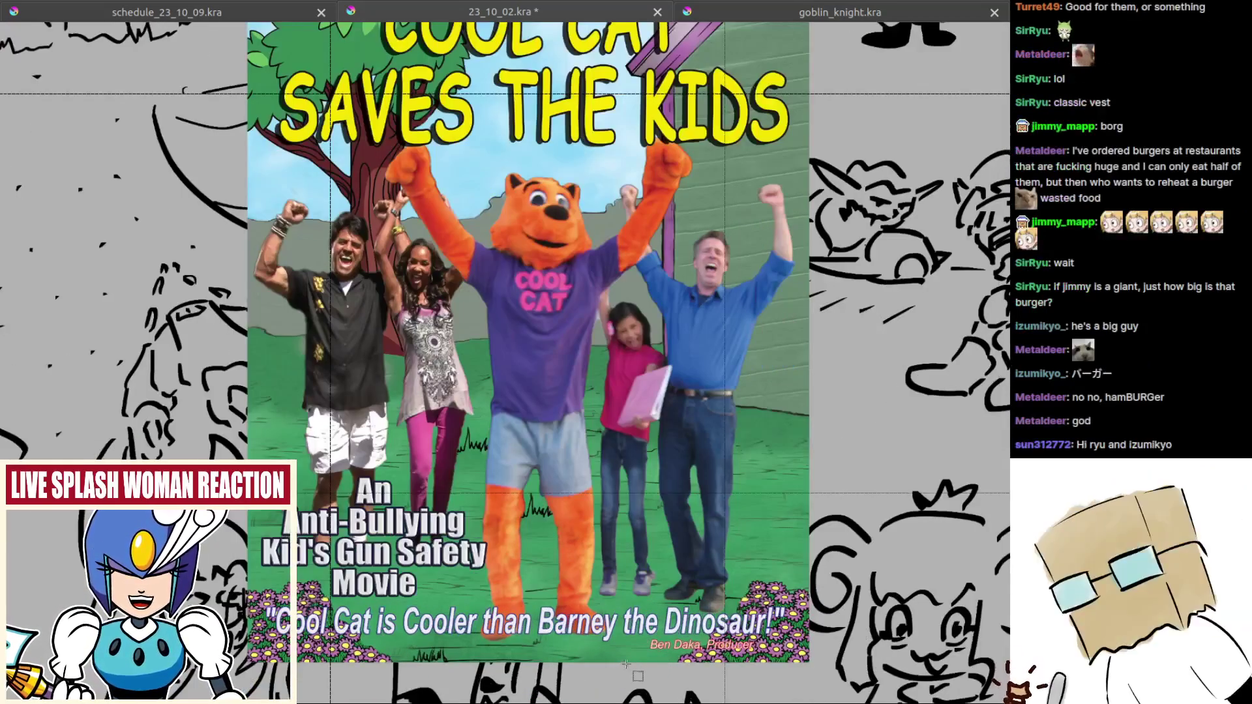
left_click_drag(664, 569, 685, 620)
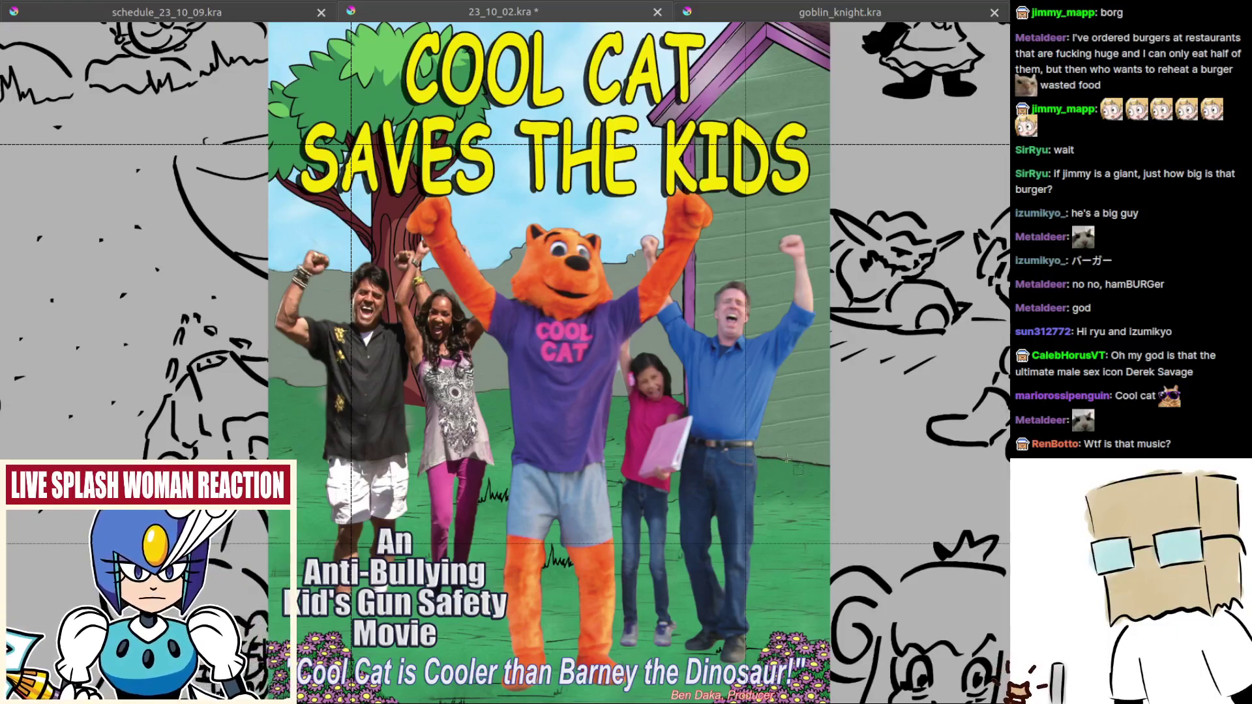
scroll(787, 459, "down", 5)
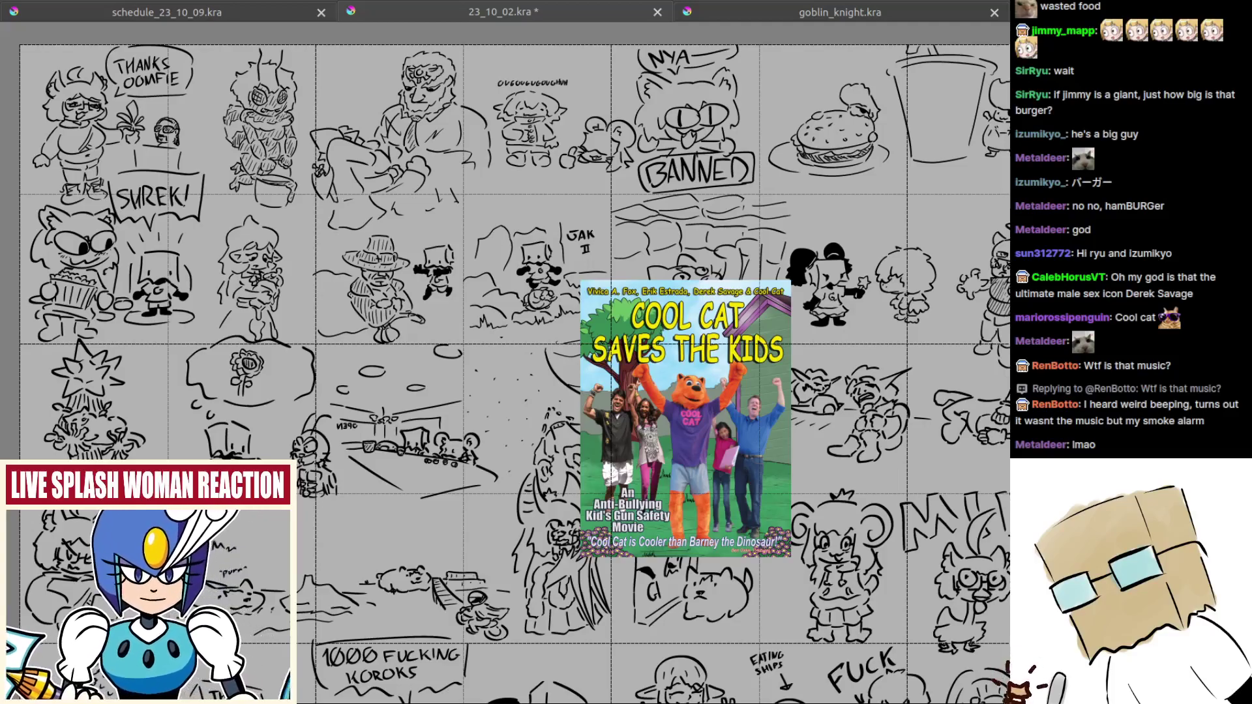
Step: Undo the pasted poster to clear it from the doodle sheet
left_click_drag(742, 442, 611, 459)
scroll(574, 463, "up", 2)
left_click_drag(695, 438, 582, 506)
key("ctrl+z")
Step: Start a new doodle in the empty cell beside the fries with the curved upper edge of a large right ear
left_click_drag(848, 150, 407, 466)
scroll(677, 333, "up", 3)
left_click_drag(678, 332, 540, 285)
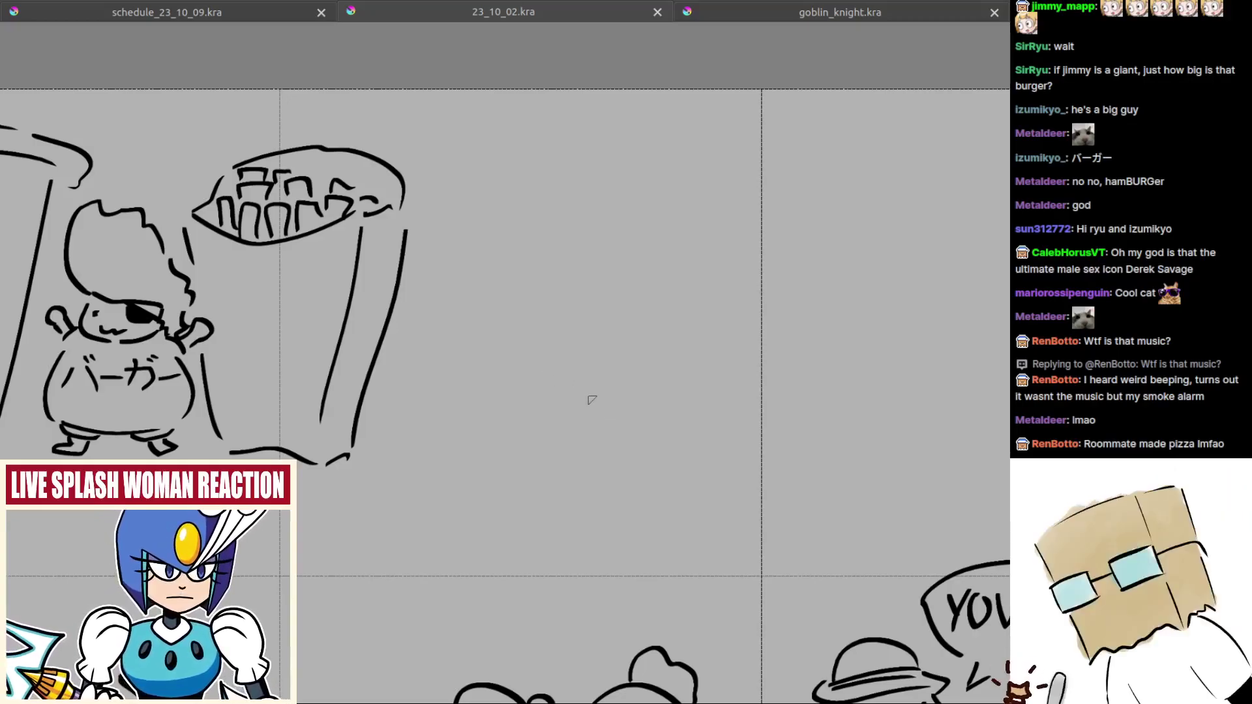
scroll(574, 391, "up", 4)
scroll(516, 342, "up", 2)
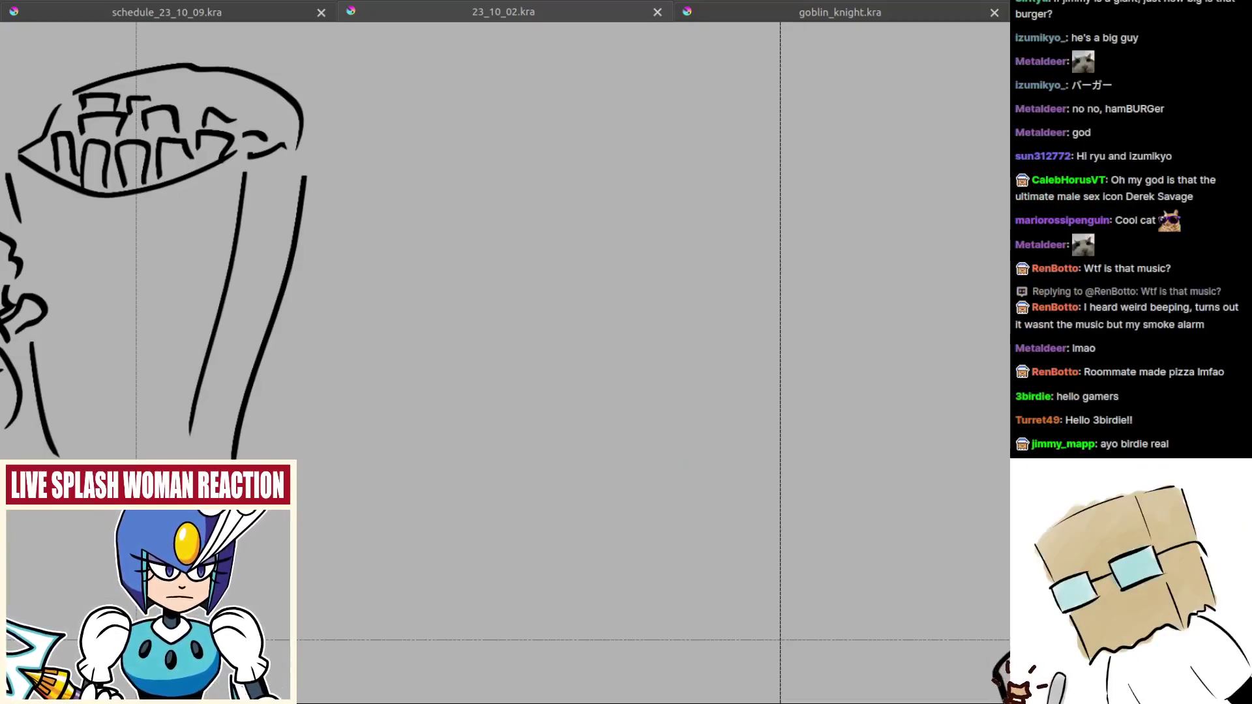
mouse_move(658, 447)
left_mouse_down()
mouse_move(642, 441)
mouse_move(671, 469)
left_mouse_up()
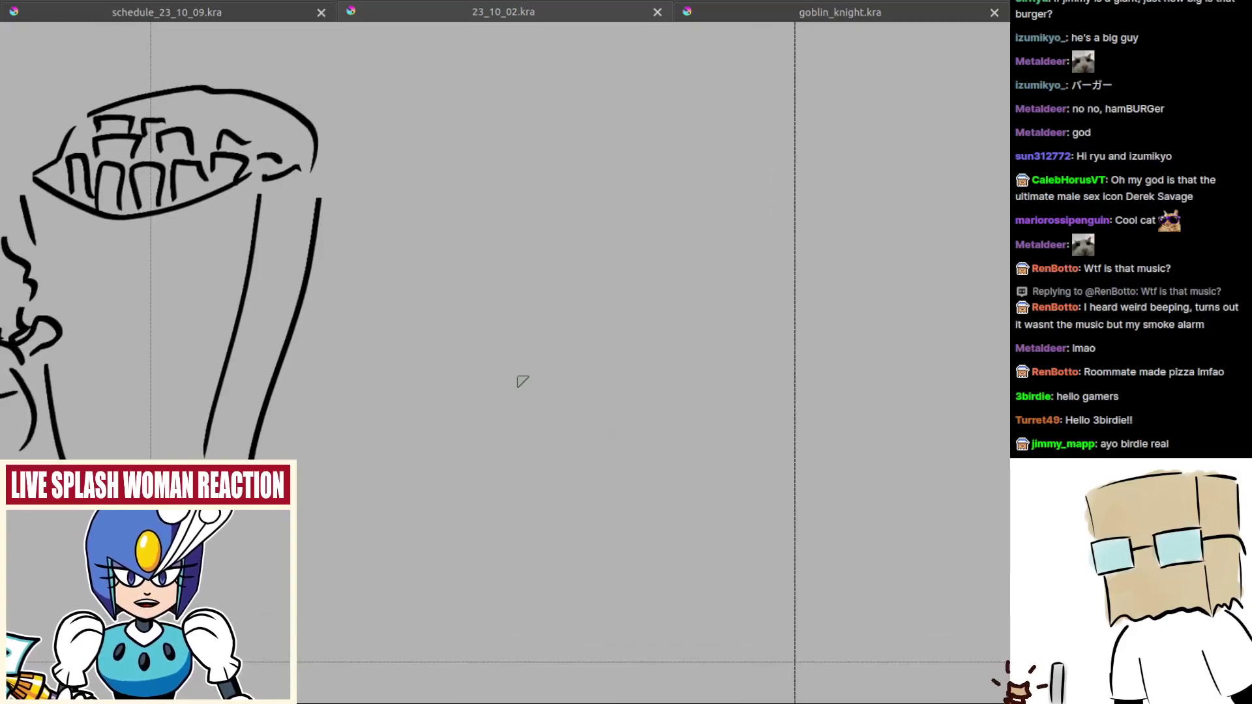
left_click_drag(520, 377, 503, 381)
left_click_drag(546, 306, 544, 317)
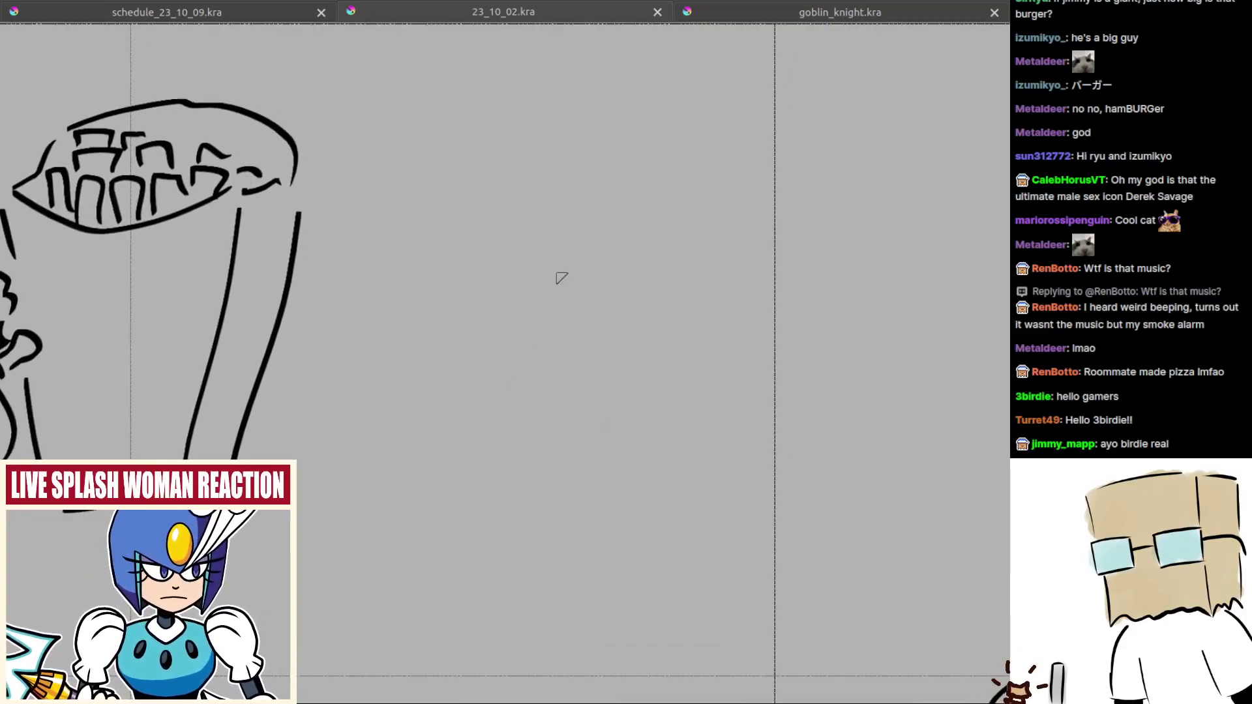
mouse_move(600, 238)
left_mouse_down()
mouse_move(604, 180)
mouse_move(703, 98)
mouse_move(729, 203)
mouse_move(702, 238)
left_mouse_up()
key("ctrl+z")
left_click_drag(702, 109, 656, 207)
key("ctrl+z")
key("ctrl+z")
key("ctrl+z")
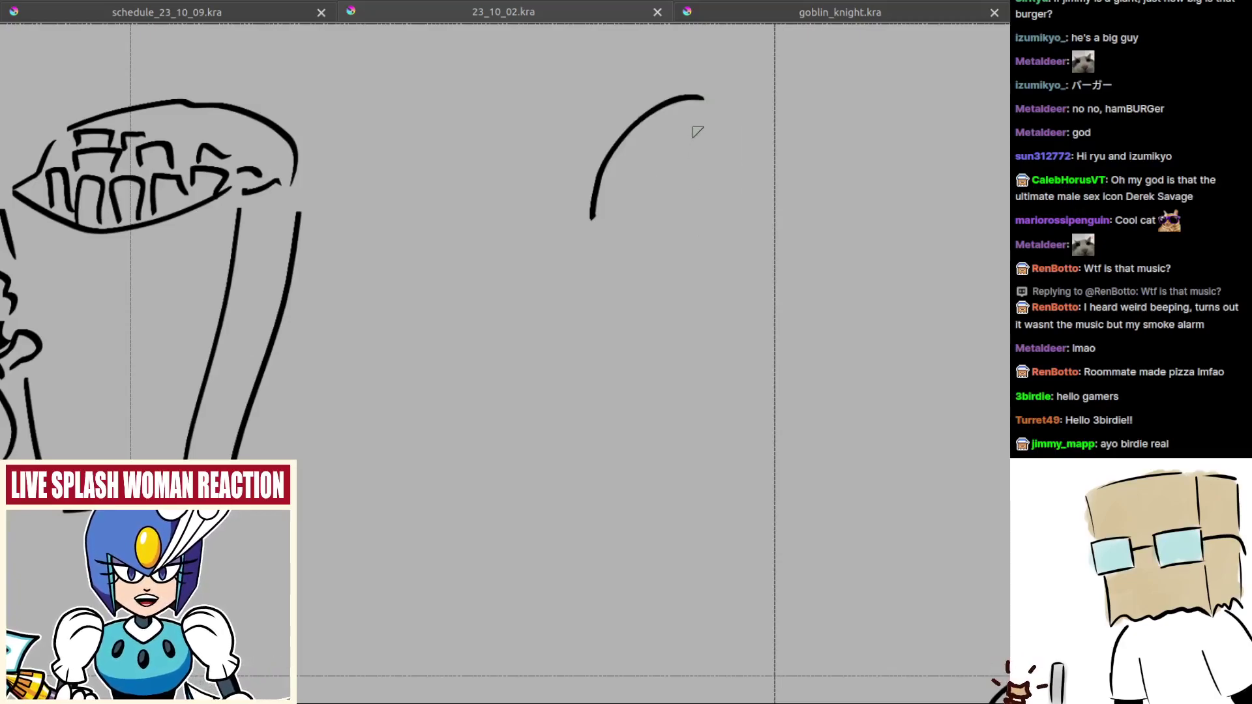
Step: Complete the right ear with a curved inner line and a bowed outer edge
left_click_drag(702, 109, 658, 218)
mouse_move(704, 112)
left_mouse_down()
mouse_move(723, 210)
mouse_move(704, 254)
left_mouse_up()
key("ctrl+z")
mouse_move(708, 112)
left_mouse_down()
mouse_move(735, 162)
mouse_move(689, 247)
left_mouse_up()
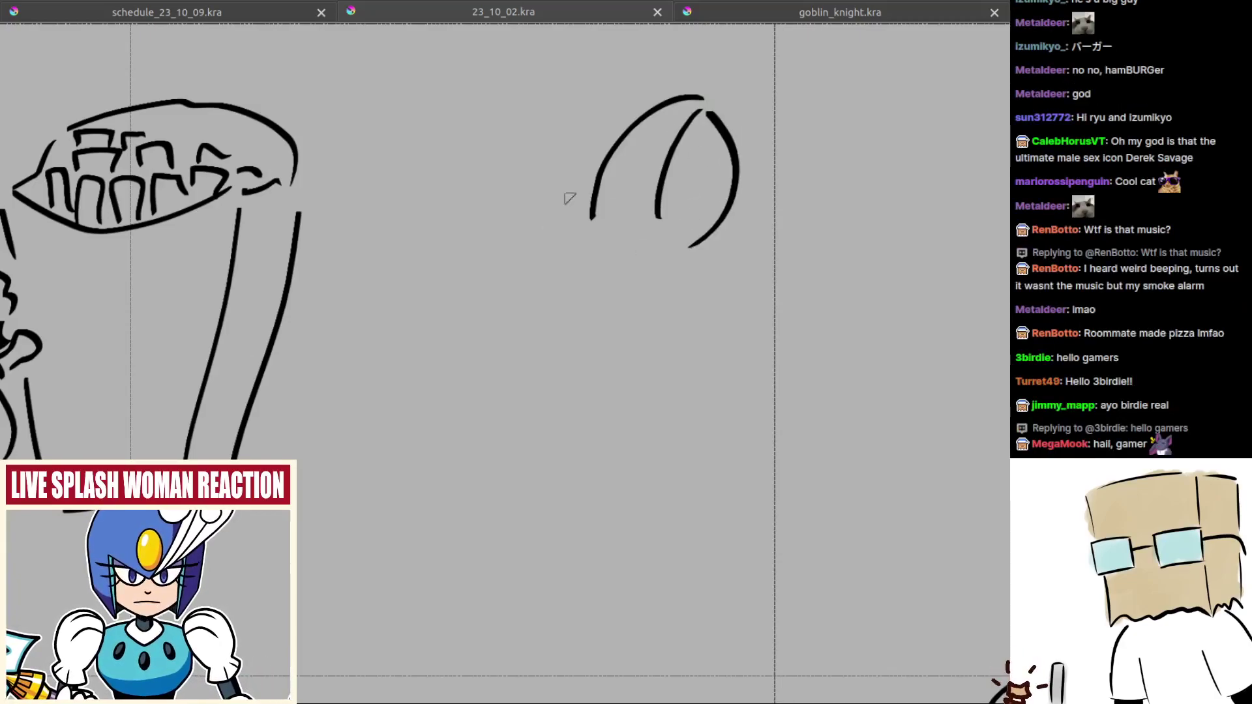
key("ctrl+z")
left_click_drag(714, 112, 702, 238)
mouse_move(535, 205)
left_mouse_down()
mouse_move(591, 260)
mouse_move(504, 180)
left_mouse_up()
key("ctrl+z")
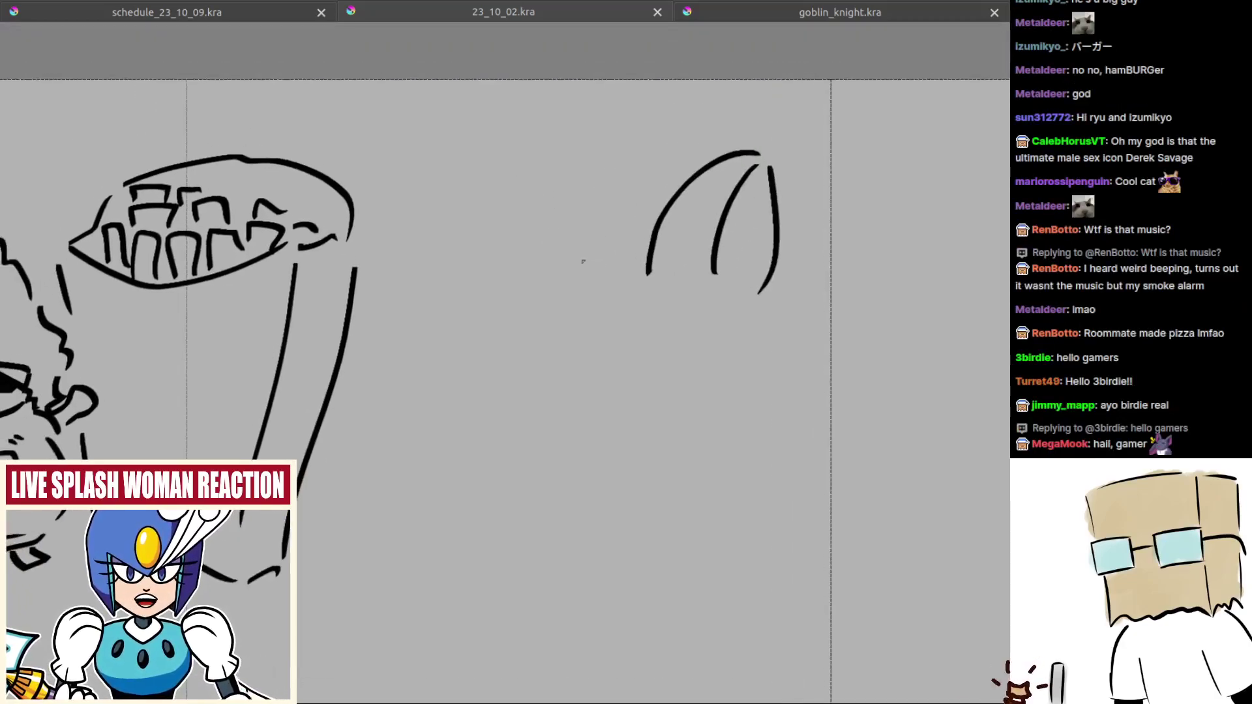
key("ctrl+z")
mouse_move(583, 259)
left_mouse_down()
mouse_move(503, 168)
mouse_move(515, 148)
mouse_move(568, 258)
left_mouse_up()
key("ctrl+z")
key("ctrl+z")
mouse_move(515, 155)
left_mouse_down()
mouse_move(562, 256)
mouse_move(601, 282)
left_mouse_up()
key("ctrl+z")
mouse_move(520, 160)
left_mouse_down()
mouse_move(561, 251)
mouse_move(587, 289)
left_mouse_up()
mouse_move(498, 182)
left_mouse_down()
mouse_move(487, 263)
mouse_move(507, 298)
left_mouse_up()
key("ctrl+z")
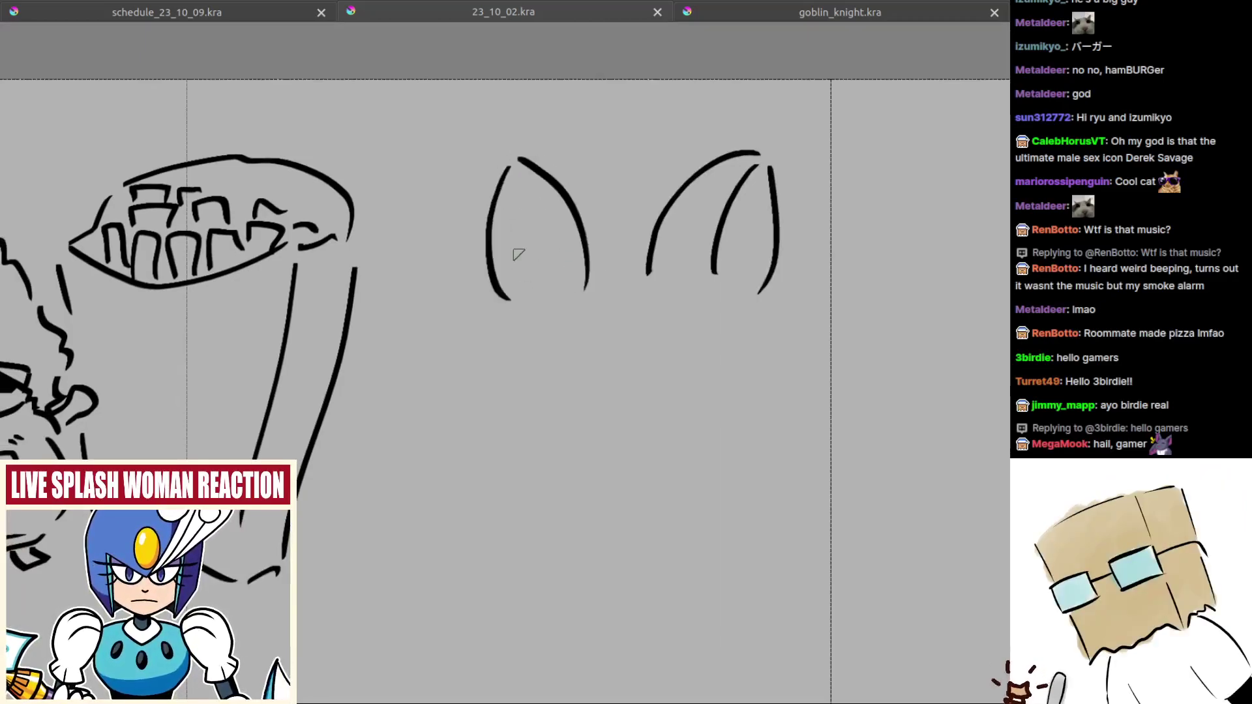
key("ctrl+z")
key("ctrl+z")
left_click_drag(514, 179, 602, 266)
key("ctrl+z")
left_click_drag(519, 154, 595, 270)
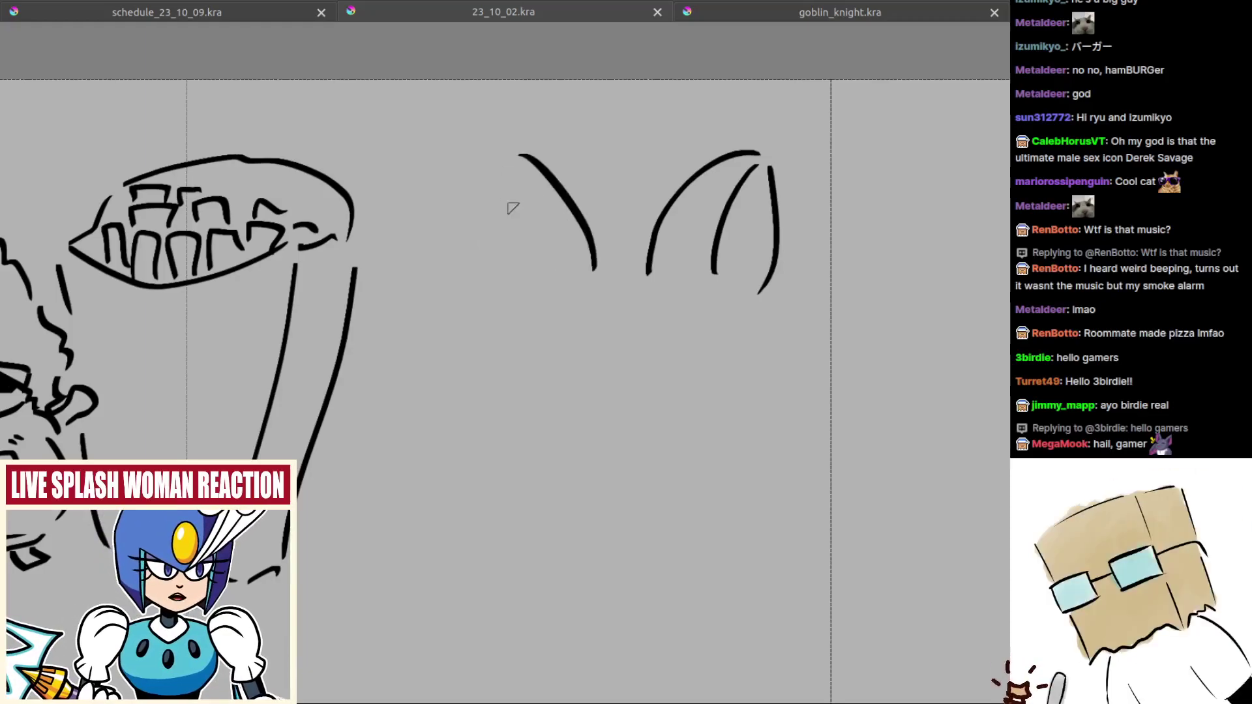
key("ctrl+z")
mouse_move(518, 159)
left_mouse_down()
mouse_move(570, 233)
mouse_move(574, 281)
left_mouse_up()
key("ctrl+z")
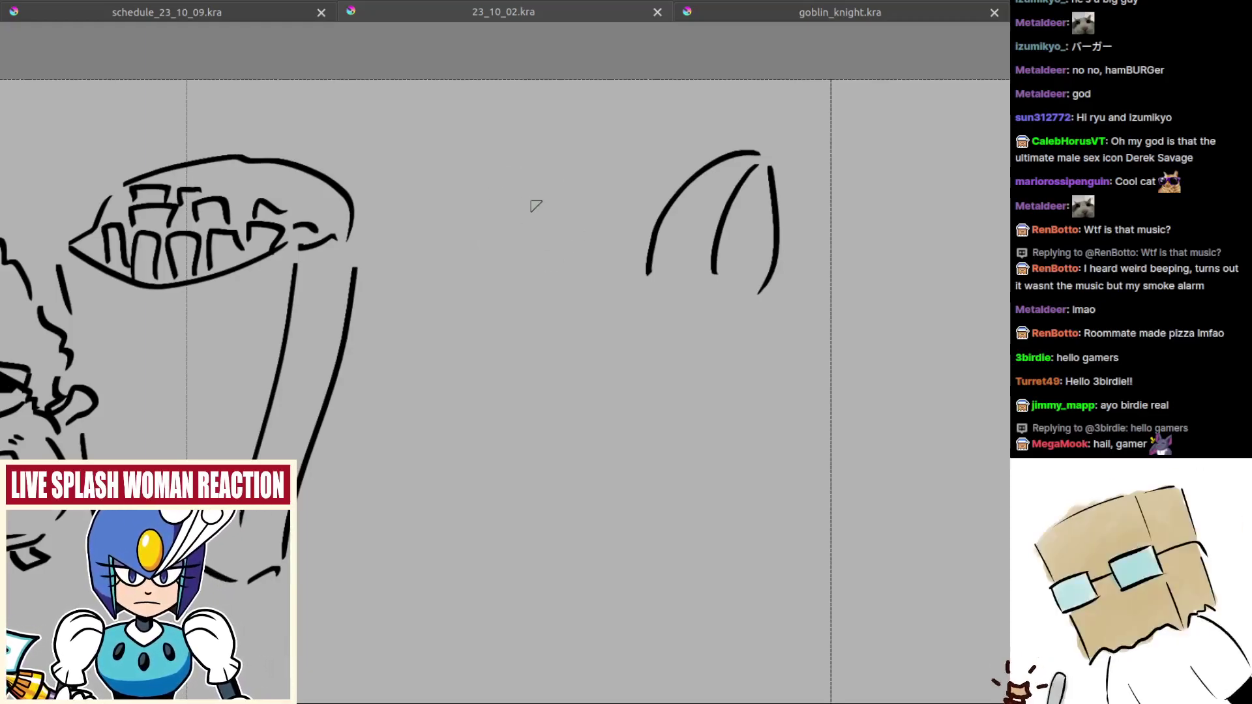
Step: Draw the left ear's outline as two curved strokes mirroring the right ear
key("ctrl+z")
mouse_move(522, 171)
left_mouse_down()
mouse_move(573, 255)
mouse_move(565, 246)
mouse_move(522, 301)
left_mouse_up()
key("ctrl+z")
key("ctrl+z")
mouse_move(502, 192)
left_mouse_down()
mouse_move(488, 251)
mouse_move(535, 324)
left_mouse_up()
key("ctrl+z")
key("ctrl+z")
left_click_drag(502, 175, 520, 270)
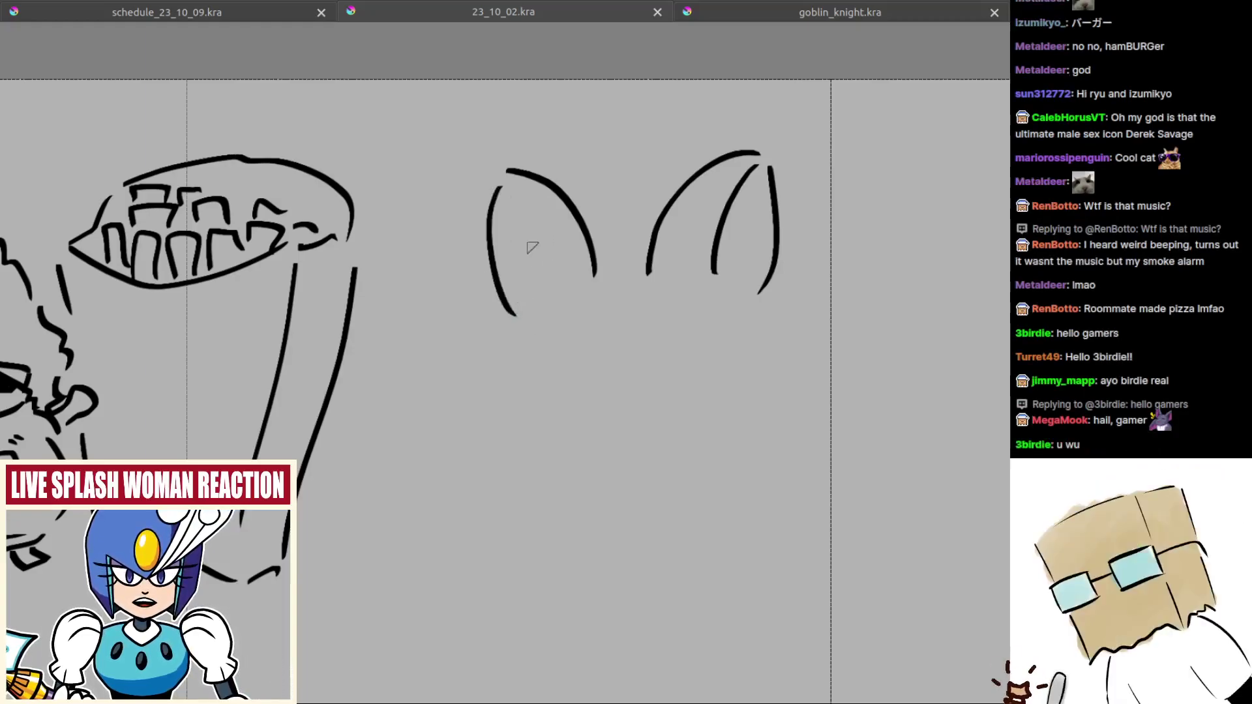
Step: Add the left ear's inner fold line and redraw its bowed outer edge
key("ctrl+z")
left_click_drag(514, 194, 551, 279)
left_click_drag(499, 182, 487, 261)
key("ctrl+z")
mouse_move(497, 184)
left_mouse_down()
mouse_move(491, 258)
mouse_move(517, 305)
left_mouse_up()
key("ctrl+z")
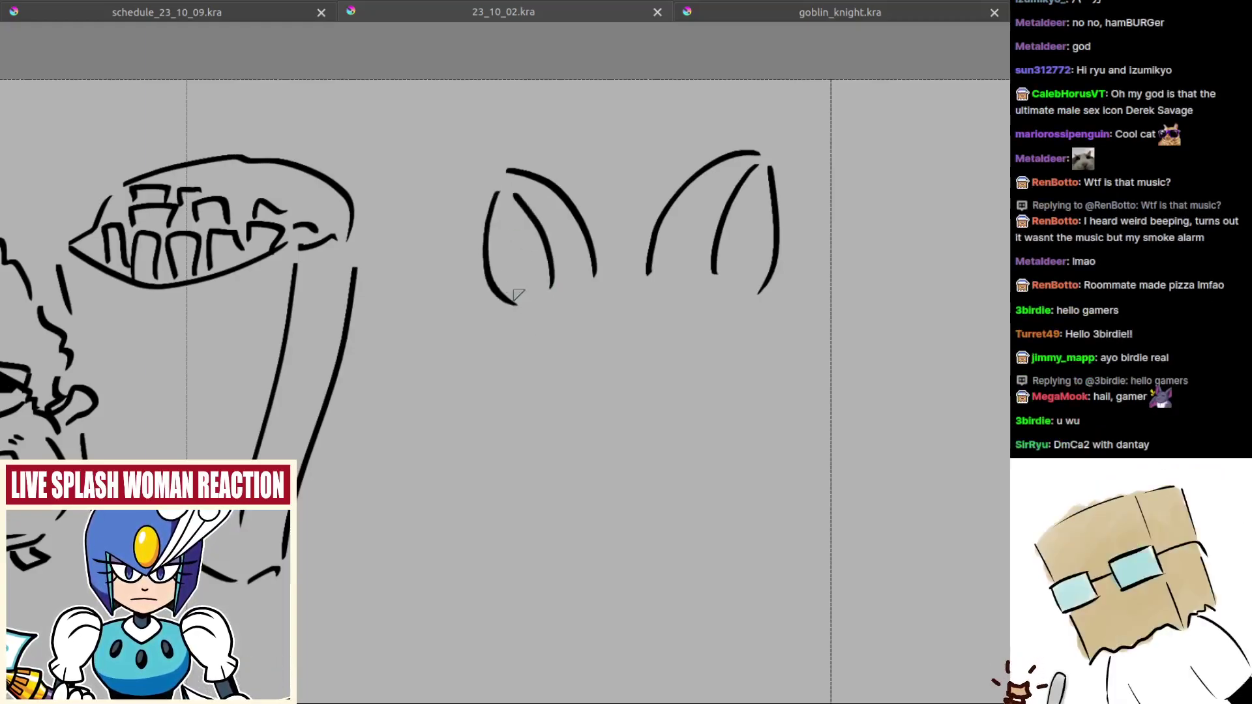
Step: Draw a jagged hair tuft between the ears and add zigzag fur and short hatch lines inside both ears
mouse_move(540, 259)
left_mouse_down()
mouse_move(502, 245)
mouse_move(583, 247)
mouse_move(606, 265)
left_mouse_up()
scroll(538, 257, "up", 1)
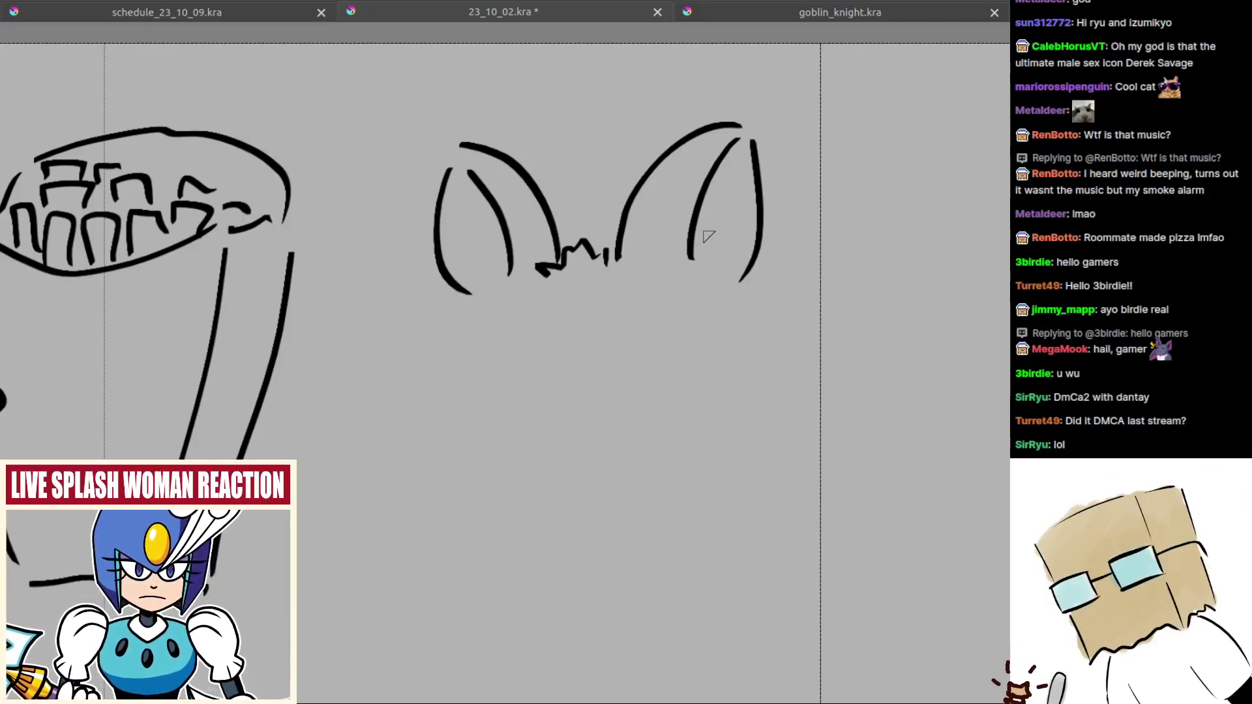
left_click_drag(697, 222, 720, 270)
left_click_drag(502, 244, 490, 288)
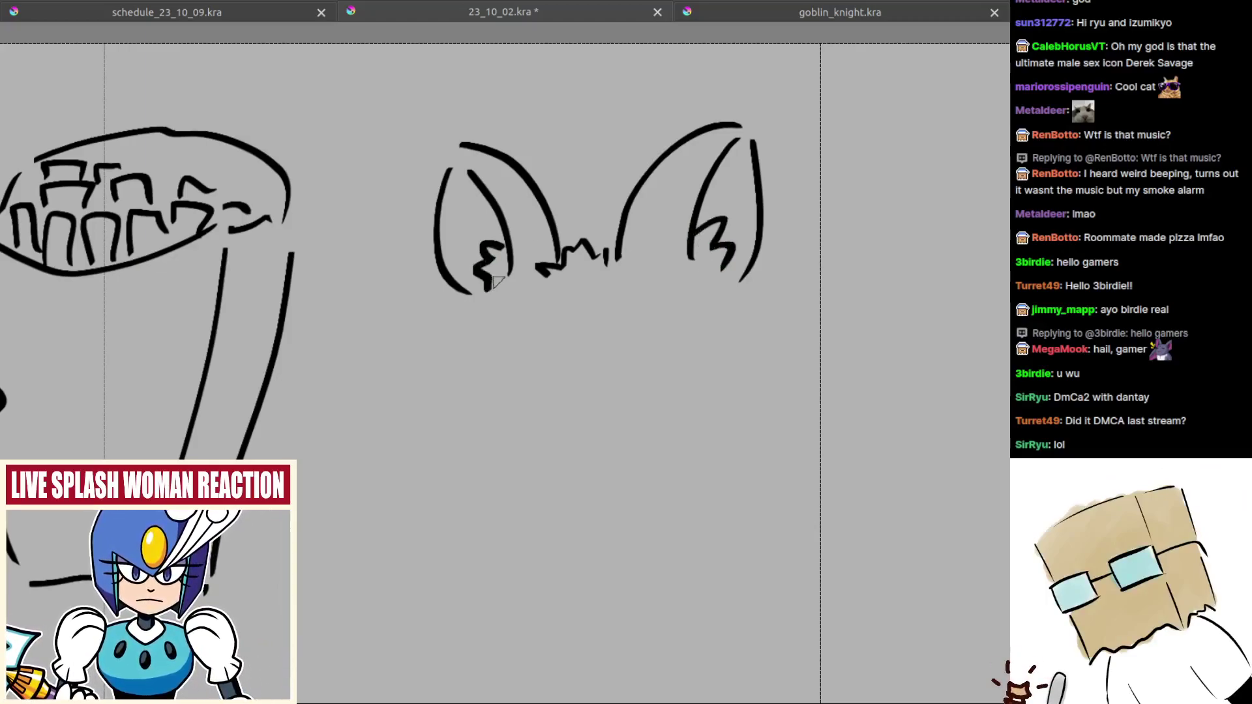
mouse_move(714, 212)
left_mouse_down()
mouse_move(740, 217)
mouse_move(753, 196)
mouse_move(744, 167)
left_mouse_up()
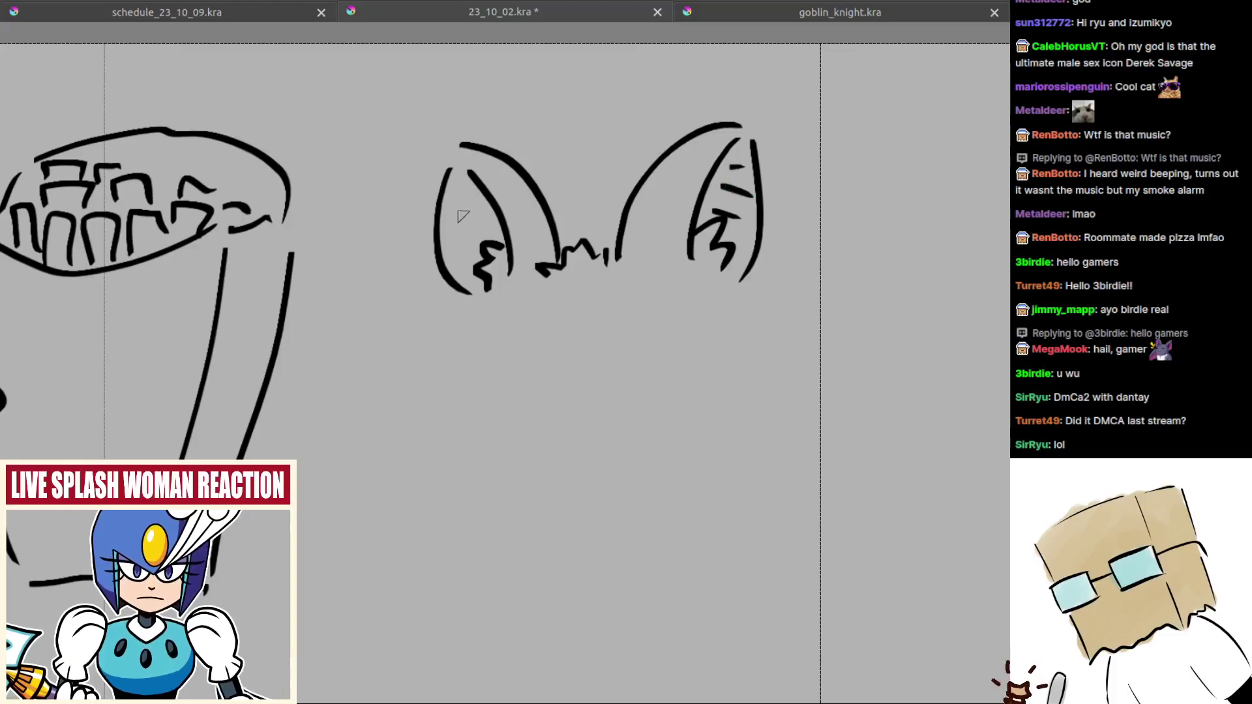
left_click_drag(492, 220, 462, 238)
left_click_drag(477, 205, 455, 214)
Step: Draw a pointed fur tuft below the left ear and two closed, arched smiling eyes
left_click_drag(595, 369, 608, 343)
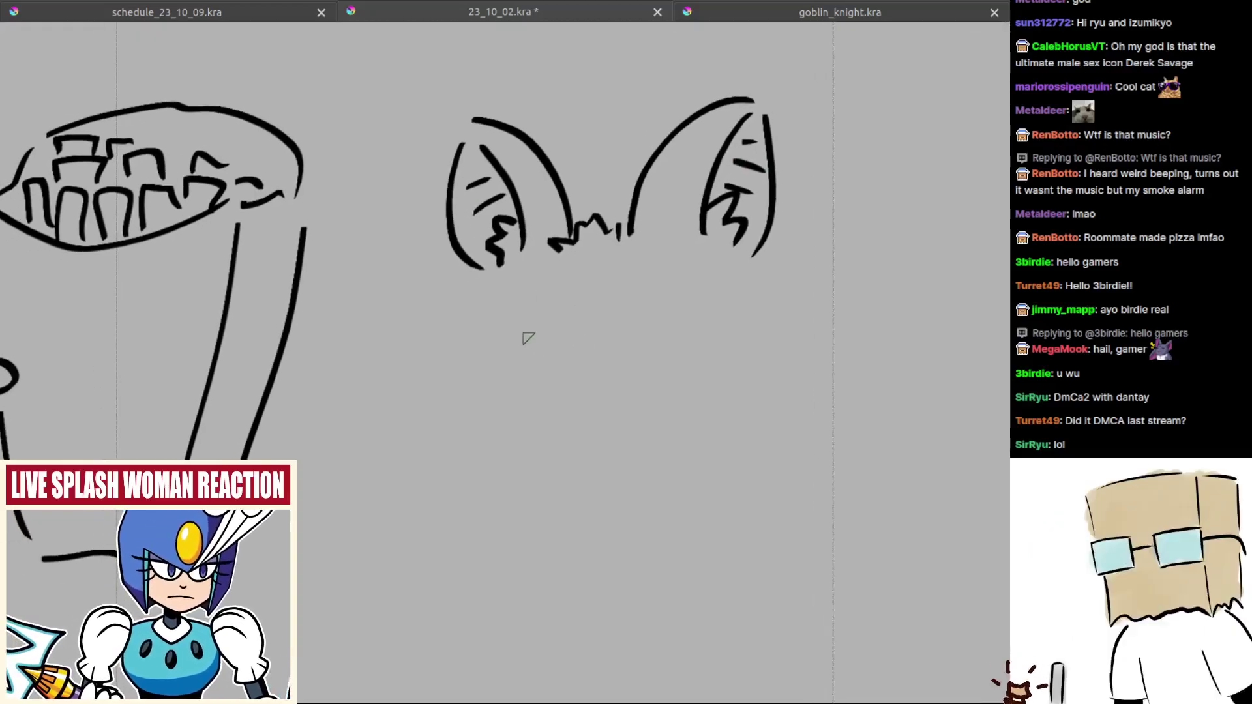
mouse_move(494, 276)
left_mouse_down()
mouse_move(500, 318)
mouse_move(593, 282)
left_mouse_up()
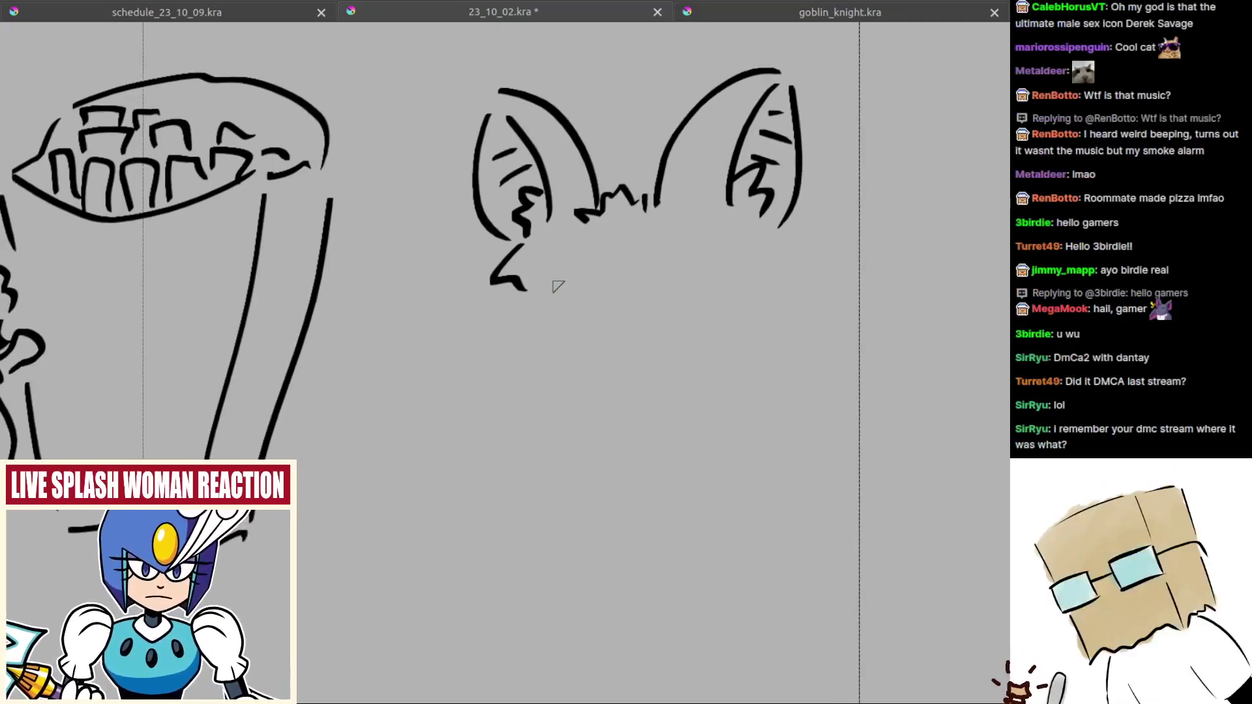
mouse_move(536, 316)
left_mouse_down()
mouse_move(600, 321)
mouse_move(668, 293)
mouse_move(694, 299)
left_mouse_up()
key("ctrl+z")
key("ctrl+z")
key("ctrl+z")
left_click_drag(588, 353, 610, 334)
key("ctrl+z")
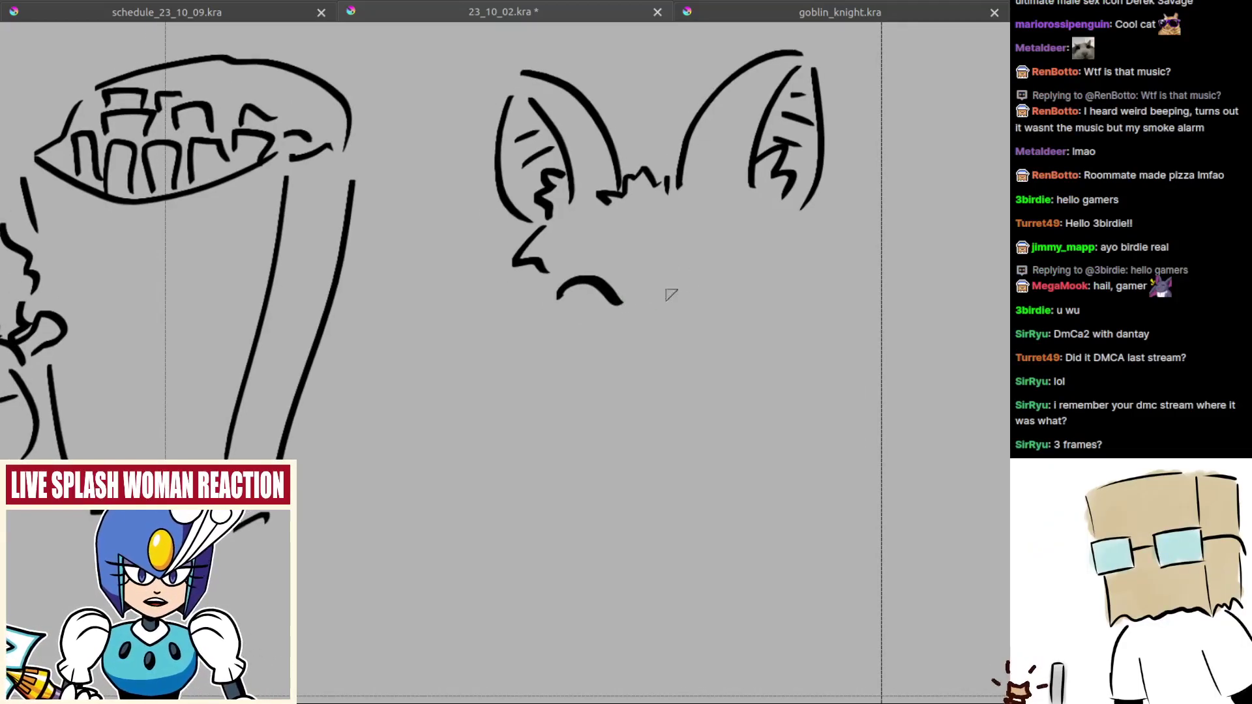
left_click_drag(654, 297, 720, 281)
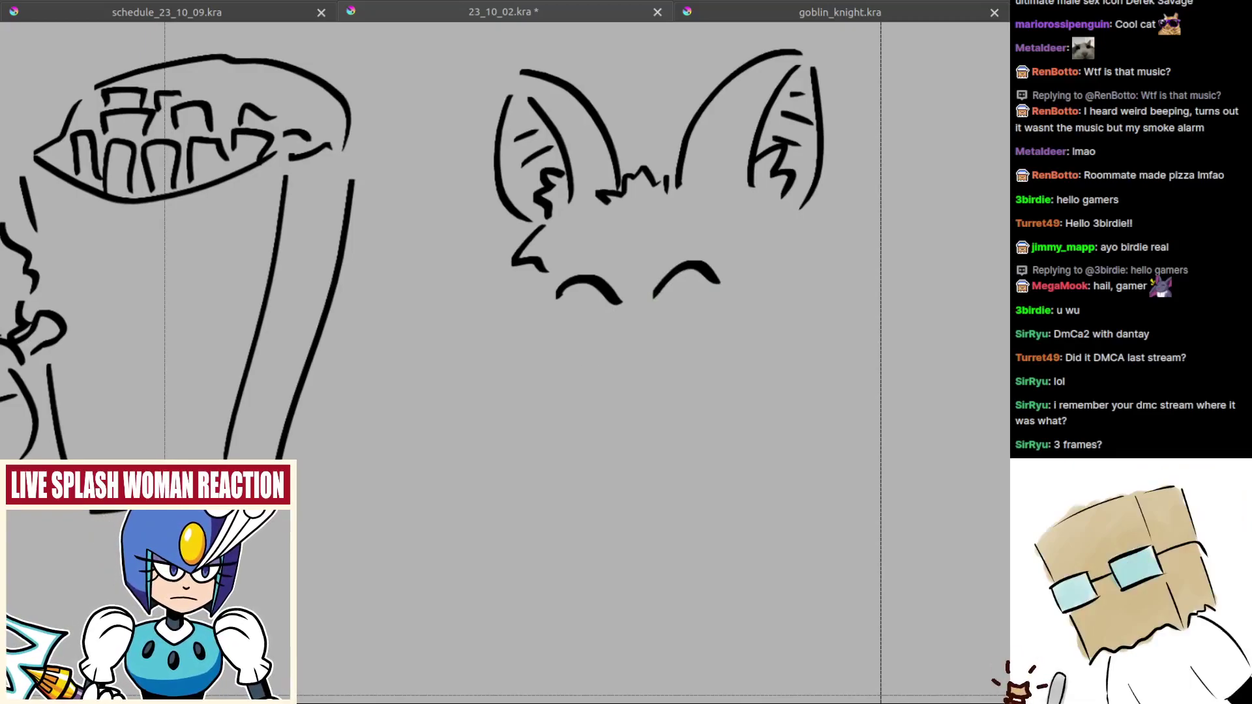
Step: Draw a small nose and an open smiling mouth with a little fang beneath the eyes
left_click_drag(608, 321, 630, 325)
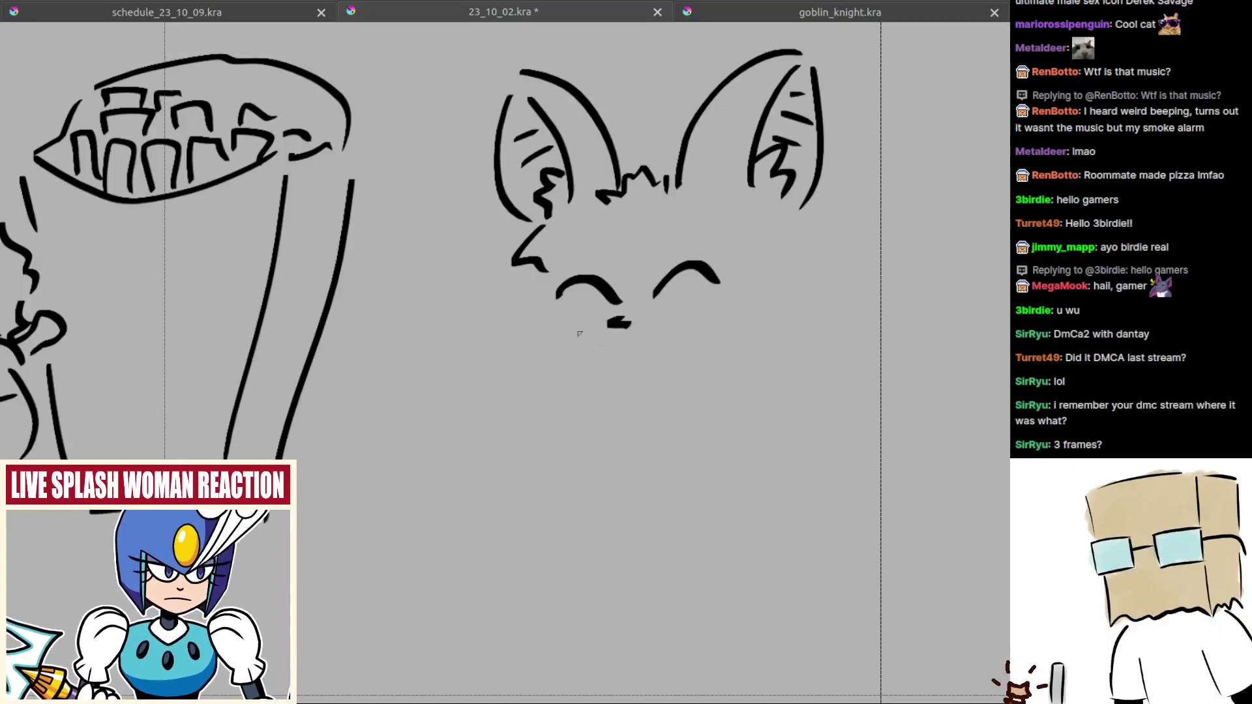
mouse_move(579, 334)
left_mouse_down()
mouse_move(668, 327)
mouse_move(672, 370)
mouse_move(634, 380)
mouse_move(662, 358)
left_mouse_up()
key("ctrl+z")
key("ctrl+z")
mouse_move(604, 347)
left_mouse_down()
mouse_move(611, 357)
mouse_move(666, 348)
left_mouse_up()
key("ctrl+z")
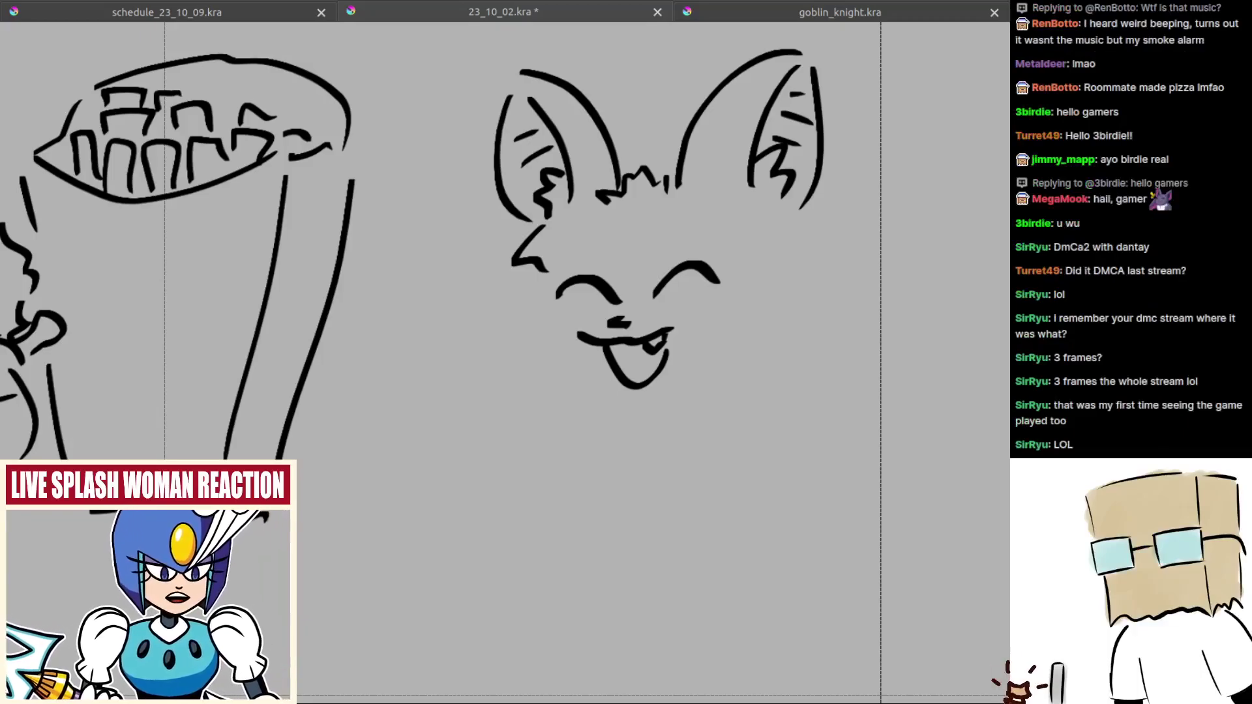
left_click_drag(707, 430, 555, 417)
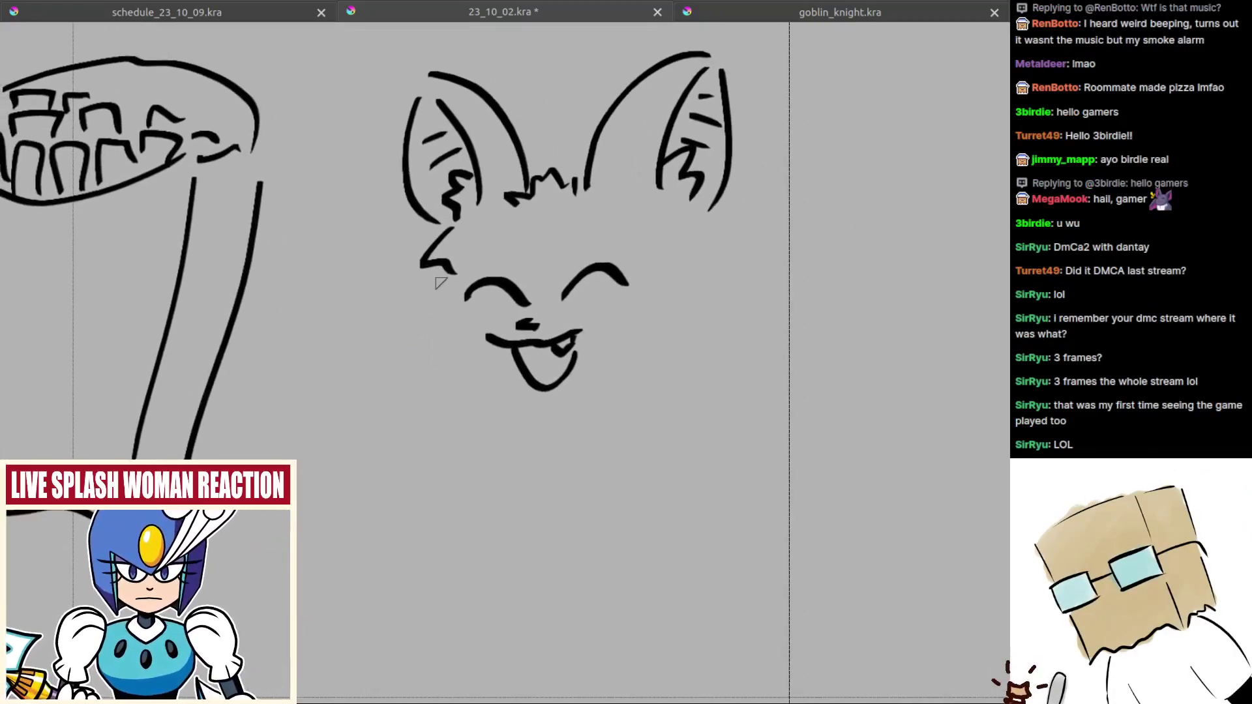
left_click_drag(443, 279, 418, 335)
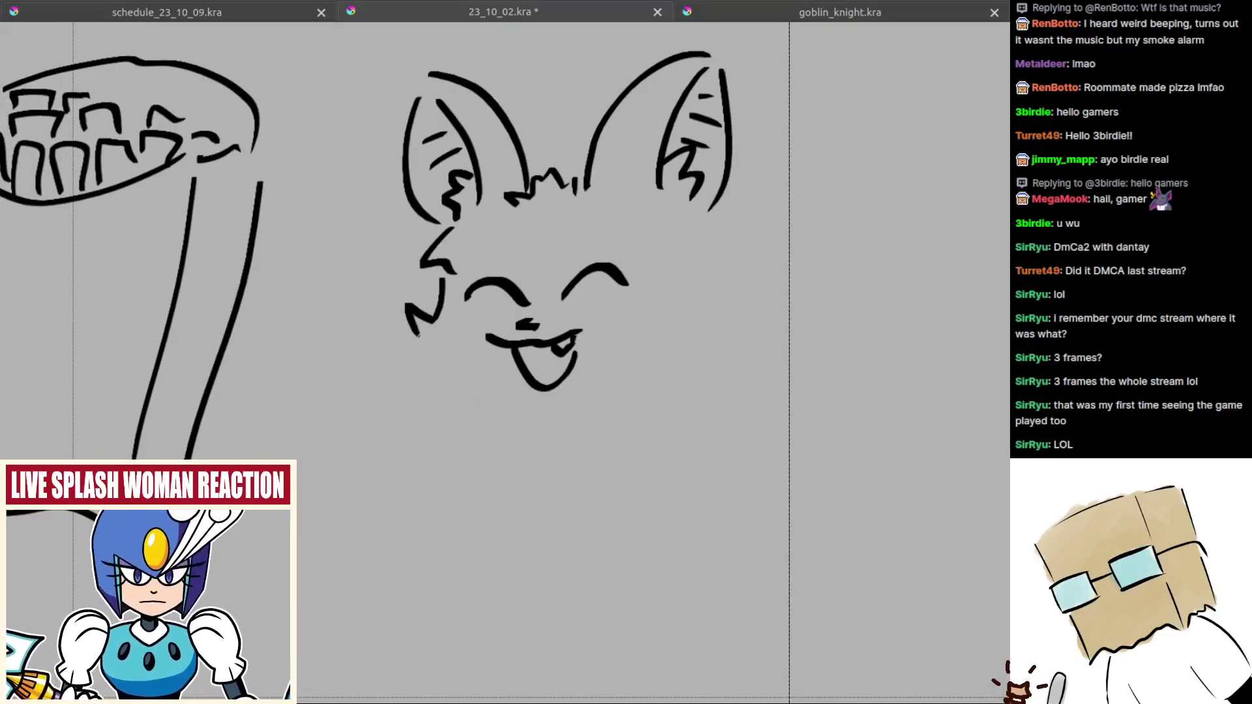
key("ctrl+z")
left_click_drag(442, 280, 422, 336)
key("ctrl+z")
key("ctrl+z")
left_click_drag(441, 278, 436, 322)
key("ctrl+z")
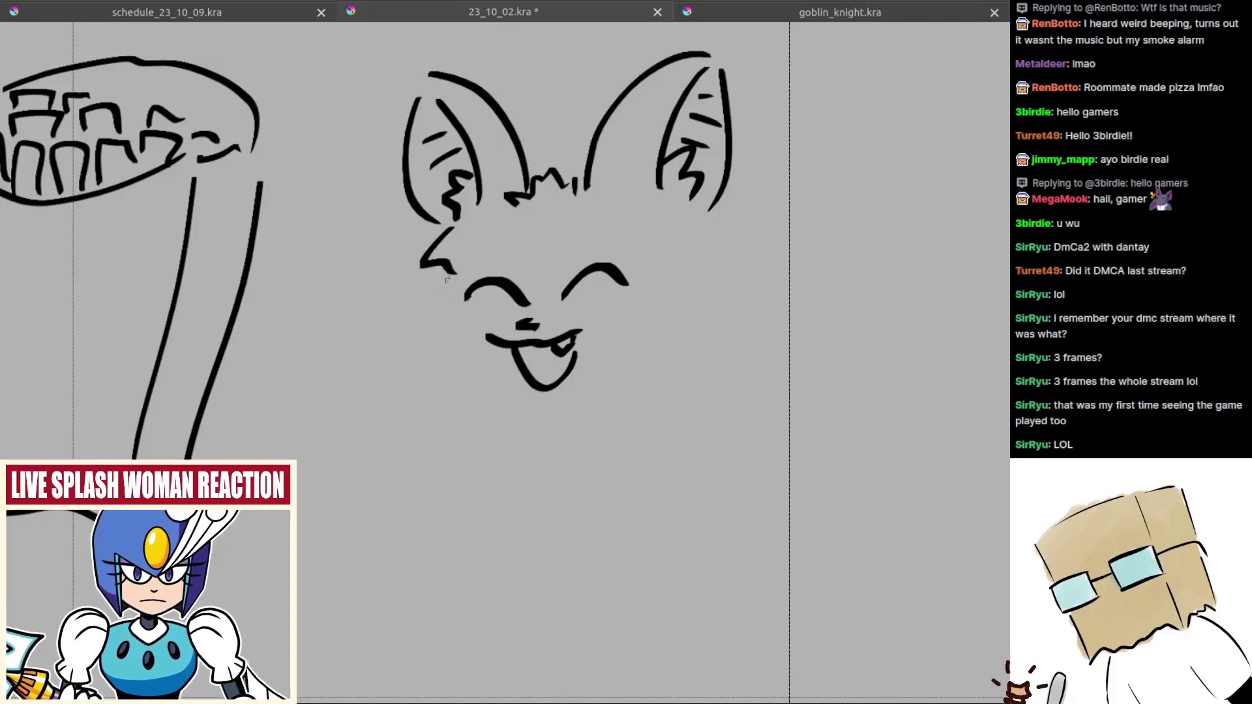
Step: Draw the left side of the face with jagged cheek fur and add small pointed brows above the eyes
left_click_drag(447, 278, 450, 326)
left_click_drag(495, 264, 583, 254)
mouse_move(452, 326)
left_mouse_down()
mouse_move(423, 334)
mouse_move(444, 376)
mouse_move(497, 399)
left_mouse_up()
key("ctrl+z")
left_click_drag(563, 399, 507, 420)
key("ctrl+z")
mouse_move(391, 344)
left_mouse_down()
mouse_move(370, 358)
mouse_move(382, 395)
mouse_move(428, 413)
left_mouse_up()
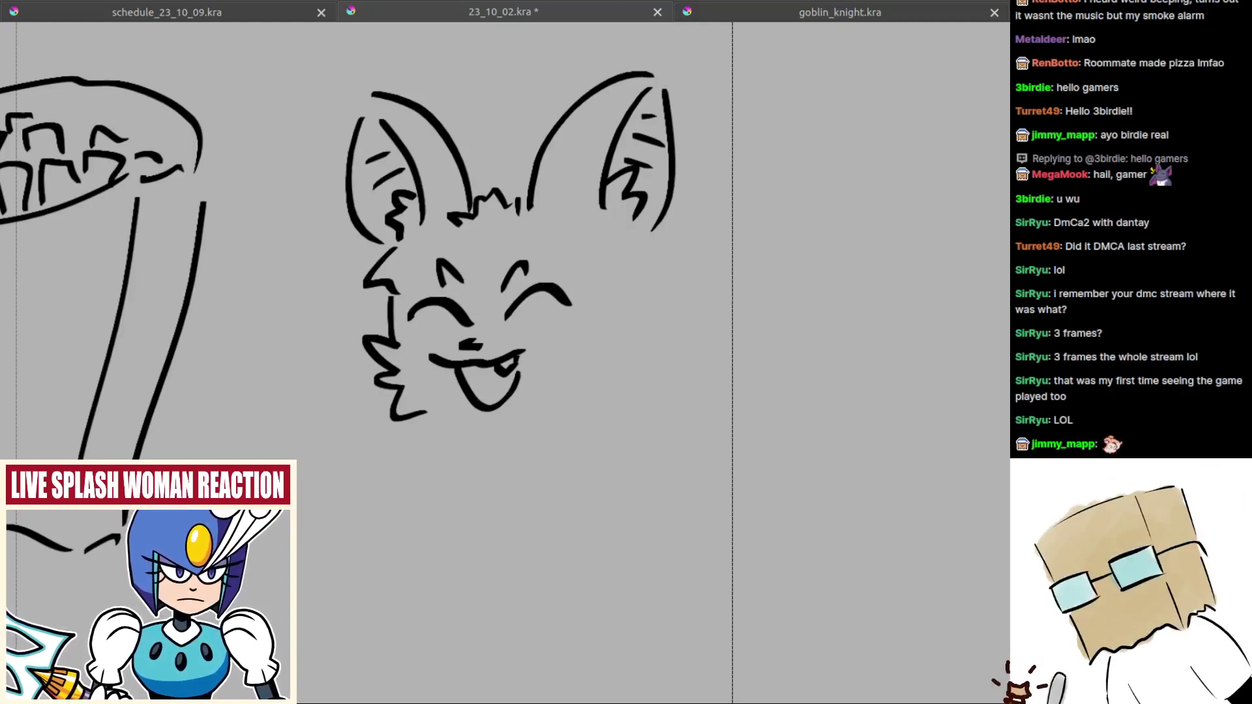
Step: Try jagged fur on the right cheek and a curved chin line under the mouth
left_click_drag(552, 400, 542, 401)
mouse_move(571, 336)
left_mouse_down()
mouse_move(588, 345)
mouse_move(553, 405)
left_mouse_up()
left_click_drag(429, 414, 530, 410)
key("ctrl+z")
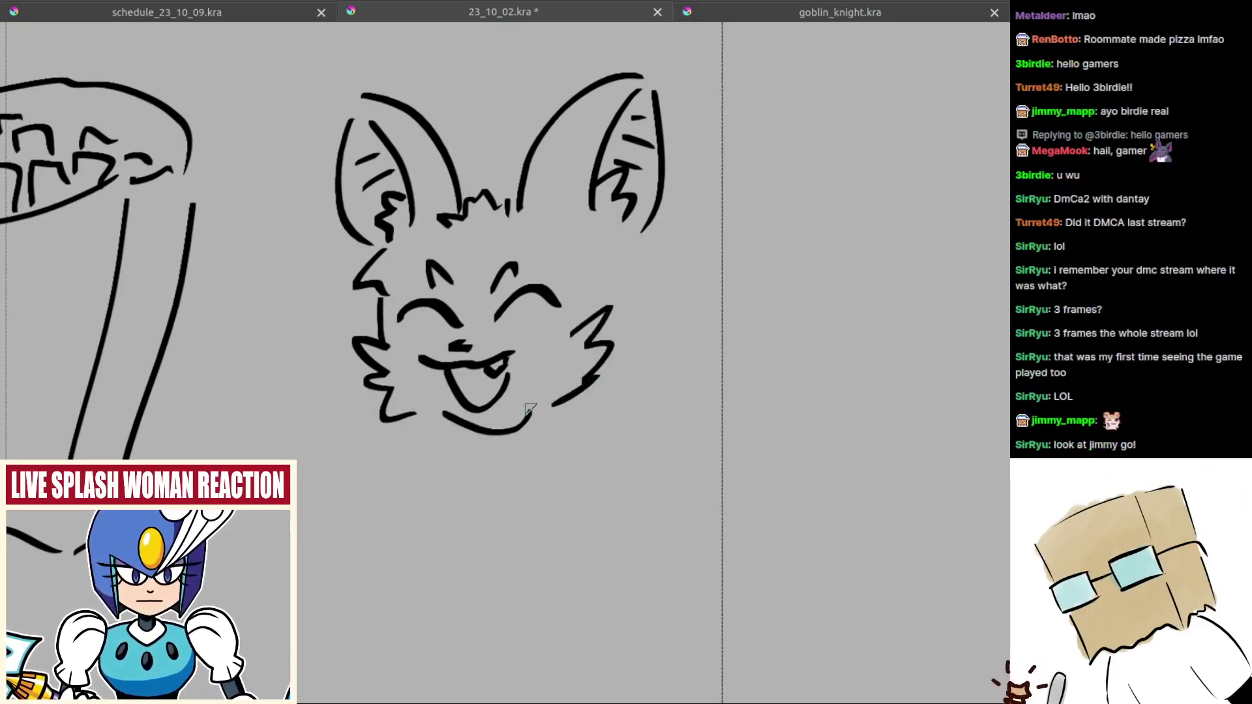
key("ctrl+z")
left_click_drag(437, 410, 494, 433)
mouse_move(442, 419)
left_mouse_down()
mouse_move(491, 431)
mouse_move(524, 408)
left_mouse_up()
key("ctrl+z")
key("ctrl+z")
left_click_drag(438, 423, 540, 409)
mouse_move(620, 258)
left_mouse_down()
mouse_move(587, 278)
mouse_move(599, 279)
left_mouse_up()
key("ctrl+z")
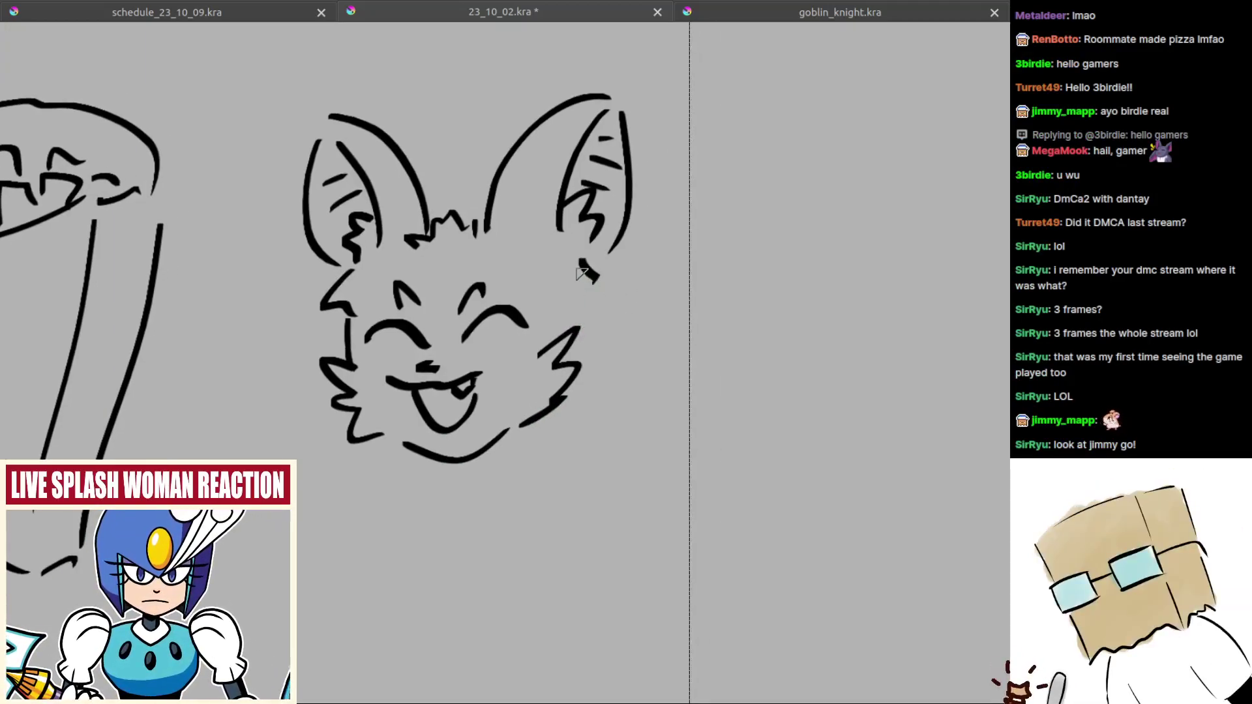
key("ctrl+z")
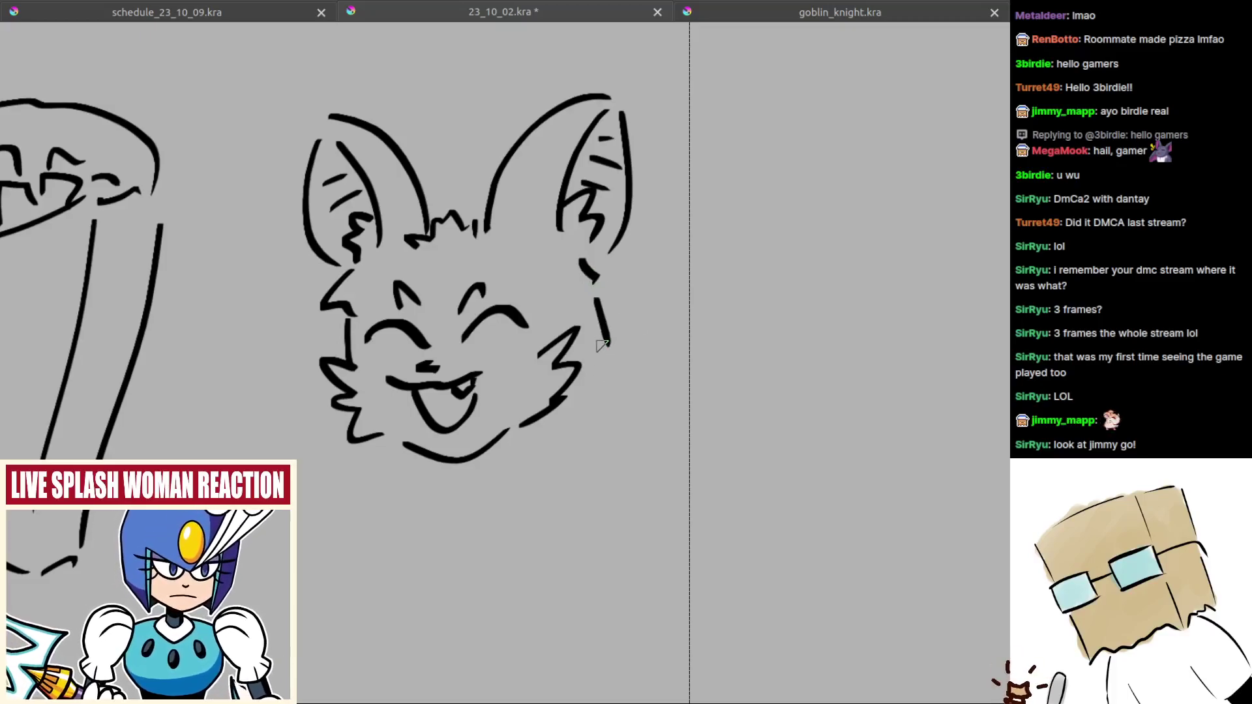
key("ctrl+z")
key("ctrl+z")
left_click_drag(600, 282, 597, 327)
key("ctrl+z")
Step: Redraw the right side of the face with a straight side line, wider jagged cheek fur and a curved chin
mouse_move(585, 273)
left_mouse_down()
mouse_move(600, 324)
mouse_move(578, 320)
mouse_move(566, 356)
mouse_move(611, 352)
mouse_move(579, 400)
left_mouse_up()
key("ctrl+z")
key("ctrl+z")
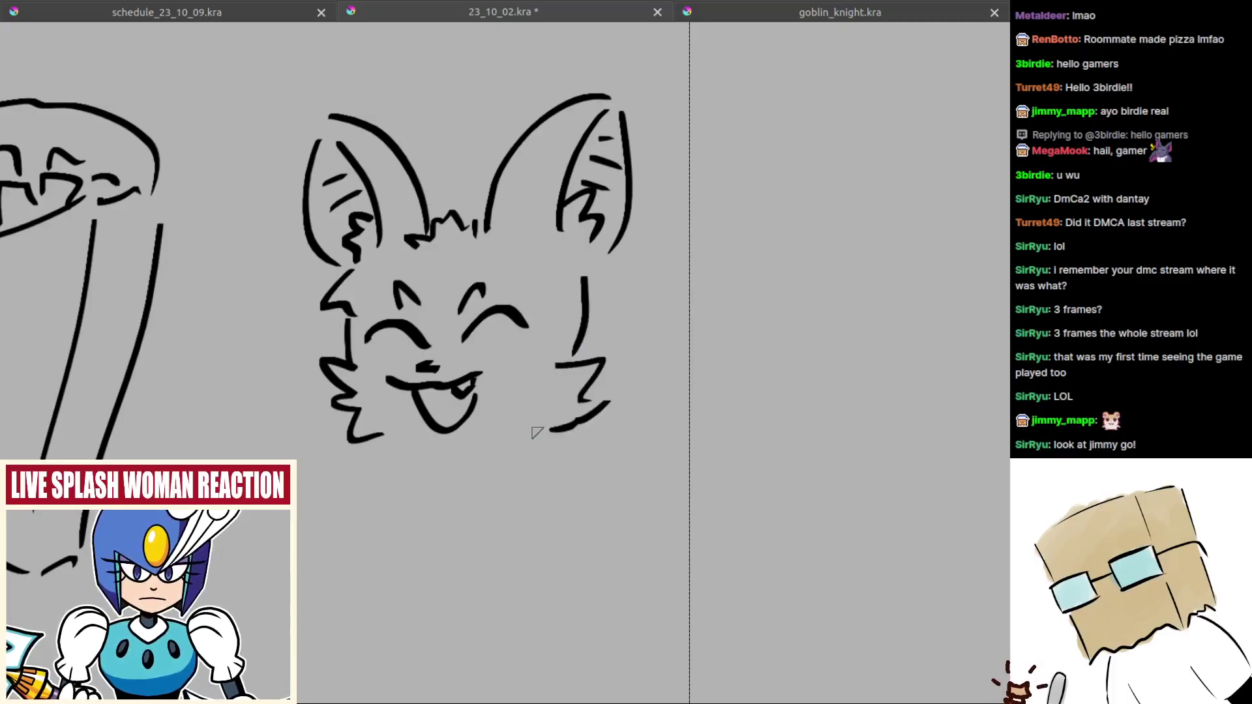
mouse_move(473, 436)
left_mouse_down()
mouse_move(559, 438)
mouse_move(549, 431)
left_mouse_up()
Step: Draw a fluffy, jagged chest outline below the chin to form the creature's body
mouse_move(455, 414)
left_mouse_down()
mouse_move(447, 481)
mouse_move(429, 456)
mouse_move(499, 543)
left_mouse_up()
key("ctrl+z")
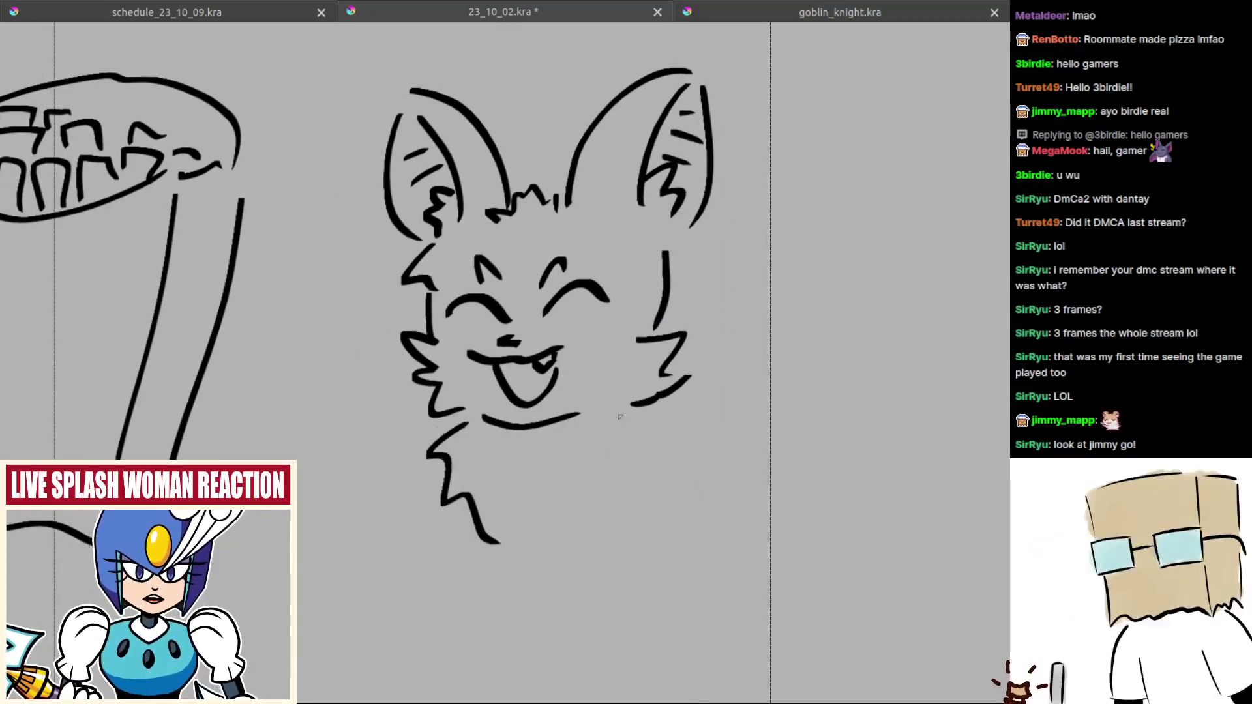
mouse_move(620, 416)
left_mouse_down()
mouse_move(598, 496)
mouse_move(541, 538)
mouse_move(637, 424)
mouse_move(620, 474)
left_mouse_up()
key("ctrl+z")
mouse_move(631, 489)
left_mouse_down()
mouse_move(577, 537)
mouse_move(516, 545)
left_mouse_up()
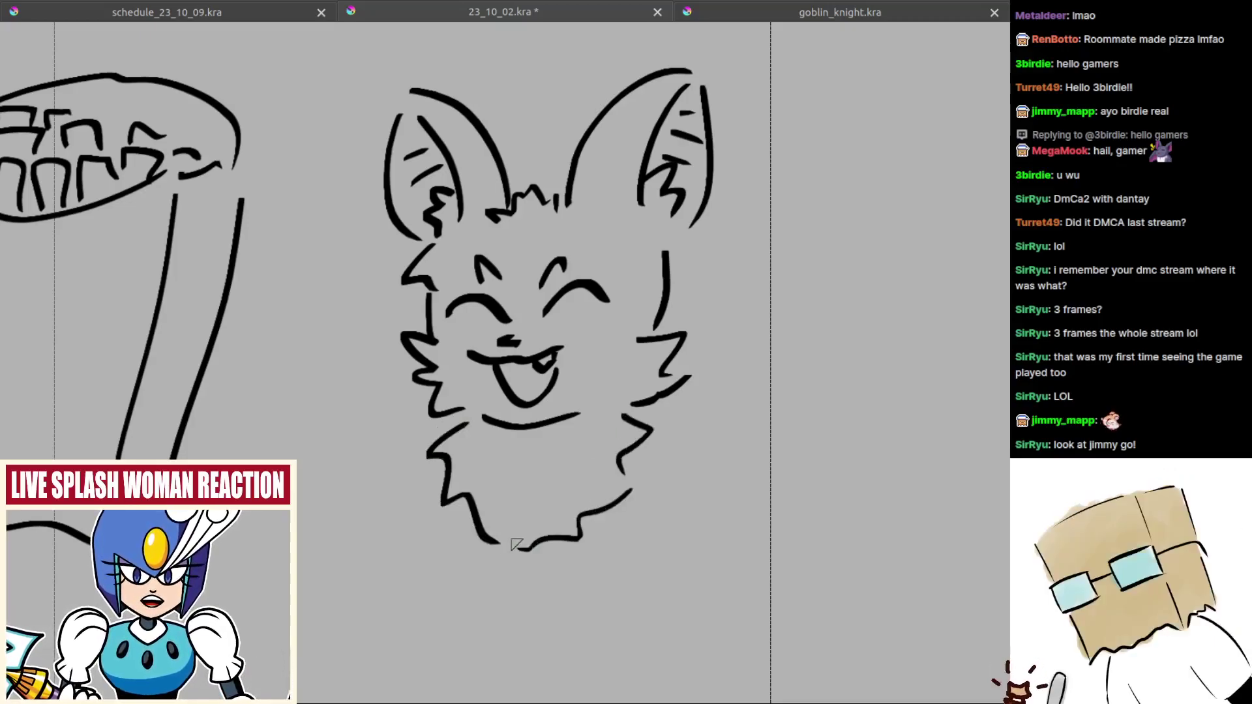
Step: Draw the creature's folded right wing with a curved top, scalloped lower edge and an inner rib line
scroll(522, 522, "right", 2)
scroll(522, 522, "down", 1)
mouse_move(606, 348)
left_mouse_down()
mouse_move(655, 287)
mouse_move(742, 344)
mouse_move(643, 313)
mouse_move(649, 298)
left_mouse_up()
key("ctrl+z")
key("ctrl+z")
key("ctrl+z")
mouse_move(654, 298)
left_mouse_down()
mouse_move(716, 322)
mouse_move(714, 352)
left_mouse_up()
mouse_move(576, 481)
left_mouse_down()
mouse_move(619, 510)
mouse_move(631, 507)
mouse_move(614, 499)
mouse_move(646, 492)
mouse_move(683, 536)
left_mouse_up()
left_click_drag(715, 474, 688, 542)
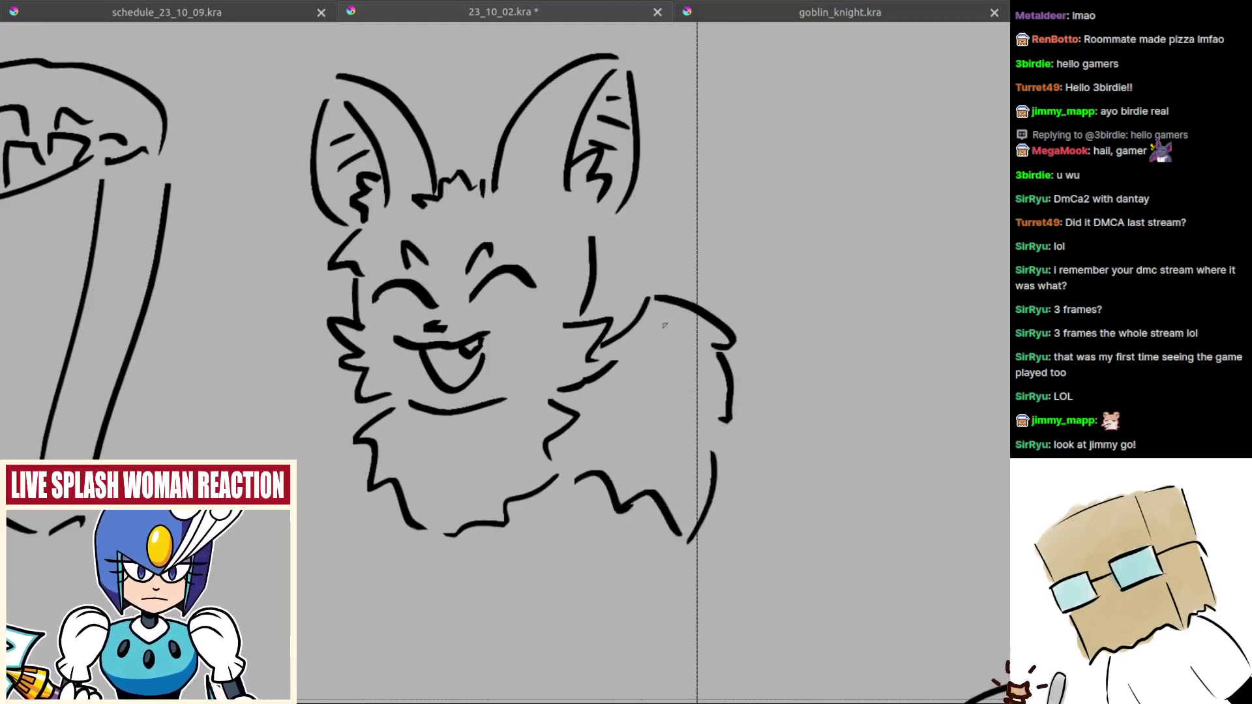
left_click_drag(668, 363, 690, 480)
Step: Draw the creature's folded left wing with a curved top, inner rib lines and a scalloped lower edge
left_click_drag(583, 390, 714, 379)
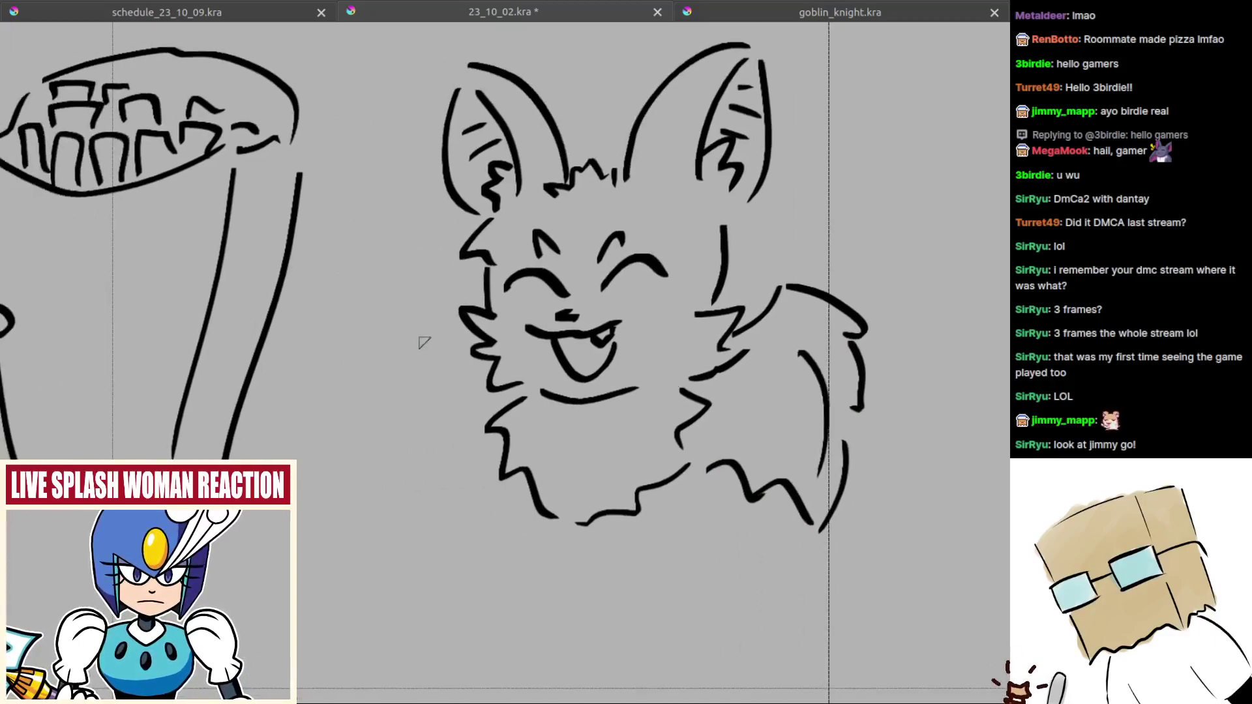
mouse_move(436, 320)
left_mouse_down()
mouse_move(392, 392)
mouse_move(391, 425)
mouse_move(474, 369)
left_mouse_up()
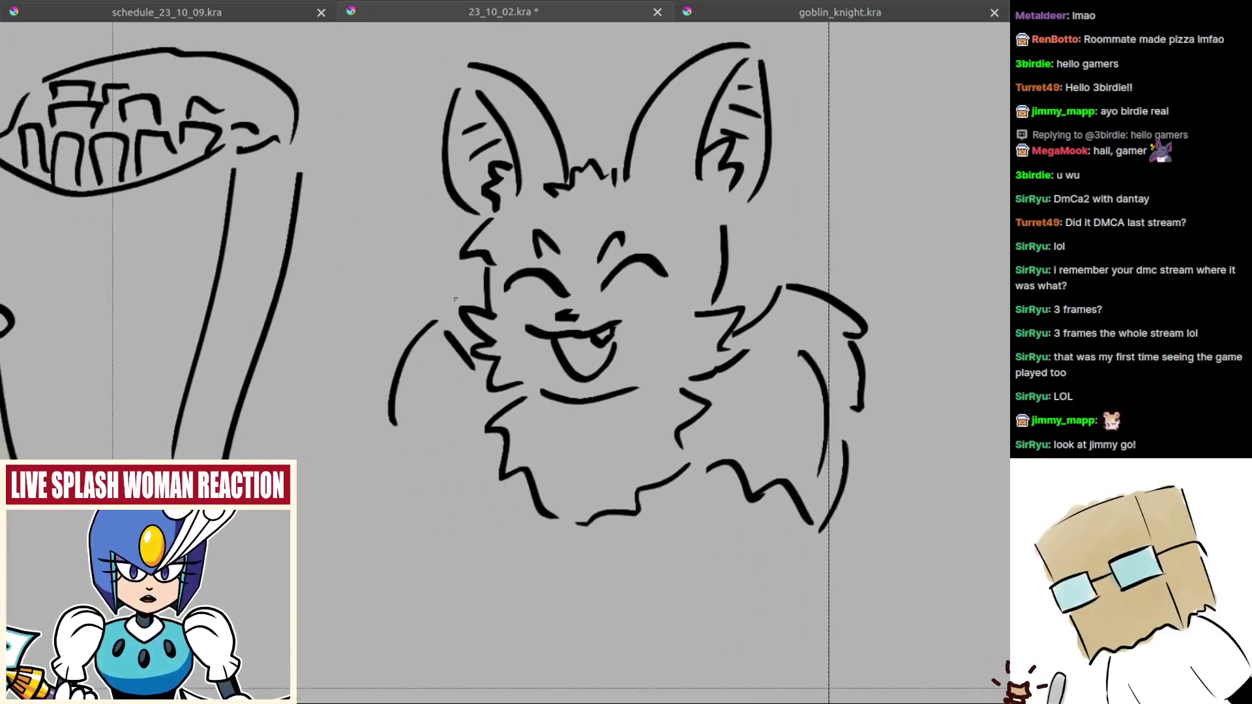
mouse_move(435, 286)
left_mouse_down()
mouse_move(371, 336)
mouse_move(395, 454)
mouse_move(488, 456)
mouse_move(477, 455)
left_mouse_up()
key("ctrl+z")
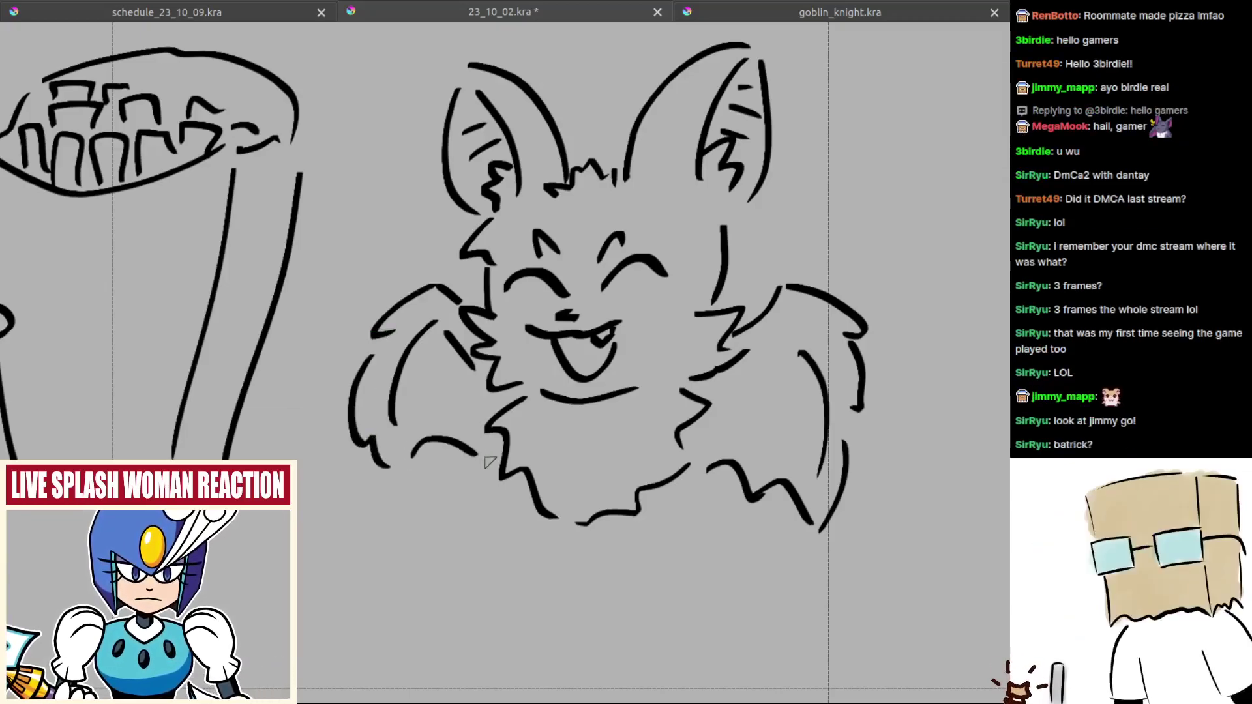
Step: Draw the curved left edge of the bat's lower body beneath the left wing
left_click_drag(581, 465, 551, 441)
left_click_drag(454, 430, 463, 424)
mouse_move(492, 435)
left_mouse_down()
mouse_move(513, 424)
mouse_move(509, 388)
left_mouse_up()
mouse_move(485, 406)
left_mouse_down()
mouse_move(478, 442)
mouse_move(503, 487)
mouse_move(500, 448)
left_mouse_up()
key("ctrl+z")
key("ctrl+z")
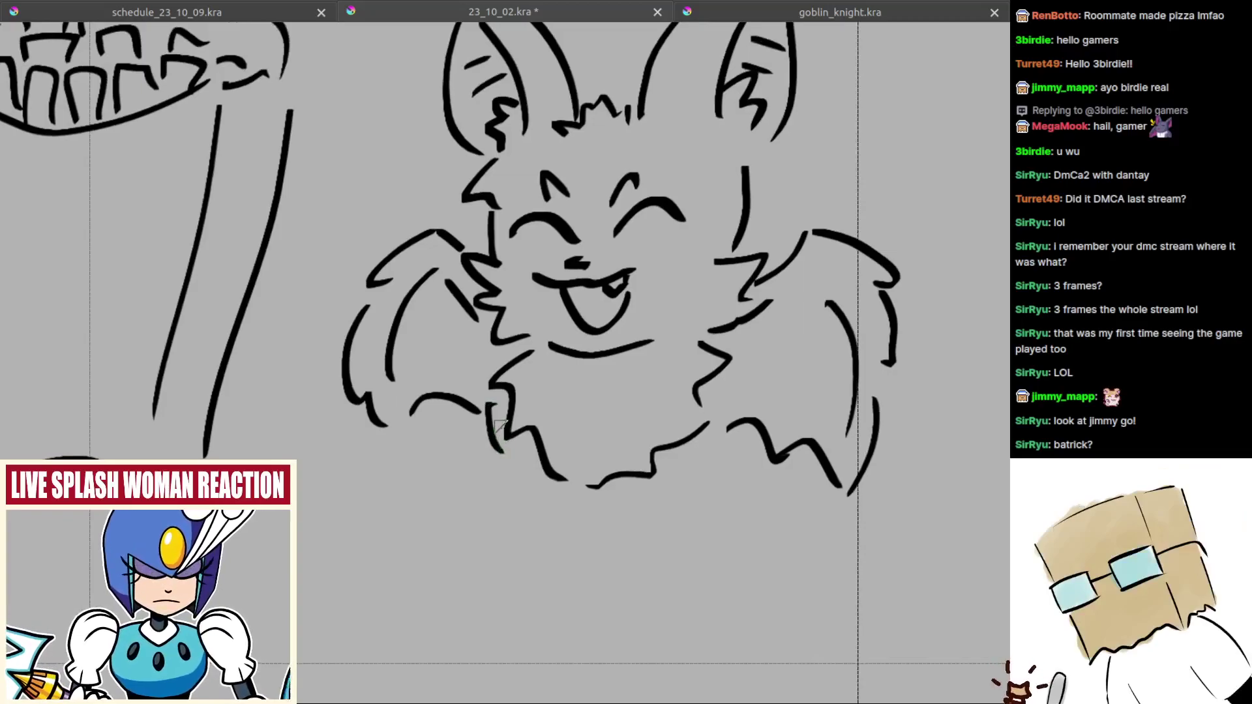
Step: Select the whole bat drawing and move it down within its grid cell
scroll(506, 457, "down", 5)
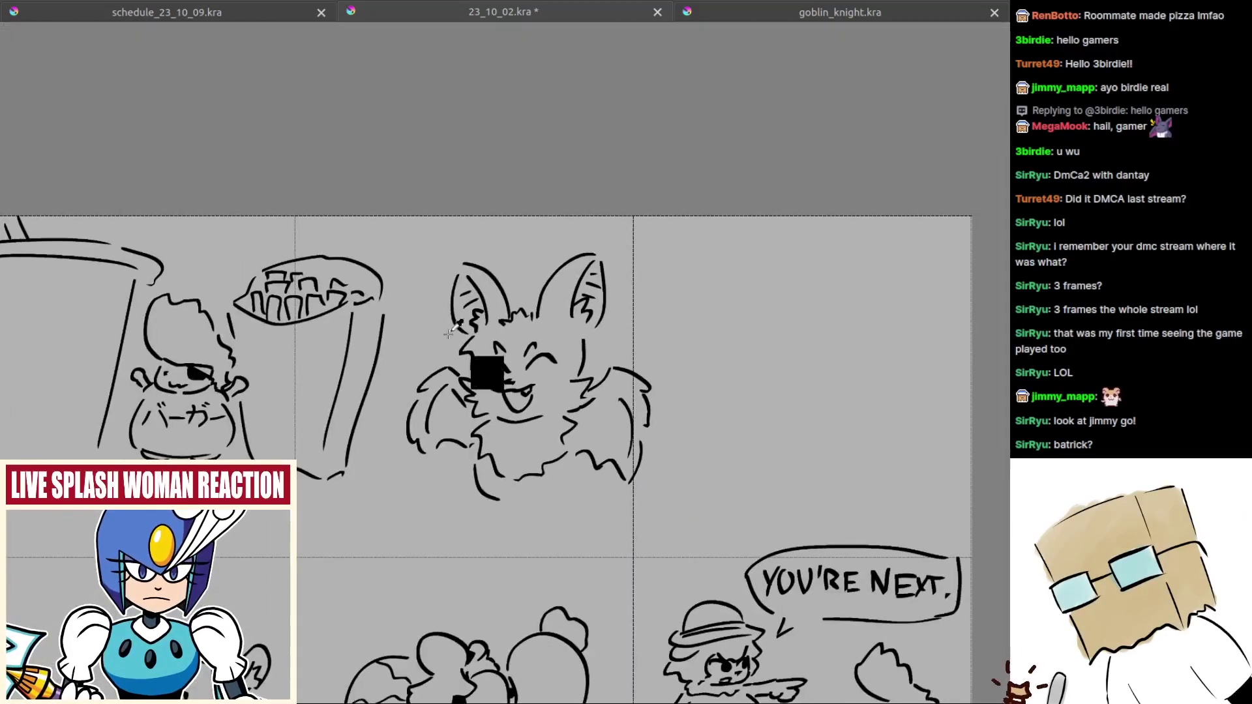
left_click_drag(409, 238, 679, 545)
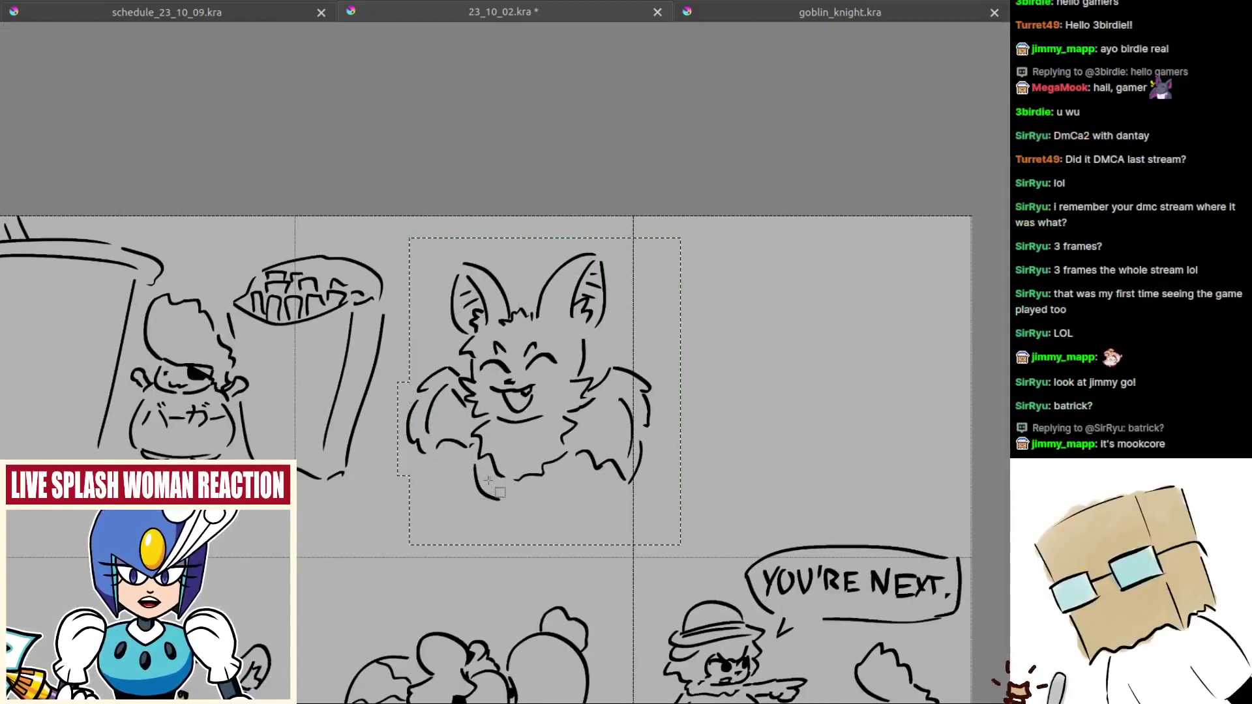
key("t")
mouse_move(506, 500)
left_mouse_down()
mouse_move(511, 568)
mouse_move(543, 524)
mouse_move(545, 493)
left_mouse_up()
Step: Close the bat's rounded lower body with a wide curve running across to the right wing
mouse_move(490, 590)
left_mouse_down()
mouse_move(562, 588)
mouse_move(623, 549)
mouse_move(605, 579)
left_mouse_up()
key("ctrl+z")
left_click_drag(577, 588, 575, 633)
mouse_move(627, 503)
left_mouse_down()
mouse_move(626, 476)
mouse_move(602, 484)
left_mouse_up()
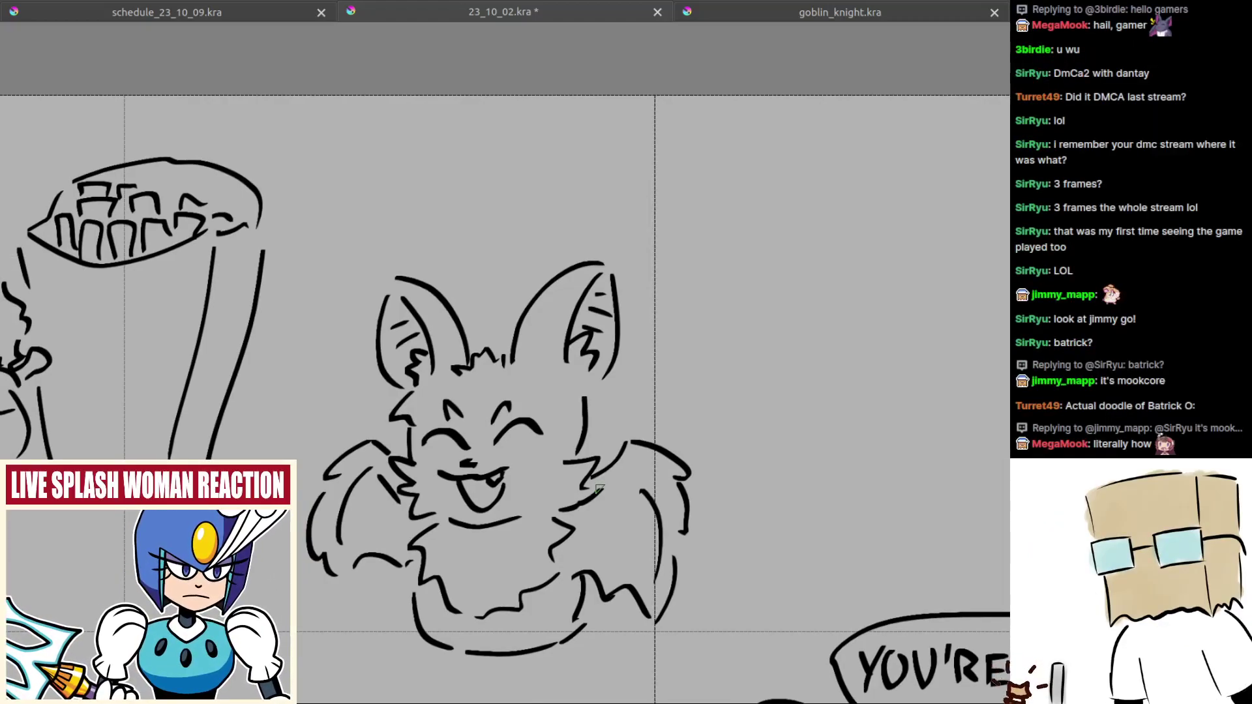
Step: Select the drink cup, fries and eye-patched figure together and move them slightly left, away from the bat
mouse_move(634, 404)
left_mouse_down()
mouse_move(693, 409)
mouse_move(722, 429)
left_mouse_up()
mouse_move(557, 495)
left_mouse_down()
mouse_move(696, 443)
mouse_move(646, 441)
left_mouse_up()
left_click_drag(574, 399, 545, 531)
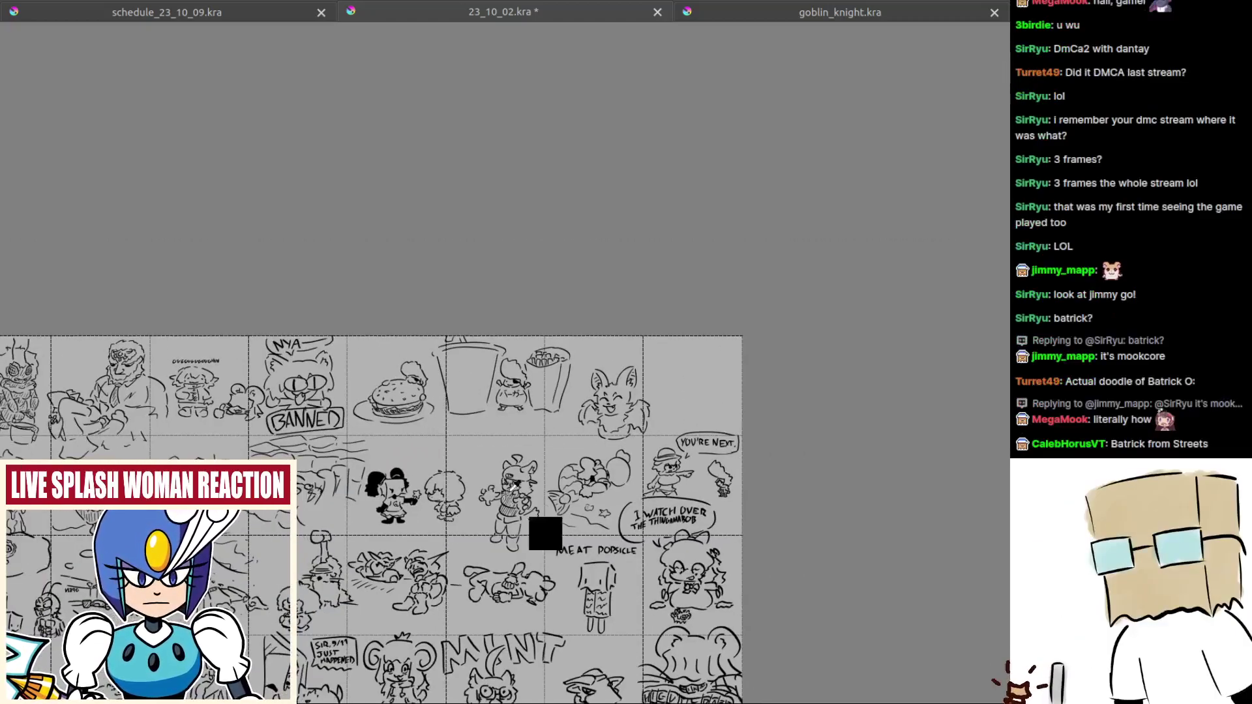
left_click_drag(424, 467, 429, 404)
key("ctrl+r")
left_click_drag(432, 255, 742, 359)
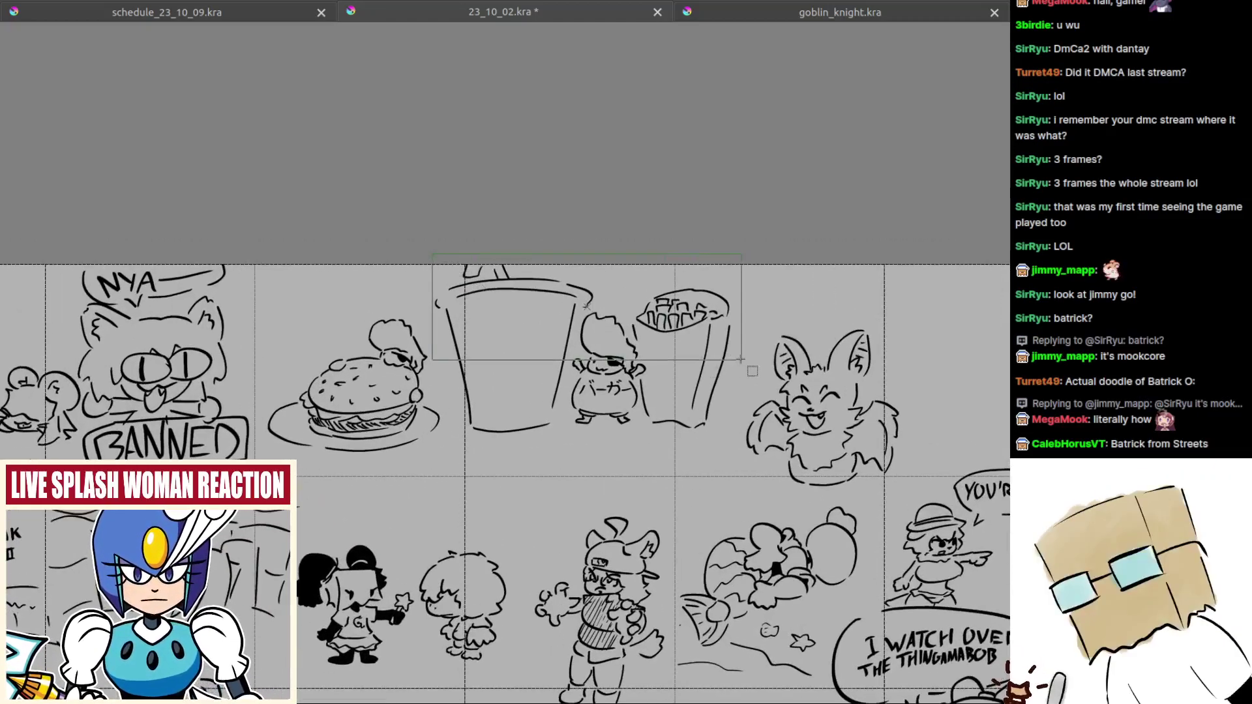
mouse_move(444, 328)
left_mouse_down()
mouse_move(722, 467)
mouse_move(646, 452)
mouse_move(488, 477)
left_mouse_up()
key("t")
key("ctrl+shift+a")
left_click_drag(652, 429, 631, 425)
Step: Add a small fur mark between the base of the bat's right ear and the side of its face
scroll(629, 421, "up", 1)
mouse_move(560, 391)
left_mouse_down()
mouse_move(567, 371)
mouse_move(577, 388)
left_mouse_up()
scroll(577, 387, "up", 1)
mouse_move(561, 470)
left_mouse_down()
mouse_move(635, 501)
mouse_move(564, 480)
mouse_move(611, 460)
mouse_move(576, 494)
mouse_move(599, 433)
mouse_move(481, 478)
left_mouse_up()
scroll(660, 519, "up", 1)
left_click_drag(702, 332, 690, 337)
left_click_drag(622, 311, 684, 340)
key("ctrl+z")
scroll(695, 336, "down", 3)
scroll(714, 352, "up", 2)
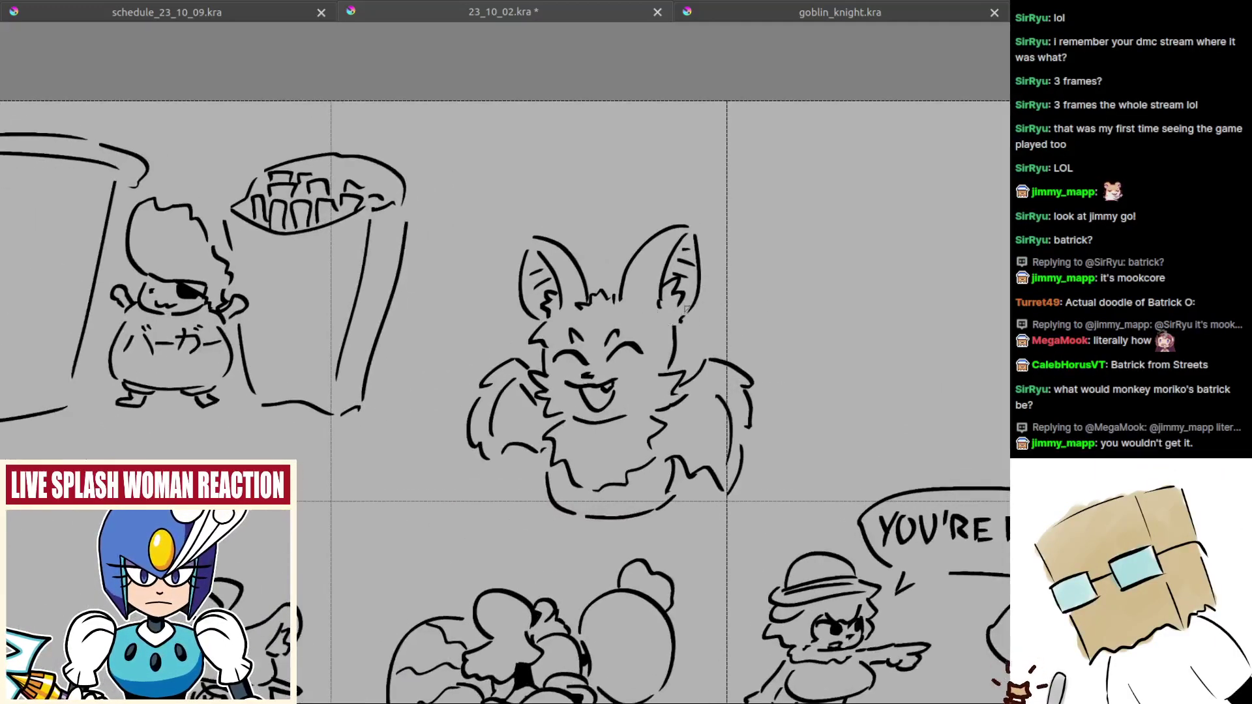
scroll(699, 299, "up", 2)
left_click_drag(718, 338, 674, 344)
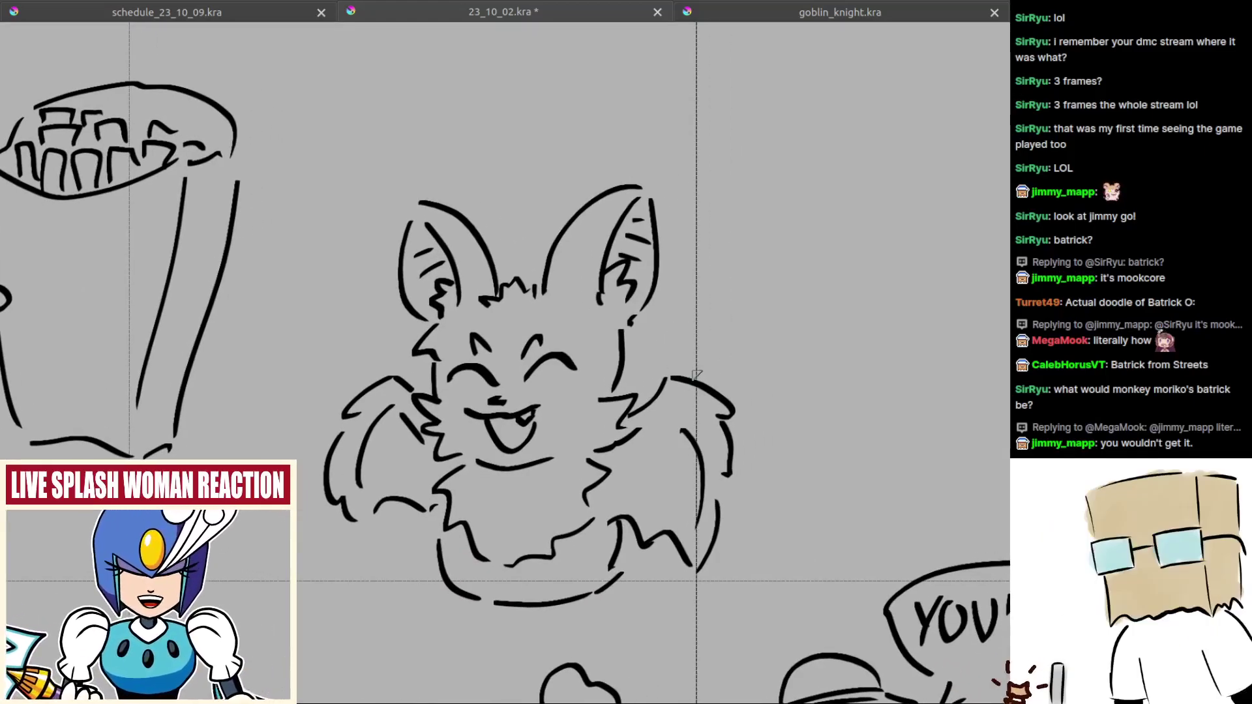
Step: Examine the bat drawing and the empty space around it
left_click_drag(677, 399, 618, 403)
scroll(568, 373, "down", 2)
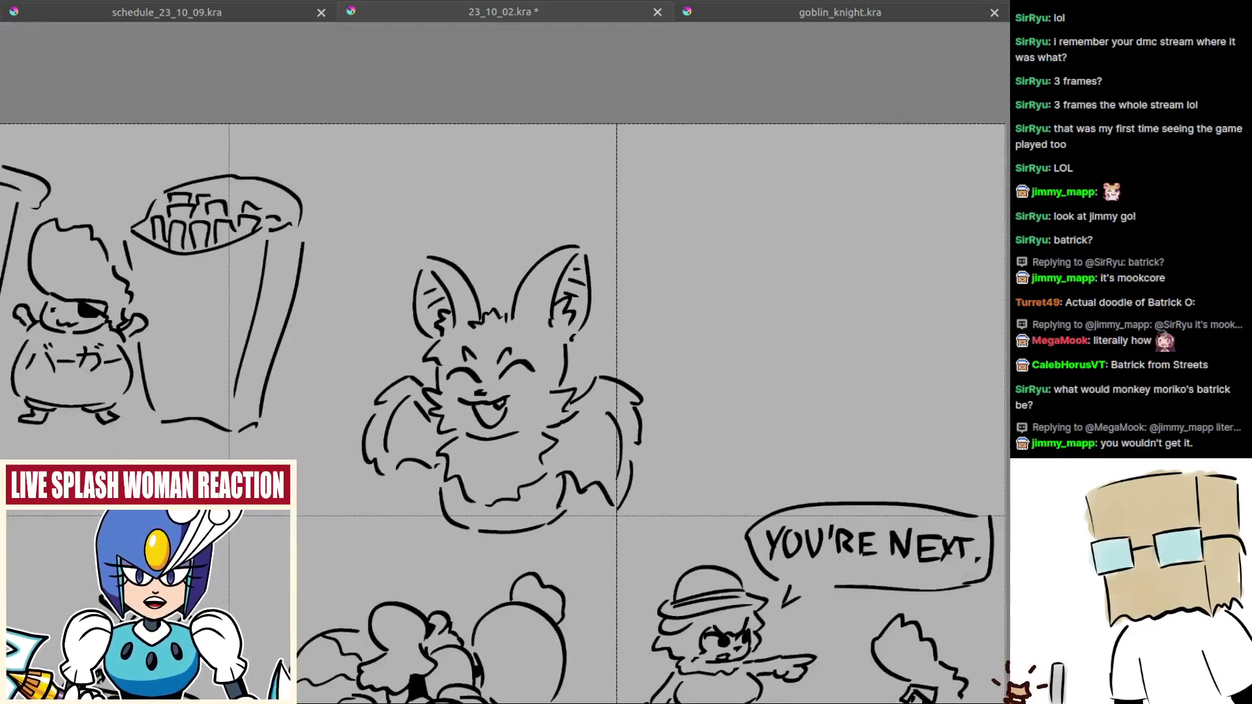
scroll(566, 366, "up", 3)
mouse_move(606, 356)
left_mouse_down()
mouse_move(597, 334)
mouse_move(633, 338)
left_mouse_up()
left_click_drag(654, 392, 636, 378)
left_click_drag(716, 511, 699, 489)
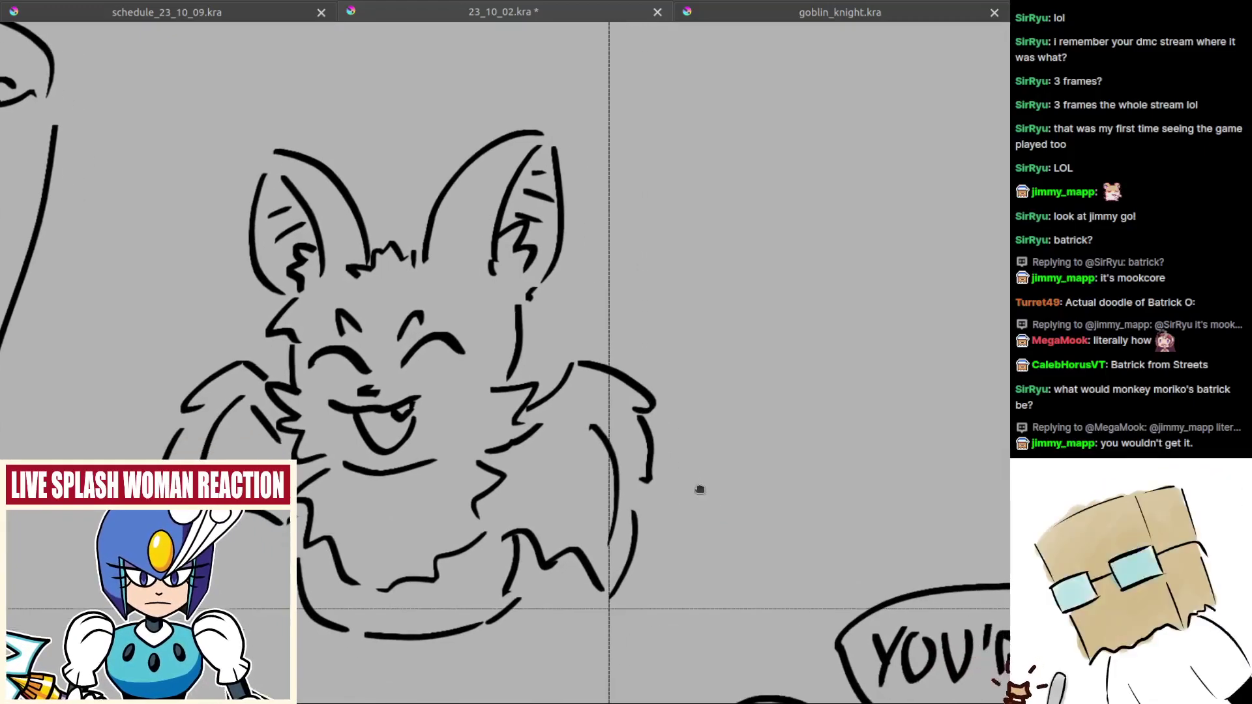
scroll(690, 369, "right", 3)
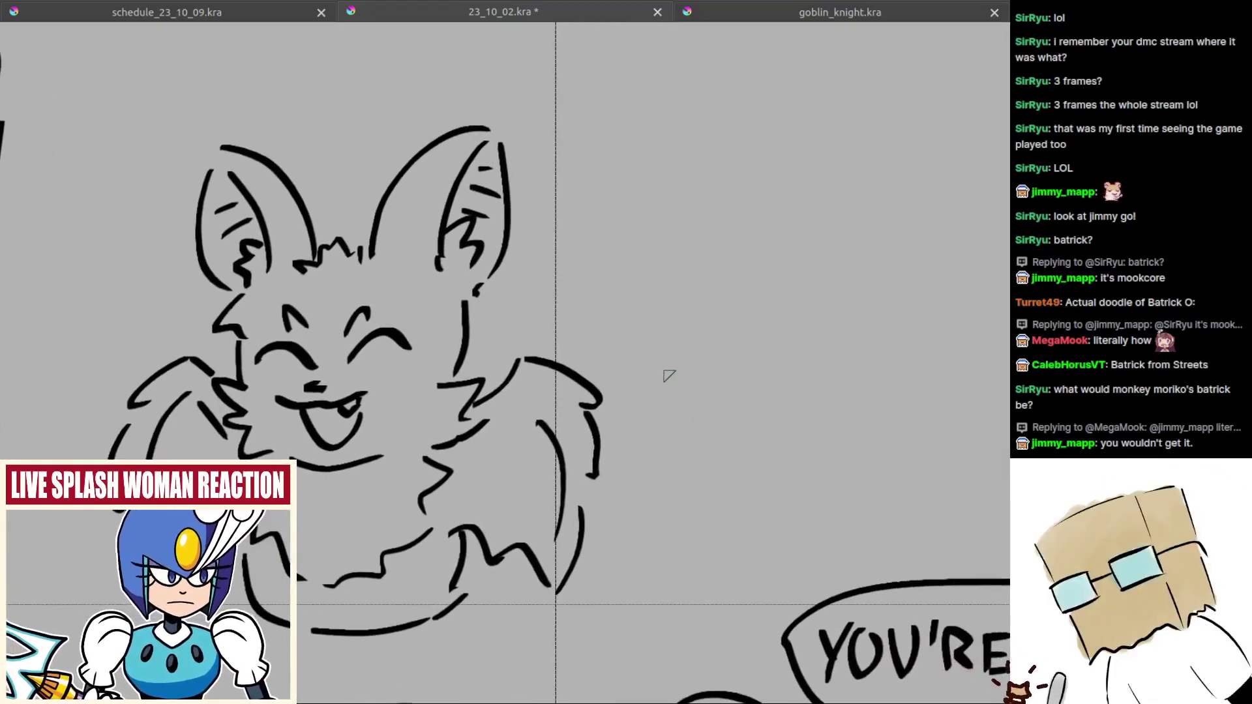
scroll(679, 439, "down", 3)
scroll(679, 439, "up", 3)
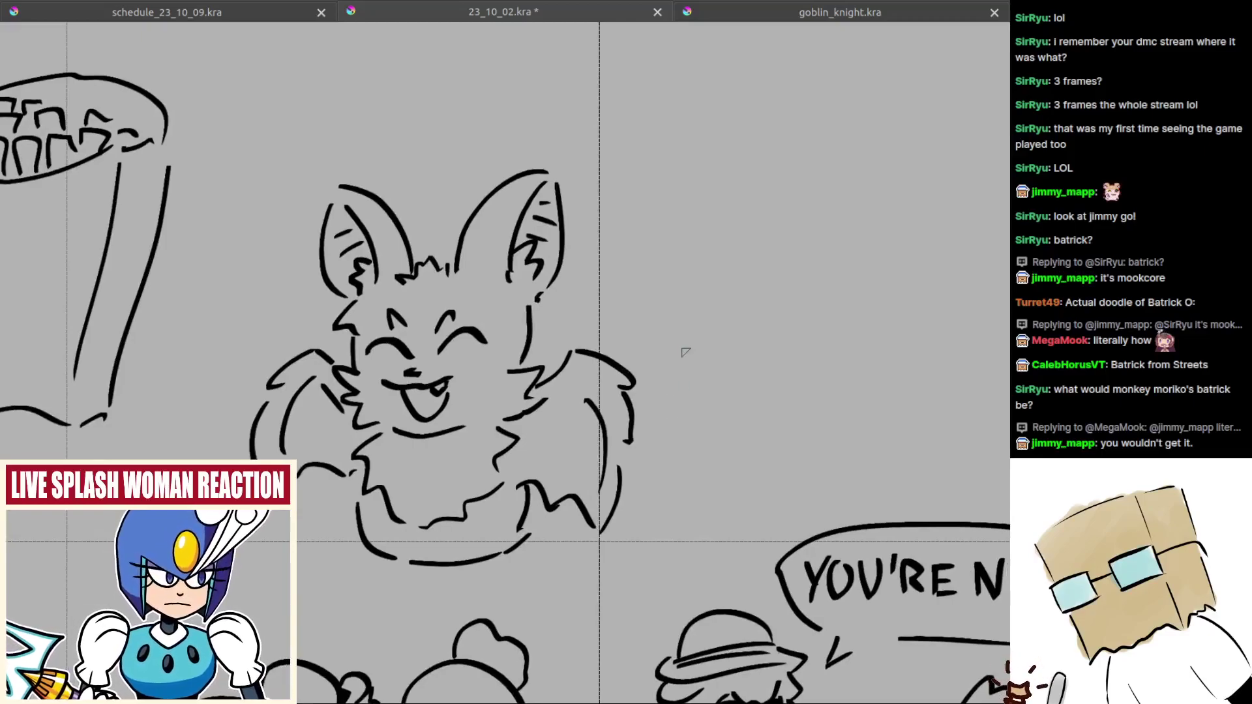
scroll(686, 352, "up", 2)
mouse_move(685, 344)
left_mouse_down()
mouse_move(658, 355)
mouse_move(680, 370)
mouse_move(678, 402)
left_mouse_up()
key("ctrl+z")
key("ctrl+z")
key("ctrl+z")
mouse_move(182, 413)
left_mouse_down()
mouse_move(411, 430)
mouse_move(545, 408)
mouse_move(463, 354)
left_mouse_up()
mouse_move(350, 324)
left_mouse_down()
mouse_move(476, 359)
mouse_move(490, 391)
mouse_move(515, 383)
left_mouse_up()
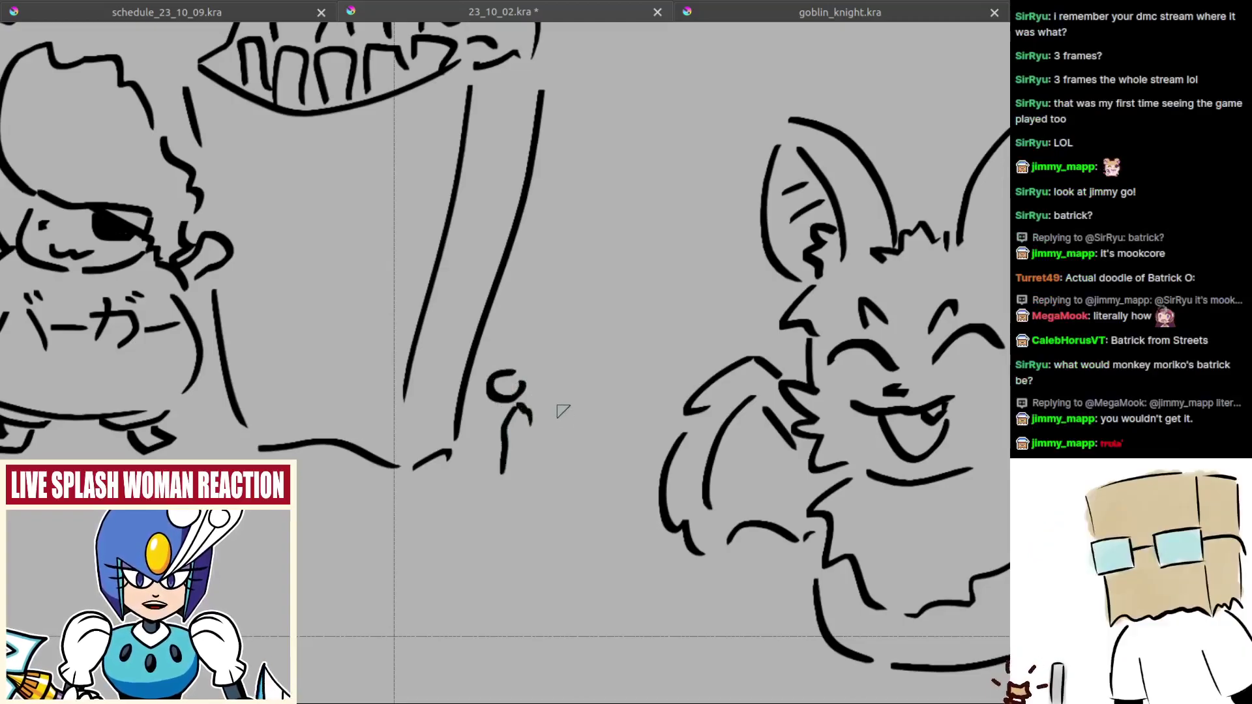
scroll(551, 411, "up", 1)
key("ctrl+z")
key("ctrl+z")
Step: Draw the outlines of two large rounded ears for a tiny second bat between the fries and the big bat
mouse_move(546, 357)
left_mouse_down()
mouse_move(543, 285)
mouse_move(519, 302)
mouse_move(544, 280)
left_mouse_up()
key("ctrl+z")
mouse_move(543, 280)
left_mouse_down()
mouse_move(571, 329)
mouse_move(563, 355)
mouse_move(612, 287)
left_mouse_up()
key("ctrl+z")
key("ctrl+z")
mouse_move(589, 348)
left_mouse_down()
mouse_move(611, 287)
mouse_move(593, 346)
left_mouse_up()
key("ctrl+z")
mouse_move(621, 293)
left_mouse_down()
mouse_move(618, 365)
mouse_move(615, 290)
left_mouse_up()
key("ctrl+z")
key("ctrl+z")
key("ctrl+z")
mouse_move(599, 355)
left_mouse_down()
mouse_move(602, 292)
mouse_move(595, 351)
left_mouse_up()
key("ctrl+z")
left_click_drag(624, 289, 632, 368)
Step: Add short inner lines inside both of the tiny bat's ears and join the ears at their base
mouse_move(605, 363)
left_mouse_down()
mouse_move(582, 328)
mouse_move(537, 313)
left_mouse_up()
left_click_drag(516, 306, 536, 293)
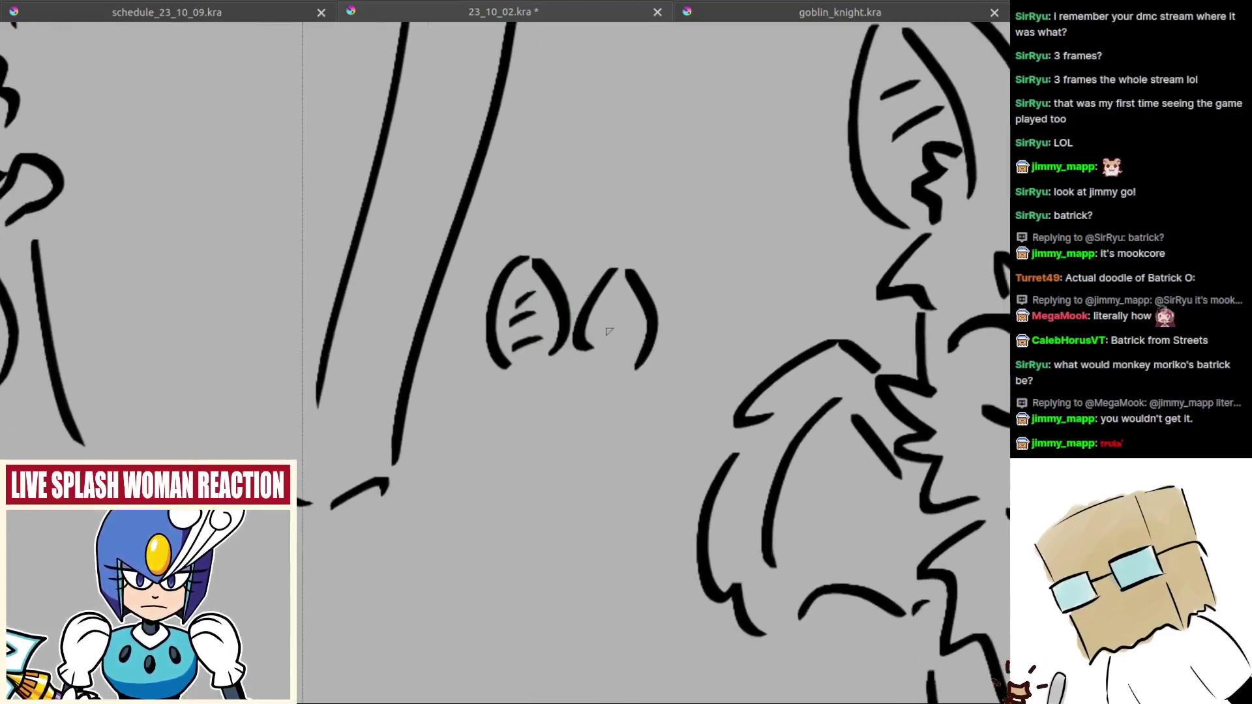
scroll(520, 350, "down", 1)
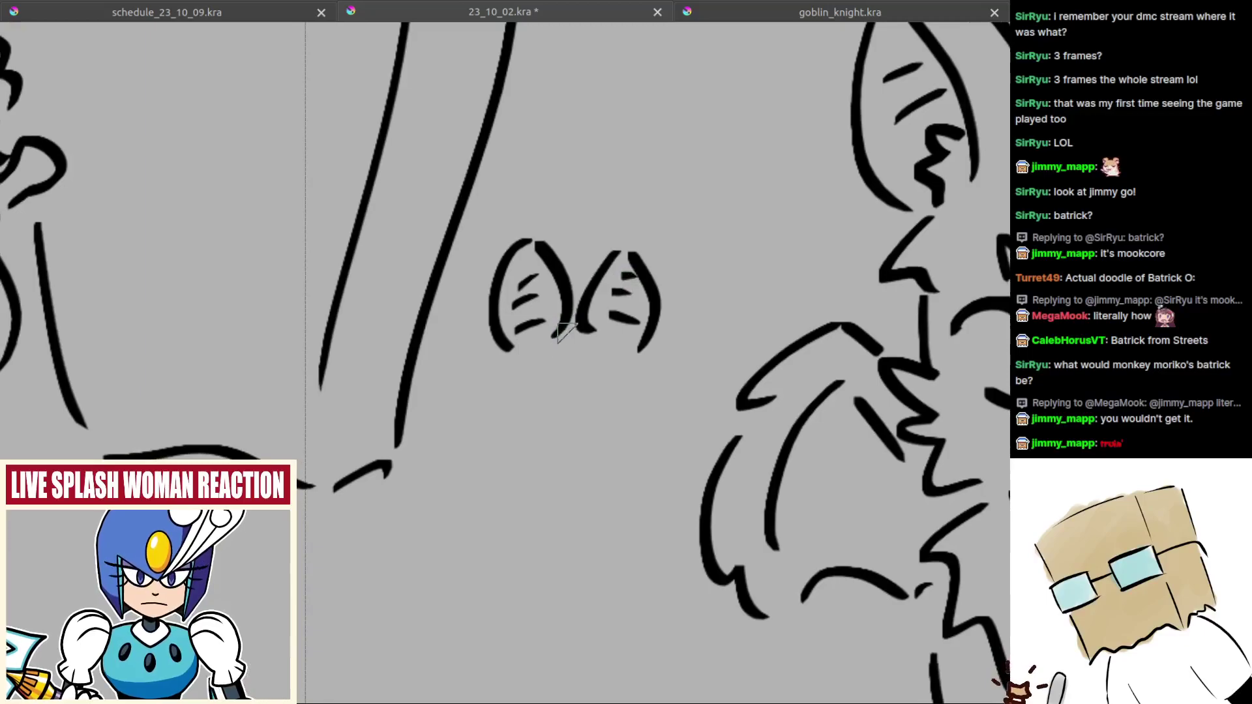
Step: Draw the sides of the tiny bat's face and its heavy frowning brow below the ears
mouse_move(524, 354)
left_mouse_down()
mouse_move(502, 377)
mouse_move(511, 409)
mouse_move(532, 406)
mouse_move(555, 370)
mouse_move(591, 372)
mouse_move(620, 404)
left_mouse_up()
mouse_move(645, 356)
left_mouse_down()
mouse_move(654, 375)
mouse_move(633, 399)
left_mouse_up()
scroll(566, 405, "up", 2)
Step: Draw the tiny bat's two thick-ringed eyes under the brow and dot in their pupils
left_click_drag(544, 372, 543, 406)
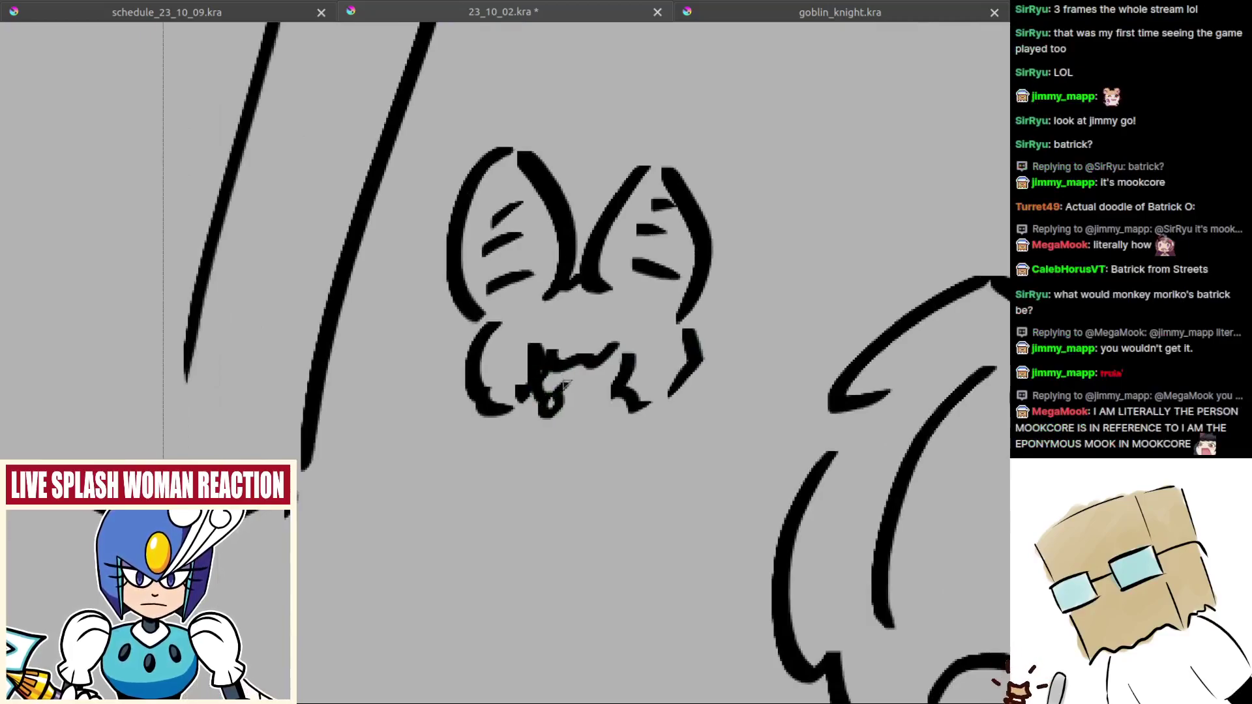
mouse_move(595, 373)
left_mouse_down()
mouse_move(584, 384)
mouse_move(610, 402)
left_mouse_up()
key("ctrl+z")
key("ctrl+z")
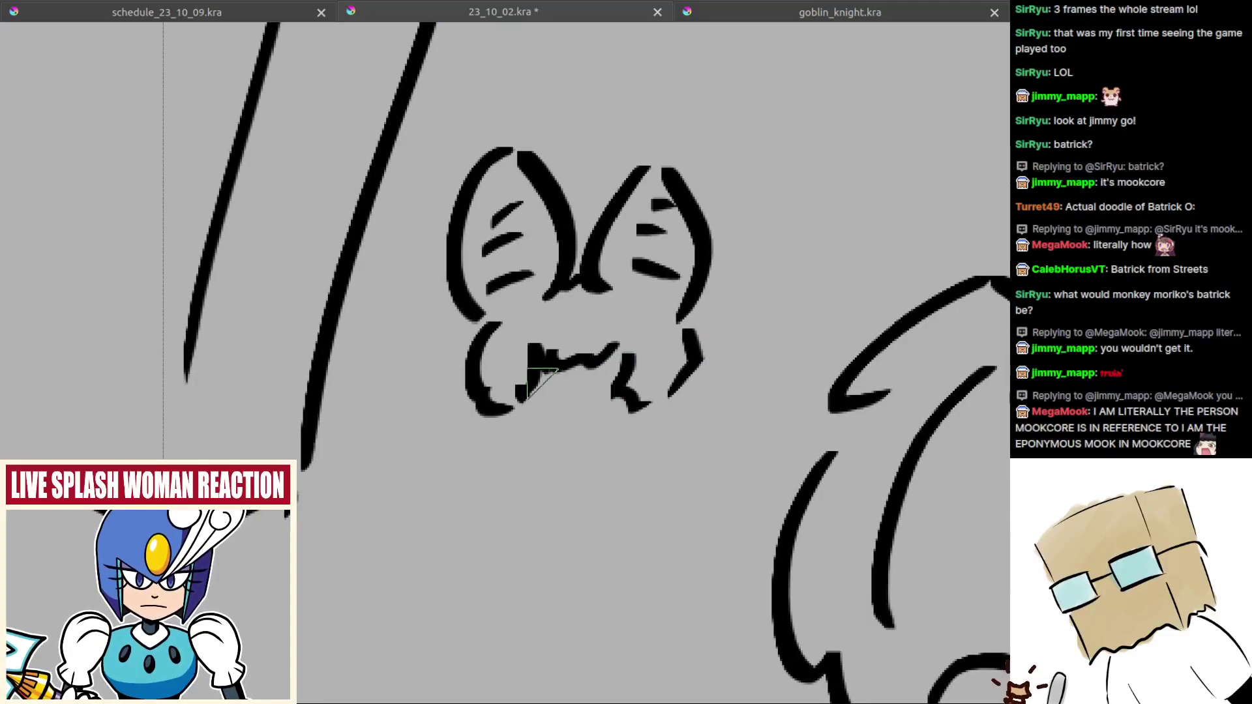
mouse_move(548, 362)
left_mouse_down()
mouse_move(522, 390)
mouse_move(529, 409)
mouse_move(564, 375)
mouse_move(539, 388)
mouse_move(580, 374)
left_mouse_up()
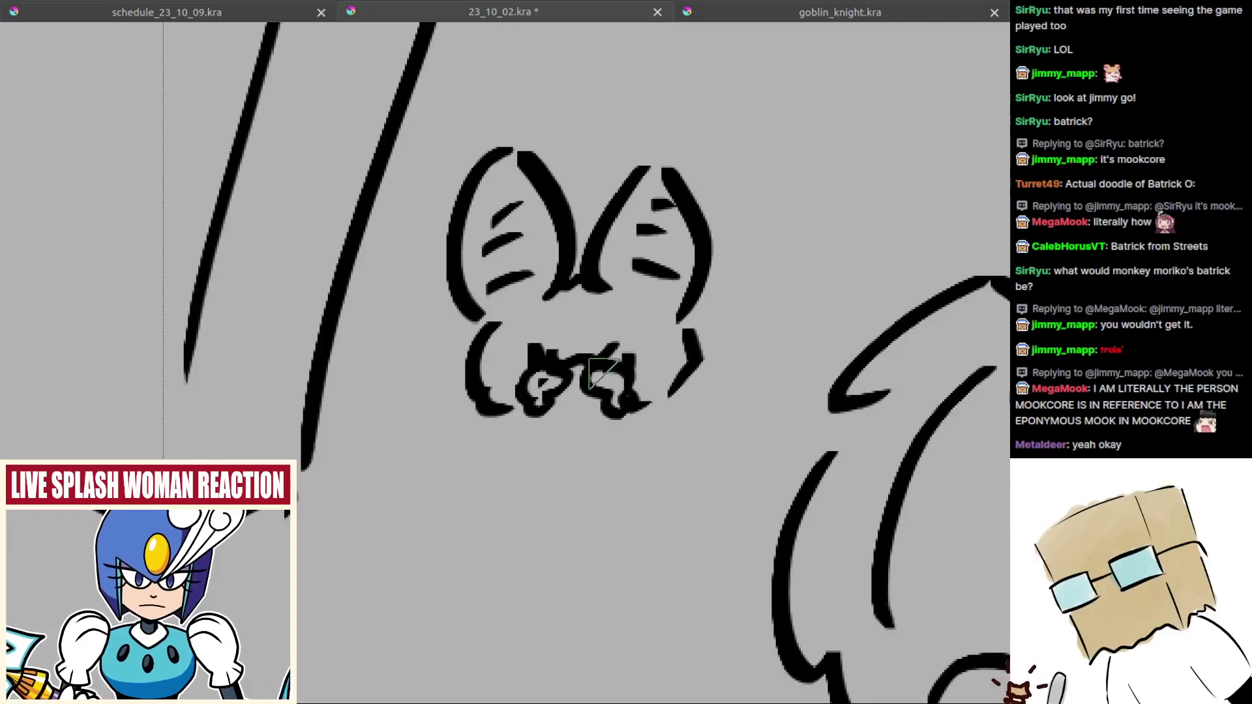
scroll(605, 389, "up", 1)
left_click_drag(605, 398, 637, 396)
key("ctrl+z")
left_click(642, 374)
key("ctrl+z")
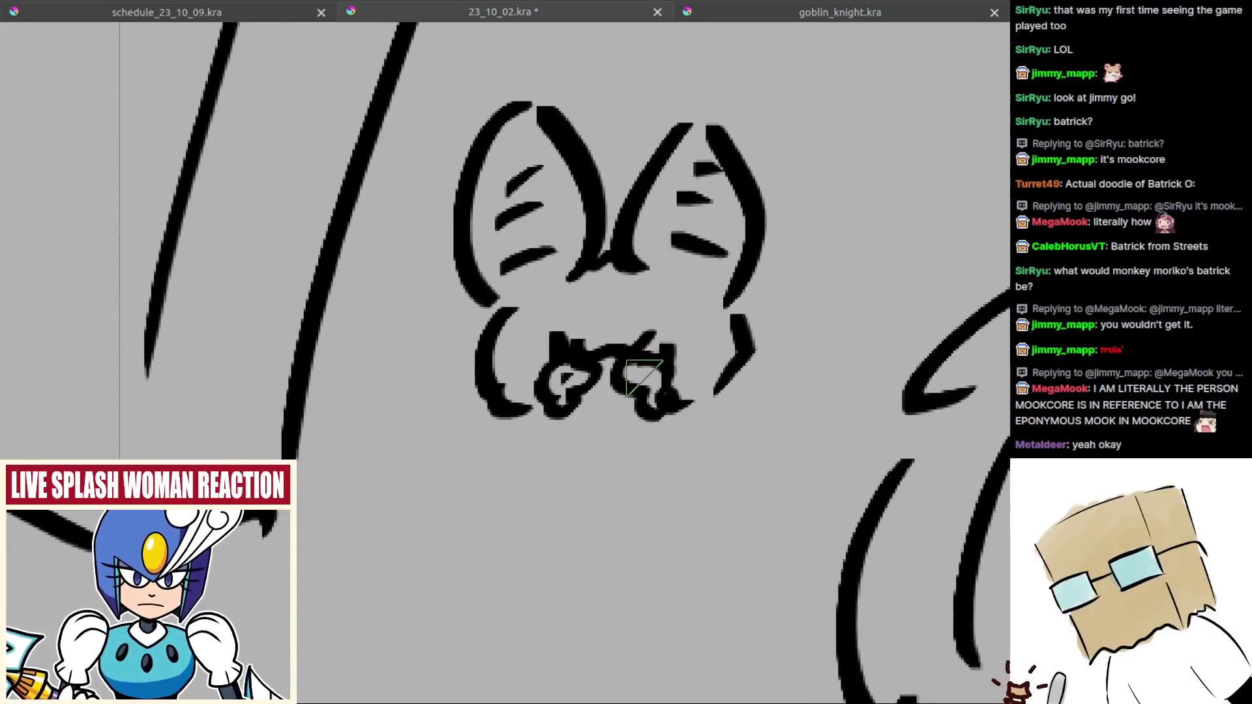
left_click(643, 374)
Step: Draw the tiny bat's jagged mouth with a curved chin line beneath it
left_click_drag(578, 427, 579, 416)
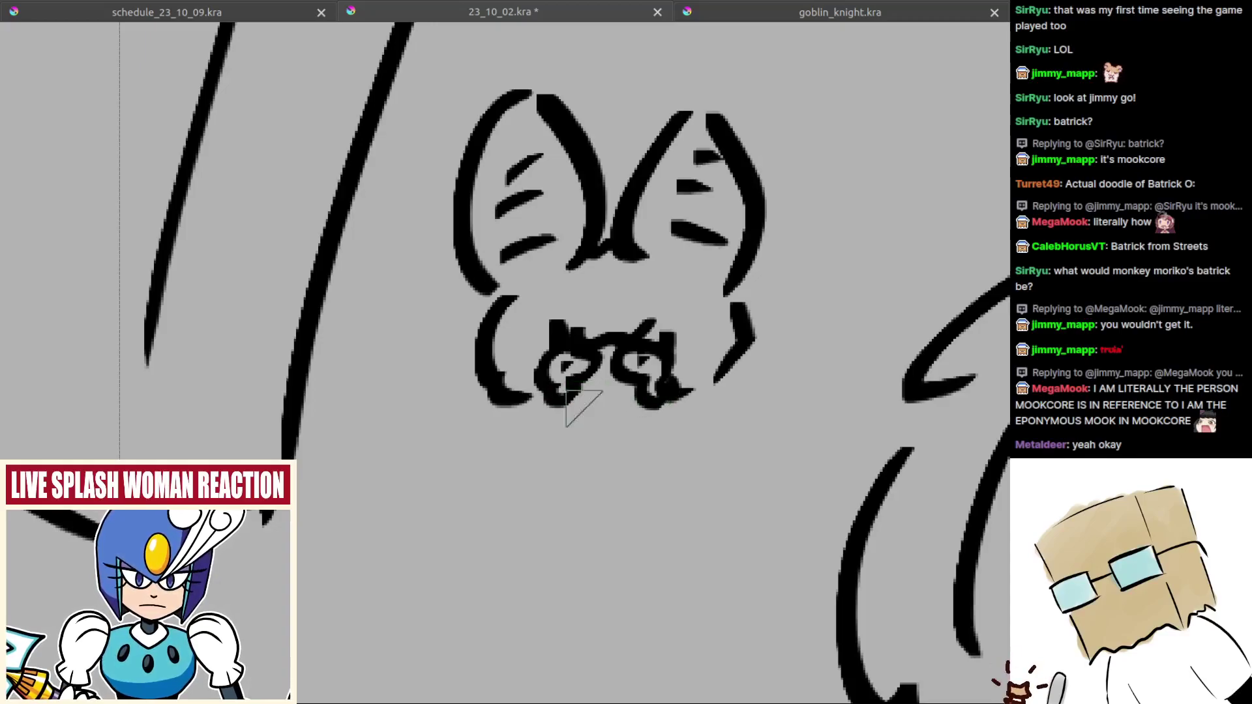
key("ctrl+z")
mouse_move(543, 418)
left_mouse_down()
mouse_move(655, 420)
mouse_move(561, 422)
left_mouse_up()
mouse_move(566, 423)
left_mouse_down()
mouse_move(668, 404)
mouse_move(637, 420)
mouse_move(670, 403)
left_mouse_up()
key("ctrl+z")
key("ctrl+z")
key("ctrl+z")
left_click_drag(536, 407, 667, 400)
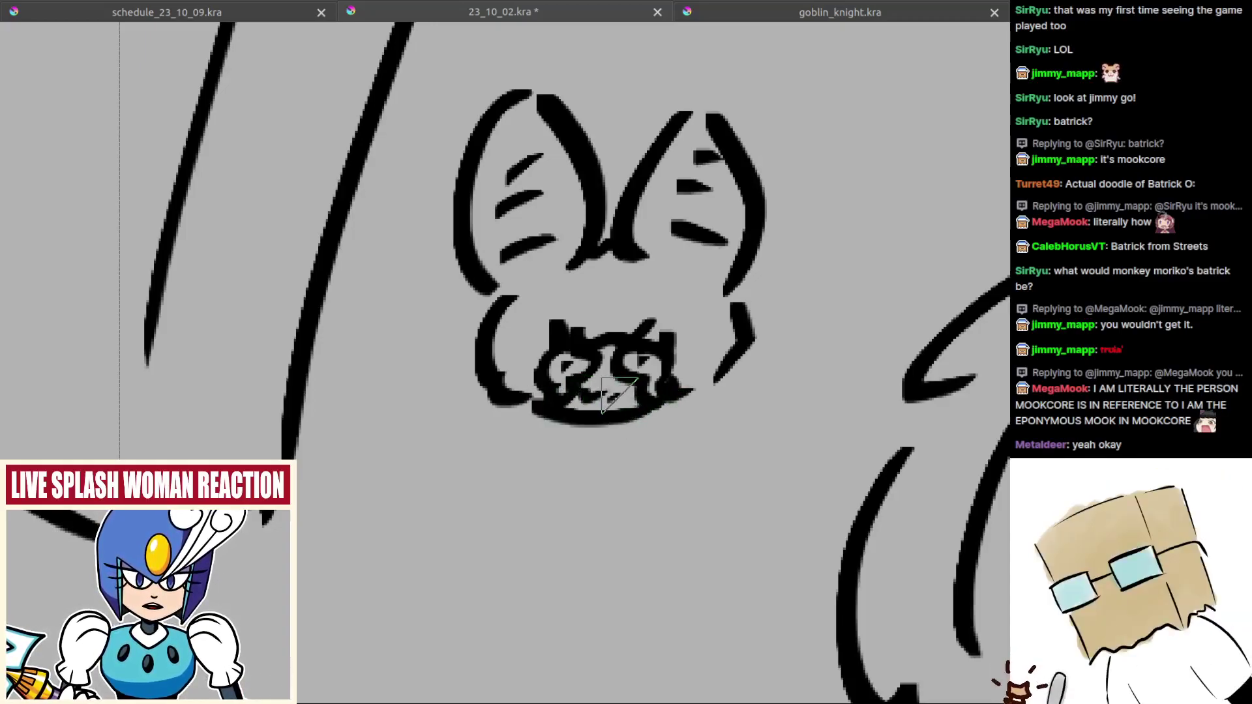
key("ctrl+z")
left_click_drag(574, 401, 637, 399)
key("ctrl+z")
key("ctrl+z")
Step: Draw the tiny bat's raised arms with round fists on both sides of the face
mouse_move(600, 346)
left_mouse_down()
mouse_move(588, 394)
mouse_move(629, 429)
left_mouse_up()
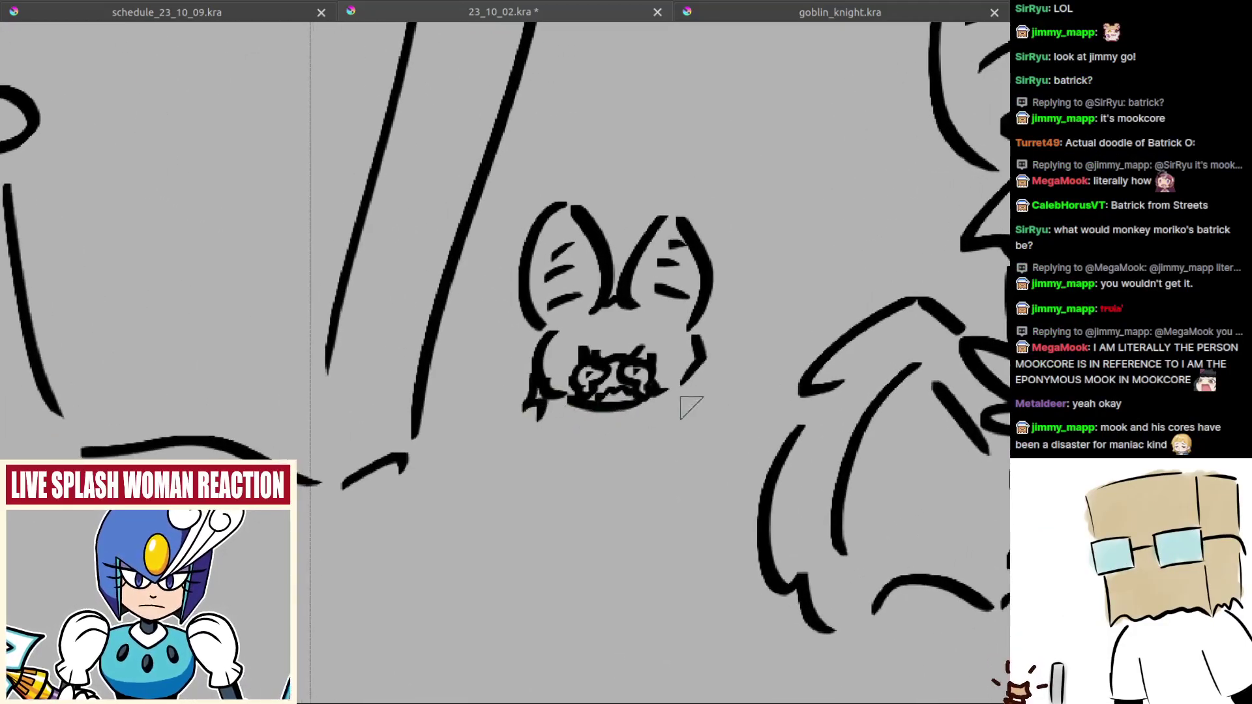
scroll(685, 405, "up", 3)
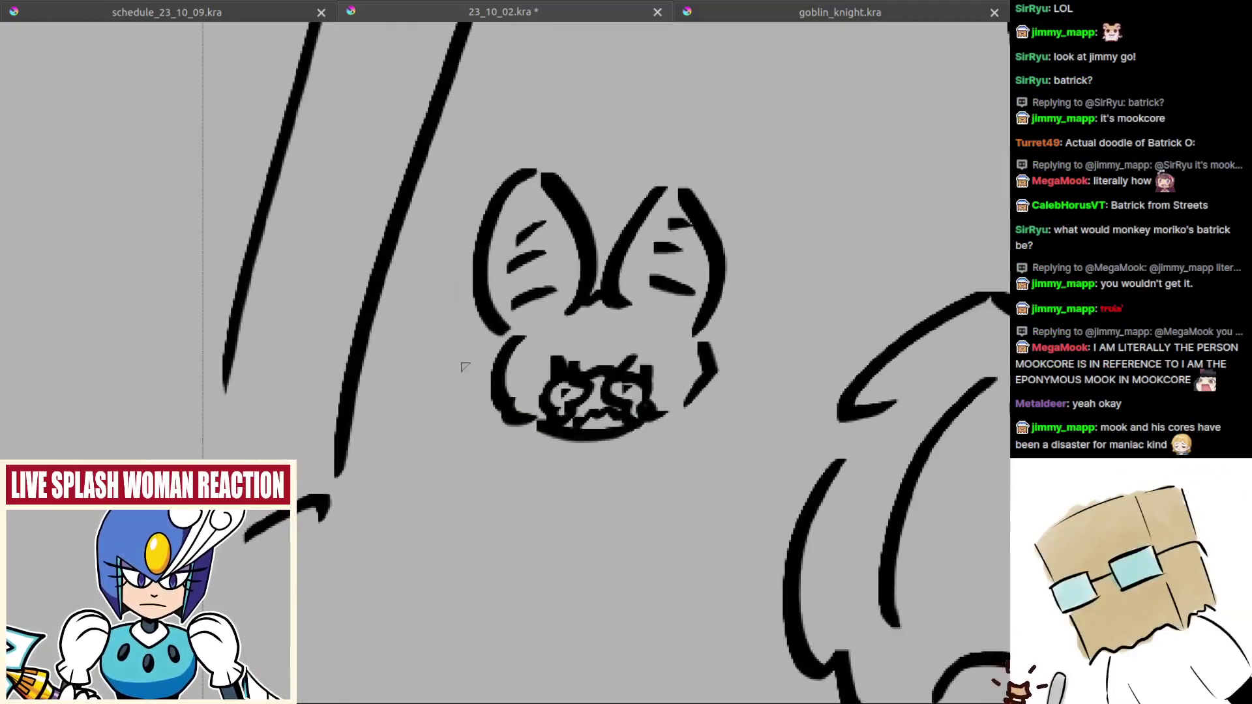
left_click_drag(442, 348, 405, 390)
key("ctrl+z")
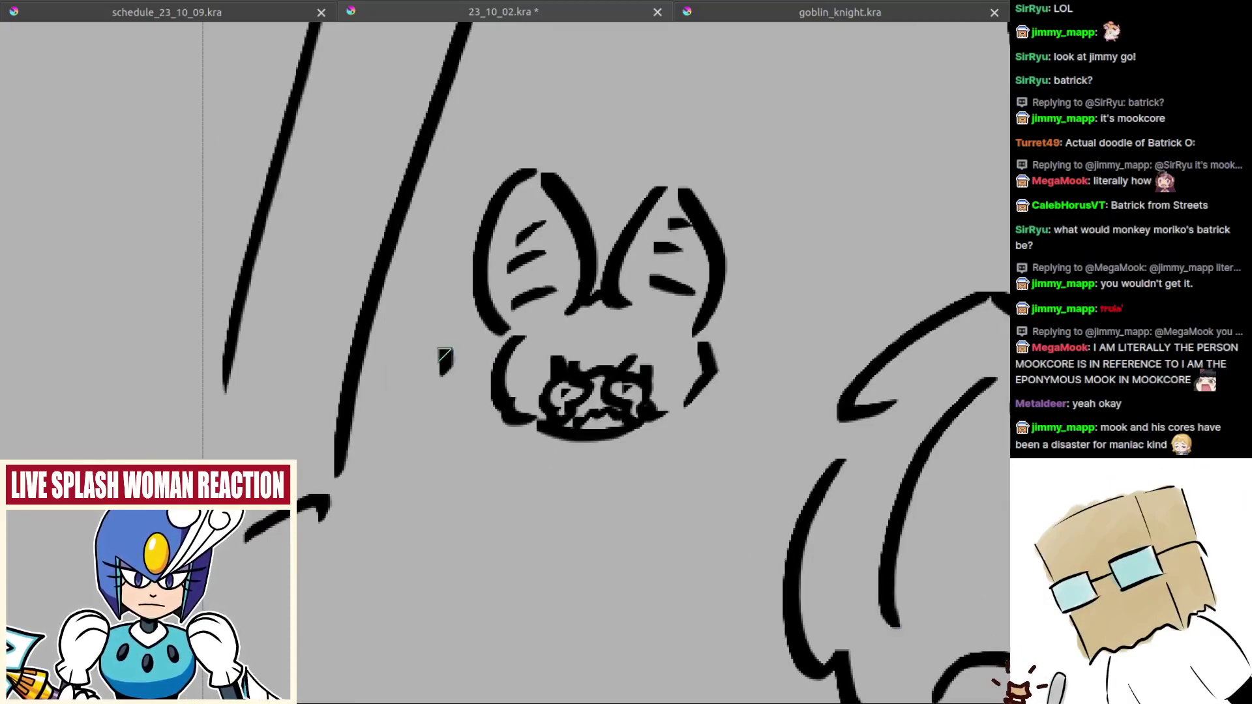
mouse_move(445, 345)
left_mouse_down()
mouse_move(446, 401)
mouse_move(468, 396)
mouse_move(447, 483)
left_mouse_up()
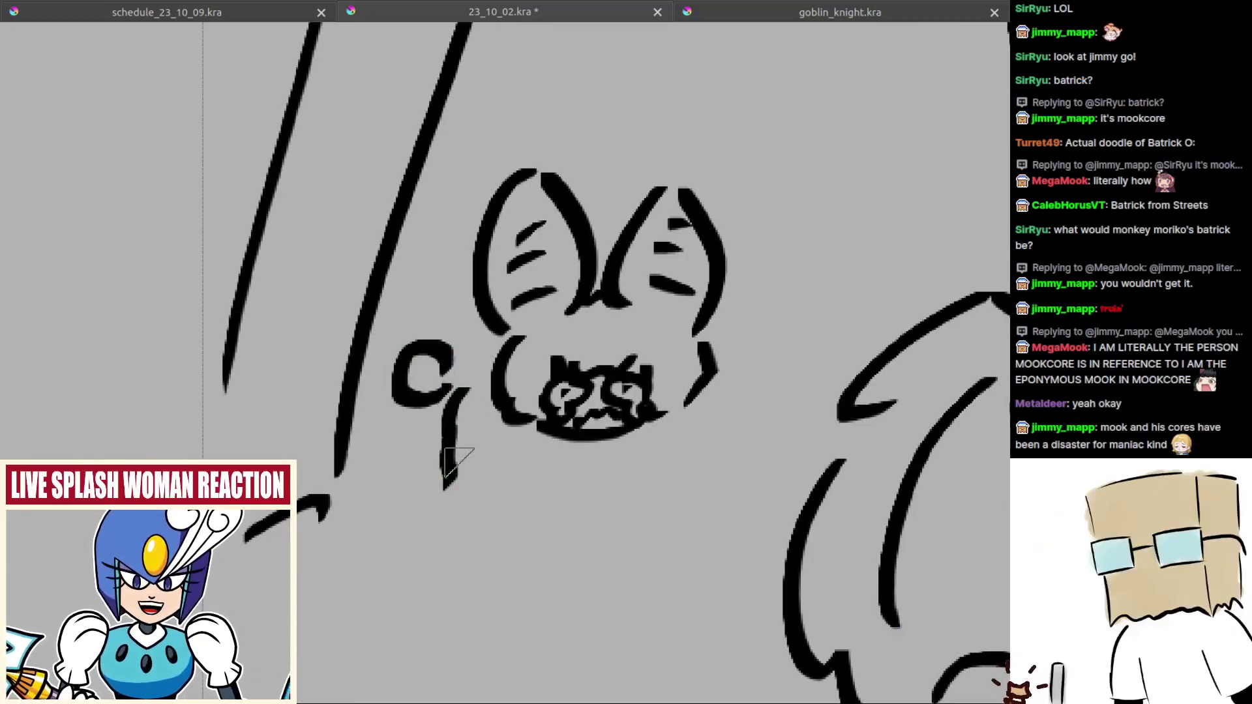
left_click_drag(454, 381, 494, 390)
left_click_drag(618, 439, 581, 430)
mouse_move(700, 356)
left_mouse_down()
mouse_move(706, 344)
mouse_move(711, 427)
mouse_move(671, 512)
left_mouse_up()
Step: Draw a jagged chest outline below the tiny bat's chin with small curved marks inside it
mouse_move(466, 418)
left_mouse_down()
mouse_move(483, 462)
mouse_move(597, 493)
mouse_move(643, 424)
left_mouse_up()
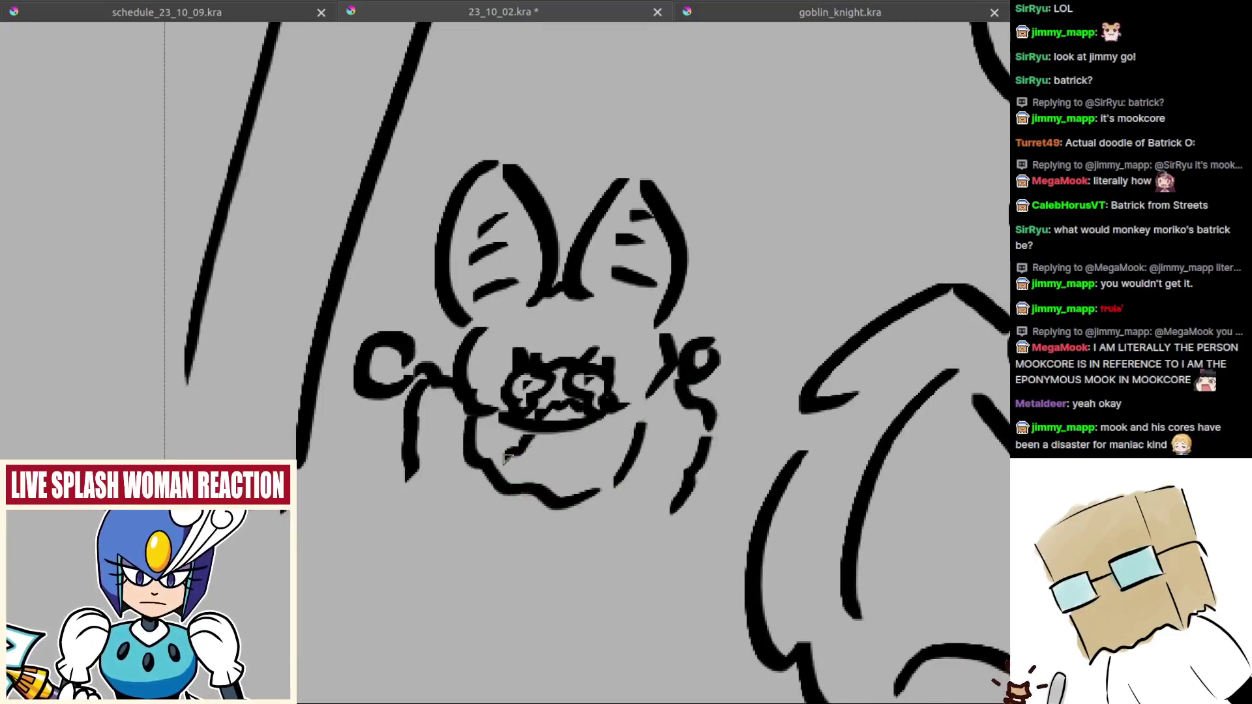
mouse_move(508, 457)
left_mouse_down()
mouse_move(609, 454)
mouse_move(536, 483)
mouse_move(593, 486)
left_mouse_up()
key("ctrl+z")
key("ctrl+shift+z")
left_click_drag(592, 483, 618, 457)
Step: Draw a second wavy fur line beneath the tiny bat's chest, running between the two arms
left_click_drag(452, 450, 552, 506)
left_click_drag(574, 520, 670, 487)
left_click_drag(619, 525, 648, 484)
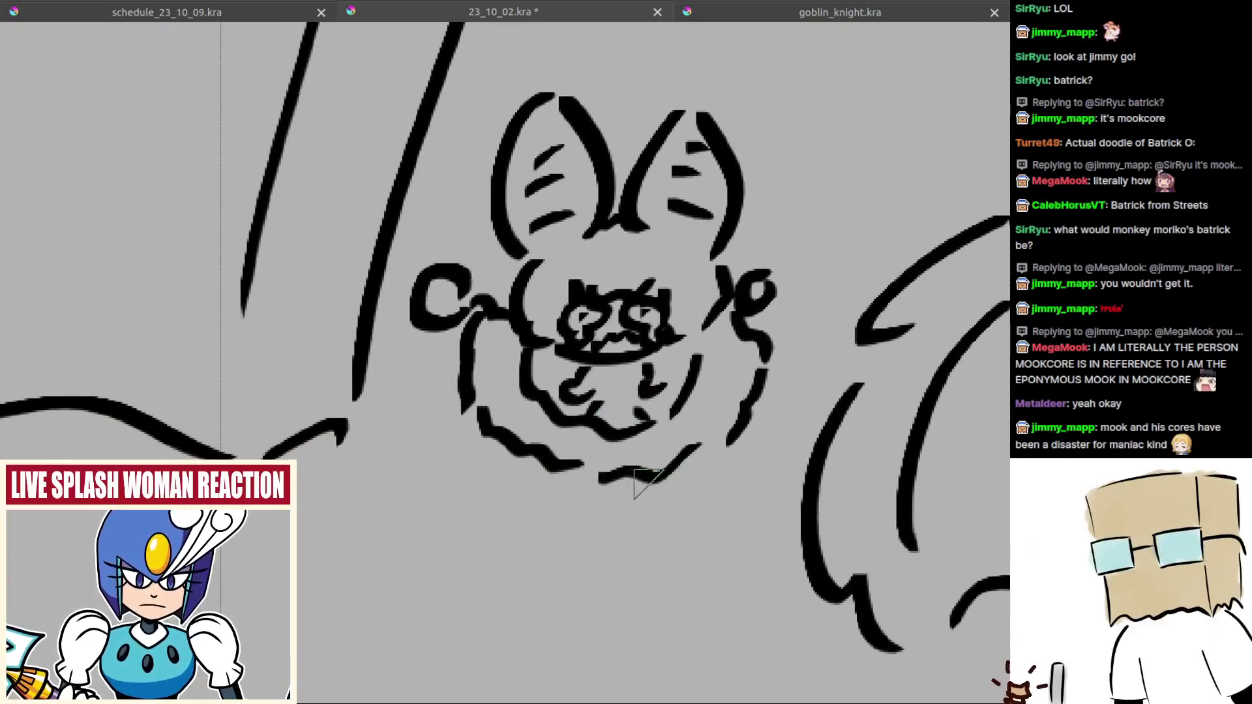
Step: Draw the tiny bat's hips, lower body edge and short feet
left_click_drag(518, 499, 656, 512)
left_click_drag(712, 464, 693, 508)
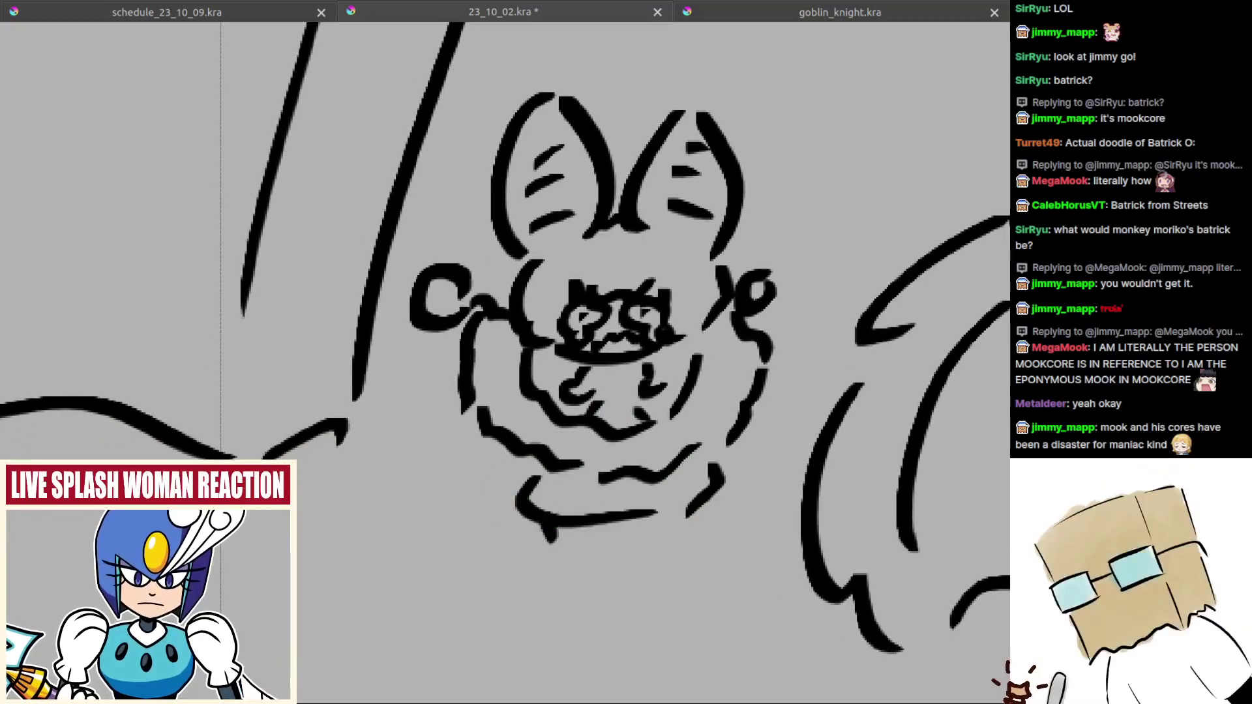
mouse_move(552, 537)
left_mouse_down()
mouse_move(570, 562)
mouse_move(585, 533)
mouse_move(636, 553)
mouse_move(668, 525)
left_mouse_up()
scroll(691, 471, "down", 2)
scroll(691, 424, "up", 2)
Step: Try to clean up the lines where the tiny bat's cheeks meet its raised arms
key("e")
mouse_move(723, 319)
left_mouse_down()
mouse_move(735, 346)
mouse_move(747, 340)
mouse_move(747, 326)
mouse_move(708, 343)
mouse_move(713, 356)
mouse_move(716, 320)
mouse_move(685, 350)
mouse_move(720, 345)
left_mouse_up()
key("e")
key("ctrl+z")
key("ctrl+z")
mouse_move(504, 306)
left_mouse_down()
mouse_move(485, 338)
mouse_move(497, 340)
left_mouse_up()
mouse_move(733, 334)
left_mouse_down()
mouse_move(642, 349)
mouse_move(709, 402)
left_mouse_up()
key("ctrl+z")
Step: Examine the tiny bat beside the big bat and the neighbouring burger-themed doodles
scroll(675, 375, "down", 4)
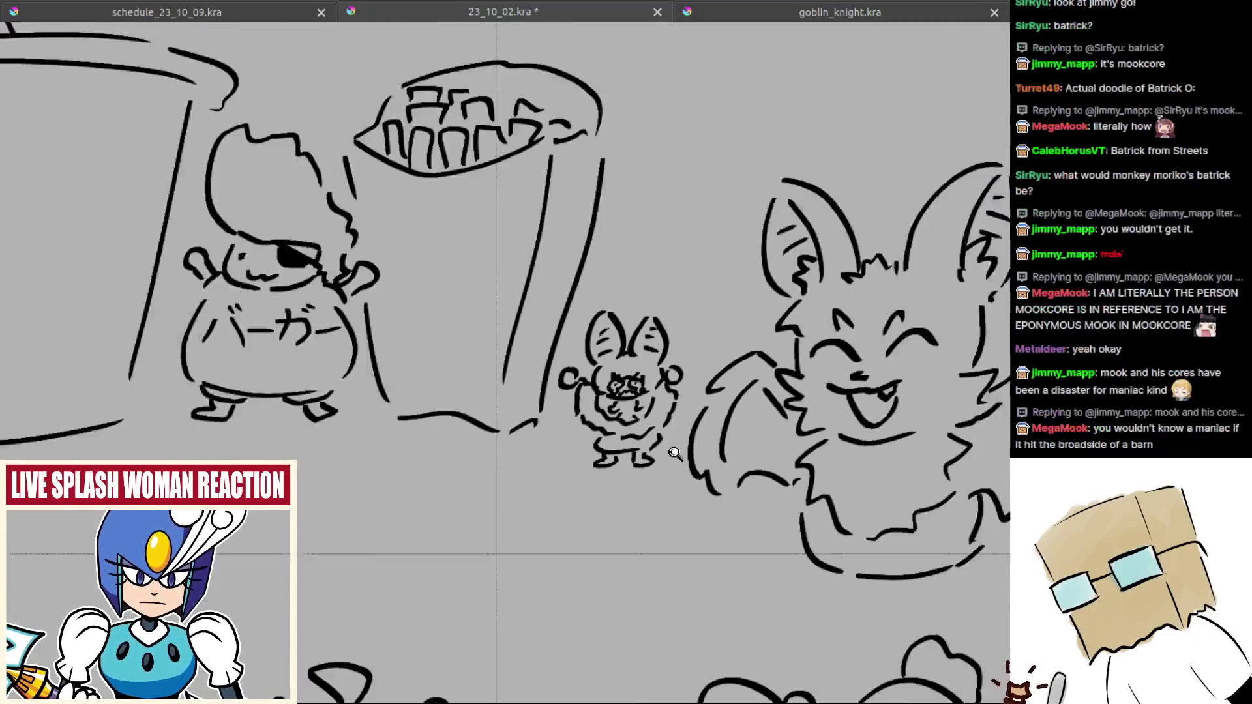
left_click_drag(673, 453, 562, 461)
scroll(562, 461, "down", 1)
scroll(590, 451, "up", 3)
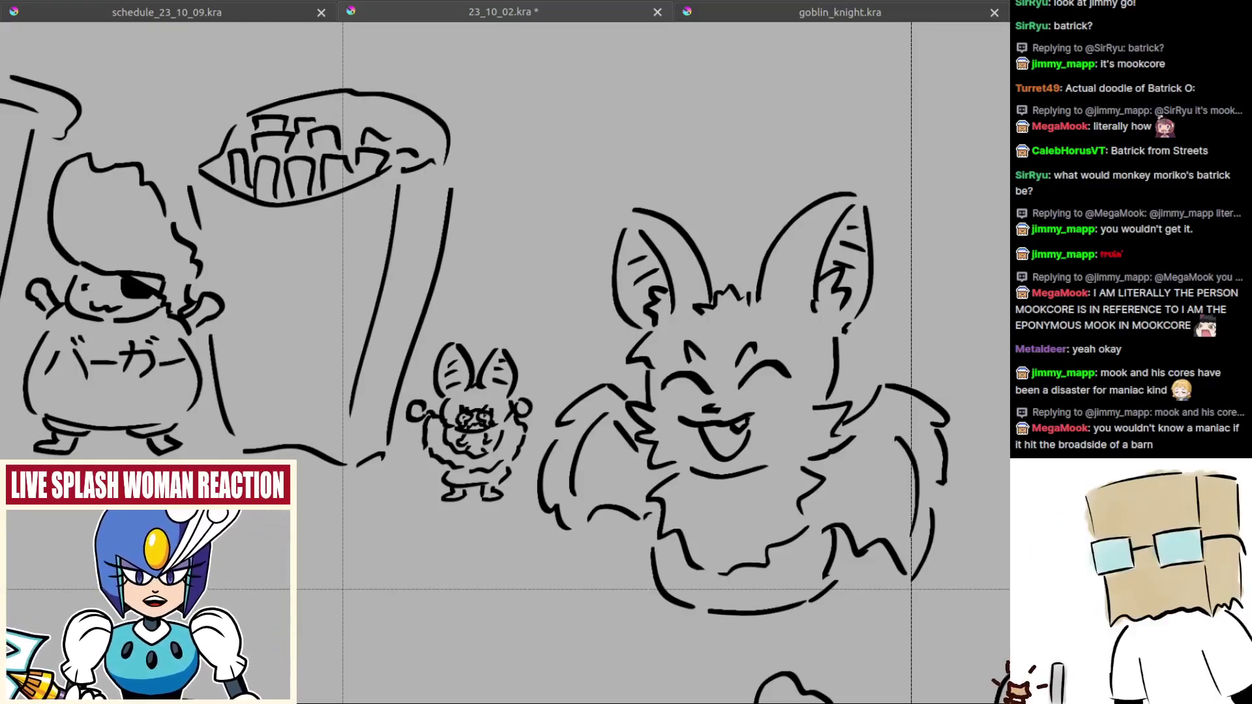
mouse_move(613, 458)
left_mouse_down()
mouse_move(475, 461)
mouse_move(530, 457)
mouse_move(580, 479)
mouse_move(567, 480)
left_mouse_up()
scroll(530, 456, "down", 3)
scroll(530, 450, "up", 2)
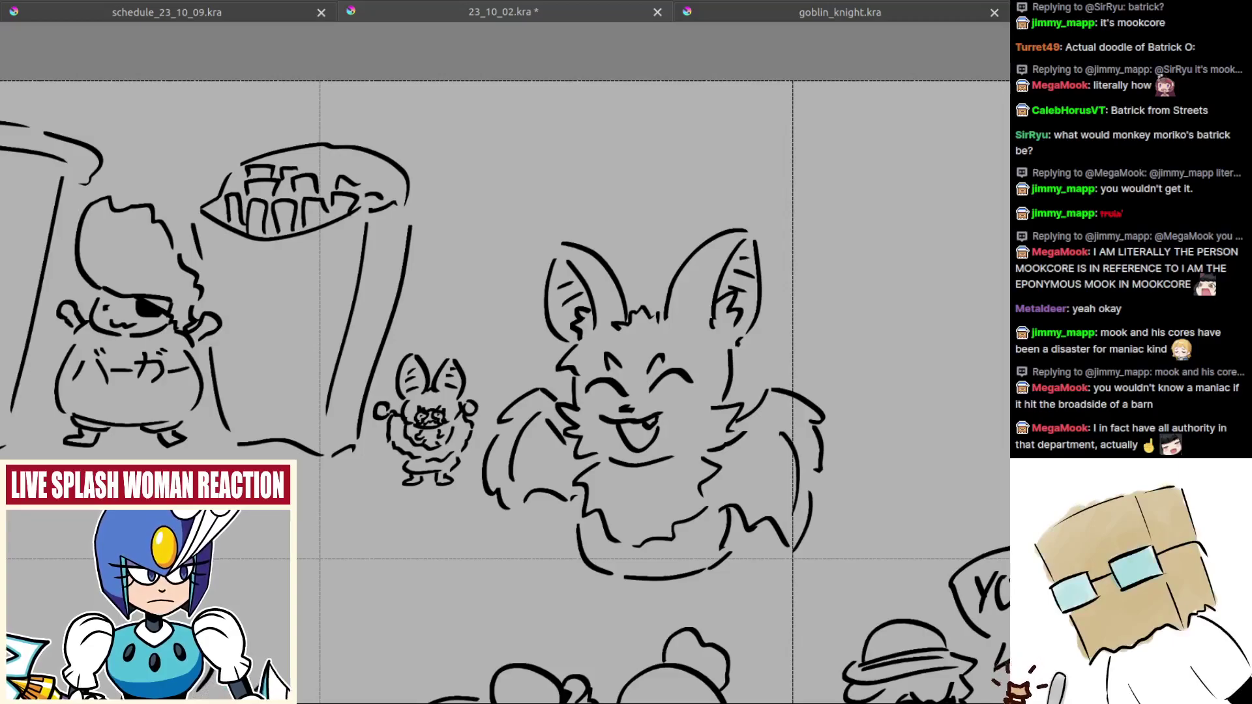
left_click_drag(691, 451, 612, 453)
mouse_move(526, 451)
left_mouse_down()
mouse_move(495, 411)
mouse_move(530, 409)
left_mouse_up()
Step: Draw a pair of small wavy-edged side shapes for a second tiny character between the tiny bat and the big bat's head
scroll(531, 406, "up", 3)
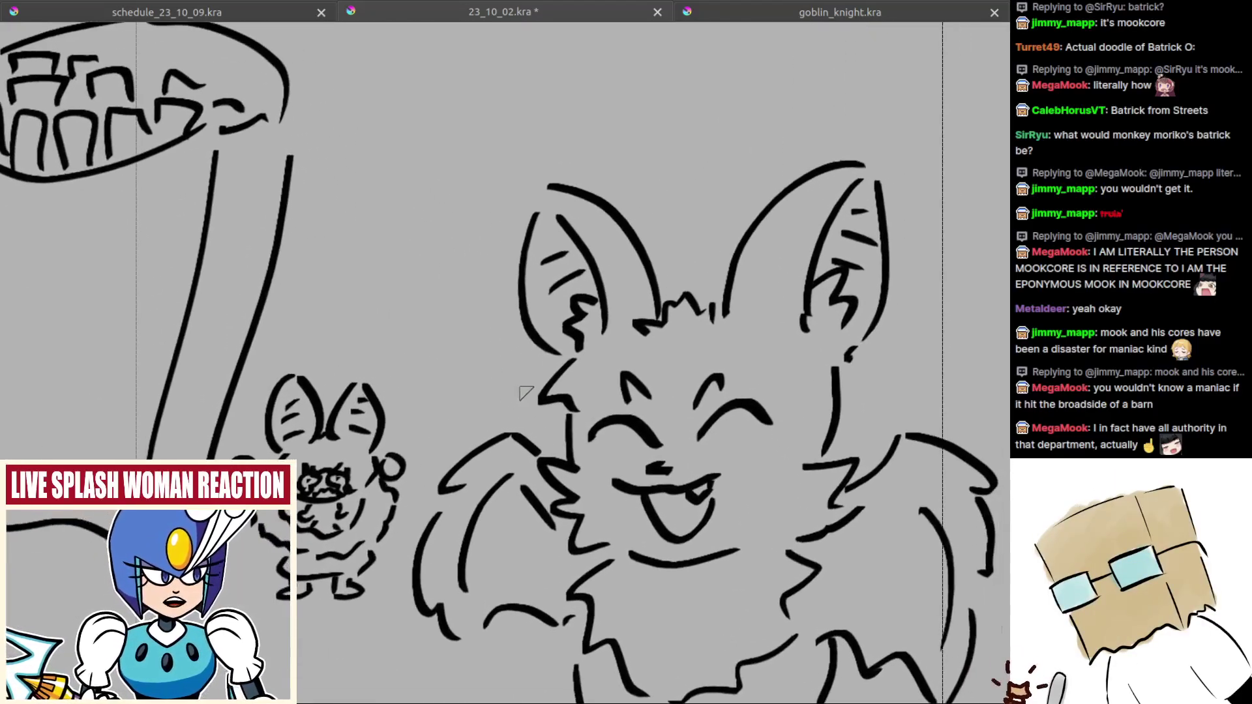
scroll(566, 348, "up", 2)
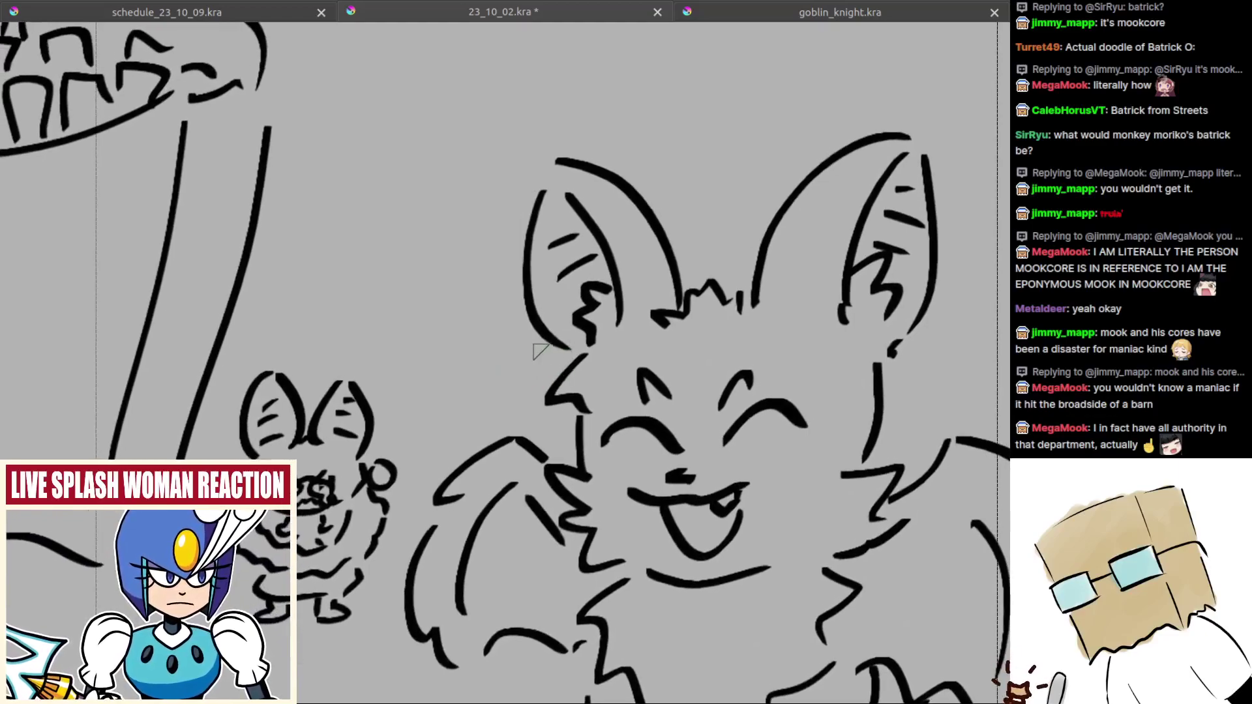
scroll(513, 380, "up", 2)
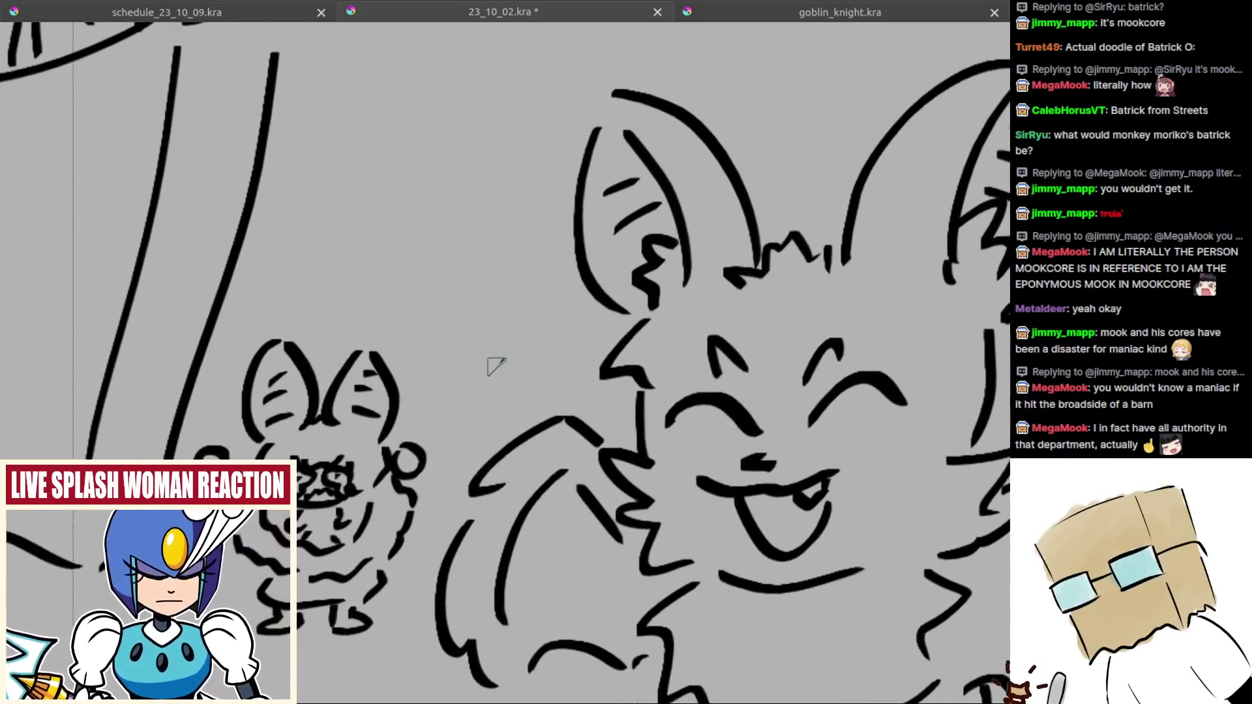
mouse_move(515, 381)
left_mouse_down()
mouse_move(483, 338)
mouse_move(471, 385)
mouse_move(461, 316)
mouse_move(449, 332)
mouse_move(446, 410)
mouse_move(496, 397)
left_mouse_up()
key("ctrl+z")
key("ctrl+z")
key("ctrl+z")
left_click_drag(537, 360, 574, 324)
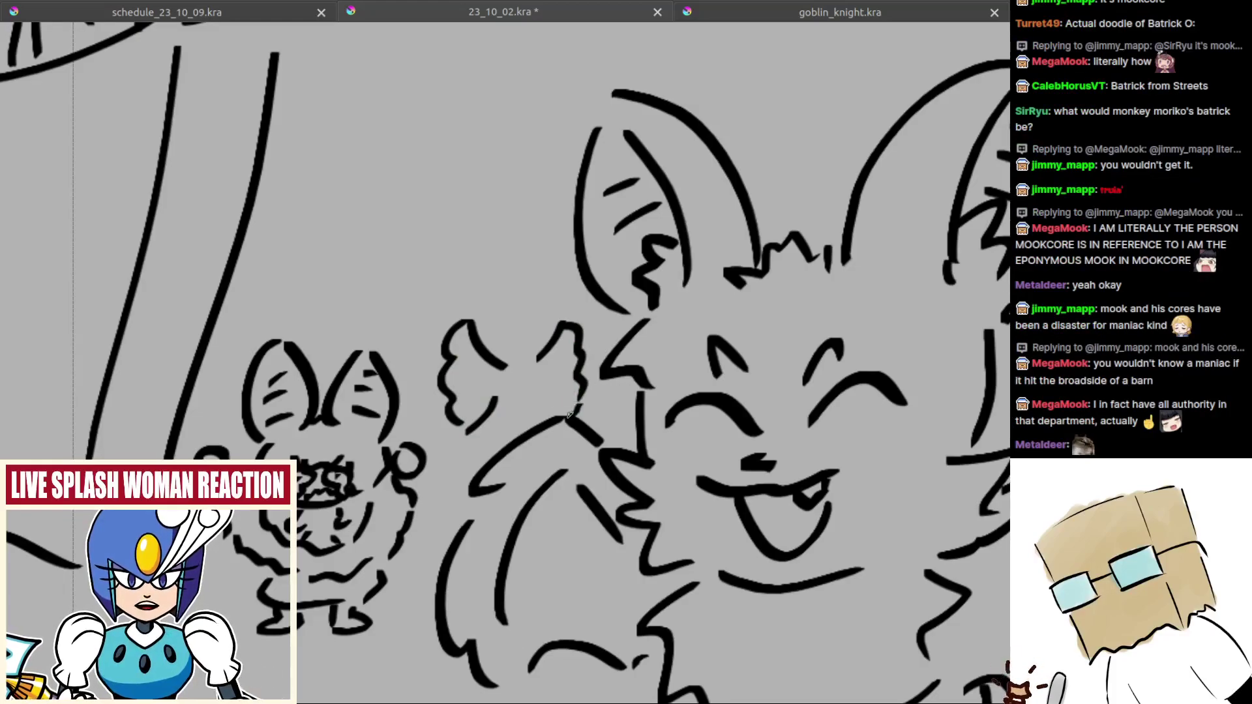
left_click_drag(532, 392, 548, 414)
Step: Draw the small face and mouth lines between the second tiny character's wavy side shapes, plus small marks below them
scroll(450, 417, "up", 2)
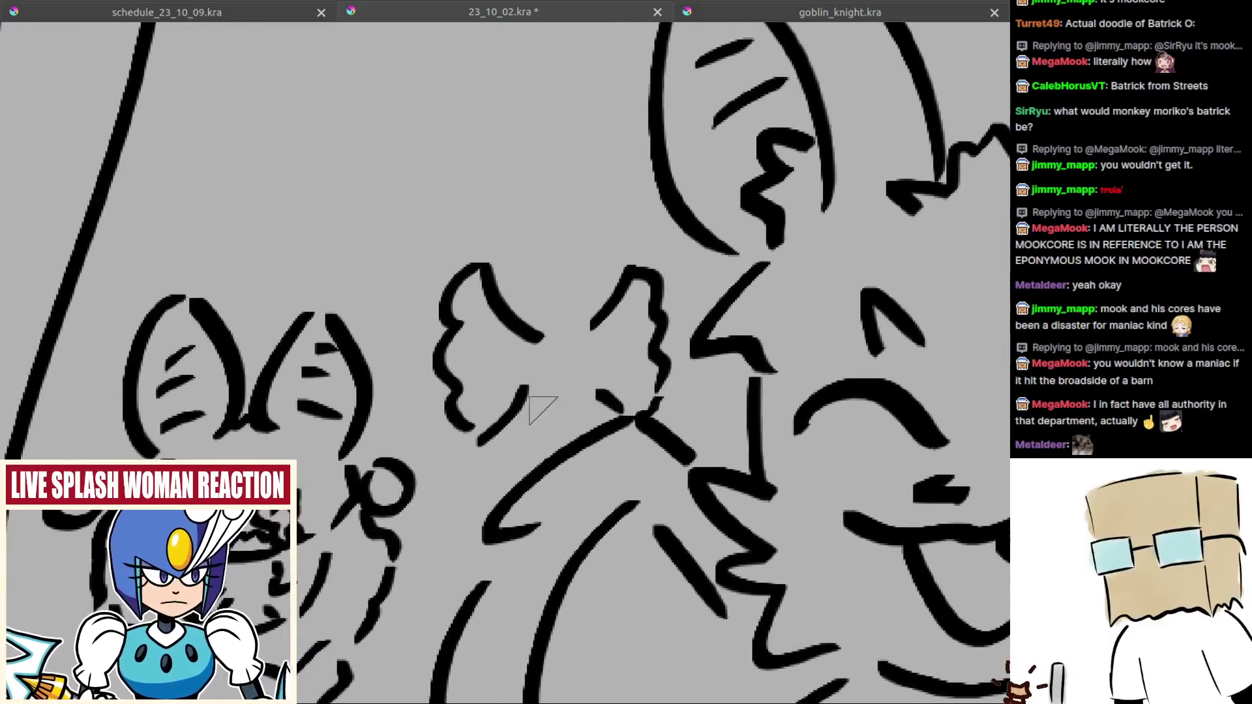
mouse_move(524, 390)
left_mouse_down()
mouse_move(568, 347)
mouse_move(596, 361)
mouse_move(570, 388)
mouse_move(533, 382)
mouse_move(548, 443)
left_mouse_up()
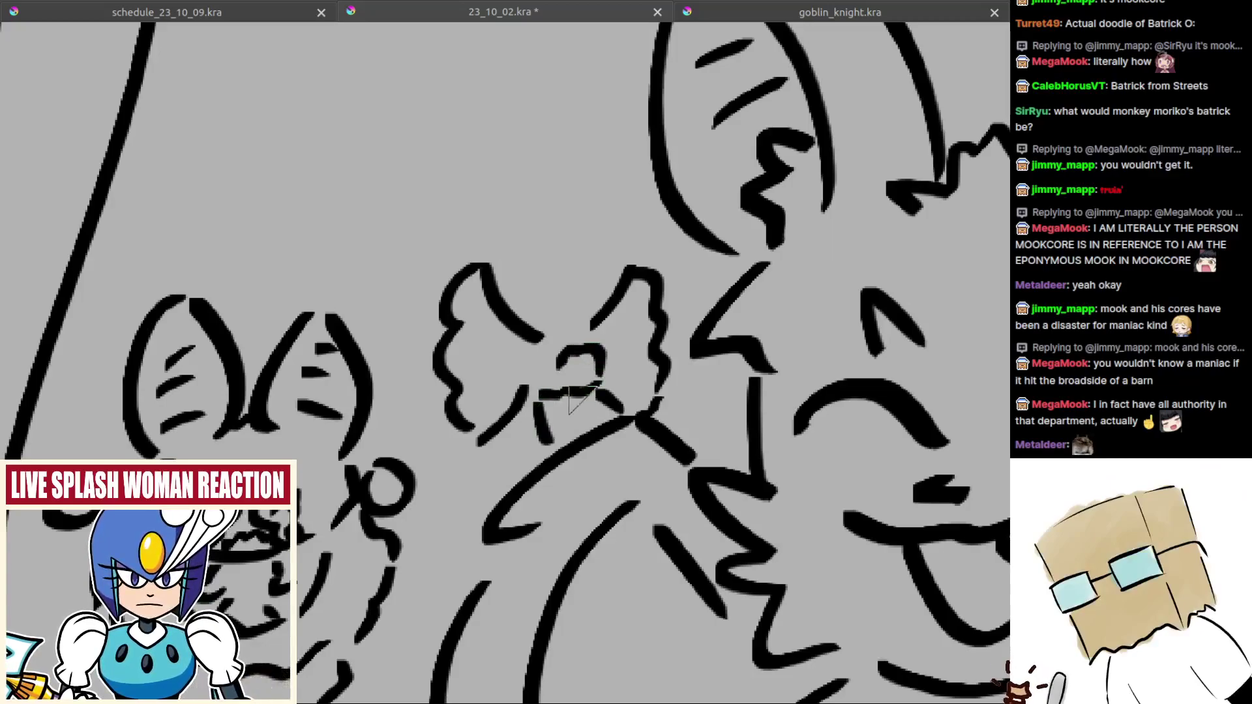
left_click_drag(581, 395, 584, 427)
left_click_drag(546, 438, 560, 441)
scroll(542, 385, "up", 2)
mouse_move(522, 340)
left_mouse_down()
mouse_move(554, 316)
mouse_move(605, 318)
left_mouse_up()
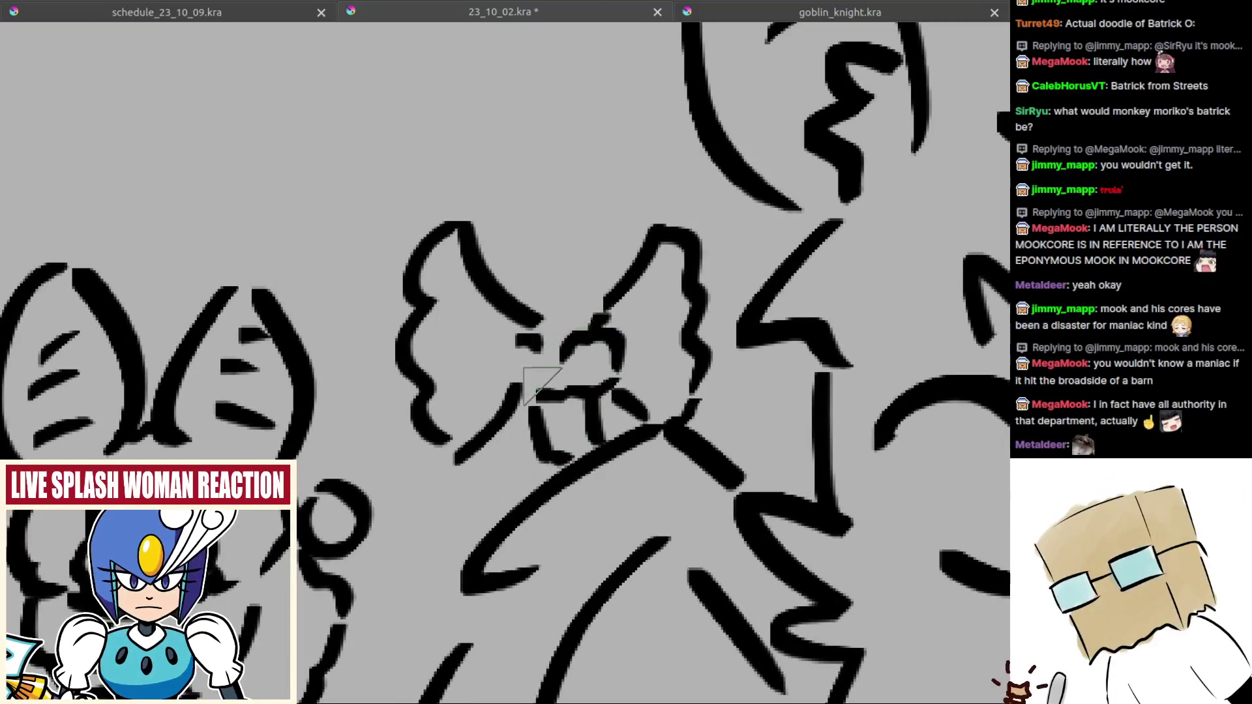
left_click_drag(520, 450, 608, 407)
mouse_move(519, 410)
left_mouse_down()
mouse_move(506, 418)
mouse_move(521, 439)
mouse_move(595, 407)
left_mouse_up()
Step: Close the top of the second tiny character's head with a short line joining its two wavy side shapes
left_click_drag(625, 282, 554, 325)
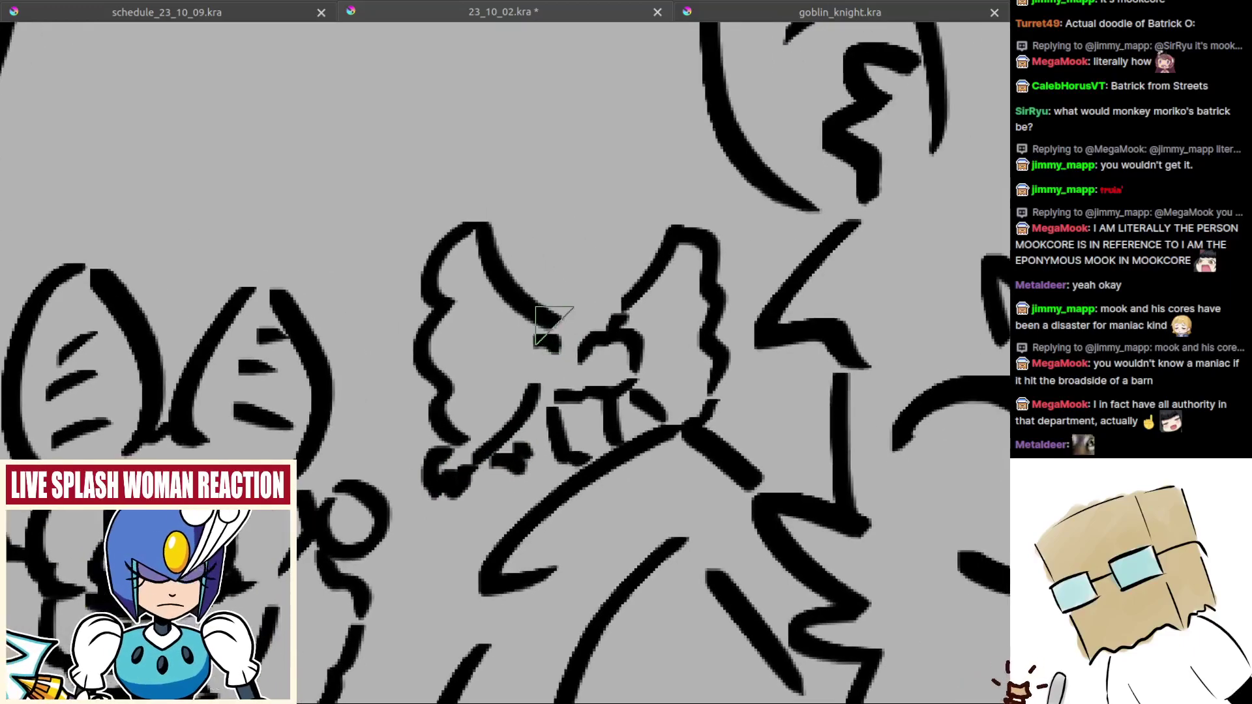
left_click_drag(624, 296, 584, 302)
left_click_drag(526, 321, 583, 313)
key("ctrl+z")
left_click_drag(584, 313, 560, 280)
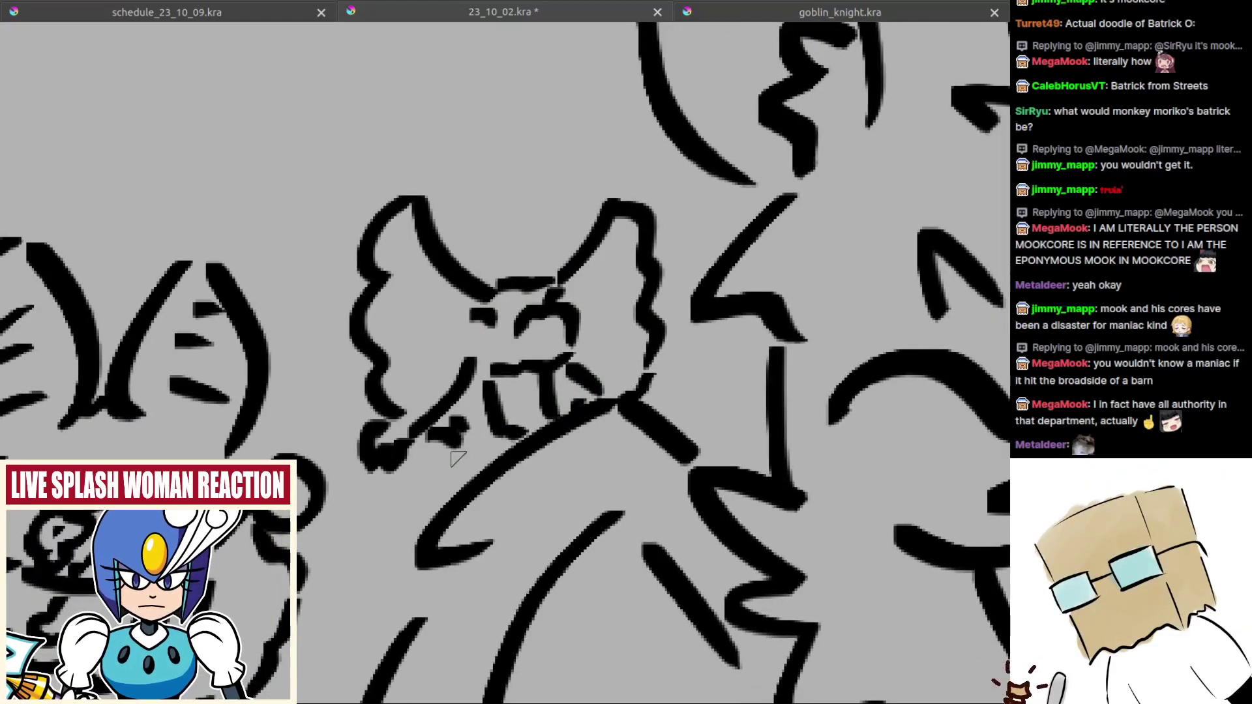
mouse_move(458, 460)
left_mouse_down()
mouse_move(430, 515)
mouse_move(483, 523)
mouse_move(442, 506)
mouse_move(464, 562)
mouse_move(486, 576)
left_mouse_up()
key("ctrl+z")
mouse_move(482, 528)
left_mouse_down()
mouse_move(438, 583)
mouse_move(577, 544)
left_mouse_up()
left_click_drag(576, 544, 532, 495)
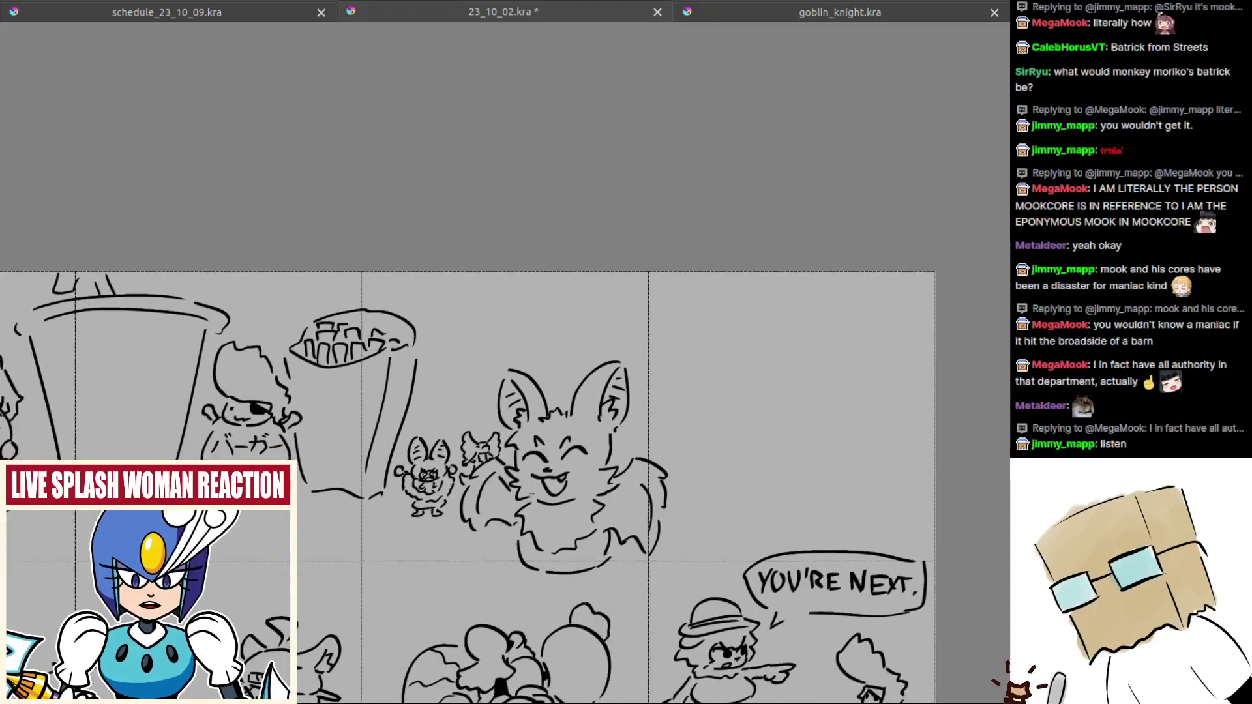
Step: Examine the reference picture of the two bat-eared maids placed over the doodle grid, including their ears, hair and outfits
scroll(612, 457, "up", 8)
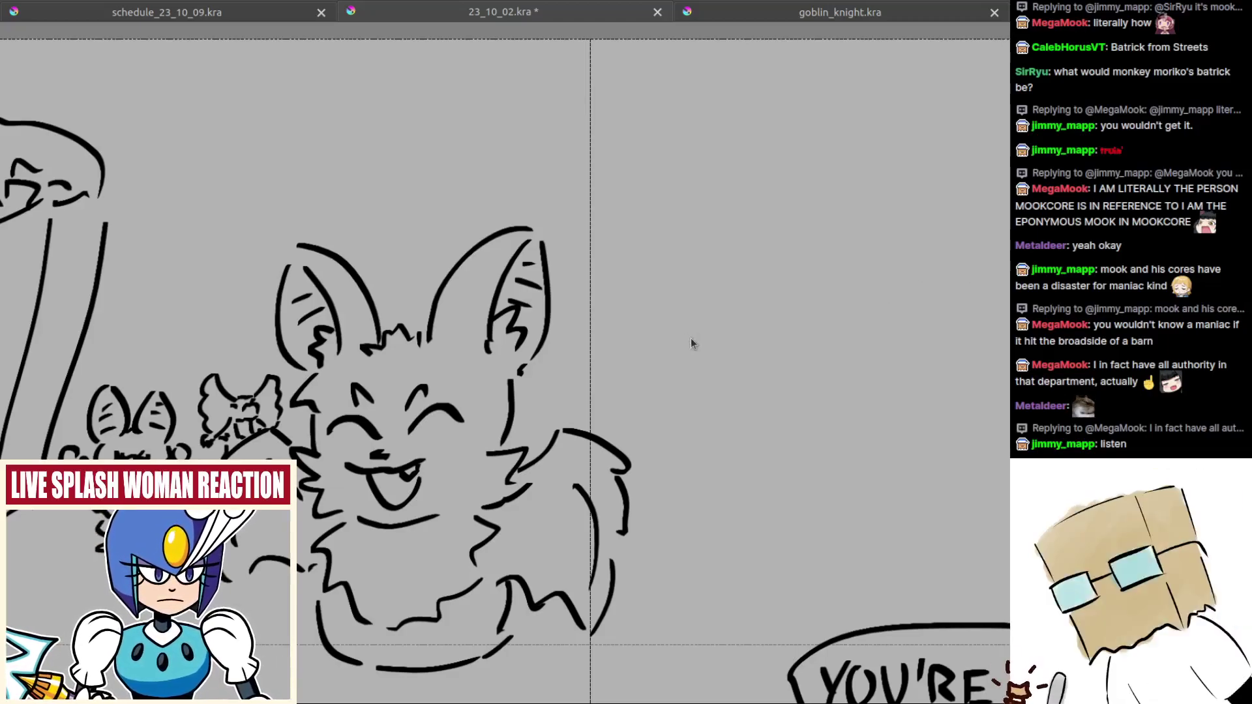
scroll(664, 436, "down", 2)
left_click_drag(495, 587, 753, 323)
left_click_drag(401, 620, 759, 336)
left_click_drag(404, 590, 714, 473)
scroll(331, 559, "up", 1)
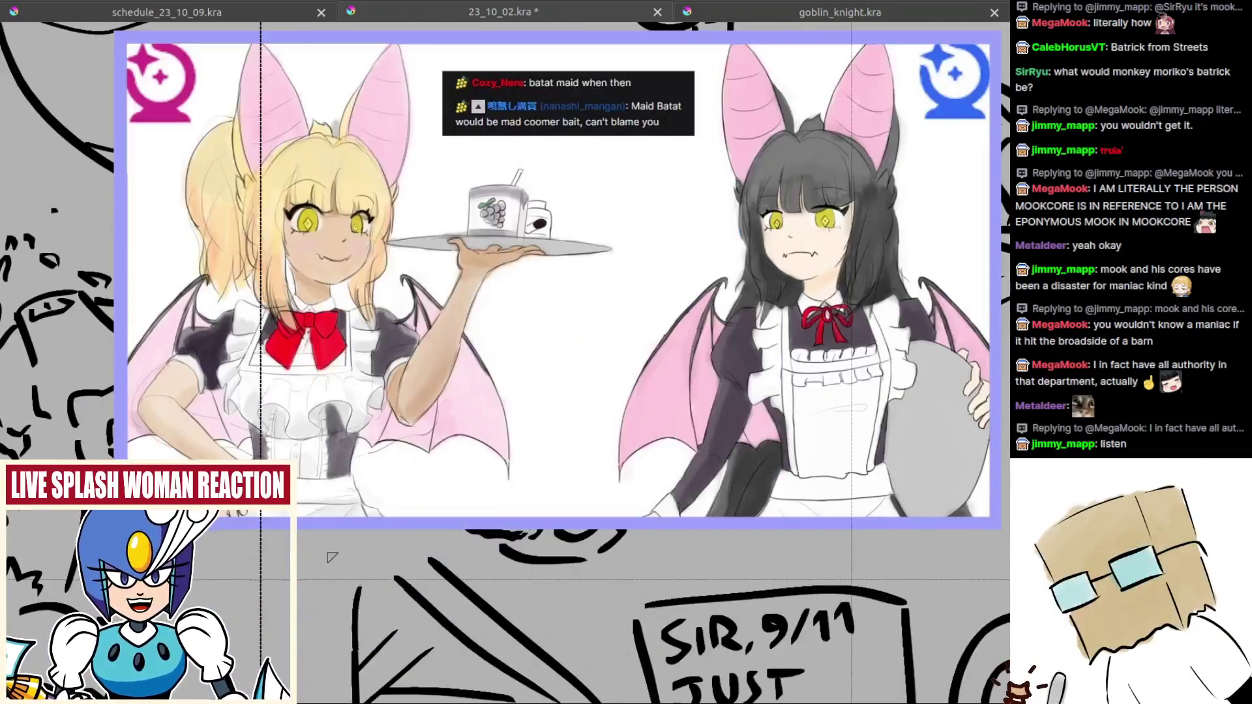
left_click_drag(333, 558, 291, 629)
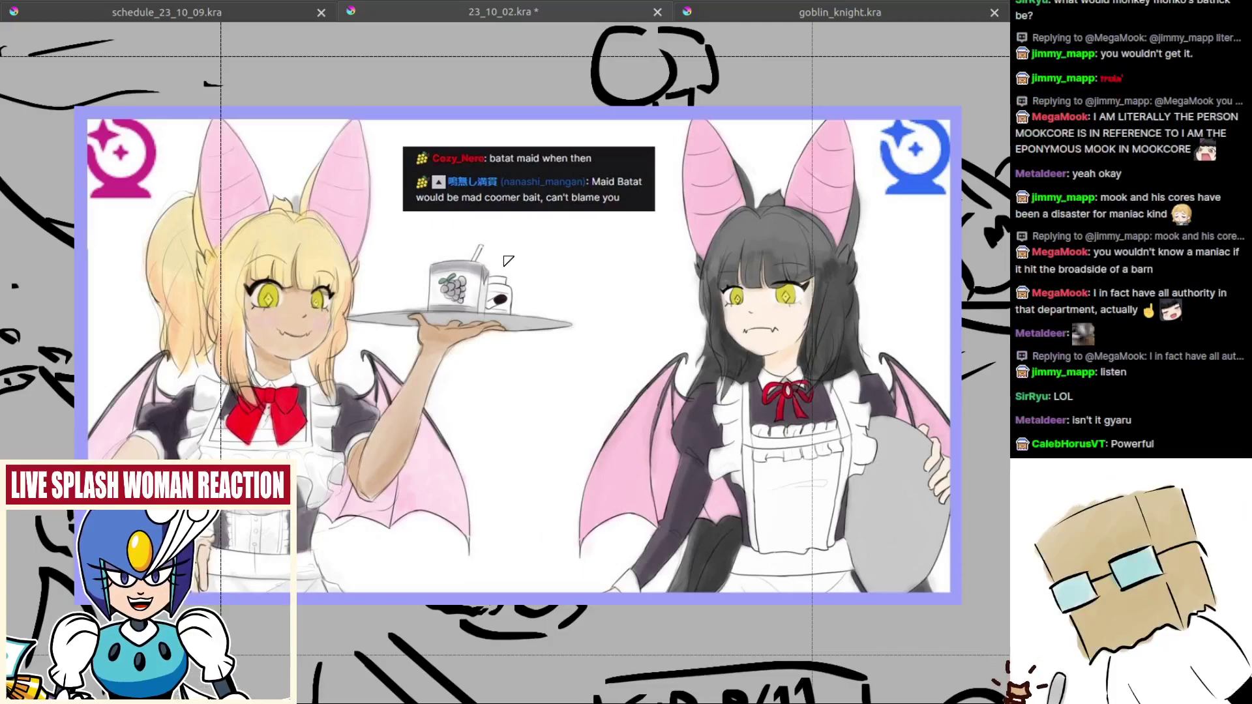
scroll(574, 209, "up", 4)
left_click_drag(567, 246, 688, 374)
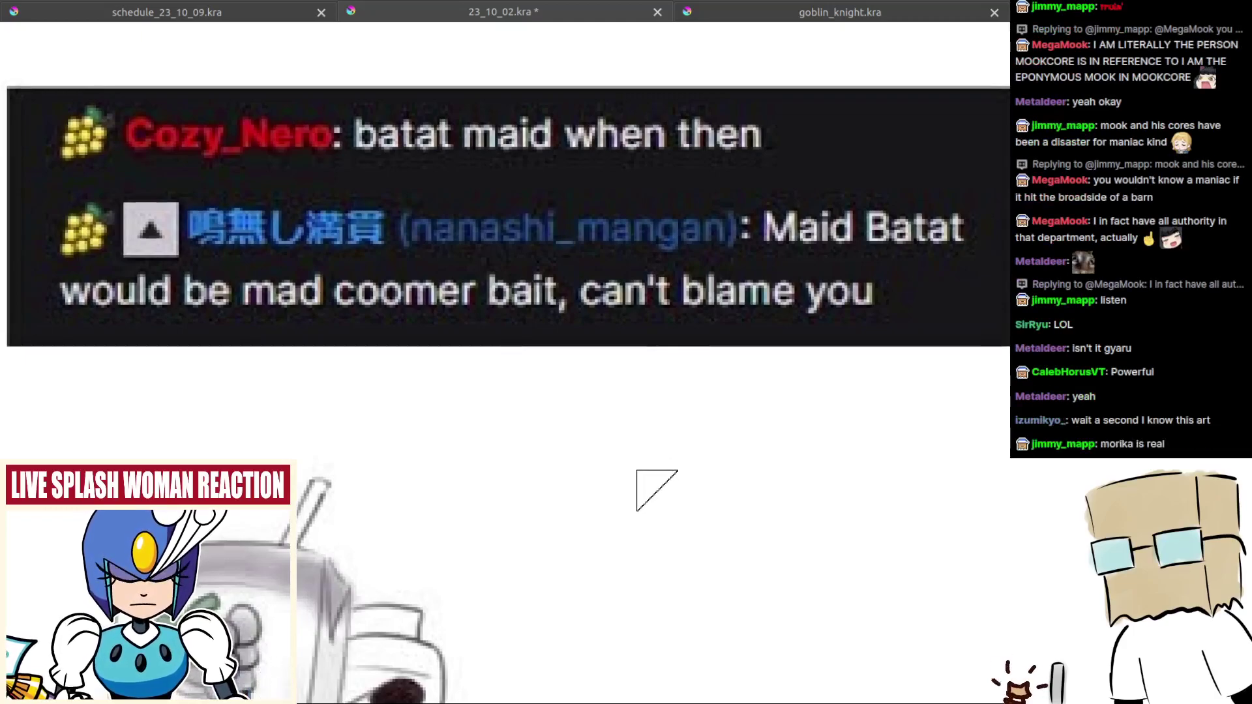
scroll(653, 490, "down", 4)
scroll(623, 380, "up", 4)
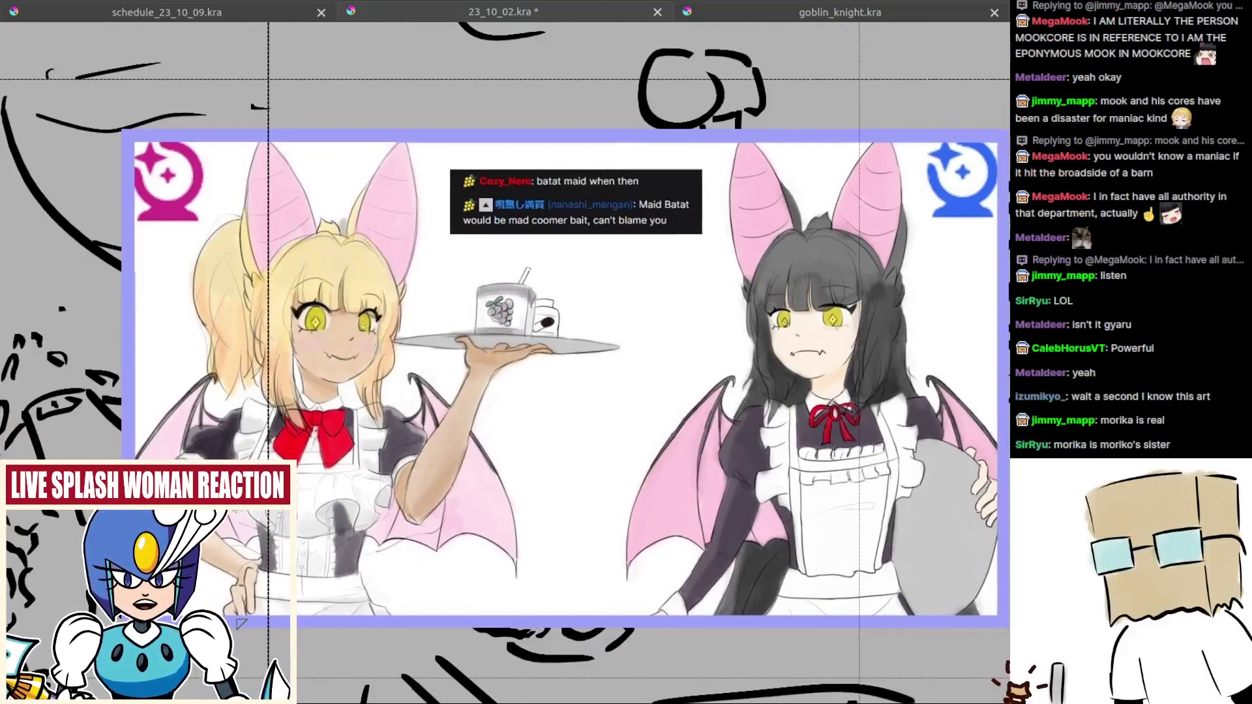
left_click_drag(413, 588, 291, 511)
scroll(291, 513, "down", 1)
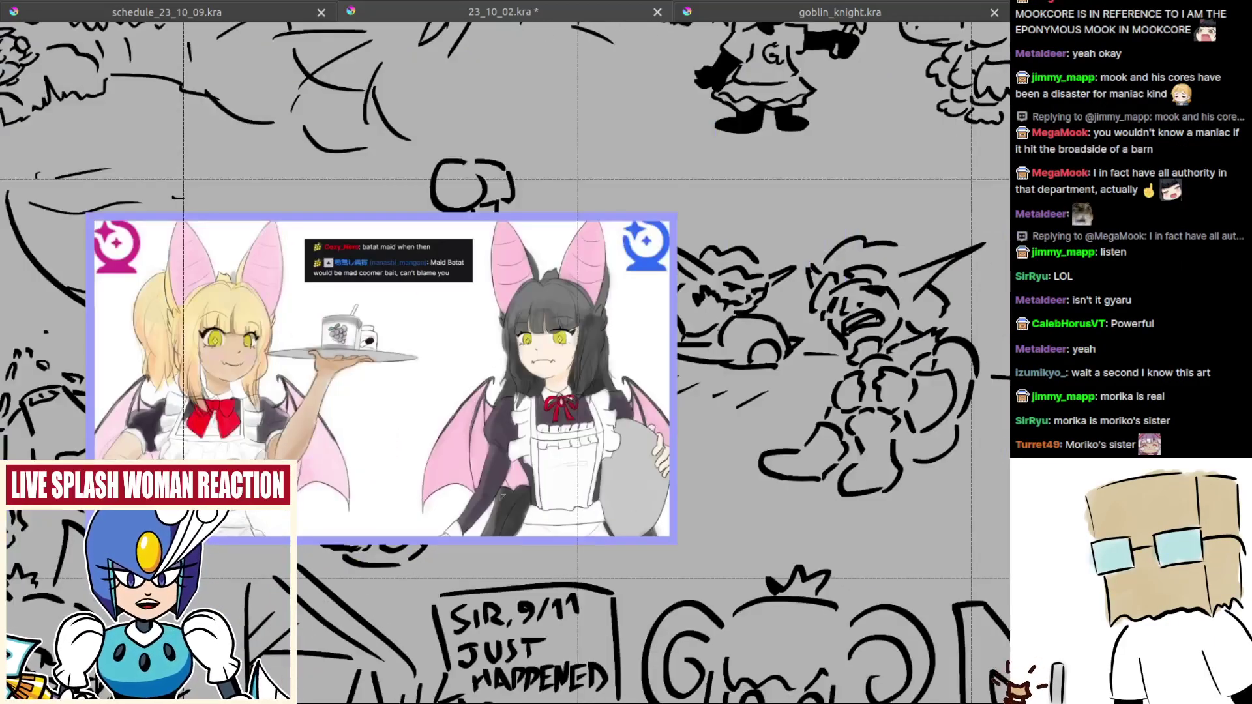
left_click_drag(164, 474, 267, 477)
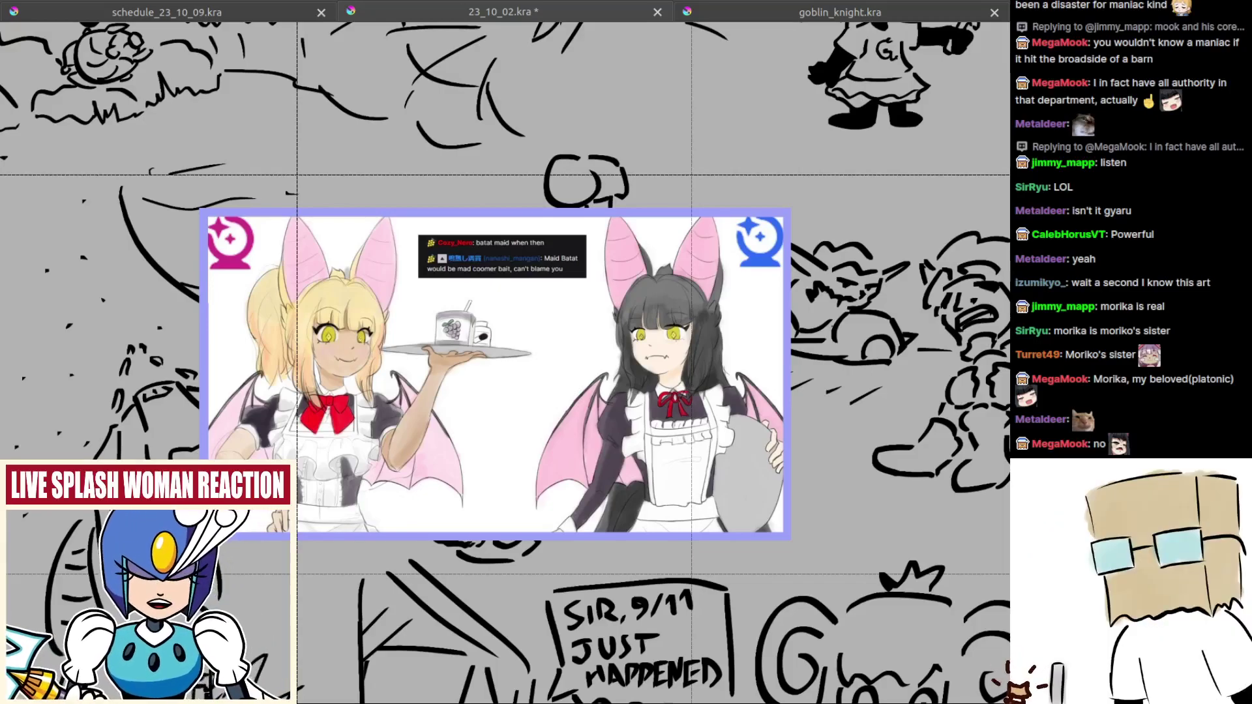
left_click_drag(682, 487, 589, 520)
scroll(562, 475, "down", 6)
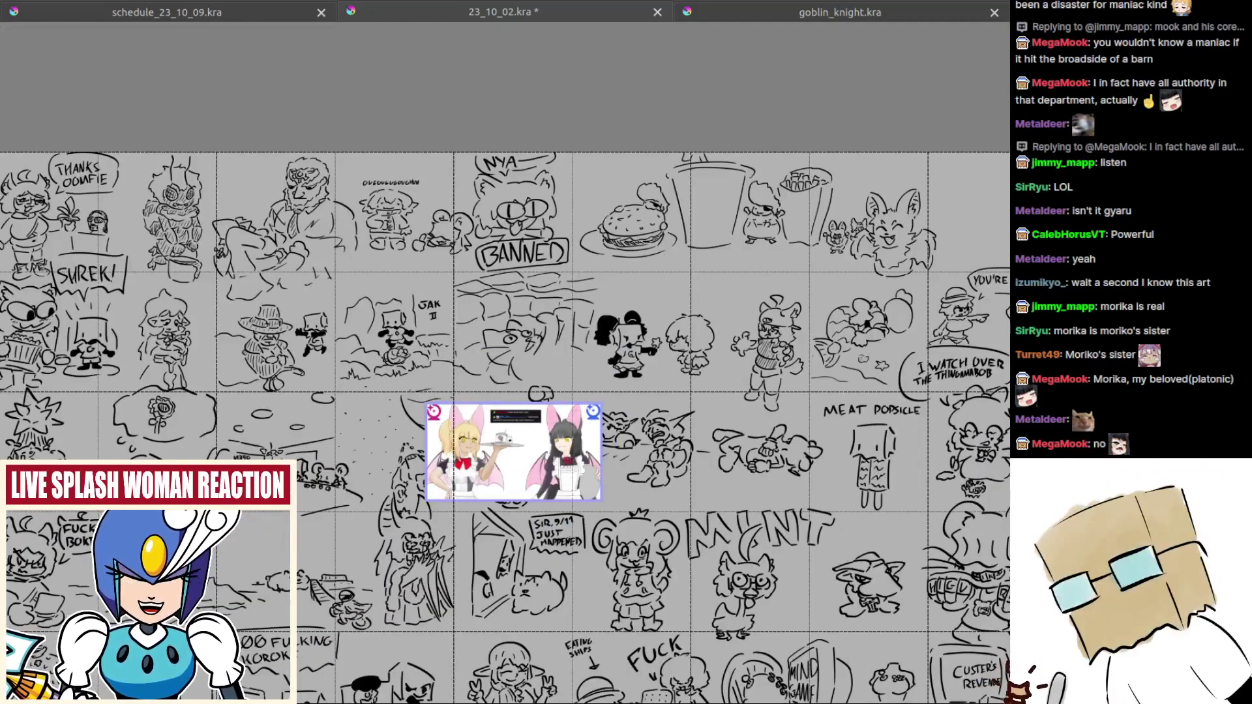
left_click_drag(962, 317, 621, 448)
scroll(621, 448, "up", 6)
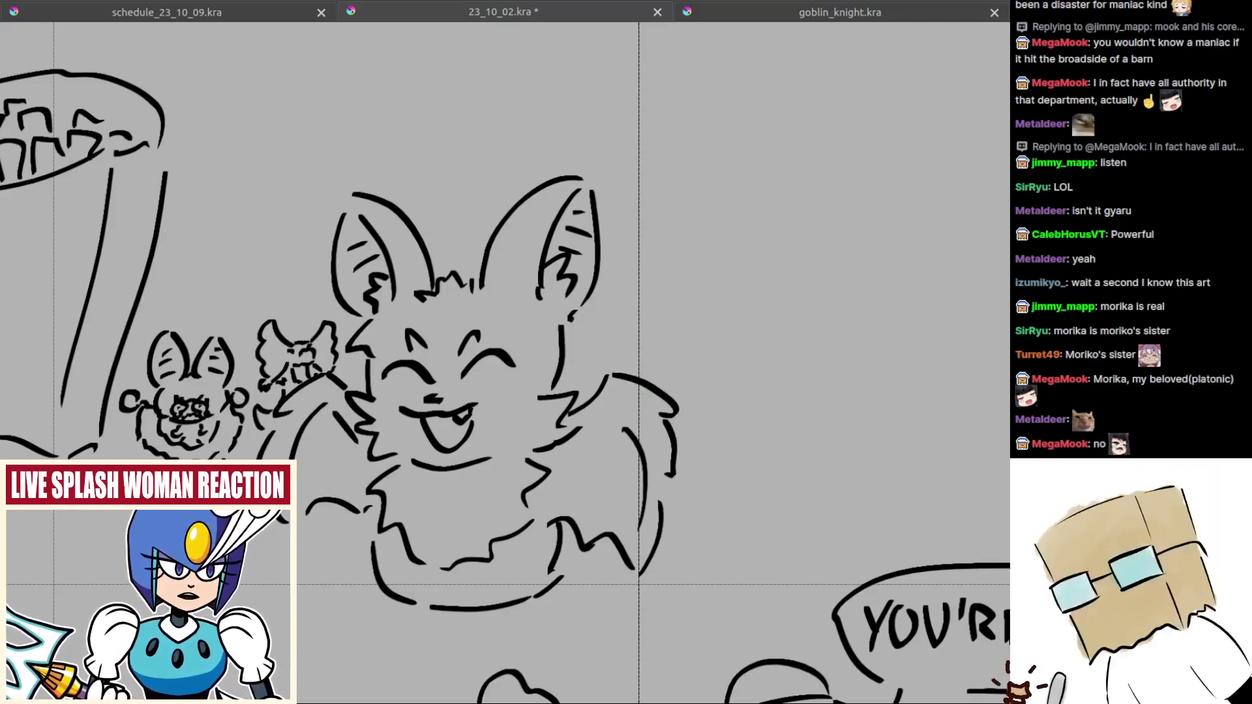
left_click_drag(742, 418, 701, 426)
scroll(587, 365, "up", 2)
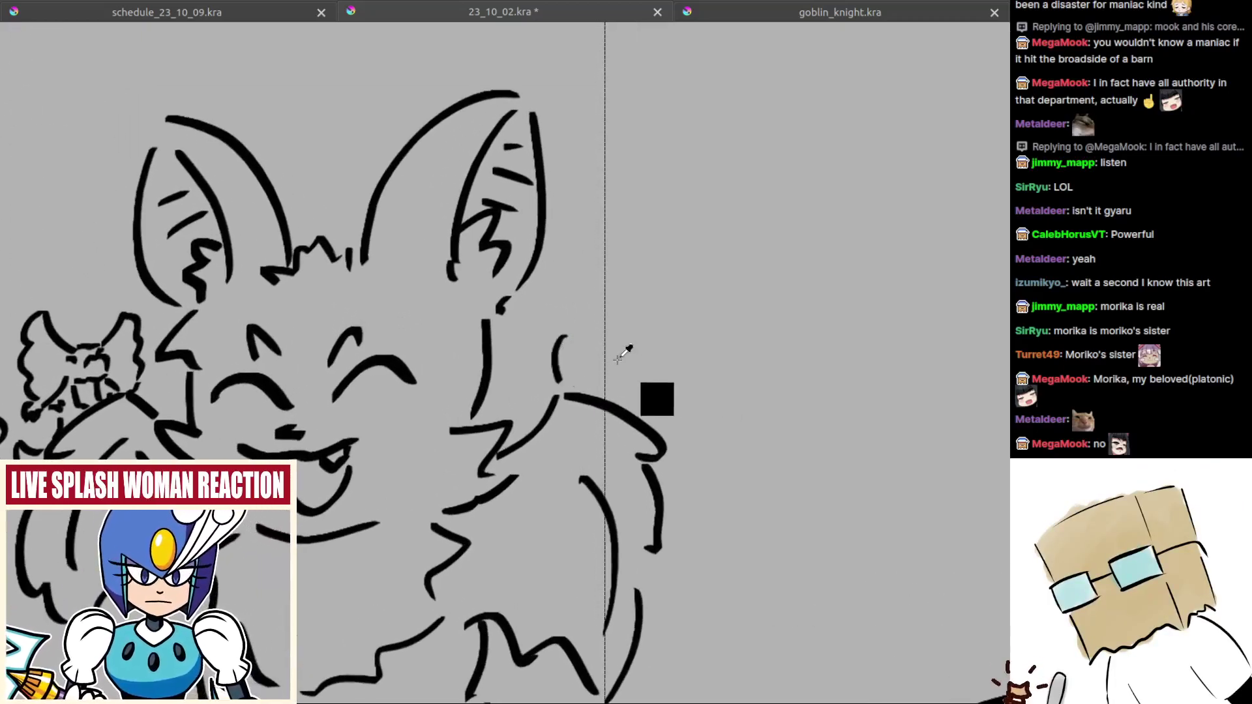
scroll(648, 405, "down", 3)
left_click_drag(646, 404, 581, 471)
scroll(588, 434, "up", 3)
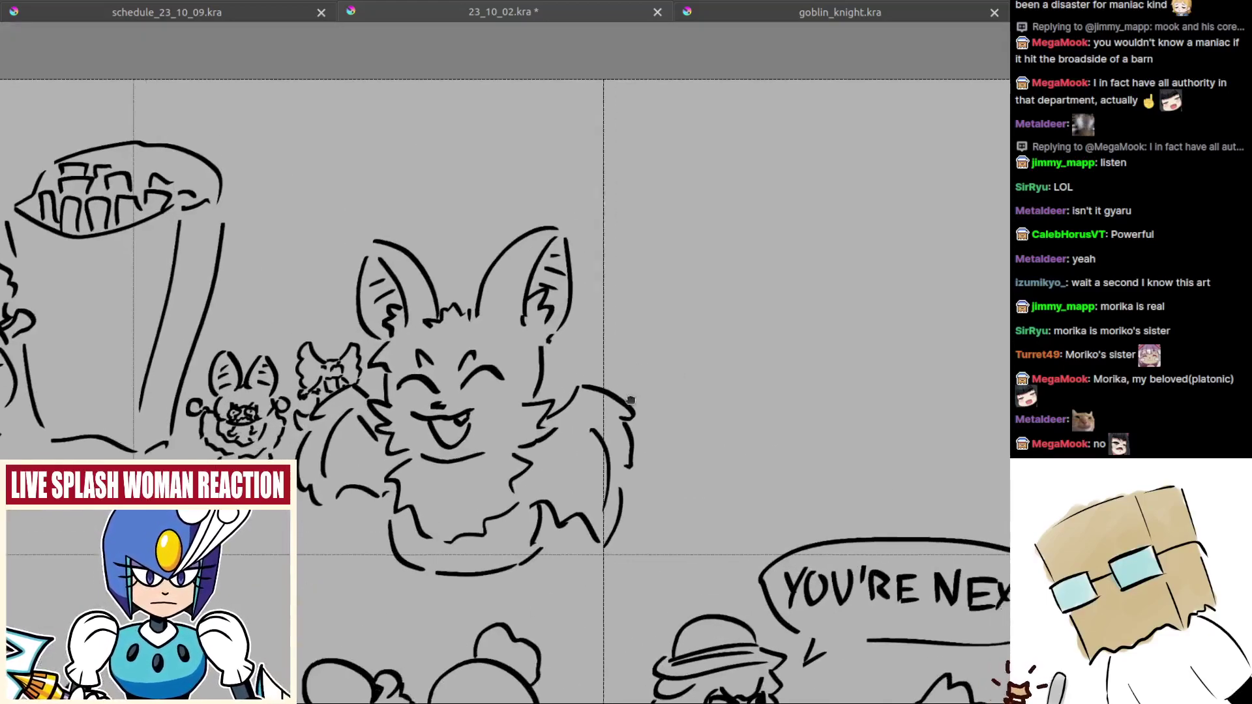
scroll(576, 408, "up", 1)
left_click_drag(566, 396, 567, 366)
mouse_move(568, 403)
left_mouse_down()
mouse_move(569, 366)
mouse_move(593, 343)
mouse_move(581, 329)
mouse_move(611, 377)
left_mouse_up()
key("ctrl+z")
key("ctrl+z")
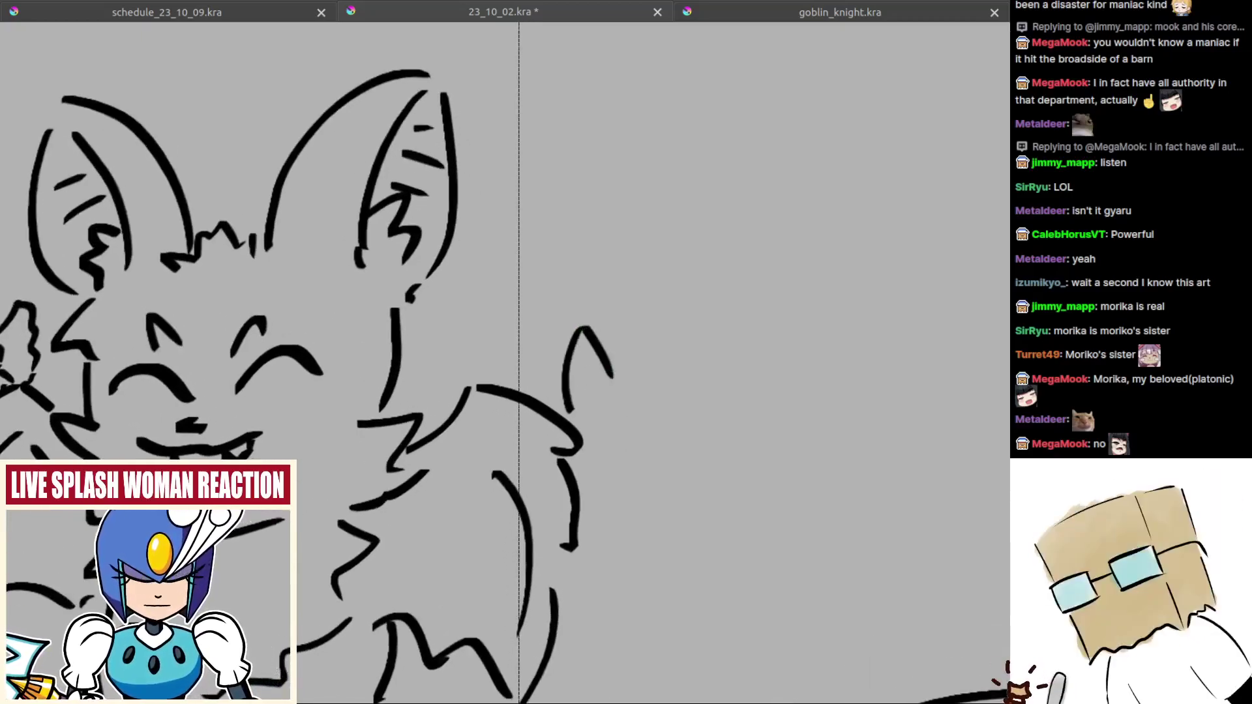
key("ctrl+z")
key("ctrl+z")
mouse_move(583, 329)
left_mouse_down()
mouse_move(620, 379)
mouse_move(609, 377)
left_mouse_up()
key("ctrl+z")
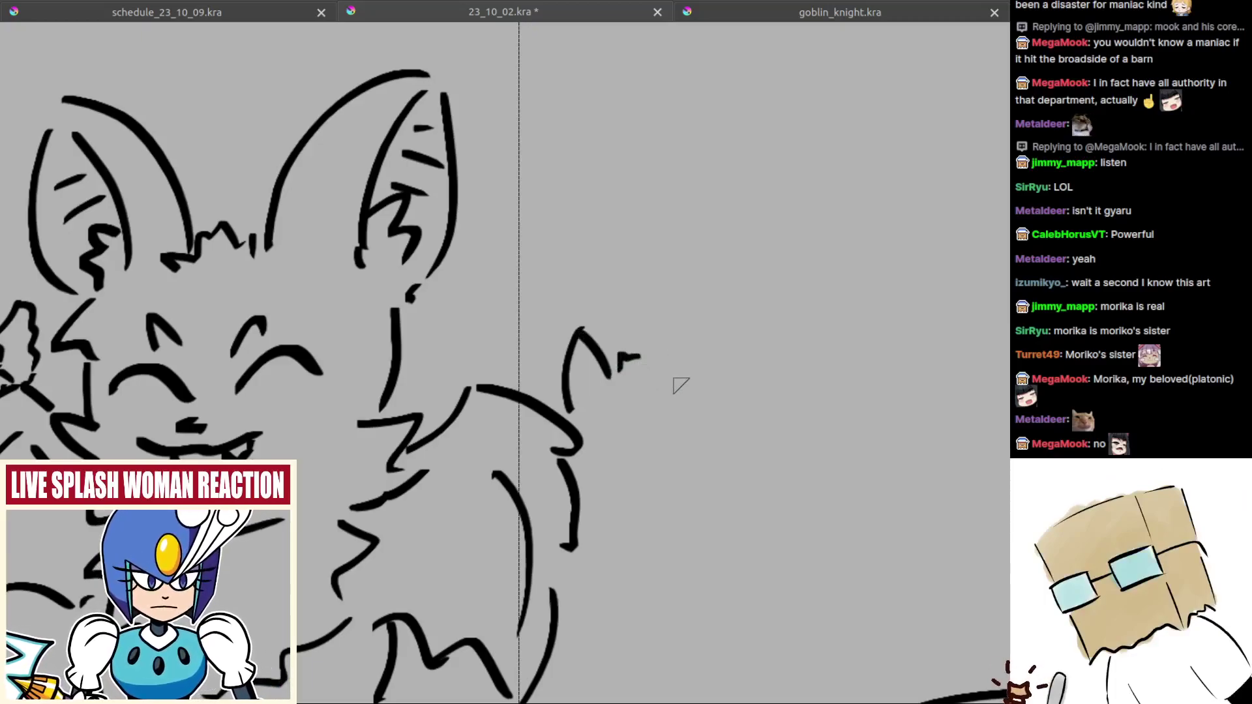
left_click_drag(650, 368, 692, 329)
left_click_drag(691, 369, 692, 358)
key("ctrl+z")
key("ctrl+z")
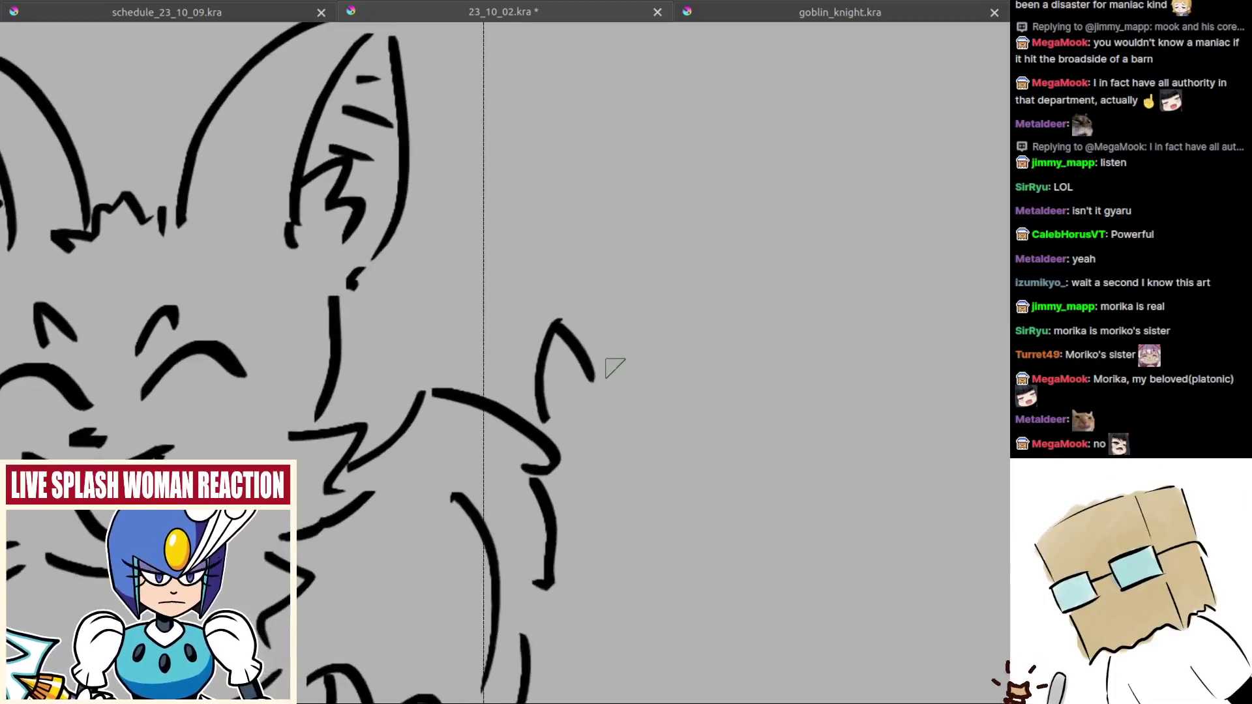
left_click_drag(598, 371, 642, 346)
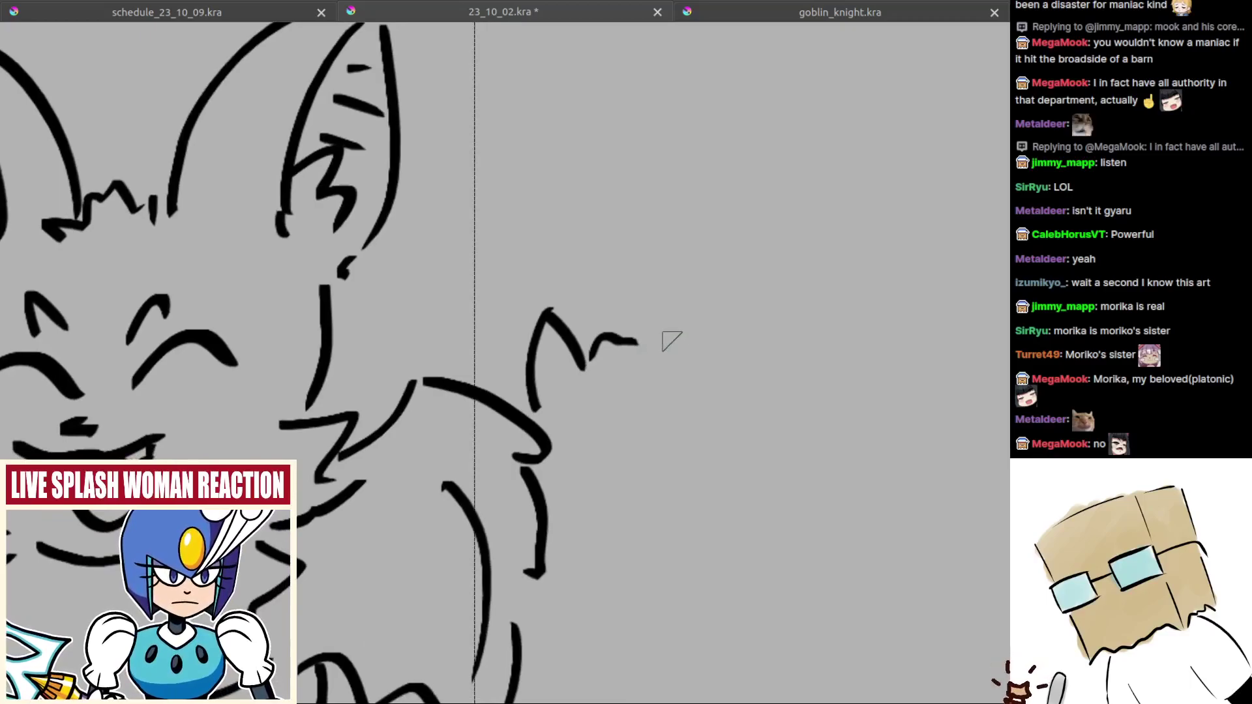
key("ctrl+z")
left_click_drag(597, 362, 634, 346)
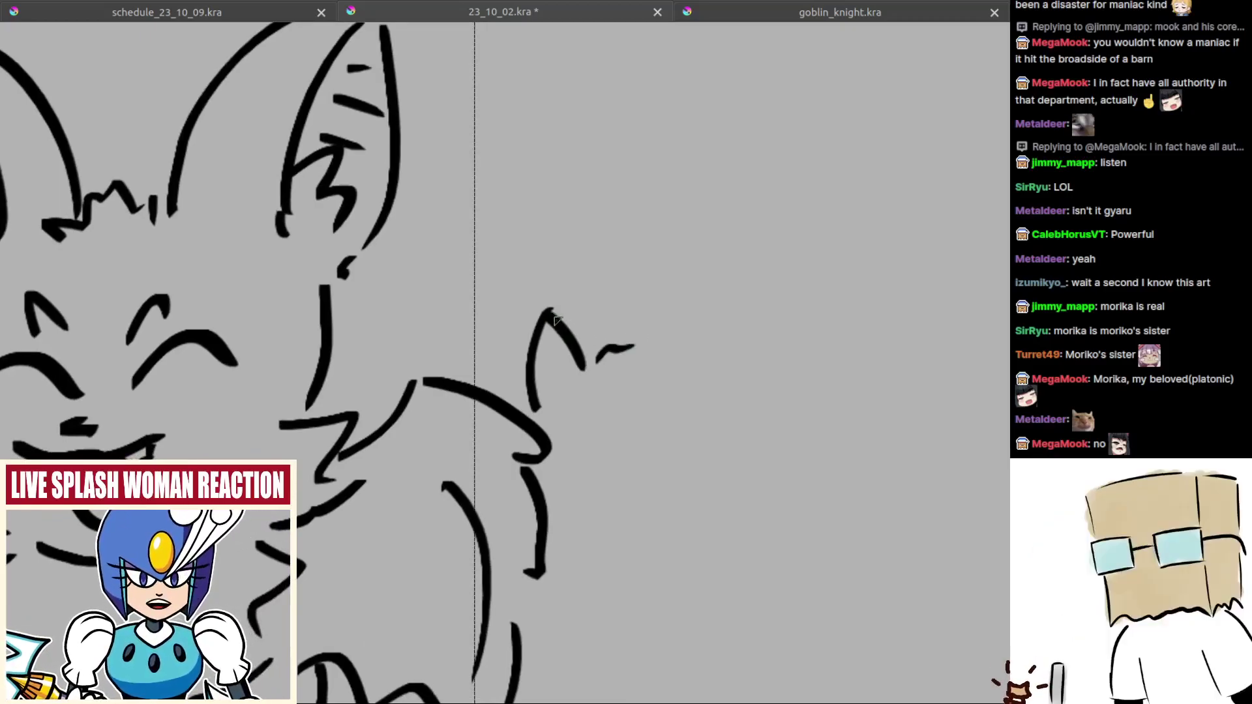
mouse_move(554, 320)
left_mouse_down()
mouse_move(603, 365)
mouse_move(657, 344)
mouse_move(675, 320)
mouse_move(684, 389)
left_mouse_up()
key("ctrl+z")
left_click_drag(683, 318, 684, 390)
left_click_drag(655, 371, 653, 353)
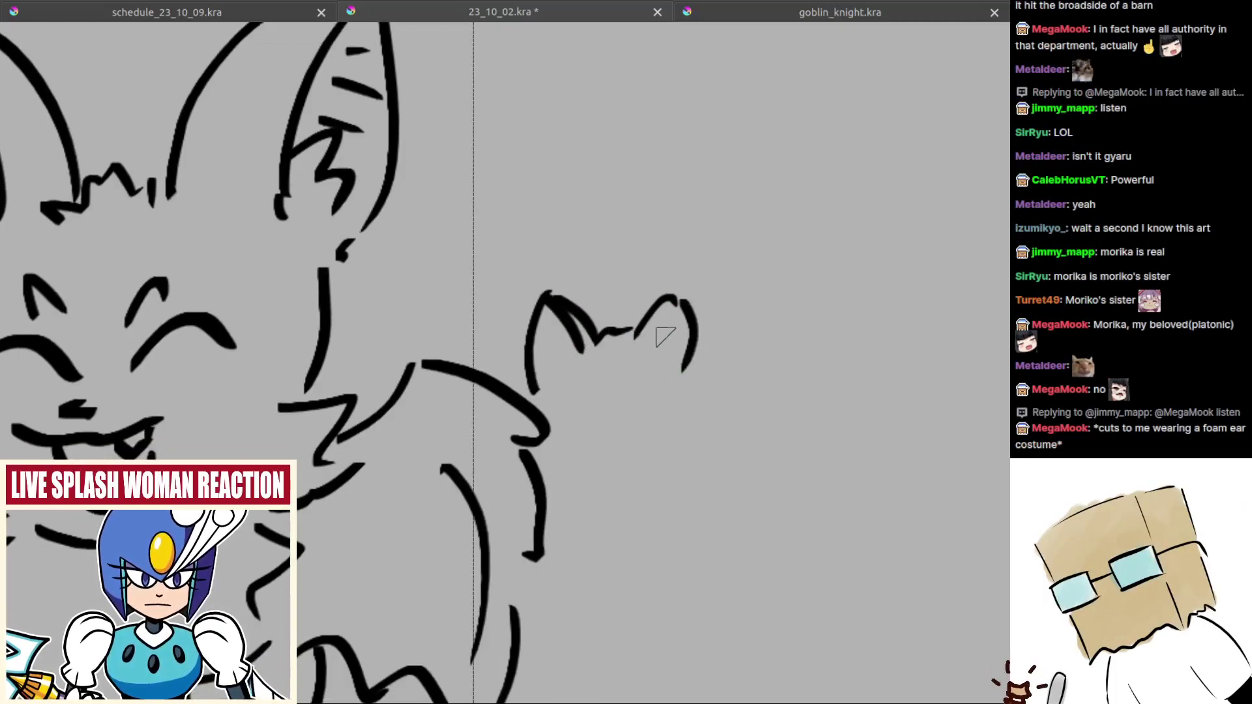
left_click_drag(679, 303, 683, 369)
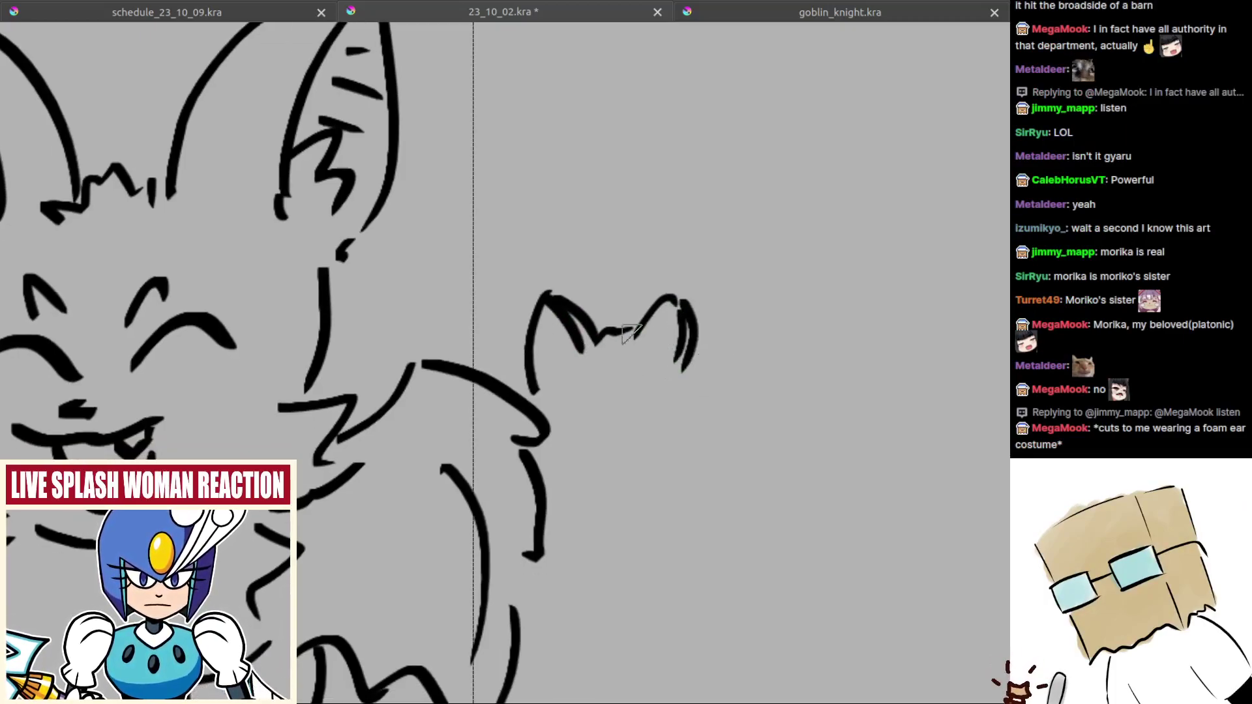
key("ctrl+z")
key("ctrl+z")
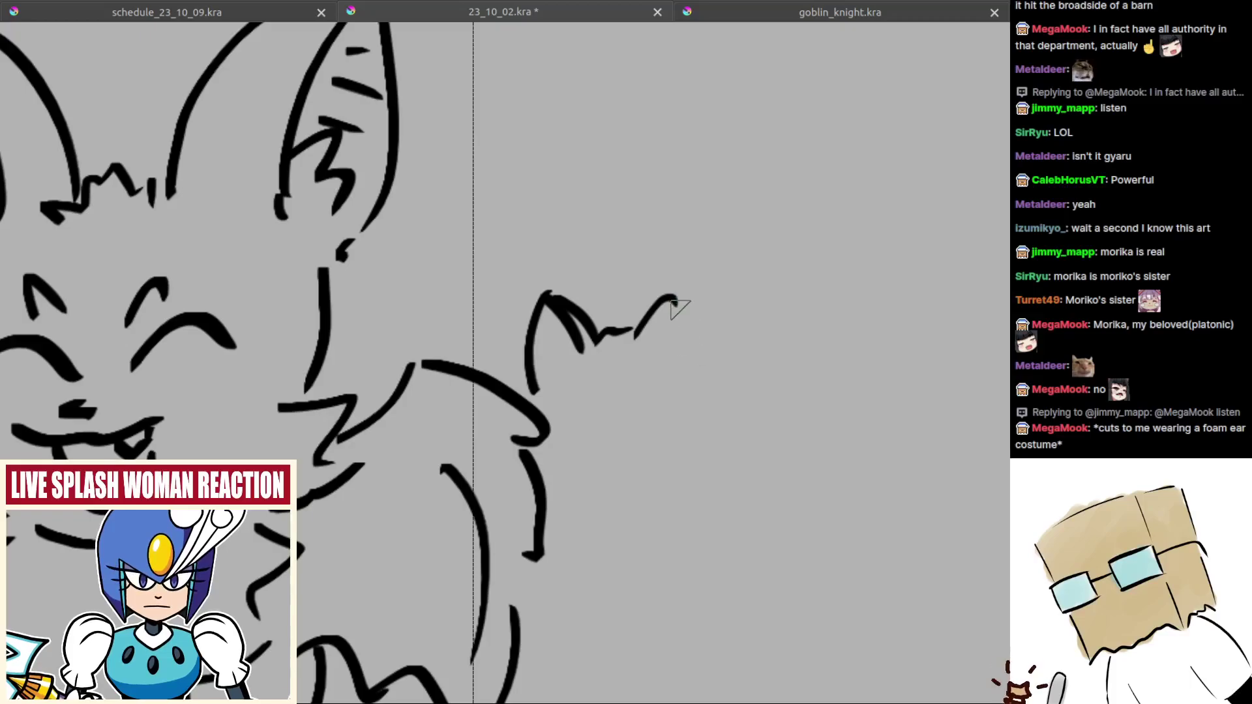
left_click_drag(680, 310, 685, 380)
key("ctrl+z")
left_click_drag(680, 315, 682, 319)
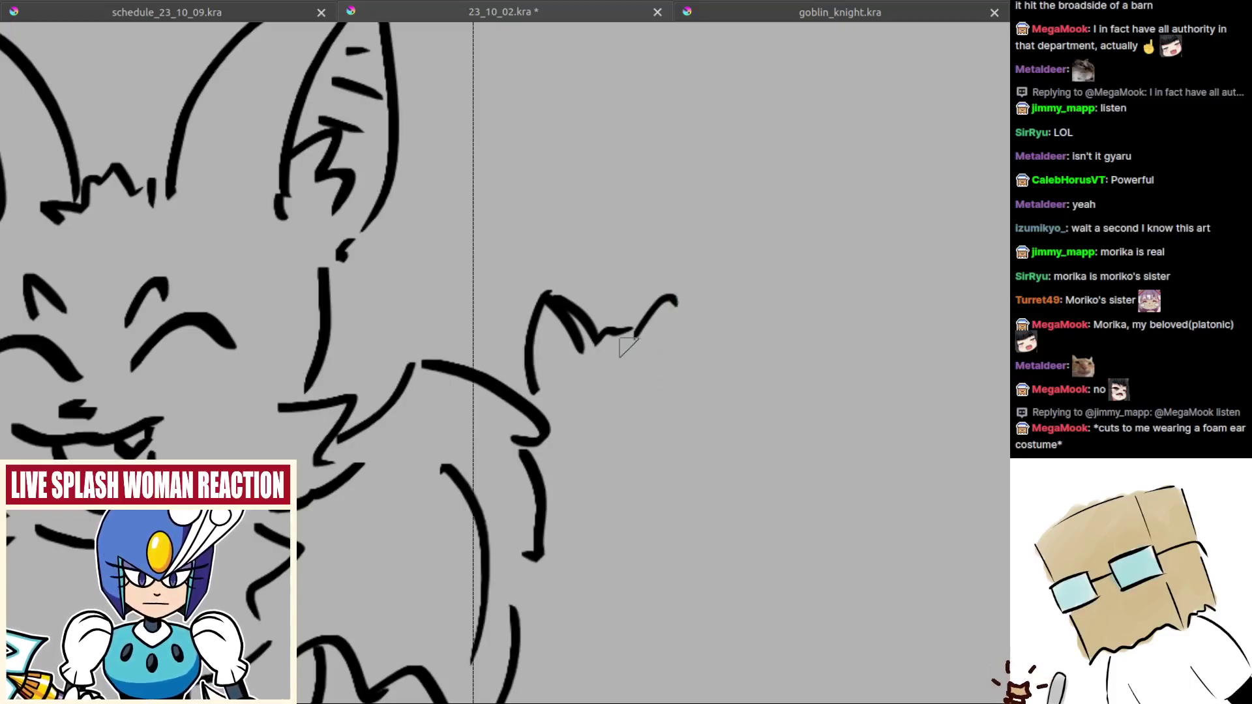
key("ctrl+z")
key("ctrl+z")
key("ctrl+z")
key("ctrl+z")
key("ctrl+z")
mouse_move(541, 381)
left_mouse_down()
mouse_move(514, 321)
mouse_move(546, 246)
mouse_move(601, 328)
left_mouse_up()
key("ctrl+z")
left_click_drag(553, 255, 604, 334)
key("ctrl+z")
key("ctrl+z")
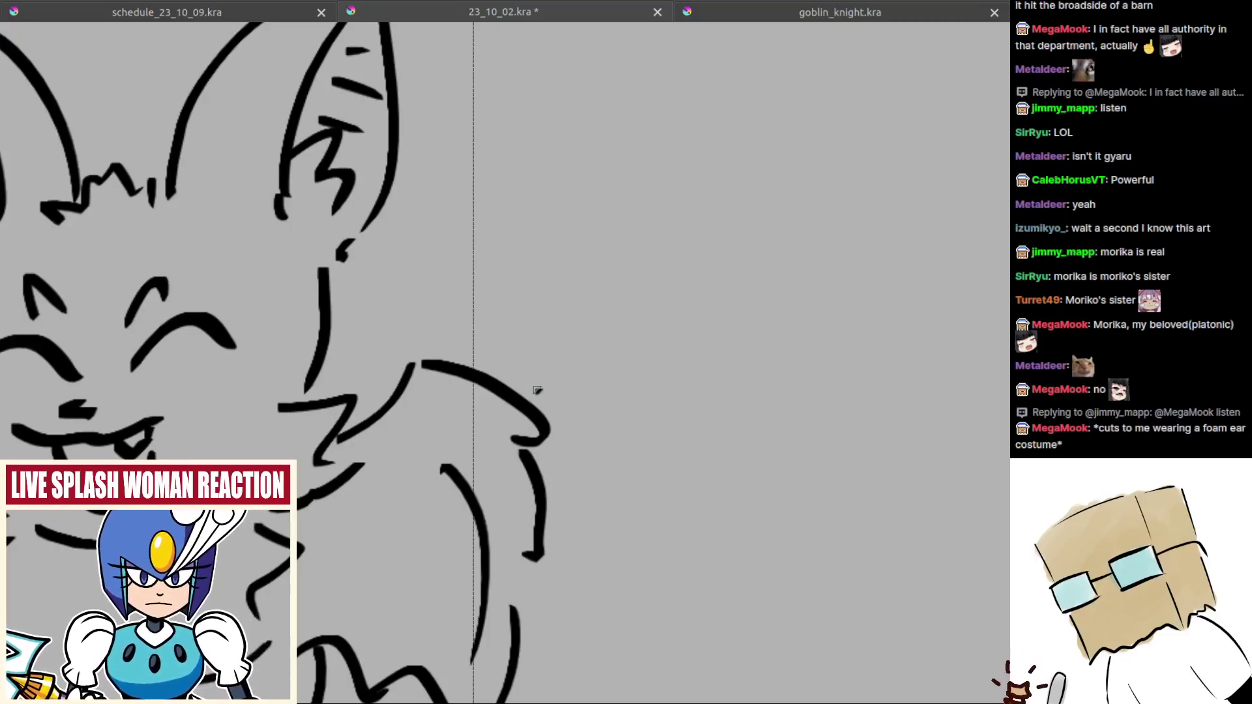
Step: Draw two tall rounded bat ears beside the big bat's right wing, each with three short inner stripes
left_click_drag(538, 391, 538, 257)
mouse_move(550, 258)
left_mouse_down()
mouse_move(606, 335)
mouse_move(716, 246)
mouse_move(723, 384)
left_mouse_up()
key("ctrl+z")
left_click_drag(546, 366, 579, 345)
left_click_drag(536, 338, 565, 326)
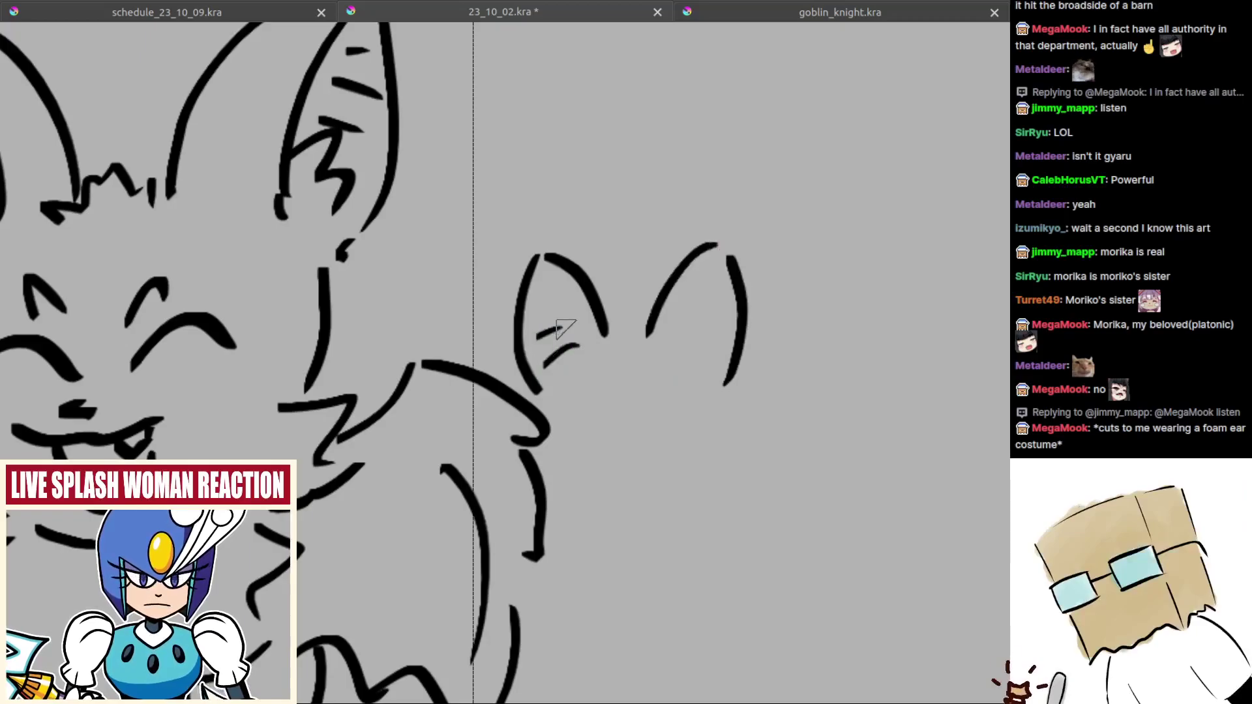
mouse_move(679, 341)
left_mouse_down()
mouse_move(709, 351)
mouse_move(717, 327)
left_mouse_up()
left_click_drag(698, 285, 725, 289)
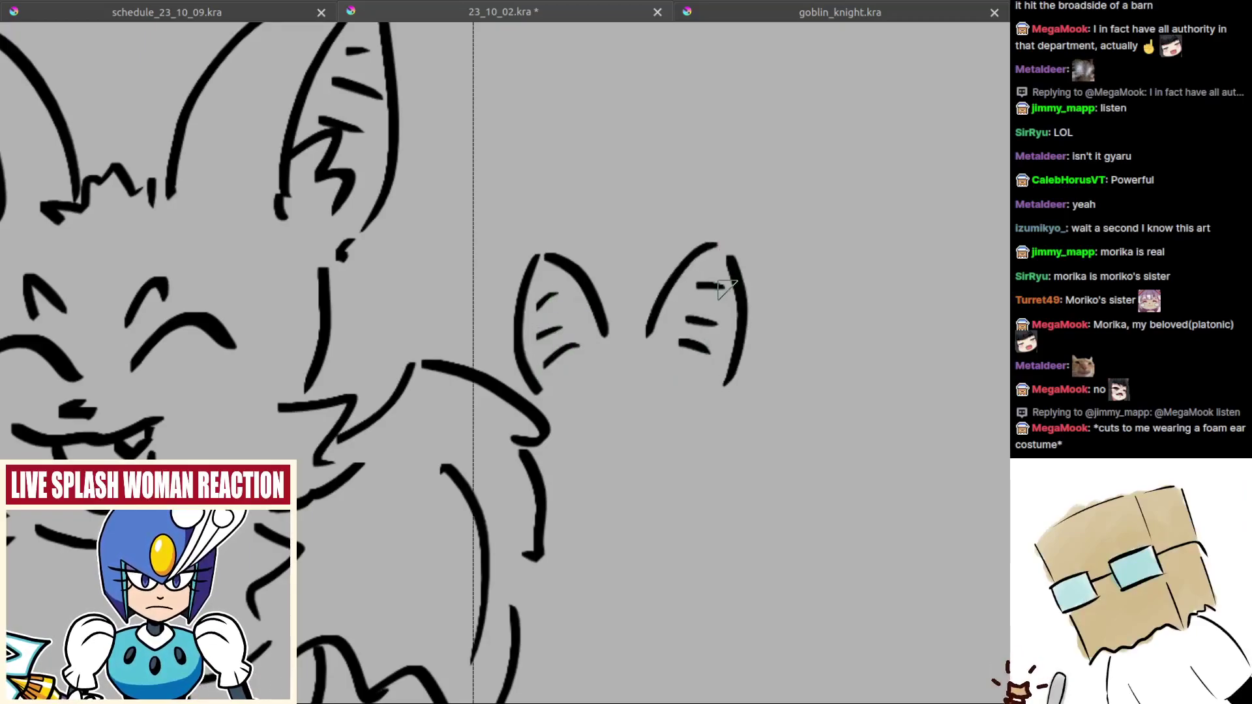
Step: Draw a small frilled headpiece between the tall bat ears and a jagged hair strand beside the right ear
mouse_move(629, 340)
left_mouse_down()
mouse_move(637, 313)
mouse_move(653, 322)
mouse_move(650, 293)
left_mouse_up()
key("ctrl+z")
mouse_move(716, 330)
left_mouse_down()
mouse_move(682, 321)
mouse_move(754, 416)
mouse_move(739, 443)
left_mouse_up()
left_click_drag(613, 430, 645, 410)
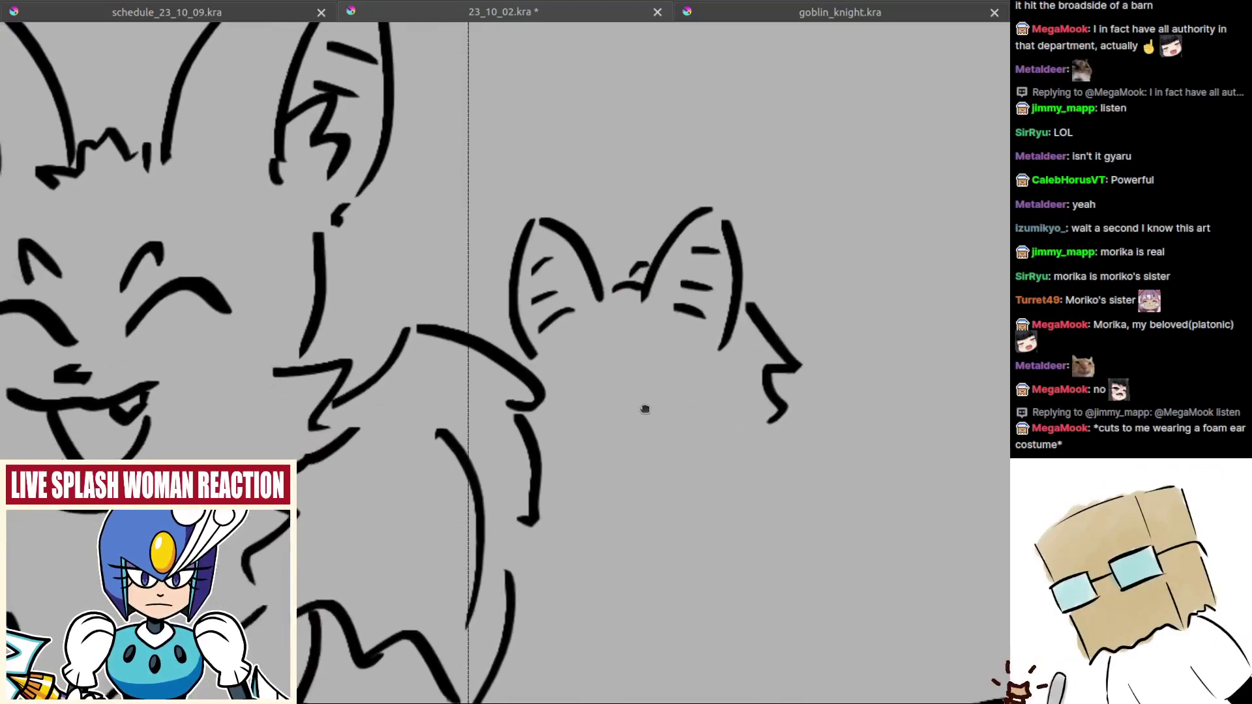
Step: Draw the bat-eared character's jagged bangs under the ears and the wavy hair locks along the right of the face
left_click_drag(577, 354, 639, 368)
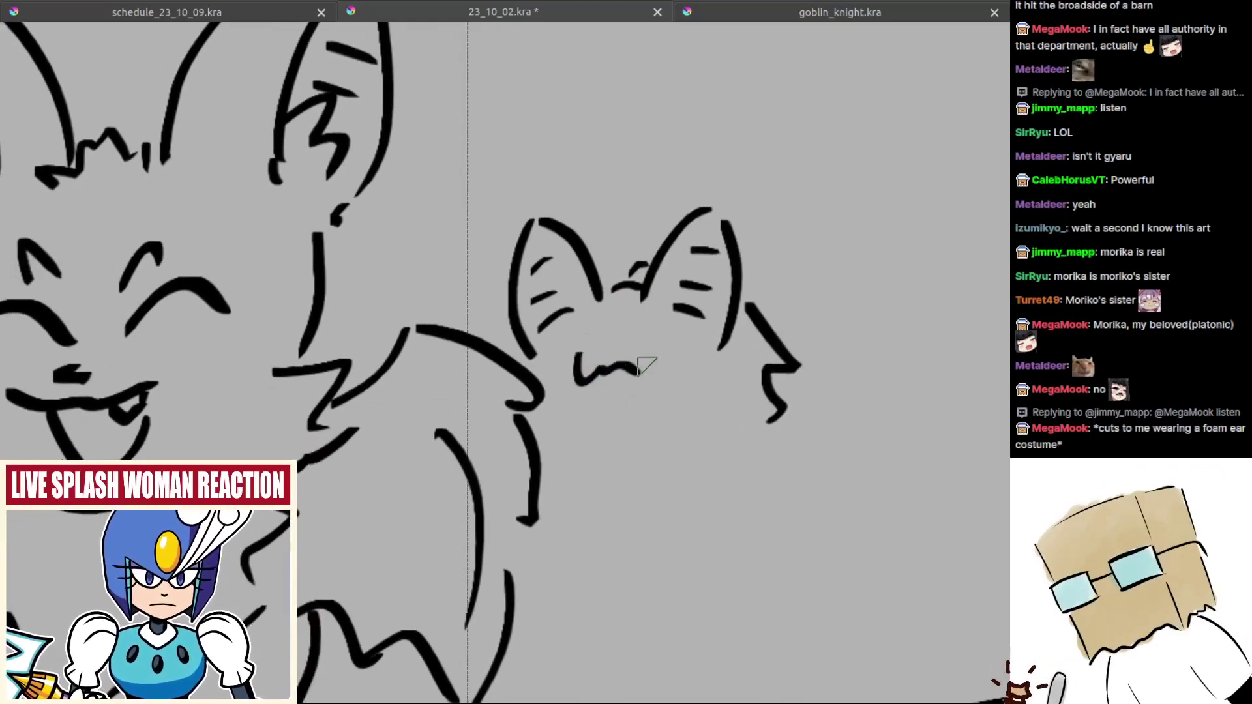
key("ctrl+z")
mouse_move(559, 347)
left_mouse_down()
mouse_move(594, 387)
mouse_move(683, 366)
mouse_move(687, 377)
mouse_move(665, 337)
left_mouse_up()
left_click_drag(665, 336, 686, 404)
key("ctrl+z")
left_click_drag(712, 326, 708, 409)
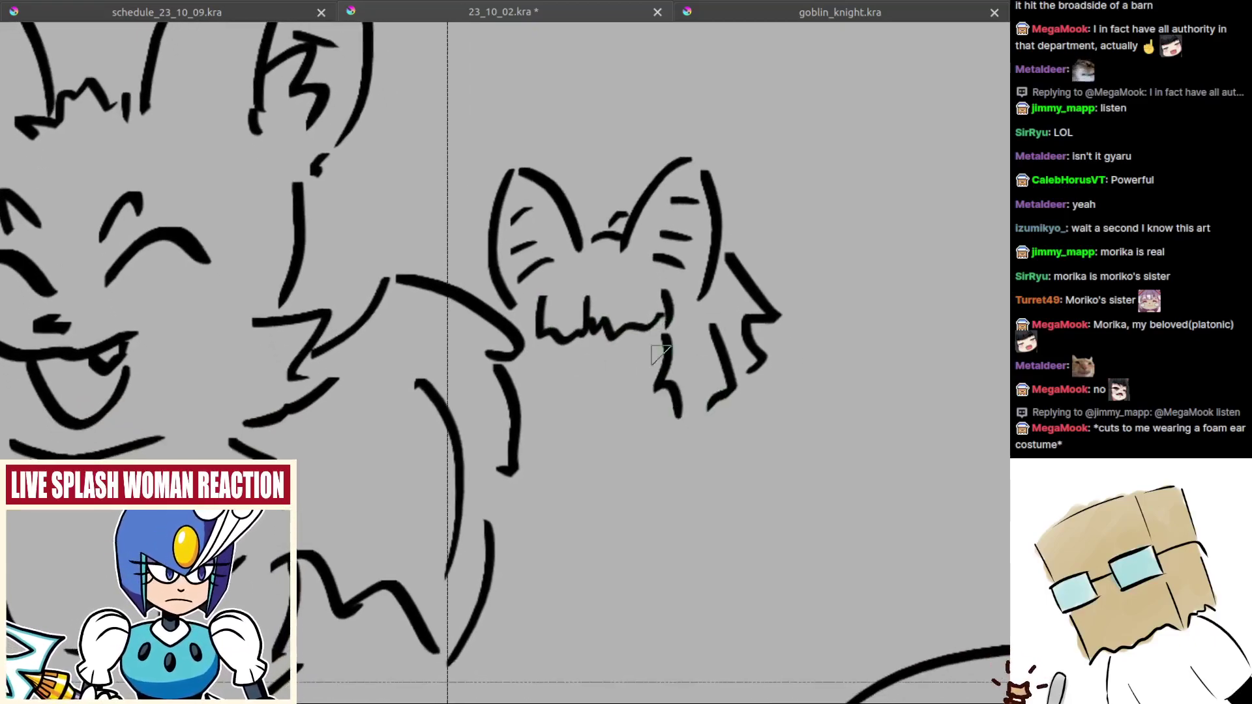
Step: Outline the bat-eared character's face with a rounded chin, and add closed smiling eyes and a small open mouth
mouse_move(521, 346)
left_mouse_down()
mouse_move(538, 422)
mouse_move(543, 394)
mouse_move(601, 409)
mouse_move(642, 400)
left_mouse_up()
key("ctrl+z")
key("ctrl+z")
mouse_move(554, 351)
left_mouse_down()
mouse_move(557, 386)
mouse_move(650, 395)
left_mouse_up()
scroll(607, 390, "up", 1)
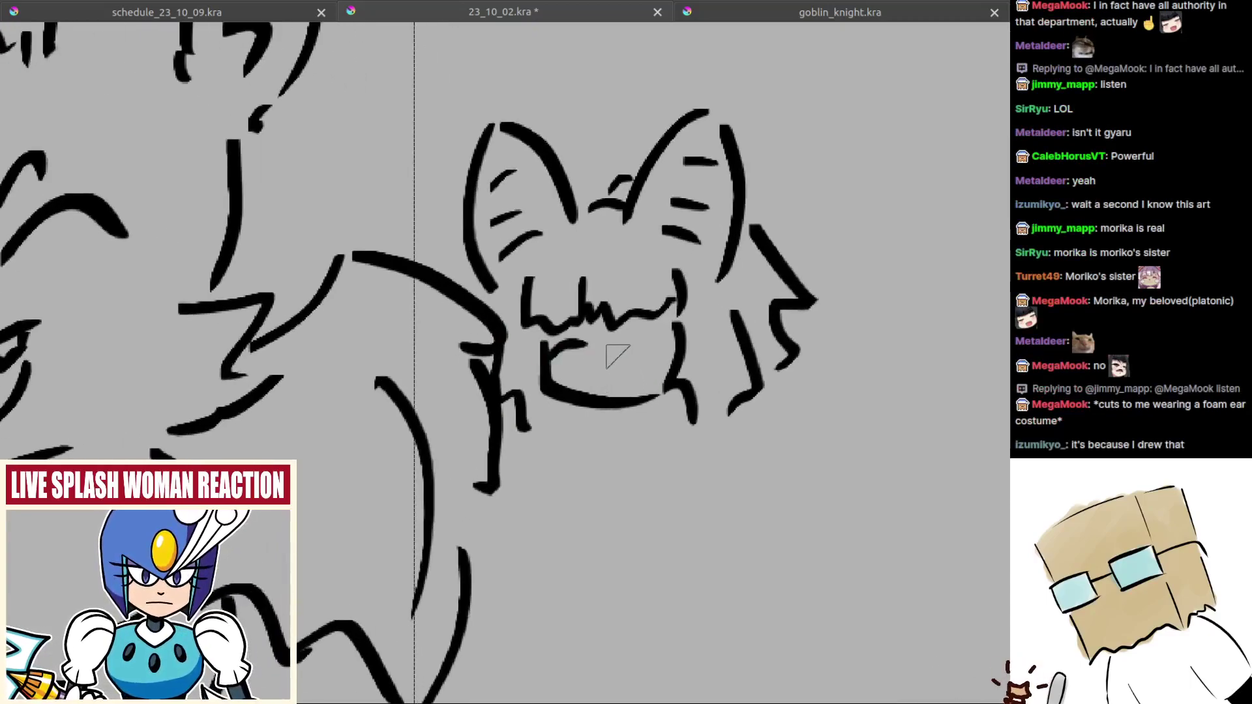
left_click_drag(662, 343, 627, 340)
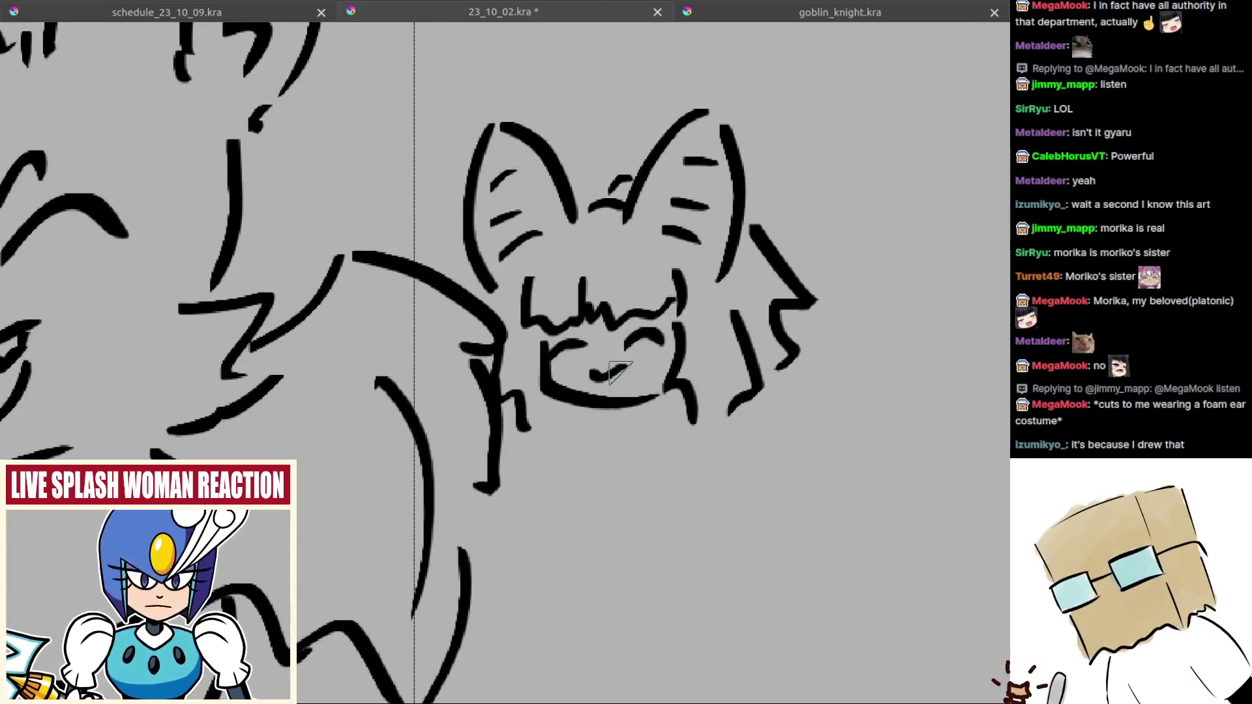
left_click_drag(611, 381, 628, 391)
left_click_drag(690, 426, 635, 435)
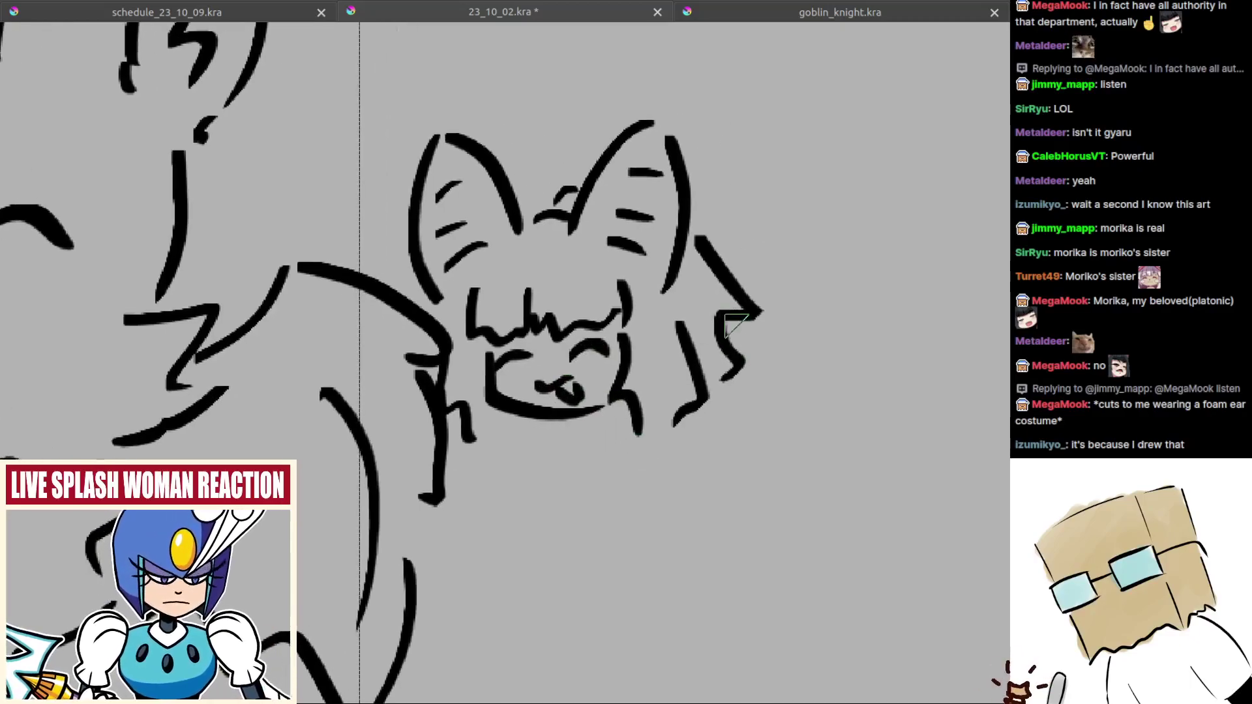
Step: Extend the long hair on the bat-eared character's right, and draw the raised hand, sleeve and body side beneath it
mouse_move(744, 376)
left_mouse_down()
mouse_move(736, 466)
mouse_move(714, 422)
left_mouse_up()
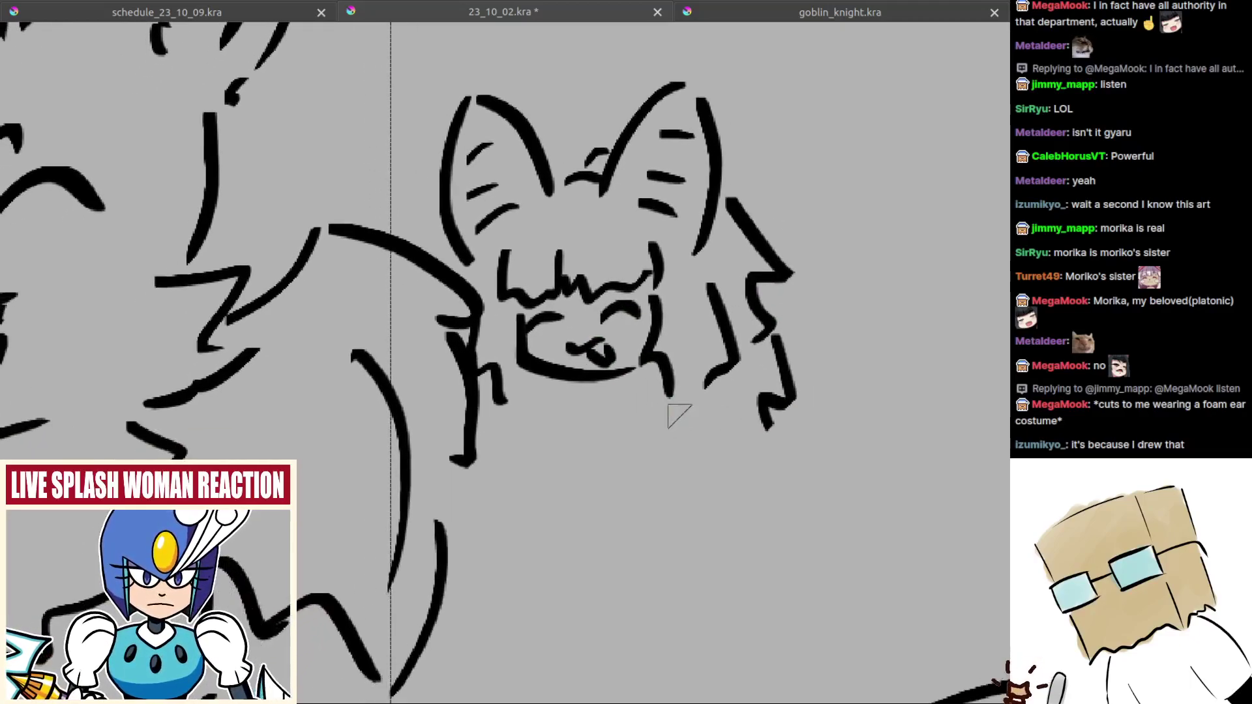
mouse_move(595, 403)
left_mouse_down()
mouse_move(624, 403)
mouse_move(651, 428)
left_mouse_up()
mouse_move(649, 385)
left_mouse_down()
mouse_move(663, 389)
mouse_move(605, 384)
left_mouse_up()
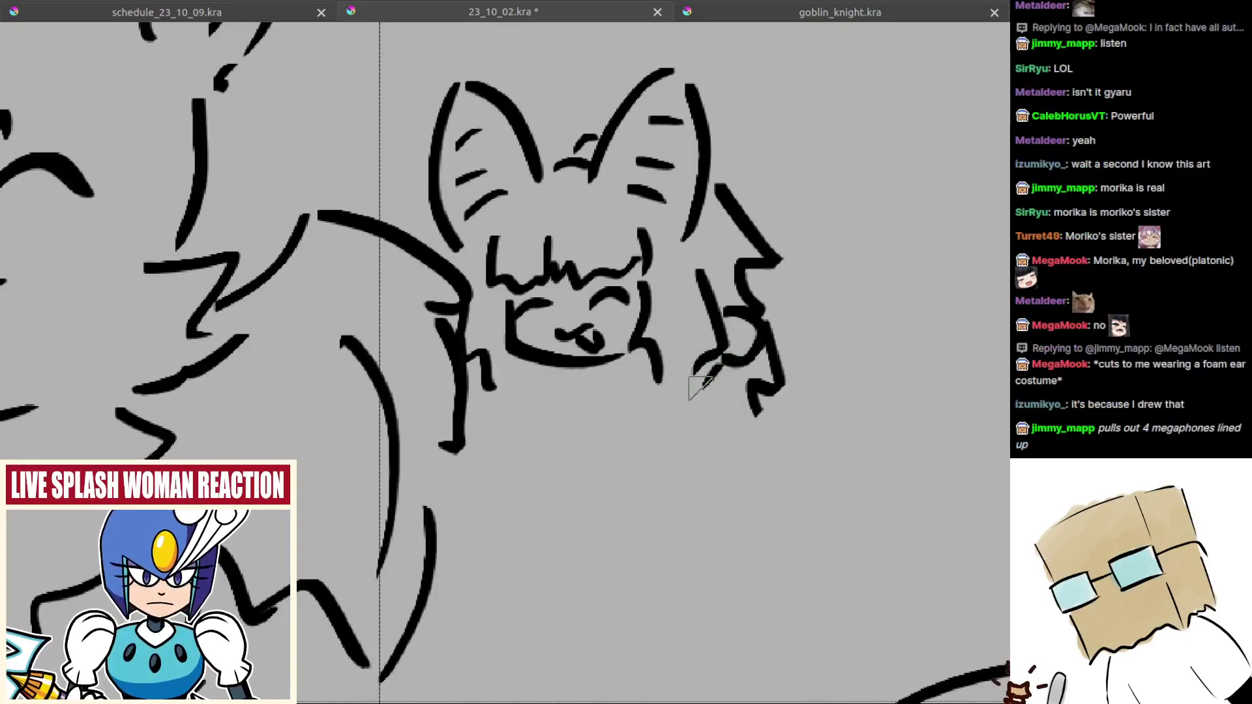
mouse_move(715, 367)
left_mouse_down()
mouse_move(696, 391)
mouse_move(701, 414)
mouse_move(665, 417)
mouse_move(670, 466)
left_mouse_up()
left_click_drag(710, 414, 693, 468)
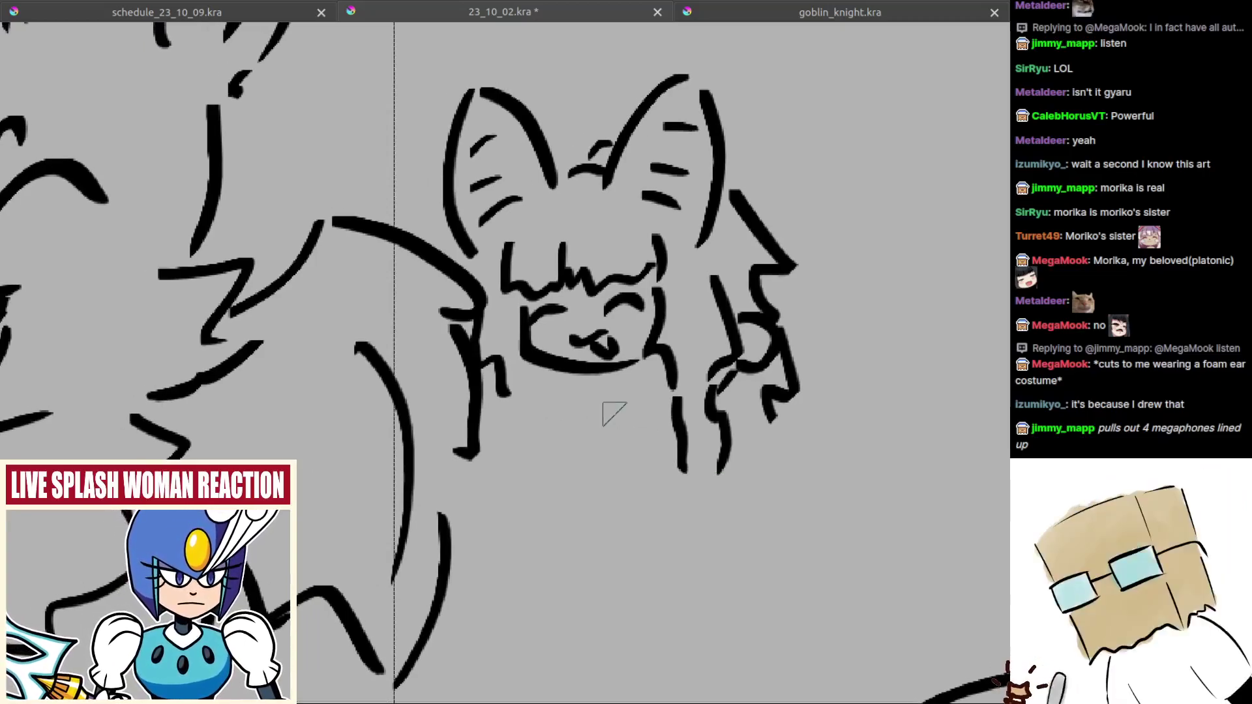
Step: Draw the left side and wavy lower edge of the apron on the bat-eared character's body
scroll(609, 403, "down", 1)
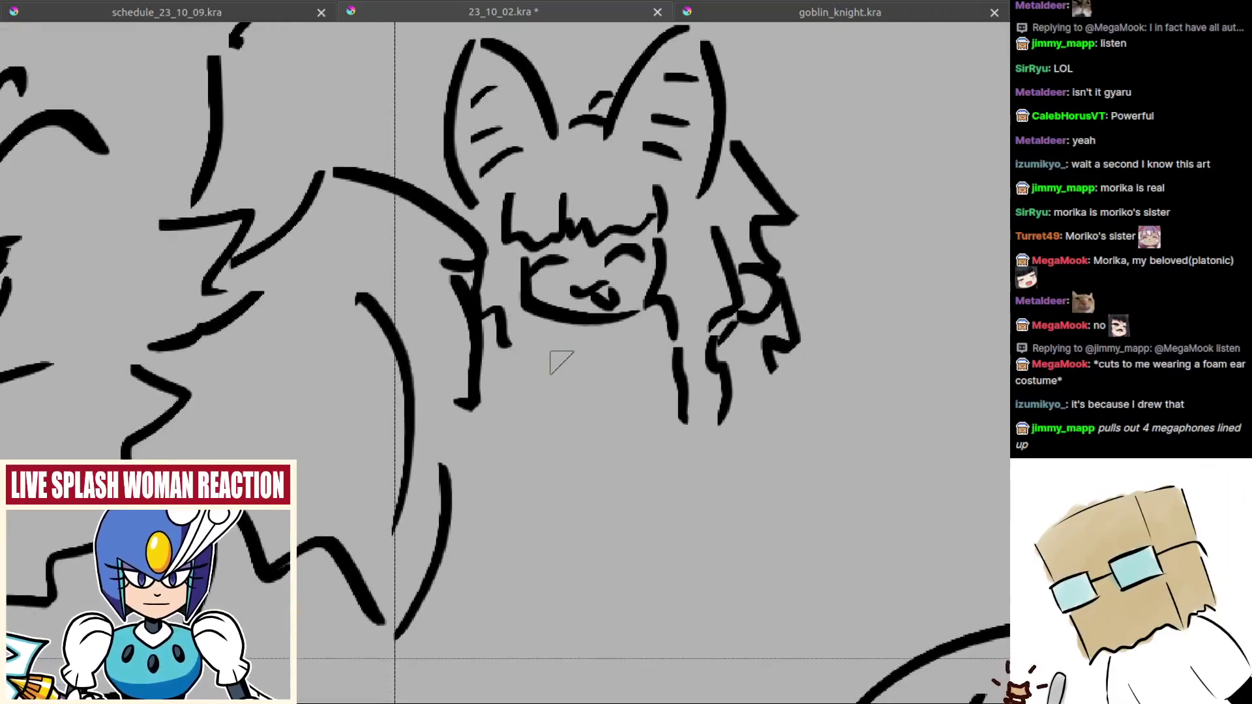
left_click_drag(553, 336, 540, 410)
key("ctrl+z")
mouse_move(550, 351)
left_mouse_down()
mouse_move(565, 440)
mouse_move(669, 449)
left_mouse_up()
key("ctrl+z")
key("ctrl+z")
left_click_drag(584, 439, 671, 432)
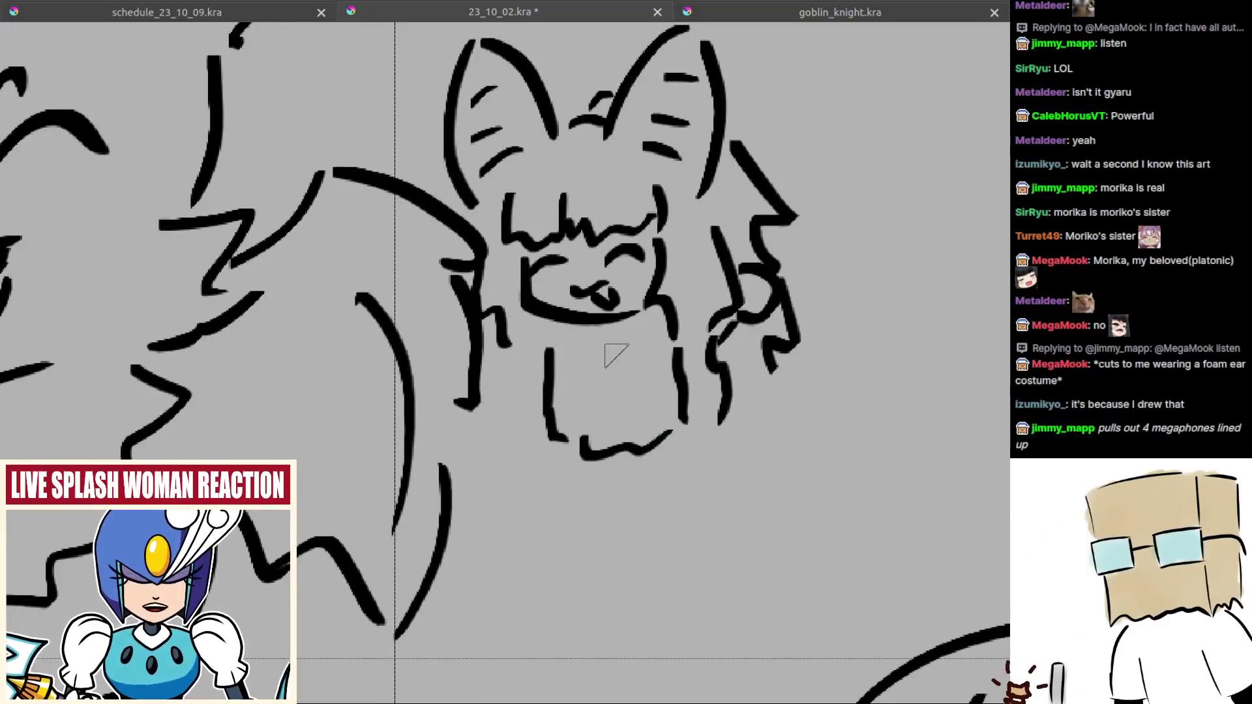
Step: Add the collar, left sleeve, curved skirt line around the apron and small hooked folds on the bat-eared maid's chest
mouse_move(601, 330)
left_mouse_down()
mouse_move(577, 350)
mouse_move(625, 353)
mouse_move(577, 326)
mouse_move(598, 350)
mouse_move(643, 339)
mouse_move(649, 315)
mouse_move(551, 313)
mouse_move(543, 328)
mouse_move(547, 316)
mouse_move(533, 316)
mouse_move(514, 346)
mouse_move(522, 418)
left_mouse_up()
key("ctrl+z")
key("ctrl+z")
key("ctrl+z")
mouse_move(527, 441)
left_mouse_down()
mouse_move(552, 464)
mouse_move(630, 476)
mouse_move(698, 450)
left_mouse_up()
key("ctrl+z")
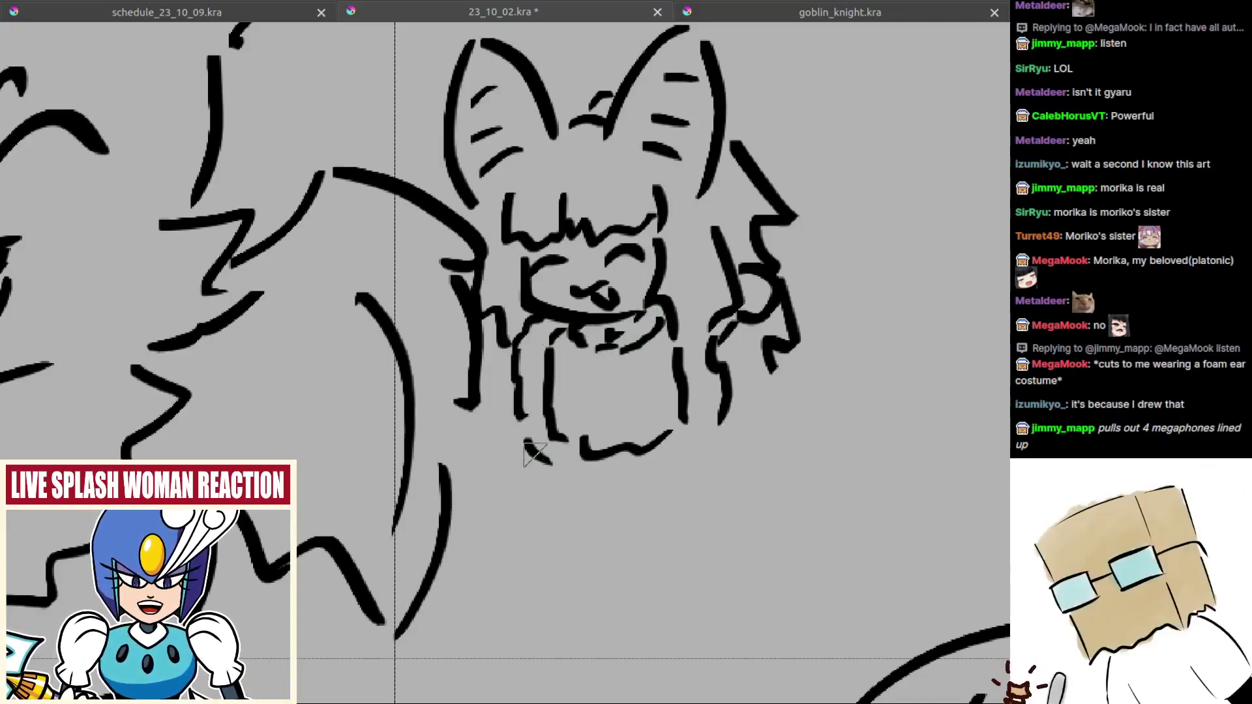
mouse_move(564, 479)
left_mouse_down()
mouse_move(673, 474)
mouse_move(705, 449)
left_mouse_up()
key("ctrl+z")
mouse_move(532, 294)
left_mouse_down()
mouse_move(519, 336)
mouse_move(510, 295)
mouse_move(507, 336)
left_mouse_up()
mouse_move(564, 365)
left_mouse_down()
mouse_move(593, 467)
mouse_move(580, 334)
mouse_move(582, 355)
left_mouse_up()
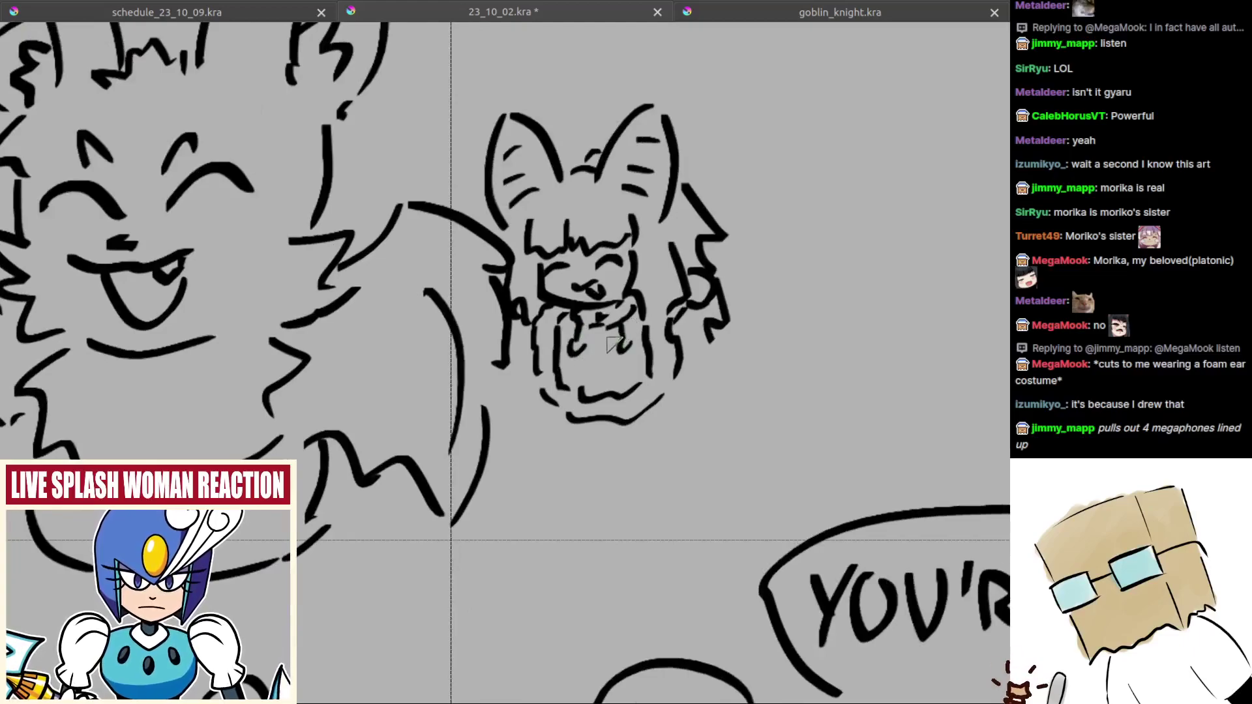
Step: Finish the bat-eared maid with a ruffled skirt hem and two small feet
left_click_drag(568, 441, 572, 444)
key("ctrl+z")
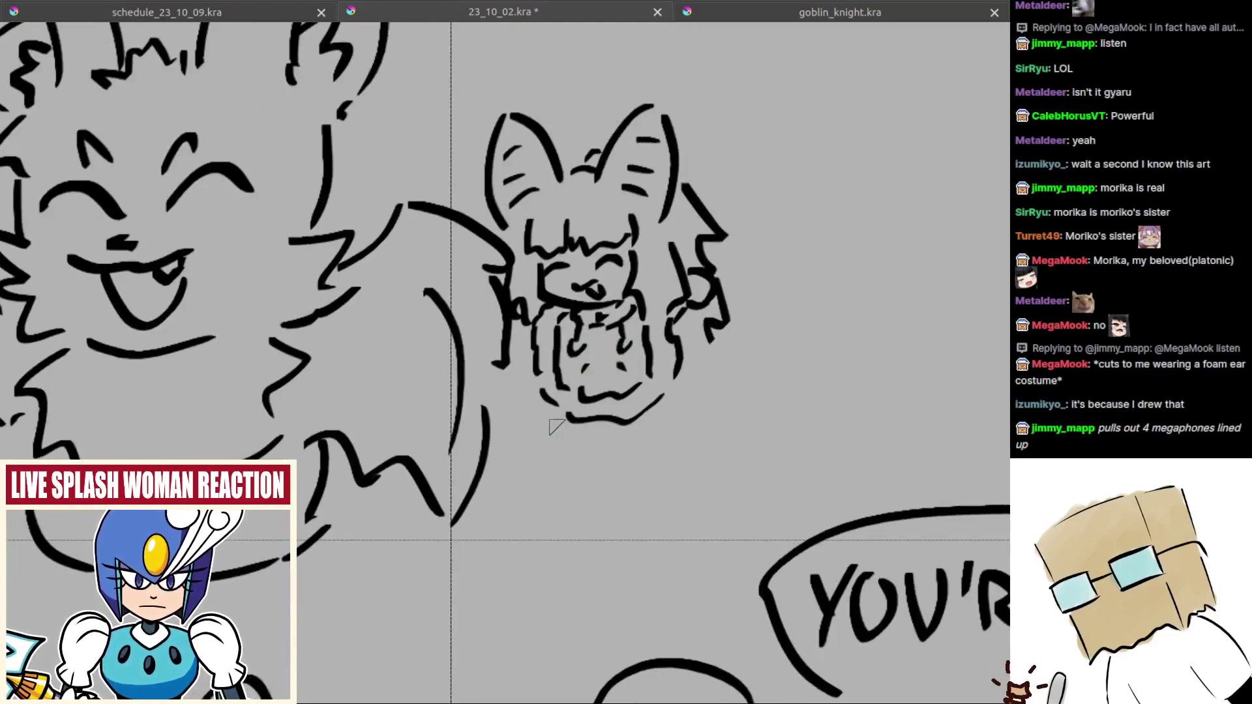
mouse_move(542, 405)
left_mouse_down()
mouse_move(594, 443)
mouse_move(635, 447)
left_mouse_up()
mouse_move(680, 384)
left_mouse_down()
mouse_move(696, 409)
mouse_move(646, 446)
left_mouse_up()
key("ctrl+z")
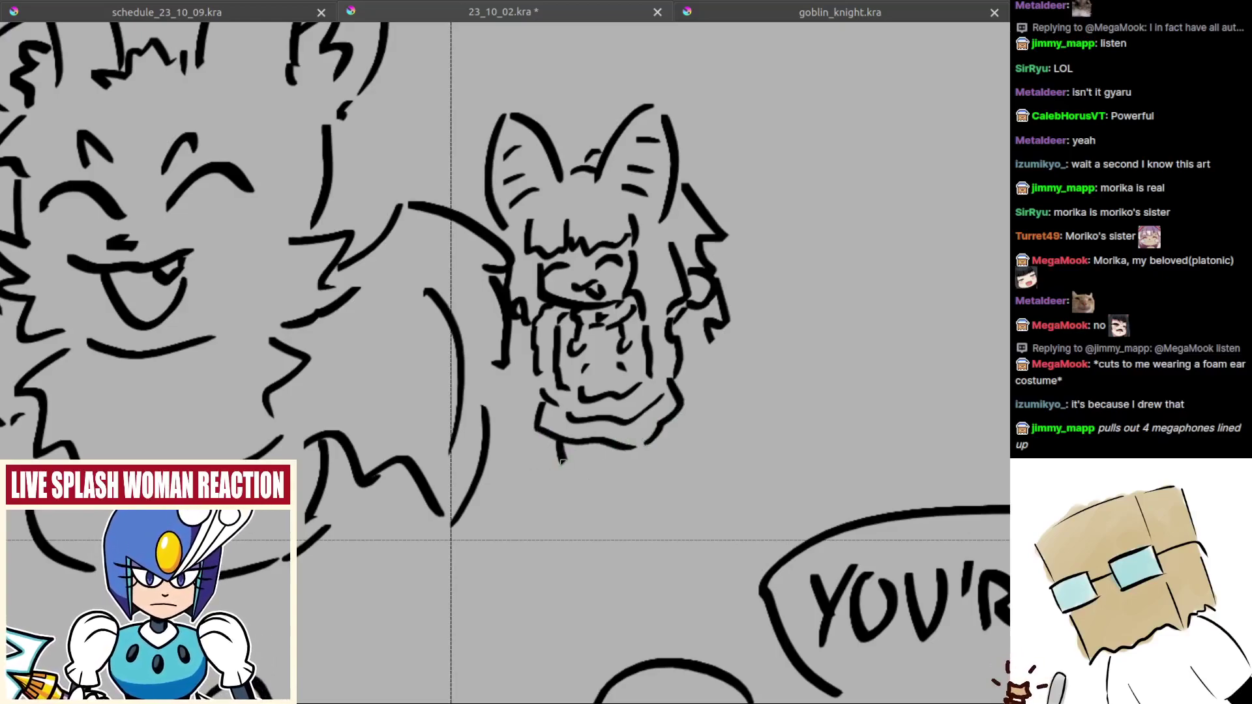
mouse_move(562, 462)
left_mouse_down()
mouse_move(583, 449)
mouse_move(654, 462)
left_mouse_up()
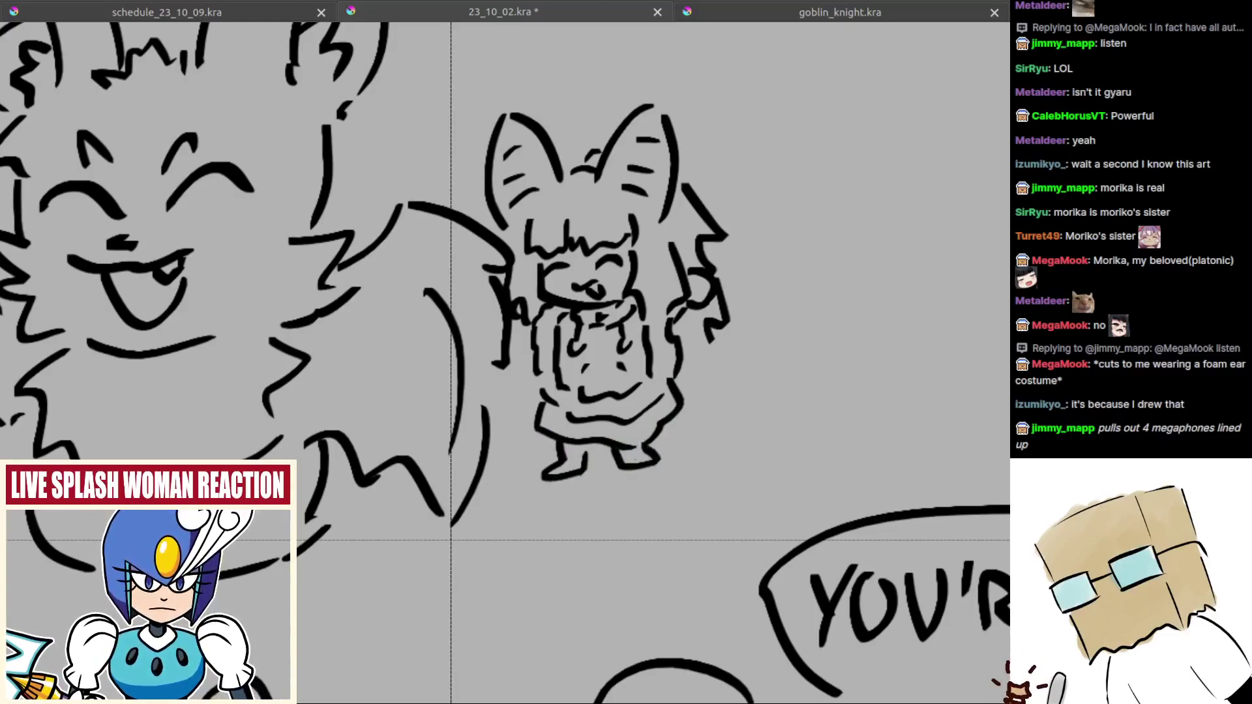
Step: Check the bat-eared maid beside the big bat within the doodle grid and save the drawing
scroll(623, 470, "down", 5)
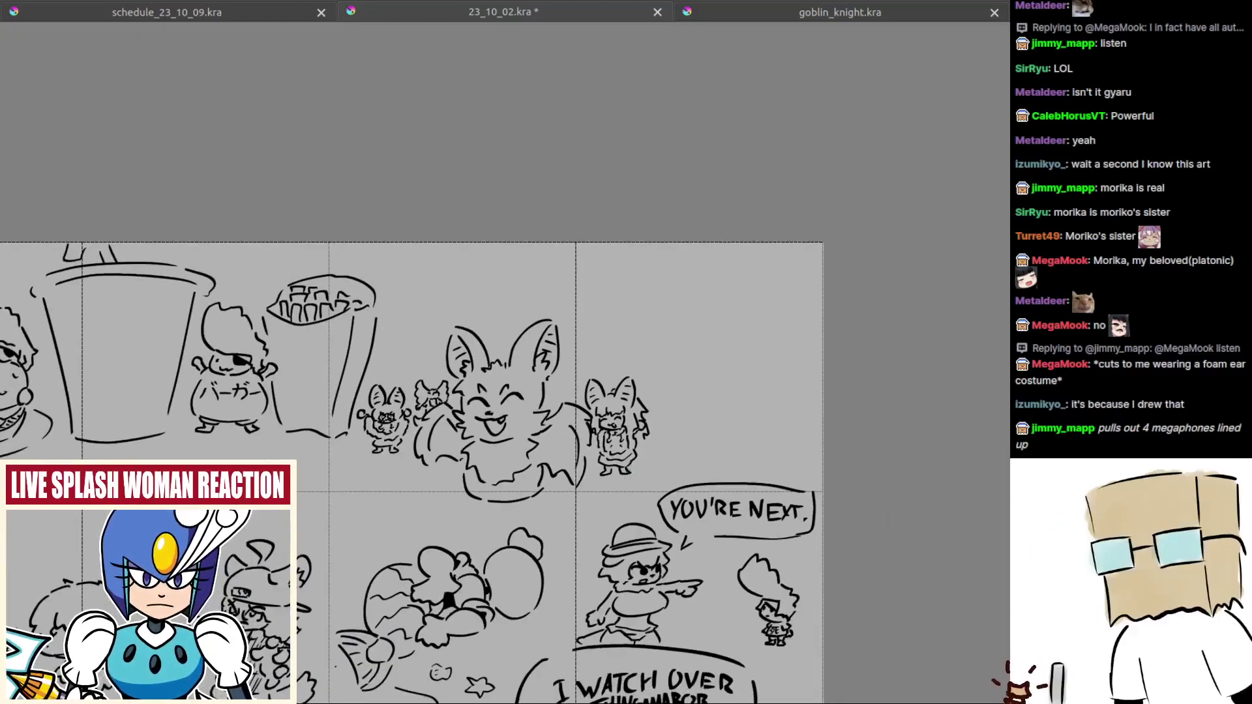
scroll(633, 381, "up", 5)
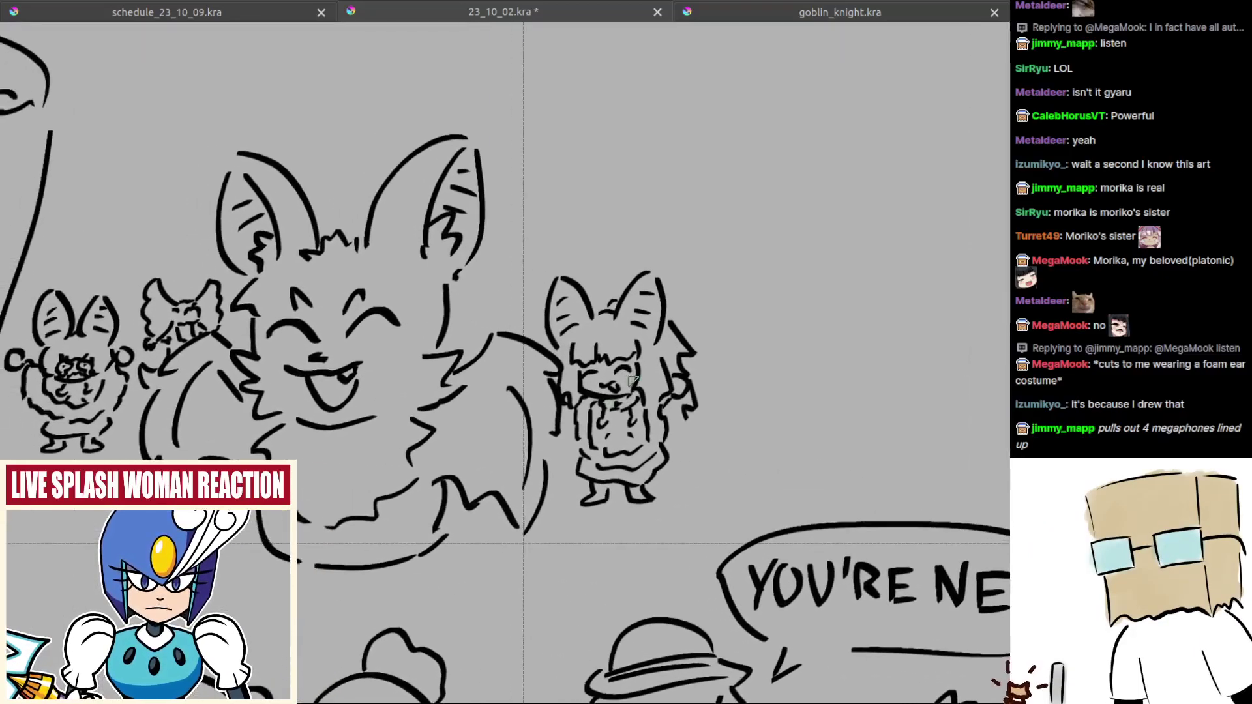
scroll(631, 381, "down", 5)
key("ctrl+s")
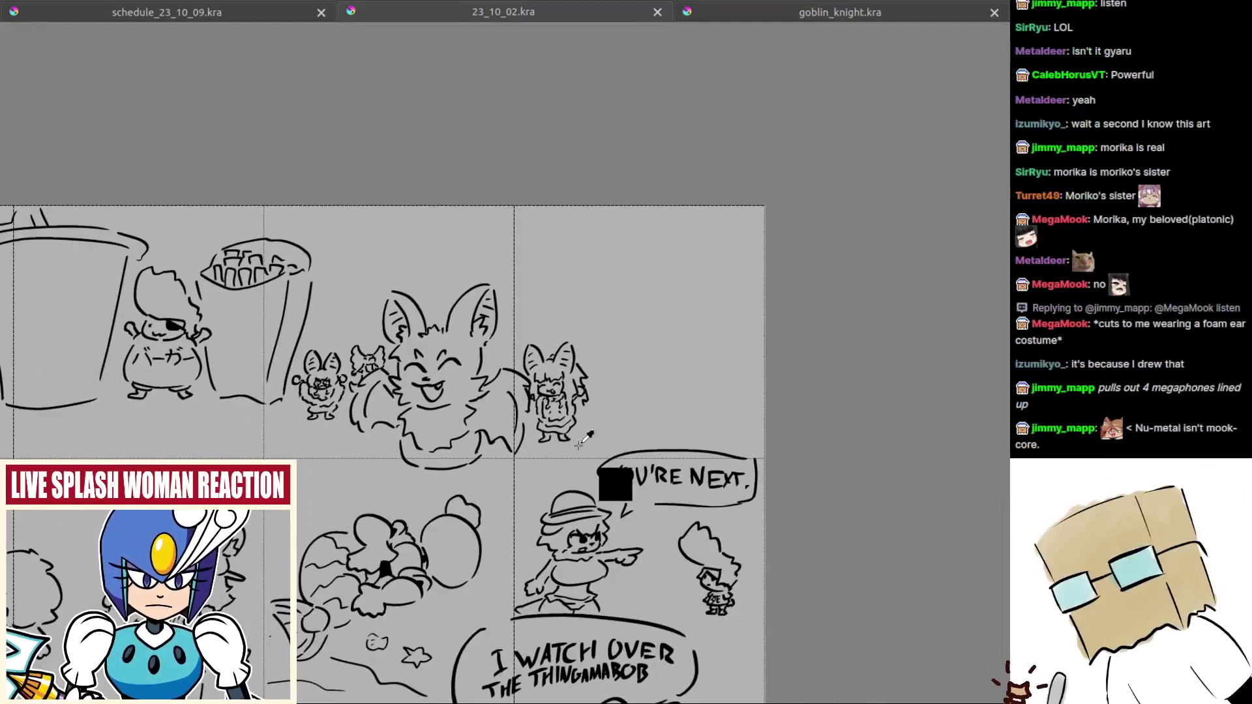
Step: Draw two rounded ears with a small frilled headdress between them for a smaller character right of the bat-eared maid
scroll(585, 439, "up", 2)
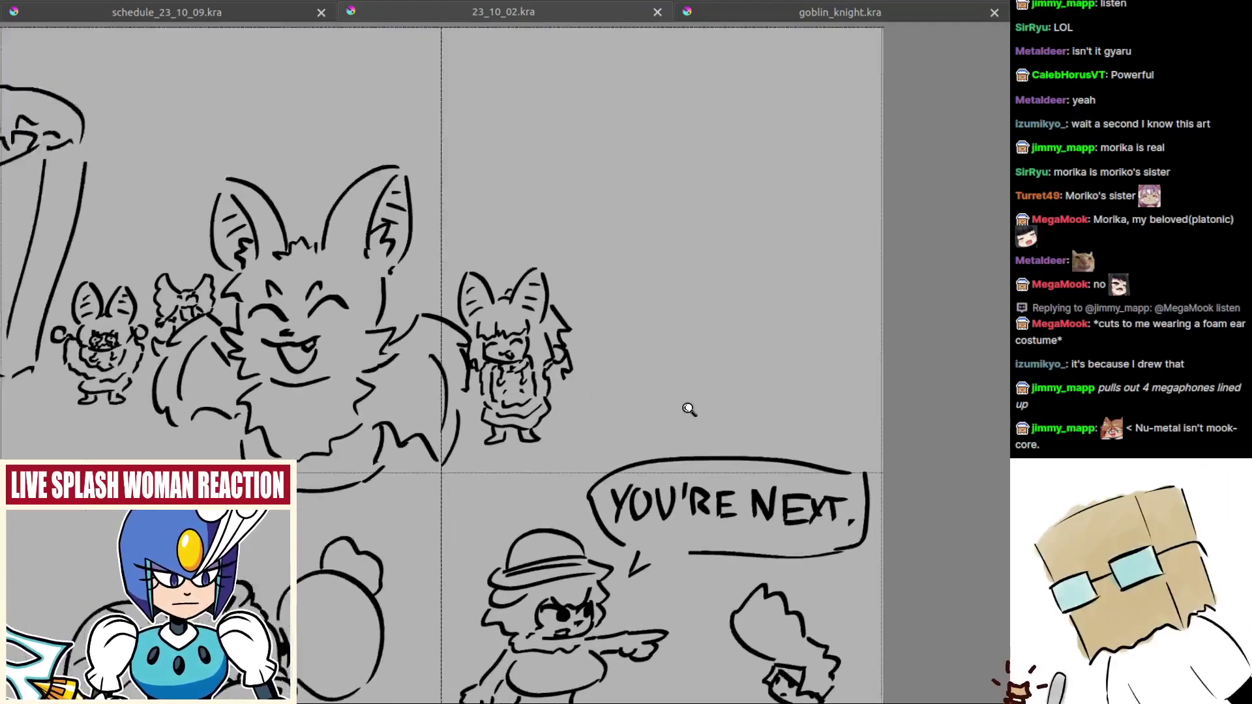
scroll(687, 411, "up", 3)
mouse_move(691, 418)
left_mouse_down()
mouse_move(669, 390)
mouse_move(732, 368)
mouse_move(613, 405)
mouse_move(646, 411)
mouse_move(718, 473)
left_mouse_up()
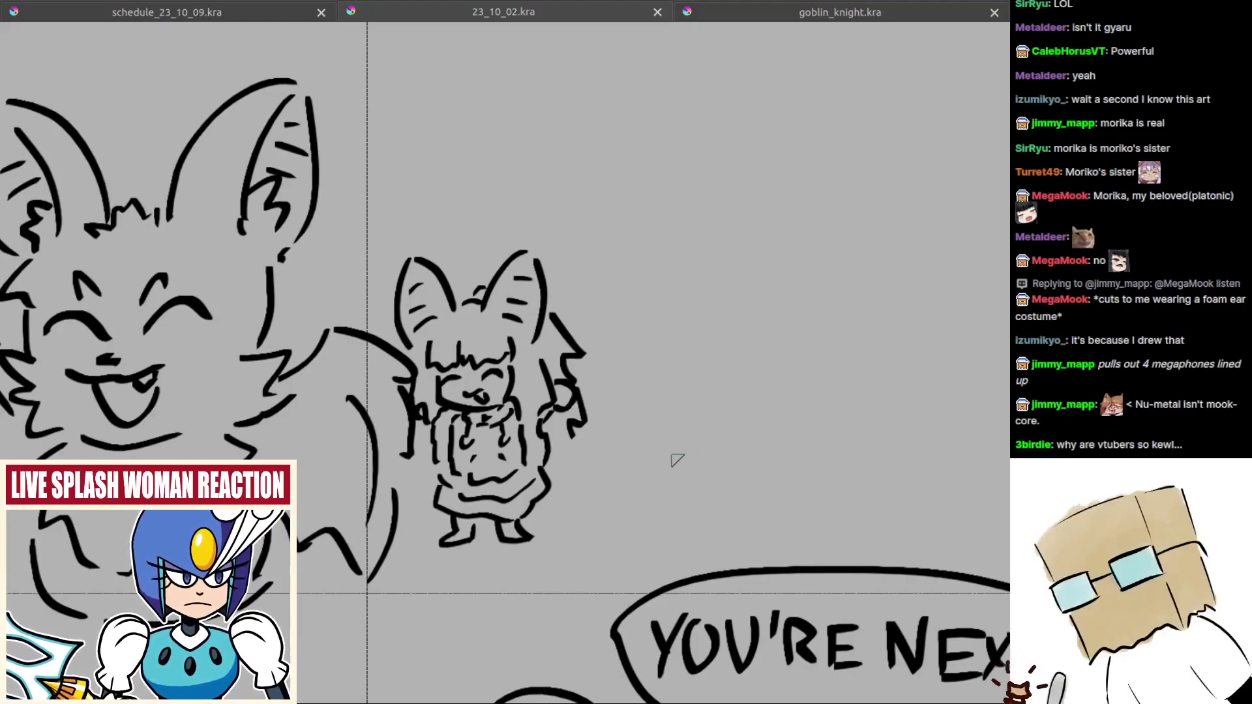
scroll(673, 458, "up", 1)
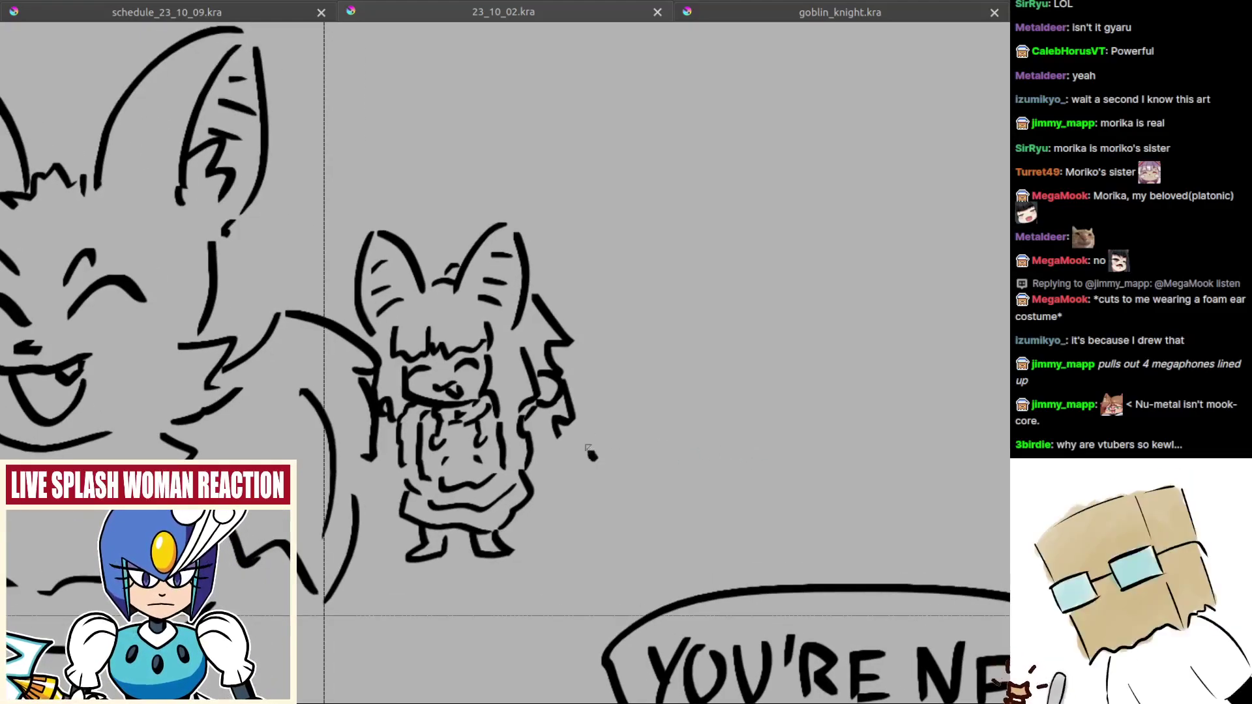
mouse_move(595, 460)
left_mouse_down()
mouse_move(620, 428)
mouse_move(648, 425)
mouse_move(686, 450)
mouse_move(696, 395)
mouse_move(708, 461)
left_mouse_up()
key("ctrl+z")
key("ctrl+z")
scroll(633, 471, "up", 2)
key("ctrl+z")
scroll(605, 455, "up", 1)
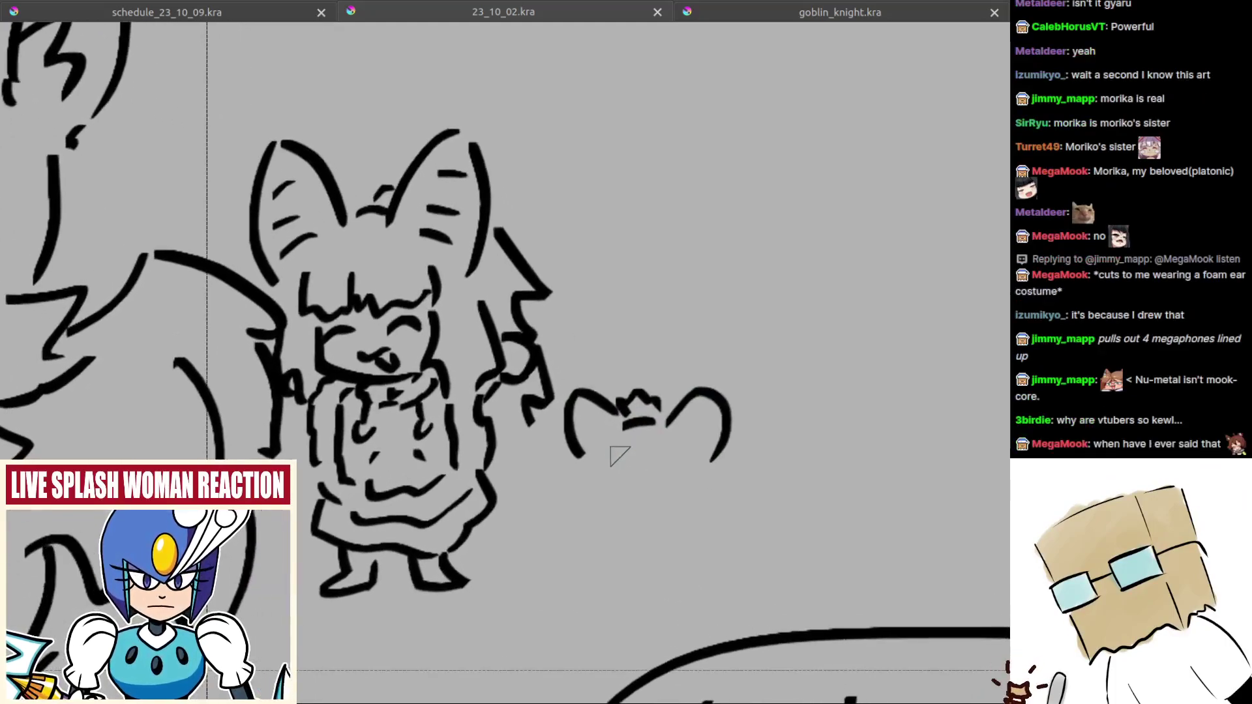
Step: Draw the smaller character's straight bangs, side hair locks and half-lidded eyes below the rounded ears
mouse_move(613, 443)
left_mouse_down()
mouse_move(671, 453)
mouse_move(672, 435)
mouse_move(705, 497)
left_mouse_up()
key("ctrl+z")
left_click_drag(678, 446, 706, 504)
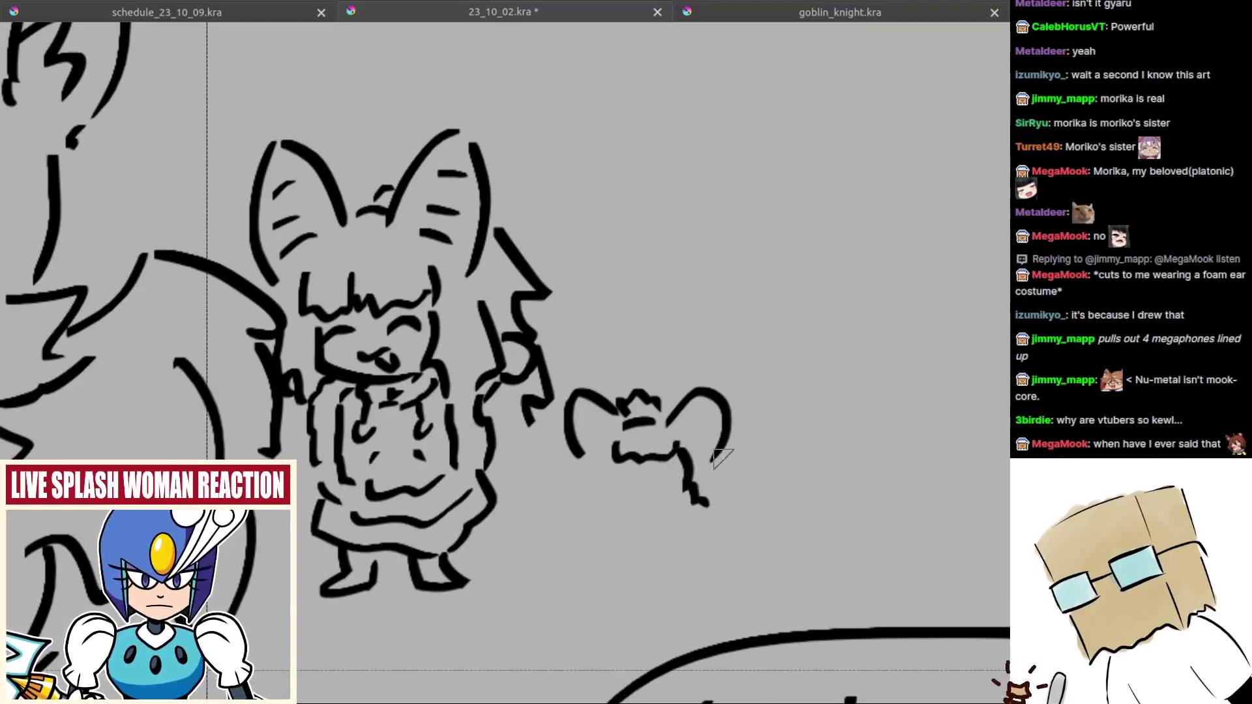
left_click_drag(724, 460, 722, 509)
mouse_move(610, 460)
left_mouse_down()
mouse_move(575, 505)
mouse_move(606, 510)
mouse_move(637, 473)
mouse_move(606, 468)
mouse_move(624, 490)
mouse_move(679, 469)
mouse_move(638, 514)
mouse_move(606, 493)
mouse_move(675, 490)
left_mouse_up()
key("ctrl+z")
mouse_move(569, 484)
left_mouse_down()
mouse_move(614, 470)
mouse_move(575, 507)
left_mouse_up()
key("ctrl+z")
left_click_drag(599, 436, 575, 490)
left_click_drag(584, 489, 591, 521)
left_click_drag(736, 499, 680, 485)
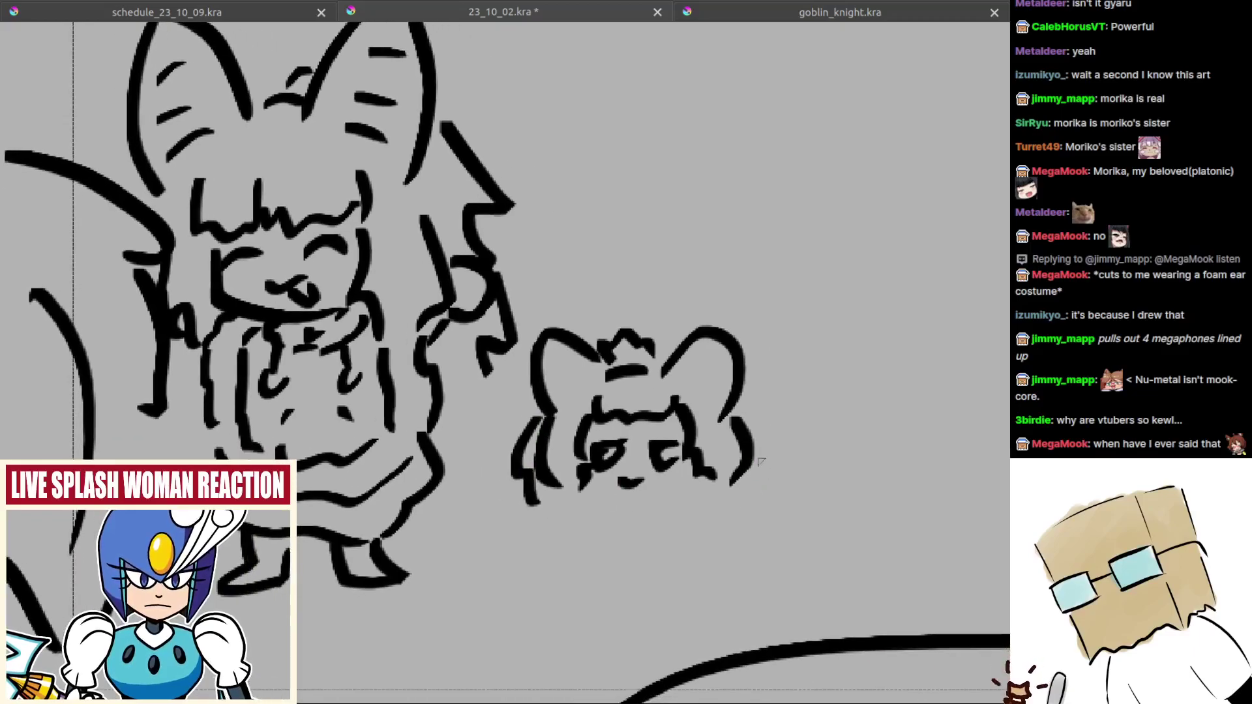
Step: Add the outer hair strand, small mouth and chin line to the smaller character's head
left_click_drag(765, 463, 754, 517)
left_click_drag(628, 512, 641, 503)
mouse_move(595, 488)
left_mouse_down()
mouse_move(702, 466)
mouse_move(686, 481)
left_mouse_up()
key("ctrl+z")
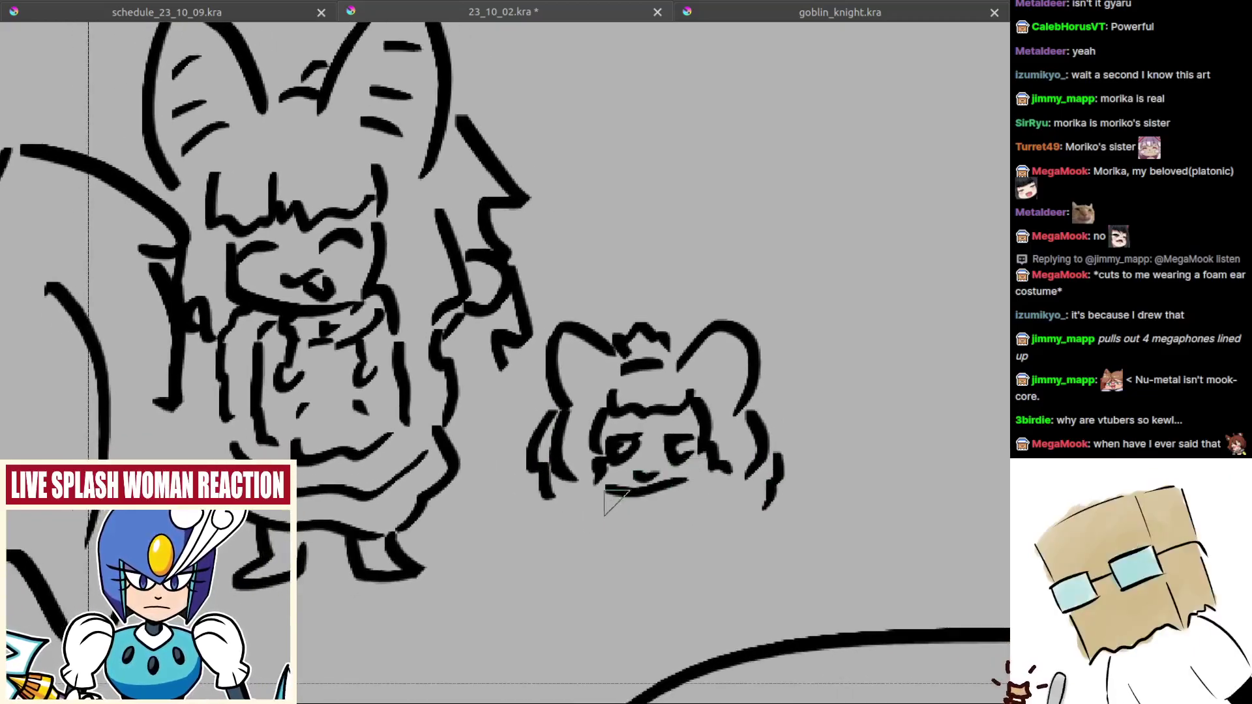
key("ctrl+z")
Step: Draw the smaller character's tiny body under the chin, with crossed arms, small chest folds and a curved skirt line
mouse_move(612, 501)
left_mouse_down()
mouse_move(588, 525)
mouse_move(656, 531)
left_mouse_up()
key("ctrl+z")
left_click_drag(691, 499, 710, 519)
key("ctrl+z")
mouse_move(693, 494)
left_mouse_down()
mouse_move(693, 522)
mouse_move(667, 531)
left_mouse_up()
key("ctrl+z")
mouse_move(593, 532)
left_mouse_down()
mouse_move(582, 545)
mouse_move(621, 557)
left_mouse_up()
key("ctrl+z")
mouse_move(713, 507)
left_mouse_down()
mouse_move(715, 534)
mouse_move(644, 556)
left_mouse_up()
key("ctrl+z")
left_click_drag(624, 506, 638, 519)
left_click_drag(666, 490, 676, 515)
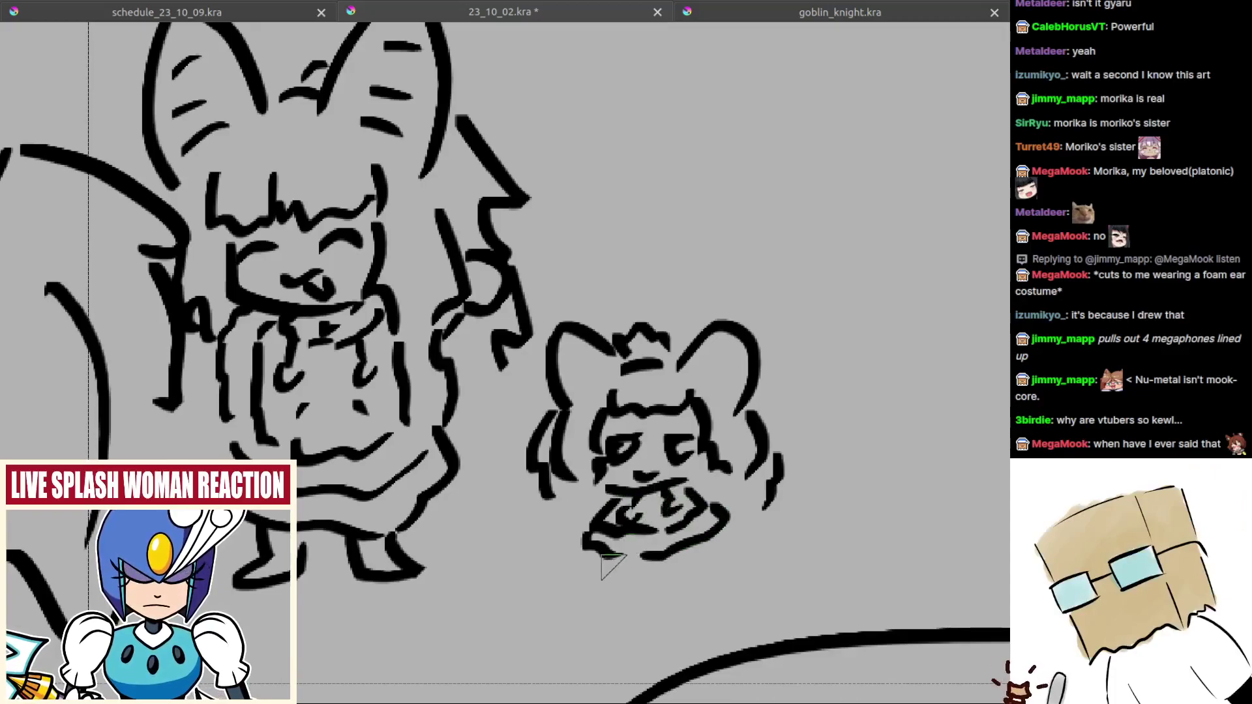
Step: Complete the smaller character with a skirt hem, two round feet and short ragged hair ends on both sides
mouse_move(605, 559)
left_mouse_down()
mouse_move(592, 577)
mouse_move(646, 569)
left_mouse_up()
mouse_move(716, 539)
left_mouse_down()
mouse_move(644, 575)
mouse_move(712, 566)
left_mouse_up()
left_click_drag(584, 536, 604, 559)
left_click_drag(738, 517, 728, 537)
left_click_drag(684, 515, 596, 518)
left_click_drag(747, 520, 733, 532)
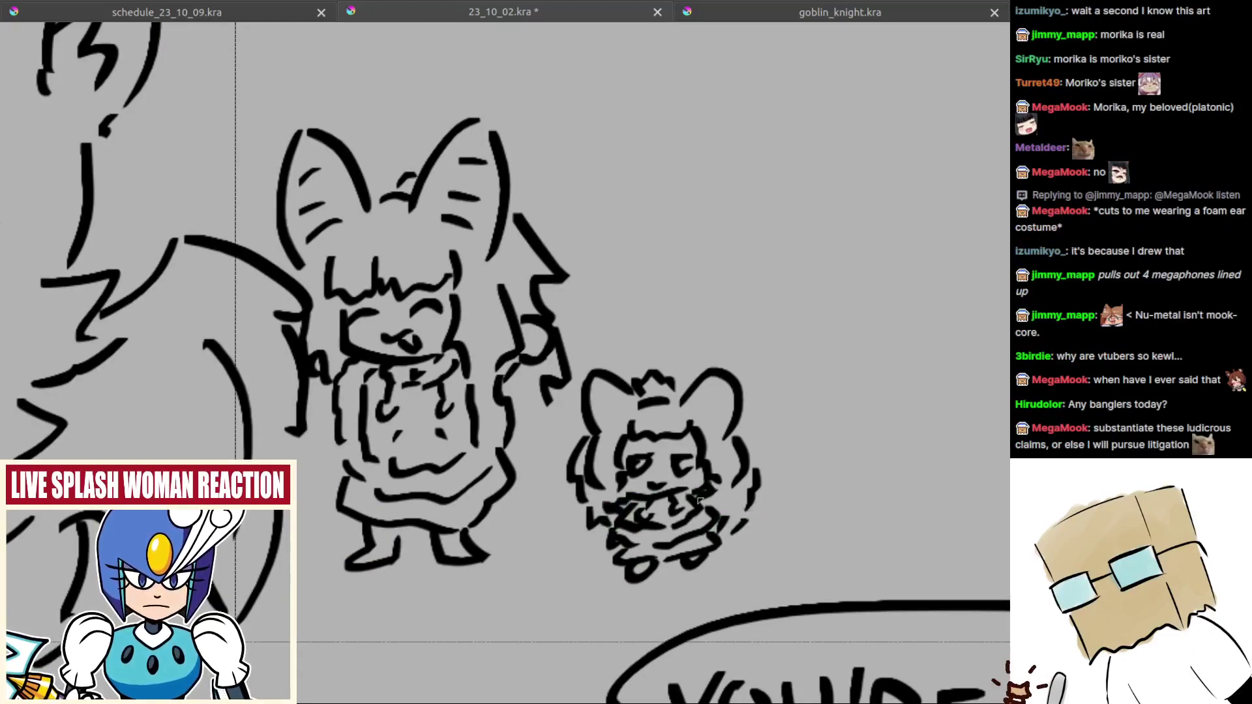
Step: Review the big bat with all its tiny companions and save the drawing
mouse_move(587, 495)
left_mouse_down()
mouse_move(352, 502)
mouse_move(613, 515)
mouse_move(665, 489)
mouse_move(457, 531)
left_mouse_up()
left_click_drag(682, 472, 442, 486)
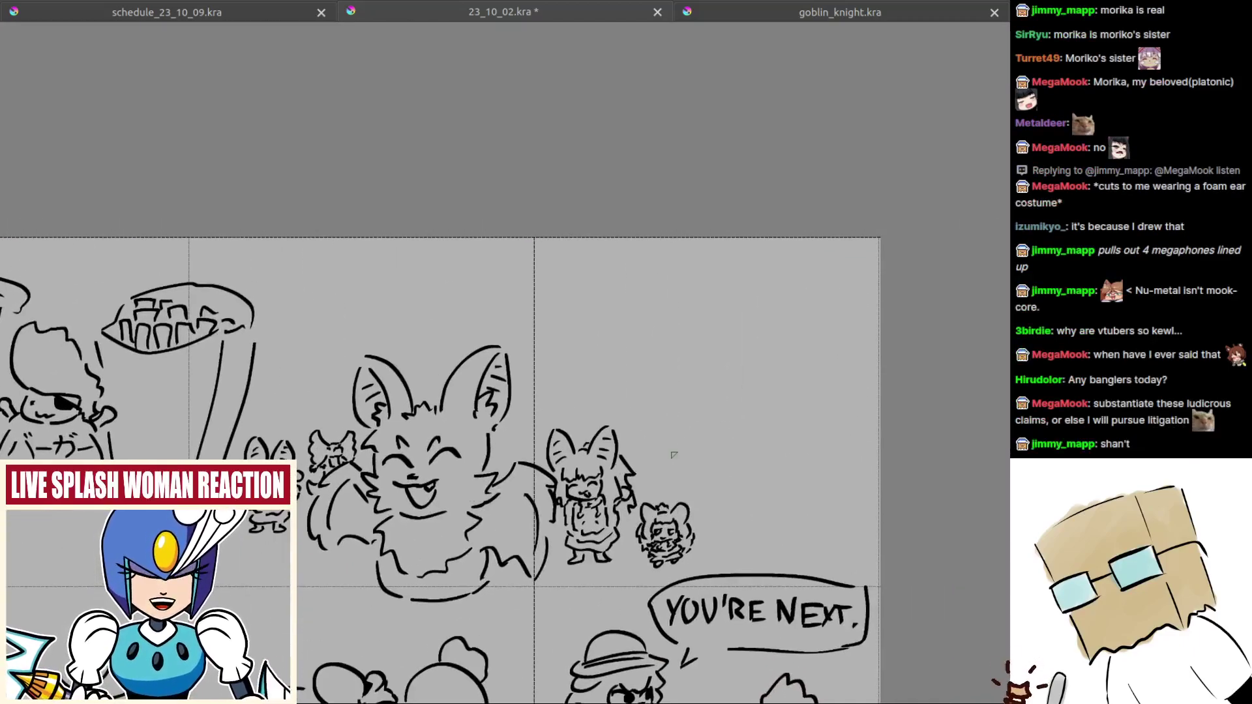
left_click_drag(548, 553, 548, 606)
left_click_drag(365, 554, 592, 397)
key("ctrl+s")
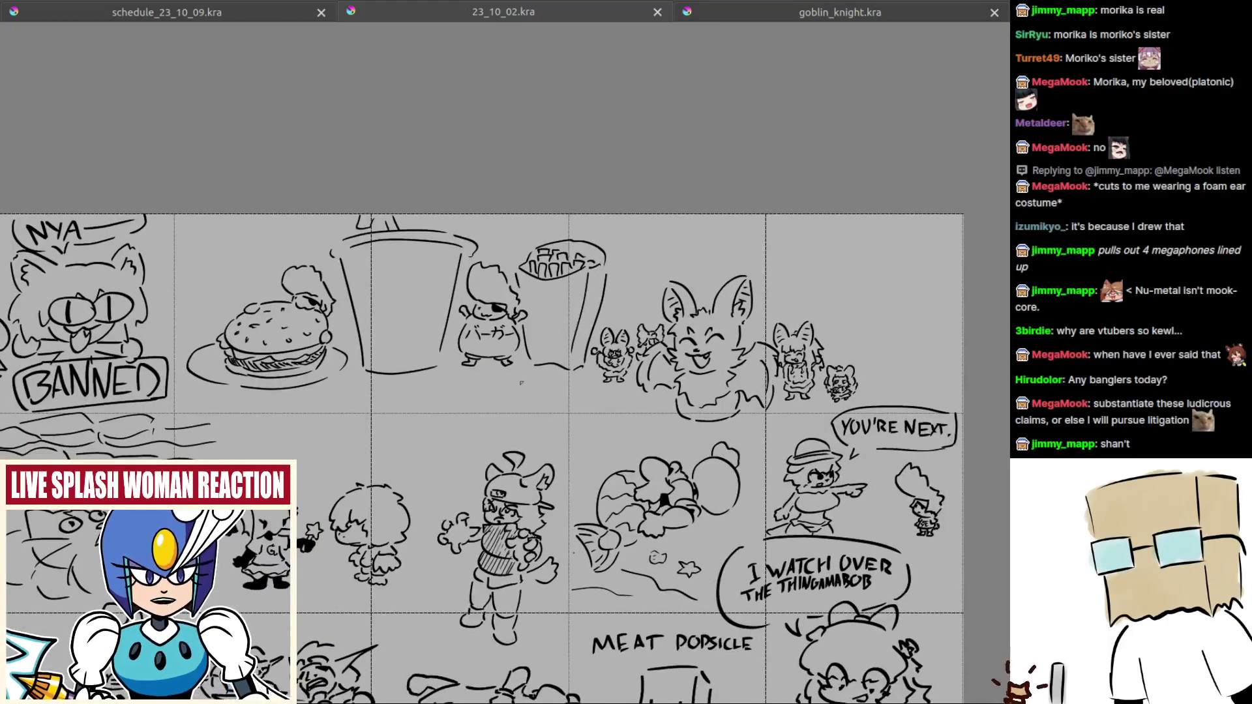
Step: Examine the doodles along the grid's top row, from the first character across to the burger and the bat
left_click_drag(312, 423, 446, 427)
left_click_drag(410, 401, 897, 408)
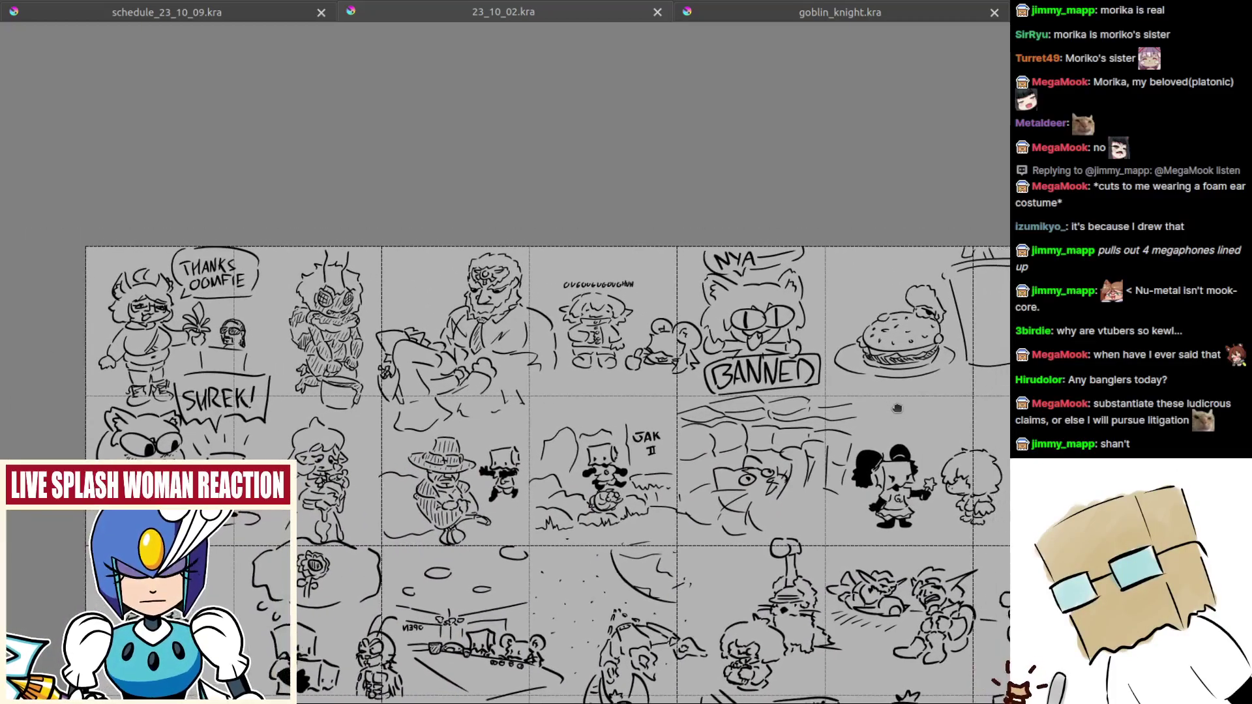
scroll(342, 346, "up", 1)
left_click_drag(342, 346, 651, 361)
scroll(434, 362, "up", 1)
scroll(652, 361, "up", 1)
mouse_move(566, 505)
left_mouse_down()
mouse_move(732, 529)
mouse_move(420, 551)
left_mouse_up()
mouse_move(687, 508)
left_mouse_down()
mouse_move(432, 508)
mouse_move(262, 447)
mouse_move(500, 472)
mouse_move(423, 477)
left_mouse_up()
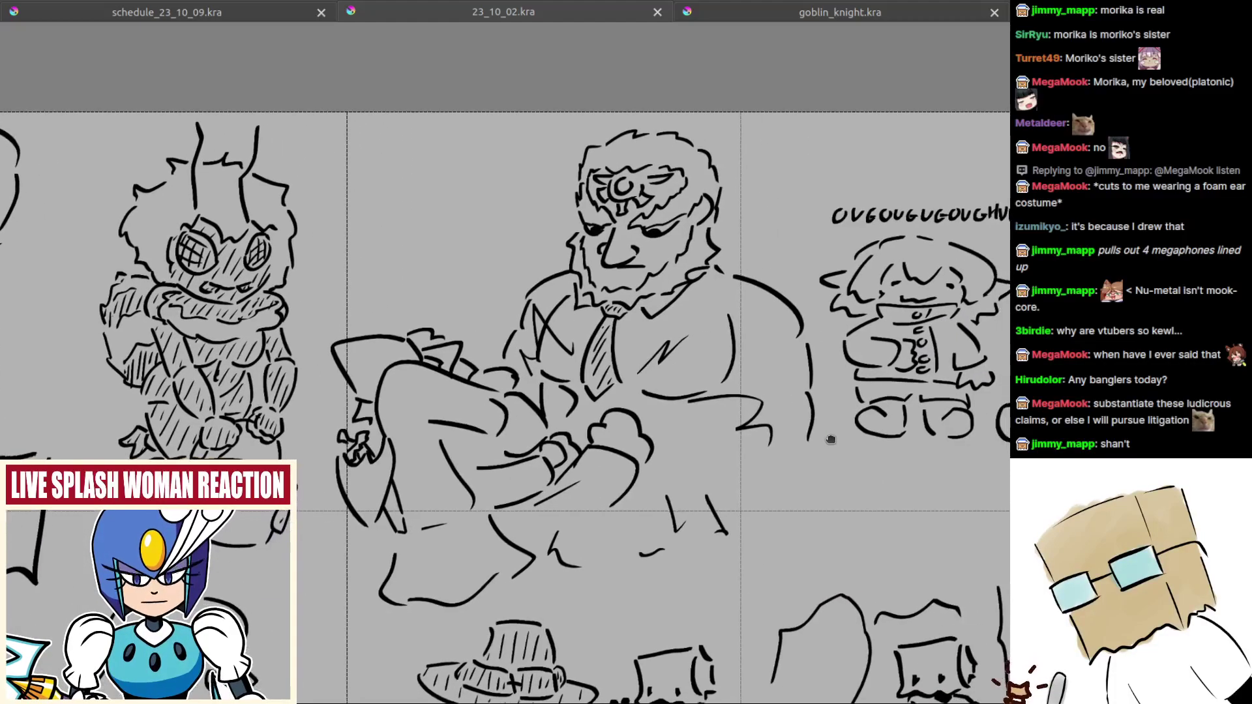
mouse_move(831, 439)
left_mouse_down()
mouse_move(465, 433)
mouse_move(357, 450)
left_mouse_up()
left_click_drag(515, 469, 242, 429)
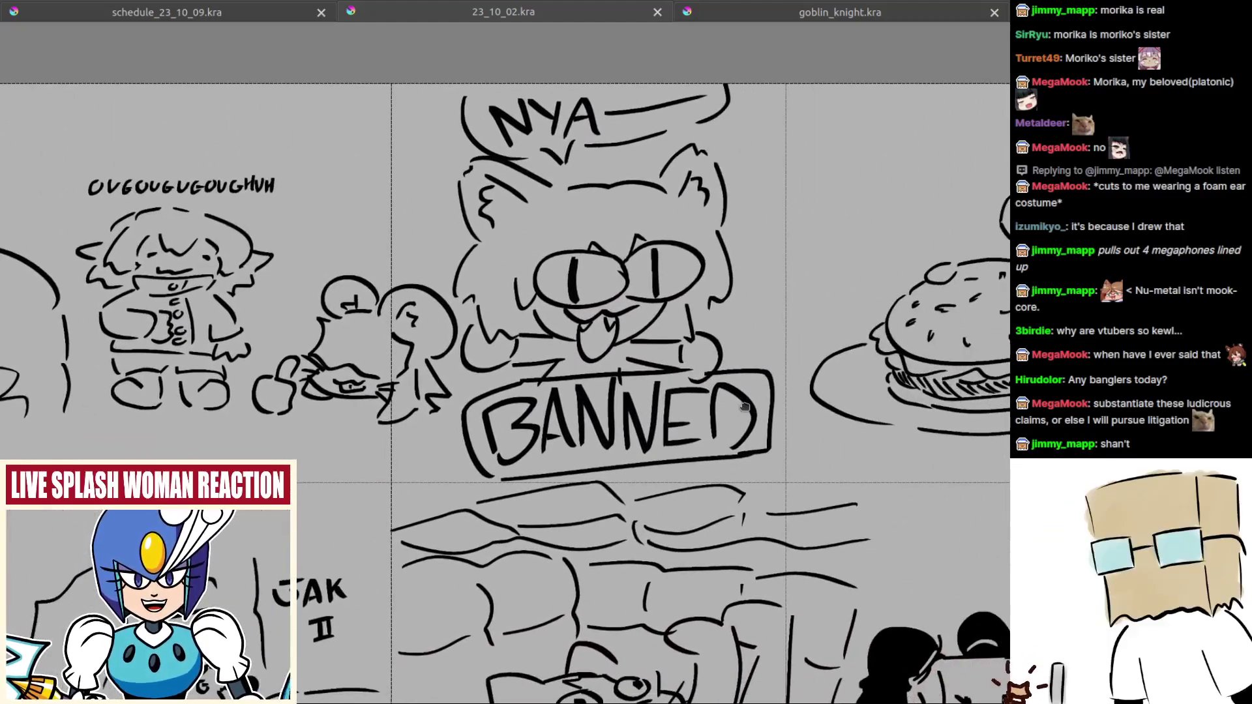
left_click_drag(769, 410, 490, 427)
left_click_drag(682, 419, 504, 475)
scroll(502, 474, "up", 1)
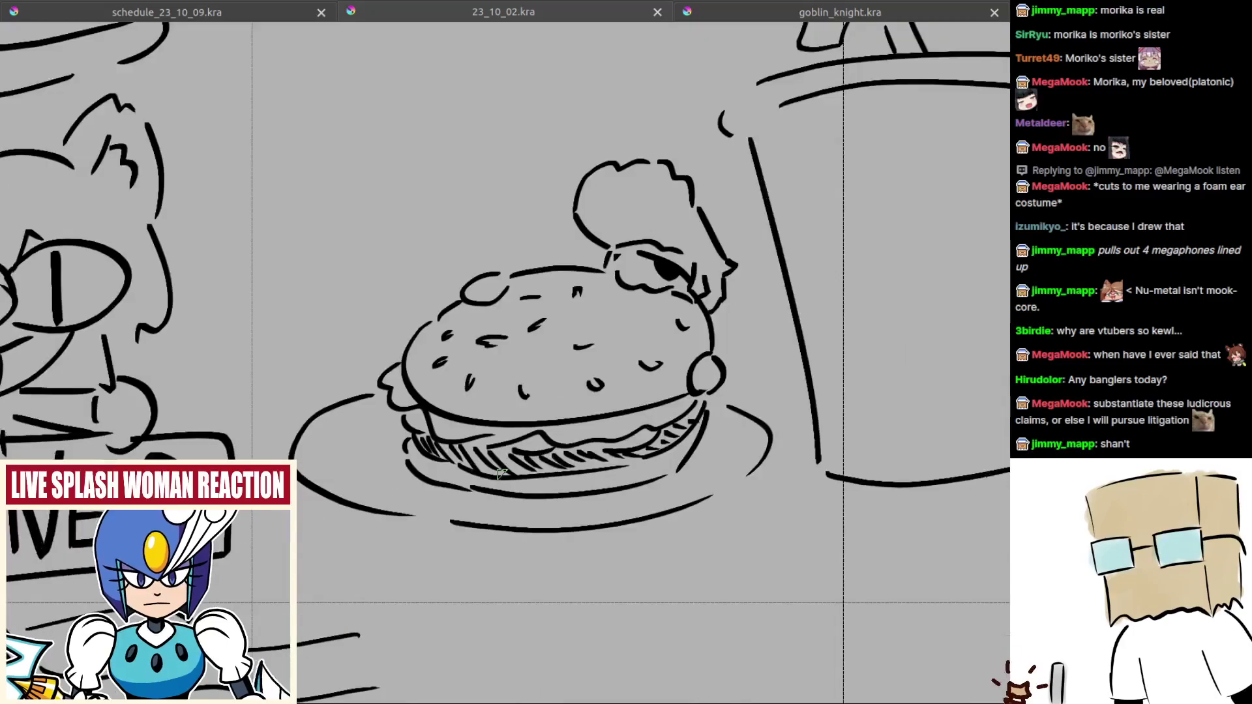
scroll(725, 475, "down", 1)
left_click_drag(906, 480, 395, 525)
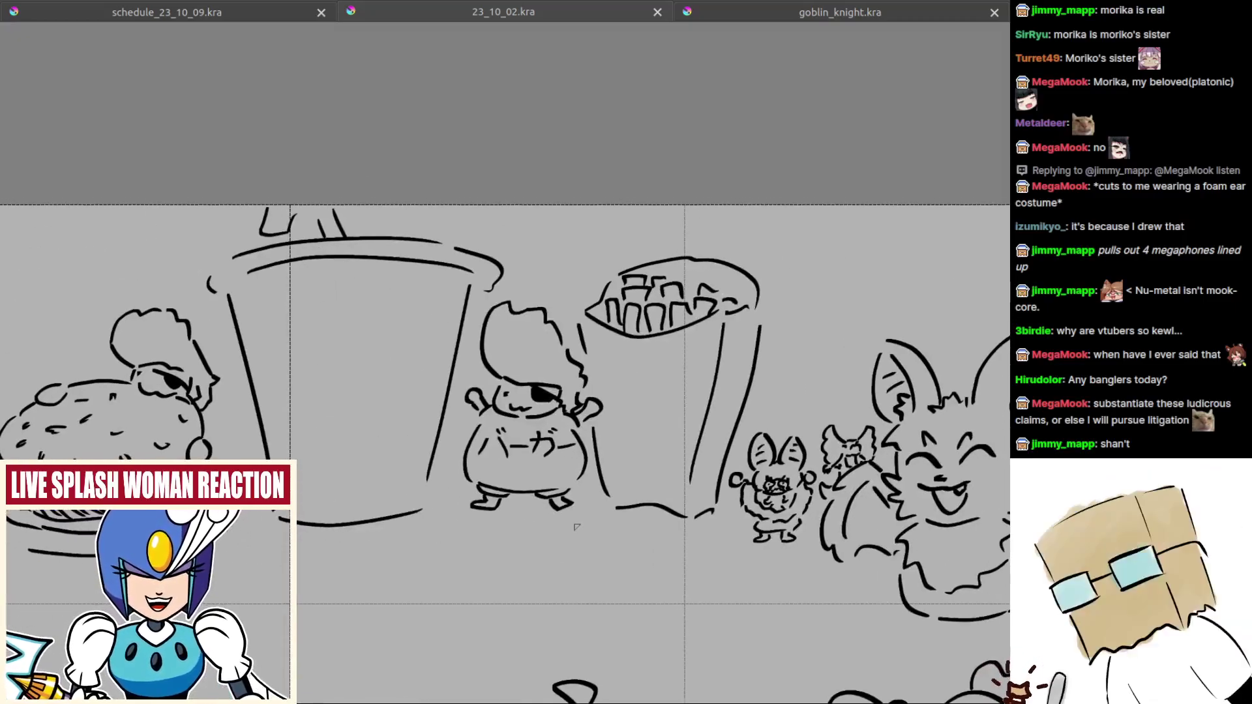
scroll(635, 518, "down", 1)
left_click_drag(638, 520, 341, 362)
scroll(690, 321, "up", 1)
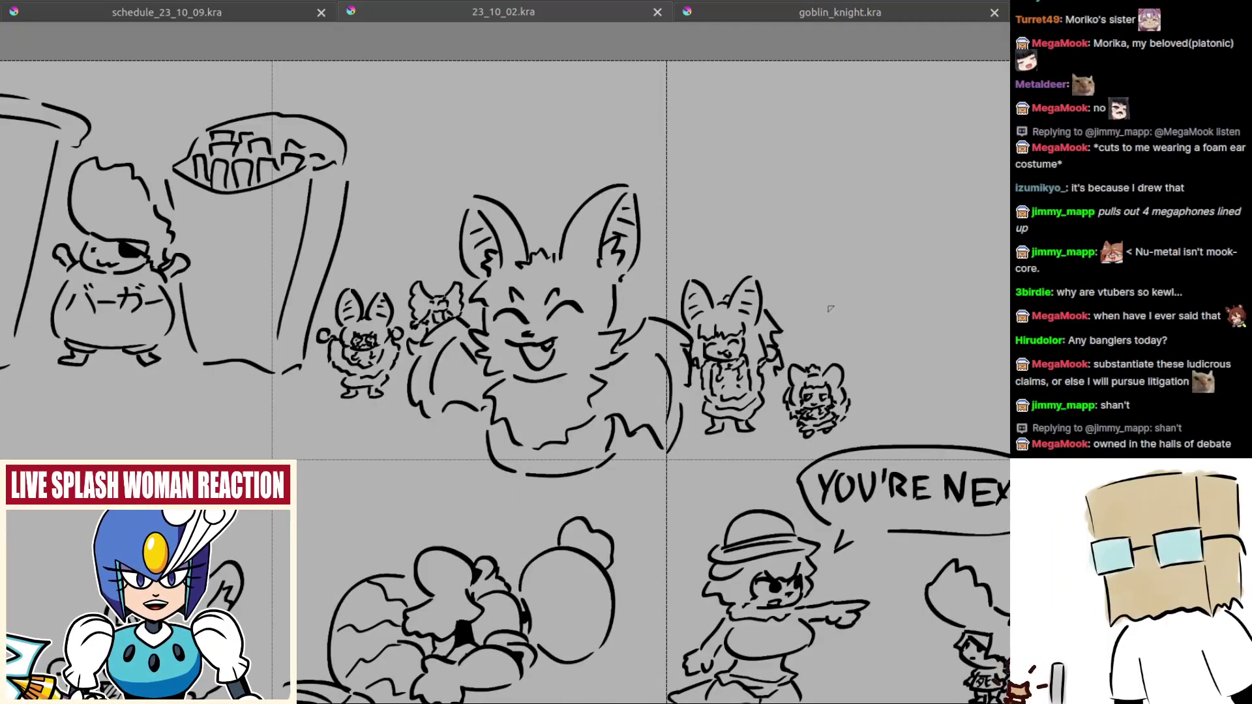
left_click_drag(856, 293, 664, 322)
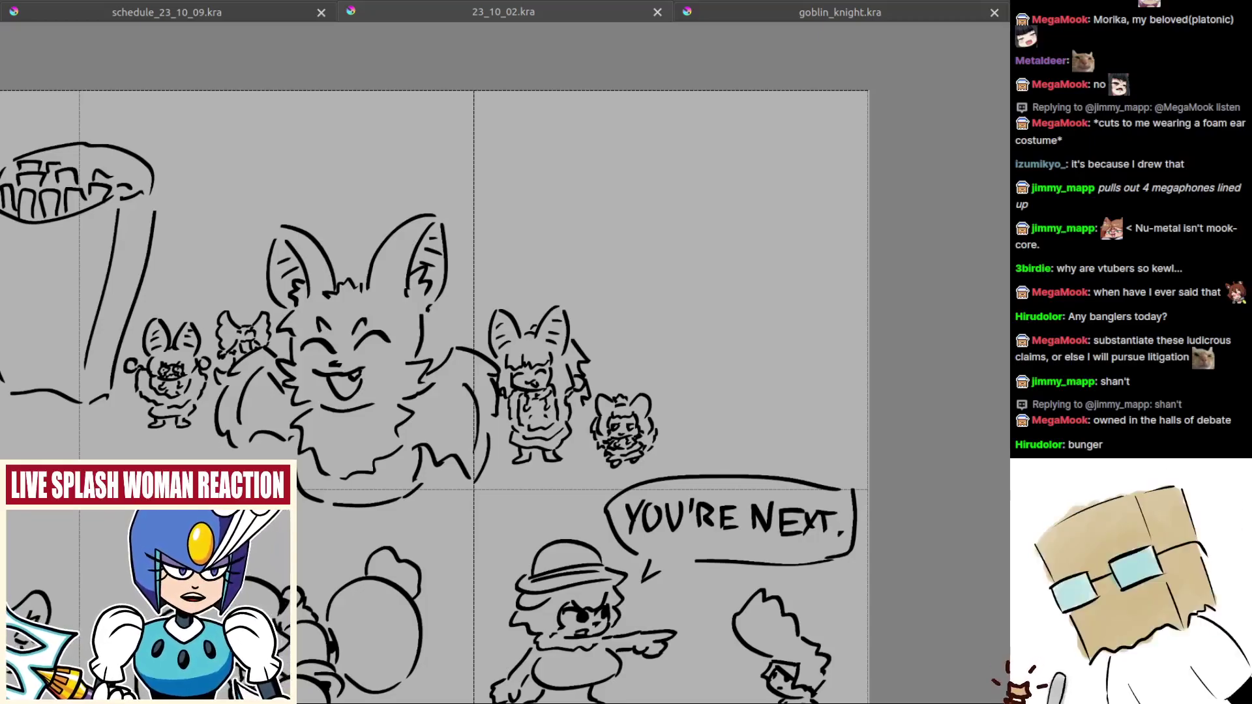
left_click_drag(726, 360, 580, 414)
left_click_drag(601, 433, 612, 481)
scroll(613, 481, "up", 2)
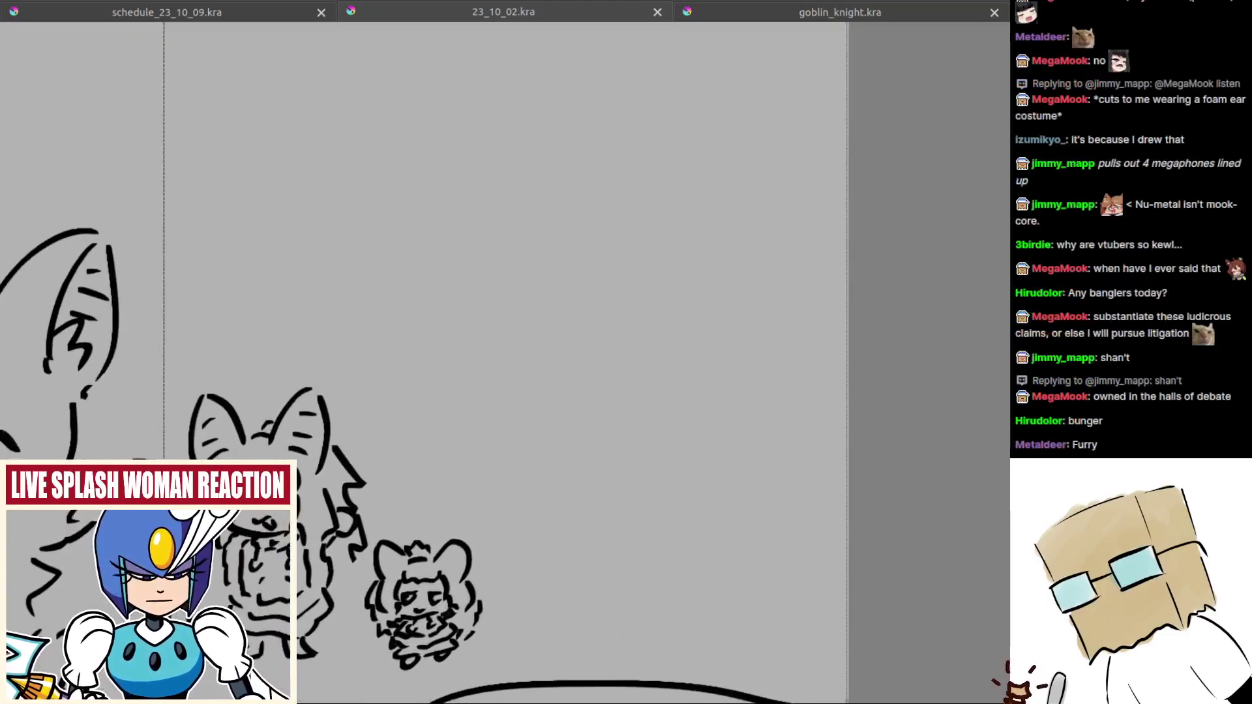
left_click_drag(553, 435, 559, 434)
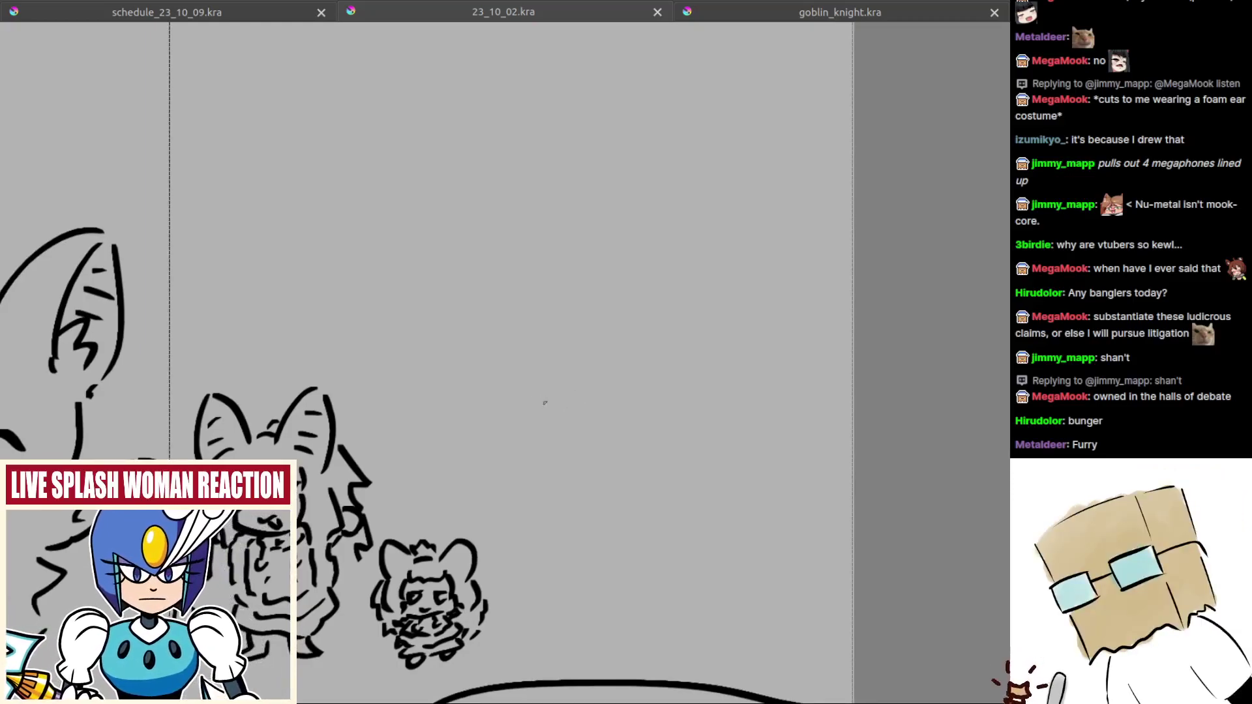
left_click_drag(545, 400, 642, 409)
scroll(626, 409, "up", 1)
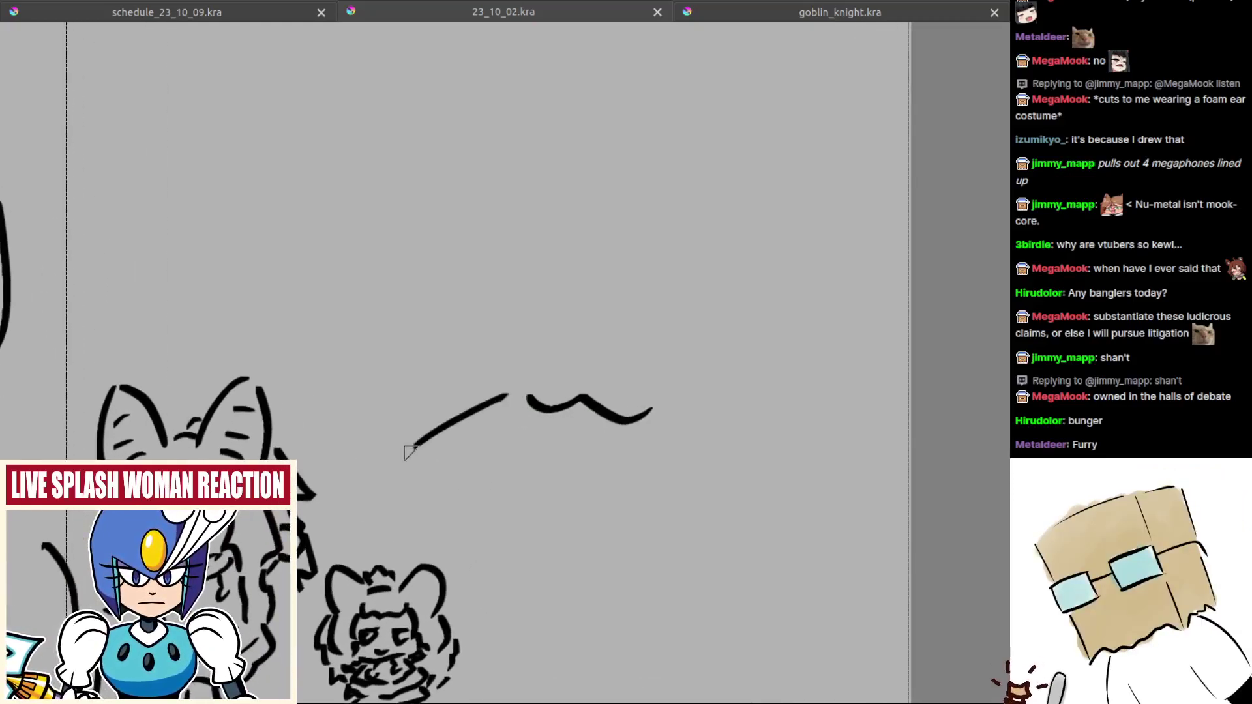
key("ctrl+z")
scroll(597, 304, "up", 1)
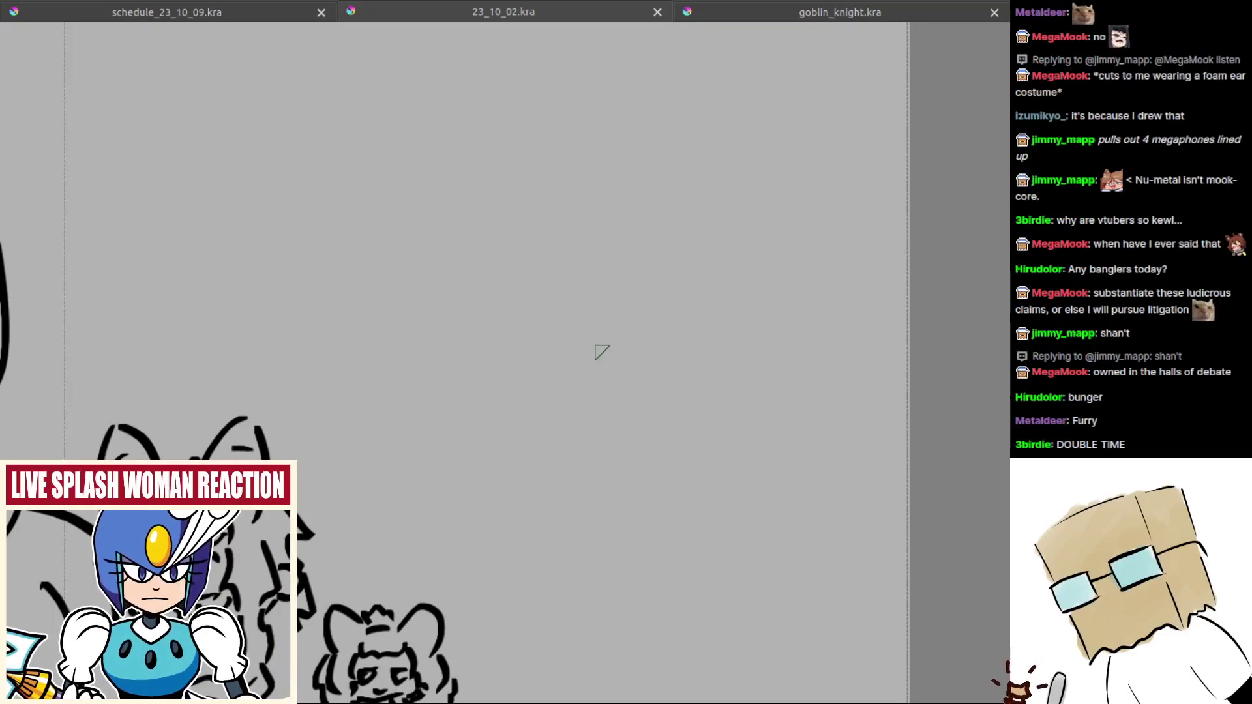
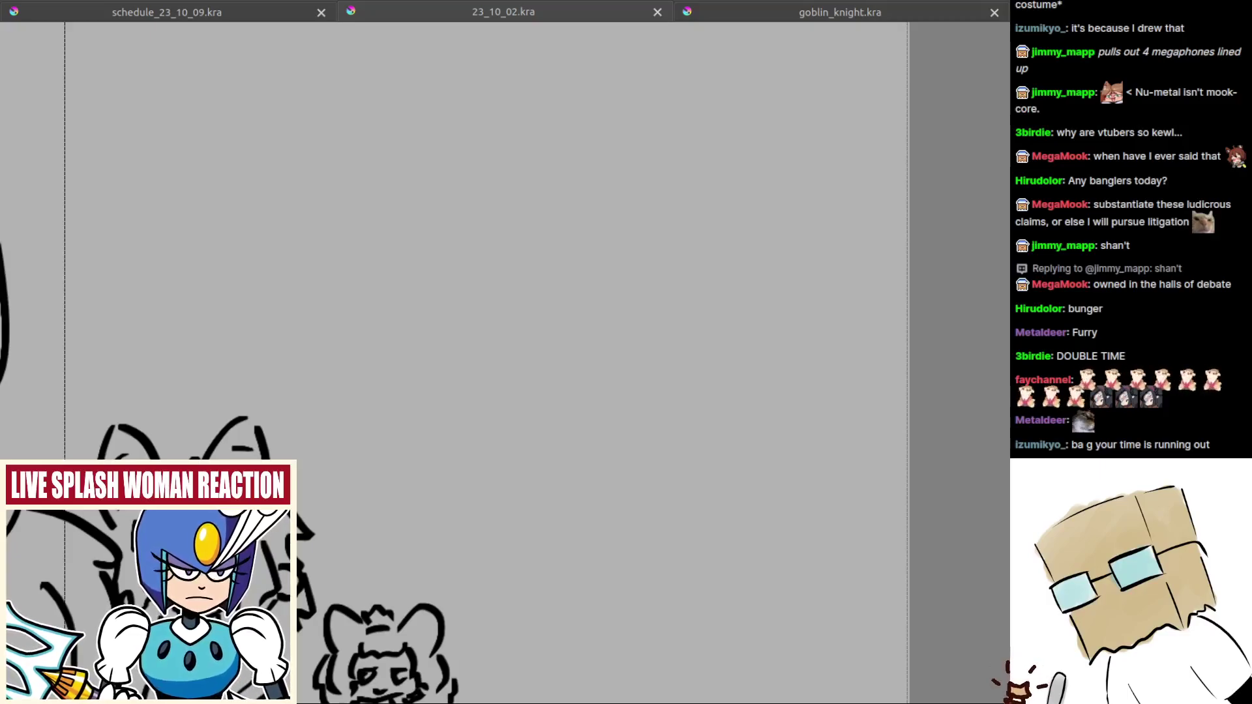
Step: Draw the open oval outline of a big burger's top bun in the empty area beside the bat doodle
left_click_drag(612, 347, 657, 316)
scroll(657, 316, "up", 1)
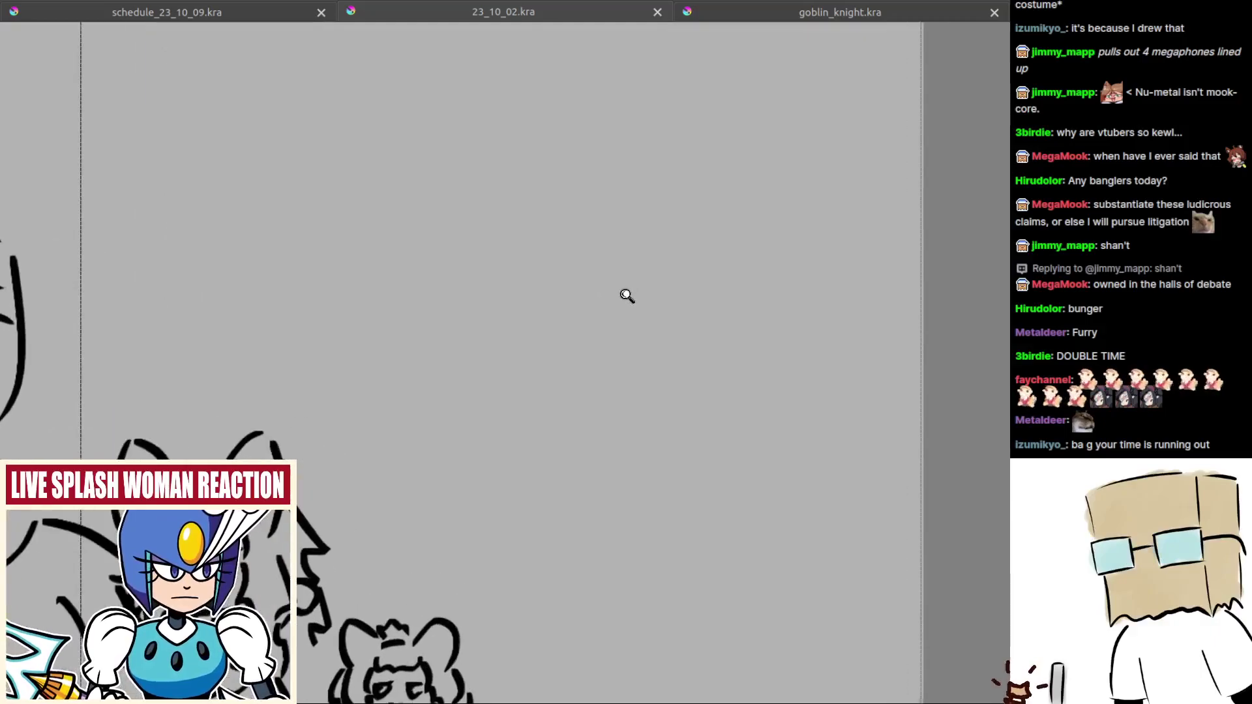
key("ctrl+z")
mouse_move(520, 282)
left_mouse_down()
mouse_move(549, 408)
mouse_move(515, 305)
mouse_move(636, 428)
left_mouse_up()
key("ctrl+z")
mouse_move(704, 301)
left_mouse_down()
mouse_move(714, 393)
mouse_move(693, 412)
left_mouse_up()
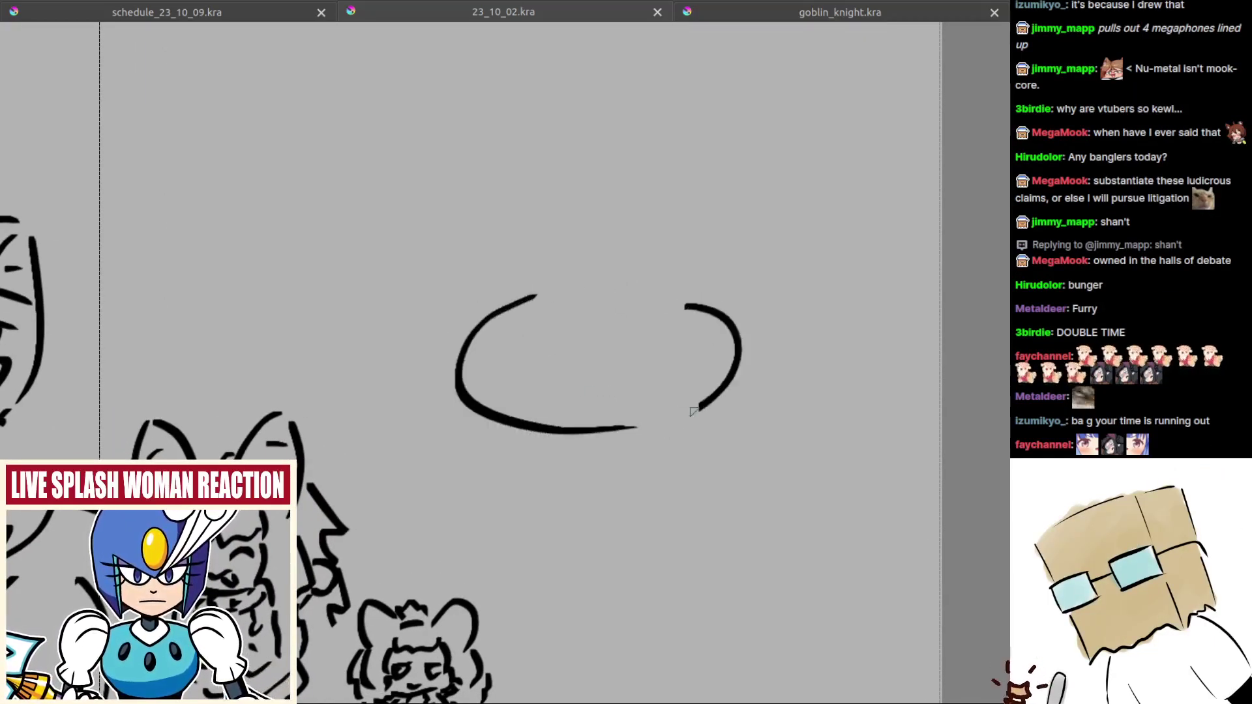
Step: Draw a ruffled lettuce edge and layered, hatched fillings beneath the burger's top bun
mouse_move(461, 403)
left_mouse_down()
mouse_move(542, 433)
mouse_move(530, 436)
mouse_move(590, 437)
mouse_move(436, 403)
mouse_move(562, 438)
mouse_move(688, 432)
mouse_move(742, 359)
left_mouse_up()
key("ctrl+z")
key("ctrl+z")
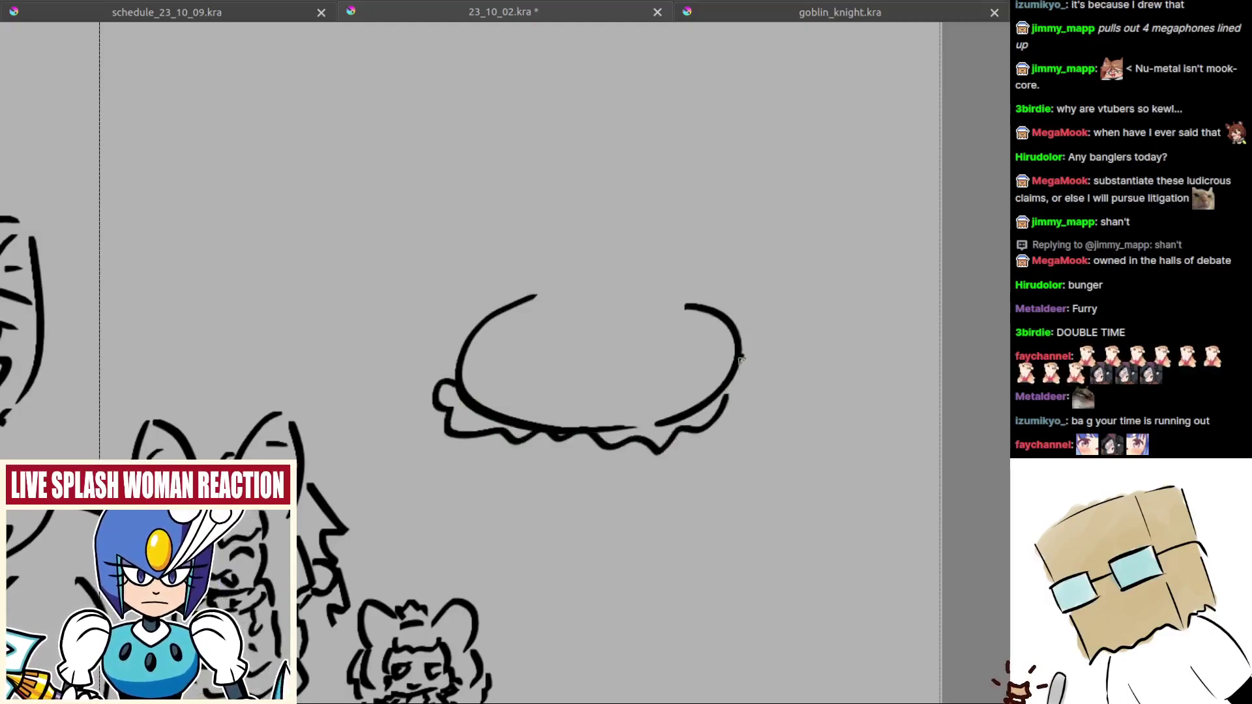
mouse_move(491, 439)
left_mouse_down()
mouse_move(607, 451)
mouse_move(604, 463)
mouse_move(621, 465)
left_mouse_up()
key("ctrl+z")
key("ctrl+z")
mouse_move(494, 446)
left_mouse_down()
mouse_move(510, 475)
mouse_move(641, 453)
left_mouse_up()
mouse_move(454, 439)
left_mouse_down()
mouse_move(499, 468)
mouse_move(675, 460)
left_mouse_up()
left_click_drag(499, 442, 577, 453)
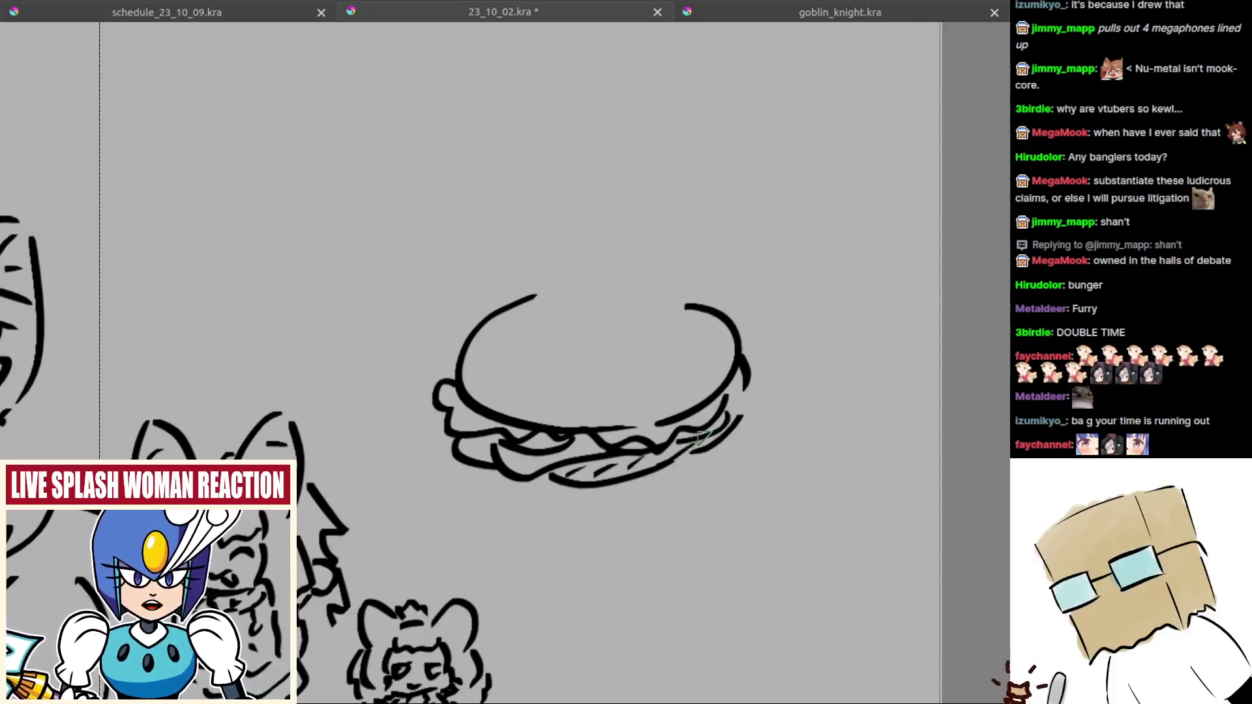
Step: Draw the burger's curved bottom bun and a rounded paw gripping the burger's right side
mouse_move(456, 454)
left_mouse_down()
mouse_move(444, 475)
mouse_move(625, 509)
mouse_move(719, 459)
left_mouse_up()
left_click_drag(718, 382, 647, 401)
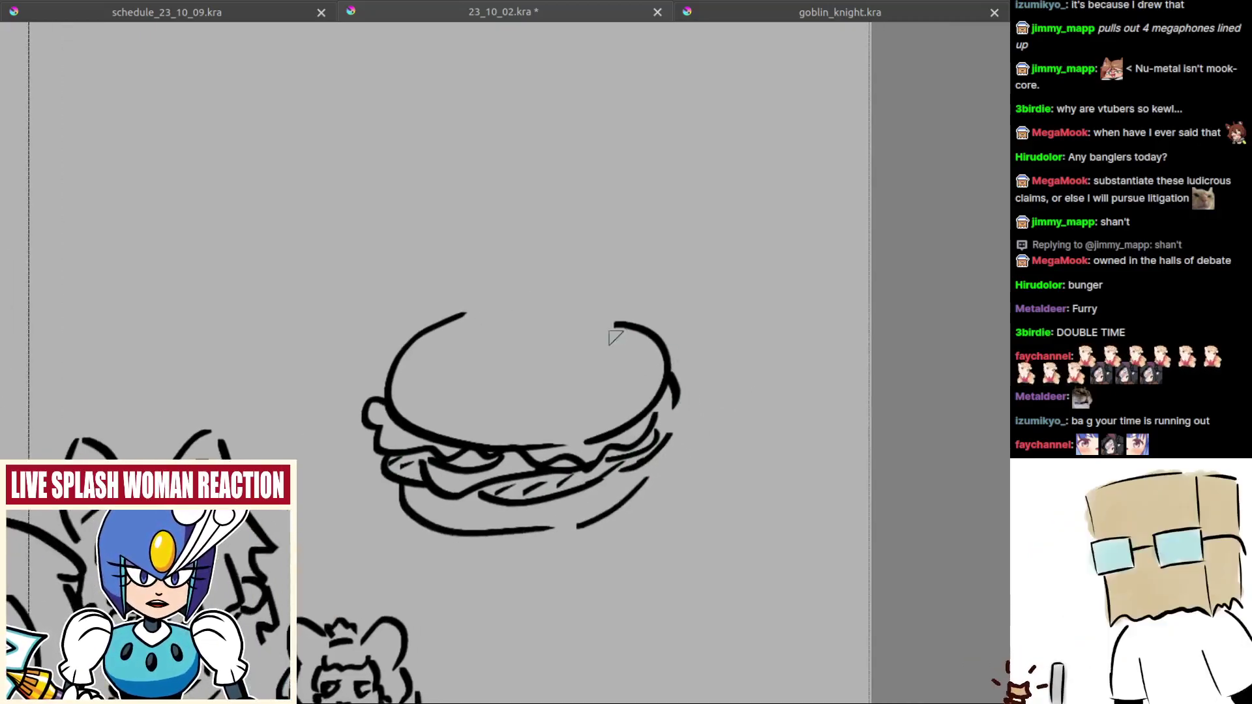
left_click_drag(615, 338, 623, 337)
mouse_move(680, 378)
left_mouse_down()
mouse_move(681, 441)
mouse_move(693, 406)
mouse_move(677, 388)
mouse_move(673, 448)
mouse_move(682, 433)
mouse_move(664, 413)
mouse_move(695, 387)
mouse_move(693, 365)
mouse_move(683, 384)
mouse_move(692, 349)
left_mouse_up()
left_click_drag(652, 386, 681, 466)
mouse_move(661, 413)
left_mouse_down()
mouse_move(689, 408)
mouse_move(707, 383)
mouse_move(730, 442)
left_mouse_up()
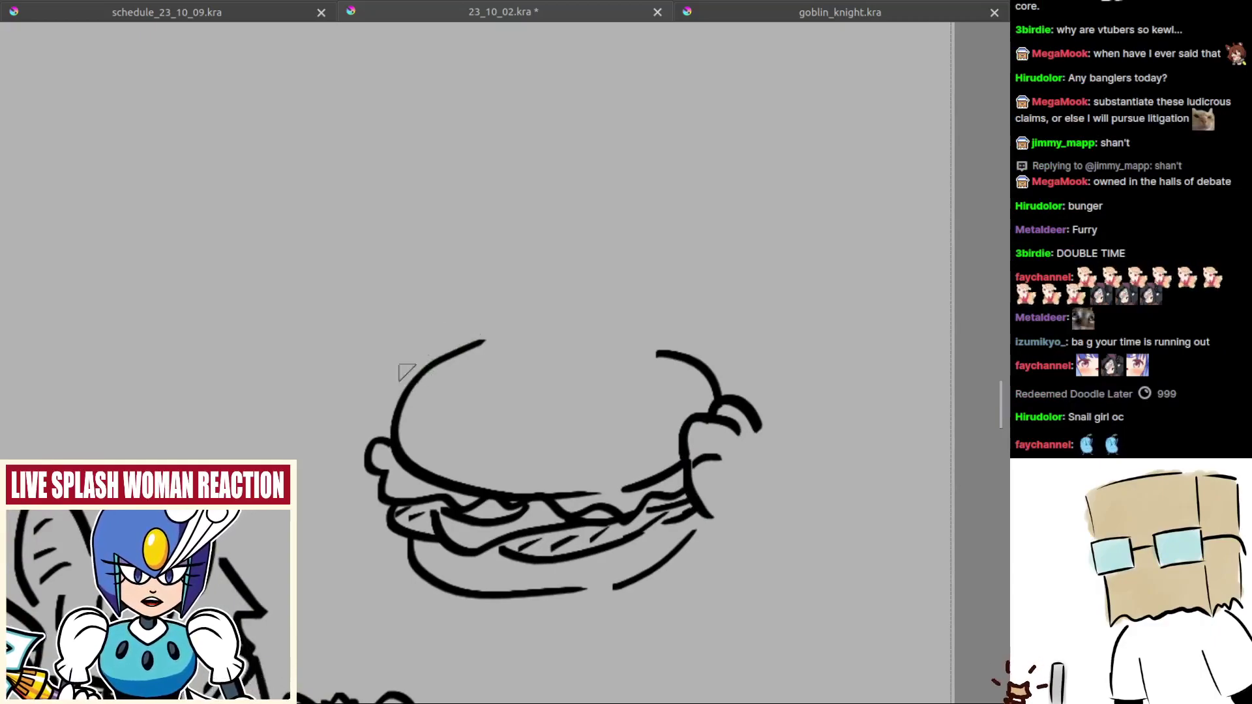
Step: Draw bumpy fingers over the bun's upper left edge, and close its top with a line and a double-curved muzzle
mouse_move(393, 403)
left_mouse_down()
mouse_move(399, 362)
mouse_move(423, 335)
mouse_move(411, 353)
mouse_move(454, 334)
mouse_move(568, 336)
left_mouse_up()
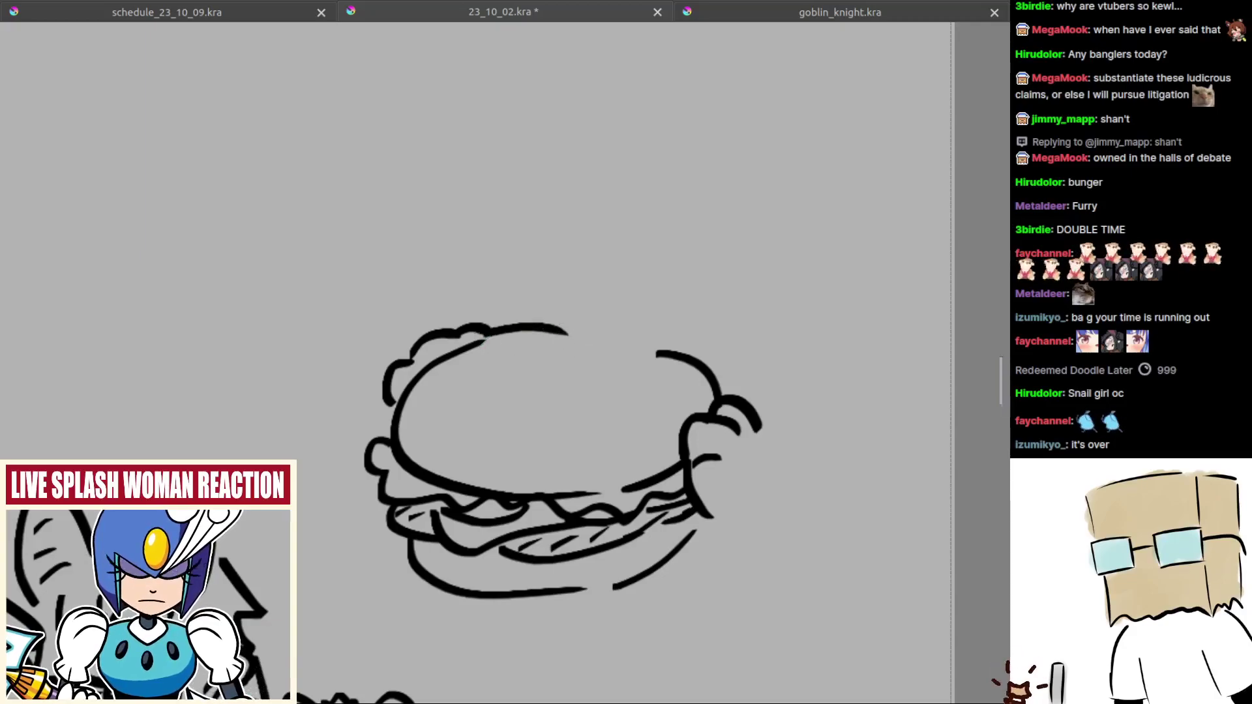
key("ctrl+z")
mouse_move(489, 338)
left_mouse_down()
mouse_move(576, 338)
mouse_move(550, 319)
mouse_move(577, 322)
mouse_move(573, 360)
mouse_move(641, 342)
left_mouse_up()
key("ctrl+z")
left_click_drag(531, 326, 543, 376)
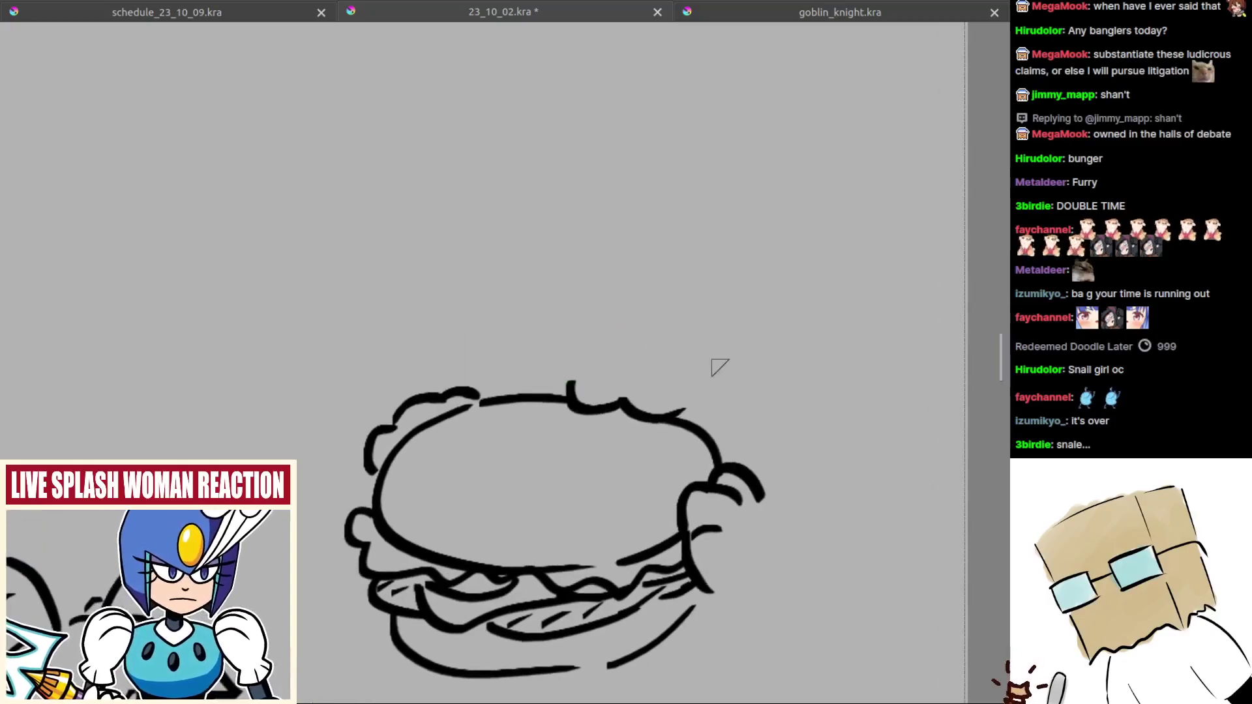
Step: Draw long whisker strokes fanning out from both sides of the muzzle above the burger
left_click_drag(684, 371, 760, 385)
mouse_move(604, 354)
left_mouse_down()
mouse_move(545, 340)
mouse_move(539, 350)
mouse_move(614, 368)
left_mouse_up()
key("ctrl+z")
key("ctrl+z")
key("ctrl+z")
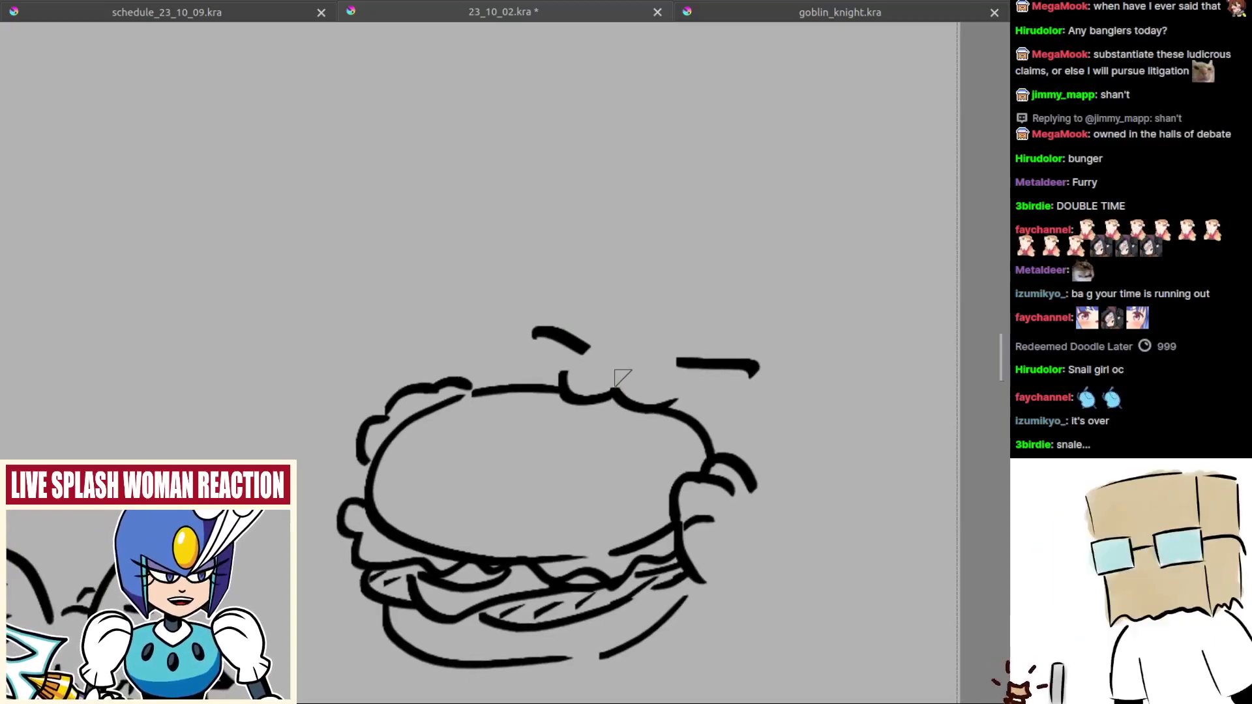
mouse_move(715, 393)
left_mouse_down()
mouse_move(664, 378)
mouse_move(807, 397)
left_mouse_up()
left_click_drag(690, 399, 771, 443)
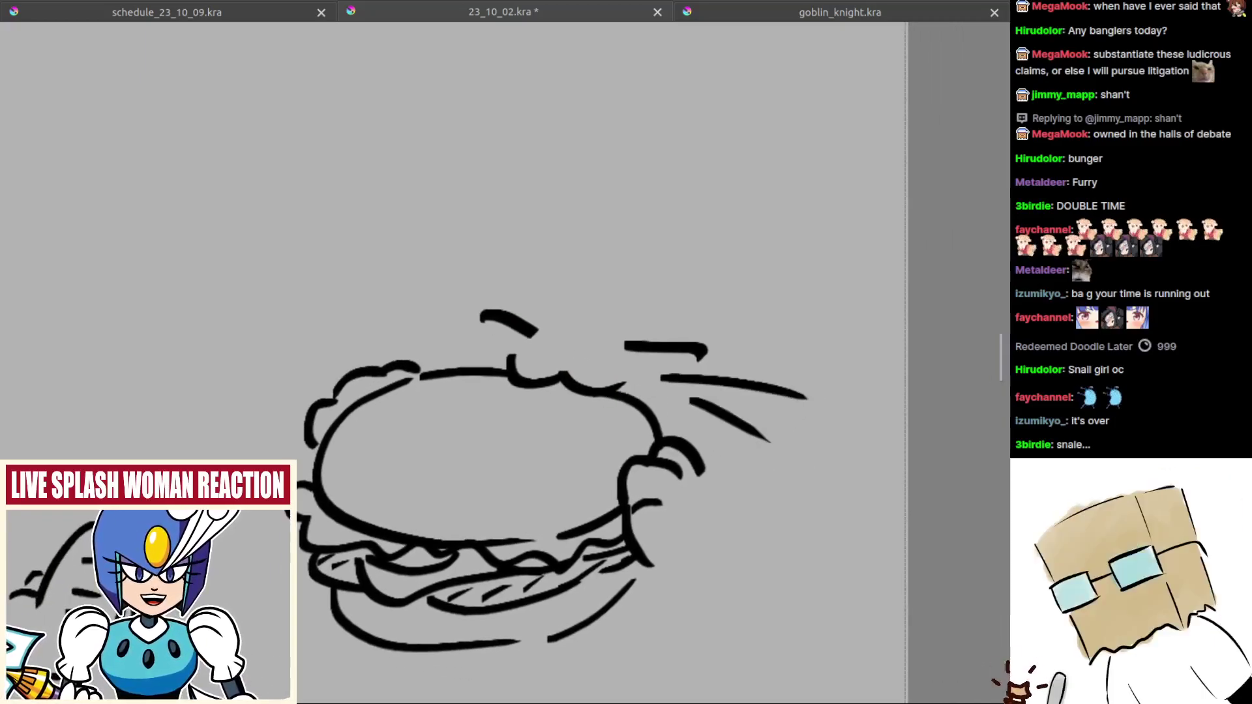
key("ctrl+z")
left_click_drag(667, 394, 761, 435)
left_click_drag(685, 425, 766, 478)
mouse_move(504, 344)
left_mouse_down()
mouse_move(405, 327)
mouse_move(421, 360)
left_mouse_up()
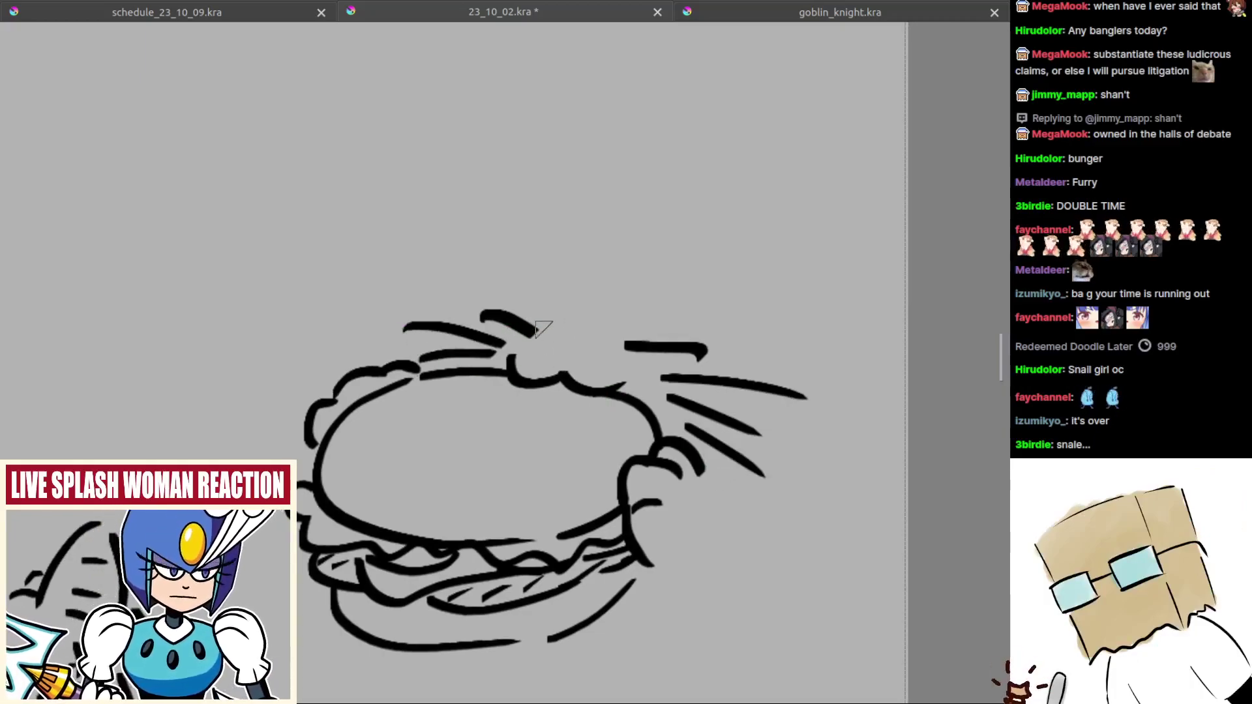
Step: Draw a pointed snout above the muzzle curves and mark a small dark nose inside it
left_click_drag(580, 312, 638, 382)
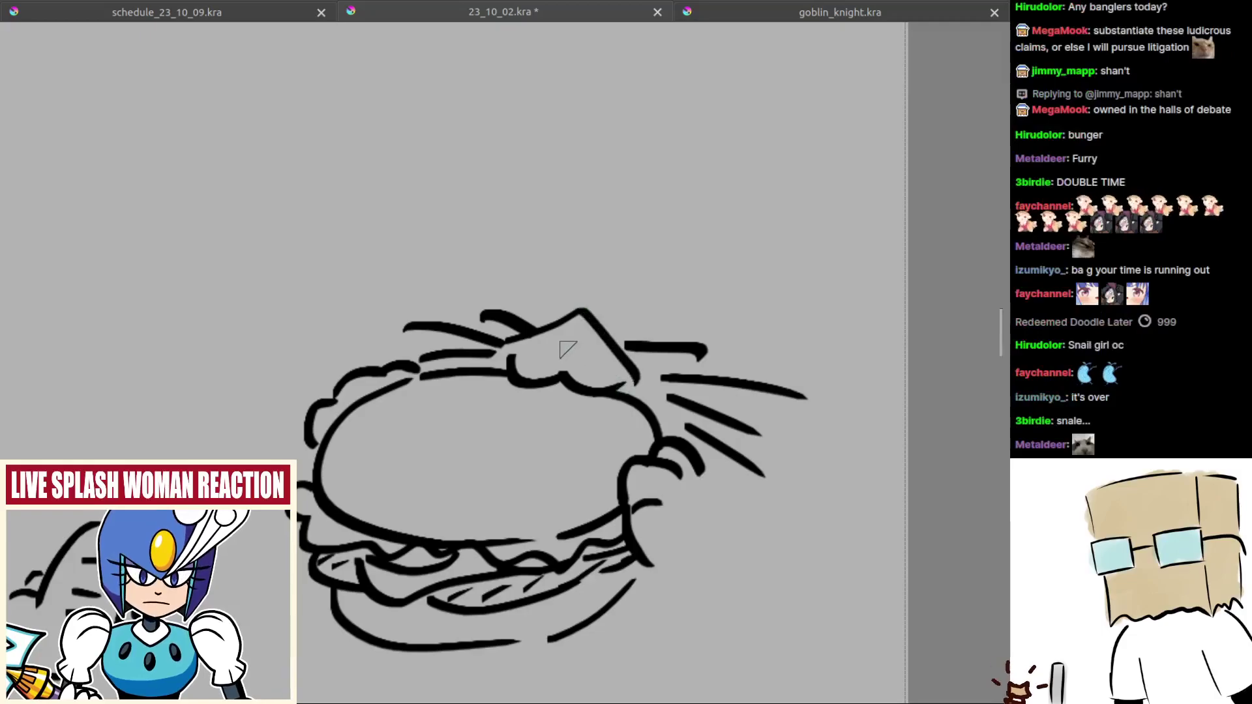
left_click_drag(566, 352, 577, 358)
key("ctrl+z")
scroll(574, 355, "down", 3)
scroll(617, 311, "up", 1)
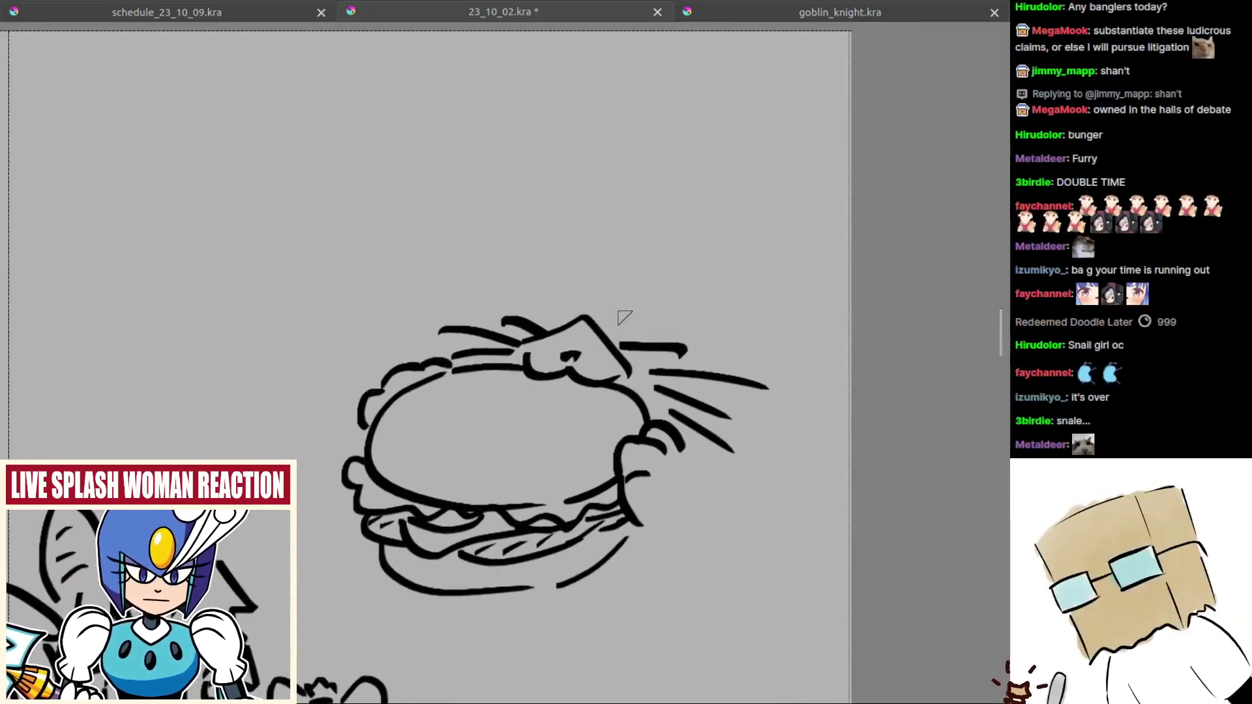
Step: Draw two slanted eye lines meeting above the snout's tip, redoing the left one until it fits
left_click_drag(618, 311, 627, 328)
key("ctrl+z")
mouse_move(541, 309)
left_mouse_down()
mouse_move(591, 339)
mouse_move(701, 318)
left_mouse_up()
key("ctrl+z")
key("ctrl+z")
key("ctrl+z")
key("ctrl+z")
mouse_move(703, 320)
left_mouse_down()
mouse_move(606, 335)
mouse_move(541, 296)
left_mouse_up()
left_click(587, 327)
key("ctrl+z")
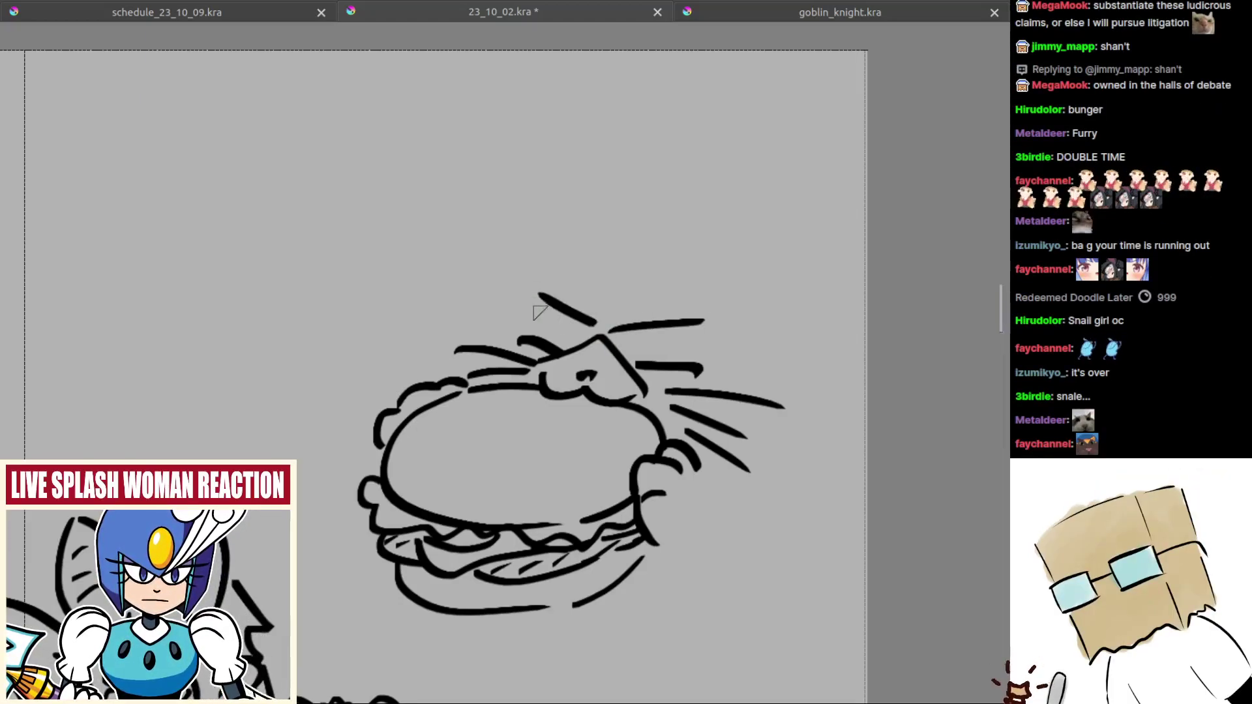
key("ctrl+z")
left_click_drag(599, 332, 534, 295)
key("ctrl+z")
left_click_drag(604, 332, 541, 303)
key("ctrl+z")
Step: Hand-letter the title "BATRICK" above the big smiling bat
scroll(541, 303, "down", 3)
scroll(653, 326, "up", 2)
left_click_drag(700, 290, 645, 309)
scroll(302, 119, "up", 2)
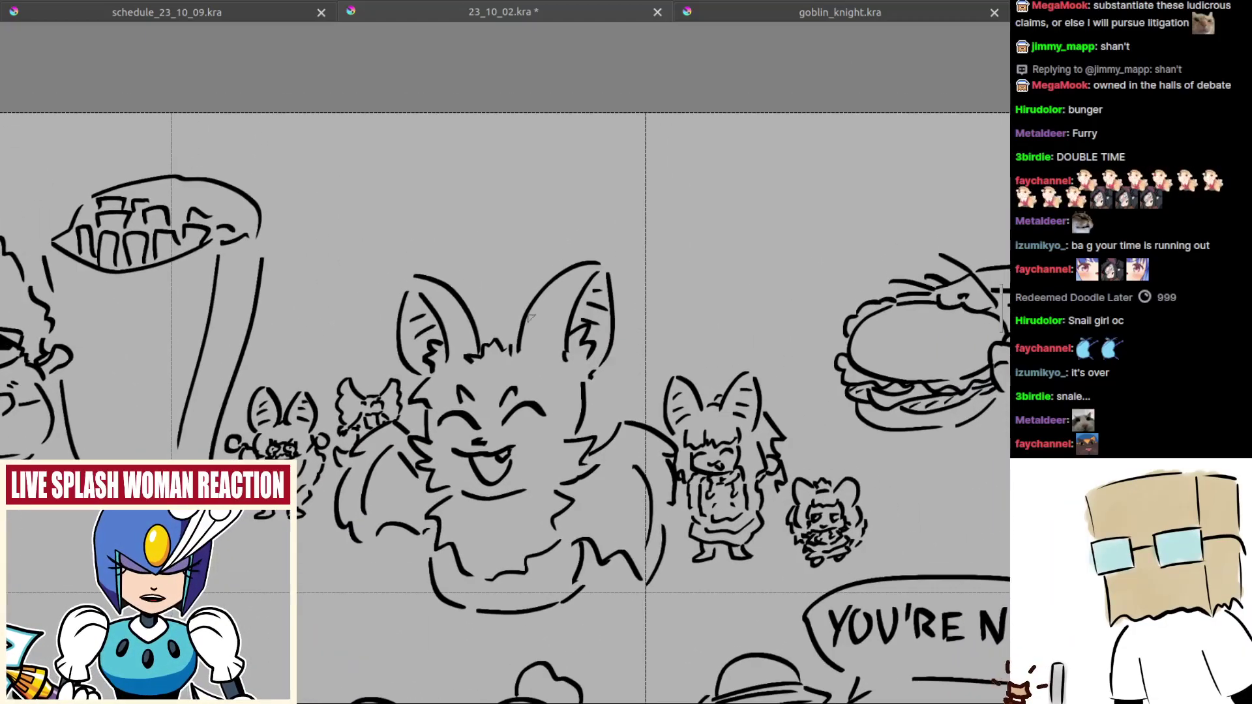
left_click_drag(404, 156, 391, 196)
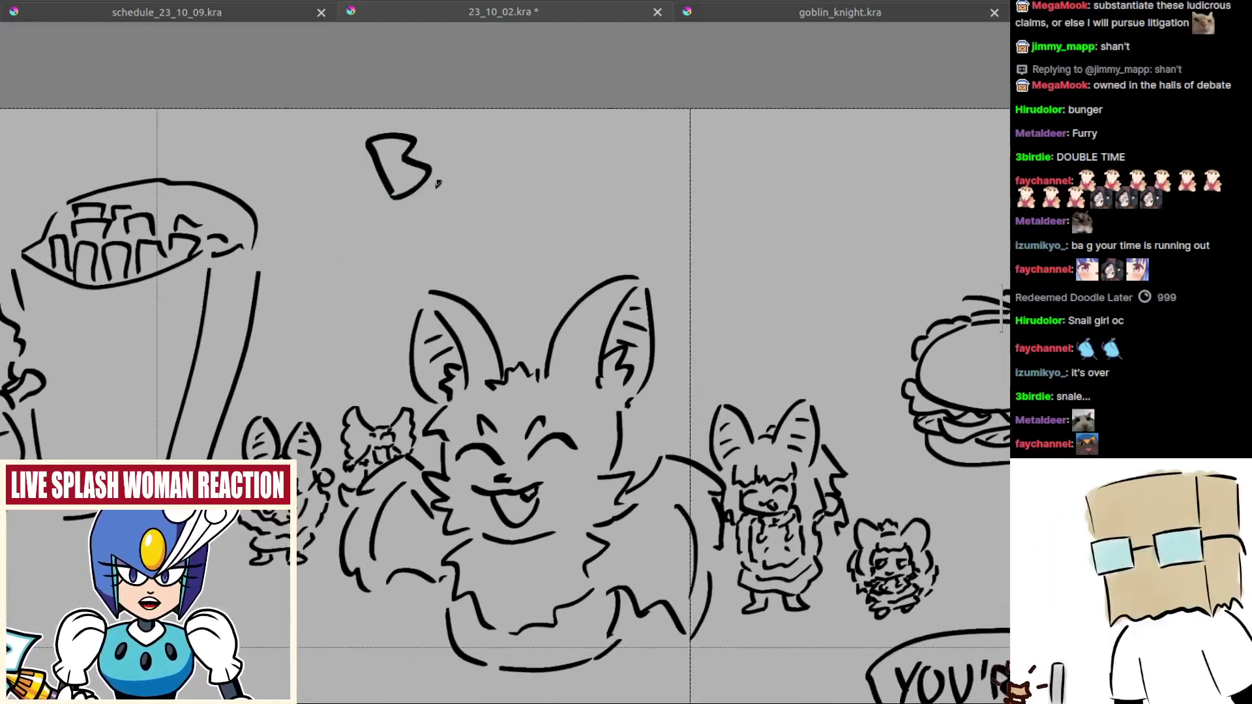
left_click_drag(456, 129, 487, 186)
left_click_drag(480, 132, 538, 126)
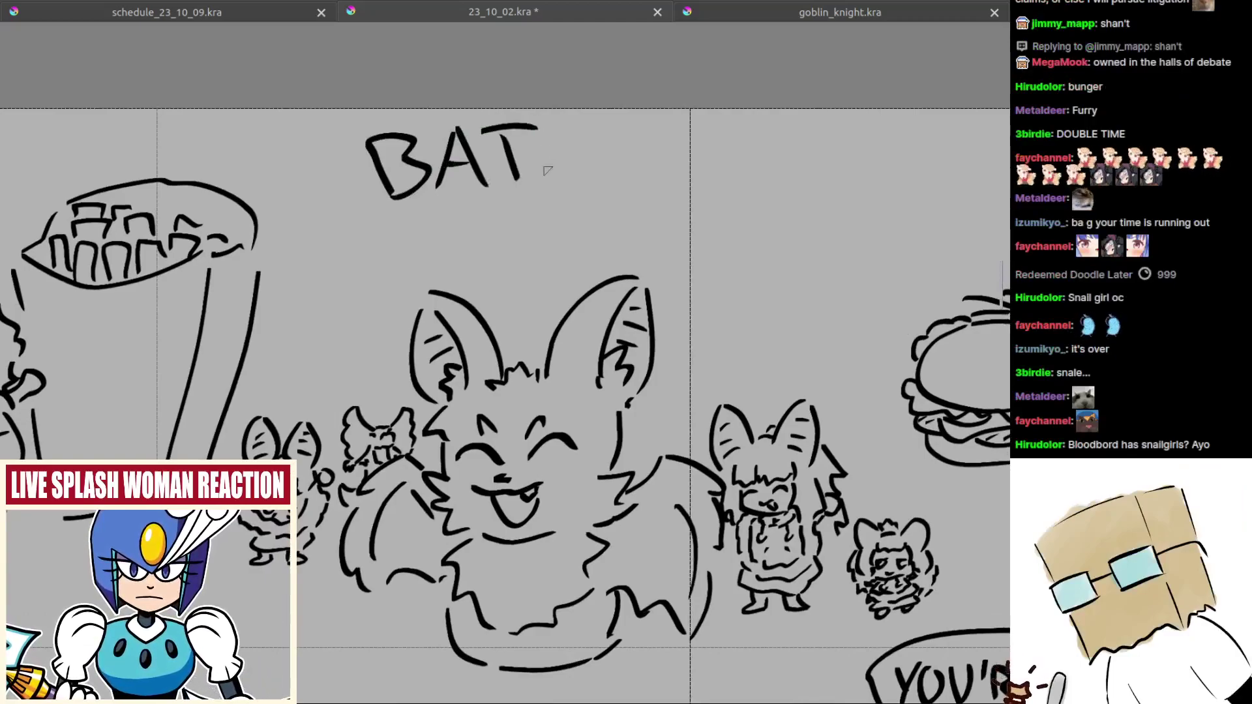
left_click_drag(636, 129, 655, 156)
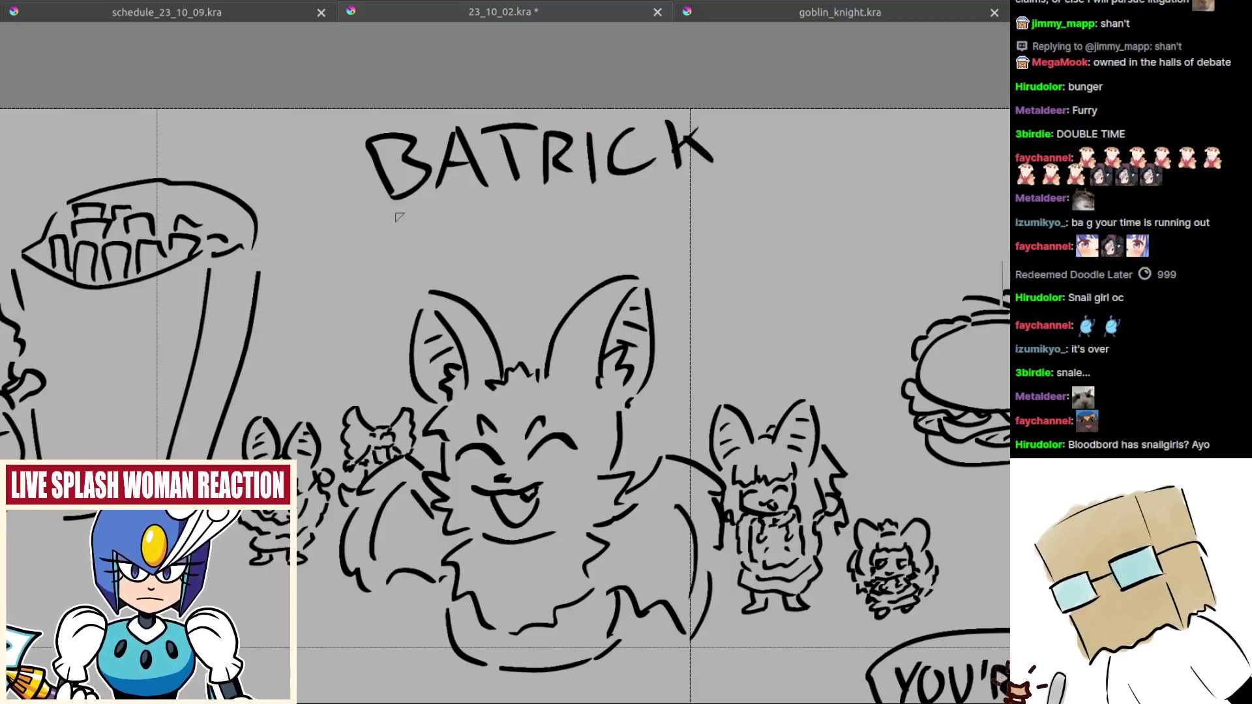
Step: Hand-letter "SAVES THE KIDS" as a second line beneath the BATRICK title
mouse_move(399, 214)
left_mouse_down()
mouse_move(360, 262)
mouse_move(376, 240)
mouse_move(349, 256)
left_mouse_up()
key("ctrl+z")
mouse_move(392, 254)
left_mouse_down()
mouse_move(407, 253)
mouse_move(407, 235)
left_mouse_up()
mouse_move(412, 216)
left_mouse_down()
mouse_move(449, 235)
mouse_move(484, 254)
left_mouse_up()
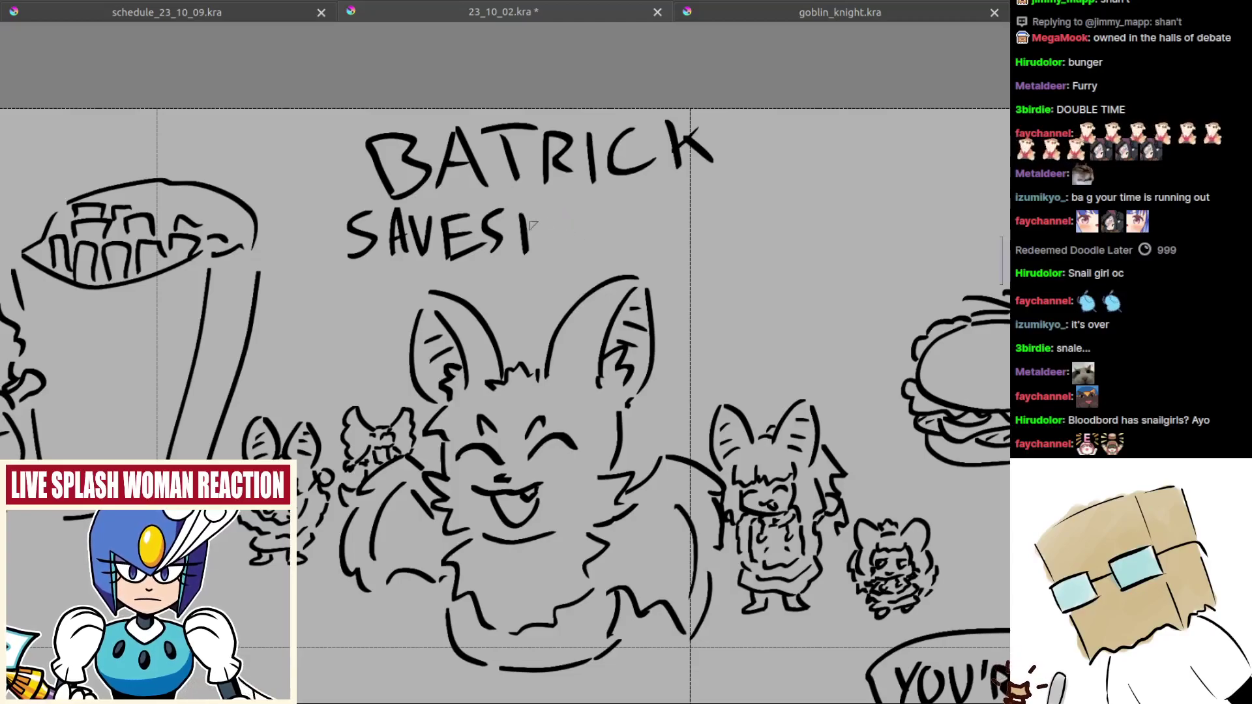
key("ctrl+z")
mouse_move(554, 208)
left_mouse_down()
mouse_move(554, 243)
mouse_move(574, 247)
left_mouse_up()
mouse_move(553, 237)
left_mouse_down()
mouse_move(572, 205)
mouse_move(581, 223)
mouse_move(563, 248)
mouse_move(599, 239)
left_mouse_up()
left_click(564, 250)
left_click_drag(610, 261, 633, 236)
Step: Close the burger eater's eye shape with a peaked upper outline and add a curved pupil inside
scroll(641, 264, "down", 3)
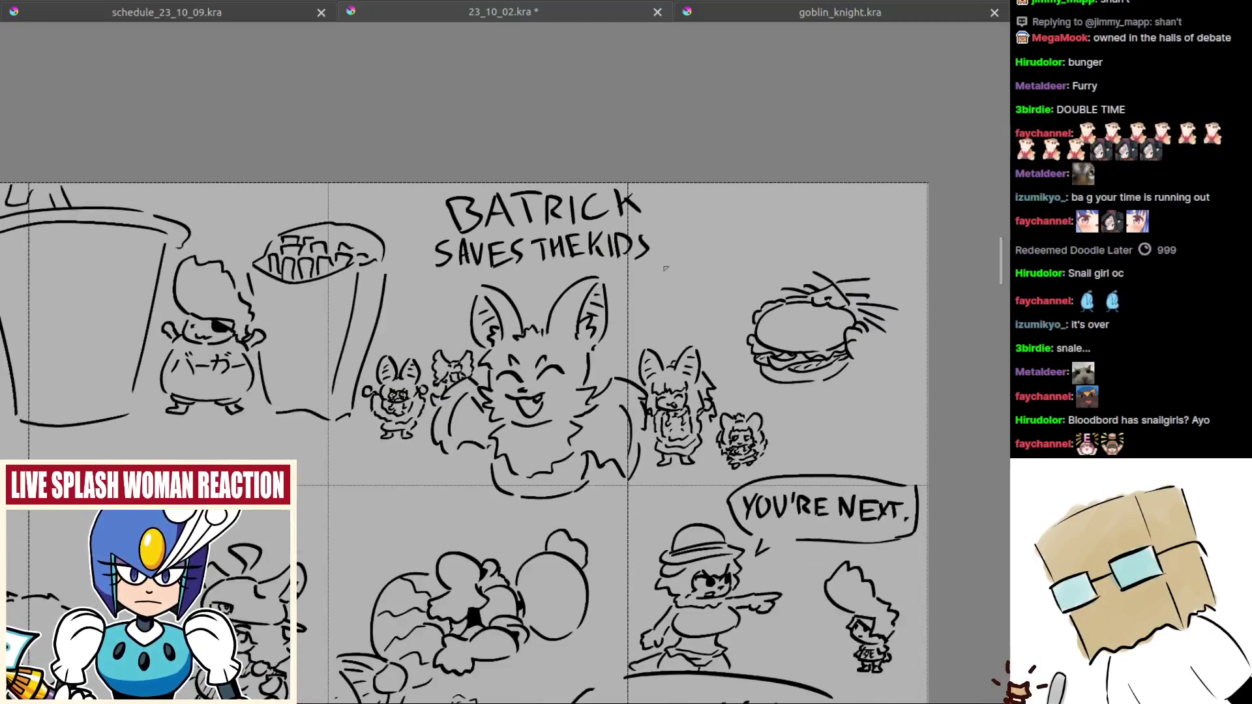
scroll(801, 269, "up", 4)
mouse_move(873, 286)
left_mouse_down()
mouse_move(624, 312)
mouse_move(648, 270)
left_mouse_up()
key("ctrl+z")
mouse_move(578, 303)
left_mouse_down()
mouse_move(662, 265)
mouse_move(725, 317)
left_mouse_up()
key("ctrl+z")
mouse_move(671, 261)
left_mouse_down()
mouse_move(728, 315)
mouse_move(710, 312)
left_mouse_up()
key("ctrl+z")
left_click_drag(647, 285, 657, 312)
key("ctrl+z")
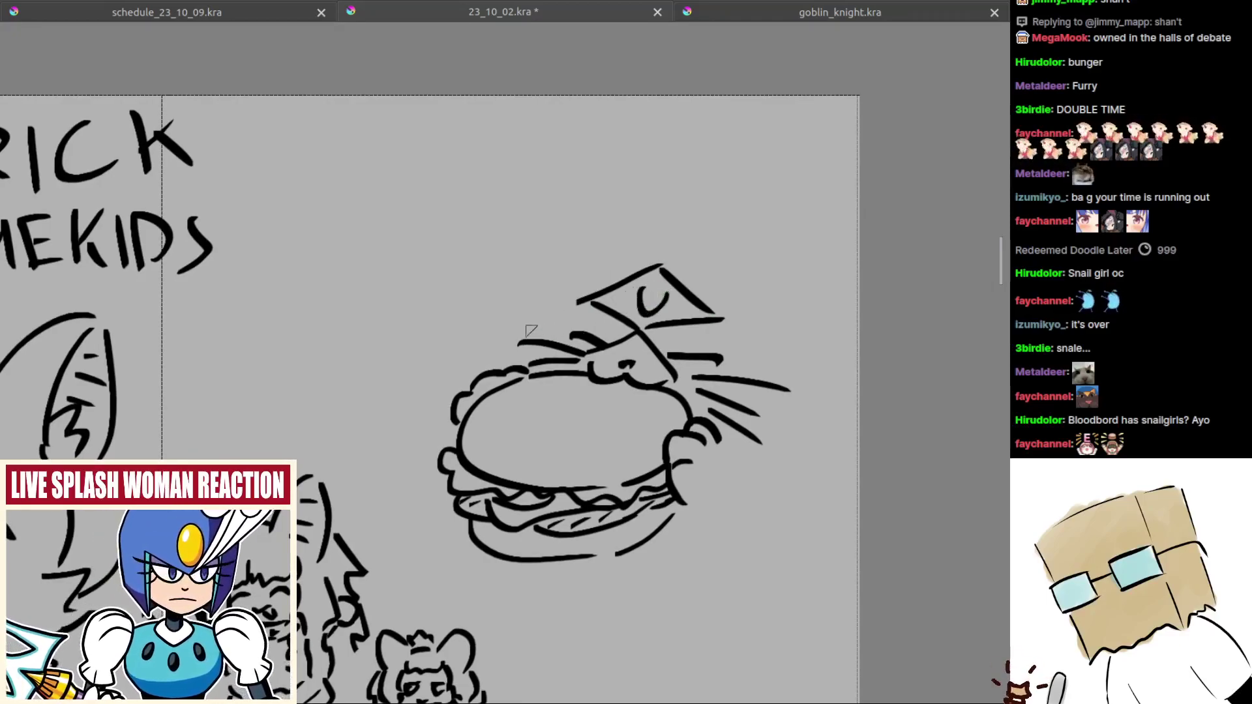
Step: Draw short upright strokes across the whiskers on both sides of the burger eater's face
left_click_drag(565, 309, 551, 356)
left_click_drag(724, 332, 710, 413)
key("ctrl+z")
key("ctrl+z")
left_click_drag(737, 330, 740, 423)
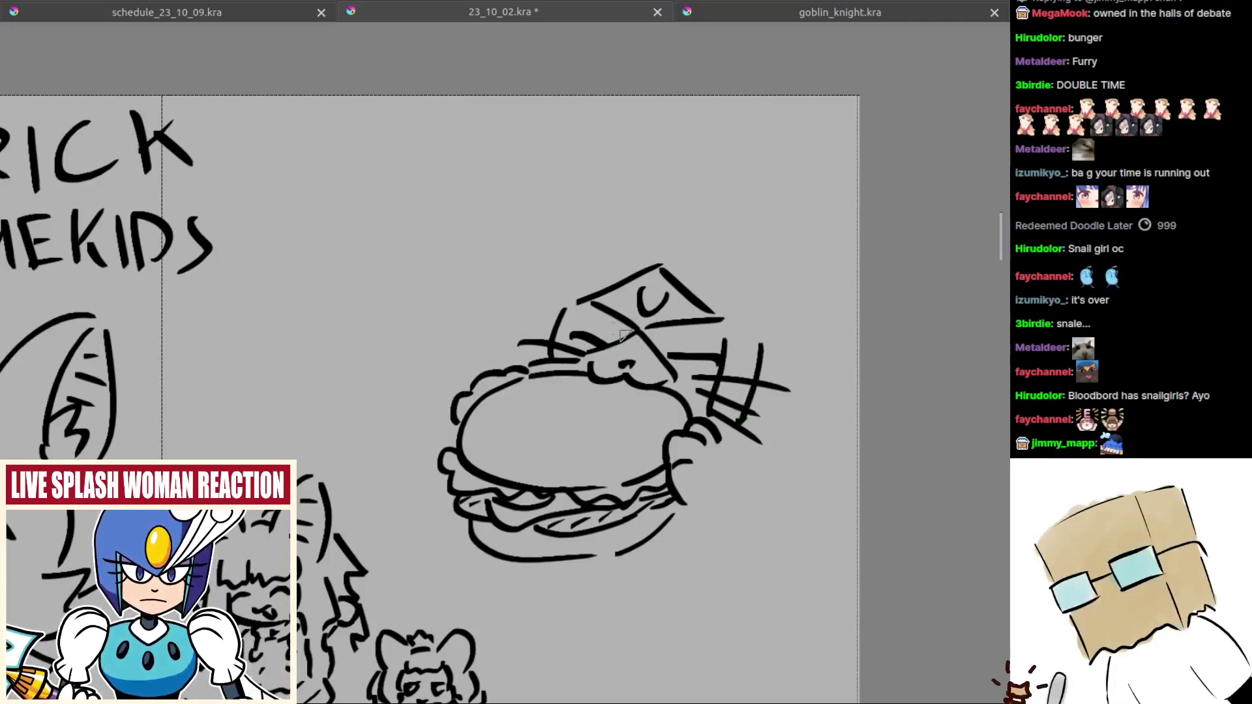
Step: Draw the curved top of the burger eater's head as two arcs over the eye, redoing strokes as needed
left_click_drag(620, 331, 648, 347)
left_click_drag(579, 317, 632, 265)
key("ctrl+z")
mouse_move(568, 334)
left_mouse_down()
mouse_move(626, 264)
mouse_move(693, 246)
mouse_move(794, 320)
left_mouse_up()
key("ctrl+z")
key("ctrl+z")
mouse_move(725, 260)
left_mouse_down()
mouse_move(818, 348)
mouse_move(828, 136)
mouse_move(840, 300)
left_mouse_up()
key("ctrl+z")
left_click_drag(665, 279, 679, 283)
key("ctrl+z")
mouse_move(581, 296)
left_mouse_down()
mouse_move(602, 216)
mouse_move(668, 159)
mouse_move(725, 255)
left_mouse_up()
key("ctrl+z")
key("ctrl+z")
Step: Draw two tall pointed ears with small notched tips on top of the burger eater's head
left_click_drag(599, 263, 695, 137)
left_click_drag(704, 141, 718, 242)
key("ctrl+z")
left_click_drag(662, 160, 682, 165)
left_click_drag(818, 177, 845, 181)
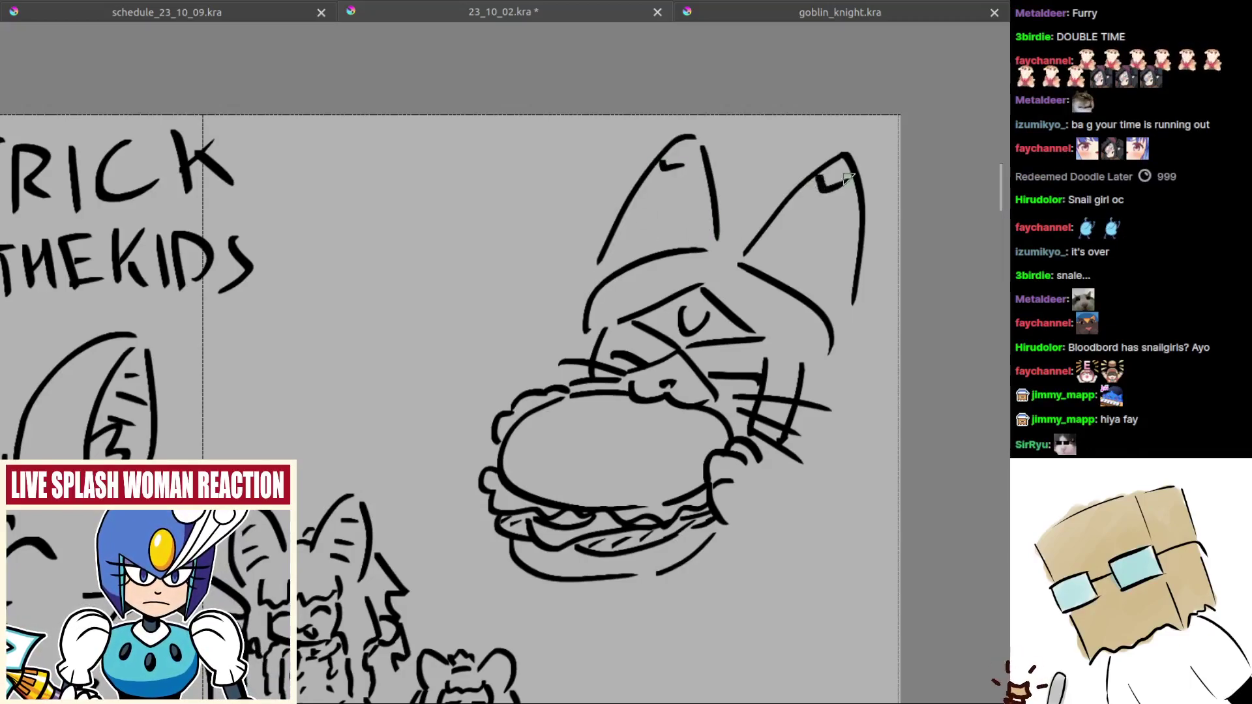
left_click_drag(814, 320, 768, 241)
left_click_drag(810, 288, 822, 354)
key("ctrl+z")
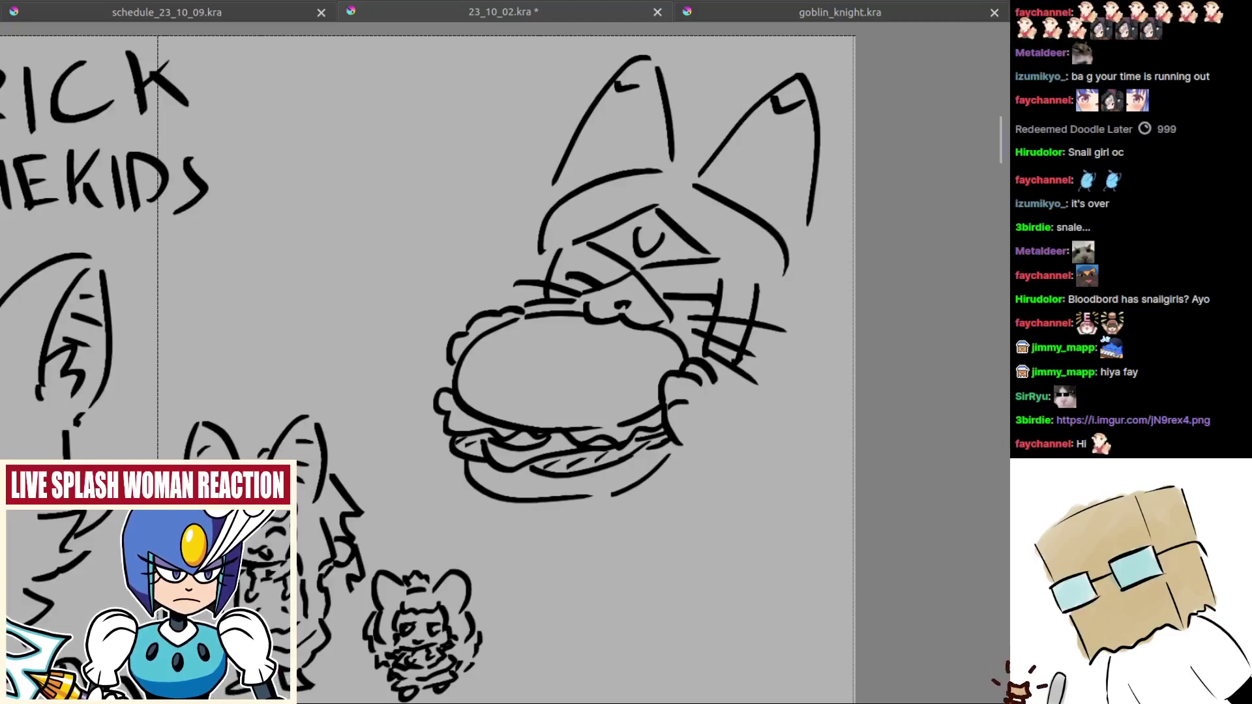
Step: Paste the snail woman reference picture with the large shell onto the lower part of the doodle grid
left_click_drag(423, 512, 813, 141)
left_click_drag(316, 366, 777, 117)
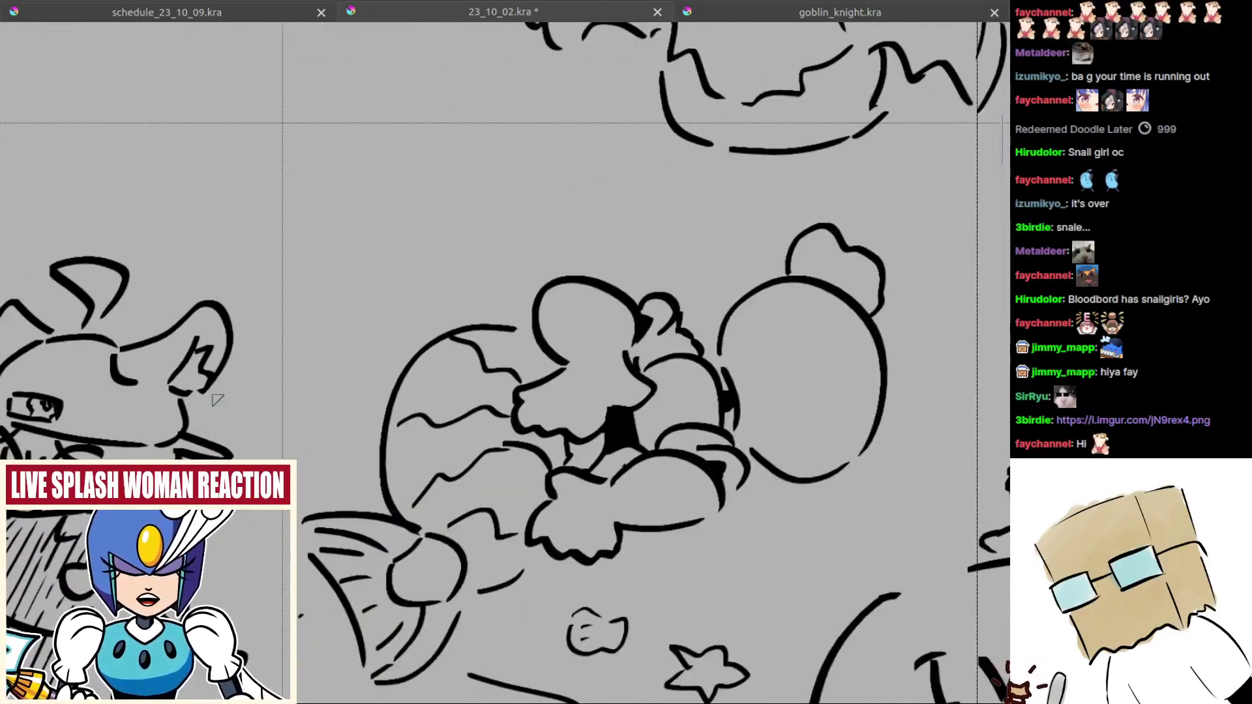
scroll(218, 394, "down", 5)
left_click_drag(218, 394, 635, 238)
left_click_drag(195, 423, 678, 326)
scroll(346, 483, "up", 3)
left_click_drag(302, 496, 588, 374)
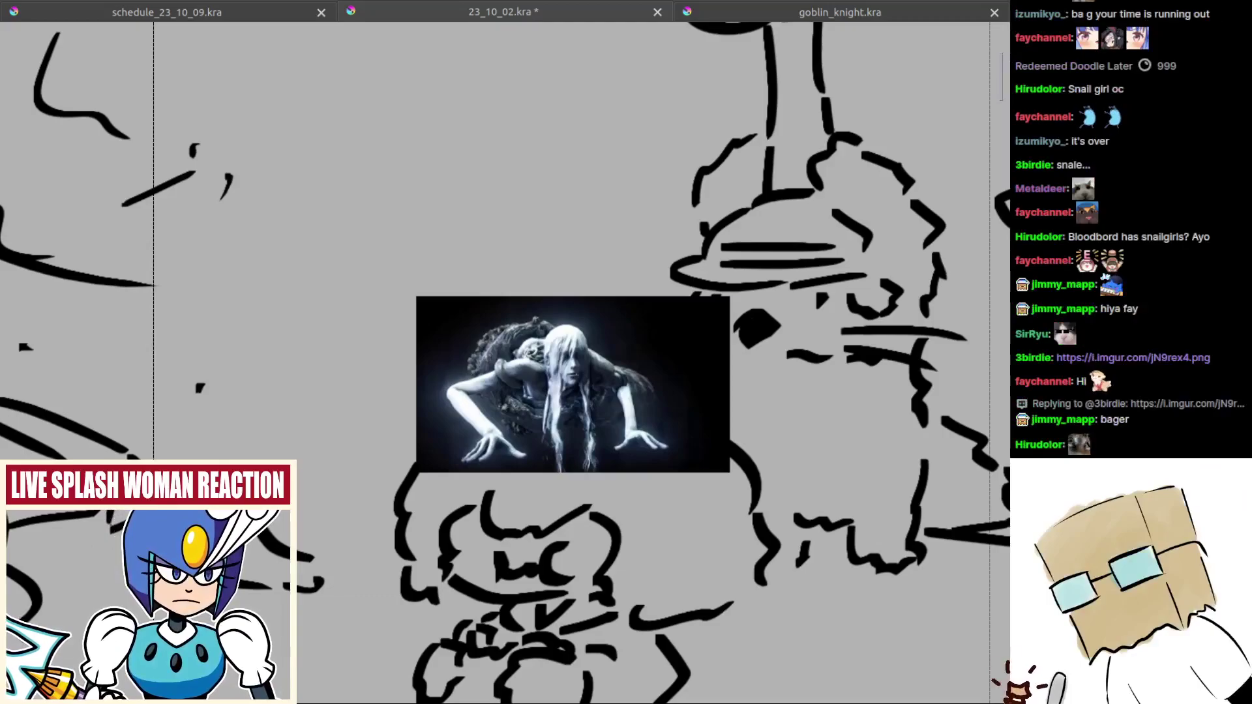
key("ctrl+v")
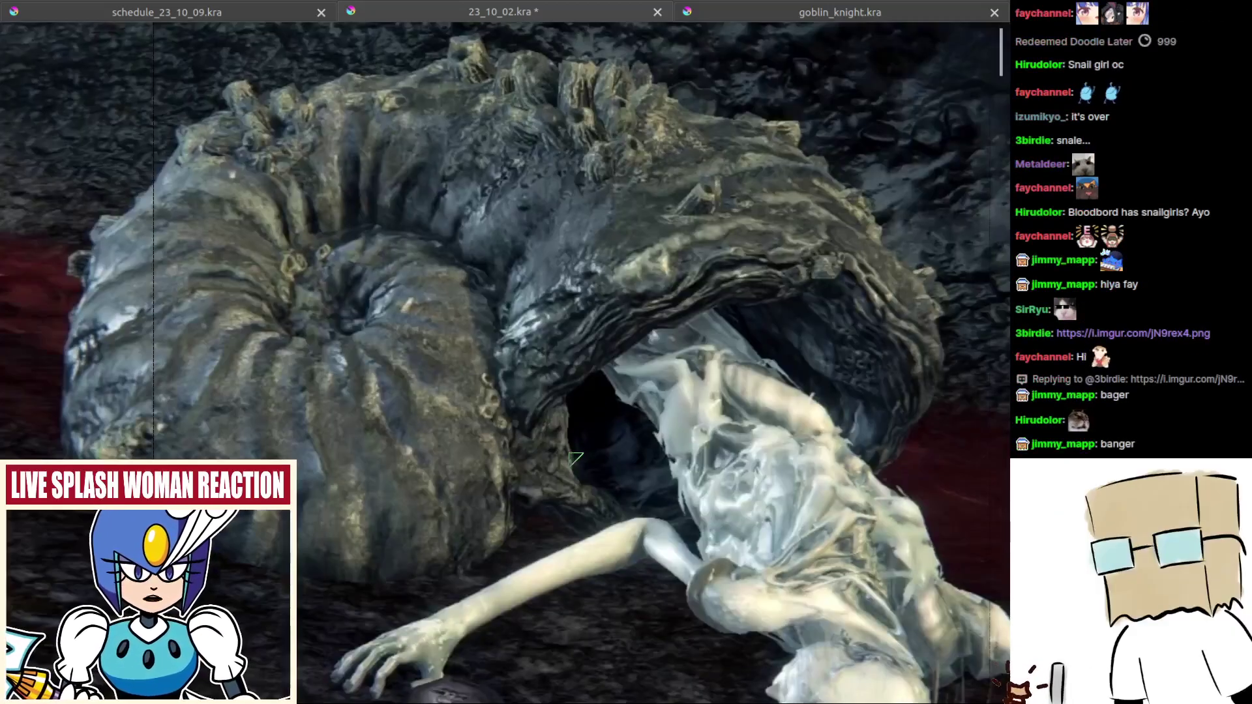
scroll(578, 486, "down", 3)
left_click_drag(879, 475, 855, 451)
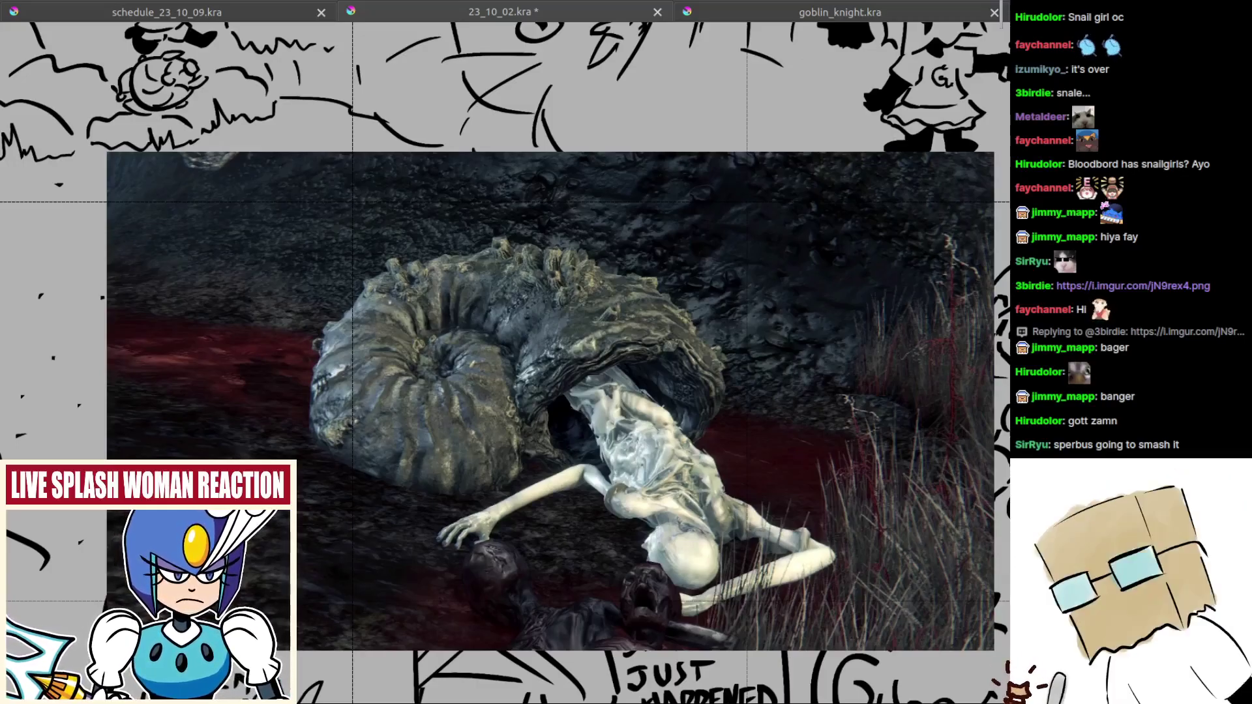
Step: Paste a second, smaller snail woman reference picture over the large one on the doodle grid
key("ctrl+v")
scroll(555, 457, "up", 2)
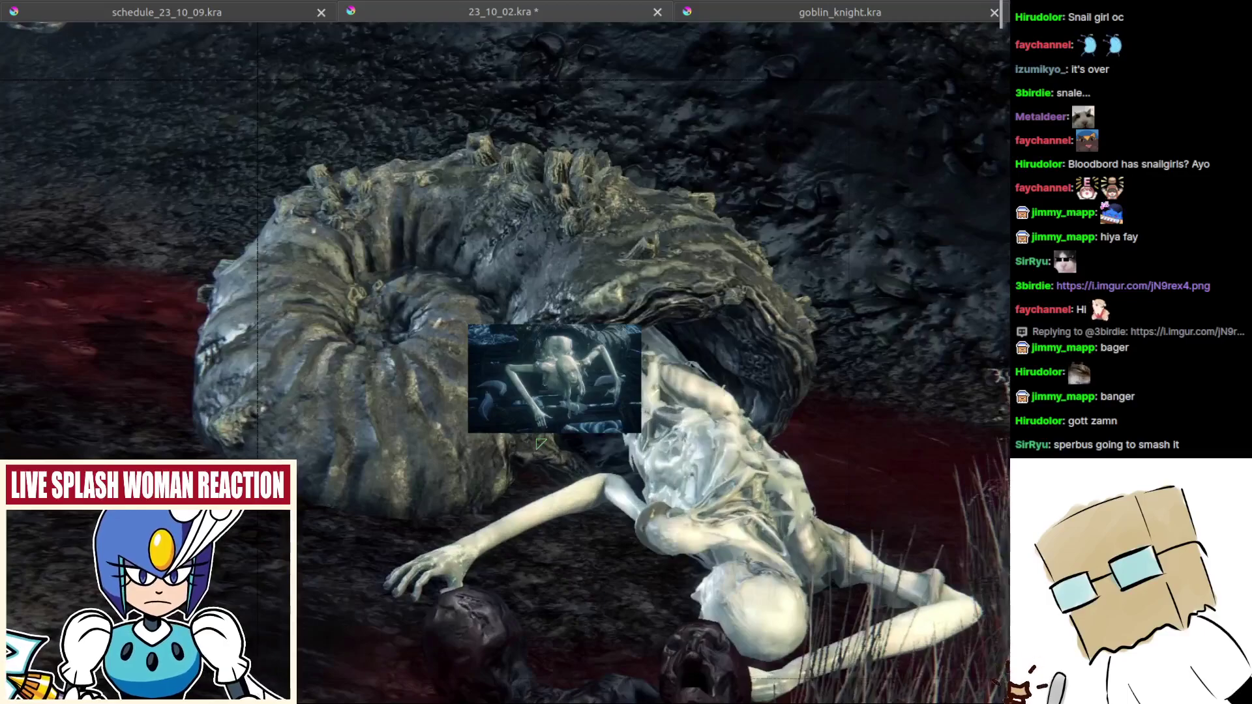
scroll(604, 494, "down", 2)
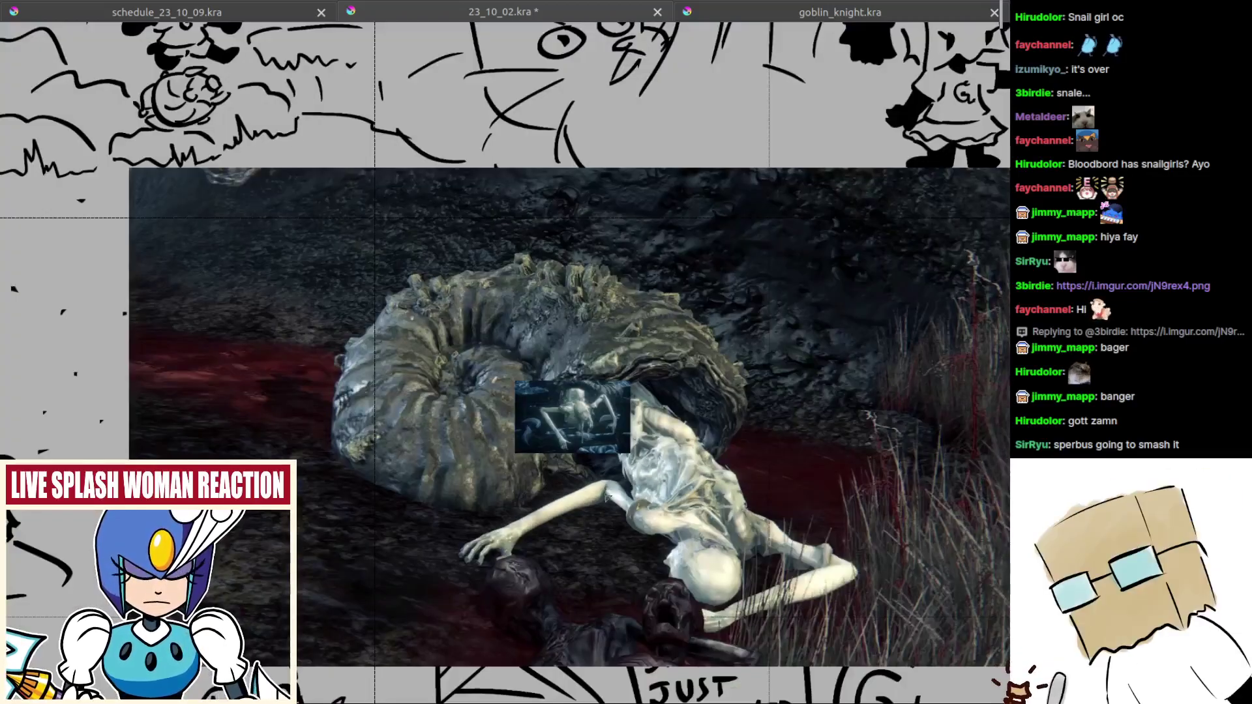
scroll(507, 473, "down", 2)
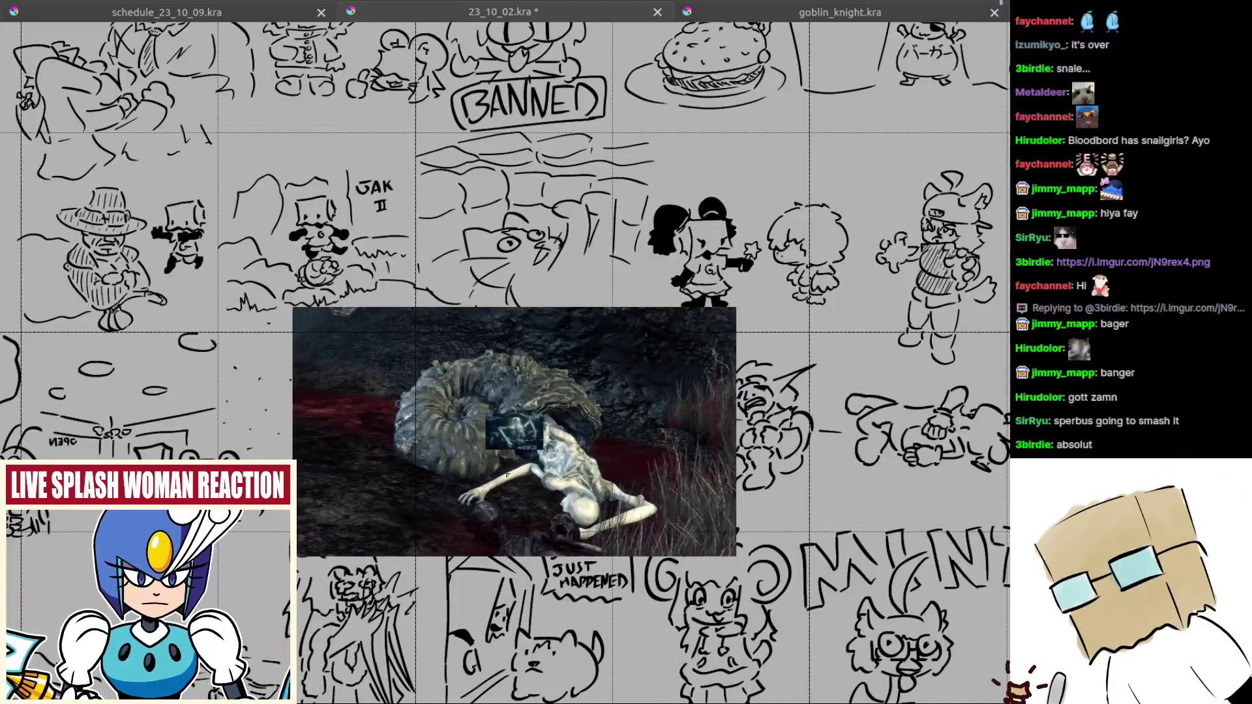
Step: Undo the pasted snail woman reference pictures on the doodle grid
key("ctrl+z")
left_click_drag(511, 478, 503, 477)
key("ctrl+z")
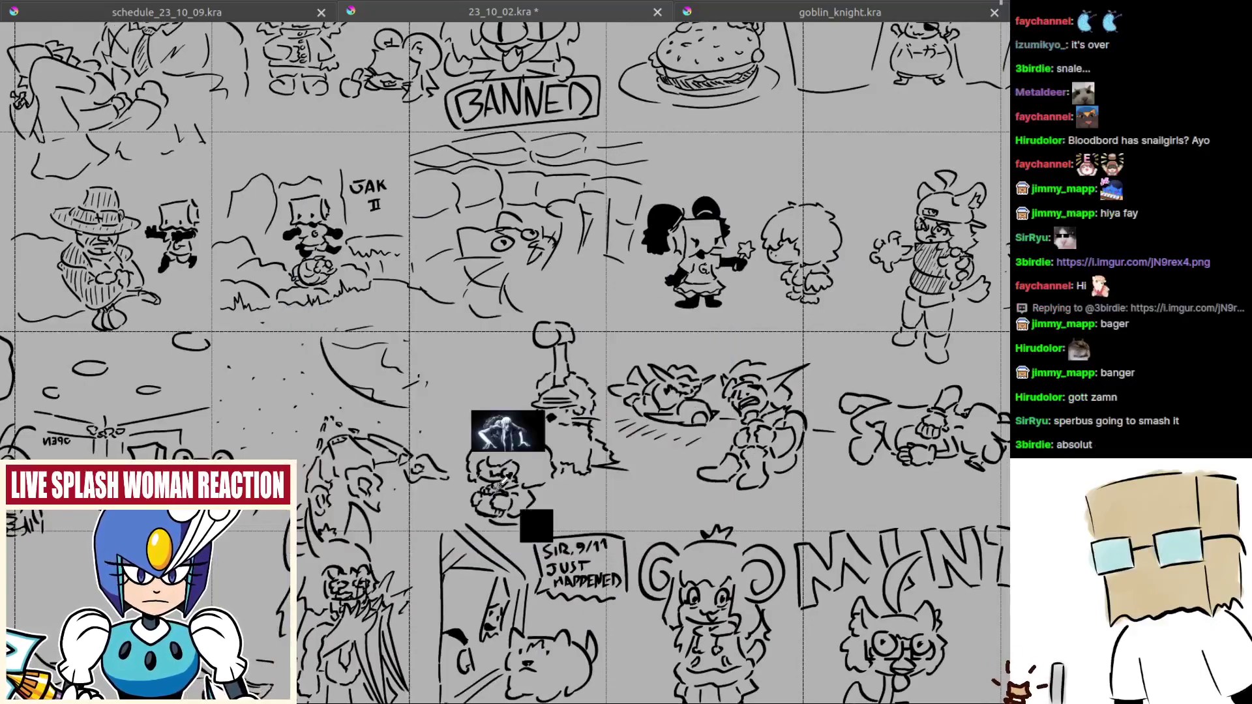
key("ctrl+z")
Step: Draw a long pointed sleeve opening hanging below the burger eater's paw, with a short crease inside it
scroll(770, 427, "down", 2)
left_click_drag(769, 427, 369, 493)
scroll(672, 300, "up", 5)
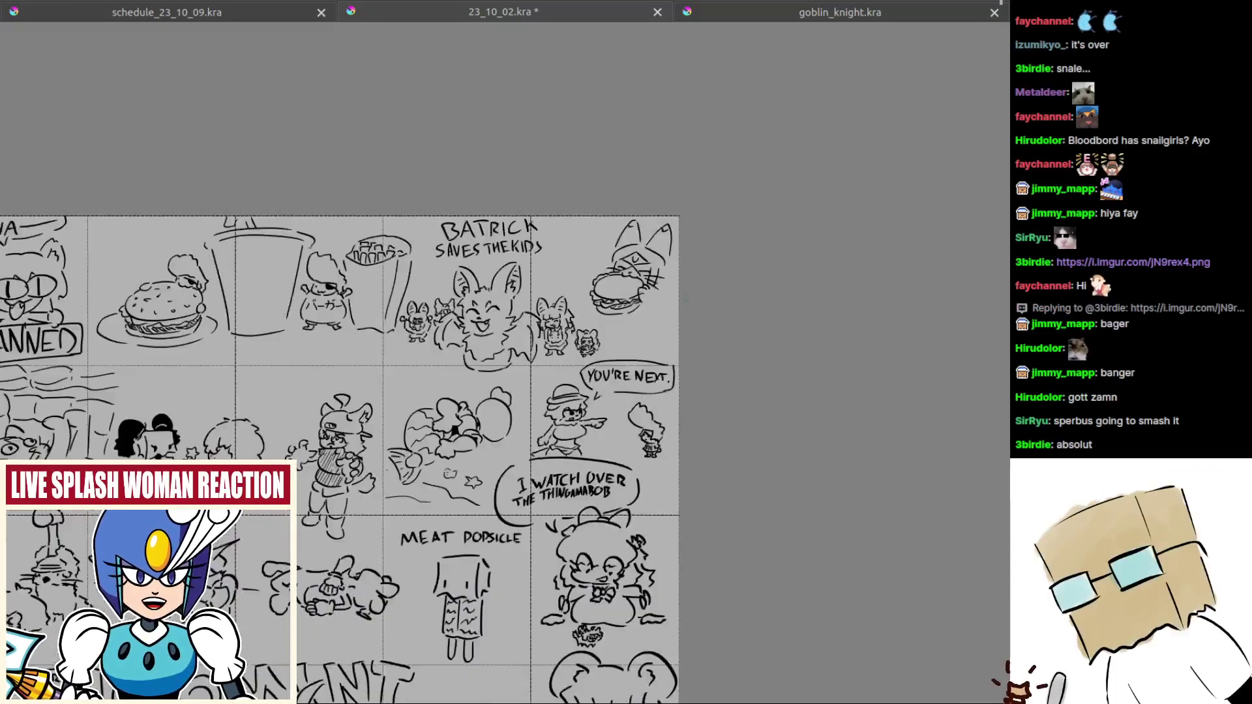
left_click_drag(710, 381, 712, 387)
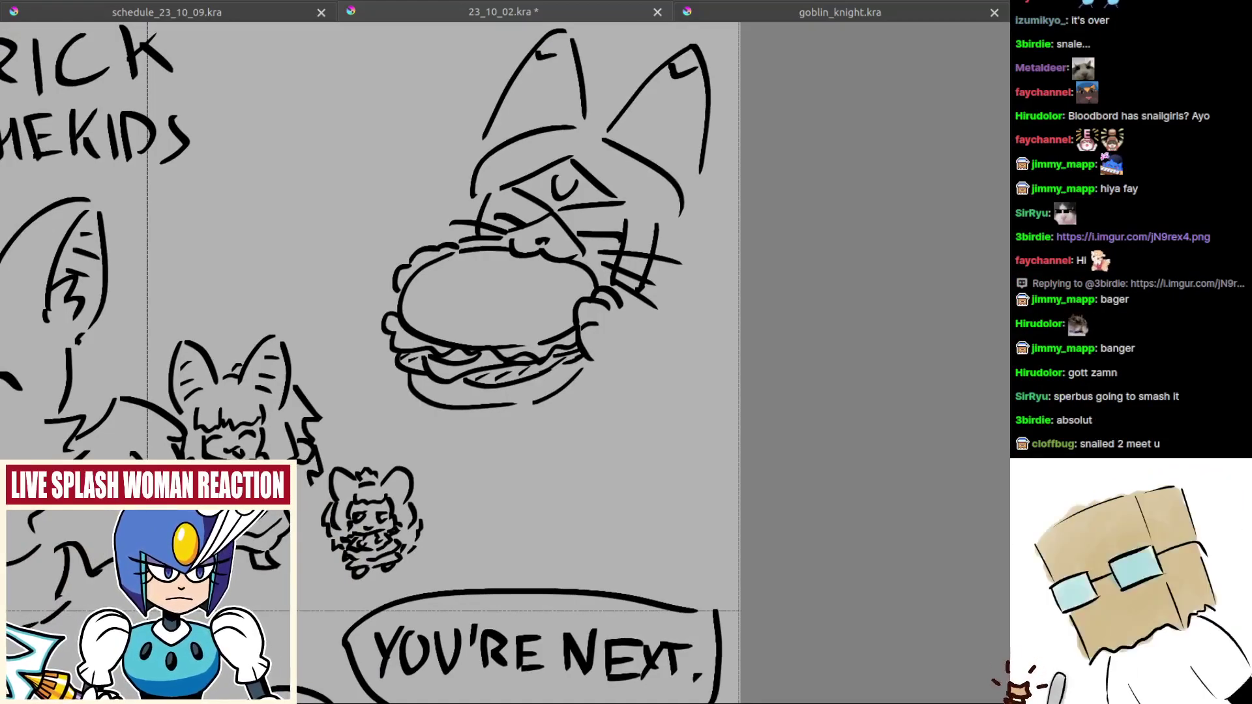
scroll(611, 436, "up", 2)
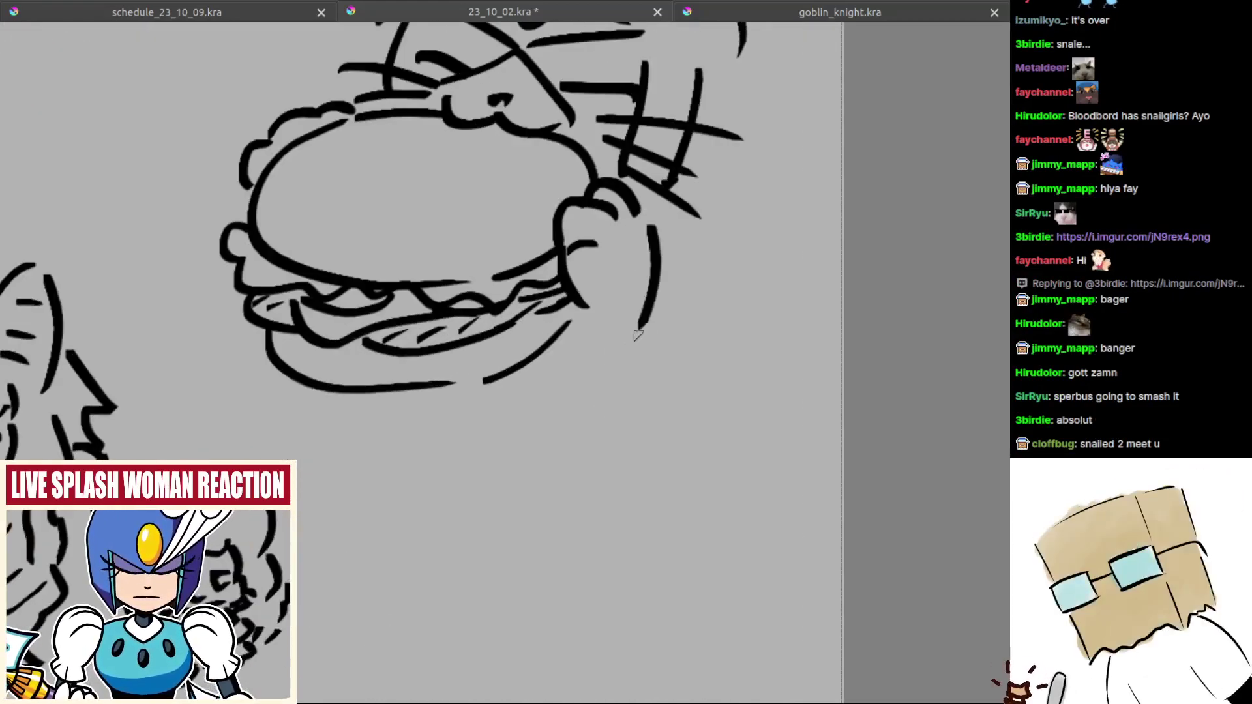
left_click_drag(632, 232, 614, 397)
left_click_drag(582, 320, 613, 391)
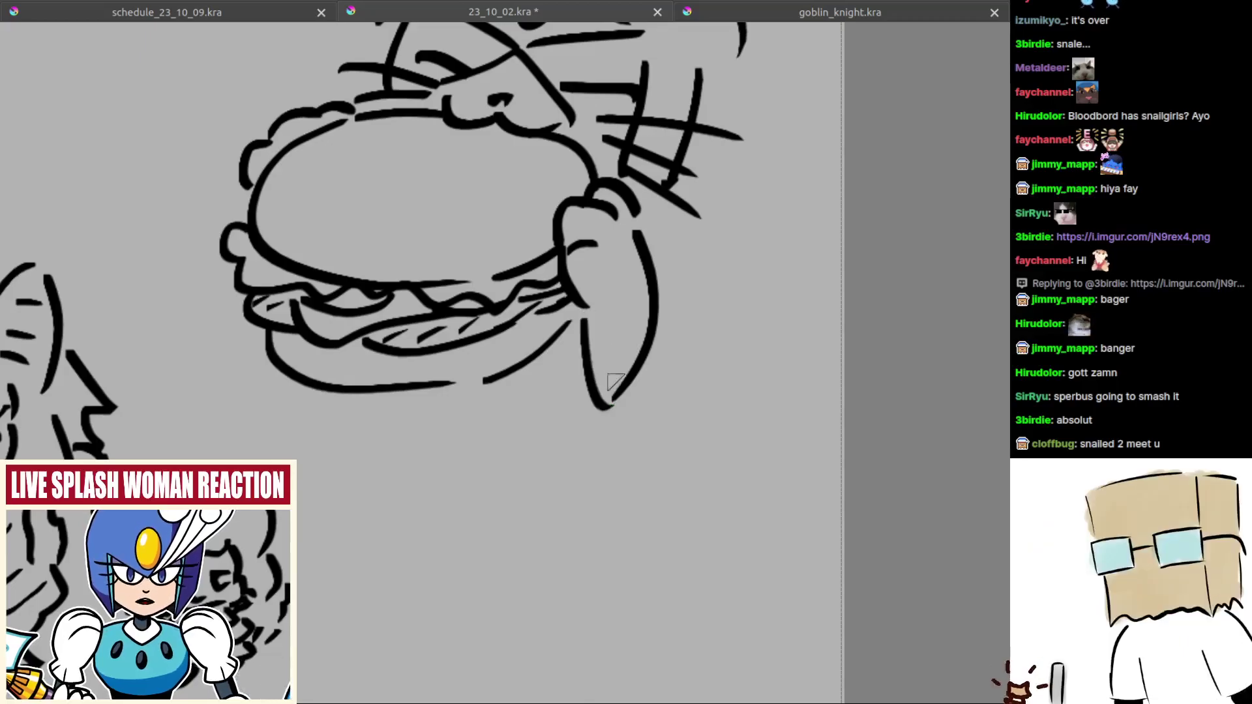
left_click_drag(591, 313, 621, 339)
Step: Draw the sleeve's fold line, long outer edge and curved hem behind the burger eater's paw
scroll(621, 339, "up", 2)
left_click_drag(655, 299, 697, 386)
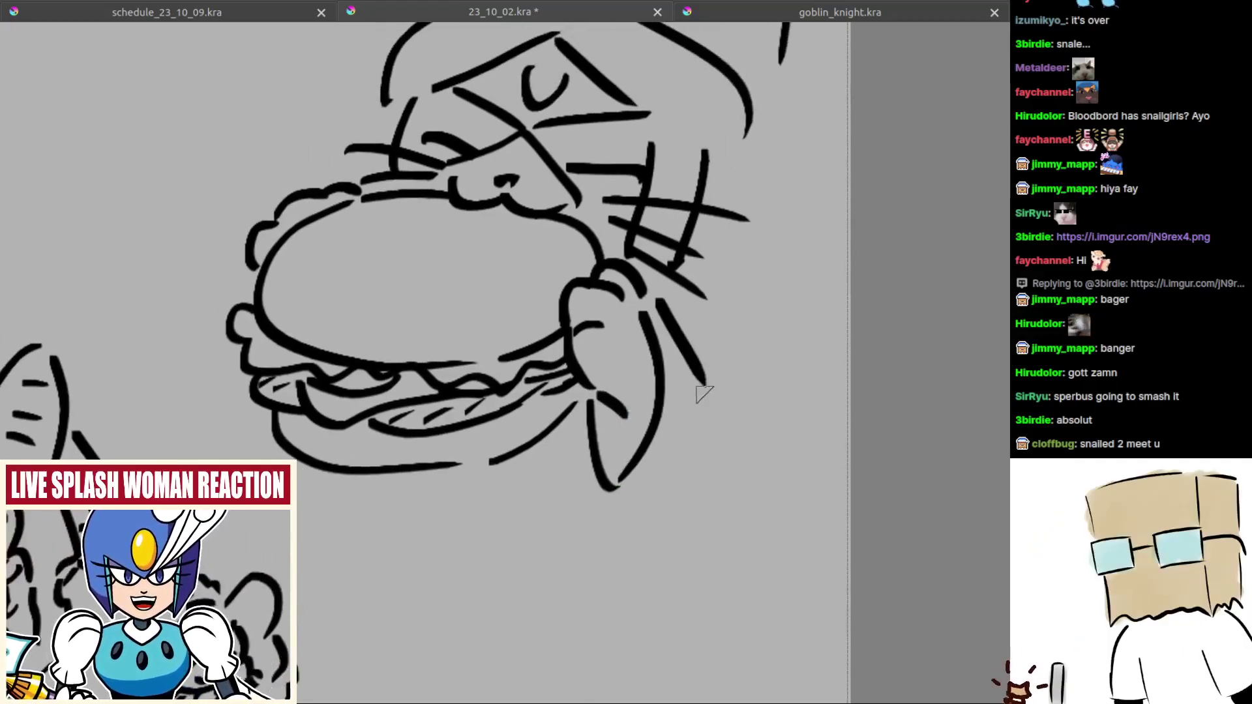
left_click_drag(712, 310, 753, 464)
left_click_drag(632, 487, 724, 466)
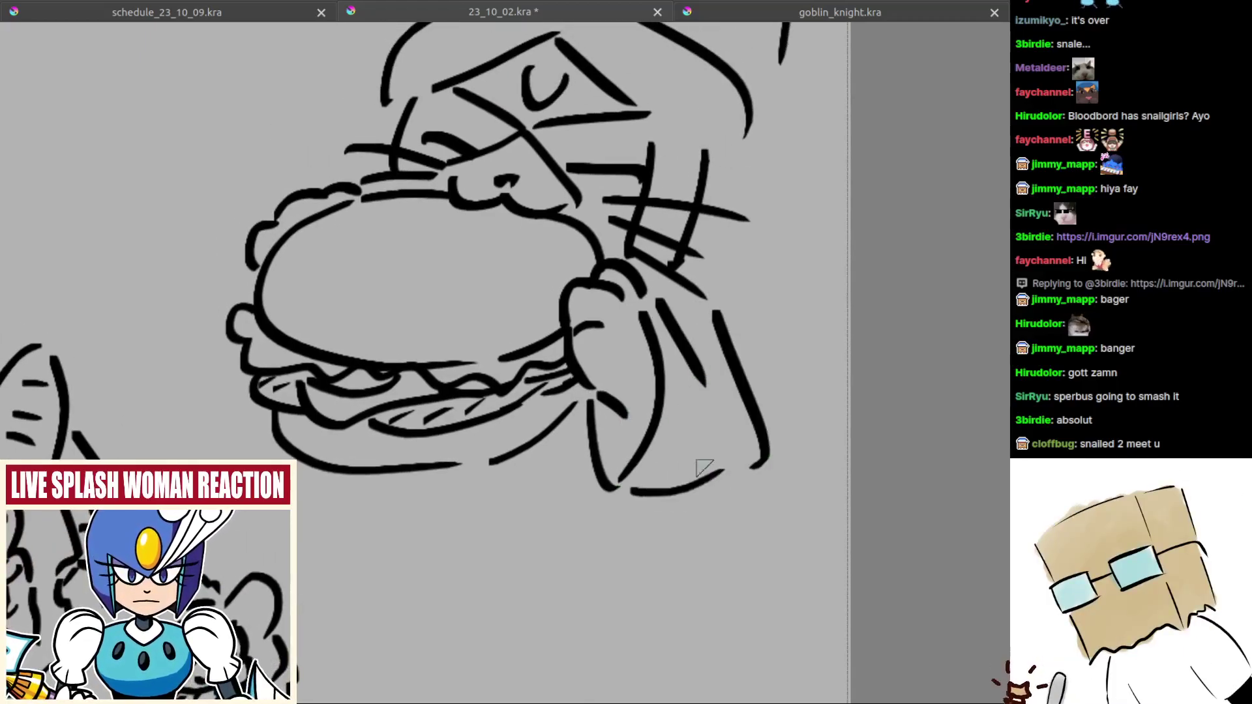
Step: Draw jagged cheek fur beside the burger eater's whiskers and add short strokes at the face's edge, redoing strokes as needed
scroll(731, 391, "up", 2)
key("ctrl+z")
mouse_move(759, 217)
left_mouse_down()
mouse_move(775, 316)
mouse_move(763, 293)
mouse_move(770, 319)
mouse_move(735, 352)
left_mouse_up()
key("ctrl+z")
key("ctrl+z")
left_click_drag(553, 251, 682, 342)
mouse_move(534, 272)
left_mouse_down()
mouse_move(516, 320)
mouse_move(528, 321)
left_mouse_up()
key("ctrl+z")
left_click_drag(584, 226, 512, 371)
left_click_drag(512, 457, 573, 399)
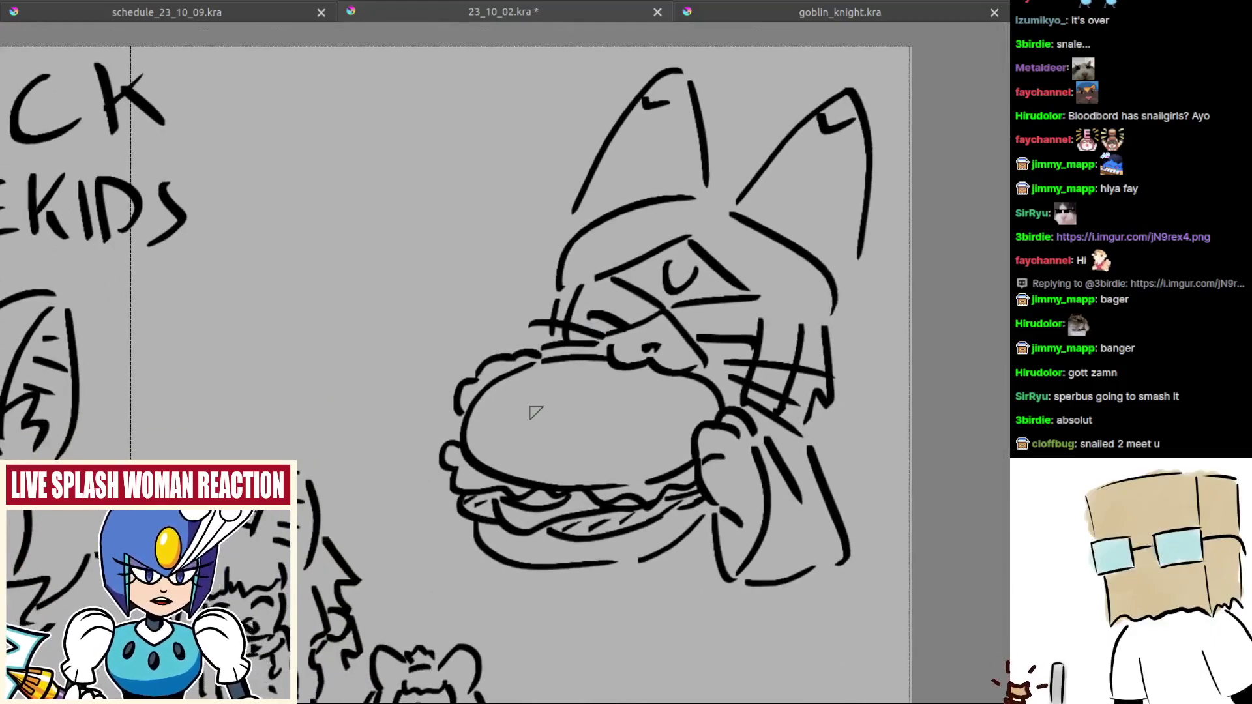
Step: Draw the chest line below the burger and two slanted back lines beneath the sleeve, redoing strokes as needed
left_click_drag(581, 496, 540, 407)
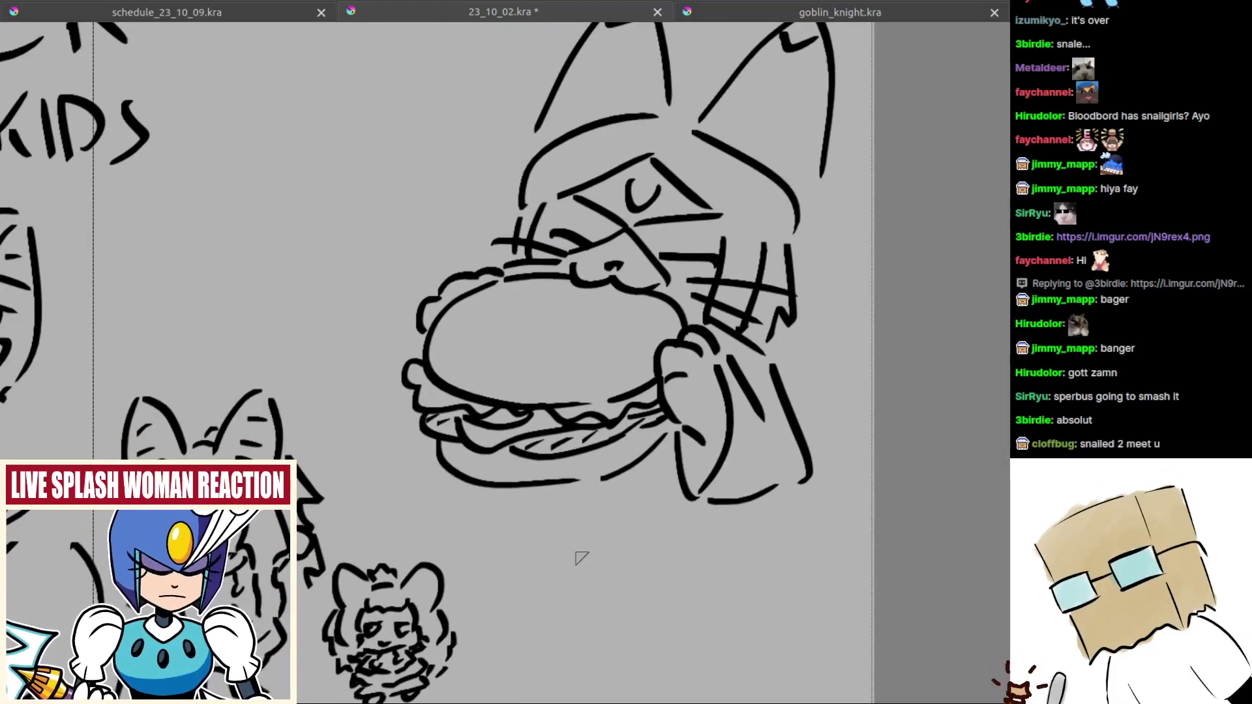
left_click_drag(564, 489, 546, 544)
left_click_drag(744, 511, 770, 592)
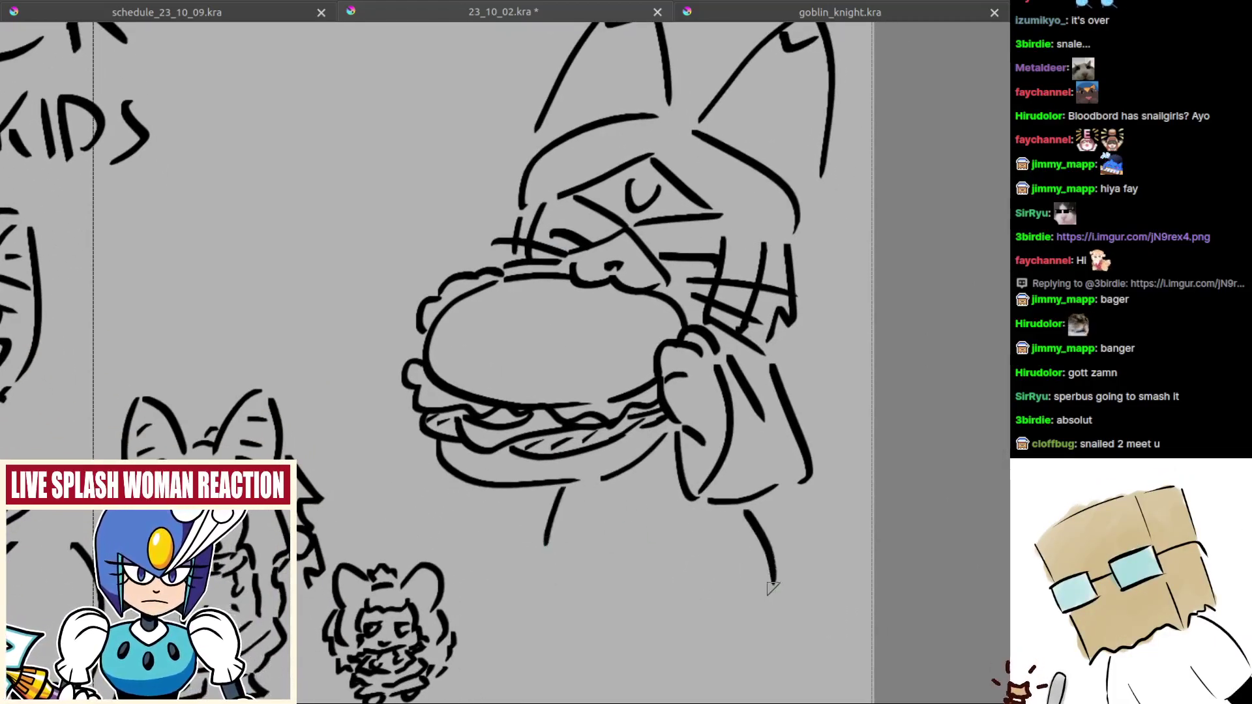
key("ctrl+z")
mouse_move(743, 511)
left_mouse_down()
mouse_move(772, 573)
mouse_move(733, 559)
left_mouse_up()
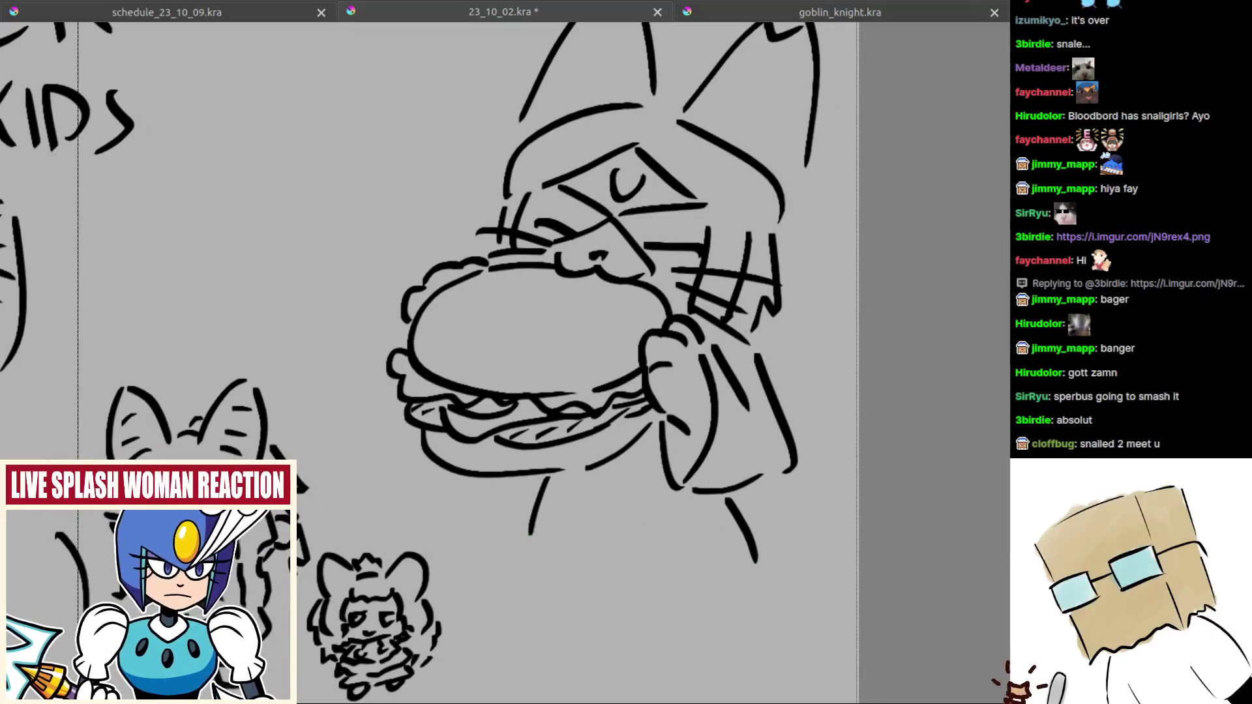
key("ctrl+z")
left_click_drag(701, 498, 756, 576)
key("ctrl+z")
left_click_drag(768, 494, 792, 601)
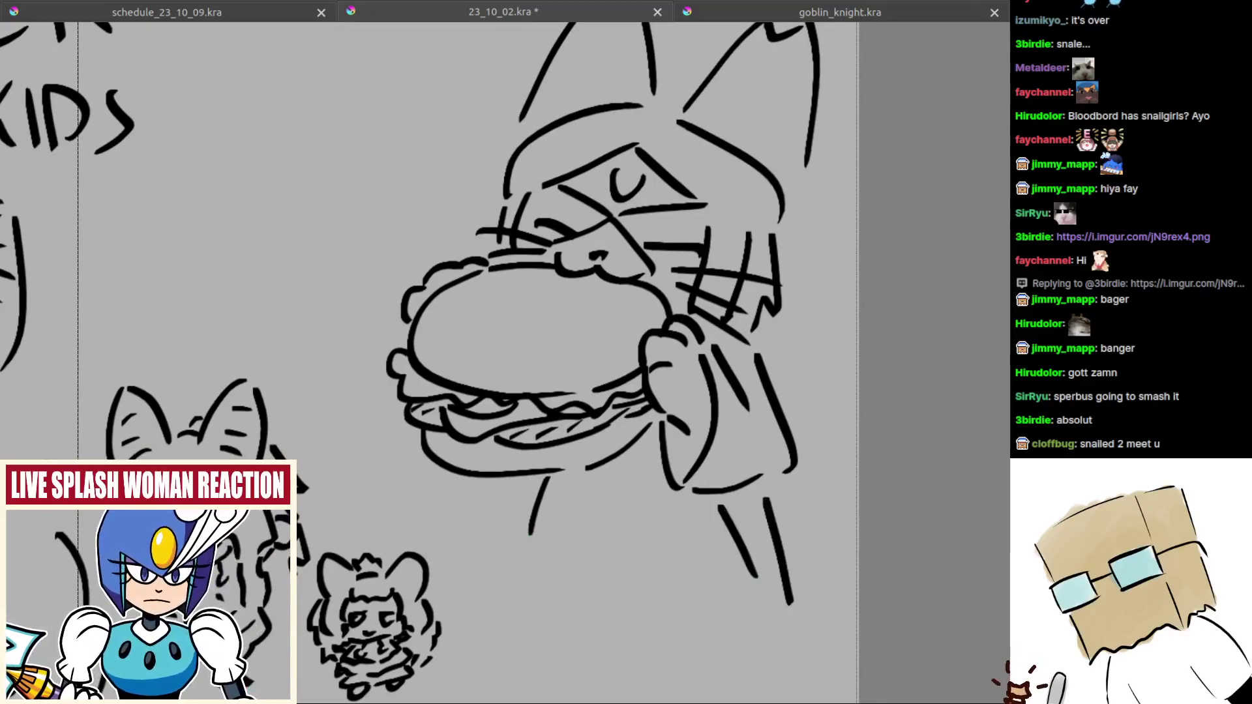
Step: Draw a round pendant with a small bead beside it under the burger and fill both with hatching
scroll(577, 483, "up", 2)
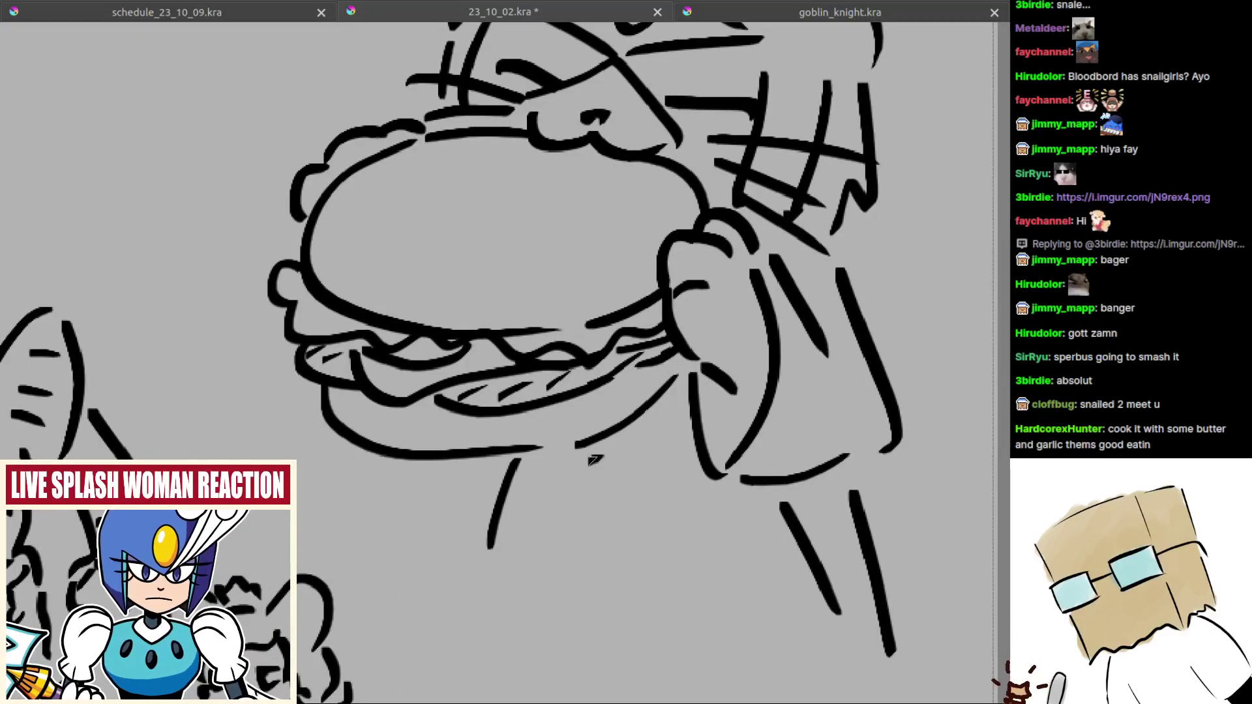
mouse_move(610, 459)
left_mouse_down()
mouse_move(645, 469)
mouse_move(659, 424)
mouse_move(632, 445)
left_mouse_up()
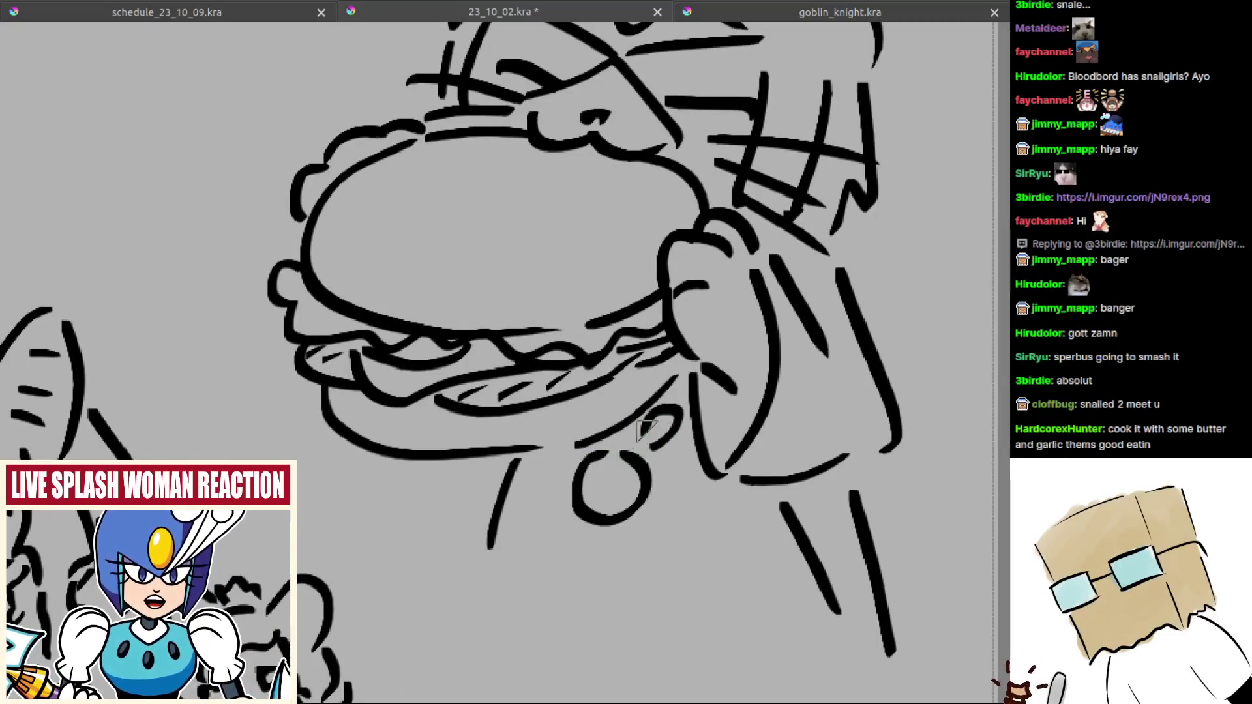
mouse_move(582, 499)
left_mouse_down()
mouse_move(593, 480)
mouse_move(616, 496)
mouse_move(659, 427)
mouse_move(643, 444)
left_mouse_up()
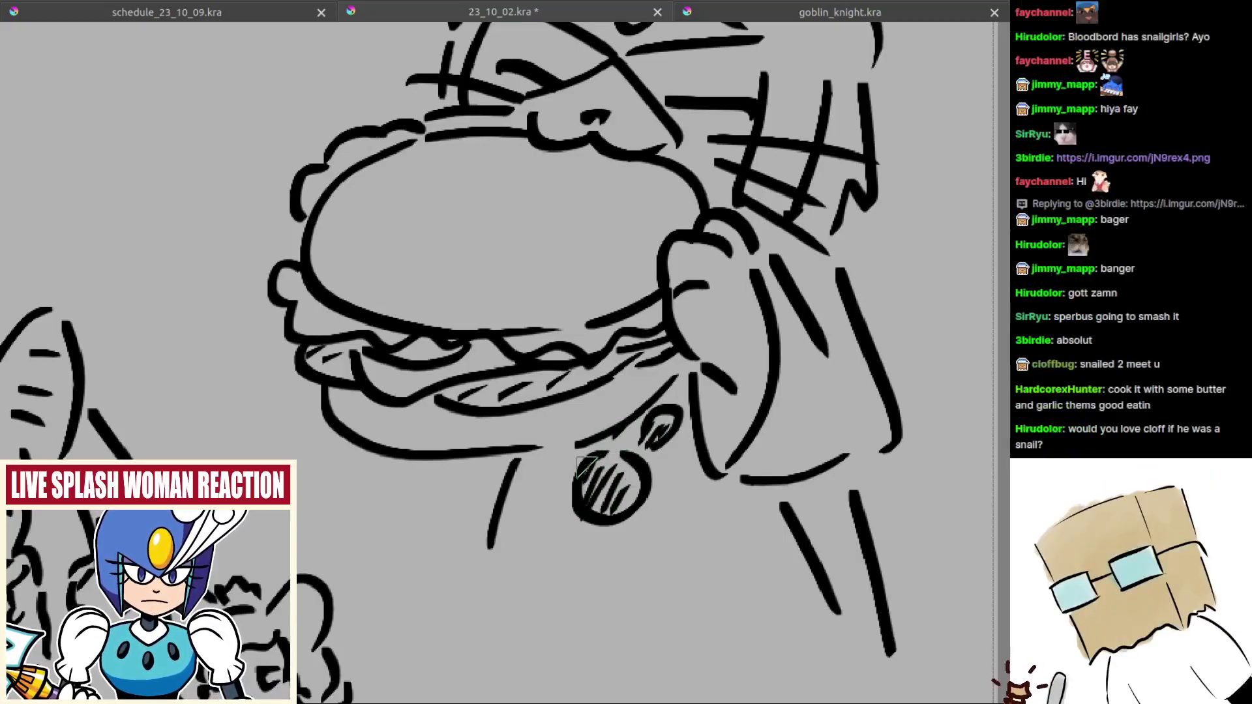
Step: Scatter small sesame seed marks over the top bun of the held burger
scroll(645, 443, "down", 3)
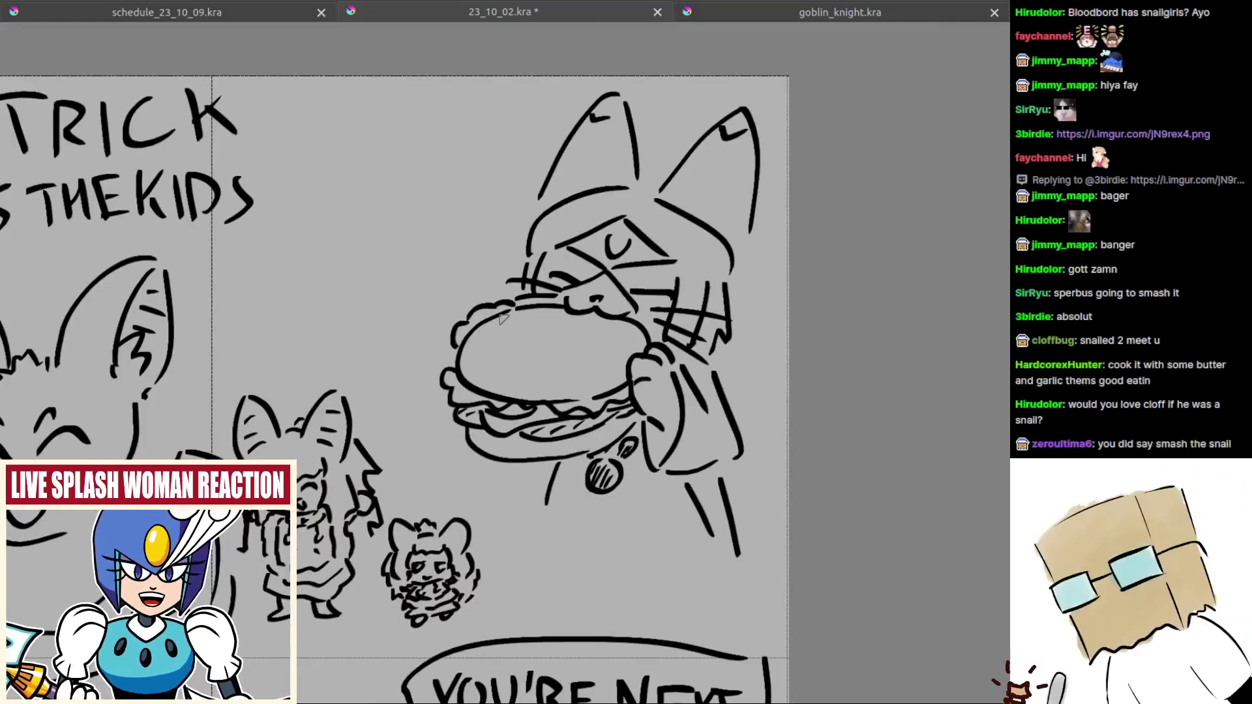
mouse_move(482, 345)
left_mouse_down()
mouse_move(502, 335)
mouse_move(498, 367)
mouse_move(586, 374)
left_mouse_up()
mouse_move(600, 361)
left_mouse_down()
mouse_move(615, 364)
mouse_move(582, 337)
mouse_move(536, 339)
left_mouse_up()
left_click_drag(526, 313, 533, 318)
left_click_drag(607, 330, 622, 334)
Step: Draw the burger eater's curved lower belly and the hip line running into an inner leg stroke
mouse_move(575, 493)
left_mouse_down()
mouse_move(546, 462)
mouse_move(571, 446)
mouse_move(548, 501)
left_mouse_up()
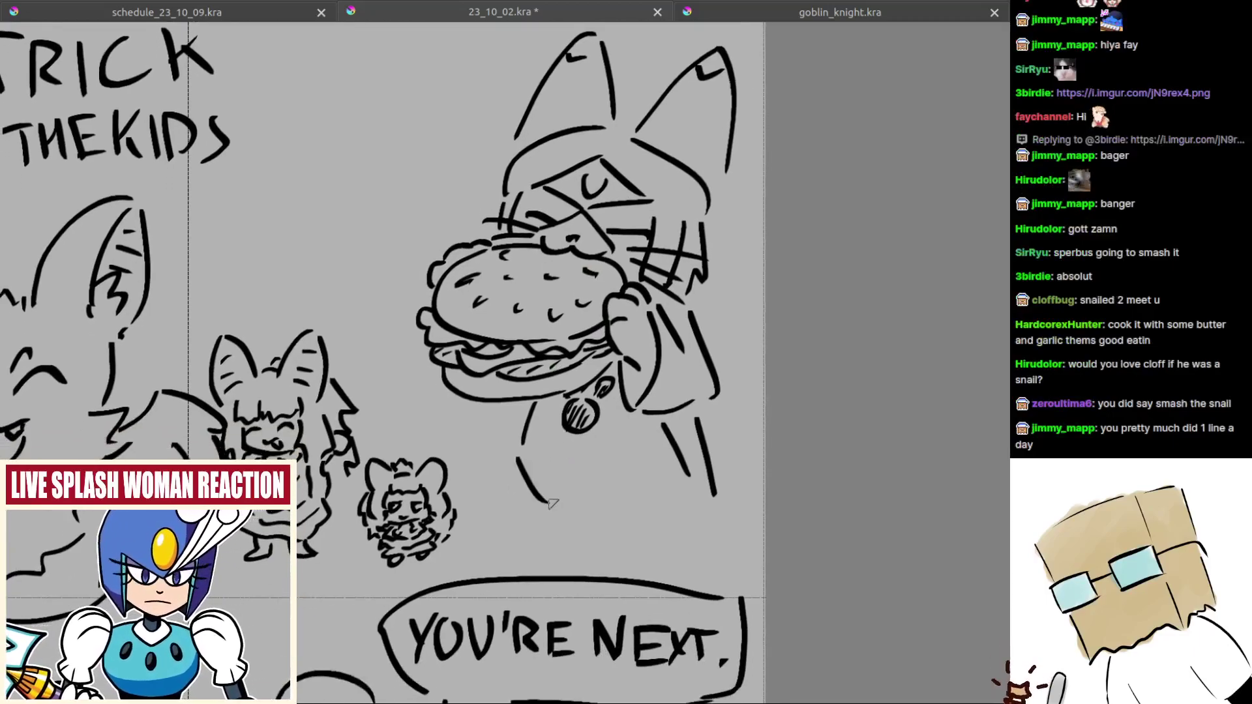
mouse_move(651, 460)
left_mouse_down()
mouse_move(599, 514)
mouse_move(621, 559)
left_mouse_up()
left_click_drag(698, 497, 699, 541)
key("ctrl+z")
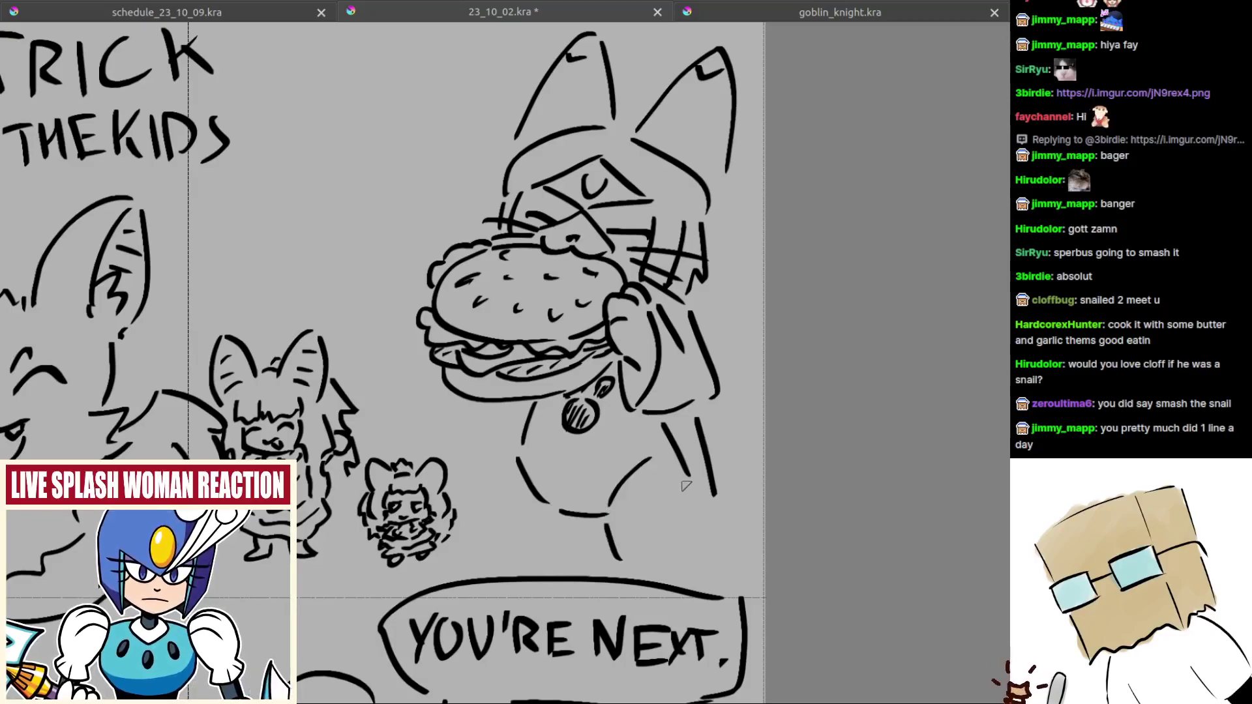
Step: Draw the outer and inner lines of the burger eater's legs down to the cell's lower edge, redoing strokes as needed
left_click_drag(687, 484, 688, 553)
mouse_move(506, 483)
left_mouse_down()
mouse_move(503, 528)
mouse_move(529, 553)
left_mouse_up()
key("ctrl+z")
key("ctrl+z")
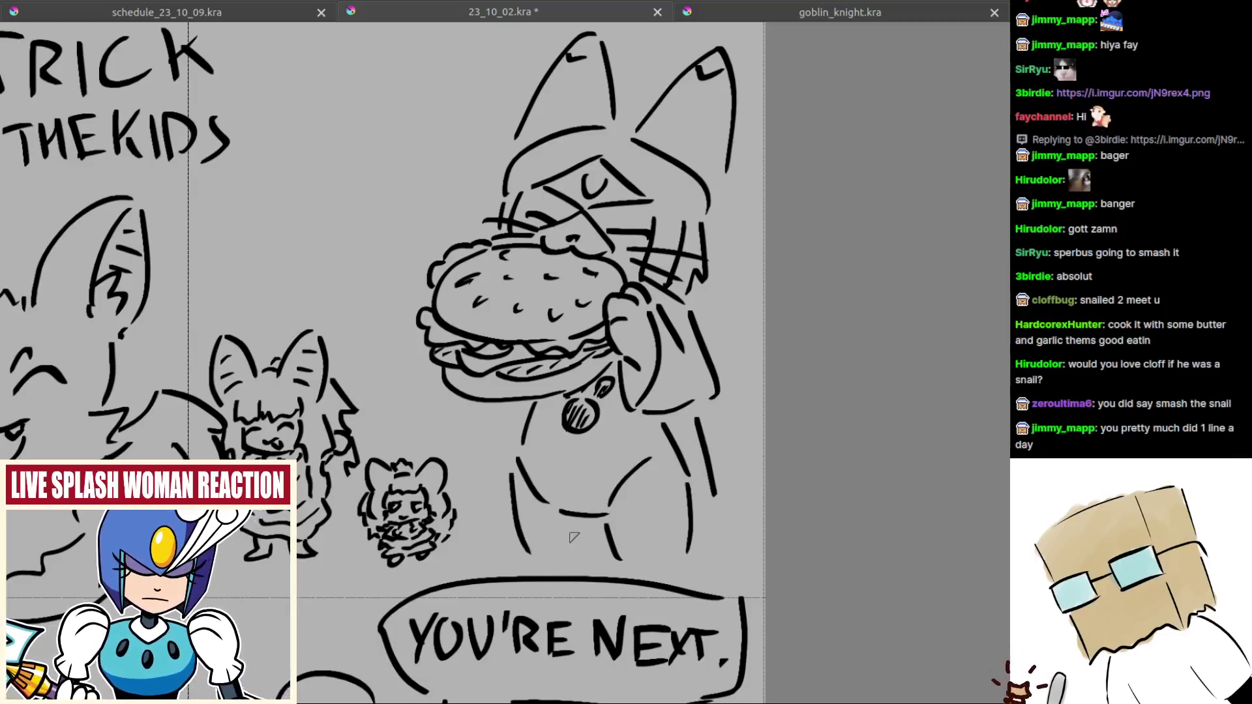
key("ctrl+z")
mouse_move(586, 522)
left_mouse_down()
mouse_move(579, 551)
mouse_move(551, 568)
left_mouse_up()
key("ctrl+z")
mouse_move(557, 498)
left_mouse_down()
mouse_move(547, 455)
mouse_move(537, 495)
left_mouse_up()
Step: Draw small hatched stripe markings on both sides of the burger eater's torso
mouse_move(708, 422)
left_mouse_down()
mouse_move(647, 435)
mouse_move(671, 423)
mouse_move(677, 441)
mouse_move(712, 438)
left_mouse_up()
key("ctrl+z")
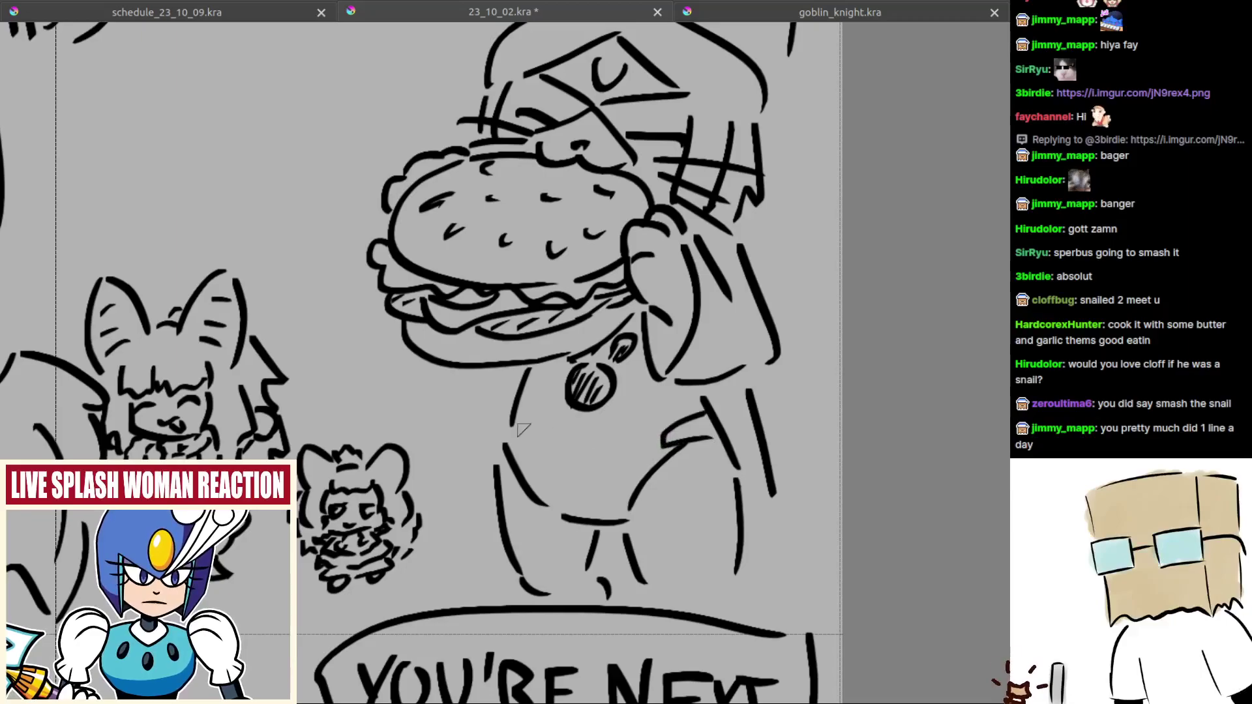
left_click_drag(526, 405, 546, 434)
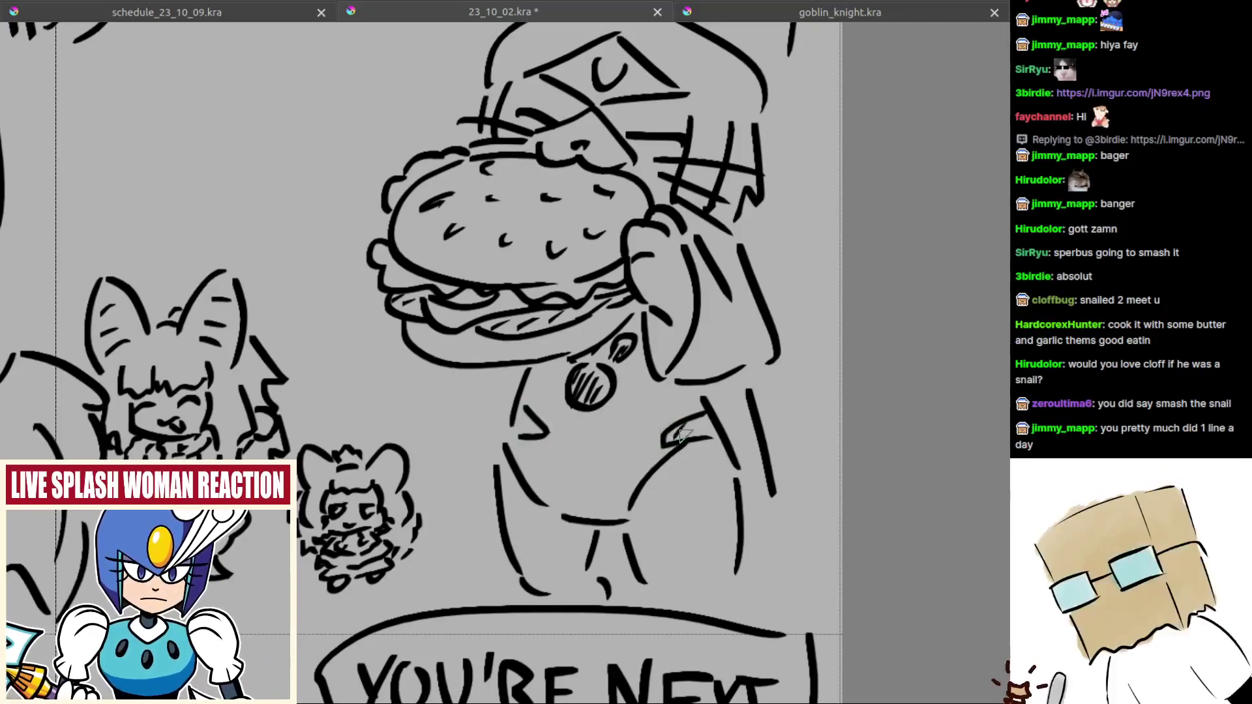
left_click_drag(683, 436, 704, 432)
mouse_move(510, 427)
left_mouse_down()
mouse_move(493, 409)
mouse_move(525, 400)
mouse_move(524, 432)
left_mouse_up()
left_click_drag(540, 422, 534, 436)
scroll(548, 438, "down", 2)
scroll(673, 455, "up", 1)
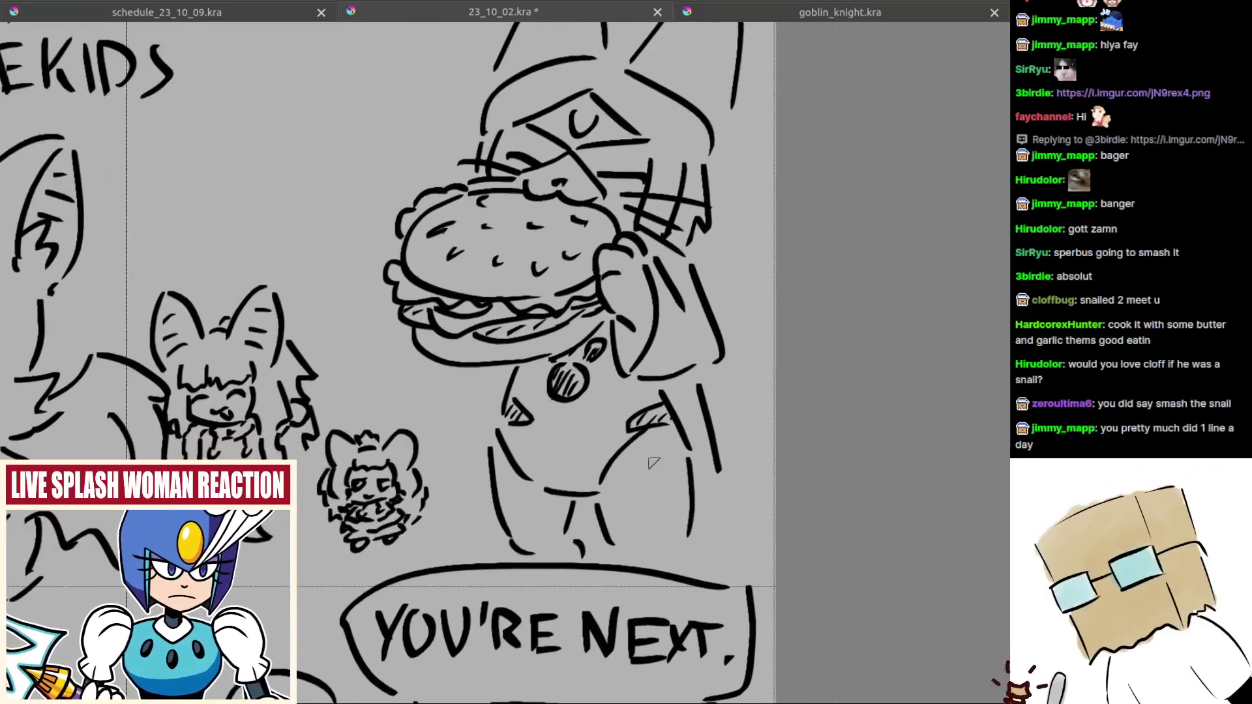
Step: Add hatched stripe markings along the outer edges of the burger eater's legs
mouse_move(678, 459)
left_mouse_down()
mouse_move(641, 487)
mouse_move(678, 484)
mouse_move(641, 480)
mouse_move(686, 462)
left_mouse_up()
mouse_move(642, 521)
left_mouse_down()
mouse_move(685, 512)
mouse_move(691, 534)
left_mouse_up()
key("ctrl+z")
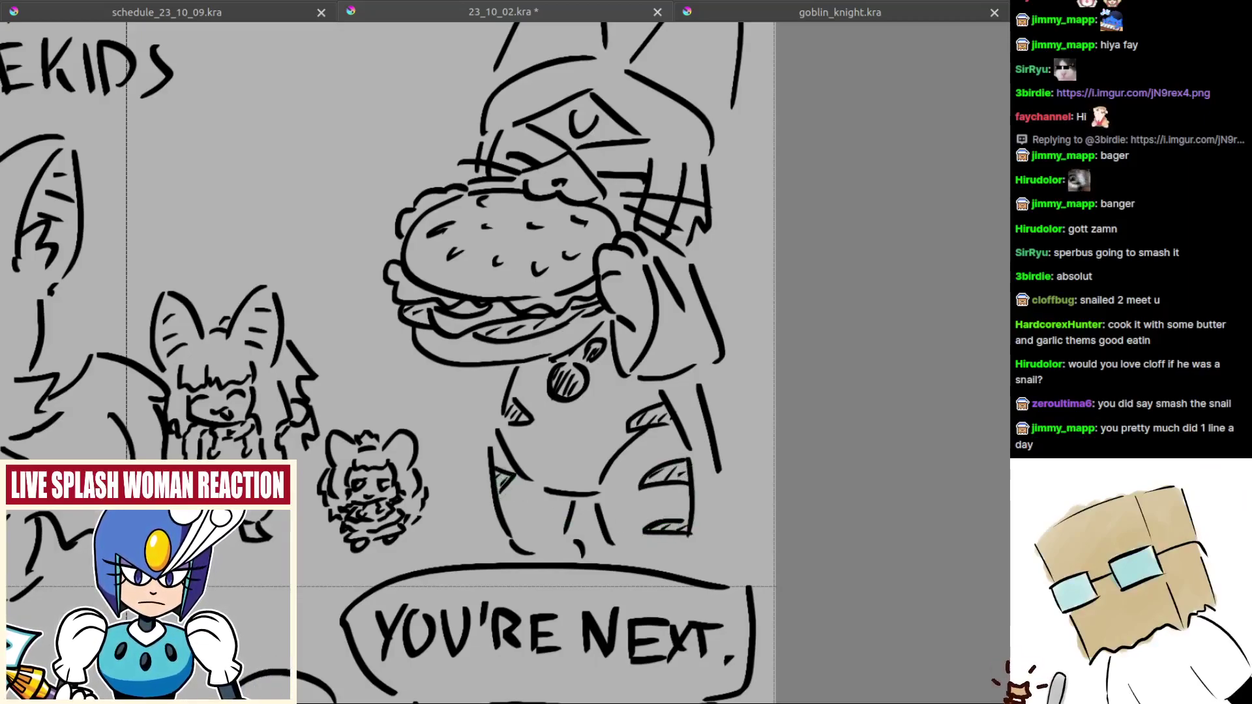
mouse_move(497, 491)
left_mouse_down()
mouse_move(513, 493)
mouse_move(504, 526)
mouse_move(524, 535)
mouse_move(370, 604)
mouse_move(580, 583)
left_mouse_up()
mouse_move(580, 582)
left_mouse_down()
mouse_move(681, 476)
mouse_move(707, 401)
left_mouse_up()
Step: Save the doodle sheet and create a new blank 256 x 256 pixel document
key("2")
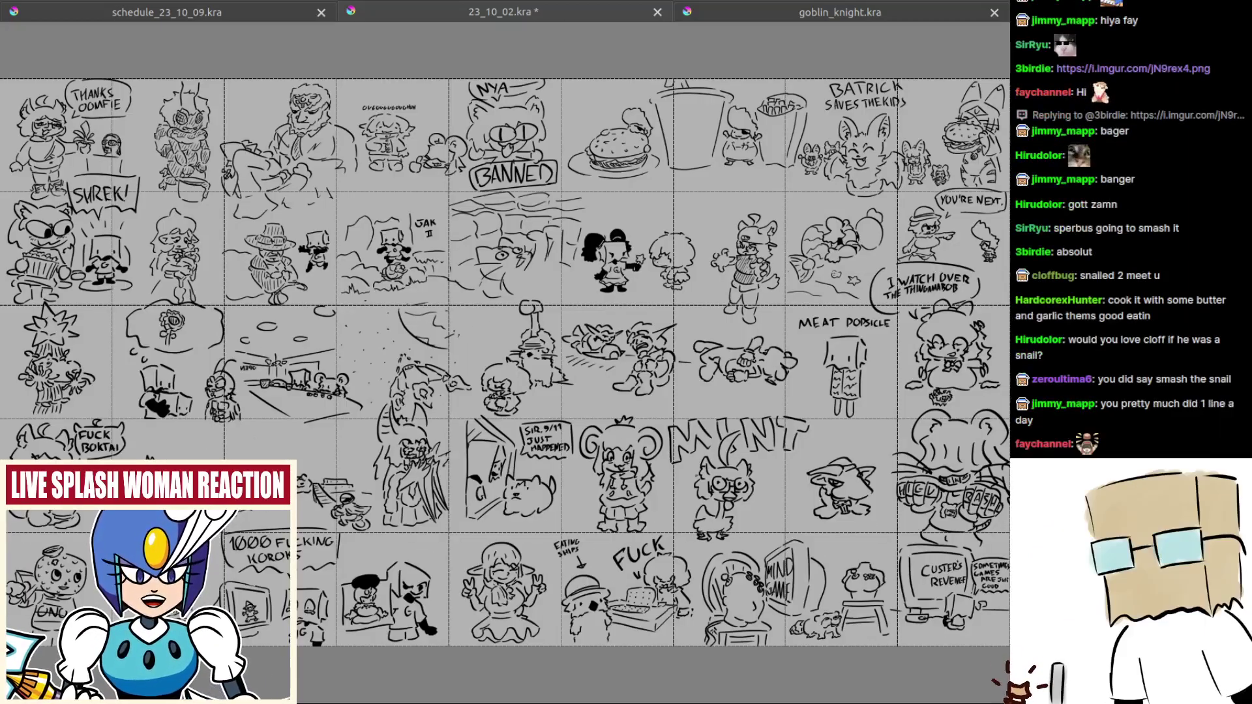
key("ctrl+s")
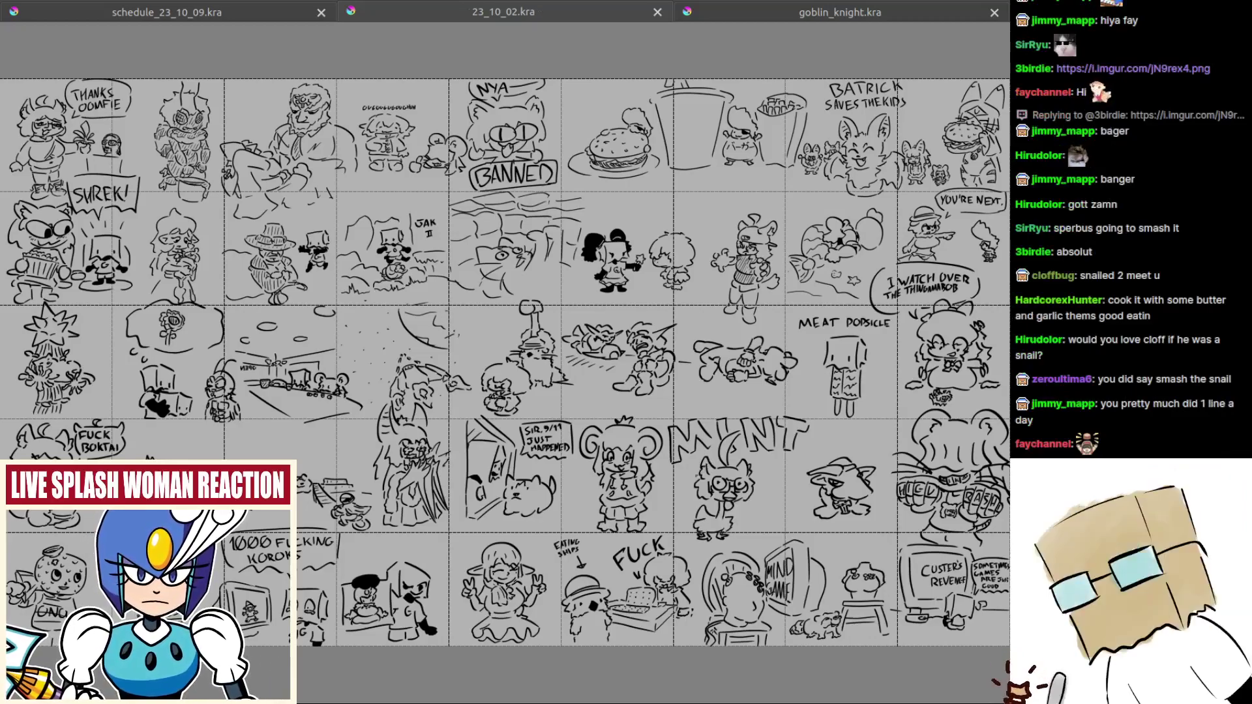
key("Tab")
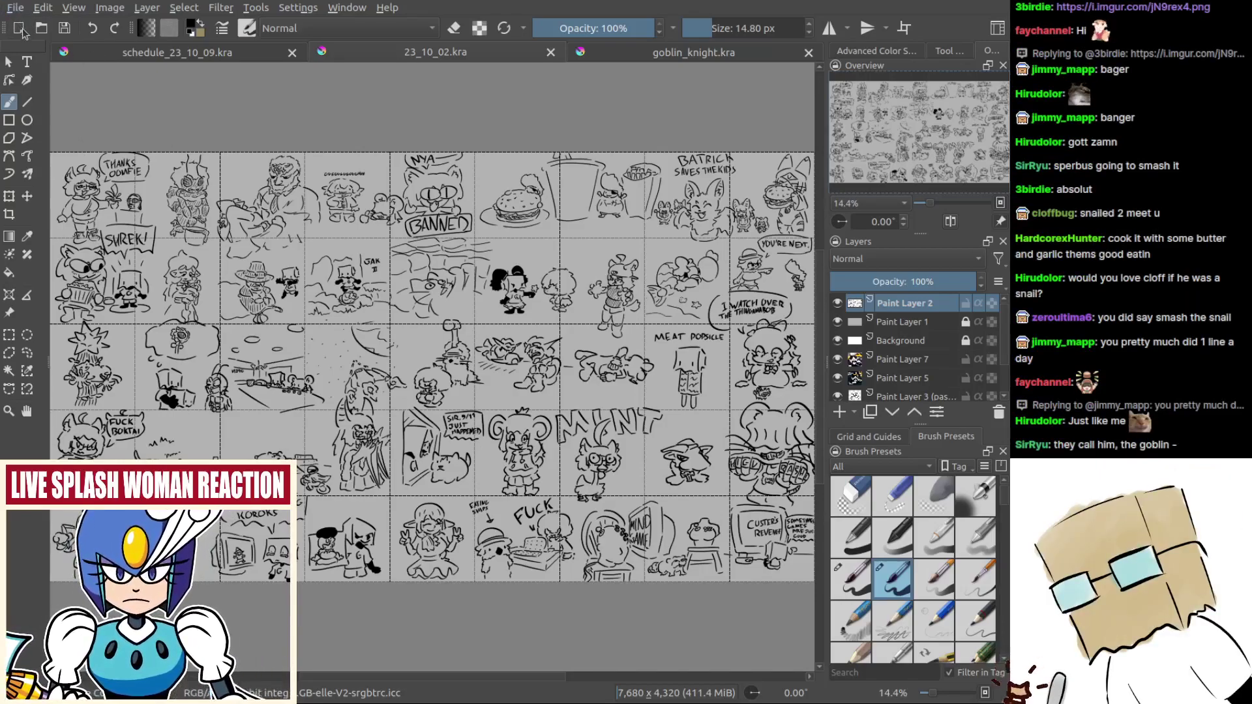
left_click(690, 534)
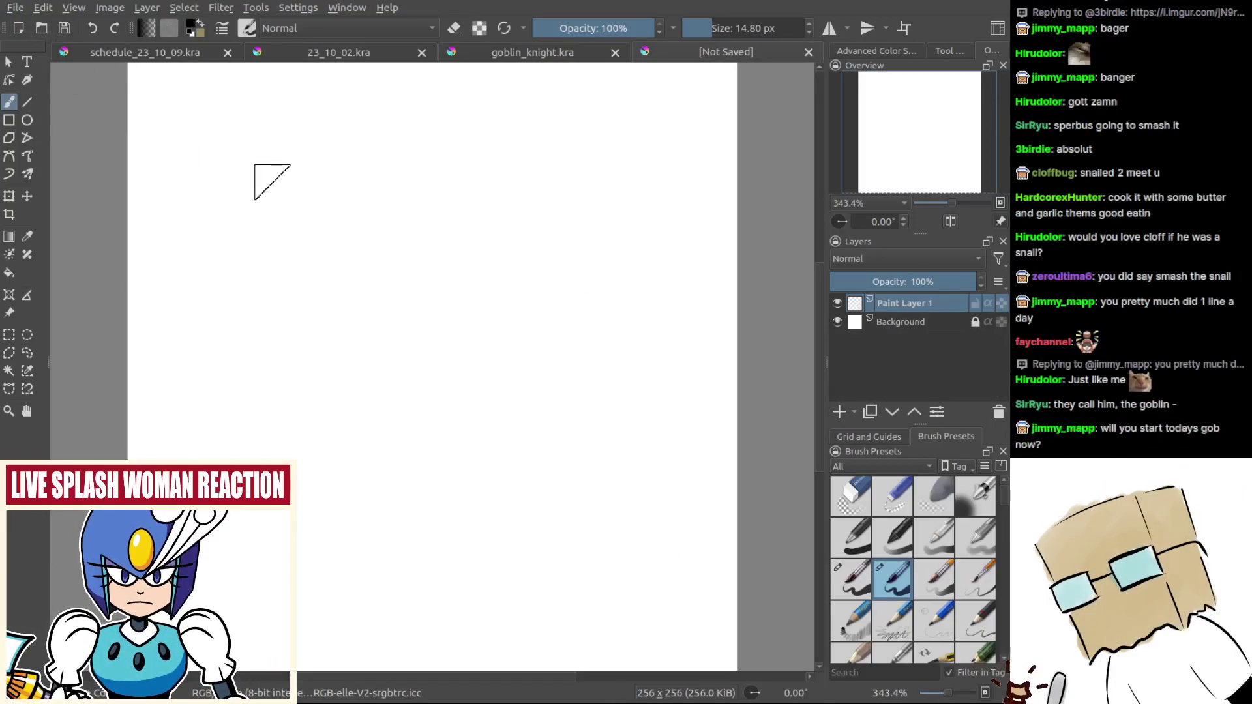
Step: Examine the pixel linework of the goblin_knight.kra drawing up close and as a whole
left_click(654, 53)
left_click(589, 54)
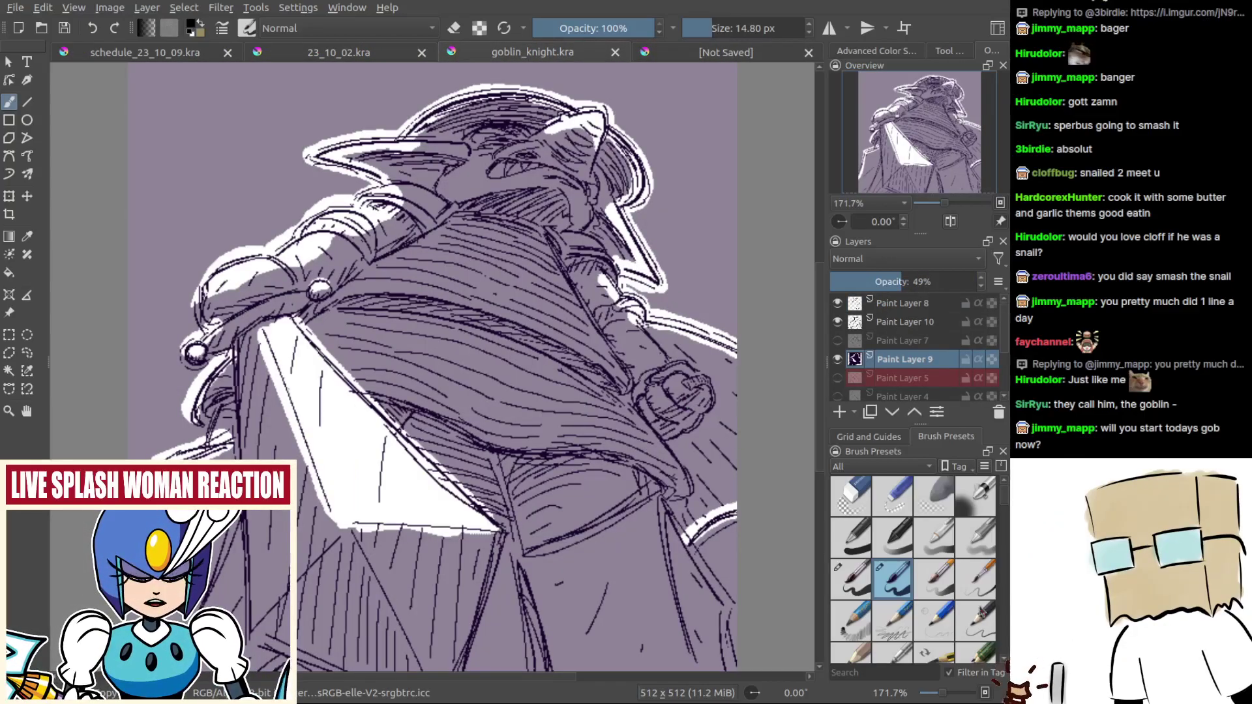
scroll(456, 450, "up", 5)
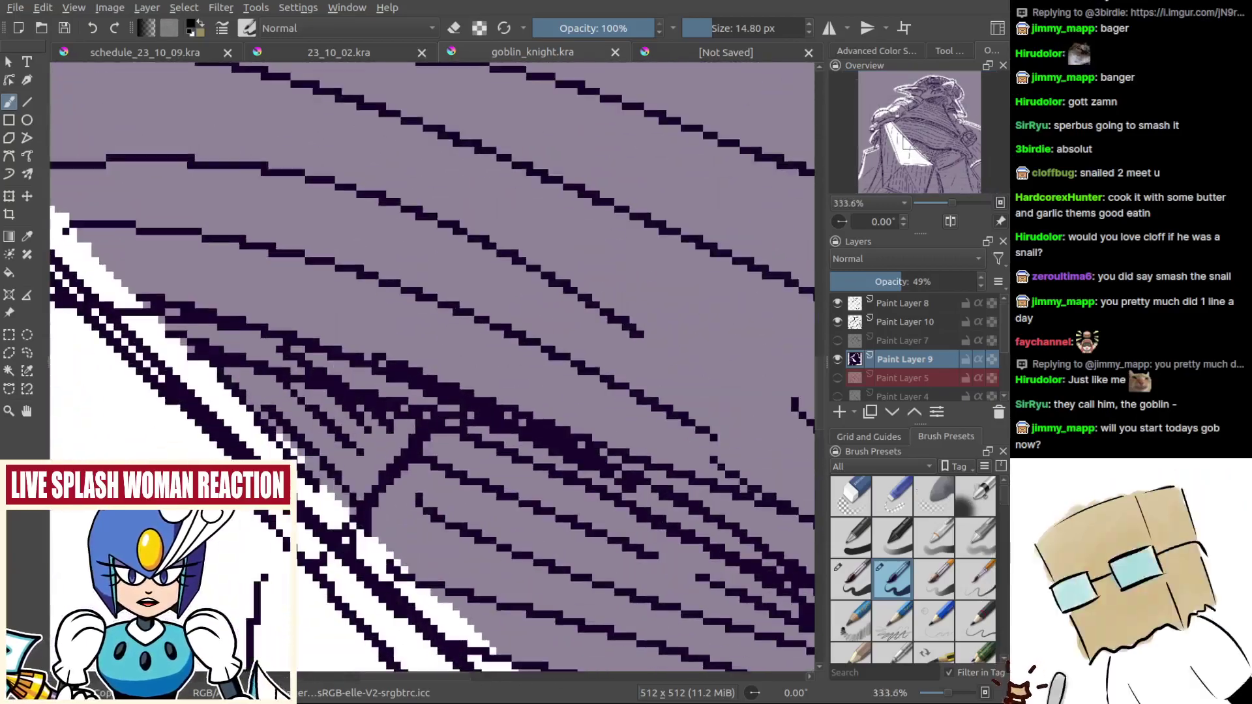
scroll(450, 365, "down", 4)
scroll(374, 468, "down", 6)
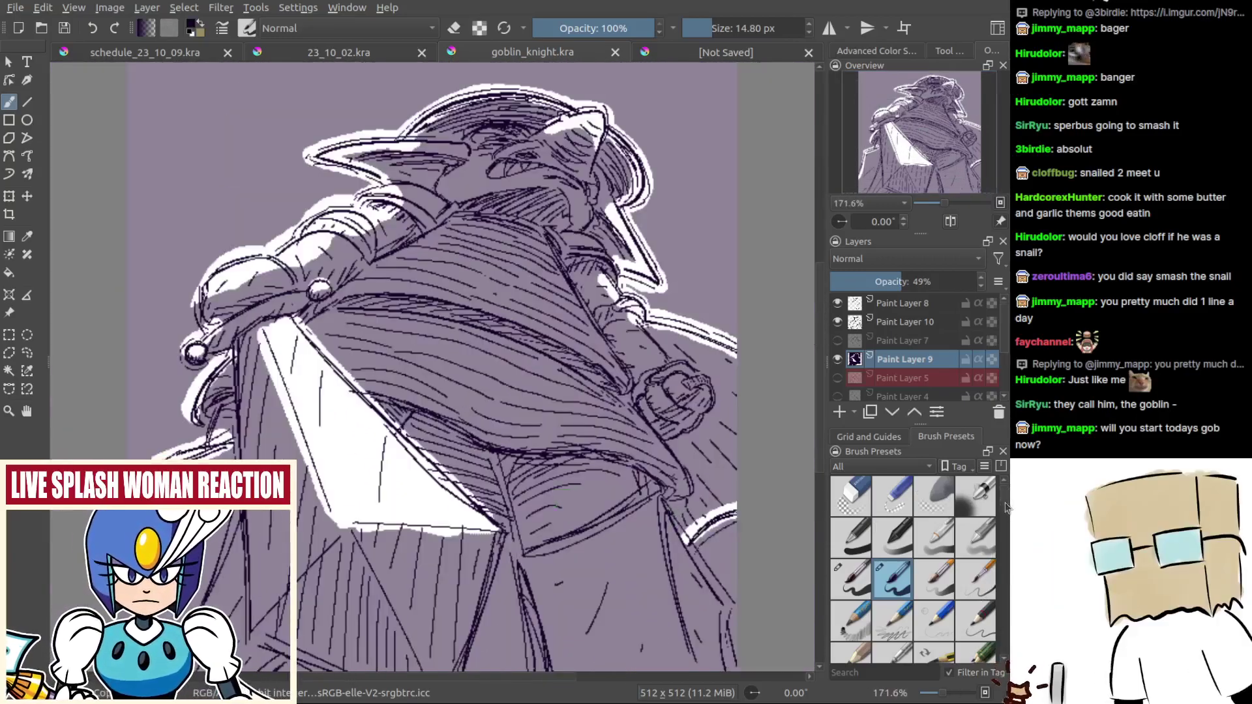
Step: Select a pixel art brush preset and return to the new unsaved document
left_click_drag(1006, 508, 1005, 613)
left_click(940, 599)
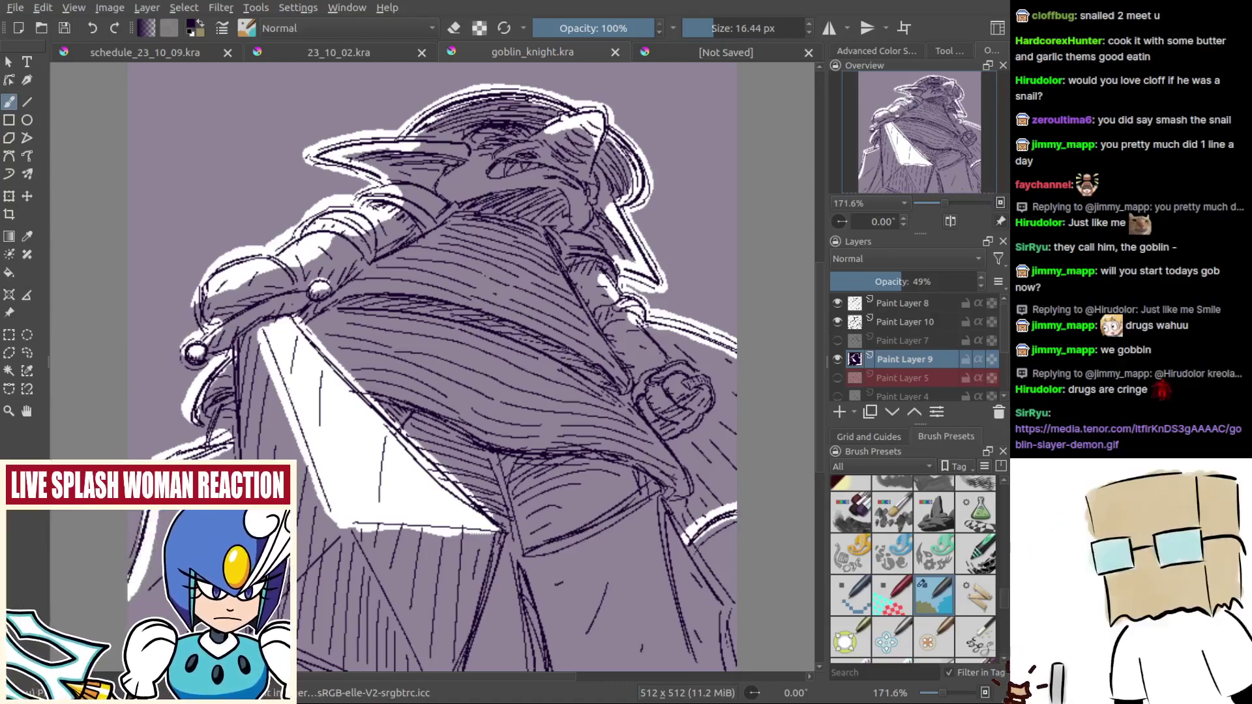
left_click(711, 56)
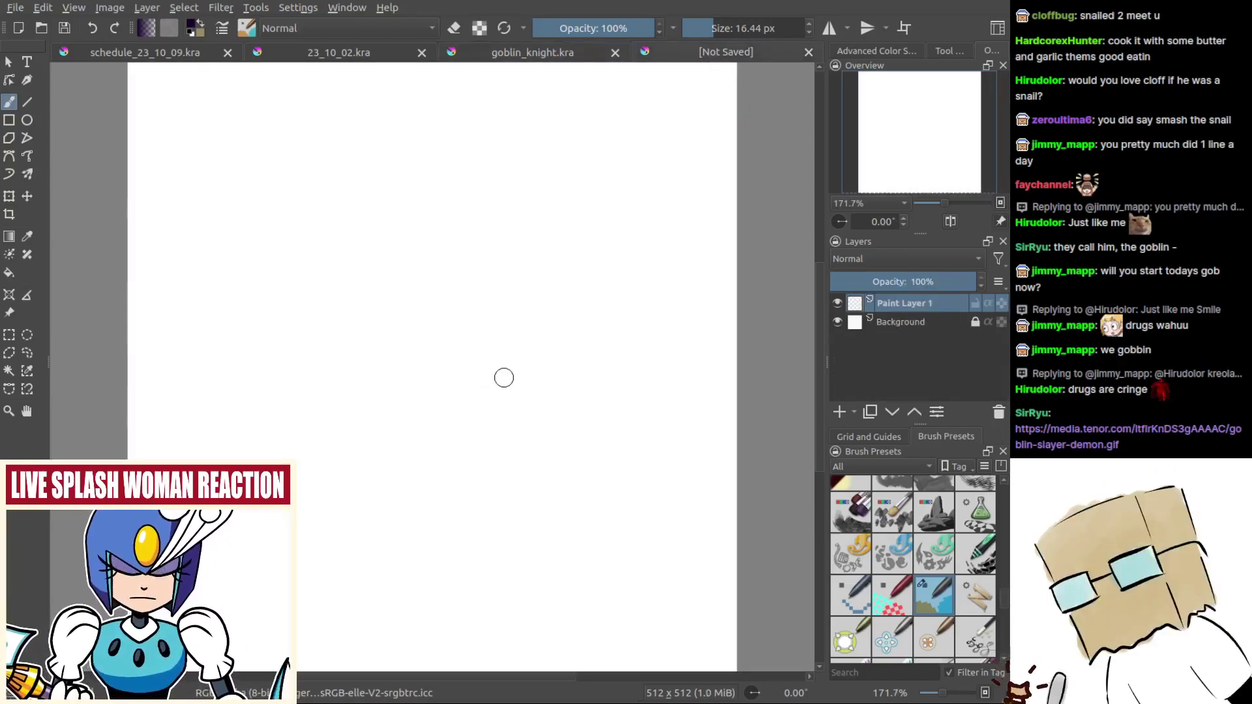
Step: Reduce the brush size to 3.55 px for sketching on the blank canvas
scroll(483, 360, "down", 2)
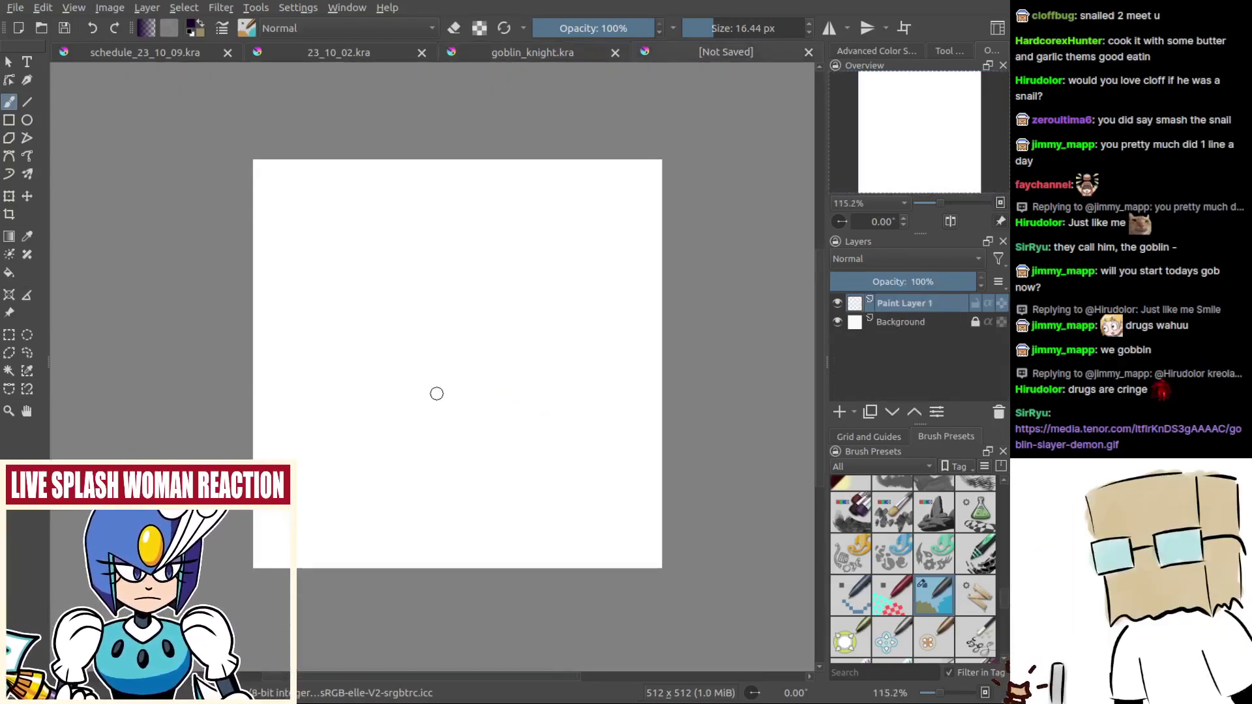
scroll(456, 391, "up", 3)
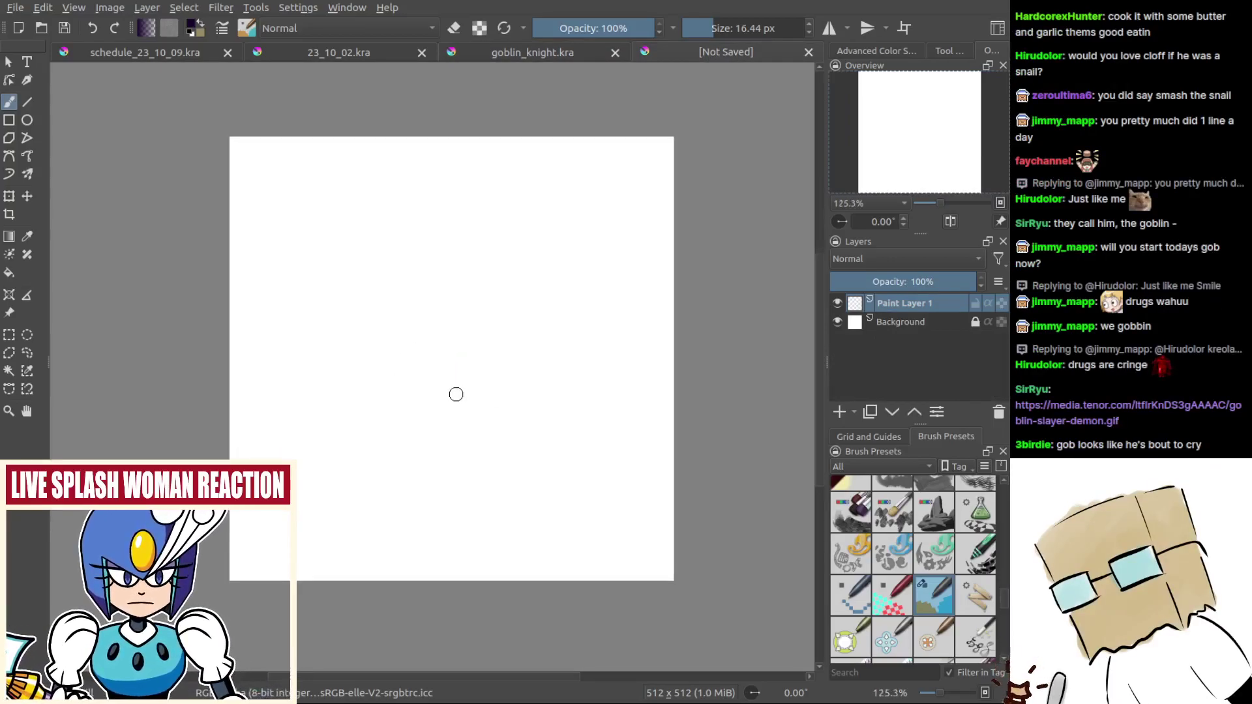
left_click_drag(476, 363, 450, 350)
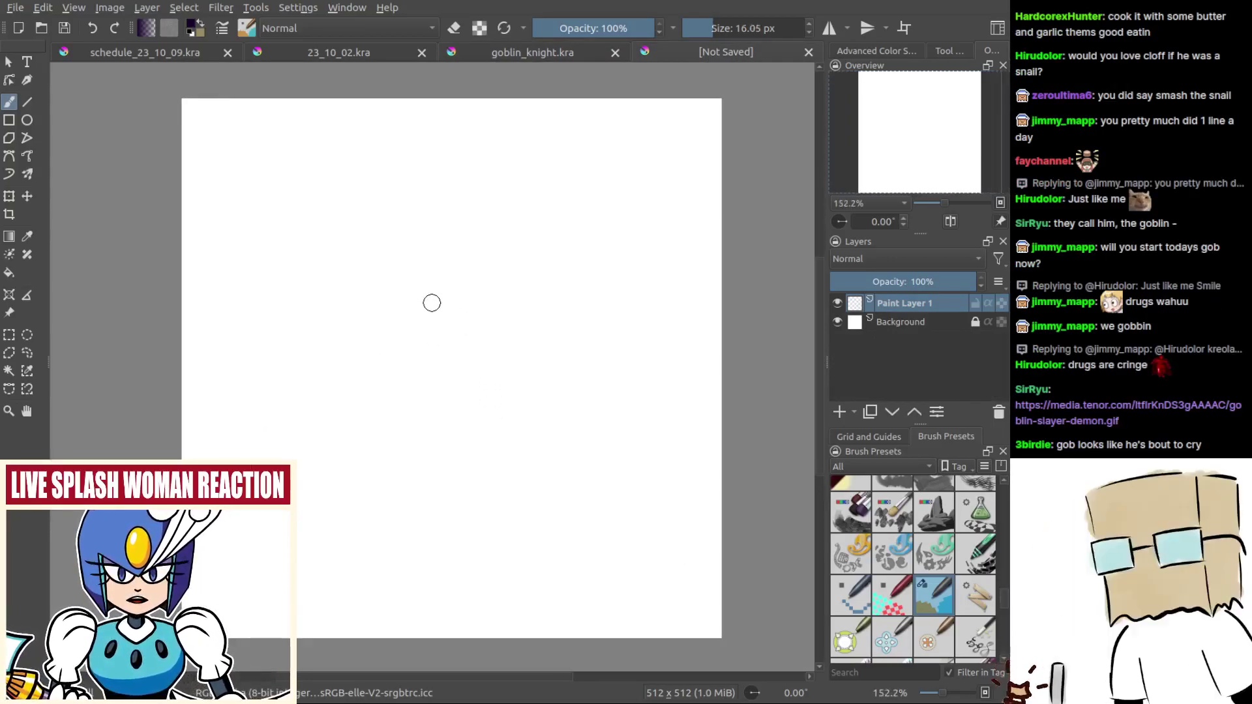
left_click_drag(431, 303, 423, 303)
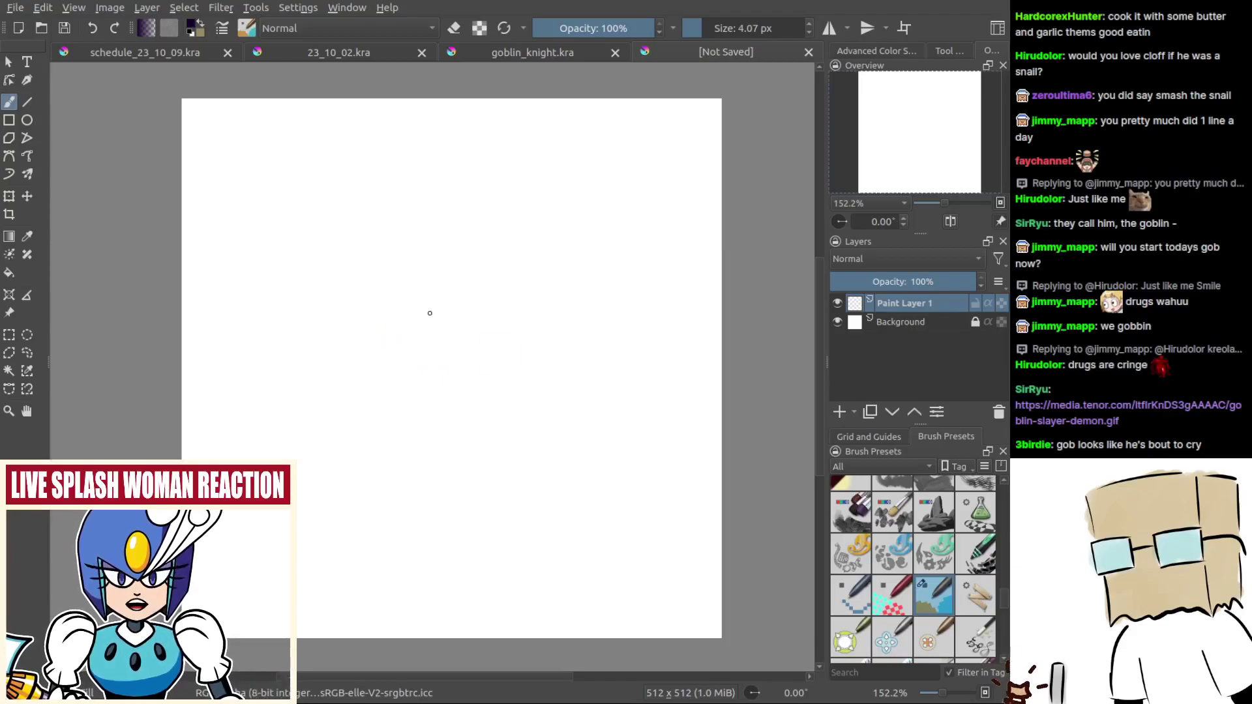
key("bracketleft")
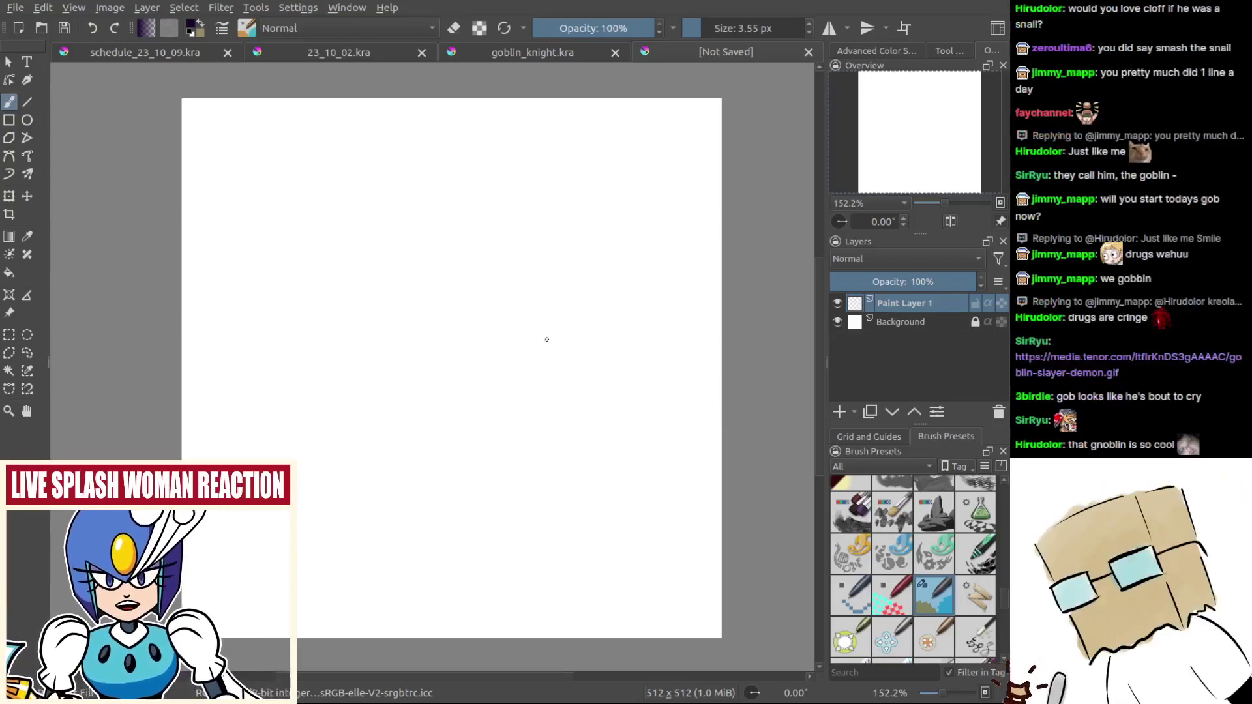
scroll(401, 357, "down", 3)
scroll(400, 357, "up", 1)
scroll(422, 326, "up", 1)
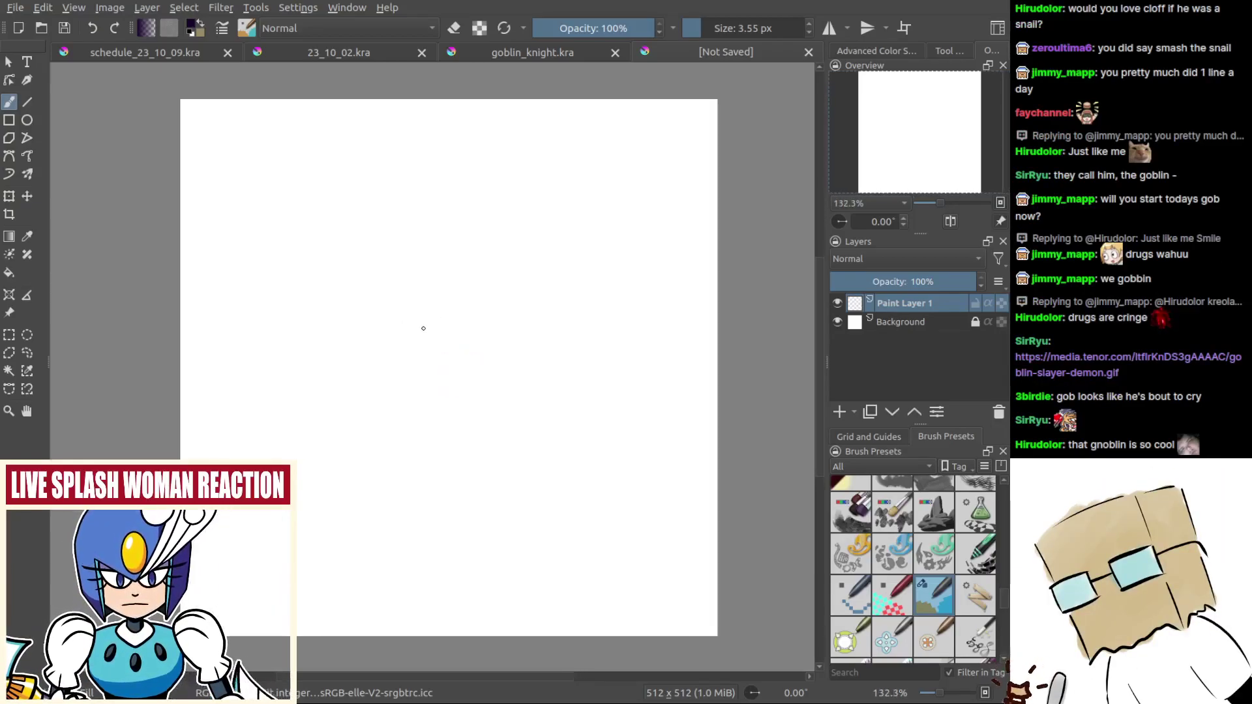
Step: Sketch the large almond-shaped outline of the goblin's eye in the middle of the canvas, redoing it until the curve works
left_click_drag(399, 332, 469, 347)
key("ctrl+z")
left_click_drag(400, 321, 494, 330)
key("ctrl+z")
mouse_move(387, 309)
left_mouse_down()
mouse_move(494, 330)
mouse_move(408, 297)
mouse_move(527, 350)
left_mouse_up()
key("ctrl+z")
key("ctrl+z")
key("ctrl+z")
mouse_move(400, 295)
left_mouse_down()
mouse_move(572, 381)
mouse_move(525, 339)
mouse_move(529, 363)
left_mouse_up()
key("ctrl+z")
mouse_move(417, 318)
left_mouse_down()
mouse_move(512, 385)
mouse_move(470, 382)
mouse_move(529, 364)
left_mouse_up()
key("ctrl+z")
mouse_move(410, 315)
left_mouse_down()
mouse_move(424, 346)
mouse_move(513, 366)
left_mouse_up()
Step: Draw a bulging brow above the eye and a short crease line beneath it
scroll(463, 319, "up", 2)
left_click_drag(393, 281, 417, 225)
key("ctrl+z")
mouse_move(373, 289)
left_mouse_down()
mouse_move(371, 254)
mouse_move(541, 175)
mouse_move(599, 213)
mouse_move(587, 287)
left_mouse_up()
left_click_drag(391, 349, 457, 416)
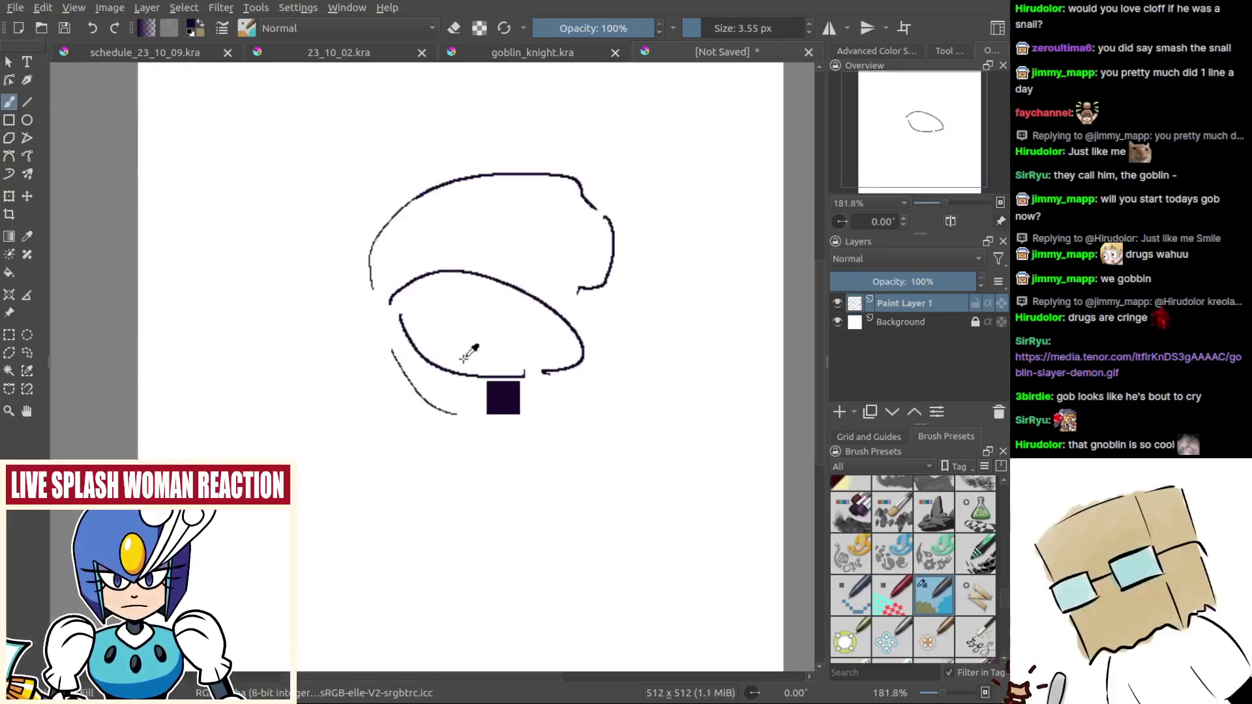
Step: Draw a round iris inside the goblin's eye
scroll(472, 353, "up", 3)
mouse_move(467, 270)
left_mouse_down()
mouse_move(480, 336)
mouse_move(496, 296)
left_mouse_up()
key("ctrl+z")
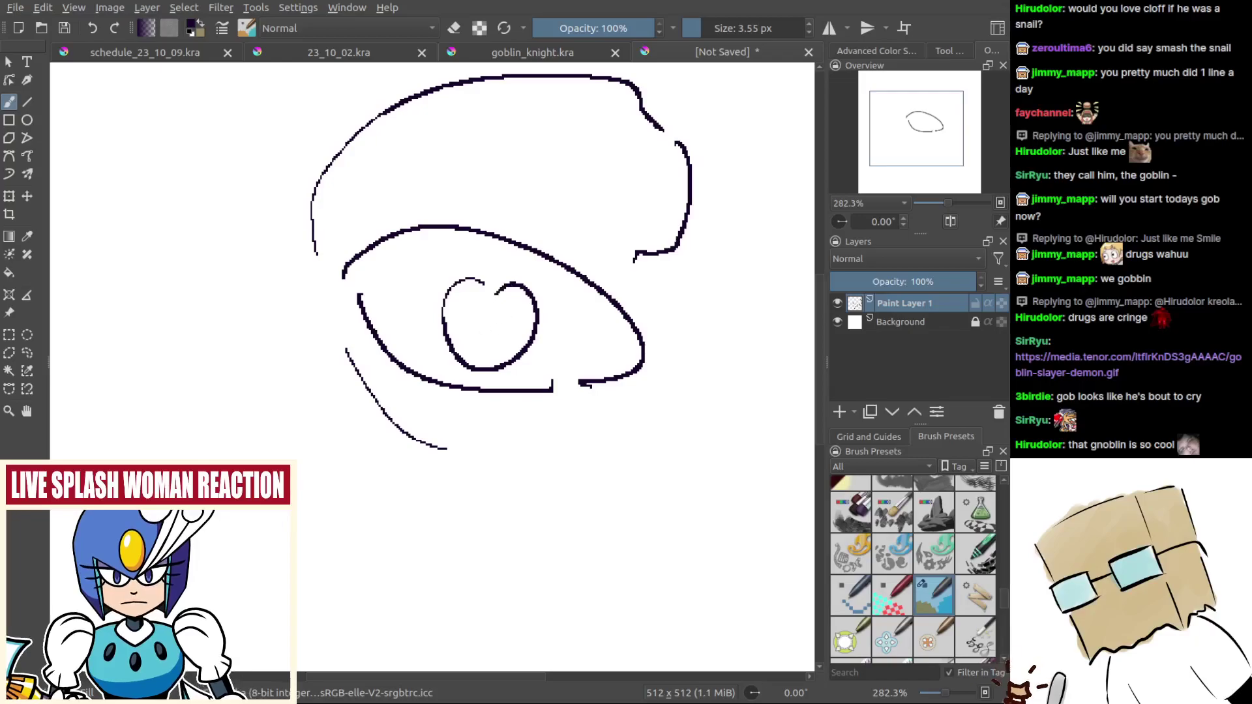
Step: Sketch the goblin's big pointed nose and curved nostril in front of the eye
scroll(490, 306, "down", 4)
mouse_move(371, 277)
left_mouse_down()
mouse_move(251, 332)
mouse_move(276, 352)
left_mouse_up()
key("ctrl+z")
key("ctrl+z")
key("ctrl+z")
mouse_move(341, 287)
left_mouse_down()
mouse_move(283, 353)
mouse_move(316, 303)
mouse_move(363, 399)
mouse_move(408, 389)
left_mouse_up()
key("ctrl+z")
key("ctrl+z")
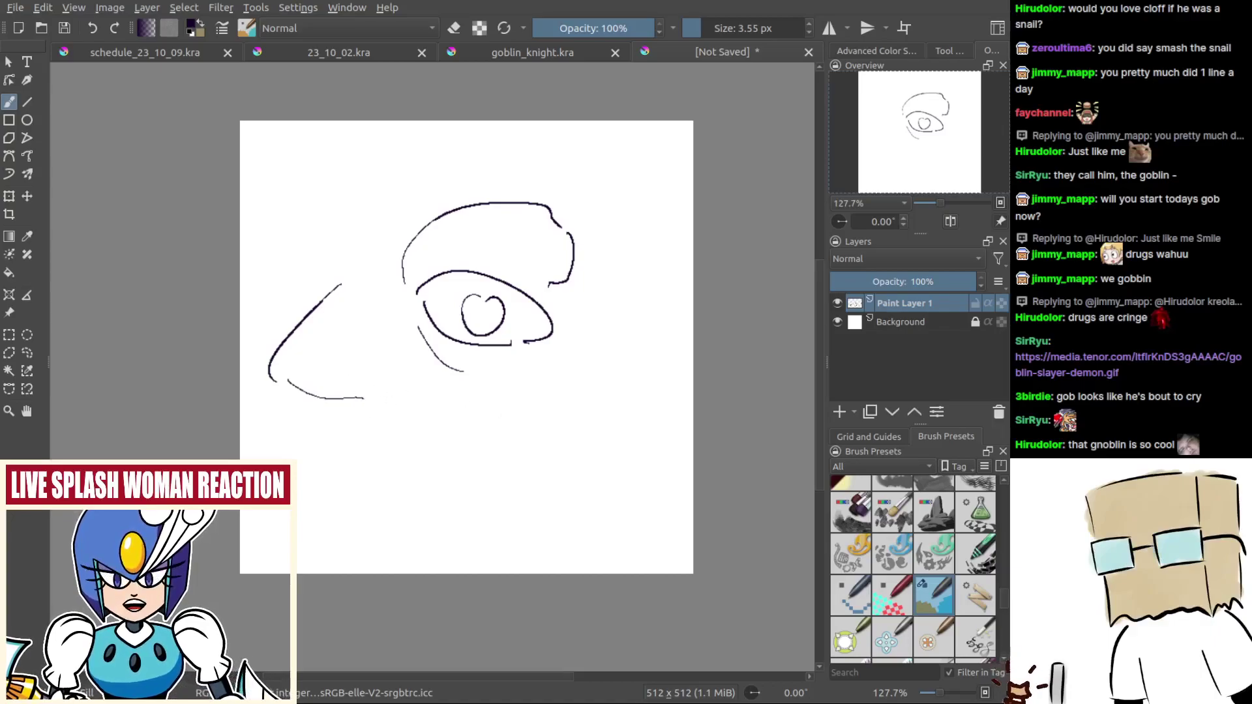
key("ctrl+z")
mouse_move(281, 387)
left_mouse_down()
mouse_move(370, 402)
mouse_move(413, 356)
left_mouse_up()
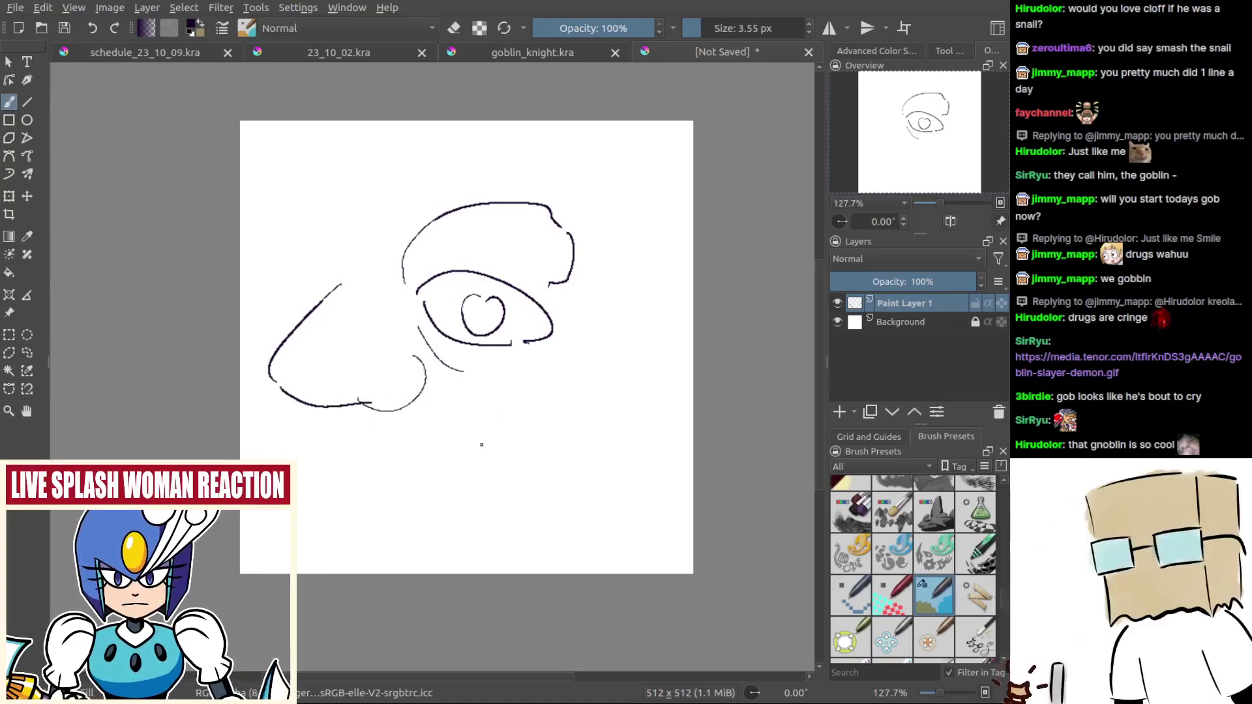
Step: Draw the long cheek line curving from behind the nostril up past the outer corner of the eye
left_click_drag(464, 474, 463, 450)
left_click_drag(382, 424, 582, 337)
key("ctrl+z")
mouse_move(394, 401)
left_mouse_down()
mouse_move(585, 331)
mouse_move(581, 354)
left_mouse_up()
Step: Rework the top of the iris and scribble a dark pupil inside it
key("e")
mouse_move(467, 256)
left_mouse_down()
mouse_move(487, 231)
mouse_move(476, 268)
mouse_move(493, 244)
mouse_move(506, 263)
mouse_move(481, 281)
left_mouse_up()
key("e")
key("ctrl+z")
left_click_drag(472, 302, 505, 324)
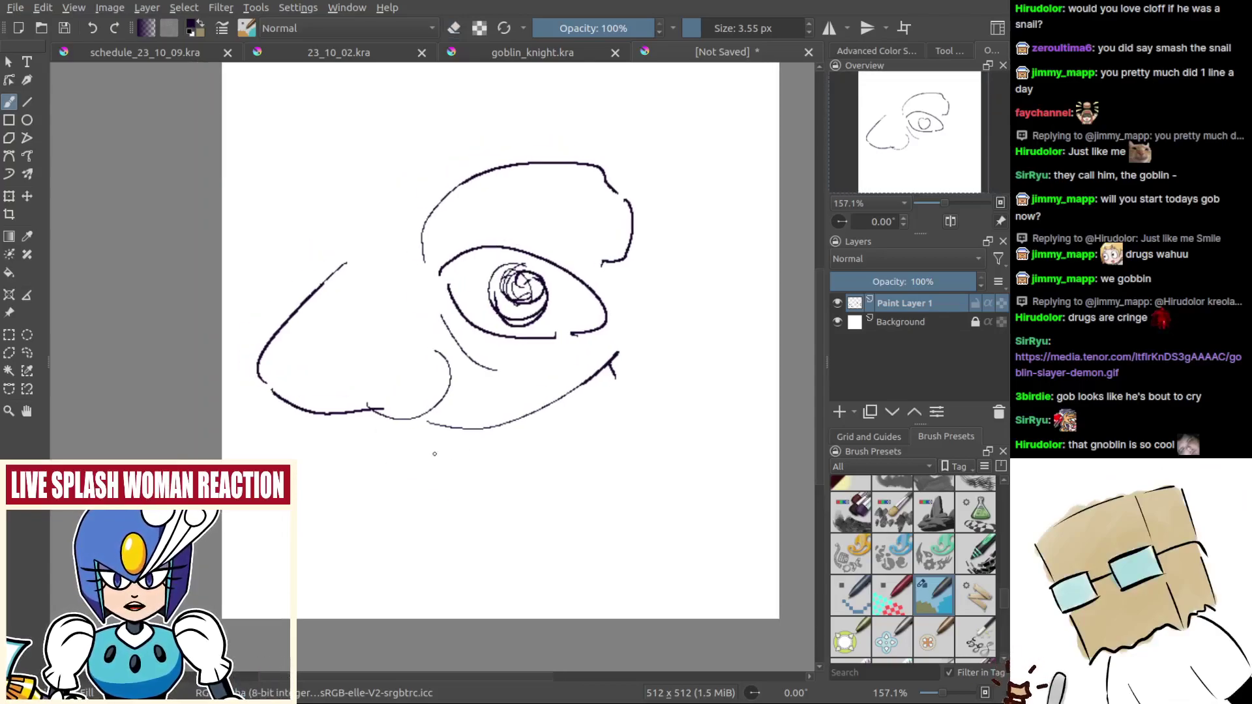
Step: Sketch the goblin's mouth with a pointed tooth below the cheek line, then its chin and jaw curves
mouse_move(391, 428)
left_mouse_down()
mouse_move(425, 483)
mouse_move(550, 458)
left_mouse_up()
mouse_move(613, 400)
left_mouse_down()
mouse_move(607, 446)
mouse_move(549, 485)
left_mouse_up()
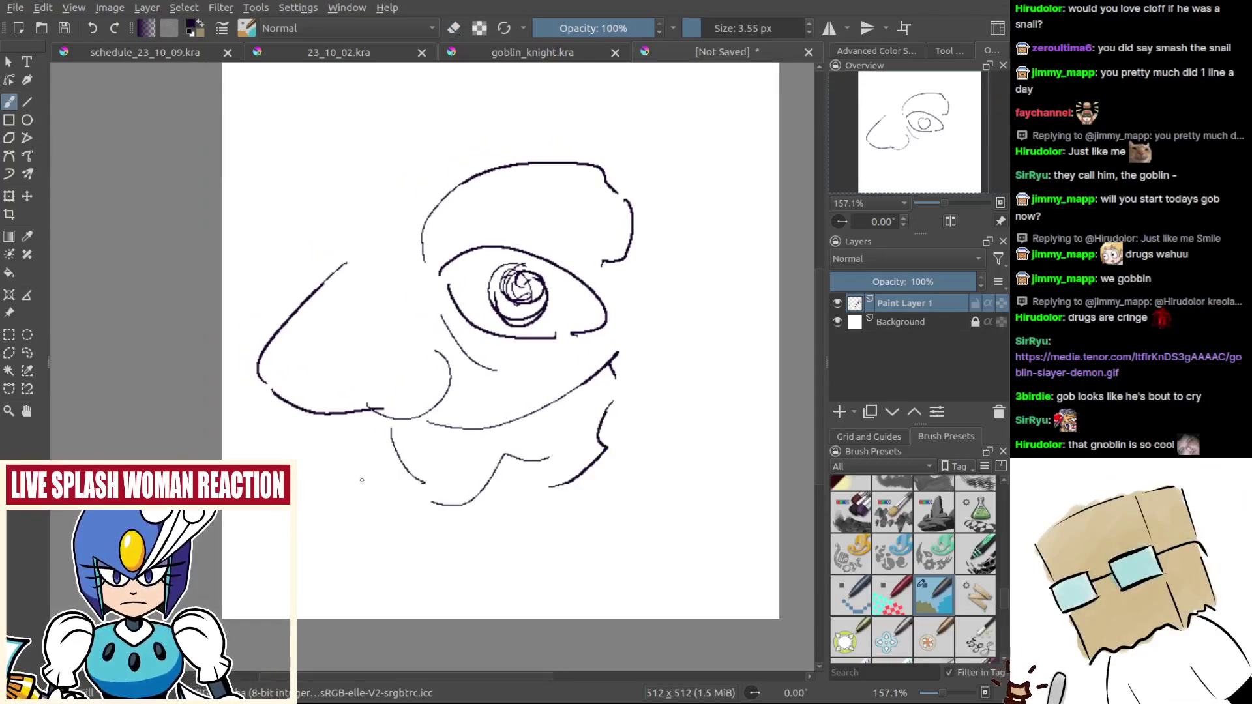
mouse_move(368, 434)
left_mouse_down()
mouse_move(506, 514)
mouse_move(601, 468)
left_mouse_up()
key("ctrl+z")
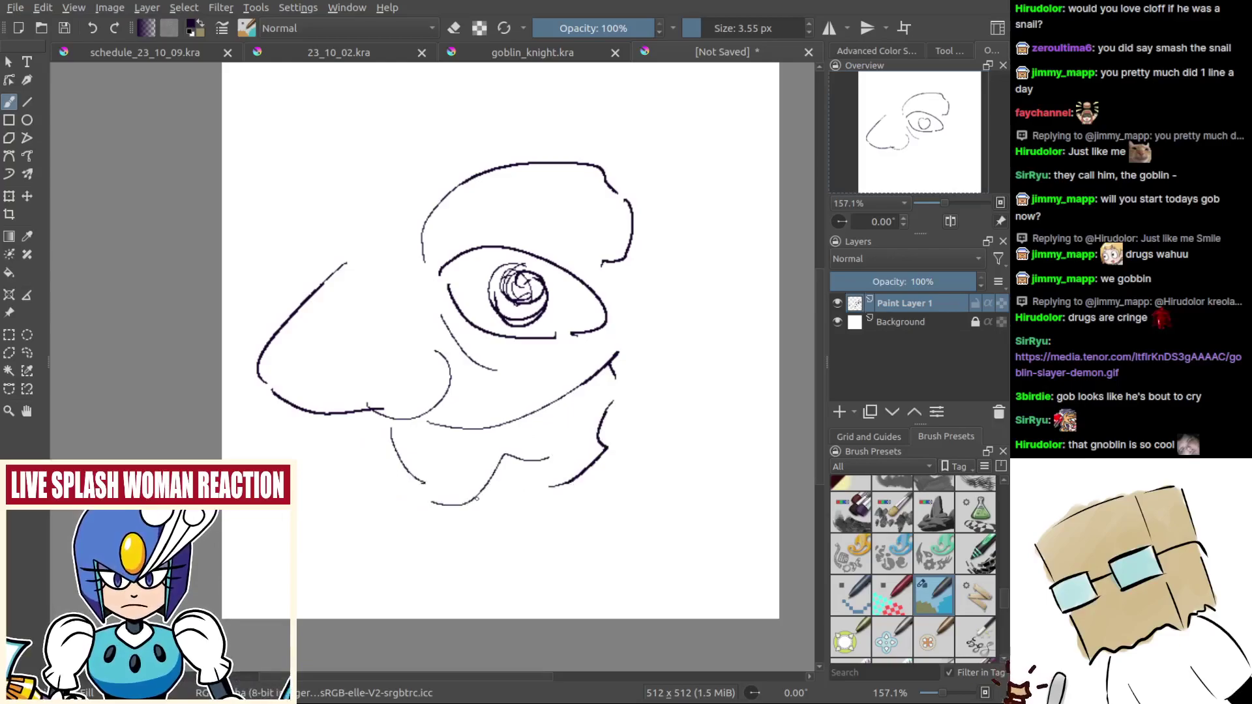
left_click_drag(420, 511, 614, 457)
left_click_drag(629, 348, 619, 427)
left_click_drag(604, 289, 593, 292)
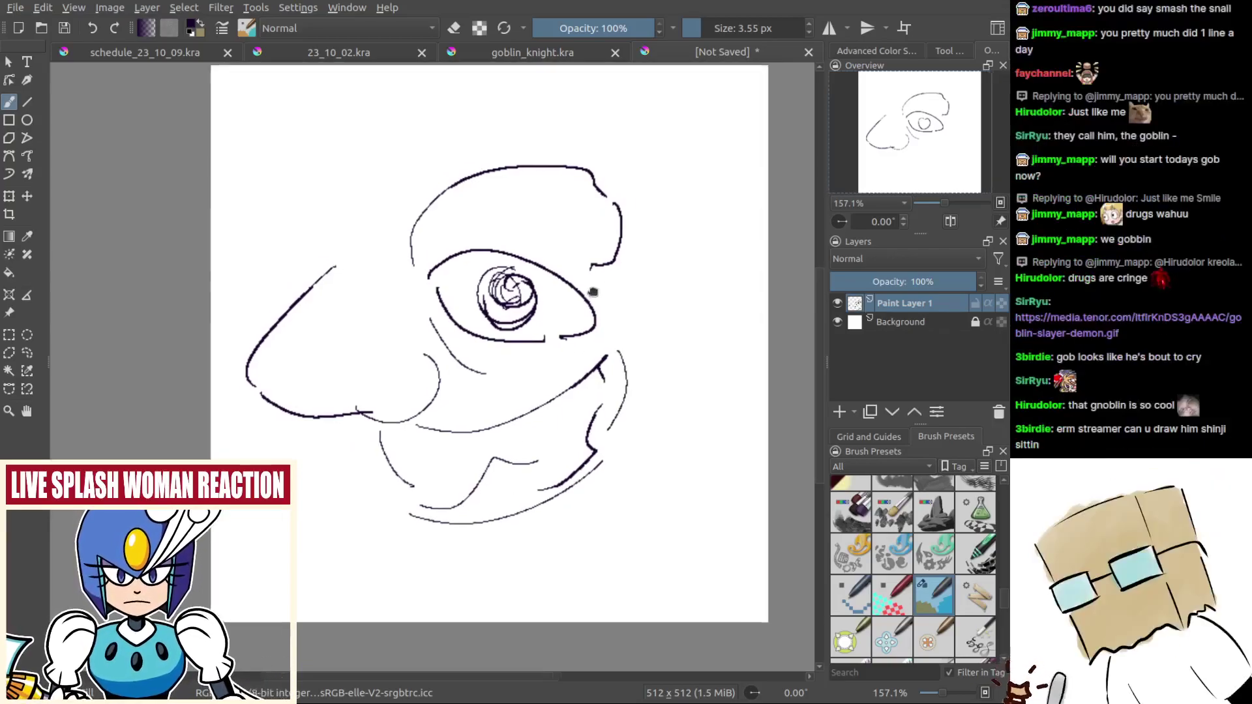
Step: Add a pointed ear at the canvas edge behind the face and try a contour over the top of the head
left_click_drag(672, 245, 740, 286)
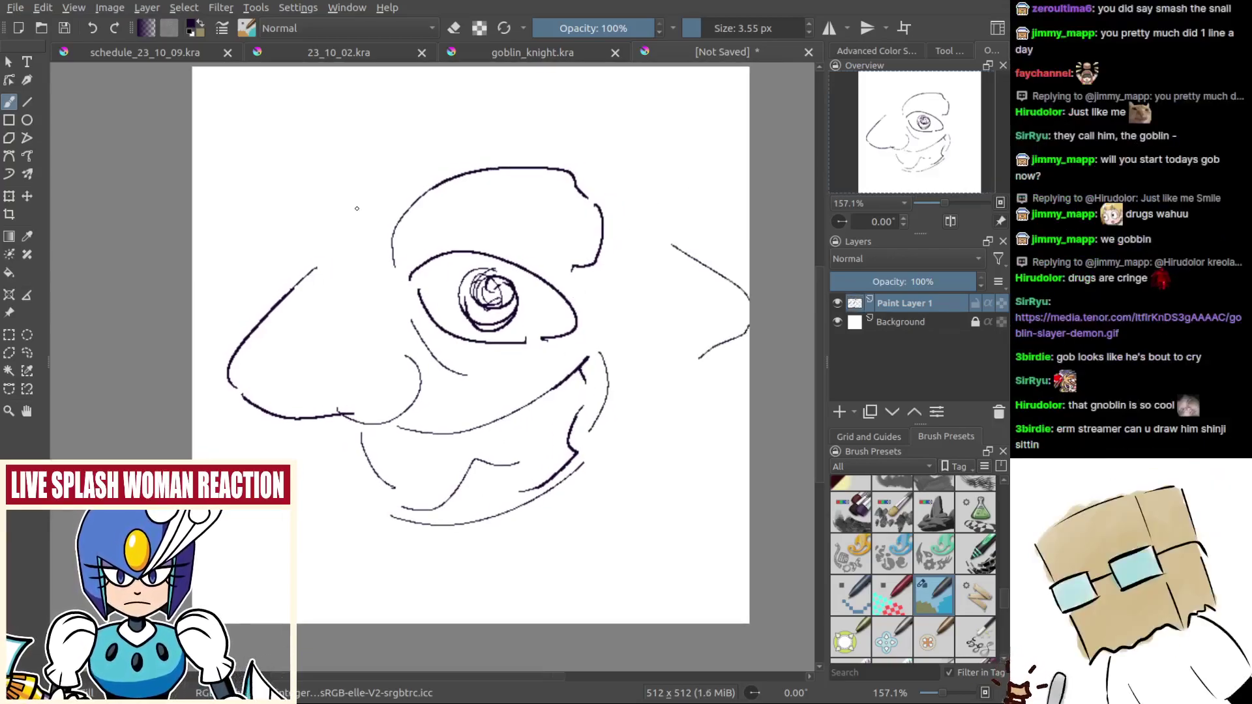
key("ctrl+z")
mouse_move(327, 224)
left_mouse_down()
mouse_move(481, 132)
mouse_move(601, 158)
left_mouse_up()
left_click_drag(452, 223, 421, 259)
key("ctrl+z")
key("ctrl+z")
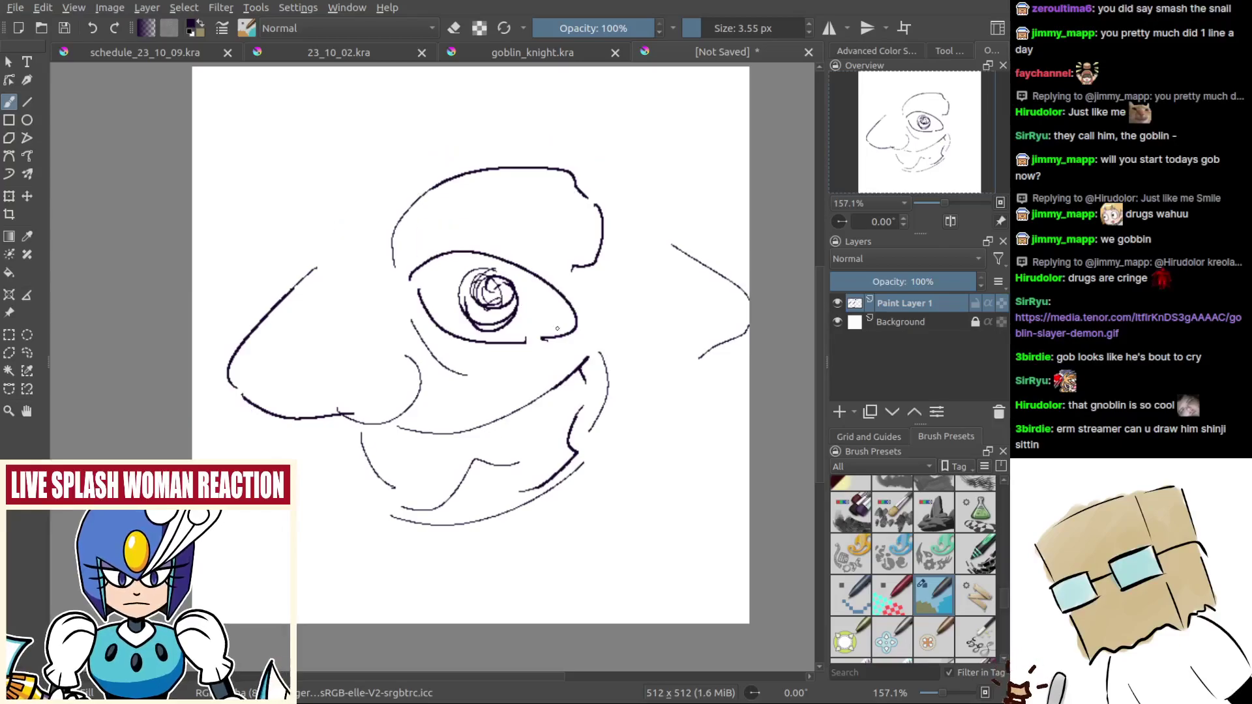
Step: Hide the layer with the first goblin face sketch and add a new paint layer
left_click(837, 302)
left_click(839, 412)
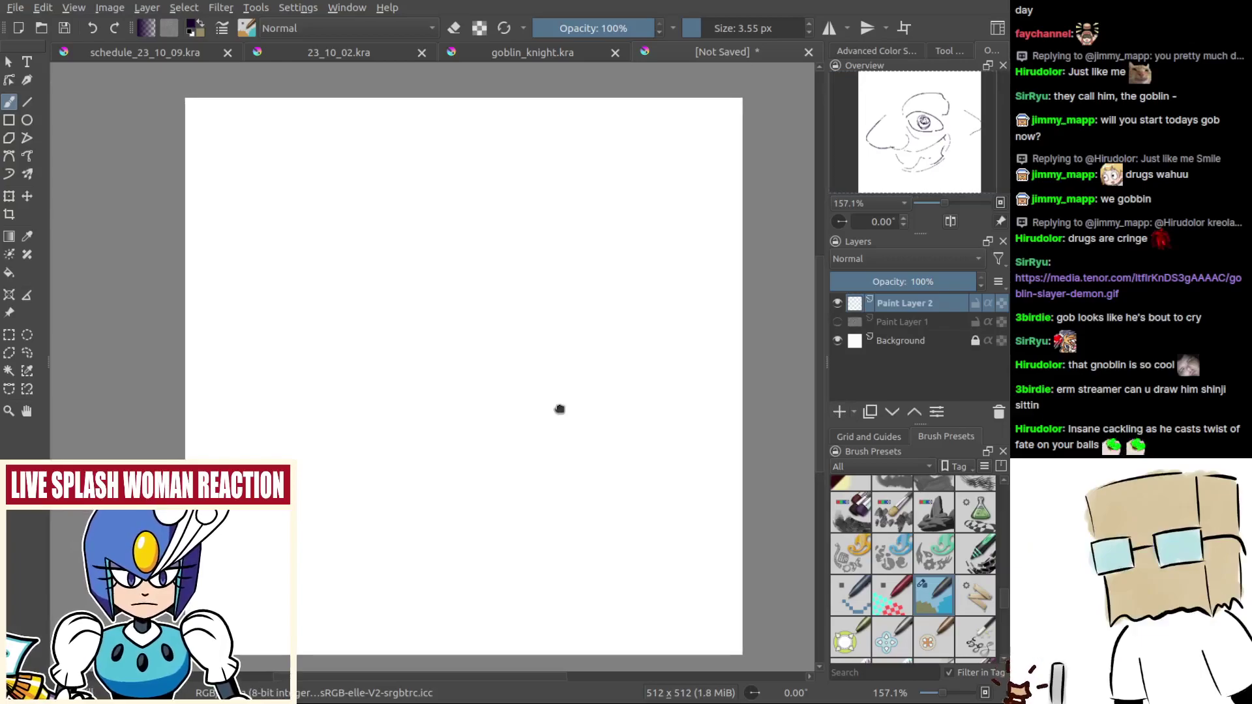
left_click_drag(560, 409, 541, 389)
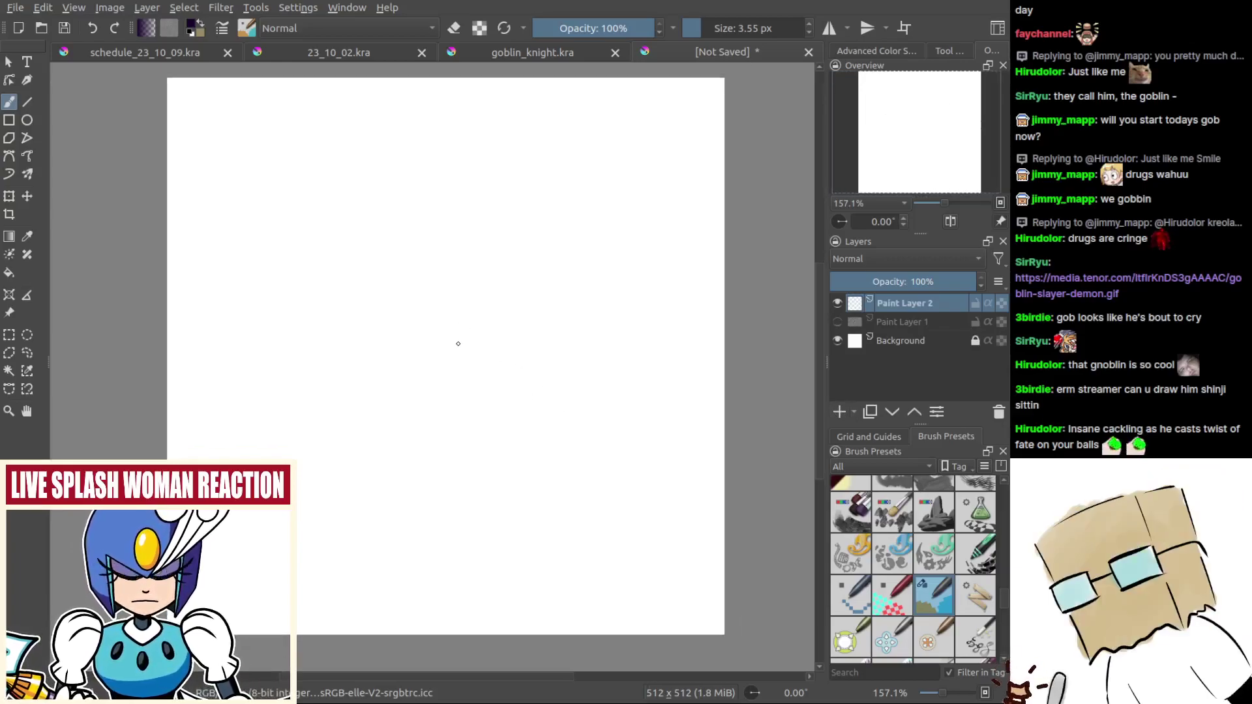
Step: Set the brush size to 4.99 px for a fresh sketch on the new layer
left_click_drag(455, 347, 537, 352, "shift")
left_click_drag(459, 411, 465, 395)
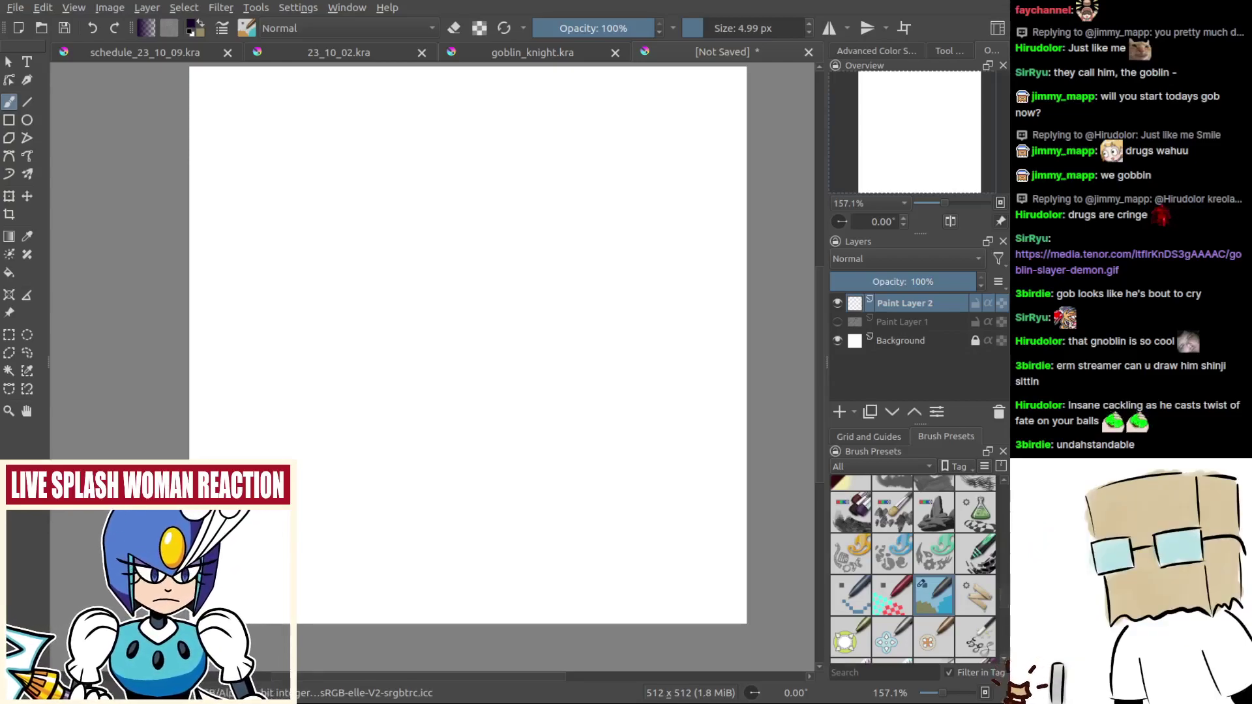
mouse_move(753, 470)
left_mouse_down()
mouse_move(767, 494)
mouse_move(746, 491)
left_mouse_up()
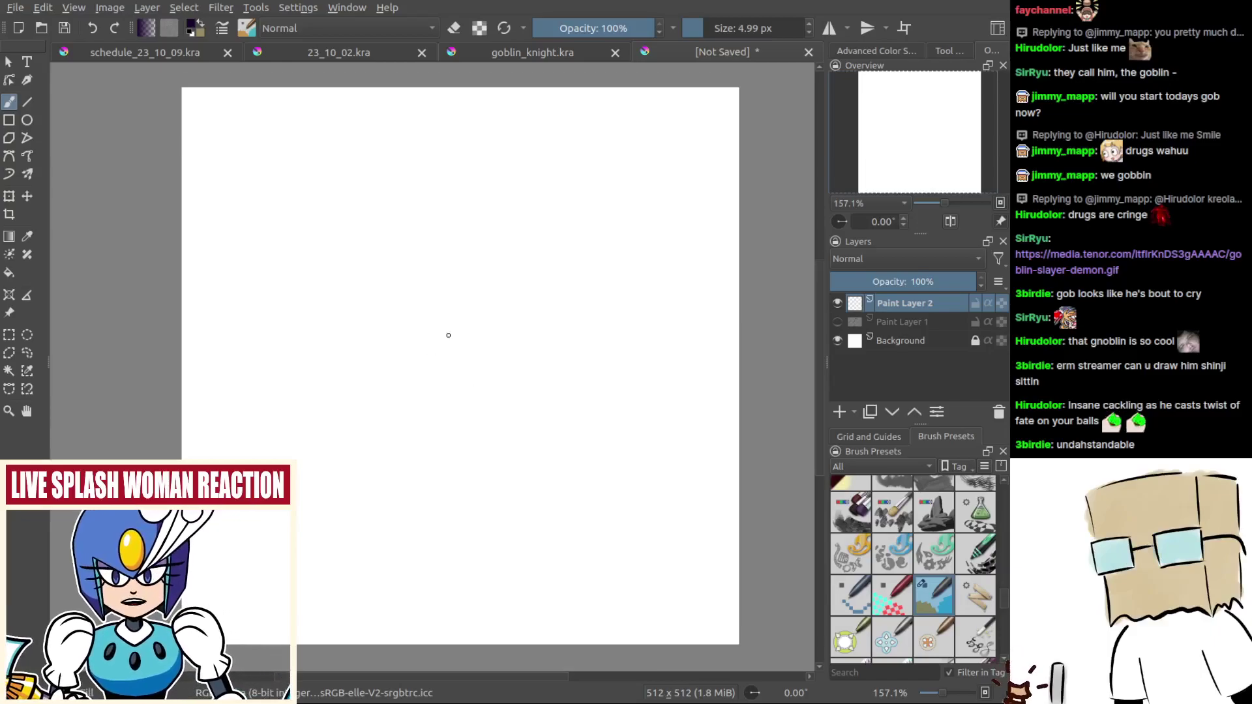
left_click_drag(447, 335, 443, 321)
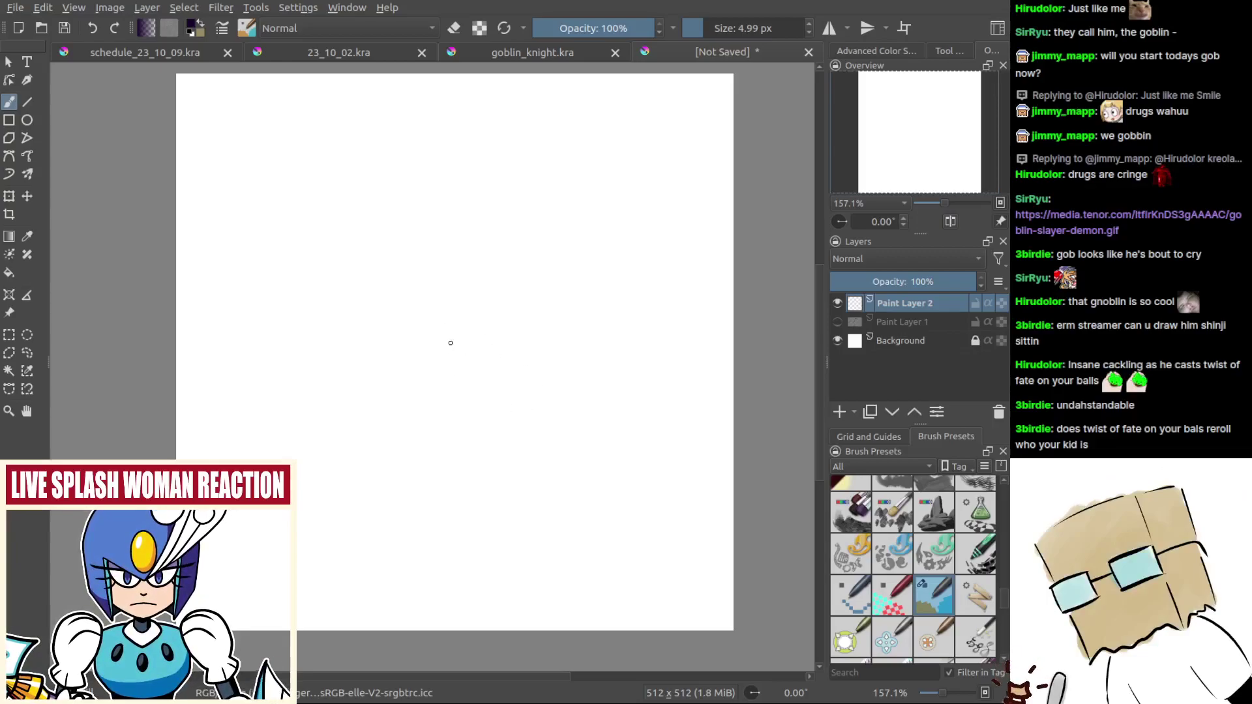
mouse_move(489, 232)
left_mouse_down()
mouse_move(441, 349)
mouse_move(447, 338)
left_mouse_up()
key("ctrl+z")
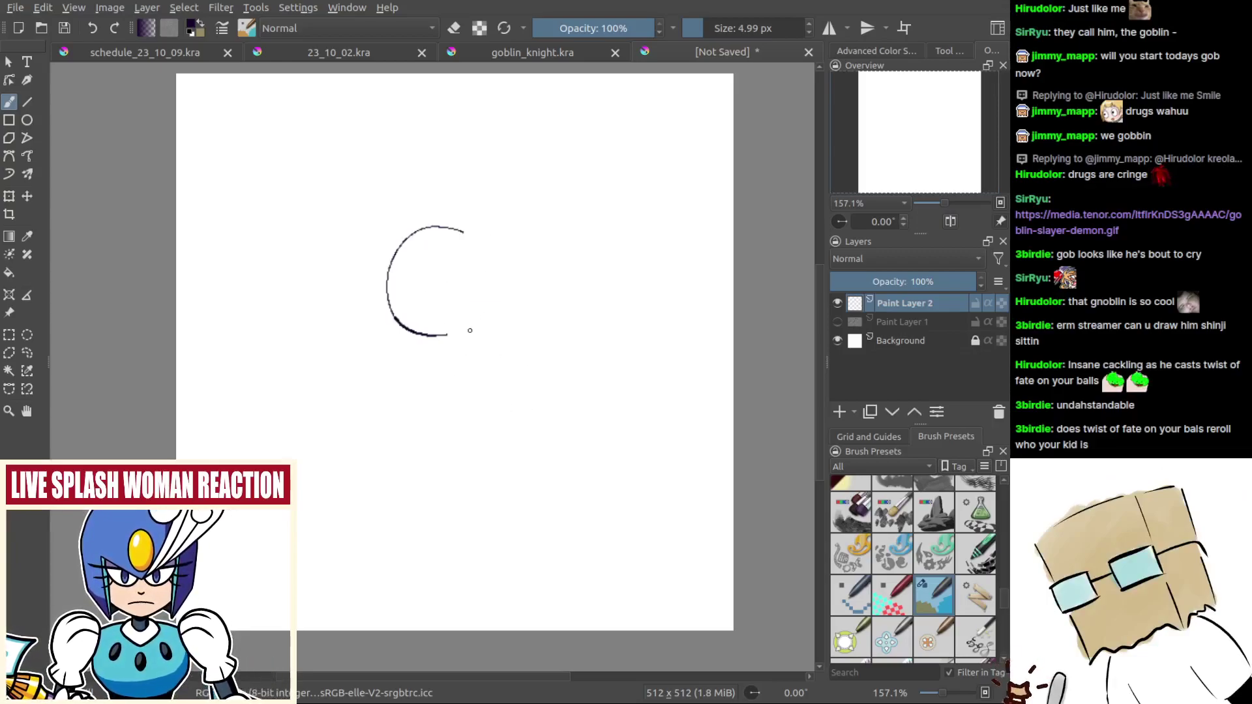
key("ctrl+z")
mouse_move(478, 207)
left_mouse_down()
mouse_move(472, 336)
mouse_move(545, 274)
left_mouse_up()
key("ctrl+z")
key("ctrl+z")
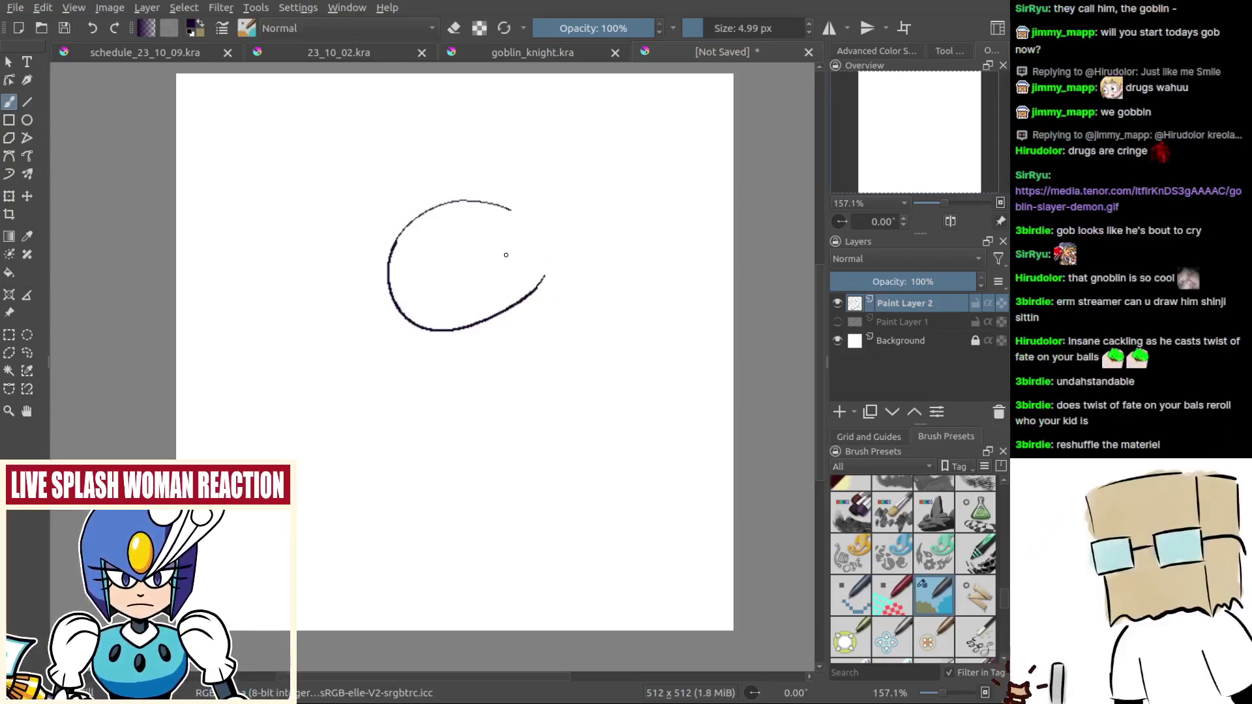
key("ctrl+z")
mouse_move(509, 236)
left_mouse_down()
mouse_move(404, 351)
mouse_move(535, 269)
left_mouse_up()
key("ctrl+z")
left_click_drag(412, 354, 556, 364)
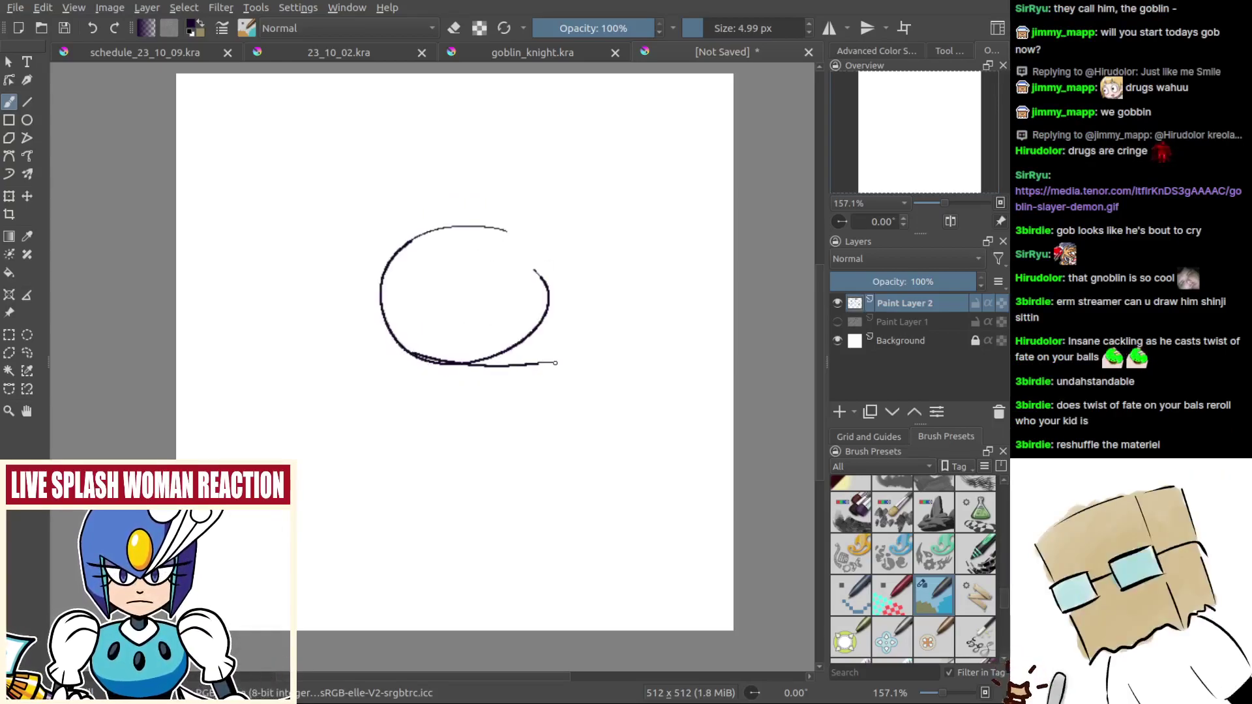
left_click_drag(391, 343, 363, 359)
key("ctrl+z")
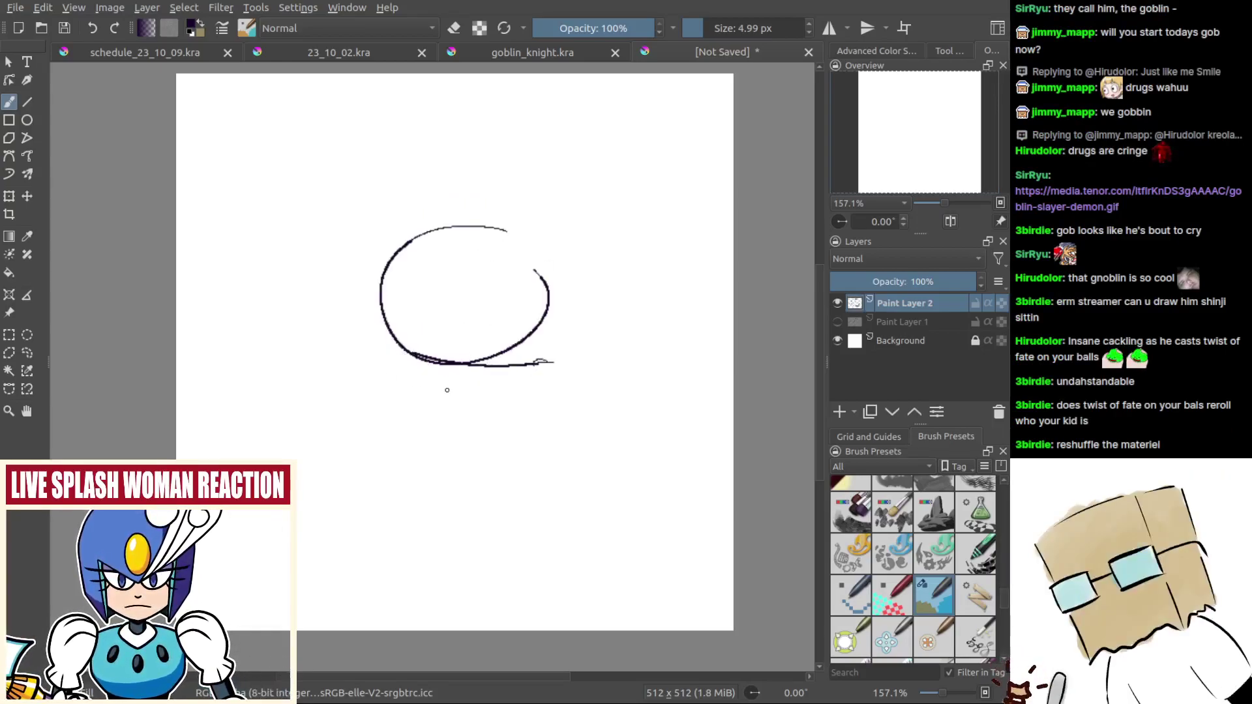
left_click_drag(461, 358, 461, 352)
left_click_drag(461, 352, 393, 383)
left_click_drag(515, 323, 477, 375)
key("ctrl+z")
left_click_drag(522, 254, 486, 308)
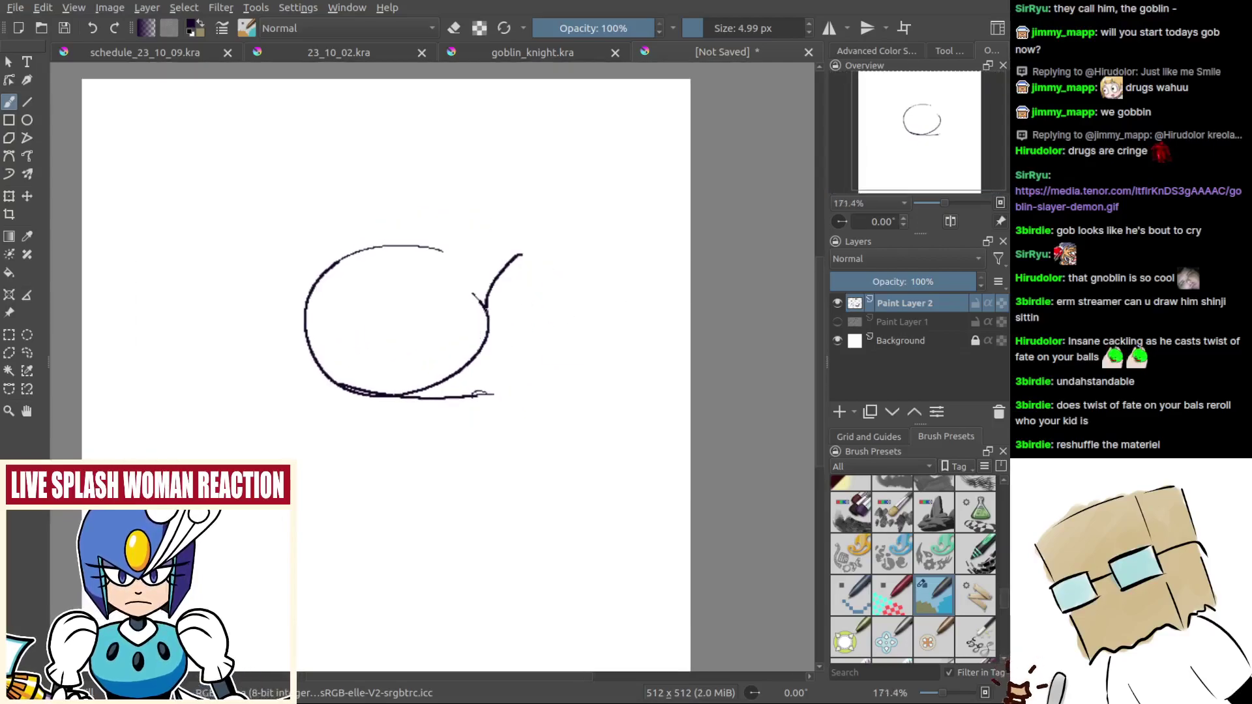
key("ctrl+z")
left_click_drag(456, 259, 555, 171)
key("ctrl+z")
key("ctrl+z")
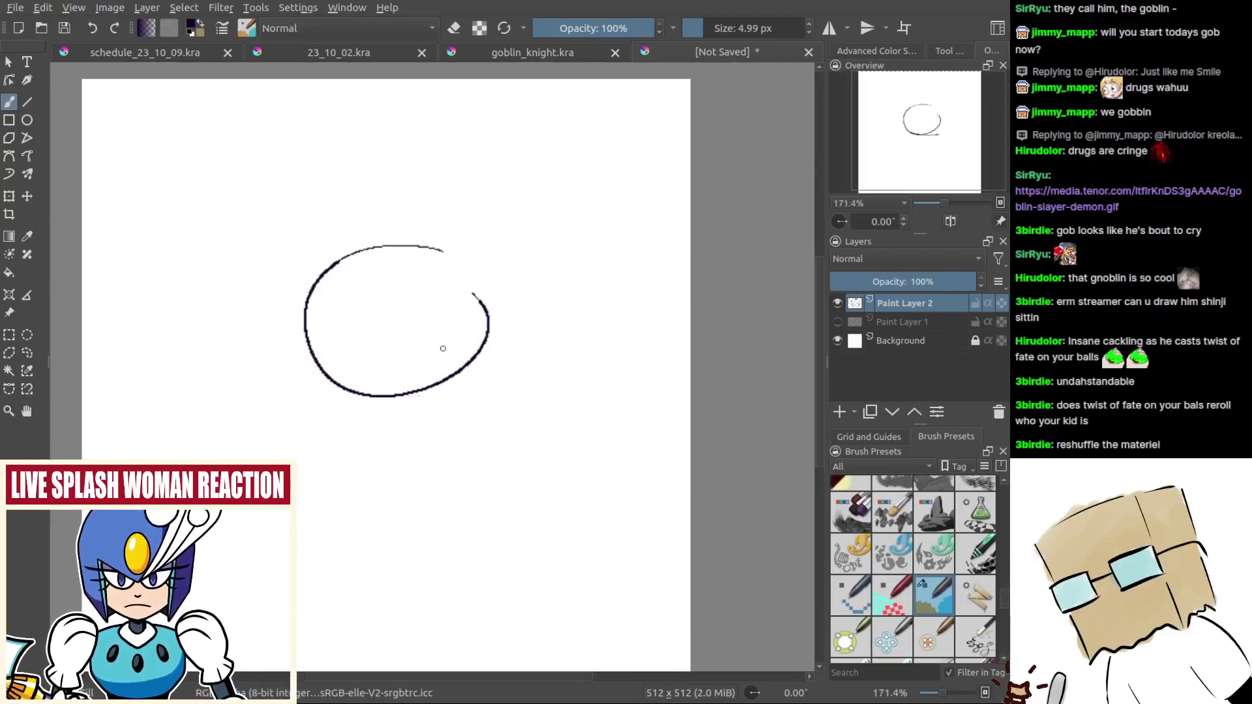
key("ctrl+z")
left_click_drag(408, 343, 454, 189)
key("ctrl+z")
left_click_drag(360, 330, 545, 174)
key("ctrl+z")
Step: Sketch a skull's rounded cranium in the upper right of the canvas, with its front and jaw lines
mouse_move(479, 340)
left_mouse_down()
mouse_move(402, 271)
mouse_move(430, 191)
mouse_move(591, 252)
left_mouse_up()
key("ctrl+z")
left_click_drag(484, 350, 538, 355)
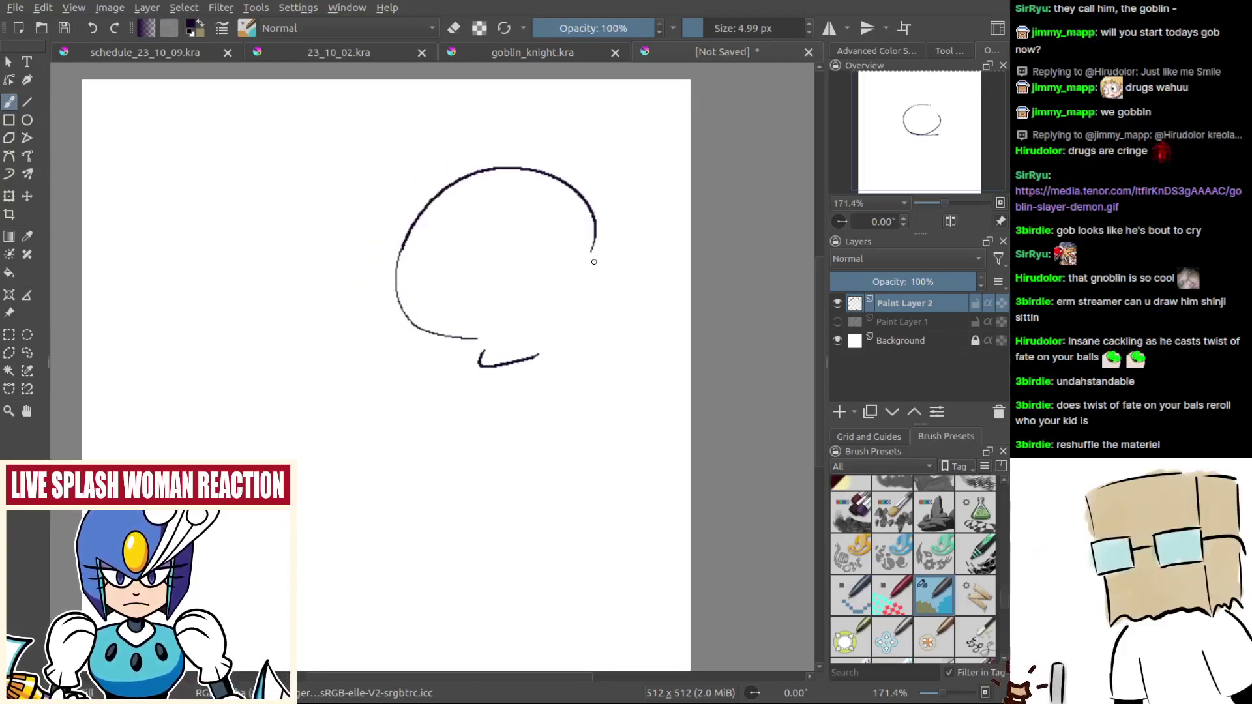
left_click_drag(590, 270, 572, 357)
Step: Draw the skull's eye sockets and nose hole, then its mouth line with teeth
left_click_drag(474, 246, 504, 260)
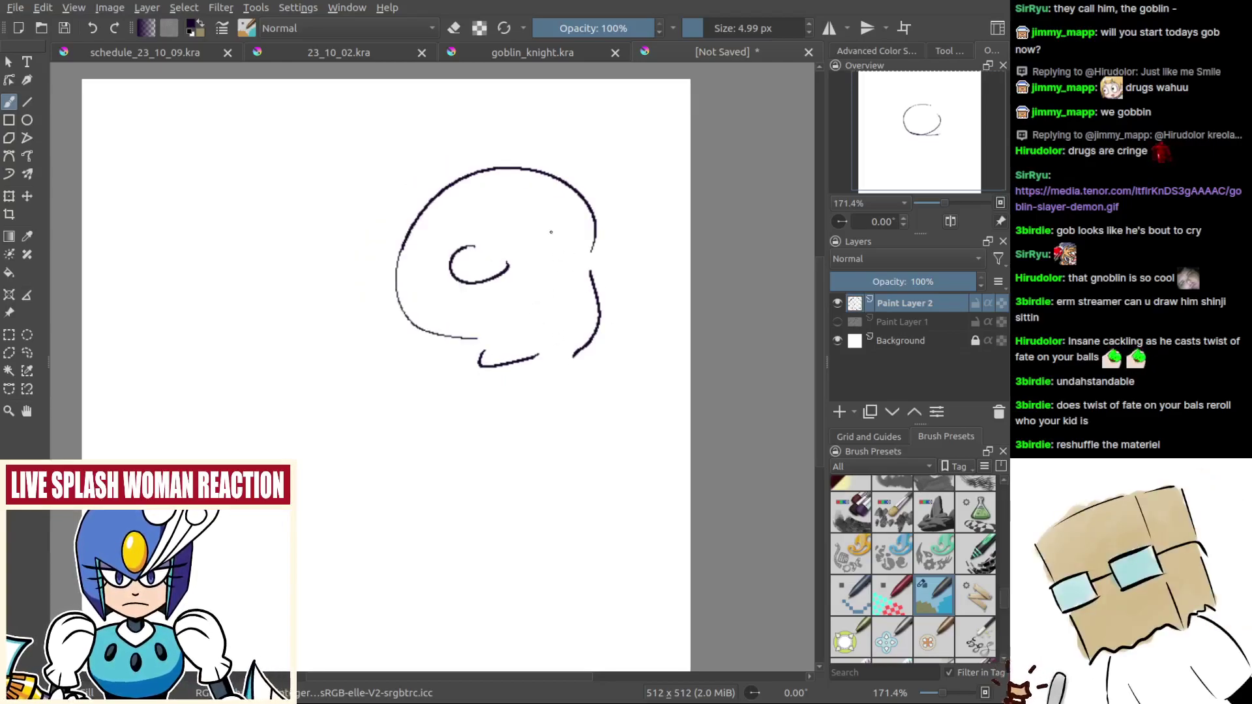
left_click_drag(573, 231, 581, 261)
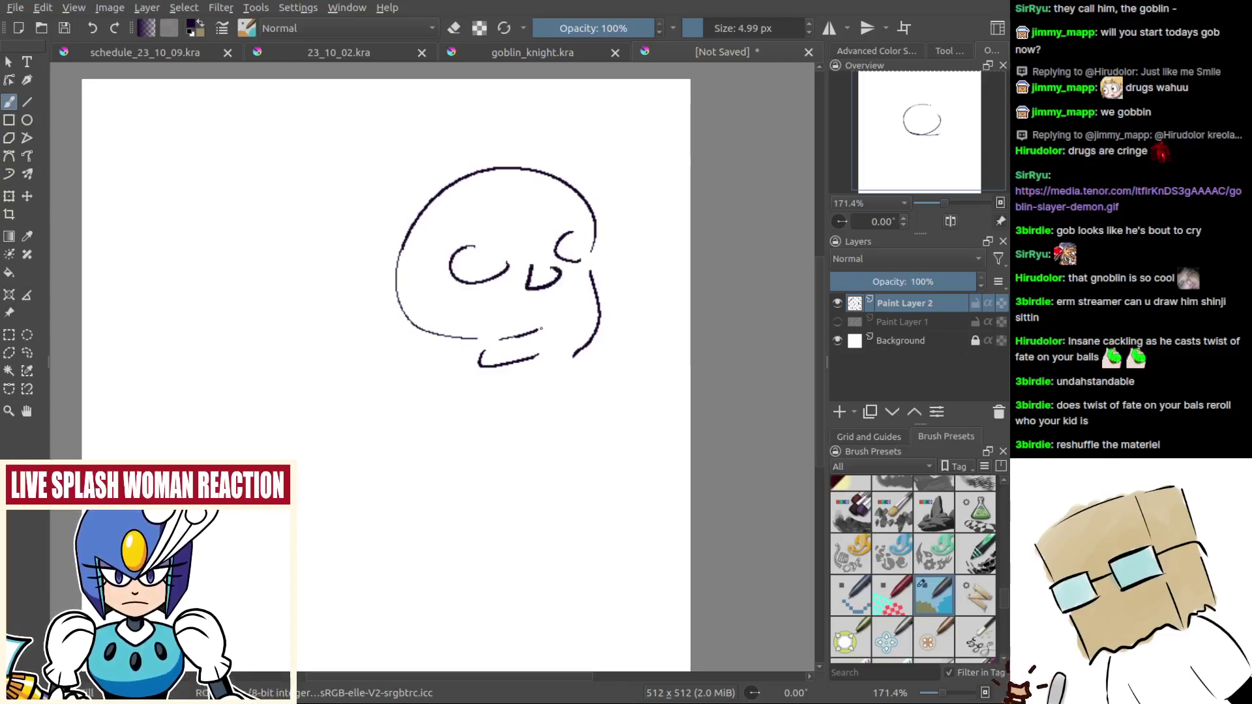
left_click_drag(510, 345, 508, 359)
mouse_move(546, 334)
left_mouse_down()
mouse_move(545, 347)
mouse_move(581, 350)
left_mouse_up()
Step: Try a finger shape overlapping the back of the skull, with a curved line beneath it
mouse_move(418, 322)
left_mouse_down()
mouse_move(502, 293)
mouse_move(433, 313)
mouse_move(470, 317)
mouse_move(450, 266)
mouse_move(424, 262)
mouse_move(473, 313)
left_mouse_up()
key("ctrl+z")
key("ctrl+z")
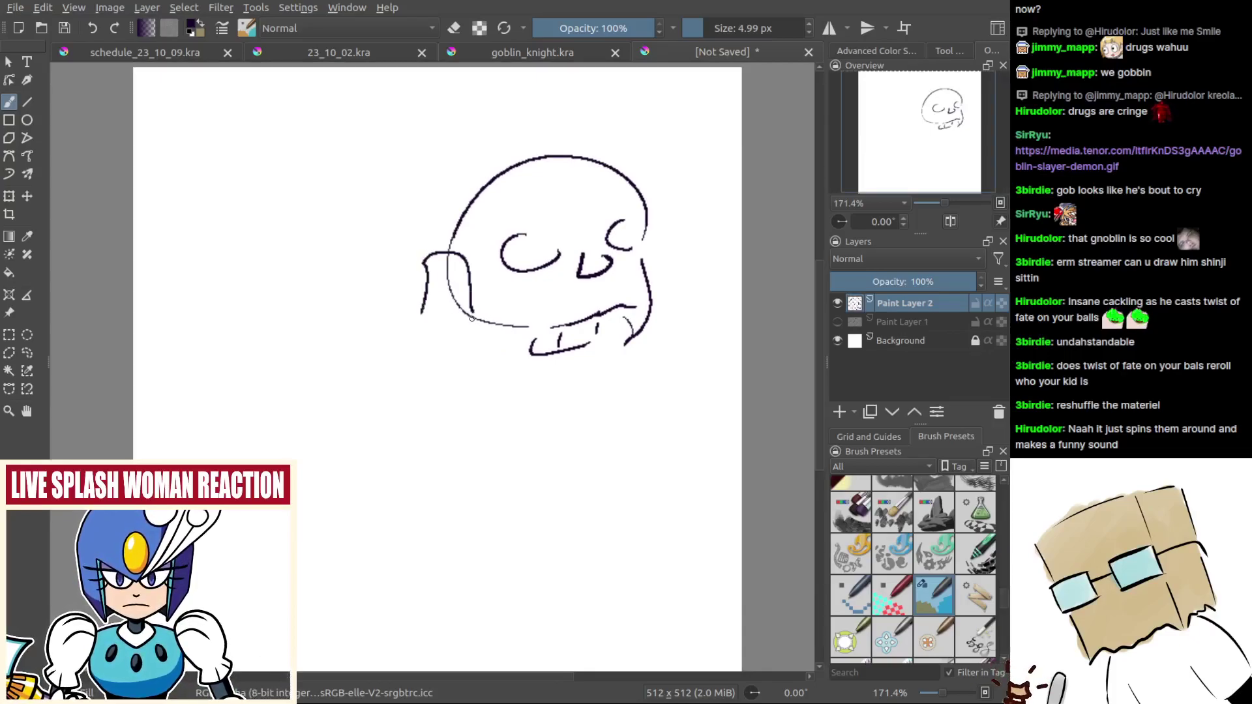
left_click_drag(619, 270, 607, 271)
mouse_move(416, 328)
left_mouse_down()
mouse_move(475, 367)
mouse_move(450, 336)
mouse_move(487, 371)
left_mouse_up()
key("ctrl+z")
left_click_drag(467, 367, 484, 367)
Step: Try a domed goblin head outline behind the skull
left_click_drag(390, 363, 413, 305)
key("ctrl+z")
left_click_drag(327, 352, 448, 299)
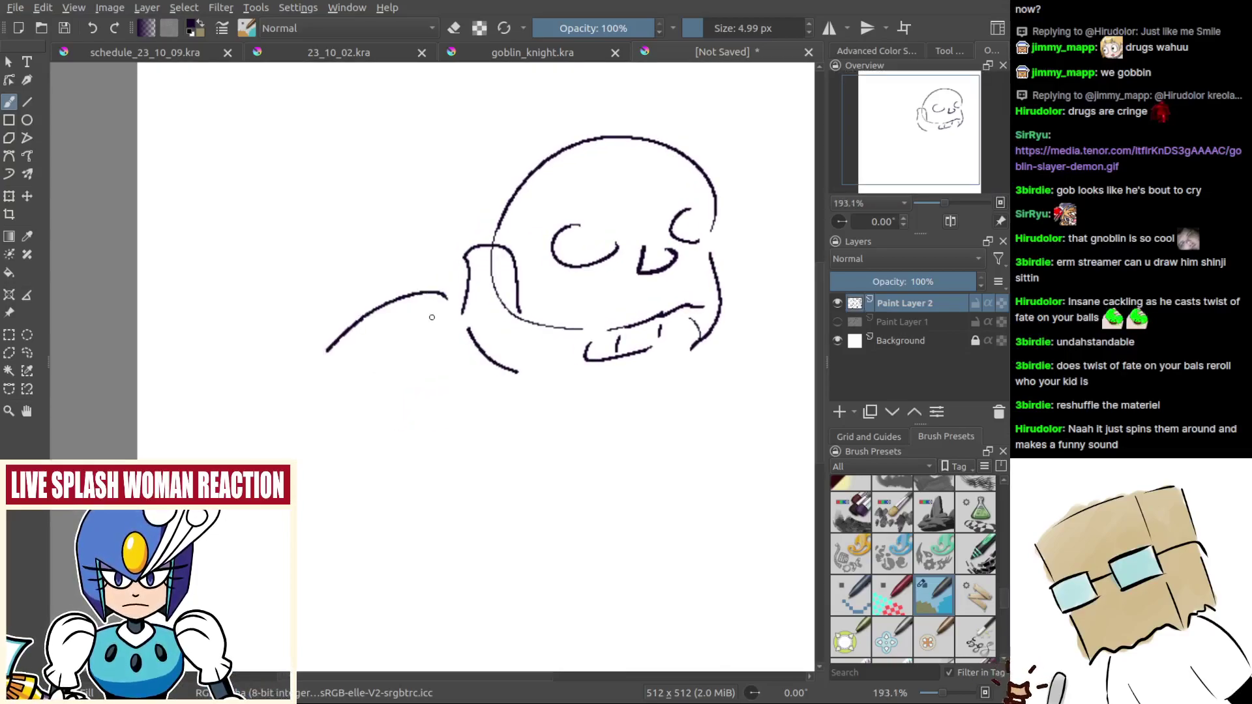
key("ctrl+z")
key("ctrl+z")
mouse_move(321, 358)
left_mouse_down()
mouse_move(439, 307)
mouse_move(452, 273)
left_mouse_up()
key("ctrl+z")
mouse_move(330, 347)
left_mouse_down()
mouse_move(458, 282)
mouse_move(459, 229)
left_mouse_up()
mouse_move(380, 292)
left_mouse_down()
mouse_move(341, 334)
mouse_move(350, 358)
mouse_move(346, 349)
left_mouse_up()
key("ctrl+z")
key("ctrl+z")
key("ctrl+z")
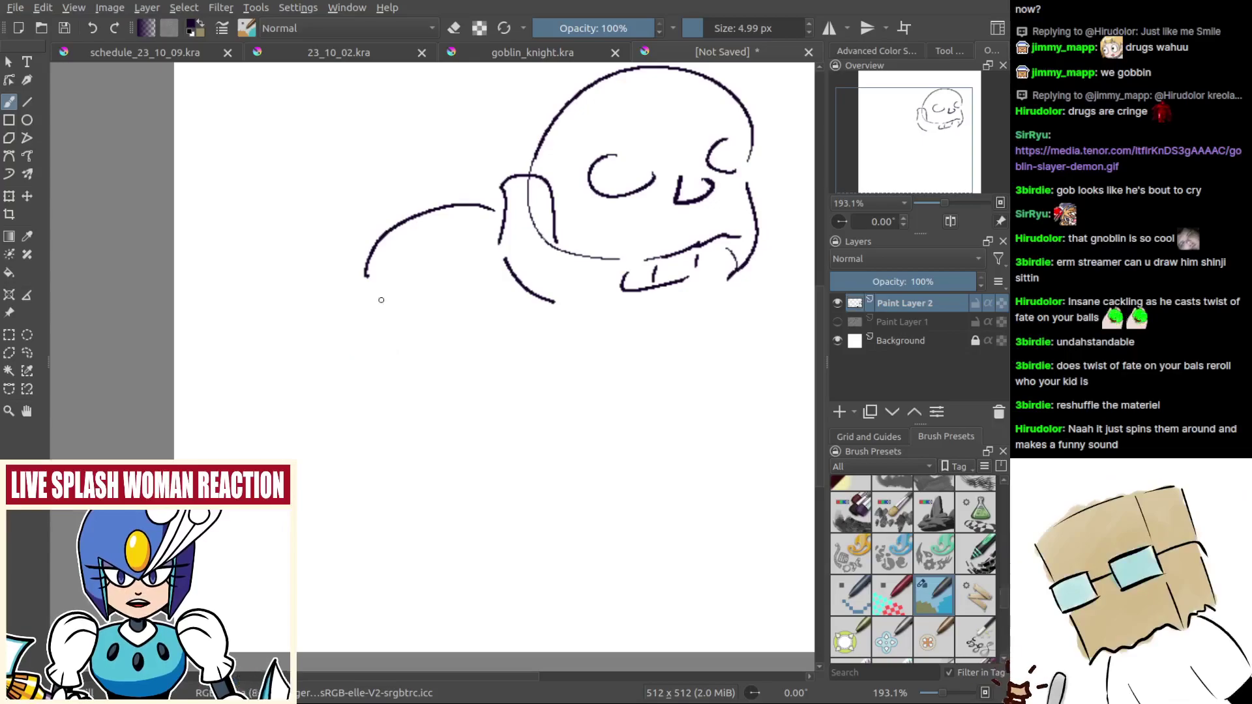
Step: Try a drooping pointed nose below the front of the domed head outline
left_click_drag(375, 301, 420, 369)
key("ctrl+z")
left_click_drag(385, 301, 352, 352)
key("ctrl+z")
mouse_move(372, 304)
left_mouse_down()
mouse_move(352, 349)
mouse_move(348, 330)
mouse_move(344, 361)
mouse_move(413, 345)
left_mouse_up()
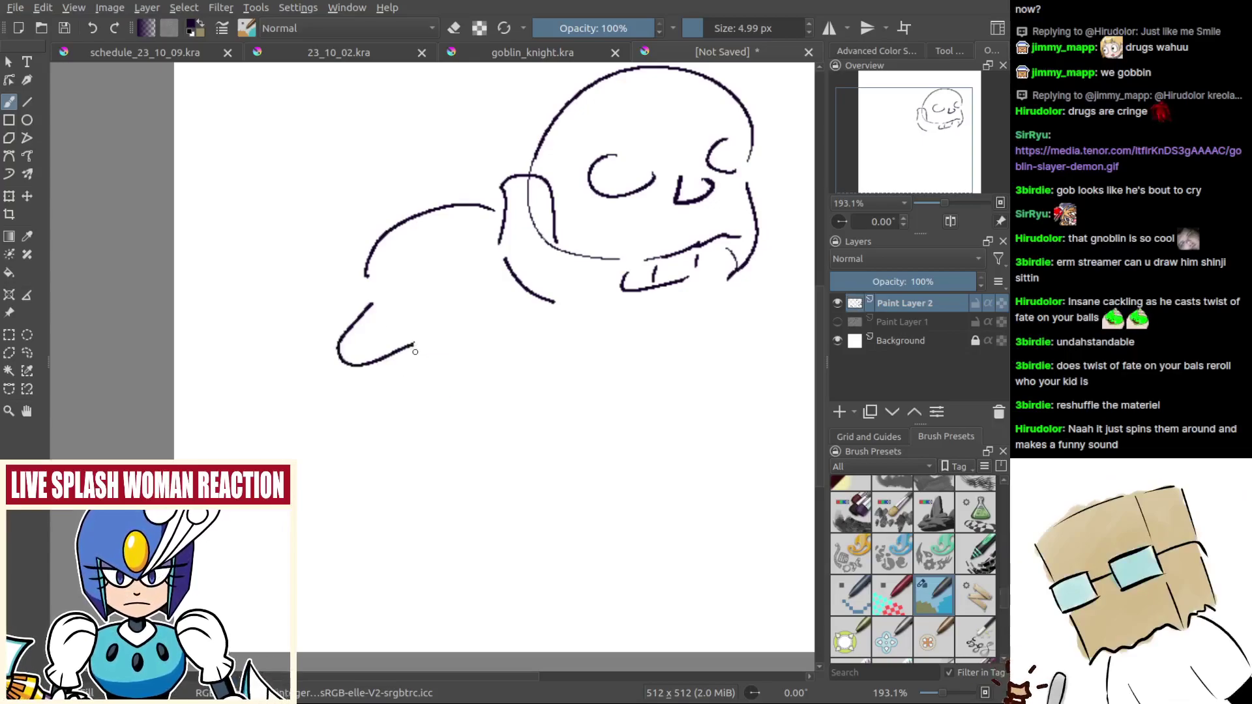
key("ctrl+z")
mouse_move(372, 293)
left_mouse_down()
mouse_move(352, 347)
mouse_move(430, 345)
left_mouse_up()
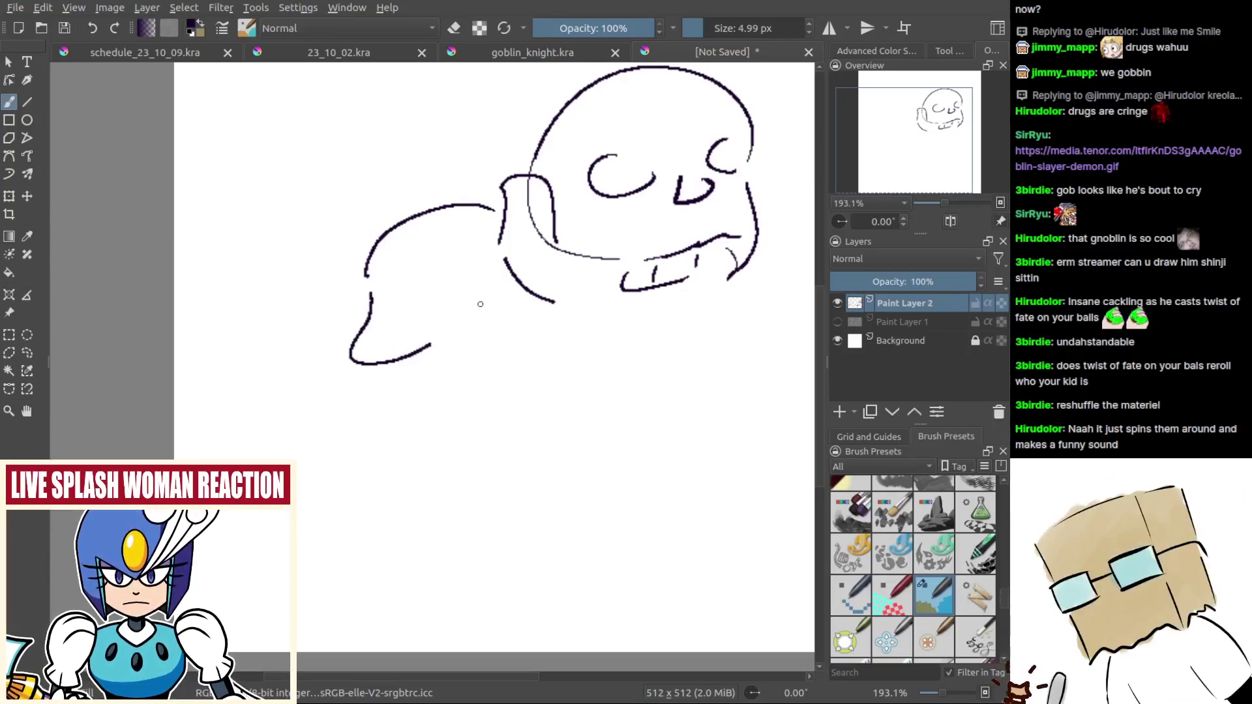
Step: Try an angry slanted eye with a pupil and a cheek line running back from the nose
left_click_drag(427, 293, 486, 253)
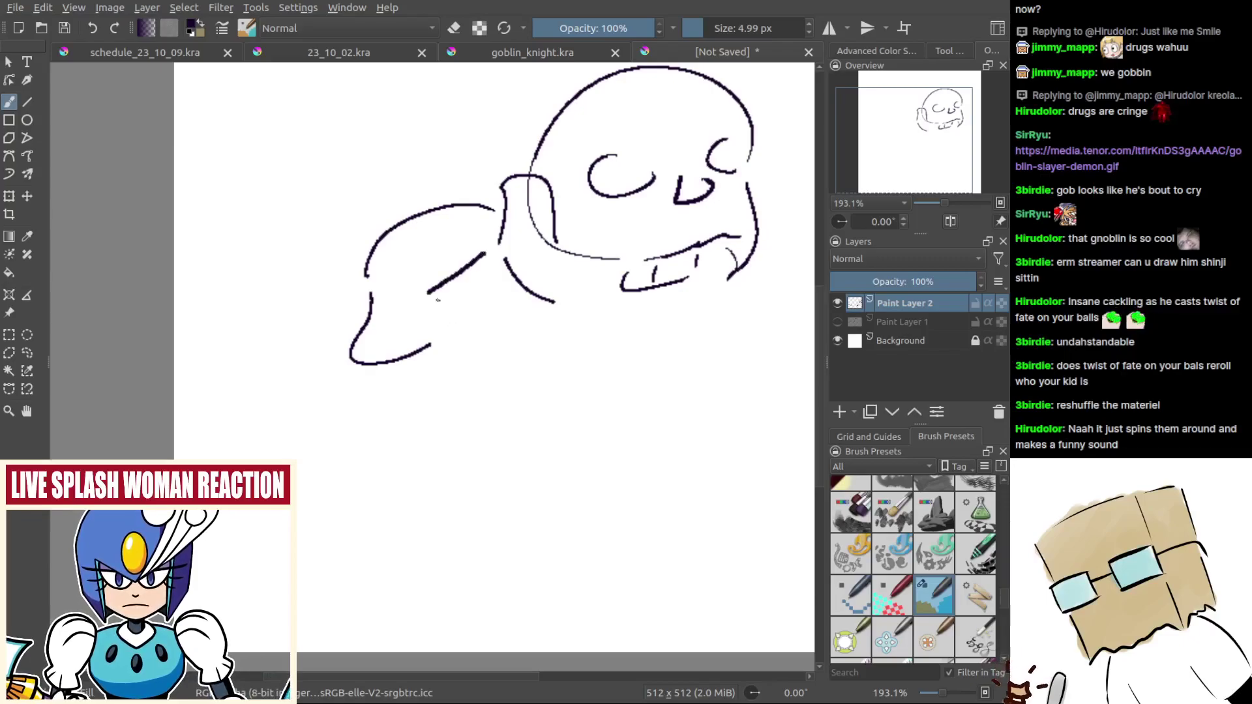
mouse_move(432, 300)
left_mouse_down()
mouse_move(515, 286)
mouse_move(464, 262)
left_mouse_up()
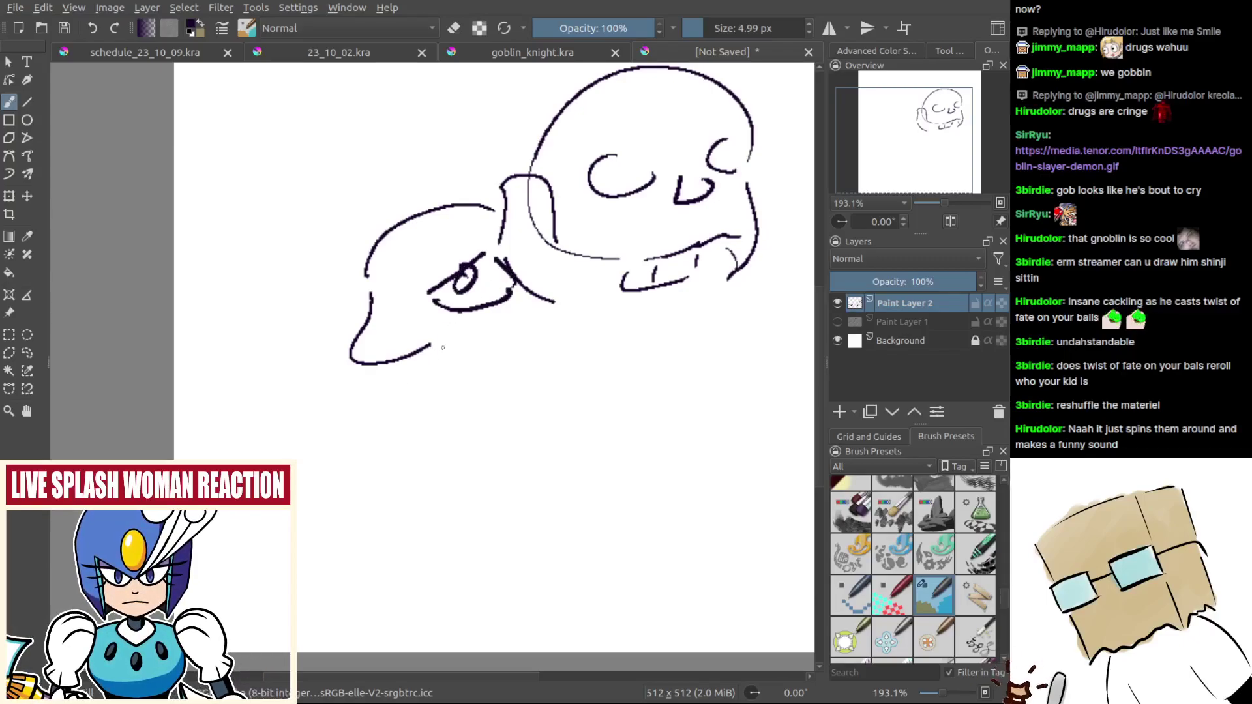
left_click_drag(439, 358, 514, 313)
key("ctrl+z")
left_click_drag(427, 353, 487, 311)
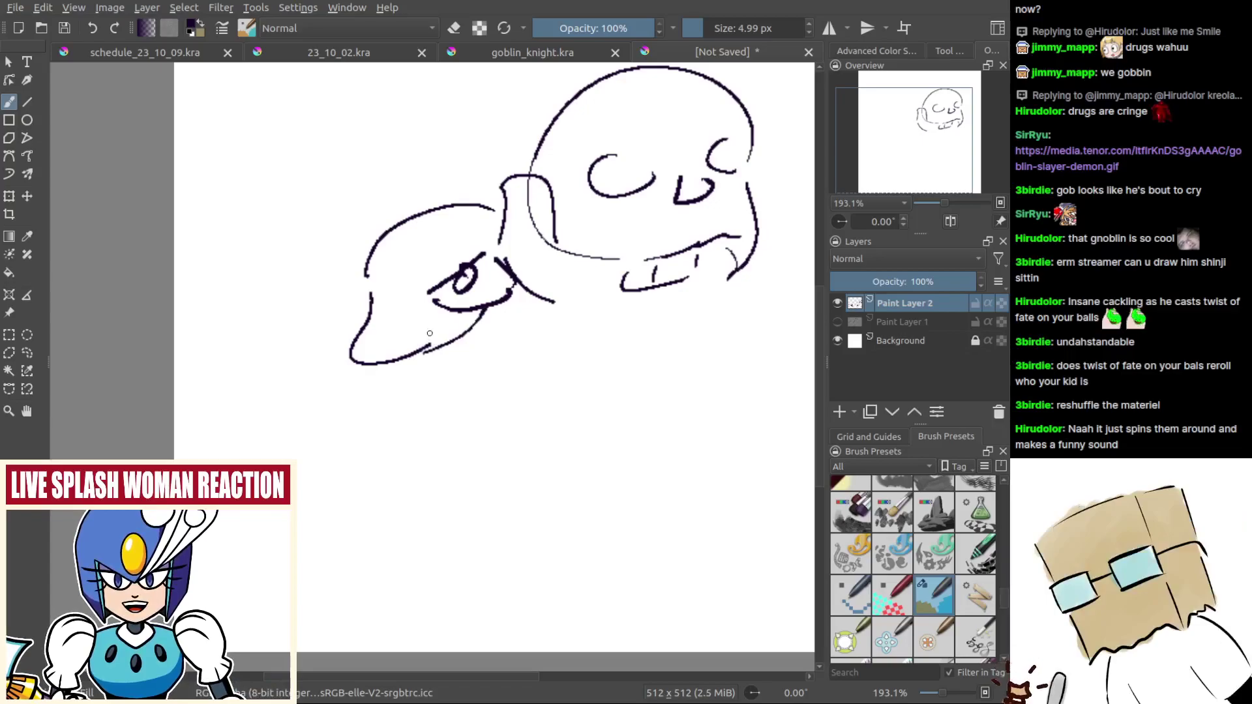
Step: Undo the goblin head and finger strokes beside the skull, leaving only the skull sketch
key("ctrl+z")
key("ctrl+z")
key("ctrl+z")
key("ctrl+z")
key("ctrl+z")
key("ctrl+z")
left_click_drag(523, 365, 523, 405)
key("ctrl+z")
left_click_drag(474, 318, 474, 308)
mouse_move(478, 252)
left_mouse_down()
mouse_move(431, 269)
mouse_move(415, 340)
left_mouse_up()
key("ctrl+z")
key("ctrl+z")
left_click_drag(546, 367, 483, 402)
key("ctrl+z")
key("ctrl+z")
key("ctrl+z")
key("ctrl+z")
key("ctrl+z")
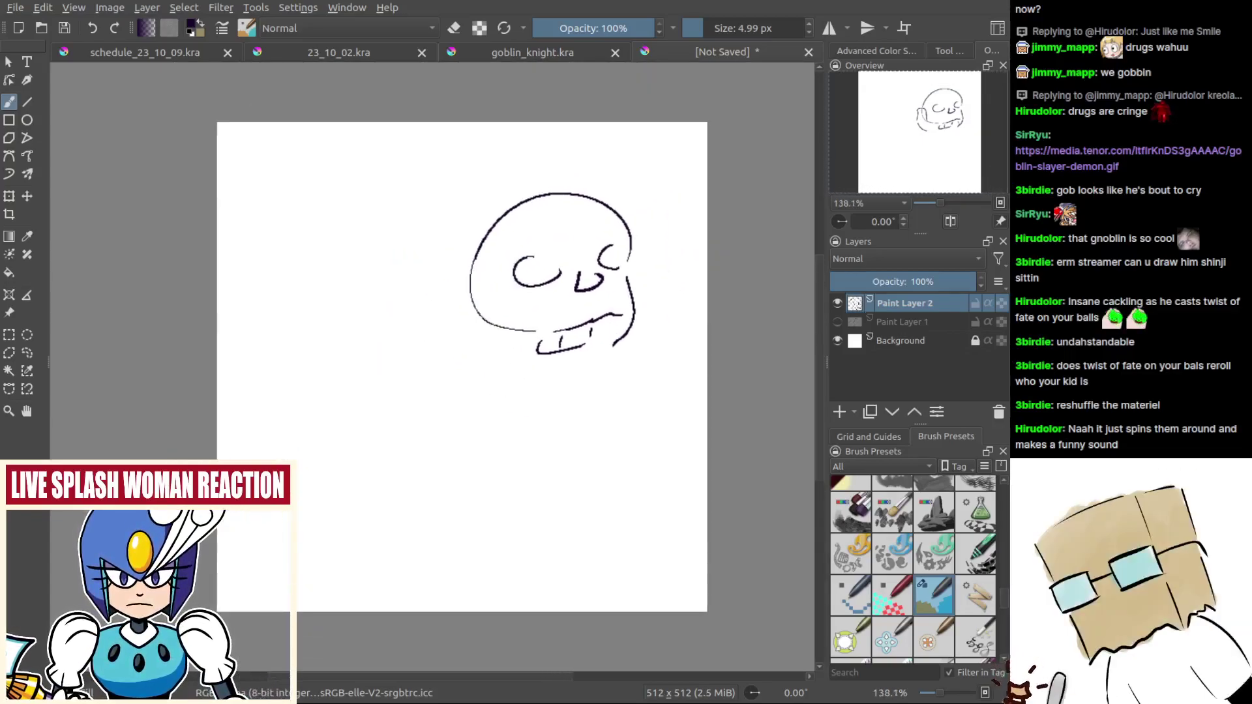
Step: Undo the skull sketch strokes on Paint Layer 2 until the canvas is blank
key("ctrl+z")
key("ctrl+z")
key("ctrl+z")
key("ctrl+z")
key("ctrl+z")
key("ctrl+z")
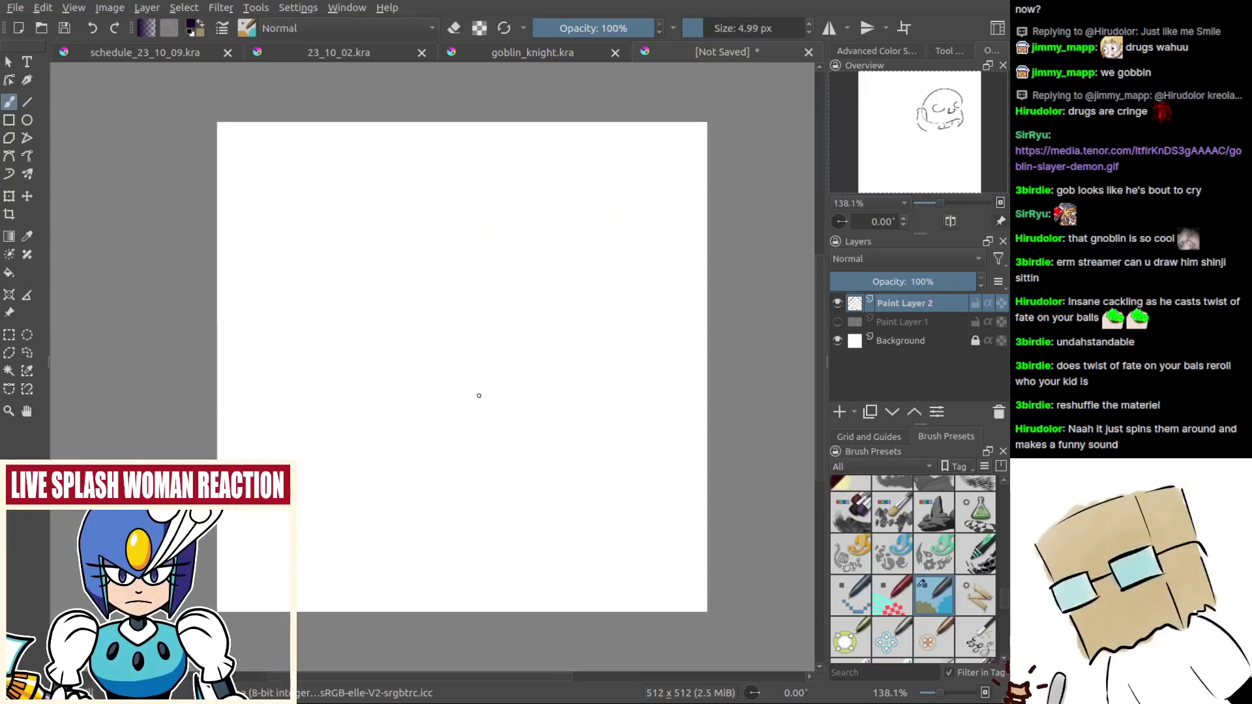
left_click_drag(532, 373, 525, 355)
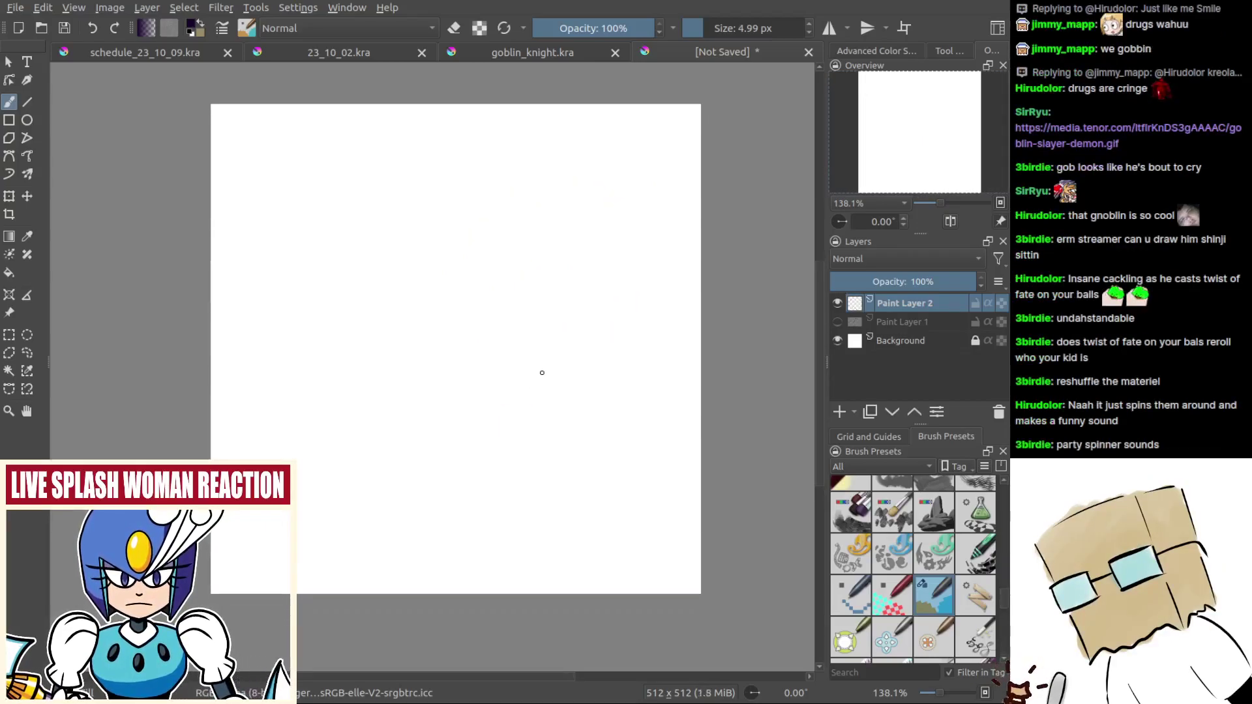
mouse_move(493, 381)
left_mouse_down()
mouse_move(472, 374)
mouse_move(498, 390)
left_mouse_up()
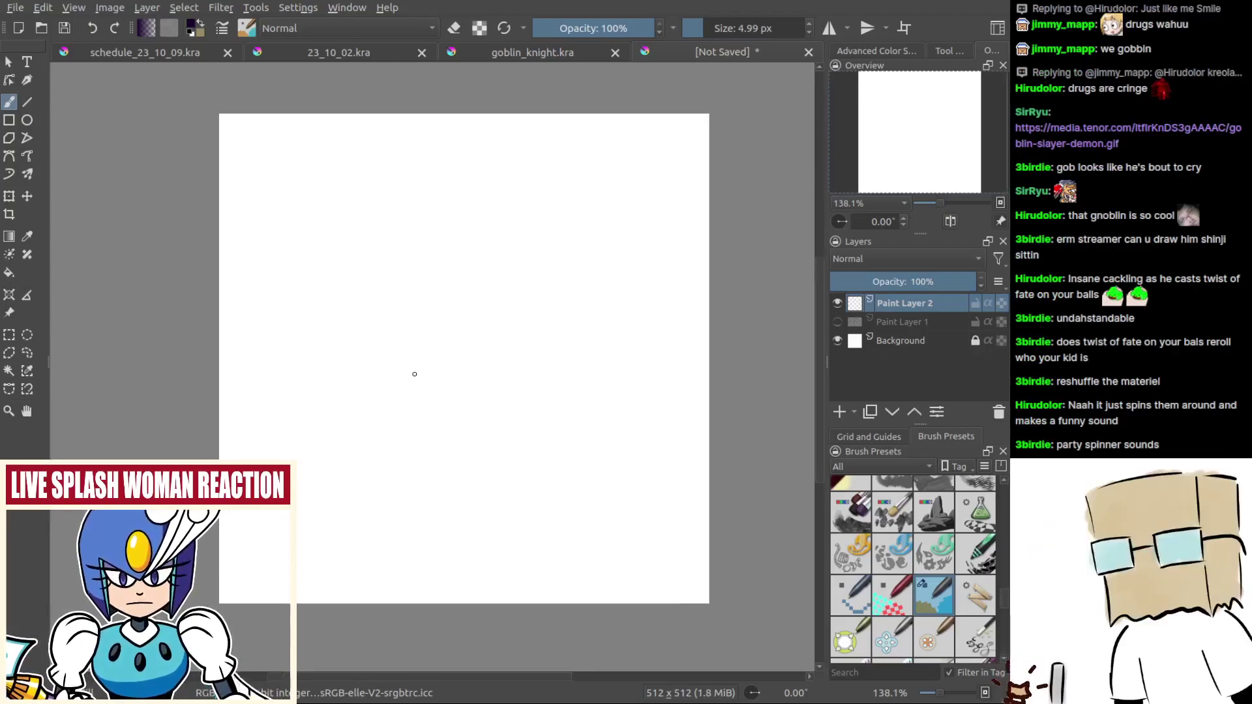
left_click_drag(479, 363, 477, 355)
Step: Redo the undone strokes to restore the skull, the ear and the curved shape beside it
key("ctrl+shift+z")
key("ctrl+shift+z")
key("ctrl+shift+z")
key("ctrl+shift+z")
key("ctrl+shift+z")
key("ctrl+shift+z")
key("ctrl+shift+z")
key("ctrl+shift+z")
key("ctrl+shift+z")
key("ctrl+shift+z")
key("ctrl+shift+z")
key("ctrl+shift+z")
key("ctrl+shift+z")
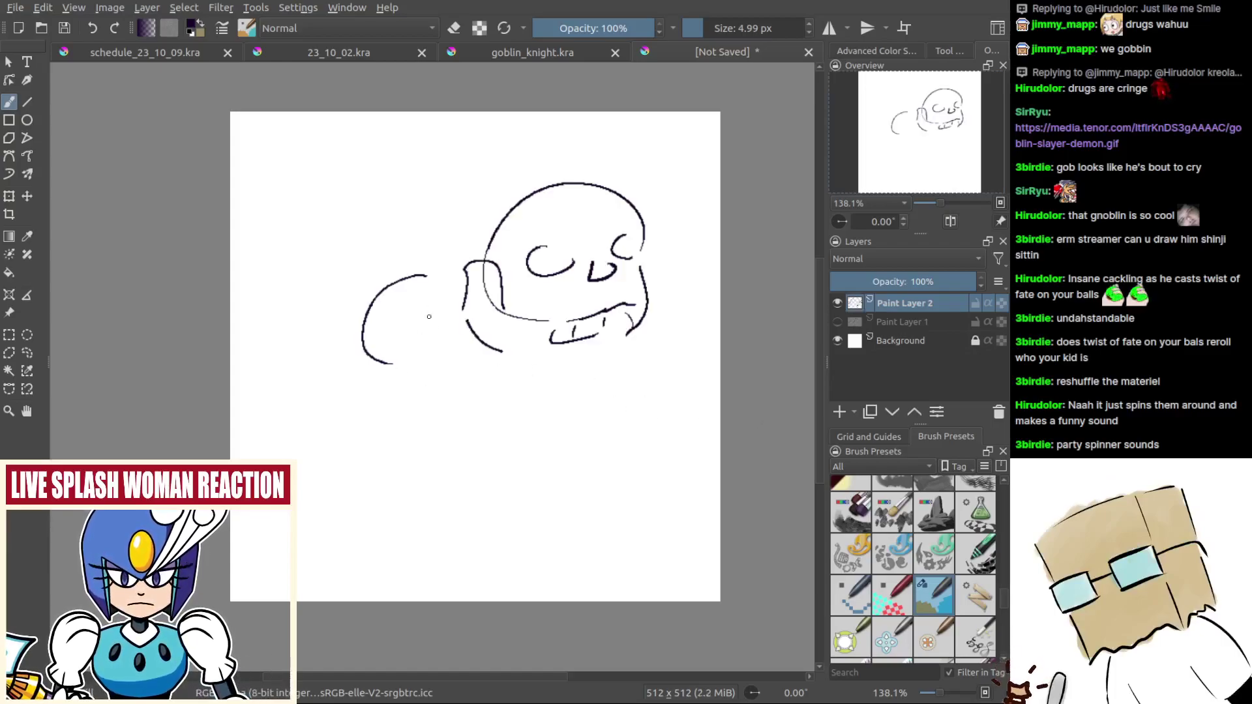
Step: Sketch the small figure's body beside the skull, adding pointed tips, a connecting line and a rounded lower lobe
mouse_move(372, 374)
left_mouse_down()
mouse_move(360, 413)
mouse_move(394, 405)
left_mouse_up()
left_click_drag(437, 293, 479, 298)
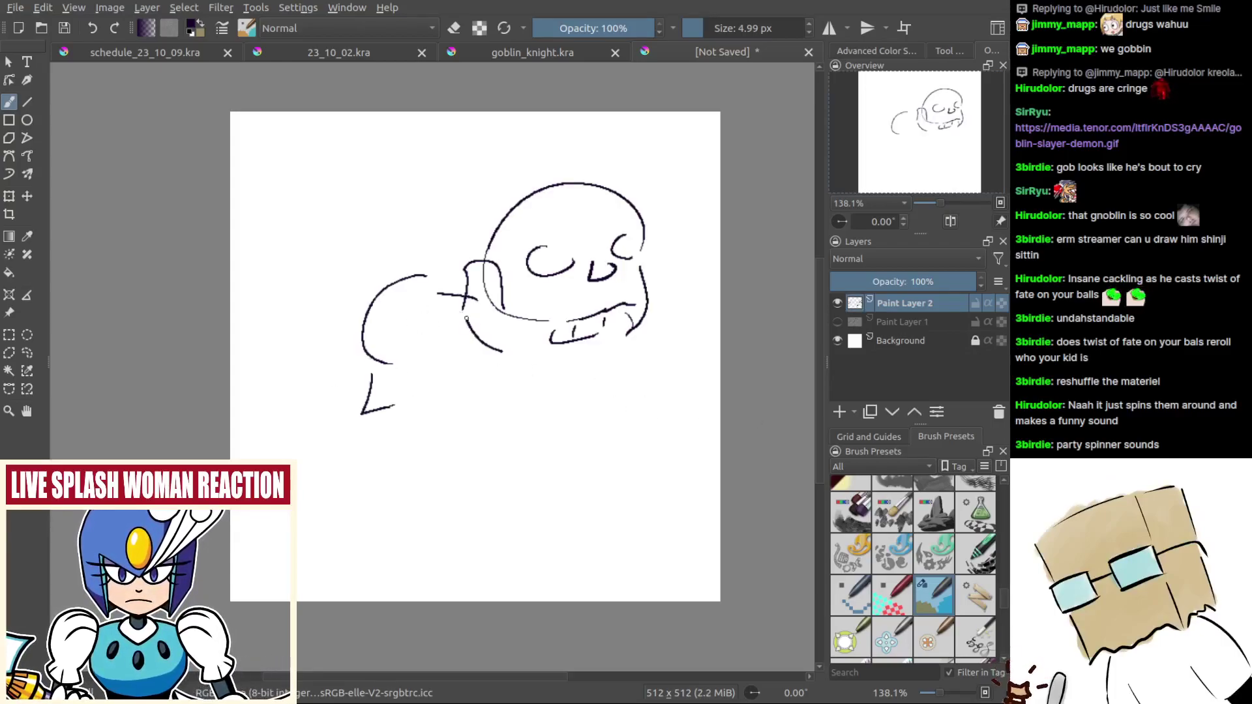
mouse_move(394, 363)
left_mouse_down()
mouse_move(398, 390)
mouse_move(421, 369)
mouse_move(443, 303)
left_mouse_up()
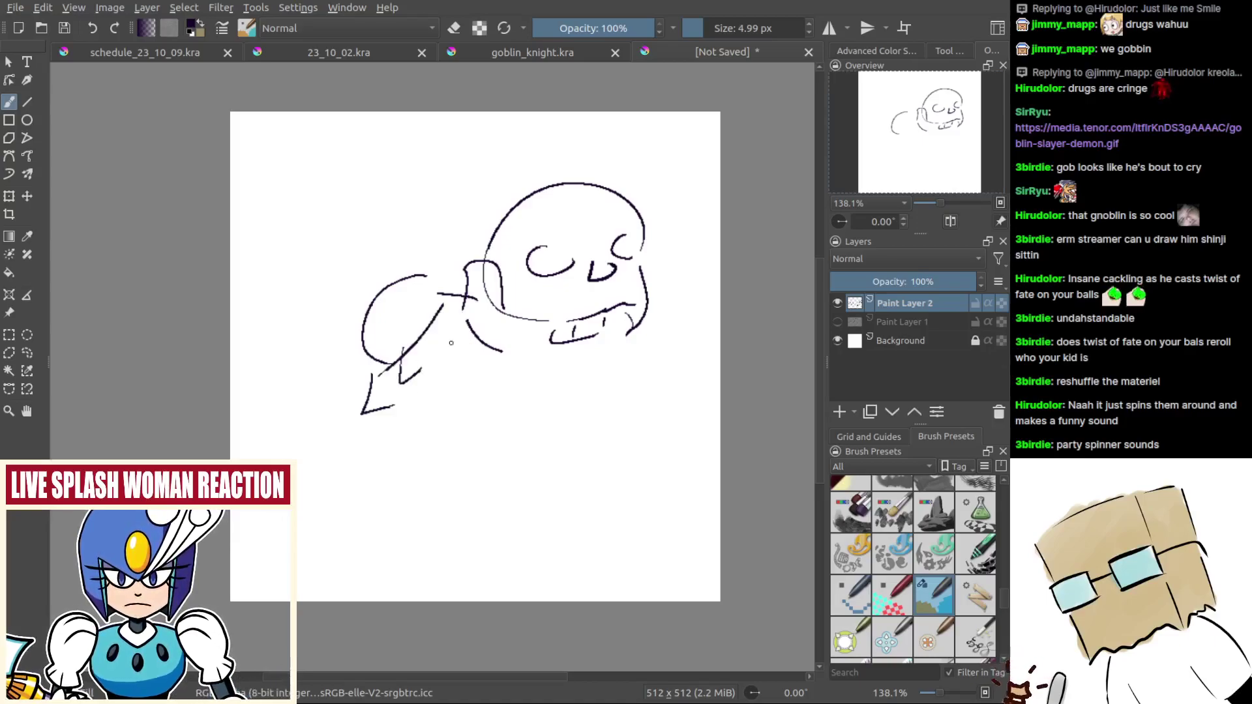
left_click_drag(412, 385, 484, 330)
key("ctrl+z")
mouse_move(408, 387)
left_mouse_down()
mouse_move(474, 336)
mouse_move(454, 384)
mouse_move(472, 335)
left_mouse_up()
key("ctrl+z")
key("ctrl+z")
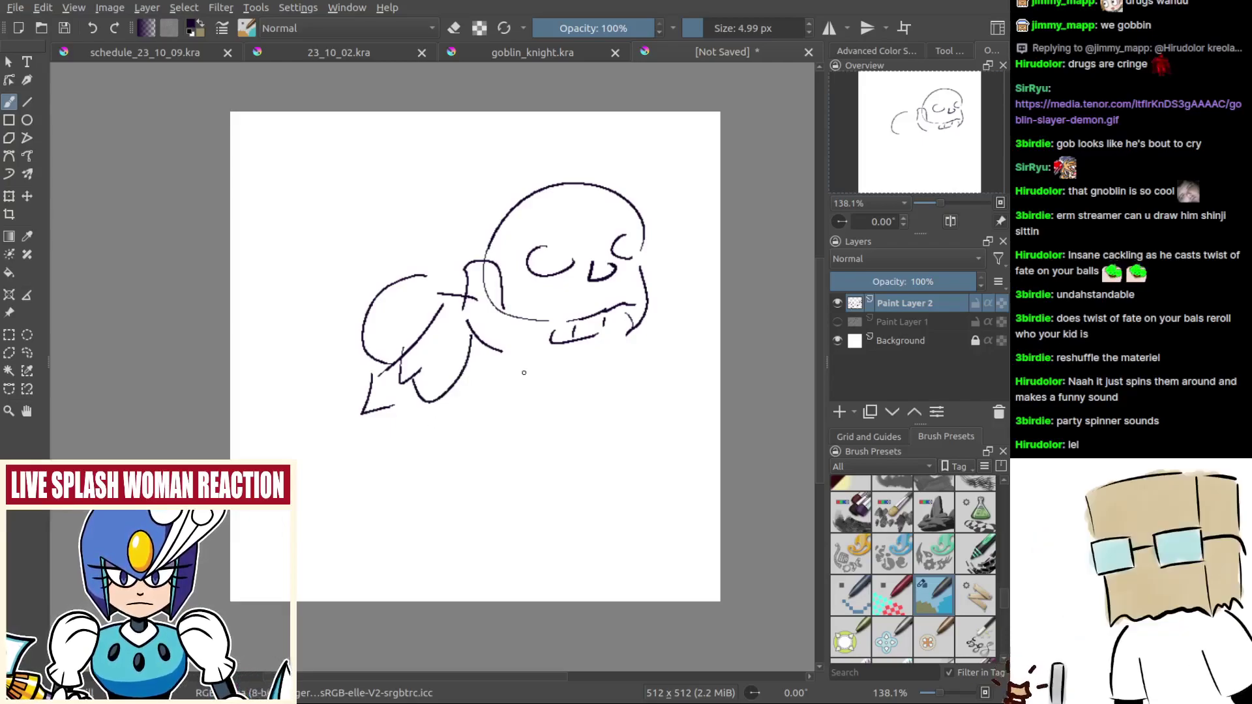
Step: Hide Paint Layer 2 and add a new empty paint layer above it
left_click(838, 303)
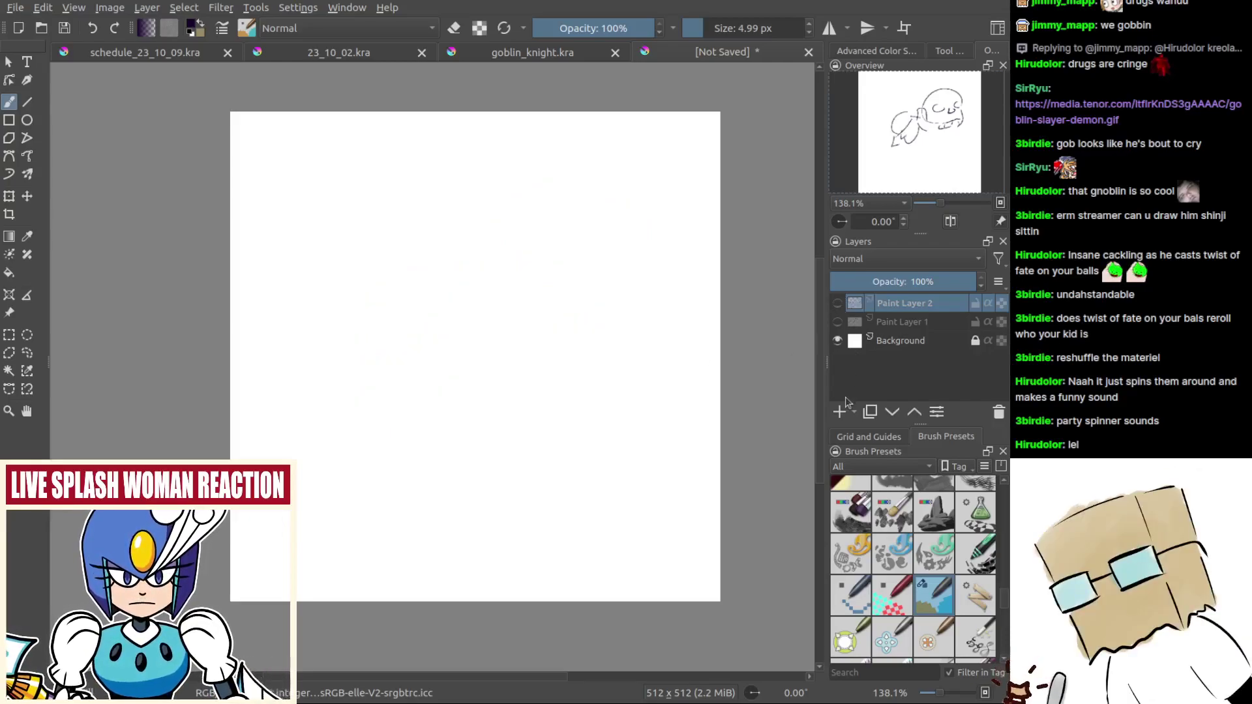
left_click(840, 411)
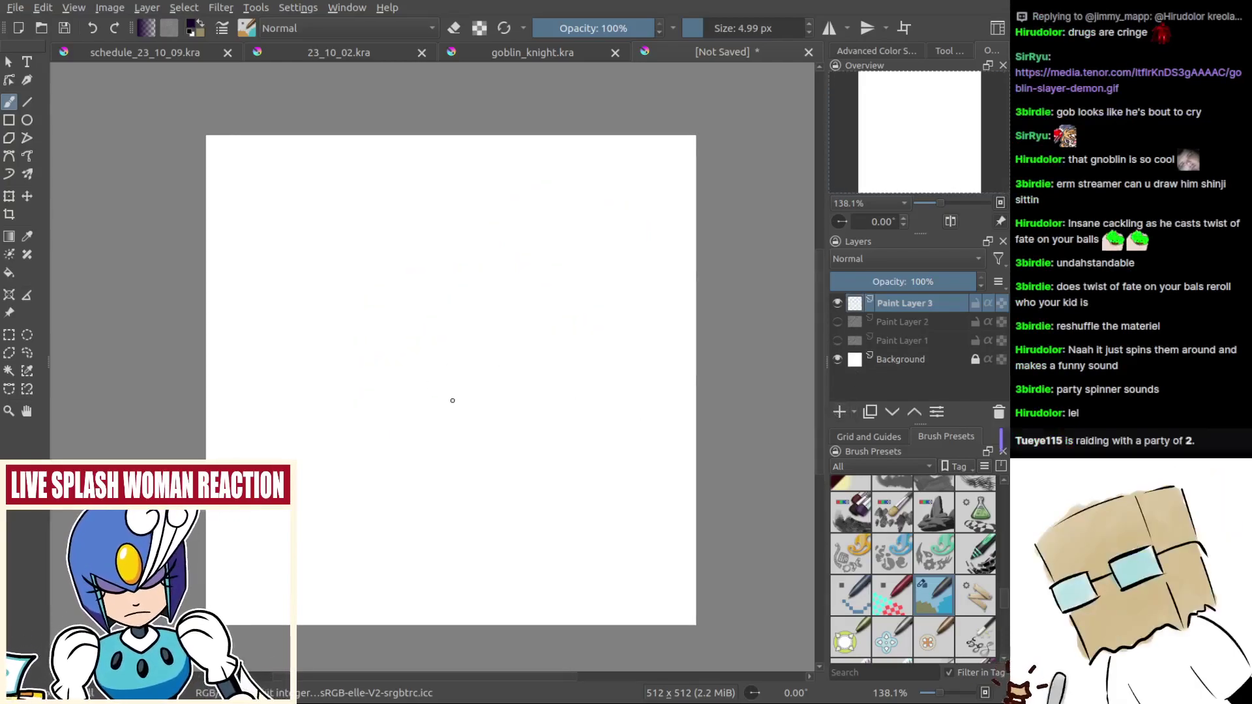
left_click_drag(470, 397, 519, 392)
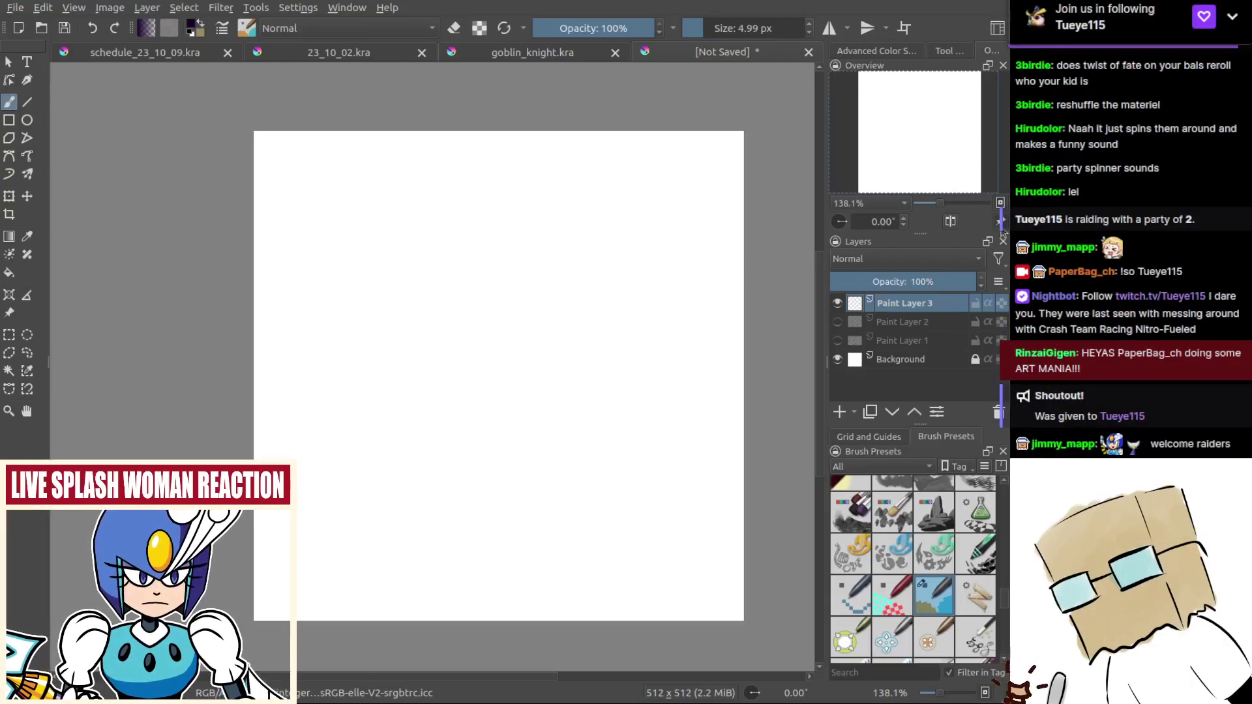
mouse_move(577, 364)
left_mouse_down()
mouse_move(523, 365)
mouse_move(508, 412)
mouse_move(498, 406)
left_mouse_up()
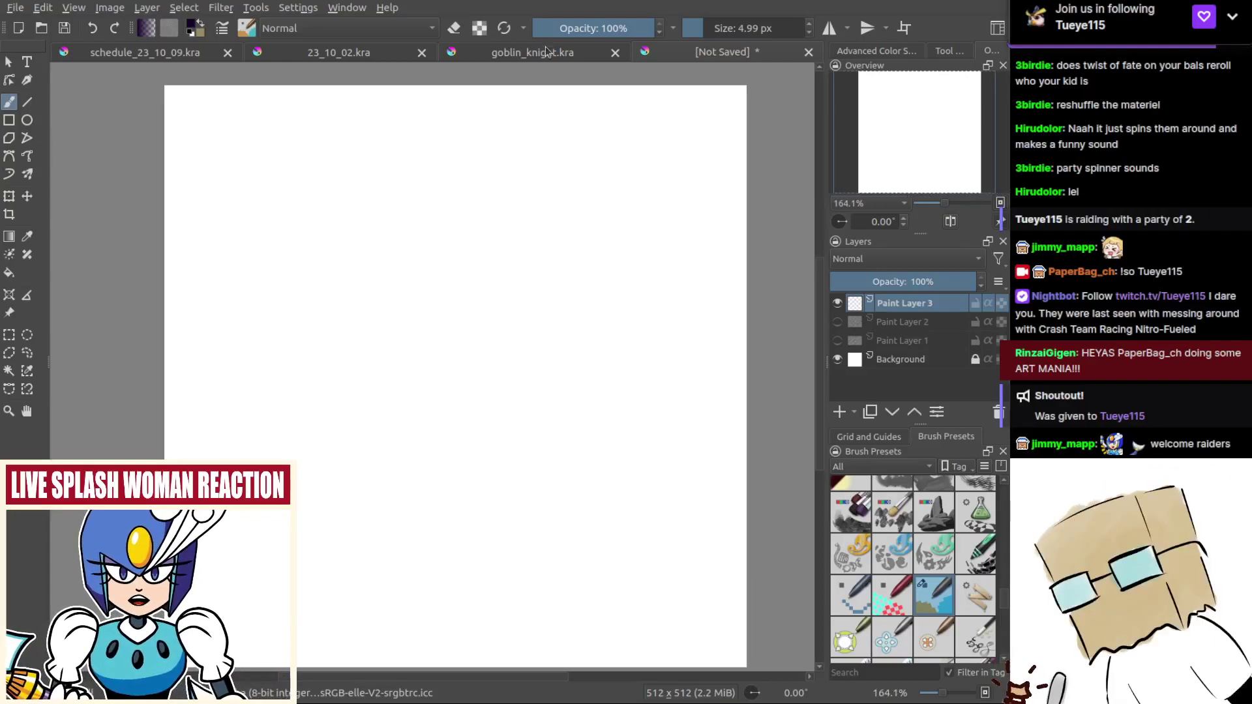
left_click_drag(556, 252, 538, 234)
Step: Look at the goblin_knight.kra drawing, and return to the unsaved document
left_click(511, 52)
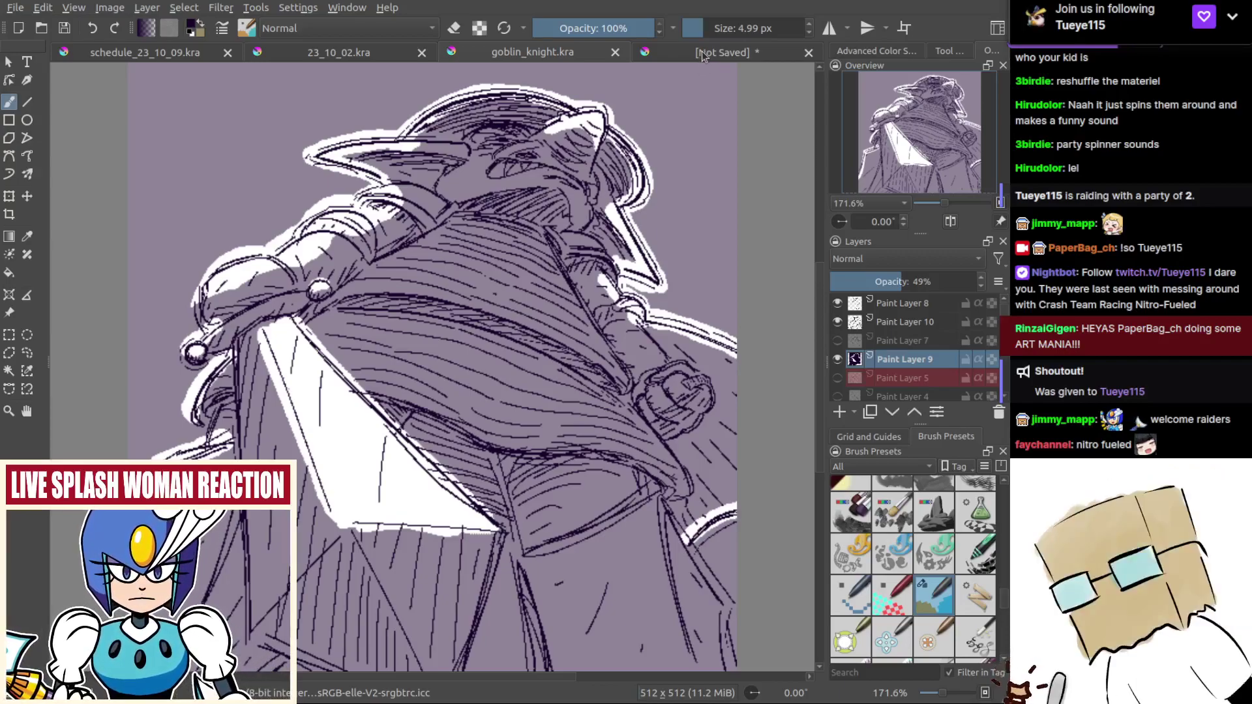
left_click(703, 54)
left_click_drag(508, 282, 484, 287)
scroll(463, 265, "up", 1)
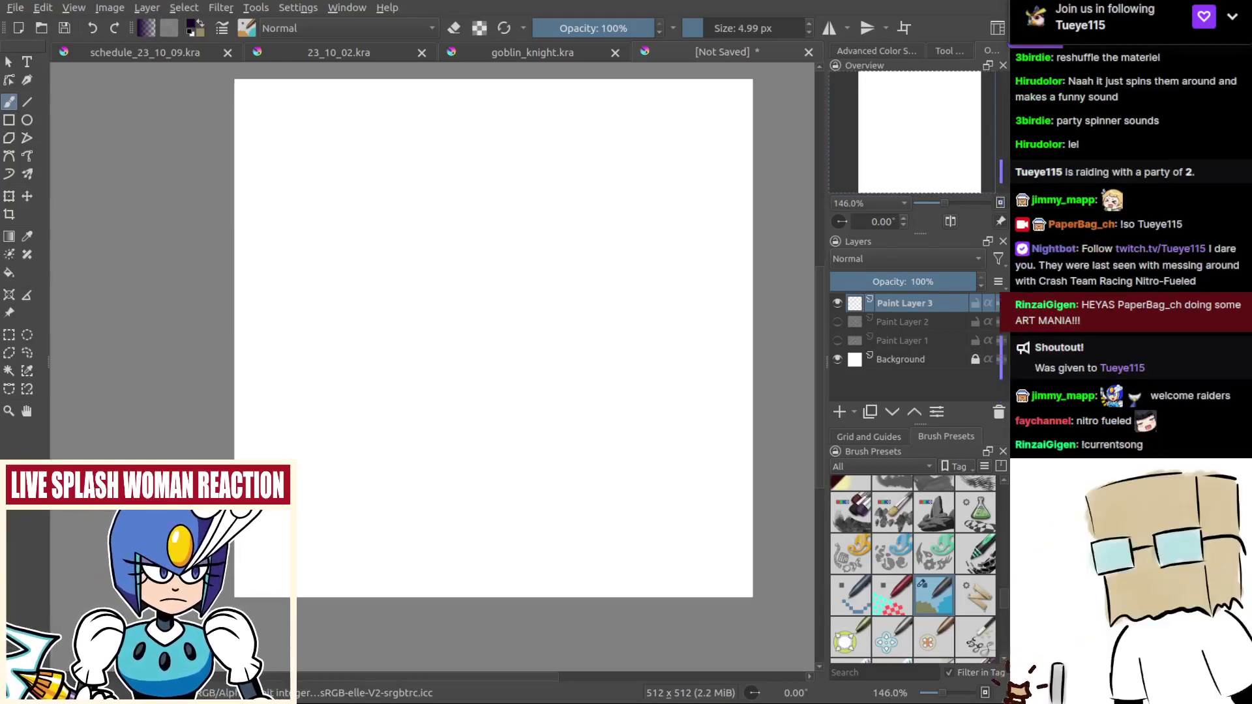
left_click_drag(453, 315, 432, 326)
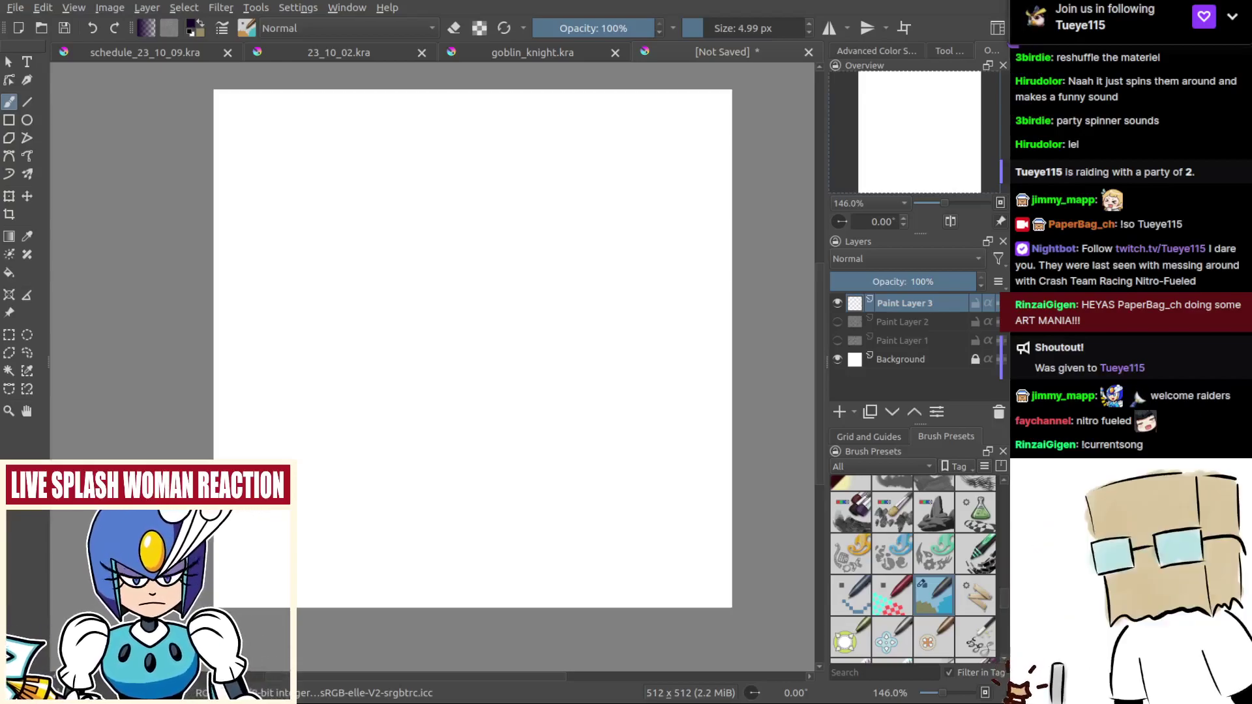
mouse_move(574, 438)
left_mouse_down()
mouse_move(557, 427)
mouse_move(512, 443)
mouse_move(526, 435)
mouse_move(527, 453)
mouse_move(512, 425)
left_mouse_up()
mouse_move(438, 341)
left_mouse_down()
mouse_move(437, 358)
mouse_move(486, 299)
mouse_move(452, 322)
left_mouse_up()
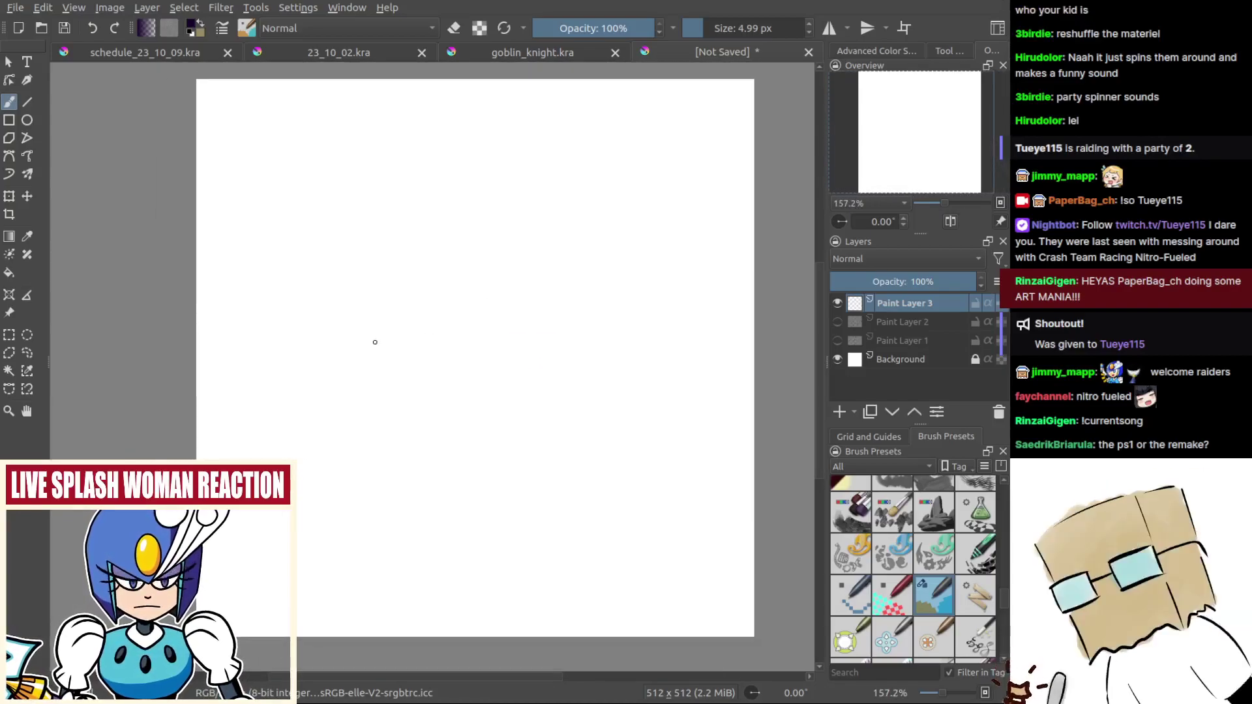
Step: Switch to the canvas-only view while trying out first curves for a round outline
key("ctrl+z")
left_click_drag(357, 340, 405, 268)
key("ctrl+z")
key("ctrl+z")
mouse_move(311, 302)
left_mouse_down()
mouse_move(390, 245)
mouse_move(481, 281)
left_mouse_up()
key("Tab")
mouse_move(487, 338)
left_mouse_down()
mouse_move(417, 319)
mouse_move(405, 337)
left_mouse_up()
key("ctrl+z")
Step: Try a wide oval outline in the left half of the canvas, retrying the strokes that build it
mouse_move(357, 302)
left_mouse_down()
mouse_move(447, 240)
mouse_move(423, 221)
left_mouse_up()
key("ctrl+z")
left_click_drag(362, 317, 473, 229)
key("ctrl+z")
mouse_move(387, 333)
left_mouse_down()
mouse_move(425, 232)
mouse_move(377, 349)
left_mouse_up()
key("ctrl+z")
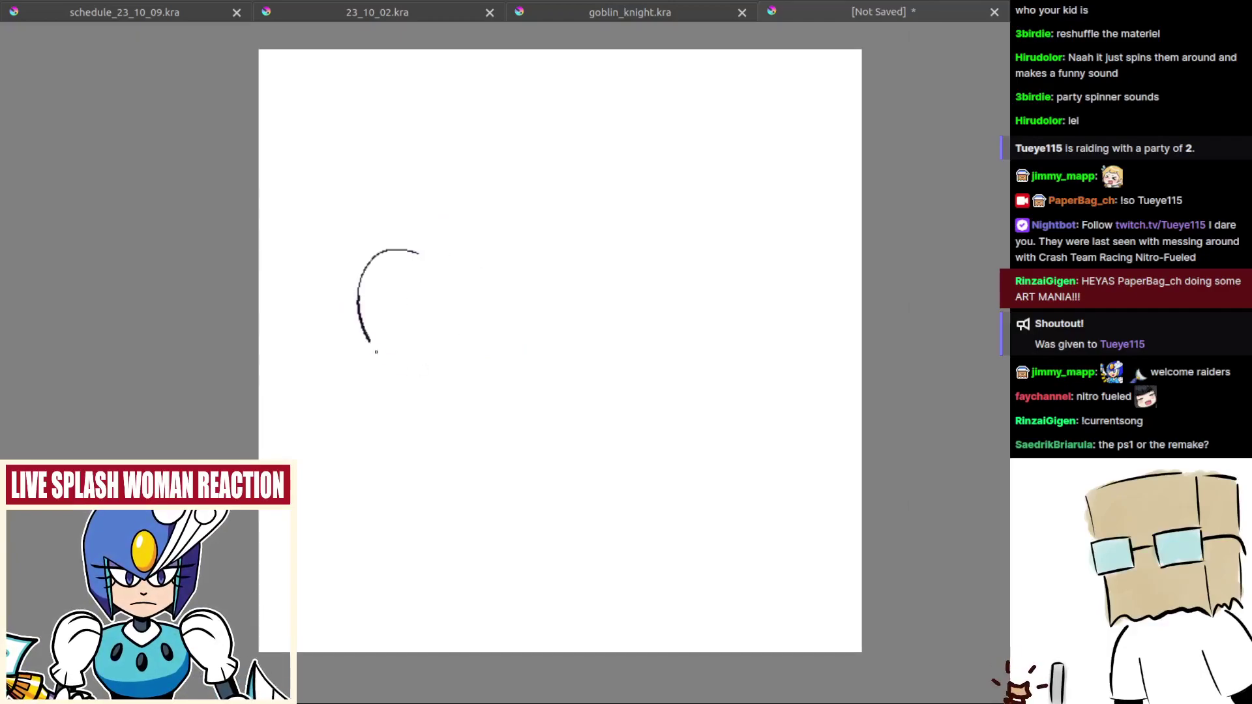
key("ctrl+z")
left_click_drag(394, 252, 461, 363)
key("ctrl+z")
mouse_move(430, 260)
left_mouse_down()
mouse_move(472, 253)
mouse_move(464, 346)
mouse_move(489, 272)
left_mouse_up()
key("ctrl+z")
key("ctrl+z")
key("ctrl+z")
mouse_move(469, 241)
left_mouse_down()
mouse_move(436, 234)
mouse_move(478, 274)
mouse_move(489, 253)
mouse_move(465, 238)
left_mouse_up()
key("ctrl+z")
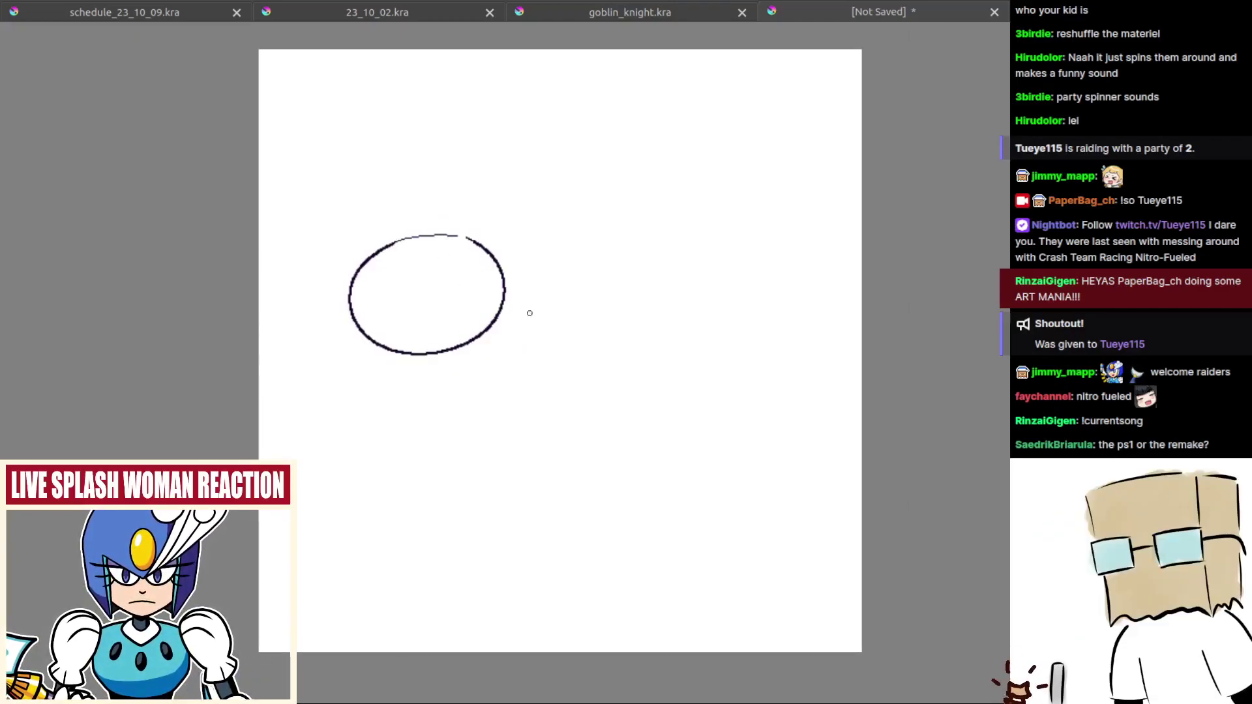
mouse_move(539, 310)
left_mouse_down()
mouse_move(520, 307)
mouse_move(513, 335)
left_mouse_up()
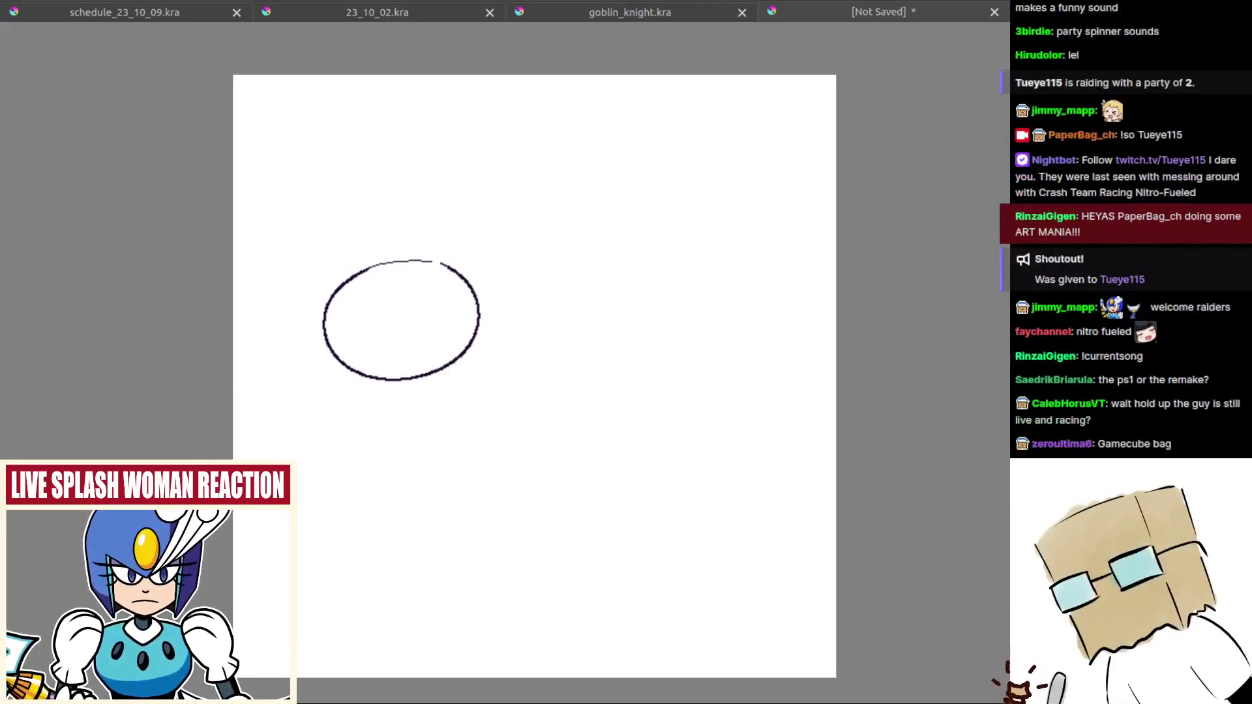
Step: Redraw the oval as a rounder skull outline with a small gap at its top
scroll(448, 386, "up", 1)
key("ctrl+z")
mouse_move(326, 318)
left_mouse_down()
mouse_move(450, 280)
mouse_move(425, 270)
mouse_move(405, 385)
mouse_move(462, 279)
mouse_move(467, 294)
left_mouse_up()
key("ctrl+z")
key("ctrl+z")
key("ctrl+z")
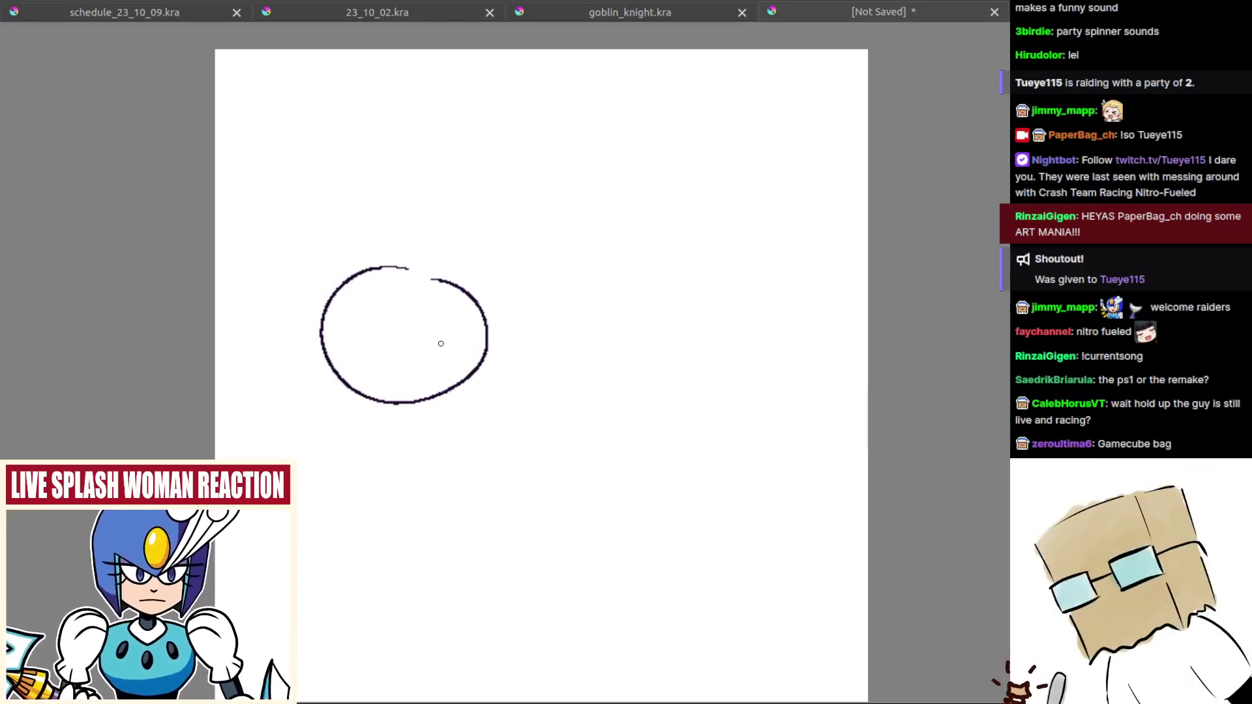
Step: Sketch four rounded finger shapes gripping the left edge of the round outline
left_click_drag(441, 343, 511, 317)
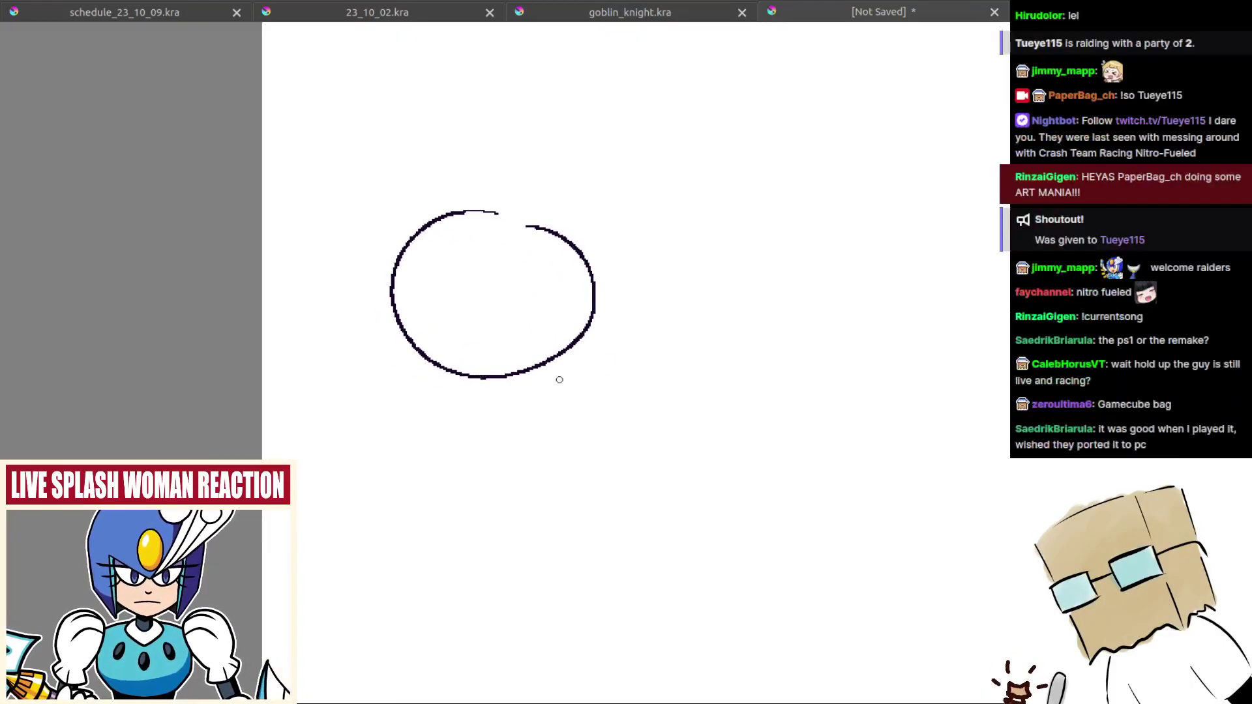
left_click_drag(546, 383, 525, 396)
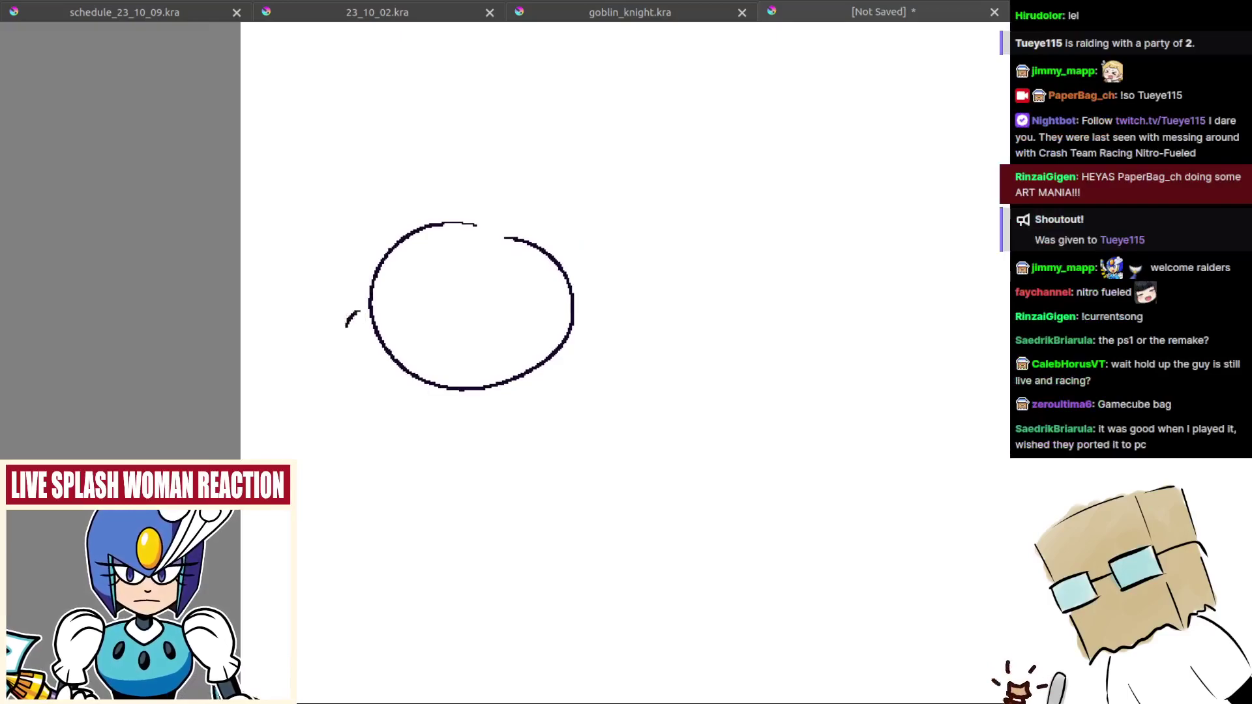
left_click_drag(367, 286, 358, 329)
key("ctrl+z")
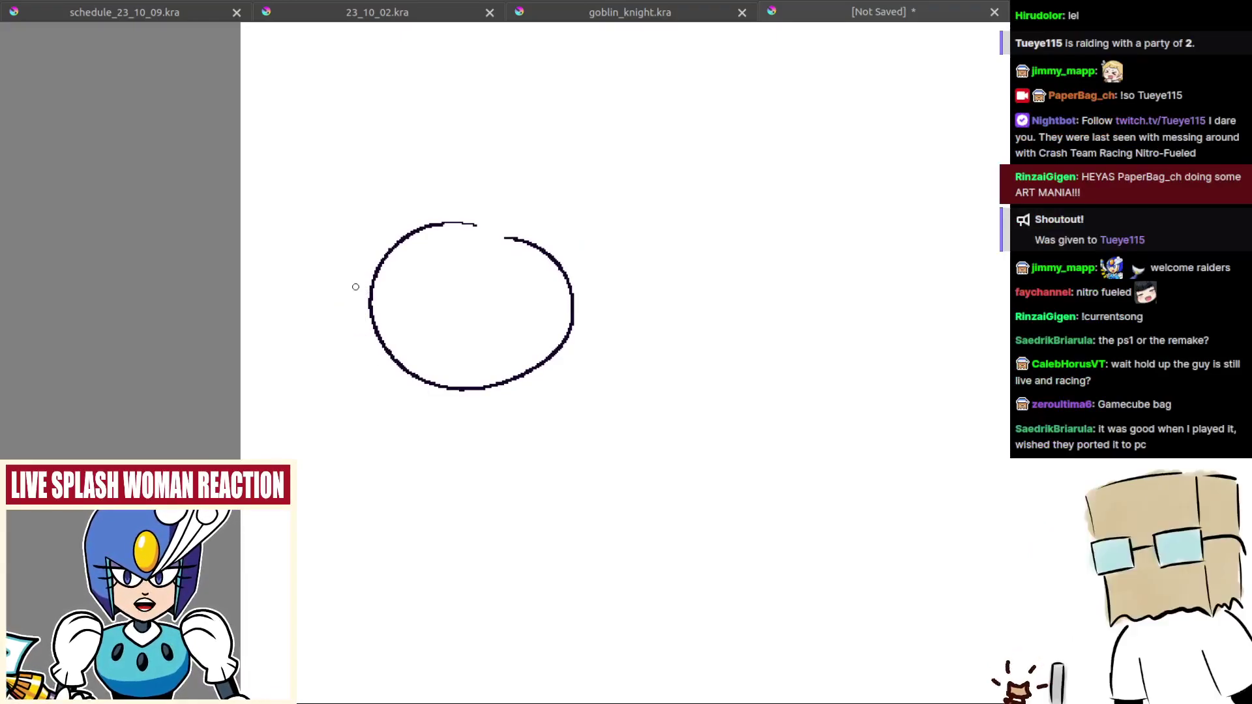
left_click_drag(349, 280, 367, 258)
key("ctrl+z")
mouse_move(345, 299)
left_mouse_down()
mouse_move(395, 264)
mouse_move(380, 313)
mouse_move(368, 312)
mouse_move(360, 263)
left_mouse_up()
key("ctrl+z")
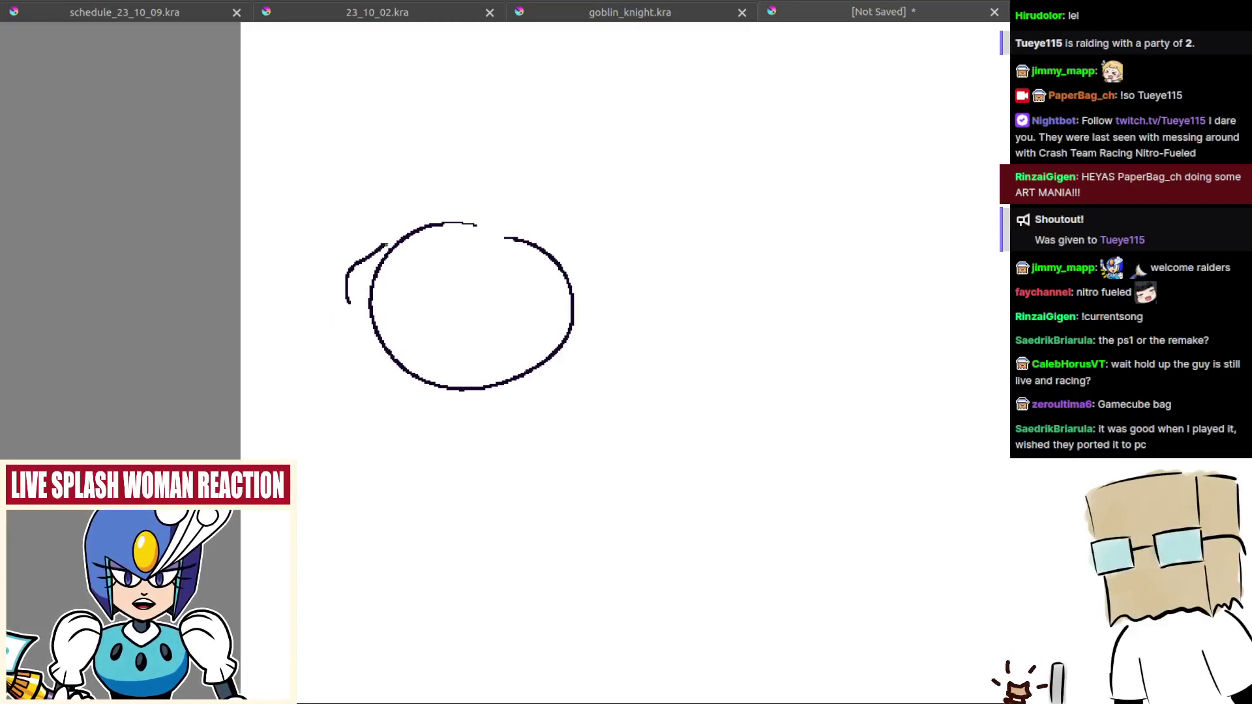
left_click_drag(370, 283, 396, 269)
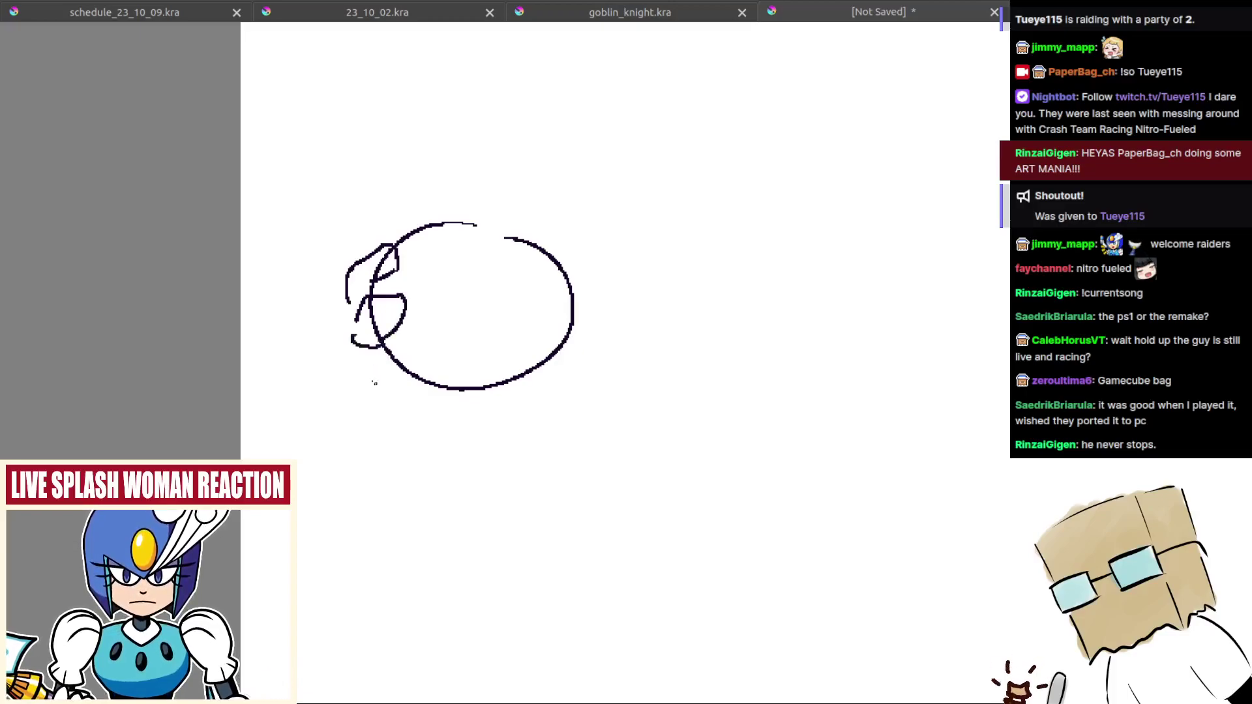
mouse_move(374, 383)
left_mouse_down()
mouse_move(417, 379)
mouse_move(423, 392)
mouse_move(424, 342)
mouse_move(433, 375)
left_mouse_up()
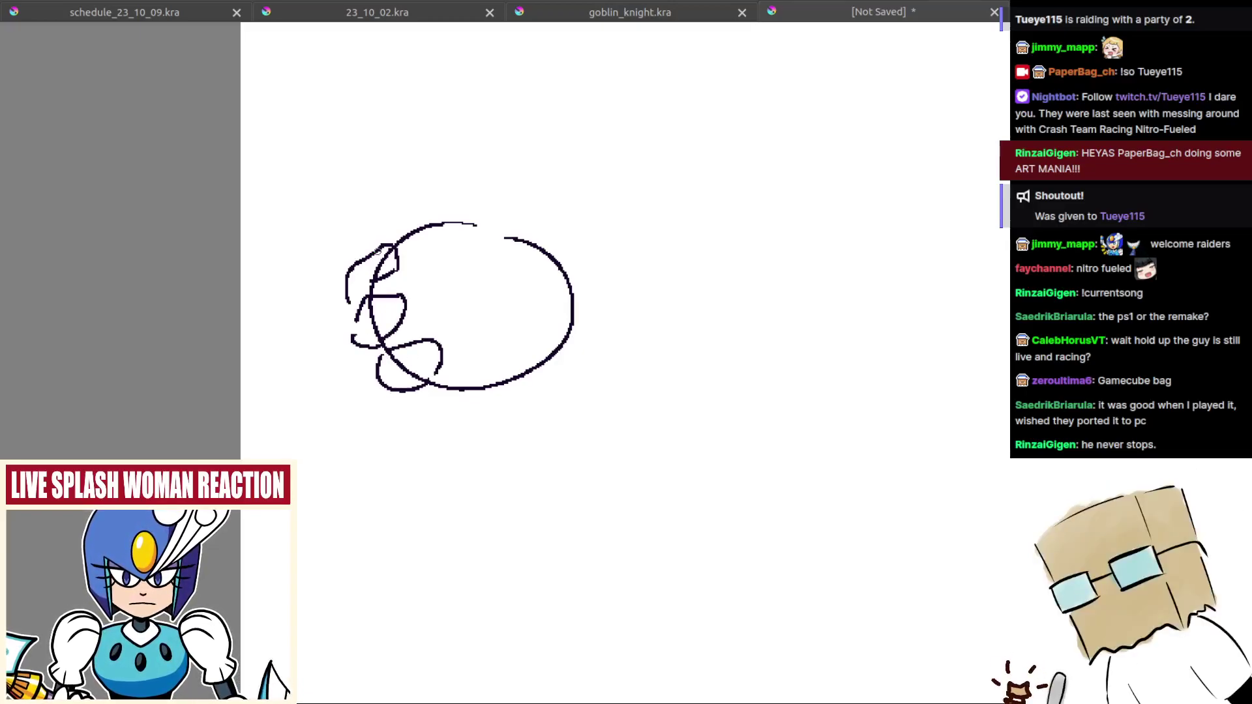
left_click_drag(420, 229, 405, 237)
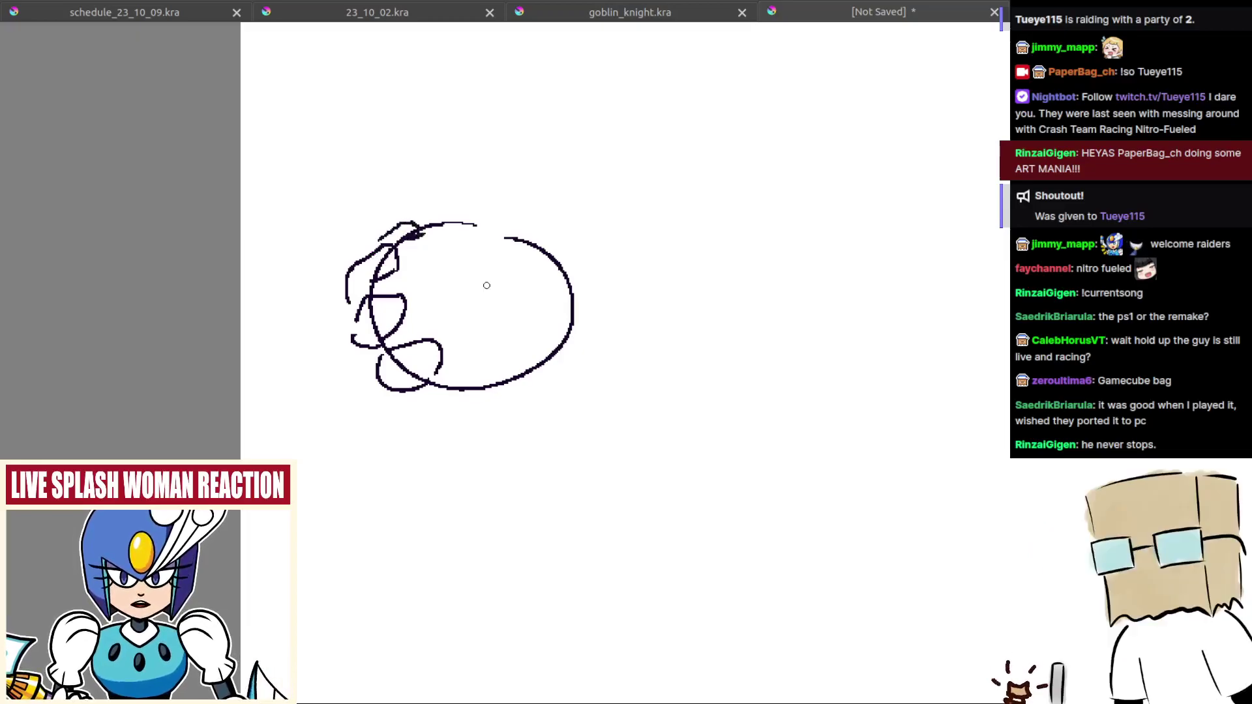
Step: Sketch a small narrow fingertip overlapping the lower right edge of the round outline
mouse_move(487, 285)
left_mouse_down()
mouse_move(441, 283)
mouse_move(408, 354)
mouse_move(404, 310)
mouse_move(417, 333)
left_mouse_up()
key("ctrl+z")
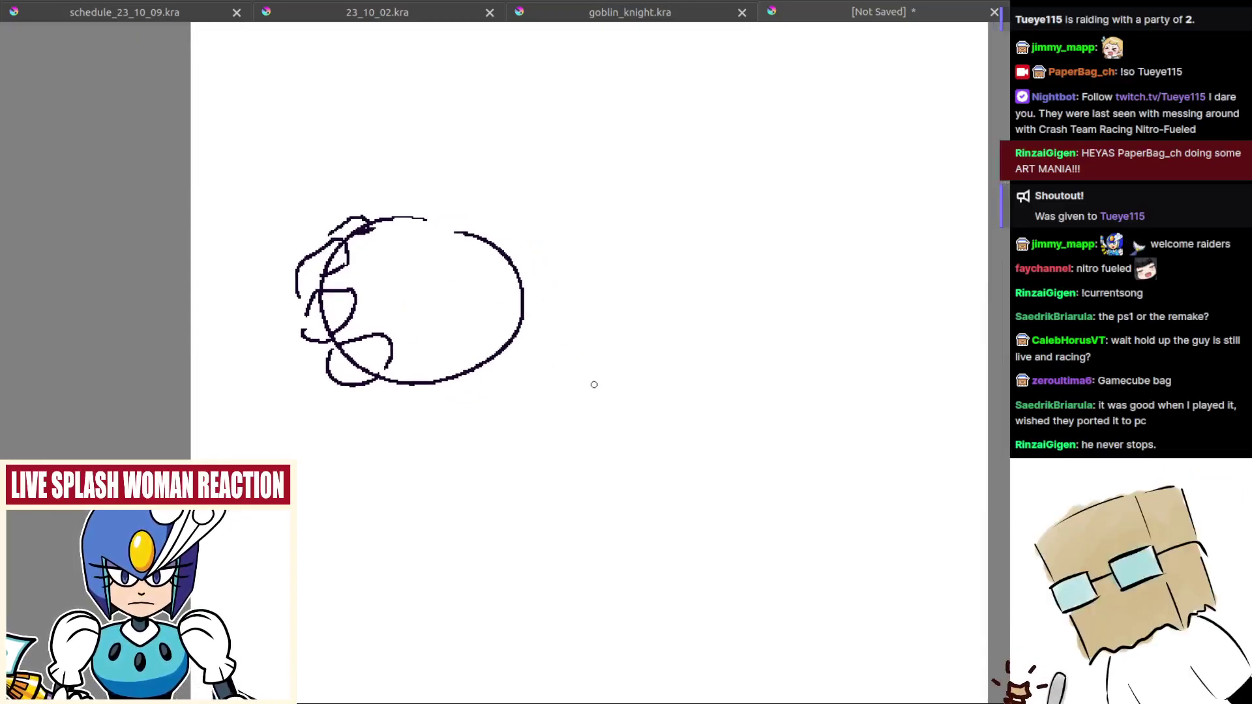
left_click_drag(525, 293, 527, 336)
key("ctrl+z")
mouse_move(513, 307)
left_mouse_down()
mouse_move(532, 307)
mouse_move(517, 354)
mouse_move(523, 300)
left_mouse_up()
key("ctrl+z")
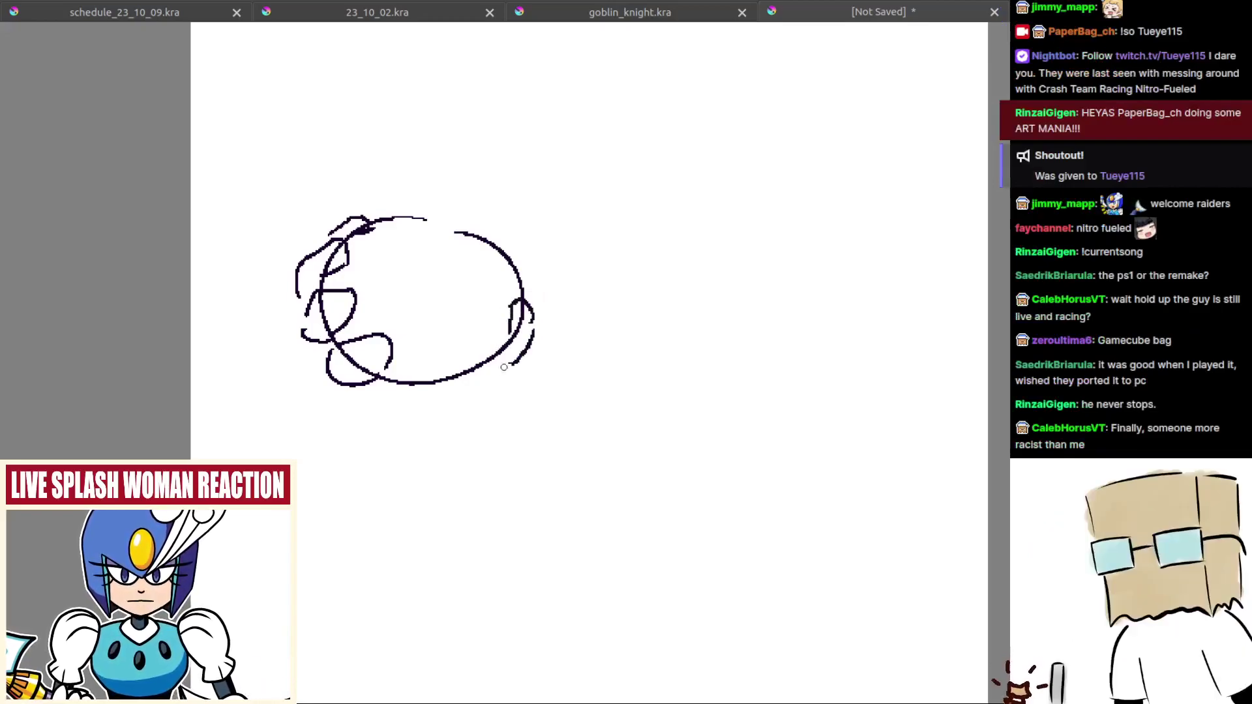
left_click_drag(496, 382, 512, 386)
left_click_drag(390, 413, 473, 424)
key("ctrl+z")
mouse_move(394, 388)
left_mouse_down()
mouse_move(398, 418)
mouse_move(443, 428)
mouse_move(536, 376)
mouse_move(508, 420)
left_mouse_up()
key("ctrl+z")
left_click_drag(502, 406, 468, 401)
key("ctrl+z")
left_click_drag(494, 344, 489, 413)
key("ctrl+z")
key("ctrl+z")
left_click_drag(345, 379, 353, 418)
key("ctrl+z")
mouse_move(343, 377)
left_mouse_down()
mouse_move(353, 416)
mouse_move(347, 409)
mouse_move(478, 417)
mouse_move(485, 350)
mouse_move(370, 421)
mouse_move(502, 354)
mouse_move(354, 453)
mouse_move(447, 443)
mouse_move(447, 396)
left_mouse_up()
key("ctrl+z")
key("ctrl+z")
key("ctrl+z")
key("ctrl+z")
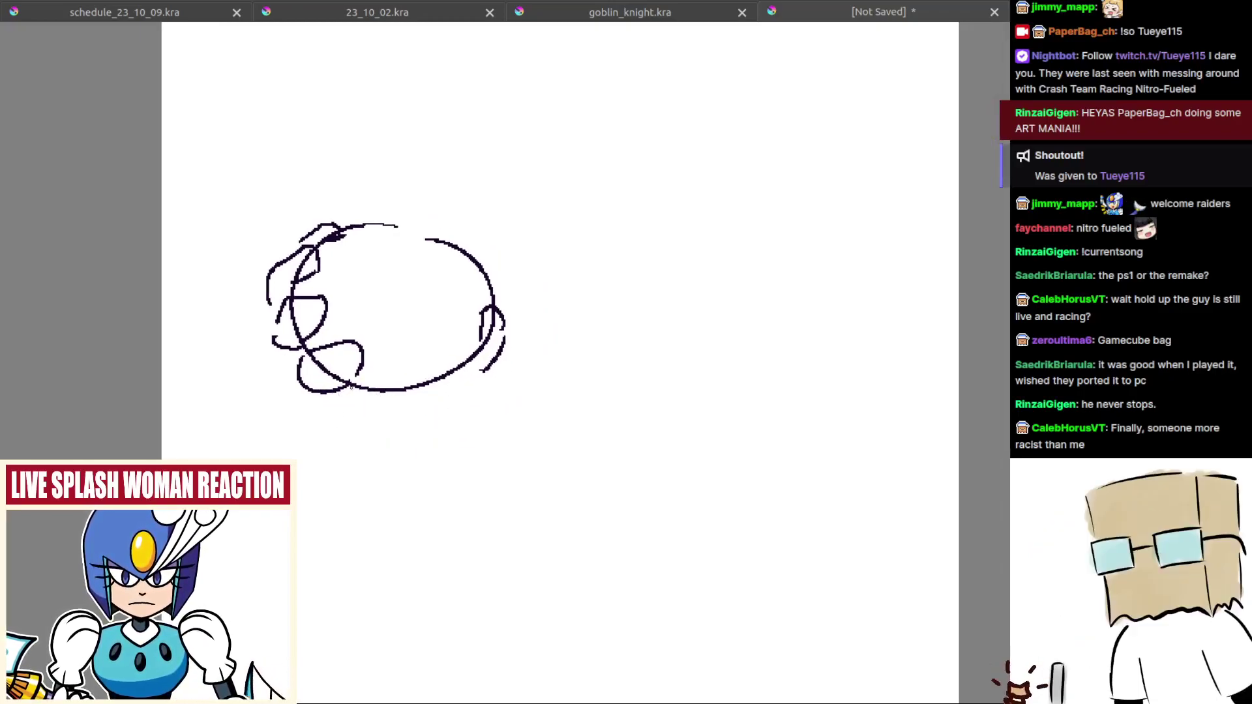
Step: Sketch a squared jaw below the round outline, running from the lowest finger to the opposite fingertip
left_click_drag(355, 389, 486, 371)
key("ctrl+z")
mouse_move(358, 387)
left_mouse_down()
mouse_move(468, 388)
mouse_move(370, 425)
mouse_move(451, 420)
mouse_move(476, 356)
left_mouse_up()
key("ctrl+z")
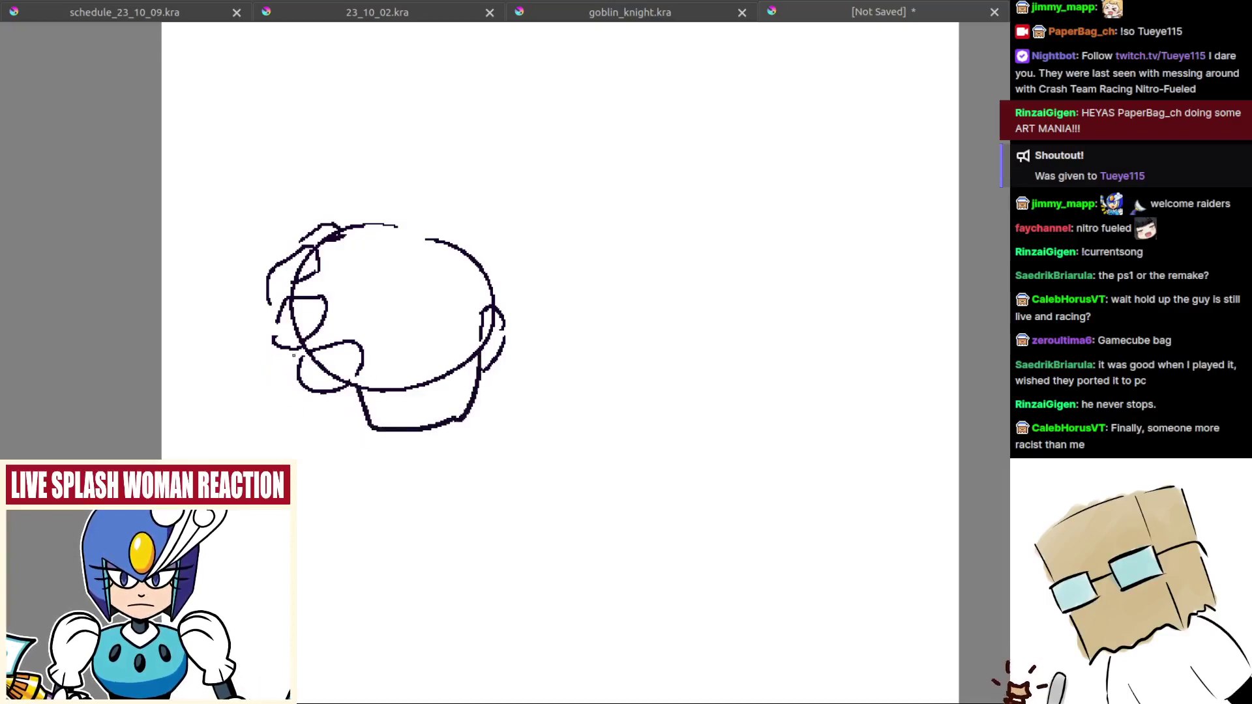
Step: Sketch the palm and a curved thumb cupping the jaw from below, with short connecting lines between them
mouse_move(291, 351)
left_mouse_down()
mouse_move(278, 407)
mouse_move(325, 425)
mouse_move(302, 434)
left_mouse_up()
key("ctrl+z")
key("ctrl+z")
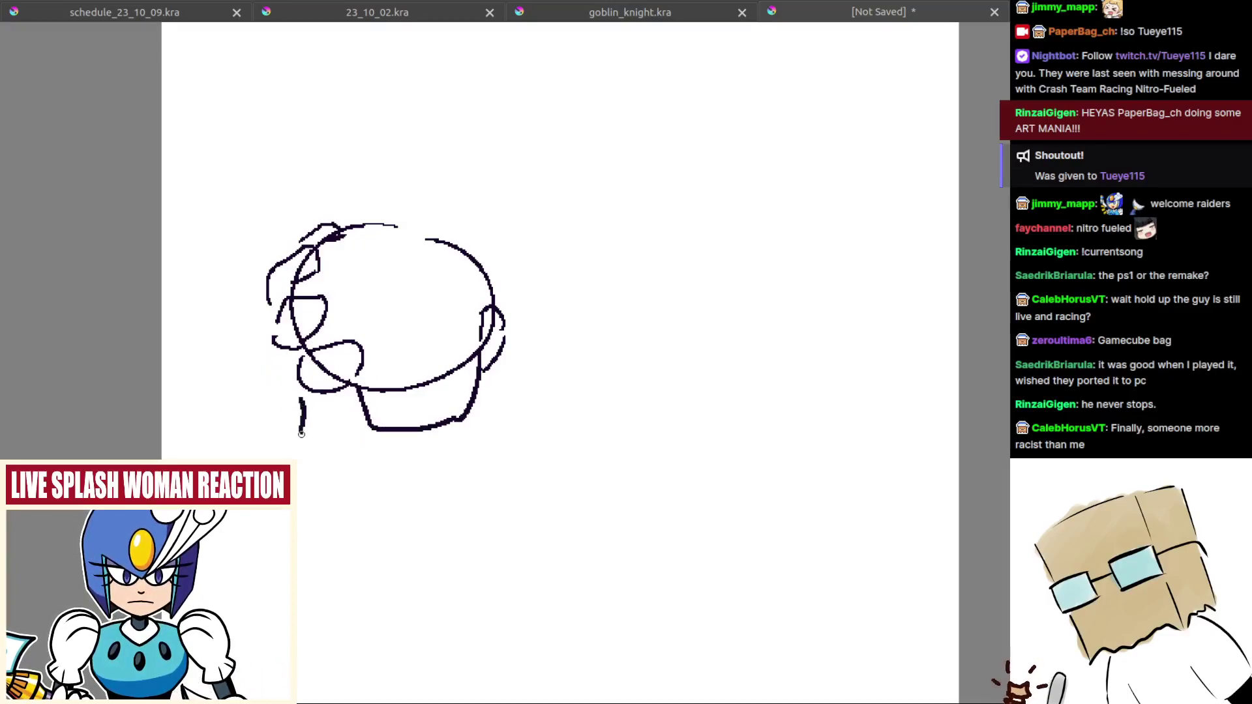
key("ctrl+z")
mouse_move(318, 392)
left_mouse_down()
mouse_move(302, 443)
mouse_move(368, 501)
left_mouse_up()
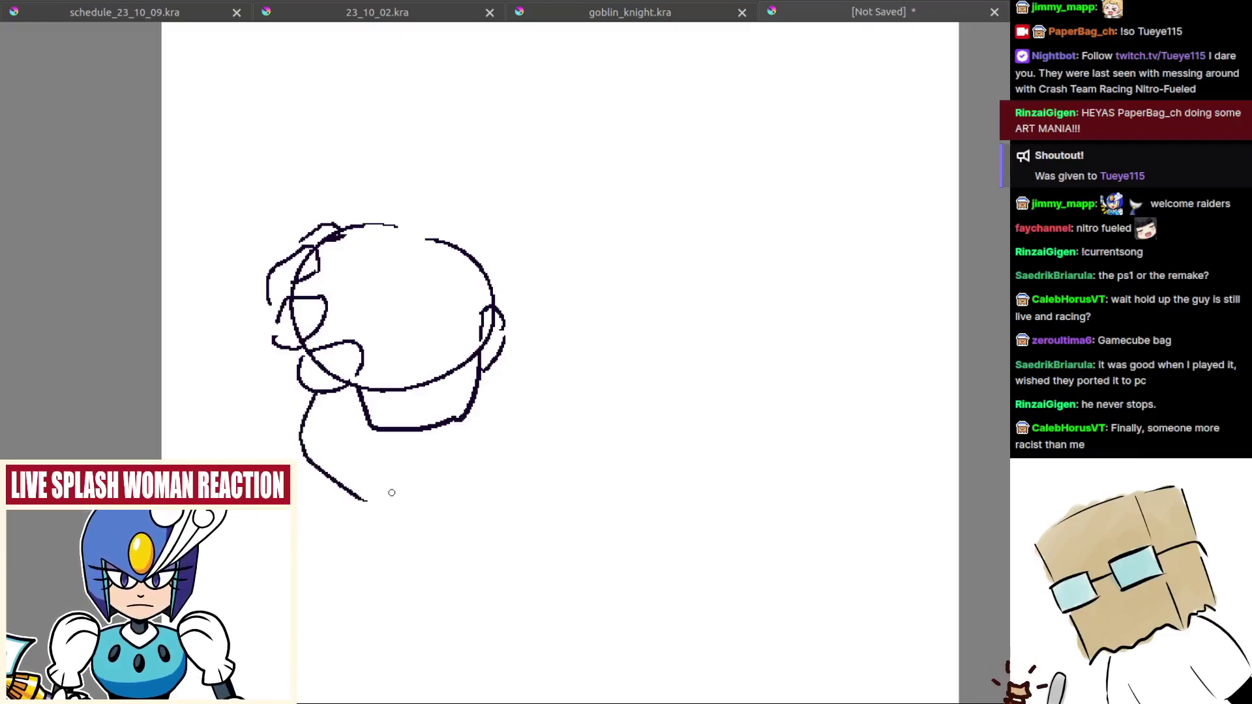
mouse_move(353, 434)
left_mouse_down()
mouse_move(455, 451)
mouse_move(400, 513)
left_mouse_up()
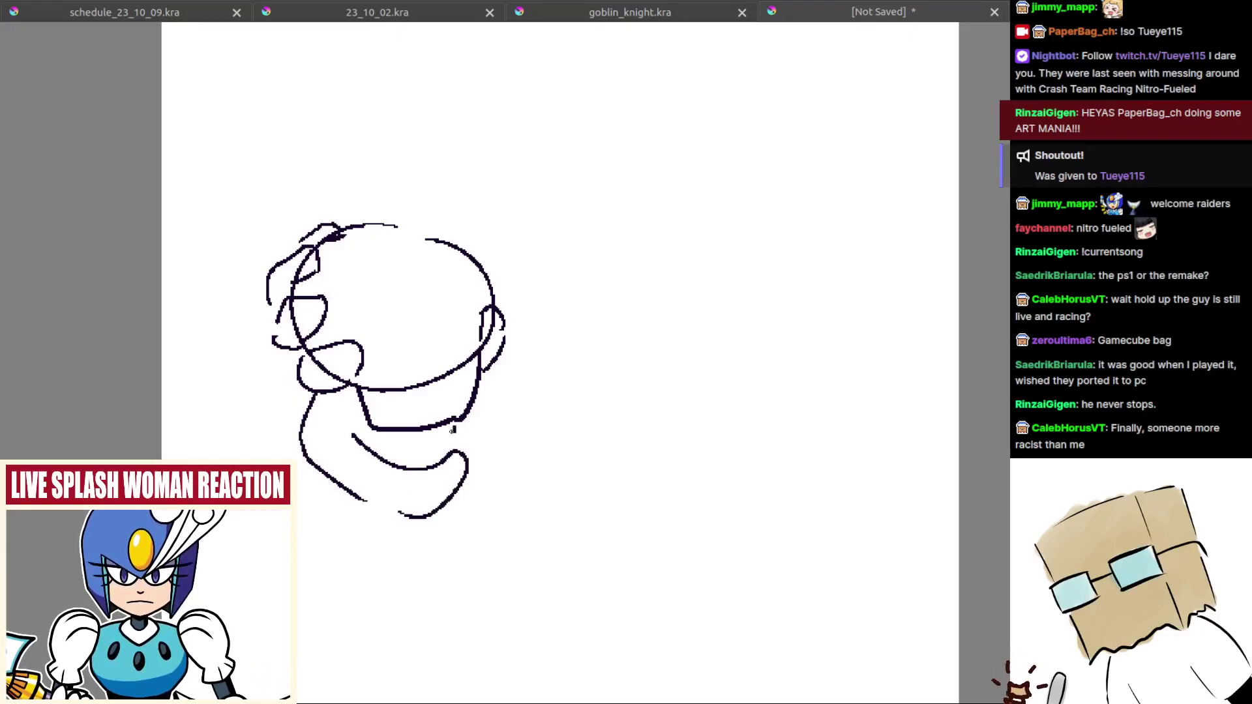
key("ctrl+z")
mouse_move(461, 448)
left_mouse_down()
mouse_move(440, 424)
mouse_move(406, 469)
left_mouse_up()
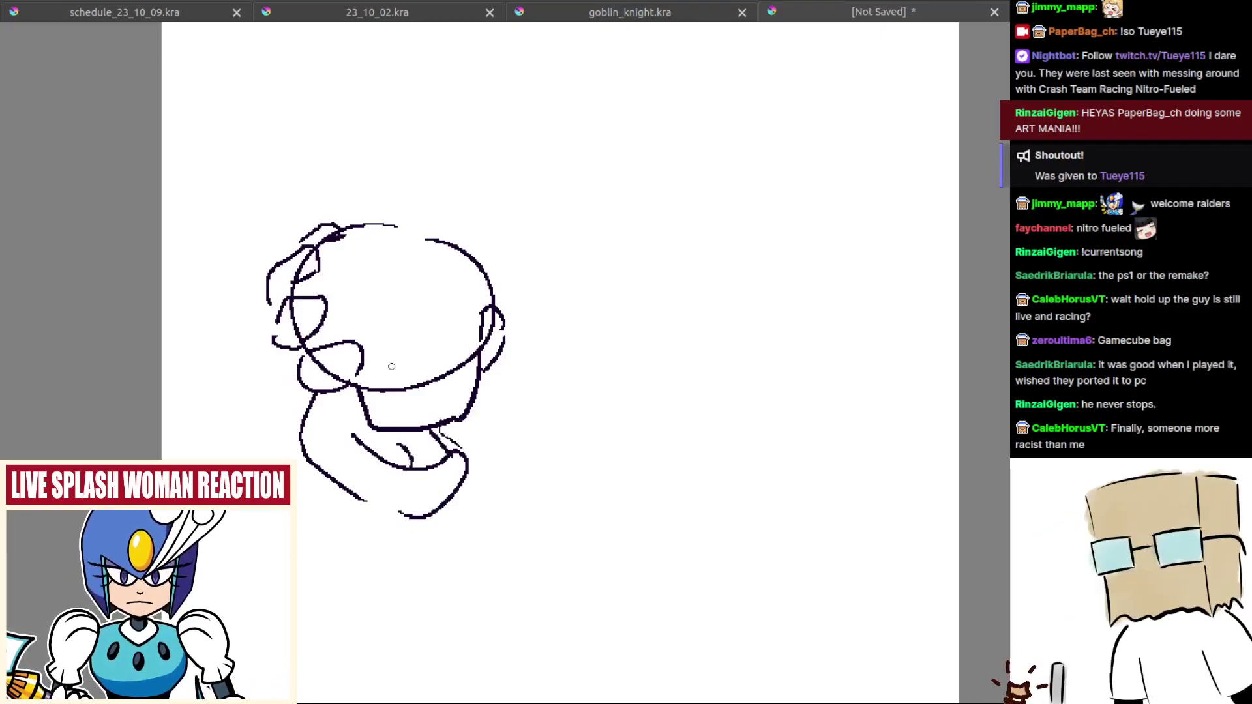
Step: Try a triangular nose and a curved eye socket on the skull
left_click_drag(427, 350, 410, 388)
left_click_drag(354, 283, 388, 339)
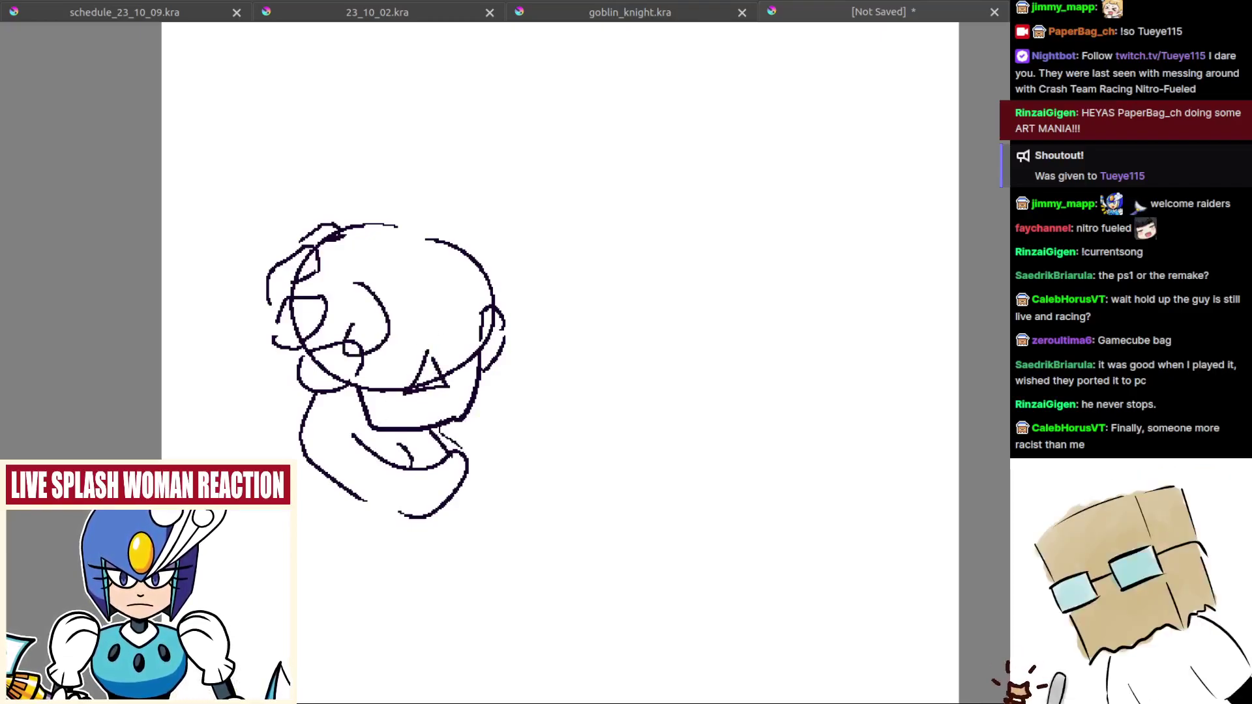
key("ctrl+z")
mouse_move(492, 461)
left_mouse_down()
mouse_move(398, 455)
mouse_move(391, 467)
mouse_move(408, 424)
left_mouse_up()
left_click_drag(408, 424, 461, 440)
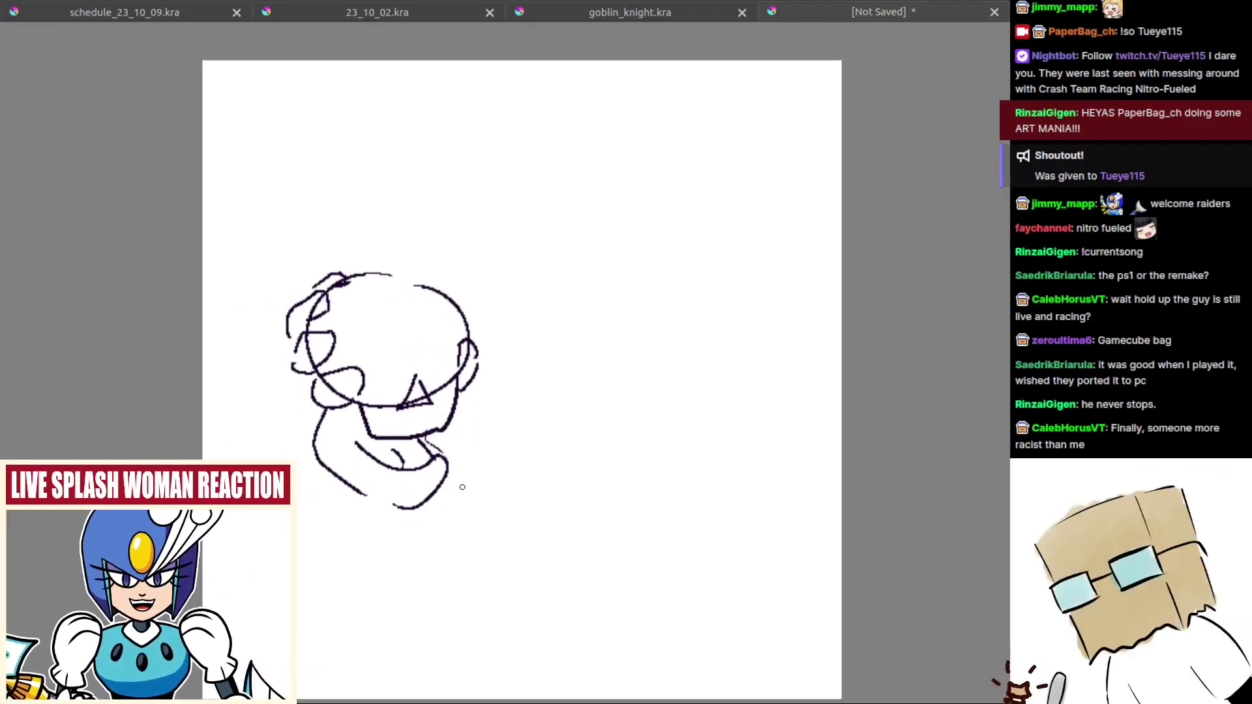
left_click_drag(462, 487, 430, 456)
left_click_drag(507, 393, 481, 409)
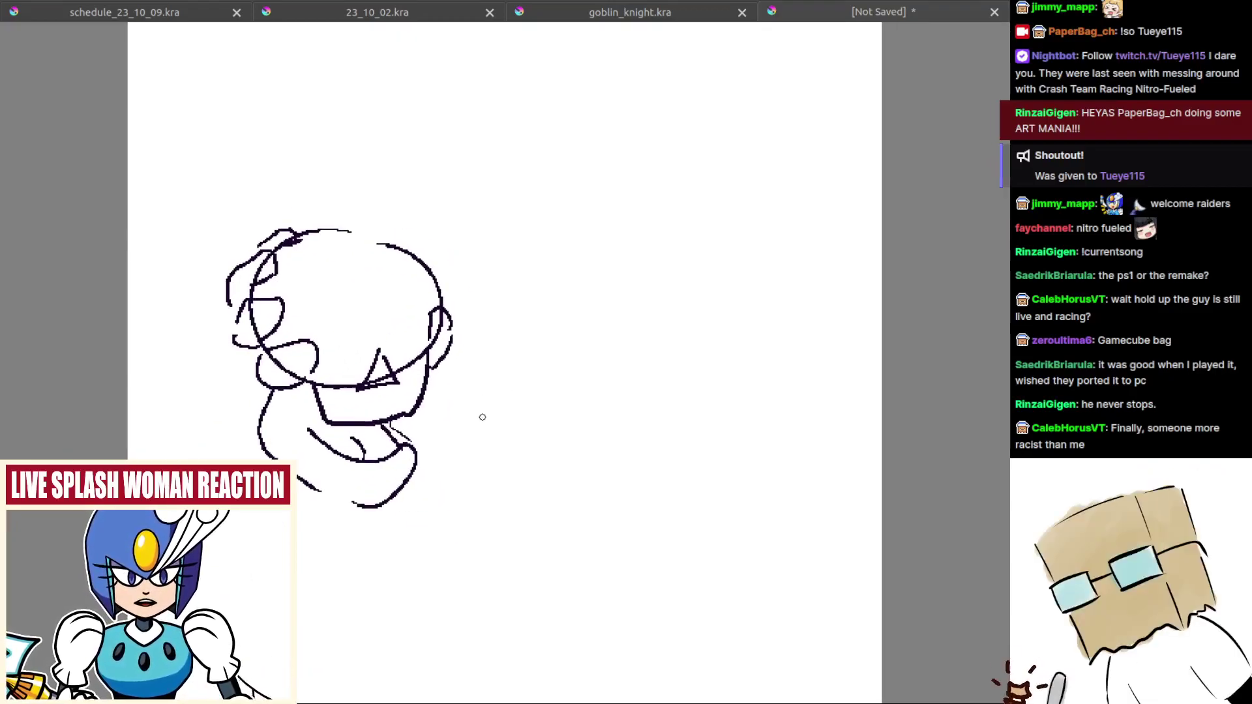
Step: Undo the palm and thumb strokes and sketch a simple rounded palm curve cupping the jaw from below
key("ctrl+z")
key("ctrl+z")
key("ctrl+z")
key("ctrl+z")
key("ctrl+z")
key("ctrl+z")
mouse_move(270, 398)
left_mouse_down()
mouse_move(297, 464)
mouse_move(404, 459)
left_mouse_up()
key("ctrl+z")
left_click_drag(433, 398, 401, 447)
left_click_drag(296, 413, 380, 435)
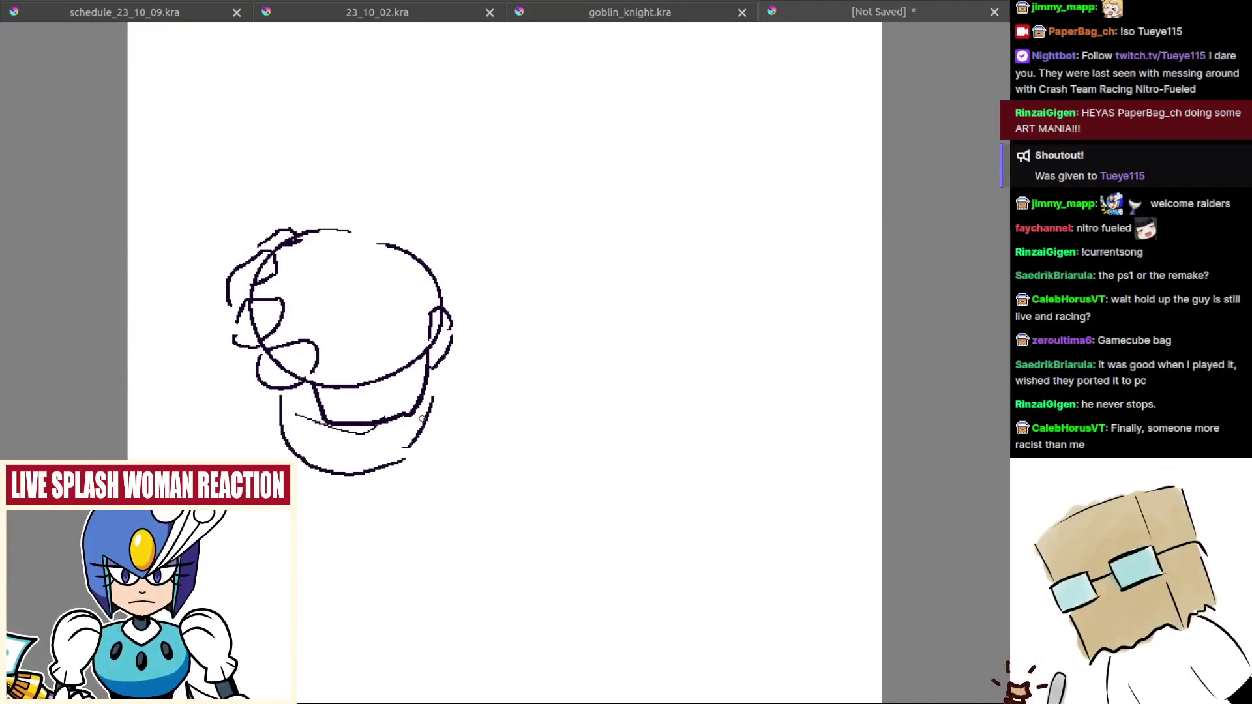
key("ctrl+z")
left_click_drag(489, 413, 427, 416)
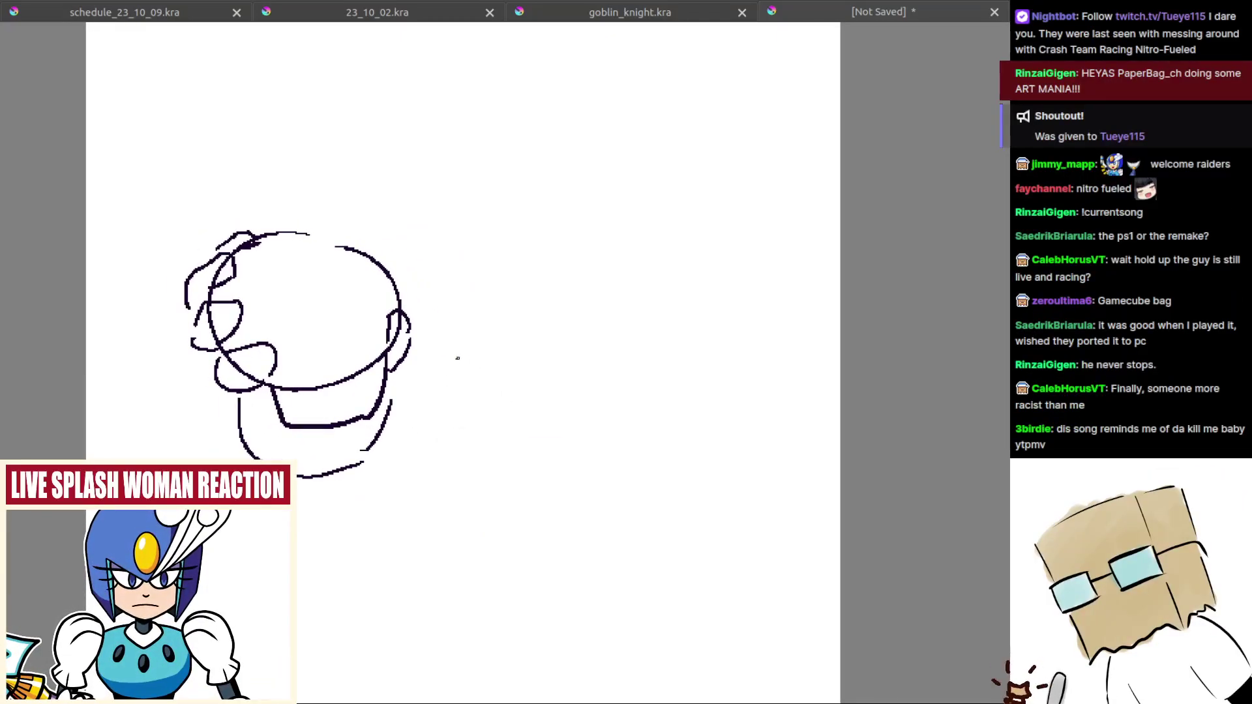
mouse_move(545, 323)
left_mouse_down()
mouse_move(534, 301)
mouse_move(551, 256)
mouse_move(643, 240)
left_mouse_up()
key("ctrl+z")
key("ctrl+z")
left_click_drag(528, 328, 613, 248)
key("ctrl+z")
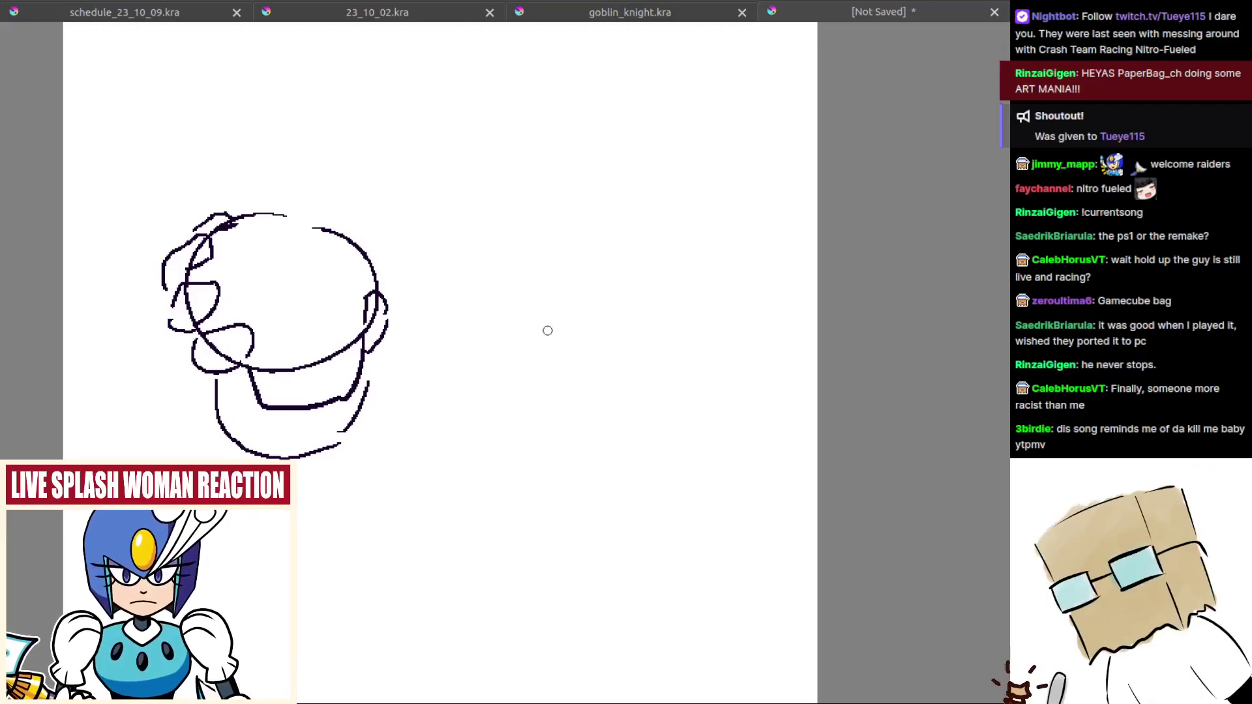
left_click_drag(483, 287, 642, 401)
key("ctrl+z")
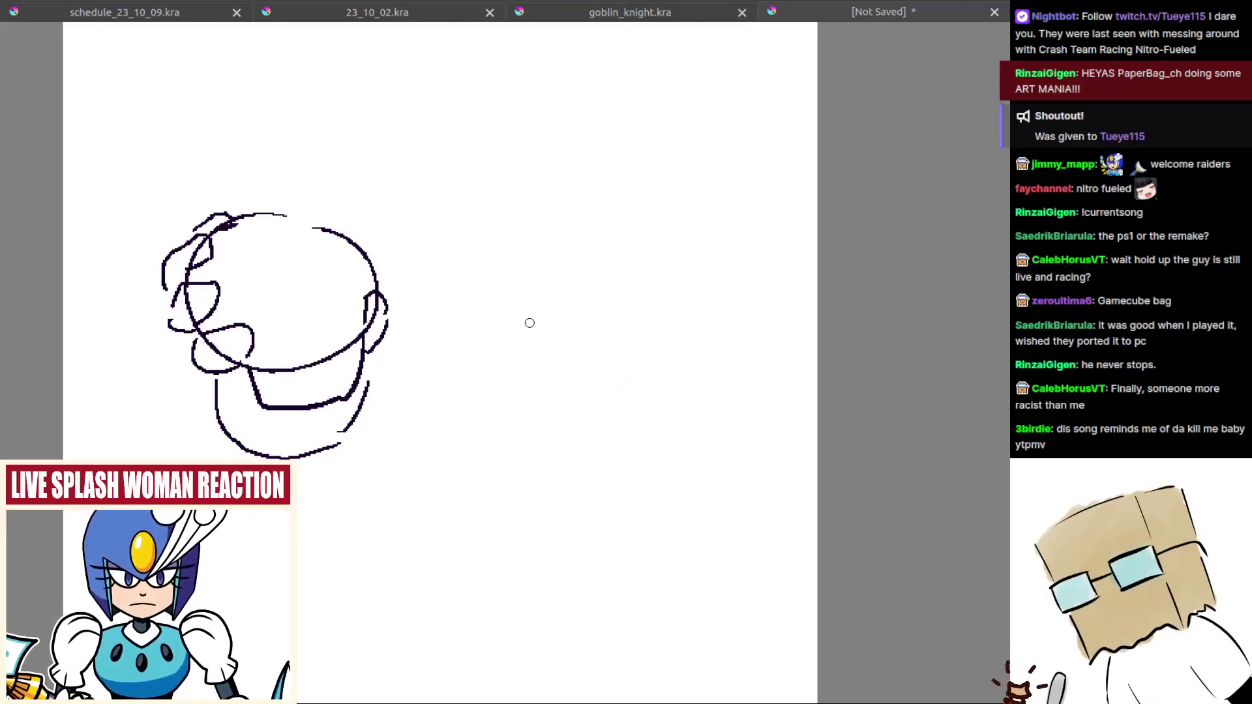
Step: Sketch a wavy top outline with a bent right side for a second head, to the right of the skull
left_click_drag(562, 292, 593, 307)
mouse_move(564, 249)
left_mouse_down()
mouse_move(606, 237)
mouse_move(624, 251)
left_mouse_up()
key("ctrl+z")
mouse_move(540, 227)
left_mouse_down()
mouse_move(696, 229)
mouse_move(715, 301)
left_mouse_up()
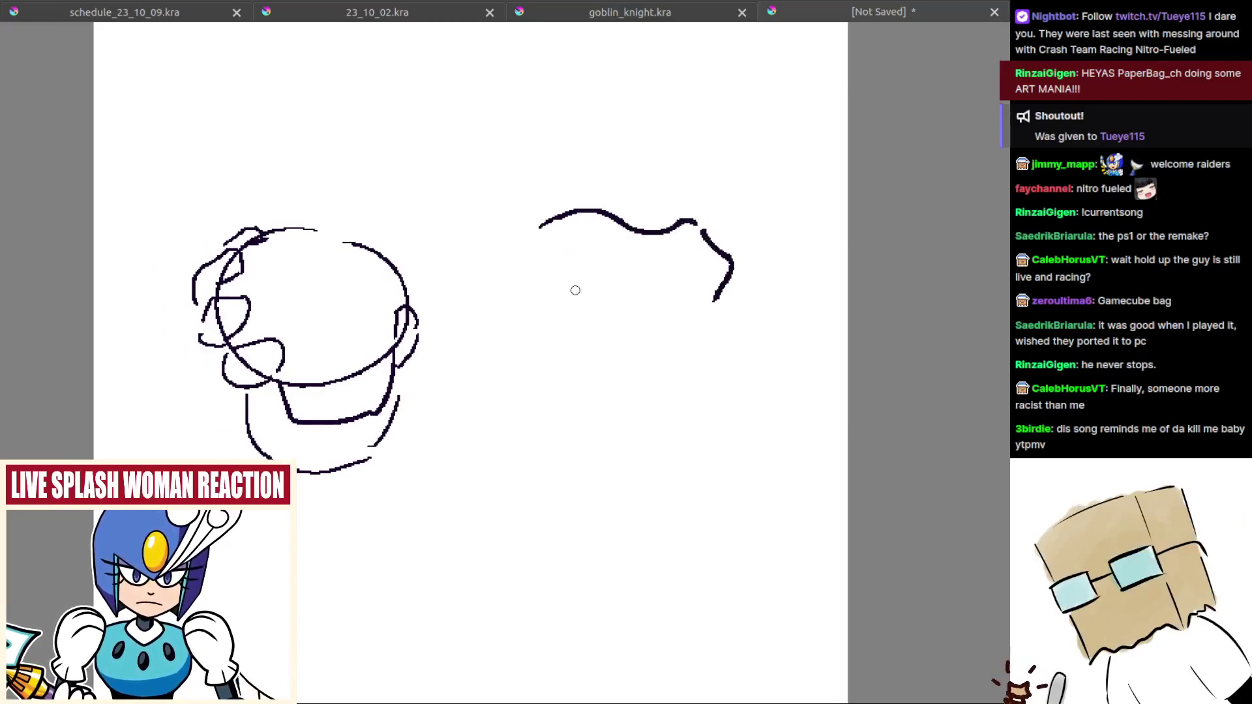
Step: Sketch a thick brow arc below the wavy outline and a curved cheek line under its right end
left_click_drag(557, 246, 668, 313)
key("ctrl+z")
mouse_move(565, 252)
left_mouse_down()
mouse_move(673, 292)
mouse_move(644, 273)
mouse_move(650, 300)
left_mouse_up()
key("ctrl+z")
mouse_move(661, 298)
left_mouse_down()
mouse_move(761, 341)
mouse_move(814, 397)
mouse_move(804, 431)
mouse_move(744, 359)
left_mouse_up()
key("ctrl+z")
key("ctrl+z")
key("ctrl+z")
mouse_move(649, 301)
left_mouse_down()
mouse_move(663, 329)
mouse_move(705, 340)
mouse_move(640, 383)
left_mouse_up()
key("ctrl+z")
key("ctrl+z")
left_click_drag(637, 327, 621, 380)
key("ctrl+z")
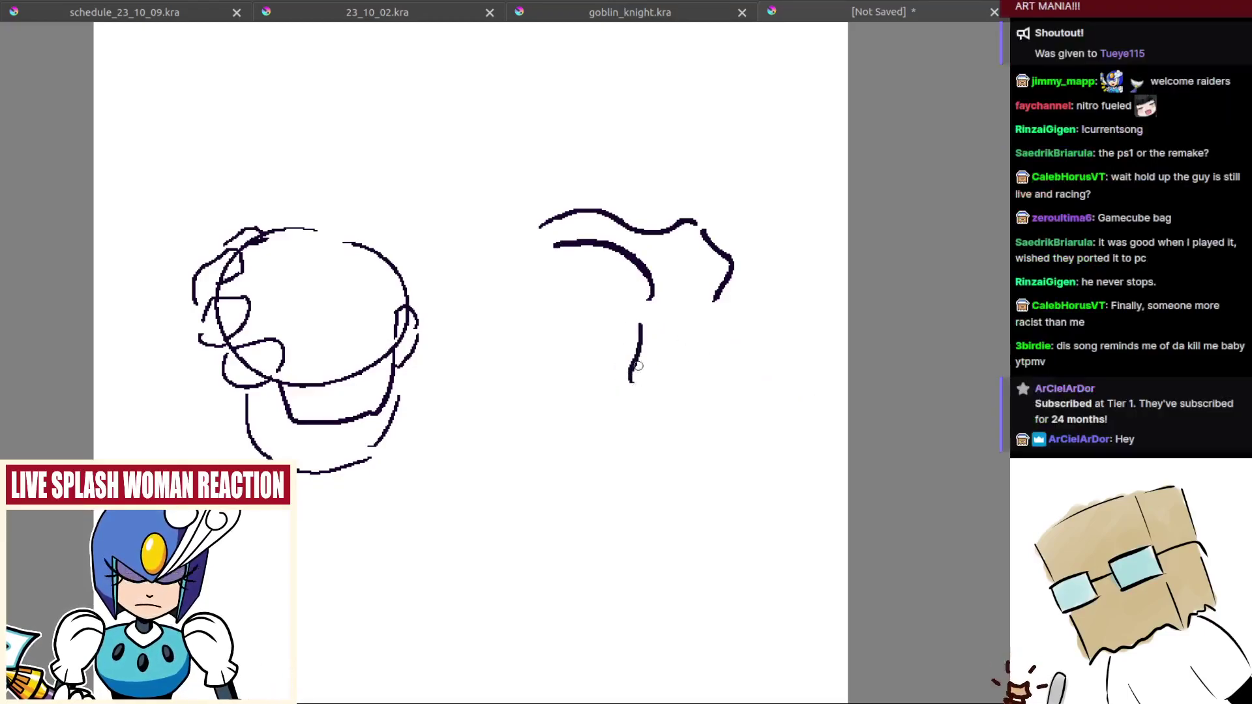
left_click_drag(649, 312, 650, 382)
Step: Sketch the short left brow arc and a long rounded nose pointing left below it
left_click_drag(540, 250, 501, 336)
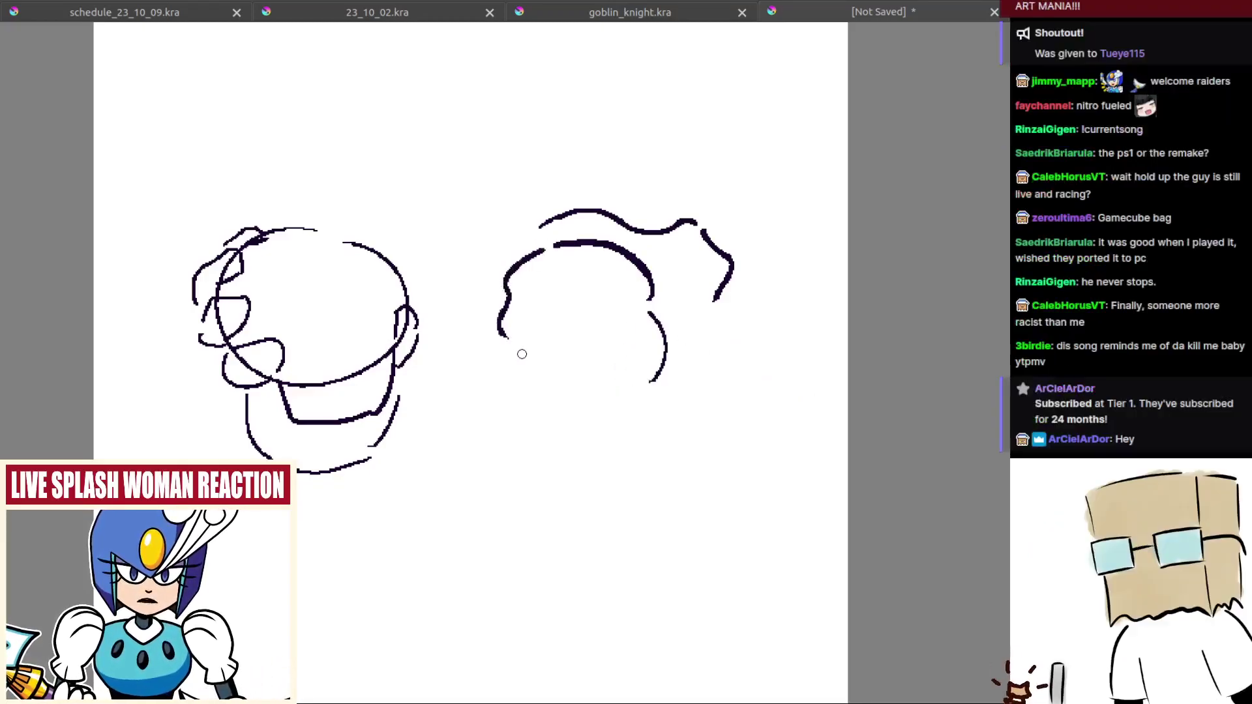
key("ctrl+z")
mouse_move(536, 252)
left_mouse_down()
mouse_move(498, 301)
mouse_move(497, 330)
left_mouse_up()
key("ctrl+z")
mouse_move(541, 304)
left_mouse_down()
mouse_move(499, 331)
mouse_move(545, 367)
left_mouse_up()
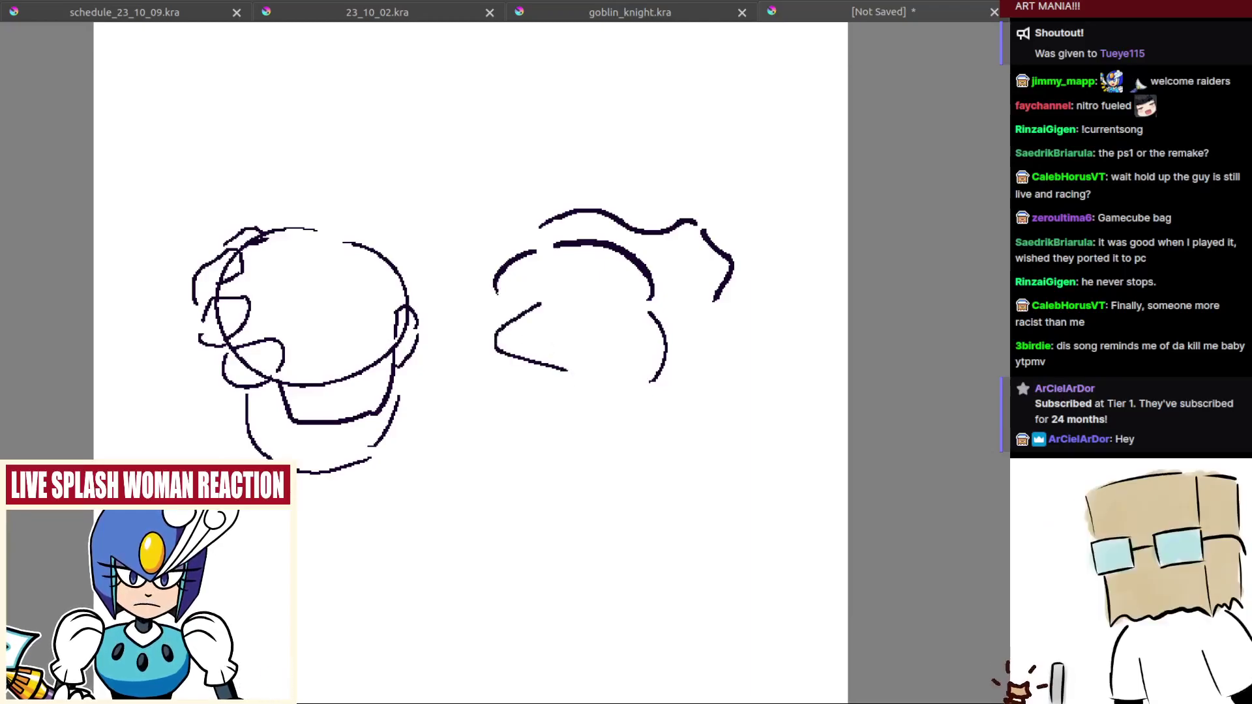
key("ctrl+z")
key("ctrl+z")
left_click_drag(535, 316, 578, 369)
Step: Try a sloping eye line running from the left brow across the face to the cheek
mouse_move(597, 324)
left_mouse_down()
mouse_move(651, 325)
mouse_move(624, 327)
left_mouse_up()
key("ctrl+z")
key("ctrl+z")
key("ctrl+z")
mouse_move(526, 277)
left_mouse_down()
mouse_move(573, 318)
mouse_move(633, 339)
mouse_move(636, 355)
left_mouse_up()
key("ctrl+z")
key("ctrl+z")
key("ctrl+z")
left_click_drag(520, 281, 636, 355)
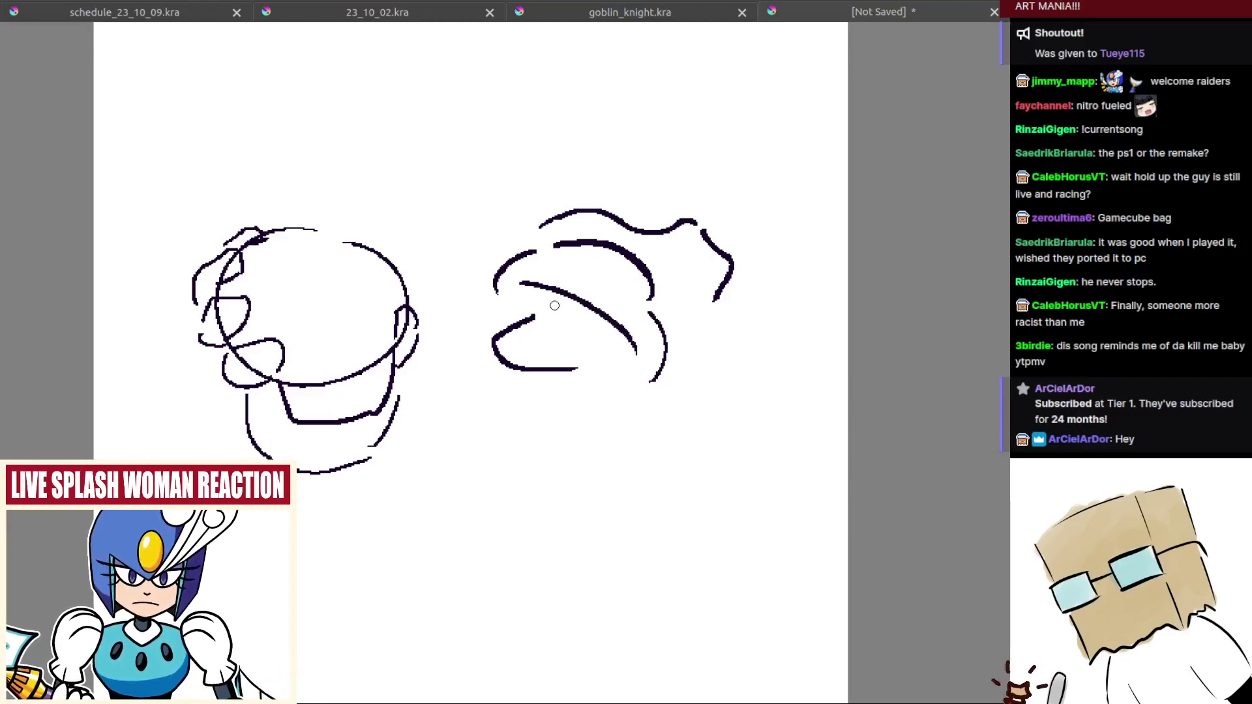
key("ctrl+z")
mouse_move(523, 275)
left_mouse_down()
mouse_move(651, 354)
mouse_move(618, 293)
mouse_move(673, 338)
left_mouse_up()
key("ctrl+z")
key("ctrl+z")
key("ctrl+z")
key("ctrl+z")
key("ctrl+z")
Step: Sketch a sagging line across the nose bridge and a large oval right eye at its end
mouse_move(567, 321)
left_mouse_down()
mouse_move(641, 372)
mouse_move(661, 343)
left_mouse_up()
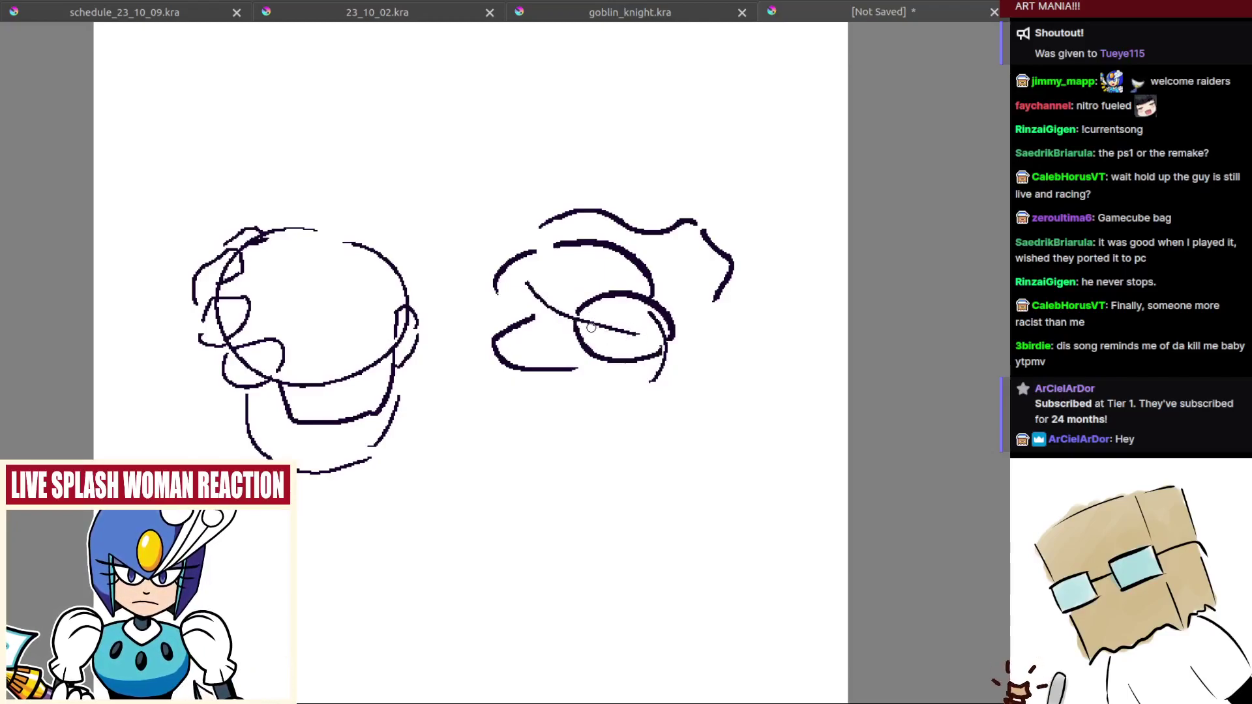
key("ctrl+z")
key("ctrl+z")
mouse_move(578, 319)
left_mouse_down()
mouse_move(650, 319)
mouse_move(635, 352)
mouse_move(656, 343)
left_mouse_up()
key("ctrl+z")
key("ctrl+z")
scroll(617, 349, "up", 1)
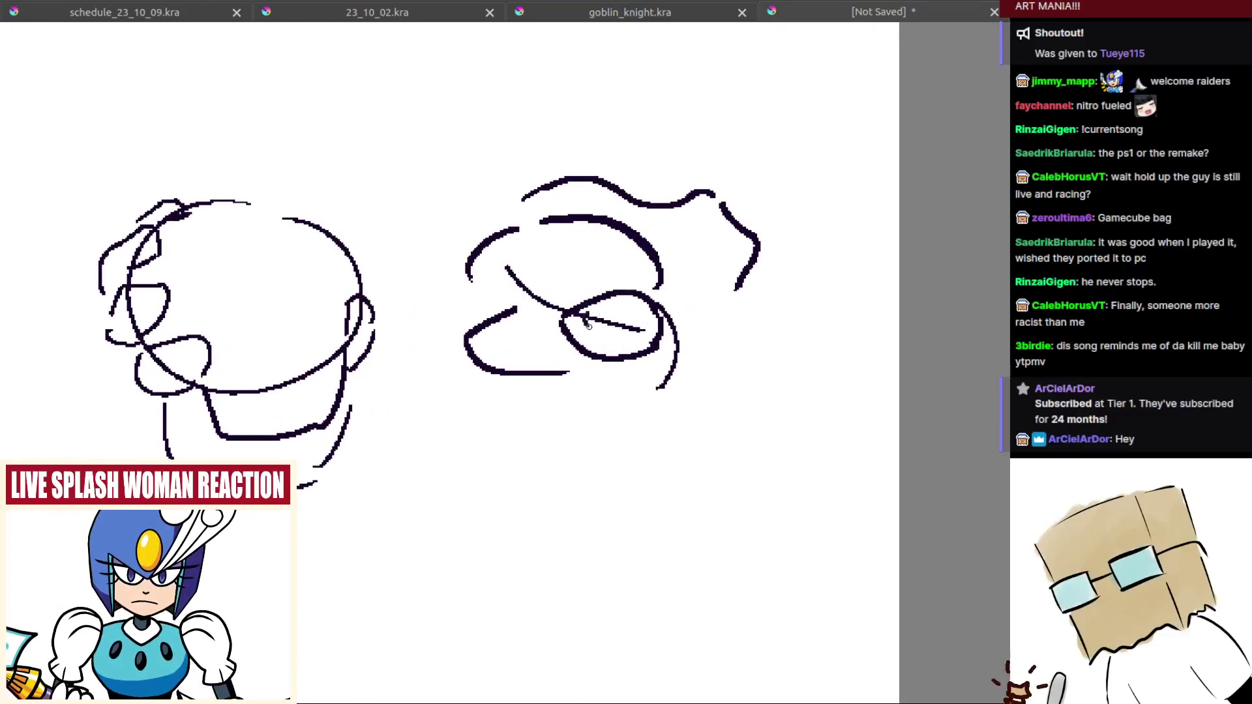
Step: Sketch the round left eye with its pupil and draw a ringed pupil in the right eye
mouse_move(507, 240)
left_mouse_down()
mouse_move(521, 304)
mouse_move(480, 280)
mouse_move(486, 269)
left_mouse_up()
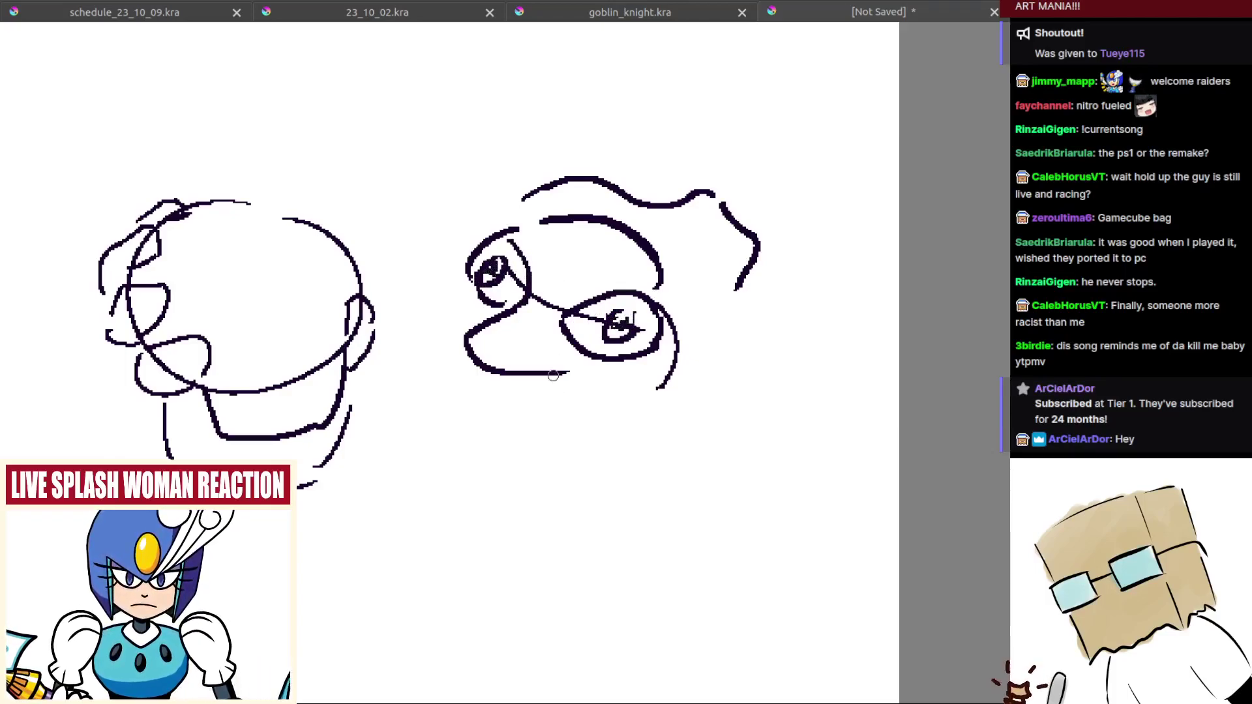
mouse_move(553, 377)
left_mouse_down()
mouse_move(628, 360)
mouse_move(616, 404)
mouse_move(599, 381)
mouse_move(621, 367)
left_mouse_up()
key("ctrl+z")
key("ctrl+z")
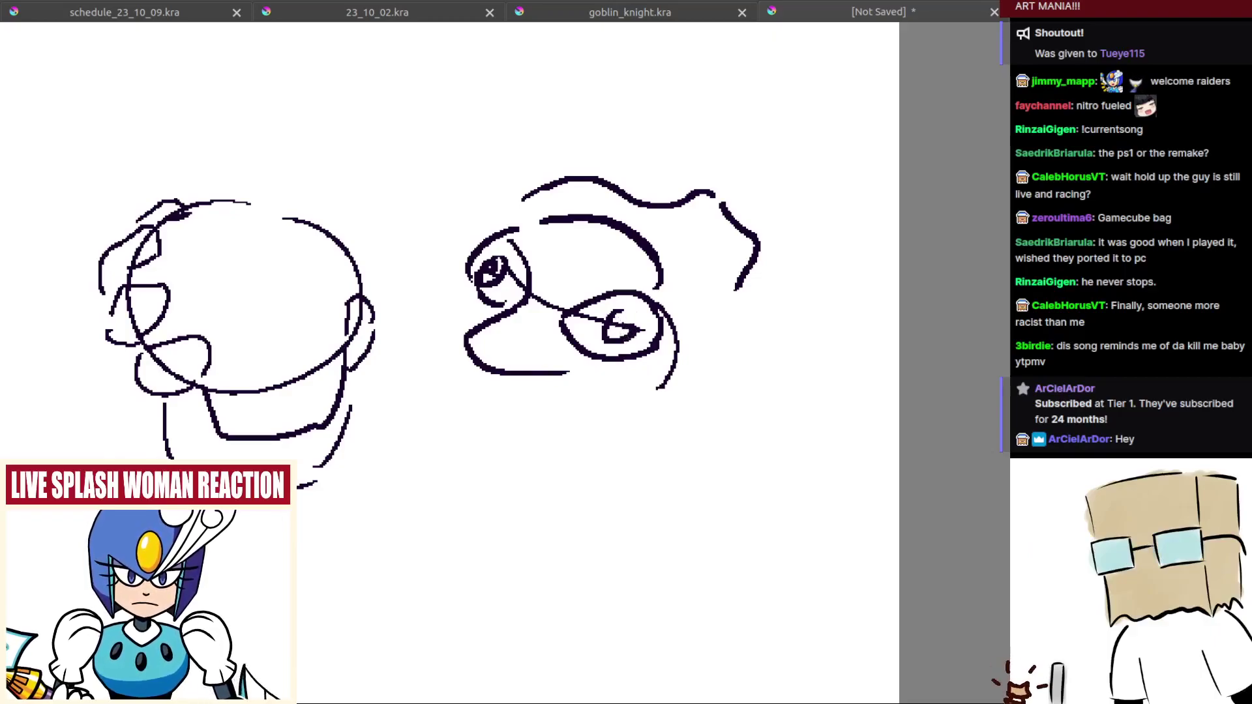
mouse_move(622, 321)
left_mouse_down()
mouse_move(628, 337)
mouse_move(618, 324)
mouse_move(642, 314)
left_mouse_up()
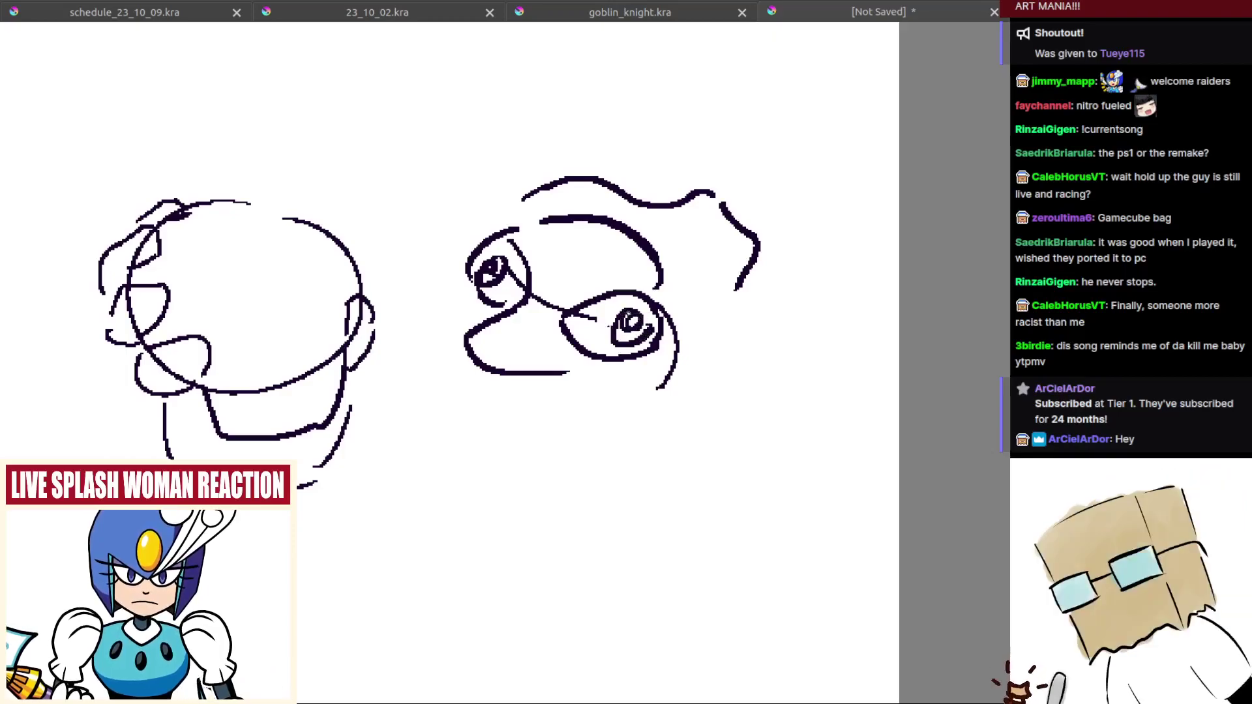
Step: Sketch a wide toothy grin under the nose and a rounded chin outline curving below it
left_click_drag(534, 409, 649, 370)
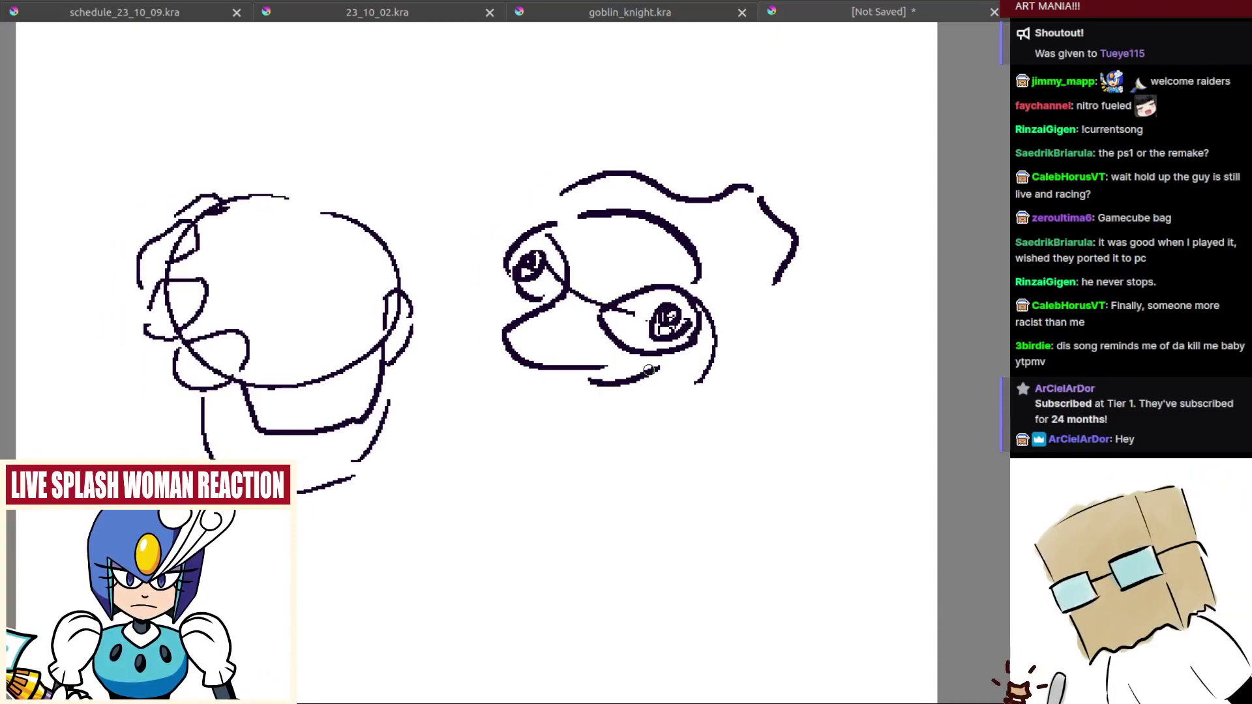
left_click_drag(510, 300, 508, 325)
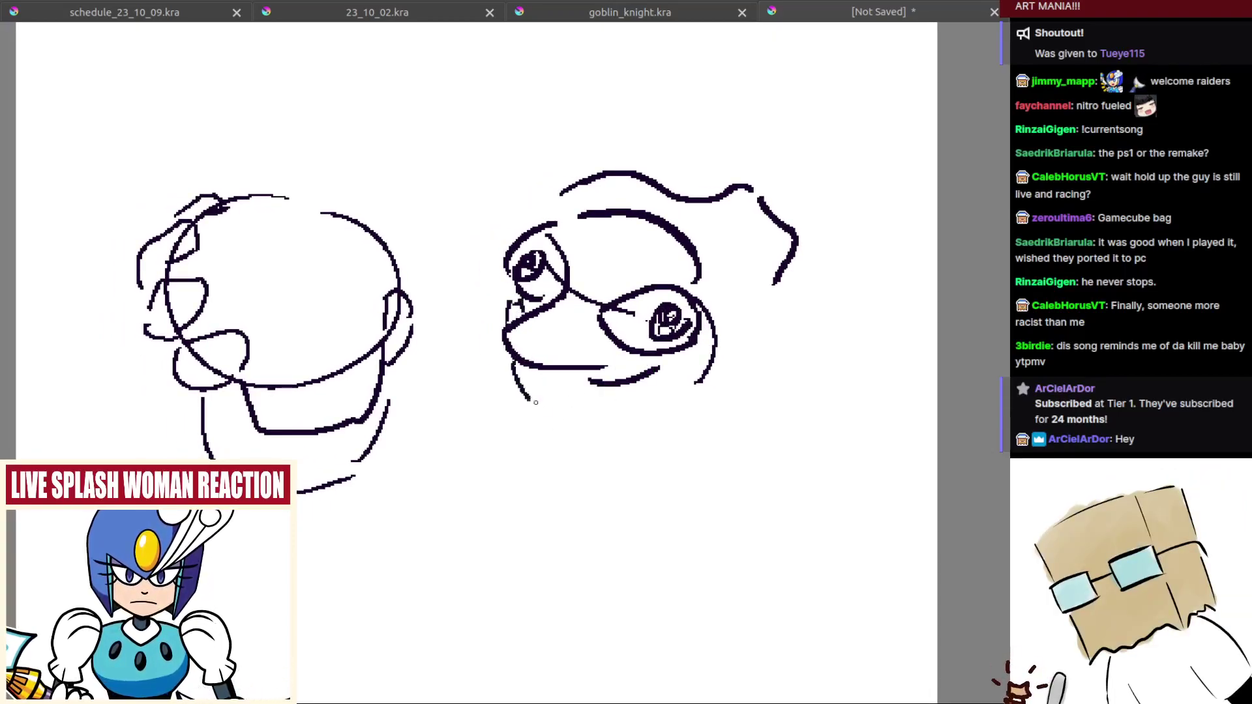
left_click_drag(513, 378, 655, 390)
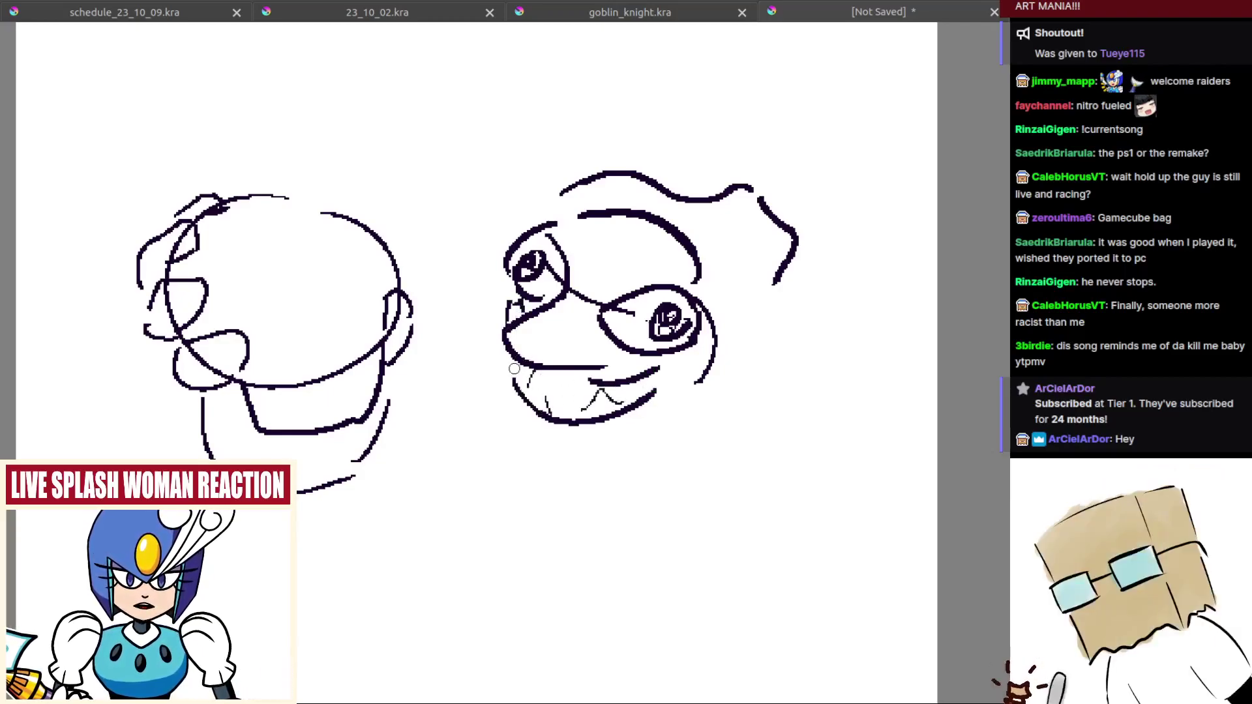
mouse_move(495, 358)
left_mouse_down()
mouse_move(486, 440)
mouse_move(595, 462)
left_mouse_up()
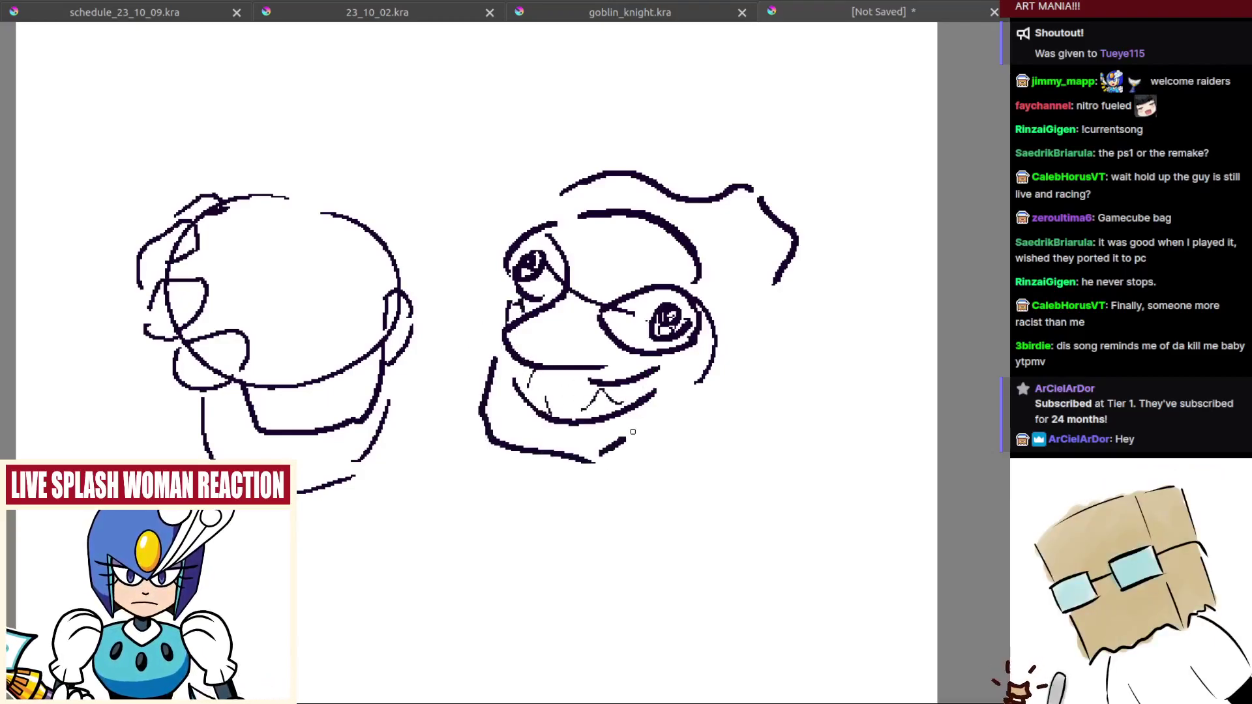
key("ctrl+z")
left_click_drag(503, 349, 491, 413)
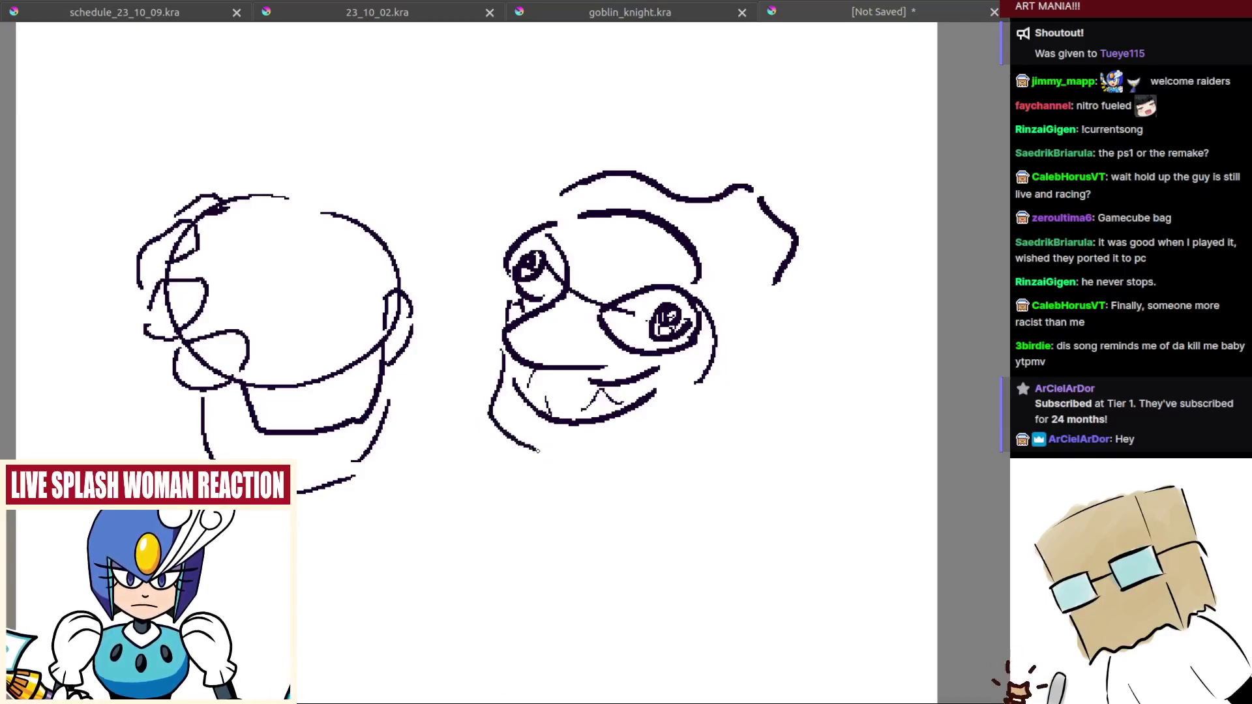
mouse_move(537, 450)
left_mouse_down()
mouse_move(655, 400)
mouse_move(575, 424)
left_mouse_up()
Step: Sketch long open ear shapes on both sides of the head, the right one larger
mouse_move(667, 314)
left_mouse_down()
mouse_move(779, 347)
mouse_move(717, 406)
left_mouse_up()
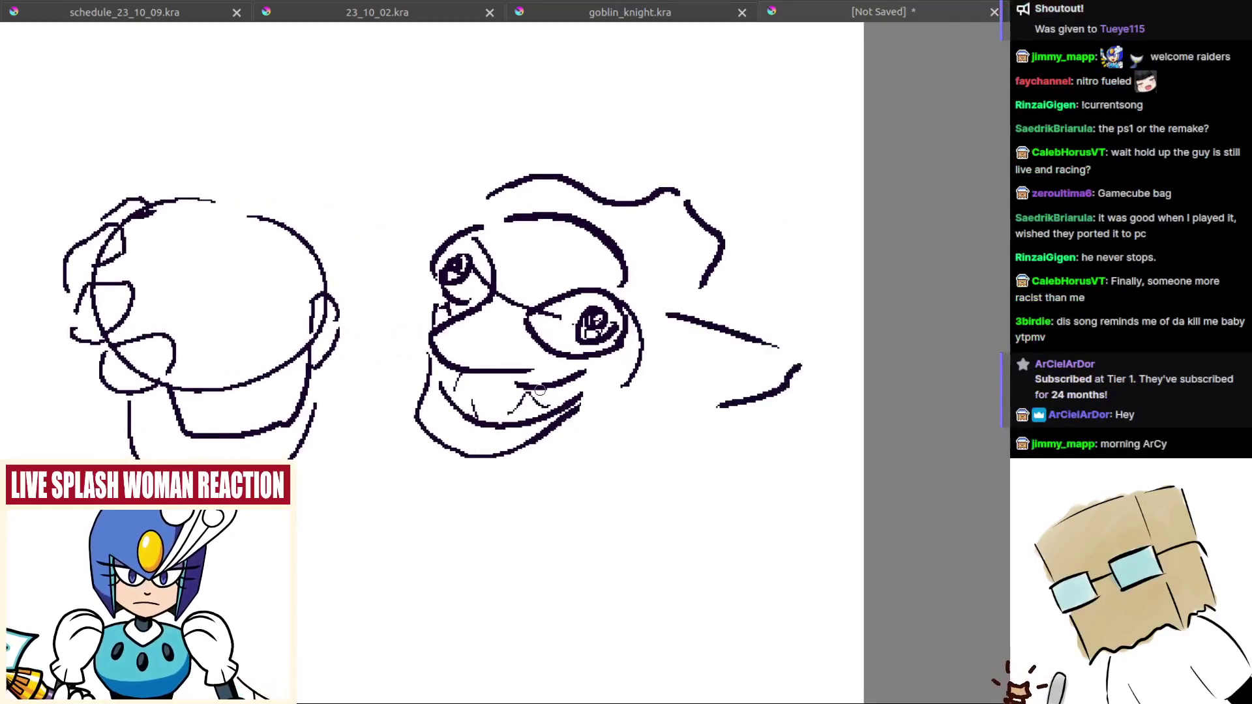
mouse_move(456, 191)
left_mouse_down()
mouse_move(414, 139)
mouse_move(390, 248)
left_mouse_up()
key("ctrl+z")
key("ctrl+z")
mouse_move(467, 225)
left_mouse_down()
mouse_move(401, 190)
mouse_move(405, 310)
left_mouse_up()
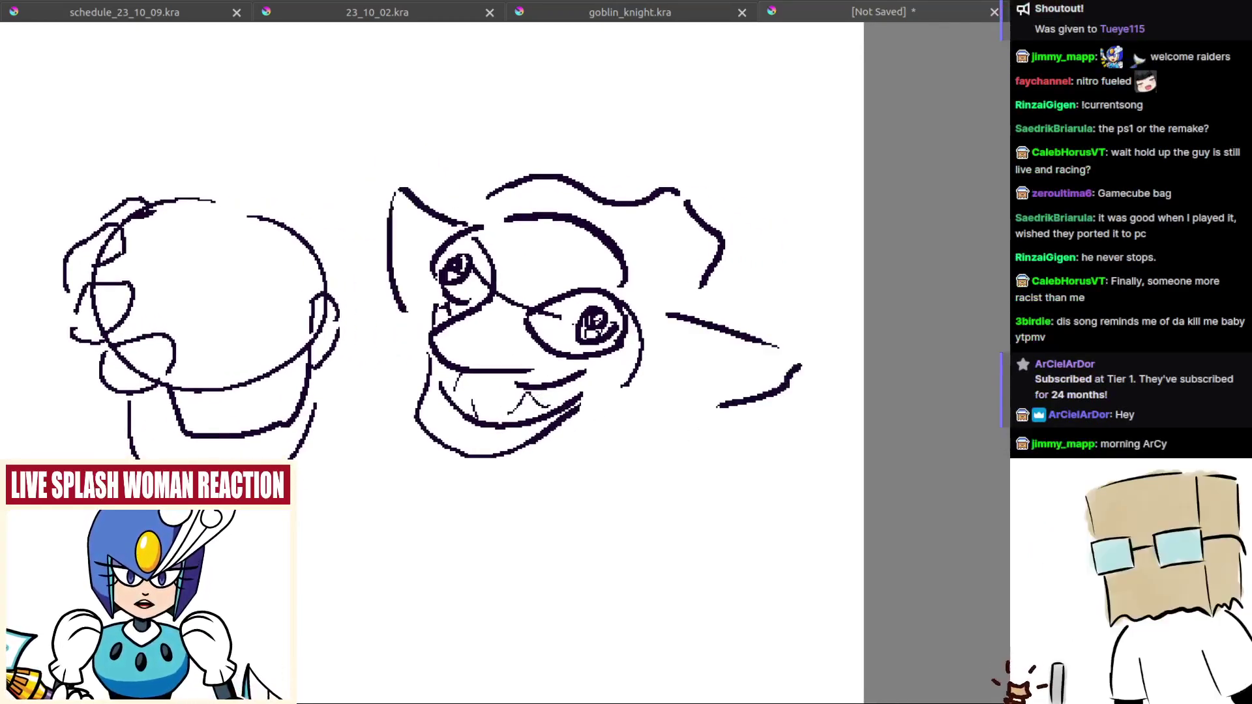
key("ctrl+z")
left_click_drag(387, 232, 405, 296)
Step: Extend the right cheek line downward with a short stroke beside the grin
mouse_move(604, 411)
left_mouse_down()
mouse_move(625, 401)
mouse_move(553, 383)
mouse_move(612, 394)
left_mouse_up()
left_click_drag(612, 478, 637, 509)
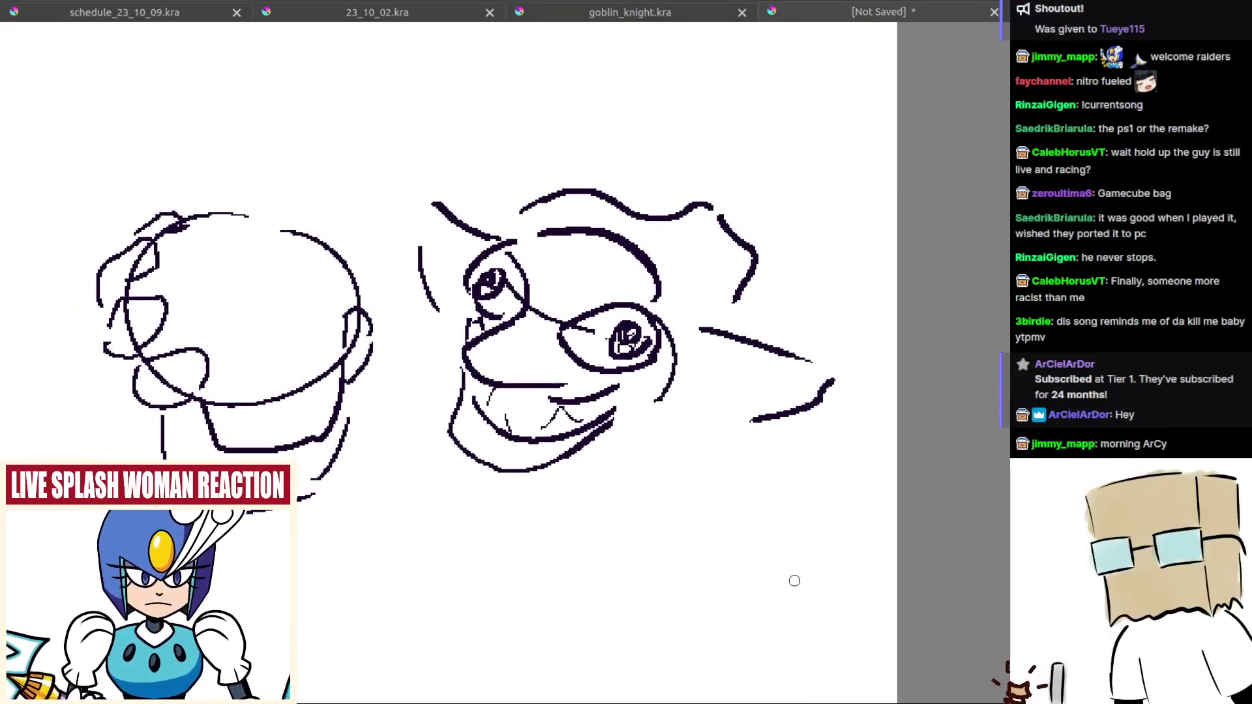
mouse_move(676, 463)
left_mouse_down()
mouse_move(710, 433)
mouse_move(677, 383)
mouse_move(669, 392)
left_mouse_up()
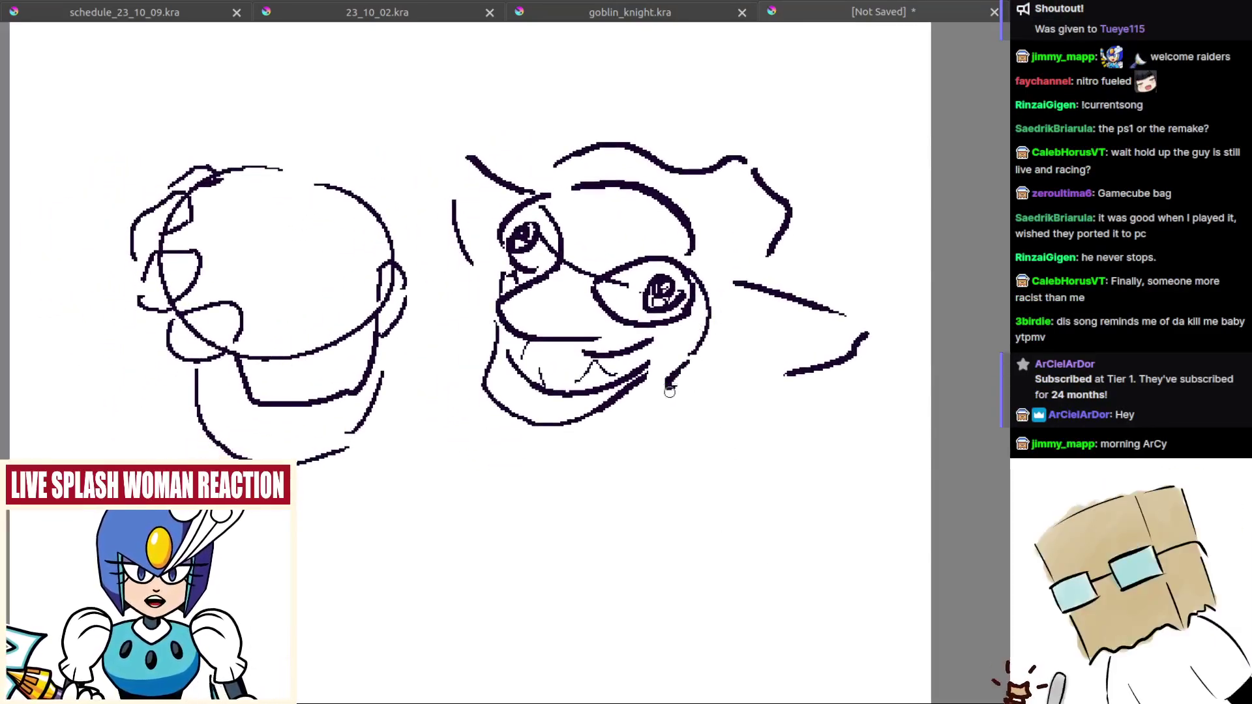
Step: View the armoured figure drawing and the schedule_23_10_09.kra document, and return to the unsaved sketch
key("ctrl+shift+Tab")
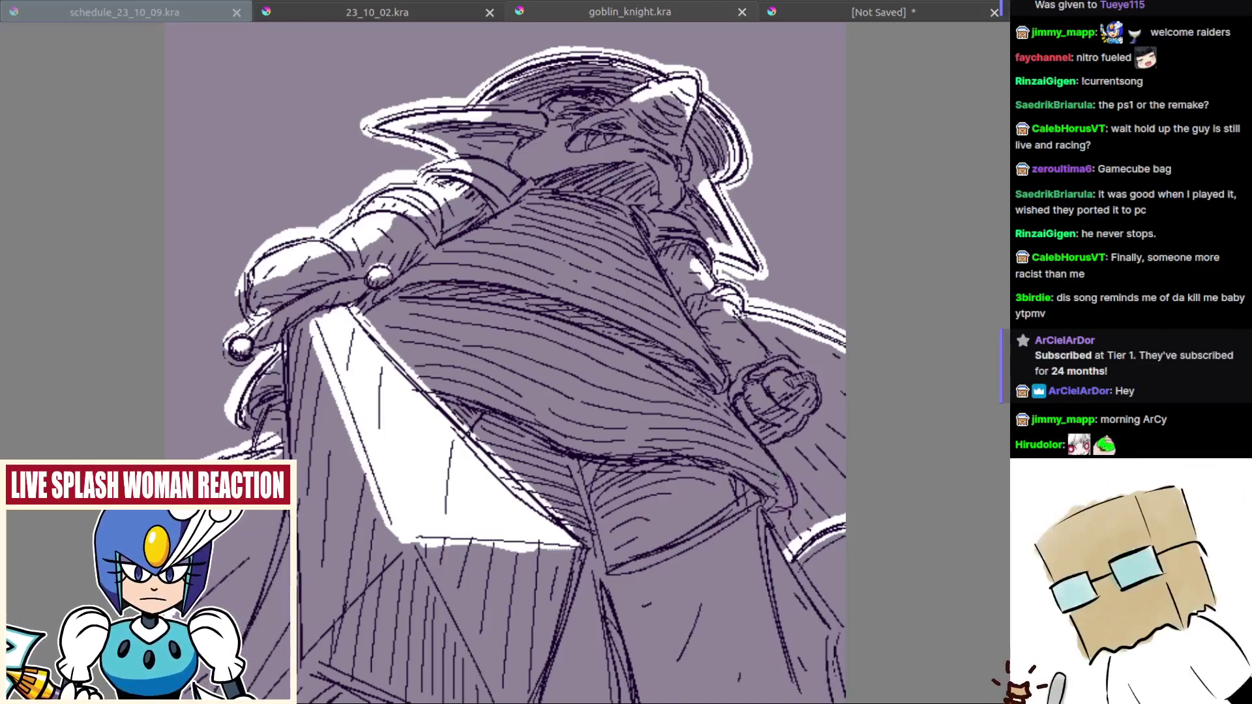
left_click(125, 12)
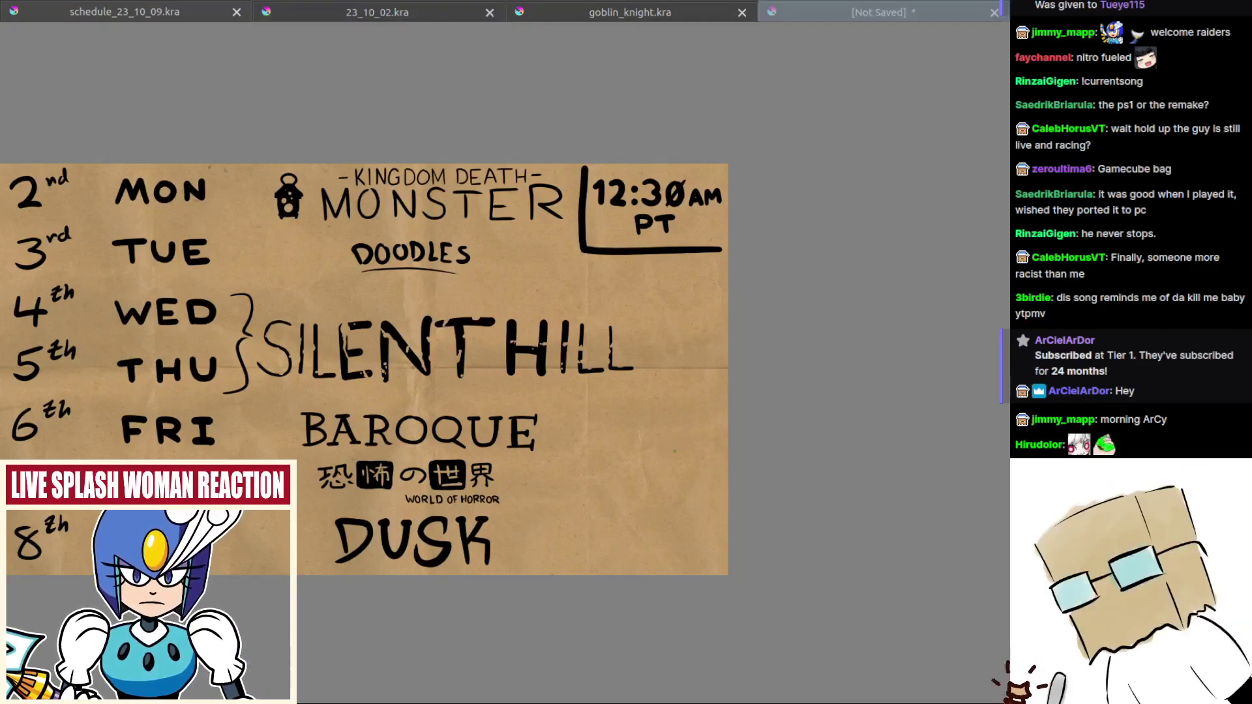
left_click(880, 12)
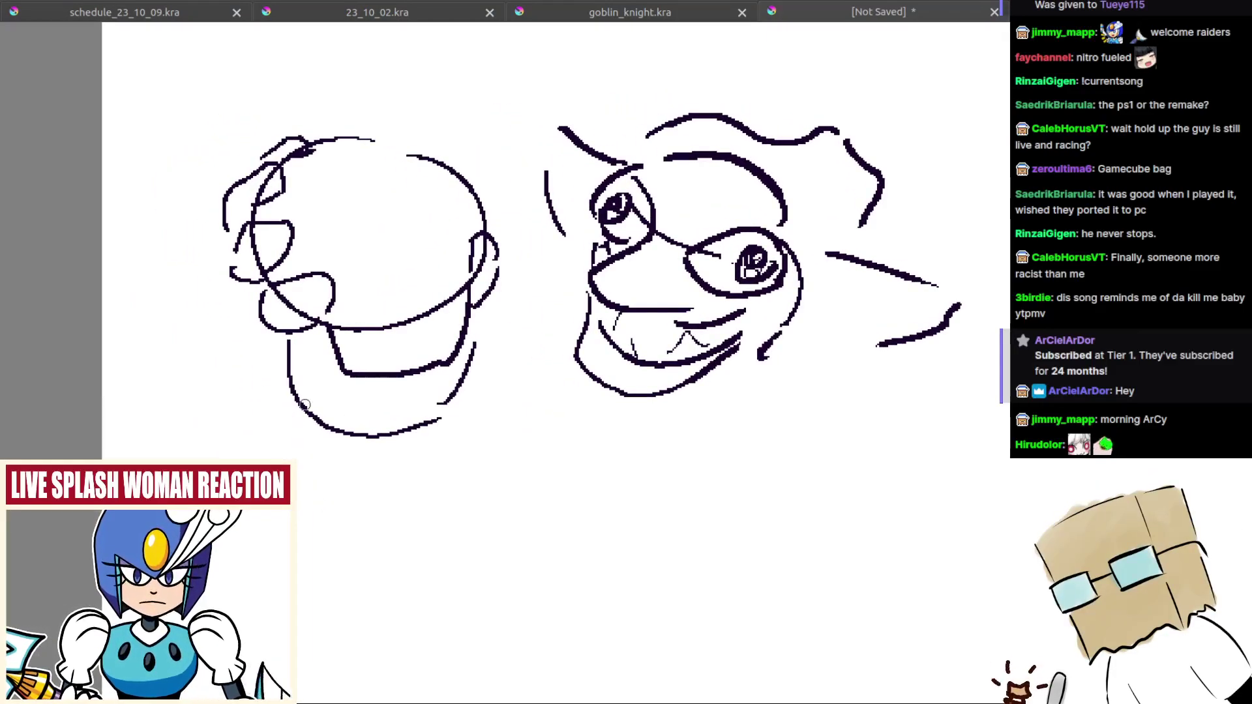
Step: Sketch a curved wrist line below the palm and an angled shoulder line with a short horizontal stroke beside the chin
mouse_move(305, 409)
left_mouse_down()
mouse_move(381, 494)
mouse_move(344, 475)
mouse_move(441, 497)
left_mouse_up()
key("ctrl+z")
key("ctrl+z")
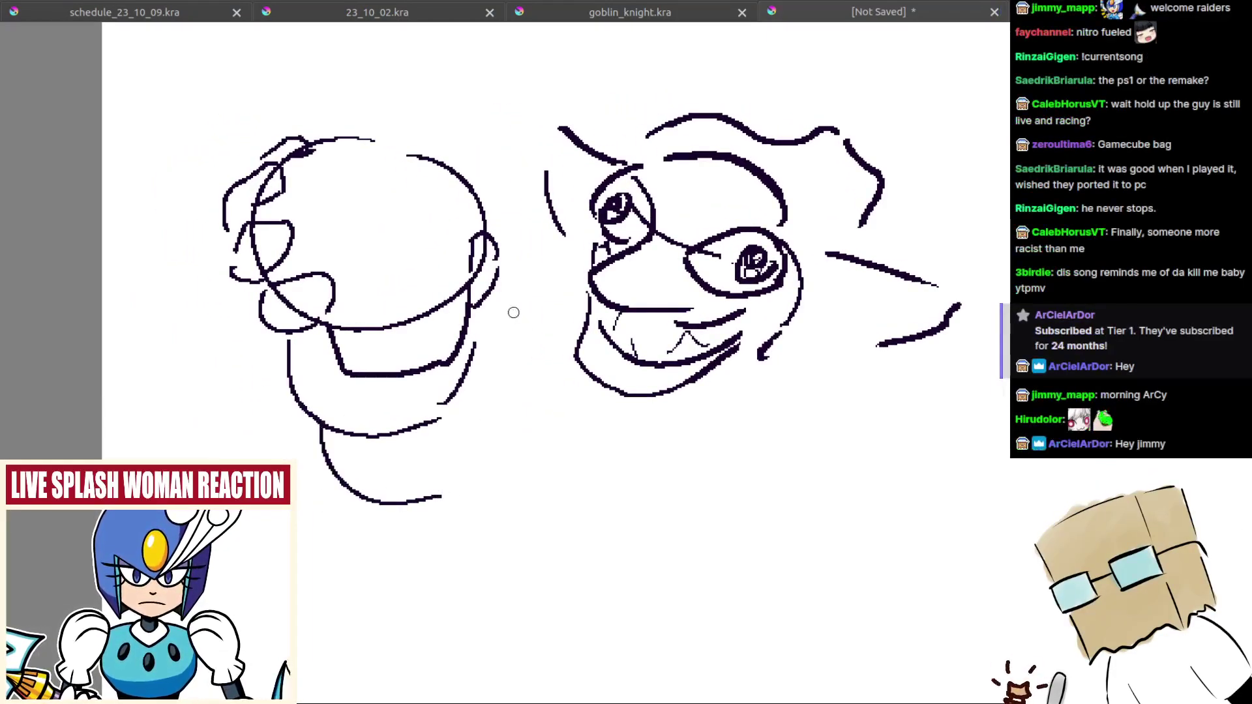
mouse_move(475, 186)
left_mouse_down()
mouse_move(501, 292)
mouse_move(523, 288)
left_mouse_up()
key("ctrl+z")
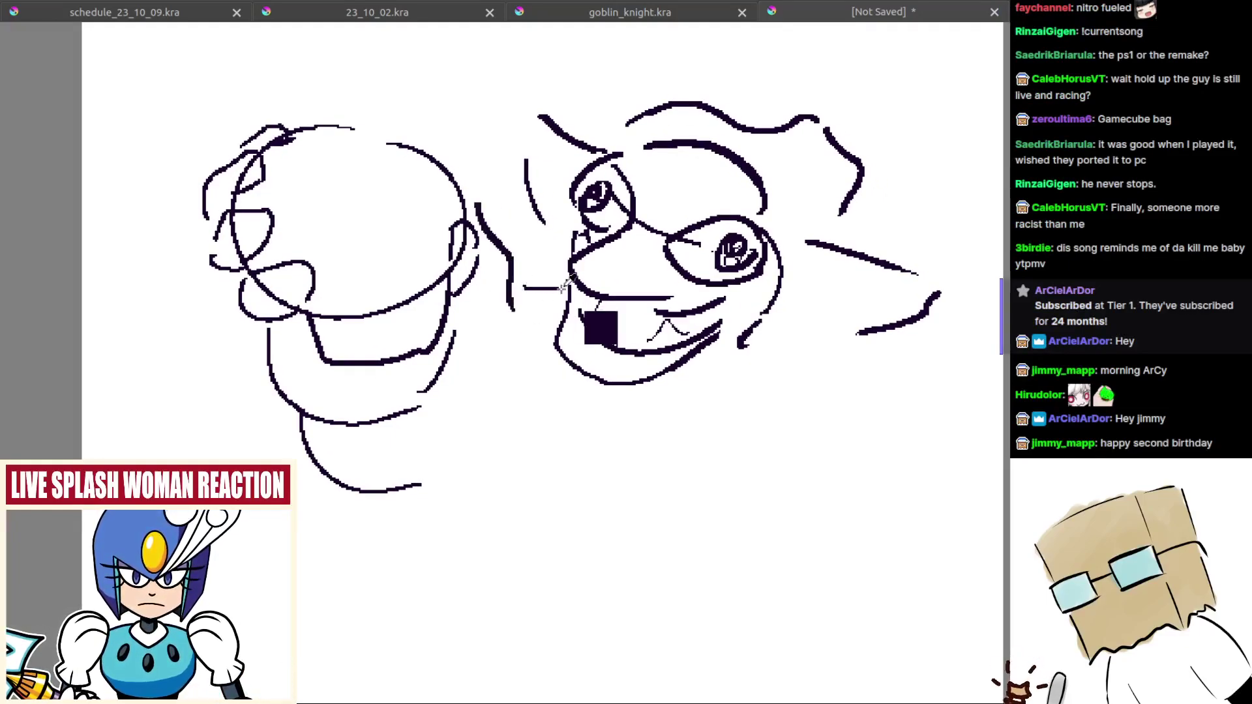
Step: Sketch the forearm's diagonal edge to the right of the wrist curve
left_click_drag(428, 495, 506, 425)
key("ctrl+z")
left_click_drag(452, 470, 505, 417)
mouse_move(557, 439)
left_mouse_down()
mouse_move(528, 398)
mouse_move(444, 455)
left_mouse_up()
Step: Try a sloping right shoulder, a curved upper arm and a wavy lower torso edge below the face
mouse_move(675, 293)
left_mouse_down()
mouse_move(712, 357)
mouse_move(764, 369)
left_mouse_up()
key("ctrl+z")
key("ctrl+z")
left_click_drag(678, 294, 753, 384)
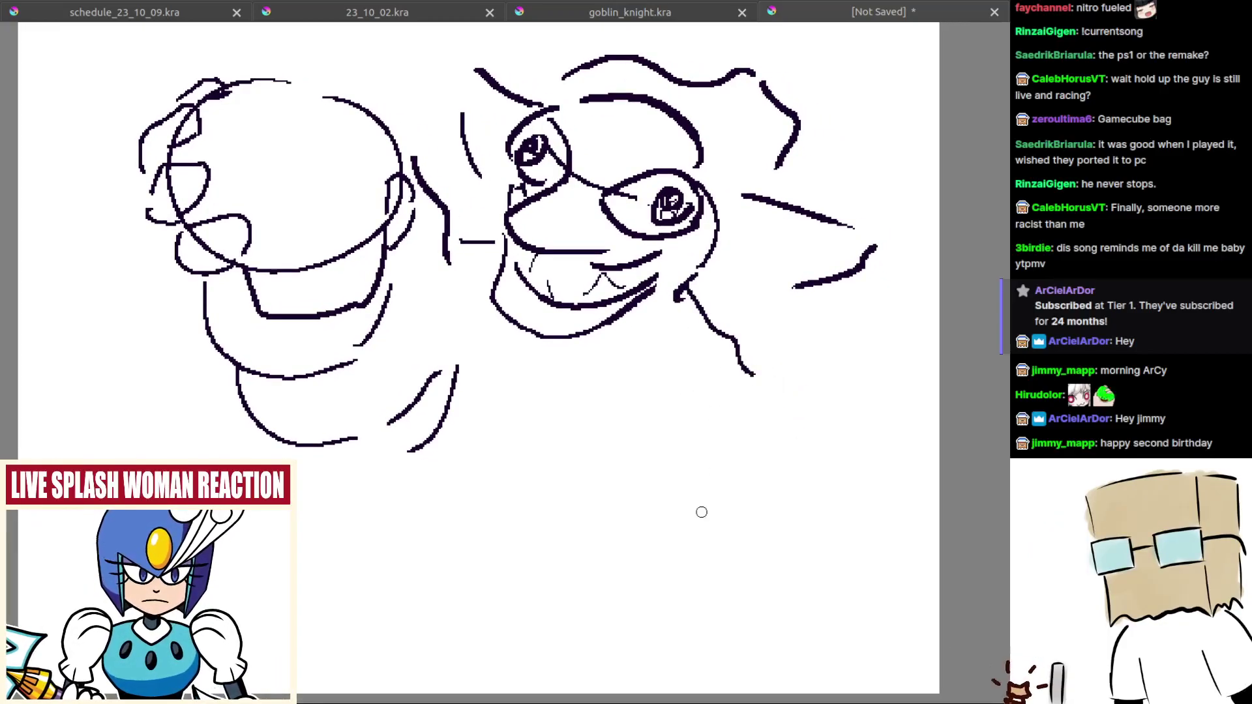
key("ctrl+z")
mouse_move(686, 510)
left_mouse_down()
mouse_move(759, 417)
mouse_move(750, 401)
left_mouse_up()
key("ctrl+z")
mouse_move(720, 483)
left_mouse_down()
mouse_move(760, 443)
mouse_move(766, 415)
left_mouse_up()
left_click_drag(647, 391, 709, 509)
key("ctrl+z")
left_click_drag(383, 455, 651, 572)
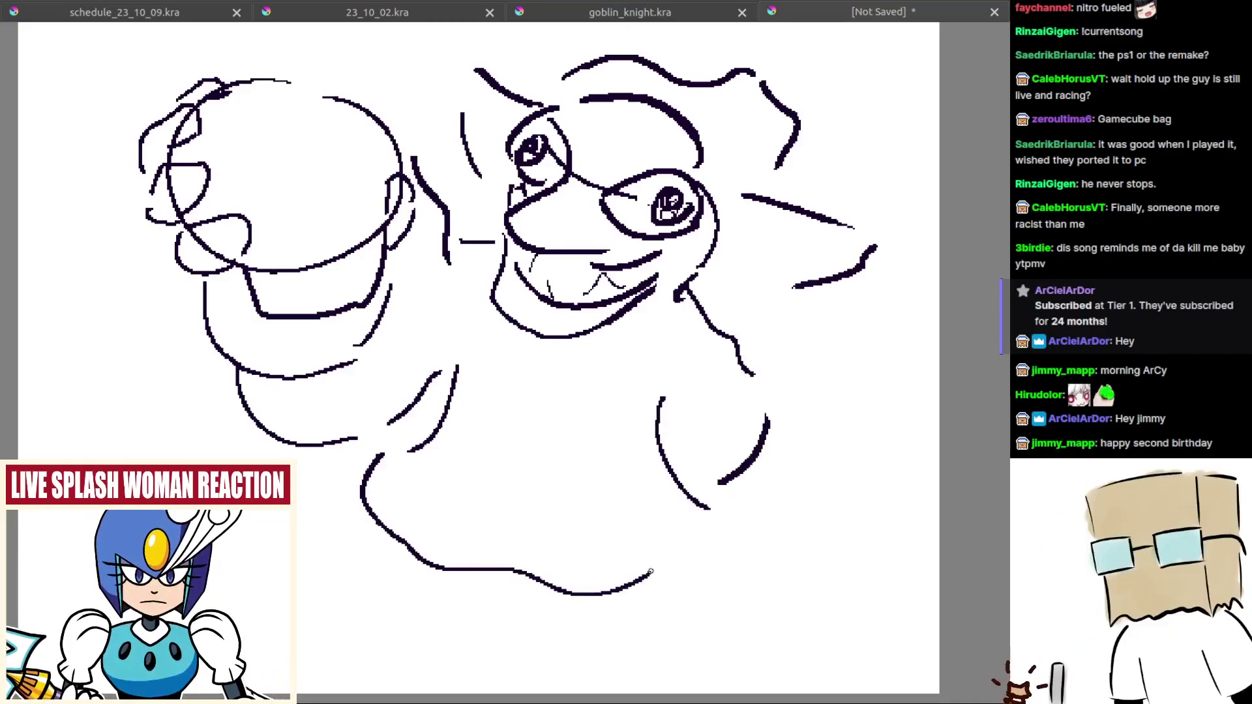
key("ctrl+z")
key("ctrl+z")
key("ctrl+z")
key("ctrl+z")
key("ctrl+z")
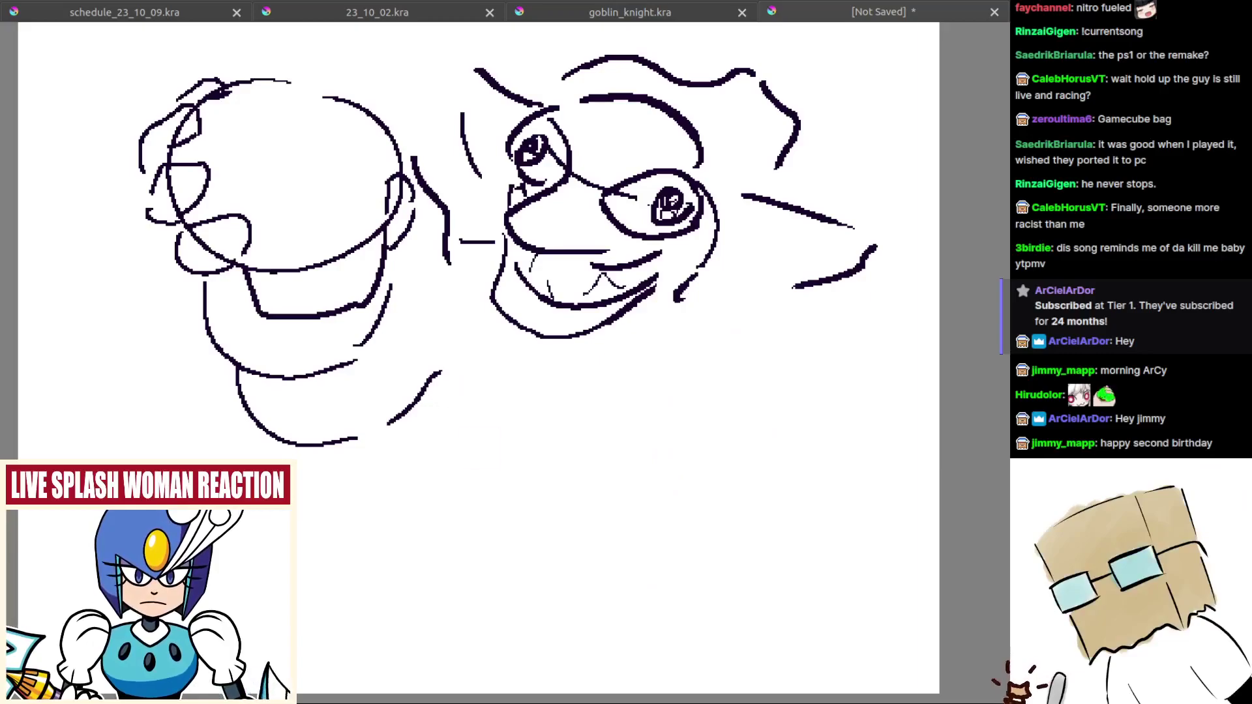
left_click_drag(382, 446, 423, 555)
key("ctrl+z")
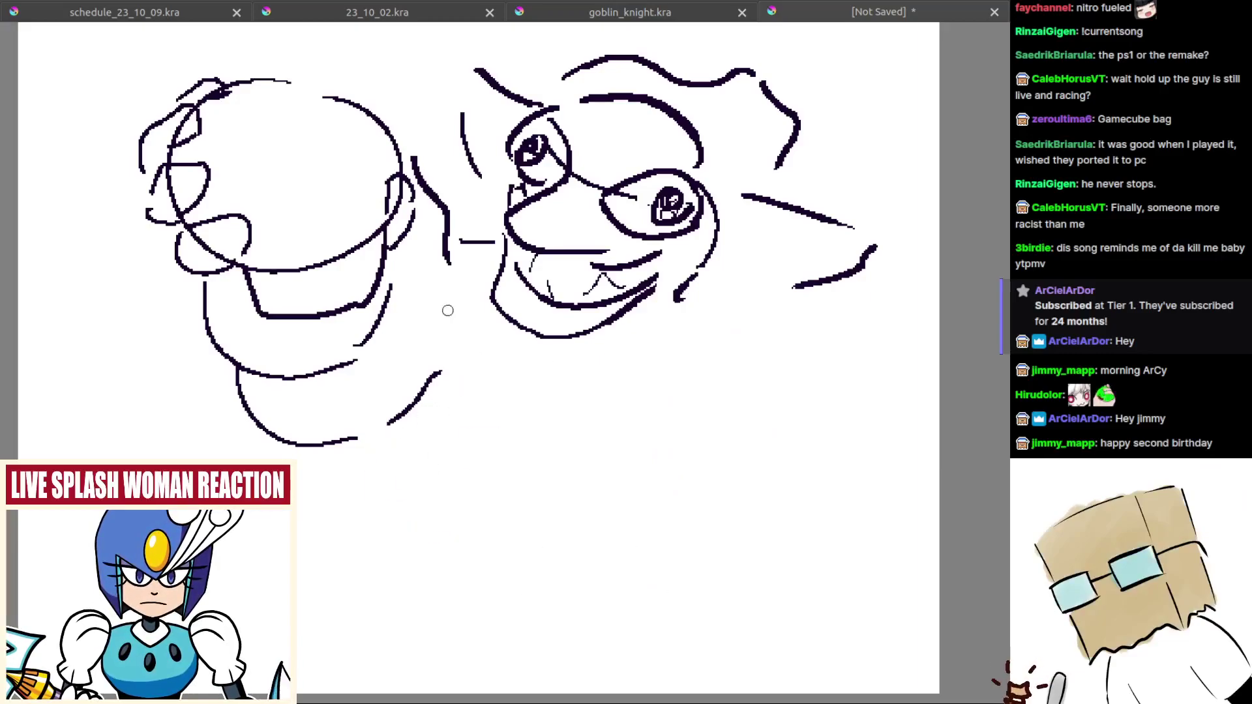
left_click_drag(465, 334, 465, 341)
left_click_drag(663, 341, 640, 404)
key("ctrl+z")
left_click_drag(698, 329, 632, 405)
key("ctrl+z")
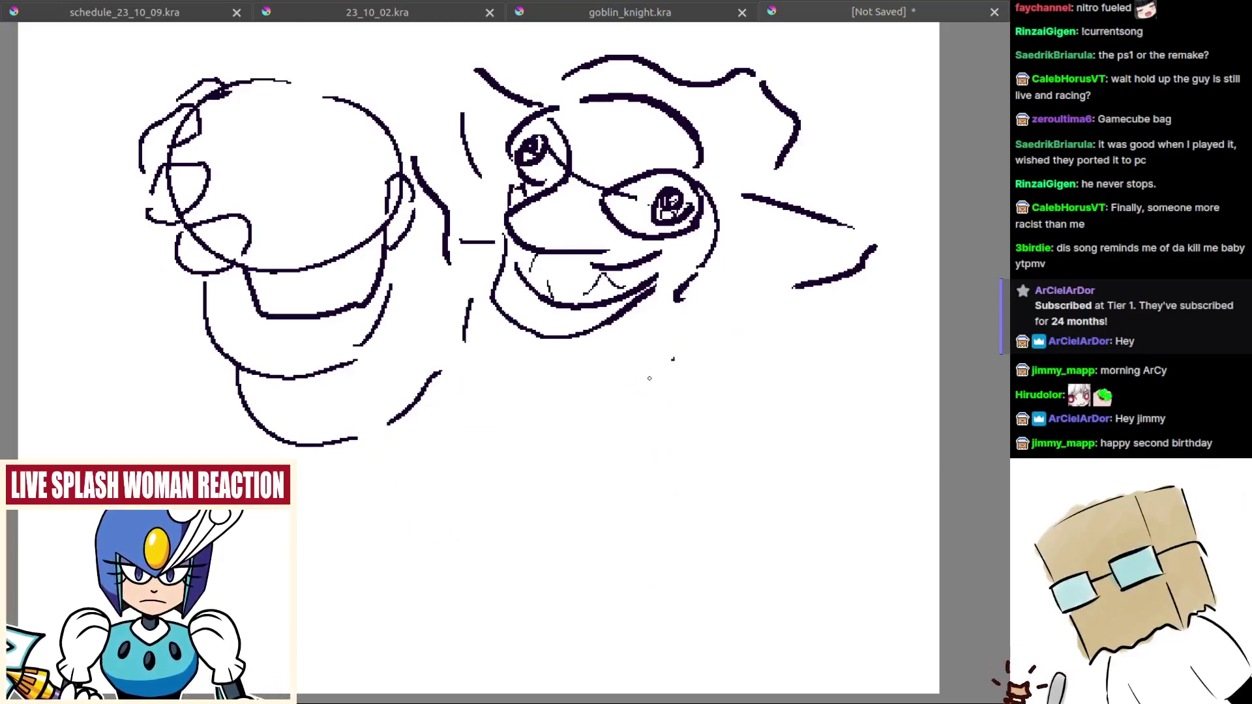
left_click_drag(672, 344, 610, 420)
key("ctrl+z")
key("ctrl+z")
key("ctrl+z")
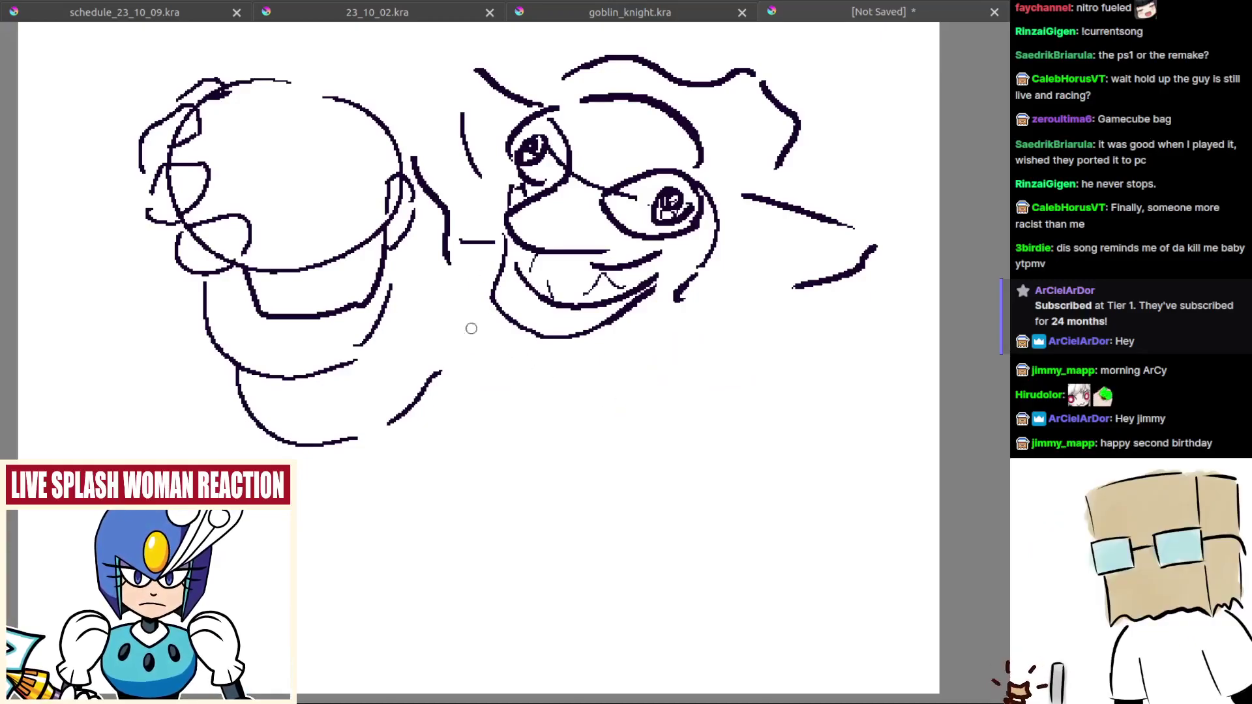
Step: Sketch the two sides of the torso, with a steep line under the chin and a diagonal tapering in from the far shoulder
left_click_drag(467, 304, 481, 370)
key("ctrl+z")
left_click_drag(458, 298, 473, 364)
left_click_drag(686, 317, 647, 381)
key("ctrl+z")
left_click_drag(682, 340, 624, 411)
left_click_drag(469, 373, 490, 439)
key("ctrl+z")
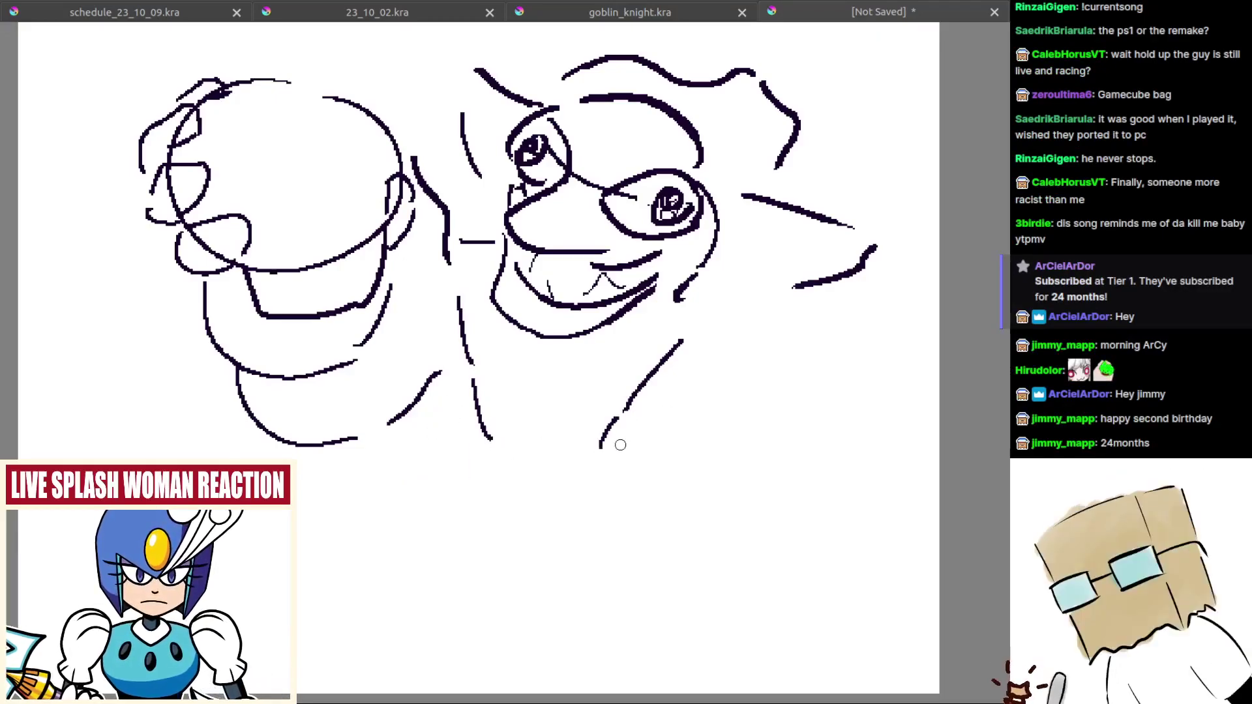
Step: Sketch a wavy garment hem flaring out below the waist on both sides
mouse_move(452, 399)
left_mouse_down()
mouse_move(413, 436)
mouse_move(436, 480)
mouse_move(563, 521)
mouse_move(411, 441)
mouse_move(571, 515)
left_mouse_up()
key("ctrl+z")
key("ctrl+z")
mouse_move(642, 427)
left_mouse_down()
mouse_move(682, 456)
mouse_move(658, 520)
left_mouse_up()
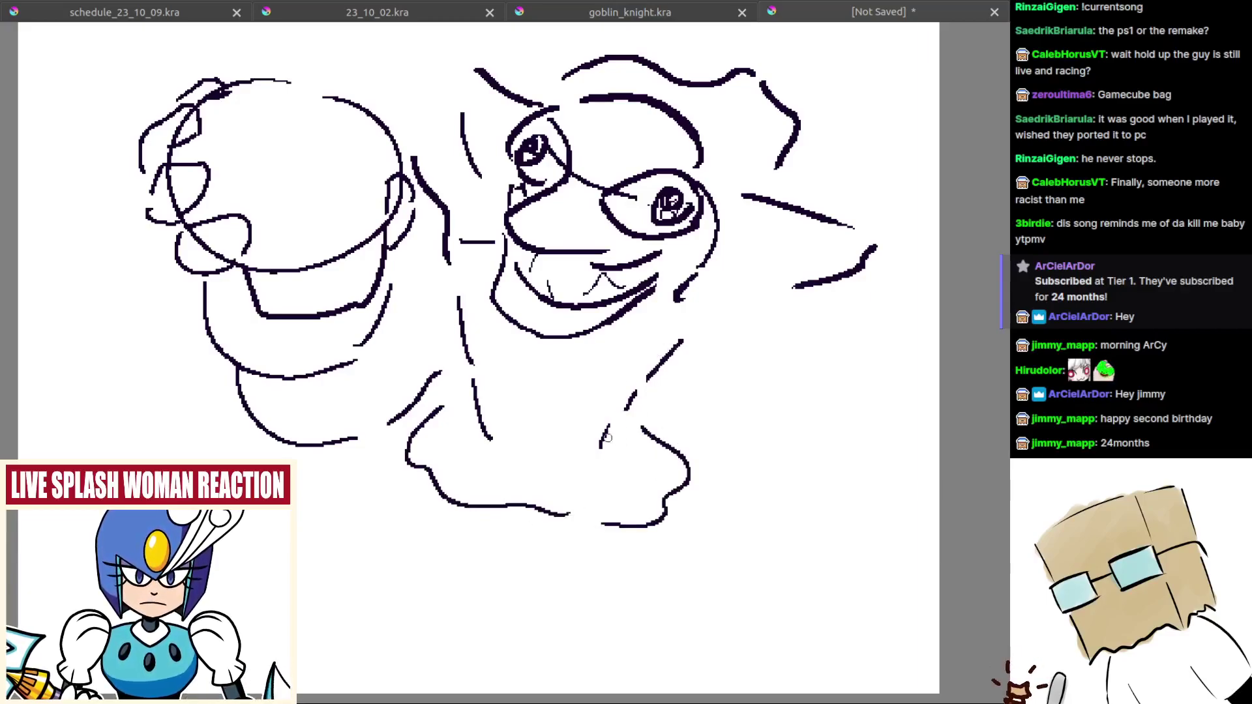
Step: Redraw the waist edges so they curve into the hem, erase the old waist lines and add small strokes beneath the hem
left_click_drag(680, 342, 640, 434)
mouse_move(467, 350)
left_mouse_down()
mouse_move(429, 392)
mouse_move(487, 440)
mouse_move(412, 500)
mouse_move(457, 504)
mouse_move(432, 516)
left_mouse_up()
key("ctrl+z")
key("e")
key("ctrl+z")
key("ctrl+z")
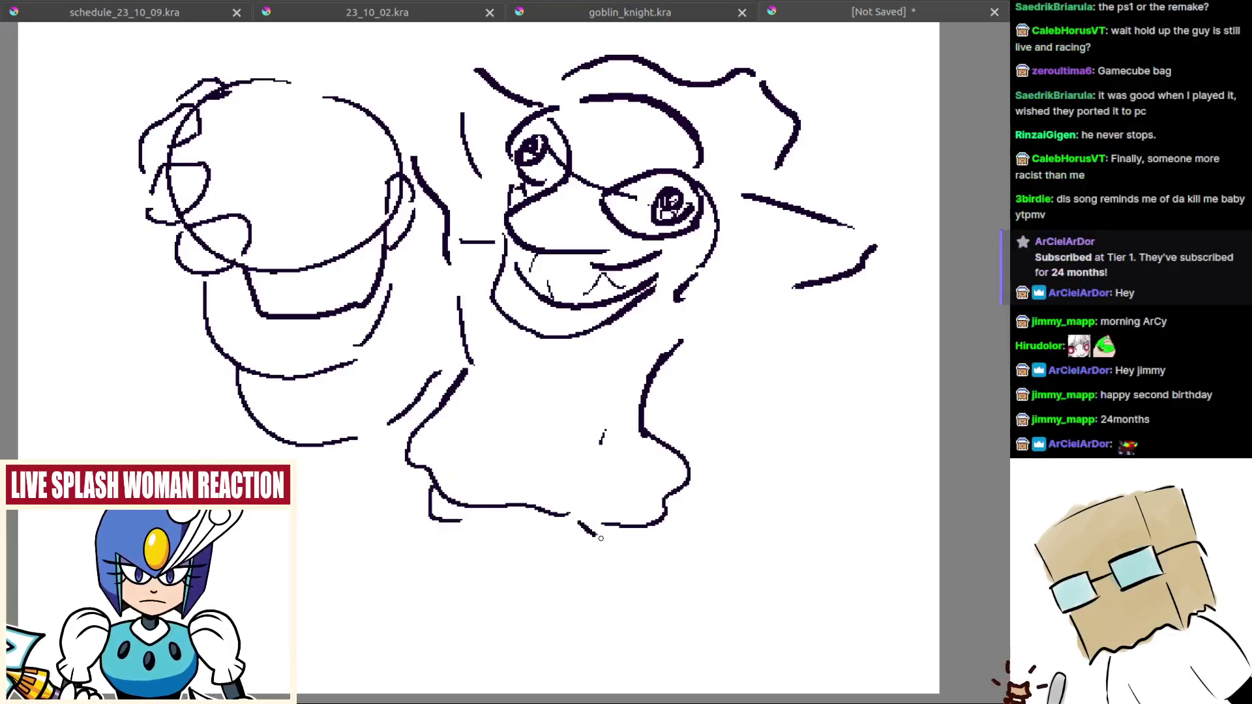
left_click_drag(601, 539, 703, 504)
key("ctrl+z")
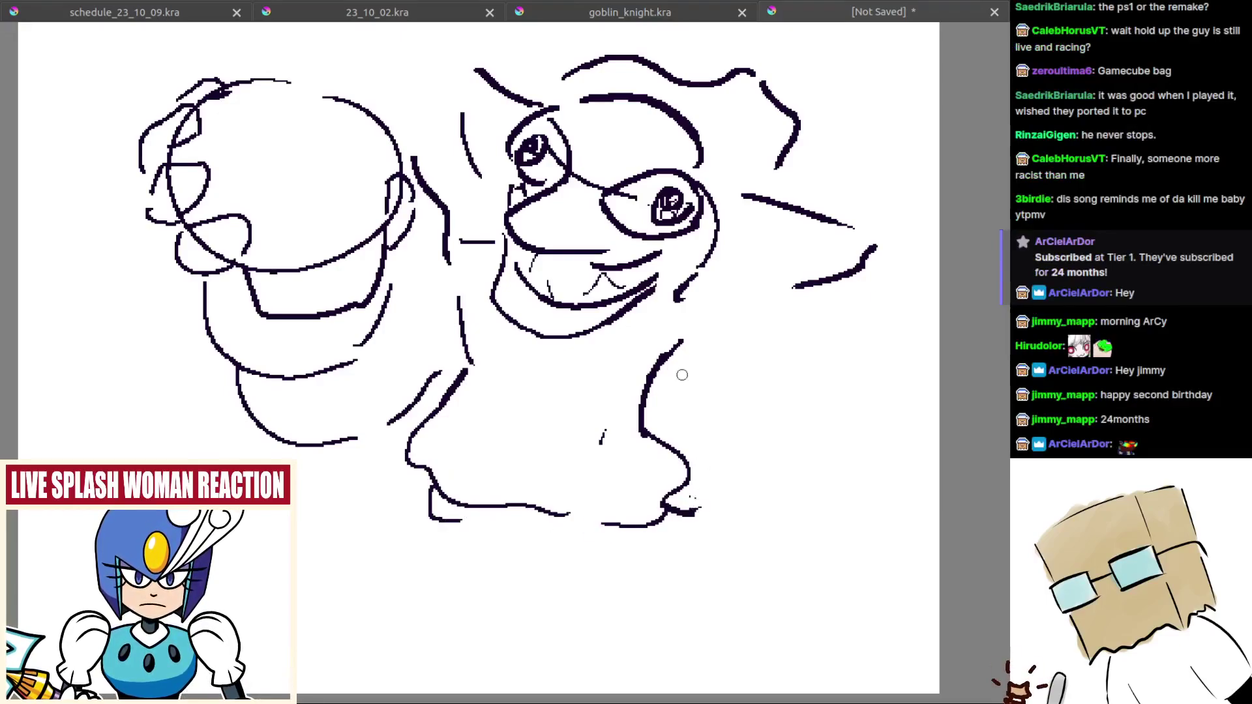
Step: Sketch the character's lowered arm with a straight outer edge and a curved inner edge beside the torso
left_click_drag(701, 290, 805, 388)
key("ctrl+z")
left_click_drag(695, 313, 759, 408)
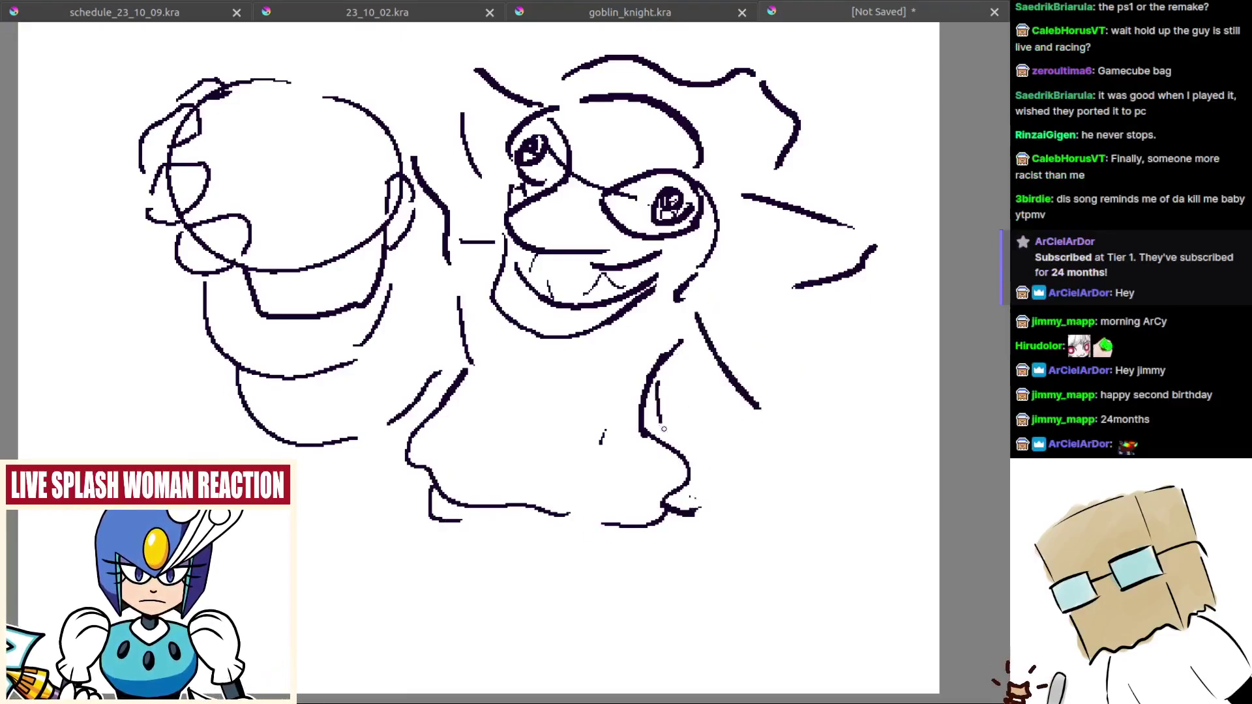
mouse_move(664, 428)
left_mouse_down()
mouse_move(695, 461)
mouse_move(747, 428)
mouse_move(755, 499)
left_mouse_up()
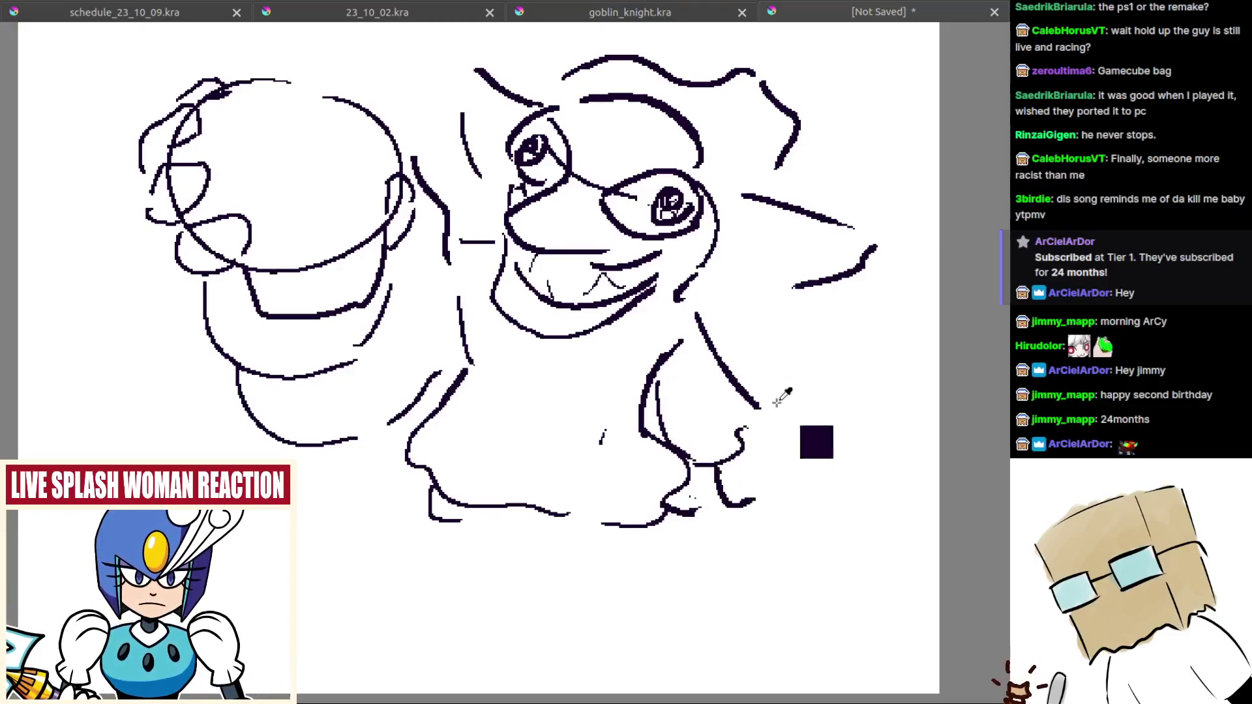
Step: Sketch a rounded fist with curled finger lines at the end of the lowered arm
key("ctrl+z")
mouse_move(760, 441)
left_mouse_down()
mouse_move(791, 478)
mouse_move(779, 492)
left_mouse_up()
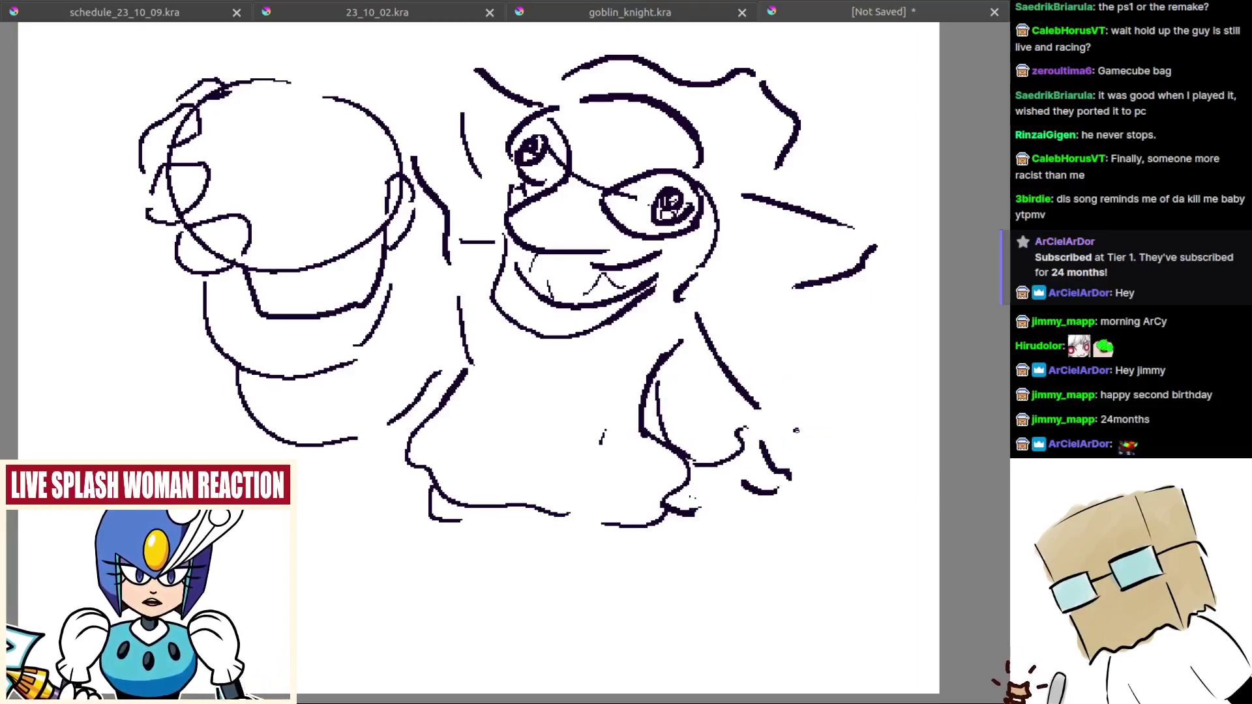
left_click_drag(809, 449, 783, 526)
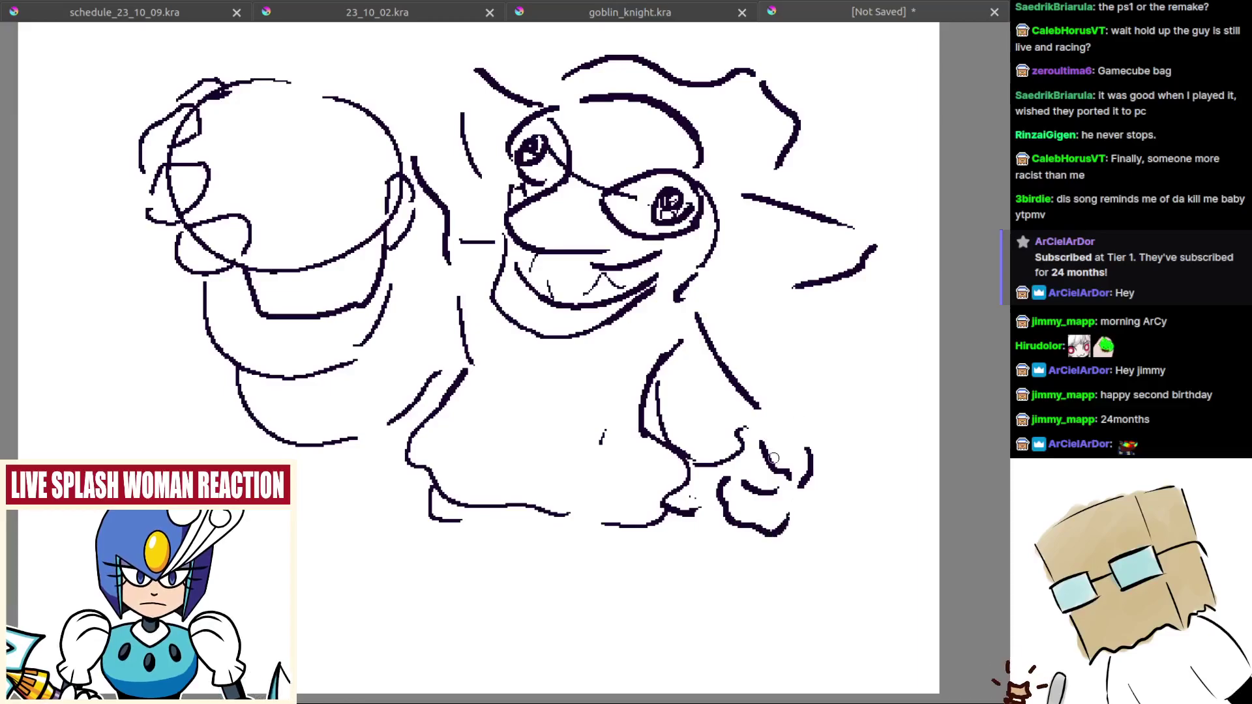
key("ctrl+z")
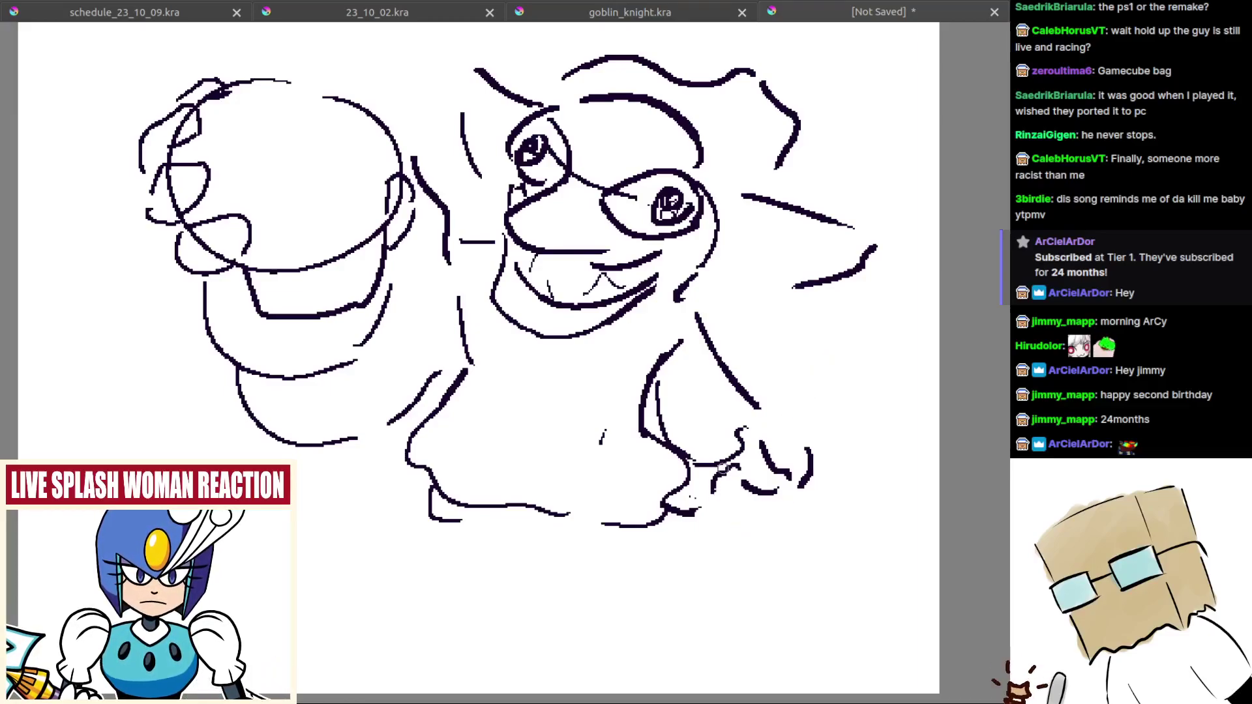
key("ctrl+z")
mouse_move(725, 472)
left_mouse_down()
mouse_move(739, 500)
mouse_move(786, 497)
left_mouse_up()
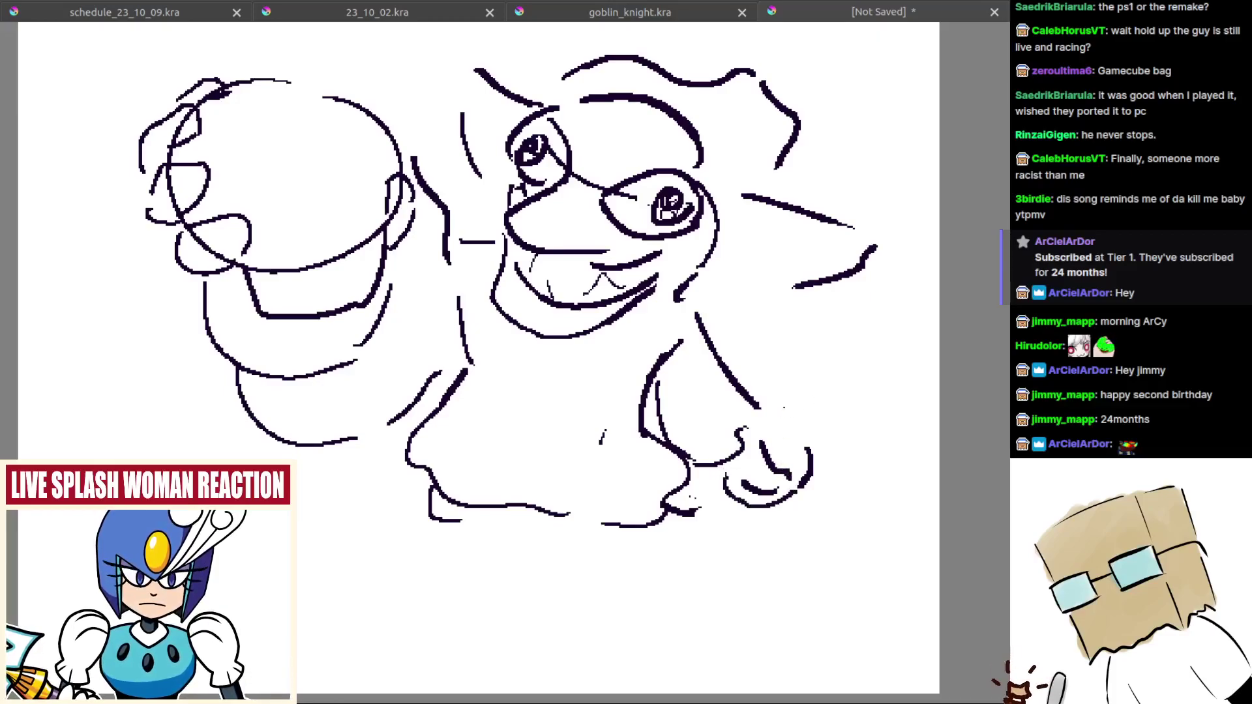
Step: Sketch a bony arm rising diagonally from the fist, ending in splayed fingers, and add knuckle bumps under the fist
mouse_move(768, 448)
left_mouse_down()
mouse_move(831, 343)
mouse_move(826, 378)
left_mouse_up()
key("ctrl+z")
key("ctrl+z")
left_click_drag(764, 443, 805, 375)
mouse_move(792, 461)
left_mouse_down()
mouse_move(833, 392)
mouse_move(850, 388)
mouse_move(851, 357)
mouse_move(831, 361)
mouse_move(854, 400)
left_mouse_up()
key("ctrl+z")
key("ctrl+z")
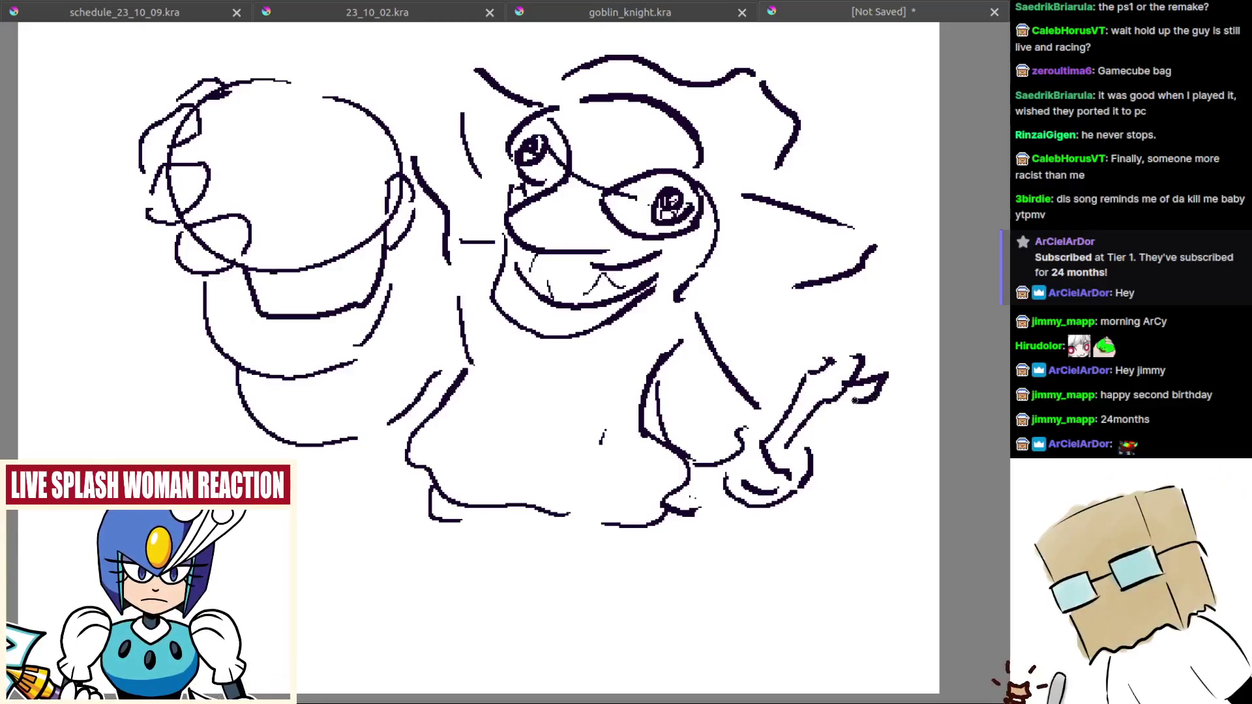
left_click_drag(815, 347, 809, 336)
key("ctrl+z")
mouse_move(822, 361)
left_mouse_down()
mouse_move(792, 341)
mouse_move(816, 353)
mouse_move(818, 322)
mouse_move(859, 343)
left_mouse_up()
mouse_move(719, 532)
left_mouse_down()
mouse_move(722, 478)
mouse_move(755, 495)
left_mouse_up()
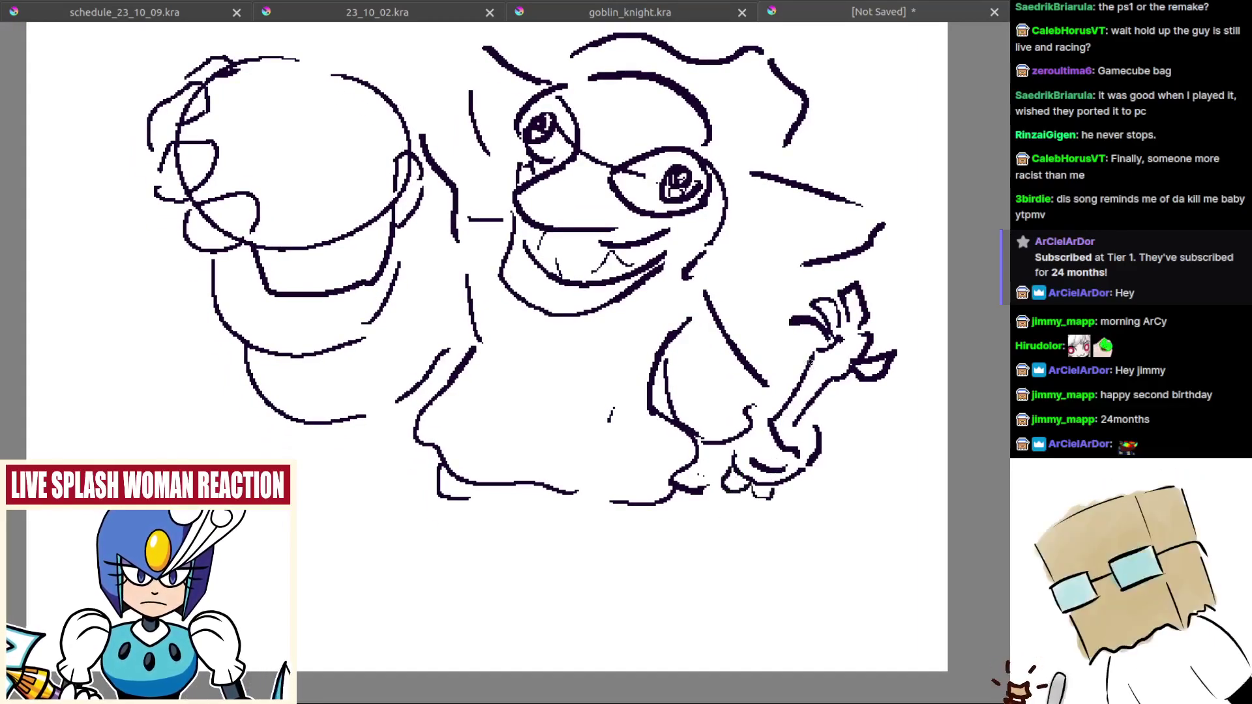
Step: Extend the long ear's upper and lower edges so they join the side of the head
left_click_drag(811, 360, 799, 468)
left_click_drag(772, 410, 782, 291)
mouse_move(792, 309)
left_mouse_down()
mouse_move(765, 326)
mouse_move(762, 291)
mouse_move(829, 302)
left_mouse_up()
key("ctrl+z")
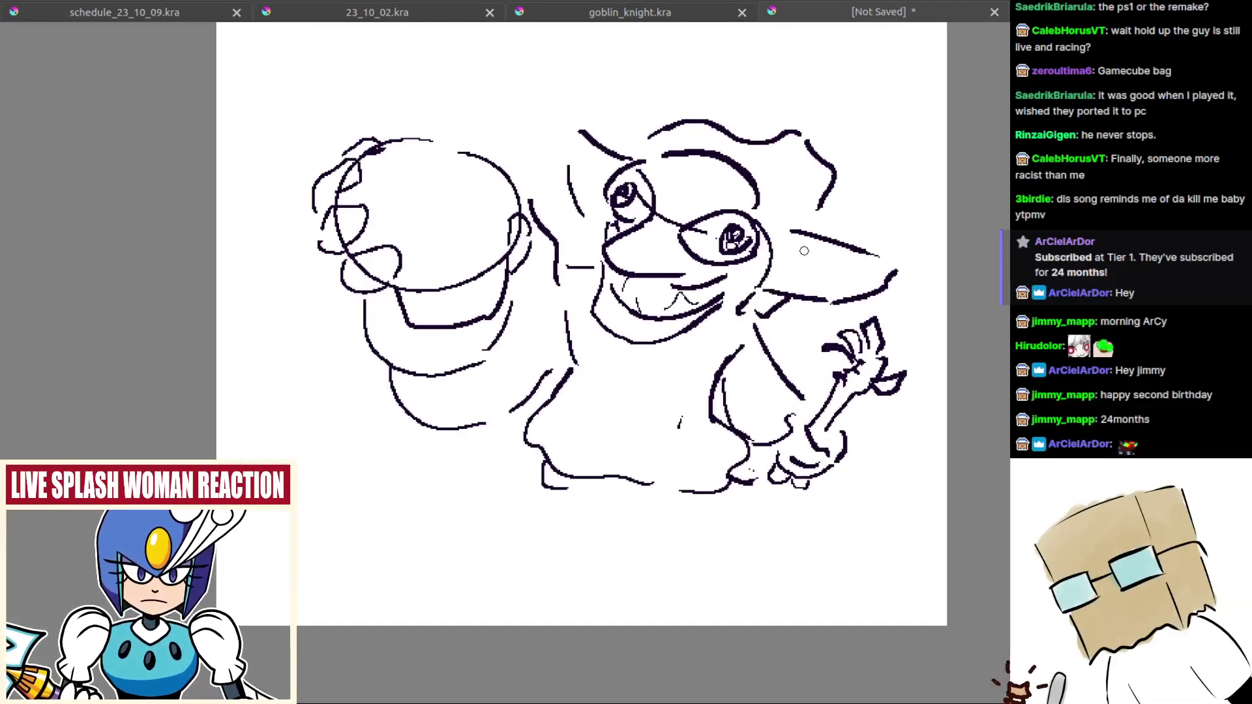
left_click_drag(782, 241, 841, 251)
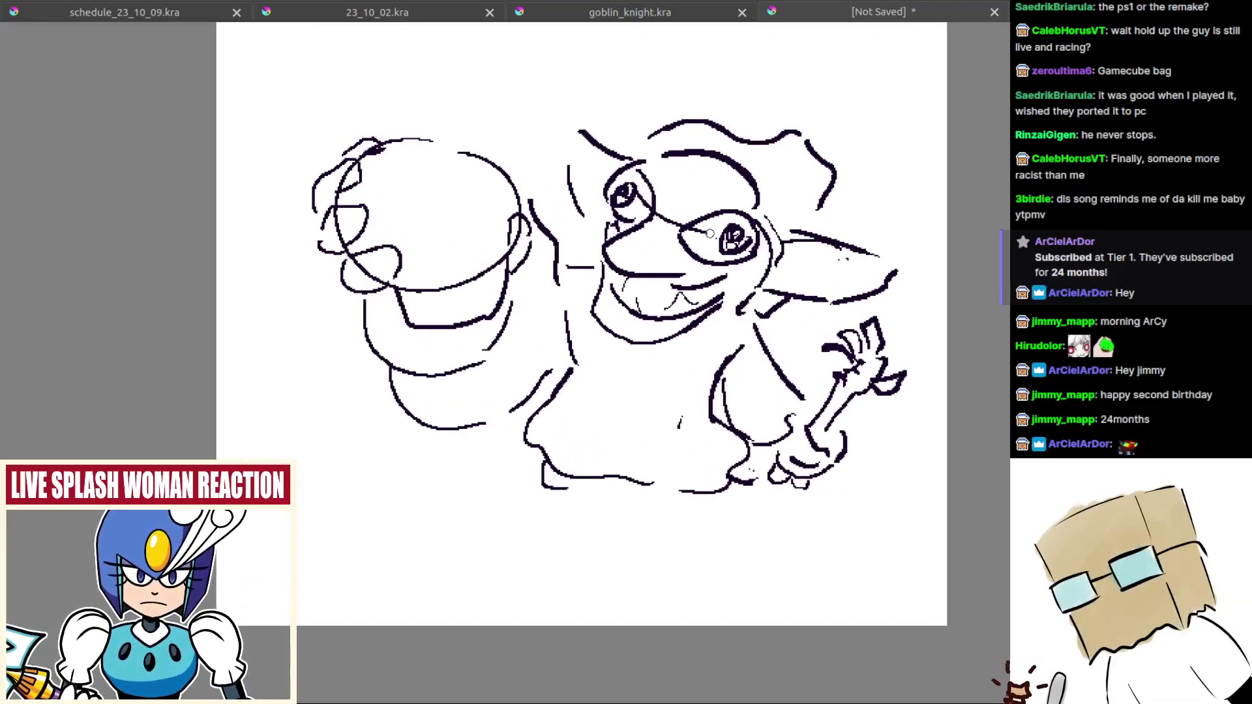
Step: Sketch small curved eye and nose marks on the front of the held skull
scroll(685, 456, "down", 5)
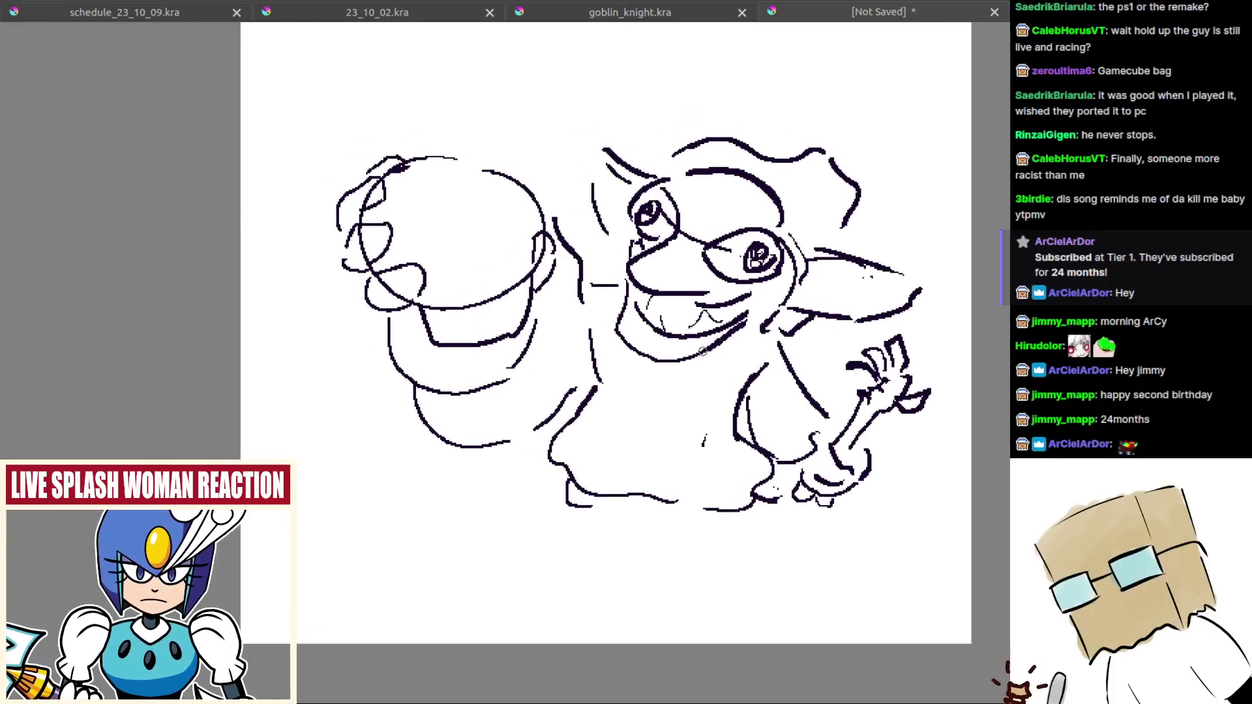
scroll(681, 482, "up", 4)
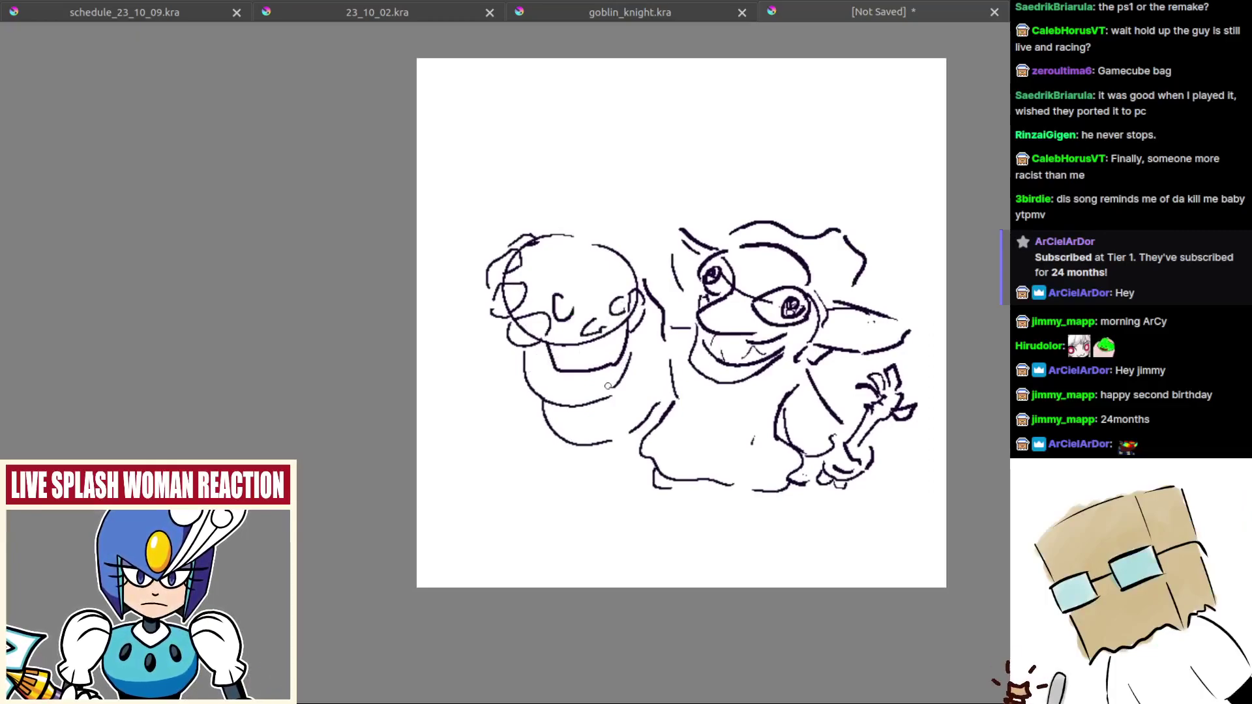
mouse_move(627, 449)
left_mouse_down()
mouse_move(576, 460)
mouse_move(631, 481)
mouse_move(657, 441)
left_mouse_up()
left_click_drag(654, 372, 641, 366)
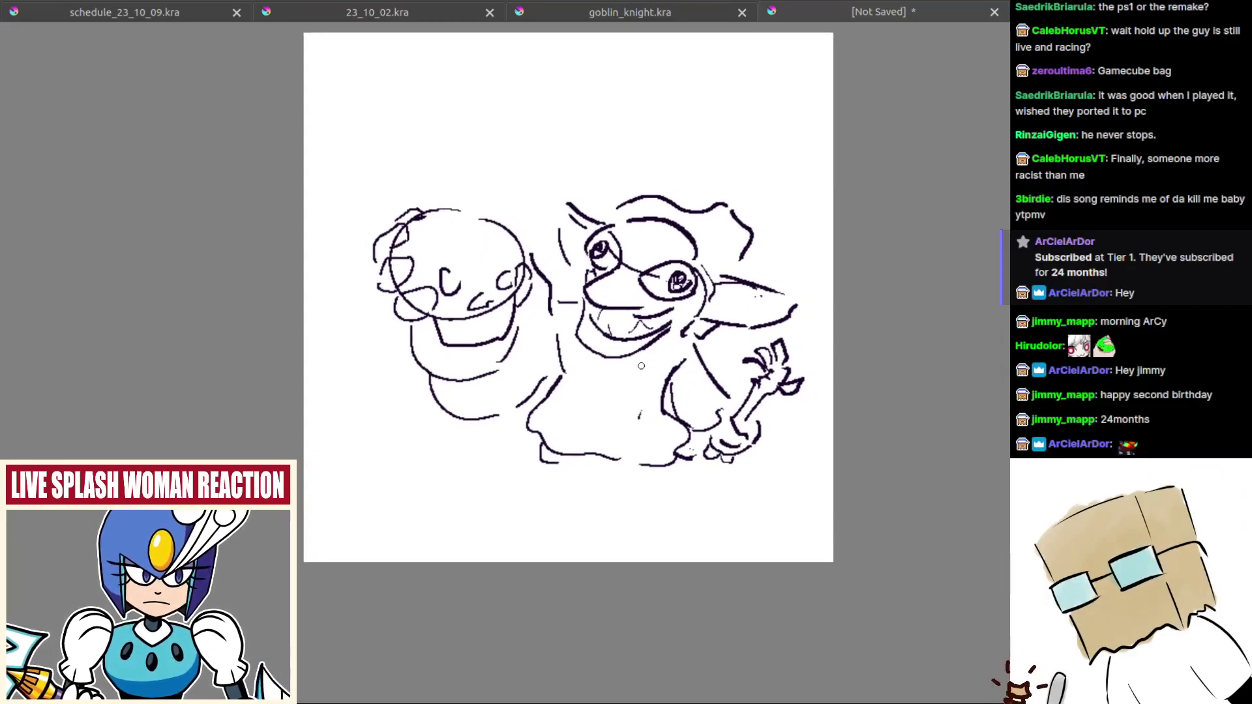
Step: Add a new paint layer, fade Paint Layer 3 to a very low opacity and make Paint Layer 4 active
key("Tab")
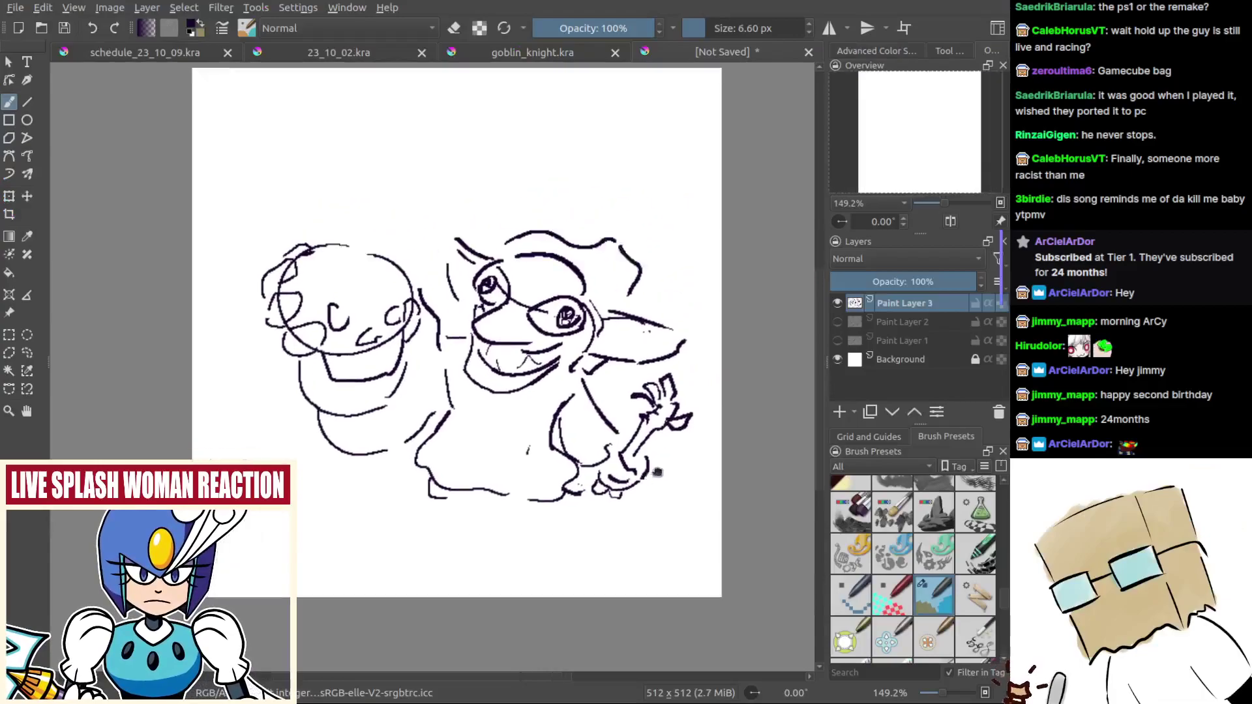
left_click(839, 412)
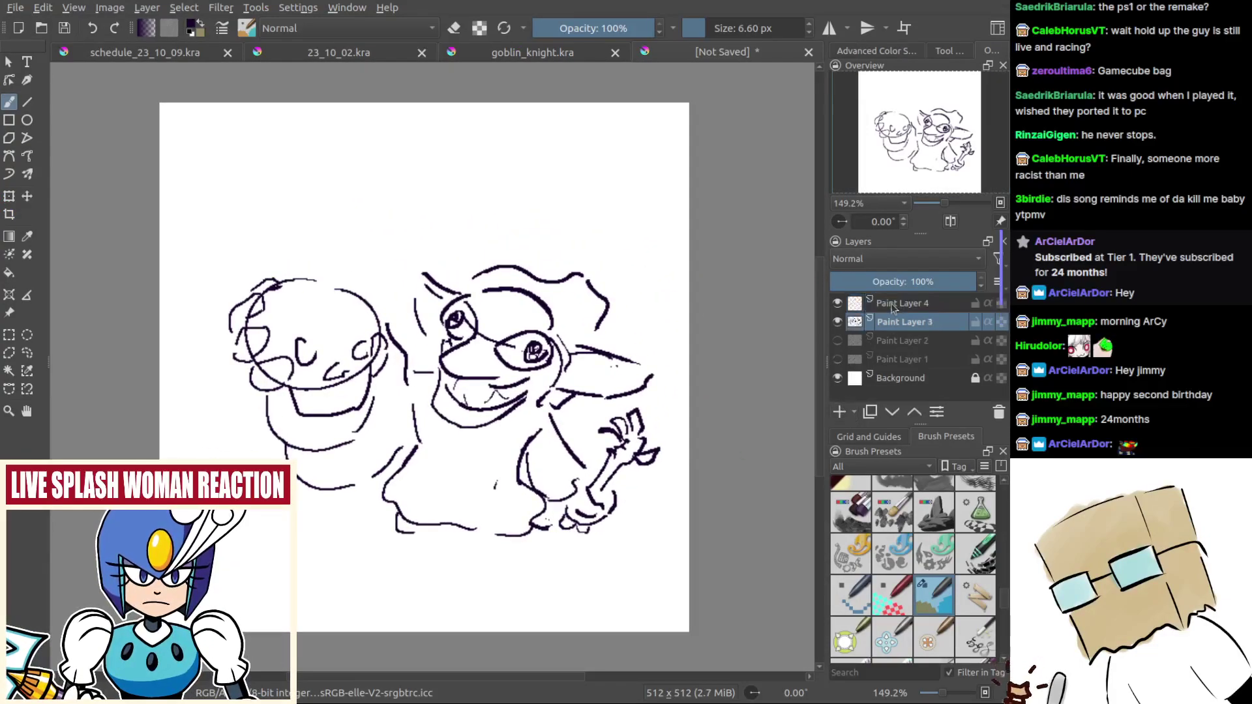
left_click(841, 281)
left_click(891, 303)
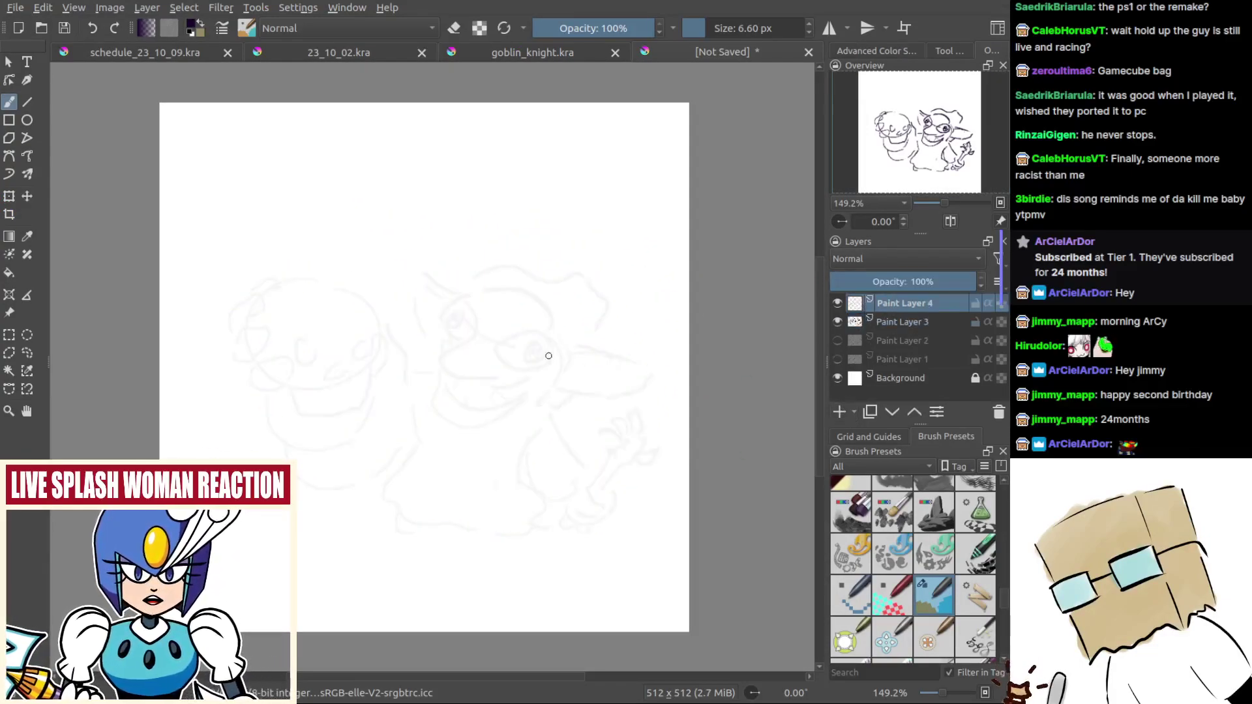
mouse_move(516, 383)
left_mouse_down()
mouse_move(545, 374)
mouse_move(557, 460)
left_mouse_up()
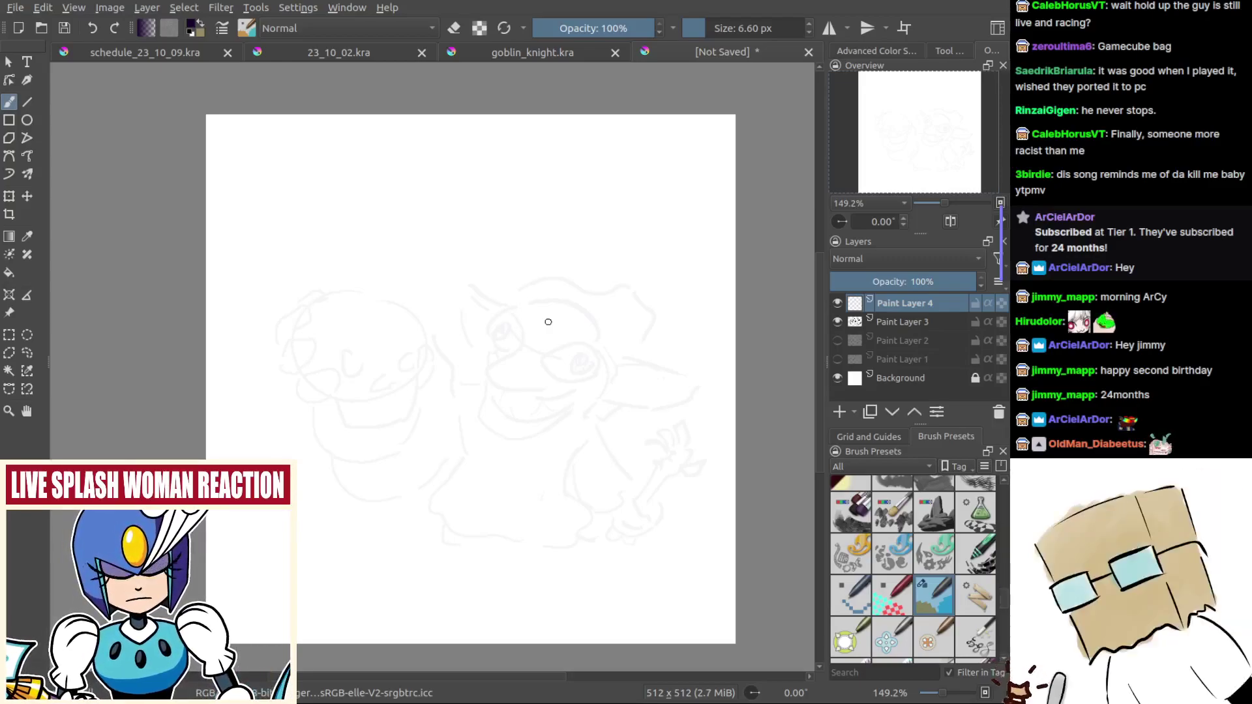
mouse_move(368, 232)
left_mouse_down()
mouse_move(385, 346)
mouse_move(449, 338)
mouse_move(468, 294)
mouse_move(447, 288)
left_mouse_up()
key("ctrl+z")
key("ctrl+z")
key("ctrl+z")
key("ctrl+z")
left_click_drag(392, 207, 419, 336)
key("ctrl+z")
left_click_drag(387, 198, 462, 265)
key("ctrl+z")
left_click_drag(425, 193, 429, 313)
key("ctrl+z")
mouse_move(384, 198)
left_mouse_down()
mouse_move(350, 337)
mouse_move(447, 242)
left_mouse_up()
key("ctrl+z")
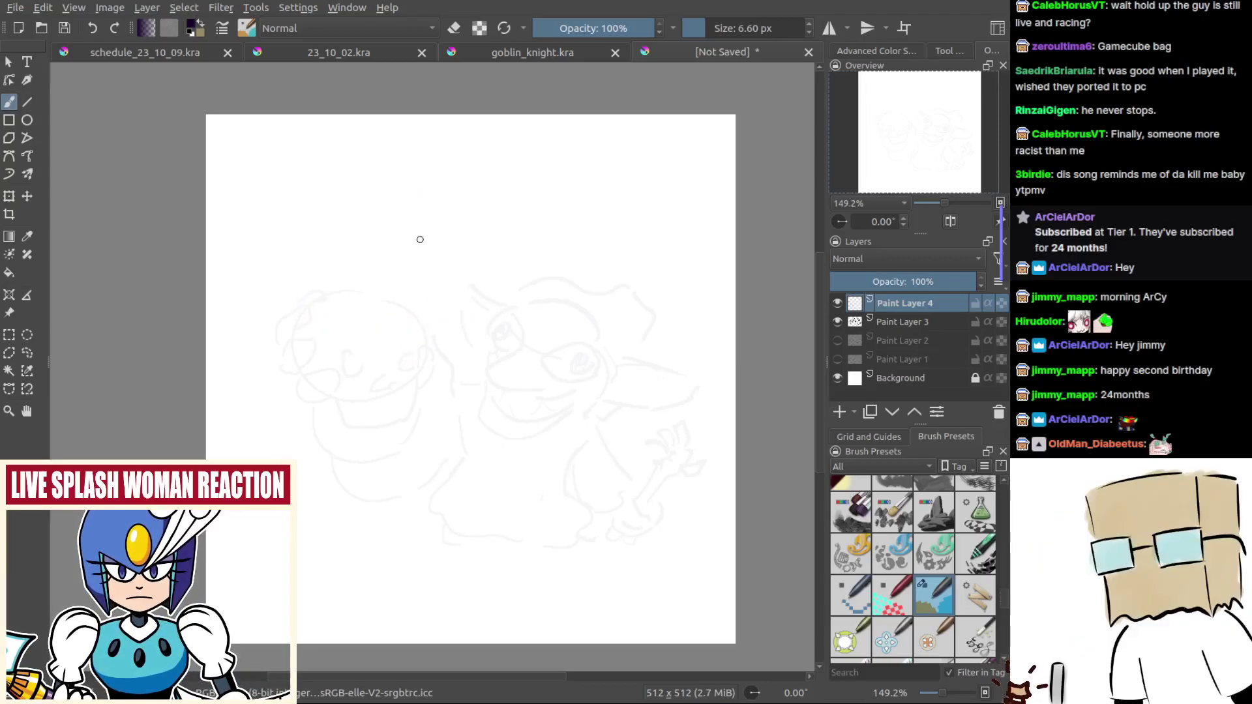
Step: Draw a large, nearly closed circle for the skull's cranium above the faded skull sketch
left_click_drag(418, 182, 280, 243)
key("ctrl+z")
left_click_drag(388, 163, 381, 322)
key("ctrl+z")
mouse_move(335, 168)
left_mouse_down()
mouse_move(244, 221)
mouse_move(470, 246)
left_mouse_up()
key("ctrl+z")
key("ctrl+z")
mouse_move(385, 158)
left_mouse_down()
mouse_move(313, 151)
mouse_move(435, 202)
left_mouse_up()
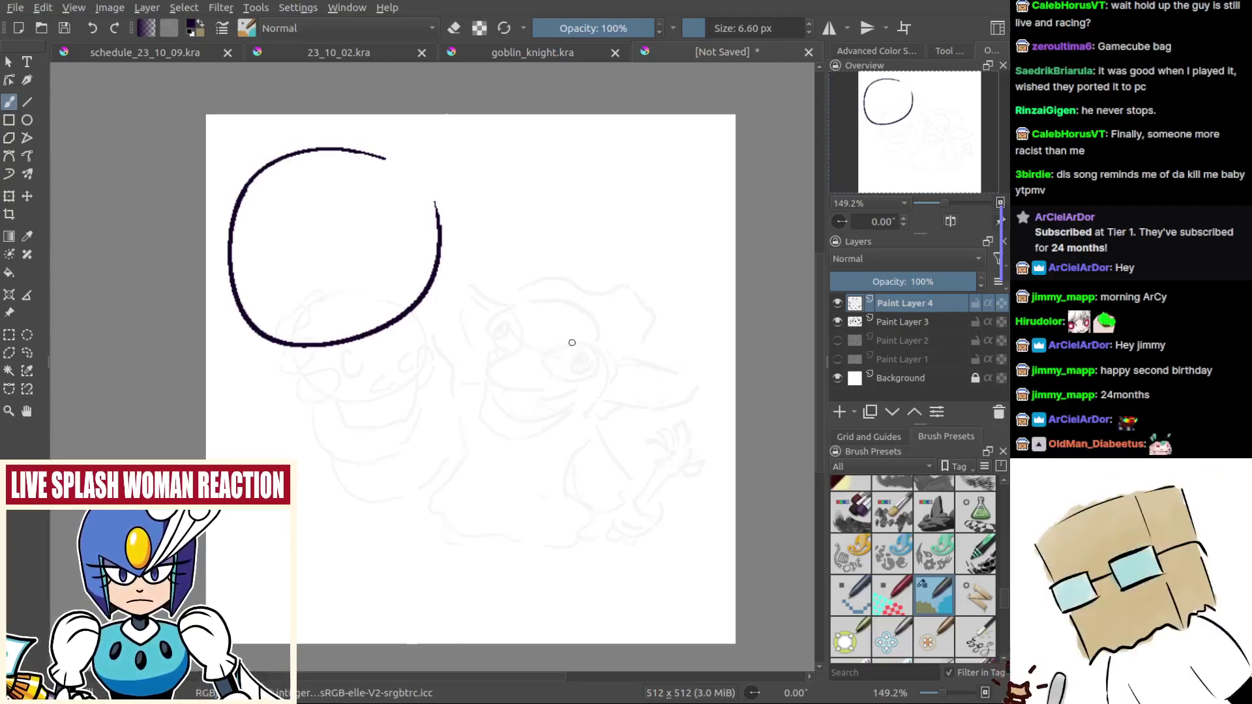
Step: Draw a crescent around the skull circle's outer side with a line inside it, and an angular stroke beside the opposite side
left_click_drag(570, 346, 569, 401)
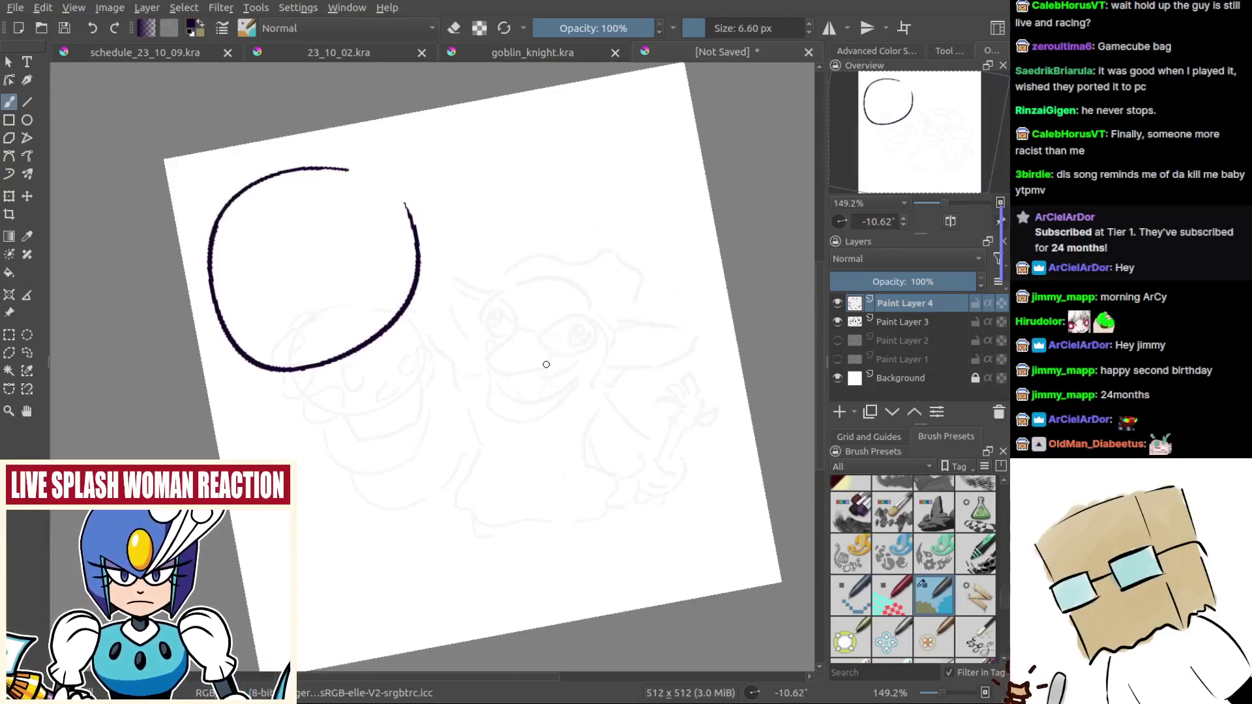
left_click_drag(538, 376, 577, 438)
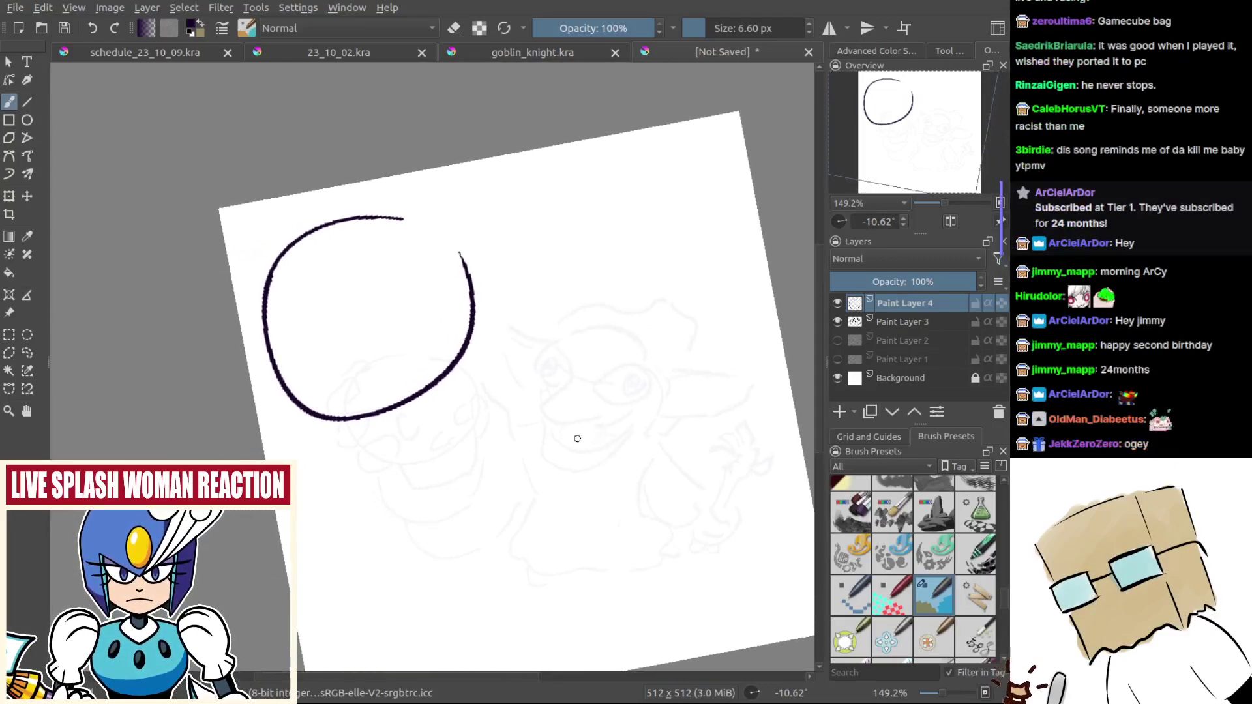
left_click_drag(480, 288, 489, 363)
key("ctrl+z")
left_click_drag(277, 261, 309, 421)
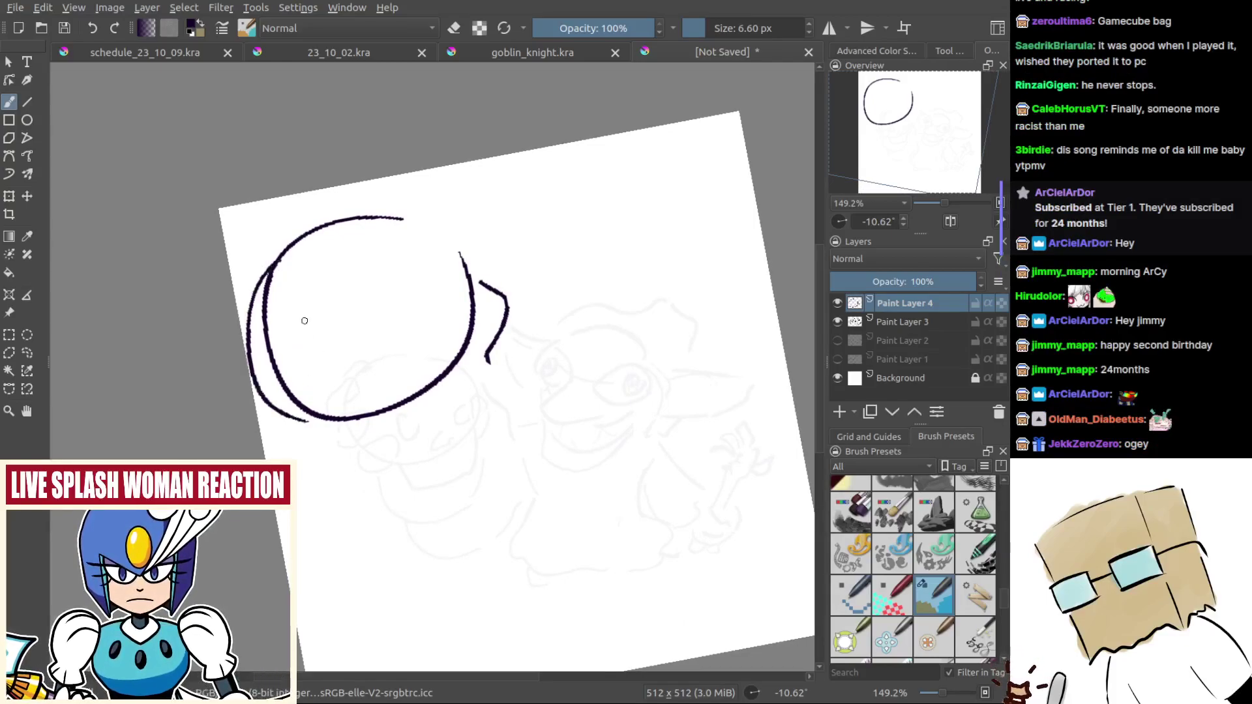
mouse_move(292, 285)
left_mouse_down()
mouse_move(330, 411)
mouse_move(372, 439)
mouse_move(357, 451)
mouse_move(484, 393)
left_mouse_up()
key("ctrl+z")
key("ctrl+z")
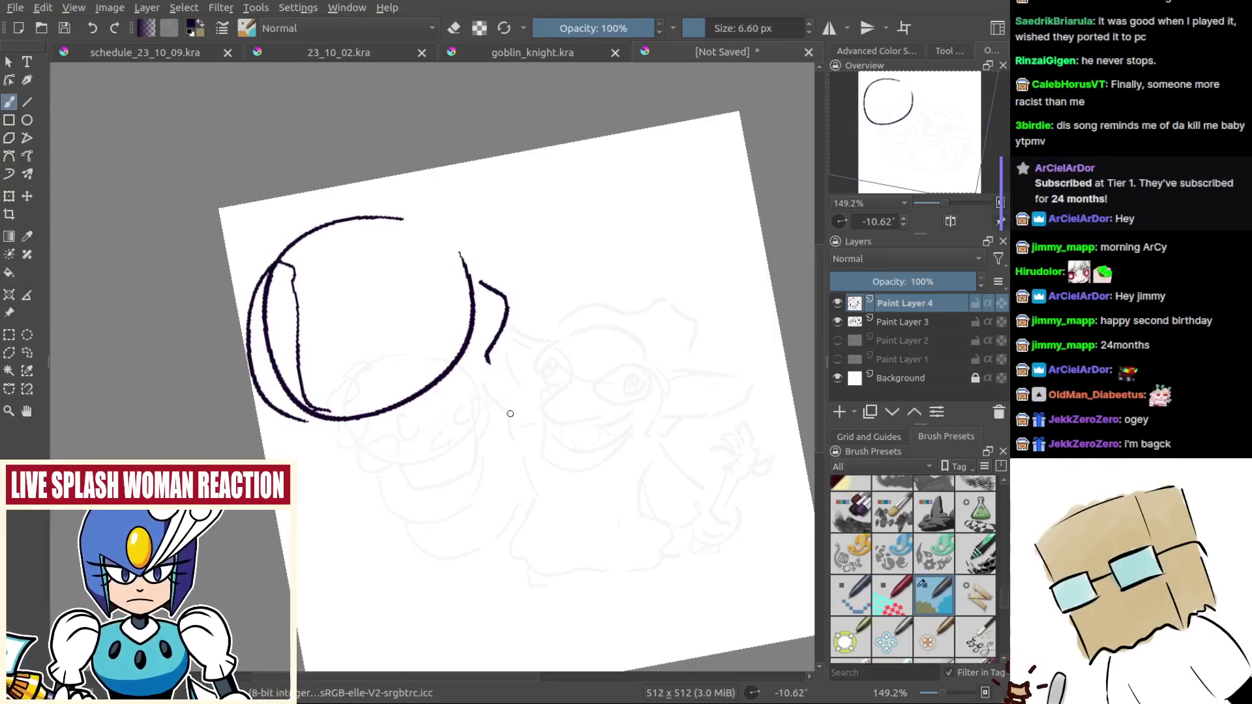
Step: Extend the angular shape beside the skull circle, curve its lower end back onto the circle and add a small notch near its top
mouse_move(546, 435)
left_mouse_down()
mouse_move(504, 414)
mouse_move(539, 316)
mouse_move(449, 343)
mouse_move(425, 399)
left_mouse_up()
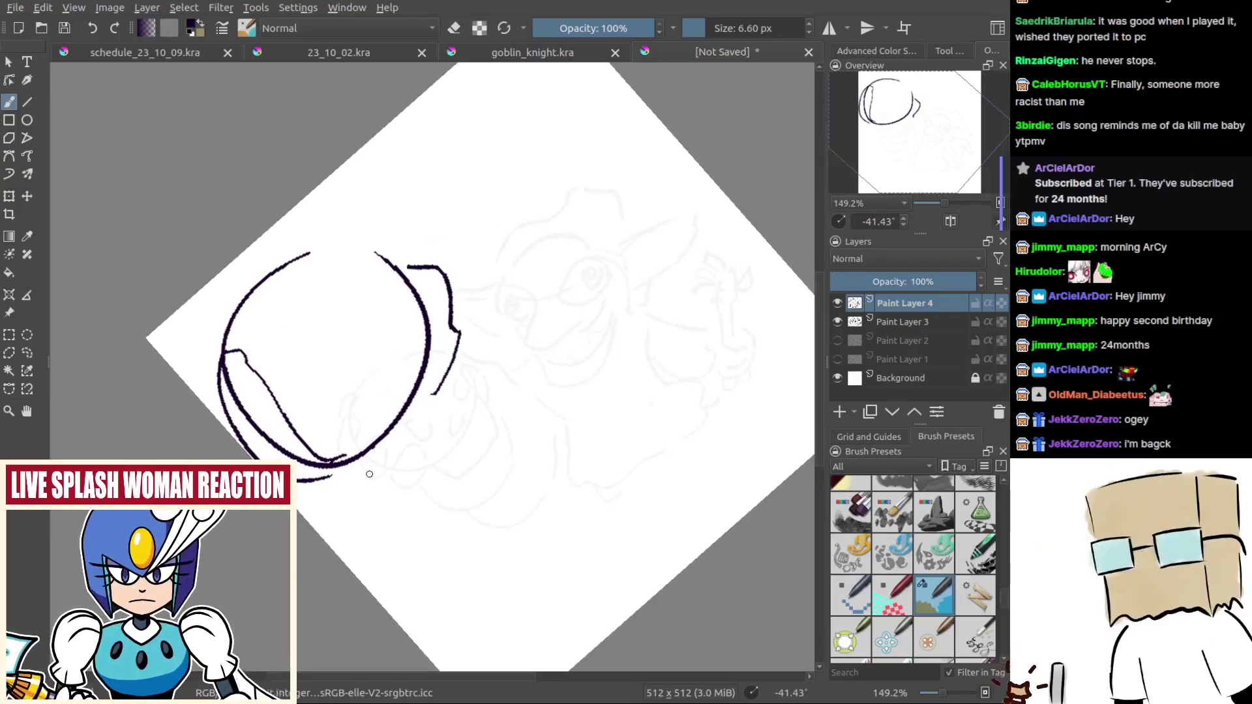
key("ctrl+z")
left_click_drag(458, 334, 443, 380)
key("ctrl+z")
mouse_move(449, 335)
left_mouse_down()
mouse_move(442, 379)
mouse_move(418, 389)
left_mouse_up()
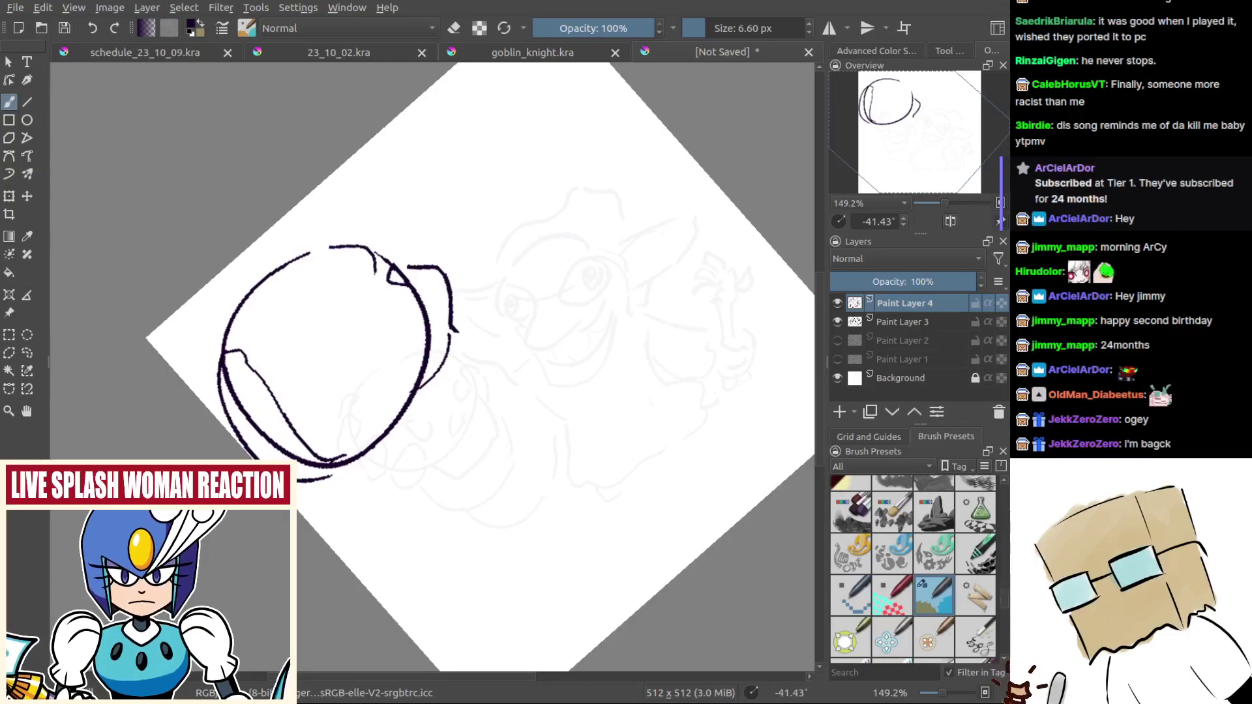
Step: Draw a short curve along the skull circle's lower edge, beneath the angular shape
scroll(511, 347, "up", 1)
mouse_move(347, 474)
left_mouse_down()
mouse_move(471, 460)
mouse_move(390, 441)
mouse_move(431, 380)
left_mouse_up()
key("ctrl+z")
key("ctrl+z")
left_click_drag(394, 458, 409, 513)
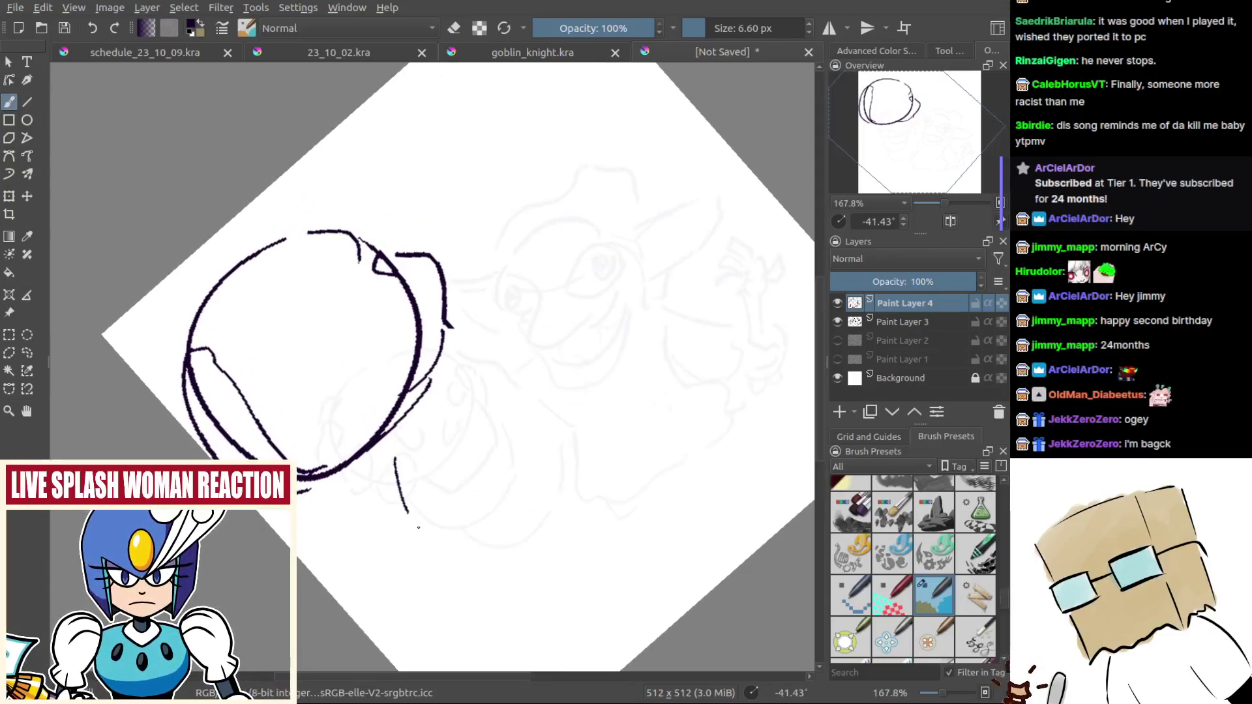
left_click_drag(395, 457, 465, 525)
key("ctrl+z")
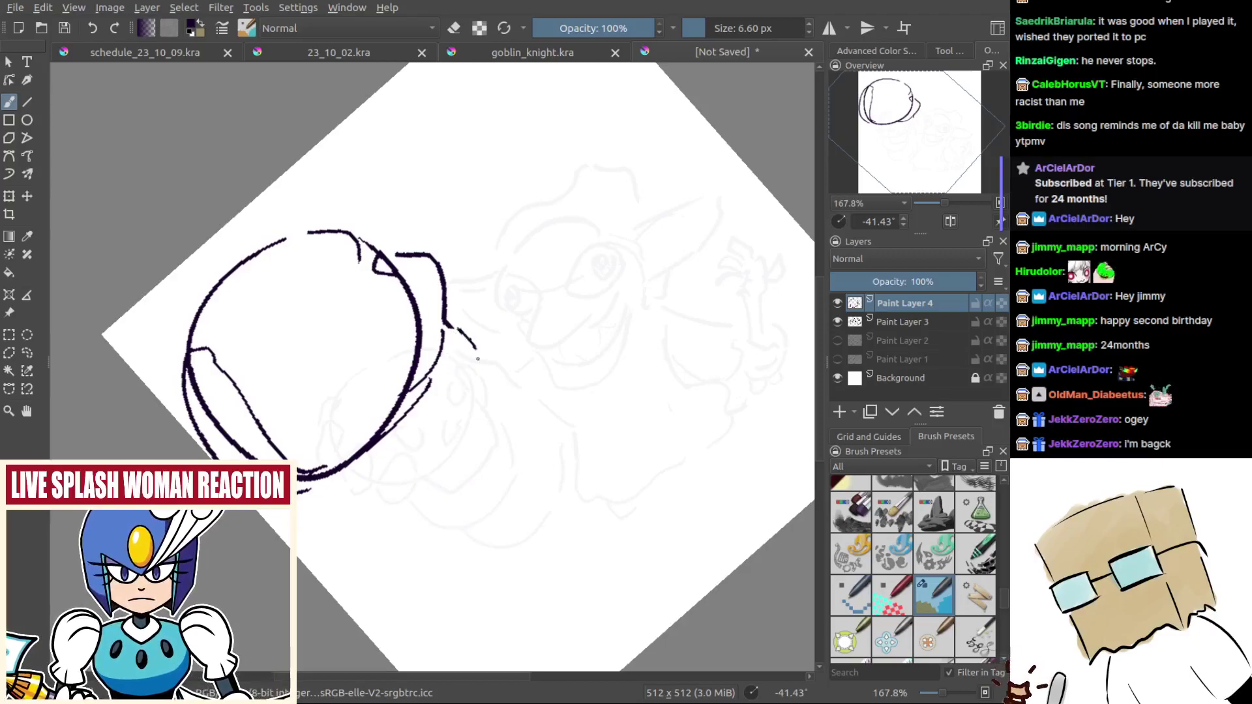
Step: Draw a shallow arc off the skull circle's lower edge and a rounded lobe between it and the angular shape
left_click_drag(371, 450, 443, 464)
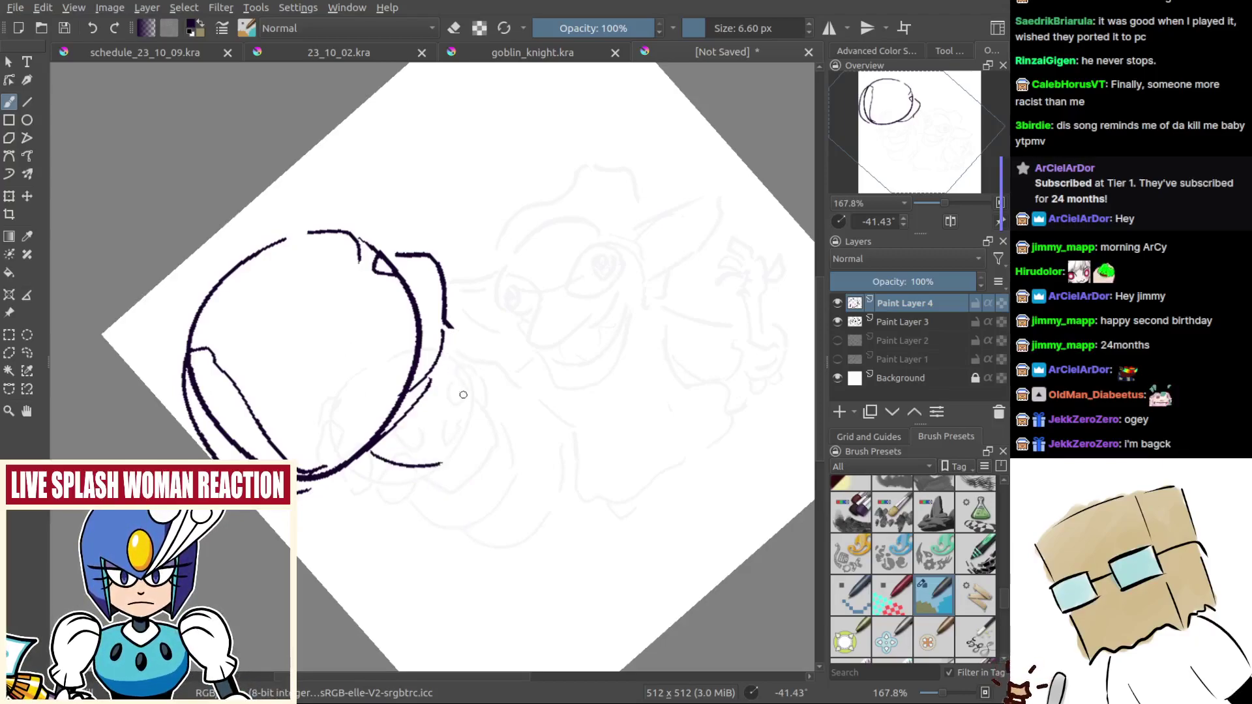
left_click_drag(476, 362, 438, 446)
mouse_move(464, 346)
left_mouse_down()
mouse_move(414, 427)
mouse_move(436, 449)
left_mouse_up()
key("ctrl+z")
key("ctrl+z")
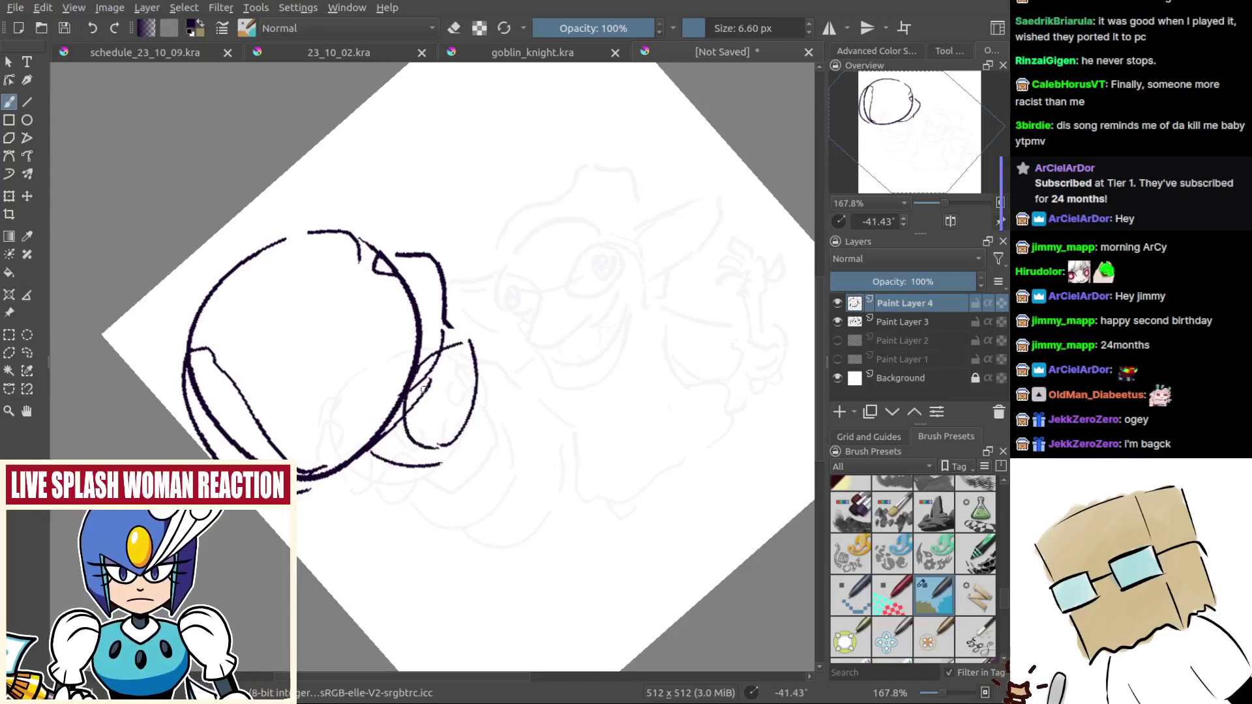
Step: Undo the rounded lobe between the skull circle's lower edge and the angular shape
key("ctrl+z")
left_click_drag(454, 356, 446, 445)
key("ctrl+z")
key("ctrl+z")
key("ctrl+z")
key("ctrl+z")
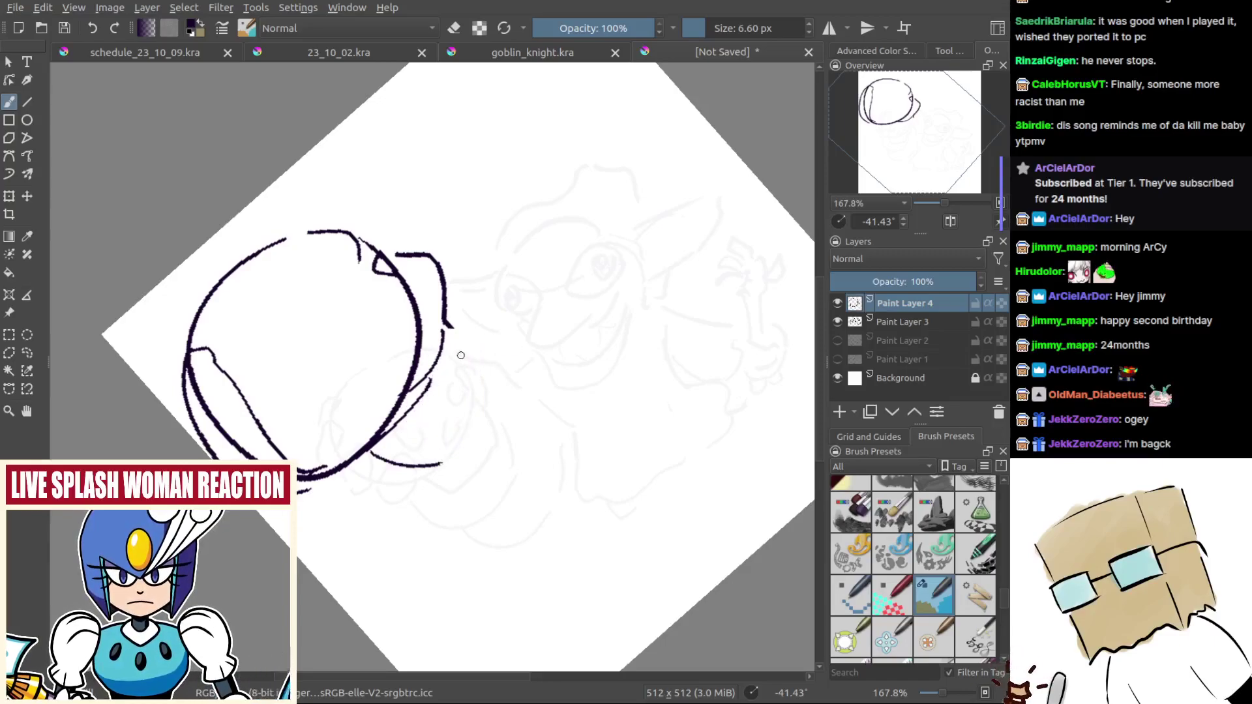
Step: Replace the arc under the skull circle with a jaw: a slanted line down from the angular shape, a rounded tip and a lower curve
mouse_move(450, 326)
left_mouse_down()
mouse_move(501, 388)
mouse_move(517, 371)
left_mouse_up()
key("ctrl+z")
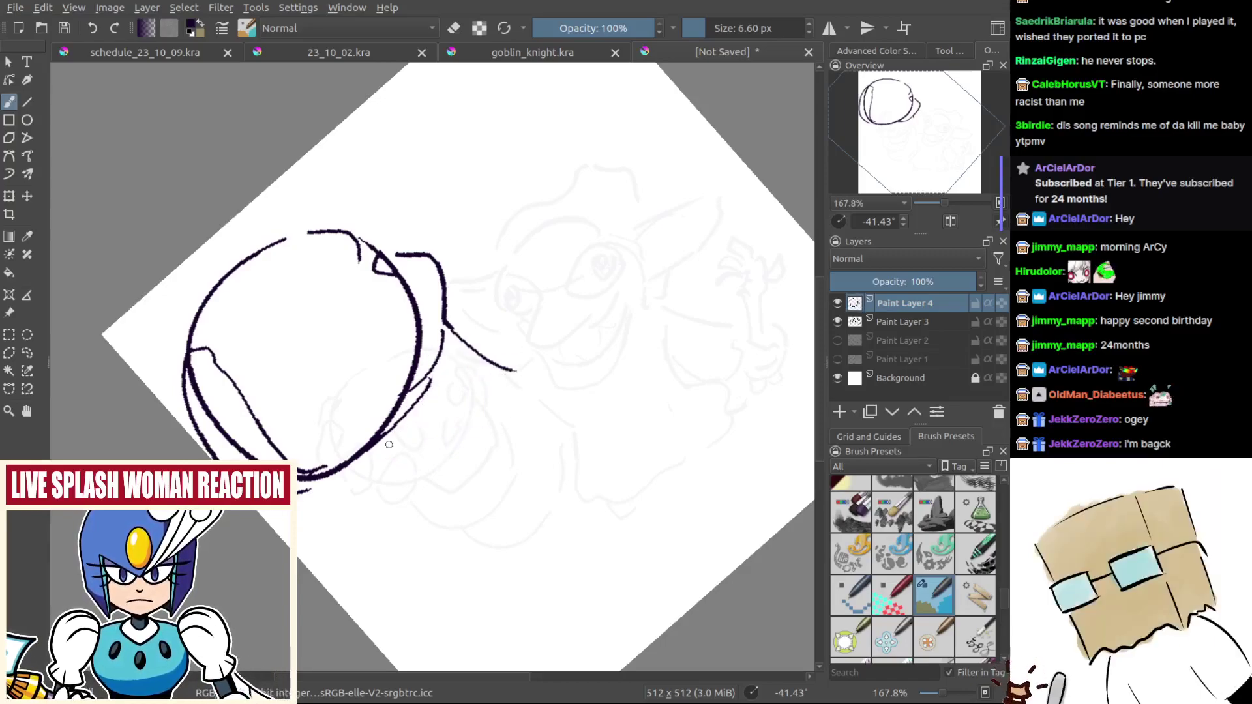
left_click_drag(387, 444, 501, 447)
key("ctrl+z")
key("ctrl+z")
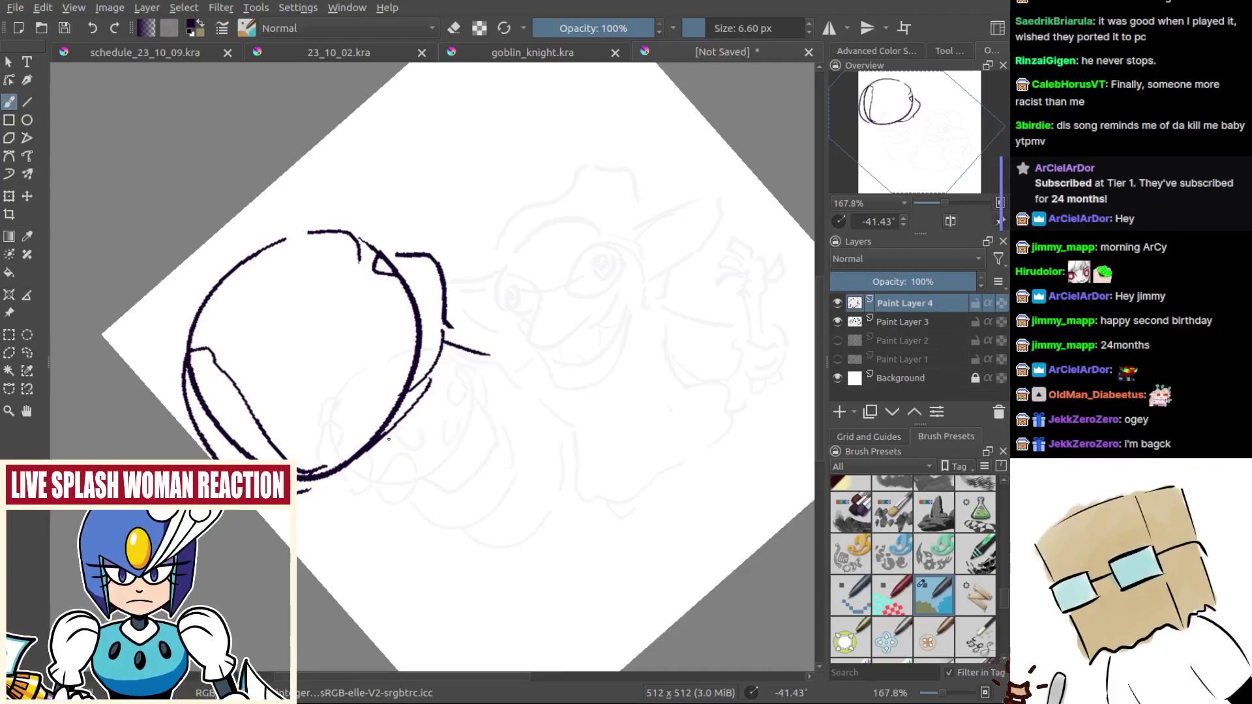
left_click_drag(398, 446, 490, 447)
key("ctrl+z")
key("ctrl+z")
left_click_drag(451, 327, 499, 377)
key("ctrl+z")
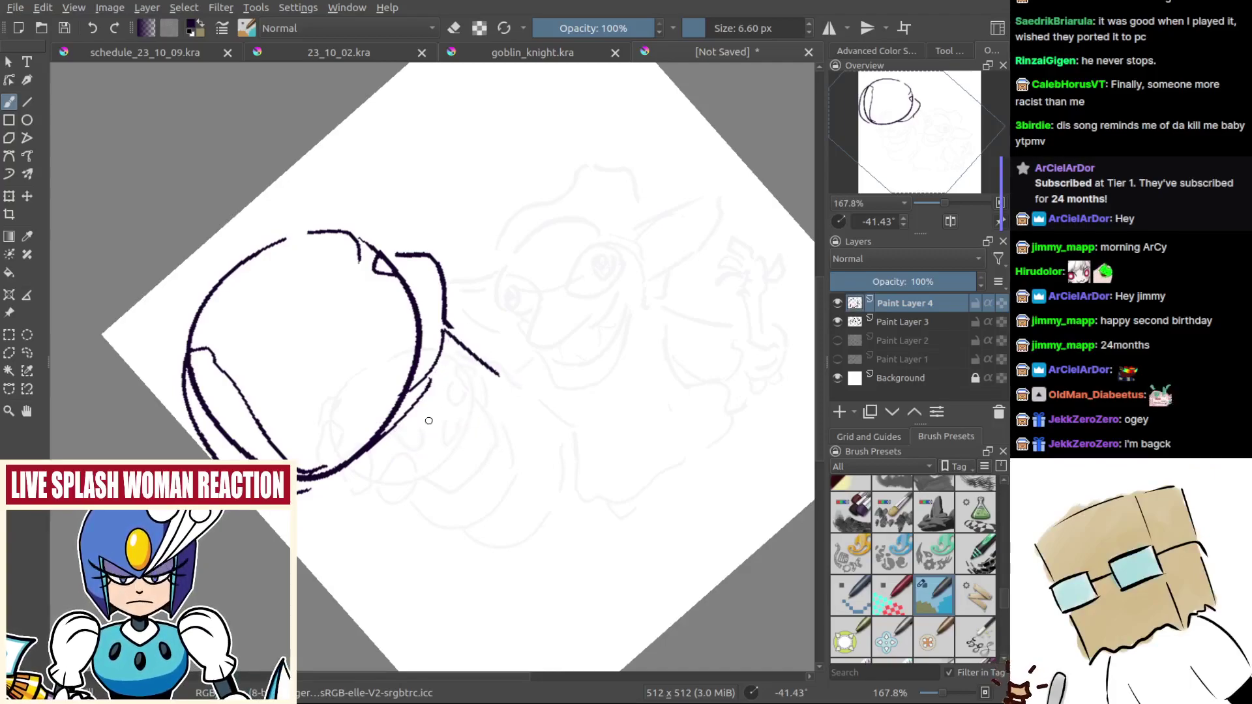
left_click_drag(375, 455, 472, 445)
key("ctrl+z")
left_click_drag(380, 457, 453, 450)
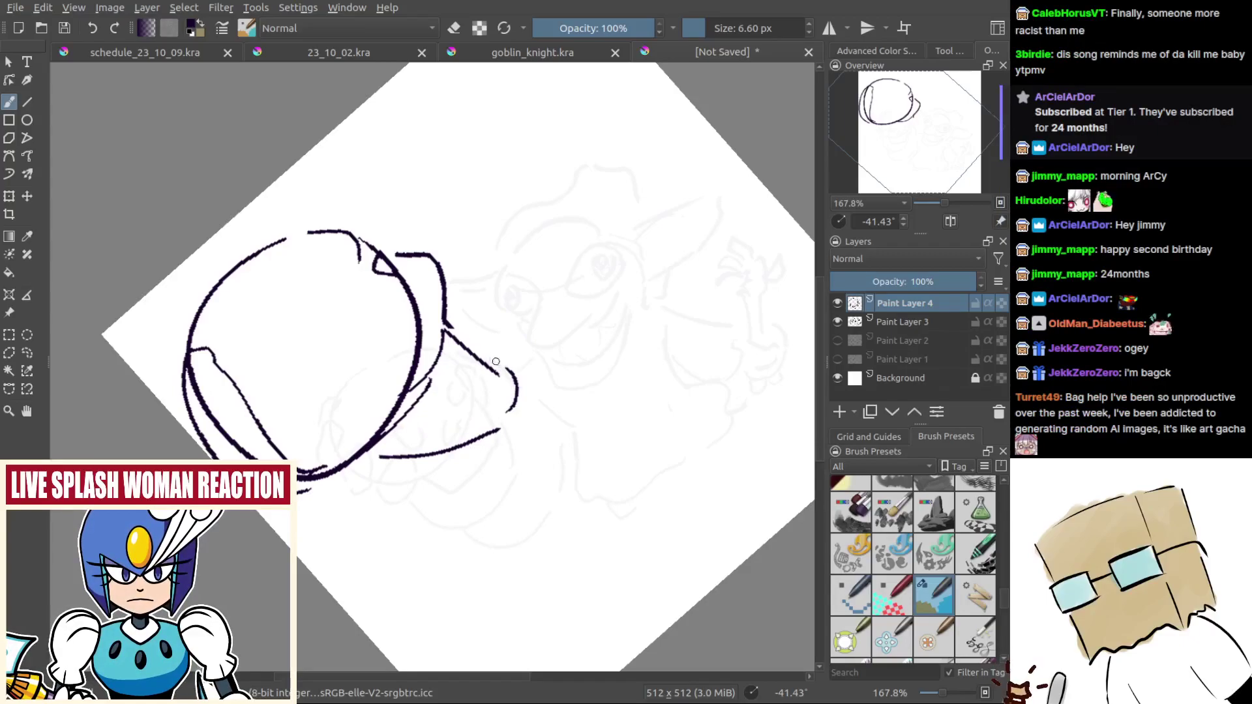
Step: Add a short line across the jaw's outer corner and extend the lower curve past the tip
left_click_drag(504, 351, 538, 353)
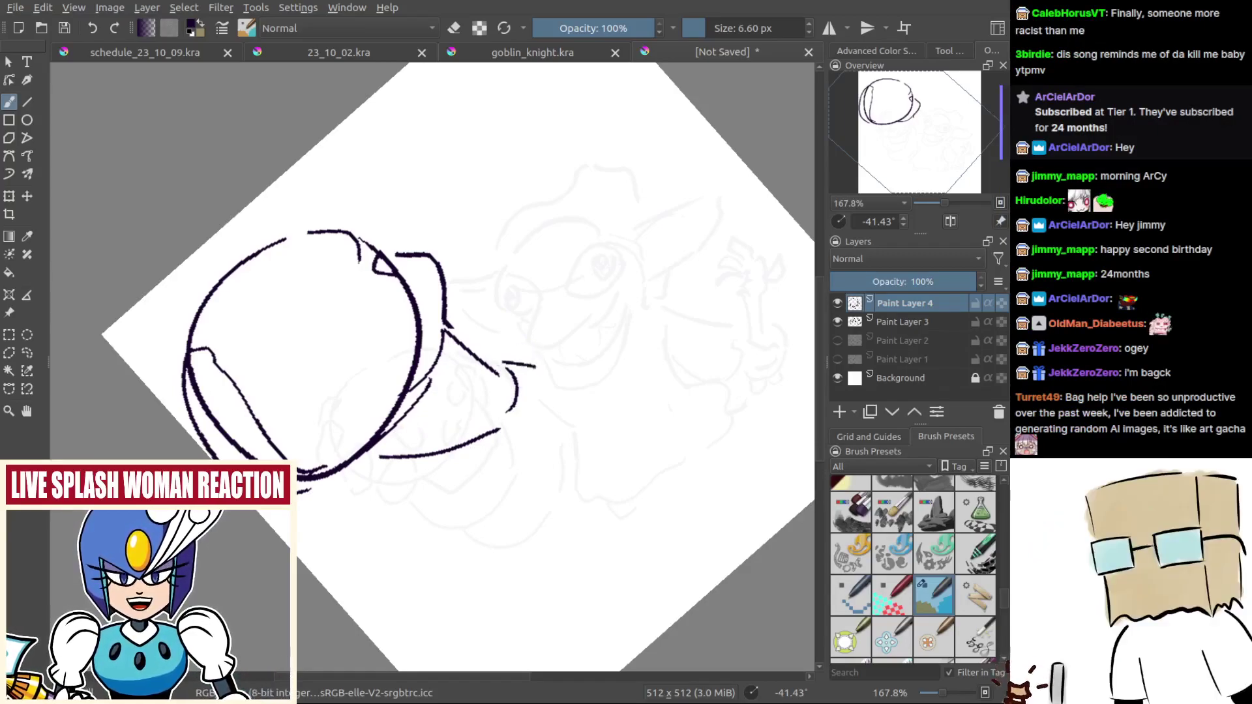
mouse_move(498, 431)
left_mouse_down()
mouse_move(544, 405)
mouse_move(551, 378)
mouse_move(515, 388)
mouse_move(508, 412)
left_mouse_up()
key("ctrl+z")
key("ctrl+z")
key("ctrl+z")
left_click_drag(608, 431, 540, 519)
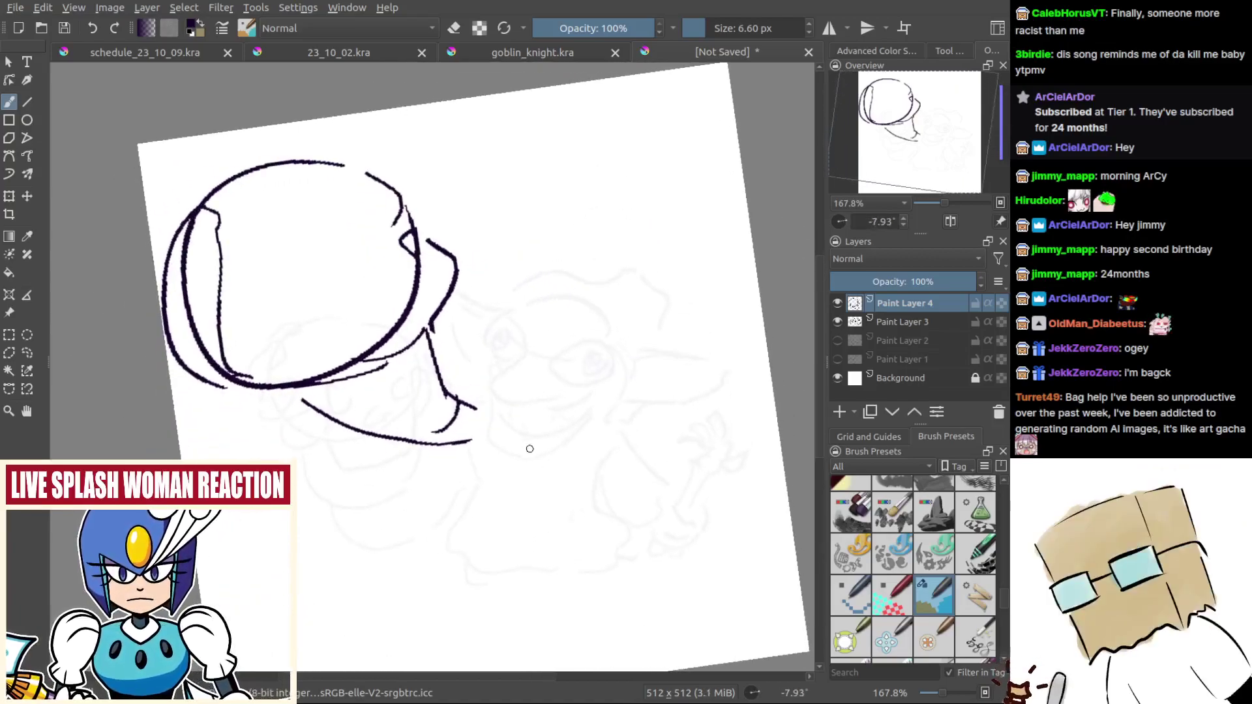
Step: Try short strokes over the faded face and undo them together with the jaw's extended lower curve
mouse_move(529, 448)
left_mouse_down()
mouse_move(517, 390)
mouse_move(489, 425)
left_mouse_up()
left_click_drag(470, 321, 447, 381)
key("ctrl+z")
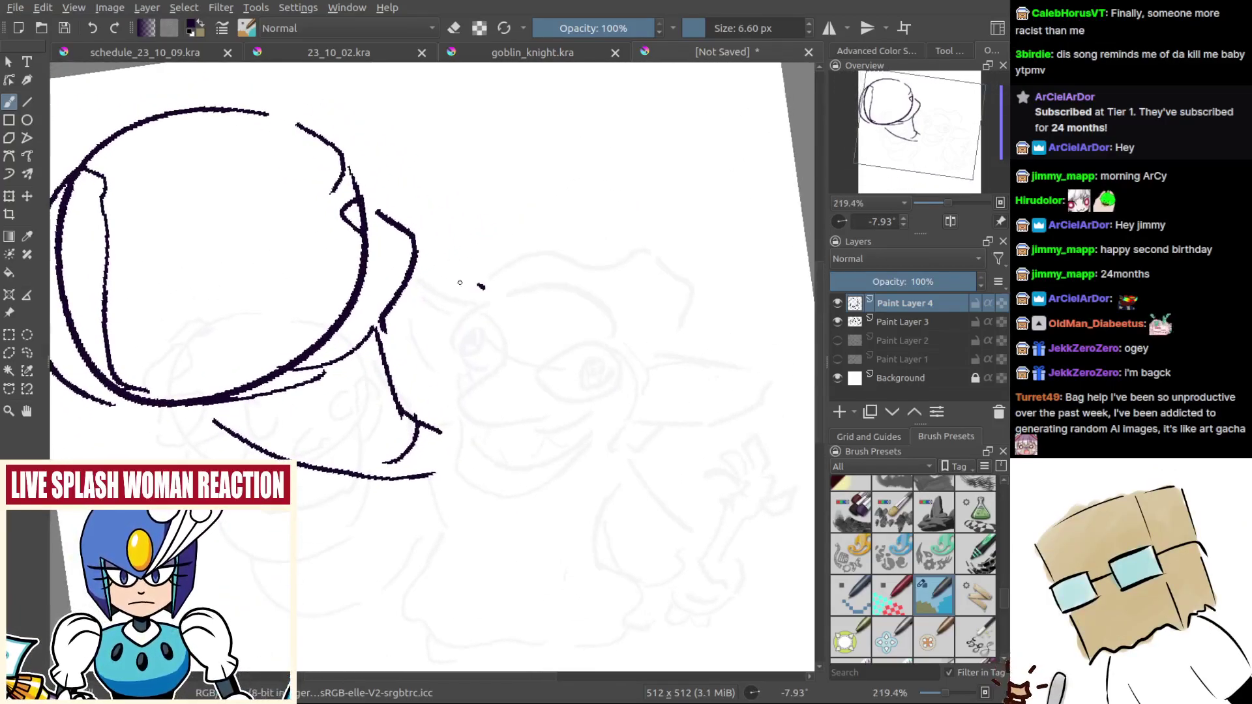
mouse_move(483, 288)
left_mouse_down()
mouse_move(444, 367)
mouse_move(420, 340)
mouse_move(444, 363)
left_mouse_up()
key("ctrl+z")
key("ctrl+z")
key("ctrl+z")
key("ctrl+z")
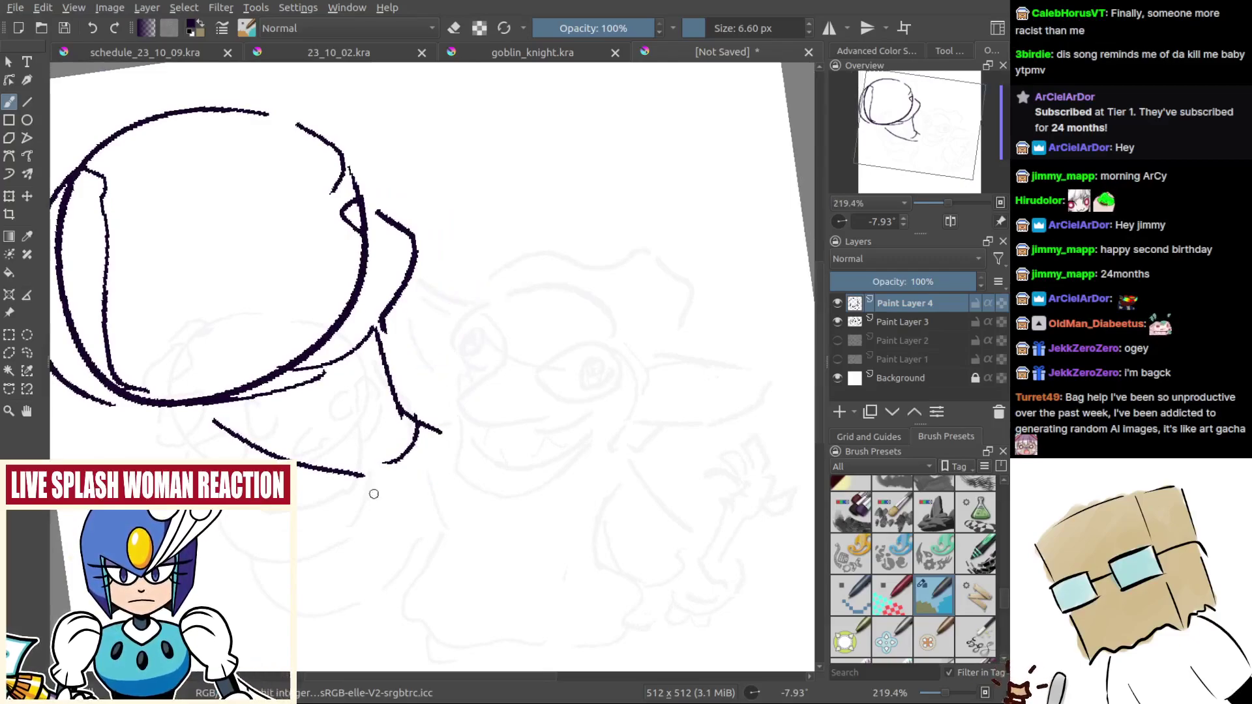
Step: Erase the jaw's outer corner and redraw it as one rounded curve joining the slanted line to the lower curve
key("e")
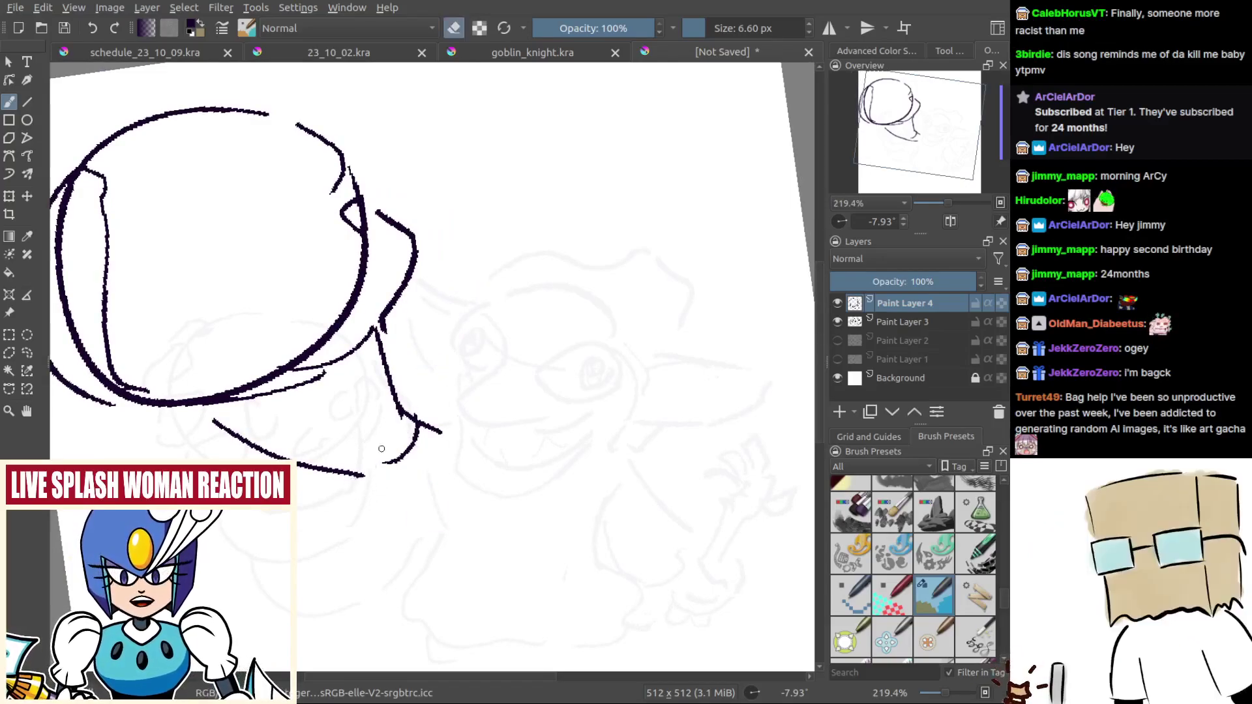
mouse_move(367, 472)
left_mouse_down()
mouse_move(394, 448)
mouse_move(394, 409)
left_mouse_up()
key("e")
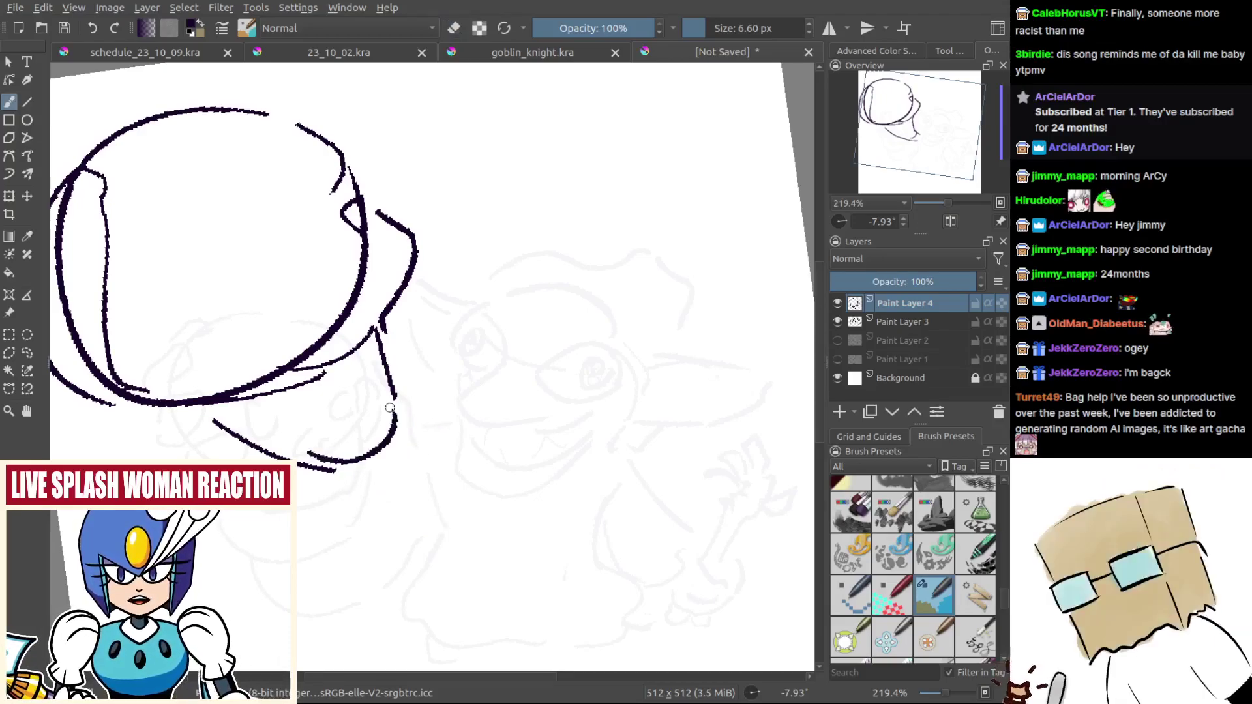
key("ctrl+z")
left_click_drag(333, 470, 405, 404)
key("ctrl+z")
key("ctrl+z")
key("ctrl+z")
key("ctrl+z")
left_click_drag(308, 477, 344, 471)
key("ctrl+z")
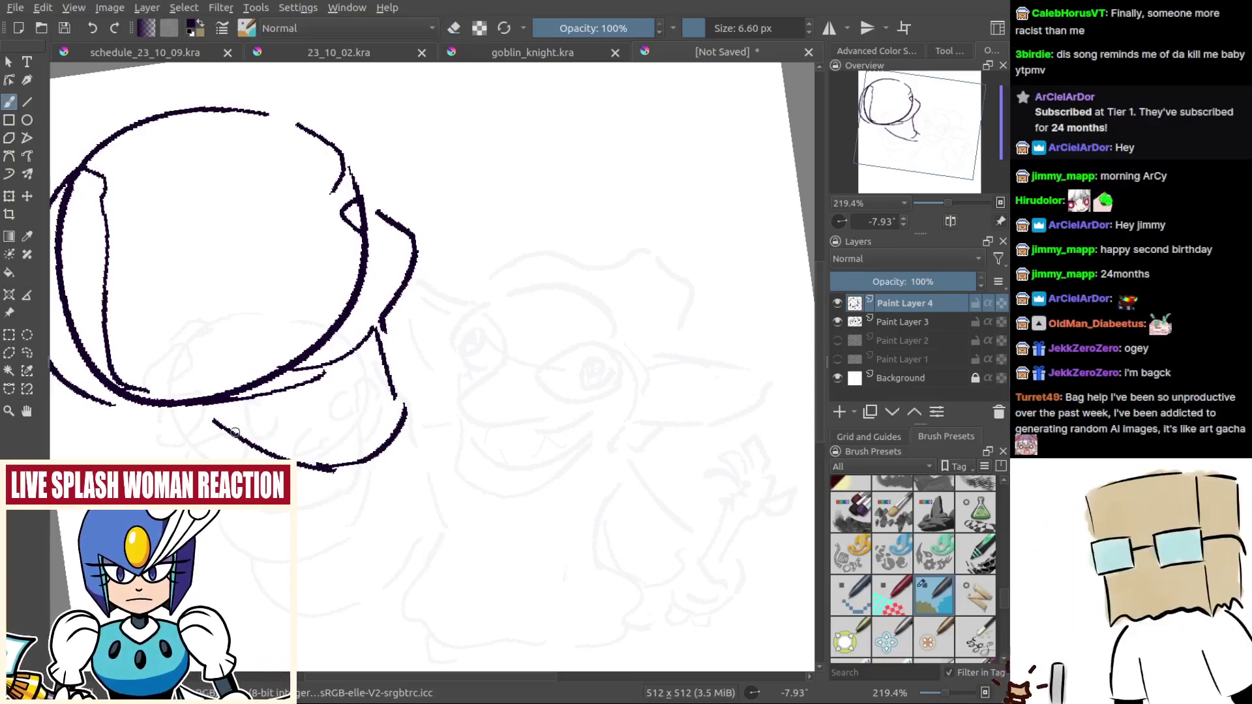
Step: Erase the jaw's inner lower line and redraw it as a steeper diagonal from beneath the skull circle to the rounded curve
key("e")
left_click_drag(230, 431, 291, 460)
key("e")
mouse_move(241, 408)
left_mouse_down()
mouse_move(300, 456)
mouse_move(321, 553)
mouse_move(381, 638)
left_mouse_up()
Step: Try long strokes running down beside the jaw for the character's body
mouse_move(412, 414)
left_mouse_down()
mouse_move(421, 516)
mouse_move(445, 585)
left_mouse_up()
key("ctrl+z")
key("ctrl+z")
mouse_move(427, 424)
left_mouse_down()
mouse_move(429, 513)
mouse_move(408, 597)
left_mouse_up()
key("ctrl+z")
key("ctrl+z")
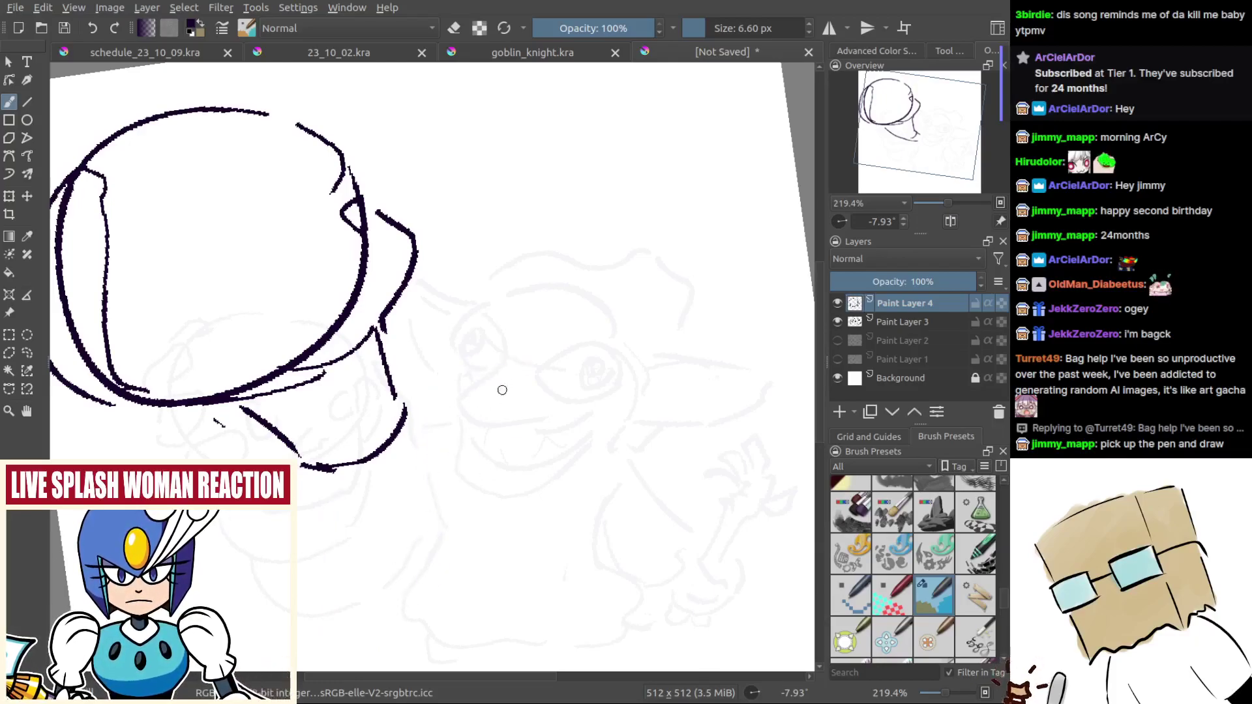
Step: Try a wide U-shaped curve for the character's mouth area, with short strokes above it
left_click_drag(489, 404, 596, 393)
key("ctrl+z")
left_click_drag(504, 408, 627, 395)
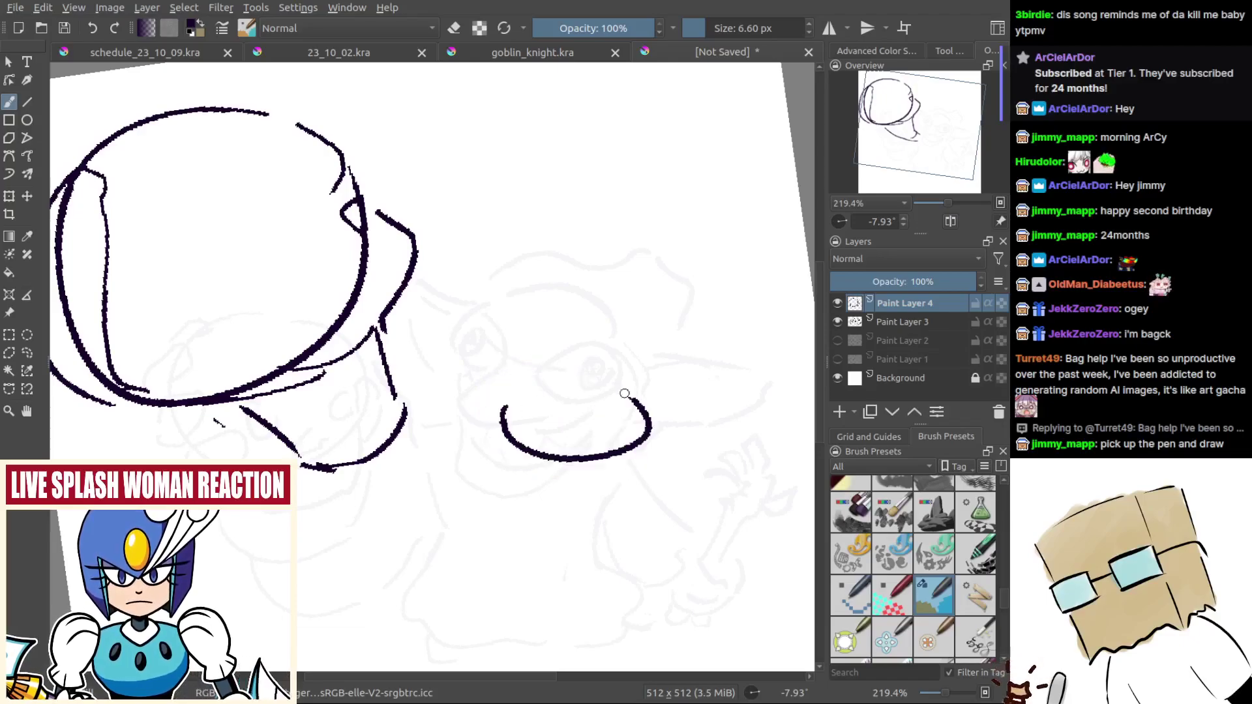
mouse_move(500, 330)
left_mouse_down()
mouse_move(512, 295)
mouse_move(517, 383)
left_mouse_up()
key("ctrl+z")
key("ctrl+z")
left_click_drag(448, 279, 526, 241)
key("ctrl+z")
key("ctrl+z")
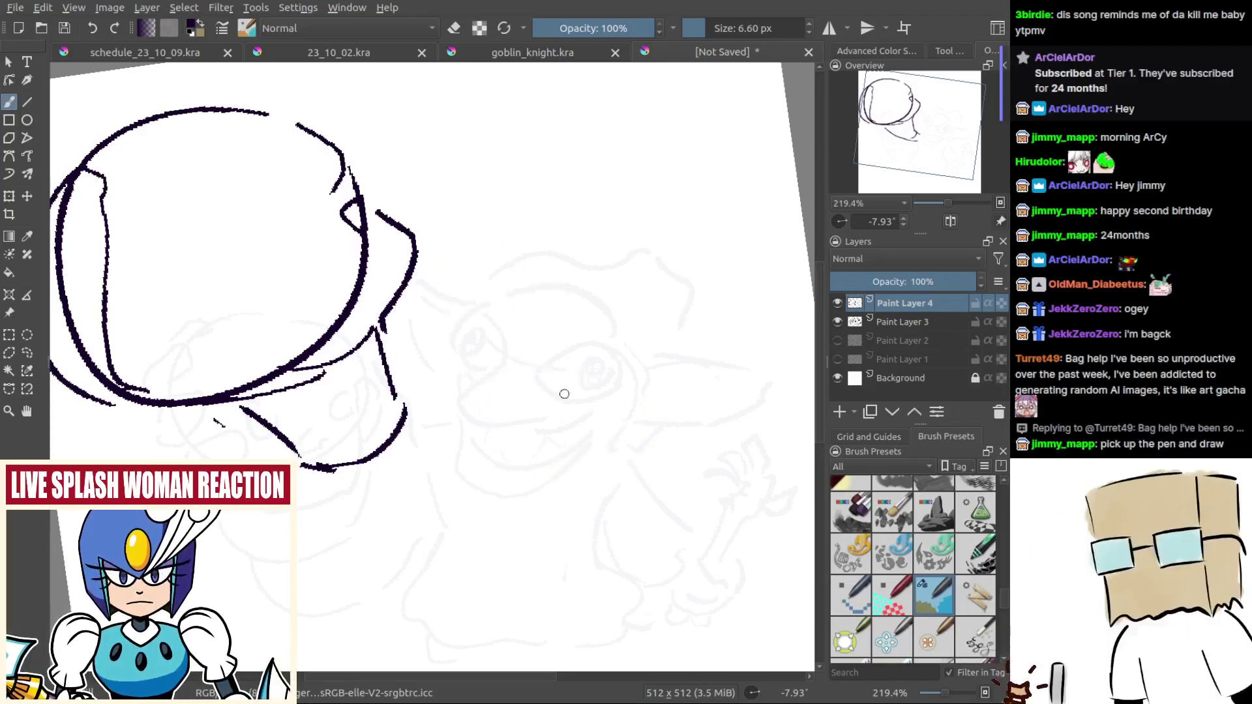
Step: Try several more chin curves over the faded face, and undo them
left_click_drag(561, 403, 501, 389)
mouse_move(421, 395)
left_mouse_down()
mouse_move(537, 437)
mouse_move(548, 425)
left_mouse_up()
key("ctrl+z")
scroll(521, 417, "down", 4)
mouse_move(483, 385)
left_mouse_down()
mouse_move(526, 388)
mouse_move(560, 453)
left_mouse_up()
scroll(526, 412, "up", 1)
scroll(516, 405, "up", 2)
key("ctrl+z")
key("ctrl+z")
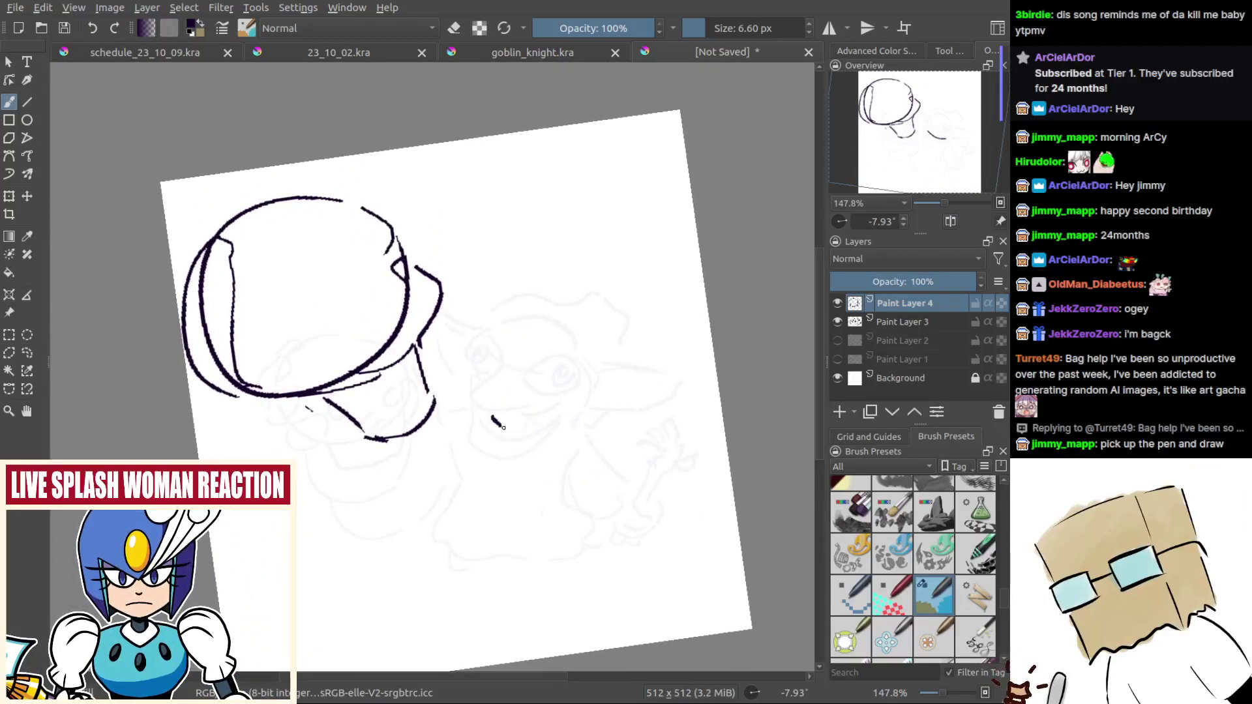
Step: Draw the face's curved chin, a C-shaped curve on one side and a slanted line with a small bump on the other
left_click_drag(500, 425, 565, 466)
key("ctrl+z")
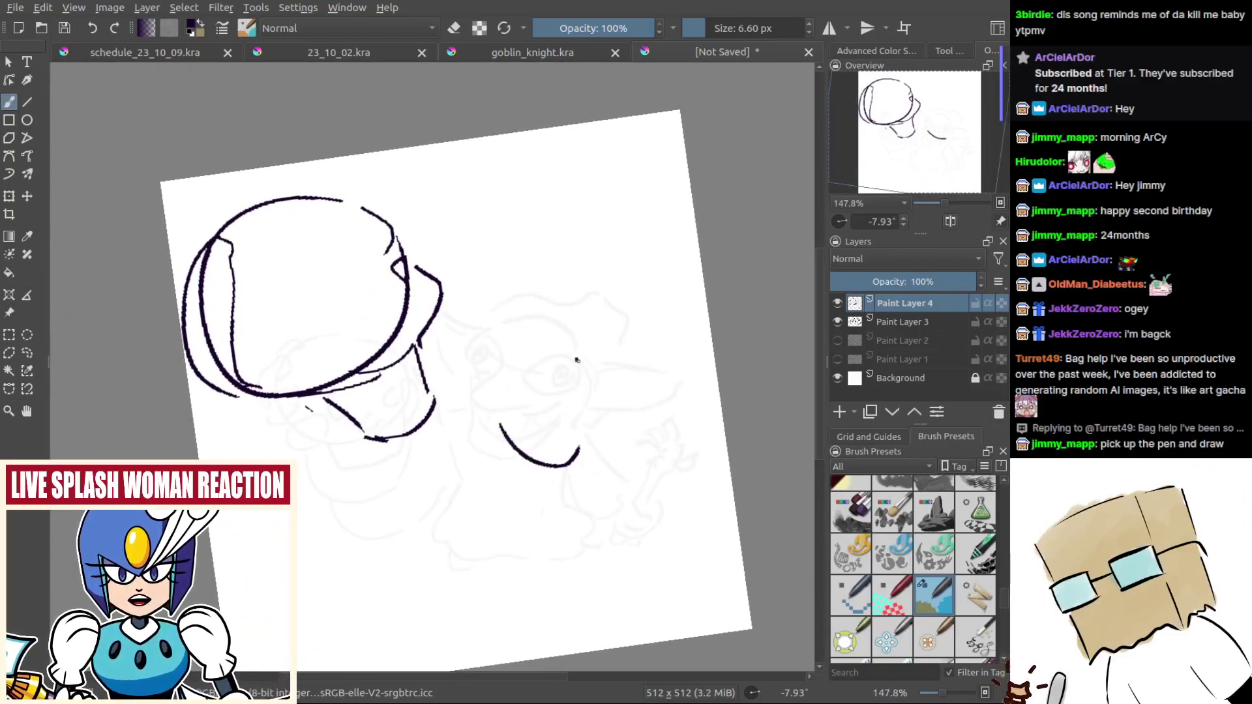
left_click_drag(578, 384, 583, 433)
key("ctrl+z")
left_click_drag(489, 372, 471, 412)
key("ctrl+z")
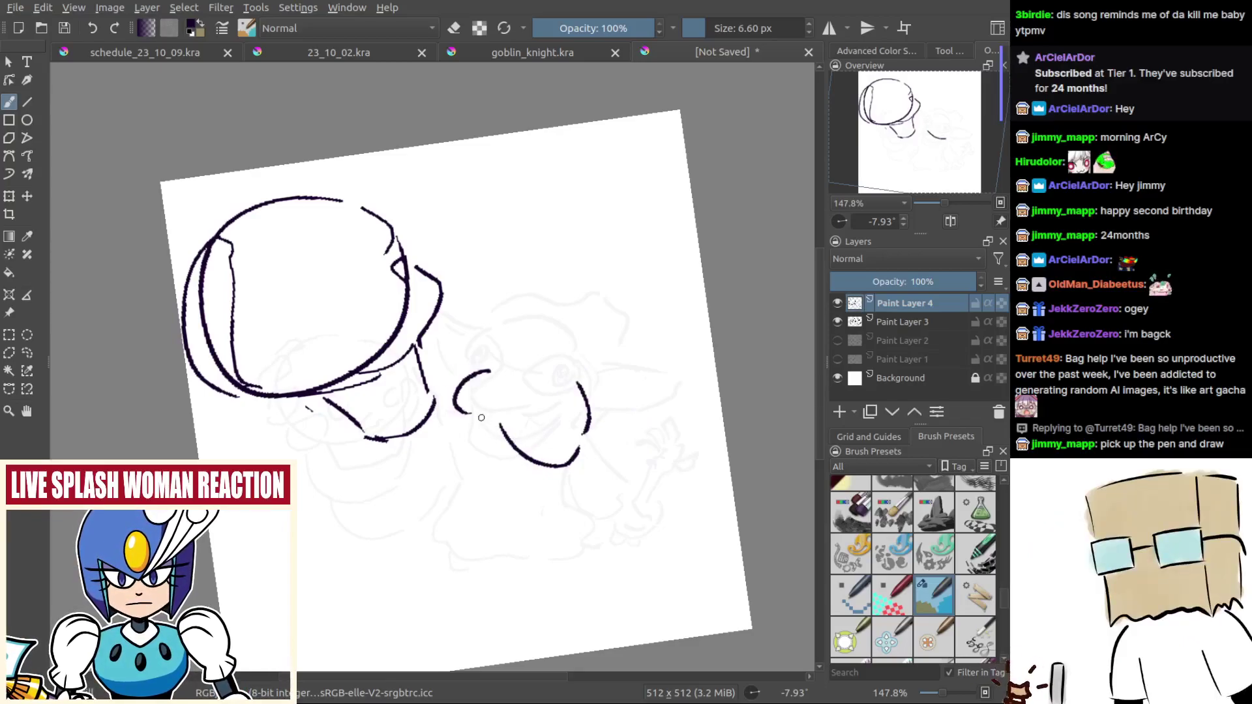
left_click_drag(560, 352, 568, 371)
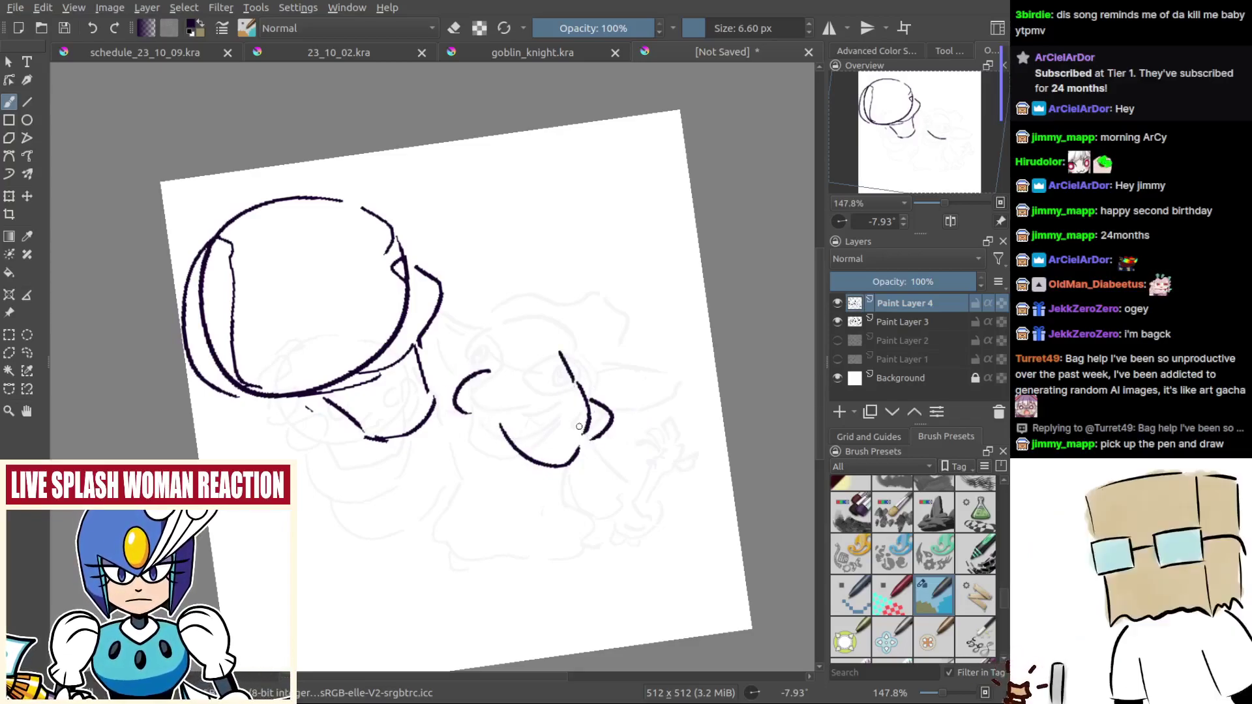
Step: Draw a large bulging eye above the C-shaped curve, with an arched top, curved underside and spiral pupil
scroll(489, 363, "up", 2)
left_click_drag(454, 336, 541, 329)
key("ctrl+z")
left_click_drag(455, 287, 555, 366)
key("ctrl+z")
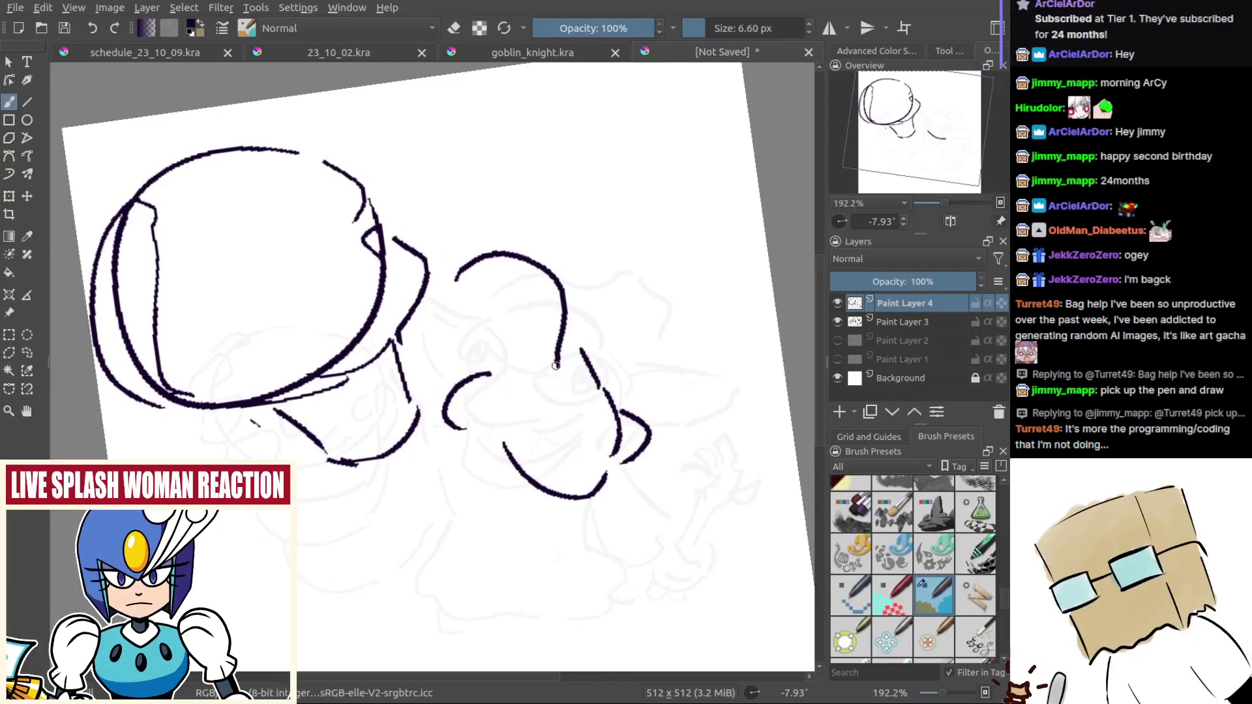
key("ctrl+z")
left_click_drag(454, 260, 544, 334)
mouse_move(434, 290)
left_mouse_down()
mouse_move(483, 356)
mouse_move(530, 379)
left_mouse_up()
key("ctrl+z")
key("ctrl+z")
left_click_drag(501, 279, 492, 297)
key("ctrl+z")
Step: Draw a smaller pointed eye on the other side of the face, with a dark scribbled pupil at its outer edge
left_click_drag(595, 346, 669, 326)
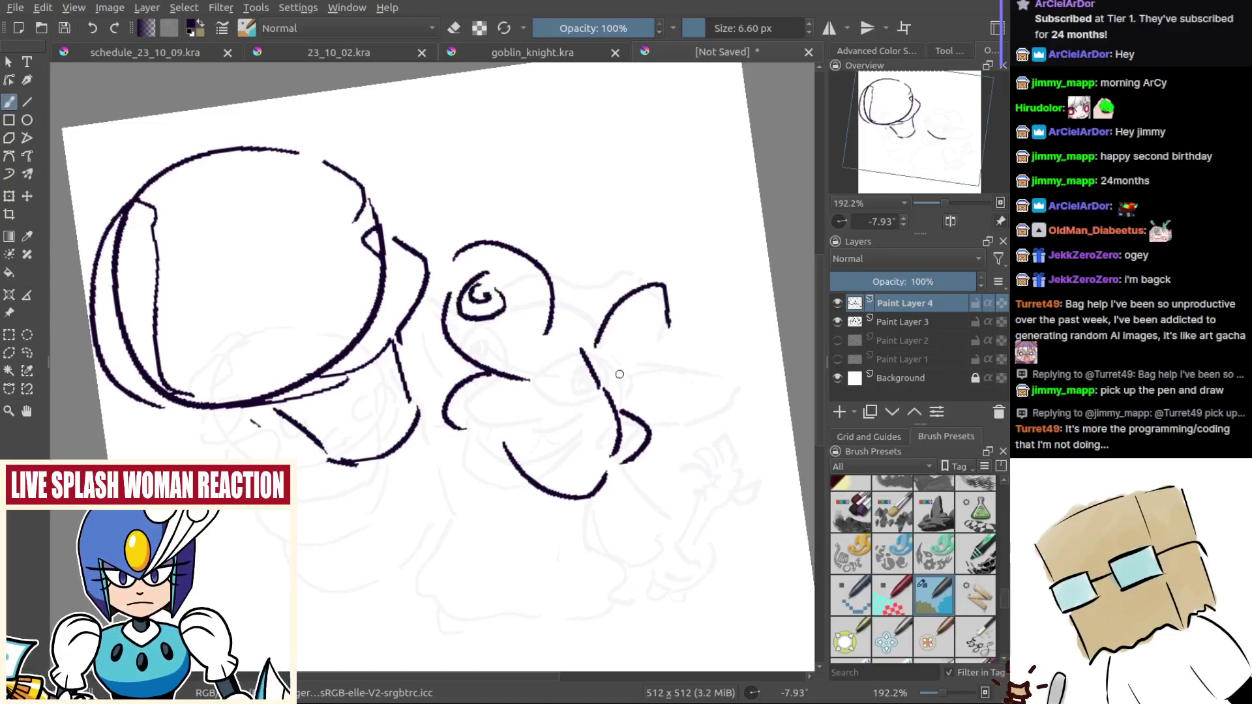
mouse_move(604, 372)
left_mouse_down()
mouse_move(656, 362)
mouse_move(664, 345)
left_mouse_up()
left_click_drag(587, 408, 584, 397)
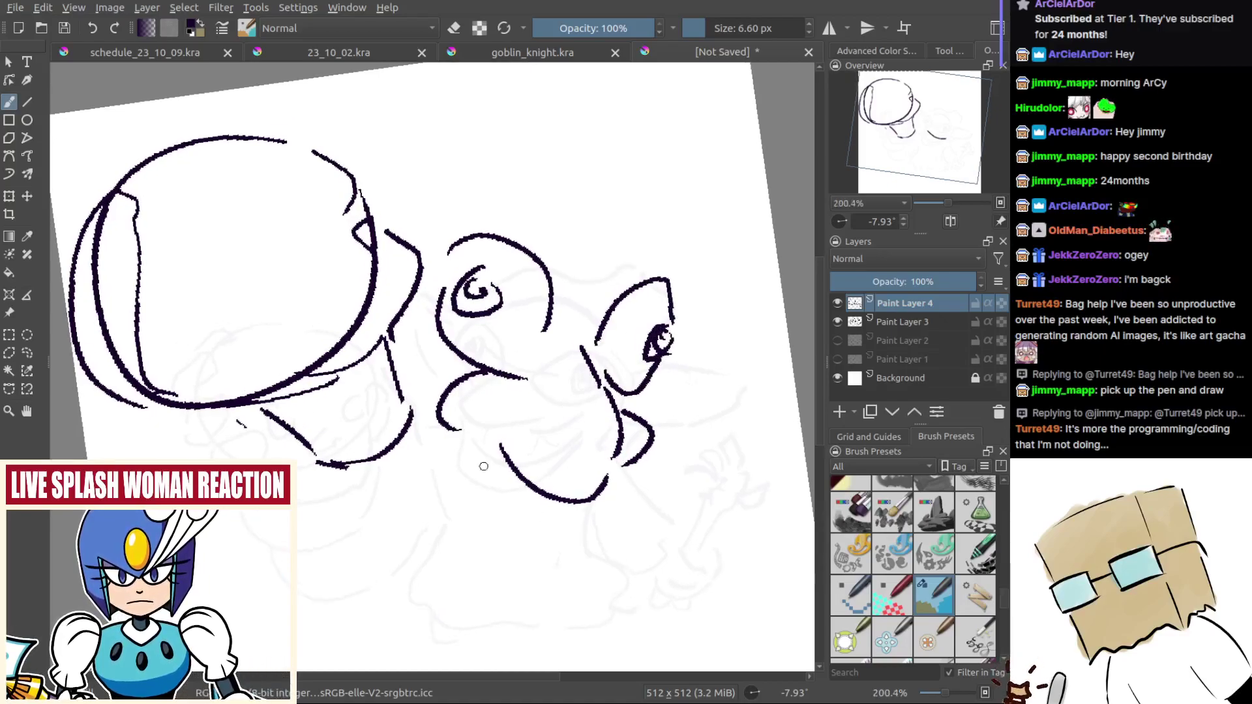
Step: Add a small arc beside the large eye, a curve off the skull's jaw and an outer curve around the face's side bump
left_click_drag(489, 376, 463, 402)
key("ctrl+z")
mouse_move(416, 347)
left_mouse_down()
mouse_move(439, 347)
mouse_move(406, 424)
left_mouse_up()
left_click_drag(409, 423, 451, 468)
key("ctrl+z")
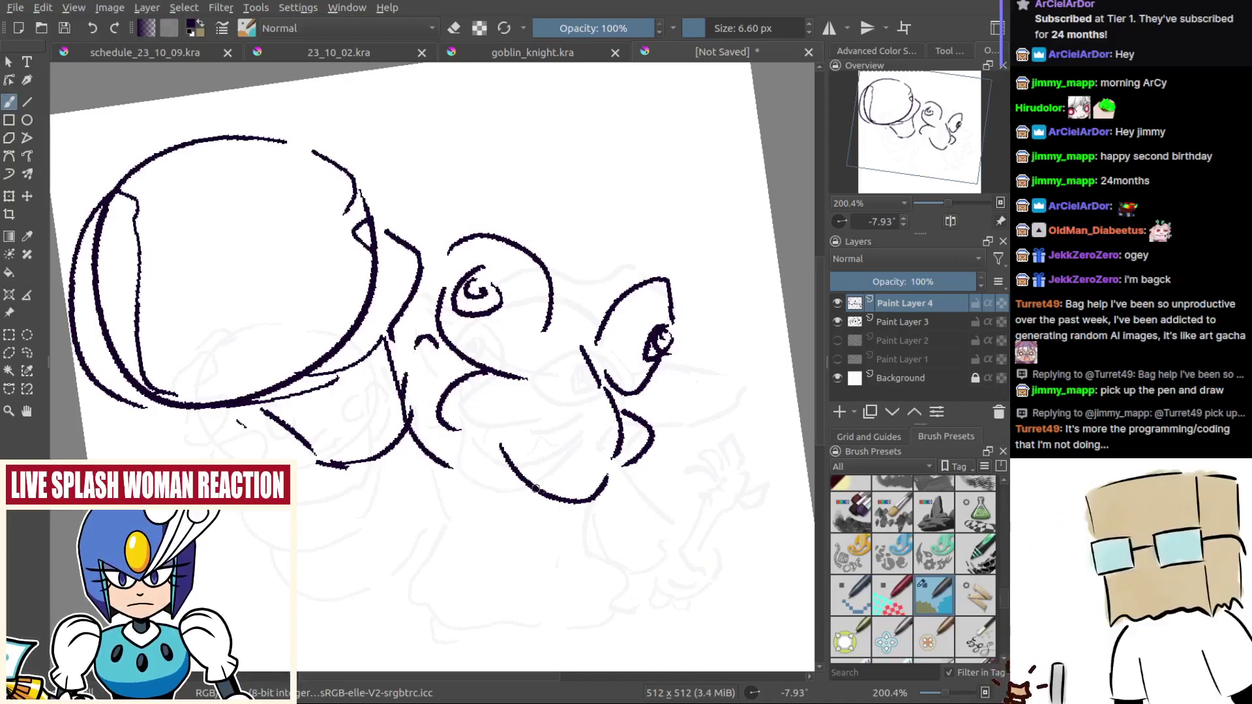
left_click_drag(671, 430, 633, 480)
mouse_move(508, 500)
left_mouse_down()
mouse_move(562, 506)
mouse_move(512, 485)
left_mouse_up()
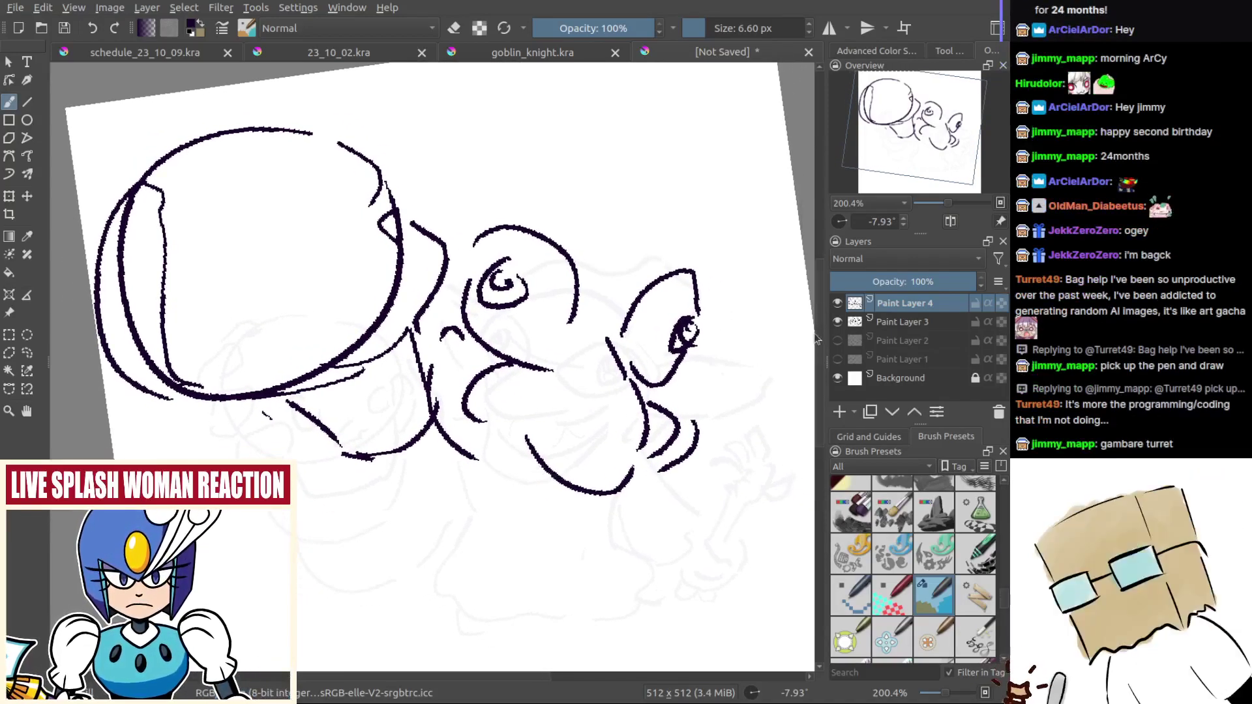
Step: Hide Paint Layer 4 and add a new paint layer above it
left_click(837, 303)
left_click(838, 303)
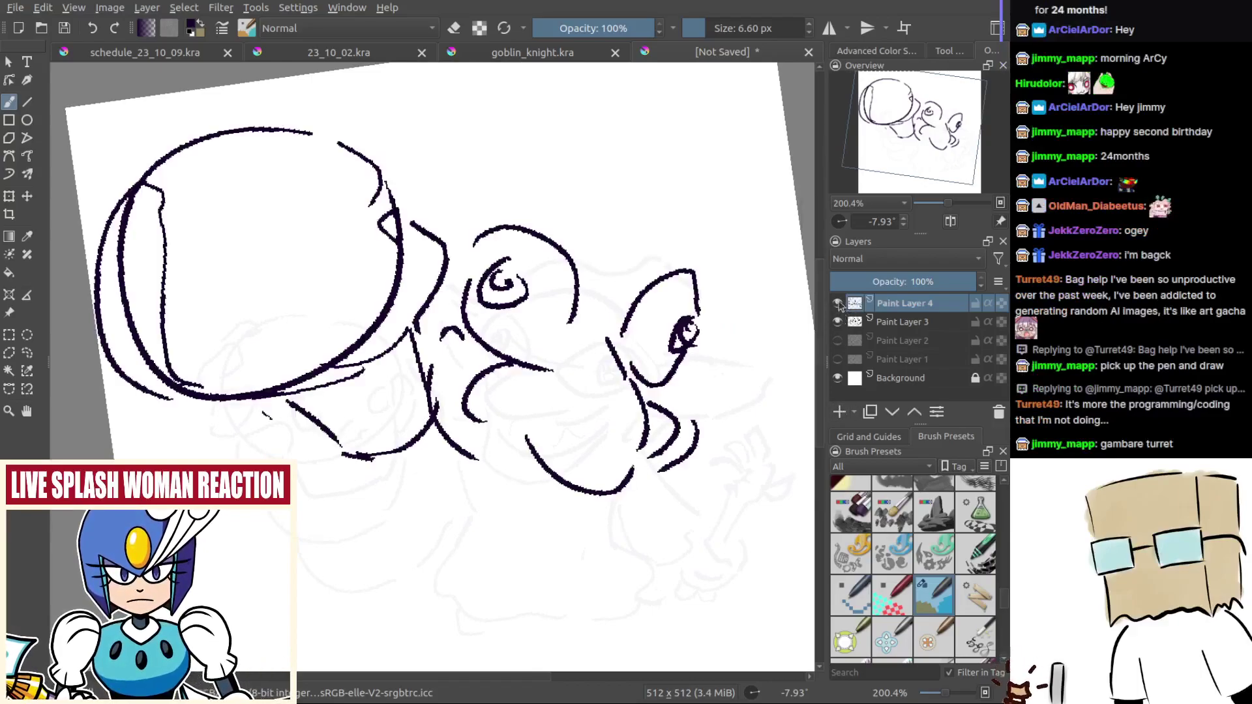
left_click(838, 303)
left_click(839, 412)
Step: Try a rounded eye outline over the faded face on the new layer
mouse_move(575, 416)
left_mouse_down()
mouse_move(481, 397)
mouse_move(541, 419)
left_mouse_up()
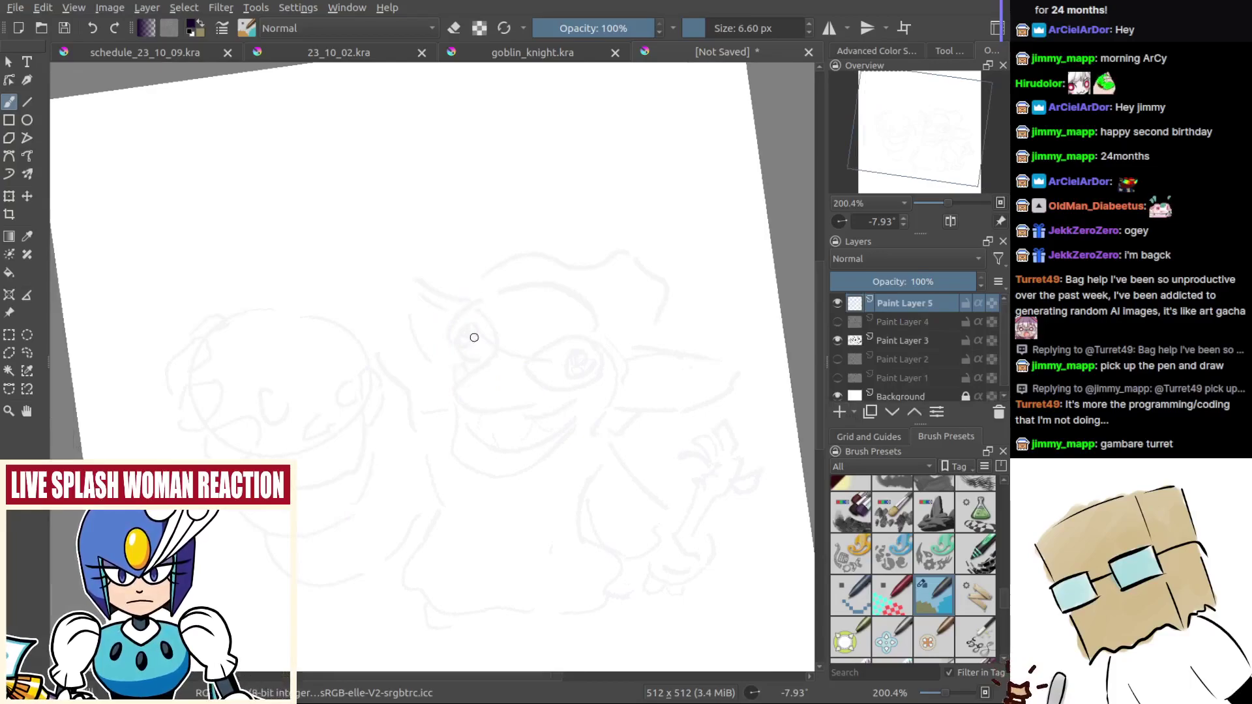
scroll(495, 305, "down", 2)
left_click_drag(511, 275, 558, 328)
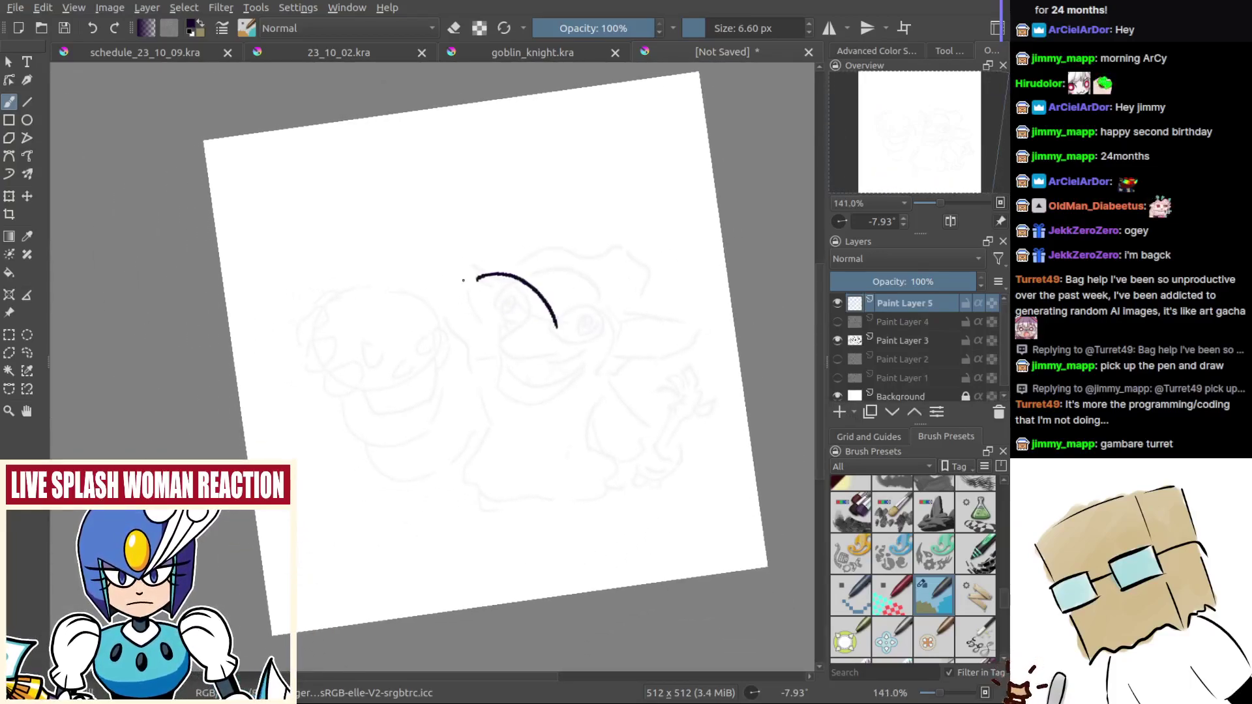
mouse_move(466, 288)
left_mouse_down()
mouse_move(525, 367)
mouse_move(465, 322)
mouse_move(518, 269)
mouse_move(536, 322)
mouse_move(457, 301)
mouse_move(514, 338)
left_mouse_up()
key("ctrl+z")
key("ctrl+z")
key("ctrl+z")
key("ctrl+z")
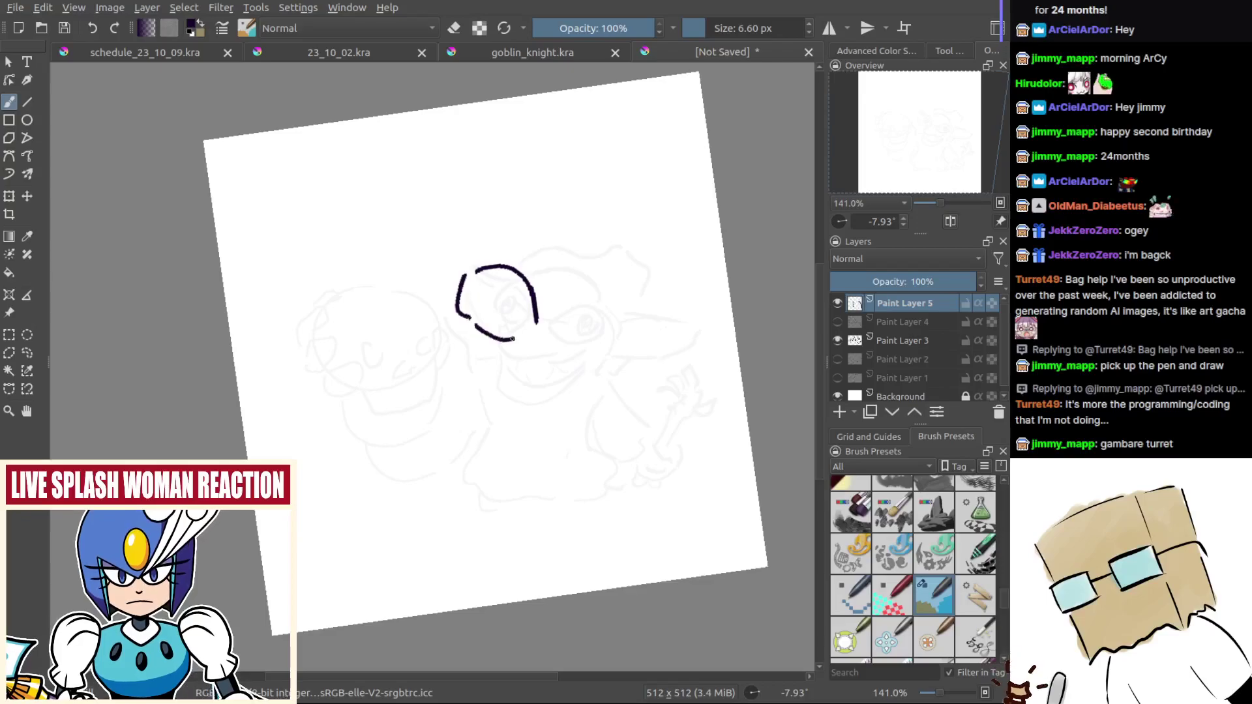
key("ctrl+z")
key("ctrl+z")
Step: Draw a bulging eye over the faded face with a straight inner side and a ringed pupil at its outer edge
mouse_move(469, 277)
left_mouse_down()
mouse_move(502, 260)
mouse_move(544, 292)
mouse_move(503, 260)
left_mouse_up()
key("ctrl+z")
key("ctrl+z")
key("ctrl+z")
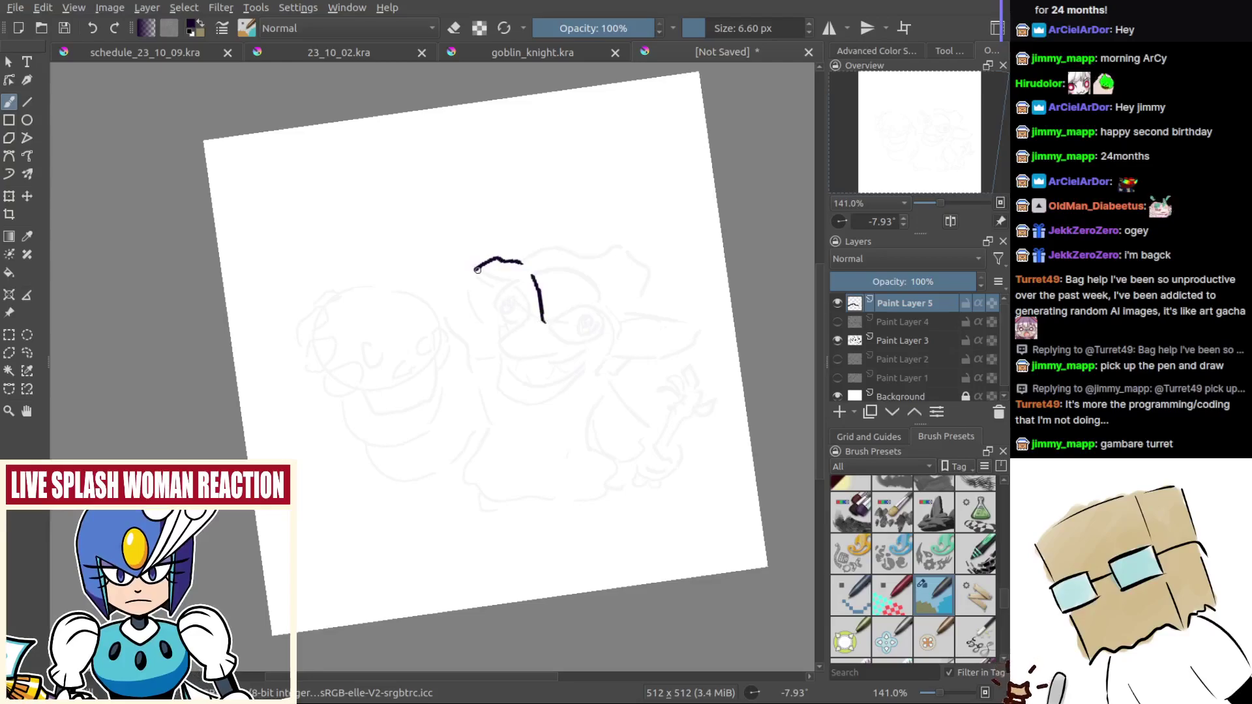
mouse_move(473, 302)
left_mouse_down()
mouse_move(535, 336)
mouse_move(485, 285)
mouse_move(467, 297)
left_mouse_up()
key("ctrl+z")
key("ctrl+z")
left_click_drag(481, 264, 483, 281)
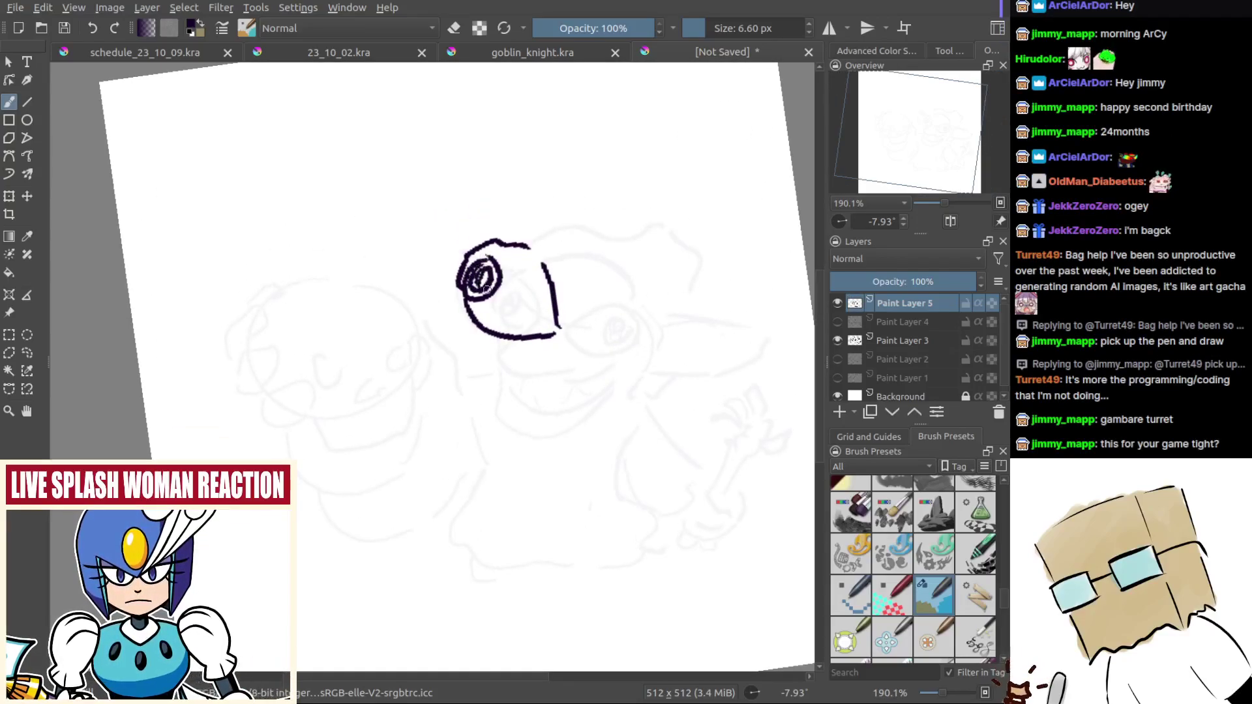
Step: Draw a D-shaped second eye on the opposite side of the face, with a narrow oval pupil along its outer edge
mouse_move(652, 332)
left_mouse_down()
mouse_move(696, 240)
mouse_move(688, 342)
mouse_move(714, 323)
left_mouse_up()
key("ctrl+z")
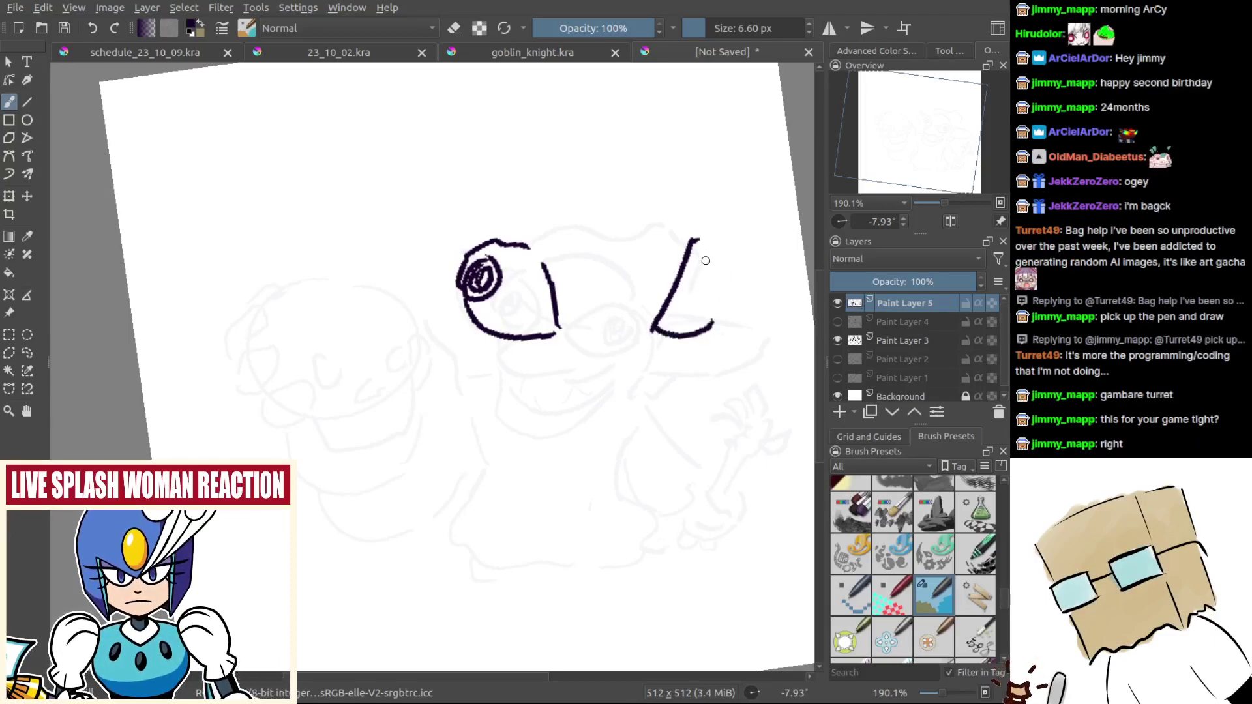
mouse_move(696, 256)
left_mouse_down()
mouse_move(717, 325)
mouse_move(709, 317)
left_mouse_up()
key("ctrl+z")
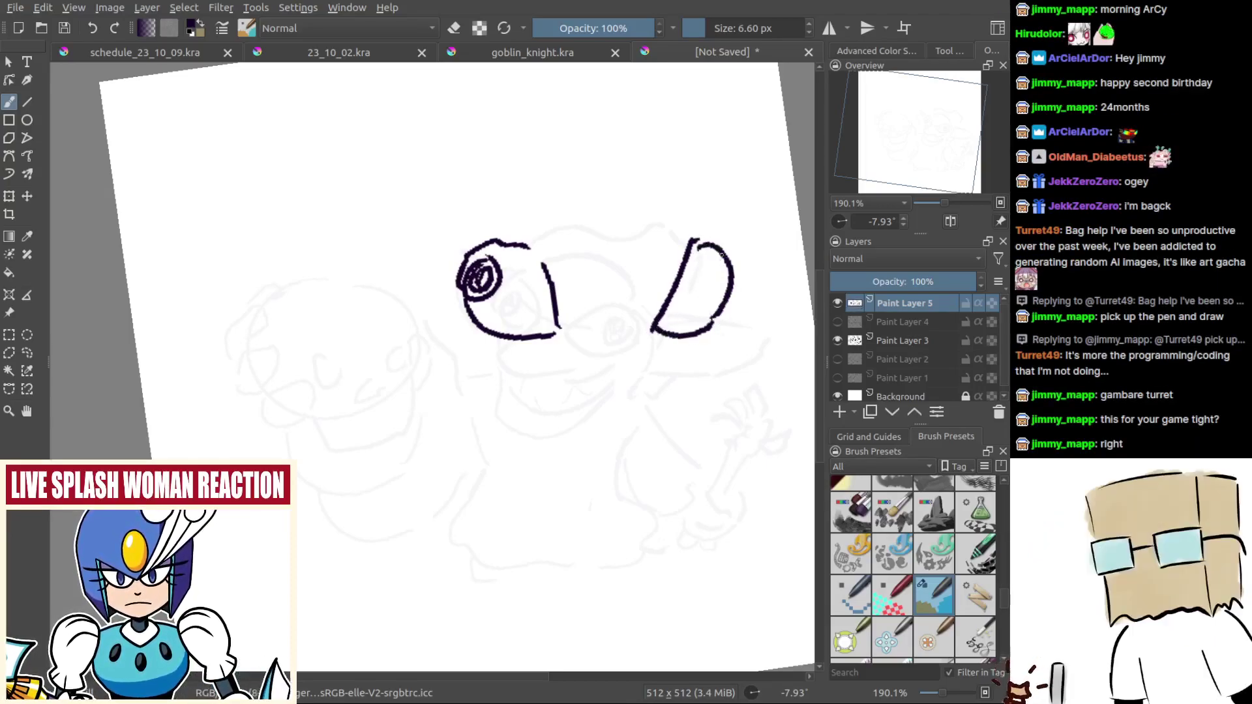
left_click_drag(723, 259, 718, 290)
Step: Draw a two-lobed muzzle below the eyes, with a line crossing the D-shaped eye, and erase the eye's overlapping inner corner
left_click_drag(639, 307, 690, 362)
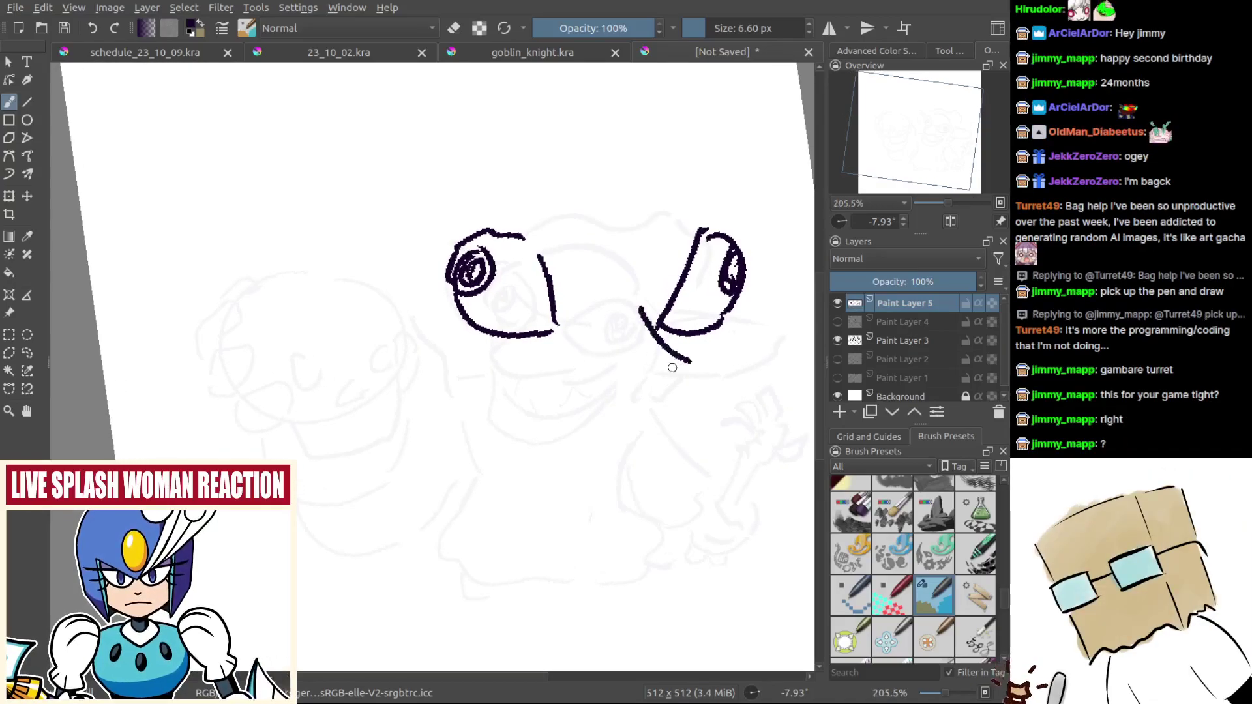
mouse_move(574, 333)
left_mouse_down()
mouse_move(573, 419)
mouse_move(663, 449)
mouse_move(700, 378)
left_mouse_up()
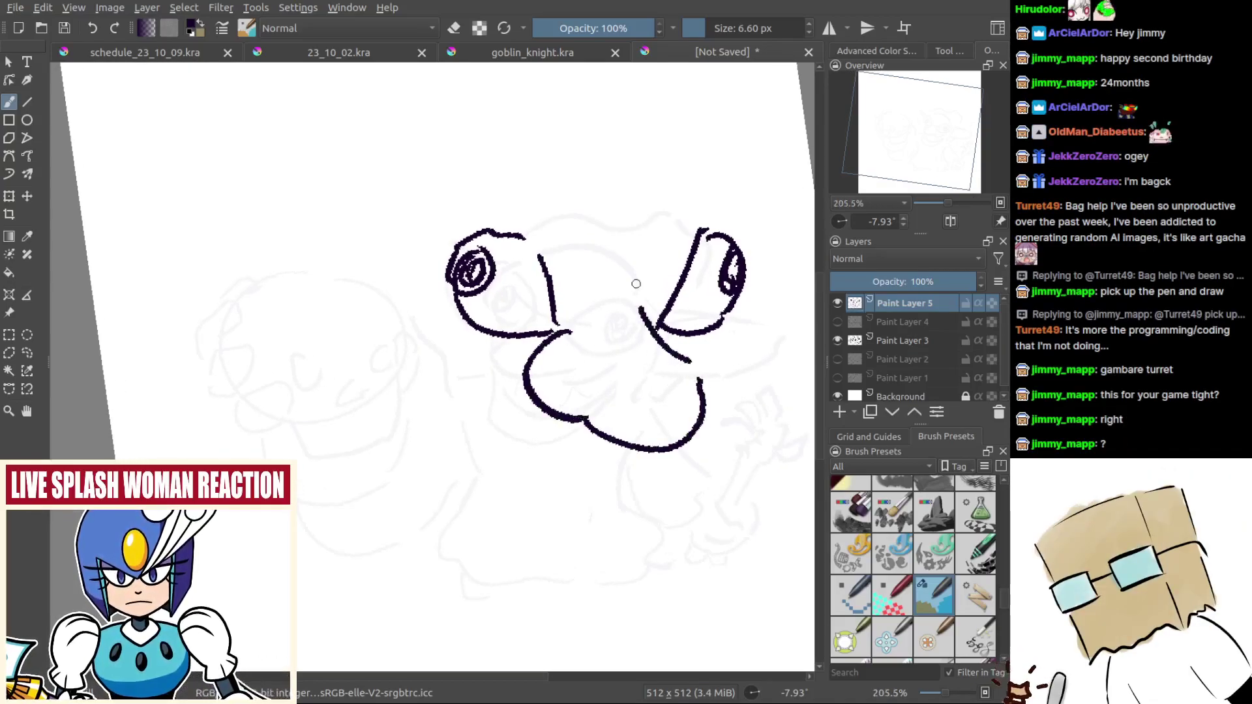
key("ctrl+z")
mouse_move(651, 266)
left_mouse_down()
mouse_move(635, 271)
mouse_move(670, 365)
mouse_move(661, 255)
mouse_move(678, 353)
mouse_move(656, 286)
mouse_move(666, 258)
mouse_move(636, 247)
mouse_move(649, 250)
mouse_move(686, 362)
left_mouse_up()
key("e")
key("e")
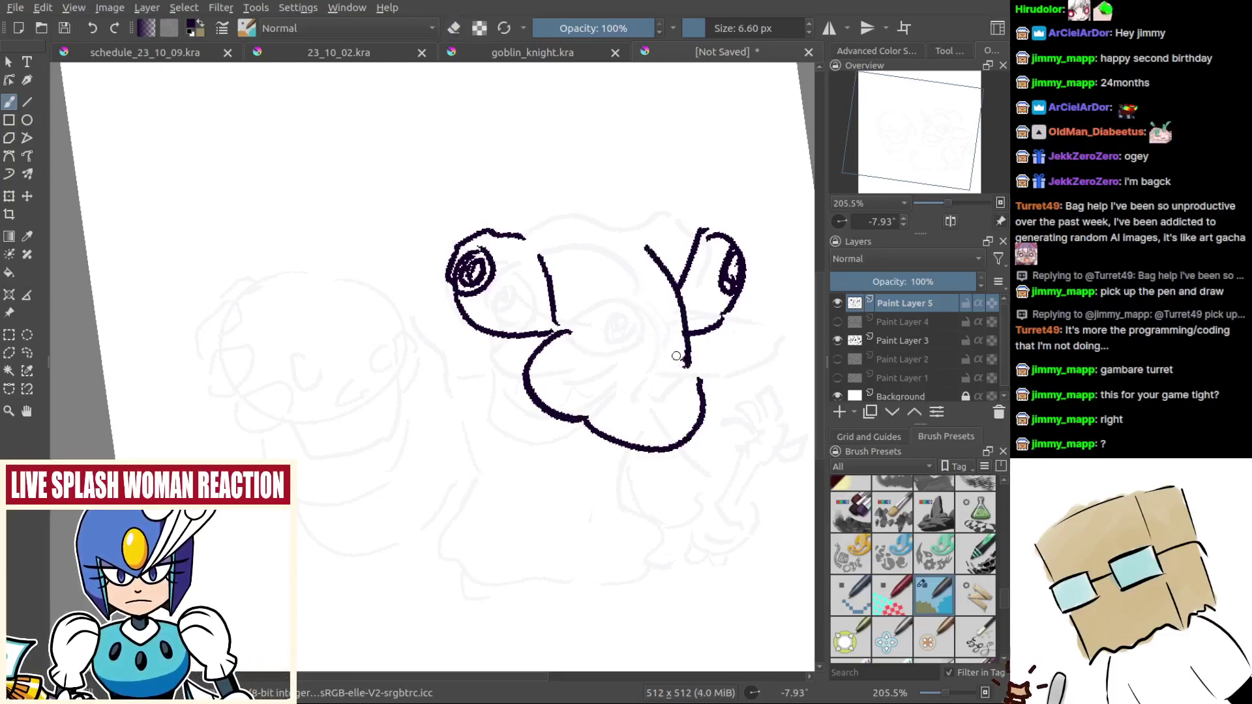
Step: Try curved brow strokes above both eyes
left_click_drag(577, 226, 475, 190)
key("ctrl+z")
left_click_drag(566, 259, 491, 183)
key("ctrl+z")
mouse_move(581, 233)
left_mouse_down()
mouse_move(574, 200)
mouse_move(530, 143)
left_mouse_up()
left_click_drag(684, 218, 707, 160)
key("ctrl+z")
key("ctrl+z")
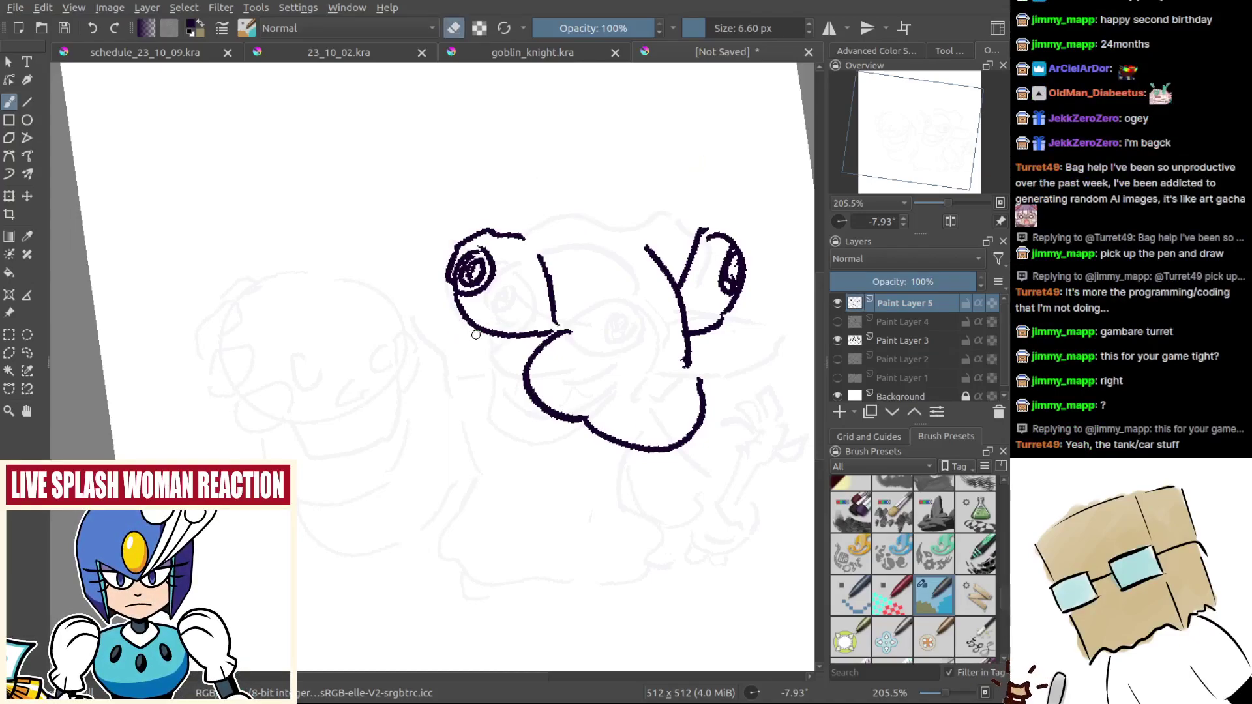
Step: Erase the ringed eye's curved lower edge, redraw it as an angled line, and add a short curve beneath the D-shaped eye
left_click_drag(502, 347, 445, 324)
key("ctrl+z")
key("e")
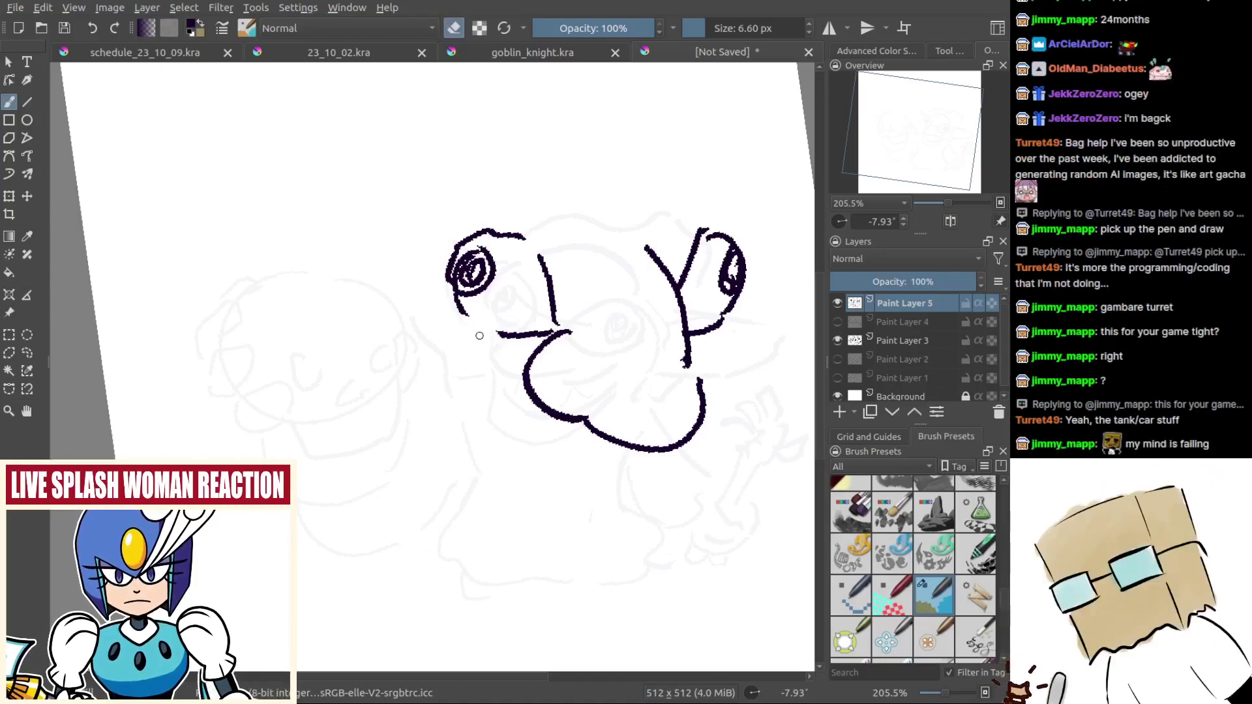
key("e")
left_click(445, 324)
left_click_drag(454, 311, 499, 347)
key("ctrl+z")
mouse_move(447, 298)
left_mouse_down()
mouse_move(480, 362)
mouse_move(496, 339)
left_mouse_up()
left_click_drag(671, 332, 602, 338)
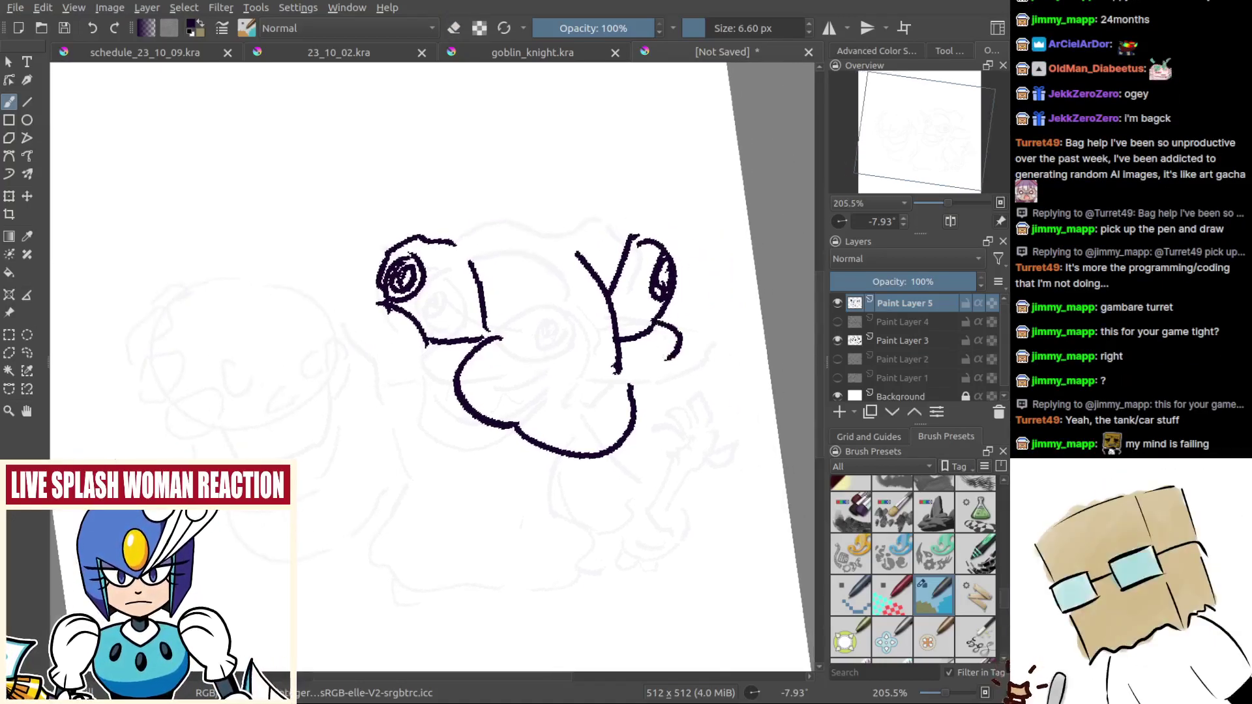
left_click_drag(670, 313, 673, 343)
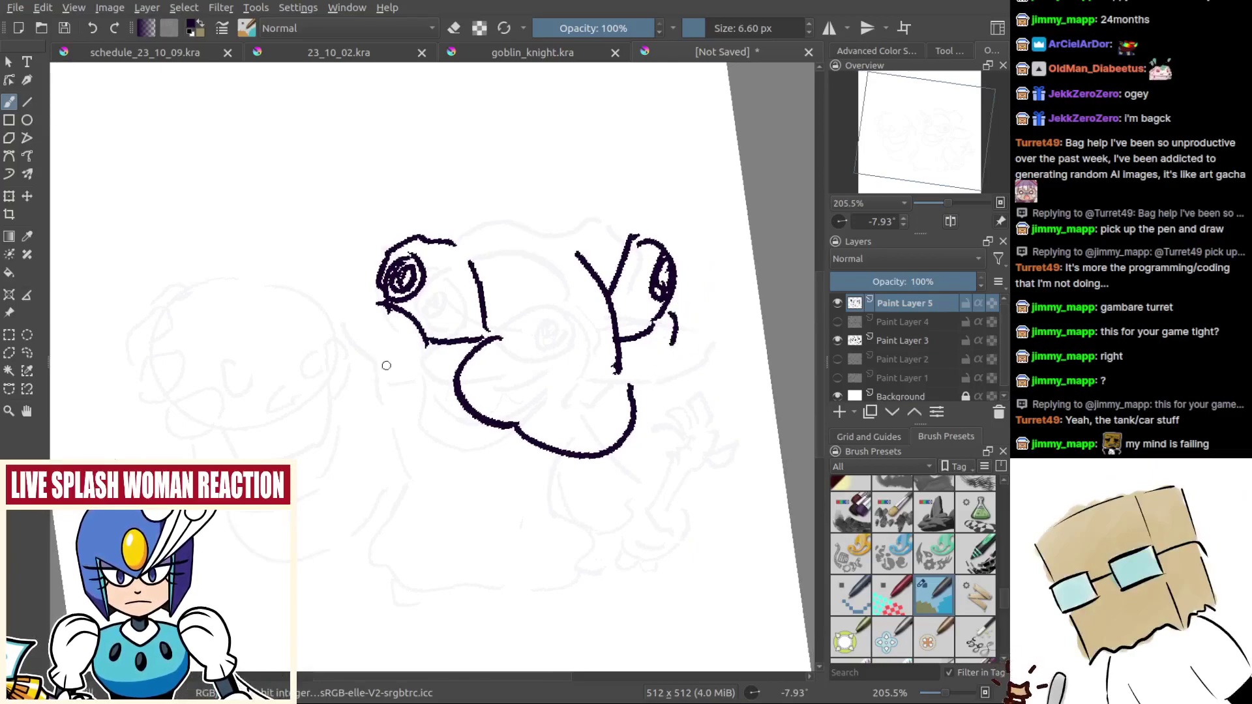
Step: Try a jaw curve running down from the cheek beneath the muzzle
mouse_move(405, 357)
left_mouse_down()
mouse_move(457, 414)
mouse_move(373, 385)
mouse_move(487, 444)
left_mouse_up()
key("ctrl+z")
key("ctrl+z")
key("ctrl+z")
Step: Draw the skull's large domed outline beside the face and a tall pointed ear above it with an inner fold line
left_click_drag(244, 360, 306, 367)
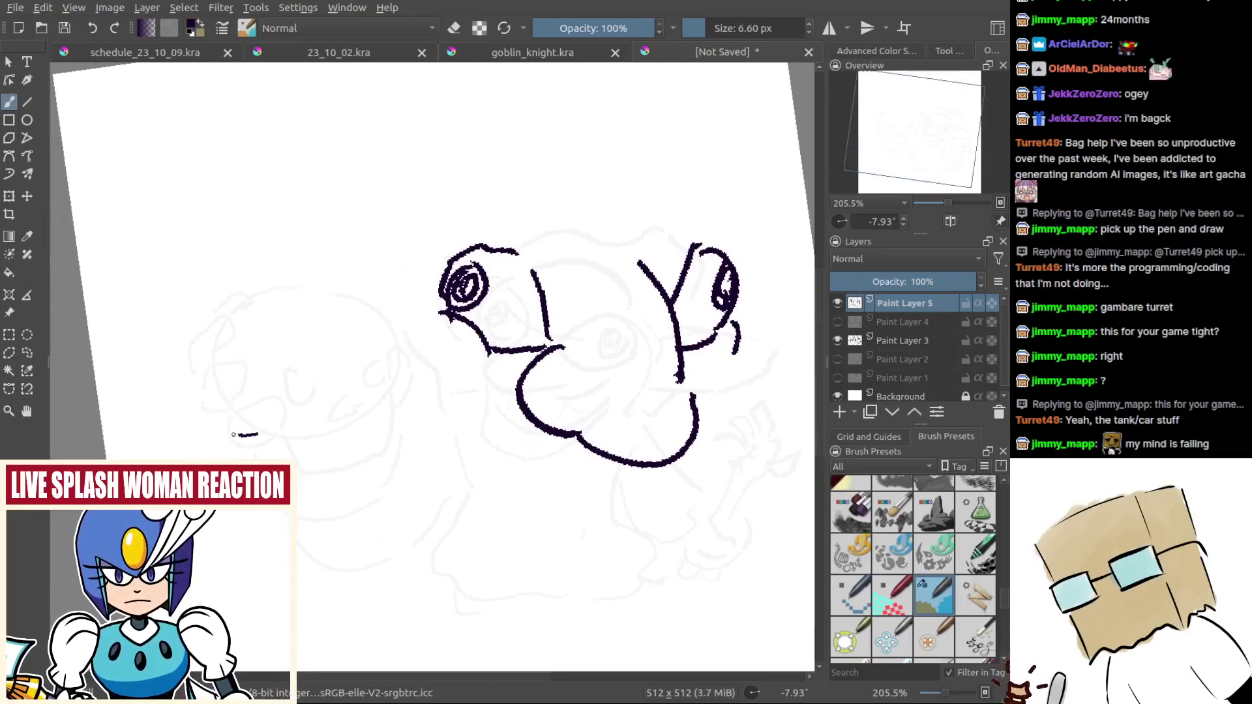
left_click_drag(190, 458, 439, 400)
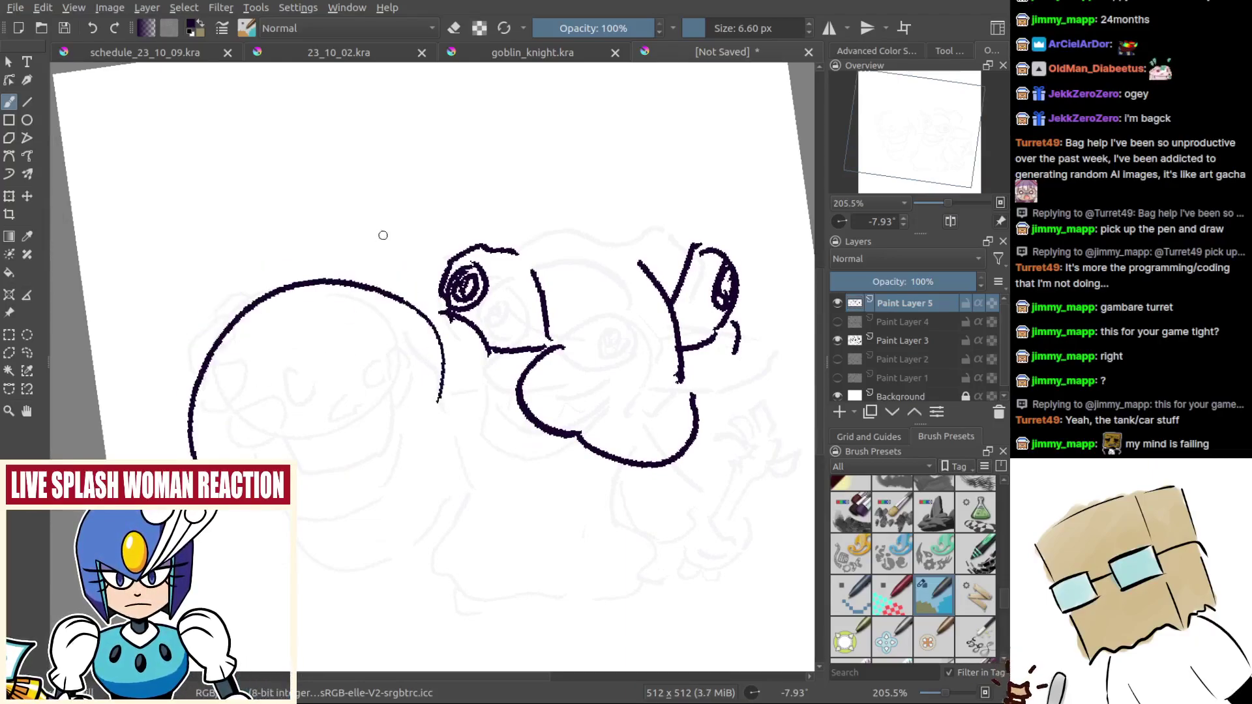
left_click_drag(424, 246, 331, 162)
key("ctrl+z")
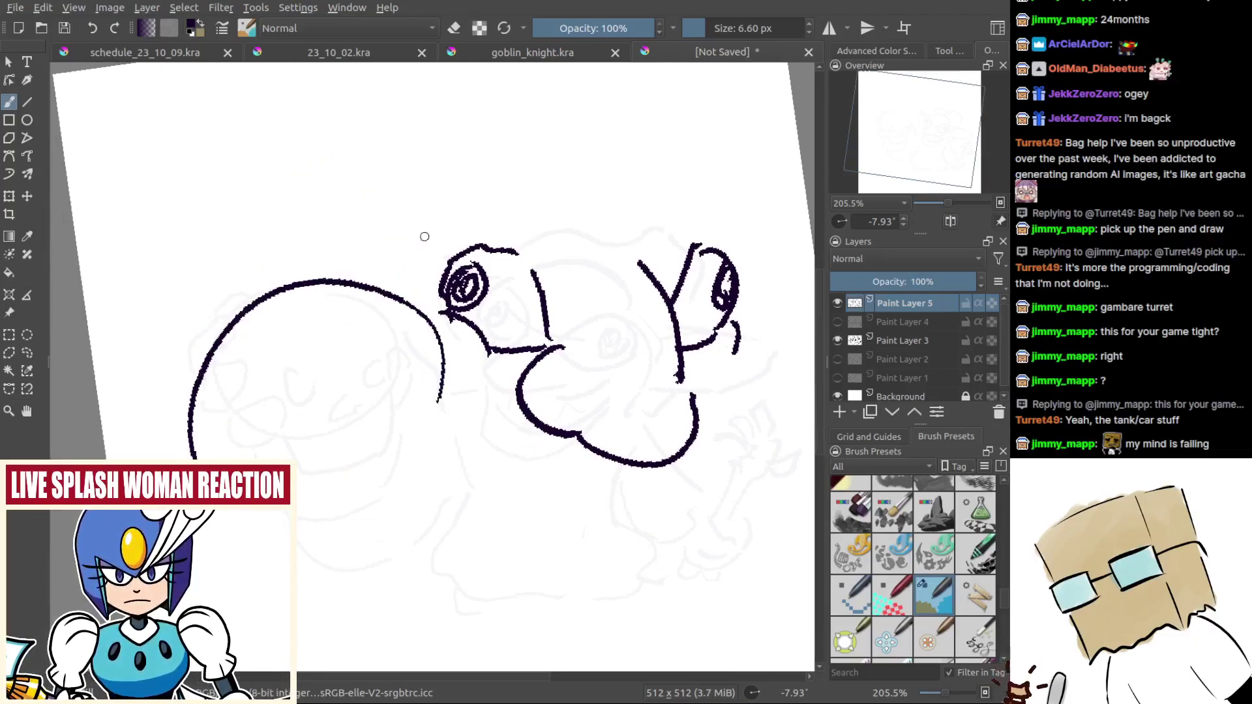
left_click_drag(425, 245, 311, 124)
key("ctrl+z")
left_click_drag(431, 219, 296, 131)
mouse_move(266, 141)
left_mouse_down()
mouse_move(265, 206)
mouse_move(294, 269)
left_mouse_up()
key("ctrl+z")
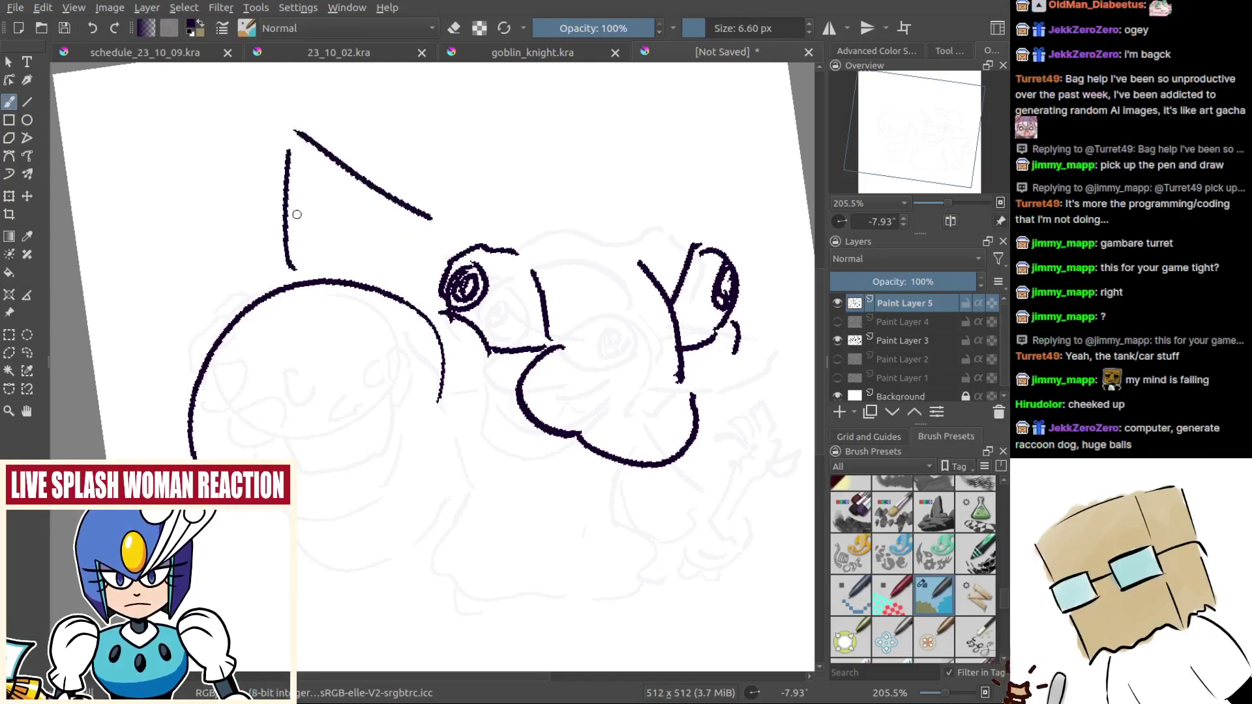
left_click_drag(337, 202, 398, 262)
Step: Draw two large rounded eye sockets on the skull, replacing the smaller trial curves
left_click_drag(469, 376, 498, 315)
mouse_move(331, 364)
left_mouse_down()
mouse_move(355, 408)
mouse_move(362, 368)
left_mouse_up()
key("ctrl+z")
left_click_drag(442, 321, 449, 342)
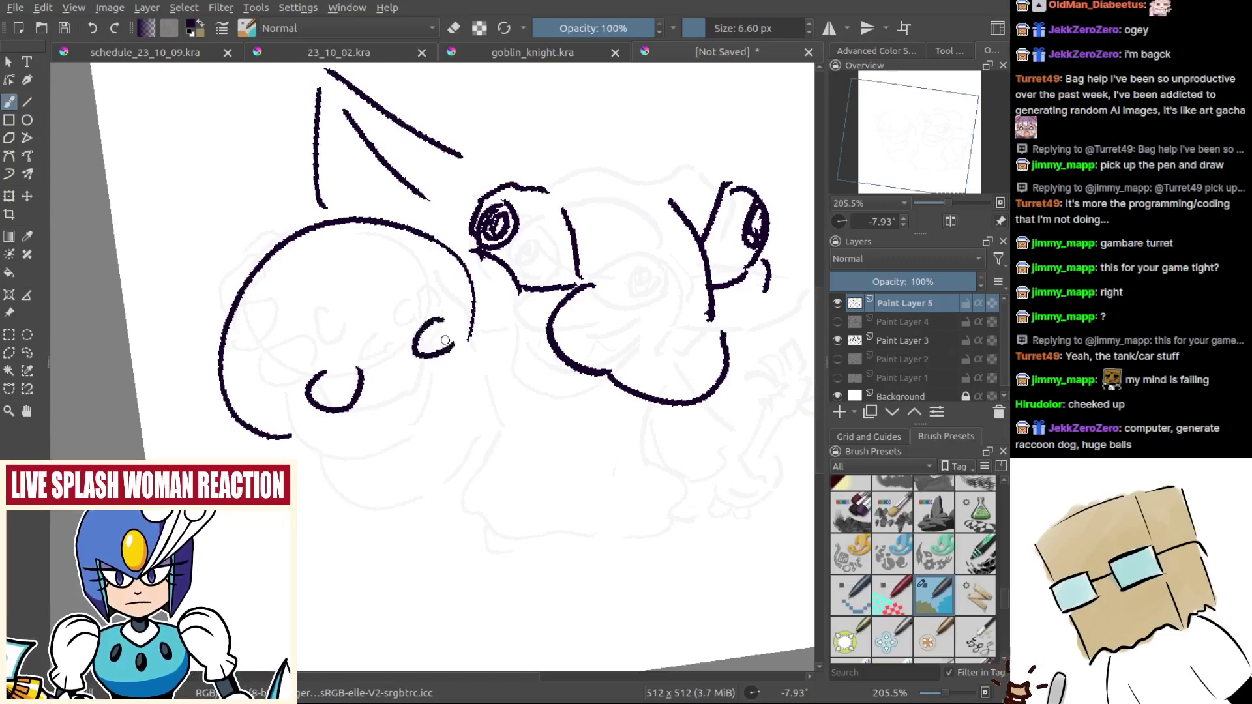
key("ctrl+z")
key("ctrl+z")
mouse_move(327, 346)
left_mouse_down()
mouse_move(341, 341)
mouse_move(282, 349)
mouse_move(330, 335)
mouse_move(328, 432)
mouse_move(369, 339)
left_mouse_up()
key("ctrl+z")
key("ctrl+z")
key("ctrl+z")
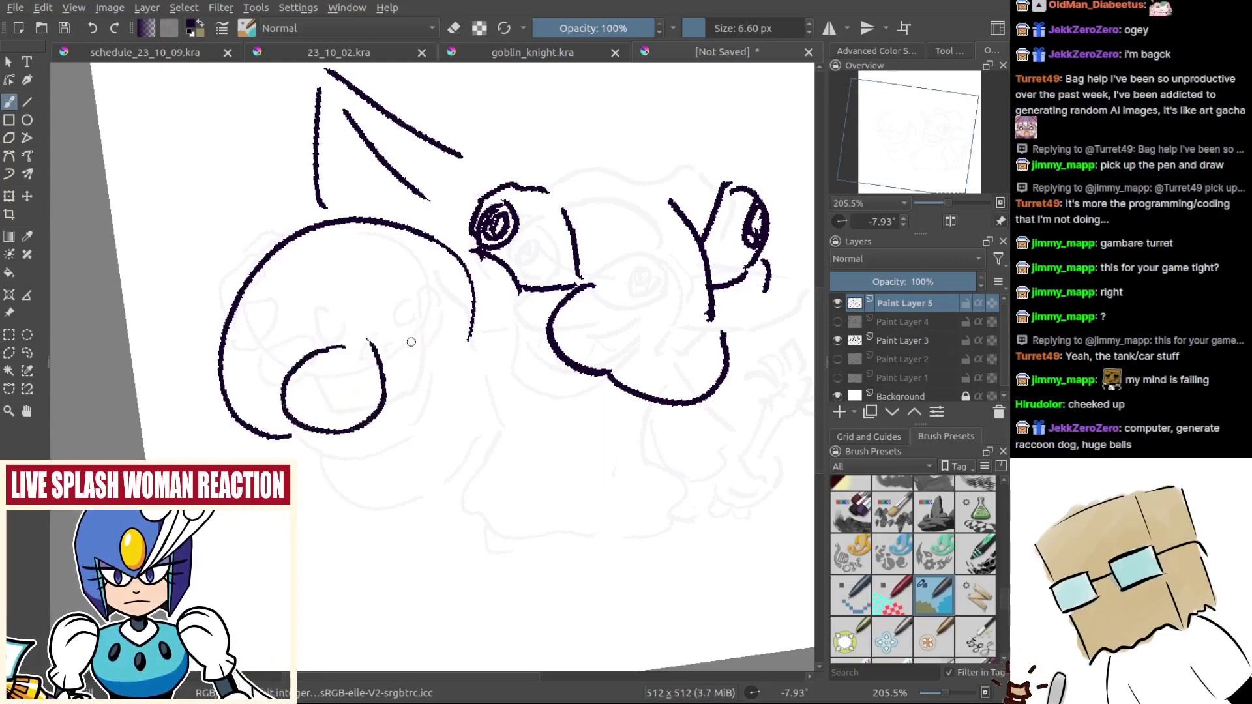
mouse_move(446, 301)
left_mouse_down()
mouse_move(452, 369)
mouse_move(468, 294)
left_mouse_up()
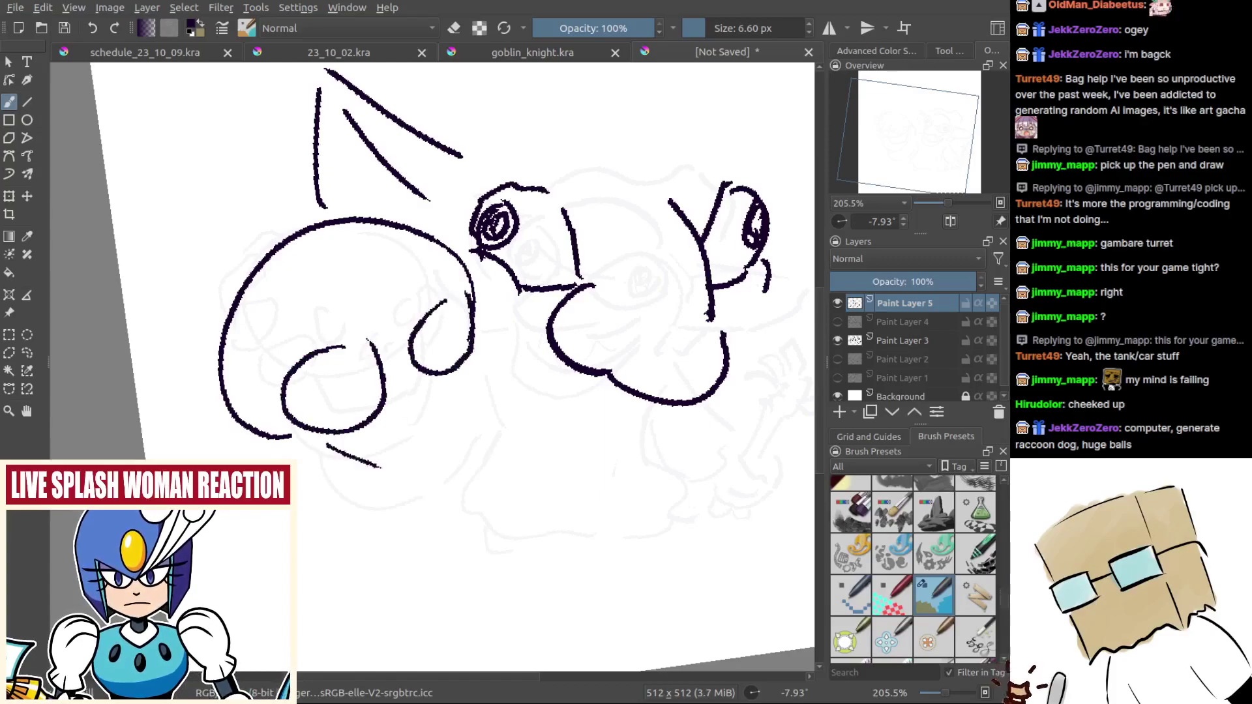
Step: Draw the skull's jaw, cheek contour, nose hole and mouth creases, plus a rounded bump at the back of its head
mouse_move(307, 447)
left_mouse_down()
mouse_move(380, 496)
mouse_move(409, 484)
left_mouse_up()
mouse_move(481, 365)
left_mouse_down()
mouse_move(477, 420)
mouse_move(430, 464)
left_mouse_up()
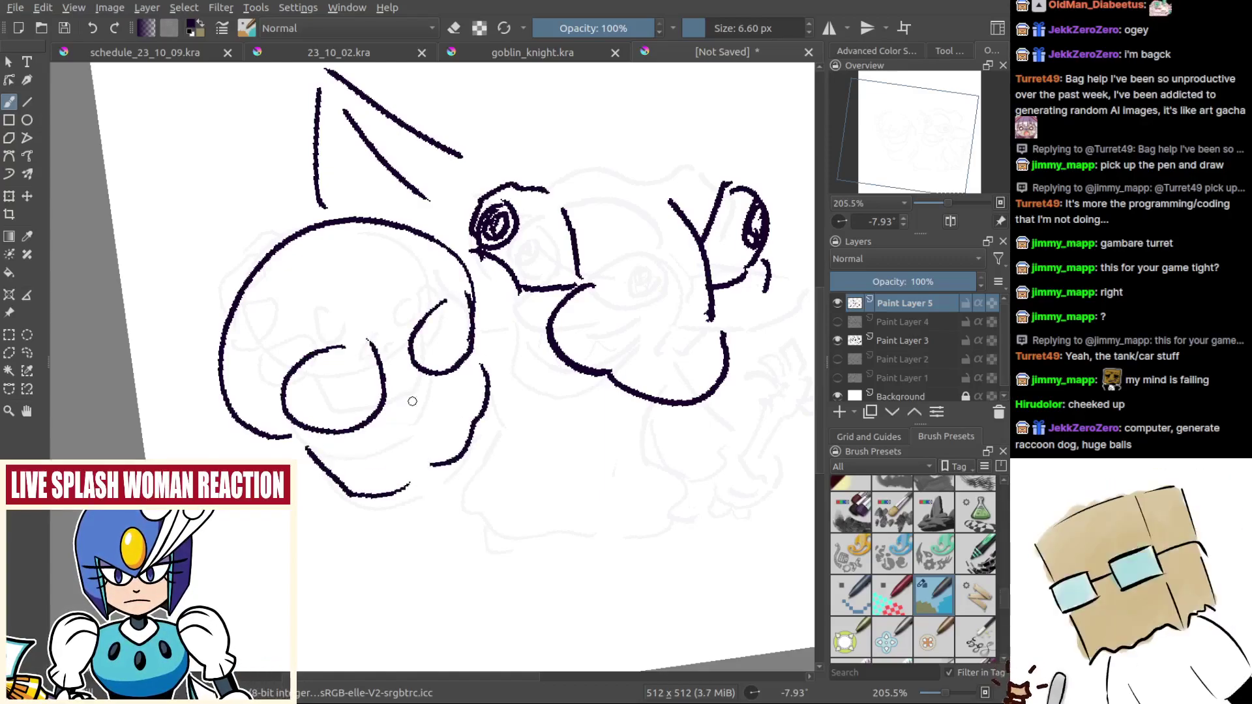
left_click_drag(341, 461, 375, 488)
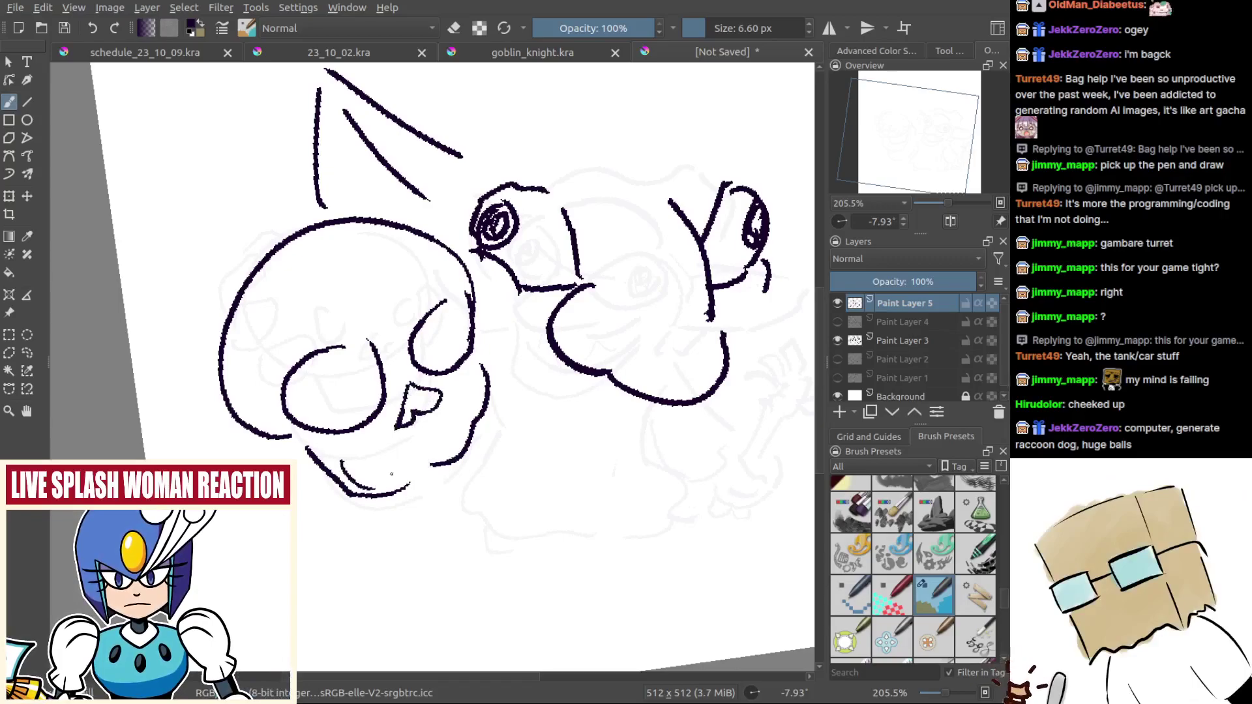
left_click_drag(533, 442, 498, 445)
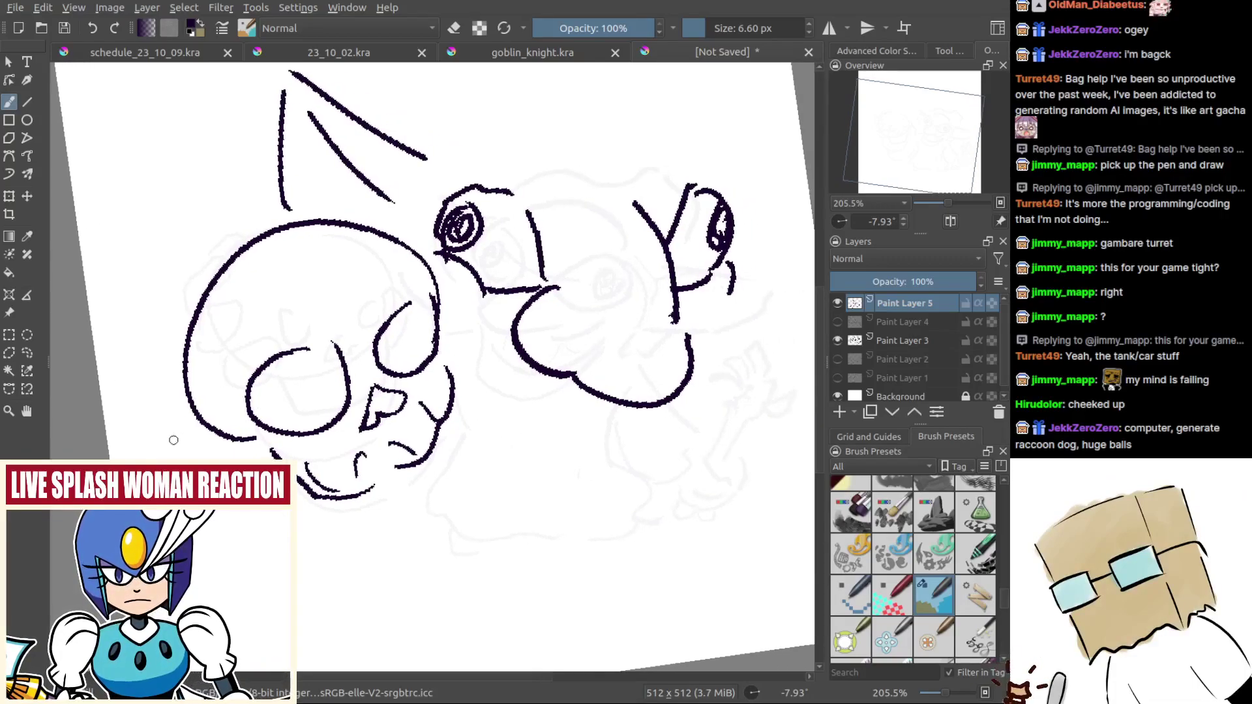
left_click_drag(177, 338, 180, 413)
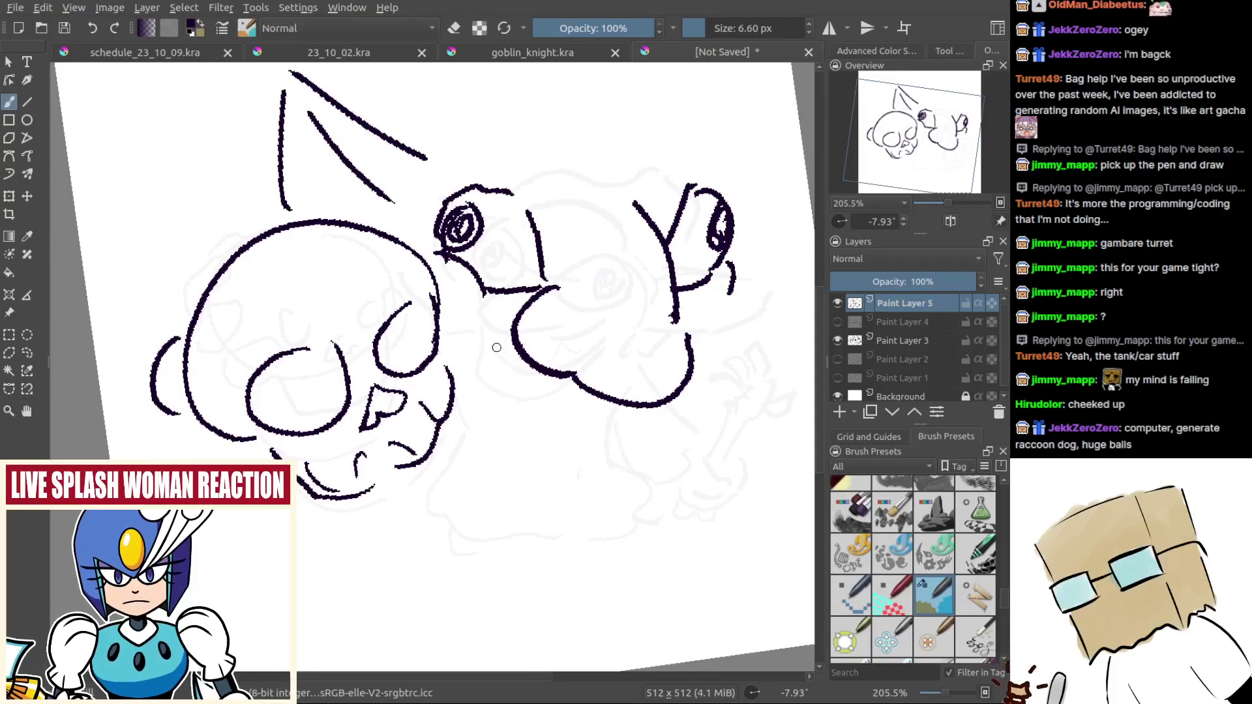
Step: Draw a curved mouth line on the skull side of the muzzle and a short diagonal line on the opposite side
left_click_drag(465, 306, 540, 385)
key("ctrl+z")
mouse_move(466, 344)
left_mouse_down()
mouse_move(544, 395)
mouse_move(544, 380)
left_mouse_up()
key("ctrl+z")
left_click_drag(737, 324, 684, 362)
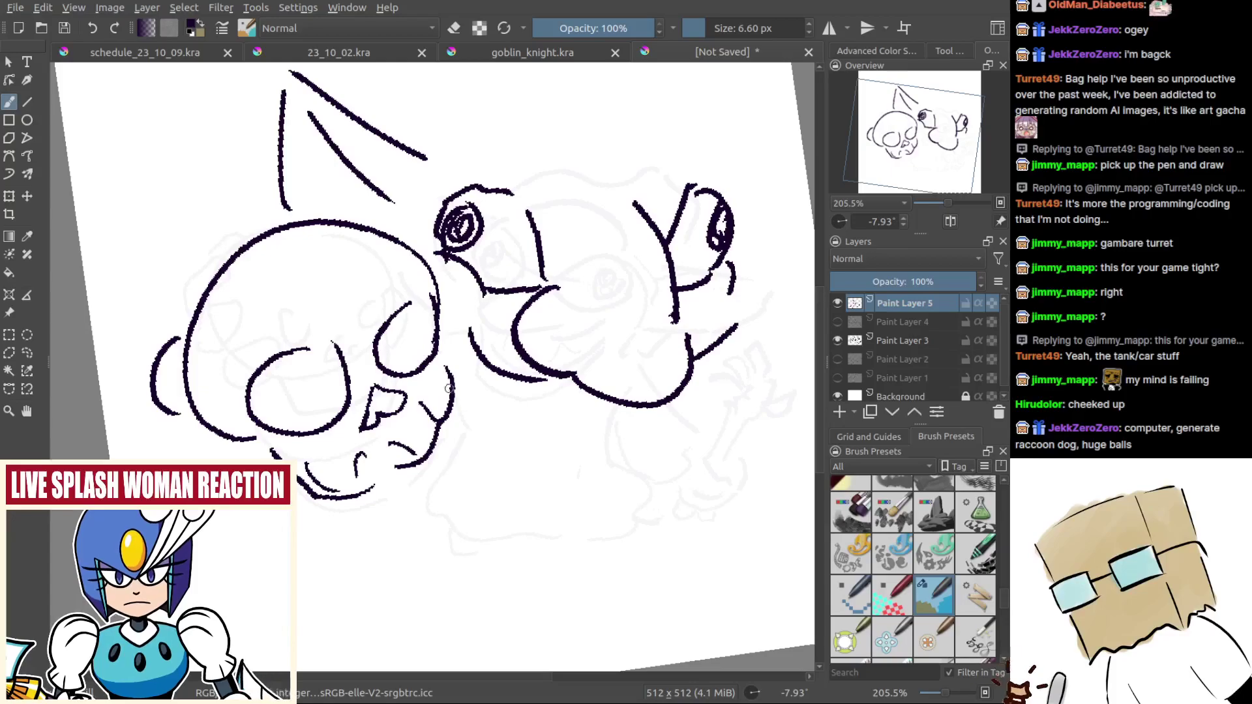
Step: Add wrinkles and dark corners inside both bulging eyes, with a small boxy mark on top of the ringed eye
left_click_drag(490, 283, 528, 283)
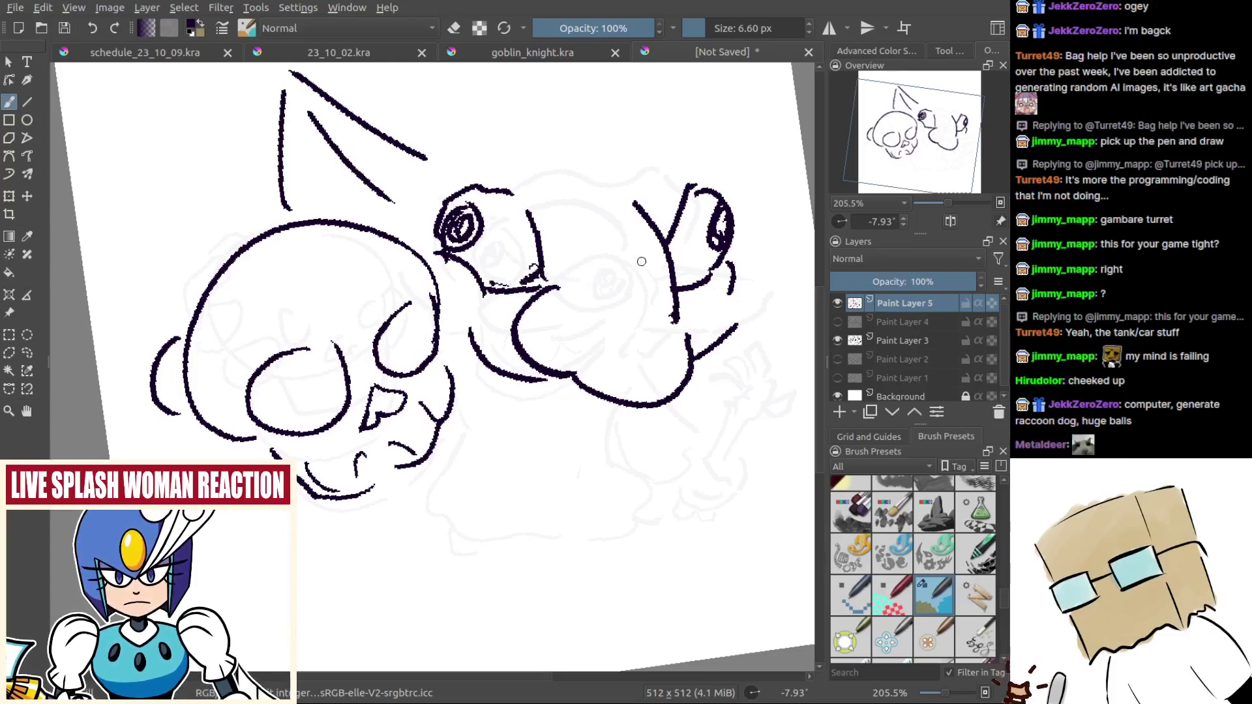
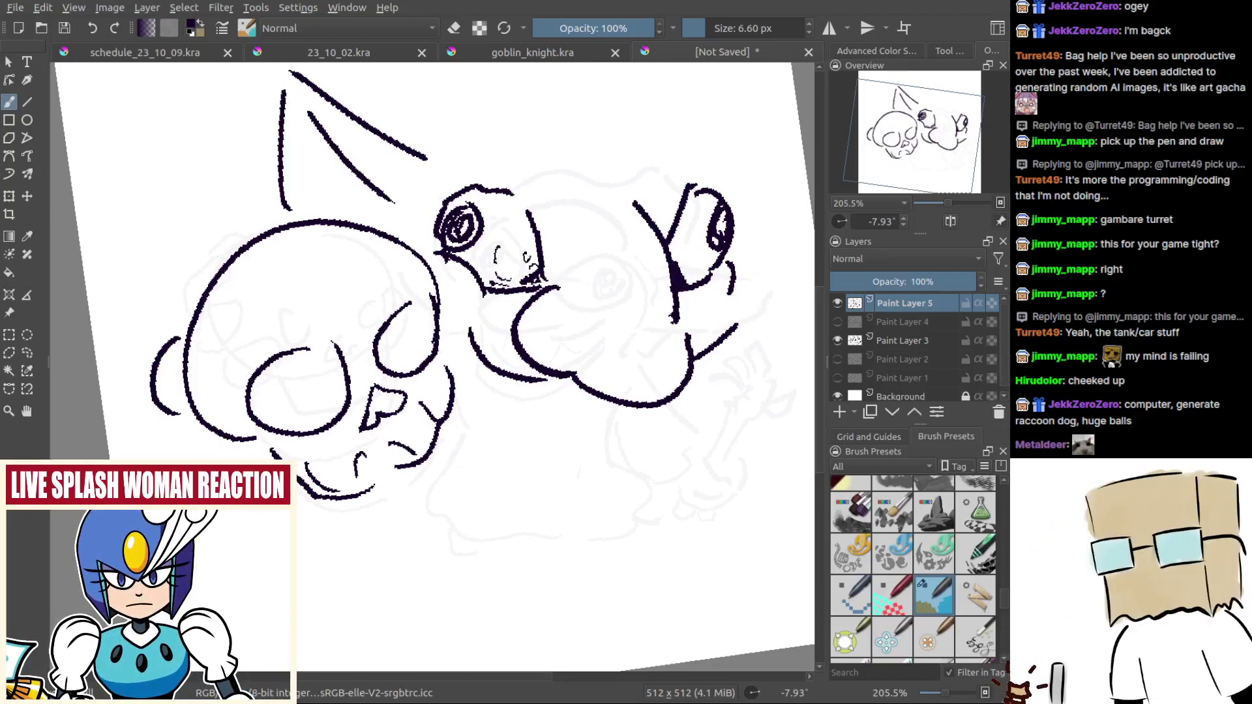
mouse_move(479, 176)
left_mouse_down()
mouse_move(511, 188)
mouse_move(517, 240)
left_mouse_up()
left_click_drag(684, 236, 675, 239)
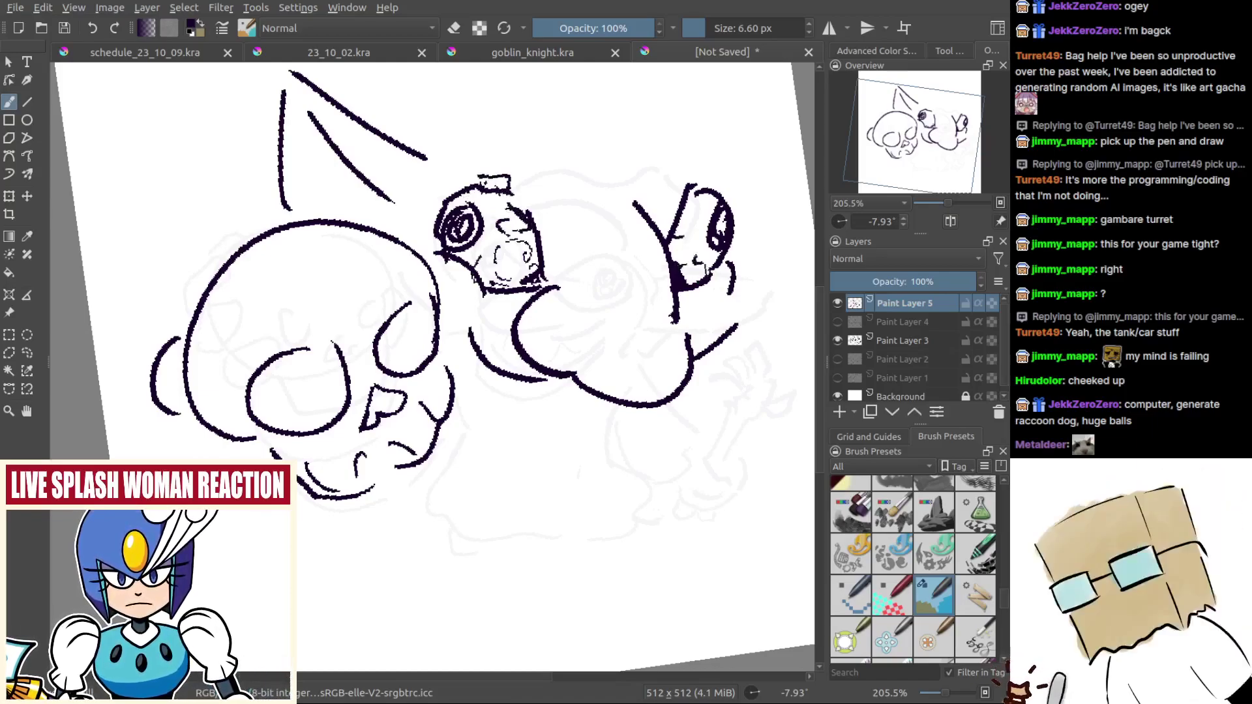
key("ctrl+z")
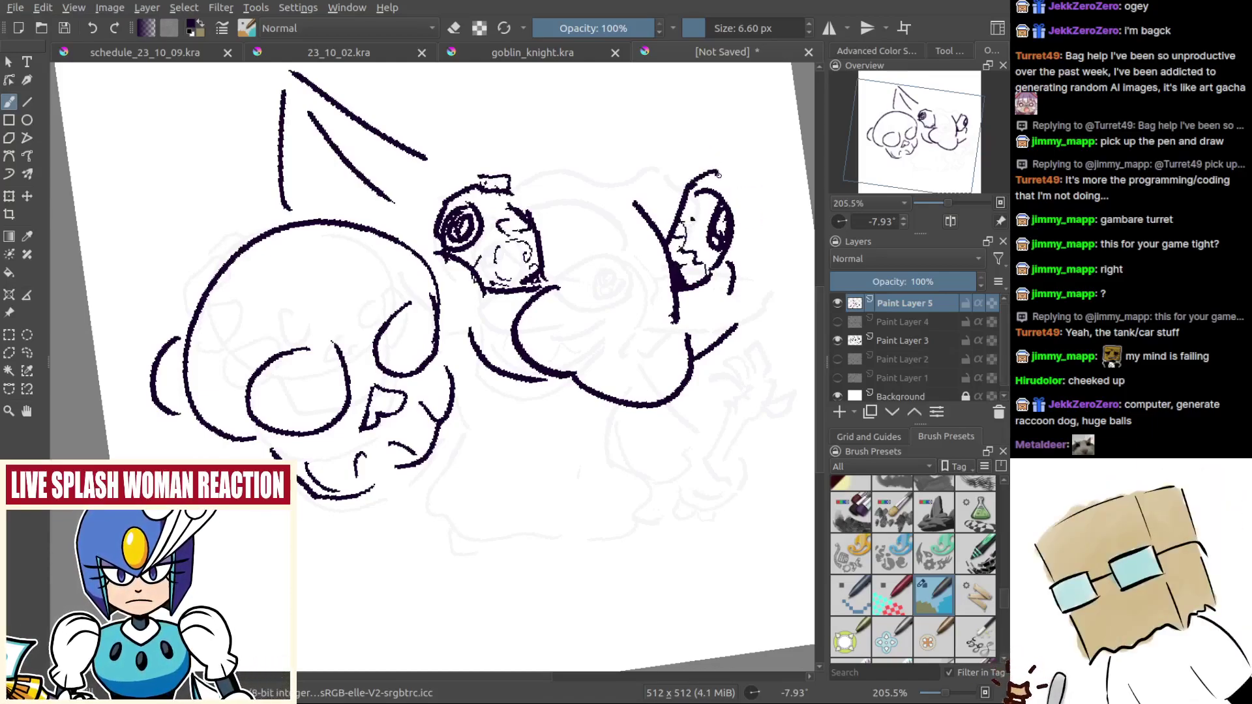
key("ctrl+z")
Step: Draw thick curved brow ridges above both eyes, joined in the middle, with a short extra arc over the ringed eye
left_click_drag(654, 112, 708, 182)
key("ctrl+z")
mouse_move(622, 130)
left_mouse_down()
mouse_move(699, 160)
mouse_move(600, 182)
mouse_move(619, 203)
mouse_move(493, 148)
left_mouse_up()
key("ctrl+z")
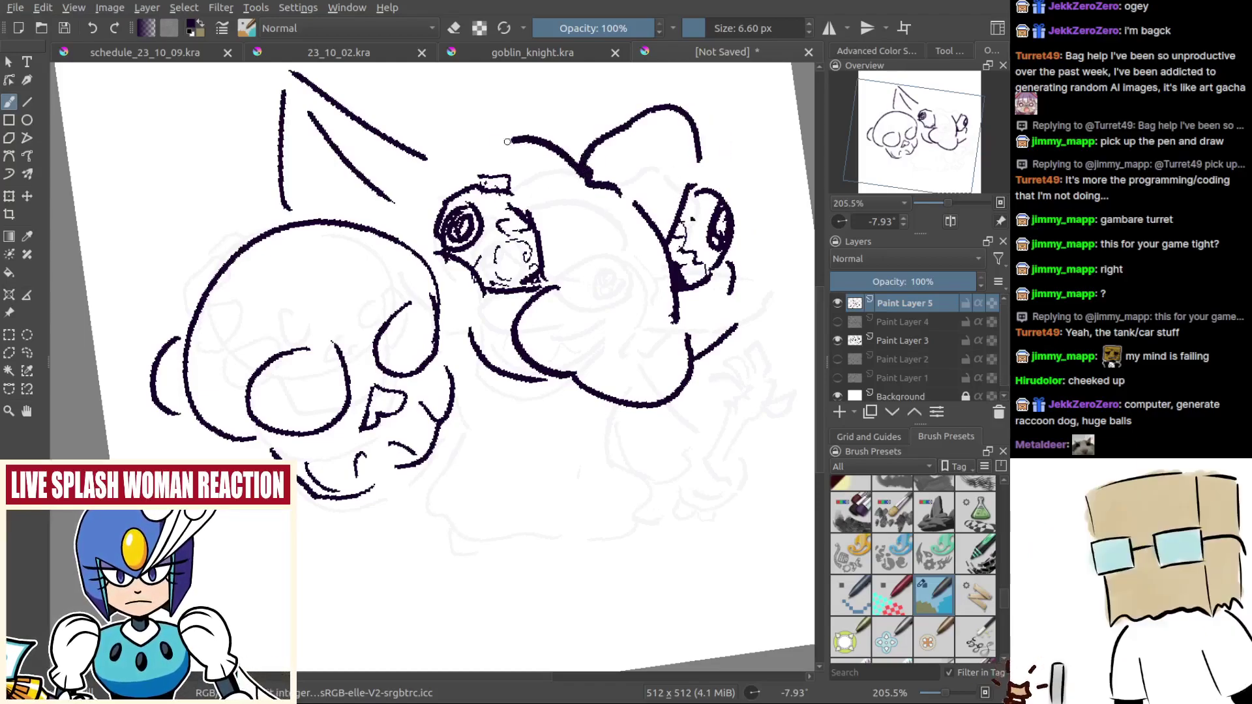
mouse_move(591, 179)
left_mouse_down()
mouse_move(591, 215)
mouse_move(558, 240)
left_mouse_up()
left_click_drag(444, 156, 499, 124)
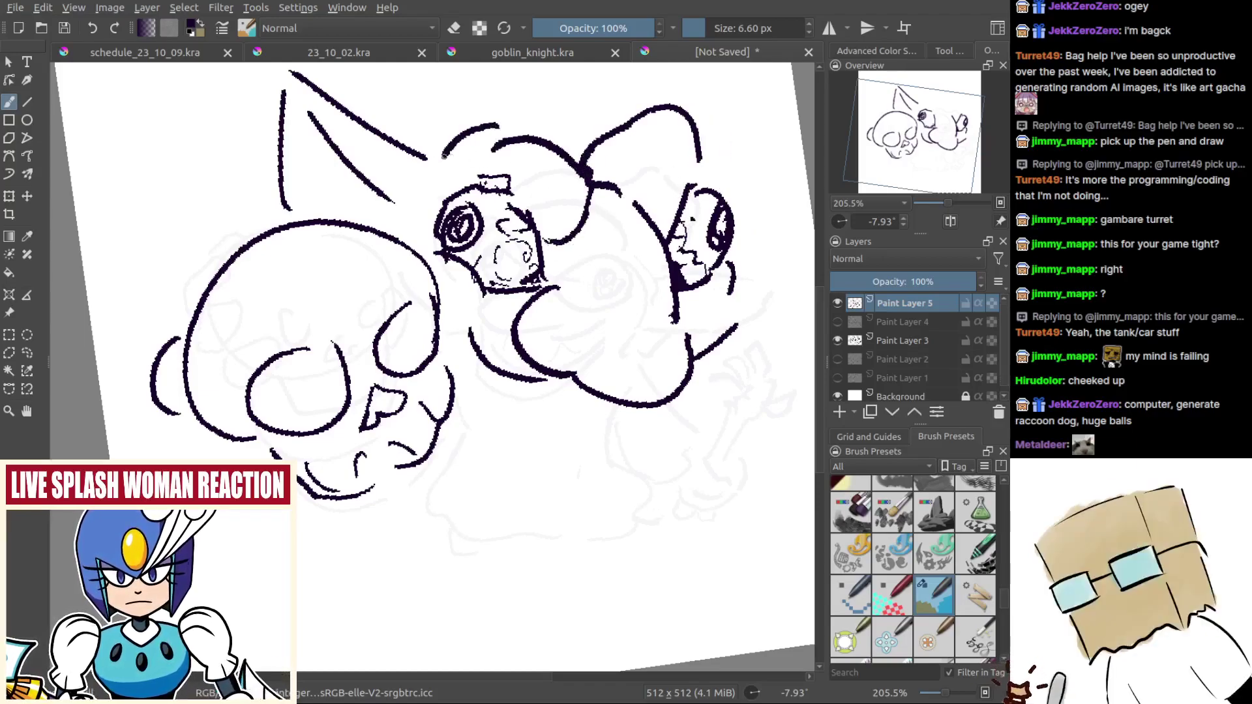
Step: Erase the diagonal mouth line beside the muzzle and draw a hooked cheek curve in its place
mouse_move(600, 392)
left_mouse_down()
mouse_move(599, 449)
mouse_move(577, 393)
left_mouse_up()
key("e")
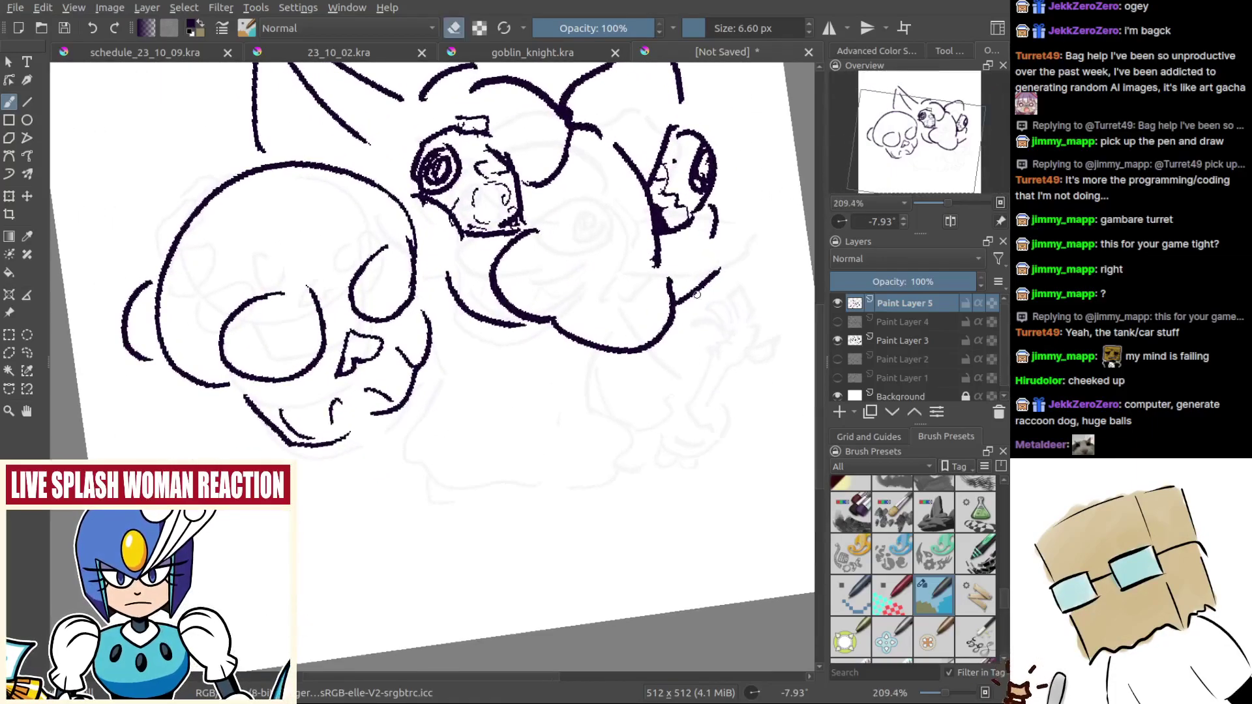
mouse_move(715, 275)
left_mouse_down()
mouse_move(689, 304)
mouse_move(723, 262)
mouse_move(695, 257)
left_mouse_up()
key("e")
key("ctrl+z")
mouse_move(675, 298)
left_mouse_down()
mouse_move(696, 267)
mouse_move(699, 338)
mouse_move(687, 327)
left_mouse_up()
key("ctrl+z")
Step: Draw a wide curved lower jaw beneath the muzzle, starting at the skull's cheek
left_click_drag(427, 361, 567, 392)
key("ctrl+z")
key("ctrl+z")
mouse_move(437, 360)
left_mouse_down()
mouse_move(587, 383)
mouse_move(633, 366)
left_mouse_up()
key("ctrl+z")
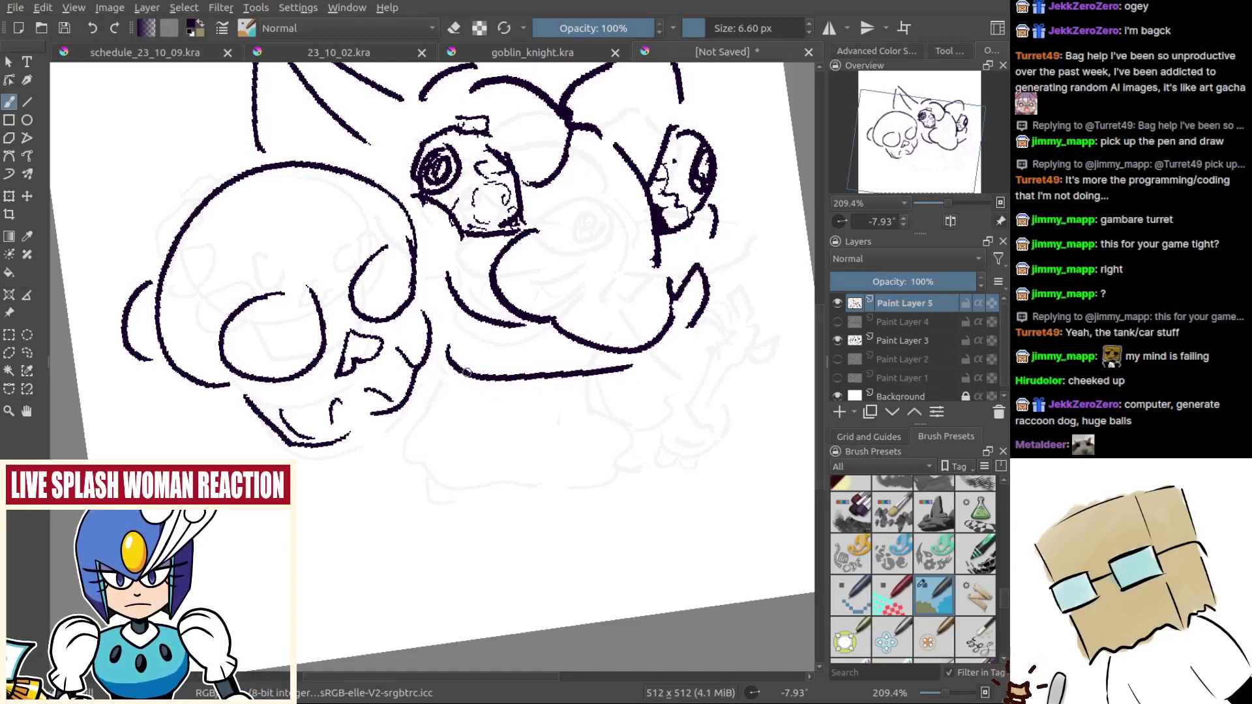
key("ctrl+z")
left_click_drag(501, 402, 494, 407)
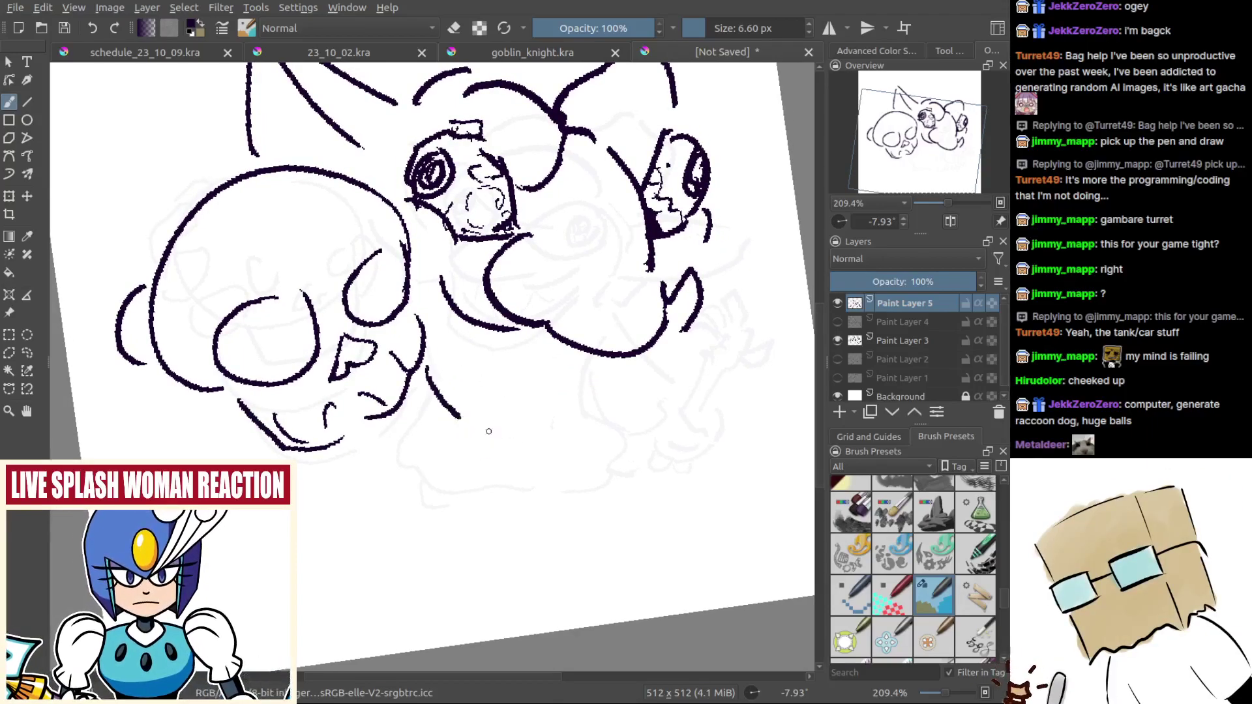
left_click_drag(437, 355, 577, 361)
key("ctrl+z")
left_click_drag(415, 346, 598, 385)
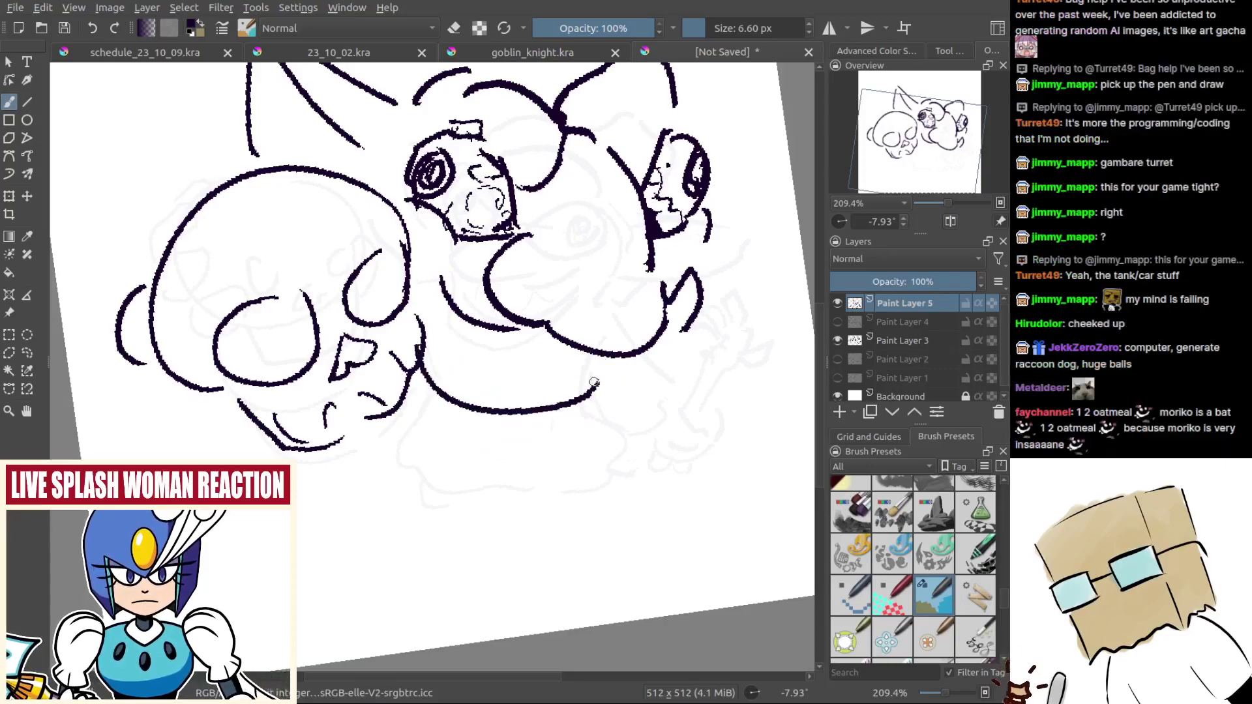
Step: Draw large pointed teeth inside the open mouth between the muzzle and the lower jaw
key("ctrl+z")
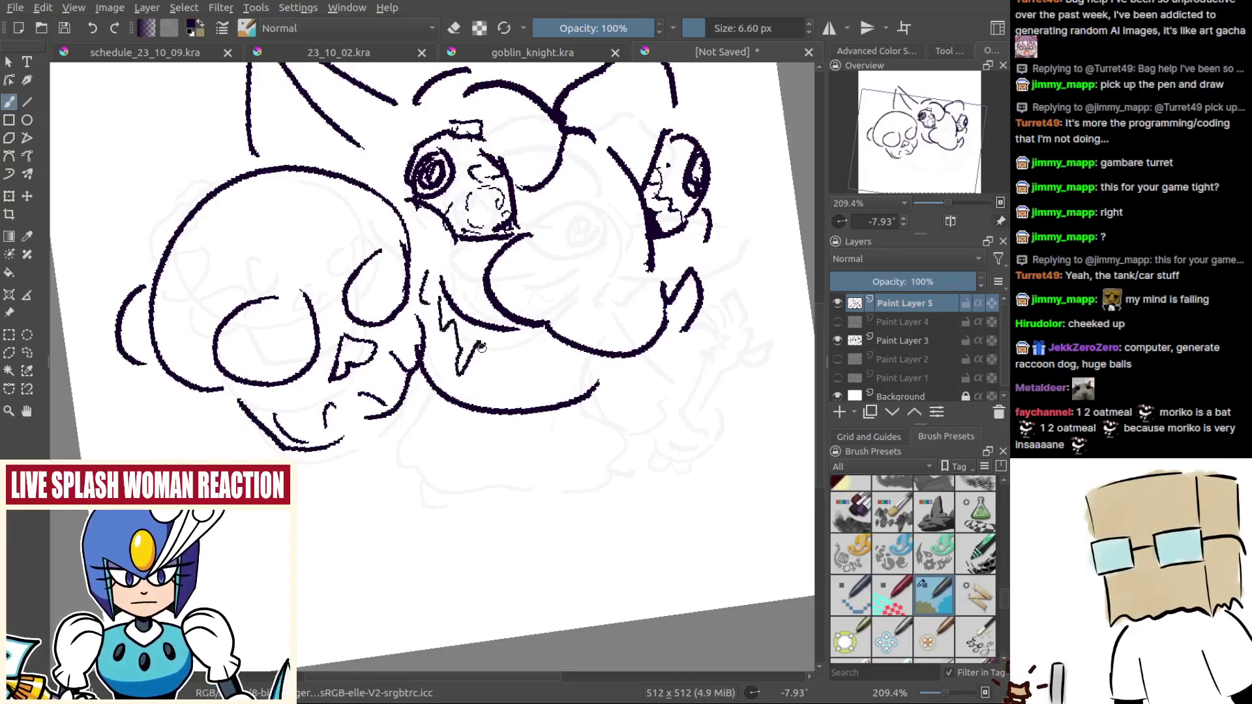
key("ctrl+z")
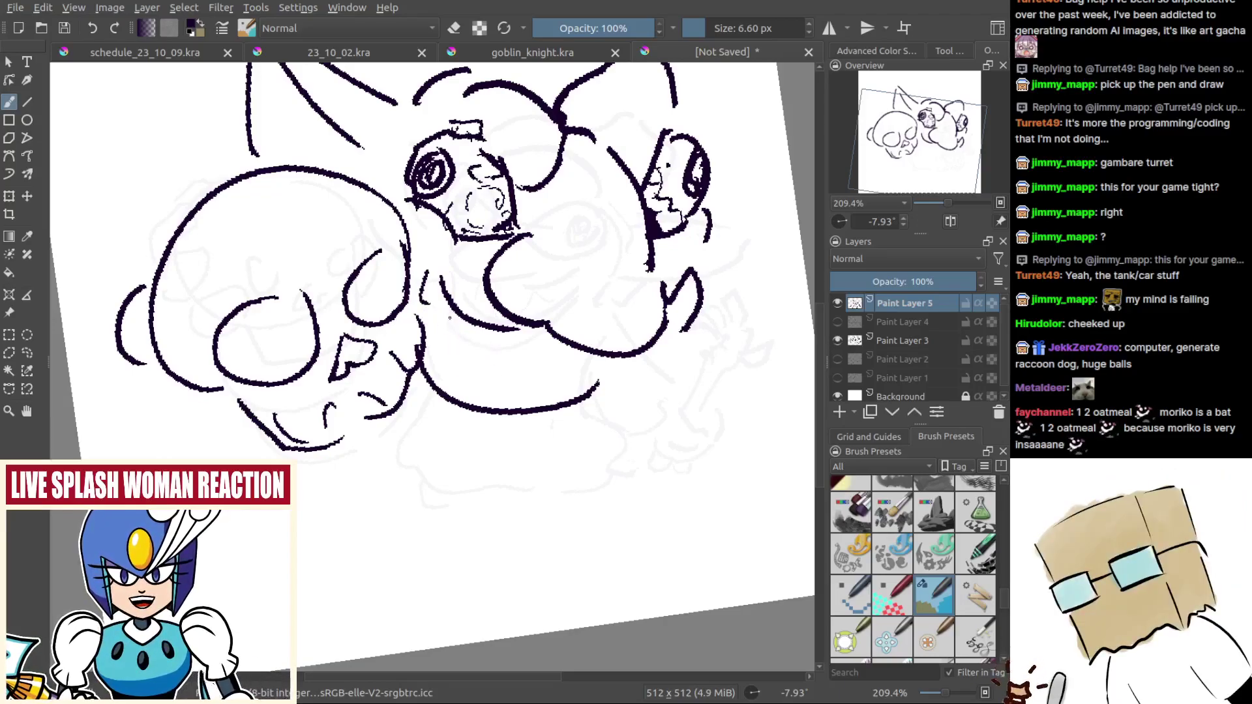
left_click_drag(449, 319, 524, 338)
key("ctrl+z")
key("ctrl+z")
key("ctrl+z")
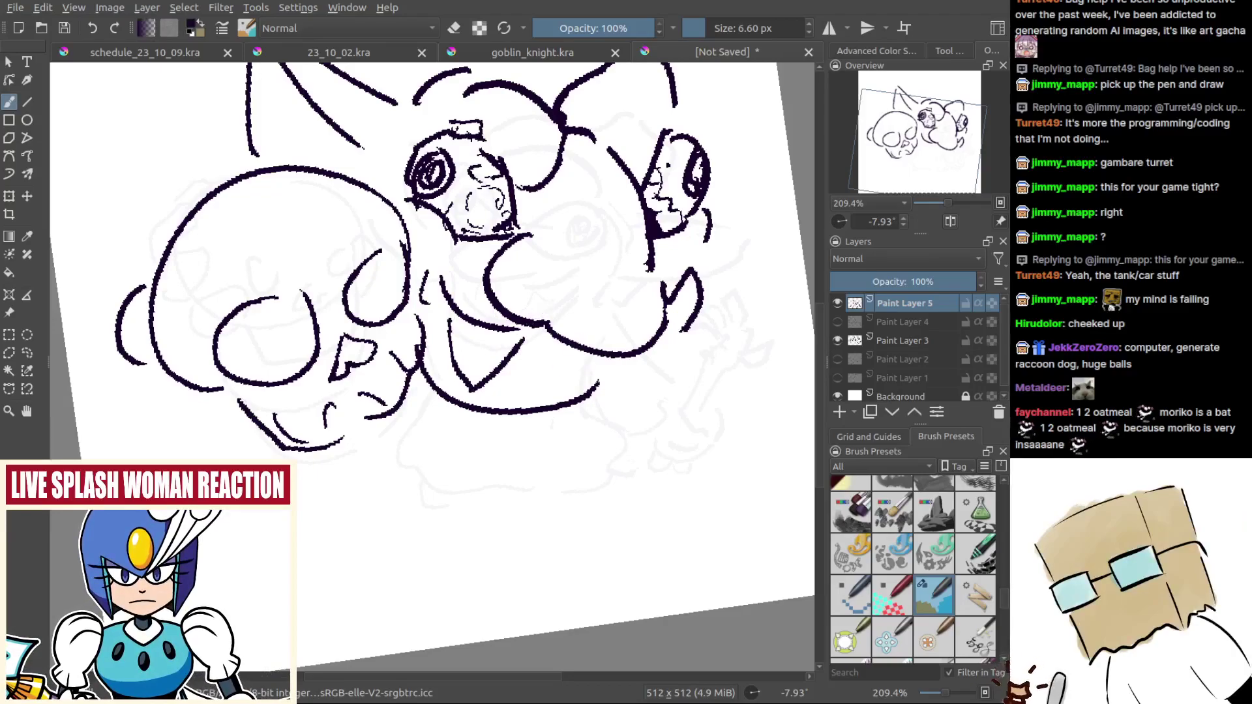
key("ctrl+z")
left_click_drag(527, 342, 533, 390)
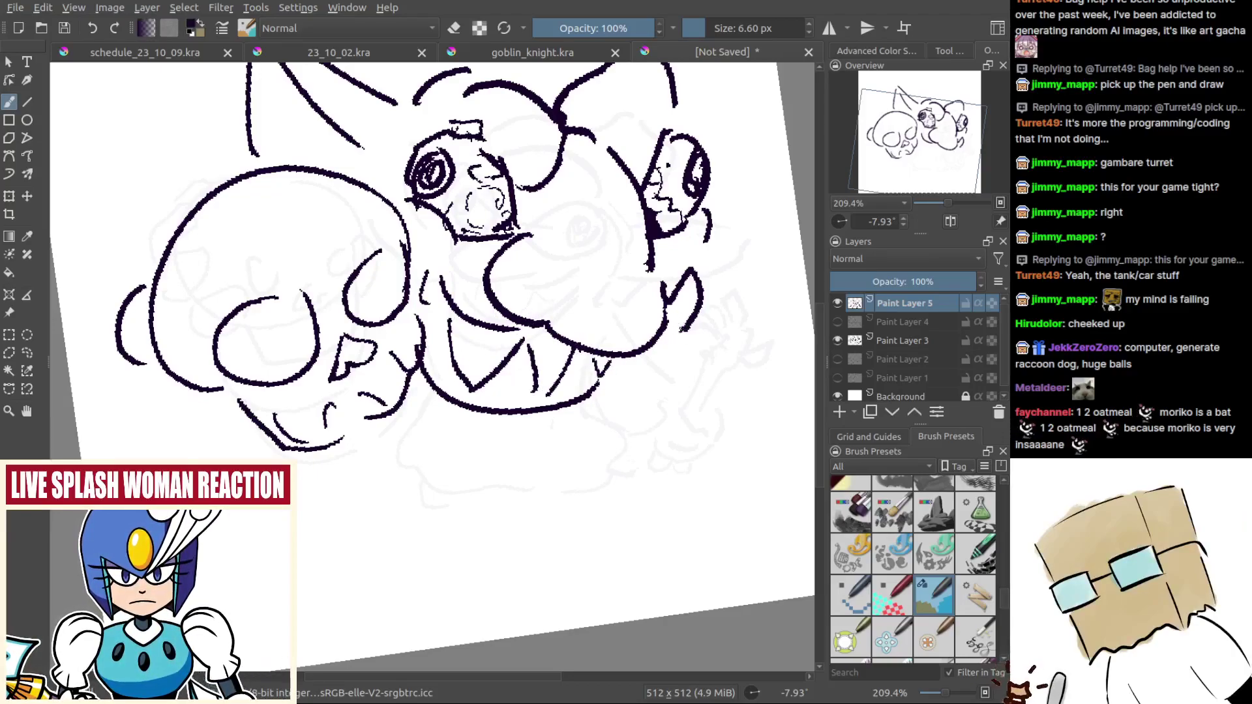
Step: Erase the hooked cheek curve beside the muzzle and draw a long chin line below the lower jaw
key("e")
left_click_drag(676, 310, 702, 295)
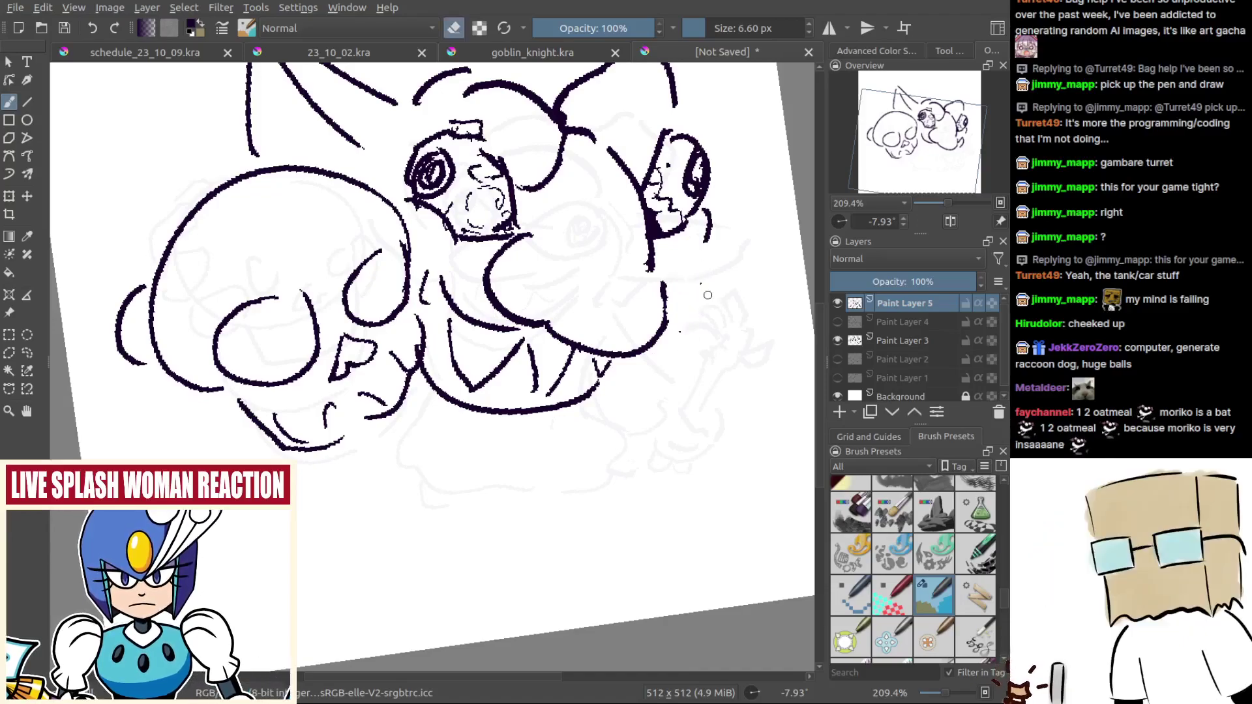
key("e")
mouse_move(430, 424)
left_mouse_down()
mouse_move(581, 459)
mouse_move(642, 419)
left_mouse_up()
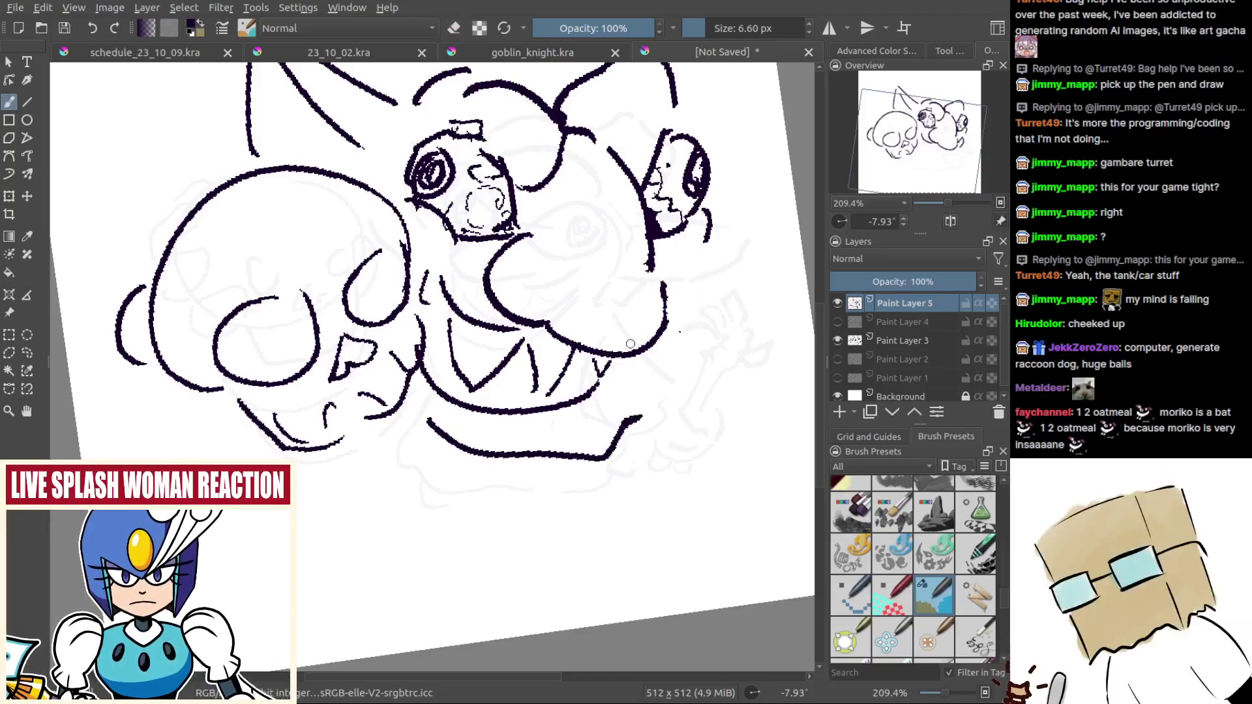
Step: Undo the chin line, teeth, lower jaw and cheek changes, back to before the short arc over the ringed eye
scroll(565, 504, "down", 5)
scroll(565, 504, "up", 3)
key("ctrl+z")
key("ctrl+z")
key("ctrl+z")
key("ctrl+z")
key("ctrl+z")
key("ctrl+z")
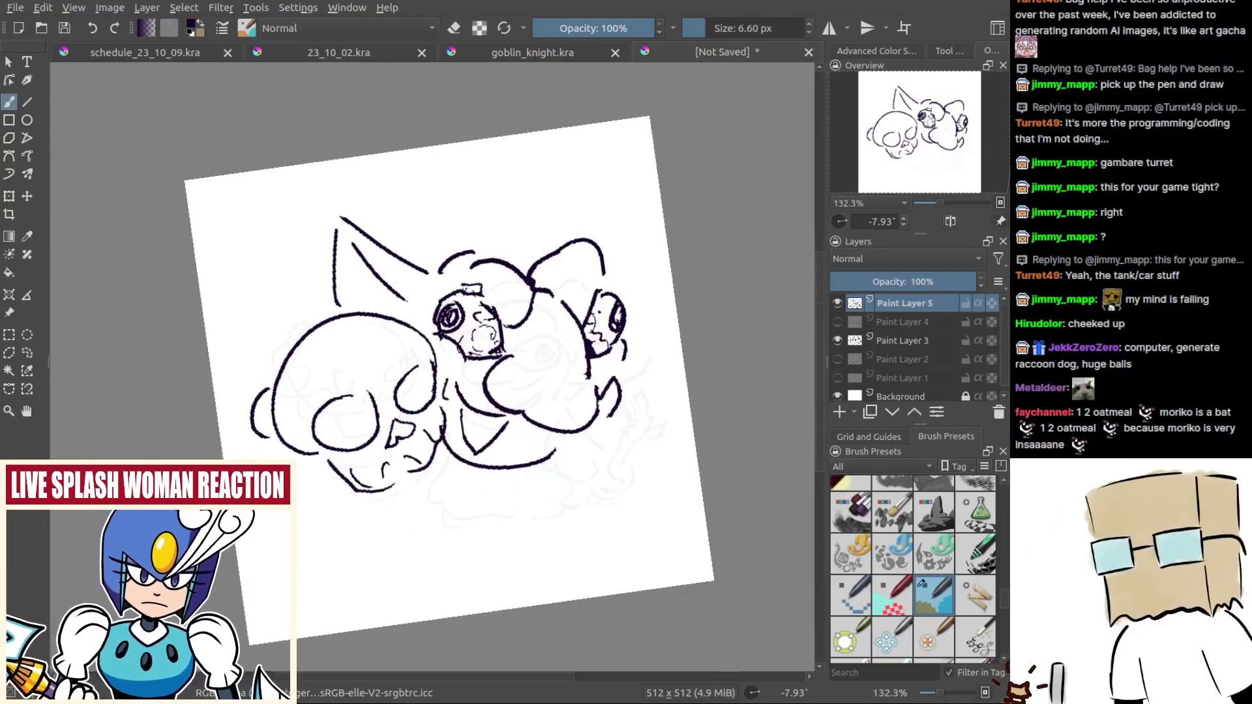
key("ctrl+z")
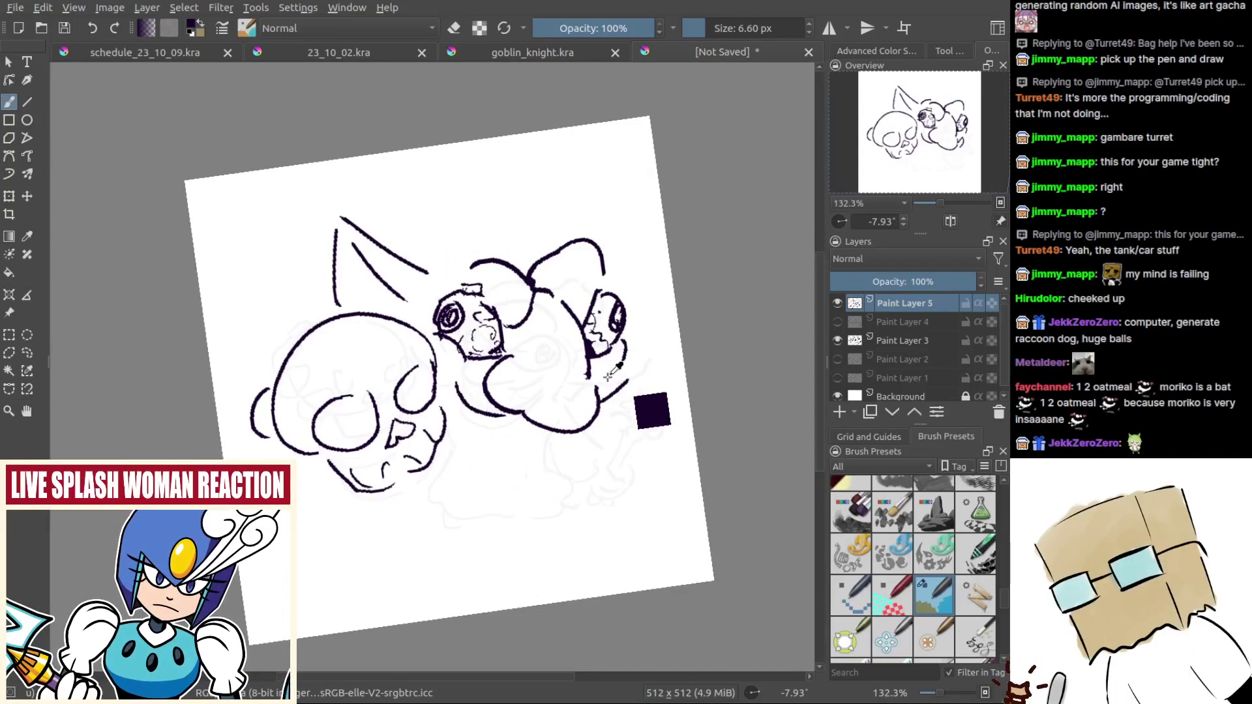
Step: Restore the short arc over the ringed eye and erase the diagonal line beside the muzzle down to a short curve
key("ctrl+shift+z")
key("ctrl+shift+z")
key("e")
left_click_drag(621, 381, 603, 399)
key("e")
scroll(543, 431, "up", 1)
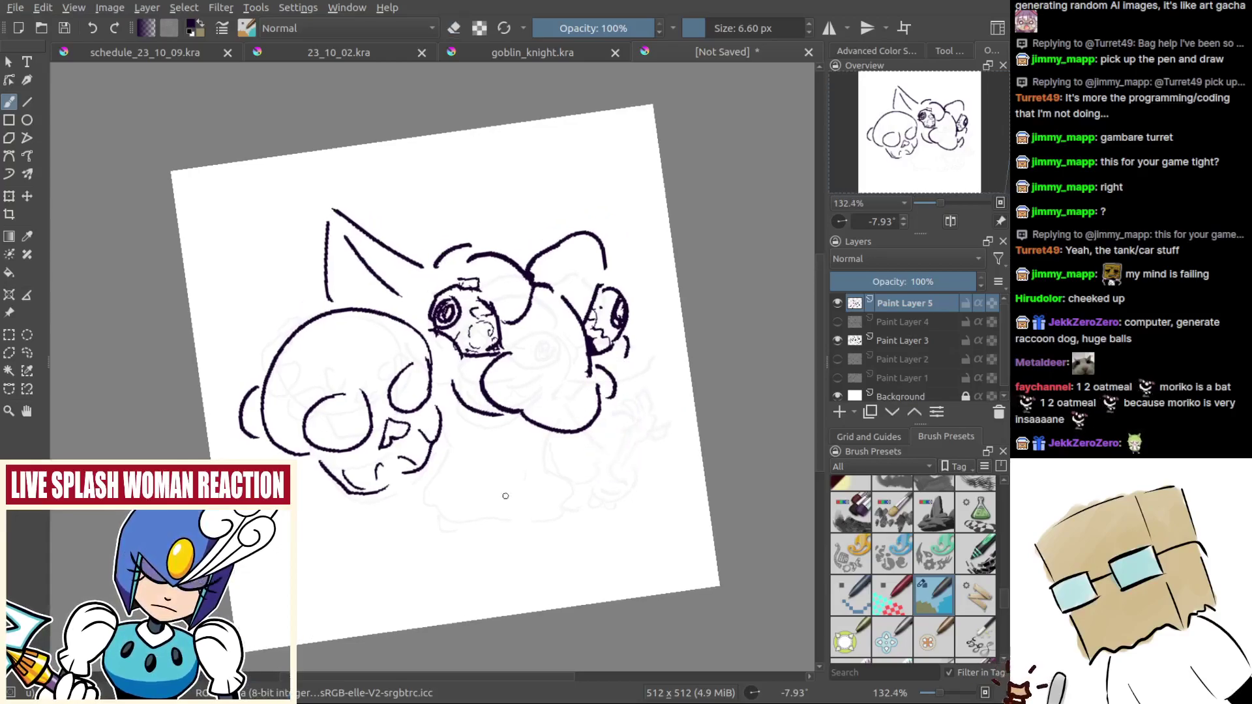
Step: Draw the lower jaw with large pointed teeth beneath the muzzle and a long chin line below it
left_click_drag(458, 435, 567, 446)
key("ctrl+z")
key("ctrl+z")
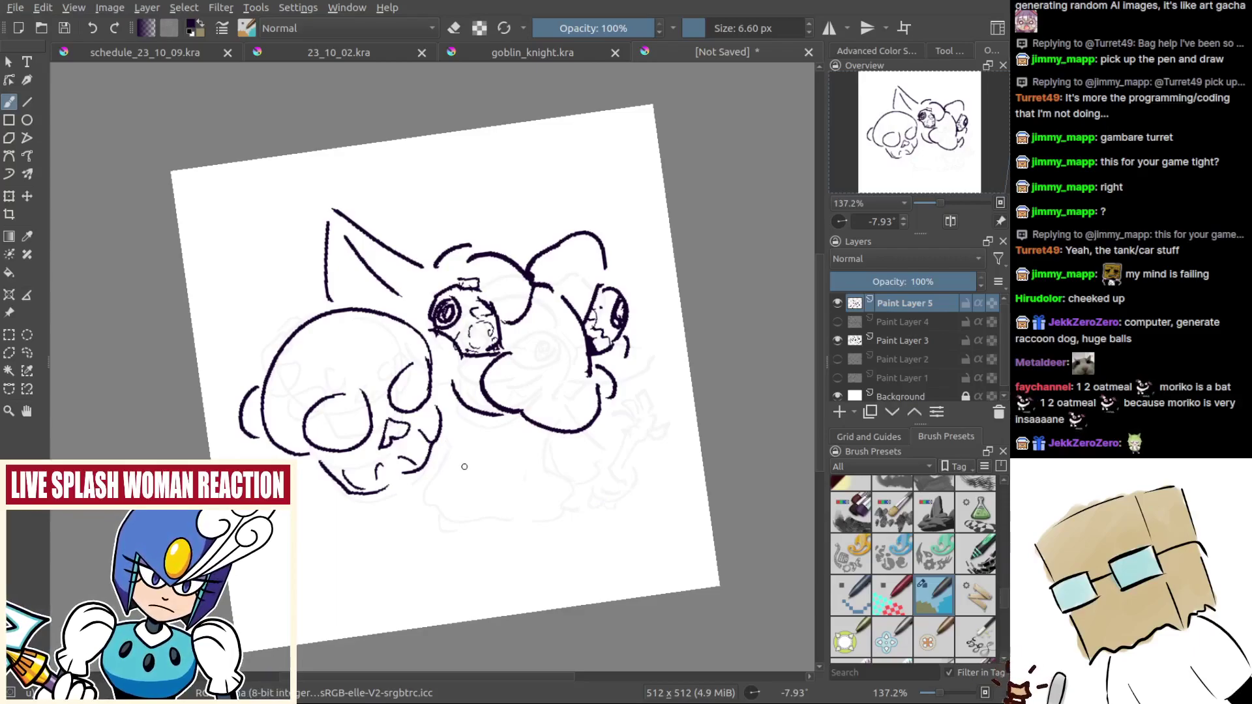
mouse_move(449, 453)
left_mouse_down()
mouse_move(577, 445)
mouse_move(514, 467)
mouse_move(556, 455)
mouse_move(457, 462)
mouse_move(576, 448)
mouse_move(558, 454)
left_mouse_up()
key("ctrl+z")
key("ctrl+z")
key("ctrl+z")
key("ctrl+z")
mouse_move(446, 379)
left_mouse_down()
mouse_move(494, 421)
mouse_move(459, 410)
mouse_move(467, 449)
left_mouse_up()
key("ctrl+z")
mouse_move(469, 447)
left_mouse_down()
mouse_move(488, 422)
mouse_move(506, 465)
mouse_move(560, 477)
left_mouse_up()
key("ctrl+z")
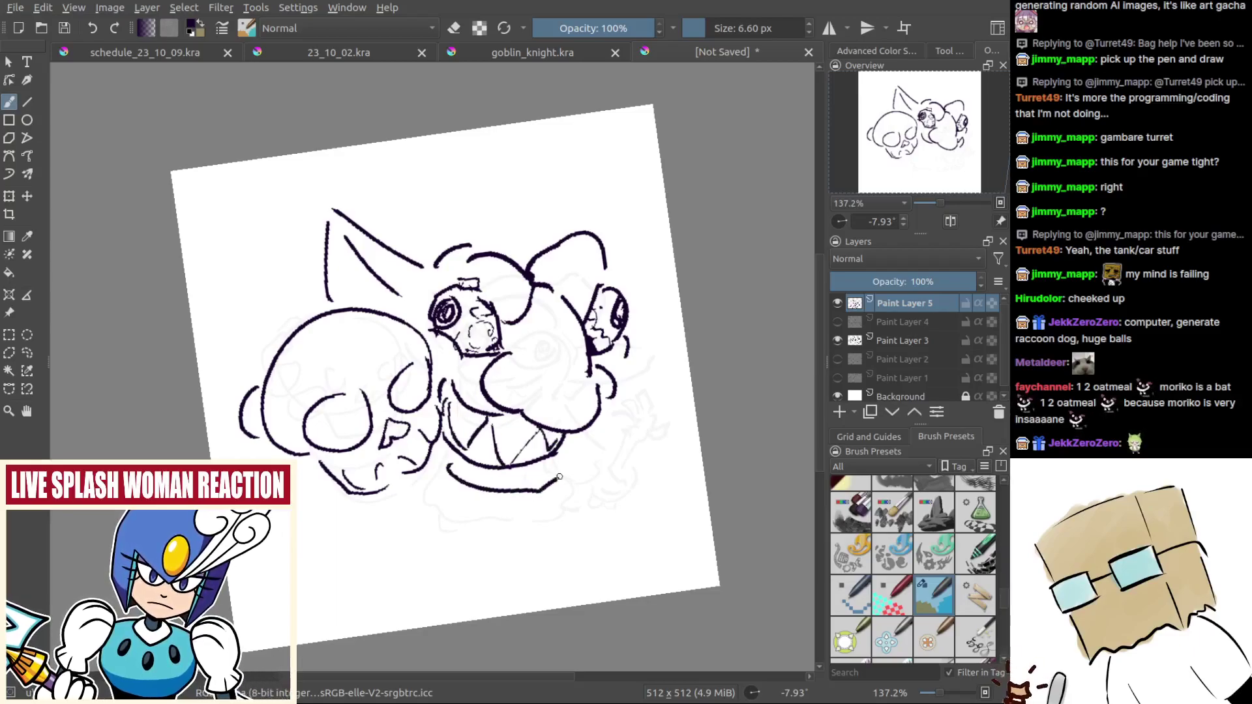
Step: Draw a long crown curve across the top of the head above the brows
mouse_move(401, 230)
left_mouse_down()
mouse_move(457, 205)
mouse_move(523, 242)
mouse_move(487, 227)
mouse_move(600, 224)
left_mouse_up()
key("ctrl+z")
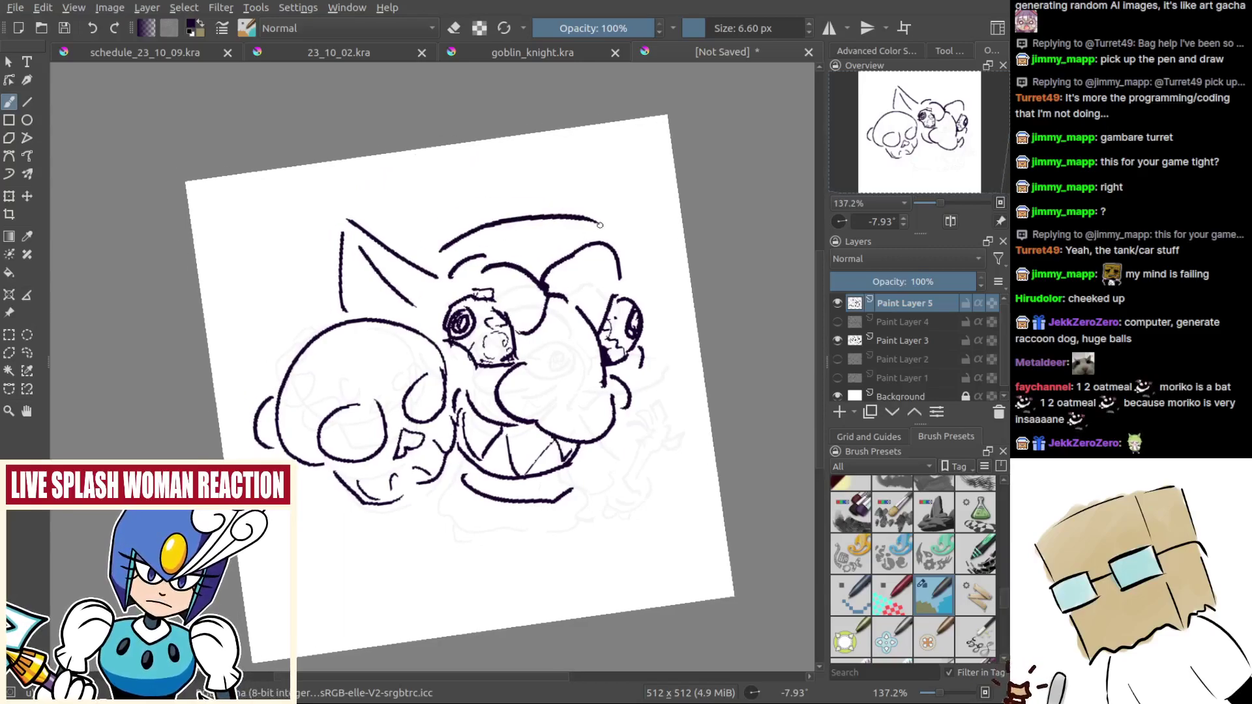
key("ctrl+z")
left_click_drag(416, 249, 555, 233)
key("ctrl+z")
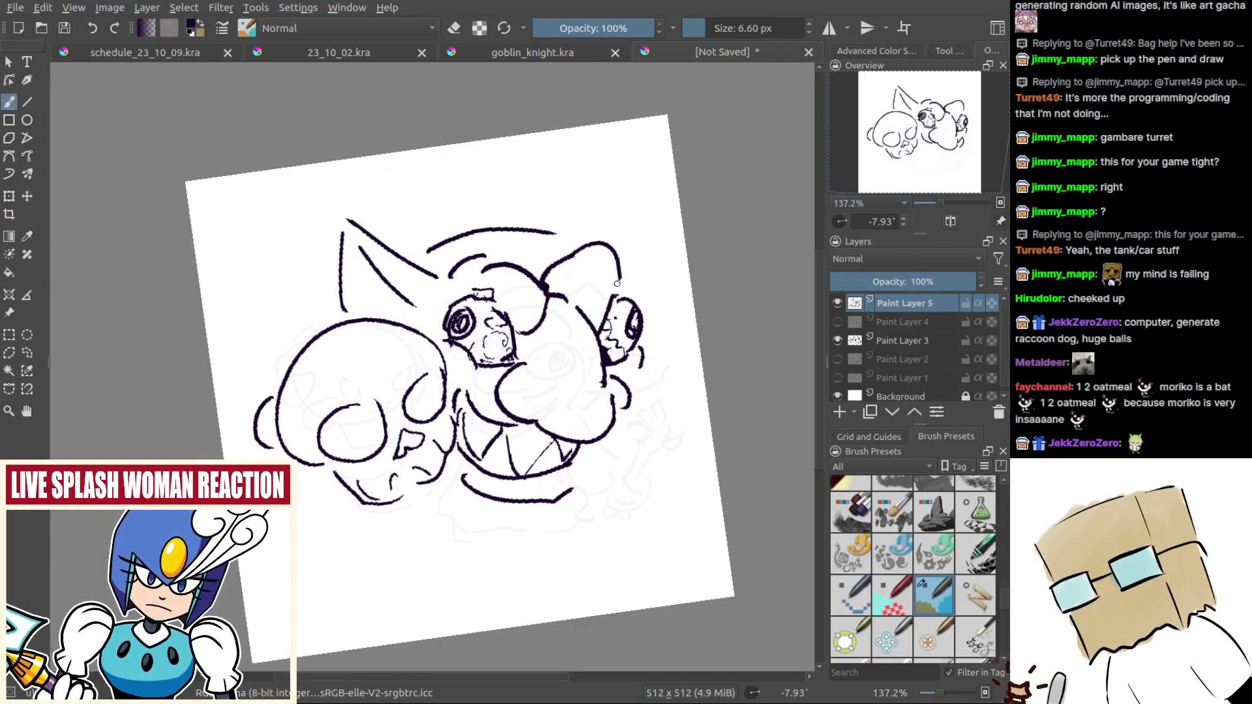
Step: Draw the outline of the far ear beside the second eye with a top edge and a curved outer edge
mouse_move(625, 254)
left_mouse_down()
mouse_move(668, 244)
mouse_move(668, 313)
left_mouse_up()
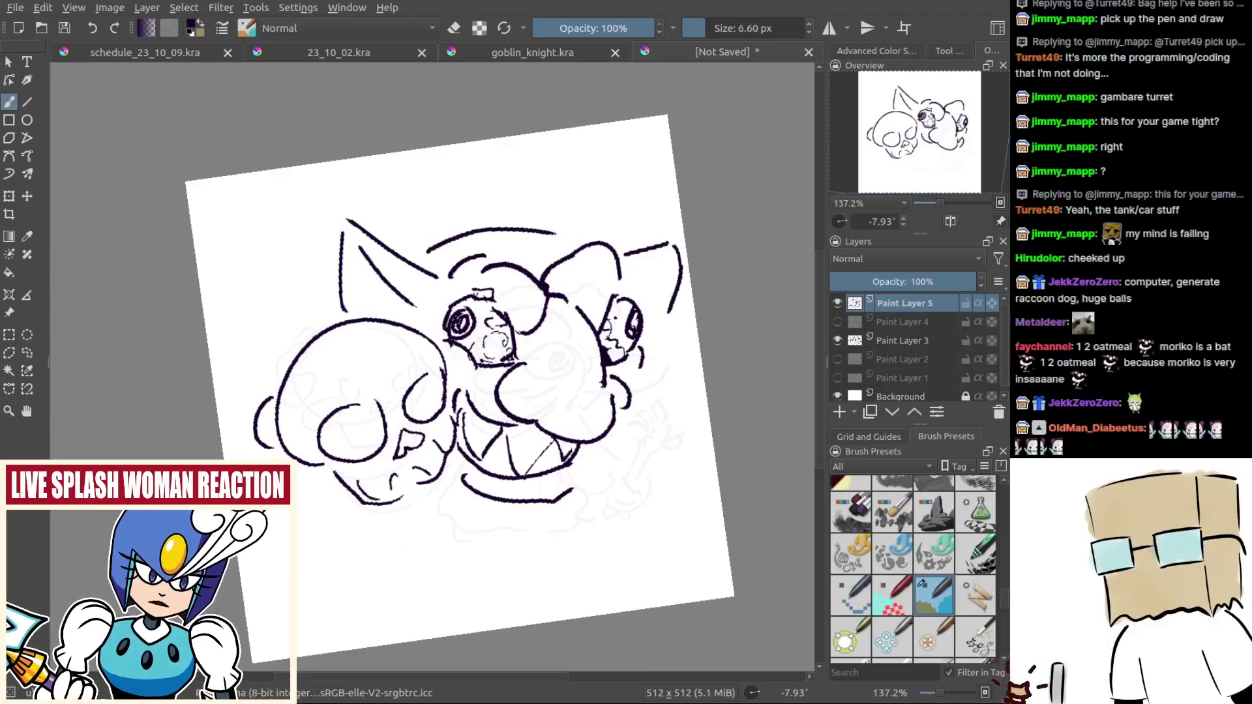
key("ctrl+z")
left_click_drag(673, 248, 663, 343)
Step: Draw the fingers of a hand gripping the outer side of the skull
mouse_move(566, 419)
left_mouse_down()
mouse_move(593, 341)
mouse_move(631, 428)
left_mouse_up()
left_click_drag(401, 405, 437, 442)
key("ctrl+z")
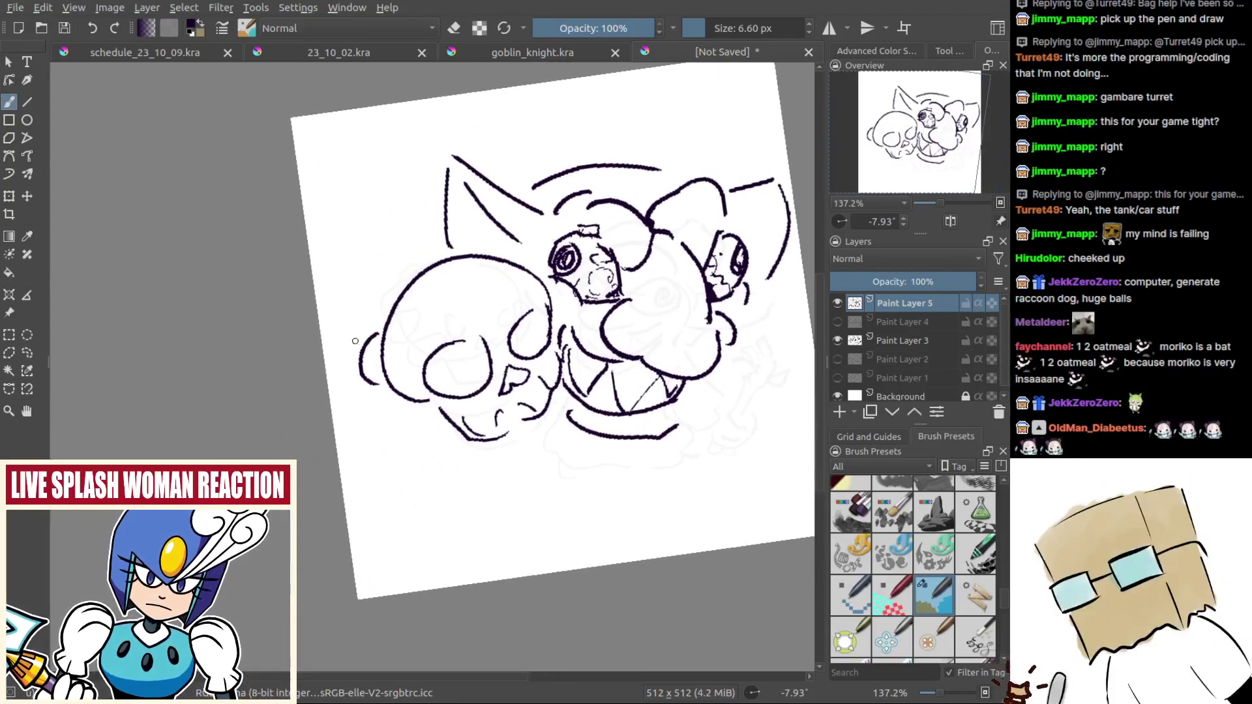
key("ctrl+z")
mouse_move(406, 358)
left_mouse_down()
mouse_move(393, 423)
mouse_move(411, 400)
left_mouse_up()
left_click_drag(418, 401, 423, 425)
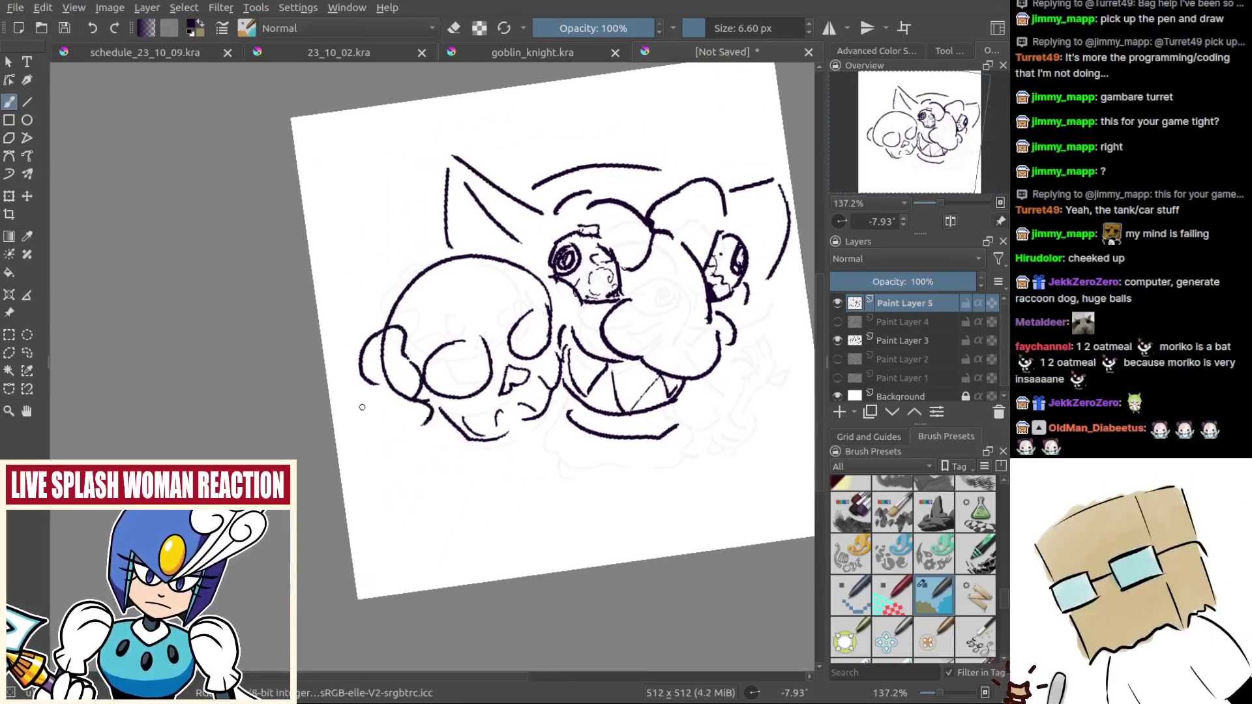
left_click_drag(365, 395, 419, 431)
left_click_drag(472, 486, 436, 476)
Step: Draw a short cheek line beside the toothy jaw and try a raised-hand outline next to the chin
left_click_drag(482, 404, 483, 390)
left_click_drag(587, 384, 498, 372)
scroll(598, 411, "up", 1)
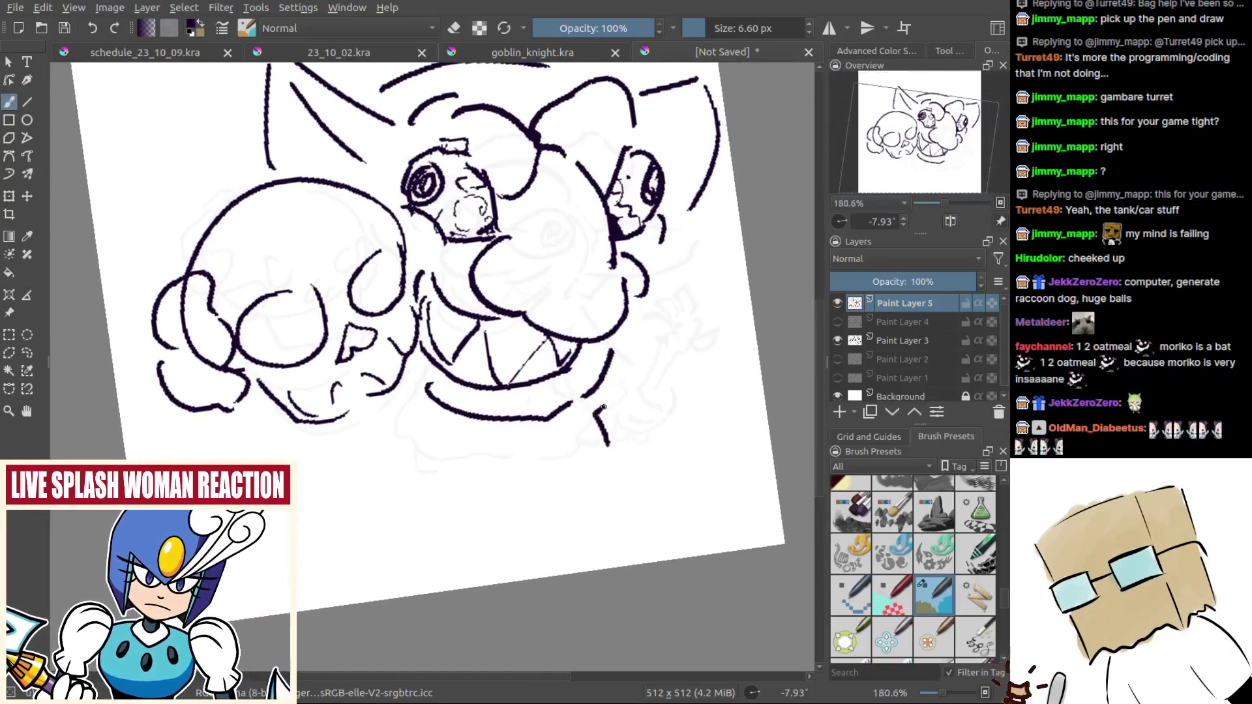
mouse_move(603, 447)
left_mouse_down()
mouse_move(612, 355)
mouse_move(726, 397)
mouse_move(720, 423)
left_mouse_up()
key("ctrl+z")
key("ctrl+z")
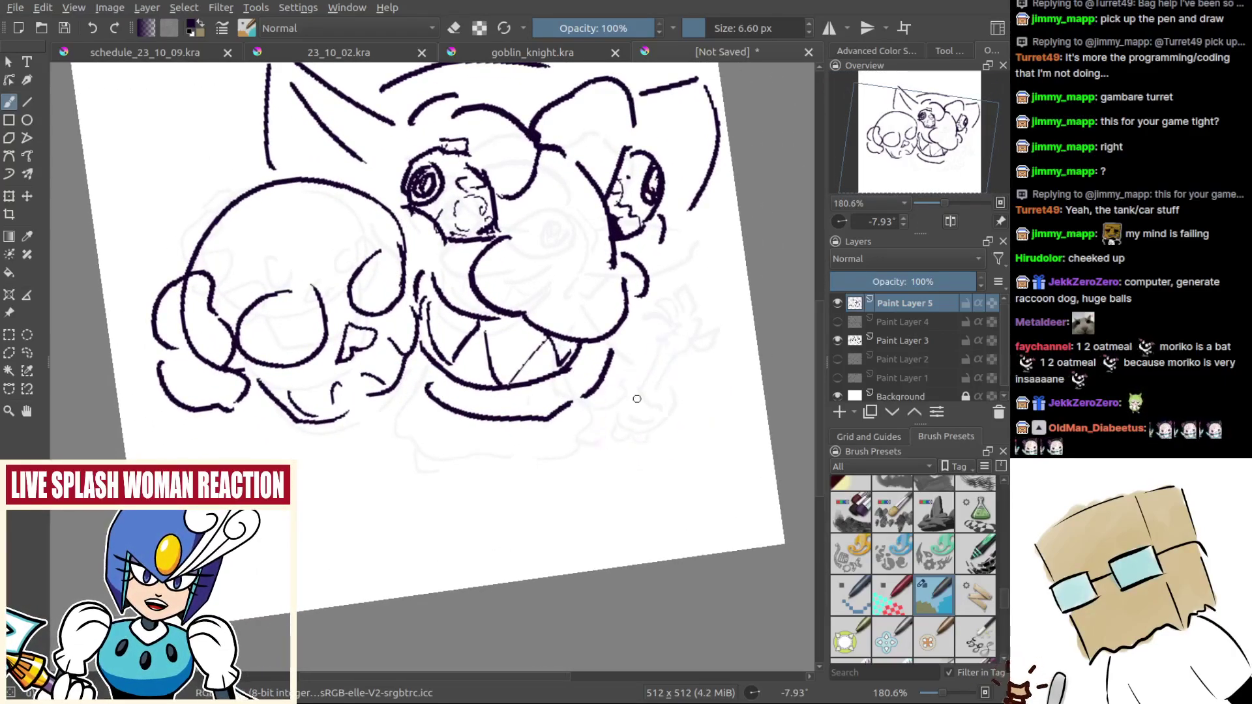
mouse_move(593, 399)
left_mouse_down()
mouse_move(609, 450)
mouse_move(695, 354)
mouse_move(695, 456)
left_mouse_up()
key("ctrl+z")
key("ctrl+z")
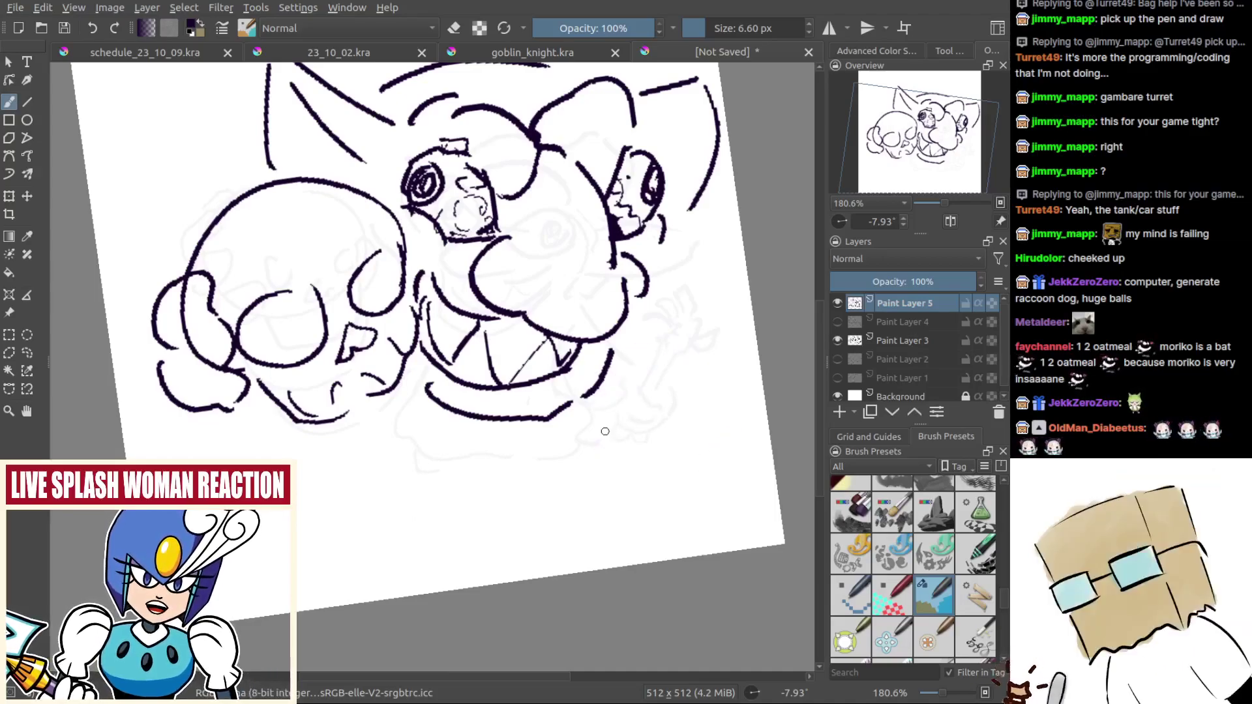
Step: Draw the jagged finger outline of a raised hand beside the chin, away from the skull
mouse_move(594, 448)
left_mouse_down()
mouse_move(595, 382)
mouse_move(710, 376)
mouse_move(712, 440)
left_mouse_up()
mouse_move(723, 416)
left_mouse_down()
mouse_move(737, 411)
mouse_move(736, 453)
left_mouse_up()
left_click_drag(644, 459, 671, 451)
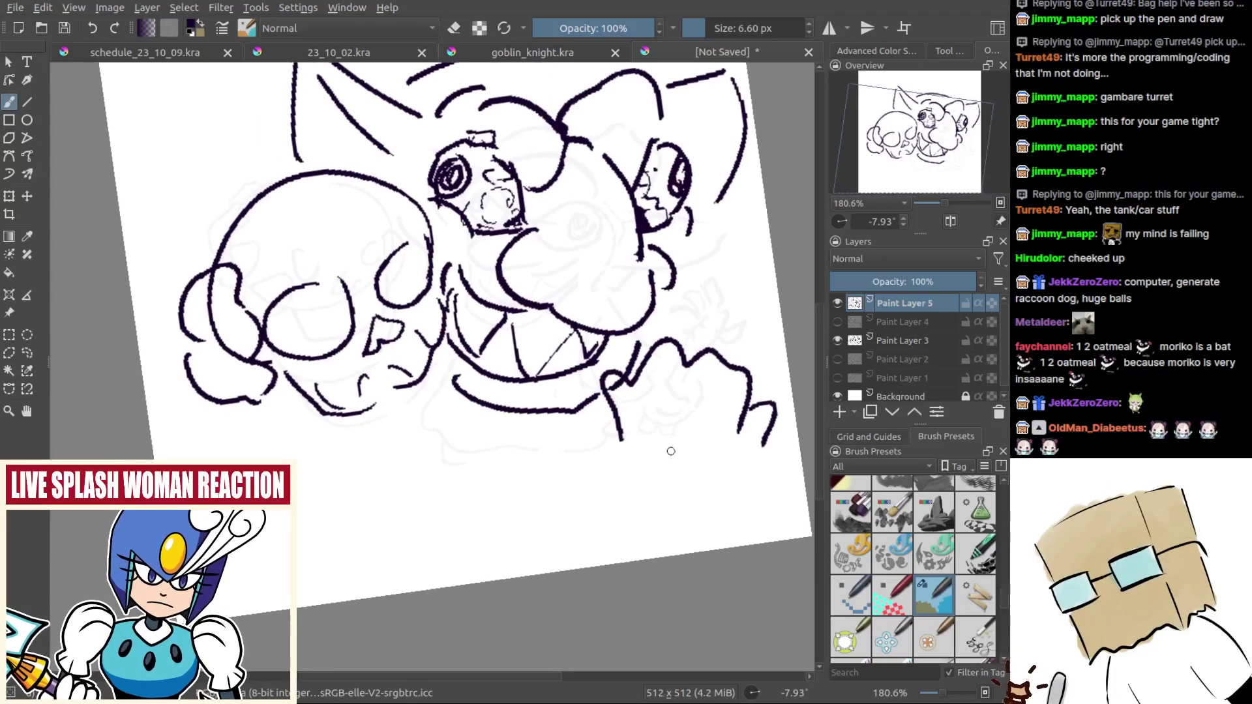
left_click_drag(562, 409, 599, 460)
mouse_move(543, 408)
left_mouse_down()
mouse_move(542, 431)
mouse_move(542, 391)
mouse_move(565, 412)
left_mouse_up()
key("ctrl+z")
left_click_drag(553, 364, 568, 422)
scroll(478, 322, "down", 3)
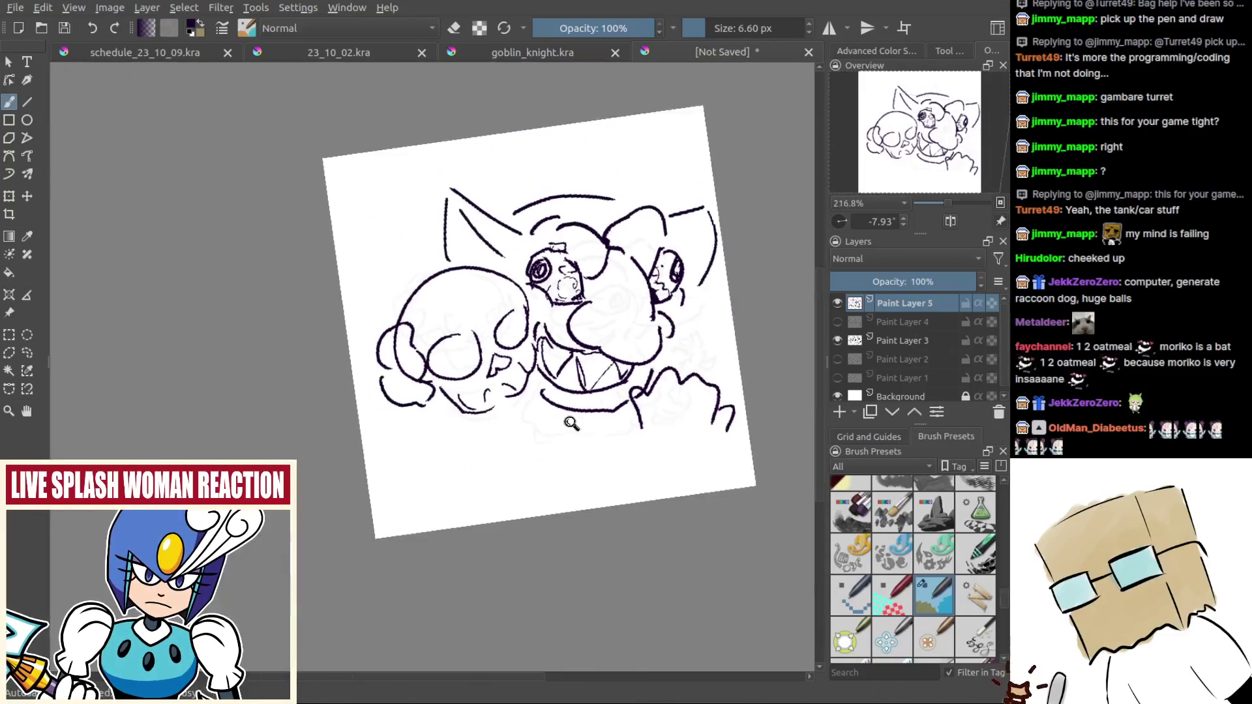
Step: Erase the crown curve and the upright pointed ear above the skull
key("e")
mouse_move(610, 182)
left_mouse_down()
mouse_move(545, 180)
mouse_move(463, 205)
left_mouse_up()
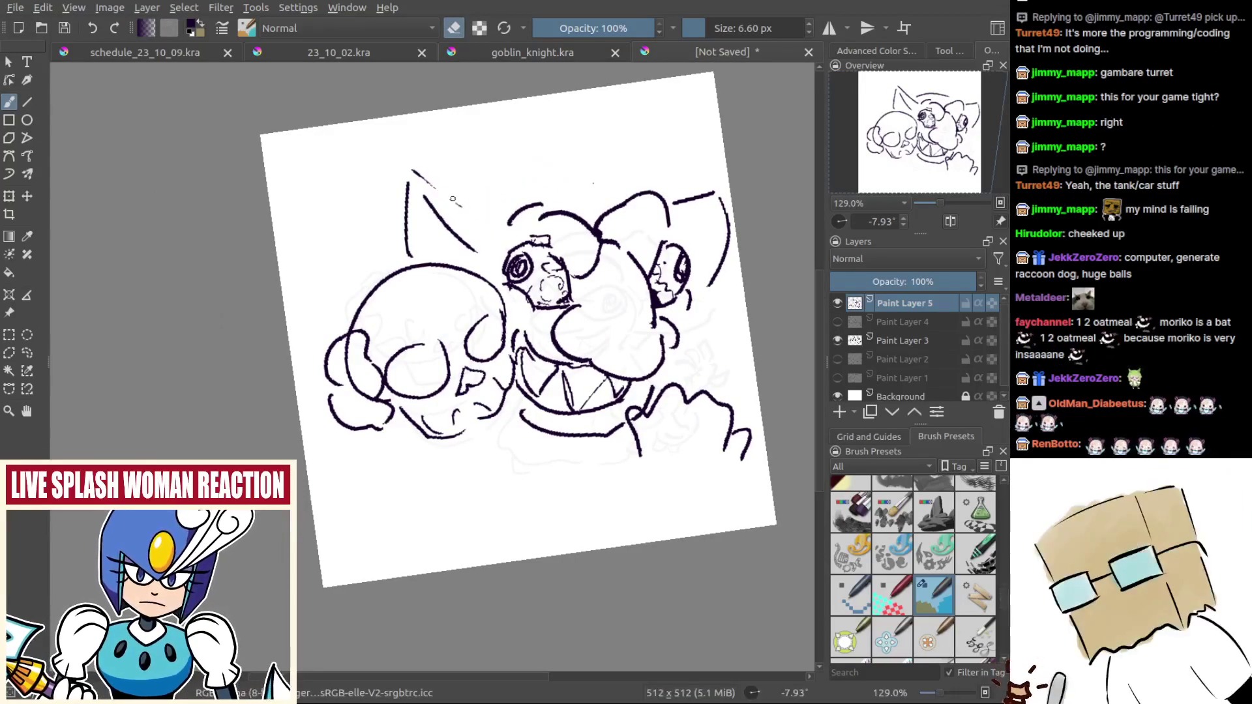
left_click_drag(412, 171, 444, 211)
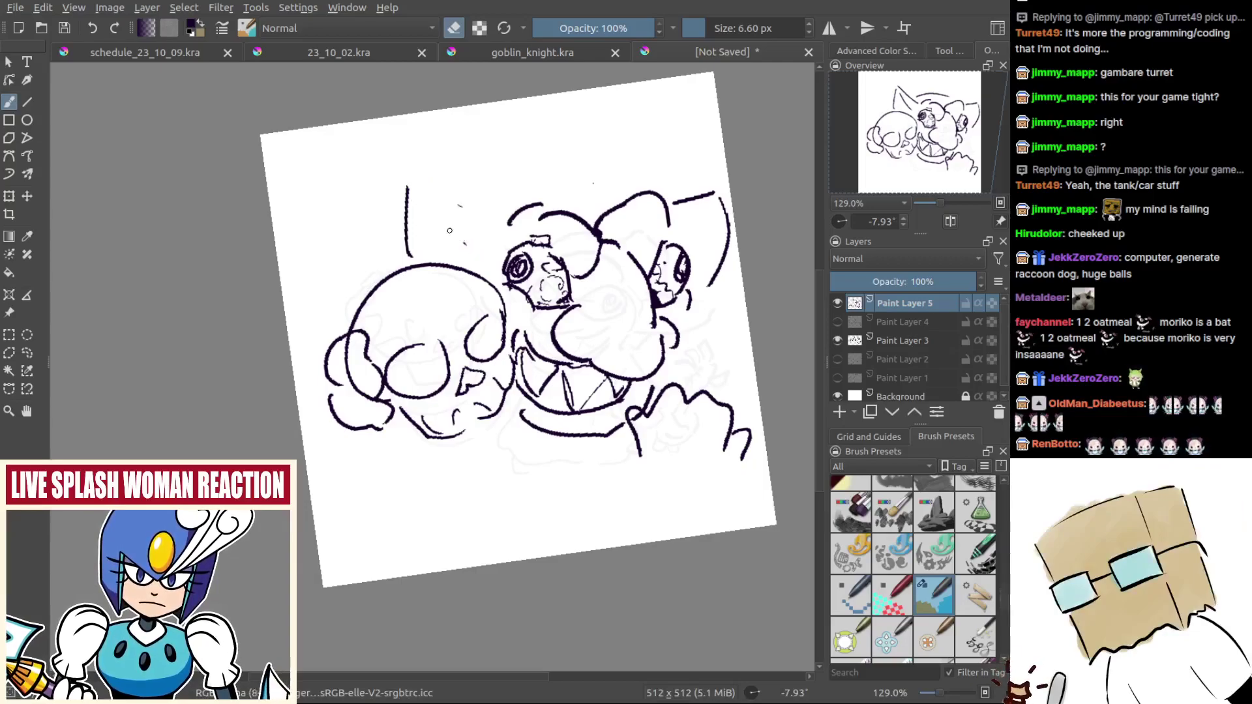
left_click_drag(406, 183, 409, 237)
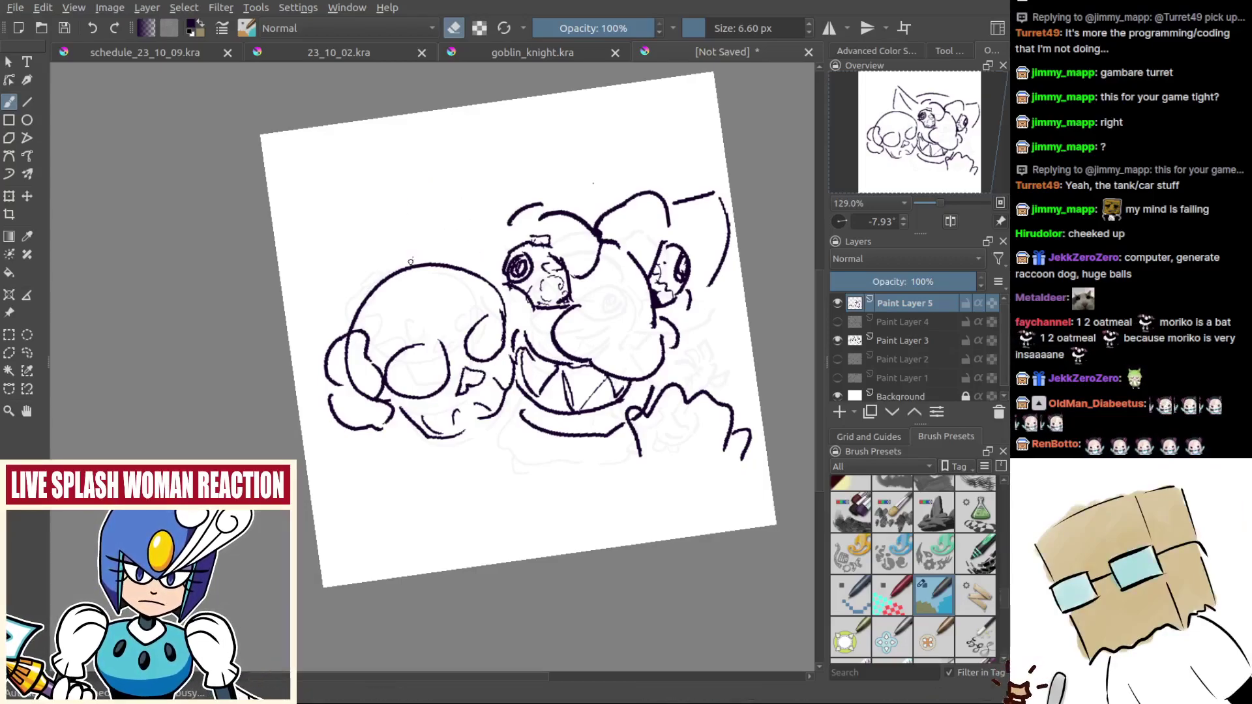
Step: Redraw the pointed ear above the skull as a long, low, swept-back shape with an inner line
key("e")
mouse_move(375, 196)
left_mouse_down()
mouse_move(482, 215)
mouse_move(336, 212)
mouse_move(345, 248)
left_mouse_up()
key("ctrl+z")
key("ctrl+z")
left_click_drag(483, 234, 366, 210)
left_click_drag(366, 217, 393, 263)
left_click_drag(419, 250, 470, 262)
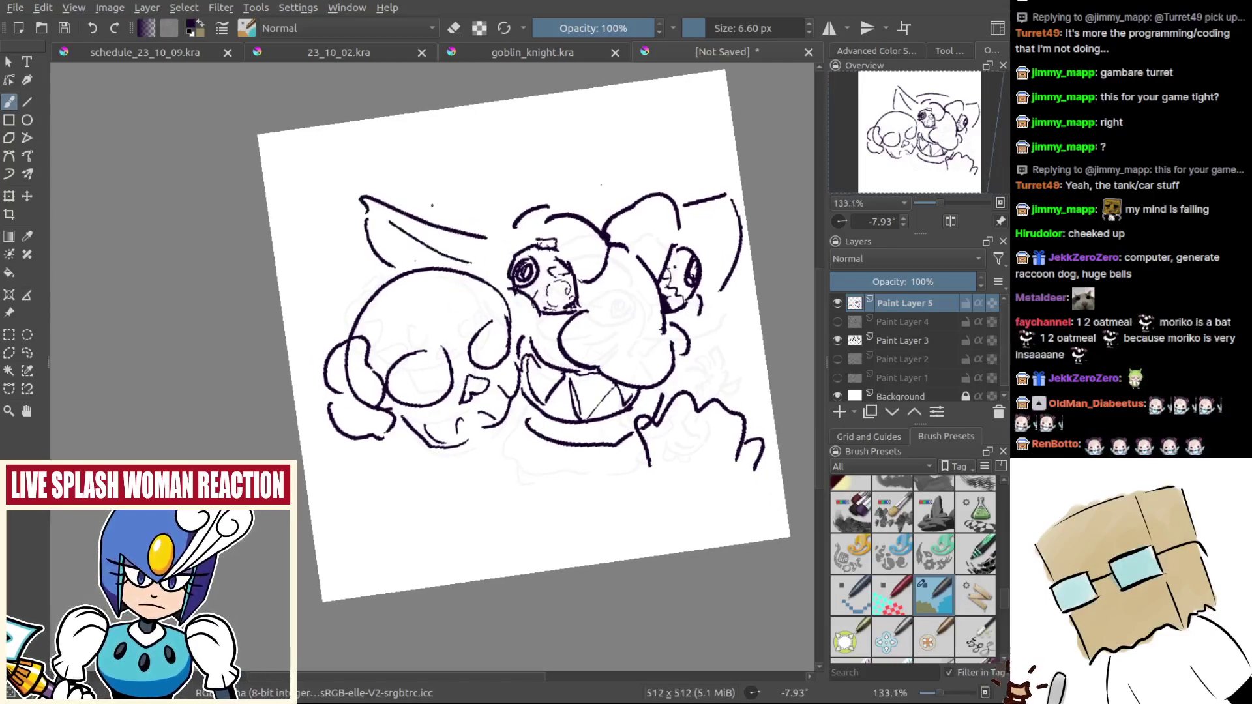
Step: Try several large domed curves over the head between the two ears
left_click_drag(431, 207, 545, 149)
key("ctrl+z")
left_click_drag(459, 218, 623, 161)
key("ctrl+z")
left_click_drag(457, 206, 555, 135)
key("ctrl+z")
mouse_move(451, 208)
left_mouse_down()
mouse_move(548, 124)
mouse_move(665, 169)
left_mouse_up()
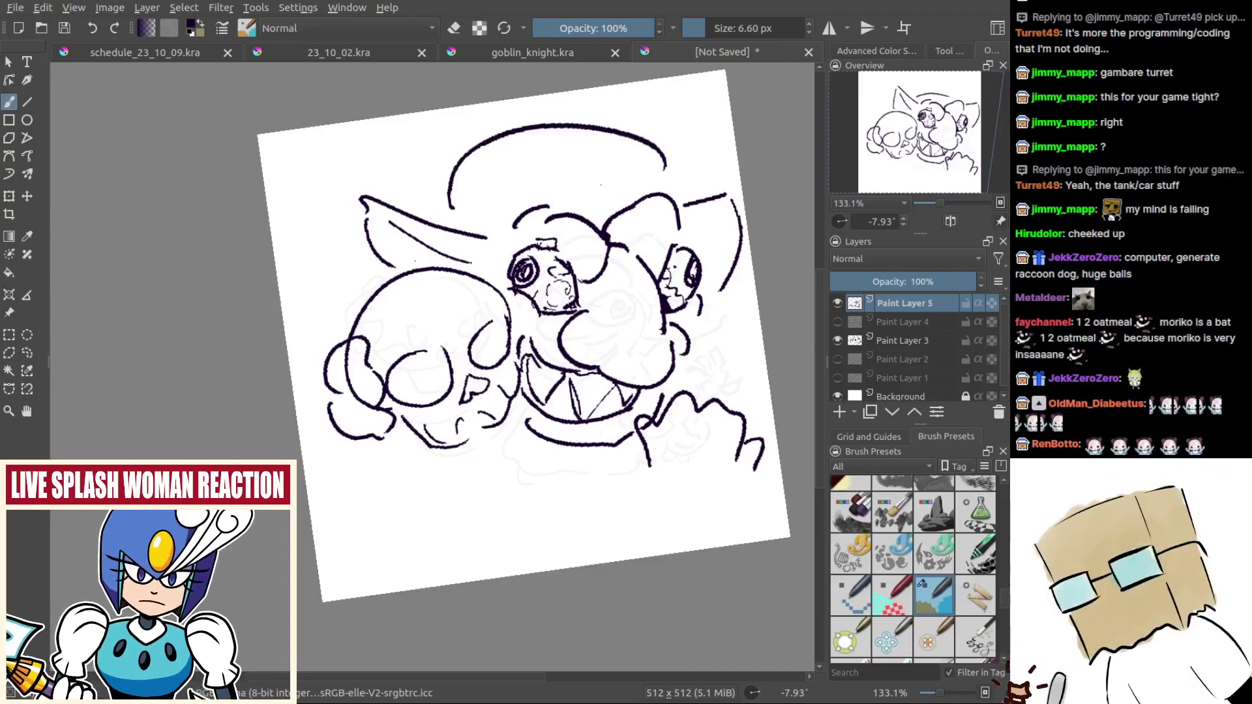
key("ctrl+z")
left_click_drag(459, 219, 656, 172)
mouse_move(560, 236)
left_mouse_down()
mouse_move(509, 237)
mouse_move(538, 171)
left_mouse_up()
key("ctrl+z")
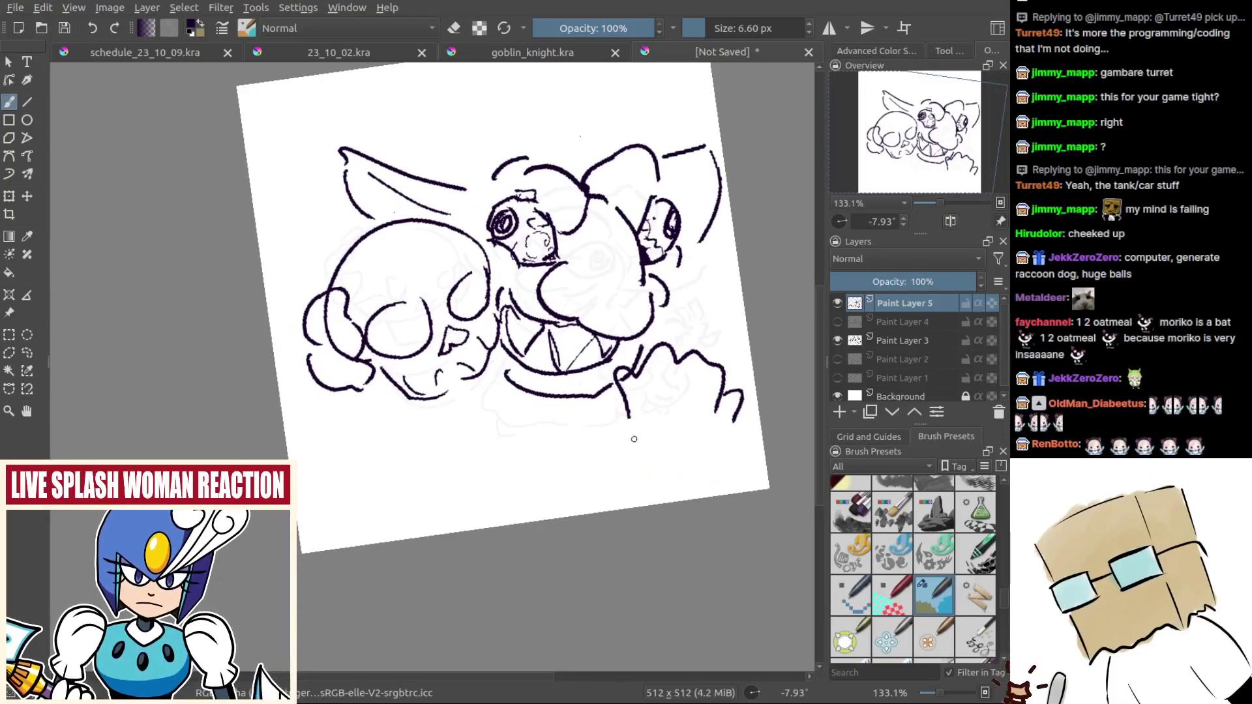
Step: Try forearm lines running down from the raised hand to the canvas edge
left_click_drag(618, 430, 622, 507)
key("ctrl+z")
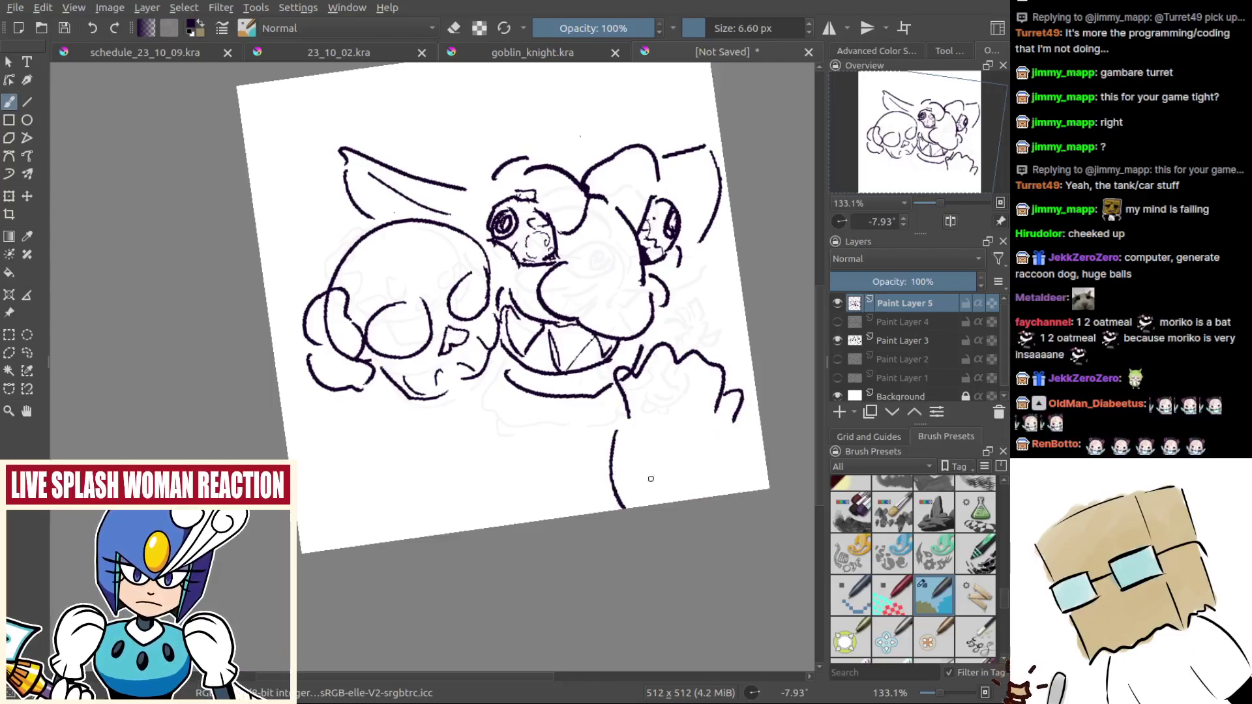
key("ctrl+z")
left_click_drag(632, 444, 640, 507)
key("ctrl+z")
left_click_drag(729, 470, 719, 496)
key("ctrl+z")
left_click_drag(742, 460, 737, 494)
scroll(542, 452, "up", 3)
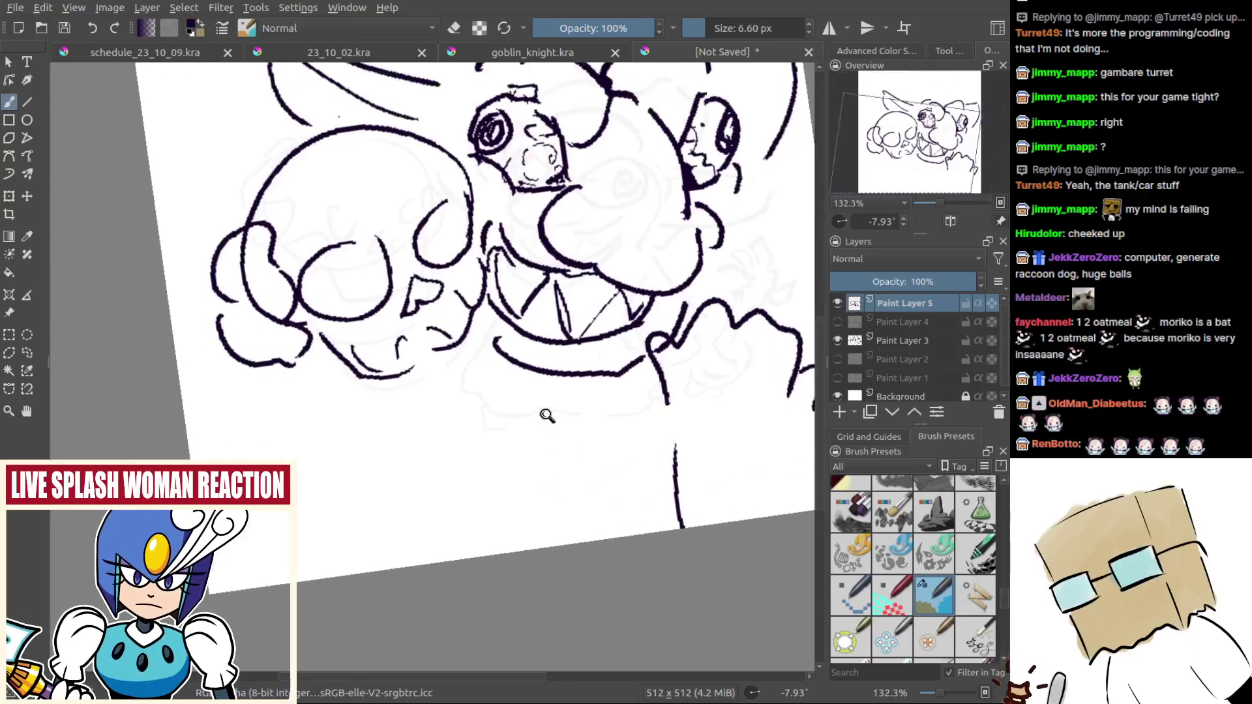
Step: Try a body curve below the chin and undo it together with the forearm lines
mouse_move(429, 369)
left_mouse_down()
mouse_move(508, 472)
mouse_move(636, 474)
mouse_move(523, 520)
left_mouse_up()
key("ctrl+z")
key("ctrl+z")
key("ctrl+z")
key("ctrl+z")
key("ctrl+z")
key("ctrl+z")
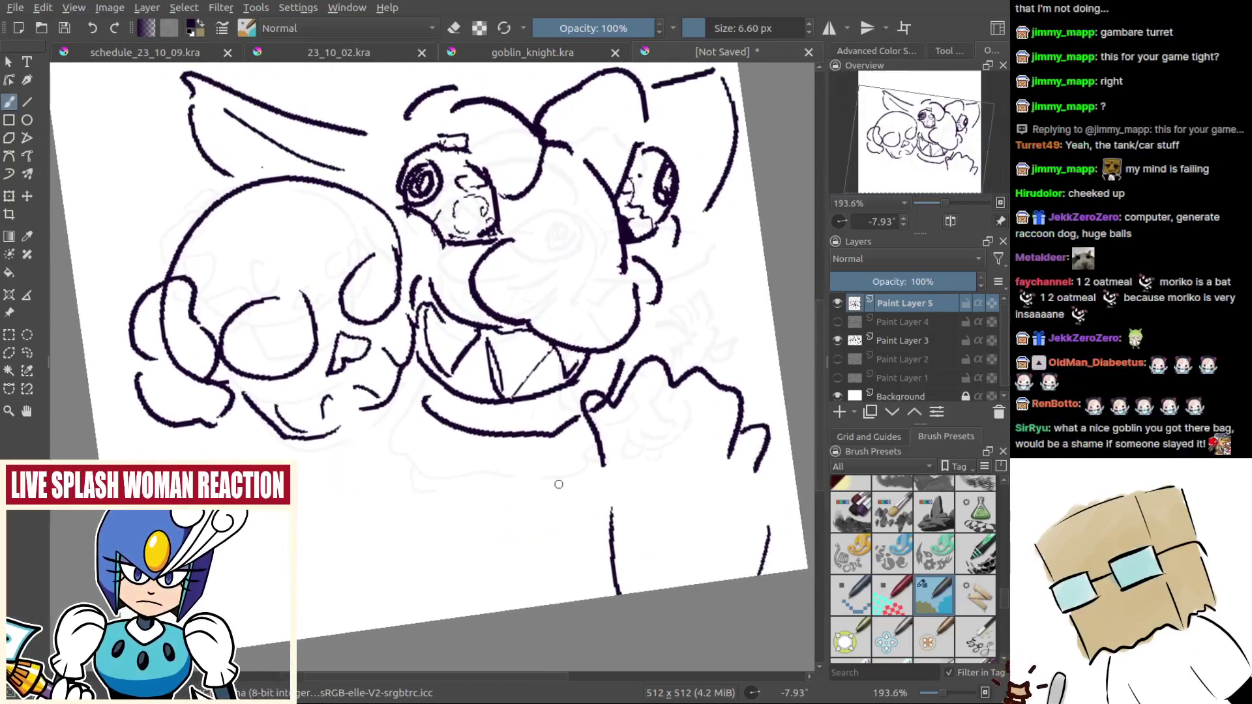
key("ctrl+shift+z")
key("ctrl+shift+z")
key("ctrl+shift+z")
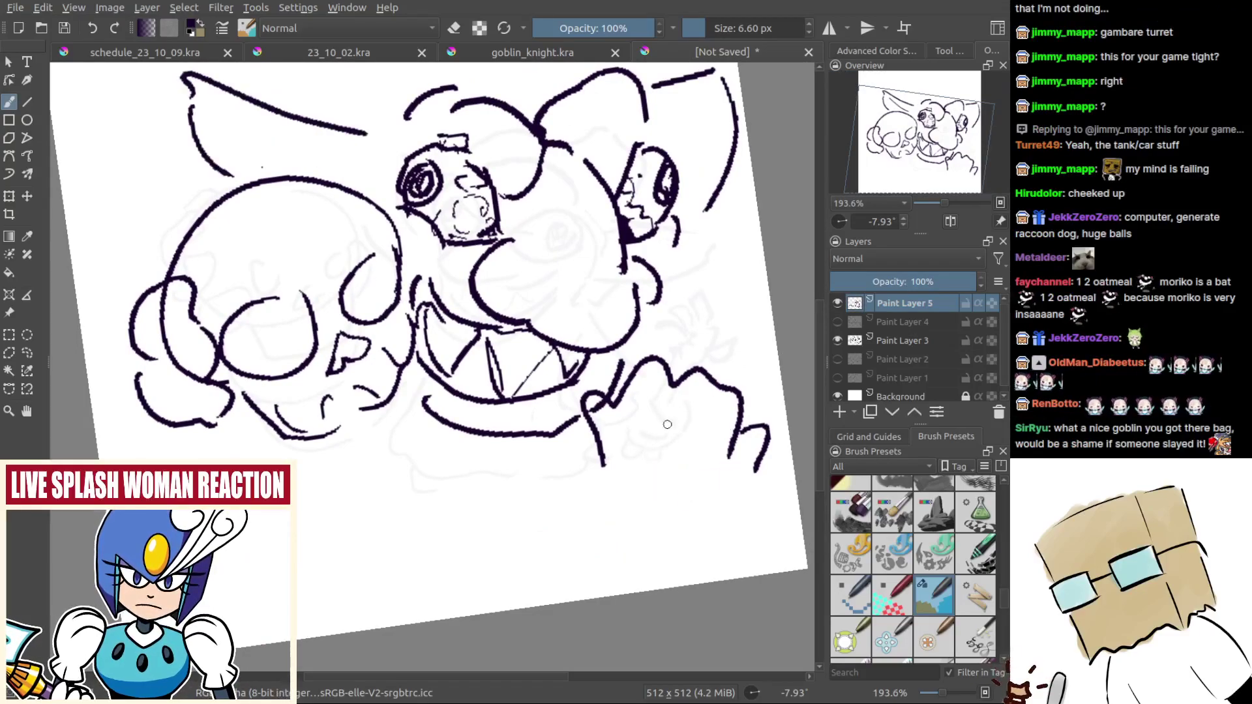
Step: Draw a curved bag line under the far eye, joining it to the cheek
mouse_move(574, 457)
left_mouse_down()
mouse_move(543, 478)
mouse_move(551, 515)
left_mouse_up()
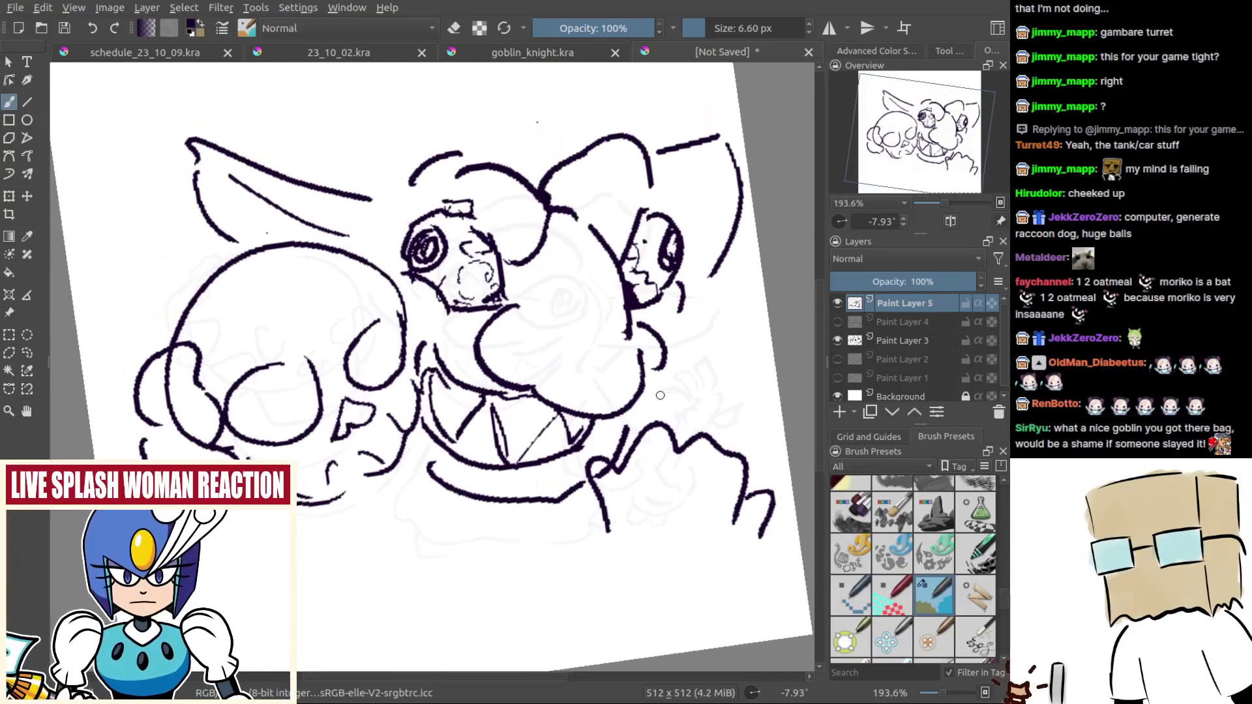
mouse_move(650, 390)
left_mouse_down()
mouse_move(631, 425)
mouse_move(618, 418)
left_mouse_up()
scroll(569, 476, "down", 2)
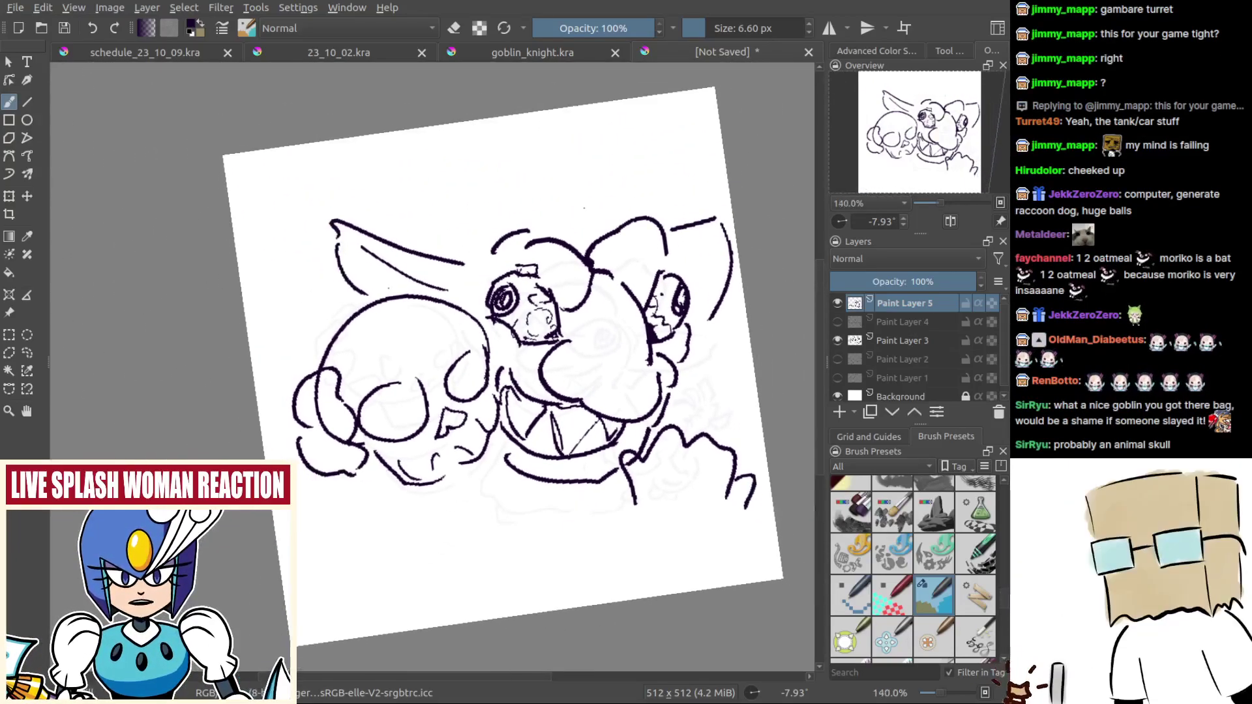
Step: Mirror the canvas view and try an animal-skull headpiece in profile above the brows
scroll(535, 482, "up", 1)
key("m")
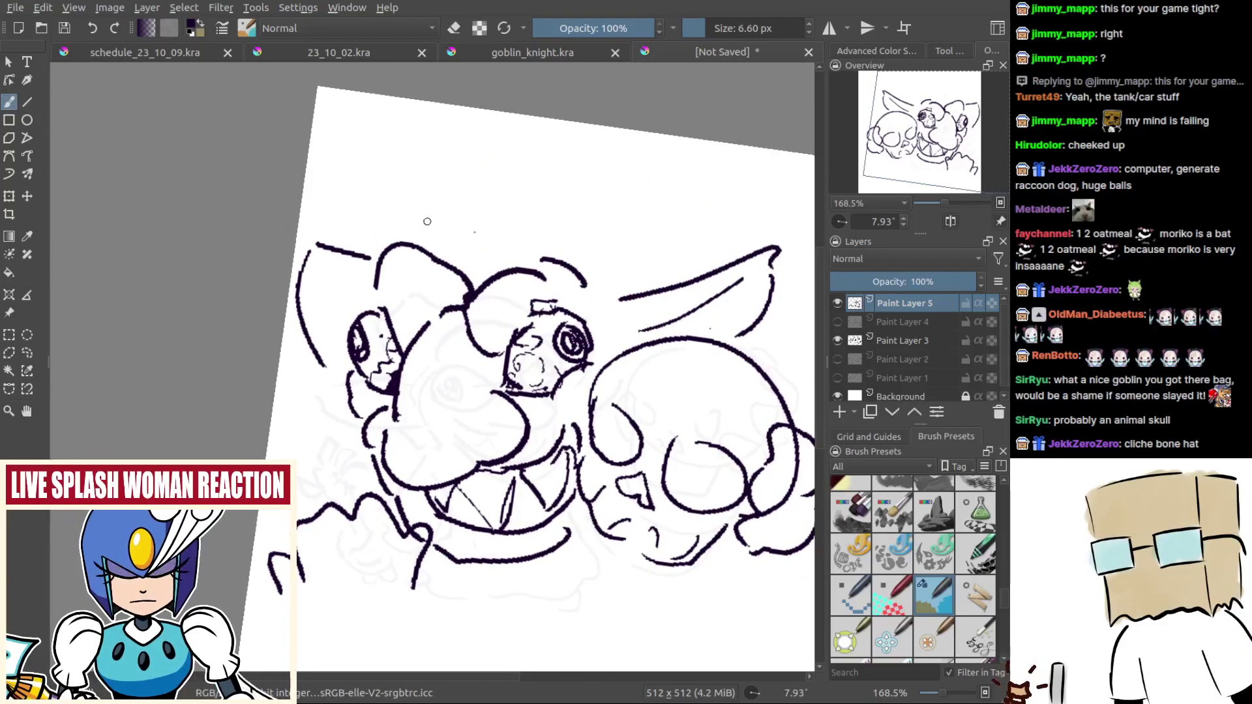
key("ctrl+z")
mouse_move(419, 214)
left_mouse_down()
mouse_move(534, 213)
mouse_move(393, 203)
mouse_move(419, 244)
mouse_move(493, 243)
mouse_move(492, 223)
mouse_move(567, 229)
left_mouse_up()
key("ctrl+z")
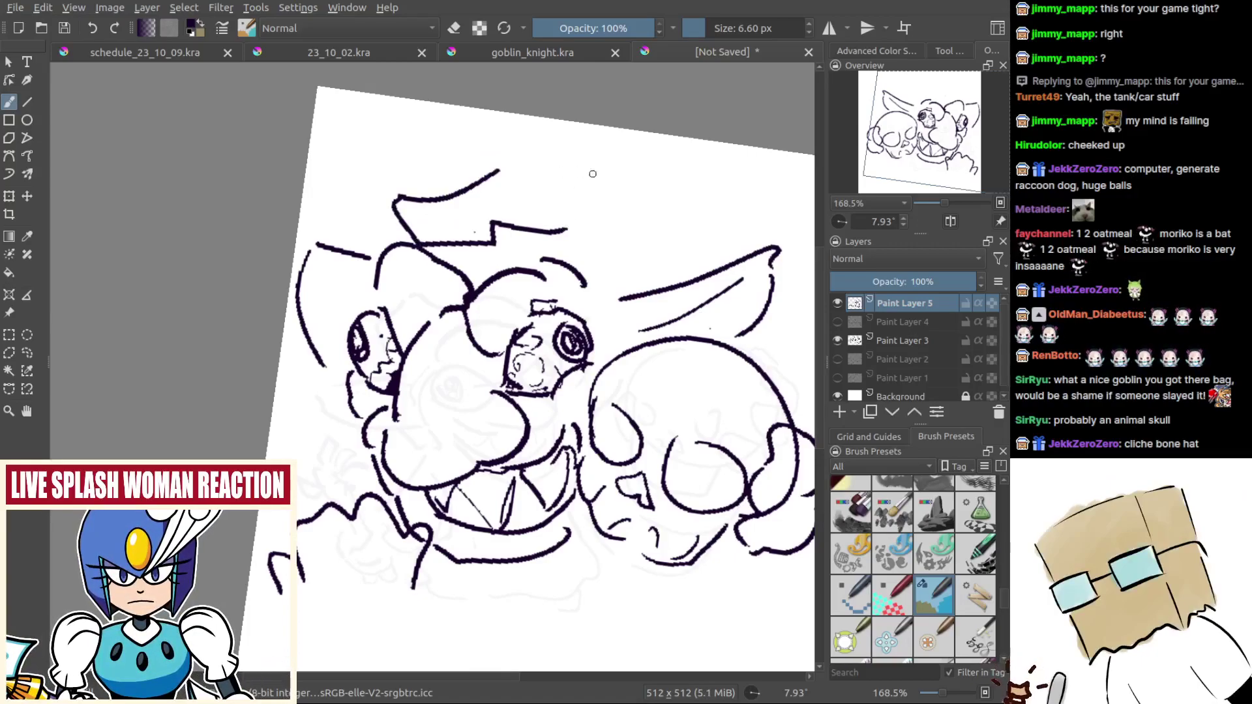
mouse_move(592, 174)
left_mouse_down()
mouse_move(490, 164)
mouse_move(644, 183)
mouse_move(562, 147)
mouse_move(625, 164)
mouse_move(611, 230)
mouse_move(584, 233)
left_mouse_up()
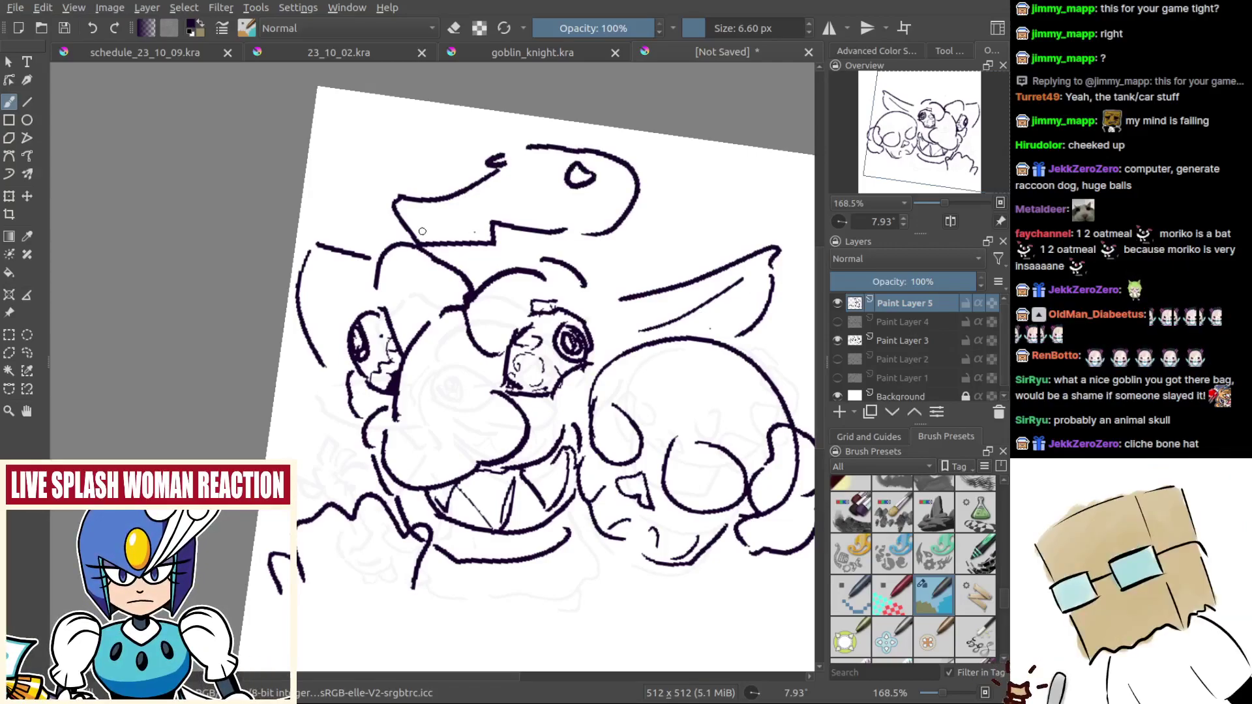
mouse_move(423, 210)
left_mouse_down()
mouse_move(428, 240)
mouse_move(457, 206)
mouse_move(522, 299)
mouse_move(519, 250)
mouse_move(540, 235)
left_mouse_up()
Step: Undo all strokes of the animal-skull headpiece
key("ctrl+z")
key("ctrl+z")
key("ctrl+z")
key("ctrl+z")
key("ctrl+z")
key("ctrl+z")
key("ctrl+z")
key("ctrl+z")
key("ctrl+z")
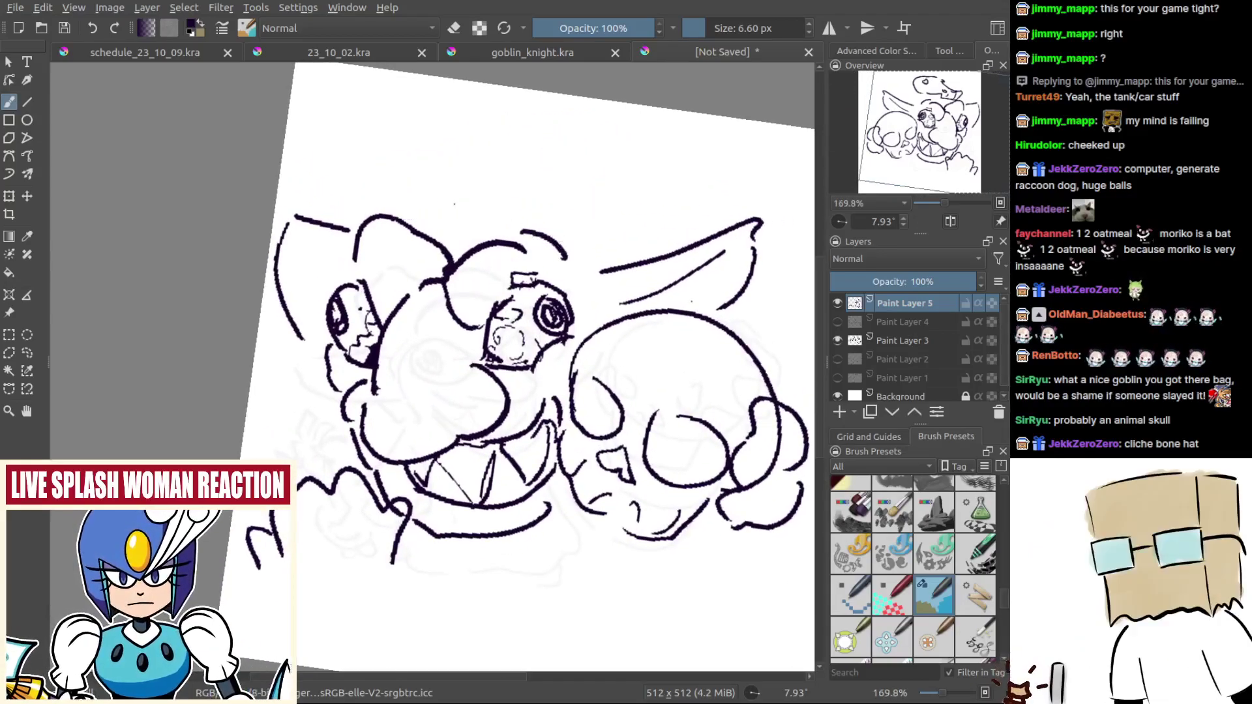
Step: Draw a large hat with a wide curved brim over the head between the ears
mouse_move(401, 200)
left_mouse_down()
mouse_move(506, 191)
mouse_move(625, 264)
left_mouse_up()
key("ctrl+z")
mouse_move(393, 187)
left_mouse_down()
mouse_move(519, 122)
mouse_move(524, 92)
mouse_move(466, 102)
mouse_move(542, 90)
mouse_move(644, 189)
mouse_move(679, 247)
left_mouse_up()
mouse_move(573, 372)
left_mouse_down()
mouse_move(542, 321)
mouse_move(540, 391)
mouse_move(509, 354)
mouse_move(509, 376)
left_mouse_up()
scroll(508, 392, "up", 1)
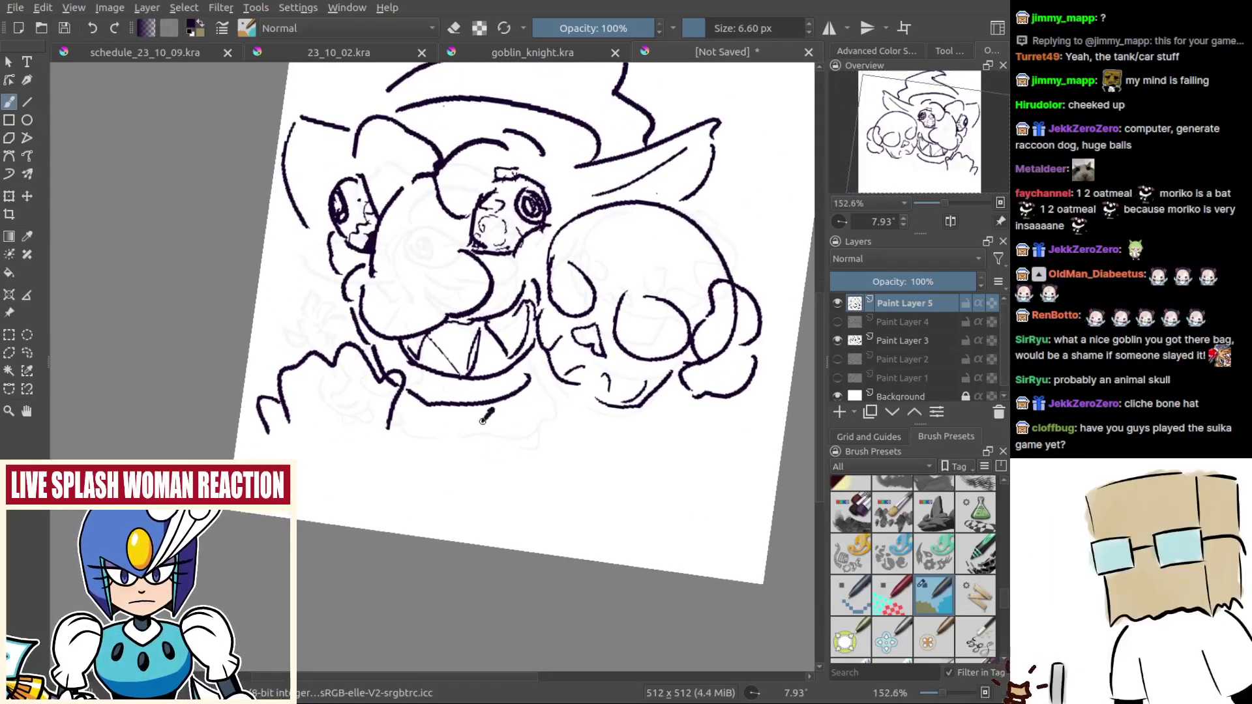
Step: Draw the bent forearm and elbow lines below the hand holding the skull
left_click_drag(731, 401, 730, 446)
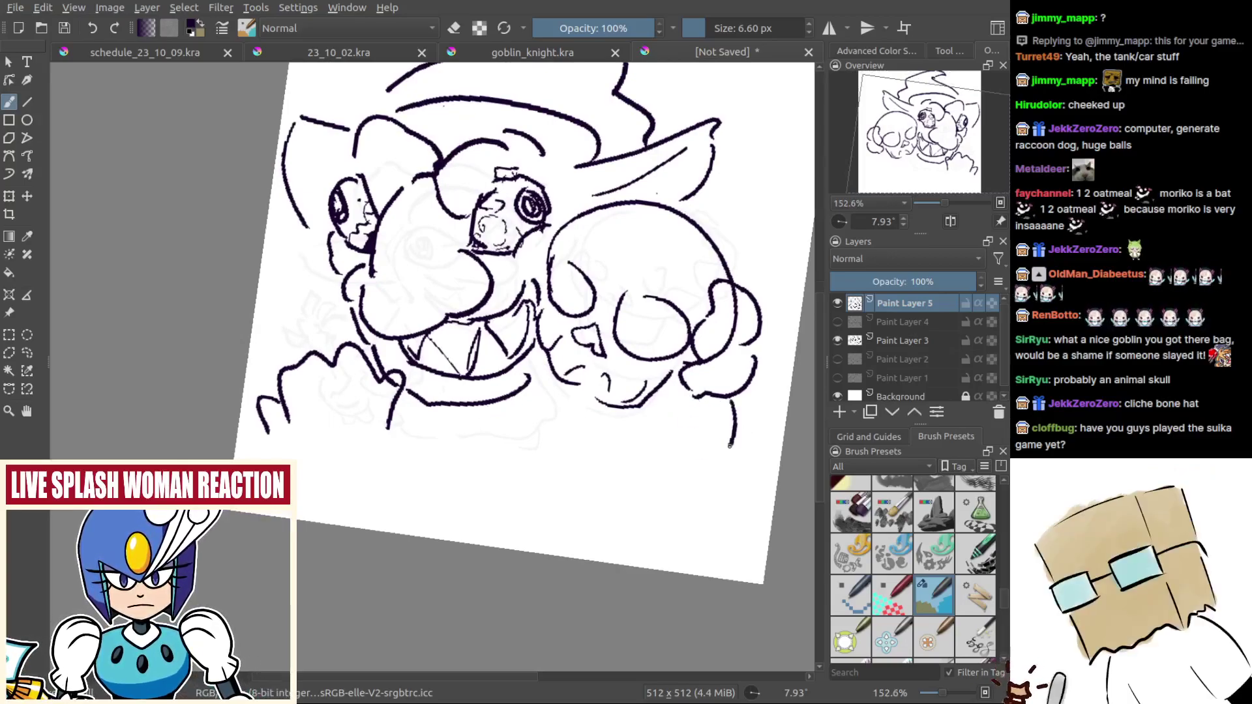
key("ctrl+z")
mouse_move(604, 434)
left_mouse_down()
mouse_move(681, 472)
mouse_move(737, 431)
left_mouse_up()
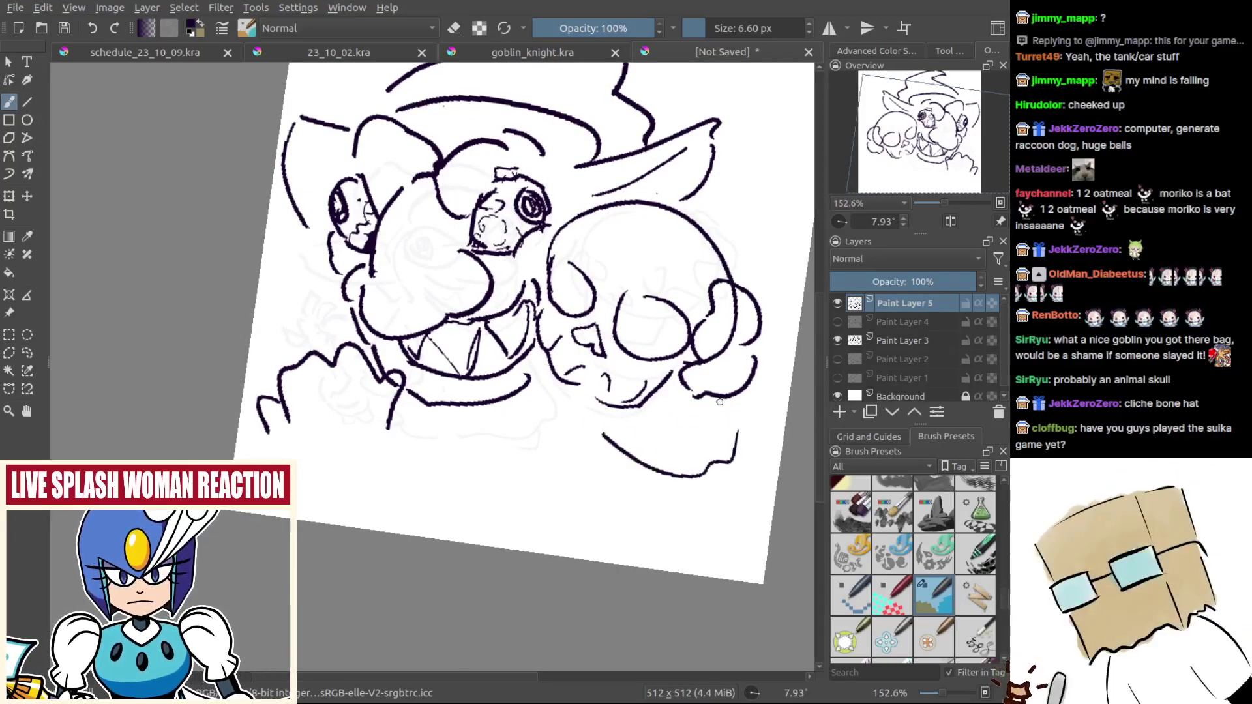
left_click_drag(682, 400, 727, 420)
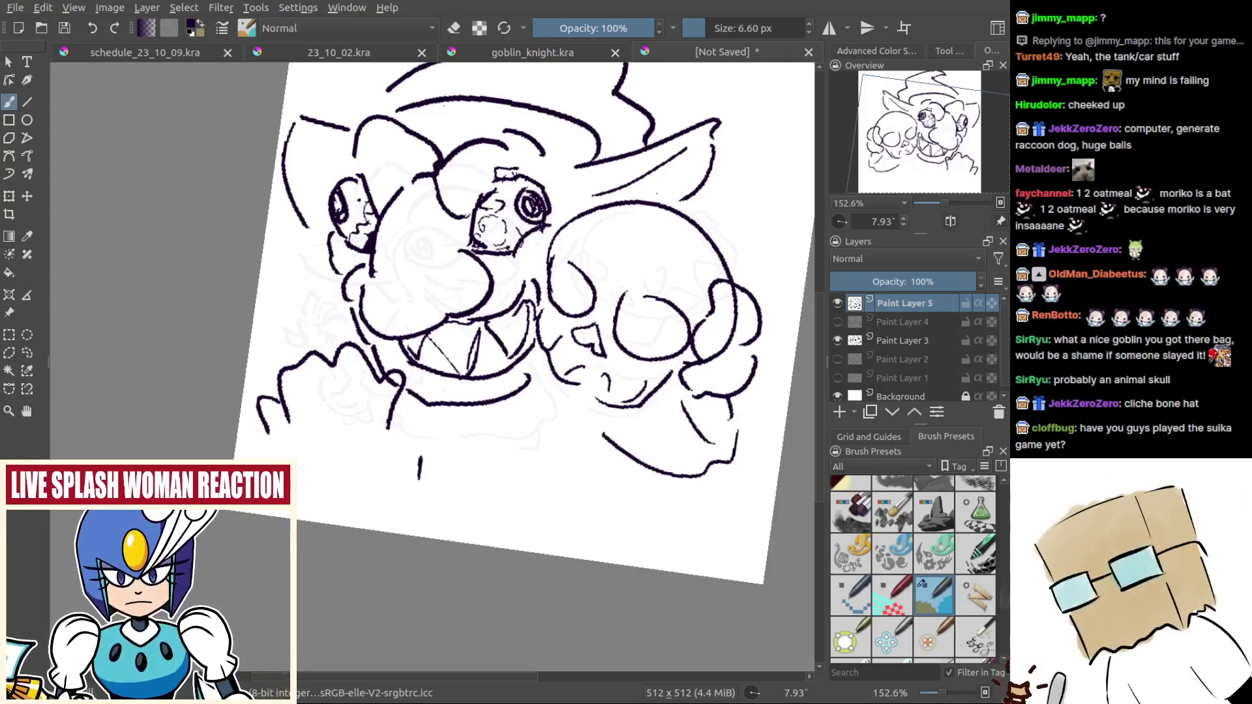
Step: Try several body curves below the chin running toward the bent elbow
left_click_drag(421, 458, 427, 433)
left_click_drag(427, 486, 622, 499)
key("ctrl+z")
key("ctrl+z")
mouse_move(442, 448)
left_mouse_down()
mouse_move(521, 507)
mouse_move(452, 488)
mouse_move(616, 483)
left_mouse_up()
key("ctrl+z")
key("ctrl+z")
mouse_move(440, 426)
left_mouse_down()
mouse_move(463, 481)
mouse_move(574, 490)
left_mouse_up()
key("ctrl+z")
key("ctrl+z")
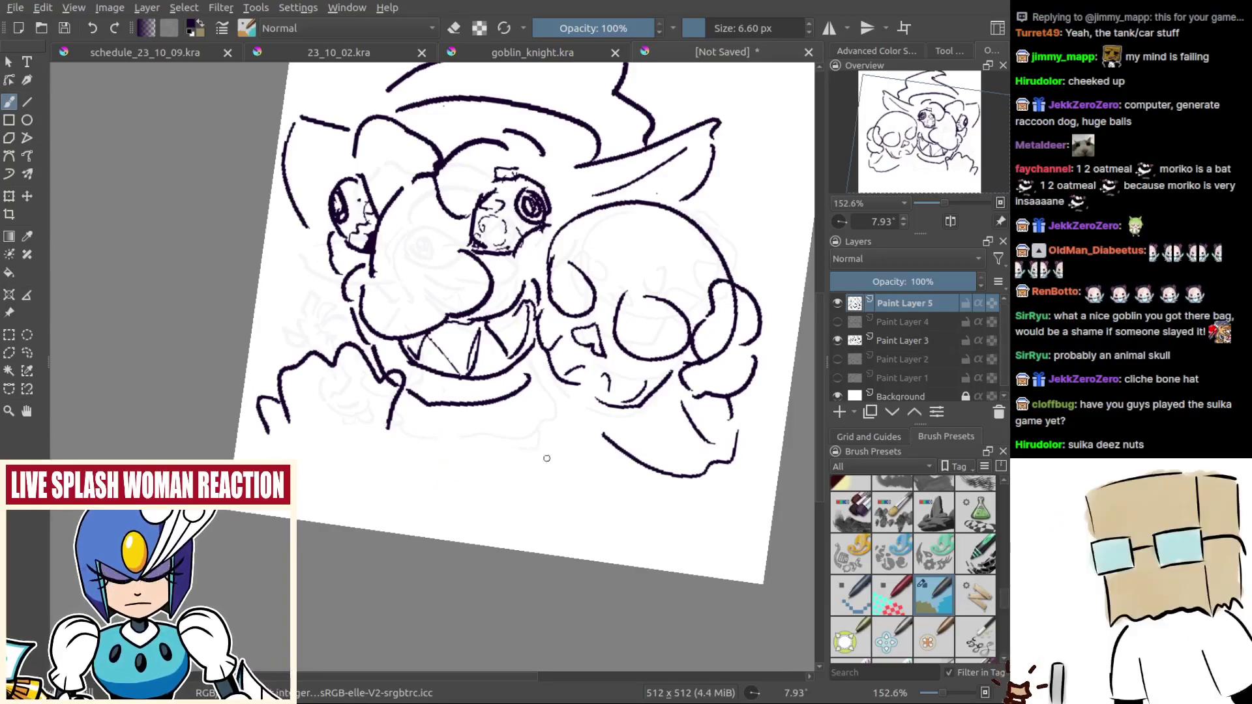
key("ctrl+z")
Step: Draw one long rounded body curve from below the chin to the bent forearm
mouse_move(444, 420)
left_mouse_down()
mouse_move(482, 482)
mouse_move(623, 484)
left_mouse_up()
left_click_drag(448, 456, 417, 494)
key("ctrl+z")
key("ctrl+z")
left_click_drag(448, 423, 641, 469)
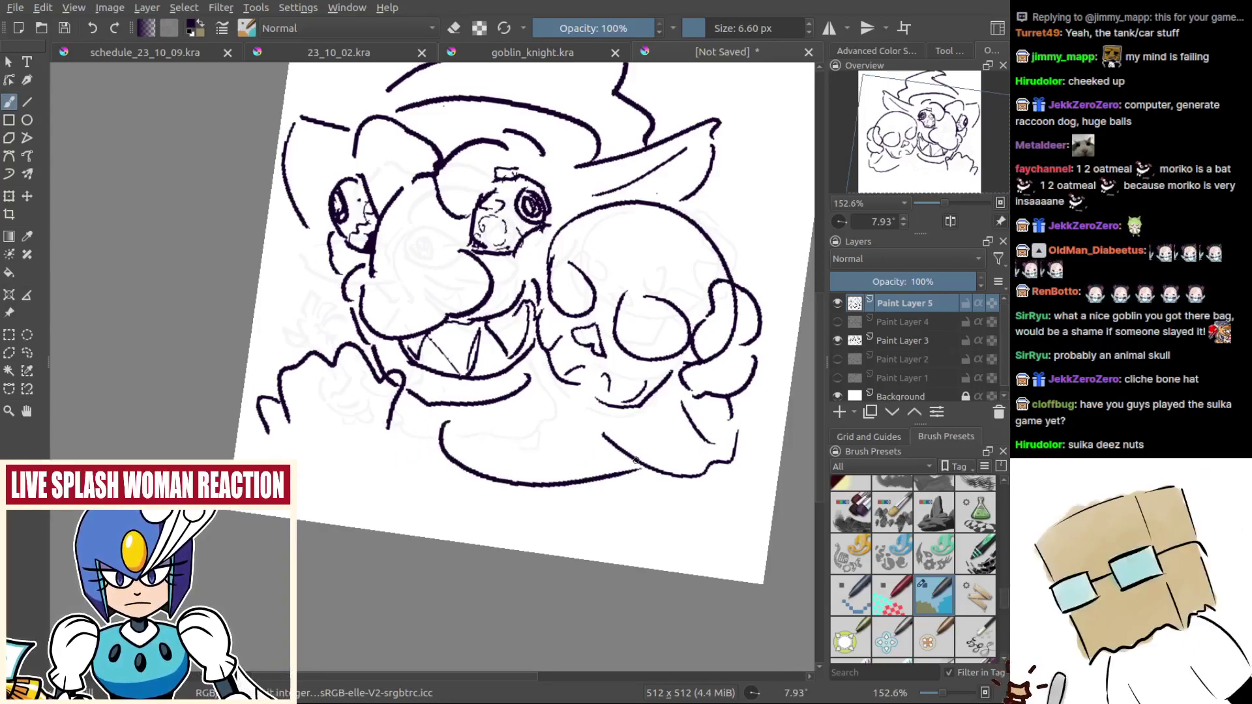
Step: Draw a small hooked line at the jaw corner and an inner curve between the chin and the body line
mouse_move(503, 402)
left_mouse_down()
mouse_move(520, 416)
mouse_move(543, 385)
left_mouse_up()
key("ctrl+z")
mouse_move(455, 418)
left_mouse_down()
mouse_move(481, 444)
mouse_move(513, 449)
mouse_move(598, 434)
left_mouse_up()
key("ctrl+z")
key("ctrl+z")
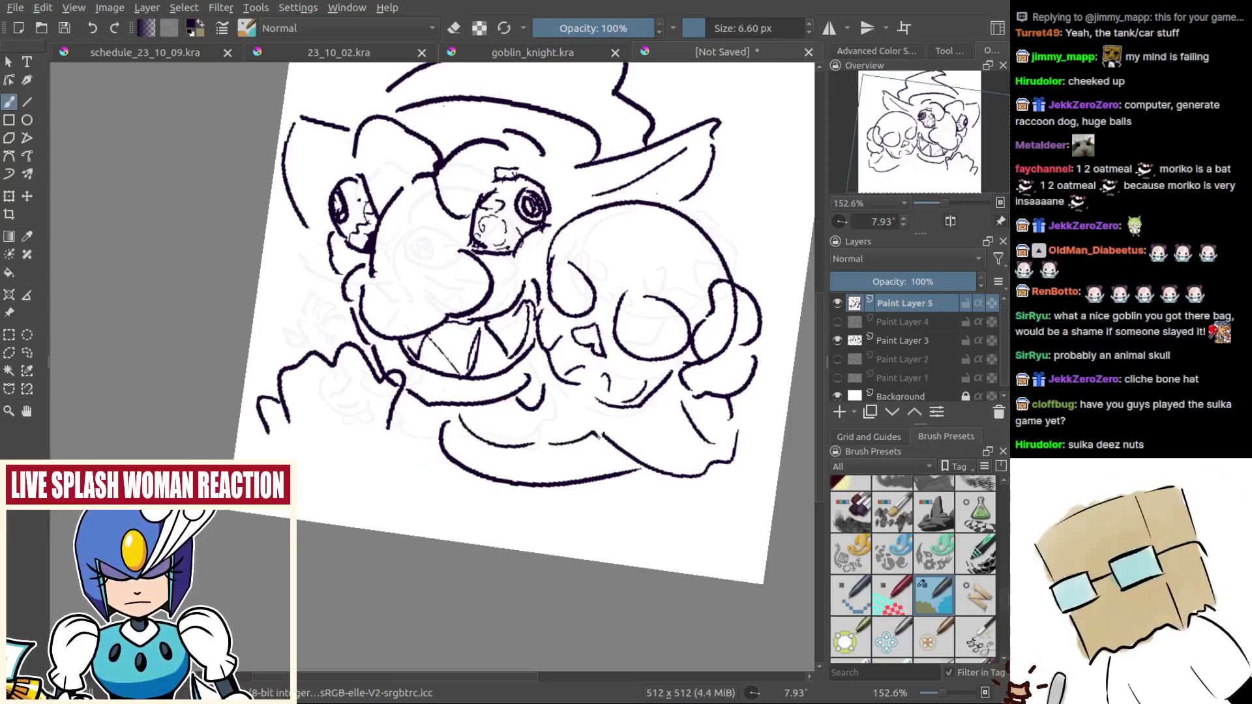
Step: Replace the inner body curve below the chin with short fold lines
key("ctrl+z")
key("ctrl+z")
left_click_drag(467, 424, 539, 446)
key("ctrl+z")
left_click_drag(466, 433, 490, 456)
left_click_drag(578, 447, 611, 454)
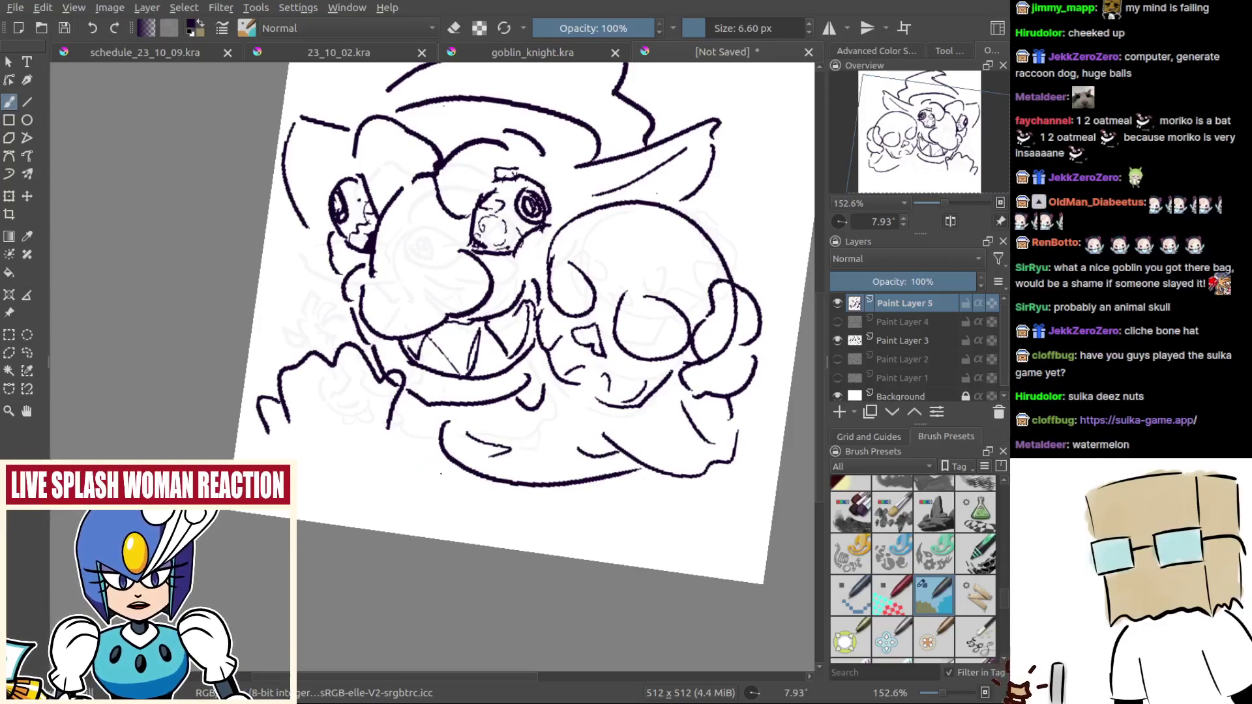
Step: Draw a rounded foot at each end of the body's lower edge, the one near the elbow small
mouse_move(422, 442)
left_mouse_down()
mouse_move(409, 472)
mouse_move(470, 486)
left_mouse_up()
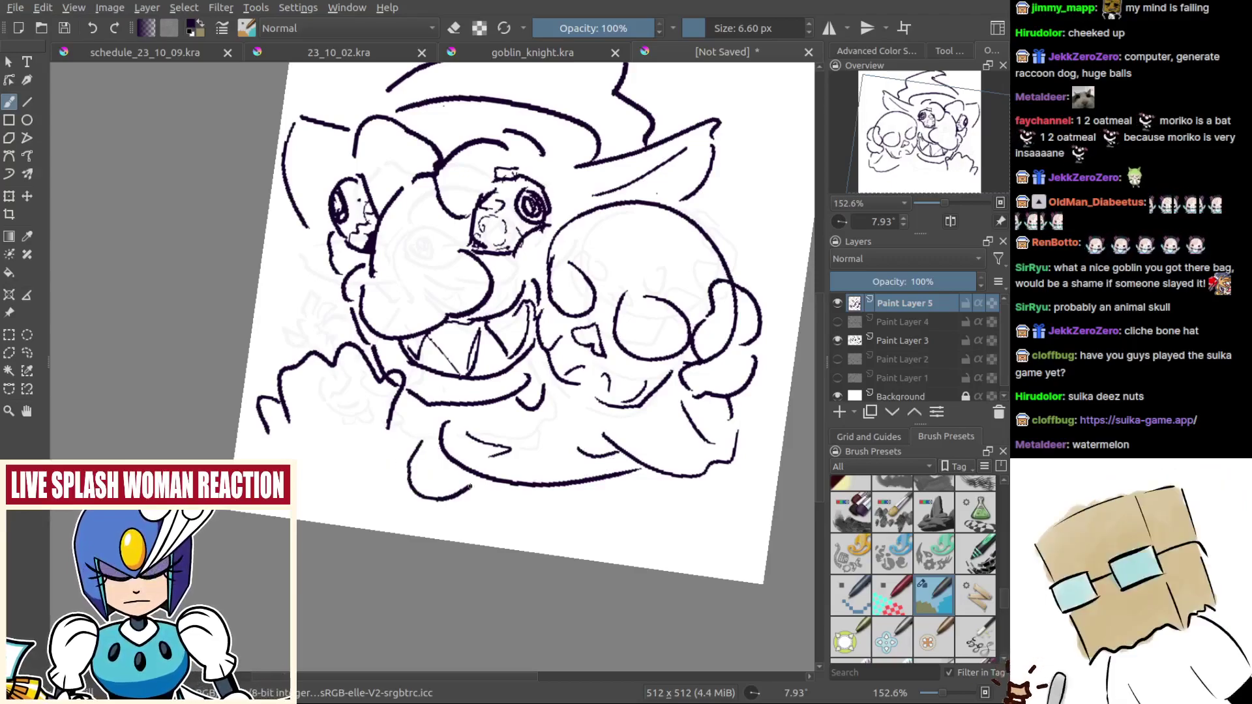
mouse_move(617, 481)
left_mouse_down()
mouse_move(649, 502)
mouse_move(704, 500)
left_mouse_up()
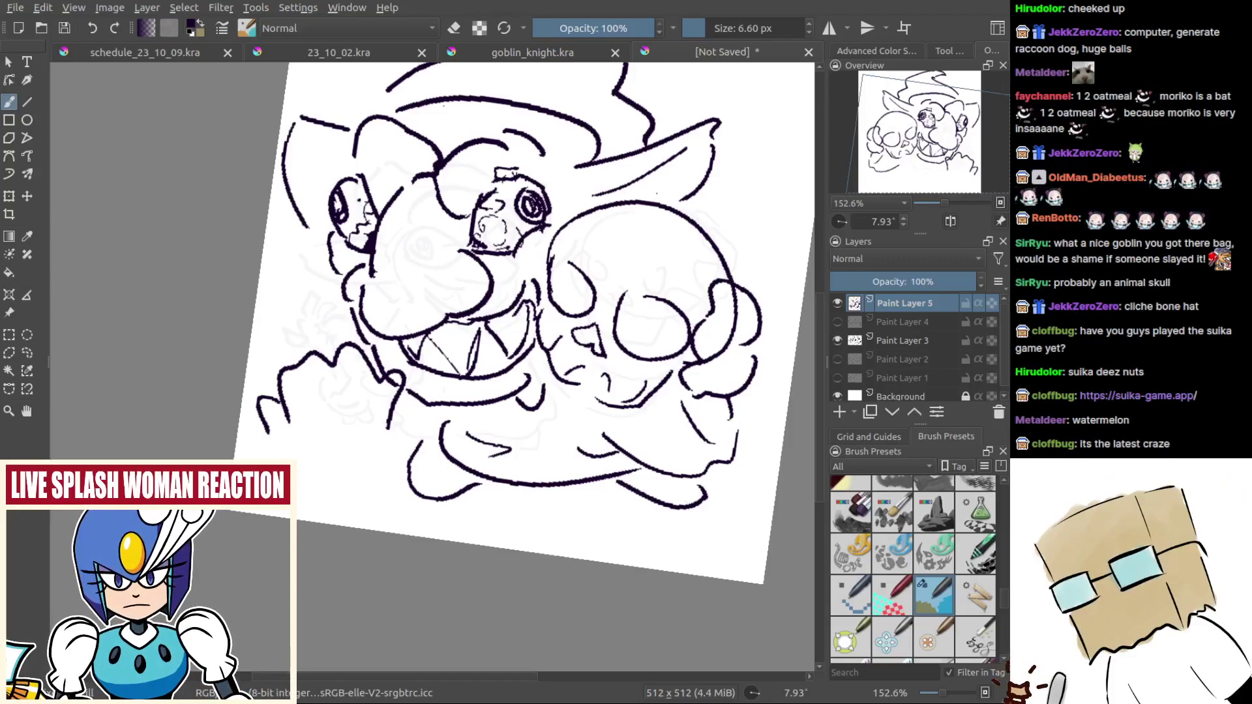
key("ctrl+z")
left_click_drag(611, 484, 674, 495)
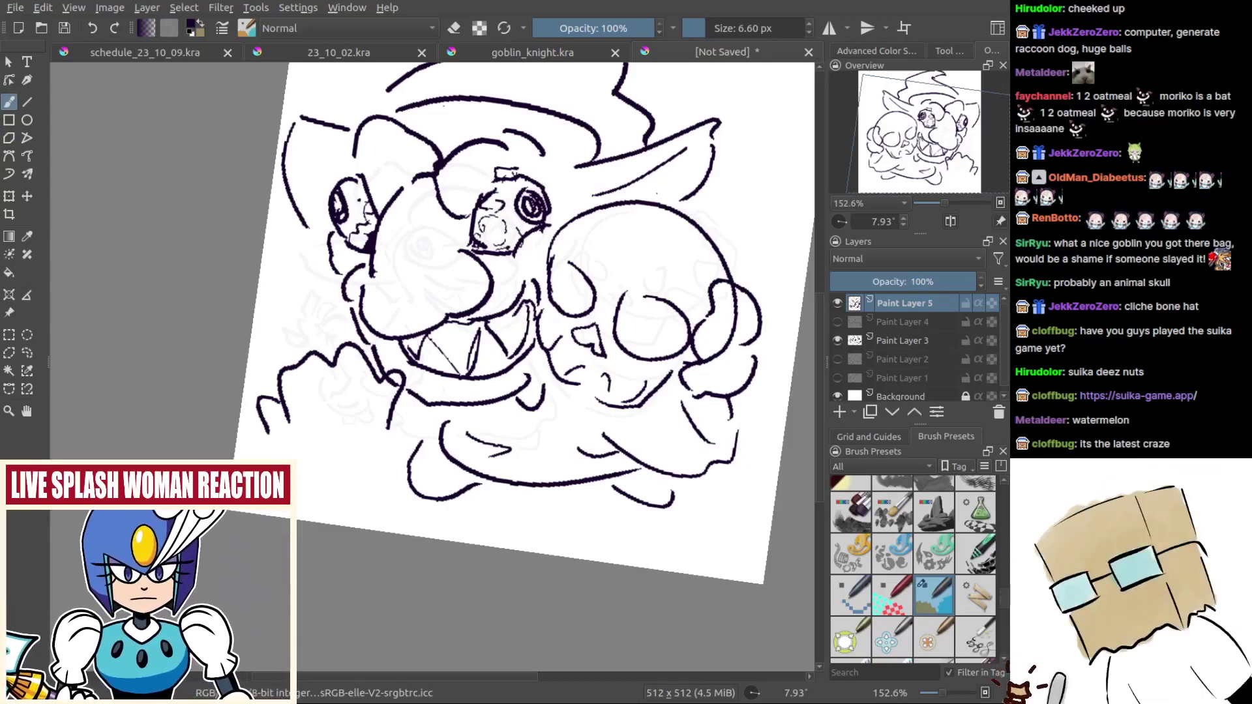
Step: Erase the raised hand's finger outline and the hooked thumb line beside the chin
scroll(632, 400, "down", 4)
scroll(594, 443, "up", 4)
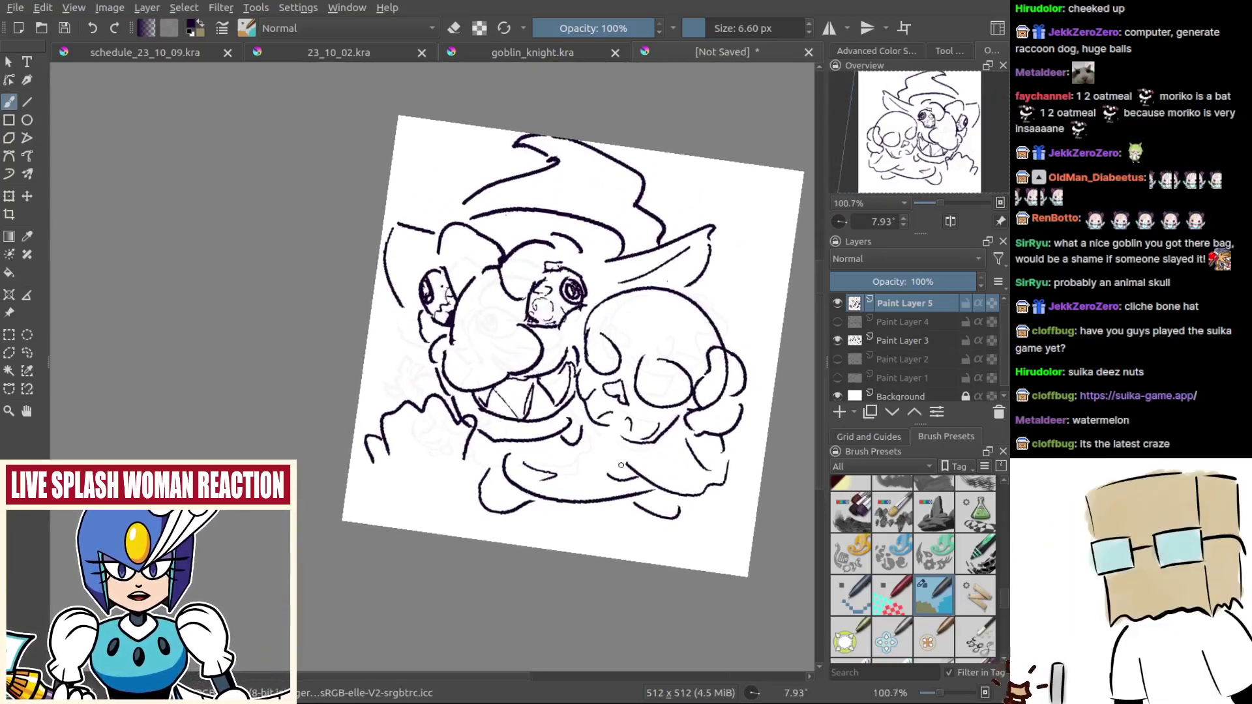
scroll(515, 432, "up", 2)
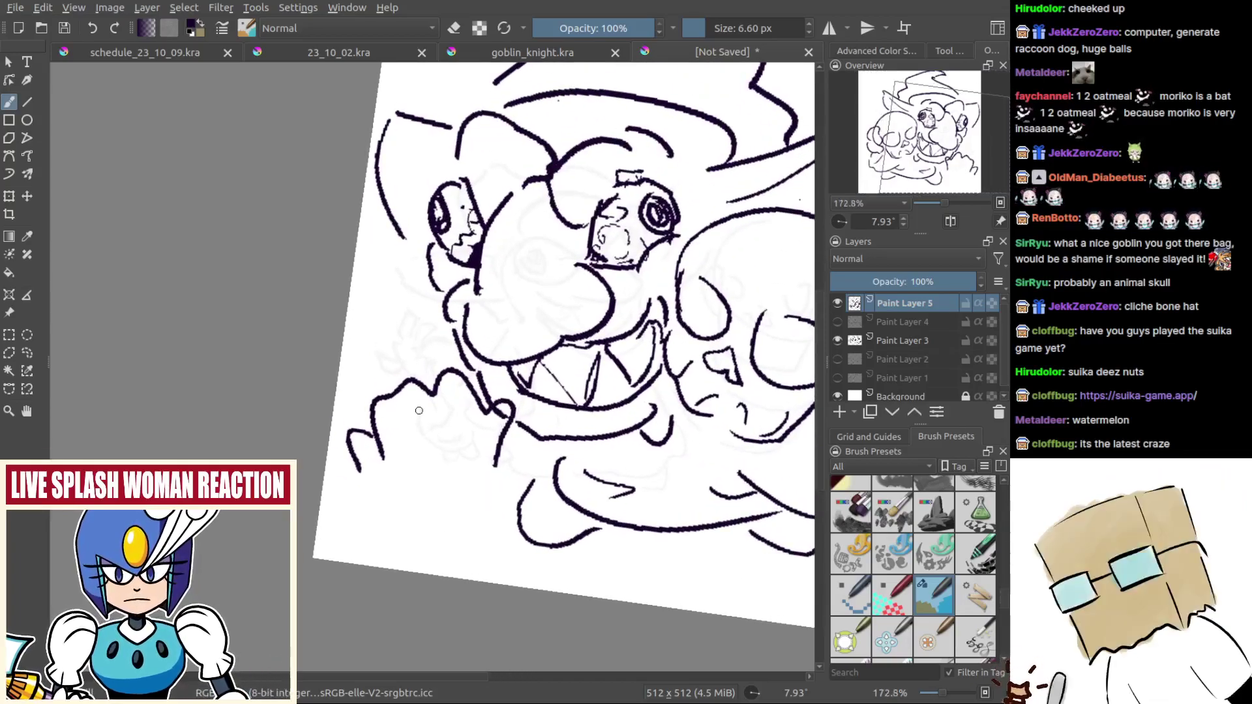
key("e")
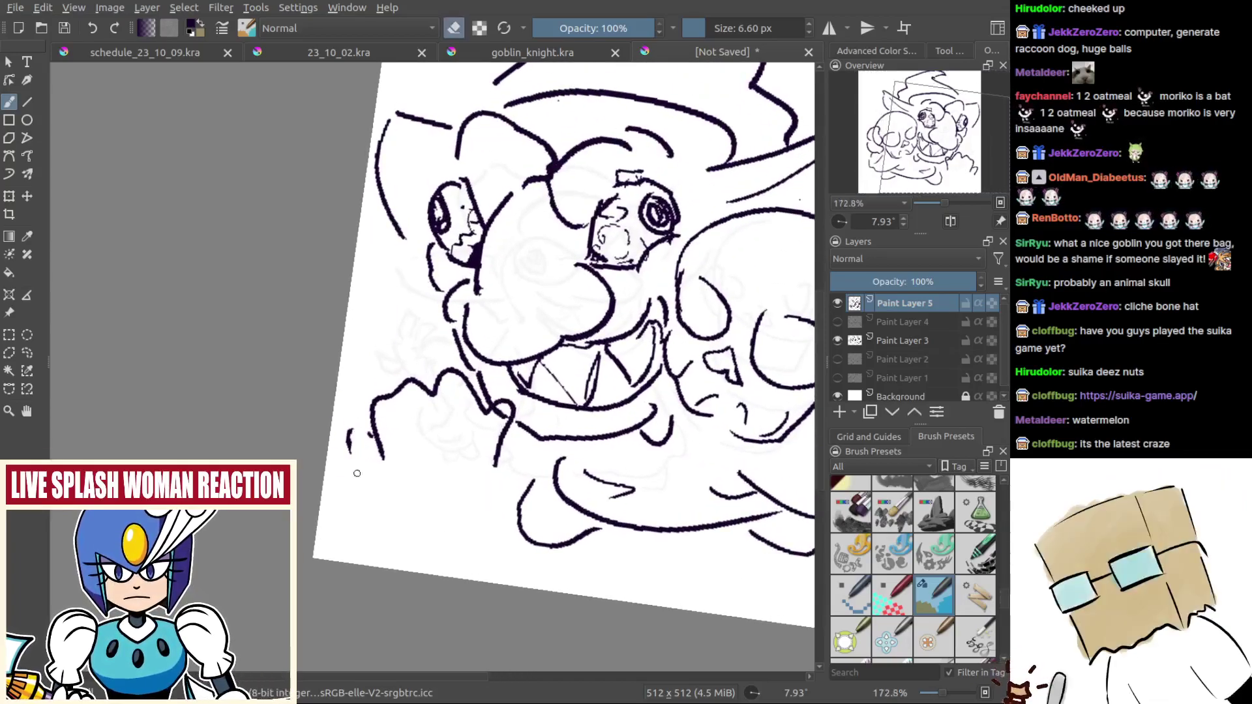
mouse_move(357, 473)
left_mouse_down()
mouse_move(354, 412)
mouse_move(364, 459)
mouse_move(392, 371)
mouse_move(381, 460)
mouse_move(419, 361)
mouse_move(430, 415)
mouse_move(414, 371)
mouse_move(414, 382)
mouse_move(461, 386)
mouse_move(462, 374)
mouse_move(445, 367)
mouse_move(417, 390)
mouse_move(362, 402)
left_mouse_up()
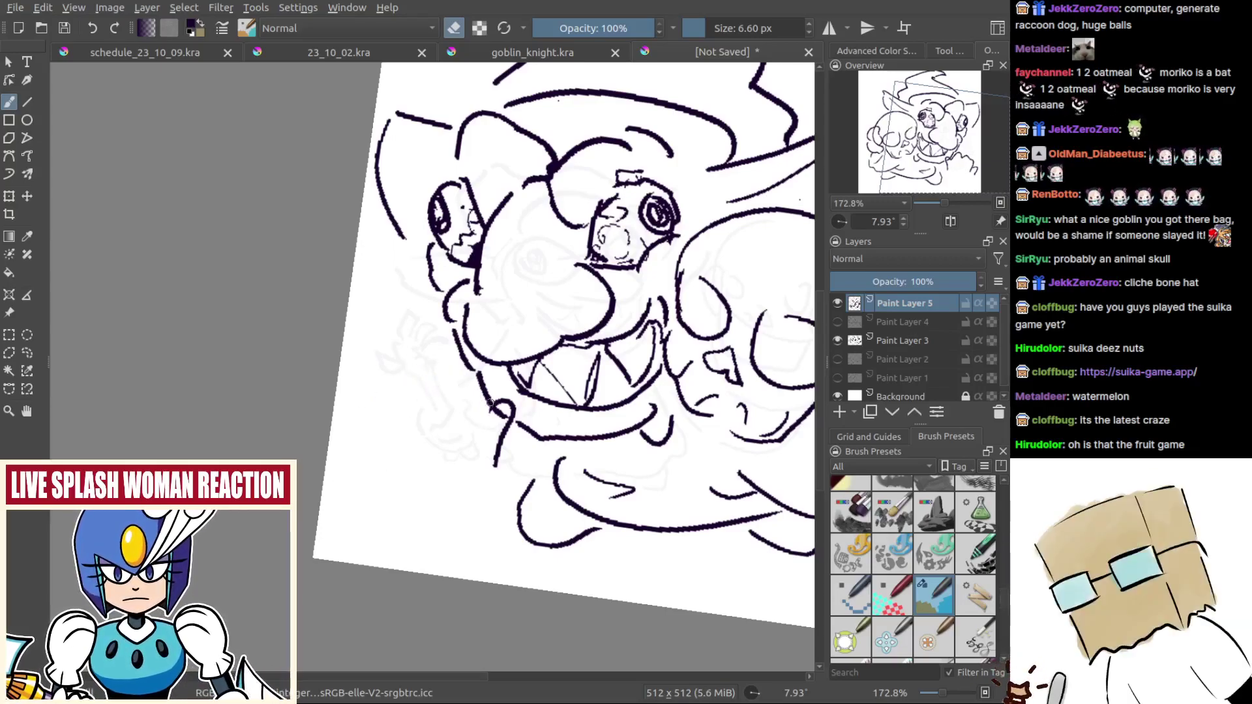
mouse_move(491, 403)
left_mouse_down()
mouse_move(499, 421)
mouse_move(512, 395)
left_mouse_up()
key("e")
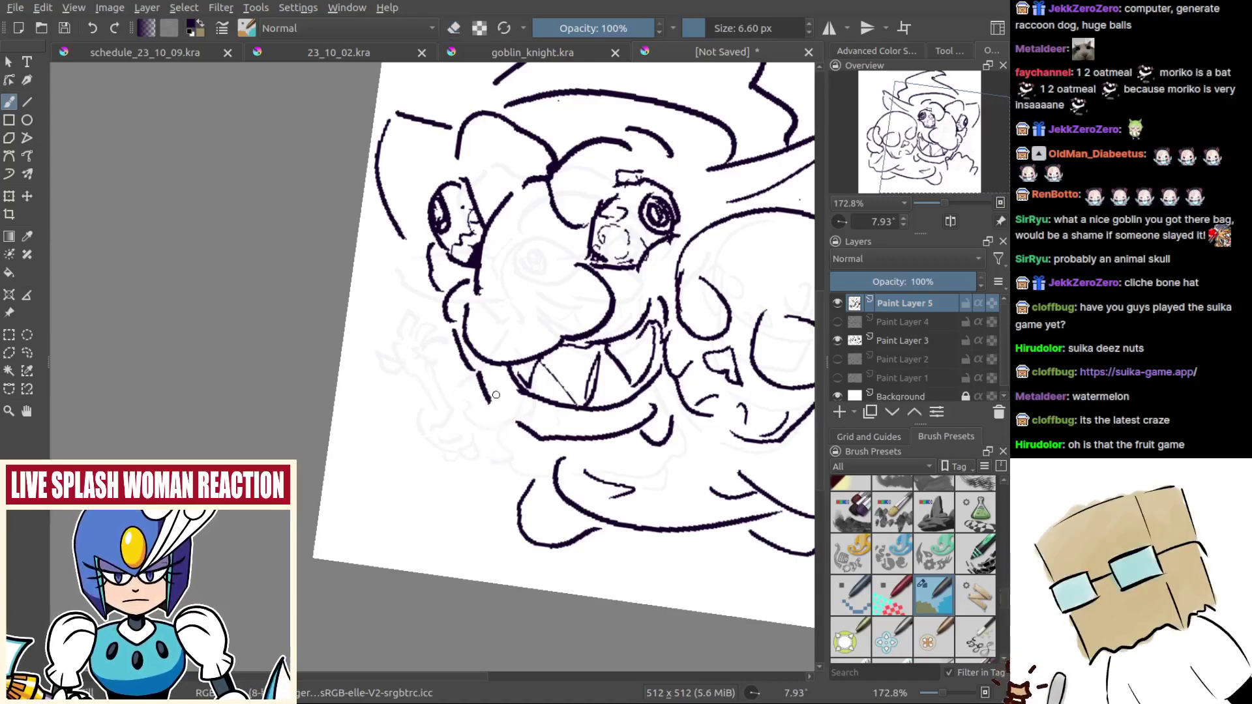
Step: Mirror the canvas view and try out hand and arm curves beside the far cheek
key("m")
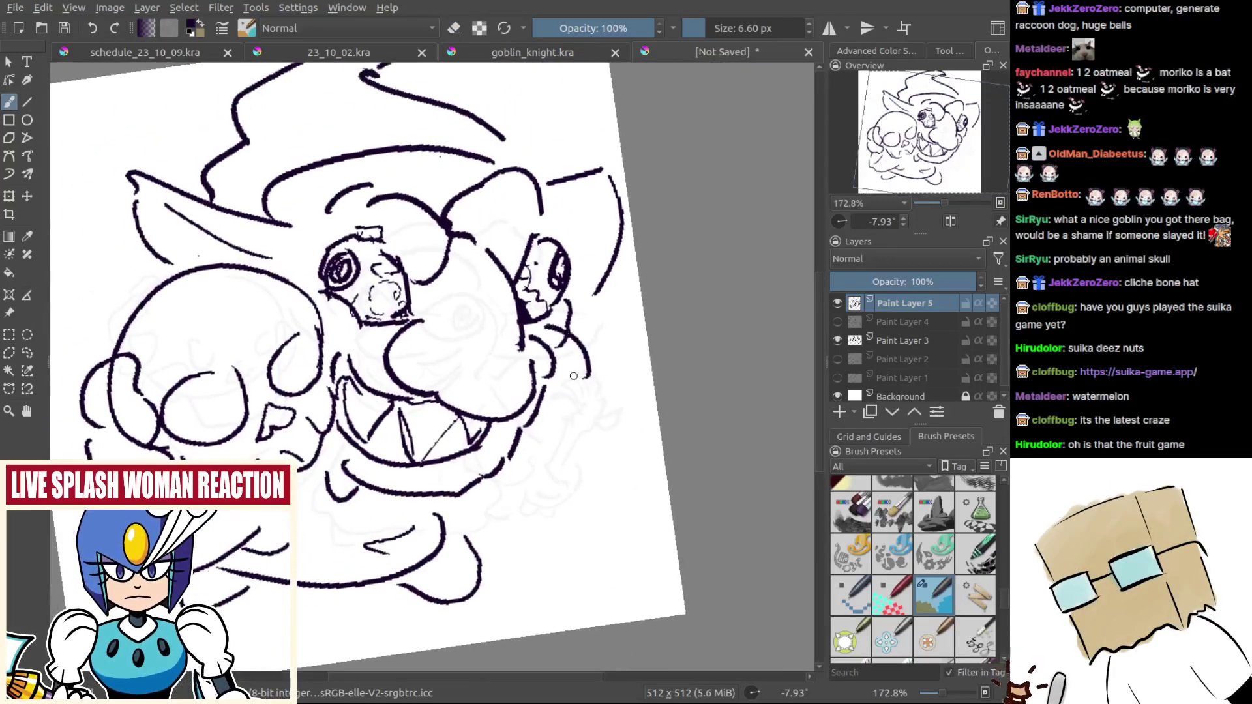
key("e")
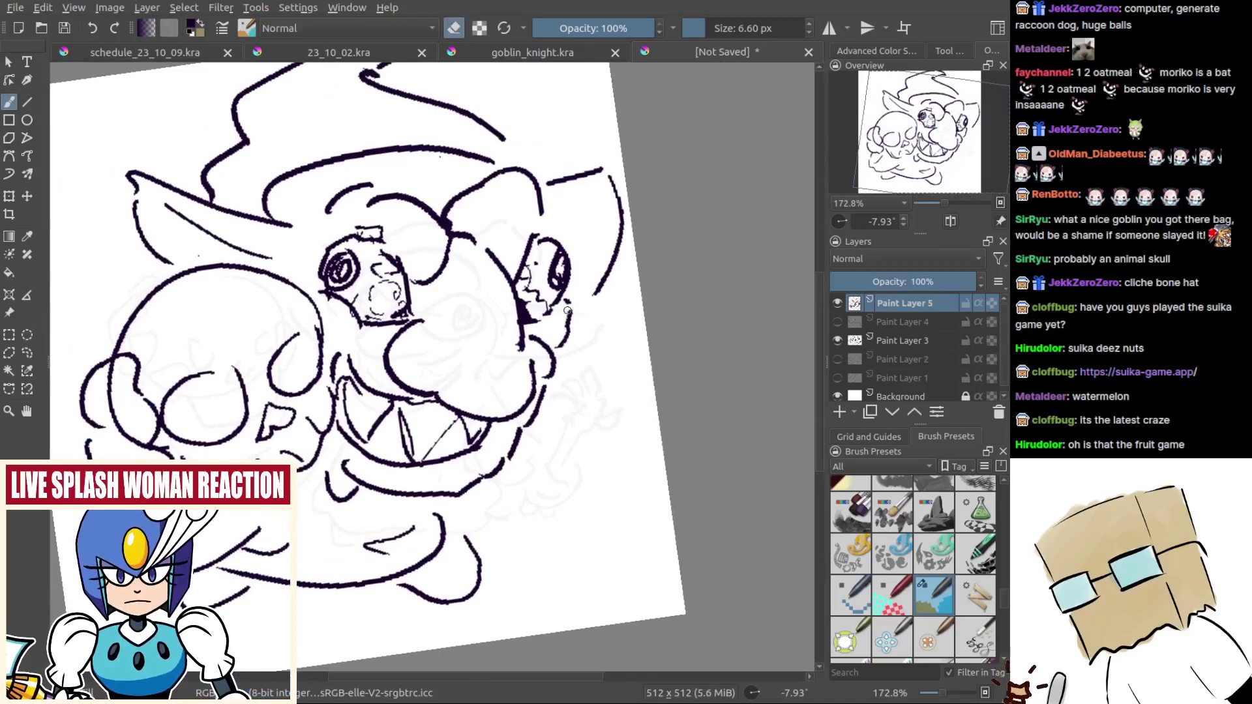
key("e")
mouse_move(568, 336)
left_mouse_down()
mouse_move(568, 354)
mouse_move(546, 346)
mouse_move(564, 331)
mouse_move(555, 350)
left_mouse_up()
key("ctrl+z")
mouse_move(589, 320)
left_mouse_down()
mouse_move(598, 395)
mouse_move(530, 429)
left_mouse_up()
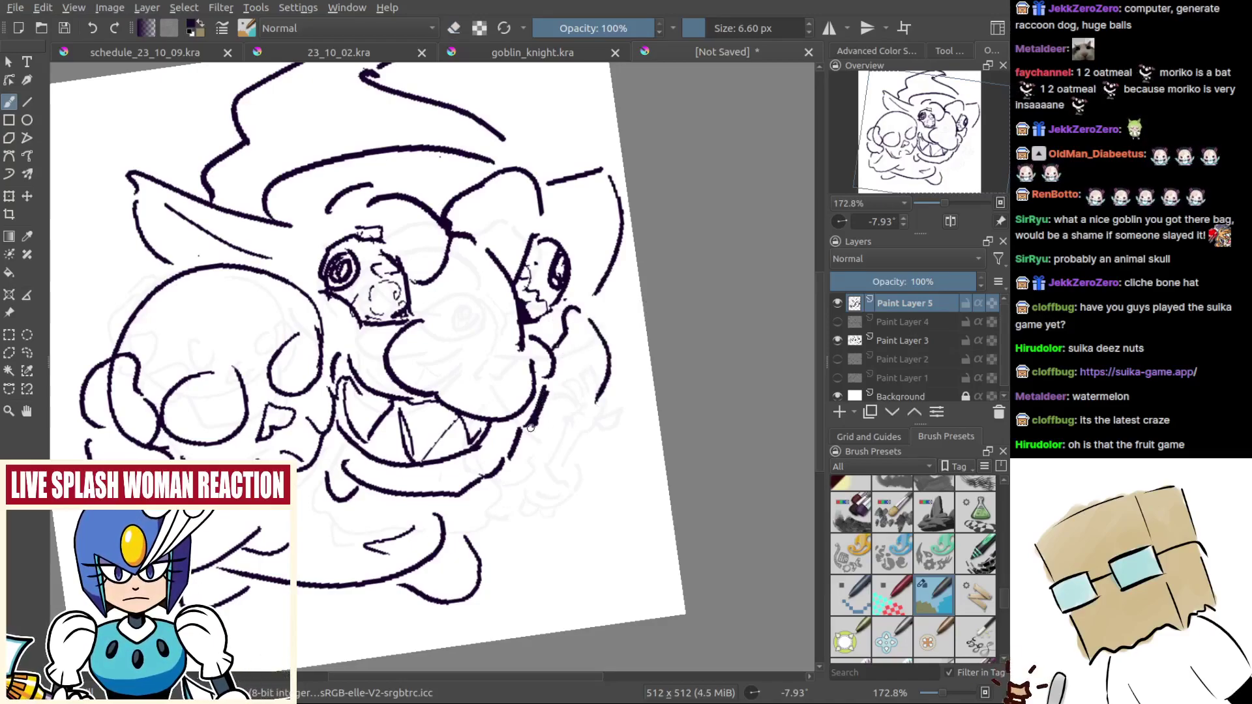
key("ctrl+z")
key("ctrl+z")
key("ctrl+z")
Step: Draw the raised hand beside the far cheek with a rounded arm loop beneath it
mouse_move(595, 316)
left_mouse_down()
mouse_move(561, 330)
mouse_move(564, 340)
mouse_move(575, 314)
mouse_move(558, 338)
mouse_move(562, 387)
mouse_move(555, 369)
mouse_move(596, 324)
mouse_move(609, 346)
mouse_move(582, 307)
left_mouse_up()
key("ctrl+z")
key("ctrl+z")
key("ctrl+z")
key("ctrl+z")
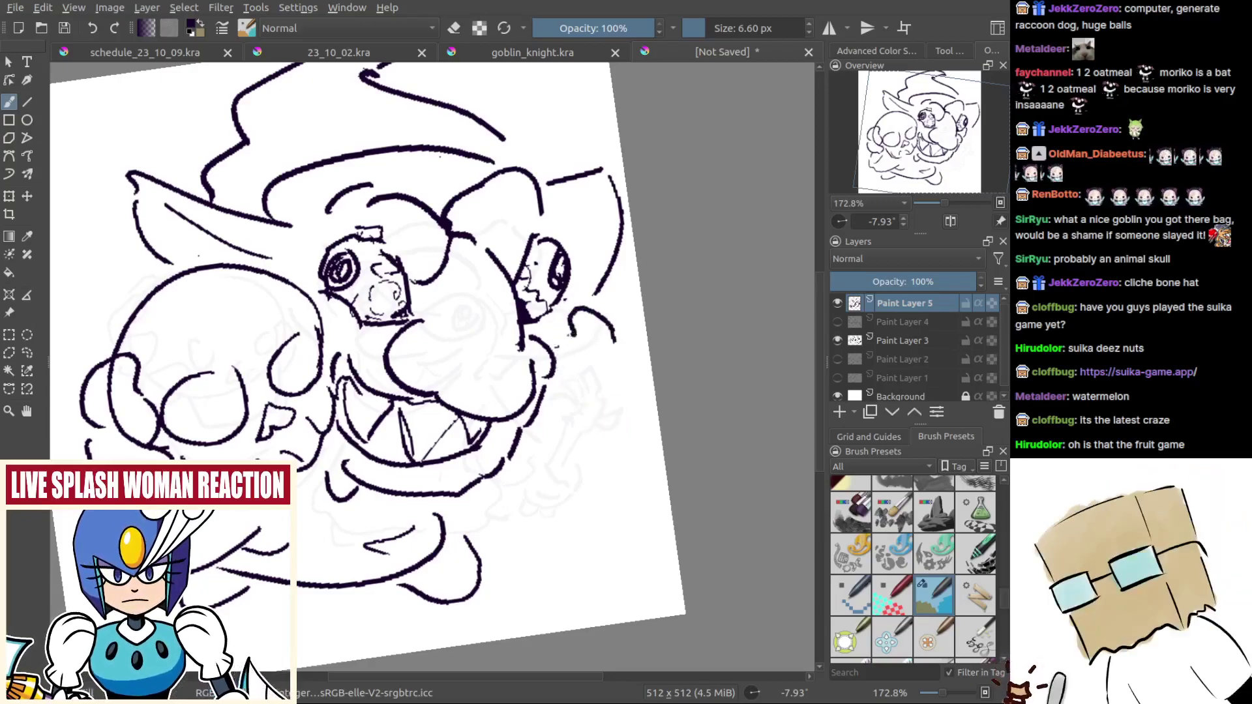
mouse_move(614, 349)
left_mouse_down()
mouse_move(580, 441)
mouse_move(553, 432)
mouse_move(516, 542)
mouse_move(573, 482)
mouse_move(517, 521)
mouse_move(518, 487)
left_mouse_up()
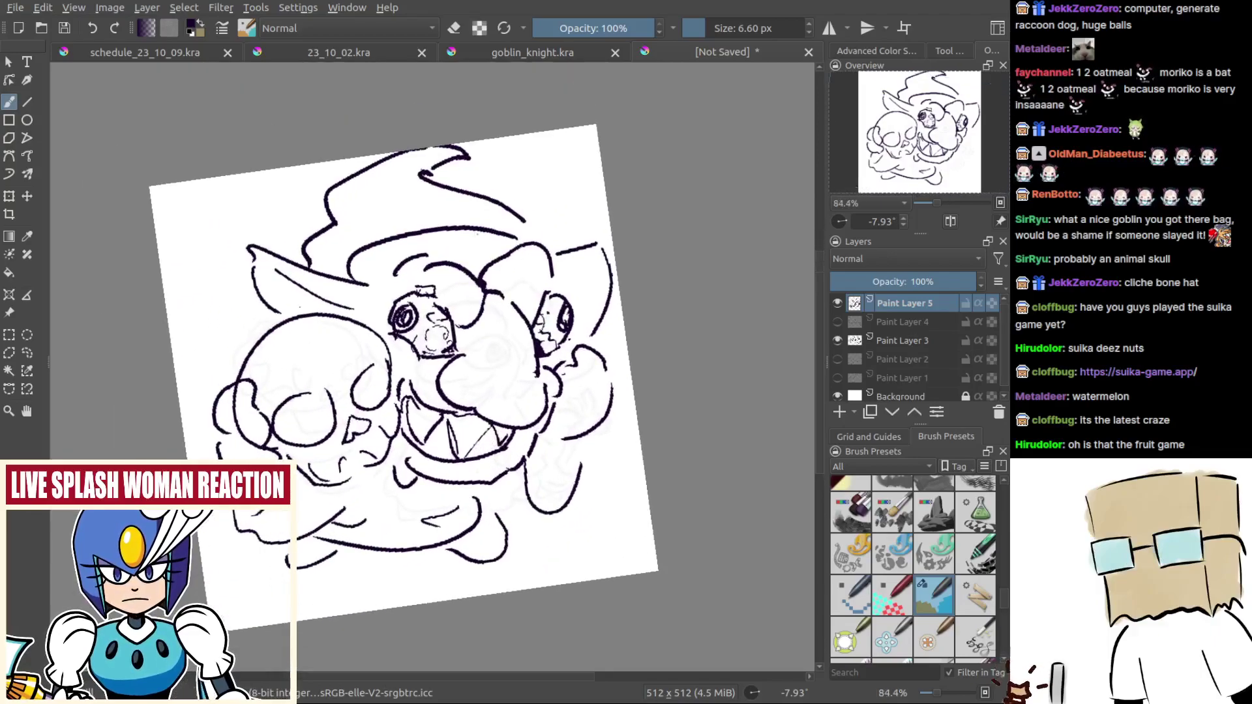
Step: Hide Paint Layer 3, lower Paint Layer 5's opacity to 10%, and add a new paint layer above it
mouse_move(498, 270)
left_mouse_down()
mouse_move(538, 332)
mouse_move(519, 246)
mouse_move(629, 231)
left_mouse_up()
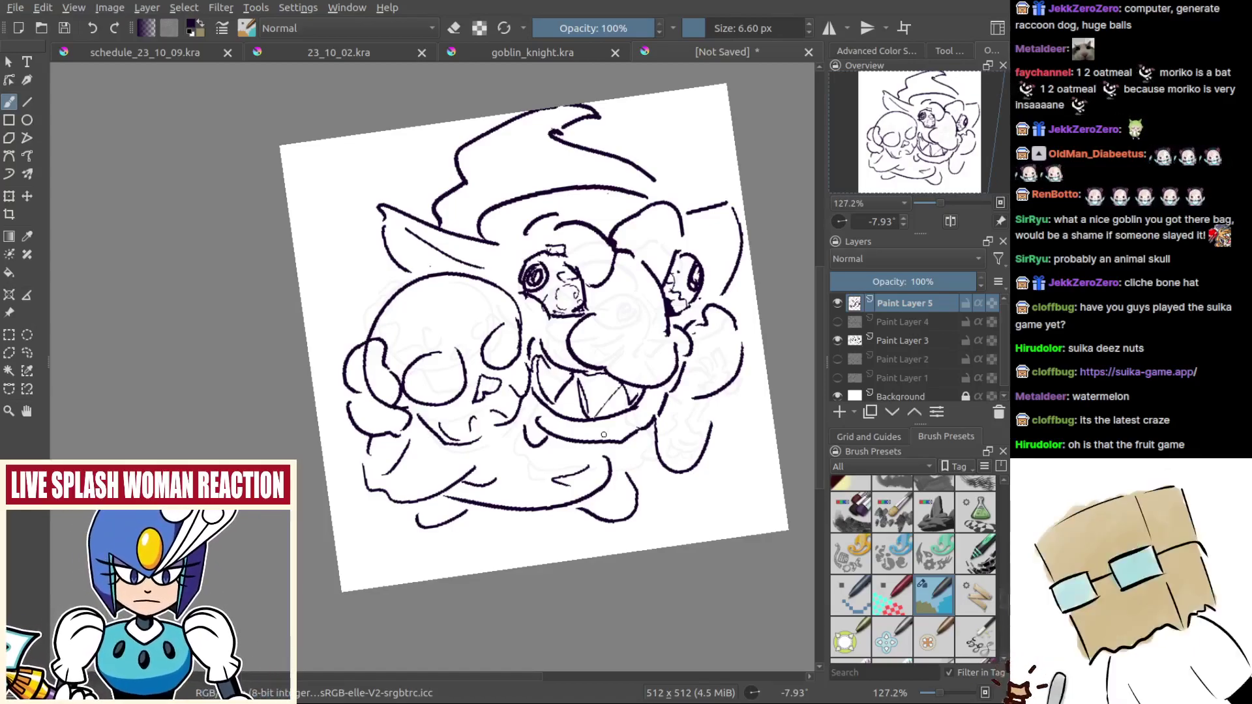
left_click(838, 340)
left_click(852, 285)
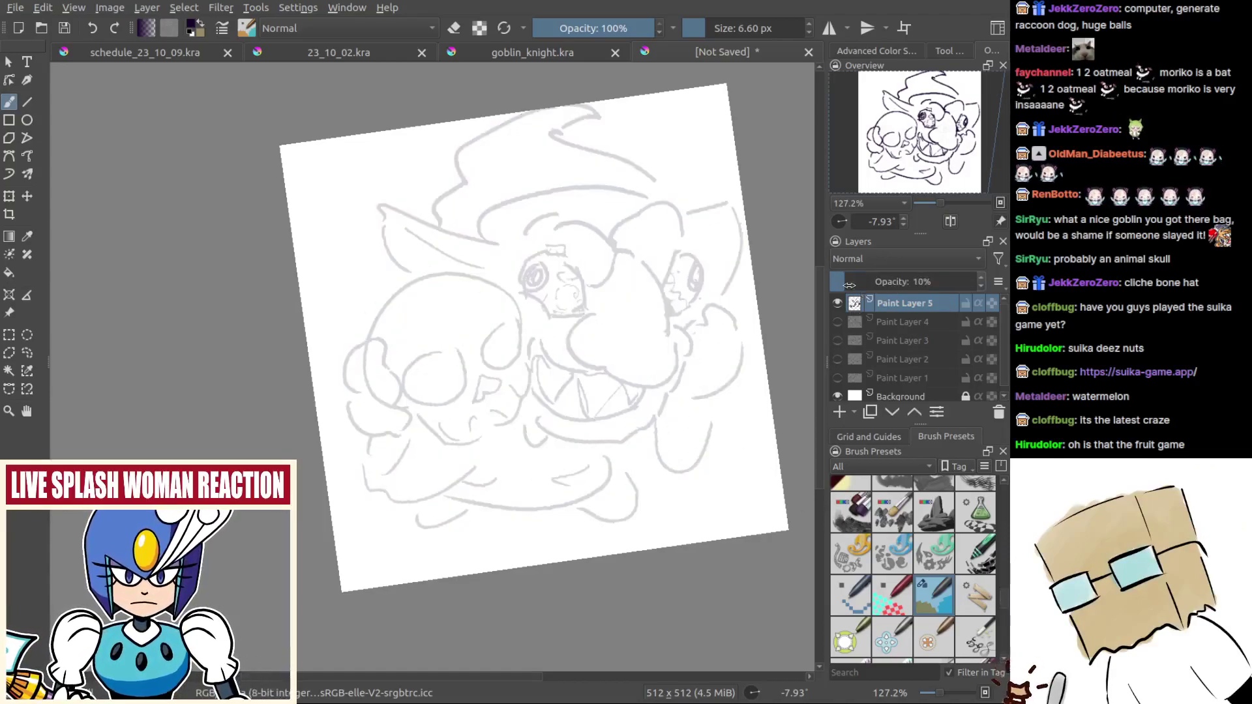
left_click(839, 412)
Step: Draw the skull's large rounded eye socket on the new layer, redoing strokes until the shape fits
mouse_move(468, 360)
left_mouse_down()
mouse_move(436, 337)
mouse_move(410, 352)
left_mouse_up()
mouse_move(449, 287)
left_mouse_down()
mouse_move(431, 383)
mouse_move(386, 359)
mouse_move(467, 329)
left_mouse_up()
key("ctrl+z")
key("ctrl+z")
key("ctrl+z")
mouse_move(443, 276)
left_mouse_down()
mouse_move(387, 287)
mouse_move(471, 311)
left_mouse_up()
key("ctrl+z")
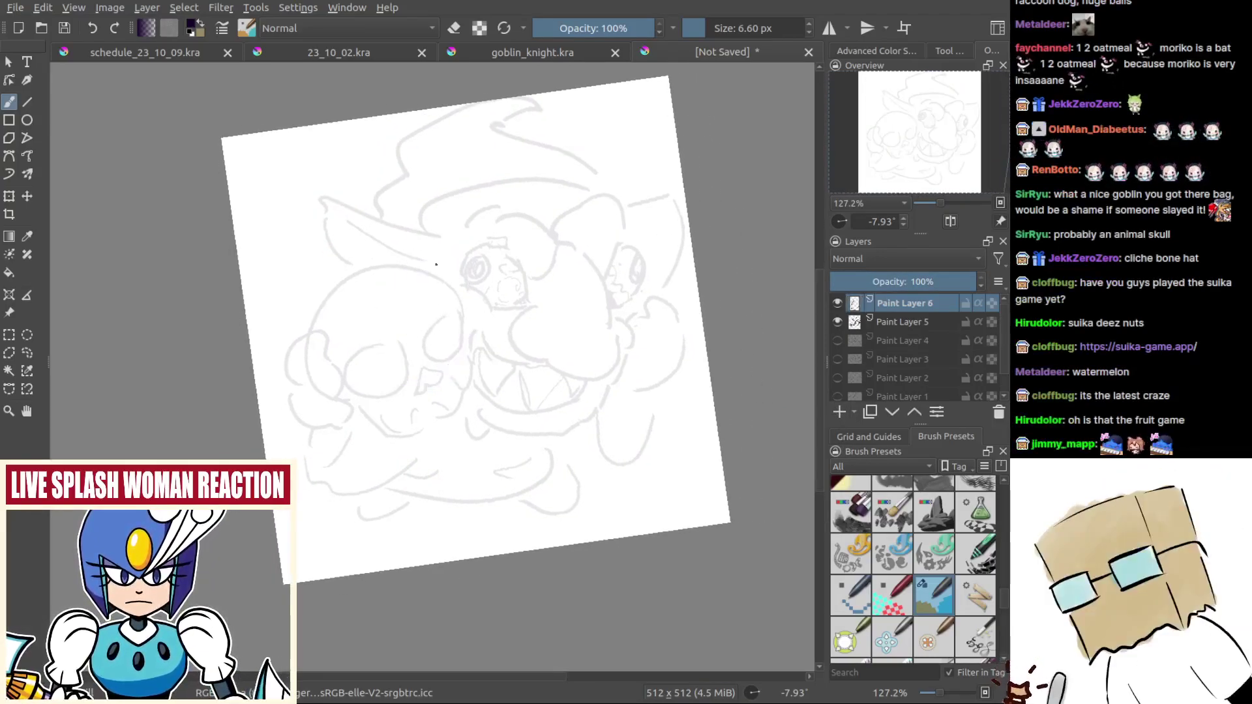
mouse_move(442, 264)
left_mouse_down()
mouse_move(472, 311)
mouse_move(417, 365)
mouse_move(472, 306)
mouse_move(399, 334)
mouse_move(463, 353)
mouse_move(496, 324)
left_mouse_up()
key("ctrl+z")
key("ctrl+z")
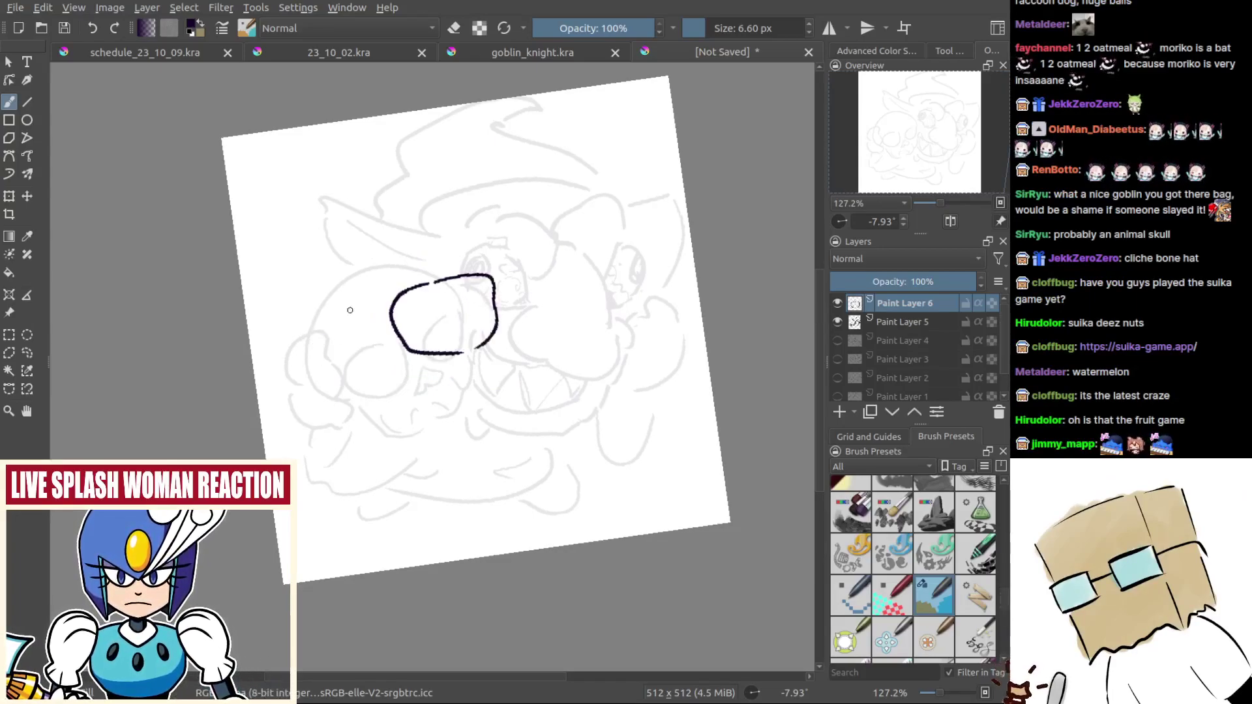
Step: Draw the skull's smaller eye socket, its nose cavity and the long arc of the cranium
mouse_move(344, 308)
left_mouse_down()
mouse_move(343, 384)
mouse_move(358, 371)
mouse_move(371, 397)
mouse_move(390, 396)
left_mouse_up()
key("ctrl+z")
mouse_move(295, 338)
left_mouse_down()
mouse_move(314, 379)
mouse_move(327, 253)
mouse_move(483, 188)
left_mouse_up()
key("ctrl+z")
key("ctrl+z")
key("ctrl+z")
scroll(503, 256, "up", 2)
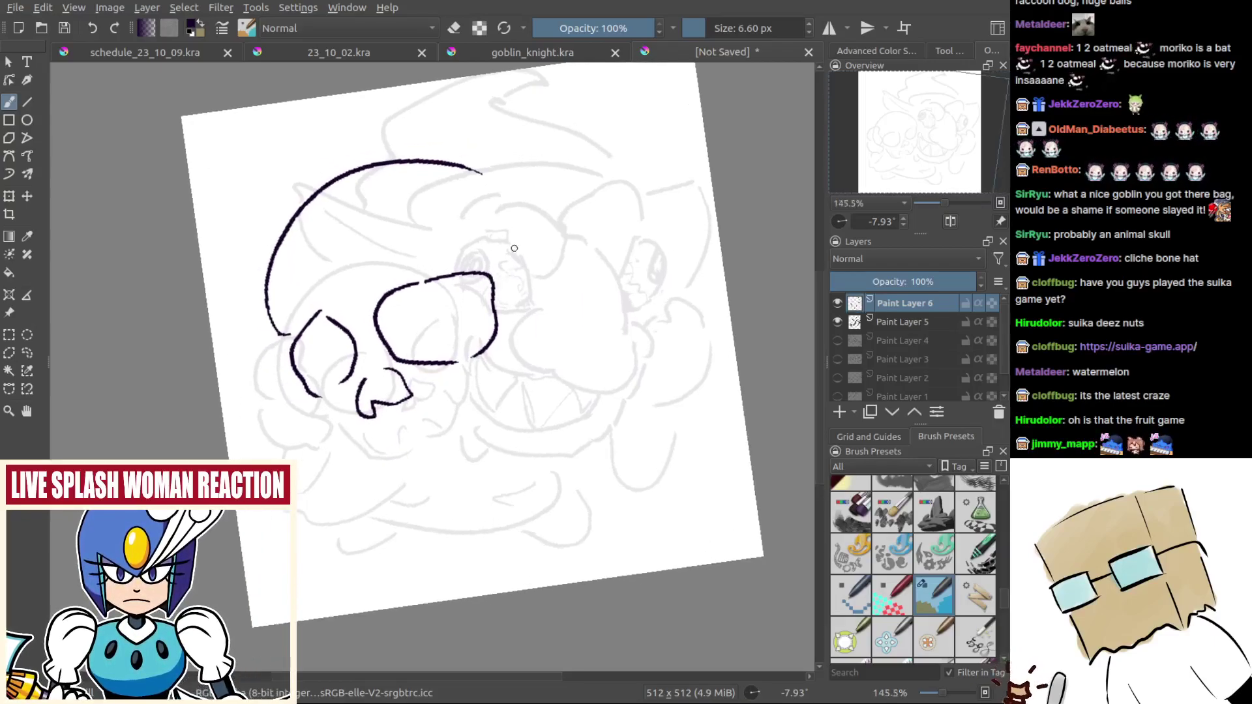
Step: Erase the socket edge where the goblin's near eye overlaps it and draw the large round eye outline there
key("e")
left_click_drag(494, 288, 496, 325)
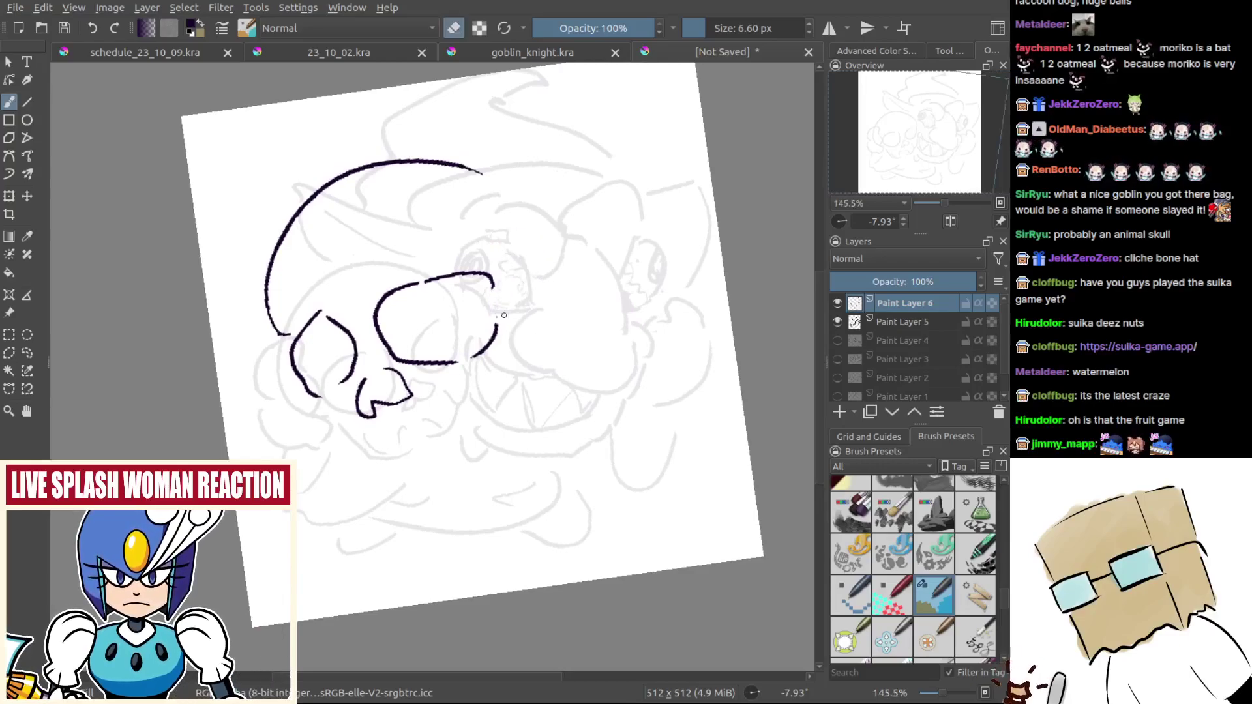
key("e")
left_click_drag(517, 246, 540, 337)
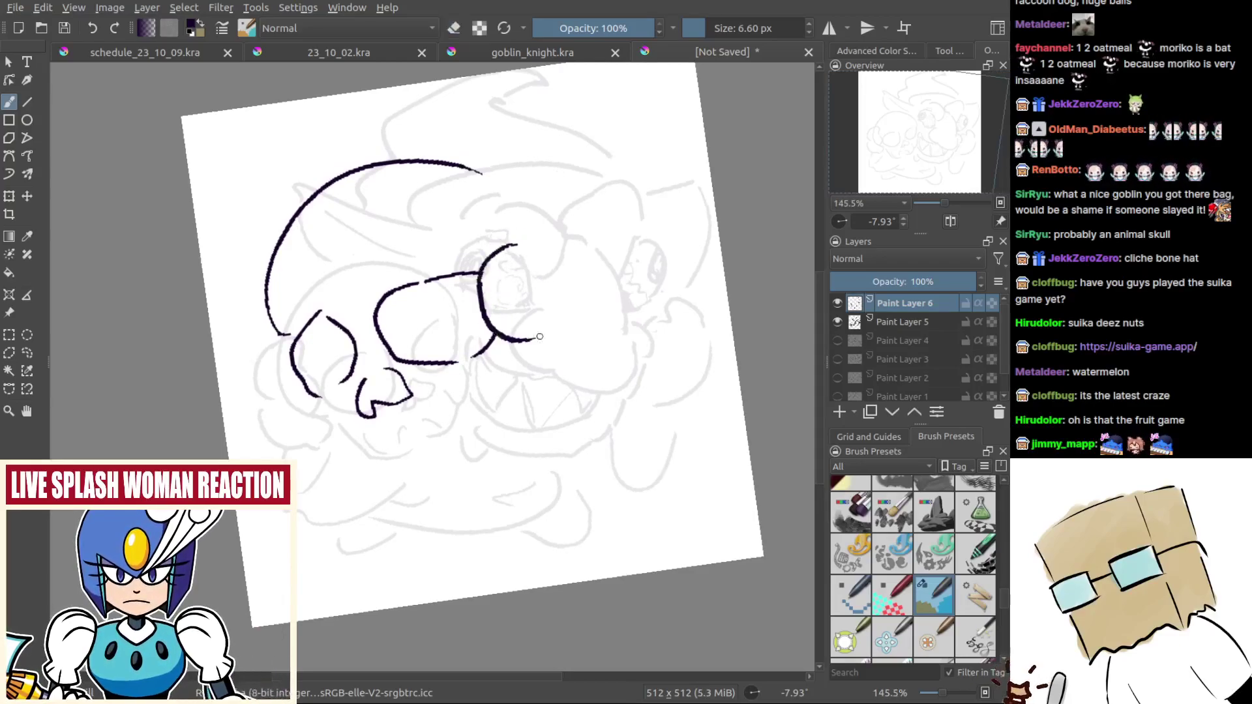
key("ctrl+z")
mouse_move(545, 252)
left_mouse_down()
mouse_move(546, 323)
mouse_move(491, 296)
mouse_move(587, 340)
mouse_move(604, 304)
left_mouse_up()
key("ctrl+z")
key("ctrl+z")
key("ctrl+z")
left_click_drag(537, 248, 595, 321)
Step: Draw the ringed iris and pupil inside the goblin's near eye
scroll(526, 335, "up", 2)
mouse_move(500, 236)
left_mouse_down()
mouse_move(532, 302)
mouse_move(516, 258)
mouse_move(494, 307)
left_mouse_up()
mouse_move(502, 254)
left_mouse_down()
mouse_move(533, 298)
mouse_move(516, 301)
left_mouse_up()
left_click_drag(508, 284, 518, 300)
Step: Draw the goblin's narrow far eye with a ringed iris near its outer edge
mouse_move(669, 270)
left_mouse_down()
mouse_move(622, 276)
mouse_move(646, 220)
mouse_move(672, 213)
left_mouse_up()
mouse_move(679, 212)
left_mouse_down()
mouse_move(695, 288)
mouse_move(665, 343)
left_mouse_up()
left_click_drag(639, 299, 660, 355)
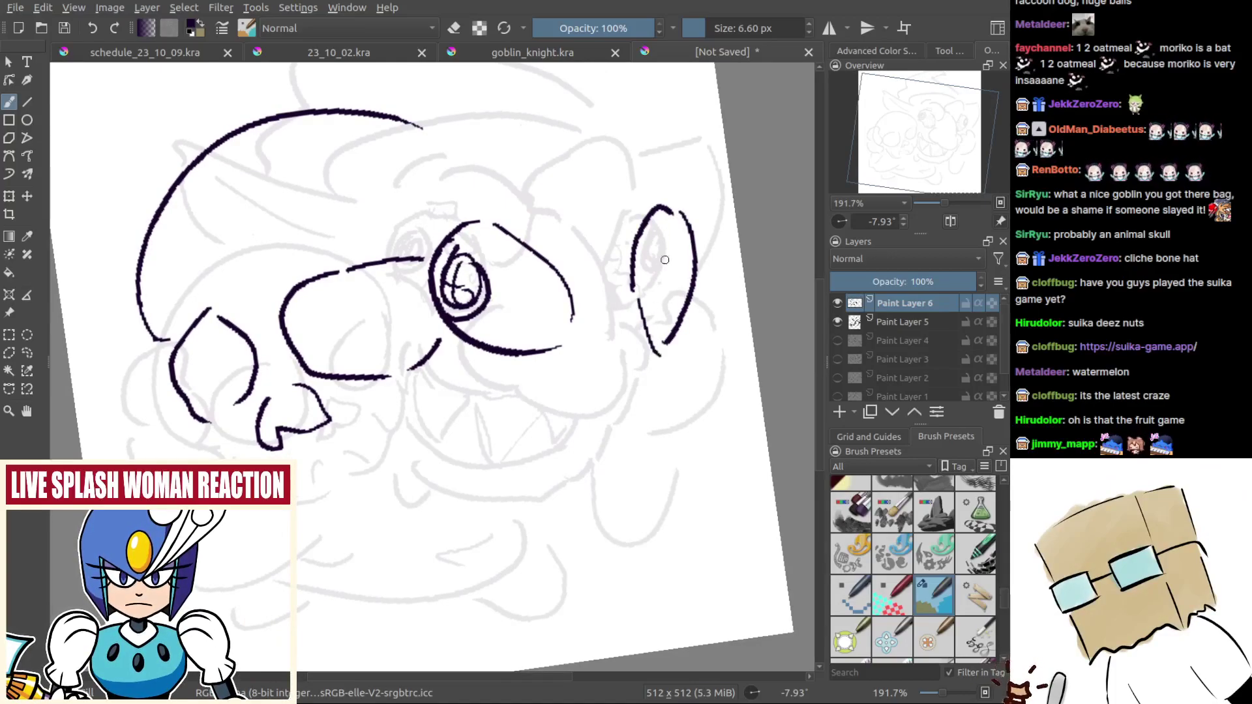
left_click_drag(675, 220, 662, 279)
key("ctrl+z")
mouse_move(671, 221)
left_mouse_down()
mouse_move(662, 263)
mouse_move(689, 247)
left_mouse_up()
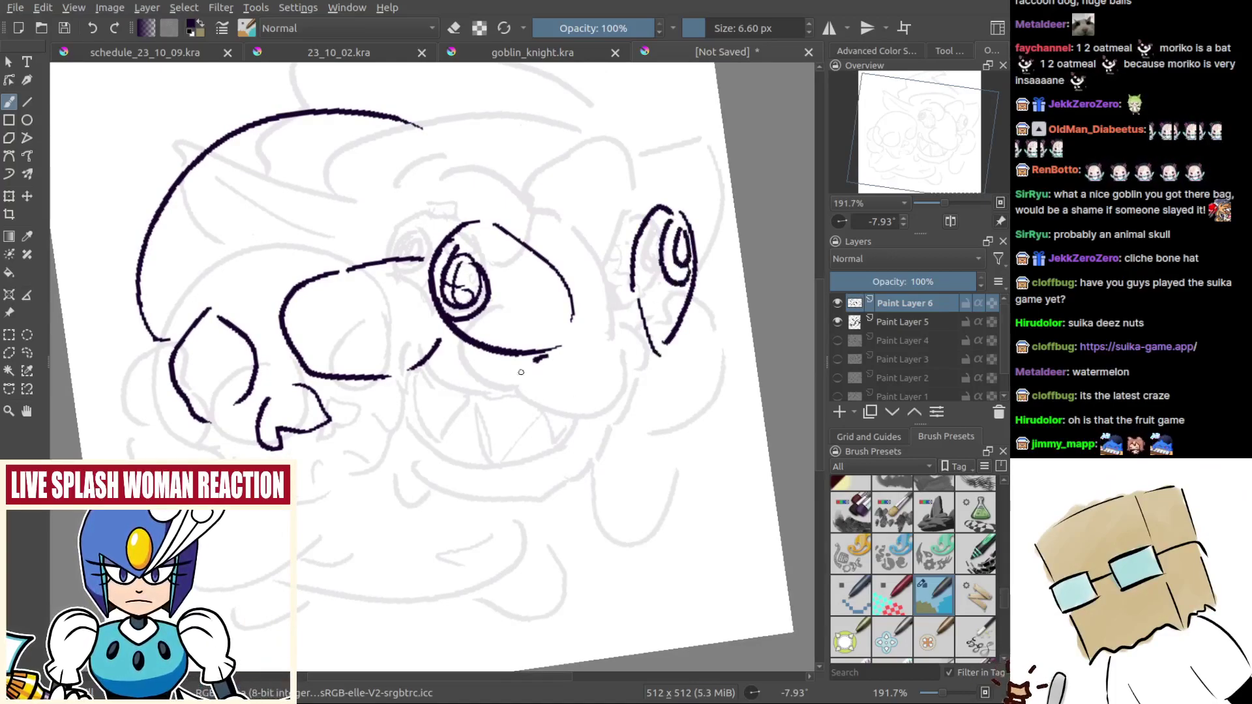
Step: Draw the long bulging nose, with a bridge line crossing the far eye and a lower contour starting below the near eye
key("ctrl+z")
mouse_move(523, 355)
left_mouse_down()
mouse_move(504, 448)
mouse_move(492, 424)
left_mouse_up()
key("ctrl+z")
key("ctrl+z")
left_click_drag(596, 259, 658, 387)
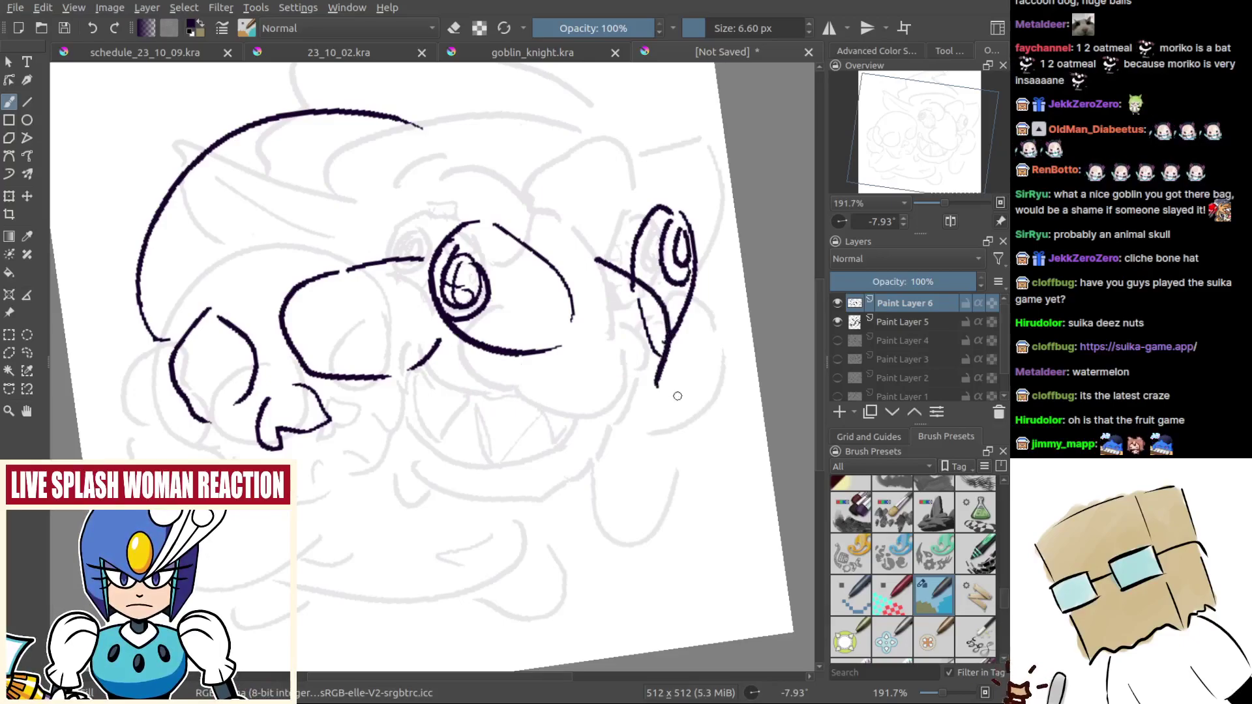
mouse_move(520, 365)
left_mouse_down()
mouse_move(511, 402)
mouse_move(654, 463)
left_mouse_up()
key("ctrl+z")
key("ctrl+z")
key("ctrl+z")
mouse_move(602, 252)
left_mouse_down()
mouse_move(651, 290)
mouse_move(710, 396)
left_mouse_up()
mouse_move(520, 364)
left_mouse_down()
mouse_move(506, 377)
mouse_move(590, 424)
mouse_move(749, 430)
left_mouse_up()
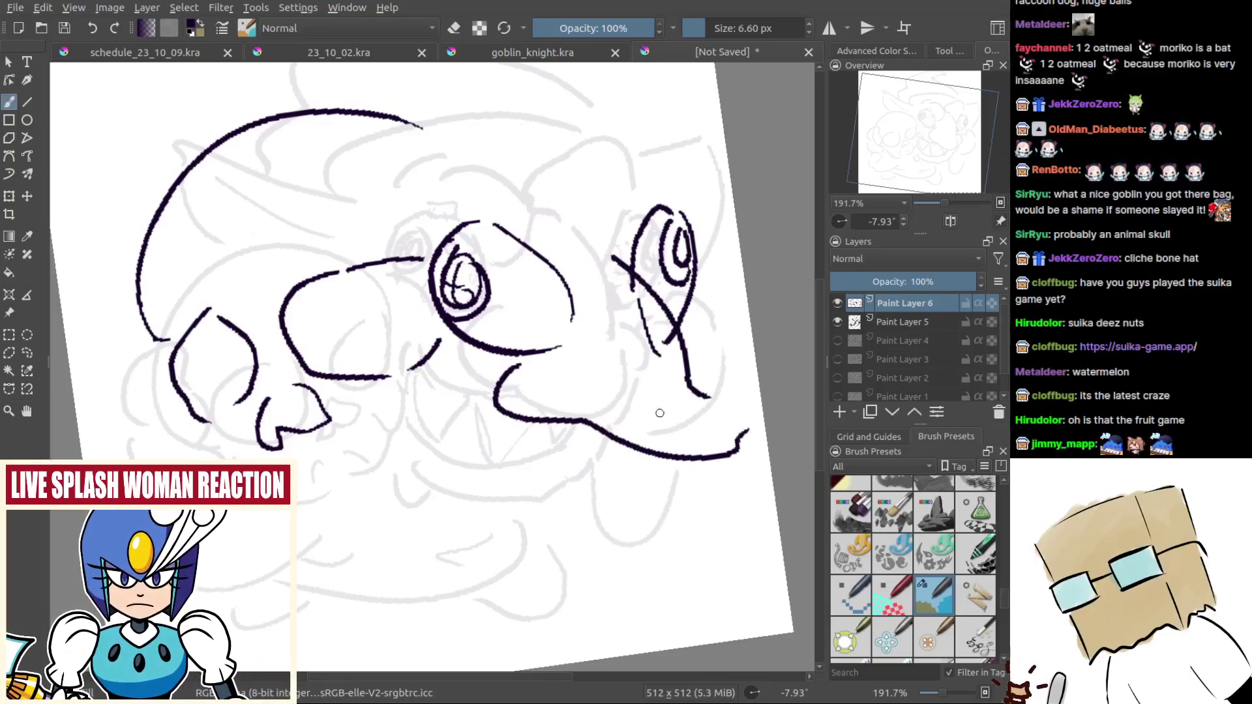
Step: Draw the skull's cheekbone and side line, the wavy upper jaw edge and a second jaw line beneath it
left_click_drag(597, 373, 666, 409)
mouse_move(302, 488)
left_mouse_down()
mouse_move(354, 532)
mouse_move(467, 490)
mouse_move(515, 420)
mouse_move(501, 446)
left_mouse_up()
key("ctrl+z")
key("ctrl+z")
key("ctrl+z")
left_click_drag(559, 399, 505, 437)
left_click_drag(500, 445, 500, 518)
key("ctrl+z")
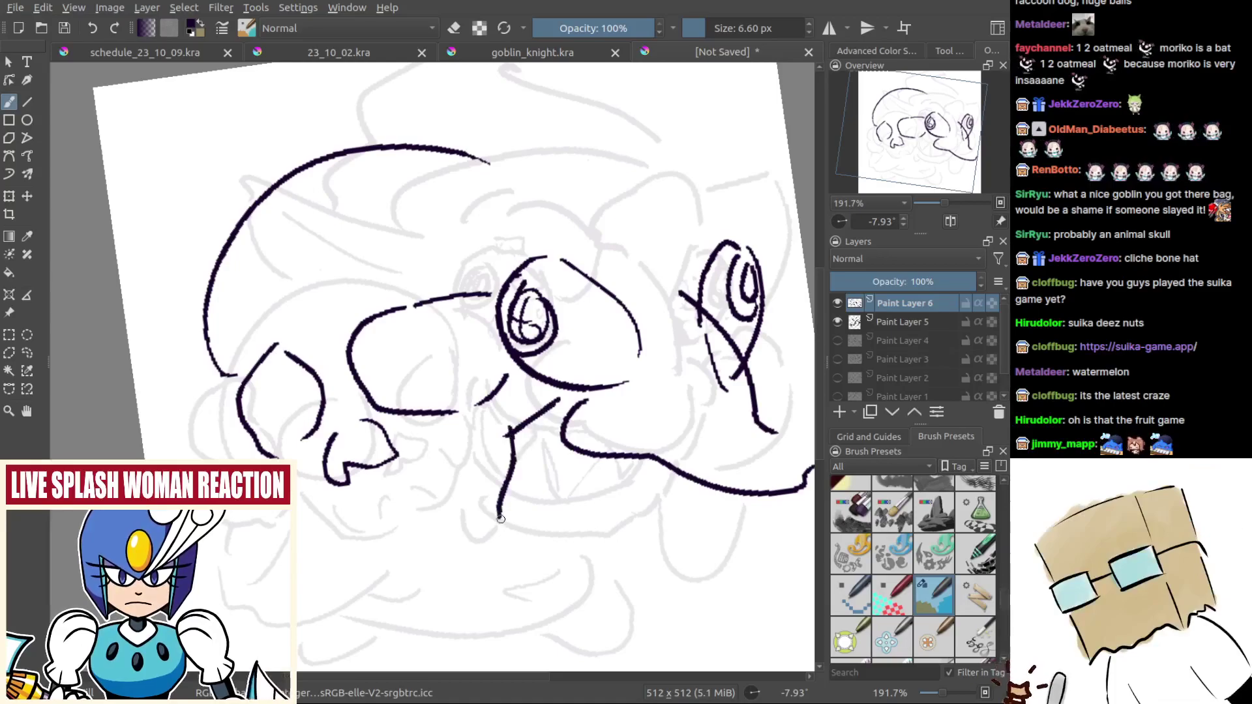
left_click_drag(313, 548, 493, 531)
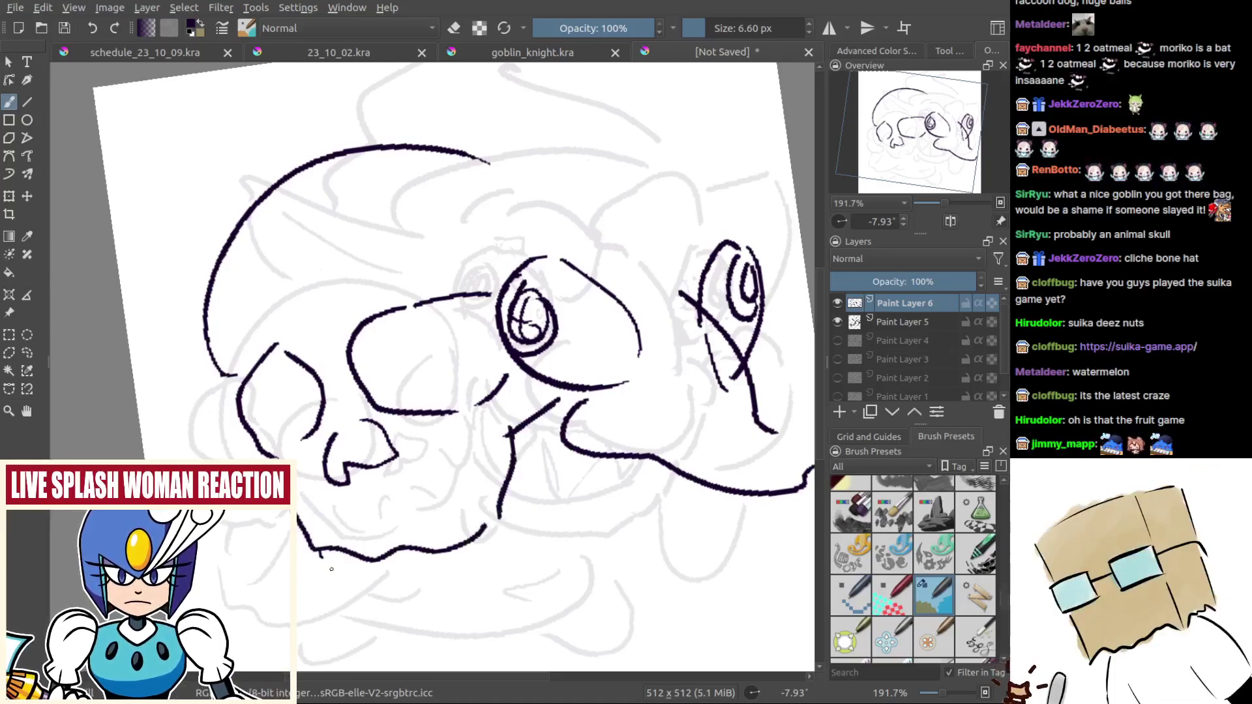
mouse_move(332, 569)
left_mouse_down()
mouse_move(442, 574)
mouse_move(502, 553)
left_mouse_up()
Step: Hatch the skull's large eye socket, add a jagged edge to the goblin's near eye and darken its pupil
left_click_drag(566, 446, 489, 374)
left_click_drag(302, 262, 295, 281)
mouse_move(347, 251)
left_mouse_down()
mouse_move(312, 300)
mouse_move(342, 307)
left_mouse_up()
left_click_drag(392, 274, 372, 311)
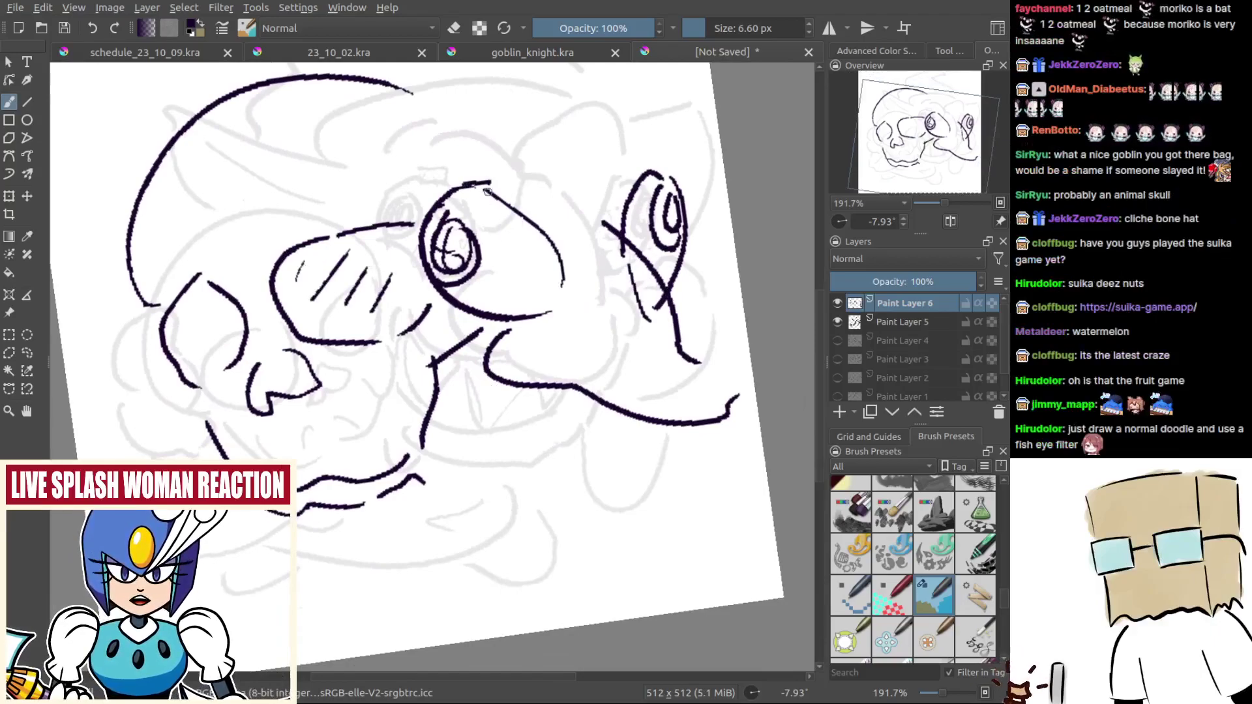
mouse_move(509, 219)
left_mouse_down()
mouse_move(545, 250)
mouse_move(525, 318)
left_mouse_up()
mouse_move(453, 231)
left_mouse_down()
mouse_move(445, 253)
mouse_move(457, 265)
left_mouse_up()
mouse_move(448, 213)
left_mouse_down()
mouse_move(474, 259)
mouse_move(438, 271)
left_mouse_up()
Step: Draw the upper mouth line running from the cheek along the underside of the nose
mouse_move(463, 462)
left_mouse_down()
mouse_move(479, 517)
mouse_move(452, 470)
left_mouse_up()
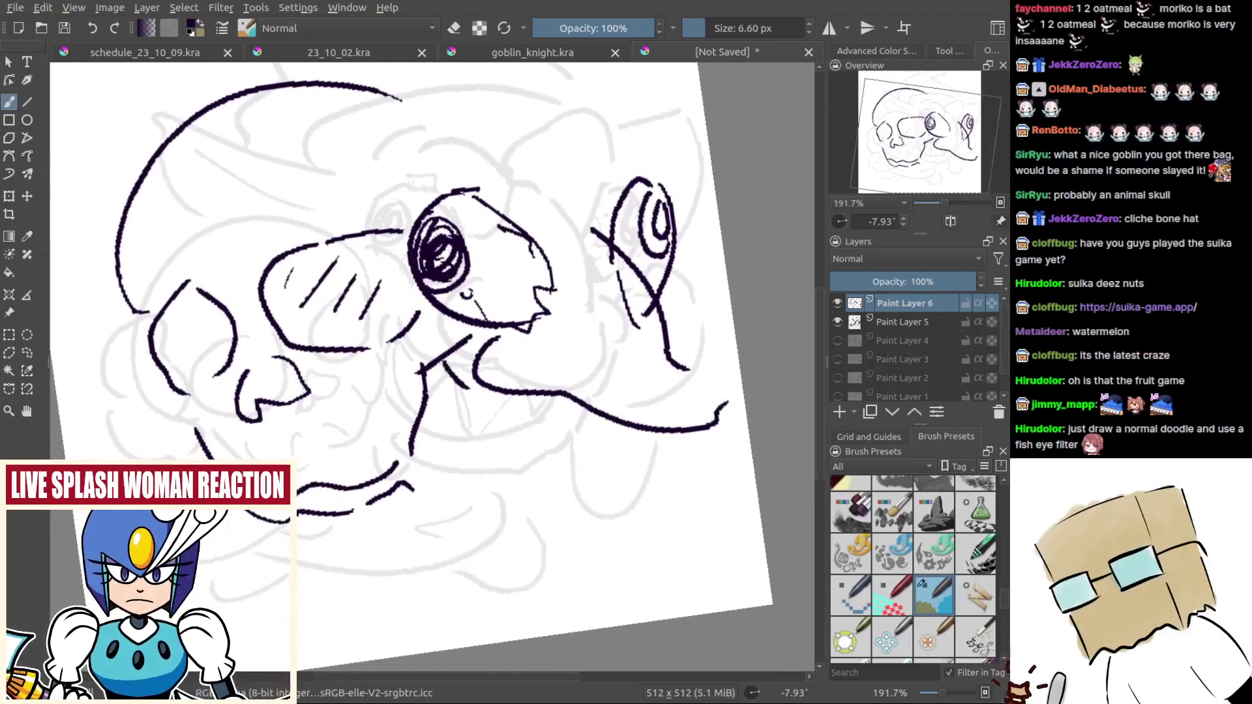
key("ctrl+z")
mouse_move(440, 360)
left_mouse_down()
mouse_move(483, 399)
mouse_move(577, 422)
left_mouse_up()
Step: Try a wide lower mouth curve from the skull's side toward the far cheek
mouse_move(418, 433)
left_mouse_down()
mouse_move(456, 489)
mouse_move(502, 488)
left_mouse_up()
key("ctrl+z")
mouse_move(422, 422)
left_mouse_down()
mouse_move(443, 454)
mouse_move(589, 456)
mouse_move(575, 480)
mouse_move(629, 431)
left_mouse_up()
key("ctrl+z")
key("ctrl")
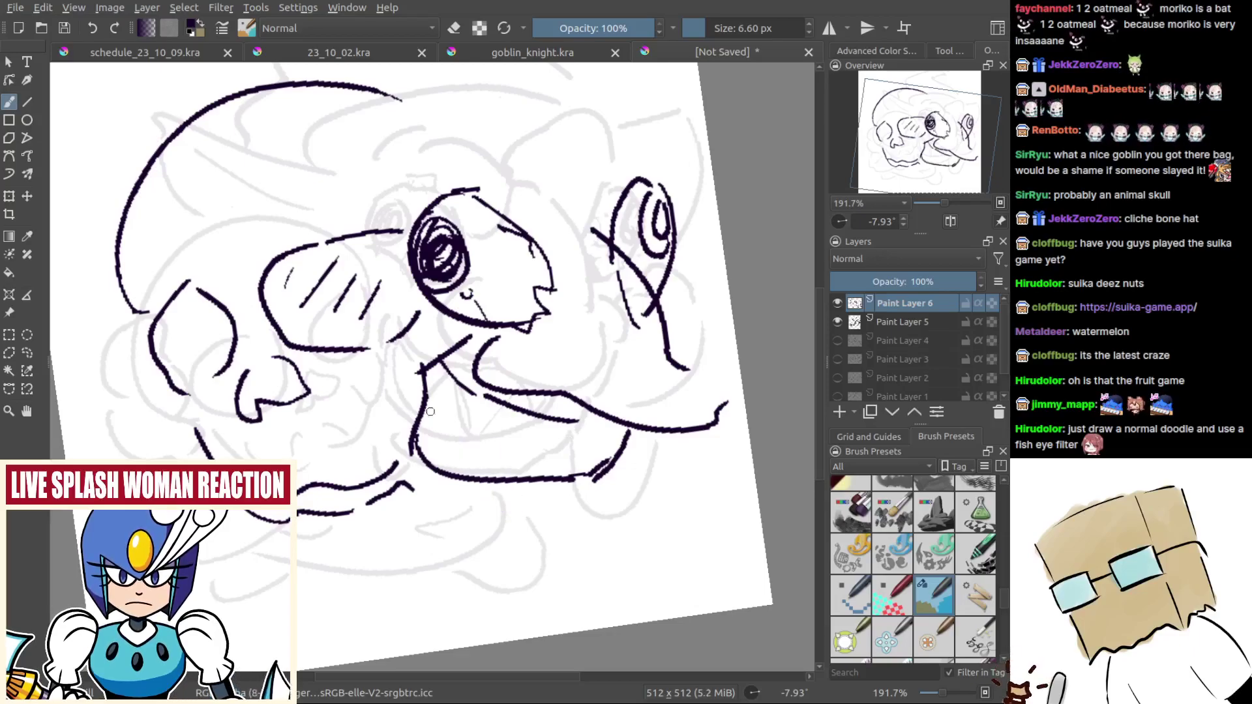
Step: Try a row of zigzag teeth inside the open mouth
mouse_move(440, 393)
left_mouse_down()
mouse_move(466, 445)
mouse_move(506, 415)
left_mouse_up()
key("ctrl+z")
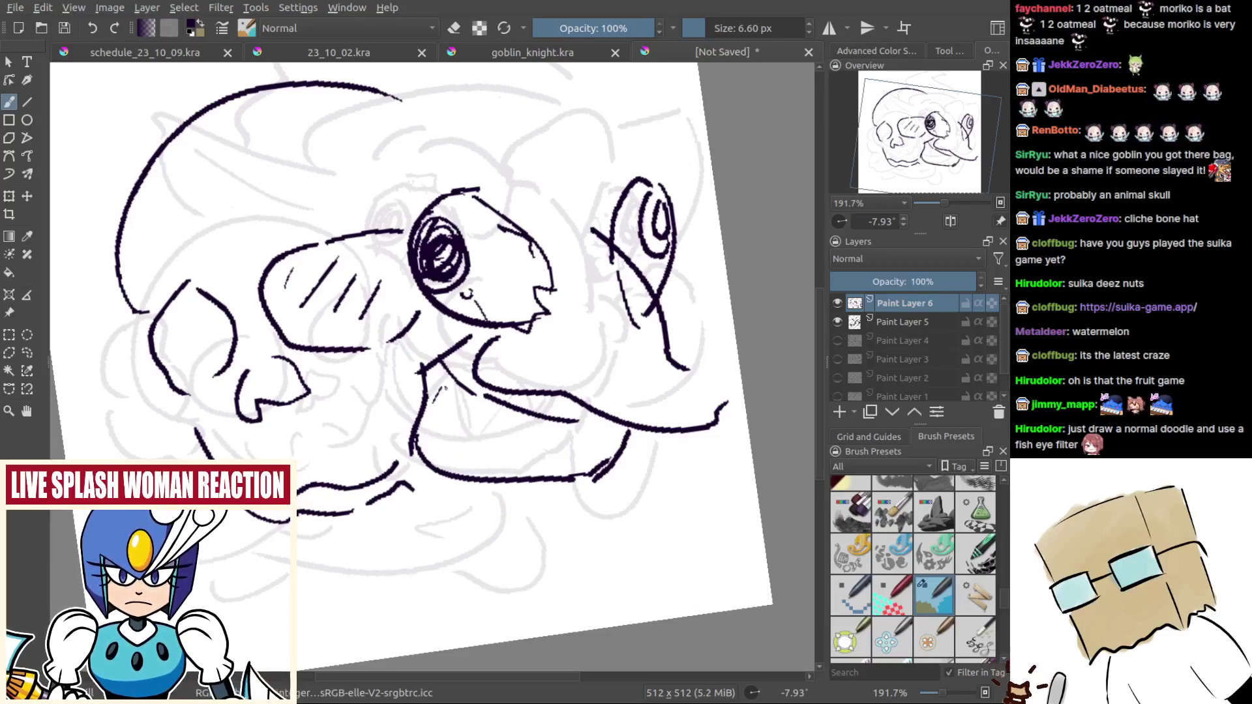
mouse_move(446, 388)
left_mouse_down()
mouse_move(496, 421)
mouse_move(553, 431)
left_mouse_up()
mouse_move(427, 422)
left_mouse_down()
mouse_move(455, 471)
mouse_move(583, 481)
mouse_move(631, 468)
left_mouse_up()
key("ctrl+z")
key("ctrl+z")
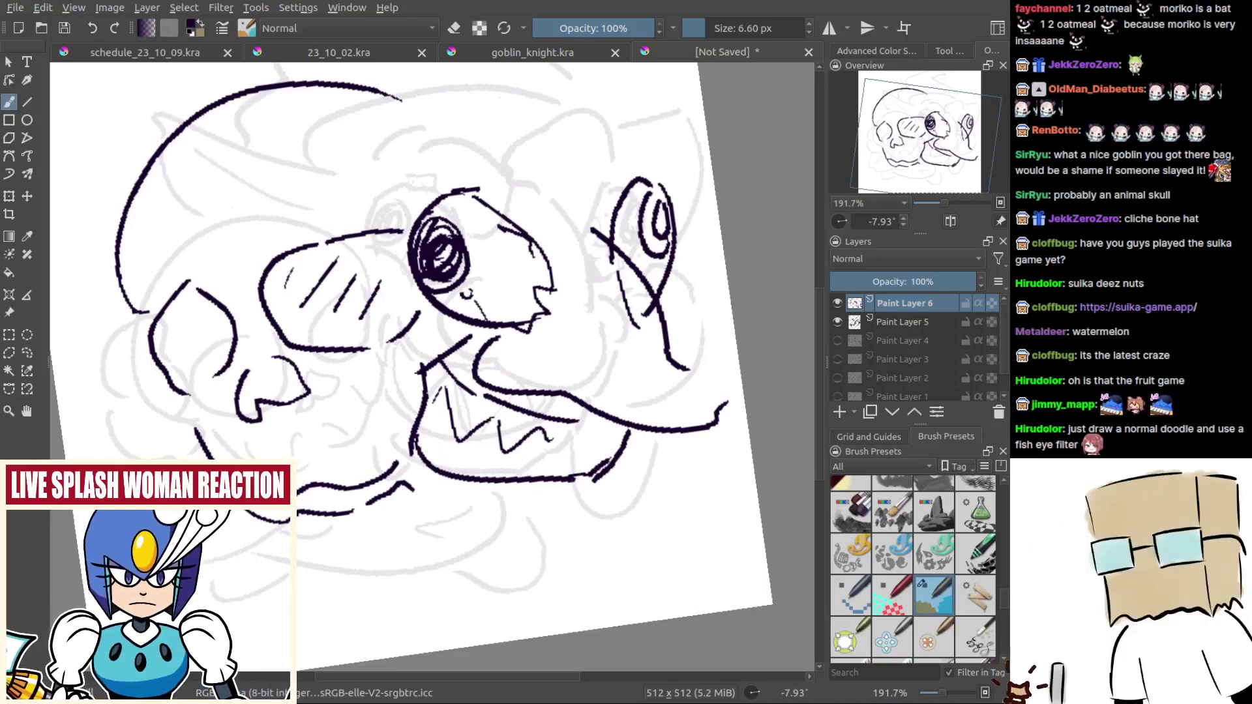
Step: Undo the zigzag teeth and the lower mouth curve
key("ctrl+z")
key("ctrl+z")
key("ctrl+z")
key("ctrl+z")
key("ctrl+z")
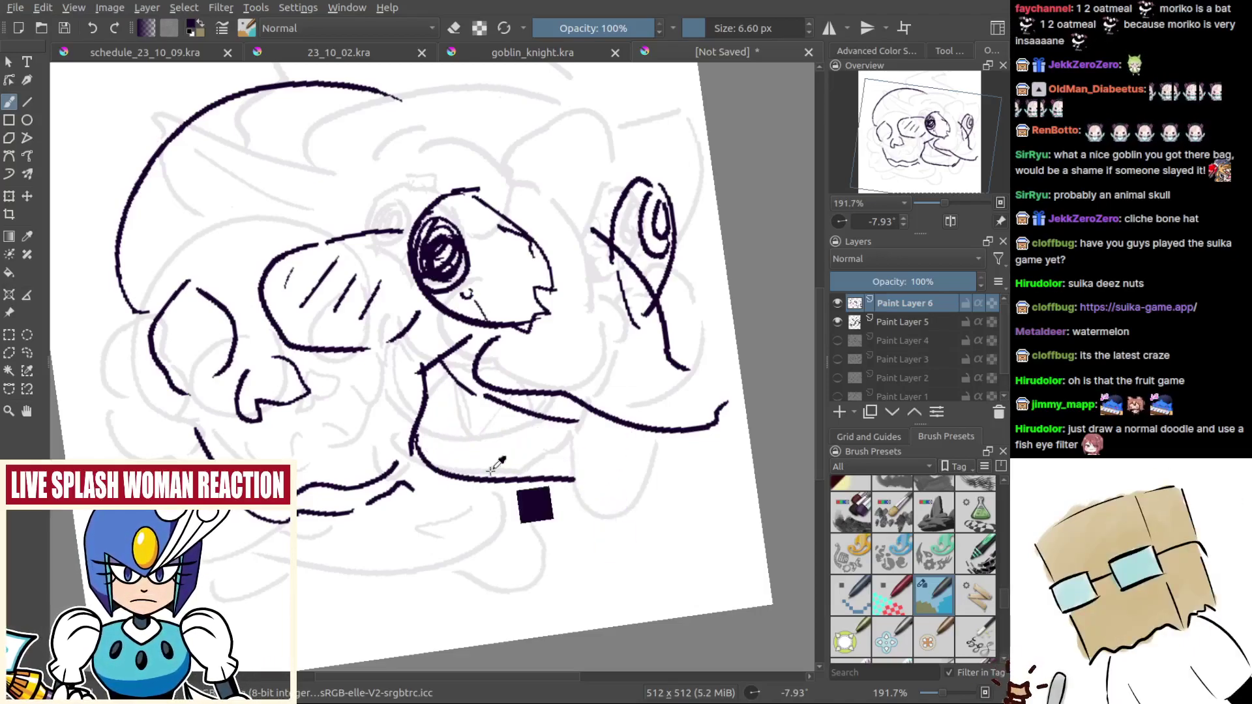
key("ctrl+z")
Step: Draw a lower mouth curve from the skull's side under the nose, with a short stroke at its far end
mouse_move(424, 437)
left_mouse_down()
mouse_move(430, 478)
mouse_move(493, 524)
left_mouse_up()
key("ctrl+z")
mouse_move(416, 458)
left_mouse_down()
mouse_move(584, 501)
mouse_move(607, 467)
left_mouse_up()
key("ctrl+z")
left_click_drag(434, 430, 458, 431)
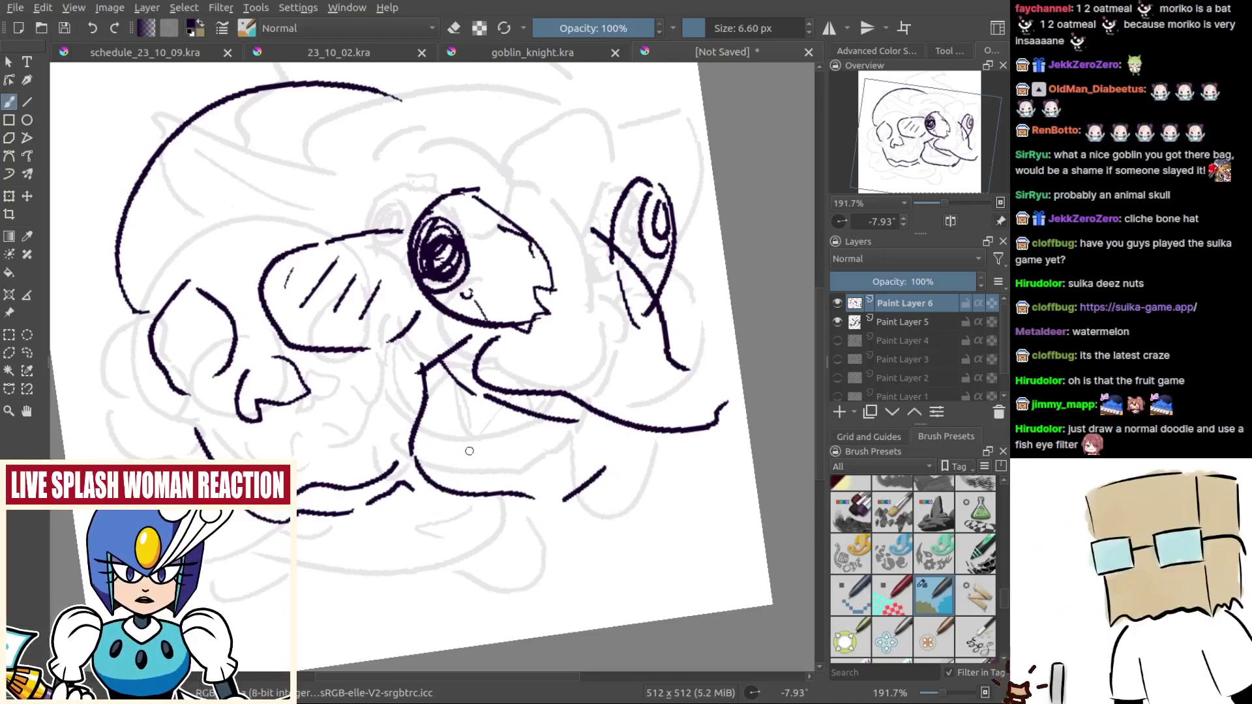
key("ctrl+z")
left_click_drag(548, 506, 584, 484)
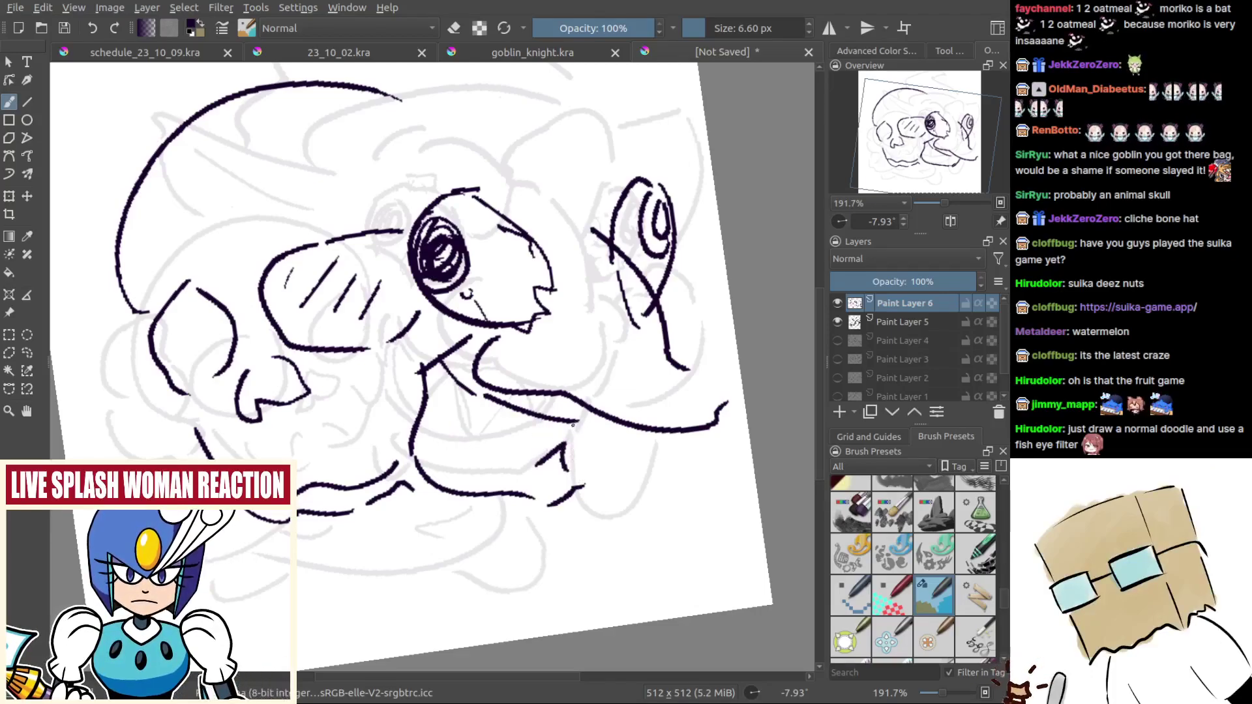
Step: Draw jagged teeth along the upper and lower edges of the open mouth
mouse_move(560, 427)
left_mouse_down()
mouse_move(566, 467)
mouse_move(585, 424)
left_mouse_up()
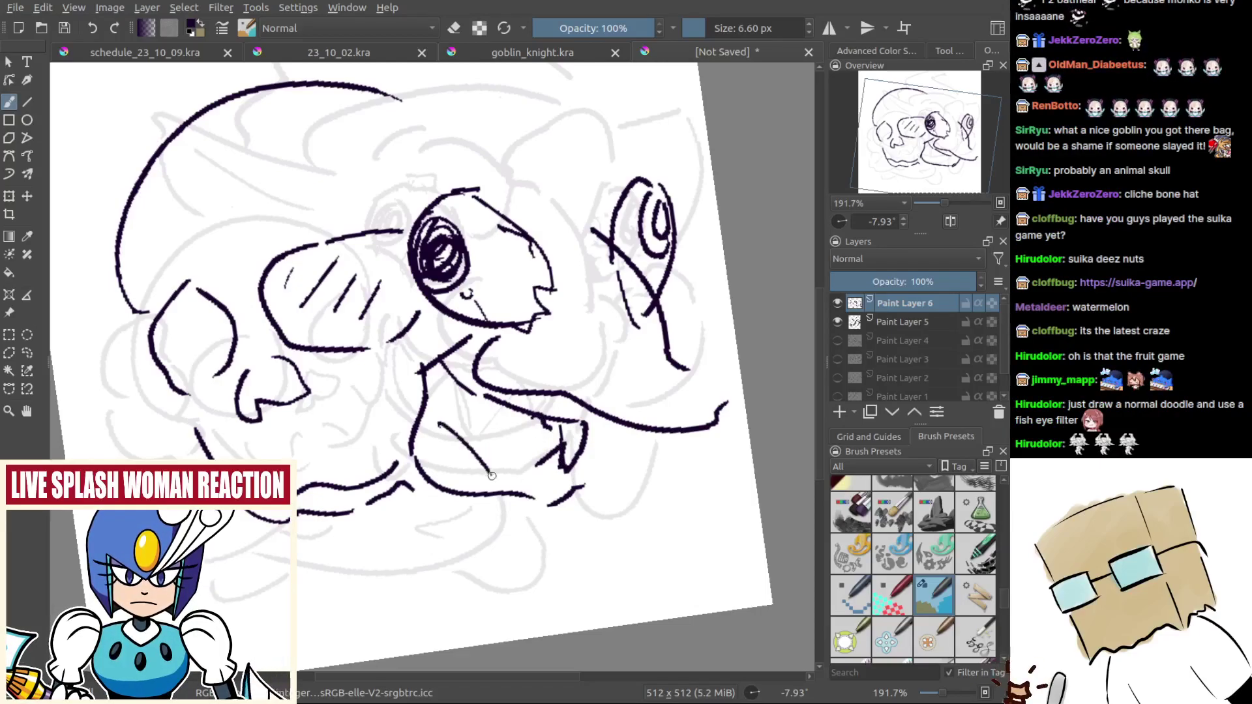
mouse_move(462, 428)
left_mouse_down()
mouse_move(489, 505)
mouse_move(536, 441)
mouse_move(507, 450)
left_mouse_up()
mouse_move(441, 406)
left_mouse_down()
mouse_move(452, 461)
mouse_move(486, 468)
left_mouse_up()
left_click_drag(595, 473, 558, 463)
key("e")
key("e")
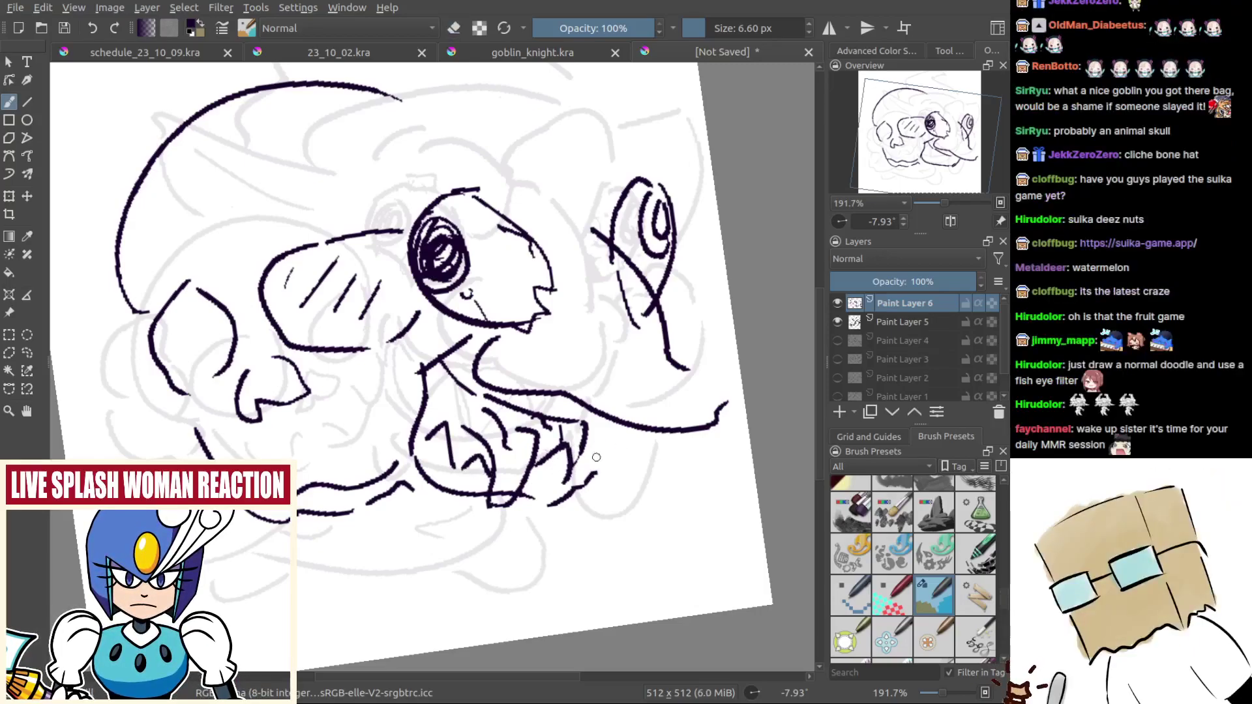
mouse_move(455, 386)
left_mouse_down()
mouse_move(445, 424)
mouse_move(488, 402)
left_mouse_up()
left_click_drag(491, 405, 496, 416)
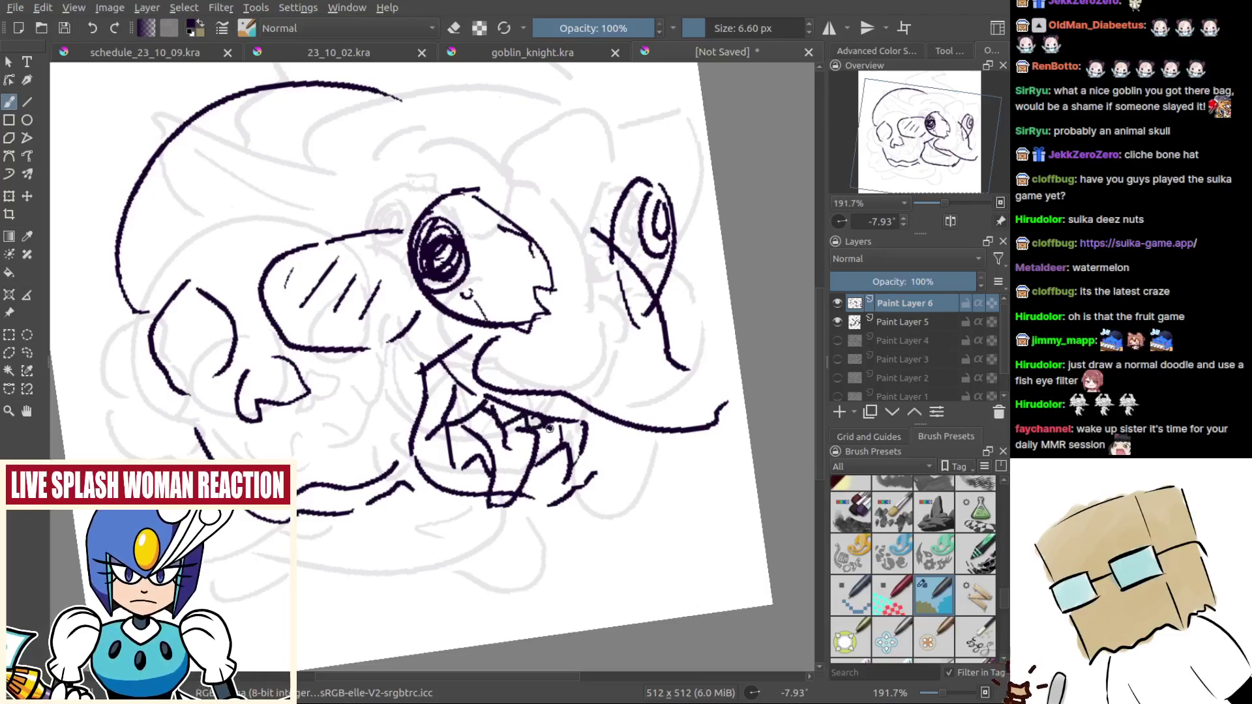
mouse_move(583, 463)
left_mouse_down()
mouse_move(603, 417)
mouse_move(561, 502)
left_mouse_up()
Step: Extend the skull's top outline down toward the near eye and draw the goblin's brow with a large rounded bump over the far eye
left_click_drag(438, 166, 478, 255)
mouse_move(475, 309)
left_mouse_down()
mouse_move(487, 310)
mouse_move(480, 329)
left_mouse_up()
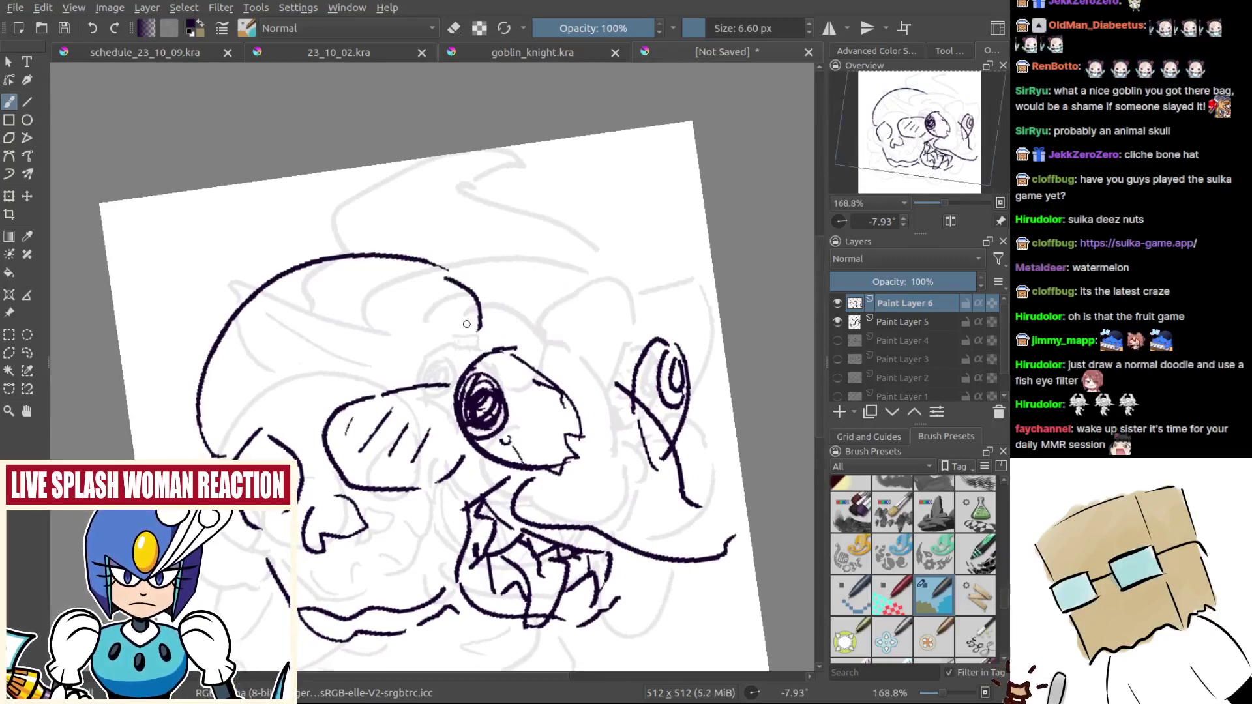
key("ctrl+z")
mouse_move(445, 267)
left_mouse_down()
mouse_move(488, 336)
mouse_move(501, 319)
mouse_move(581, 390)
mouse_move(662, 294)
left_mouse_up()
key("ctrl+z")
key("ctrl+z")
mouse_move(592, 342)
left_mouse_down()
mouse_move(630, 267)
mouse_move(642, 356)
left_mouse_up()
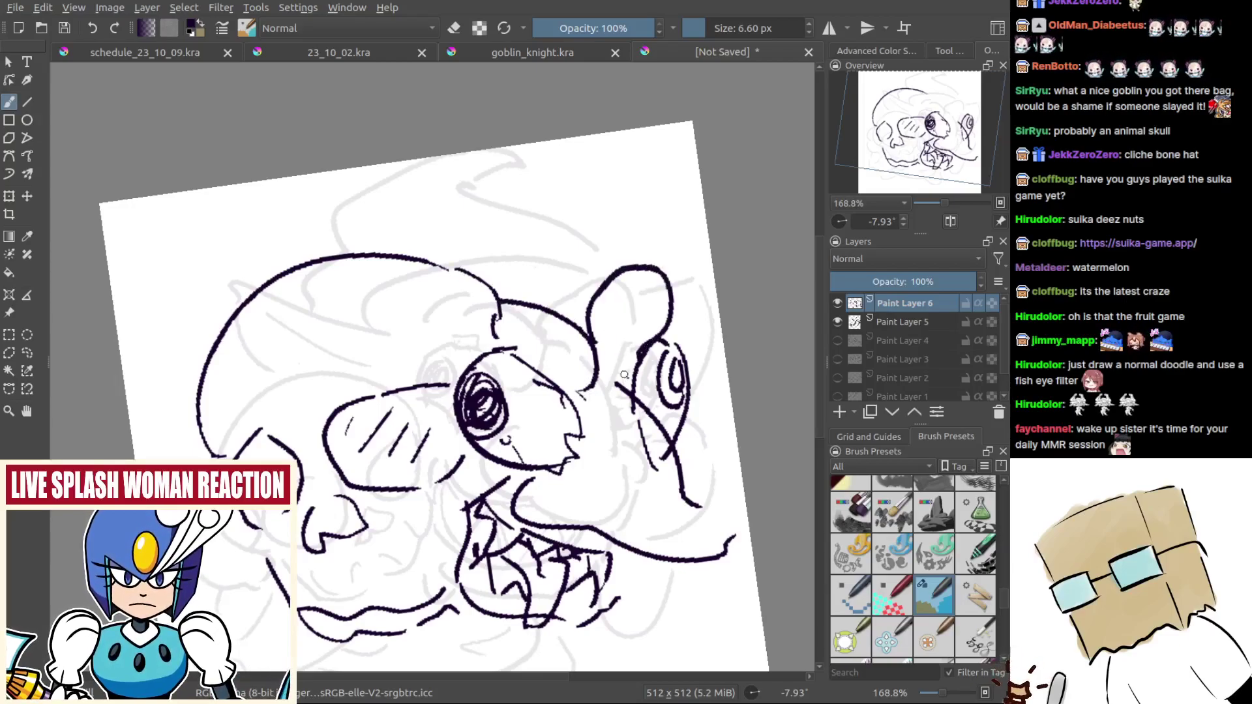
Step: Draw the top of the goblin's head as an arch from behind the skull to the far brow
left_click_drag(512, 277, 559, 259)
key("ctrl+z")
left_click_drag(424, 240, 623, 257)
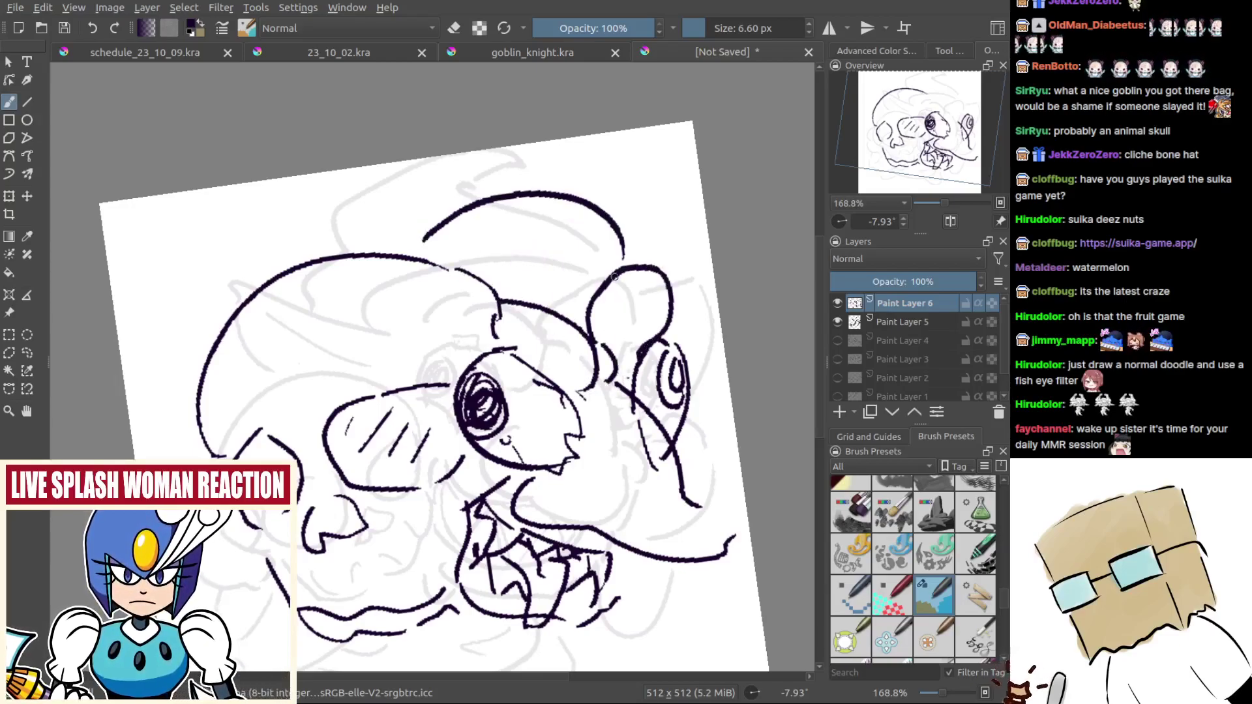
mouse_move(476, 284)
left_mouse_down()
mouse_move(479, 266)
mouse_move(645, 239)
left_mouse_up()
key("ctrl+z")
mouse_move(512, 383)
left_mouse_down()
mouse_move(486, 375)
mouse_move(517, 342)
left_mouse_up()
Step: Add short hatching strokes inside the skull's smaller eye socket
mouse_move(267, 390)
left_mouse_down()
mouse_move(259, 428)
mouse_move(275, 428)
left_mouse_up()
left_click_drag(289, 416, 285, 428)
left_click_drag(340, 376, 368, 407)
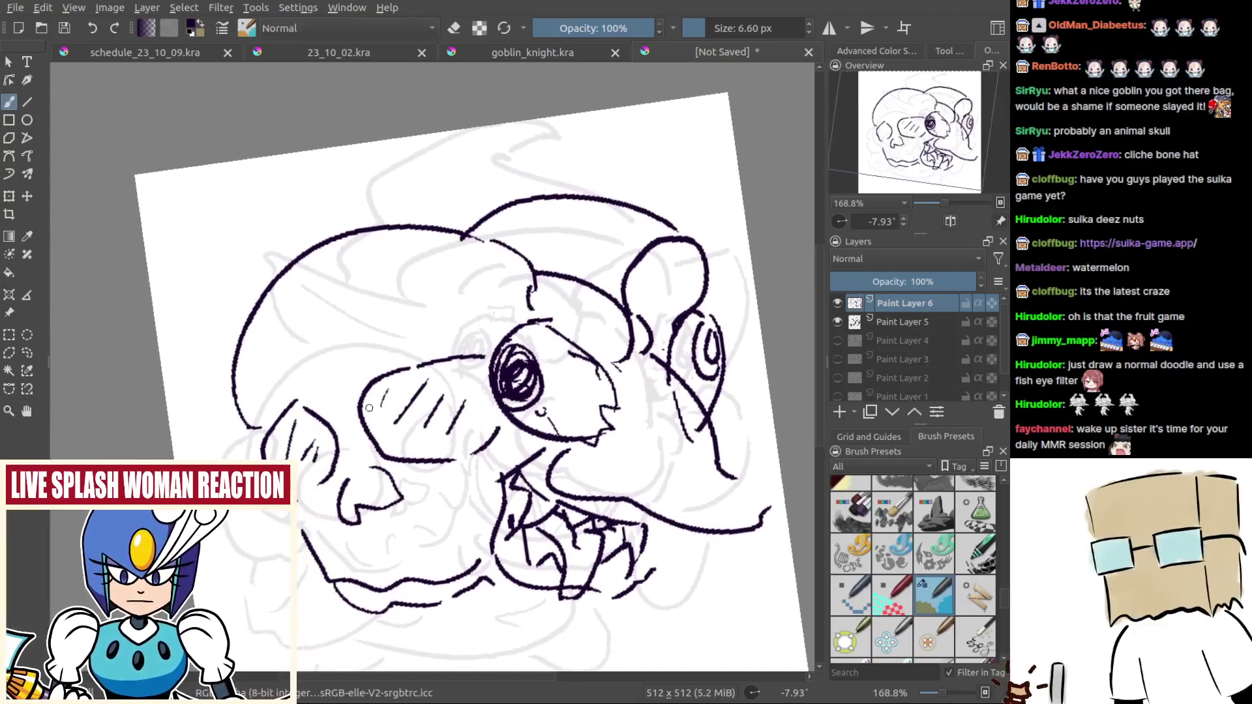
Step: Draw a tall pointed shape rising above the skull and a short upswept line beyond the goblin's far brow
left_click_drag(404, 201, 335, 171)
key("ctrl+z")
mouse_move(466, 222)
left_mouse_down()
mouse_move(422, 189)
mouse_move(460, 212)
left_mouse_up()
key("ctrl+z")
mouse_move(351, 156)
left_mouse_down()
mouse_move(339, 199)
mouse_move(339, 226)
left_mouse_up()
mouse_move(651, 194)
left_mouse_down()
mouse_move(691, 138)
mouse_move(734, 153)
left_mouse_up()
key("ctrl+z")
key("ctrl+z")
left_click_drag(684, 210, 741, 185)
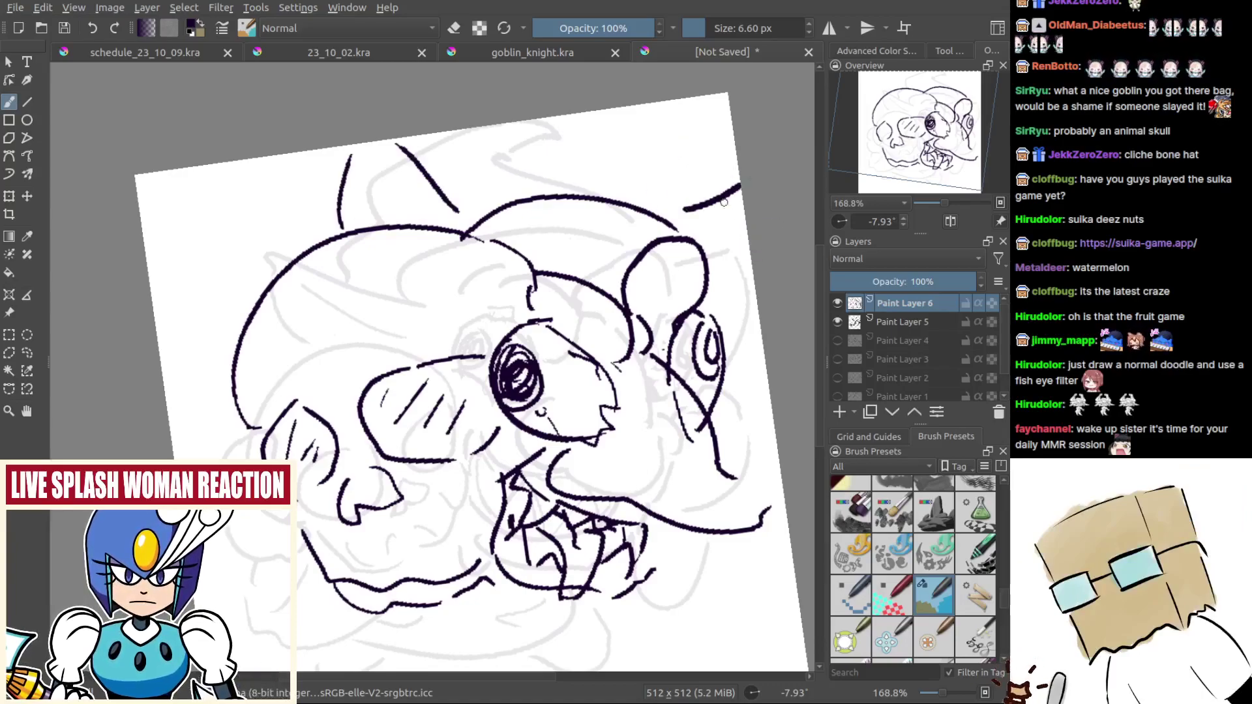
Step: Hide Paint Layer 5, which holds the faded sketch
left_click_drag(756, 305, 629, 290)
mouse_move(629, 290)
left_mouse_down()
mouse_move(587, 388)
mouse_move(617, 354)
left_mouse_up()
left_click_drag(617, 354, 622, 325)
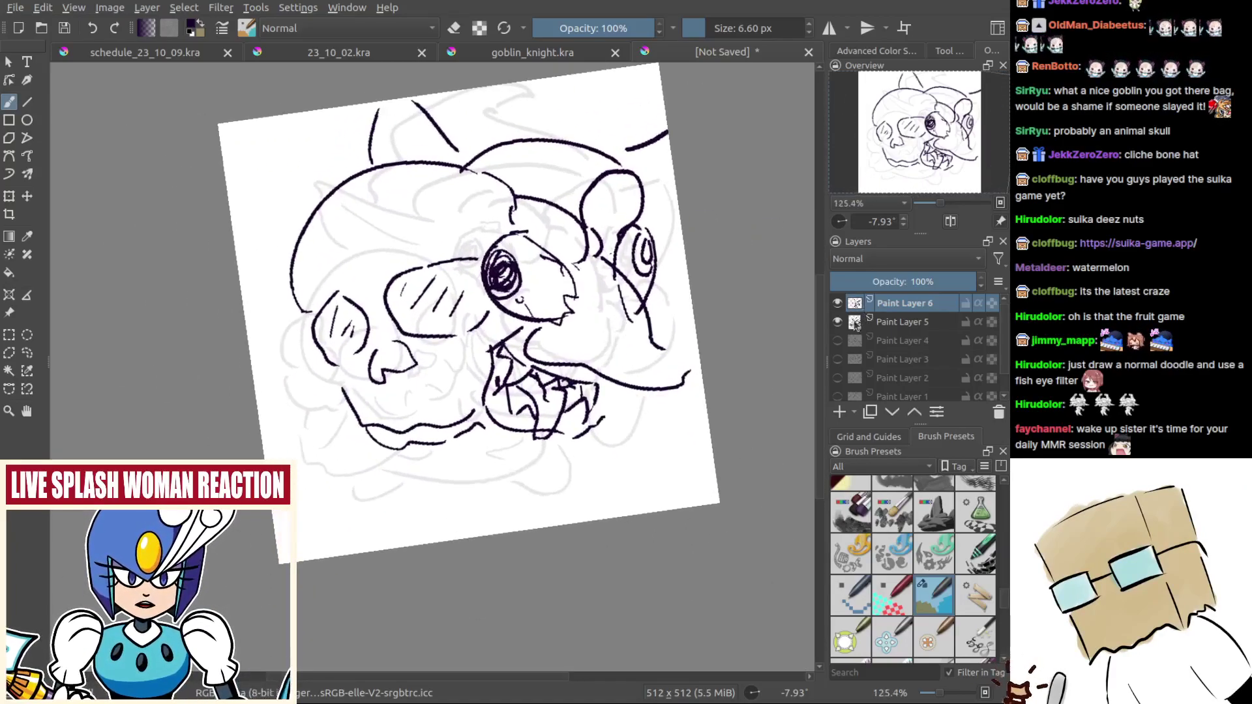
left_click(837, 323)
left_click_drag(612, 395, 596, 370)
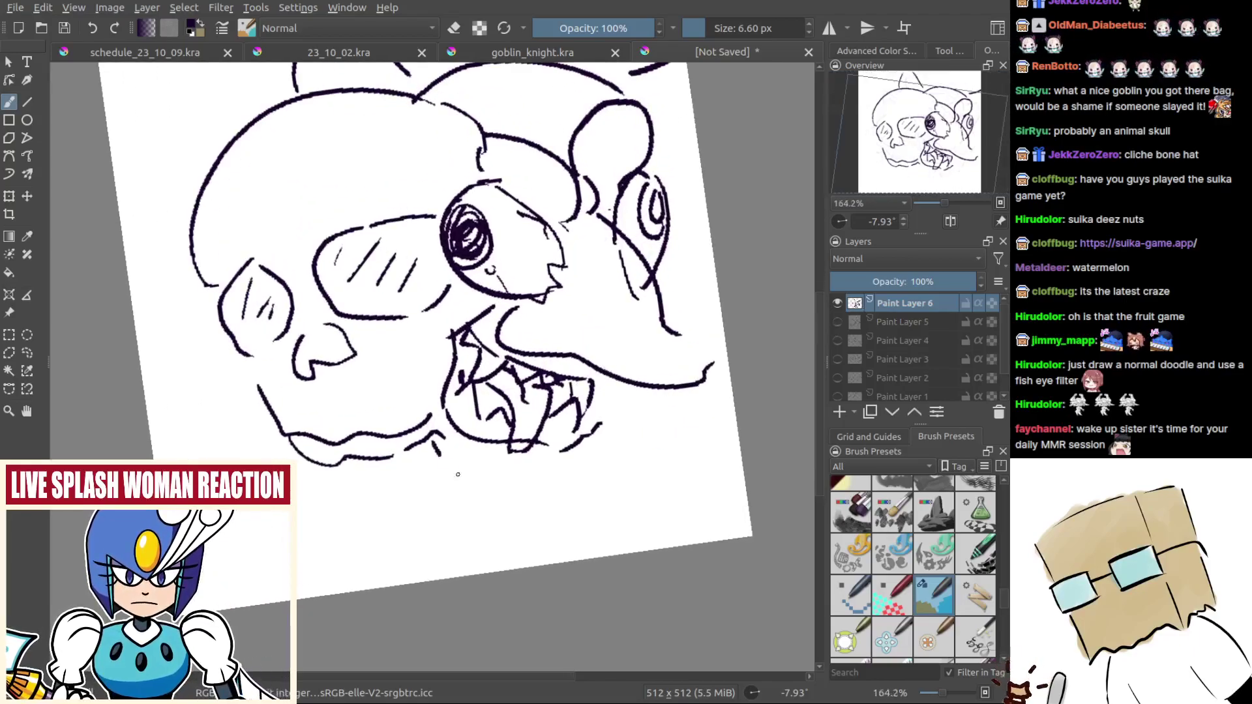
Step: Try a chin curve beneath the mouth with a stroke rising toward its far corner
key("ctrl+z")
key("ctrl+z")
mouse_move(434, 454)
left_mouse_down()
mouse_move(503, 474)
mouse_move(446, 475)
mouse_move(551, 481)
left_mouse_up()
key("ctrl+z")
left_click_drag(608, 428, 581, 488)
key("ctrl+z")
left_click_drag(611, 431, 576, 486)
key("ctrl+z")
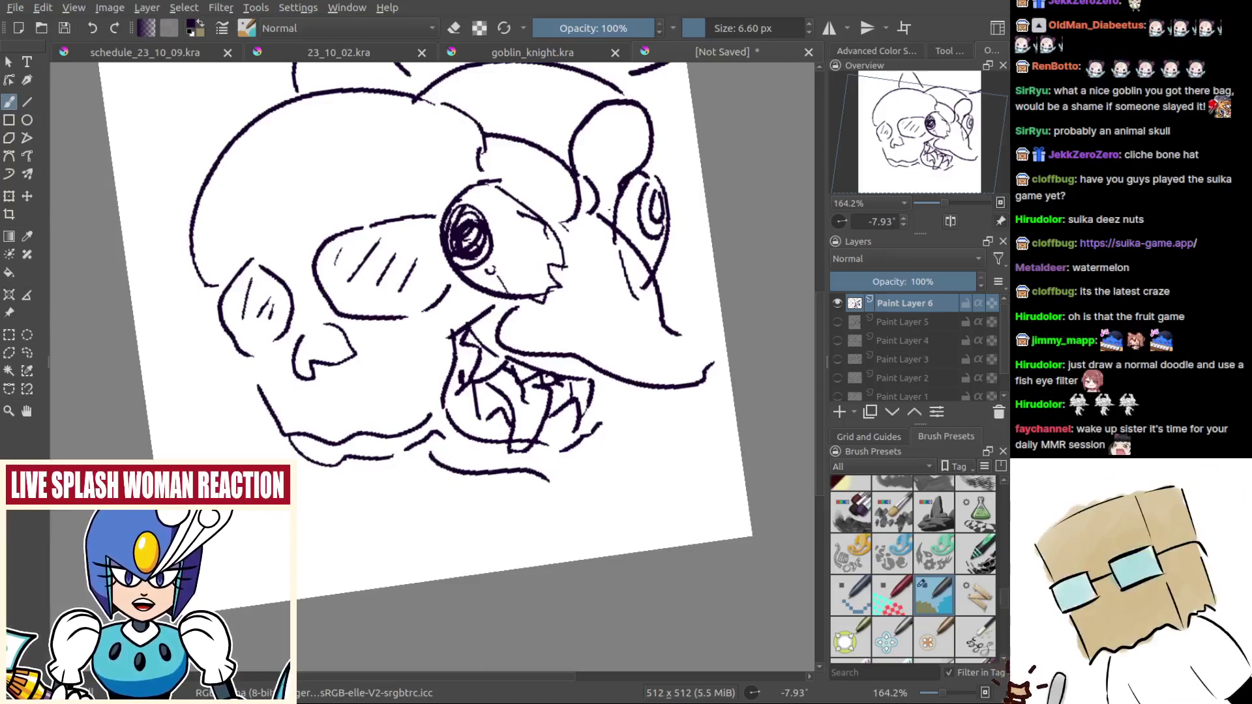
key("ctrl+z")
key("ctrl+z")
Step: Draw the chin line with a short stroke up its far side, and a short line extending outward from the far eye
mouse_move(433, 454)
left_mouse_down()
mouse_move(502, 493)
mouse_move(587, 482)
left_mouse_up()
left_click_drag(611, 436, 597, 479)
mouse_move(624, 386)
left_mouse_down()
mouse_move(604, 414)
mouse_move(601, 397)
left_mouse_up()
key("ctrl+z")
mouse_move(663, 244)
left_mouse_down()
mouse_move(629, 298)
mouse_move(672, 243)
left_mouse_up()
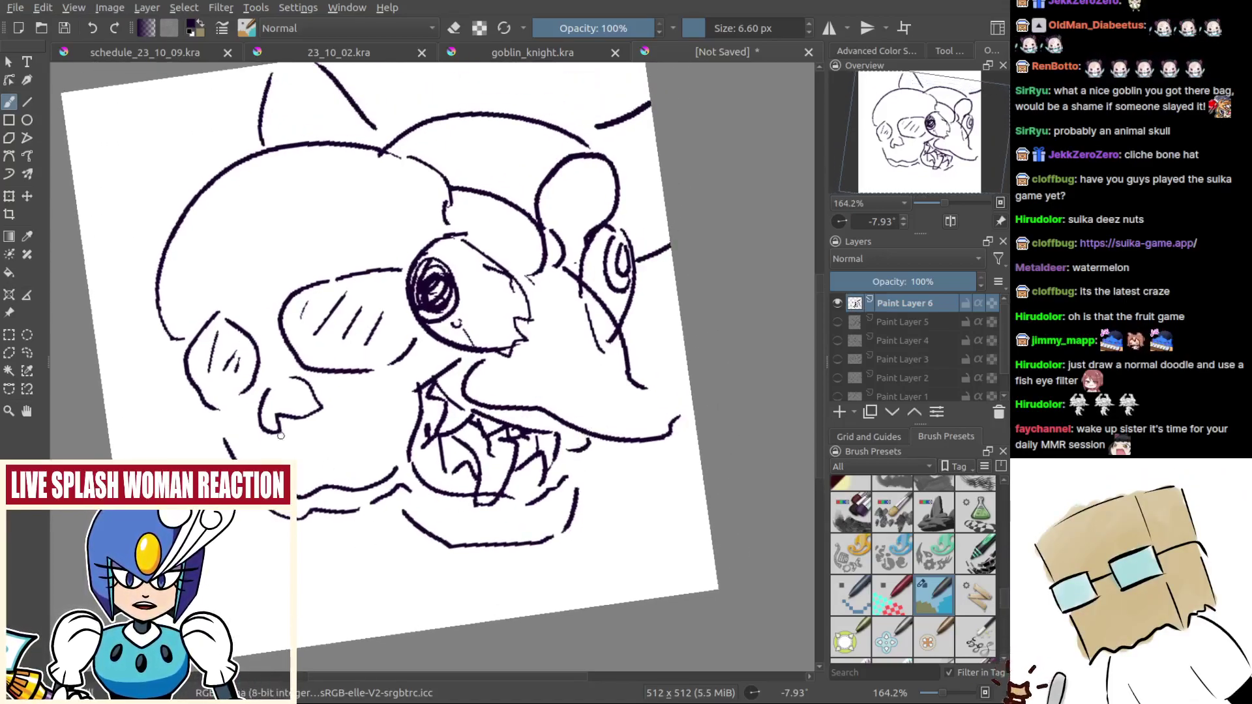
Step: Draw bumpy outlines along the outer side of the skull with a small jagged shape below them
left_click_drag(280, 436, 346, 462)
mouse_move(252, 219)
left_mouse_down()
mouse_move(201, 257)
mouse_move(196, 334)
mouse_move(322, 432)
left_mouse_up()
key("ctrl+z")
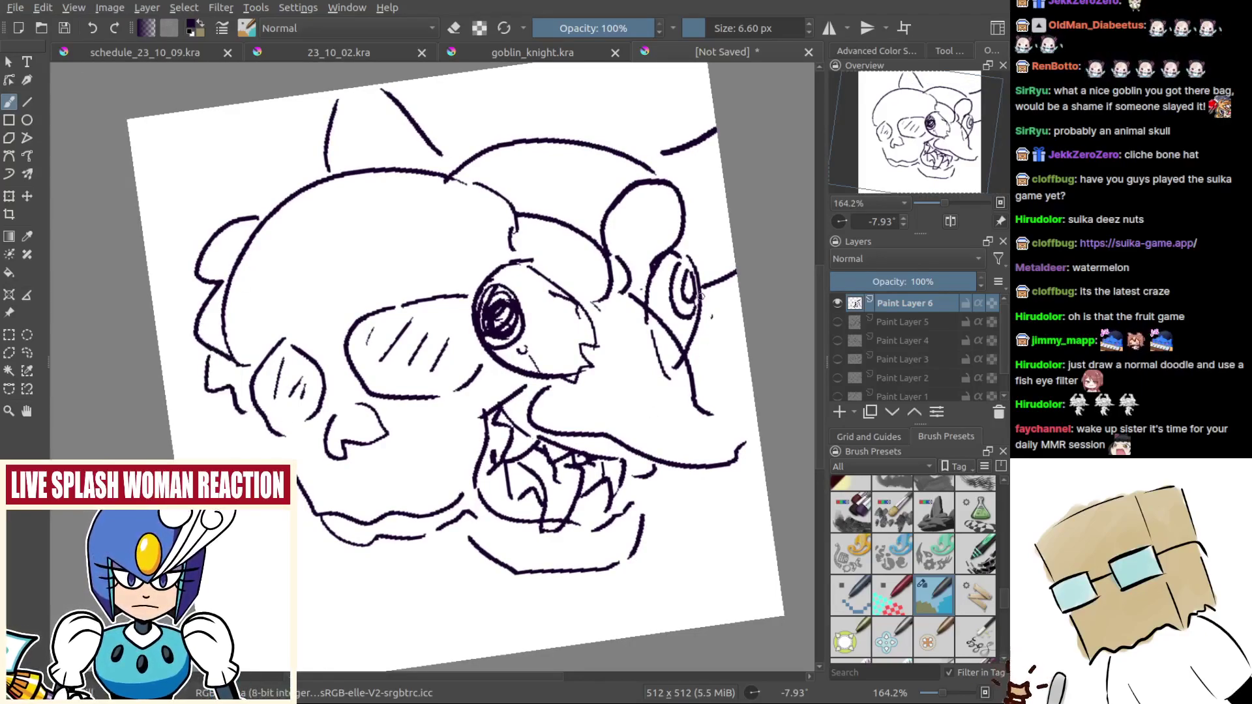
Step: Scribble a dark pupil into the goblin's far eye
left_click_drag(693, 273, 706, 304)
key("ctrl+z")
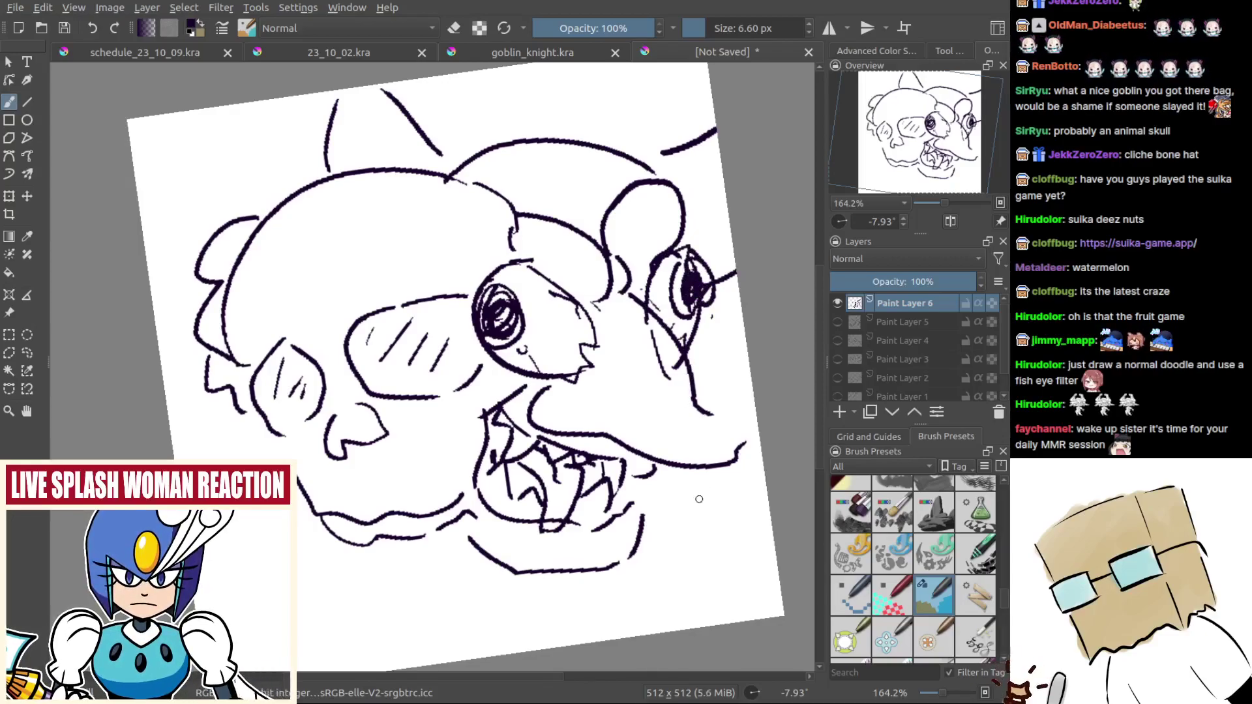
left_click_drag(644, 501, 614, 518)
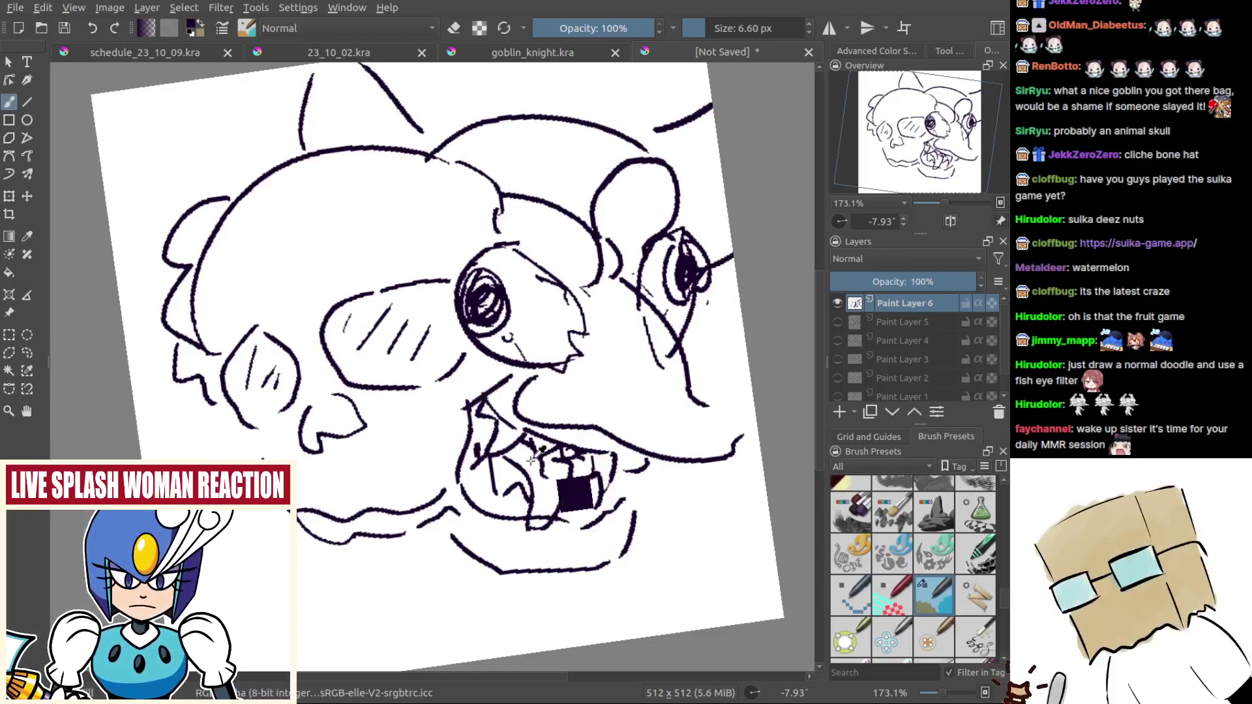
Step: Duplicate Paint Layer 6 and hide the original layer
key("e")
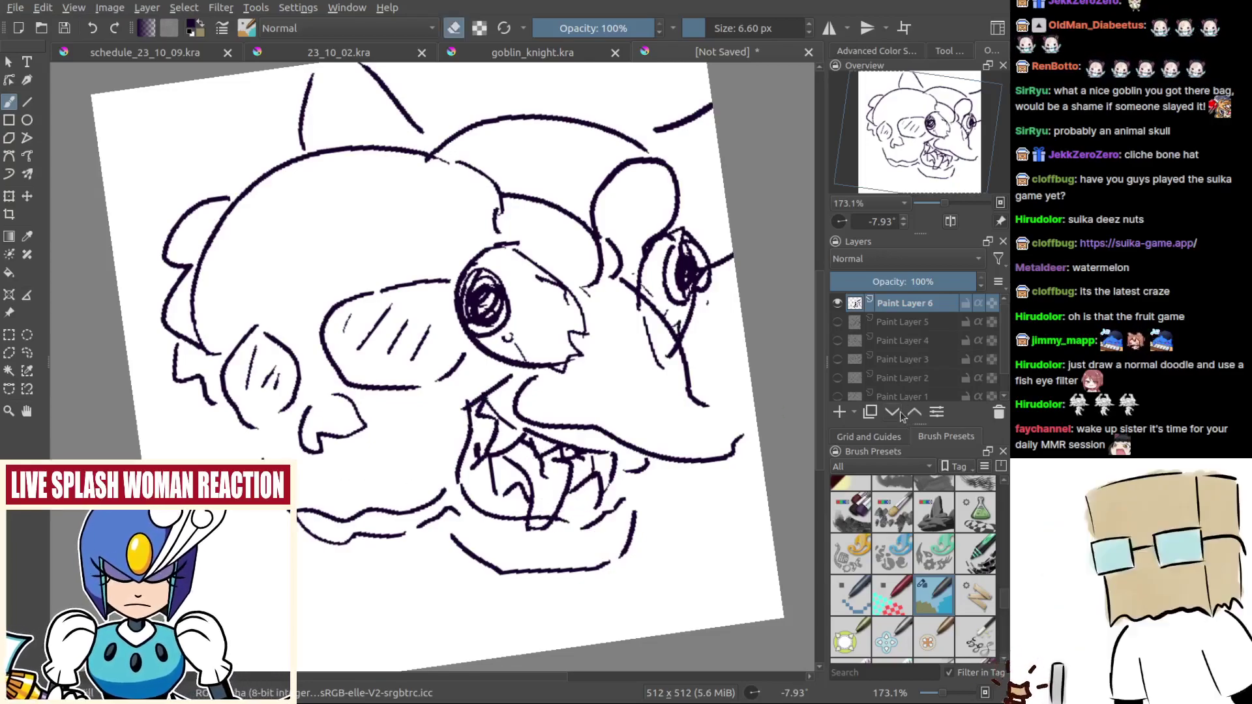
left_click(870, 413)
key("e")
Step: Erase the mouth, teeth, chin and the skull's lower jaw from the copied layer with the brush enlarged to 74.10 px
left_click_drag(331, 499, 408, 500, "shift")
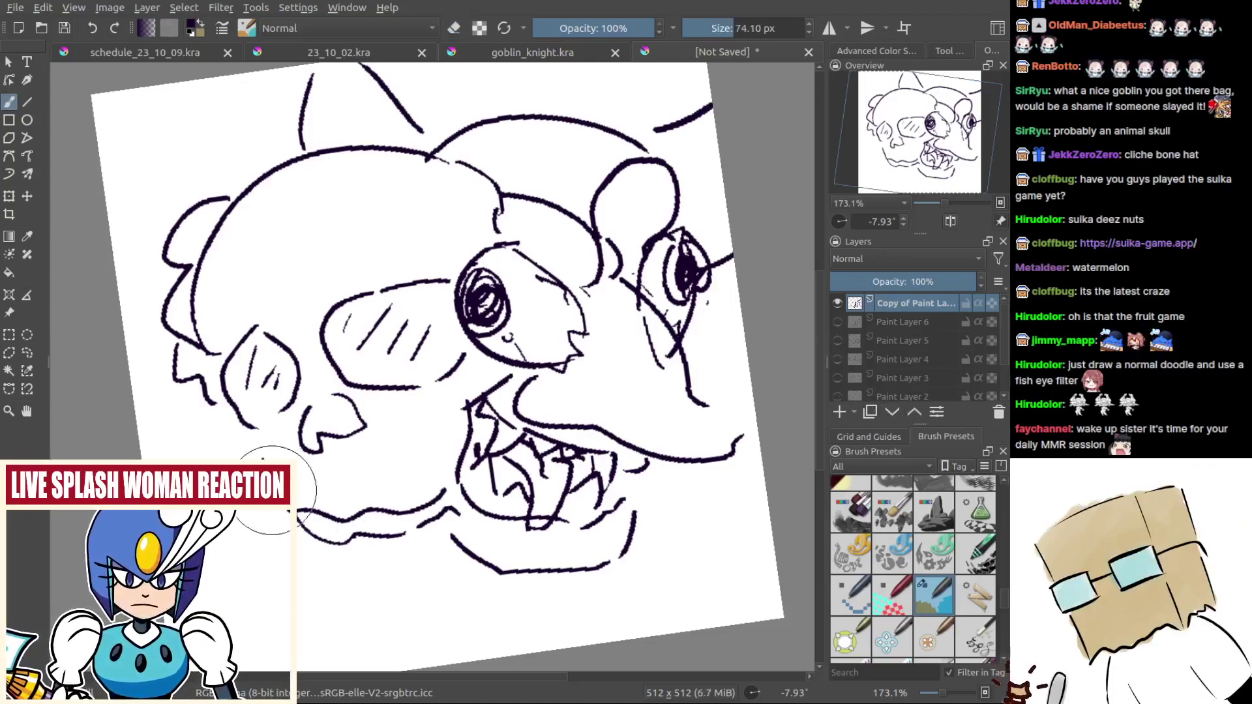
mouse_move(260, 475)
left_mouse_down()
mouse_move(339, 501)
mouse_move(261, 515)
mouse_move(302, 525)
mouse_move(429, 536)
mouse_move(503, 511)
mouse_move(585, 549)
mouse_move(554, 561)
mouse_move(502, 476)
mouse_move(568, 479)
mouse_move(555, 462)
mouse_move(620, 476)
mouse_move(555, 459)
mouse_move(559, 483)
mouse_move(641, 496)
mouse_move(645, 482)
mouse_move(584, 479)
left_mouse_up()
key("ctrl+z")
key("e")
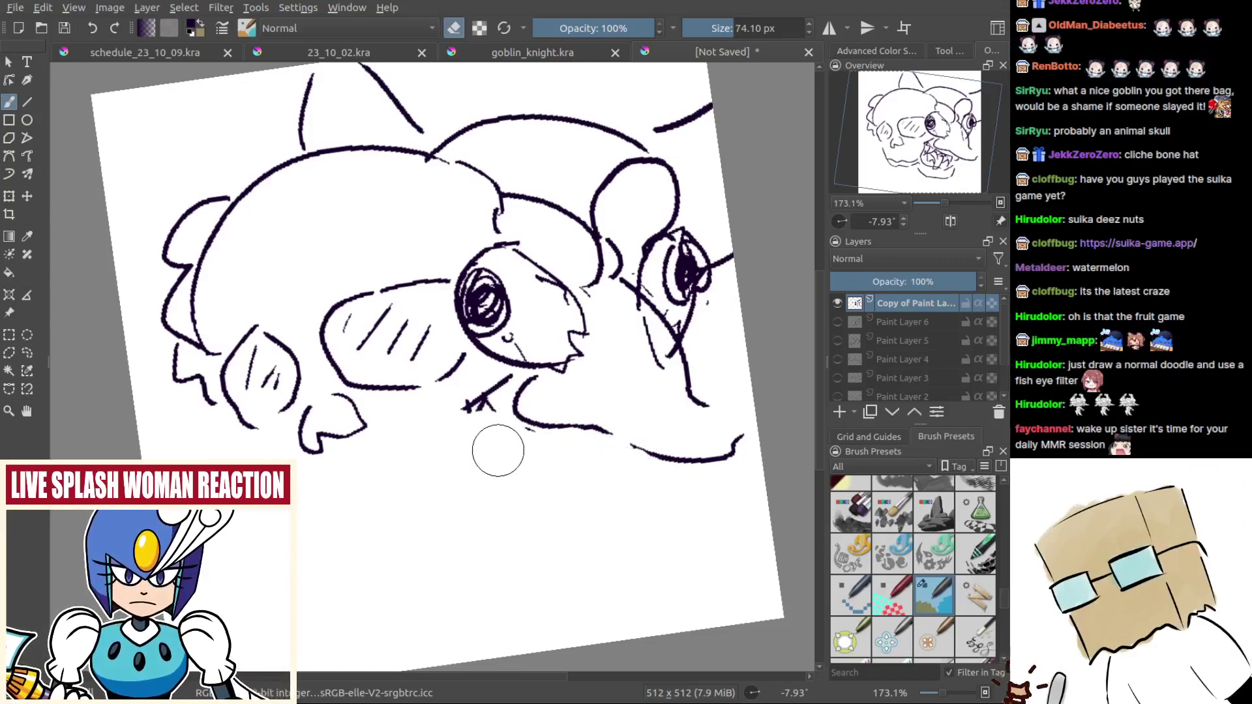
Step: Redraw the skull's lower edge closer to its nose hole with the brush reduced to 5.02 px
key("e")
left_click_drag(303, 442, 221, 442, "shift")
left_click_drag(257, 433, 328, 478)
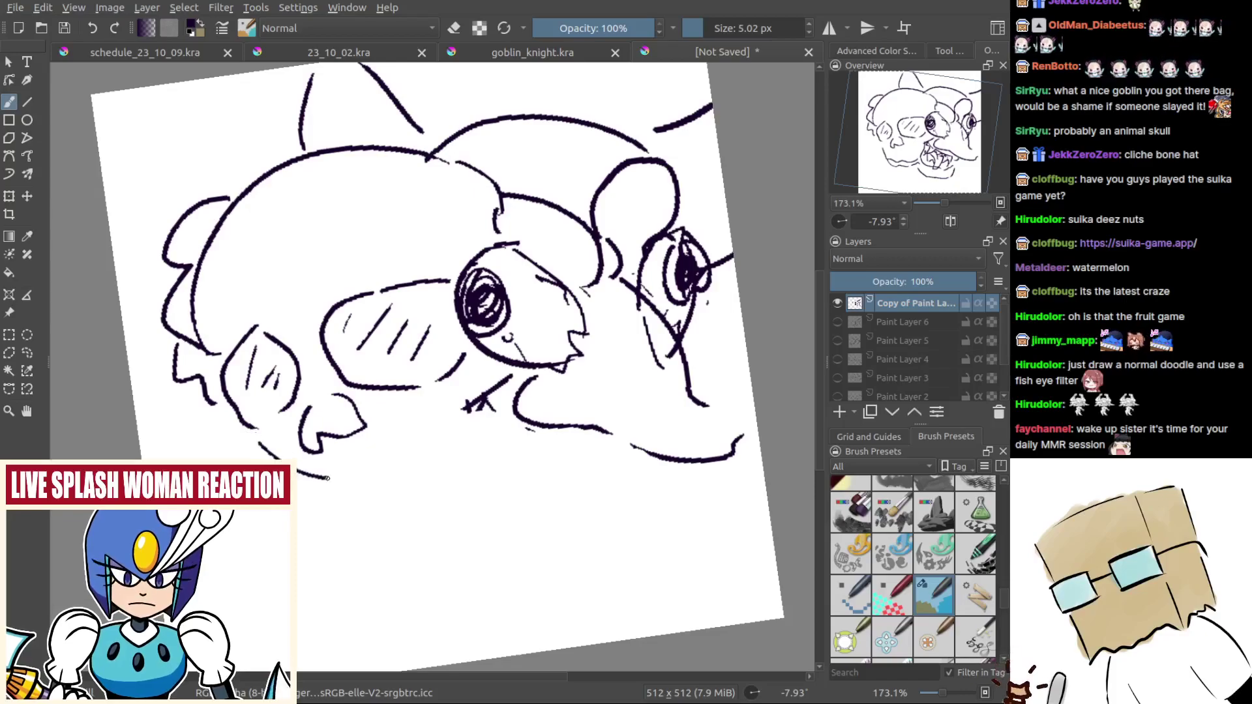
mouse_move(461, 434)
left_mouse_down()
mouse_move(378, 472)
mouse_move(457, 460)
left_mouse_up()
Step: Transform the copied layer, rotating the whole drawing clockwise so the goblin's face tilts downward
key("t")
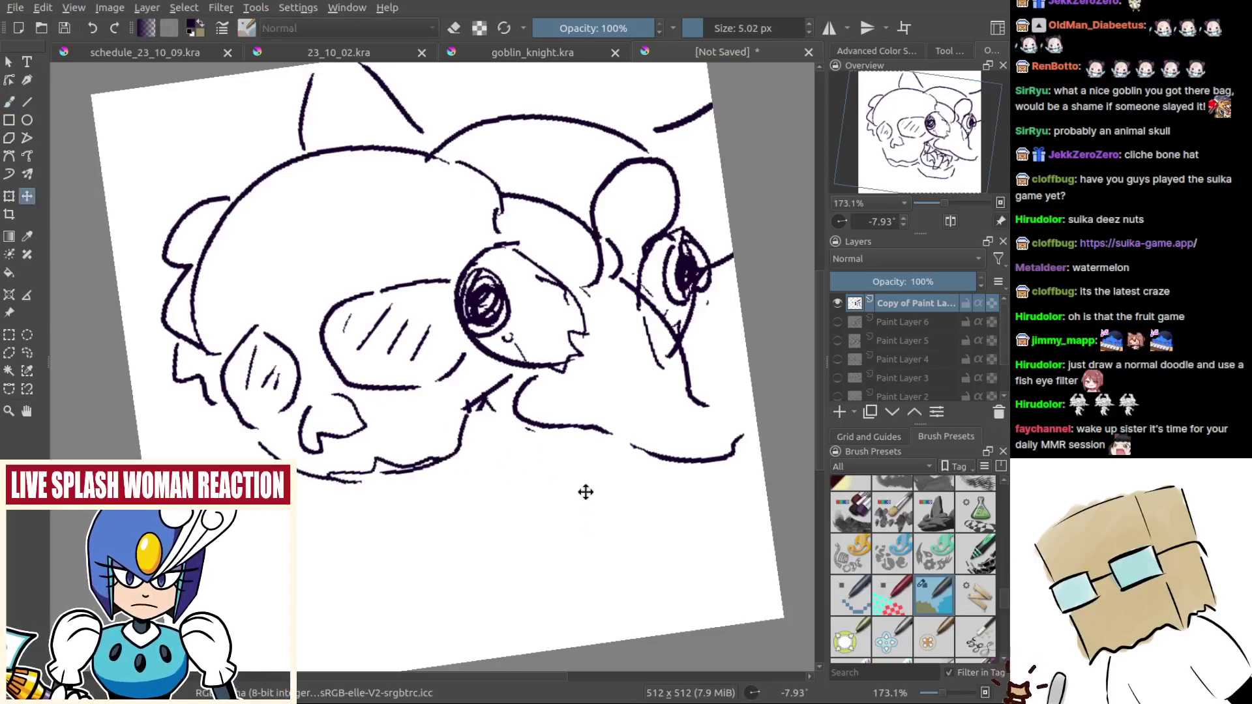
left_click_drag(634, 482, 619, 523)
key("ctrl+t")
left_click_drag(773, 545, 706, 625)
key("b")
left_click_drag(592, 530, 625, 467)
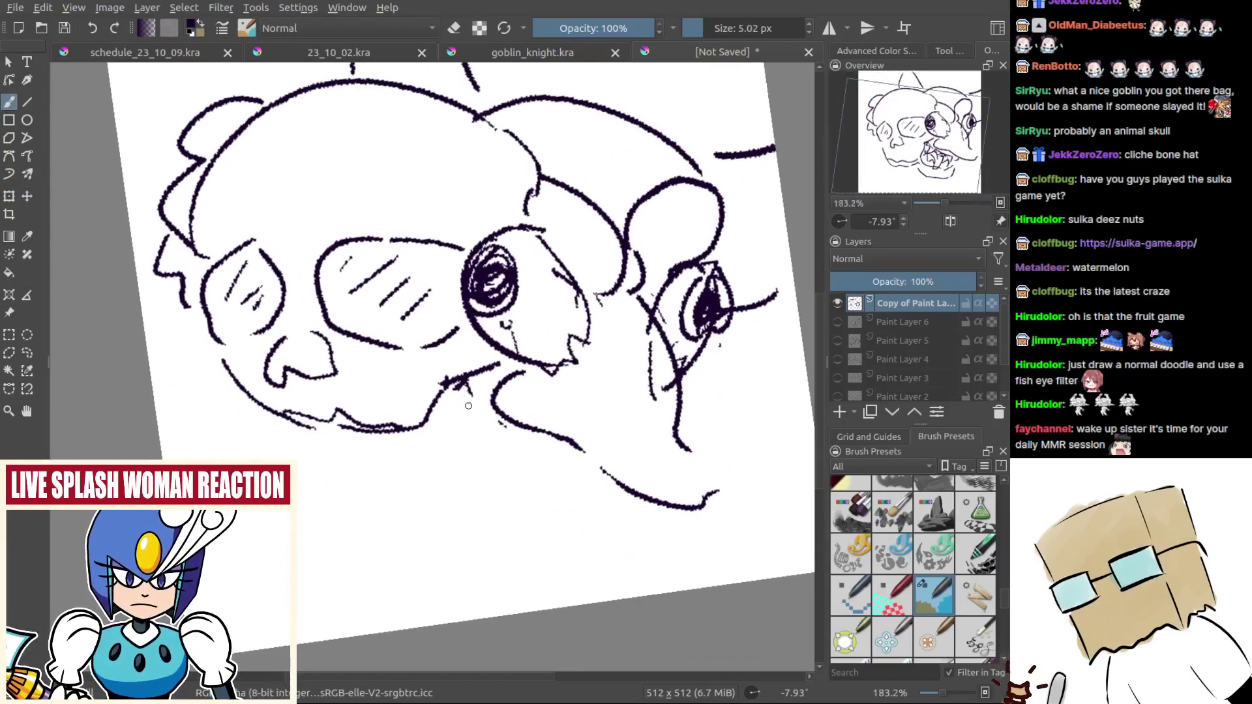
Step: Draw a narrower grinning mouth under the nose with jagged teeth and a curved lower lip
left_click_drag(465, 396, 481, 445)
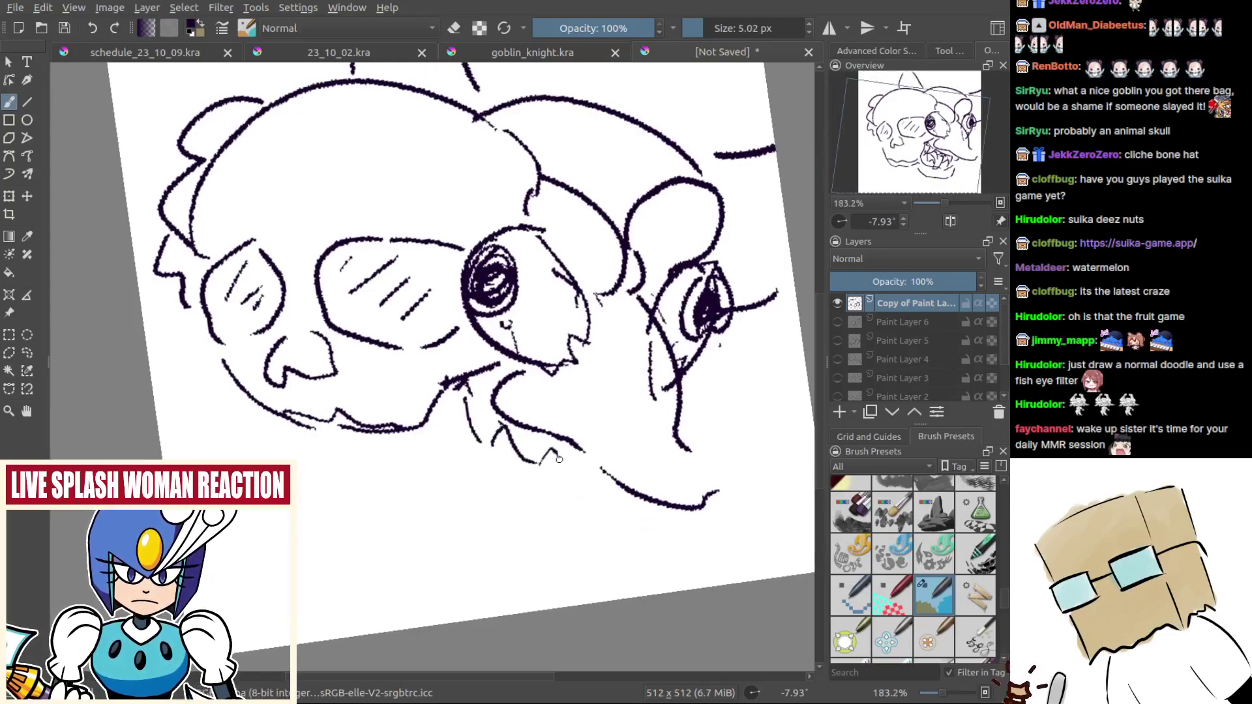
mouse_move(459, 432)
left_mouse_down()
mouse_move(486, 477)
mouse_move(622, 502)
left_mouse_up()
key("ctrl+z")
key("ctrl+z")
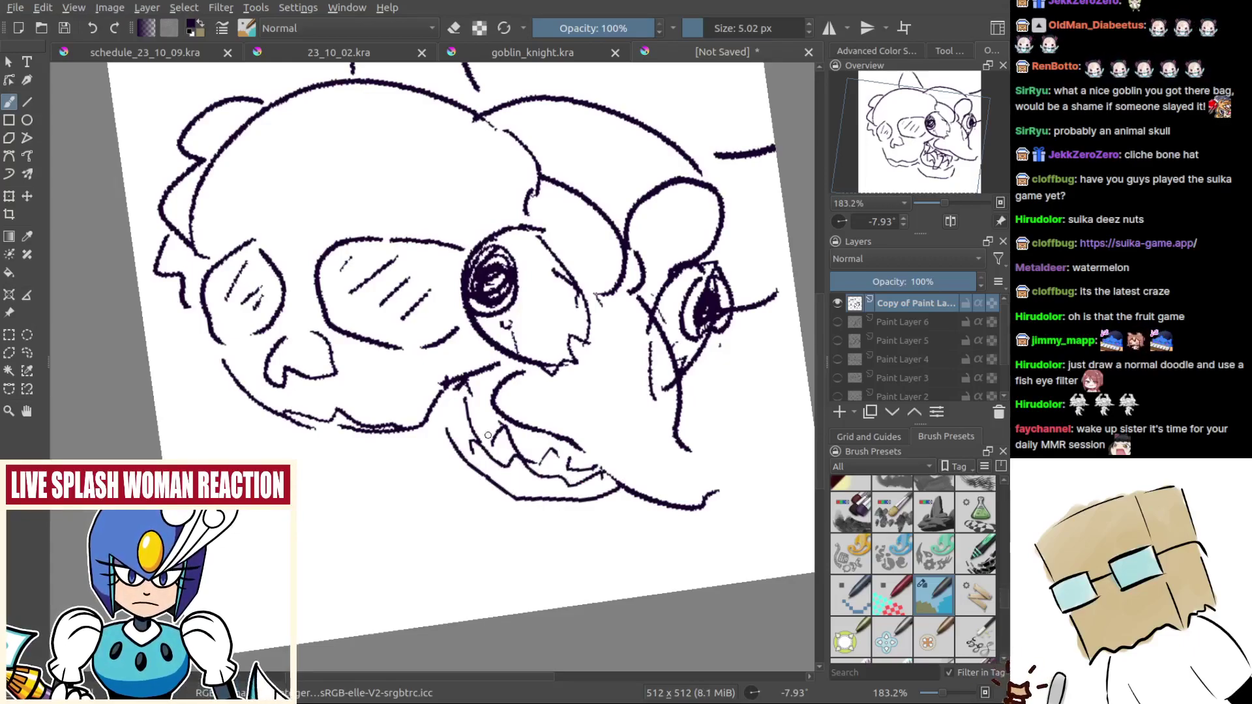
Step: Round off the tip of the nose with a bump on its far side and erase the leftover line end
mouse_move(638, 403)
left_mouse_down()
mouse_move(517, 433)
mouse_move(496, 423)
mouse_move(555, 499)
left_mouse_up()
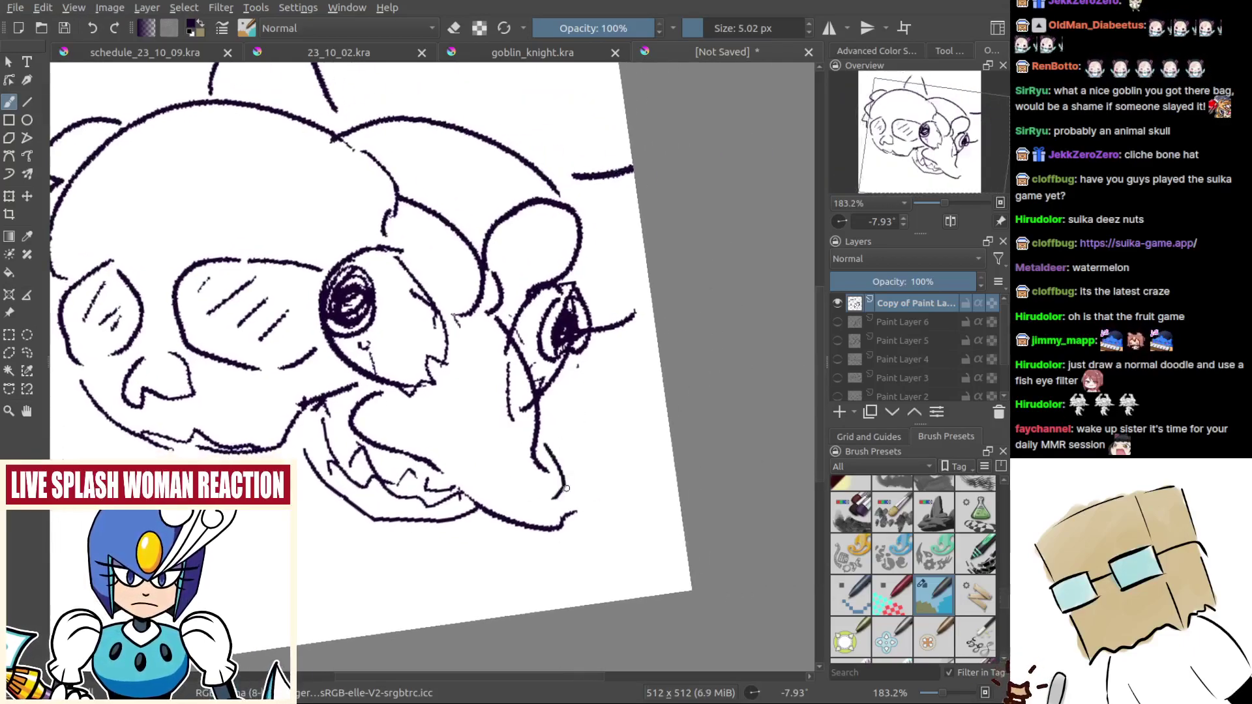
key("ctrl+z")
mouse_move(553, 403)
left_mouse_down()
mouse_move(570, 458)
mouse_move(551, 472)
left_mouse_up()
key("e")
mouse_move(515, 522)
left_mouse_down()
mouse_move(564, 522)
mouse_move(553, 474)
left_mouse_up()
key("e")
left_click_drag(577, 424, 623, 446)
left_click_drag(566, 275, 589, 329)
Step: Draw wavy wrinkle lines across the top of the goblin's head behind the skull
mouse_move(450, 243)
left_mouse_down()
mouse_move(522, 267)
mouse_move(594, 268)
left_mouse_up()
left_click_drag(430, 214, 546, 227)
left_click_drag(523, 351, 451, 279)
key("ctrl+z")
key("ctrl+z")
left_click_drag(516, 327, 436, 275)
key("ctrl+z")
mouse_move(563, 325)
left_mouse_down()
mouse_move(595, 286)
mouse_move(649, 288)
left_mouse_up()
mouse_move(567, 384)
left_mouse_down()
mouse_move(568, 450)
mouse_move(546, 398)
left_mouse_up()
Step: Draw a long curved side line and a wavy line below the skull
scroll(513, 455, "up", 1)
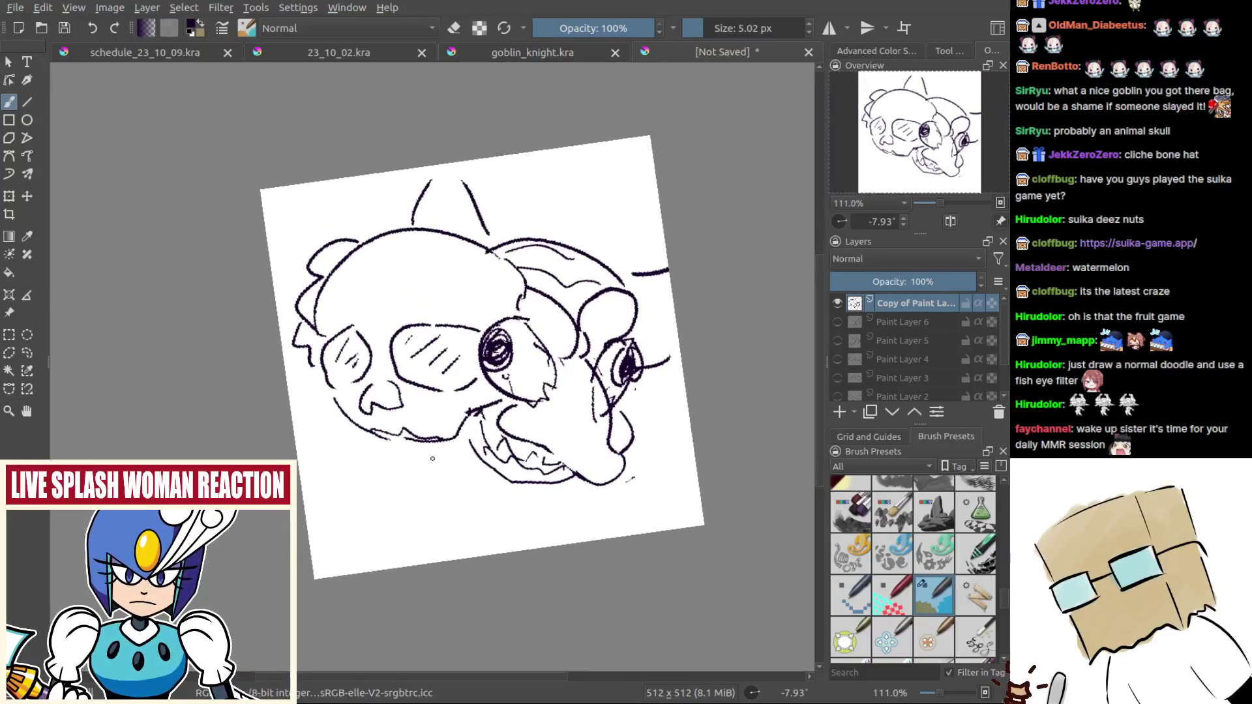
mouse_move(324, 379)
left_mouse_down()
mouse_move(305, 438)
mouse_move(438, 478)
left_mouse_up()
scroll(662, 431, "up", 3)
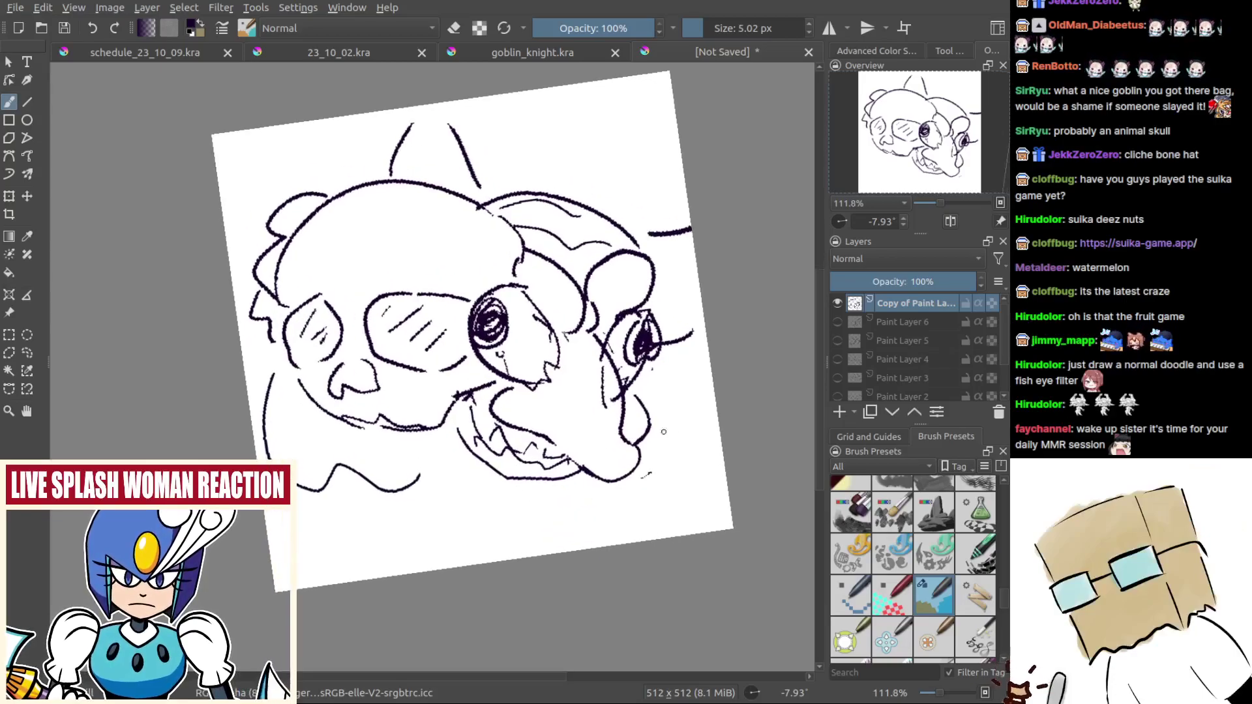
Step: Draw a rounded fist below the far eye with a narrow rounded shape hanging beside the nose tip
left_click_drag(669, 315, 699, 389)
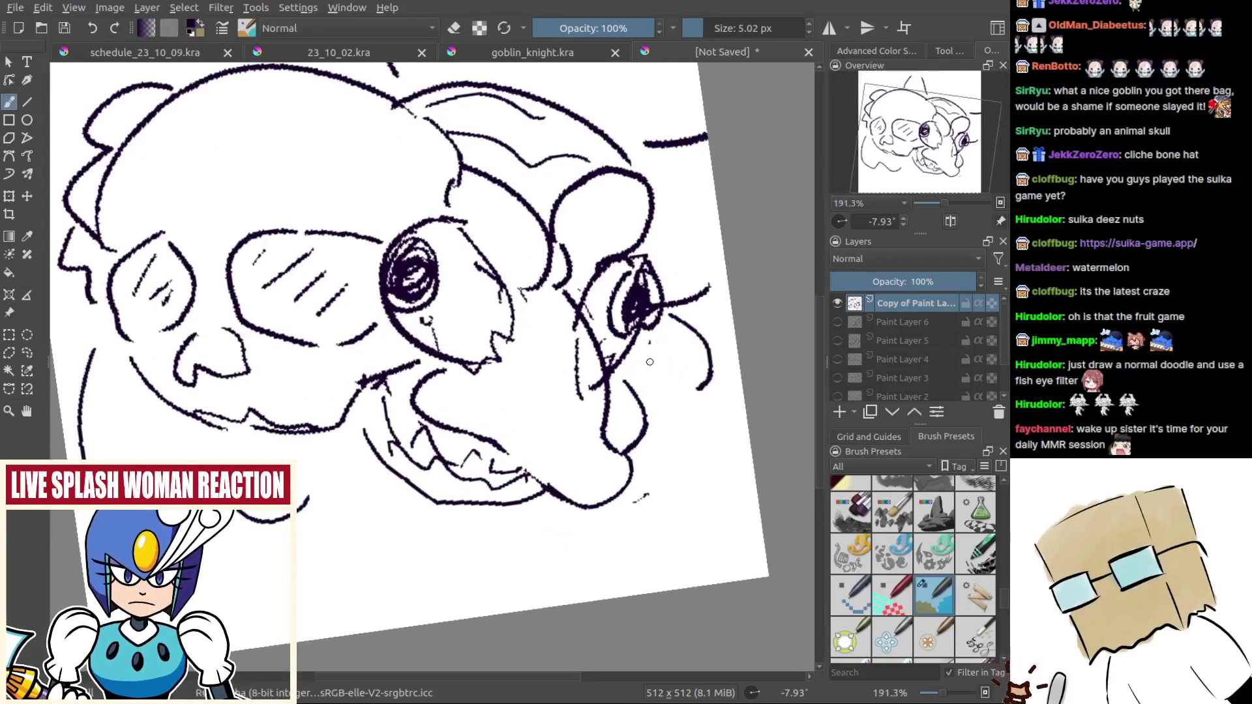
left_click_drag(666, 323, 631, 394)
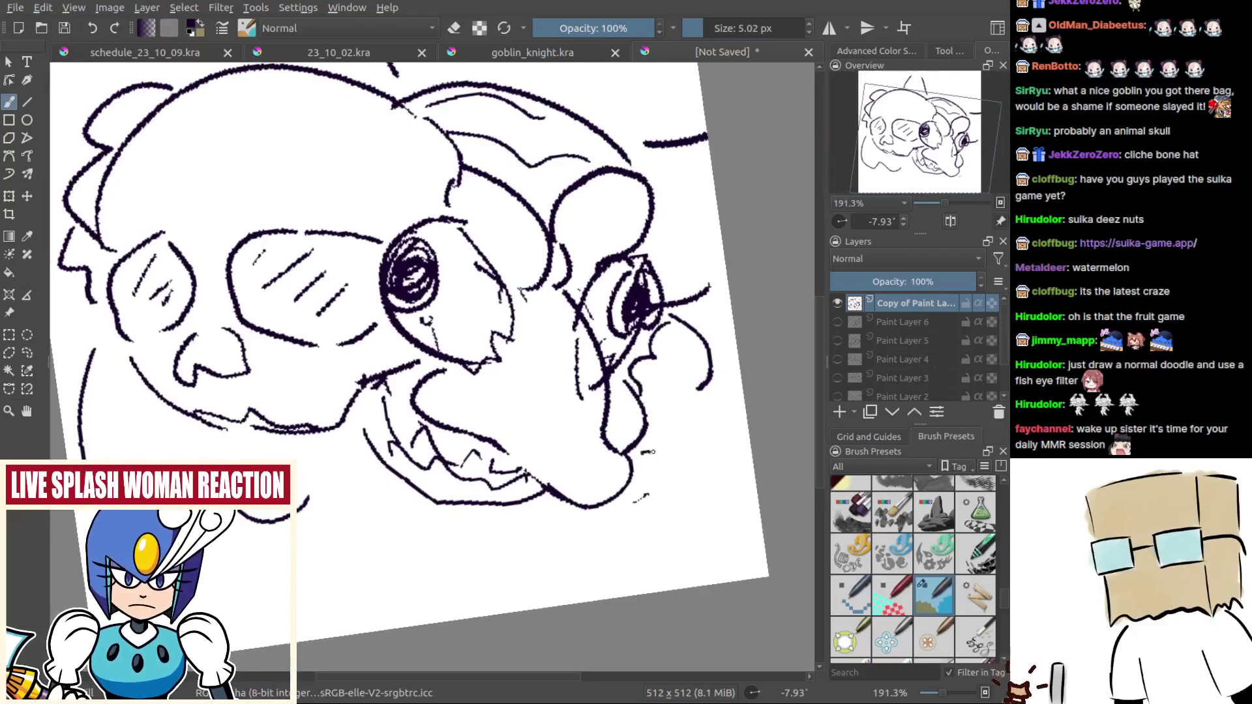
left_click_drag(701, 442, 670, 542)
left_click_drag(636, 486, 639, 566)
key("ctrl+z")
key("ctrl+z")
mouse_move(635, 460)
left_mouse_down()
mouse_move(622, 527)
mouse_move(652, 552)
mouse_move(679, 427)
left_mouse_up()
key("ctrl+z")
key("ctrl+z")
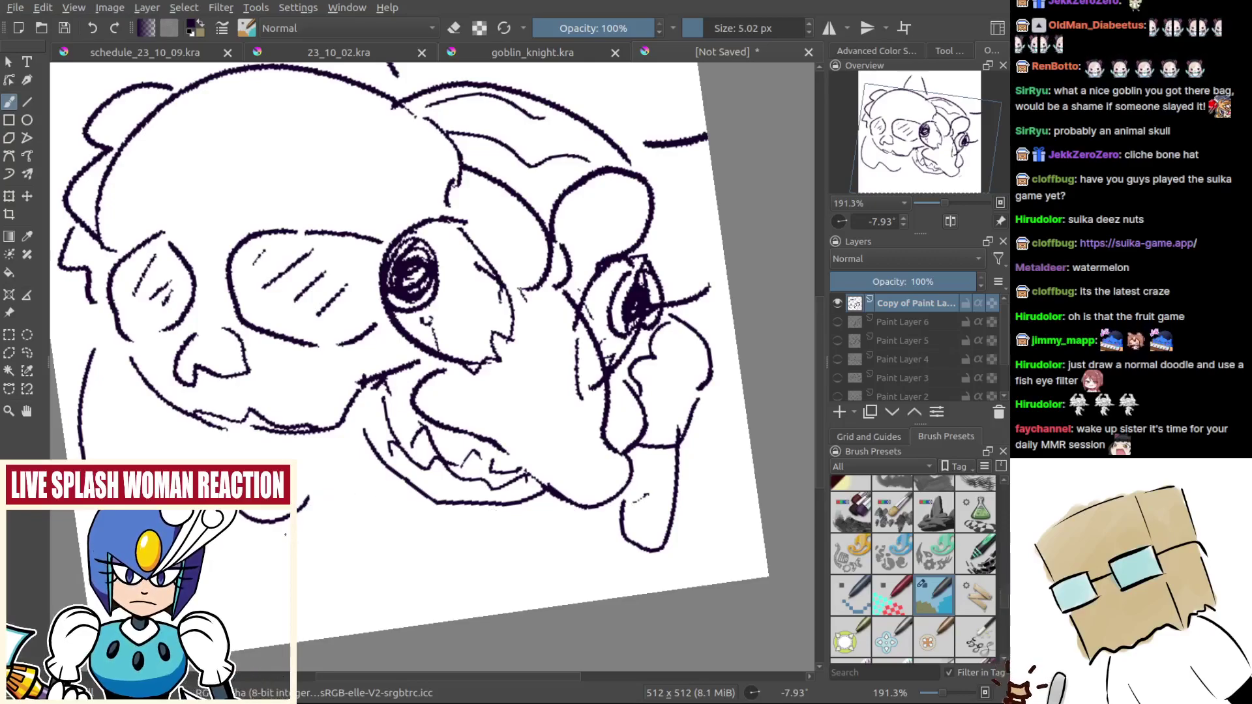
Step: Draw a broad chin outline beneath the mouth with a small rounded shape at its near end and short strokes at the far end
mouse_move(345, 457)
left_mouse_down()
mouse_move(362, 536)
mouse_move(568, 515)
left_mouse_up()
key("ctrl+z")
mouse_move(375, 554)
left_mouse_down()
mouse_move(530, 536)
mouse_move(577, 508)
left_mouse_up()
key("ctrl+z")
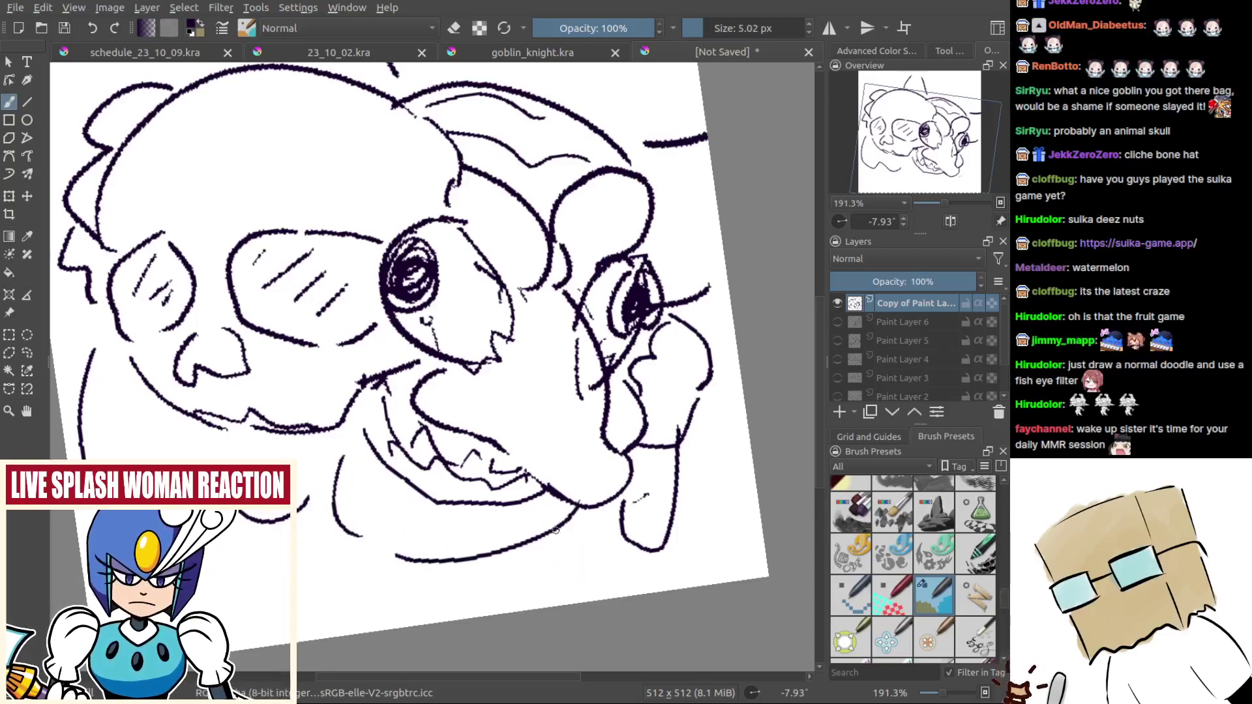
key("ctrl+z")
left_click_drag(352, 527, 376, 564)
key("ctrl+z")
mouse_move(590, 508)
left_mouse_down()
mouse_move(585, 544)
mouse_move(531, 600)
left_mouse_up()
mouse_move(525, 526)
left_mouse_down()
mouse_move(524, 489)
mouse_move(597, 514)
left_mouse_up()
Step: Reset the canvas rotation to 0° and undo the chin outline strokes and small rounded shape beneath the mouth
scroll(514, 483, "up", 2)
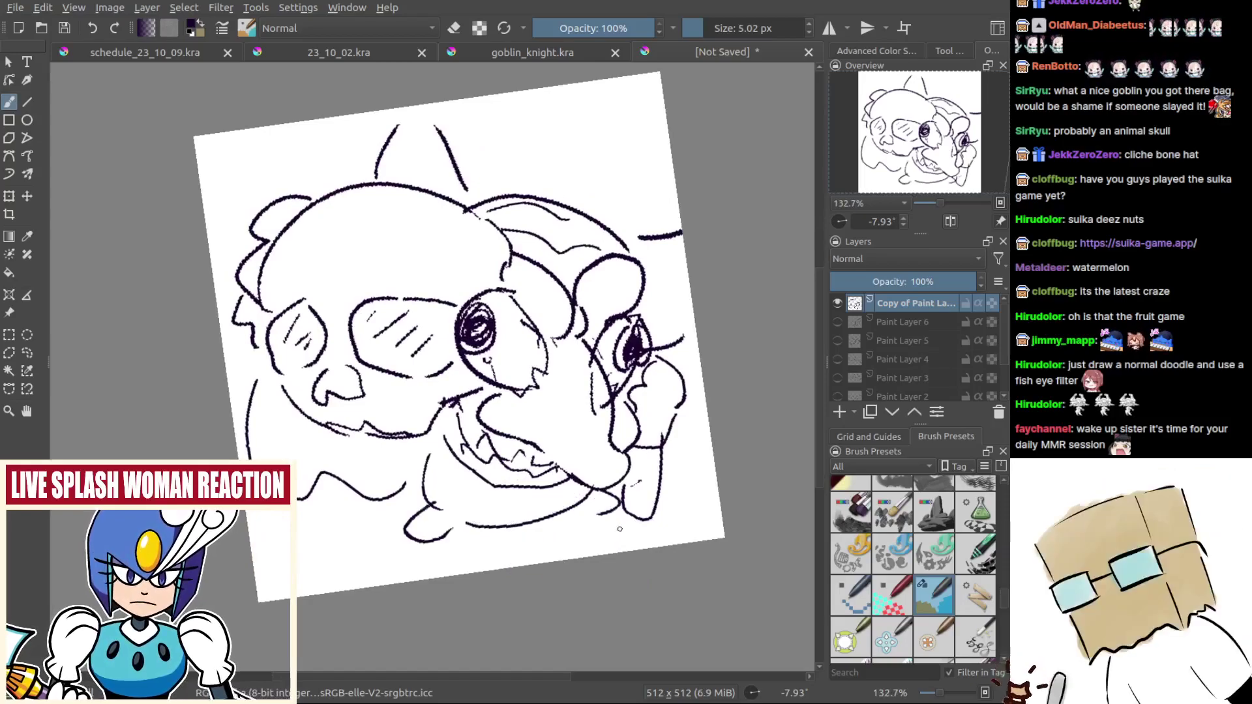
scroll(544, 201, "up", 2)
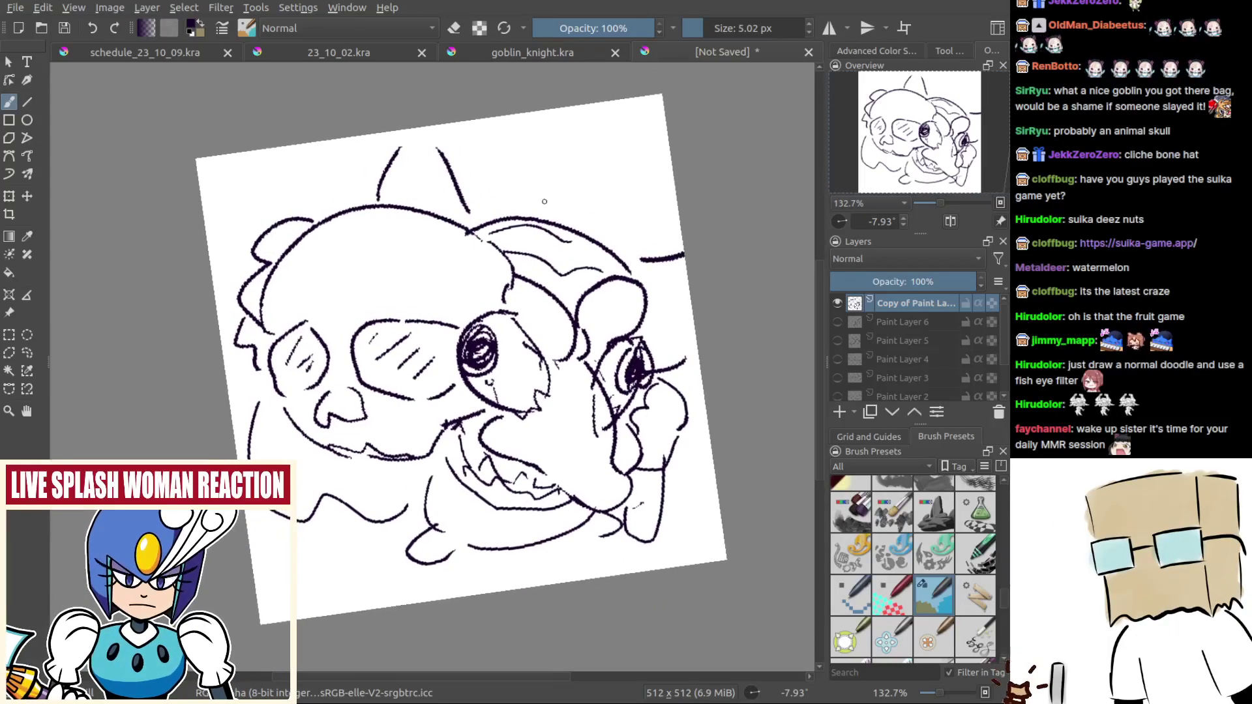
key("t")
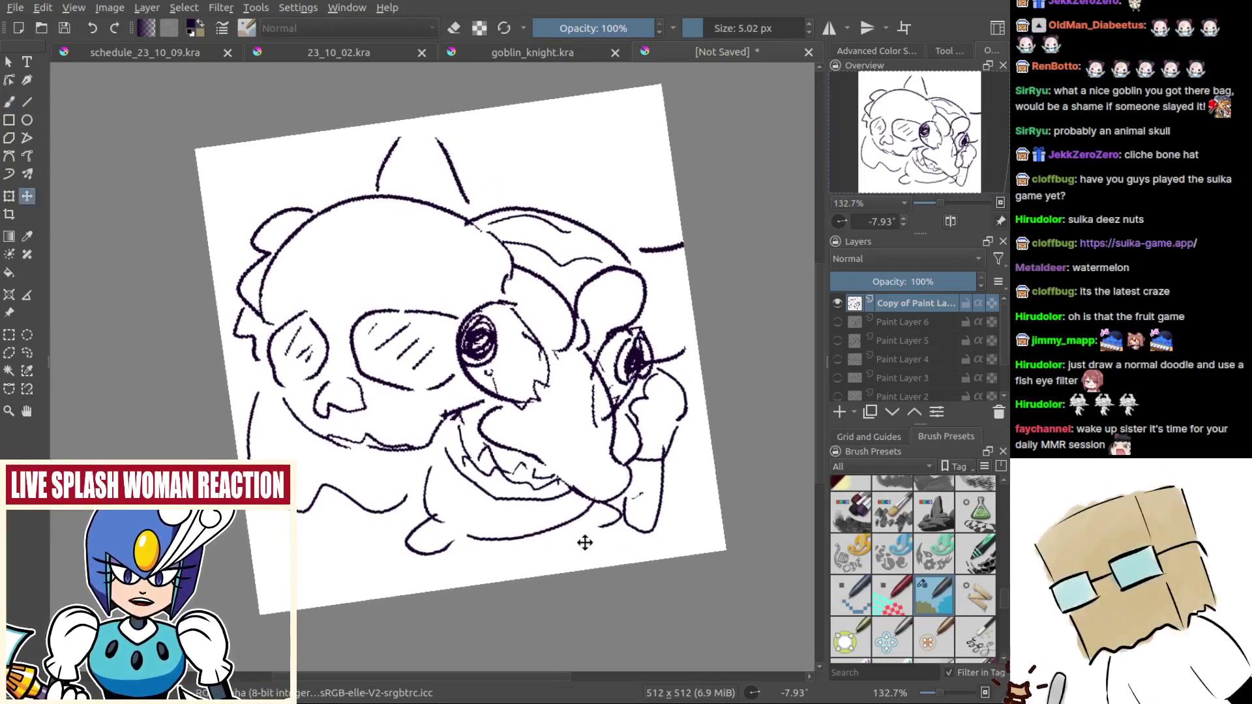
key("5")
left_click_drag(563, 540, 562, 531)
key("ctrl+z")
key("ctrl+z")
key("ctrl+z")
key("ctrl+z")
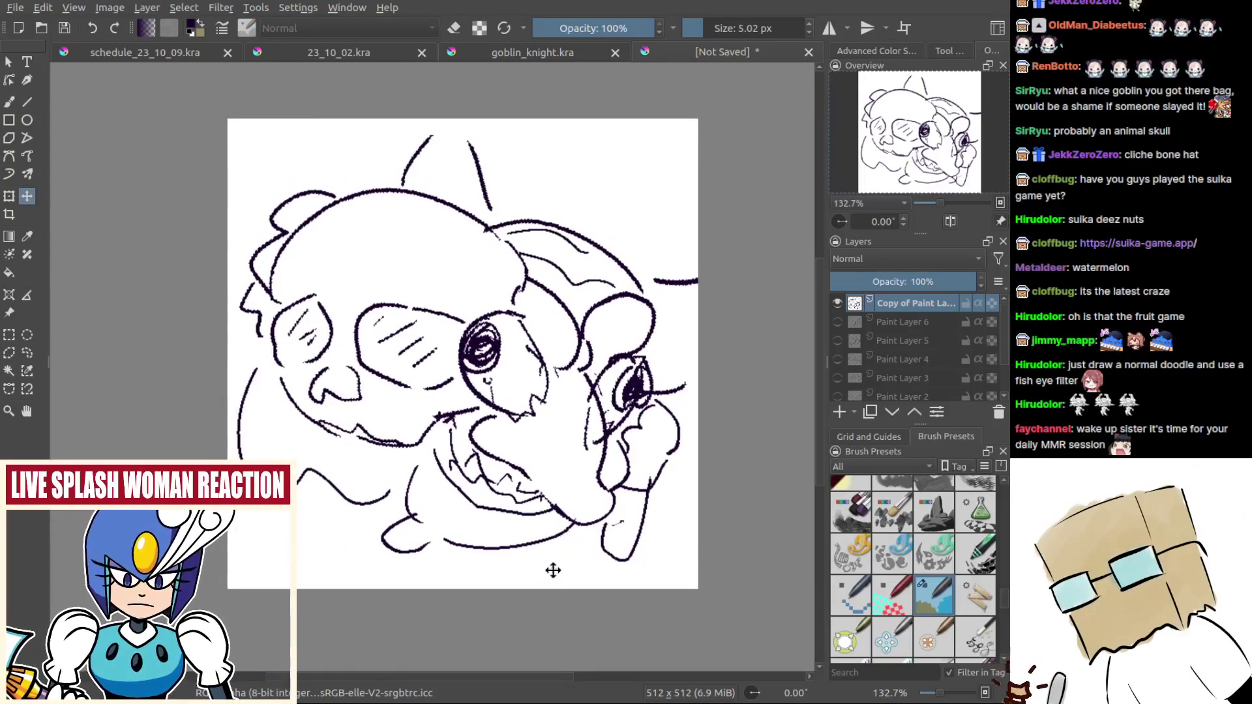
mouse_move(508, 573)
left_mouse_down()
mouse_move(495, 535)
mouse_move(389, 517)
left_mouse_up()
key("b")
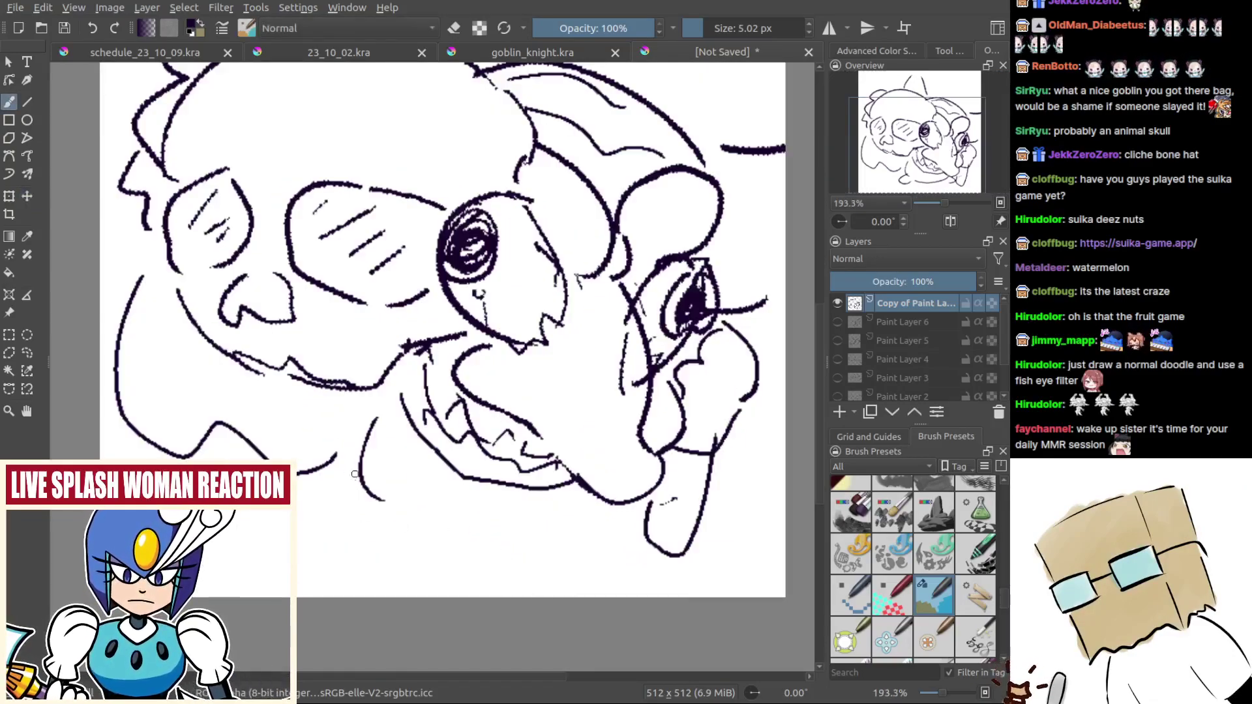
Step: Draw a small fingered hand below the mouth's near end, a long curved chin line and a jagged end near the hanging shape
mouse_move(351, 475)
left_mouse_down()
mouse_move(313, 526)
mouse_move(326, 493)
left_mouse_up()
key("ctrl+z")
mouse_move(330, 545)
left_mouse_down()
mouse_move(388, 533)
mouse_move(589, 573)
left_mouse_up()
key("ctrl+z")
mouse_move(391, 525)
left_mouse_down()
mouse_move(493, 561)
mouse_move(590, 568)
left_mouse_up()
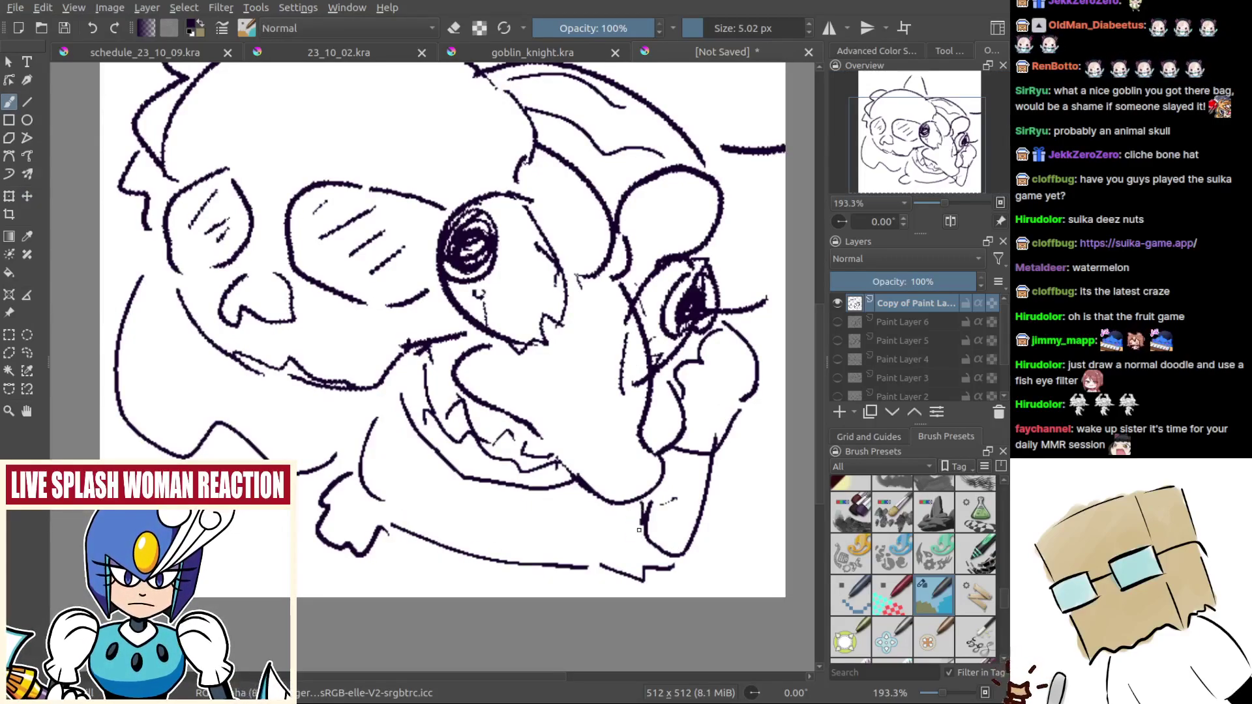
left_click_drag(558, 555, 541, 607)
Step: Mirror the view and move the whole drawing slightly sideways so the skull side crosses the canvas edge
key("m")
left_click_drag(506, 535, 569, 515)
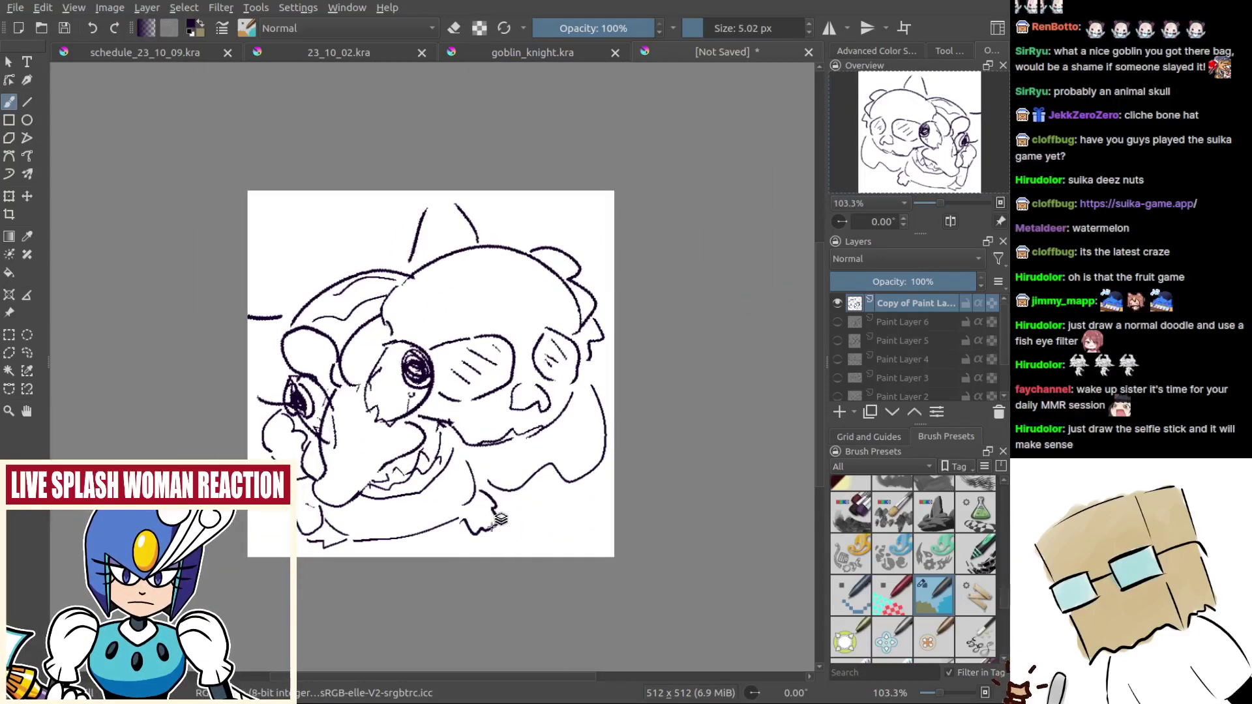
key("t")
mouse_move(488, 524)
left_mouse_down()
mouse_move(549, 524)
mouse_move(522, 488)
mouse_move(570, 527)
mouse_move(509, 488)
left_mouse_up()
key("b")
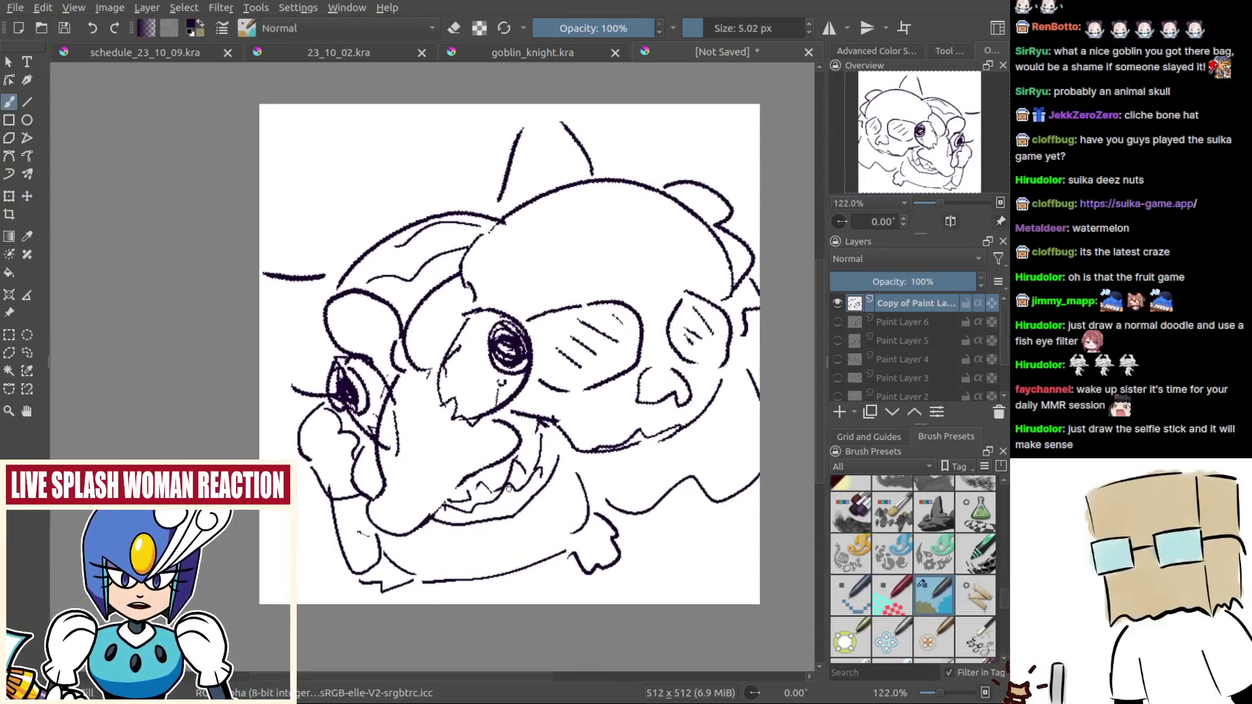
left_click_drag(606, 418, 585, 399)
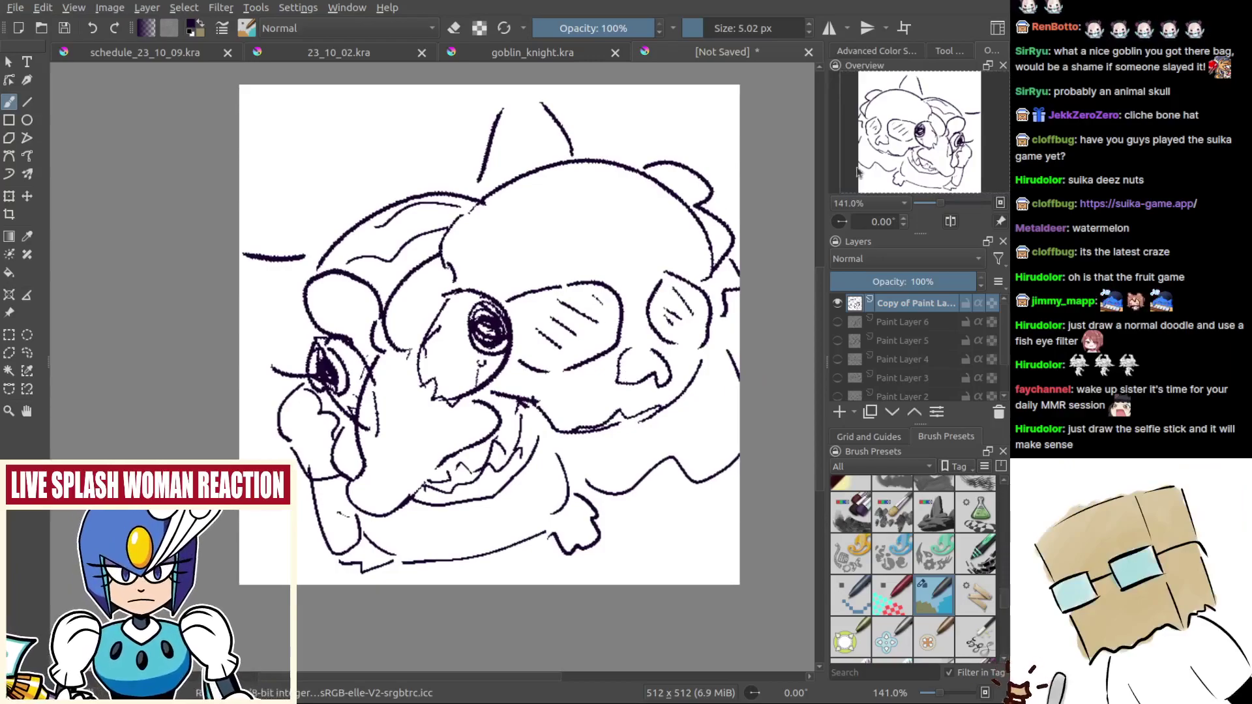
Step: Compare the current drawing with the earlier sketches on Paint Layer 5 and Paint Layer 4 by toggling layer visibility
left_click(837, 303)
left_click(838, 322)
left_click(838, 322)
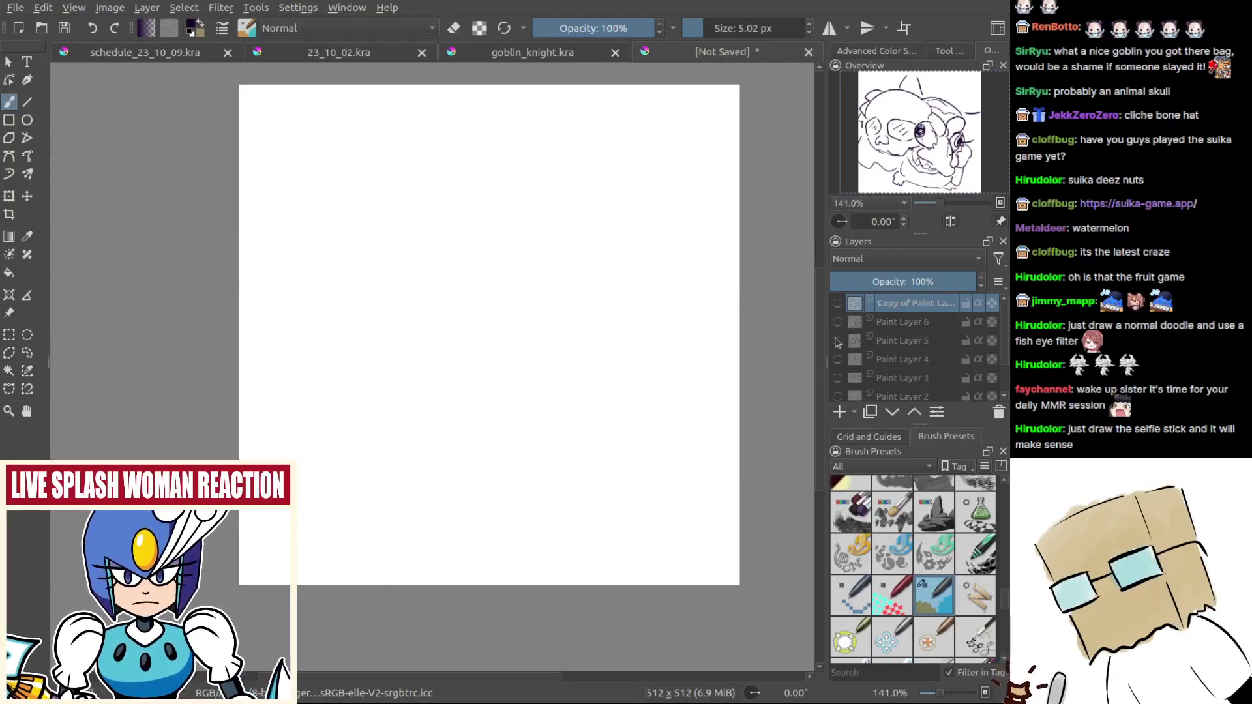
left_click(838, 340)
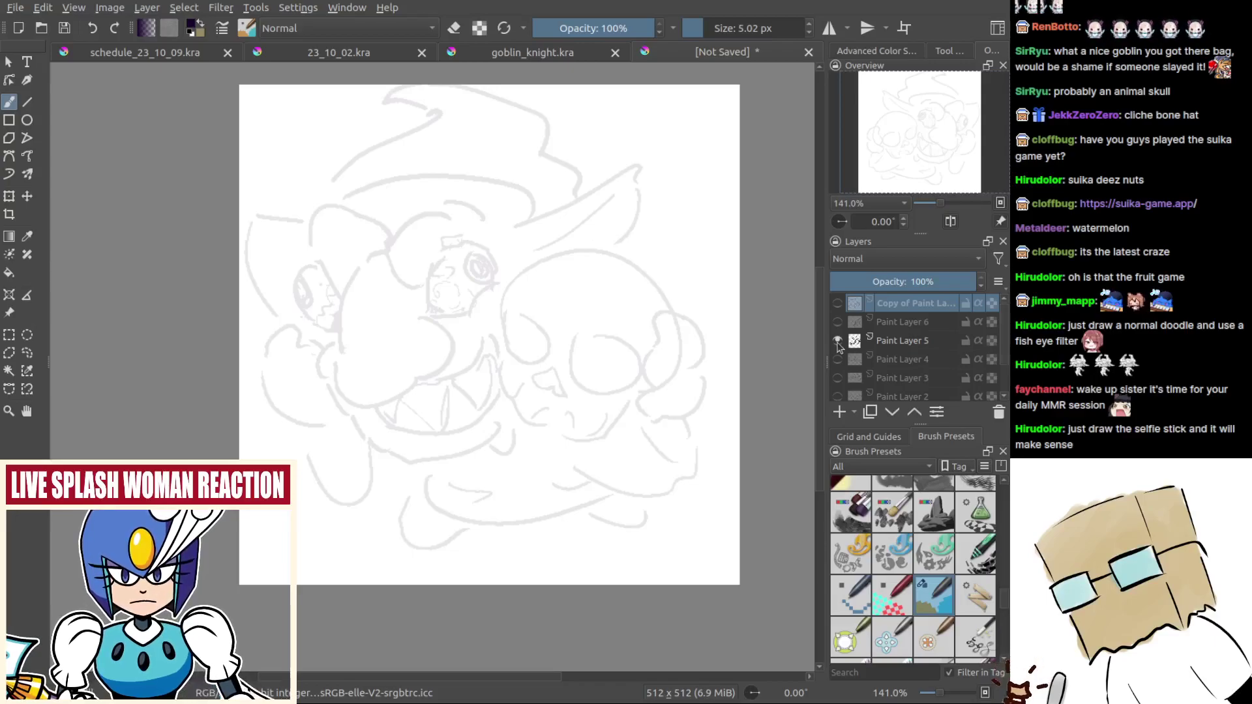
left_click(837, 340)
left_click(838, 341)
left_click(838, 303)
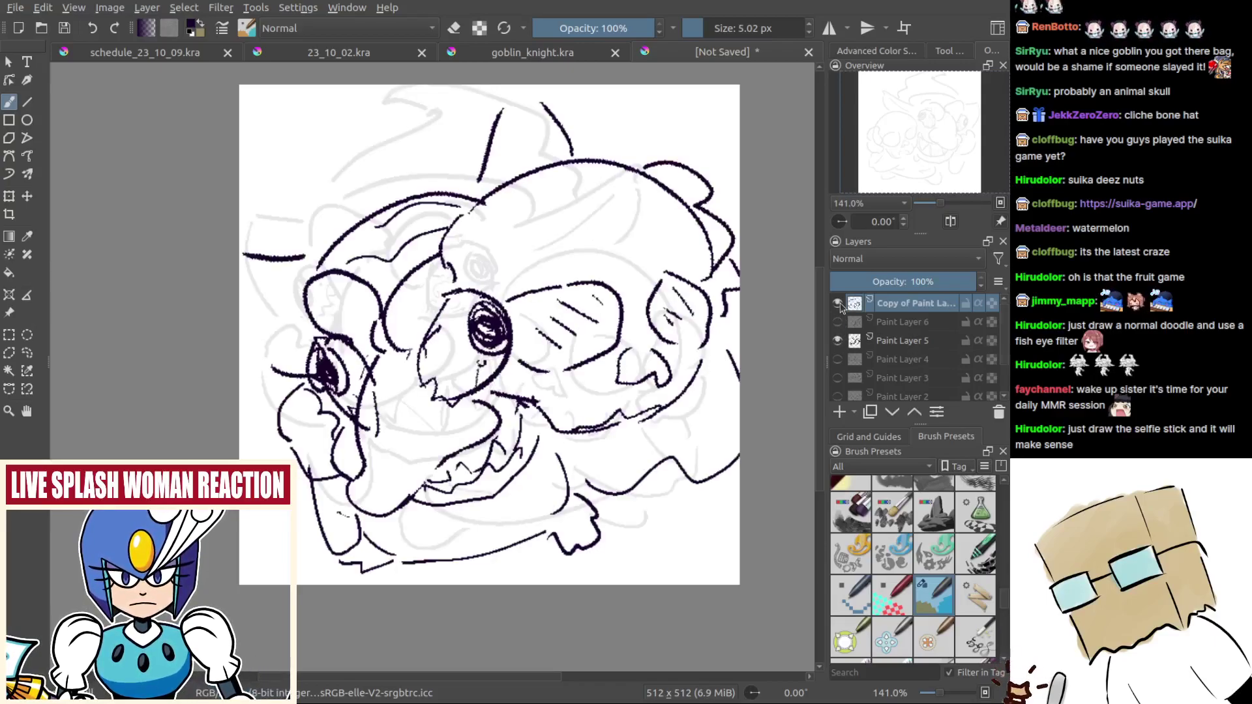
left_click(837, 302)
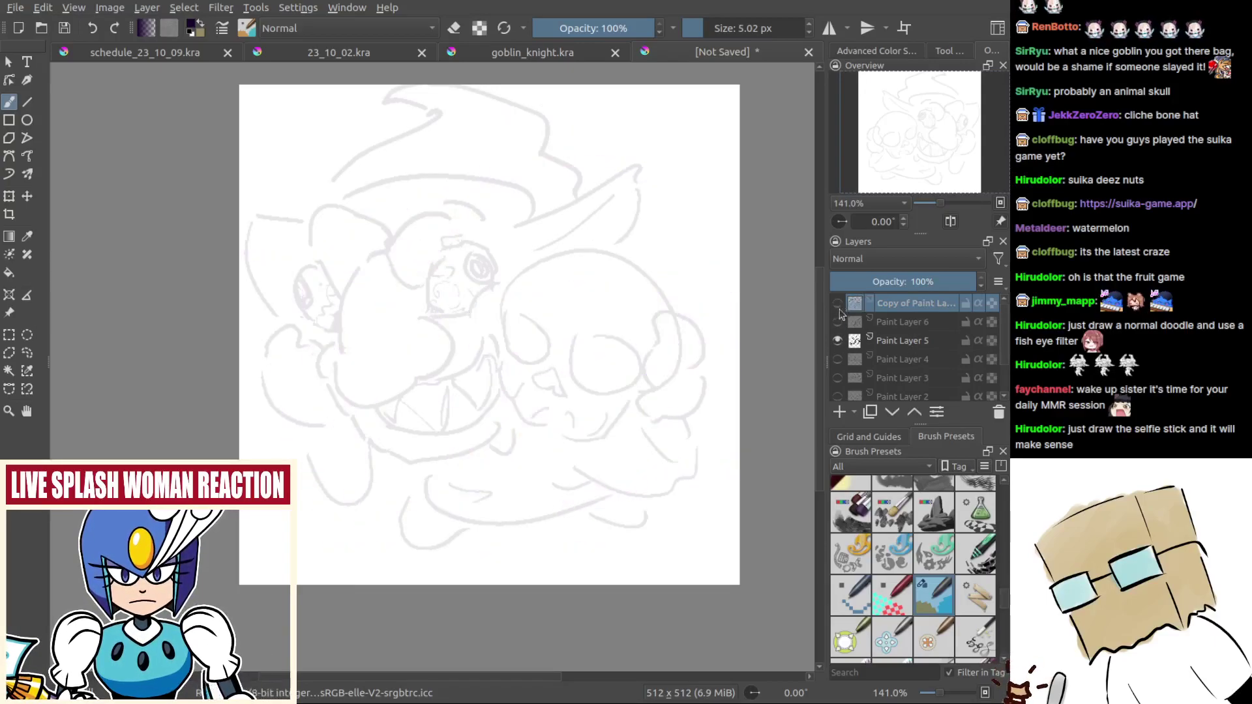
left_click(838, 359)
left_click(837, 340)
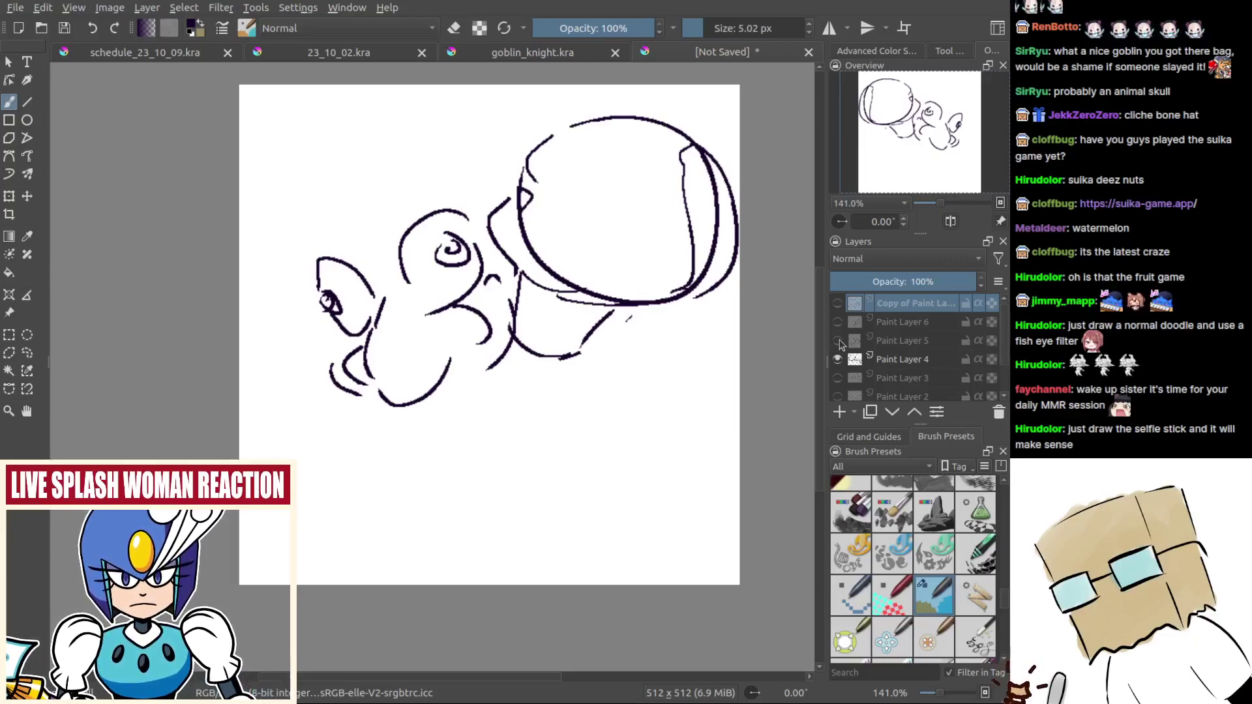
left_click(837, 340)
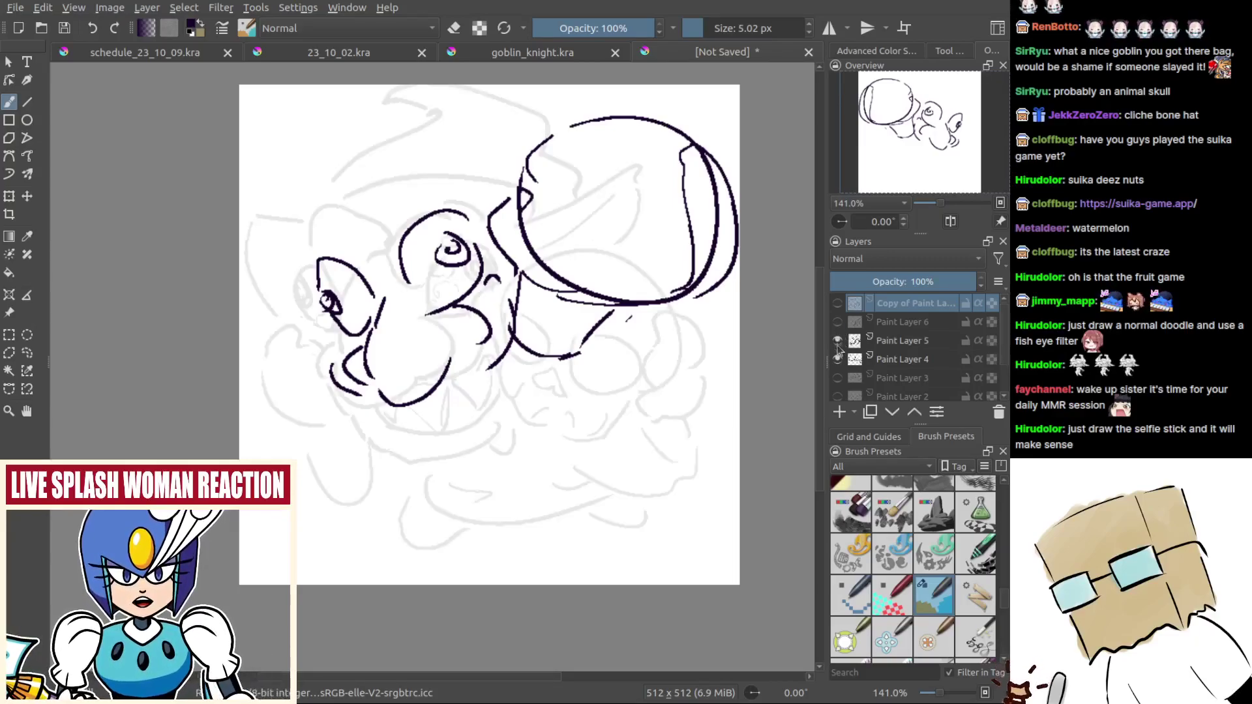
left_click(838, 359)
left_click(837, 340)
left_click(837, 322)
left_click(837, 302)
left_click(837, 321)
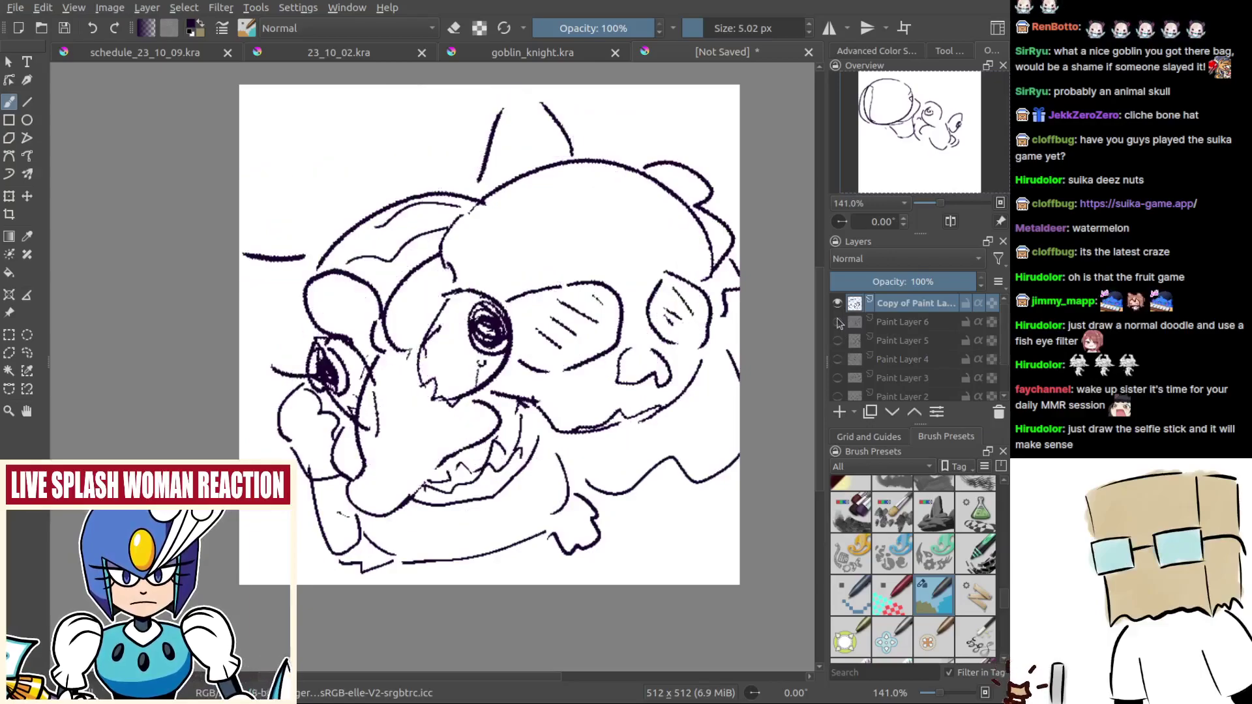
Step: Add a new paint layer above the copied drawing and fade the copied layer to a faint guide, leaving the new layer active
left_click(837, 302)
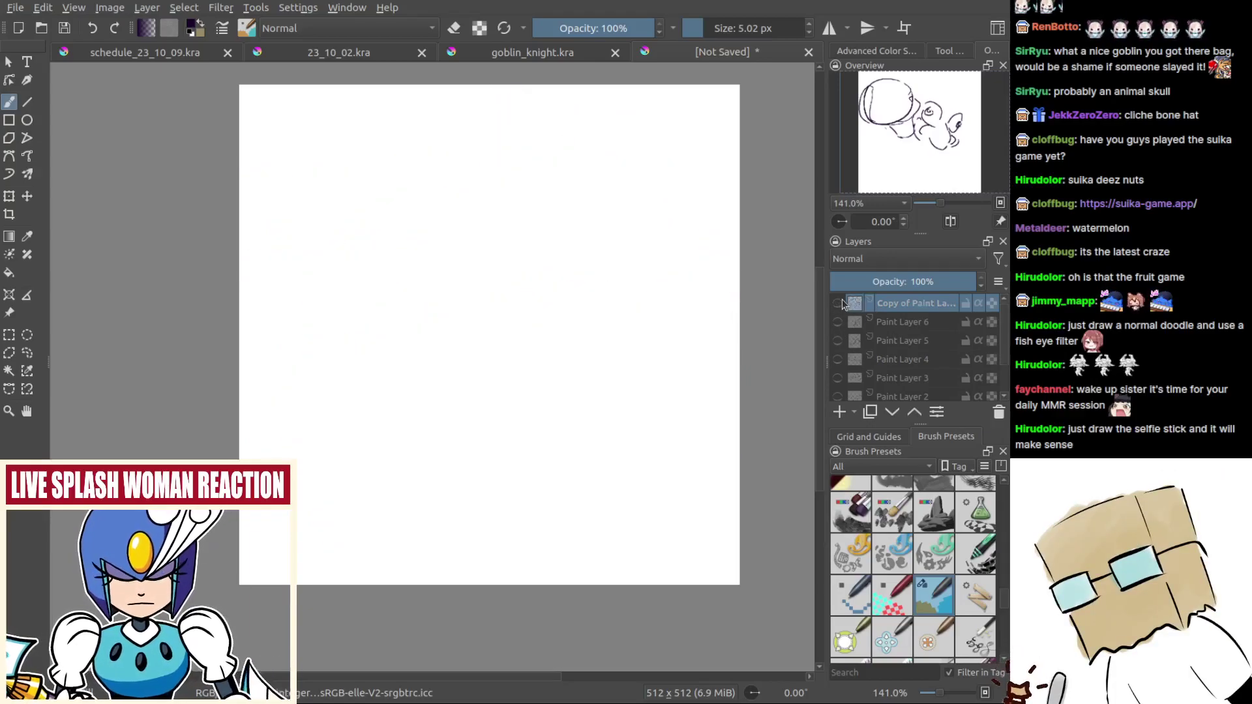
left_click(839, 412)
left_click(837, 321)
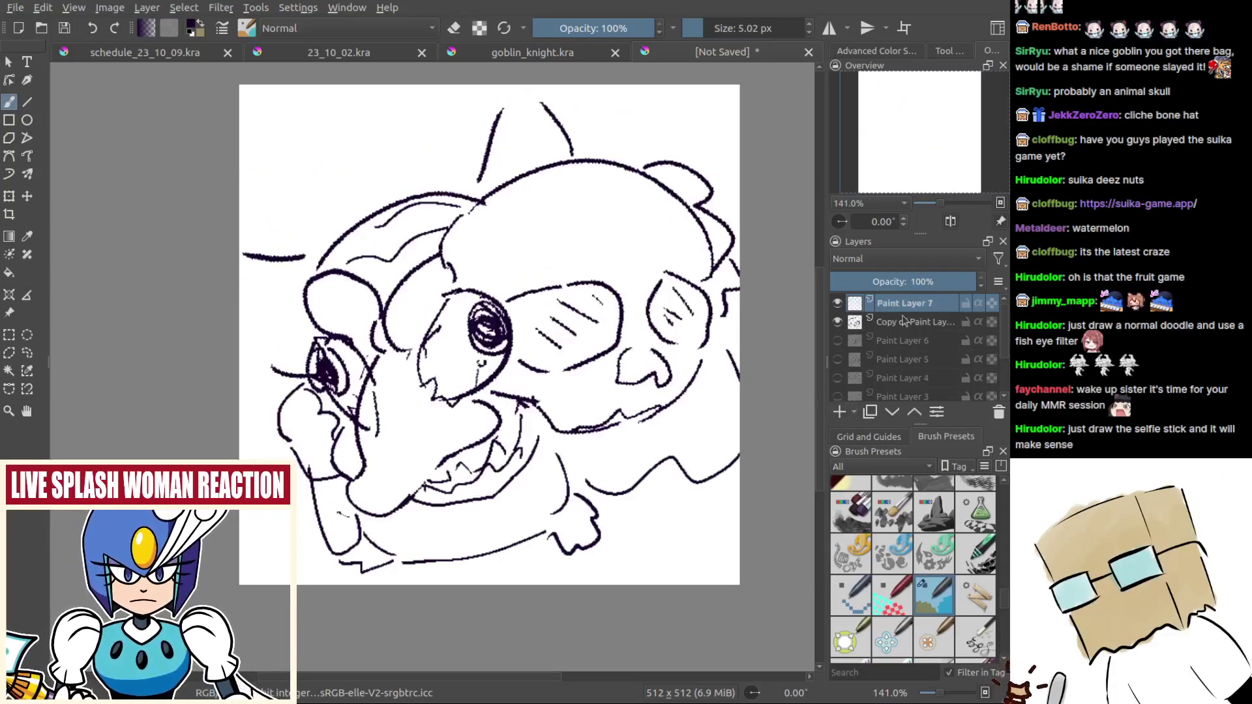
left_click(913, 321)
left_click(841, 281)
left_click(892, 303)
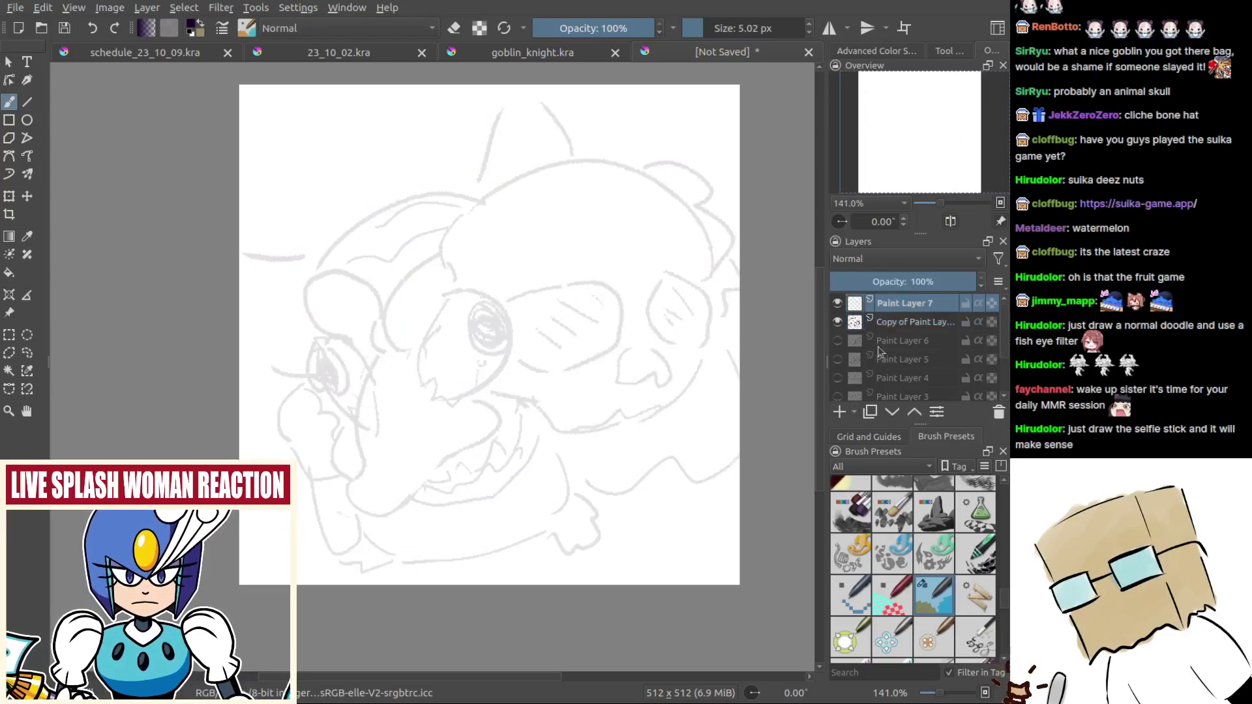
Step: Return the canvas to its unmirrored view
key("m")
mouse_move(452, 381)
left_mouse_down()
mouse_move(589, 395)
mouse_move(599, 363)
left_mouse_up()
left_click_drag(524, 333, 565, 331)
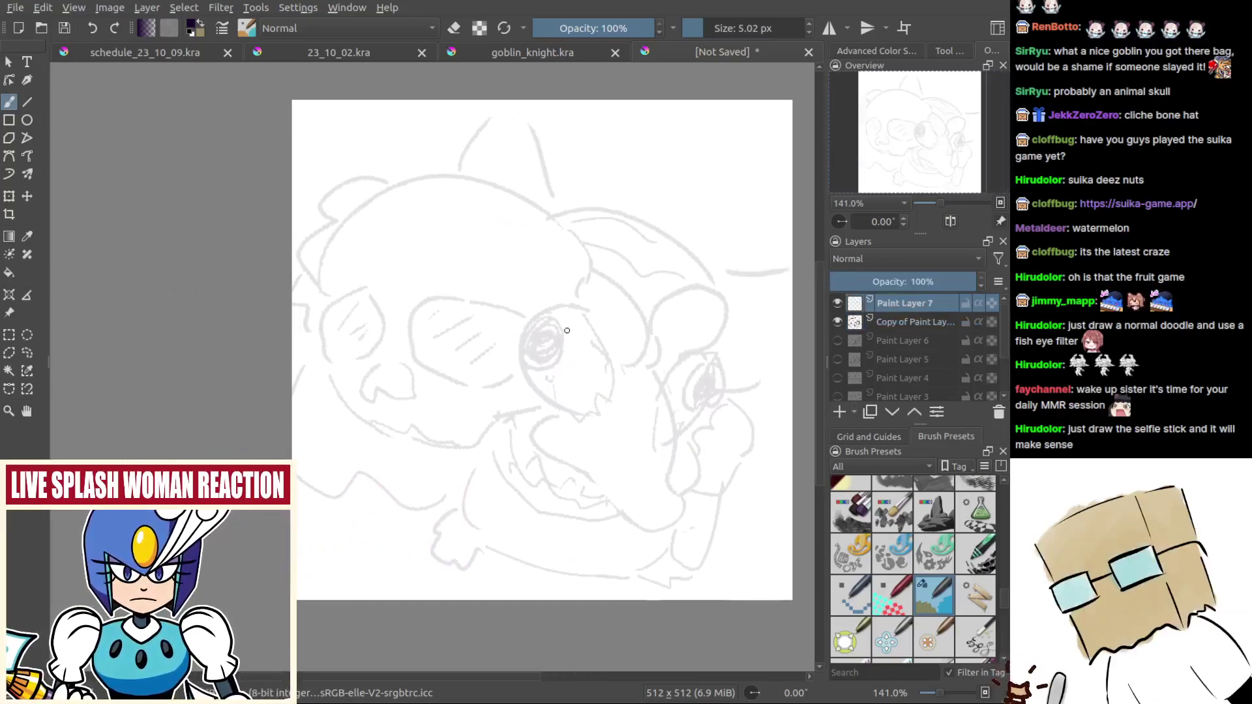
key("m")
key("m")
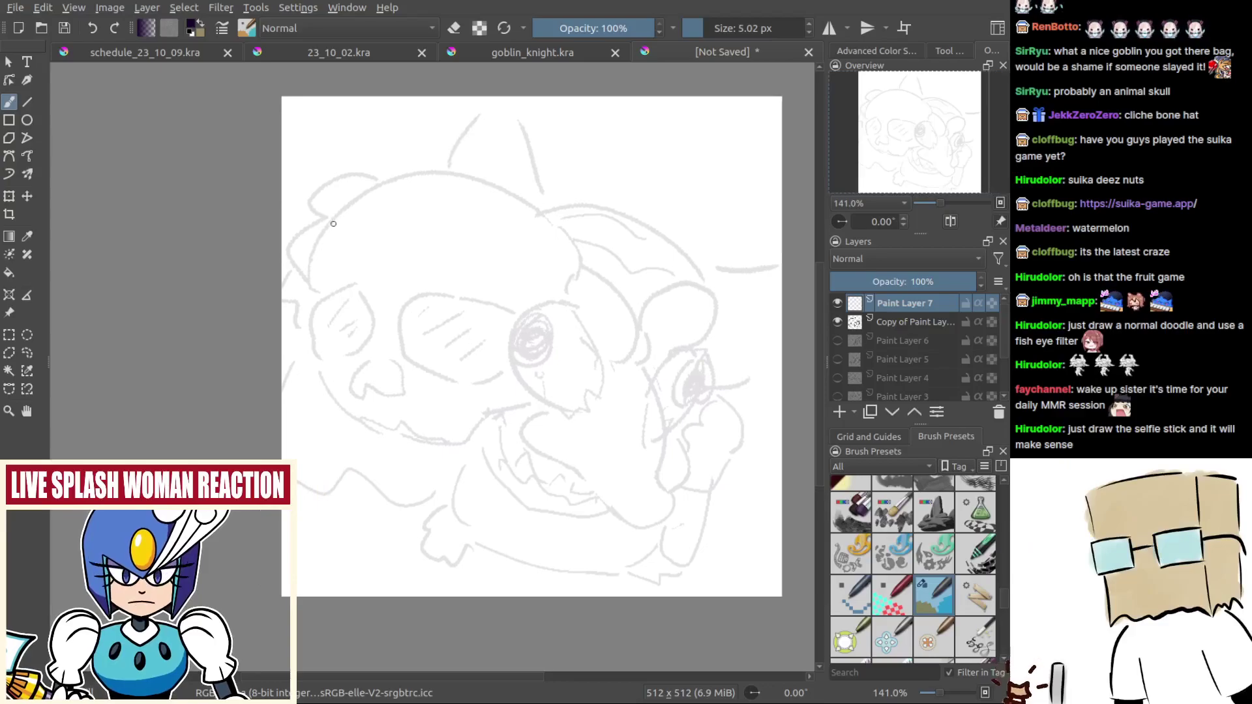
left_click_drag(326, 230, 450, 182)
key("ctrl+z")
key("ctrl+z")
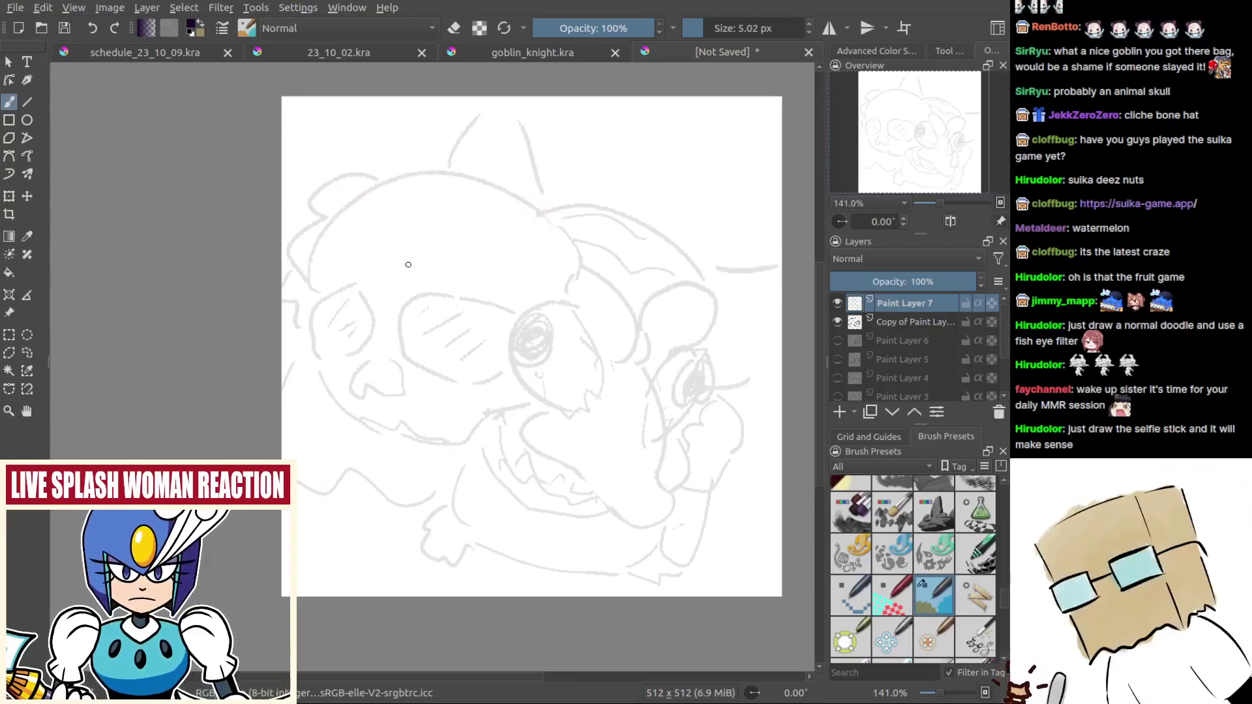
mouse_move(357, 282)
left_mouse_down()
mouse_move(400, 155)
mouse_move(387, 157)
mouse_move(464, 154)
left_mouse_up()
left_click(448, 266, "ctrl")
scroll(448, 267, "up", 1)
key("ctrl+z")
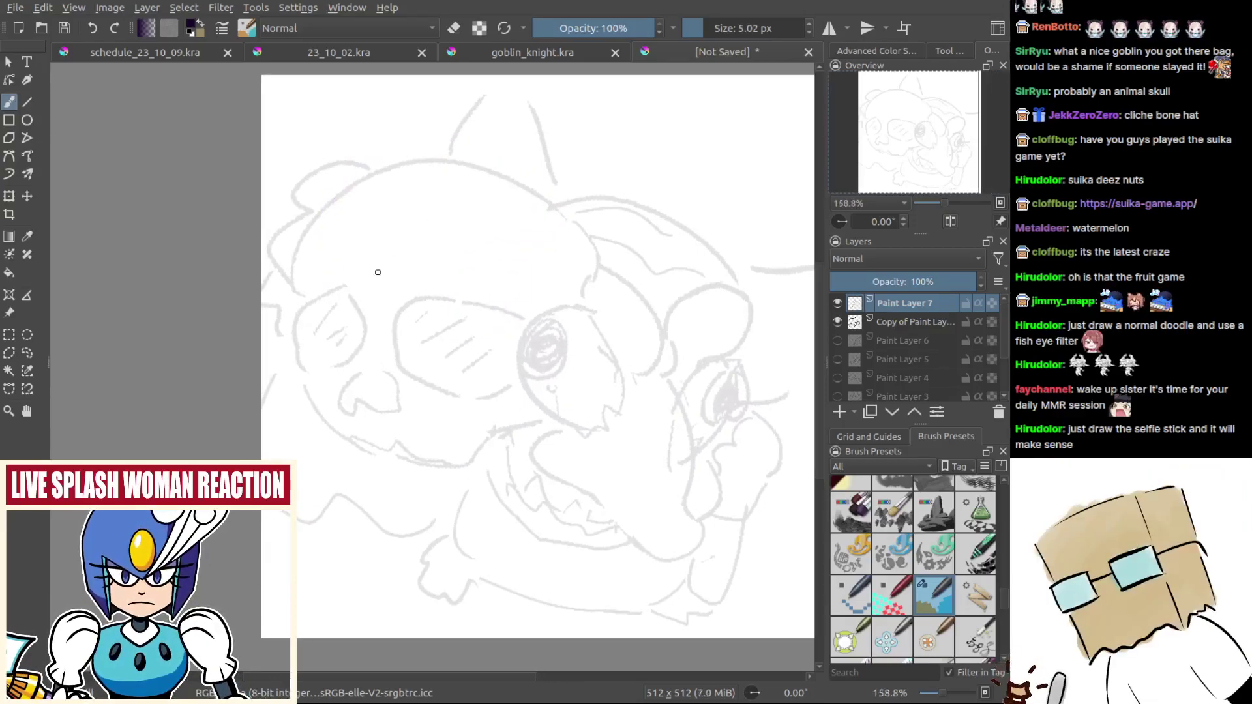
key("ctrl+z")
Step: Draw the skull's domed cranium, two squarish eye sockets and the angular lower edge of its upper jaw on the new layer
mouse_move(356, 299)
left_mouse_down()
mouse_move(393, 136)
mouse_move(516, 145)
left_mouse_up()
key("ctrl+z")
mouse_move(331, 331)
left_mouse_down()
mouse_move(486, 138)
mouse_move(516, 189)
left_mouse_up()
key("ctrl+z")
mouse_move(456, 271)
left_mouse_down()
mouse_move(387, 270)
mouse_move(385, 293)
mouse_move(448, 322)
left_mouse_up()
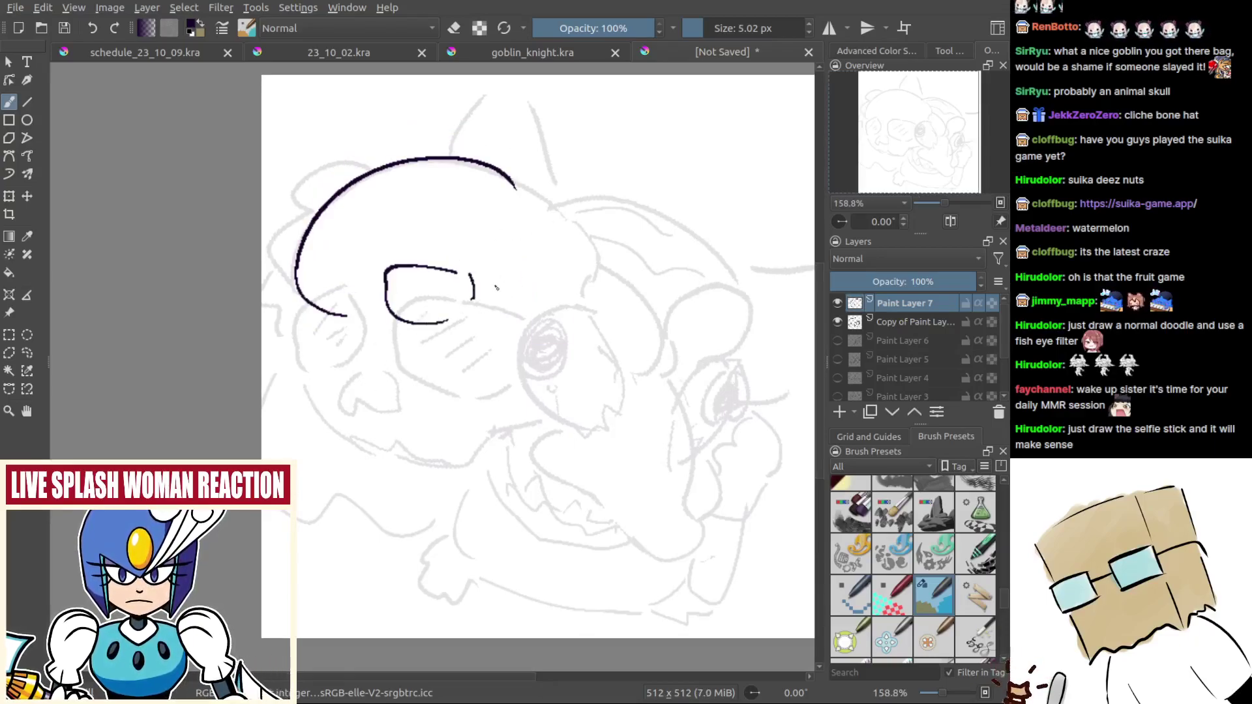
key("ctrl+z")
left_click_drag(510, 275, 514, 315)
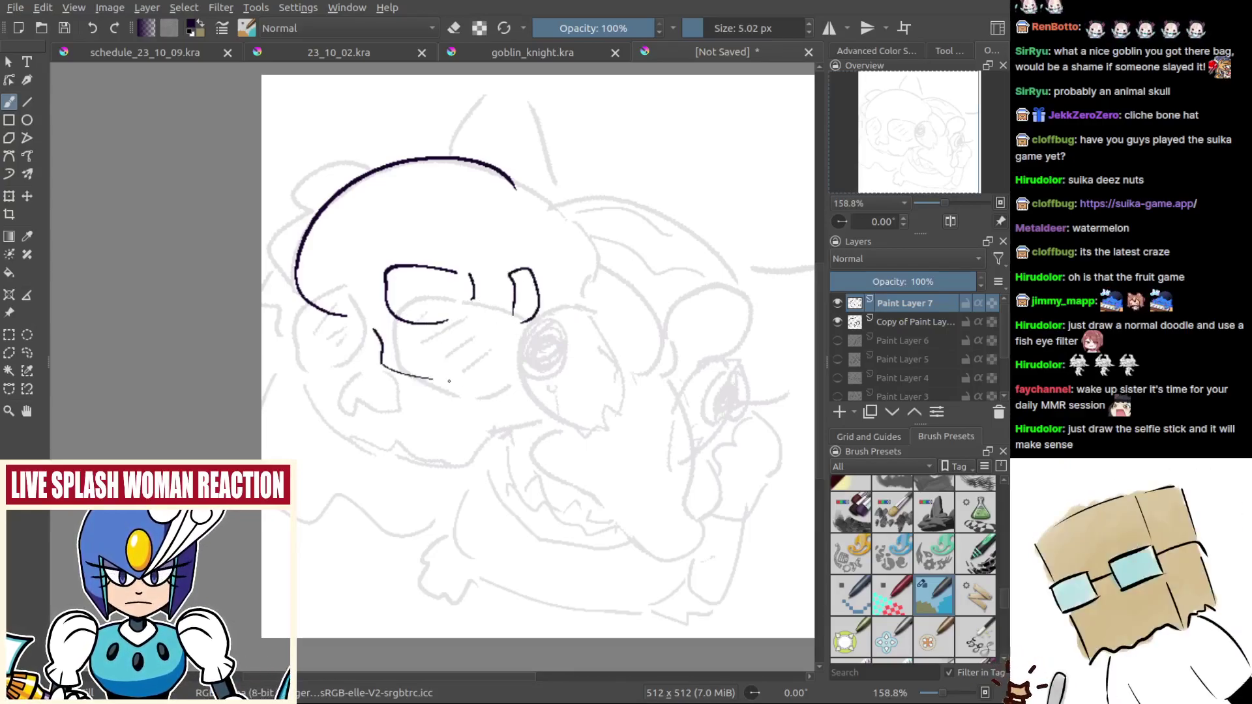
mouse_move(301, 330)
left_mouse_down()
mouse_move(381, 305)
mouse_move(366, 353)
mouse_move(318, 288)
mouse_move(369, 358)
left_mouse_up()
key("ctrl+z")
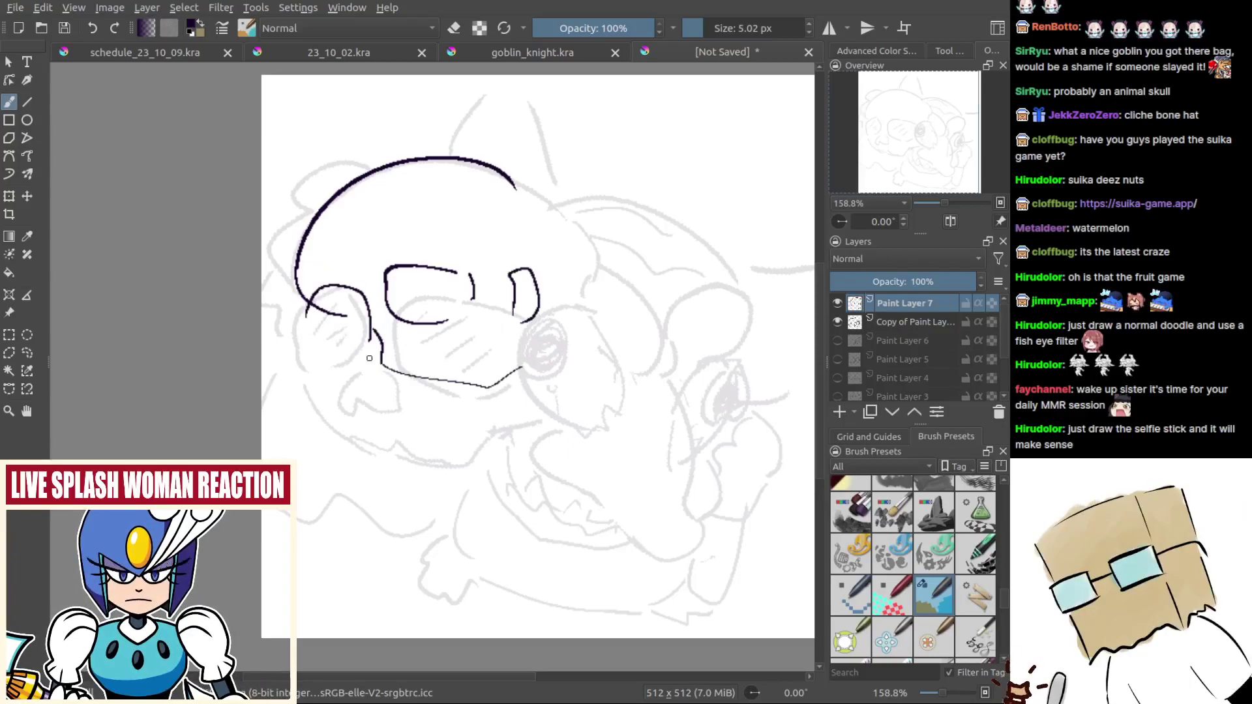
mouse_move(328, 322)
left_mouse_down()
mouse_move(288, 385)
mouse_move(356, 471)
left_mouse_up()
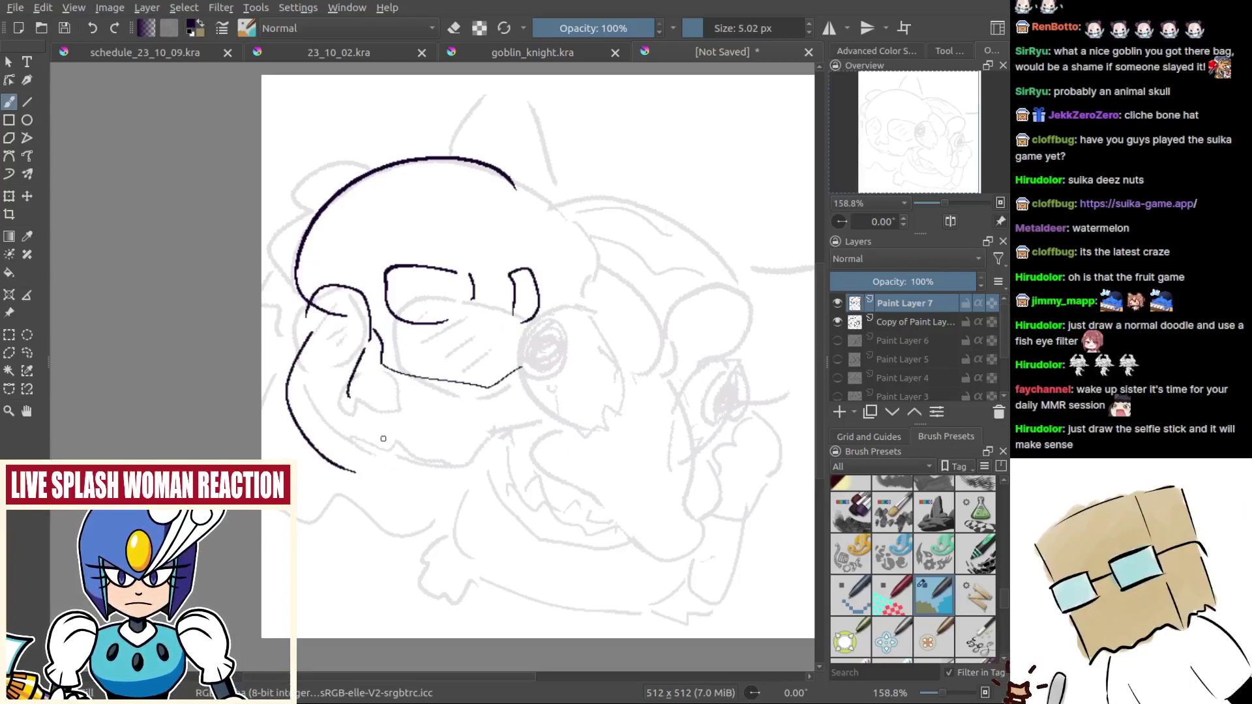
left_click_drag(371, 411, 456, 428)
key("ctrl+z")
key("ctrl+z")
key("ctrl+z")
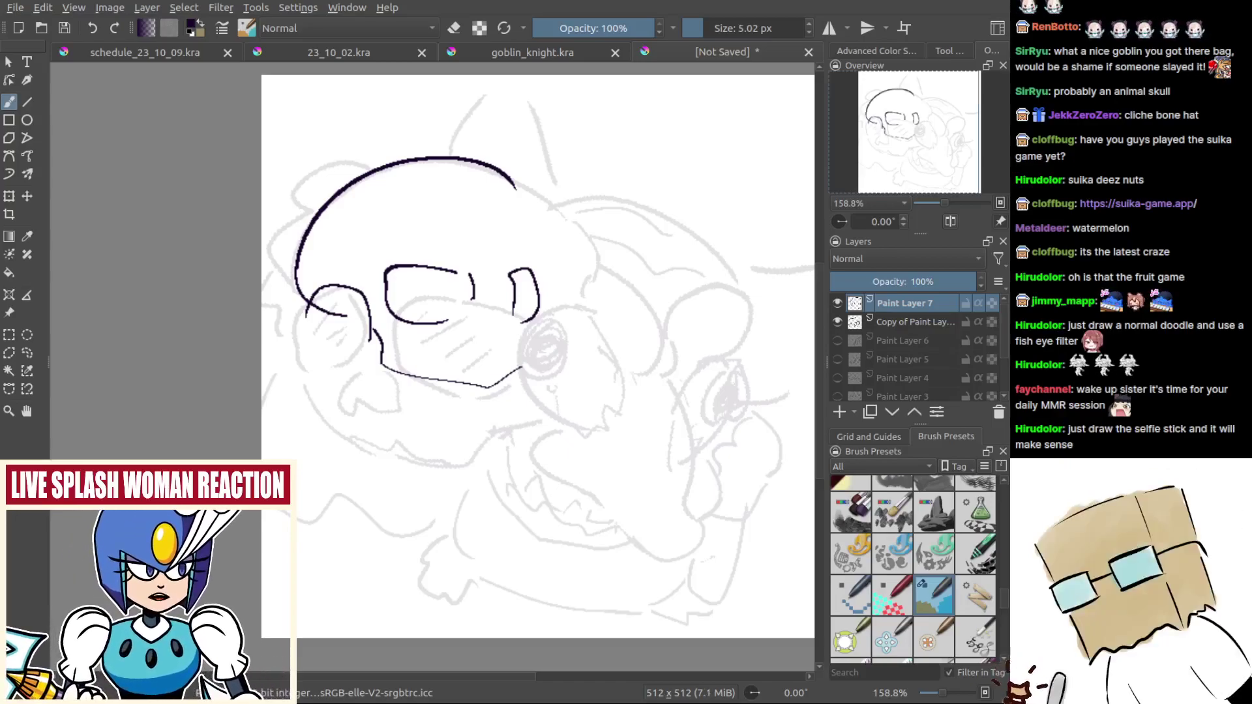
left_click_drag(445, 420, 458, 387)
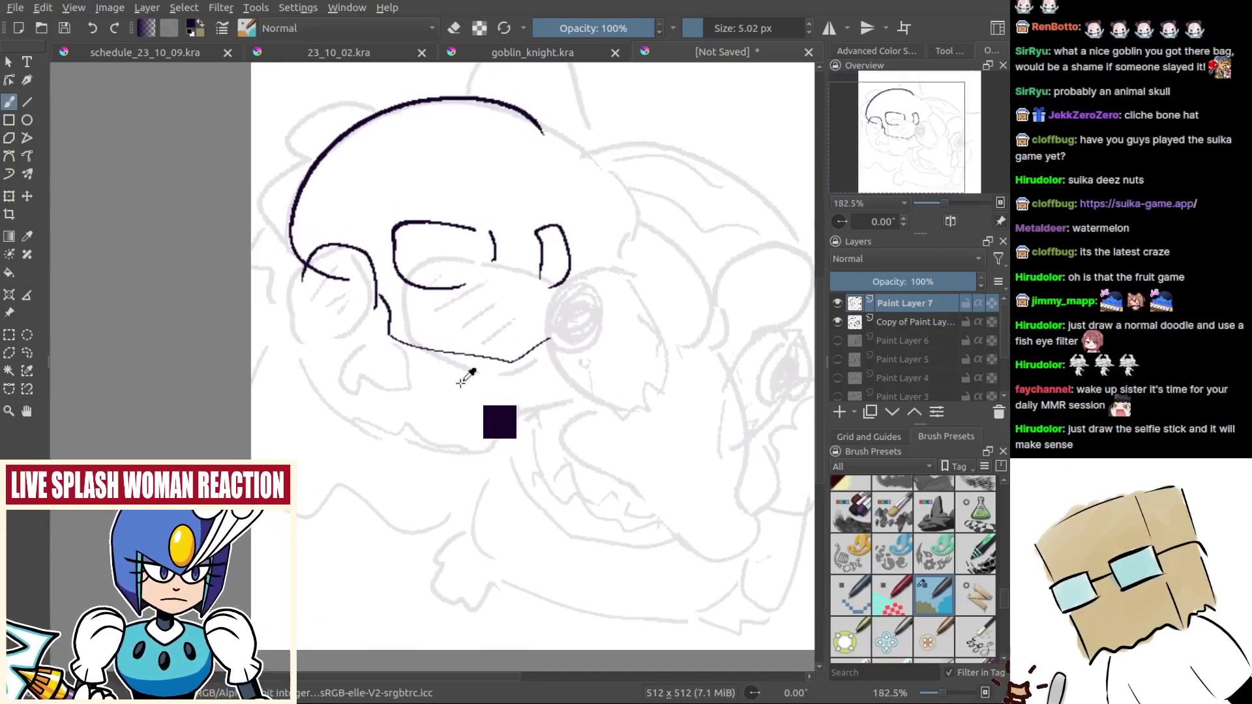
key("ctrl+z")
Step: Draw a hooked cheekbone under the back of the cranium and a separate curved lower jaw with a rounded far end
left_click_drag(378, 320, 385, 321)
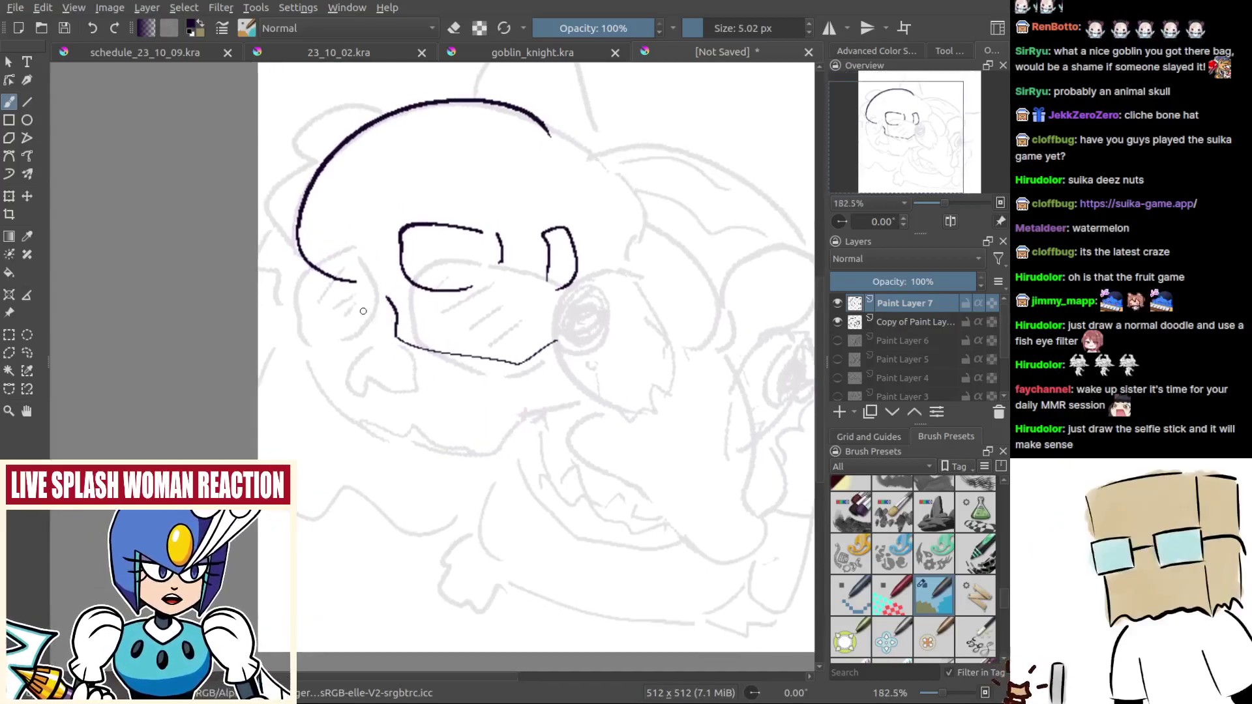
left_click_drag(369, 249, 383, 304)
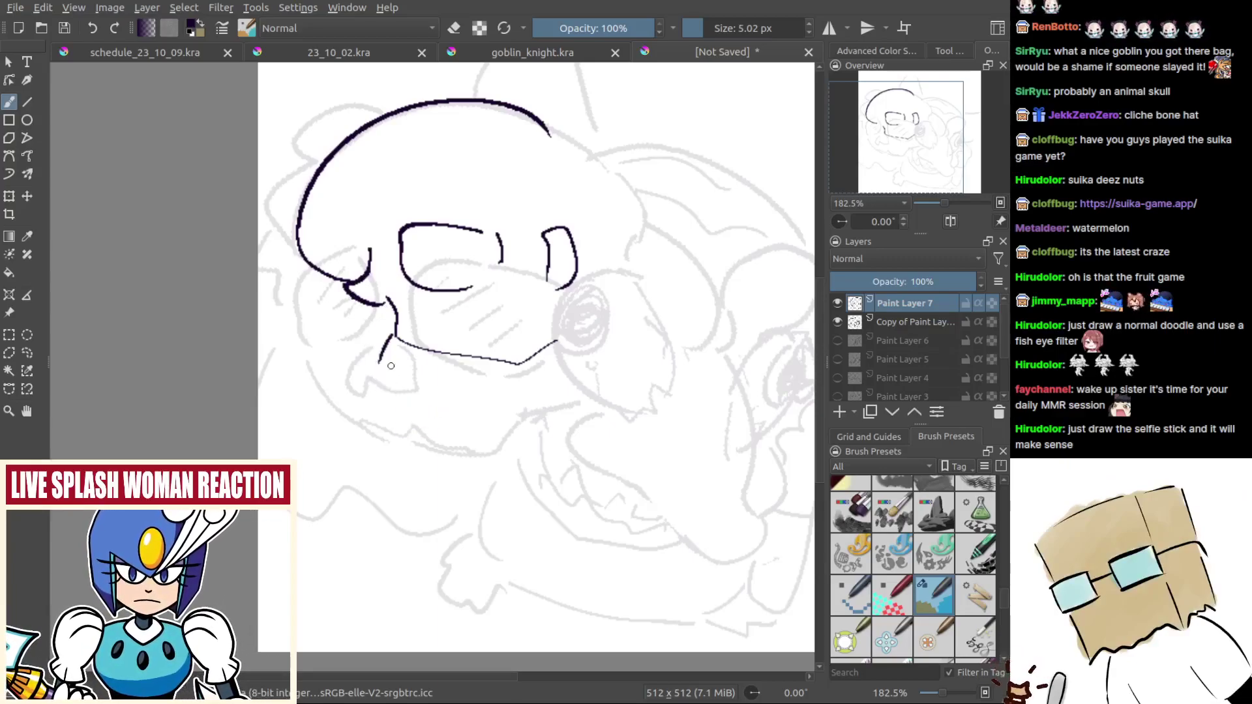
key("ctrl+z")
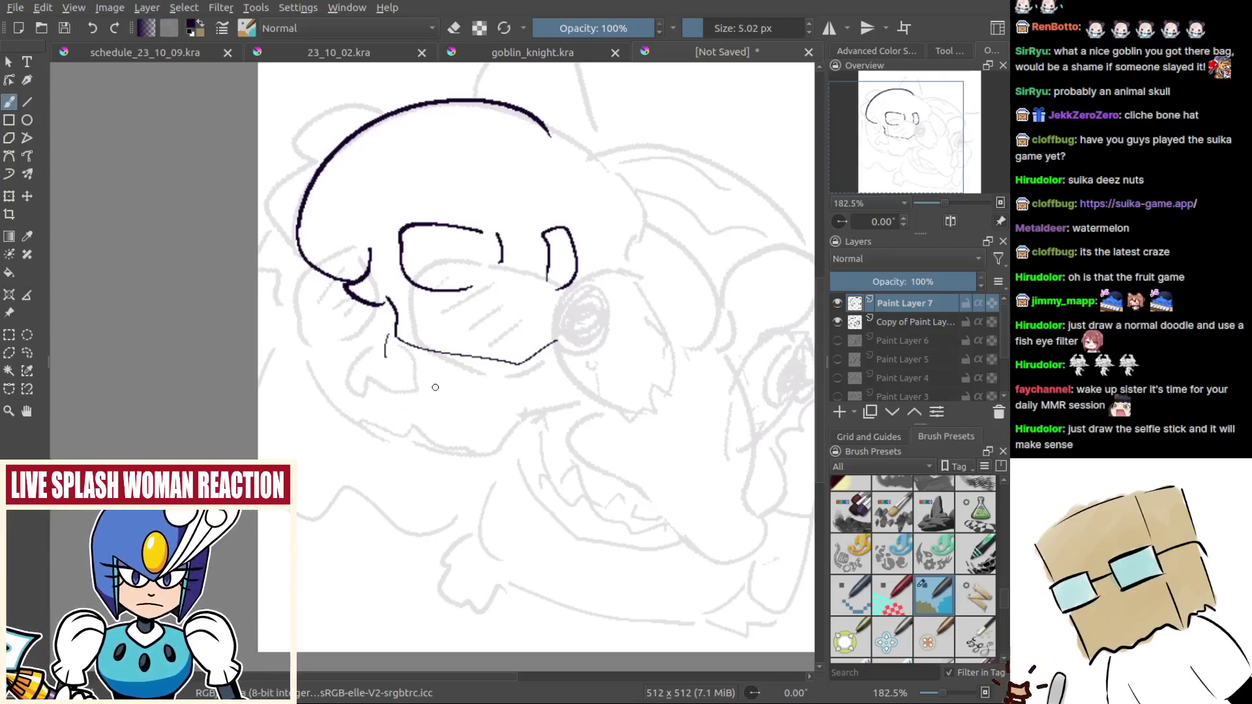
left_click_drag(392, 369, 481, 412)
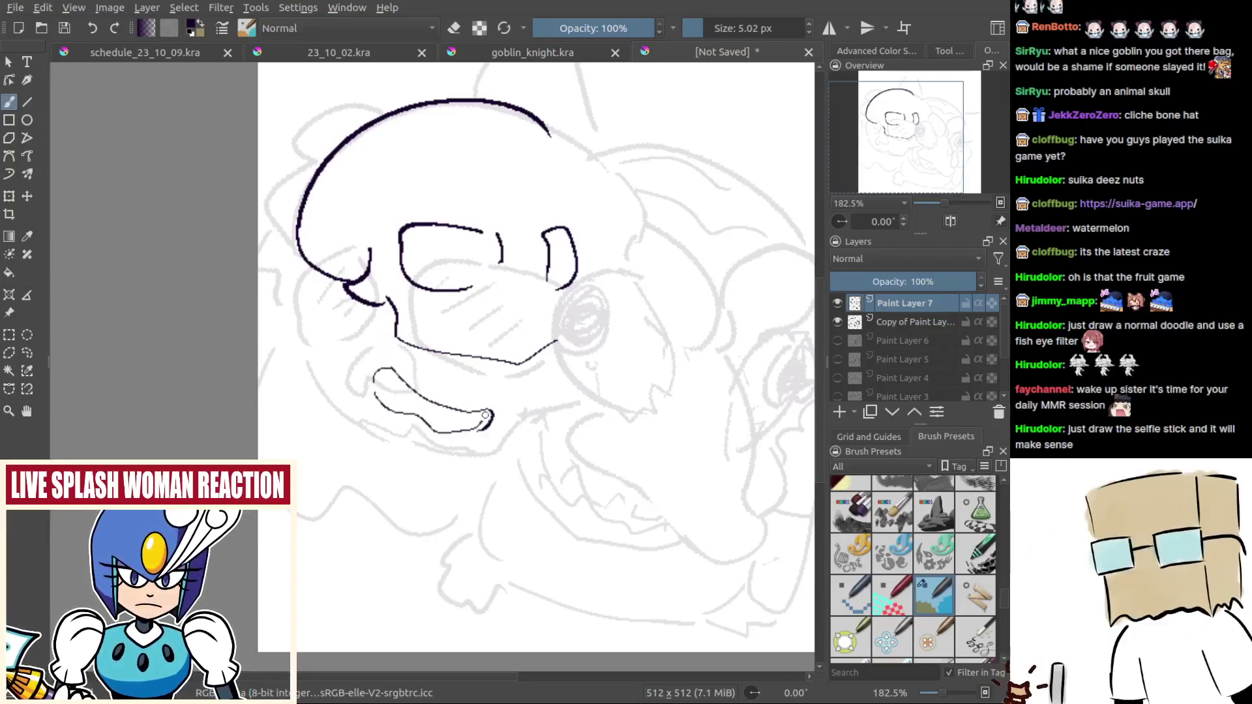
left_click_drag(469, 388, 487, 409)
left_click_drag(455, 394, 461, 402)
Step: Draw the skull's front brow curve down to the far eye socket, a long upright line beside the face and an angular nose
left_click_drag(447, 342, 373, 340)
mouse_move(457, 385)
left_mouse_down()
mouse_move(457, 358)
mouse_move(486, 343)
mouse_move(588, 178)
mouse_move(555, 363)
left_mouse_up()
key("ctrl+z")
key("ctrl+z")
mouse_move(485, 88)
left_mouse_down()
mouse_move(512, 271)
mouse_move(524, 151)
mouse_move(538, 199)
left_mouse_up()
key("ctrl+z")
key("ctrl+z")
left_click_drag(483, 64, 514, 191)
key("ctrl+z")
left_click_drag(483, 113, 506, 197)
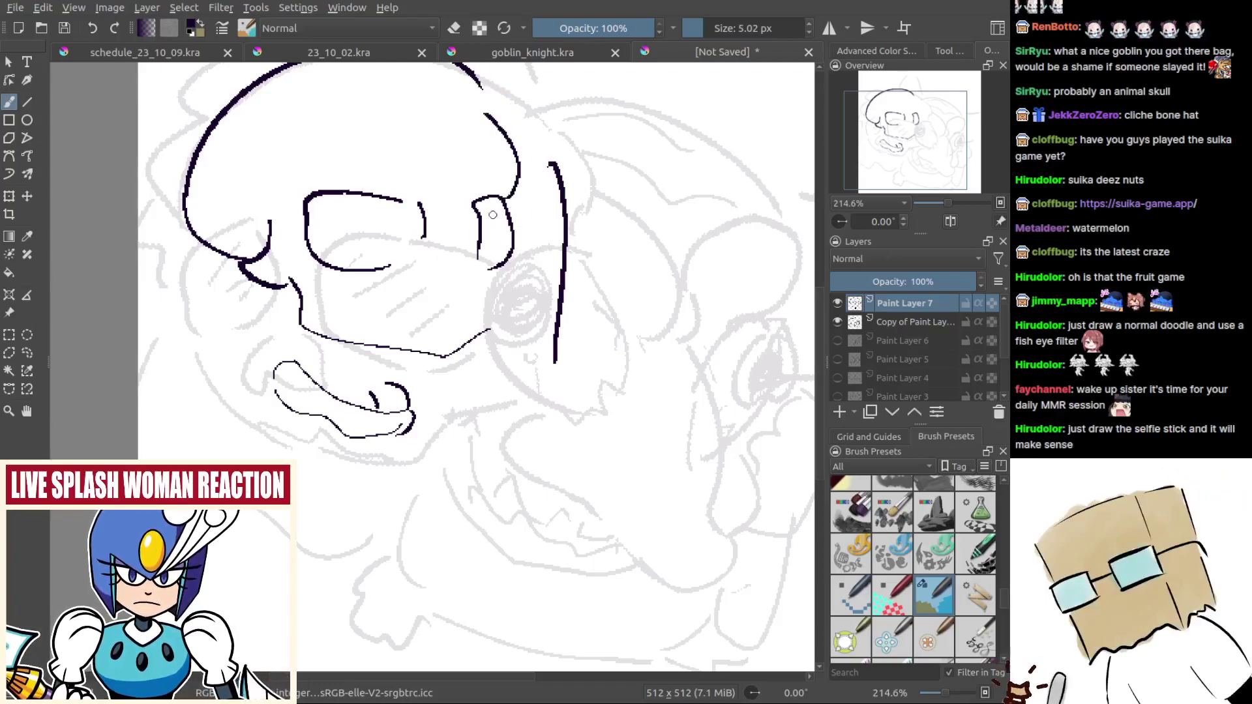
left_click_drag(438, 273, 463, 312)
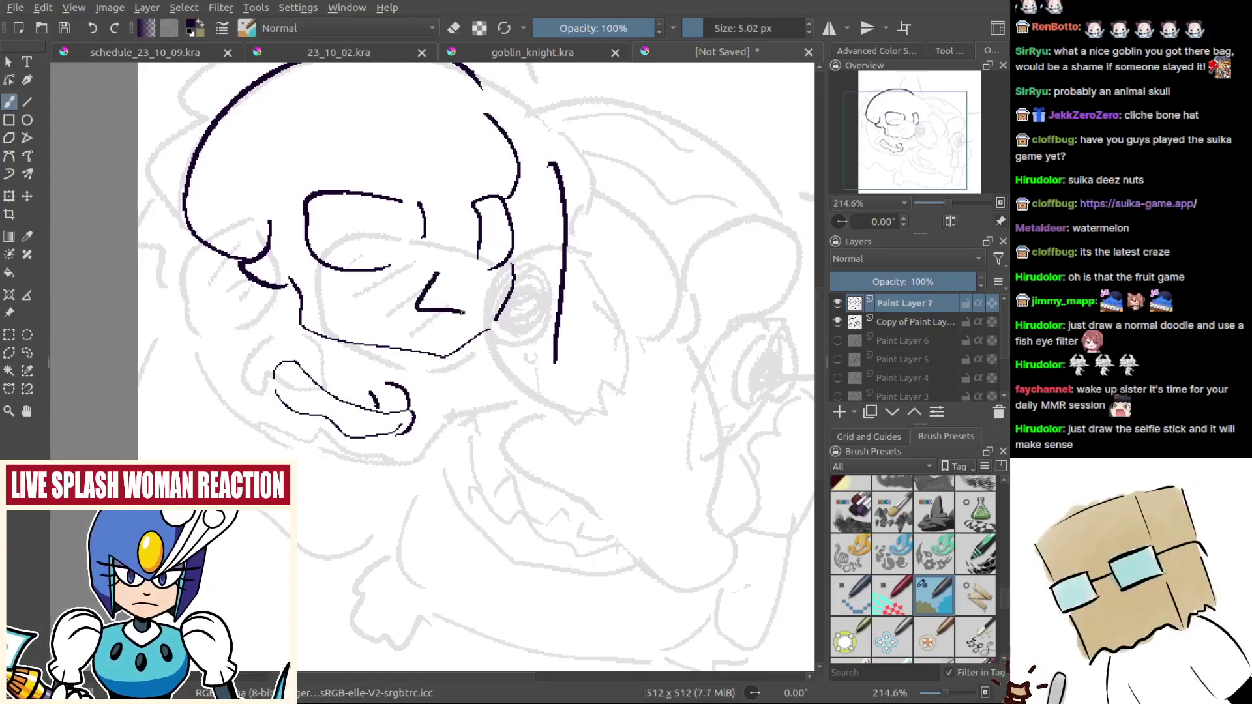
Step: Close the skull's triangular nose hole and draw a large curve from below the cheekbone around the underside of the lower jaw
left_click_drag(519, 225, 588, 211)
left_click_drag(338, 278, 307, 320)
key("ctrl+z")
left_click_drag(341, 280, 301, 318)
key("ctrl+z")
mouse_move(326, 275)
left_mouse_down()
mouse_move(295, 349)
mouse_move(345, 436)
left_mouse_up()
left_click_drag(341, 441, 441, 446)
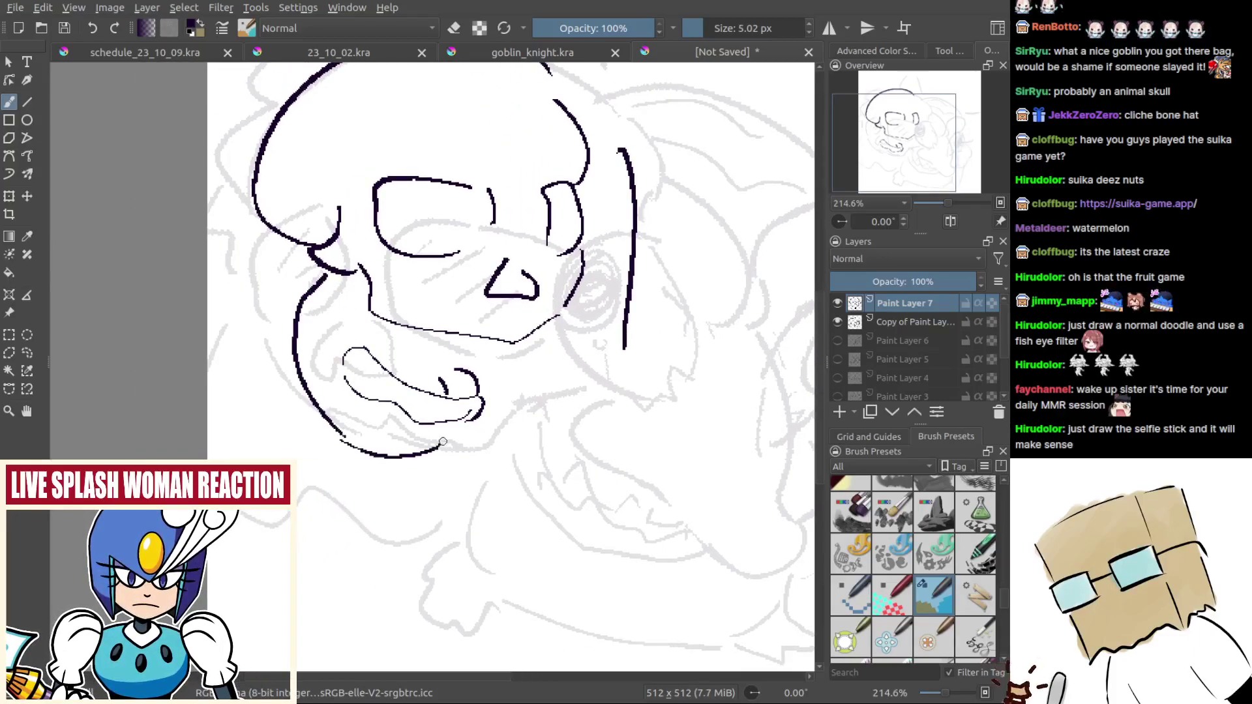
Step: Add short tooth marks under the skull's upper jaw and a small hook at the back of its mouth
left_click_drag(425, 352, 396, 346)
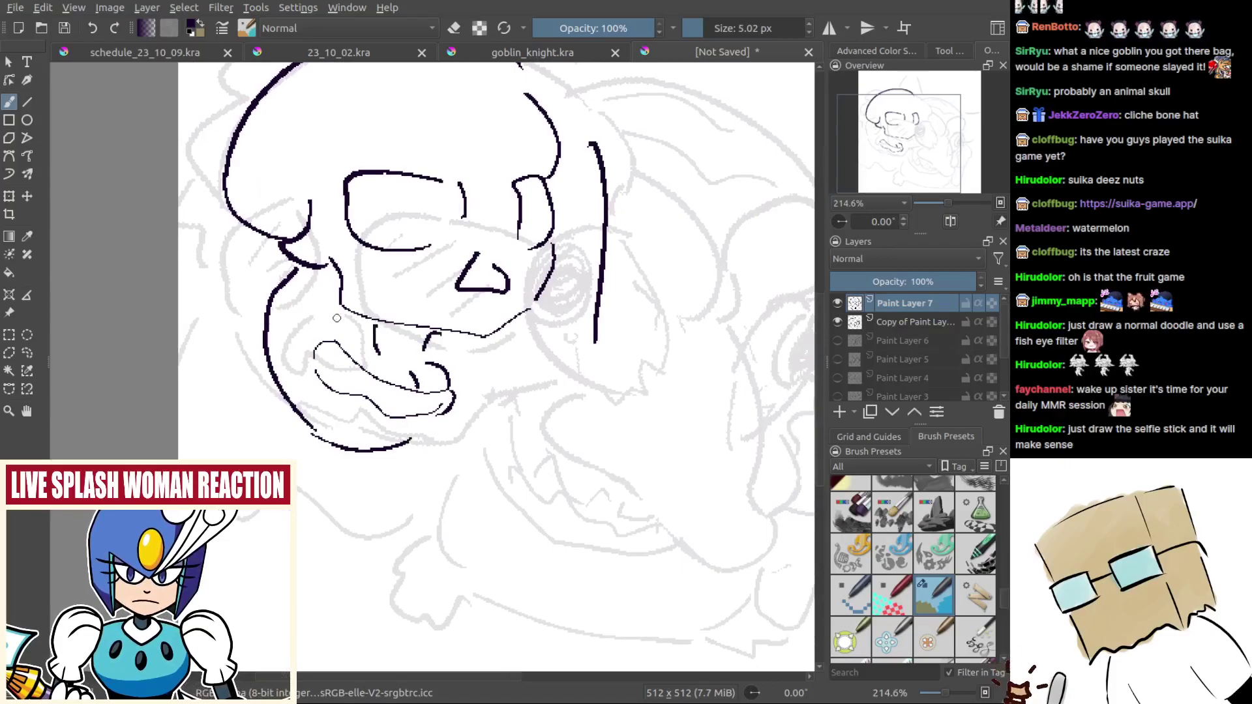
left_click_drag(333, 305, 327, 333)
left_click_drag(565, 227, 498, 219)
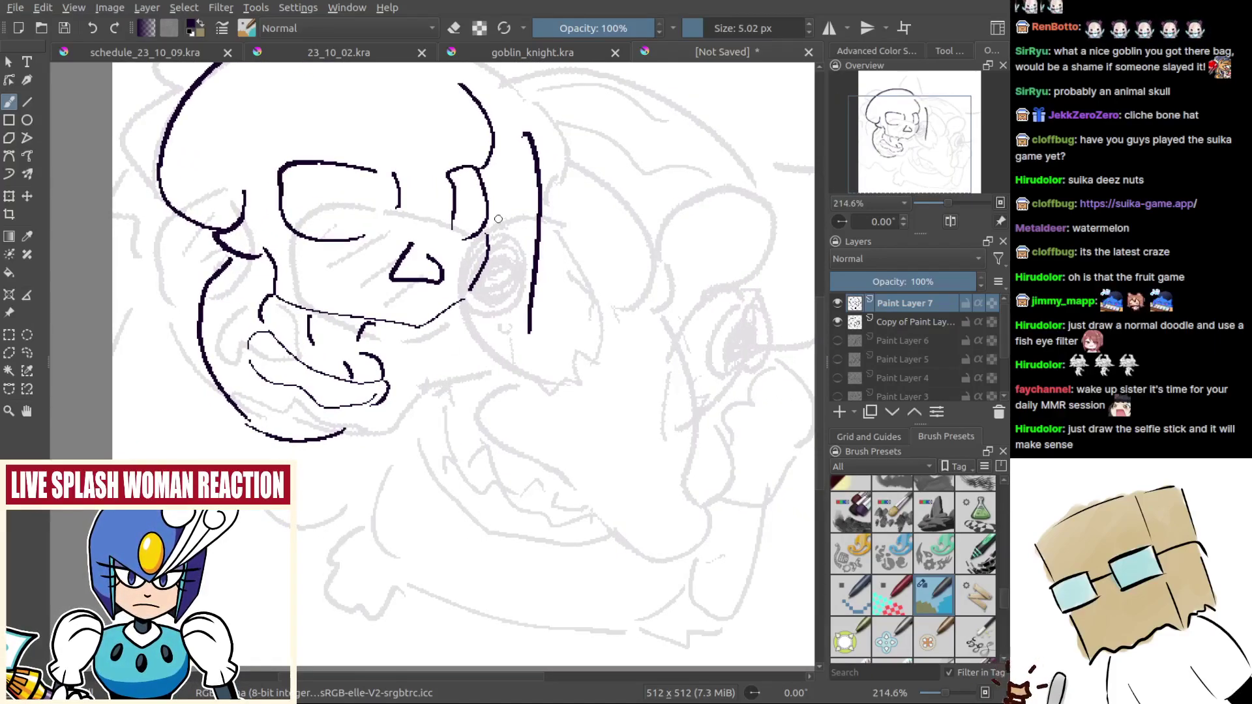
Step: Sketch a second line beside the upright stroke, the near eye's open oval and the goblin's domed head curve
mouse_move(502, 166)
left_mouse_down()
mouse_move(491, 331)
mouse_move(430, 328)
left_mouse_up()
left_click_drag(544, 300, 711, 461)
key("ctrl+z")
left_click_drag(493, 393, 487, 352)
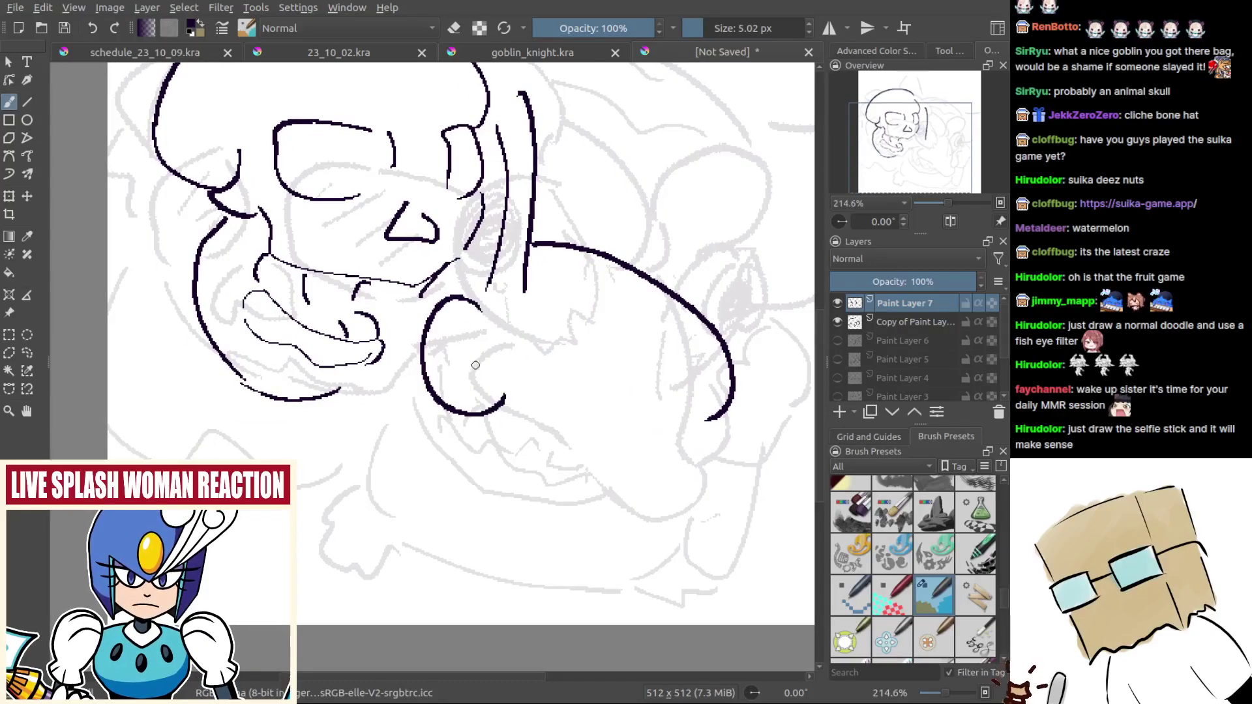
key("ctrl+z")
mouse_move(566, 233)
left_mouse_down()
mouse_move(659, 280)
mouse_move(692, 388)
left_mouse_up()
key("ctrl+z")
mouse_move(551, 216)
left_mouse_down()
mouse_move(627, 246)
mouse_move(673, 395)
left_mouse_up()
Step: Complete the goblin's near eye, draw its slanted far eye and scribble a small dark pupil in each
mouse_move(469, 312)
left_mouse_down()
mouse_move(435, 391)
mouse_move(505, 412)
left_mouse_up()
key("ctrl+z")
mouse_move(452, 297)
left_mouse_down()
mouse_move(416, 360)
mouse_move(426, 317)
mouse_move(430, 334)
mouse_move(452, 327)
left_mouse_up()
mouse_move(633, 412)
left_mouse_down()
mouse_move(581, 450)
mouse_move(576, 472)
mouse_move(613, 426)
mouse_move(573, 464)
mouse_move(674, 423)
left_mouse_up()
key("ctrl+z")
key("ctrl+z")
key("ctrl+z")
mouse_move(658, 428)
left_mouse_down()
mouse_move(639, 435)
mouse_move(666, 438)
mouse_move(651, 443)
left_mouse_up()
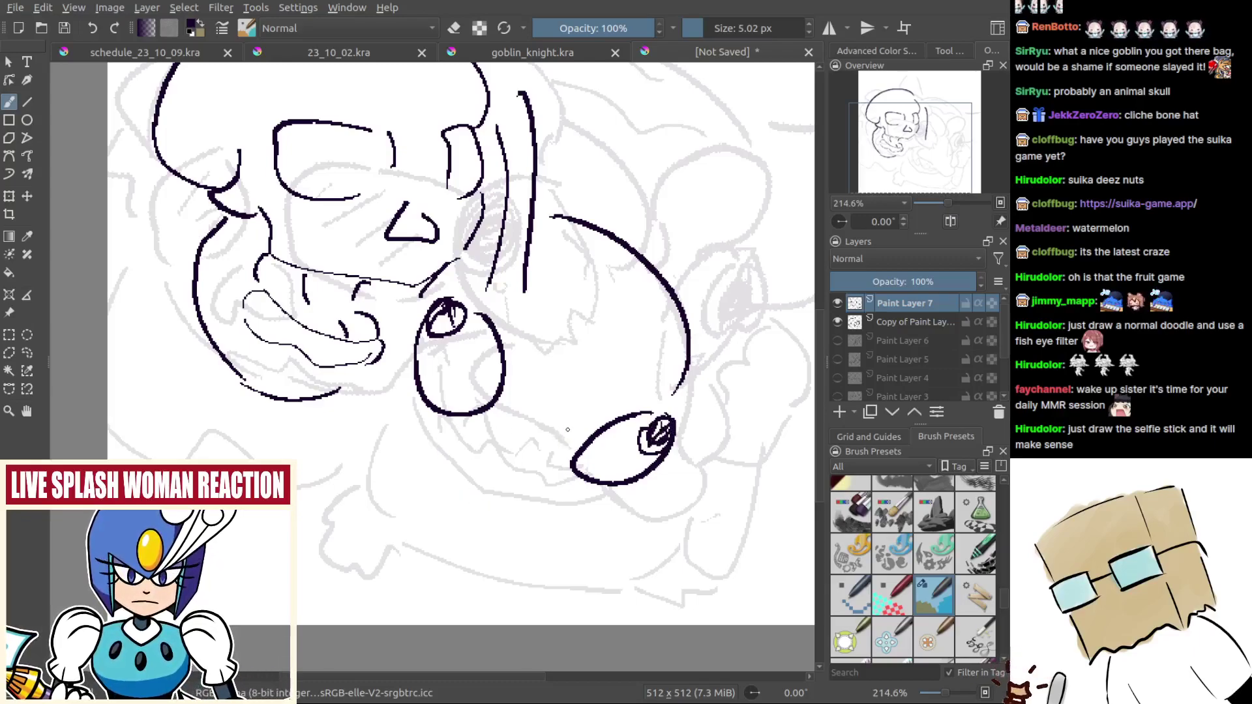
Step: Draw the goblin's big drooping nose between the eyes, with a small curve beside it under the far eye
left_click_drag(565, 425, 546, 515)
key("ctrl+z")
mouse_move(564, 425)
left_mouse_down()
mouse_move(574, 484)
mouse_move(546, 538)
left_mouse_up()
mouse_move(468, 429)
left_mouse_down()
mouse_move(445, 471)
mouse_move(464, 506)
mouse_move(543, 547)
left_mouse_up()
key("ctrl+z")
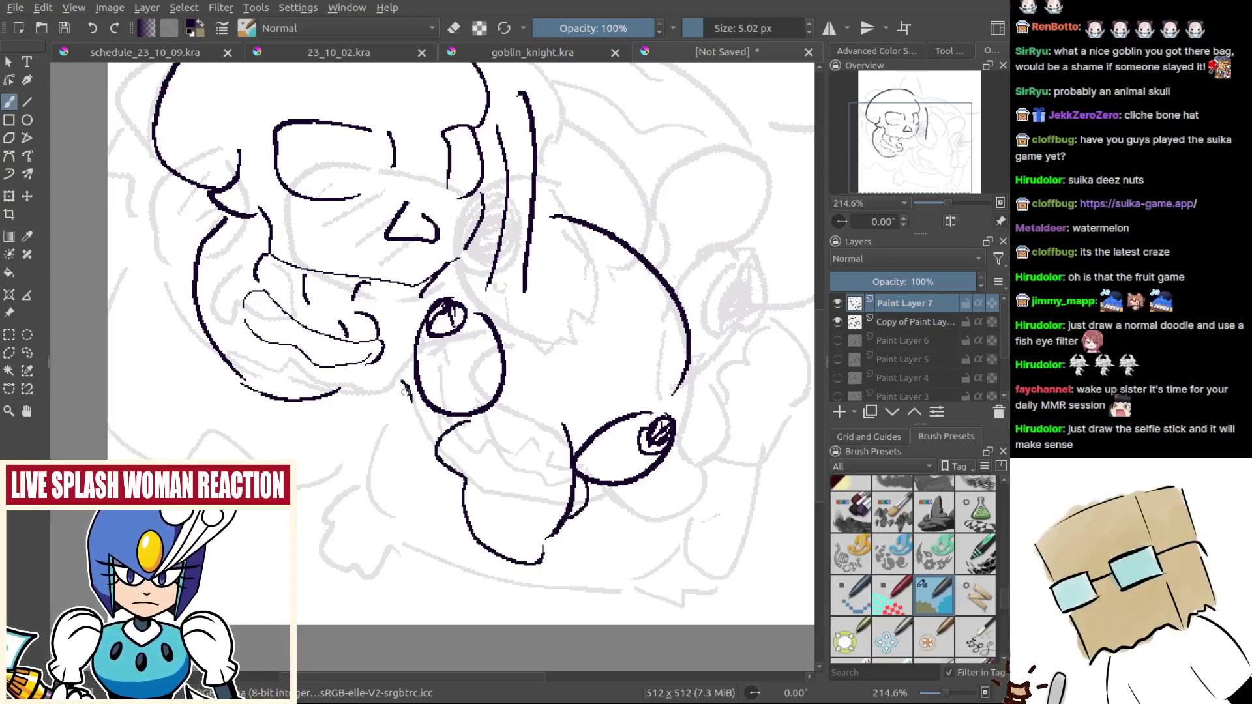
Step: Draw the goblin's curved grin around the nose and fill it with pointed teeth on both sides
mouse_move(405, 373)
left_mouse_down()
mouse_move(385, 433)
mouse_move(424, 519)
left_mouse_up()
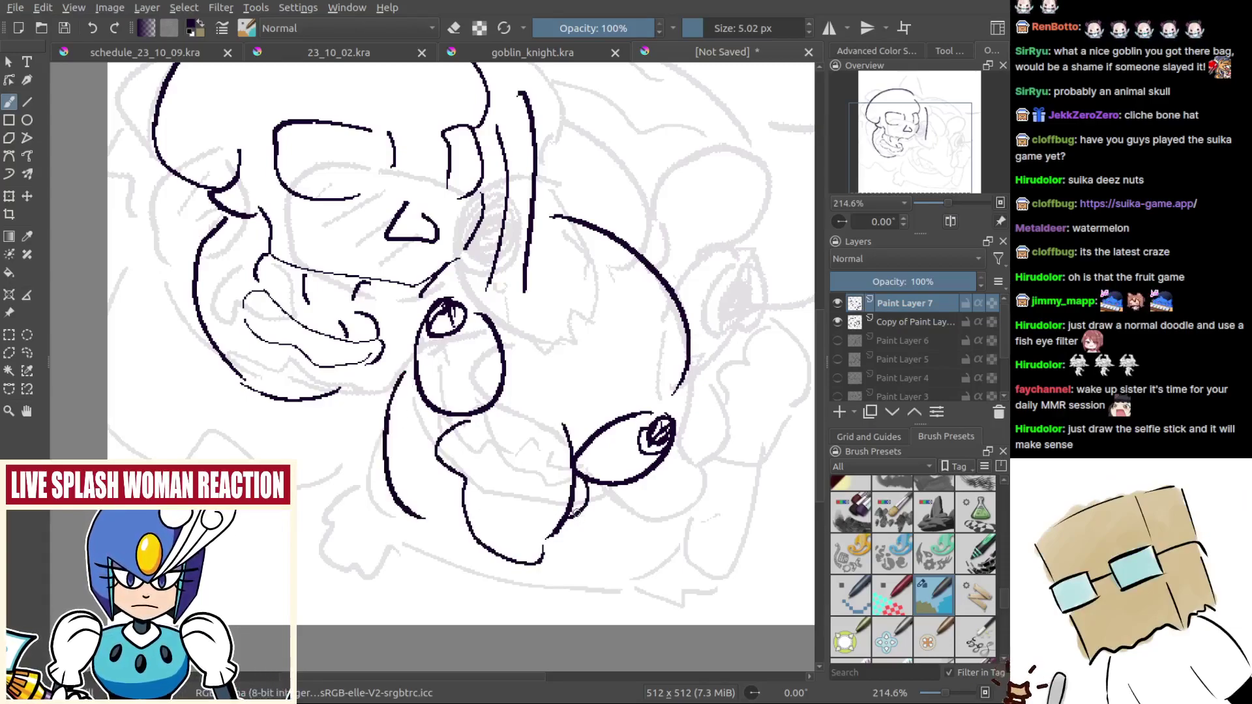
left_click_drag(577, 512, 538, 548)
mouse_move(388, 434)
left_mouse_down()
mouse_move(405, 496)
mouse_move(480, 525)
left_mouse_up()
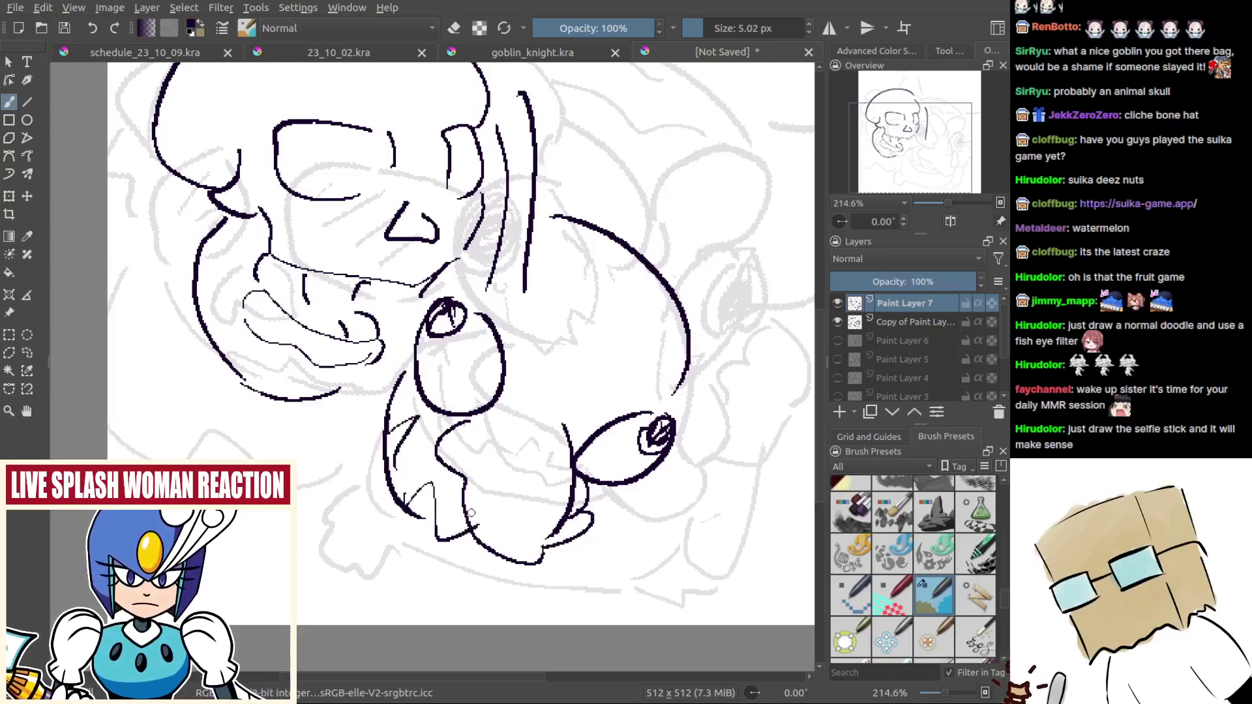
key("ctrl+z")
left_click_drag(414, 502, 453, 480)
Step: Add curved lower eyelids across the bottoms of the goblin's near and far eyes
left_click_drag(404, 372, 438, 403)
key("ctrl+z")
left_click_drag(554, 424, 511, 422)
mouse_move(555, 471)
left_mouse_down()
mouse_move(589, 491)
mouse_move(572, 524)
mouse_move(576, 514)
left_mouse_up()
key("ctrl+z")
key("ctrl+z")
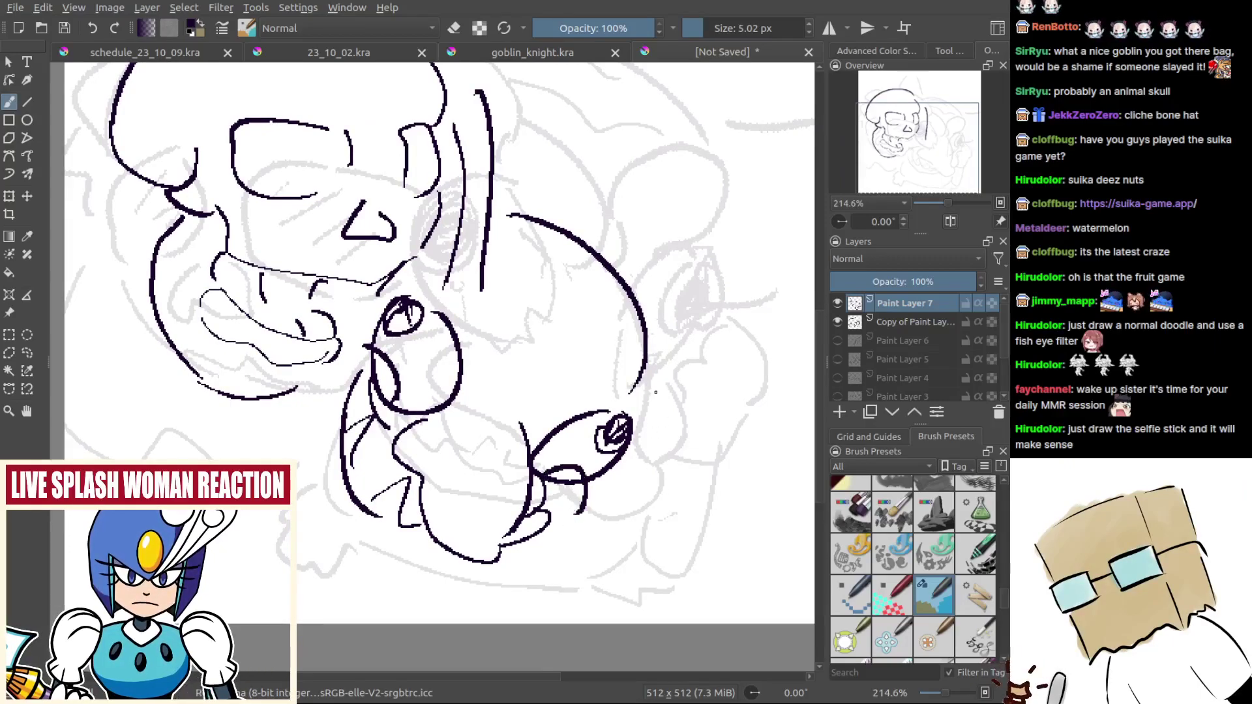
Step: Draw the goblin's long ear extending outward from the far eye, with a curved inner fold
mouse_move(663, 396)
left_mouse_down()
mouse_move(749, 483)
mouse_move(637, 499)
left_mouse_up()
left_click_drag(642, 435, 730, 443)
left_click_drag(658, 463, 636, 412)
Step: Move the whole new sketch up and slightly to the right on the canvas
scroll(636, 411, "up", 4)
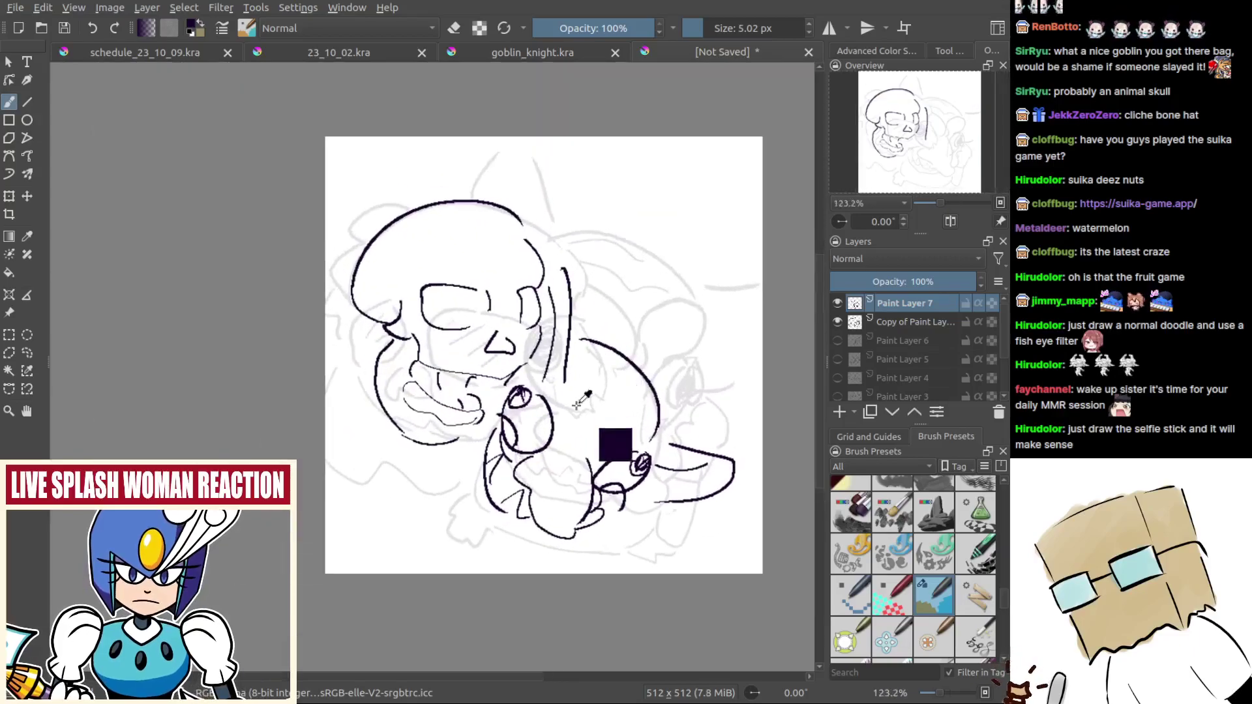
key("t")
left_click_drag(625, 491, 617, 484)
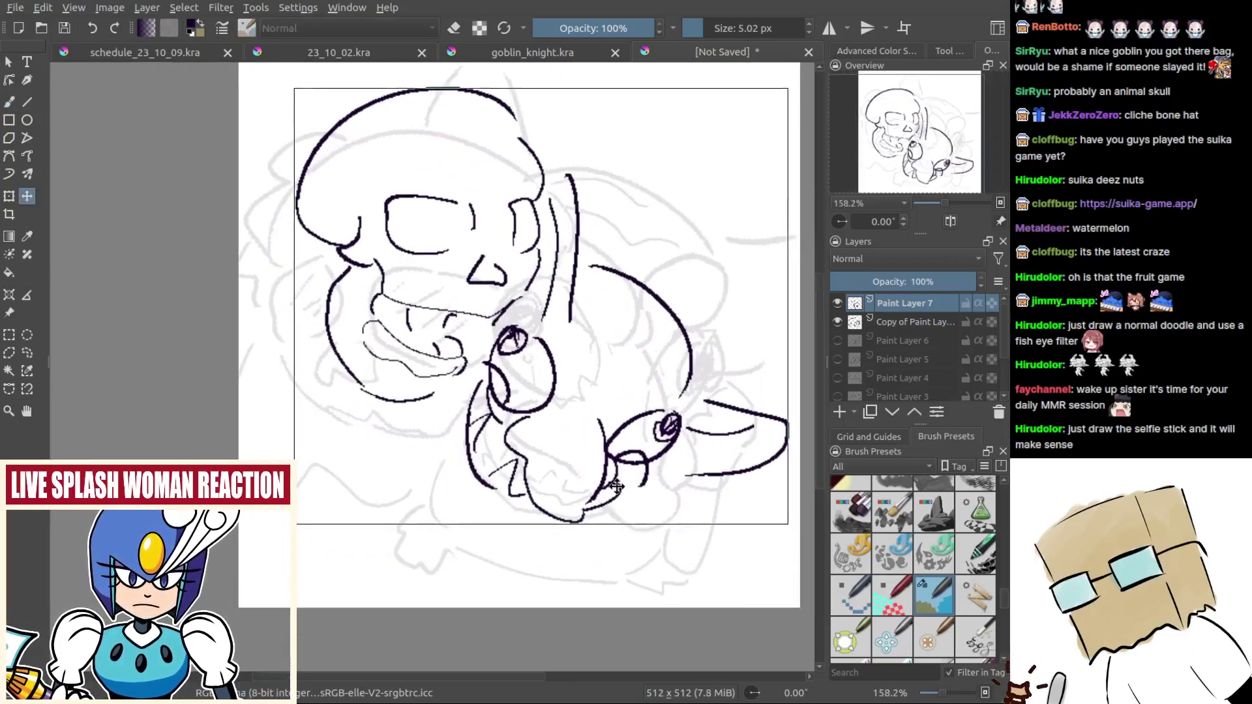
key("b")
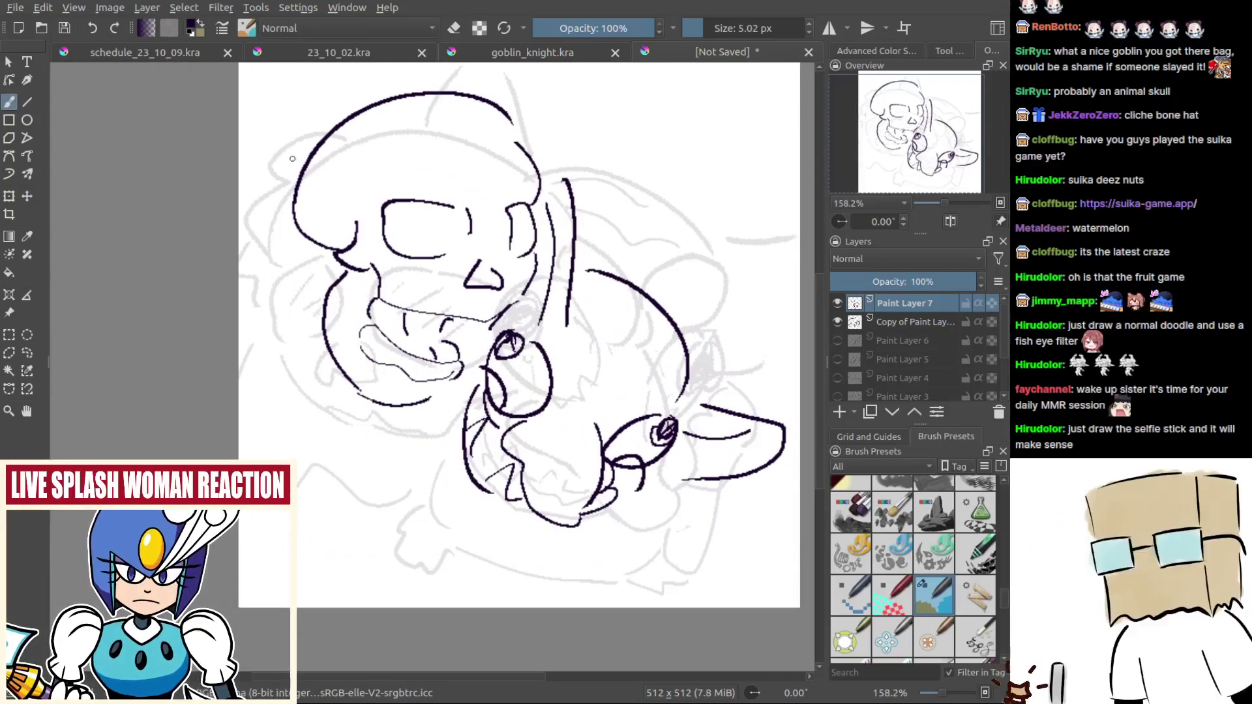
Step: Draw a bumpy, lobed outline around the back of the skull's cranium and start its jagged inner edge
key("ctrl+z")
left_click_drag(357, 110, 430, 93)
left_click_drag(412, 151, 444, 210)
key("ctrl+z")
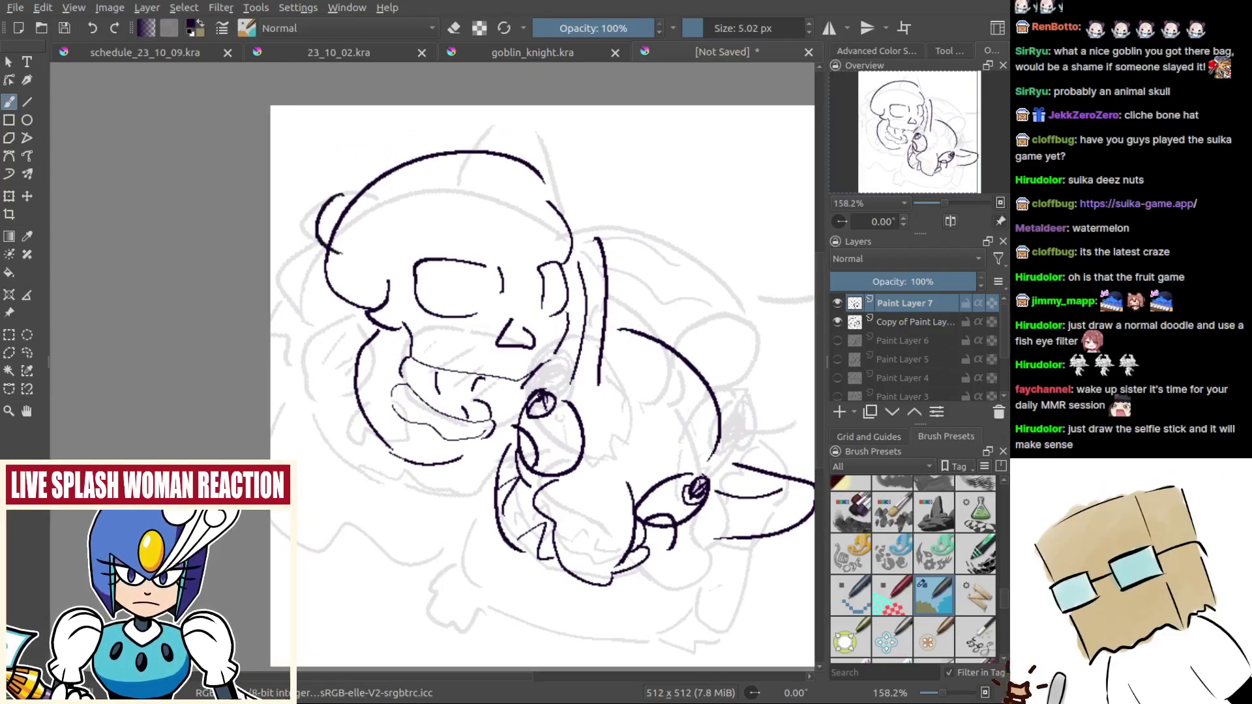
mouse_move(370, 184)
left_mouse_down()
mouse_move(321, 259)
mouse_move(362, 316)
left_mouse_up()
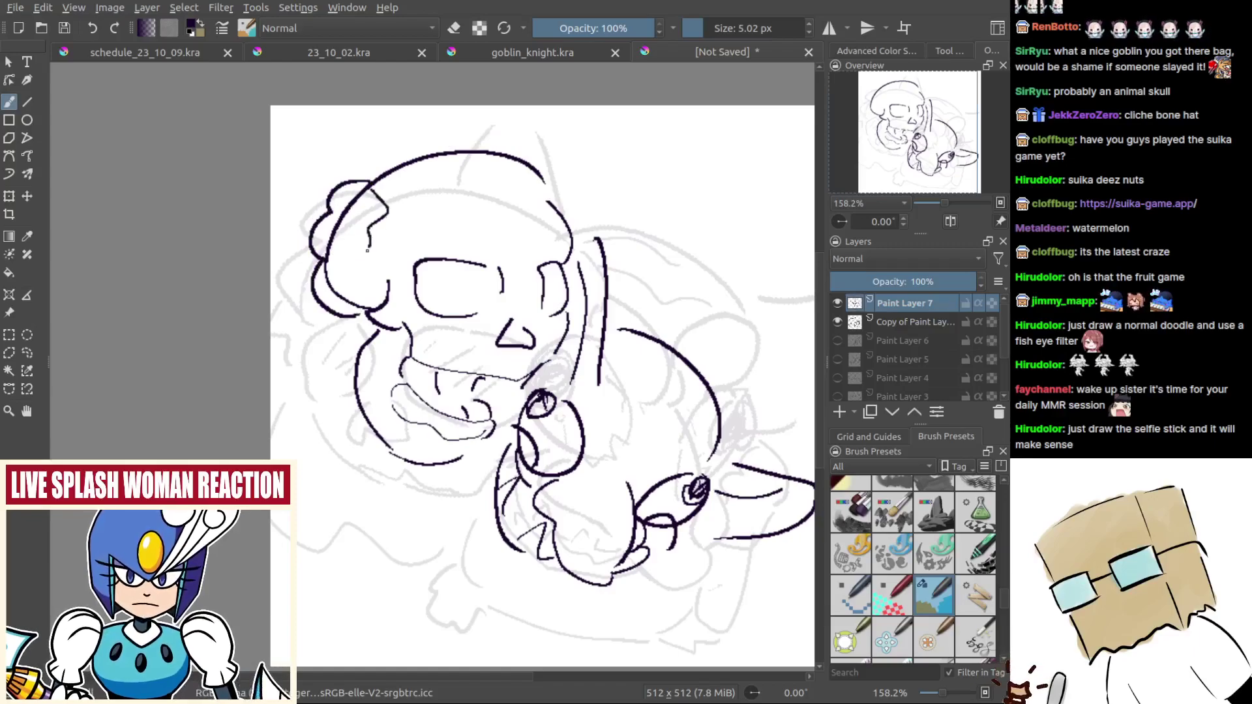
Step: Continue the wavy inner edge down the cranium and add a loose broken contour outside and below the jaw
mouse_move(367, 250)
left_mouse_down()
mouse_move(376, 306)
mouse_move(314, 417)
mouse_move(419, 500)
left_mouse_up()
key("ctrl+z")
left_click_drag(499, 467, 493, 417)
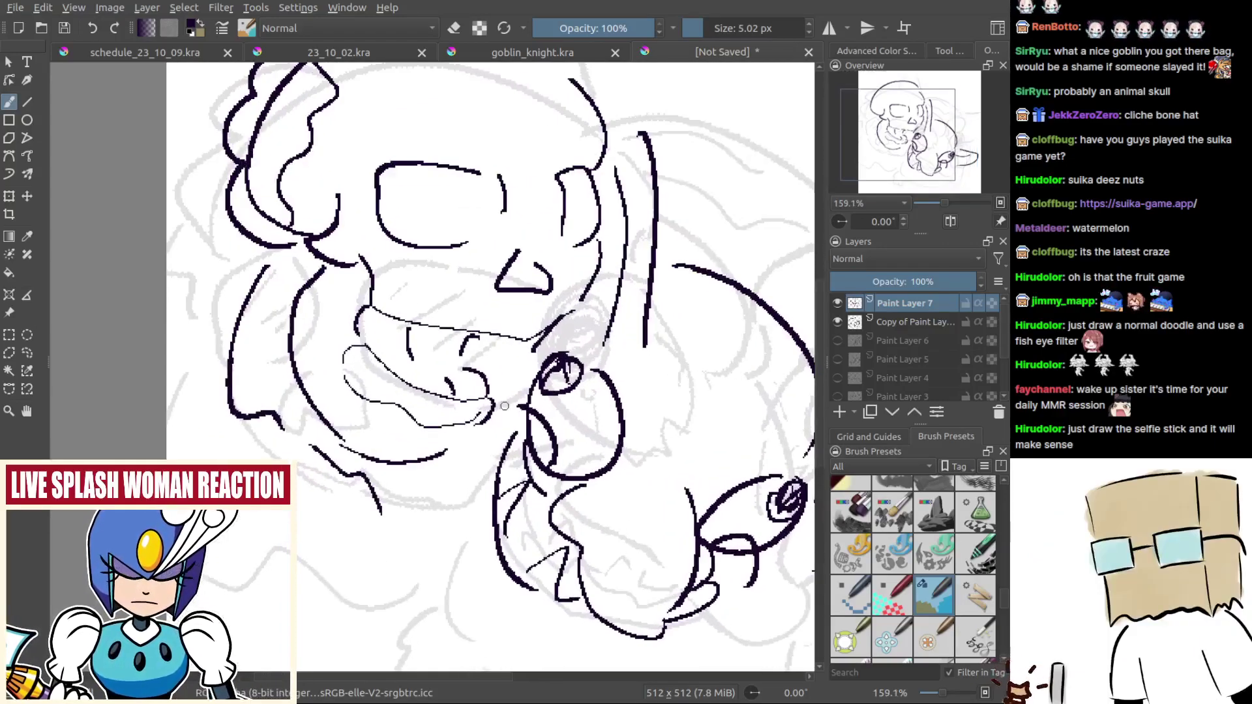
Step: Draw a small jagged line joining the front of the skull's lower jaw to the goblin's near eye
key("ctrl+z")
left_click_drag(489, 350, 512, 397)
key("ctrl+z")
mouse_move(479, 371)
left_mouse_down()
mouse_move(463, 357)
mouse_move(470, 428)
mouse_move(465, 399)
mouse_move(393, 477)
left_mouse_up()
key("ctrl+z")
key("ctrl+z")
key("ctrl+z")
mouse_move(387, 430)
left_mouse_down()
mouse_move(362, 468)
mouse_move(344, 466)
left_mouse_up()
key("ctrl+z")
Step: Draw a small pointed shape beneath the goblin's far eye and a long rounded form hanging below the ear
left_click_drag(561, 451, 448, 453)
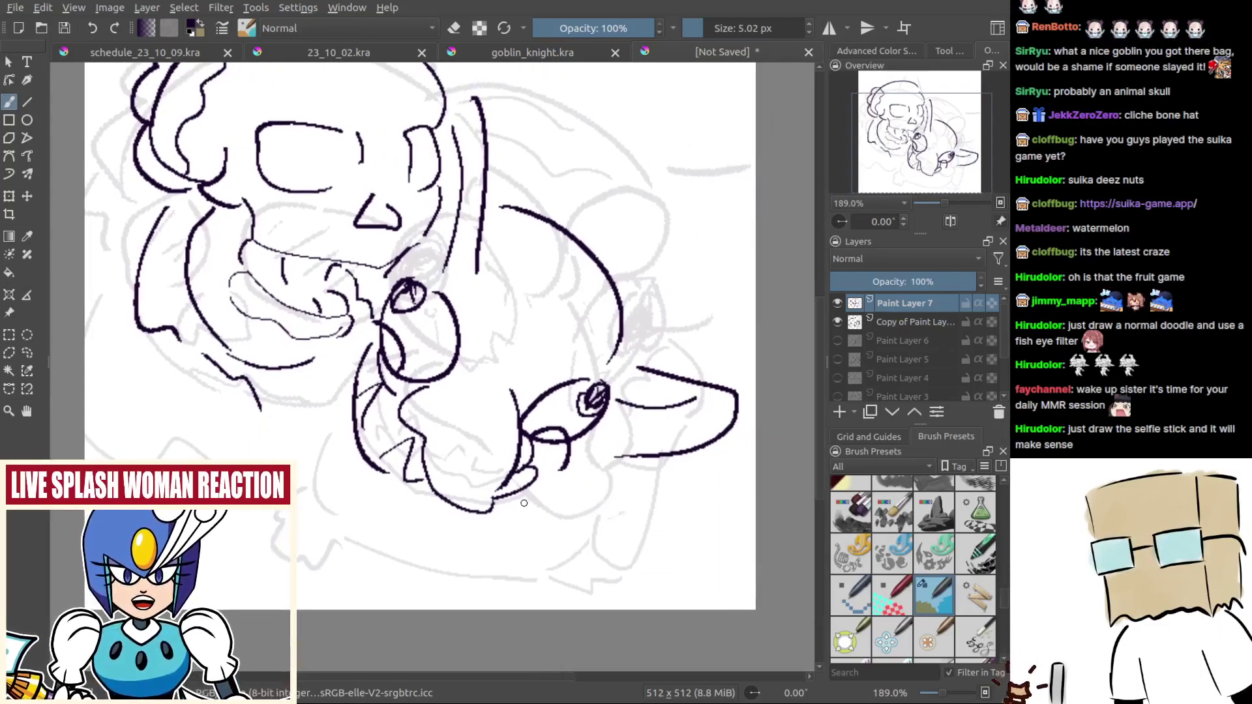
left_click_drag(566, 485, 577, 472)
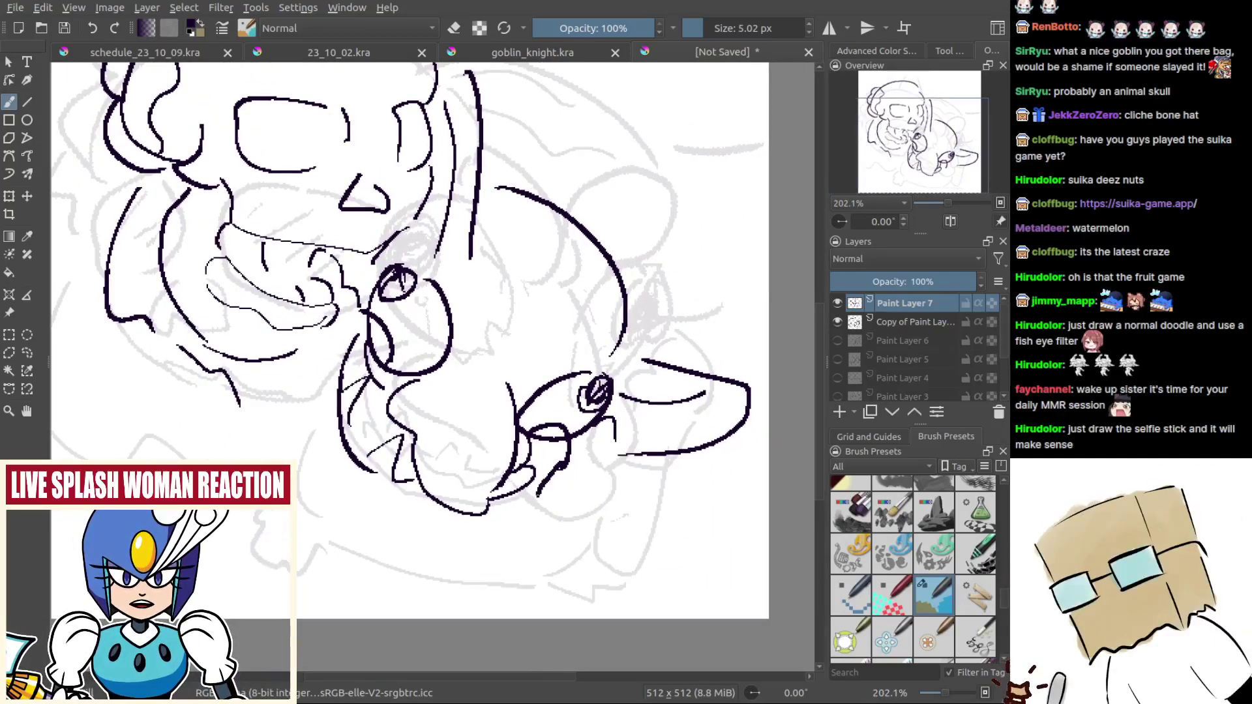
left_click_drag(529, 515, 534, 482)
left_click_drag(618, 455, 591, 554)
left_click_drag(515, 570, 589, 556)
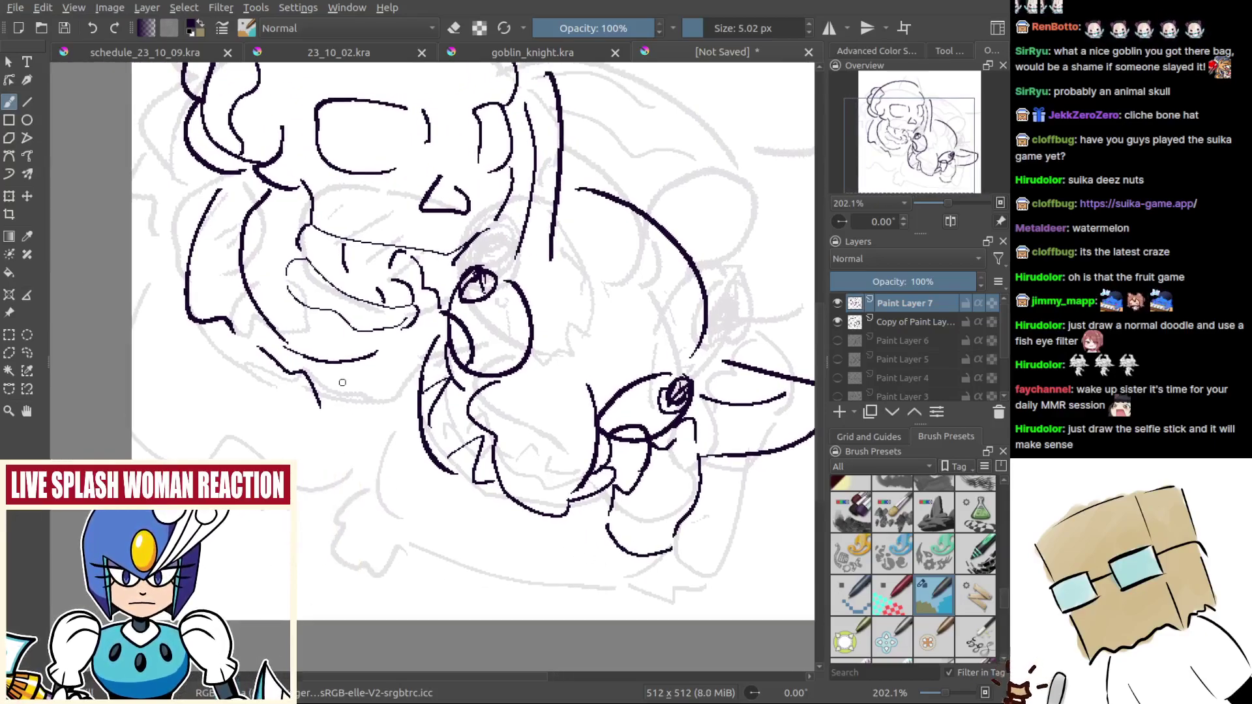
left_click_drag(377, 400, 401, 438)
mouse_move(336, 305)
left_mouse_down()
mouse_move(358, 303)
mouse_move(343, 279)
left_mouse_up()
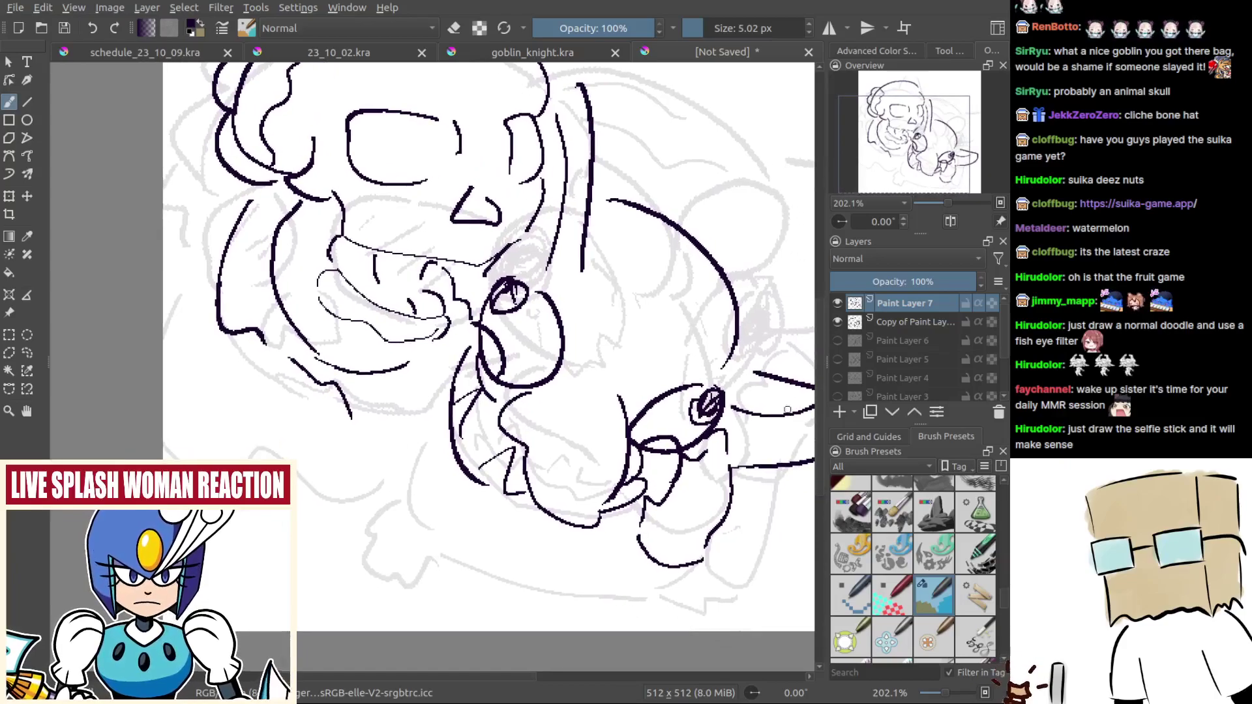
Step: Hide the faded reference sketch layer and undo the trial strokes below the skull
left_click(837, 322)
mouse_move(335, 419)
left_mouse_down()
mouse_move(301, 479)
mouse_move(271, 439)
mouse_move(285, 442)
mouse_move(264, 444)
left_mouse_up()
key("ctrl+z")
key("ctrl+z")
key("ctrl+z")
scroll(284, 417, "down", 4)
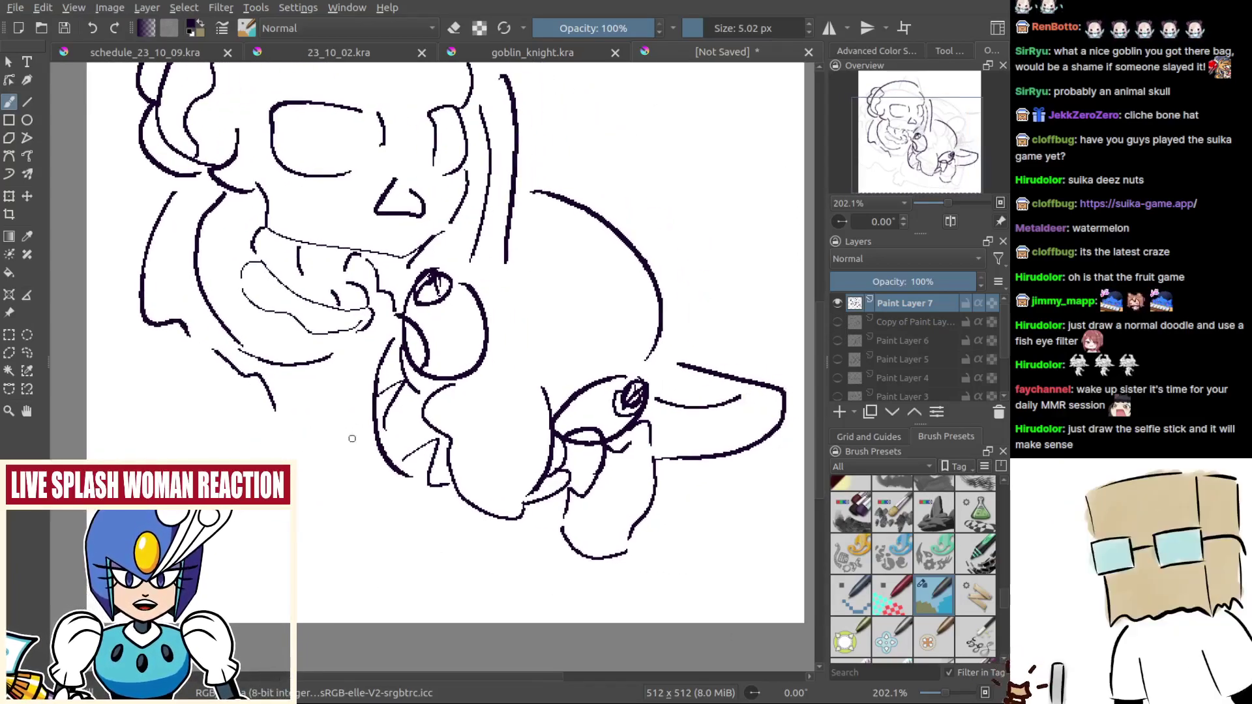
Step: Move the whole sketch slightly further up on the canvas
key("ctrl+t")
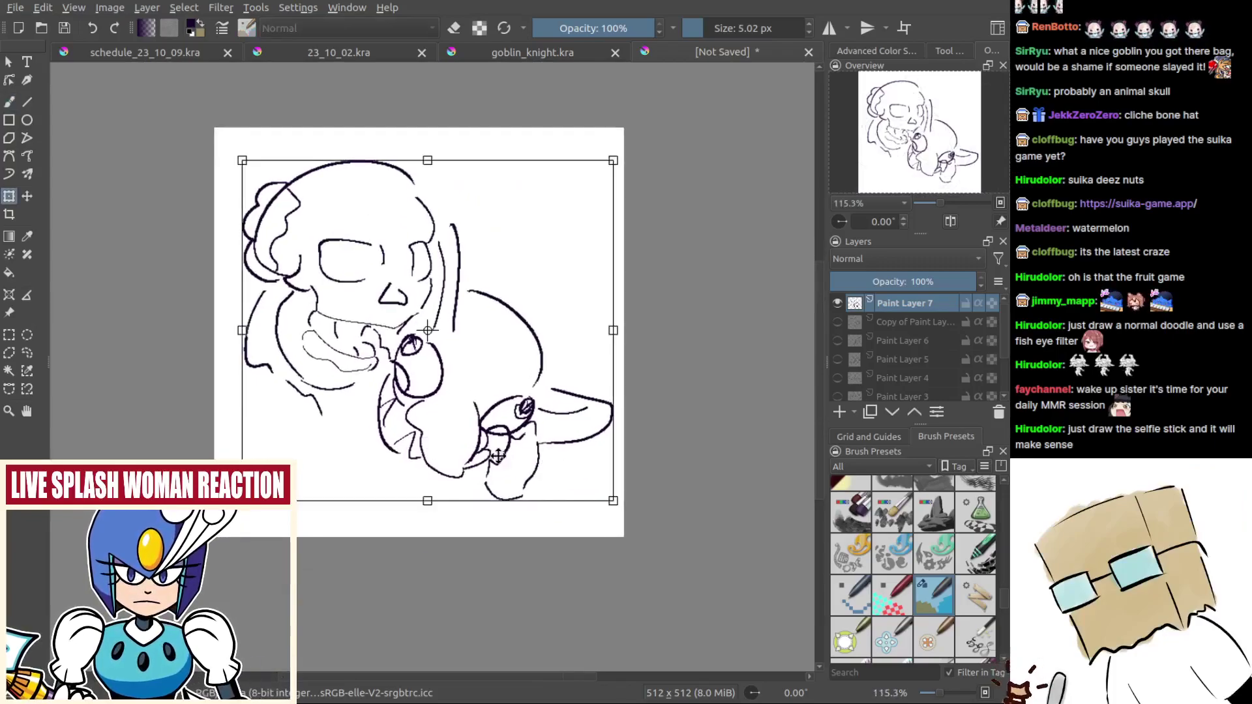
key("t")
left_click_drag(490, 461, 487, 439)
key("b")
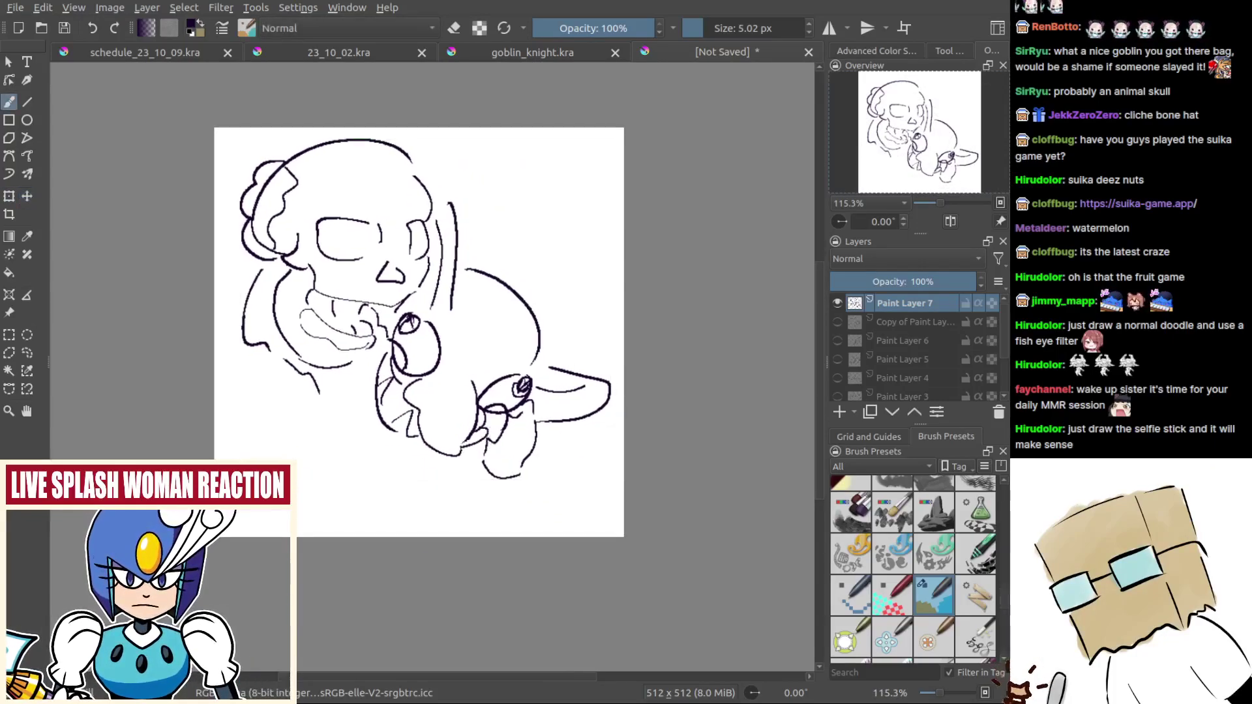
scroll(374, 405, "up", 3)
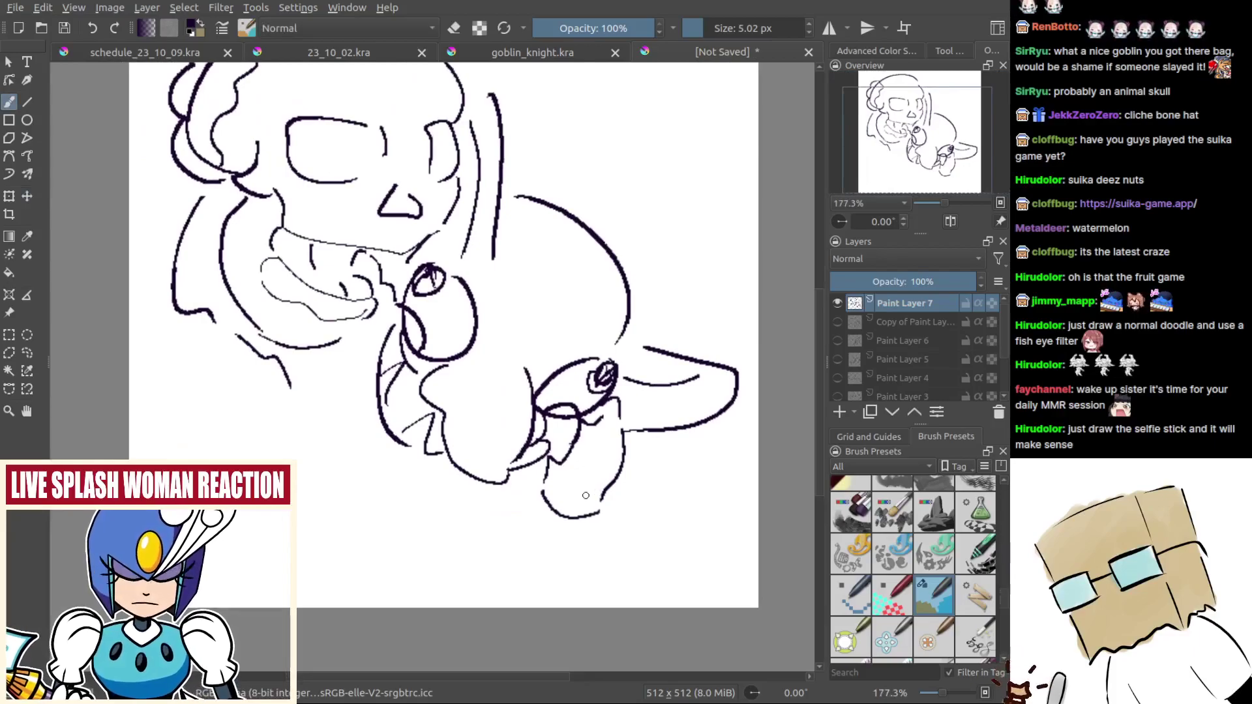
Step: Draw the goblin's wide rounded body curve beneath the toothy mouth, retrying until it sweeps up beside the far cheek
mouse_move(584, 425)
left_mouse_down()
mouse_move(584, 309)
mouse_move(326, 261)
left_mouse_up()
left_click_drag(440, 233, 423, 233)
left_click_drag(393, 177, 561, 221)
key("ctrl+z")
key("ctrl+z")
mouse_move(399, 203)
left_mouse_down()
mouse_move(500, 212)
mouse_move(622, 345)
mouse_move(642, 329)
left_mouse_up()
key("ctrl+z")
key("ctrl+z")
mouse_move(436, 247)
left_mouse_down()
mouse_move(628, 417)
mouse_move(522, 274)
mouse_move(431, 248)
mouse_move(352, 382)
mouse_move(449, 450)
left_mouse_up()
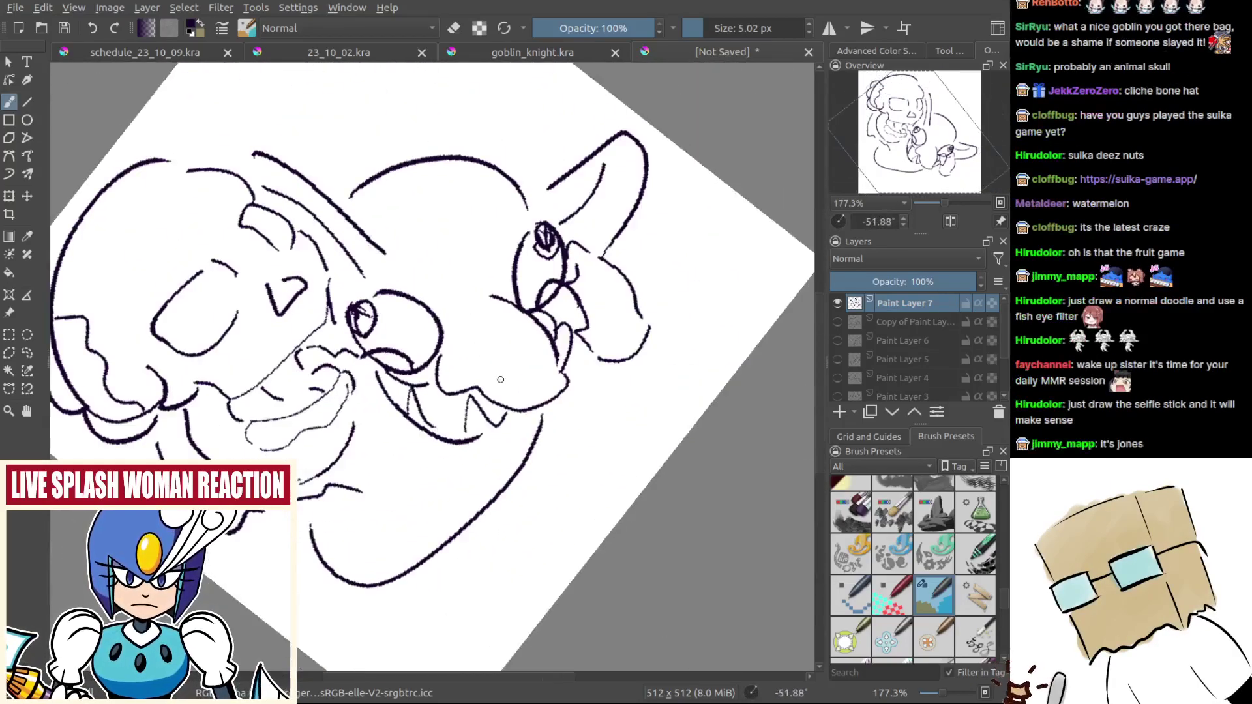
key("ctrl+z")
left_click_drag(309, 529, 605, 459)
key("ctrl+z")
mouse_move(362, 469)
left_mouse_down()
mouse_move(579, 427)
mouse_move(596, 377)
mouse_move(542, 470)
mouse_move(596, 377)
left_mouse_up()
key("ctrl+z")
key("ctrl+z")
mouse_move(330, 510)
left_mouse_down()
mouse_move(360, 563)
mouse_move(588, 368)
left_mouse_up()
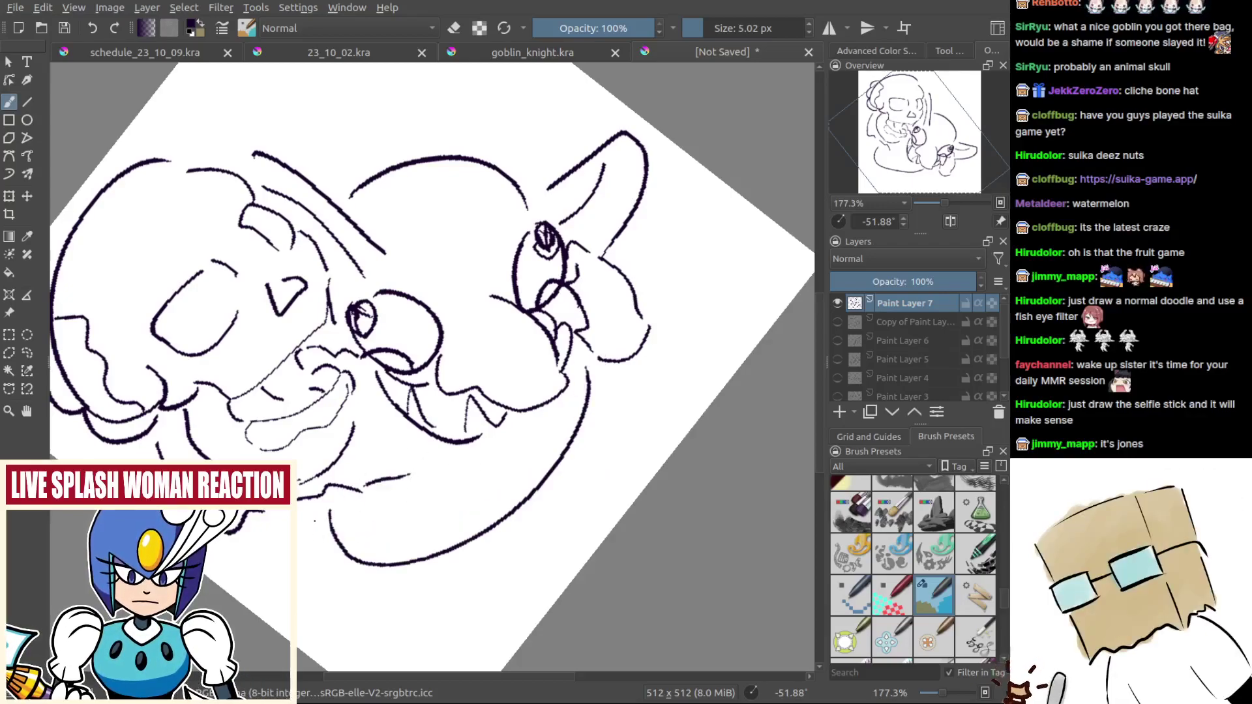
Step: Add a small limb shape at each end of the body curve and a larger arc over the goblin's head
left_click_drag(320, 534, 384, 595)
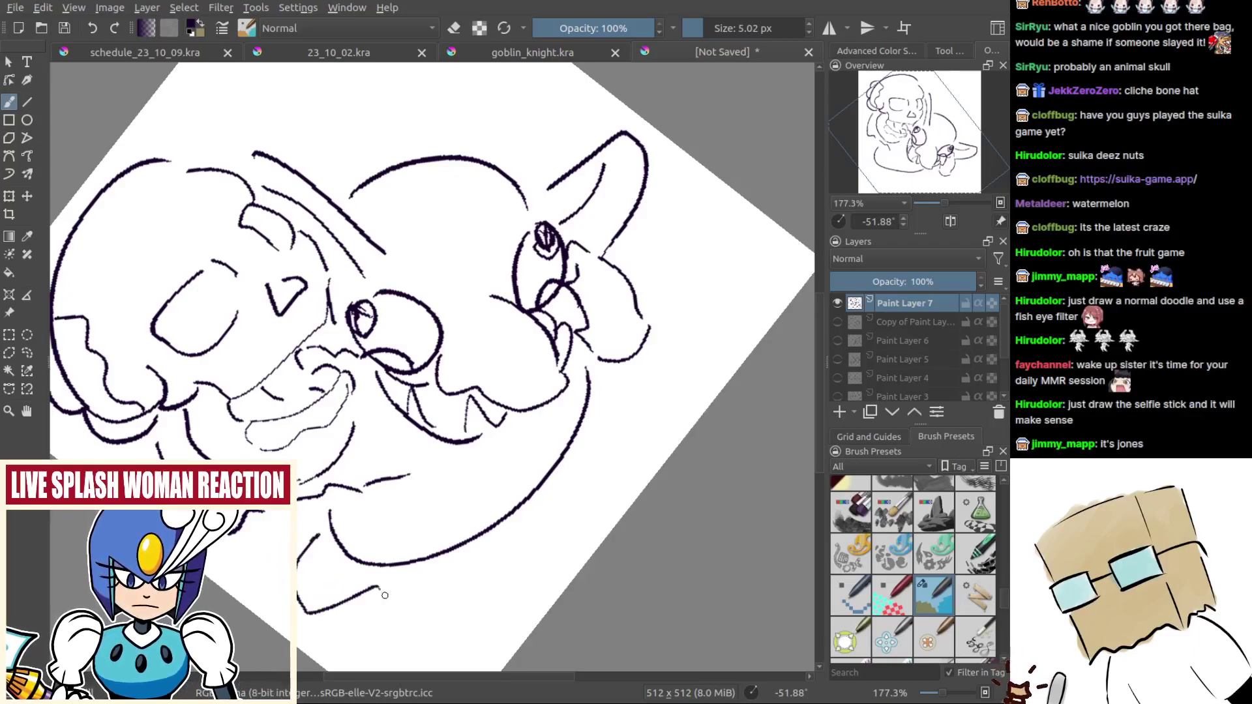
mouse_move(590, 395)
left_mouse_down()
mouse_move(655, 391)
mouse_move(605, 443)
left_mouse_up()
left_click_drag(455, 300, 521, 394)
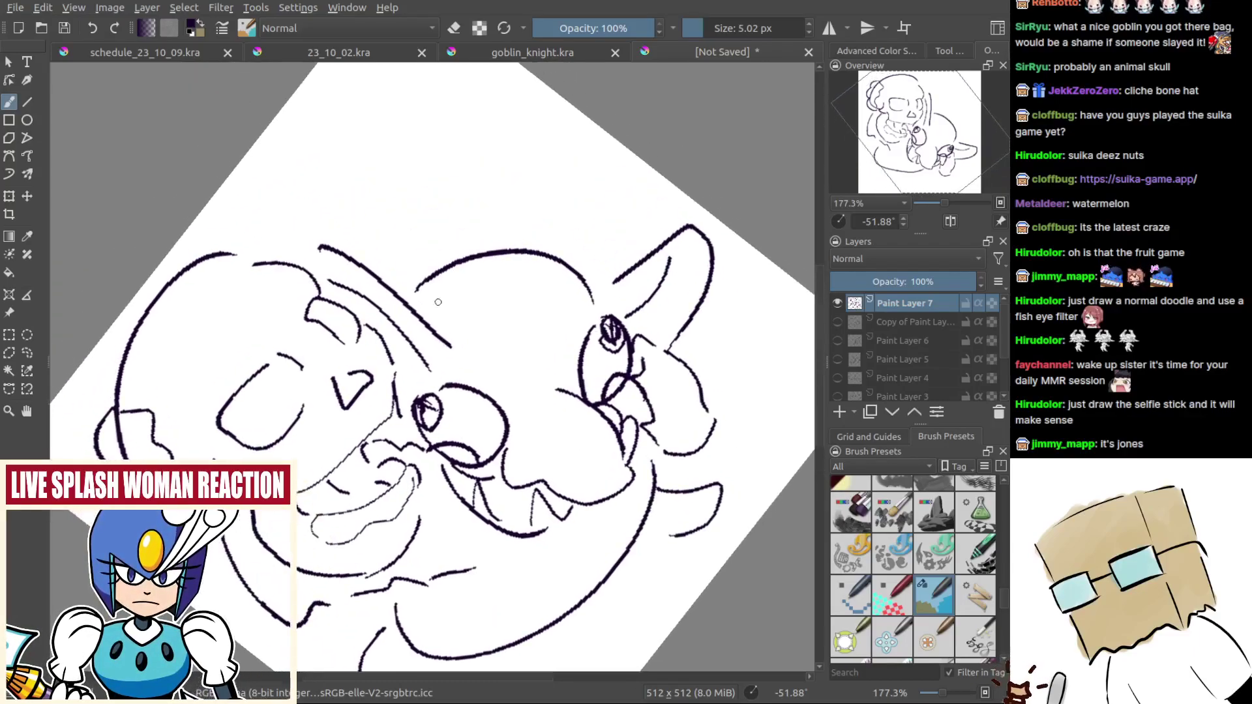
left_click_drag(404, 284, 466, 247)
key("ctrl+z")
left_click_drag(380, 291, 592, 243)
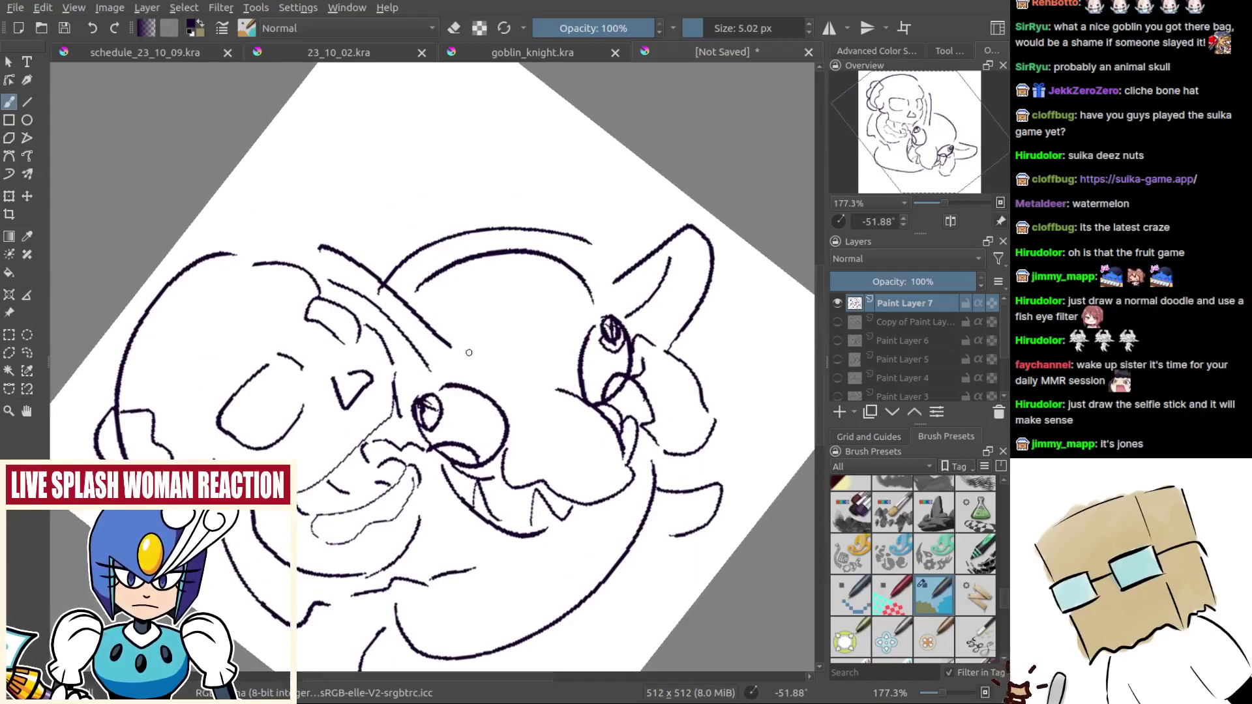
Step: Draw the wrinkled brow fold between the goblin's eyes, a heavy lid over the far eye and a nostril curve
left_click_drag(465, 338, 536, 397)
mouse_move(450, 372)
left_mouse_down()
mouse_move(530, 414)
mouse_move(458, 369)
left_mouse_up()
mouse_move(542, 357)
left_mouse_down()
mouse_move(563, 295)
mouse_move(597, 311)
left_mouse_up()
key("ctrl+z")
key("ctrl+z")
mouse_move(555, 369)
left_mouse_down()
mouse_move(578, 393)
mouse_move(613, 303)
mouse_move(623, 312)
left_mouse_up()
mouse_move(551, 287)
left_mouse_down()
mouse_move(555, 337)
mouse_move(562, 287)
left_mouse_up()
left_click_drag(593, 359, 563, 444)
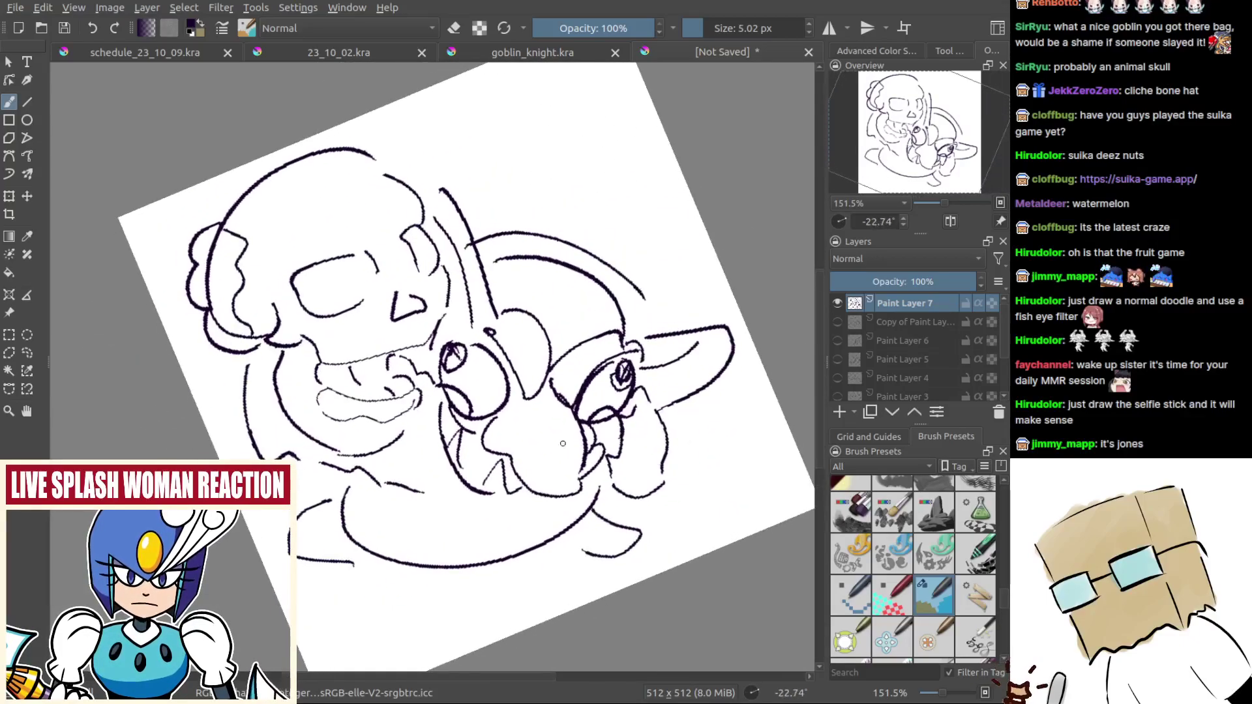
Step: Erase the smaller inner head curve beneath the larger arc, and return to painting
key("e")
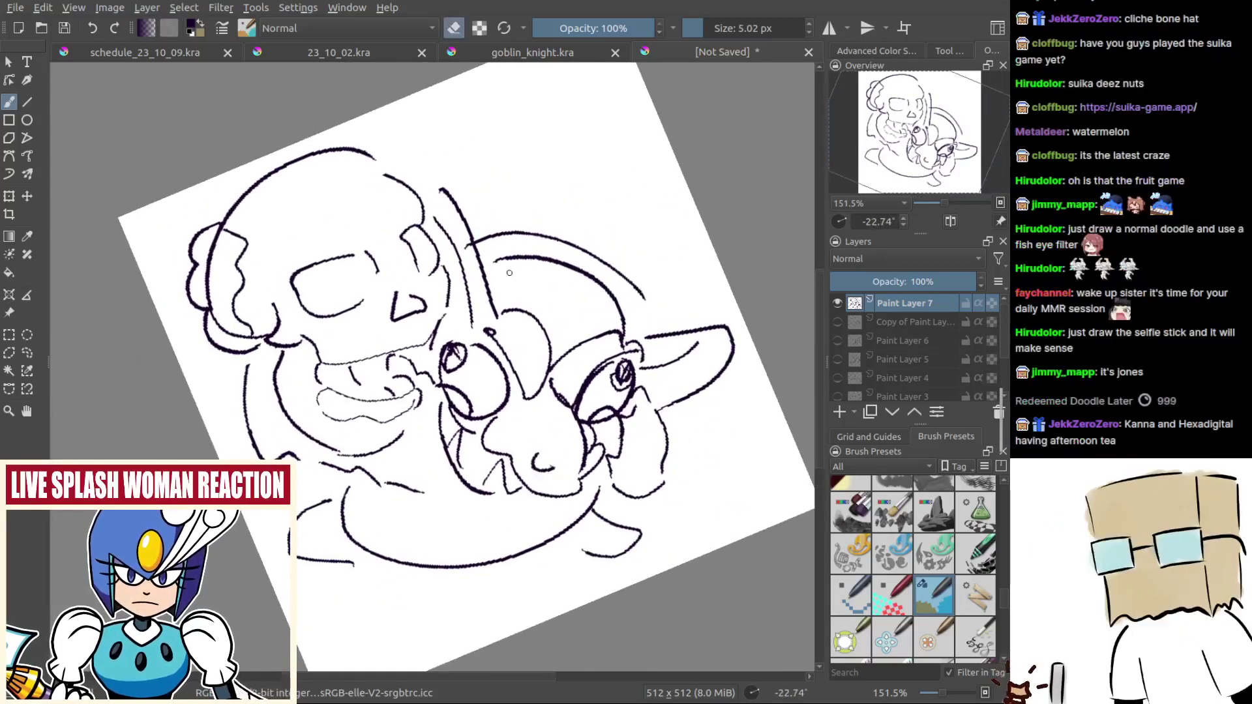
left_click_drag(534, 259, 513, 255)
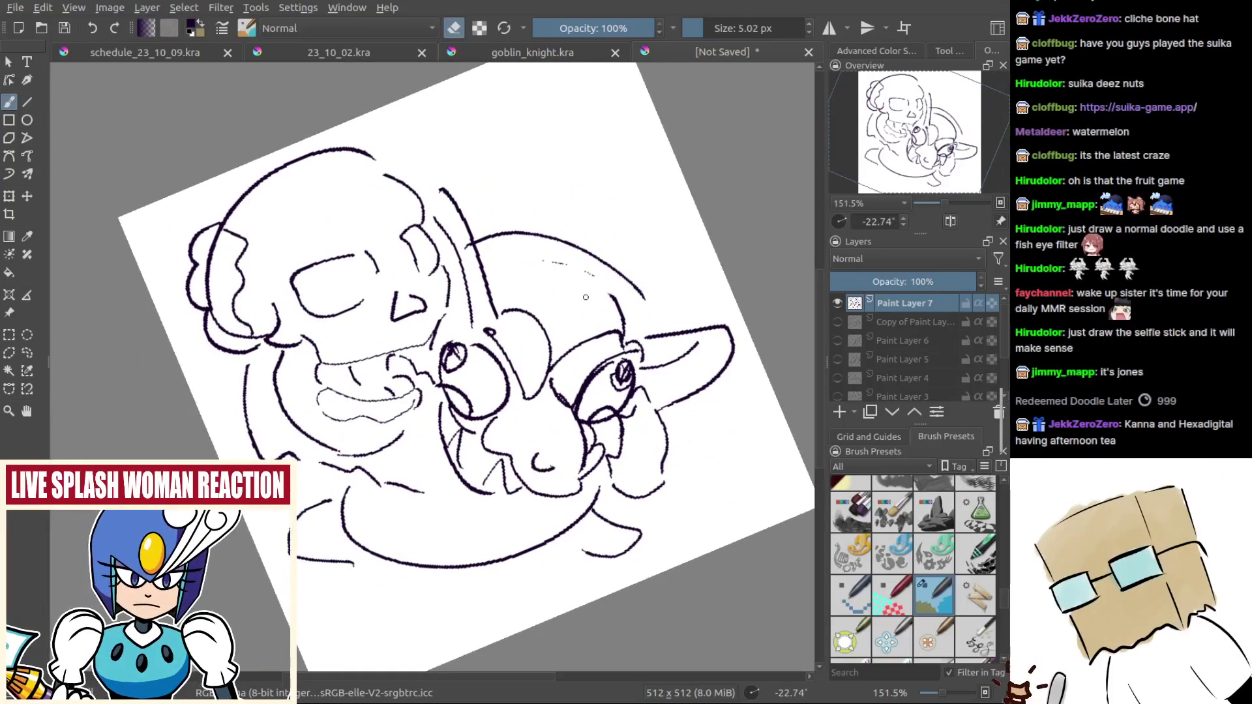
scroll(585, 298, "up", 1)
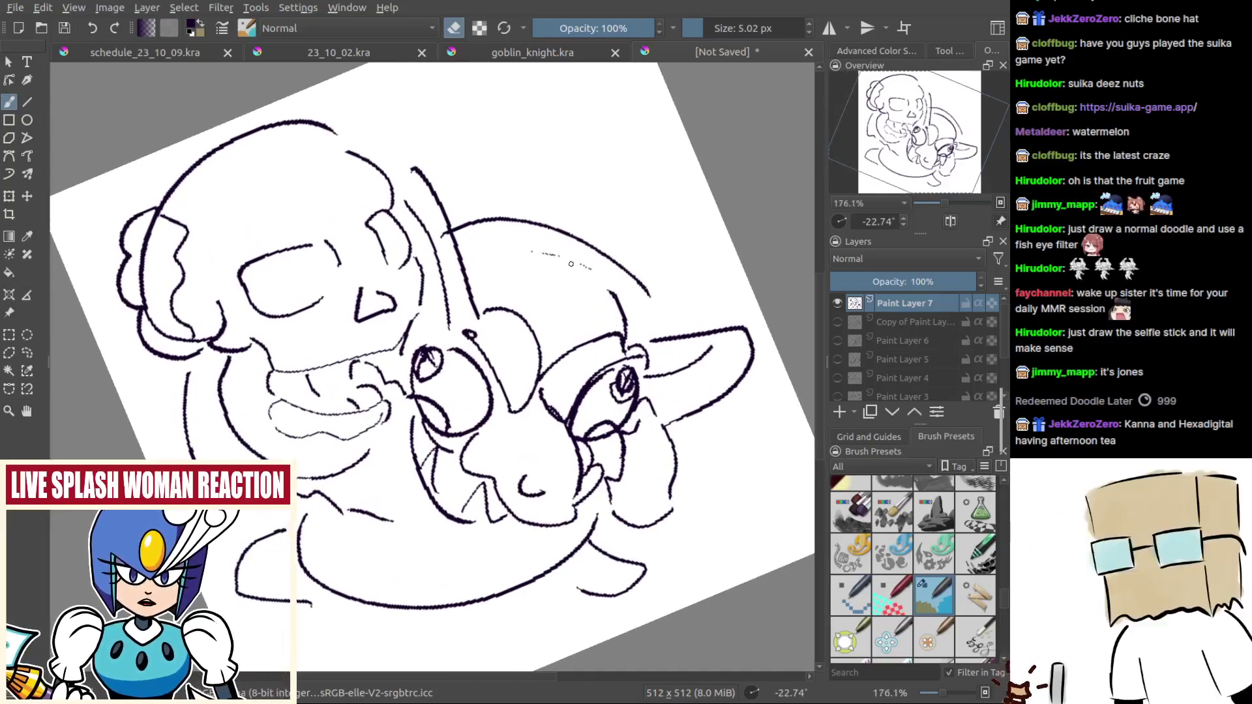
mouse_move(610, 280)
left_mouse_down()
mouse_move(623, 323)
mouse_move(605, 352)
left_mouse_up()
key("e")
key("e")
key("e")
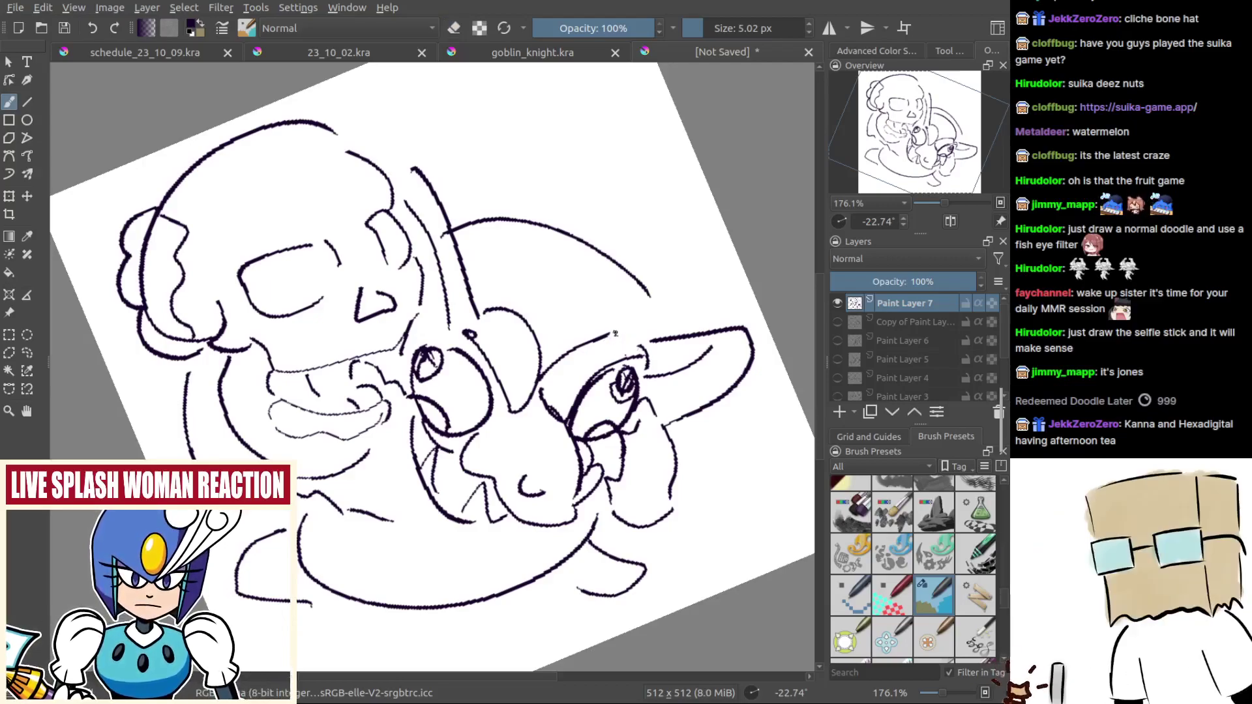
Step: Try short strokes between the head arc and the ear and longer curves around the goblin's toothy mouth
mouse_move(651, 300)
left_mouse_down()
mouse_move(664, 322)
mouse_move(653, 342)
left_mouse_up()
key("ctrl+z")
mouse_move(398, 417)
left_mouse_down()
mouse_move(405, 364)
mouse_move(408, 482)
mouse_move(455, 534)
left_mouse_up()
key("ctrl+z")
mouse_move(410, 492)
left_mouse_down()
mouse_move(442, 524)
mouse_move(519, 546)
mouse_move(584, 537)
mouse_move(457, 536)
mouse_move(579, 520)
mouse_move(502, 622)
left_mouse_up()
key("ctrl+z")
key("ctrl+z")
scroll(461, 536, "up", 2)
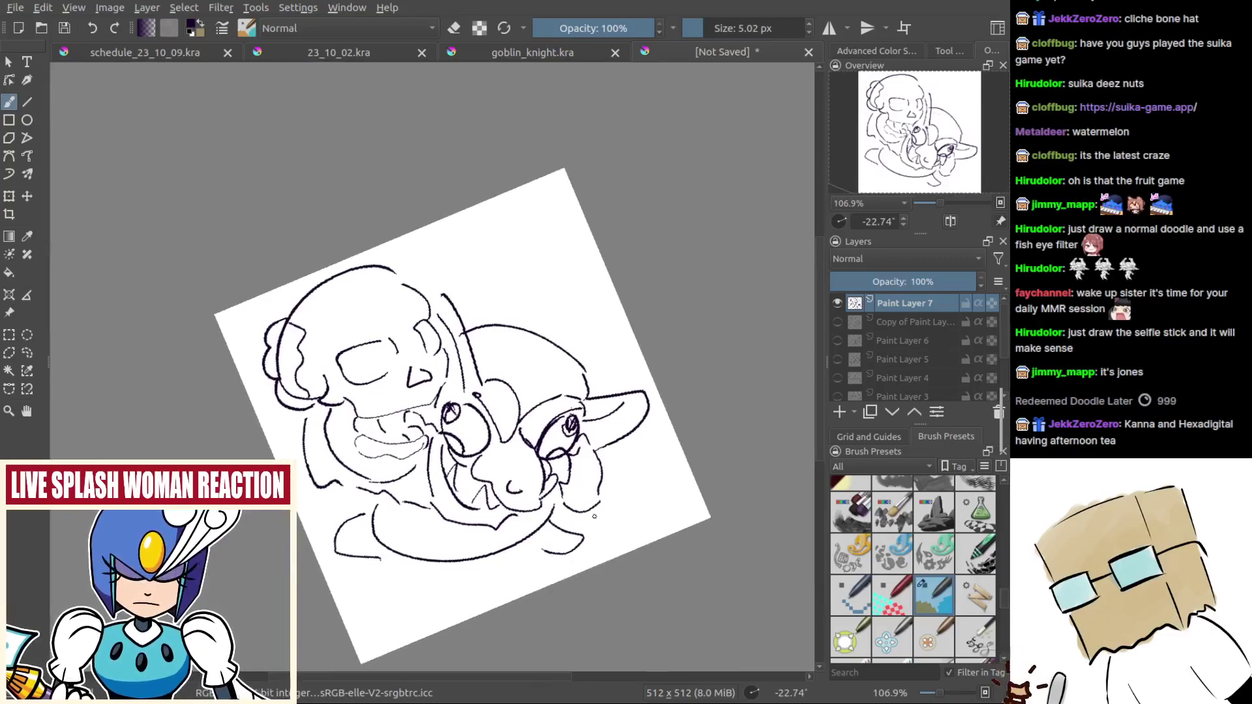
scroll(504, 534, "down", 4)
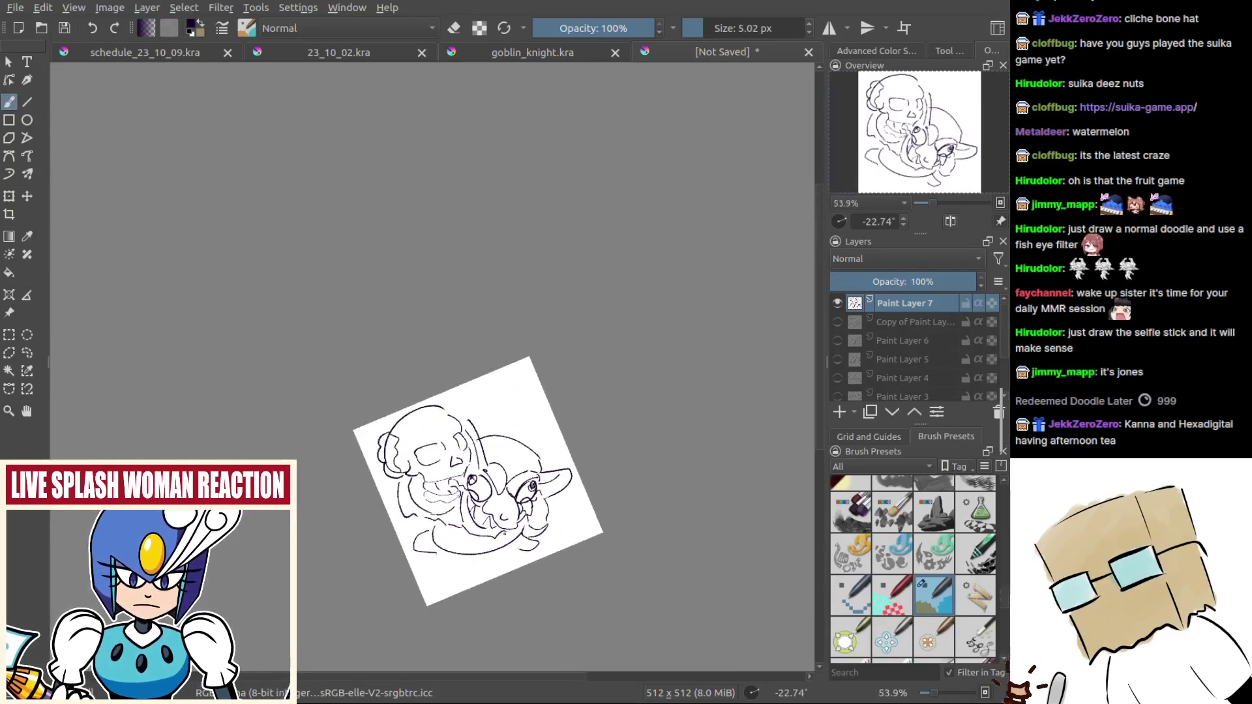
Step: Undo the recent strokes back to the sketch without the body curve, limb shapes and larger head arc
left_click_drag(504, 534, 460, 528)
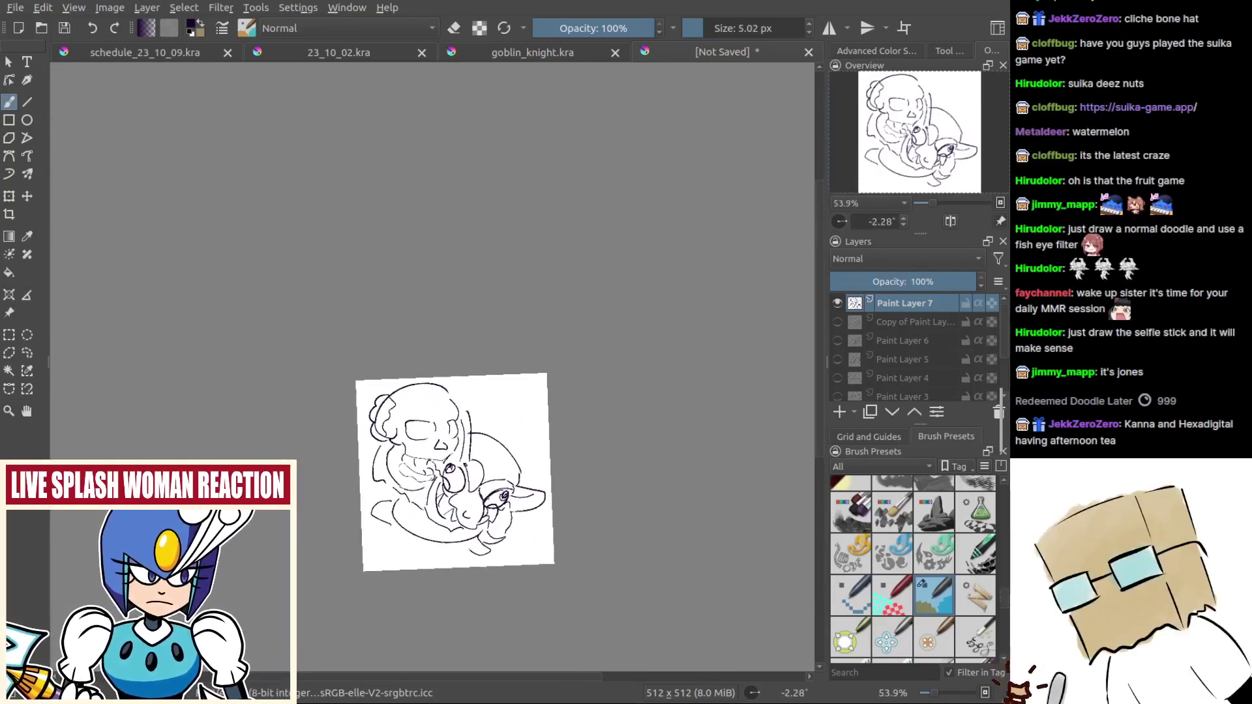
scroll(499, 416, "up", 1)
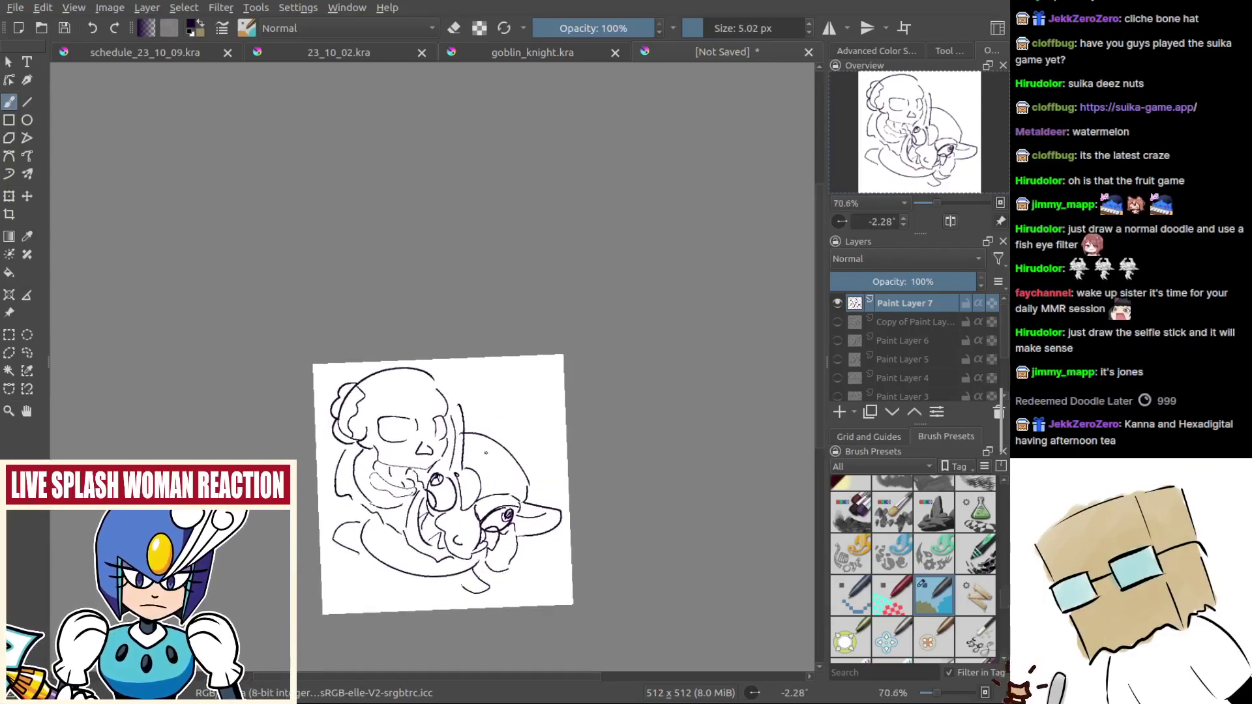
key("ctrl+z")
key("ctrl+z")
key("ctrl+z")
key("ctrl+z")
key("ctrl+z")
key("ctrl+z")
key("ctrl+z")
key("ctrl+z")
key("ctrl+z")
key("ctrl+z")
key("ctrl+z")
key("ctrl+z")
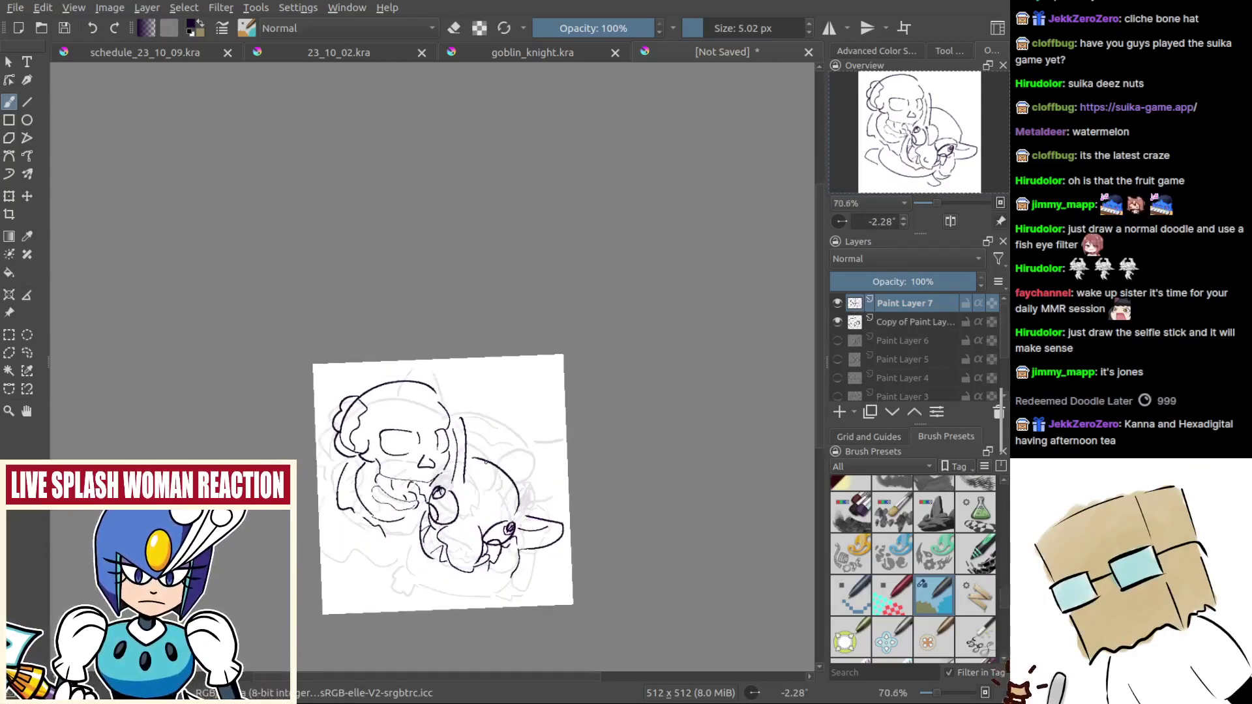
key("ctrl+shift+z")
key("ctrl+shift+z")
Step: Try a larger outer arc behind the goblin's head, a body curve beneath its mouth and a rounded limb shape beside the skull
mouse_move(467, 469)
left_mouse_down()
mouse_move(492, 404)
mouse_move(612, 520)
left_mouse_up()
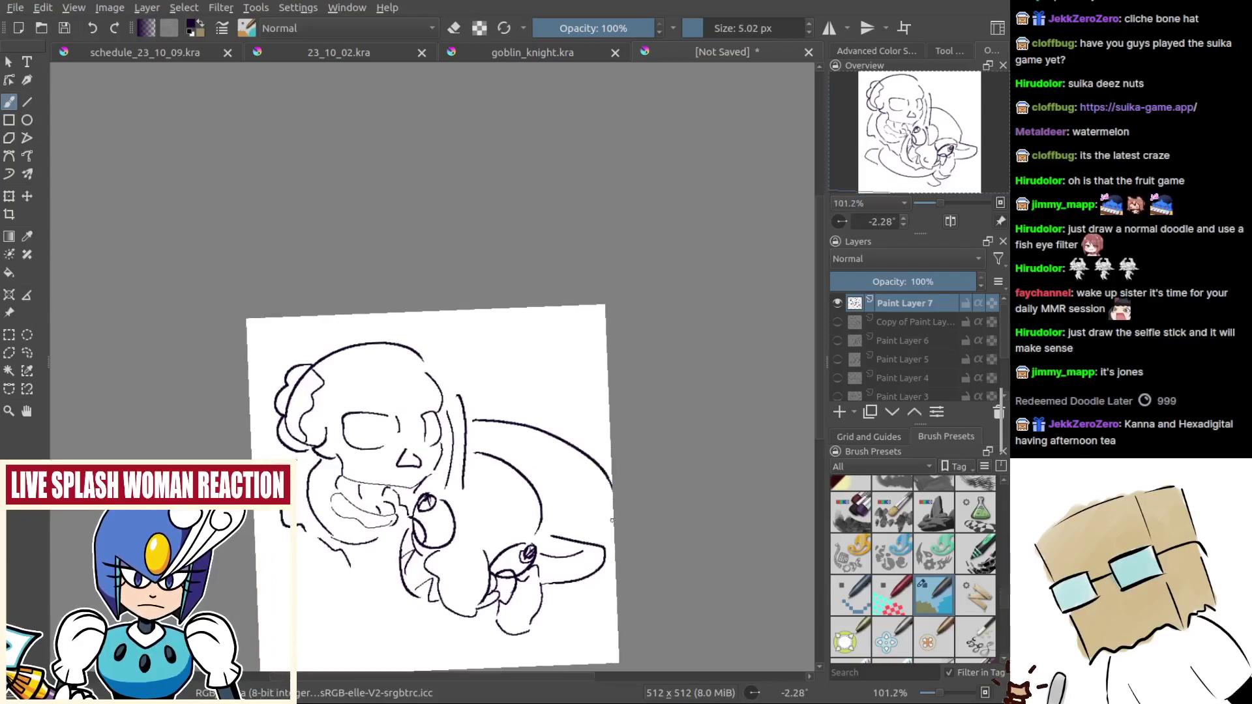
key("ctrl+z")
left_click_drag(470, 406, 595, 525)
left_click_drag(366, 573, 462, 621)
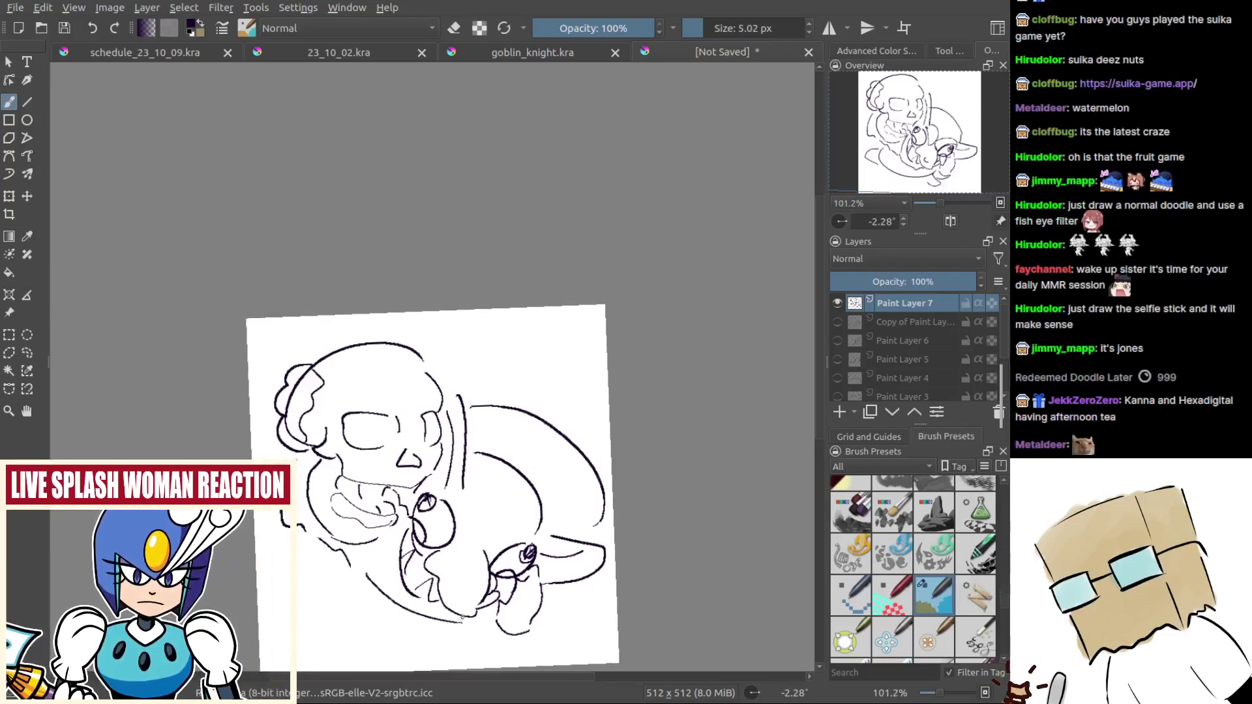
left_click_drag(489, 387, 443, 386)
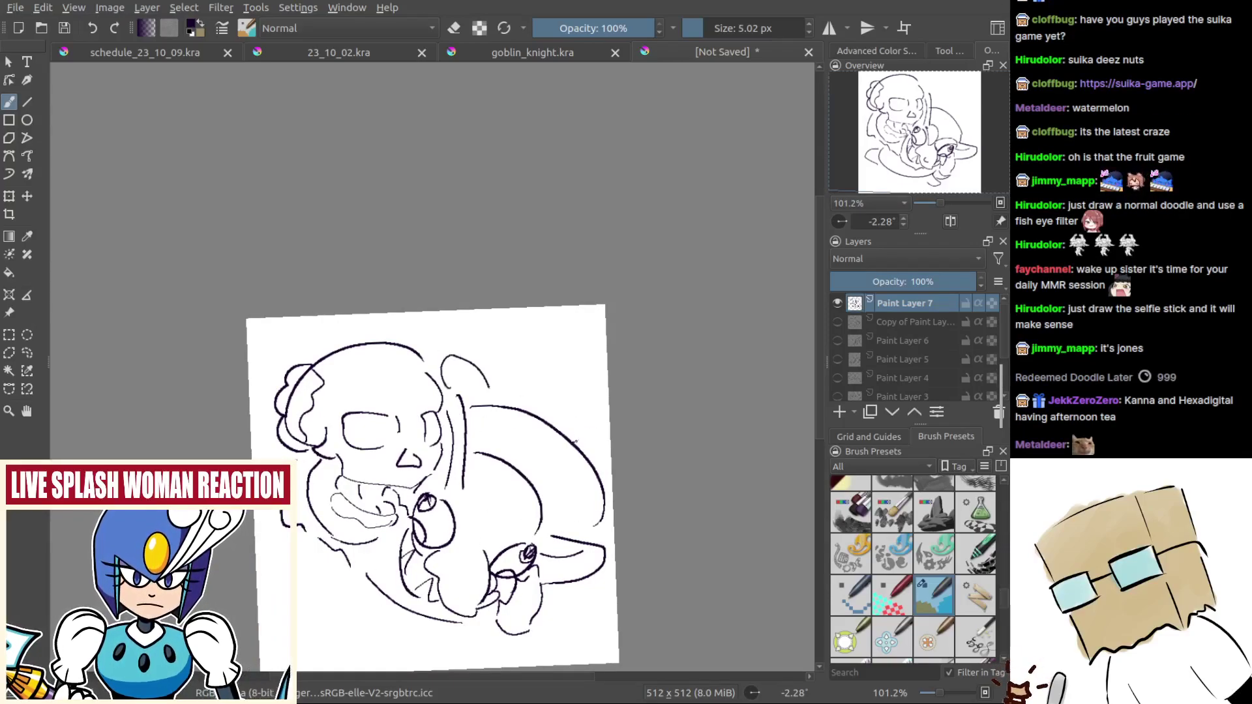
mouse_move(497, 520)
left_mouse_down()
mouse_move(501, 431)
mouse_move(545, 406)
left_mouse_up()
key("ctrl+z")
key("ctrl+z")
key("ctrl+z")
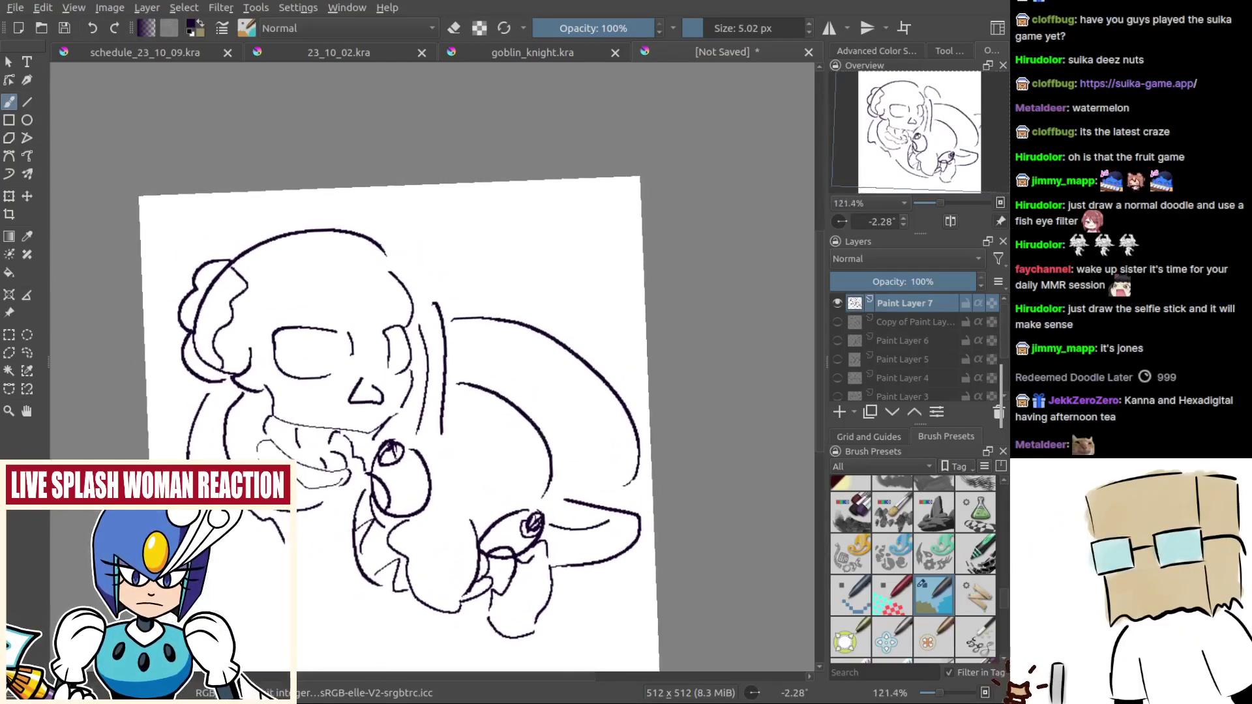
Step: Try shifting the whole sketch lower on the canvas, and undo it along with the outer arc and body curve
key("ctrl+shift+z")
key("t")
mouse_move(538, 574)
left_mouse_down()
mouse_move(544, 514)
mouse_move(530, 540)
left_mouse_up()
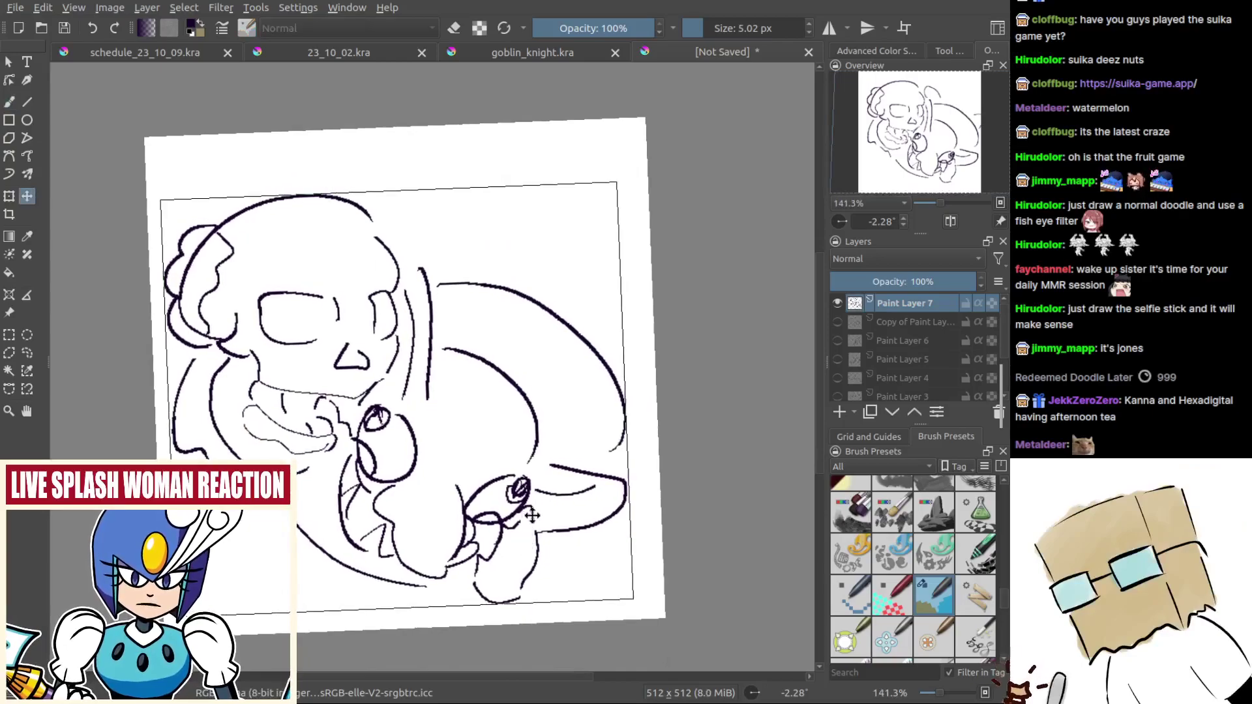
key("b")
key("ctrl+z")
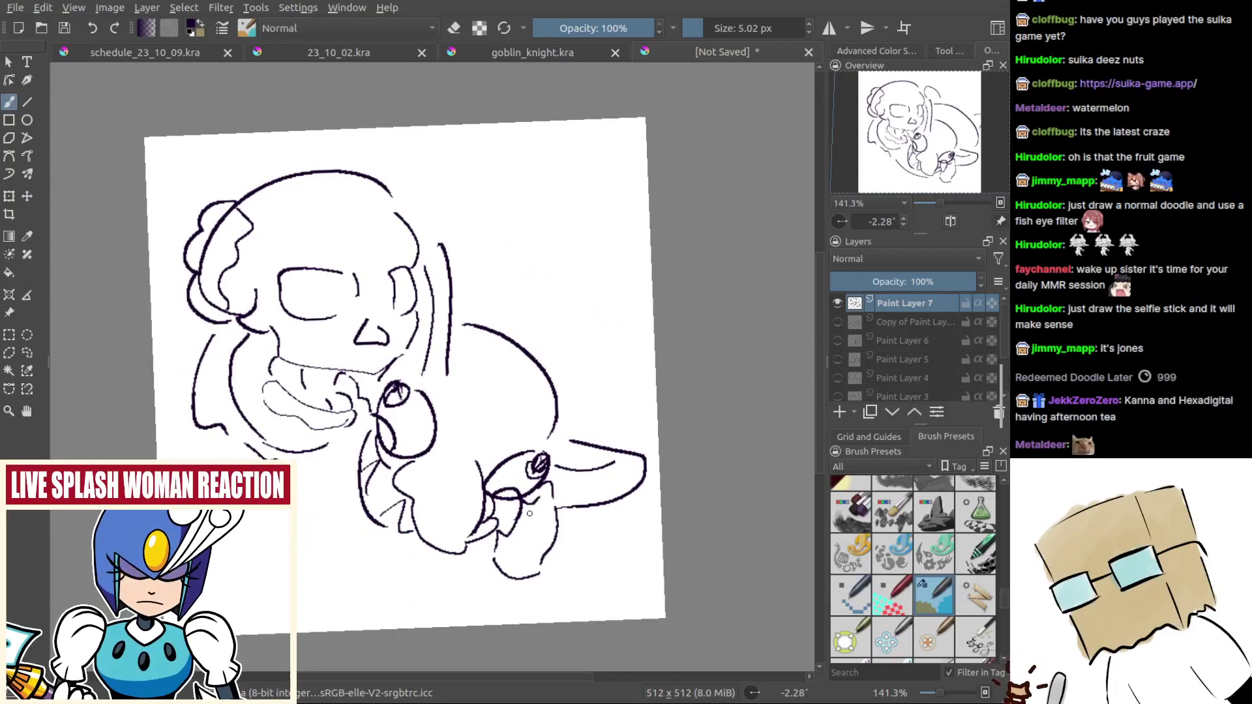
Step: Draw curves around the goblin's toothy mouth and under its chin, and shift the whole sketch lower on the canvas
left_click_drag(350, 426, 335, 482)
key("ctrl+z")
mouse_move(347, 432)
left_mouse_down()
mouse_move(334, 502)
mouse_move(375, 545)
mouse_move(449, 564)
mouse_move(525, 521)
mouse_move(473, 539)
left_mouse_up()
key("ctrl+z")
mouse_move(420, 399)
left_mouse_down()
mouse_move(412, 480)
mouse_move(504, 518)
left_mouse_up()
key("t")
mouse_move(596, 487)
left_mouse_down()
mouse_move(570, 499)
mouse_move(554, 545)
mouse_move(519, 568)
left_mouse_up()
key("b")
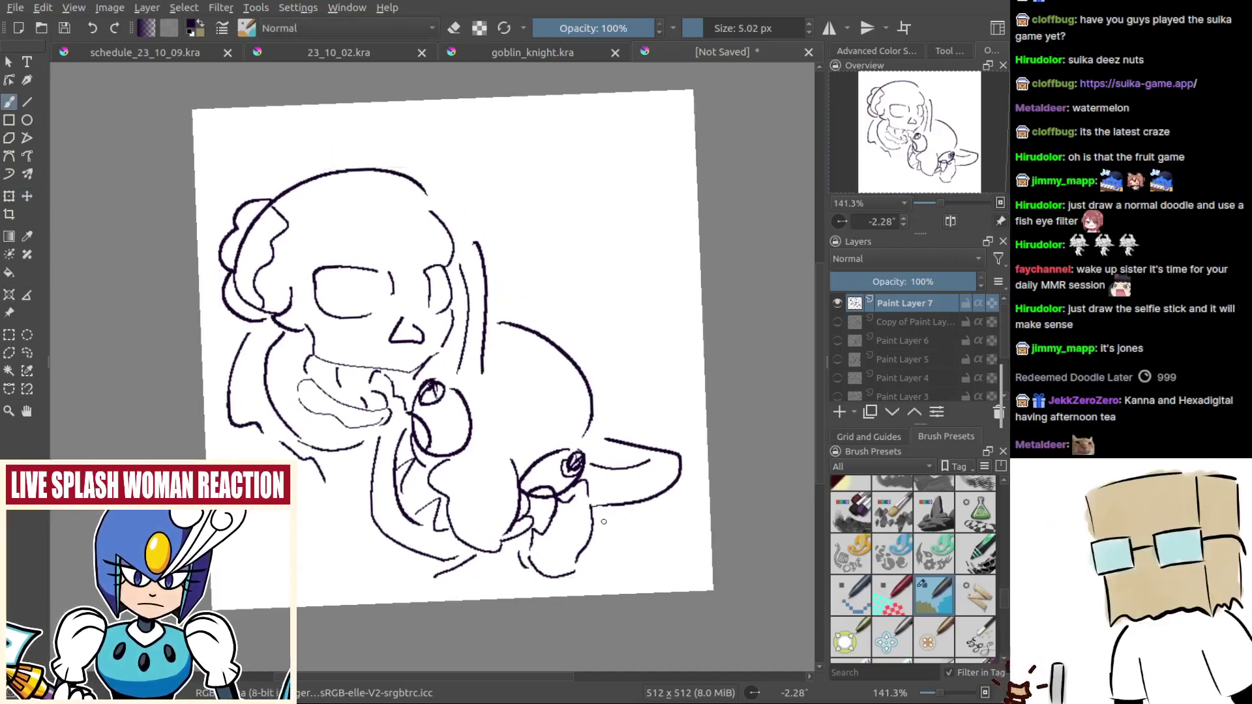
Step: Draw a short stroke below the goblin's ear and wrinkle lines across its forehead
left_click_drag(616, 509, 612, 551)
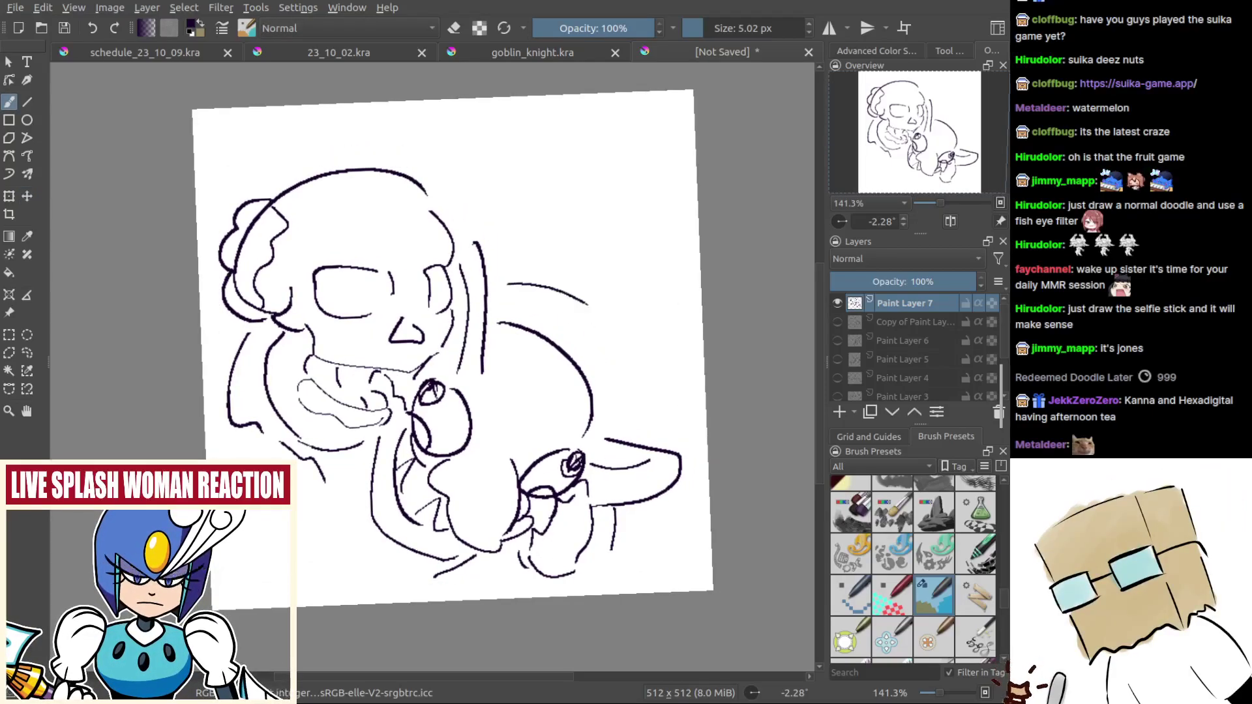
mouse_move(493, 307)
left_mouse_down()
mouse_move(613, 340)
mouse_move(619, 355)
left_mouse_up()
key("ctrl+z")
mouse_move(489, 365)
left_mouse_down()
mouse_move(518, 432)
mouse_move(554, 415)
mouse_move(566, 431)
left_mouse_up()
key("ctrl+z")
left_click_drag(507, 365, 572, 410)
left_click_drag(493, 335, 554, 363)
Step: Sketch bumpy arcs behind the goblin's head, undoing the strokes that do not fit
mouse_move(489, 305)
left_mouse_down()
mouse_move(533, 303)
mouse_move(610, 367)
left_mouse_up()
key("ctrl+z")
key("ctrl+z")
mouse_move(553, 337)
left_mouse_down()
mouse_move(588, 334)
mouse_move(598, 386)
left_mouse_up()
key("ctrl+z")
mouse_move(516, 312)
left_mouse_down()
mouse_move(548, 303)
mouse_move(511, 303)
mouse_move(534, 265)
left_mouse_up()
key("ctrl+z")
key("ctrl+z")
Step: Erase the jagged stroke beneath the skull's jaw and replace it with a smooth curve
key("e")
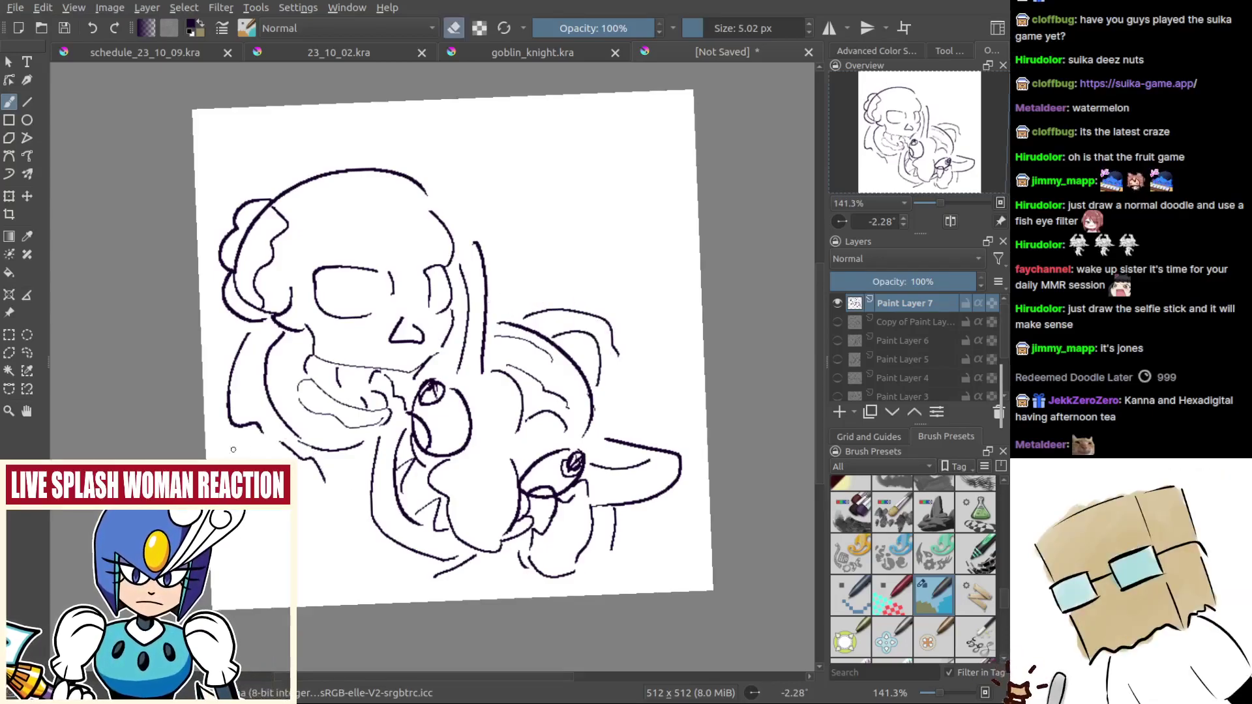
left_click_drag(274, 439, 326, 484)
key("e")
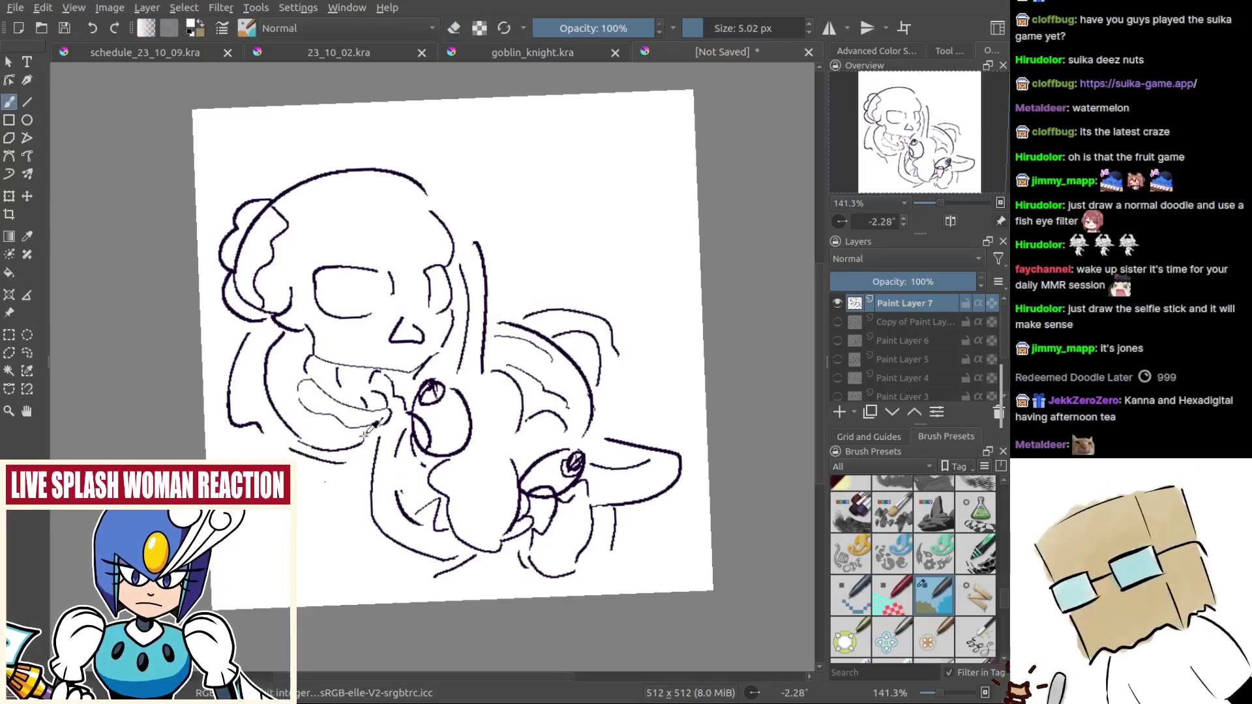
Step: Sample the dark line colour, fill in both of the goblin's pupils and add vein lines inside its eyes
left_click(435, 385, "ctrl")
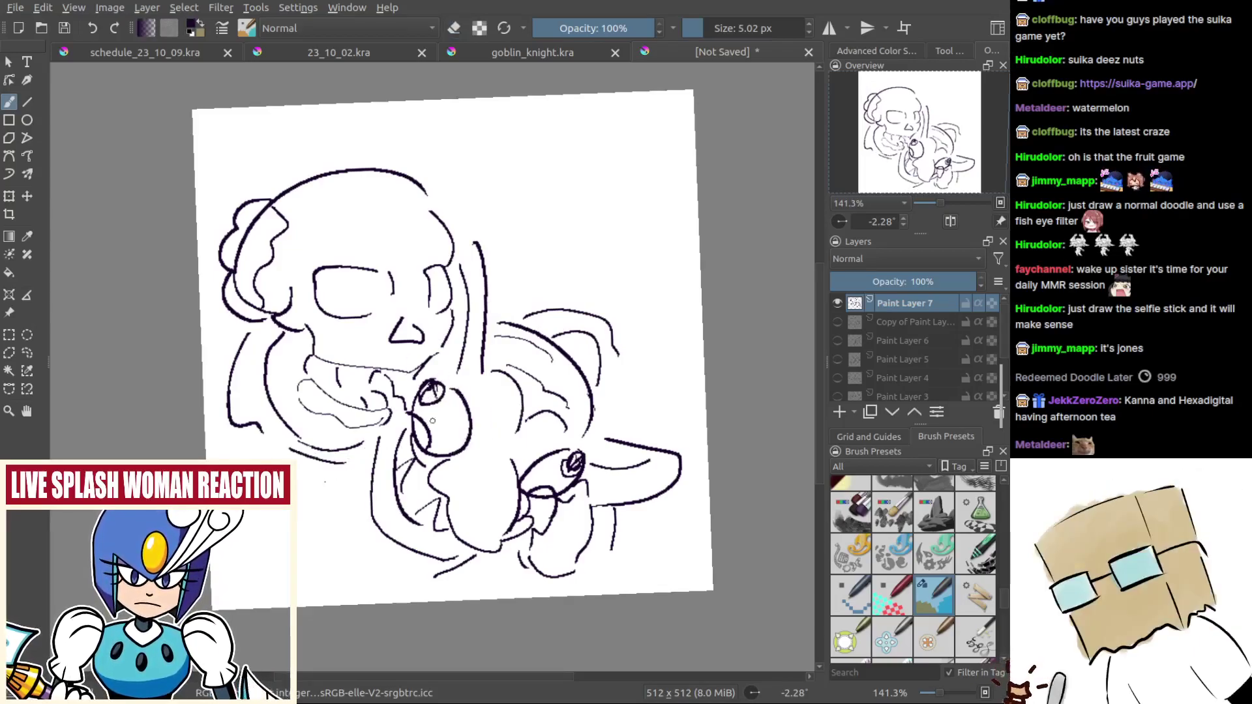
left_click_drag(436, 390, 424, 401)
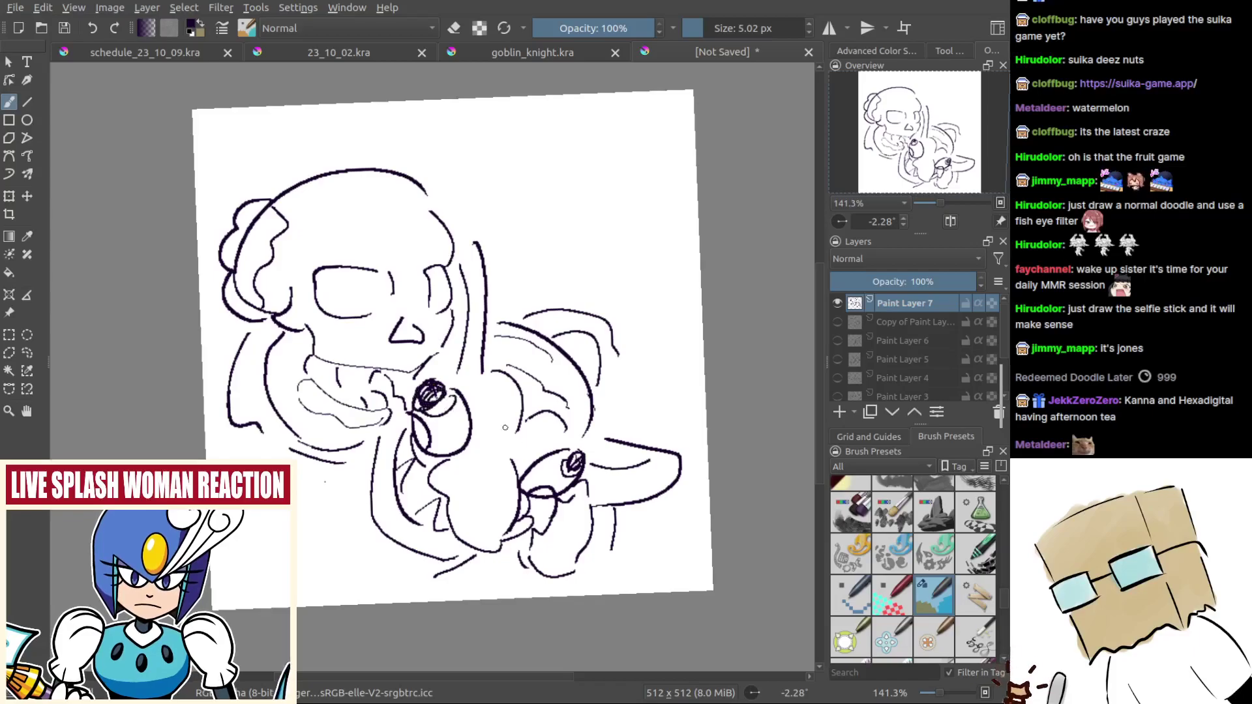
left_click_drag(569, 472, 575, 461)
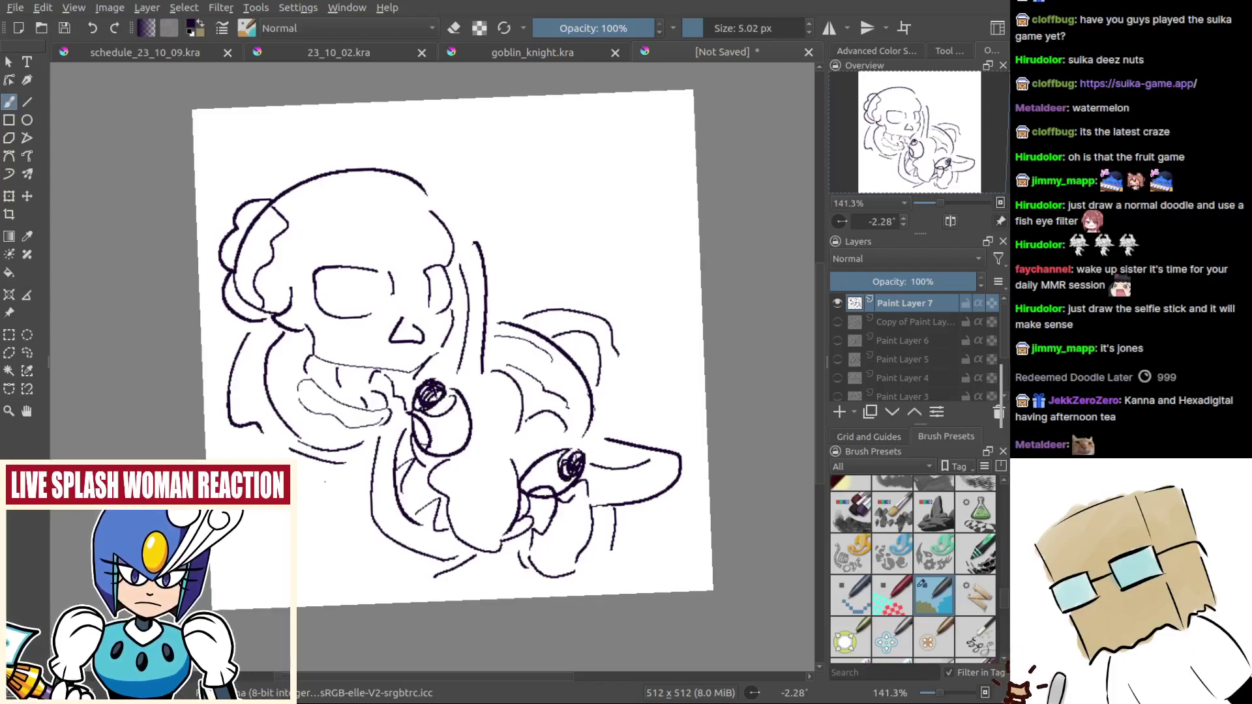
mouse_move(423, 439)
left_mouse_down()
mouse_move(465, 438)
mouse_move(470, 415)
left_mouse_up()
left_click_drag(538, 465, 555, 482)
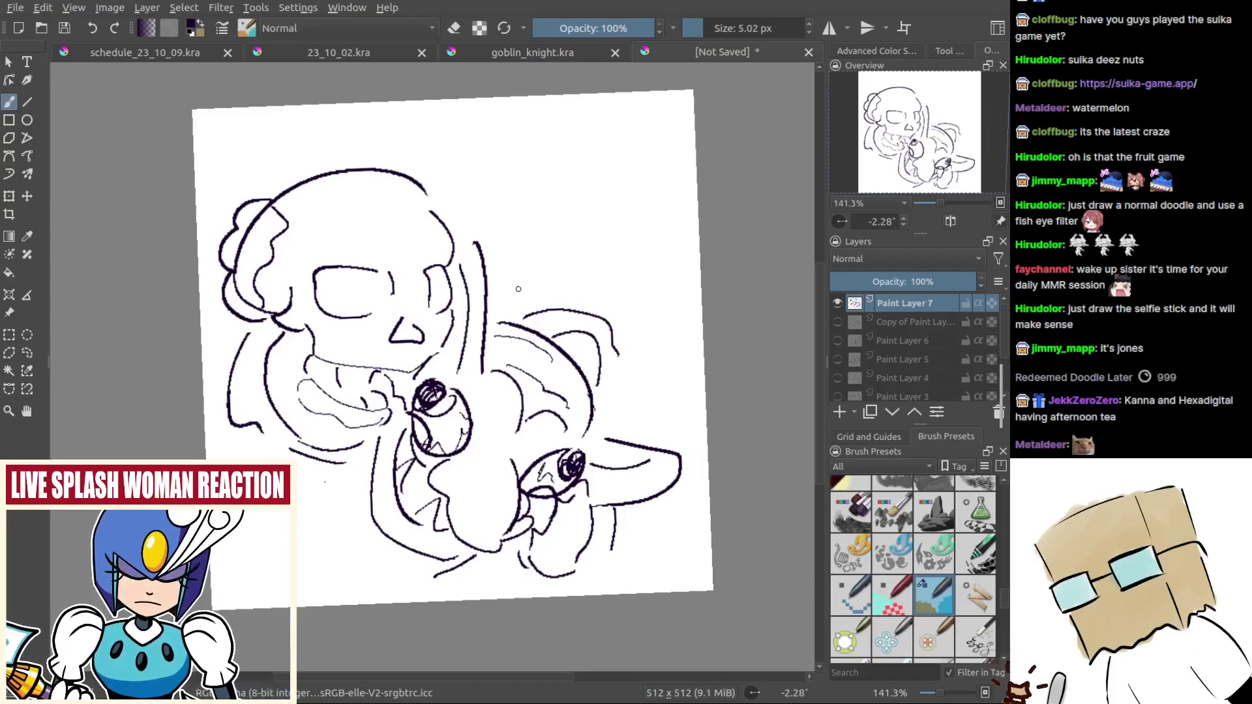
Step: Draw the back curves behind the goblin's head, with a raised limb beside the skull and a small rounded one above the ear
left_click_drag(488, 273, 546, 296)
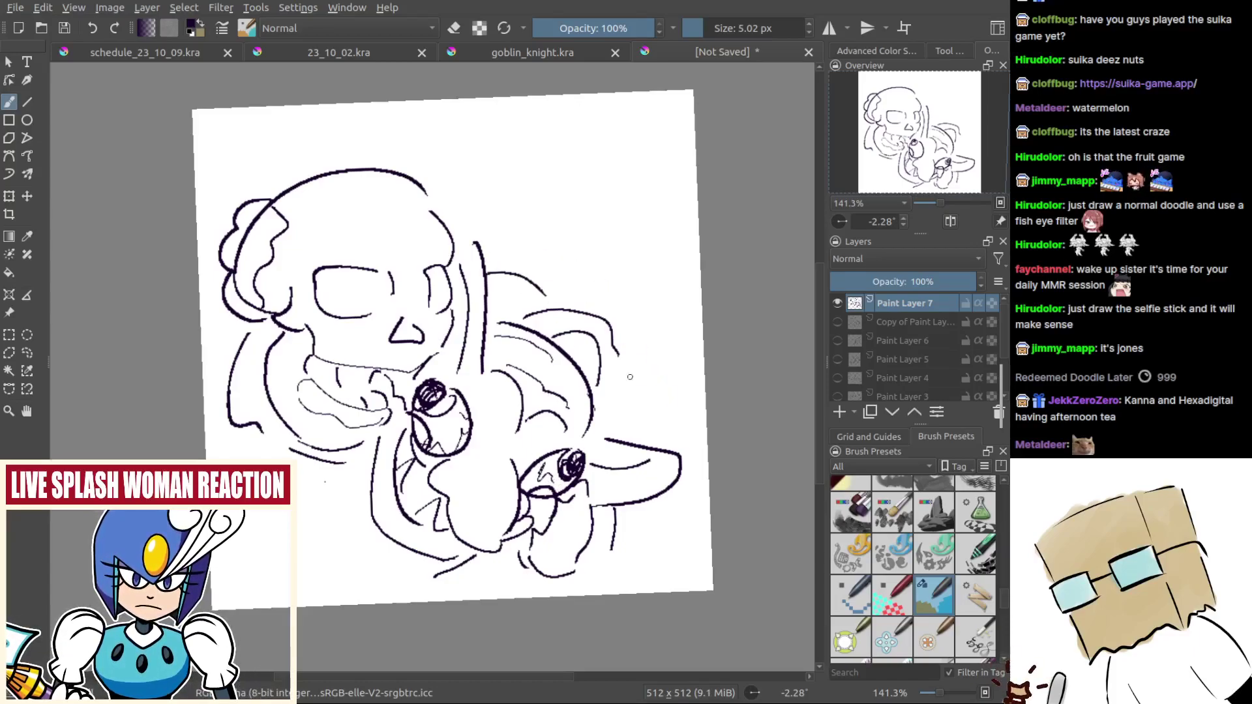
left_click_drag(633, 363, 642, 441)
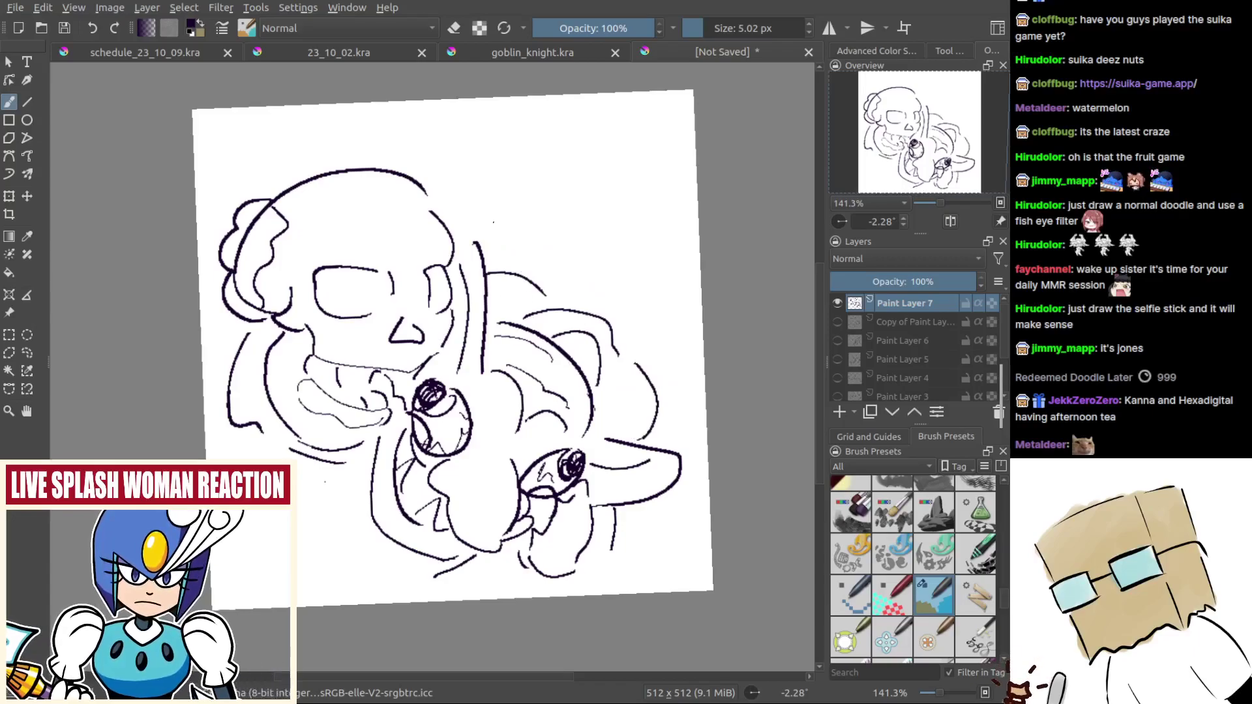
mouse_move(527, 276)
left_mouse_down()
mouse_move(512, 218)
mouse_move(485, 241)
left_mouse_up()
key("ctrl+z")
mouse_move(640, 370)
left_mouse_down()
mouse_move(678, 375)
mouse_move(686, 410)
mouse_move(649, 441)
mouse_move(687, 421)
mouse_move(660, 448)
left_mouse_up()
key("ctrl+z")
key("ctrl+z")
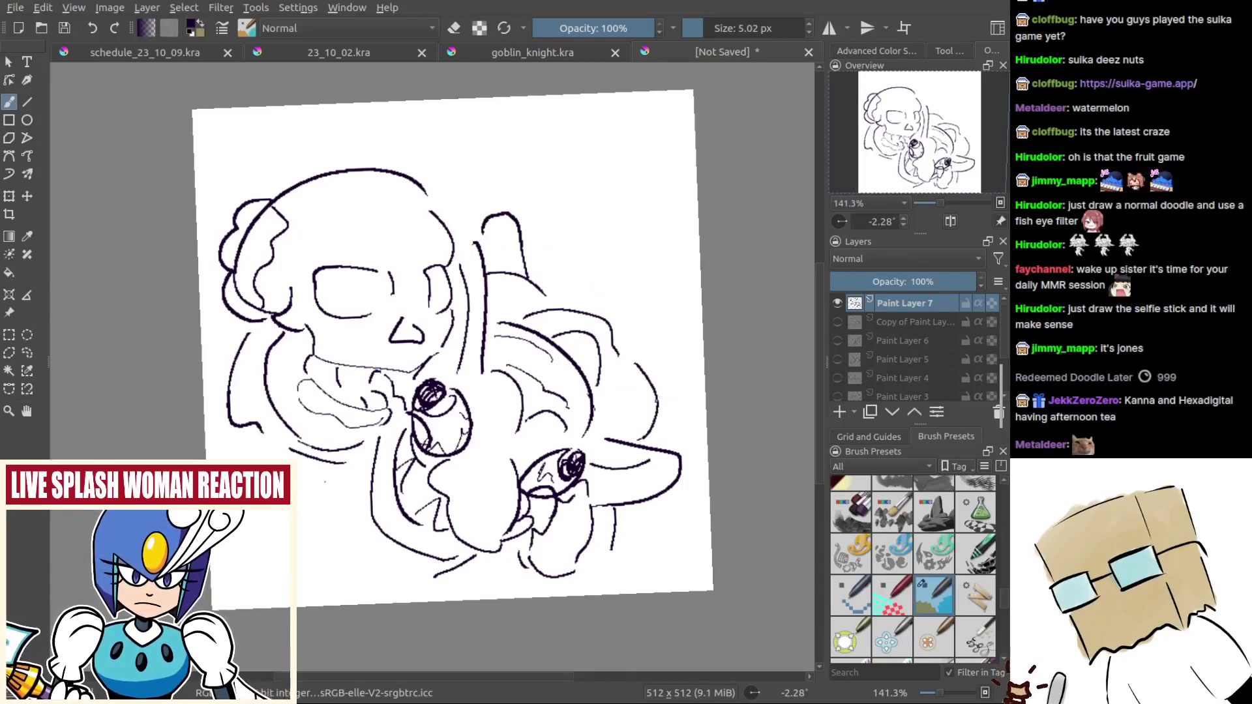
mouse_move(656, 402)
left_mouse_down()
mouse_move(689, 424)
mouse_move(646, 438)
left_mouse_up()
scroll(581, 391, "down", 1)
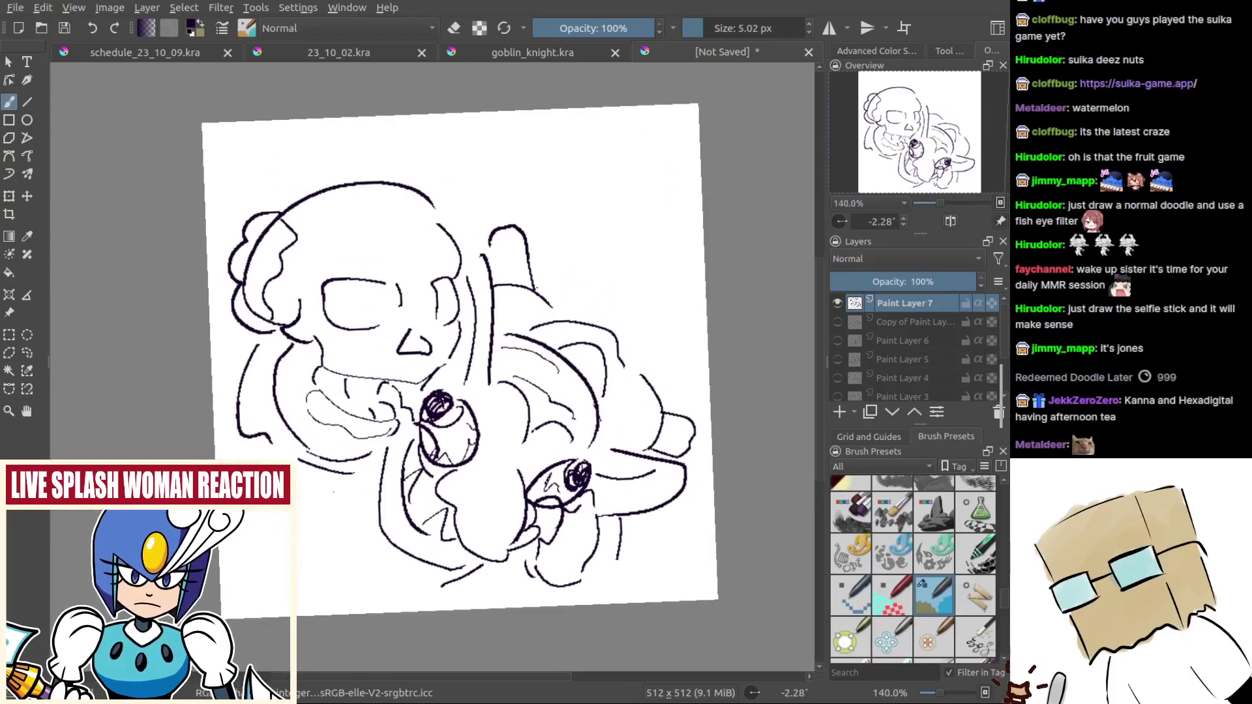
Step: Add a back curve between the two limb shapes and small touches around the goblin's lower face
left_click_drag(551, 298, 671, 382)
mouse_move(576, 326)
left_mouse_down()
mouse_move(549, 356)
mouse_move(568, 364)
mouse_move(502, 483)
mouse_move(302, 406)
mouse_move(299, 384)
left_mouse_up()
left_click_drag(379, 507, 395, 330)
mouse_move(497, 480)
left_mouse_down()
mouse_move(525, 490)
mouse_move(505, 481)
mouse_move(498, 446)
mouse_move(493, 493)
left_mouse_up()
key("t")
key("b")
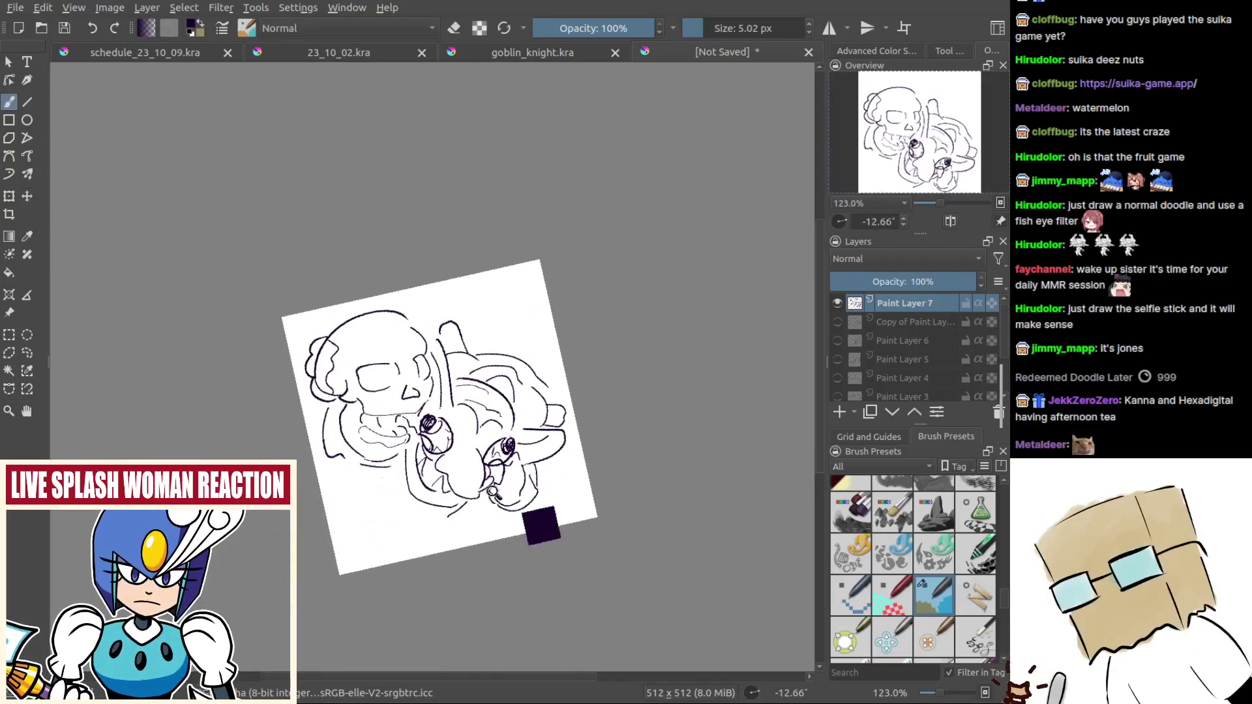
key("2")
key("5")
key("2")
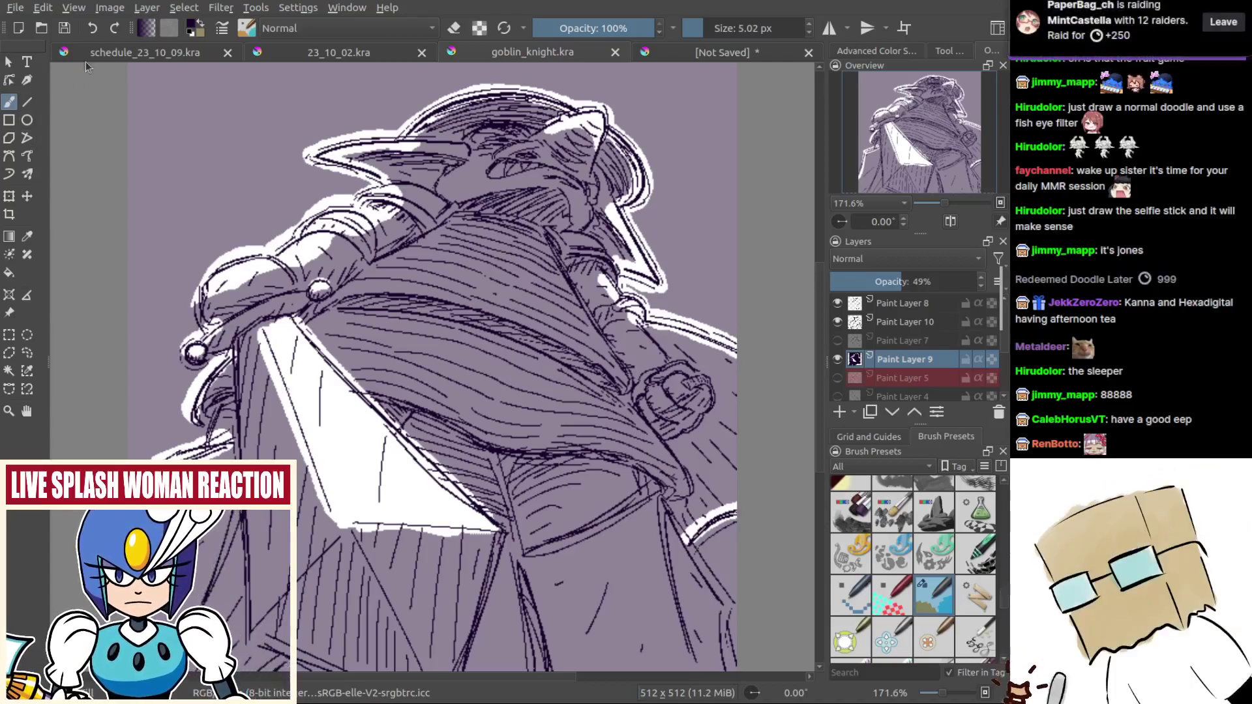
Step: Switch to the schedule_23_10_09.kra document and look over the weekly schedule
left_click(121, 55)
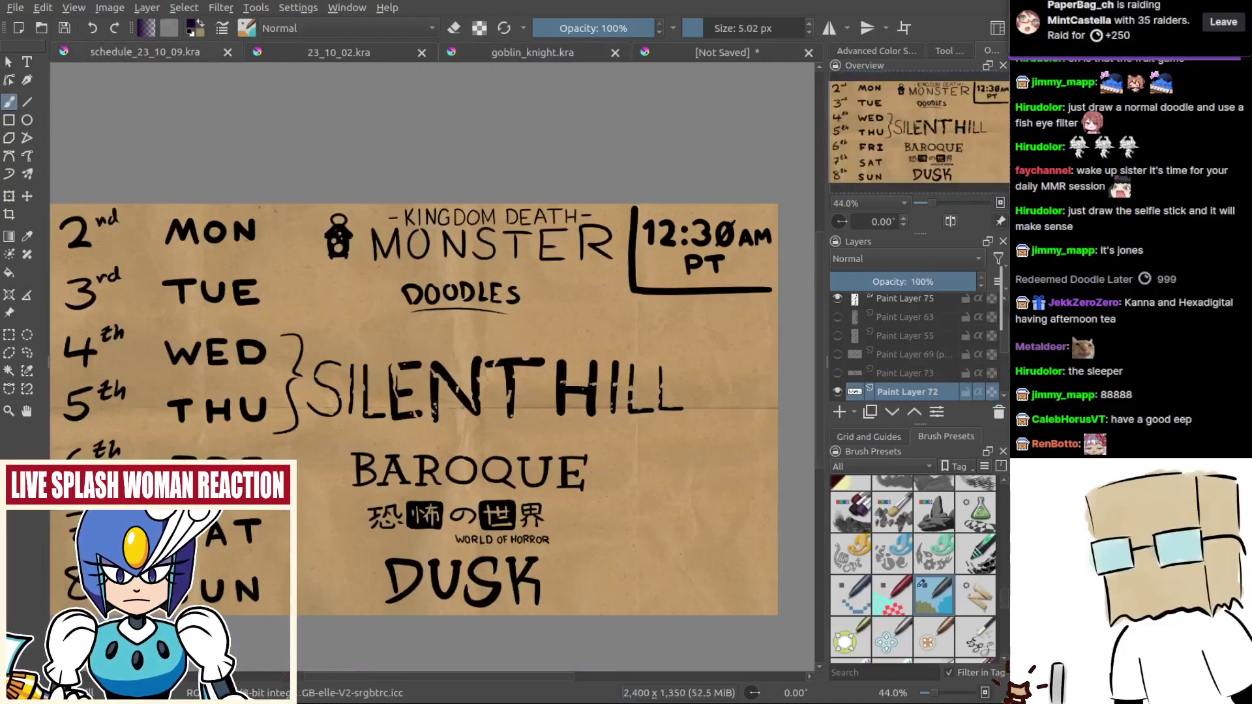
scroll(504, 549, "up", 3)
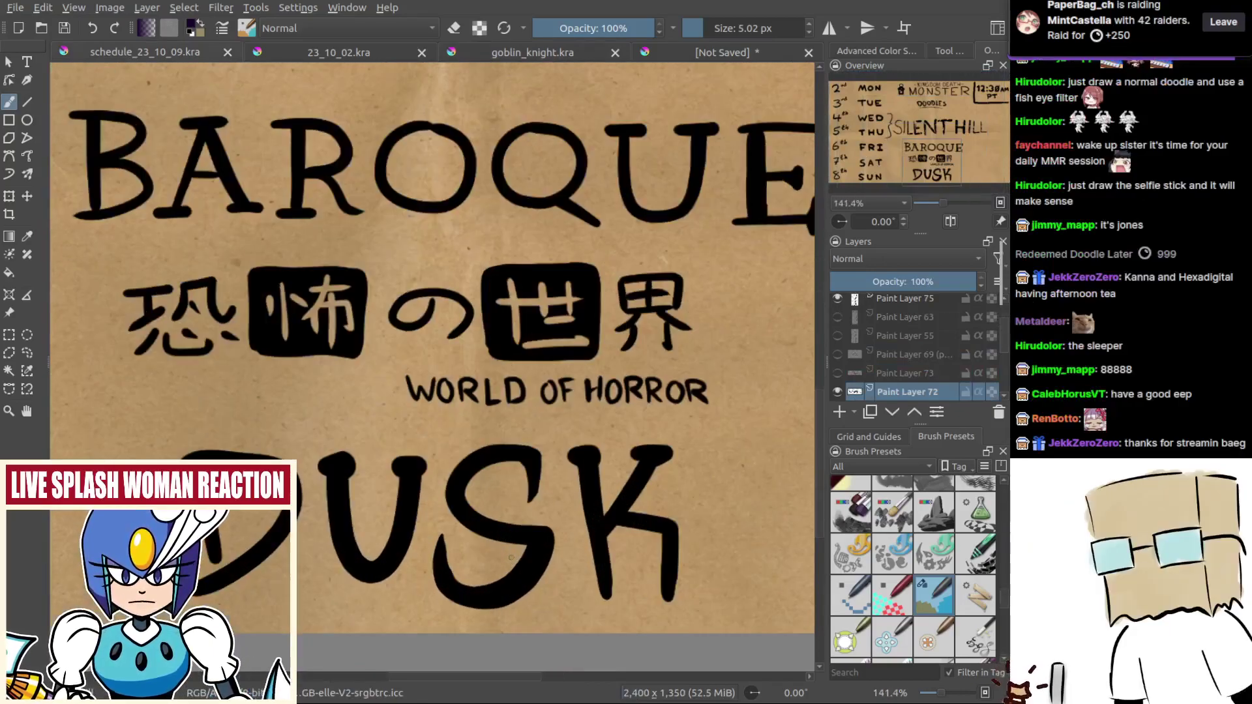
scroll(510, 610, "down", 3)
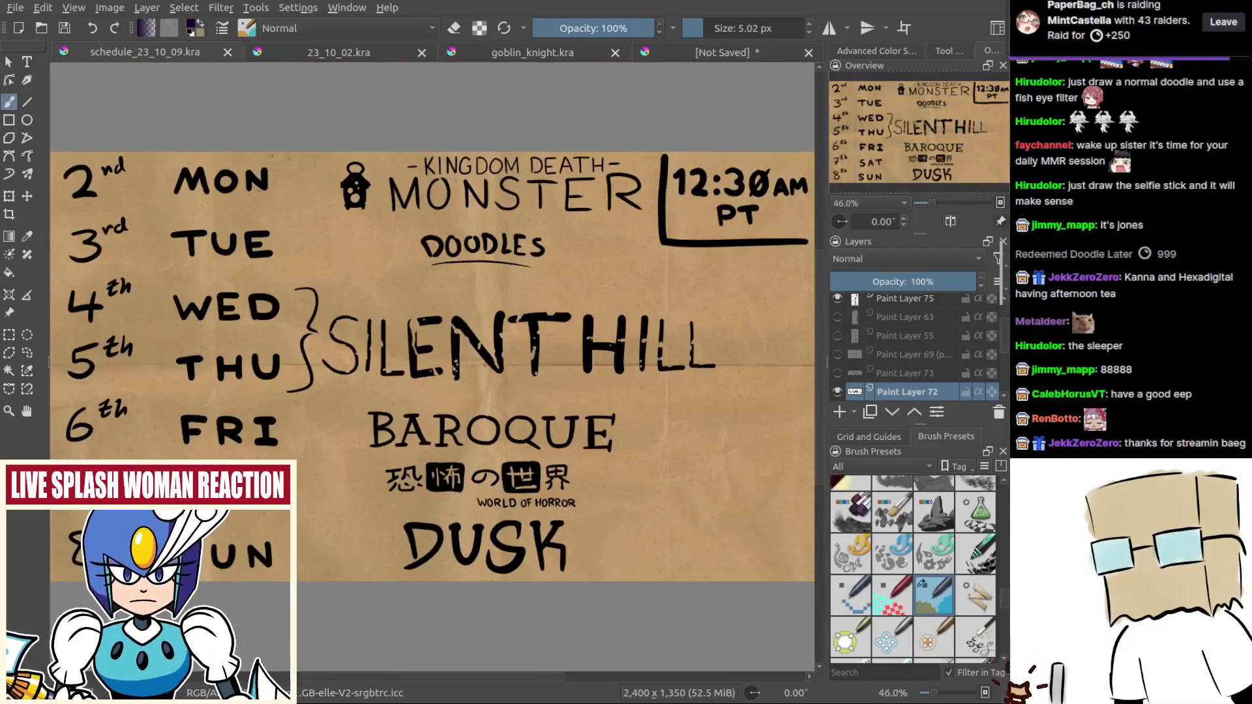